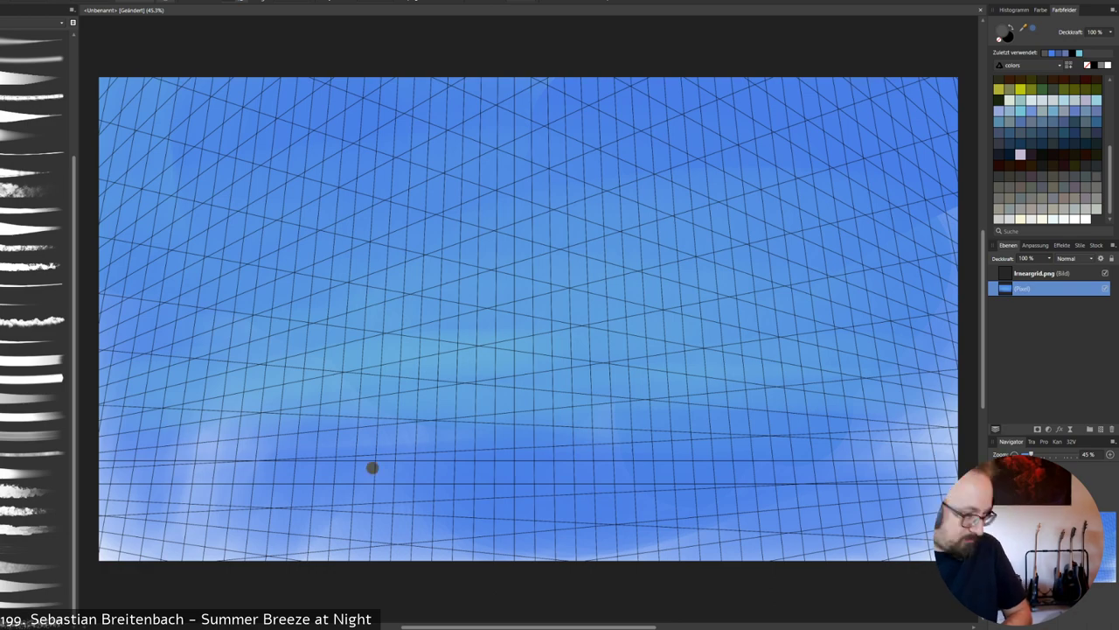
{"action": "key", "text": "alt+Tab"}
{"action": "left_click_drag", "start_coordinate": [490, 1], "coordinate": [1118, 5]}
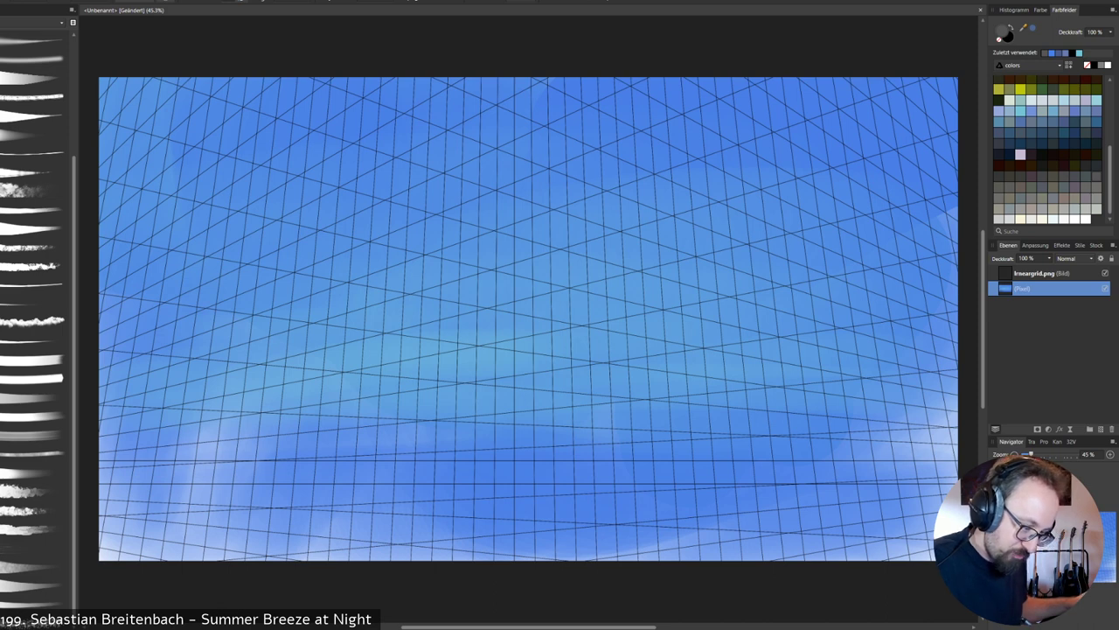
Block in a dark grey mountain peak right of the canvas centre, switching to a rough bristle brush for its descending slope.
{"action": "mouse_move", "coordinate": [713, 181]}
{"action": "left_mouse_down"}
{"action": "mouse_move", "coordinate": [687, 217]}
{"action": "mouse_move", "coordinate": [673, 200]}
{"action": "mouse_move", "coordinate": [623, 271]}
{"action": "left_mouse_up"}
{"action": "mouse_move", "coordinate": [690, 210]}
{"action": "left_mouse_down"}
{"action": "mouse_move", "coordinate": [718, 209]}
{"action": "mouse_move", "coordinate": [725, 258]}
{"action": "left_mouse_up"}
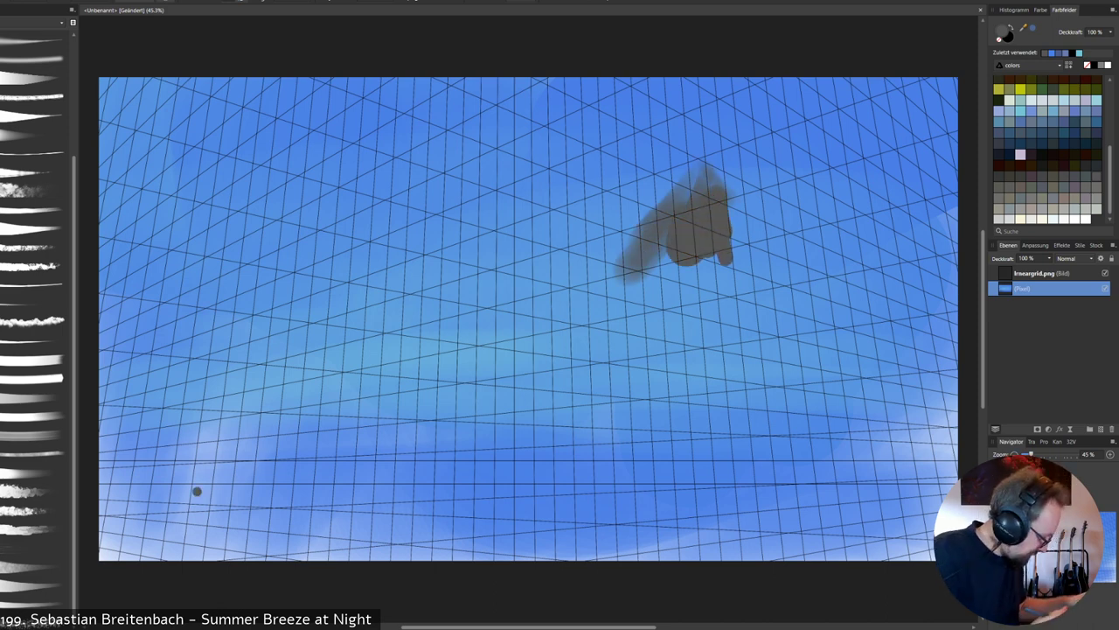
{"action": "left_click", "coordinate": [34, 528]}
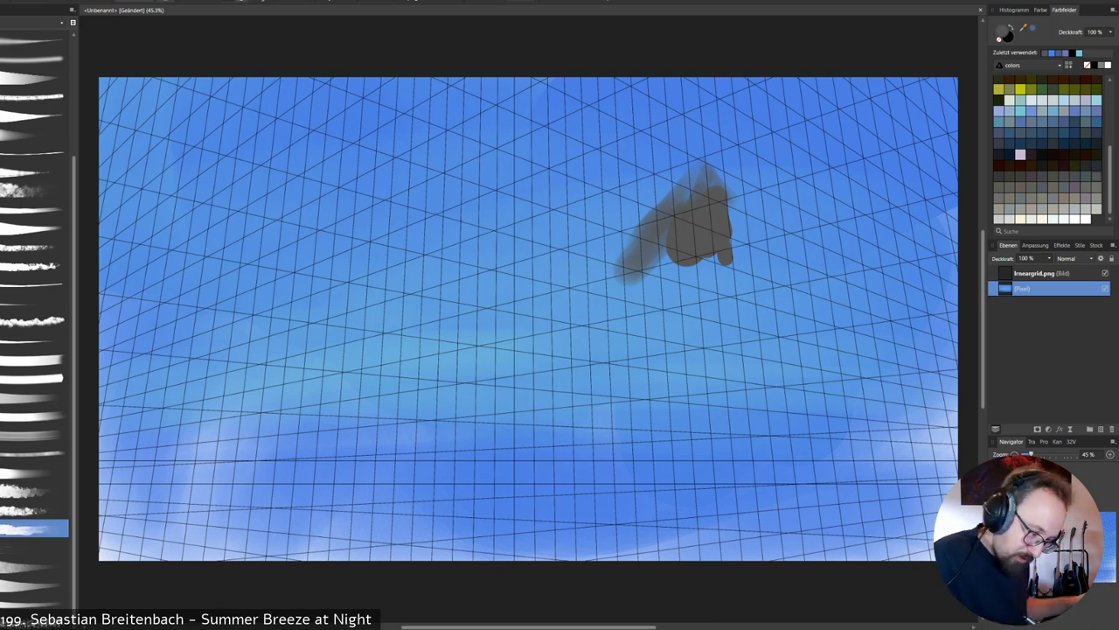
{"action": "mouse_move", "coordinate": [661, 232]}
{"action": "left_mouse_down"}
{"action": "mouse_move", "coordinate": [704, 166]}
{"action": "mouse_move", "coordinate": [634, 313]}
{"action": "mouse_move", "coordinate": [558, 318]}
{"action": "mouse_move", "coordinate": [713, 355]}
{"action": "left_mouse_up"}
{"action": "left_click_drag", "start_coordinate": [652, 306], "coordinate": [514, 357]}
{"action": "left_click_drag", "start_coordinate": [564, 305], "coordinate": [458, 362]}
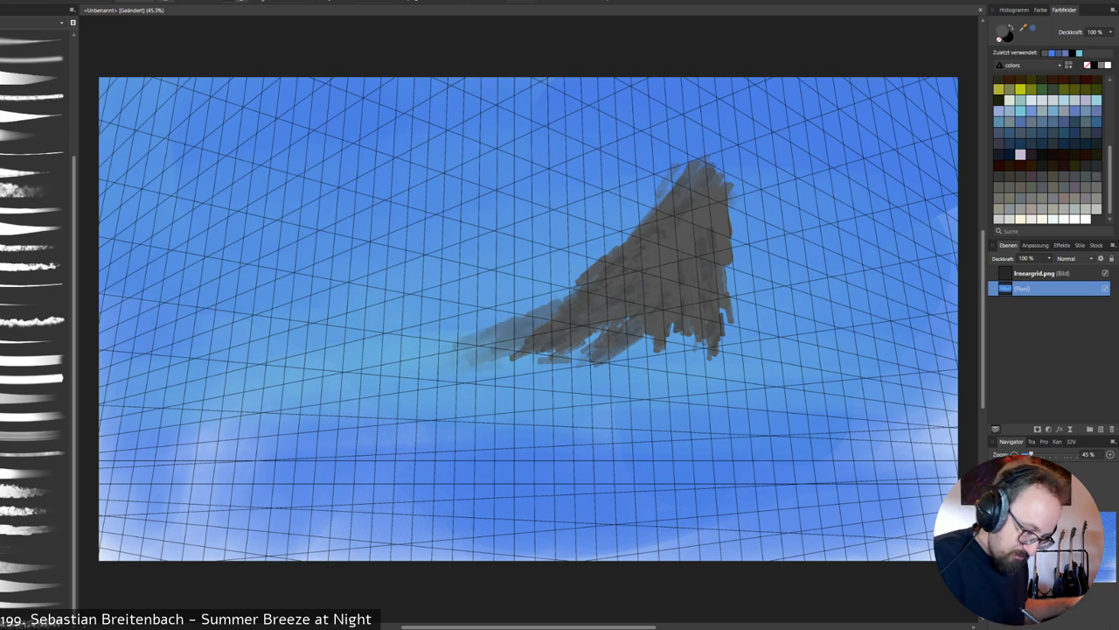
Extend the grey mountain's left slope into a low tapering foot and add rough strokes down its right flank.
{"action": "mouse_move", "coordinate": [603, 334]}
{"action": "left_mouse_down"}
{"action": "mouse_move", "coordinate": [540, 380]}
{"action": "mouse_move", "coordinate": [565, 382]}
{"action": "left_mouse_up"}
{"action": "mouse_move", "coordinate": [535, 334]}
{"action": "left_mouse_down"}
{"action": "mouse_move", "coordinate": [440, 370]}
{"action": "mouse_move", "coordinate": [572, 296]}
{"action": "left_mouse_up"}
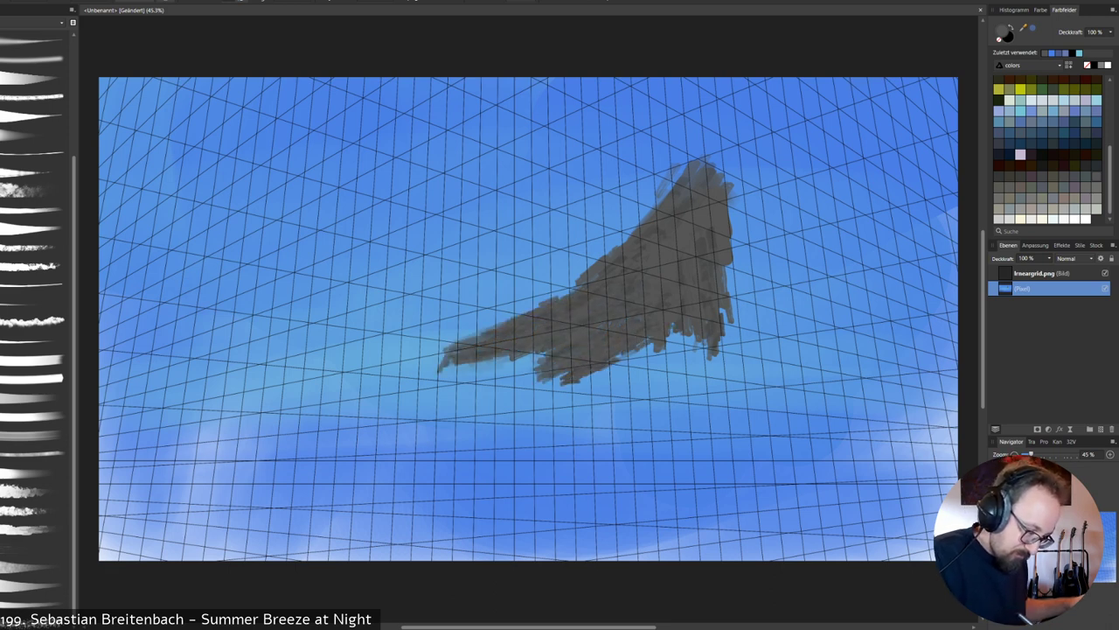
{"action": "left_click_drag", "start_coordinate": [490, 341], "coordinate": [421, 391]}
{"action": "mouse_move", "coordinate": [422, 391]}
{"action": "left_mouse_down"}
{"action": "mouse_move", "coordinate": [546, 352]}
{"action": "mouse_move", "coordinate": [672, 376]}
{"action": "left_mouse_up"}
{"action": "left_click_drag", "start_coordinate": [671, 376], "coordinate": [724, 360]}
{"action": "left_click_drag", "start_coordinate": [726, 179], "coordinate": [762, 334]}
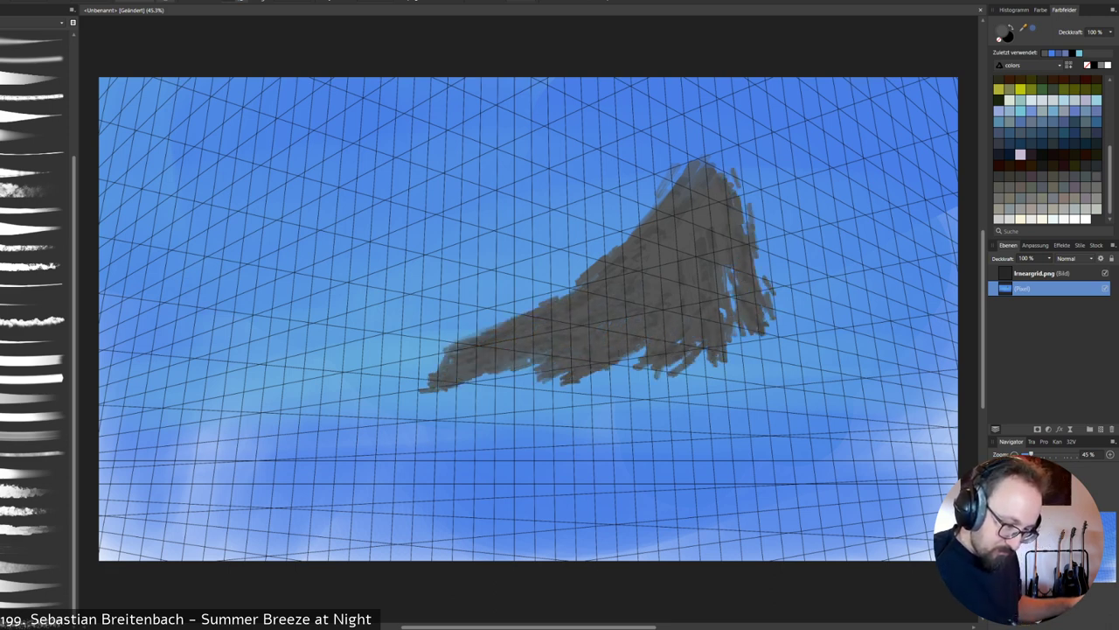
Paint a second, lower grey rock mass from the peak's right flank towards the right canvas edge.
{"action": "mouse_move", "coordinate": [730, 278]}
{"action": "left_mouse_down"}
{"action": "mouse_move", "coordinate": [787, 343]}
{"action": "mouse_move", "coordinate": [850, 280]}
{"action": "left_mouse_up"}
{"action": "mouse_move", "coordinate": [809, 328]}
{"action": "left_mouse_down"}
{"action": "mouse_move", "coordinate": [888, 276]}
{"action": "mouse_move", "coordinate": [787, 302]}
{"action": "mouse_move", "coordinate": [770, 355]}
{"action": "left_mouse_up"}
{"action": "left_click_drag", "start_coordinate": [783, 307], "coordinate": [881, 245]}
{"action": "mouse_move", "coordinate": [853, 301]}
{"action": "left_mouse_down"}
{"action": "mouse_move", "coordinate": [926, 254]}
{"action": "mouse_move", "coordinate": [844, 332]}
{"action": "left_mouse_up"}
{"action": "left_click_drag", "start_coordinate": [844, 332], "coordinate": [955, 289]}
{"action": "left_click_drag", "start_coordinate": [905, 336], "coordinate": [761, 384]}
{"action": "mouse_move", "coordinate": [760, 384]}
{"action": "left_mouse_down"}
{"action": "mouse_move", "coordinate": [642, 363]}
{"action": "mouse_move", "coordinate": [839, 369]}
{"action": "left_mouse_up"}
{"action": "left_click_drag", "start_coordinate": [621, 363], "coordinate": [752, 337]}
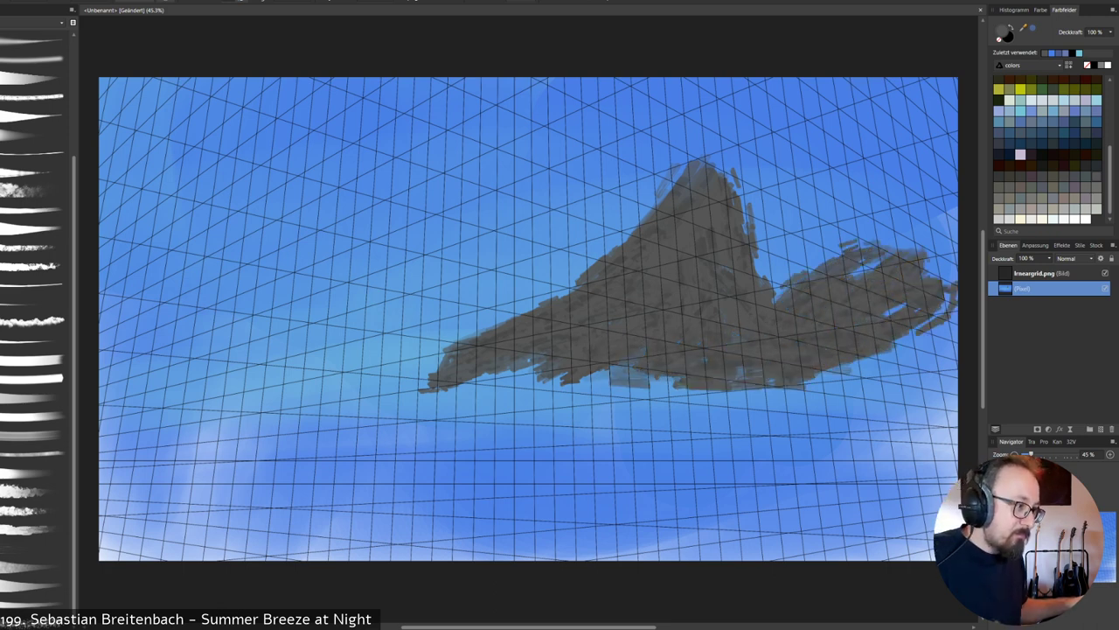
Fill the mountain's underside with long horizontal grey strokes fading into a blurred waterline.
{"action": "left_click_drag", "start_coordinate": [516, 367], "coordinate": [805, 395]}
{"action": "mouse_move", "coordinate": [455, 398]}
{"action": "left_mouse_down"}
{"action": "mouse_move", "coordinate": [866, 378]}
{"action": "mouse_move", "coordinate": [940, 324]}
{"action": "mouse_move", "coordinate": [796, 404]}
{"action": "mouse_move", "coordinate": [498, 411]}
{"action": "left_mouse_up"}
{"action": "left_click_drag", "start_coordinate": [804, 404], "coordinate": [411, 385]}
{"action": "left_click_drag", "start_coordinate": [538, 374], "coordinate": [479, 383]}
{"action": "mouse_move", "coordinate": [528, 407]}
{"action": "left_mouse_down"}
{"action": "mouse_move", "coordinate": [398, 386]}
{"action": "mouse_move", "coordinate": [425, 385]}
{"action": "left_mouse_up"}
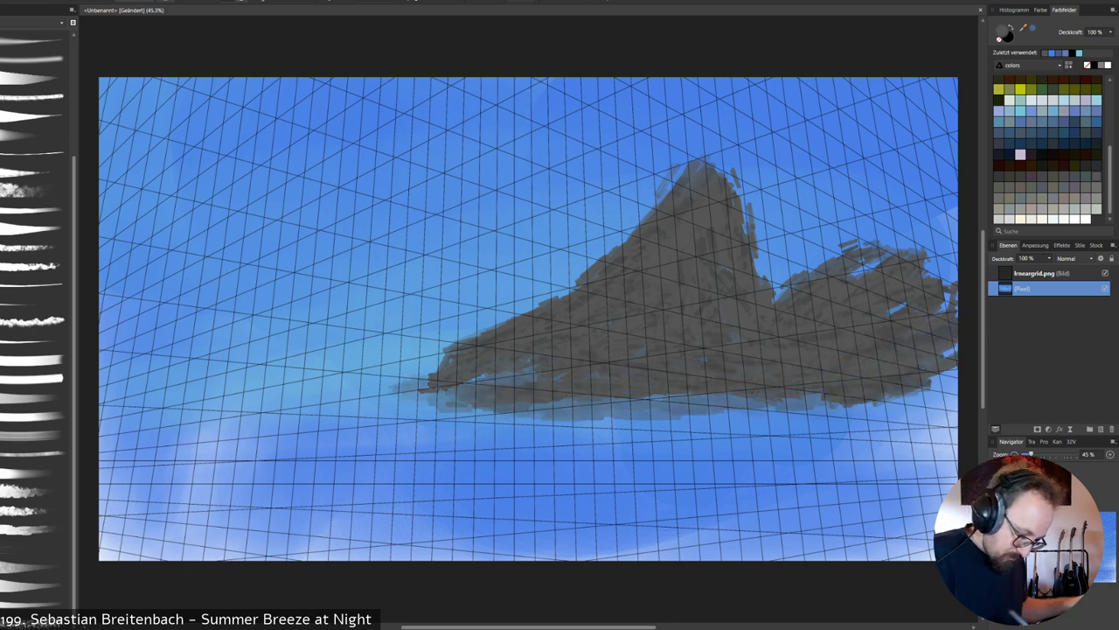
Sample the blue-grey at the mountain's foot and paint a faint distant hill beyond its left end.
{"action": "left_click", "coordinate": [432, 400], "text": "alt"}
{"action": "mouse_move", "coordinate": [406, 297]}
{"action": "left_mouse_down"}
{"action": "mouse_move", "coordinate": [473, 317]}
{"action": "mouse_move", "coordinate": [428, 316]}
{"action": "left_mouse_up"}
{"action": "mouse_move", "coordinate": [448, 322]}
{"action": "left_mouse_down"}
{"action": "mouse_move", "coordinate": [393, 344]}
{"action": "mouse_move", "coordinate": [374, 369]}
{"action": "left_mouse_up"}
{"action": "left_click_drag", "start_coordinate": [403, 332], "coordinate": [367, 380]}
{"action": "left_click_drag", "start_coordinate": [418, 314], "coordinate": [319, 374]}
{"action": "left_click_drag", "start_coordinate": [402, 319], "coordinate": [290, 360]}
{"action": "left_click_drag", "start_coordinate": [383, 370], "coordinate": [346, 388]}
{"action": "mouse_move", "coordinate": [434, 357]}
{"action": "left_mouse_down"}
{"action": "mouse_move", "coordinate": [402, 376]}
{"action": "mouse_move", "coordinate": [415, 374]}
{"action": "left_mouse_up"}
{"action": "left_click_drag", "start_coordinate": [421, 302], "coordinate": [405, 320]}
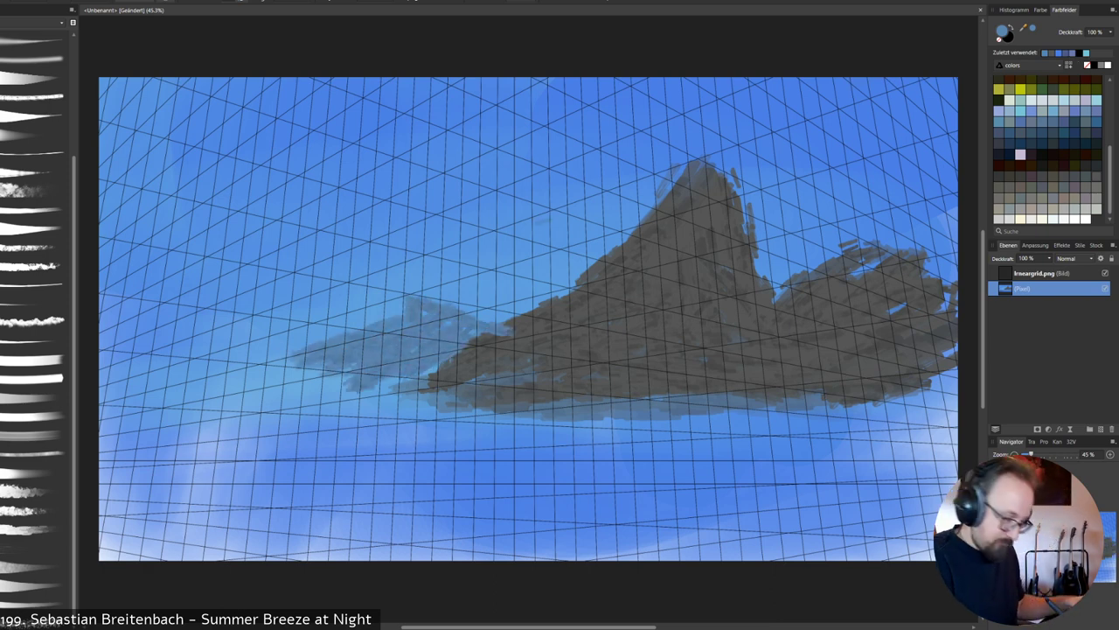
Sample the mountain's dark grey and broaden the peak into a steep-sided block with a slanted top.
{"action": "left_click", "coordinate": [643, 289], "text": "alt"}
{"action": "left_click_drag", "start_coordinate": [638, 164], "coordinate": [616, 251]}
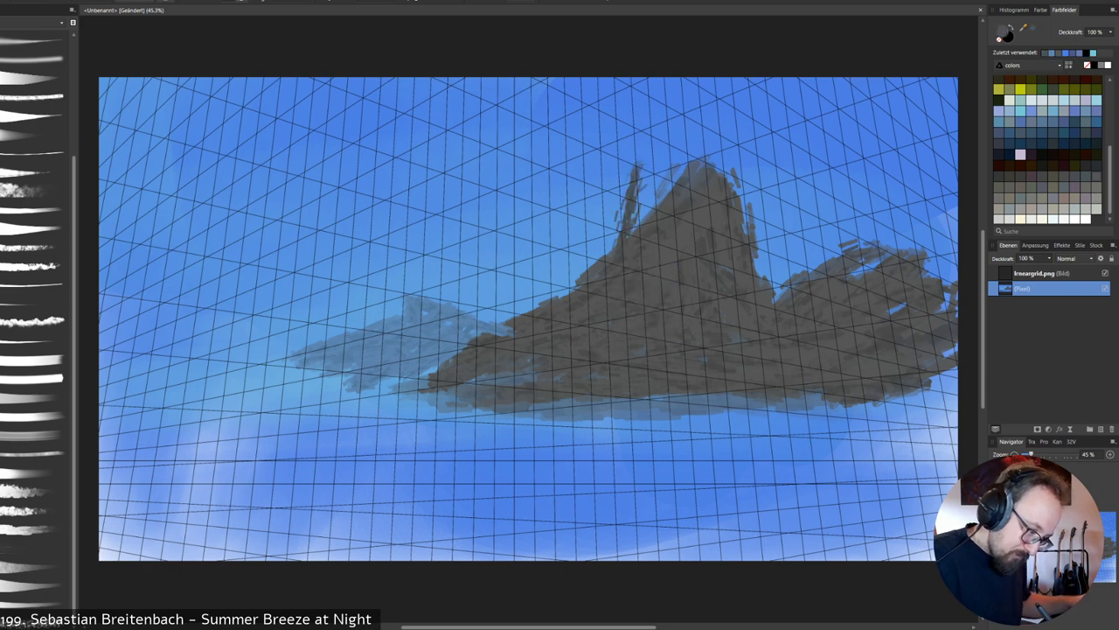
{"action": "left_click_drag", "start_coordinate": [645, 184], "coordinate": [627, 240]}
{"action": "mouse_move", "coordinate": [665, 160]}
{"action": "left_mouse_down"}
{"action": "mouse_move", "coordinate": [638, 238]}
{"action": "mouse_move", "coordinate": [605, 260]}
{"action": "left_mouse_up"}
{"action": "left_click_drag", "start_coordinate": [589, 247], "coordinate": [557, 295]}
{"action": "left_click_drag", "start_coordinate": [655, 162], "coordinate": [719, 141]}
{"action": "mouse_move", "coordinate": [725, 135]}
{"action": "left_mouse_down"}
{"action": "mouse_move", "coordinate": [668, 163]}
{"action": "mouse_move", "coordinate": [749, 198]}
{"action": "left_mouse_up"}
{"action": "mouse_move", "coordinate": [753, 159]}
{"action": "left_mouse_down"}
{"action": "mouse_move", "coordinate": [759, 203]}
{"action": "mouse_move", "coordinate": [697, 166]}
{"action": "mouse_move", "coordinate": [717, 211]}
{"action": "left_mouse_up"}
{"action": "left_click_drag", "start_coordinate": [675, 161], "coordinate": [704, 205]}
{"action": "mouse_move", "coordinate": [718, 149]}
{"action": "left_mouse_down"}
{"action": "mouse_move", "coordinate": [666, 160]}
{"action": "mouse_move", "coordinate": [639, 183]}
{"action": "mouse_move", "coordinate": [682, 151]}
{"action": "mouse_move", "coordinate": [743, 129]}
{"action": "mouse_move", "coordinate": [754, 166]}
{"action": "left_mouse_up"}
{"action": "left_click_drag", "start_coordinate": [752, 198], "coordinate": [759, 260]}
{"action": "left_click_drag", "start_coordinate": [745, 196], "coordinate": [759, 275]}
{"action": "left_click_drag", "start_coordinate": [757, 161], "coordinate": [787, 279]}
{"action": "mouse_move", "coordinate": [766, 219]}
{"action": "left_mouse_down"}
{"action": "mouse_move", "coordinate": [798, 305]}
{"action": "mouse_move", "coordinate": [768, 315]}
{"action": "left_mouse_up"}
{"action": "left_click_drag", "start_coordinate": [730, 268], "coordinate": [727, 286]}
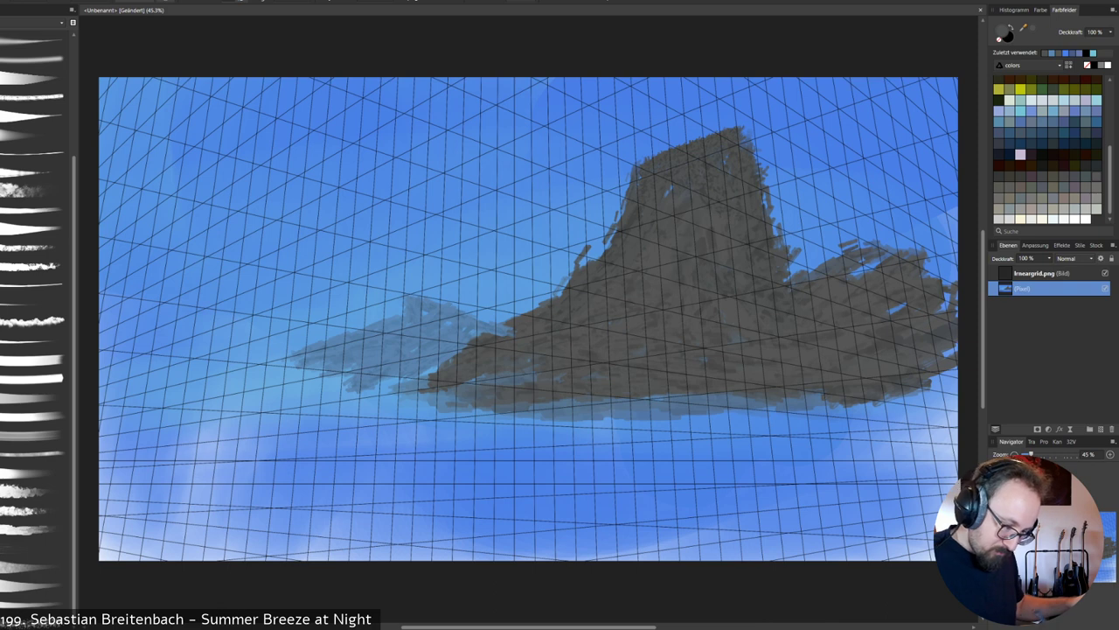
Build the dark grey summit up to the upper canvas edge and fill the steep flank beneath it on the right.
{"action": "left_click_drag", "start_coordinate": [788, 156], "coordinate": [799, 207]}
{"action": "left_click_drag", "start_coordinate": [754, 131], "coordinate": [810, 283]}
{"action": "mouse_move", "coordinate": [778, 183]}
{"action": "left_mouse_down"}
{"action": "mouse_move", "coordinate": [796, 205]}
{"action": "mouse_move", "coordinate": [794, 238]}
{"action": "left_mouse_up"}
{"action": "mouse_move", "coordinate": [778, 130]}
{"action": "left_mouse_down"}
{"action": "mouse_move", "coordinate": [766, 156]}
{"action": "mouse_move", "coordinate": [743, 123]}
{"action": "left_mouse_up"}
{"action": "left_click_drag", "start_coordinate": [704, 124], "coordinate": [757, 96]}
{"action": "left_click_drag", "start_coordinate": [723, 108], "coordinate": [783, 88]}
{"action": "left_click_drag", "start_coordinate": [706, 136], "coordinate": [726, 123]}
{"action": "left_click_drag", "start_coordinate": [714, 132], "coordinate": [756, 107]}
{"action": "left_click_drag", "start_coordinate": [754, 104], "coordinate": [778, 164]}
{"action": "mouse_move", "coordinate": [771, 89]}
{"action": "left_mouse_down"}
{"action": "mouse_move", "coordinate": [792, 79]}
{"action": "mouse_move", "coordinate": [822, 221]}
{"action": "left_mouse_up"}
{"action": "left_click_drag", "start_coordinate": [803, 81], "coordinate": [841, 292]}
{"action": "left_click_drag", "start_coordinate": [783, 119], "coordinate": [822, 276]}
{"action": "left_click_drag", "start_coordinate": [798, 82], "coordinate": [864, 175]}
{"action": "left_click_drag", "start_coordinate": [825, 159], "coordinate": [871, 278]}
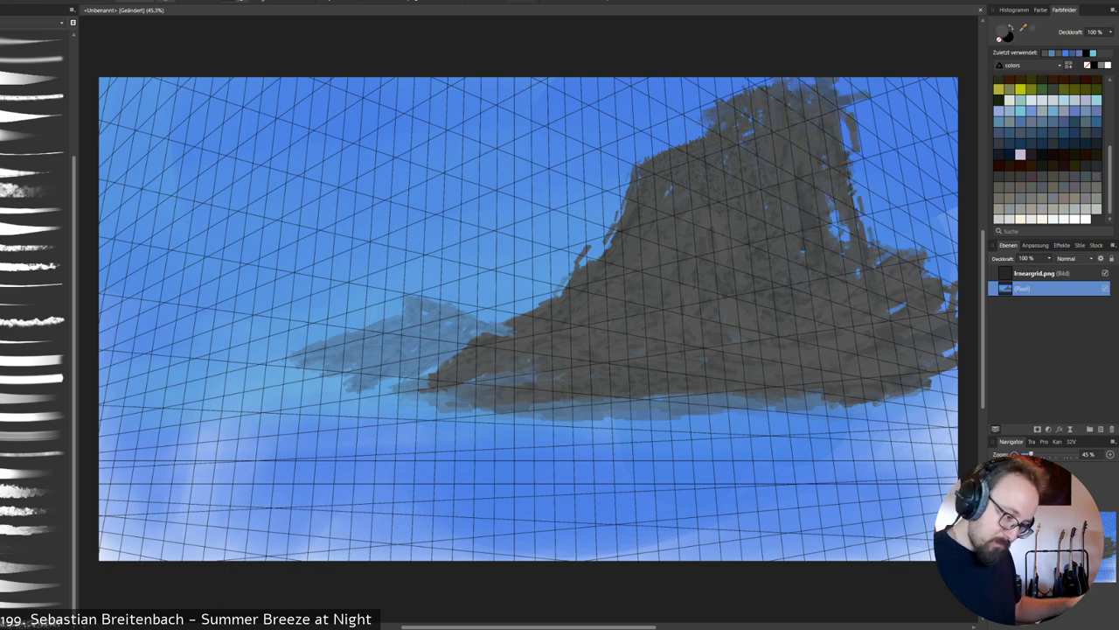
{"action": "left_click_drag", "start_coordinate": [831, 195], "coordinate": [859, 278]}
{"action": "left_click_drag", "start_coordinate": [869, 180], "coordinate": [840, 201]}
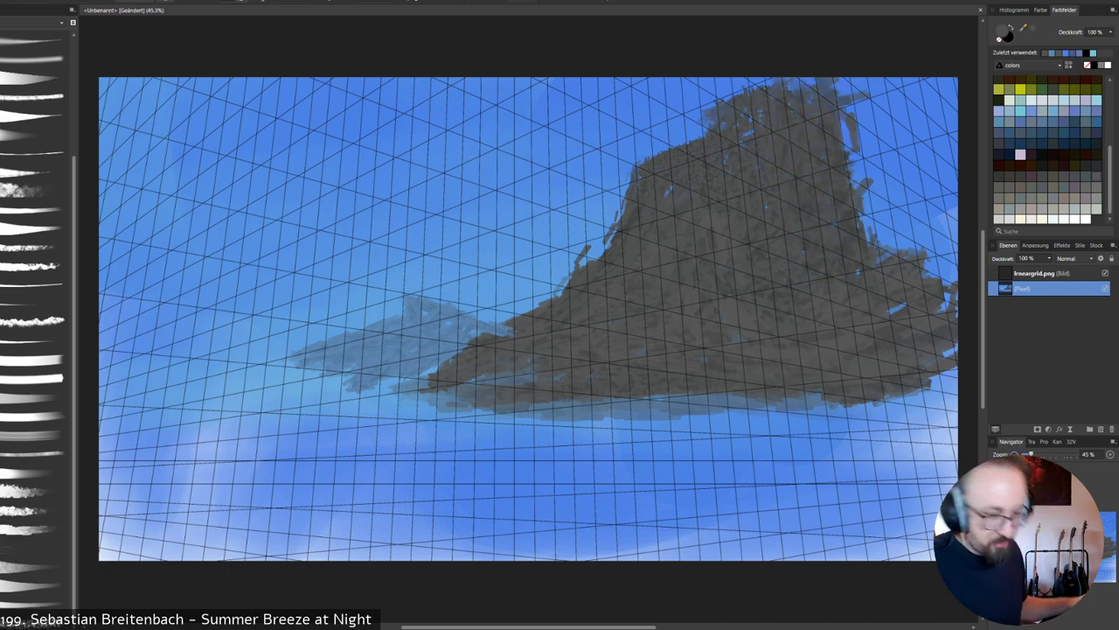
Roughen the mountain's right ridge, fill its shoulder to the canvas edge and add a faint strip at the left foot.
{"action": "left_click_drag", "start_coordinate": [851, 143], "coordinate": [886, 104]}
{"action": "left_click_drag", "start_coordinate": [850, 166], "coordinate": [885, 144]}
{"action": "left_click_drag", "start_coordinate": [855, 185], "coordinate": [912, 180]}
{"action": "left_click_drag", "start_coordinate": [865, 206], "coordinate": [913, 312]}
{"action": "left_click_drag", "start_coordinate": [901, 218], "coordinate": [949, 289]}
{"action": "left_click_drag", "start_coordinate": [923, 202], "coordinate": [953, 285]}
{"action": "left_click_drag", "start_coordinate": [939, 242], "coordinate": [957, 282]}
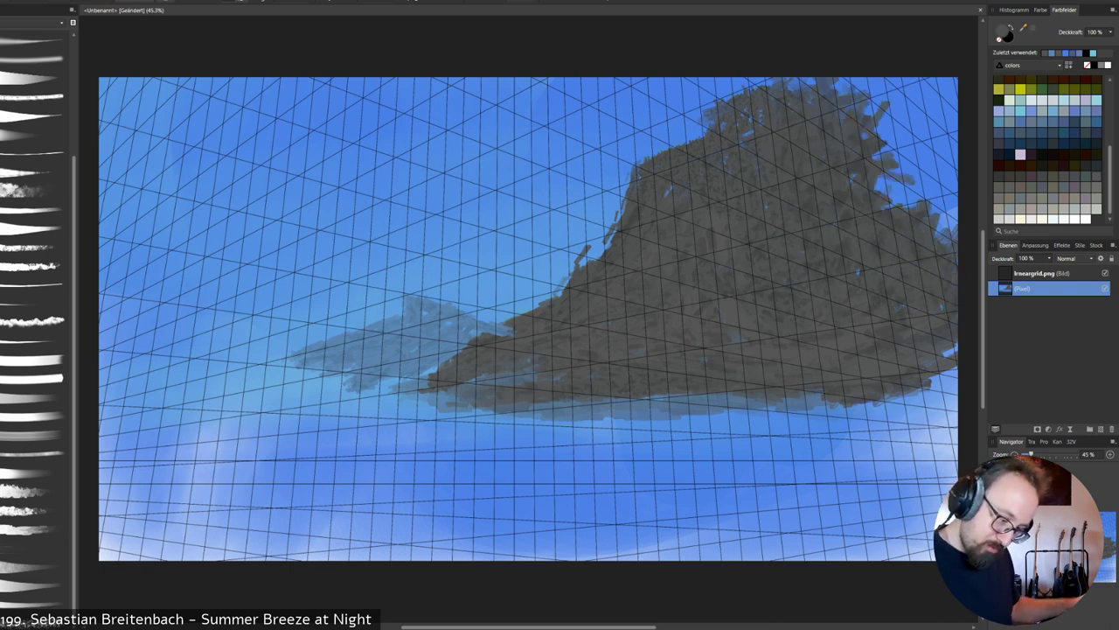
{"action": "left_click_drag", "start_coordinate": [463, 405], "coordinate": [330, 426]}
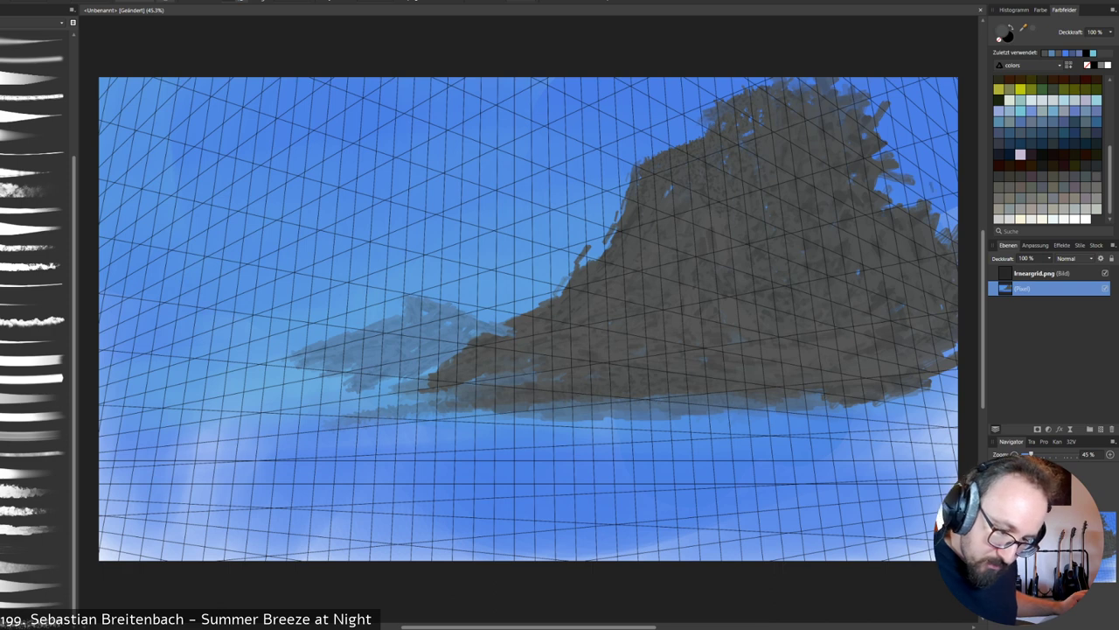
Sample a darker grey from the rock and paint vertical shadow streaks down the mountain's right half.
{"action": "left_click", "coordinate": [758, 256], "text": "alt"}
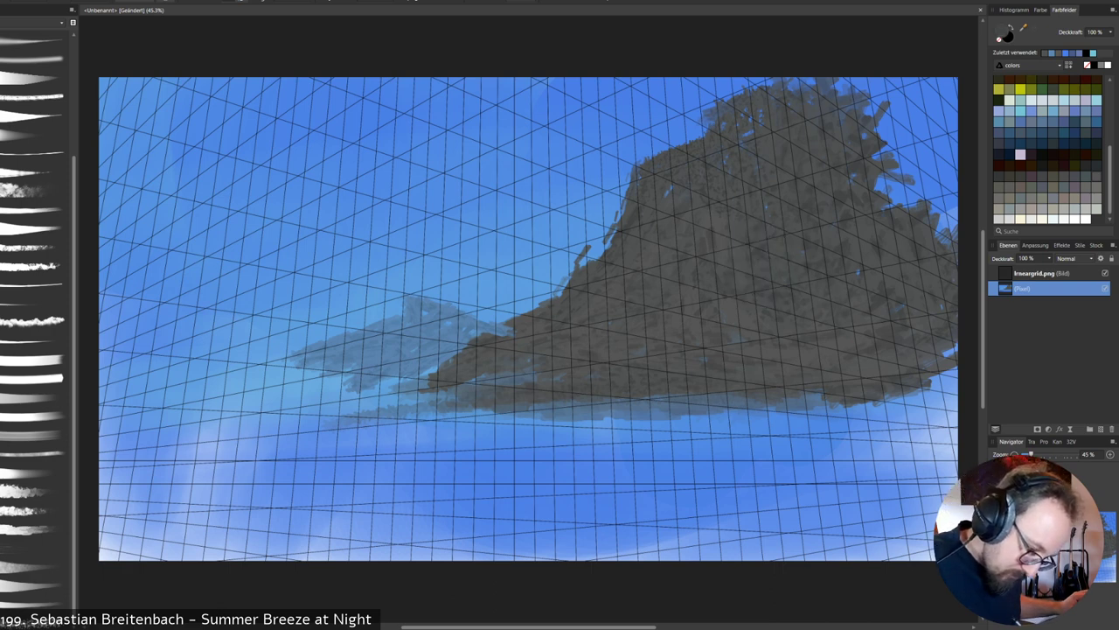
{"action": "left_click_drag", "start_coordinate": [776, 139], "coordinate": [802, 306]}
{"action": "left_click_drag", "start_coordinate": [804, 150], "coordinate": [816, 325]}
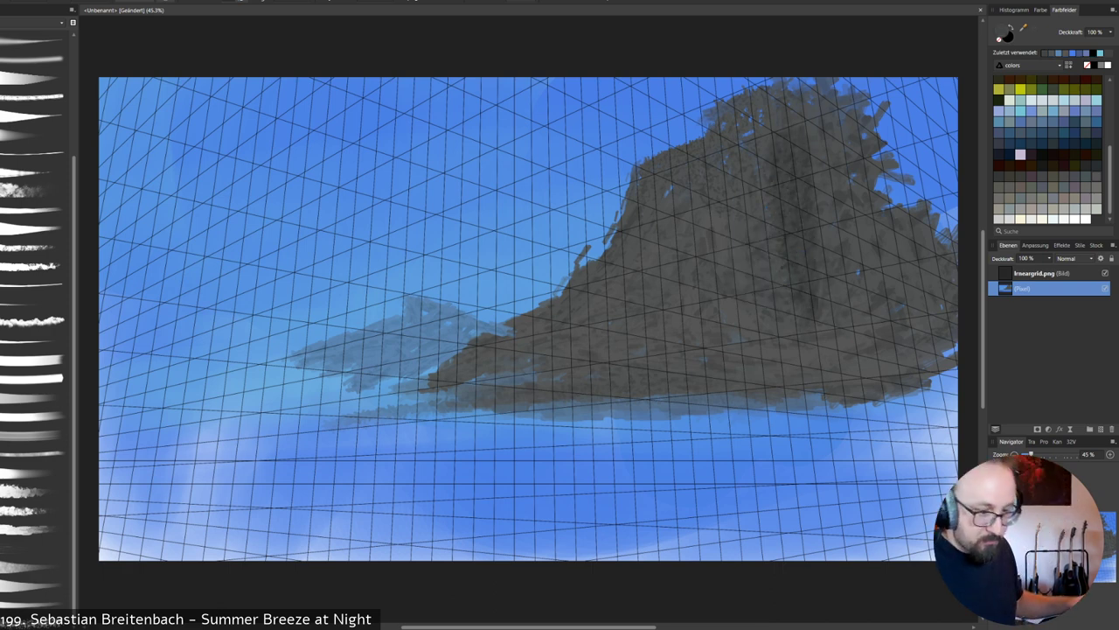
{"action": "left_click_drag", "start_coordinate": [820, 196], "coordinate": [817, 266]}
{"action": "mouse_move", "coordinate": [773, 311]}
{"action": "left_mouse_down"}
{"action": "mouse_move", "coordinate": [745, 382]}
{"action": "mouse_move", "coordinate": [869, 362]}
{"action": "left_mouse_up"}
{"action": "mouse_move", "coordinate": [831, 320]}
{"action": "left_mouse_down"}
{"action": "mouse_move", "coordinate": [845, 274]}
{"action": "mouse_move", "coordinate": [881, 228]}
{"action": "mouse_move", "coordinate": [922, 297]}
{"action": "mouse_move", "coordinate": [918, 351]}
{"action": "left_mouse_up"}
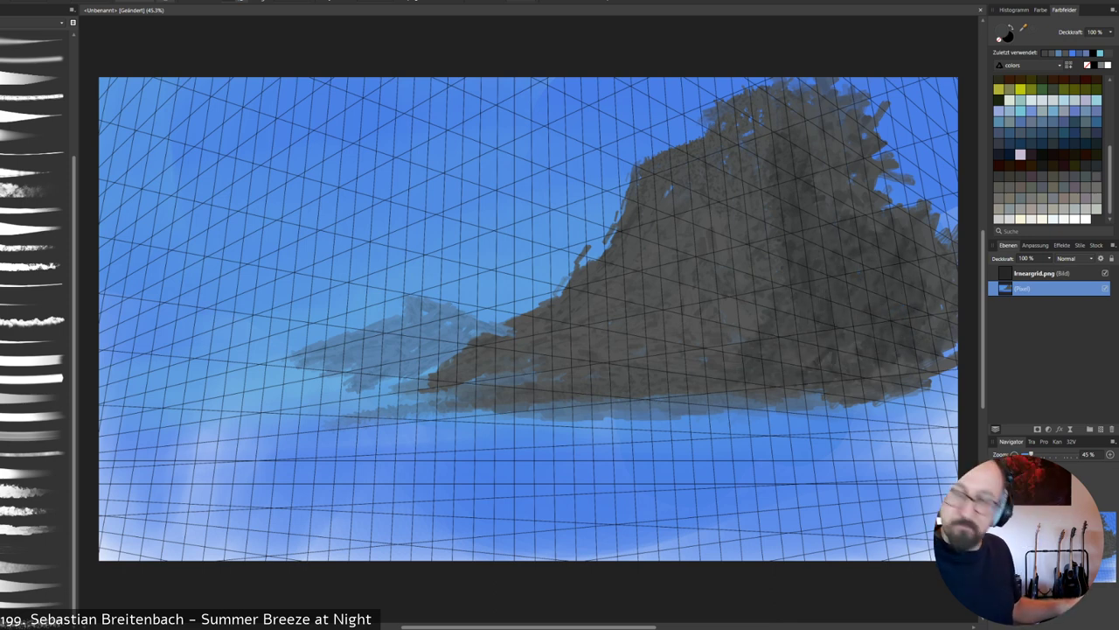
{"action": "left_click_drag", "start_coordinate": [920, 268], "coordinate": [932, 327]}
{"action": "mouse_move", "coordinate": [832, 88]}
{"action": "left_mouse_down"}
{"action": "mouse_move", "coordinate": [861, 189]}
{"action": "mouse_move", "coordinate": [934, 273]}
{"action": "mouse_move", "coordinate": [935, 336]}
{"action": "left_mouse_up"}
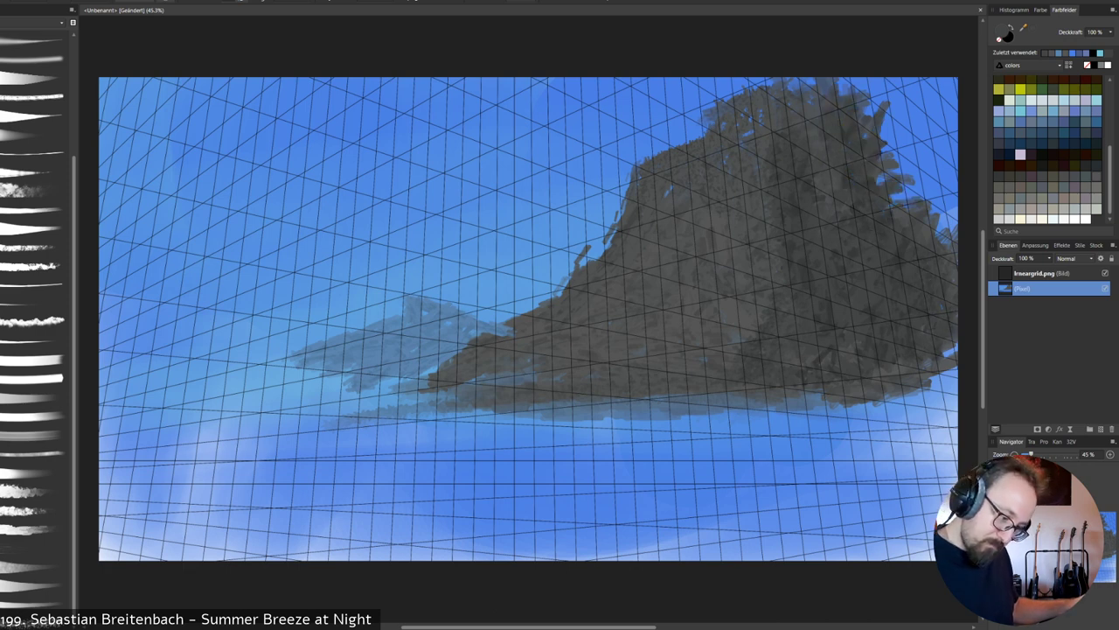
Sample a lighter grey from the rock, break up the shadows on the right half and strengthen the mountain's base.
{"action": "left_click", "coordinate": [748, 266], "text": "alt"}
{"action": "left_click_drag", "start_coordinate": [852, 210], "coordinate": [841, 252]}
{"action": "mouse_move", "coordinate": [879, 213]}
{"action": "left_mouse_down"}
{"action": "mouse_move", "coordinate": [862, 258]}
{"action": "mouse_move", "coordinate": [880, 348]}
{"action": "left_mouse_up"}
{"action": "left_click_drag", "start_coordinate": [862, 172], "coordinate": [843, 222]}
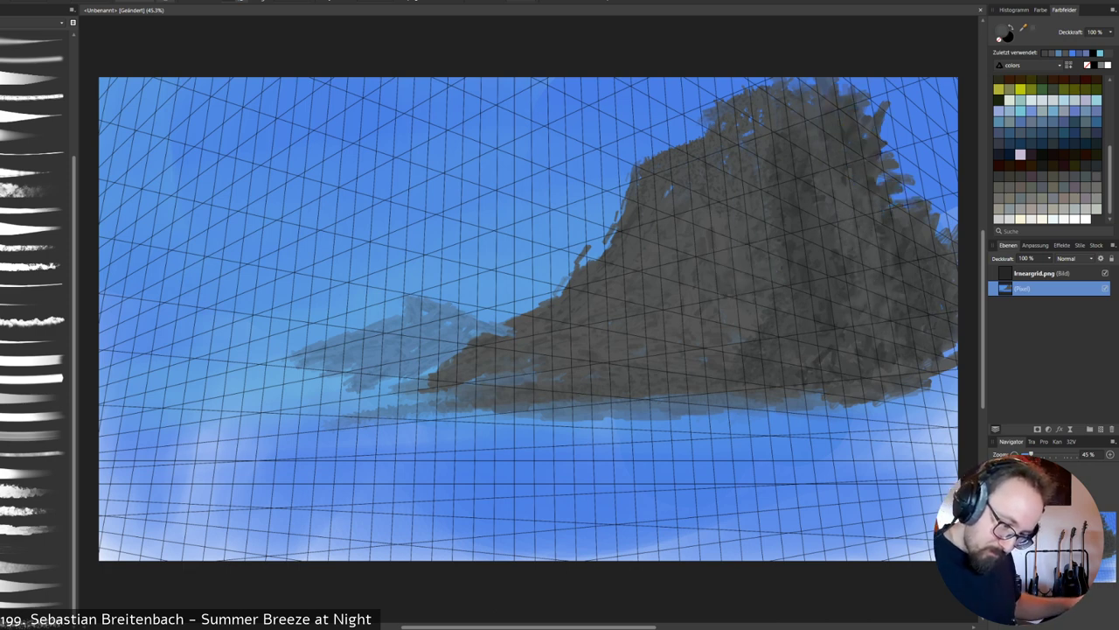
{"action": "left_click_drag", "start_coordinate": [897, 245], "coordinate": [883, 249]}
{"action": "left_click_drag", "start_coordinate": [914, 329], "coordinate": [802, 381]}
{"action": "mouse_move", "coordinate": [731, 401]}
{"action": "left_mouse_down"}
{"action": "mouse_move", "coordinate": [428, 416]}
{"action": "mouse_move", "coordinate": [398, 390]}
{"action": "mouse_move", "coordinate": [374, 395]}
{"action": "left_mouse_up"}
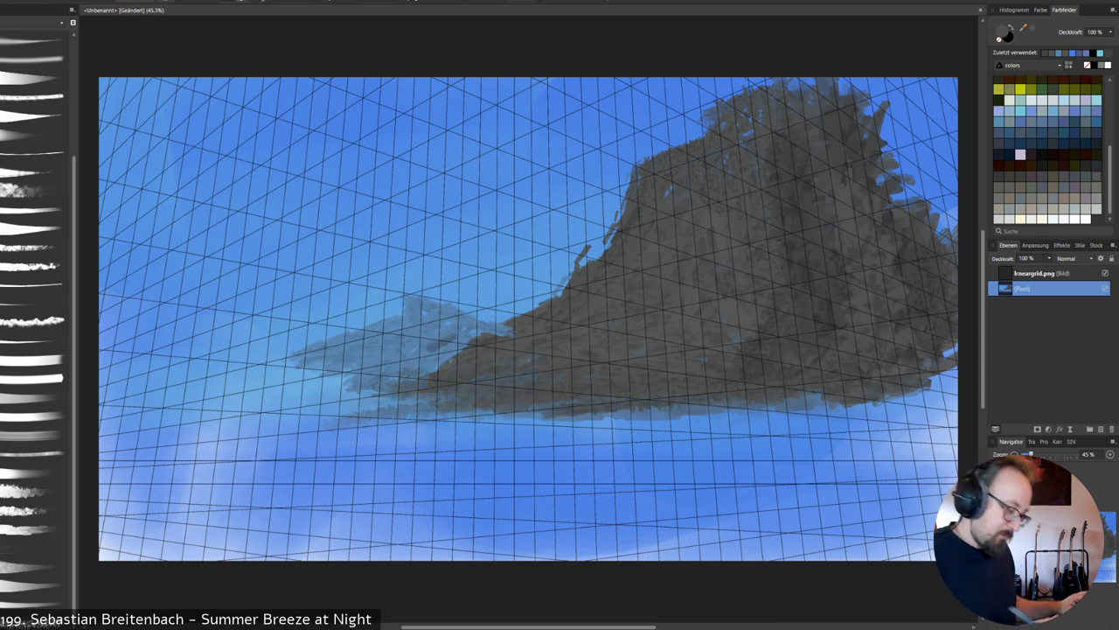
Sample the distant hill's blue-grey, extend its foot leftwards and smooth its upper slope.
{"action": "left_click", "coordinate": [438, 351], "text": "alt"}
{"action": "left_click_drag", "start_coordinate": [325, 366], "coordinate": [312, 386]}
{"action": "left_click_drag", "start_coordinate": [323, 337], "coordinate": [293, 341]}
{"action": "left_click_drag", "start_coordinate": [299, 353], "coordinate": [217, 383]}
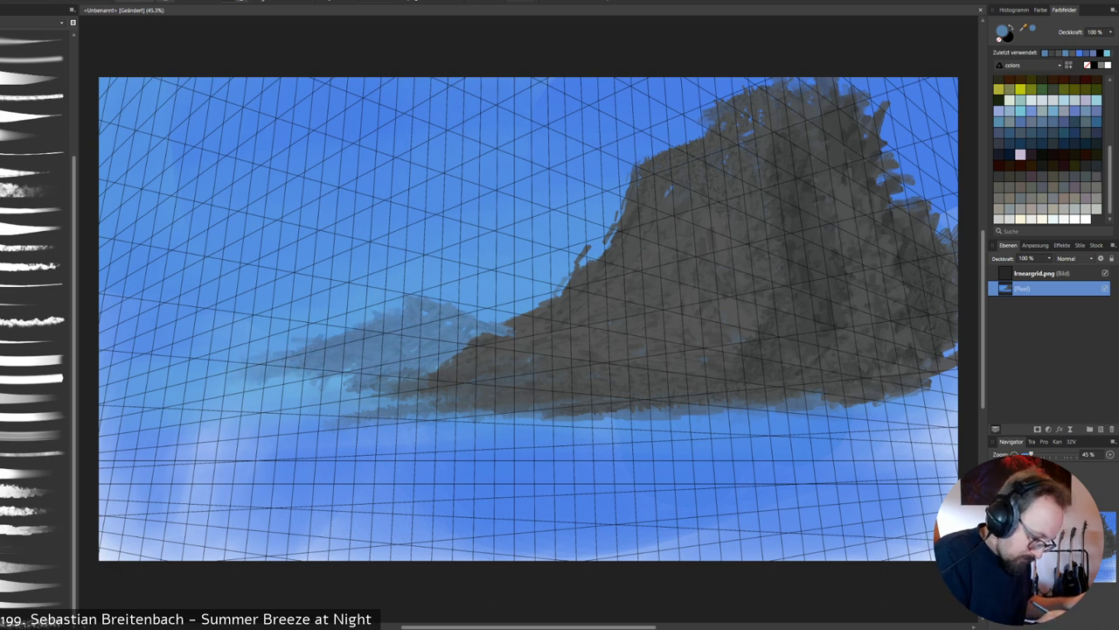
{"action": "left_click_drag", "start_coordinate": [284, 379], "coordinate": [229, 389]}
{"action": "left_click_drag", "start_coordinate": [404, 303], "coordinate": [355, 319]}
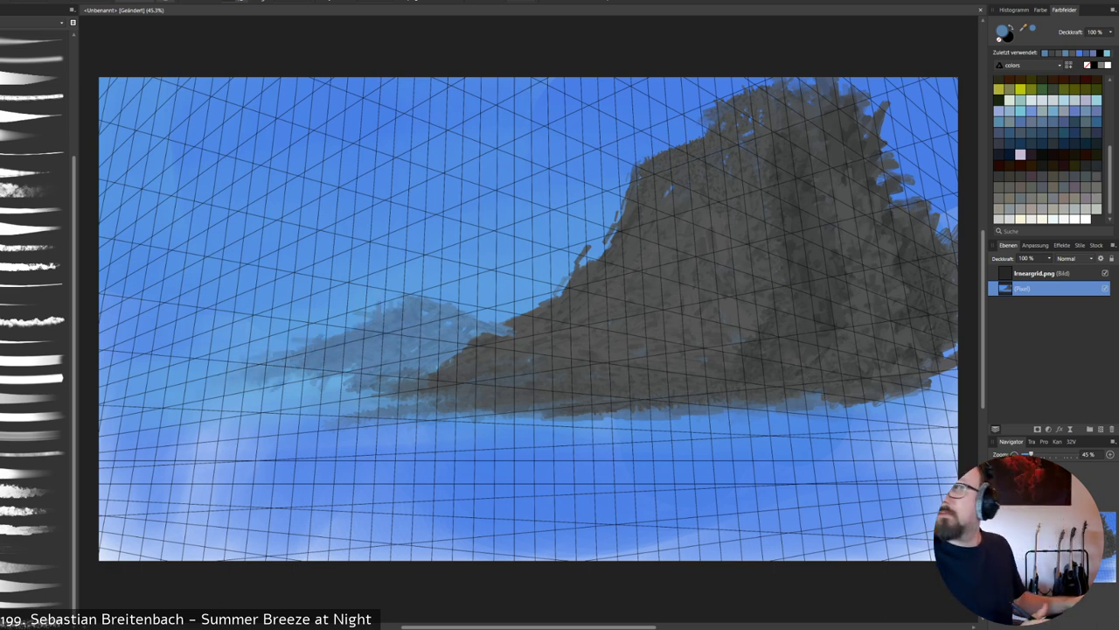
Paint the descending blue-grey ridge of a second distant mountain near the left canvas edge.
{"action": "left_click_drag", "start_coordinate": [160, 244], "coordinate": [258, 324]}
{"action": "mouse_move", "coordinate": [203, 287]}
{"action": "left_mouse_down"}
{"action": "mouse_move", "coordinate": [292, 346]}
{"action": "mouse_move", "coordinate": [270, 347]}
{"action": "left_mouse_up"}
{"action": "left_click_drag", "start_coordinate": [205, 314], "coordinate": [238, 344]}
{"action": "left_click", "coordinate": [212, 335], "text": "alt"}
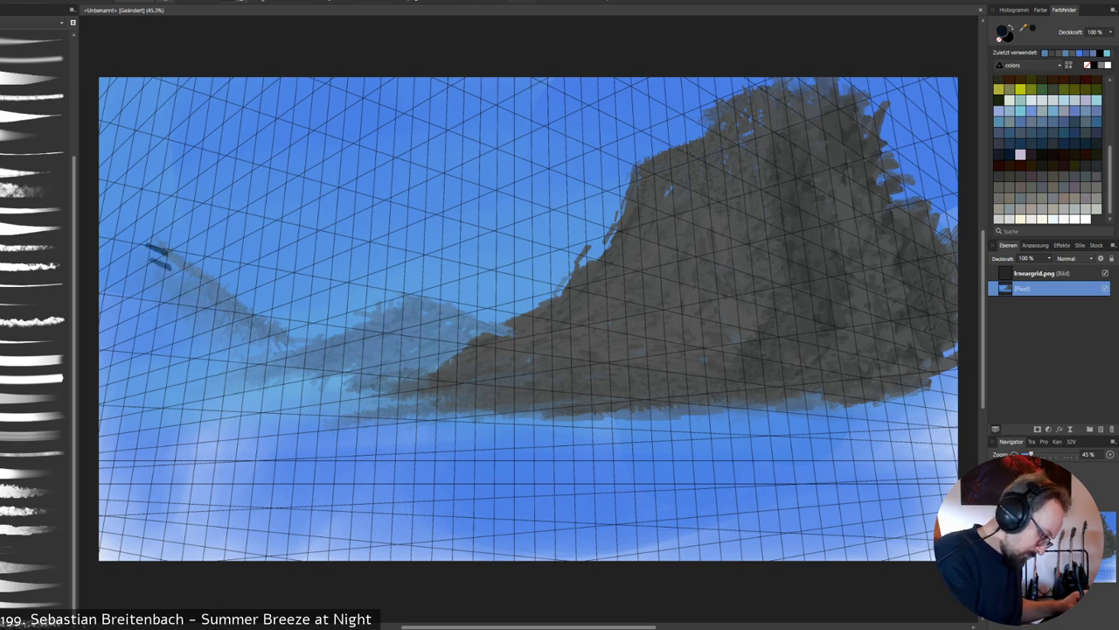
{"action": "left_click_drag", "start_coordinate": [156, 249], "coordinate": [271, 337]}
{"action": "key", "text": "ctrl+z"}
Sample the ridge's blue-grey, fill the distant mountain to the left canvas edge and paint a hazy shoreline below the hills.
{"action": "left_click", "coordinate": [232, 313], "text": "alt"}
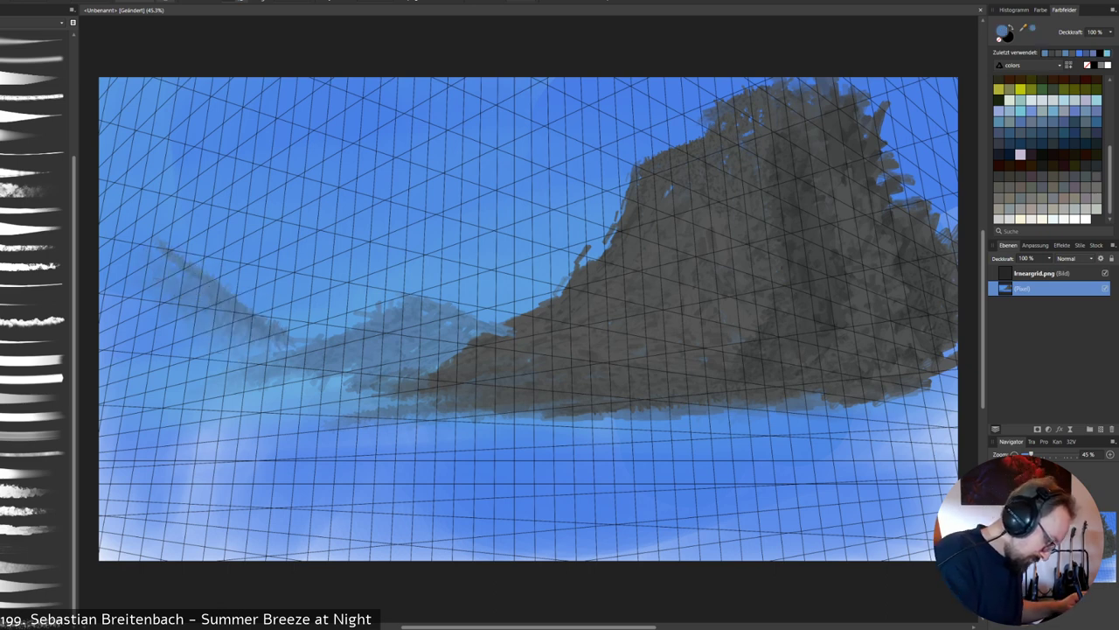
{"action": "left_click_drag", "start_coordinate": [149, 291], "coordinate": [224, 357]}
{"action": "mouse_move", "coordinate": [144, 273]}
{"action": "left_mouse_down"}
{"action": "mouse_move", "coordinate": [111, 303]}
{"action": "mouse_move", "coordinate": [174, 383]}
{"action": "left_mouse_up"}
{"action": "left_click_drag", "start_coordinate": [131, 311], "coordinate": [103, 355]}
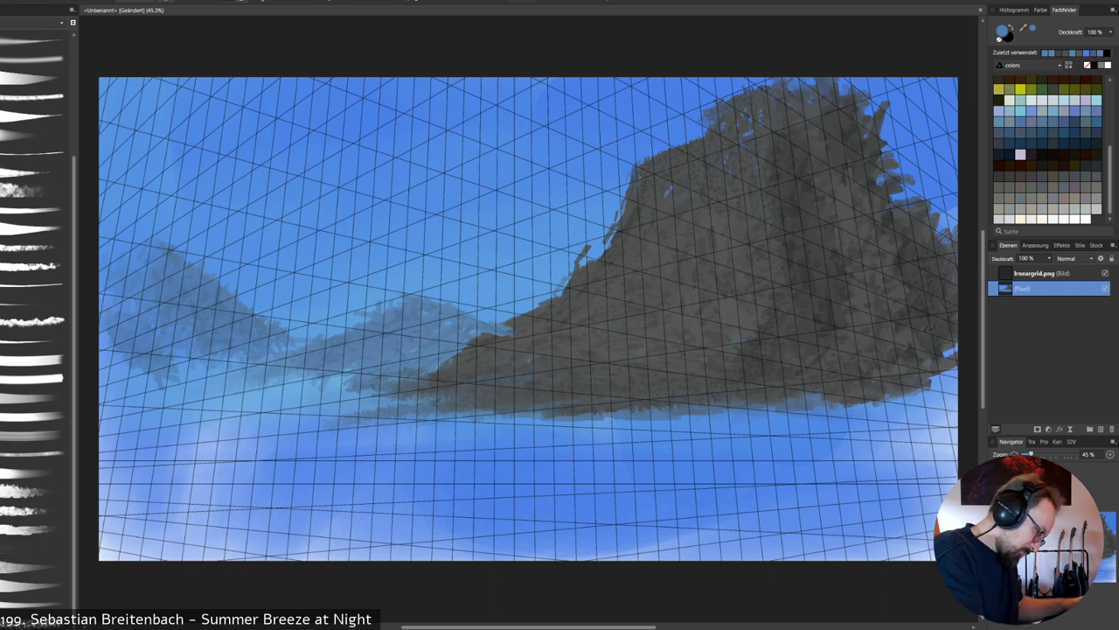
{"action": "left_click_drag", "start_coordinate": [173, 417], "coordinate": [351, 411]}
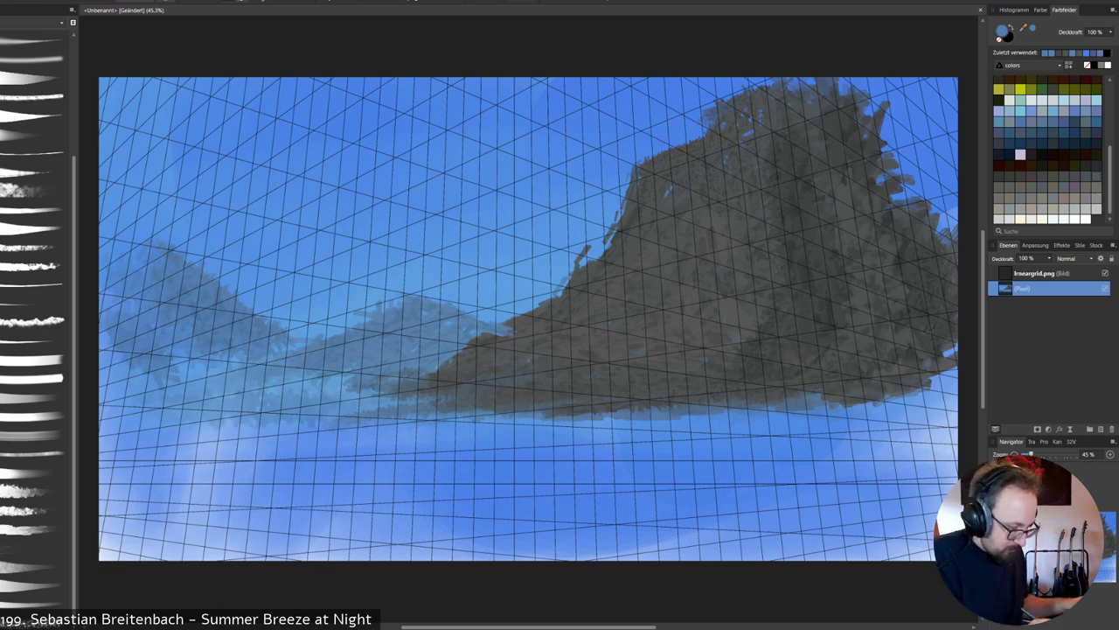
Sample the mountain's dark grey and extend its shoreline lower, from the left foot to the right canvas edge.
{"action": "left_click", "coordinate": [487, 362], "text": "alt"}
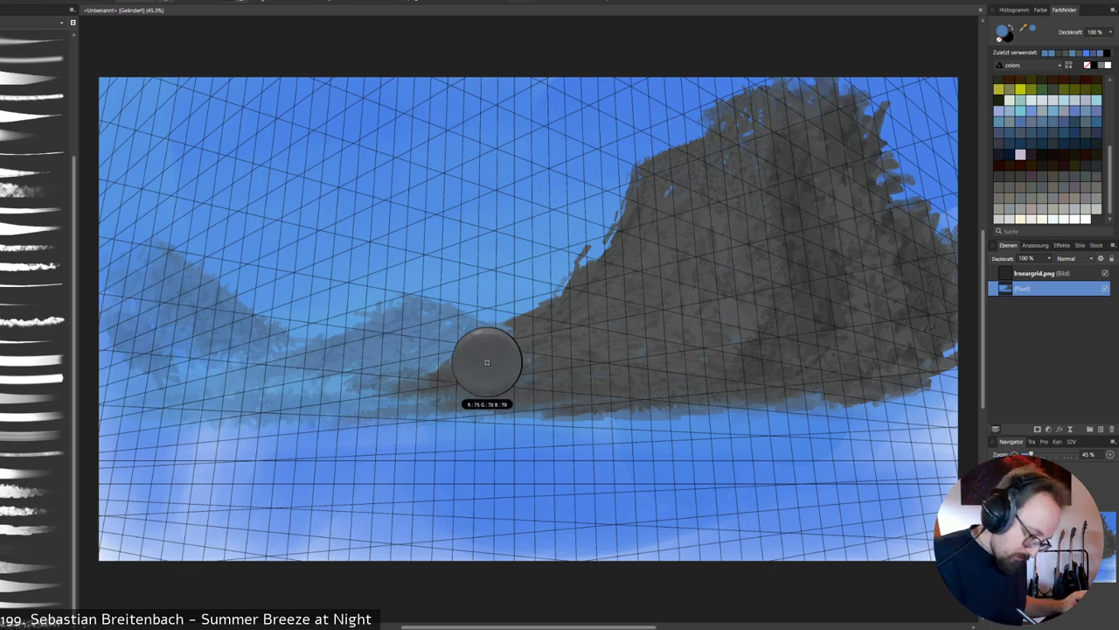
{"action": "mouse_move", "coordinate": [464, 388]}
{"action": "left_mouse_down"}
{"action": "mouse_move", "coordinate": [357, 427]}
{"action": "mouse_move", "coordinate": [873, 408]}
{"action": "left_mouse_up"}
{"action": "left_click_drag", "start_coordinate": [450, 430], "coordinate": [670, 427]}
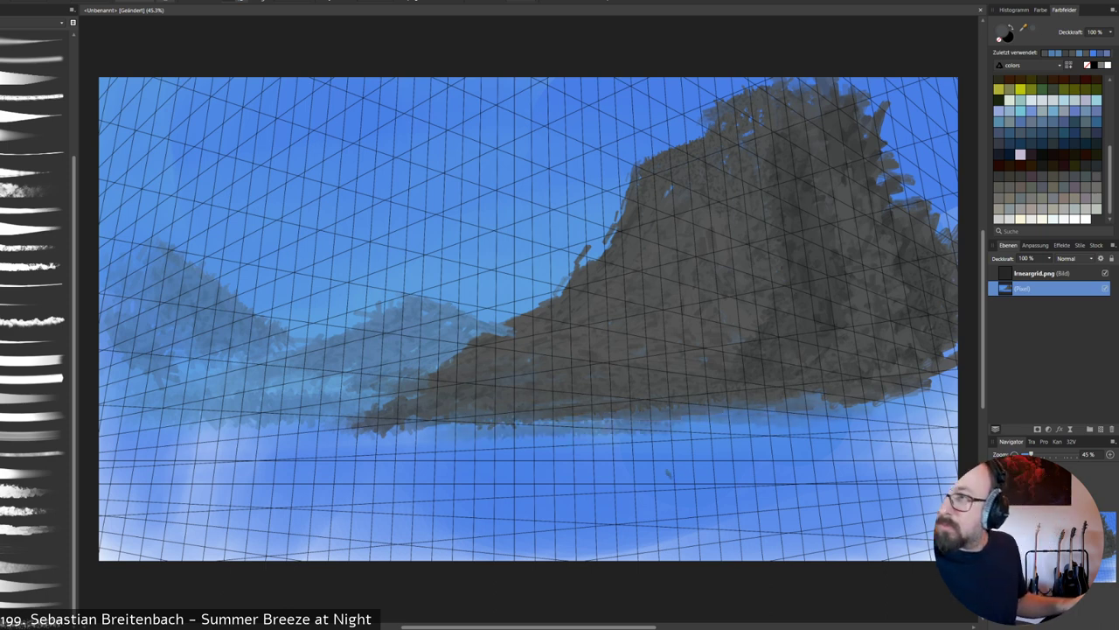
{"action": "left_click_drag", "start_coordinate": [423, 427], "coordinate": [801, 423]}
{"action": "mouse_move", "coordinate": [680, 429]}
{"action": "left_mouse_down"}
{"action": "mouse_move", "coordinate": [923, 449]}
{"action": "mouse_move", "coordinate": [710, 444]}
{"action": "mouse_move", "coordinate": [664, 429]}
{"action": "left_mouse_up"}
{"action": "mouse_move", "coordinate": [757, 416]}
{"action": "left_mouse_down"}
{"action": "mouse_move", "coordinate": [904, 402]}
{"action": "mouse_move", "coordinate": [752, 404]}
{"action": "left_mouse_up"}
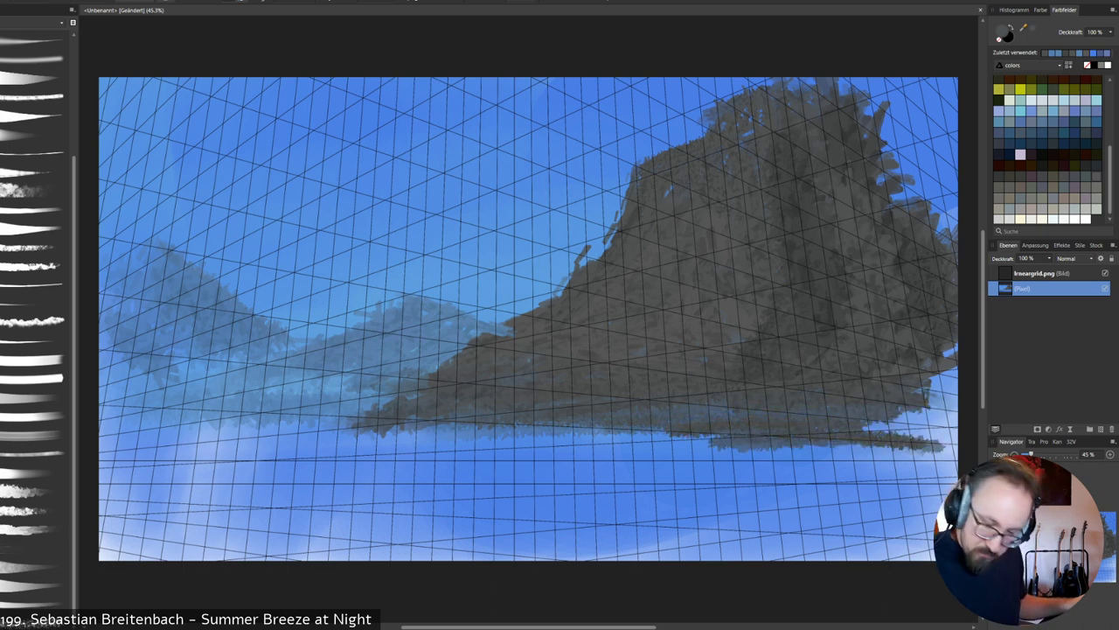
{"action": "mouse_move", "coordinate": [887, 481]}
{"action": "left_mouse_down"}
{"action": "mouse_move", "coordinate": [948, 418]}
{"action": "mouse_move", "coordinate": [942, 365]}
{"action": "mouse_move", "coordinate": [952, 411]}
{"action": "mouse_move", "coordinate": [955, 398]}
{"action": "left_mouse_up"}
{"action": "left_click_drag", "start_coordinate": [892, 449], "coordinate": [955, 402]}
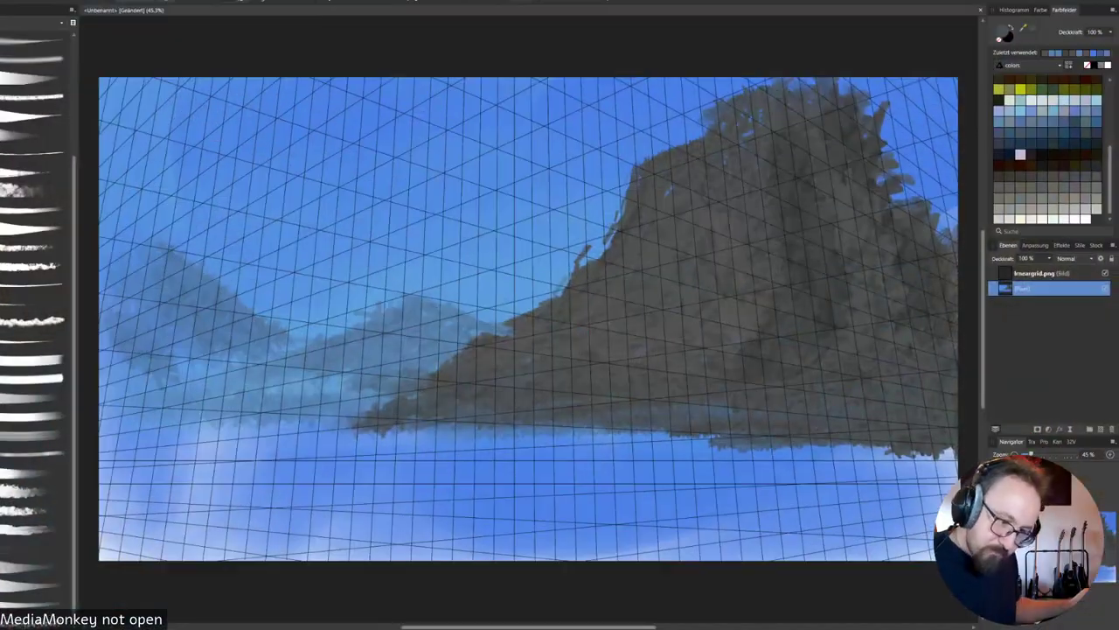
{"action": "mouse_move", "coordinate": [762, 549]}
{"action": "left_mouse_down"}
{"action": "mouse_move", "coordinate": [745, 518]}
{"action": "mouse_move", "coordinate": [770, 523]}
{"action": "mouse_move", "coordinate": [783, 551]}
{"action": "left_mouse_up"}
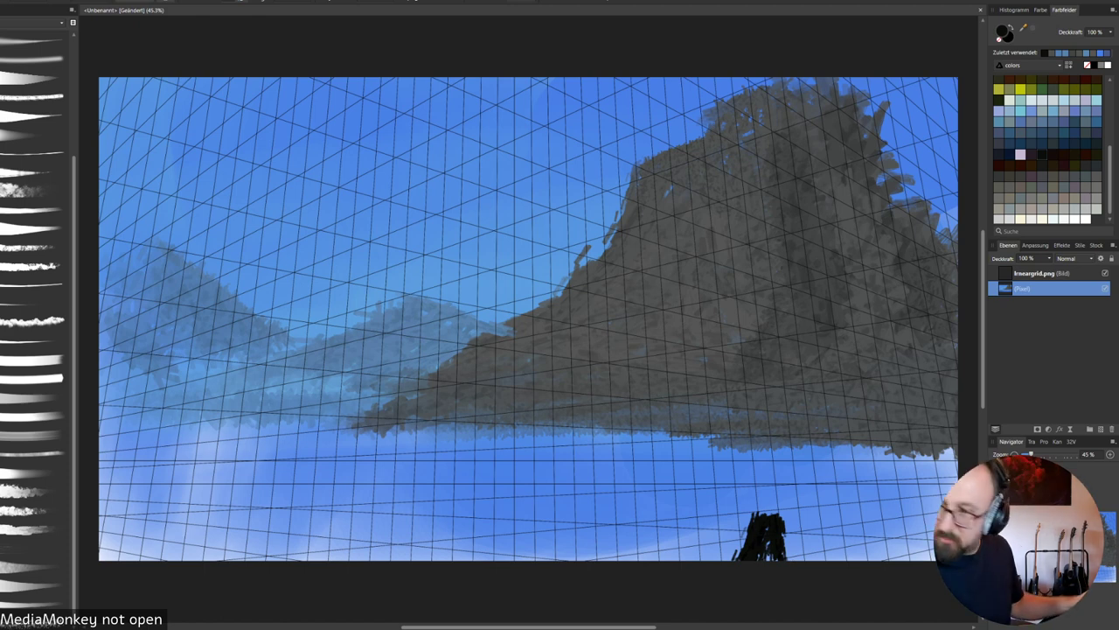
{"action": "key", "text": "ctrl+z"}
{"action": "left_click_drag", "start_coordinate": [893, 456], "coordinate": [918, 437]}
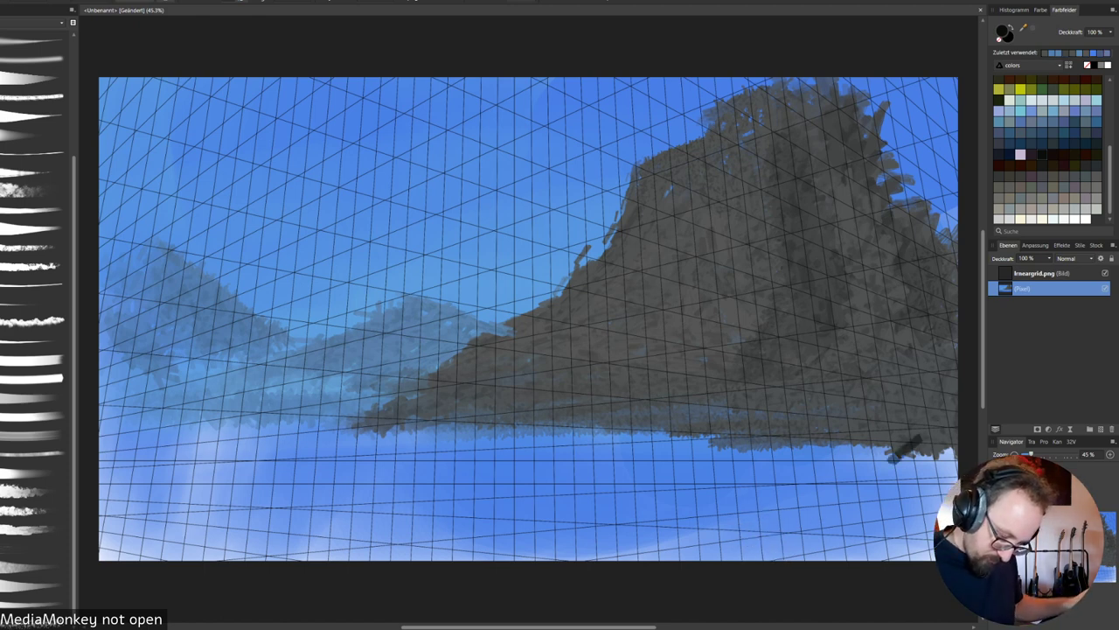
{"action": "key", "text": "ctrl+z"}
Set the brush colour to a nearly neutral dark grey in the colour chooser.
{"action": "double_click", "coordinate": [1002, 32]}
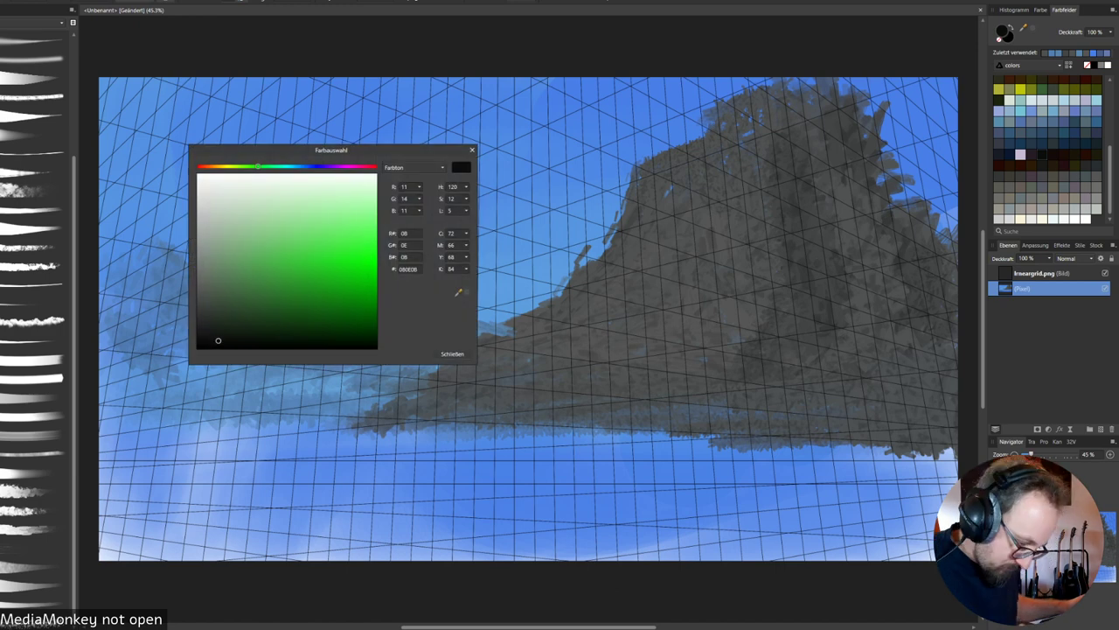
{"action": "left_click", "coordinate": [205, 291]}
{"action": "left_click", "coordinate": [452, 355]}
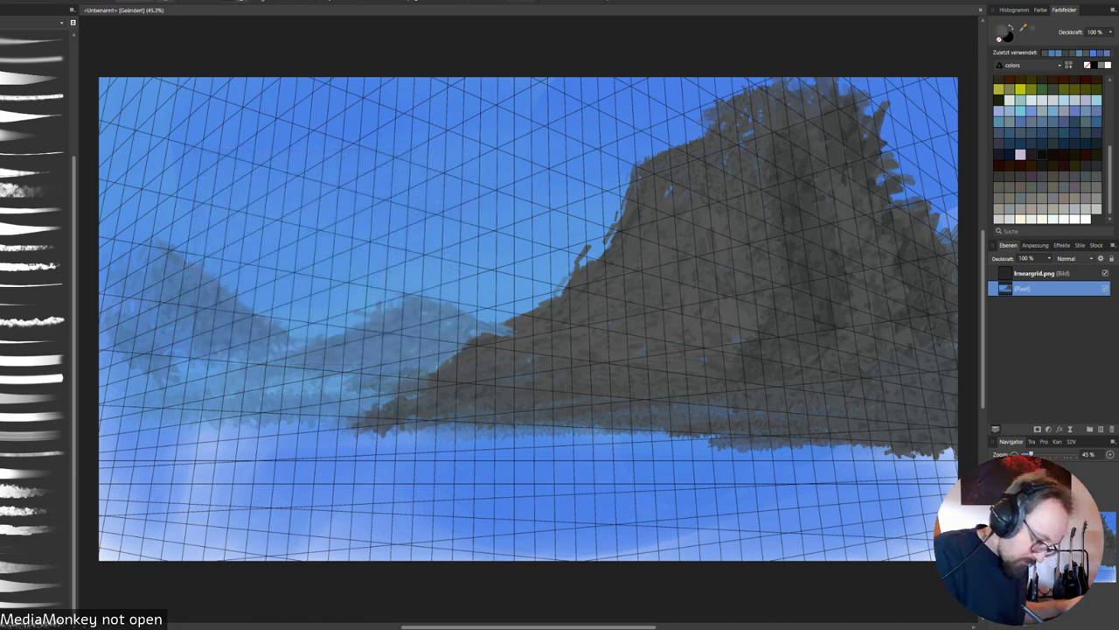
{"action": "mouse_move", "coordinate": [688, 502]}
{"action": "left_mouse_down"}
{"action": "mouse_move", "coordinate": [703, 516]}
{"action": "mouse_move", "coordinate": [657, 552]}
{"action": "mouse_move", "coordinate": [679, 548]}
{"action": "left_mouse_up"}
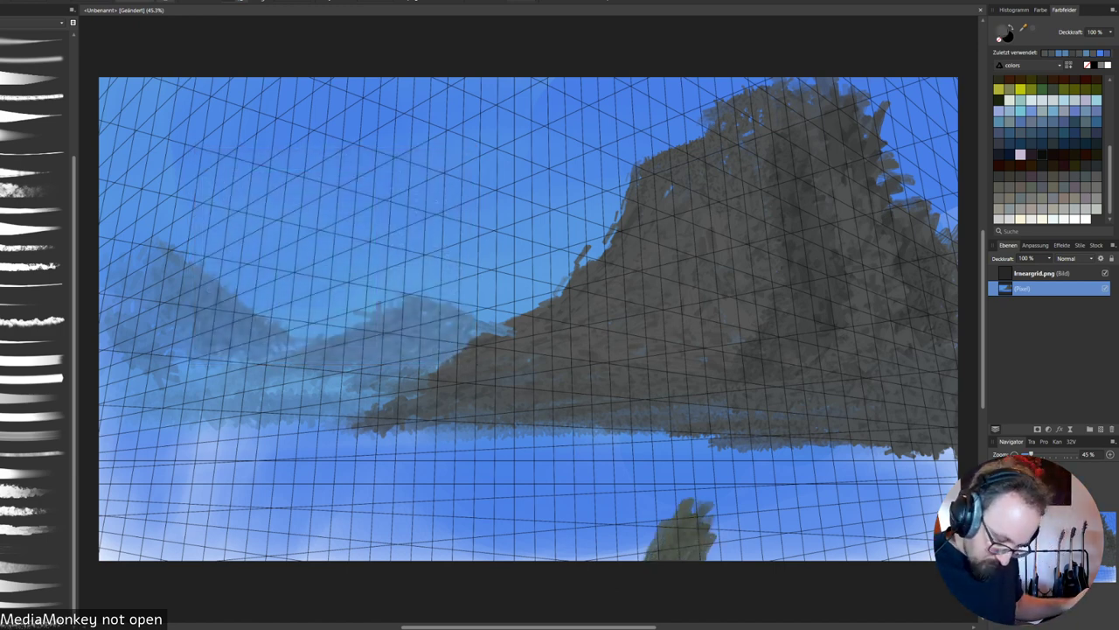
{"action": "key", "text": "ctrl+z"}
{"action": "key", "text": "ctrl+z"}
{"action": "key", "text": "ctrl+z"}
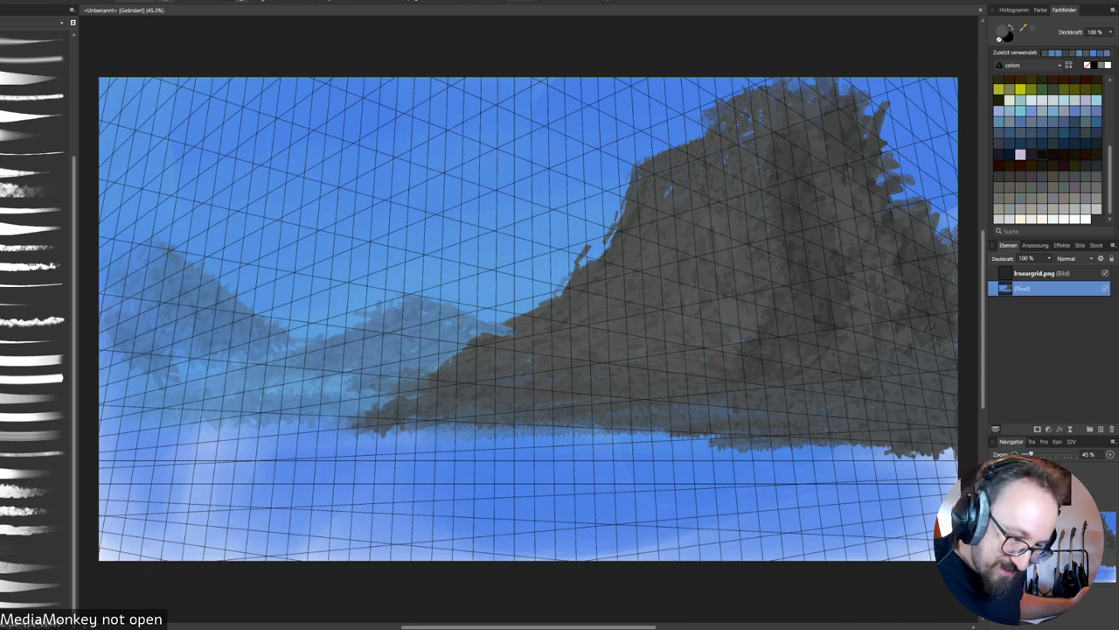
Set the brush to a dark neutral grey and paint the first foreground bank strokes along the middle of the lower canvas edge.
{"action": "key", "text": "c"}
{"action": "left_click_drag", "start_coordinate": [204, 291], "coordinate": [197, 288]}
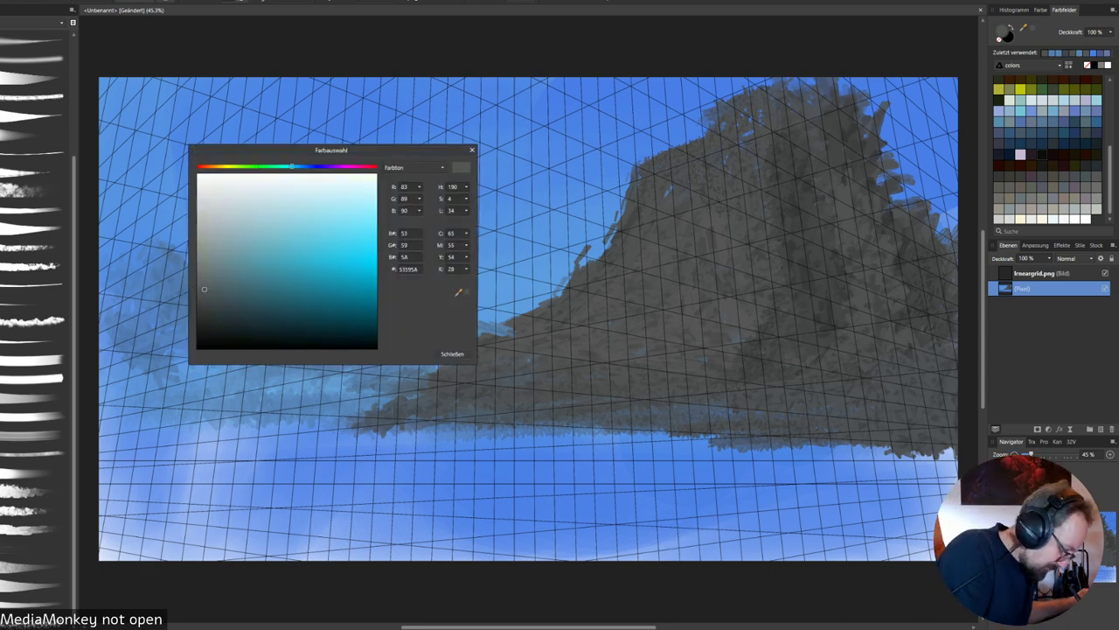
{"action": "left_click", "coordinate": [452, 354]}
{"action": "mouse_move", "coordinate": [619, 541]}
{"action": "left_mouse_down"}
{"action": "mouse_move", "coordinate": [561, 554]}
{"action": "mouse_move", "coordinate": [631, 516]}
{"action": "mouse_move", "coordinate": [551, 557]}
{"action": "mouse_move", "coordinate": [521, 543]}
{"action": "mouse_move", "coordinate": [568, 534]}
{"action": "left_mouse_up"}
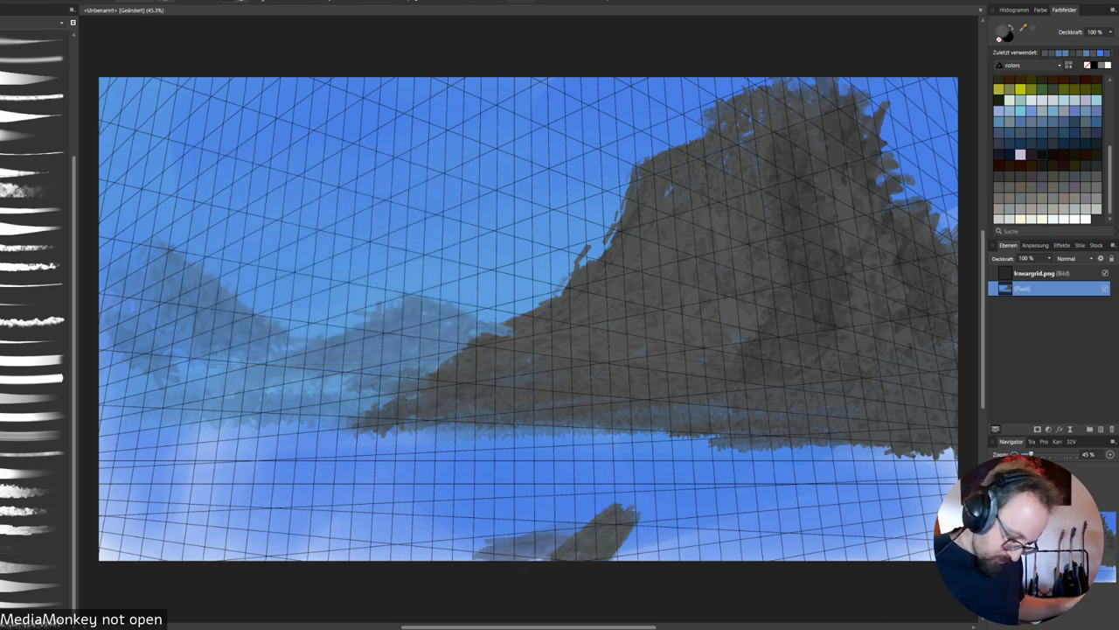
{"action": "left_click_drag", "start_coordinate": [486, 560], "coordinate": [560, 542]}
{"action": "mouse_move", "coordinate": [612, 562]}
{"action": "left_mouse_down"}
{"action": "mouse_move", "coordinate": [673, 544]}
{"action": "mouse_move", "coordinate": [673, 512]}
{"action": "mouse_move", "coordinate": [726, 514]}
{"action": "left_mouse_up"}
{"action": "left_click_drag", "start_coordinate": [647, 560], "coordinate": [752, 509]}
{"action": "left_click_drag", "start_coordinate": [699, 560], "coordinate": [792, 513]}
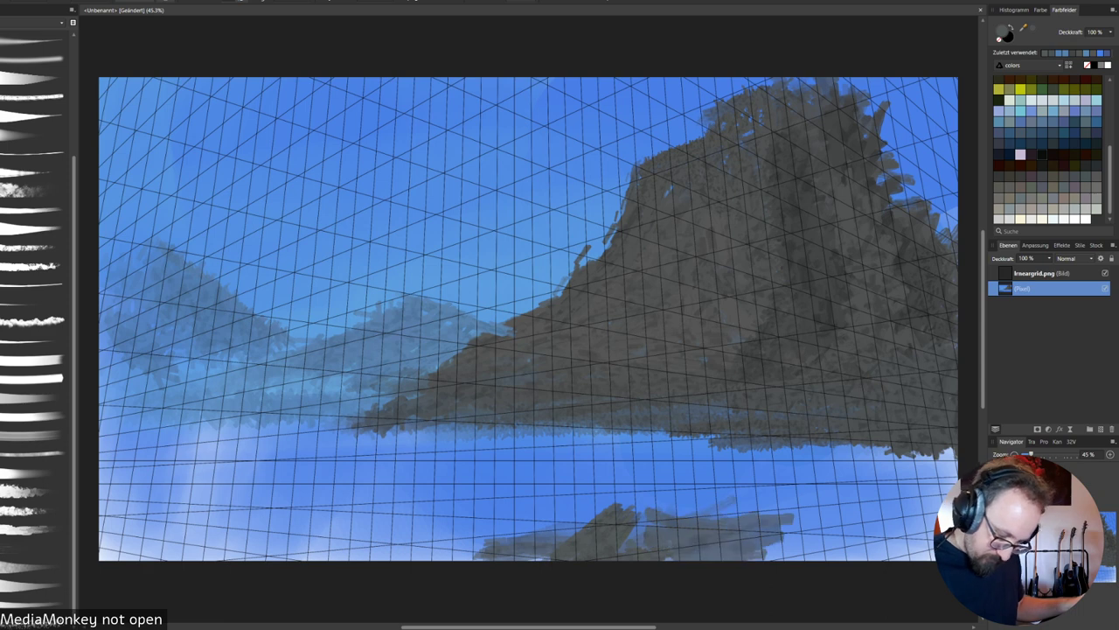
Extend the grey foreground bank to both sides and raise a pointed bush in its middle.
{"action": "left_click_drag", "start_coordinate": [730, 550], "coordinate": [800, 505]}
{"action": "mouse_move", "coordinate": [787, 560]}
{"action": "left_mouse_down"}
{"action": "mouse_move", "coordinate": [865, 530]}
{"action": "mouse_move", "coordinate": [817, 533]}
{"action": "mouse_move", "coordinate": [800, 551]}
{"action": "left_mouse_up"}
{"action": "mouse_move", "coordinate": [752, 560]}
{"action": "left_mouse_down"}
{"action": "mouse_move", "coordinate": [835, 546]}
{"action": "mouse_move", "coordinate": [843, 509]}
{"action": "left_mouse_up"}
{"action": "left_click_drag", "start_coordinate": [827, 547], "coordinate": [866, 524]}
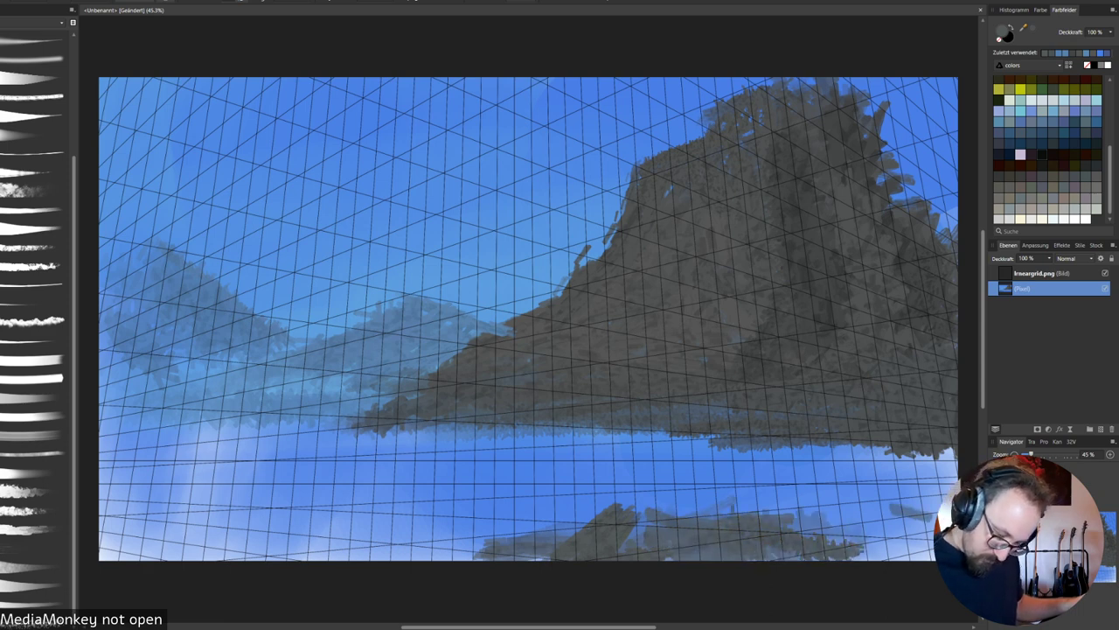
{"action": "left_click_drag", "start_coordinate": [789, 532], "coordinate": [839, 516]}
{"action": "left_click_drag", "start_coordinate": [658, 516], "coordinate": [699, 490]}
{"action": "left_click_drag", "start_coordinate": [677, 555], "coordinate": [710, 486]}
{"action": "left_click_drag", "start_coordinate": [454, 549], "coordinate": [524, 521]}
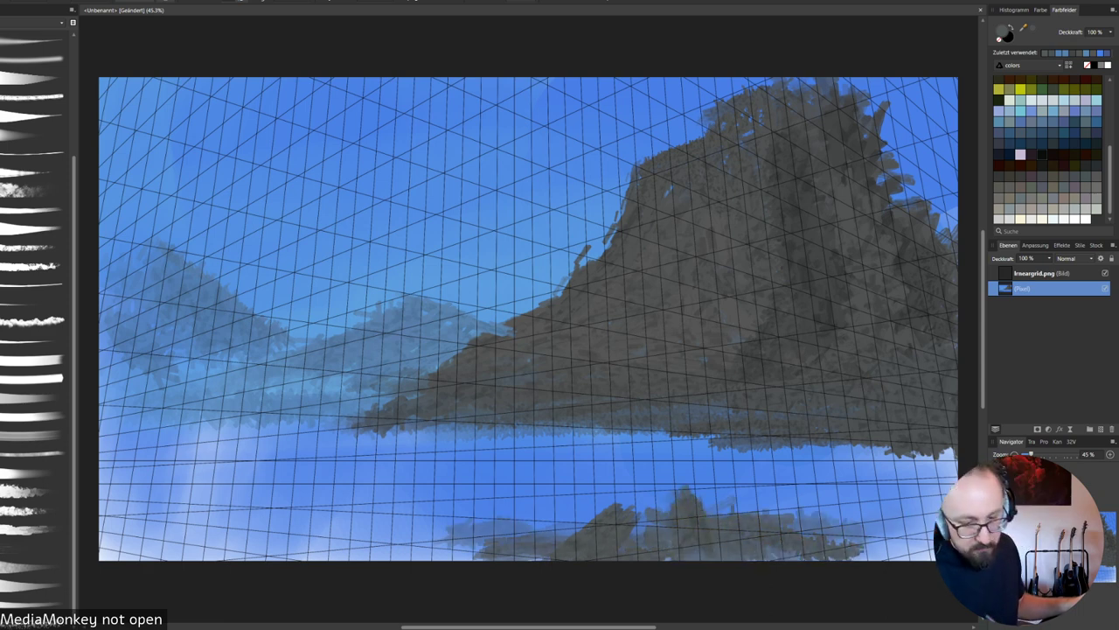
Paint a tall upright bush and a row of rounded grey bushes along the foreground to the left canvas edge.
{"action": "left_click_drag", "start_coordinate": [411, 560], "coordinate": [390, 468]}
{"action": "left_click_drag", "start_coordinate": [349, 559], "coordinate": [376, 516]}
{"action": "left_click_drag", "start_coordinate": [265, 432], "coordinate": [266, 404]}
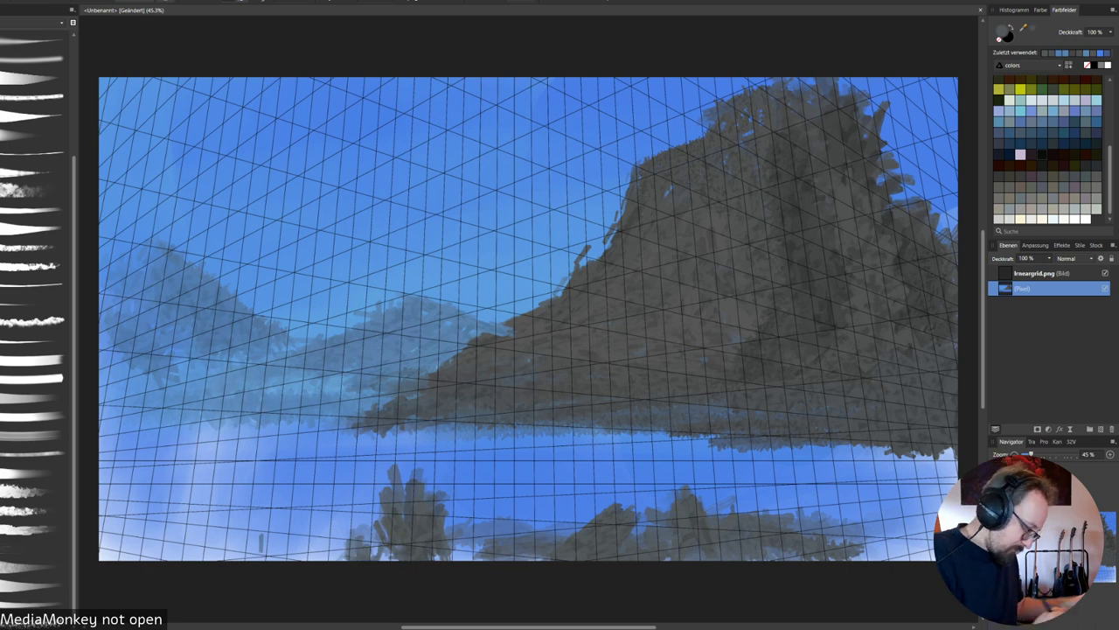
{"action": "left_click_drag", "start_coordinate": [260, 532], "coordinate": [278, 556]}
{"action": "mouse_move", "coordinate": [273, 544]}
{"action": "left_mouse_down"}
{"action": "mouse_move", "coordinate": [319, 524]}
{"action": "mouse_move", "coordinate": [328, 546]}
{"action": "mouse_move", "coordinate": [253, 489]}
{"action": "left_mouse_up"}
{"action": "left_click_drag", "start_coordinate": [253, 560], "coordinate": [219, 483]}
{"action": "mouse_move", "coordinate": [210, 559]}
{"action": "left_mouse_down"}
{"action": "mouse_move", "coordinate": [140, 529]}
{"action": "mouse_move", "coordinate": [101, 529]}
{"action": "mouse_move", "coordinate": [103, 517]}
{"action": "left_mouse_up"}
{"action": "mouse_move", "coordinate": [105, 498]}
{"action": "left_mouse_down"}
{"action": "mouse_move", "coordinate": [179, 534]}
{"action": "mouse_move", "coordinate": [166, 524]}
{"action": "left_mouse_up"}
{"action": "left_click_drag", "start_coordinate": [162, 536], "coordinate": [172, 547]}
{"action": "left_click_drag", "start_coordinate": [103, 548], "coordinate": [144, 558]}
Fill the gaps along the foreground's lower edge and build up the low mound right of the tall bush.
{"action": "left_click_drag", "start_coordinate": [219, 556], "coordinate": [398, 559]}
{"action": "left_click_drag", "start_coordinate": [450, 553], "coordinate": [530, 557]}
{"action": "left_click_drag", "start_coordinate": [530, 557], "coordinate": [549, 555]}
{"action": "left_click_drag", "start_coordinate": [631, 529], "coordinate": [651, 534]}
{"action": "left_click_drag", "start_coordinate": [459, 547], "coordinate": [579, 527]}
{"action": "mouse_move", "coordinate": [520, 531]}
{"action": "left_mouse_down"}
{"action": "mouse_move", "coordinate": [597, 514]}
{"action": "mouse_move", "coordinate": [602, 498]}
{"action": "left_mouse_up"}
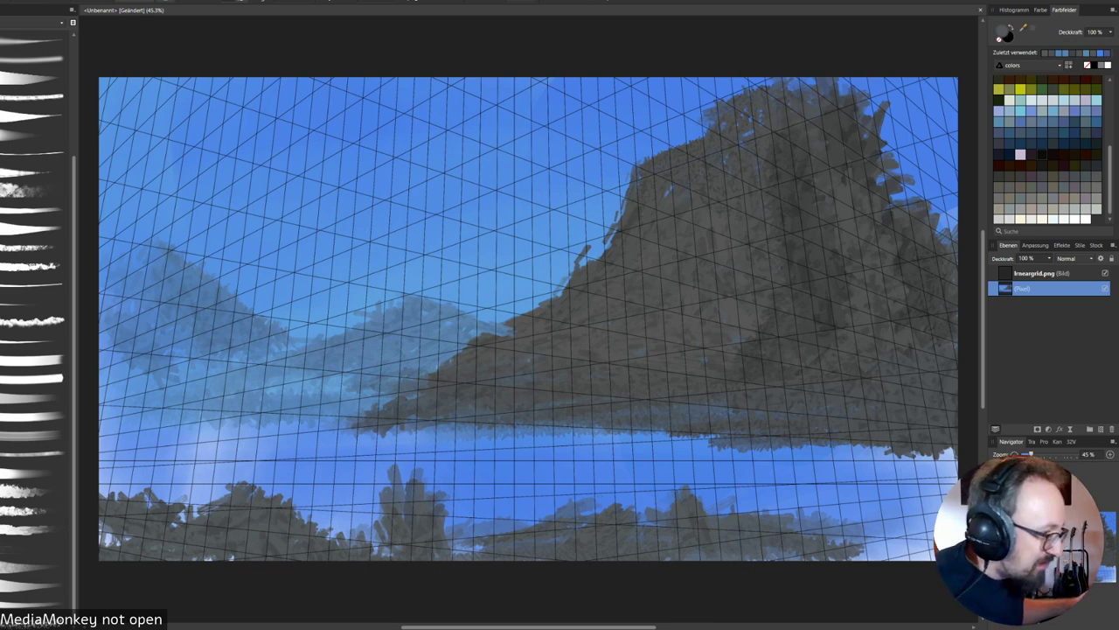
Fill the base of the foreground bank and extend it in grey towards the right canvas edge.
{"action": "left_click_drag", "start_coordinate": [451, 553], "coordinate": [520, 545]}
{"action": "left_click_drag", "start_coordinate": [519, 546], "coordinate": [894, 554]}
{"action": "left_click_drag", "start_coordinate": [803, 531], "coordinate": [918, 555]}
{"action": "left_click_drag", "start_coordinate": [846, 530], "coordinate": [920, 549]}
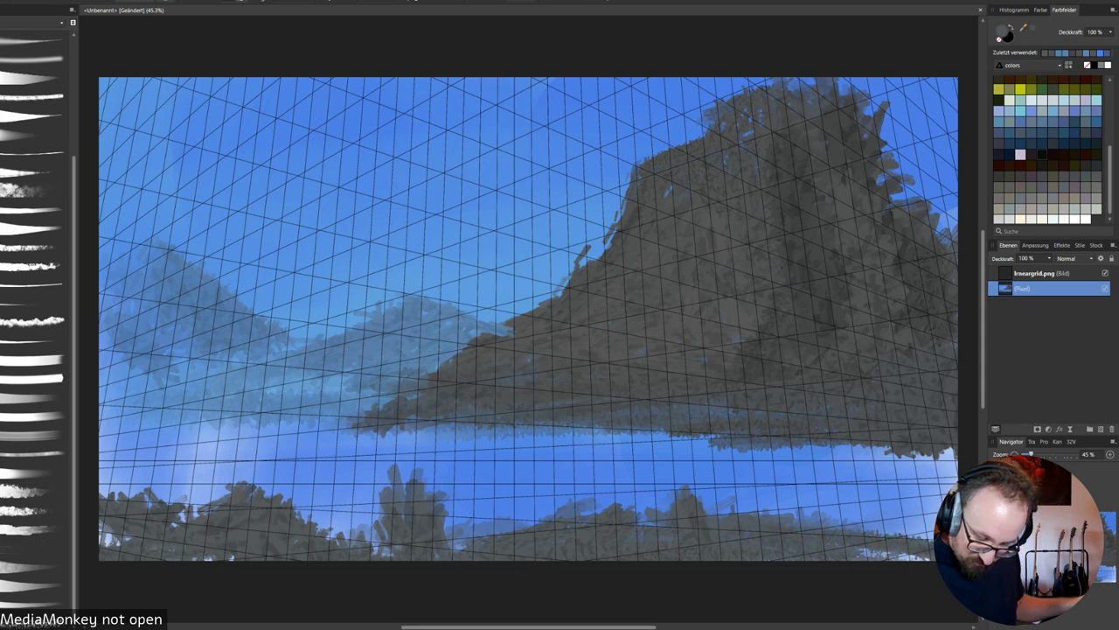
Paint a large rounded grey bush rising from the right part of the foreground bank.
{"action": "left_click_drag", "start_coordinate": [890, 500], "coordinate": [887, 488]}
{"action": "left_click_drag", "start_coordinate": [871, 559], "coordinate": [883, 483]}
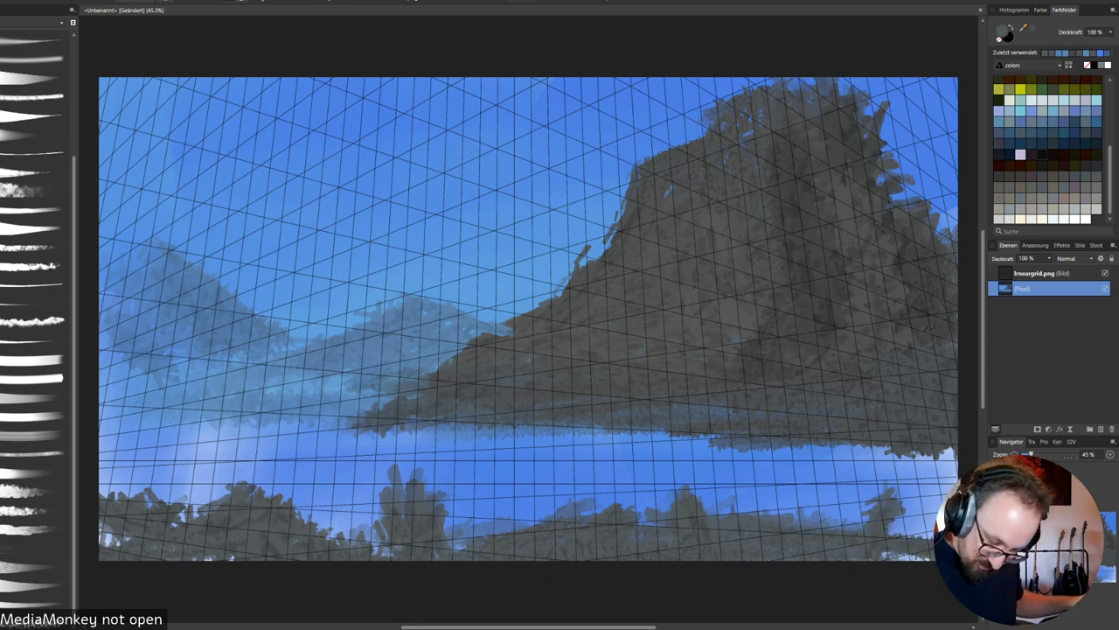
{"action": "left_click_drag", "start_coordinate": [832, 558], "coordinate": [839, 474]}
{"action": "left_click_drag", "start_coordinate": [827, 533], "coordinate": [826, 474]}
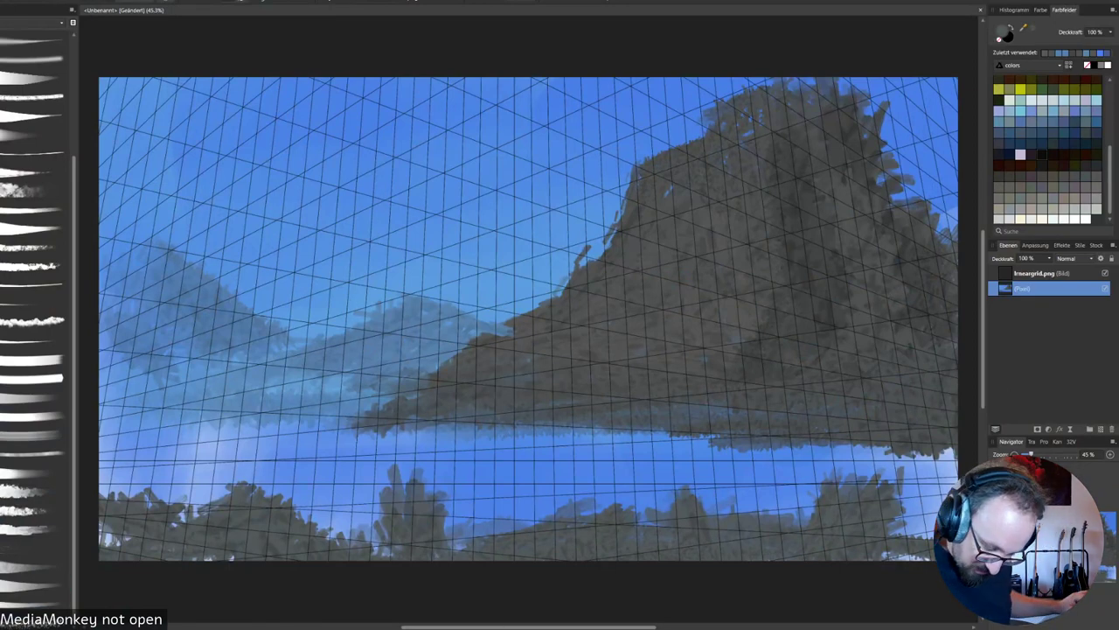
{"action": "mouse_move", "coordinate": [820, 481]}
{"action": "left_mouse_down"}
{"action": "mouse_move", "coordinate": [806, 519]}
{"action": "mouse_move", "coordinate": [792, 518]}
{"action": "left_mouse_up"}
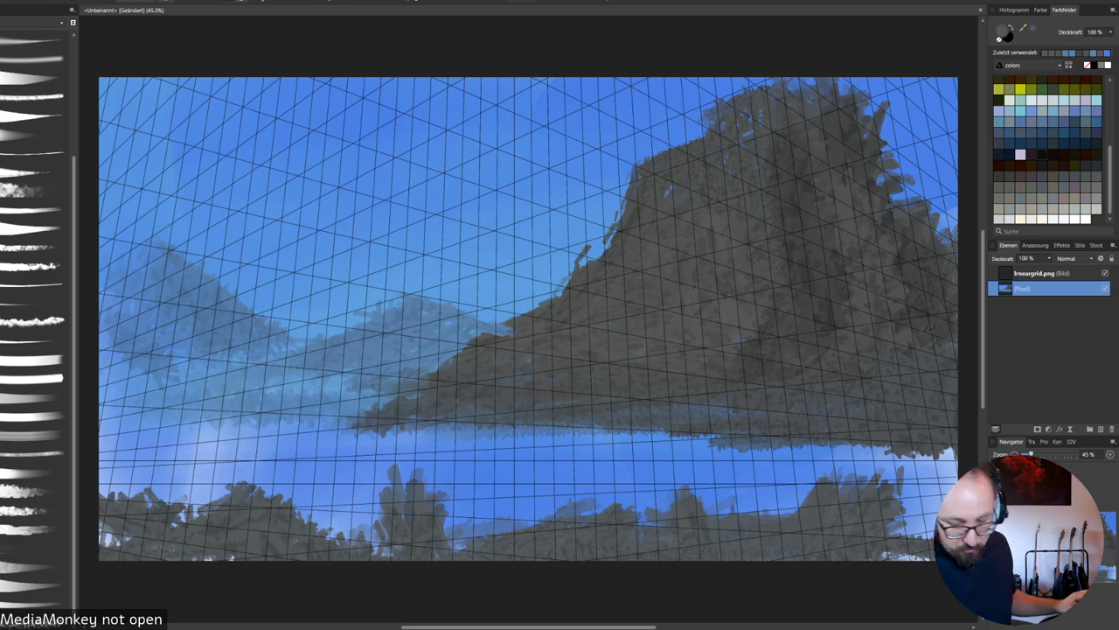
{"action": "left_click_drag", "start_coordinate": [829, 482], "coordinate": [869, 477]}
{"action": "left_click_drag", "start_coordinate": [838, 473], "coordinate": [857, 472]}
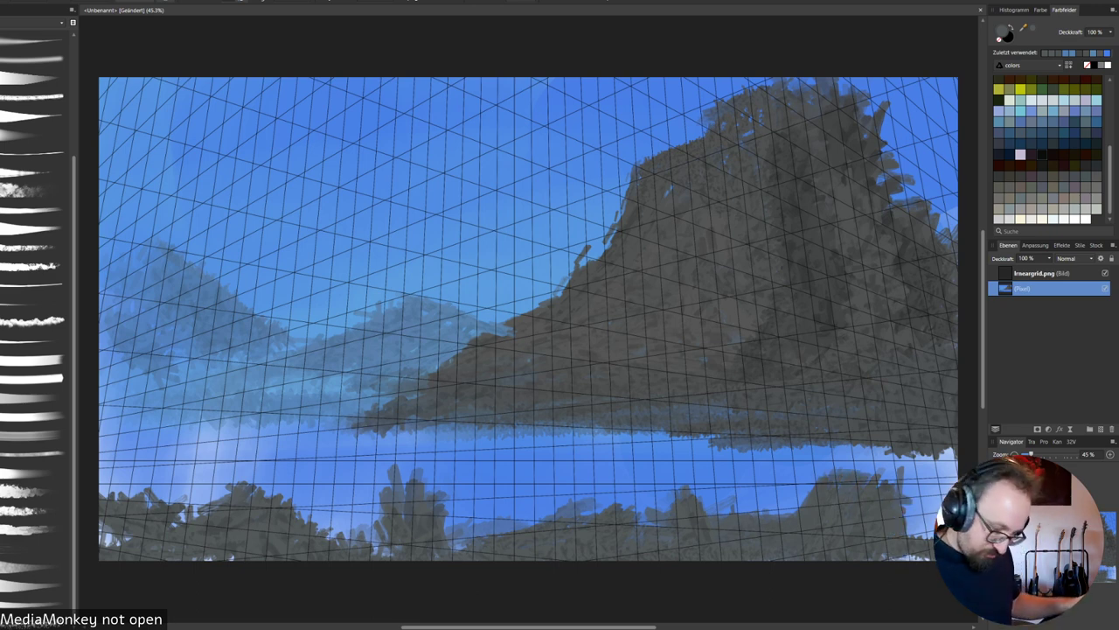
Sample the dark grey at the mountain's foot and paint the first horizontal strokes across the water below it.
{"action": "left_click", "coordinate": [761, 417], "text": "alt"}
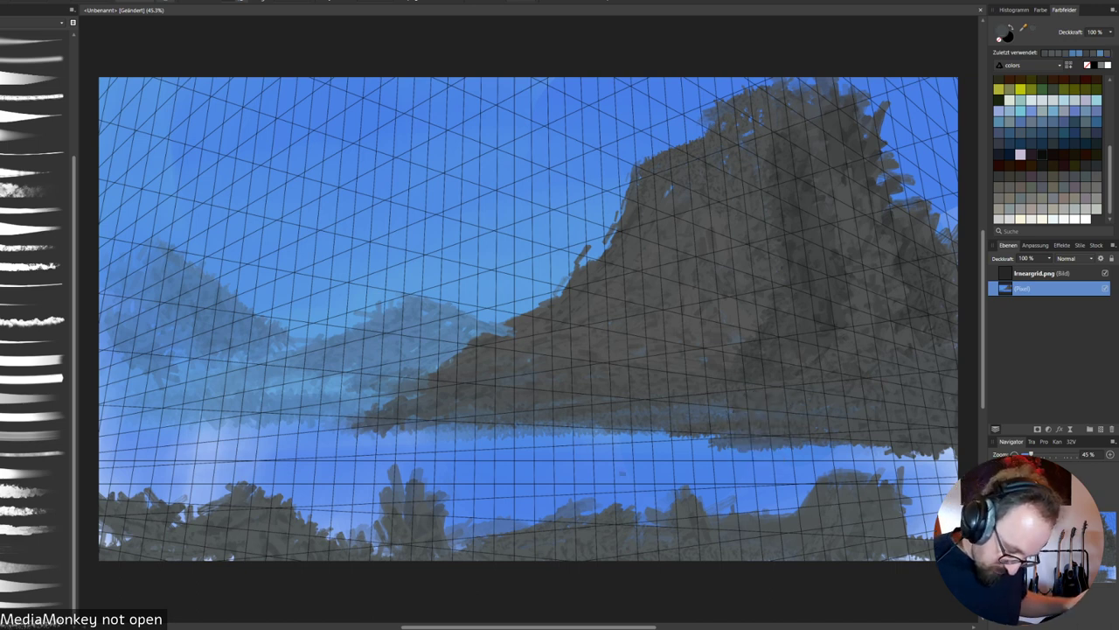
{"action": "mouse_move", "coordinate": [733, 479]}
{"action": "left_mouse_down"}
{"action": "mouse_move", "coordinate": [621, 476]}
{"action": "mouse_move", "coordinate": [803, 479]}
{"action": "left_mouse_up"}
{"action": "left_click_drag", "start_coordinate": [614, 473], "coordinate": [759, 470]}
{"action": "left_click_drag", "start_coordinate": [685, 470], "coordinate": [832, 463]}
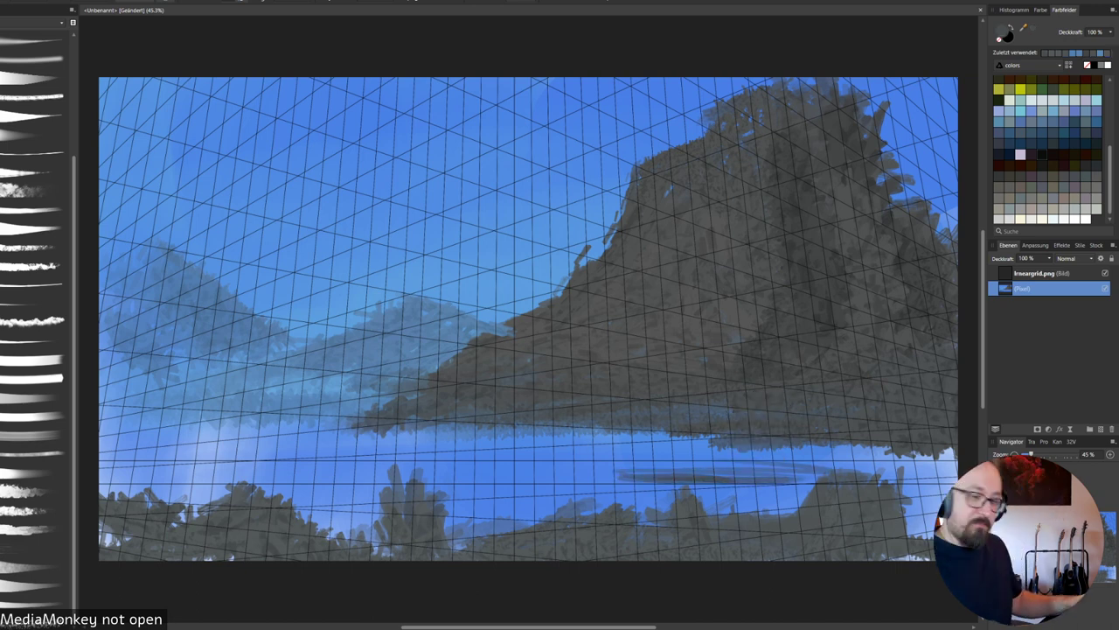
{"action": "left_click_drag", "start_coordinate": [526, 449], "coordinate": [809, 447]}
{"action": "left_click_drag", "start_coordinate": [701, 436], "coordinate": [812, 448]}
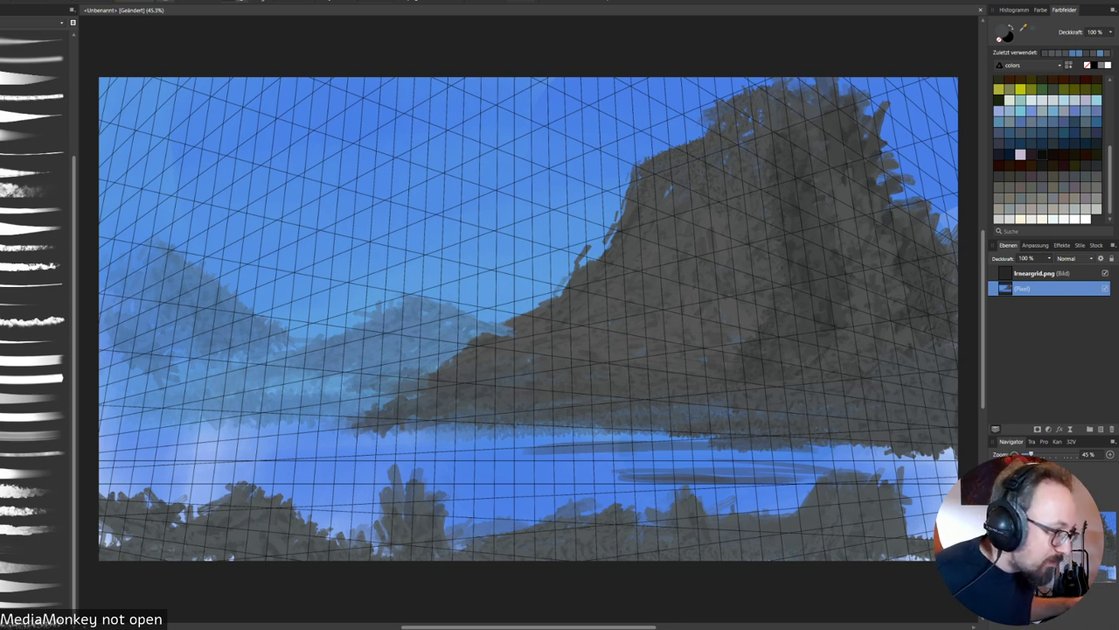
{"action": "left_click_drag", "start_coordinate": [539, 470], "coordinate": [706, 458]}
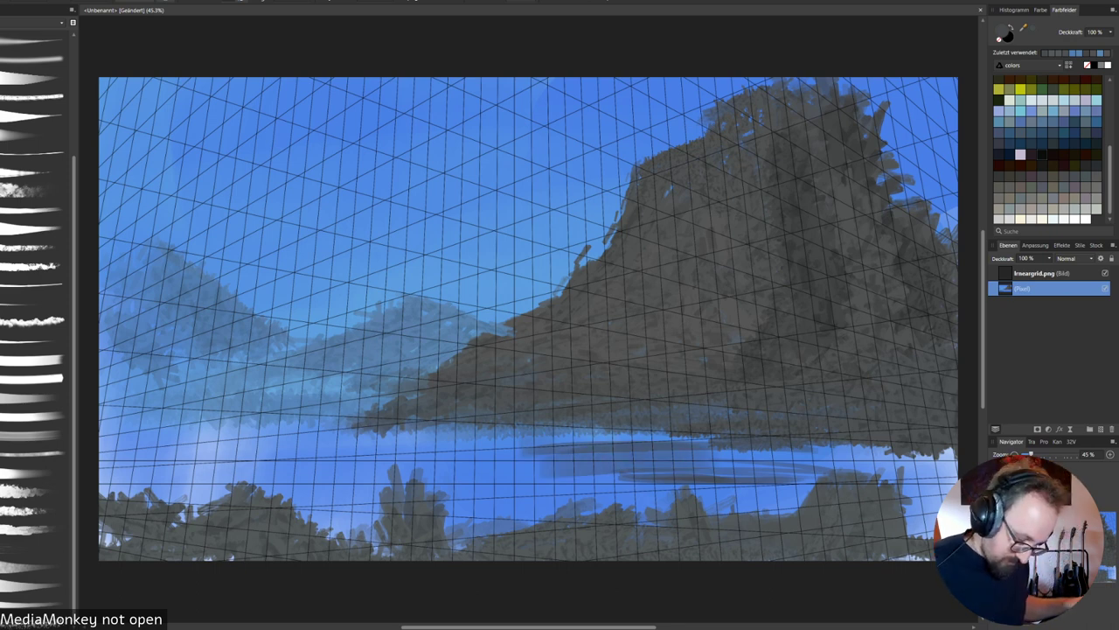
Fill the water below the mountain with dark grey horizontal strokes, tapering out to the left.
{"action": "left_click_drag", "start_coordinate": [505, 456], "coordinate": [771, 448]}
{"action": "left_click_drag", "start_coordinate": [539, 441], "coordinate": [724, 437]}
{"action": "left_click_drag", "start_coordinate": [490, 434], "coordinate": [668, 432]}
{"action": "mouse_move", "coordinate": [544, 428]}
{"action": "left_mouse_down"}
{"action": "mouse_move", "coordinate": [703, 419]}
{"action": "mouse_move", "coordinate": [832, 459]}
{"action": "left_mouse_up"}
{"action": "left_click_drag", "start_coordinate": [697, 465], "coordinate": [877, 466]}
{"action": "left_click_drag", "start_coordinate": [631, 473], "coordinate": [905, 470]}
{"action": "mouse_move", "coordinate": [825, 465]}
{"action": "left_mouse_down"}
{"action": "mouse_move", "coordinate": [920, 465]}
{"action": "mouse_move", "coordinate": [724, 450]}
{"action": "mouse_move", "coordinate": [888, 450]}
{"action": "left_mouse_up"}
{"action": "mouse_move", "coordinate": [551, 462]}
{"action": "left_mouse_down"}
{"action": "mouse_move", "coordinate": [397, 463]}
{"action": "mouse_move", "coordinate": [530, 453]}
{"action": "left_mouse_up"}
{"action": "left_click_drag", "start_coordinate": [568, 443], "coordinate": [425, 443]}
{"action": "left_click_drag", "start_coordinate": [496, 437], "coordinate": [549, 436]}
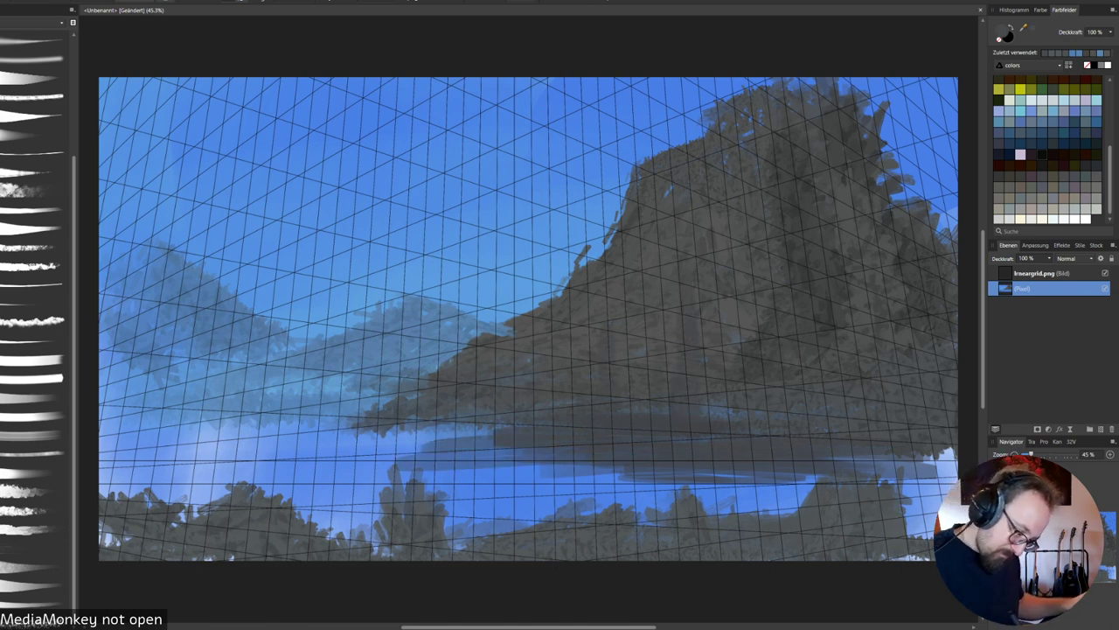
Sample greys from the mountain and its base, and extend the dark area's lower edge with horizontal strokes.
{"action": "left_click", "coordinate": [643, 359], "text": "alt"}
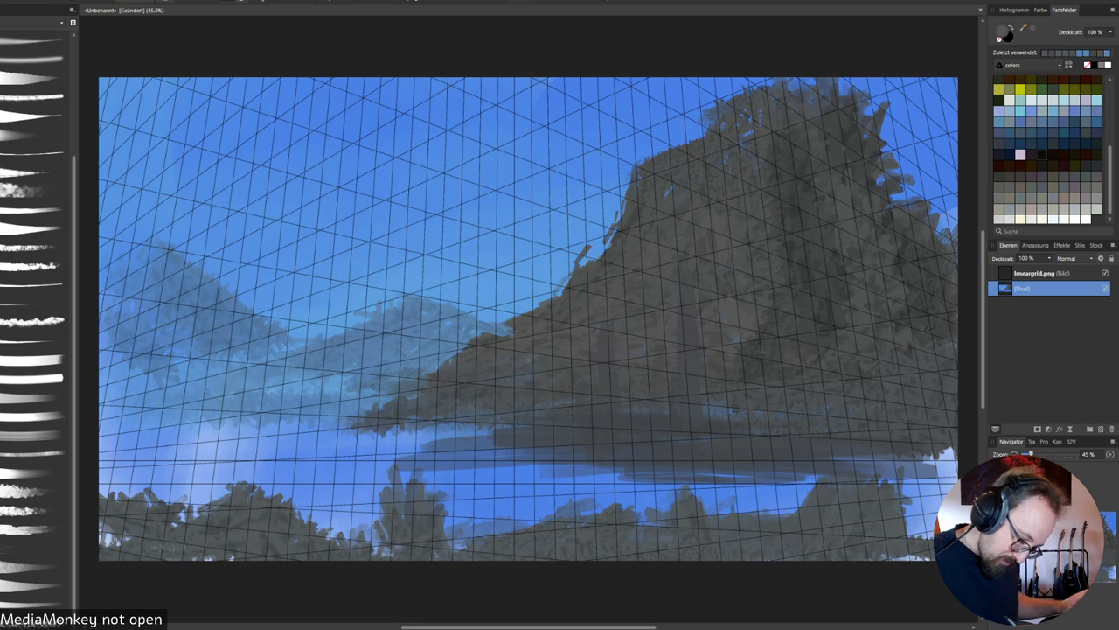
{"action": "left_click", "coordinate": [668, 427], "text": "alt"}
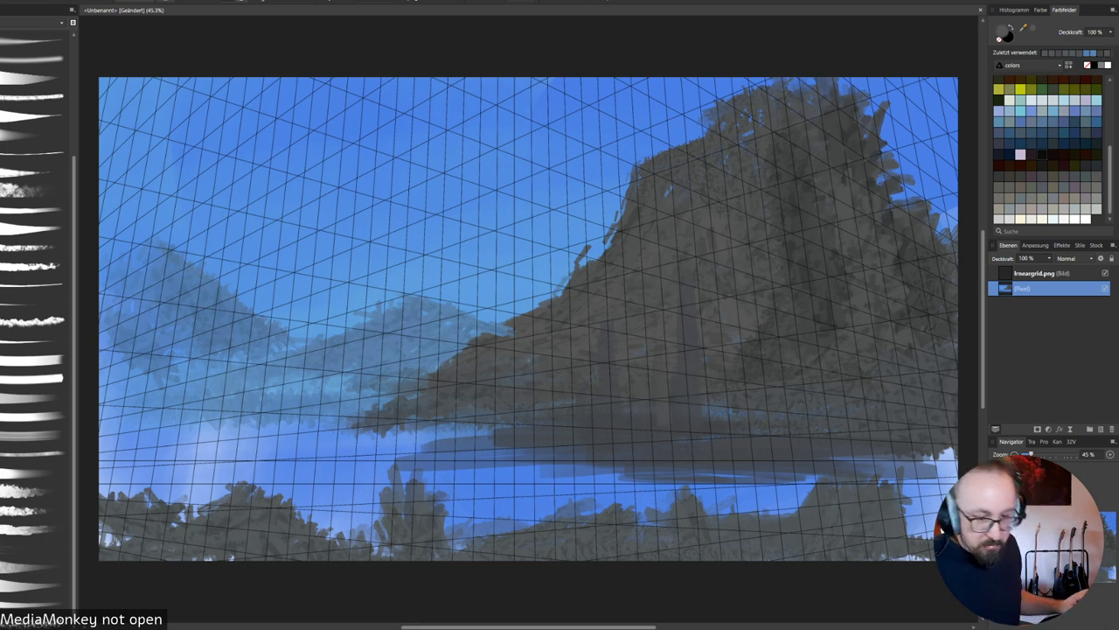
{"action": "left_click_drag", "start_coordinate": [444, 457], "coordinate": [644, 473]}
{"action": "left_click_drag", "start_coordinate": [483, 476], "coordinate": [637, 480]}
{"action": "left_click_drag", "start_coordinate": [521, 480], "coordinate": [638, 482]}
{"action": "left_click_drag", "start_coordinate": [484, 472], "coordinate": [622, 475]}
{"action": "left_click_drag", "start_coordinate": [517, 466], "coordinate": [594, 466]}
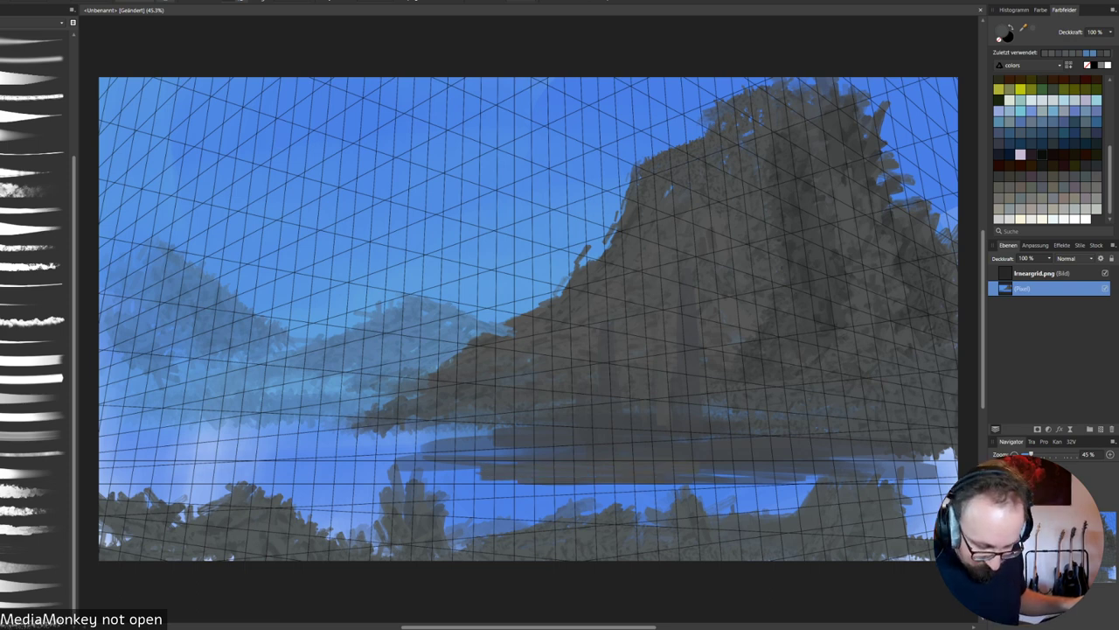
{"action": "mouse_move", "coordinate": [710, 478]}
{"action": "left_mouse_down"}
{"action": "mouse_move", "coordinate": [818, 478]}
{"action": "mouse_move", "coordinate": [799, 480]}
{"action": "left_mouse_up"}
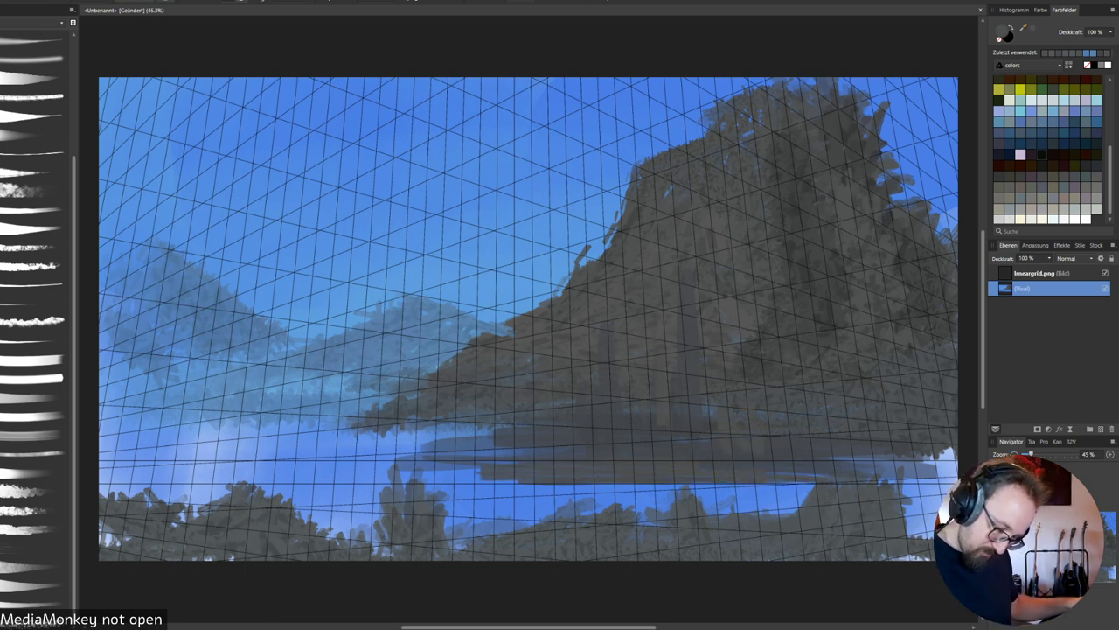
Add a grey vertical stroke to the mountain face and extend the dark base above the right foreground bush.
{"action": "left_click_drag", "start_coordinate": [791, 247], "coordinate": [800, 358]}
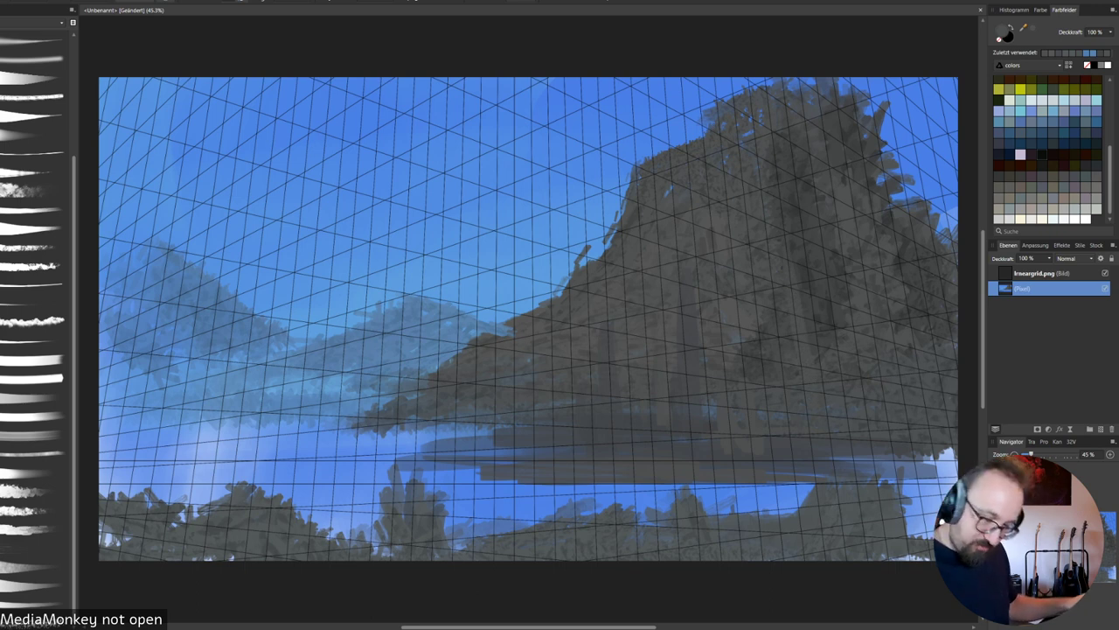
{"action": "left_click_drag", "start_coordinate": [860, 467], "coordinate": [913, 472]}
{"action": "left_click_drag", "start_coordinate": [780, 483], "coordinate": [941, 485]}
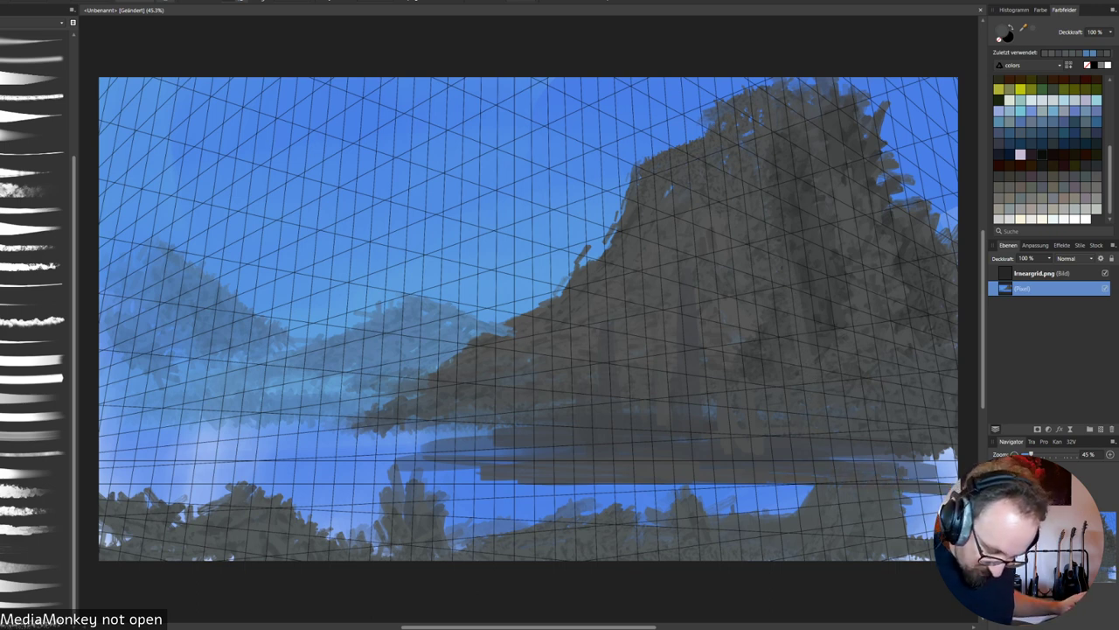
Trim the right foreground bush with sampled water blue, and extend the mountain's base to the right canvas edge with sampled grey.
{"action": "left_click", "coordinate": [801, 488], "text": "alt"}
{"action": "mouse_move", "coordinate": [807, 486]}
{"action": "left_mouse_down"}
{"action": "mouse_move", "coordinate": [932, 489]}
{"action": "mouse_move", "coordinate": [907, 516]}
{"action": "left_mouse_up"}
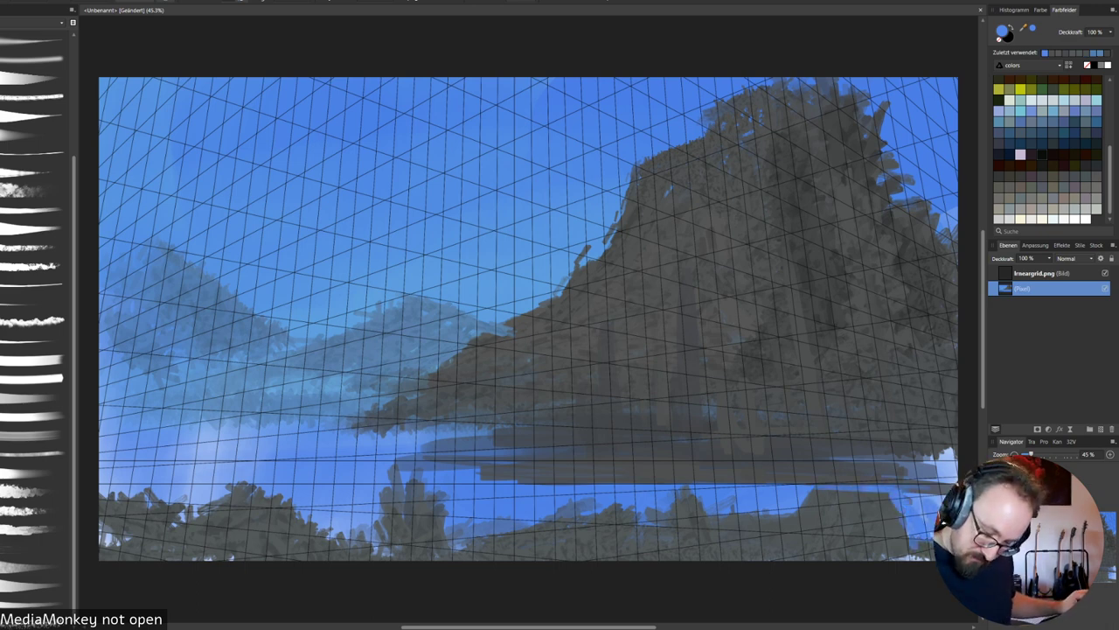
{"action": "left_click", "coordinate": [847, 464], "text": "alt"}
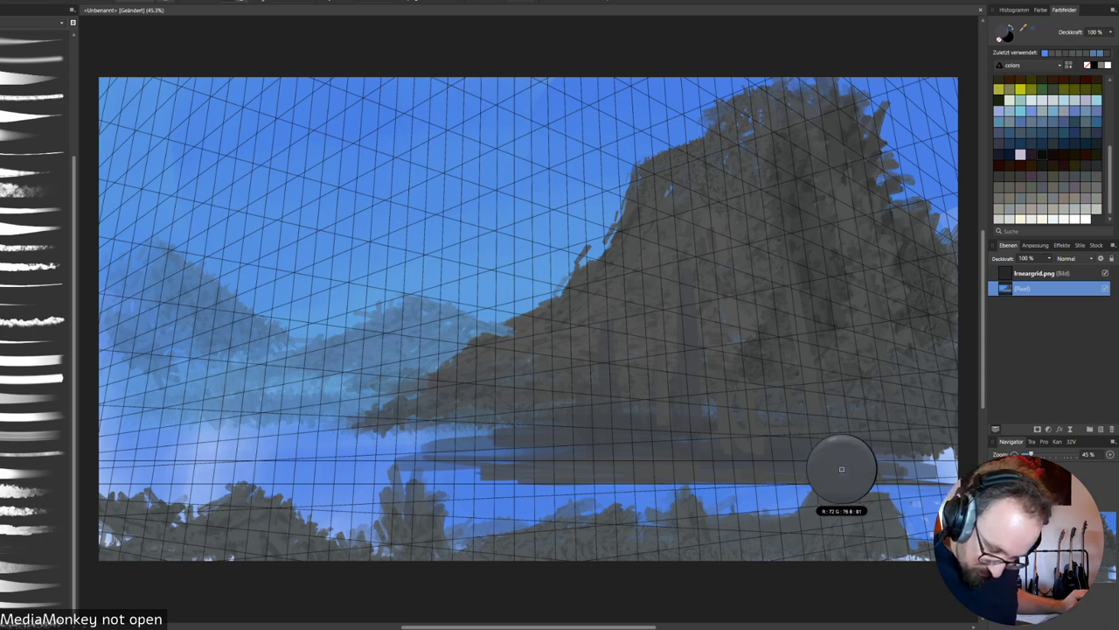
{"action": "left_click_drag", "start_coordinate": [949, 455], "coordinate": [836, 458]}
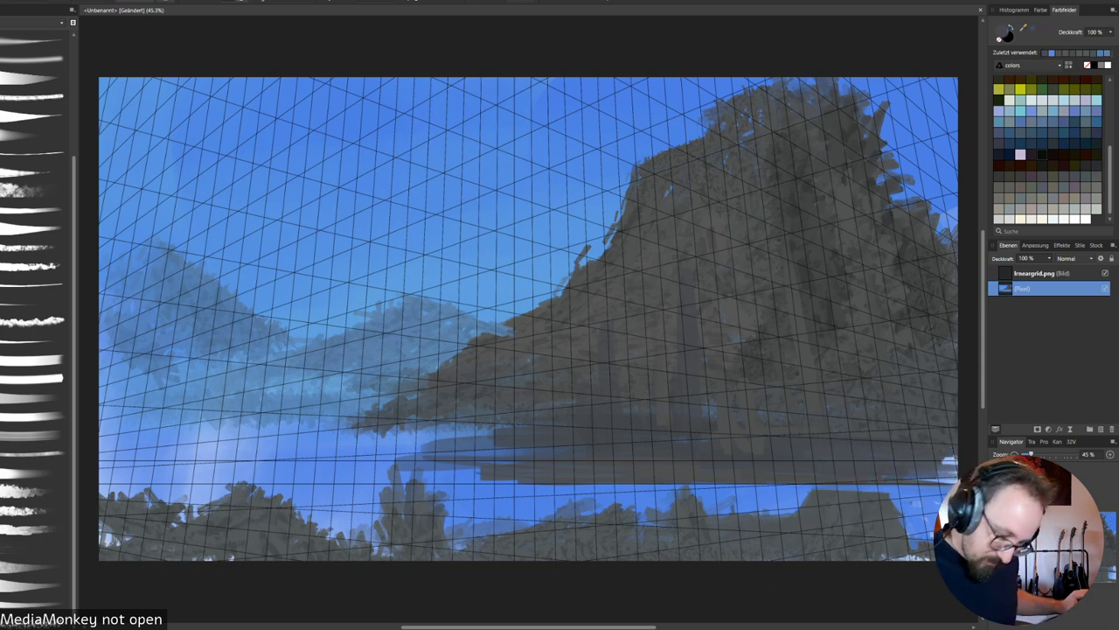
Extend the mountain's dark base to the left into a long tapering point over the water.
{"action": "mouse_move", "coordinate": [513, 456]}
{"action": "left_mouse_down"}
{"action": "mouse_move", "coordinate": [432, 455]}
{"action": "mouse_move", "coordinate": [491, 444]}
{"action": "mouse_move", "coordinate": [422, 429]}
{"action": "mouse_move", "coordinate": [282, 460]}
{"action": "left_mouse_up"}
{"action": "mouse_move", "coordinate": [488, 430]}
{"action": "left_mouse_down"}
{"action": "mouse_move", "coordinate": [353, 441]}
{"action": "mouse_move", "coordinate": [393, 425]}
{"action": "left_mouse_up"}
{"action": "left_click_drag", "start_coordinate": [442, 468], "coordinate": [337, 461]}
{"action": "mouse_move", "coordinate": [480, 474]}
{"action": "left_mouse_down"}
{"action": "mouse_move", "coordinate": [320, 472]}
{"action": "mouse_move", "coordinate": [451, 473]}
{"action": "mouse_move", "coordinate": [370, 458]}
{"action": "left_mouse_up"}
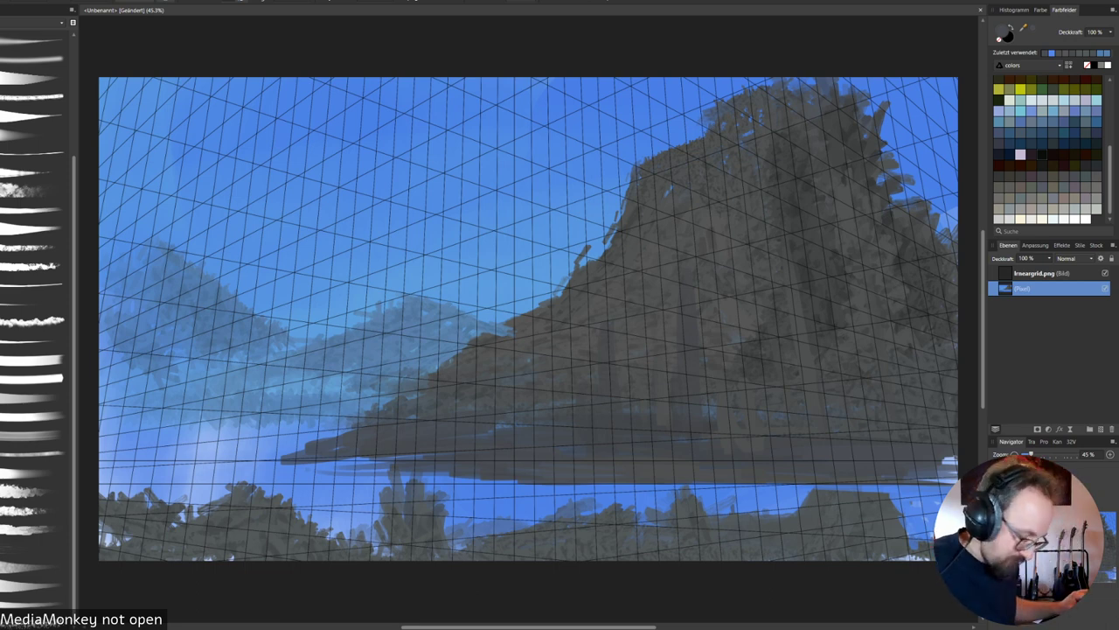
Sample the water's blue and glaze haze over the mountain's base with a soft brush at reduced opacity.
{"action": "left_click", "coordinate": [499, 498], "text": "alt"}
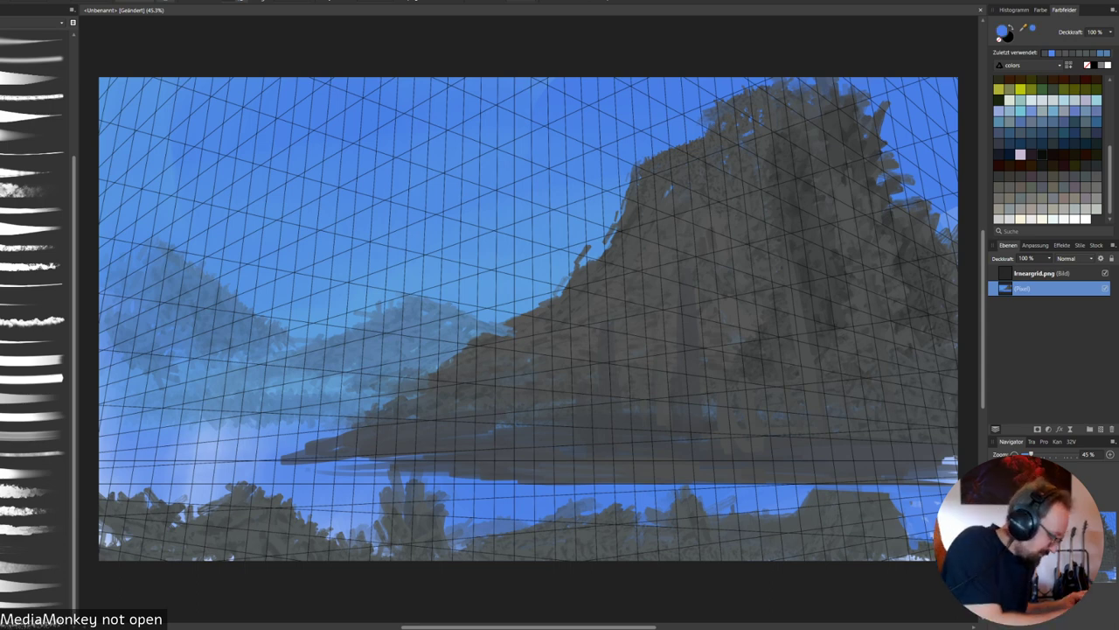
{"action": "left_click", "coordinate": [33, 58]}
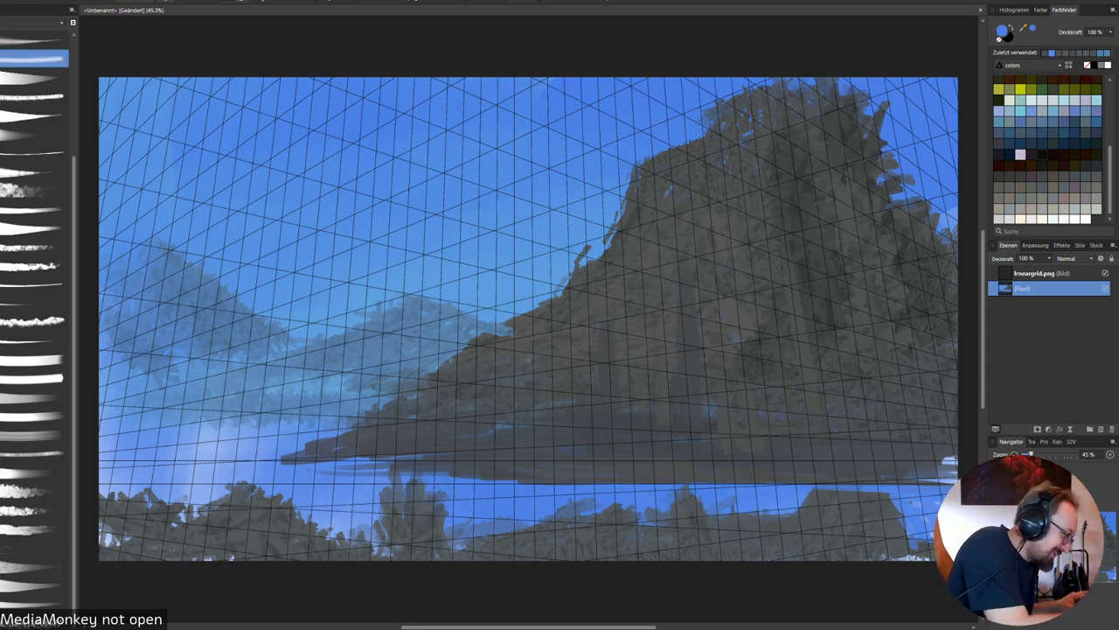
{"action": "right_click", "coordinate": [505, 488]}
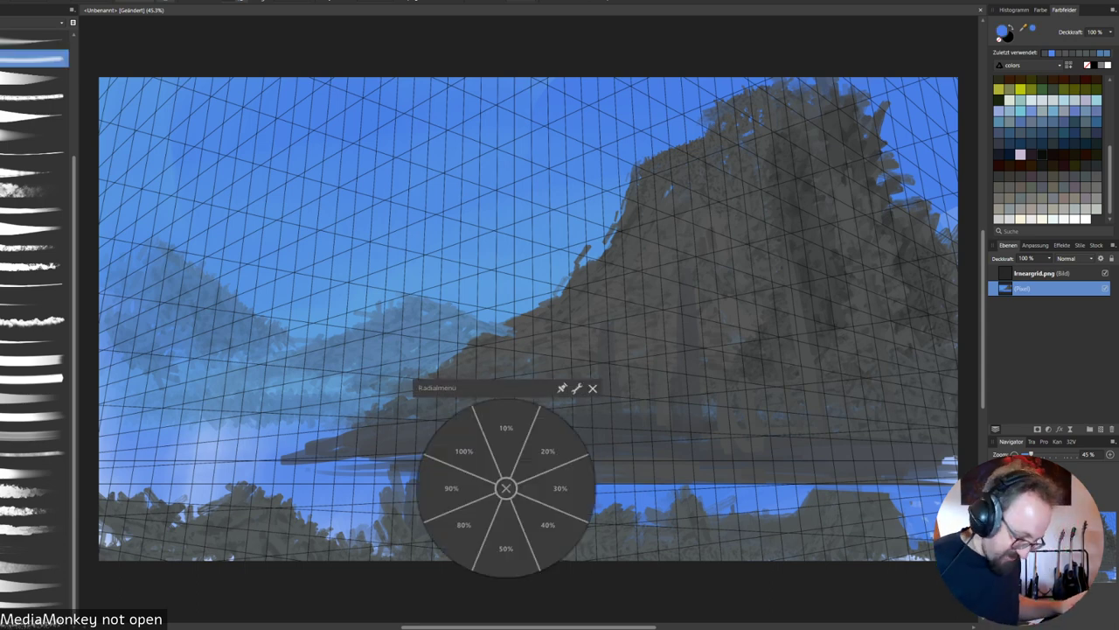
{"action": "left_click", "coordinate": [548, 472]}
{"action": "mouse_move", "coordinate": [376, 452]}
{"action": "left_mouse_down"}
{"action": "mouse_move", "coordinate": [664, 475]}
{"action": "mouse_move", "coordinate": [874, 468]}
{"action": "left_mouse_up"}
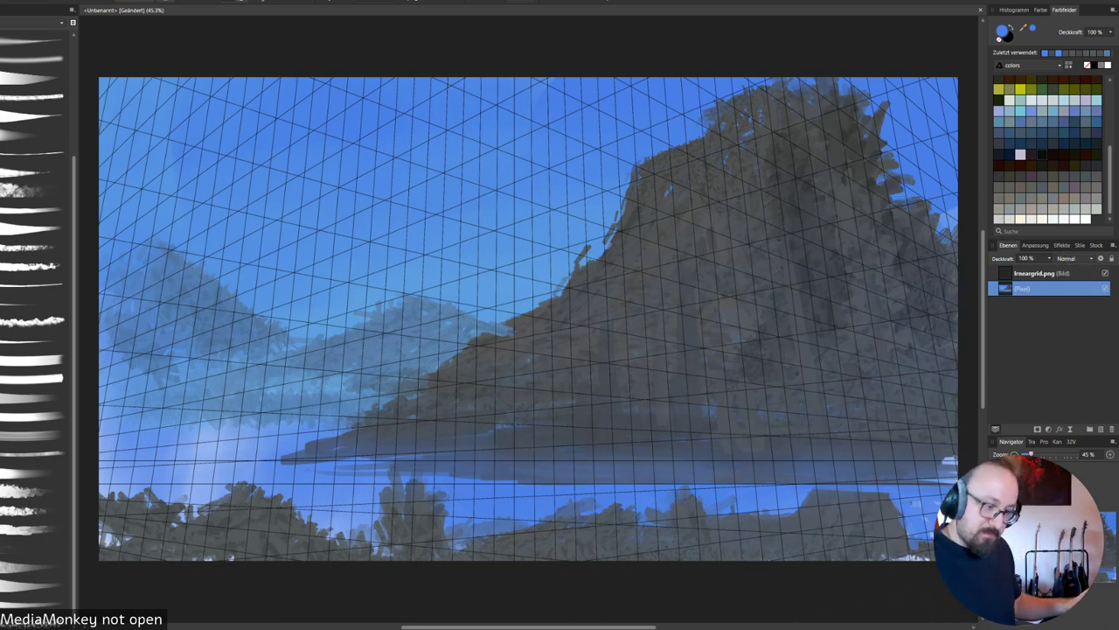
Mix a lighter grey from the mountain's sampled colour and paint pale rock planes across the middle of the foreground.
{"action": "left_click", "coordinate": [787, 447], "text": "alt"}
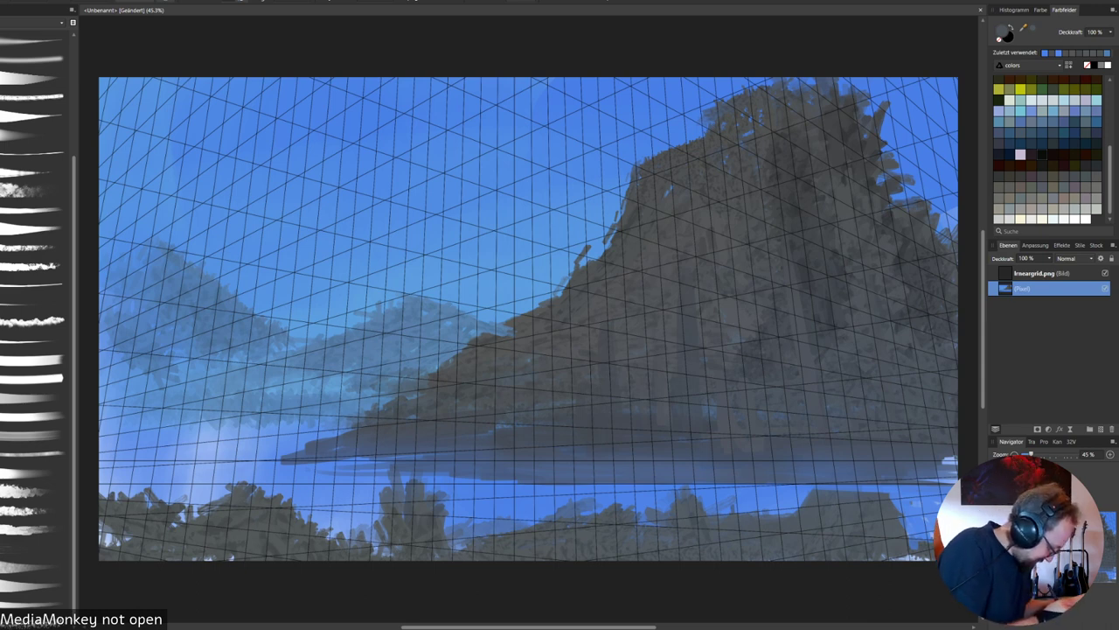
{"action": "left_click", "coordinate": [33, 491]}
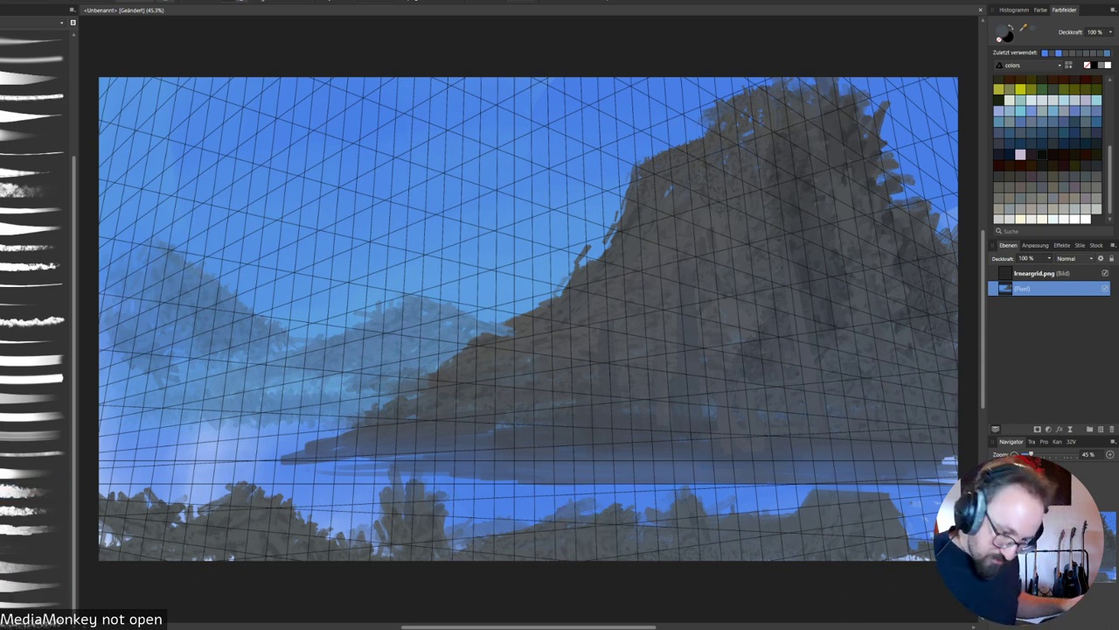
{"action": "double_click", "coordinate": [1002, 30]}
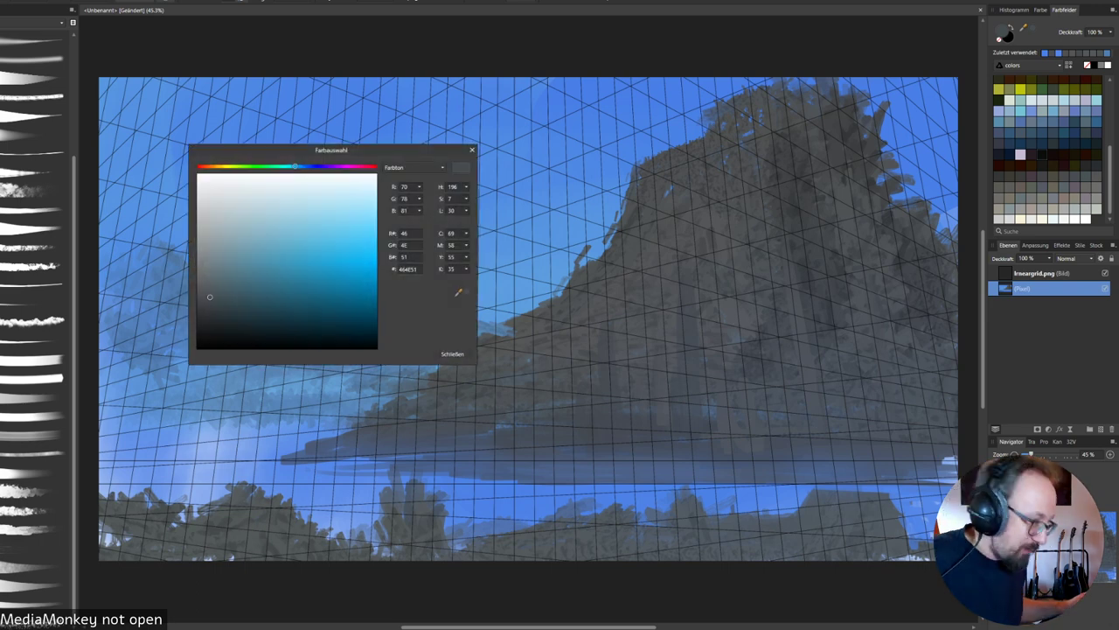
{"action": "left_click", "coordinate": [205, 264]}
{"action": "left_click", "coordinate": [452, 354]}
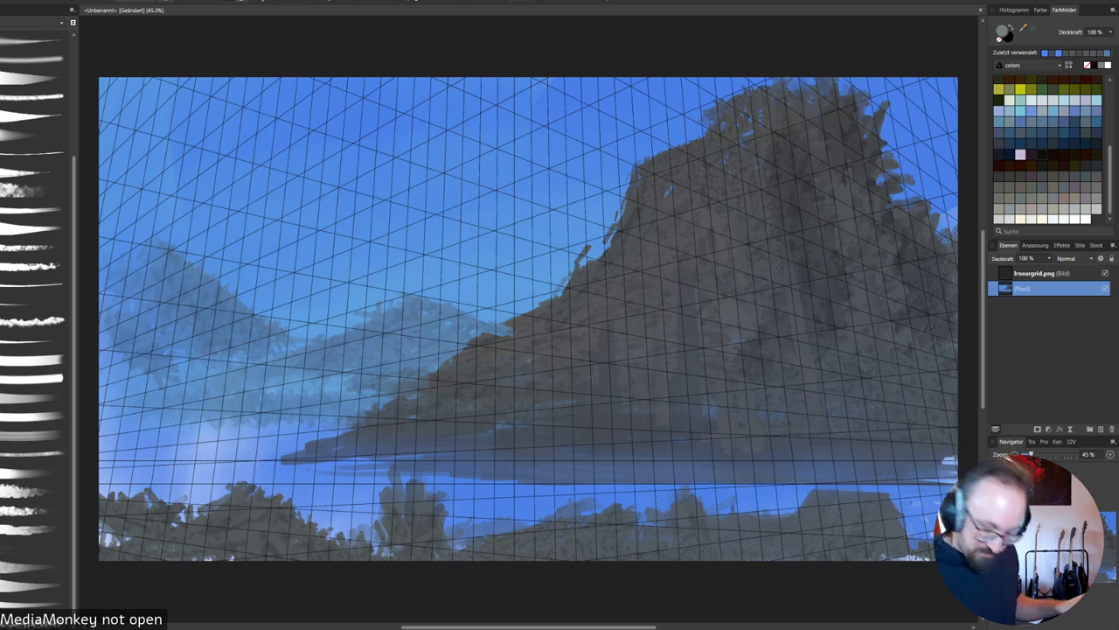
{"action": "mouse_move", "coordinate": [588, 526]}
{"action": "left_mouse_down"}
{"action": "mouse_move", "coordinate": [675, 540]}
{"action": "mouse_move", "coordinate": [562, 528]}
{"action": "left_mouse_up"}
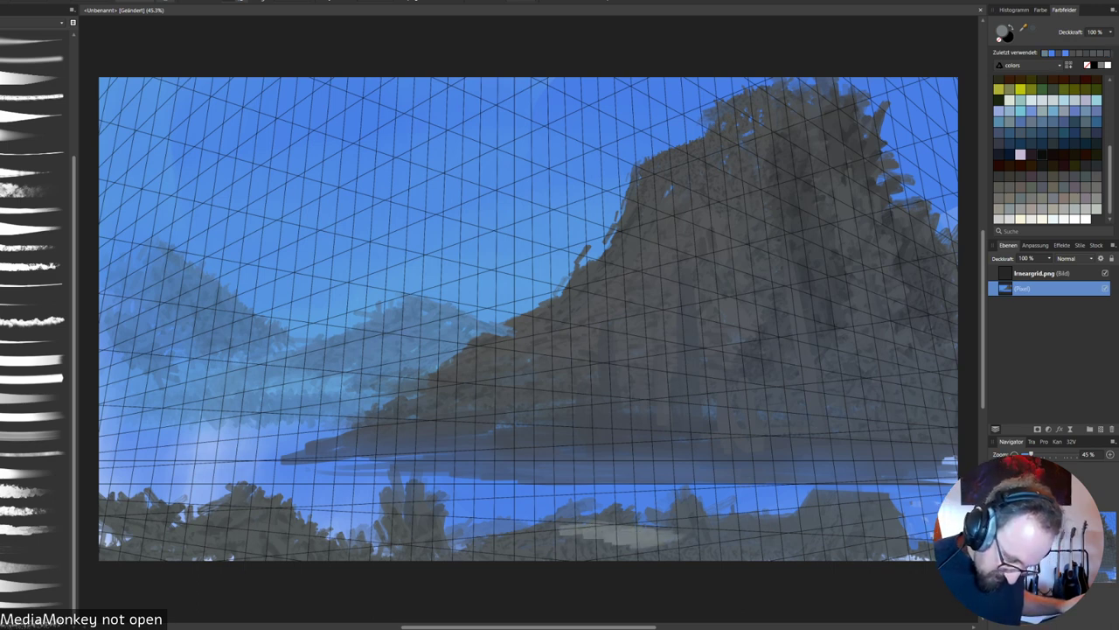
{"action": "mouse_move", "coordinate": [682, 495]}
{"action": "left_mouse_down"}
{"action": "mouse_move", "coordinate": [705, 532]}
{"action": "mouse_move", "coordinate": [631, 516]}
{"action": "mouse_move", "coordinate": [638, 523]}
{"action": "left_mouse_up"}
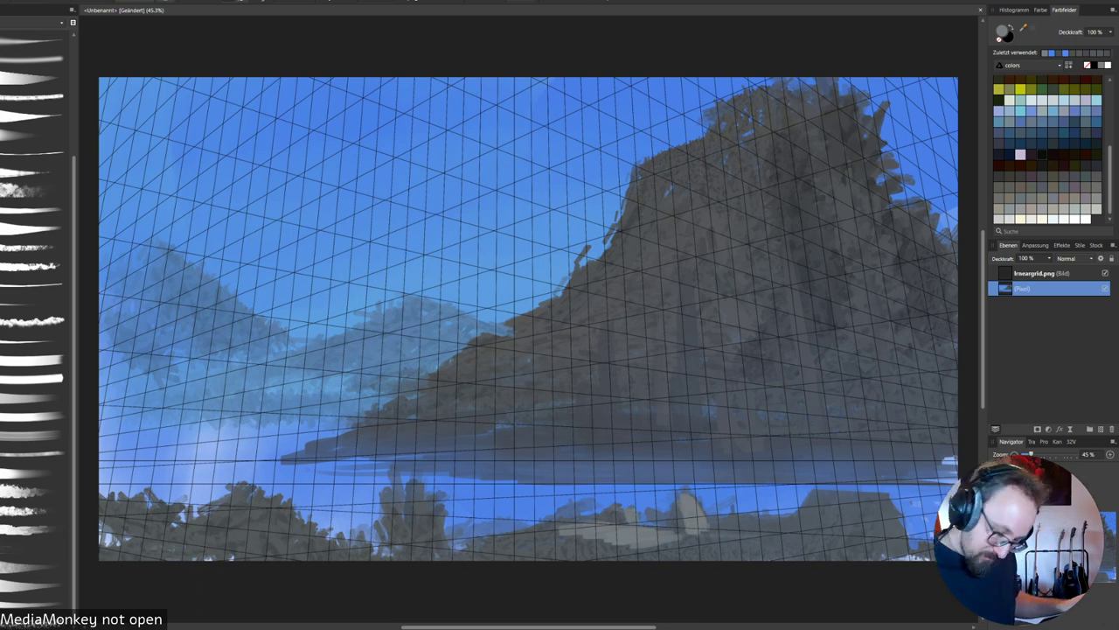
{"action": "left_click_drag", "start_coordinate": [773, 536], "coordinate": [710, 550]}
Flip the canvas horizontally and paint light grey planes on the large foreground block and the ground below and beside it.
{"action": "key", "text": "ctrl+h"}
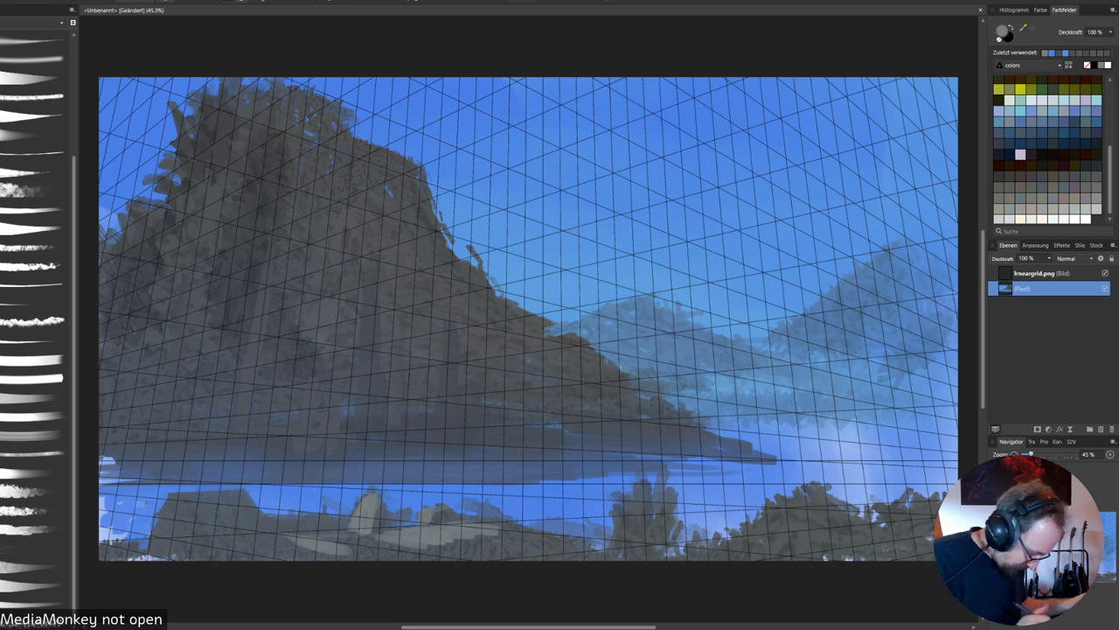
{"action": "mouse_move", "coordinate": [215, 497]}
{"action": "left_mouse_down"}
{"action": "mouse_move", "coordinate": [212, 531]}
{"action": "mouse_move", "coordinate": [154, 535]}
{"action": "left_mouse_up"}
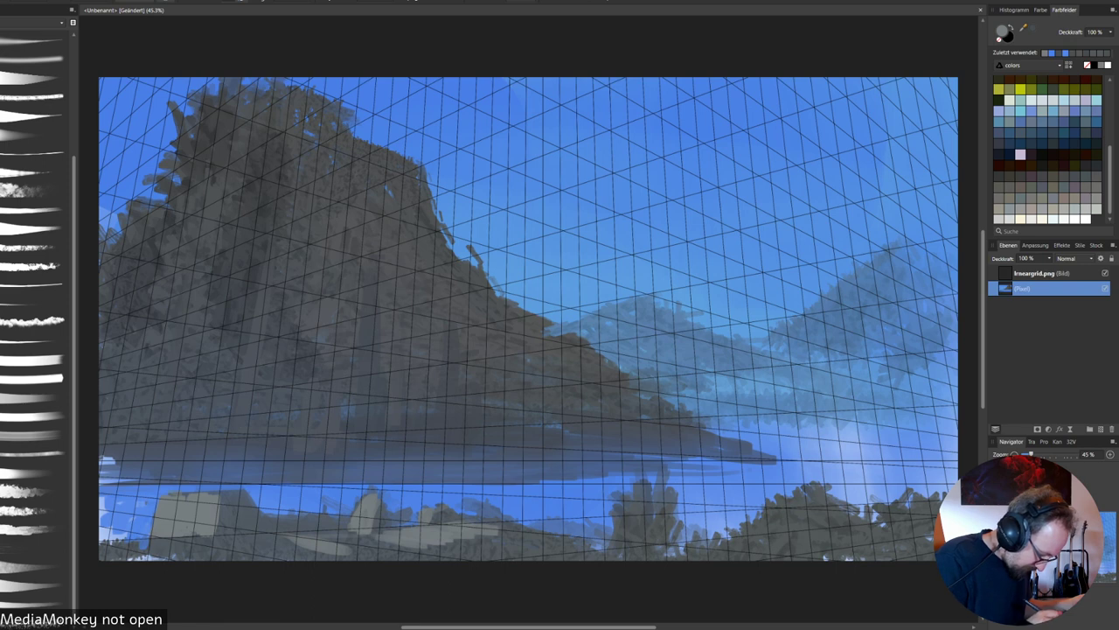
{"action": "left_click_drag", "start_coordinate": [182, 495], "coordinate": [224, 493]}
{"action": "mouse_move", "coordinate": [164, 553]}
{"action": "left_mouse_down"}
{"action": "mouse_move", "coordinate": [274, 545]}
{"action": "mouse_move", "coordinate": [316, 557]}
{"action": "left_mouse_up"}
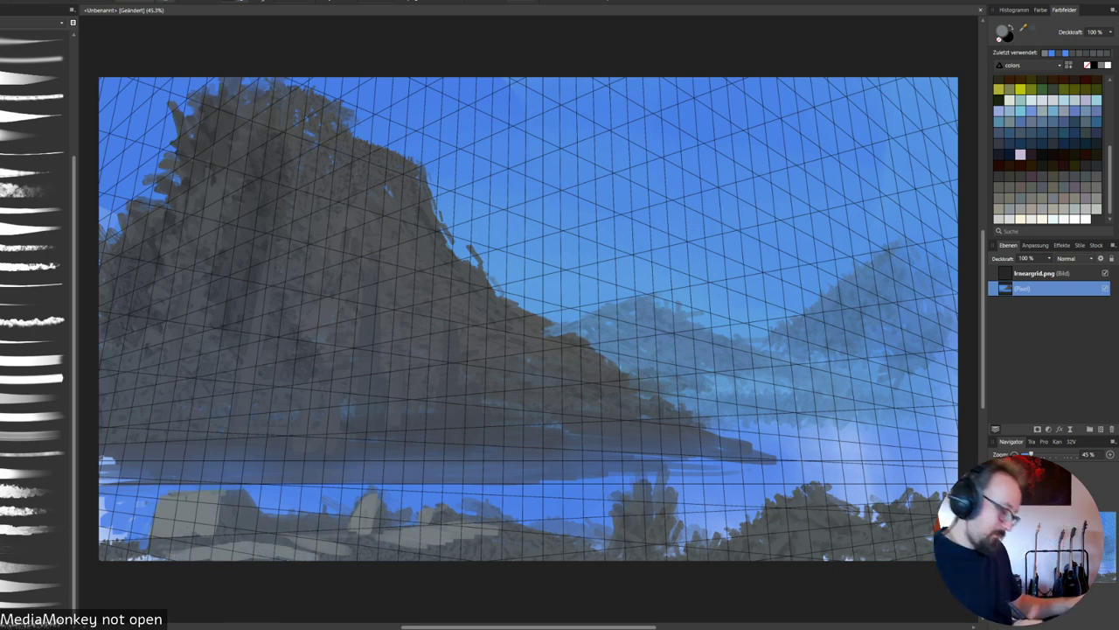
{"action": "left_click_drag", "start_coordinate": [271, 509], "coordinate": [268, 527]}
{"action": "left_click_drag", "start_coordinate": [276, 516], "coordinate": [286, 523]}
{"action": "left_click_drag", "start_coordinate": [507, 556], "coordinate": [514, 557]}
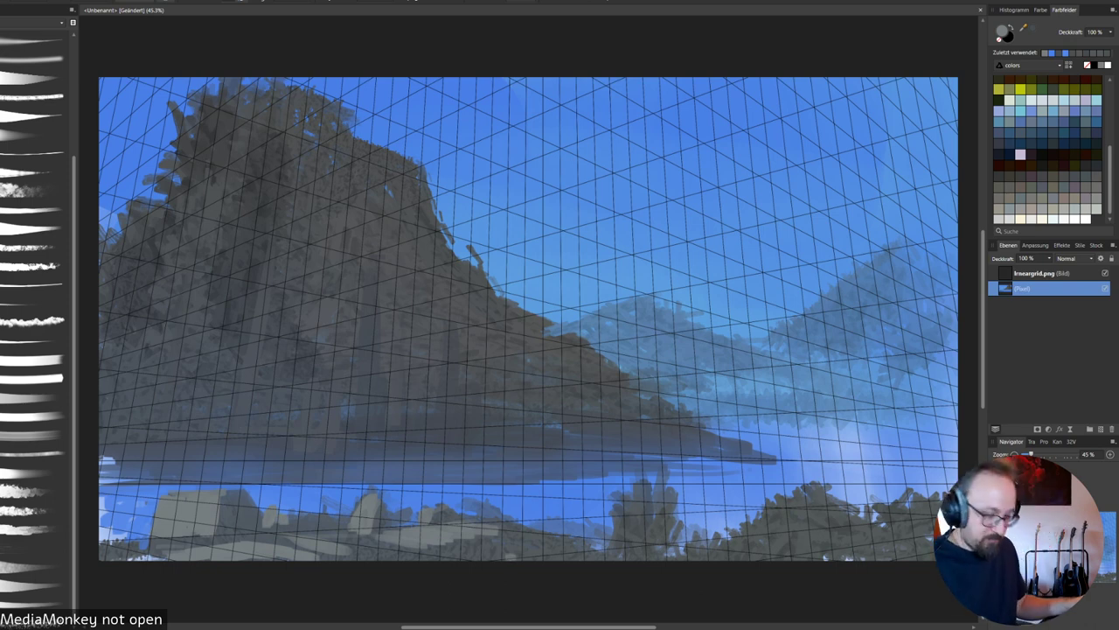
Paint a tall light grey pillar at the left canvas edge and a pale face on the central foreground bush.
{"action": "mouse_move", "coordinate": [114, 423]}
{"action": "left_mouse_down"}
{"action": "mouse_move", "coordinate": [107, 553]}
{"action": "mouse_move", "coordinate": [119, 439]}
{"action": "left_mouse_up"}
{"action": "mouse_move", "coordinate": [119, 535]}
{"action": "left_mouse_down"}
{"action": "mouse_move", "coordinate": [128, 556]}
{"action": "mouse_move", "coordinate": [143, 556]}
{"action": "left_mouse_up"}
{"action": "left_click_drag", "start_coordinate": [621, 509], "coordinate": [615, 523]}
{"action": "mouse_move", "coordinate": [626, 495]}
{"action": "left_mouse_down"}
{"action": "mouse_move", "coordinate": [610, 540]}
{"action": "mouse_move", "coordinate": [623, 540]}
{"action": "left_mouse_up"}
{"action": "left_click_drag", "start_coordinate": [606, 539], "coordinate": [577, 553]}
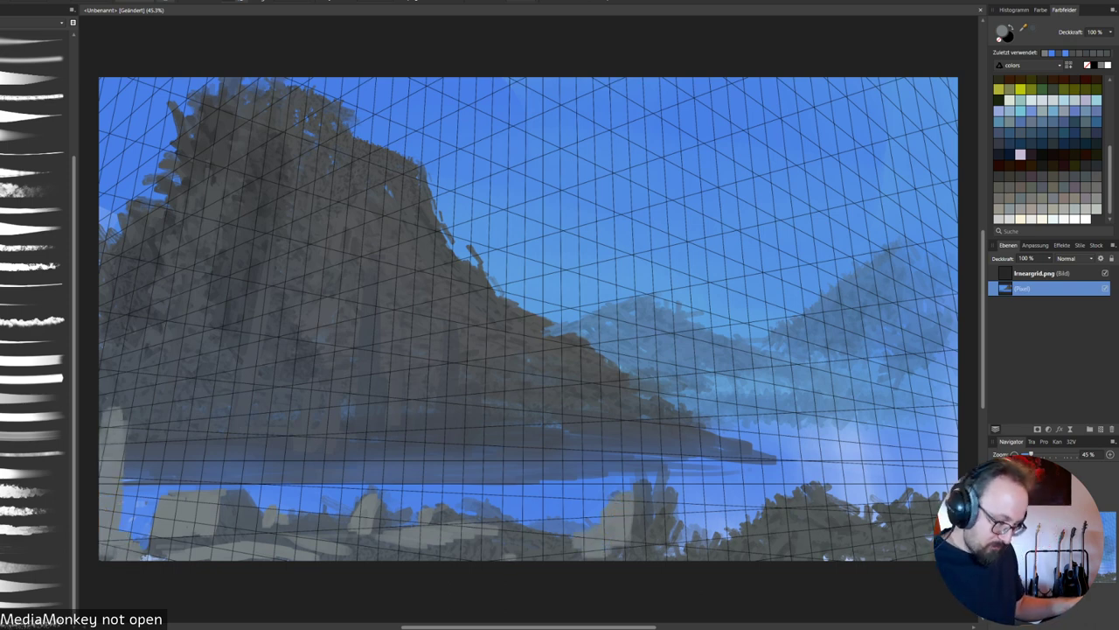
Paint a tall rock rising from the left foreground block with a sampled light grey face and a darker grey shadow side.
{"action": "left_click", "coordinate": [603, 439], "text": "alt"}
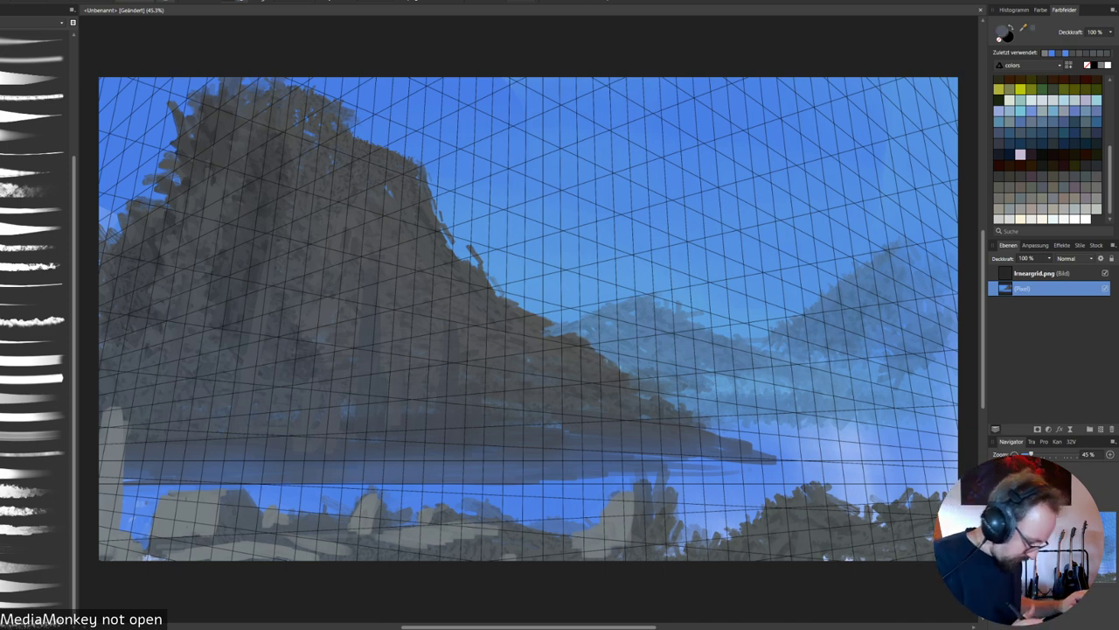
{"action": "left_click", "coordinate": [209, 514], "text": "alt"}
{"action": "mouse_move", "coordinate": [192, 458]}
{"action": "left_mouse_down"}
{"action": "mouse_move", "coordinate": [191, 485]}
{"action": "mouse_move", "coordinate": [214, 481]}
{"action": "mouse_move", "coordinate": [224, 512]}
{"action": "left_mouse_up"}
{"action": "left_click", "coordinate": [244, 522], "text": "alt"}
{"action": "mouse_move", "coordinate": [233, 451]}
{"action": "left_mouse_down"}
{"action": "mouse_move", "coordinate": [239, 500]}
{"action": "mouse_move", "coordinate": [269, 524]}
{"action": "left_mouse_up"}
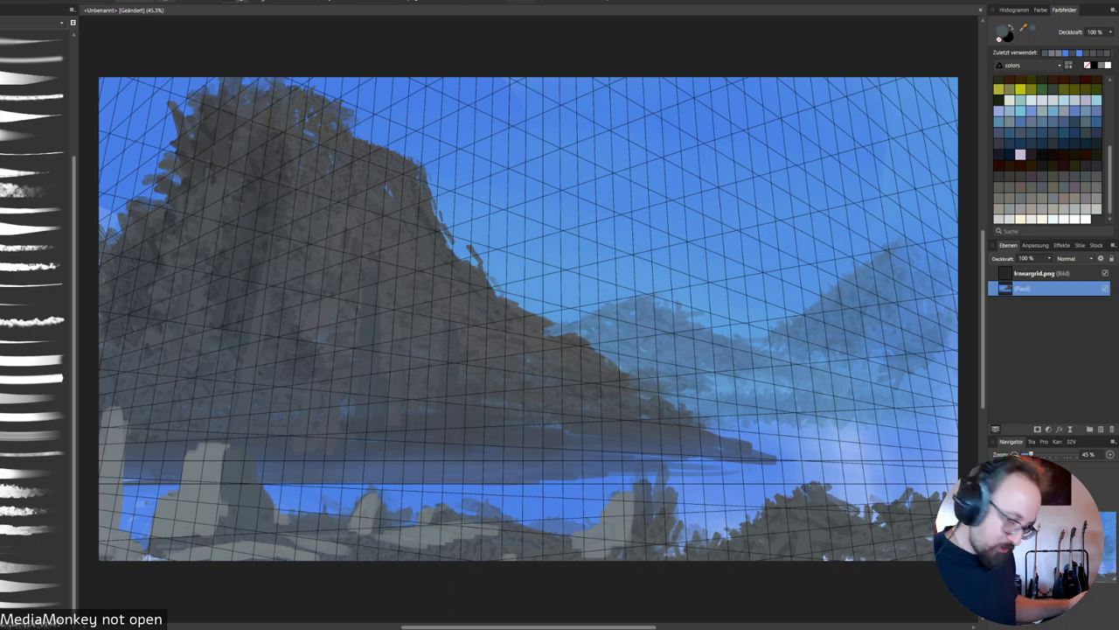
{"action": "double_click", "coordinate": [1002, 30]}
{"action": "left_click", "coordinate": [215, 298]}
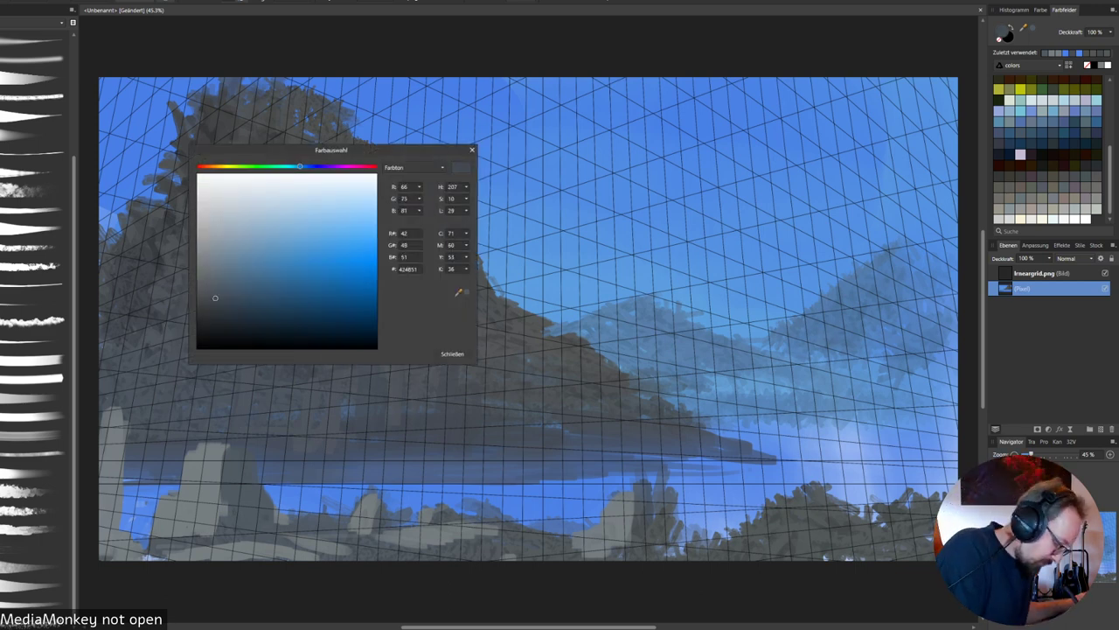
{"action": "left_click", "coordinate": [452, 355]}
{"action": "mouse_move", "coordinate": [227, 448]}
{"action": "left_mouse_down"}
{"action": "mouse_move", "coordinate": [237, 492]}
{"action": "mouse_move", "coordinate": [268, 522]}
{"action": "mouse_move", "coordinate": [251, 532]}
{"action": "left_mouse_up"}
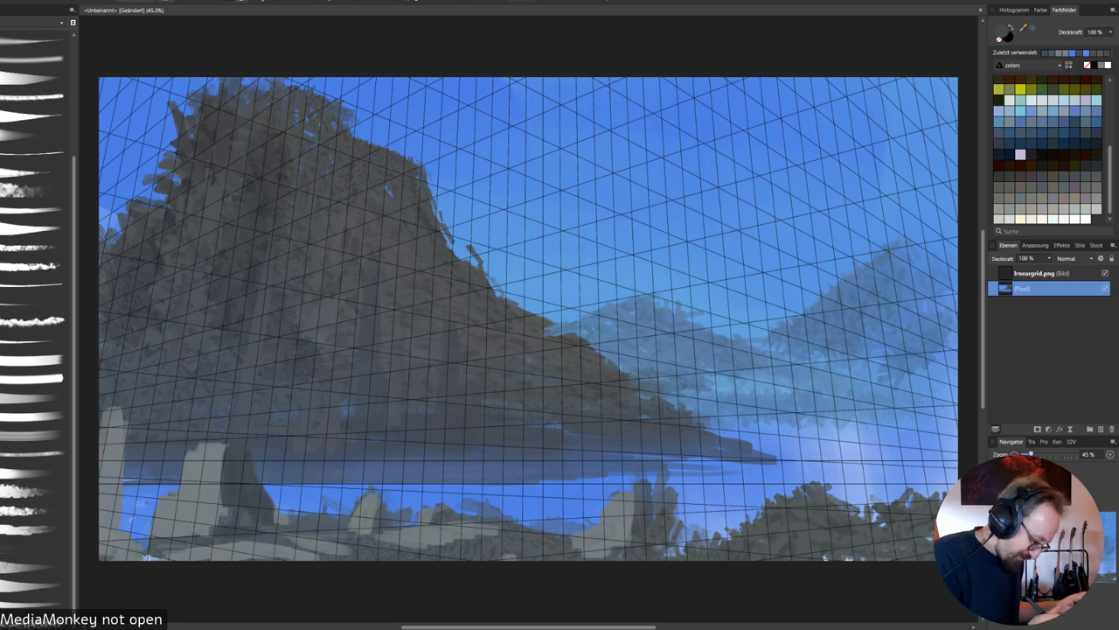
Sample the dark grey of the mountain's base and paint slanting dark streaks down the mountain face.
{"action": "left_click", "coordinate": [278, 453], "text": "alt"}
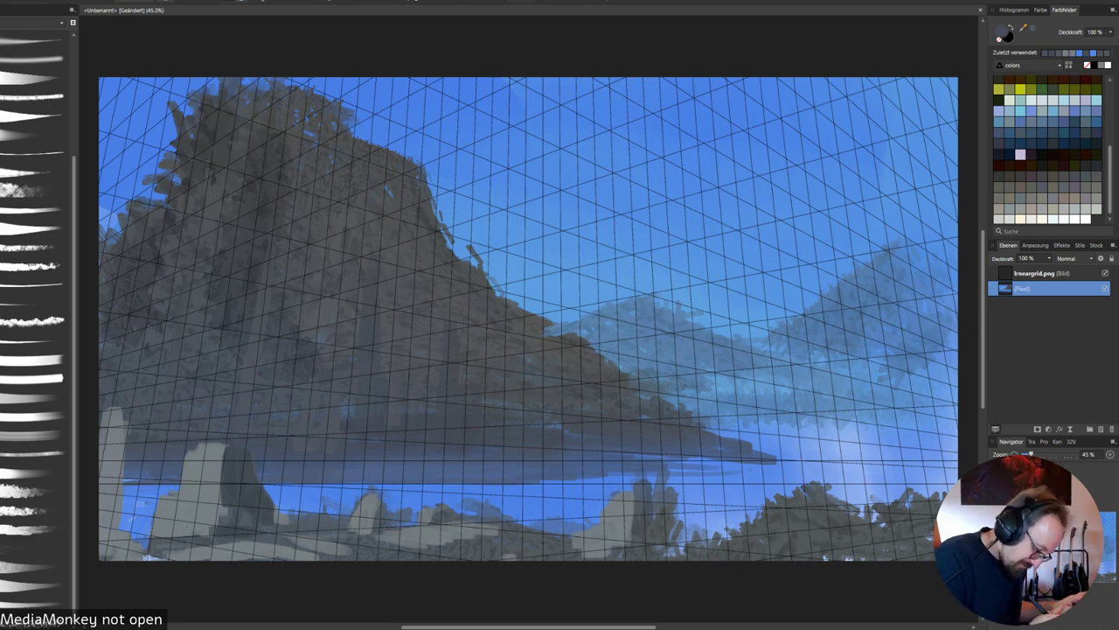
{"action": "left_click", "coordinate": [269, 472], "text": "alt"}
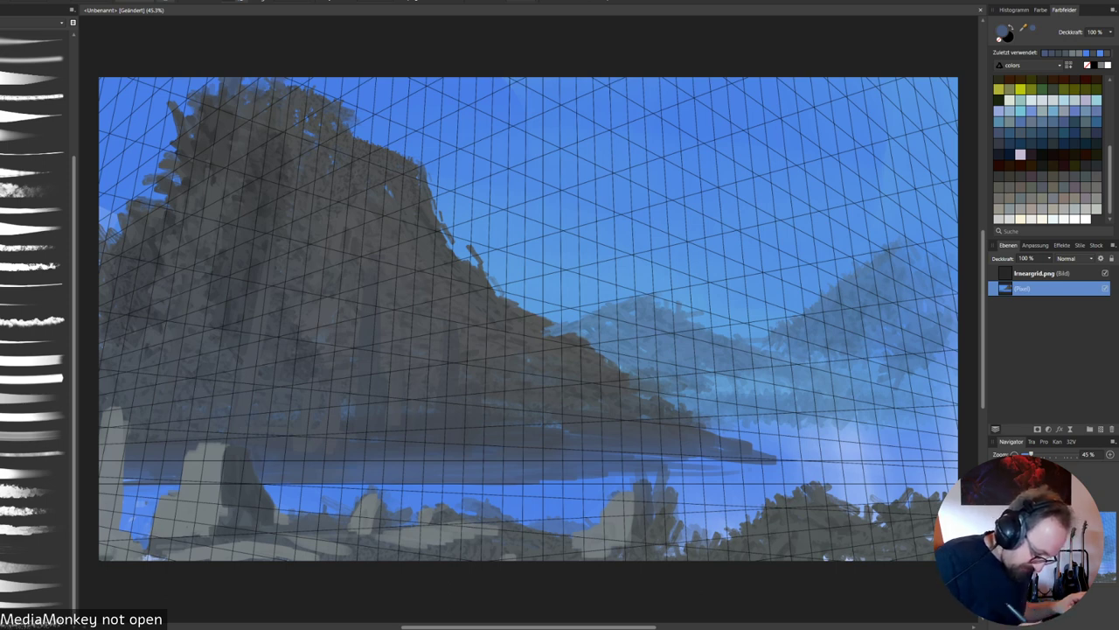
{"action": "left_click", "coordinate": [302, 494], "text": "alt"}
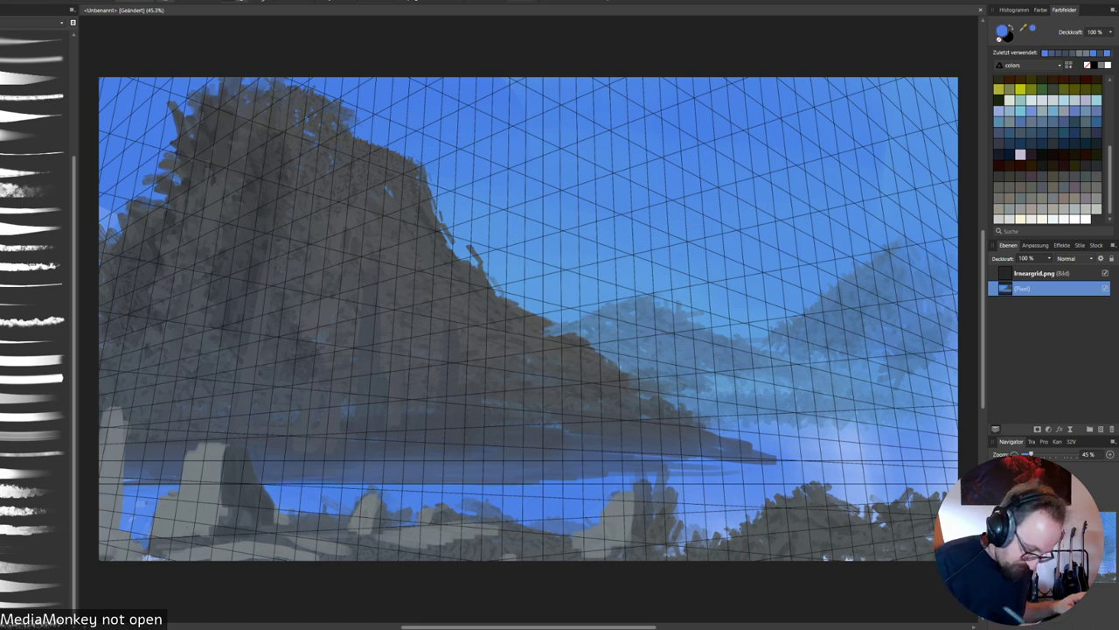
{"action": "left_click", "coordinate": [425, 446], "text": "alt"}
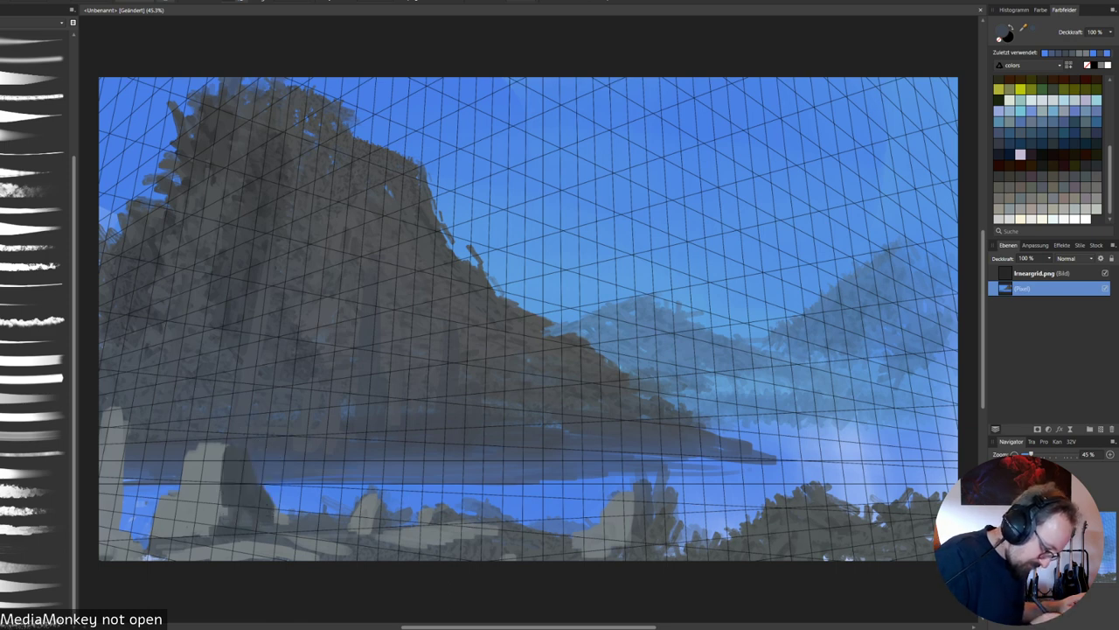
{"action": "left_click_drag", "start_coordinate": [242, 293], "coordinate": [201, 400]}
{"action": "mouse_move", "coordinate": [339, 248]}
{"action": "left_mouse_down"}
{"action": "mouse_move", "coordinate": [329, 339]}
{"action": "mouse_move", "coordinate": [311, 383]}
{"action": "left_mouse_up"}
{"action": "left_click_drag", "start_coordinate": [209, 196], "coordinate": [180, 279]}
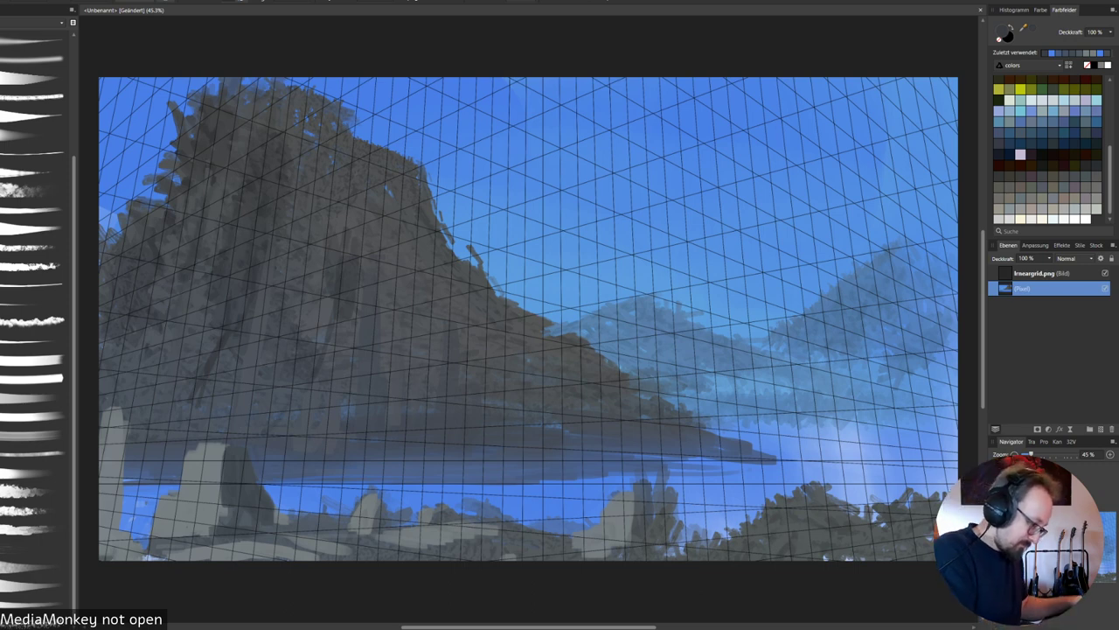
Reshape the mountain's left contour and darken its flank with slanting dark grey strokes.
{"action": "left_click_drag", "start_coordinate": [194, 120], "coordinate": [154, 198]}
{"action": "mouse_move", "coordinate": [196, 95]}
{"action": "left_mouse_down"}
{"action": "mouse_move", "coordinate": [159, 129]}
{"action": "mouse_move", "coordinate": [159, 171]}
{"action": "mouse_move", "coordinate": [131, 182]}
{"action": "mouse_move", "coordinate": [141, 205]}
{"action": "mouse_move", "coordinate": [130, 227]}
{"action": "left_mouse_up"}
{"action": "mouse_move", "coordinate": [134, 183]}
{"action": "left_mouse_down"}
{"action": "mouse_move", "coordinate": [125, 241]}
{"action": "mouse_move", "coordinate": [139, 243]}
{"action": "mouse_move", "coordinate": [101, 259]}
{"action": "left_mouse_up"}
{"action": "mouse_move", "coordinate": [124, 219]}
{"action": "left_mouse_down"}
{"action": "mouse_move", "coordinate": [99, 234]}
{"action": "mouse_move", "coordinate": [103, 299]}
{"action": "left_mouse_up"}
{"action": "mouse_move", "coordinate": [105, 313]}
{"action": "left_mouse_down"}
{"action": "mouse_move", "coordinate": [101, 329]}
{"action": "mouse_move", "coordinate": [125, 364]}
{"action": "left_mouse_up"}
{"action": "mouse_move", "coordinate": [165, 238]}
{"action": "left_mouse_down"}
{"action": "mouse_move", "coordinate": [156, 296]}
{"action": "mouse_move", "coordinate": [171, 266]}
{"action": "left_mouse_up"}
{"action": "left_click_drag", "start_coordinate": [165, 200], "coordinate": [162, 211]}
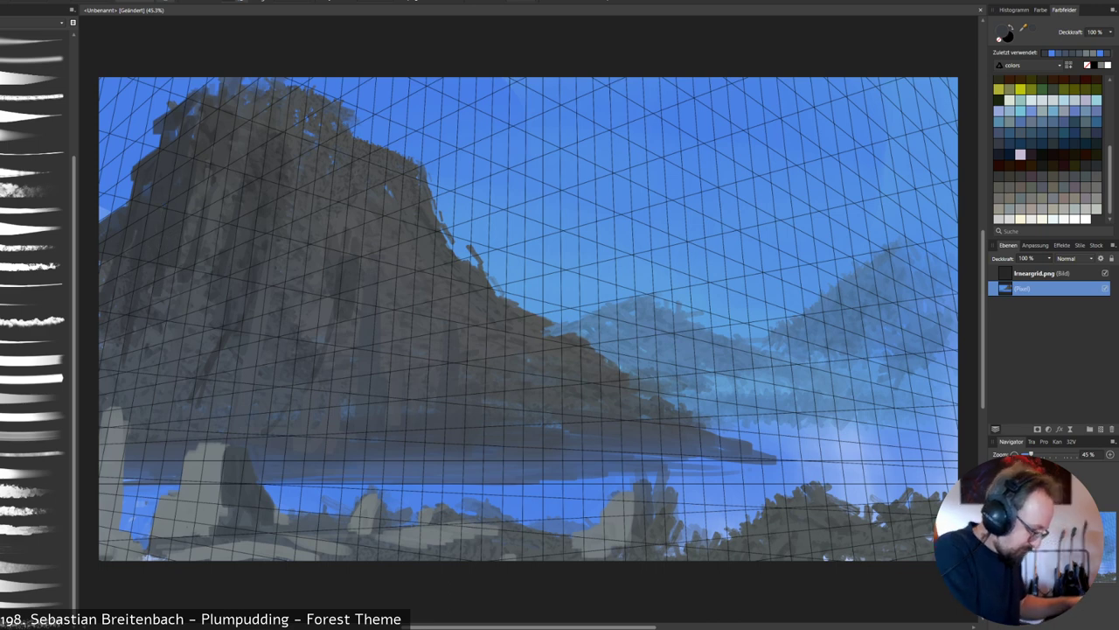
Clean up the mountain's upper left edge into a steep contour using sampled sky blue and dark grey.
{"action": "left_click_drag", "start_coordinate": [194, 106], "coordinate": [189, 114]}
{"action": "mouse_move", "coordinate": [199, 99]}
{"action": "left_mouse_down"}
{"action": "mouse_move", "coordinate": [195, 115]}
{"action": "mouse_move", "coordinate": [178, 104]}
{"action": "left_mouse_up"}
{"action": "left_click_drag", "start_coordinate": [179, 126], "coordinate": [172, 139]}
{"action": "left_click_drag", "start_coordinate": [202, 115], "coordinate": [157, 134]}
{"action": "left_click", "coordinate": [149, 120], "text": "alt"}
{"action": "mouse_move", "coordinate": [167, 116]}
{"action": "left_mouse_down"}
{"action": "mouse_move", "coordinate": [160, 133]}
{"action": "mouse_move", "coordinate": [174, 109]}
{"action": "mouse_move", "coordinate": [215, 96]}
{"action": "left_mouse_up"}
{"action": "left_click", "coordinate": [189, 133], "text": "alt"}
{"action": "mouse_move", "coordinate": [219, 79]}
{"action": "left_mouse_down"}
{"action": "mouse_move", "coordinate": [218, 107]}
{"action": "mouse_move", "coordinate": [221, 97]}
{"action": "mouse_move", "coordinate": [201, 93]}
{"action": "left_mouse_up"}
{"action": "left_click_drag", "start_coordinate": [208, 79], "coordinate": [200, 86]}
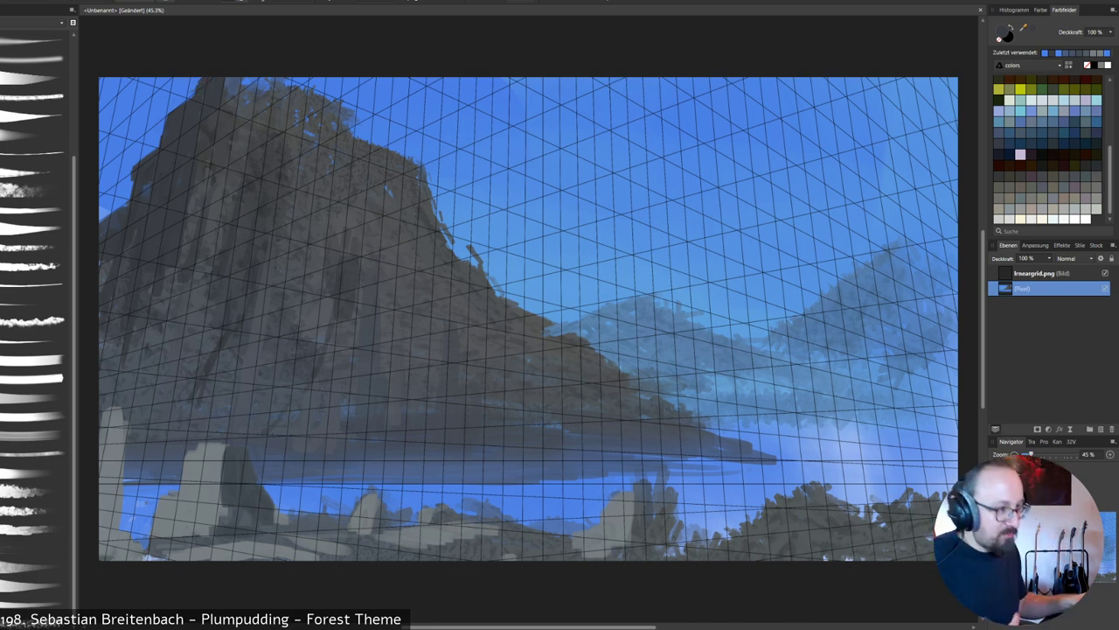
Add slanting dark crevices to the lower left part of the mountain face.
{"action": "left_click_drag", "start_coordinate": [192, 285], "coordinate": [189, 334]}
{"action": "left_click_drag", "start_coordinate": [190, 282], "coordinate": [178, 355]}
{"action": "mouse_move", "coordinate": [182, 300]}
{"action": "left_mouse_down"}
{"action": "mouse_move", "coordinate": [168, 397]}
{"action": "mouse_move", "coordinate": [150, 411]}
{"action": "left_mouse_up"}
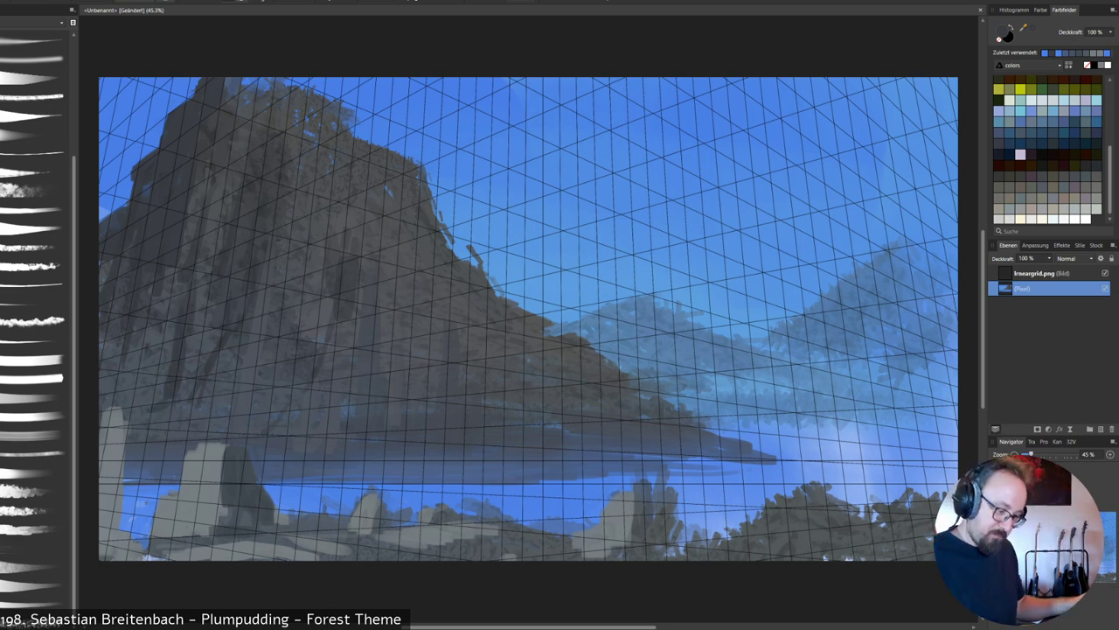
Sample a mountain grey and fill the ragged right side of the summit into a solid contour.
{"action": "left_click", "coordinate": [401, 329], "text": "alt"}
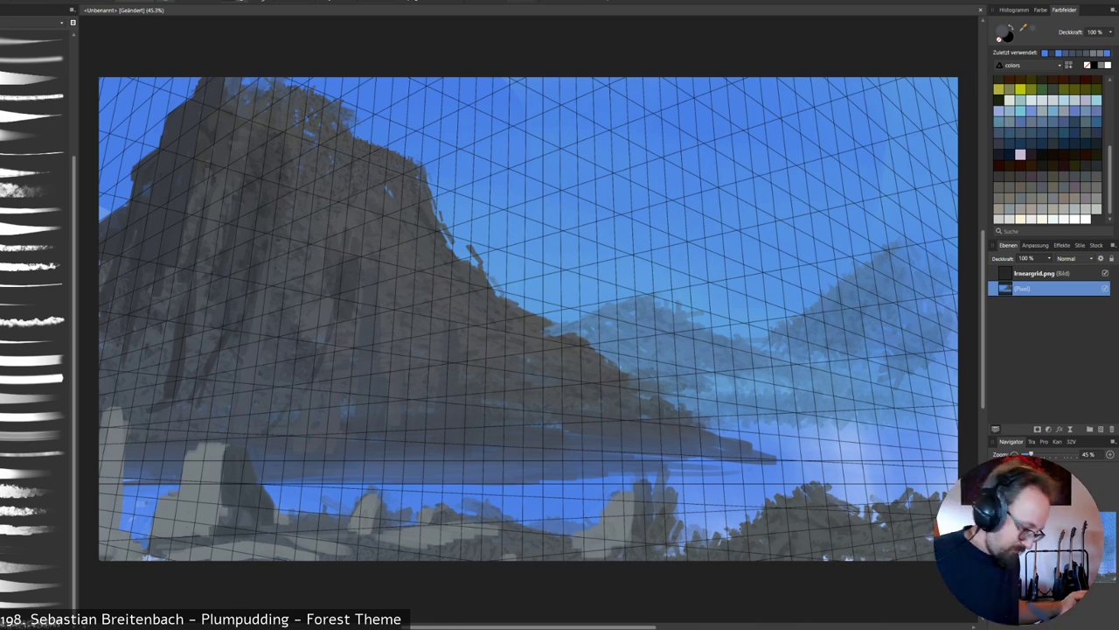
{"action": "left_click", "coordinate": [393, 288], "text": "alt"}
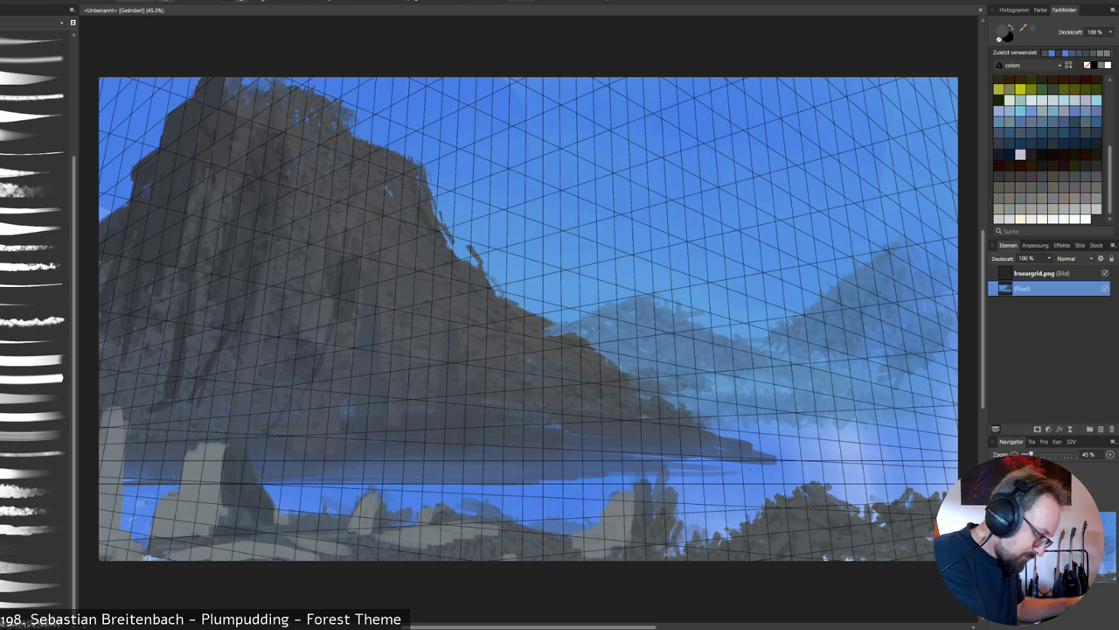
{"action": "left_click_drag", "start_coordinate": [352, 121], "coordinate": [363, 139]}
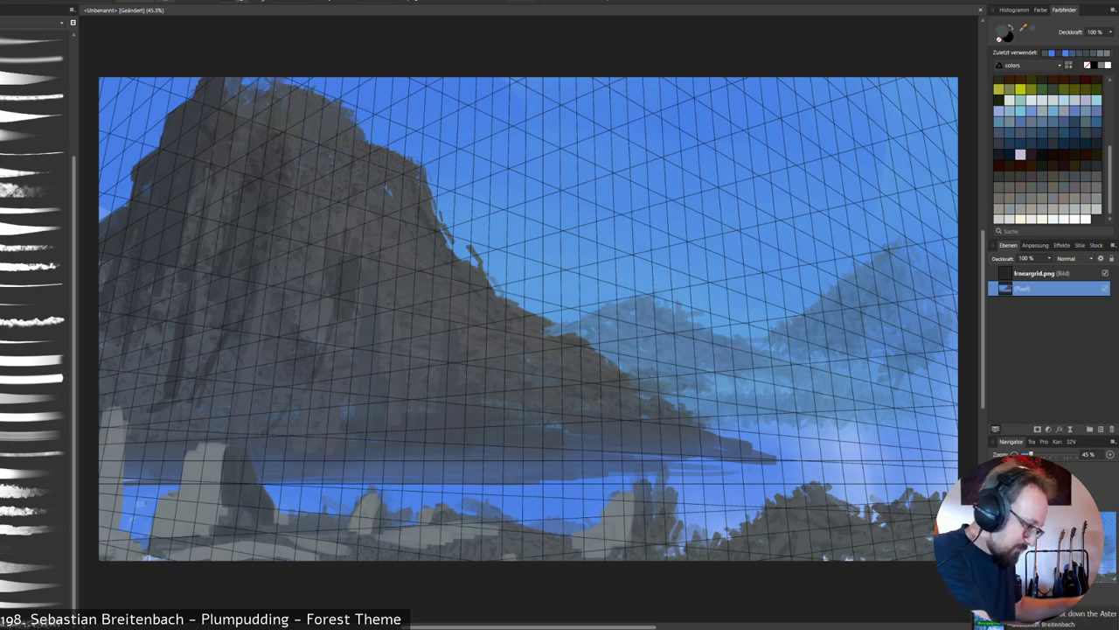
{"action": "left_click_drag", "start_coordinate": [283, 82], "coordinate": [330, 99]}
Trim the mountain's upper right edge below the summit with sampled grey and sky blue.
{"action": "left_click", "coordinate": [334, 100], "text": "alt"}
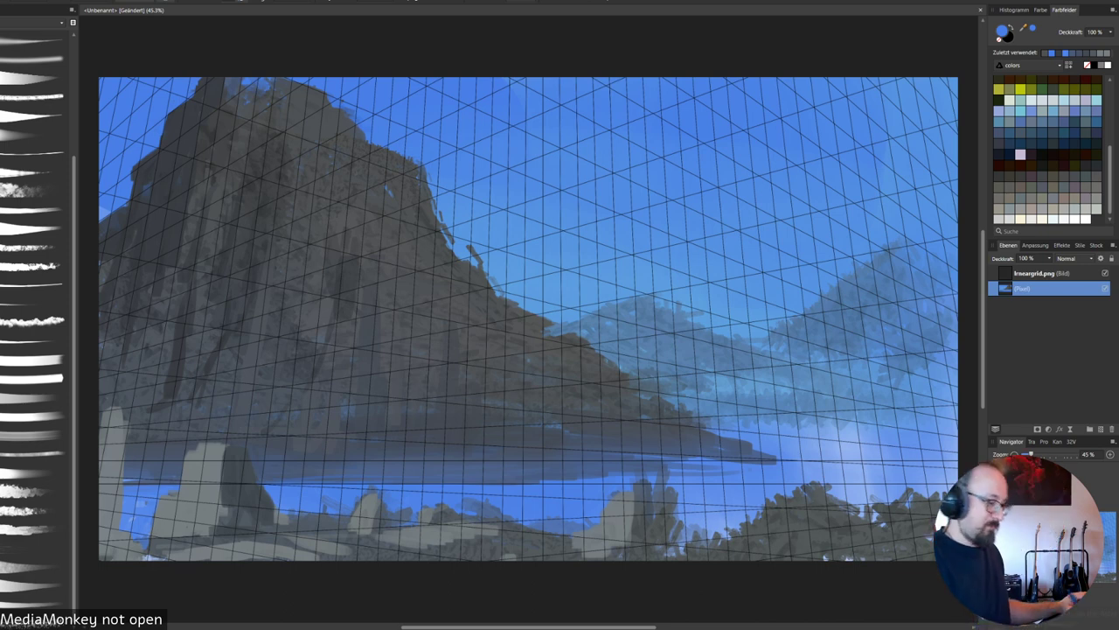
{"action": "left_click", "coordinate": [409, 206], "text": "alt"}
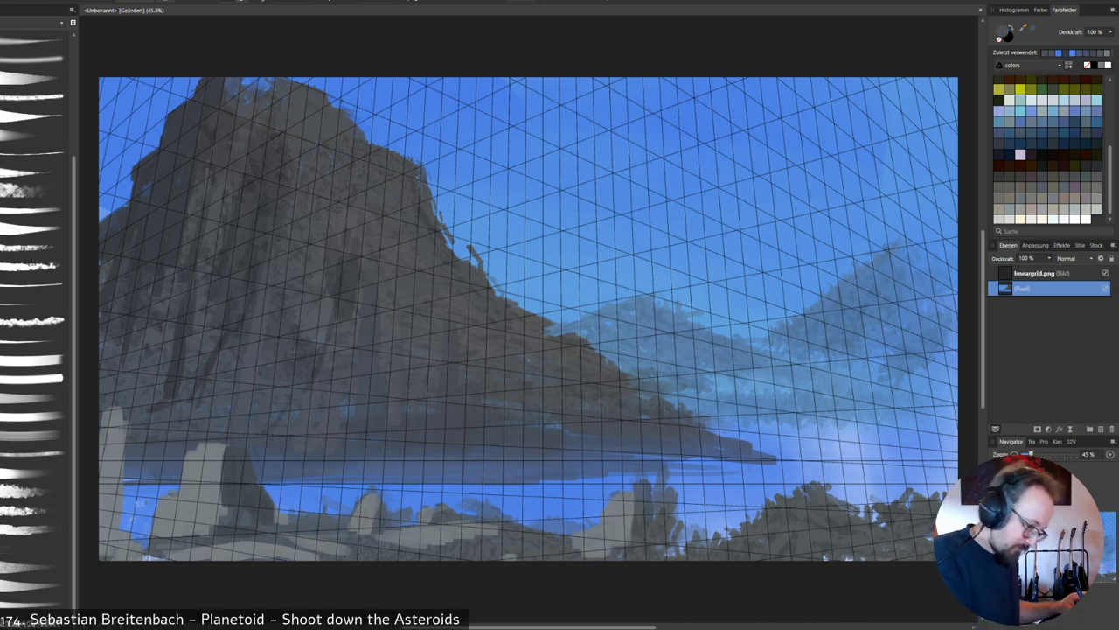
{"action": "left_click", "coordinate": [465, 213], "text": "alt"}
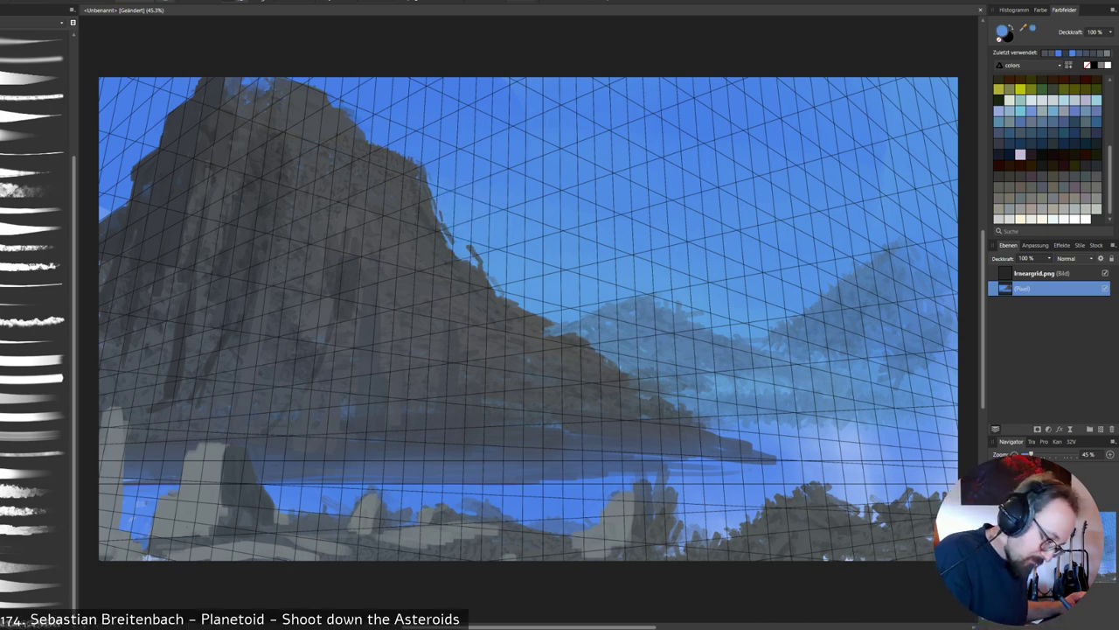
{"action": "left_click_drag", "start_coordinate": [432, 210], "coordinate": [427, 173]}
{"action": "left_click_drag", "start_coordinate": [441, 219], "coordinate": [450, 237]}
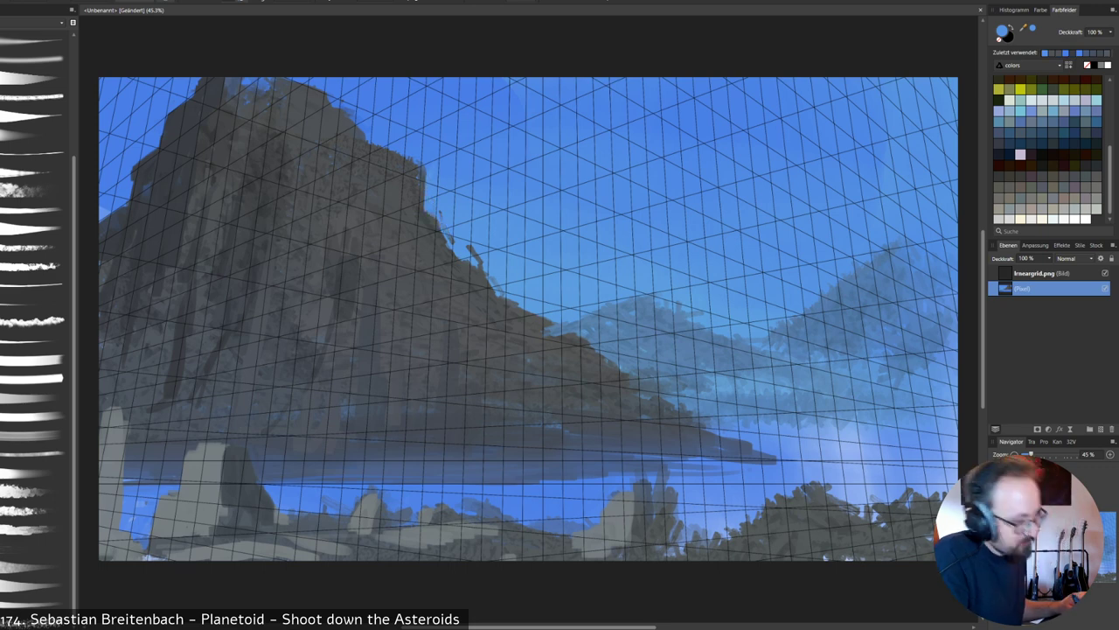
{"action": "left_click_drag", "start_coordinate": [423, 162], "coordinate": [425, 185]}
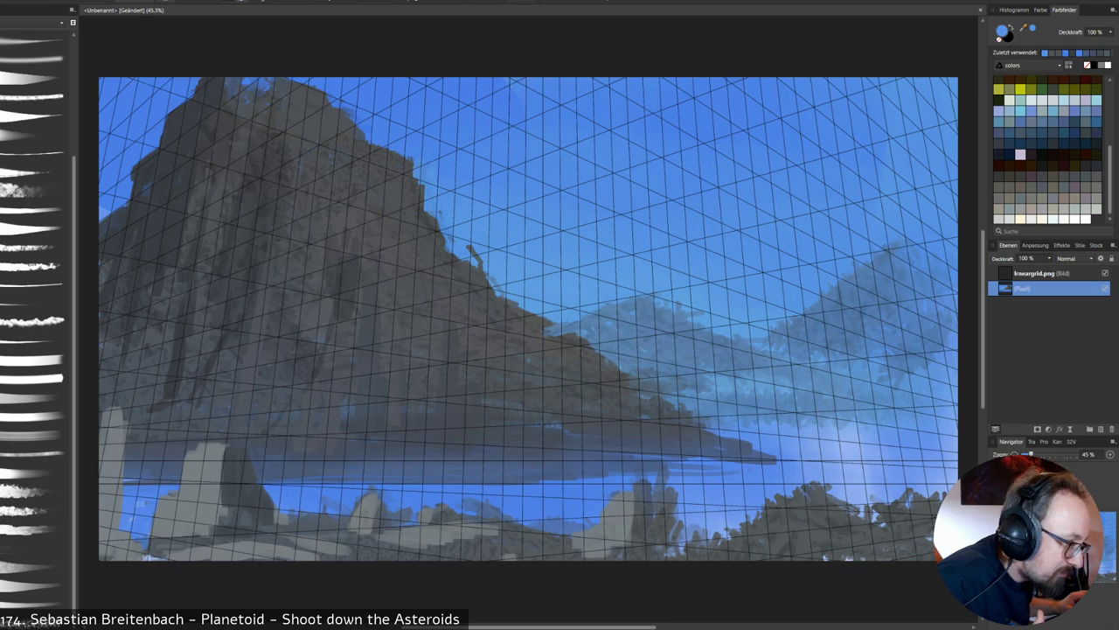
Smooth the mountain's right slope down toward the distant hills with sampled sky blue and mountain grey.
{"action": "key", "text": "x"}
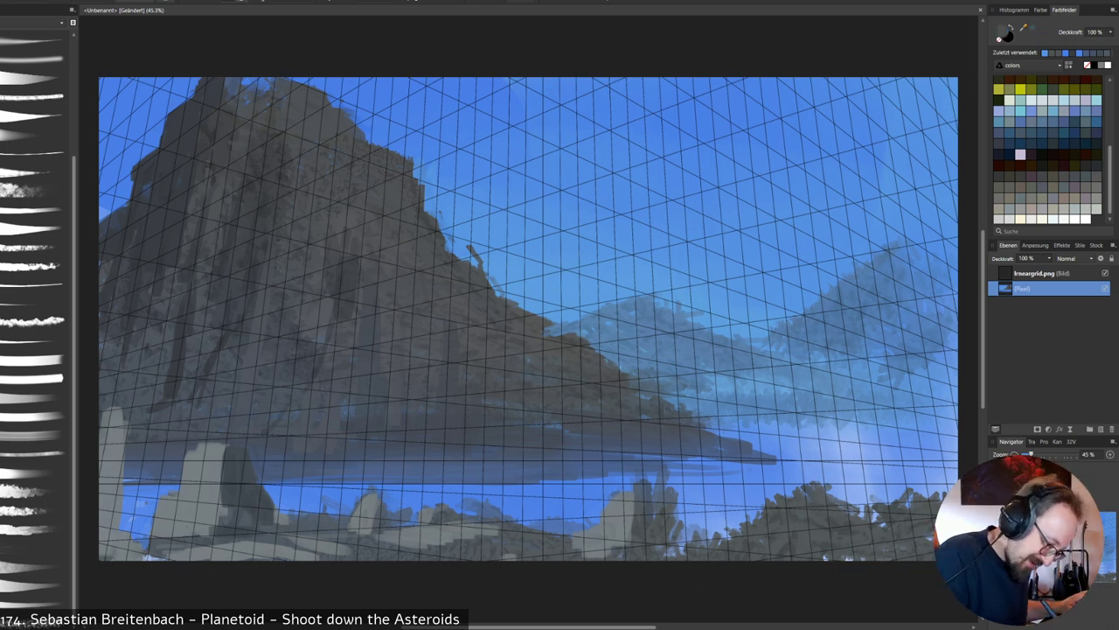
{"action": "left_click", "coordinate": [499, 268], "text": "alt"}
{"action": "mouse_move", "coordinate": [469, 248]}
{"action": "left_mouse_down"}
{"action": "mouse_move", "coordinate": [482, 267]}
{"action": "mouse_move", "coordinate": [470, 266]}
{"action": "mouse_move", "coordinate": [505, 298]}
{"action": "left_mouse_up"}
{"action": "key", "text": "x"}
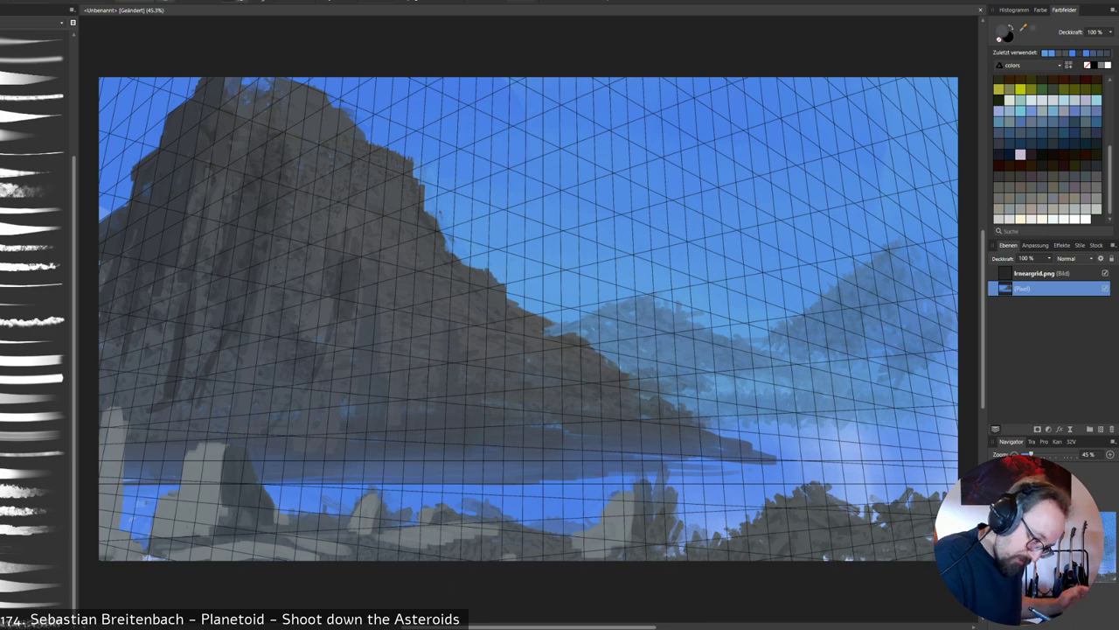
{"action": "key", "text": "x"}
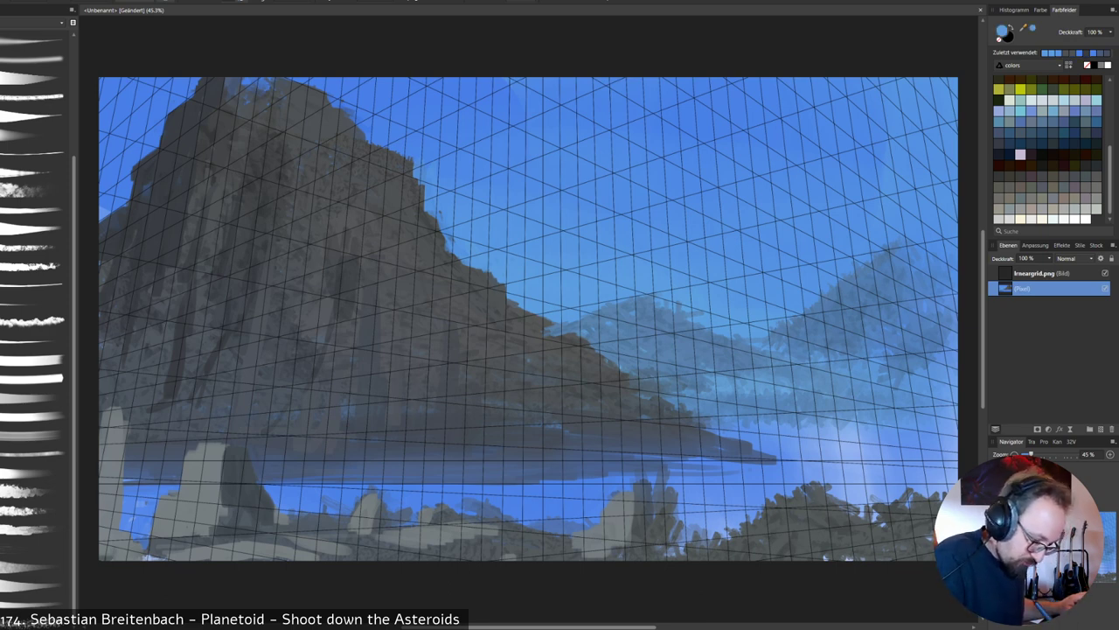
{"action": "left_click", "coordinate": [501, 301], "text": "alt"}
{"action": "mouse_move", "coordinate": [509, 290]}
{"action": "left_mouse_down"}
{"action": "mouse_move", "coordinate": [510, 304]}
{"action": "mouse_move", "coordinate": [575, 331]}
{"action": "mouse_move", "coordinate": [558, 335]}
{"action": "left_mouse_up"}
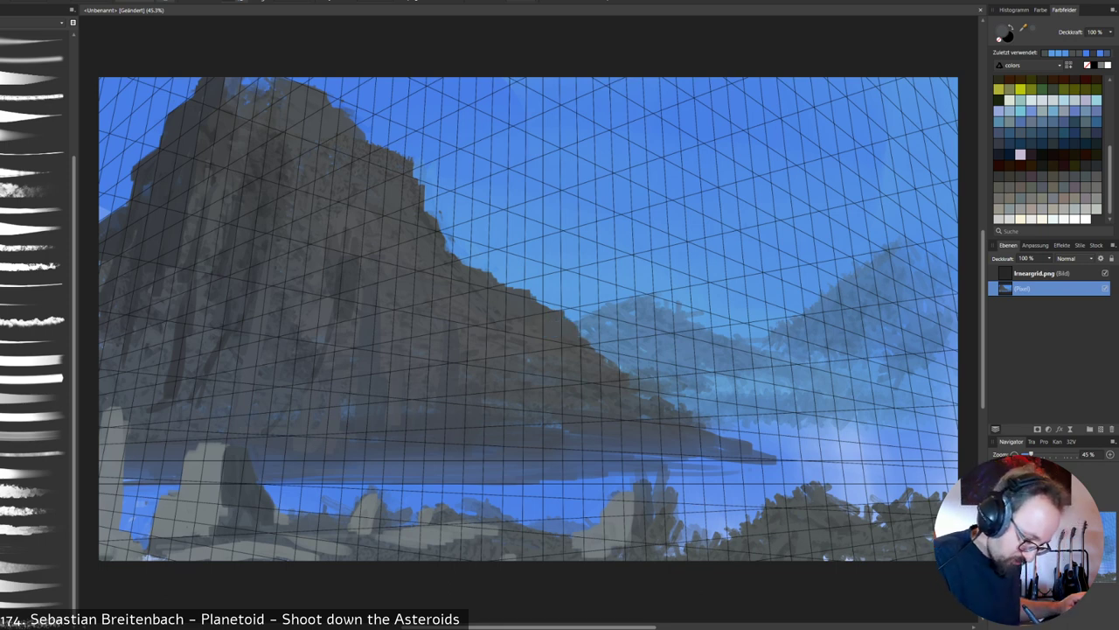
Paint dark vertical crevices and touch up the base in the lower middle of the mountain face with sampled greys.
{"action": "left_click", "coordinate": [585, 431], "text": "alt"}
{"action": "left_click_drag", "start_coordinate": [548, 426], "coordinate": [560, 427]}
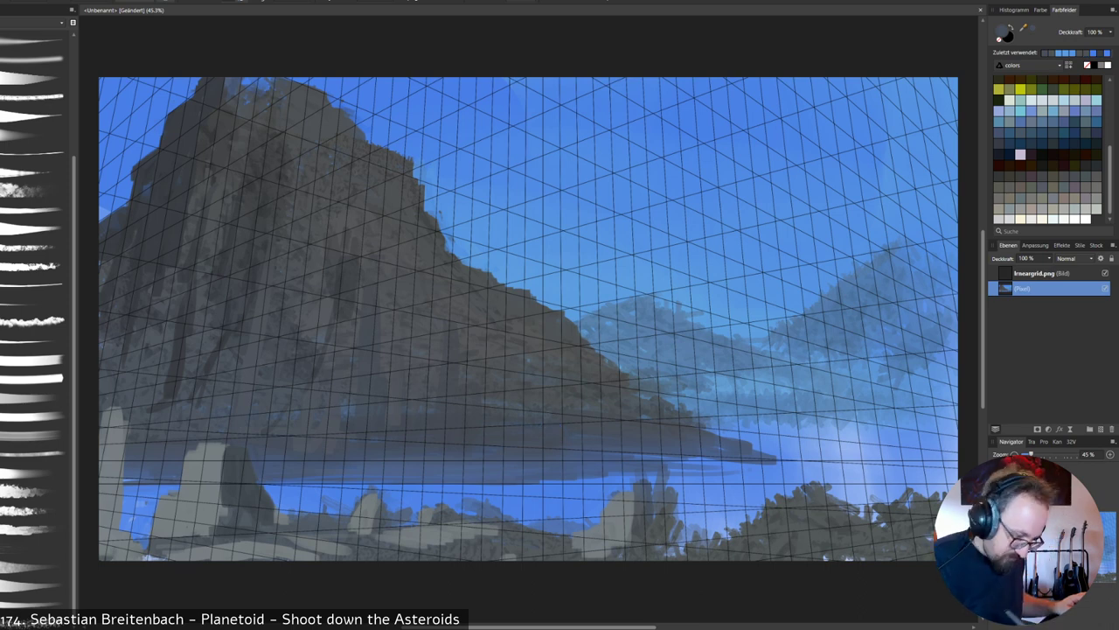
{"action": "left_click", "coordinate": [361, 301], "text": "alt"}
{"action": "left_click_drag", "start_coordinate": [361, 281], "coordinate": [361, 311]}
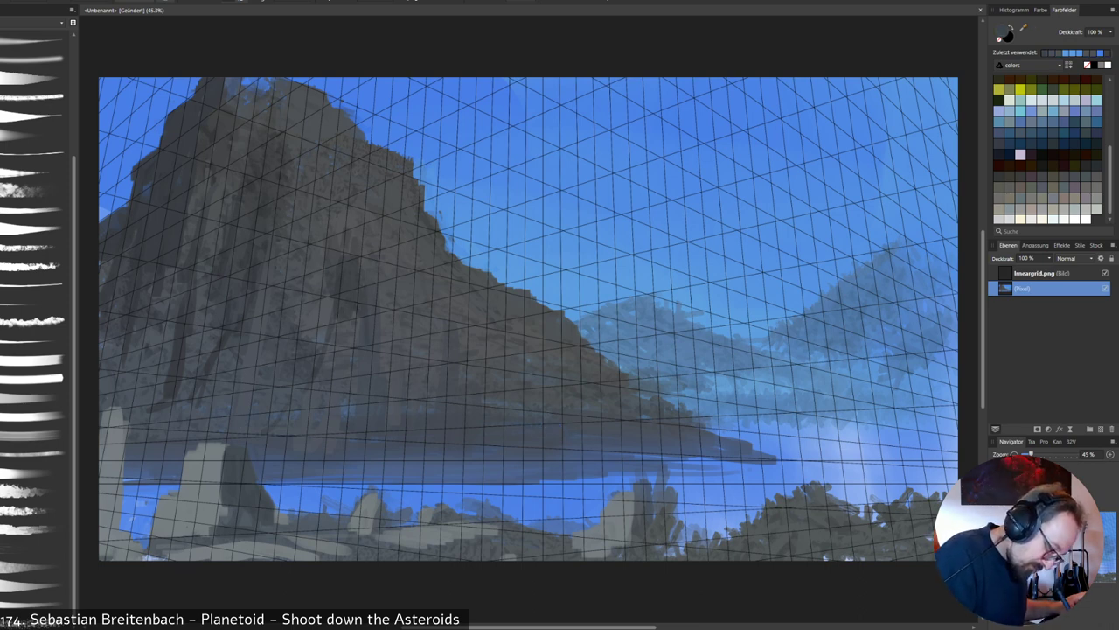
{"action": "left_click_drag", "start_coordinate": [322, 433], "coordinate": [337, 433]}
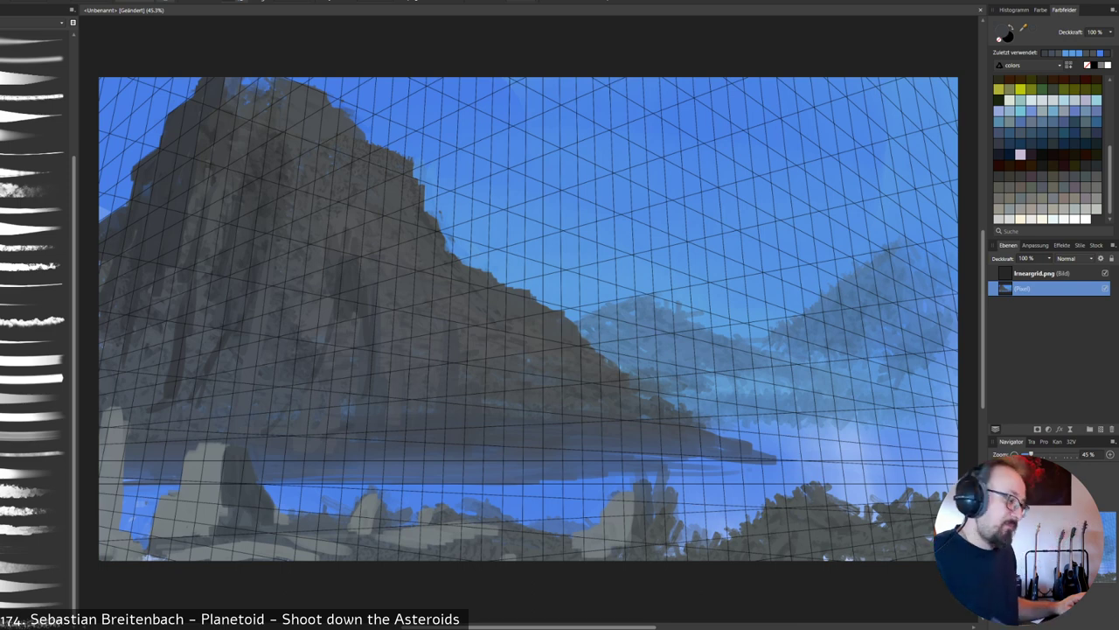
{"action": "mouse_move", "coordinate": [366, 396]}
{"action": "left_mouse_down"}
{"action": "mouse_move", "coordinate": [355, 417]}
{"action": "mouse_move", "coordinate": [369, 417]}
{"action": "left_mouse_up"}
{"action": "left_click_drag", "start_coordinate": [381, 309], "coordinate": [390, 428]}
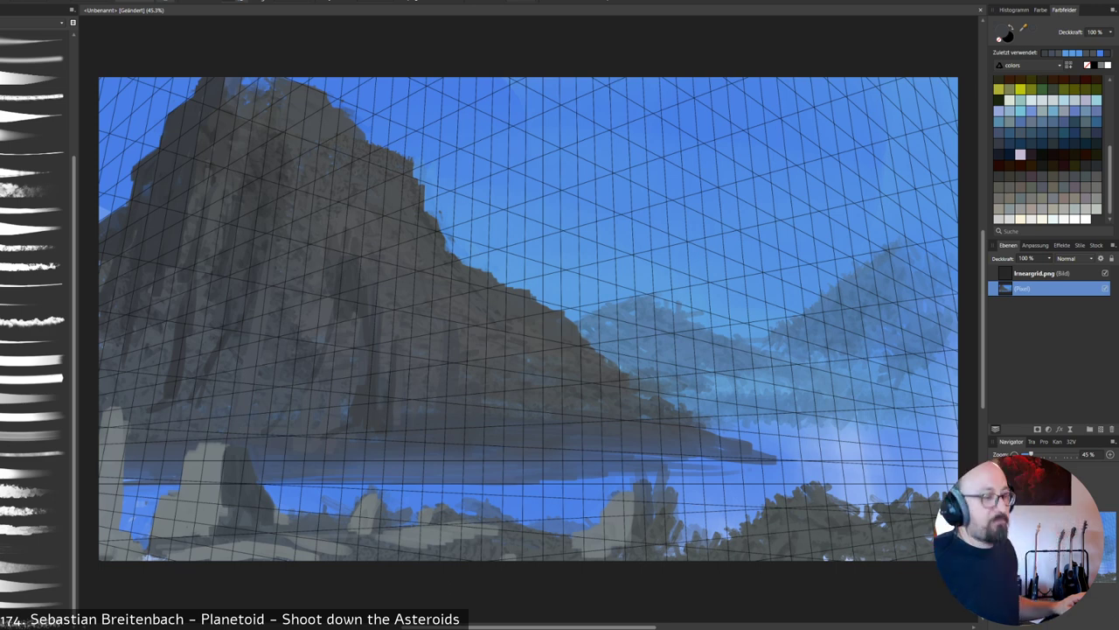
Paint a broad dark vertical crevice above the mountain's foot, behind the tall foreground rock, with a sampled dark grey.
{"action": "mouse_move", "coordinate": [269, 351]}
{"action": "left_mouse_down"}
{"action": "mouse_move", "coordinate": [277, 431]}
{"action": "mouse_move", "coordinate": [256, 401]}
{"action": "left_mouse_up"}
{"action": "left_click", "coordinate": [208, 361], "text": "alt"}
{"action": "left_click_drag", "start_coordinate": [246, 318], "coordinate": [240, 389]}
{"action": "mouse_move", "coordinate": [250, 317]}
{"action": "left_mouse_down"}
{"action": "mouse_move", "coordinate": [249, 388]}
{"action": "mouse_move", "coordinate": [276, 439]}
{"action": "left_mouse_up"}
{"action": "mouse_move", "coordinate": [250, 395]}
{"action": "left_mouse_down"}
{"action": "mouse_move", "coordinate": [250, 428]}
{"action": "mouse_move", "coordinate": [241, 428]}
{"action": "left_mouse_up"}
{"action": "mouse_move", "coordinate": [233, 376]}
{"action": "left_mouse_down"}
{"action": "mouse_move", "coordinate": [233, 425]}
{"action": "mouse_move", "coordinate": [264, 431]}
{"action": "mouse_move", "coordinate": [240, 436]}
{"action": "left_mouse_up"}
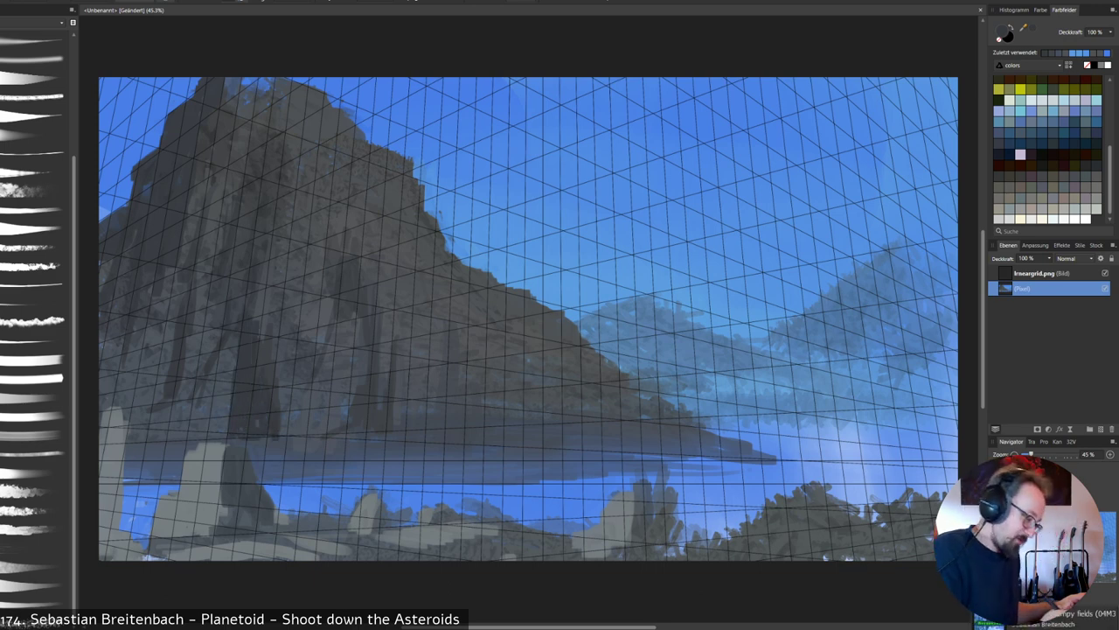
Add a series of dark vertical crevices across the lower left part of the mountain face.
{"action": "left_click_drag", "start_coordinate": [200, 332], "coordinate": [198, 429]}
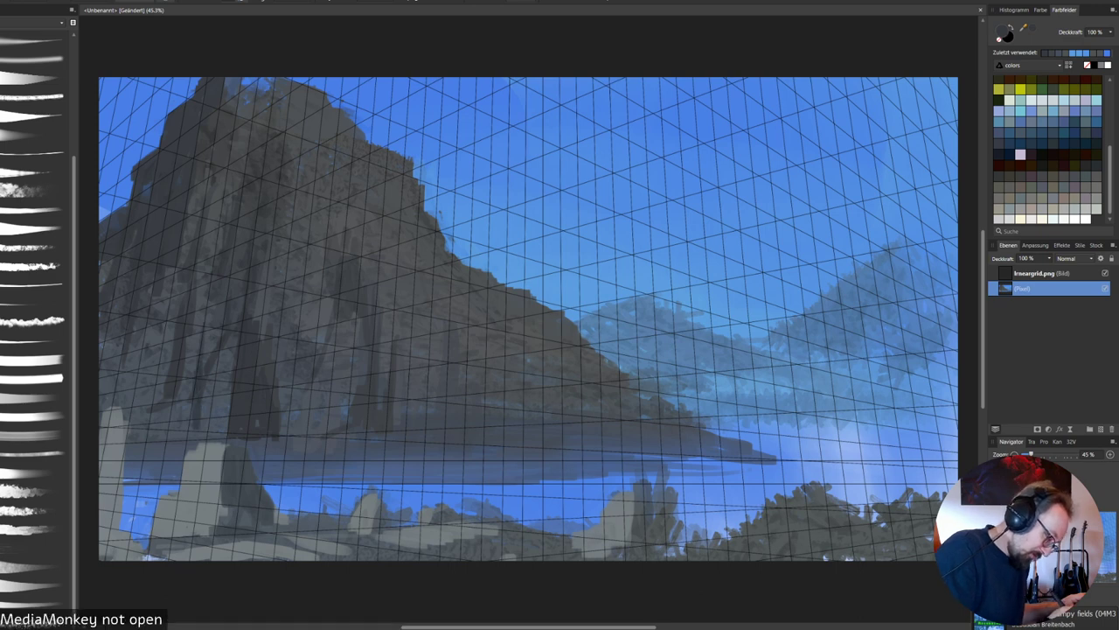
{"action": "mouse_move", "coordinate": [191, 355]}
{"action": "left_mouse_down"}
{"action": "mouse_move", "coordinate": [190, 430]}
{"action": "mouse_move", "coordinate": [184, 409]}
{"action": "left_mouse_up"}
{"action": "left_click_drag", "start_coordinate": [176, 268], "coordinate": [168, 334]}
{"action": "left_click_drag", "start_coordinate": [166, 291], "coordinate": [165, 340]}
{"action": "left_click_drag", "start_coordinate": [173, 412], "coordinate": [171, 429]}
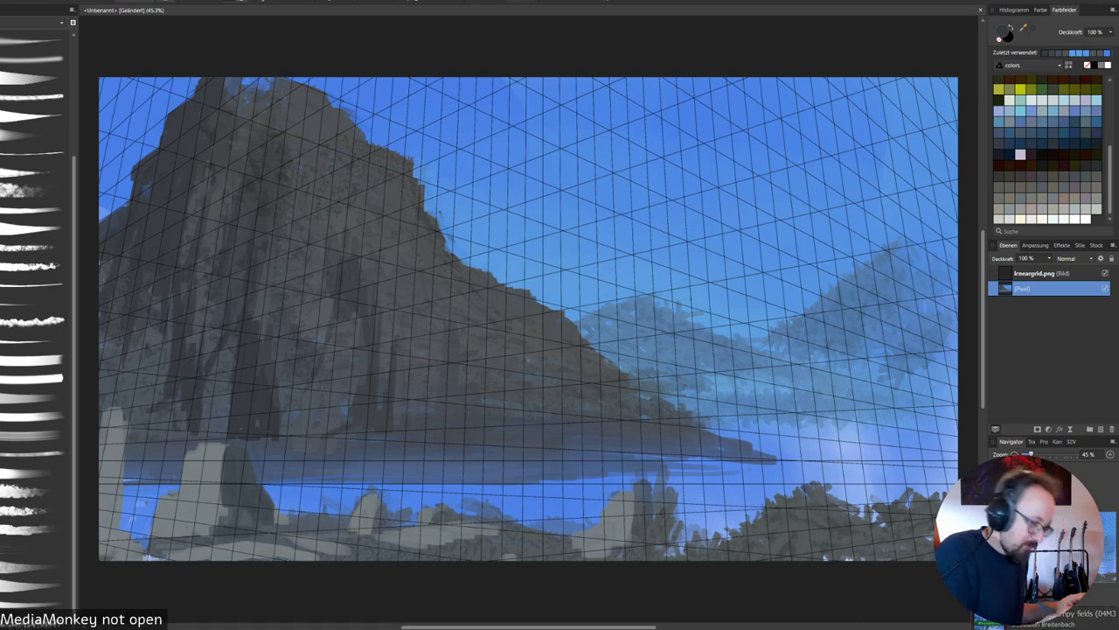
{"action": "left_click_drag", "start_coordinate": [152, 328], "coordinate": [152, 390]}
{"action": "left_click_drag", "start_coordinate": [167, 327], "coordinate": [164, 388]}
{"action": "left_click_drag", "start_coordinate": [138, 326], "coordinate": [135, 392]}
{"action": "left_click_drag", "start_coordinate": [120, 345], "coordinate": [119, 367]}
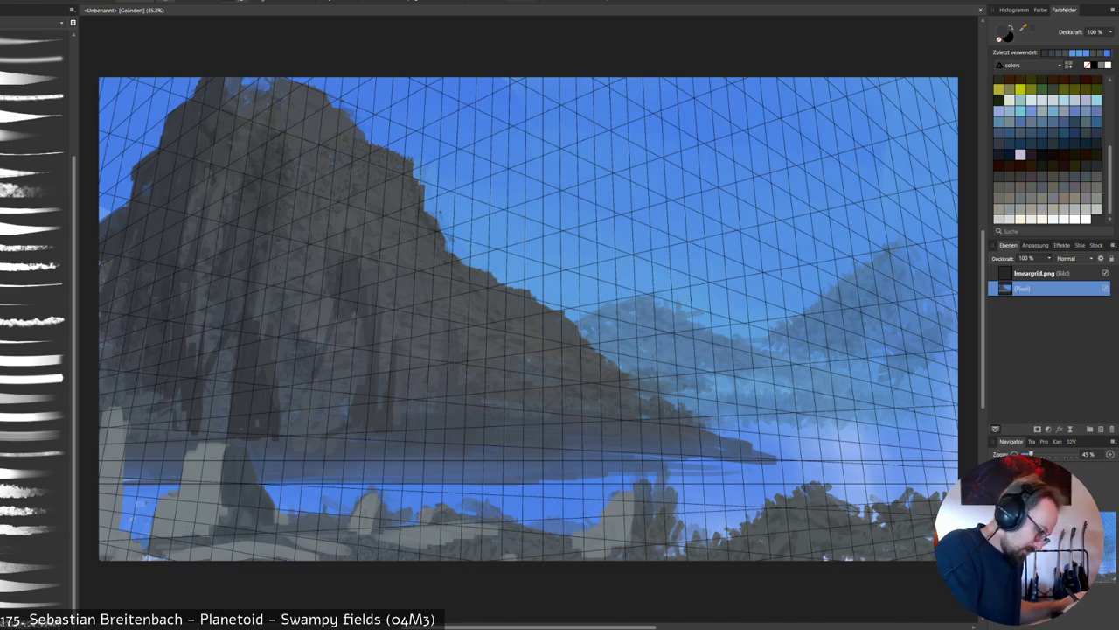
Darken the mountain's lower left foot and touch up the rock between the crevices with sampled mountain greys.
{"action": "left_click_drag", "start_coordinate": [177, 406], "coordinate": [159, 425]}
{"action": "left_click_drag", "start_coordinate": [151, 391], "coordinate": [127, 406]}
{"action": "left_click_drag", "start_coordinate": [108, 335], "coordinate": [110, 370]}
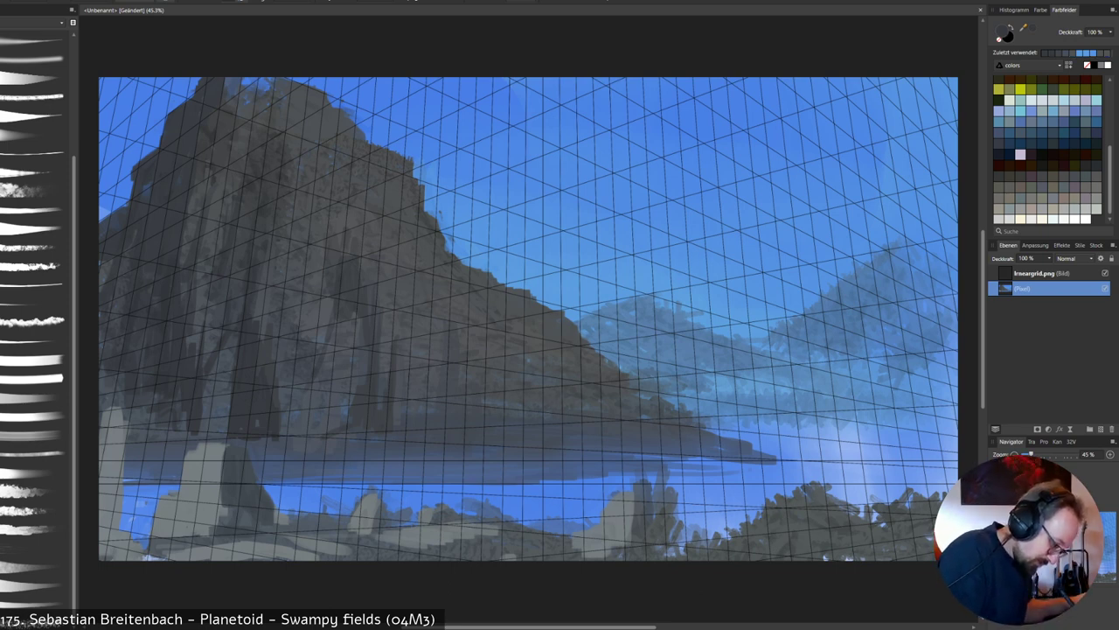
{"action": "left_click", "coordinate": [260, 306], "text": "alt"}
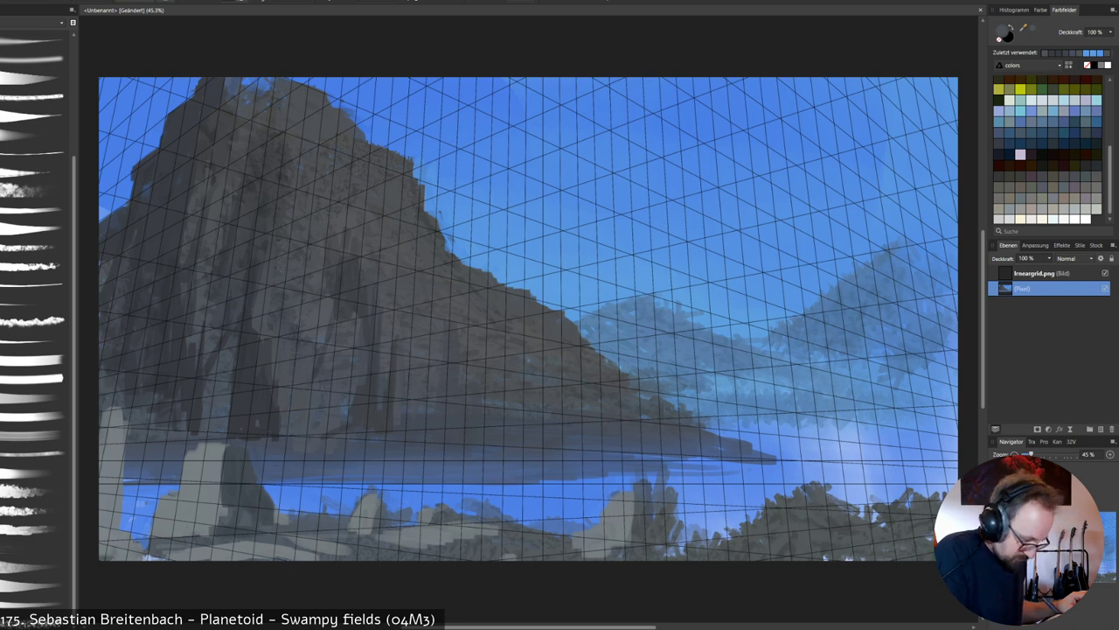
{"action": "left_click", "coordinate": [355, 297], "text": "alt"}
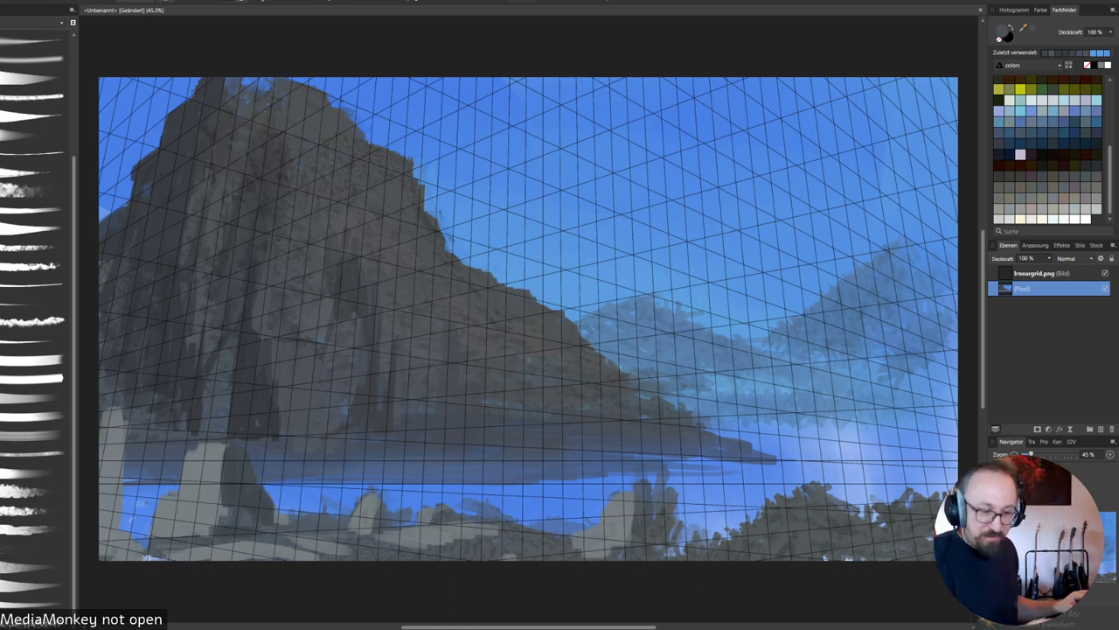
Reshape the middle distant hill into a flatter plateau with a steeper right slope, using its sampled hazy blue.
{"action": "left_click", "coordinate": [631, 332], "text": "alt"}
{"action": "left_click", "coordinate": [628, 332], "text": "alt"}
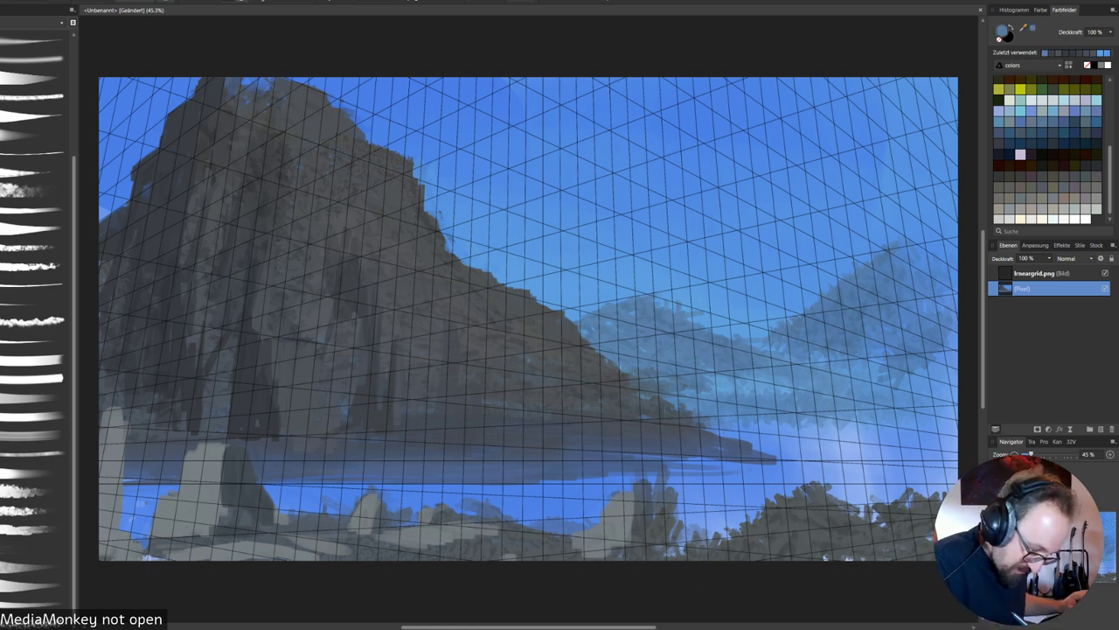
{"action": "mouse_move", "coordinate": [579, 316]}
{"action": "left_mouse_down"}
{"action": "mouse_move", "coordinate": [649, 290]}
{"action": "mouse_move", "coordinate": [711, 308]}
{"action": "mouse_move", "coordinate": [725, 335]}
{"action": "mouse_move", "coordinate": [661, 302]}
{"action": "left_mouse_up"}
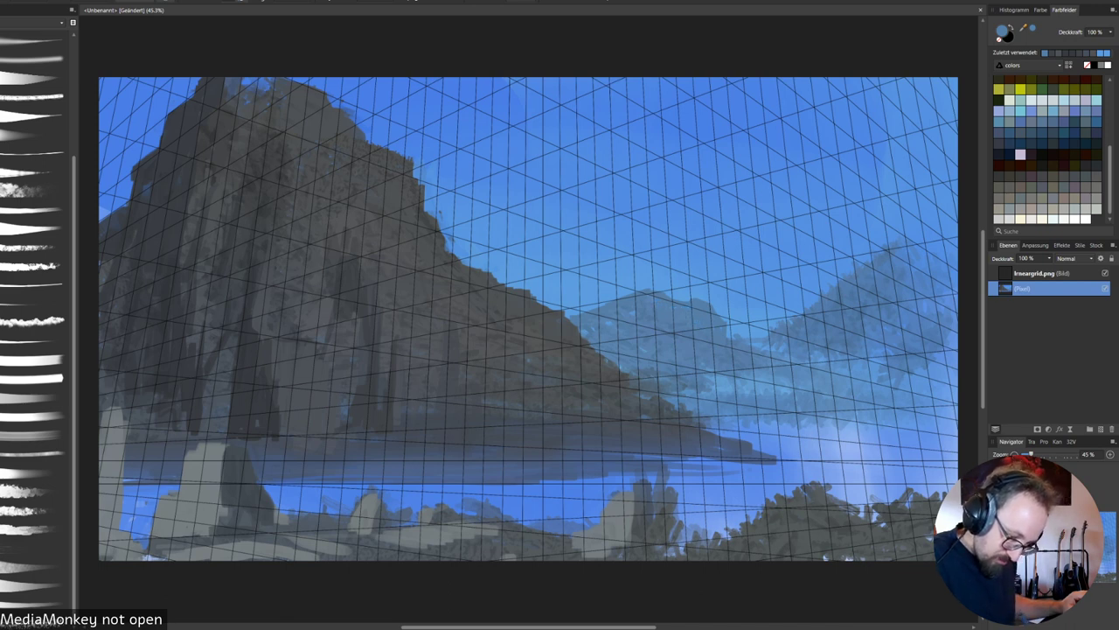
{"action": "mouse_move", "coordinate": [723, 317]}
{"action": "left_mouse_down"}
{"action": "mouse_move", "coordinate": [736, 328]}
{"action": "mouse_move", "coordinate": [710, 303]}
{"action": "mouse_move", "coordinate": [751, 340]}
{"action": "mouse_move", "coordinate": [728, 338]}
{"action": "left_mouse_up"}
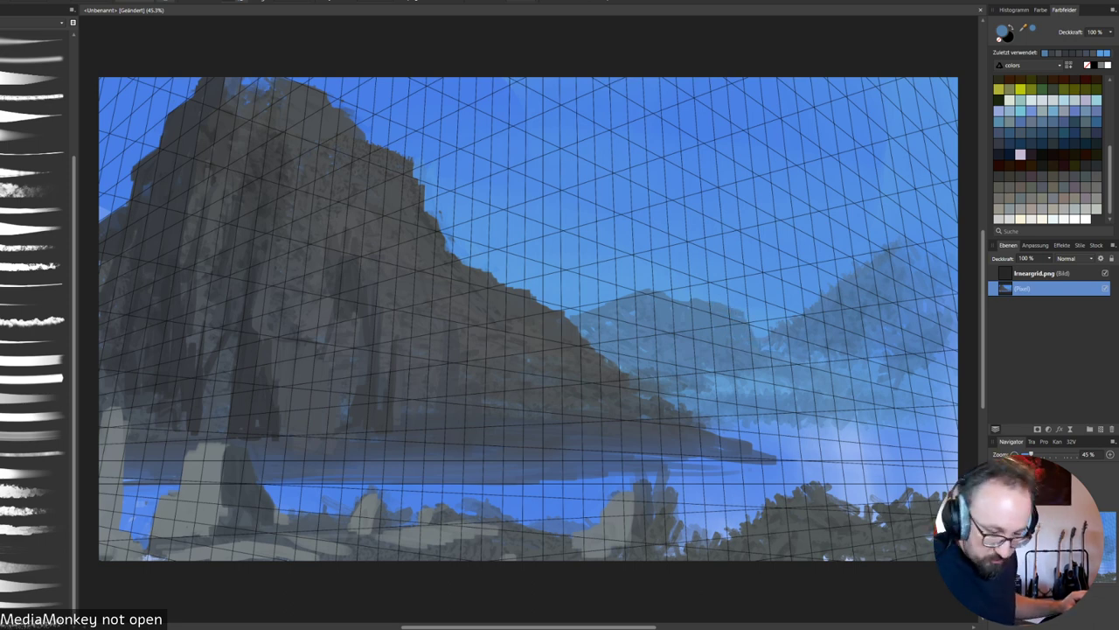
Solidify the left slope of the right distant hill with its sampled blue and add vertical shading to its face.
{"action": "left_click", "coordinate": [814, 320], "text": "alt"}
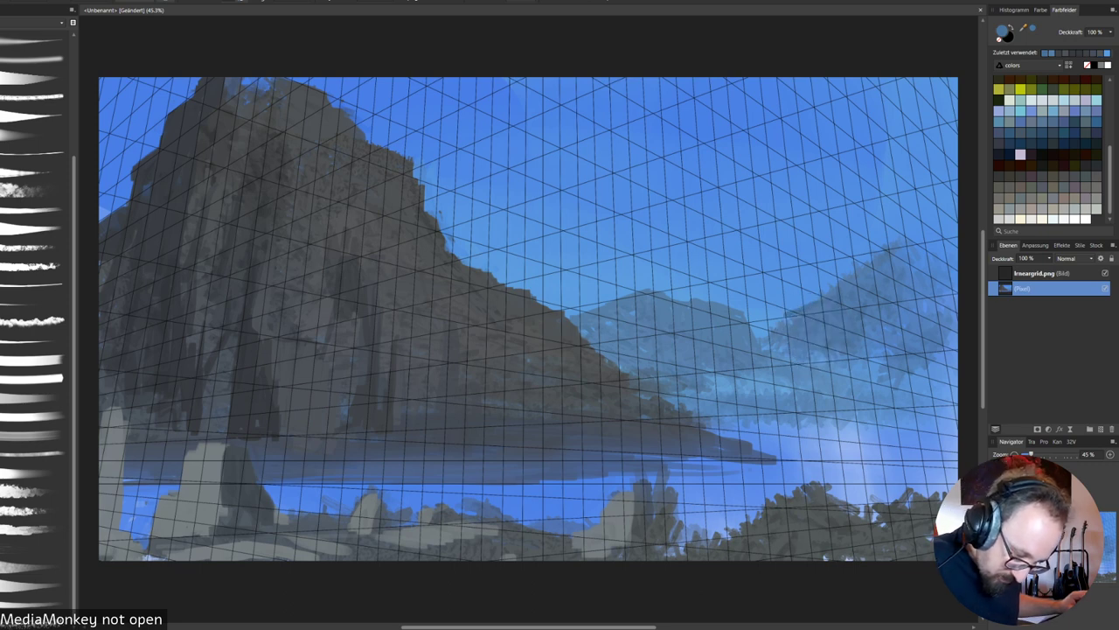
{"action": "left_click_drag", "start_coordinate": [800, 316], "coordinate": [787, 331]}
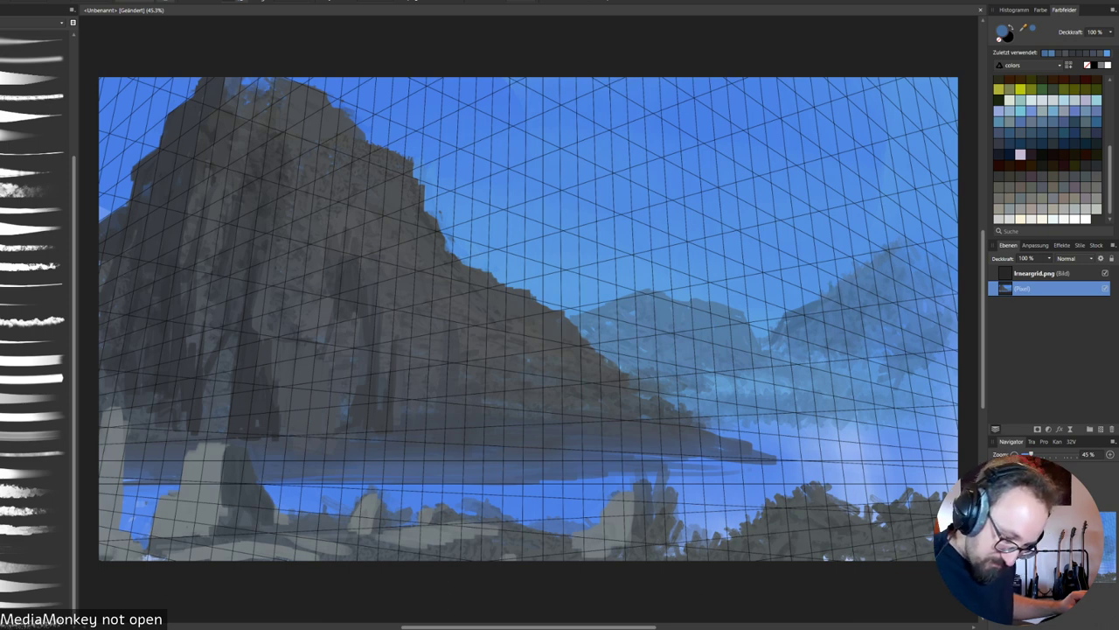
{"action": "mouse_move", "coordinate": [828, 281]}
{"action": "left_mouse_down"}
{"action": "mouse_move", "coordinate": [826, 295]}
{"action": "mouse_move", "coordinate": [862, 266]}
{"action": "left_mouse_up"}
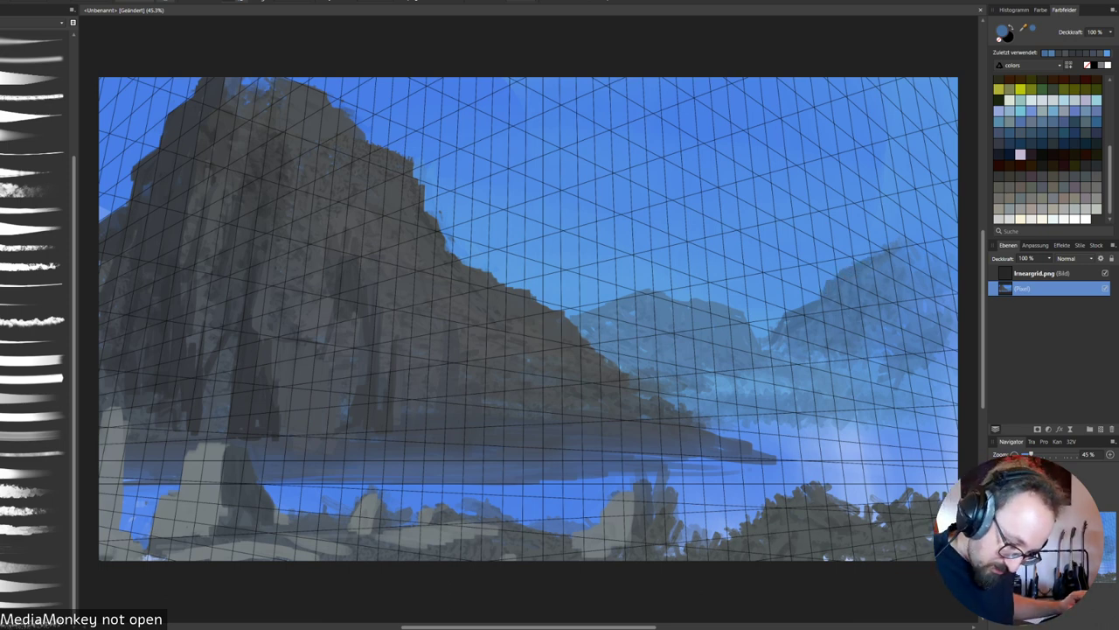
{"action": "left_click_drag", "start_coordinate": [843, 337], "coordinate": [837, 354]}
{"action": "left_click_drag", "start_coordinate": [832, 309], "coordinate": [815, 351]}
{"action": "left_click_drag", "start_coordinate": [811, 338], "coordinate": [809, 355]}
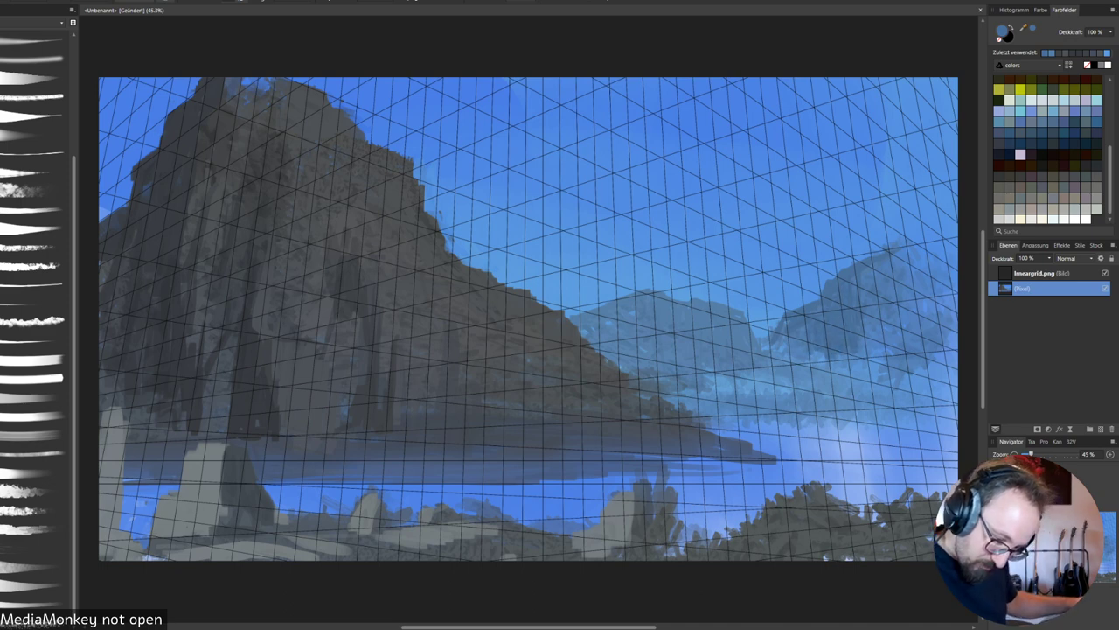
Extend the right distant hill's ridge toward the canvas edge, trim it with sky blue and fill below it.
{"action": "mouse_move", "coordinate": [886, 255]}
{"action": "left_mouse_down"}
{"action": "mouse_move", "coordinate": [903, 264]}
{"action": "mouse_move", "coordinate": [938, 234]}
{"action": "left_mouse_up"}
{"action": "left_click", "coordinate": [910, 230], "text": "alt"}
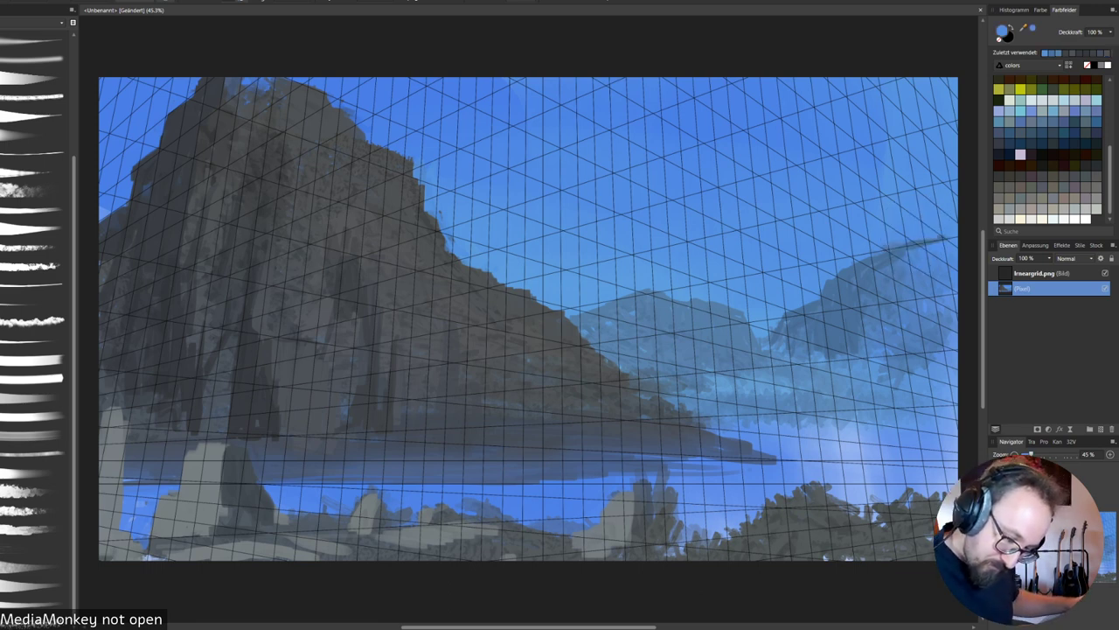
{"action": "left_click", "coordinate": [907, 299], "text": "alt"}
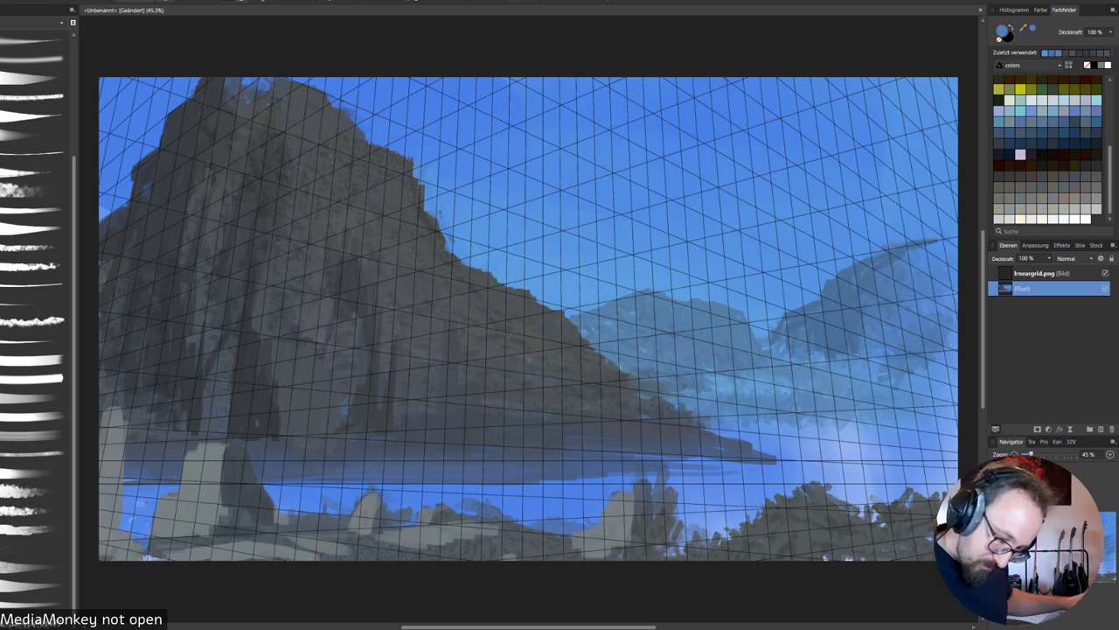
{"action": "mouse_move", "coordinate": [923, 253]}
{"action": "left_mouse_down"}
{"action": "mouse_move", "coordinate": [936, 309]}
{"action": "mouse_move", "coordinate": [954, 253]}
{"action": "left_mouse_up"}
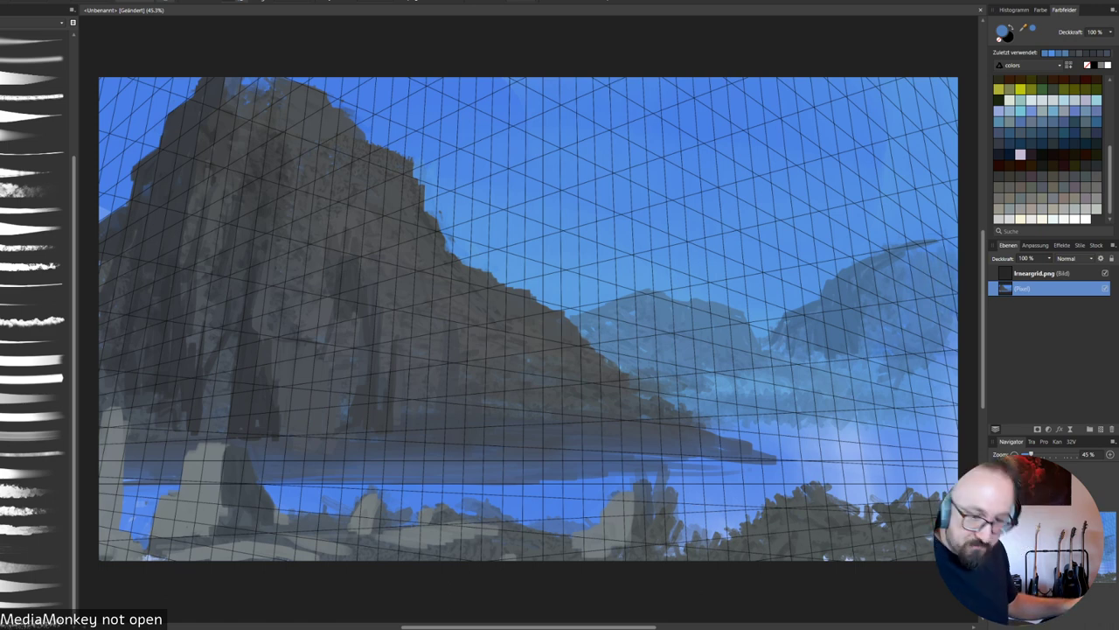
Shade the right distant hill's face and darken its base at the waterline with its sampled blue.
{"action": "left_click", "coordinate": [848, 327], "text": "alt"}
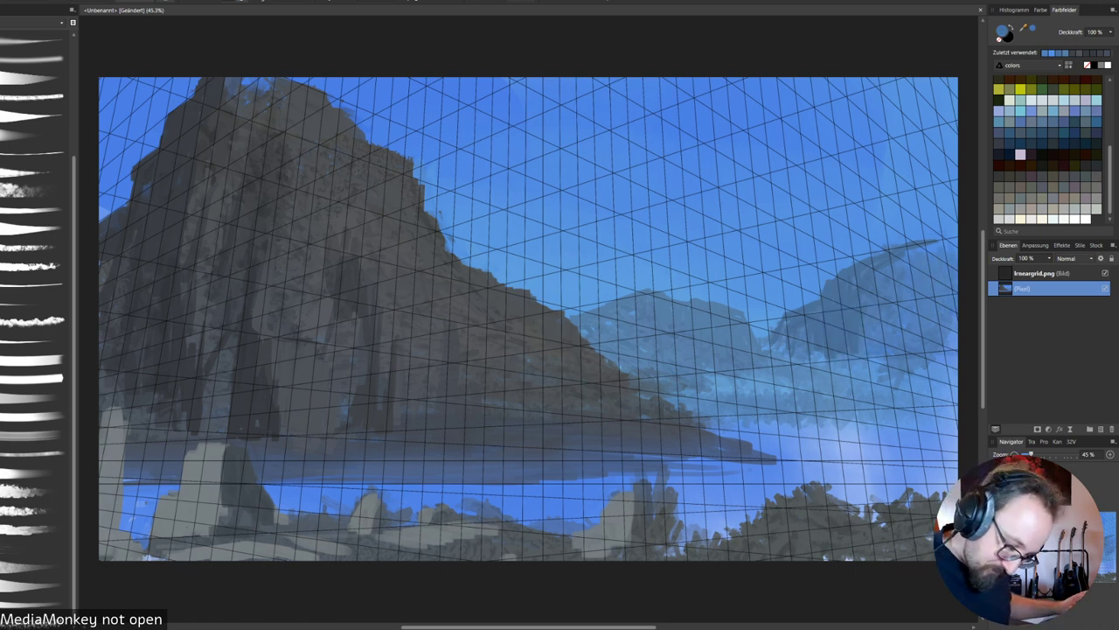
{"action": "mouse_move", "coordinate": [894, 296]}
{"action": "left_mouse_down"}
{"action": "mouse_move", "coordinate": [891, 349]}
{"action": "mouse_move", "coordinate": [866, 362]}
{"action": "mouse_move", "coordinate": [901, 369]}
{"action": "mouse_move", "coordinate": [834, 361]}
{"action": "mouse_move", "coordinate": [874, 365]}
{"action": "mouse_move", "coordinate": [829, 386]}
{"action": "left_mouse_up"}
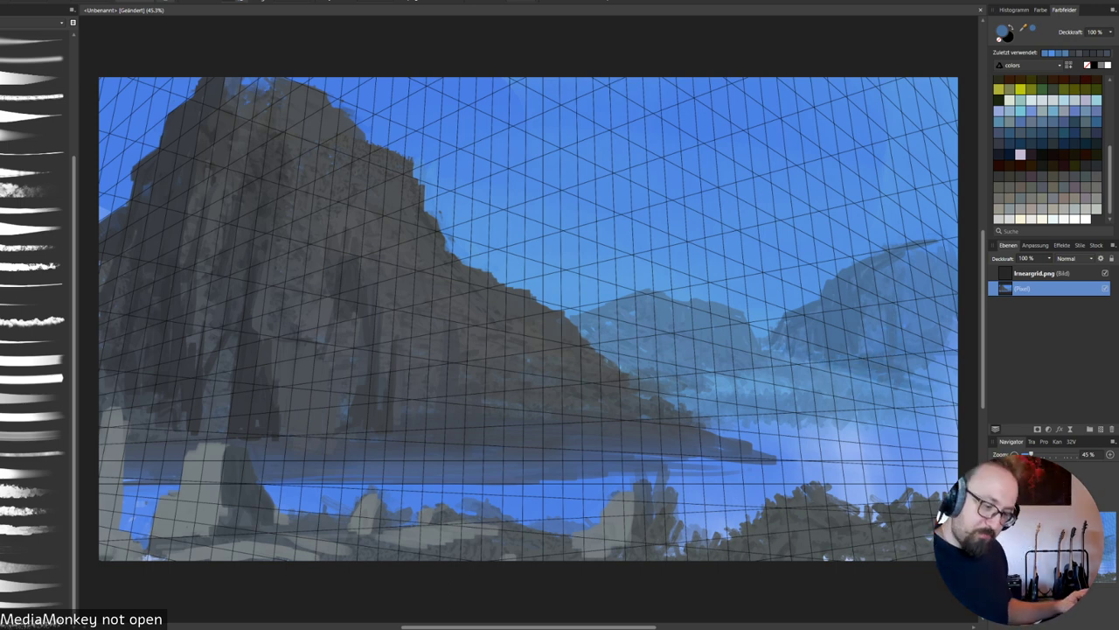
{"action": "mouse_move", "coordinate": [789, 345]}
{"action": "left_mouse_down"}
{"action": "mouse_move", "coordinate": [782, 353]}
{"action": "mouse_move", "coordinate": [863, 375]}
{"action": "left_mouse_up"}
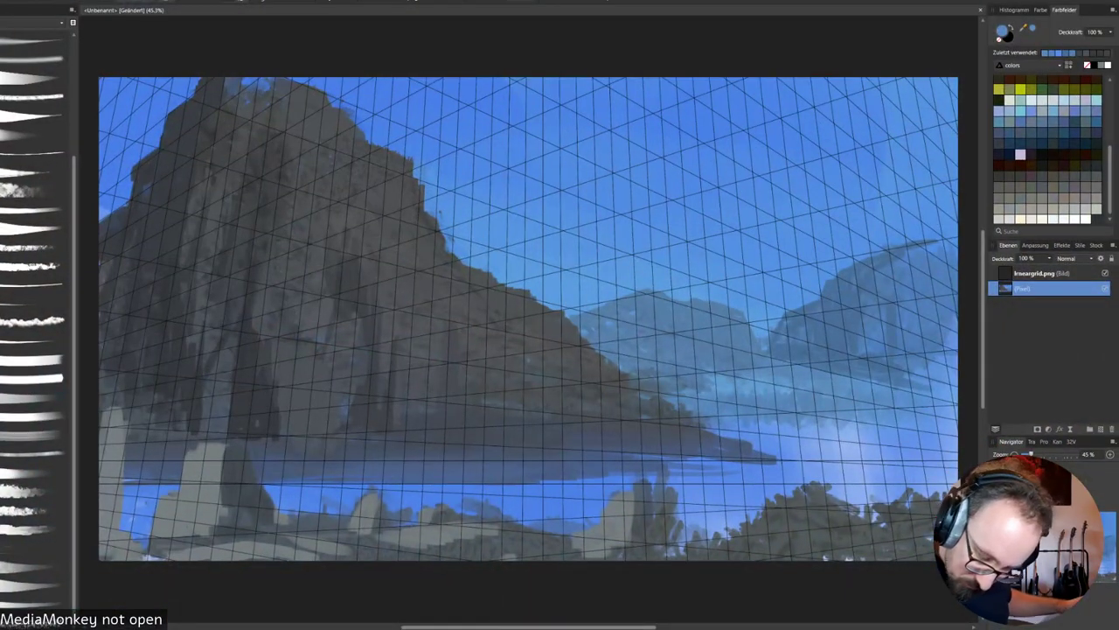
Add a black-and-white adjustment layer above the painting to check its tonal values, and hide it.
{"action": "left_click", "coordinate": [1048, 429]}
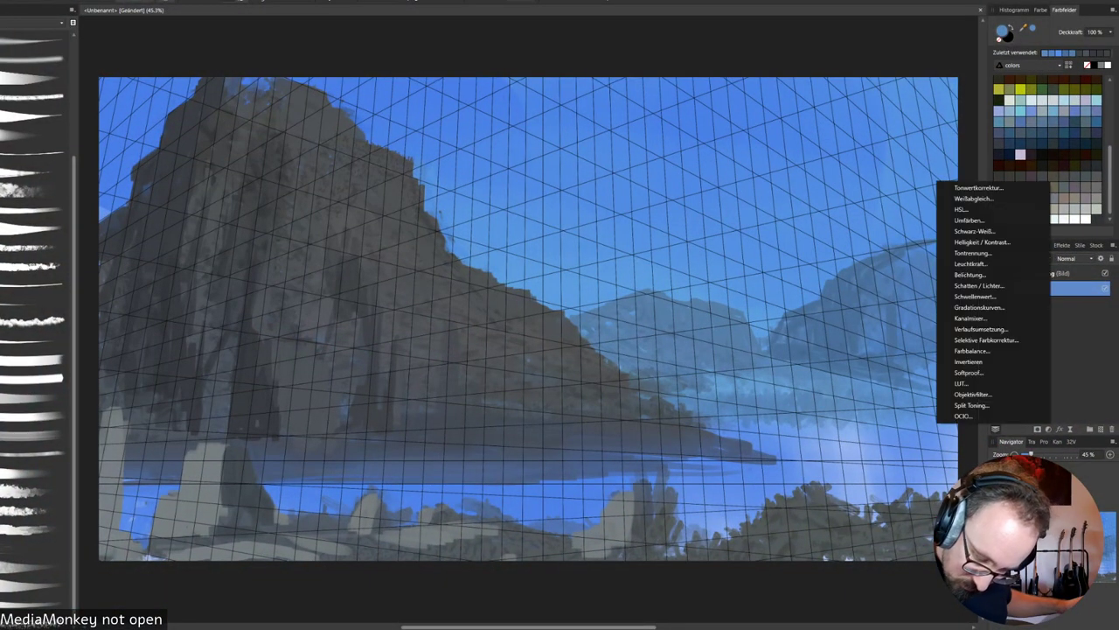
{"action": "left_click", "coordinate": [976, 231]}
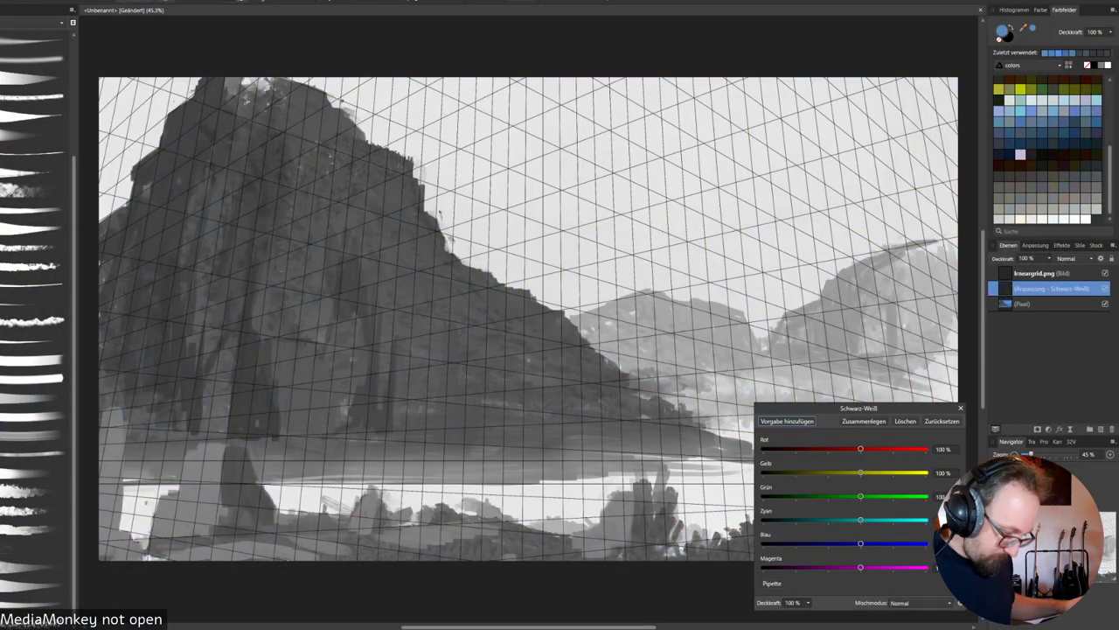
{"action": "left_click", "coordinate": [961, 408]}
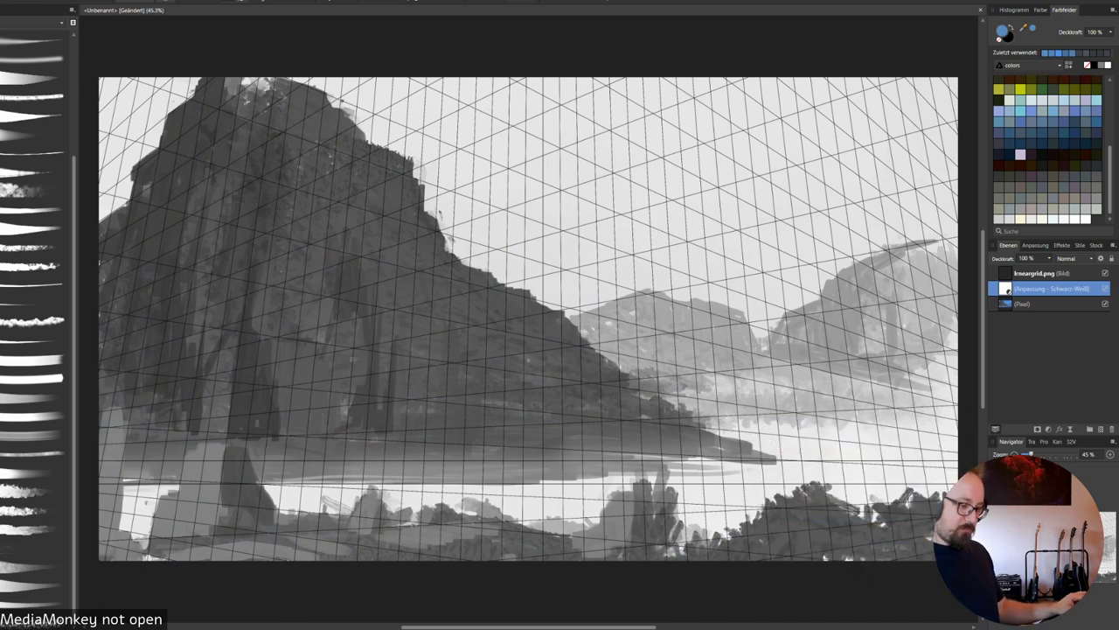
{"action": "left_click", "coordinate": [1106, 289]}
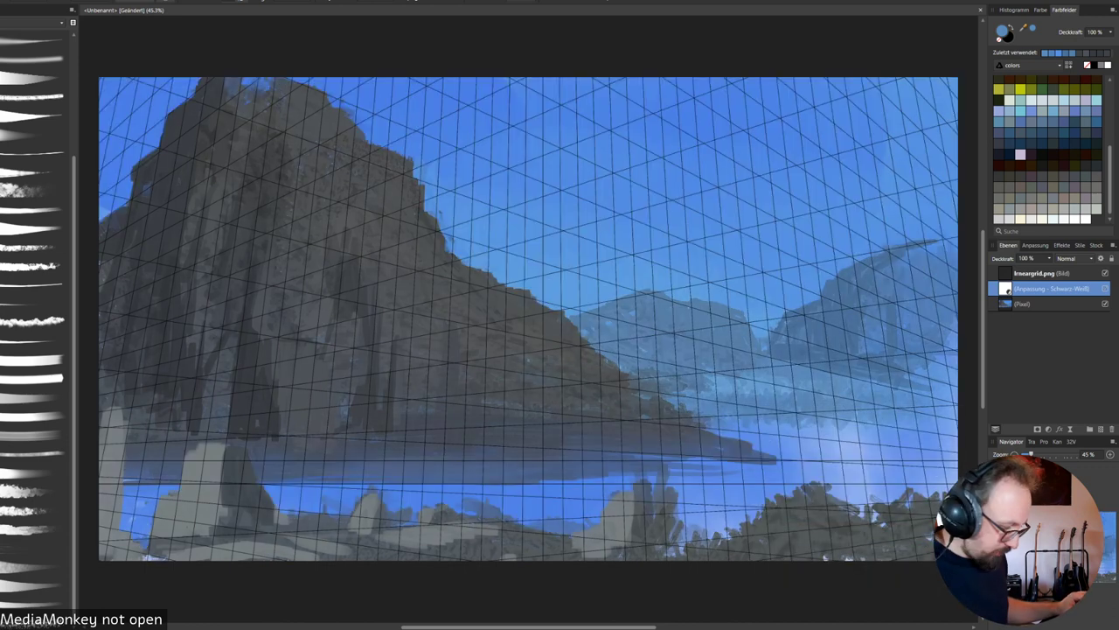
Return to the painted pixel layer and add dark vertical cracks between the columns of the left cliff face.
{"action": "left_click", "coordinate": [830, 323], "text": "alt"}
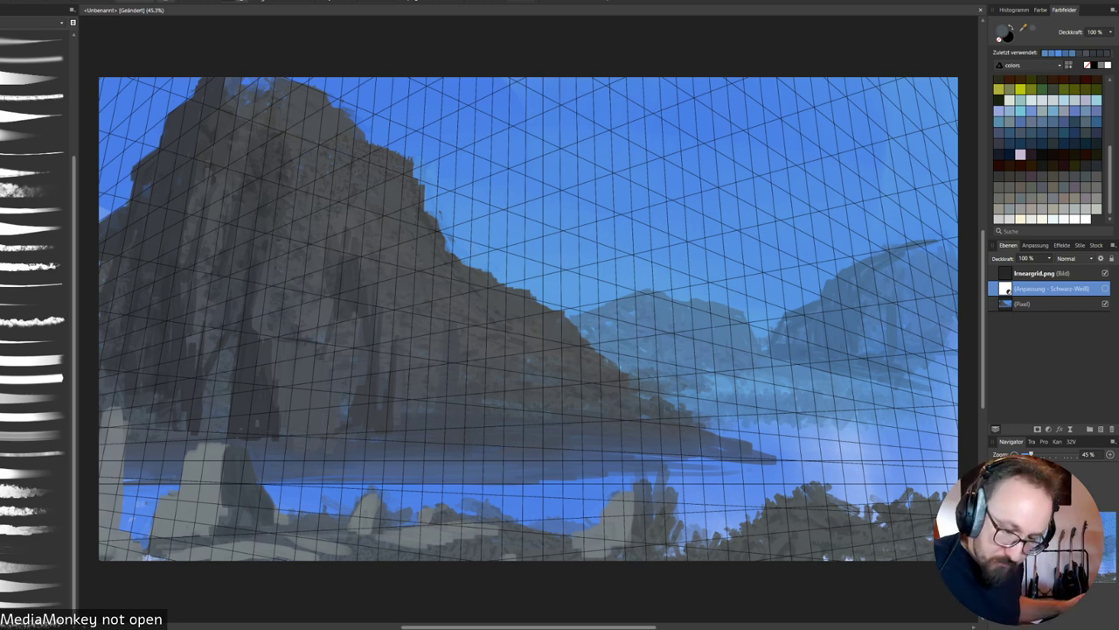
{"action": "left_click", "coordinate": [1049, 304]}
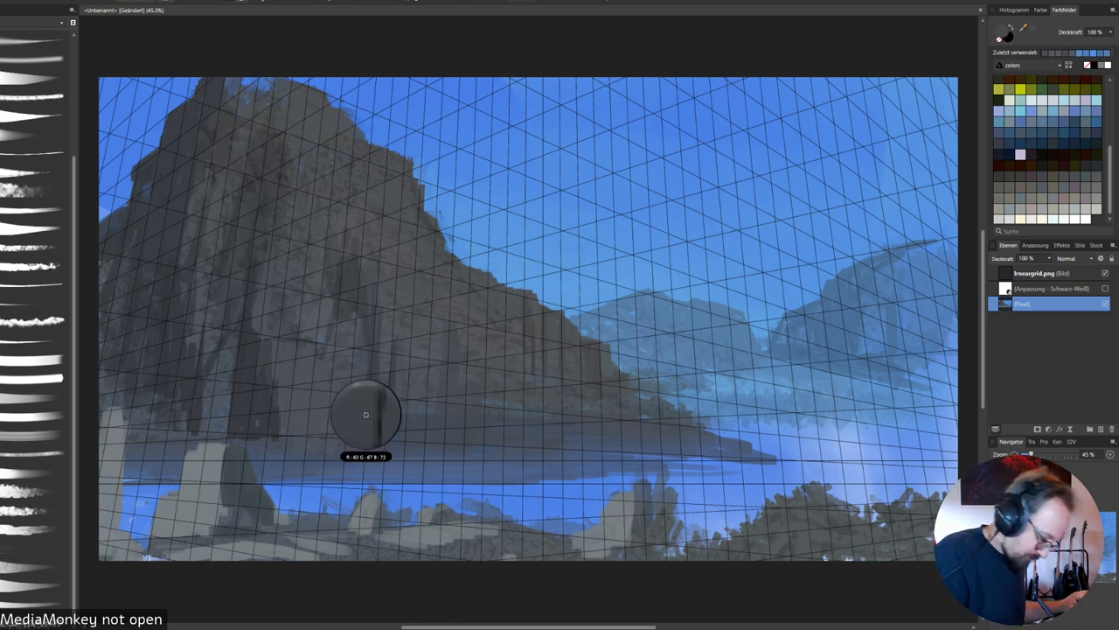
{"action": "left_click_drag", "start_coordinate": [227, 410], "coordinate": [231, 354]}
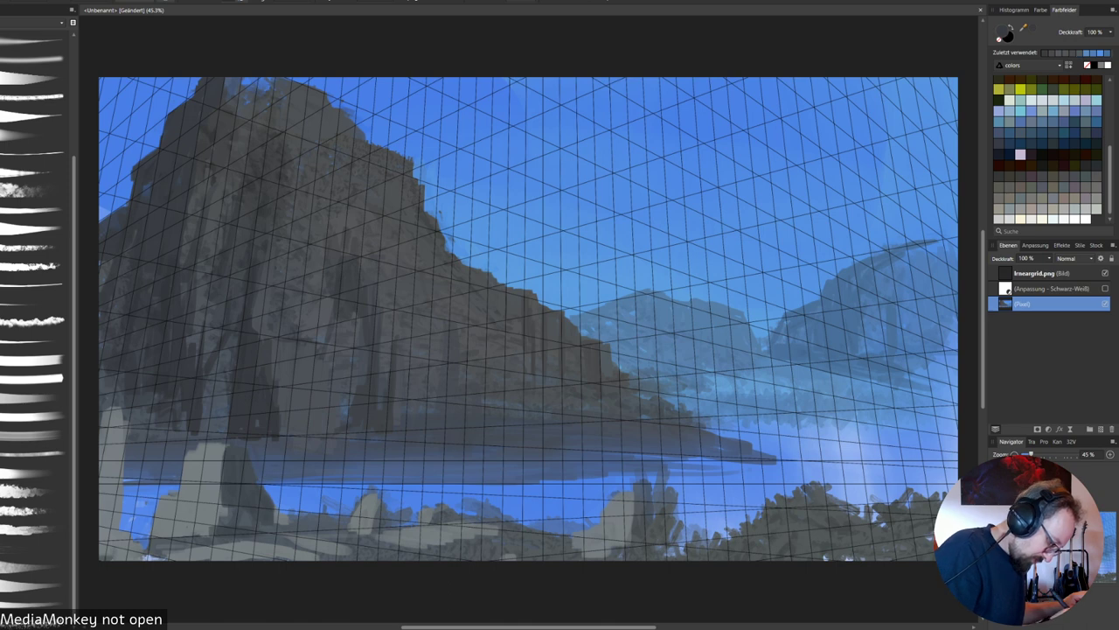
{"action": "left_click_drag", "start_coordinate": [196, 319], "coordinate": [196, 362]}
{"action": "left_click_drag", "start_coordinate": [192, 320], "coordinate": [190, 346]}
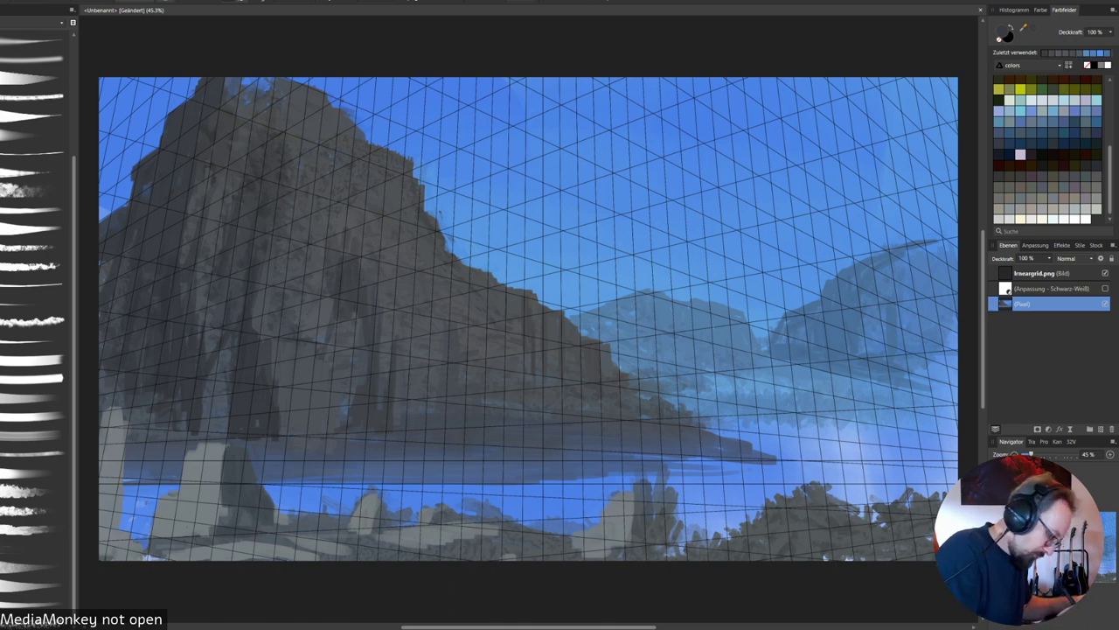
Darken the mountain's left flank with short vertical strokes and rework the crevice between its lower columns with sampled grey.
{"action": "left_click_drag", "start_coordinate": [184, 284], "coordinate": [183, 298]}
{"action": "left_click_drag", "start_coordinate": [118, 279], "coordinate": [117, 328]}
{"action": "left_click_drag", "start_coordinate": [106, 261], "coordinate": [106, 289]}
{"action": "left_click_drag", "start_coordinate": [103, 338], "coordinate": [101, 378]}
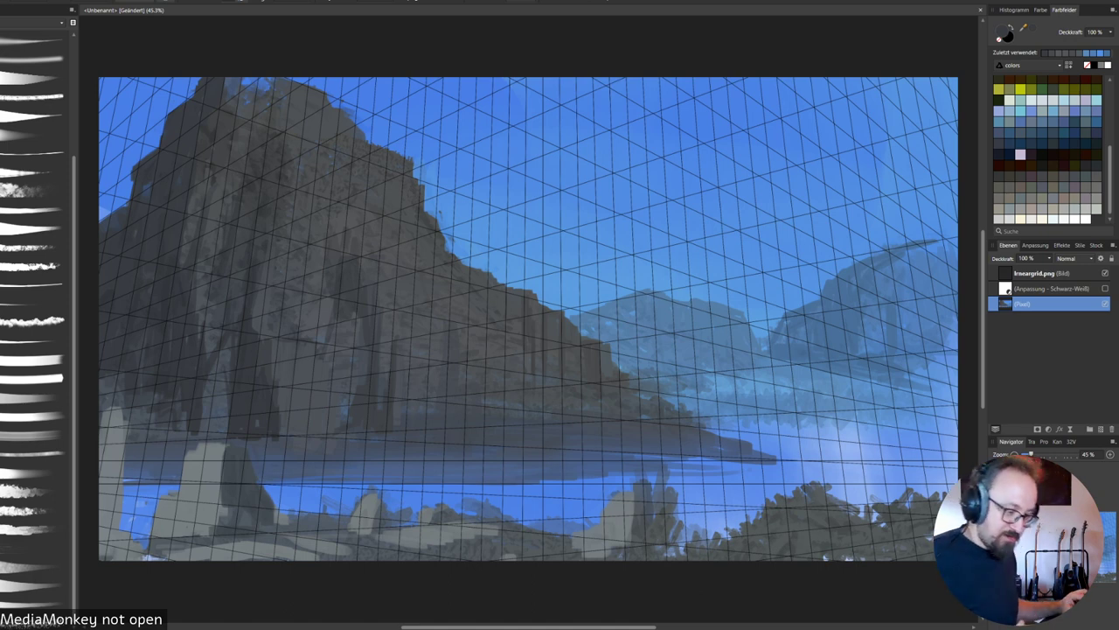
{"action": "left_click_drag", "start_coordinate": [298, 347], "coordinate": [282, 435]}
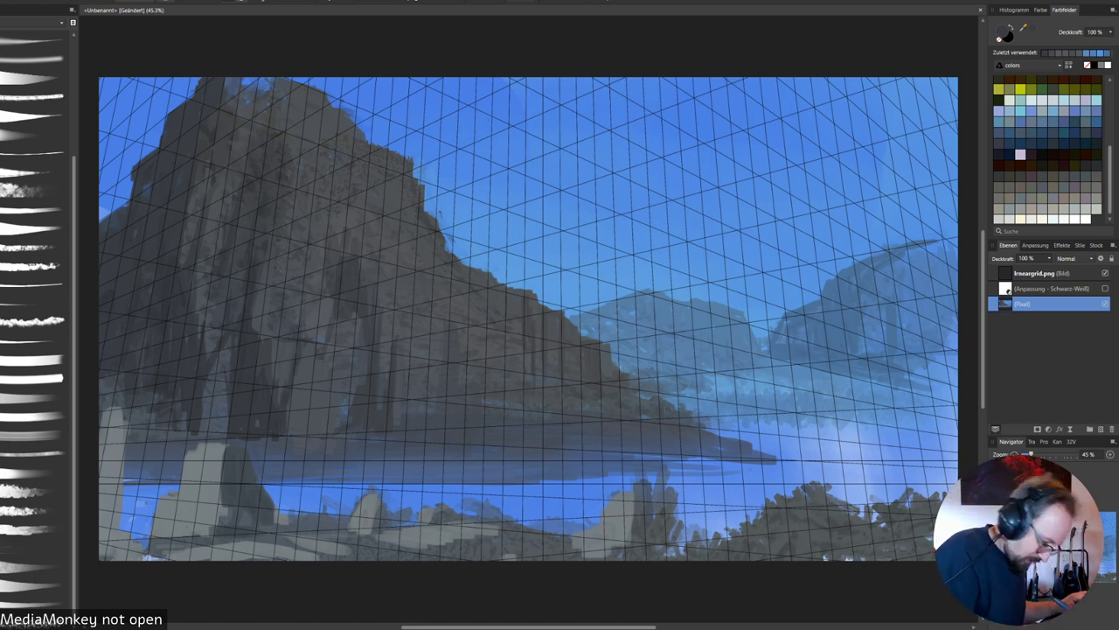
{"action": "left_click", "coordinate": [298, 375], "text": "alt"}
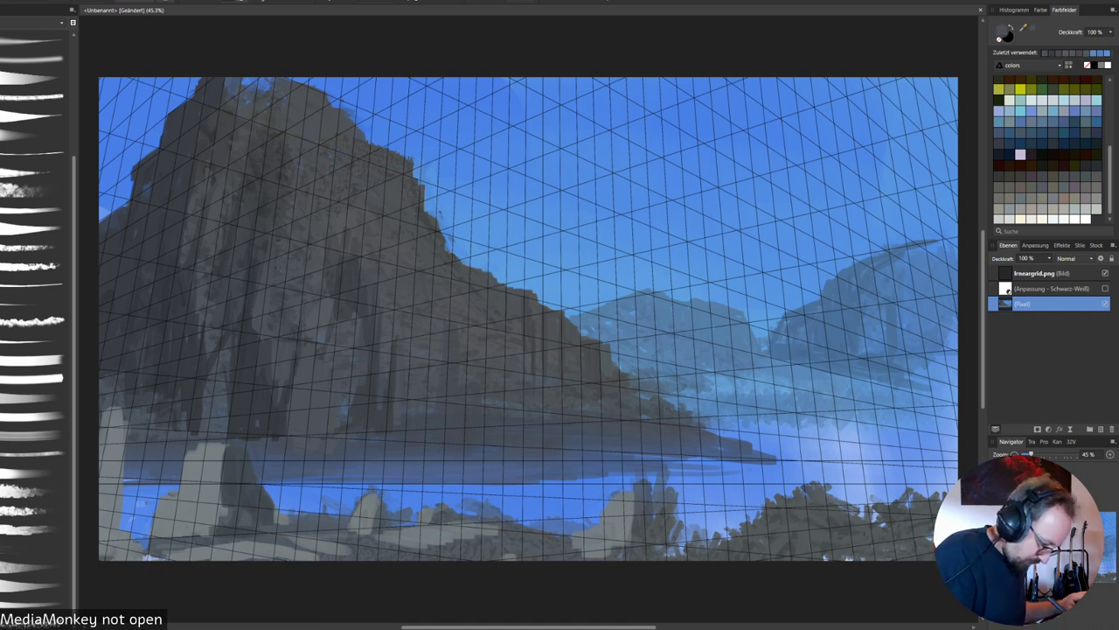
{"action": "left_click_drag", "start_coordinate": [302, 331], "coordinate": [301, 363]}
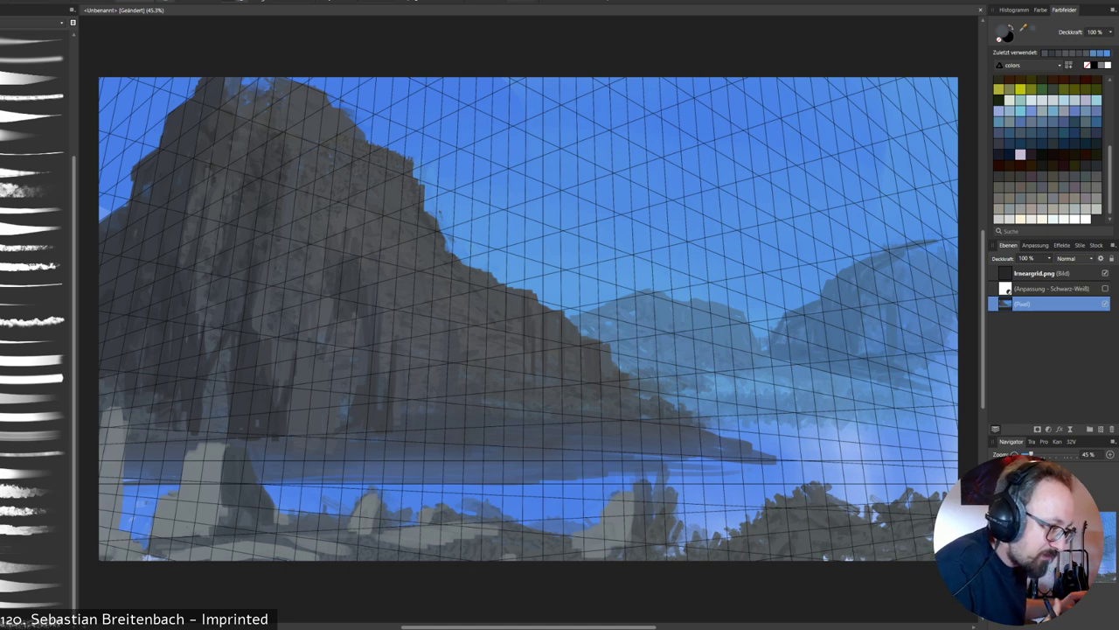
Paint the upper cliff face and fill the blue gap at the mountain's summit with a slightly lightened sampled grey.
{"action": "left_click", "coordinate": [287, 208], "text": "alt"}
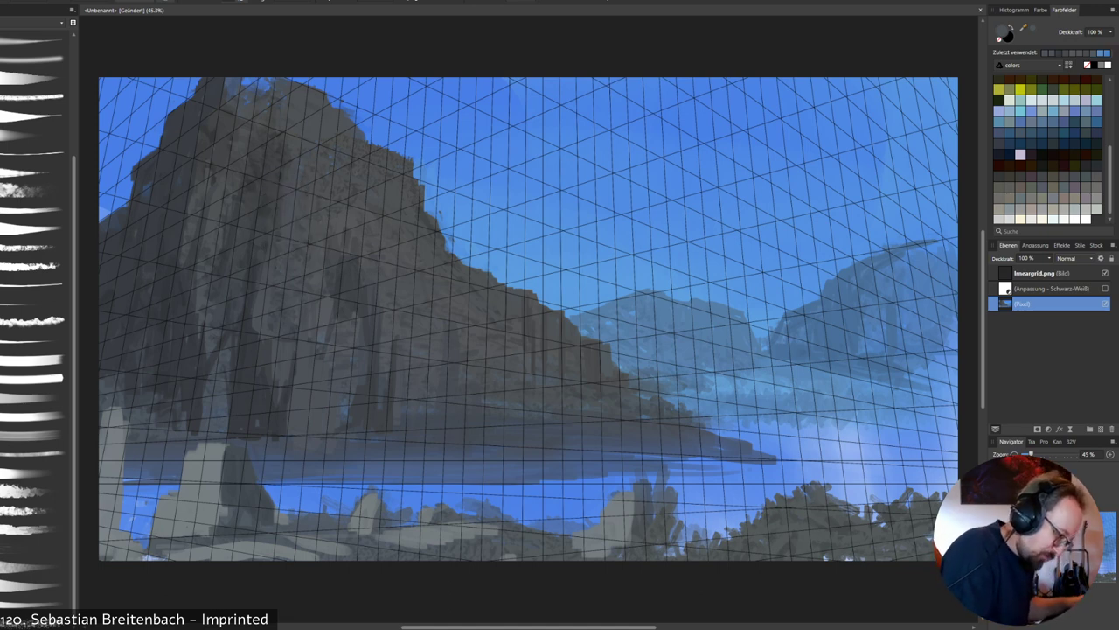
{"action": "left_click_drag", "start_coordinate": [284, 150], "coordinate": [284, 178]}
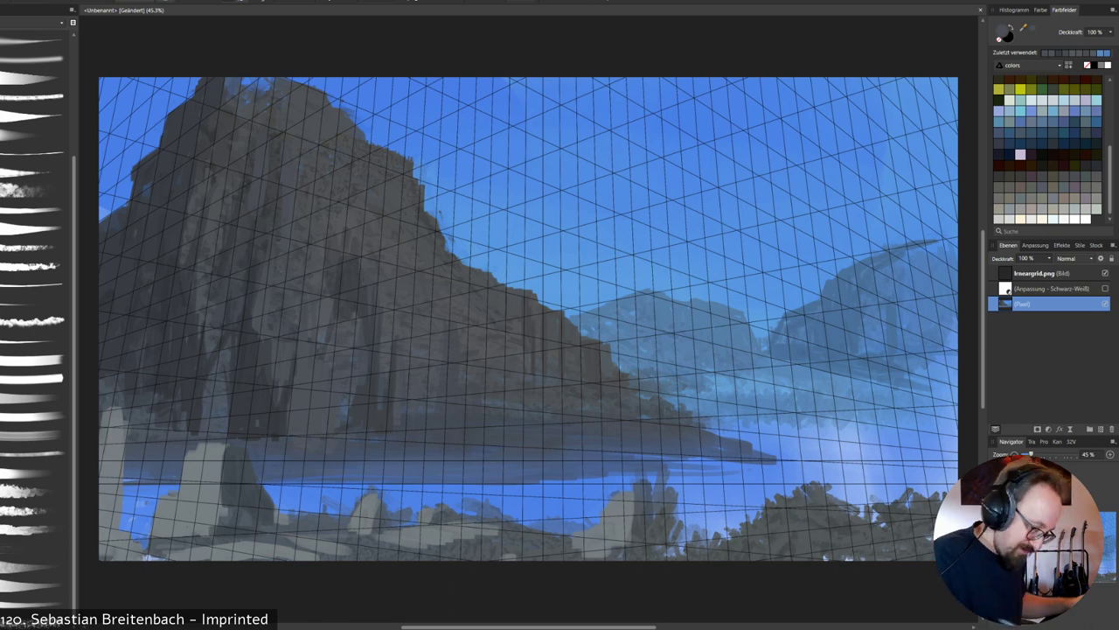
{"action": "double_click", "coordinate": [1002, 31]}
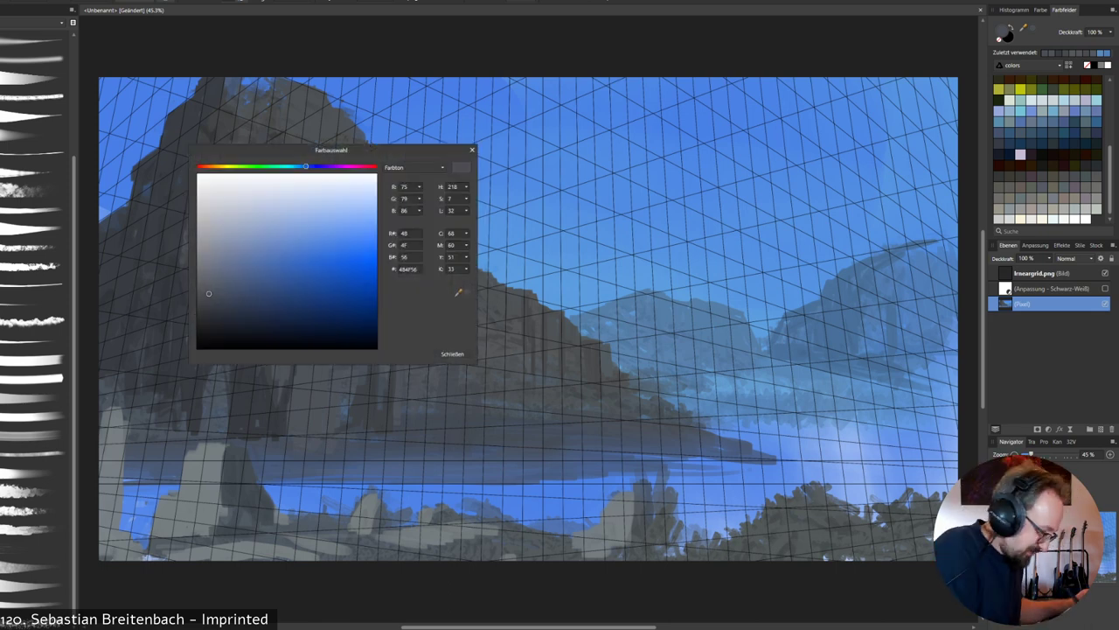
{"action": "left_click_drag", "start_coordinate": [209, 293], "coordinate": [210, 288]}
{"action": "key", "text": "Return"}
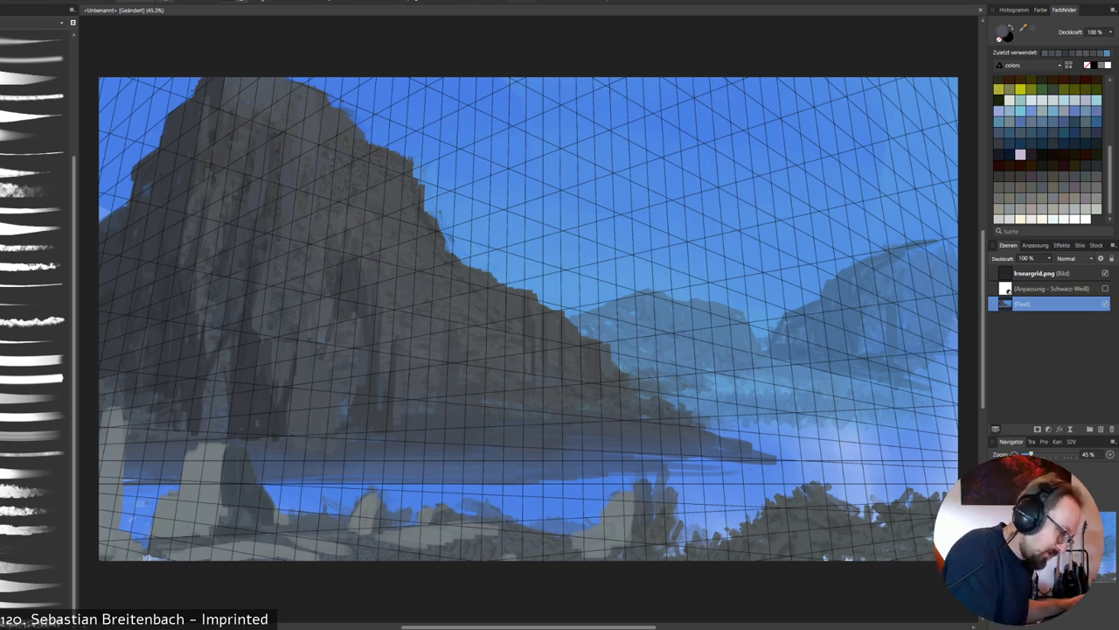
{"action": "left_click", "coordinate": [218, 95], "text": "alt"}
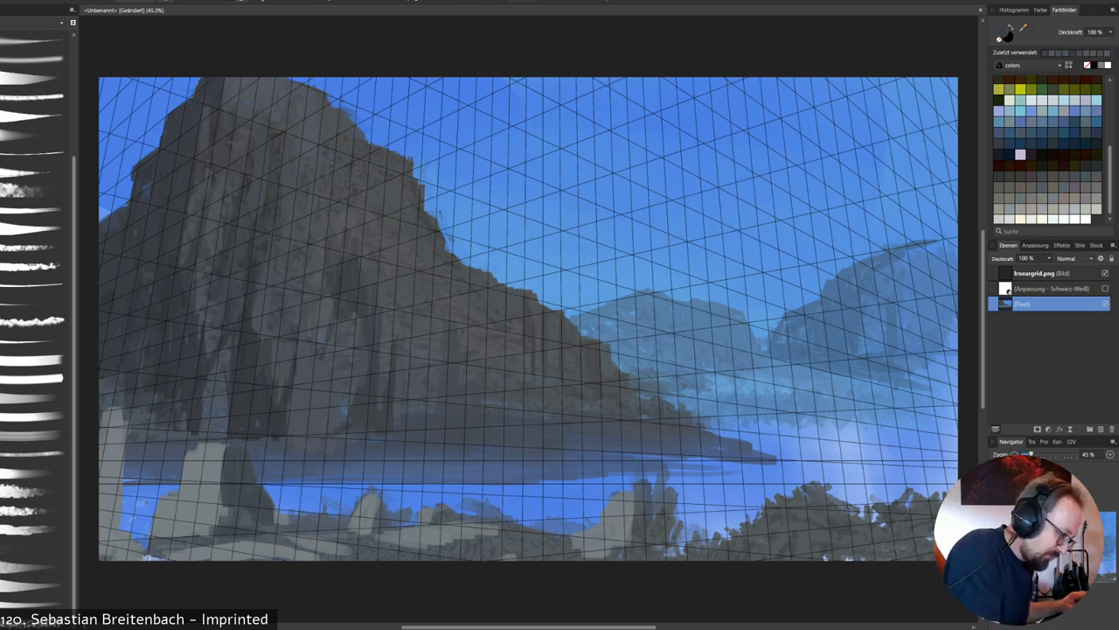
{"action": "left_click", "coordinate": [202, 131], "text": "alt"}
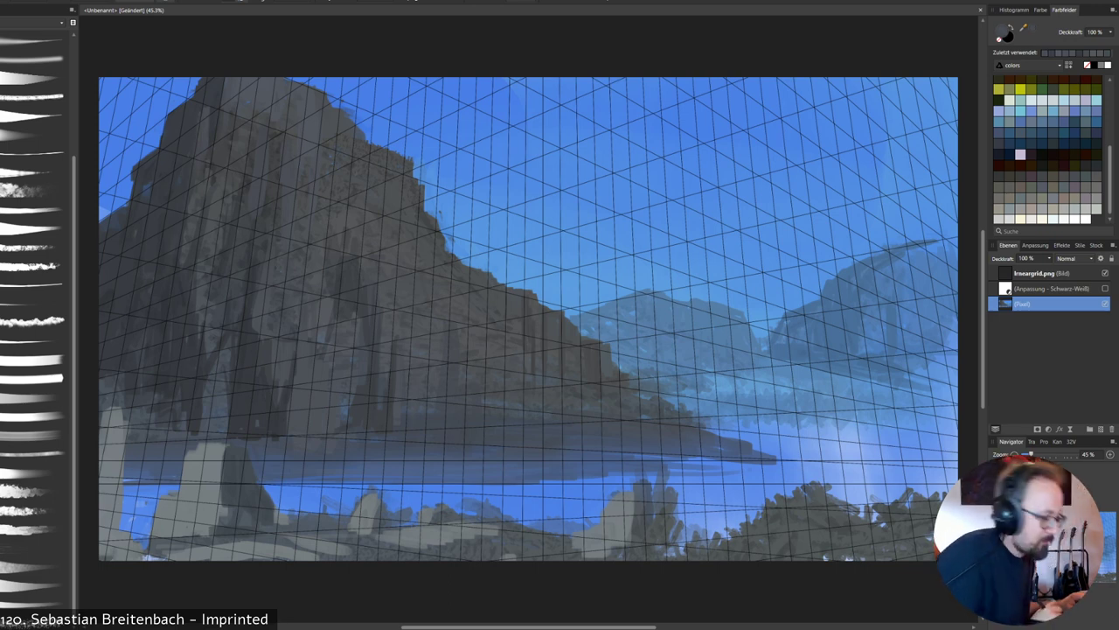
Add vertical rock streaks down the middle of the mountain's face using light and dark greys sampled from the cliff.
{"action": "left_click", "coordinate": [288, 210], "text": "alt"}
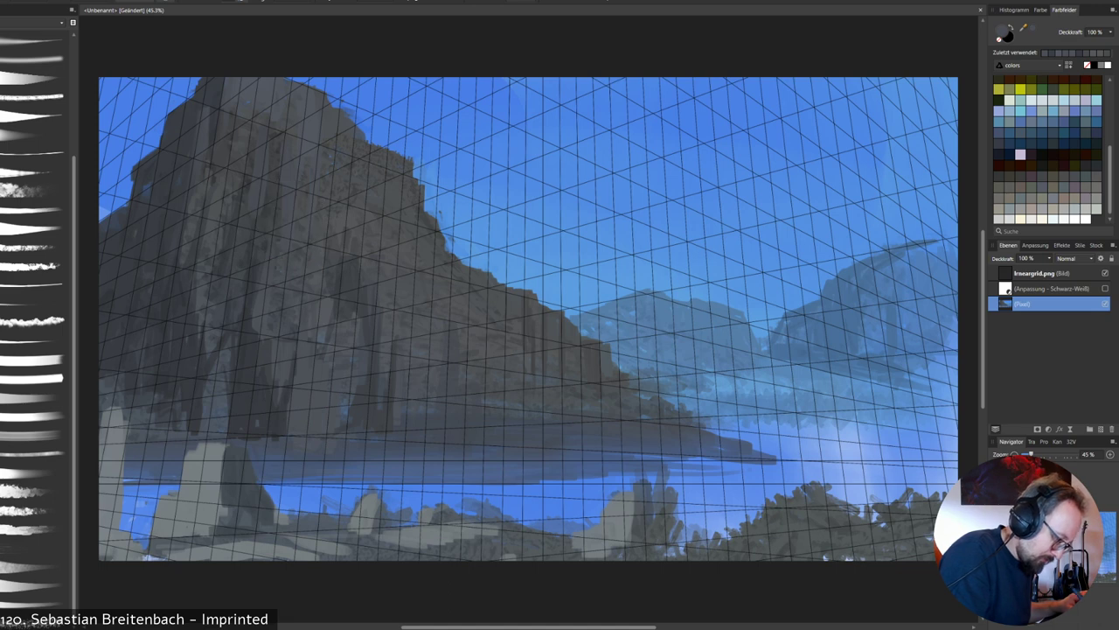
{"action": "left_click", "coordinate": [271, 214], "text": "alt"}
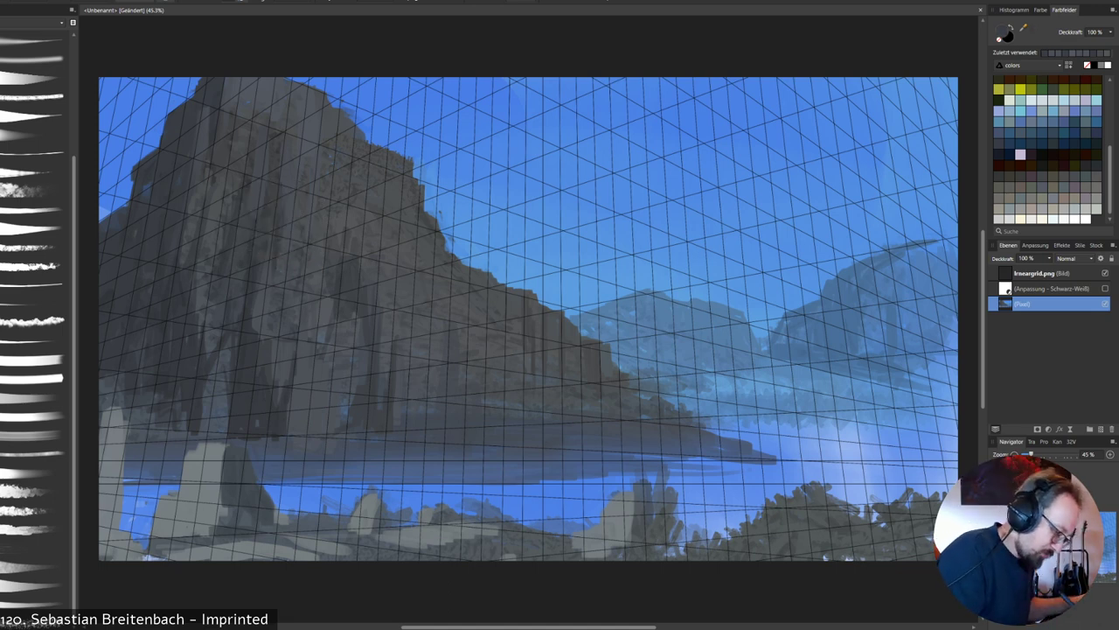
{"action": "left_click_drag", "start_coordinate": [304, 260], "coordinate": [305, 273]}
{"action": "mouse_move", "coordinate": [294, 230]}
{"action": "left_mouse_down"}
{"action": "mouse_move", "coordinate": [296, 282]}
{"action": "mouse_move", "coordinate": [283, 259]}
{"action": "left_mouse_up"}
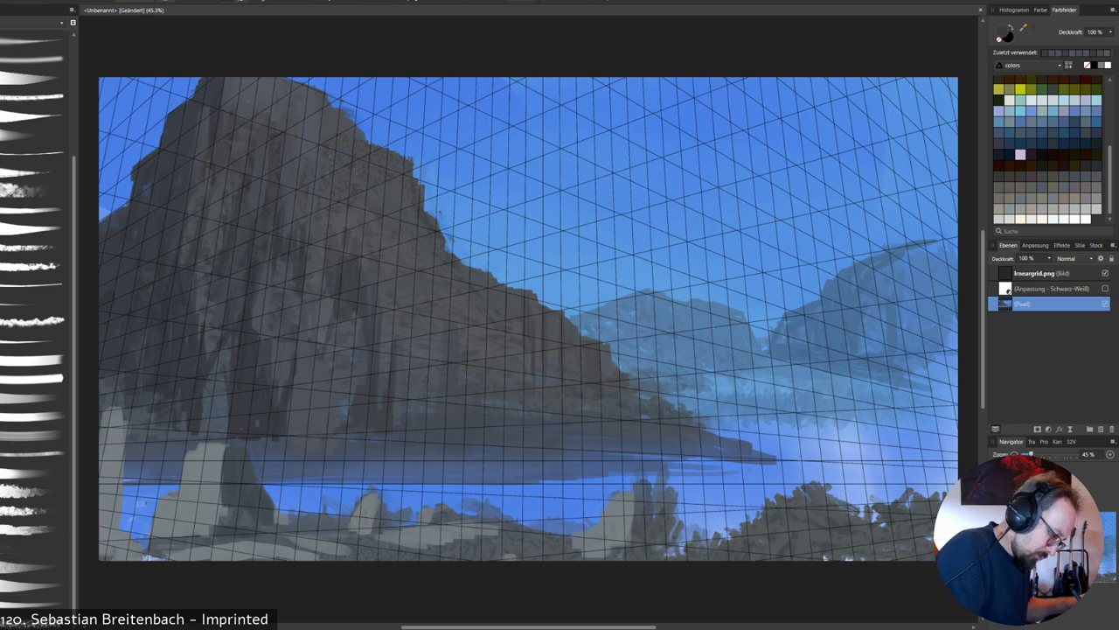
{"action": "left_click", "coordinate": [313, 254], "text": "alt"}
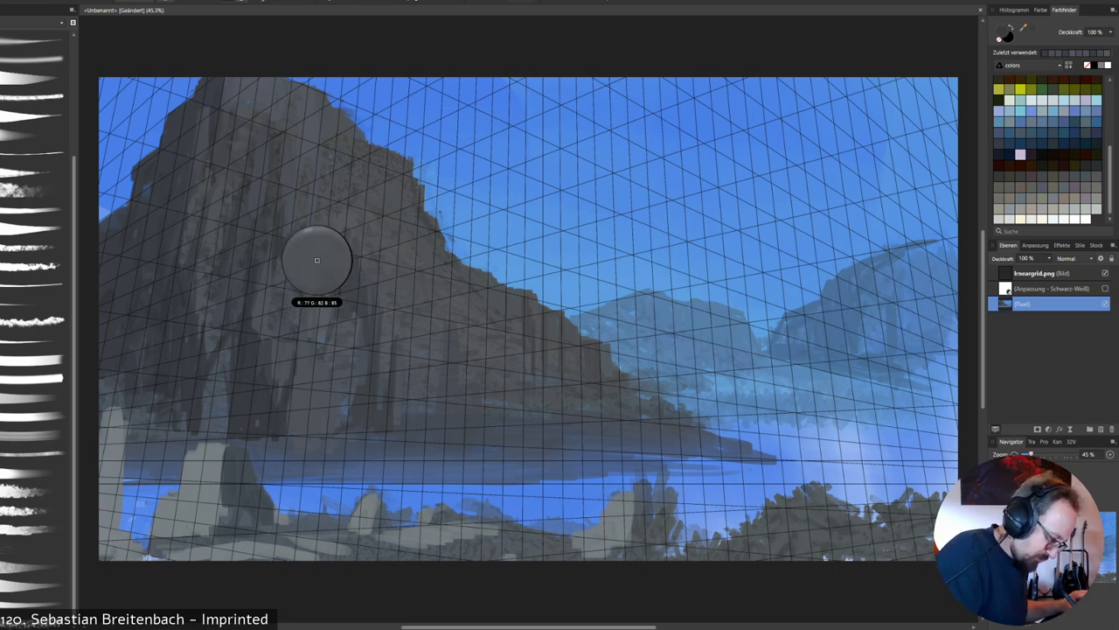
{"action": "left_click_drag", "start_coordinate": [303, 225], "coordinate": [303, 269]}
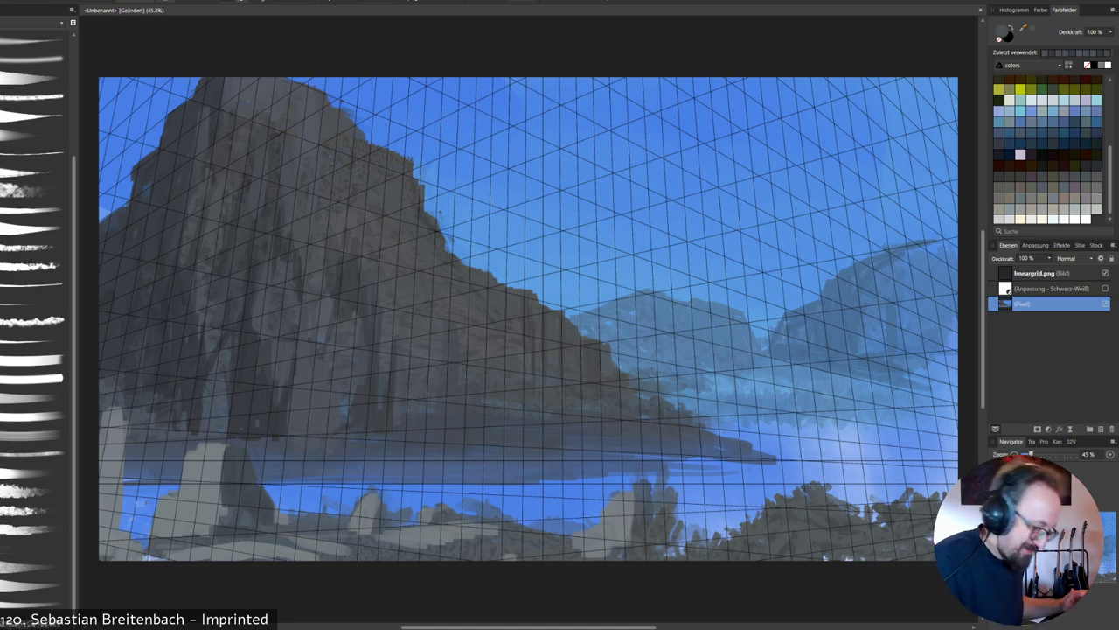
Build up the ledge on the mountain's right shoulder and shade the vertical crevices beneath it with sampled greys.
{"action": "left_click", "coordinate": [392, 159], "text": "alt"}
{"action": "left_click", "coordinate": [374, 143]}
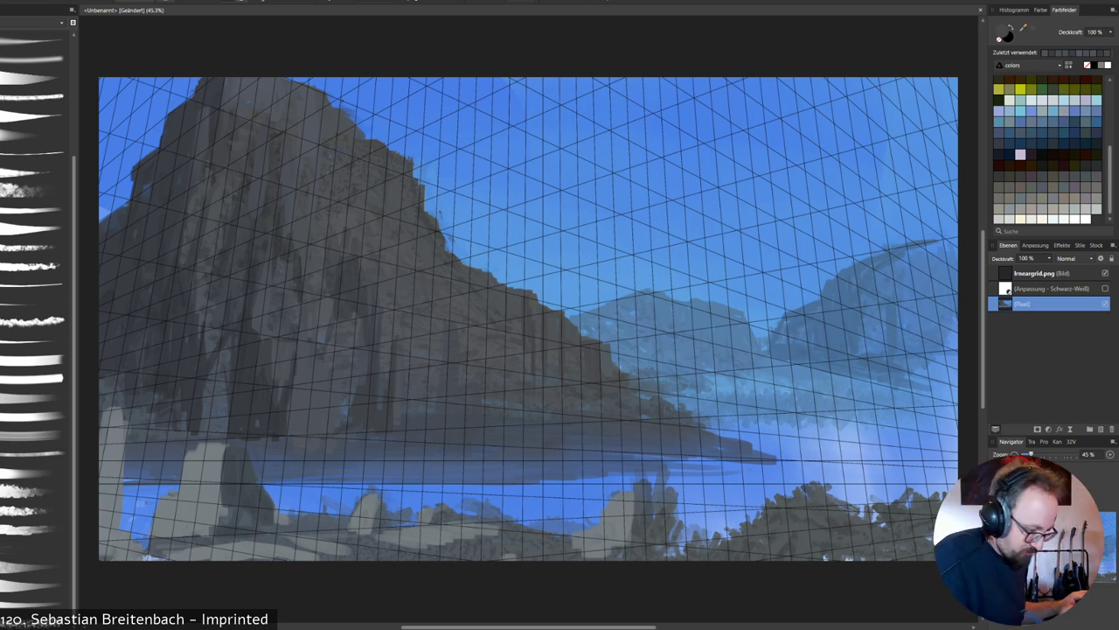
{"action": "left_click", "coordinate": [361, 294], "text": "alt"}
{"action": "left_click_drag", "start_coordinate": [368, 148], "coordinate": [361, 212]}
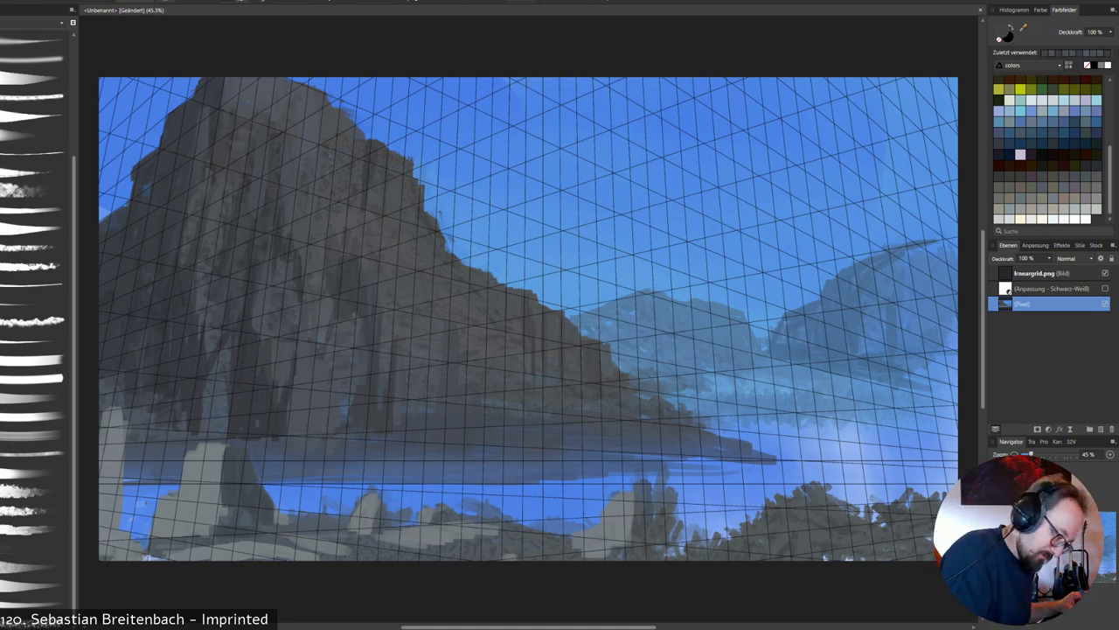
{"action": "left_click", "coordinate": [353, 218], "text": "alt"}
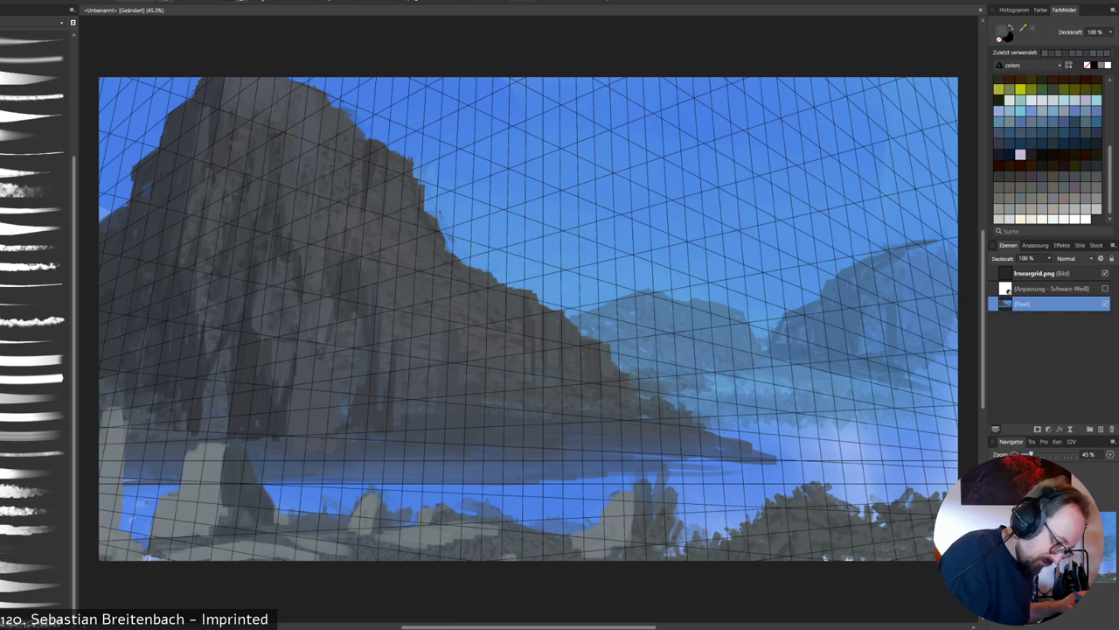
{"action": "left_click", "coordinate": [353, 219], "text": "alt"}
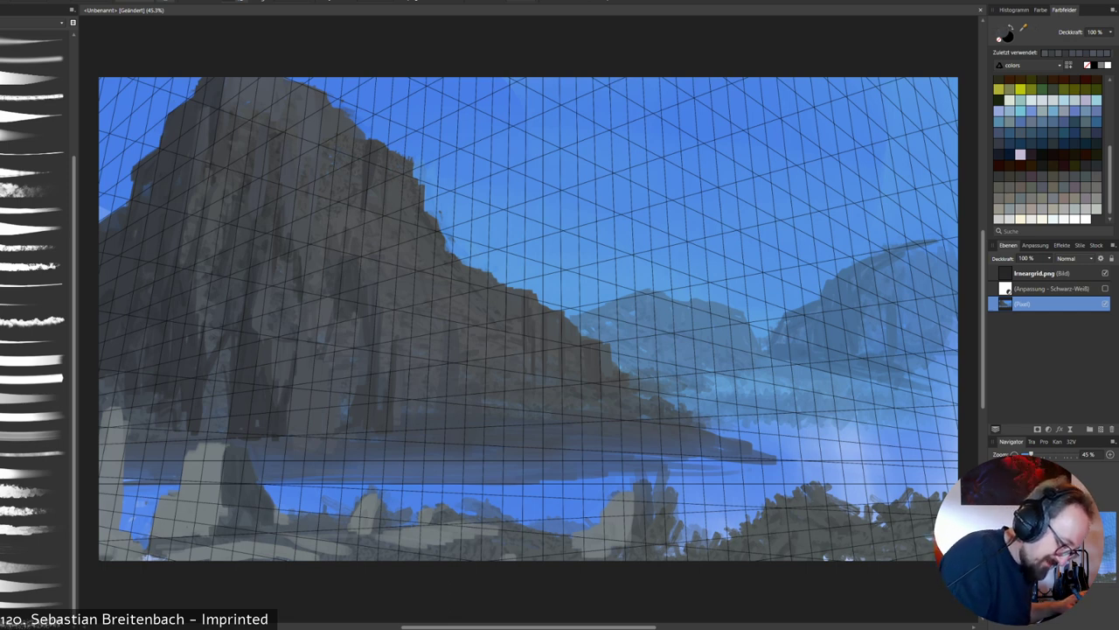
{"action": "left_click", "coordinate": [353, 219], "text": "alt"}
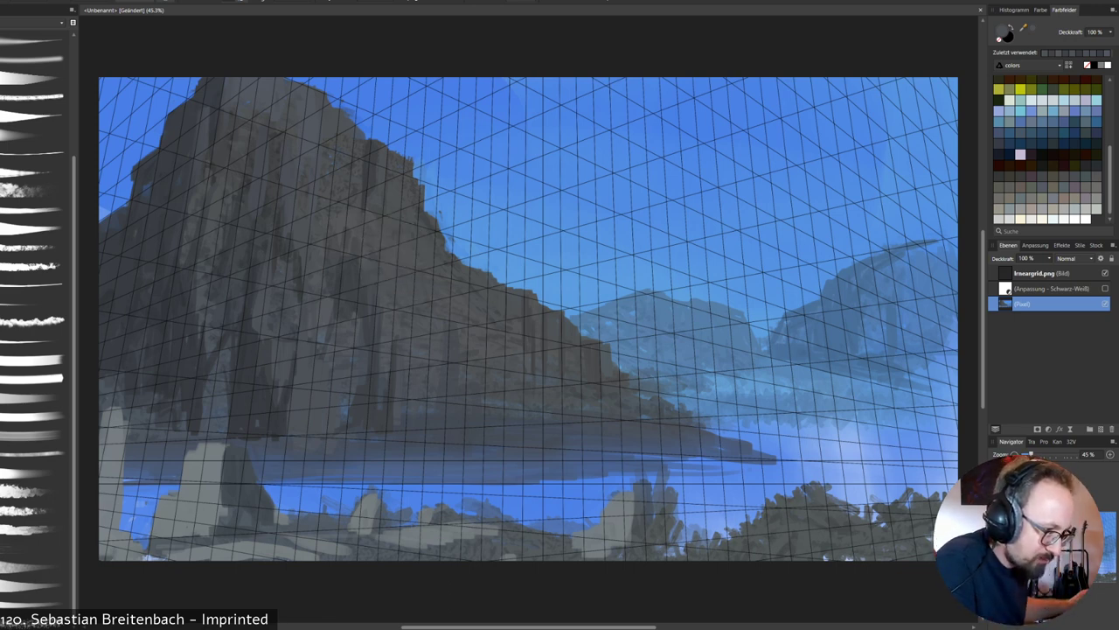
{"action": "left_click", "coordinate": [381, 175], "text": "alt"}
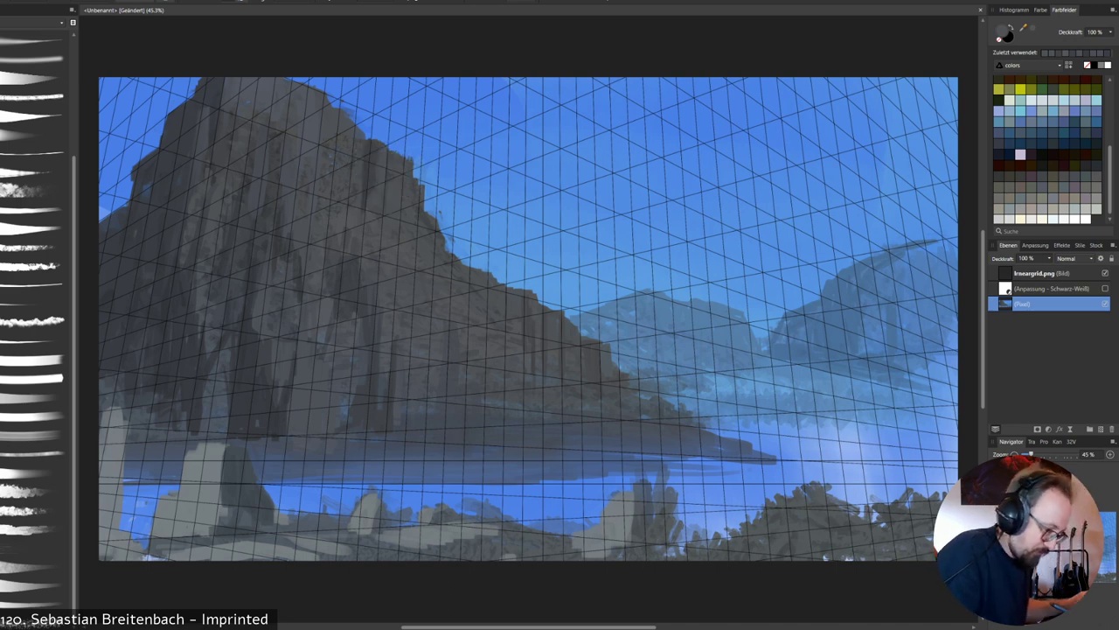
{"action": "left_click", "coordinate": [367, 176], "text": "alt"}
{"action": "left_click_drag", "start_coordinate": [343, 119], "coordinate": [343, 160]}
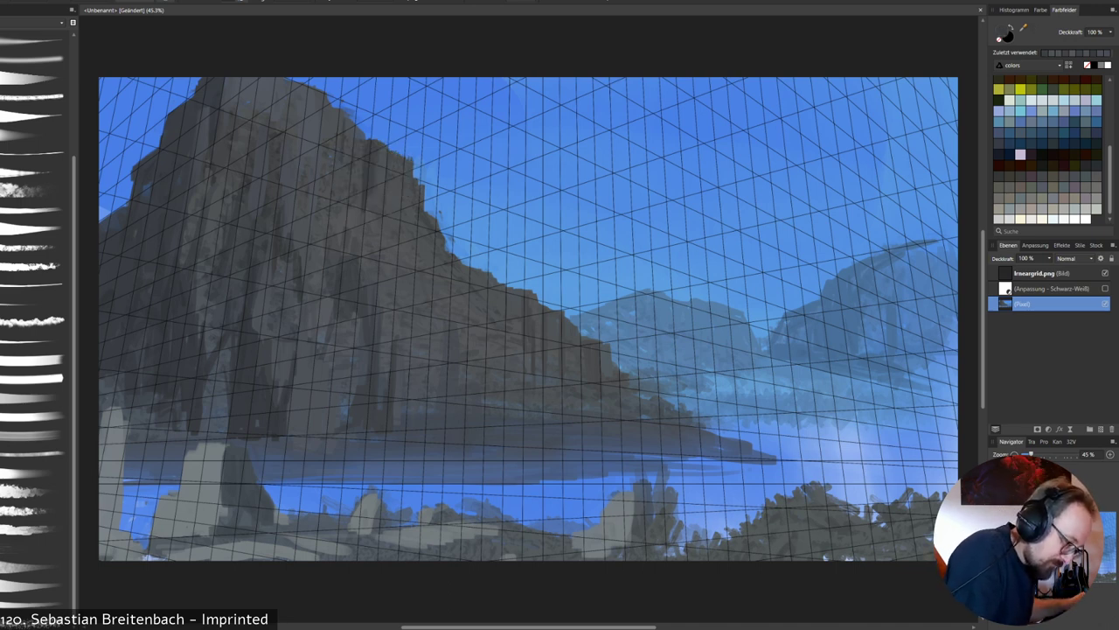
Flip the painting horizontally and tint patches of the mountain's face with a faint yellow-green from the swatches.
{"action": "left_click", "coordinate": [430, 3]}
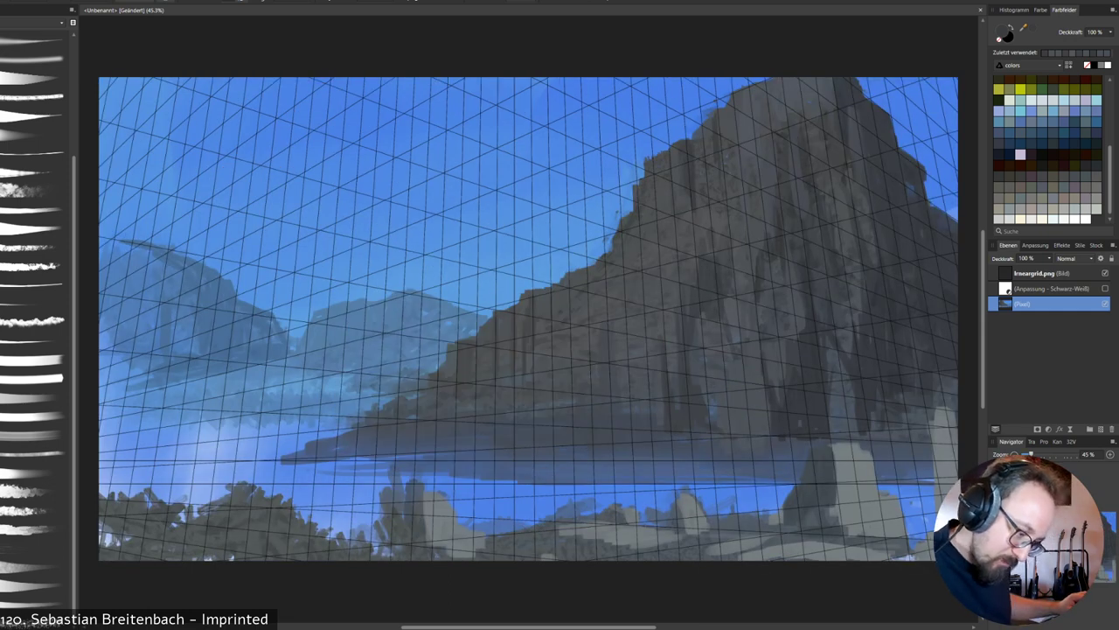
{"action": "left_click", "coordinate": [767, 174], "text": "alt"}
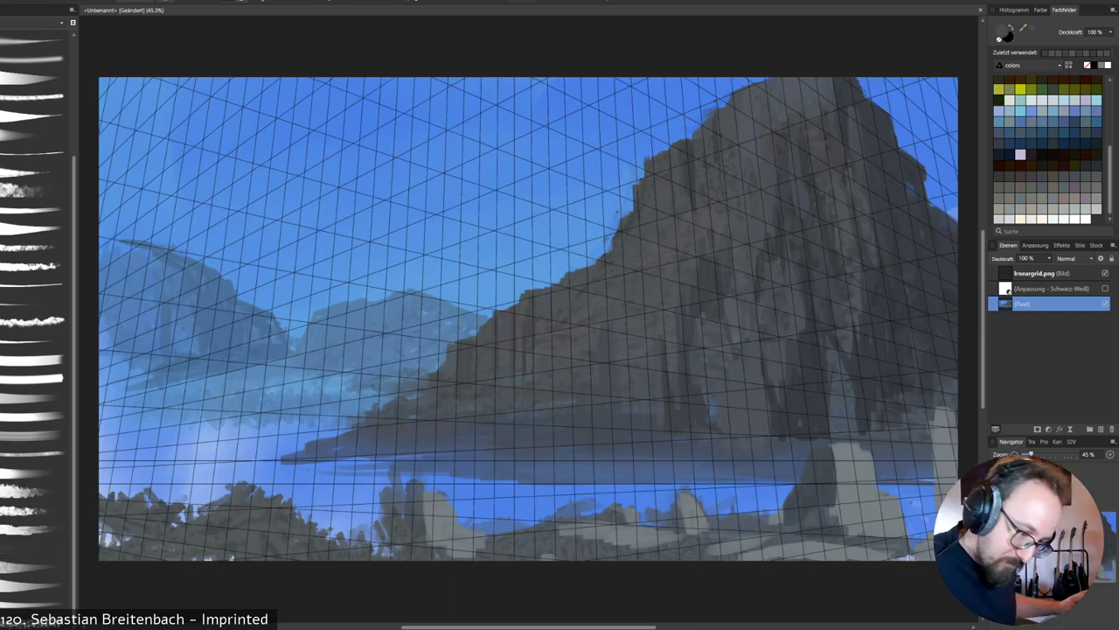
{"action": "left_click", "coordinate": [1020, 89]}
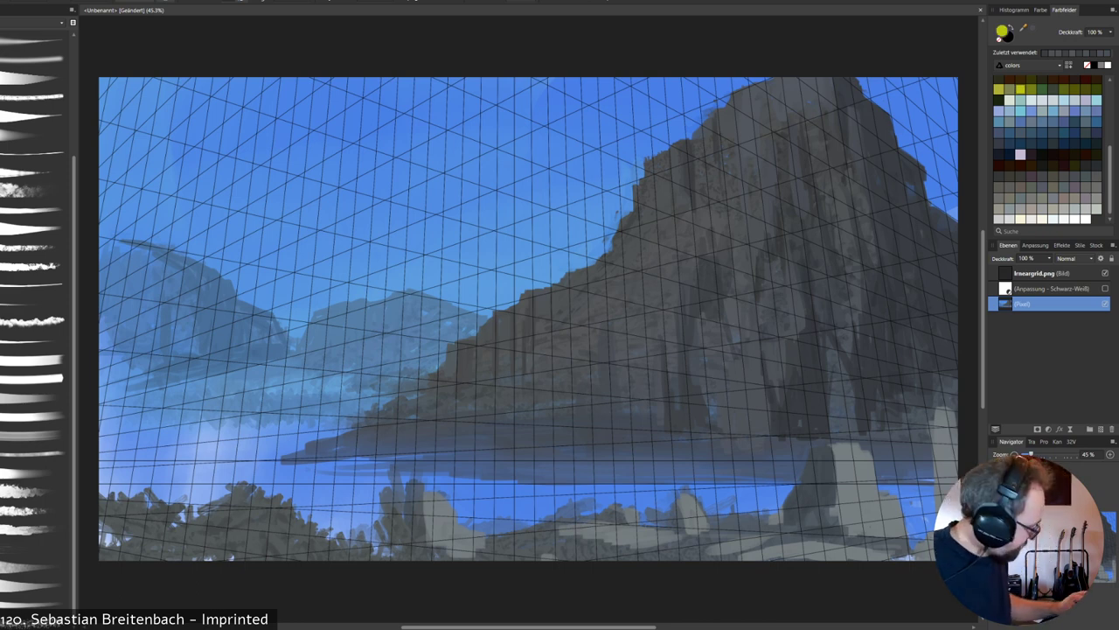
{"action": "right_click", "coordinate": [808, 287]}
{"action": "left_click", "coordinate": [808, 228]}
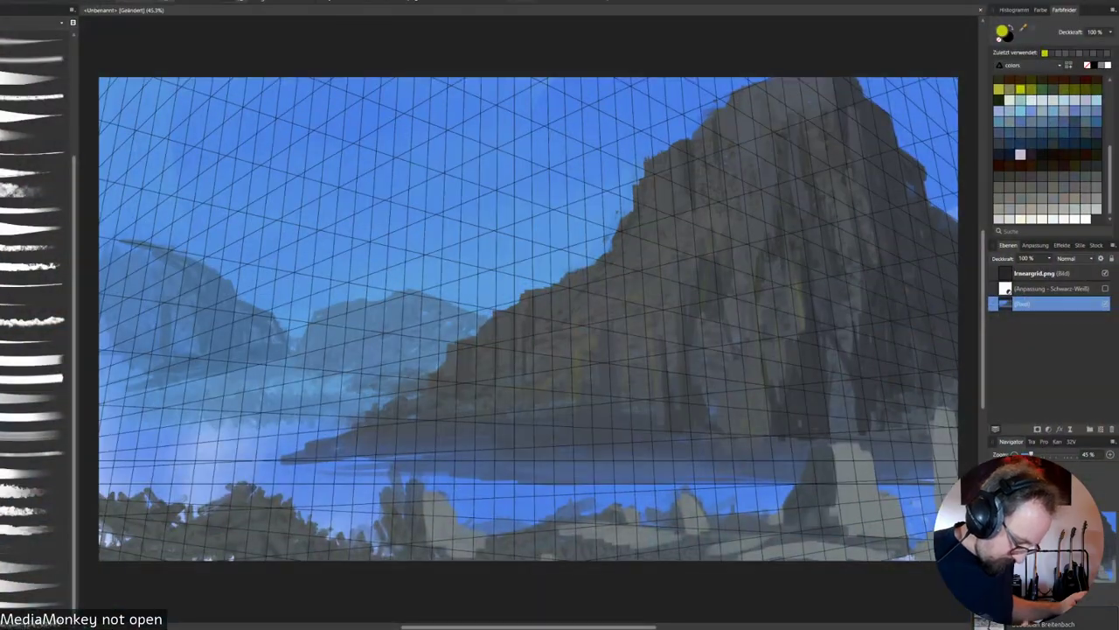
Reshape the foreground rock beside the bushes with a flat light-grey top and darker side, trimming its edge with sampled blue.
{"action": "left_click", "coordinate": [443, 525], "text": "alt"}
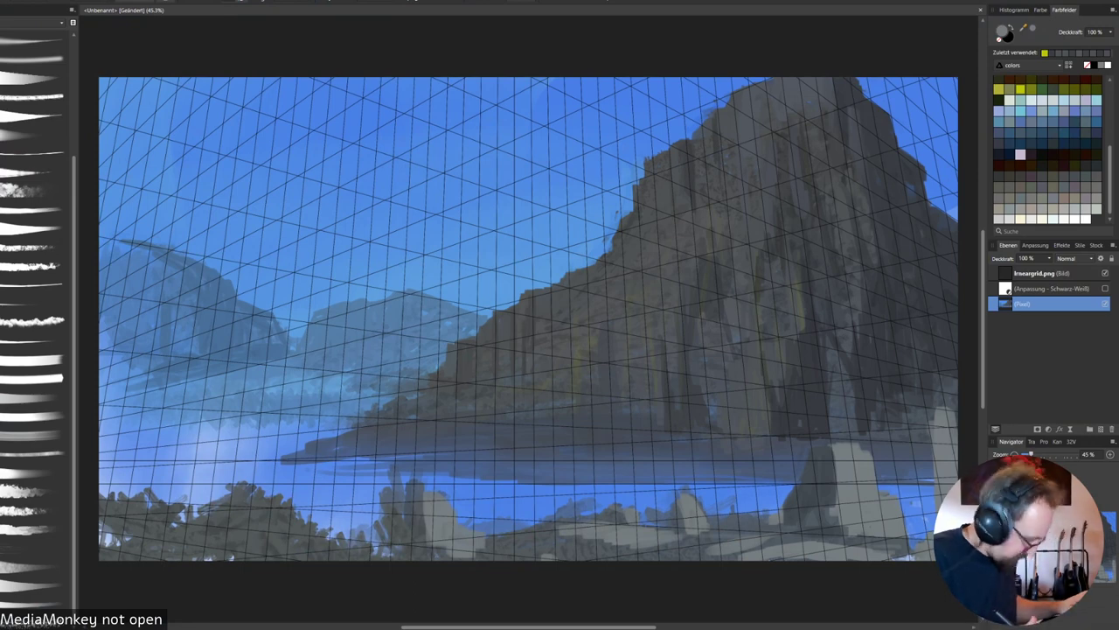
{"action": "right_click", "coordinate": [493, 467]}
{"action": "left_click", "coordinate": [449, 425]}
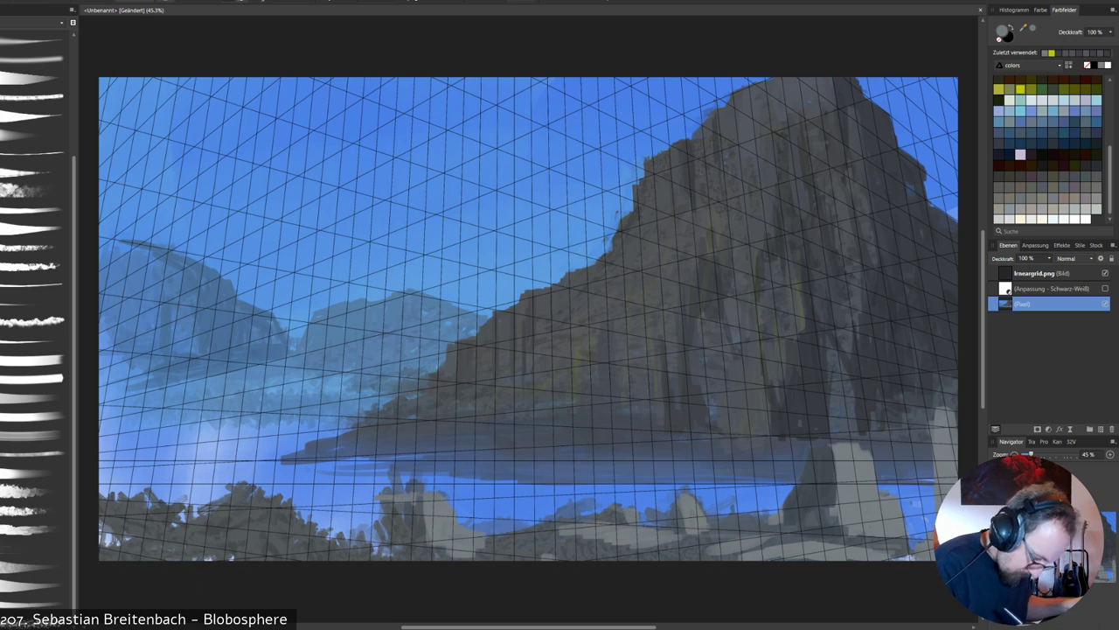
{"action": "left_click", "coordinate": [418, 492], "text": "alt"}
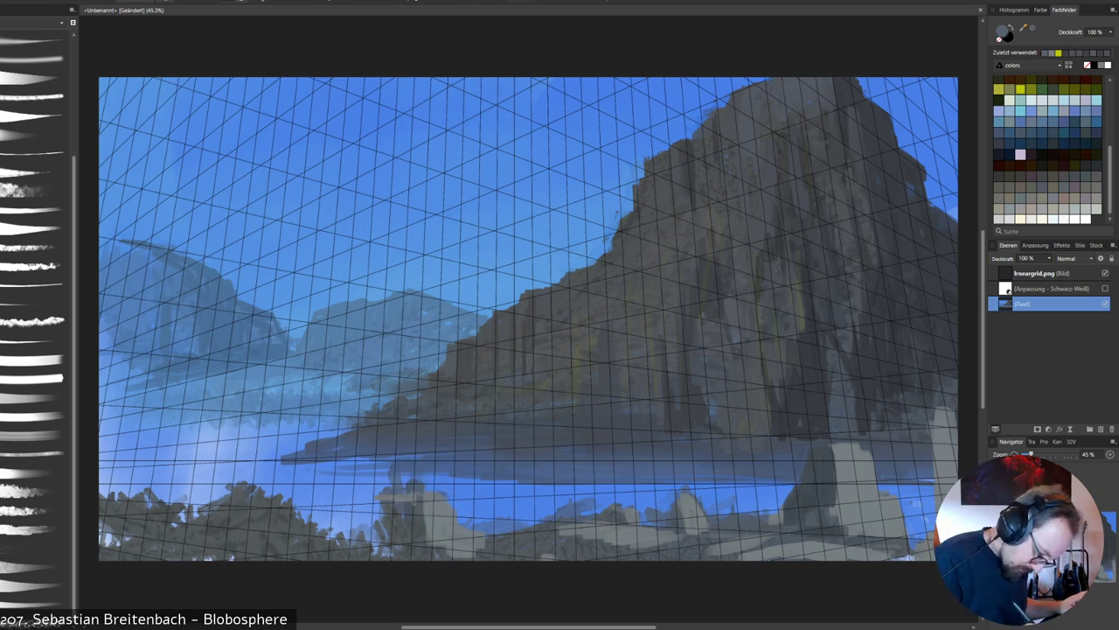
{"action": "left_click", "coordinate": [428, 489], "text": "alt"}
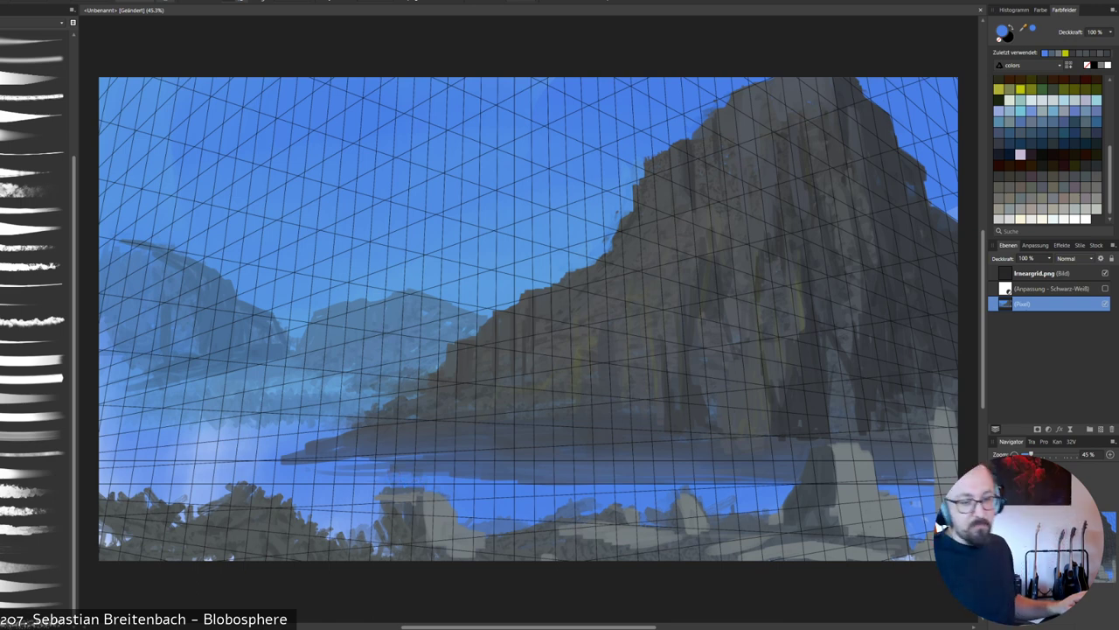
{"action": "left_click", "coordinate": [442, 535], "text": "alt"}
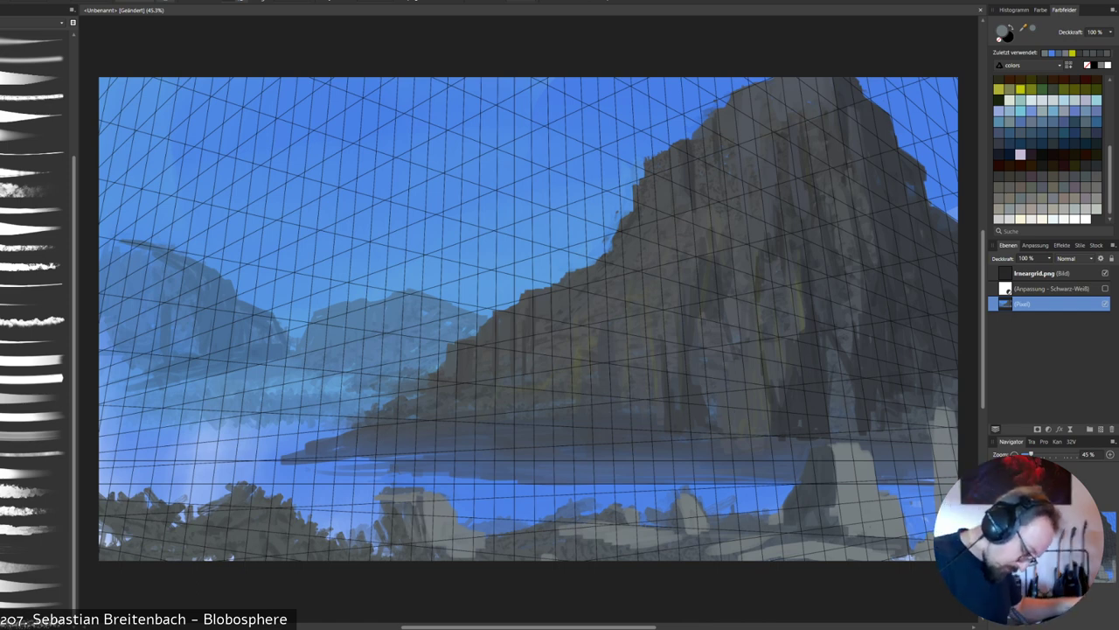
{"action": "left_click", "coordinate": [408, 526], "text": "alt"}
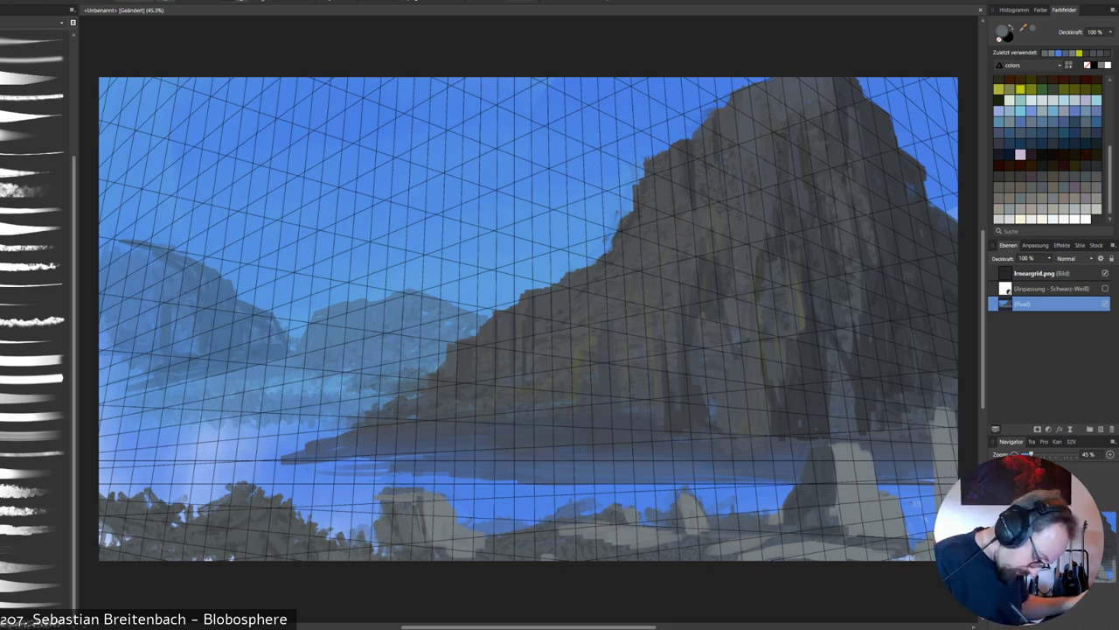
Paint a small low grey rock between the bushes and the flat-topped foreground rock.
{"action": "mouse_move", "coordinate": [348, 539]}
{"action": "left_mouse_down"}
{"action": "mouse_move", "coordinate": [355, 521]}
{"action": "mouse_move", "coordinate": [367, 549]}
{"action": "mouse_move", "coordinate": [326, 546]}
{"action": "left_mouse_up"}
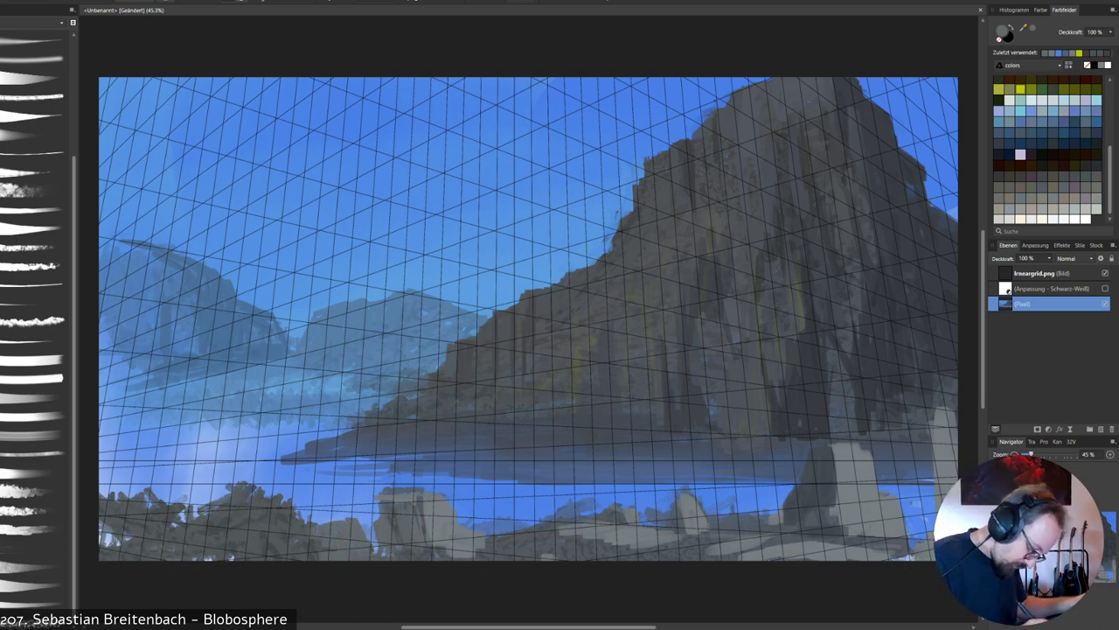
{"action": "left_click", "coordinate": [351, 530], "text": "alt"}
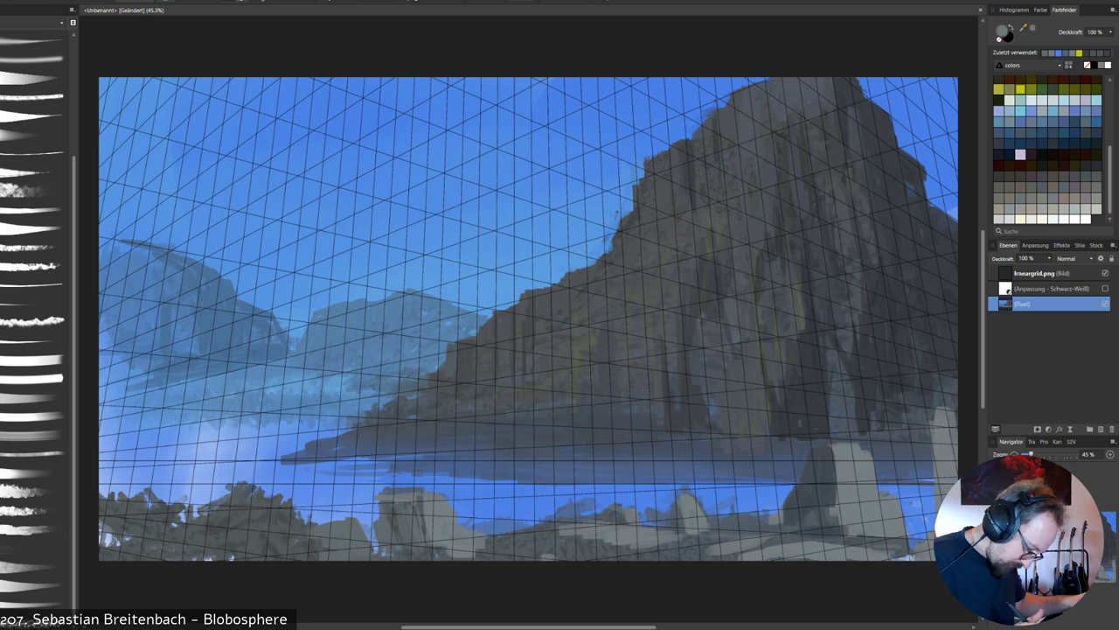
{"action": "left_click_drag", "start_coordinate": [356, 533], "coordinate": [374, 557]}
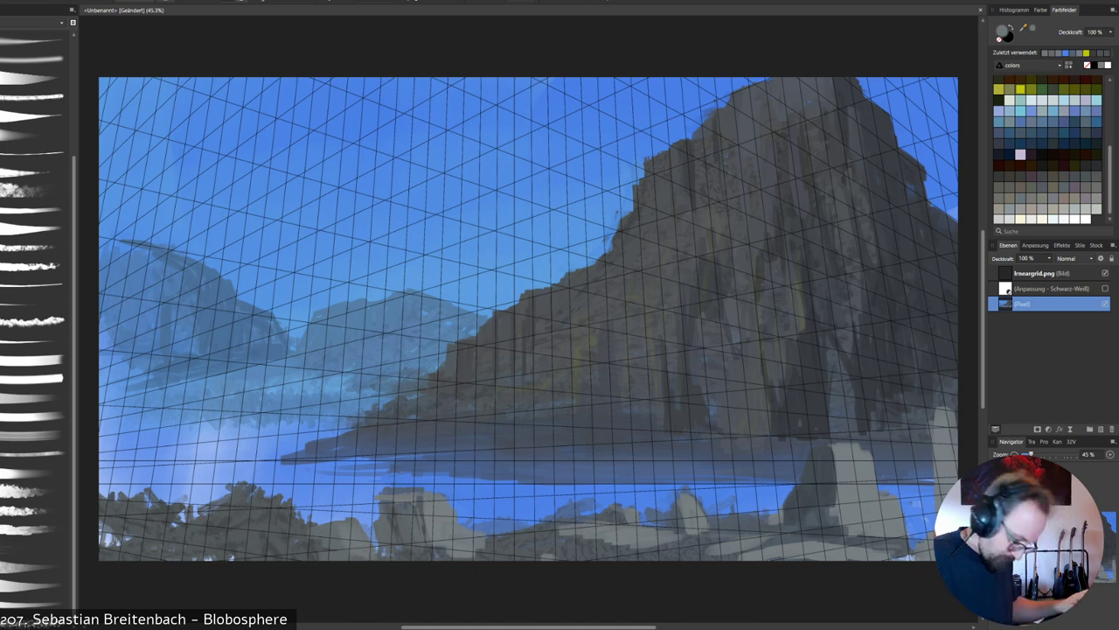
Check the painting's values in black and white, then restore colour and touch up the flat-topped foreground rock with sampled grey.
{"action": "left_click", "coordinate": [1105, 288]}
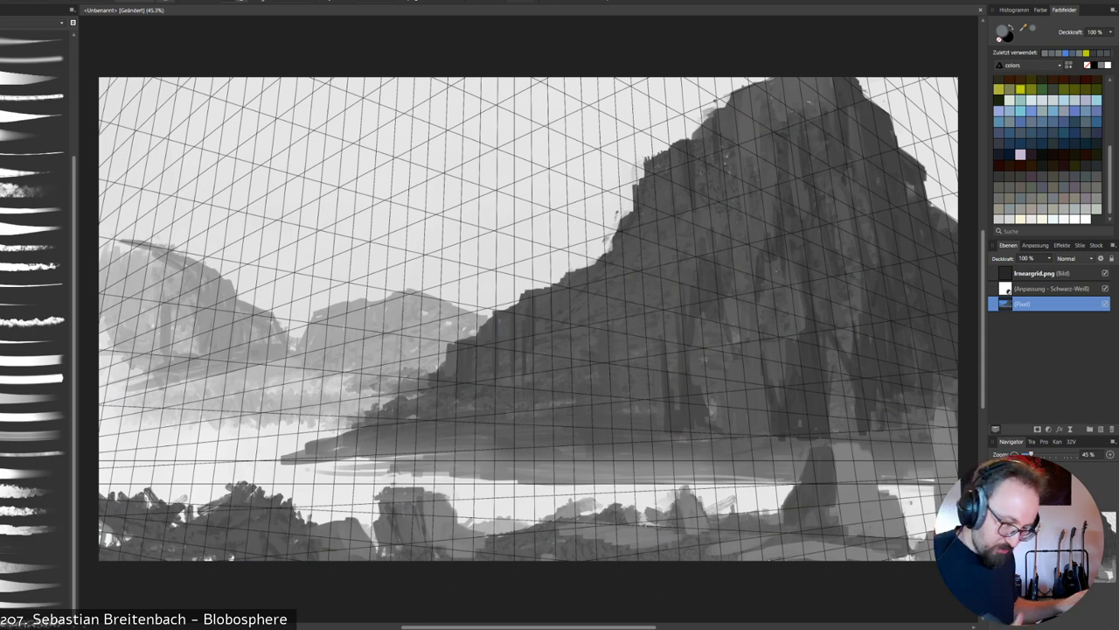
{"action": "left_click", "coordinate": [1106, 287]}
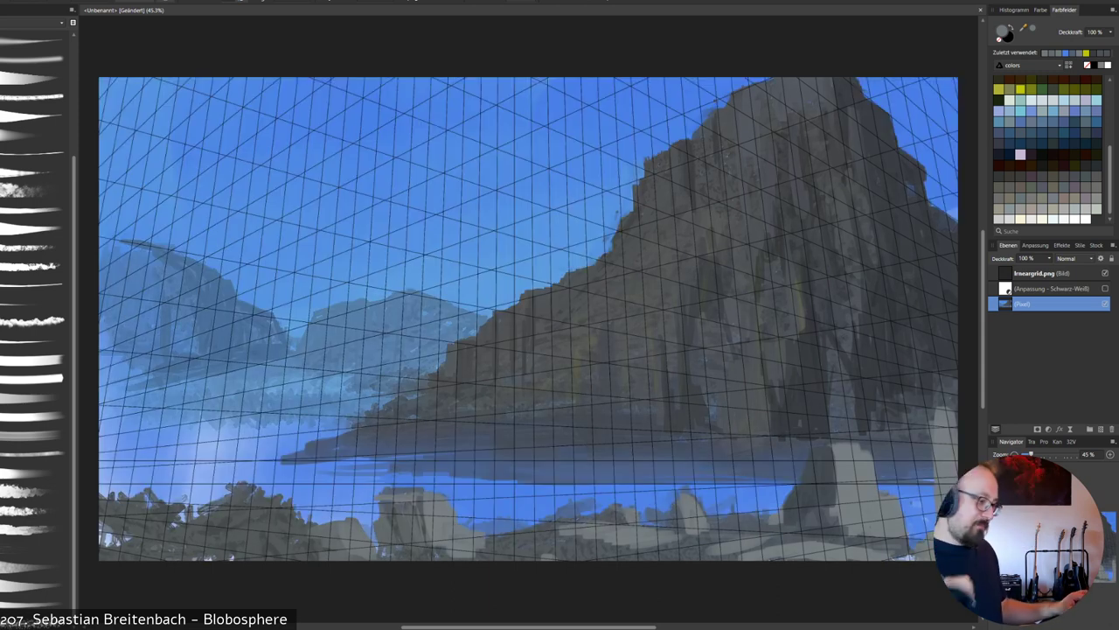
{"action": "left_click", "coordinate": [439, 531], "text": "alt"}
{"action": "mouse_move", "coordinate": [421, 501]}
{"action": "left_mouse_down"}
{"action": "mouse_move", "coordinate": [424, 522]}
{"action": "mouse_move", "coordinate": [419, 489]}
{"action": "left_mouse_up"}
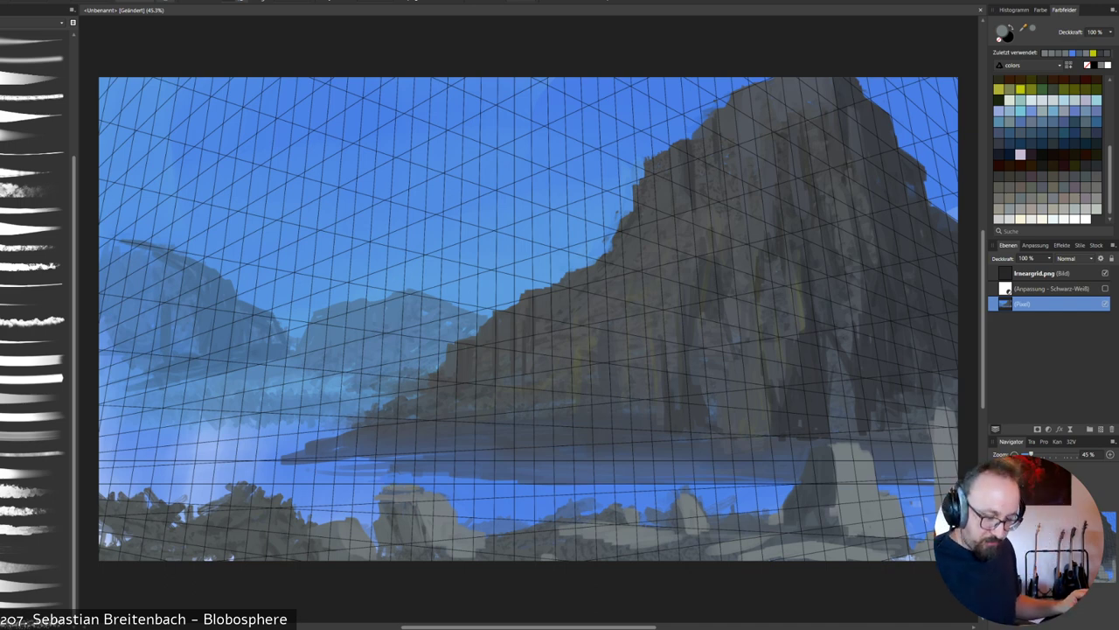
Paint light flat tops and darker crevices on the low foreground rocks beside the flat-topped rock, using sampled greys.
{"action": "mouse_move", "coordinate": [502, 541]}
{"action": "left_mouse_down"}
{"action": "mouse_move", "coordinate": [605, 552]}
{"action": "mouse_move", "coordinate": [557, 557]}
{"action": "left_mouse_up"}
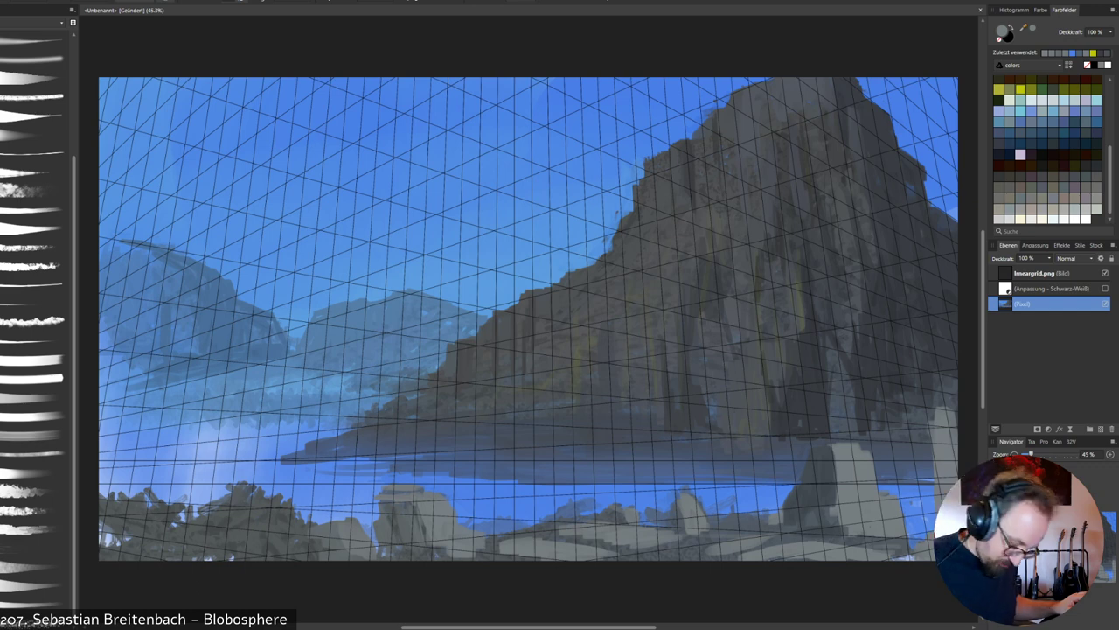
{"action": "left_click", "coordinate": [570, 550], "text": "alt"}
{"action": "left_click", "coordinate": [499, 551], "text": "alt"}
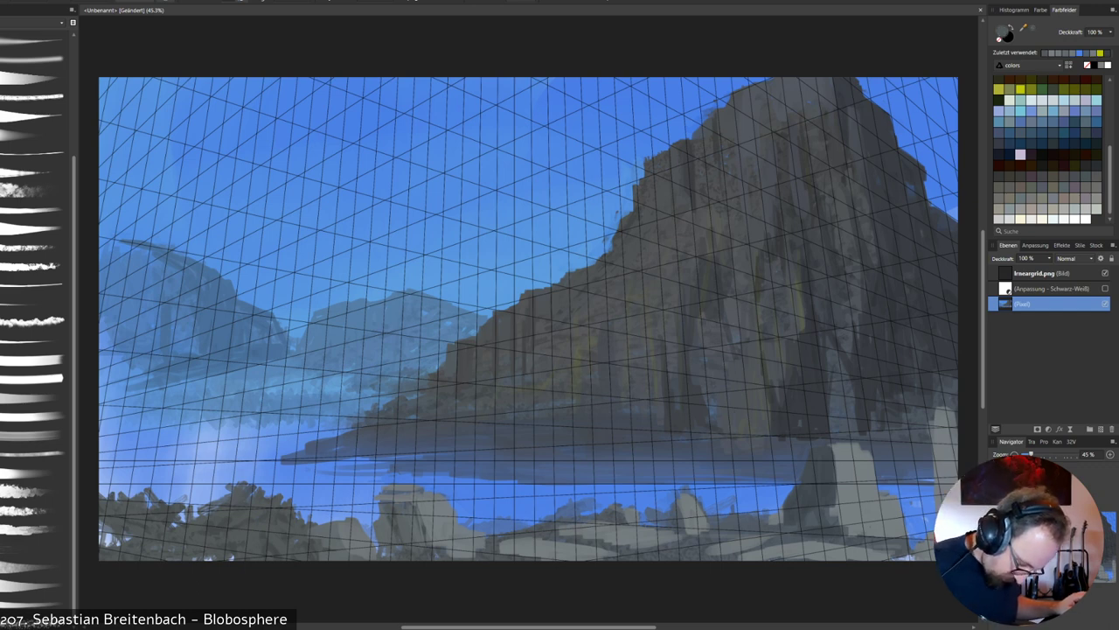
{"action": "mouse_move", "coordinate": [508, 552]}
{"action": "left_mouse_down"}
{"action": "mouse_move", "coordinate": [564, 558]}
{"action": "mouse_move", "coordinate": [588, 542]}
{"action": "mouse_move", "coordinate": [612, 553]}
{"action": "left_mouse_up"}
{"action": "left_click", "coordinate": [582, 551], "text": "alt"}
{"action": "left_click_drag", "start_coordinate": [528, 536], "coordinate": [551, 535]}
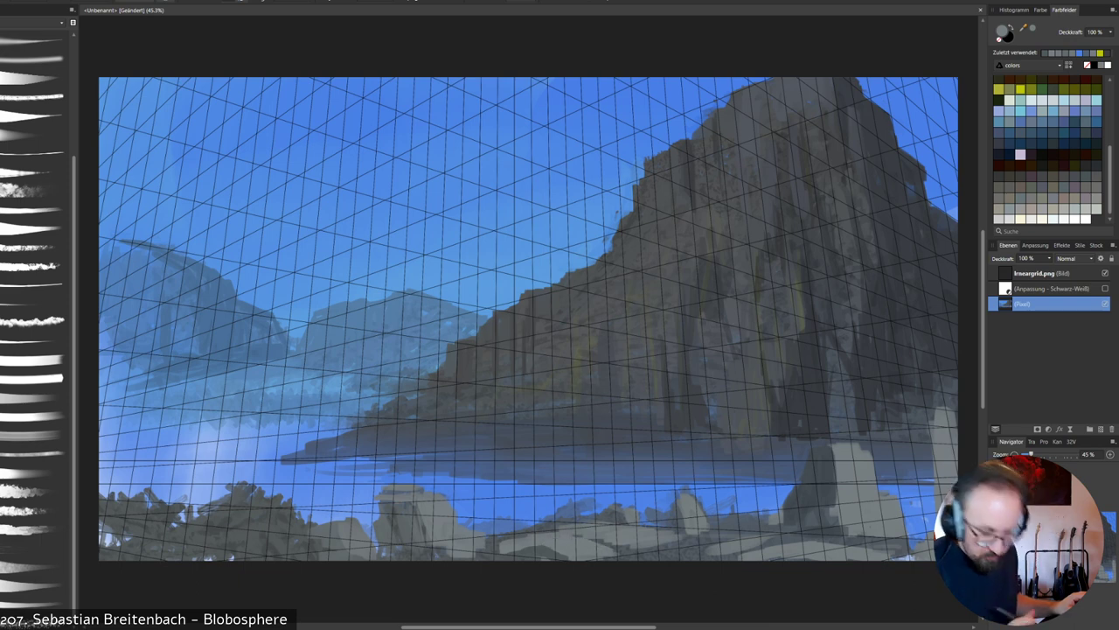
{"action": "left_click", "coordinate": [561, 529], "text": "alt"}
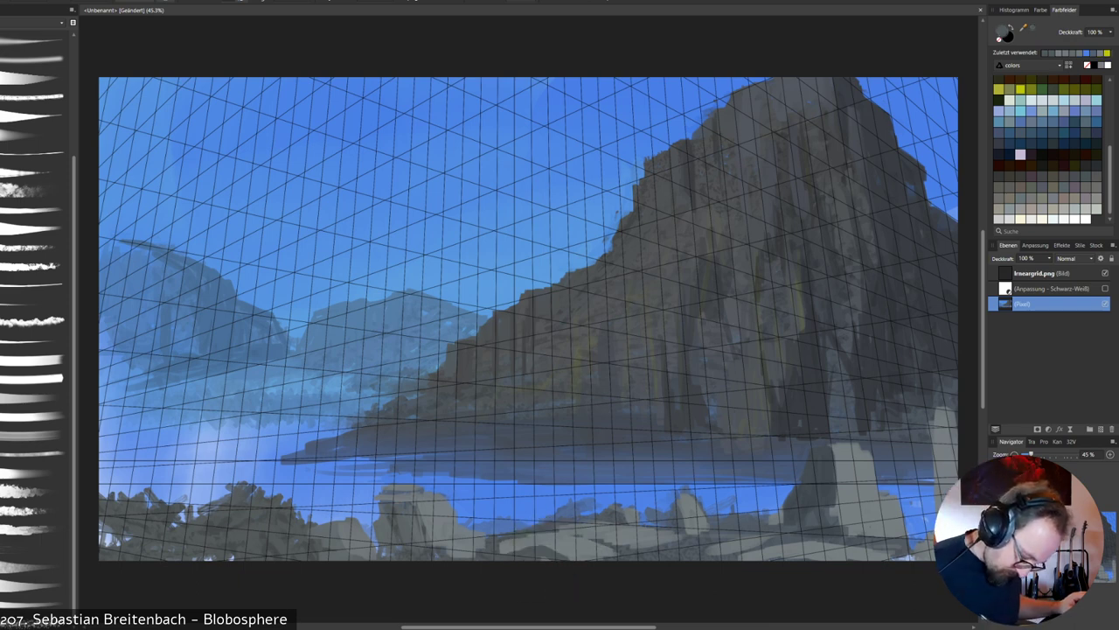
{"action": "left_click_drag", "start_coordinate": [505, 540], "coordinate": [492, 558]}
{"action": "left_click", "coordinate": [523, 551], "text": "alt"}
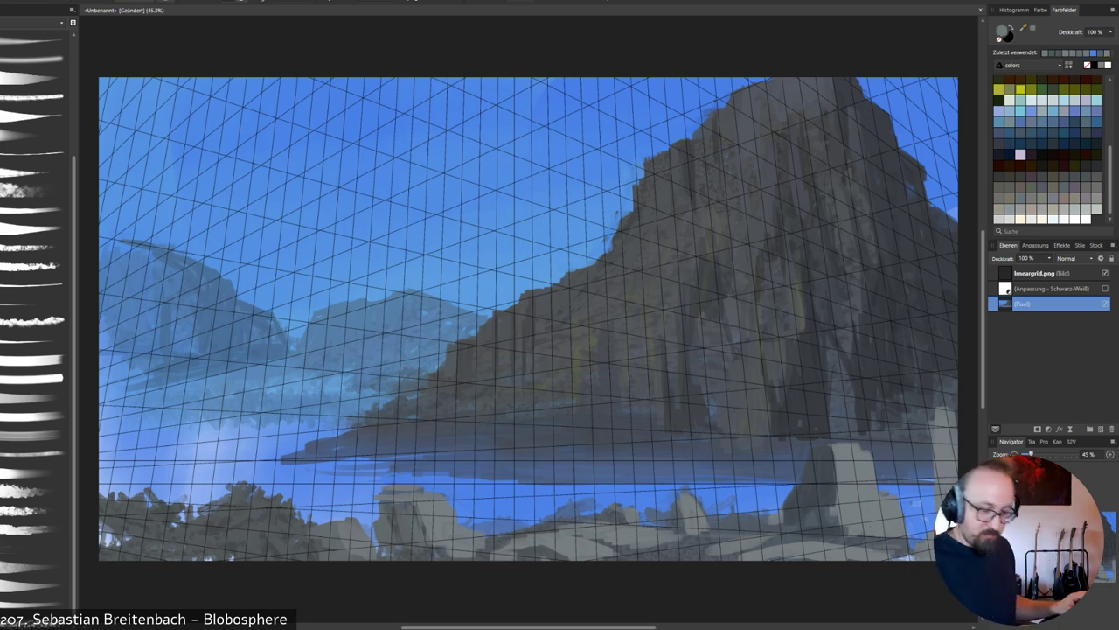
Rework the upper edge of the low middle rocks with sampled greys and water blue, undoing stray strokes.
{"action": "left_click", "coordinate": [526, 530], "text": "alt"}
{"action": "mouse_move", "coordinate": [532, 526]}
{"action": "left_mouse_down"}
{"action": "mouse_move", "coordinate": [501, 536]}
{"action": "mouse_move", "coordinate": [526, 524]}
{"action": "mouse_move", "coordinate": [477, 528]}
{"action": "mouse_move", "coordinate": [508, 528]}
{"action": "left_mouse_up"}
{"action": "left_click", "coordinate": [527, 508], "text": "alt"}
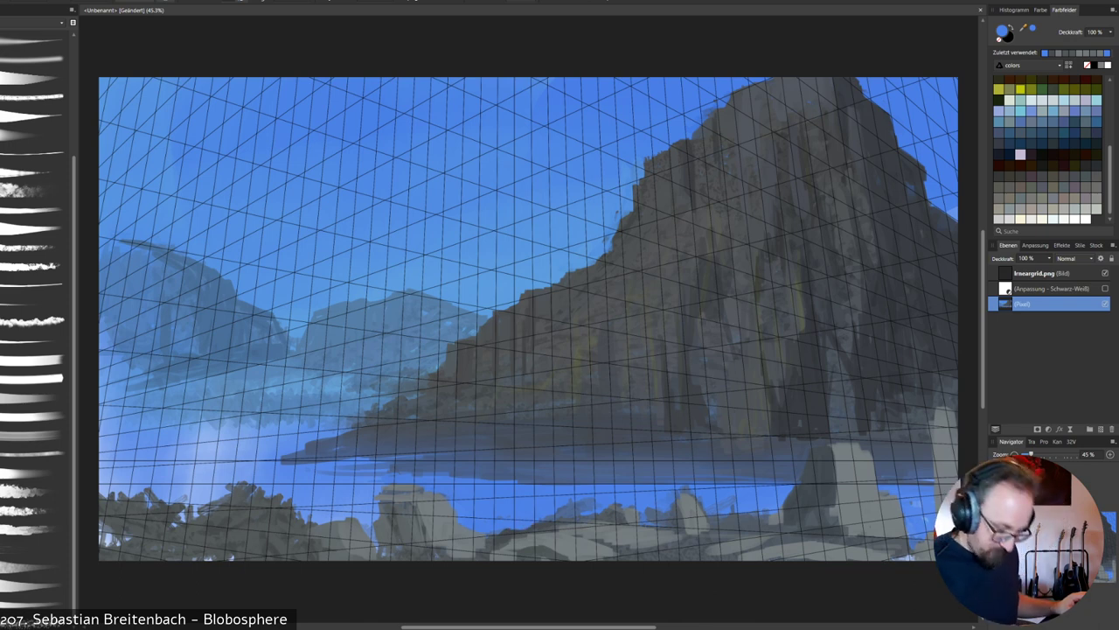
{"action": "mouse_move", "coordinate": [565, 506]}
{"action": "left_mouse_down"}
{"action": "mouse_move", "coordinate": [544, 517]}
{"action": "mouse_move", "coordinate": [564, 506]}
{"action": "mouse_move", "coordinate": [542, 559]}
{"action": "mouse_move", "coordinate": [537, 533]}
{"action": "left_mouse_up"}
{"action": "key", "text": "ctrl+z"}
{"action": "key", "text": "ctrl+z"}
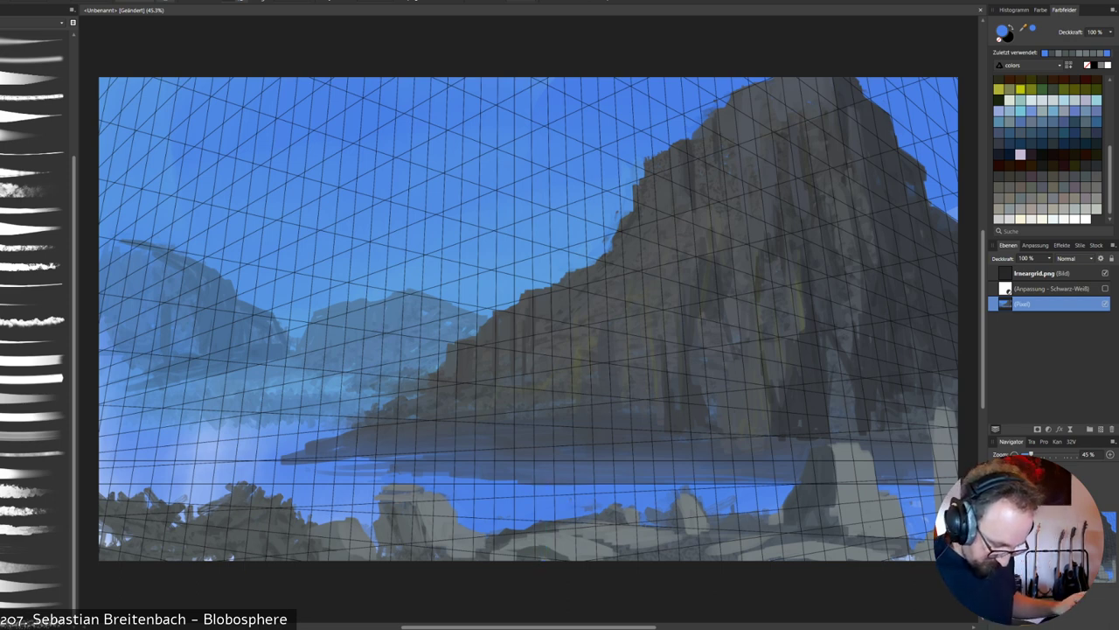
{"action": "left_click", "coordinate": [564, 525], "text": "alt"}
{"action": "mouse_move", "coordinate": [544, 520]}
{"action": "left_mouse_down"}
{"action": "mouse_move", "coordinate": [609, 507]}
{"action": "mouse_move", "coordinate": [581, 518]}
{"action": "mouse_move", "coordinate": [603, 509]}
{"action": "mouse_move", "coordinate": [589, 513]}
{"action": "left_mouse_up"}
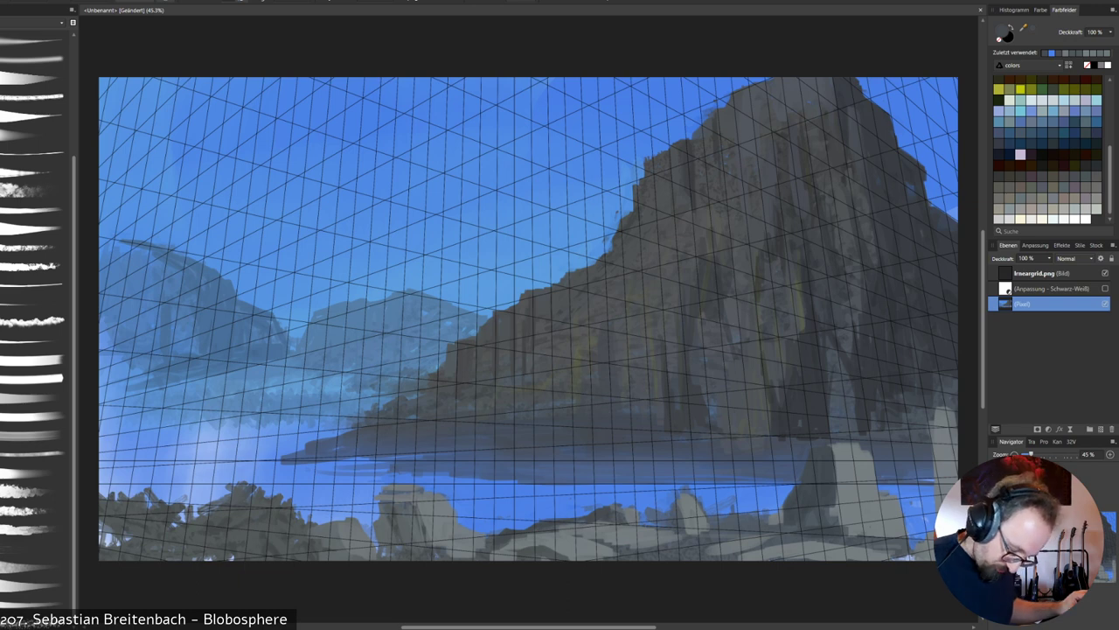
Reshape the small upright middle rock into a blockier form and shade the low rocks below it with sampled greys.
{"action": "mouse_move", "coordinate": [676, 504]}
{"action": "left_mouse_down"}
{"action": "mouse_move", "coordinate": [673, 517]}
{"action": "mouse_move", "coordinate": [641, 518]}
{"action": "mouse_move", "coordinate": [692, 491]}
{"action": "mouse_move", "coordinate": [717, 523]}
{"action": "left_mouse_up"}
{"action": "left_click", "coordinate": [646, 498], "text": "alt"}
{"action": "left_click", "coordinate": [704, 517], "text": "alt"}
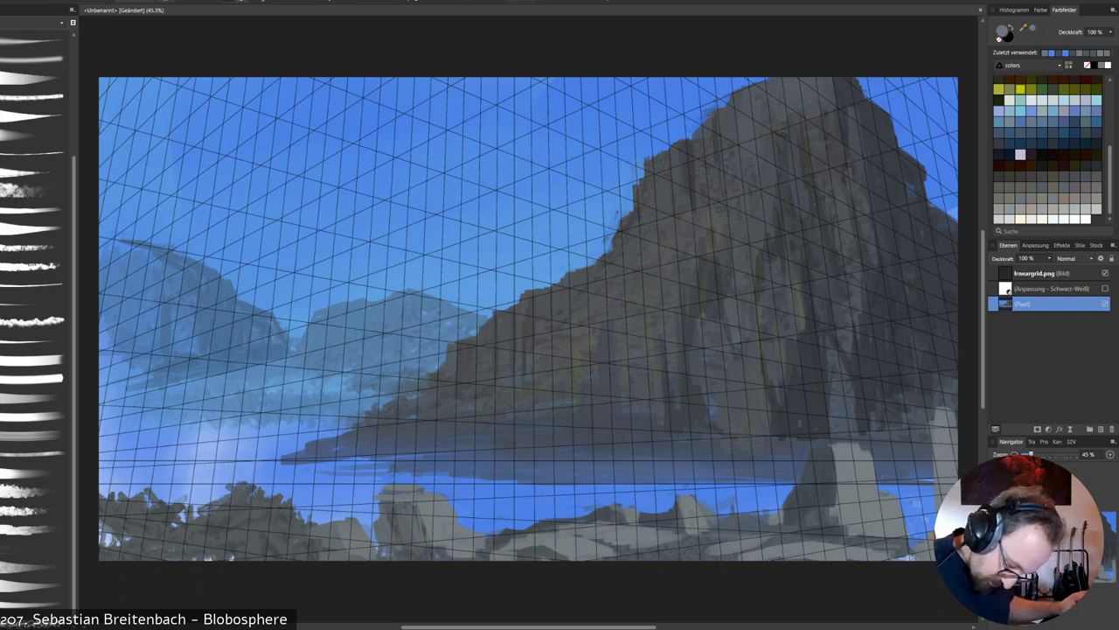
{"action": "left_click", "coordinate": [712, 519], "text": "alt"}
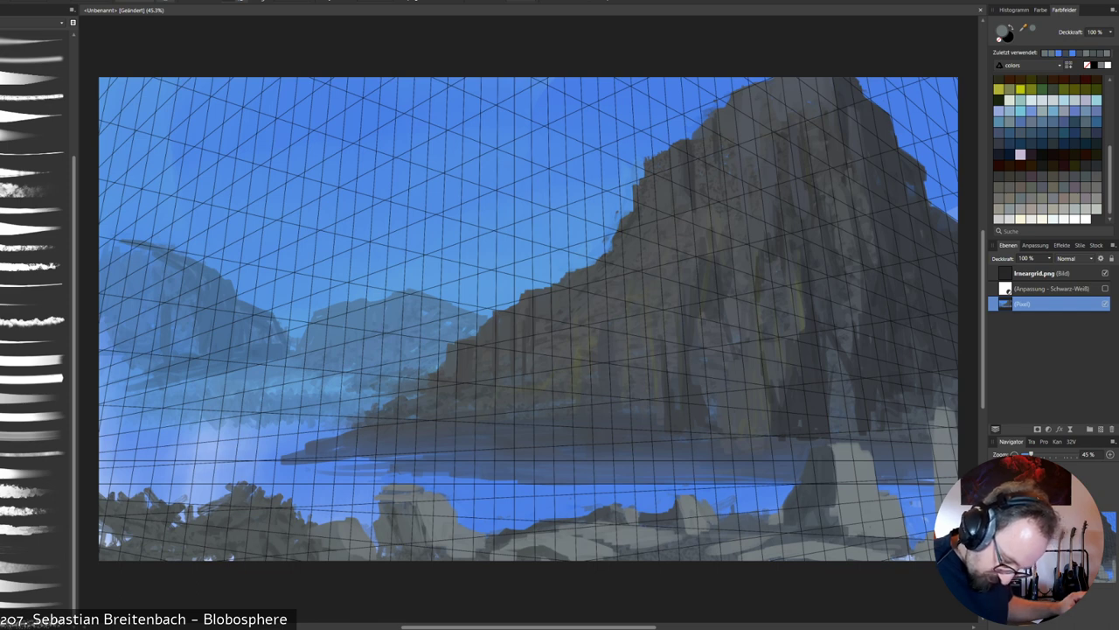
{"action": "left_click", "coordinate": [685, 511], "text": "alt"}
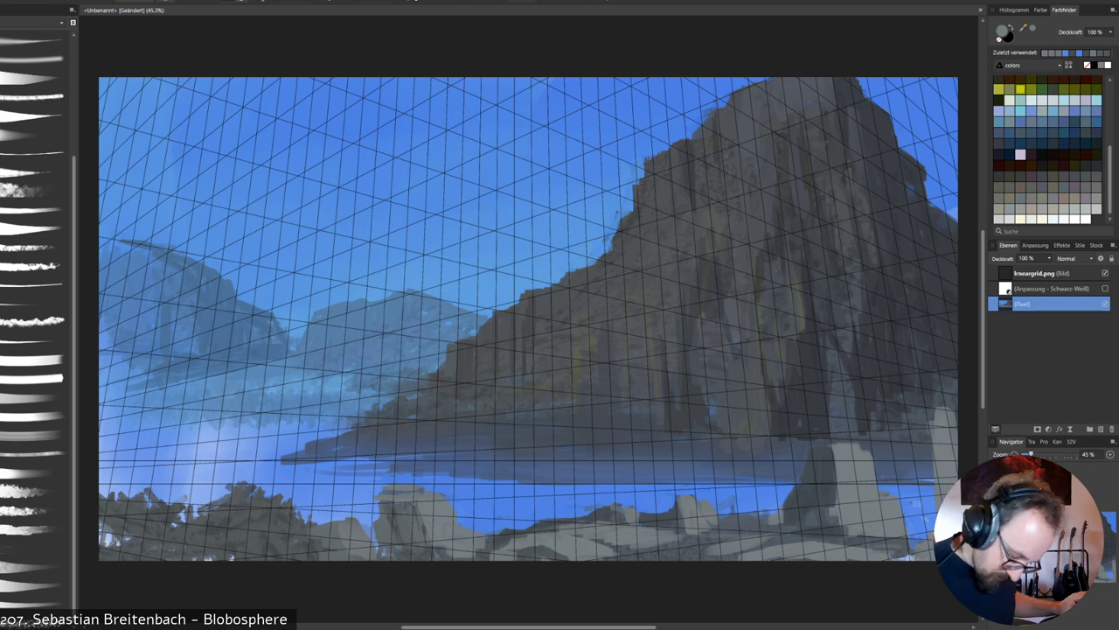
{"action": "mouse_move", "coordinate": [713, 536]}
{"action": "left_mouse_down"}
{"action": "mouse_move", "coordinate": [771, 530]}
{"action": "mouse_move", "coordinate": [699, 537]}
{"action": "mouse_move", "coordinate": [771, 534]}
{"action": "left_mouse_up"}
{"action": "left_click", "coordinate": [688, 542], "text": "alt"}
{"action": "left_click", "coordinate": [750, 537], "text": "ctrl"}
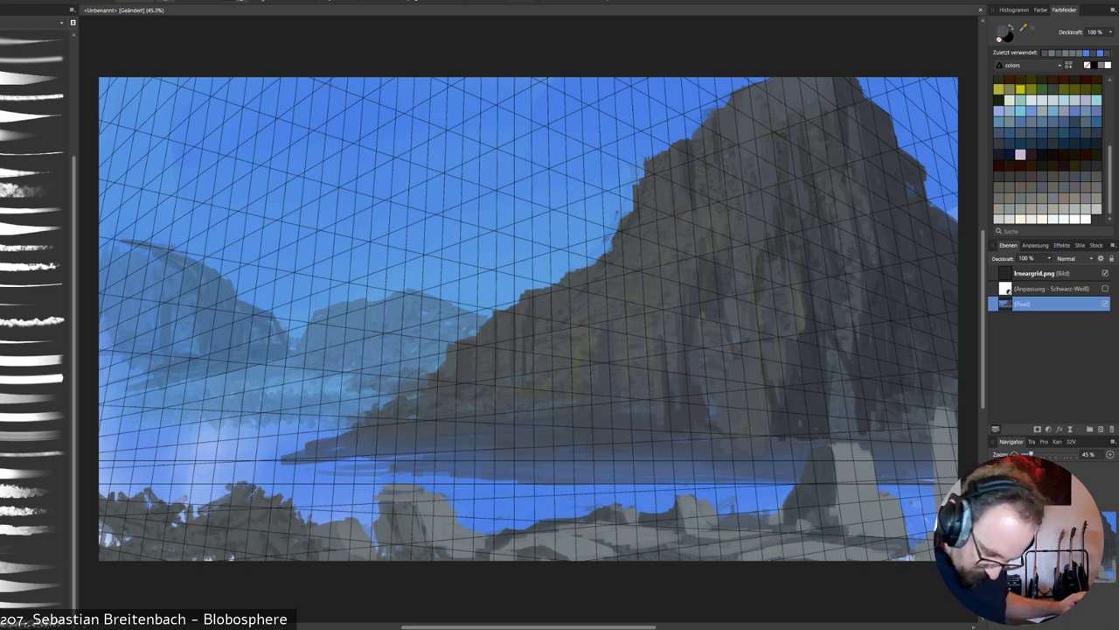
Define the light and shadow planes at the base of the tall foreground rock with sampled greys.
{"action": "left_click", "coordinate": [805, 503], "text": "alt"}
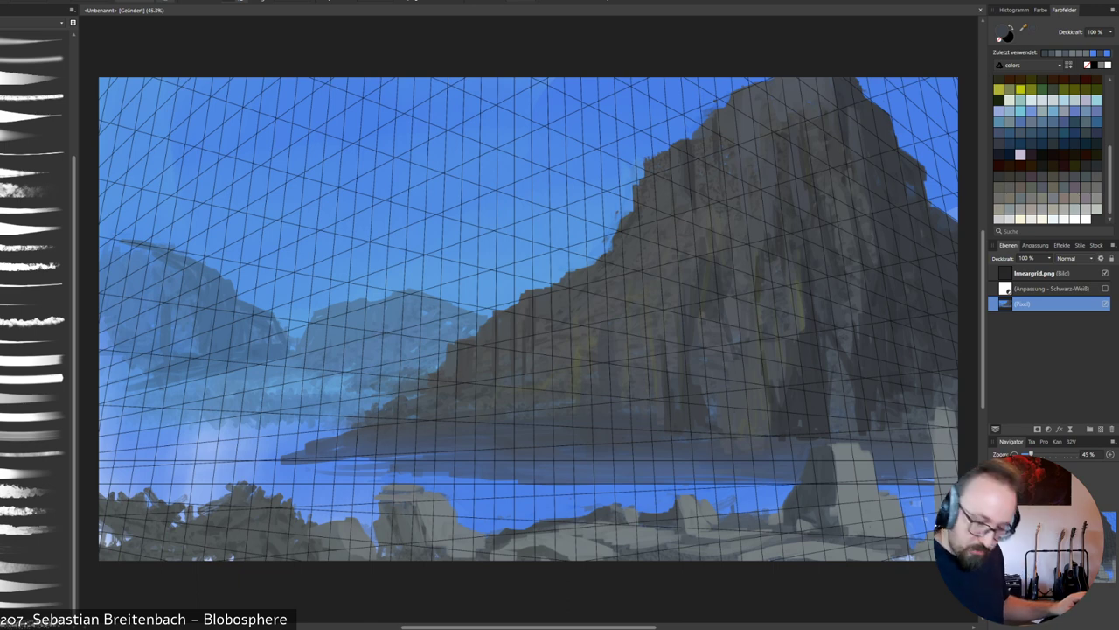
{"action": "mouse_move", "coordinate": [828, 515]}
{"action": "left_mouse_down"}
{"action": "mouse_move", "coordinate": [833, 533]}
{"action": "mouse_move", "coordinate": [818, 534]}
{"action": "left_mouse_up"}
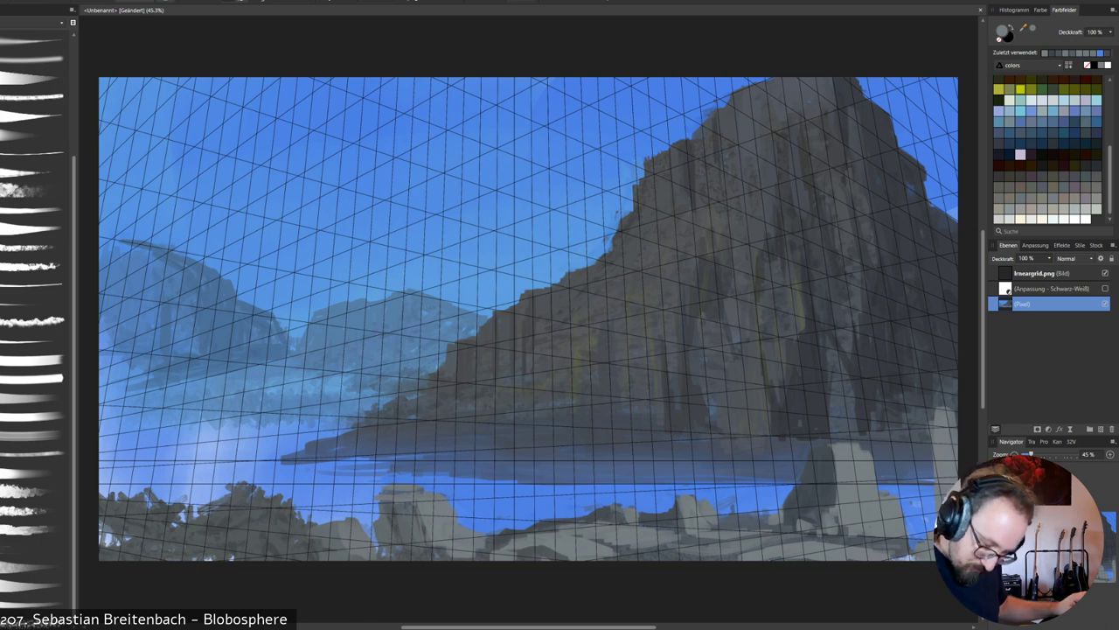
{"action": "left_click", "coordinate": [817, 514], "text": "alt"}
{"action": "left_click_drag", "start_coordinate": [824, 513], "coordinate": [824, 530]}
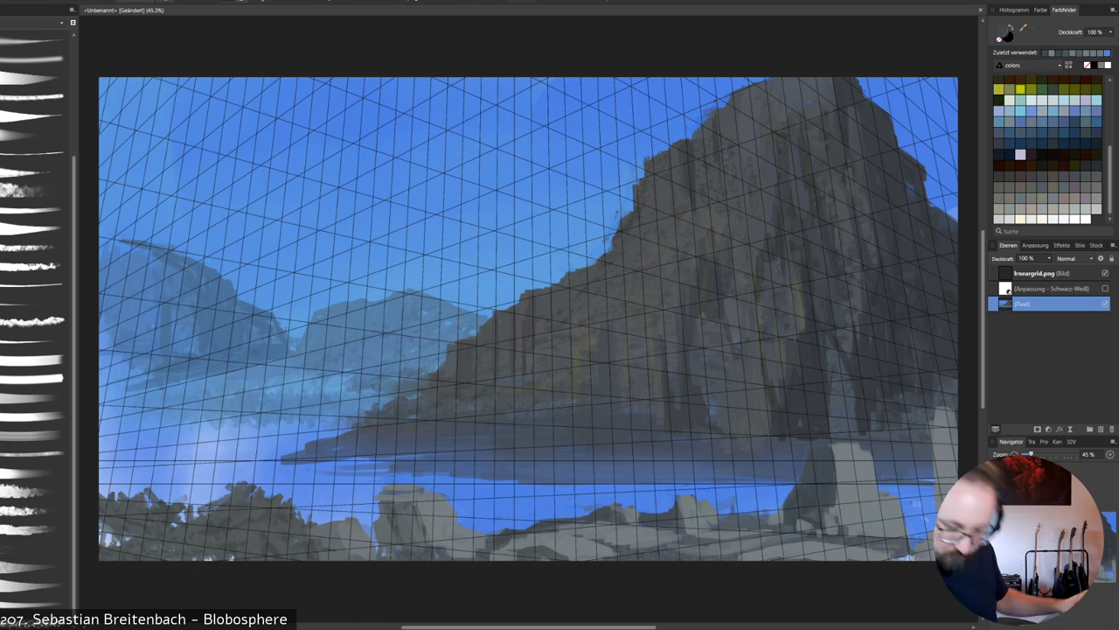
Refine the tall foreground rock's upper edge and the boundary between its lit and shaded sides with sampled colours.
{"action": "left_click_drag", "start_coordinate": [838, 467], "coordinate": [839, 497]}
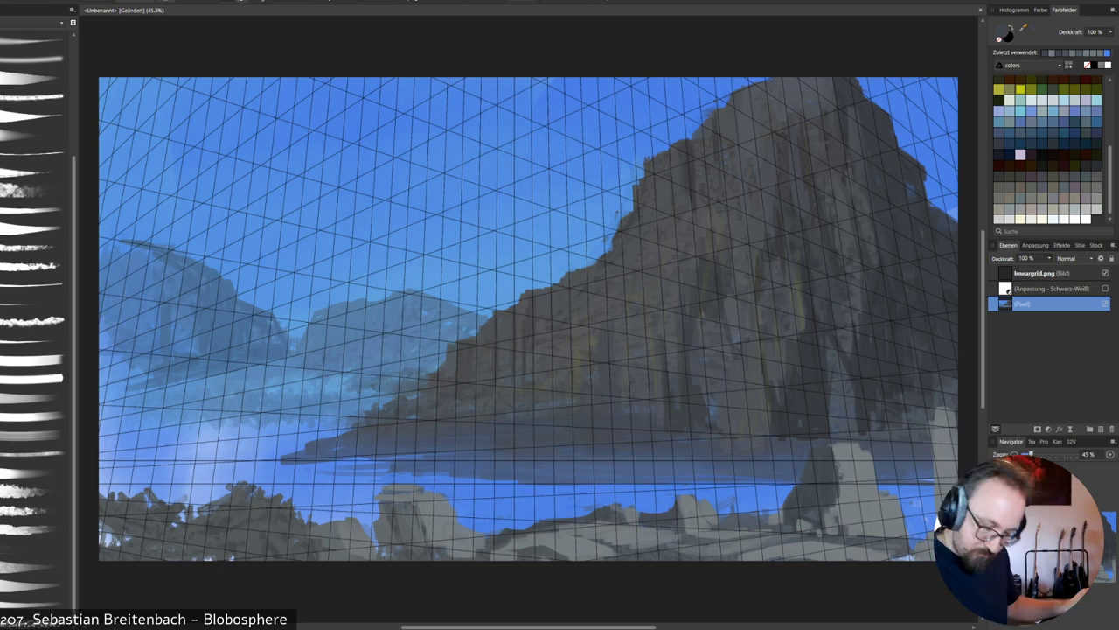
{"action": "left_click_drag", "start_coordinate": [834, 447], "coordinate": [831, 443]}
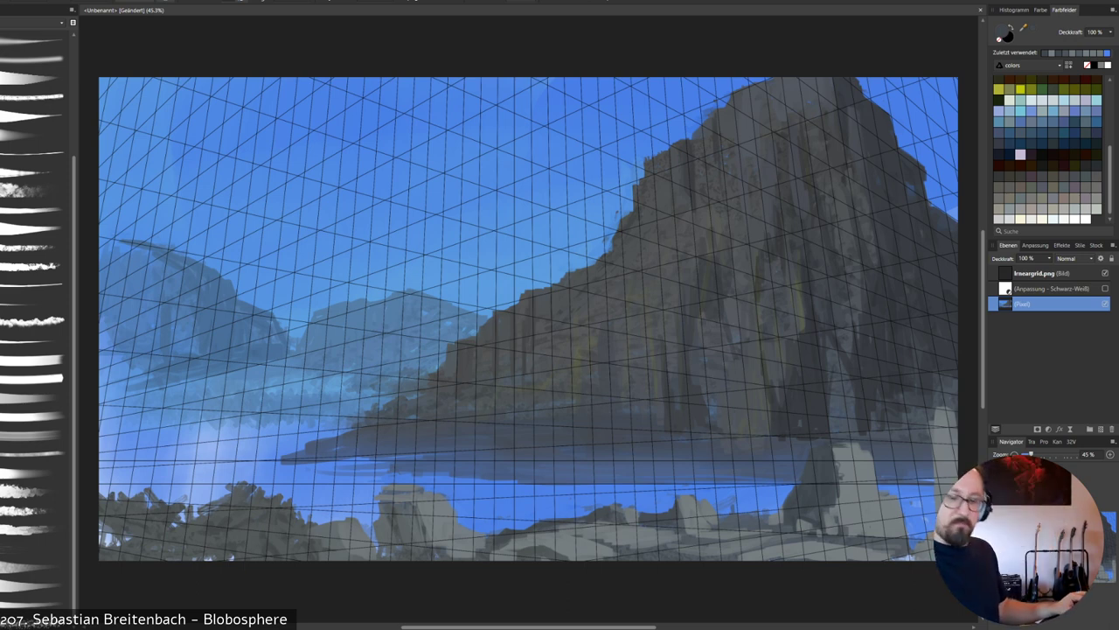
{"action": "left_click", "coordinate": [840, 452], "text": "alt"}
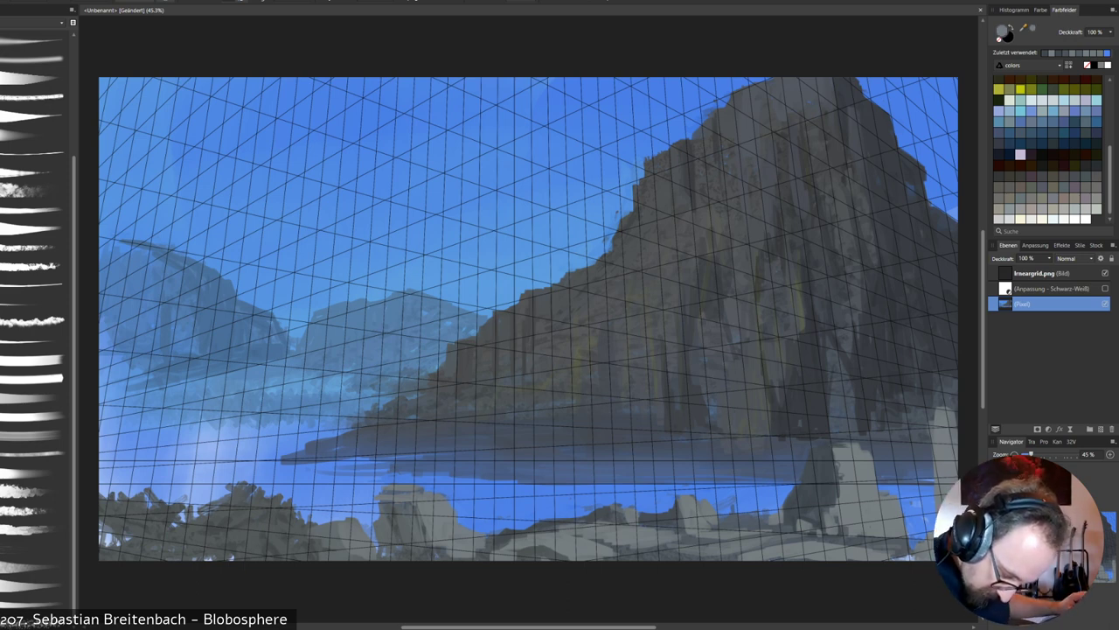
{"action": "left_click", "coordinate": [847, 455], "text": "alt"}
{"action": "left_click_drag", "start_coordinate": [844, 444], "coordinate": [833, 446]}
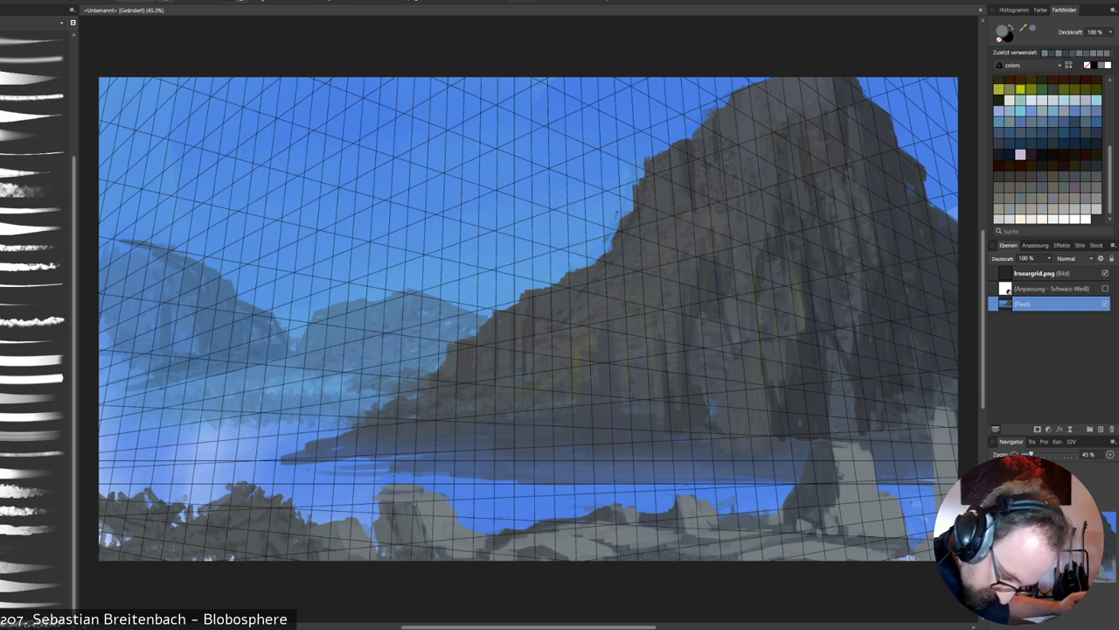
{"action": "left_click", "coordinate": [803, 447], "text": "alt"}
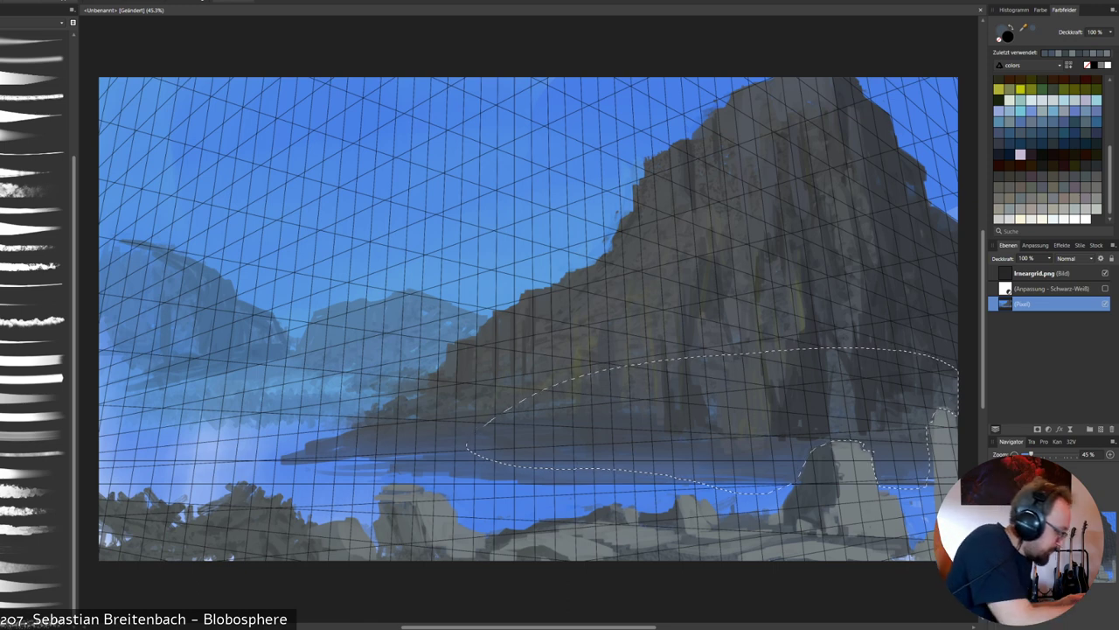
Brush soft blue haze at 20% opacity over the mountain's base inside the selection, then deselect.
{"action": "left_click", "coordinate": [34, 59]}
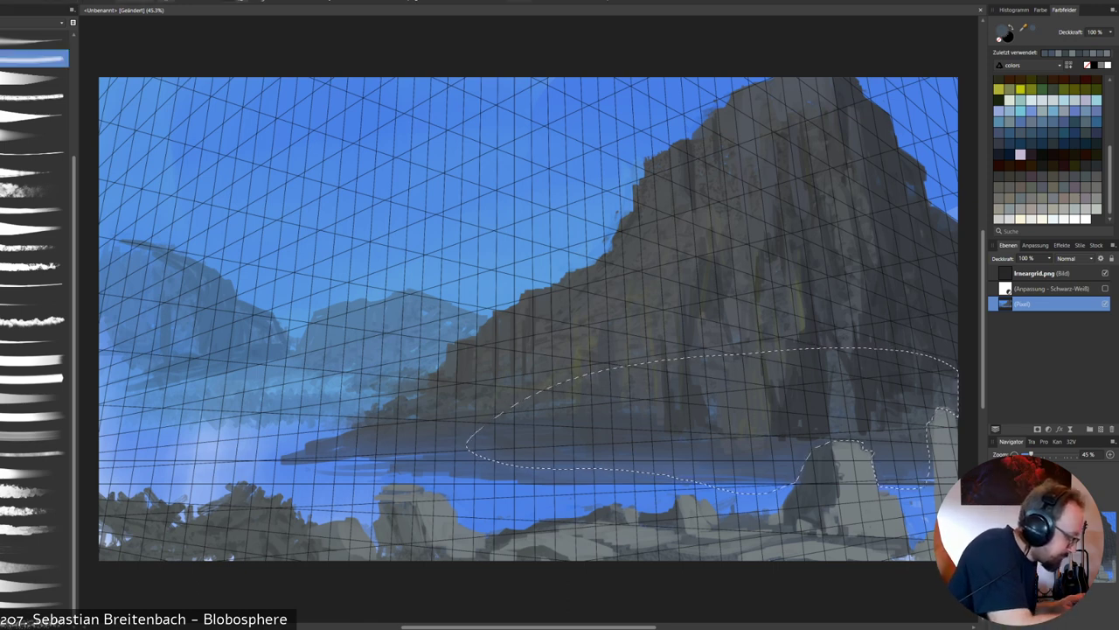
{"action": "left_click", "coordinate": [762, 498], "text": "alt"}
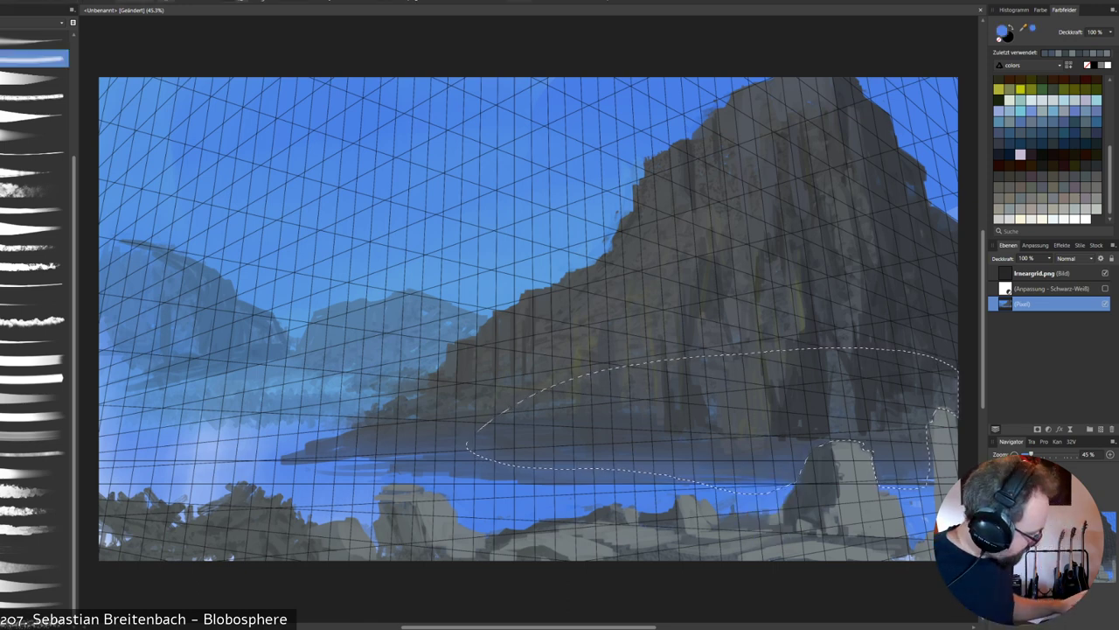
{"action": "right_click", "coordinate": [777, 497]}
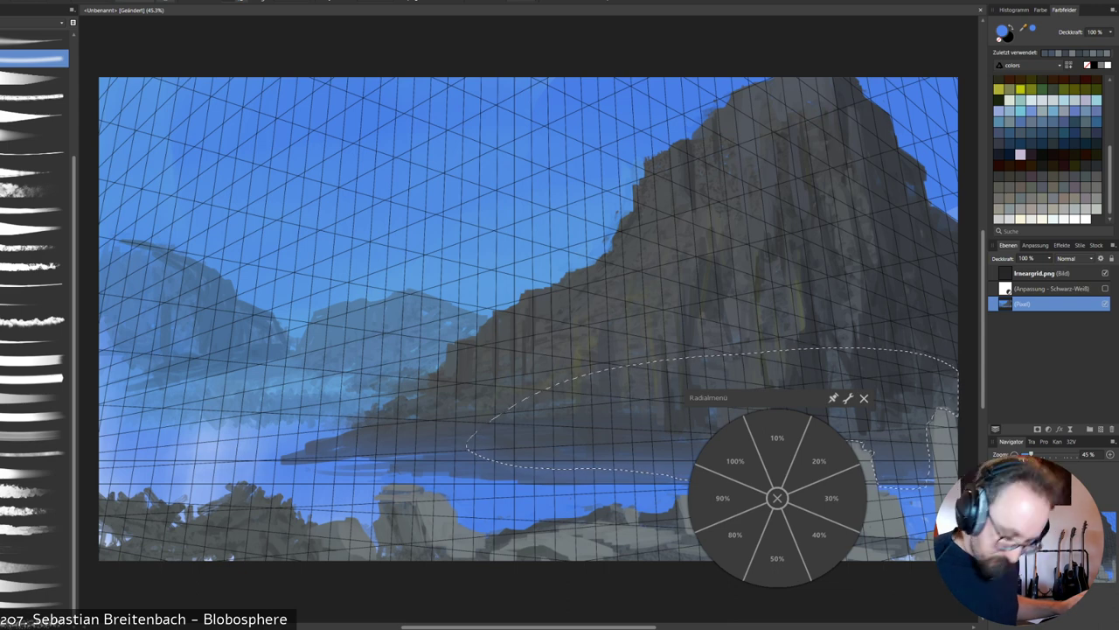
{"action": "left_click", "coordinate": [820, 460]}
{"action": "mouse_move", "coordinate": [747, 487]}
{"action": "left_mouse_down"}
{"action": "mouse_move", "coordinate": [866, 450]}
{"action": "mouse_move", "coordinate": [943, 464]}
{"action": "left_mouse_up"}
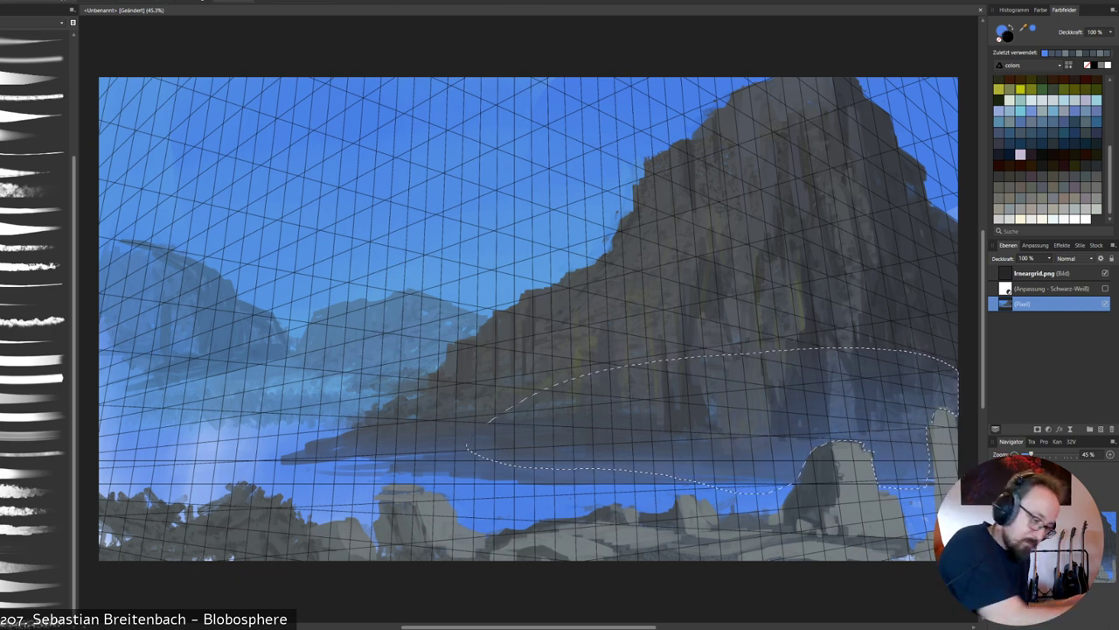
{"action": "key", "text": "ctrl+d"}
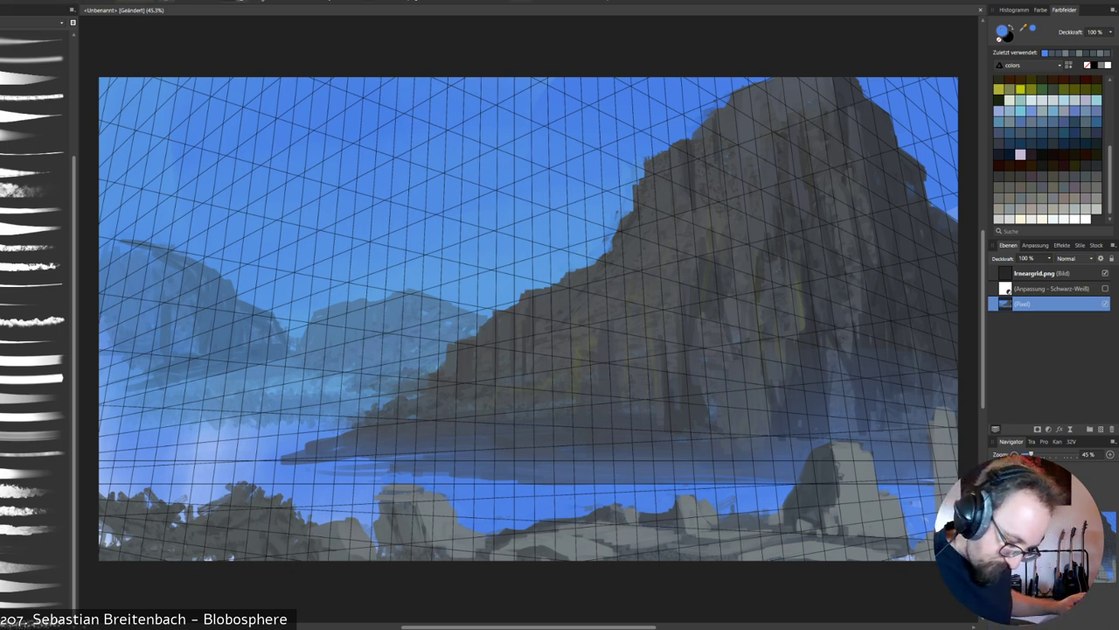
Paint thin, flat streaks of sampled blues along the distant shoreline below the hazy hills with a fine tapered brush.
{"action": "left_click", "coordinate": [810, 359], "text": "alt"}
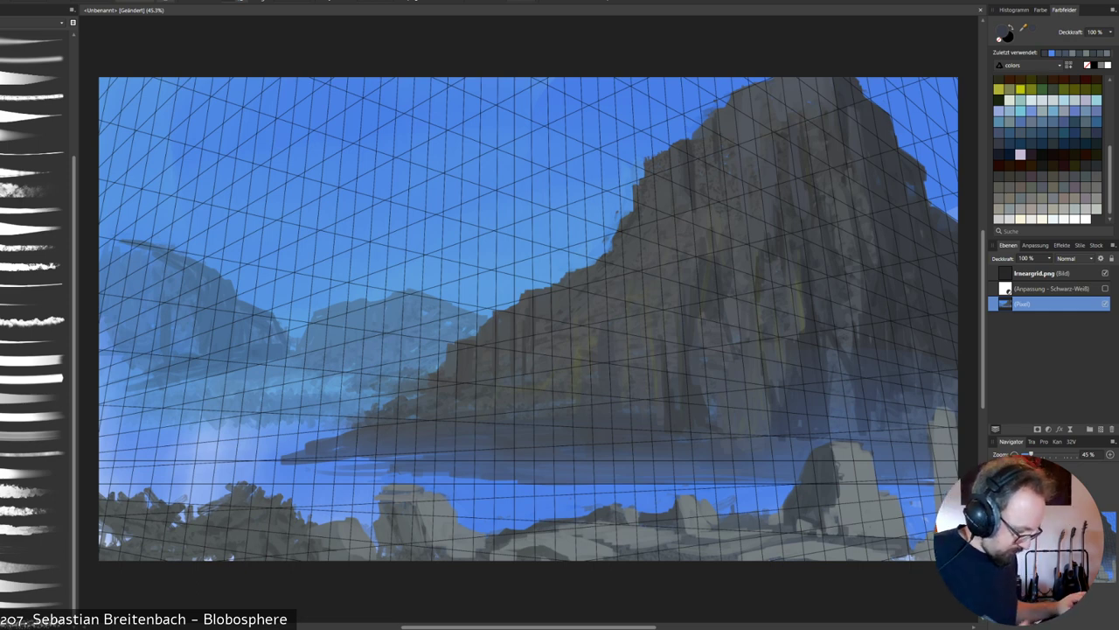
{"action": "left_click", "coordinate": [305, 402], "text": "alt"}
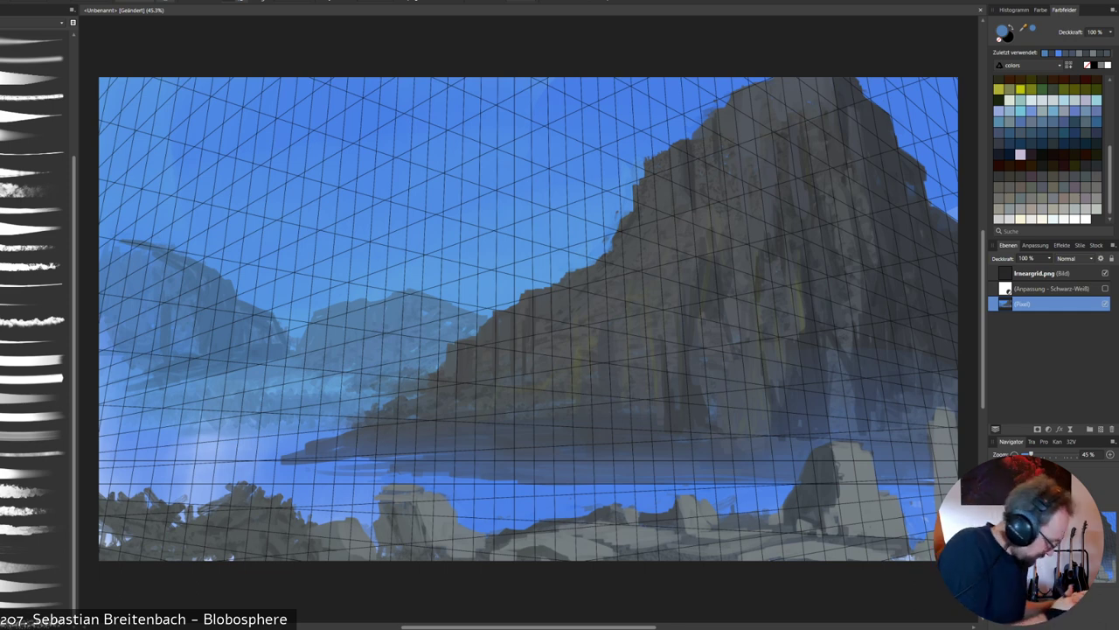
{"action": "left_click", "coordinate": [33, 585]}
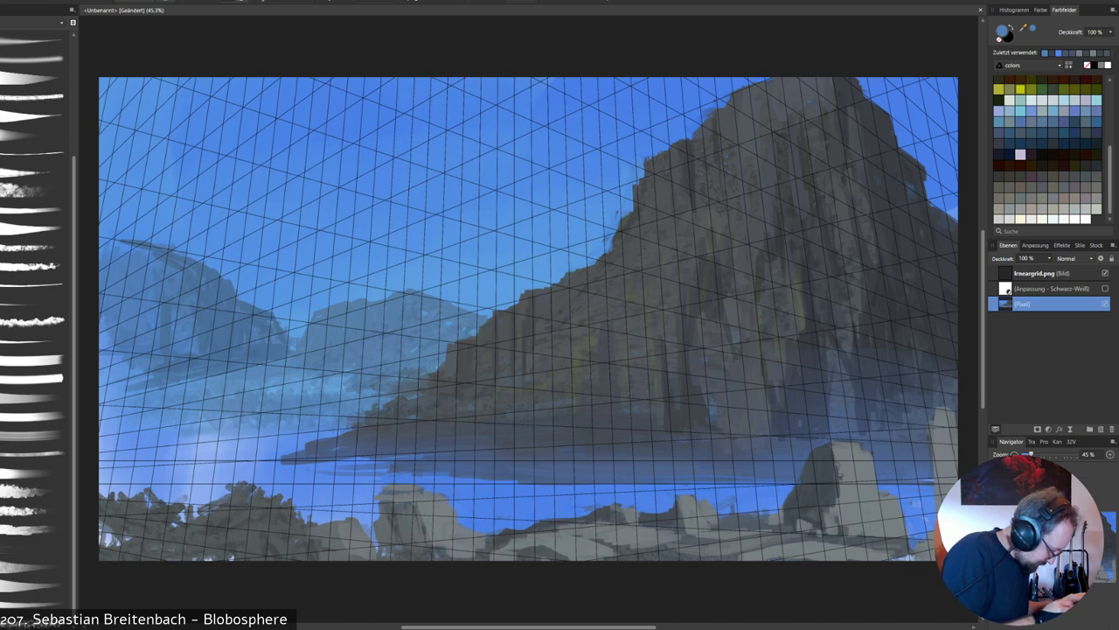
{"action": "left_click", "coordinate": [33, 340]}
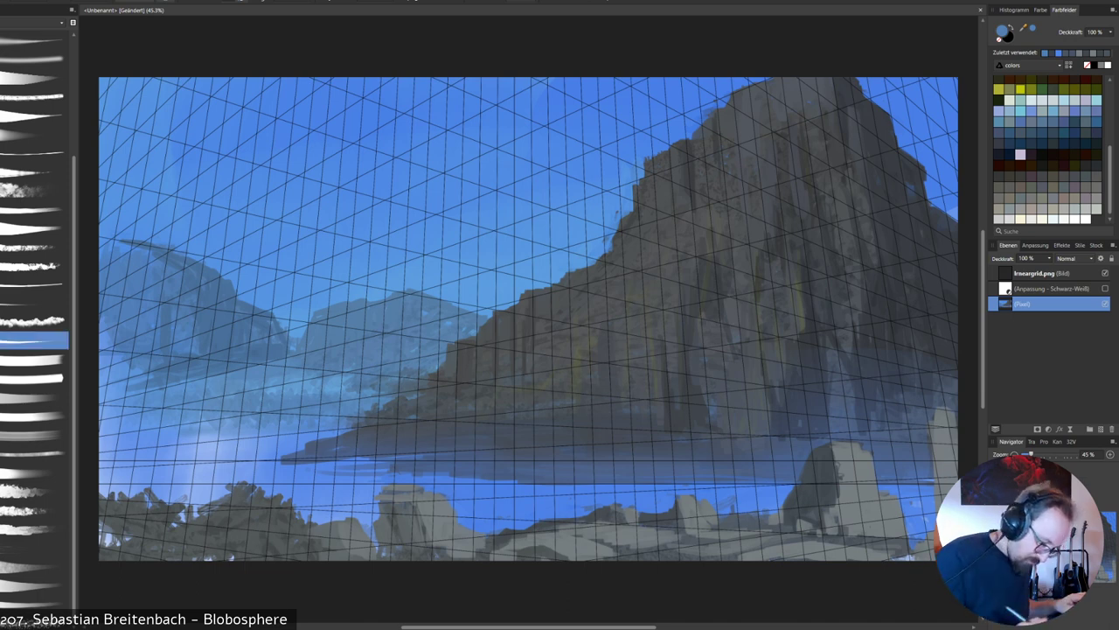
{"action": "left_click", "coordinate": [306, 421], "text": "alt"}
{"action": "left_click", "coordinate": [330, 410], "text": "alt"}
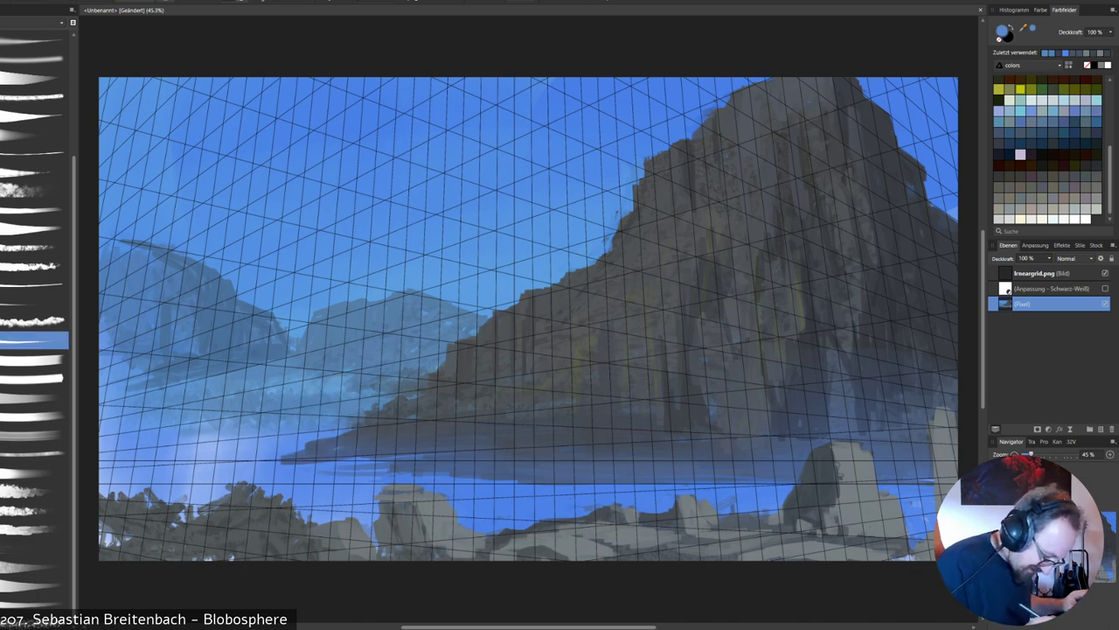
{"action": "mouse_move", "coordinate": [289, 435]}
{"action": "left_mouse_down"}
{"action": "mouse_move", "coordinate": [115, 429]}
{"action": "mouse_move", "coordinate": [100, 407]}
{"action": "mouse_move", "coordinate": [101, 350]}
{"action": "mouse_move", "coordinate": [131, 382]}
{"action": "mouse_move", "coordinate": [148, 361]}
{"action": "left_mouse_up"}
{"action": "left_click", "coordinate": [140, 416], "text": "alt"}
{"action": "left_click", "coordinate": [172, 378], "text": "alt"}
{"action": "left_click_drag", "start_coordinate": [120, 393], "coordinate": [100, 401]}
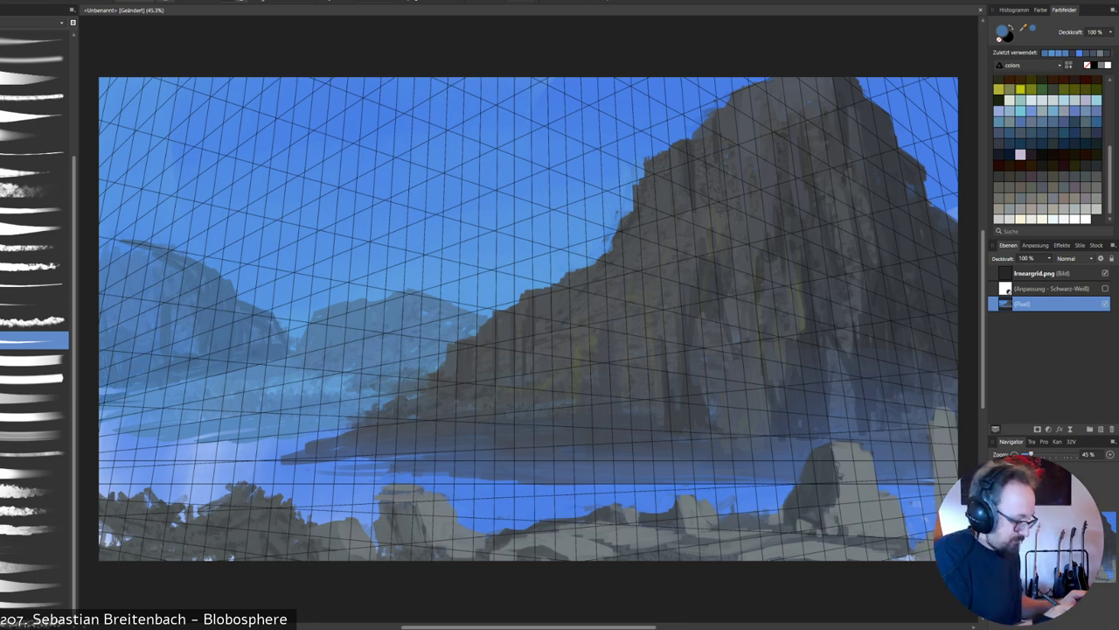
{"action": "left_click_drag", "start_coordinate": [191, 386], "coordinate": [128, 395]}
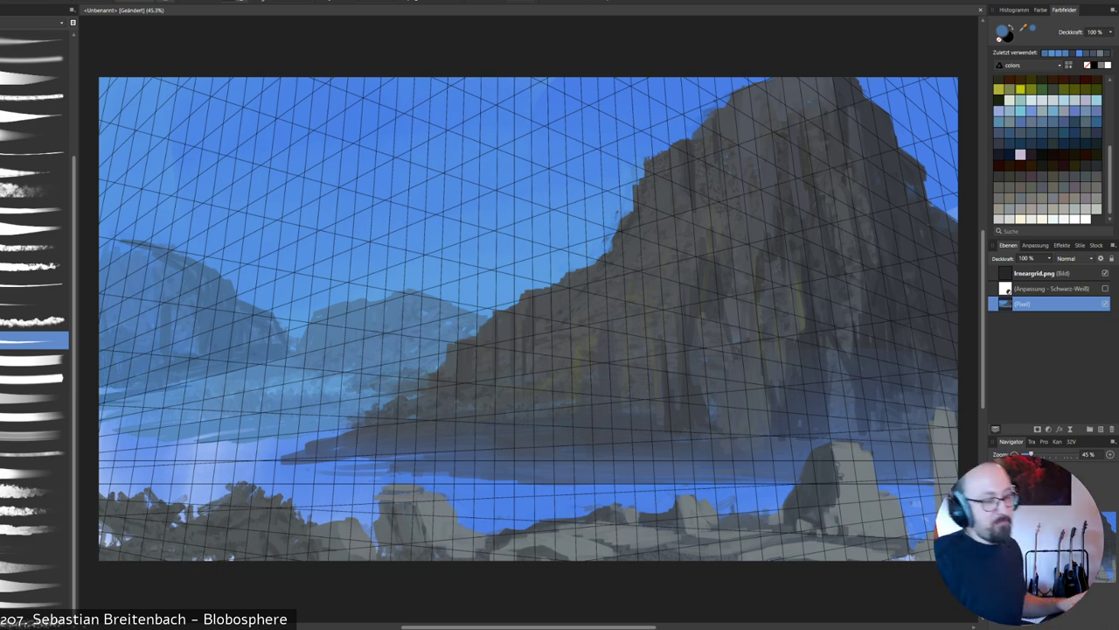
Touch up the low strip of land below the distant hills with a sampled hill blue.
{"action": "left_click", "coordinate": [374, 350], "text": "alt"}
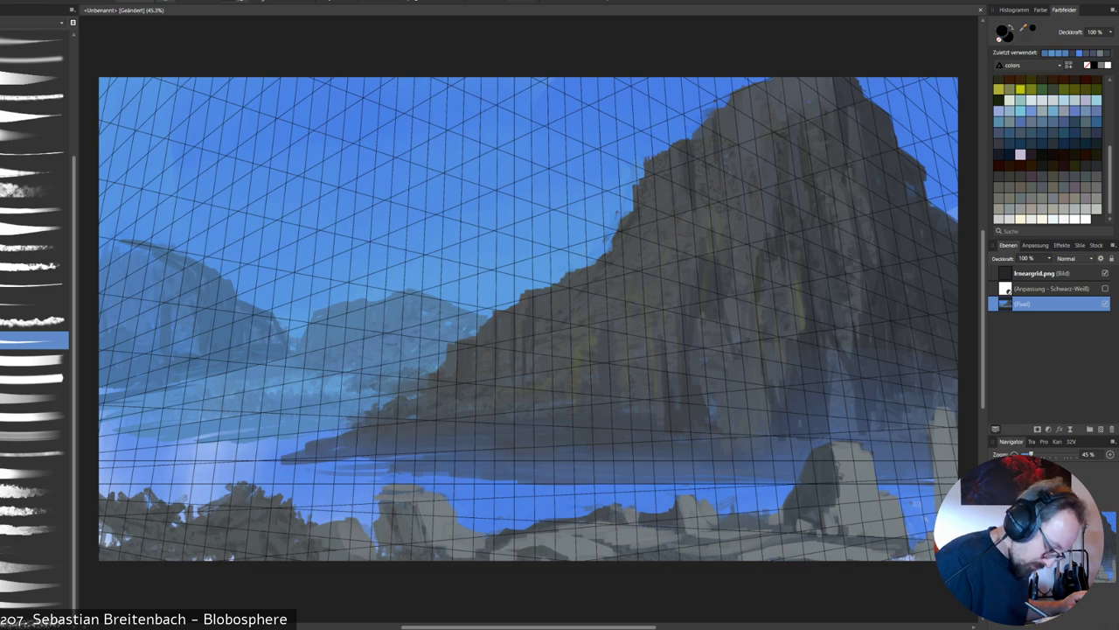
{"action": "left_click", "coordinate": [374, 349], "text": "alt"}
{"action": "left_click_drag", "start_coordinate": [269, 392], "coordinate": [346, 381]}
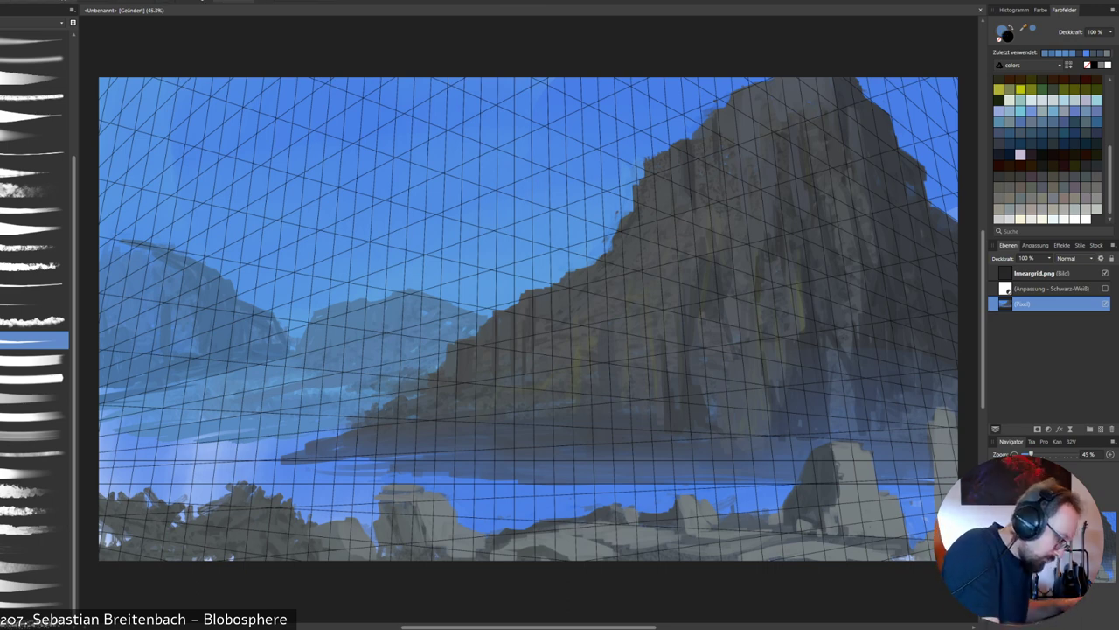
Select the farthest hill with a freehand outline, brush soft blue haze over it at 20% opacity, and deselect.
{"action": "mouse_move", "coordinate": [91, 220]}
{"action": "left_mouse_down"}
{"action": "mouse_move", "coordinate": [203, 237]}
{"action": "mouse_move", "coordinate": [278, 306]}
{"action": "left_mouse_up"}
{"action": "left_click_drag", "start_coordinate": [293, 348], "coordinate": [98, 402]}
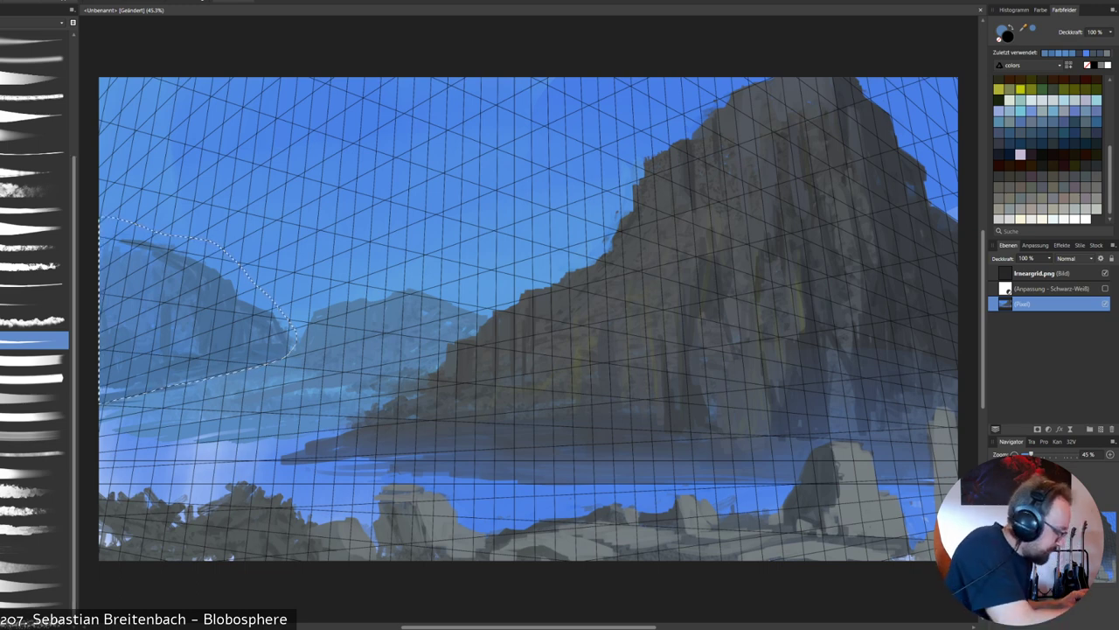
{"action": "key", "text": "b"}
{"action": "left_click", "coordinate": [33, 59]}
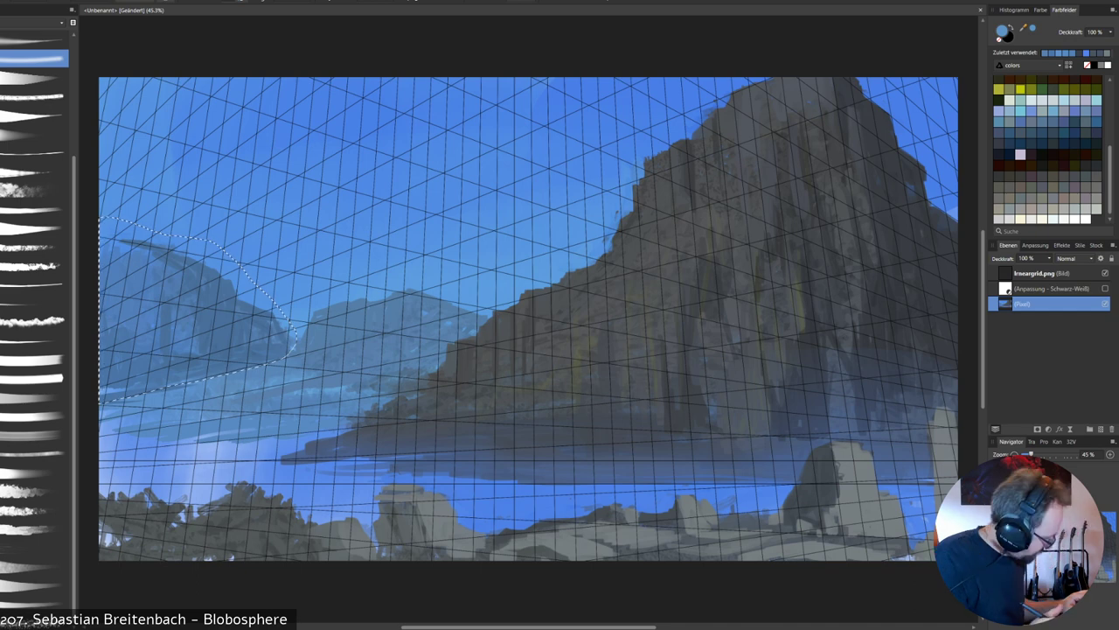
{"action": "right_click", "coordinate": [298, 375]}
{"action": "left_click", "coordinate": [340, 338]}
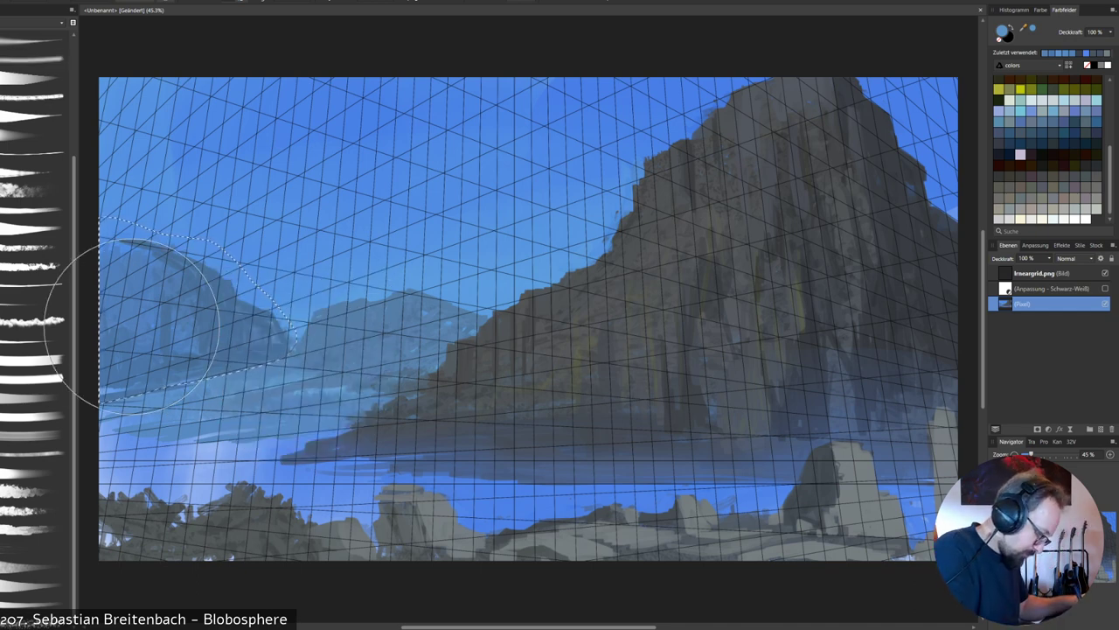
{"action": "left_click_drag", "start_coordinate": [132, 327], "coordinate": [254, 350]}
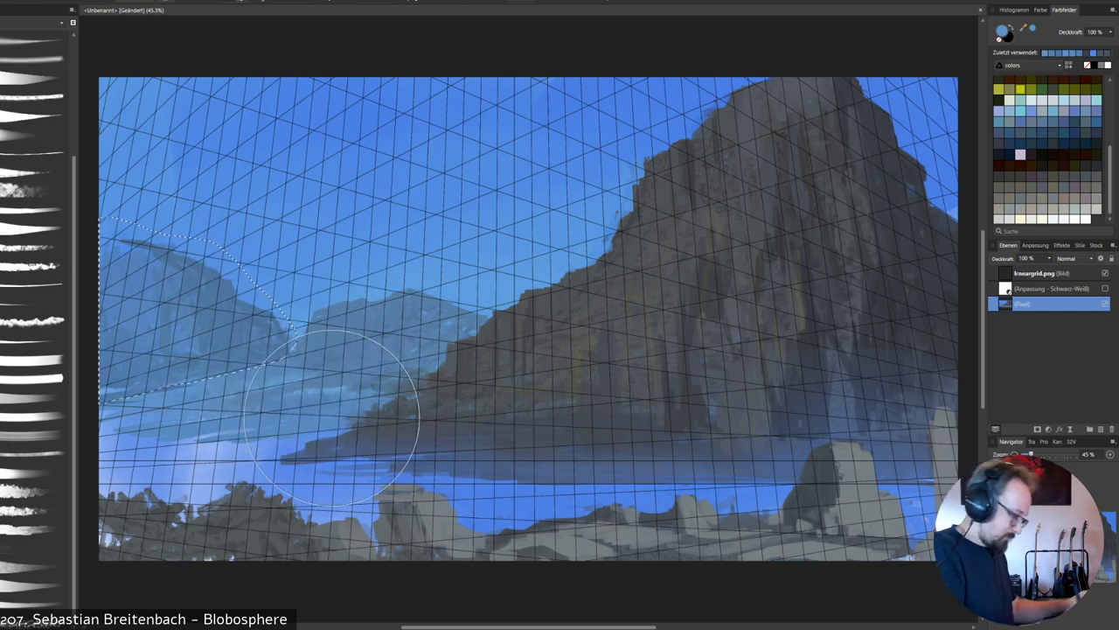
{"action": "left_click", "coordinate": [292, 291], "text": "alt"}
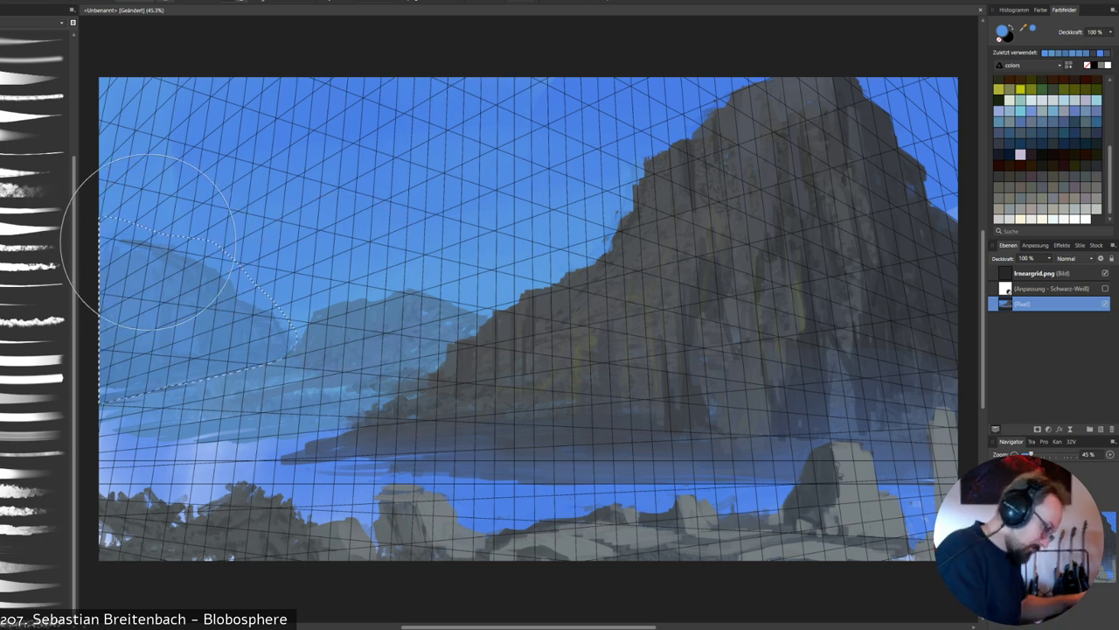
{"action": "key", "text": "l"}
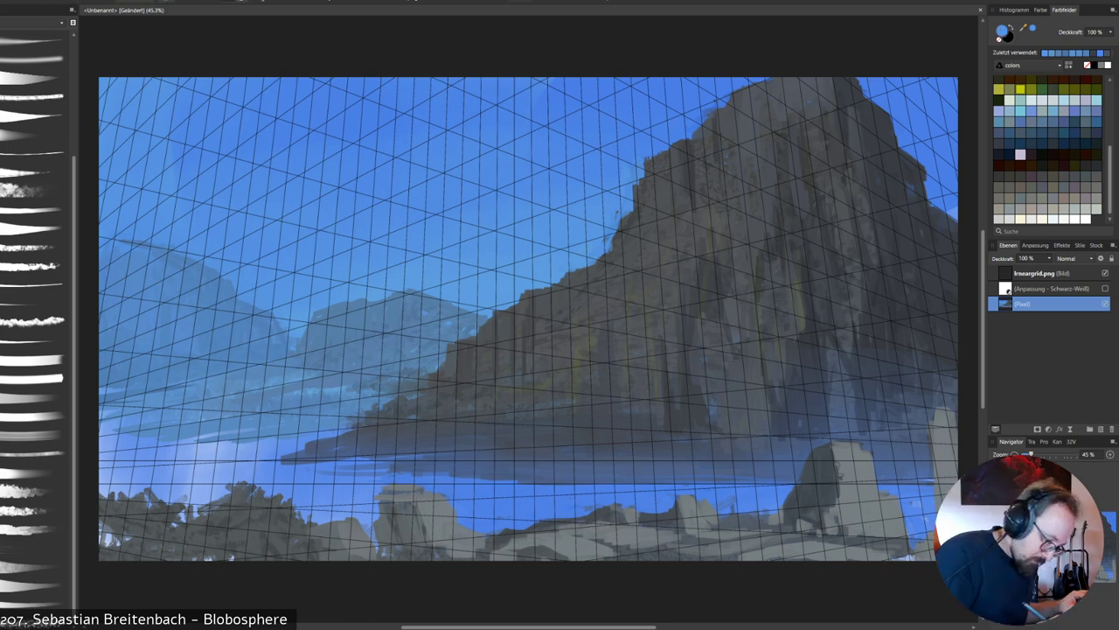
Paint a darker slope descending between the two distant hills with a fine tapered brush, sampled blue and 40% opacity.
{"action": "left_click", "coordinate": [383, 385], "text": "alt"}
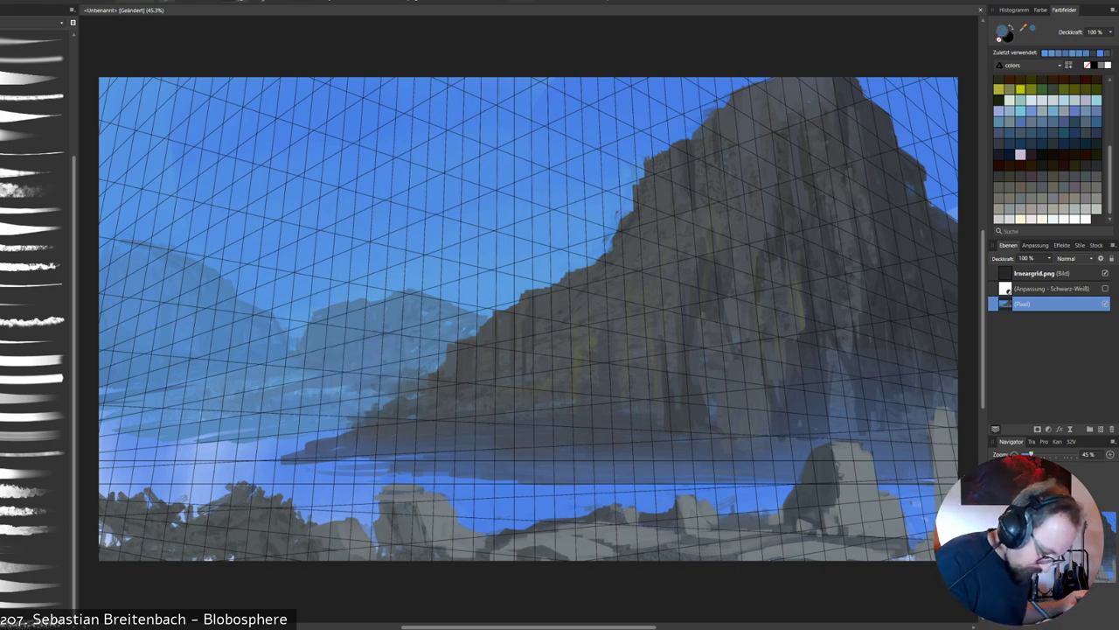
{"action": "left_click_drag", "start_coordinate": [841, 360], "coordinate": [837, 418]}
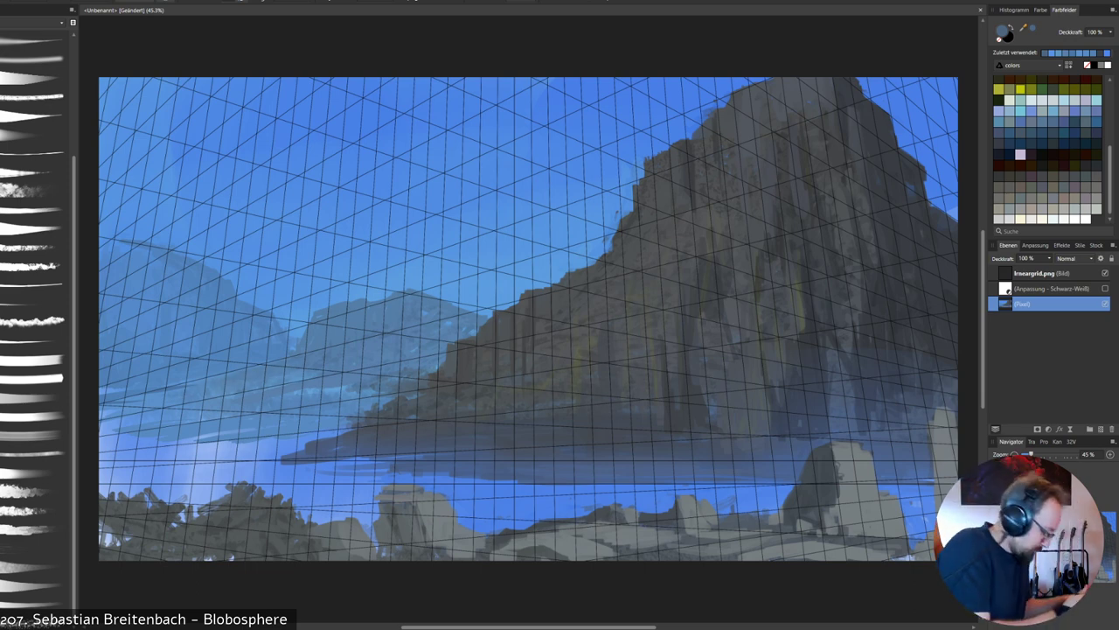
{"action": "left_click", "coordinate": [35, 341]}
{"action": "left_click_drag", "start_coordinate": [311, 355], "coordinate": [249, 369]}
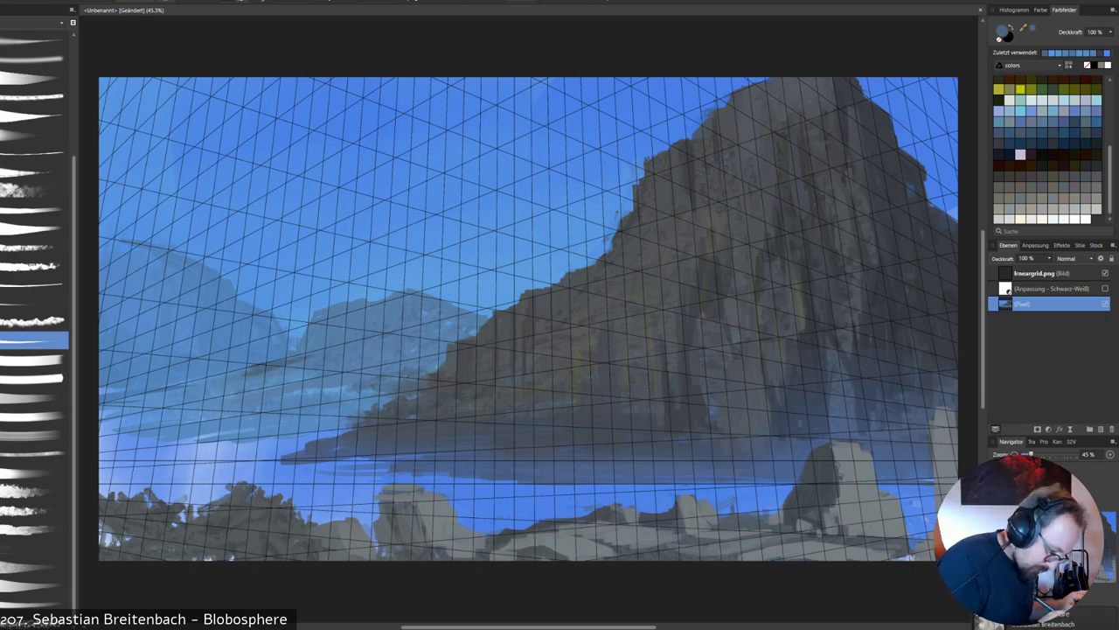
{"action": "key", "text": "ctrl+z"}
{"action": "key", "text": "ctrl+z"}
{"action": "left_click", "coordinate": [310, 355], "text": "alt"}
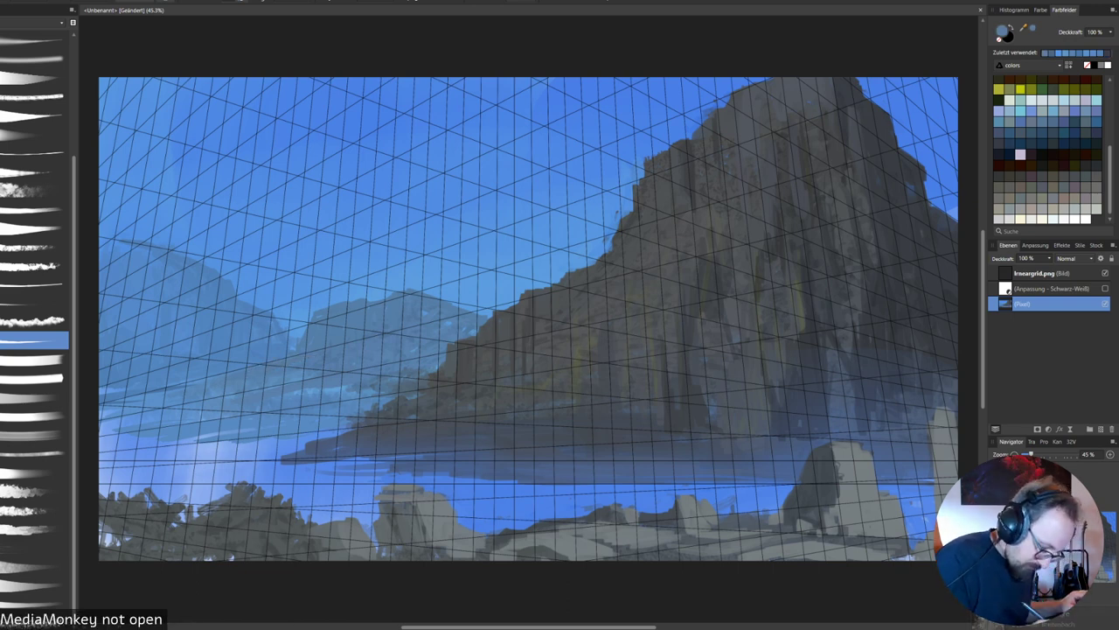
{"action": "right_click", "coordinate": [420, 367]}
{"action": "left_click", "coordinate": [464, 407]}
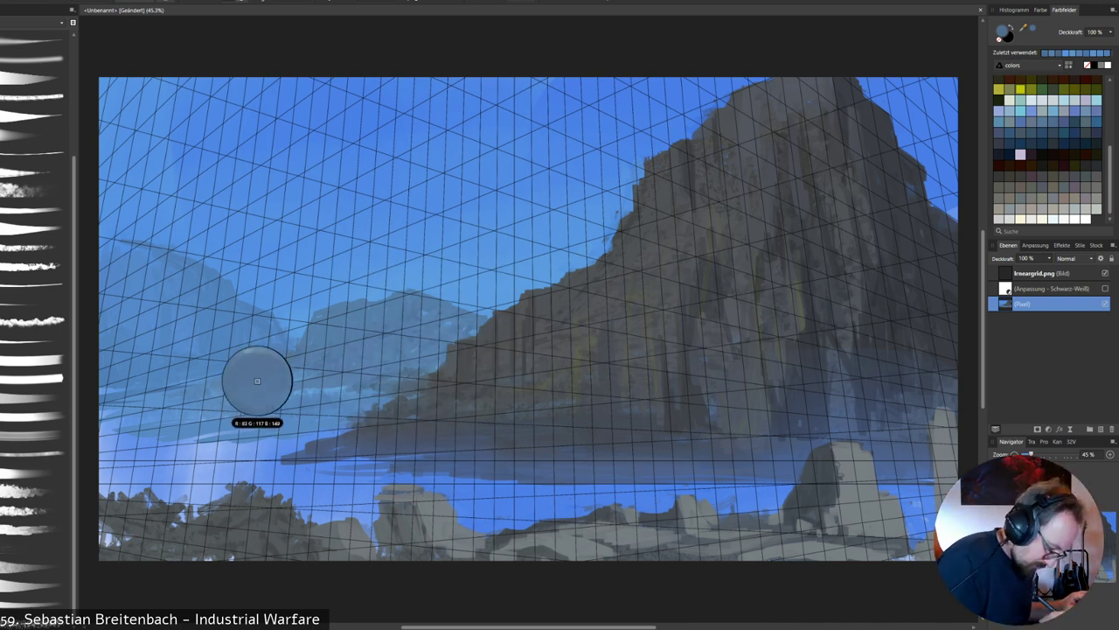
At 100% brush opacity, cut small blue notches into the mountain's lower ridge edge and add flat streaks below the distant hills.
{"action": "right_click", "coordinate": [813, 269]}
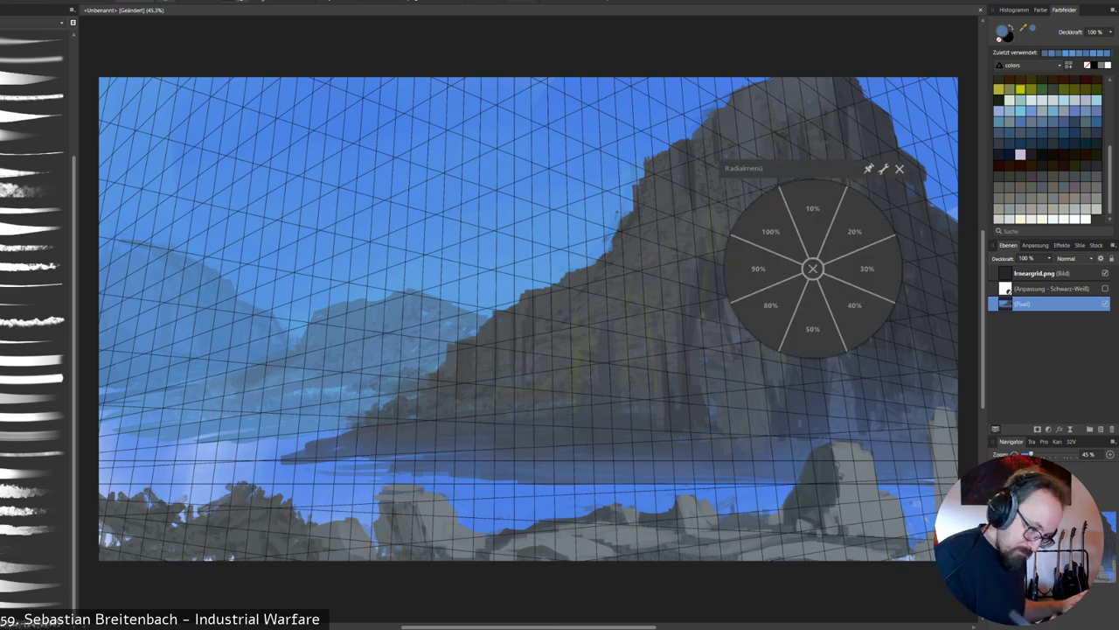
{"action": "left_click", "coordinate": [770, 231]}
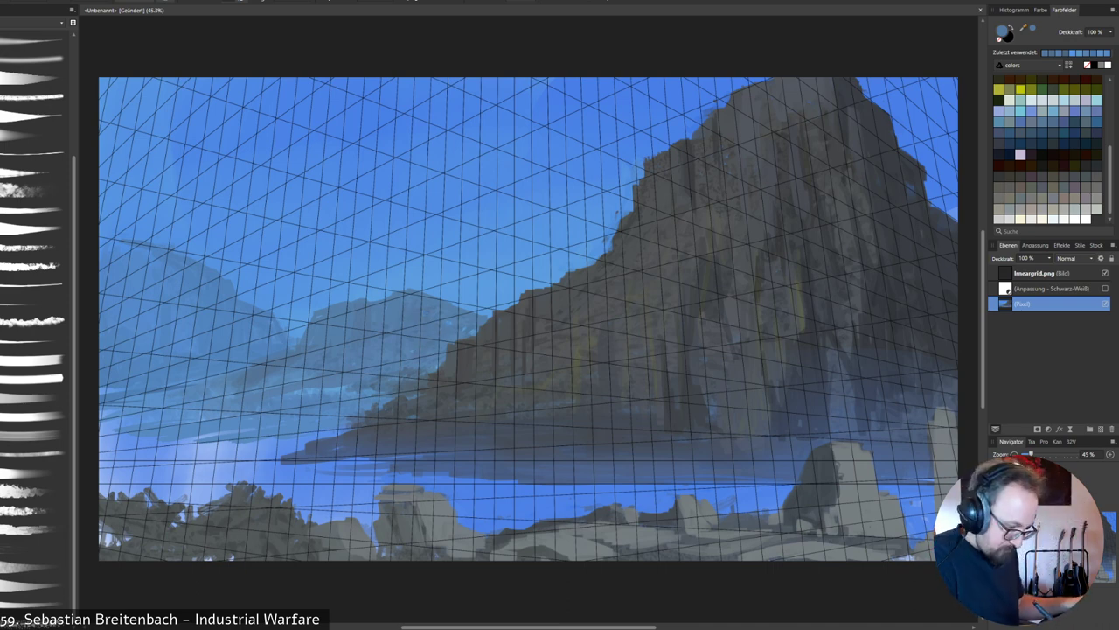
{"action": "left_click_drag", "start_coordinate": [487, 327], "coordinate": [497, 323]}
{"action": "left_click_drag", "start_coordinate": [461, 354], "coordinate": [475, 362]}
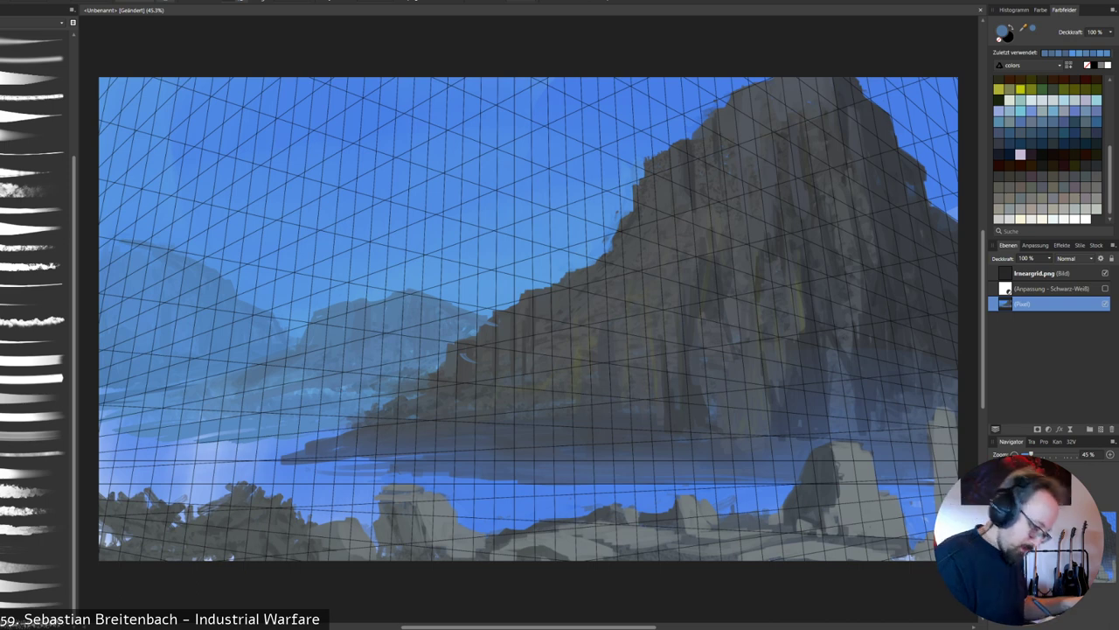
{"action": "left_click_drag", "start_coordinate": [295, 393], "coordinate": [374, 395]}
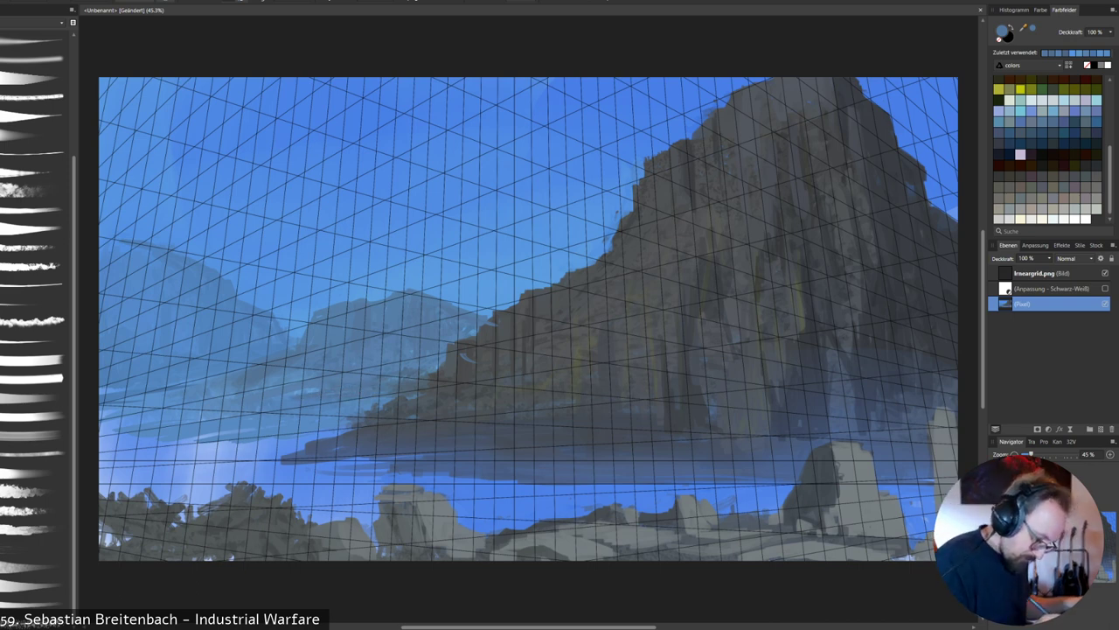
{"action": "left_click_drag", "start_coordinate": [295, 390], "coordinate": [316, 389]}
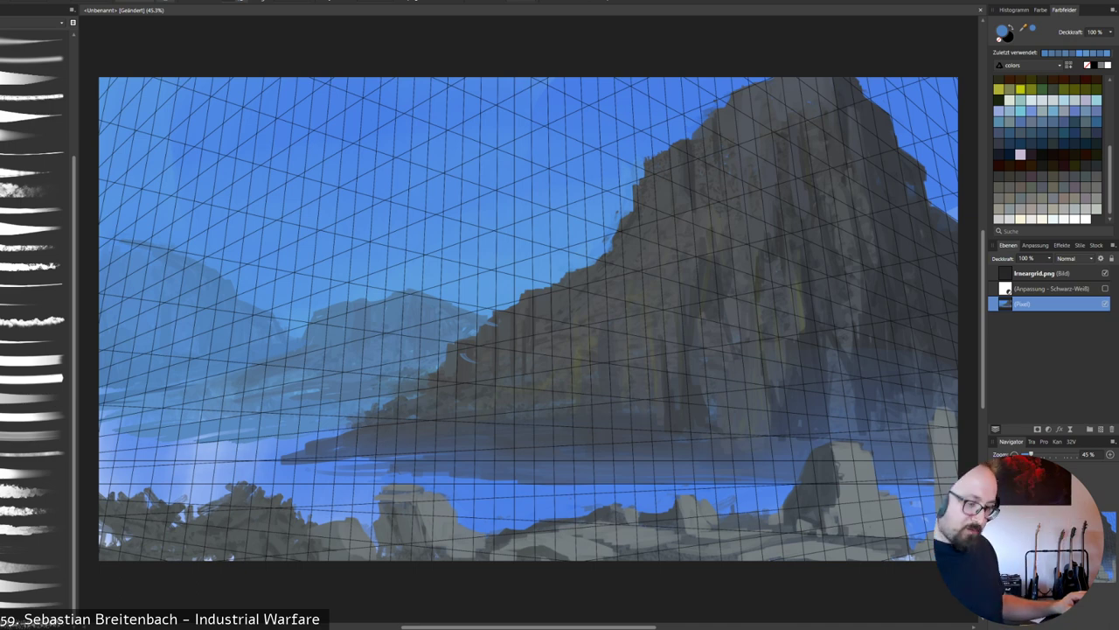
Hide the perspective grid layer and repaint the rock faces along the mountain's lower ridge with sampled dark greys.
{"action": "left_click", "coordinate": [1106, 273]}
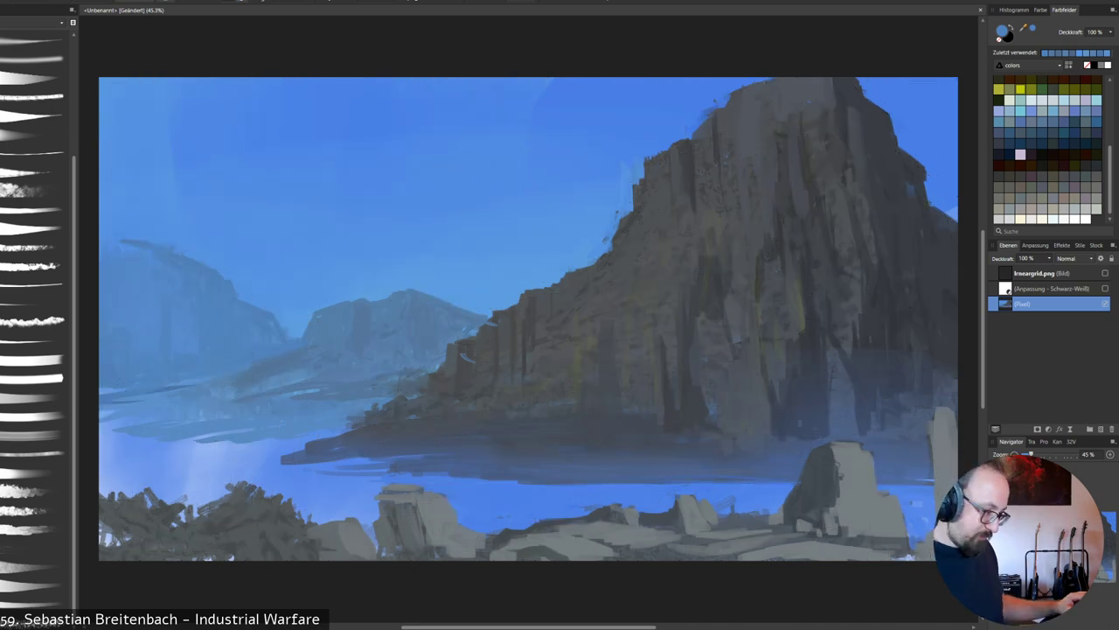
{"action": "left_click", "coordinate": [384, 437], "text": "alt"}
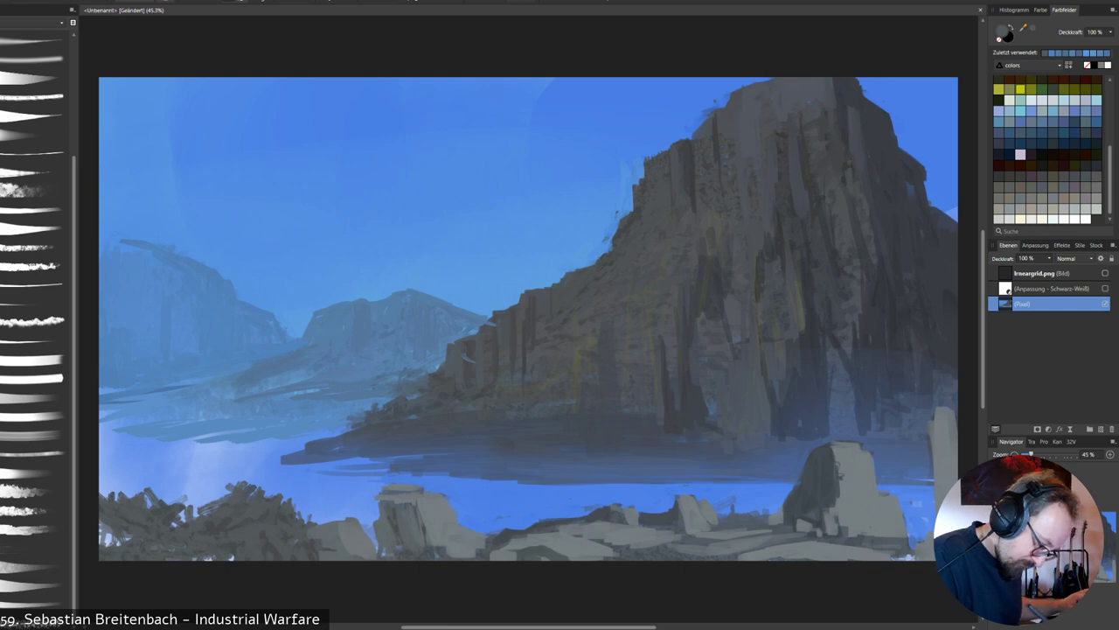
{"action": "left_click", "coordinate": [473, 329], "text": "alt"}
{"action": "left_click", "coordinate": [485, 334], "text": "alt"}
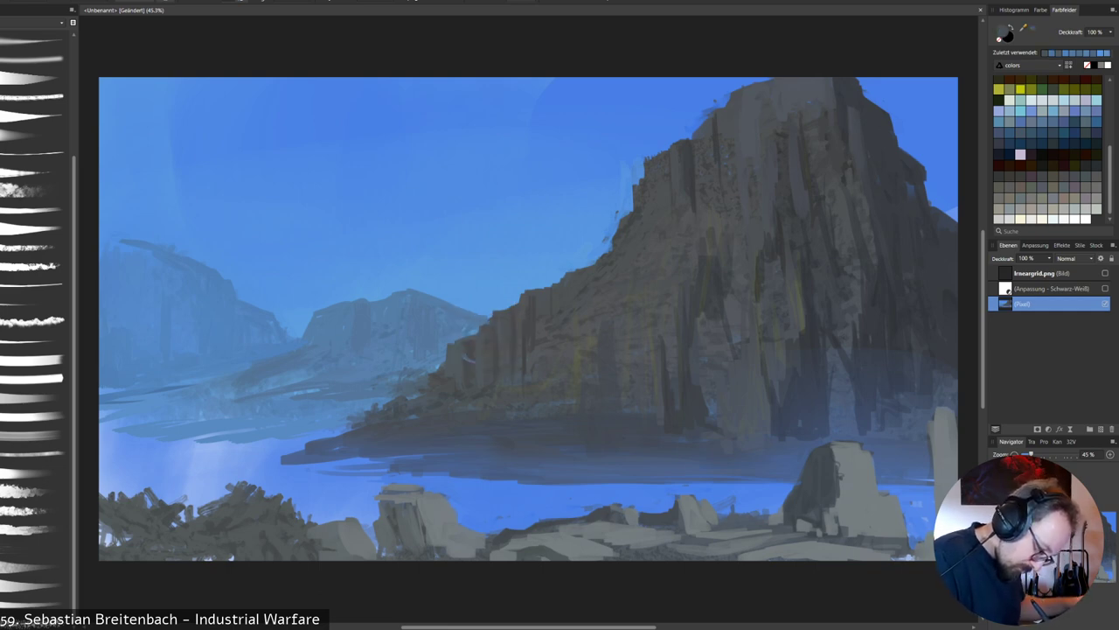
{"action": "left_click", "coordinate": [476, 349], "text": "alt"}
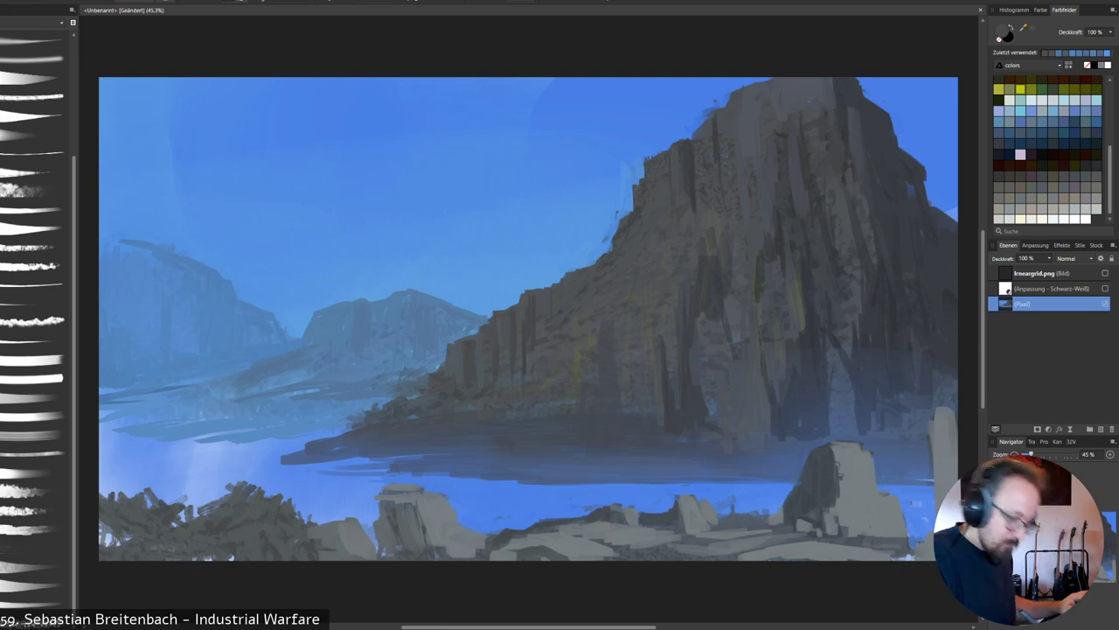
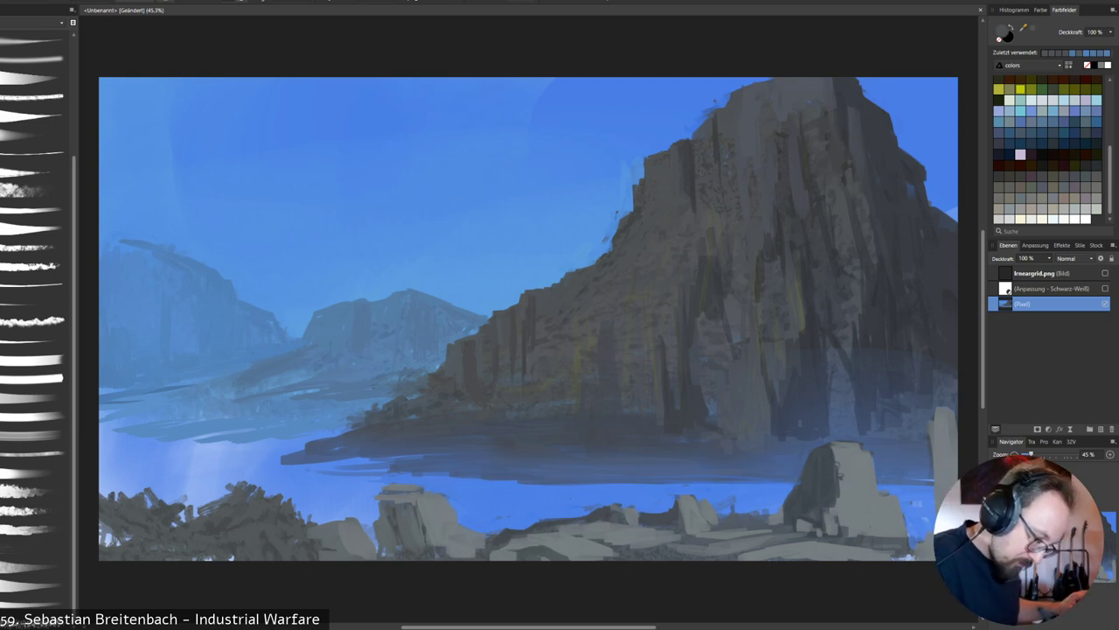
Clean up the mountain's stepped ridge silhouette by painting sampled background blues over the stray marks along its edge.
{"action": "left_click", "coordinate": [606, 219], "text": "alt"}
{"action": "left_click_drag", "start_coordinate": [616, 213], "coordinate": [608, 236]}
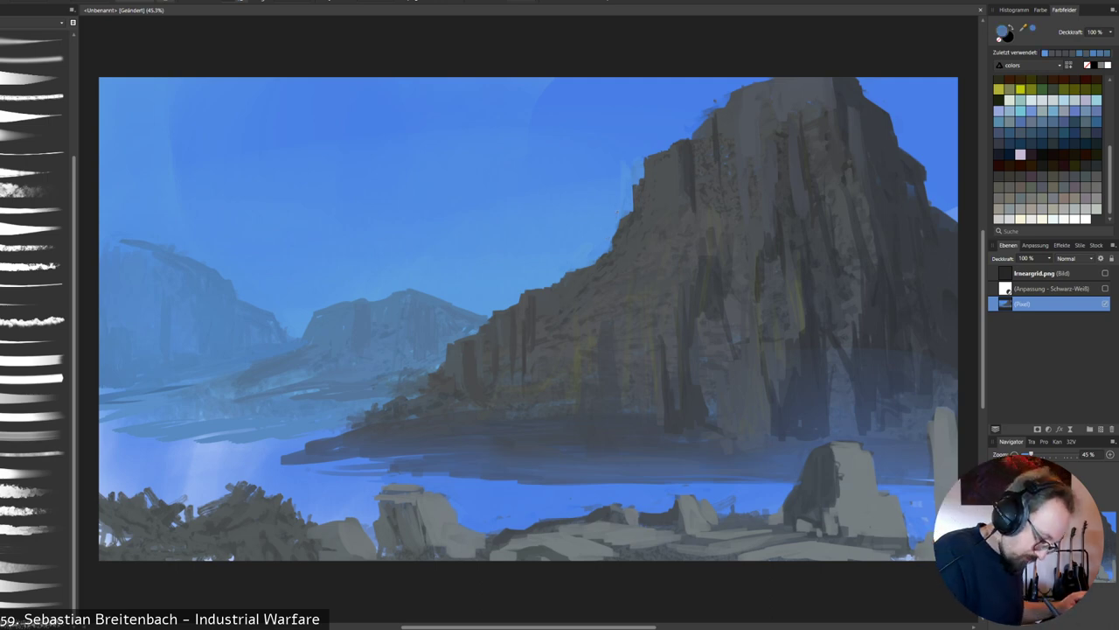
{"action": "left_click_drag", "start_coordinate": [432, 373], "coordinate": [443, 363]}
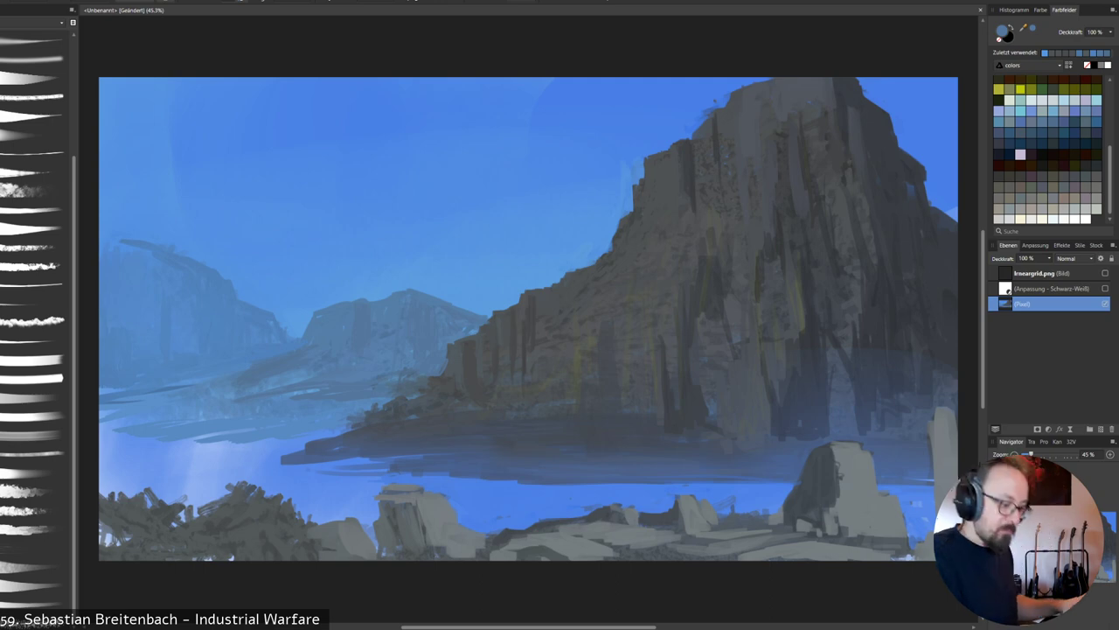
Extend the mountain's base into a thin, dark, pointed spit of land over the water using sampled rock tones.
{"action": "left_click", "coordinate": [452, 378], "text": "alt"}
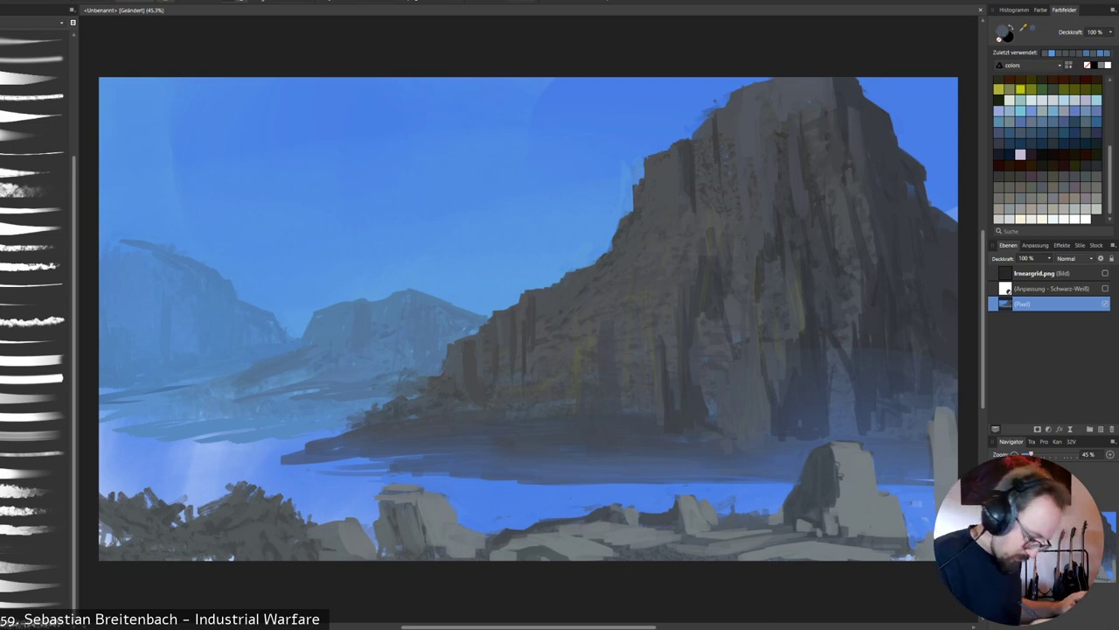
{"action": "left_click_drag", "start_coordinate": [350, 431], "coordinate": [270, 440]}
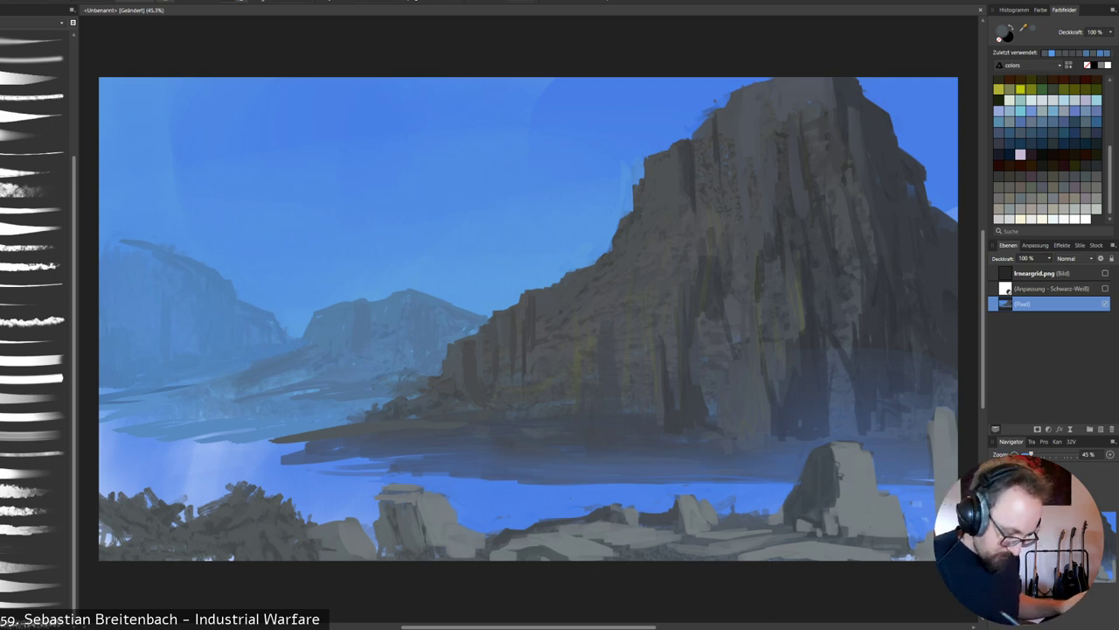
{"action": "left_click", "coordinate": [523, 447], "text": "alt"}
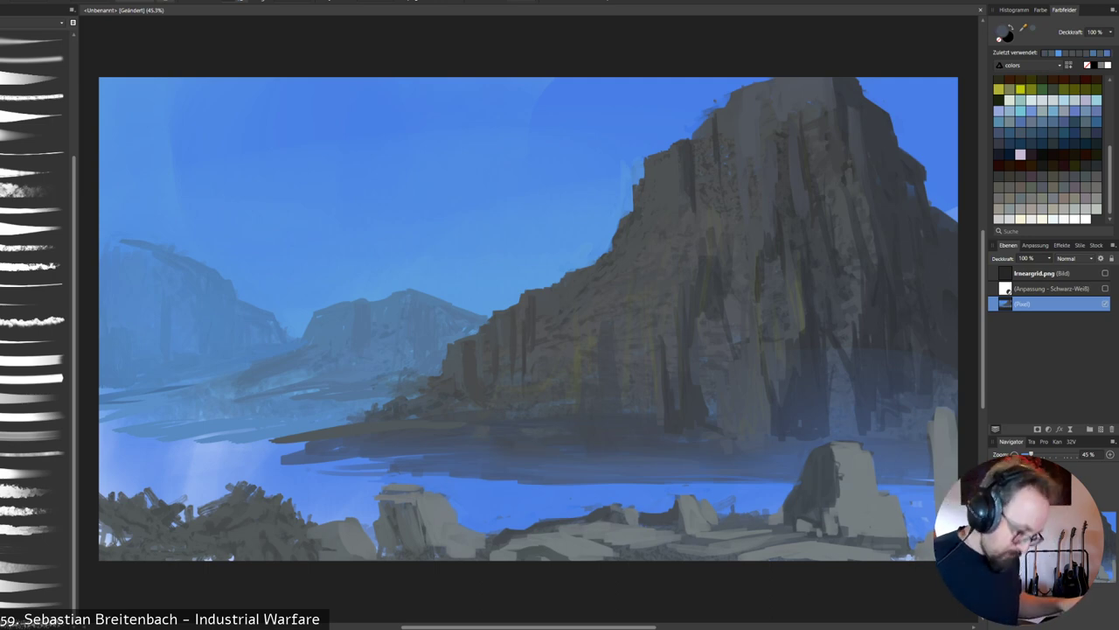
Flip the canvas horizontally and refine the mountain's steep shaded edge and upper rock face with a sampled dark grey.
{"action": "key", "text": "h"}
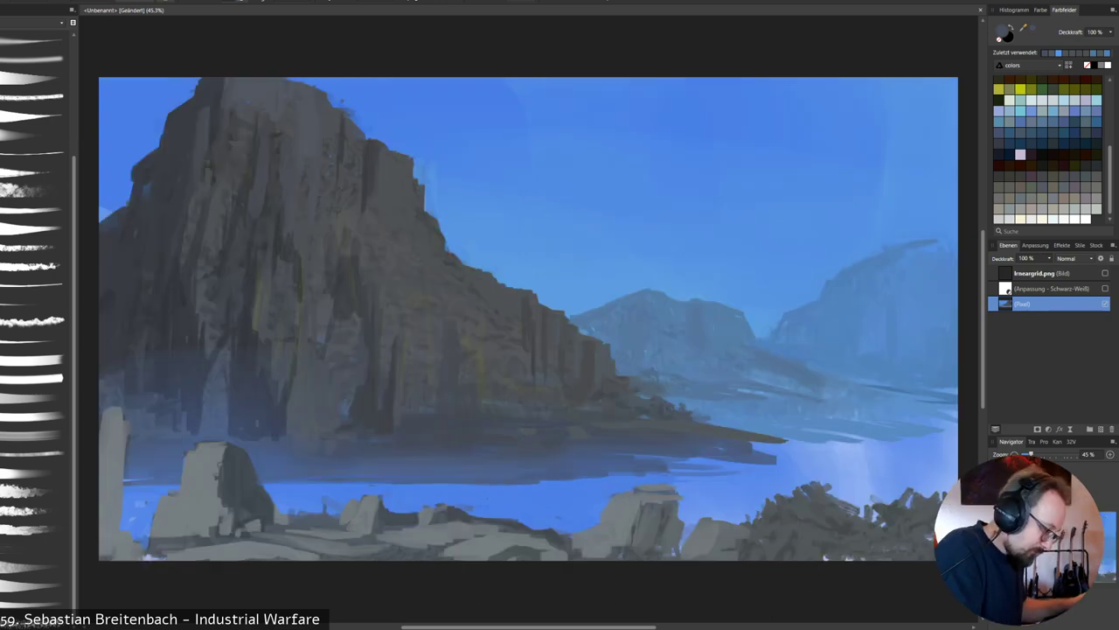
{"action": "left_click", "coordinate": [145, 191], "text": "alt"}
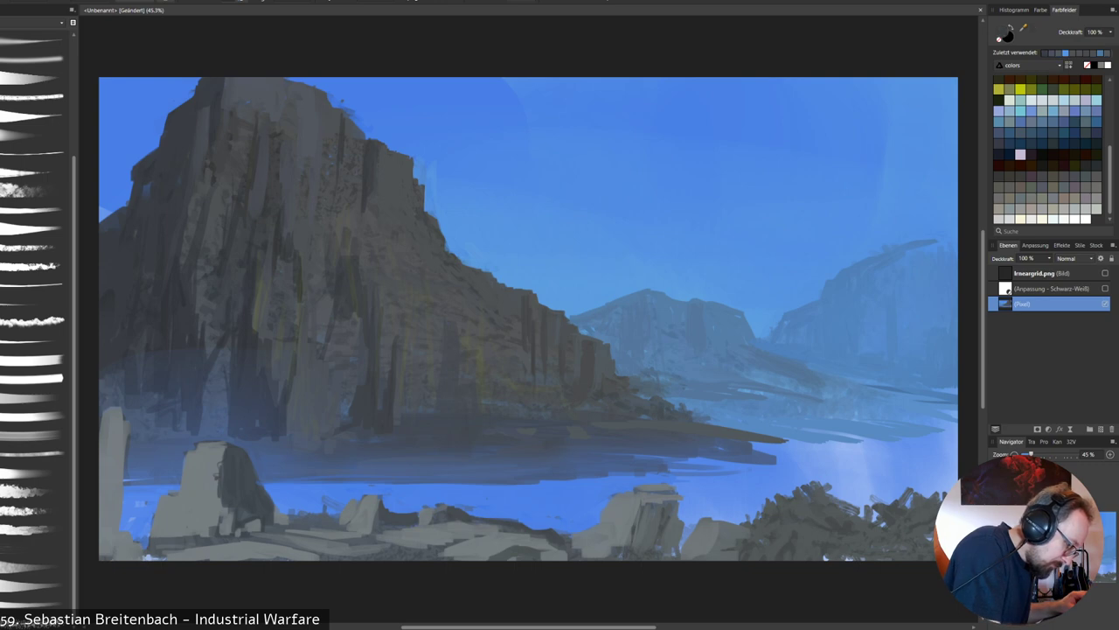
{"action": "mouse_move", "coordinate": [133, 181]}
{"action": "left_mouse_down"}
{"action": "mouse_move", "coordinate": [127, 205]}
{"action": "mouse_move", "coordinate": [100, 222]}
{"action": "mouse_move", "coordinate": [104, 213]}
{"action": "left_mouse_up"}
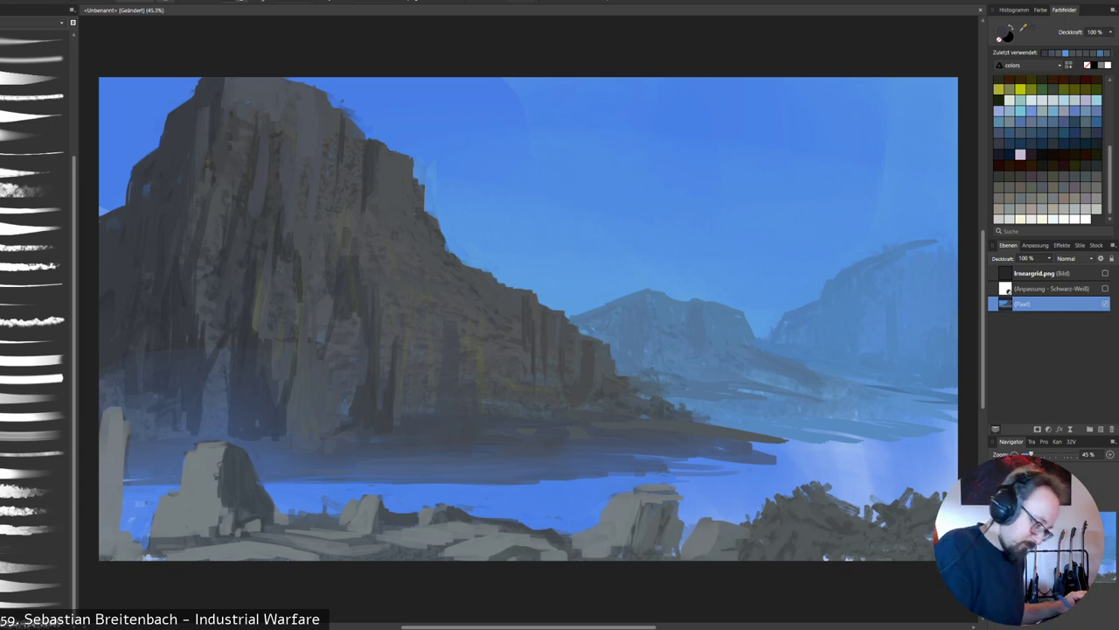
{"action": "left_click_drag", "start_coordinate": [360, 193], "coordinate": [357, 207]}
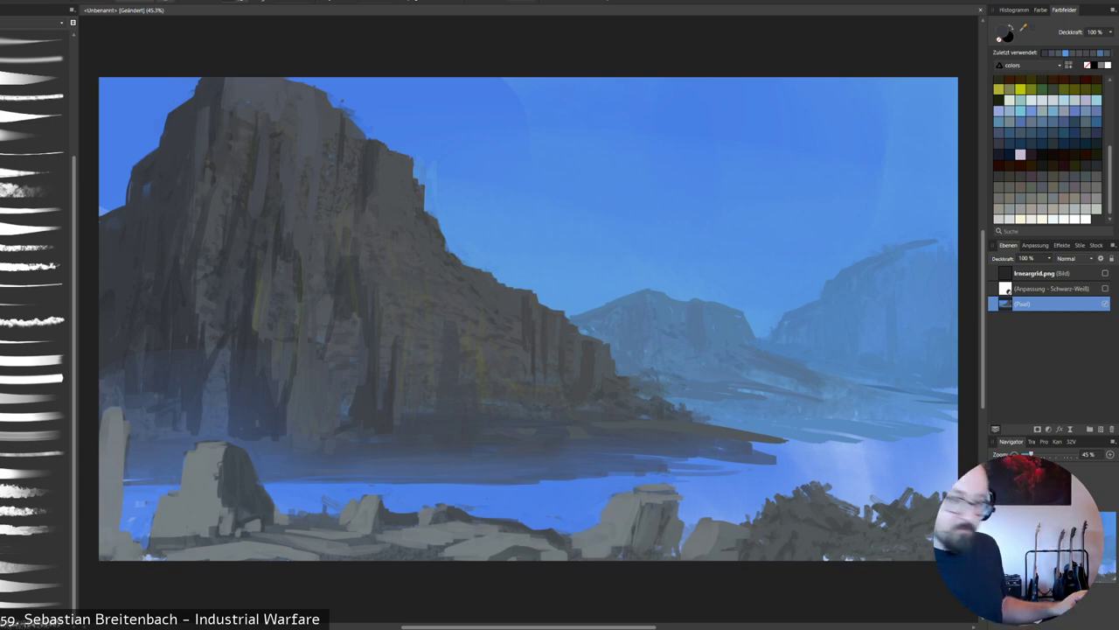
Paint a jagged distant peak behind the mountain's descending ridge with a blue sampled from the far hills.
{"action": "left_click", "coordinate": [637, 305], "text": "alt"}
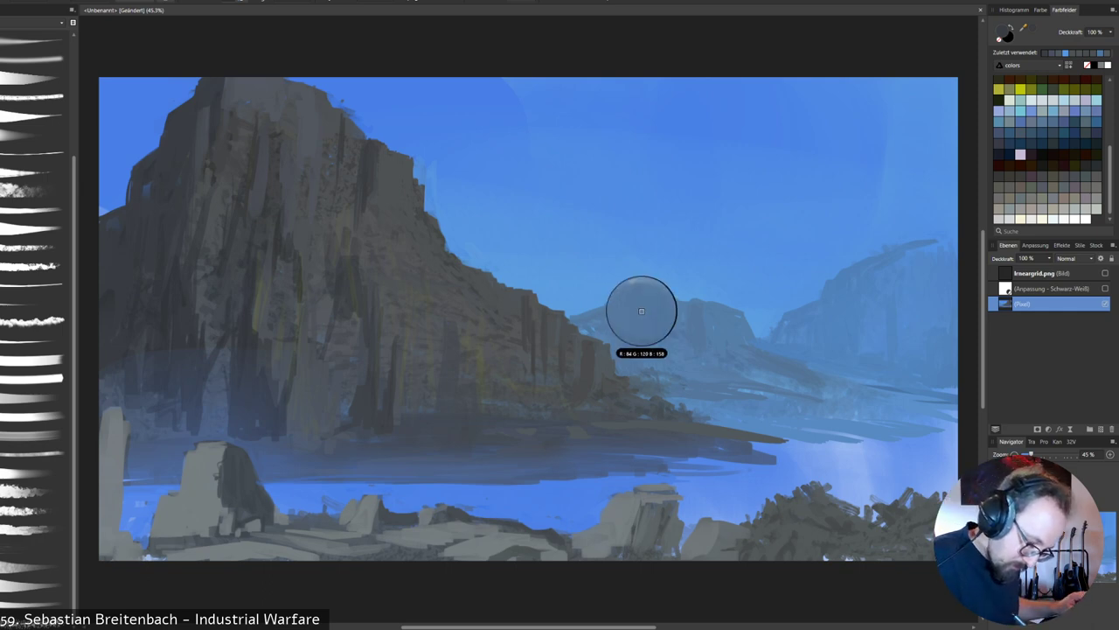
{"action": "left_click_drag", "start_coordinate": [595, 301], "coordinate": [557, 293]}
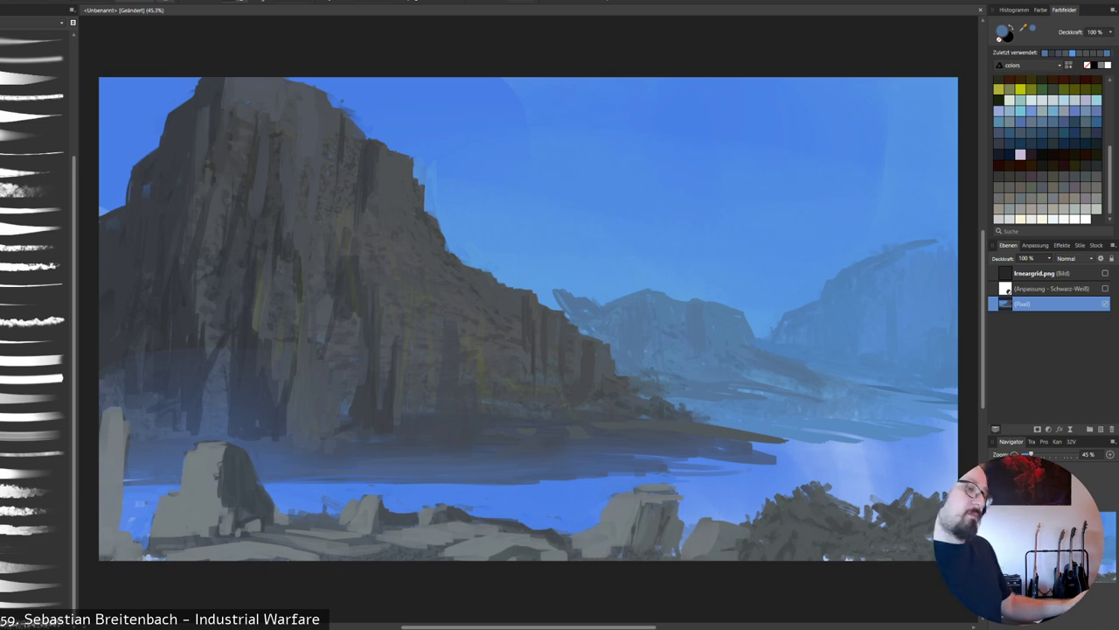
{"action": "mouse_move", "coordinate": [551, 261]}
{"action": "left_mouse_down"}
{"action": "mouse_move", "coordinate": [552, 287]}
{"action": "mouse_move", "coordinate": [572, 293]}
{"action": "mouse_move", "coordinate": [502, 280]}
{"action": "mouse_move", "coordinate": [546, 288]}
{"action": "mouse_move", "coordinate": [546, 273]}
{"action": "mouse_move", "coordinate": [562, 311]}
{"action": "left_mouse_up"}
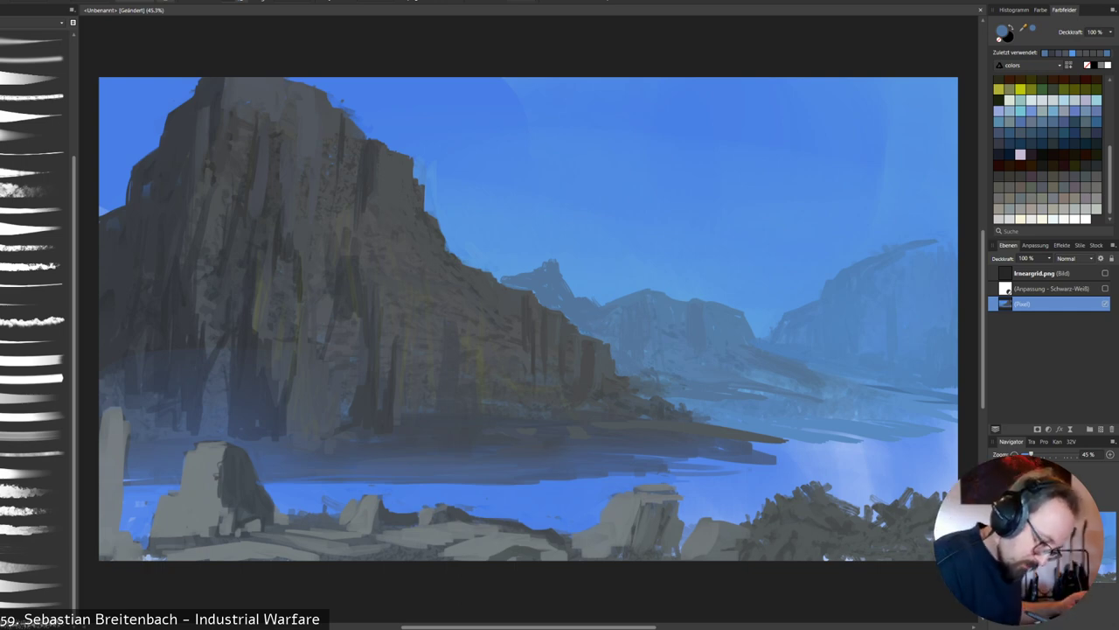
Flatten the tip of the distant jagged peak with sampled sky blue and extend its hazy ridge toward the mountain slope.
{"action": "left_click", "coordinate": [580, 271], "text": "alt"}
{"action": "left_click_drag", "start_coordinate": [543, 263], "coordinate": [558, 263]}
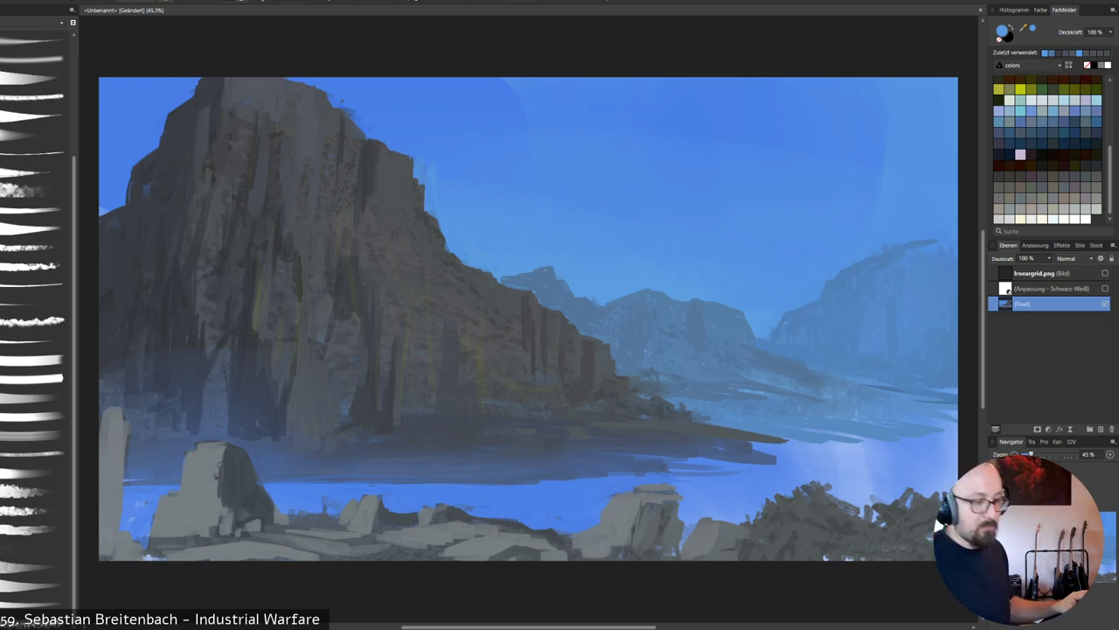
{"action": "left_click", "coordinate": [582, 310], "text": "alt"}
{"action": "left_click_drag", "start_coordinate": [508, 277], "coordinate": [496, 271]}
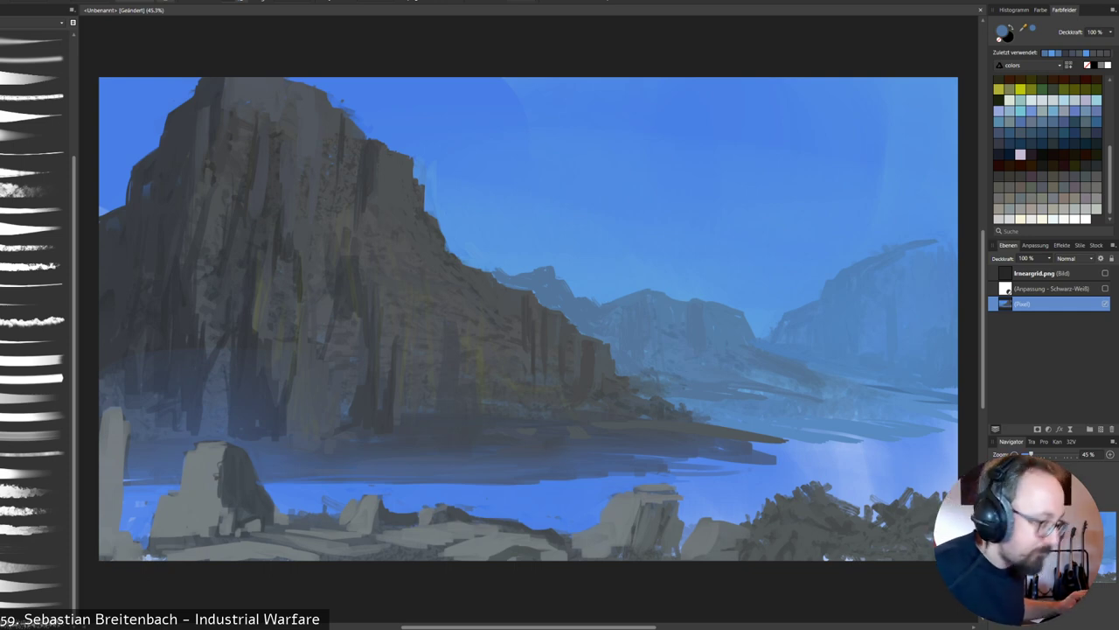
Paint lighter cliff facets and long horizontal shore strokes on the central distant hills with blues sampled from the far land.
{"action": "left_click", "coordinate": [754, 387], "text": "alt"}
{"action": "mouse_move", "coordinate": [756, 372]}
{"action": "left_mouse_down"}
{"action": "mouse_move", "coordinate": [801, 390]}
{"action": "mouse_move", "coordinate": [819, 381]}
{"action": "left_mouse_up"}
{"action": "left_click", "coordinate": [775, 389], "text": "alt"}
{"action": "mouse_move", "coordinate": [743, 318]}
{"action": "left_mouse_down"}
{"action": "mouse_move", "coordinate": [717, 362]}
{"action": "mouse_move", "coordinate": [693, 324]}
{"action": "left_mouse_up"}
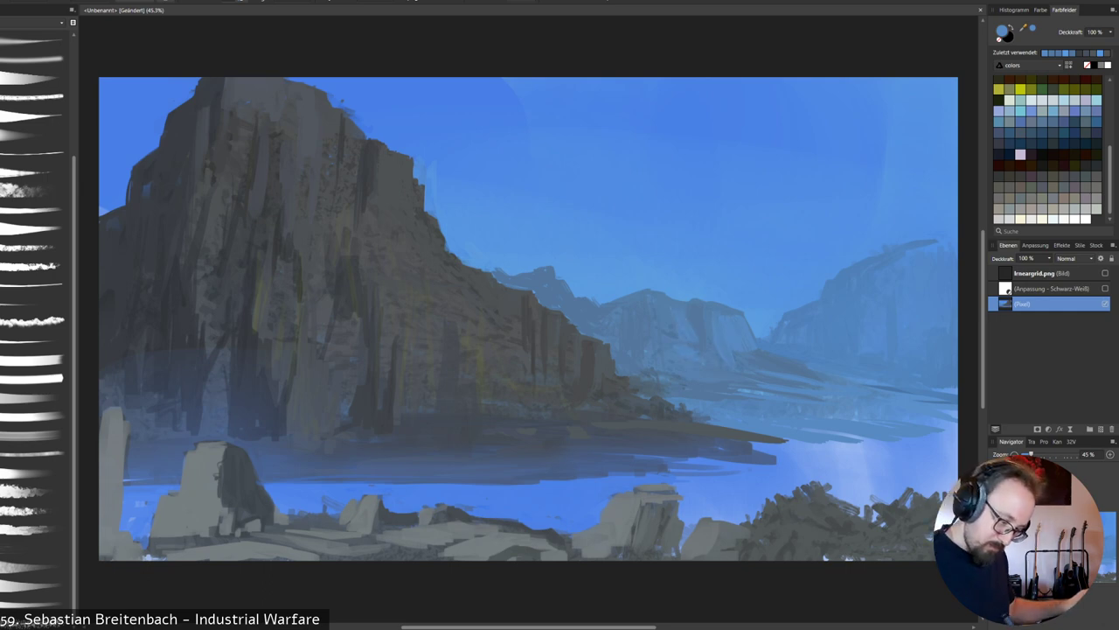
{"action": "left_click_drag", "start_coordinate": [666, 373], "coordinate": [892, 388]}
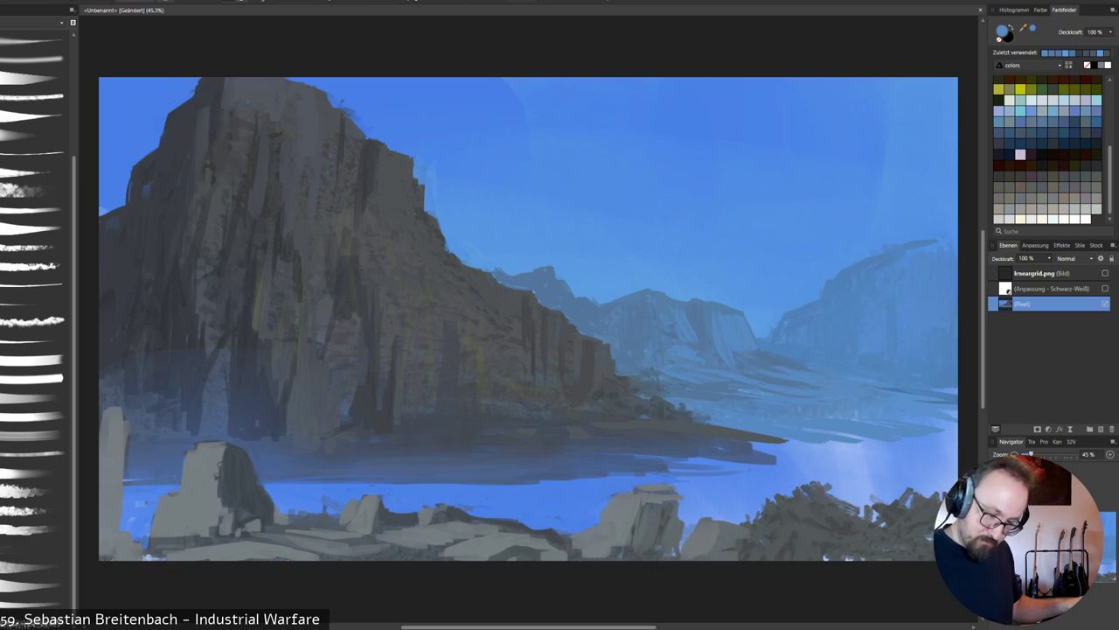
{"action": "mouse_move", "coordinate": [780, 388]}
{"action": "left_mouse_down"}
{"action": "mouse_move", "coordinate": [811, 384]}
{"action": "mouse_move", "coordinate": [789, 376]}
{"action": "left_mouse_up"}
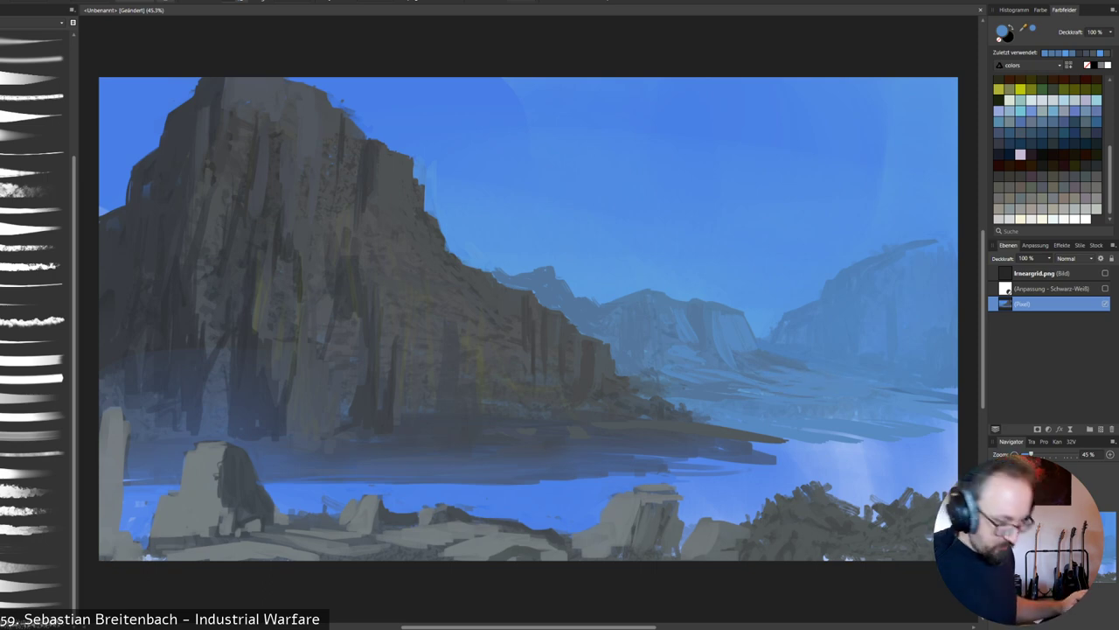
Brush muted ochre strokes along the mountain's foot above the dark spit, using sampled tones.
{"action": "left_click", "coordinate": [559, 432], "text": "alt"}
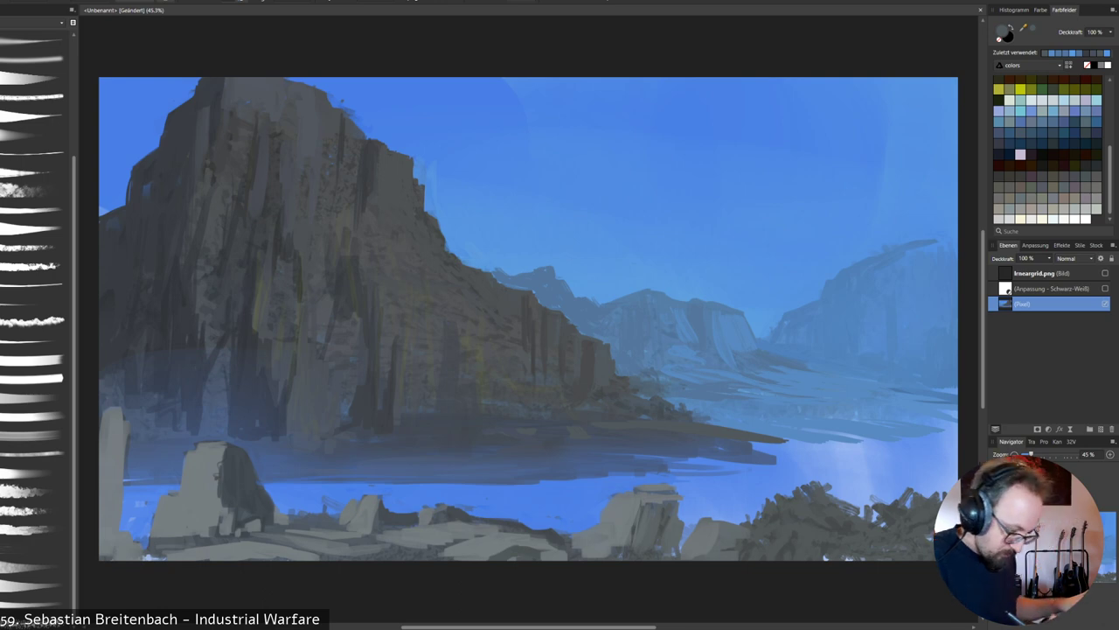
{"action": "left_click", "coordinate": [800, 525], "text": "alt"}
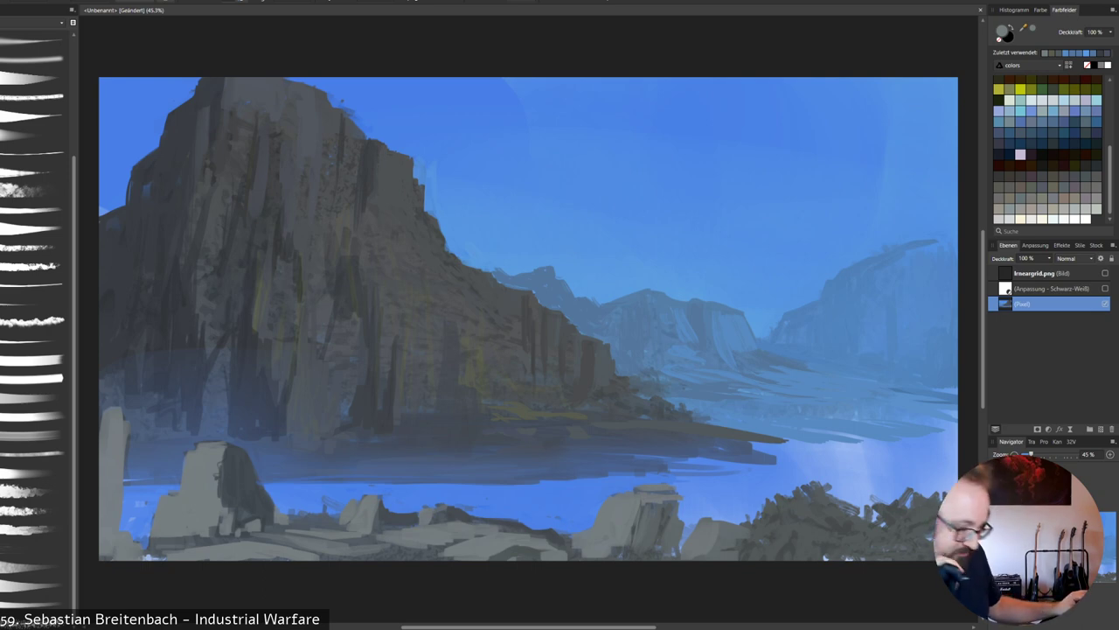
{"action": "double_click", "coordinate": [1002, 30]}
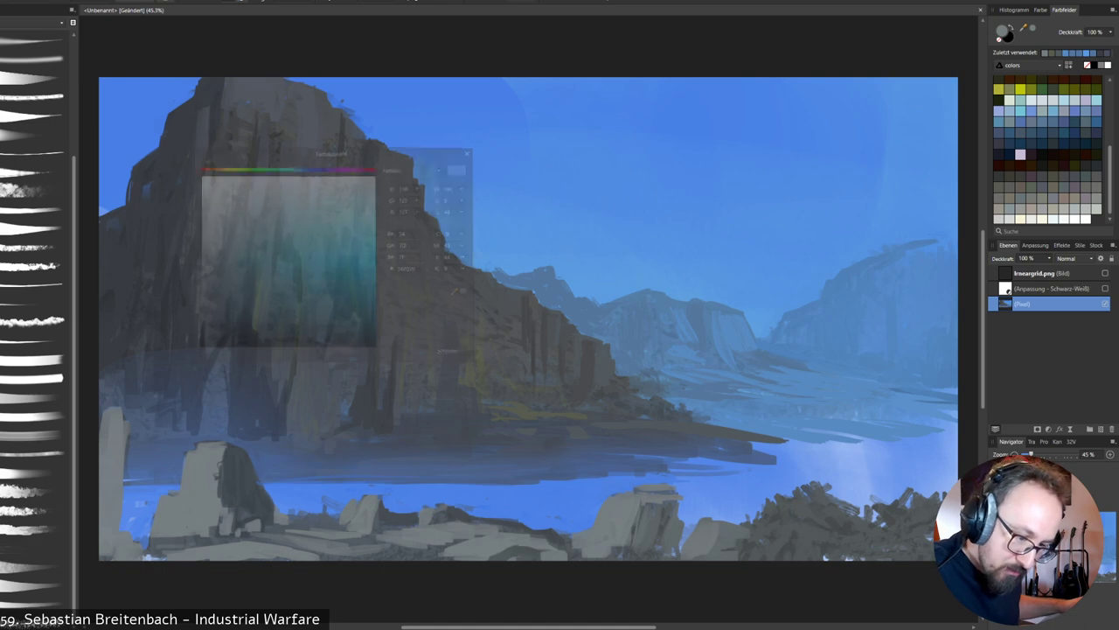
{"action": "key", "text": "Escape"}
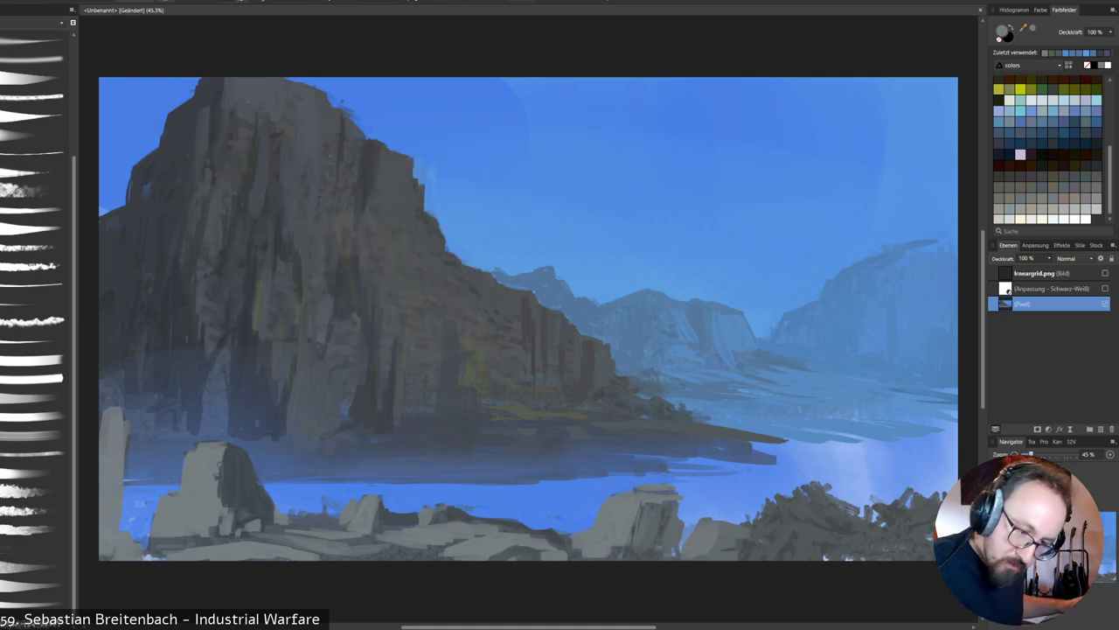
Choose a near-white swatch and paint bright sunlit faces on the broad foreground boulder and the small rock beside it.
{"action": "left_click", "coordinate": [1032, 101]}
{"action": "left_click_drag", "start_coordinate": [613, 504], "coordinate": [611, 527]}
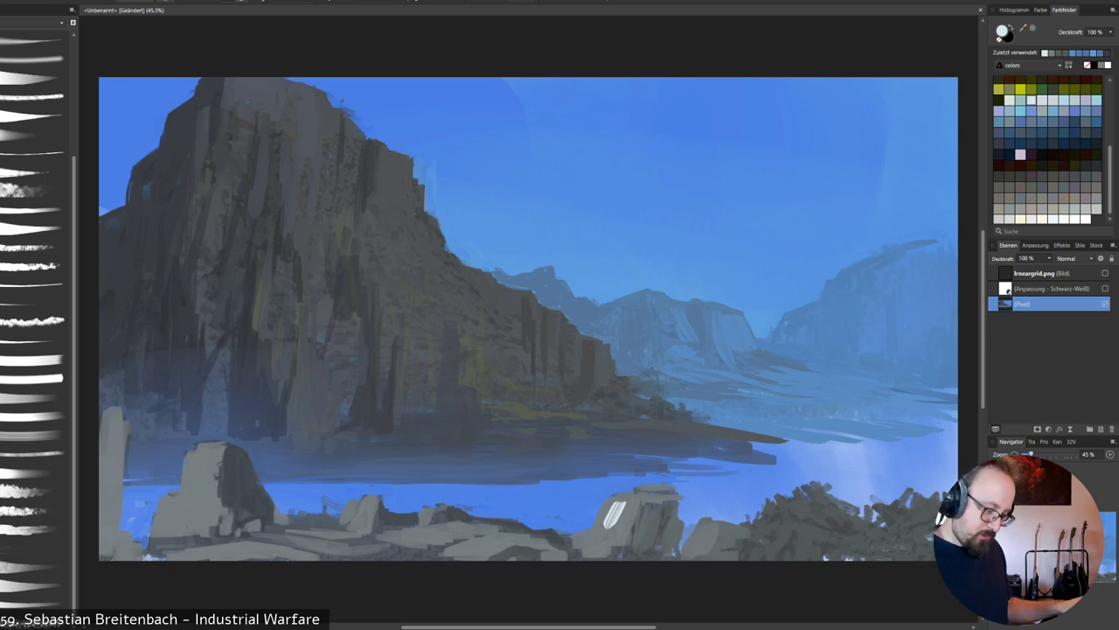
{"action": "key", "text": "ctrl+z"}
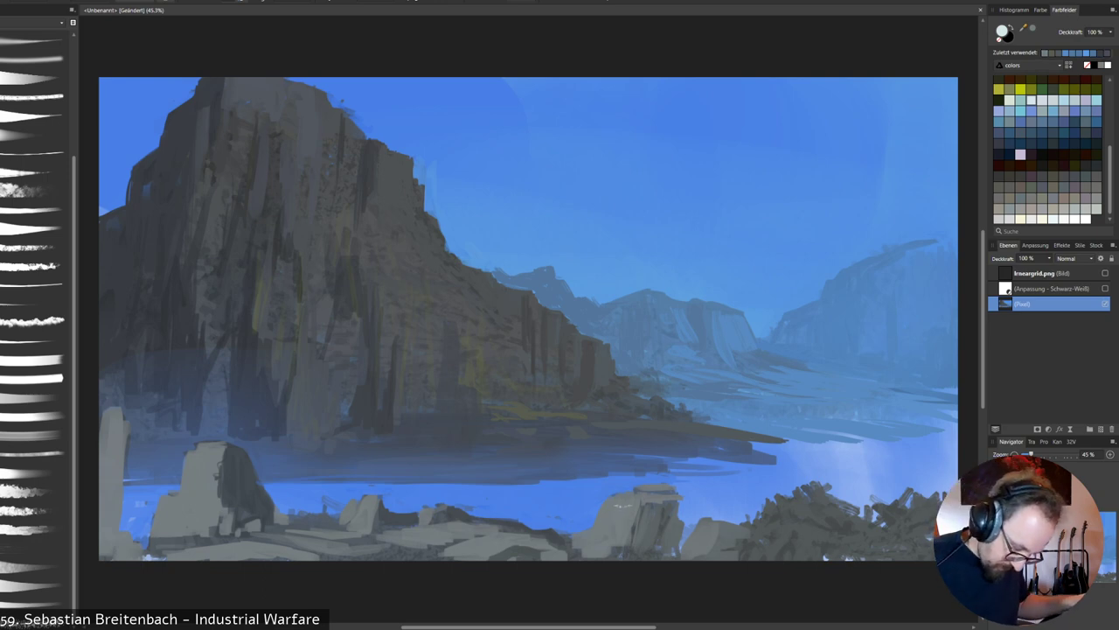
{"action": "left_click_drag", "start_coordinate": [614, 505], "coordinate": [594, 540]}
{"action": "key", "text": "ctrl+z"}
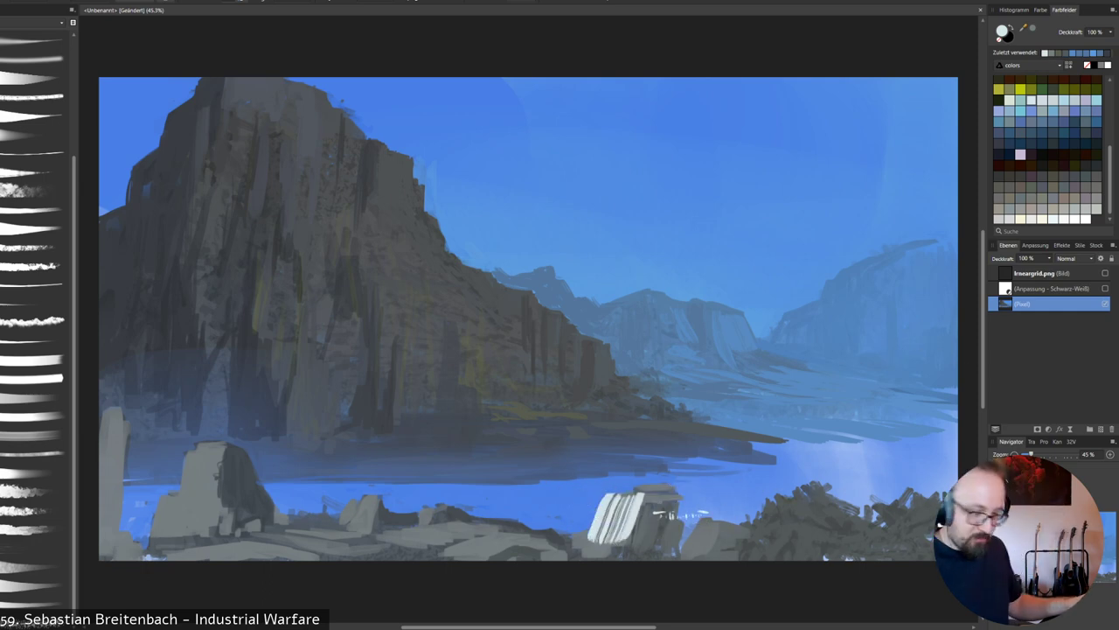
{"action": "mouse_move", "coordinate": [617, 497]}
{"action": "left_mouse_down"}
{"action": "mouse_move", "coordinate": [675, 489]}
{"action": "mouse_move", "coordinate": [708, 558]}
{"action": "left_mouse_up"}
{"action": "key", "text": "ctrl+z"}
Add near-white highlights to the flat foreground slabs and the small upright rock behind them.
{"action": "left_click_drag", "start_coordinate": [485, 536], "coordinate": [537, 538]}
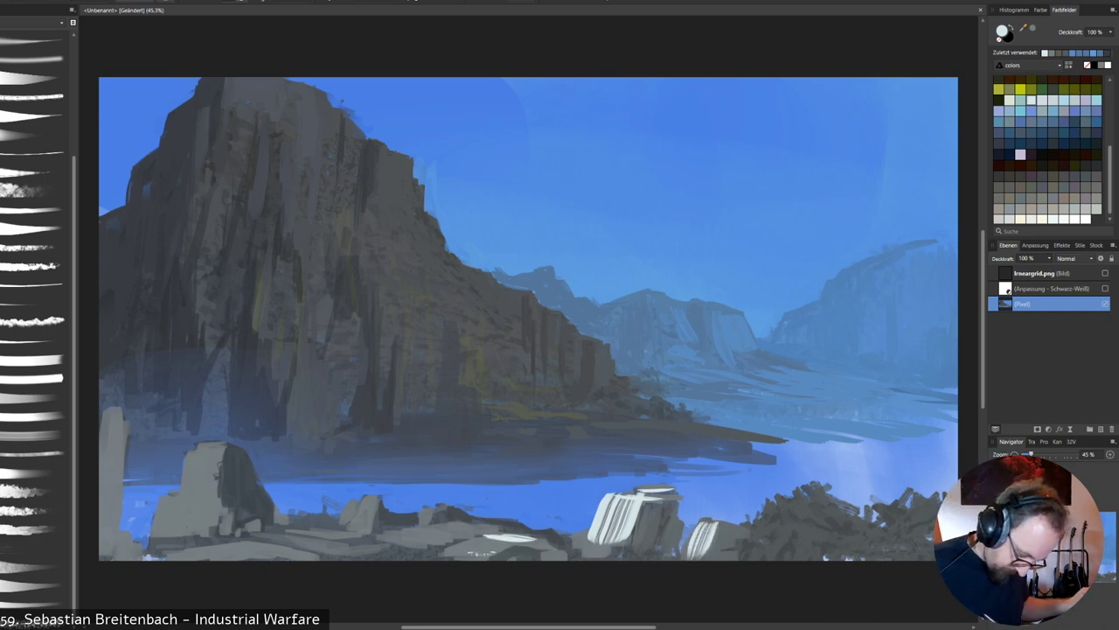
{"action": "left_click_drag", "start_coordinate": [458, 548], "coordinate": [498, 546]}
{"action": "mouse_move", "coordinate": [400, 533]}
{"action": "left_mouse_down"}
{"action": "mouse_move", "coordinate": [463, 524]}
{"action": "mouse_move", "coordinate": [450, 528]}
{"action": "left_mouse_up"}
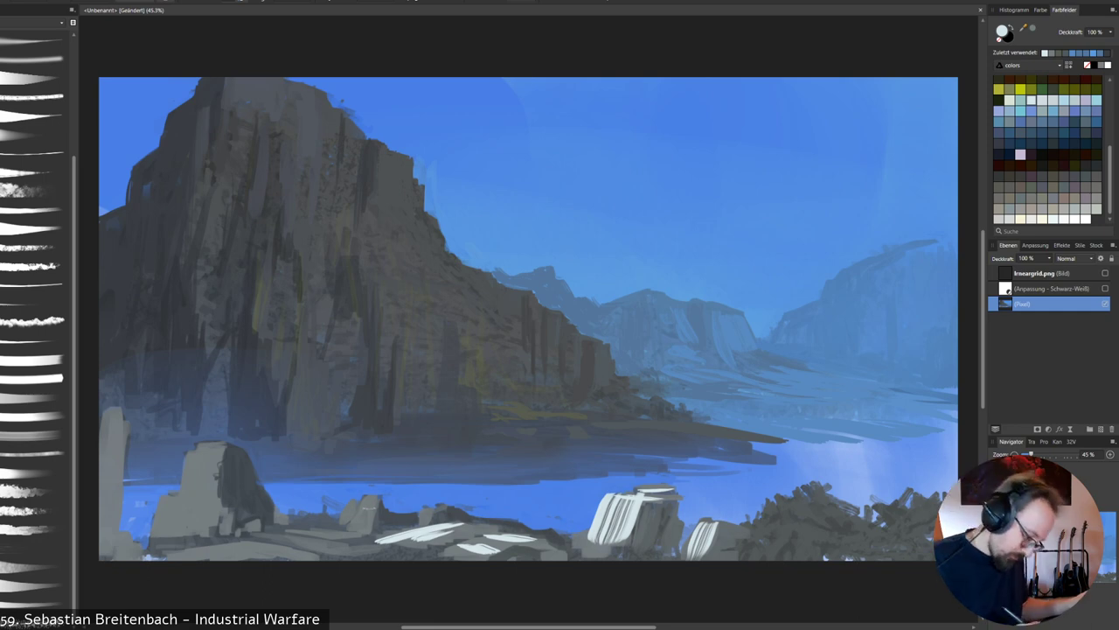
{"action": "mouse_move", "coordinate": [379, 499]}
{"action": "left_mouse_down"}
{"action": "mouse_move", "coordinate": [365, 528]}
{"action": "mouse_move", "coordinate": [343, 533]}
{"action": "left_mouse_up"}
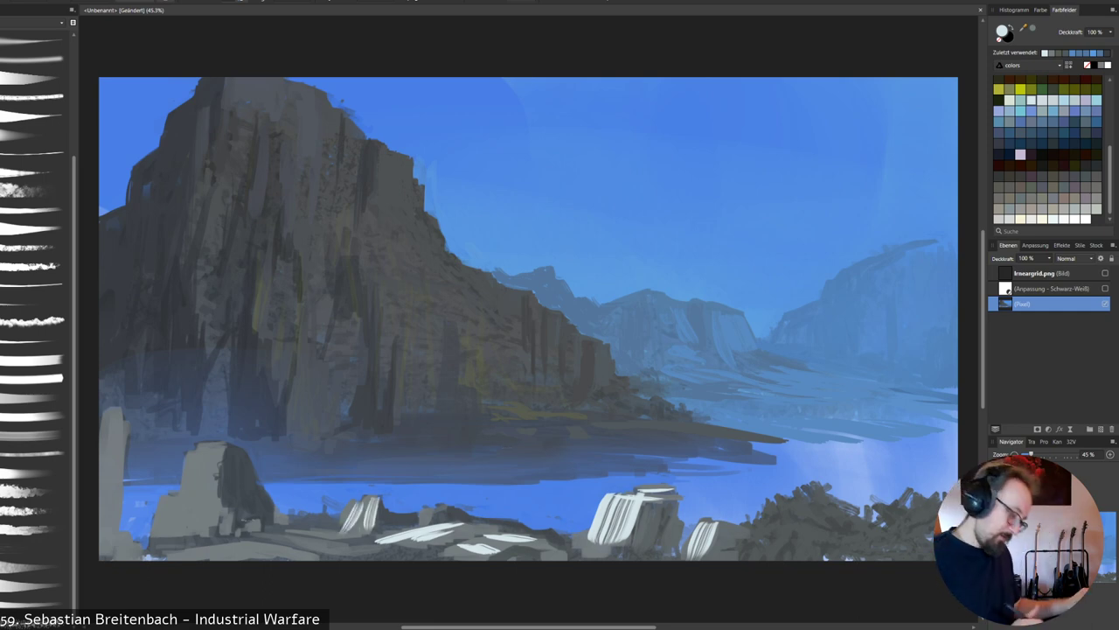
Paint near-white vertical highlights on the tall foreground boulder's lit face and curved ones on the low rock at its foot.
{"action": "left_click_drag", "start_coordinate": [206, 449], "coordinate": [198, 506]}
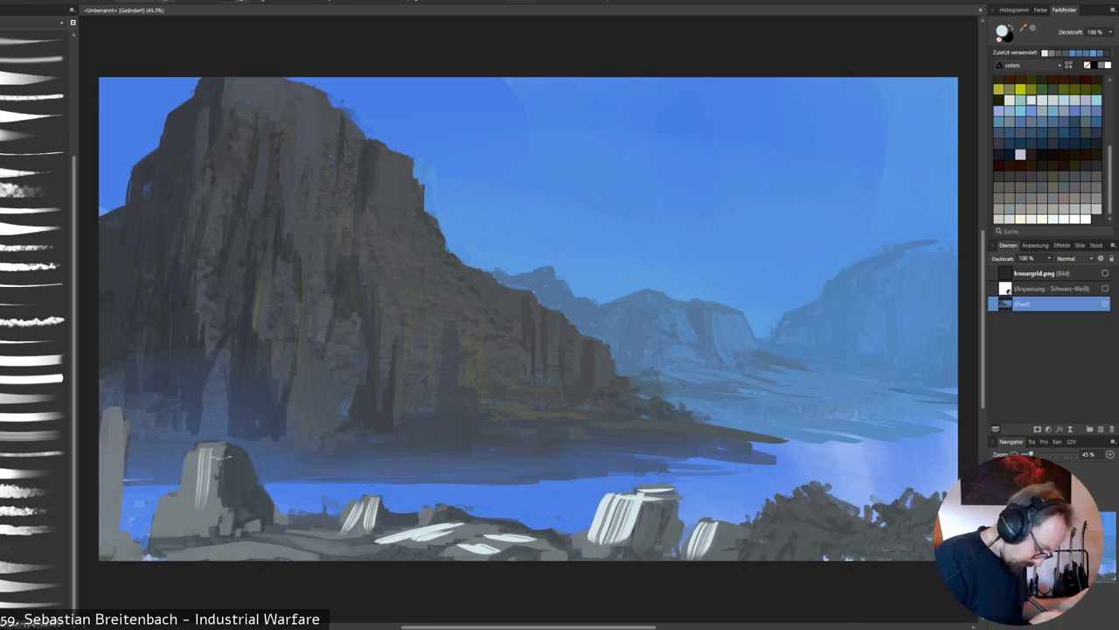
{"action": "mouse_move", "coordinate": [220, 448]}
{"action": "left_mouse_down"}
{"action": "mouse_move", "coordinate": [211, 488]}
{"action": "mouse_move", "coordinate": [166, 520]}
{"action": "mouse_move", "coordinate": [173, 530]}
{"action": "mouse_move", "coordinate": [149, 537]}
{"action": "left_mouse_up"}
{"action": "left_click_drag", "start_coordinate": [187, 495], "coordinate": [156, 539]}
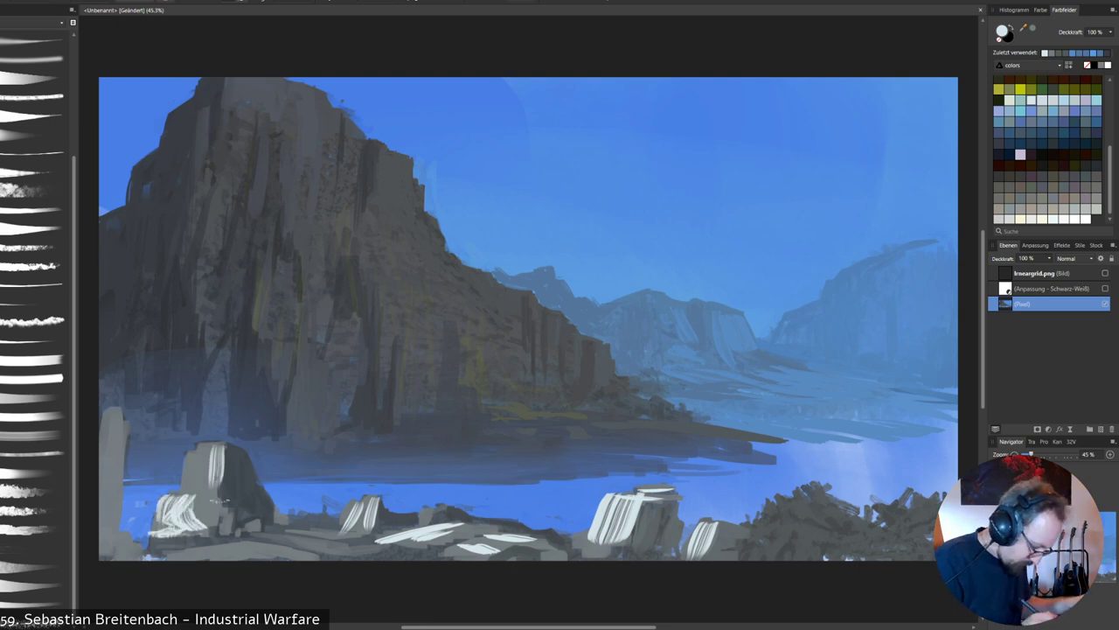
{"action": "left_click_drag", "start_coordinate": [228, 498], "coordinate": [210, 525]}
{"action": "left_click_drag", "start_coordinate": [210, 447], "coordinate": [194, 483]}
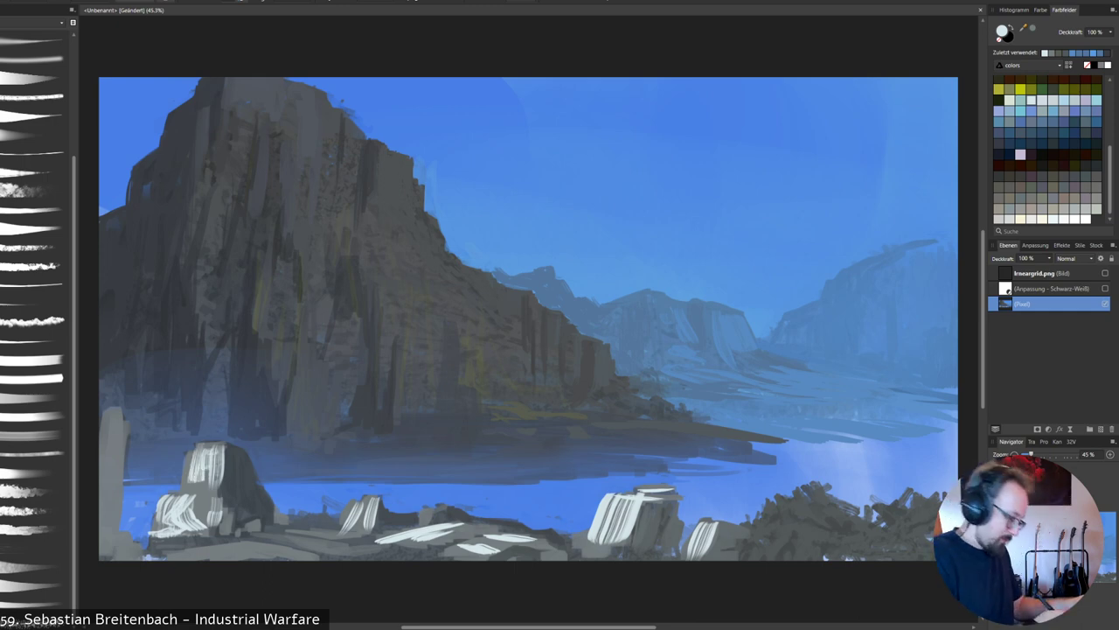
{"action": "left_click_drag", "start_coordinate": [214, 444], "coordinate": [182, 484]}
{"action": "left_click_drag", "start_coordinate": [193, 464], "coordinate": [183, 492]}
Highlight the upright rock at the canvas edge in near-white and shade its inner side with a sampled dark grey.
{"action": "mouse_move", "coordinate": [117, 416]}
{"action": "left_mouse_down"}
{"action": "mouse_move", "coordinate": [105, 424]}
{"action": "mouse_move", "coordinate": [101, 523]}
{"action": "left_mouse_up"}
{"action": "left_click", "coordinate": [247, 474], "text": "alt"}
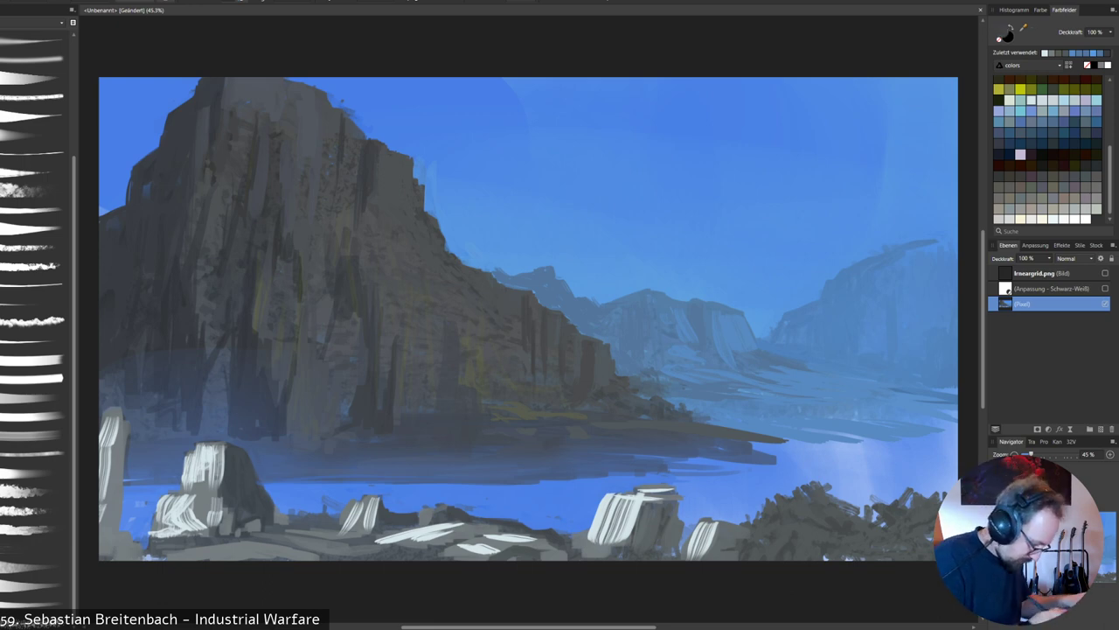
{"action": "left_click_drag", "start_coordinate": [125, 423], "coordinate": [135, 533]}
{"action": "left_click_drag", "start_coordinate": [134, 502], "coordinate": [147, 543]}
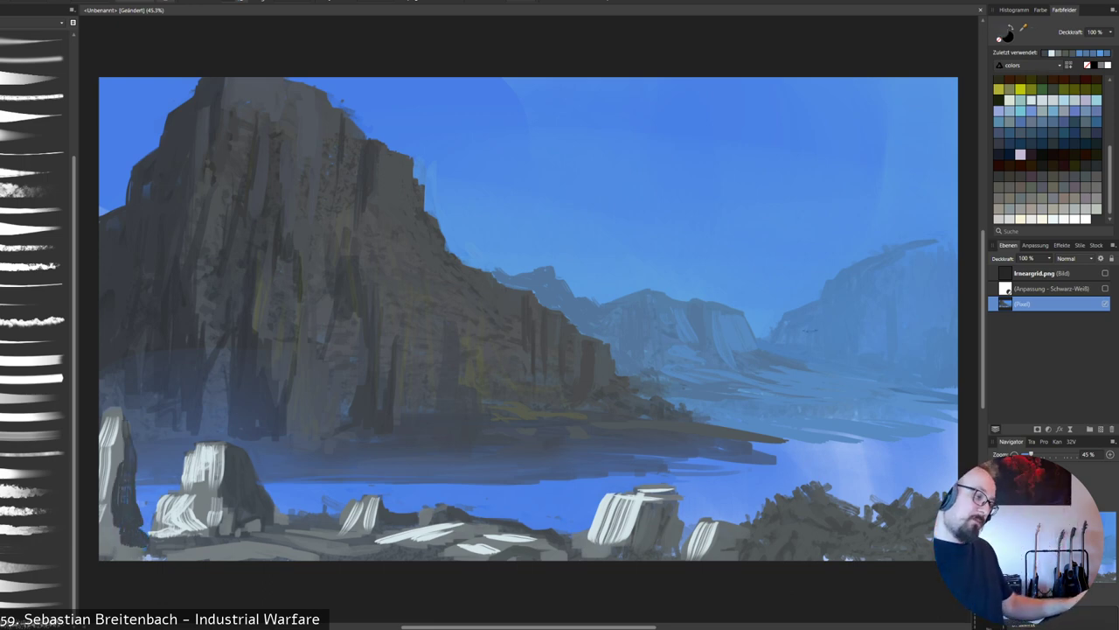
{"action": "left_click_drag", "start_coordinate": [138, 488], "coordinate": [149, 528]}
{"action": "left_click_drag", "start_coordinate": [142, 514], "coordinate": [150, 539]}
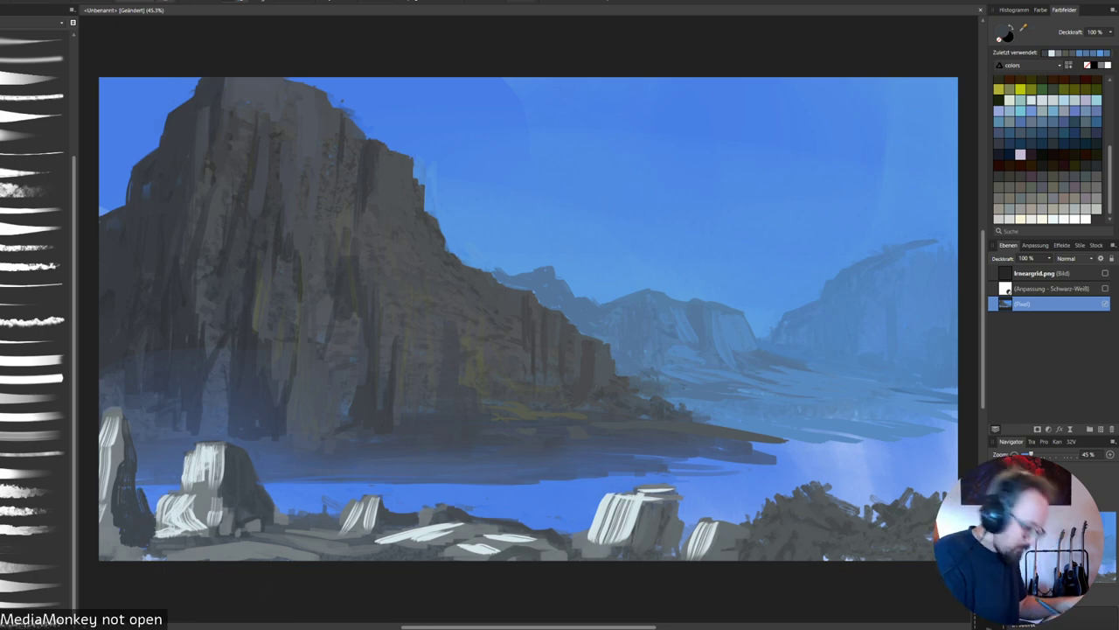
{"action": "left_click_drag", "start_coordinate": [138, 463], "coordinate": [154, 511]}
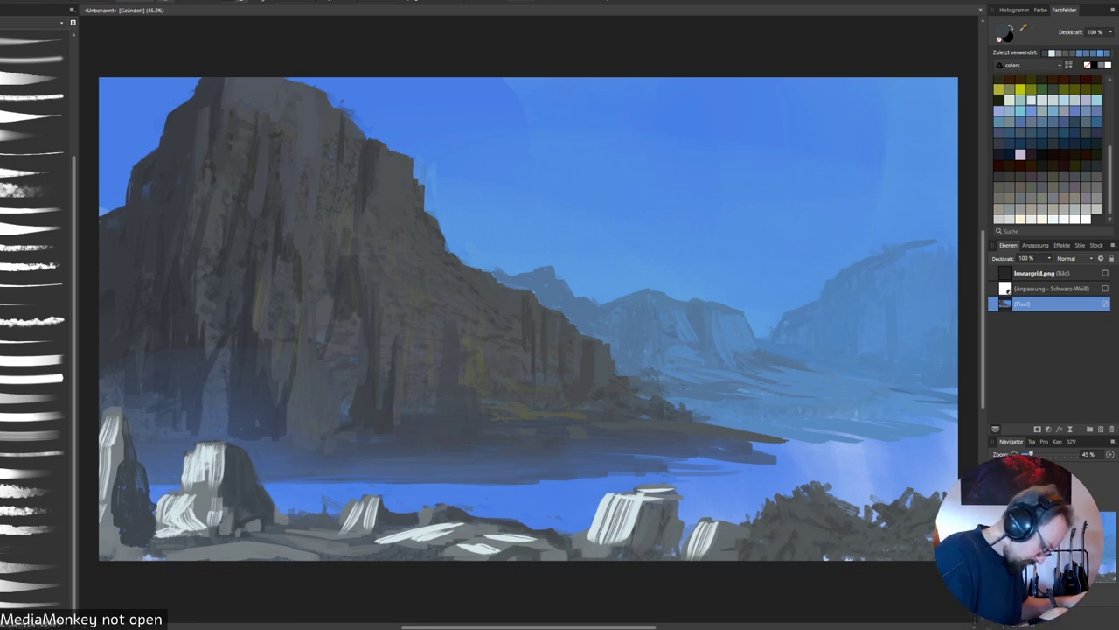
Reshape the base and lit face of the rock at the canvas edge with a sampled mid grey.
{"action": "left_click", "coordinate": [113, 552], "text": "alt"}
{"action": "mouse_move", "coordinate": [121, 474]}
{"action": "left_mouse_down"}
{"action": "mouse_move", "coordinate": [116, 516]}
{"action": "mouse_move", "coordinate": [139, 552]}
{"action": "mouse_move", "coordinate": [147, 537]}
{"action": "left_mouse_up"}
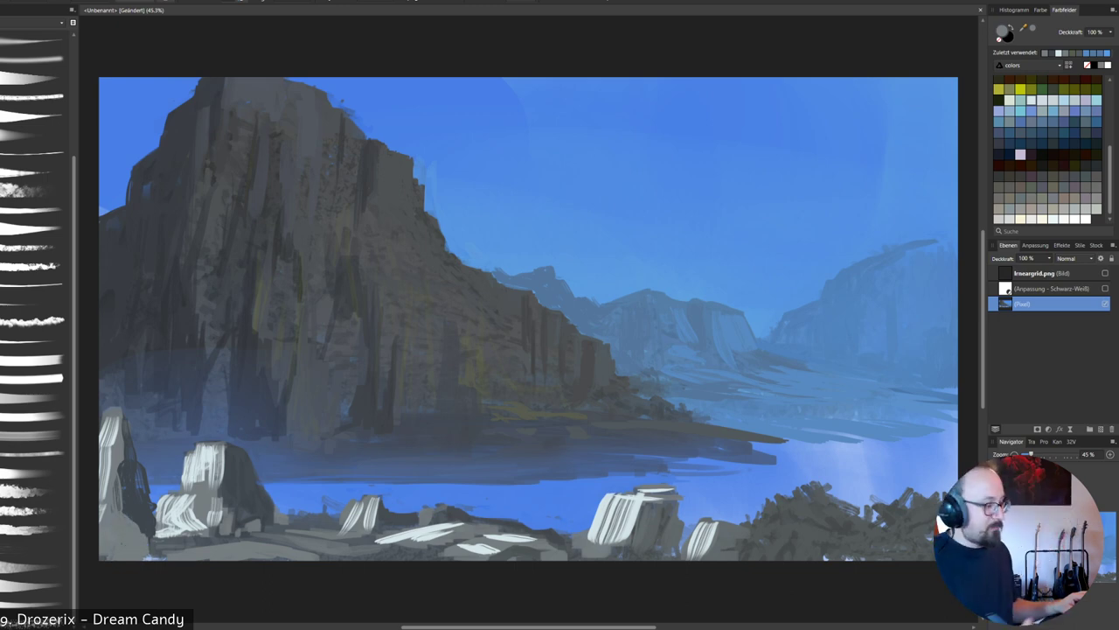
{"action": "left_click_drag", "start_coordinate": [125, 481], "coordinate": [119, 516]}
{"action": "left_click_drag", "start_coordinate": [123, 455], "coordinate": [122, 516]}
{"action": "left_click_drag", "start_coordinate": [109, 409], "coordinate": [103, 460]}
Sample a pale highlight tone and paint brighter strokes down the edge rock's face and across its base.
{"action": "left_click", "coordinate": [104, 448], "text": "alt"}
{"action": "mouse_move", "coordinate": [111, 473]}
{"action": "left_mouse_down"}
{"action": "mouse_move", "coordinate": [113, 513]}
{"action": "mouse_move", "coordinate": [105, 469]}
{"action": "left_mouse_up"}
{"action": "mouse_move", "coordinate": [115, 493]}
{"action": "left_mouse_down"}
{"action": "mouse_move", "coordinate": [112, 530]}
{"action": "mouse_move", "coordinate": [126, 540]}
{"action": "left_mouse_up"}
{"action": "left_click_drag", "start_coordinate": [104, 507], "coordinate": [117, 538]}
{"action": "left_click_drag", "start_coordinate": [113, 542], "coordinate": [140, 557]}
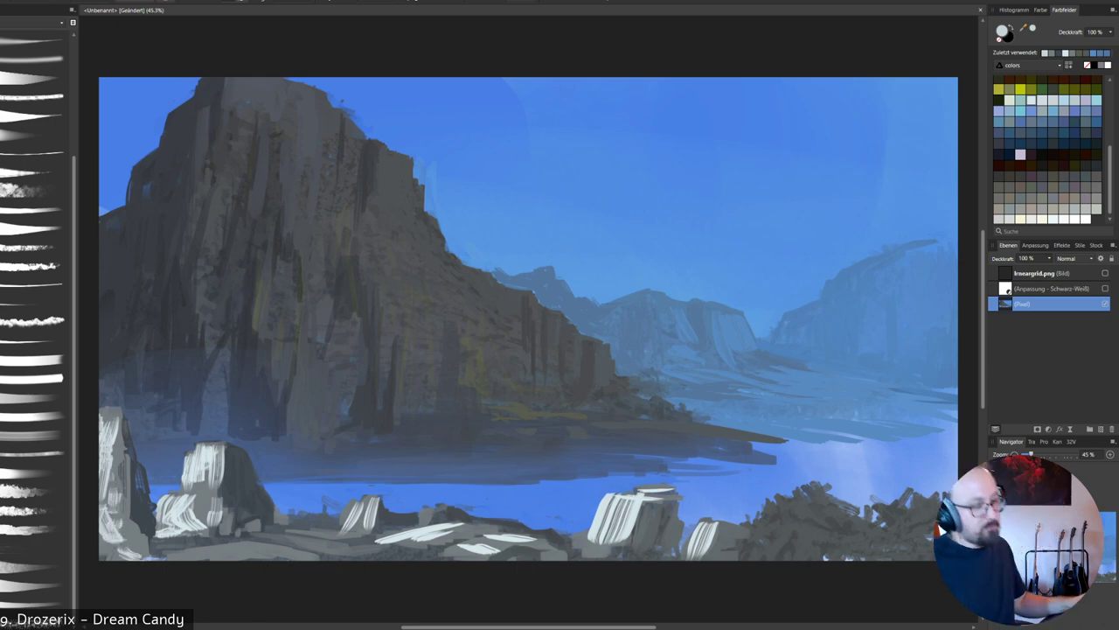
Streak pale highlights across the flat ground near the canvas's lower edge and extend the broad boulder's lit foot.
{"action": "left_click_drag", "start_coordinate": [271, 547], "coordinate": [166, 558]}
{"action": "mouse_move", "coordinate": [285, 556]}
{"action": "left_mouse_down"}
{"action": "mouse_move", "coordinate": [187, 558]}
{"action": "mouse_move", "coordinate": [222, 559]}
{"action": "left_mouse_up"}
{"action": "left_click_drag", "start_coordinate": [298, 553], "coordinate": [253, 558]}
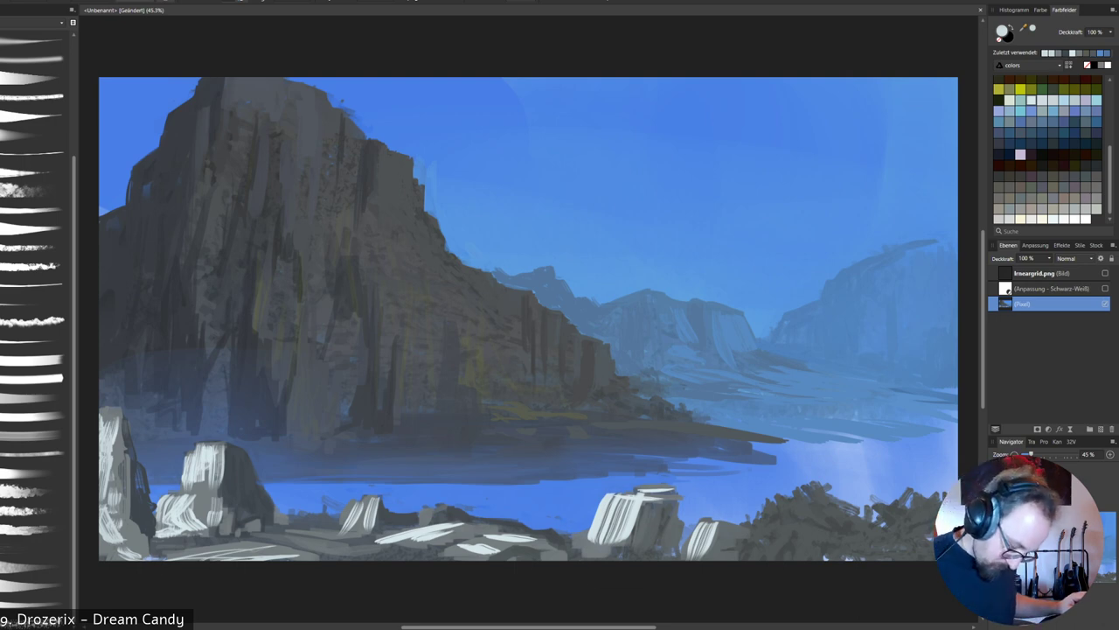
{"action": "left_click_drag", "start_coordinate": [599, 538], "coordinate": [578, 543]}
{"action": "mouse_move", "coordinate": [588, 534]}
{"action": "left_mouse_down"}
{"action": "mouse_move", "coordinate": [570, 542]}
{"action": "mouse_move", "coordinate": [589, 544]}
{"action": "left_mouse_up"}
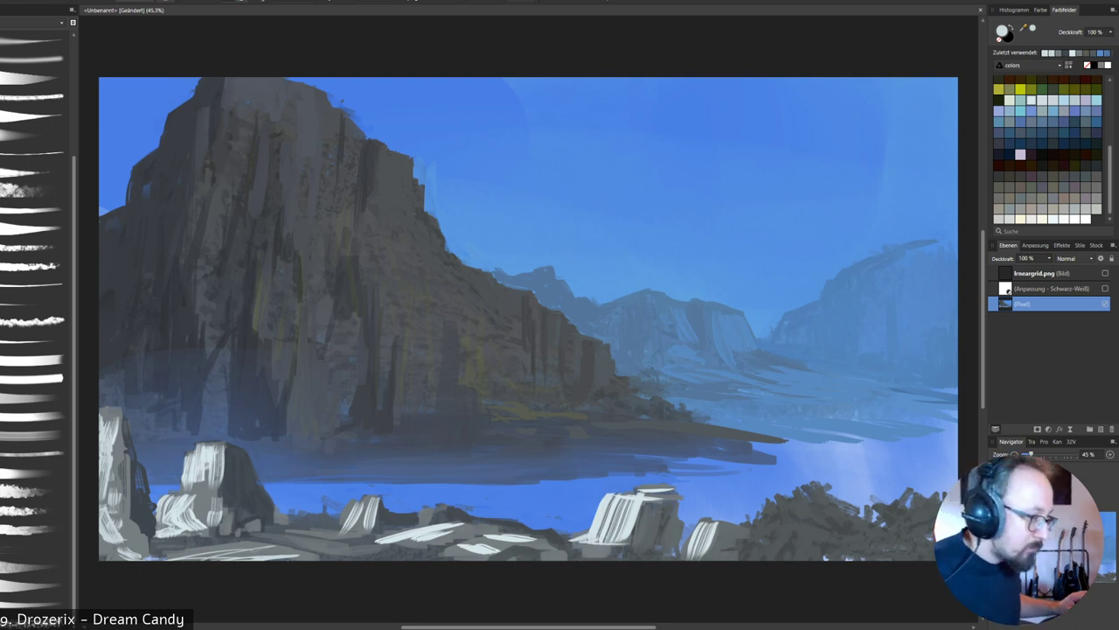
Mix an olive grey (#5F6054) from a sampled rock tone and paint it over the mountain's upper sunlit cliff face.
{"action": "left_click", "coordinate": [661, 523], "text": "alt"}
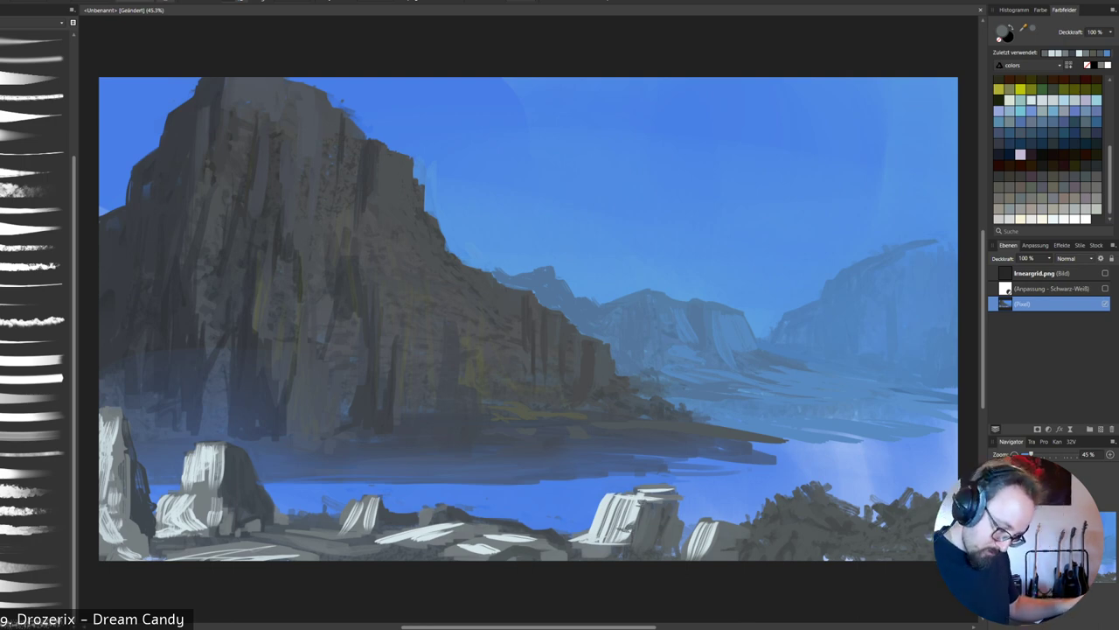
{"action": "left_click", "coordinate": [481, 362], "text": "alt"}
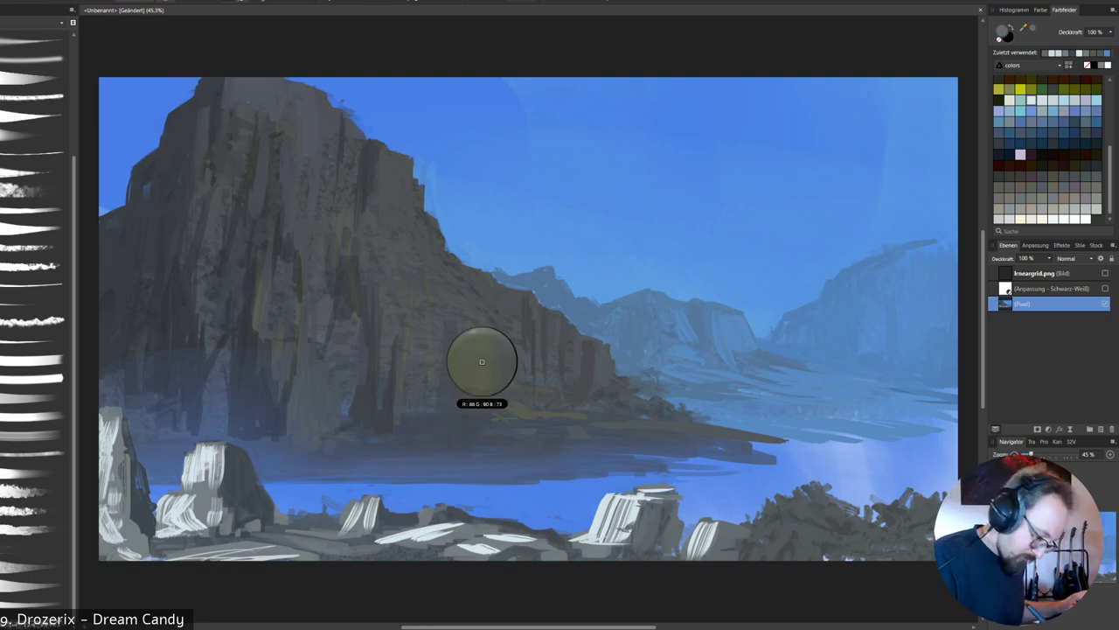
{"action": "left_click", "coordinate": [477, 335], "text": "alt"}
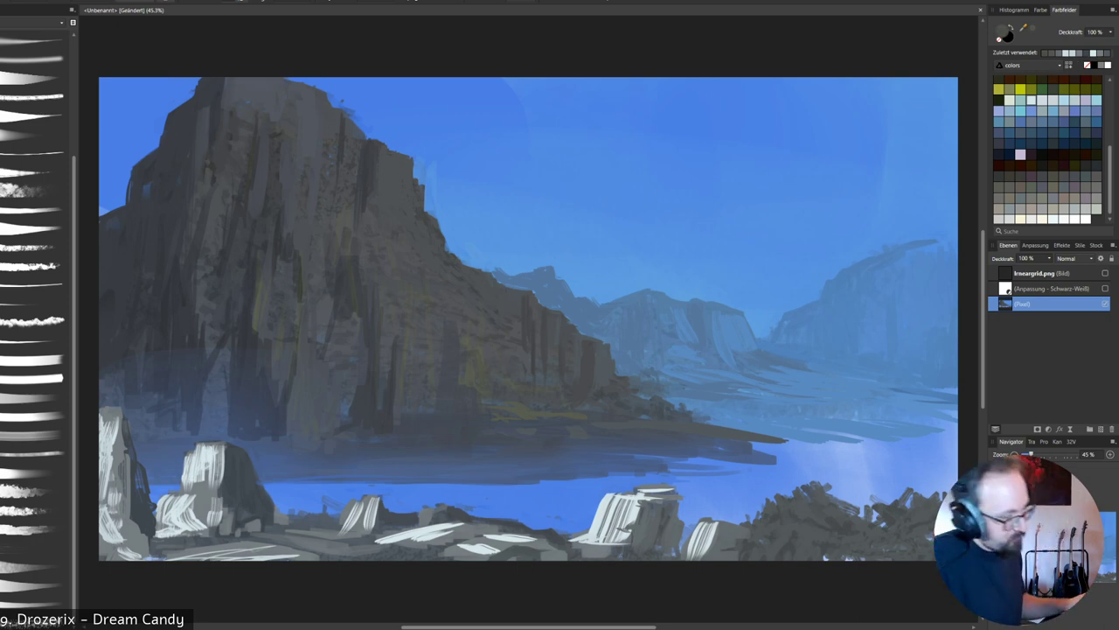
{"action": "double_click", "coordinate": [1002, 31]}
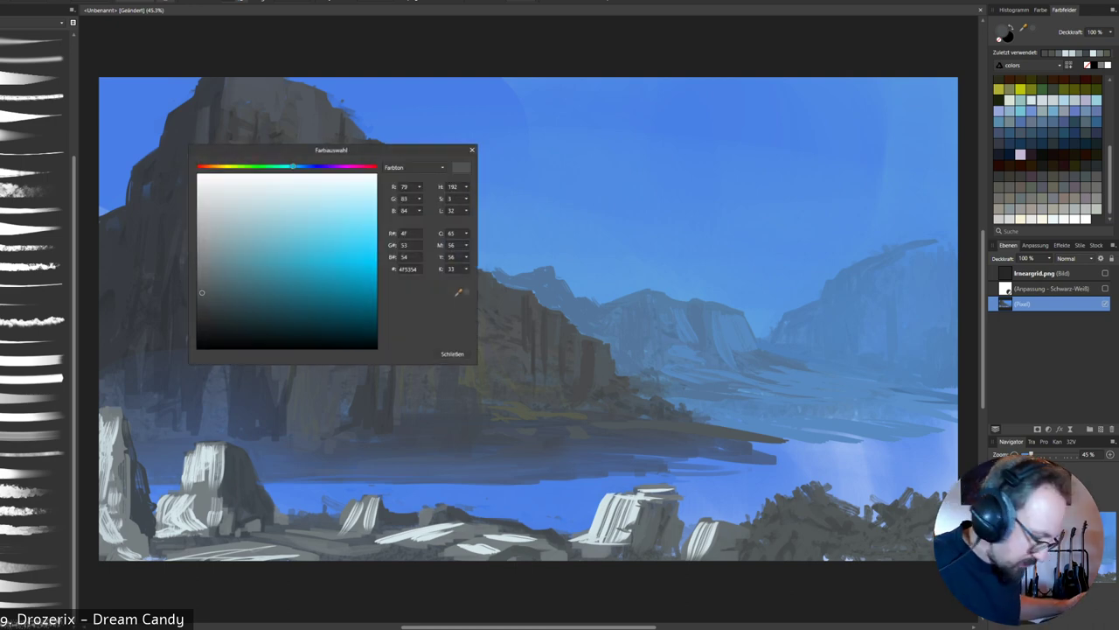
{"action": "left_click", "coordinate": [208, 287]}
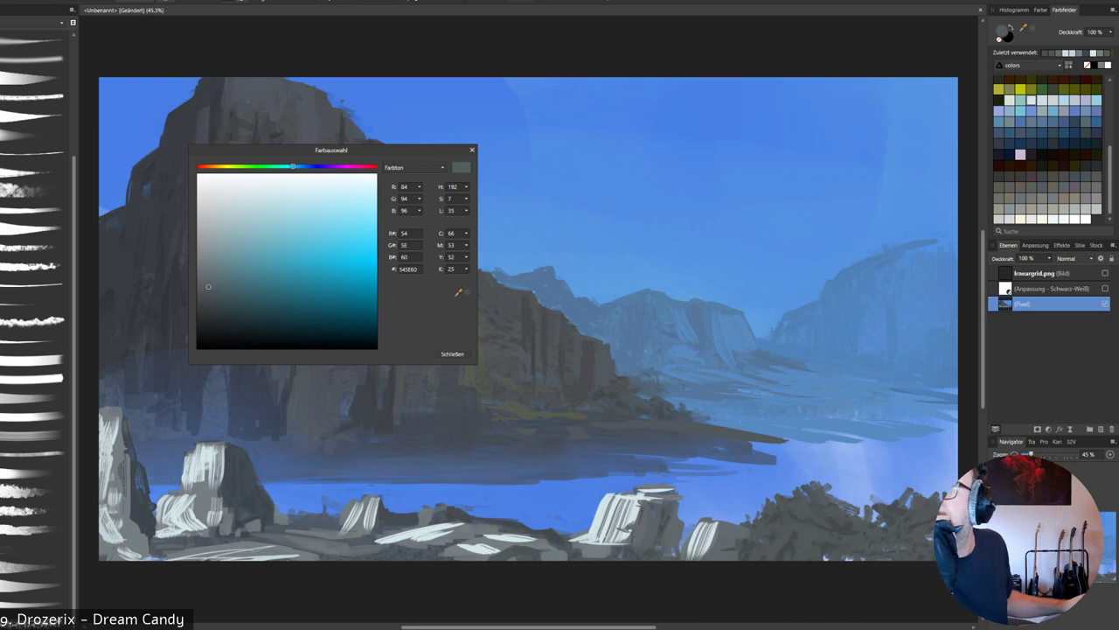
{"action": "left_click_drag", "start_coordinate": [293, 166], "coordinate": [230, 166]}
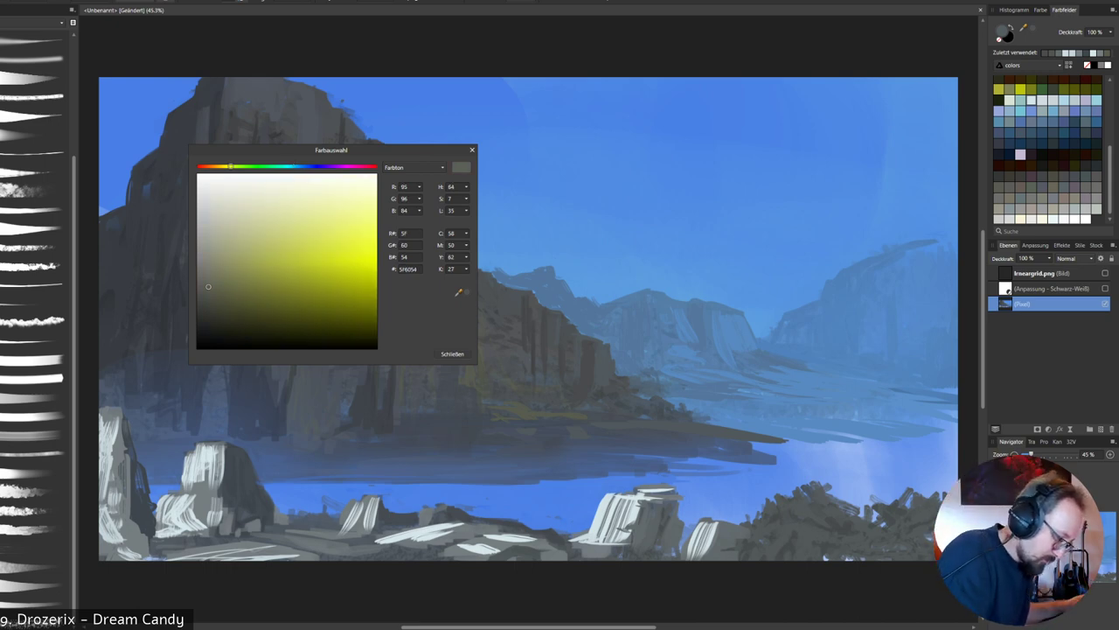
{"action": "left_click", "coordinate": [452, 353]}
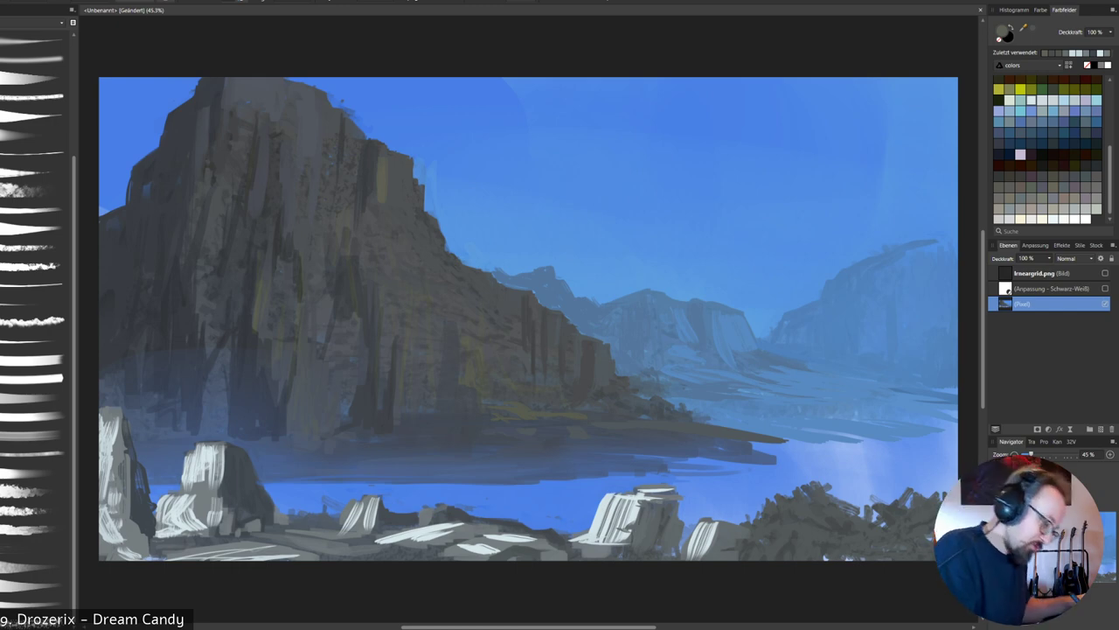
{"action": "left_click_drag", "start_coordinate": [402, 180], "coordinate": [409, 215]}
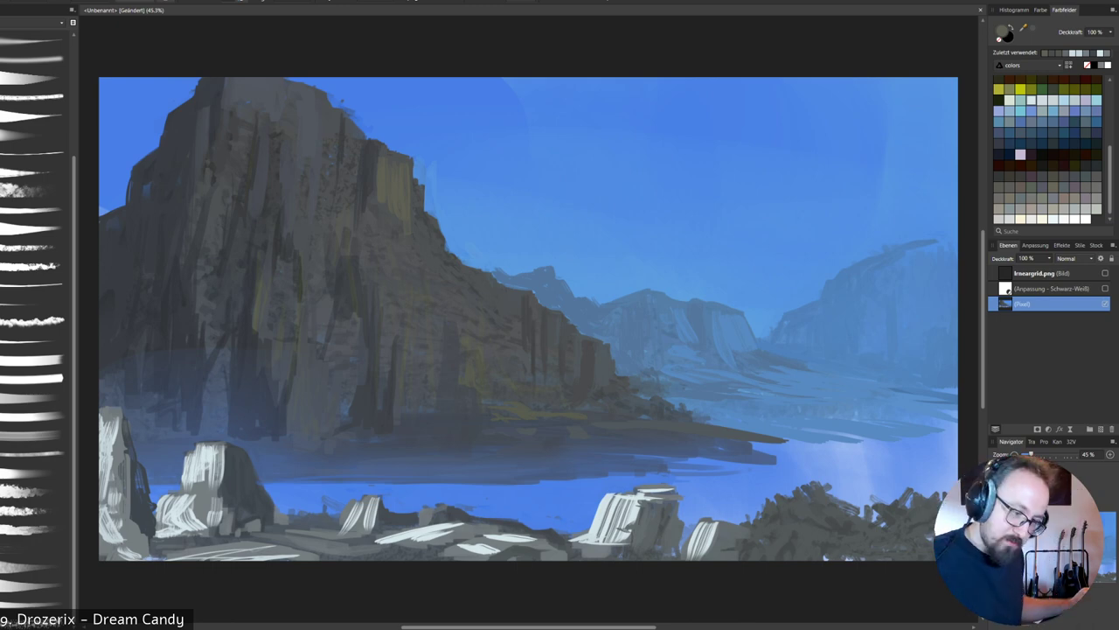
Mix a slightly lighter, less saturated olive grey and paint it over the mountain's upper sunlit cliff faces and stepped ledges.
{"action": "double_click", "coordinate": [1002, 31]}
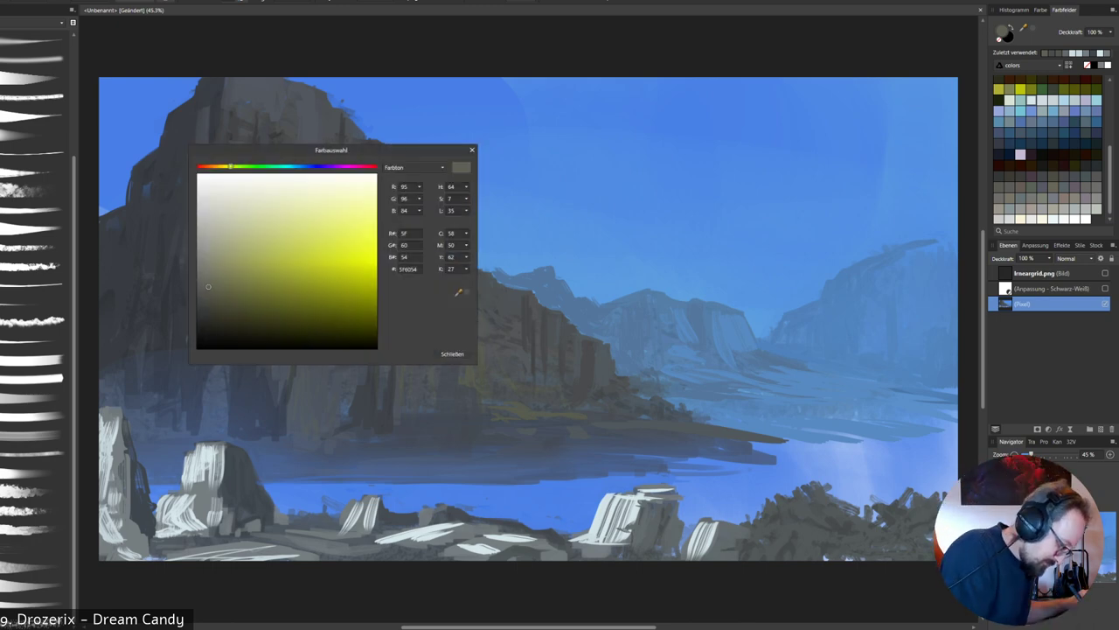
{"action": "left_click_drag", "start_coordinate": [208, 287], "coordinate": [202, 282]}
{"action": "left_click", "coordinate": [452, 354]}
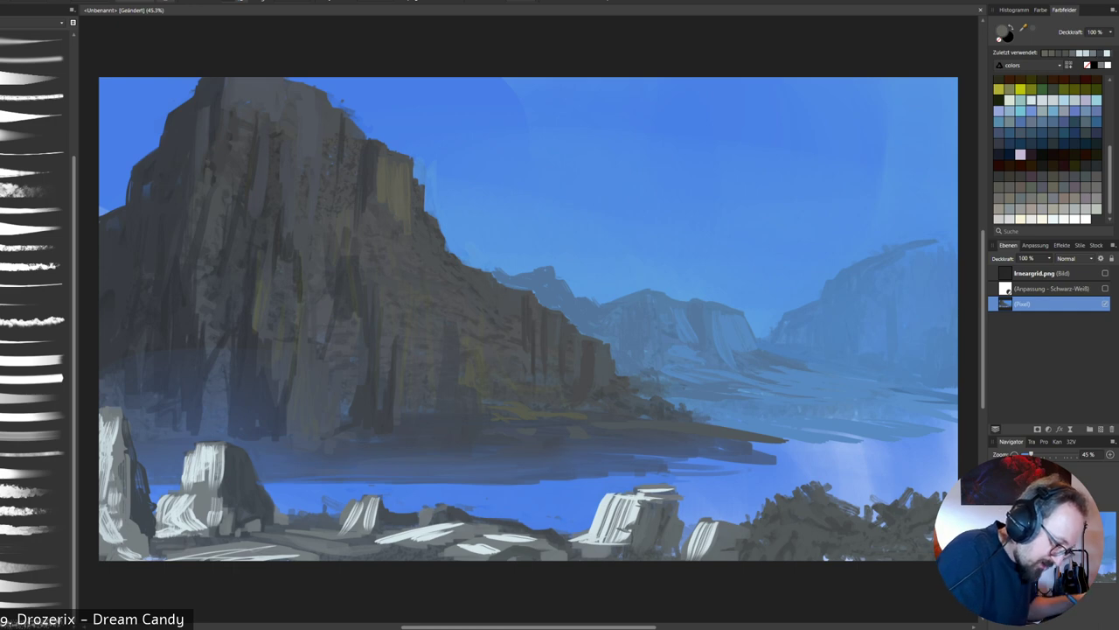
{"action": "left_click_drag", "start_coordinate": [404, 226], "coordinate": [400, 164]}
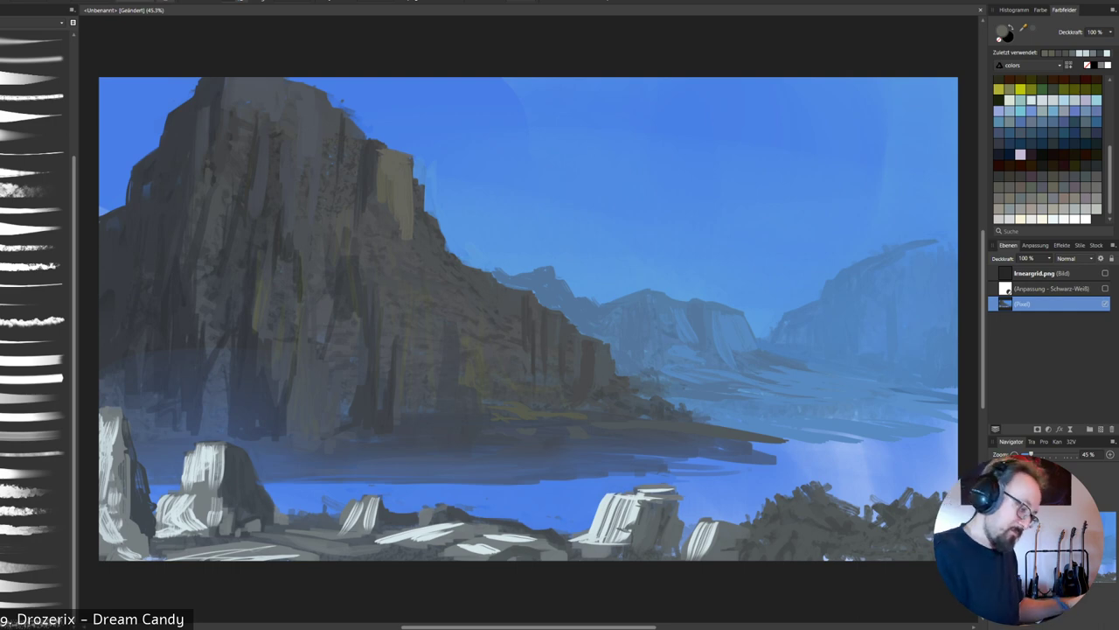
{"action": "mouse_move", "coordinate": [423, 222]}
{"action": "left_mouse_down"}
{"action": "mouse_move", "coordinate": [419, 197]}
{"action": "mouse_move", "coordinate": [439, 249]}
{"action": "mouse_move", "coordinate": [443, 238]}
{"action": "left_mouse_up"}
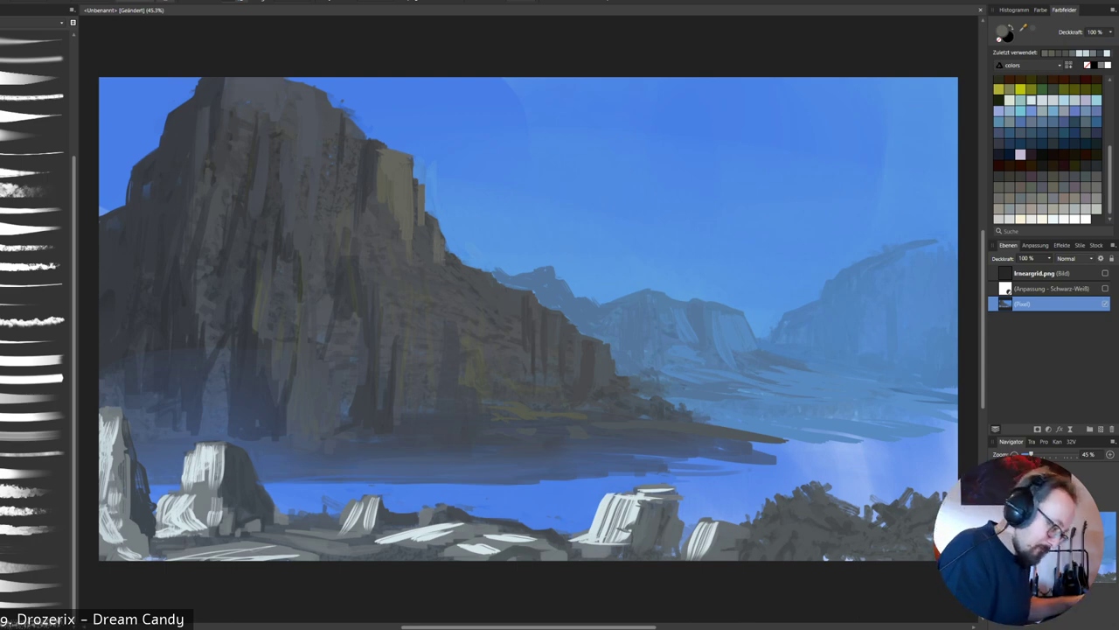
{"action": "mouse_move", "coordinate": [348, 156]}
{"action": "left_mouse_down"}
{"action": "mouse_move", "coordinate": [348, 126]}
{"action": "mouse_move", "coordinate": [359, 138]}
{"action": "left_mouse_up"}
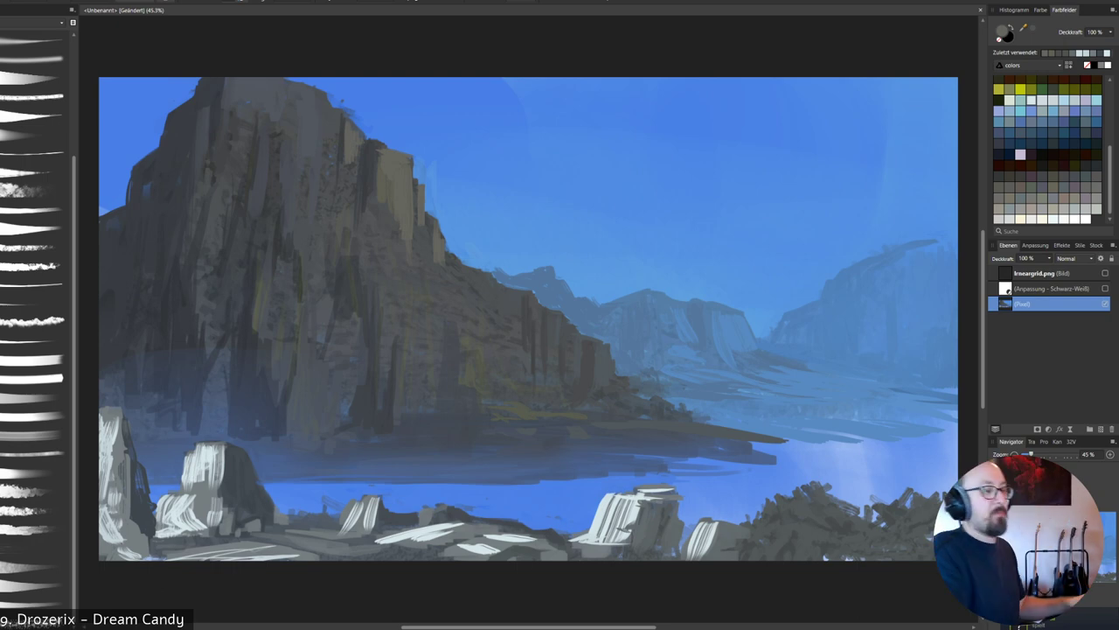
Mirror the canvas horizontally and paint lit vertical strokes on the buttress below the summit, sampling its lighter greys.
{"action": "key", "text": "m"}
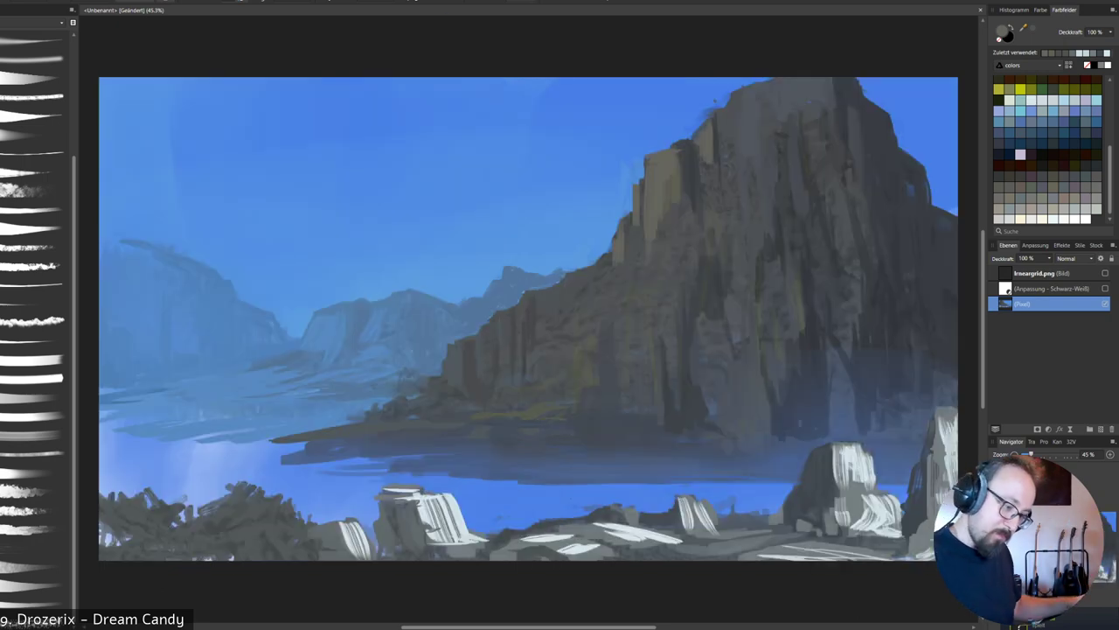
{"action": "left_click_drag", "start_coordinate": [740, 93], "coordinate": [747, 165]}
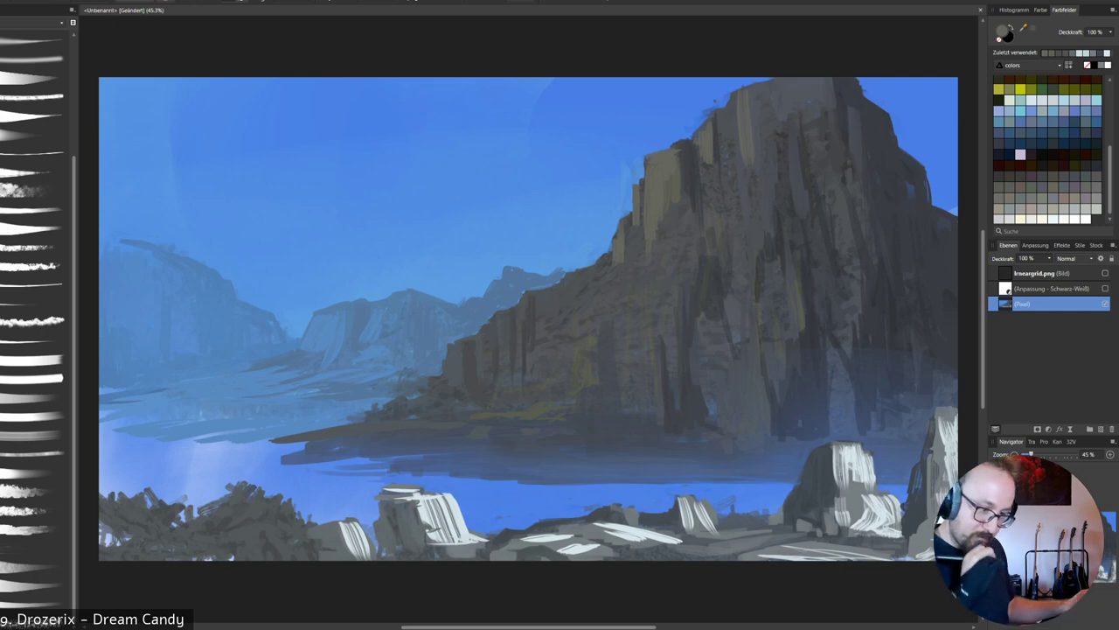
{"action": "left_click", "coordinate": [759, 140], "text": "alt"}
{"action": "left_click", "coordinate": [748, 139], "text": "alt"}
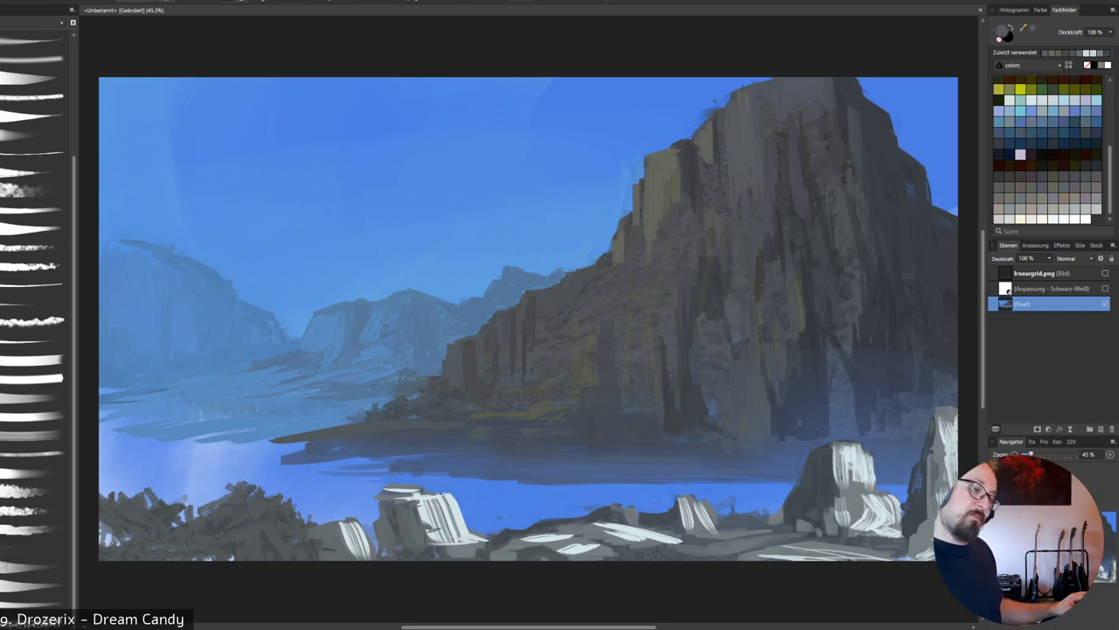
Check the values in greyscale, show the perspective grid and paint dark crevices beside the summit buttress with a sampled shadow tone.
{"action": "left_click", "coordinate": [777, 223], "text": "alt"}
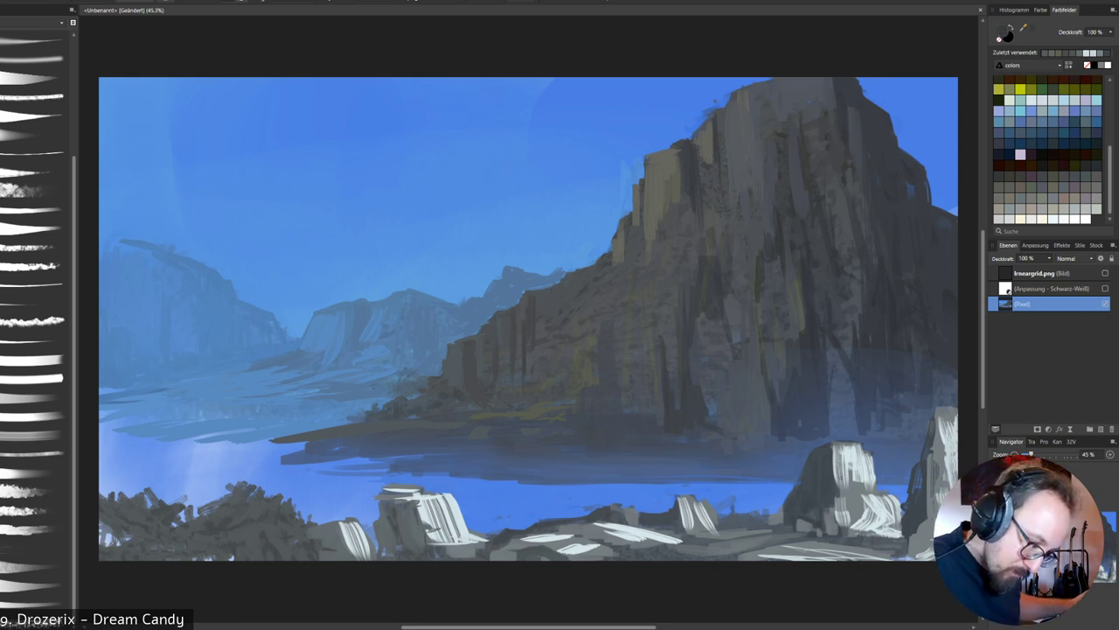
{"action": "left_click", "coordinate": [1105, 289]}
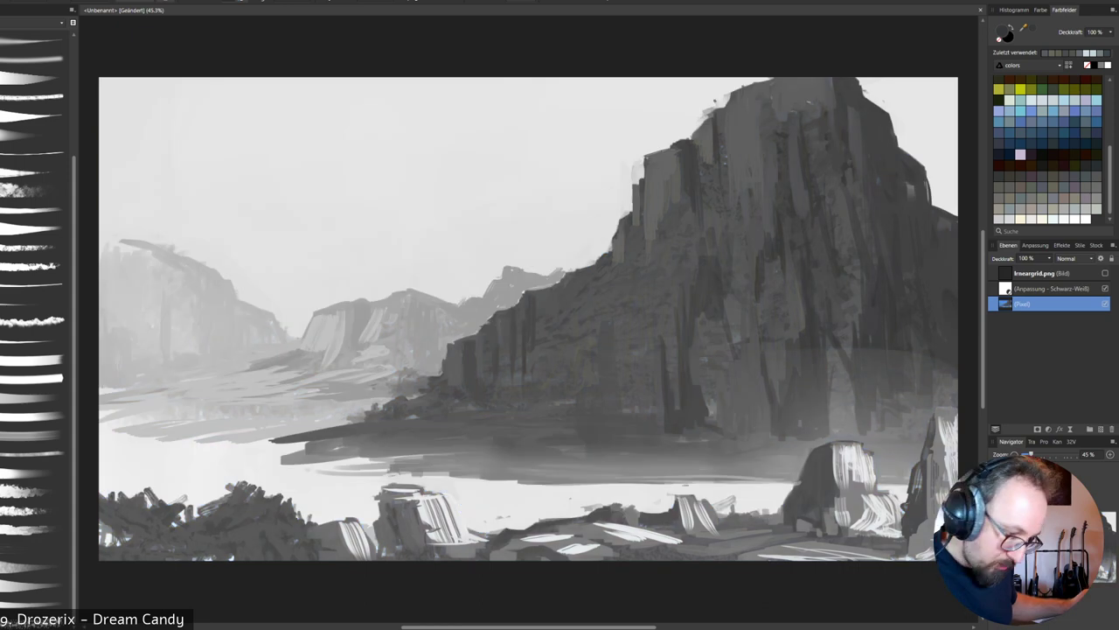
{"action": "left_click", "coordinate": [1105, 288]}
{"action": "left_click", "coordinate": [1106, 273]}
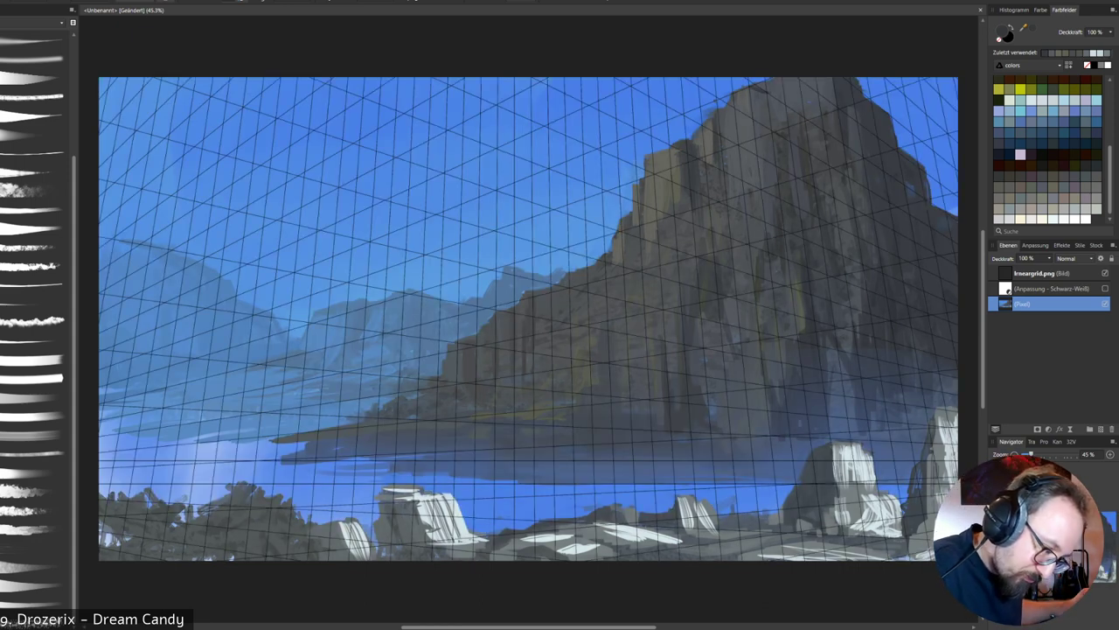
{"action": "left_click_drag", "start_coordinate": [759, 98], "coordinate": [769, 193]}
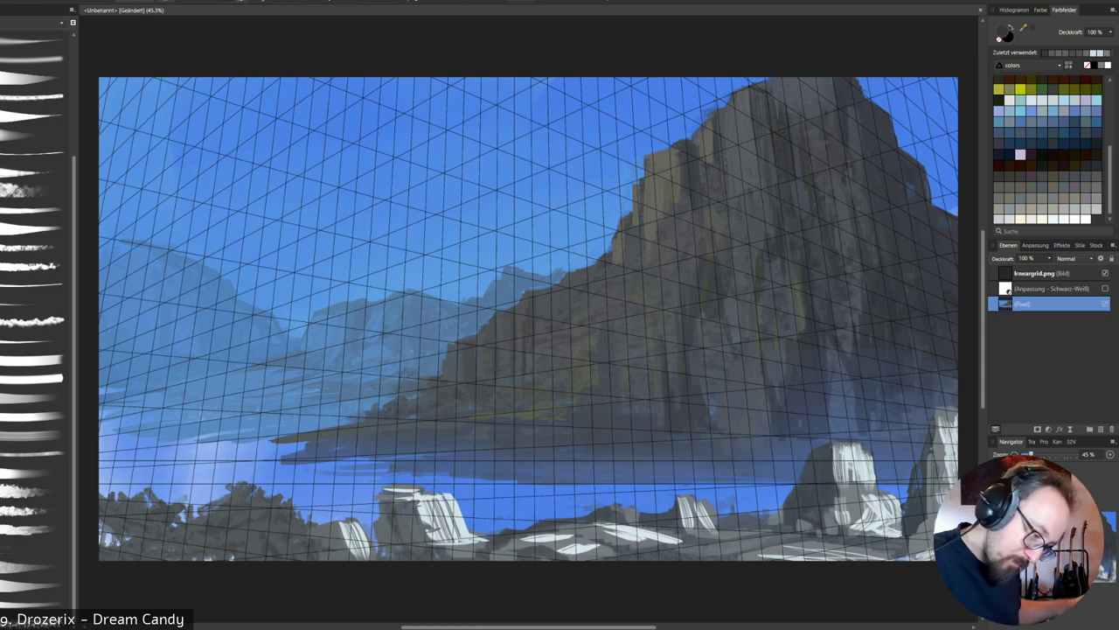
{"action": "left_click_drag", "start_coordinate": [764, 107], "coordinate": [771, 226]}
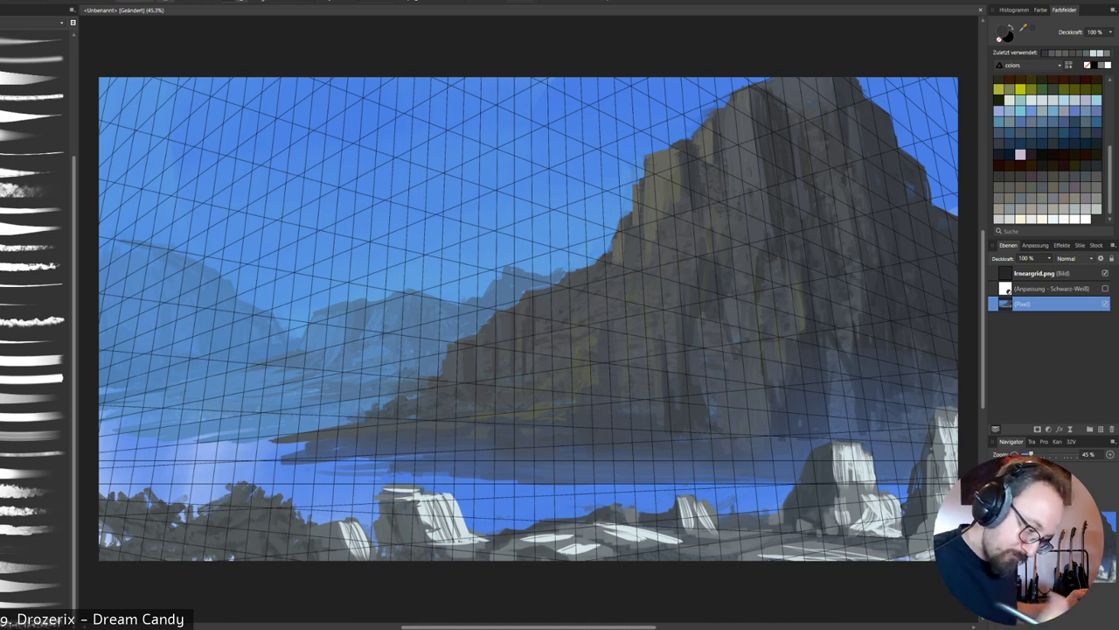
Sample a mid grey from the buttress and add short vertical strokes across the darker rock near the summit.
{"action": "left_click", "coordinate": [751, 173], "text": "alt"}
{"action": "left_click_drag", "start_coordinate": [783, 134], "coordinate": [787, 180]}
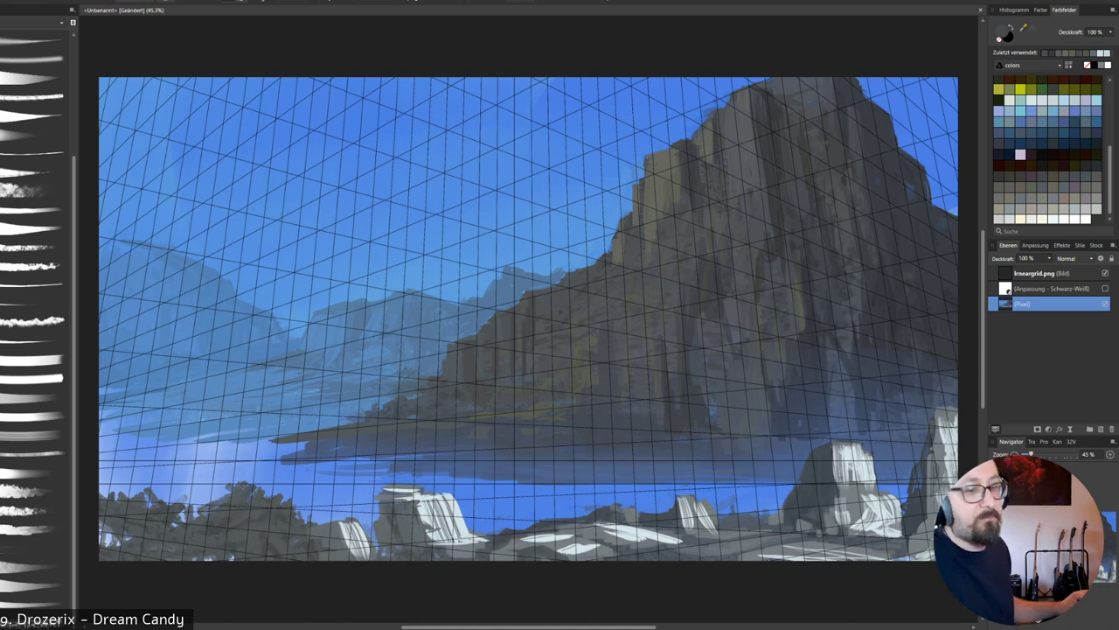
{"action": "left_click_drag", "start_coordinate": [809, 79], "coordinate": [810, 85]}
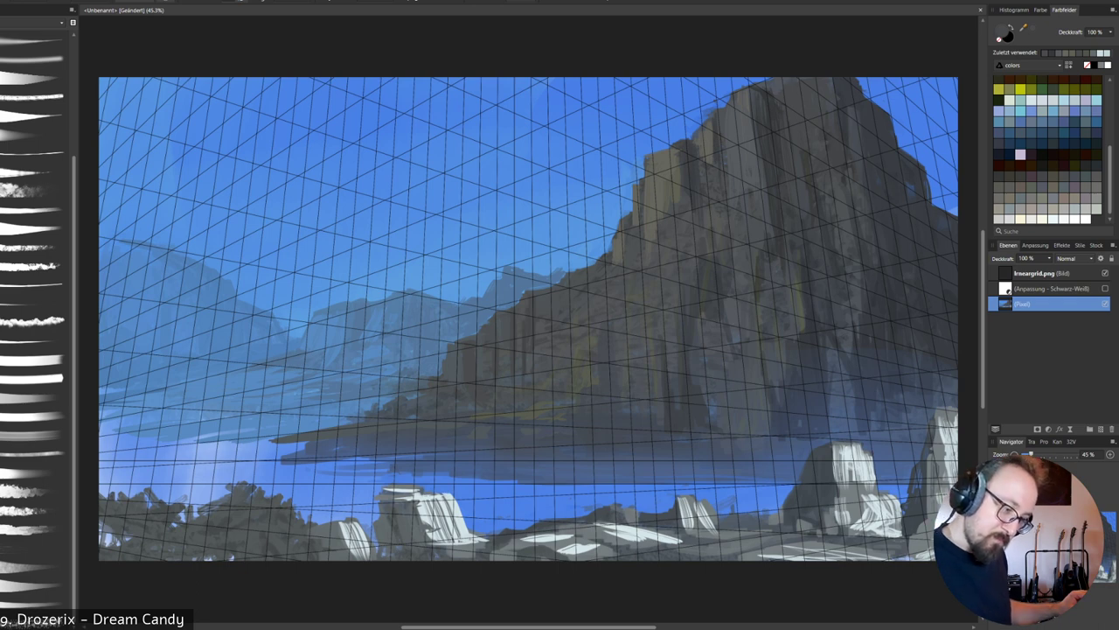
{"action": "left_click_drag", "start_coordinate": [757, 143], "coordinate": [789, 112]}
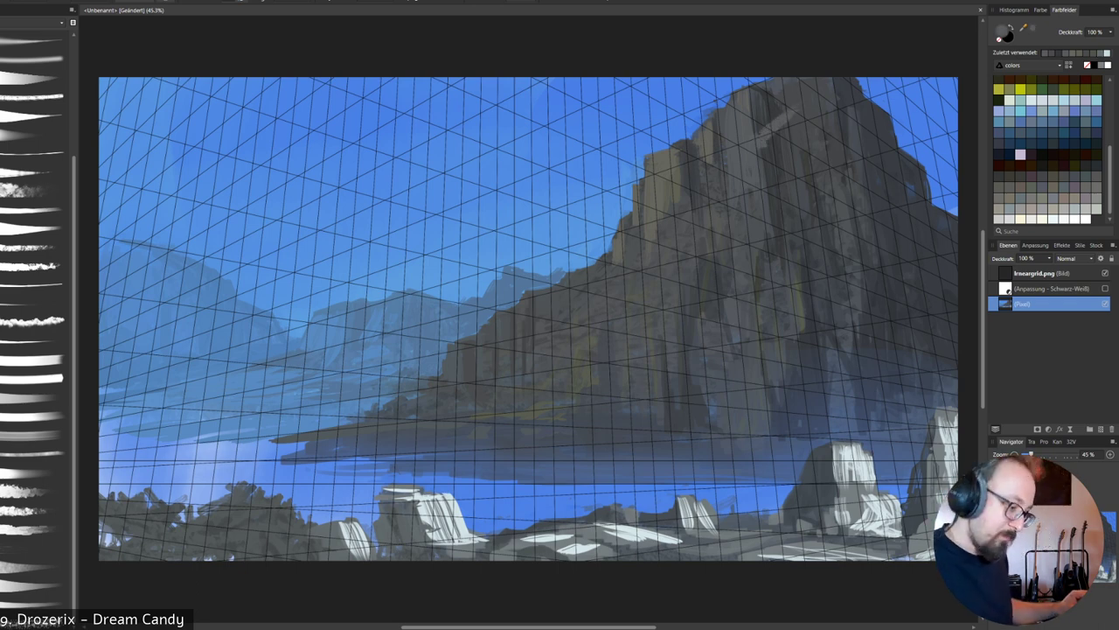
{"action": "key", "text": "ctrl+z"}
{"action": "key", "text": "ctrl+z"}
{"action": "key", "text": "ctrl+z"}
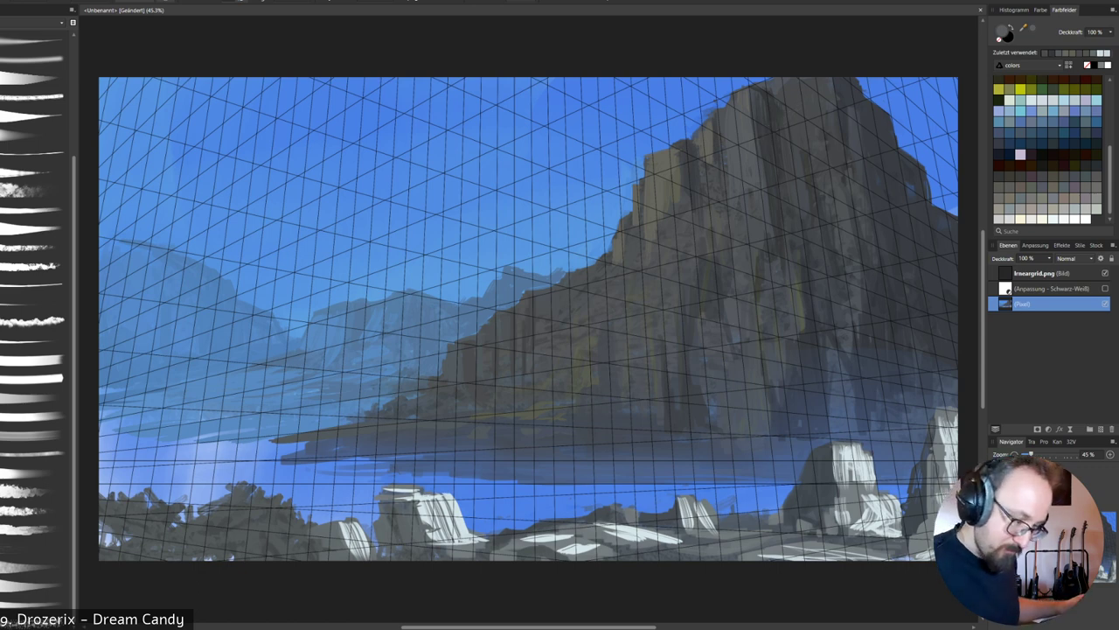
Paint lit grey strokes down the summit buttress following the perspective grid, then along the sloping ridge with the grid hidden.
{"action": "left_click_drag", "start_coordinate": [758, 141], "coordinate": [763, 162]}
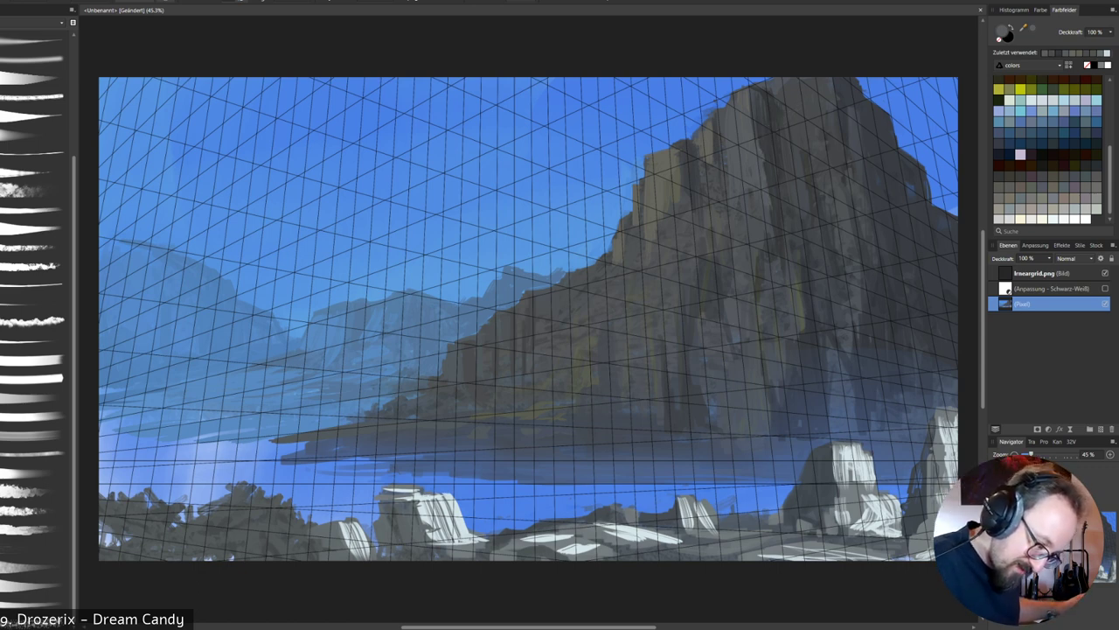
{"action": "mouse_move", "coordinate": [772, 211]}
{"action": "left_mouse_down"}
{"action": "mouse_move", "coordinate": [776, 223]}
{"action": "mouse_move", "coordinate": [729, 193]}
{"action": "left_mouse_up"}
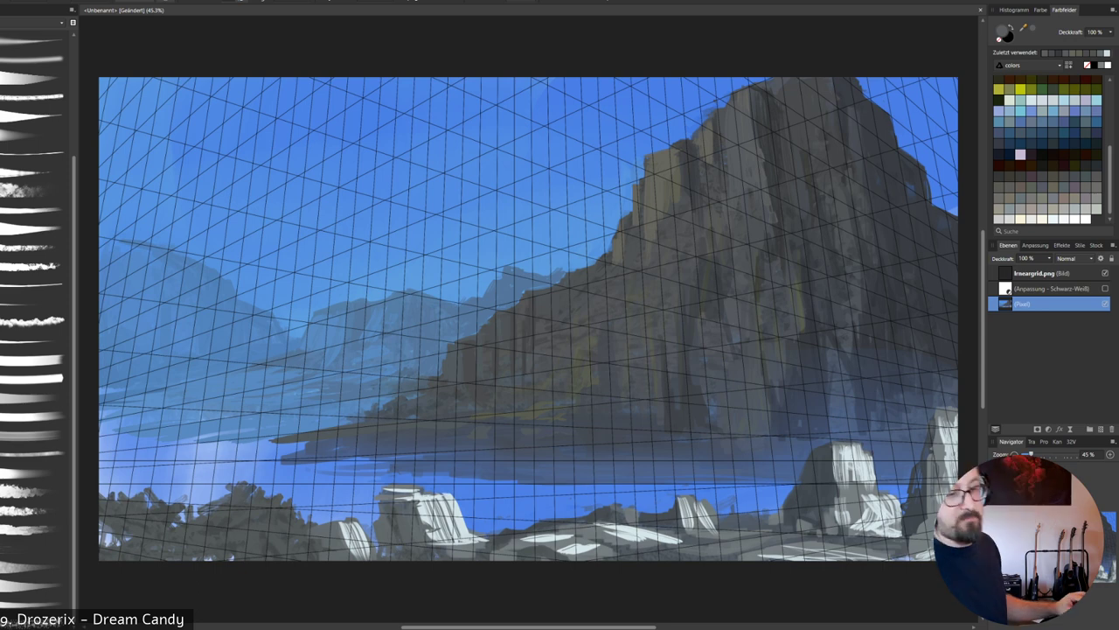
{"action": "left_click", "coordinate": [710, 140], "text": "alt"}
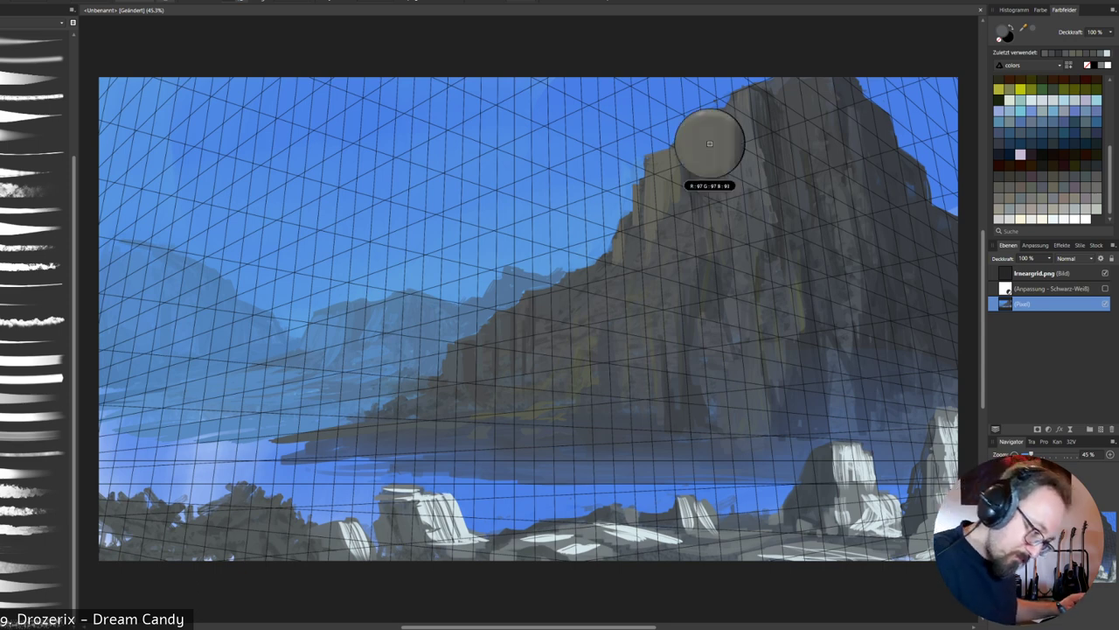
{"action": "left_click_drag", "start_coordinate": [753, 139], "coordinate": [754, 120]}
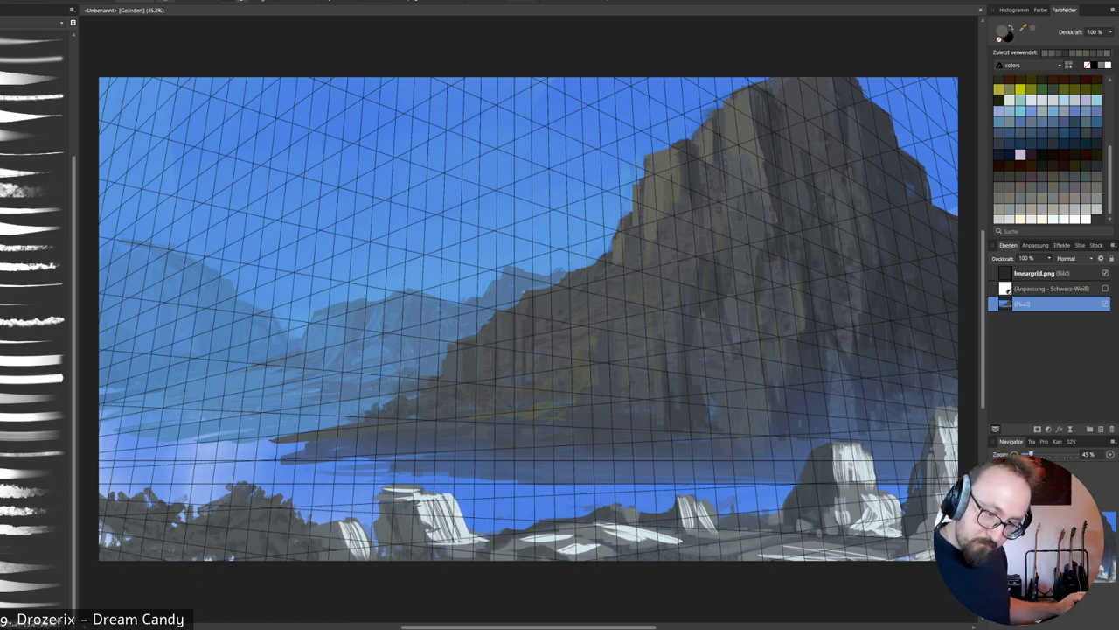
{"action": "left_click", "coordinate": [1105, 274]}
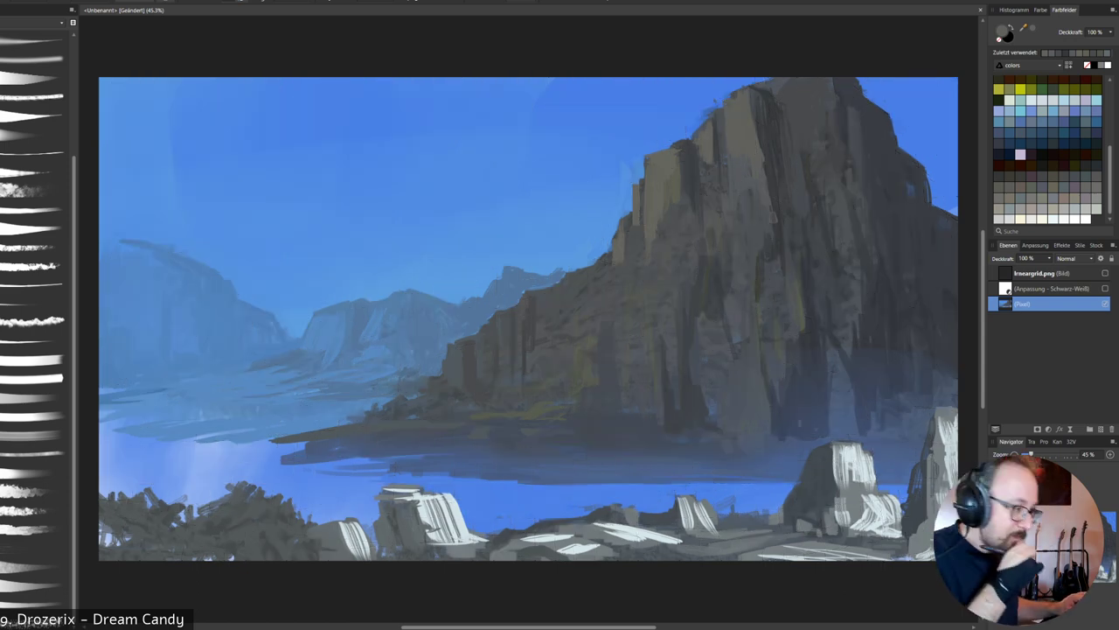
{"action": "left_click_drag", "start_coordinate": [581, 279], "coordinate": [577, 294]}
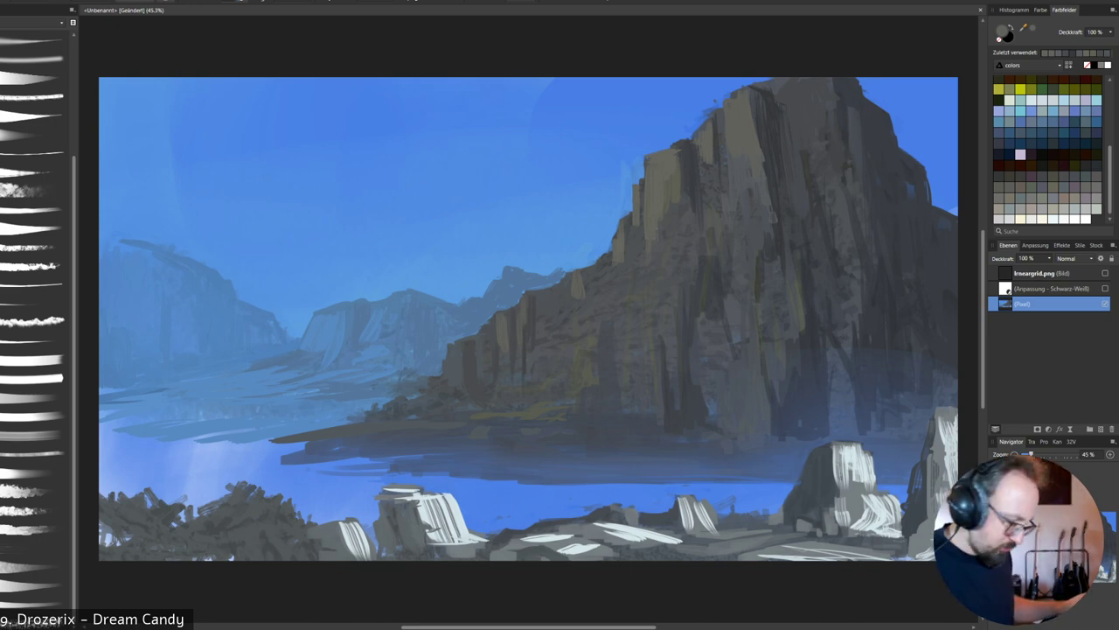
Shift the brush colour's hue from yellow to cyan to mix a cool blue grey.
{"action": "double_click", "coordinate": [1002, 31]}
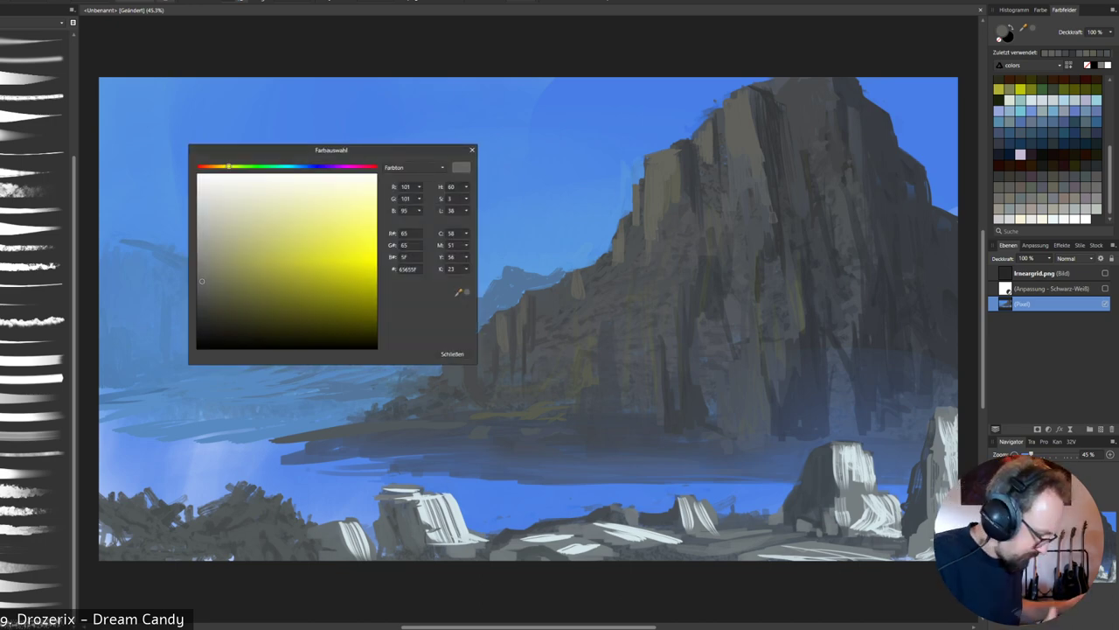
{"action": "left_click", "coordinate": [293, 167]}
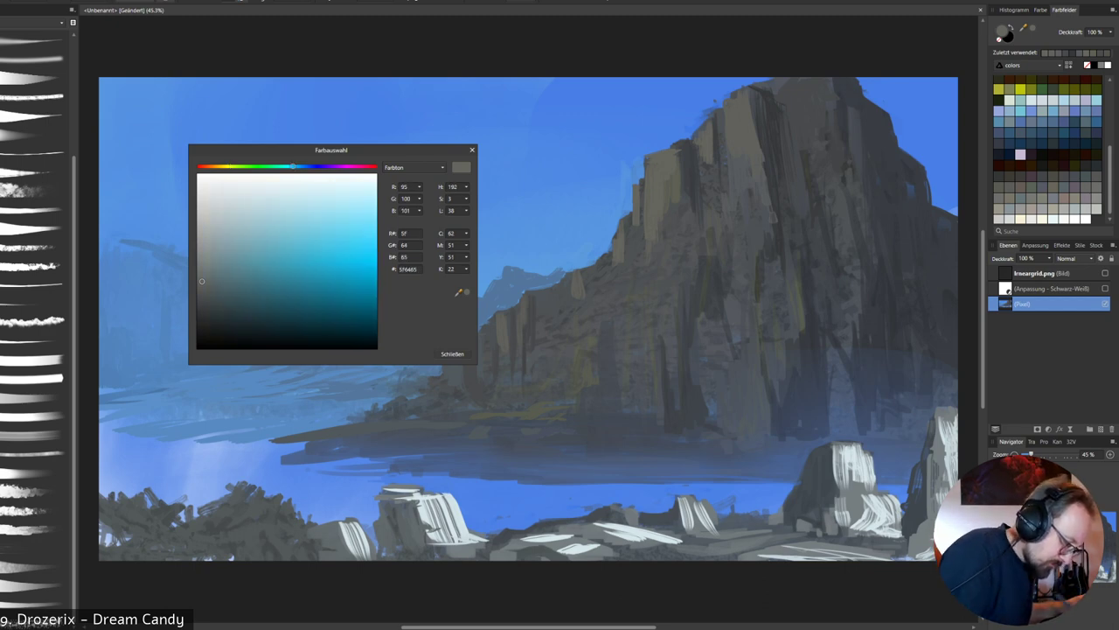
{"action": "left_click", "coordinate": [452, 353]}
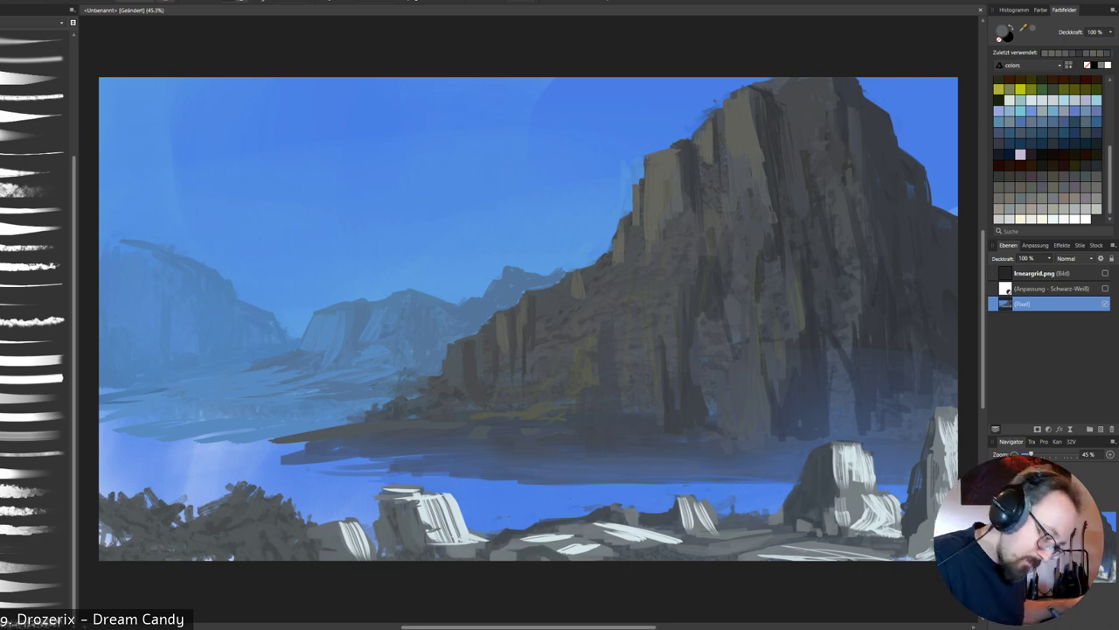
{"action": "double_click", "coordinate": [1002, 32]}
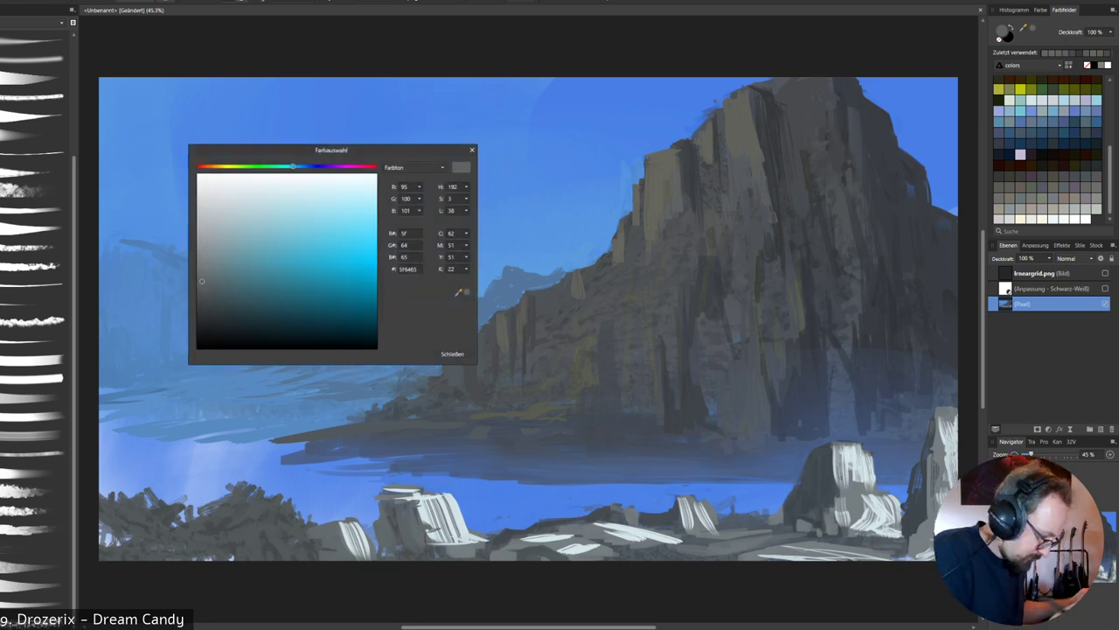
{"action": "left_click", "coordinate": [452, 354]}
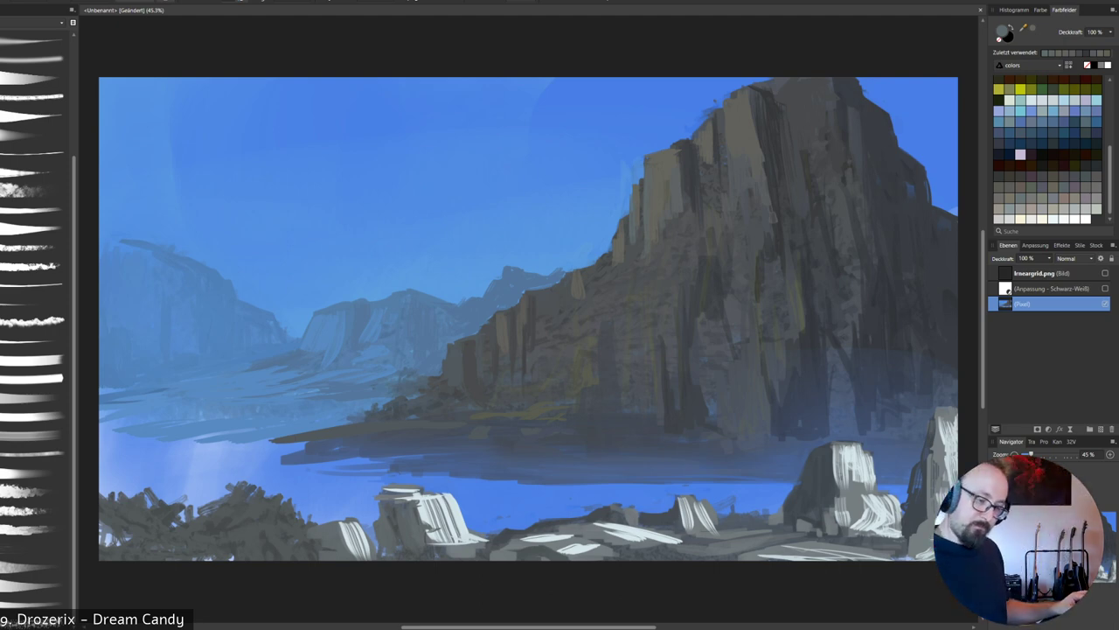
Paint cool grey vertical strokes over the mountain's lower cliff face and darken the adjoining crevice with a sampled dark blue.
{"action": "left_click_drag", "start_coordinate": [709, 354], "coordinate": [709, 385]}
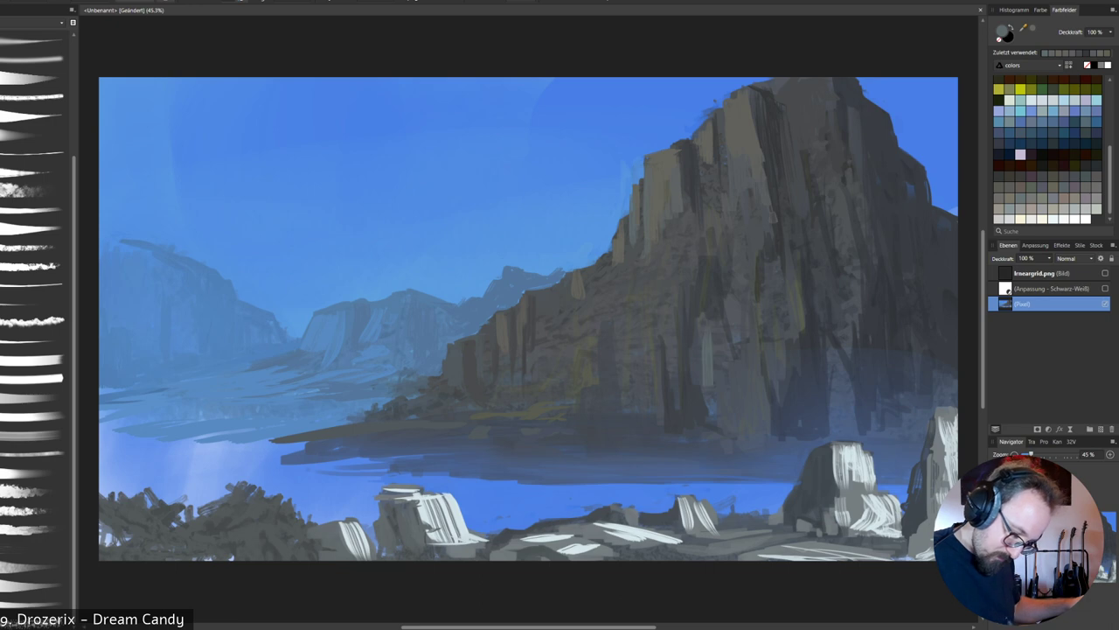
{"action": "left_click_drag", "start_coordinate": [714, 327], "coordinate": [727, 400]}
{"action": "left_click_drag", "start_coordinate": [730, 358], "coordinate": [735, 425]}
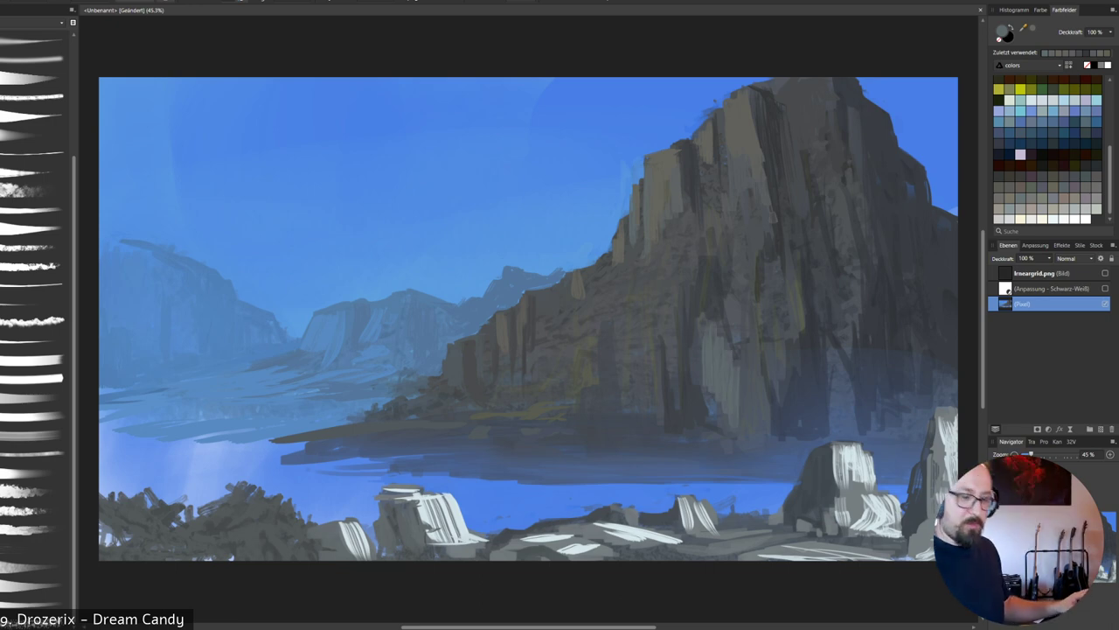
{"action": "left_click_drag", "start_coordinate": [740, 335], "coordinate": [743, 351]}
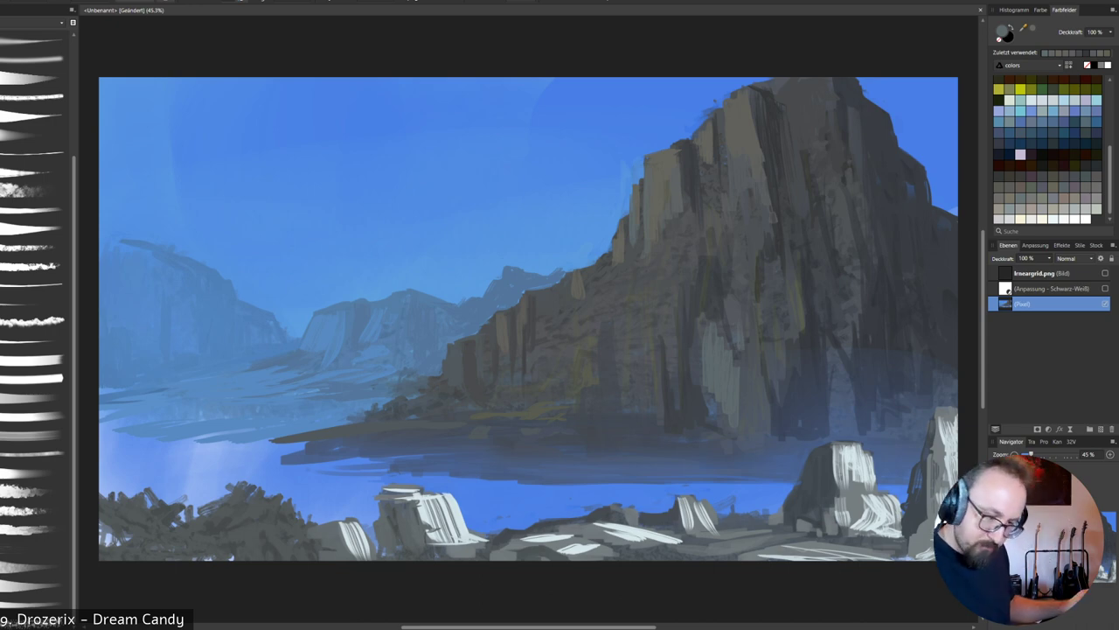
{"action": "left_click", "coordinate": [766, 385], "text": "alt"}
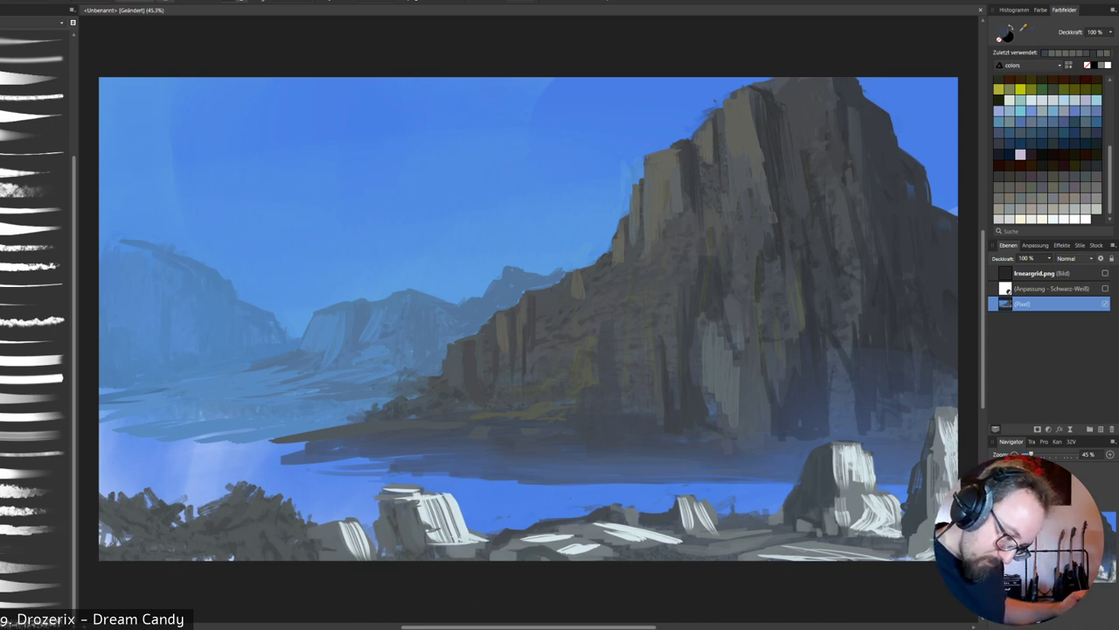
{"action": "left_click_drag", "start_coordinate": [784, 358], "coordinate": [776, 388]}
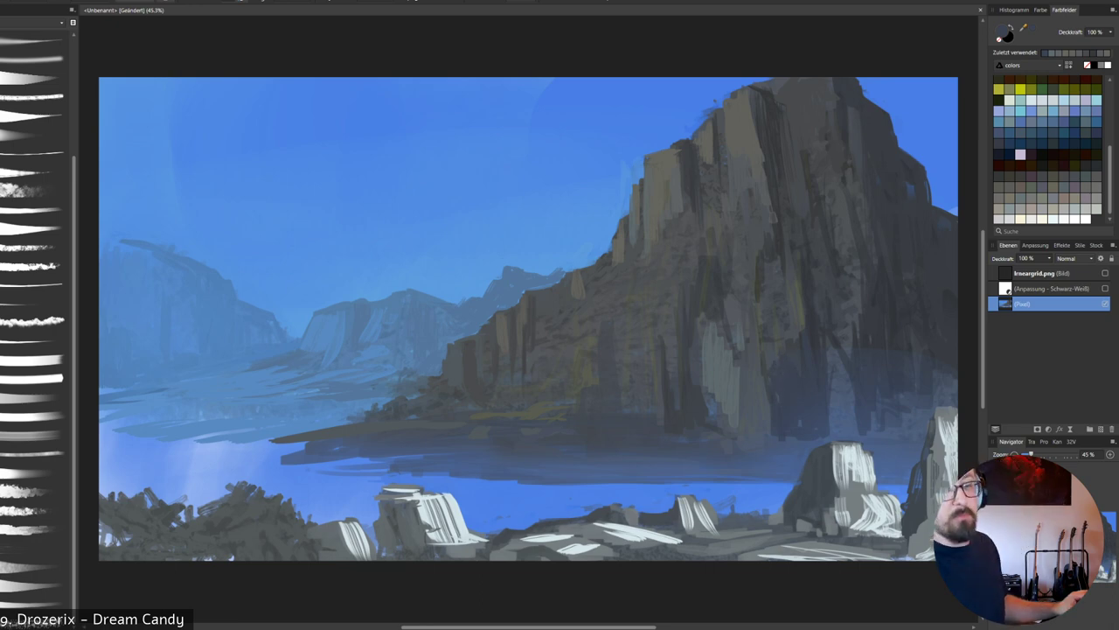
Paint a narrow, sampled cool grey vertical plane beside the mountain's central crevice, following the perspective grid, and refine its edges with darker grey.
{"action": "left_click", "coordinate": [724, 376], "text": "alt"}
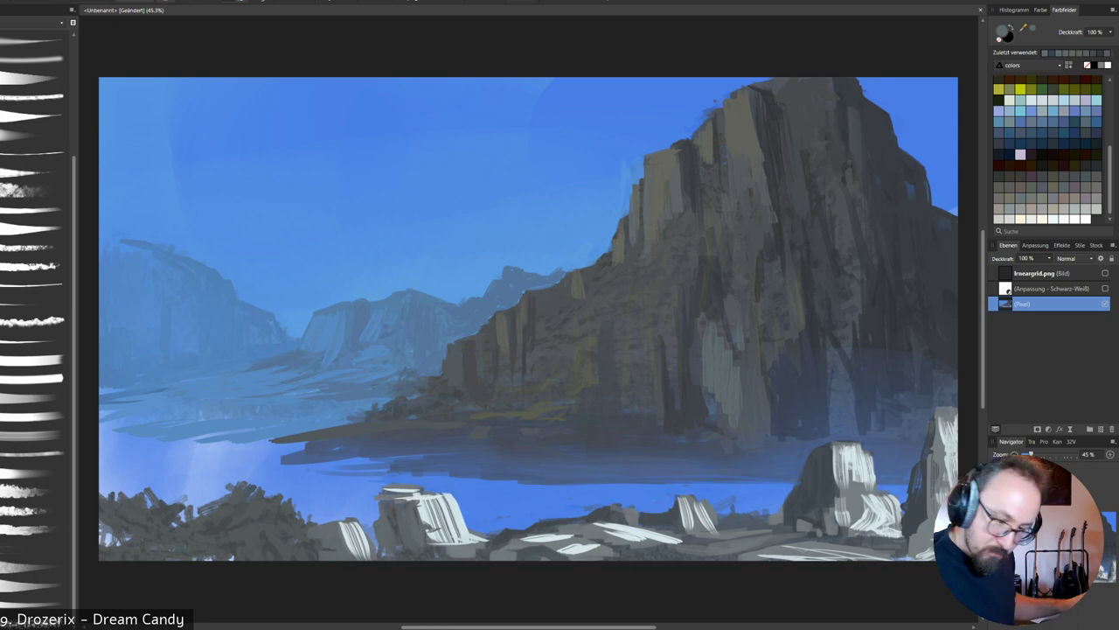
{"action": "left_click", "coordinate": [1105, 273]}
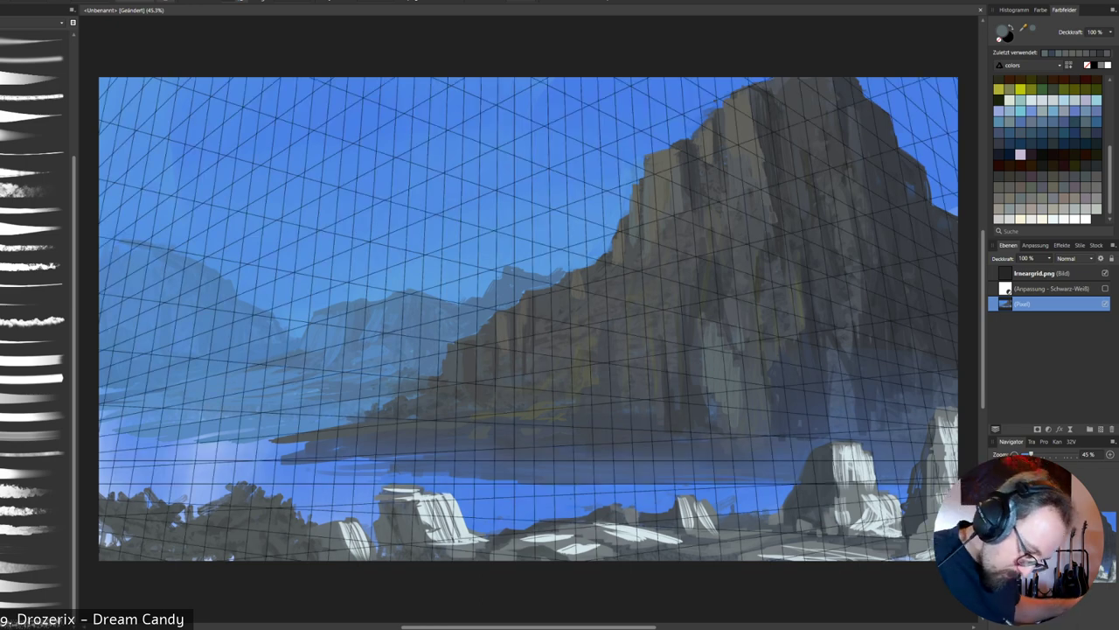
{"action": "left_click_drag", "start_coordinate": [684, 322], "coordinate": [675, 409]}
{"action": "key", "text": "ctrl+z"}
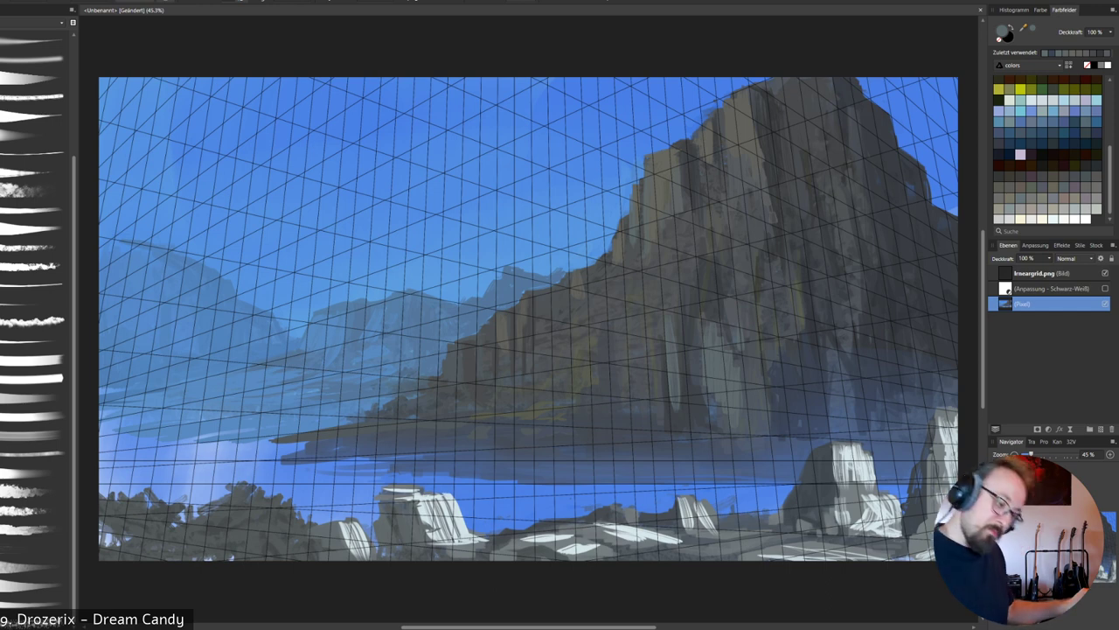
{"action": "left_click_drag", "start_coordinate": [675, 307], "coordinate": [677, 323]}
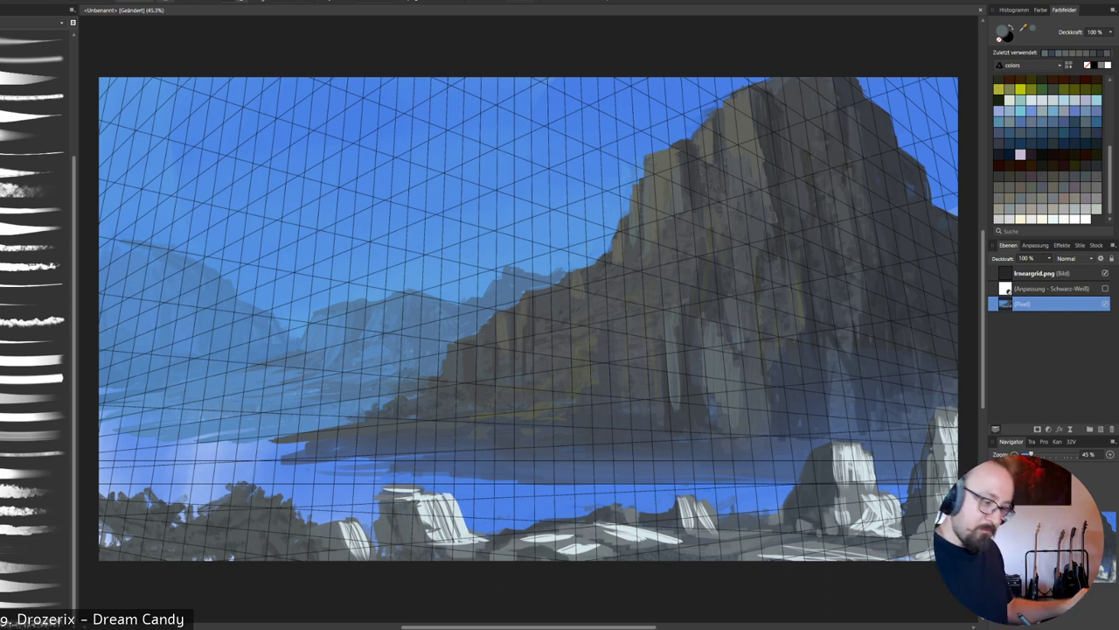
{"action": "left_click_drag", "start_coordinate": [695, 281], "coordinate": [695, 272]}
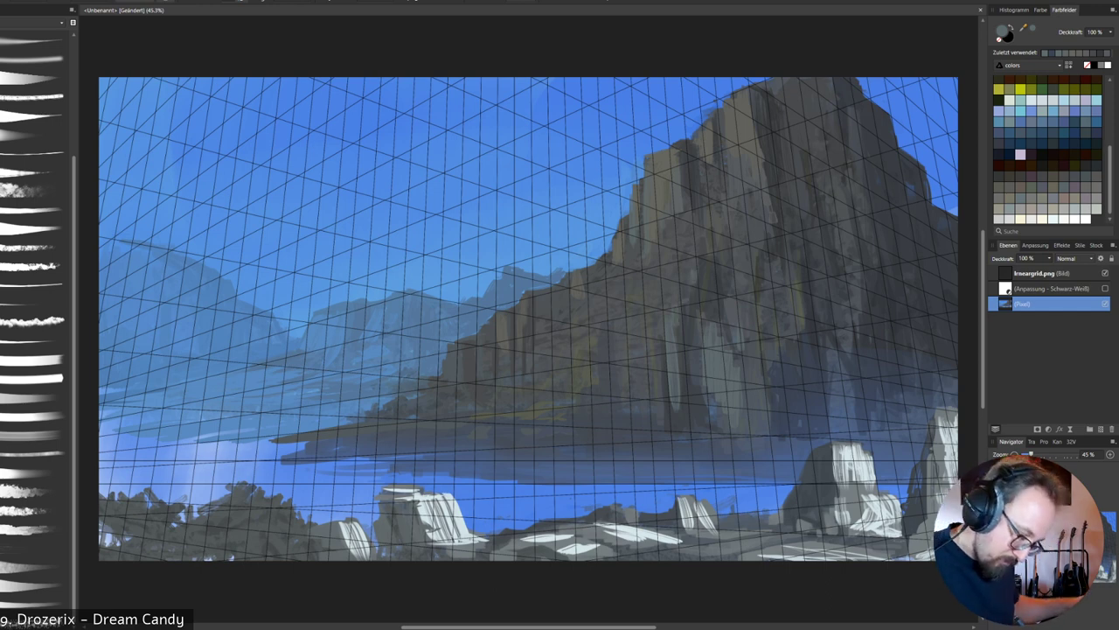
{"action": "left_click", "coordinate": [705, 325], "text": "alt"}
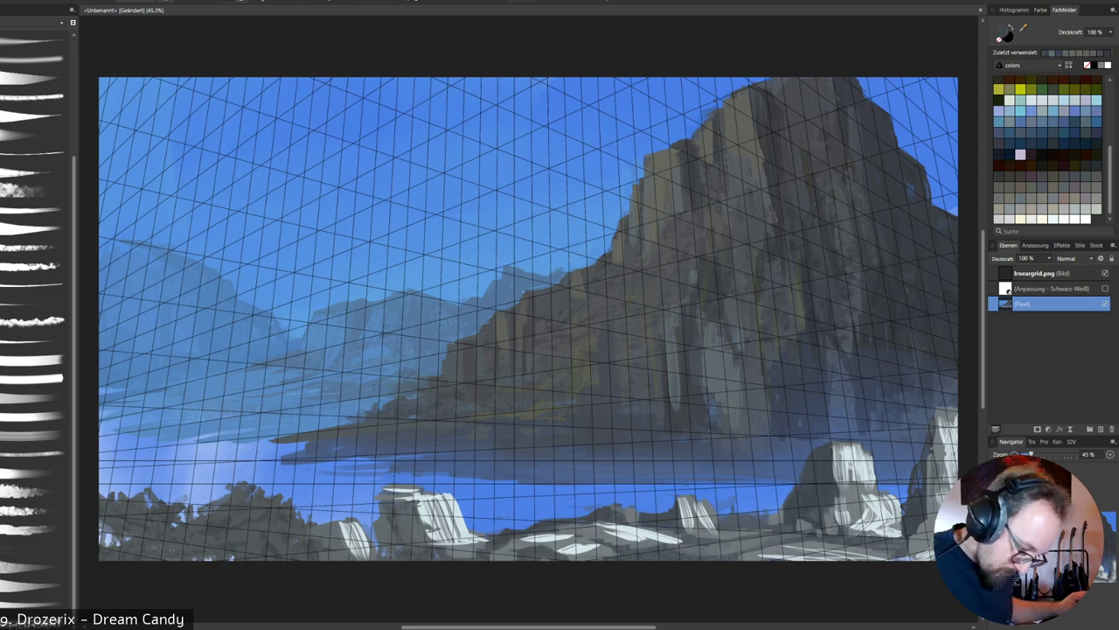
{"action": "left_click_drag", "start_coordinate": [700, 317], "coordinate": [702, 336]}
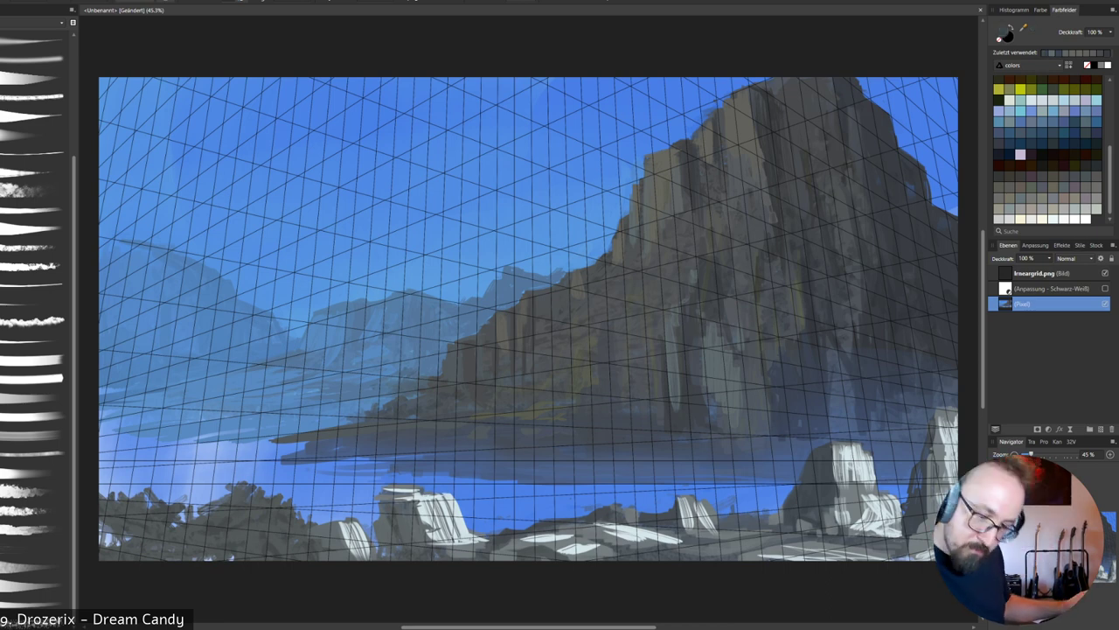
{"action": "left_click", "coordinate": [1105, 273]}
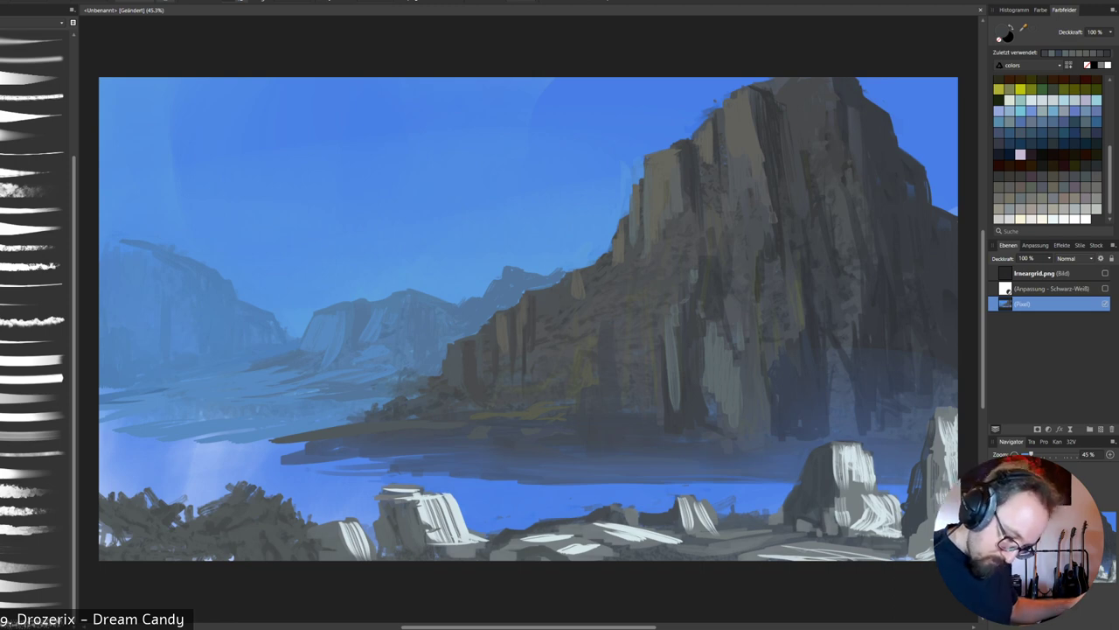
Darken the crevices and lower edge around the cool grey cliff planes with dark greys sampled from the mountain's base.
{"action": "left_click_drag", "start_coordinate": [765, 377], "coordinate": [765, 418]}
{"action": "left_click", "coordinate": [767, 411], "text": "alt"}
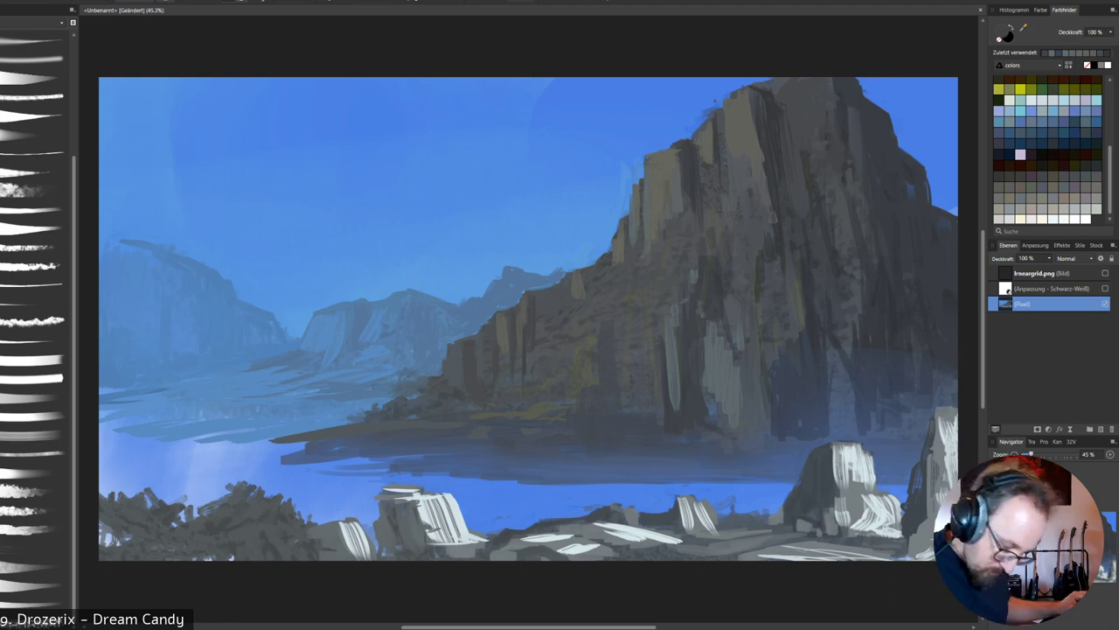
{"action": "left_click_drag", "start_coordinate": [756, 366], "coordinate": [759, 412]}
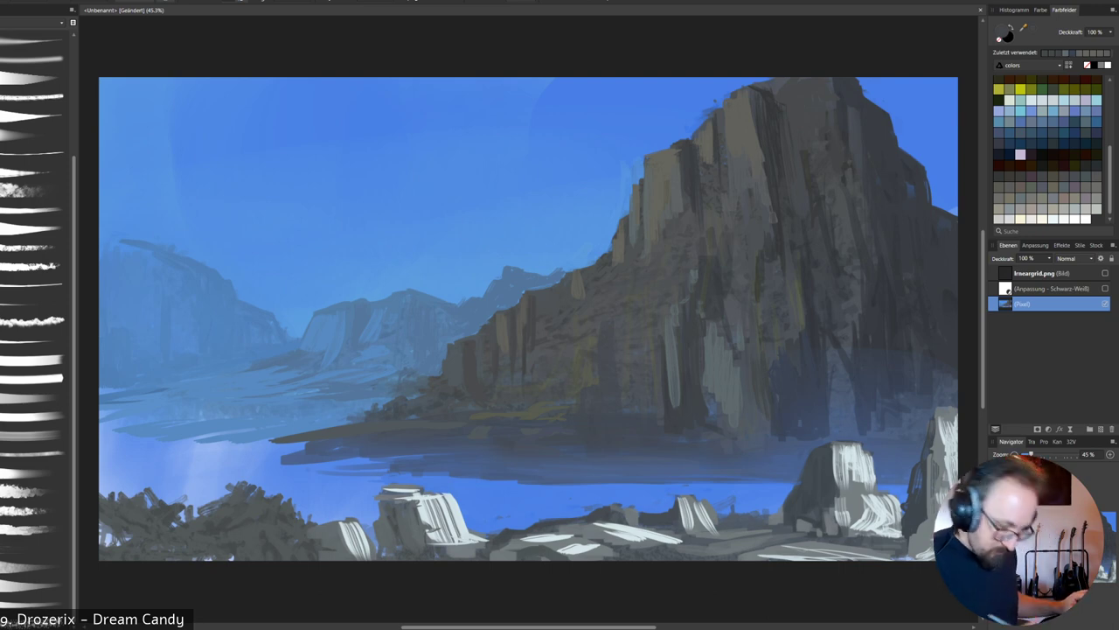
{"action": "left_click", "coordinate": [666, 426], "text": "alt"}
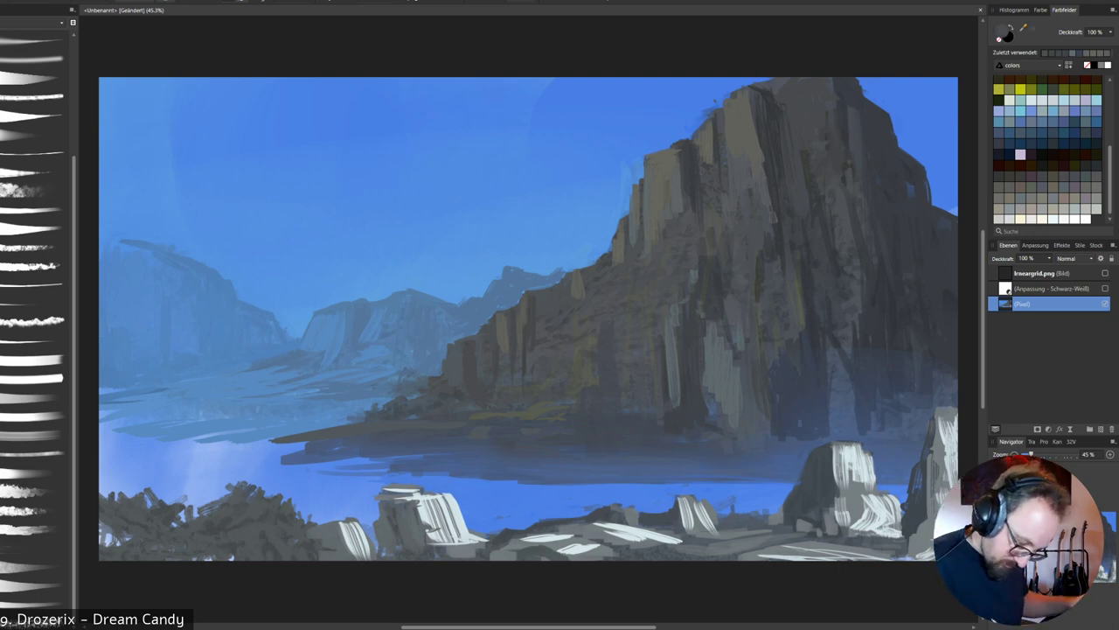
{"action": "left_click_drag", "start_coordinate": [666, 412], "coordinate": [672, 425]}
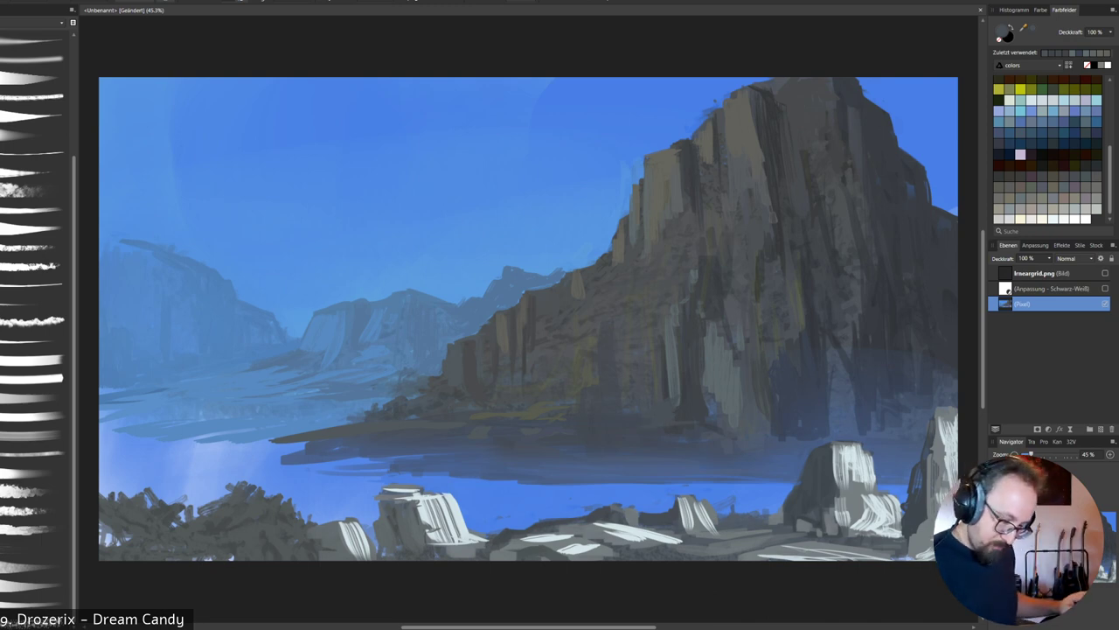
{"action": "left_click", "coordinate": [669, 386], "text": "alt"}
{"action": "left_click_drag", "start_coordinate": [671, 379], "coordinate": [670, 397]}
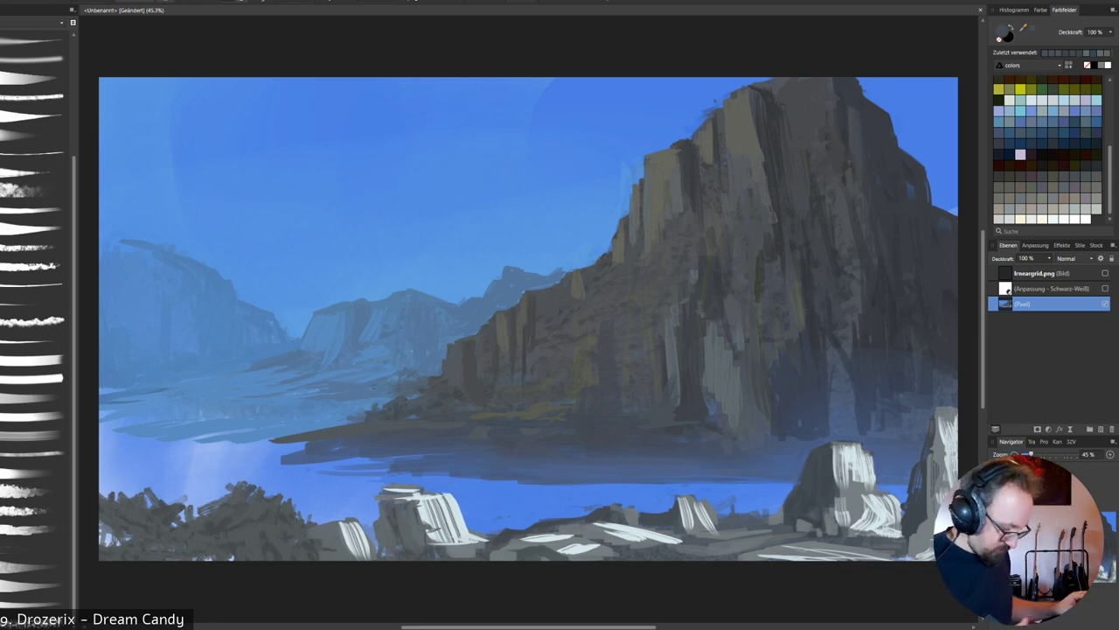
Add short near-white highlight strokes, sampled from the sunlit boulder, across the dark foreground bushes.
{"action": "left_click", "coordinate": [450, 499], "text": "alt"}
{"action": "left_click_drag", "start_coordinate": [287, 512], "coordinate": [273, 542]}
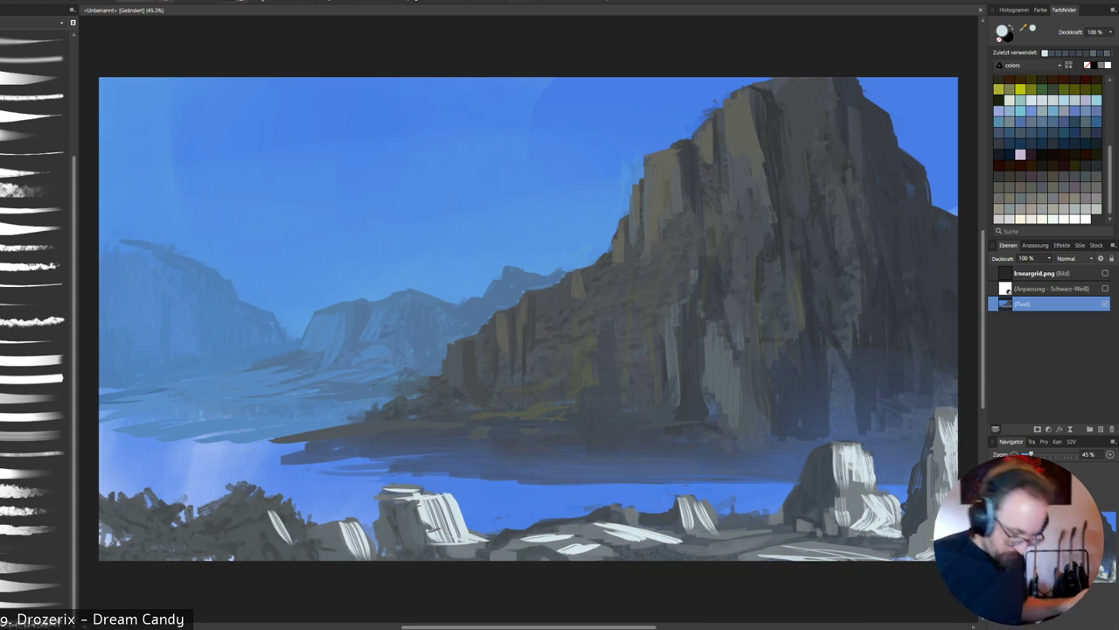
{"action": "key", "text": "ctrl+z"}
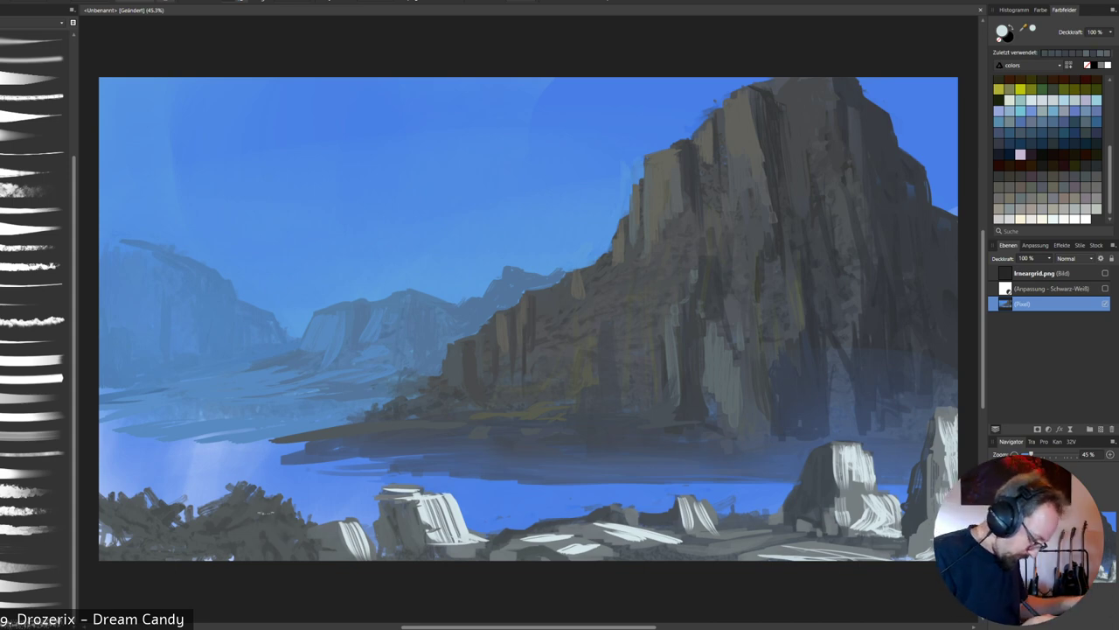
{"action": "mouse_move", "coordinate": [235, 521]}
{"action": "left_mouse_down"}
{"action": "mouse_move", "coordinate": [269, 524]}
{"action": "mouse_move", "coordinate": [285, 542]}
{"action": "left_mouse_up"}
{"action": "mouse_move", "coordinate": [269, 507]}
{"action": "left_mouse_down"}
{"action": "mouse_move", "coordinate": [297, 519]}
{"action": "mouse_move", "coordinate": [277, 506]}
{"action": "left_mouse_up"}
{"action": "key", "text": "ctrl+z"}
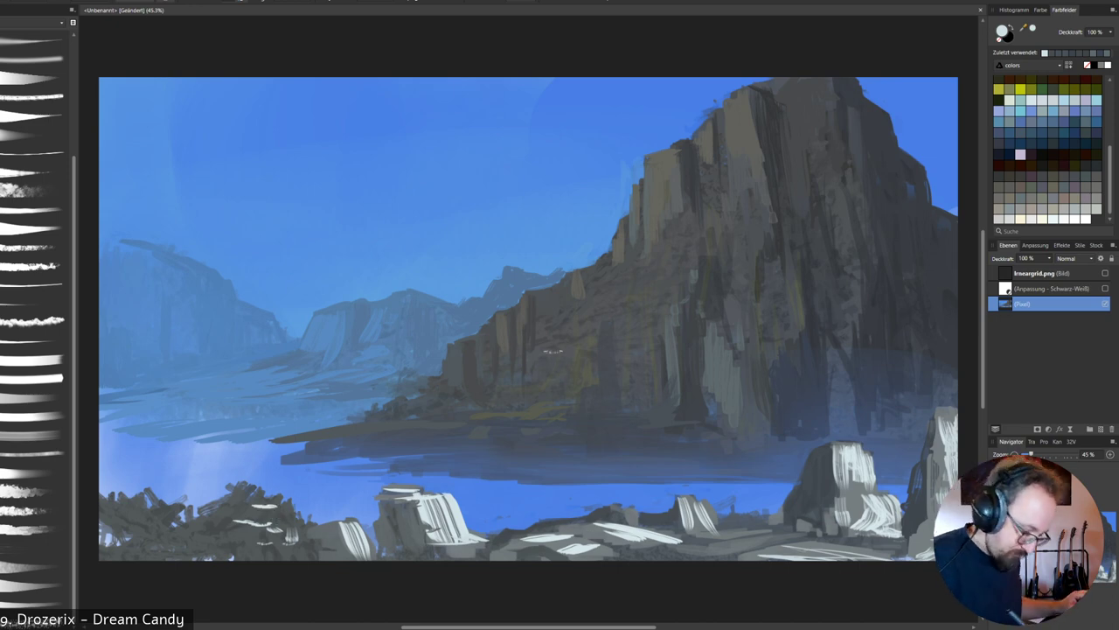
Lighten the middle distant hill's slope with a sampled light blue and flip the canvas horizontally.
{"action": "left_click", "coordinate": [364, 306], "text": "alt"}
{"action": "left_click_drag", "start_coordinate": [369, 339], "coordinate": [299, 378]}
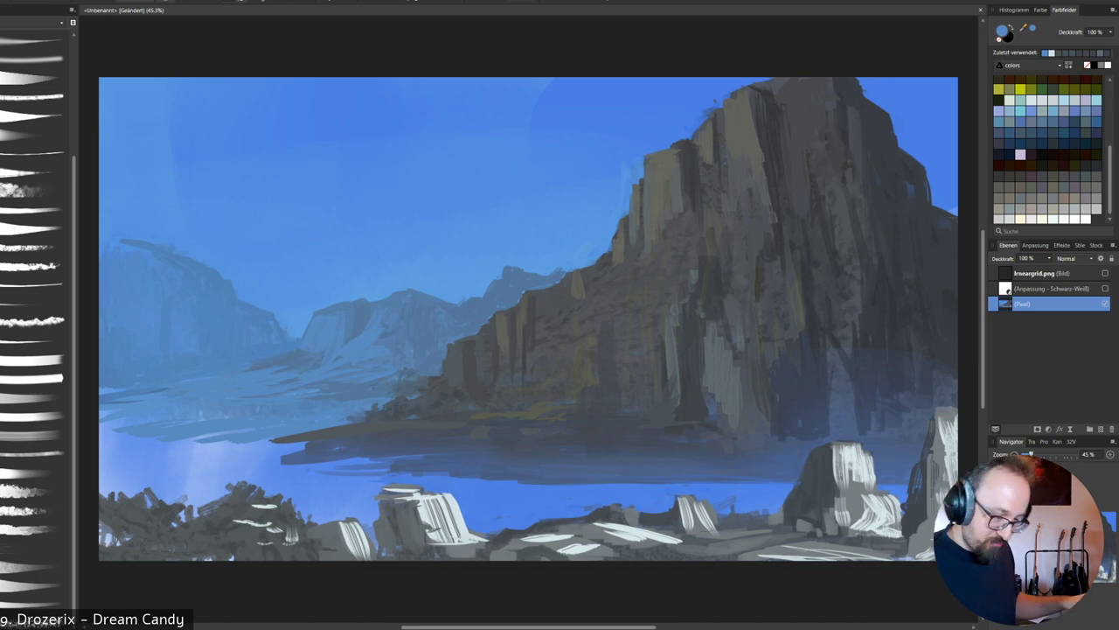
{"action": "key", "text": "shift+h"}
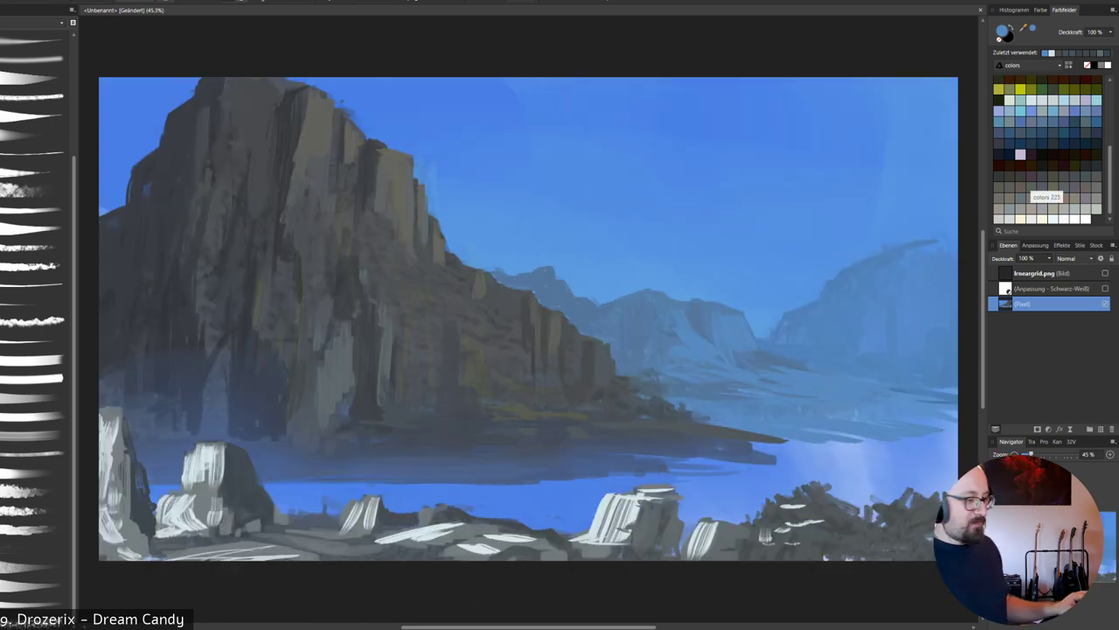
Paint neutral grey strokes on the mirrored cliffs and fill the mountain's outer shoulder with sampled dark grey, checking values in black and white.
{"action": "left_click", "coordinate": [1033, 187]}
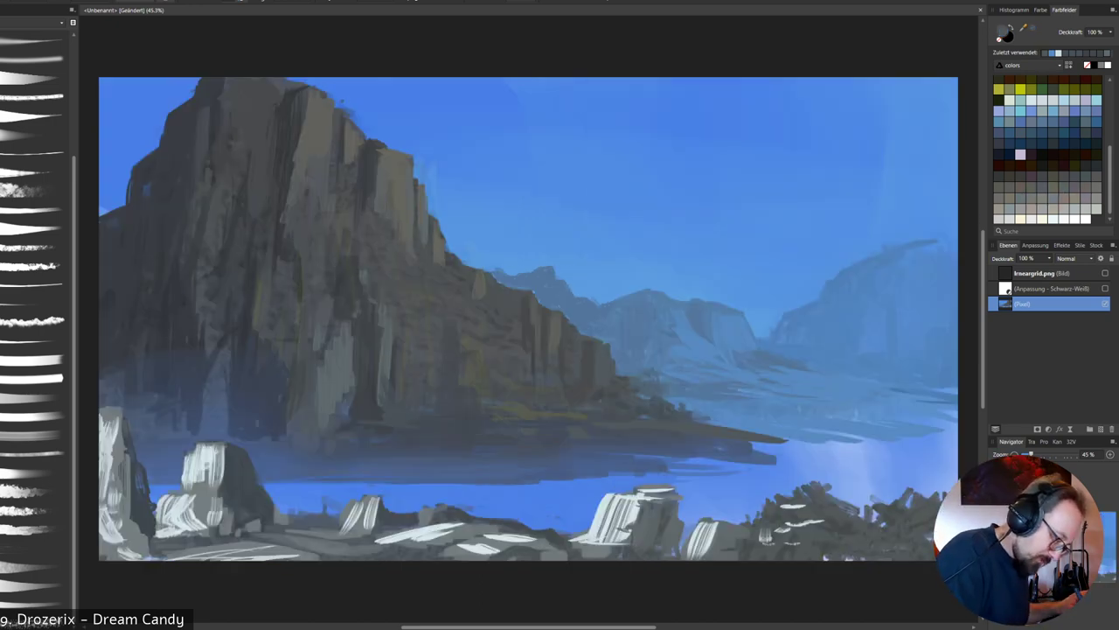
{"action": "left_click", "coordinate": [1032, 186]}
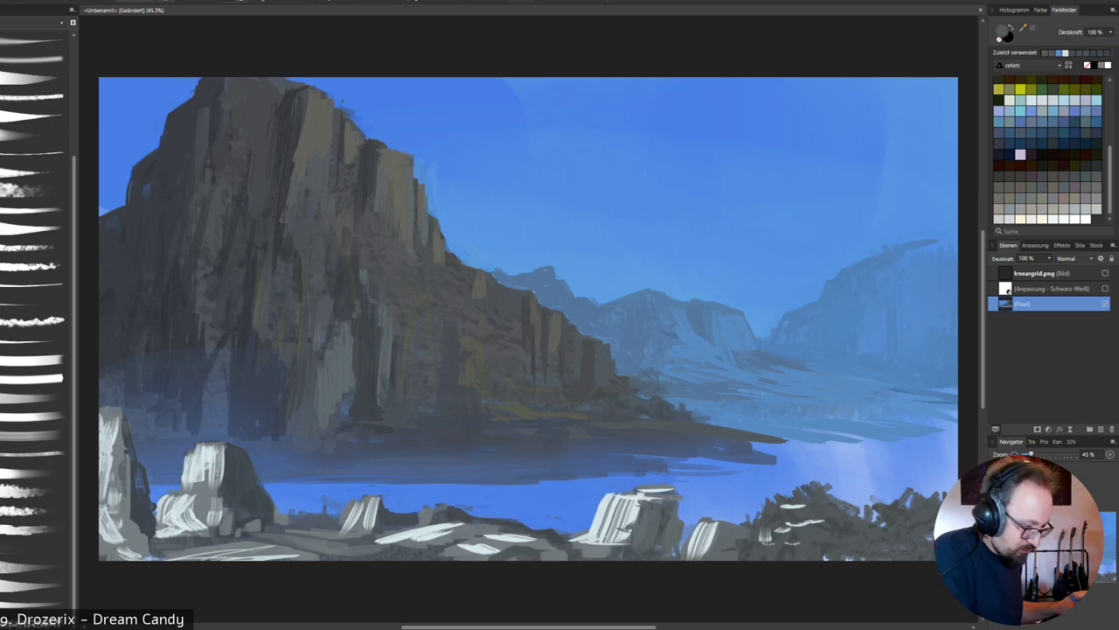
{"action": "left_click", "coordinate": [1105, 273]}
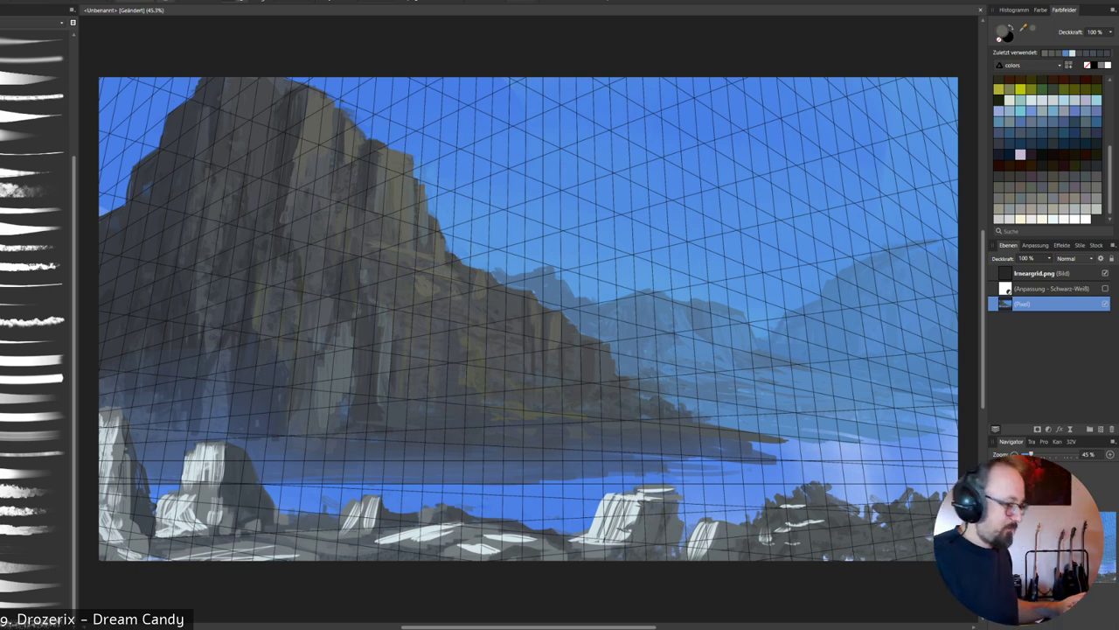
{"action": "left_click", "coordinate": [178, 128], "text": "alt"}
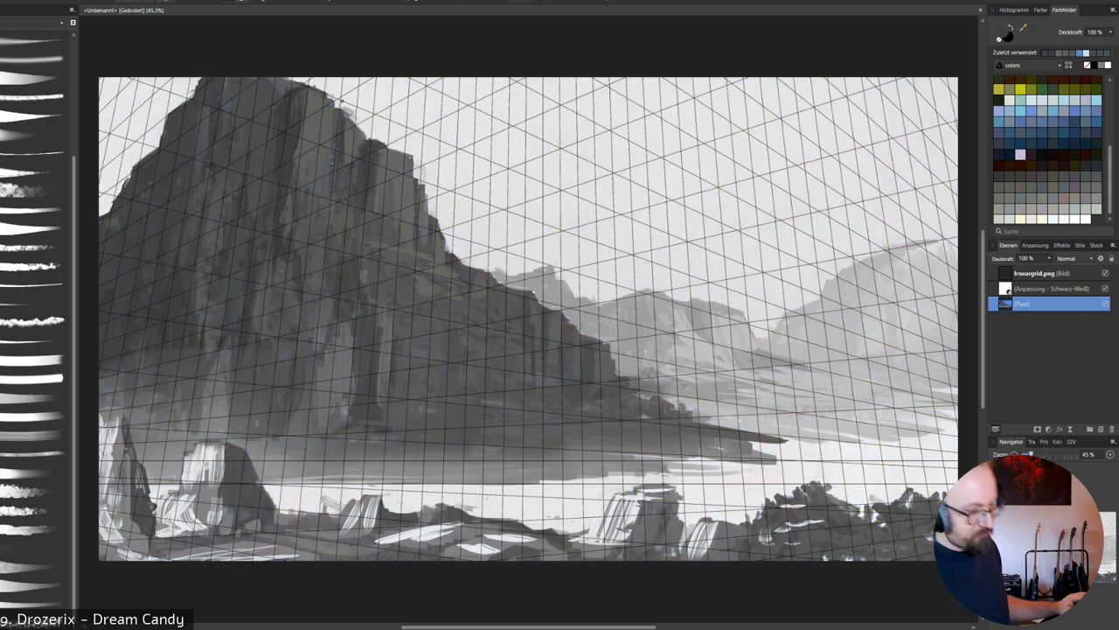
{"action": "left_click", "coordinate": [1105, 289]}
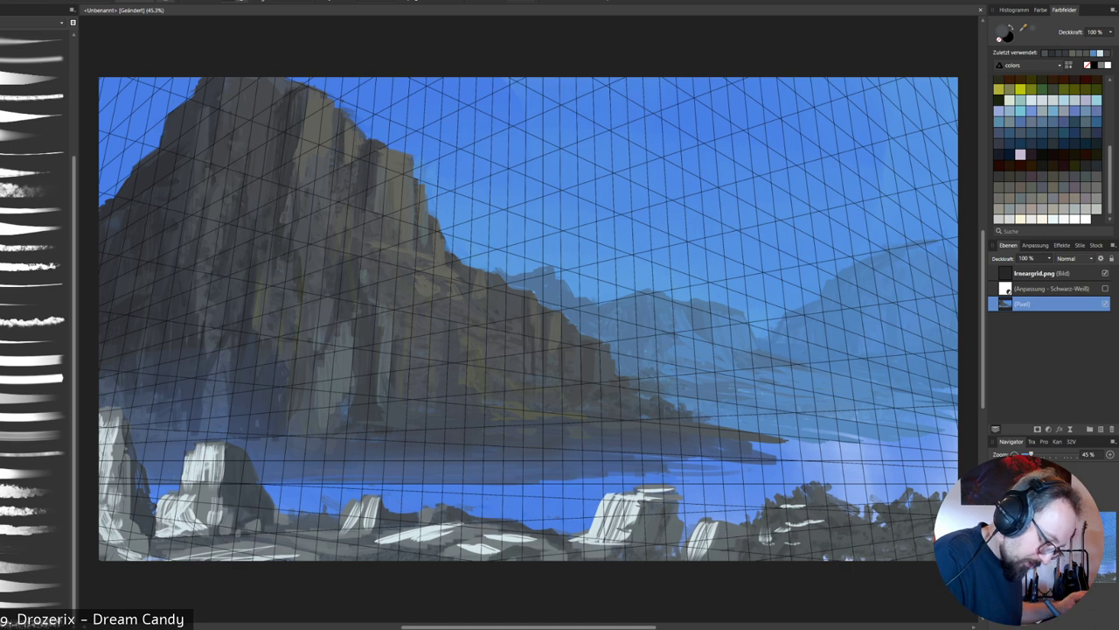
Extend the hazy blue ridge behind the mountain's slope using a blue sampled from the distant peaks.
{"action": "left_click", "coordinate": [516, 268], "text": "alt"}
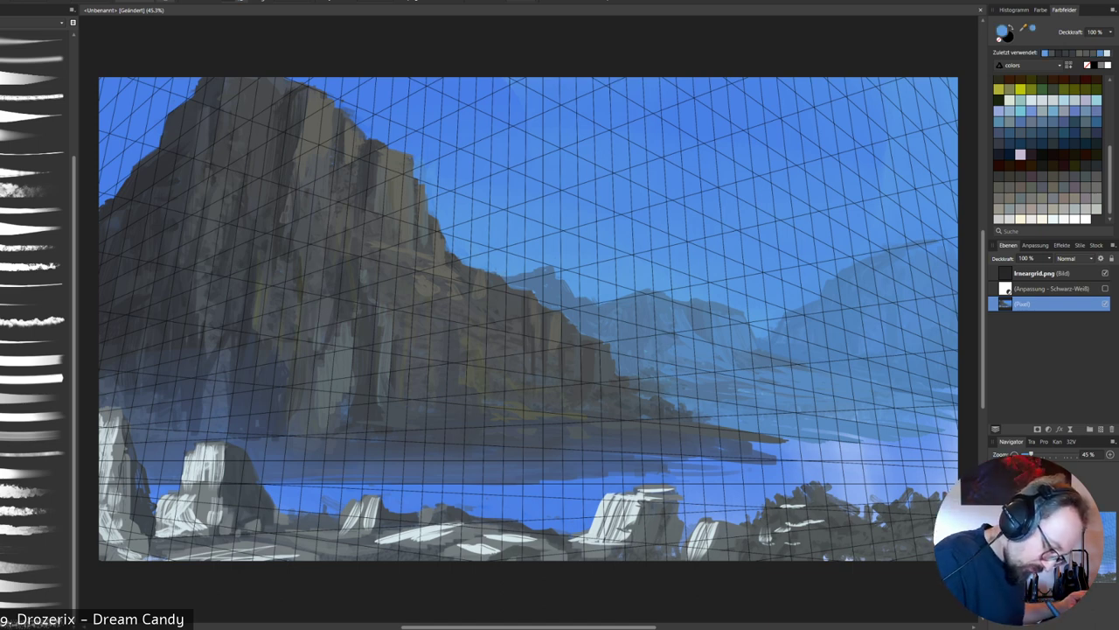
{"action": "left_click", "coordinate": [521, 278], "text": "alt"}
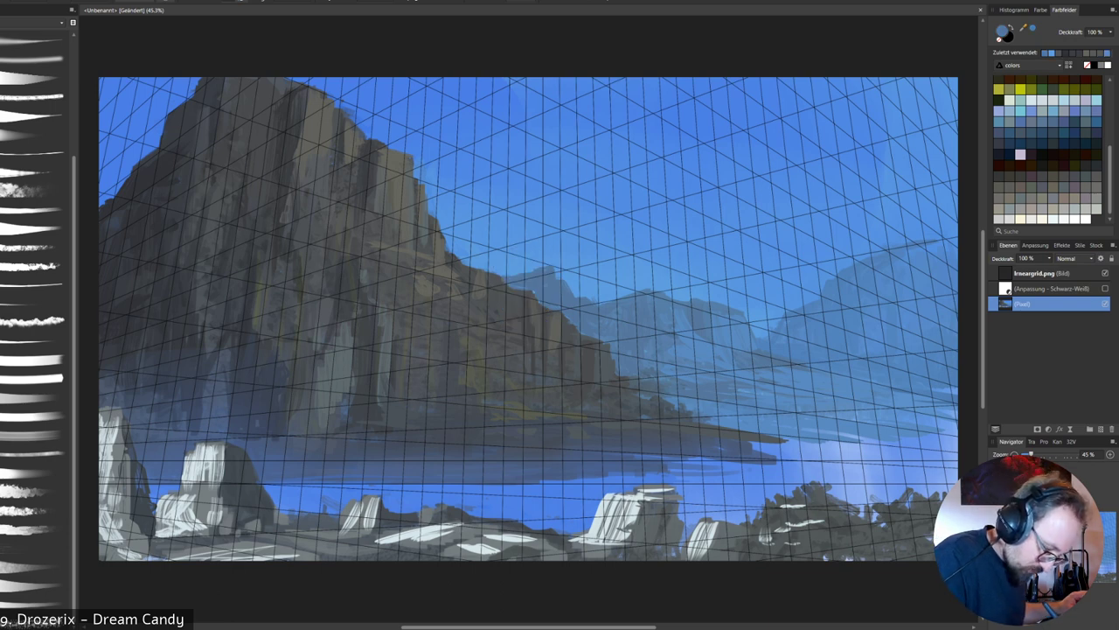
{"action": "mouse_move", "coordinate": [504, 272]}
{"action": "left_mouse_down"}
{"action": "mouse_move", "coordinate": [487, 254]}
{"action": "mouse_move", "coordinate": [472, 263]}
{"action": "mouse_move", "coordinate": [492, 268]}
{"action": "left_mouse_up"}
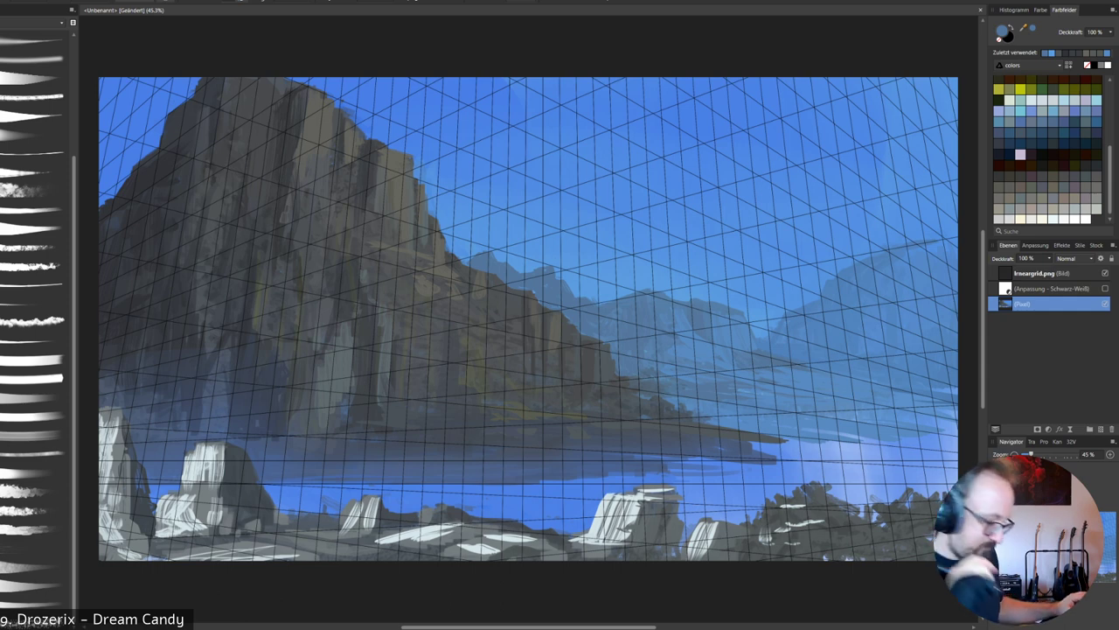
Paint angled brownish ledges down the mountain's lower slope along the grid and flip the canvas back.
{"action": "left_click", "coordinate": [475, 292], "text": "alt"}
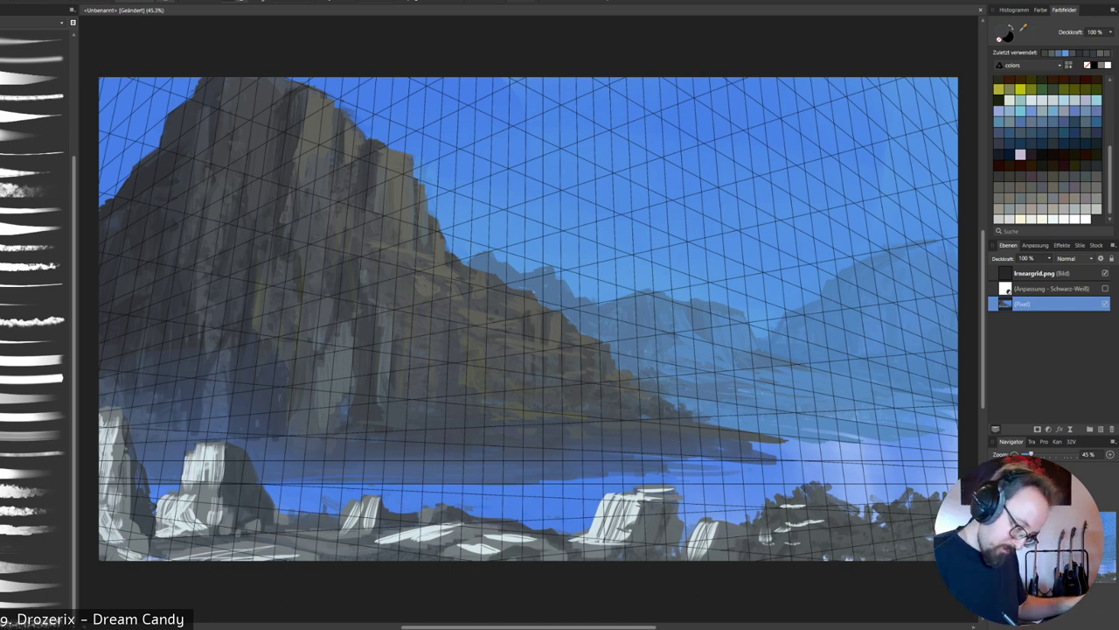
{"action": "left_click_drag", "start_coordinate": [574, 407], "coordinate": [629, 414]}
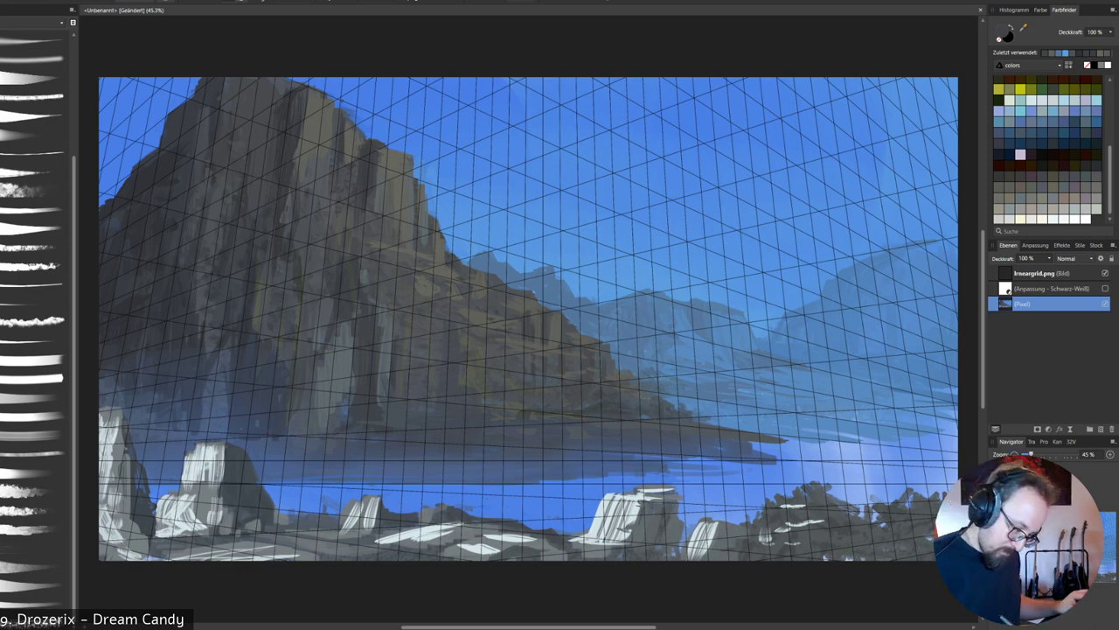
{"action": "key", "text": "shift+h"}
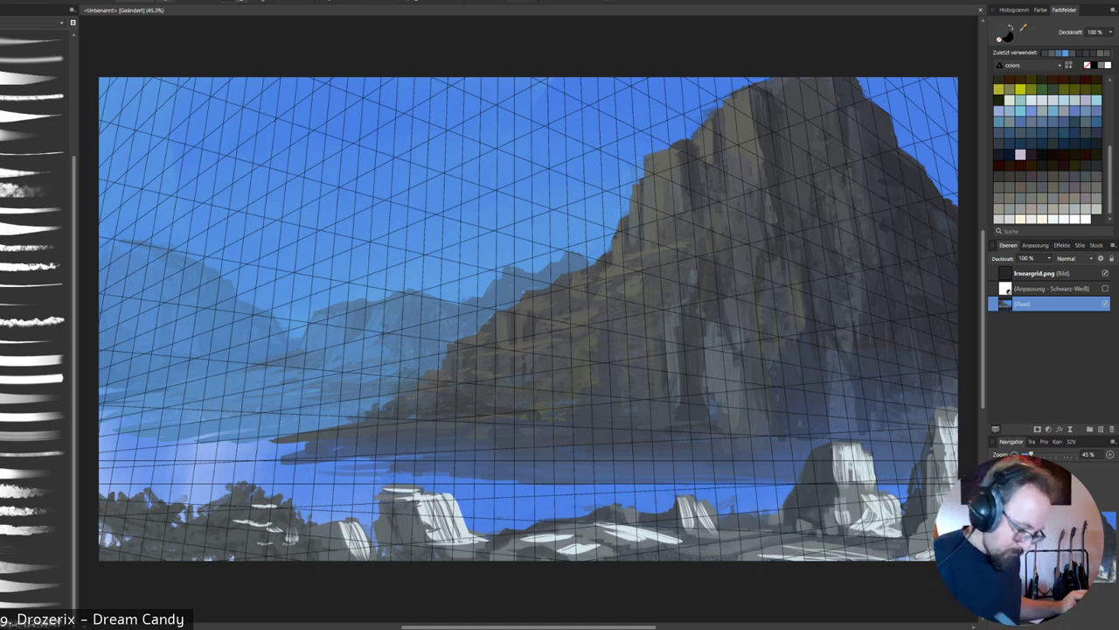
Refine the mountain's upper ridge and summit edge with sampled warm and dark greys.
{"action": "left_click", "coordinate": [657, 185], "text": "alt"}
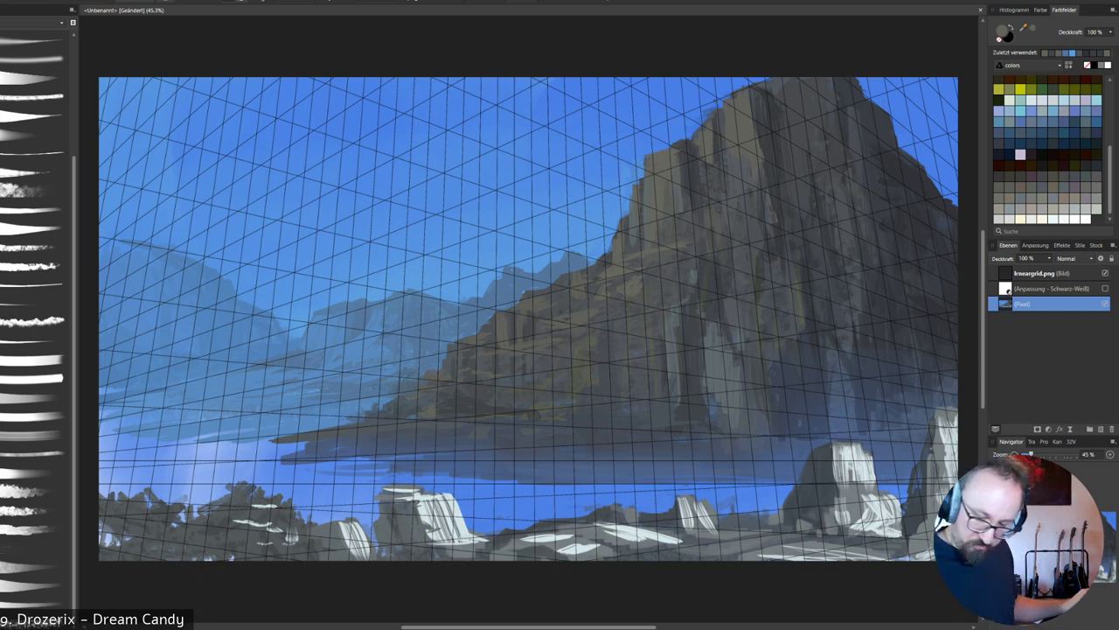
{"action": "left_click", "coordinate": [845, 93], "text": "alt"}
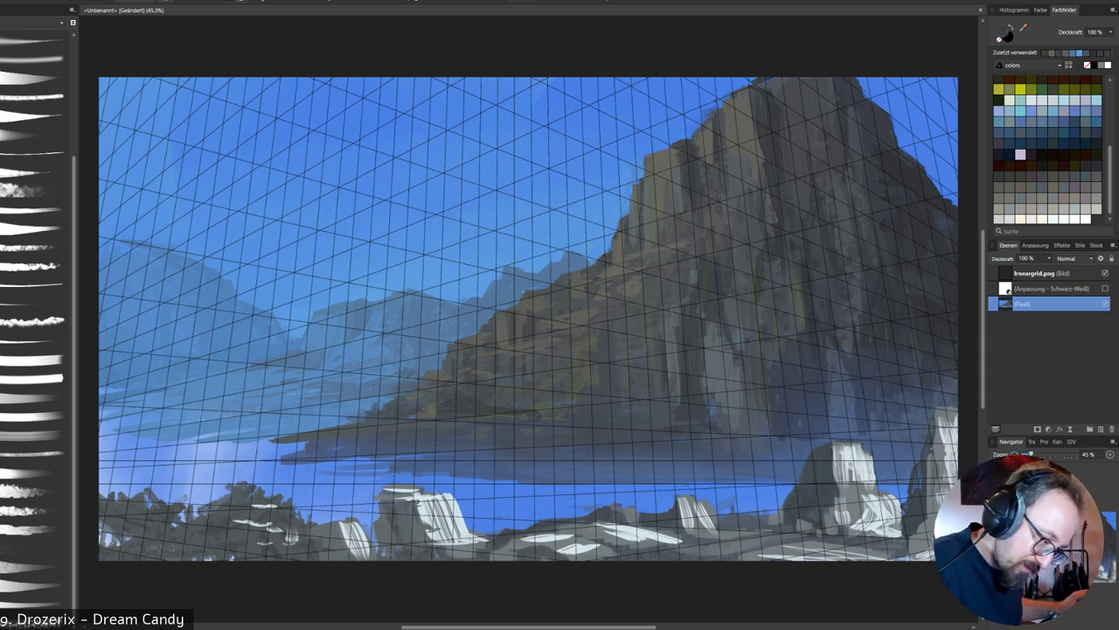
{"action": "left_click", "coordinate": [747, 108], "text": "alt"}
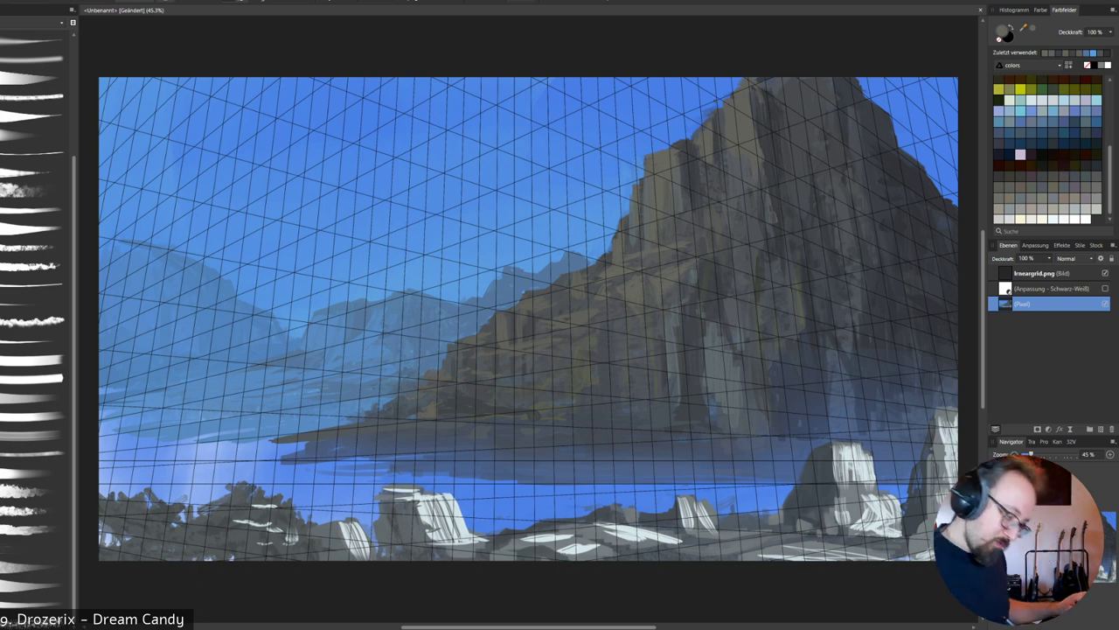
Sample greys around the mountain's central cliff and dab small strokes over the rock beside the main buttress.
{"action": "left_click", "coordinate": [692, 334], "text": "alt"}
{"action": "left_click", "coordinate": [667, 288], "text": "alt"}
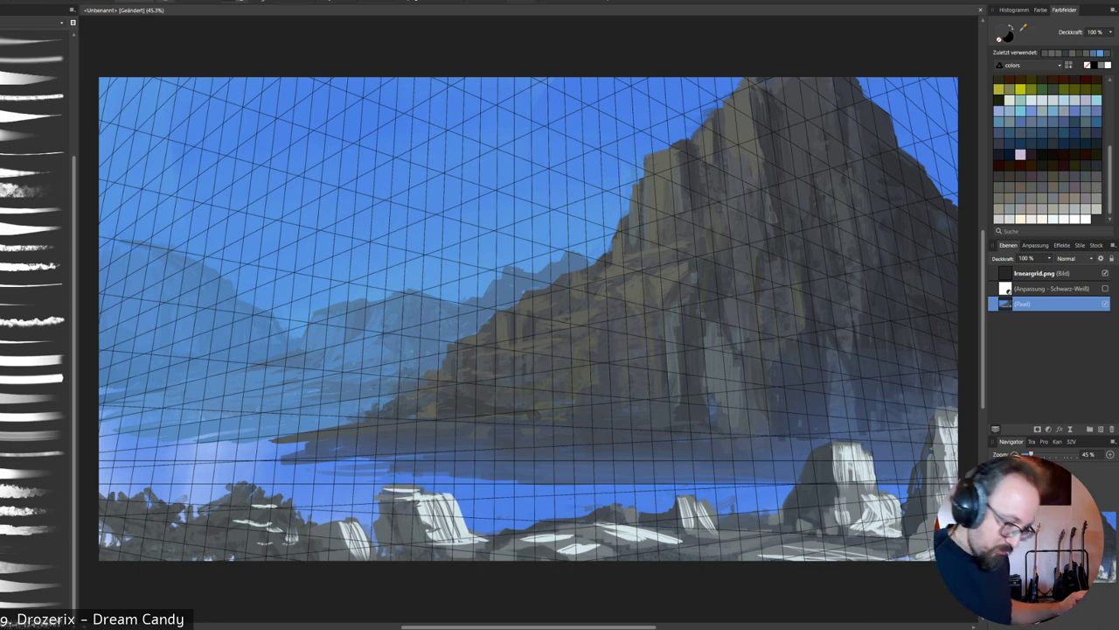
{"action": "left_click", "coordinate": [655, 315], "text": "alt"}
{"action": "right_click", "coordinate": [665, 306]}
{"action": "left_click", "coordinate": [665, 305]}
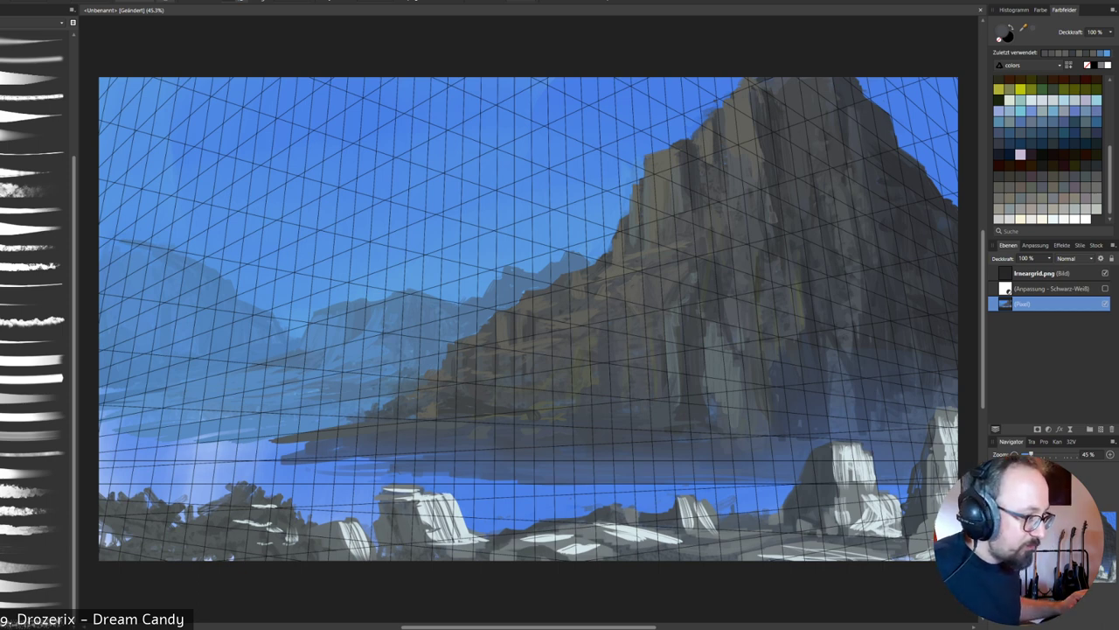
{"action": "right_click", "coordinate": [672, 278]}
{"action": "left_click", "coordinate": [673, 277]}
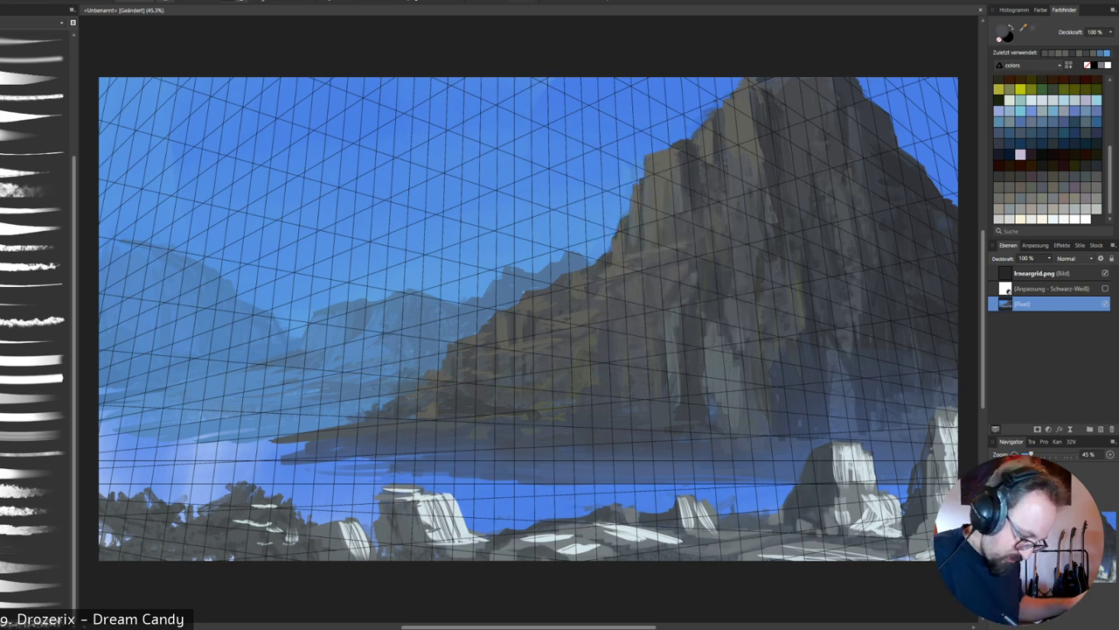
Paint a dark vertical crevice down the mountain's central cliff and a thin dark line along its foot.
{"action": "left_click", "coordinate": [527, 337], "text": "alt"}
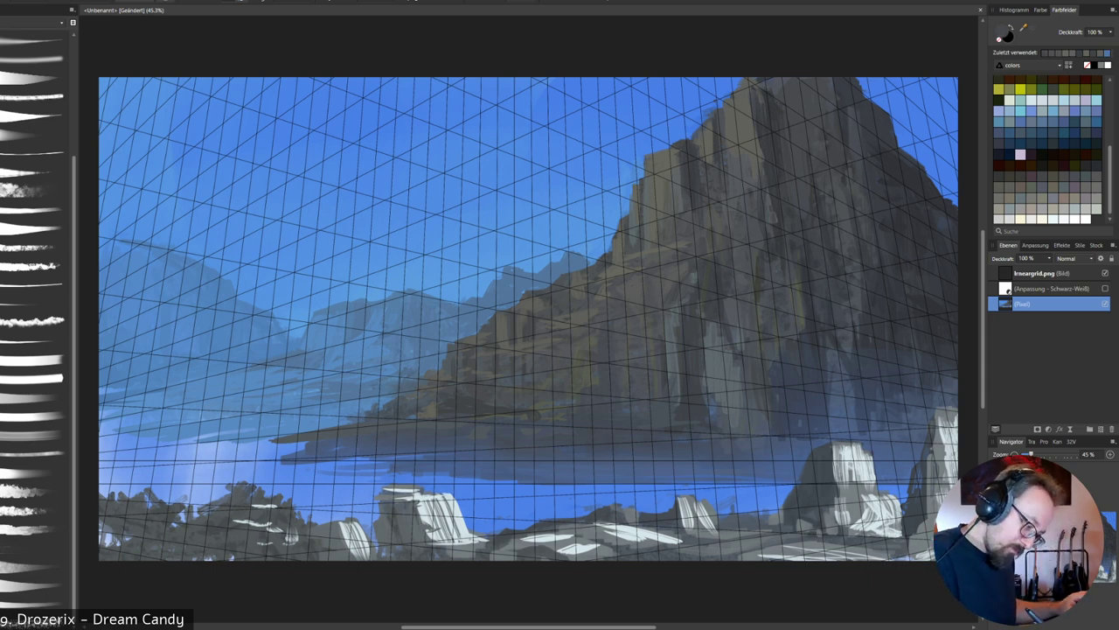
{"action": "left_click_drag", "start_coordinate": [574, 284], "coordinate": [589, 275]}
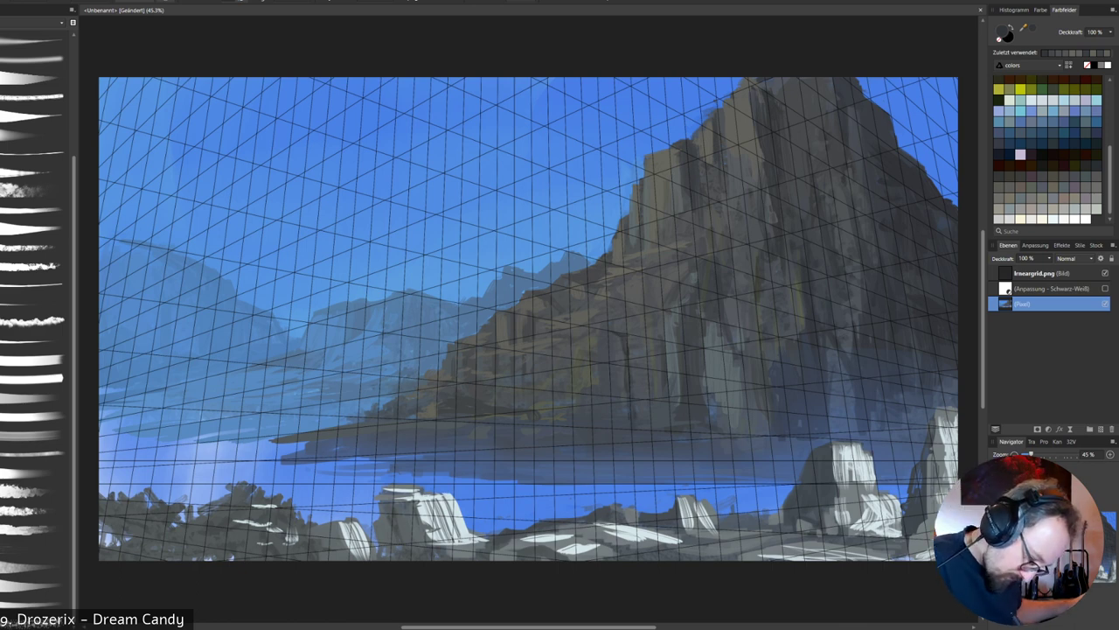
{"action": "mouse_move", "coordinate": [626, 426]}
{"action": "left_mouse_down"}
{"action": "mouse_move", "coordinate": [618, 432]}
{"action": "mouse_move", "coordinate": [766, 435]}
{"action": "left_mouse_up"}
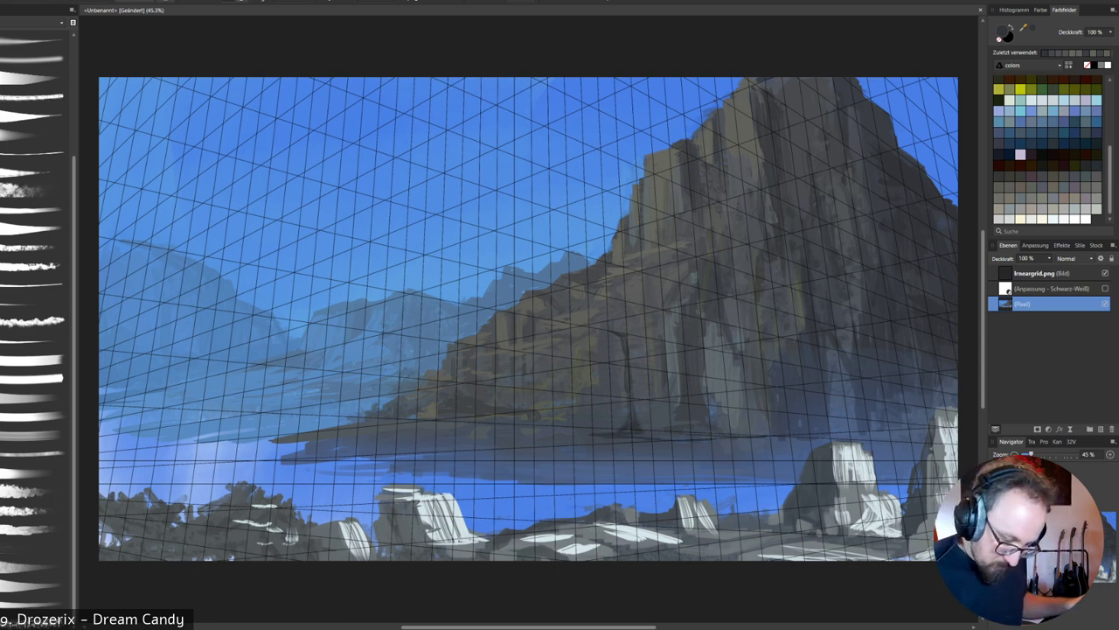
{"action": "mouse_move", "coordinate": [689, 437]}
{"action": "left_mouse_down"}
{"action": "mouse_move", "coordinate": [777, 433]}
{"action": "mouse_move", "coordinate": [770, 440]}
{"action": "mouse_move", "coordinate": [861, 447]}
{"action": "left_mouse_up"}
Block in a dark grey shoreline with horizontal strokes beneath the central cliff and main buttress, using greys sampled from the cliff base.
{"action": "left_click", "coordinate": [763, 446], "text": "alt"}
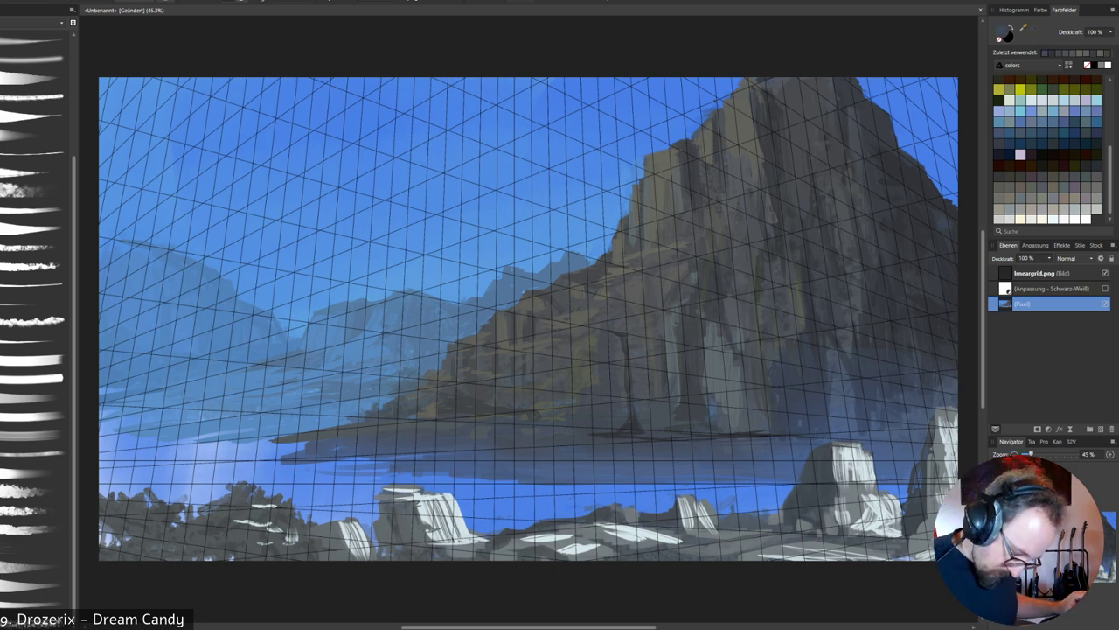
{"action": "left_click_drag", "start_coordinate": [741, 442], "coordinate": [763, 441]}
{"action": "left_click", "coordinate": [624, 432], "text": "alt"}
{"action": "mouse_move", "coordinate": [610, 440]}
{"action": "left_mouse_down"}
{"action": "mouse_move", "coordinate": [569, 453]}
{"action": "mouse_move", "coordinate": [738, 459]}
{"action": "mouse_move", "coordinate": [773, 441]}
{"action": "left_mouse_up"}
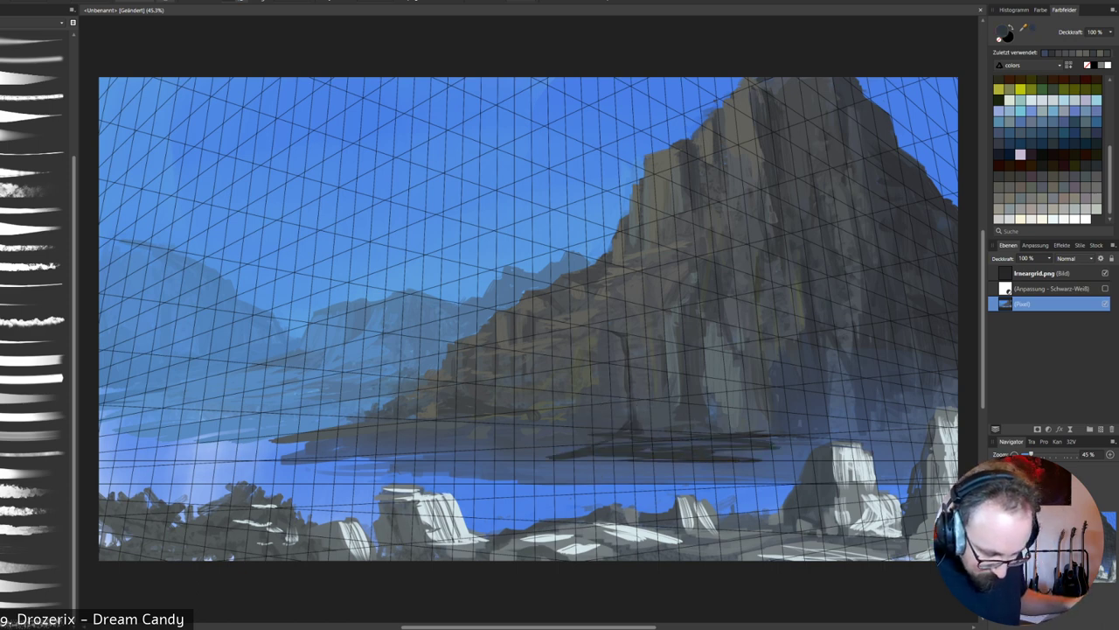
{"action": "left_click_drag", "start_coordinate": [667, 444], "coordinate": [793, 440]}
{"action": "left_click_drag", "start_coordinate": [710, 453], "coordinate": [776, 451]}
Extend the light buttress's foot over the dark shore and blend the shoreline toward the headland with sampled greys and muted blues.
{"action": "left_click", "coordinate": [724, 398], "text": "alt"}
{"action": "mouse_move", "coordinate": [722, 404]}
{"action": "left_mouse_down"}
{"action": "mouse_move", "coordinate": [743, 447]}
{"action": "mouse_move", "coordinate": [677, 439]}
{"action": "mouse_move", "coordinate": [564, 452]}
{"action": "left_mouse_up"}
{"action": "left_click", "coordinate": [694, 405], "text": "alt"}
{"action": "left_click", "coordinate": [642, 443], "text": "alt"}
{"action": "left_click_drag", "start_coordinate": [631, 440], "coordinate": [604, 443]}
{"action": "left_click_drag", "start_coordinate": [592, 457], "coordinate": [397, 457]}
{"action": "left_click", "coordinate": [495, 448], "text": "alt"}
{"action": "left_click_drag", "start_coordinate": [578, 456], "coordinate": [553, 458]}
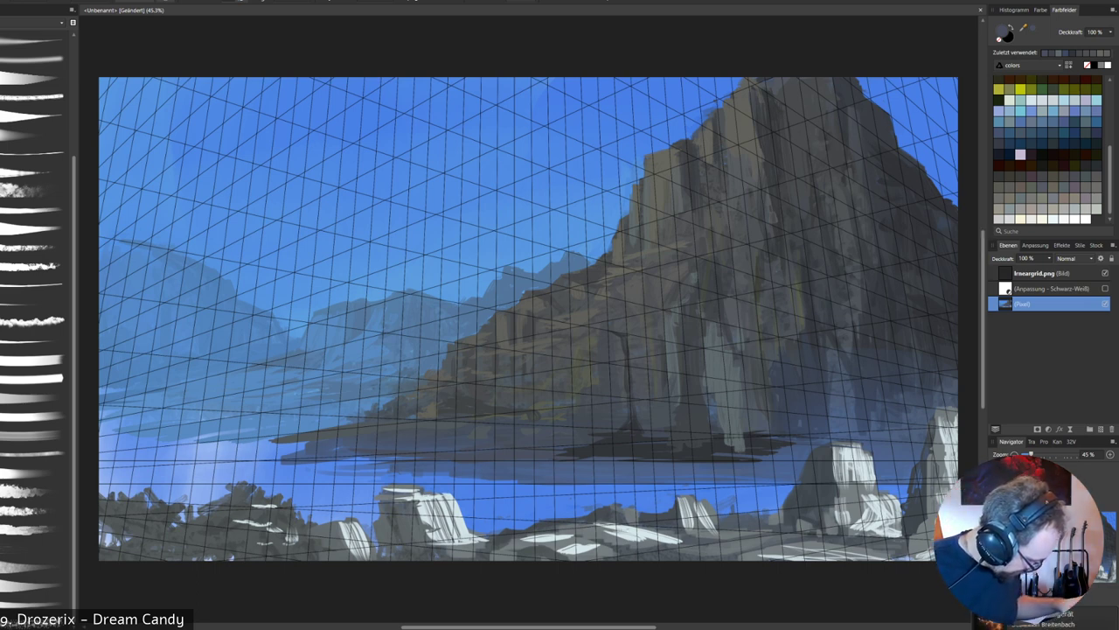
Sample the bright water blue and paint horizontal streaks along the water below the shoreline.
{"action": "left_click", "coordinate": [542, 492], "text": "alt"}
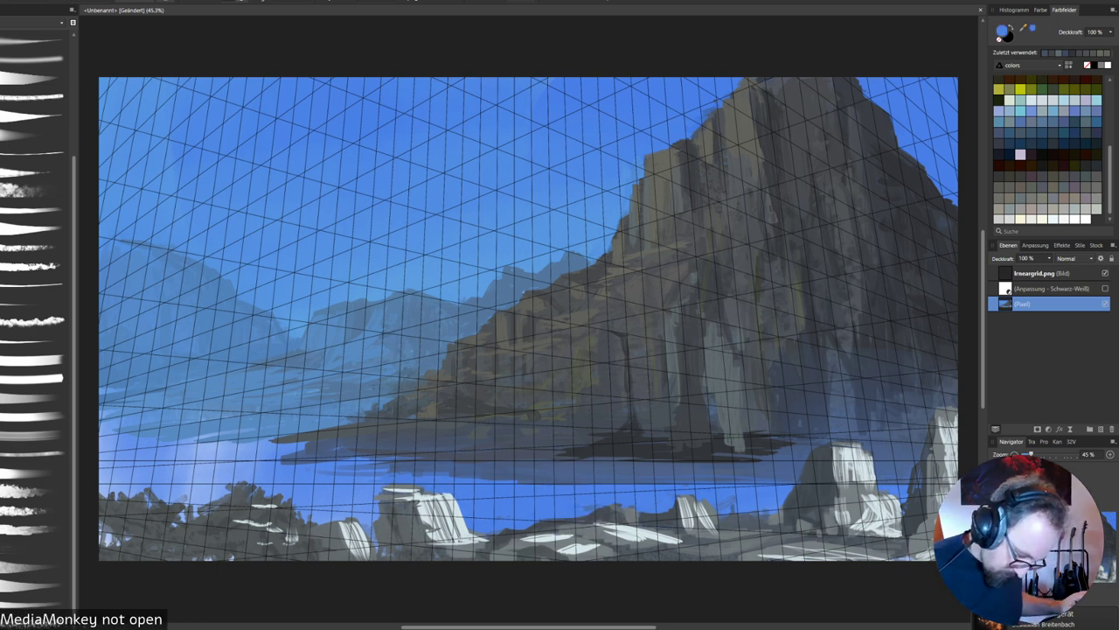
{"action": "left_click_drag", "start_coordinate": [511, 480], "coordinate": [671, 483]}
{"action": "left_click_drag", "start_coordinate": [520, 481], "coordinate": [602, 481]}
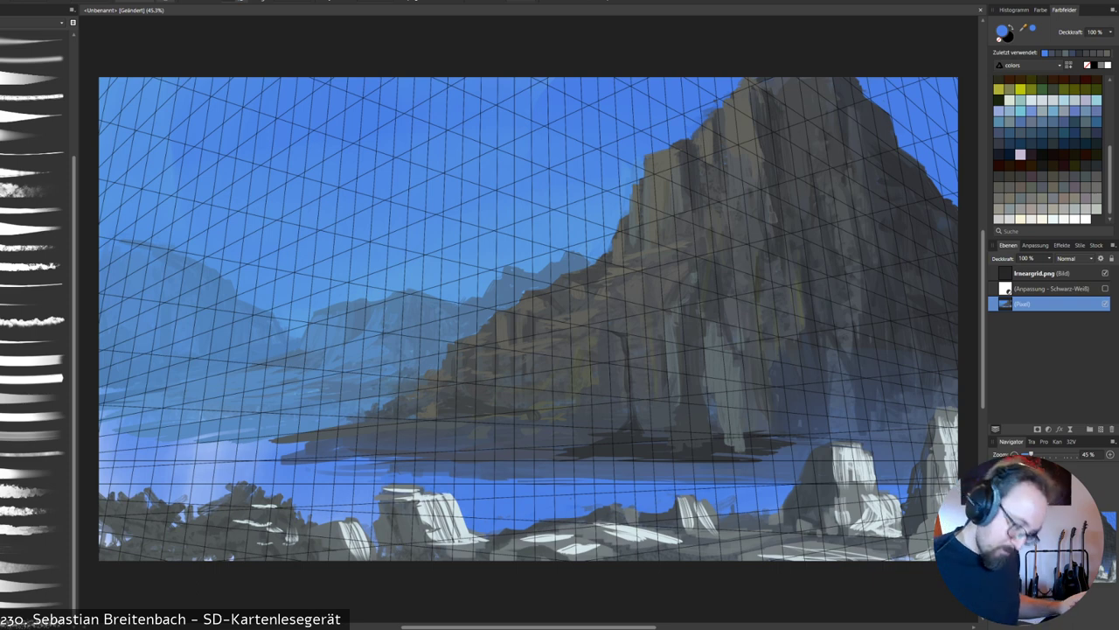
Add light grey highlights along the shoreline and lengthen the headland's pointed tip farther into the water.
{"action": "left_click", "coordinate": [730, 552], "text": "alt"}
{"action": "left_click_drag", "start_coordinate": [563, 462], "coordinate": [648, 459]}
{"action": "left_click_drag", "start_coordinate": [525, 461], "coordinate": [624, 459]}
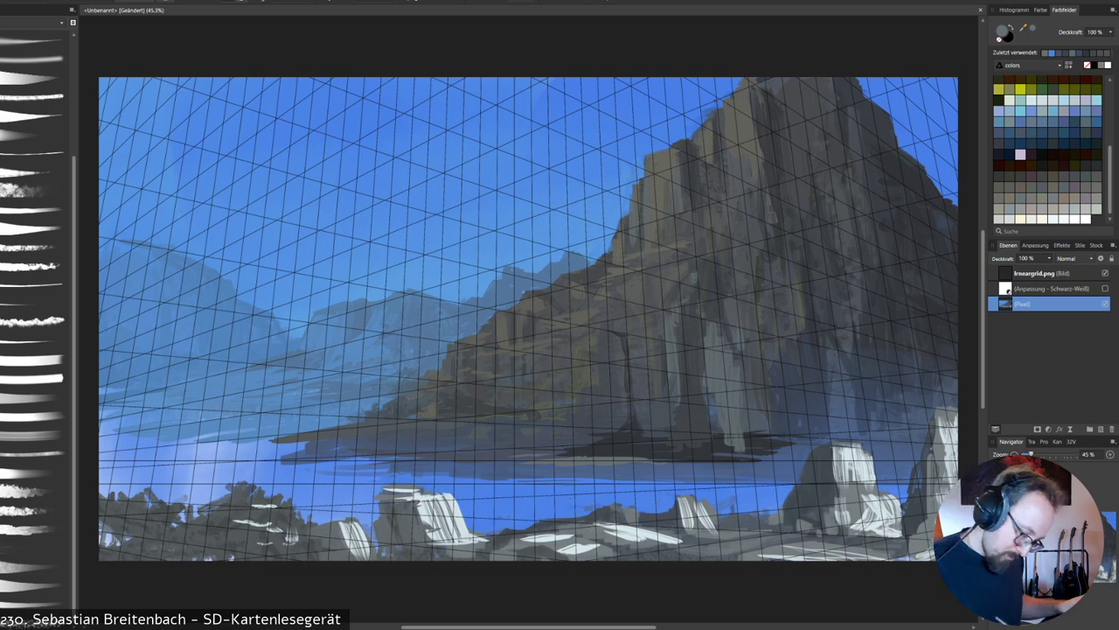
{"action": "left_click_drag", "start_coordinate": [451, 448], "coordinate": [257, 461]}
{"action": "left_click", "coordinate": [308, 444], "text": "alt"}
{"action": "left_click_drag", "start_coordinate": [306, 442], "coordinate": [236, 461]}
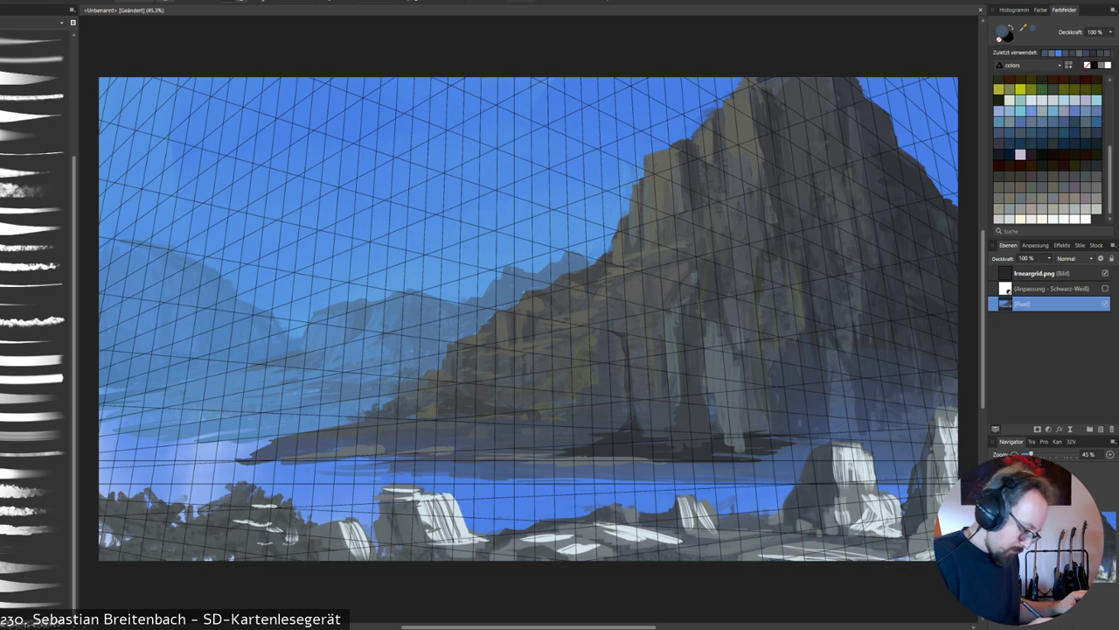
Continue the dark shoreline behind the large foreground rock and add dark crevices in the cliff above it, using a sampled dark grey.
{"action": "left_click", "coordinate": [602, 462], "text": "alt"}
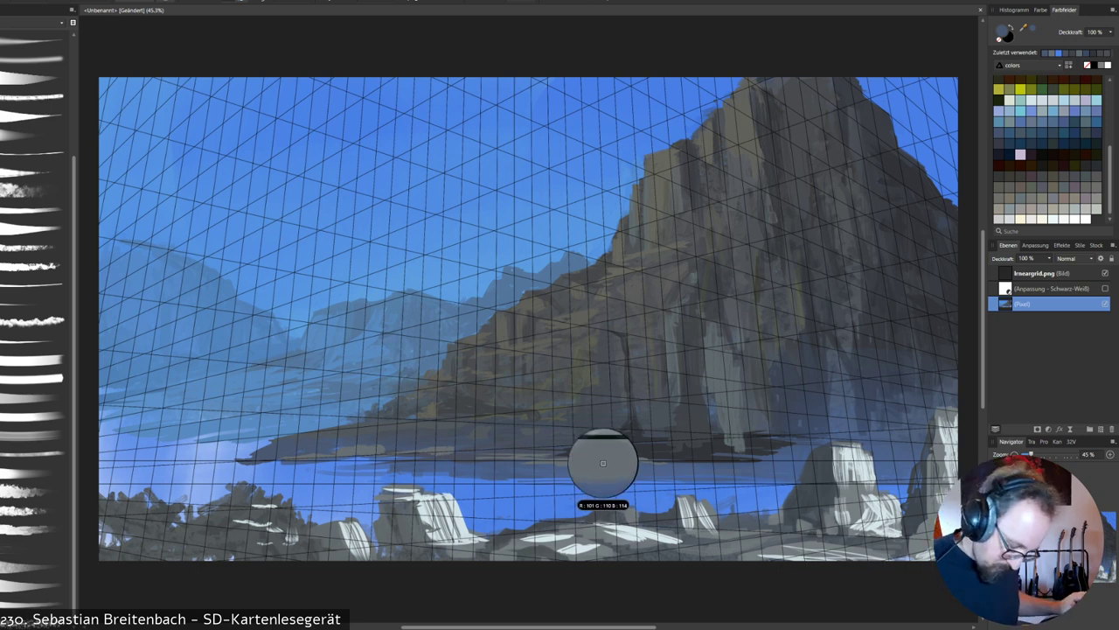
{"action": "left_click", "coordinate": [702, 455], "text": "alt"}
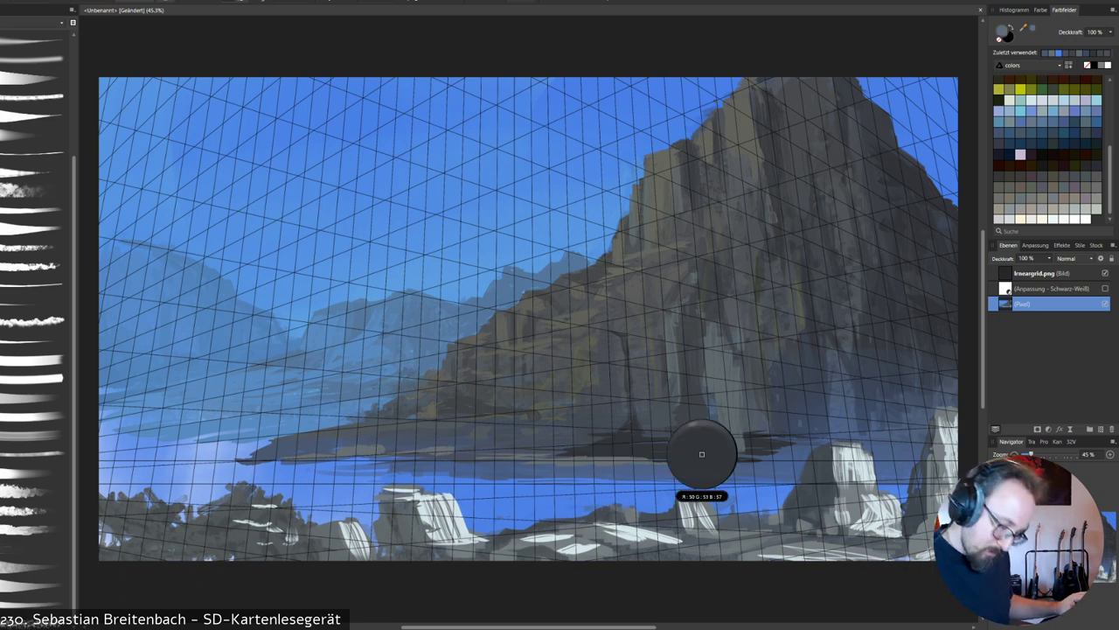
{"action": "left_click_drag", "start_coordinate": [711, 459], "coordinate": [799, 450]}
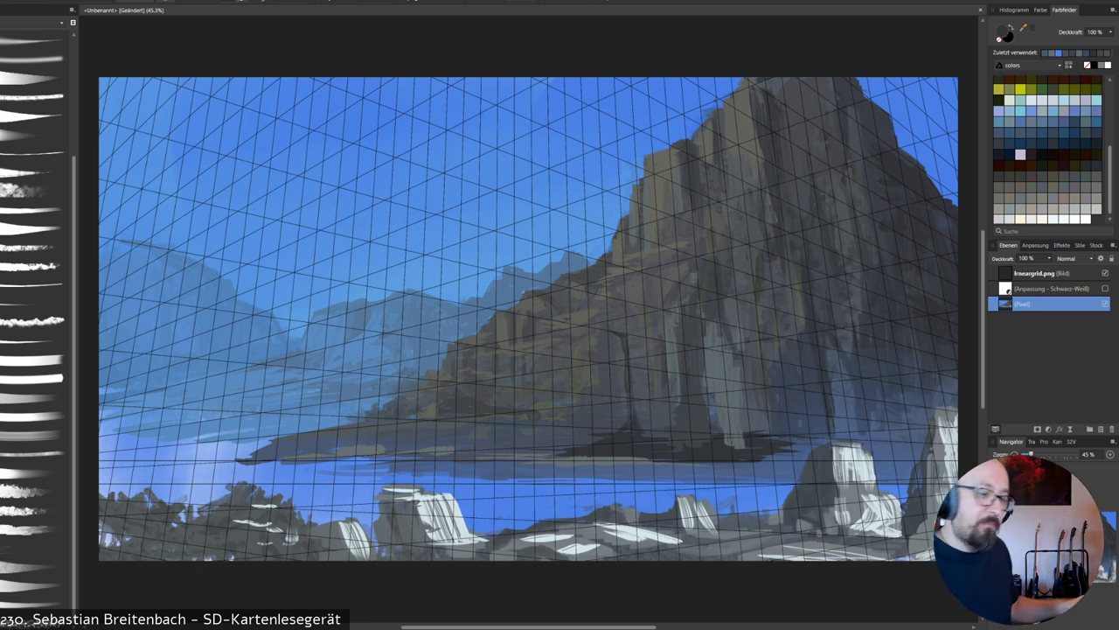
{"action": "mouse_move", "coordinate": [835, 435]}
{"action": "left_mouse_down"}
{"action": "mouse_move", "coordinate": [765, 459]}
{"action": "mouse_move", "coordinate": [850, 439]}
{"action": "mouse_move", "coordinate": [884, 439]}
{"action": "mouse_move", "coordinate": [874, 446]}
{"action": "mouse_move", "coordinate": [891, 458]}
{"action": "left_mouse_up"}
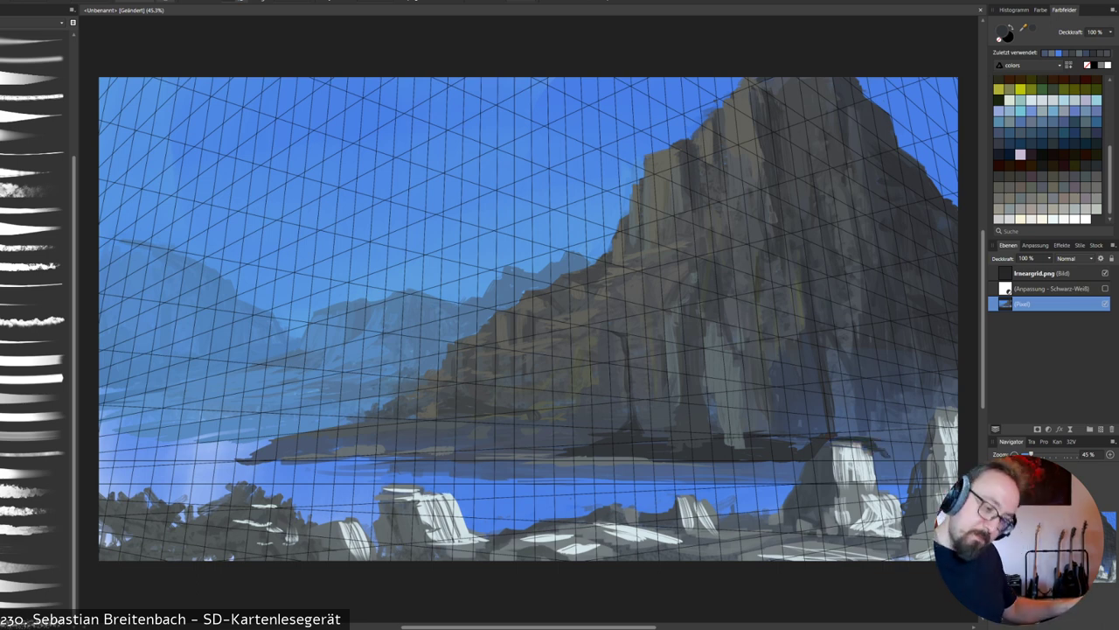
{"action": "left_click_drag", "start_coordinate": [923, 359], "coordinate": [917, 432]}
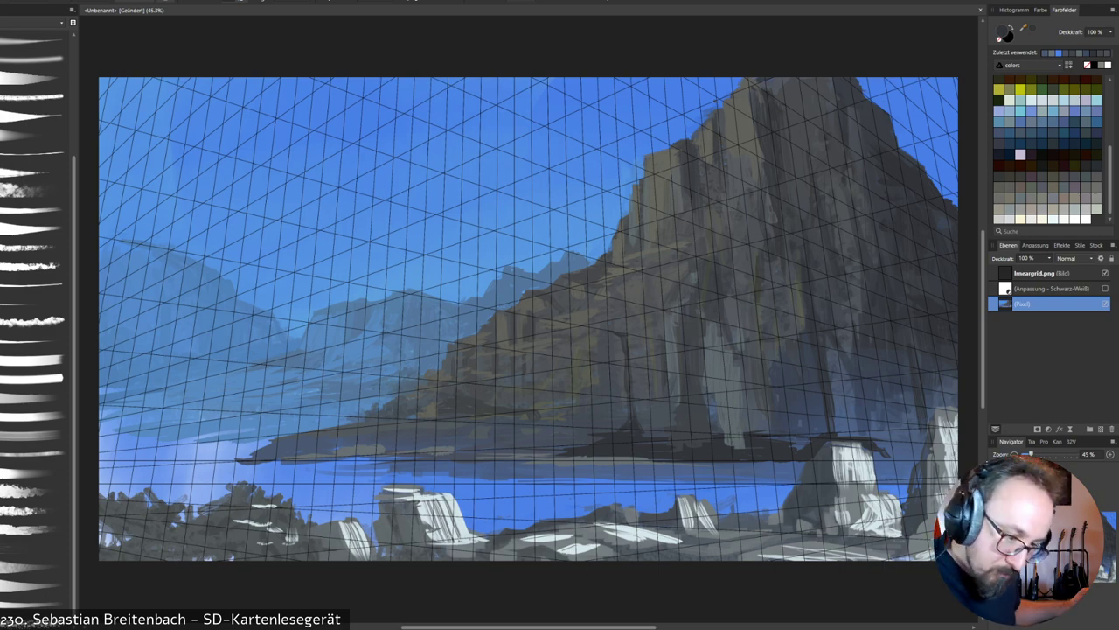
Set the brush colour to dark blue-grey RGB 32, 38, 47 and paint deep vertical crevices in the cliff between the two tallest foreground rocks.
{"action": "double_click", "coordinate": [1002, 31]}
{"action": "left_click_drag", "start_coordinate": [208, 311], "coordinate": [229, 321]}
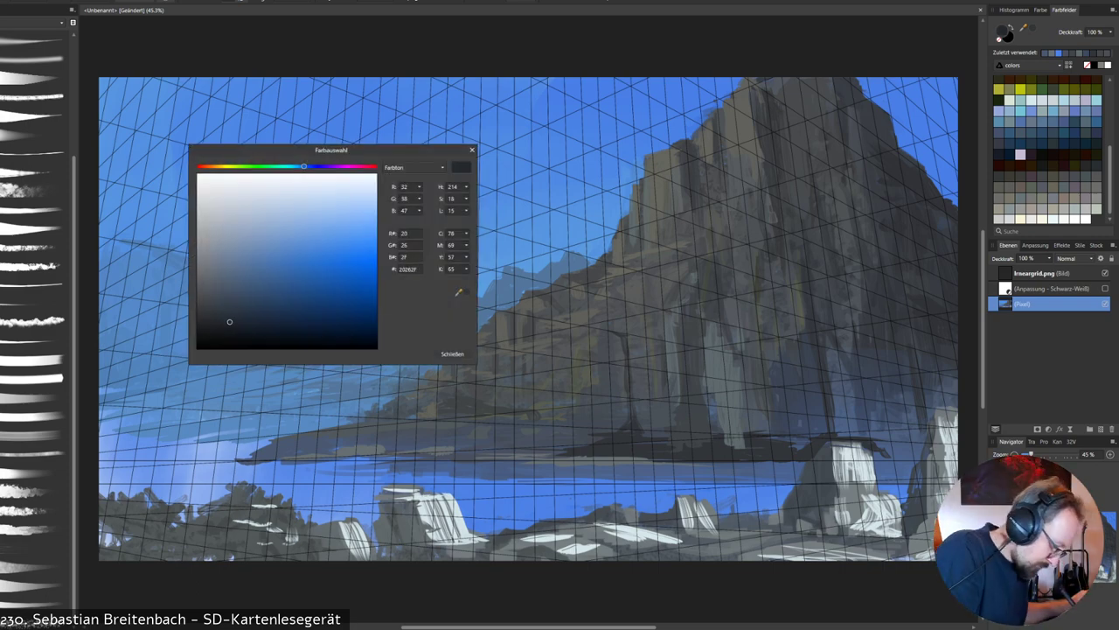
{"action": "left_click", "coordinate": [452, 354]}
{"action": "left_click_drag", "start_coordinate": [898, 334], "coordinate": [913, 404]}
{"action": "left_click_drag", "start_coordinate": [911, 357], "coordinate": [921, 425]}
{"action": "left_click_drag", "start_coordinate": [865, 242], "coordinate": [876, 297]}
{"action": "mouse_move", "coordinate": [860, 230]}
{"action": "left_mouse_down"}
{"action": "mouse_move", "coordinate": [867, 296]}
{"action": "mouse_move", "coordinate": [930, 344]}
{"action": "mouse_move", "coordinate": [932, 372]}
{"action": "mouse_move", "coordinate": [889, 455]}
{"action": "left_mouse_up"}
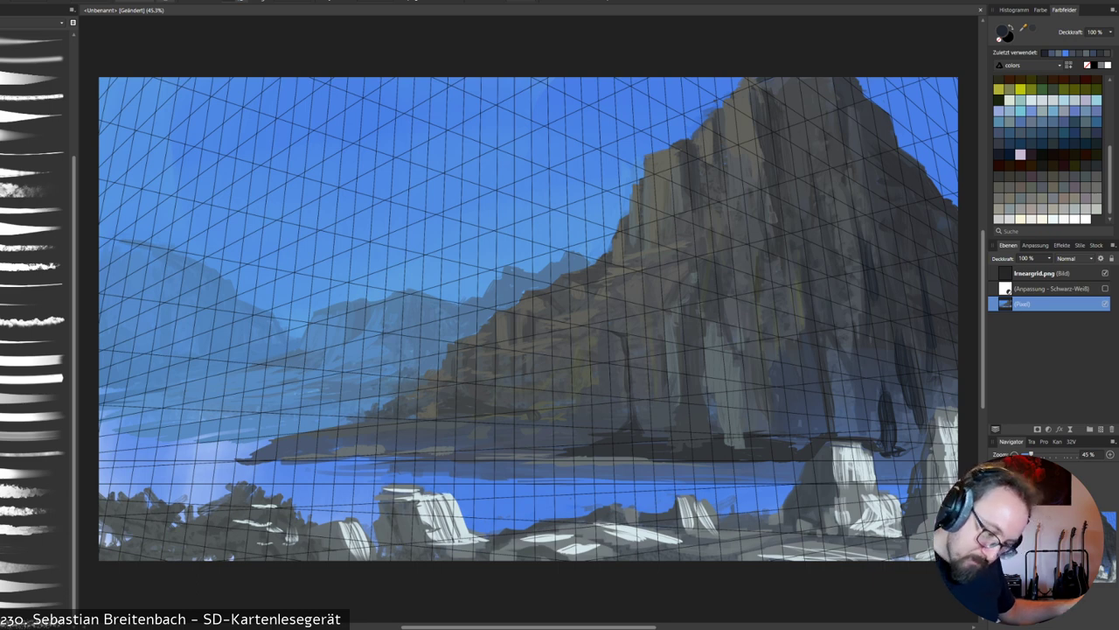
{"action": "left_click_drag", "start_coordinate": [921, 431], "coordinate": [890, 449]}
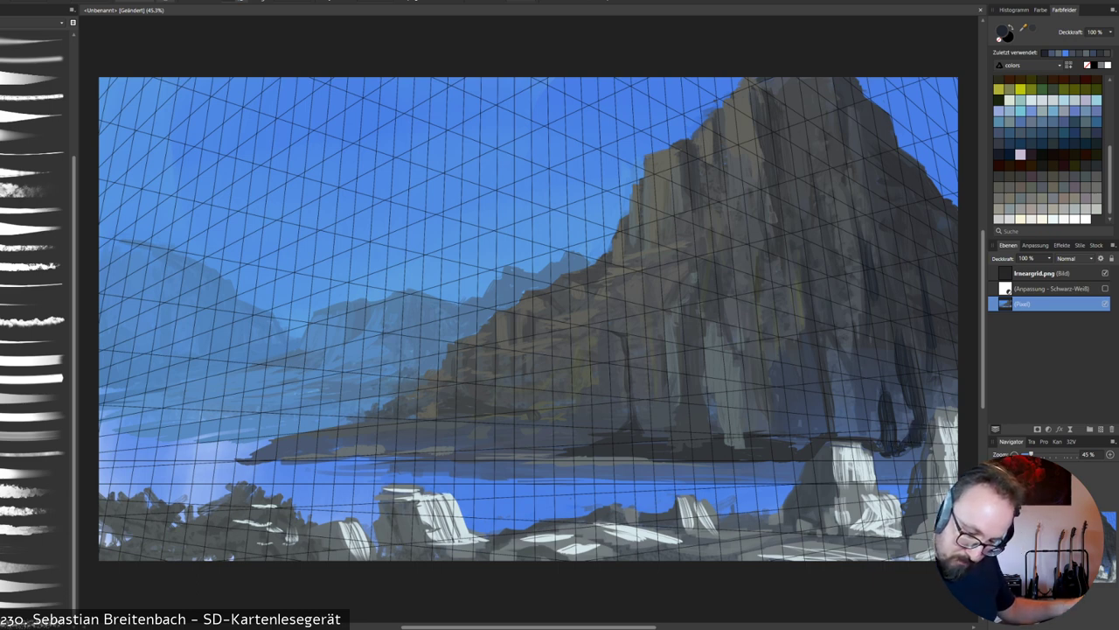
Darken the cliff along the canvas edge with vertical shadow strokes and deepen the shadow under the main buttress.
{"action": "left_click_drag", "start_coordinate": [948, 367], "coordinate": [950, 400]}
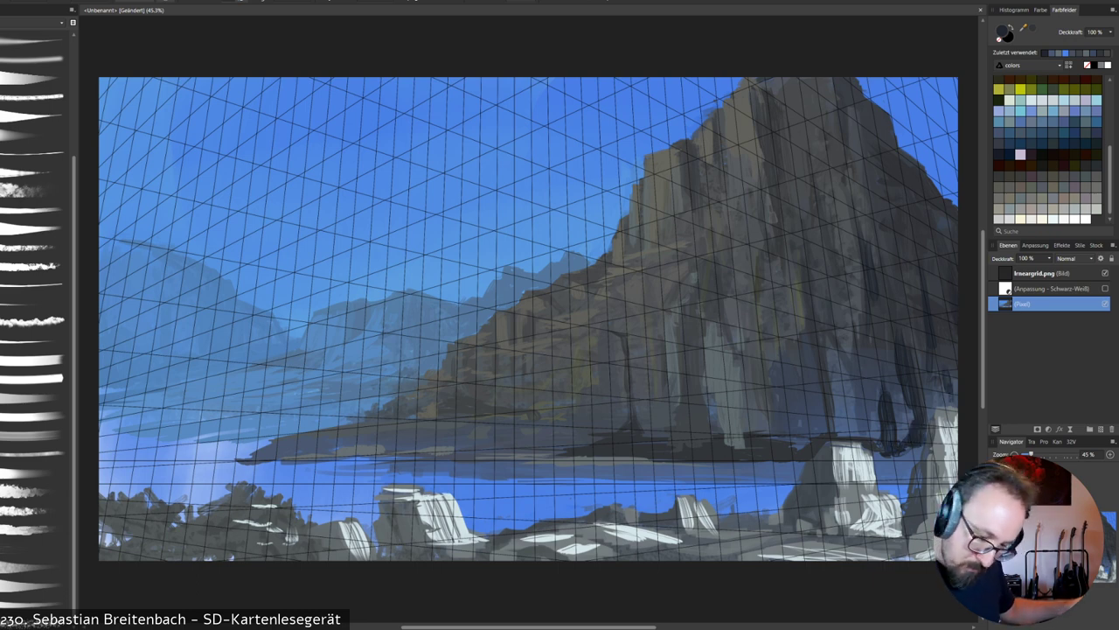
{"action": "left_click_drag", "start_coordinate": [953, 262], "coordinate": [935, 389]}
{"action": "left_click_drag", "start_coordinate": [953, 355], "coordinate": [949, 391]}
{"action": "left_click_drag", "start_coordinate": [945, 392], "coordinate": [925, 405]}
{"action": "mouse_move", "coordinate": [945, 398]}
{"action": "left_mouse_down"}
{"action": "mouse_move", "coordinate": [922, 412]}
{"action": "mouse_move", "coordinate": [957, 393]}
{"action": "left_mouse_up"}
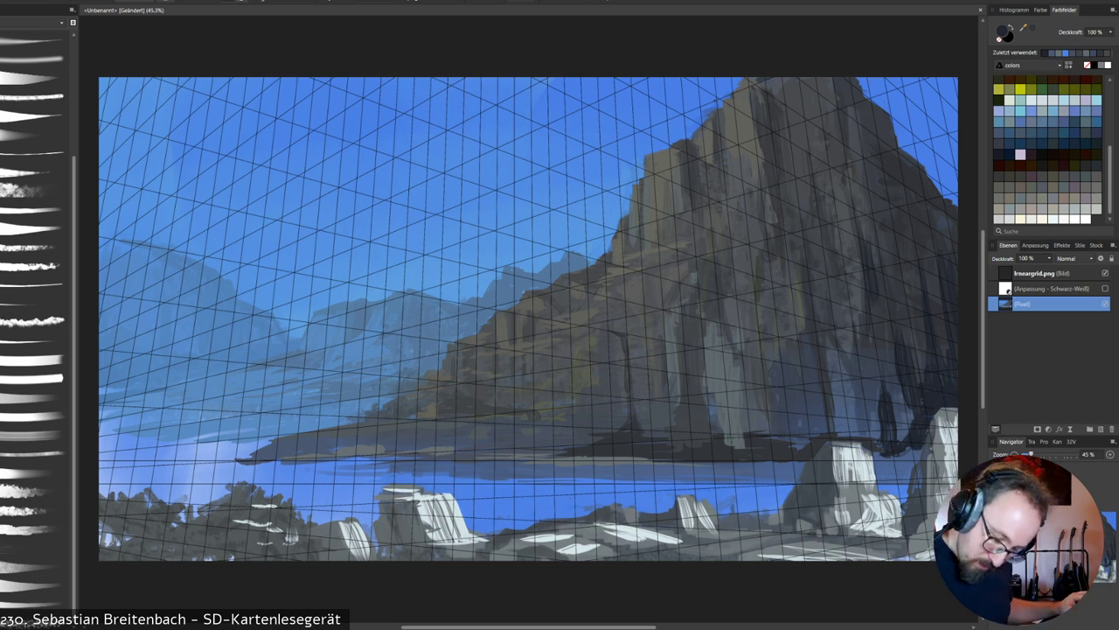
{"action": "mouse_move", "coordinate": [813, 446]}
{"action": "left_mouse_down"}
{"action": "mouse_move", "coordinate": [696, 456]}
{"action": "mouse_move", "coordinate": [722, 452]}
{"action": "left_mouse_up"}
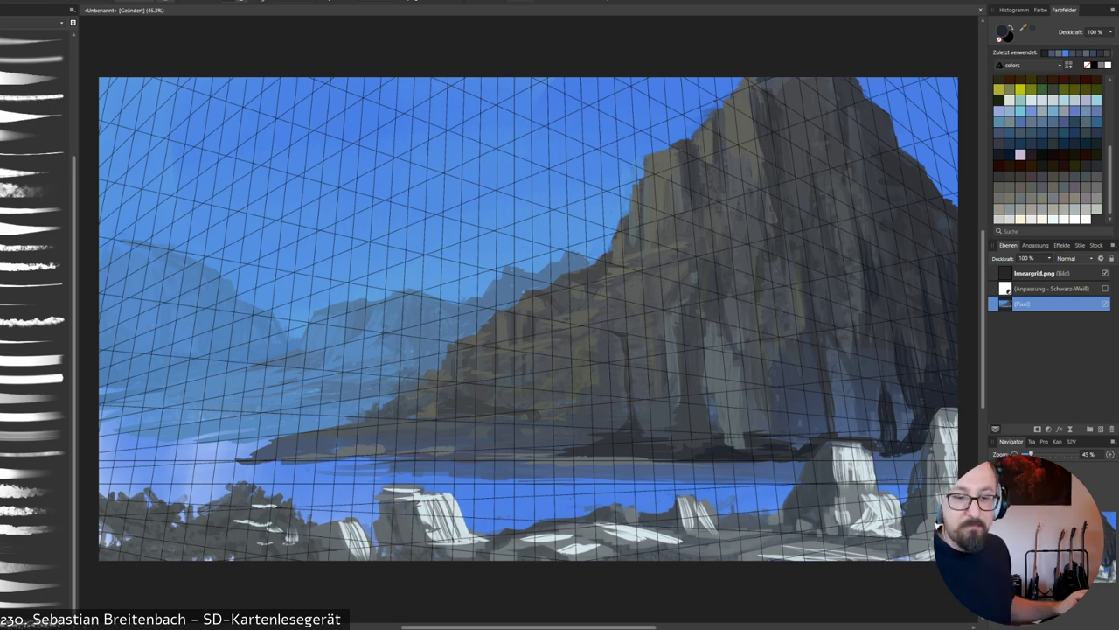
{"action": "left_click_drag", "start_coordinate": [814, 289], "coordinate": [813, 307]}
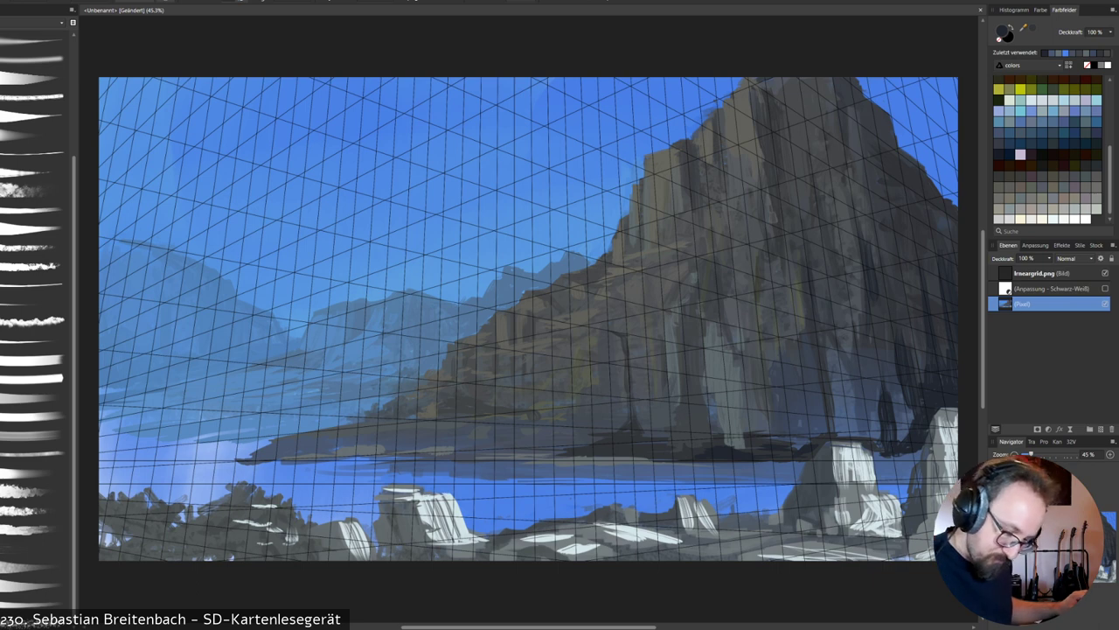
Refine the mountain's upper shoulder with sampled greys, adding a dark side plane and a defined top edge.
{"action": "left_click", "coordinate": [837, 288], "text": "alt"}
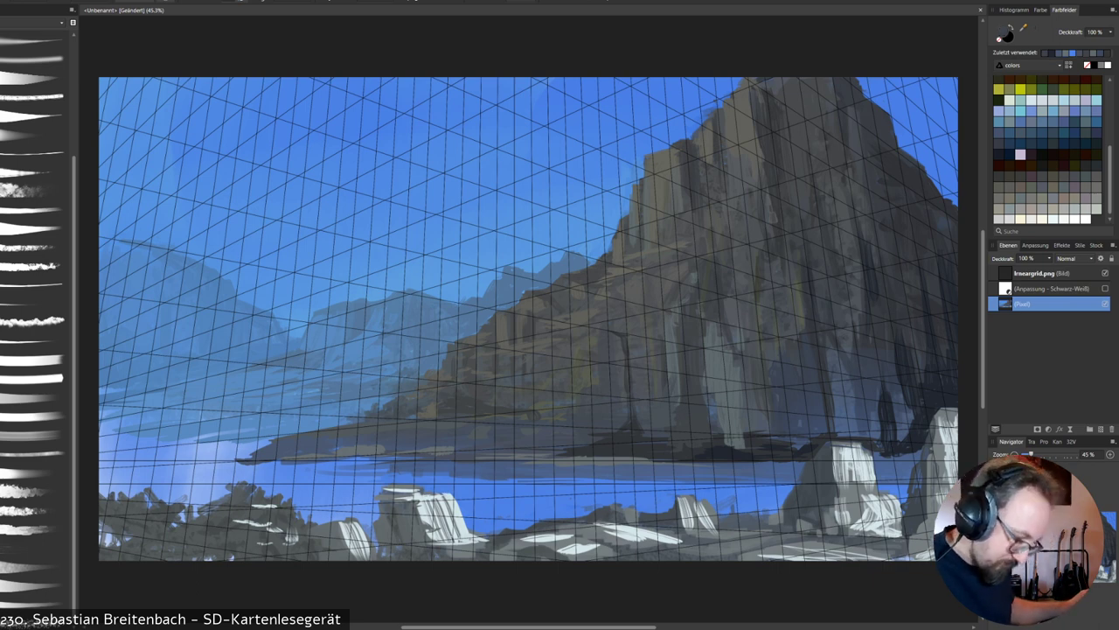
{"action": "left_click", "coordinate": [724, 363], "text": "alt"}
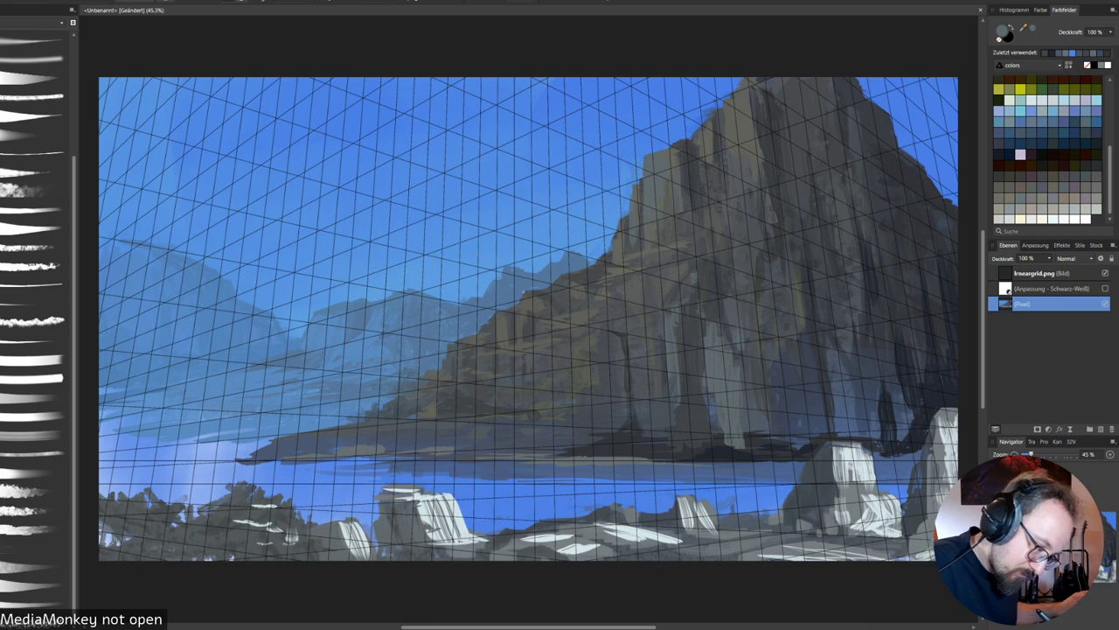
{"action": "left_click", "coordinate": [696, 181], "text": "alt"}
{"action": "left_click_drag", "start_coordinate": [679, 185], "coordinate": [682, 213]}
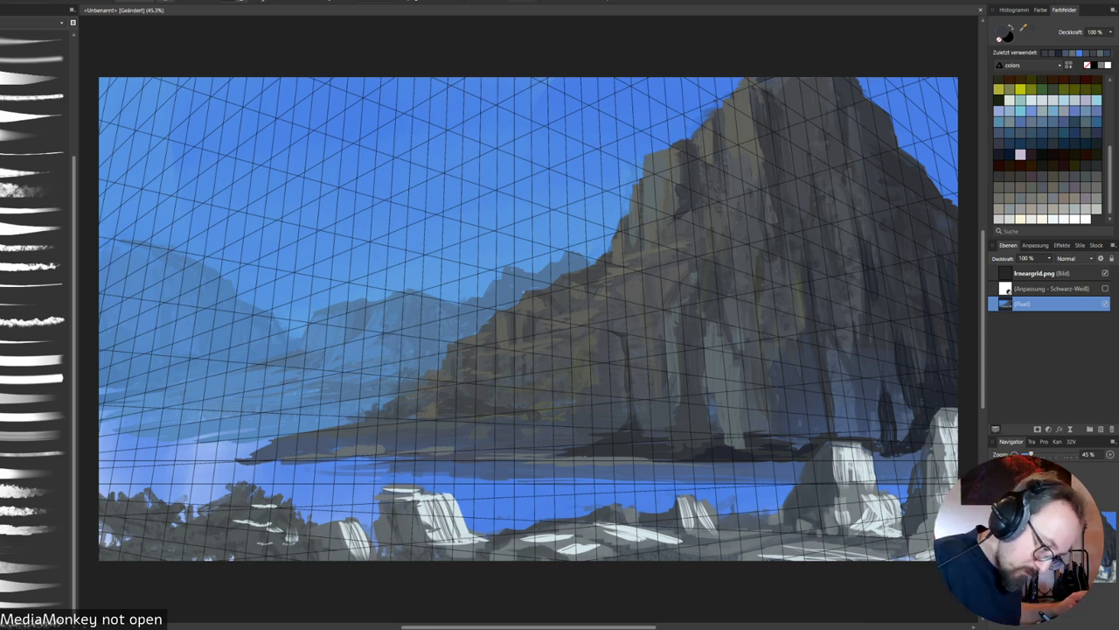
{"action": "left_click_drag", "start_coordinate": [669, 146], "coordinate": [657, 150]}
{"action": "mouse_move", "coordinate": [670, 144]}
{"action": "left_mouse_down"}
{"action": "mouse_move", "coordinate": [653, 151]}
{"action": "mouse_move", "coordinate": [687, 143]}
{"action": "left_mouse_up"}
{"action": "left_click", "coordinate": [654, 170], "text": "alt"}
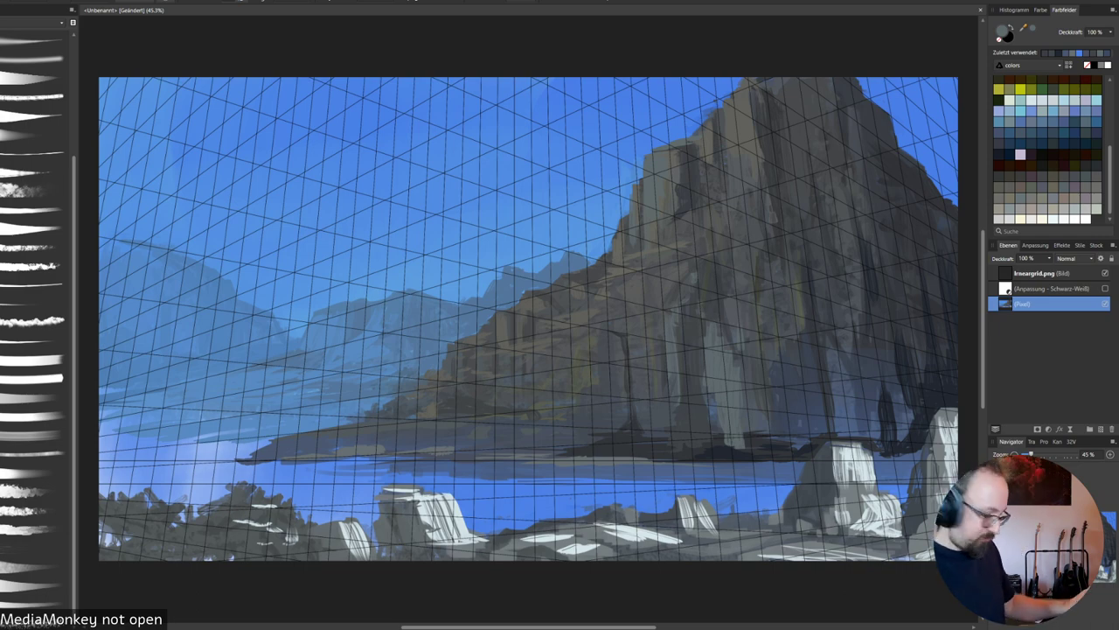
Flip the canvas horizontally and paint angled bluish-grey strokes on the slope below the mountain's shoulder.
{"action": "key", "text": "shift+h"}
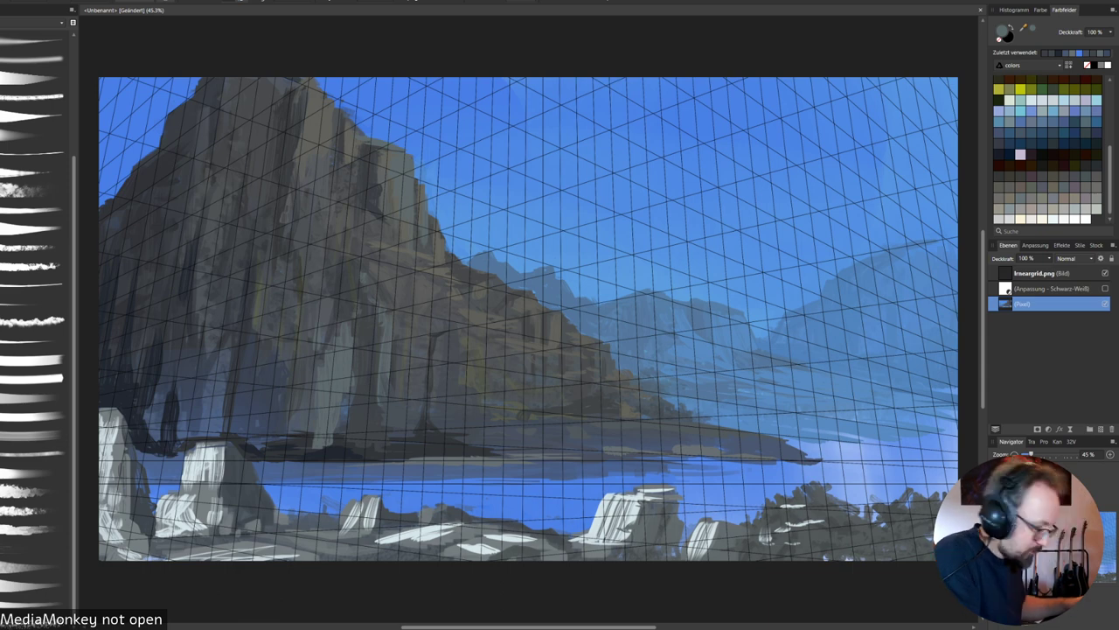
{"action": "left_click", "coordinate": [411, 192], "text": "alt"}
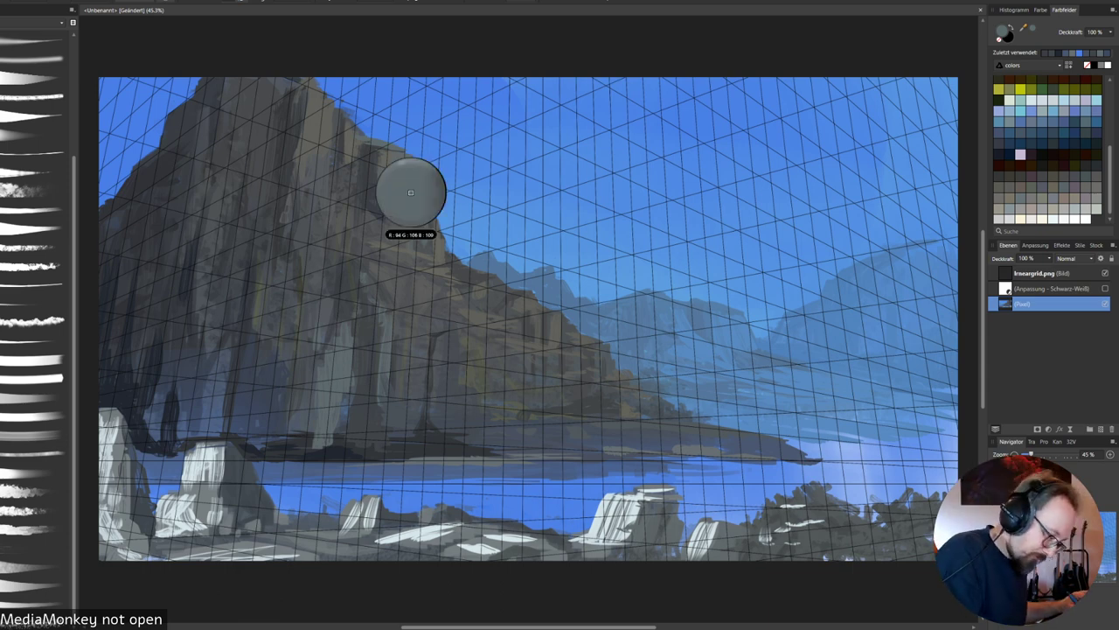
{"action": "double_click", "coordinate": [1002, 31]}
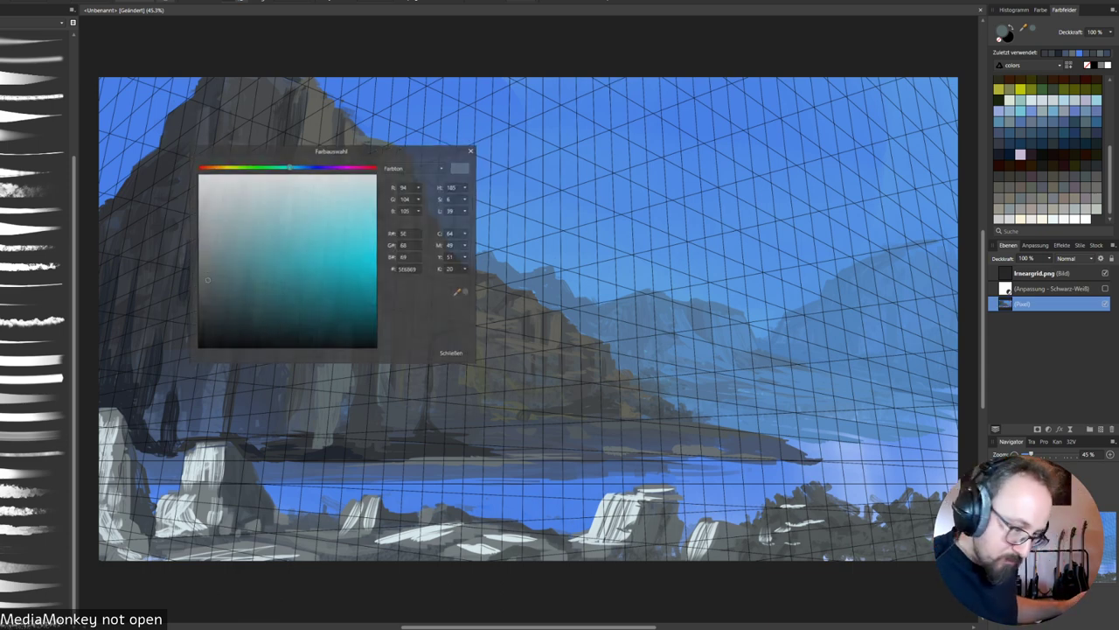
{"action": "left_click", "coordinate": [452, 353]}
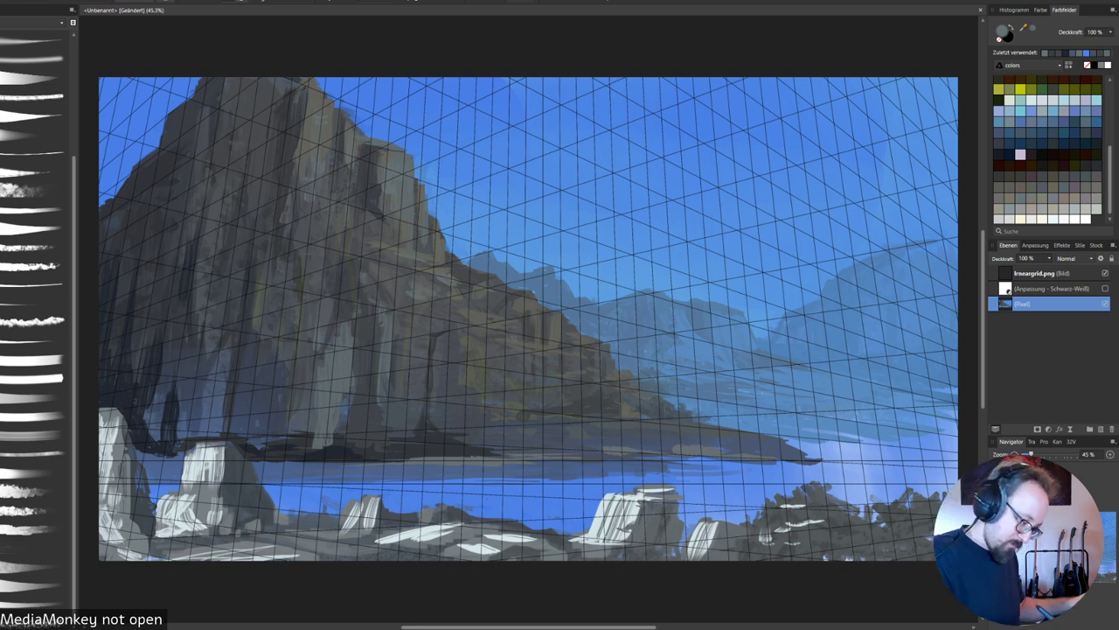
{"action": "left_click_drag", "start_coordinate": [458, 267], "coordinate": [500, 281]}
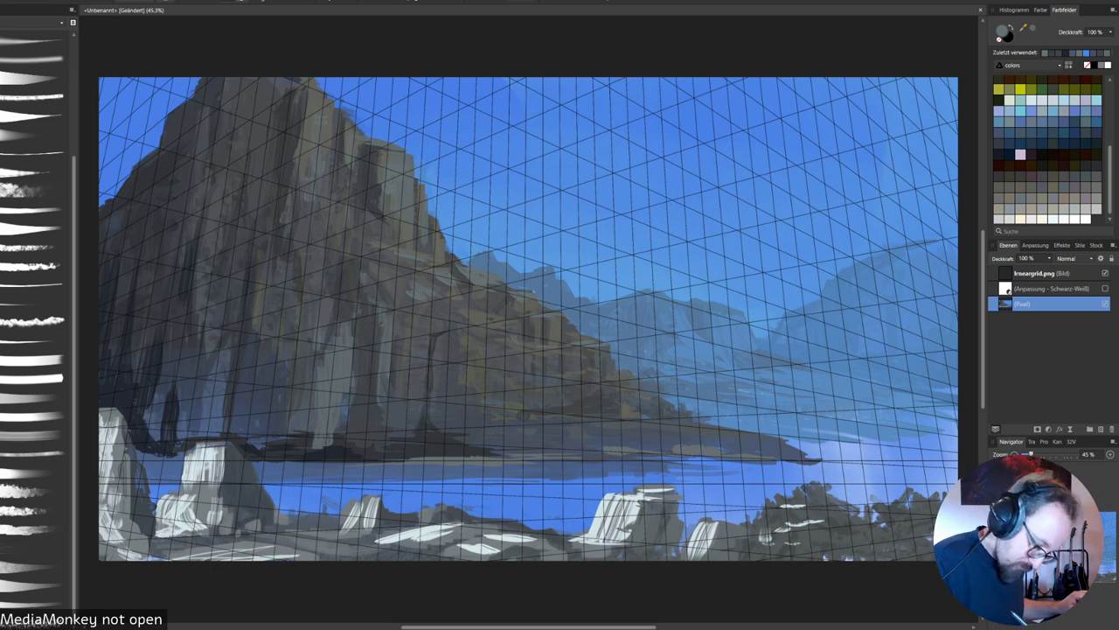
Sample colours from the slope and cliff base, undo a trial stroke, and touch up the rock at the main buttress's foot.
{"action": "left_click", "coordinate": [604, 359], "text": "alt"}
{"action": "left_click", "coordinate": [621, 384], "text": "alt"}
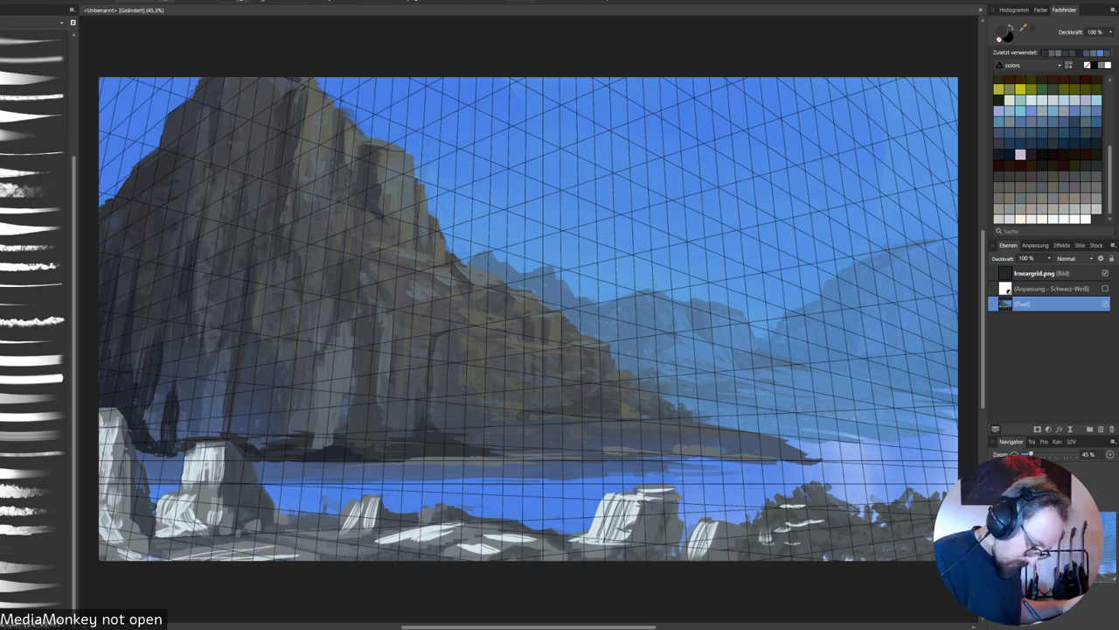
{"action": "left_click_drag", "start_coordinate": [348, 418], "coordinate": [368, 418]}
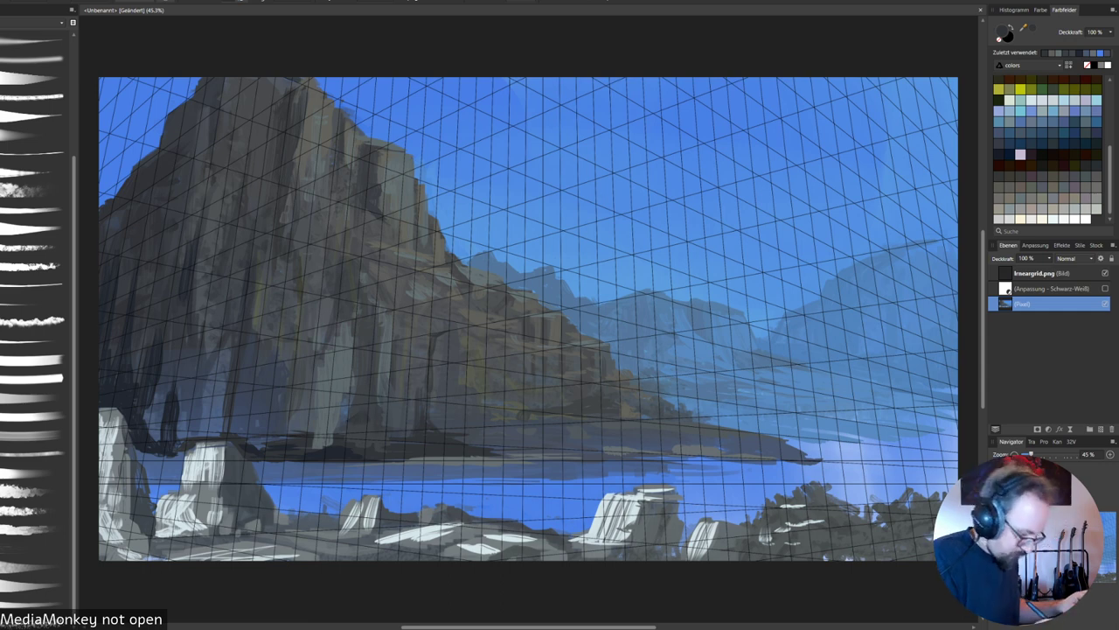
{"action": "key", "text": "ctrl+z"}
{"action": "left_click", "coordinate": [347, 412], "text": "alt"}
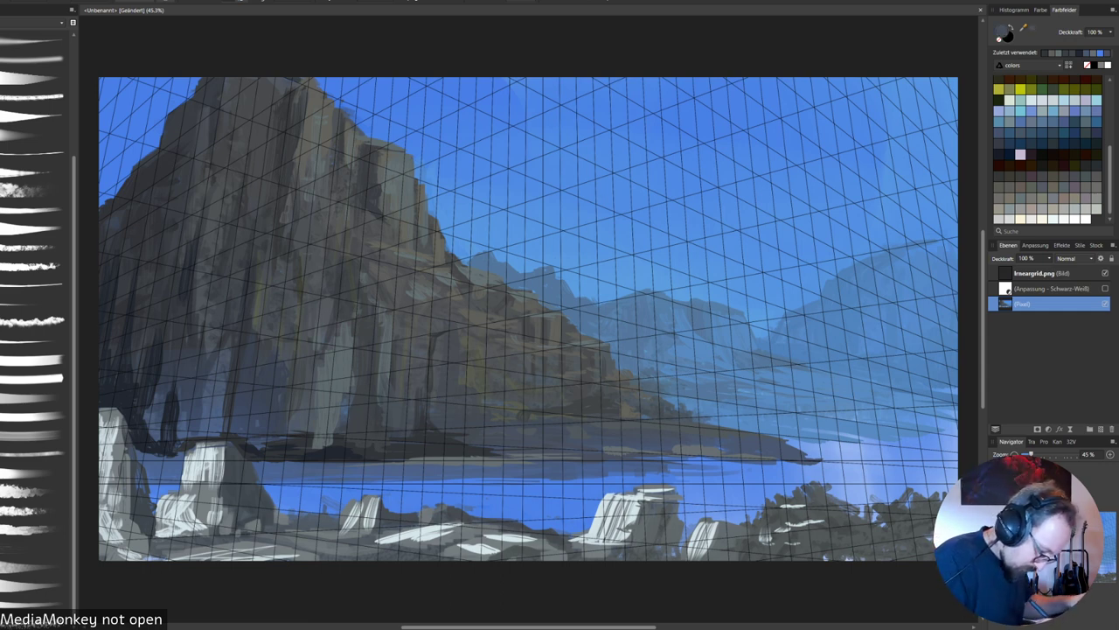
{"action": "left_click", "coordinate": [347, 412], "text": "alt"}
{"action": "left_click_drag", "start_coordinate": [342, 416], "coordinate": [341, 431]}
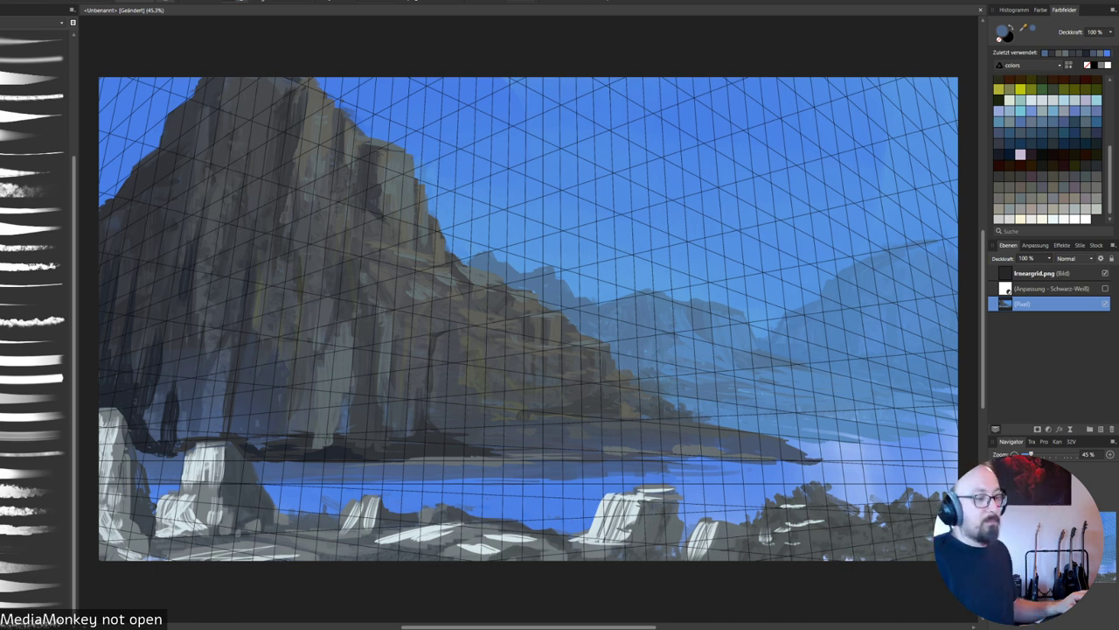
Add small bluish-grey vertical strokes at the cliff base beside the main buttress, using colours sampled from the distant haze and the rock.
{"action": "left_click_drag", "start_coordinate": [454, 412], "coordinate": [455, 426]}
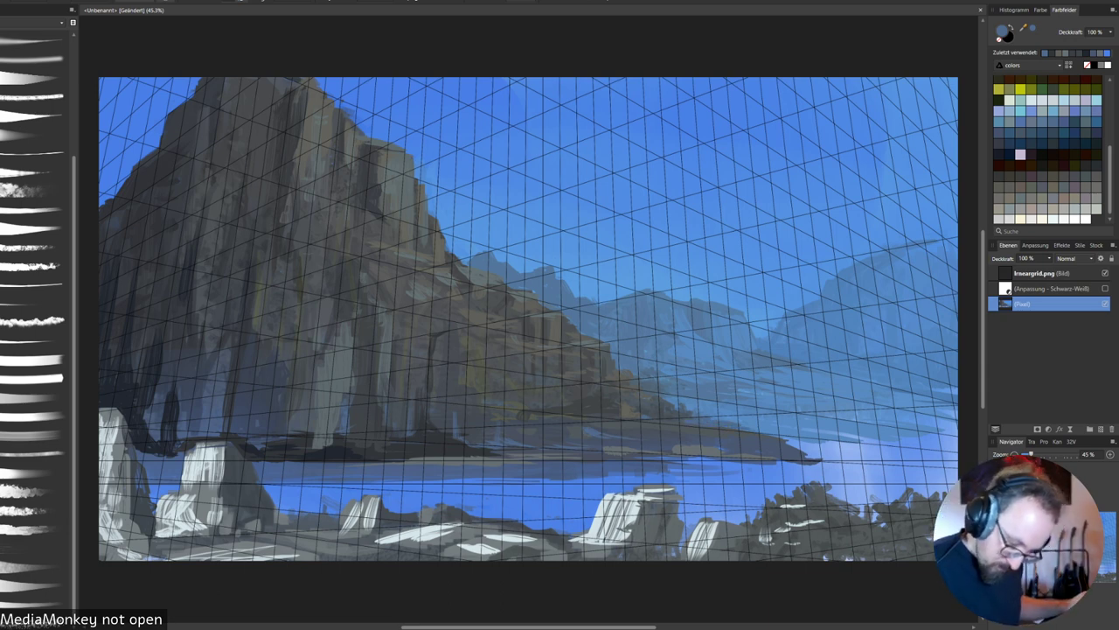
{"action": "left_click", "coordinate": [704, 411], "text": "alt"}
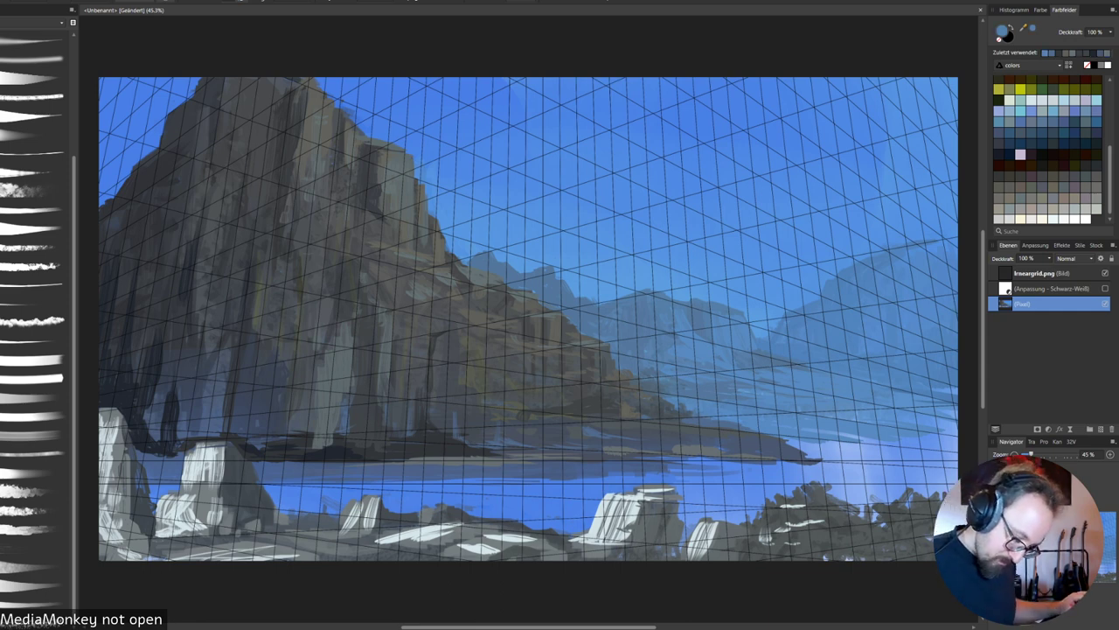
{"action": "left_click", "coordinate": [456, 424], "text": "alt"}
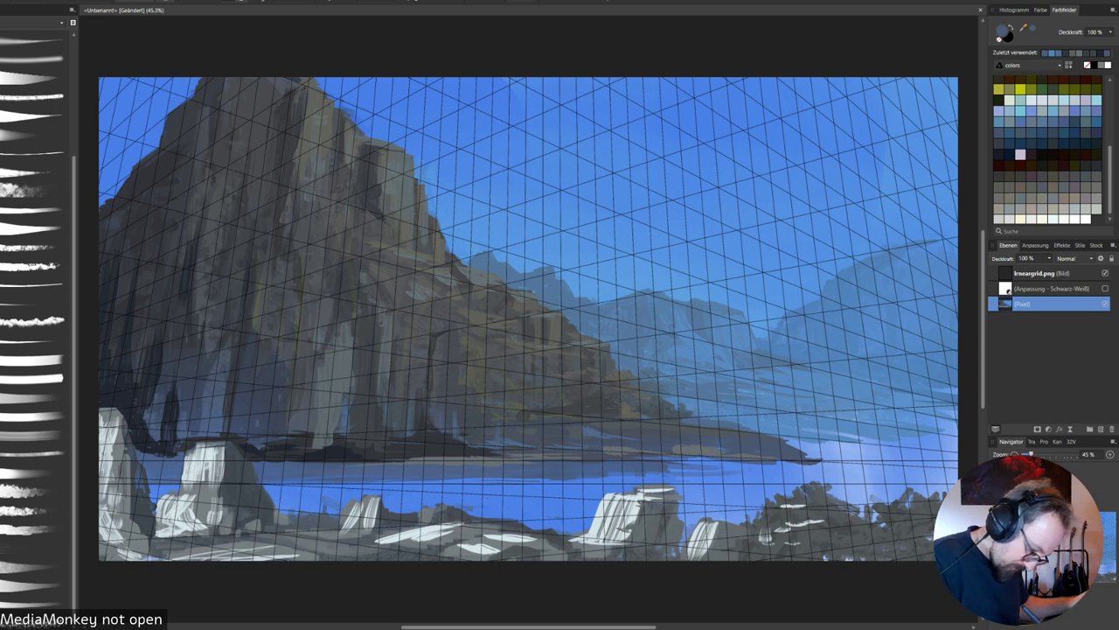
{"action": "left_click", "coordinate": [457, 399], "text": "alt"}
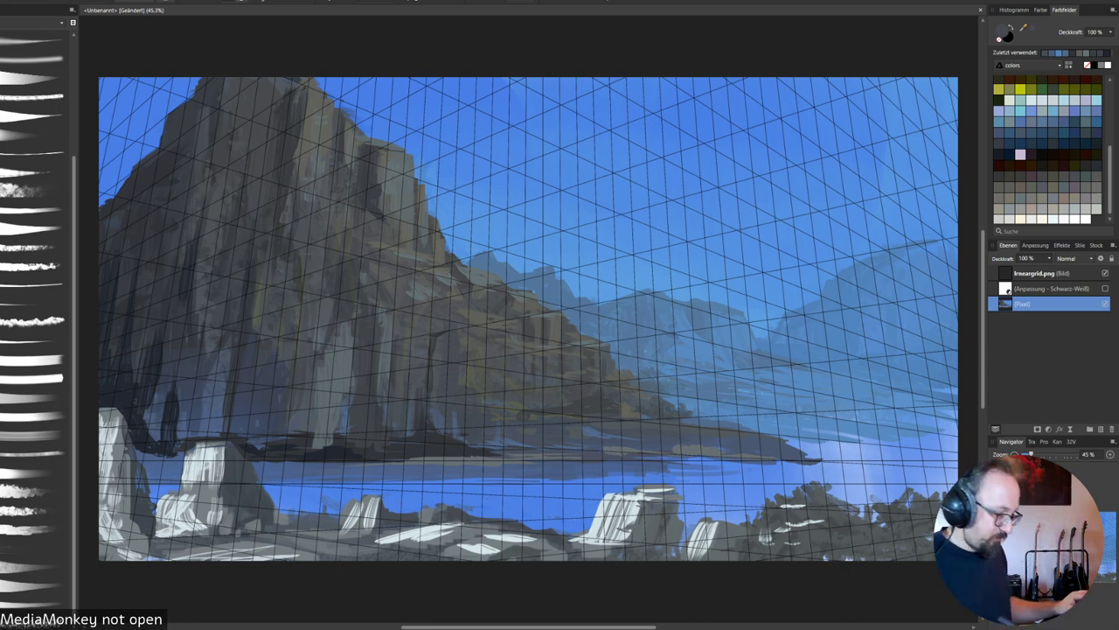
Touch up the main buttress's foot with short strokes in sampled shadow and rock greys, and flip the canvas horizontally.
{"action": "left_click", "coordinate": [340, 452], "text": "alt"}
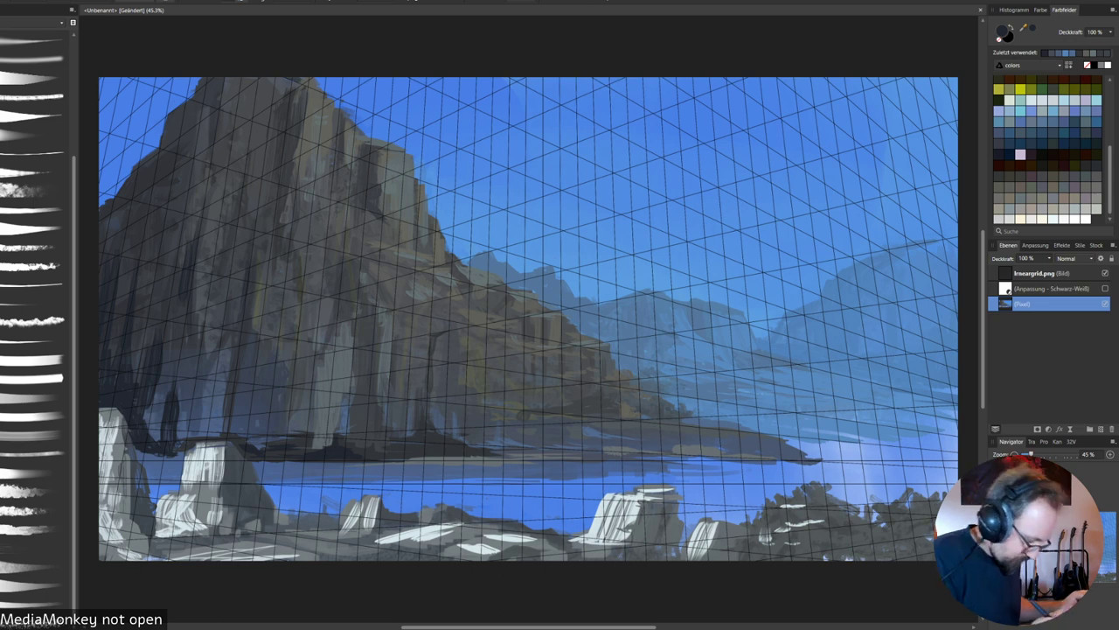
{"action": "left_click", "coordinate": [322, 418], "text": "alt"}
{"action": "left_click_drag", "start_coordinate": [312, 413], "coordinate": [312, 423]}
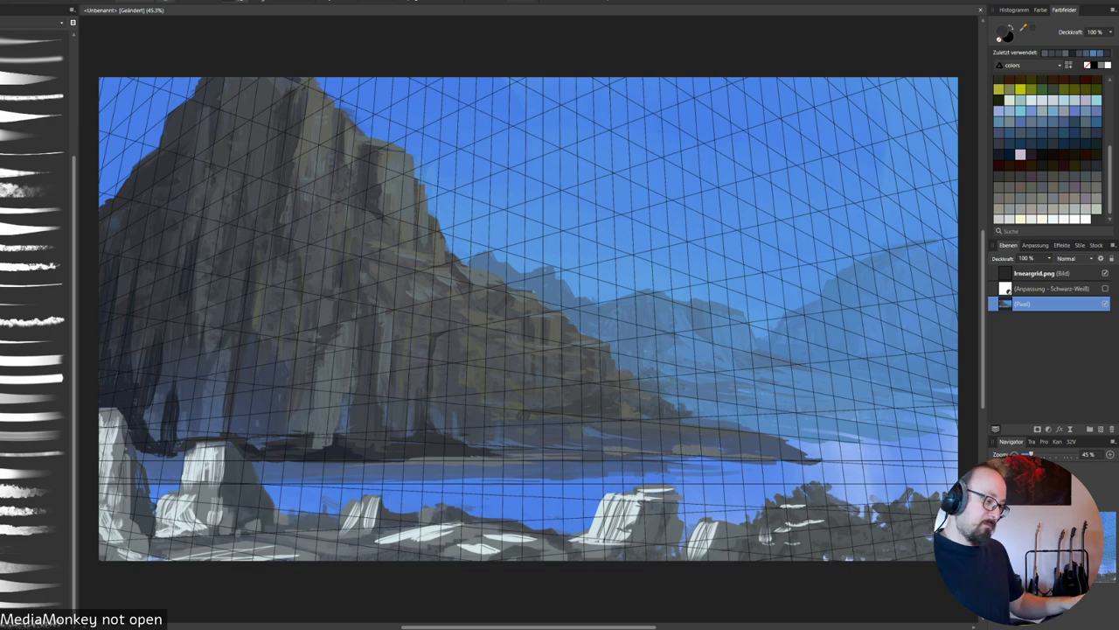
{"action": "key", "text": "shift+h"}
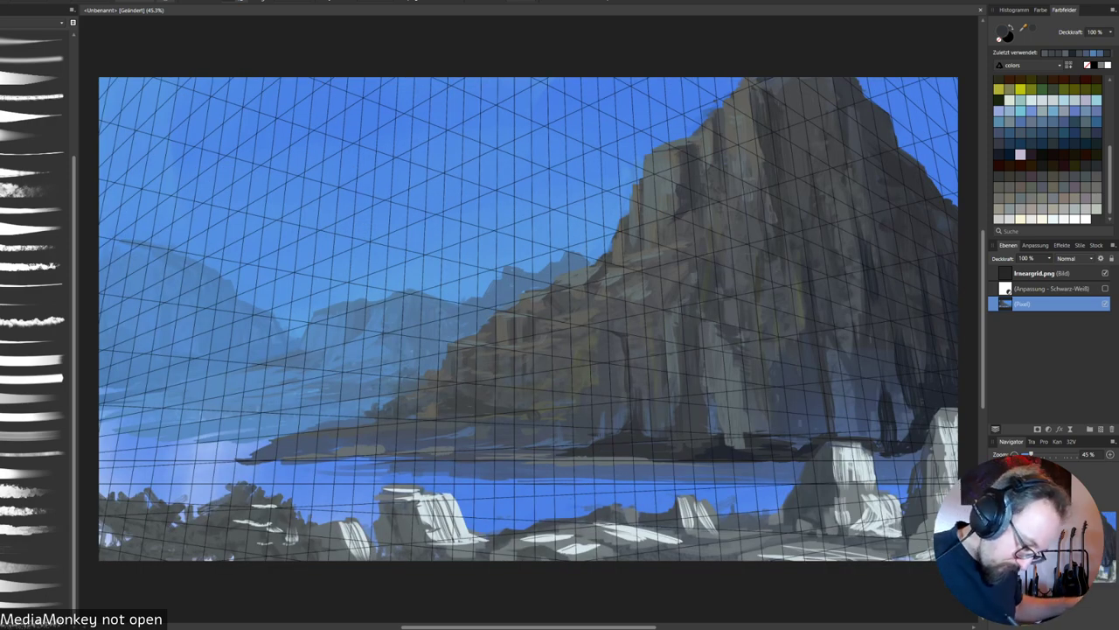
Paint dark vertical crevices in the lower middle of the cliff face, sampling tones from the surrounding rock.
{"action": "left_click_drag", "start_coordinate": [649, 330], "coordinate": [650, 376]}
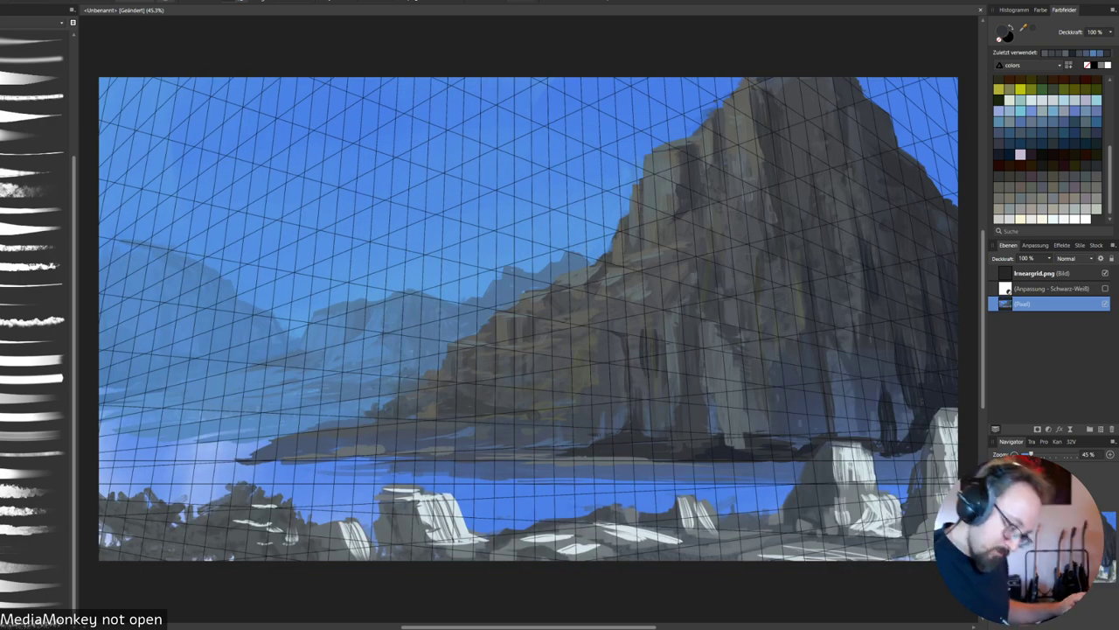
{"action": "left_click", "coordinate": [642, 362], "text": "alt"}
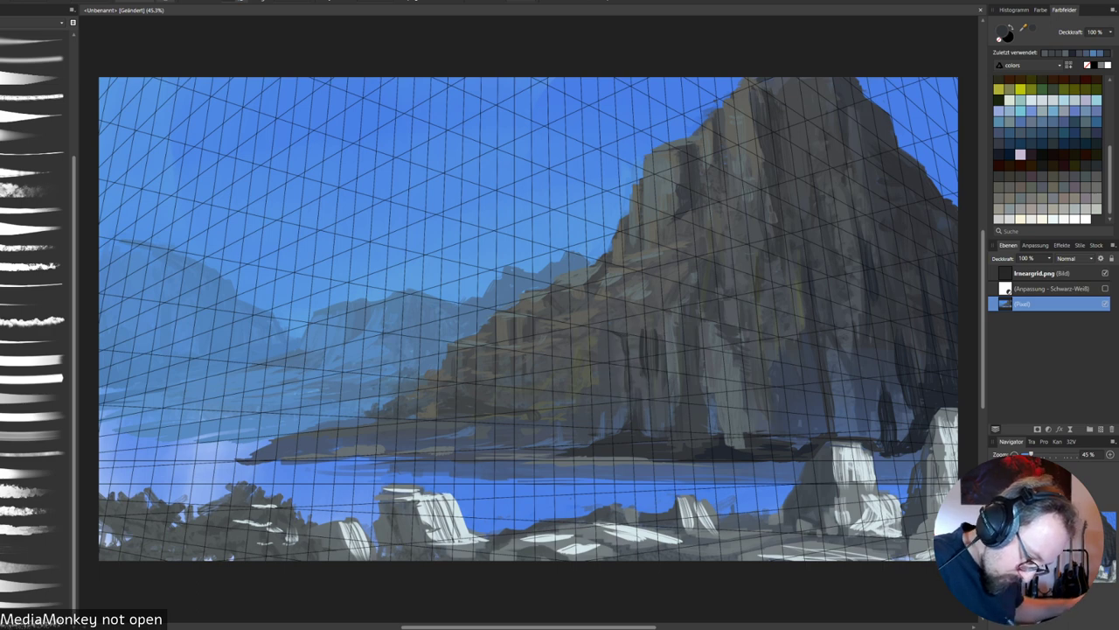
{"action": "mouse_move", "coordinate": [645, 377]}
{"action": "left_mouse_down"}
{"action": "mouse_move", "coordinate": [642, 392]}
{"action": "mouse_move", "coordinate": [660, 403]}
{"action": "mouse_move", "coordinate": [651, 432]}
{"action": "left_mouse_up"}
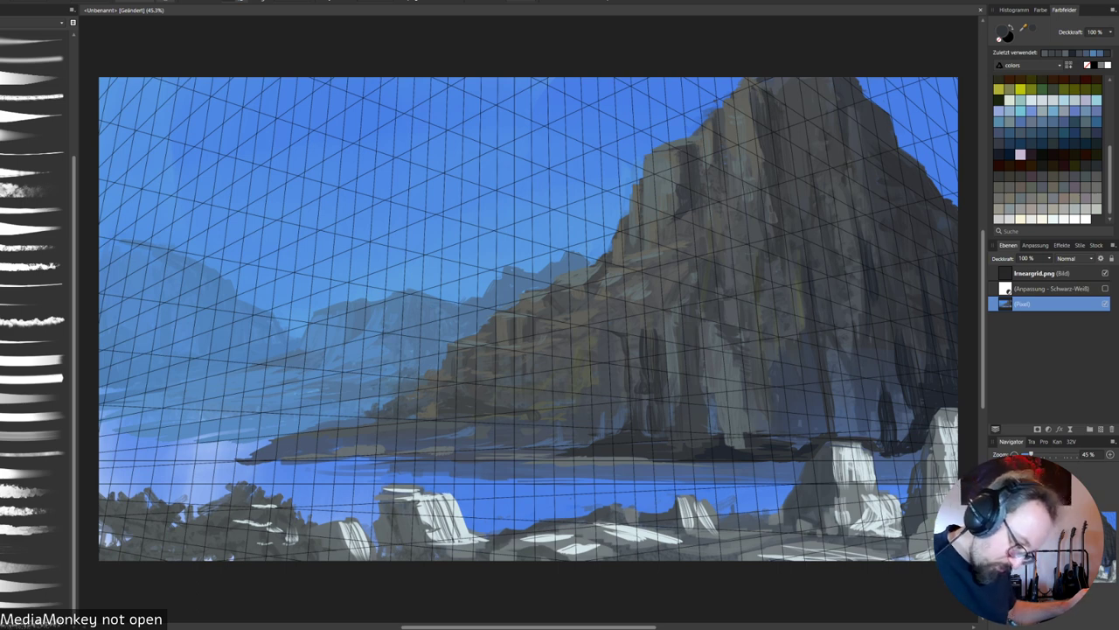
{"action": "left_click_drag", "start_coordinate": [668, 376], "coordinate": [664, 336]}
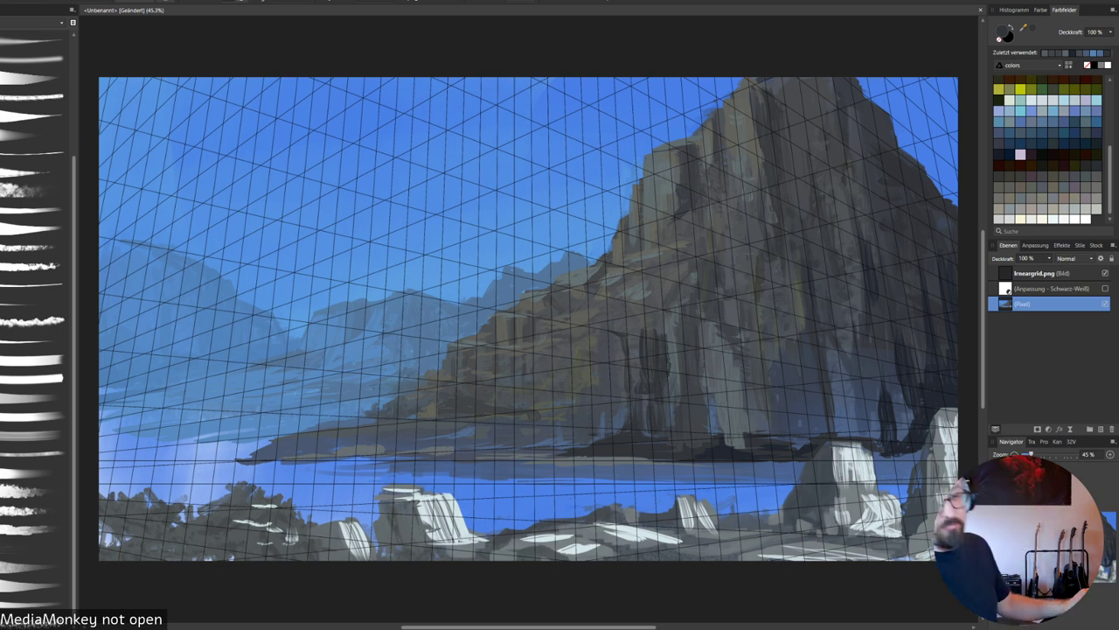
{"action": "left_click", "coordinate": [682, 371], "text": "alt"}
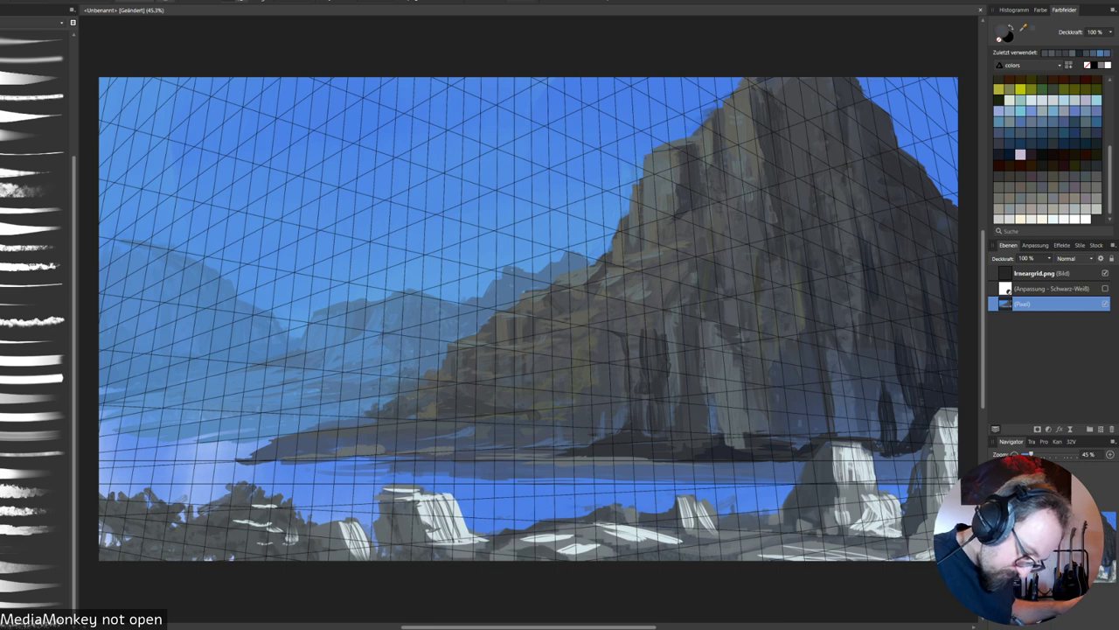
{"action": "left_click_drag", "start_coordinate": [657, 335], "coordinate": [657, 349]}
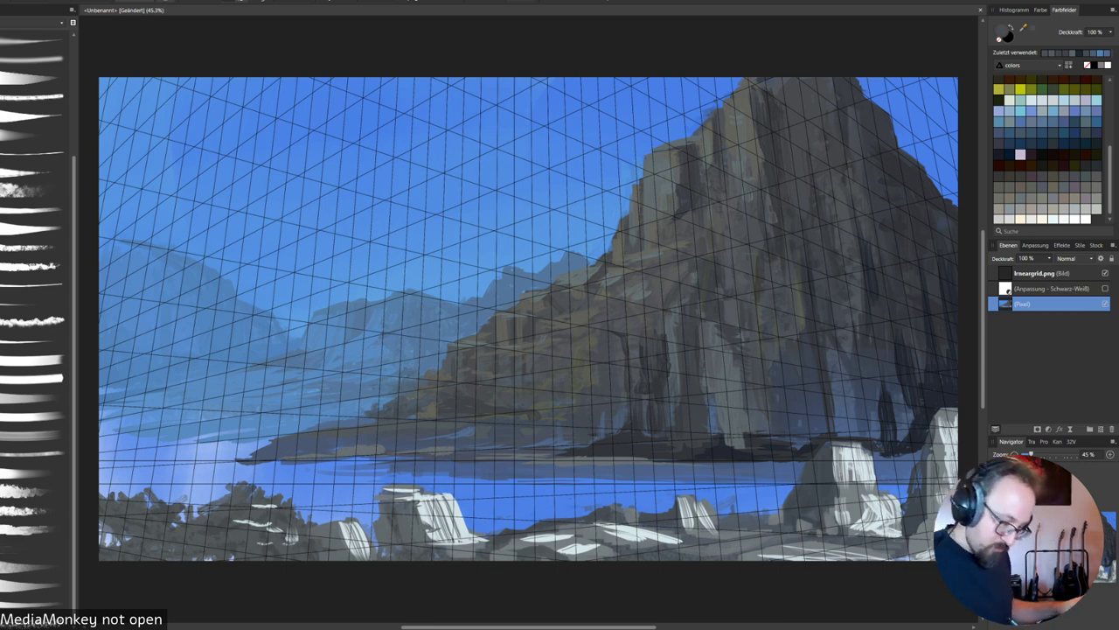
{"action": "left_click", "coordinate": [630, 437], "text": "alt"}
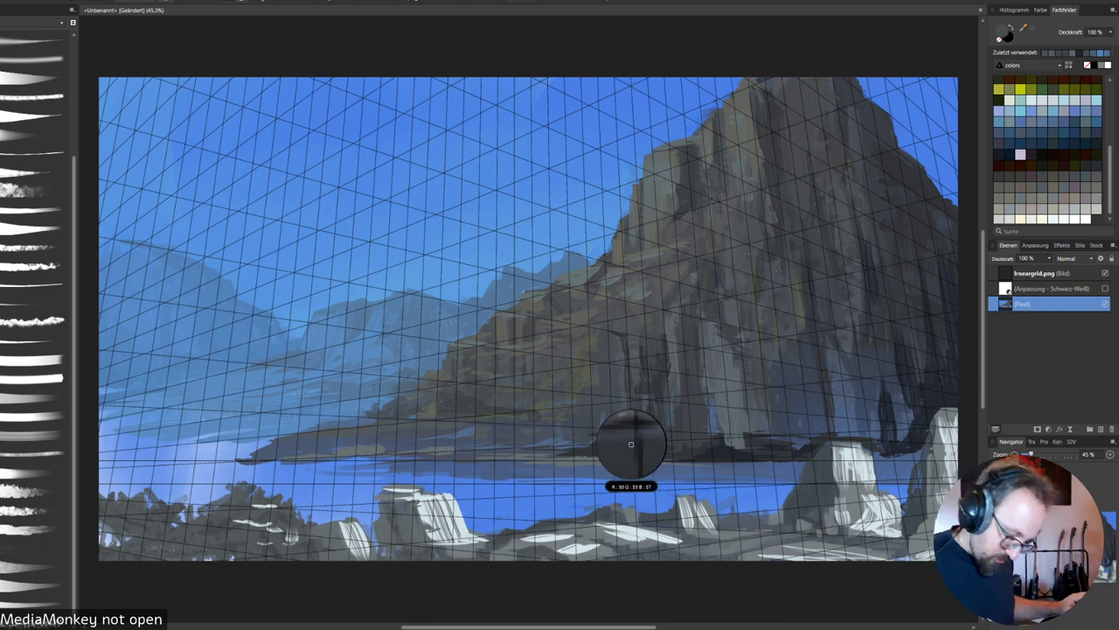
{"action": "left_click", "coordinate": [628, 429], "text": "alt"}
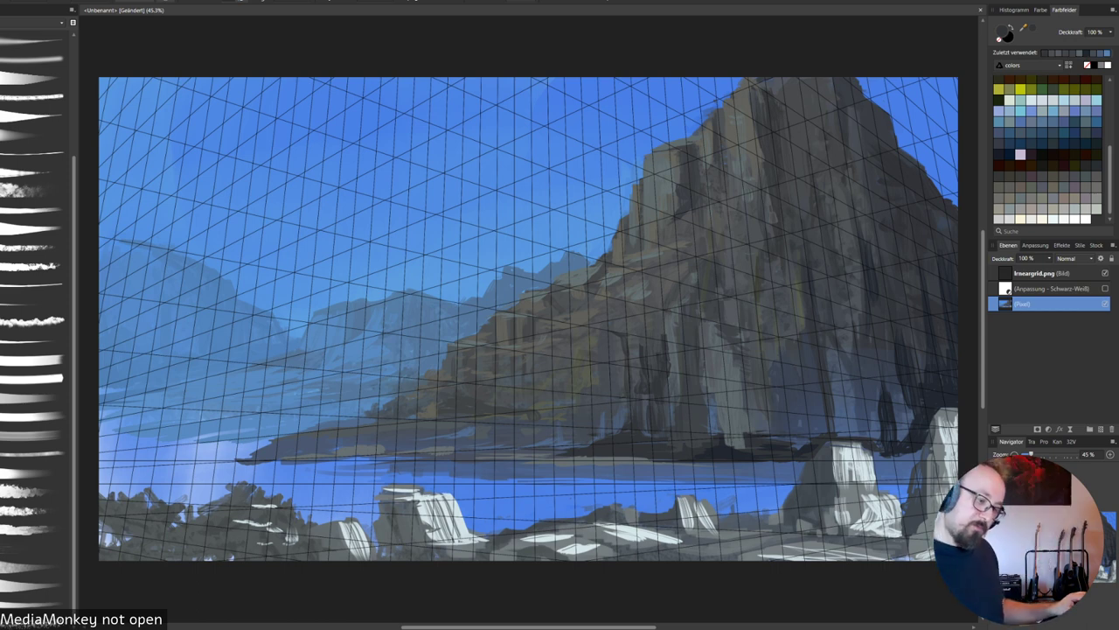
Paint lighter grey vertical strokes along the rock left of the dark crevice, sampling nearby rock tones.
{"action": "left_click", "coordinate": [622, 347], "text": "alt"}
{"action": "left_click_drag", "start_coordinate": [622, 335], "coordinate": [618, 376]}
{"action": "left_click", "coordinate": [622, 341], "text": "alt"}
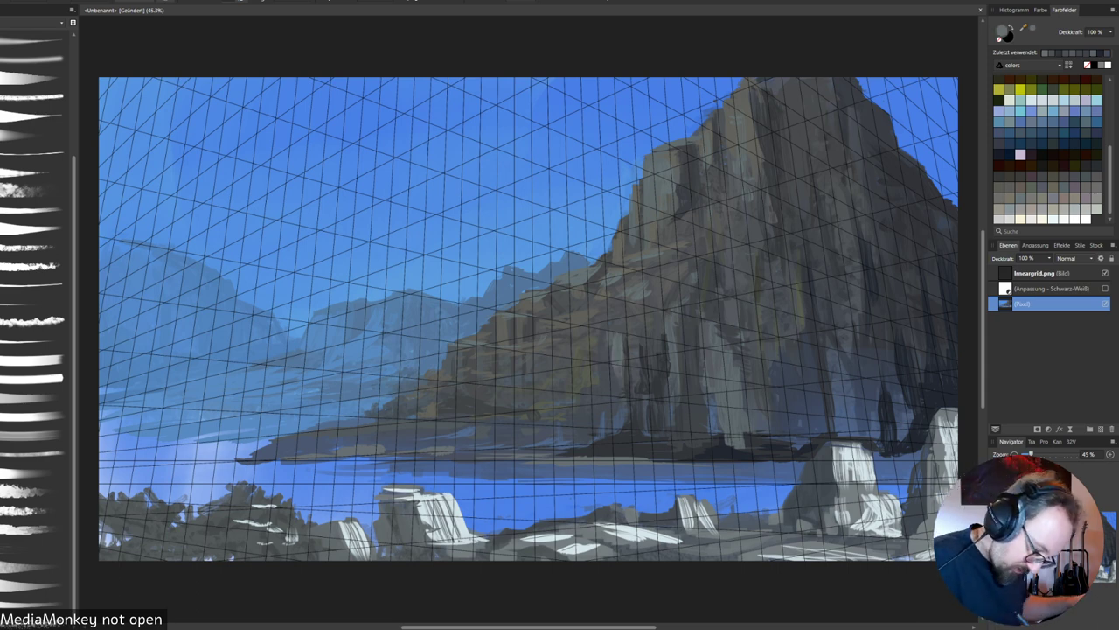
{"action": "mouse_move", "coordinate": [612, 364]}
{"action": "left_mouse_down"}
{"action": "mouse_move", "coordinate": [611, 376]}
{"action": "mouse_move", "coordinate": [624, 372]}
{"action": "mouse_move", "coordinate": [624, 336]}
{"action": "left_mouse_up"}
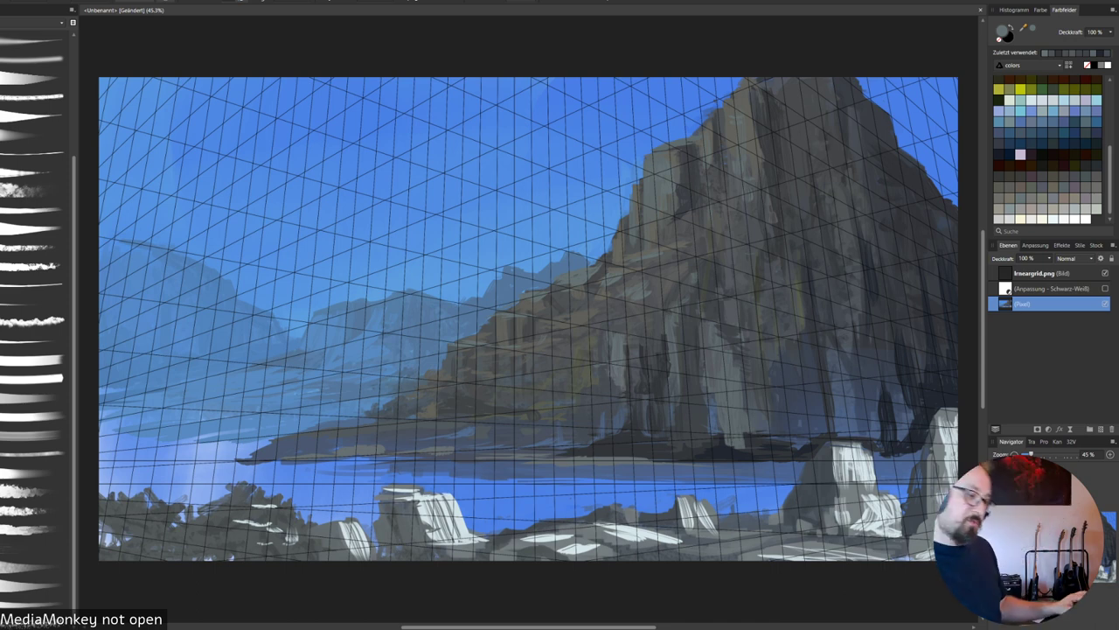
{"action": "left_click", "coordinate": [604, 389], "text": "alt"}
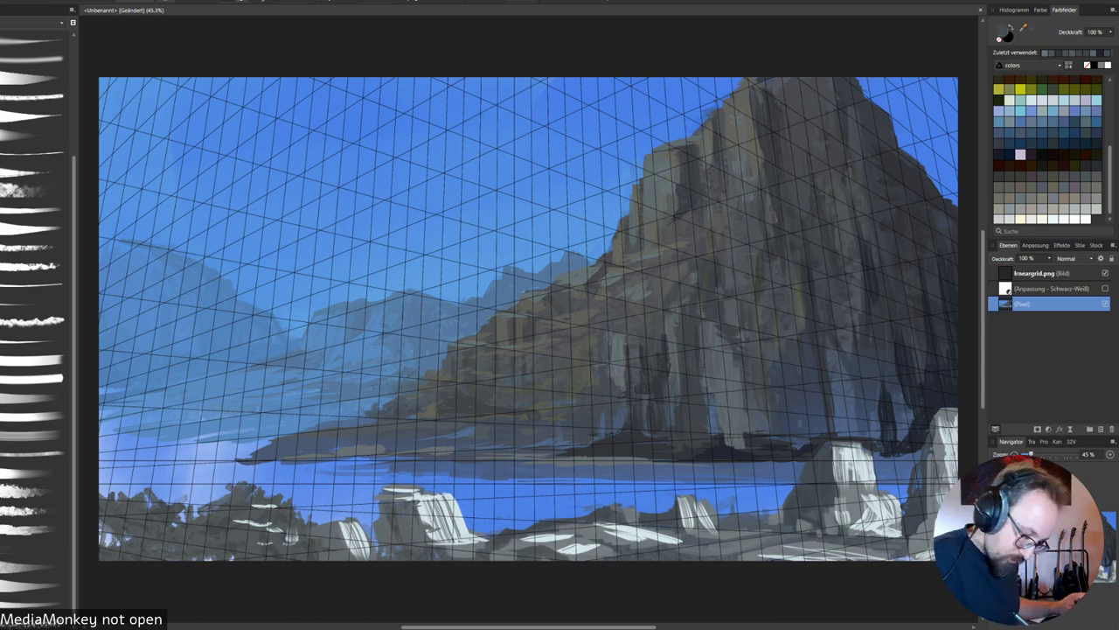
Set the brush opacity to 40% and place the lineargrid.png image beneath the painted pixel layer.
{"action": "left_click", "coordinate": [578, 321], "text": "alt"}
{"action": "right_click", "coordinate": [506, 327]}
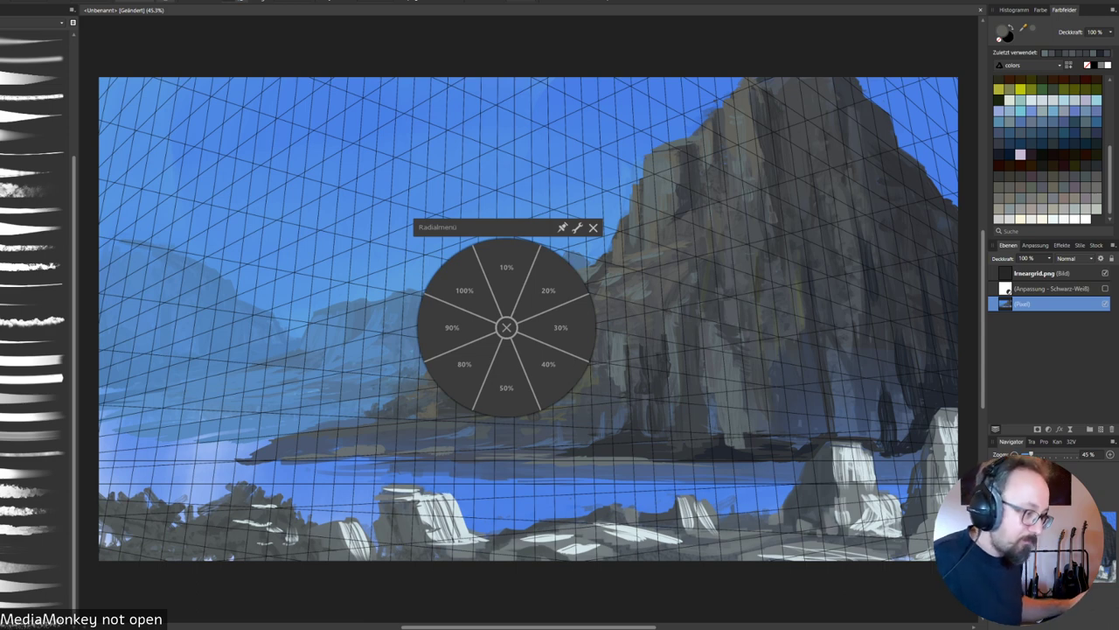
{"action": "left_click", "coordinate": [549, 364]}
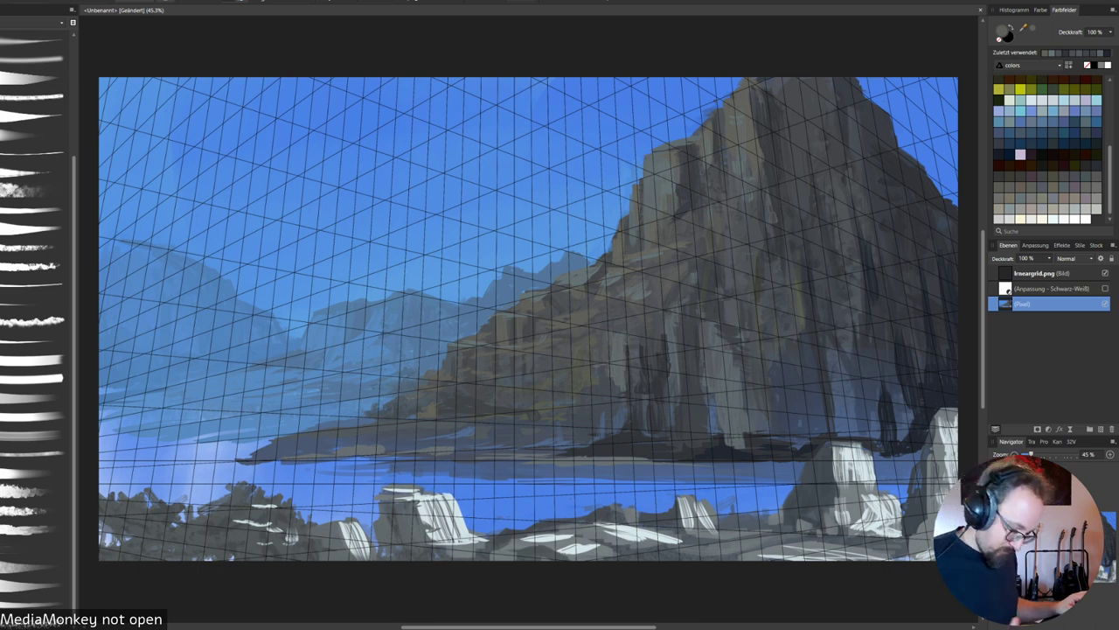
{"action": "left_click", "coordinate": [461, 526], "text": "alt"}
{"action": "key", "text": "ctrl+z"}
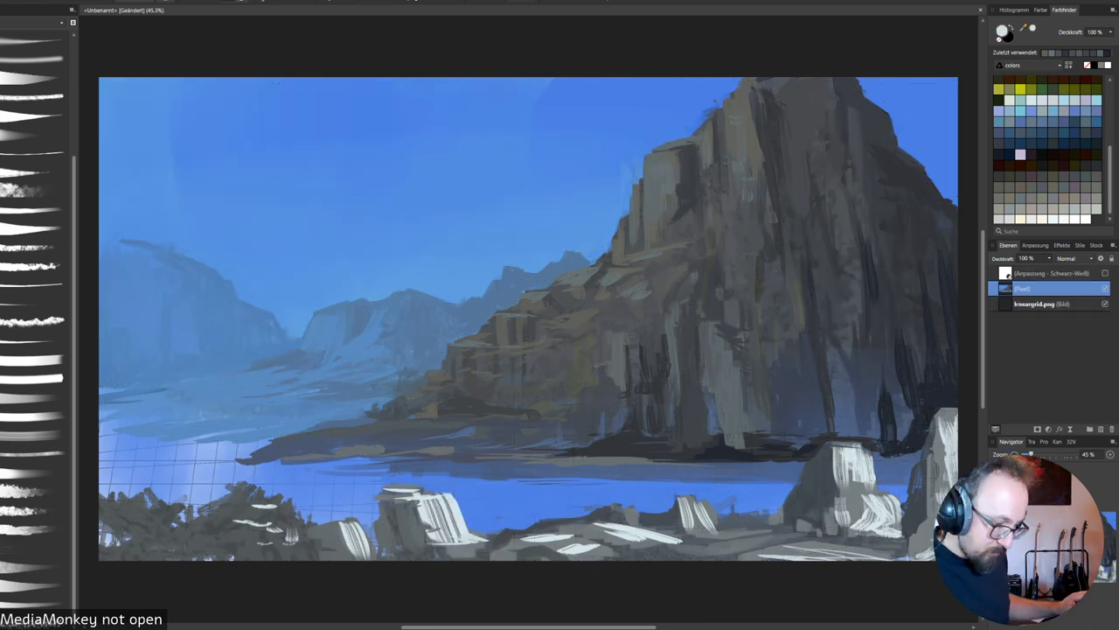
Paint a dark rounded boulder at the cliff's right foot using sampled rock tones, and set the brush opacity to 100%.
{"action": "left_click", "coordinate": [730, 391], "text": "alt"}
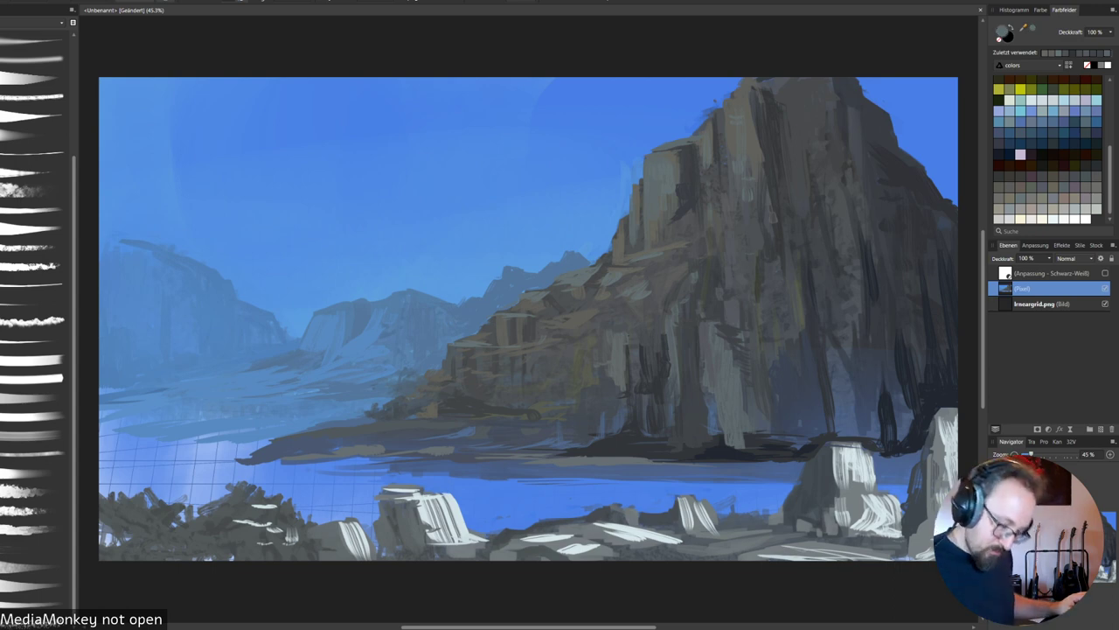
{"action": "left_click", "coordinate": [651, 374], "text": "alt"}
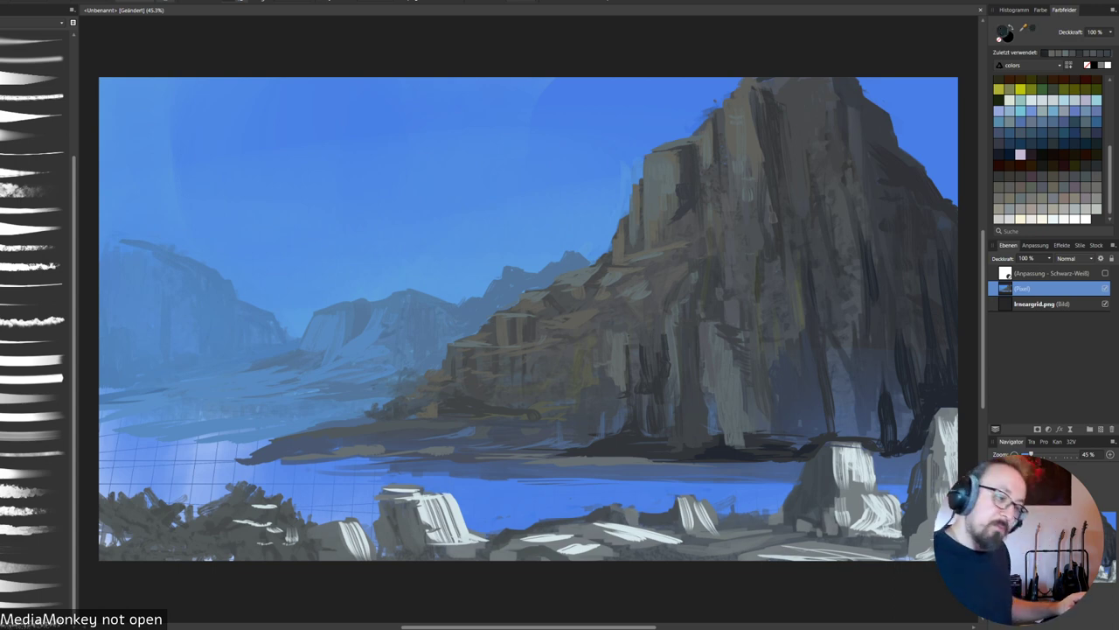
{"action": "mouse_move", "coordinate": [773, 428]}
{"action": "left_mouse_down"}
{"action": "mouse_move", "coordinate": [800, 442]}
{"action": "mouse_move", "coordinate": [770, 424]}
{"action": "mouse_move", "coordinate": [752, 447]}
{"action": "mouse_move", "coordinate": [830, 444]}
{"action": "left_mouse_up"}
{"action": "right_click", "coordinate": [1018, 353]}
{"action": "left_click", "coordinate": [976, 315]}
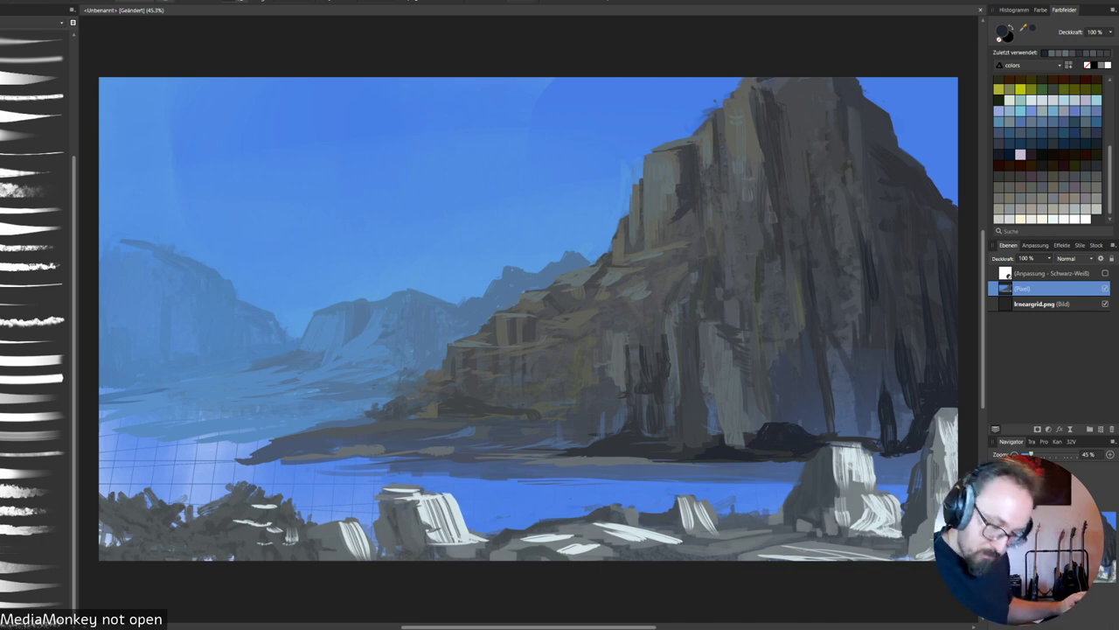
Choose a darker, more saturated blue as the brush colour and paint it onto the boulder at the cliff's foot.
{"action": "double_click", "coordinate": [1002, 31]}
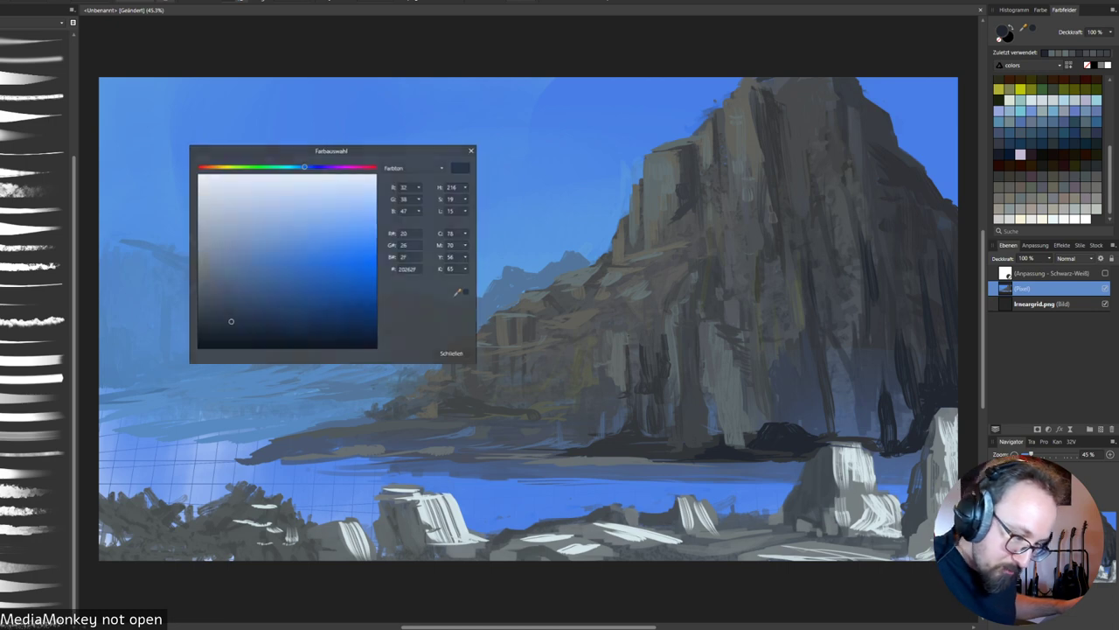
{"action": "left_click", "coordinate": [284, 329]}
{"action": "left_click", "coordinate": [453, 354]}
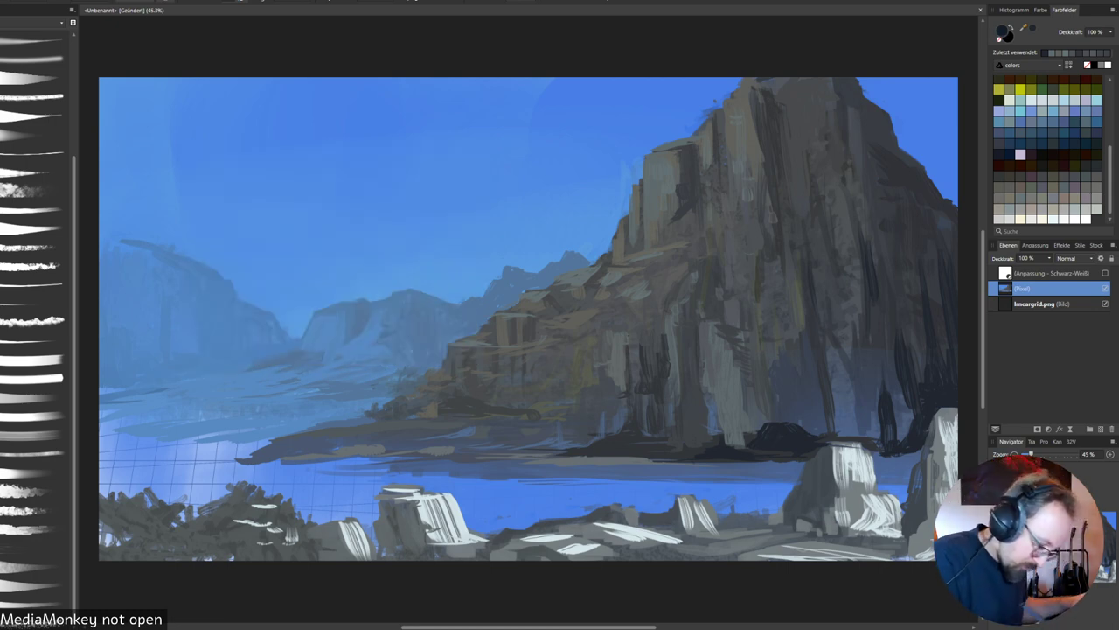
{"action": "mouse_move", "coordinate": [782, 432]}
{"action": "left_mouse_down"}
{"action": "mouse_move", "coordinate": [809, 439]}
{"action": "mouse_move", "coordinate": [763, 453]}
{"action": "left_mouse_up"}
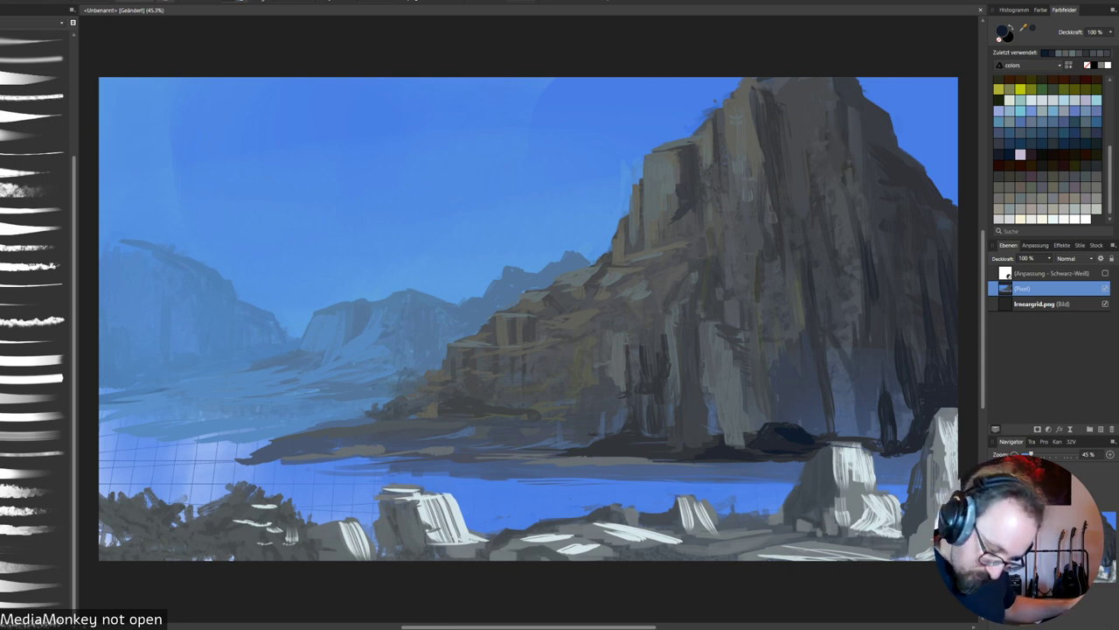
Touch up the dark rocks right of the boulder with blue tones and check the values with the black-and-white adjustment.
{"action": "left_click_drag", "start_coordinate": [892, 435], "coordinate": [874, 436]}
{"action": "left_click", "coordinate": [867, 404], "text": "alt"}
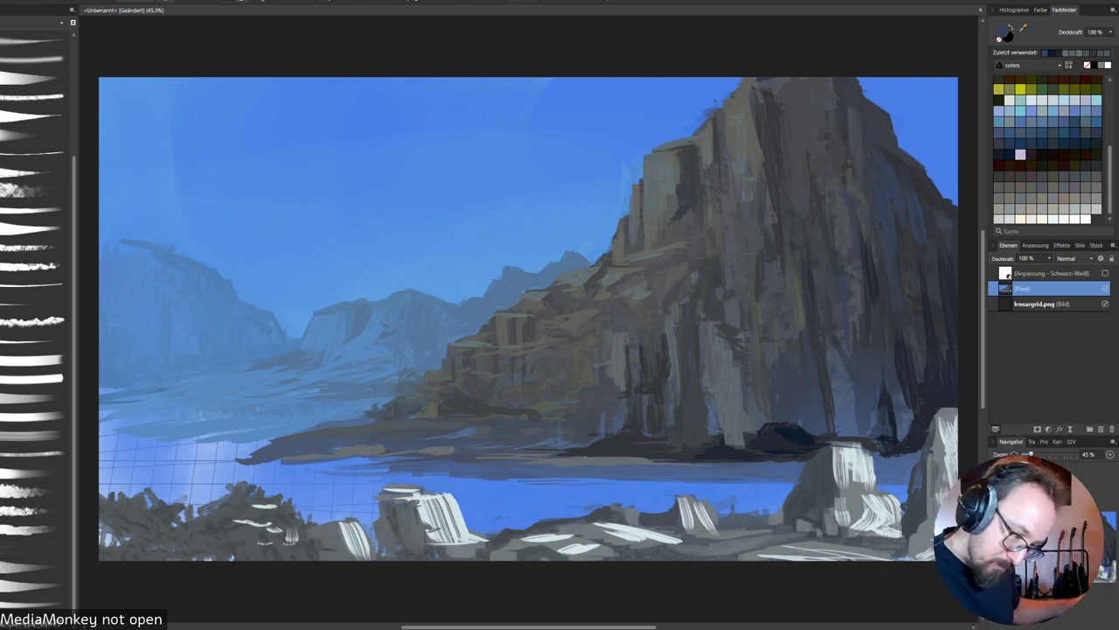
{"action": "left_click", "coordinate": [1105, 272]}
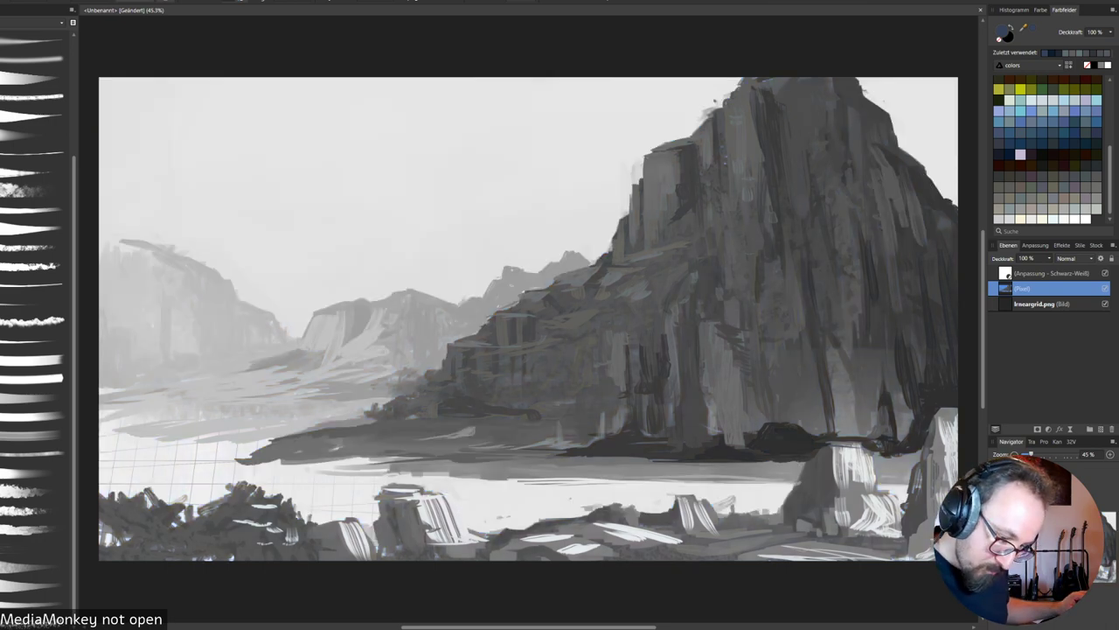
{"action": "key", "text": "ctrl+shift+h"}
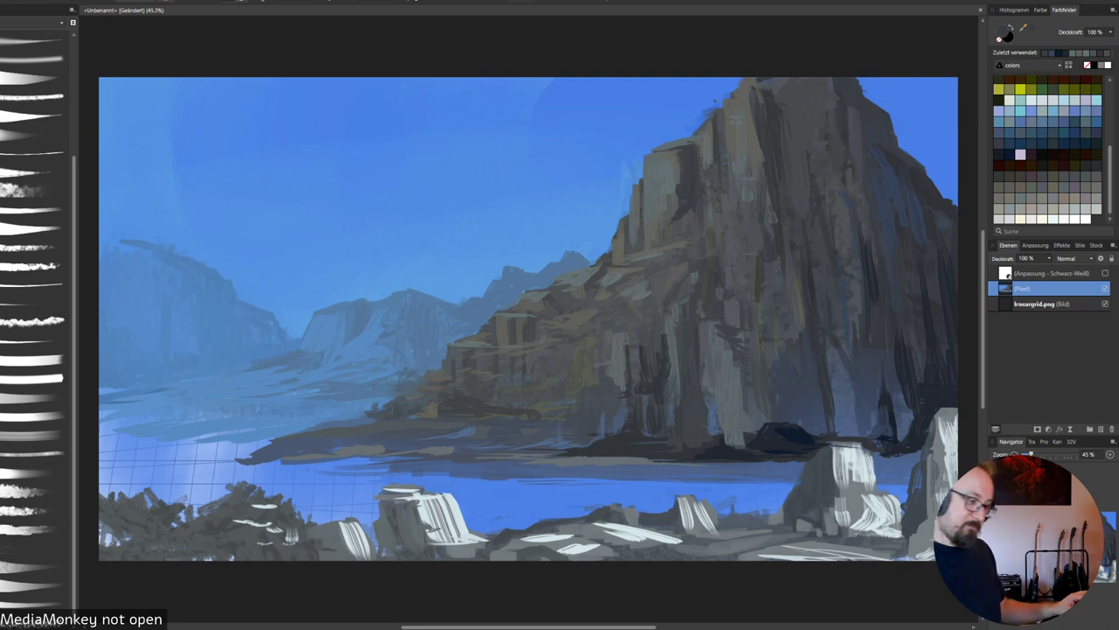
Paint dark rock shapes with lighter brown touches at the cliff's far left foot, using sampled cliff tones.
{"action": "left_click", "coordinate": [460, 405], "text": "alt"}
{"action": "left_click_drag", "start_coordinate": [391, 403], "coordinate": [334, 423]}
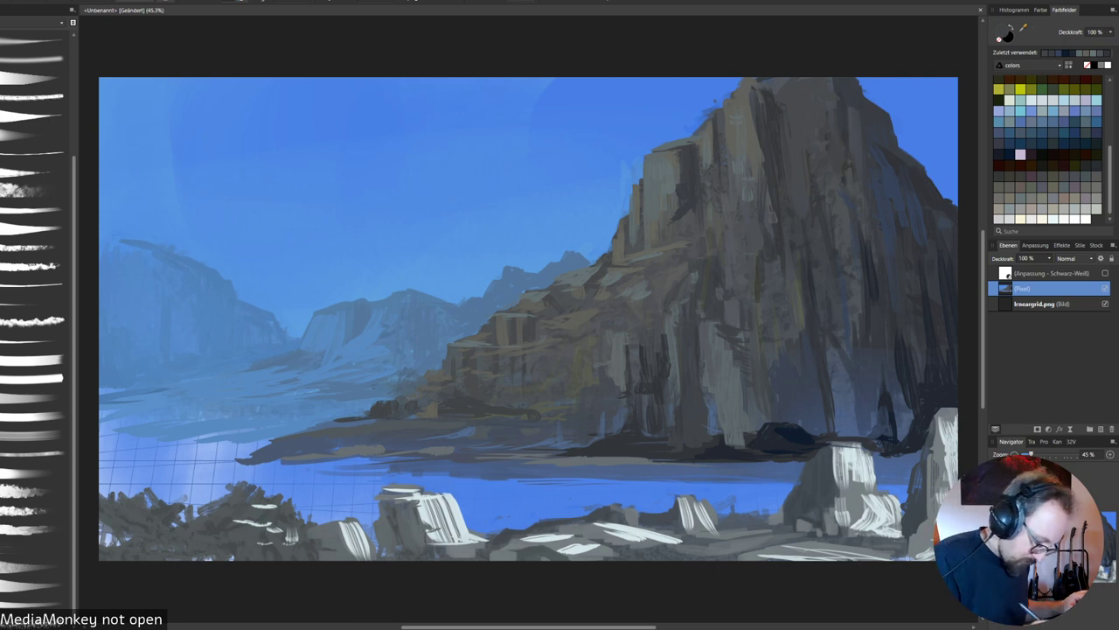
{"action": "left_click_drag", "start_coordinate": [429, 415], "coordinate": [414, 415]}
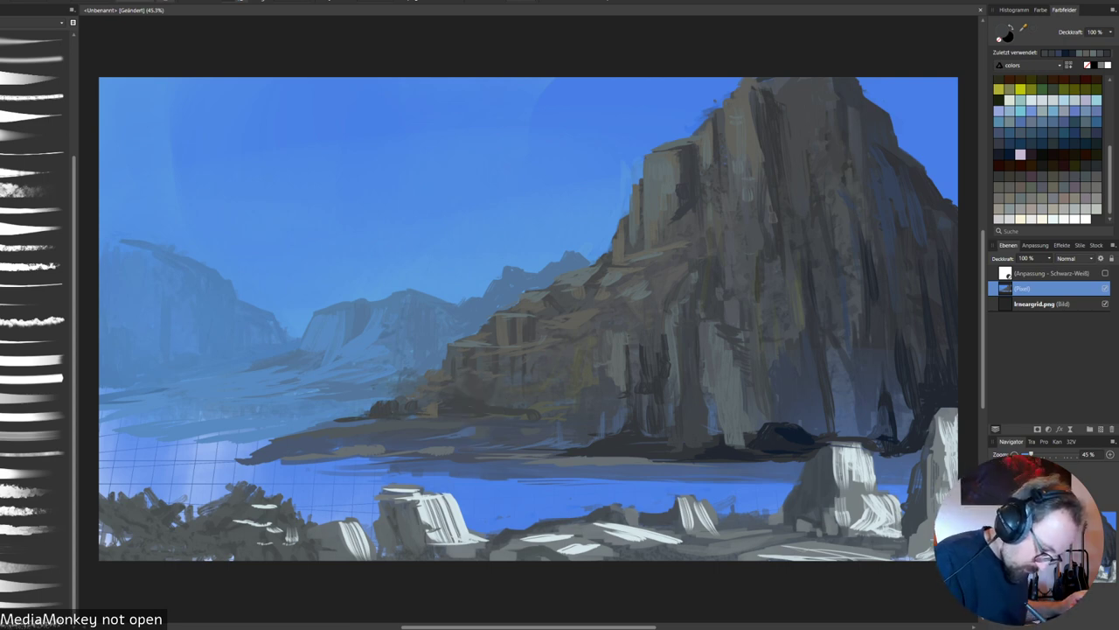
{"action": "left_click", "coordinate": [465, 348], "text": "alt"}
{"action": "left_click_drag", "start_coordinate": [409, 404], "coordinate": [390, 409]}
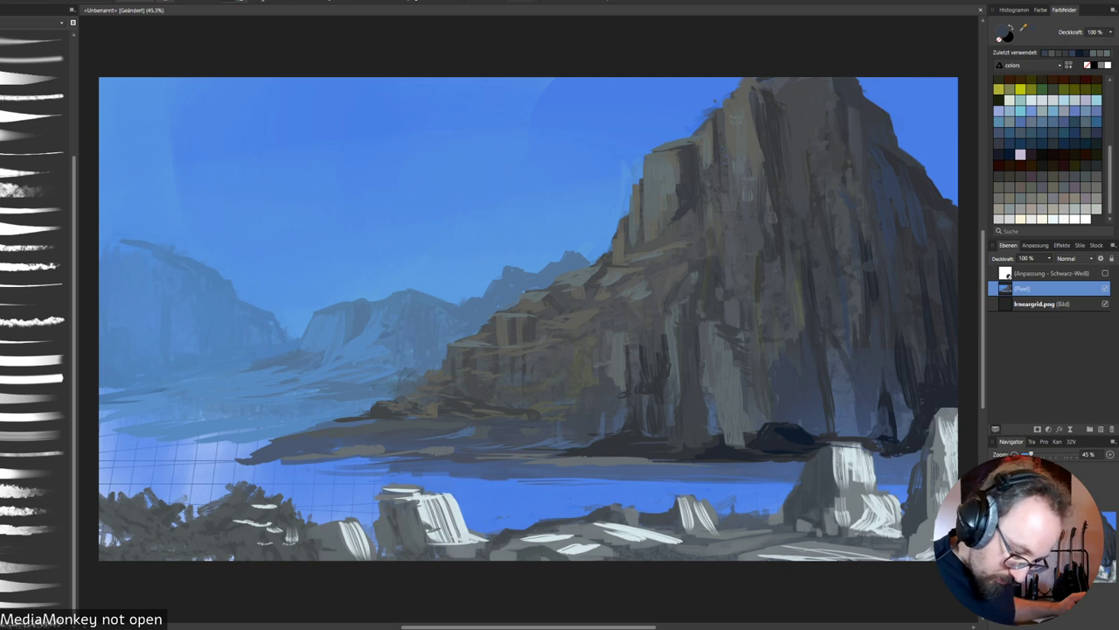
Paint dark vertical streaks on the upper cliff near the summit and check the values with the black-and-white adjustment.
{"action": "left_click", "coordinate": [869, 265], "text": "alt"}
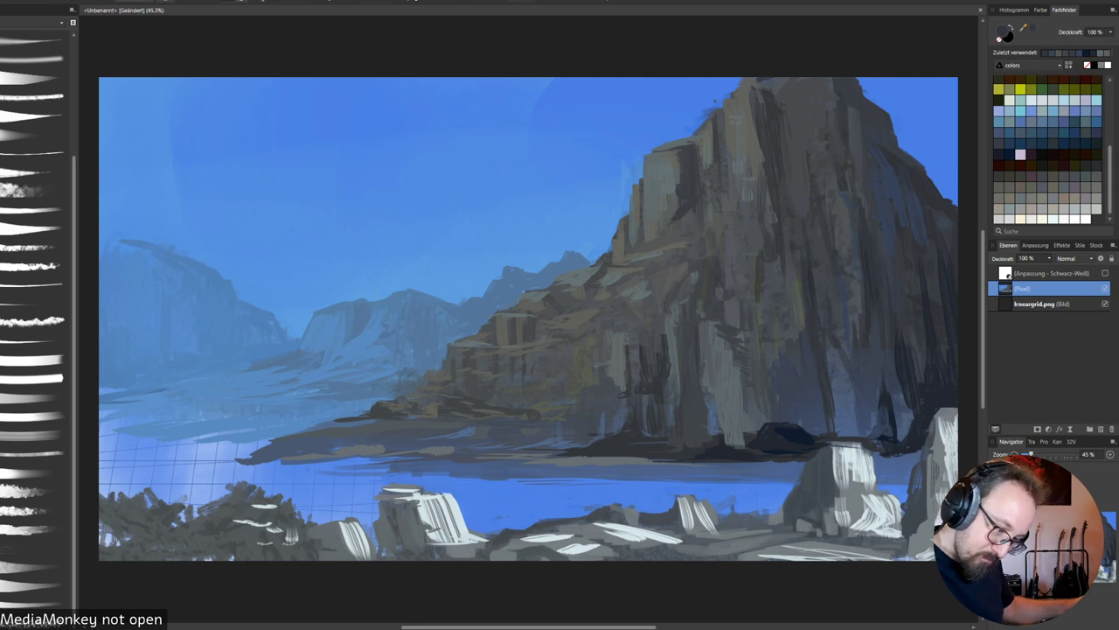
{"action": "left_click_drag", "start_coordinate": [830, 150], "coordinate": [830, 175]}
{"action": "left_click_drag", "start_coordinate": [822, 99], "coordinate": [834, 192]}
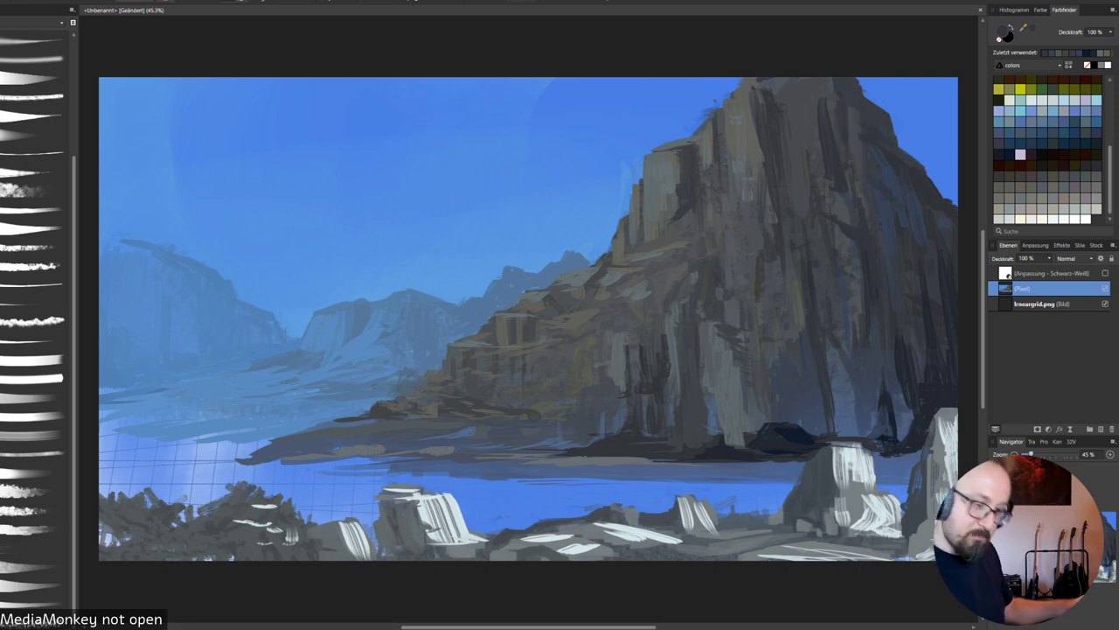
{"action": "left_click", "coordinate": [1106, 273]}
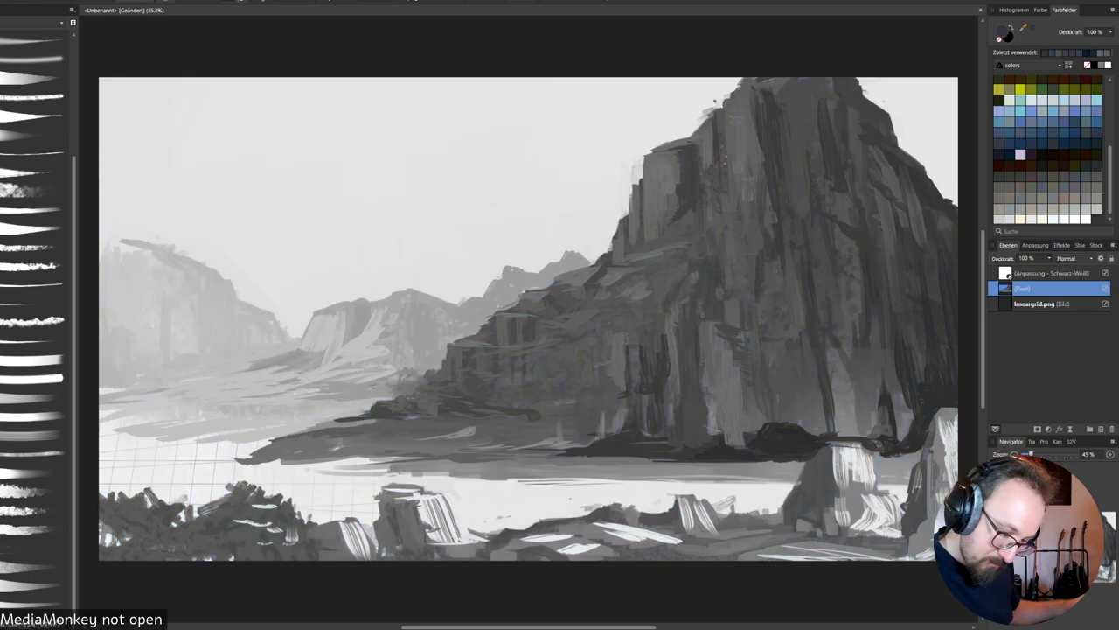
{"action": "left_click", "coordinate": [1105, 273]}
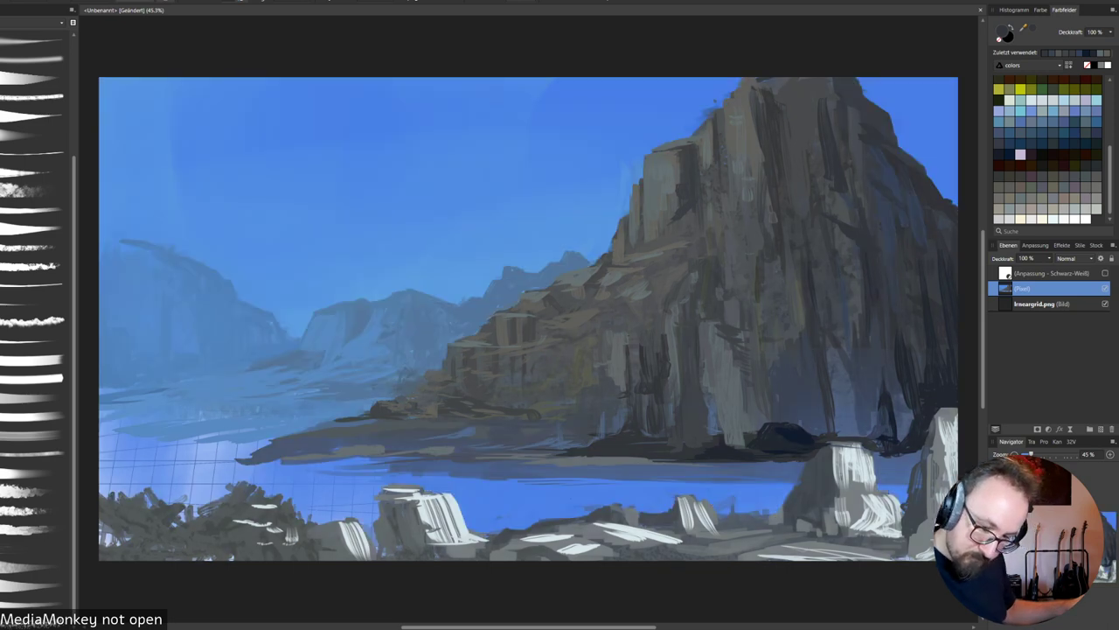
Move the lineargrid.png image above the pixel layer, compare the painting with and without the grid, and leave it hidden.
{"action": "left_click_drag", "start_coordinate": [1040, 304], "coordinate": [1041, 282]}
{"action": "left_click", "coordinate": [1041, 304]}
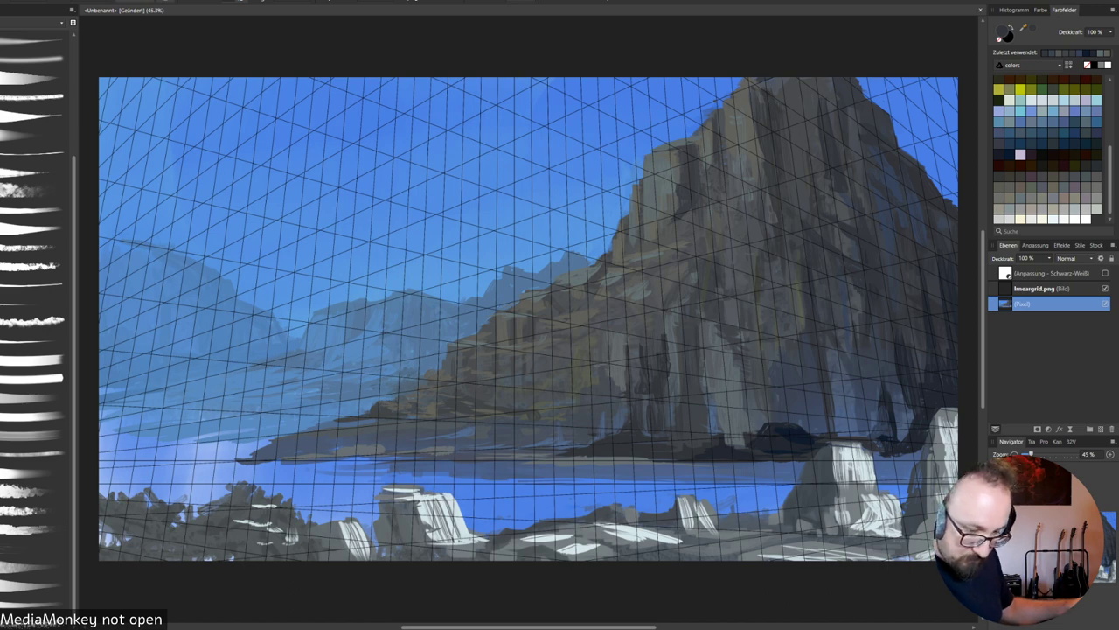
{"action": "left_click", "coordinate": [1105, 289]}
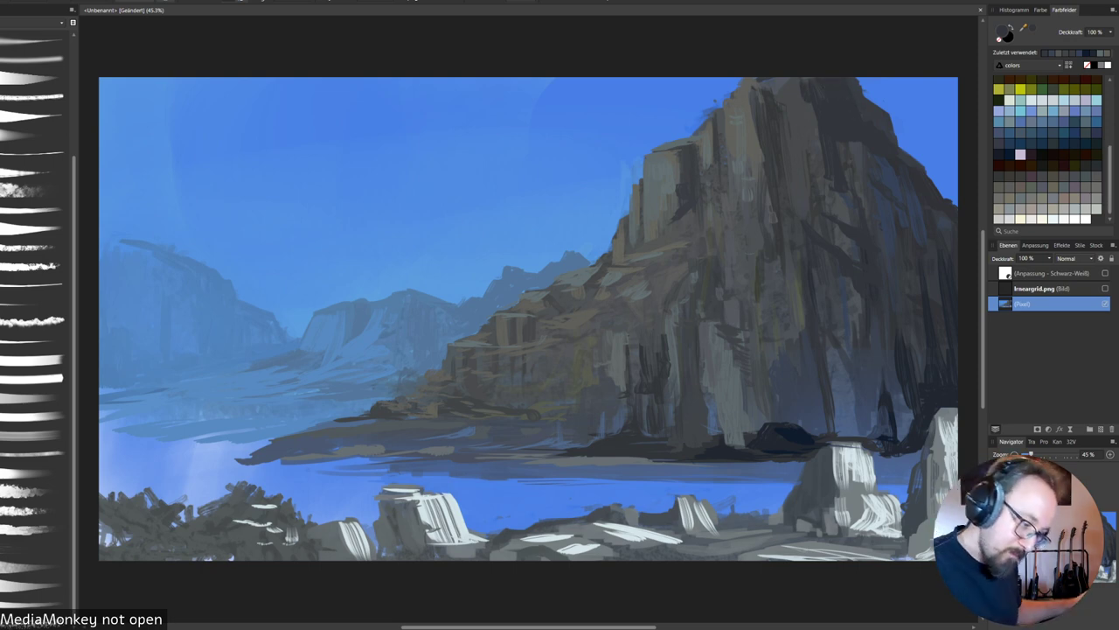
{"action": "left_click", "coordinate": [1105, 288]}
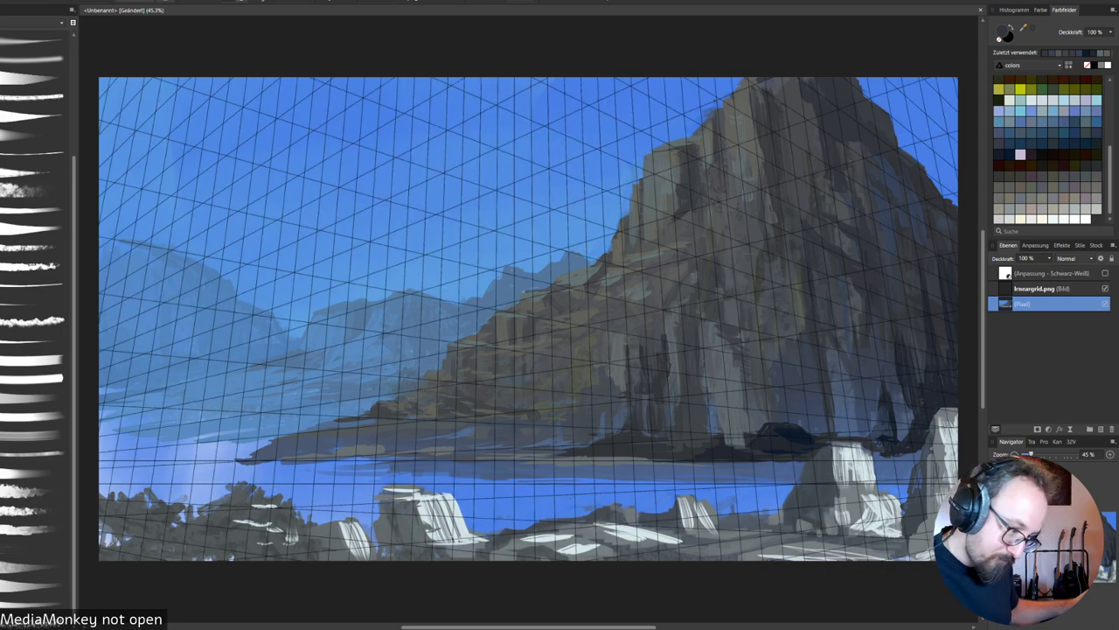
{"action": "left_click", "coordinate": [1105, 289]}
{"action": "left_click", "coordinate": [1106, 289]}
{"action": "left_click", "coordinate": [1105, 289]}
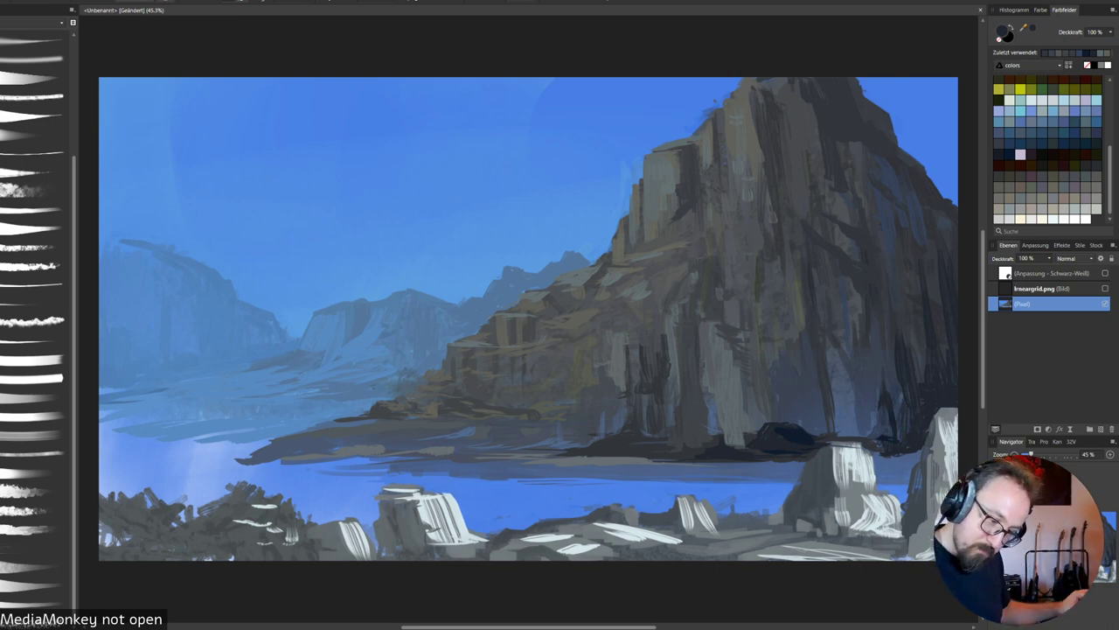
Touch up the rock shadows at the cliff's right foot with a sampled dark blue tone, discarding the first stroke.
{"action": "left_click_drag", "start_coordinate": [876, 406], "coordinate": [854, 436]}
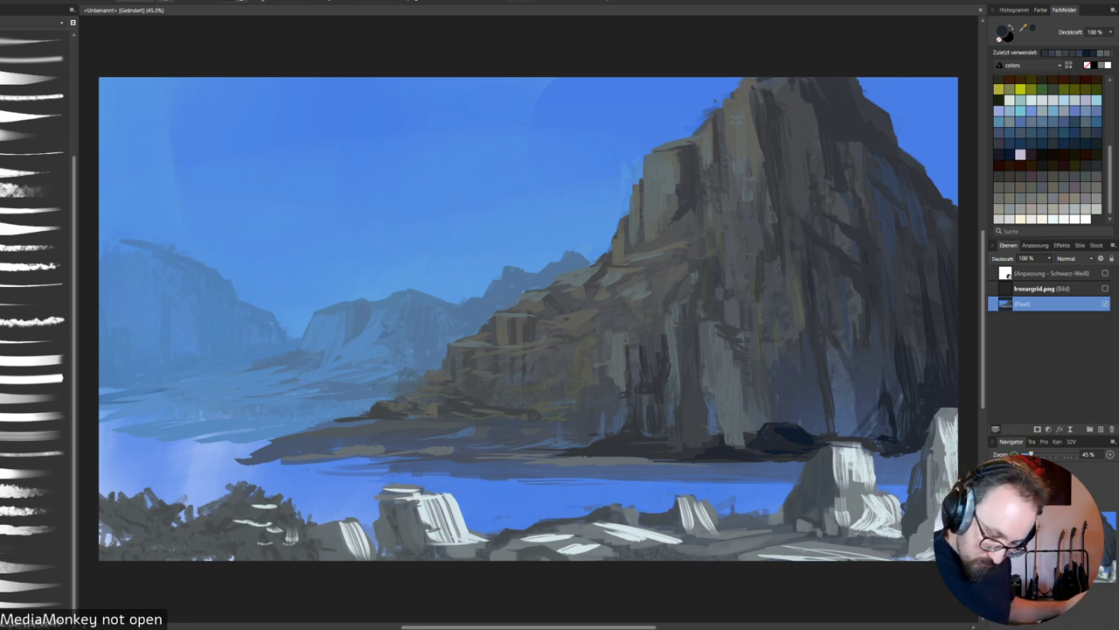
{"action": "key", "text": "ctrl+z"}
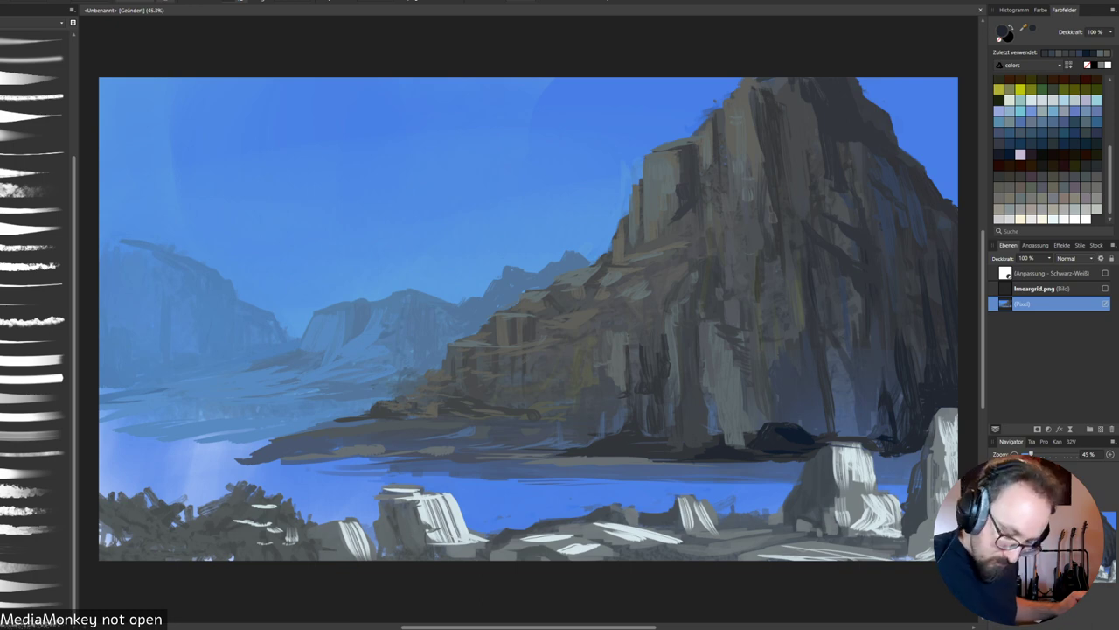
{"action": "left_click", "coordinate": [862, 416], "text": "alt"}
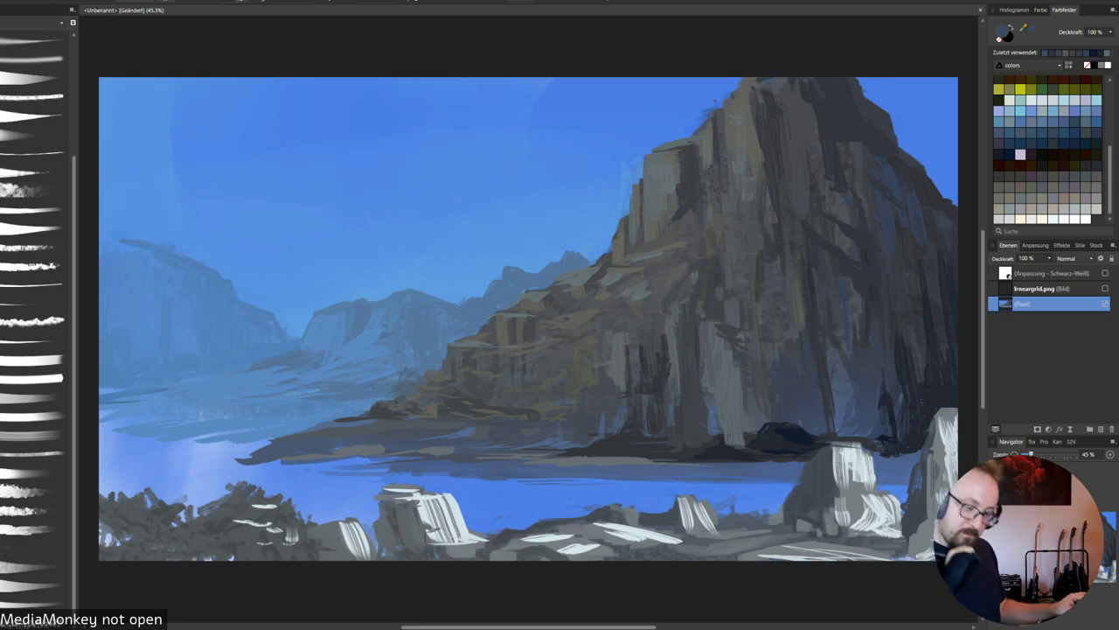
Scatter pale highlight flecks around the small central foreground rock with a reduced chip-shaped brush and a sampled light tone.
{"action": "left_click", "coordinate": [710, 522], "text": "alt"}
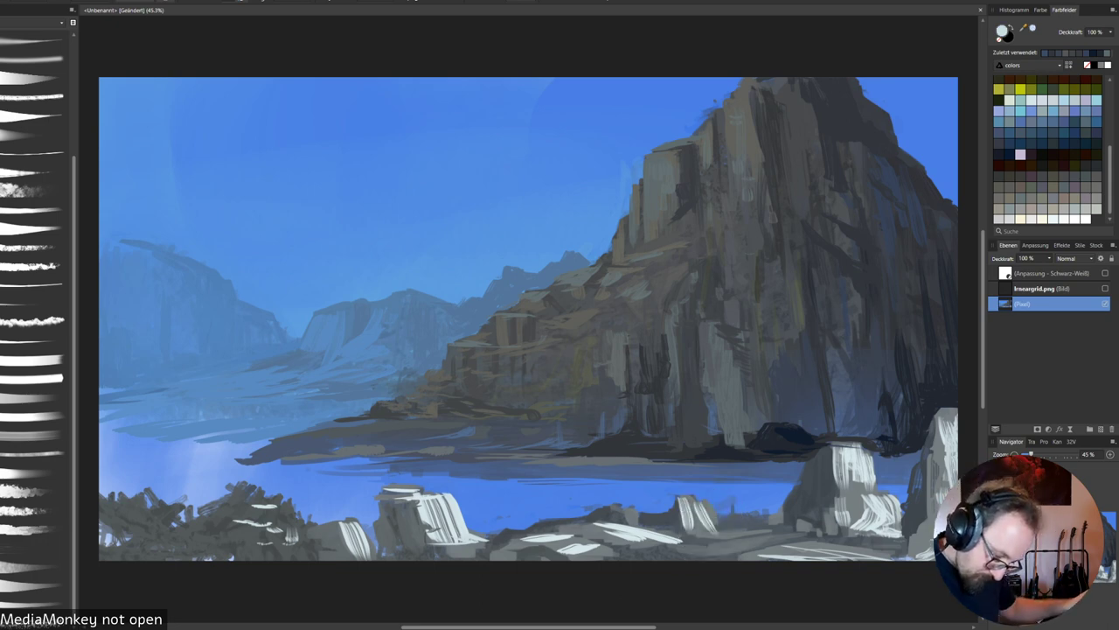
{"action": "left_click_drag", "start_coordinate": [708, 510], "coordinate": [719, 529]}
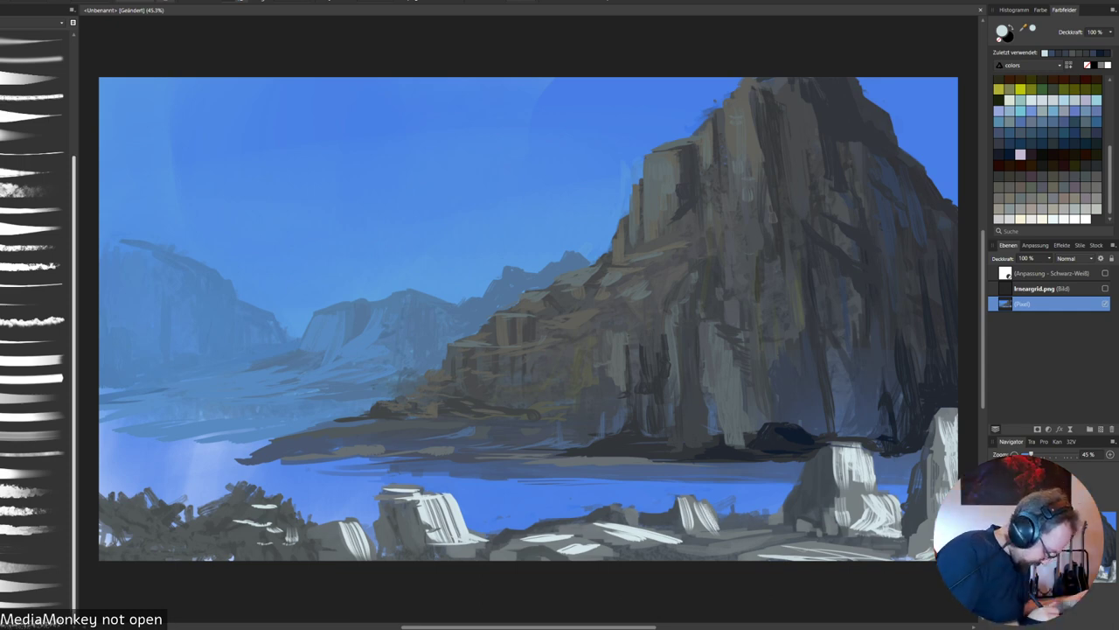
{"action": "left_click", "coordinate": [36, 624]}
{"action": "key", "text": "bracketleft"}
{"action": "key", "text": "bracketleft"}
{"action": "key", "text": "bracketleft"}
{"action": "key", "text": "bracketleft"}
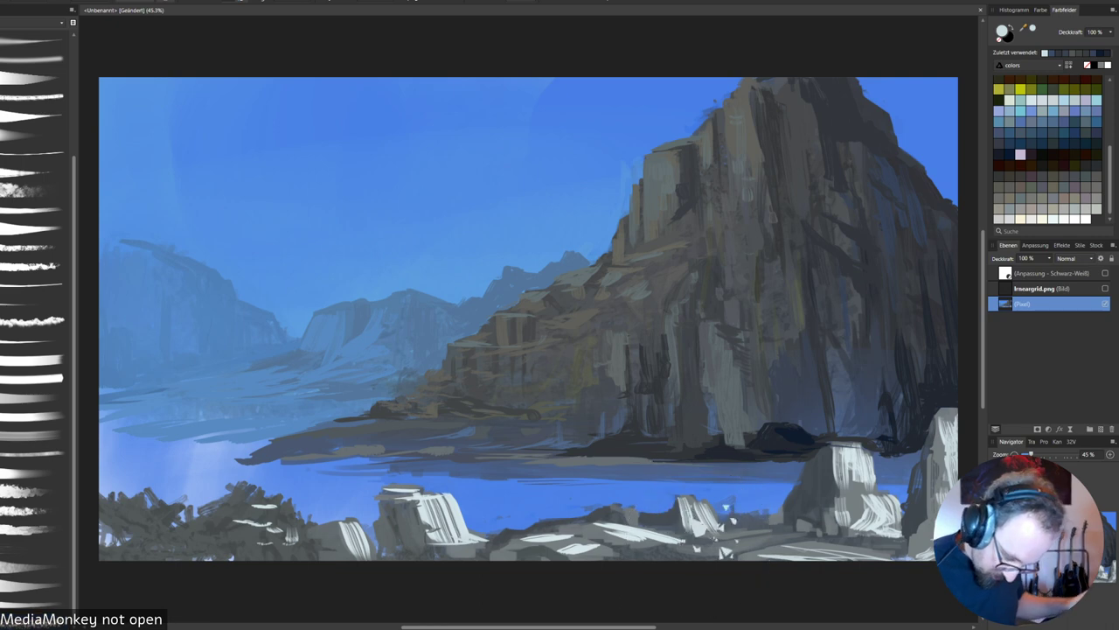
{"action": "mouse_move", "coordinate": [699, 530]}
{"action": "left_mouse_down"}
{"action": "mouse_move", "coordinate": [690, 535]}
{"action": "mouse_move", "coordinate": [713, 522]}
{"action": "left_mouse_up"}
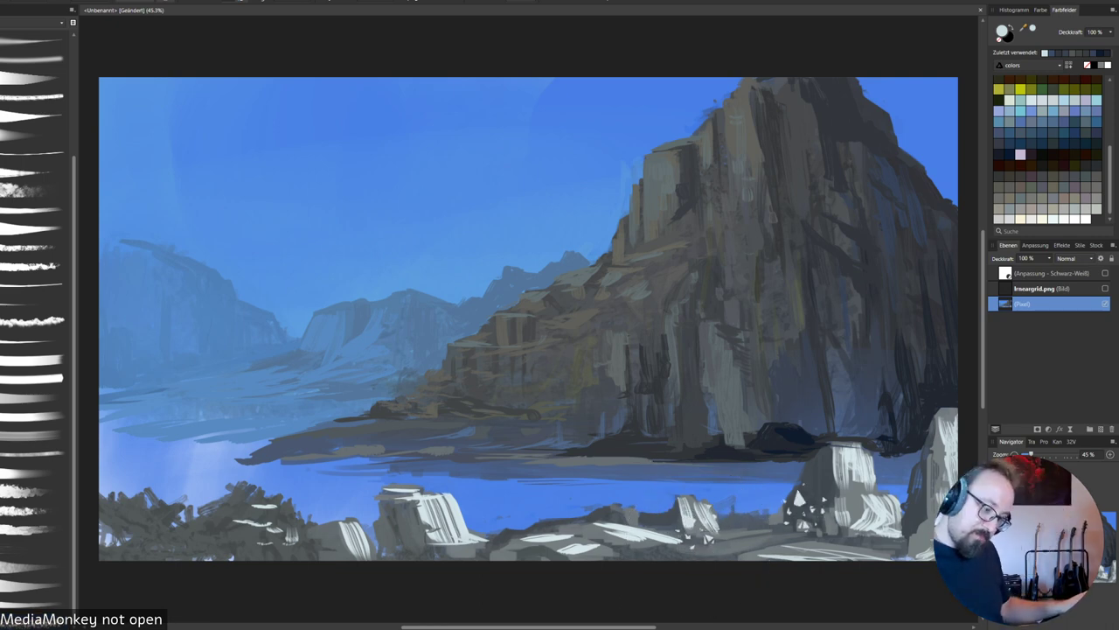
Scatter pale highlight flecks over the two right foreground boulders and along the rocky ground beside them.
{"action": "left_click_drag", "start_coordinate": [868, 509], "coordinate": [873, 541]}
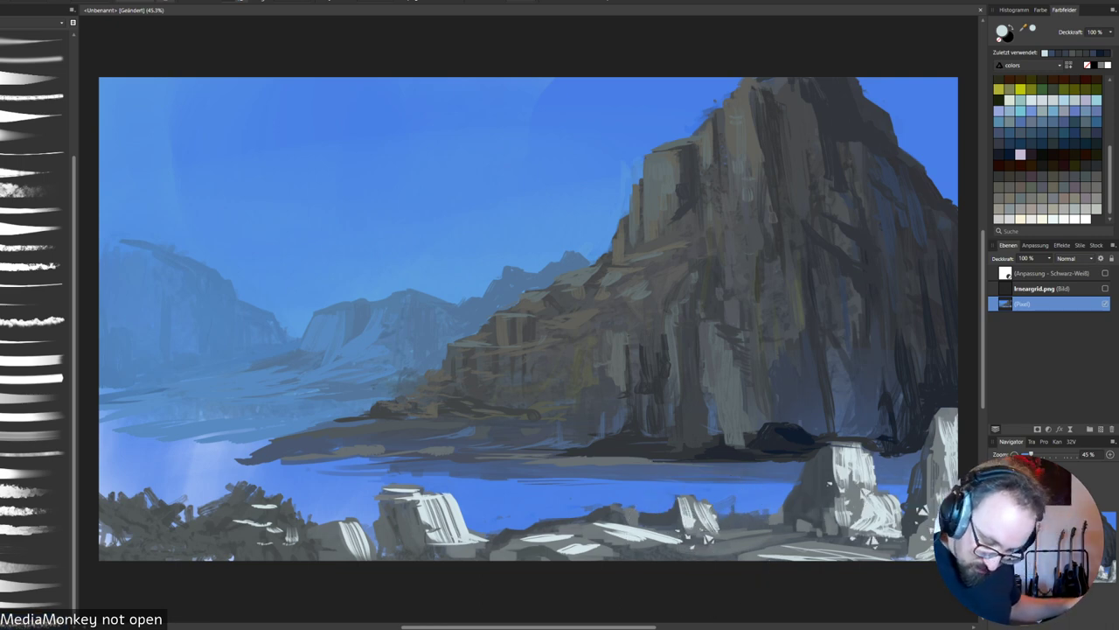
{"action": "left_click_drag", "start_coordinate": [937, 429], "coordinate": [939, 443]}
{"action": "left_click", "coordinate": [892, 555]}
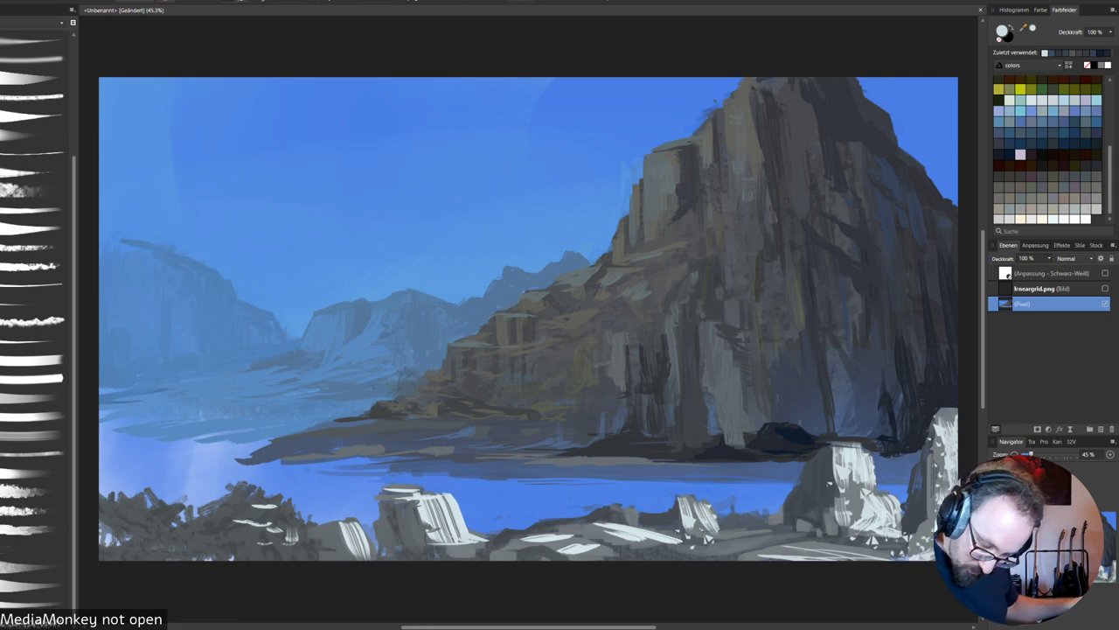
{"action": "left_click", "coordinate": [703, 556]}
{"action": "left_click", "coordinate": [772, 555]}
{"action": "left_click", "coordinate": [667, 557]}
{"action": "left_click", "coordinate": [626, 544]}
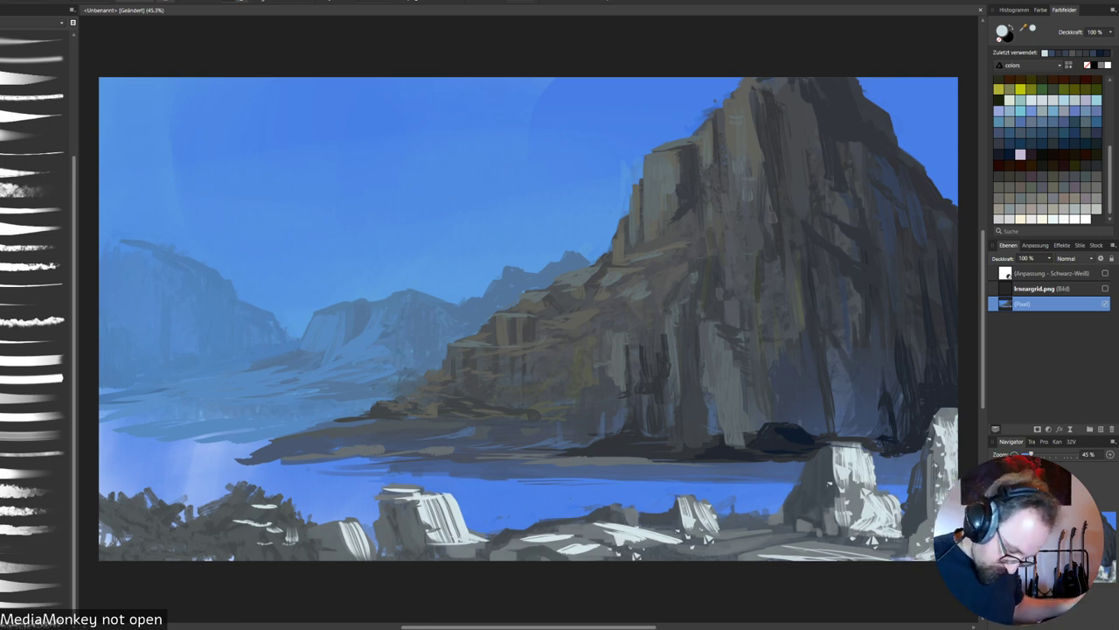
{"action": "left_click", "coordinate": [611, 540]}
{"action": "left_click", "coordinate": [636, 555]}
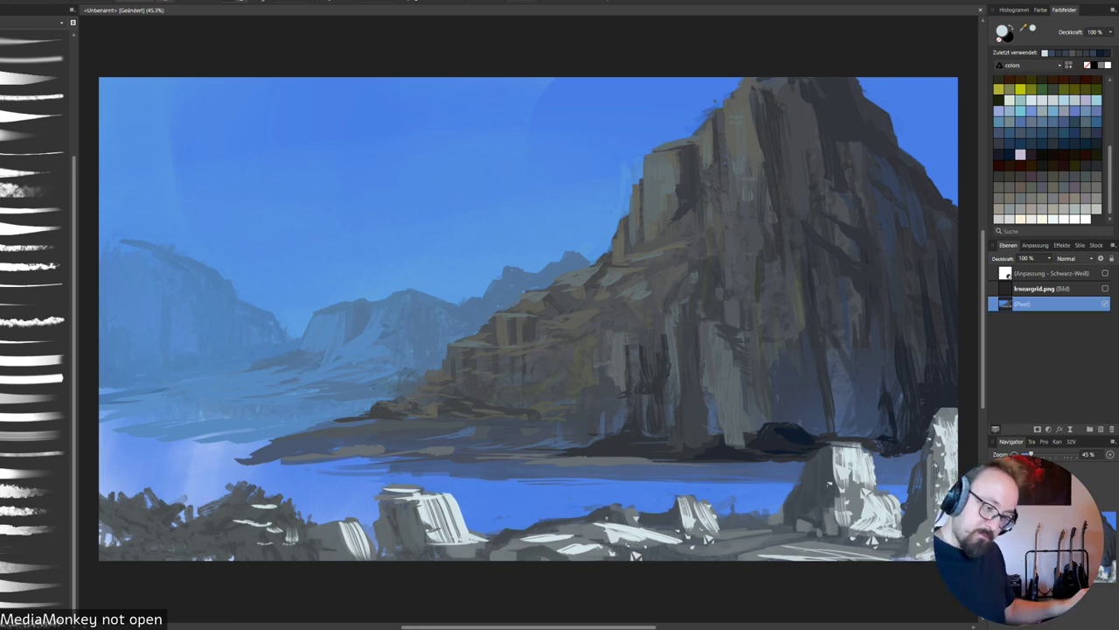
Choose a textured brush from another brush set and paint rough grey rock texture along the cliff's foot with a sampled cliff tone.
{"action": "left_click", "coordinate": [37, 22]}
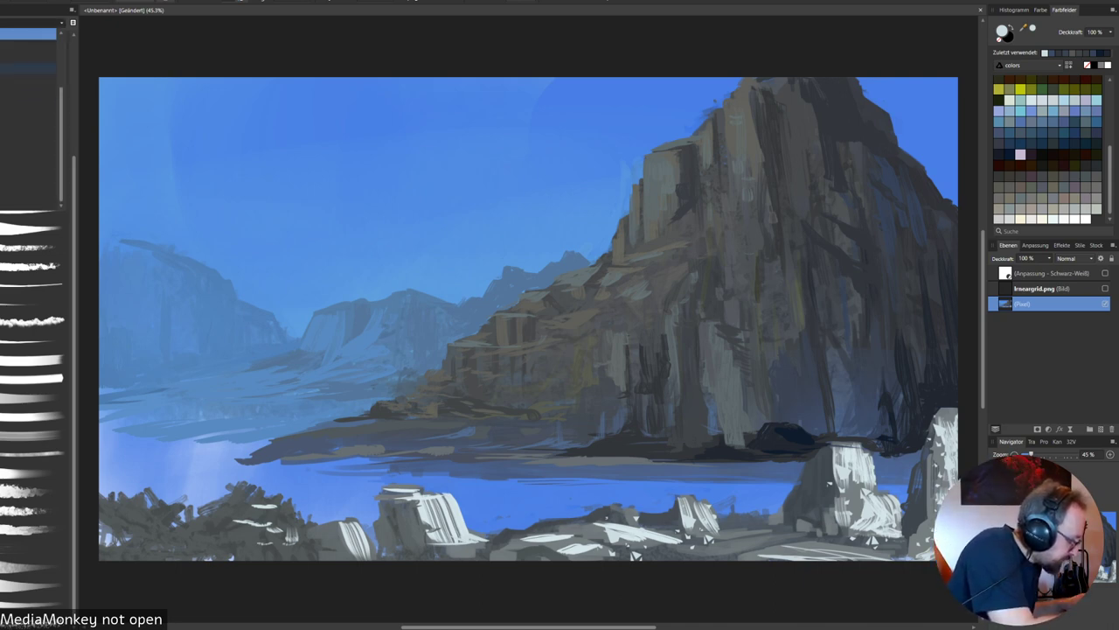
{"action": "left_click", "coordinate": [27, 67]}
{"action": "left_click_drag", "start_coordinate": [74, 58], "coordinate": [74, 59]}
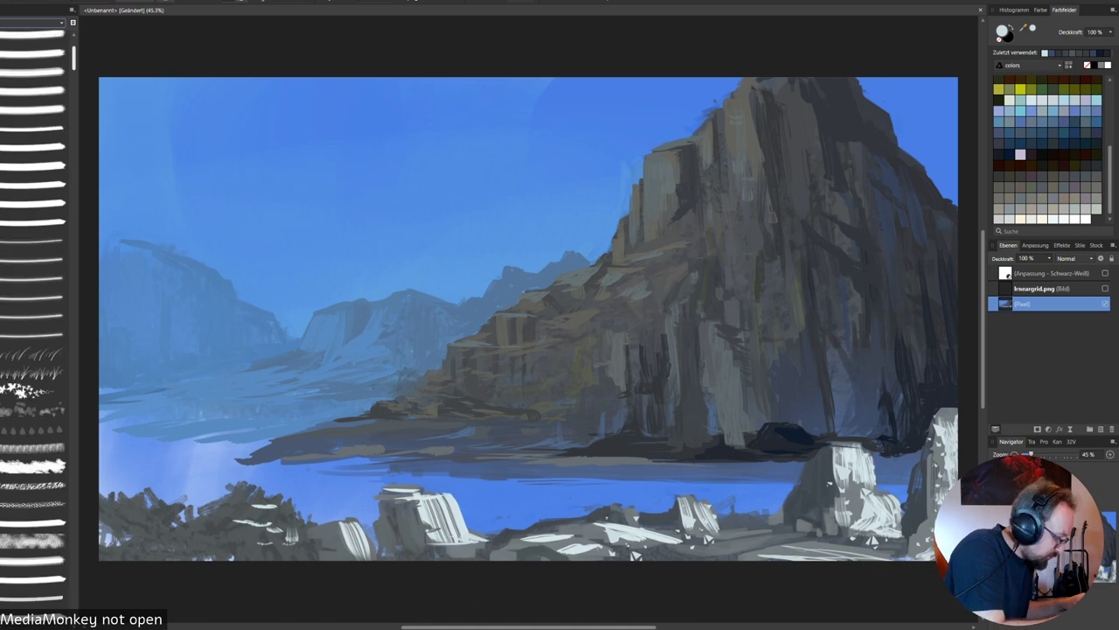
{"action": "scroll", "coordinate": [33, 315], "scroll_direction": "down", "scroll_amount": 10}
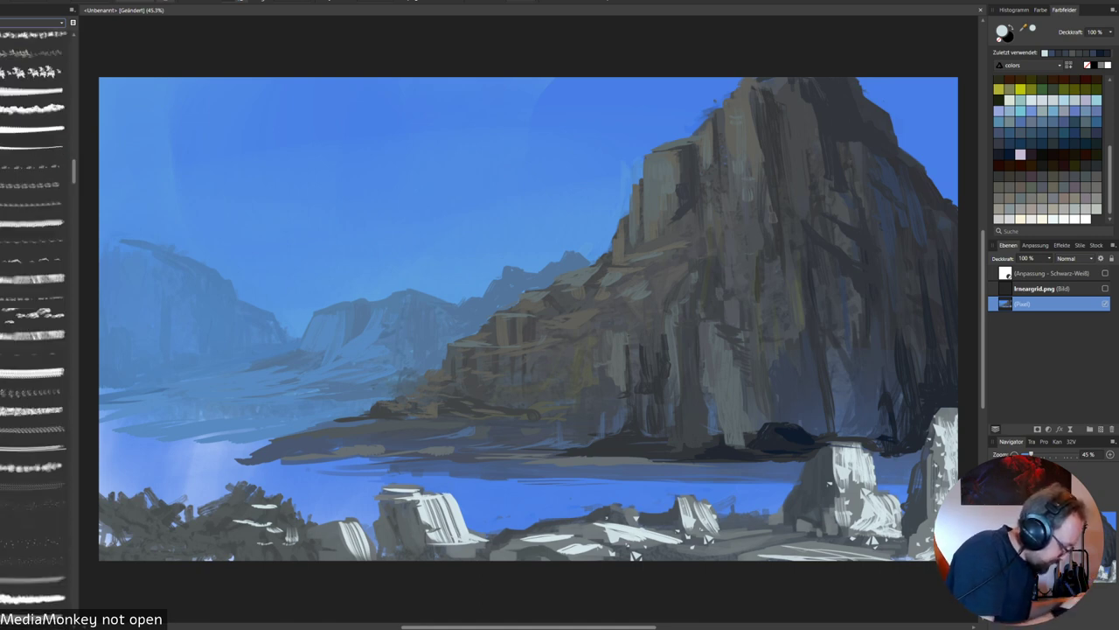
{"action": "left_click", "coordinate": [35, 352]}
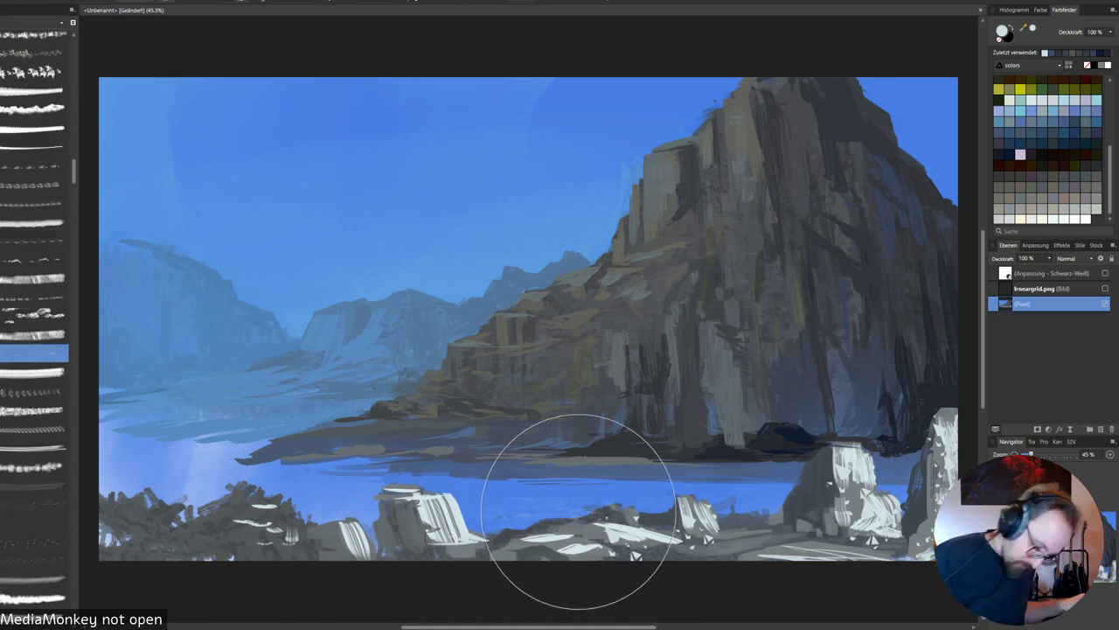
{"action": "mouse_move", "coordinate": [577, 512]}
{"action": "left_mouse_down"}
{"action": "mouse_move", "coordinate": [594, 455]}
{"action": "mouse_move", "coordinate": [620, 430]}
{"action": "mouse_move", "coordinate": [706, 420]}
{"action": "left_mouse_up"}
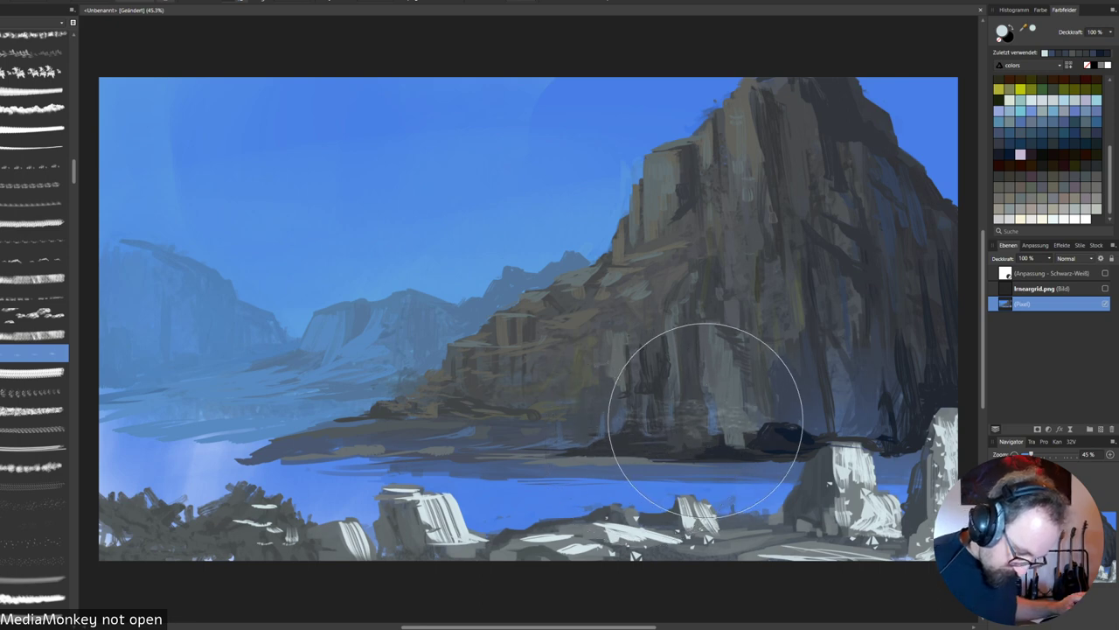
{"action": "left_click", "coordinate": [731, 411], "text": "alt"}
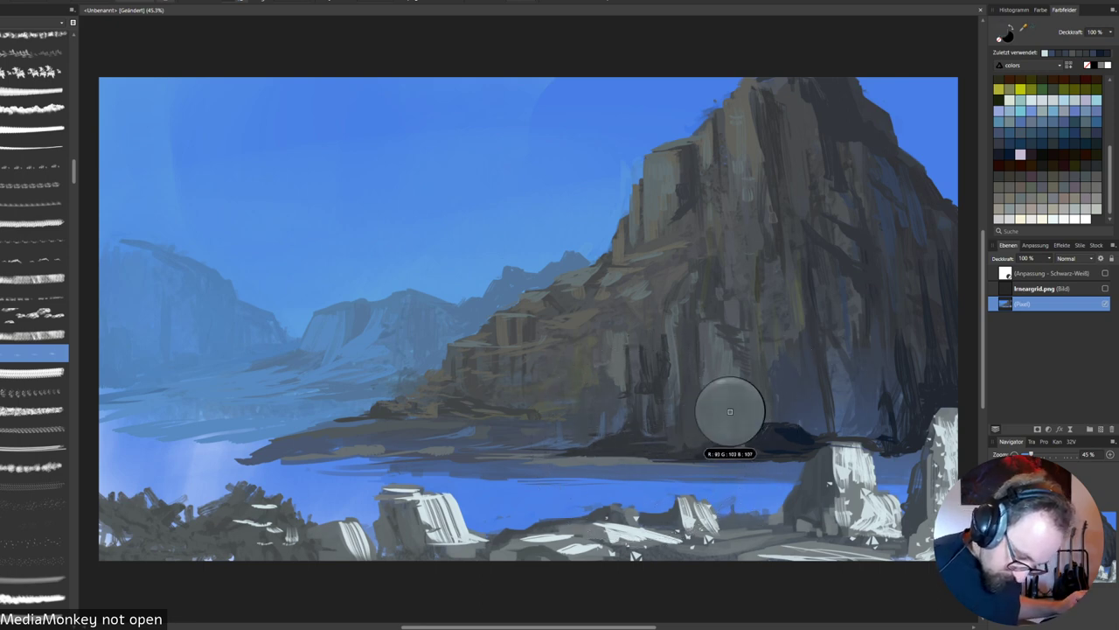
{"action": "left_click_drag", "start_coordinate": [624, 444], "coordinate": [653, 436]}
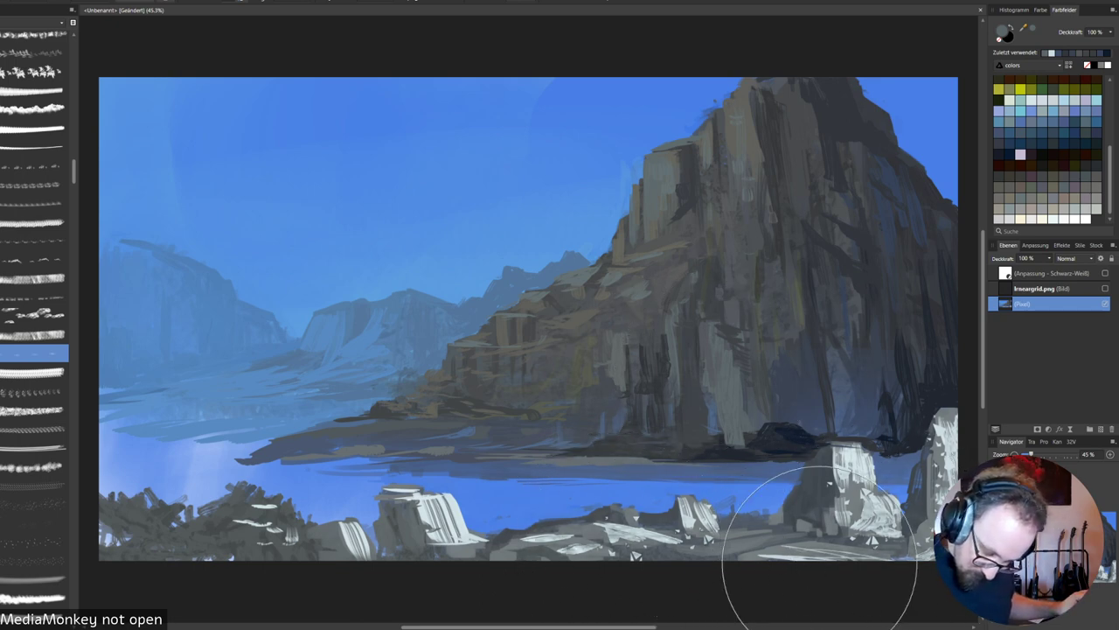
Glaze the right foreground ground with sampled lake blue using a much larger textured brush.
{"action": "key", "text": "bracketright"}
{"action": "key", "text": "bracketright"}
{"action": "key", "text": "bracketright"}
{"action": "key", "text": "bracketright"}
{"action": "key", "text": "bracketright"}
{"action": "key", "text": "bracketright"}
{"action": "key", "text": "bracketright"}
{"action": "key", "text": "bracketright"}
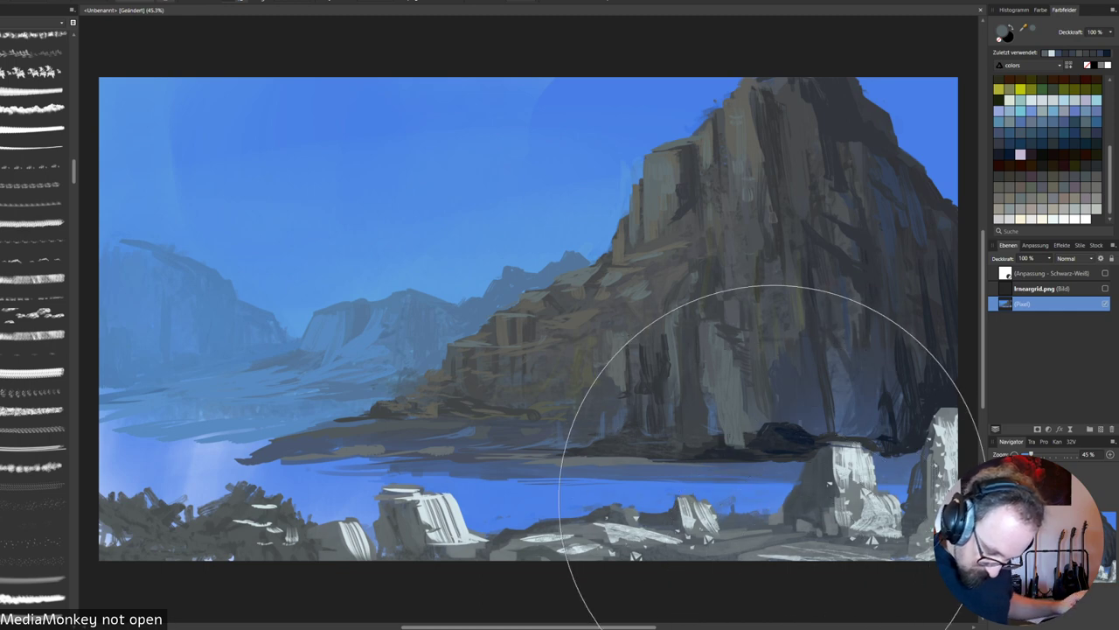
{"action": "left_click", "coordinate": [770, 502], "text": "alt"}
{"action": "mouse_move", "coordinate": [782, 550]}
{"action": "left_mouse_down"}
{"action": "mouse_move", "coordinate": [875, 545]}
{"action": "mouse_move", "coordinate": [786, 577]}
{"action": "left_mouse_up"}
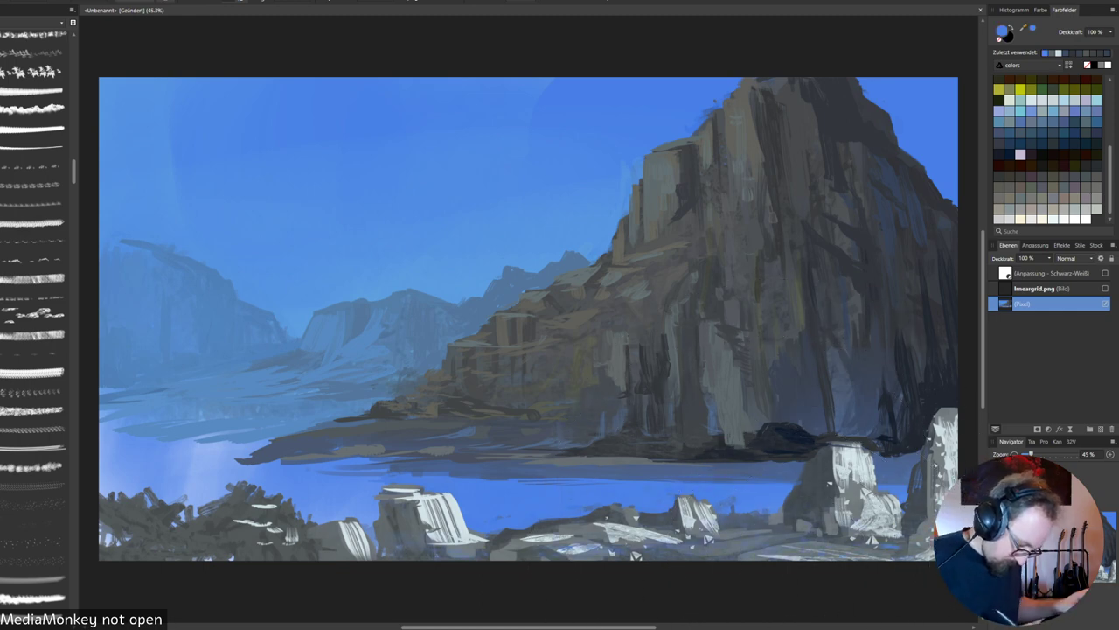
Texture the left foreground rocks with sampled dark grey tones.
{"action": "left_click", "coordinate": [387, 519], "text": "alt"}
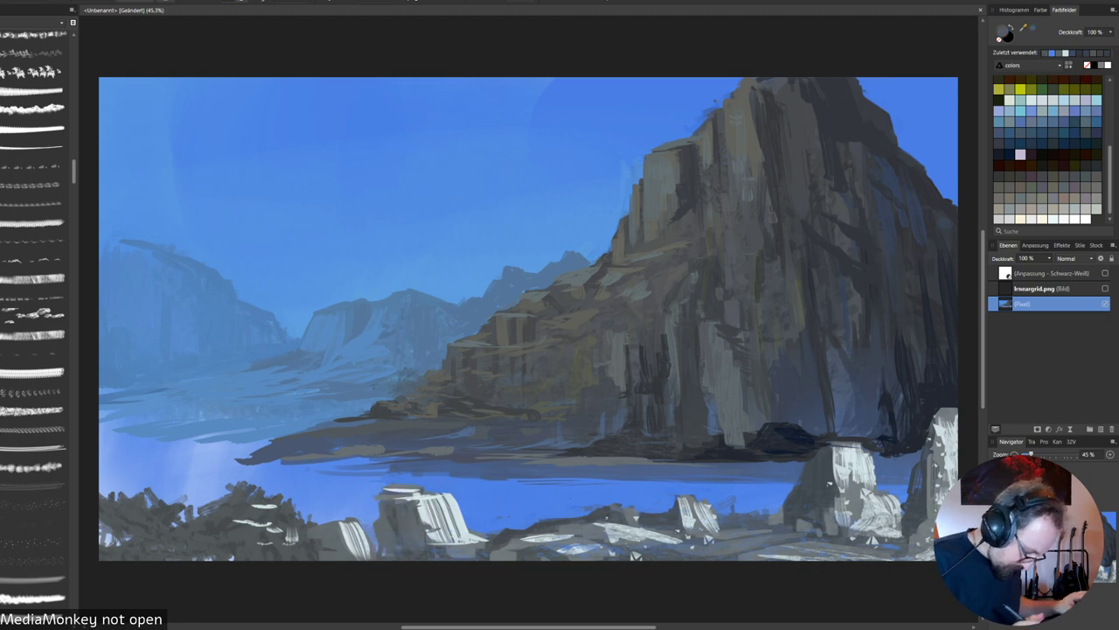
{"action": "left_click", "coordinate": [306, 547], "text": "alt"}
{"action": "left_click_drag", "start_coordinate": [352, 545], "coordinate": [368, 554]}
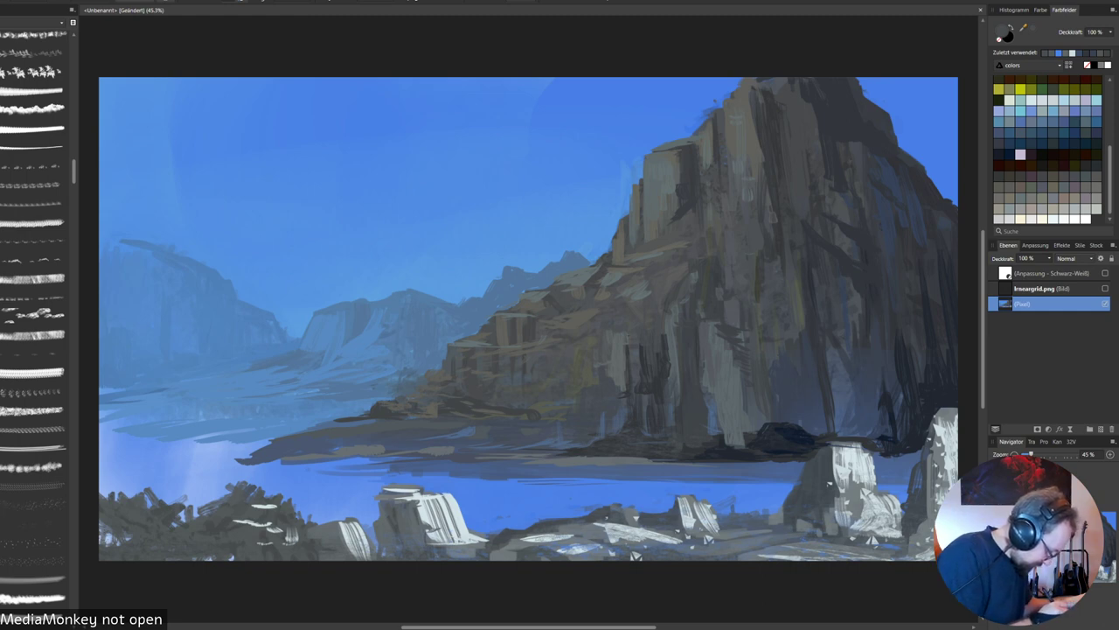
Choose a rougher rock-textured brush and paint dark grey texture across the central and right foreground ground.
{"action": "left_click", "coordinate": [33, 314]}
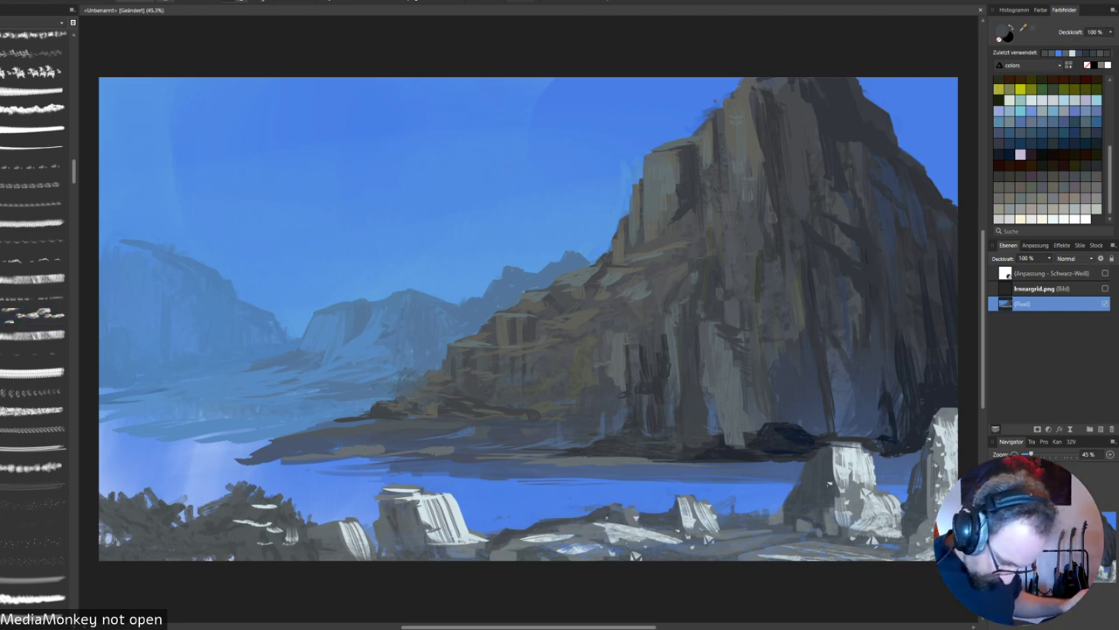
{"action": "left_click_drag", "start_coordinate": [701, 551], "coordinate": [837, 551]}
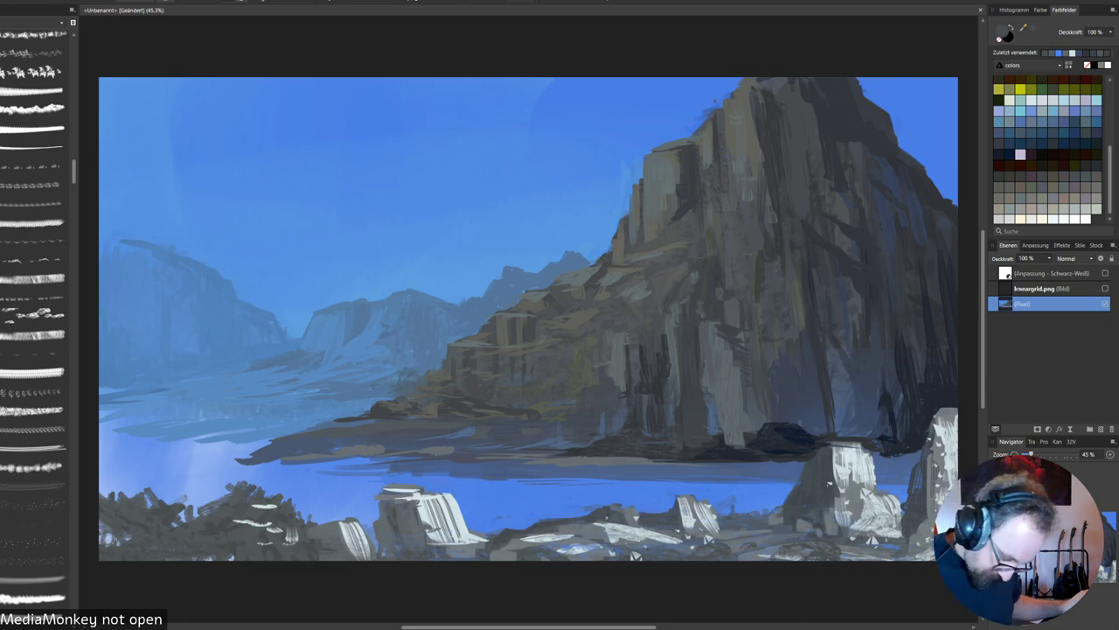
{"action": "left_click_drag", "start_coordinate": [544, 546], "coordinate": [610, 526]}
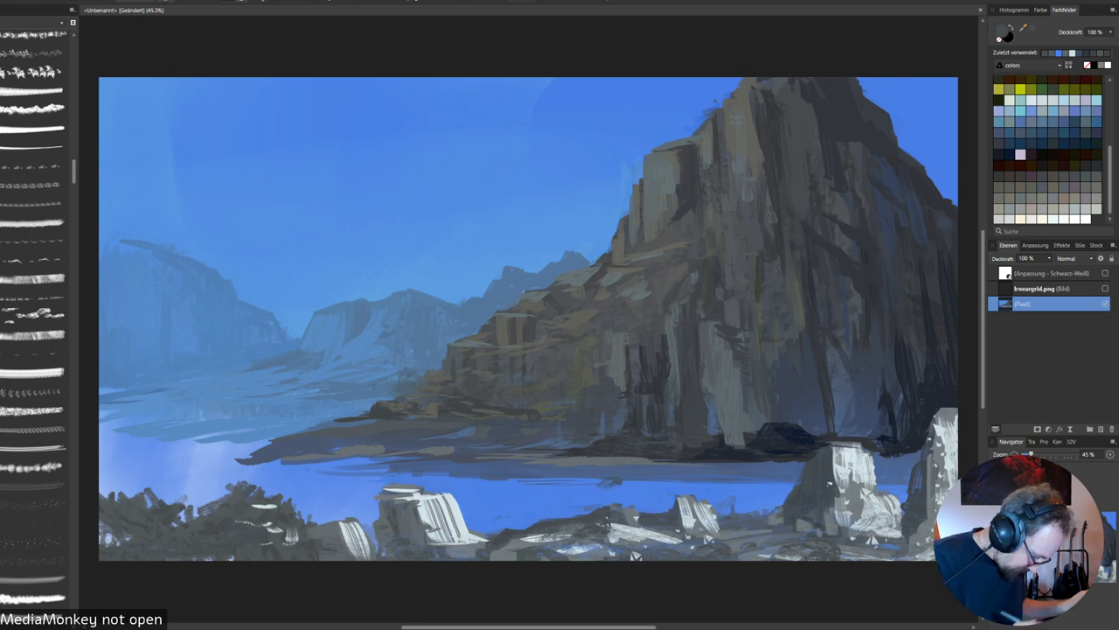
{"action": "left_click_drag", "start_coordinate": [131, 439], "coordinate": [182, 432]}
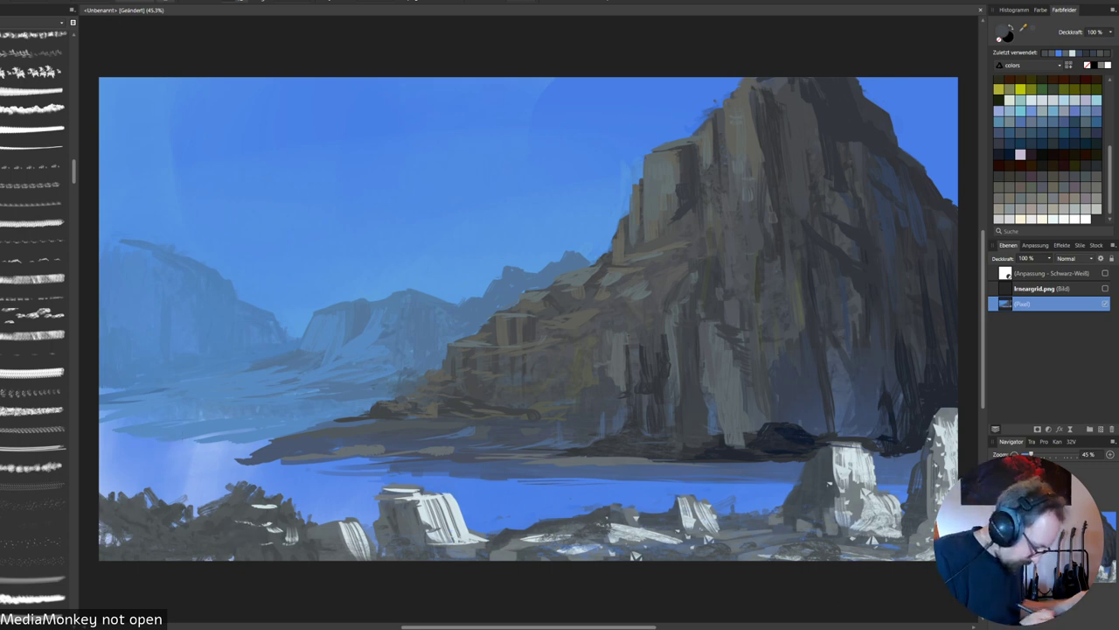
{"action": "left_click_drag", "start_coordinate": [140, 487], "coordinate": [169, 478]}
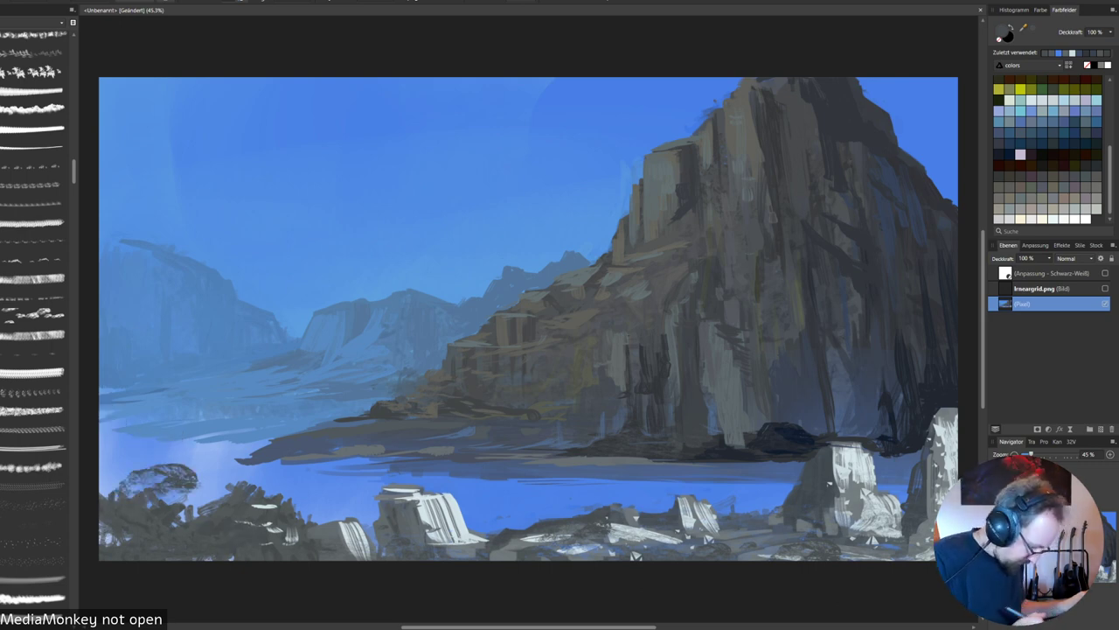
{"action": "key", "text": "ctrl+z"}
{"action": "left_click", "coordinate": [199, 352]}
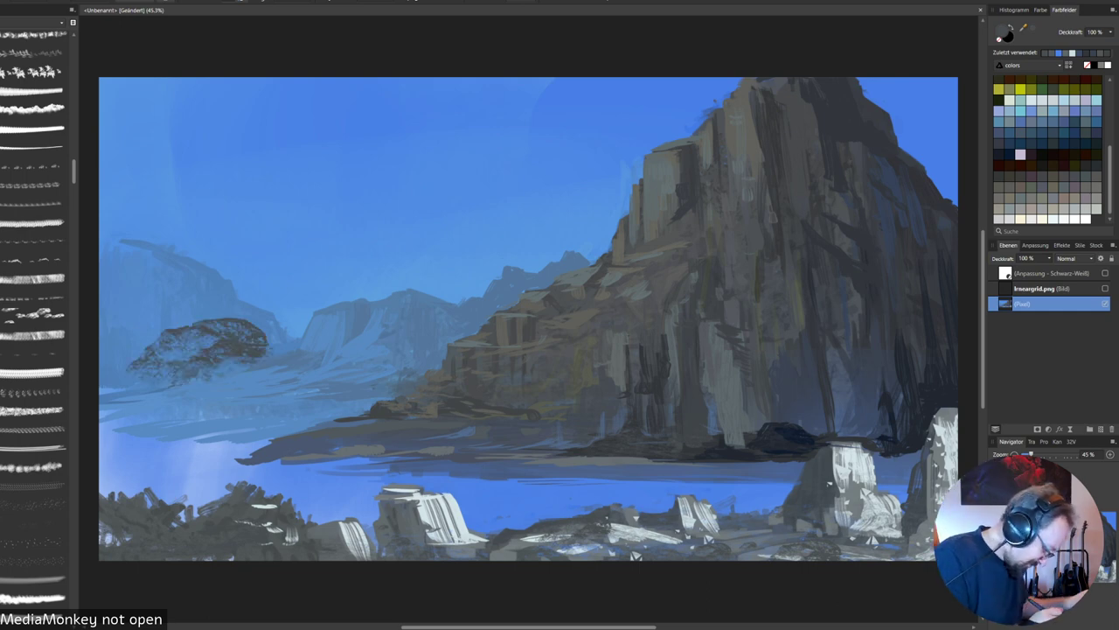
{"action": "key", "text": "ctrl+z"}
Paint dark textured rock shapes around the small central foreground rock and undo the unwanted strokes.
{"action": "left_click_drag", "start_coordinate": [533, 537], "coordinate": [587, 537]}
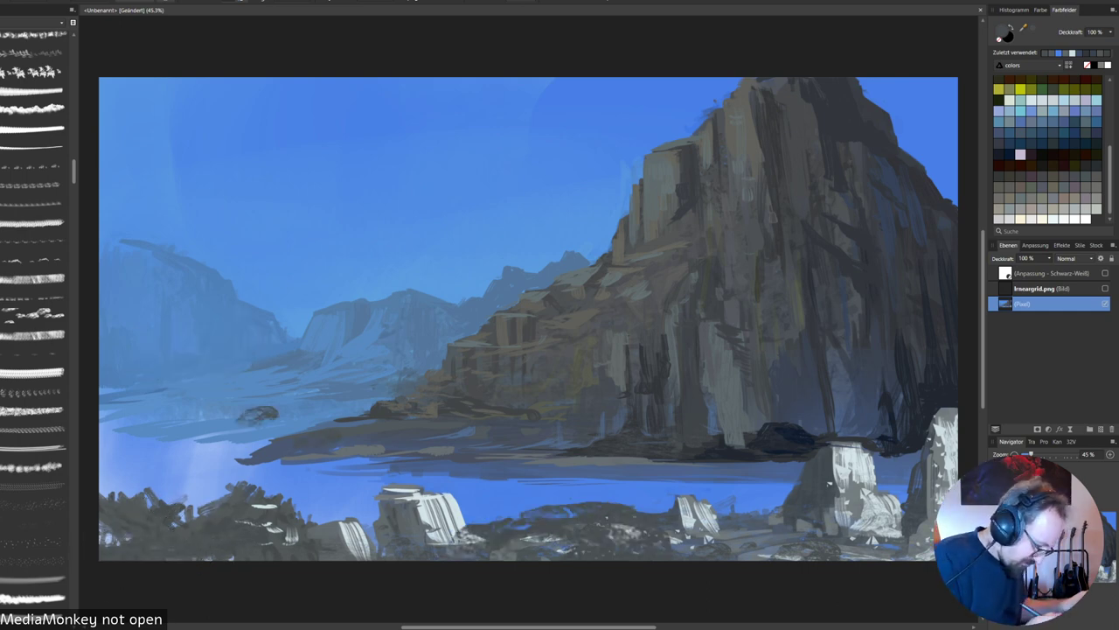
{"action": "left_click", "coordinate": [815, 516]}
{"action": "key", "text": "ctrl+z"}
{"action": "left_click_drag", "start_coordinate": [671, 532], "coordinate": [703, 522]}
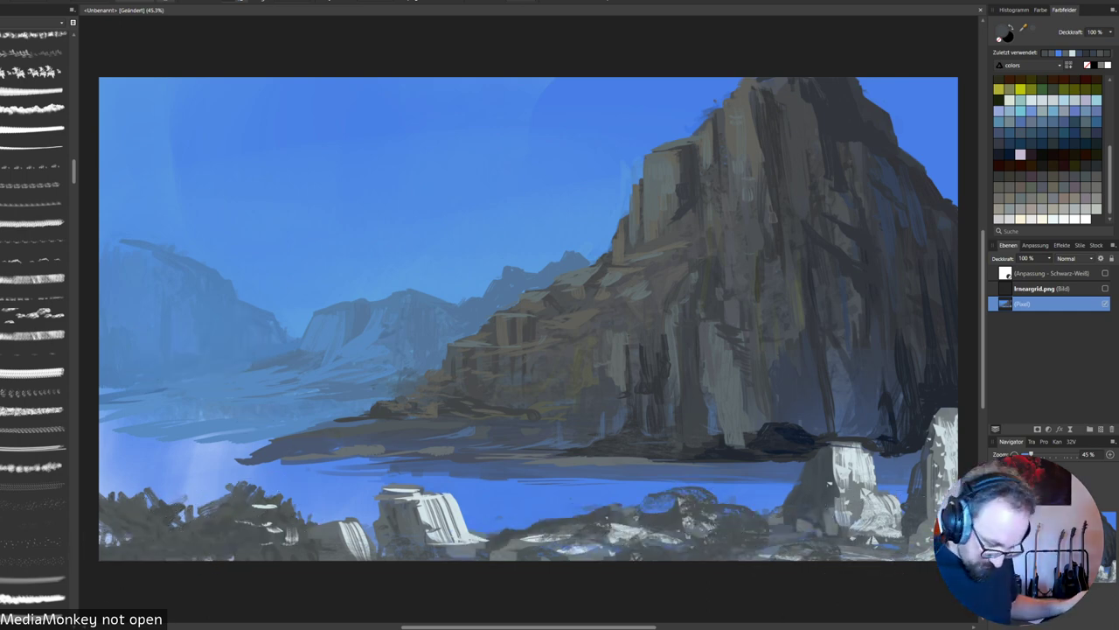
{"action": "left_click", "coordinate": [848, 514]}
{"action": "key", "text": "ctrl+z"}
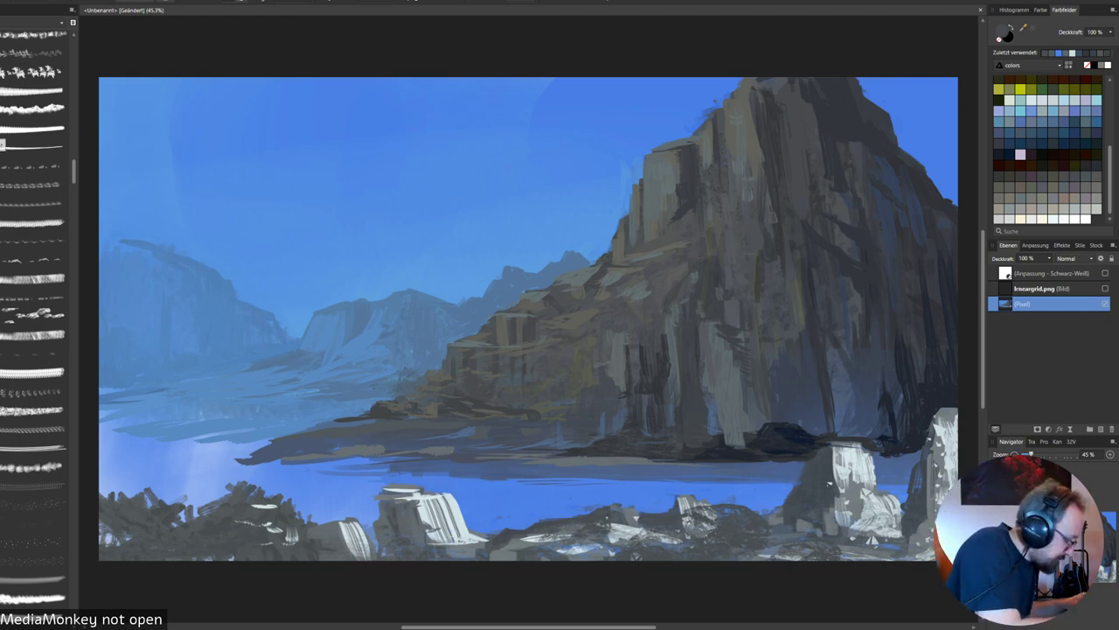
Return to the previous brush set and paint pale highlights on the rocks and ground right of the small central rock, sampling the boulder's light tone.
{"action": "left_click", "coordinate": [43, 23]}
{"action": "left_click", "coordinate": [33, 68]}
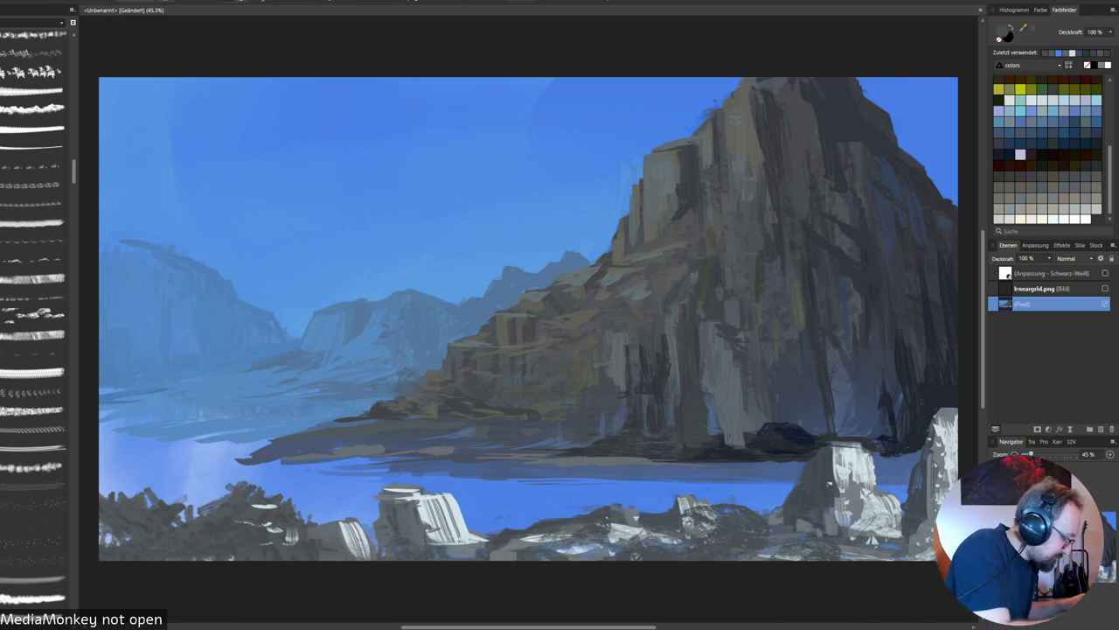
{"action": "left_click", "coordinate": [33, 340]}
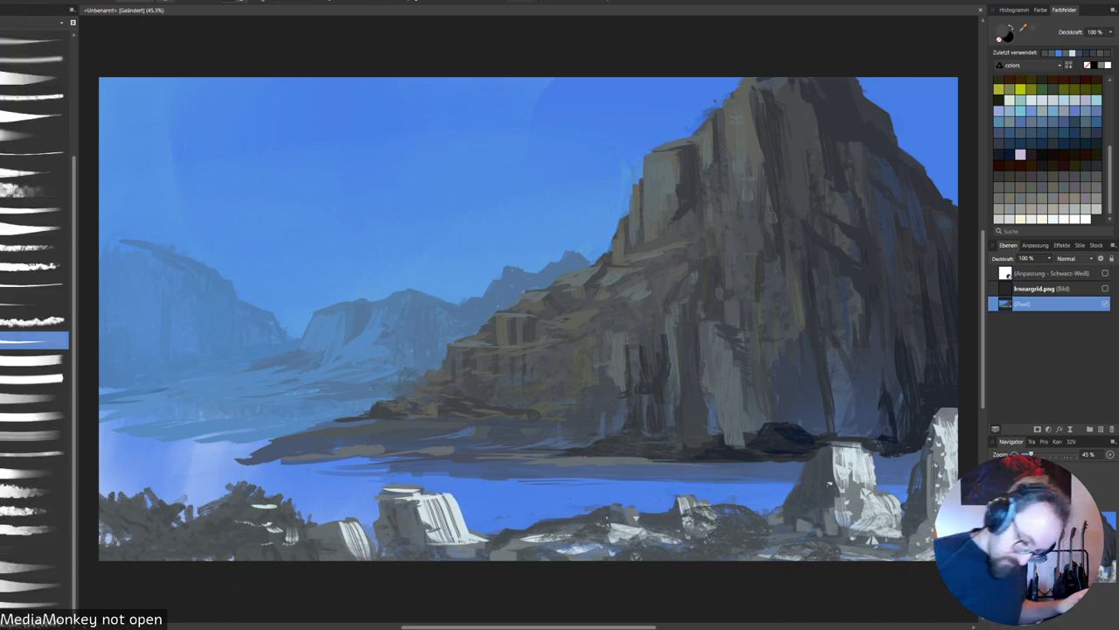
{"action": "left_click", "coordinate": [865, 468], "text": "alt"}
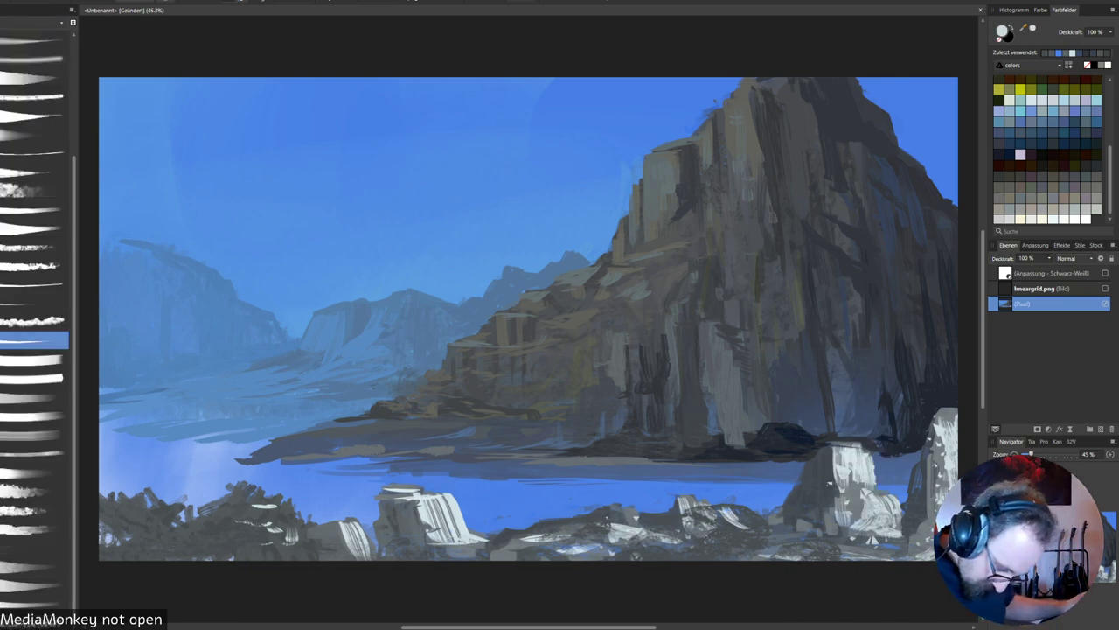
{"action": "mouse_move", "coordinate": [731, 512]}
{"action": "left_mouse_down"}
{"action": "mouse_move", "coordinate": [779, 528]}
{"action": "mouse_move", "coordinate": [737, 510]}
{"action": "mouse_move", "coordinate": [763, 533]}
{"action": "left_mouse_up"}
{"action": "left_click_drag", "start_coordinate": [742, 529], "coordinate": [832, 557]}
{"action": "left_click_drag", "start_coordinate": [818, 543], "coordinate": [845, 556]}
{"action": "left_click_drag", "start_coordinate": [828, 548], "coordinate": [848, 559]}
{"action": "left_click_drag", "start_coordinate": [715, 546], "coordinate": [739, 554]}
{"action": "mouse_move", "coordinate": [705, 553]}
{"action": "left_mouse_down"}
{"action": "mouse_move", "coordinate": [723, 555]}
{"action": "mouse_move", "coordinate": [709, 535]}
{"action": "left_mouse_up"}
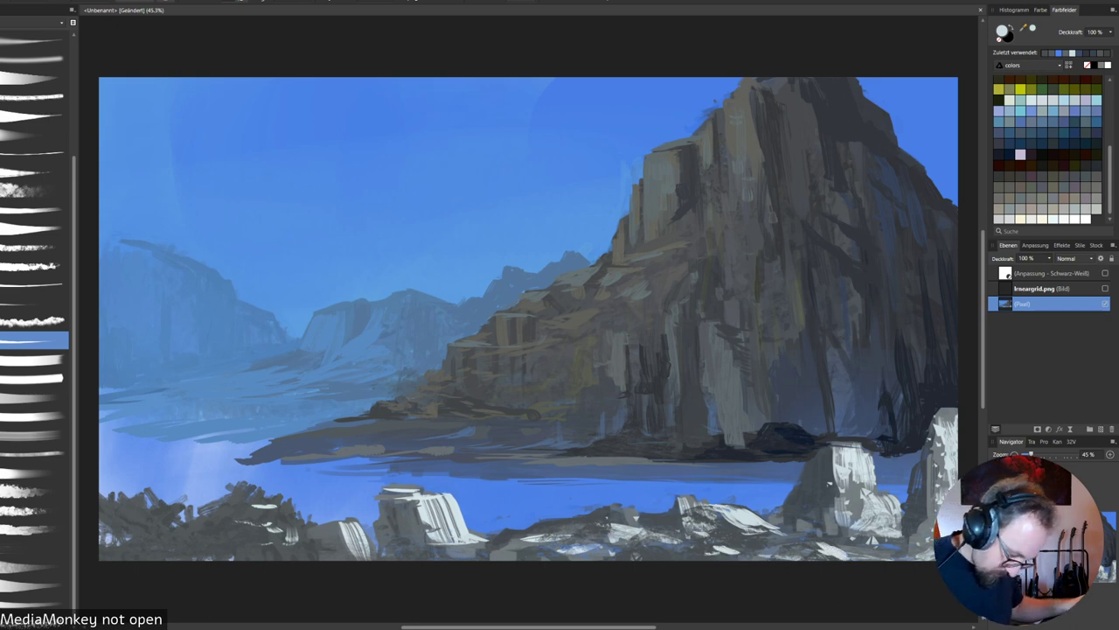
Add pale highlights to the ground and left foreground rocks, and touch up the large right boulder with a sampled grey.
{"action": "left_click_drag", "start_coordinate": [602, 522], "coordinate": [619, 526]}
{"action": "left_click_drag", "start_coordinate": [275, 515], "coordinate": [284, 520]}
{"action": "left_click_drag", "start_coordinate": [227, 525], "coordinate": [269, 543]}
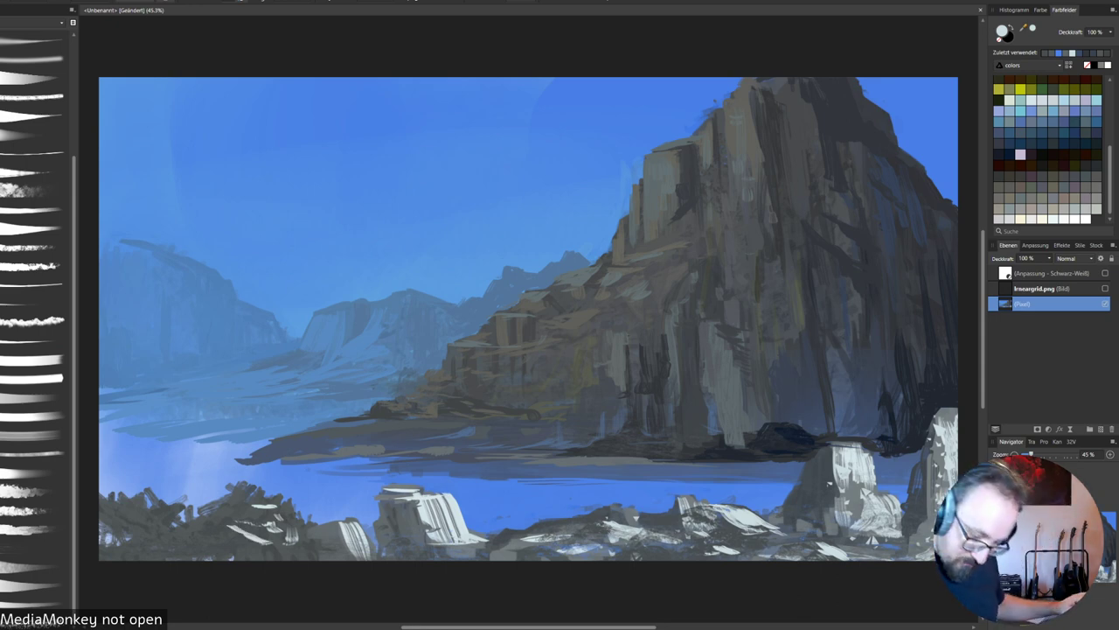
{"action": "left_click", "coordinate": [329, 535], "text": "alt"}
{"action": "left_click_drag", "start_coordinate": [832, 487], "coordinate": [839, 489]}
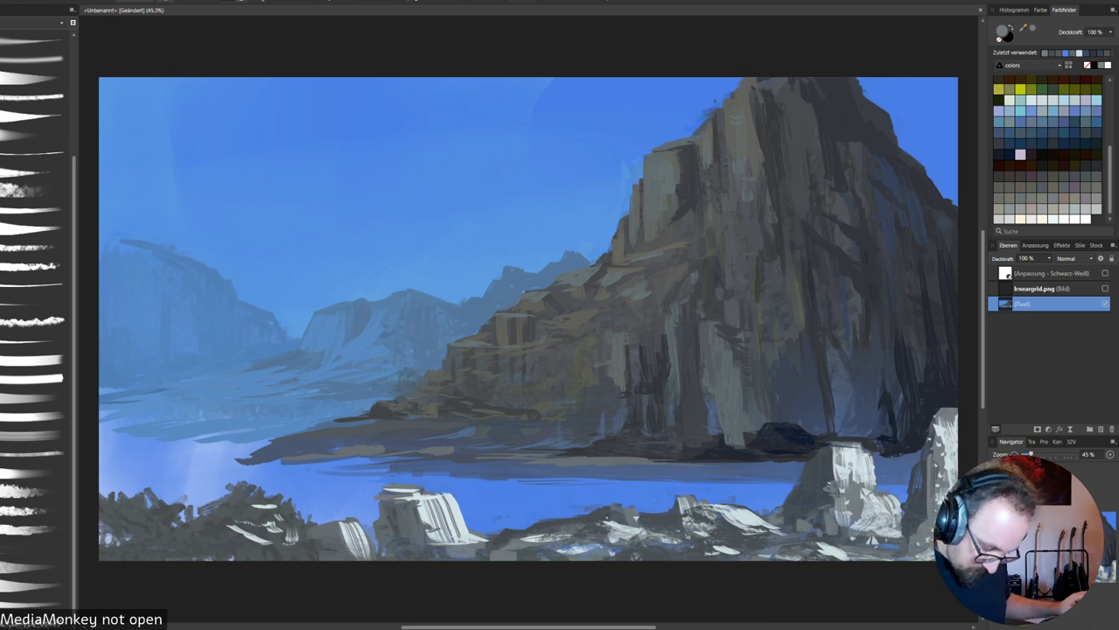
Reshape the top of the low rock beside the large boulder with sampled dark grey and restore its pale highlight.
{"action": "left_click", "coordinate": [680, 520], "text": "alt"}
{"action": "left_click_drag", "start_coordinate": [686, 513], "coordinate": [695, 520]}
{"action": "mouse_move", "coordinate": [686, 519]}
{"action": "left_mouse_down"}
{"action": "mouse_move", "coordinate": [697, 526]}
{"action": "mouse_move", "coordinate": [699, 511]}
{"action": "left_mouse_up"}
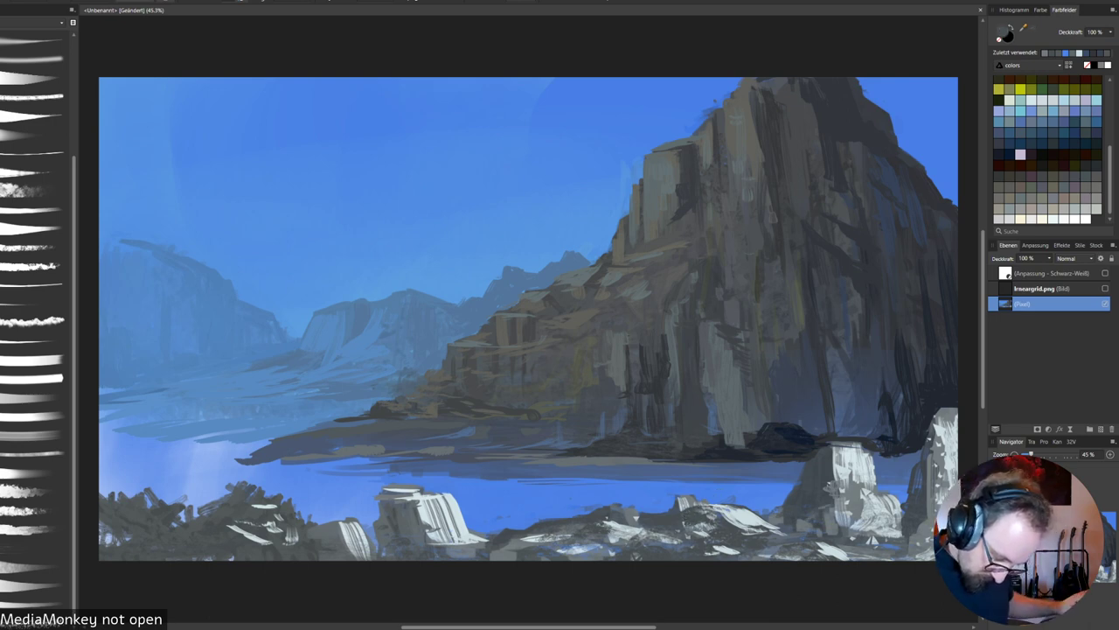
{"action": "key", "text": "x"}
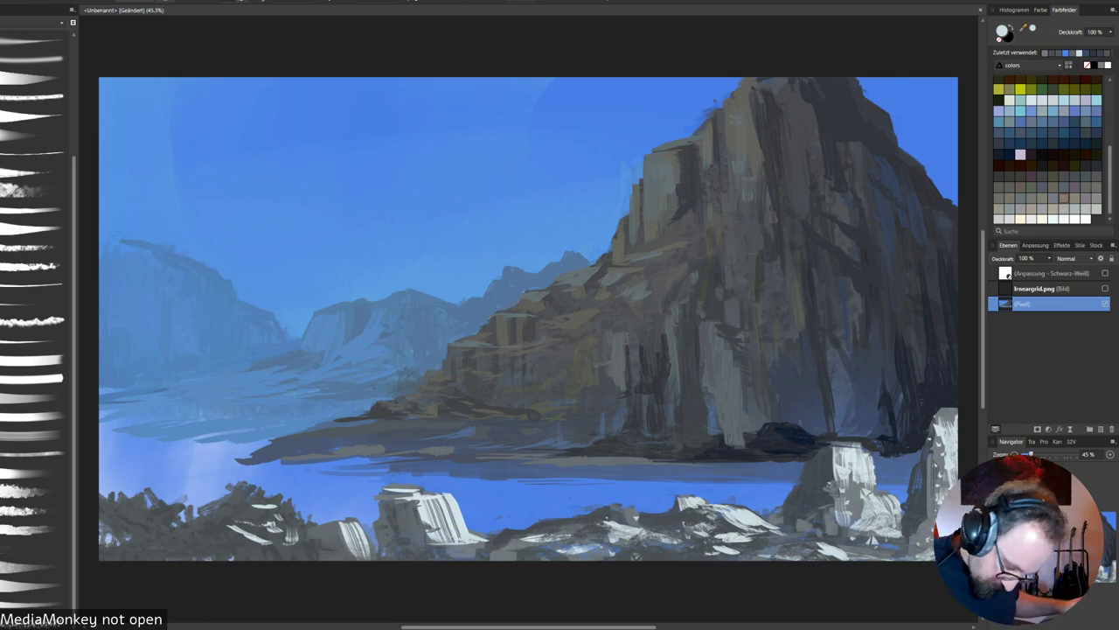
Paint reddish-brown patches across the foreground ground from a swatch colour and break them up with sampled dark grey.
{"action": "left_click", "coordinate": [1064, 198]}
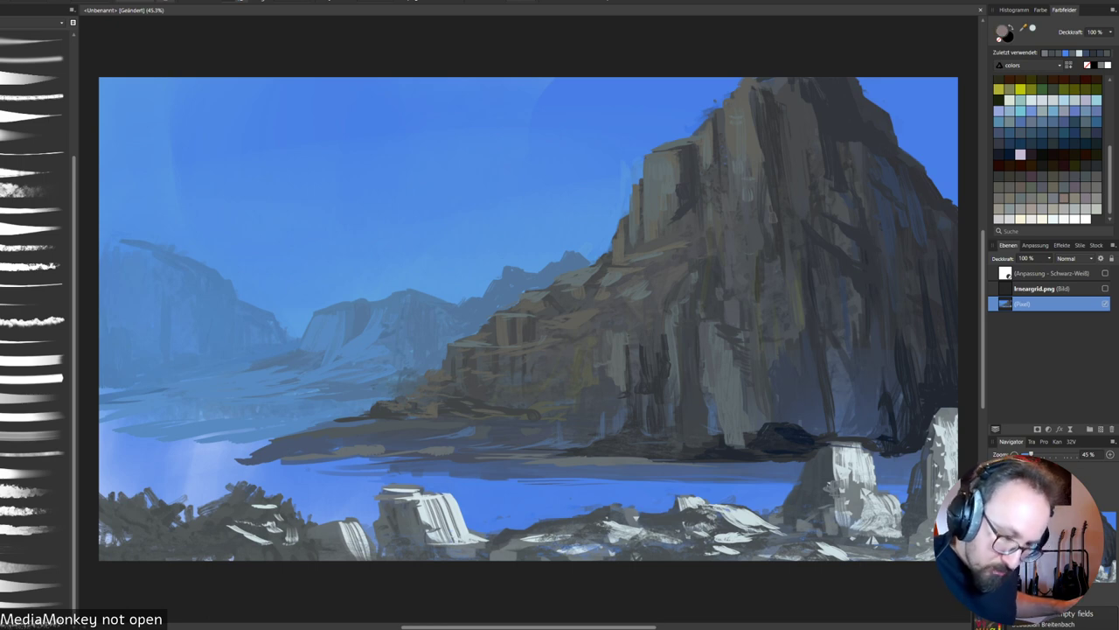
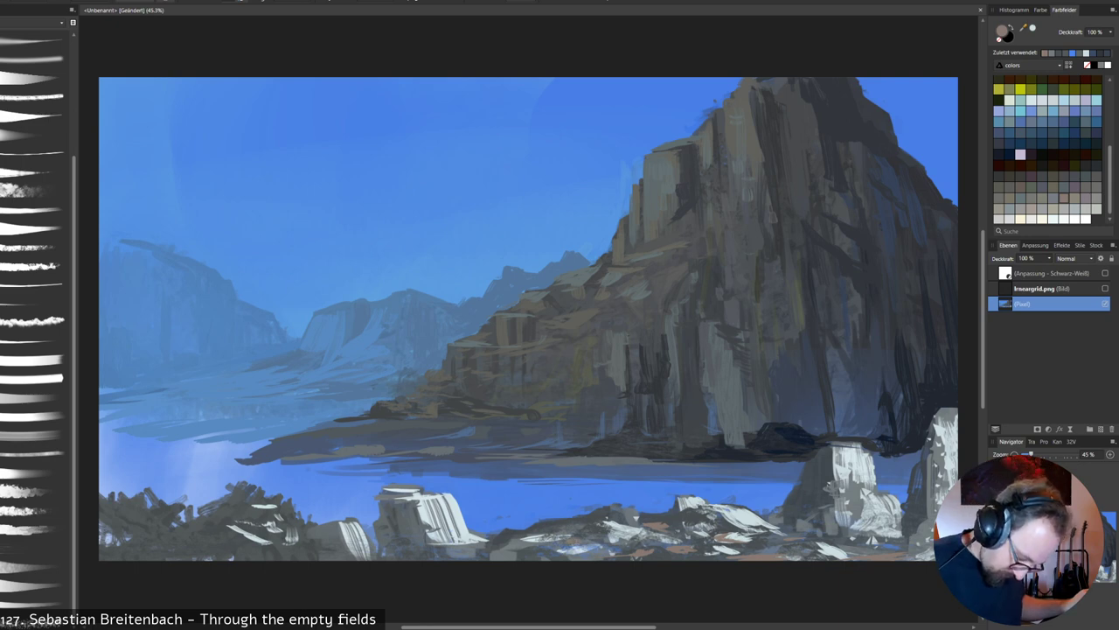
{"action": "left_click", "coordinate": [514, 542], "text": "alt"}
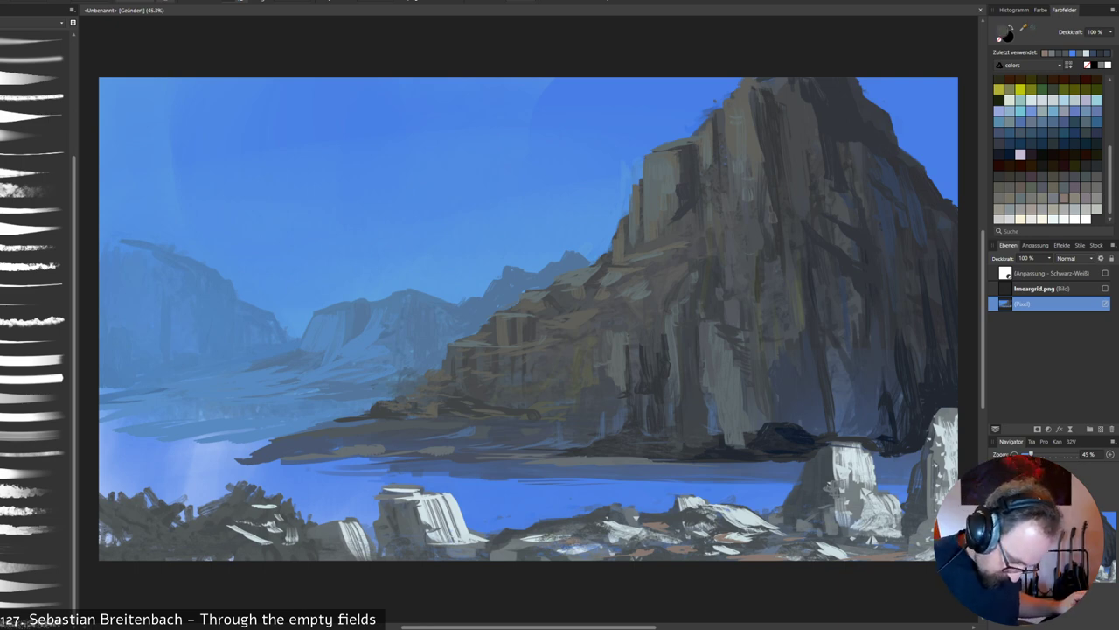
{"action": "left_click_drag", "start_coordinate": [520, 540], "coordinate": [570, 554]}
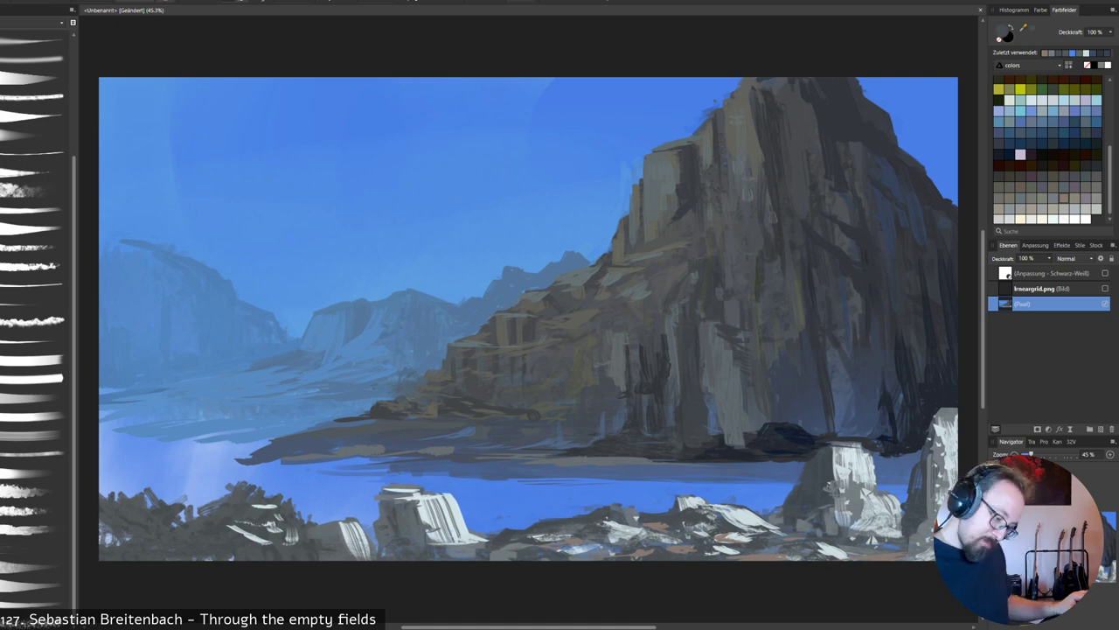
Flip the picture horizontally and paint grey touches on the foreground ground and large boulder with sampled tones.
{"action": "key", "text": "ctrl+shift+h"}
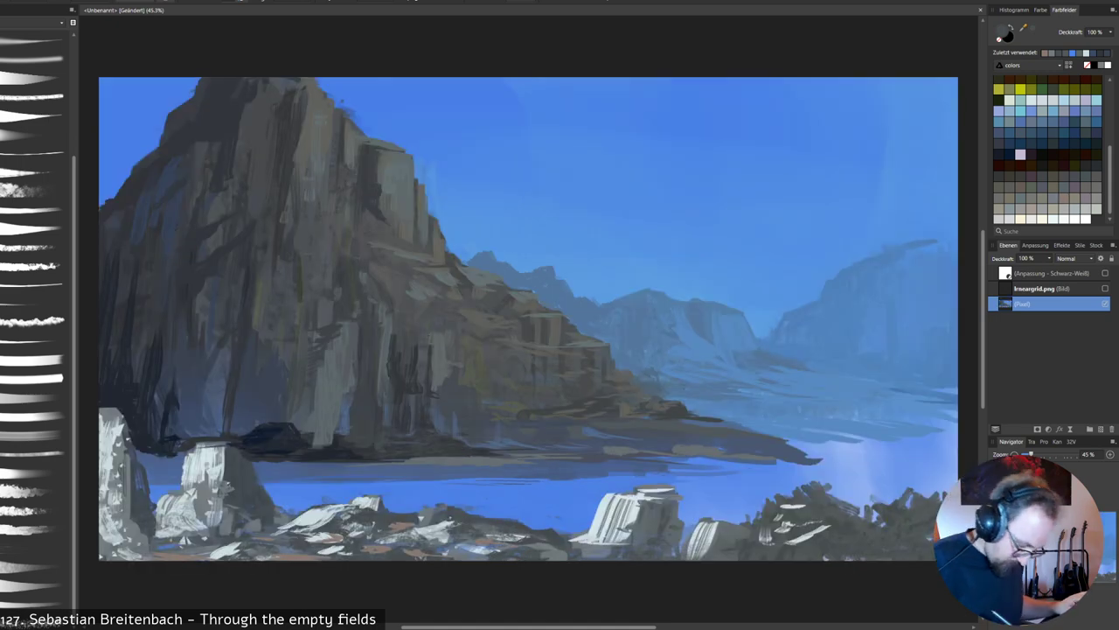
{"action": "mouse_move", "coordinate": [445, 523]}
{"action": "left_mouse_down"}
{"action": "mouse_move", "coordinate": [459, 527]}
{"action": "mouse_move", "coordinate": [452, 534]}
{"action": "left_mouse_up"}
{"action": "left_click", "coordinate": [429, 535], "text": "alt"}
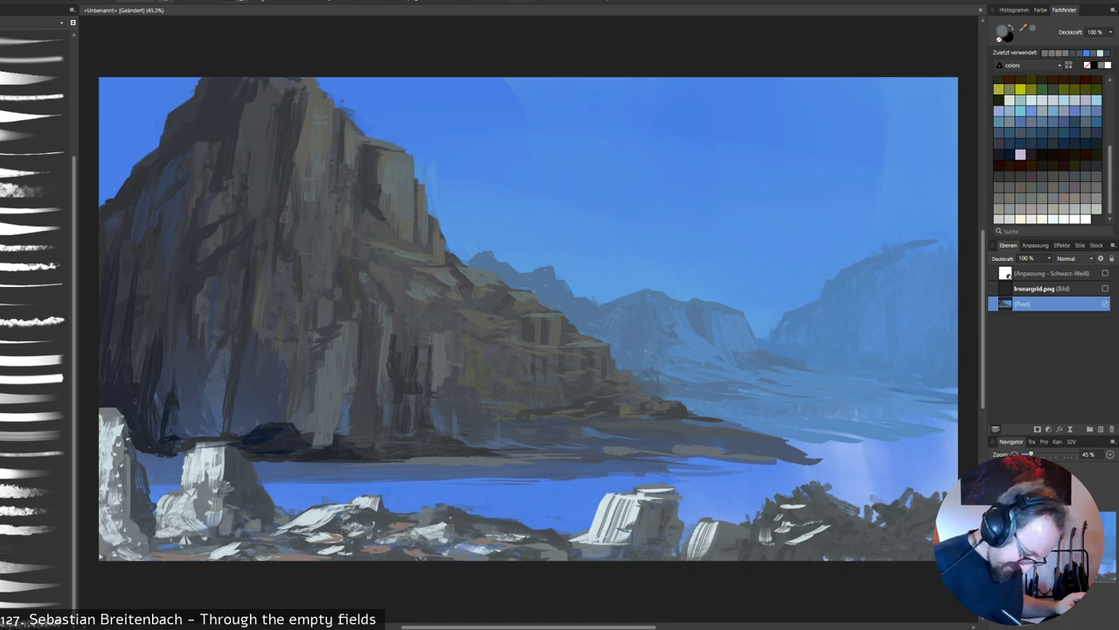
{"action": "left_click_drag", "start_coordinate": [449, 507], "coordinate": [460, 510]}
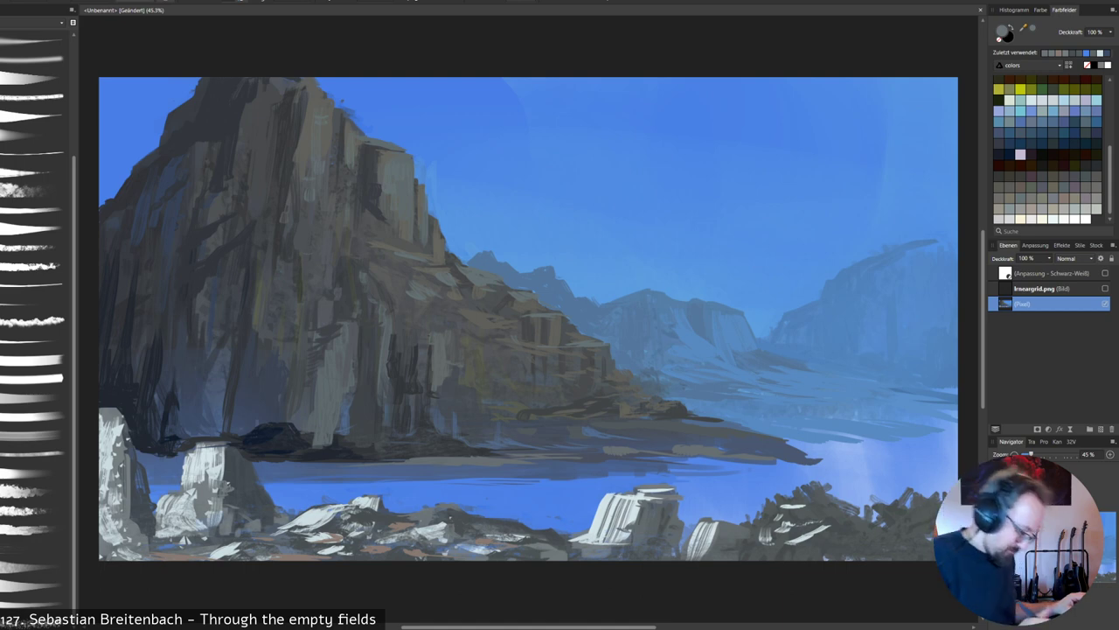
{"action": "left_click_drag", "start_coordinate": [225, 470], "coordinate": [230, 499]}
Sample warm and grey tones from the foreground and paint brownish texture onto the large boulders.
{"action": "left_click", "coordinate": [292, 552], "text": "alt"}
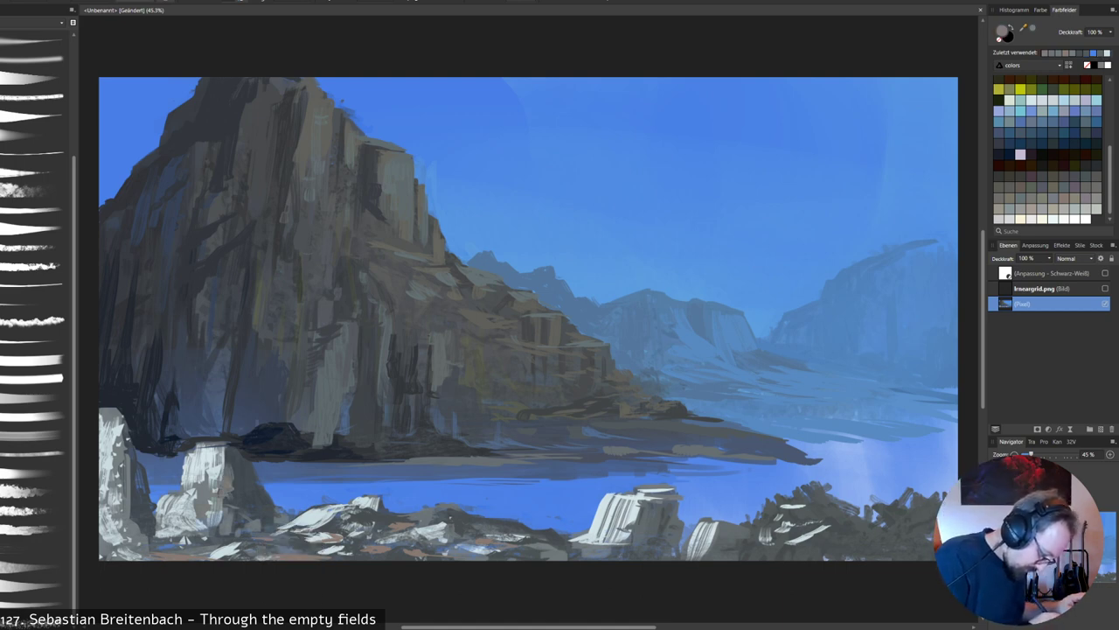
{"action": "left_click", "coordinate": [228, 490], "text": "alt"}
{"action": "mouse_move", "coordinate": [228, 501]}
{"action": "left_mouse_down"}
{"action": "mouse_move", "coordinate": [224, 514]}
{"action": "mouse_move", "coordinate": [240, 506]}
{"action": "mouse_move", "coordinate": [242, 483]}
{"action": "left_mouse_up"}
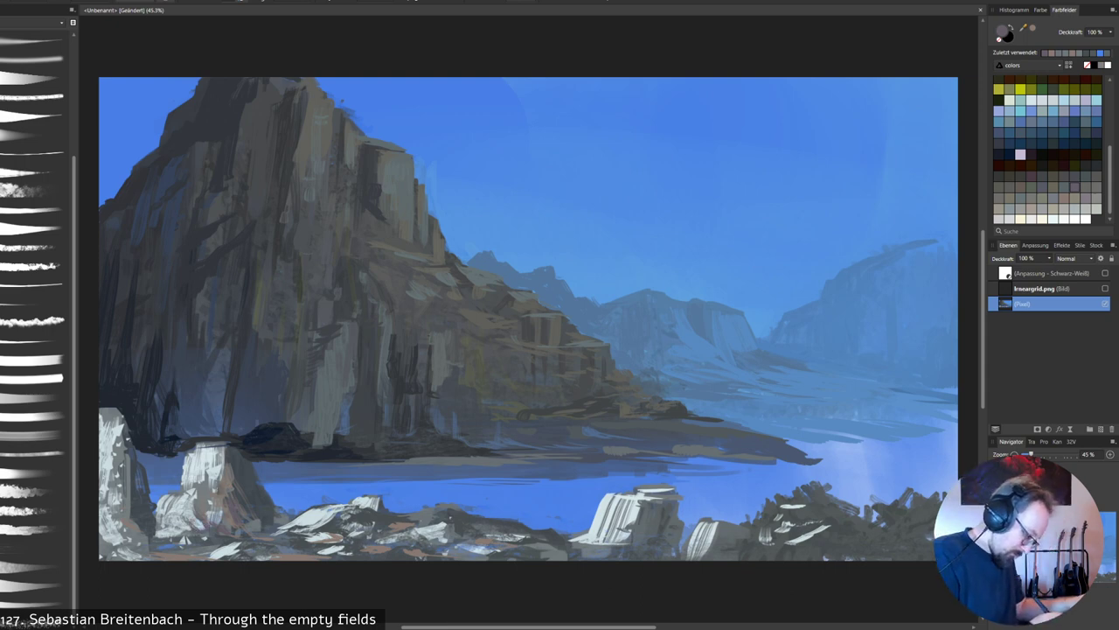
{"action": "left_click_drag", "start_coordinate": [218, 468], "coordinate": [214, 494]}
{"action": "left_click_drag", "start_coordinate": [224, 453], "coordinate": [216, 487]}
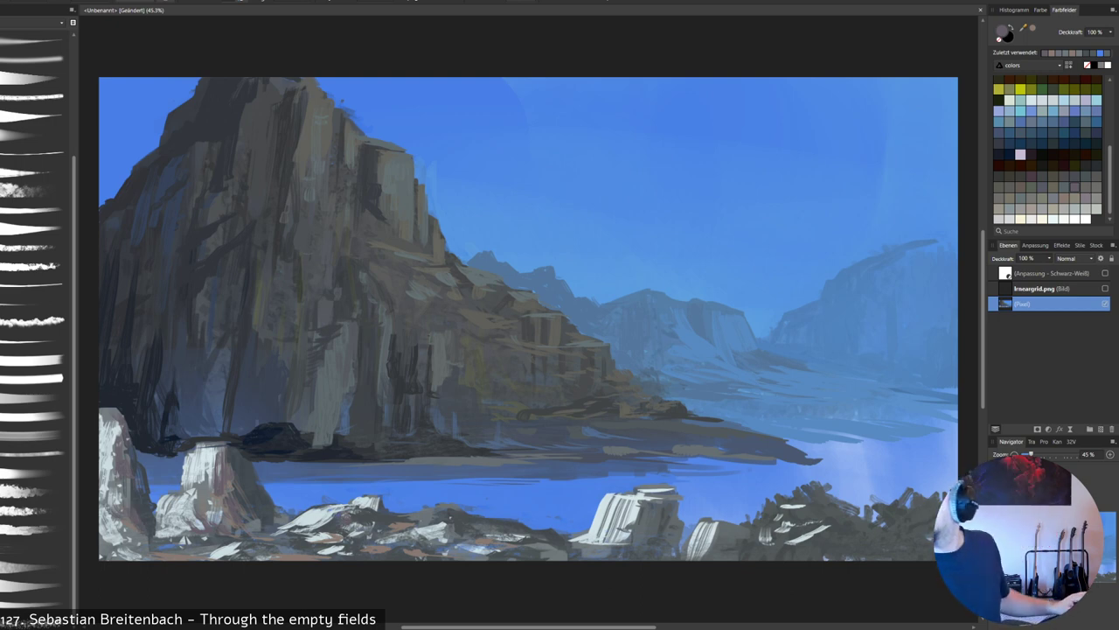
Sample a pale tone from the foreground rocks and try lightening the large boulder's shaded side and the ground below it.
{"action": "left_click", "coordinate": [327, 523], "text": "alt"}
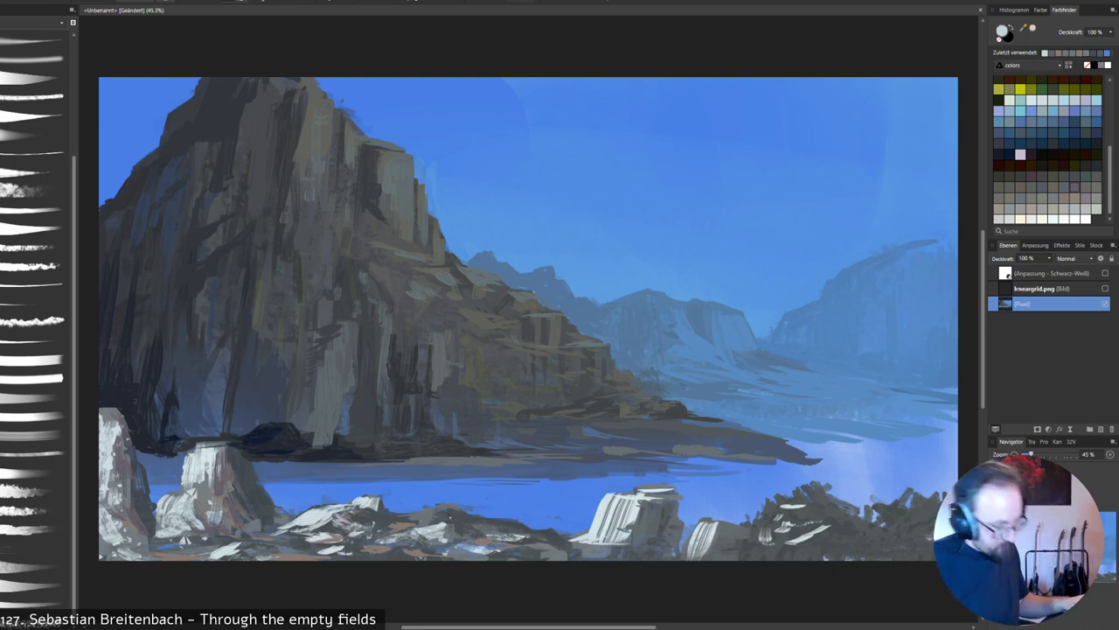
{"action": "right_click", "coordinate": [782, 492]}
{"action": "left_click", "coordinate": [824, 528]}
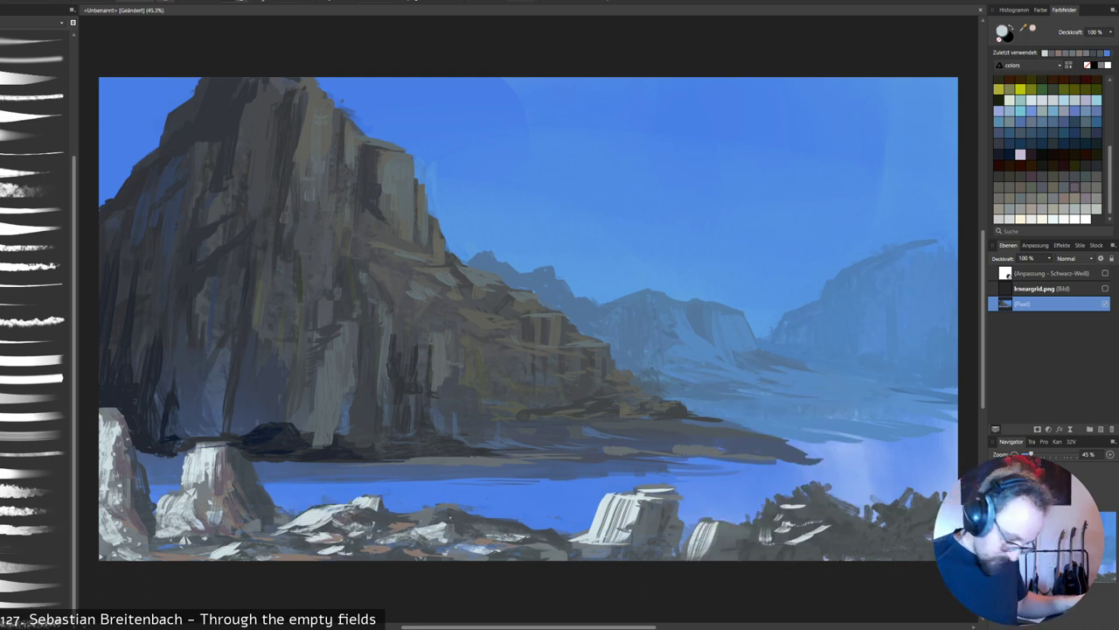
{"action": "left_click_drag", "start_coordinate": [227, 471], "coordinate": [267, 513]}
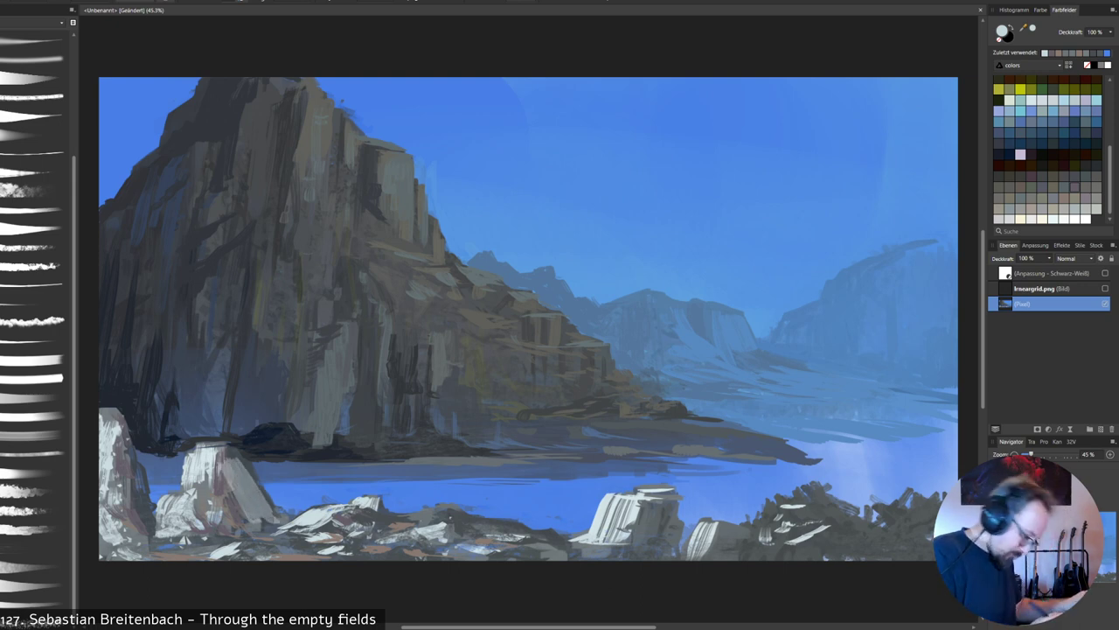
{"action": "key", "text": "o"}
{"action": "left_click", "coordinate": [377, 464]}
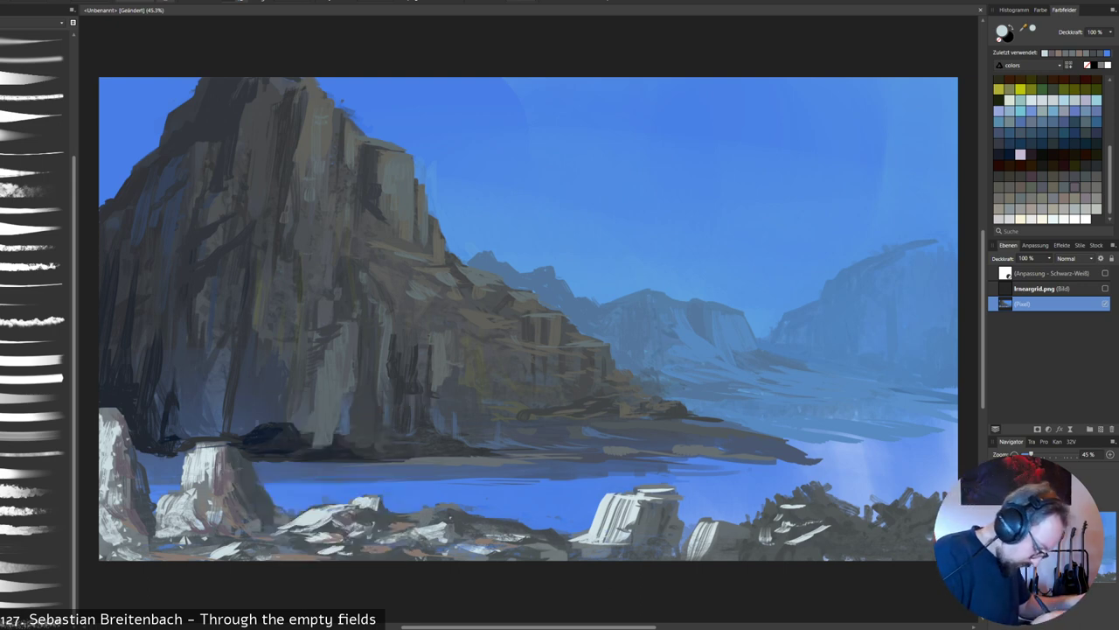
{"action": "mouse_move", "coordinate": [232, 467]}
{"action": "left_mouse_down"}
{"action": "mouse_move", "coordinate": [226, 523]}
{"action": "mouse_move", "coordinate": [201, 521]}
{"action": "mouse_move", "coordinate": [179, 488]}
{"action": "mouse_move", "coordinate": [246, 464]}
{"action": "left_mouse_up"}
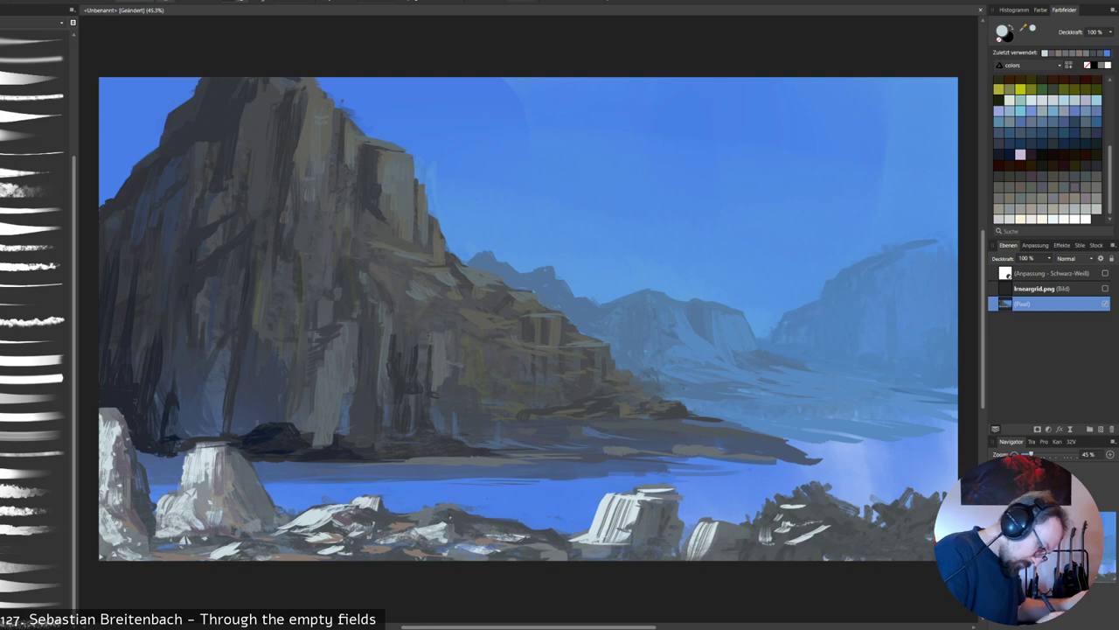
{"action": "left_click_drag", "start_coordinate": [280, 531], "coordinate": [133, 553]}
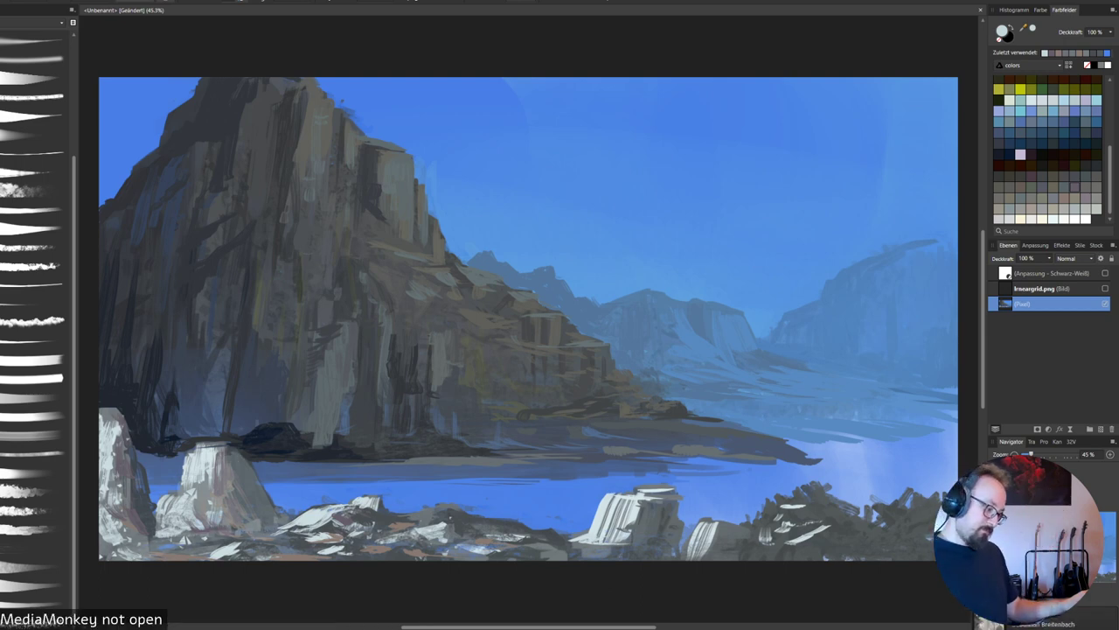
Set the brush value to 80% and brush faint pale texture across the ground between the large boulder and the small central rock.
{"action": "right_click", "coordinate": [716, 550]}
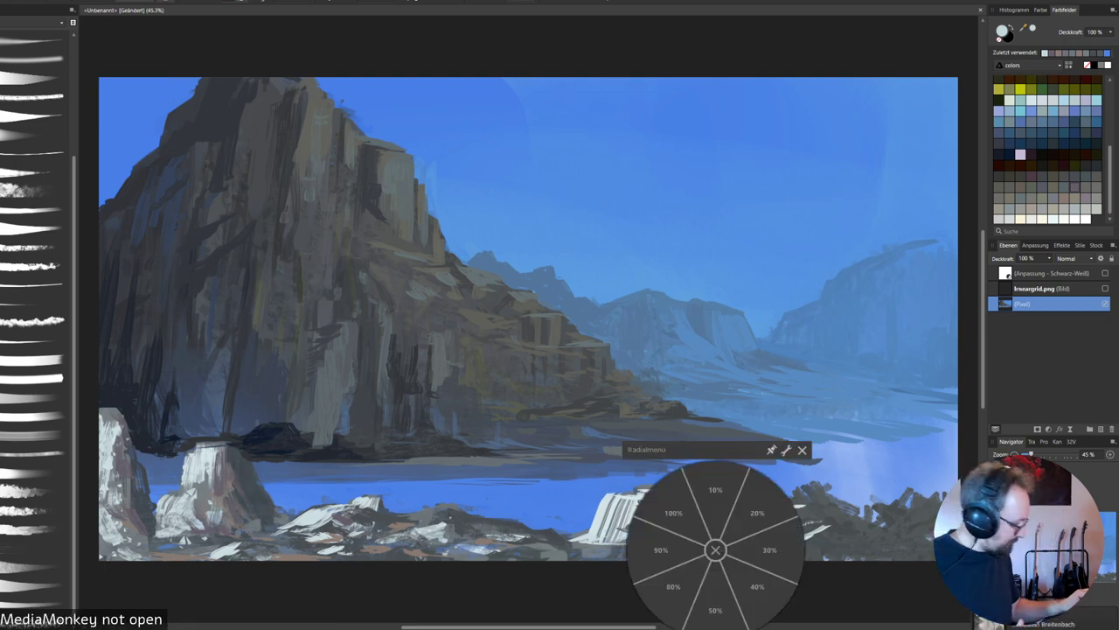
{"action": "left_click", "coordinate": [673, 588]}
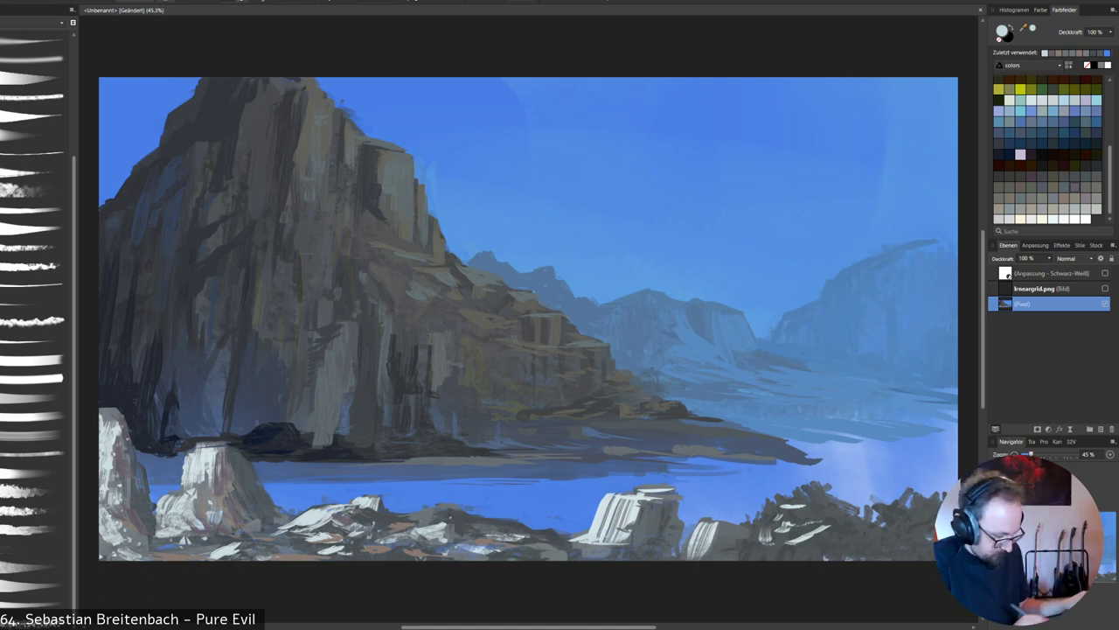
{"action": "left_click_drag", "start_coordinate": [361, 519], "coordinate": [390, 515]}
{"action": "left_click_drag", "start_coordinate": [392, 518], "coordinate": [419, 523]}
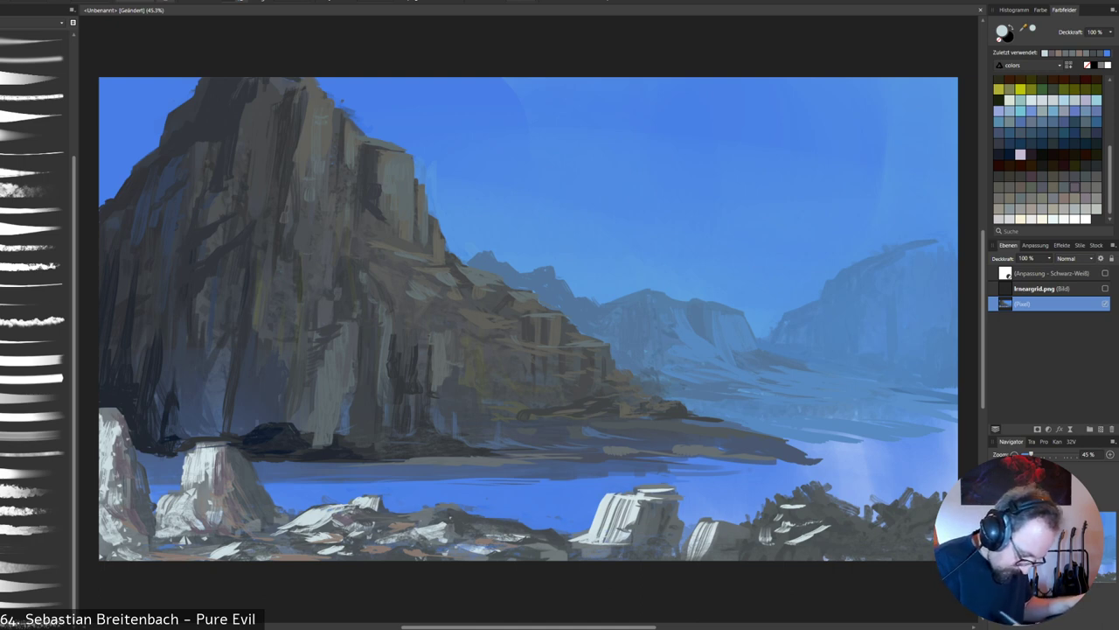
{"action": "left_click_drag", "start_coordinate": [340, 523], "coordinate": [361, 519]}
{"action": "mouse_move", "coordinate": [288, 551]}
{"action": "left_mouse_down"}
{"action": "mouse_move", "coordinate": [372, 542]}
{"action": "mouse_move", "coordinate": [411, 553]}
{"action": "left_mouse_up"}
{"action": "mouse_move", "coordinate": [453, 534]}
{"action": "left_mouse_down"}
{"action": "mouse_move", "coordinate": [485, 526]}
{"action": "mouse_move", "coordinate": [473, 512]}
{"action": "left_mouse_up"}
{"action": "left_click_drag", "start_coordinate": [505, 528], "coordinate": [532, 522]}
{"action": "left_click_drag", "start_coordinate": [451, 534], "coordinate": [468, 531]}
{"action": "left_click_drag", "start_coordinate": [505, 558], "coordinate": [536, 553]}
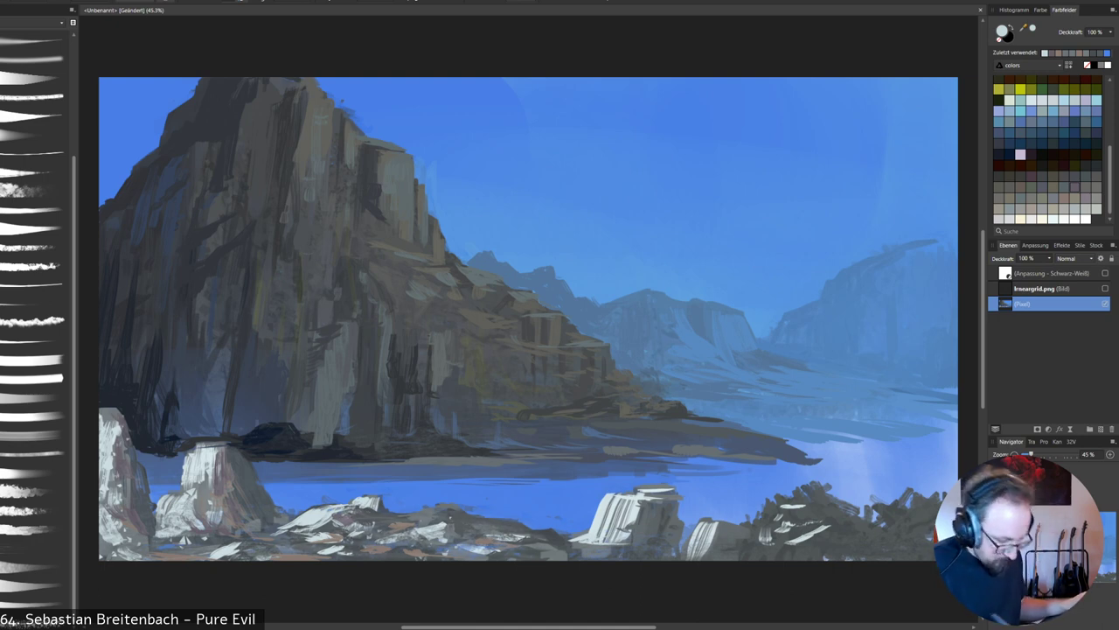
Continue the faint pale texture over the small central rock and across the dark bushy rocks beside it.
{"action": "left_click_drag", "start_coordinate": [647, 504], "coordinate": [646, 514]}
{"action": "mouse_move", "coordinate": [652, 527]}
{"action": "left_mouse_down"}
{"action": "mouse_move", "coordinate": [631, 554]}
{"action": "mouse_move", "coordinate": [654, 556]}
{"action": "left_mouse_up"}
{"action": "left_click_drag", "start_coordinate": [675, 511], "coordinate": [663, 522]}
{"action": "left_click_drag", "start_coordinate": [549, 558], "coordinate": [583, 548]}
{"action": "left_click_drag", "start_coordinate": [505, 551], "coordinate": [544, 549]}
{"action": "mouse_move", "coordinate": [520, 539]}
{"action": "left_mouse_down"}
{"action": "mouse_move", "coordinate": [563, 544]}
{"action": "mouse_move", "coordinate": [556, 556]}
{"action": "left_mouse_up"}
{"action": "left_click_drag", "start_coordinate": [724, 558], "coordinate": [761, 541]}
{"action": "mouse_move", "coordinate": [763, 536]}
{"action": "left_mouse_down"}
{"action": "mouse_move", "coordinate": [781, 524]}
{"action": "mouse_move", "coordinate": [766, 521]}
{"action": "left_mouse_up"}
{"action": "left_click_drag", "start_coordinate": [782, 516], "coordinate": [829, 495]}
{"action": "left_click_drag", "start_coordinate": [828, 528], "coordinate": [867, 522]}
{"action": "left_click_drag", "start_coordinate": [776, 549], "coordinate": [892, 539]}
{"action": "left_click_drag", "start_coordinate": [834, 556], "coordinate": [893, 549]}
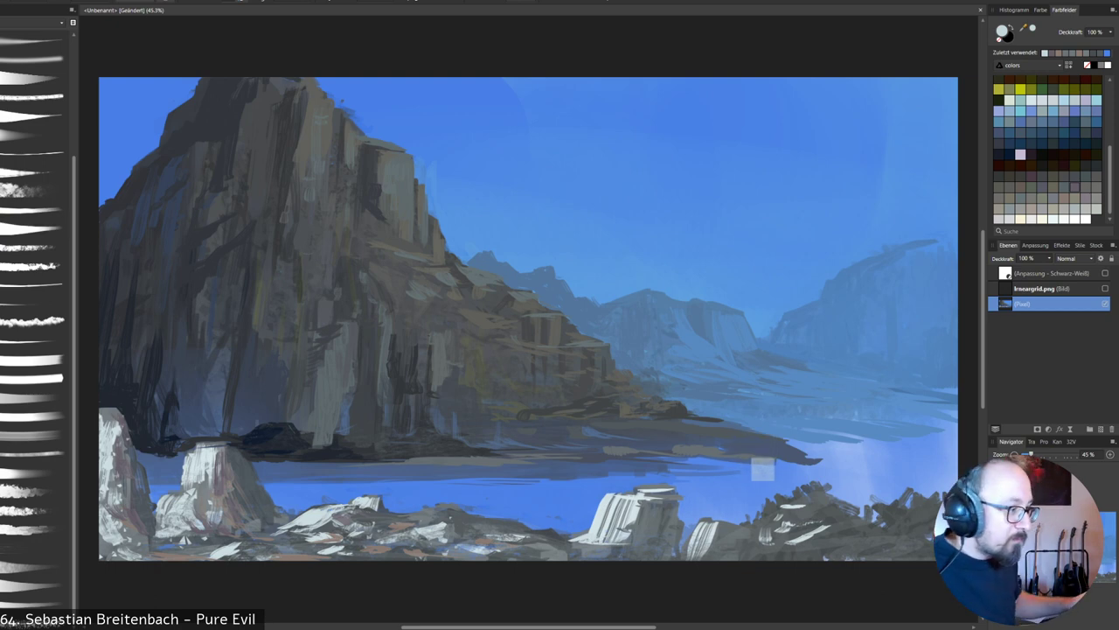
Reshape the dark bushy rocks into a solid block-shaped boulder using sampled dark grey.
{"action": "left_click", "coordinate": [826, 509], "text": "alt"}
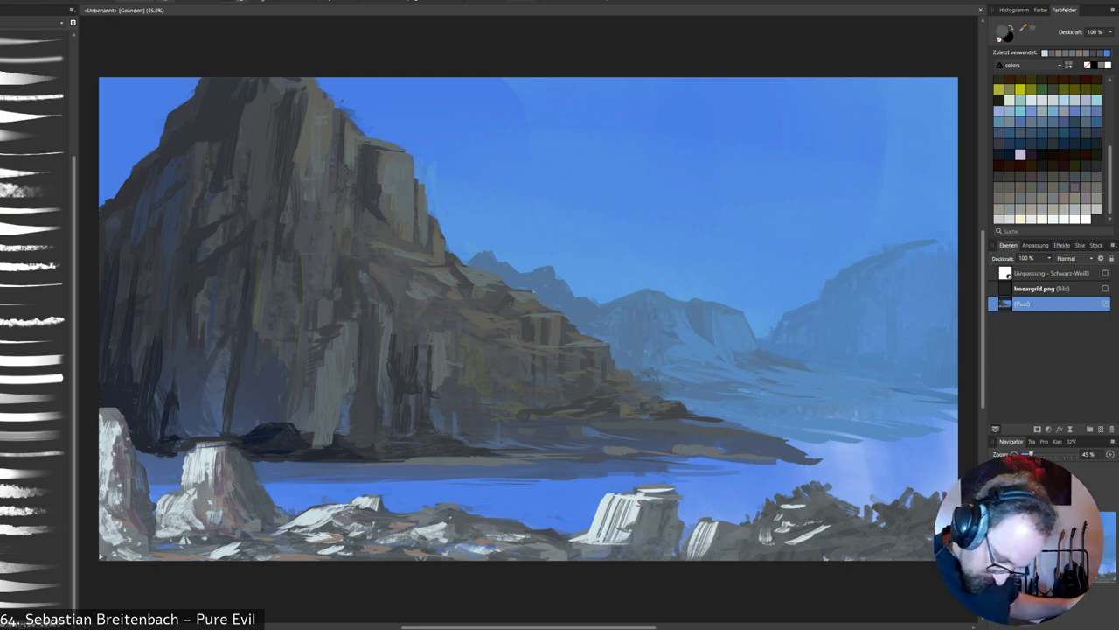
{"action": "mouse_move", "coordinate": [754, 523]}
{"action": "left_mouse_down"}
{"action": "mouse_move", "coordinate": [757, 499]}
{"action": "mouse_move", "coordinate": [792, 495]}
{"action": "mouse_move", "coordinate": [748, 531]}
{"action": "left_mouse_up"}
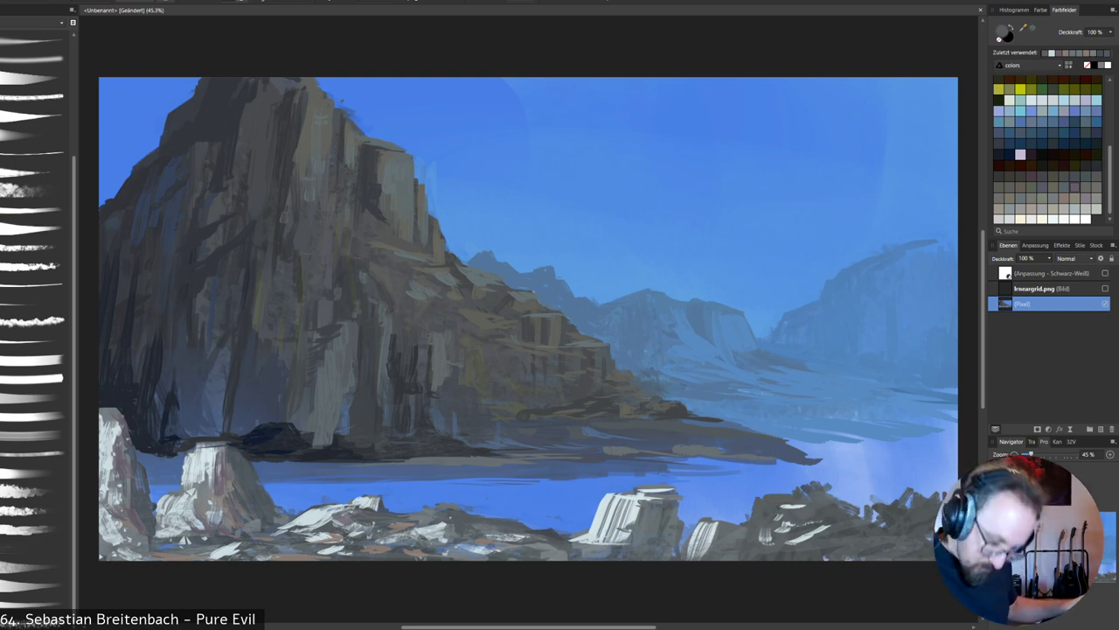
{"action": "mouse_move", "coordinate": [789, 492]}
{"action": "left_mouse_down"}
{"action": "mouse_move", "coordinate": [832, 480]}
{"action": "mouse_move", "coordinate": [863, 514]}
{"action": "left_mouse_up"}
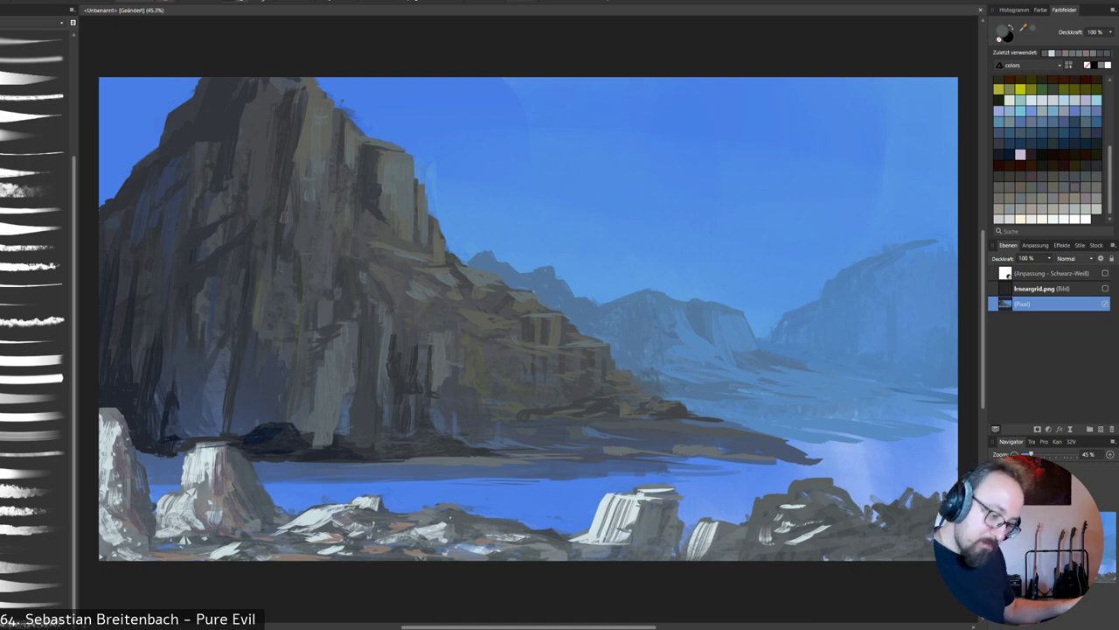
Show the perspective grid image and block in a tall grey rock pillar at the picture's right edge.
{"action": "left_click", "coordinate": [1106, 289]}
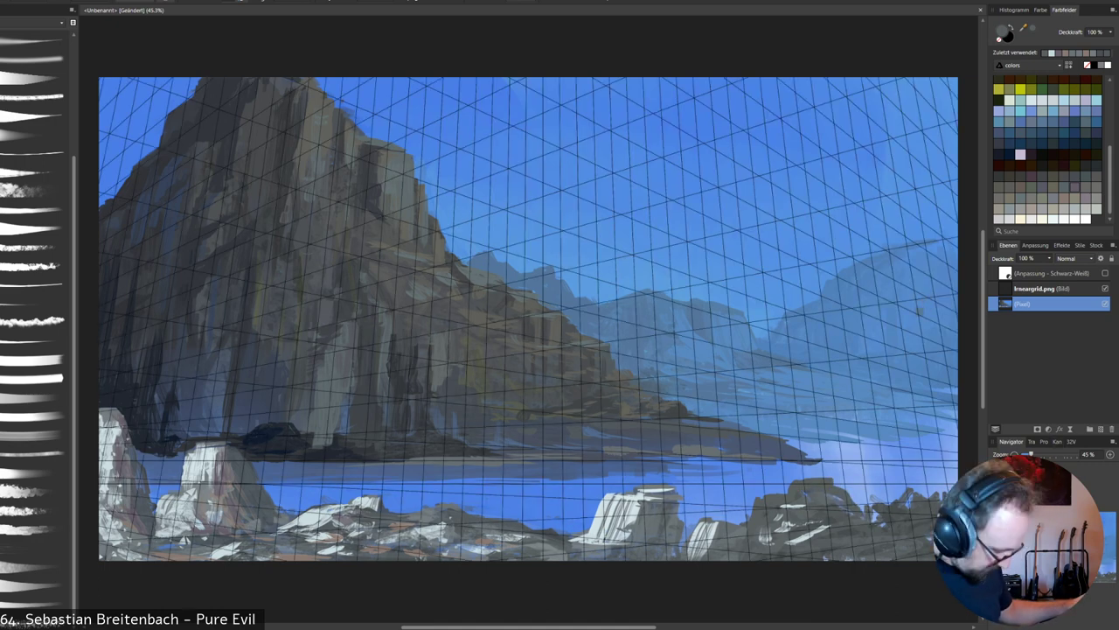
{"action": "mouse_move", "coordinate": [904, 292]}
{"action": "left_mouse_down"}
{"action": "mouse_move", "coordinate": [957, 315]}
{"action": "mouse_move", "coordinate": [919, 472]}
{"action": "left_mouse_up"}
{"action": "mouse_move", "coordinate": [931, 315]}
{"action": "left_mouse_down"}
{"action": "mouse_move", "coordinate": [935, 472]}
{"action": "mouse_move", "coordinate": [947, 468]}
{"action": "mouse_move", "coordinate": [954, 324]}
{"action": "mouse_move", "coordinate": [926, 318]}
{"action": "left_mouse_up"}
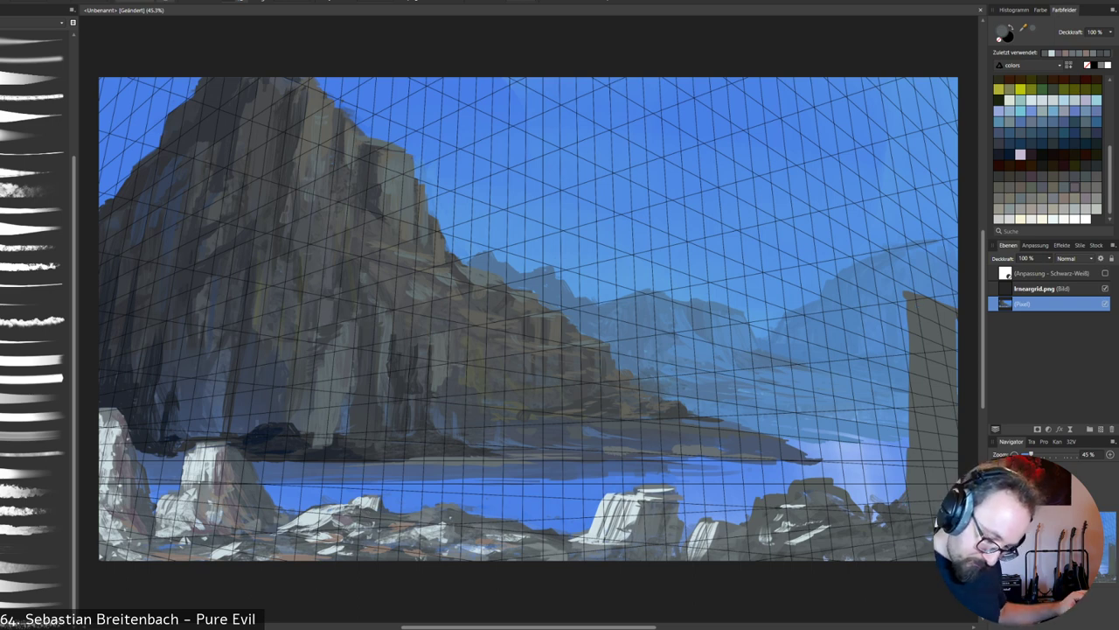
Sample the small central rock's light tone and paint a broad pale lit face down the tall pillar.
{"action": "left_click", "coordinate": [636, 509], "text": "alt"}
{"action": "left_click", "coordinate": [911, 326]}
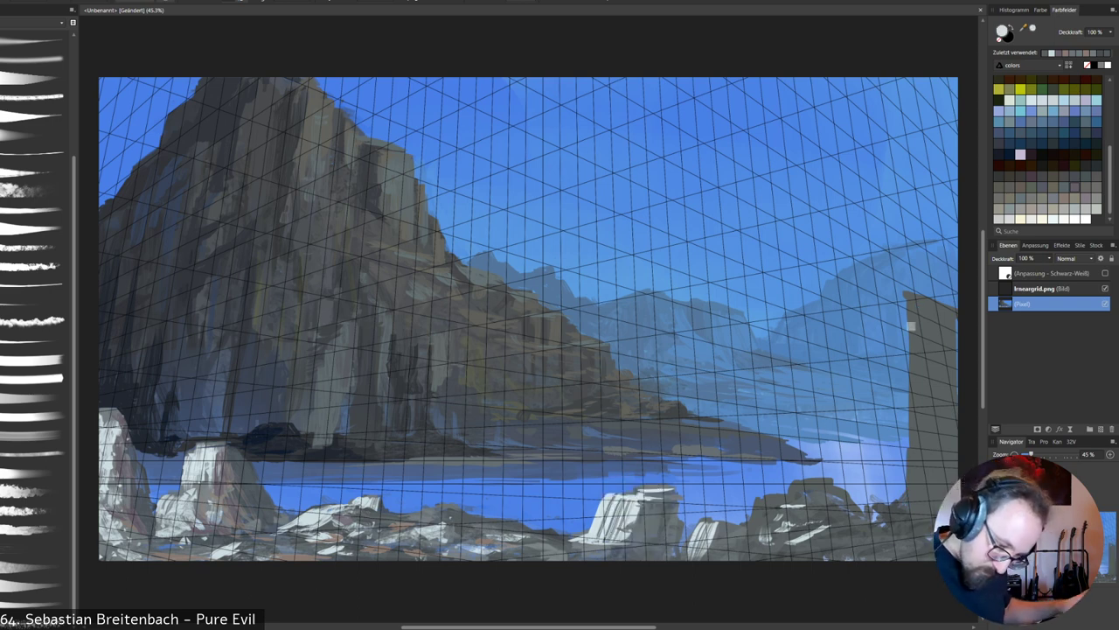
{"action": "left_click_drag", "start_coordinate": [901, 296], "coordinate": [908, 472]}
{"action": "left_click_drag", "start_coordinate": [909, 405], "coordinate": [915, 480]}
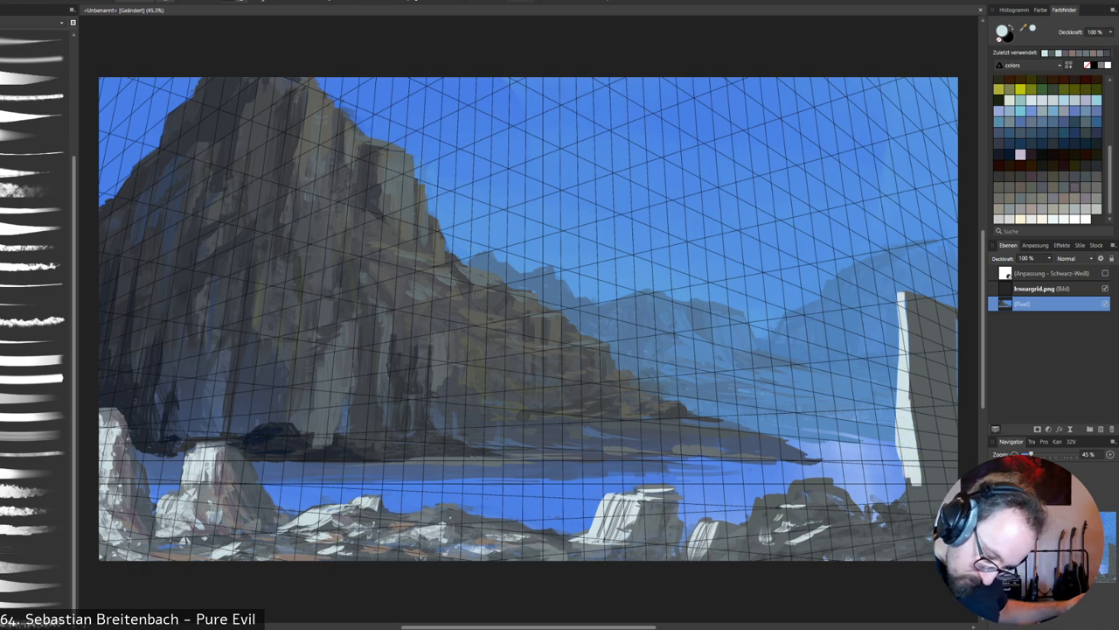
{"action": "mouse_move", "coordinate": [897, 320]}
{"action": "left_mouse_down"}
{"action": "mouse_move", "coordinate": [889, 508]}
{"action": "mouse_move", "coordinate": [871, 504]}
{"action": "mouse_move", "coordinate": [893, 398]}
{"action": "mouse_move", "coordinate": [882, 494]}
{"action": "left_mouse_up"}
{"action": "left_click_drag", "start_coordinate": [922, 321], "coordinate": [918, 423]}
{"action": "left_click_drag", "start_coordinate": [915, 345], "coordinate": [913, 445]}
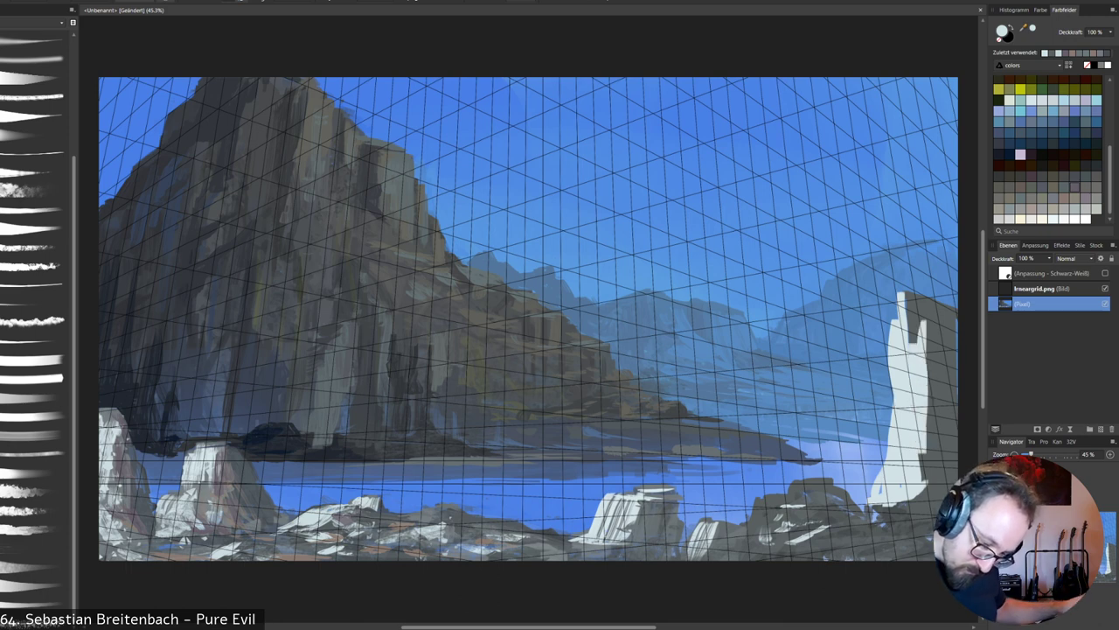
Extend the pillar's pale lit face up to its top and restate the shadow edge with sampled dark grey.
{"action": "mouse_move", "coordinate": [887, 300]}
{"action": "left_mouse_down"}
{"action": "mouse_move", "coordinate": [916, 296]}
{"action": "mouse_move", "coordinate": [890, 309]}
{"action": "mouse_move", "coordinate": [892, 334]}
{"action": "left_mouse_up"}
{"action": "mouse_move", "coordinate": [887, 302]}
{"action": "left_mouse_down"}
{"action": "mouse_move", "coordinate": [887, 344]}
{"action": "mouse_move", "coordinate": [911, 344]}
{"action": "left_mouse_up"}
{"action": "left_click_drag", "start_coordinate": [922, 297], "coordinate": [930, 418]}
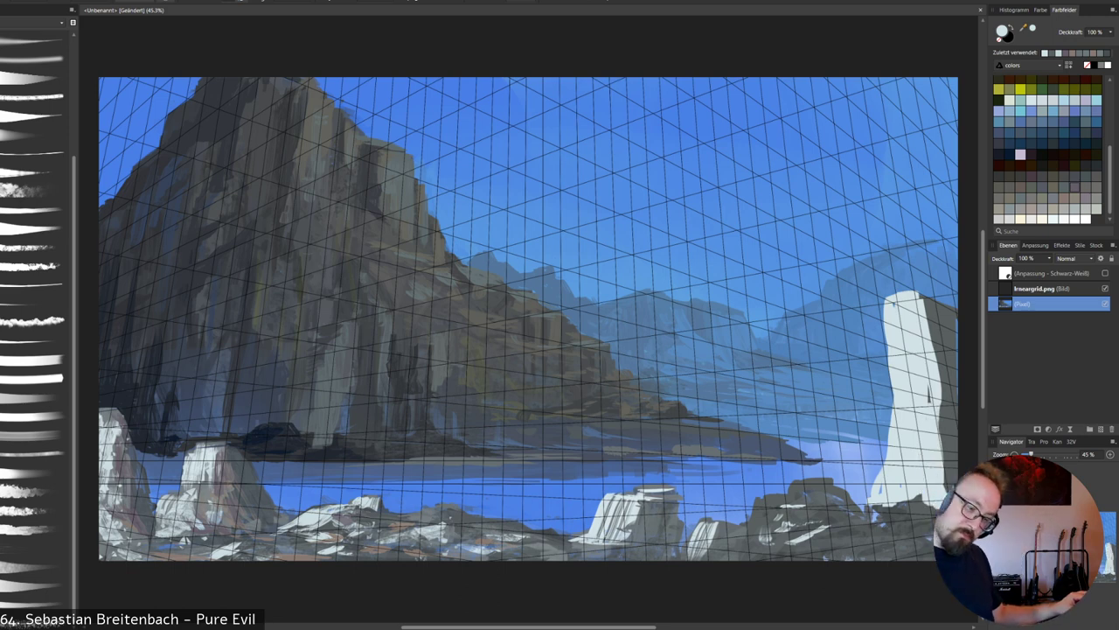
{"action": "left_click", "coordinate": [952, 359], "text": "alt"}
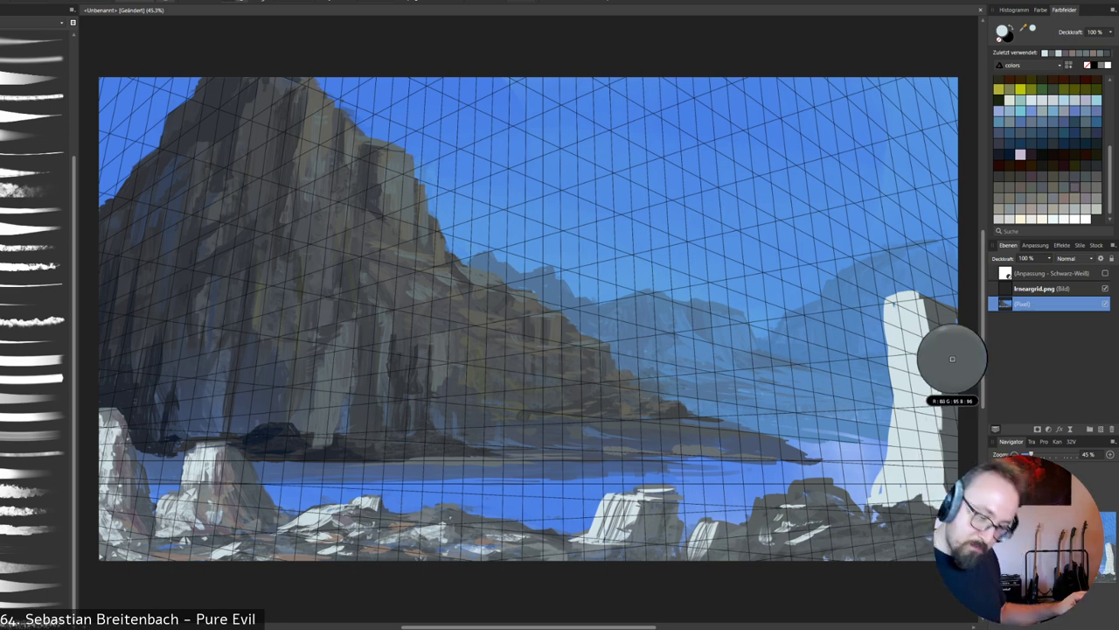
{"action": "left_click_drag", "start_coordinate": [919, 292], "coordinate": [927, 320]}
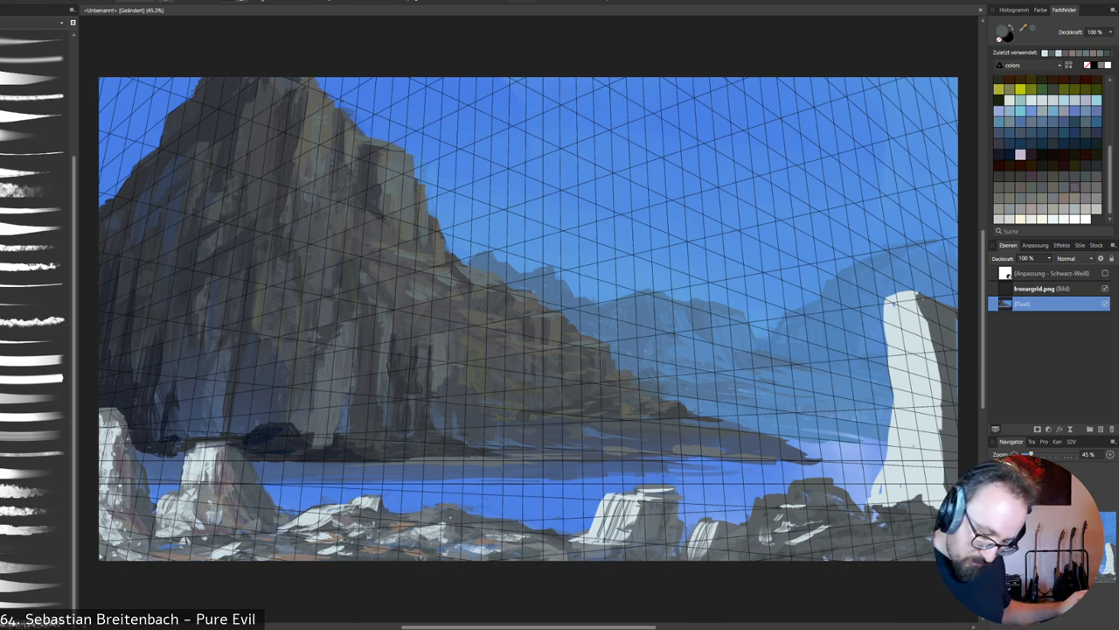
Spread the pale tone into a wider foot at the pillar's base with light marks below, and sample a warm grey from the foreground stones.
{"action": "left_click", "coordinate": [909, 324], "text": "alt"}
{"action": "left_click_drag", "start_coordinate": [882, 308], "coordinate": [891, 404]}
{"action": "mouse_move", "coordinate": [873, 478]}
{"action": "left_mouse_down"}
{"action": "mouse_move", "coordinate": [864, 495]}
{"action": "mouse_move", "coordinate": [866, 471]}
{"action": "mouse_move", "coordinate": [848, 494]}
{"action": "mouse_move", "coordinate": [855, 505]}
{"action": "left_mouse_up"}
{"action": "left_click_drag", "start_coordinate": [857, 506], "coordinate": [883, 506]}
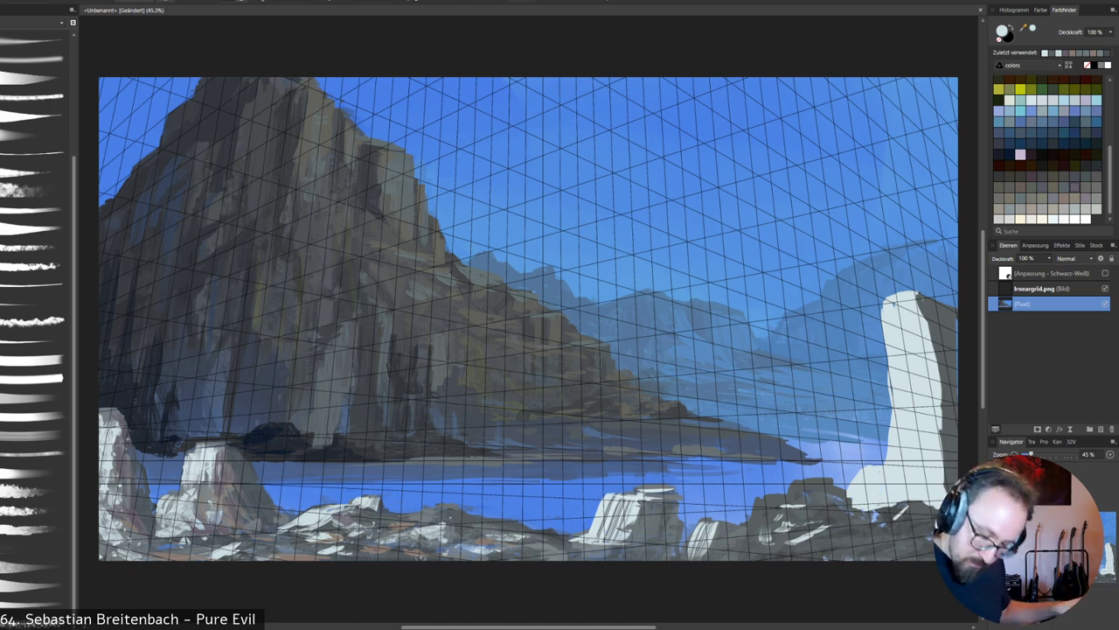
{"action": "left_click_drag", "start_coordinate": [906, 506], "coordinate": [891, 515]}
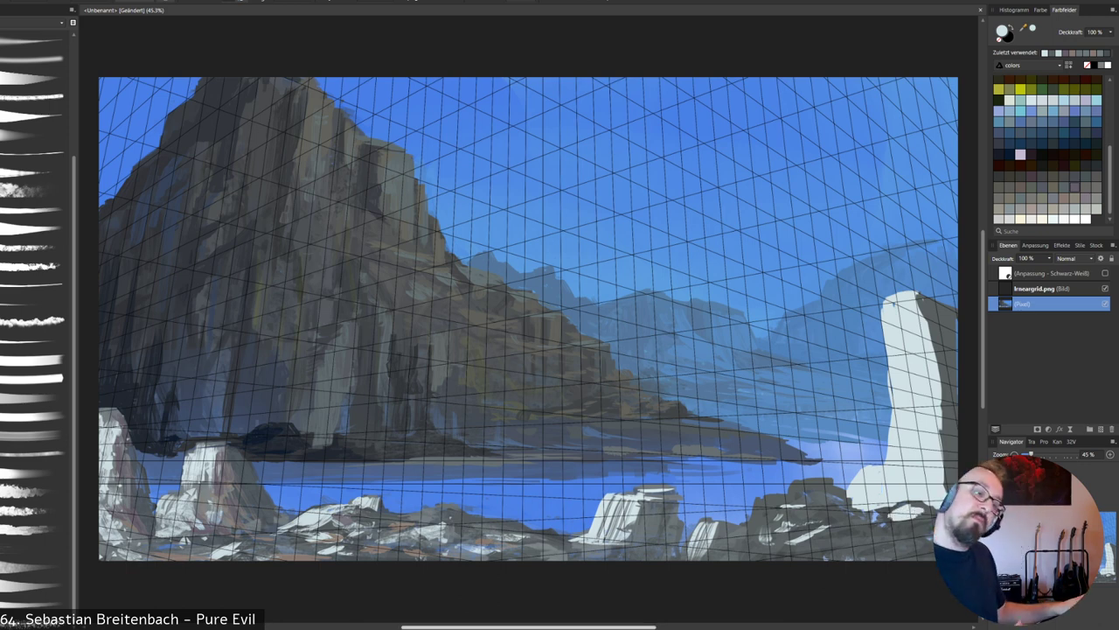
{"action": "left_click_drag", "start_coordinate": [865, 510], "coordinate": [893, 516]}
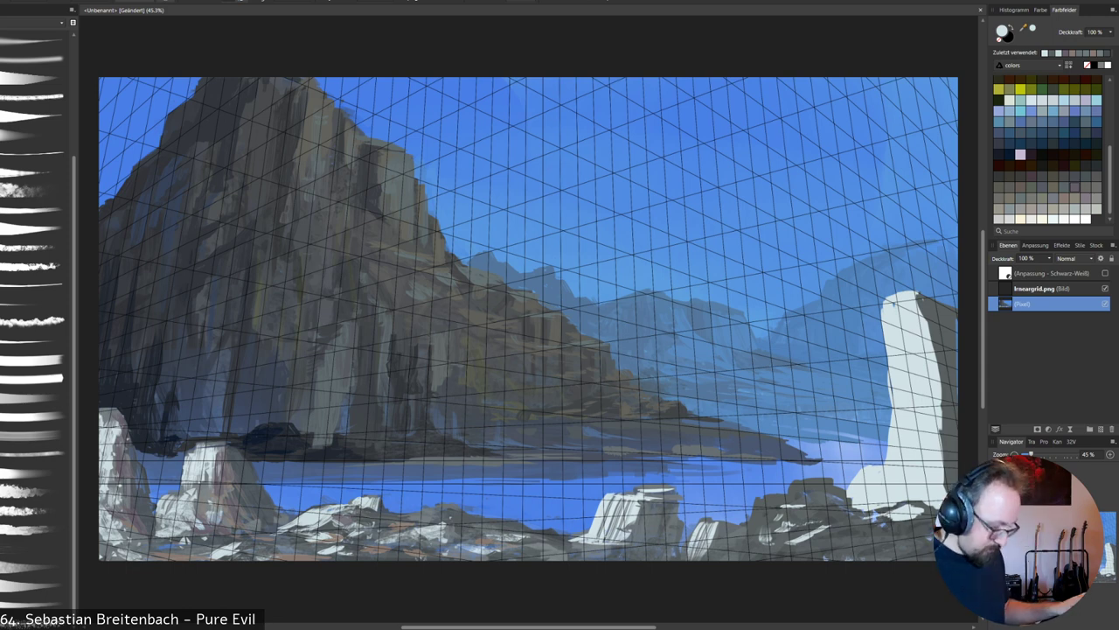
{"action": "left_click", "coordinate": [403, 528], "text": "alt"}
{"action": "left_click_drag", "start_coordinate": [908, 381], "coordinate": [912, 436]}
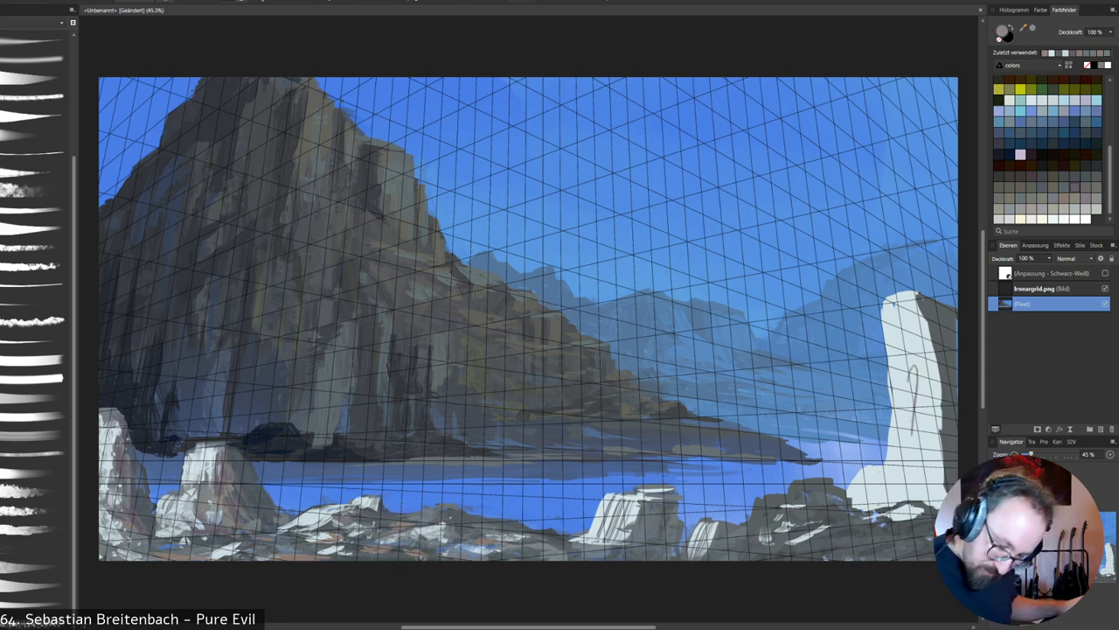
{"action": "left_click_drag", "start_coordinate": [925, 364], "coordinate": [928, 411]}
{"action": "key", "text": "ctrl+z"}
{"action": "key", "text": "ctrl+z"}
{"action": "key", "text": "ctrl+z"}
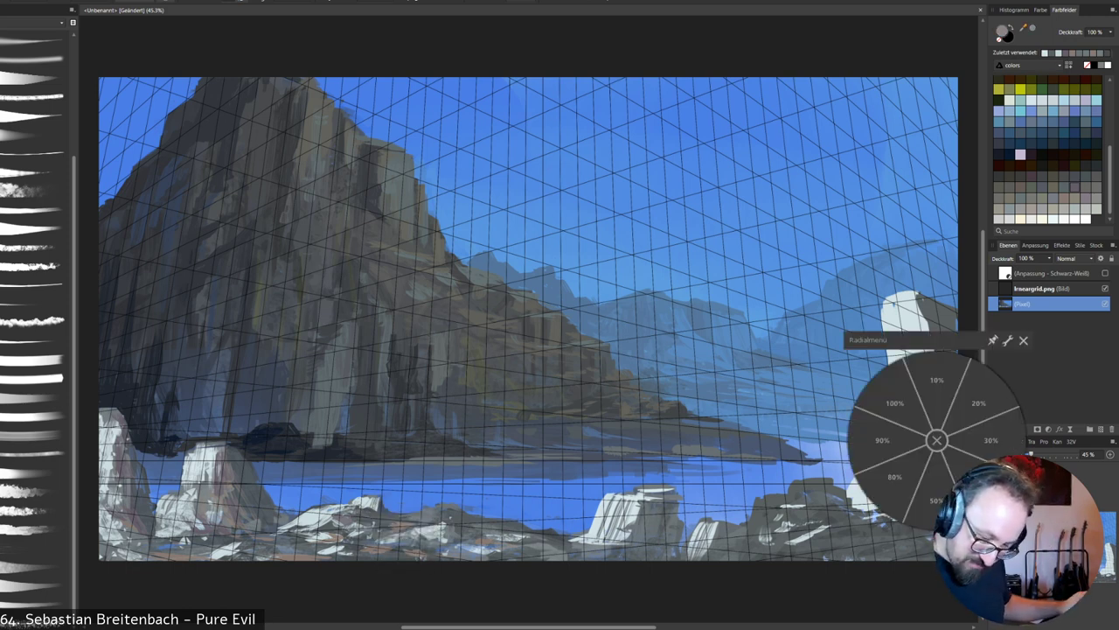
Glaze soft vertical streaks of warm grey down the pillar's lit face and touch up its foot with sampled pale tone.
{"action": "left_click_drag", "start_coordinate": [914, 346], "coordinate": [923, 421]}
{"action": "mouse_move", "coordinate": [927, 341]}
{"action": "left_mouse_down"}
{"action": "mouse_move", "coordinate": [935, 417]}
{"action": "mouse_move", "coordinate": [904, 446]}
{"action": "left_mouse_up"}
{"action": "left_click_drag", "start_coordinate": [909, 342], "coordinate": [903, 433]}
{"action": "left_click_drag", "start_coordinate": [911, 365], "coordinate": [911, 446]}
{"action": "left_click_drag", "start_coordinate": [930, 397], "coordinate": [931, 418]}
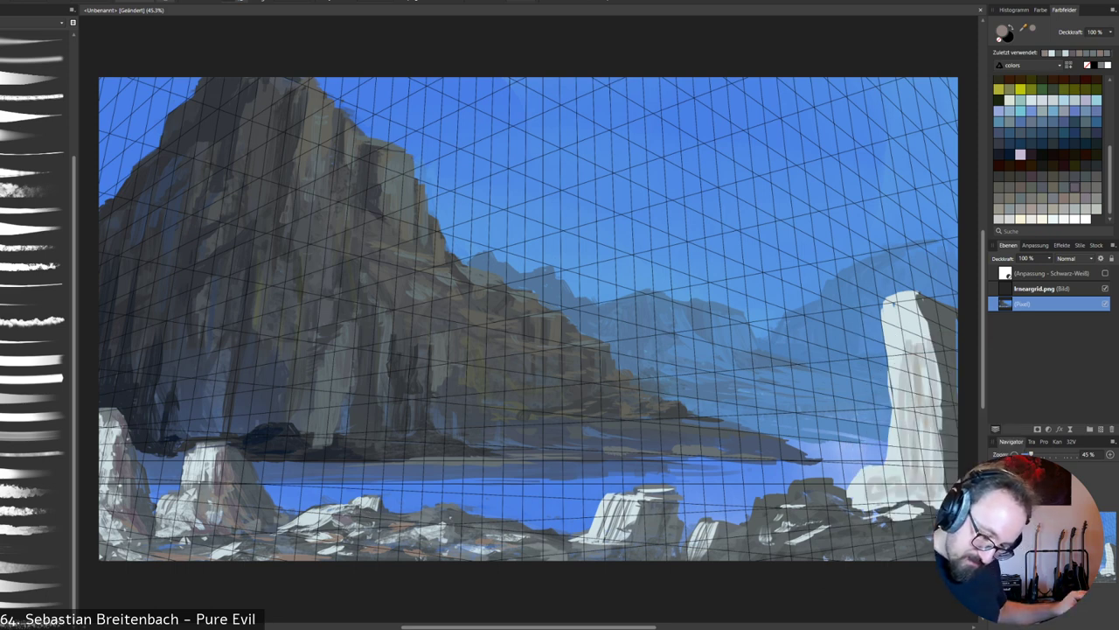
{"action": "left_click", "coordinate": [884, 482], "text": "alt"}
{"action": "left_click_drag", "start_coordinate": [884, 482], "coordinate": [861, 499]}
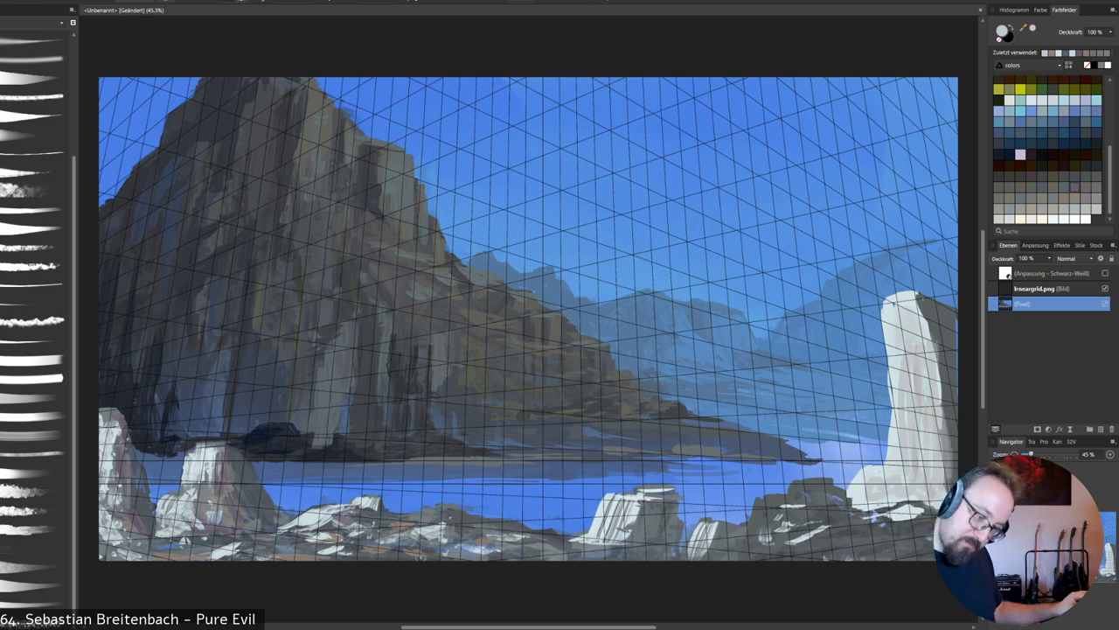
Sample the pillar's shadow grey and repaint the upper part of its dark side face at 100% opacity.
{"action": "left_click", "coordinate": [946, 337], "text": "alt"}
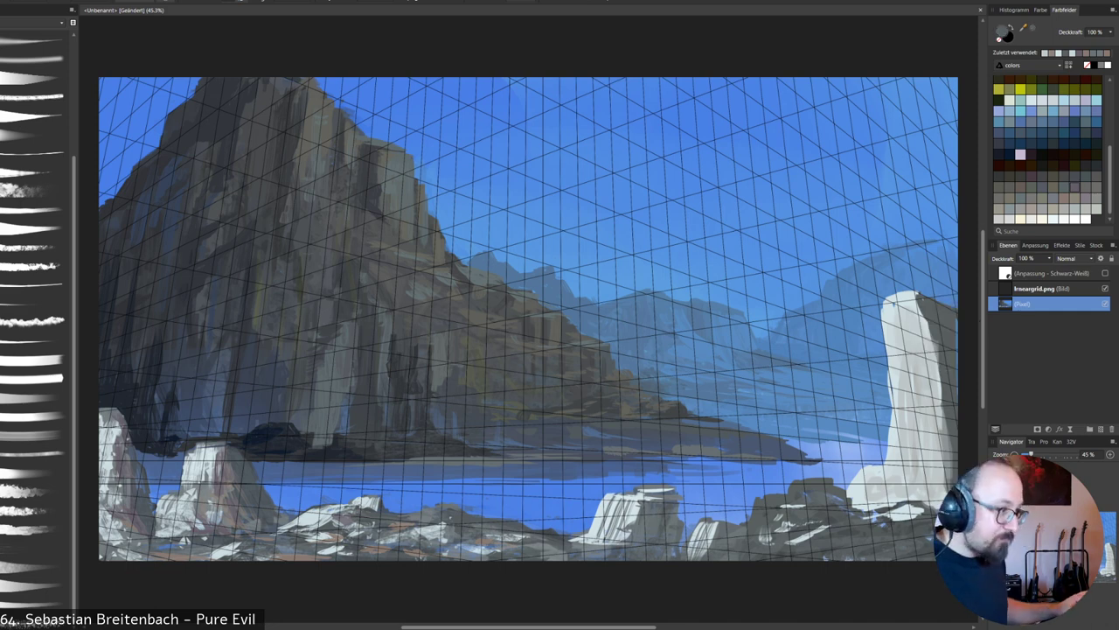
{"action": "right_click", "coordinate": [732, 373]}
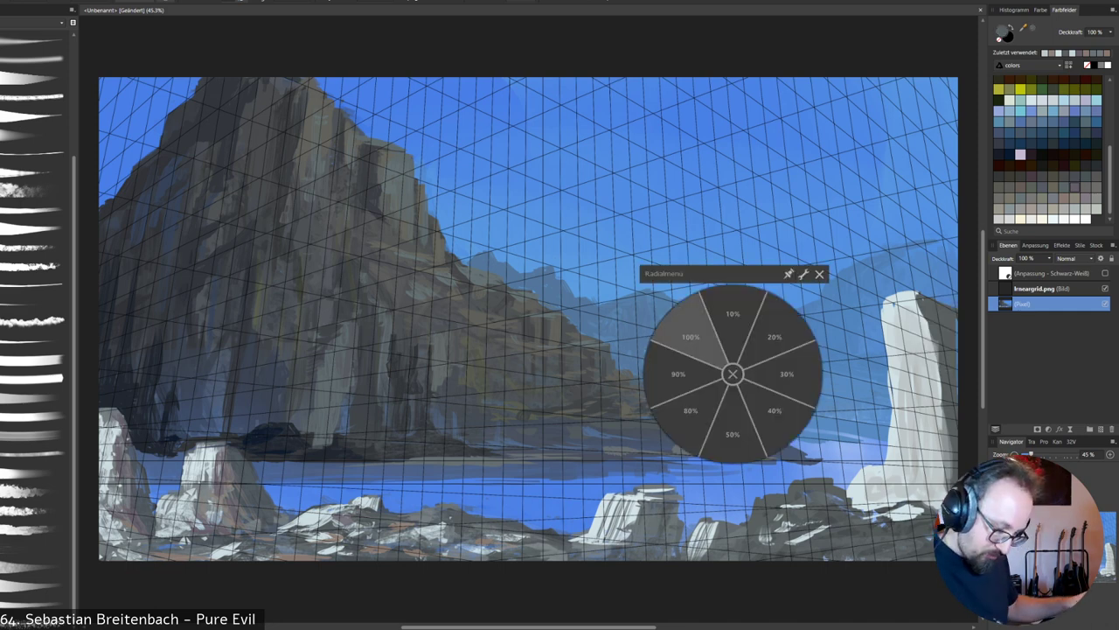
{"action": "left_click", "coordinate": [692, 335]}
{"action": "mouse_move", "coordinate": [923, 295]}
{"action": "left_mouse_down"}
{"action": "mouse_move", "coordinate": [956, 306]}
{"action": "mouse_move", "coordinate": [957, 355]}
{"action": "left_mouse_up"}
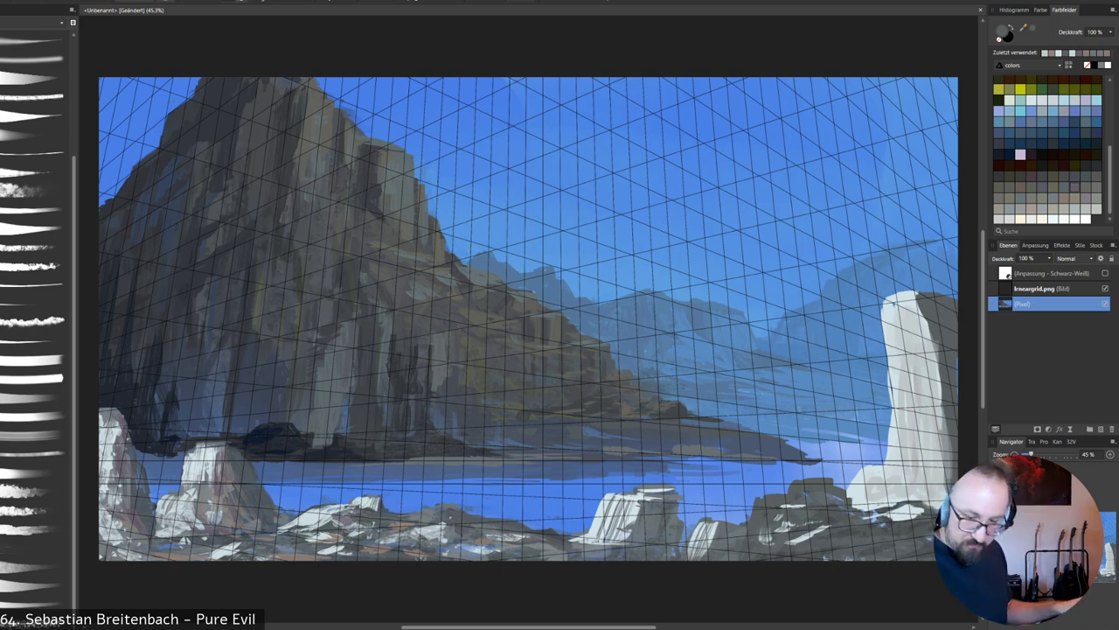
Lighten the pillar's dark side face with a sampled pale grey at 40% brush opacity.
{"action": "left_click", "coordinate": [932, 367], "text": "alt"}
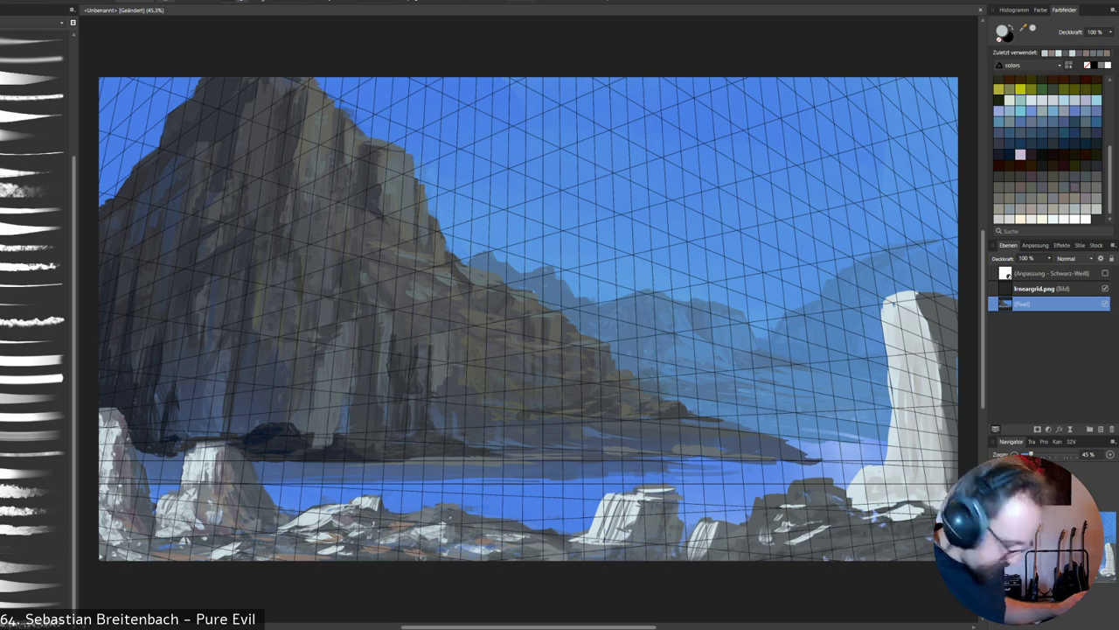
{"action": "right_click", "coordinate": [934, 366]}
{"action": "left_click", "coordinate": [976, 403]}
{"action": "left_click_drag", "start_coordinate": [928, 303], "coordinate": [951, 417]}
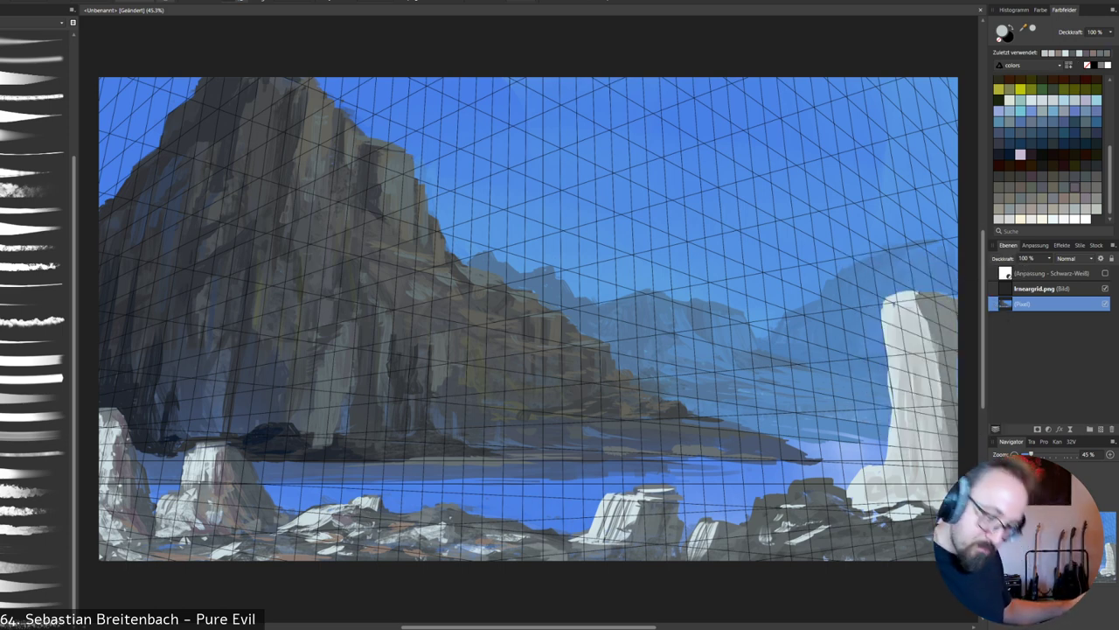
Cut the pillar's top down into a lower, slanted outline using sampled sky blue at 100% opacity.
{"action": "left_click", "coordinate": [937, 282], "text": "alt"}
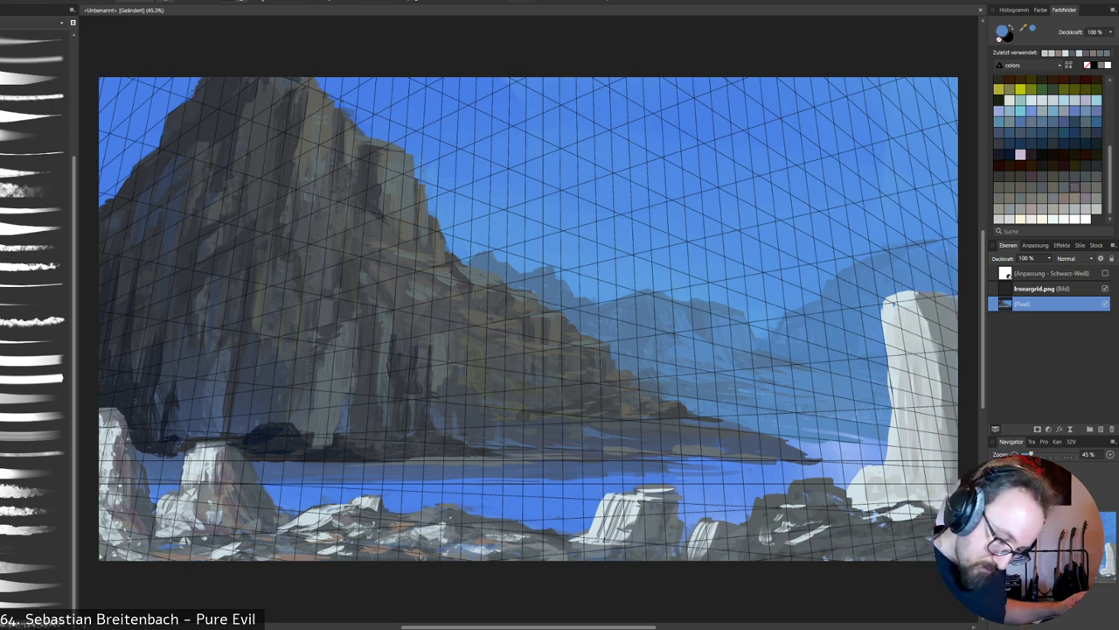
{"action": "right_click", "coordinate": [922, 321]}
{"action": "left_click", "coordinate": [885, 285]}
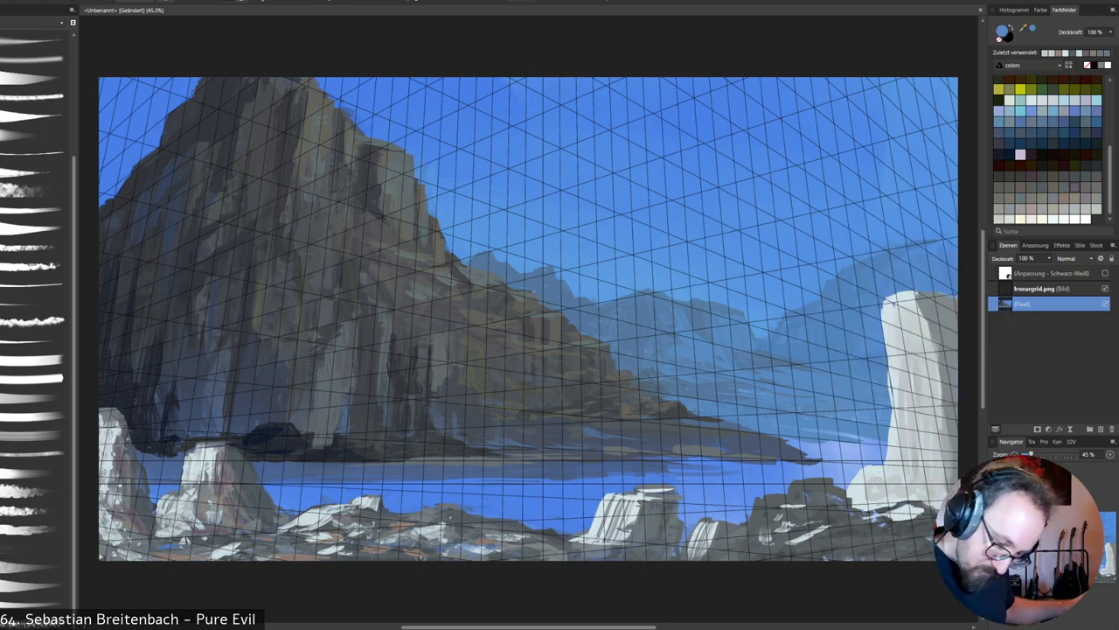
{"action": "left_click_drag", "start_coordinate": [929, 291], "coordinate": [957, 300]}
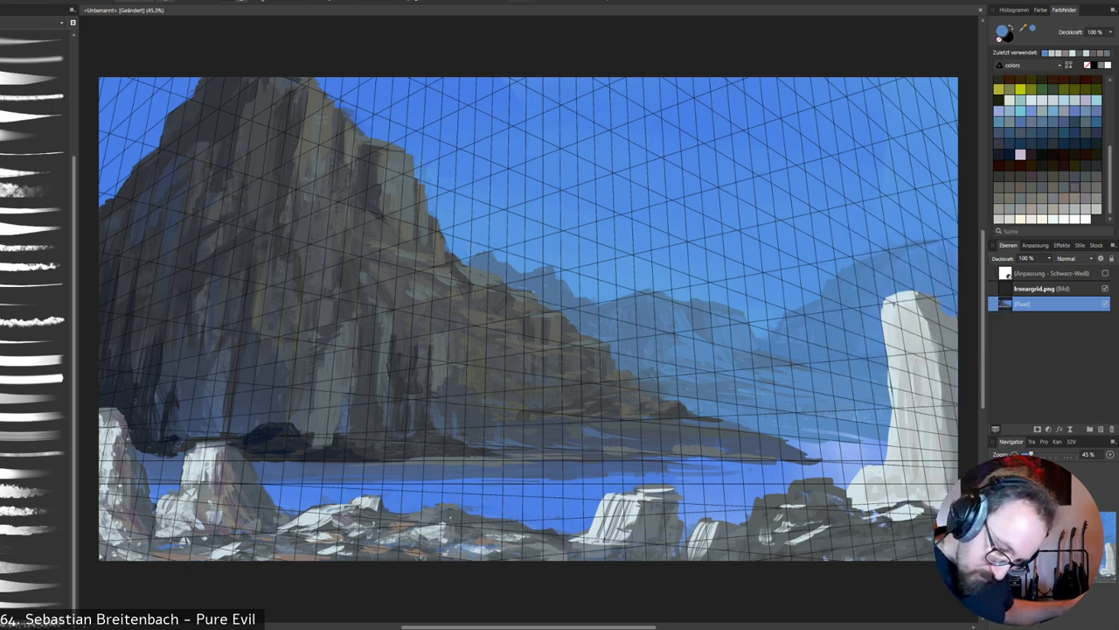
{"action": "mouse_move", "coordinate": [887, 296]}
{"action": "left_mouse_down"}
{"action": "mouse_move", "coordinate": [918, 293]}
{"action": "mouse_move", "coordinate": [897, 308]}
{"action": "mouse_move", "coordinate": [920, 305]}
{"action": "left_mouse_up"}
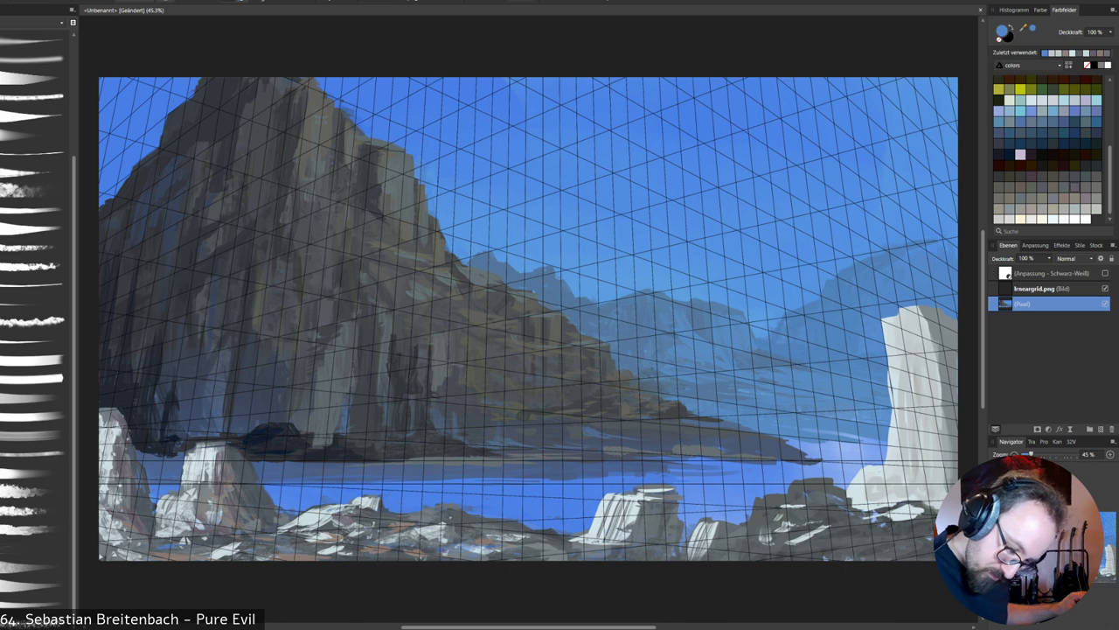
Widen the pillar toward the lake with sampled pale grey, building a stepped outline that flares out at the base.
{"action": "left_click", "coordinate": [901, 382], "text": "alt"}
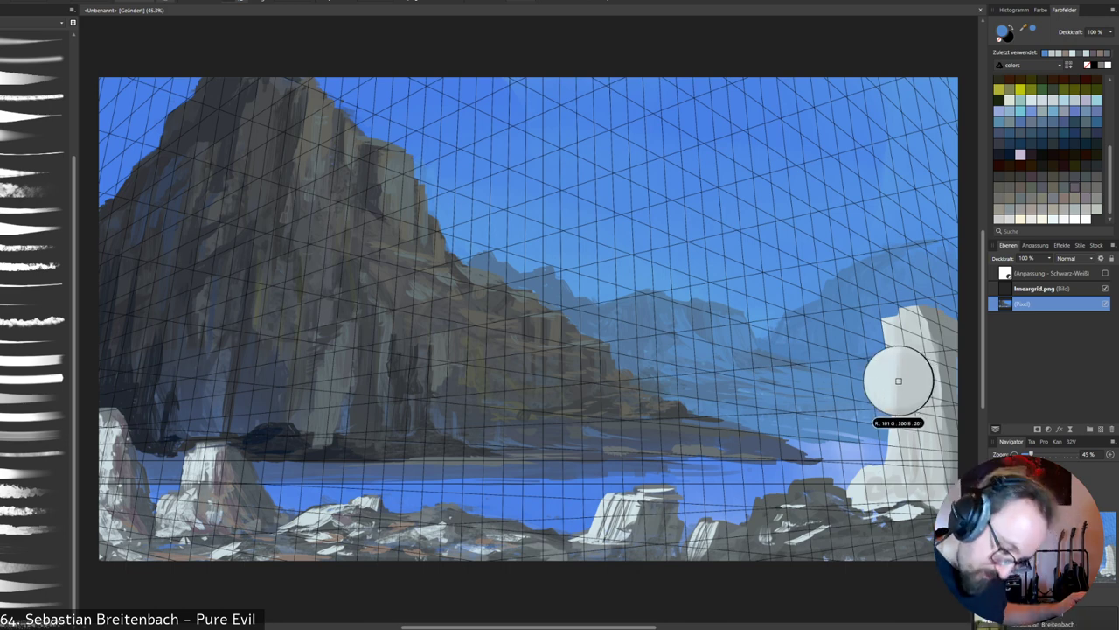
{"action": "mouse_move", "coordinate": [885, 372]}
{"action": "left_mouse_down"}
{"action": "mouse_move", "coordinate": [887, 424]}
{"action": "mouse_move", "coordinate": [890, 373]}
{"action": "left_mouse_up"}
{"action": "left_click_drag", "start_coordinate": [892, 428], "coordinate": [892, 461]}
{"action": "left_click_drag", "start_coordinate": [885, 400], "coordinate": [887, 474]}
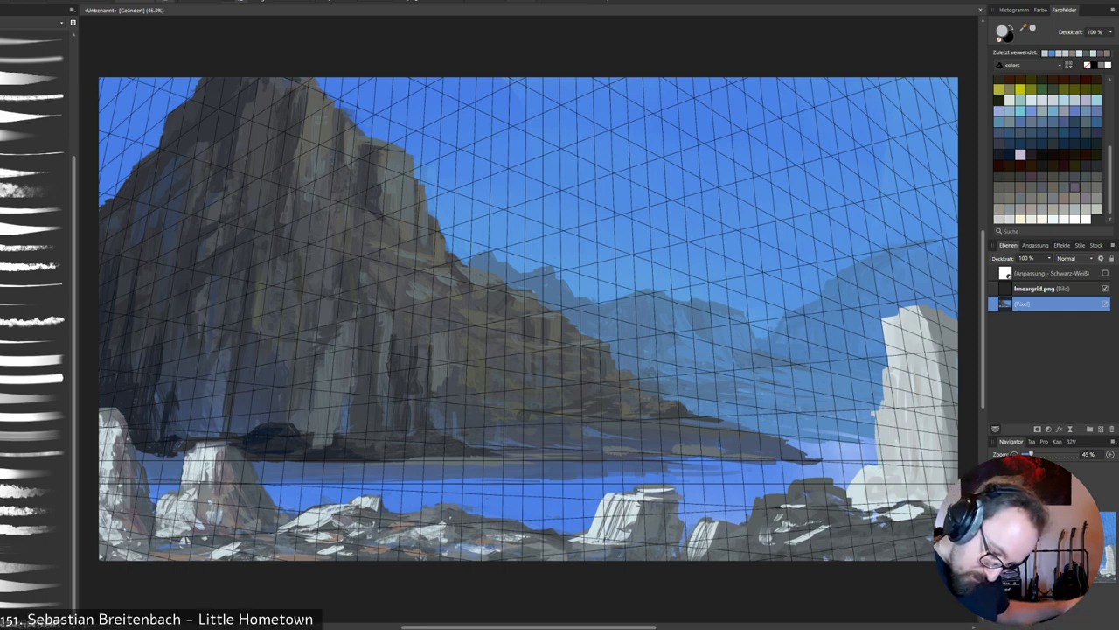
{"action": "left_click_drag", "start_coordinate": [876, 415], "coordinate": [864, 495]}
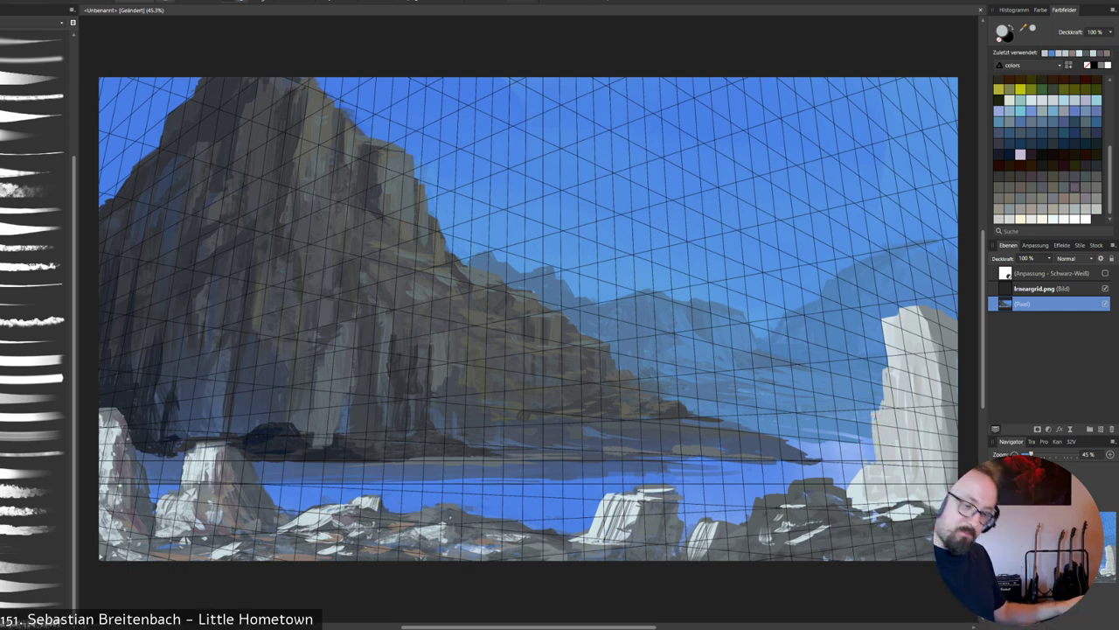
{"action": "mouse_move", "coordinate": [867, 455]}
{"action": "left_mouse_down"}
{"action": "mouse_move", "coordinate": [864, 480]}
{"action": "mouse_move", "coordinate": [844, 490]}
{"action": "left_mouse_up"}
{"action": "mouse_move", "coordinate": [847, 470]}
{"action": "left_mouse_down"}
{"action": "mouse_move", "coordinate": [852, 498]}
{"action": "mouse_move", "coordinate": [894, 503]}
{"action": "left_mouse_up"}
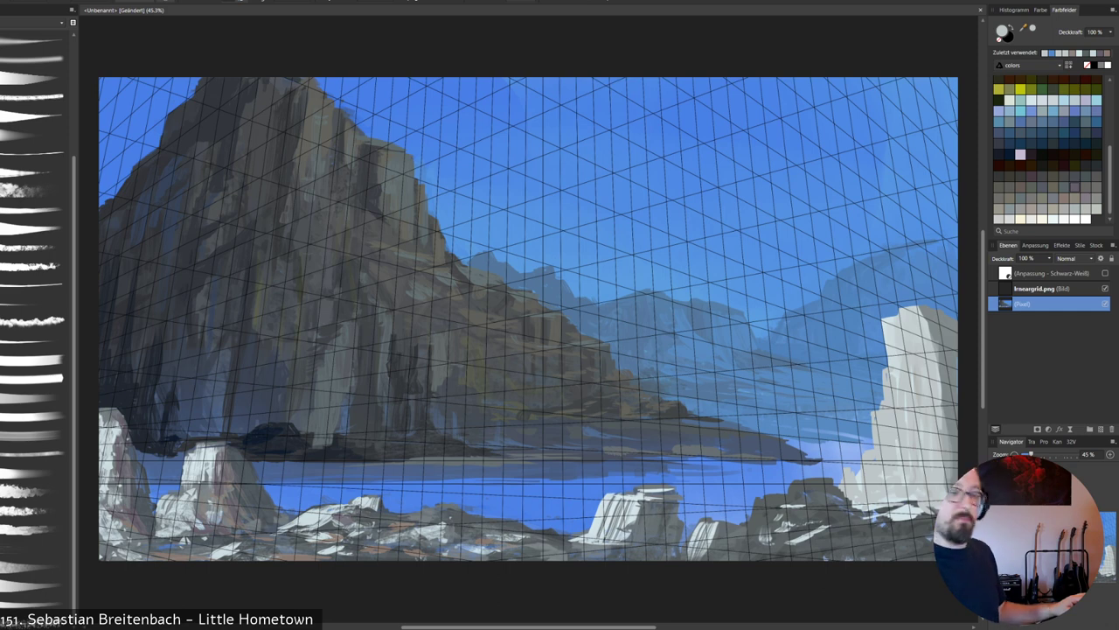
Trim the pillar's top edge with sampled sky blue and touch up the small central rock's top with its light tone.
{"action": "left_click", "coordinate": [921, 297], "text": "alt"}
{"action": "left_click", "coordinate": [922, 302], "text": "alt"}
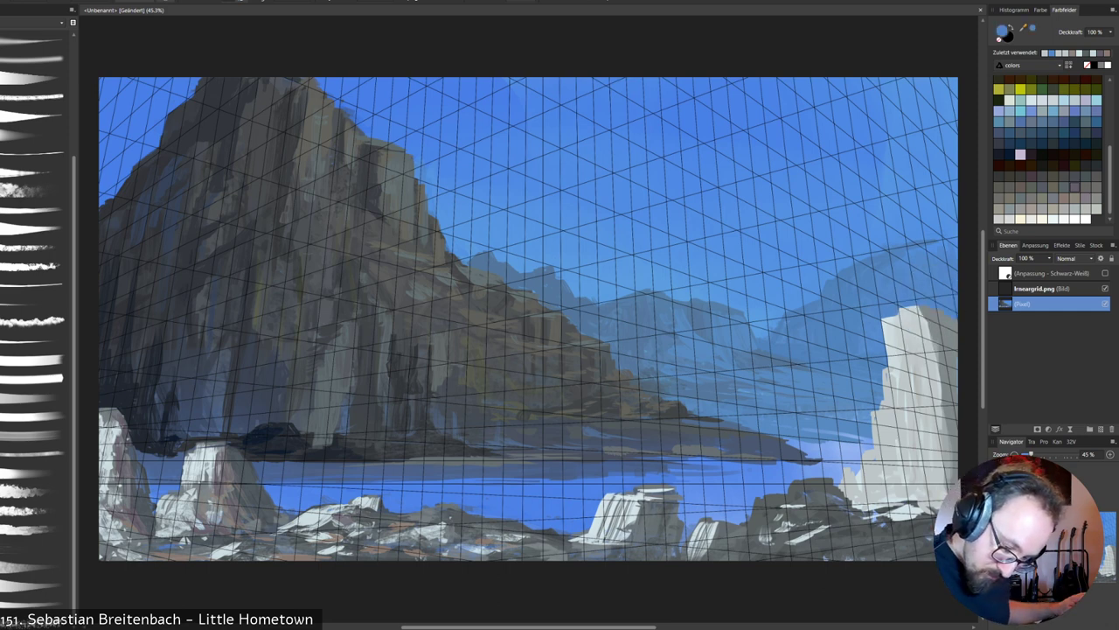
{"action": "left_click_drag", "start_coordinate": [909, 307], "coordinate": [919, 306]}
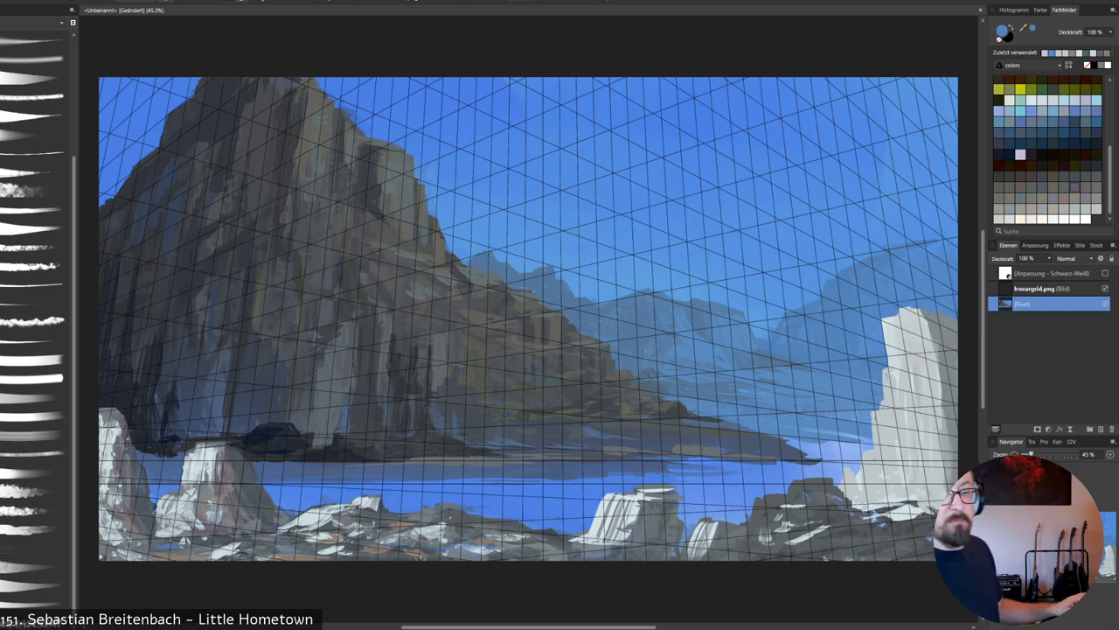
{"action": "left_click", "coordinate": [628, 512], "text": "alt"}
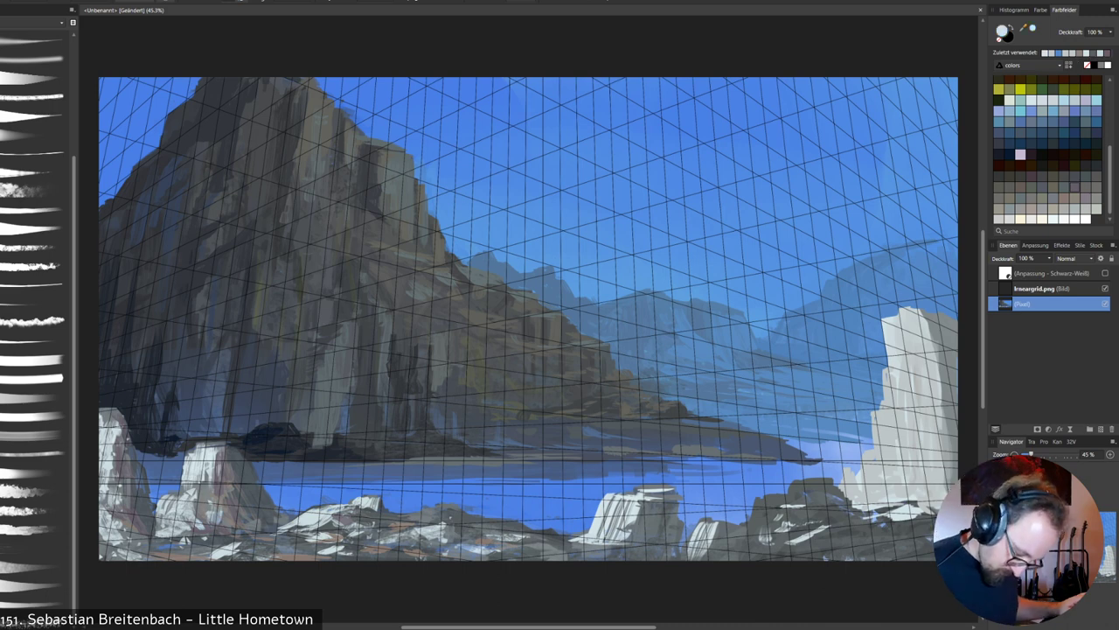
{"action": "left_click_drag", "start_coordinate": [615, 494], "coordinate": [647, 492]}
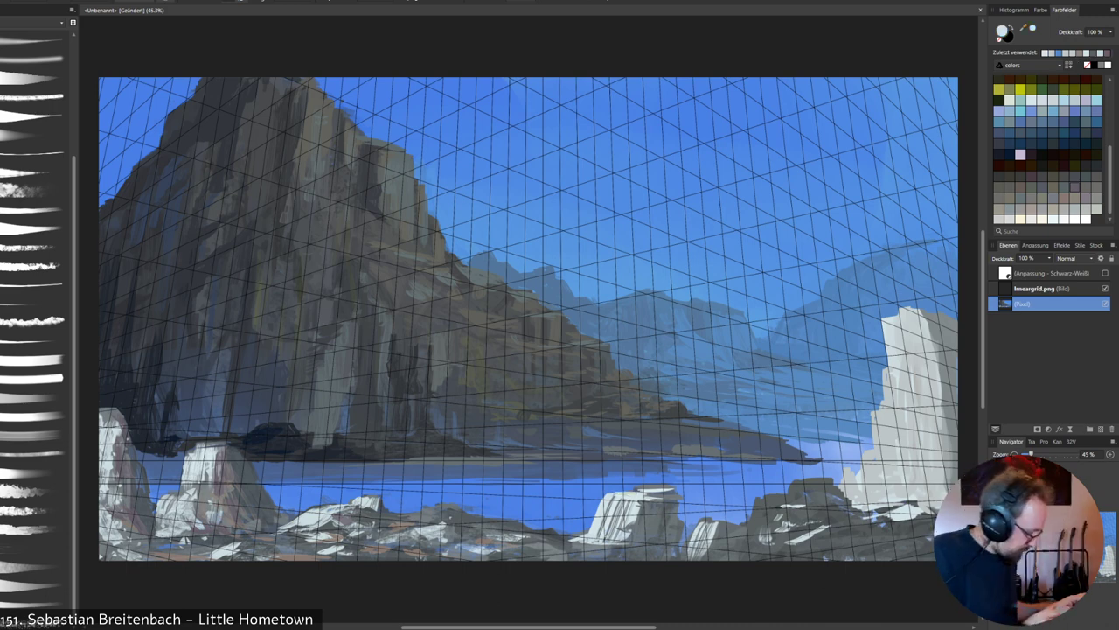
Choose a rough textured brush and dab sampled dark grey among the foreground stones.
{"action": "left_click", "coordinate": [35, 415]}
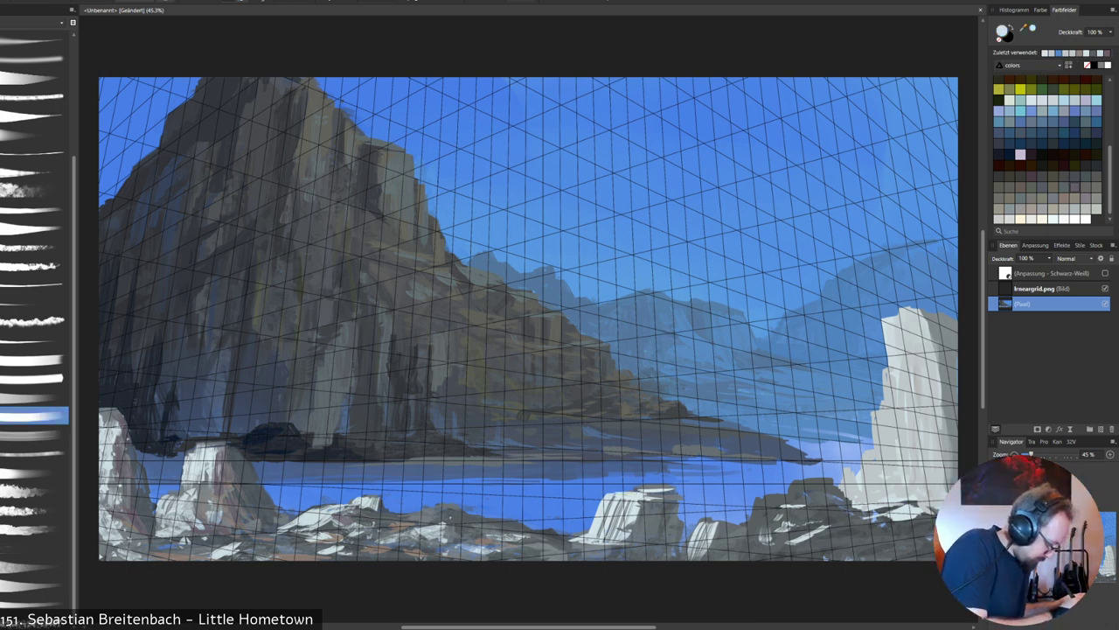
{"action": "left_click", "coordinate": [35, 510]}
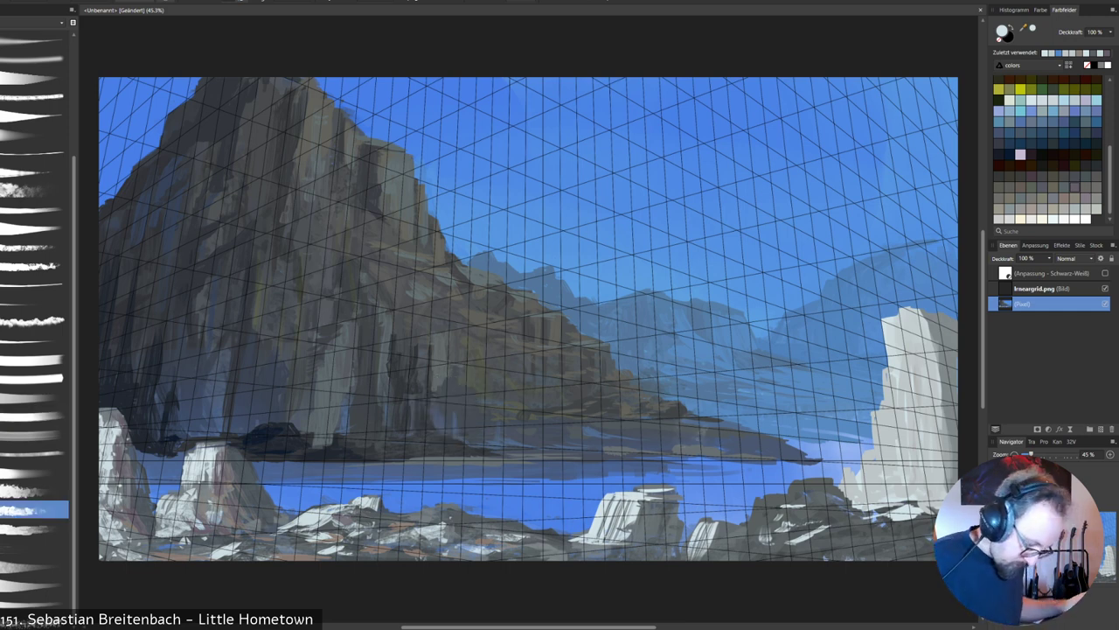
{"action": "left_click", "coordinate": [525, 551], "text": "alt"}
{"action": "left_click_drag", "start_coordinate": [501, 540], "coordinate": [469, 556]}
{"action": "left_click", "coordinate": [525, 546], "text": "alt"}
{"action": "key", "text": "bracketleft"}
{"action": "left_click_drag", "start_coordinate": [542, 540], "coordinate": [553, 548]}
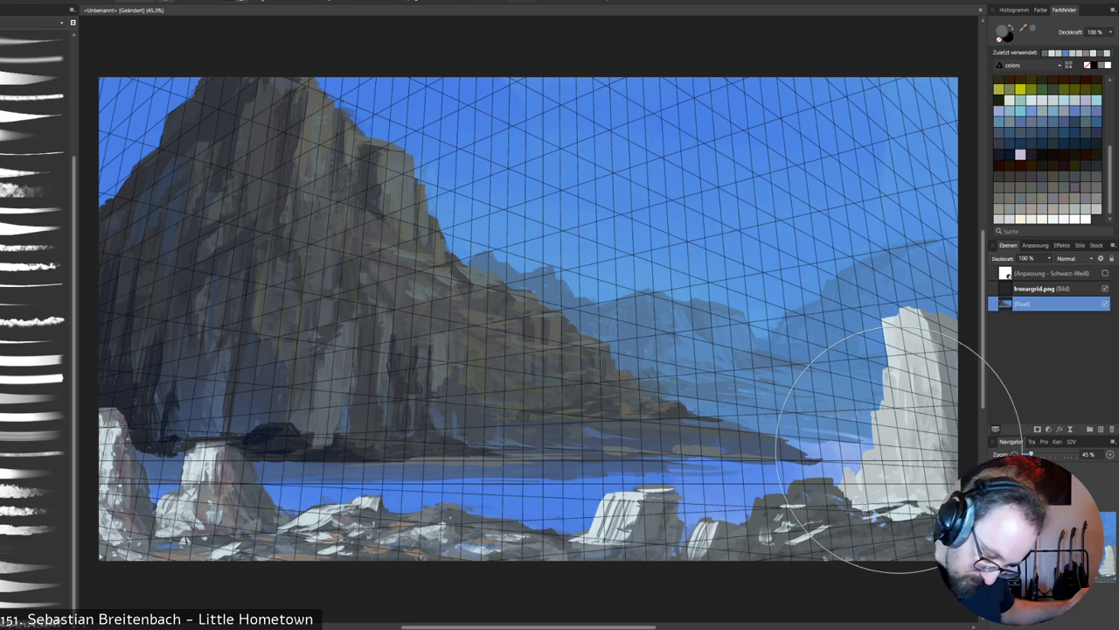
{"action": "left_click_drag", "start_coordinate": [897, 450], "coordinate": [936, 499]}
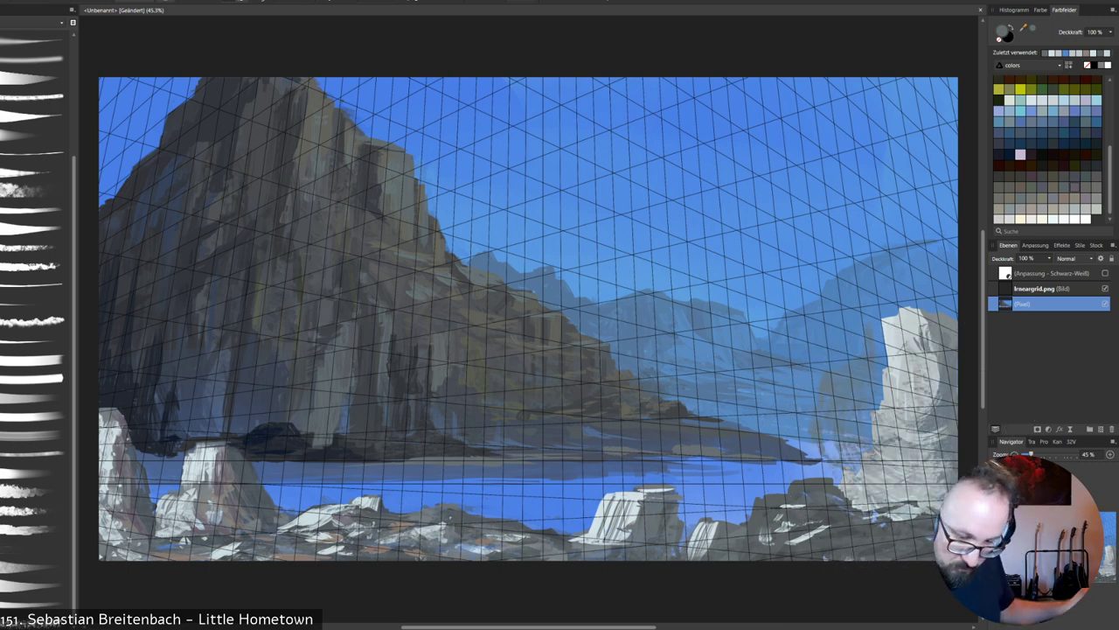
{"action": "key", "text": "ctrl+z"}
{"action": "key", "text": "ctrl+z"}
{"action": "key", "text": "ctrl+z"}
{"action": "key", "text": "ctrl+z"}
Add a new pixel layer above the painting and apply rough grey texture to the pillar's lower half, undoing strokes that spill past it.
{"action": "key", "text": "ctrl+shift+n"}
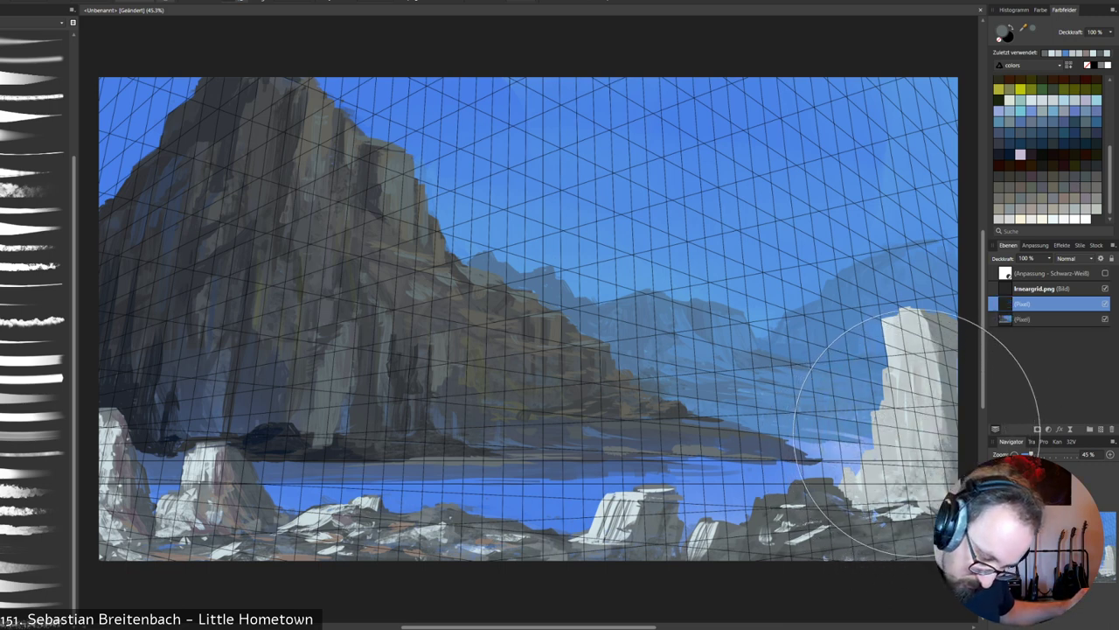
{"action": "left_click_drag", "start_coordinate": [944, 420], "coordinate": [945, 395]}
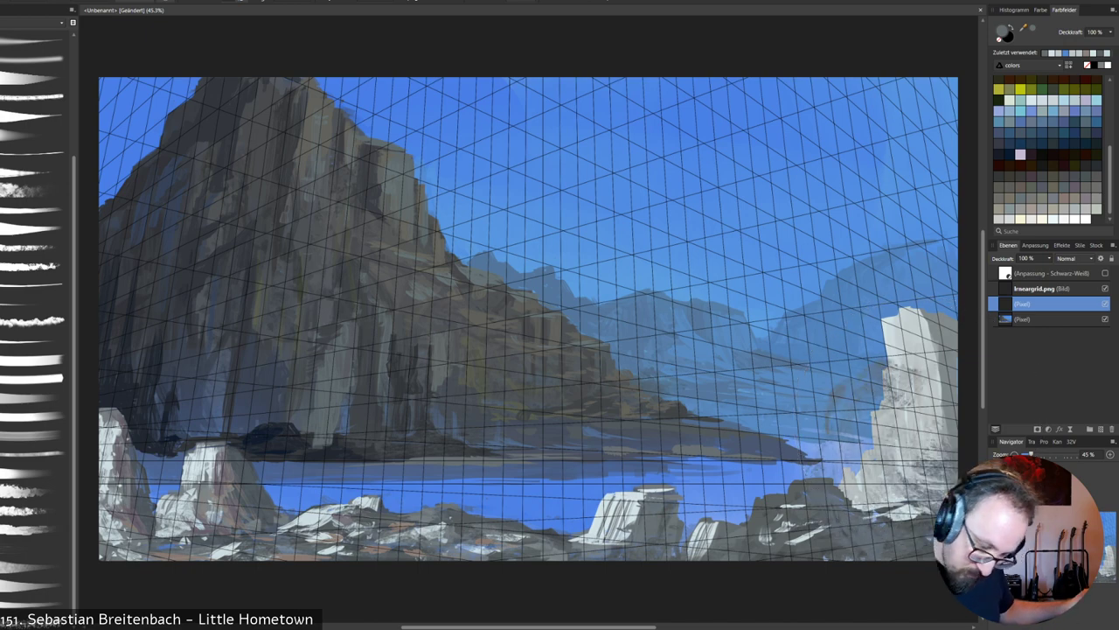
{"action": "left_click_drag", "start_coordinate": [883, 371], "coordinate": [862, 394]}
{"action": "key", "text": "ctrl+z"}
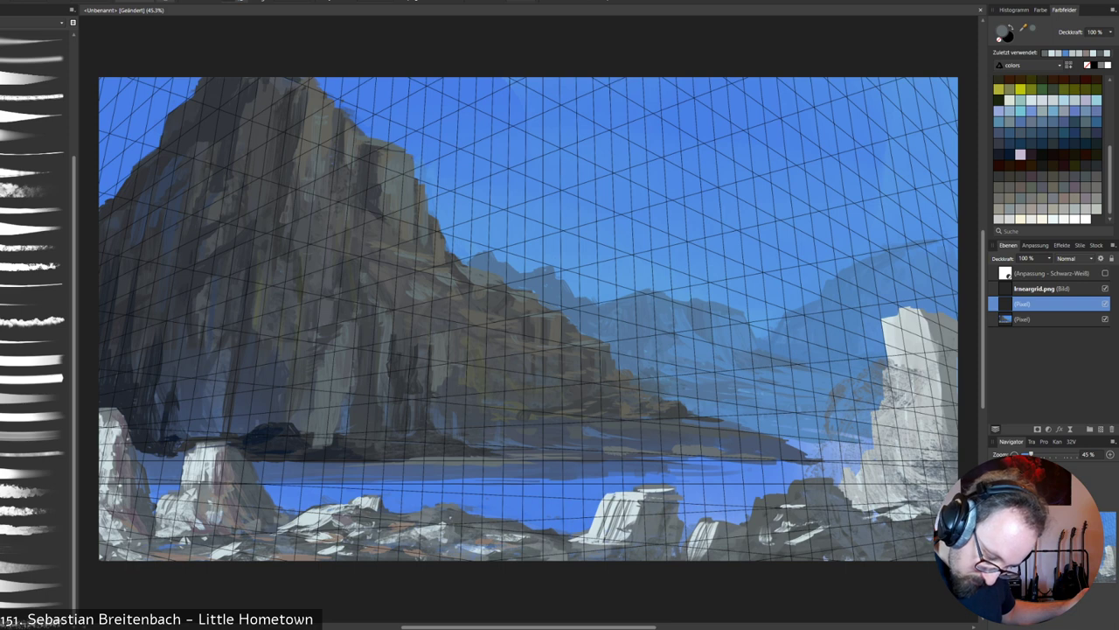
{"action": "key", "text": "ctrl+z"}
{"action": "key", "text": "ctrl+z"}
{"action": "key", "text": "ctrl+z"}
{"action": "key", "text": "ctrl+z"}
{"action": "key", "text": "ctrl+z"}
{"action": "key", "text": "ctrl+z"}
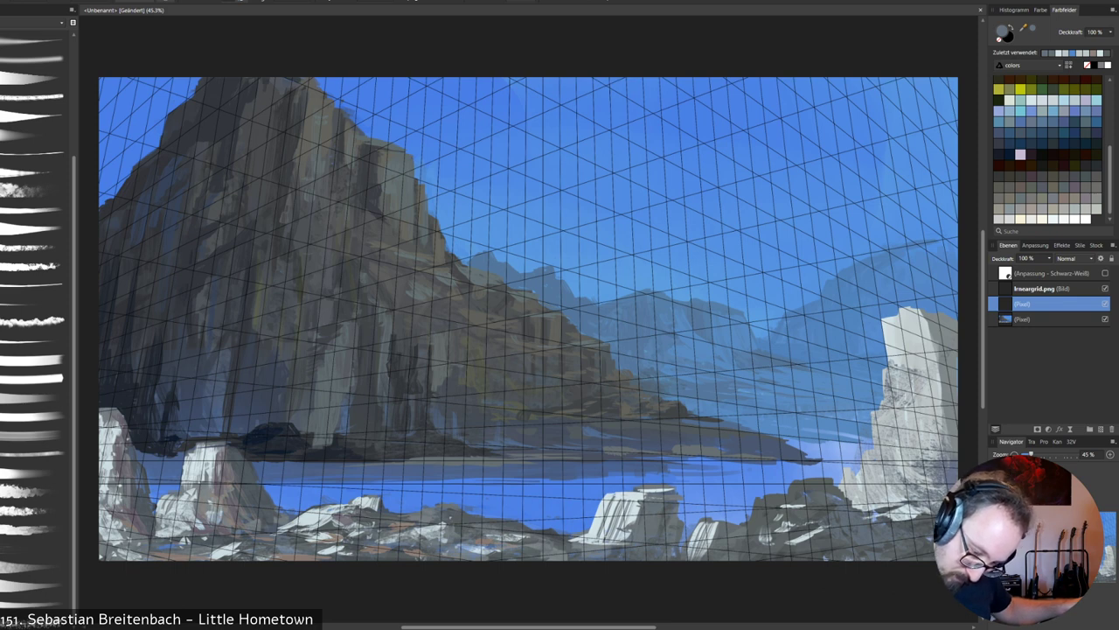
Texture the pillar's upper half and its lake-facing edge with sampled light grey, undoing one darker stroke.
{"action": "left_click_drag", "start_coordinate": [934, 404], "coordinate": [941, 417]}
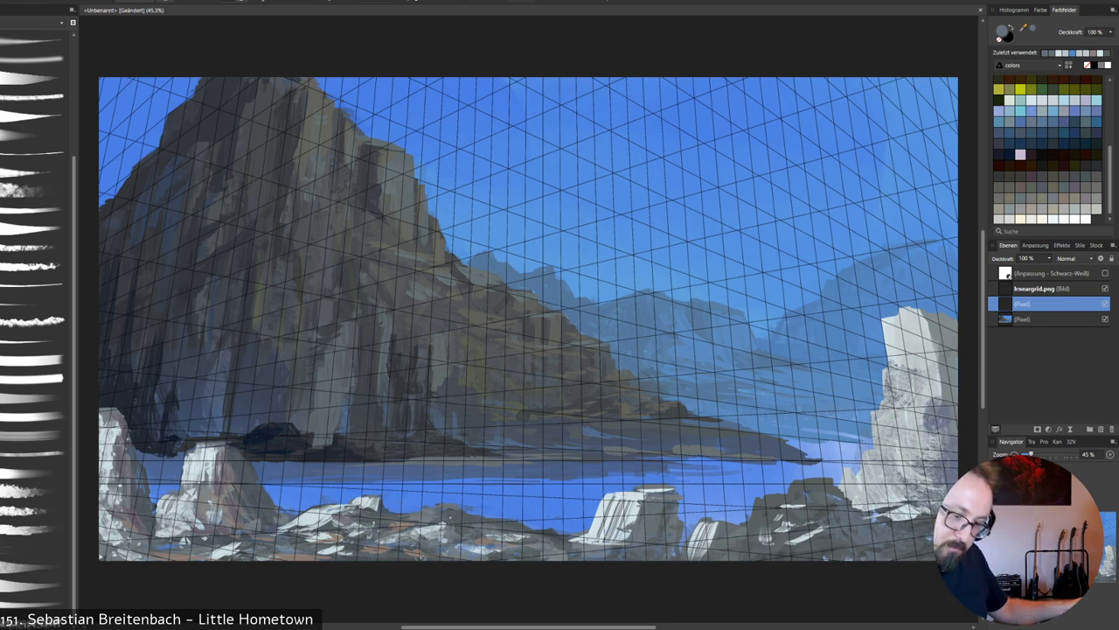
{"action": "key", "text": "ctrl+z"}
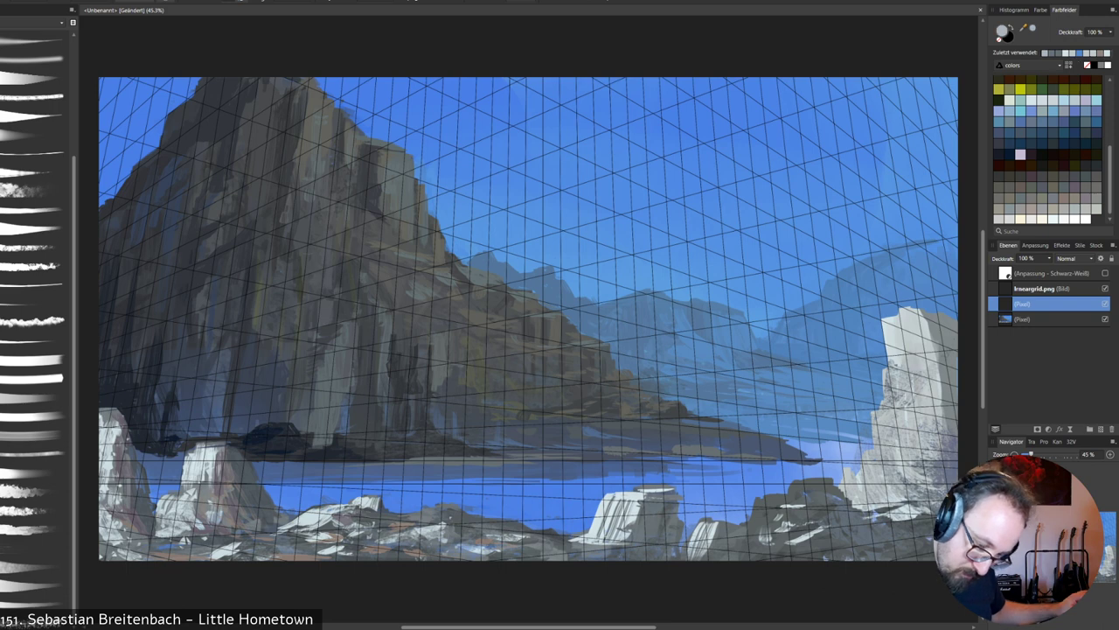
{"action": "left_click_drag", "start_coordinate": [898, 348], "coordinate": [896, 366]}
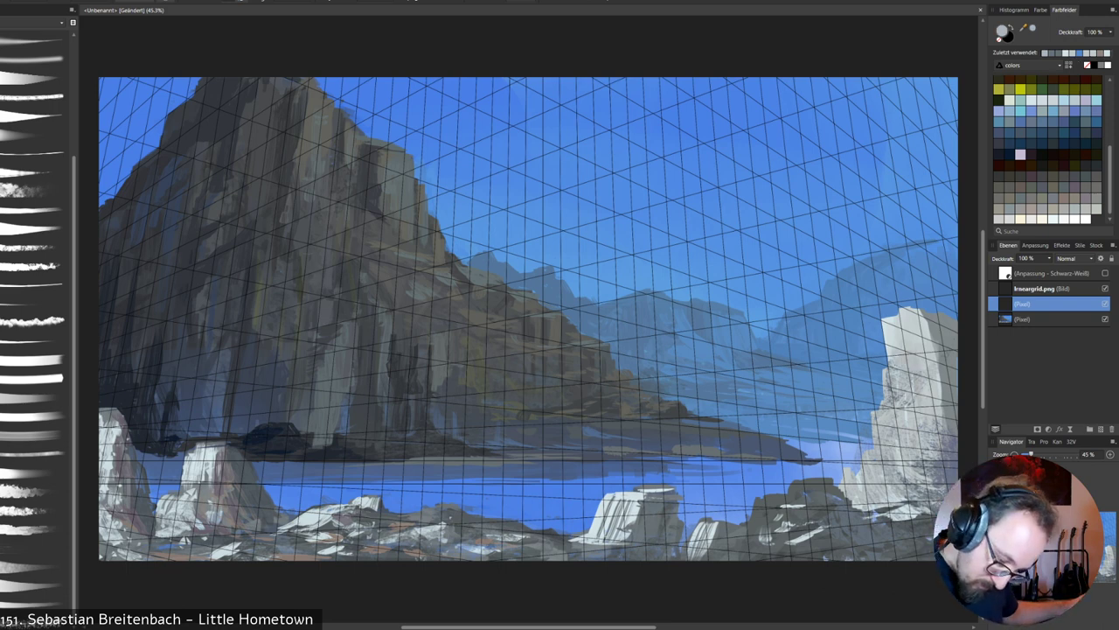
{"action": "left_click", "coordinate": [897, 349], "text": "alt"}
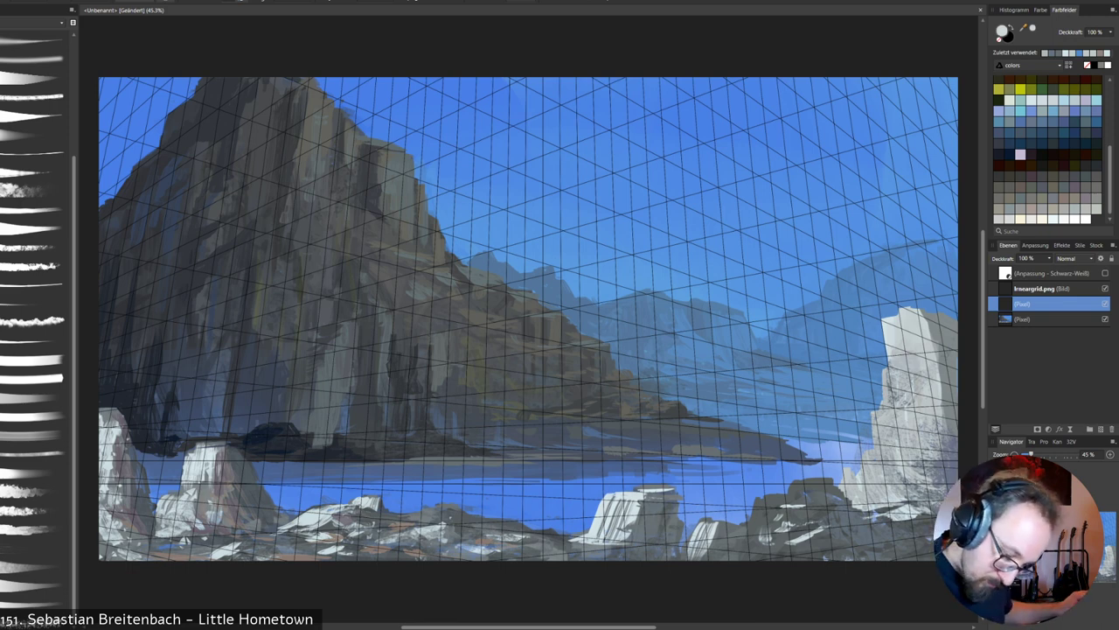
{"action": "mouse_move", "coordinate": [886, 369]}
{"action": "left_mouse_down"}
{"action": "mouse_move", "coordinate": [885, 434]}
{"action": "mouse_move", "coordinate": [899, 402]}
{"action": "left_mouse_up"}
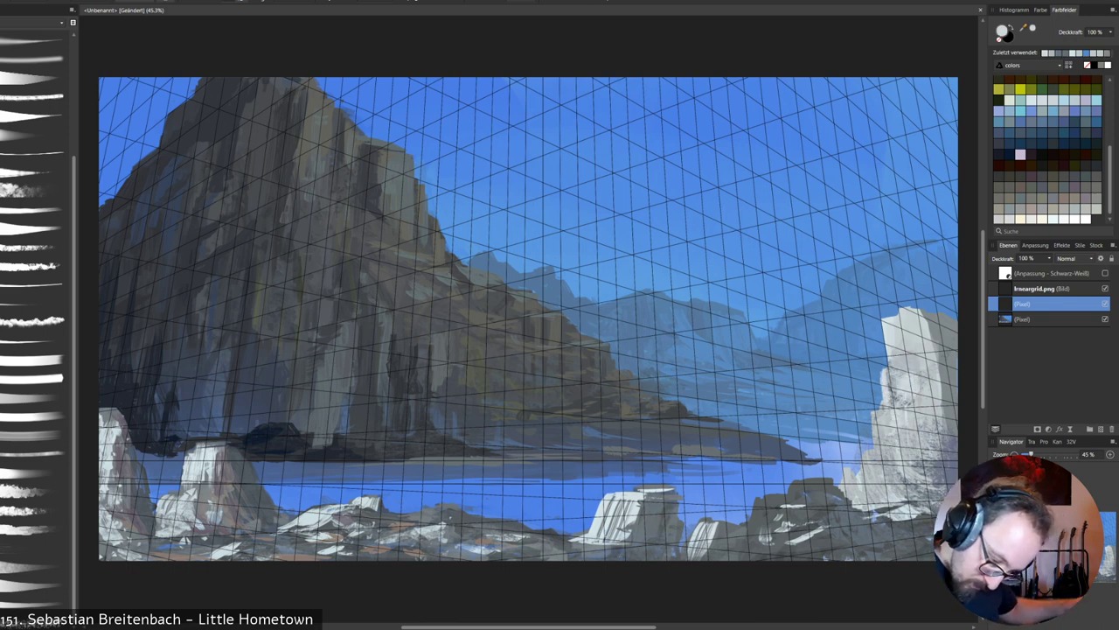
{"action": "left_click_drag", "start_coordinate": [931, 316], "coordinate": [946, 405]}
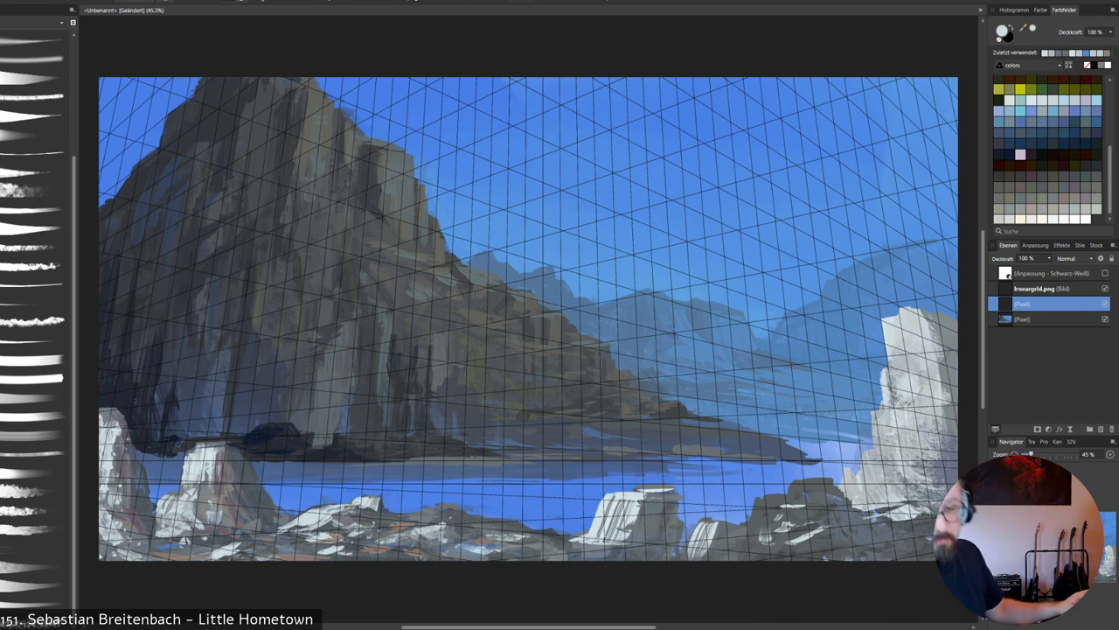
Roughen the dark stones at the pillar's foot with sampled greys and a larger brush, undoing strokes that spill over the lake.
{"action": "left_click", "coordinate": [892, 532], "text": "alt"}
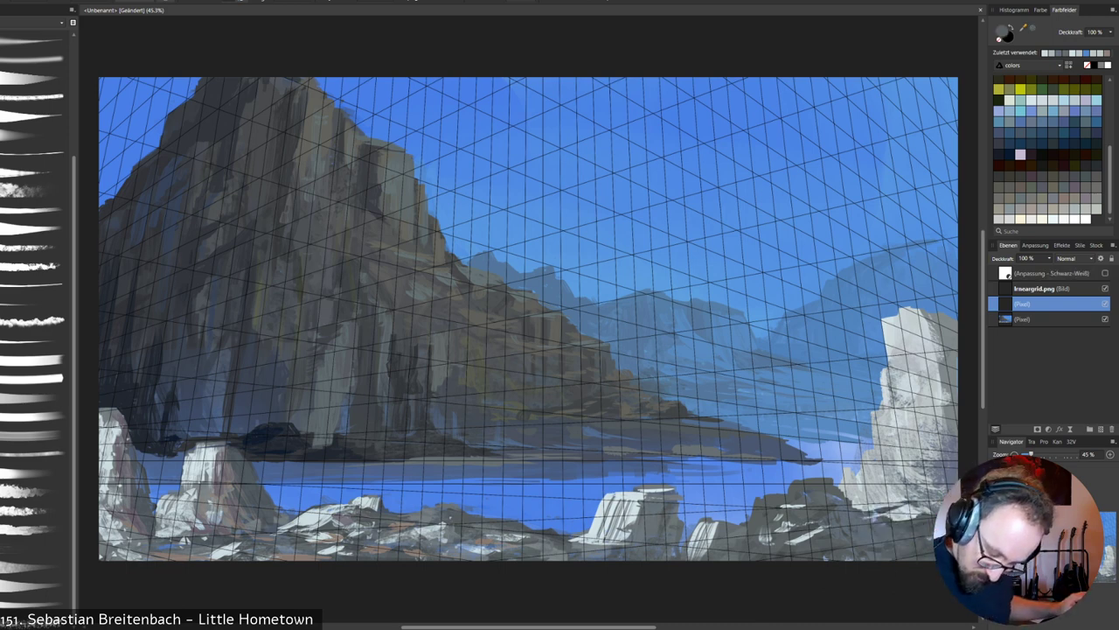
{"action": "left_click_drag", "start_coordinate": [848, 517], "coordinate": [859, 539]}
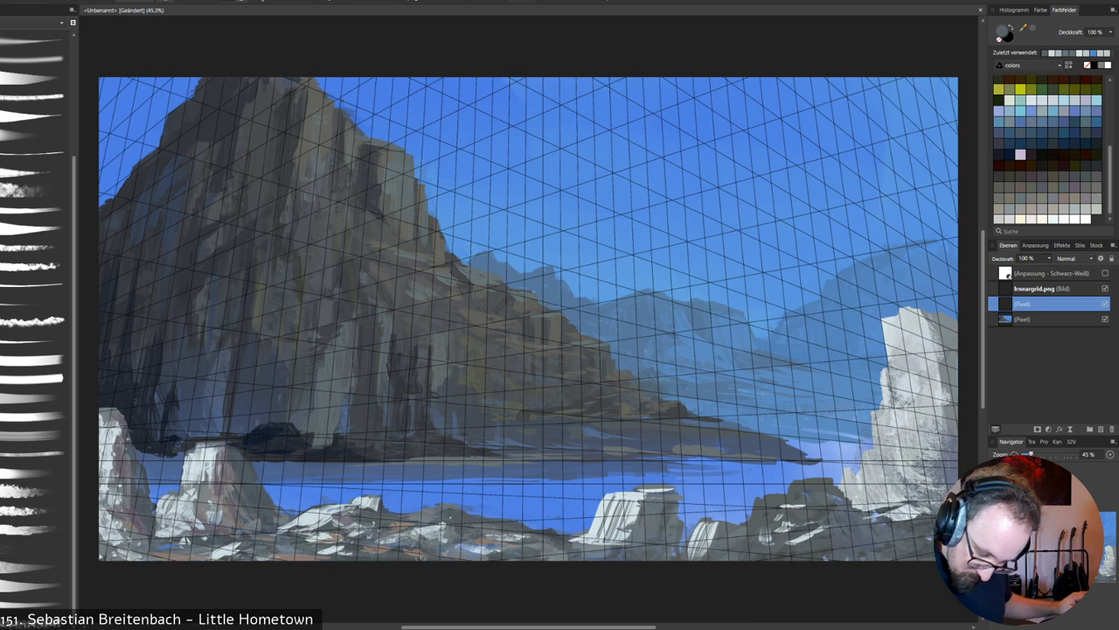
{"action": "left_click", "coordinate": [901, 437], "text": "alt"}
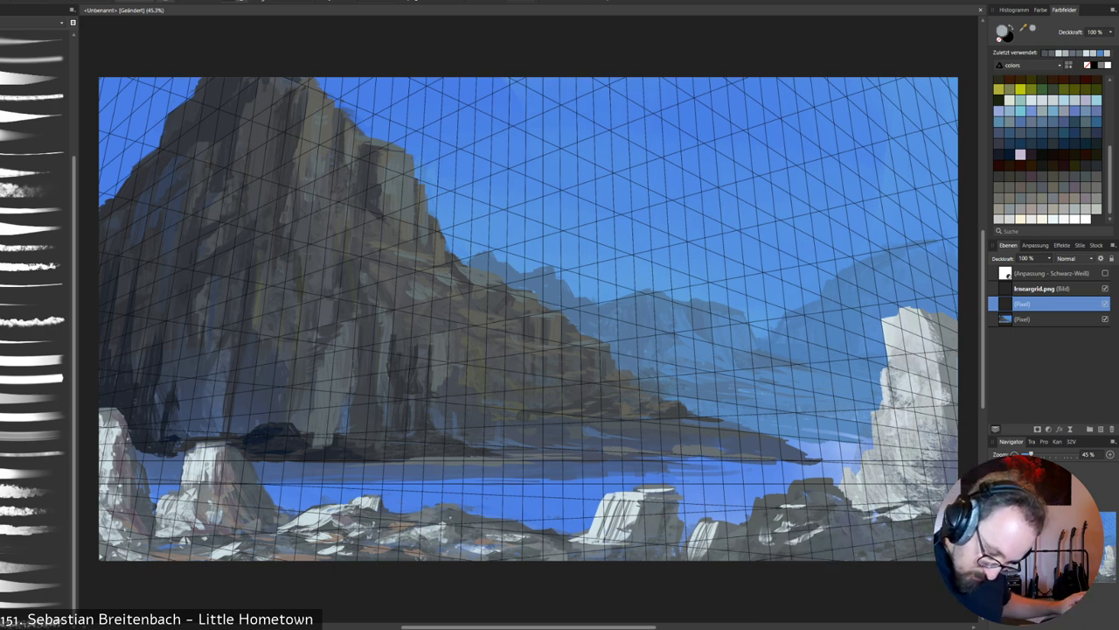
{"action": "mouse_move", "coordinate": [808, 480]}
{"action": "left_mouse_down"}
{"action": "mouse_move", "coordinate": [829, 520]}
{"action": "mouse_move", "coordinate": [778, 557]}
{"action": "left_mouse_up"}
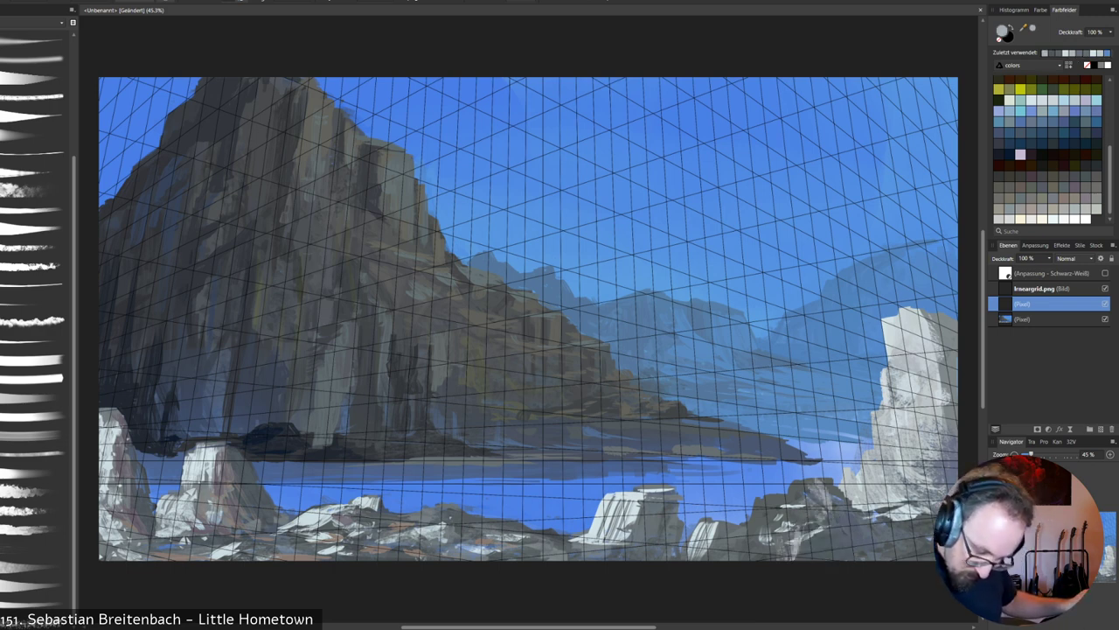
{"action": "key", "text": "]"}
{"action": "left_click_drag", "start_coordinate": [823, 500], "coordinate": [800, 523]}
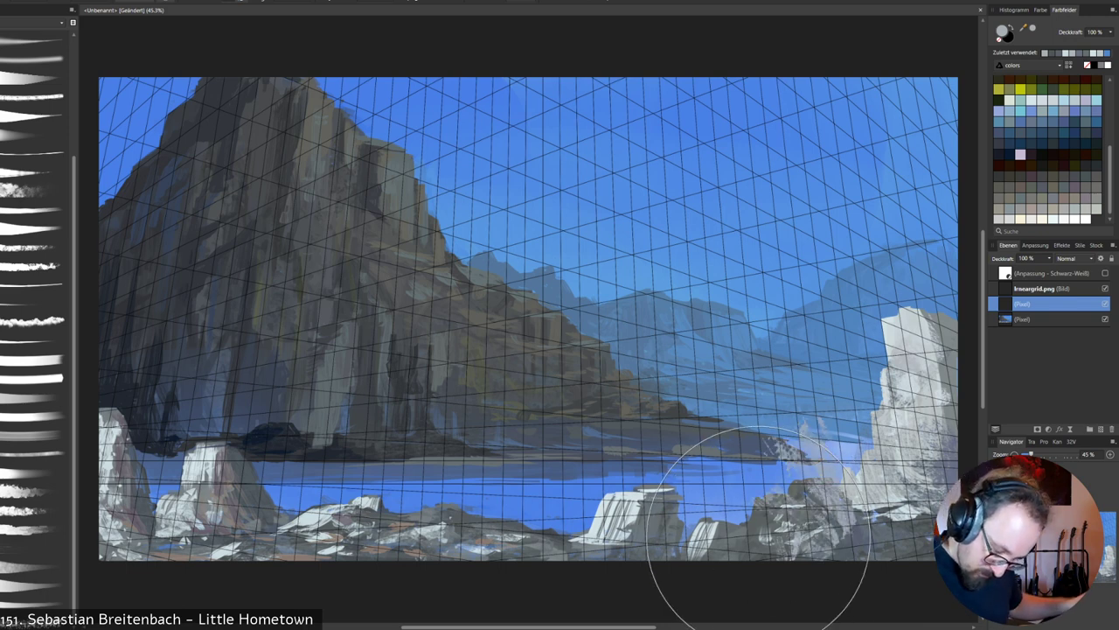
{"action": "key", "text": "ctrl+z"}
{"action": "key", "text": "ctrl+z"}
{"action": "key", "text": "ctrl+z"}
{"action": "key", "text": "ctrl+z"}
{"action": "key", "text": "ctrl+z"}
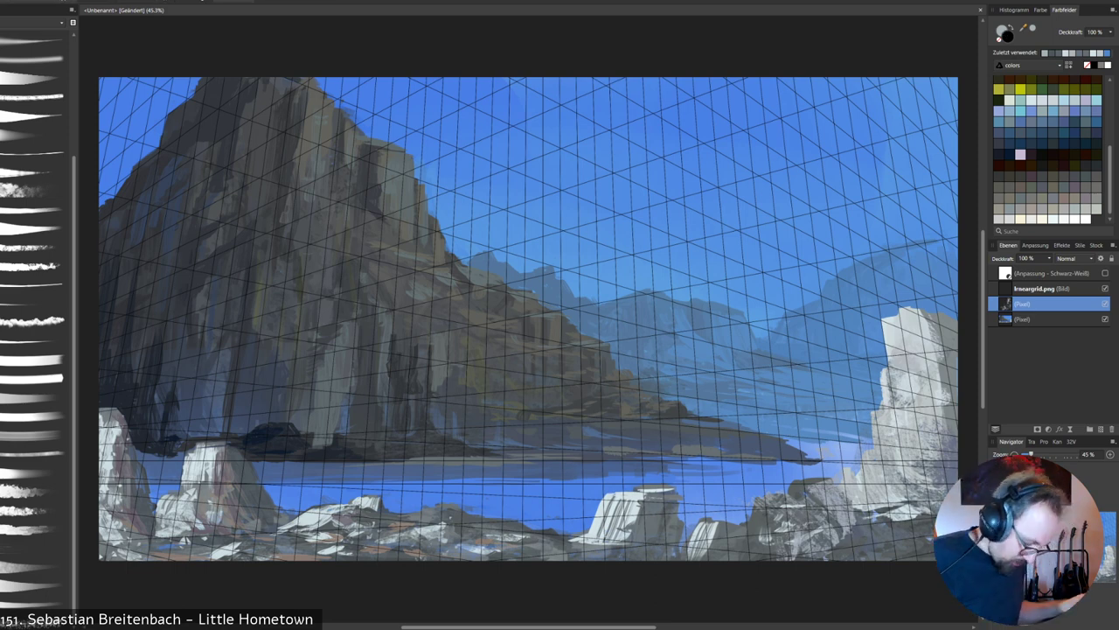
Merge the texture layer into the painting and copy the lassoed boulder, second from the left, onto a new layer.
{"action": "mouse_move", "coordinate": [216, 438]}
{"action": "left_mouse_down"}
{"action": "mouse_move", "coordinate": [198, 443]}
{"action": "mouse_move", "coordinate": [152, 524]}
{"action": "mouse_move", "coordinate": [233, 536]}
{"action": "mouse_move", "coordinate": [282, 522]}
{"action": "mouse_move", "coordinate": [258, 479]}
{"action": "mouse_move", "coordinate": [210, 439]}
{"action": "left_mouse_up"}
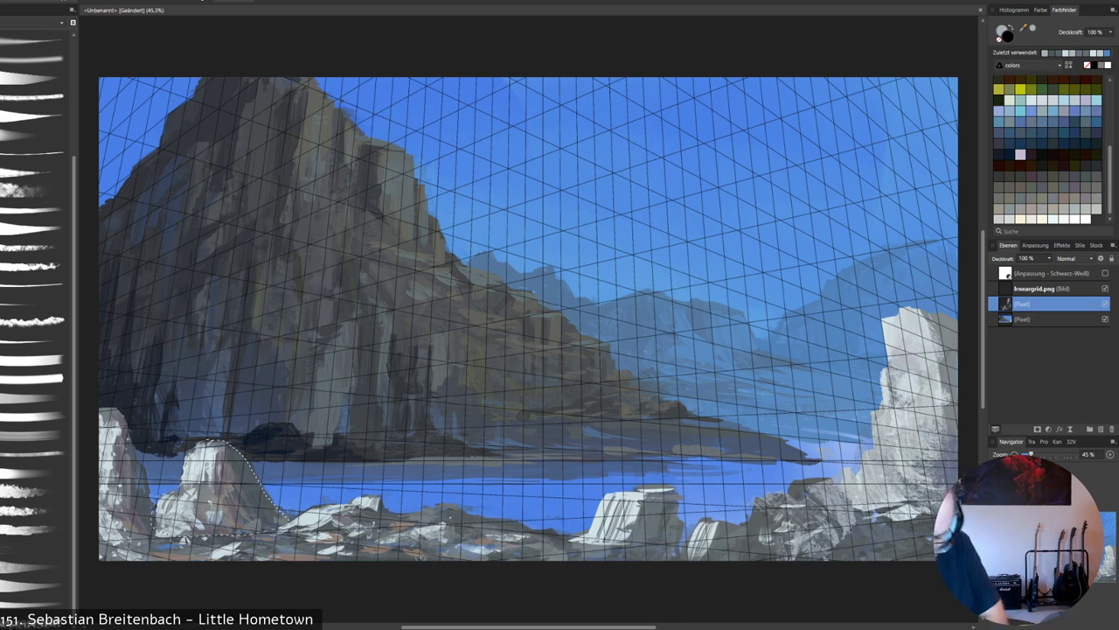
{"action": "key", "text": "ctrl+e"}
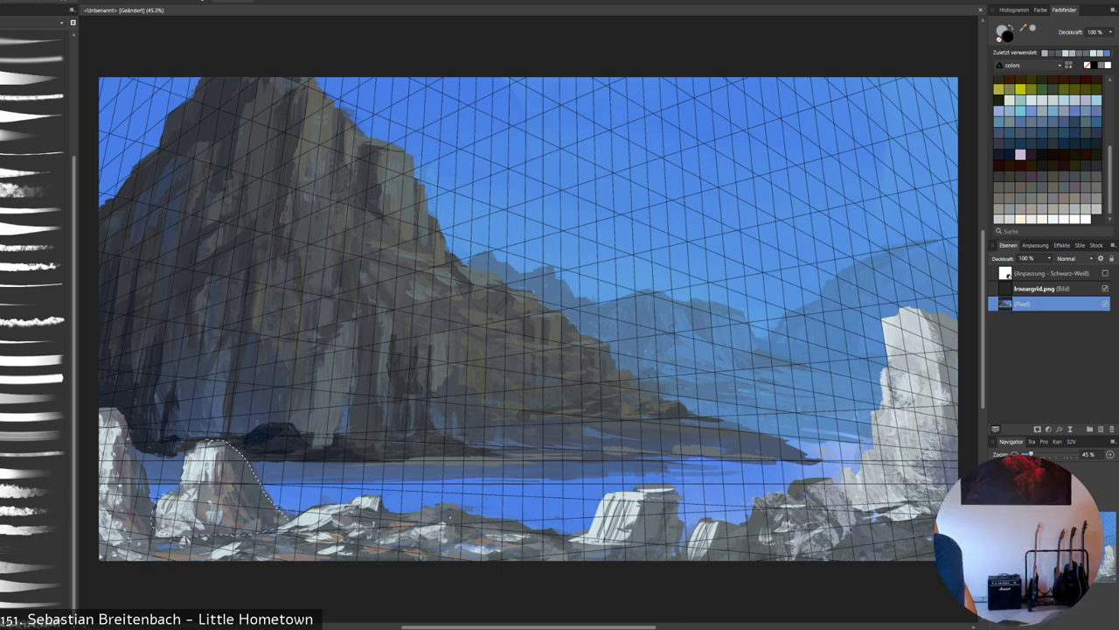
{"action": "key", "text": "ctrl+shift+n"}
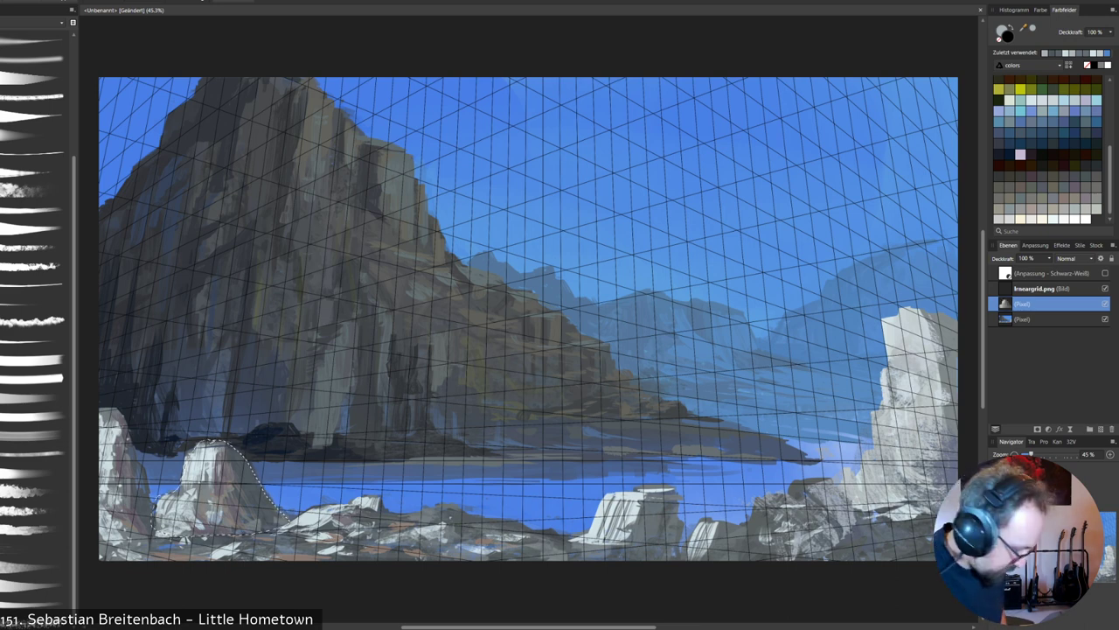
Flip the copied boulder horizontally in place and clear the selection.
{"action": "key", "text": "v"}
{"action": "right_click", "coordinate": [240, 480]}
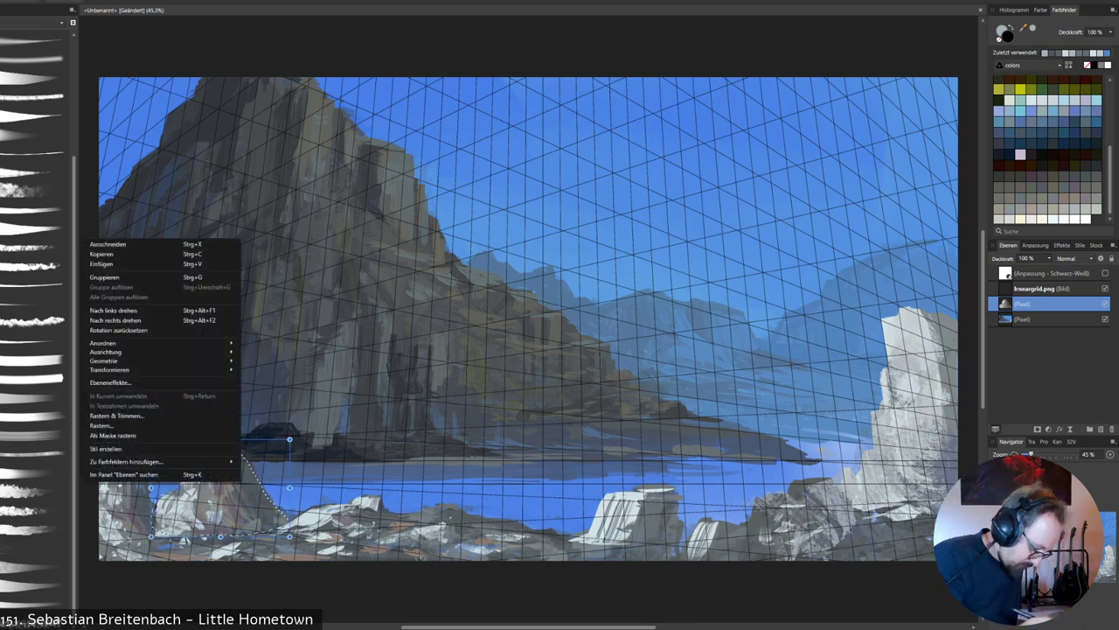
{"action": "mouse_move", "coordinate": [157, 370]}
{"action": "left_click", "coordinate": [37, 393]}
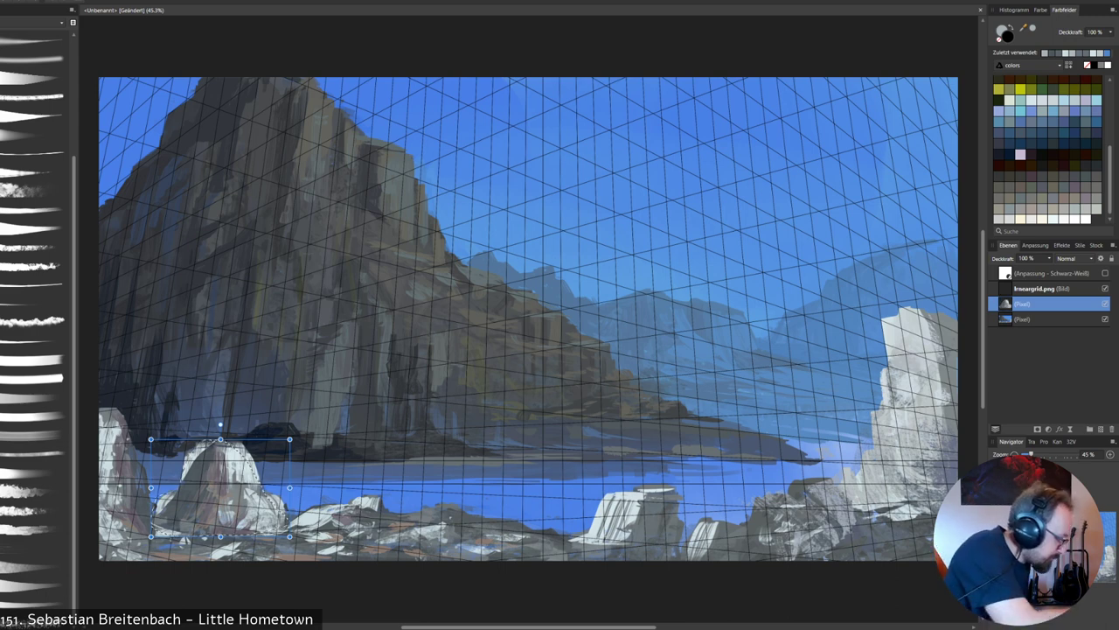
{"action": "key", "text": "b"}
{"action": "key", "text": "ctrl+d"}
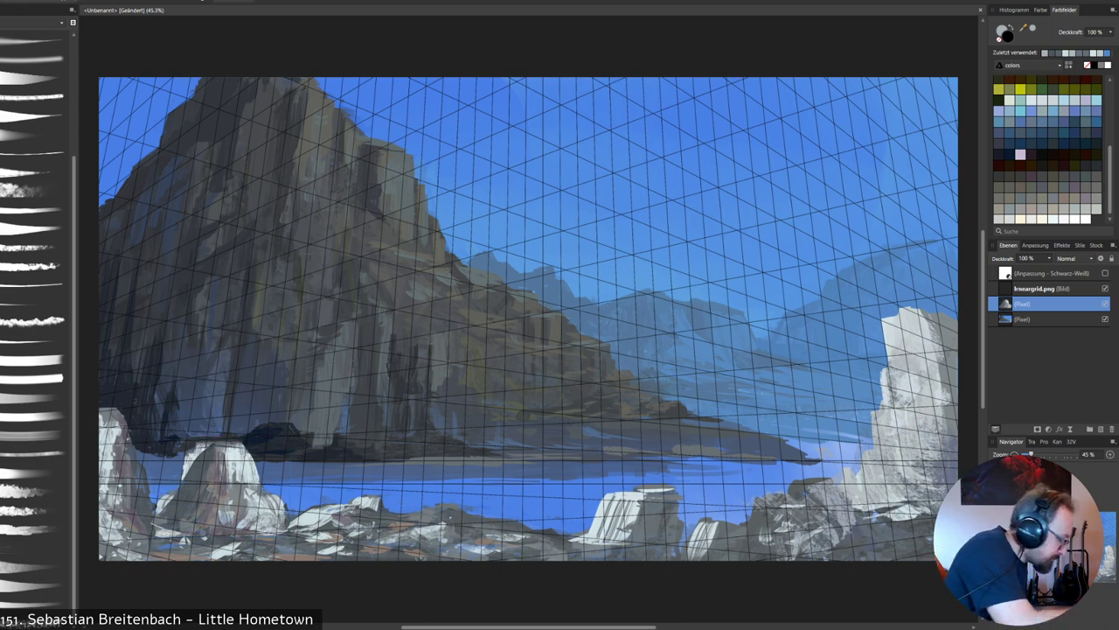
Paint sampled dark grey over the mirrored boulder's left face to turn it into the shadow side.
{"action": "left_click", "coordinate": [207, 463], "text": "alt"}
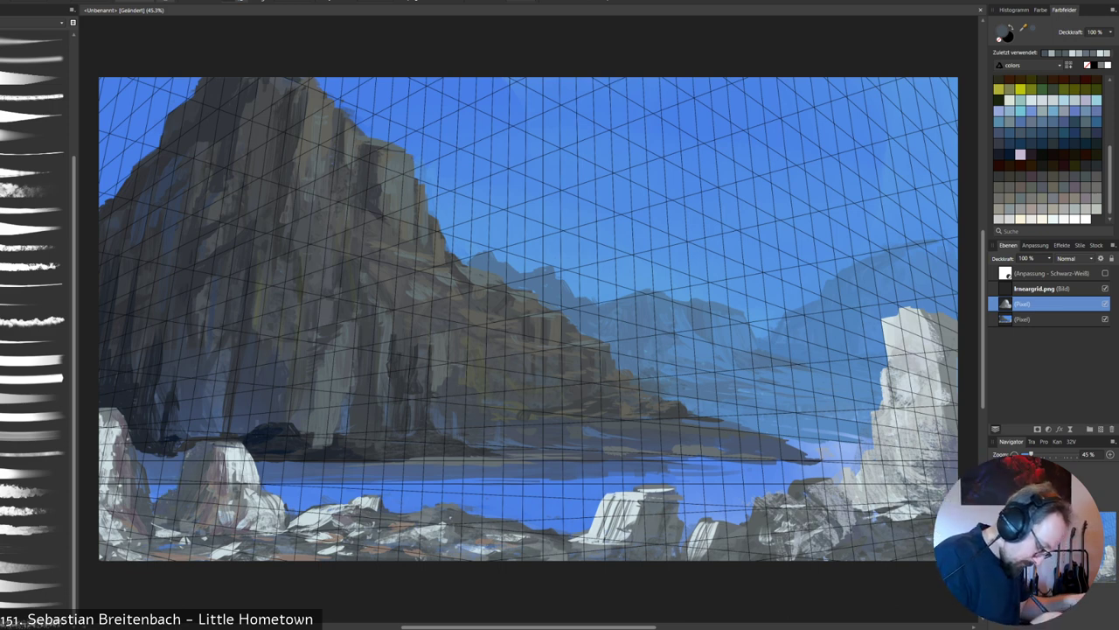
{"action": "left_click_drag", "start_coordinate": [230, 463], "coordinate": [237, 509]}
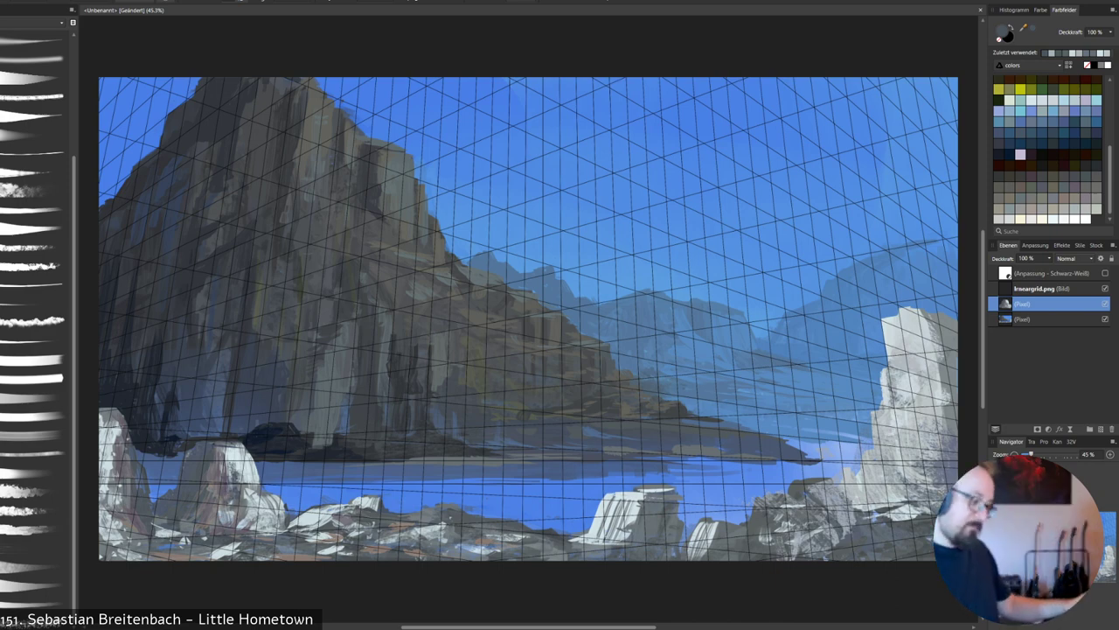
Try to merge the painting with the mirrored boulder layer placed beneath it, and undo the merge.
{"action": "key", "text": "ctrl+["}
{"action": "left_click", "coordinate": [1105, 304]}
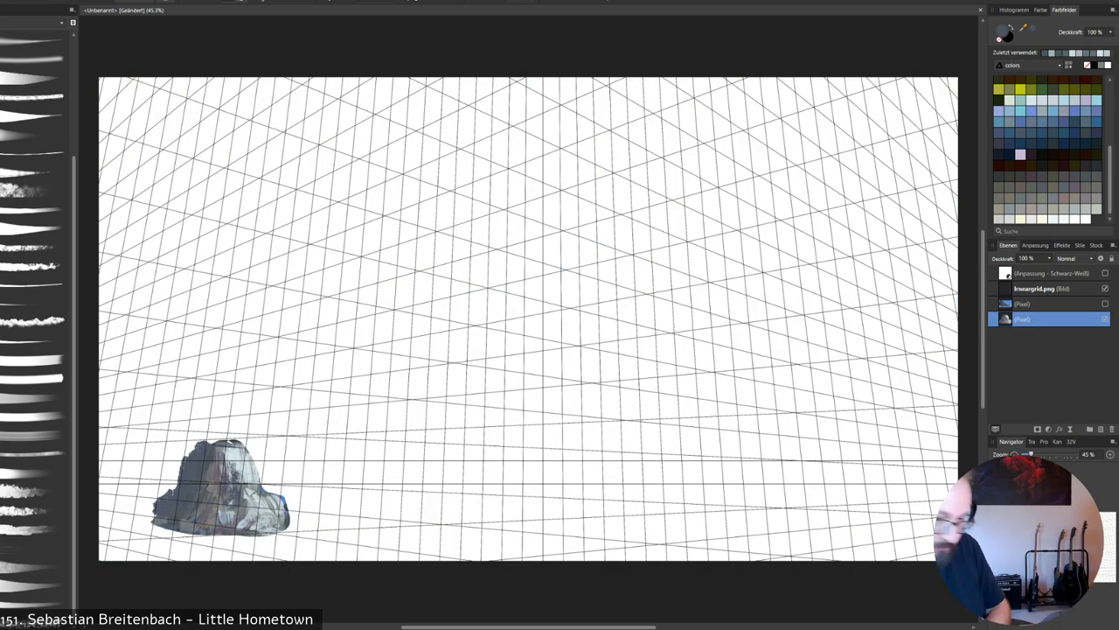
{"action": "left_click", "coordinate": [1106, 303]}
{"action": "left_click", "coordinate": [1050, 303]}
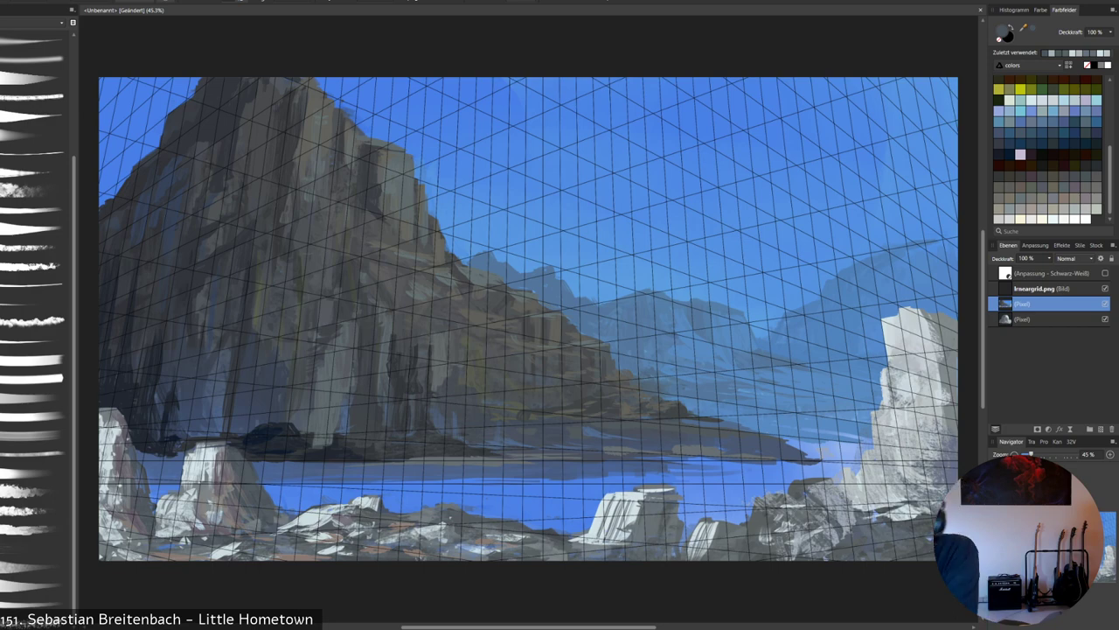
{"action": "key", "text": "ctrl+e"}
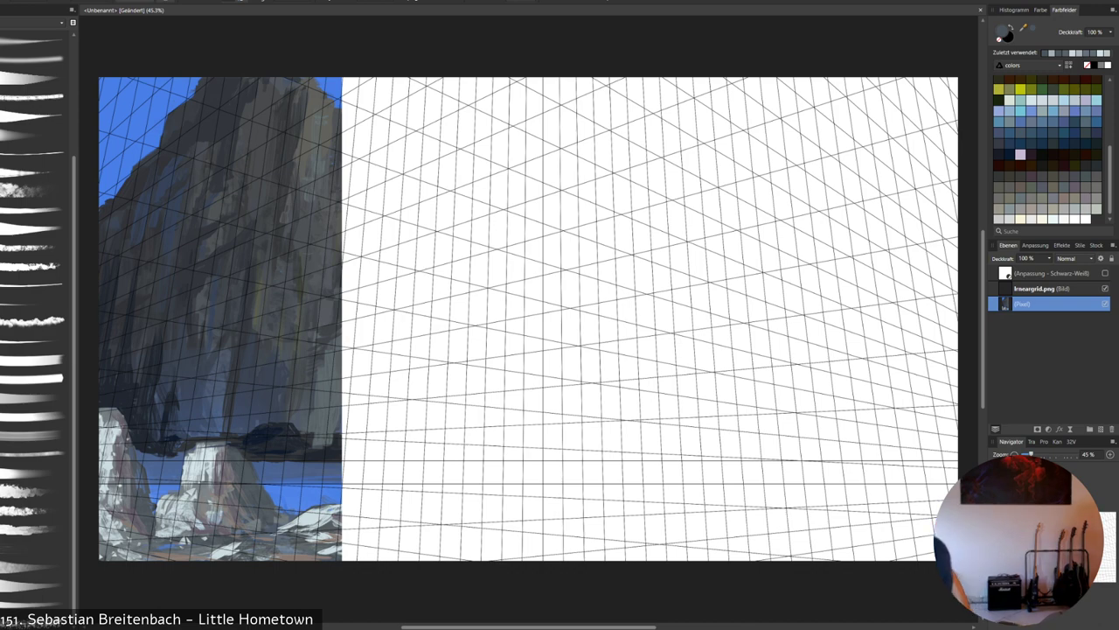
{"action": "key", "text": "ctrl+z"}
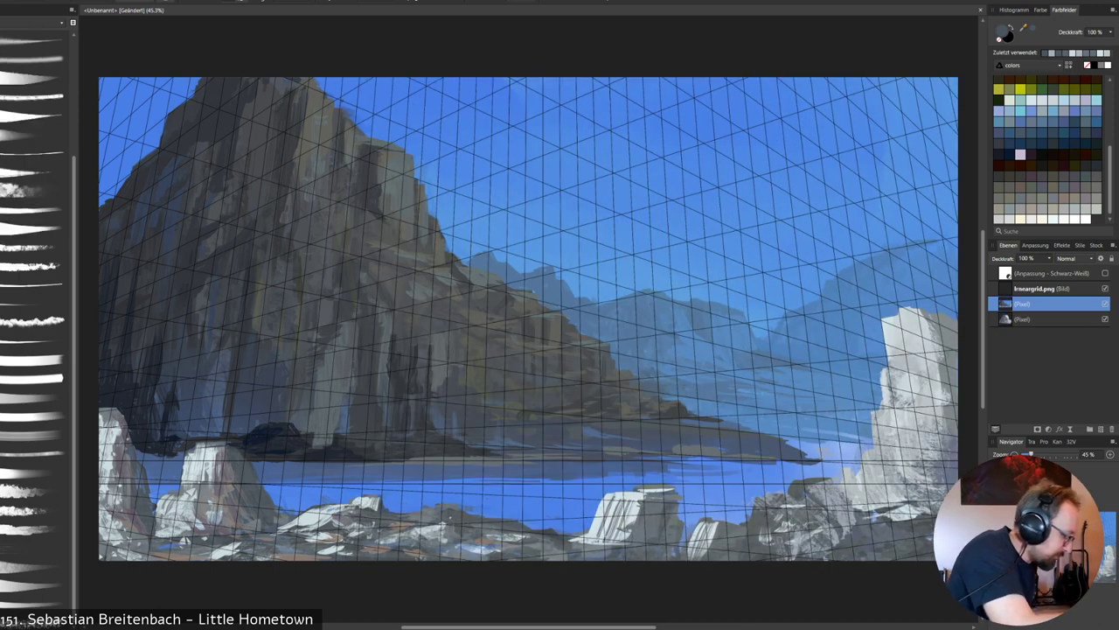
Save the document as stream10.
{"action": "key", "text": "ctrl+s"}
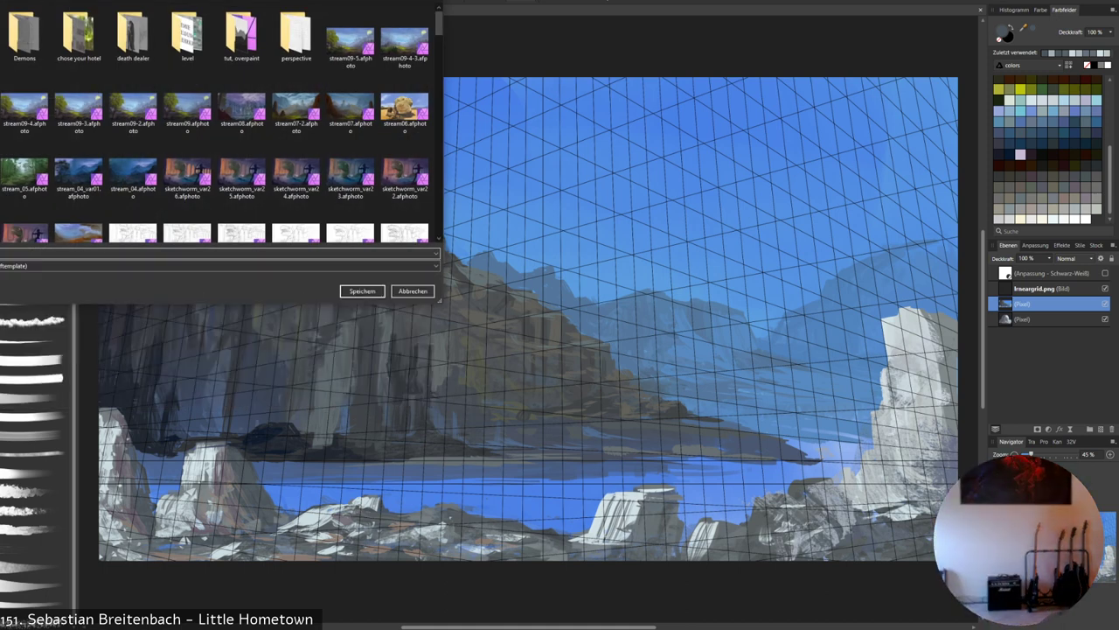
{"action": "type", "text": "s"}
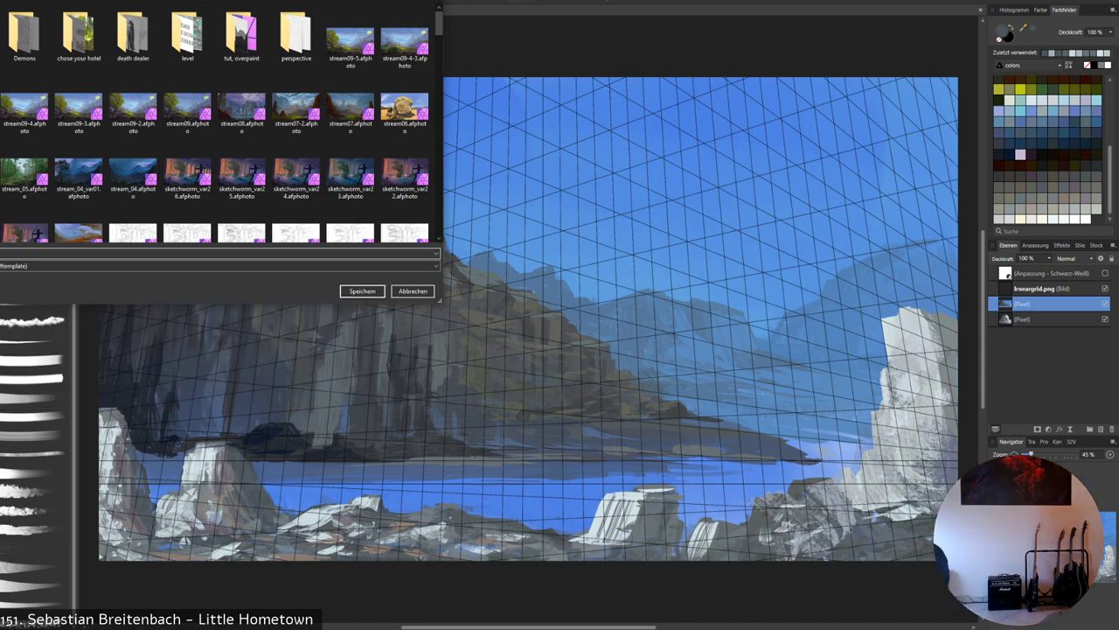
{"action": "key", "text": "Return"}
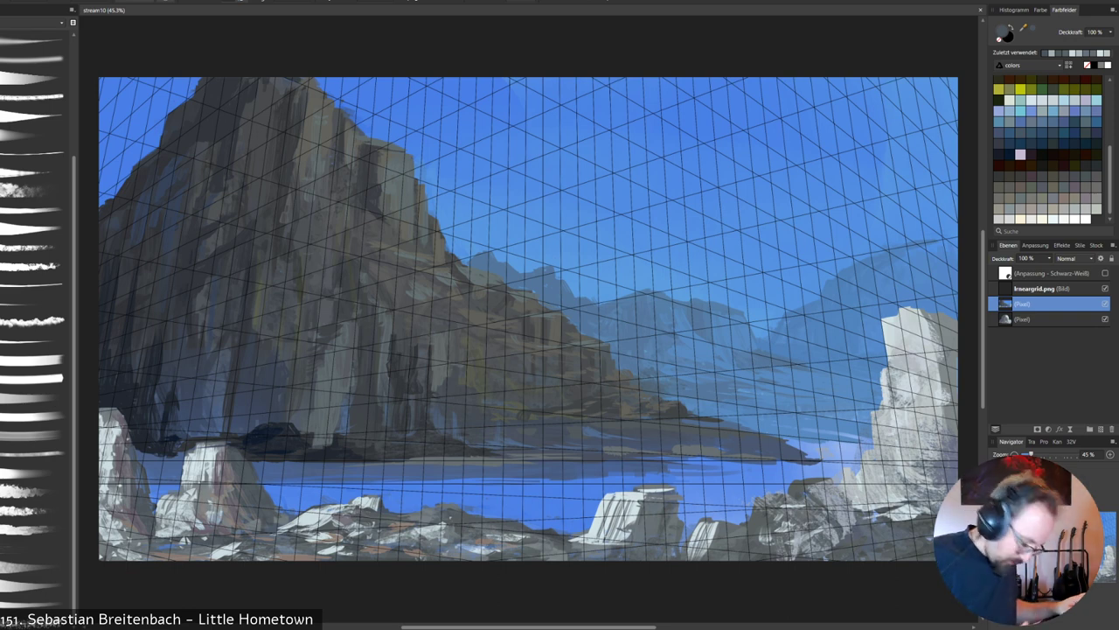
Move the mirrored boulder layer back above the painting and merge it down.
{"action": "left_click_drag", "start_coordinate": [1040, 320], "coordinate": [1040, 296]}
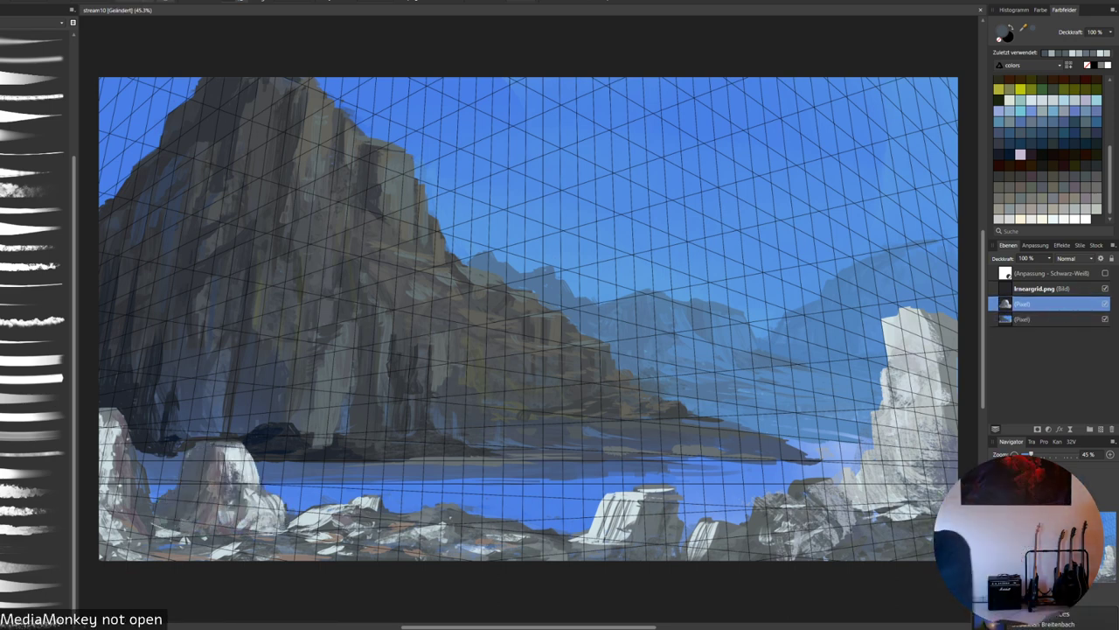
{"action": "key", "text": "ctrl+e"}
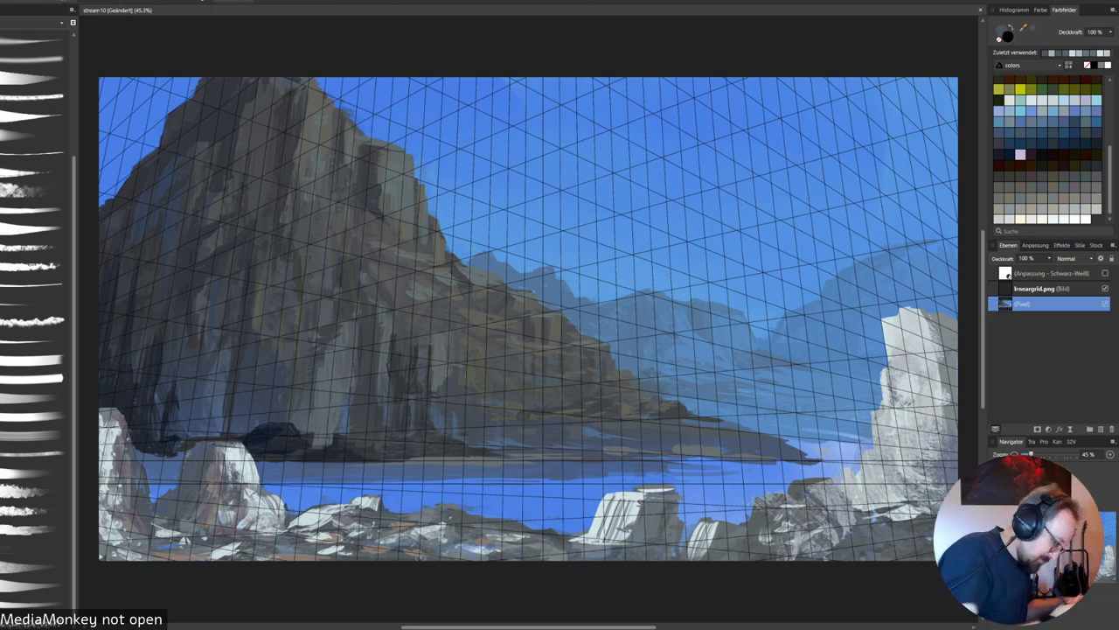
Lasso the boulder at the painting's far left edge and copy it onto a new layer, ready for transforming.
{"action": "mouse_move", "coordinate": [94, 410]}
{"action": "left_mouse_down"}
{"action": "mouse_move", "coordinate": [131, 441]}
{"action": "mouse_move", "coordinate": [150, 493]}
{"action": "mouse_move", "coordinate": [156, 514]}
{"action": "mouse_move", "coordinate": [114, 550]}
{"action": "left_mouse_up"}
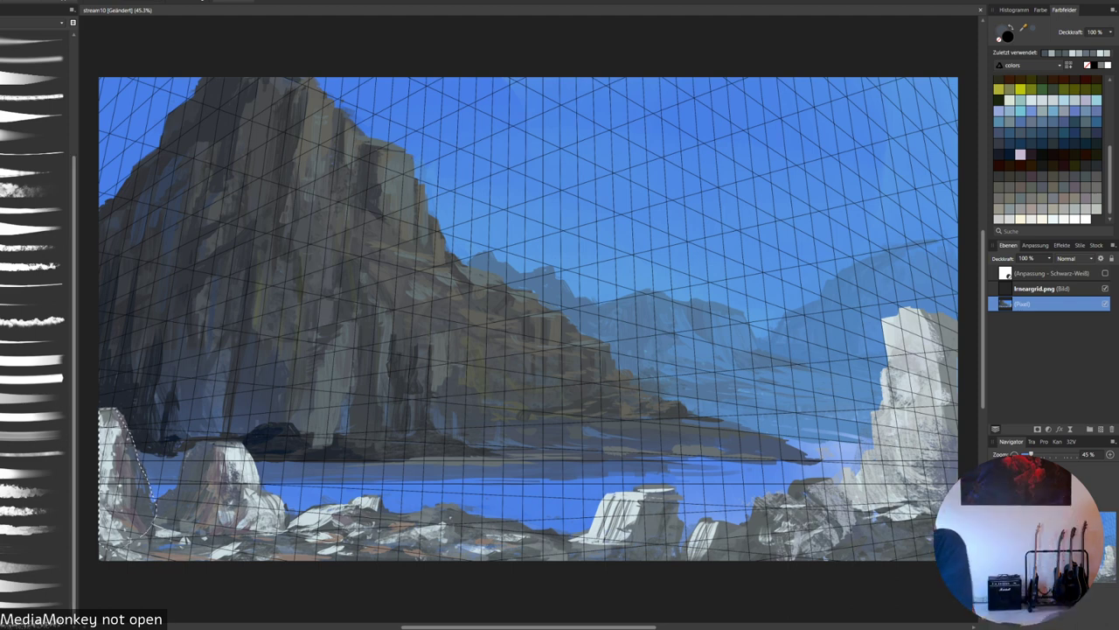
{"action": "key", "text": "ctrl+j"}
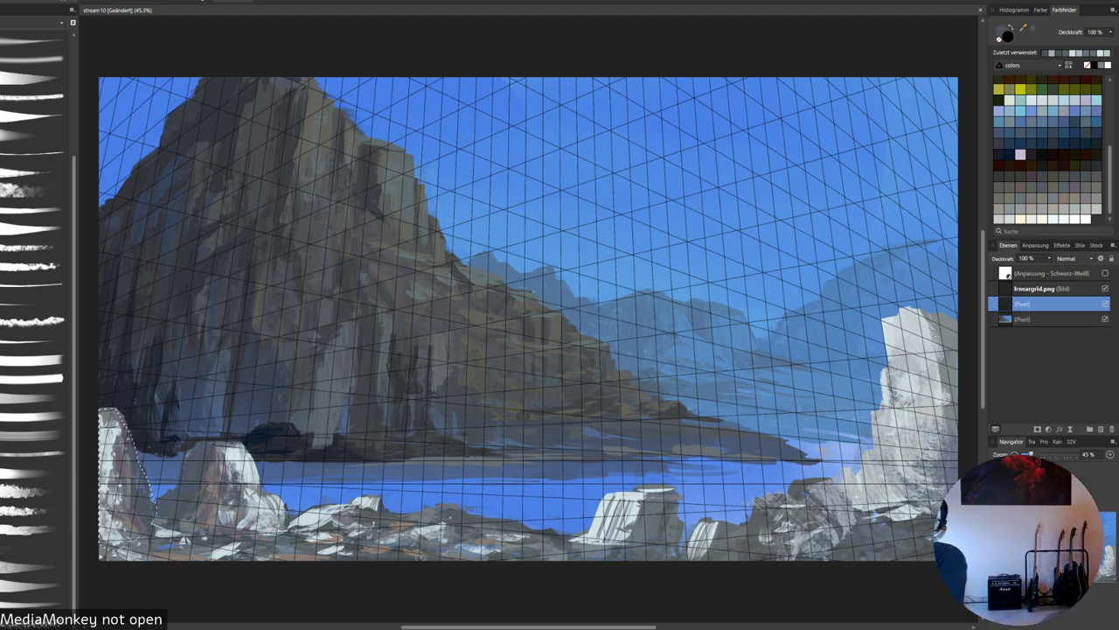
{"action": "key", "text": "v"}
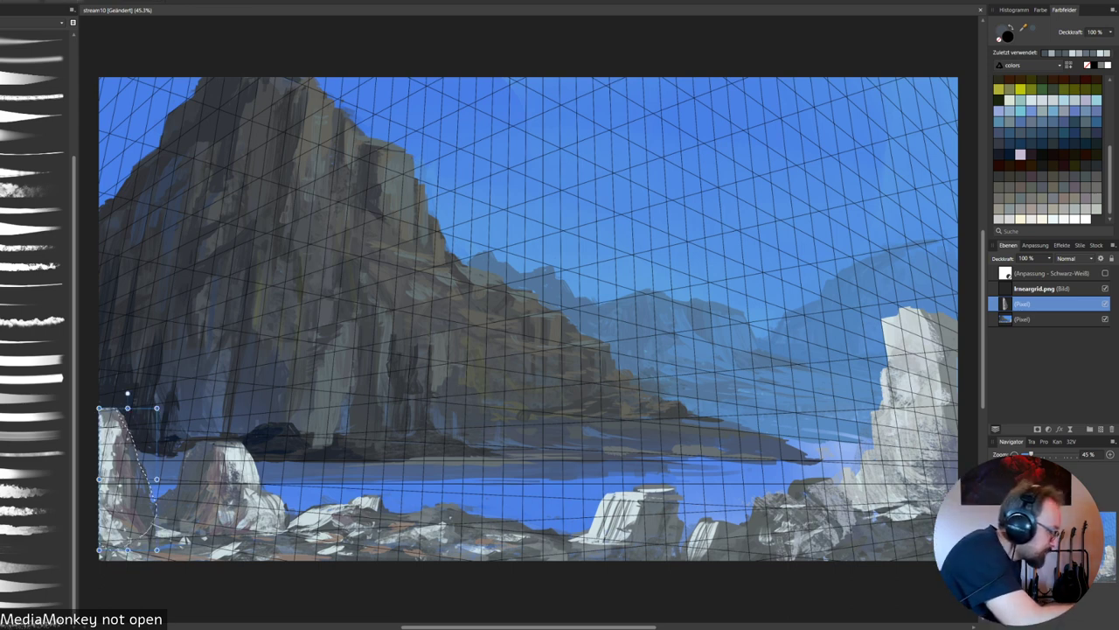
Try to flip the copied edge boulder horizontally and shift it toward the lake, and undo the change.
{"action": "right_click", "coordinate": [119, 458]}
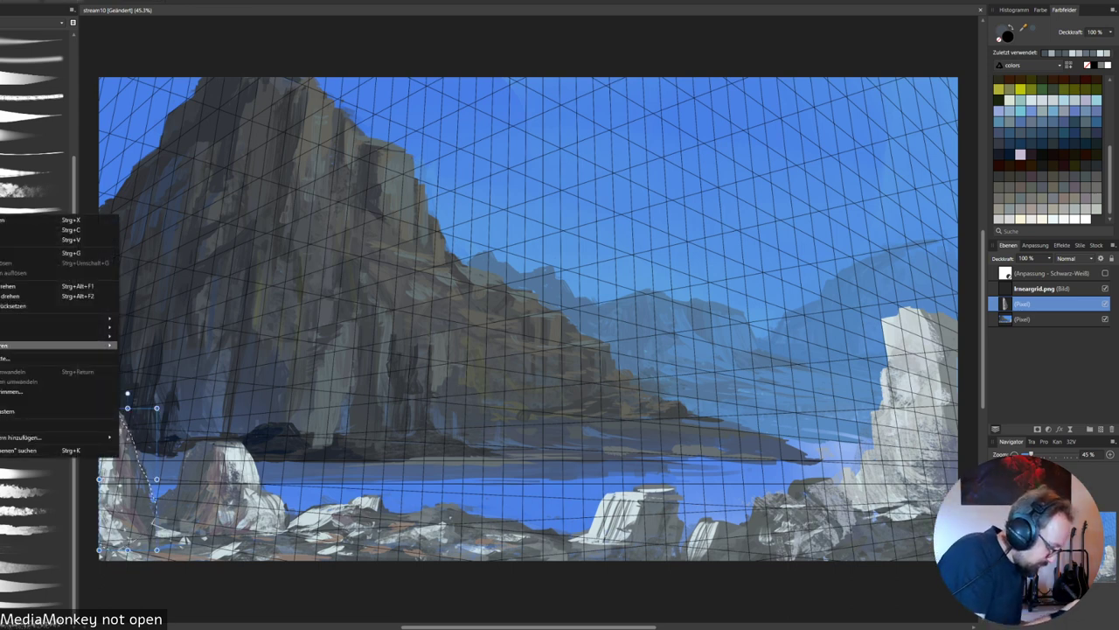
{"action": "left_click", "coordinate": [3, 345]}
{"action": "left_click_drag", "start_coordinate": [128, 472], "coordinate": [155, 474]}
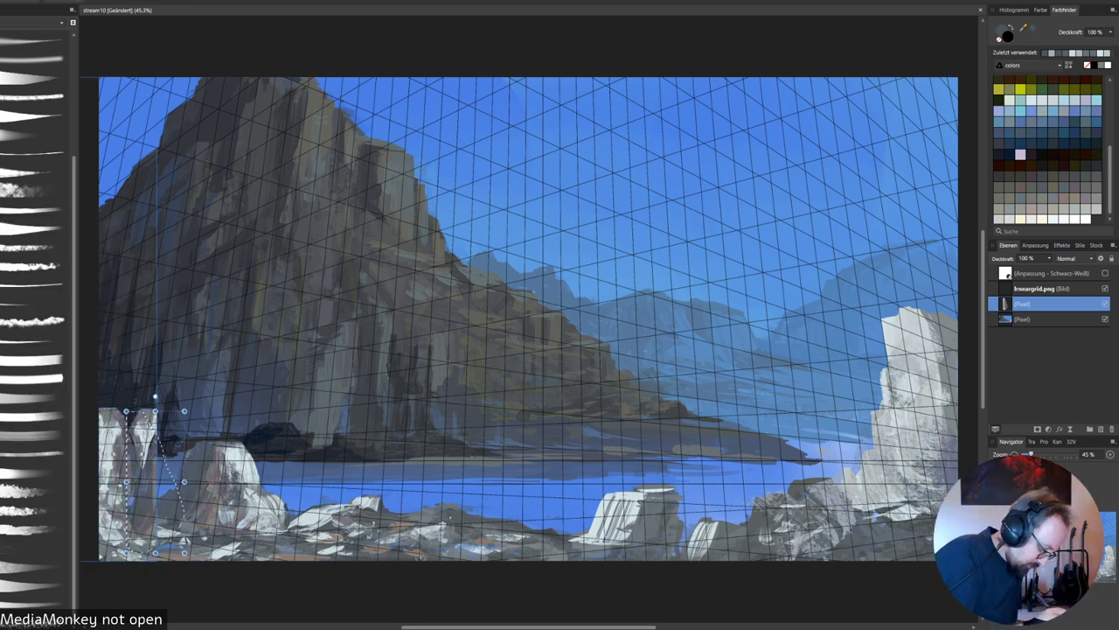
{"action": "key", "text": "ctrl+z"}
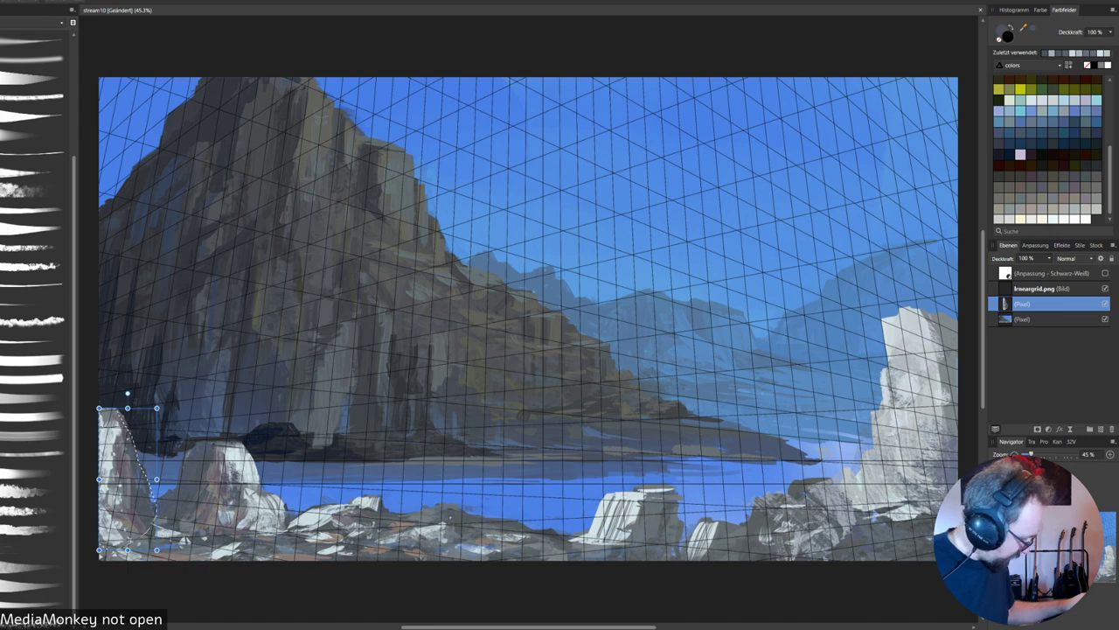
Merge the copied boulder layer down and paint over the far-left boulder's outer lit face with shadow grey.
{"action": "key", "text": "b"}
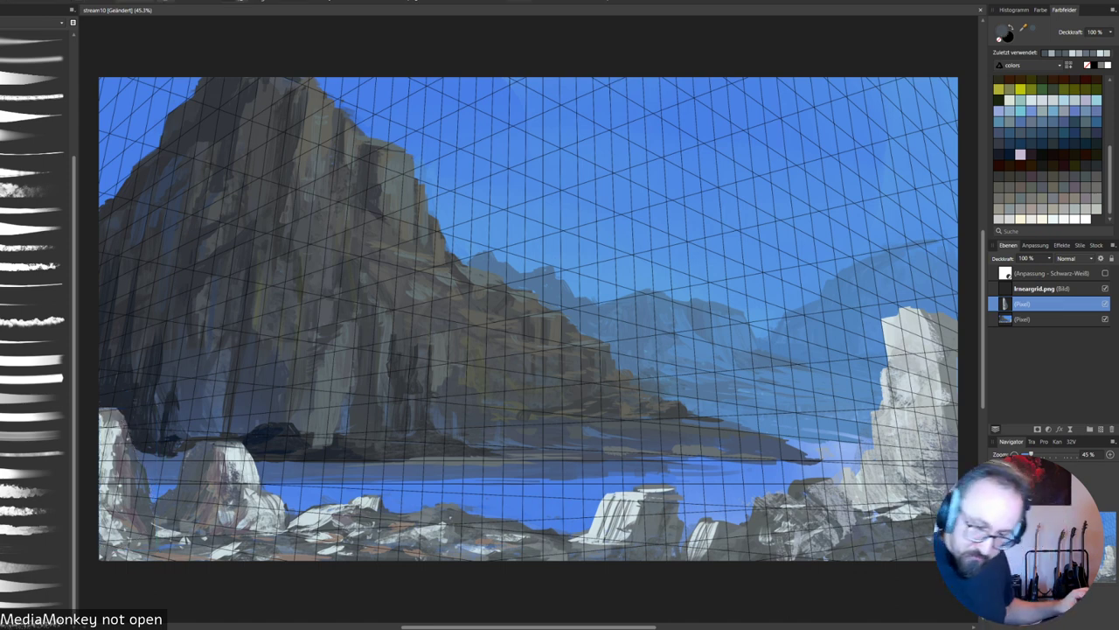
{"action": "key", "text": "ctrl+e"}
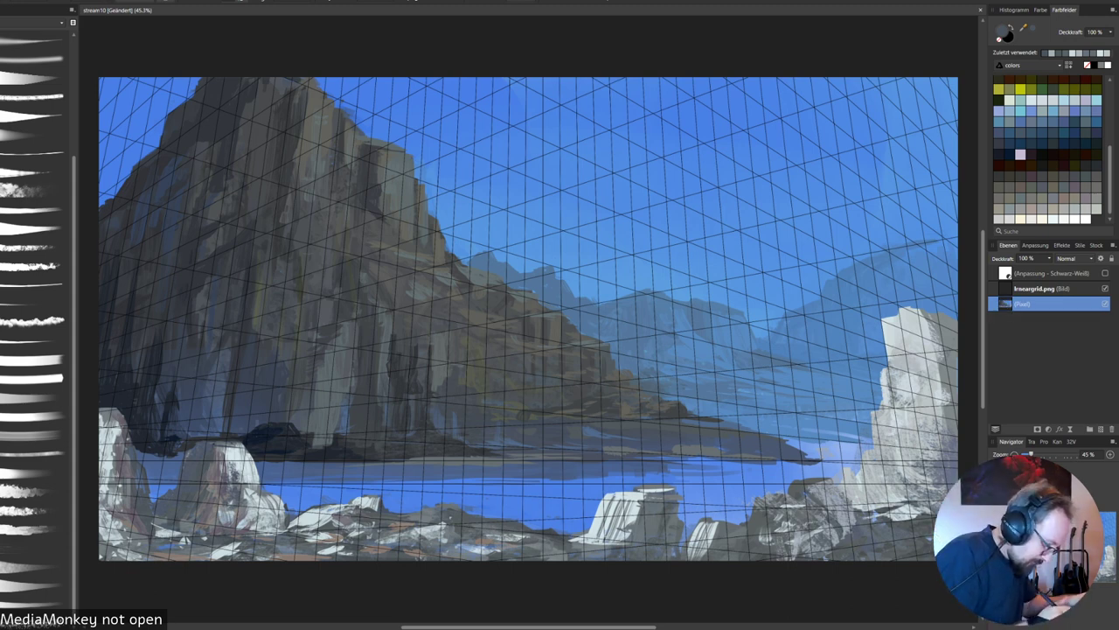
{"action": "mouse_move", "coordinate": [106, 428]}
{"action": "left_mouse_down"}
{"action": "mouse_move", "coordinate": [107, 549]}
{"action": "mouse_move", "coordinate": [123, 525]}
{"action": "mouse_move", "coordinate": [125, 538]}
{"action": "left_mouse_up"}
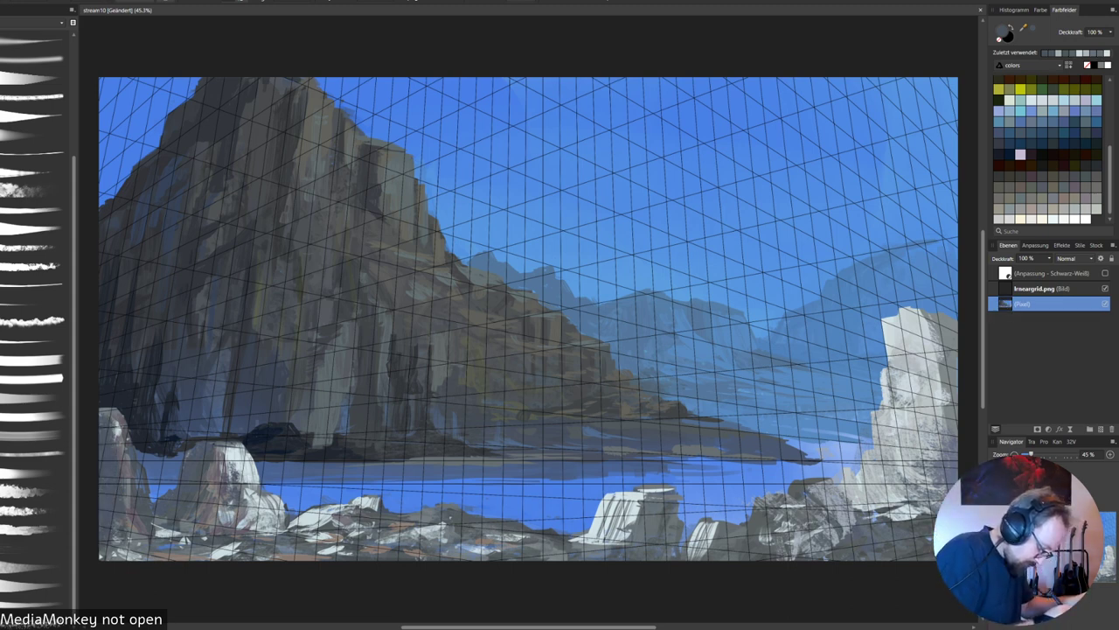
{"action": "left_click_drag", "start_coordinate": [110, 411], "coordinate": [102, 419]}
Paint sampled pale grey highlights on the lake-facing side of the far-left boulder and the stones at its base.
{"action": "left_click", "coordinate": [244, 469], "text": "alt"}
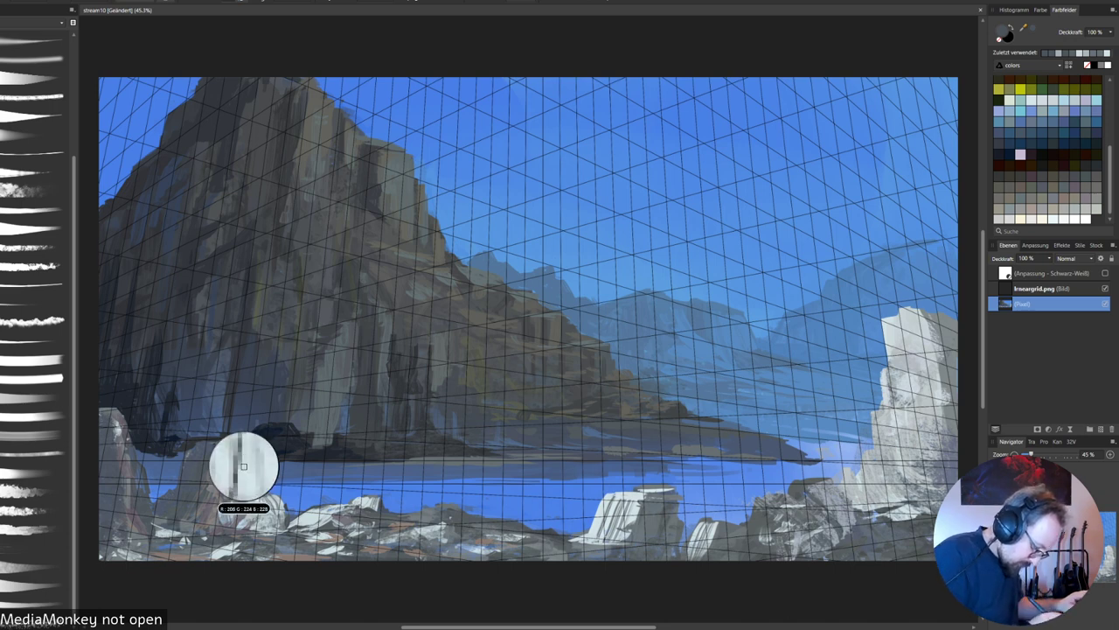
{"action": "left_click_drag", "start_coordinate": [140, 457], "coordinate": [142, 499]}
{"action": "left_click_drag", "start_coordinate": [136, 494], "coordinate": [137, 503]}
{"action": "left_click_drag", "start_coordinate": [146, 519], "coordinate": [150, 528]}
{"action": "left_click_drag", "start_coordinate": [117, 472], "coordinate": [140, 499]}
{"action": "left_click_drag", "start_coordinate": [112, 462], "coordinate": [147, 523]}
{"action": "left_click_drag", "start_coordinate": [140, 502], "coordinate": [151, 516]}
{"action": "left_click_drag", "start_coordinate": [131, 470], "coordinate": [142, 488]}
{"action": "left_click_drag", "start_coordinate": [116, 425], "coordinate": [123, 443]}
{"action": "left_click_drag", "start_coordinate": [121, 453], "coordinate": [143, 481]}
{"action": "left_click_drag", "start_coordinate": [113, 428], "coordinate": [144, 490]}
{"action": "mouse_move", "coordinate": [139, 488]}
{"action": "left_mouse_down"}
{"action": "mouse_move", "coordinate": [151, 519]}
{"action": "mouse_move", "coordinate": [141, 544]}
{"action": "mouse_move", "coordinate": [148, 535]}
{"action": "left_mouse_up"}
{"action": "left_click_drag", "start_coordinate": [231, 550], "coordinate": [262, 536]}
{"action": "left_click_drag", "start_coordinate": [155, 549], "coordinate": [202, 559]}
{"action": "left_click_drag", "start_coordinate": [211, 548], "coordinate": [255, 559]}
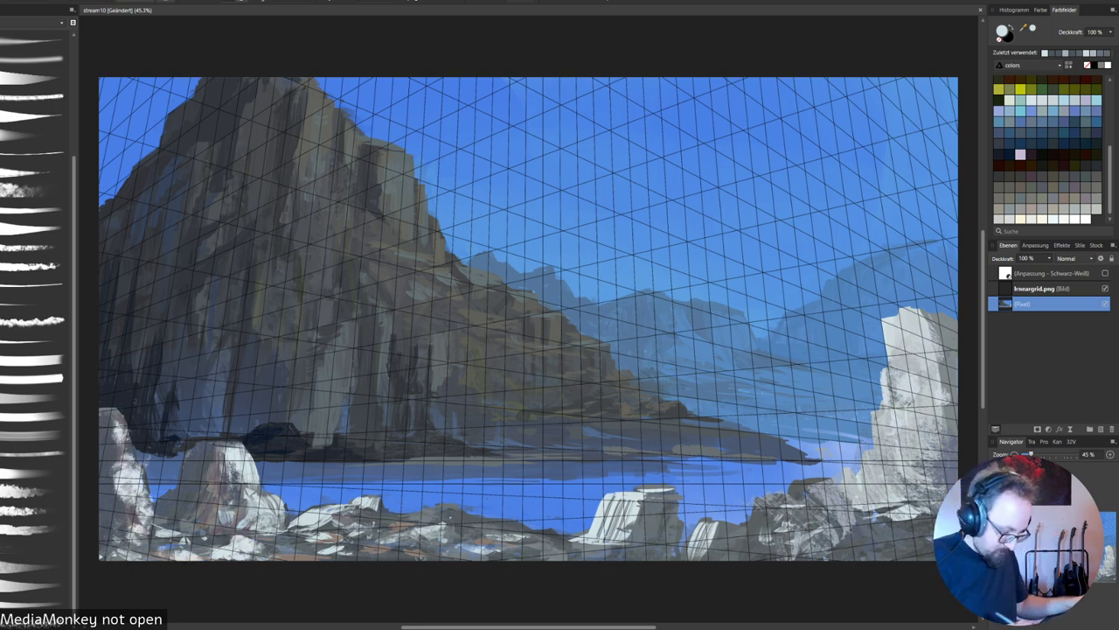
Rework the low rubble between the left boulders and the block-shaped rock with dark grey shadows and pale lake-facing highlights.
{"action": "mouse_move", "coordinate": [345, 552]}
{"action": "left_mouse_down"}
{"action": "mouse_move", "coordinate": [399, 544]}
{"action": "mouse_move", "coordinate": [364, 515]}
{"action": "mouse_move", "coordinate": [393, 514]}
{"action": "left_mouse_up"}
{"action": "left_click_drag", "start_coordinate": [379, 519], "coordinate": [410, 515]}
{"action": "left_click_drag", "start_coordinate": [392, 517], "coordinate": [408, 513]}
{"action": "left_click", "coordinate": [302, 518], "text": "alt"}
{"action": "left_click_drag", "start_coordinate": [293, 529], "coordinate": [312, 511]}
{"action": "left_click_drag", "start_coordinate": [309, 527], "coordinate": [331, 516]}
{"action": "mouse_move", "coordinate": [334, 528]}
{"action": "left_mouse_down"}
{"action": "mouse_move", "coordinate": [346, 521]}
{"action": "mouse_move", "coordinate": [332, 534]}
{"action": "left_mouse_up"}
{"action": "left_click_drag", "start_coordinate": [307, 541], "coordinate": [399, 542]}
{"action": "left_click_drag", "start_coordinate": [273, 556], "coordinate": [374, 556]}
{"action": "left_click_drag", "start_coordinate": [349, 510], "coordinate": [379, 497]}
{"action": "left_click_drag", "start_coordinate": [365, 503], "coordinate": [397, 511]}
{"action": "mouse_move", "coordinate": [395, 509]}
{"action": "left_mouse_down"}
{"action": "mouse_move", "coordinate": [414, 519]}
{"action": "mouse_move", "coordinate": [407, 502]}
{"action": "mouse_move", "coordinate": [399, 506]}
{"action": "mouse_move", "coordinate": [498, 528]}
{"action": "left_mouse_up"}
{"action": "left_click", "coordinate": [624, 514], "text": "alt"}
{"action": "mouse_move", "coordinate": [477, 516]}
{"action": "left_mouse_down"}
{"action": "mouse_move", "coordinate": [526, 536]}
{"action": "mouse_move", "coordinate": [500, 540]}
{"action": "left_mouse_up"}
{"action": "left_click_drag", "start_coordinate": [439, 528], "coordinate": [483, 555]}
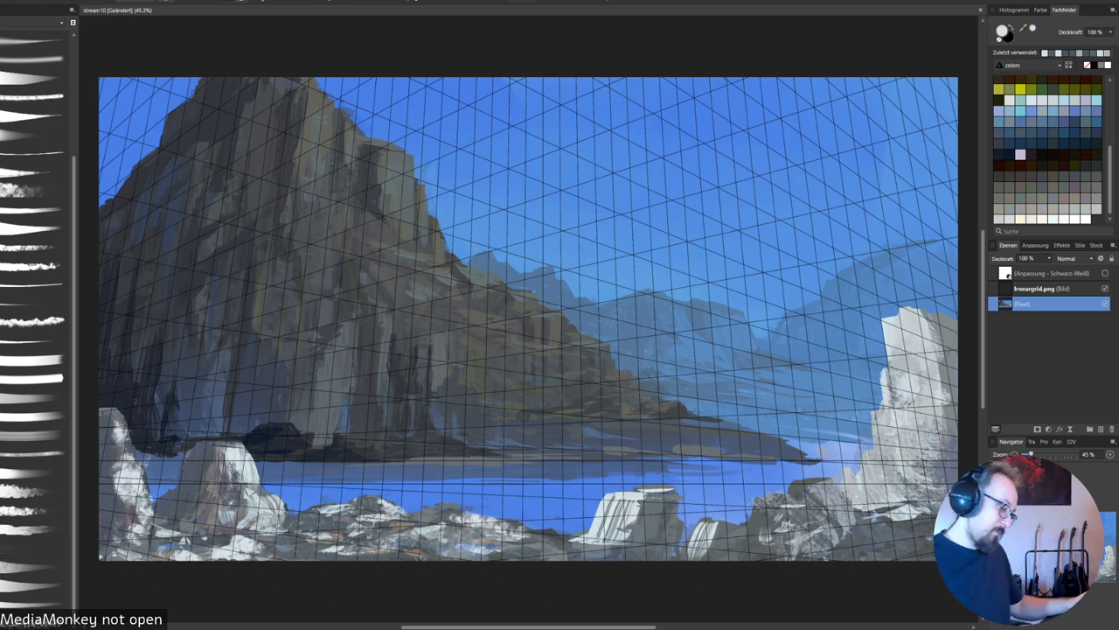
Cover the block-shaped rock's lit left face and top edge with sampled mid grey.
{"action": "left_click", "coordinate": [649, 520], "text": "alt"}
{"action": "mouse_move", "coordinate": [633, 501]}
{"action": "left_mouse_down"}
{"action": "mouse_move", "coordinate": [602, 550]}
{"action": "mouse_move", "coordinate": [613, 516]}
{"action": "mouse_move", "coordinate": [595, 539]}
{"action": "left_mouse_up"}
{"action": "mouse_move", "coordinate": [608, 501]}
{"action": "left_mouse_down"}
{"action": "mouse_move", "coordinate": [584, 553]}
{"action": "mouse_move", "coordinate": [568, 558]}
{"action": "mouse_move", "coordinate": [626, 539]}
{"action": "left_mouse_up"}
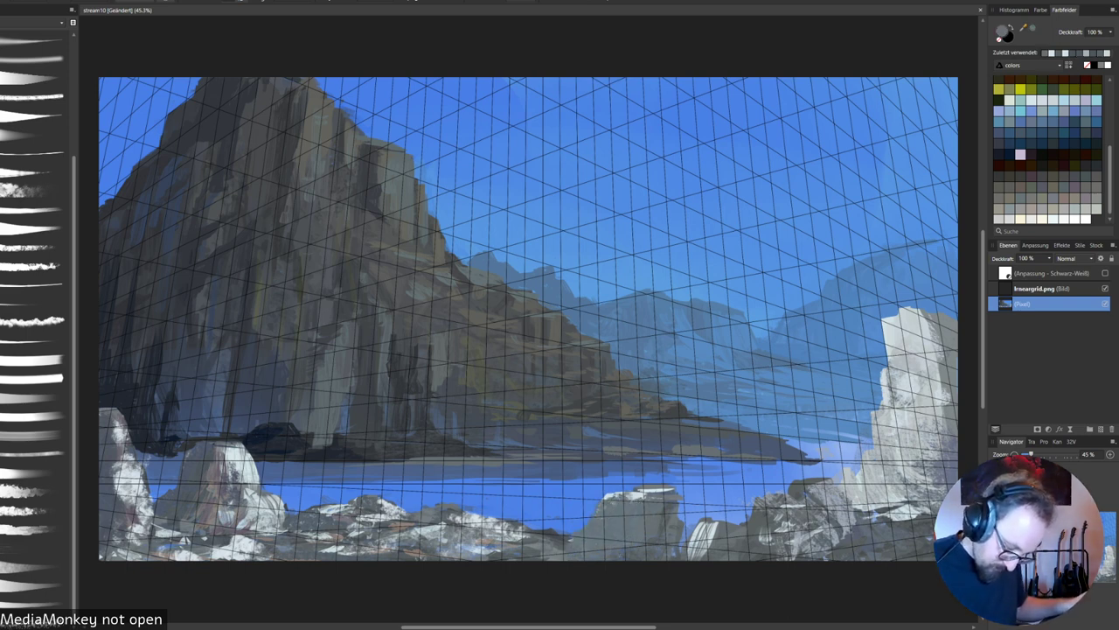
{"action": "left_click_drag", "start_coordinate": [658, 492], "coordinate": [608, 500]}
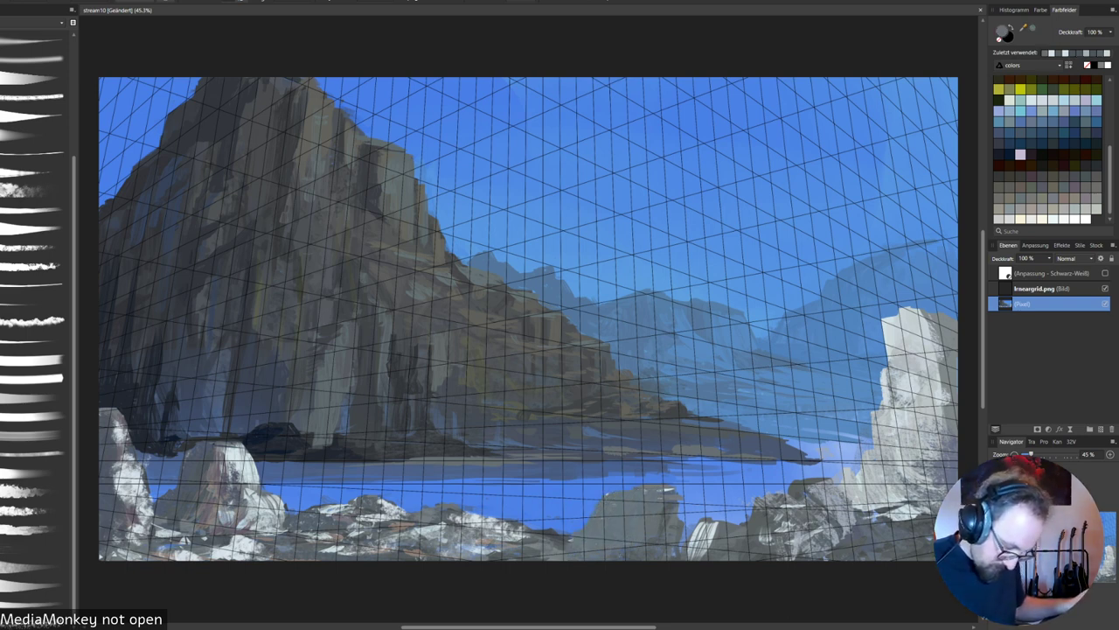
Paint the block-shaped rock's right face and top plane in pale grey sampled from the tall pillar.
{"action": "left_click", "coordinate": [912, 324], "text": "alt"}
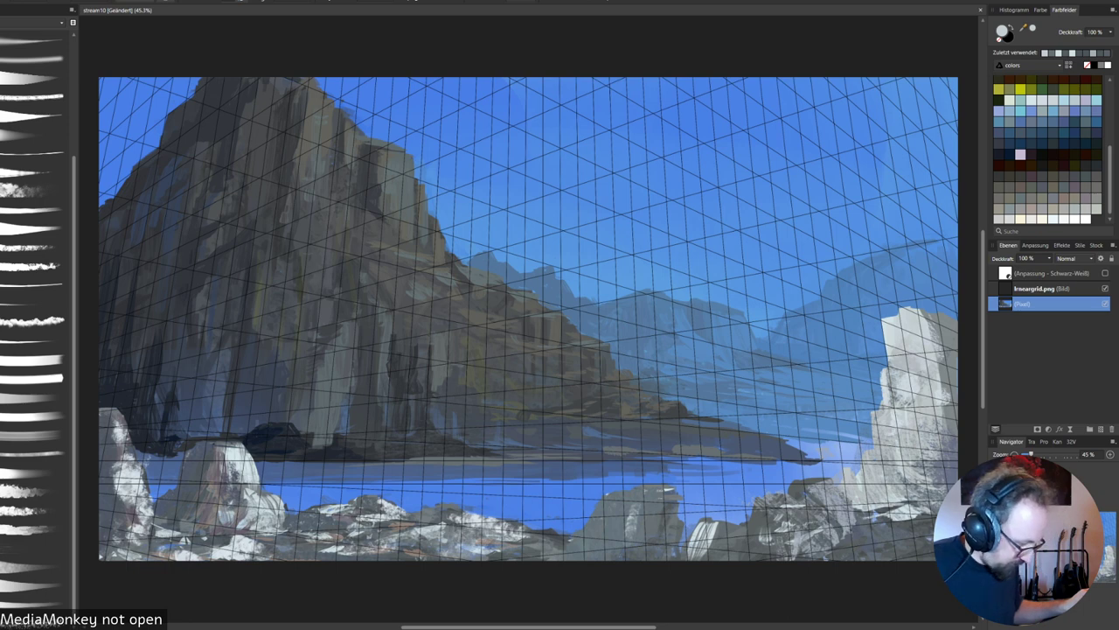
{"action": "mouse_move", "coordinate": [636, 506]}
{"action": "left_mouse_down"}
{"action": "mouse_move", "coordinate": [629, 538]}
{"action": "mouse_move", "coordinate": [651, 545]}
{"action": "left_mouse_up"}
{"action": "left_click_drag", "start_coordinate": [669, 498], "coordinate": [657, 549]}
{"action": "left_click_drag", "start_coordinate": [675, 495], "coordinate": [664, 554]}
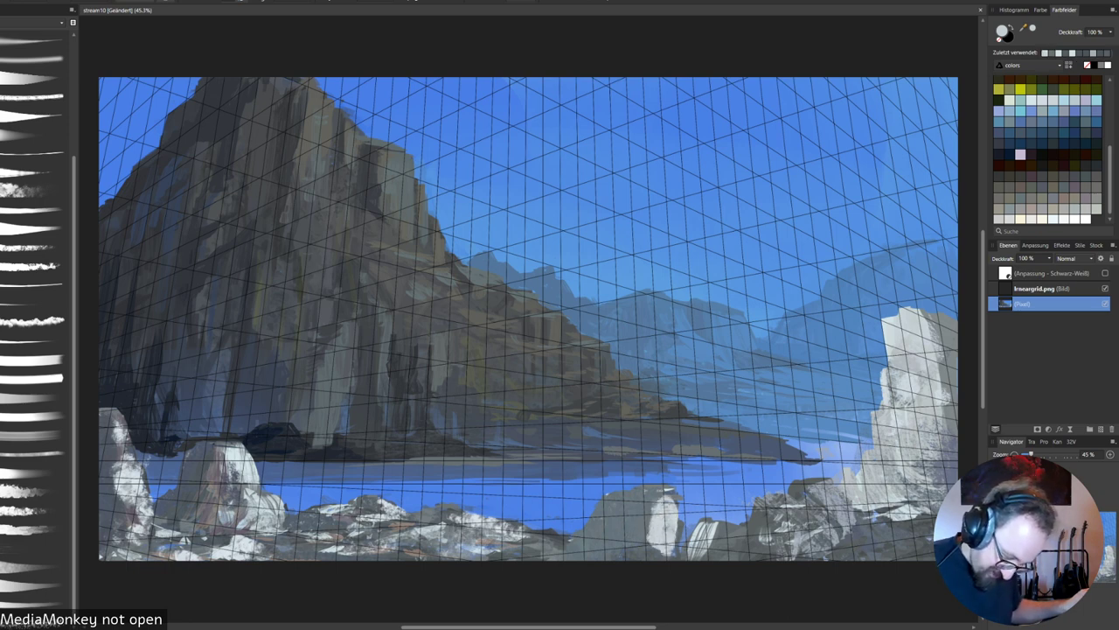
{"action": "left_click_drag", "start_coordinate": [648, 511], "coordinate": [651, 540]}
{"action": "left_click_drag", "start_coordinate": [621, 498], "coordinate": [666, 492]}
{"action": "mouse_move", "coordinate": [644, 500]}
{"action": "left_mouse_down"}
{"action": "mouse_move", "coordinate": [659, 497]}
{"action": "mouse_move", "coordinate": [609, 496]}
{"action": "left_mouse_up"}
{"action": "mouse_move", "coordinate": [626, 495]}
{"action": "left_mouse_down"}
{"action": "mouse_move", "coordinate": [602, 498]}
{"action": "mouse_move", "coordinate": [676, 502]}
{"action": "left_mouse_up"}
{"action": "mouse_move", "coordinate": [644, 494]}
{"action": "left_mouse_down"}
{"action": "mouse_move", "coordinate": [665, 494]}
{"action": "mouse_move", "coordinate": [626, 487]}
{"action": "left_mouse_up"}
{"action": "left_click_drag", "start_coordinate": [625, 488], "coordinate": [600, 498]}
{"action": "left_click_drag", "start_coordinate": [609, 497], "coordinate": [596, 500]}
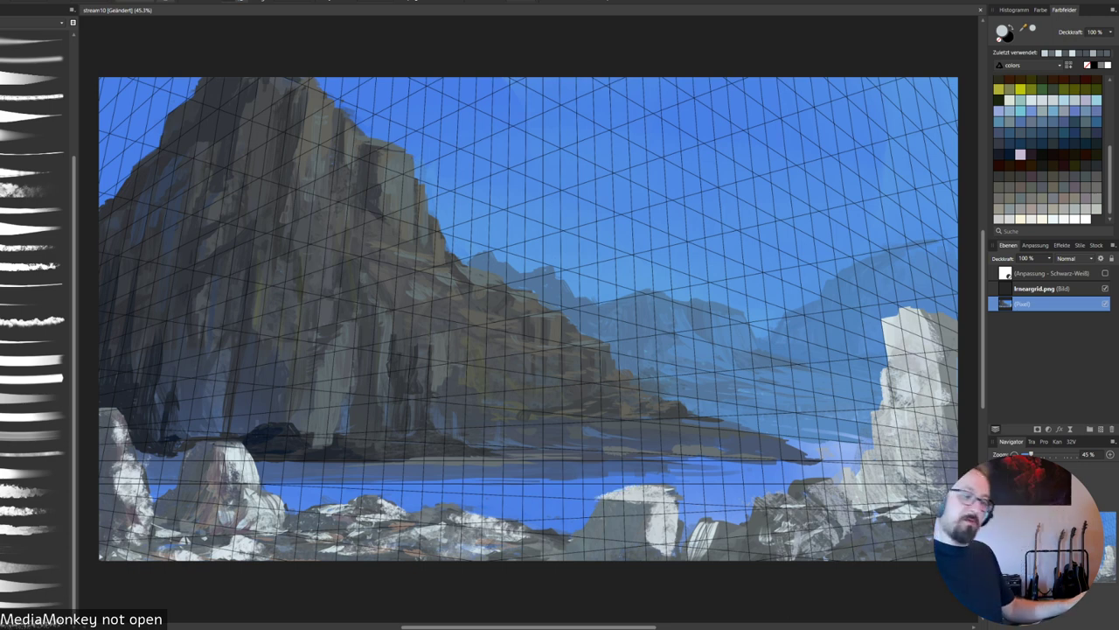
{"action": "mouse_move", "coordinate": [672, 495]}
{"action": "left_mouse_down"}
{"action": "mouse_move", "coordinate": [680, 560]}
{"action": "mouse_move", "coordinate": [681, 490]}
{"action": "mouse_move", "coordinate": [677, 500]}
{"action": "left_mouse_up"}
{"action": "left_click_drag", "start_coordinate": [680, 497], "coordinate": [684, 526]}
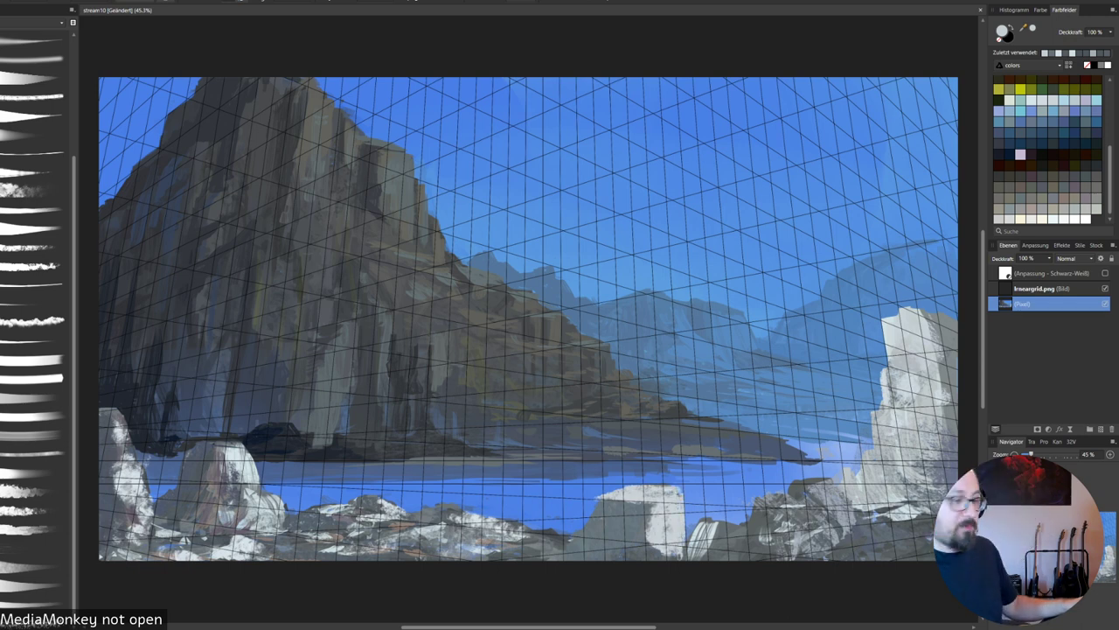
Brush pale grey highlights along the foreground ground and over the boulders and slabs at the tall pillar's foot.
{"action": "mouse_move", "coordinate": [635, 554]}
{"action": "left_mouse_down"}
{"action": "mouse_move", "coordinate": [577, 558]}
{"action": "mouse_move", "coordinate": [609, 553]}
{"action": "left_mouse_up"}
{"action": "left_click_drag", "start_coordinate": [612, 550], "coordinate": [506, 557]}
{"action": "left_click_drag", "start_coordinate": [562, 551], "coordinate": [436, 557]}
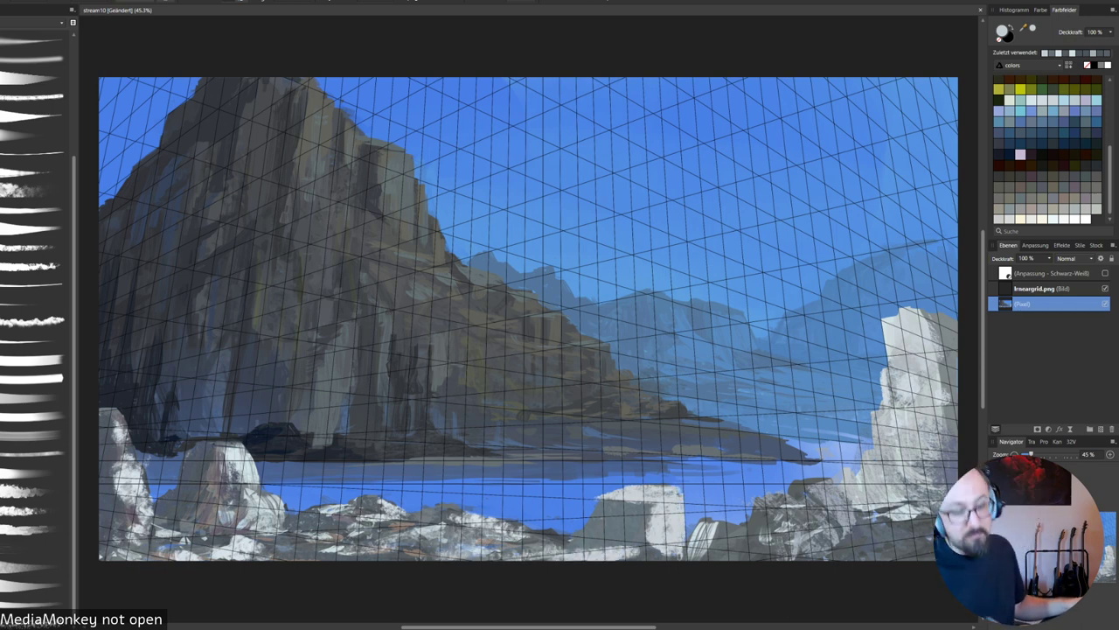
{"action": "left_click_drag", "start_coordinate": [743, 552], "coordinate": [719, 557]}
{"action": "left_click_drag", "start_coordinate": [792, 543], "coordinate": [757, 549]}
{"action": "left_click_drag", "start_coordinate": [813, 505], "coordinate": [780, 532]}
{"action": "mouse_move", "coordinate": [809, 505]}
{"action": "left_mouse_down"}
{"action": "mouse_move", "coordinate": [780, 531]}
{"action": "mouse_move", "coordinate": [788, 527]}
{"action": "left_mouse_up"}
{"action": "left_click_drag", "start_coordinate": [797, 496], "coordinate": [778, 515]}
{"action": "left_click_drag", "start_coordinate": [832, 519], "coordinate": [759, 537]}
{"action": "mouse_move", "coordinate": [846, 497]}
{"action": "left_mouse_down"}
{"action": "mouse_move", "coordinate": [819, 517]}
{"action": "mouse_move", "coordinate": [820, 500]}
{"action": "left_mouse_up"}
{"action": "mouse_move", "coordinate": [852, 485]}
{"action": "left_mouse_down"}
{"action": "mouse_move", "coordinate": [829, 506]}
{"action": "mouse_move", "coordinate": [848, 514]}
{"action": "left_mouse_up"}
{"action": "mouse_move", "coordinate": [918, 510]}
{"action": "left_mouse_down"}
{"action": "mouse_move", "coordinate": [878, 524]}
{"action": "mouse_move", "coordinate": [884, 536]}
{"action": "left_mouse_up"}
{"action": "left_click_drag", "start_coordinate": [923, 544], "coordinate": [843, 559]}
{"action": "mouse_move", "coordinate": [892, 533]}
{"action": "left_mouse_down"}
{"action": "mouse_move", "coordinate": [827, 558]}
{"action": "mouse_move", "coordinate": [869, 559]}
{"action": "mouse_move", "coordinate": [776, 550]}
{"action": "left_mouse_up"}
{"action": "left_click_drag", "start_coordinate": [827, 555], "coordinate": [670, 557]}
{"action": "left_click_drag", "start_coordinate": [665, 557], "coordinate": [646, 560]}
{"action": "left_click_drag", "start_coordinate": [728, 550], "coordinate": [707, 553]}
{"action": "left_click_drag", "start_coordinate": [766, 551], "coordinate": [704, 558]}
{"action": "left_click_drag", "start_coordinate": [801, 555], "coordinate": [716, 560]}
{"action": "left_click_drag", "start_coordinate": [789, 553], "coordinate": [628, 557]}
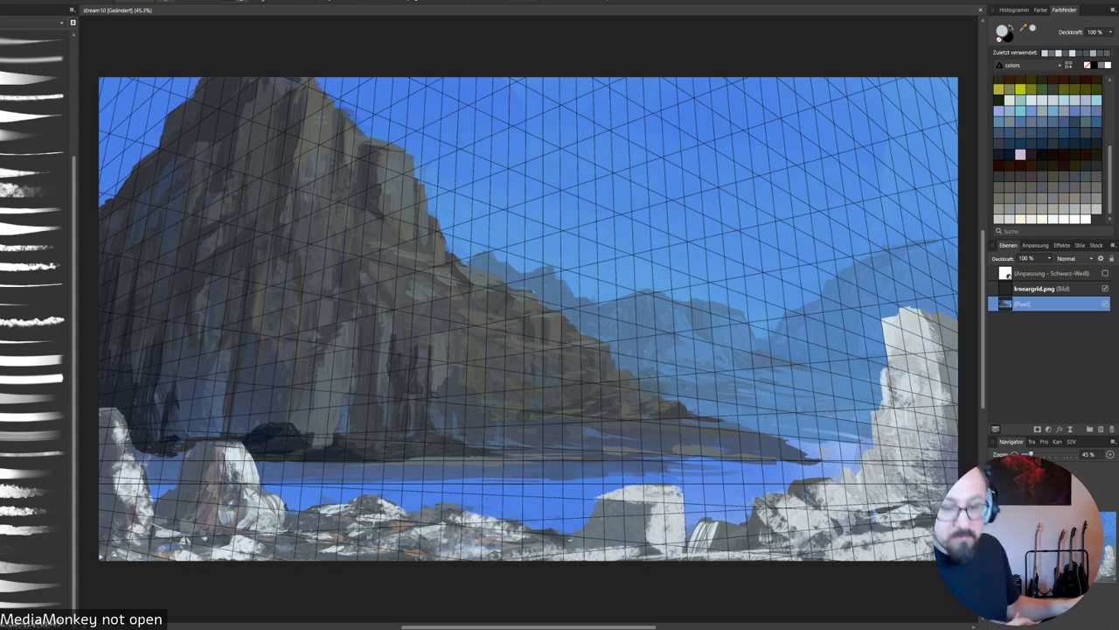
{"action": "left_click_drag", "start_coordinate": [823, 553], "coordinate": [799, 557]}
{"action": "left_click_drag", "start_coordinate": [824, 554], "coordinate": [803, 560]}
Hide the lineargrid.png layer and block in the tall pillar's front face with mid grey.
{"action": "mouse_move", "coordinate": [478, 627]}
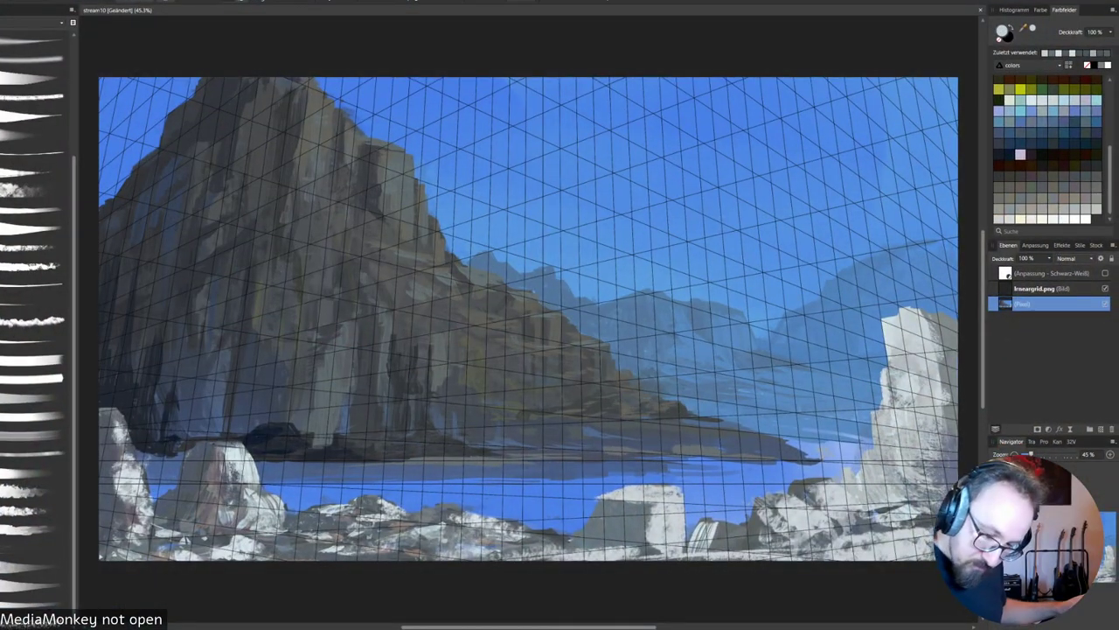
{"action": "left_click", "coordinate": [1105, 288]}
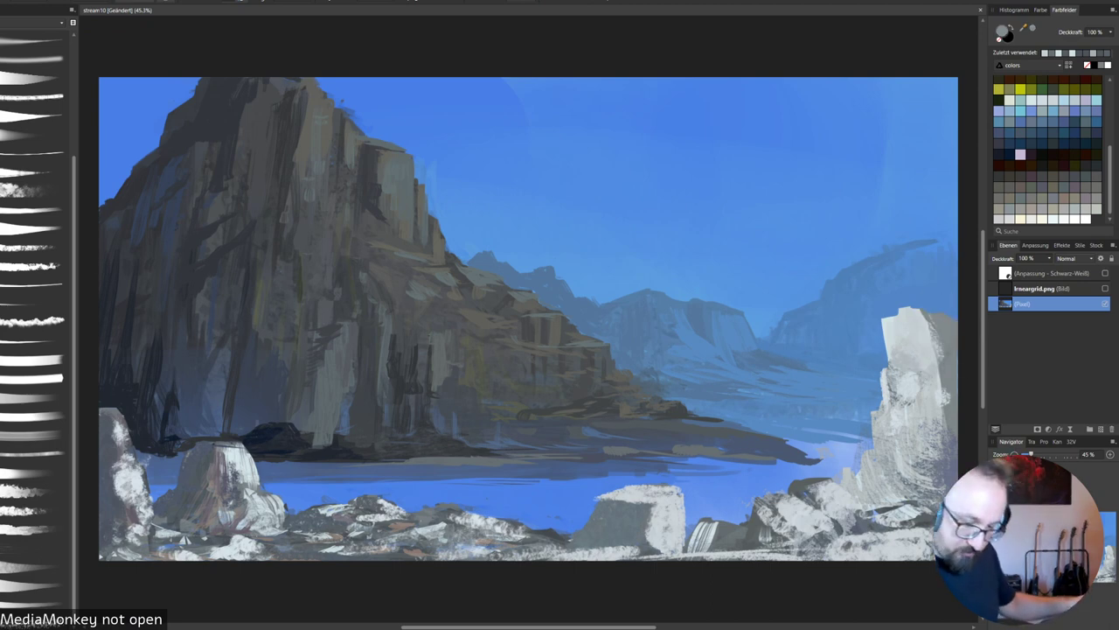
{"action": "left_click_drag", "start_coordinate": [913, 350], "coordinate": [918, 442]}
{"action": "mouse_move", "coordinate": [927, 339]}
{"action": "left_mouse_down"}
{"action": "mouse_move", "coordinate": [918, 442]}
{"action": "mouse_move", "coordinate": [900, 463]}
{"action": "left_mouse_up"}
{"action": "left_click_drag", "start_coordinate": [906, 385], "coordinate": [892, 481]}
{"action": "left_click_drag", "start_coordinate": [877, 412], "coordinate": [861, 511]}
{"action": "left_click_drag", "start_coordinate": [890, 476], "coordinate": [888, 502]}
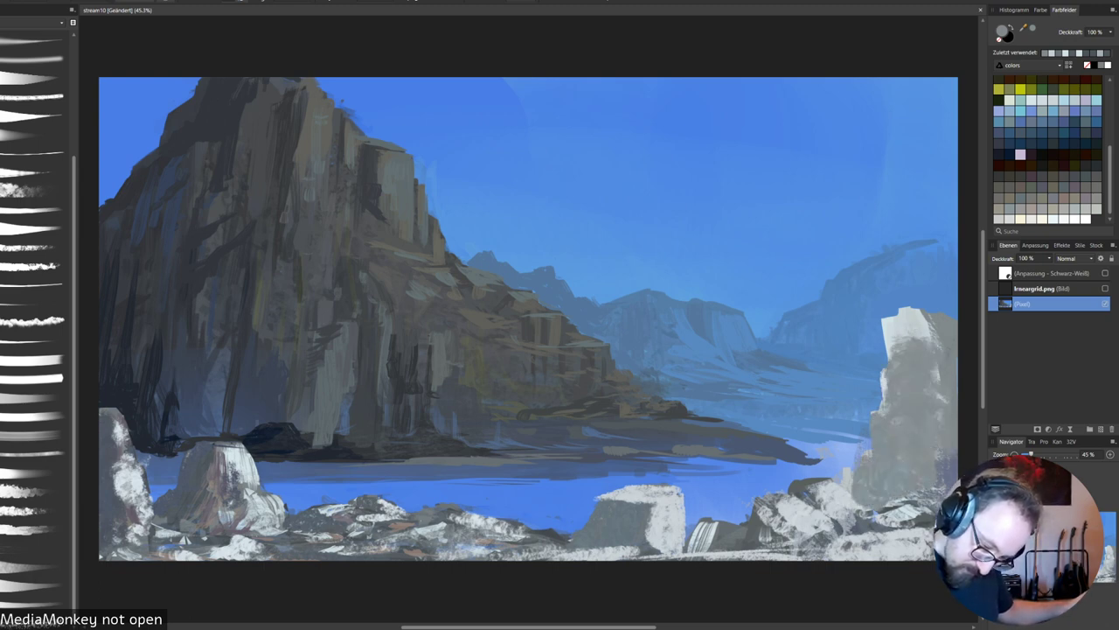
Paint sampled purple-grey shadow strokes down the pillar's lake-facing side from its crest to its base.
{"action": "left_click", "coordinate": [949, 456], "text": "alt"}
{"action": "mouse_move", "coordinate": [936, 455]}
{"action": "left_mouse_down"}
{"action": "mouse_move", "coordinate": [929, 486]}
{"action": "mouse_move", "coordinate": [845, 503]}
{"action": "left_mouse_up"}
{"action": "left_click_drag", "start_coordinate": [870, 453], "coordinate": [872, 497]}
{"action": "left_click_drag", "start_coordinate": [875, 429], "coordinate": [875, 456]}
{"action": "mouse_move", "coordinate": [880, 409]}
{"action": "left_mouse_down"}
{"action": "mouse_move", "coordinate": [877, 466]}
{"action": "mouse_move", "coordinate": [882, 436]}
{"action": "left_mouse_up"}
{"action": "left_click_drag", "start_coordinate": [888, 373], "coordinate": [885, 424]}
{"action": "left_click_drag", "start_coordinate": [897, 339], "coordinate": [893, 381]}
{"action": "left_click_drag", "start_coordinate": [896, 320], "coordinate": [897, 404]}
{"action": "left_click_drag", "start_coordinate": [902, 408], "coordinate": [892, 447]}
{"action": "left_click_drag", "start_coordinate": [911, 363], "coordinate": [910, 400]}
{"action": "mouse_move", "coordinate": [899, 317]}
{"action": "left_mouse_down"}
{"action": "mouse_move", "coordinate": [893, 355]}
{"action": "mouse_move", "coordinate": [899, 344]}
{"action": "left_mouse_up"}
{"action": "left_click_drag", "start_coordinate": [911, 313], "coordinate": [911, 341]}
{"action": "mouse_move", "coordinate": [923, 315]}
{"action": "left_mouse_down"}
{"action": "mouse_move", "coordinate": [915, 345]}
{"action": "mouse_move", "coordinate": [906, 334]}
{"action": "left_mouse_up"}
{"action": "mouse_move", "coordinate": [904, 320]}
{"action": "left_mouse_down"}
{"action": "mouse_move", "coordinate": [901, 343]}
{"action": "mouse_move", "coordinate": [886, 336]}
{"action": "left_mouse_up"}
{"action": "mouse_move", "coordinate": [887, 325]}
{"action": "left_mouse_down"}
{"action": "mouse_move", "coordinate": [885, 355]}
{"action": "mouse_move", "coordinate": [884, 339]}
{"action": "left_mouse_up"}
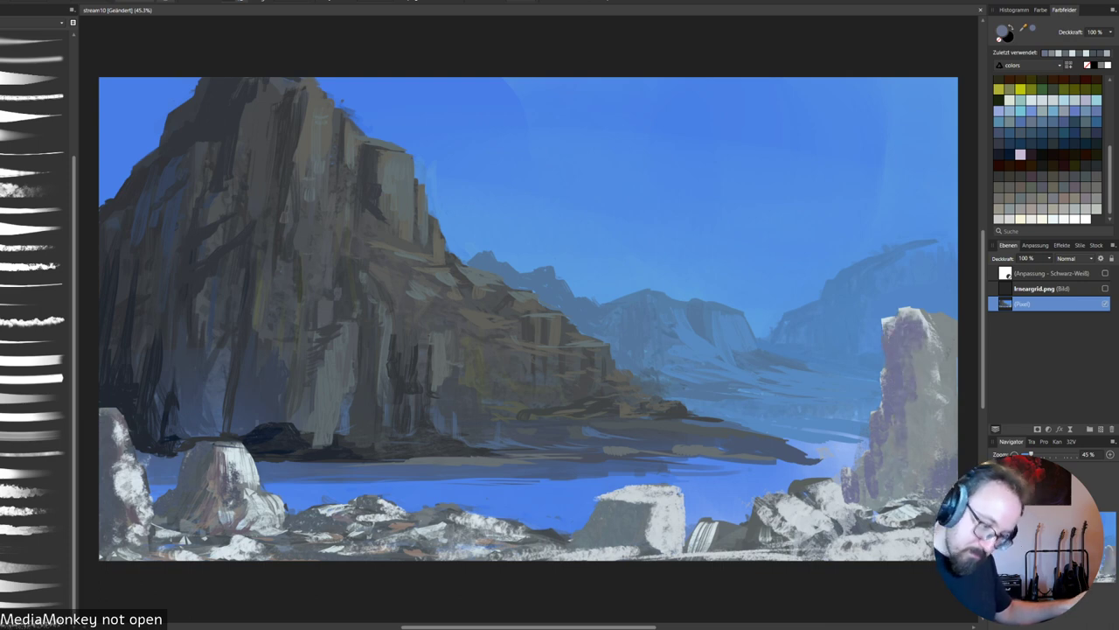
Paint the pillar's outer side and top edge in pale grey sampled from the foreground slabs.
{"action": "left_click", "coordinate": [915, 434], "text": "alt"}
{"action": "left_click", "coordinate": [928, 329], "text": "alt"}
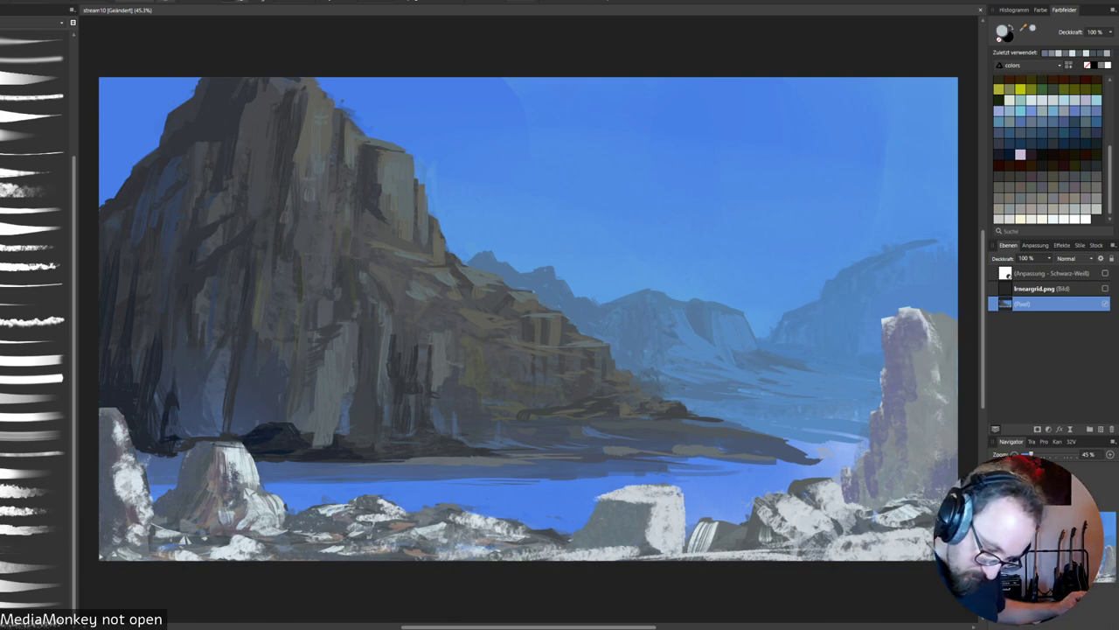
{"action": "left_click", "coordinate": [877, 550], "text": "alt"}
{"action": "left_click_drag", "start_coordinate": [935, 331], "coordinate": [941, 404]}
{"action": "mouse_move", "coordinate": [939, 325]}
{"action": "left_mouse_down"}
{"action": "mouse_move", "coordinate": [944, 411]}
{"action": "mouse_move", "coordinate": [950, 401]}
{"action": "left_mouse_up"}
{"action": "mouse_move", "coordinate": [955, 332]}
{"action": "left_mouse_down"}
{"action": "mouse_move", "coordinate": [954, 393]}
{"action": "mouse_move", "coordinate": [953, 334]}
{"action": "left_mouse_up"}
{"action": "left_click_drag", "start_coordinate": [921, 319], "coordinate": [956, 332]}
{"action": "mouse_move", "coordinate": [929, 348]}
{"action": "left_mouse_down"}
{"action": "mouse_move", "coordinate": [933, 392]}
{"action": "mouse_move", "coordinate": [955, 429]}
{"action": "left_mouse_up"}
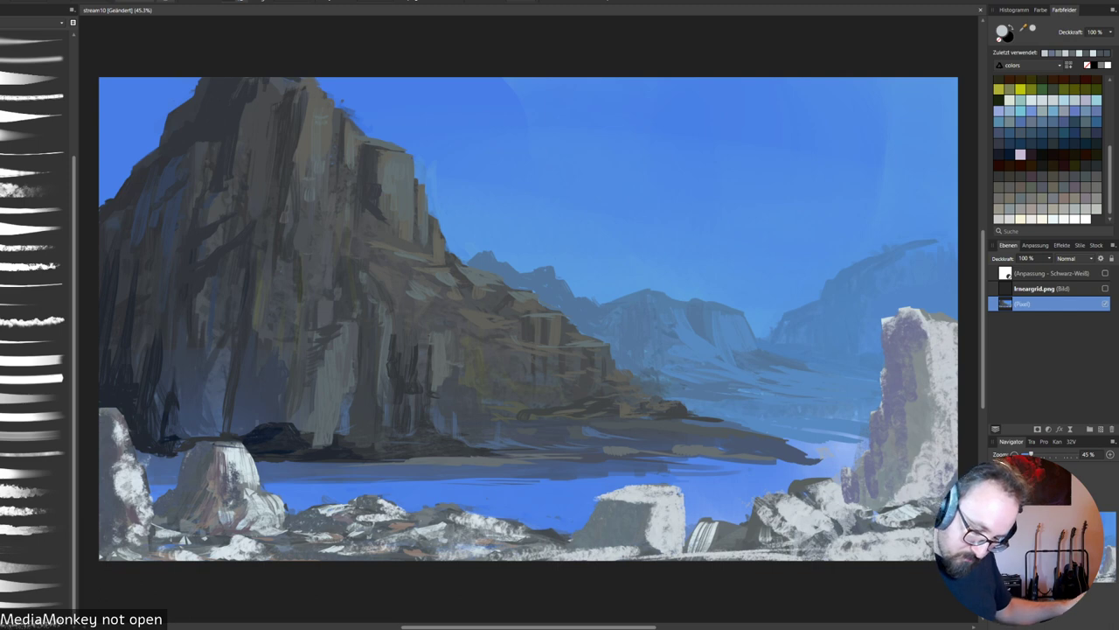
Add pale vertical streaks down the middle and lower part of the pillar to texture the rock.
{"action": "left_click_drag", "start_coordinate": [915, 406], "coordinate": [916, 446]}
{"action": "mouse_move", "coordinate": [922, 341]}
{"action": "left_mouse_down"}
{"action": "mouse_move", "coordinate": [926, 436]}
{"action": "mouse_move", "coordinate": [911, 385]}
{"action": "mouse_move", "coordinate": [909, 446]}
{"action": "left_mouse_up"}
{"action": "left_click_drag", "start_coordinate": [895, 362], "coordinate": [892, 482]}
{"action": "mouse_move", "coordinate": [875, 490]}
{"action": "left_mouse_down"}
{"action": "mouse_move", "coordinate": [859, 507]}
{"action": "mouse_move", "coordinate": [892, 503]}
{"action": "left_mouse_up"}
{"action": "left_click_drag", "start_coordinate": [893, 418], "coordinate": [885, 503]}
{"action": "mouse_move", "coordinate": [887, 453]}
{"action": "left_mouse_down"}
{"action": "mouse_move", "coordinate": [876, 495]}
{"action": "mouse_move", "coordinate": [890, 497]}
{"action": "left_mouse_up"}
{"action": "left_click_drag", "start_coordinate": [889, 452], "coordinate": [890, 469]}
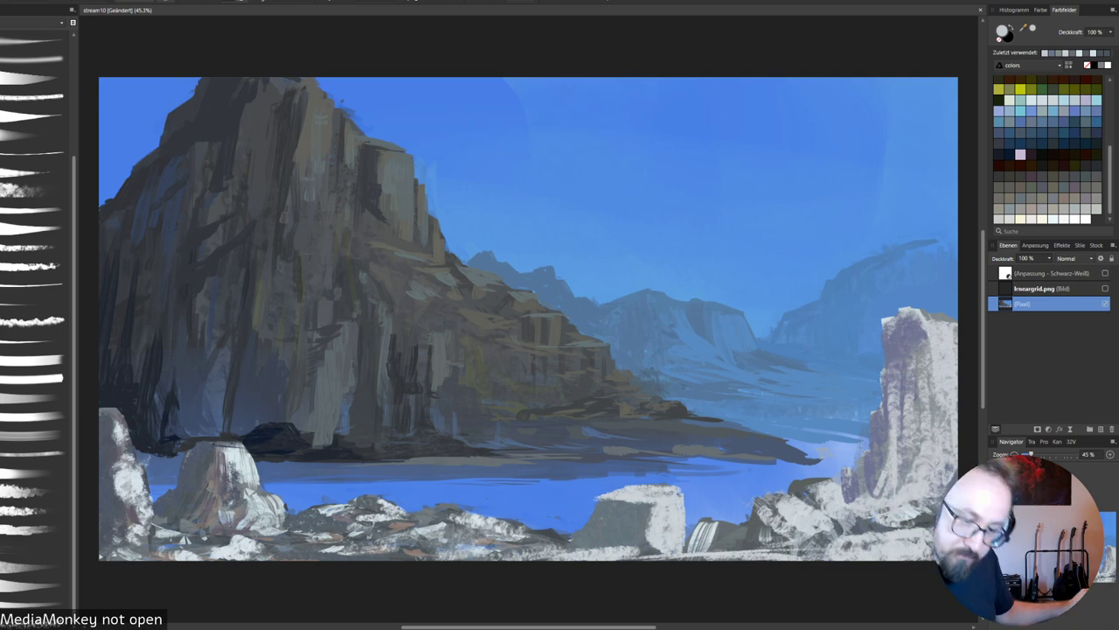
Show the lineargrid.png layer and refine the pillar's pale vertical strokes and top edge along its perspective lines.
{"action": "left_click", "coordinate": [1105, 289]}
{"action": "left_click_drag", "start_coordinate": [913, 369], "coordinate": [915, 444]}
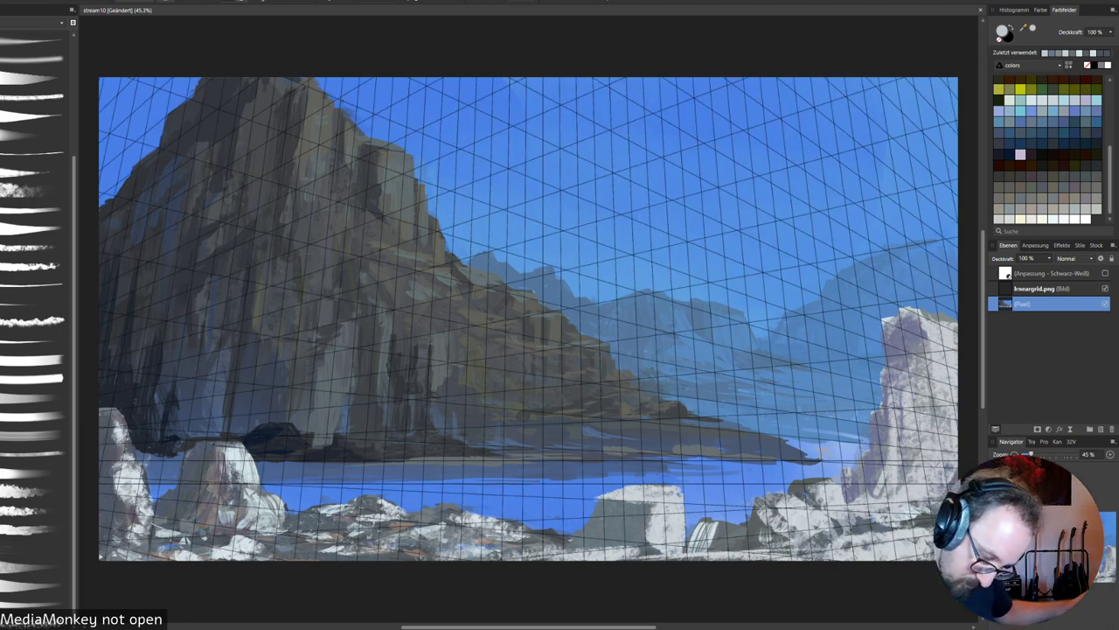
{"action": "left_click_drag", "start_coordinate": [912, 372], "coordinate": [908, 391]}
{"action": "mouse_move", "coordinate": [926, 330]}
{"action": "left_mouse_down"}
{"action": "mouse_move", "coordinate": [941, 429]}
{"action": "mouse_move", "coordinate": [939, 319]}
{"action": "mouse_move", "coordinate": [956, 320]}
{"action": "mouse_move", "coordinate": [957, 334]}
{"action": "left_mouse_up"}
{"action": "mouse_move", "coordinate": [887, 423]}
{"action": "left_mouse_down"}
{"action": "mouse_move", "coordinate": [858, 494]}
{"action": "mouse_move", "coordinate": [877, 500]}
{"action": "left_mouse_up"}
{"action": "left_click", "coordinate": [866, 483], "text": "alt"}
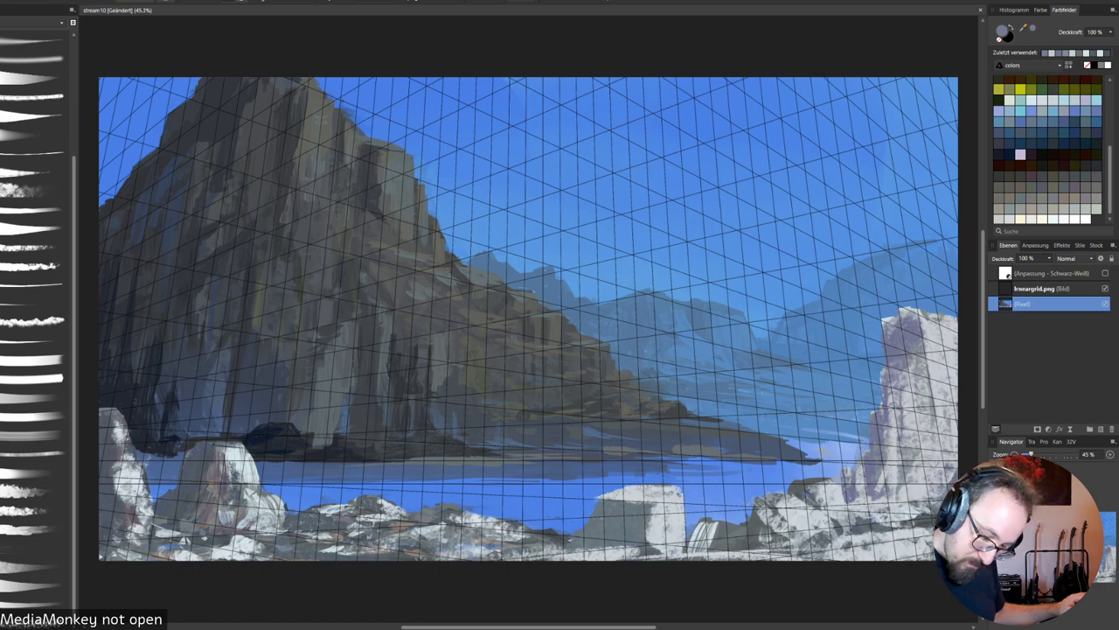
Hide the lineargrid.png layer and lasso the tall pillar at the painting's edge.
{"action": "left_click", "coordinate": [1105, 289]}
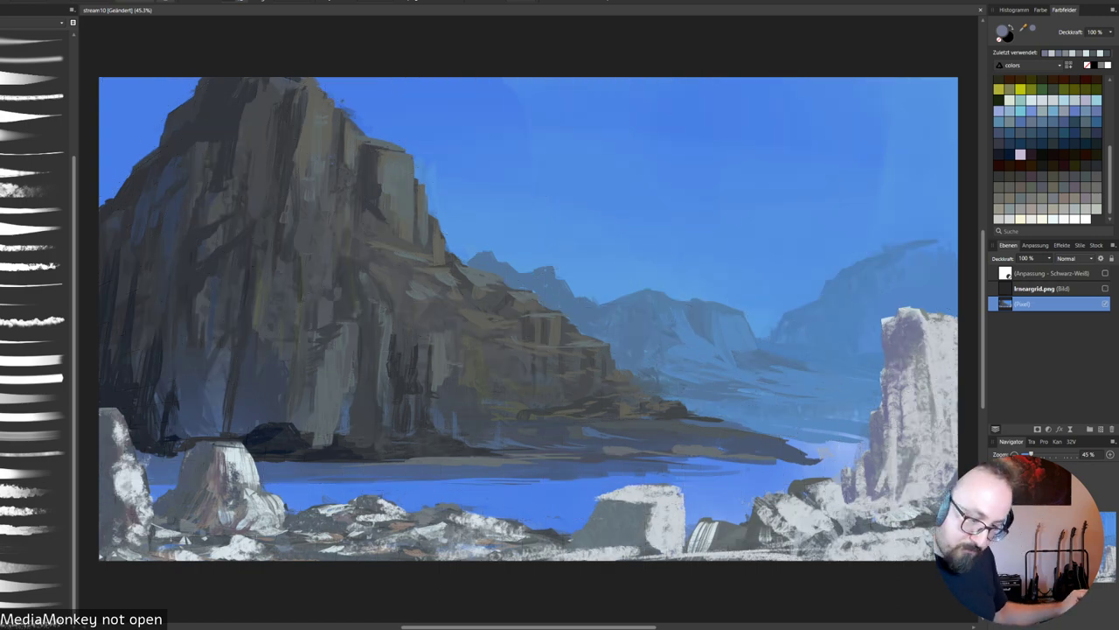
{"action": "left_click_drag", "start_coordinate": [891, 522], "coordinate": [848, 523]}
{"action": "left_click", "coordinate": [861, 510], "text": "alt"}
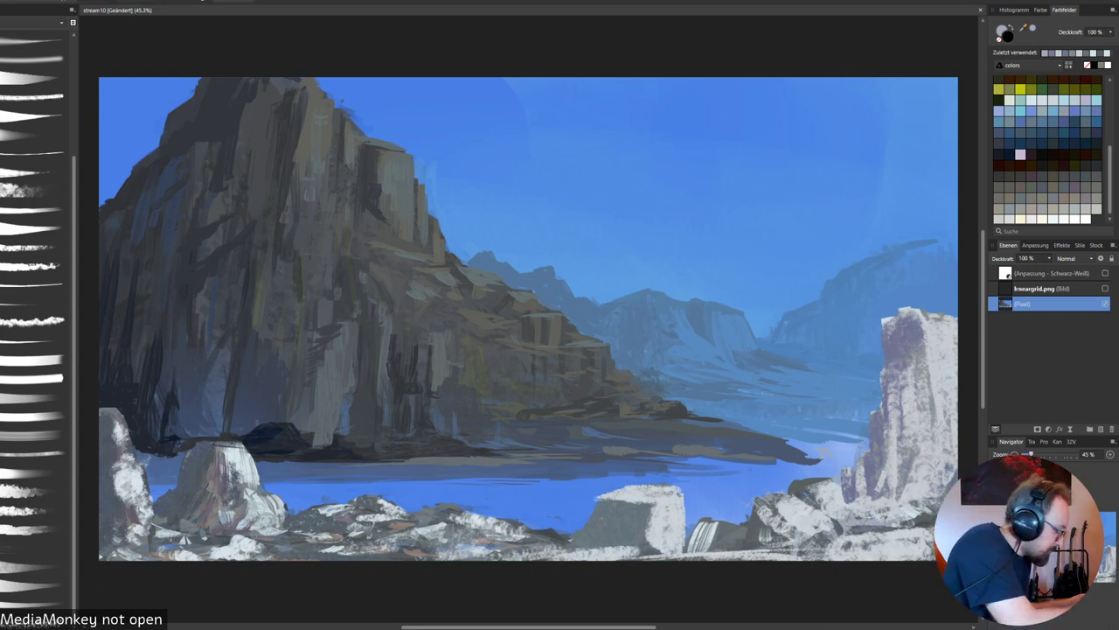
{"action": "mouse_move", "coordinate": [943, 287]}
{"action": "left_mouse_down"}
{"action": "mouse_move", "coordinate": [881, 303]}
{"action": "mouse_move", "coordinate": [843, 441]}
{"action": "left_mouse_up"}
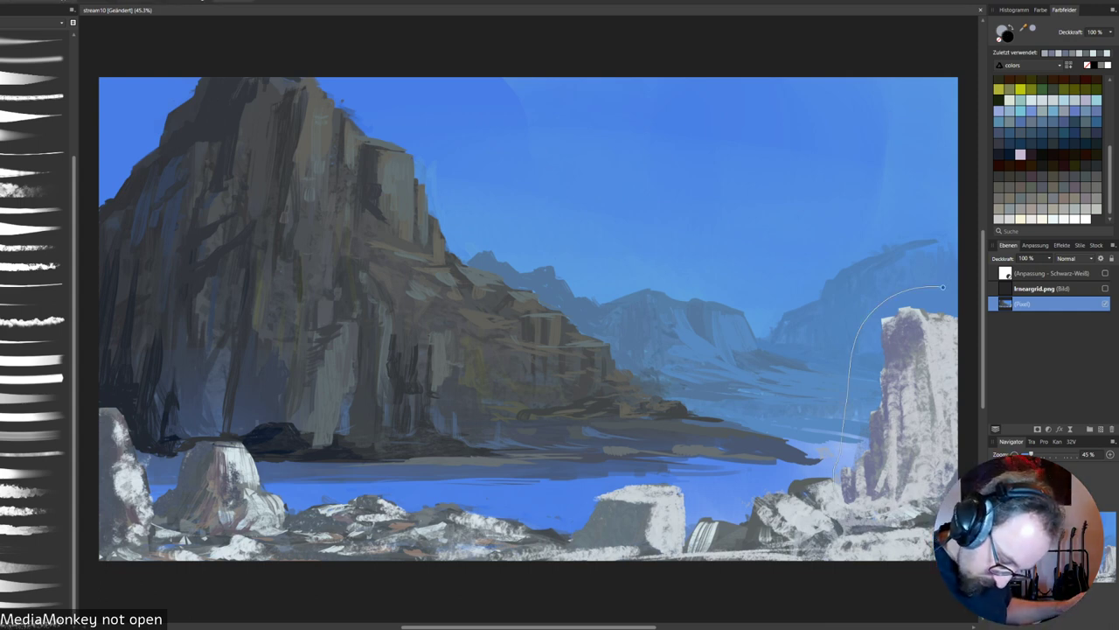
{"action": "left_click_drag", "start_coordinate": [844, 496], "coordinate": [955, 289]}
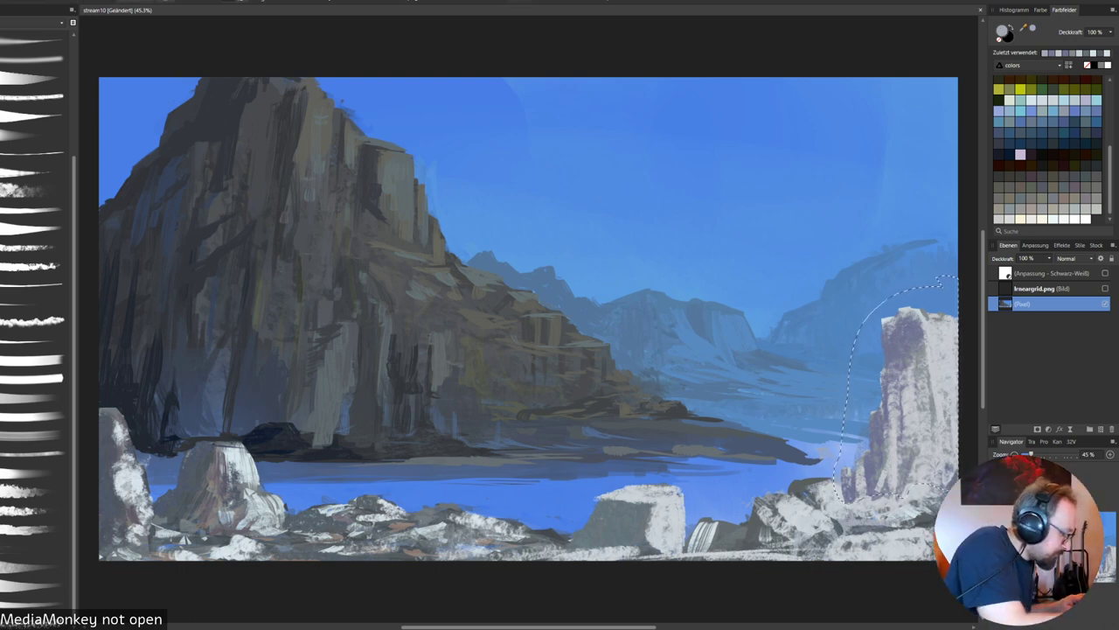
Glaze a soft haze of sampled background blue over the pillar's lower lake-facing side, and clear the selection.
{"action": "left_click", "coordinate": [35, 59]}
{"action": "left_click", "coordinate": [866, 404], "text": "alt"}
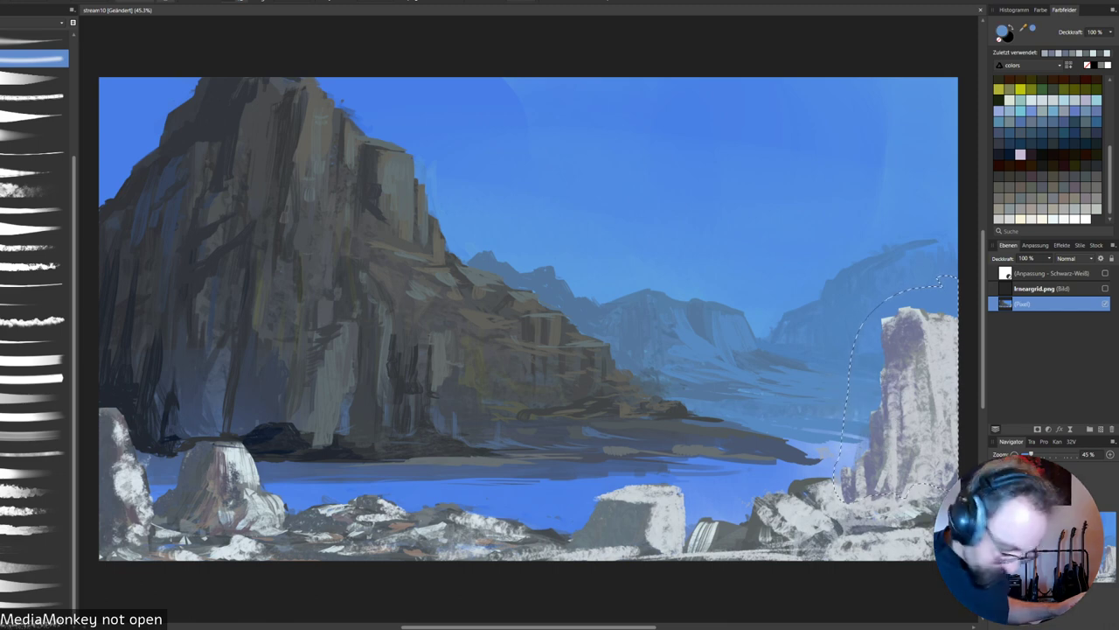
{"action": "right_click", "coordinate": [854, 413]}
{"action": "left_click", "coordinate": [896, 375]}
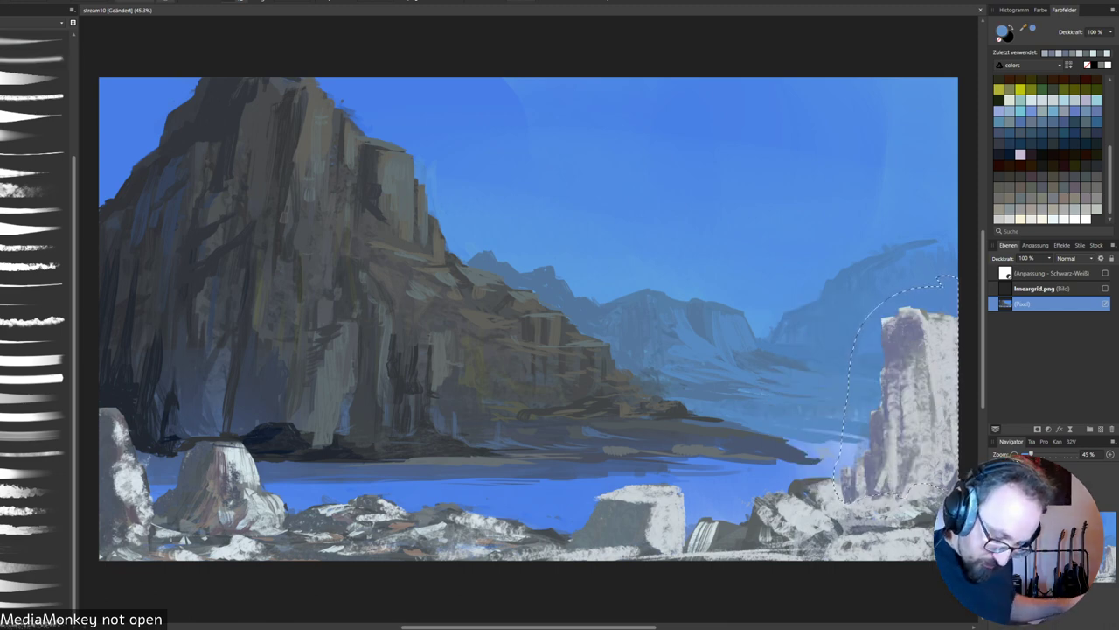
{"action": "left_click_drag", "start_coordinate": [846, 490], "coordinate": [874, 467]}
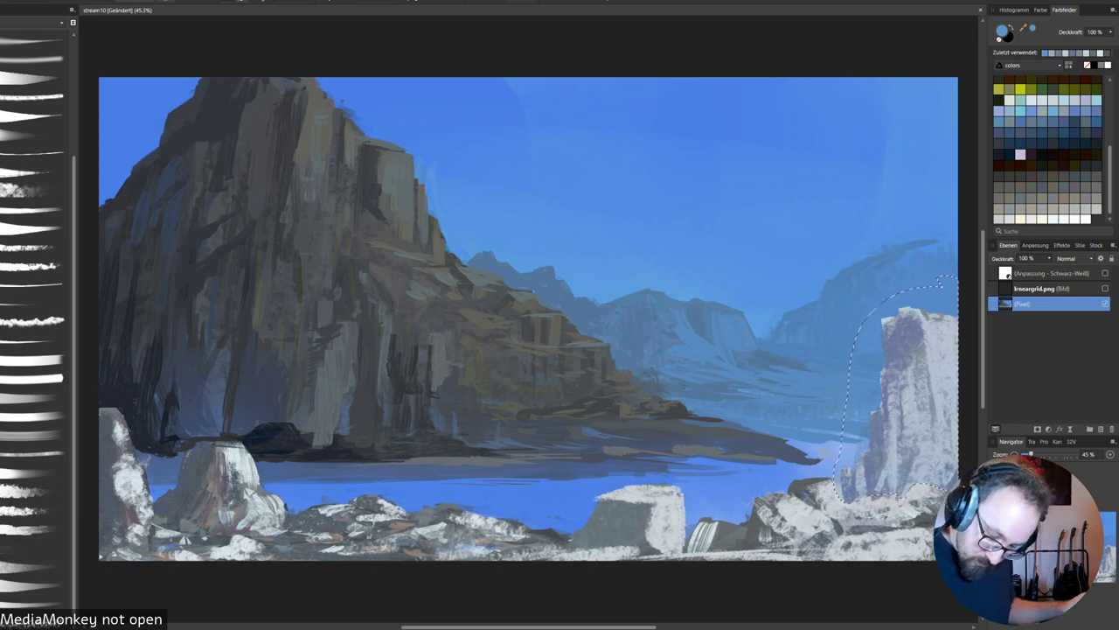
{"action": "key", "text": "ctrl+d"}
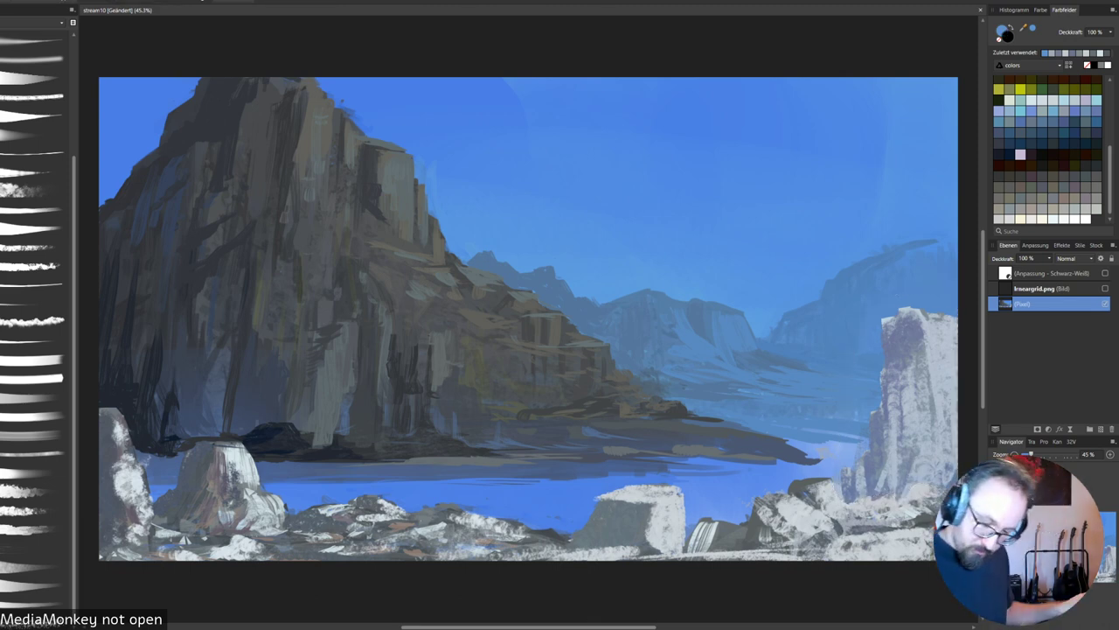
{"action": "key", "text": "ctrl+z"}
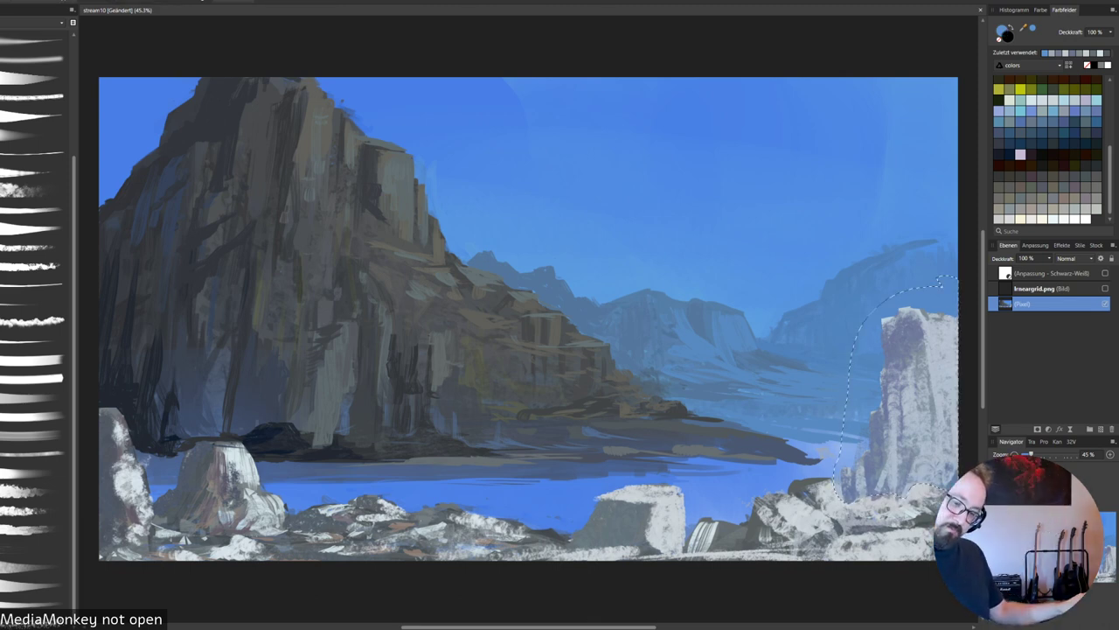
{"action": "key", "text": "ctrl+d"}
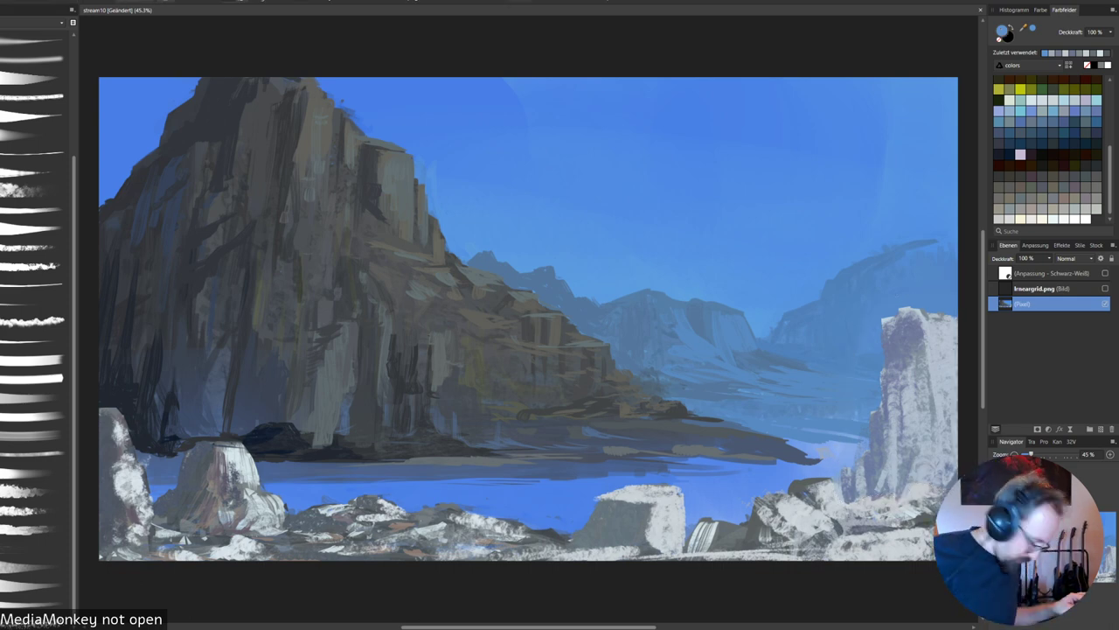
Add sampled pale grey texture to the pillar's sunlit face and touch up the foreground stones.
{"action": "left_click", "coordinate": [900, 512], "text": "alt"}
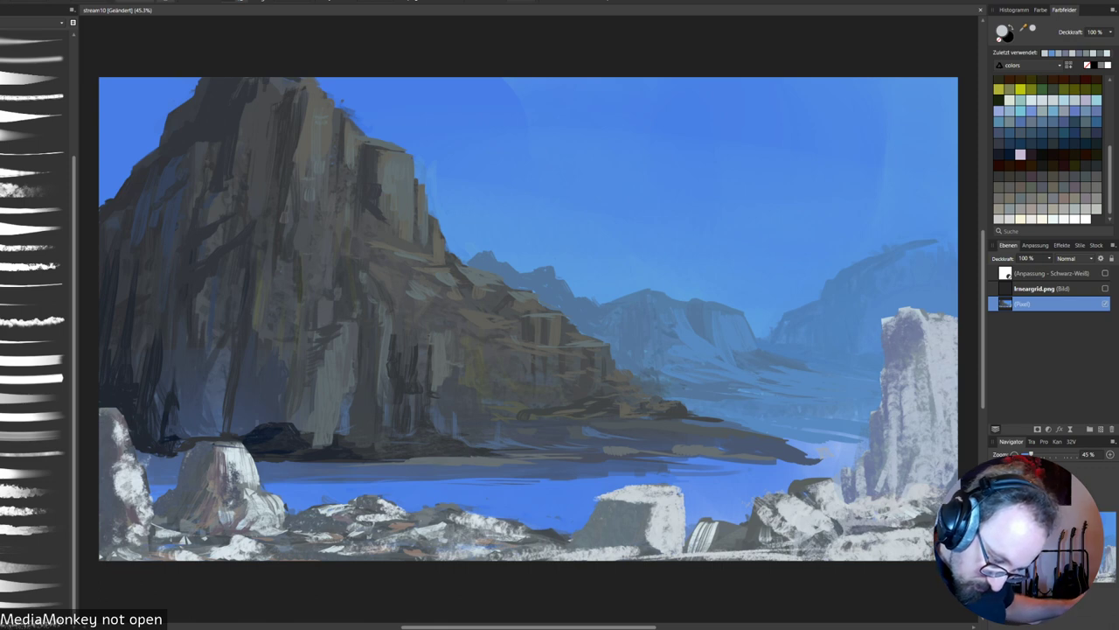
{"action": "left_click", "coordinate": [799, 522], "text": "alt"}
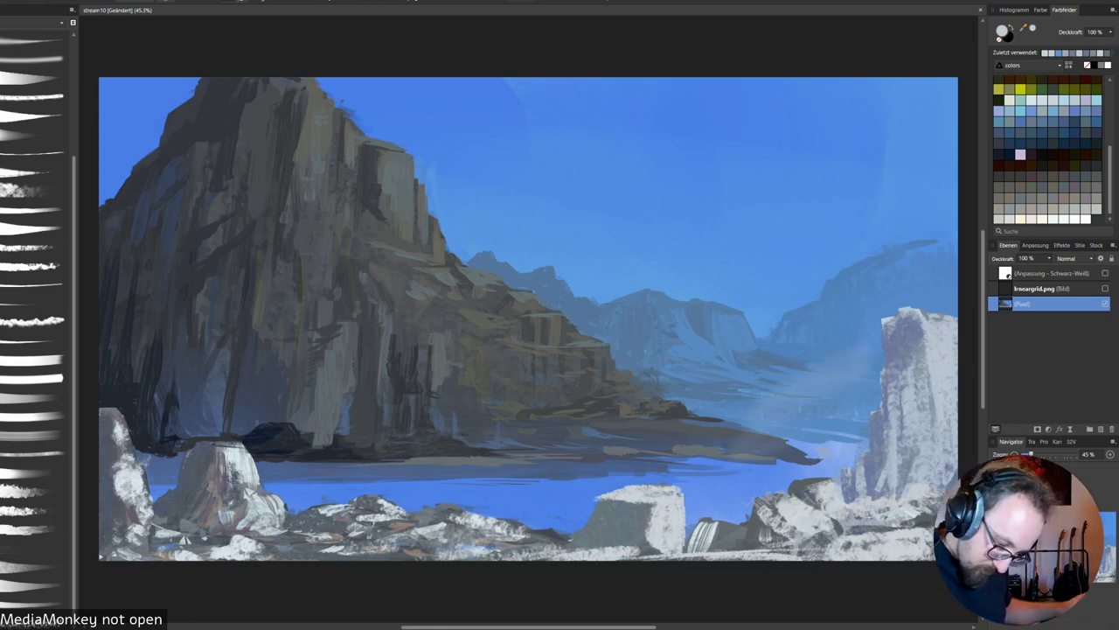
{"action": "left_click", "coordinate": [35, 491]}
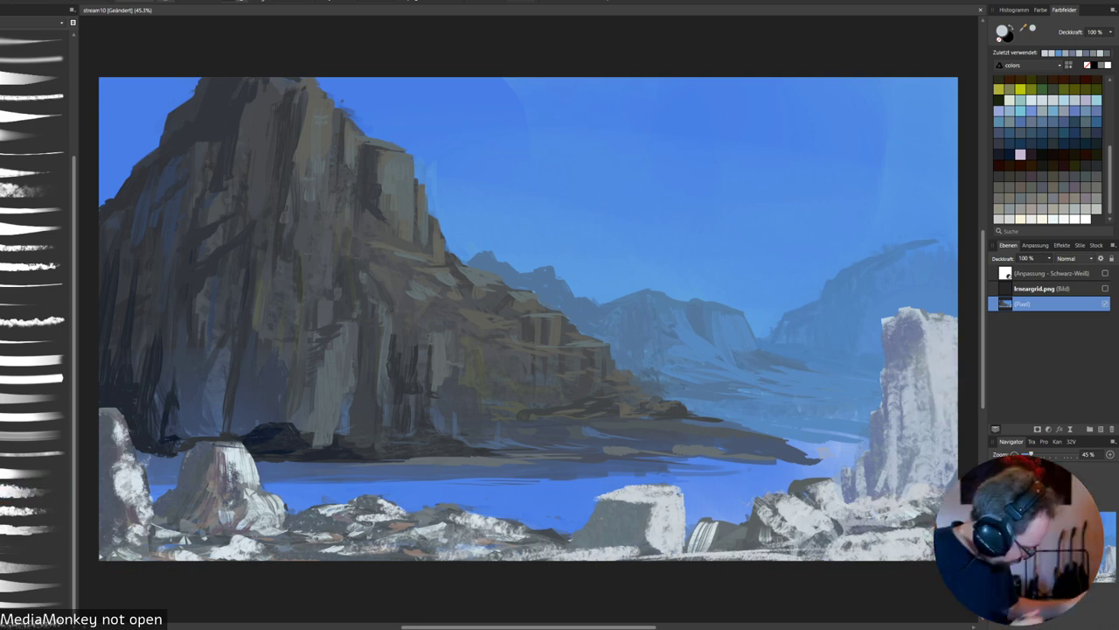
{"action": "left_click", "coordinate": [35, 510]}
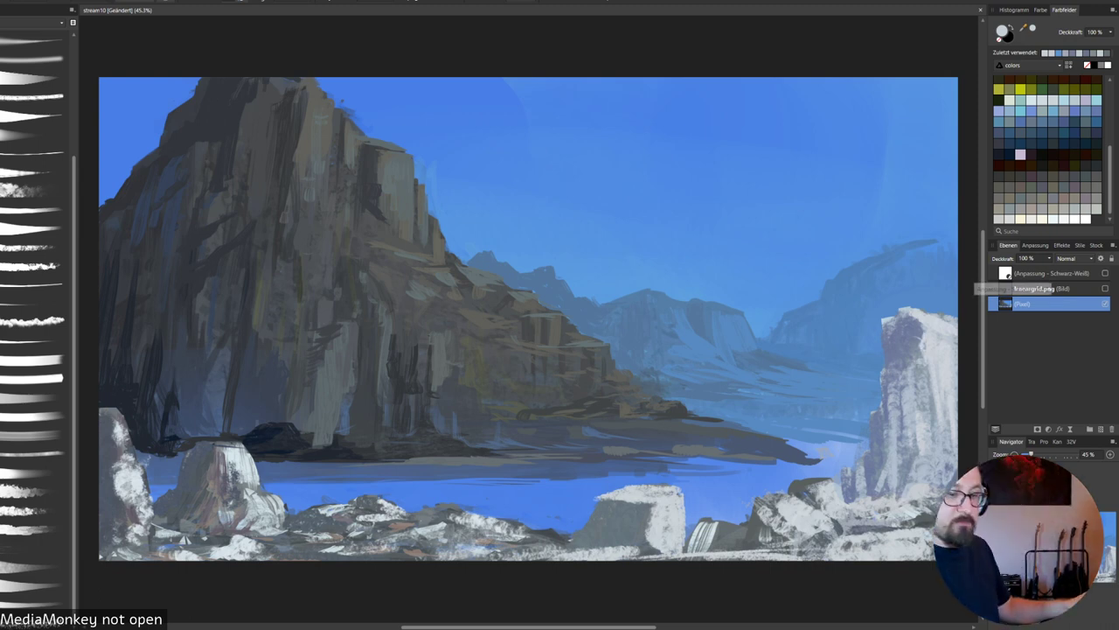
{"action": "left_click_drag", "start_coordinate": [495, 520], "coordinate": [530, 528]}
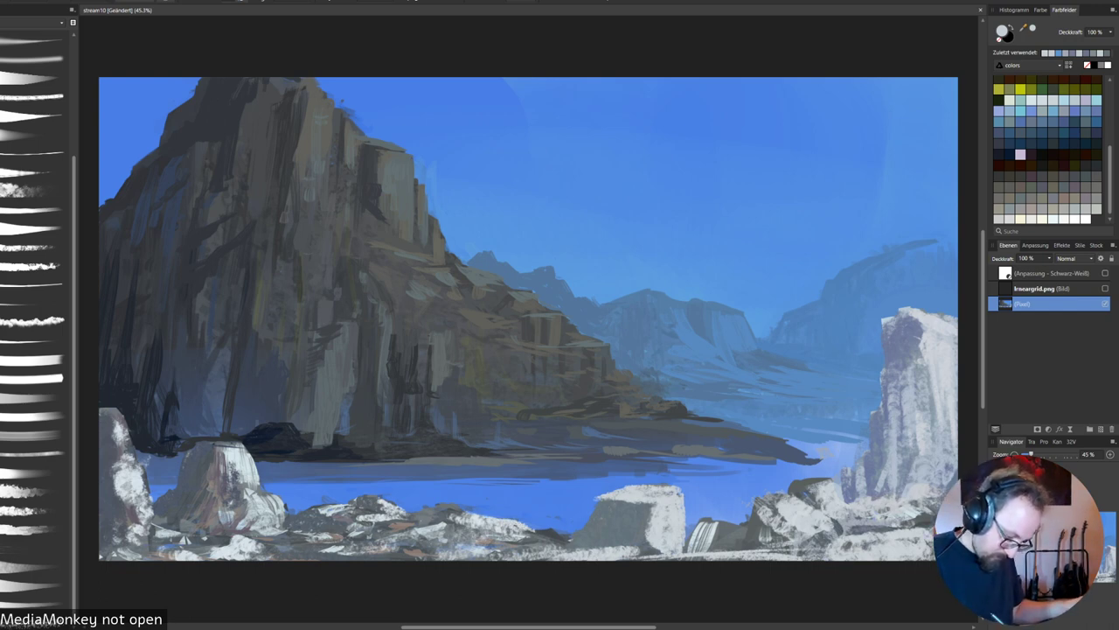
{"action": "left_click_drag", "start_coordinate": [643, 507], "coordinate": [655, 506]}
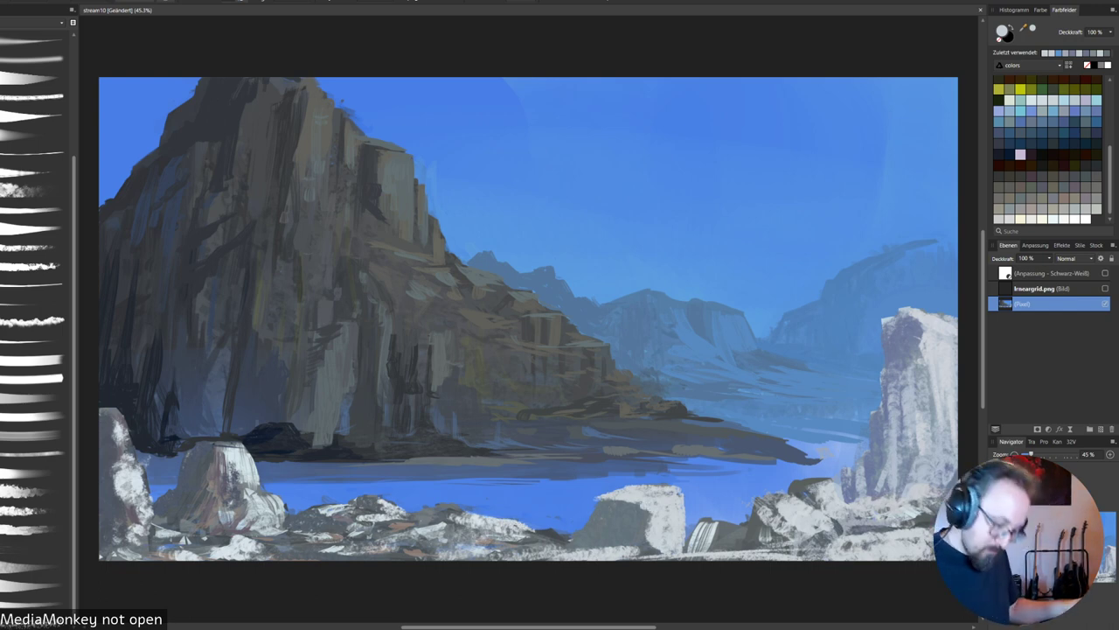
Show the lineargrid.png layer and trim the block-shaped boulder's upper edge with sampled lake blue.
{"action": "left_click", "coordinate": [1105, 288]}
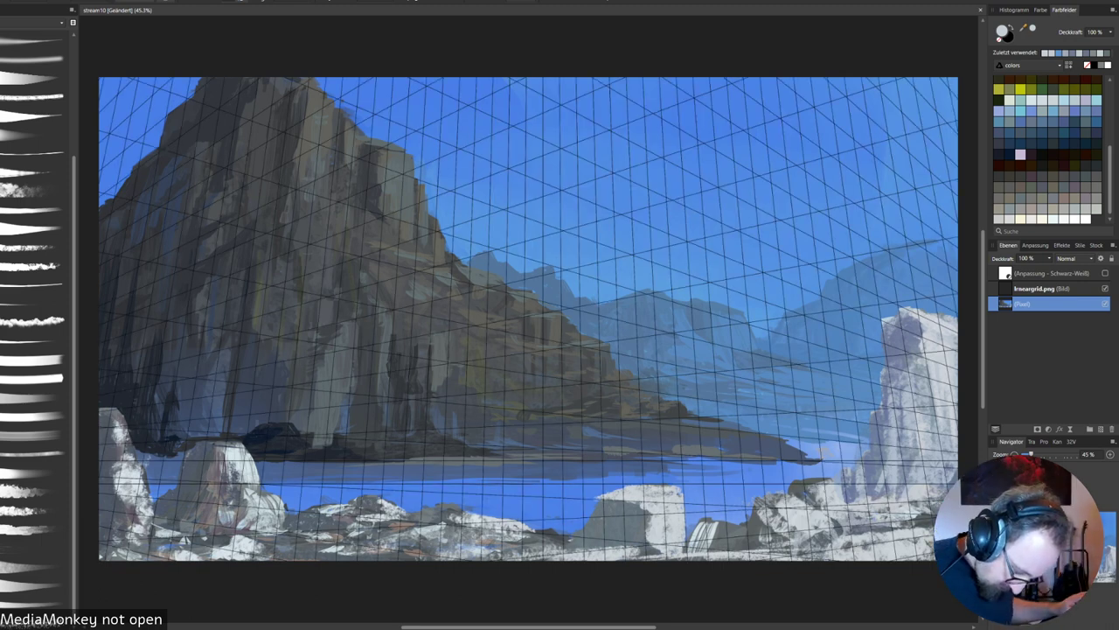
{"action": "left_click", "coordinate": [697, 500], "text": "alt"}
{"action": "mouse_move", "coordinate": [623, 486]}
{"action": "left_mouse_down"}
{"action": "mouse_move", "coordinate": [681, 489]}
{"action": "mouse_move", "coordinate": [652, 490]}
{"action": "left_mouse_up"}
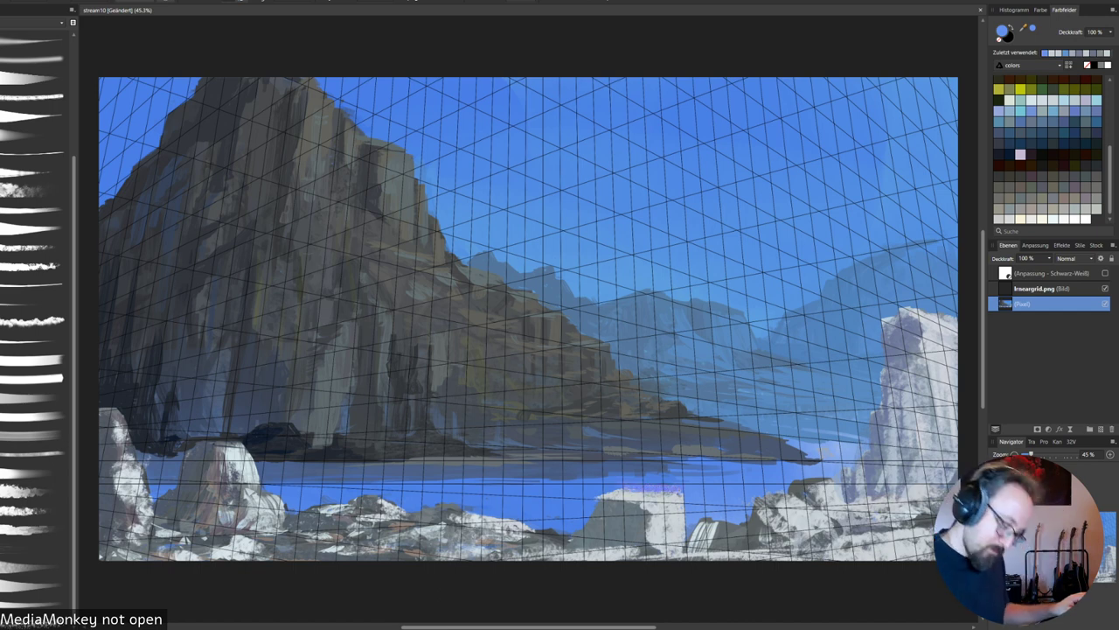
{"action": "left_click", "coordinate": [657, 536], "text": "alt"}
{"action": "left_click", "coordinate": [696, 501], "text": "alt"}
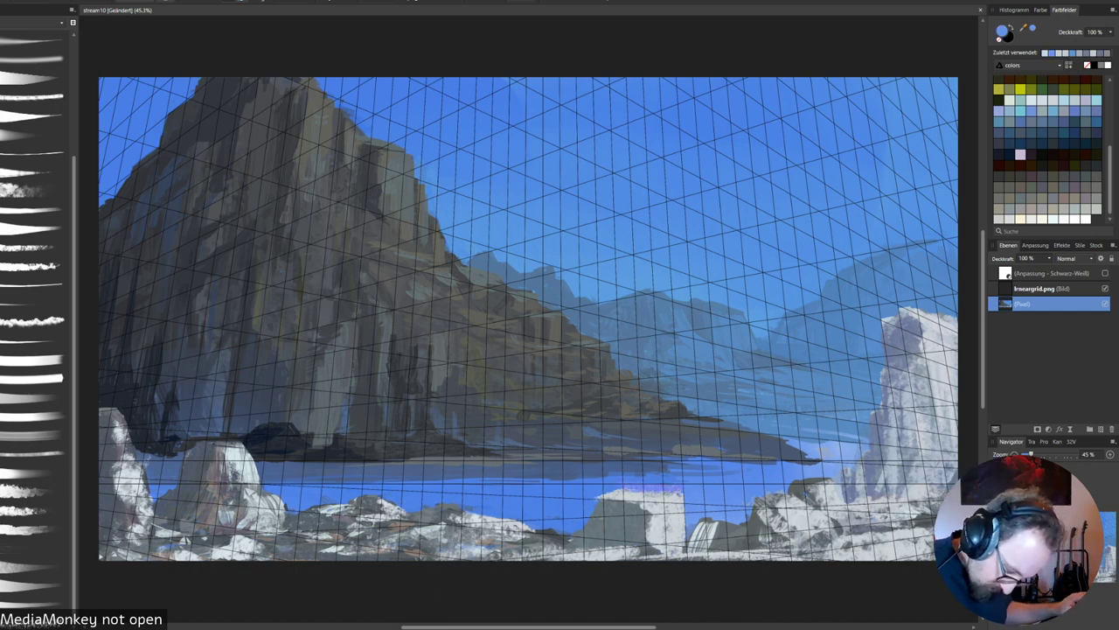
{"action": "left_click", "coordinate": [694, 514], "text": "alt"}
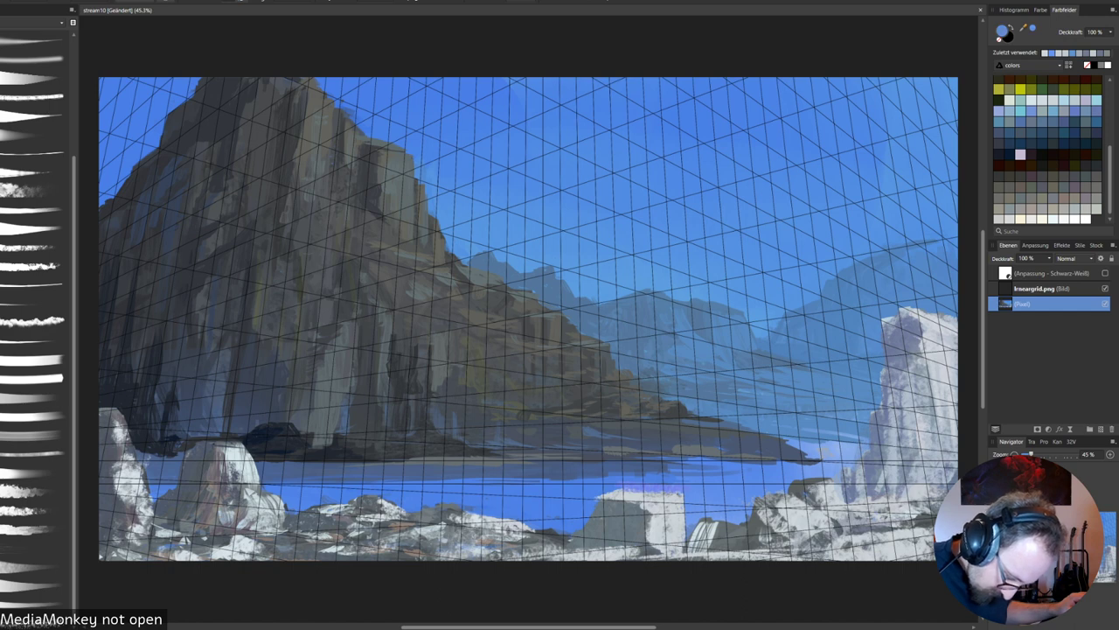
Rework the block-shaped boulder's base and faces with sampled grey and pale tones to roughen its planes.
{"action": "mouse_move", "coordinate": [684, 543]}
{"action": "left_mouse_down"}
{"action": "mouse_move", "coordinate": [645, 551]}
{"action": "mouse_move", "coordinate": [688, 553]}
{"action": "mouse_move", "coordinate": [605, 550]}
{"action": "left_mouse_up"}
{"action": "left_click", "coordinate": [626, 543], "text": "alt"}
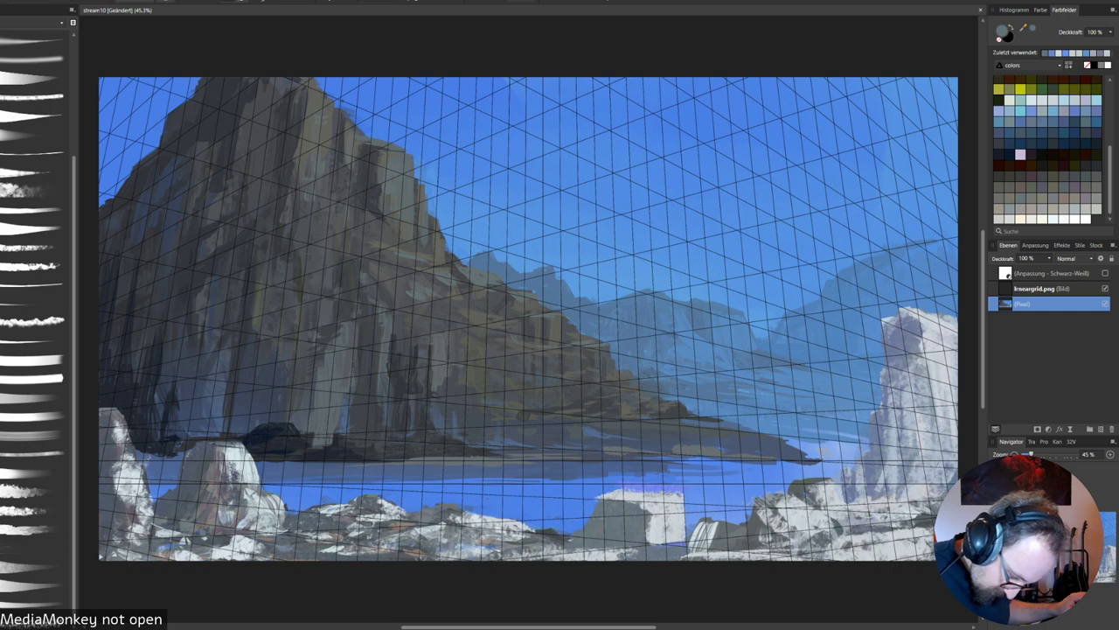
{"action": "mouse_move", "coordinate": [644, 494]}
{"action": "left_mouse_down"}
{"action": "mouse_move", "coordinate": [685, 494]}
{"action": "mouse_move", "coordinate": [644, 508]}
{"action": "mouse_move", "coordinate": [644, 497]}
{"action": "mouse_move", "coordinate": [618, 495]}
{"action": "mouse_move", "coordinate": [670, 493]}
{"action": "left_mouse_up"}
{"action": "left_click", "coordinate": [663, 500], "text": "alt"}
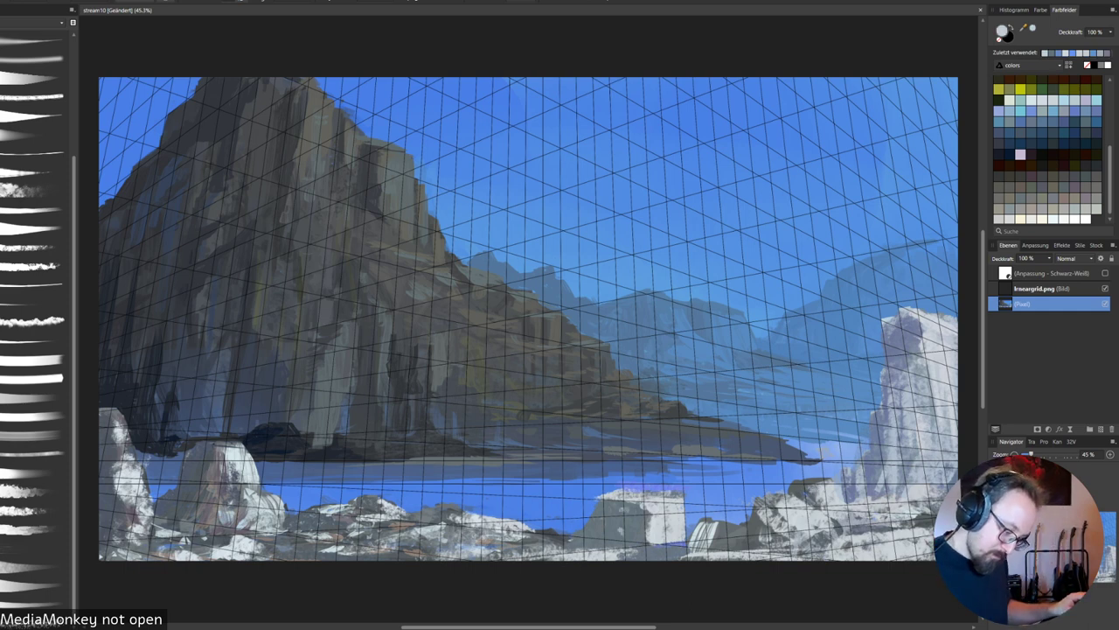
{"action": "mouse_move", "coordinate": [596, 531]}
{"action": "left_mouse_down"}
{"action": "mouse_move", "coordinate": [584, 542]}
{"action": "mouse_move", "coordinate": [717, 550]}
{"action": "left_mouse_up"}
Cut back the boulder's sunlit side with sampled lake blue and restate its lower edge in pale grey.
{"action": "left_click", "coordinate": [701, 501], "text": "alt"}
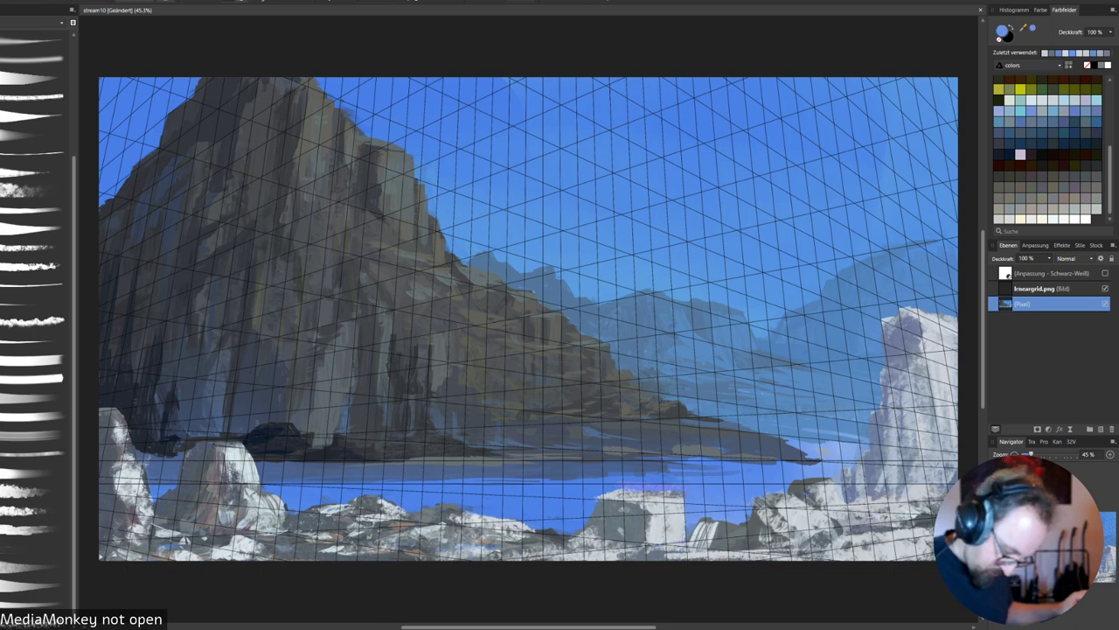
{"action": "left_click", "coordinate": [695, 501], "text": "alt"}
{"action": "left_click_drag", "start_coordinate": [681, 494], "coordinate": [688, 524]}
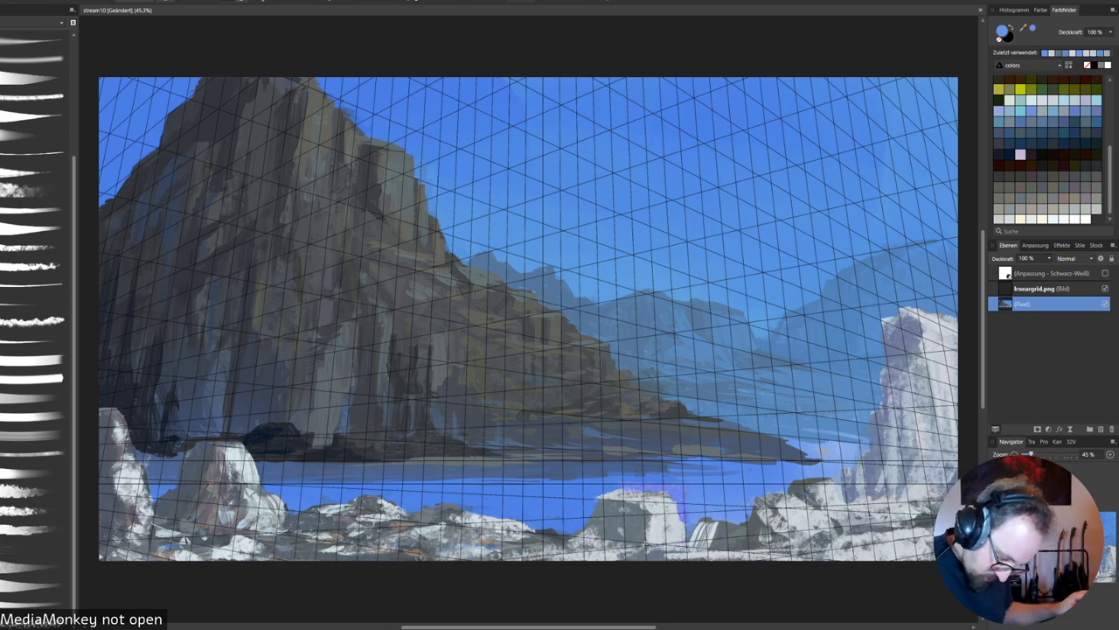
{"action": "left_click", "coordinate": [675, 530], "text": "alt"}
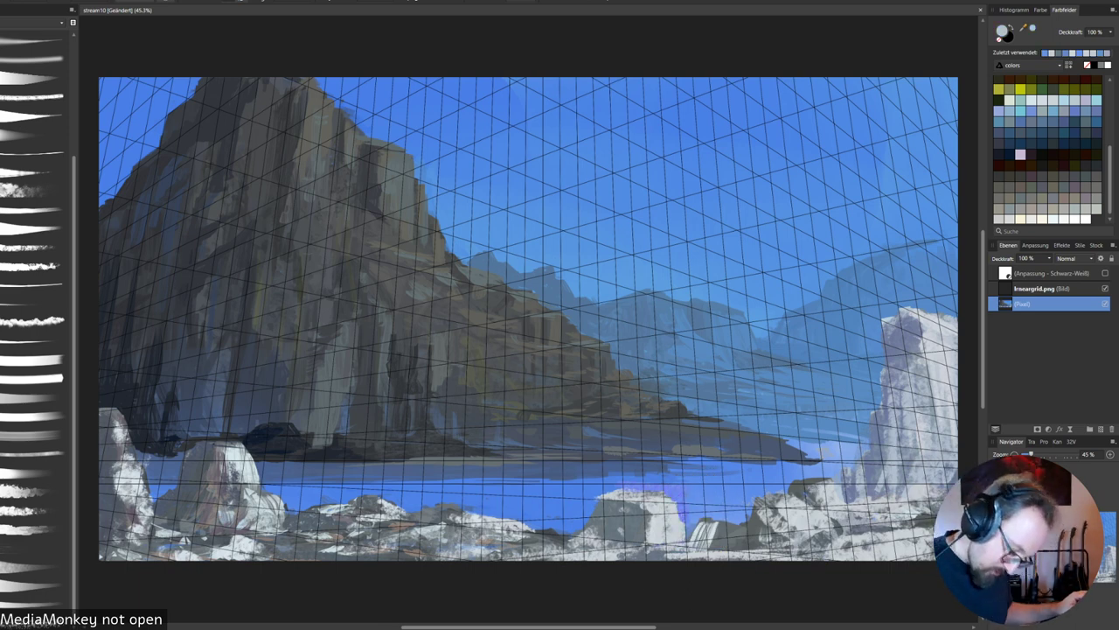
{"action": "left_click_drag", "start_coordinate": [684, 533], "coordinate": [691, 541]}
Reshape the small rock beside the block-shaped boulder with sampled grey and pale highlight strokes.
{"action": "left_click_drag", "start_coordinate": [702, 532], "coordinate": [704, 548]}
{"action": "left_click", "coordinate": [726, 532], "text": "alt"}
{"action": "left_click_drag", "start_coordinate": [702, 524], "coordinate": [692, 548]}
{"action": "mouse_move", "coordinate": [712, 525]}
{"action": "left_mouse_down"}
{"action": "mouse_move", "coordinate": [702, 549]}
{"action": "mouse_move", "coordinate": [721, 549]}
{"action": "left_mouse_up"}
{"action": "left_click", "coordinate": [762, 516], "text": "alt"}
{"action": "mouse_move", "coordinate": [729, 523]}
{"action": "left_mouse_down"}
{"action": "mouse_move", "coordinate": [718, 548]}
{"action": "mouse_move", "coordinate": [730, 547]}
{"action": "left_mouse_up"}
{"action": "mouse_move", "coordinate": [741, 525]}
{"action": "left_mouse_down"}
{"action": "mouse_move", "coordinate": [740, 544]}
{"action": "mouse_move", "coordinate": [716, 548]}
{"action": "left_mouse_up"}
{"action": "left_click_drag", "start_coordinate": [720, 547], "coordinate": [746, 523]}
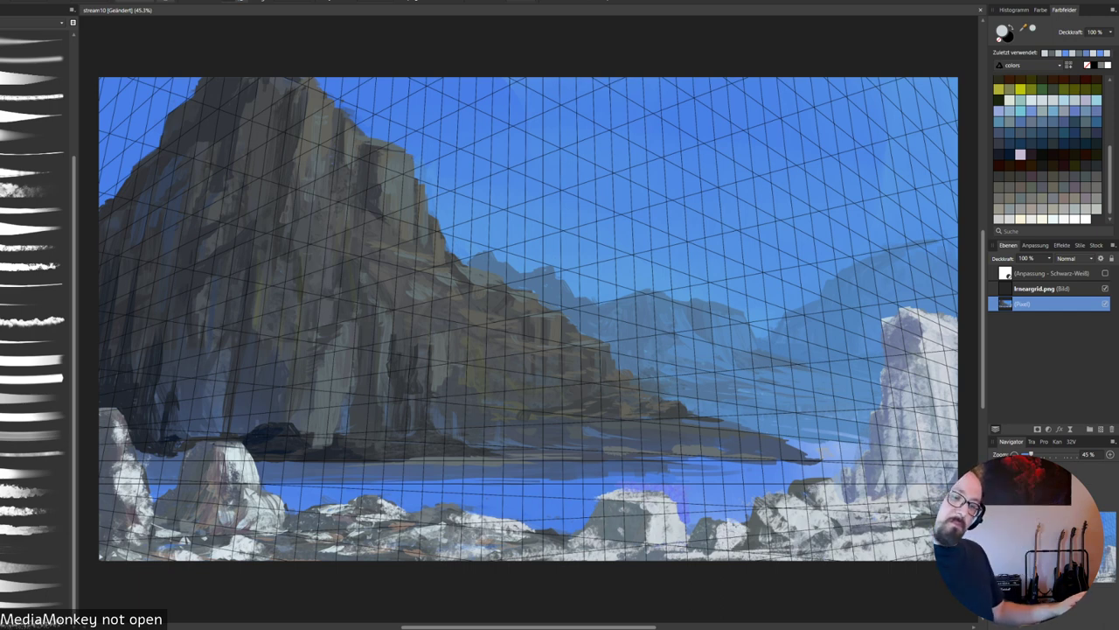
Add a new pixel layer and texture the cliff's middle face with sampled grey using an enlarged brush.
{"action": "left_click", "coordinate": [705, 531], "text": "alt"}
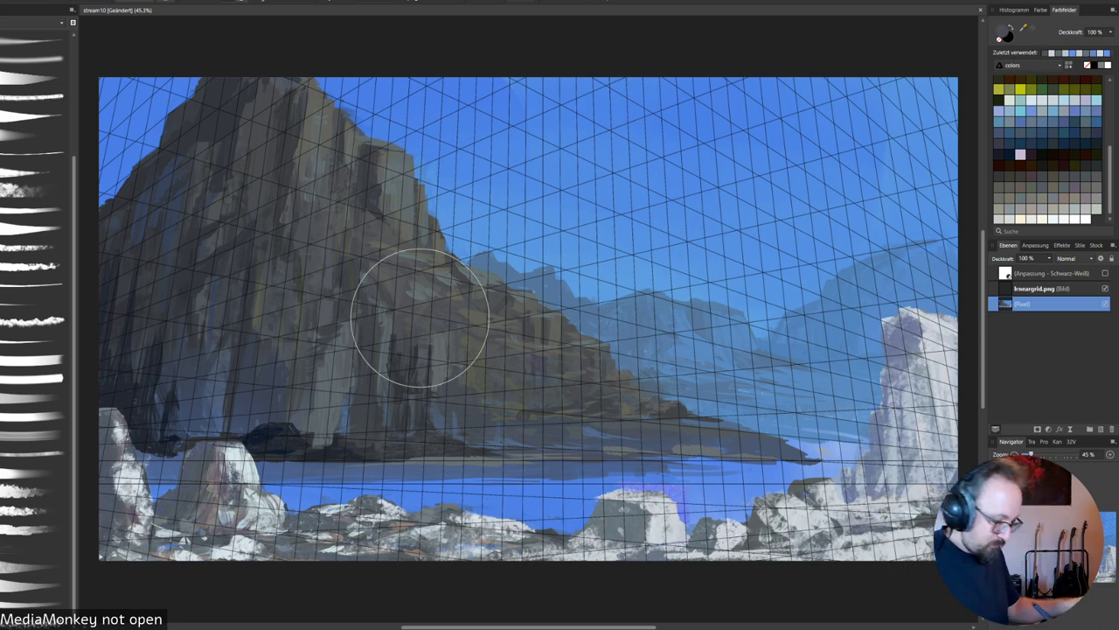
{"action": "key", "text": "bracketright"}
{"action": "key", "text": "bracketright"}
{"action": "key", "text": "bracketright"}
{"action": "left_click", "coordinate": [367, 267]}
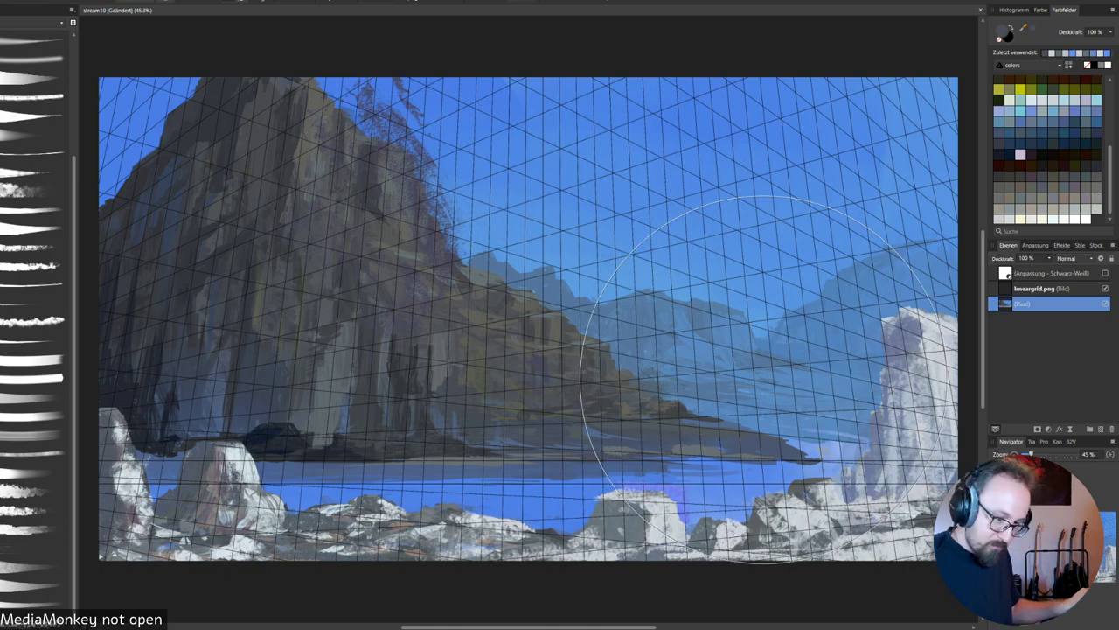
{"action": "key", "text": "ctrl+z"}
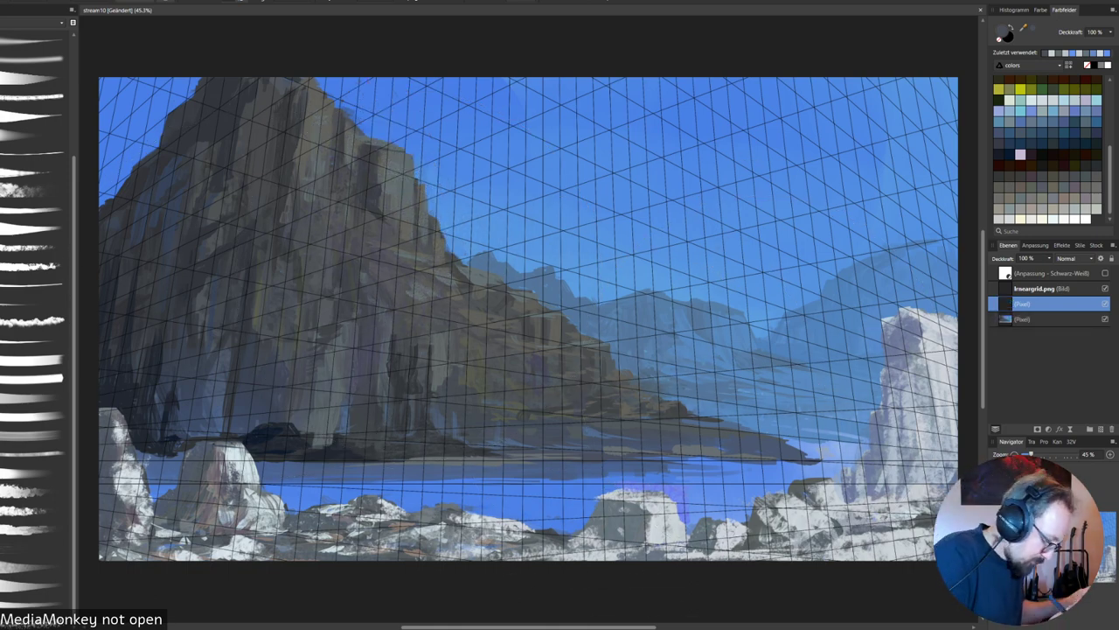
{"action": "left_click", "coordinate": [286, 238], "text": "alt"}
{"action": "left_click_drag", "start_coordinate": [286, 239], "coordinate": [295, 263]}
{"action": "key", "text": "ctrl+z"}
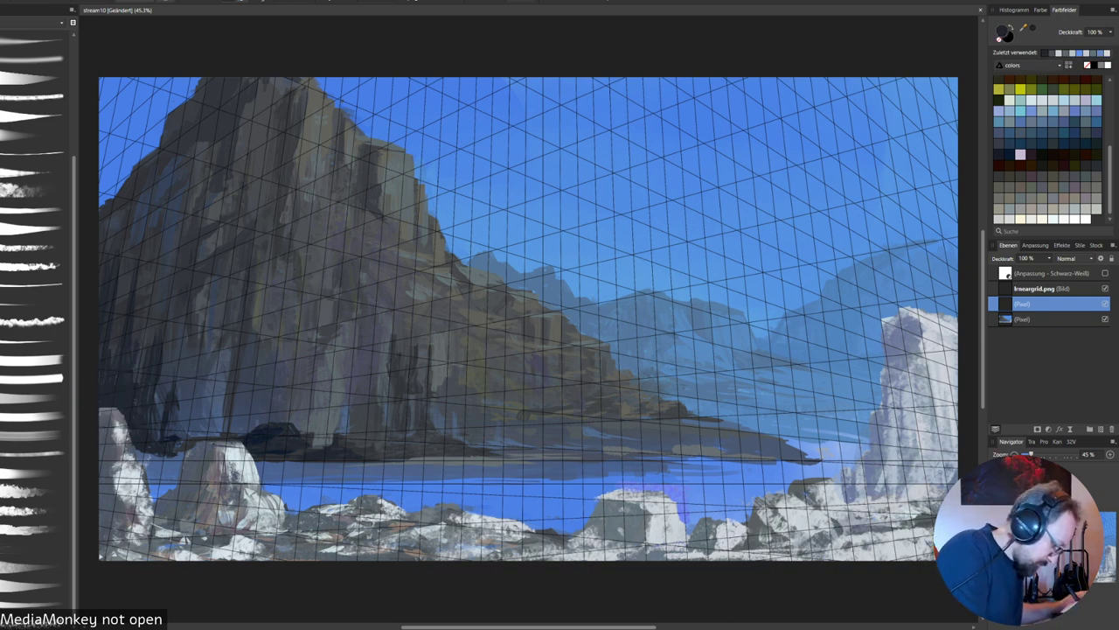
{"action": "left_click", "coordinate": [165, 332], "text": "alt"}
{"action": "left_click_drag", "start_coordinate": [136, 305], "coordinate": [144, 343]}
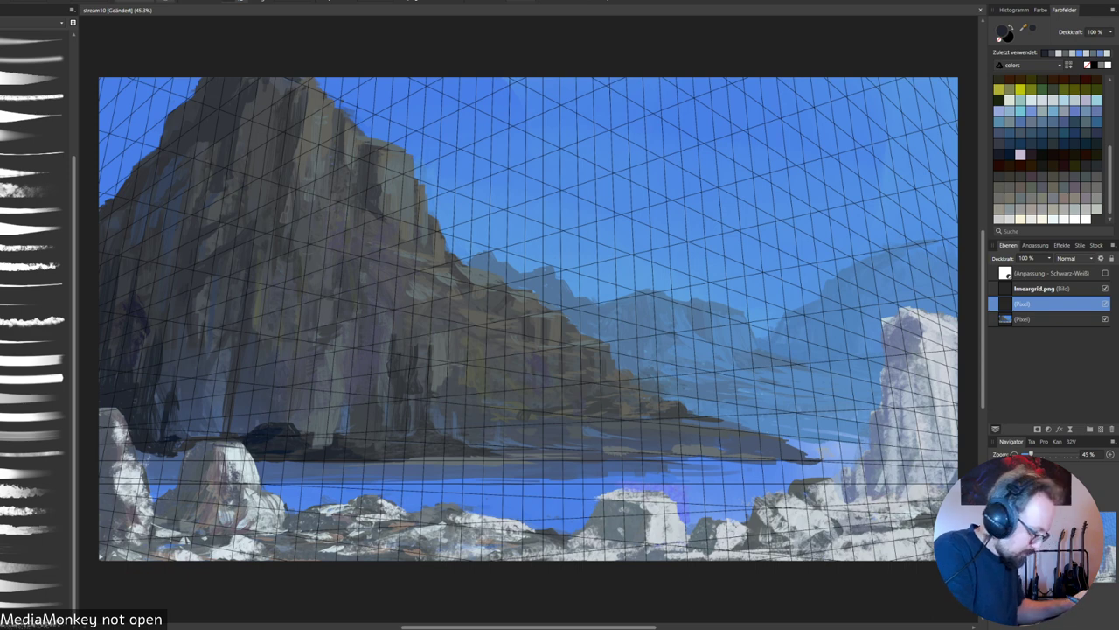
{"action": "key", "text": "ctrl+z"}
Enlarge the brush and stamp dark rock texture onto the cliff's shadowed flank.
{"action": "key", "text": "]"}
{"action": "left_click", "coordinate": [165, 262]}
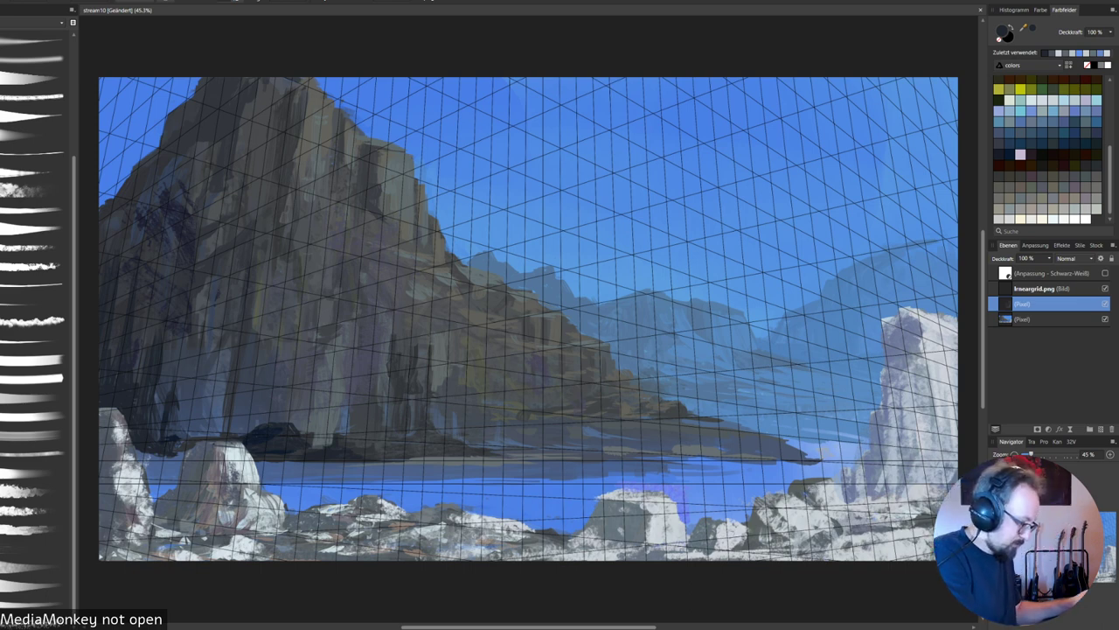
{"action": "left_click", "coordinate": [131, 316]}
{"action": "key", "text": "["}
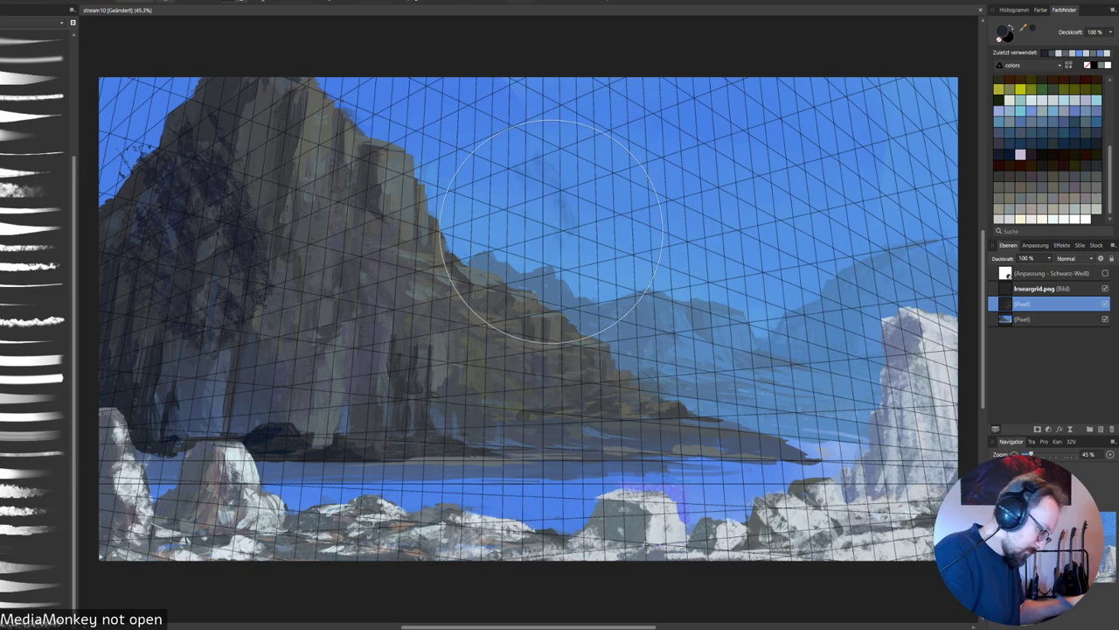
{"action": "left_click", "coordinate": [701, 288]}
{"action": "key", "text": "ctrl+z"}
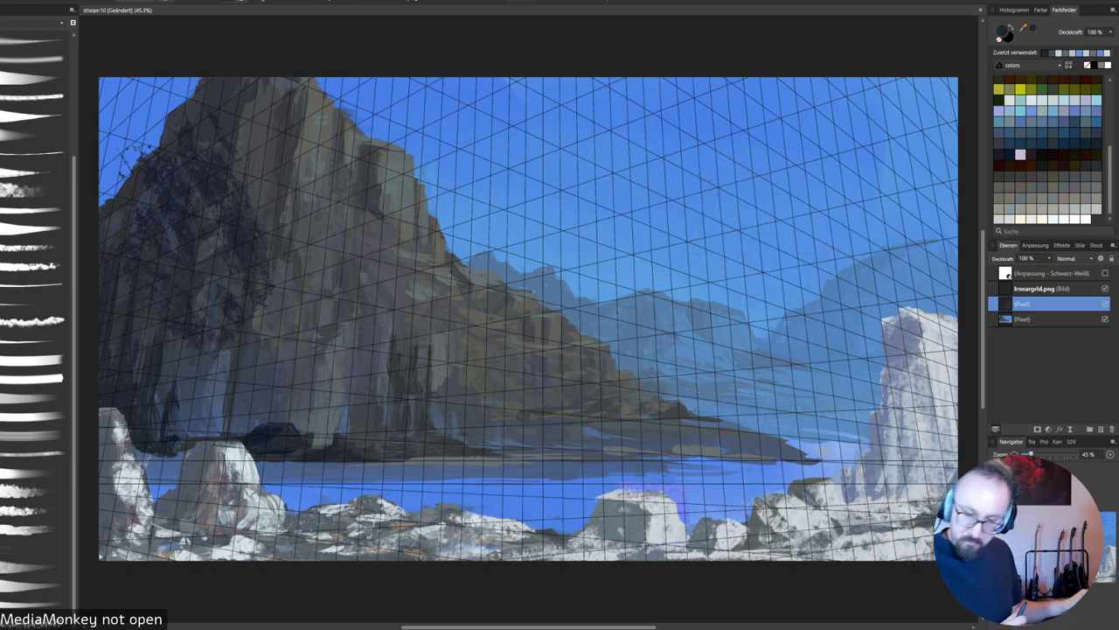
{"action": "key", "text": "ctrl+z"}
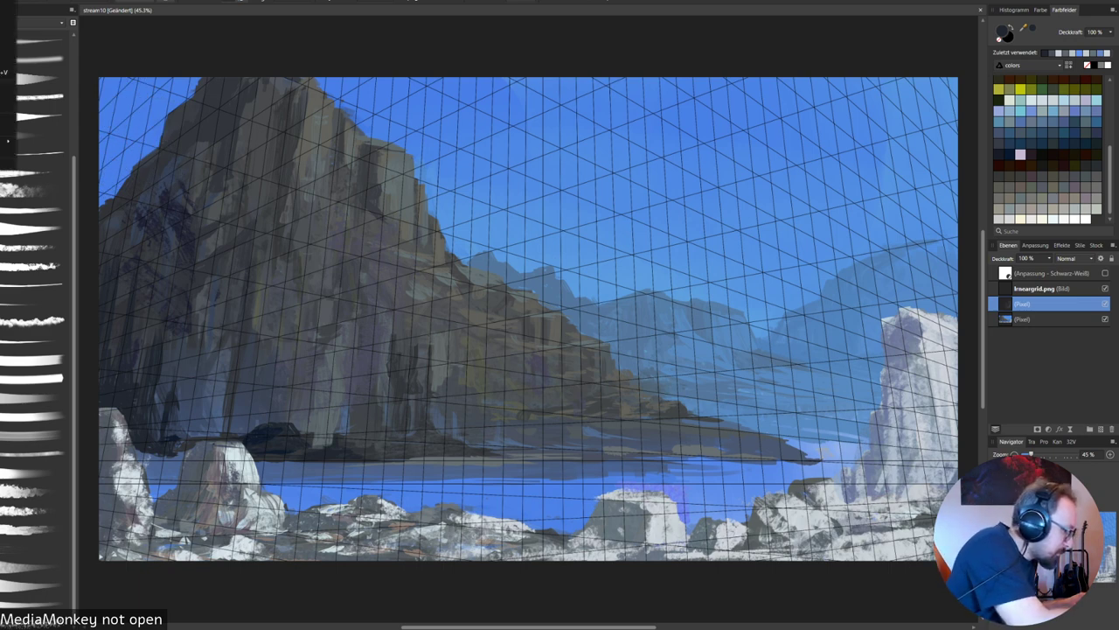
Spread the dark texture across the cliff's shadowed flank and deepen it with strokes from other brushes.
{"action": "left_click_drag", "start_coordinate": [185, 175], "coordinate": [224, 264]}
{"action": "left_click_drag", "start_coordinate": [422, 404], "coordinate": [427, 427]}
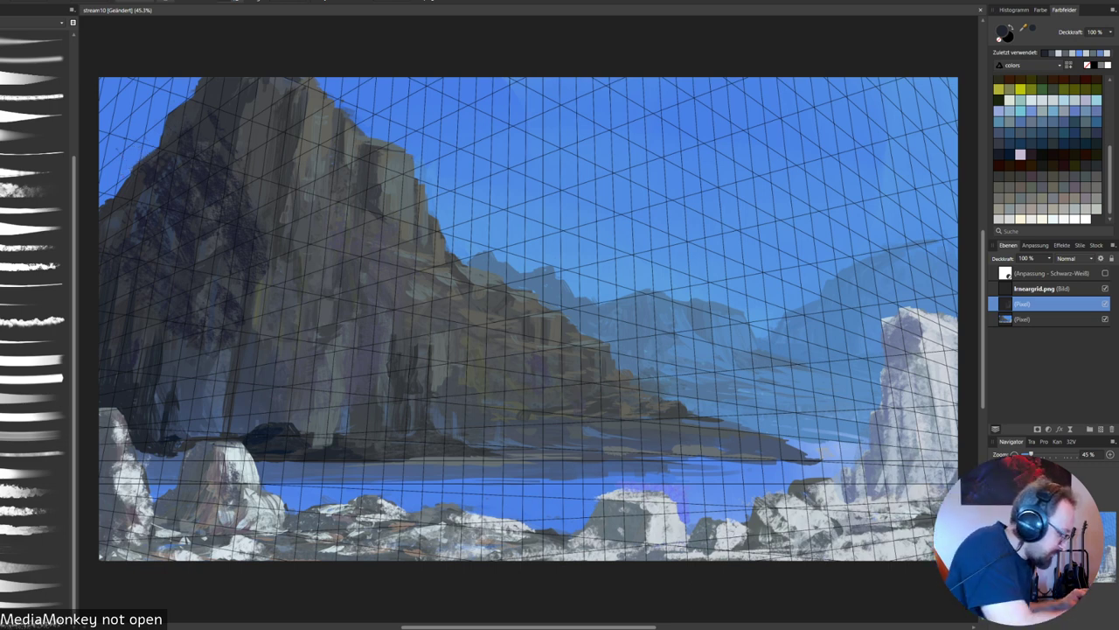
{"action": "left_click", "coordinate": [35, 265]}
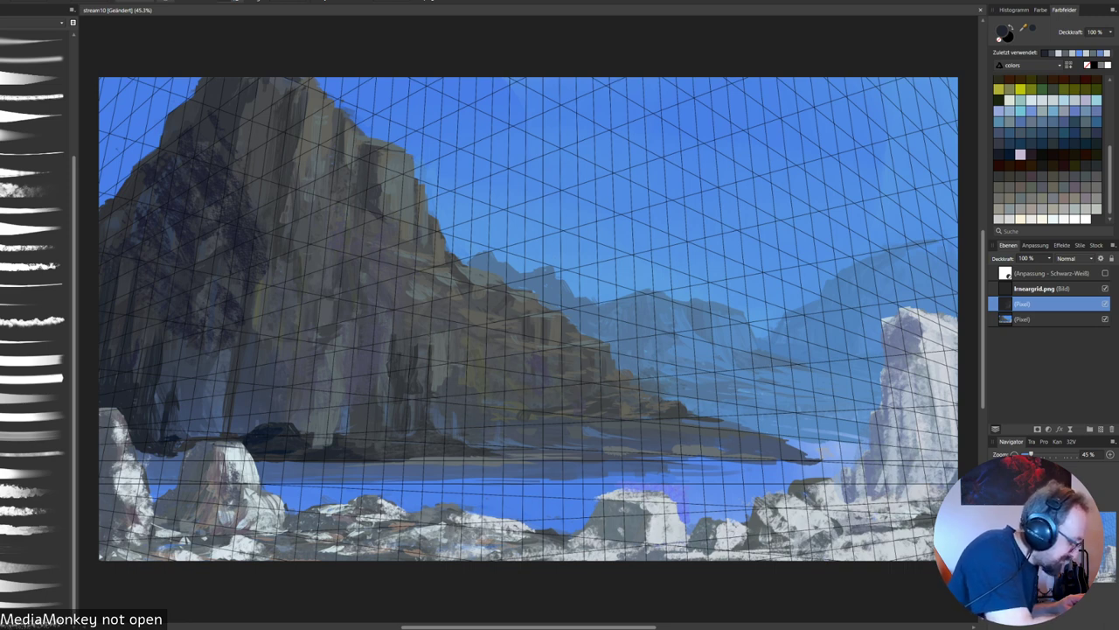
{"action": "left_click", "coordinate": [33, 77]}
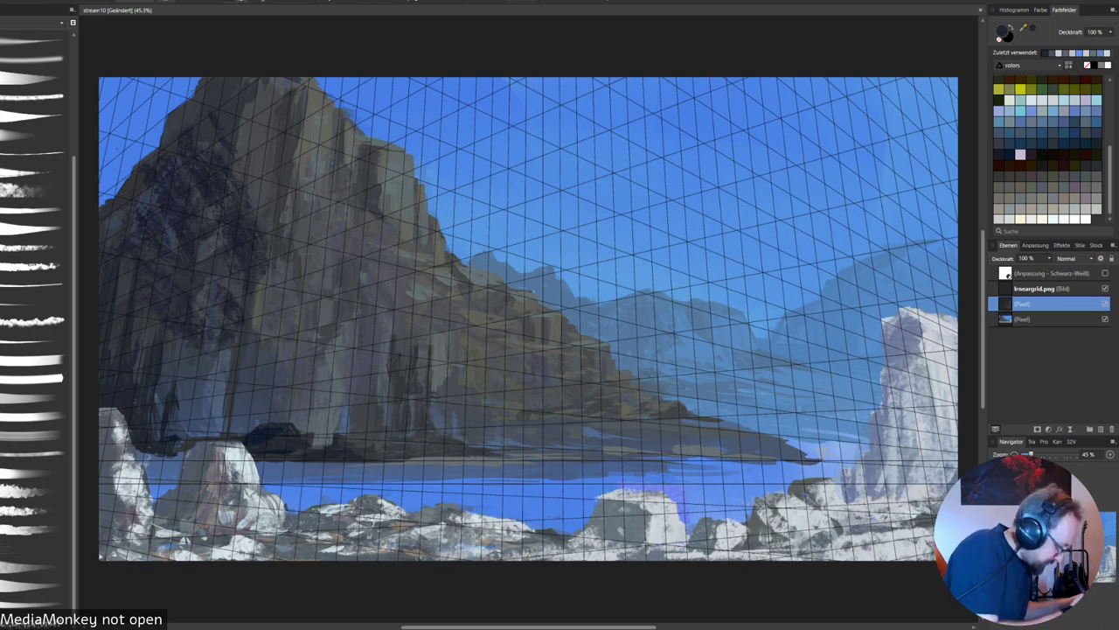
{"action": "left_click", "coordinate": [33, 340]}
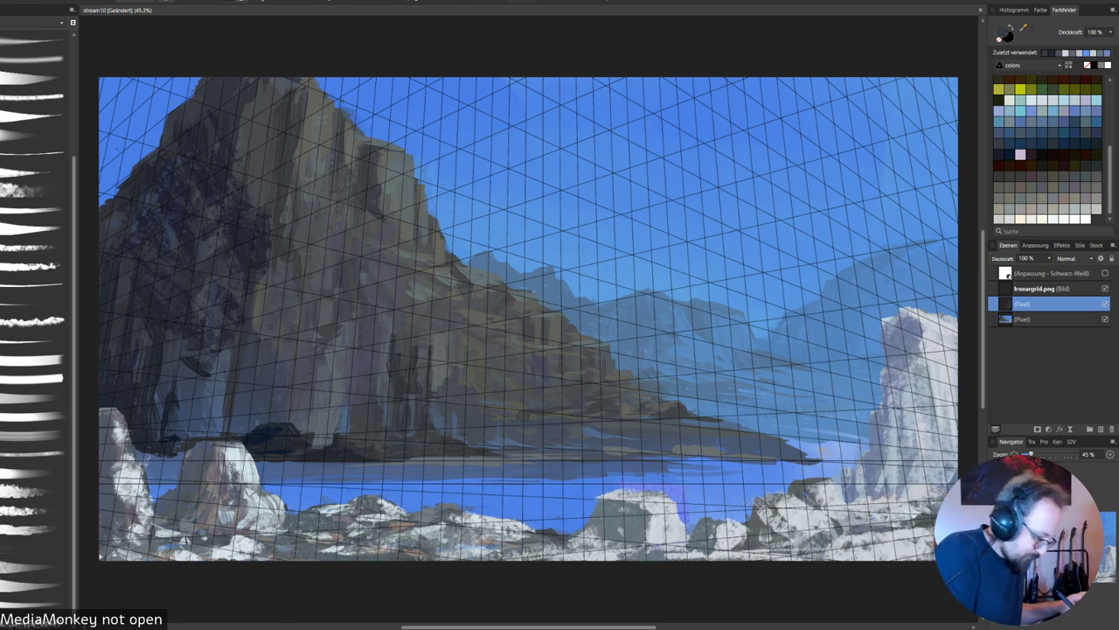
Sample the cliff's olive grey and paint strokes along the boundary between its shadowed flank and lit face.
{"action": "left_click", "coordinate": [265, 276], "text": "alt"}
{"action": "left_click", "coordinate": [253, 310], "text": "alt"}
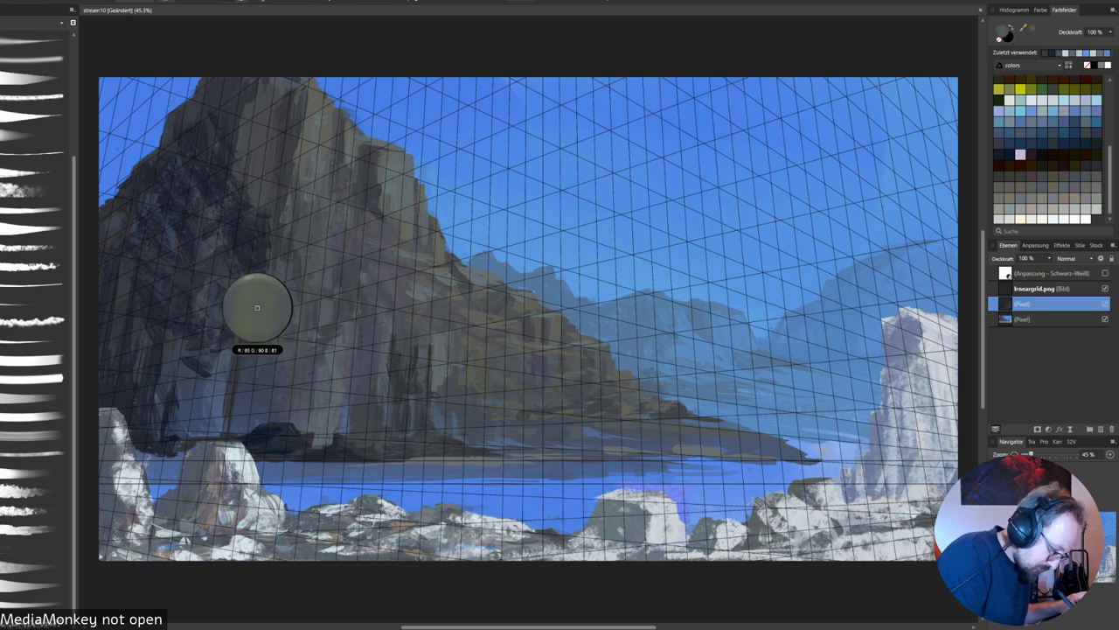
{"action": "left_click", "coordinate": [256, 311], "text": "alt"}
{"action": "mouse_move", "coordinate": [253, 294]}
{"action": "left_mouse_down"}
{"action": "mouse_move", "coordinate": [253, 324]}
{"action": "mouse_move", "coordinate": [275, 326]}
{"action": "left_mouse_up"}
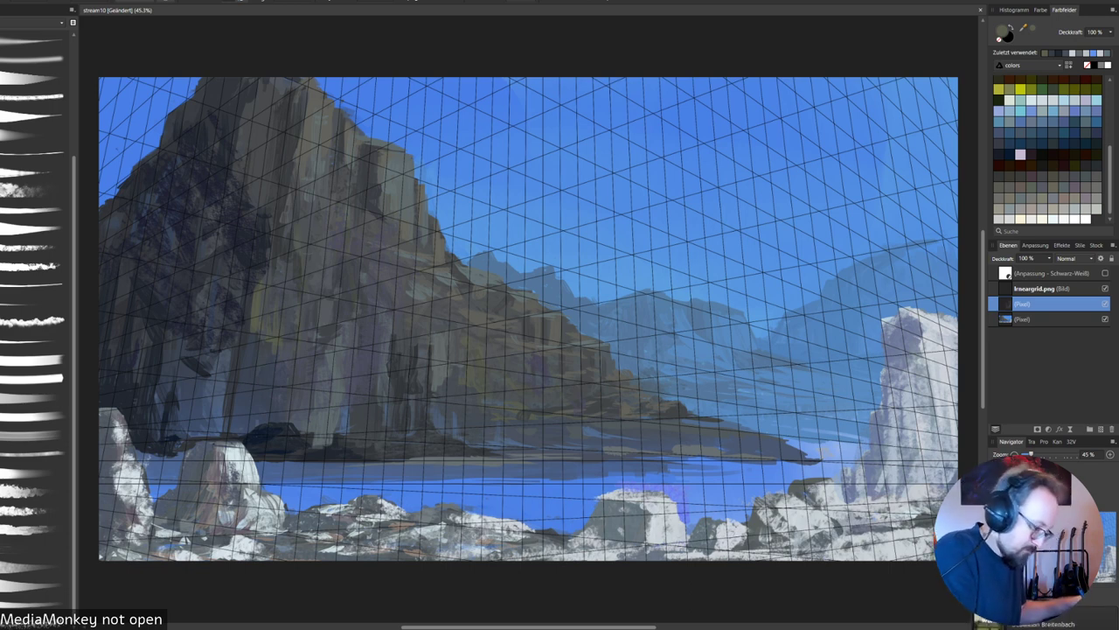
{"action": "left_click_drag", "start_coordinate": [254, 179], "coordinate": [254, 197]}
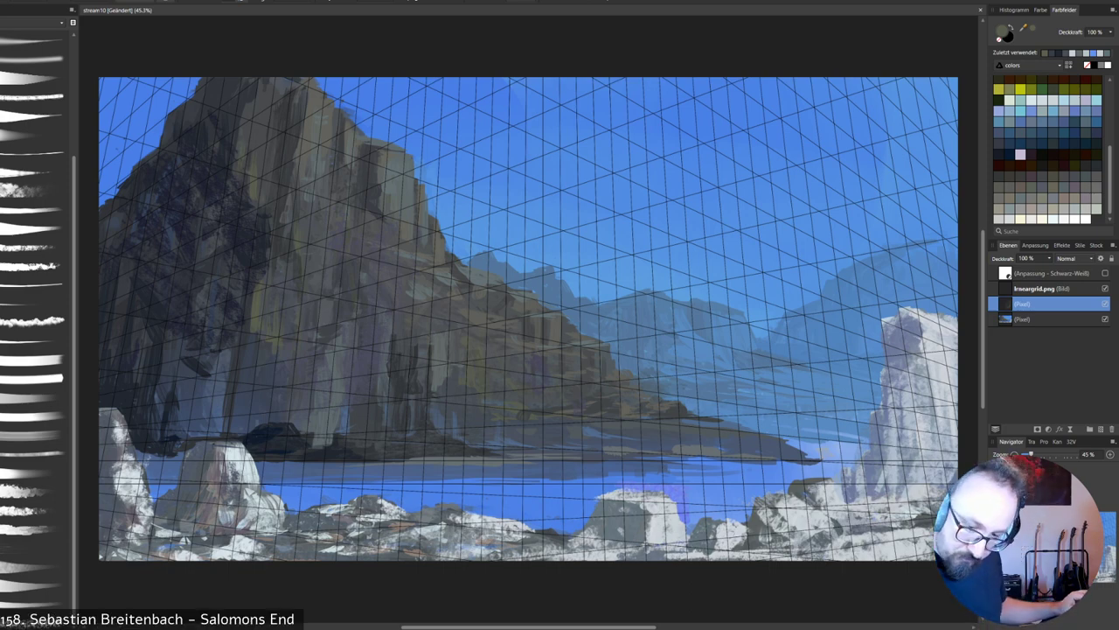
Hide the perspective grid and paint sampled grey and blue tones onto the cliff's middle face and shadowed base.
{"action": "left_click", "coordinate": [1105, 288]}
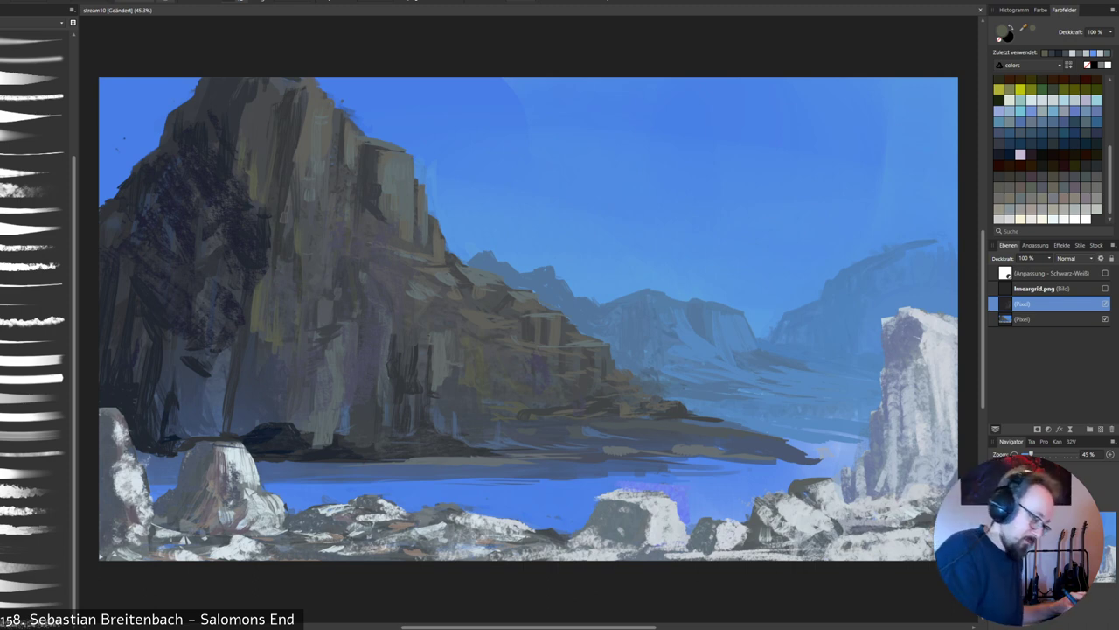
{"action": "mouse_move", "coordinate": [313, 258]}
{"action": "left_mouse_down"}
{"action": "mouse_move", "coordinate": [335, 287]}
{"action": "mouse_move", "coordinate": [341, 278]}
{"action": "left_mouse_up"}
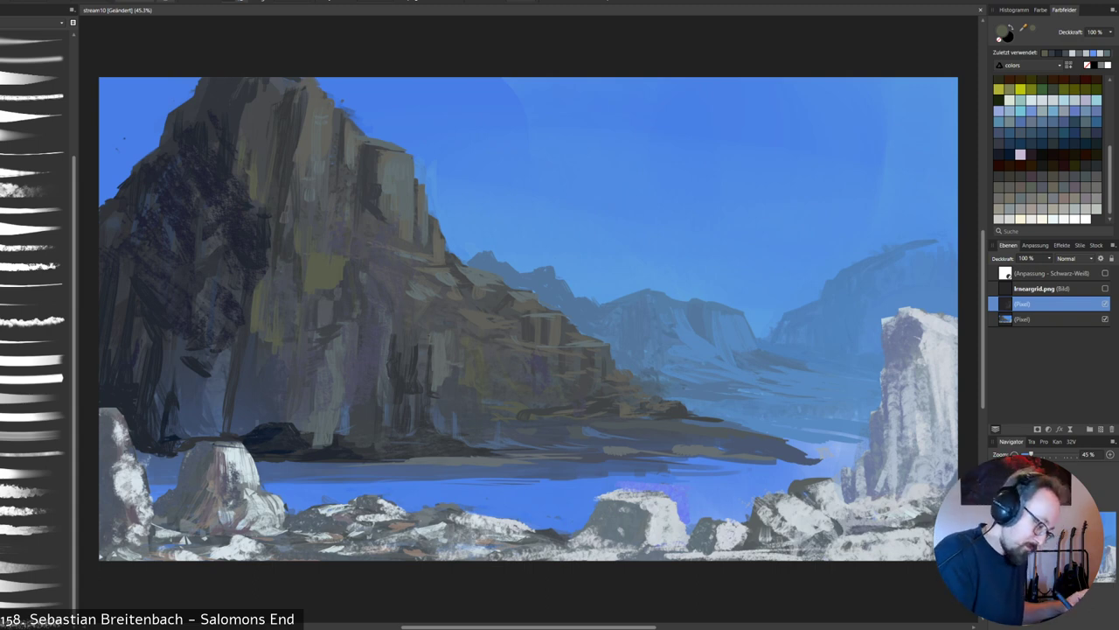
{"action": "left_click", "coordinate": [352, 288], "text": "alt"}
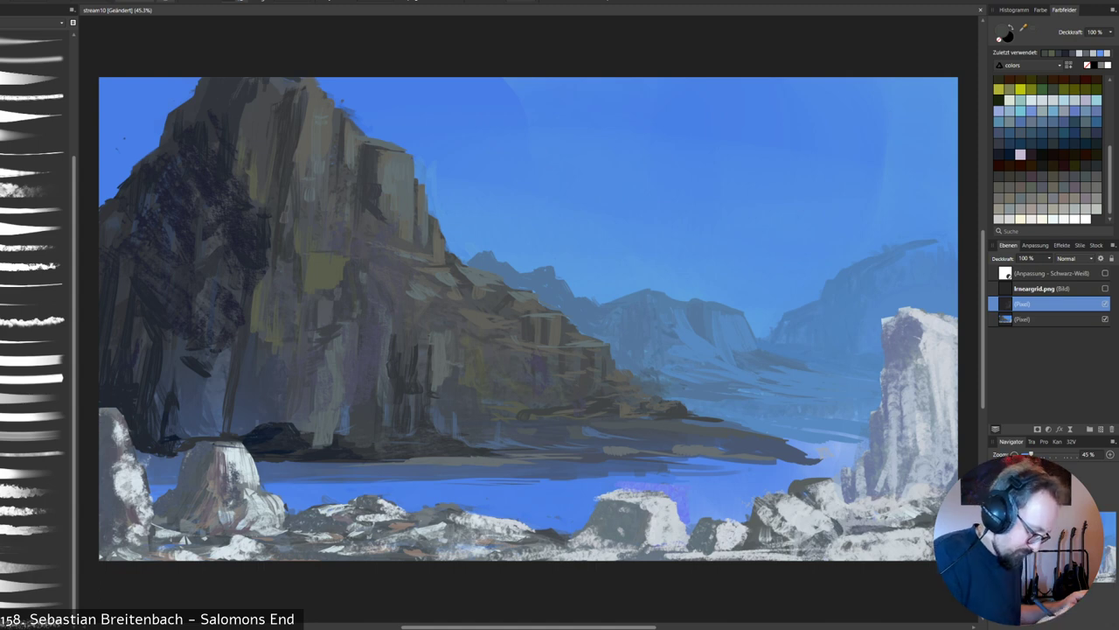
{"action": "left_click", "coordinate": [337, 388], "text": "alt"}
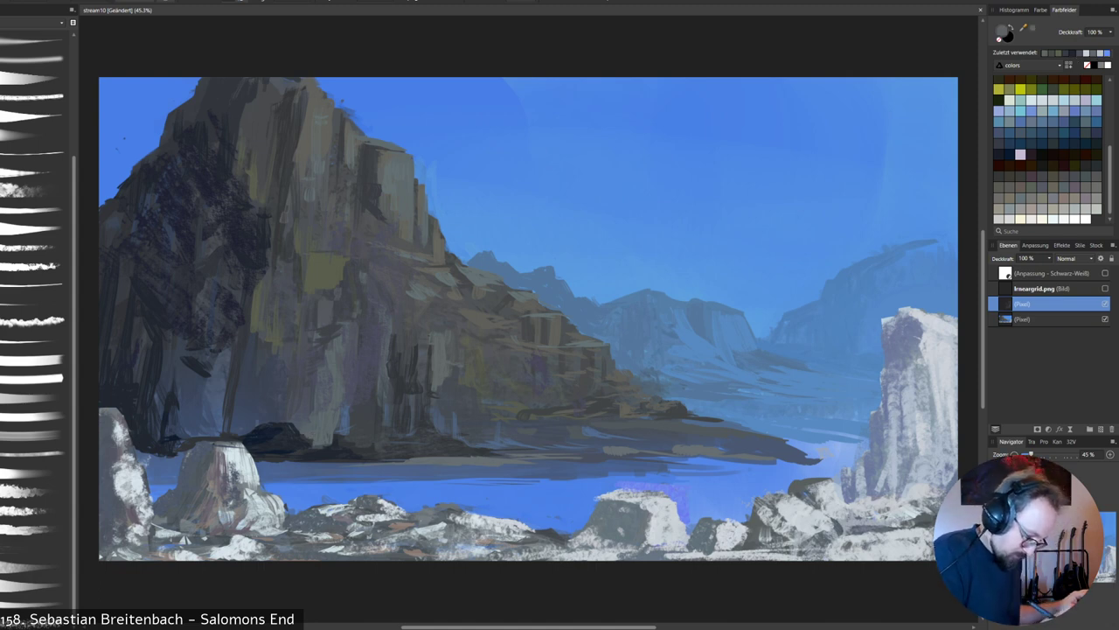
{"action": "left_click", "coordinate": [343, 421], "text": "alt"}
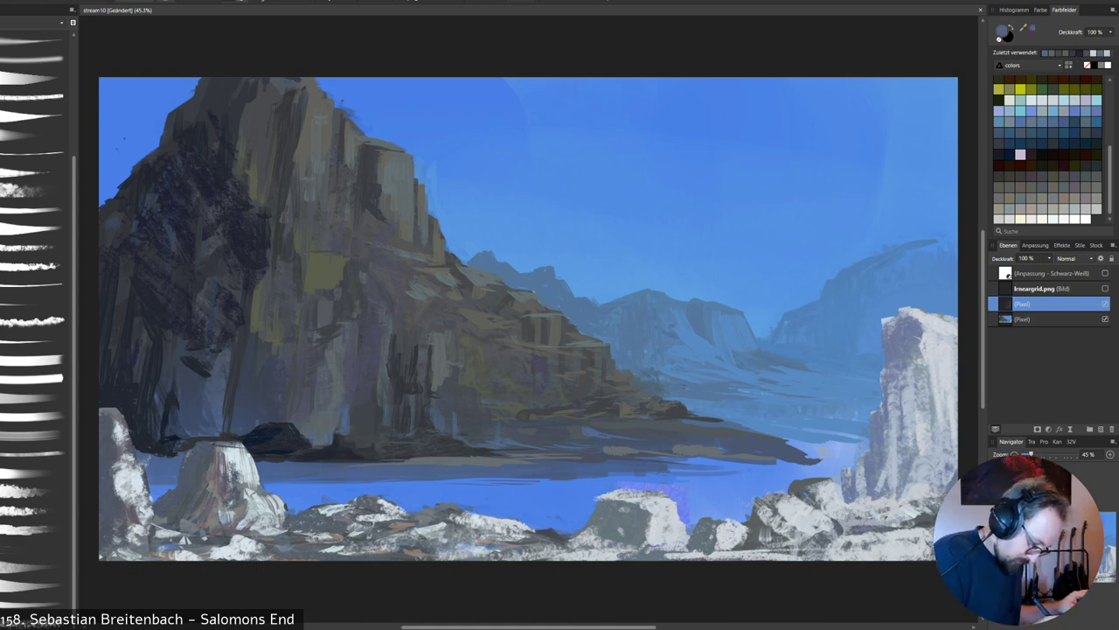
{"action": "left_click_drag", "start_coordinate": [287, 381], "coordinate": [287, 418]}
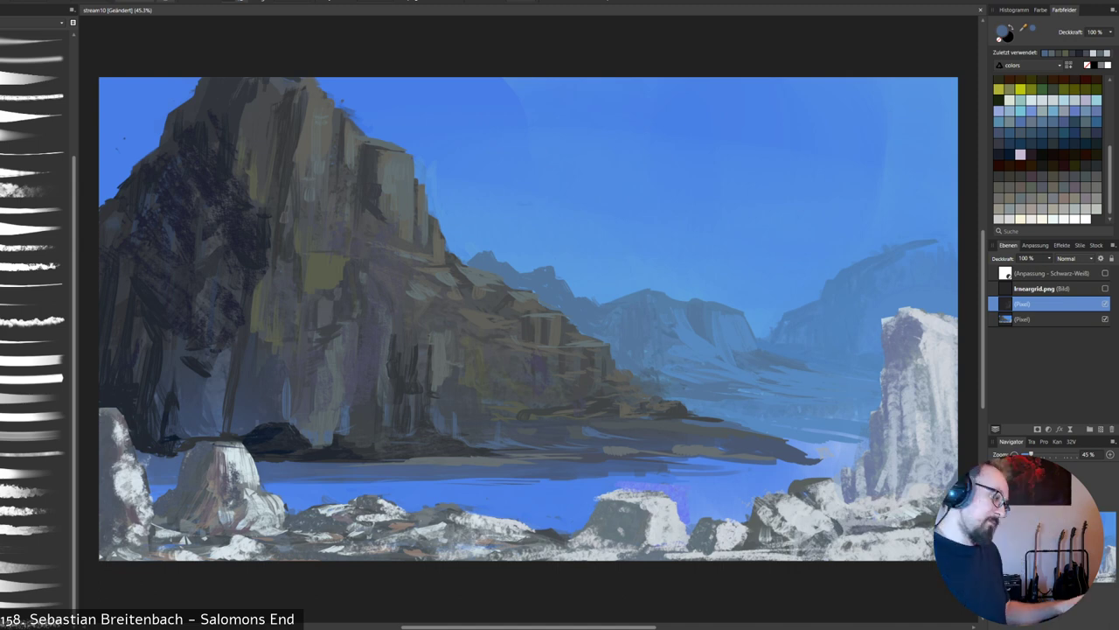
Choose another brush, shift a sampled cliff grey toward orange, and paint warm brown strokes on the cliff's upper lit face.
{"action": "left_click", "coordinate": [1105, 288]}
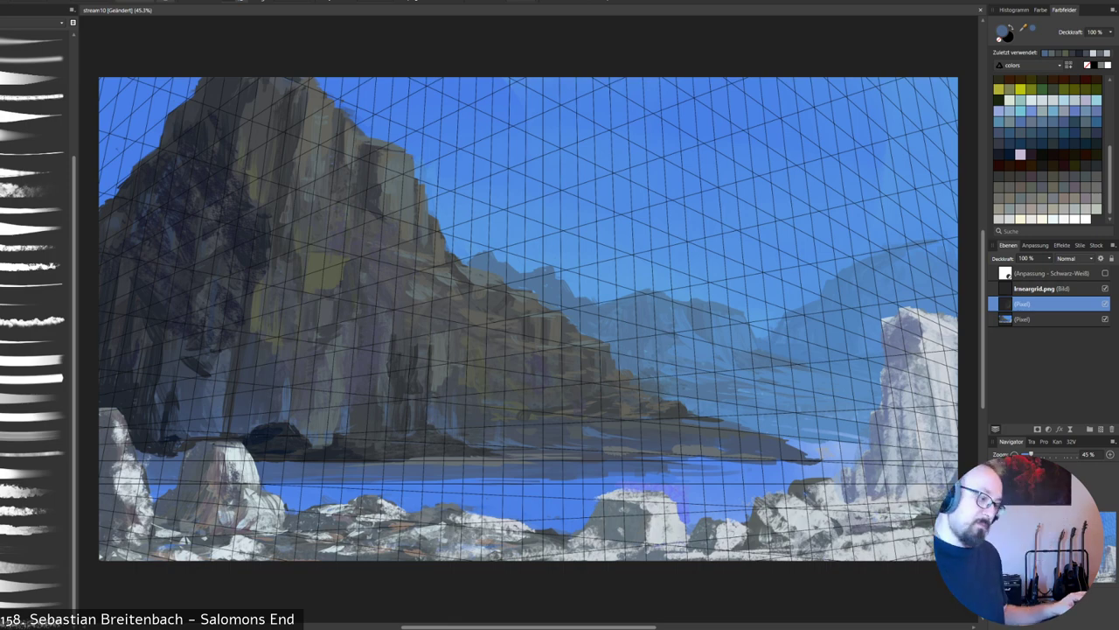
{"action": "left_click", "coordinate": [1105, 289]}
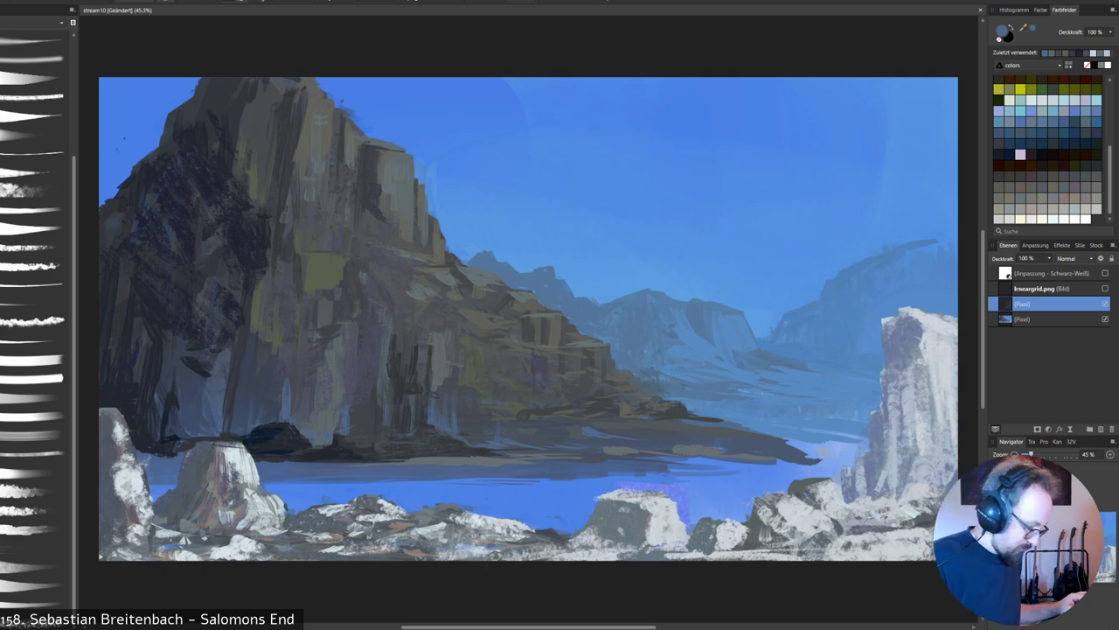
{"action": "left_click", "coordinate": [33, 321]}
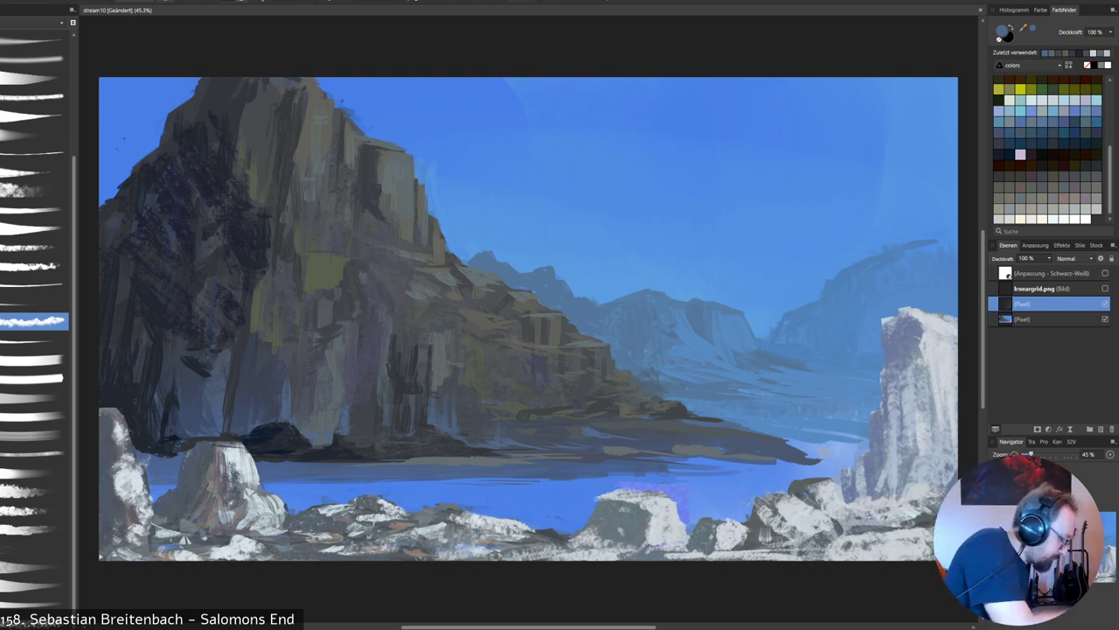
{"action": "left_click", "coordinate": [33, 247]}
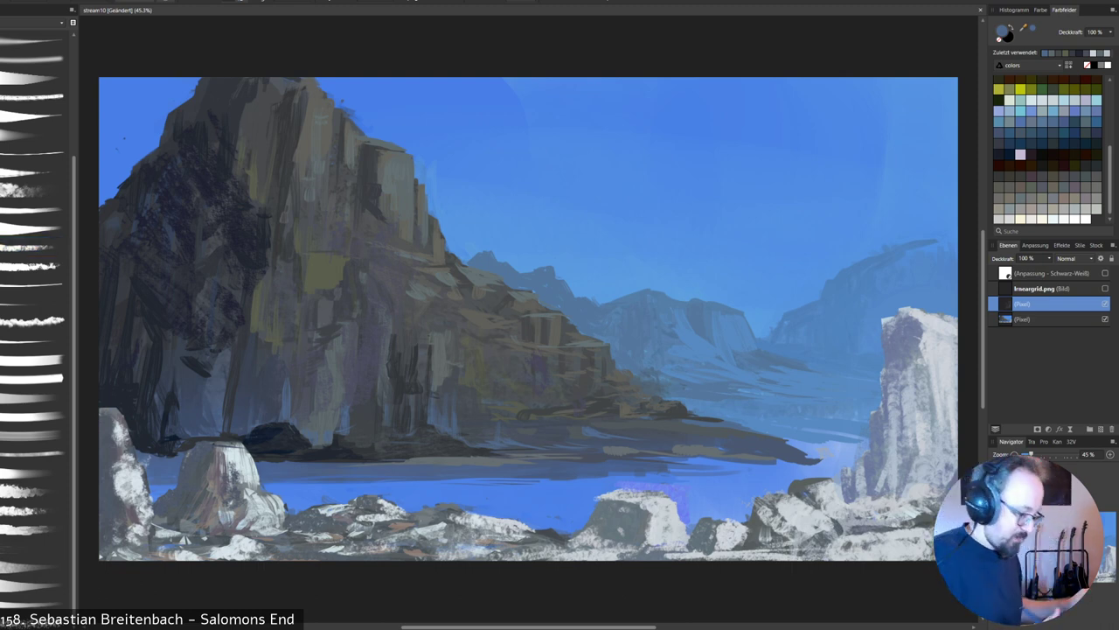
{"action": "left_click", "coordinate": [320, 277], "text": "alt"}
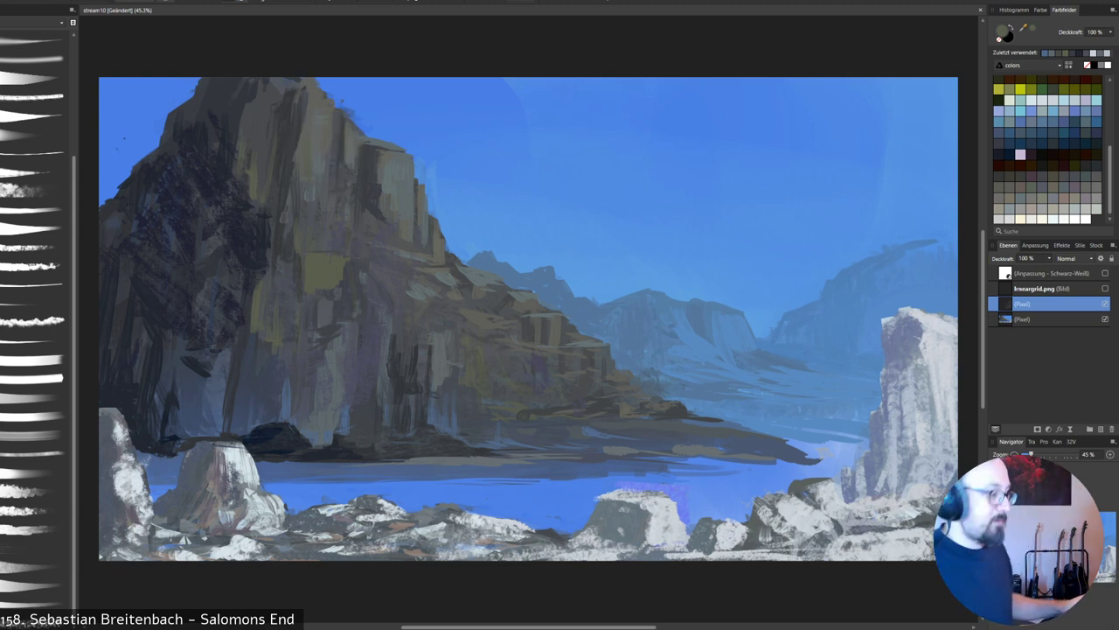
{"action": "key", "text": "c"}
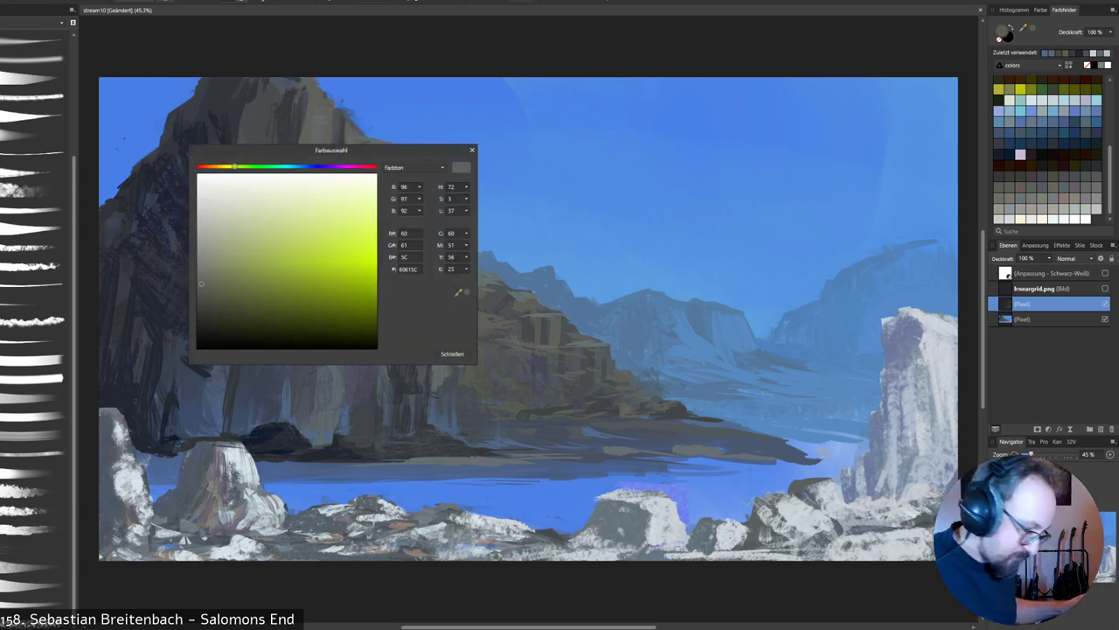
{"action": "left_click", "coordinate": [218, 166]}
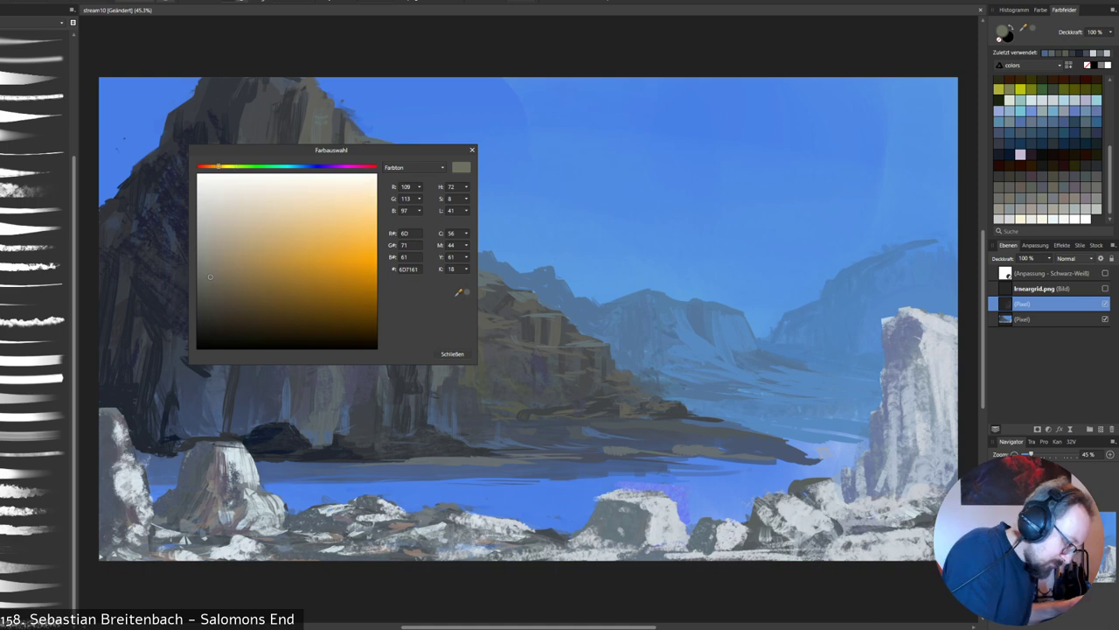
{"action": "left_click", "coordinate": [210, 277]}
{"action": "left_click", "coordinate": [452, 354]}
{"action": "left_click_drag", "start_coordinate": [311, 140], "coordinate": [311, 168]}
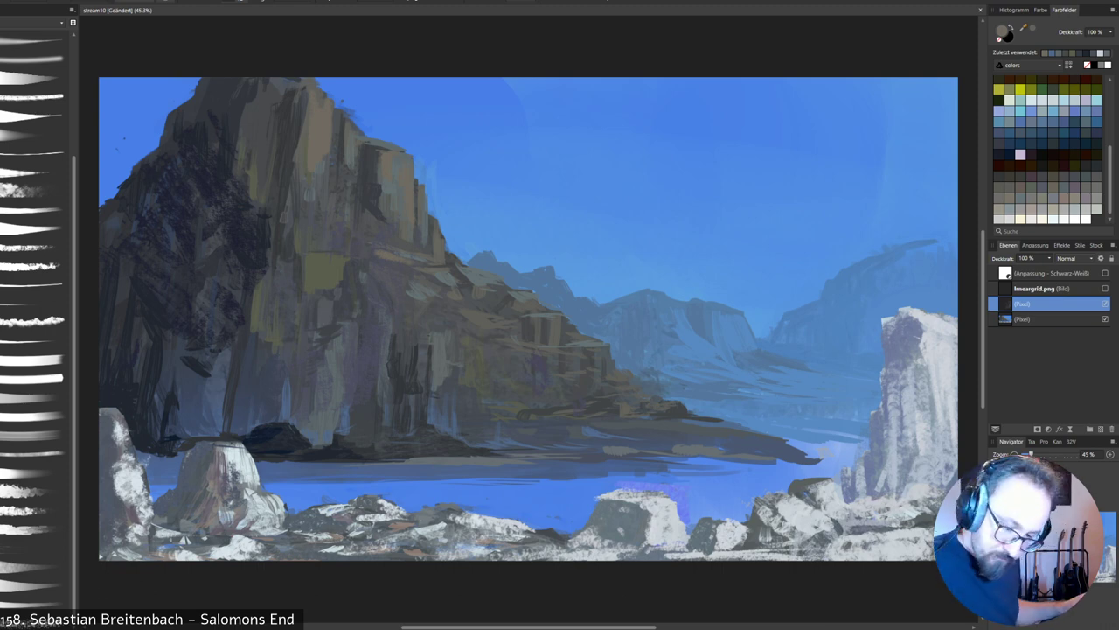
Paint warm tan facets on the cliff's middle ridge and descending slope, showing the perspective grid temporarily and sampling nearby rock colours.
{"action": "left_click", "coordinate": [1105, 289]}
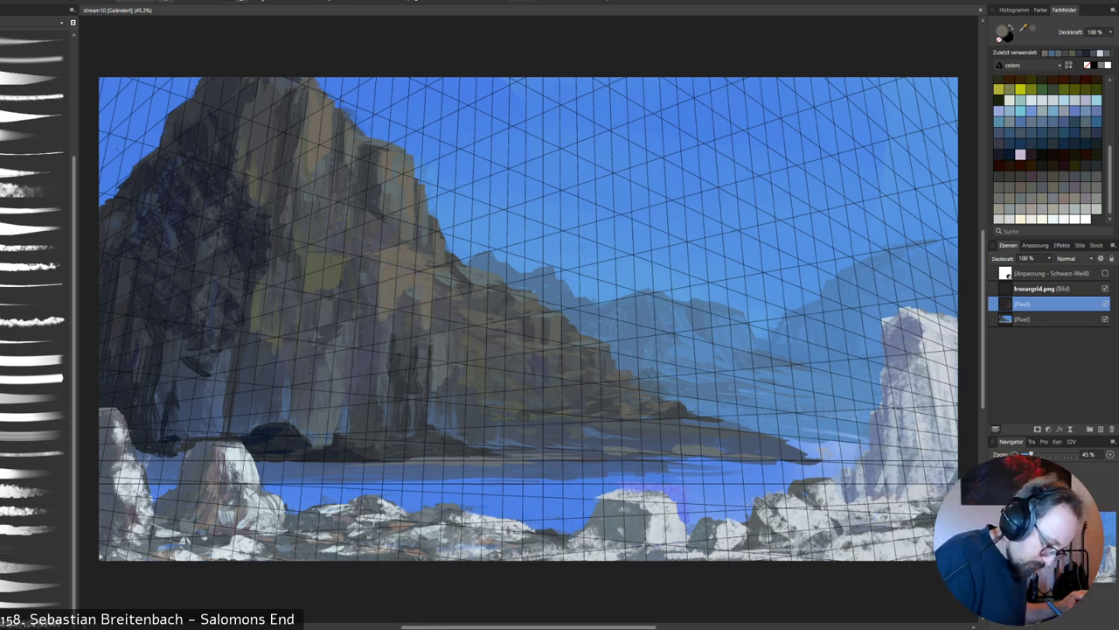
{"action": "left_click", "coordinate": [374, 299], "text": "alt"}
{"action": "left_click_drag", "start_coordinate": [381, 280], "coordinate": [383, 321]}
{"action": "left_click_drag", "start_coordinate": [390, 286], "coordinate": [388, 319]}
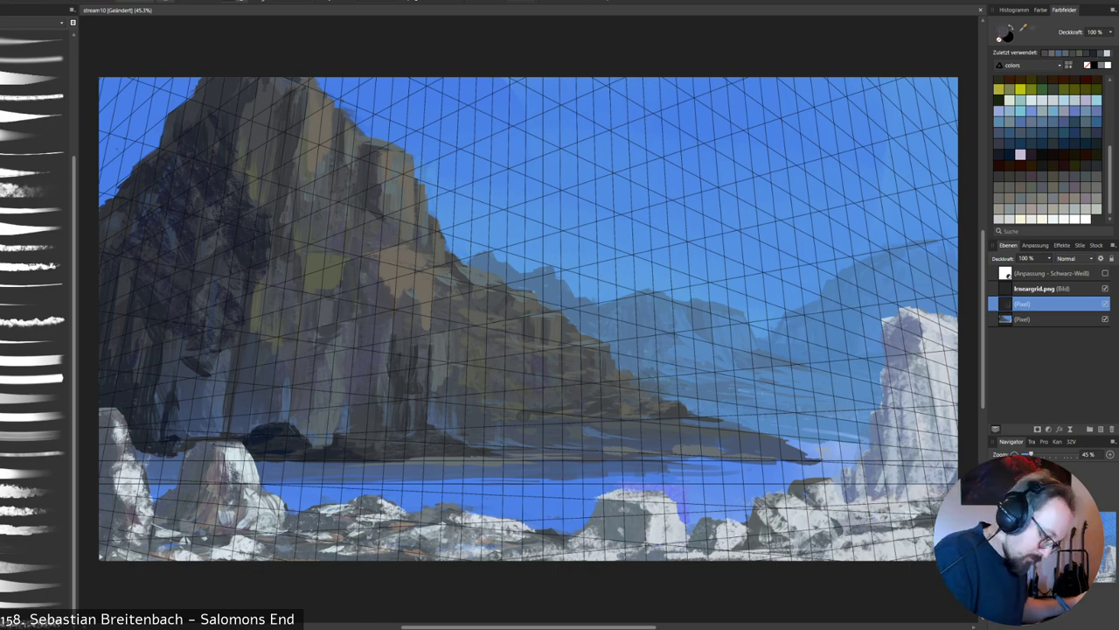
{"action": "left_click", "coordinate": [1105, 289]}
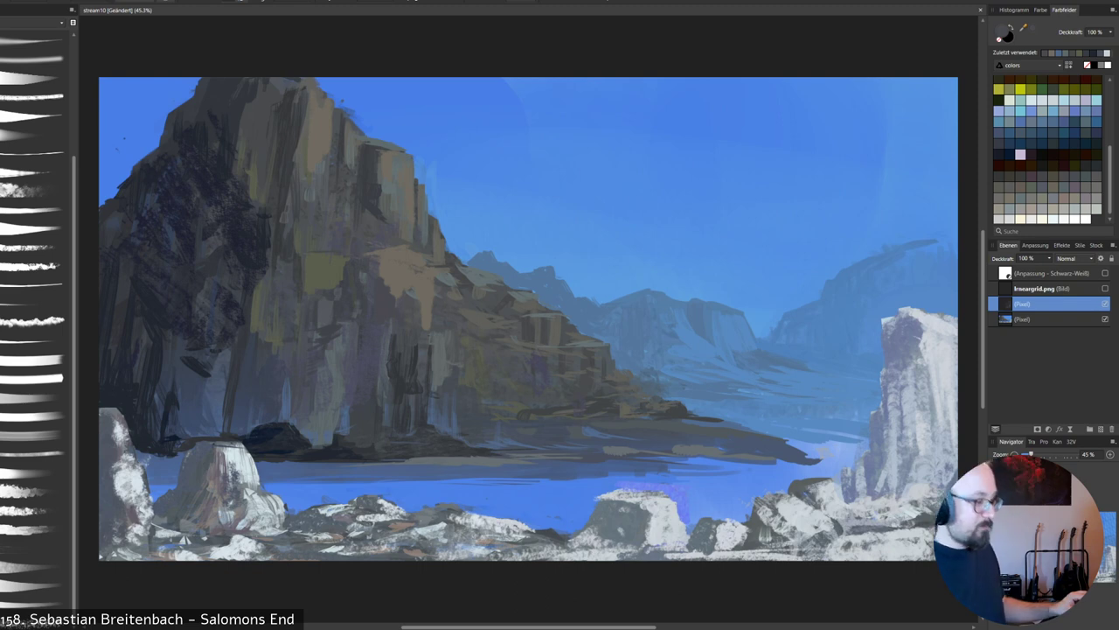
{"action": "left_click", "coordinate": [405, 281], "text": "alt"}
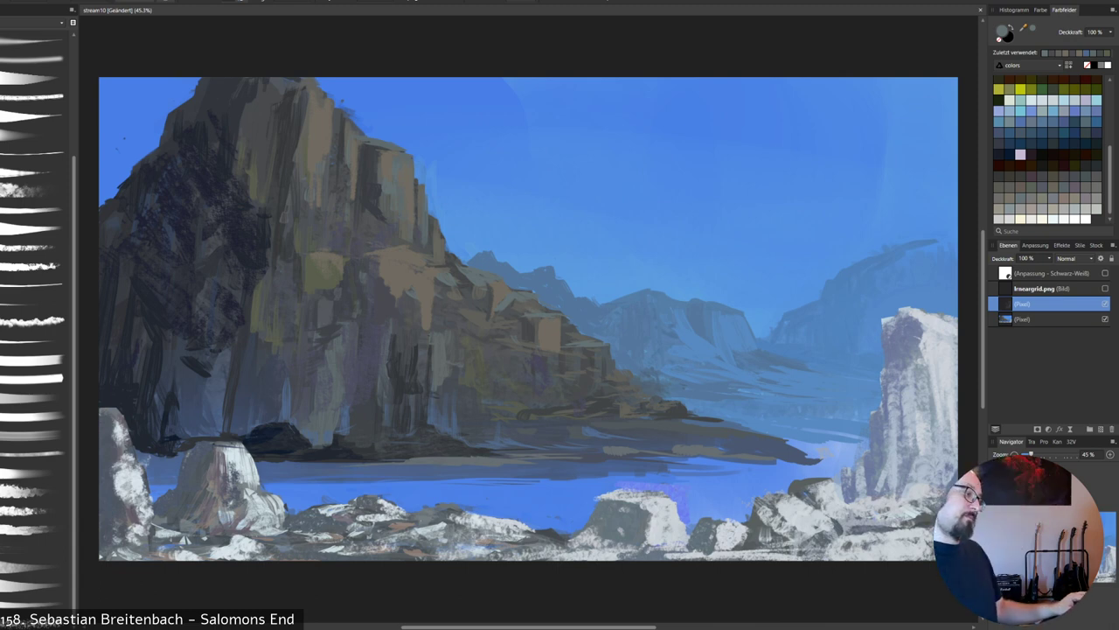
{"action": "left_click", "coordinate": [605, 369], "text": "alt"}
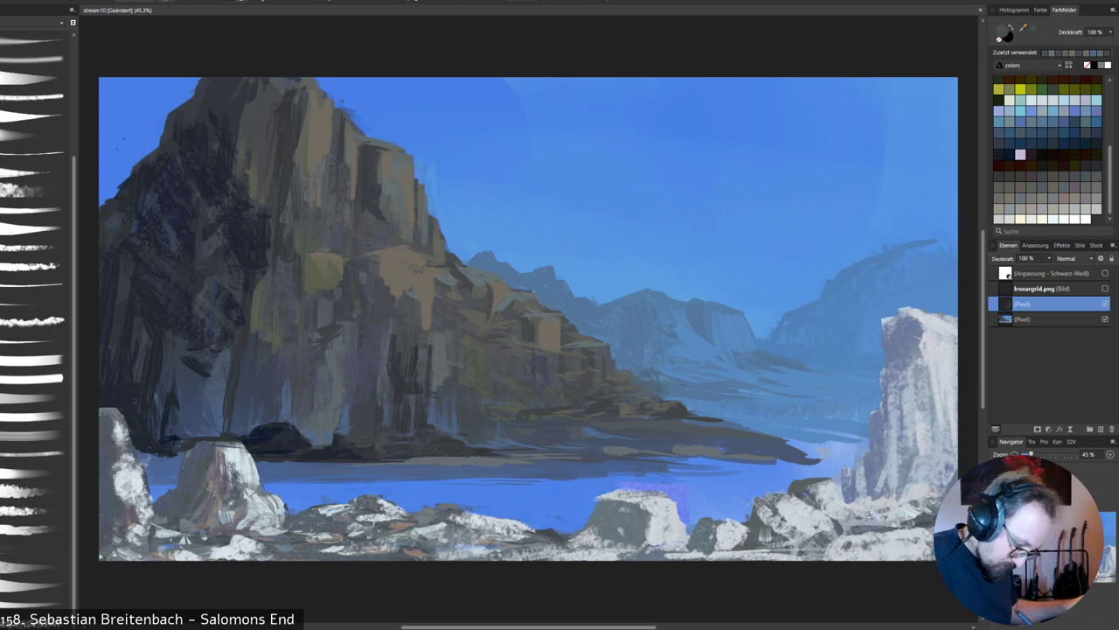
Show the perspective grid and compare the cliff with the upper paint layer hidden and visible.
{"action": "left_click", "coordinate": [1105, 288]}
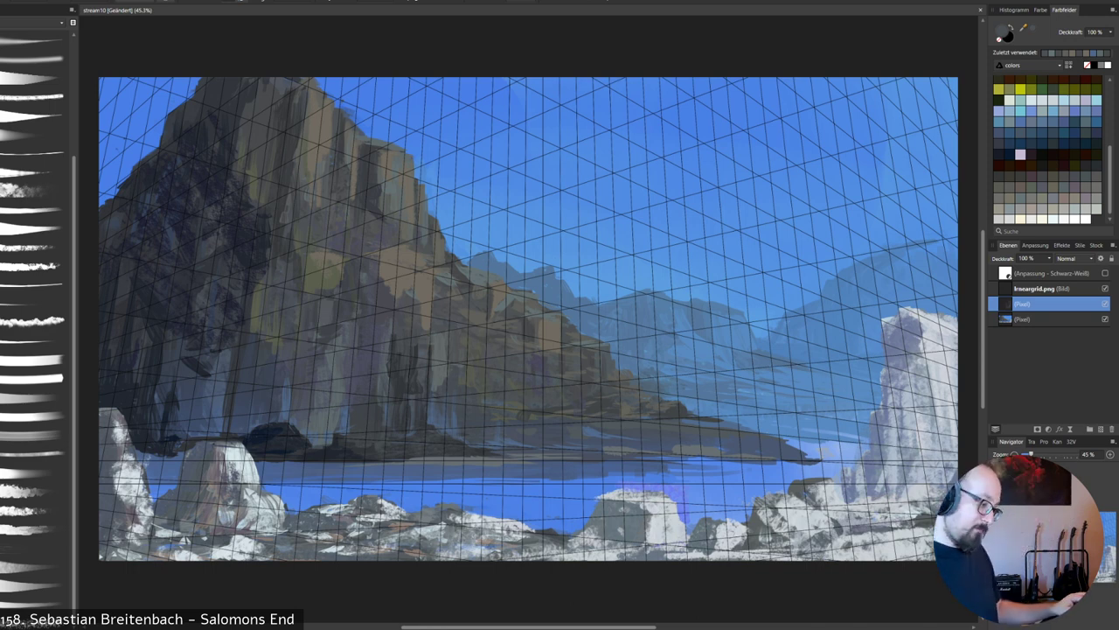
{"action": "left_click", "coordinate": [1105, 303]}
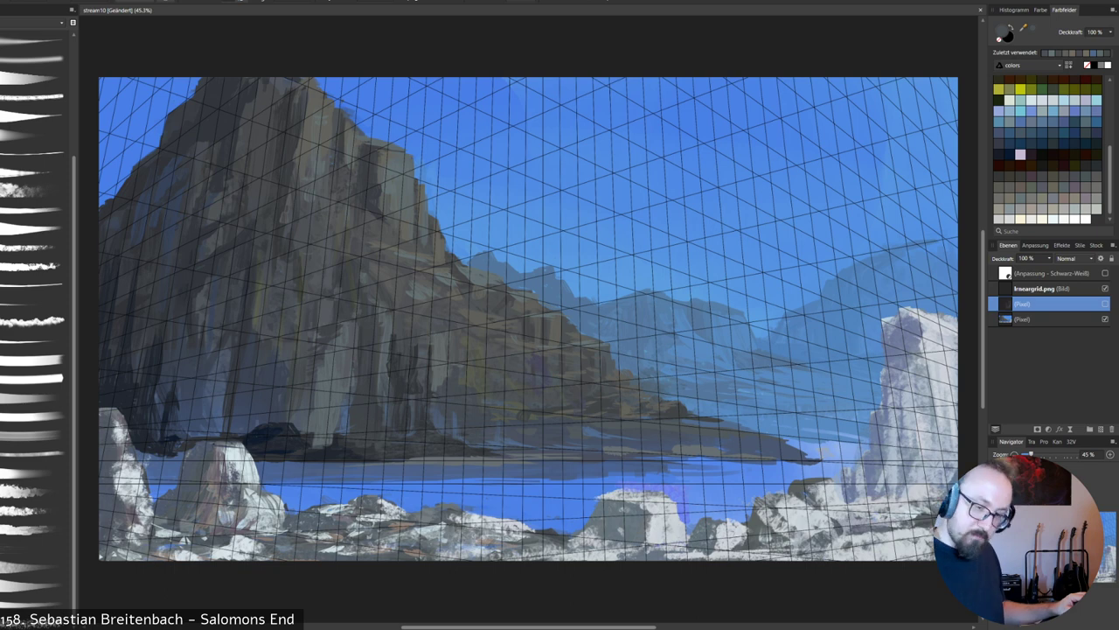
{"action": "key", "text": "ctrl+shift+z"}
{"action": "key", "text": "ctrl+z"}
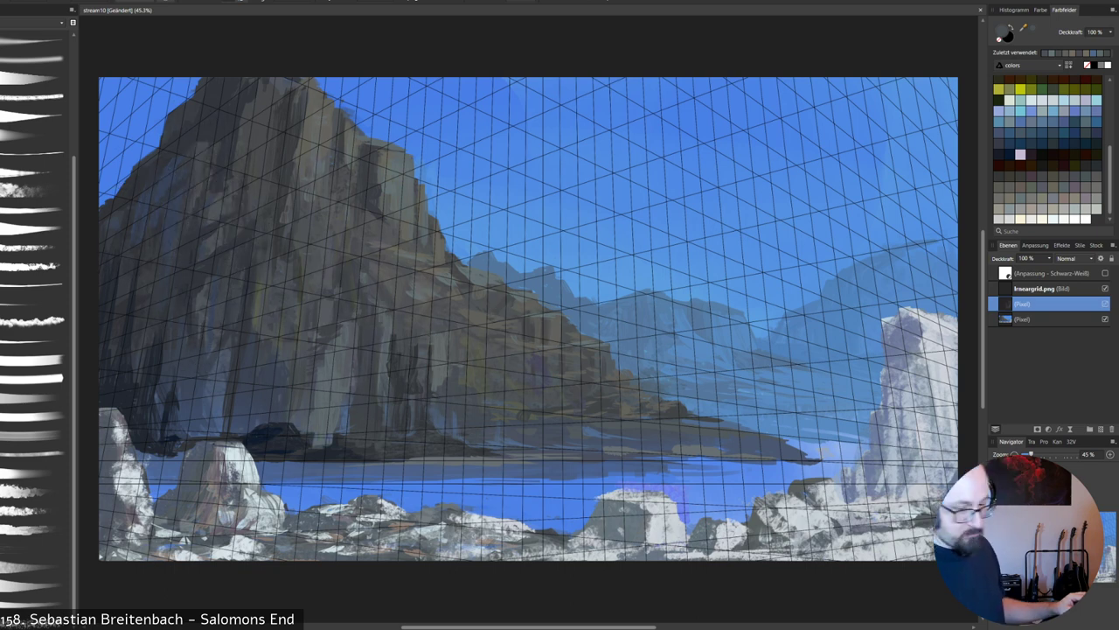
{"action": "key", "text": "ctrl+shift+z"}
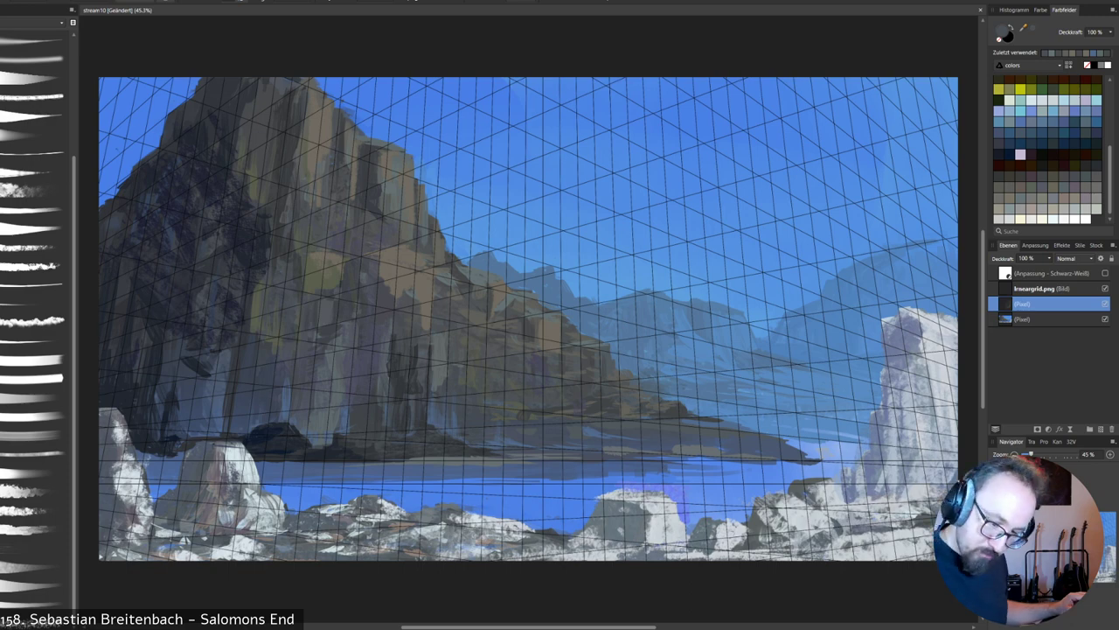
Preview other blend modes on the upper paint layer and keep it at Normal.
{"action": "left_click", "coordinate": [1067, 258]}
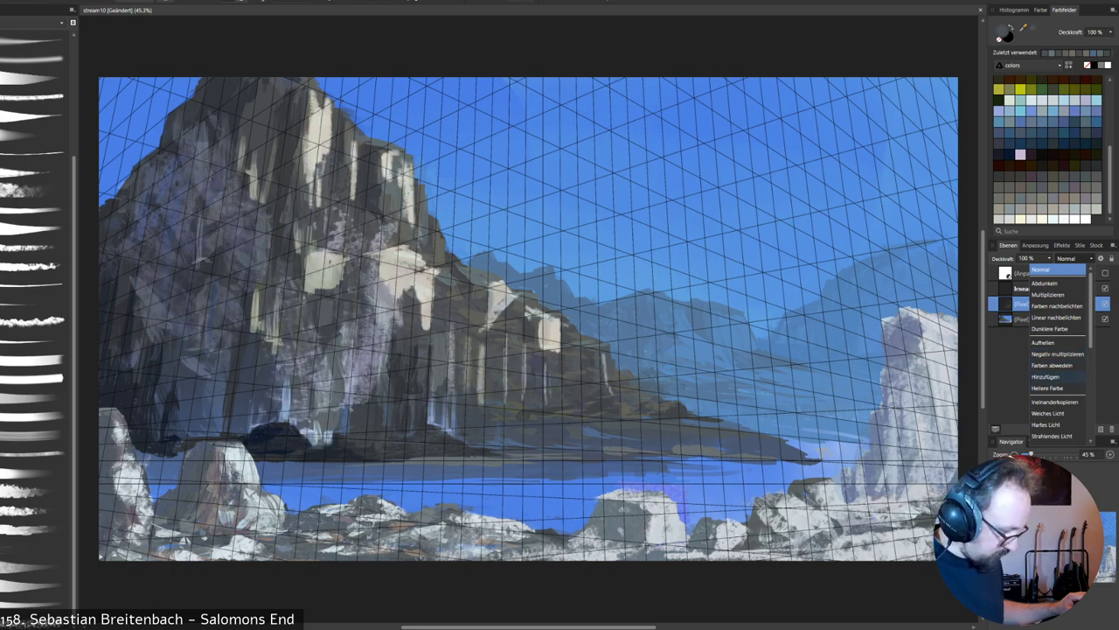
{"action": "scroll", "coordinate": [1056, 424], "scroll_direction": "down", "scroll_amount": 3}
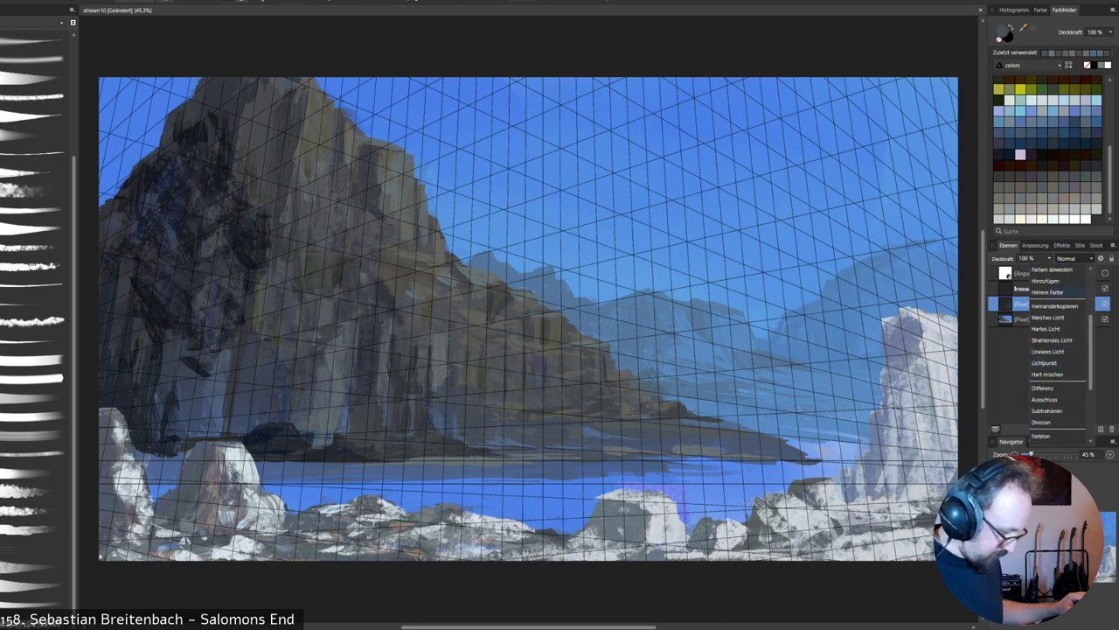
{"action": "scroll", "coordinate": [1056, 303], "scroll_direction": "up", "scroll_amount": 3}
{"action": "left_click", "coordinate": [1049, 269]}
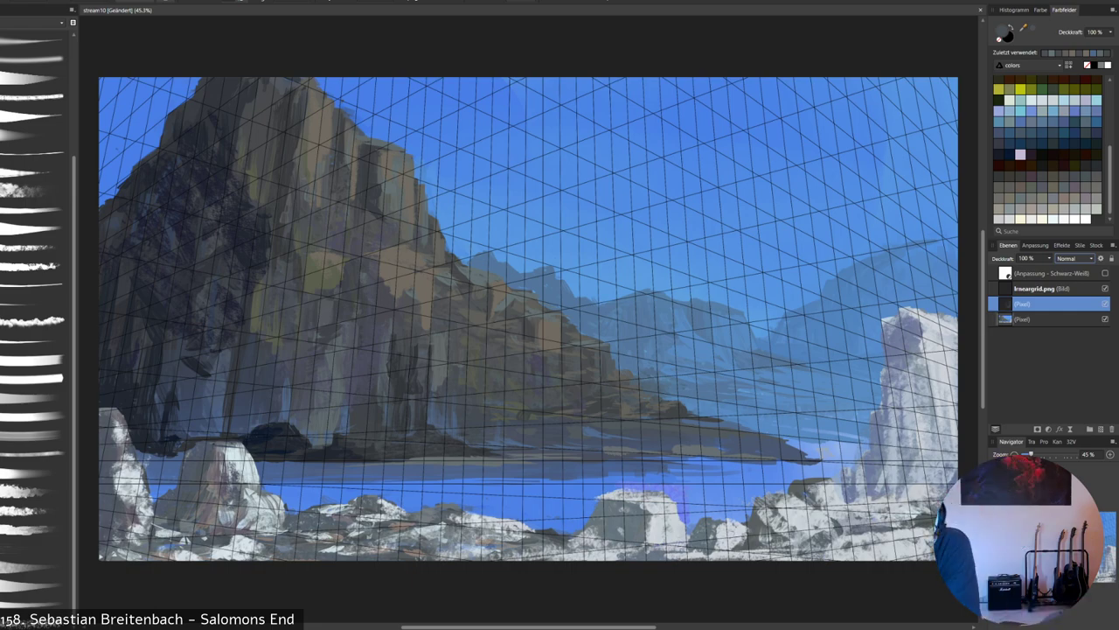
Select the upper layer's painted strokes and mute their colours with neutral grey using a large, resized brush.
{"action": "left_click", "coordinate": [1006, 304], "text": "ctrl"}
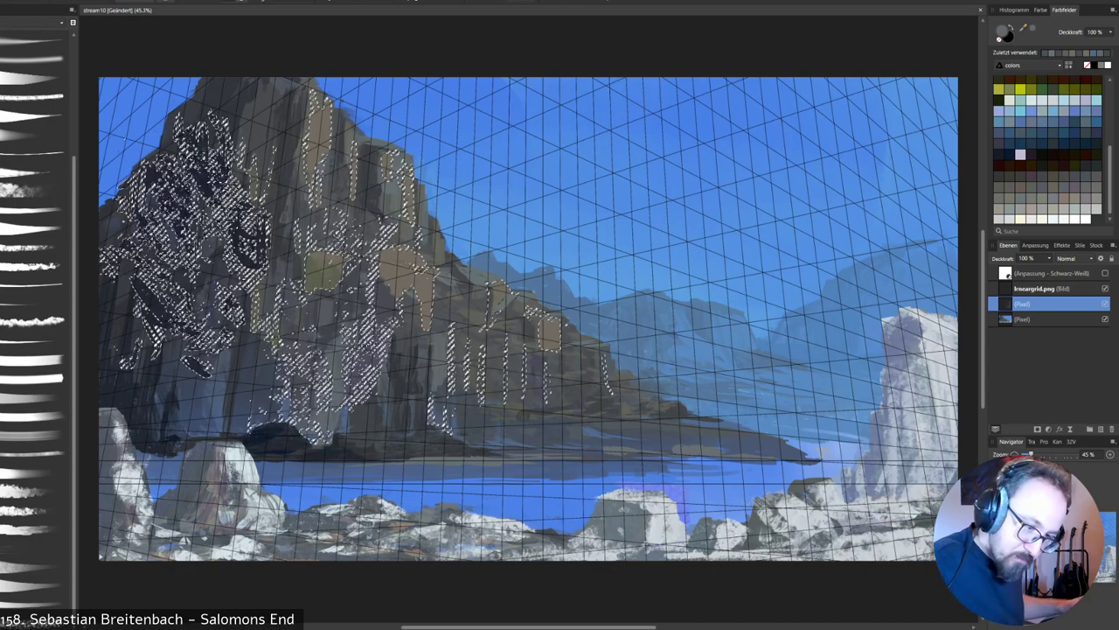
{"action": "double_click", "coordinate": [1002, 31]}
{"action": "left_click_drag", "start_coordinate": [203, 278], "coordinate": [200, 270]}
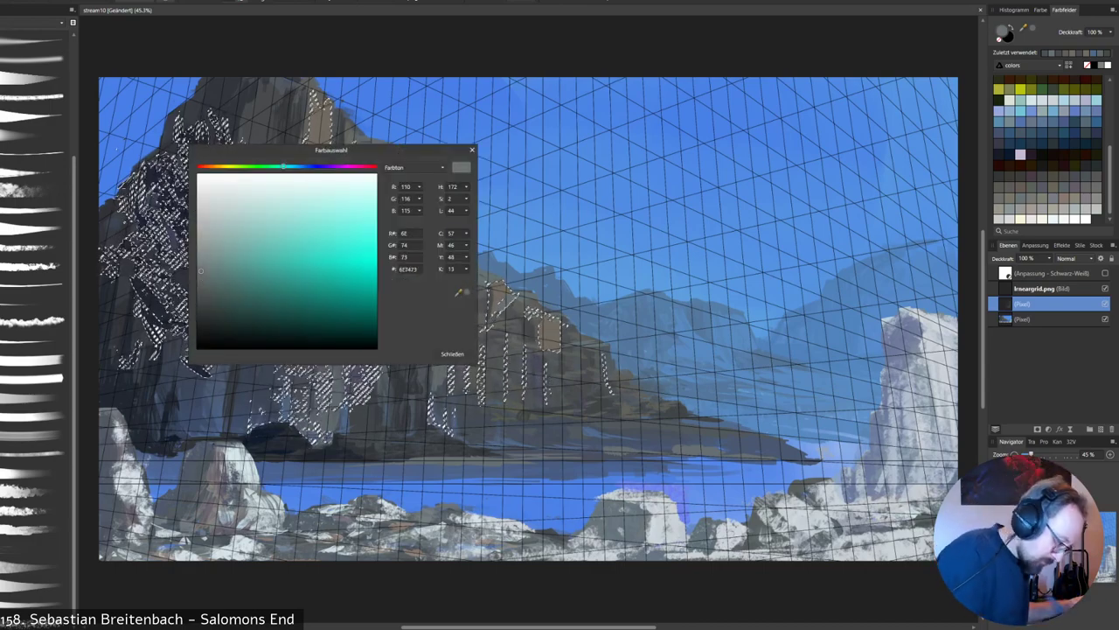
{"action": "left_click", "coordinate": [472, 149]}
{"action": "mouse_move", "coordinate": [568, 325]}
{"action": "left_mouse_down"}
{"action": "mouse_move", "coordinate": [473, 450]}
{"action": "mouse_move", "coordinate": [398, 251]}
{"action": "mouse_move", "coordinate": [358, 245]}
{"action": "mouse_move", "coordinate": [270, 370]}
{"action": "left_mouse_up"}
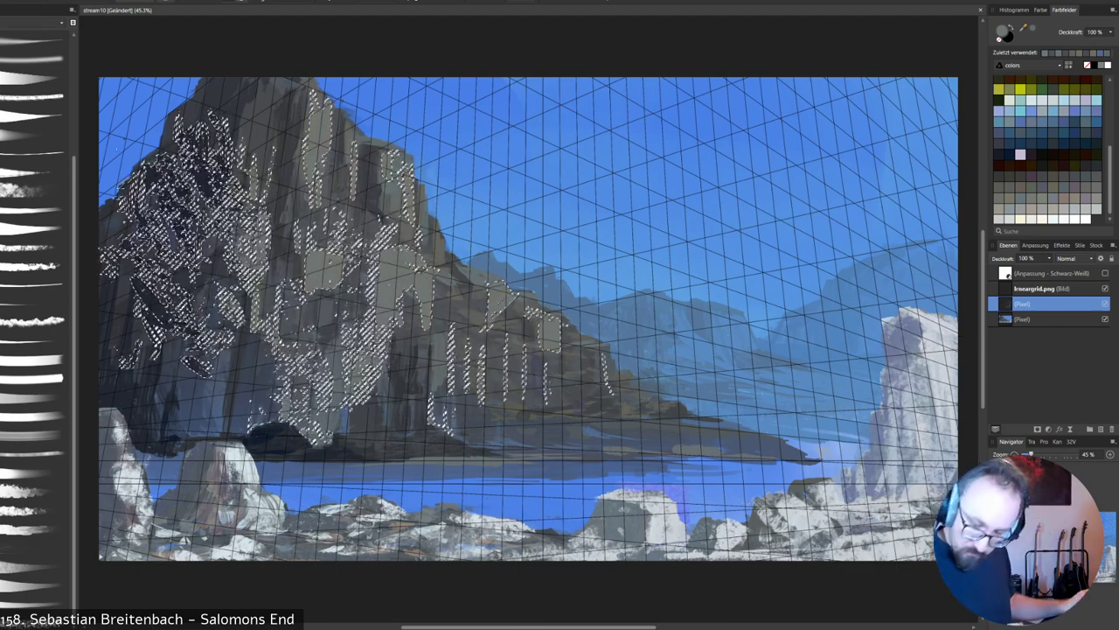
{"action": "key", "text": "ctrl+z"}
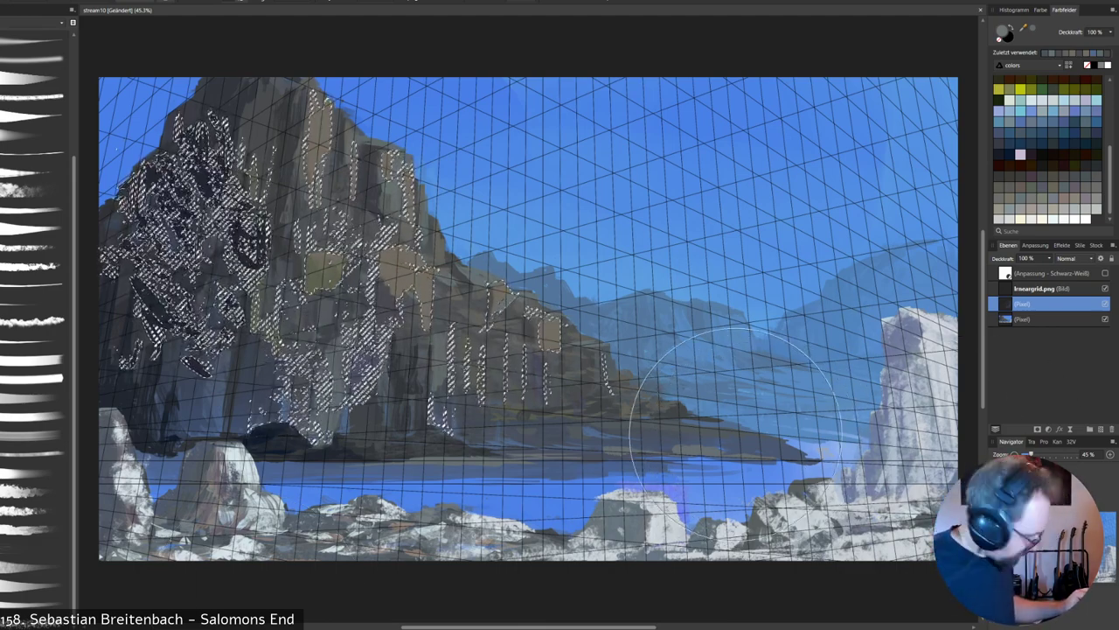
{"action": "right_click", "coordinate": [723, 432]}
{"action": "left_click", "coordinate": [777, 432]}
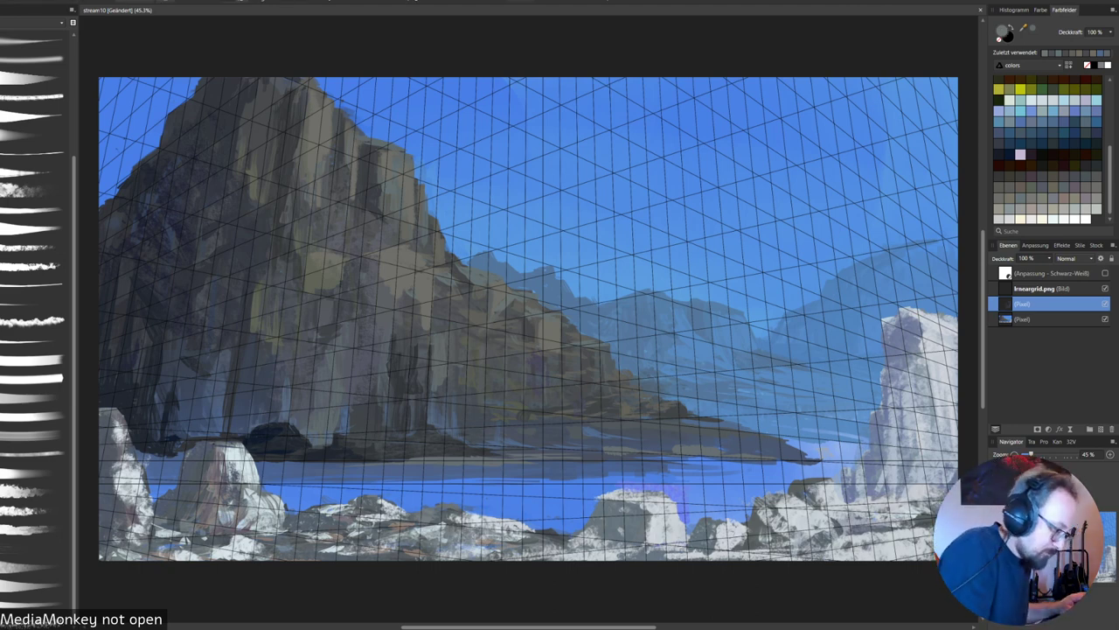
Sample light and dark greys from the cliff and paint vertical rock facets along its upper sunlit edge.
{"action": "left_click", "coordinate": [327, 123], "text": "alt"}
{"action": "right_click", "coordinate": [328, 121]}
{"action": "left_click", "coordinate": [287, 80]}
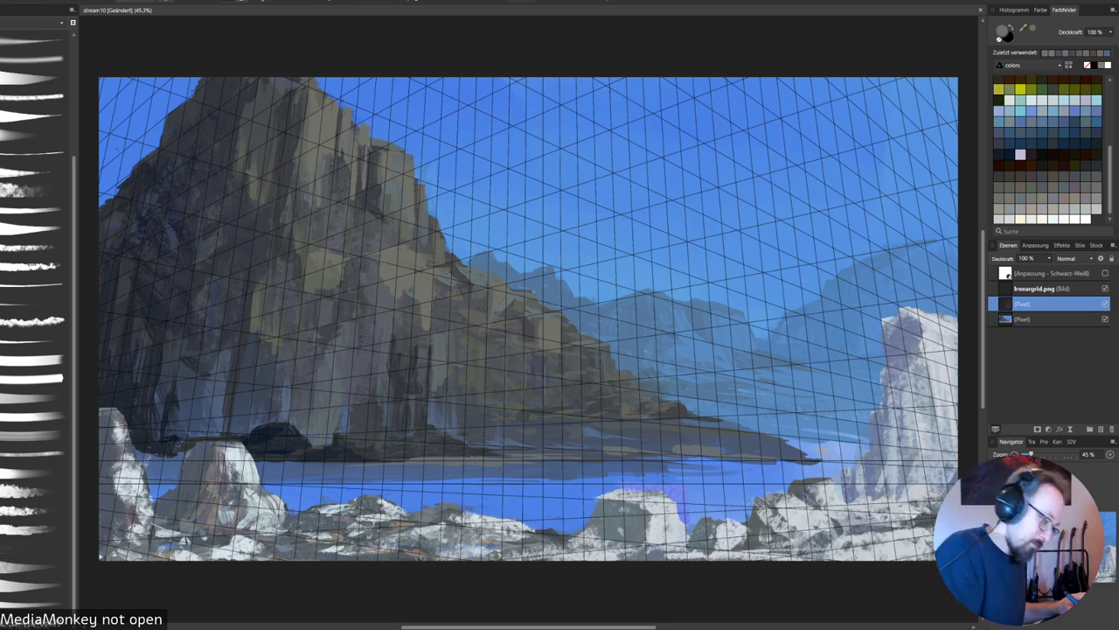
{"action": "left_click", "coordinate": [373, 210], "text": "alt"}
{"action": "left_click_drag", "start_coordinate": [362, 159], "coordinate": [362, 179]}
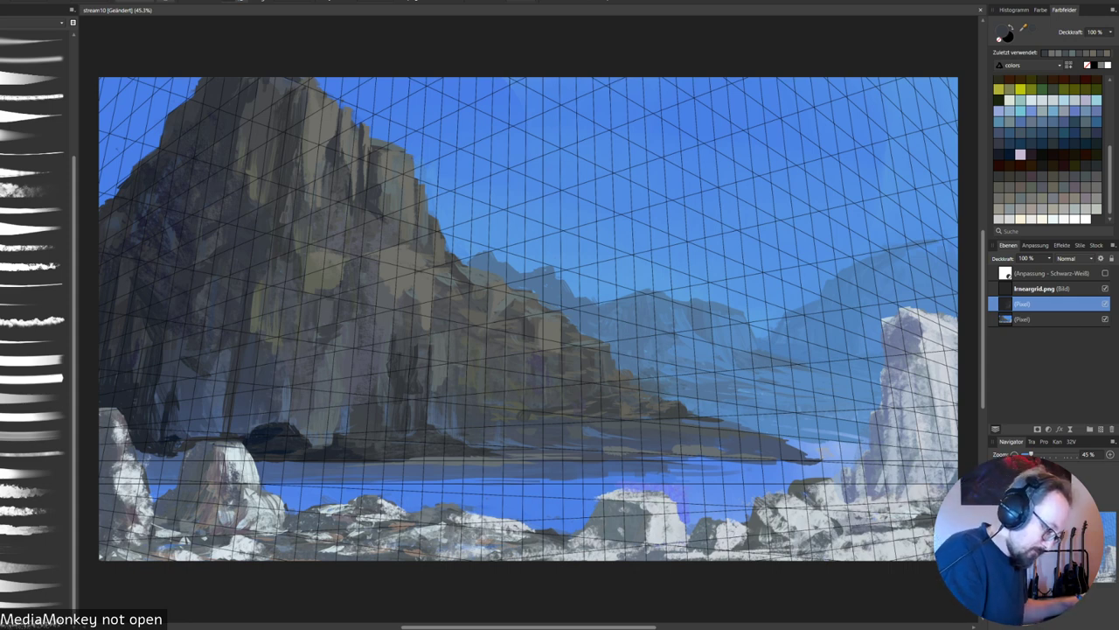
Sample a grey from the cliff's upper edge and paint short vertical rock facets across the summit with a different brush.
{"action": "left_click", "coordinate": [34, 510]}
{"action": "left_click", "coordinate": [33, 528]}
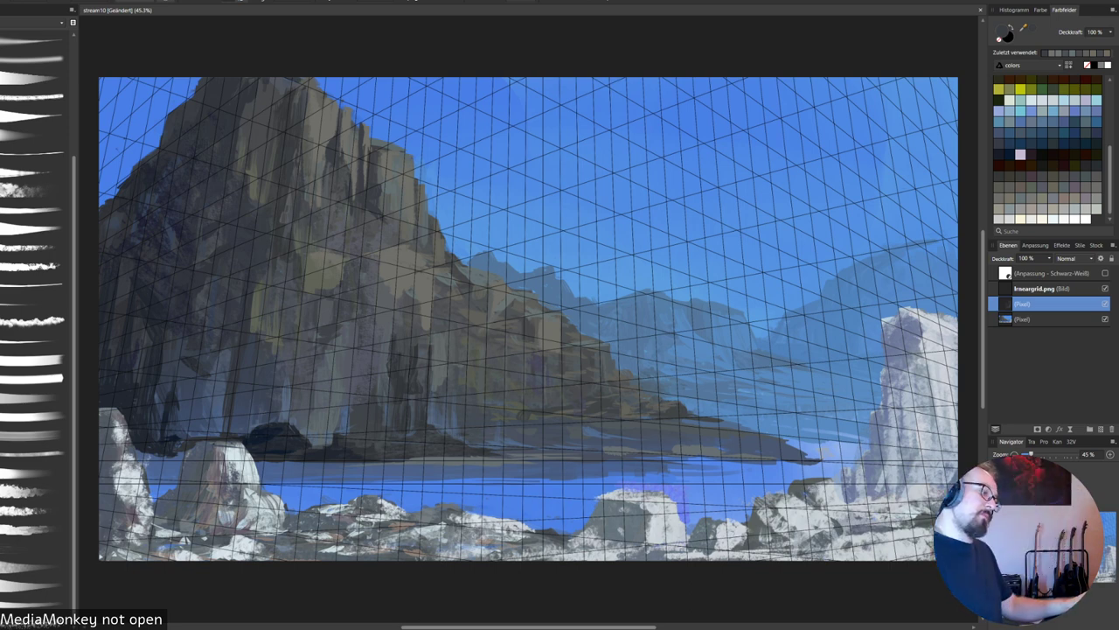
{"action": "left_click", "coordinate": [332, 118], "text": "alt"}
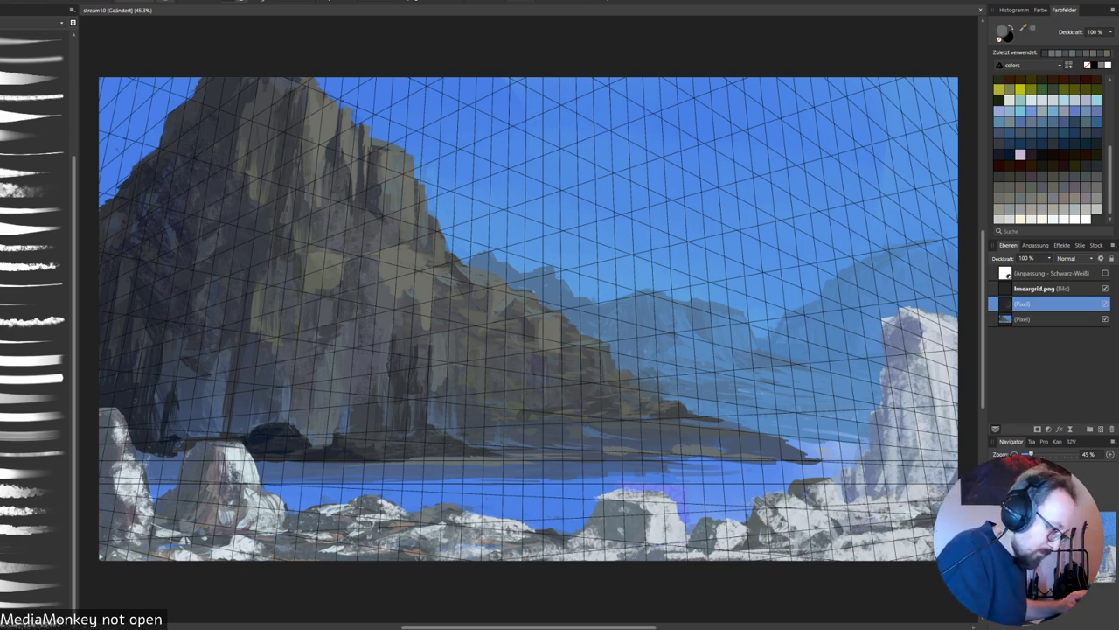
{"action": "left_click_drag", "start_coordinate": [255, 79], "coordinate": [256, 102]}
{"action": "left_click_drag", "start_coordinate": [250, 79], "coordinate": [244, 102]}
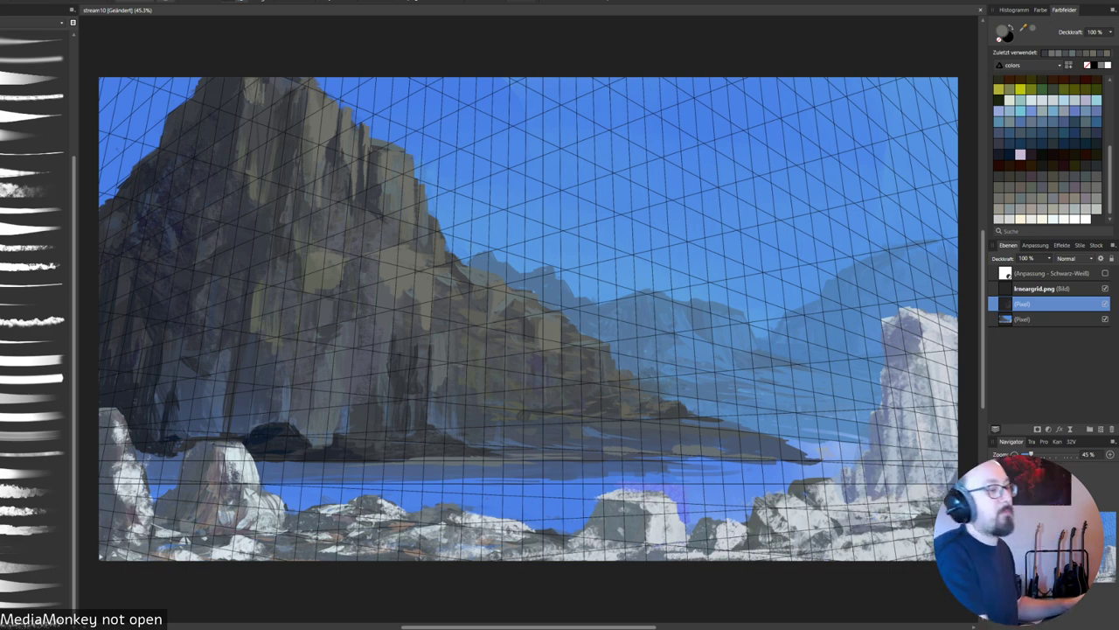
{"action": "left_click_drag", "start_coordinate": [274, 77], "coordinate": [280, 91]}
{"action": "left_click_drag", "start_coordinate": [292, 81], "coordinate": [282, 126]}
{"action": "left_click_drag", "start_coordinate": [295, 85], "coordinate": [290, 104]}
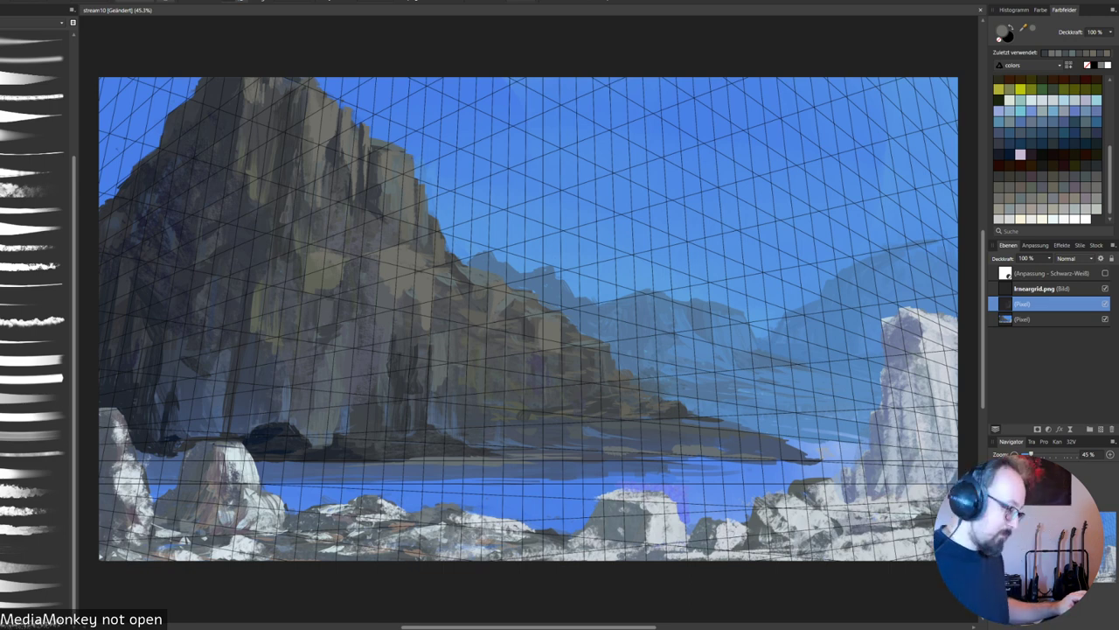
Sample light and dark greys from the central foreground boulder and define its sunlit planes and the dark crack down its front.
{"action": "left_click", "coordinate": [661, 516], "text": "alt"}
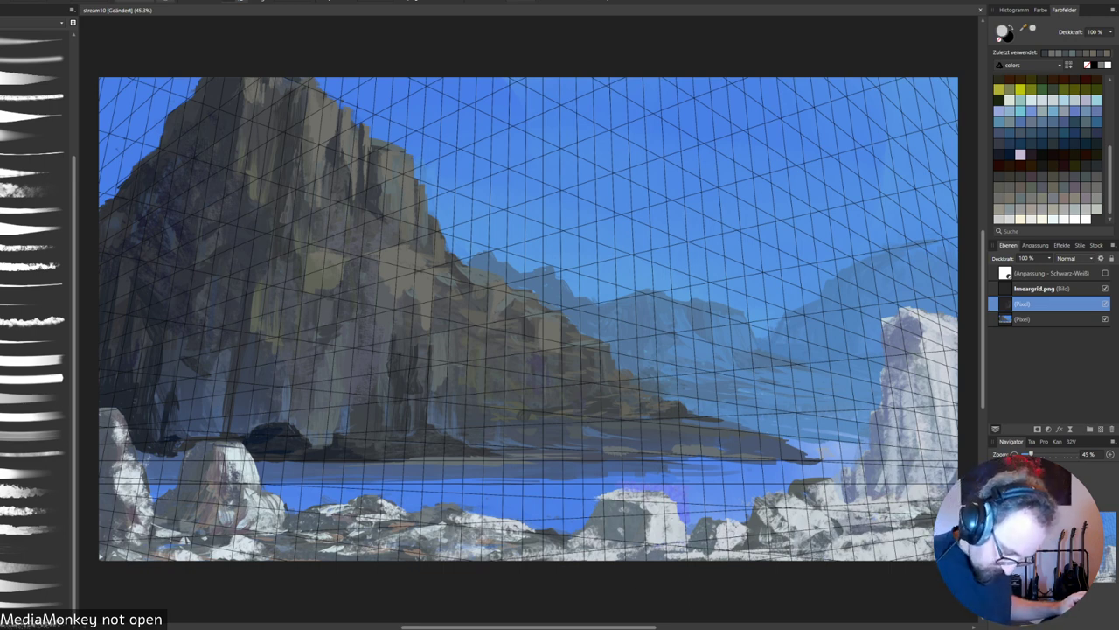
{"action": "left_click_drag", "start_coordinate": [648, 510], "coordinate": [648, 522]}
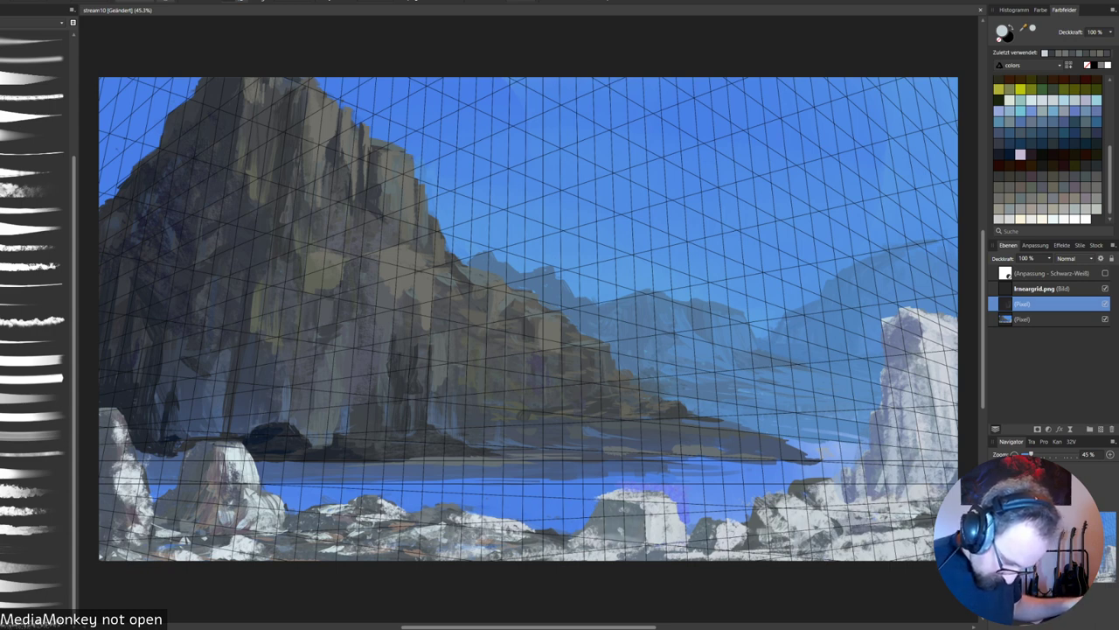
{"action": "left_click", "coordinate": [656, 516], "text": "alt"}
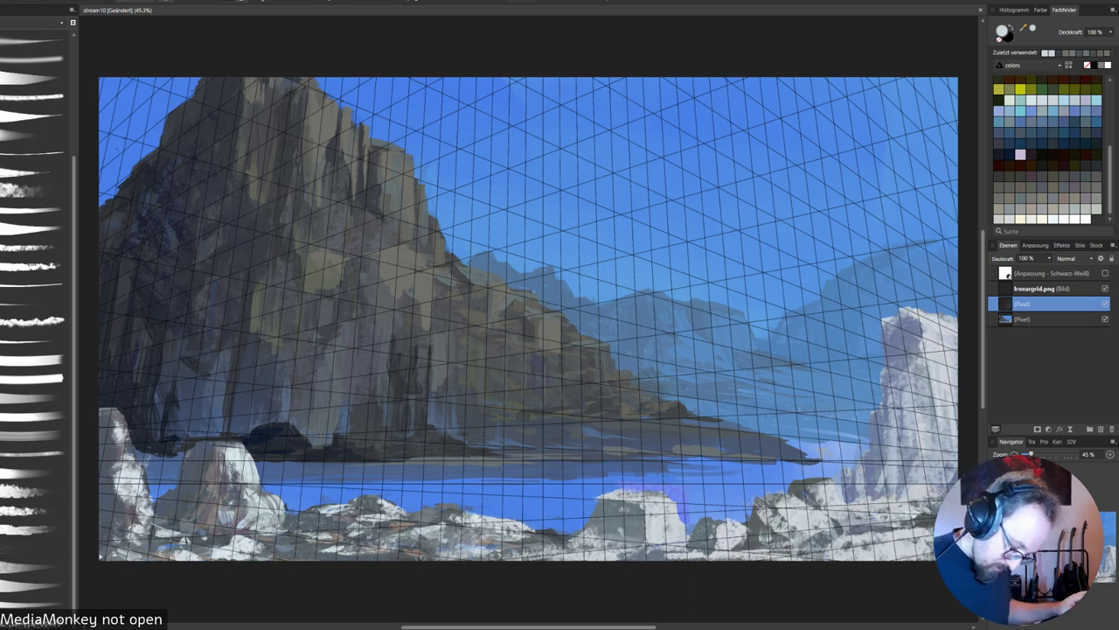
{"action": "mouse_move", "coordinate": [647, 514]}
{"action": "left_mouse_down"}
{"action": "mouse_move", "coordinate": [647, 524]}
{"action": "mouse_move", "coordinate": [640, 508]}
{"action": "left_mouse_up"}
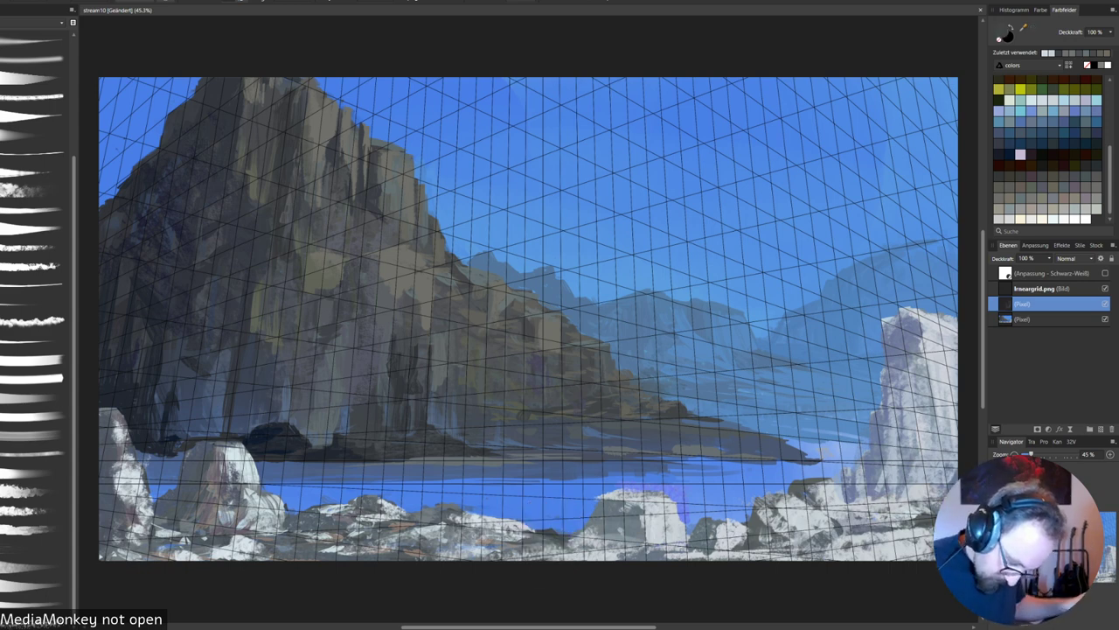
{"action": "left_click", "coordinate": [657, 507], "text": "alt"}
{"action": "mouse_move", "coordinate": [658, 503]}
{"action": "left_mouse_down"}
{"action": "mouse_move", "coordinate": [676, 505]}
{"action": "mouse_move", "coordinate": [643, 528]}
{"action": "mouse_move", "coordinate": [646, 542]}
{"action": "left_mouse_up"}
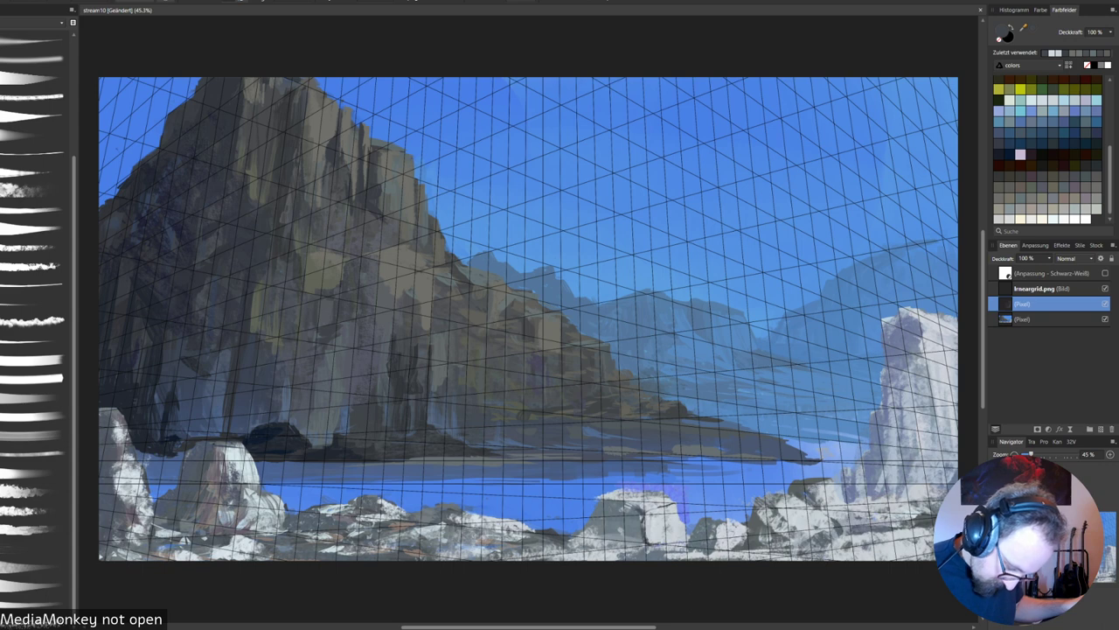
{"action": "left_click_drag", "start_coordinate": [639, 543], "coordinate": [627, 545]}
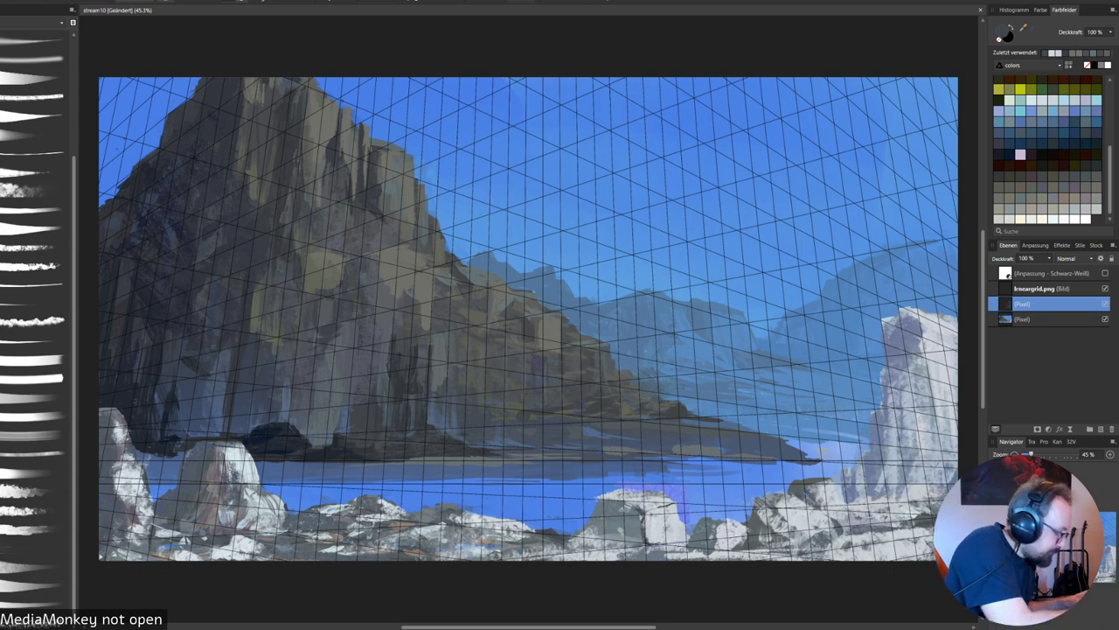
Hide the perspective grid and try sampled mid and light greys on the central boulder, undoing the last two strokes.
{"action": "left_click", "coordinate": [34, 115]}
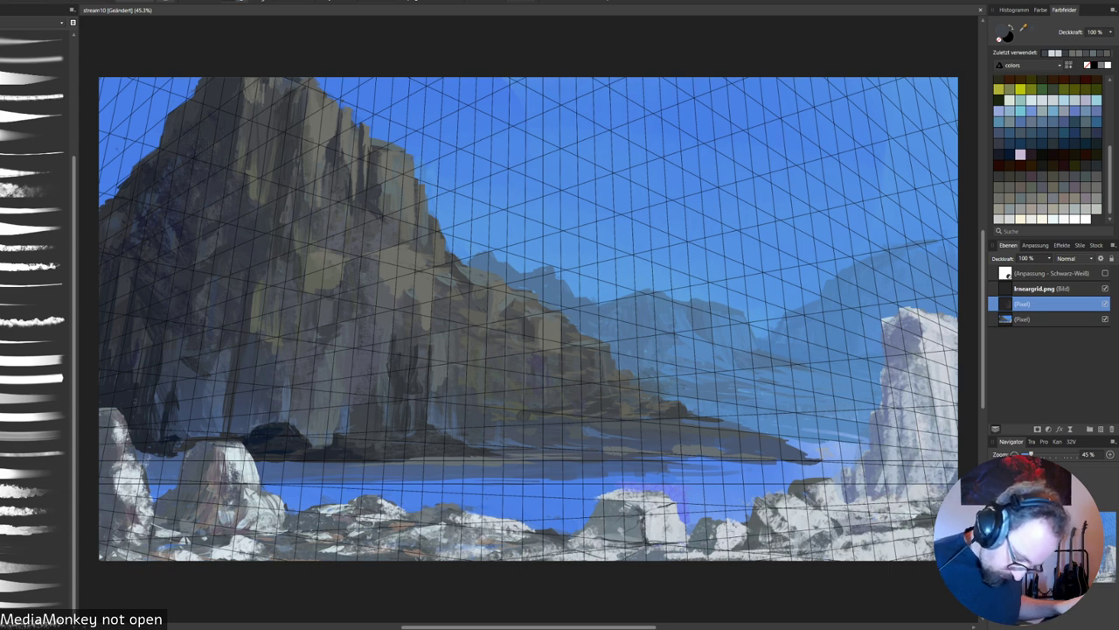
{"action": "mouse_move", "coordinate": [319, 628]}
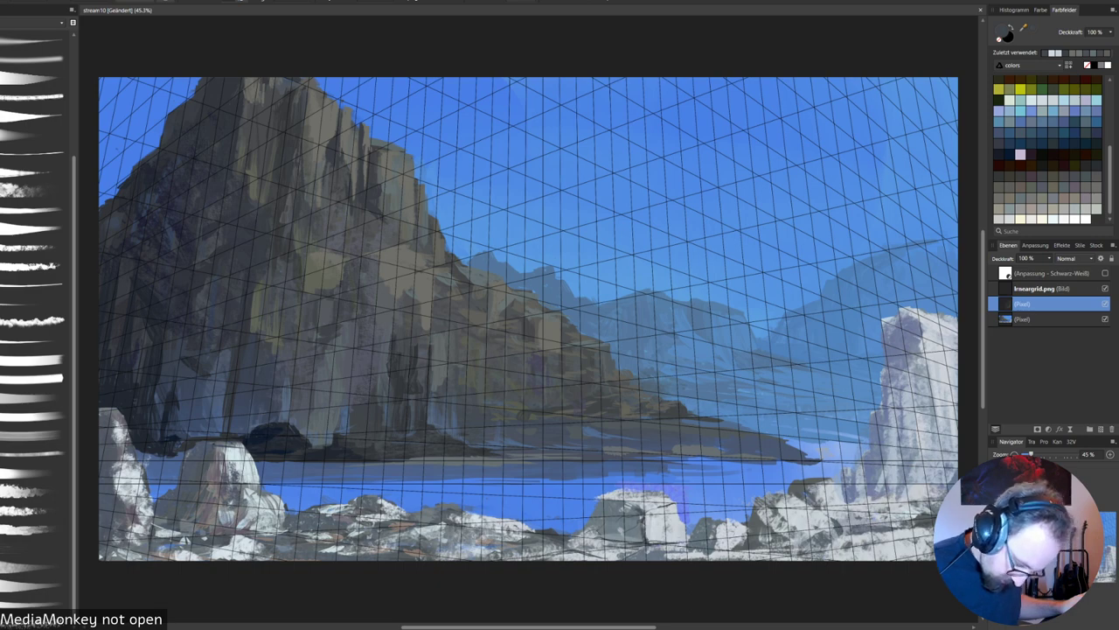
{"action": "left_click", "coordinate": [1105, 289]}
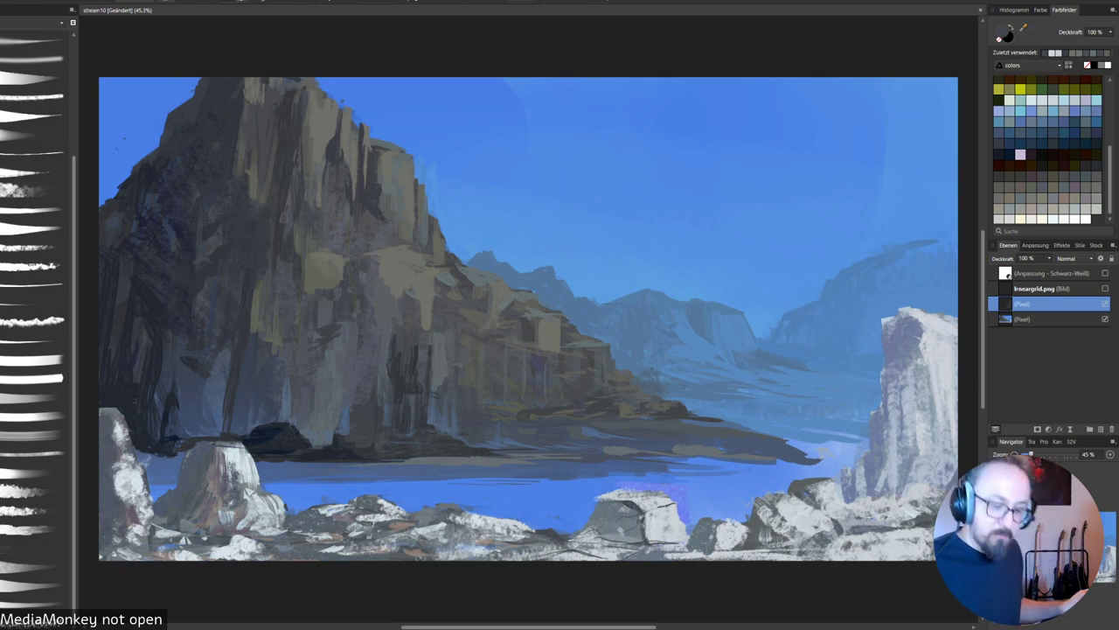
{"action": "left_click", "coordinate": [617, 519], "text": "alt"}
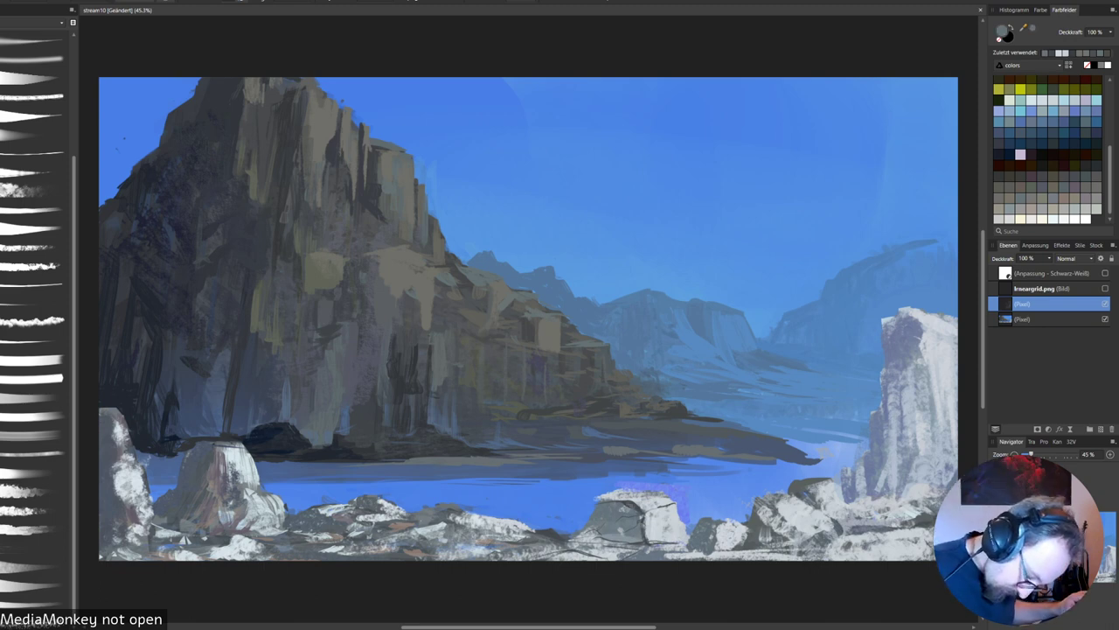
{"action": "left_click", "coordinate": [638, 500], "text": "alt"}
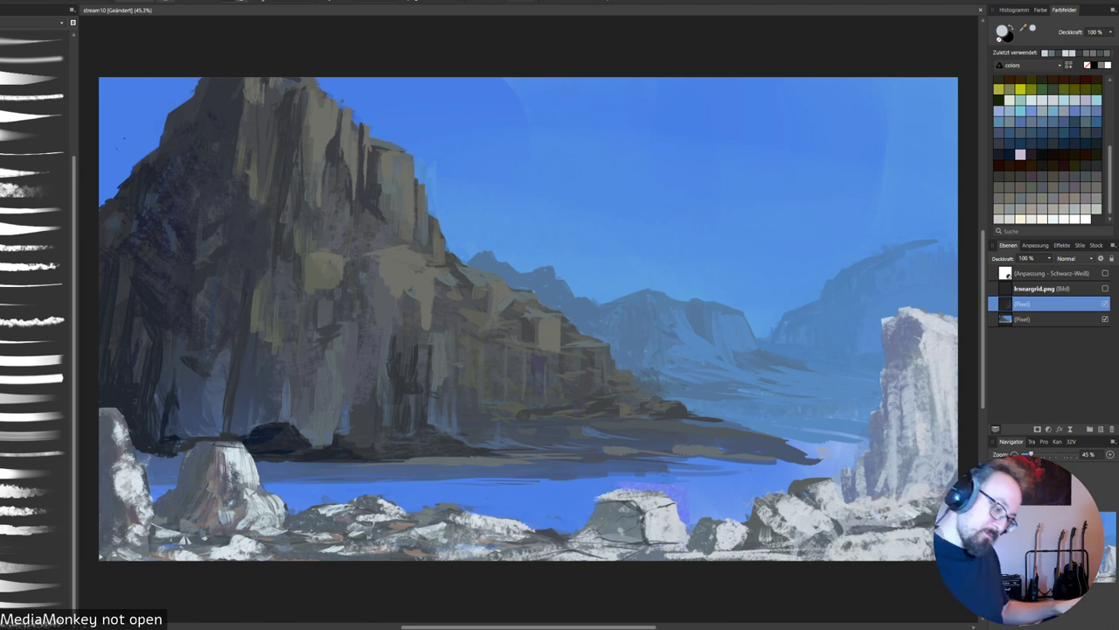
{"action": "key", "text": "ctrl+z"}
{"action": "key", "text": "ctrl+z"}
Sample mid and dark greys from the central boulder and paint shadow planes on it and the neighbouring rocks.
{"action": "left_click", "coordinate": [626, 520], "text": "alt"}
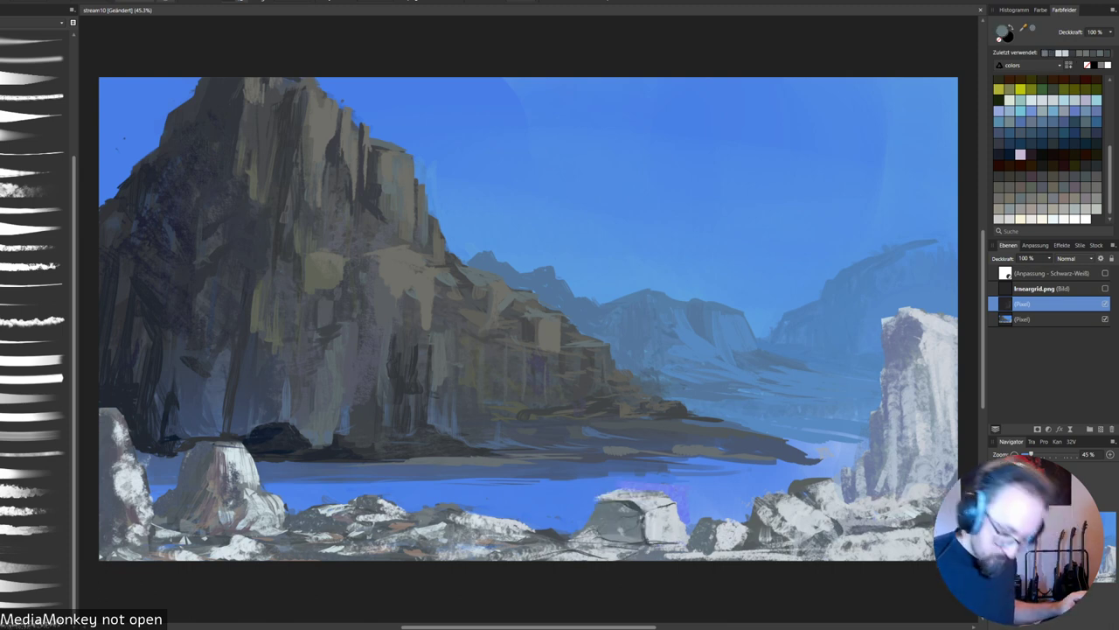
{"action": "left_click", "coordinate": [632, 512], "text": "alt"}
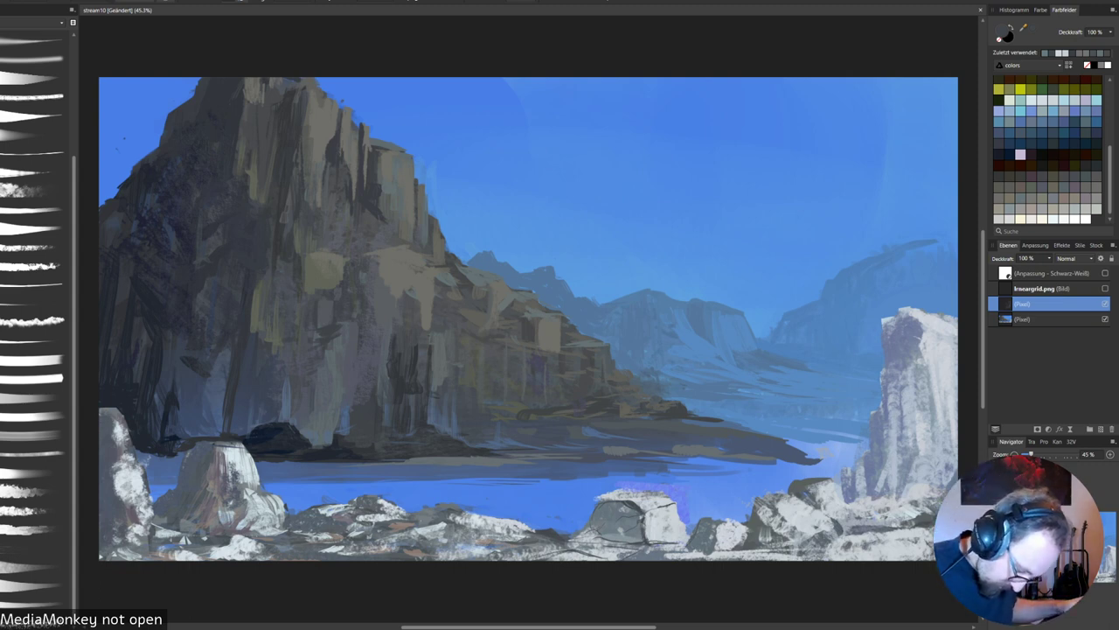
{"action": "mouse_move", "coordinate": [594, 522]}
{"action": "left_mouse_down"}
{"action": "mouse_move", "coordinate": [623, 539]}
{"action": "mouse_move", "coordinate": [583, 531]}
{"action": "left_mouse_up"}
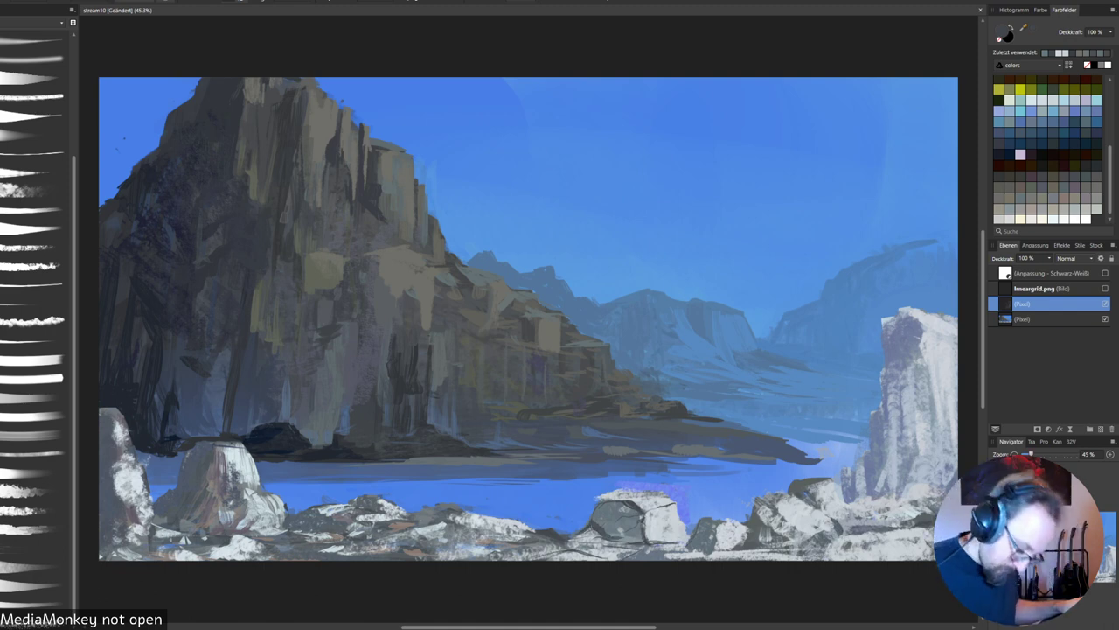
{"action": "left_click", "coordinate": [616, 517], "text": "alt"}
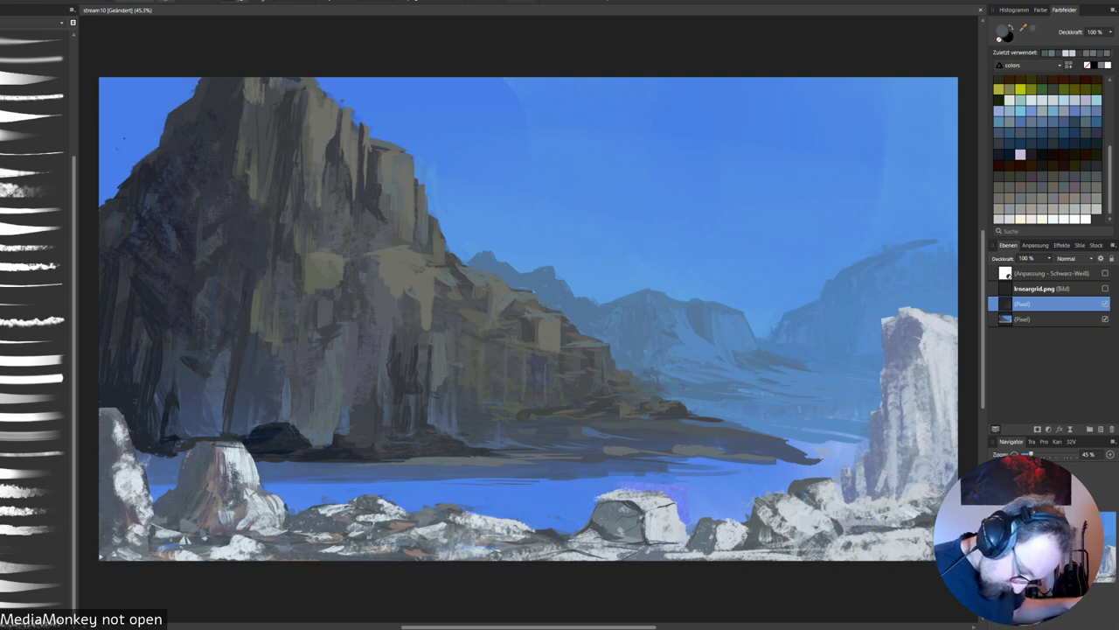
{"action": "left_click_drag", "start_coordinate": [613, 528], "coordinate": [628, 536]}
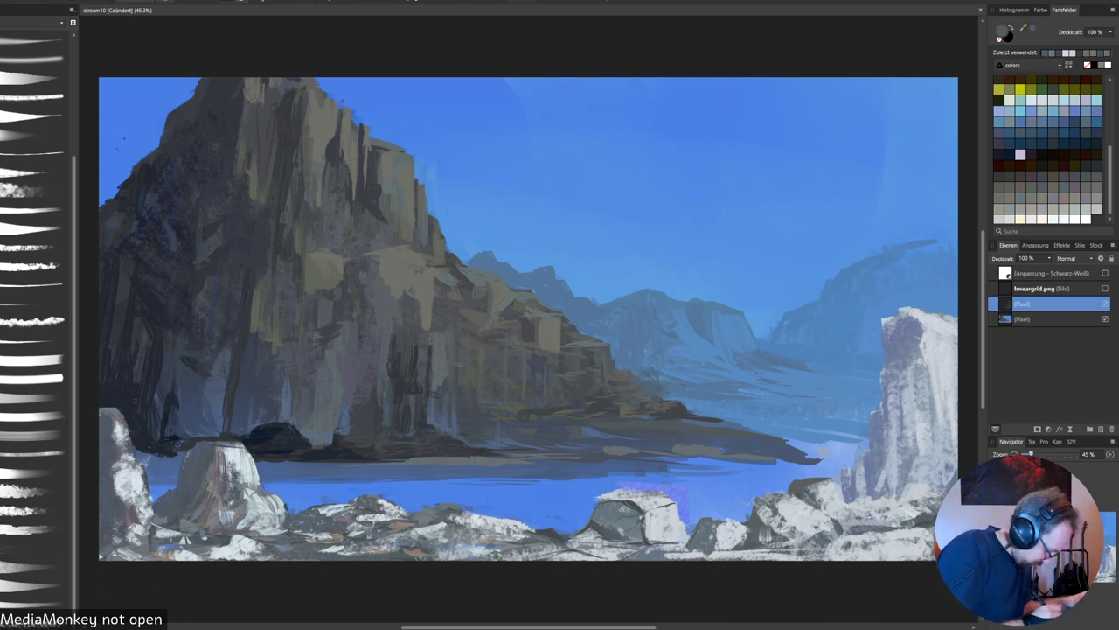
{"action": "left_click", "coordinate": [47, 602]}
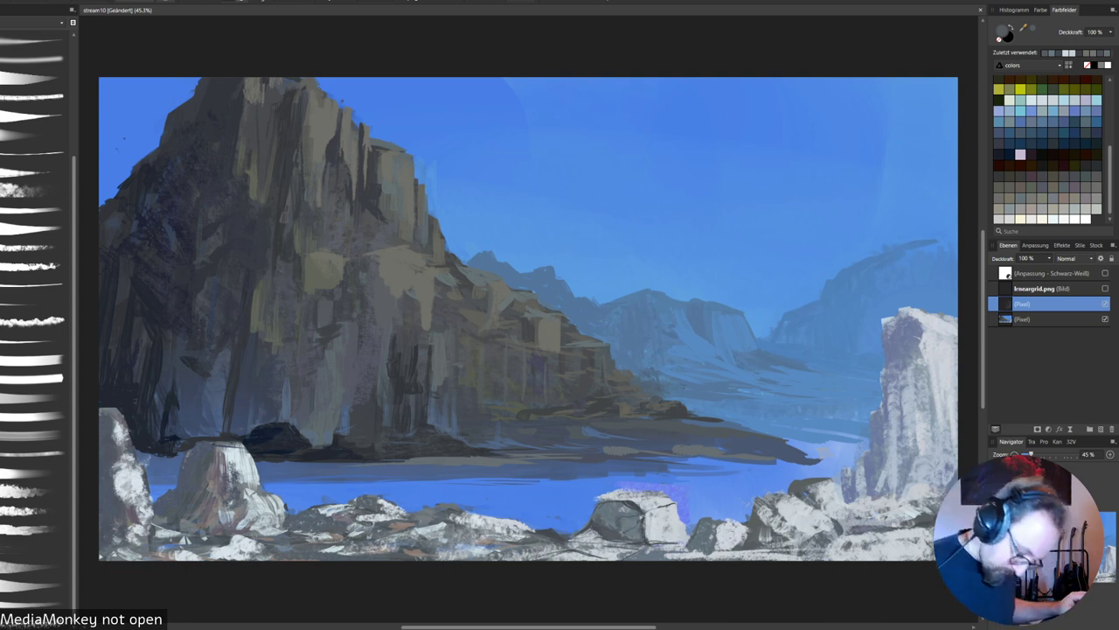
{"action": "left_click", "coordinate": [638, 510], "text": "alt"}
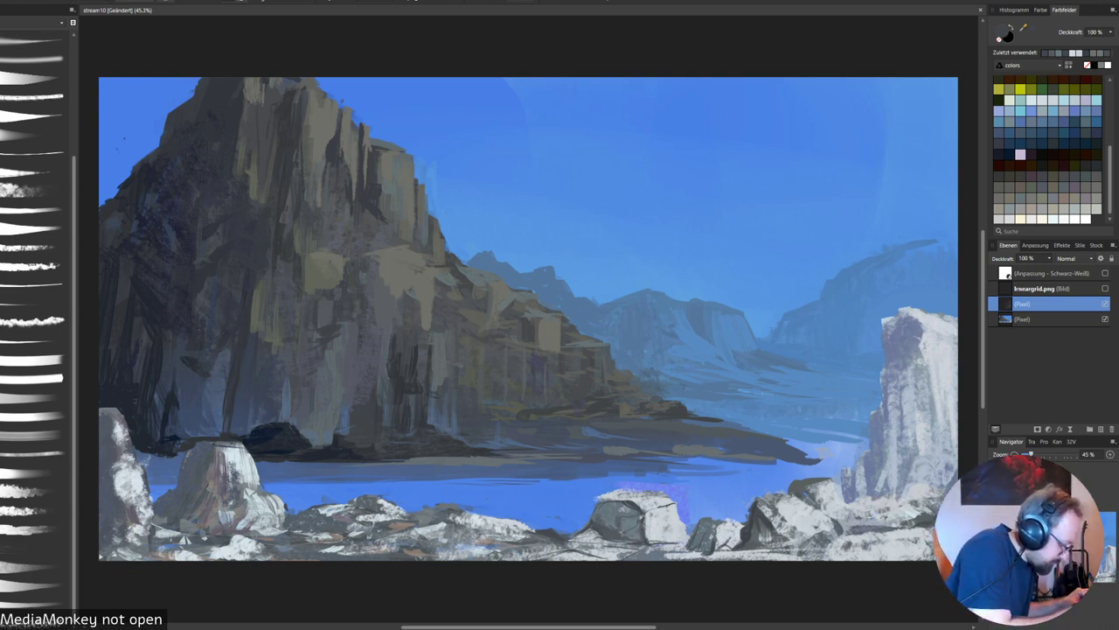
Change the brush, sample bluish greys and paint vertical shadow facets on the tall pale rock pillar's shaded side and face.
{"action": "left_click", "coordinate": [33, 284]}
{"action": "left_click", "coordinate": [33, 303]}
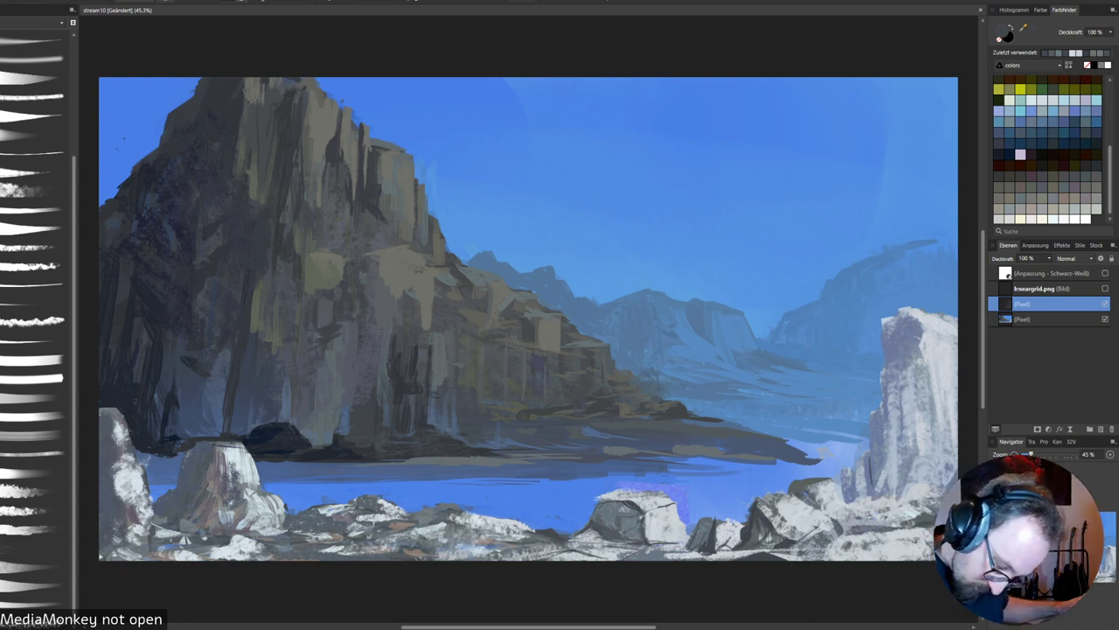
{"action": "mouse_move", "coordinate": [873, 413]}
{"action": "left_mouse_down"}
{"action": "mouse_move", "coordinate": [880, 453]}
{"action": "mouse_move", "coordinate": [881, 442]}
{"action": "mouse_move", "coordinate": [872, 446]}
{"action": "left_mouse_up"}
{"action": "left_click", "coordinate": [878, 439], "text": "alt"}
{"action": "left_click_drag", "start_coordinate": [880, 424], "coordinate": [883, 454]}
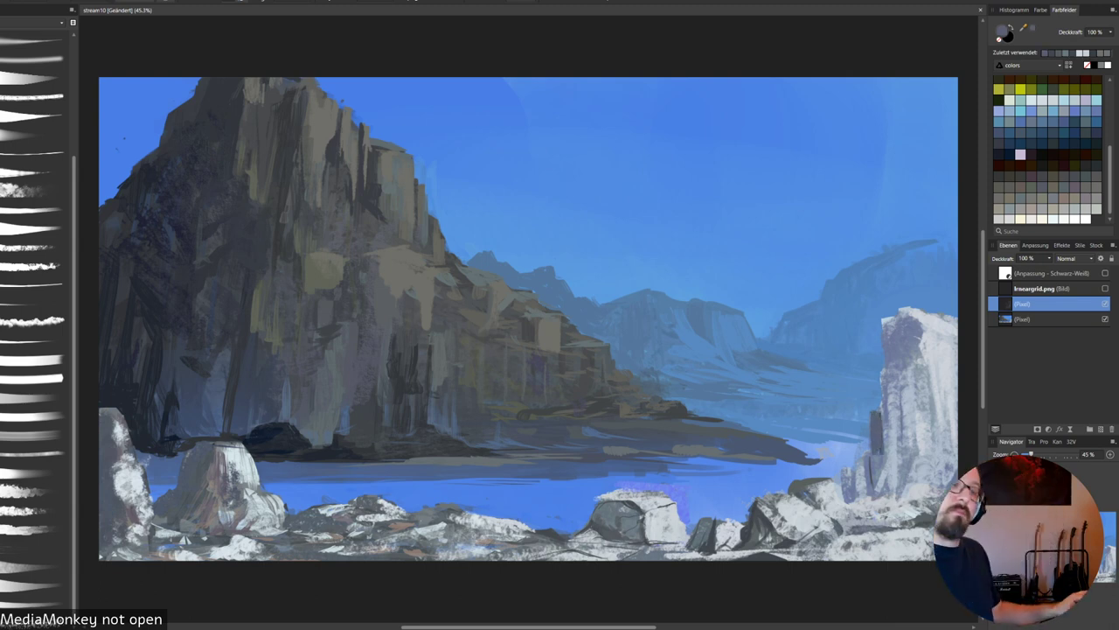
{"action": "left_click", "coordinate": [885, 385], "text": "alt"}
{"action": "left_click_drag", "start_coordinate": [885, 378], "coordinate": [885, 398]}
{"action": "mouse_move", "coordinate": [894, 330]}
{"action": "left_mouse_down"}
{"action": "mouse_move", "coordinate": [898, 427]}
{"action": "mouse_move", "coordinate": [911, 447]}
{"action": "mouse_move", "coordinate": [902, 471]}
{"action": "mouse_move", "coordinate": [912, 475]}
{"action": "left_mouse_up"}
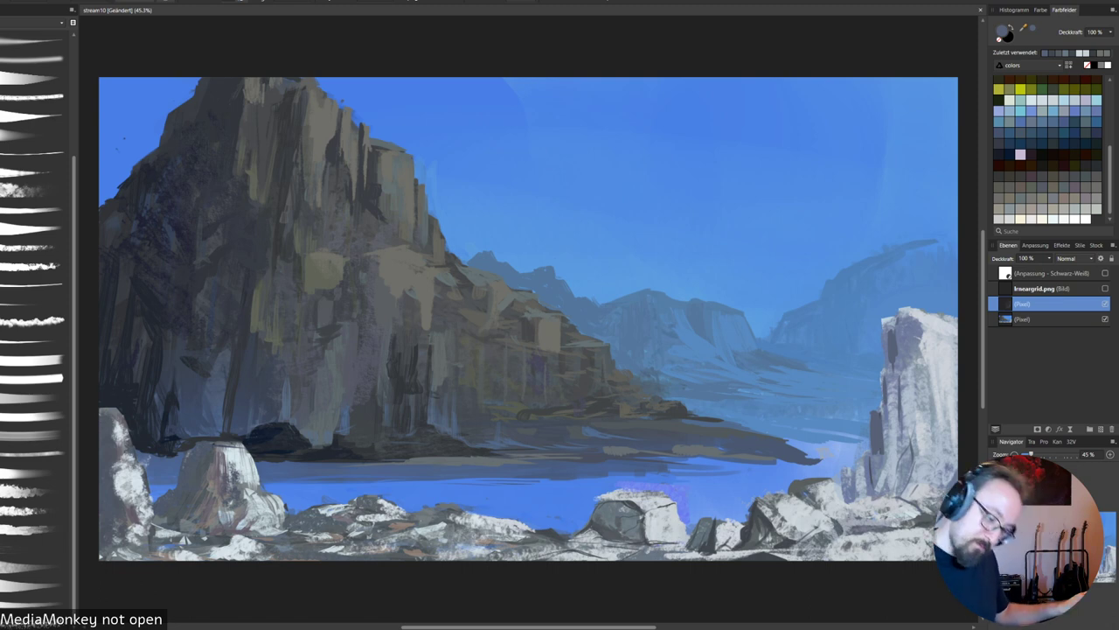
Paint bluish-grey shadow strokes around the pale pillar's base and along the shoreline rocks beside it.
{"action": "left_click_drag", "start_coordinate": [858, 501], "coordinate": [889, 524]}
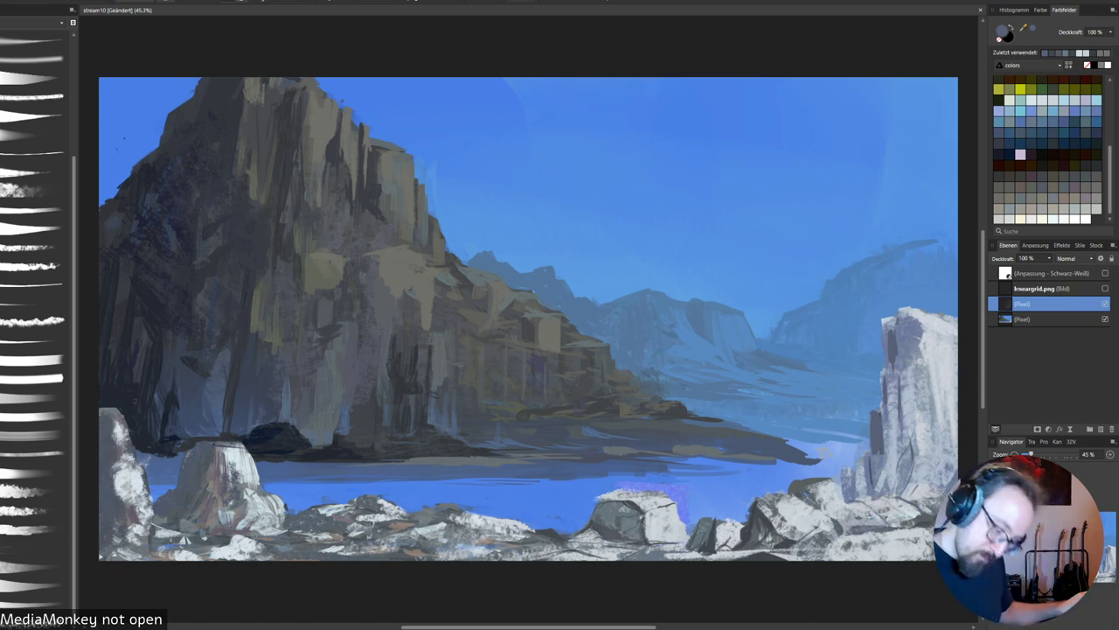
{"action": "mouse_move", "coordinate": [857, 502]}
{"action": "left_mouse_down"}
{"action": "mouse_move", "coordinate": [887, 496]}
{"action": "mouse_move", "coordinate": [864, 499]}
{"action": "left_mouse_up"}
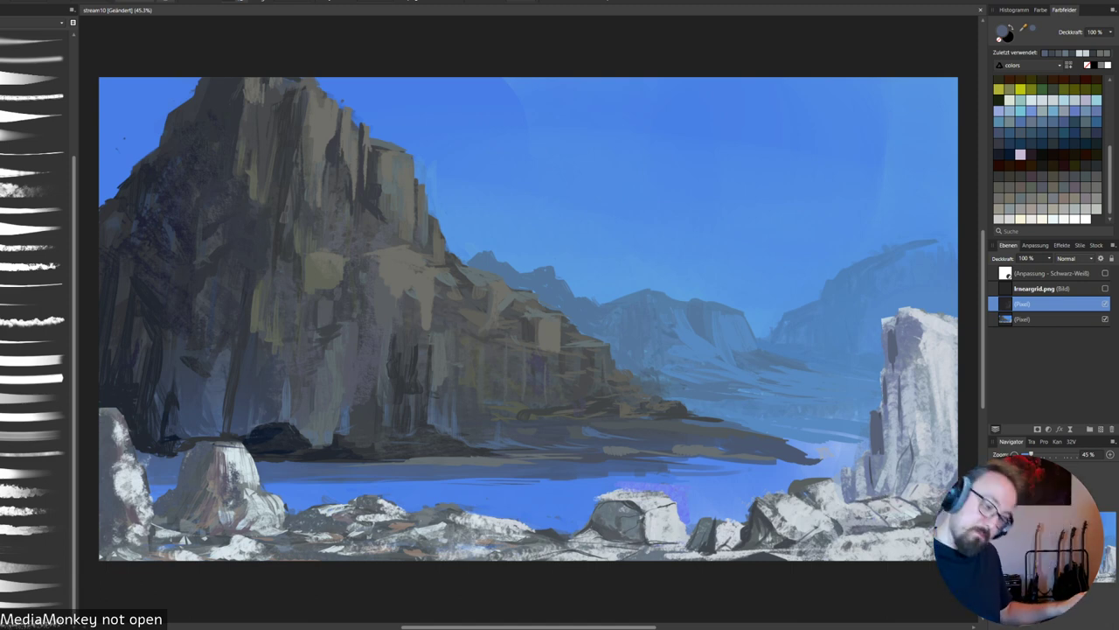
{"action": "left_click_drag", "start_coordinate": [872, 487], "coordinate": [858, 499]}
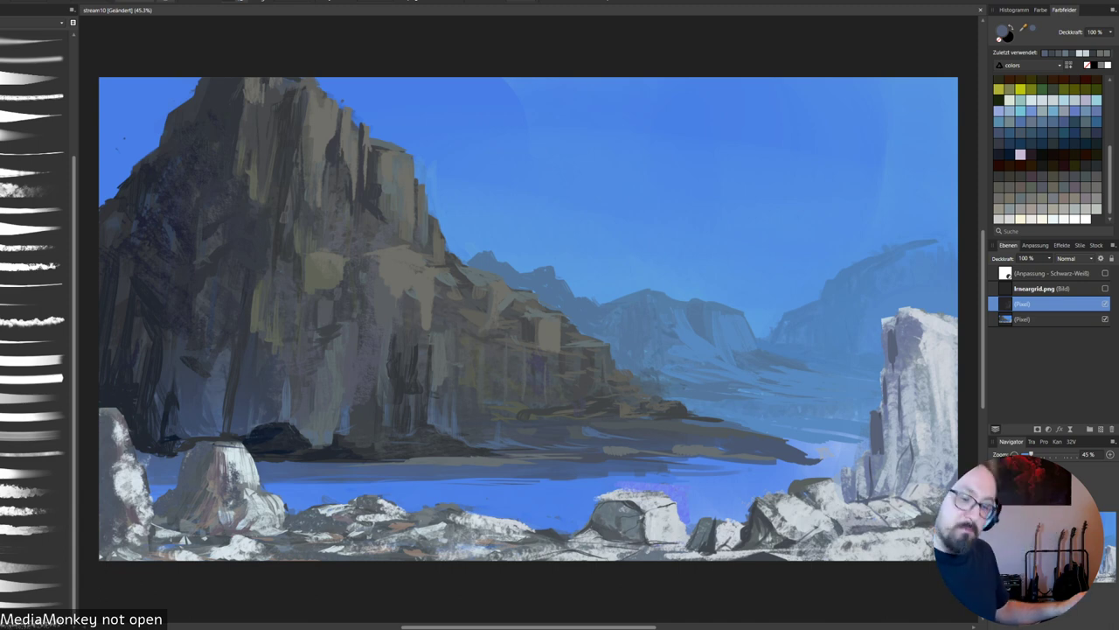
{"action": "left_click_drag", "start_coordinate": [848, 488], "coordinate": [845, 500]}
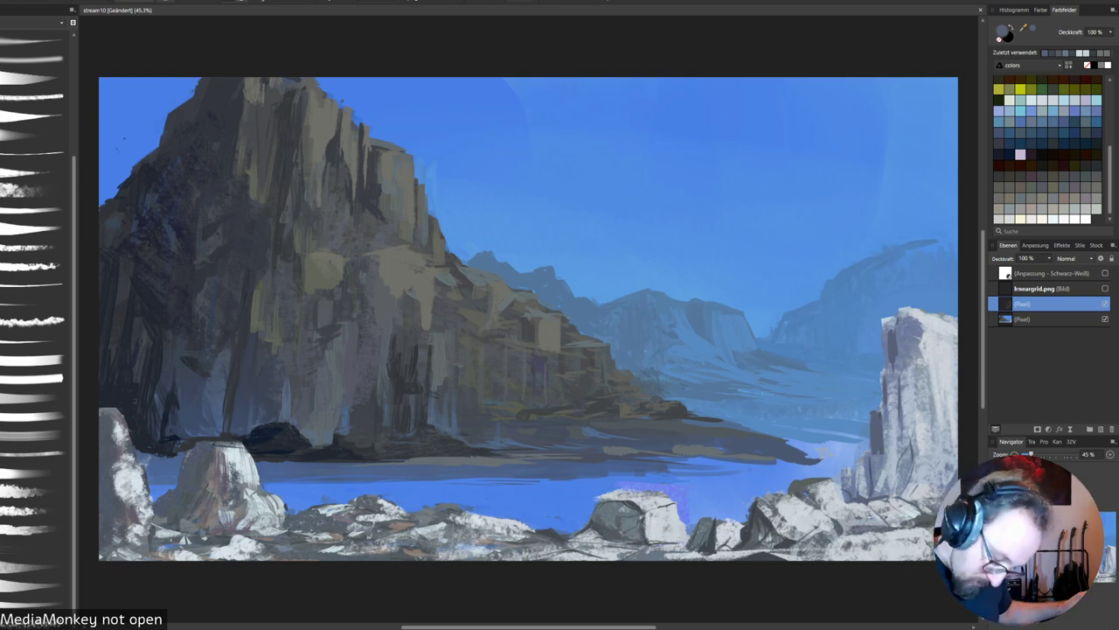
{"action": "mouse_move", "coordinate": [842, 472]}
{"action": "left_mouse_down"}
{"action": "mouse_move", "coordinate": [844, 501]}
{"action": "mouse_move", "coordinate": [833, 484]}
{"action": "left_mouse_up"}
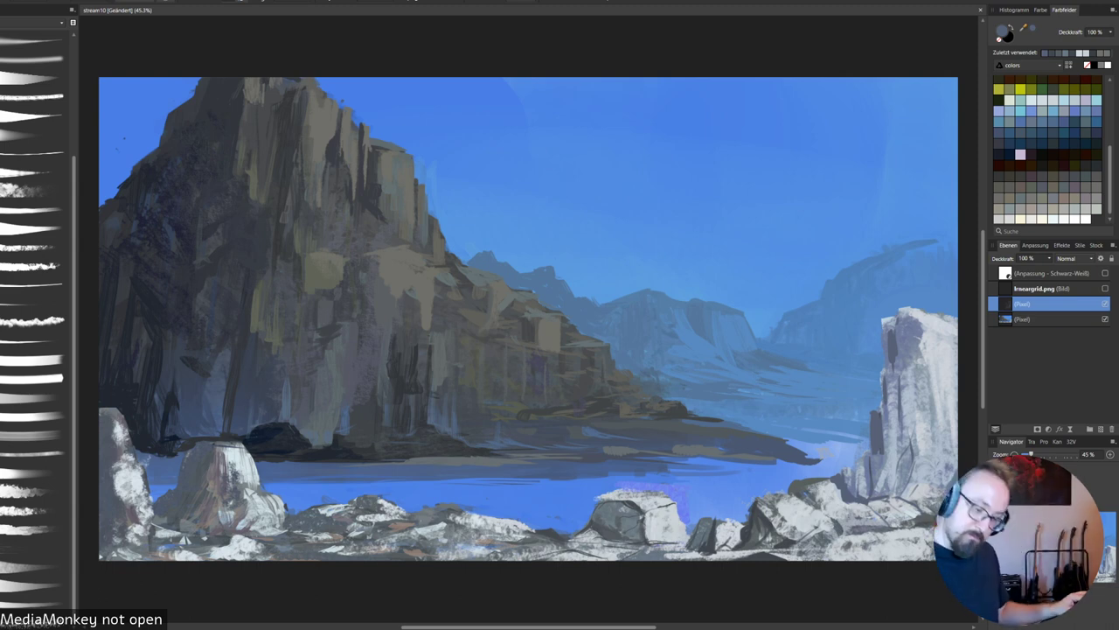
{"action": "left_click_drag", "start_coordinate": [845, 470], "coordinate": [819, 475]}
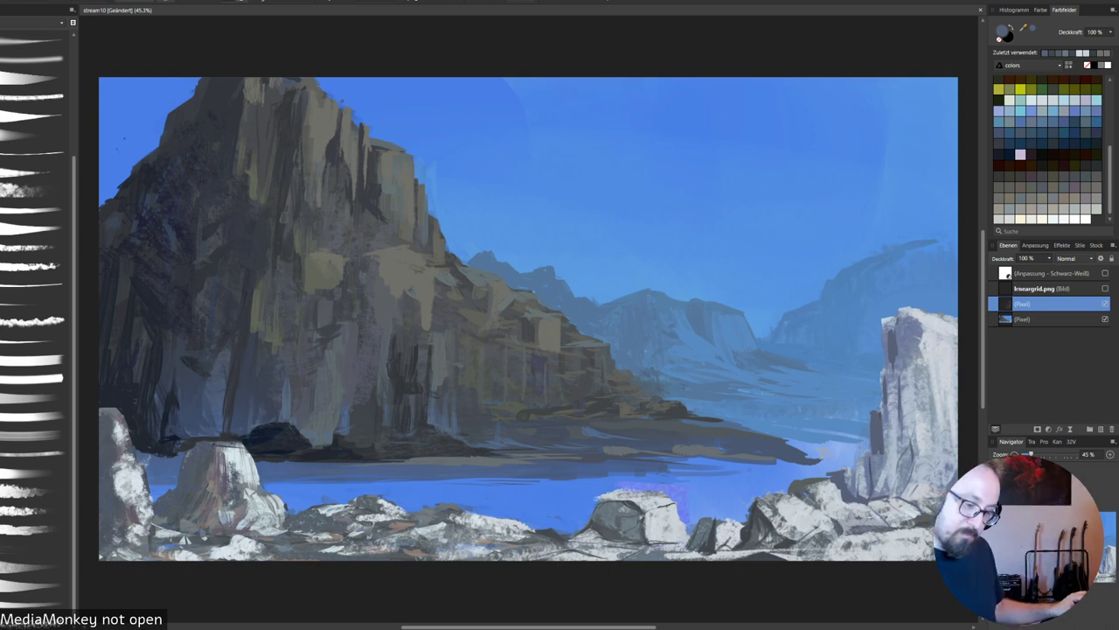
Trim the pale pillar's top edge with sampled sky blue, and touch up its face and base with sampled light and bluish greys.
{"action": "left_click", "coordinate": [894, 442], "text": "alt"}
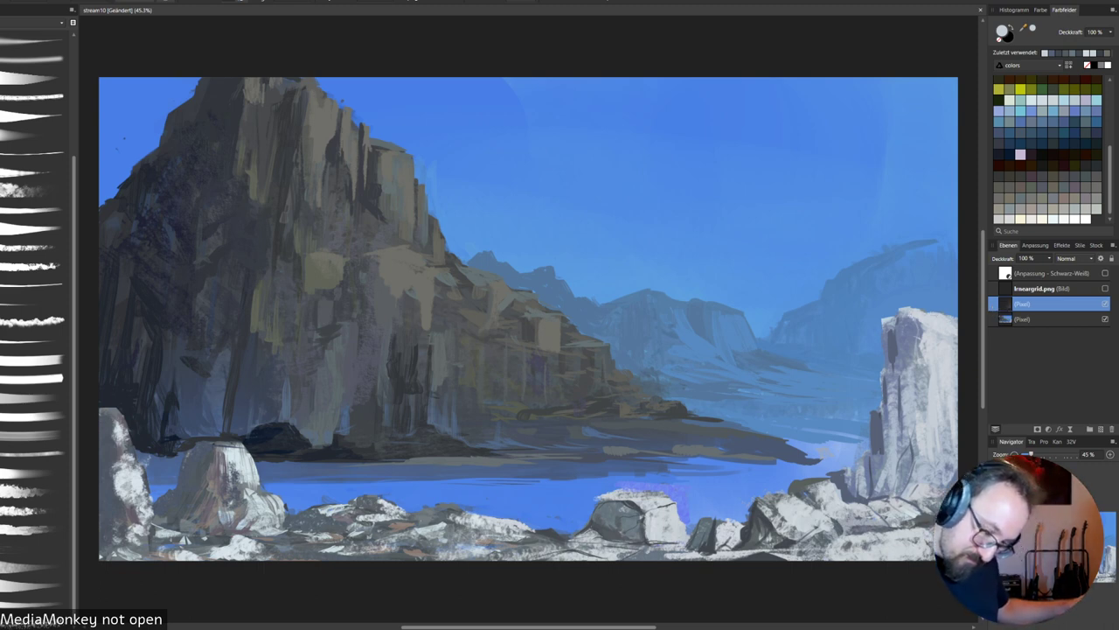
{"action": "left_click", "coordinate": [949, 302], "text": "alt"}
{"action": "left_click_drag", "start_coordinate": [947, 316], "coordinate": [957, 325]}
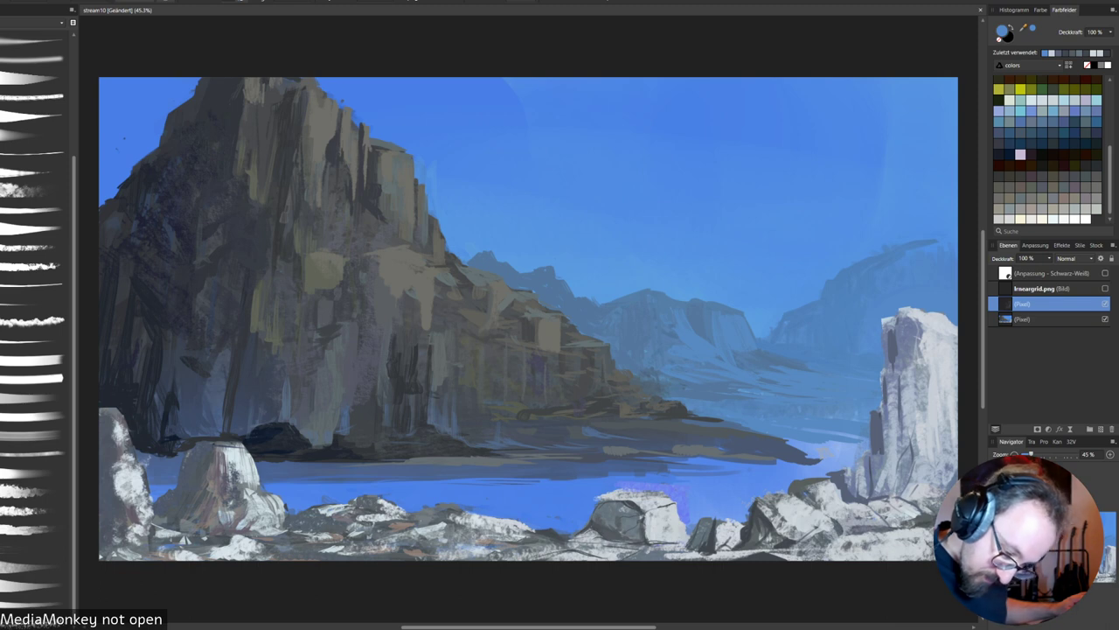
{"action": "left_click", "coordinate": [947, 386], "text": "alt"}
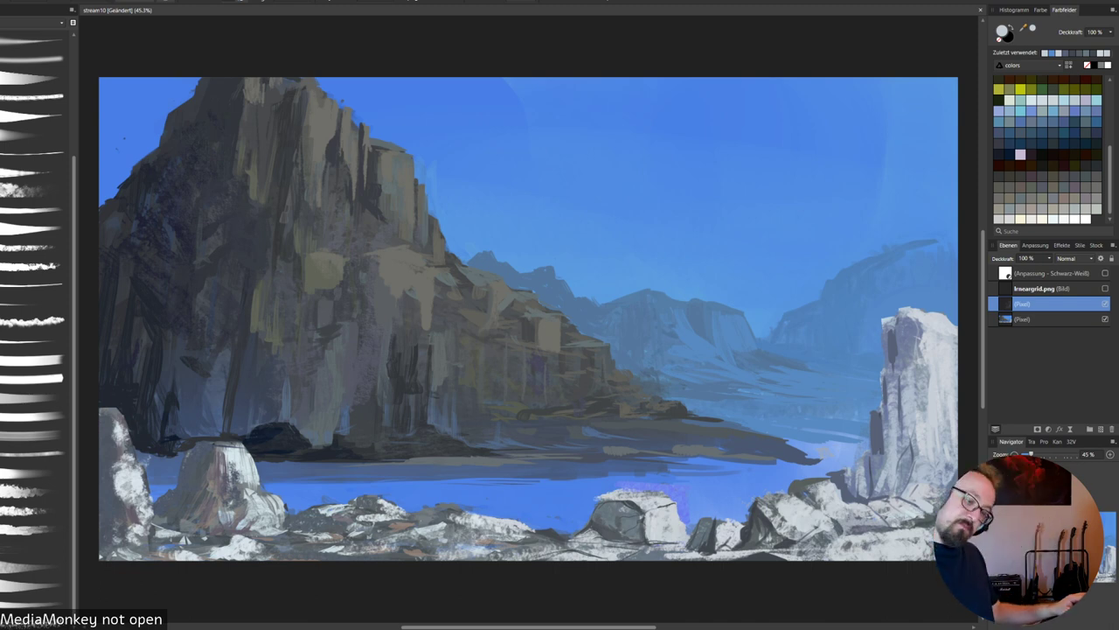
{"action": "left_click", "coordinate": [898, 465], "text": "alt"}
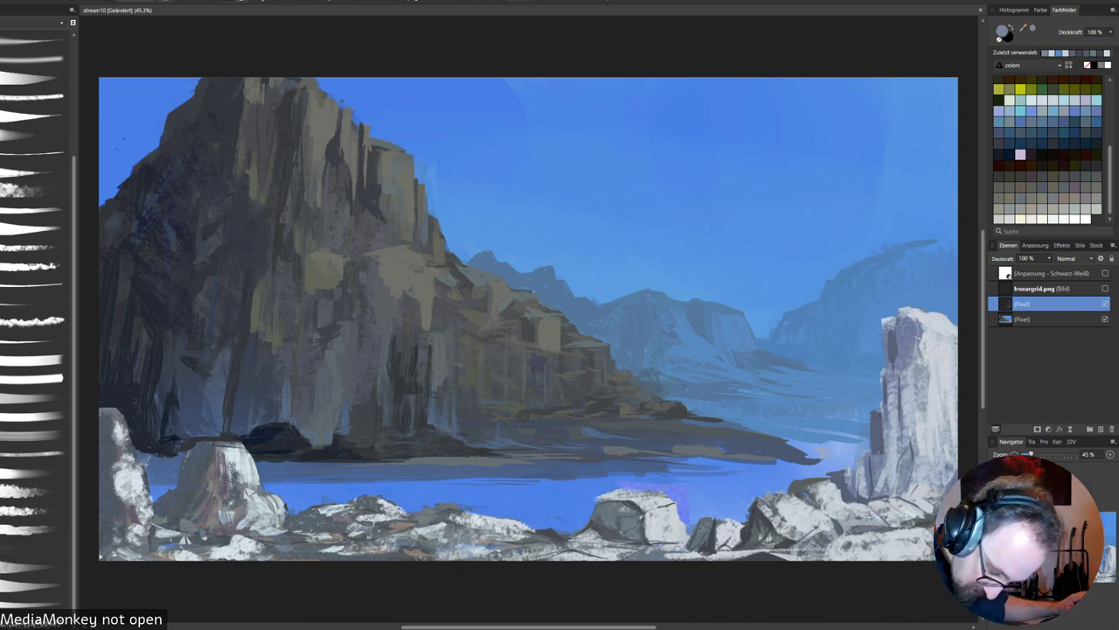
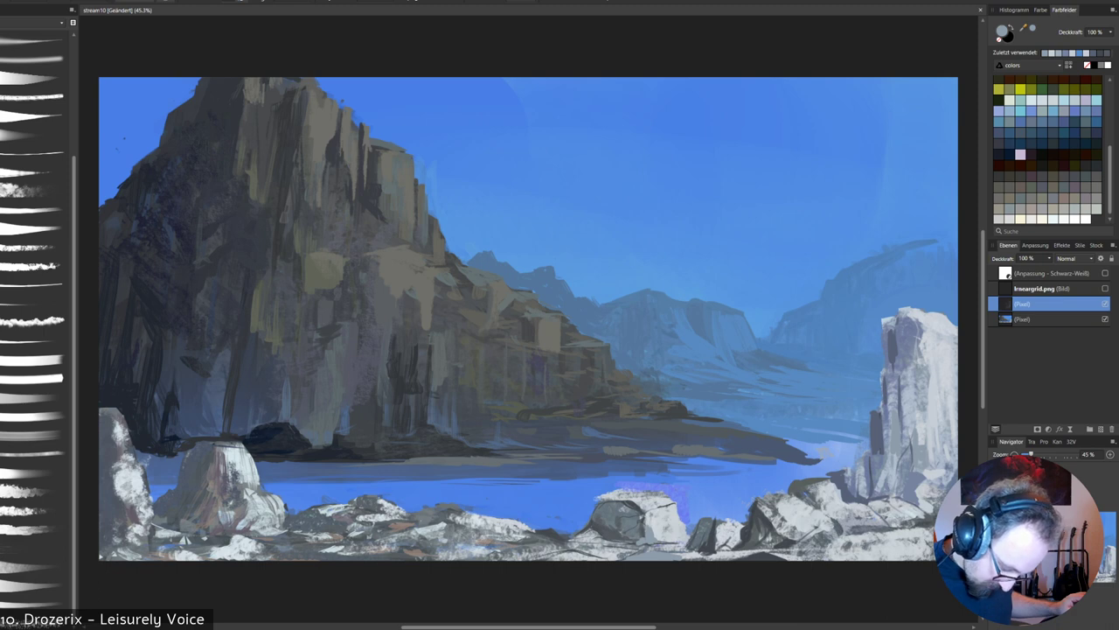
Sample dark greys from the foreground rocks and paint shadow planes on the small boulder and the shaded side of its larger neighbour.
{"action": "left_click", "coordinate": [694, 536], "text": "alt"}
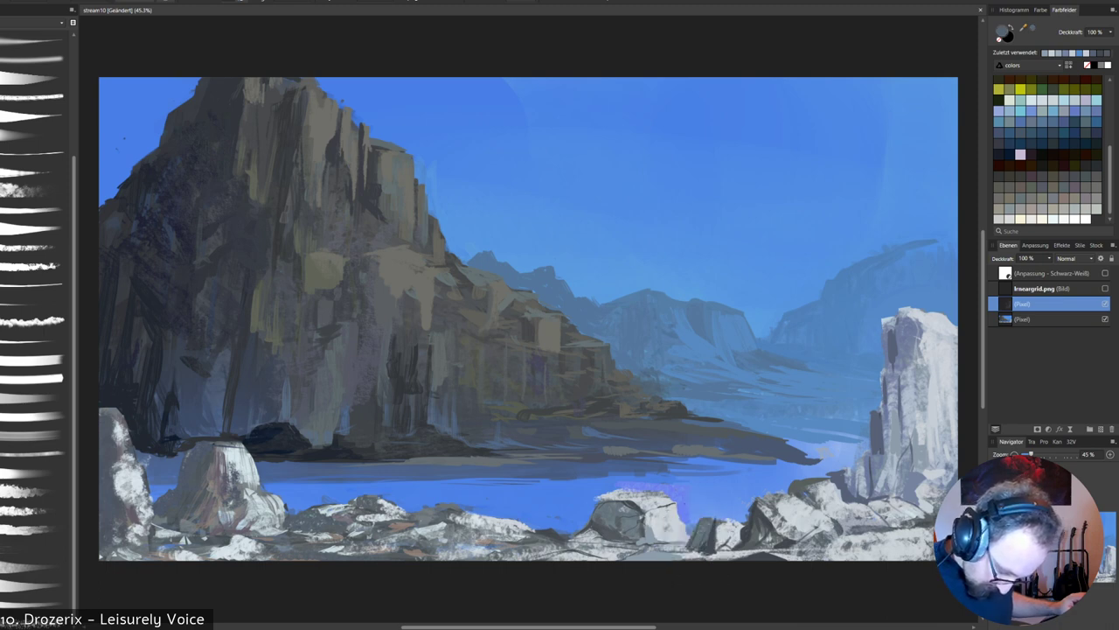
{"action": "left_click_drag", "start_coordinate": [690, 529], "coordinate": [689, 541]}
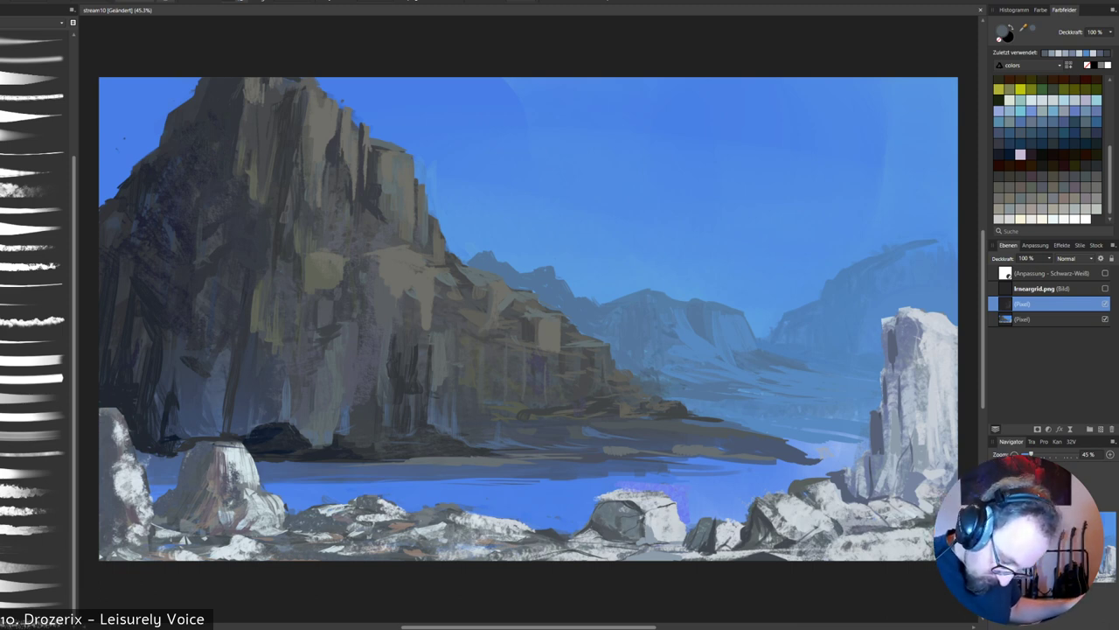
{"action": "left_click", "coordinate": [761, 517], "text": "alt"}
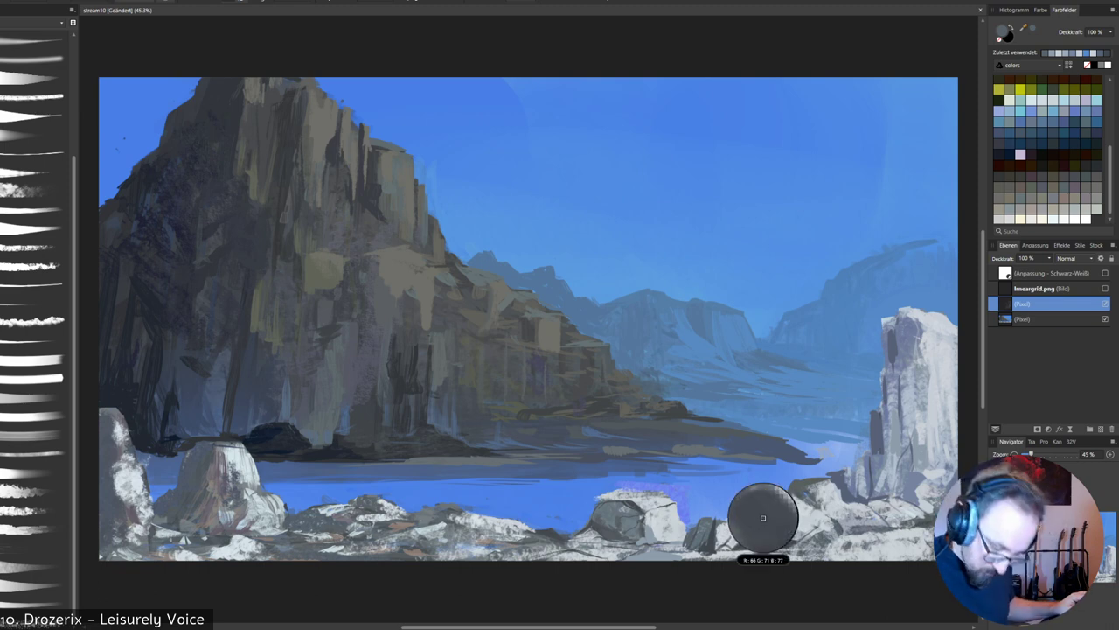
{"action": "left_click_drag", "start_coordinate": [767, 509], "coordinate": [760, 515]}
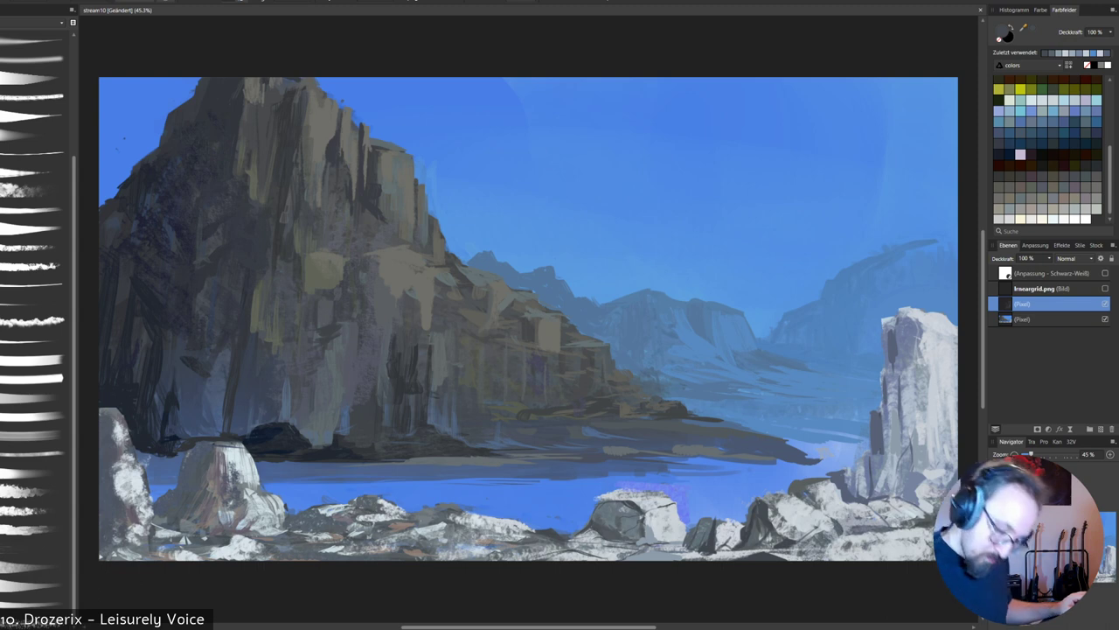
Reshape the tops of the shoreline boulders beside the pale pillar with sampled light rock grey and lake blue.
{"action": "left_click", "coordinate": [787, 511], "text": "alt"}
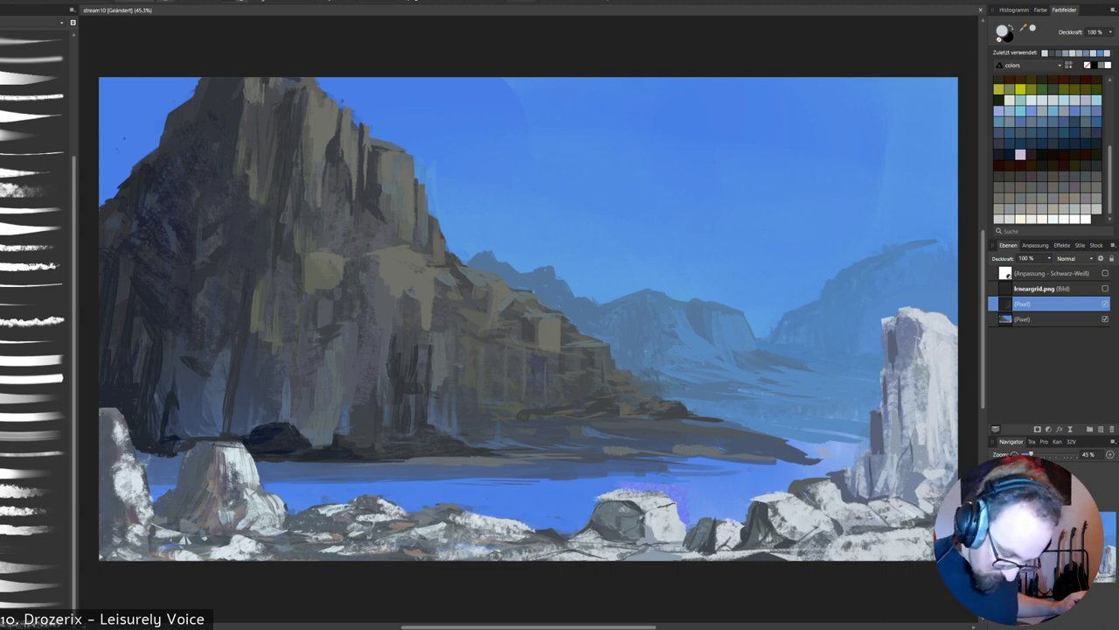
{"action": "left_click", "coordinate": [758, 486], "text": "alt"}
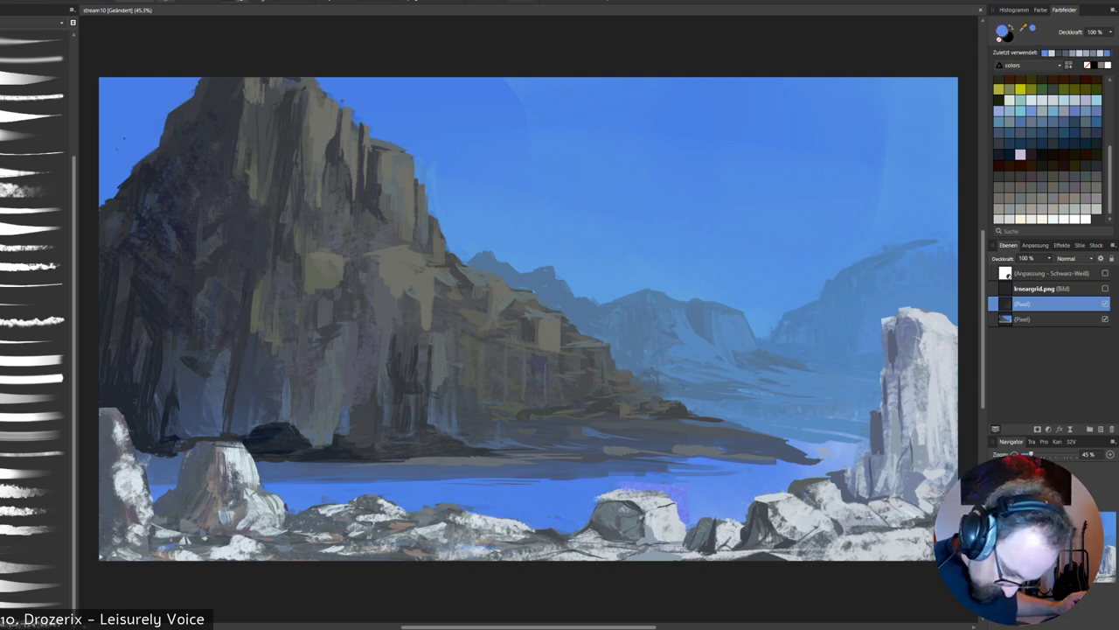
{"action": "left_click", "coordinate": [773, 505], "text": "alt"}
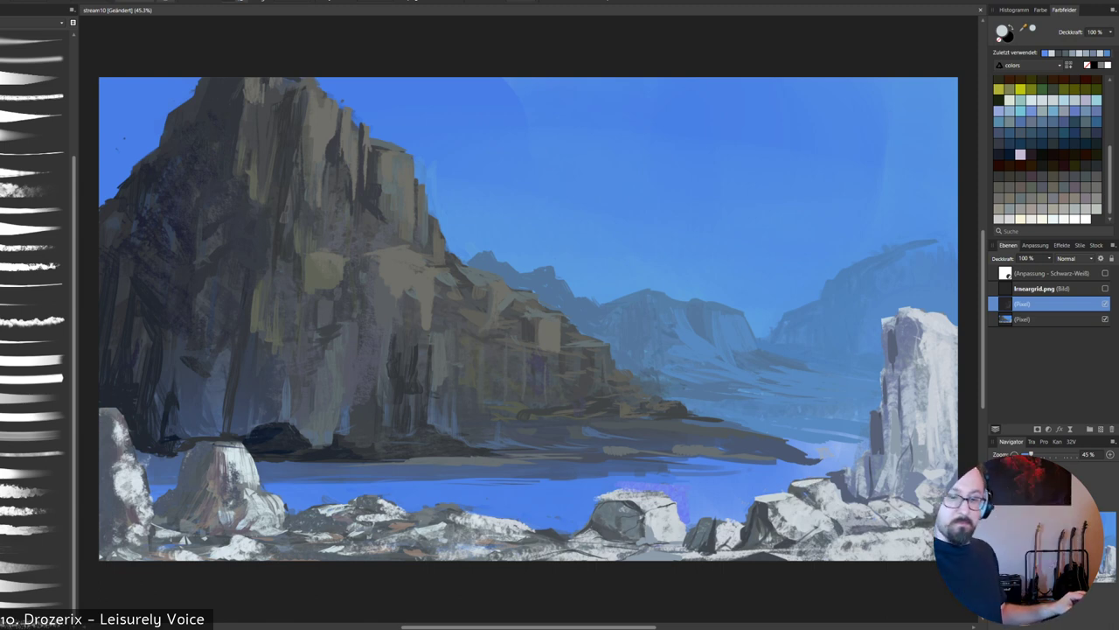
{"action": "left_click", "coordinate": [792, 470], "text": "alt"}
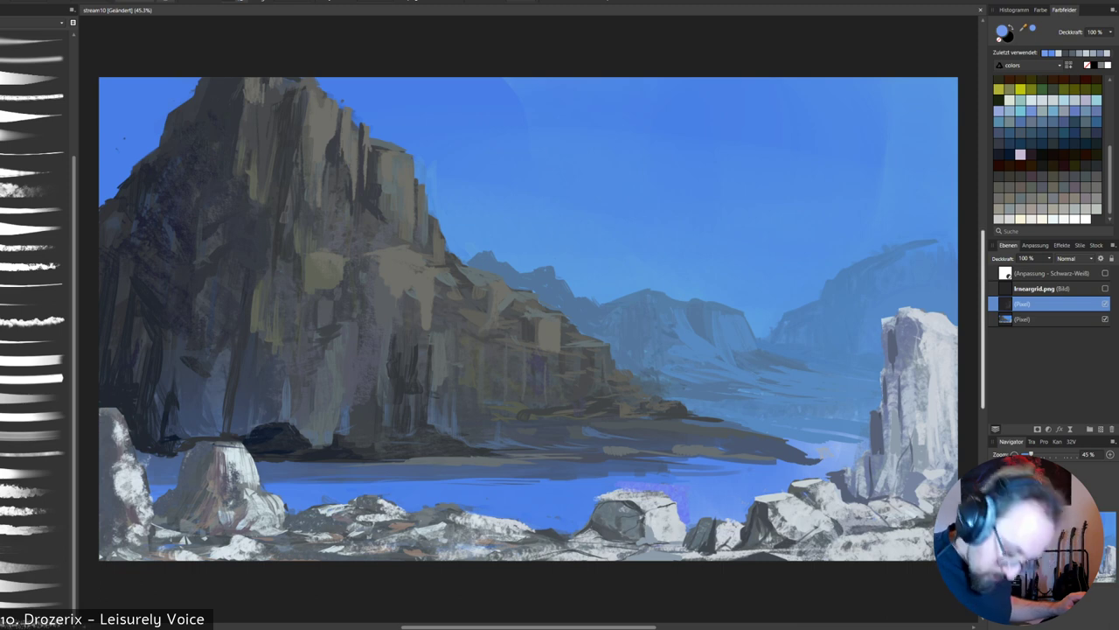
{"action": "key", "text": "x"}
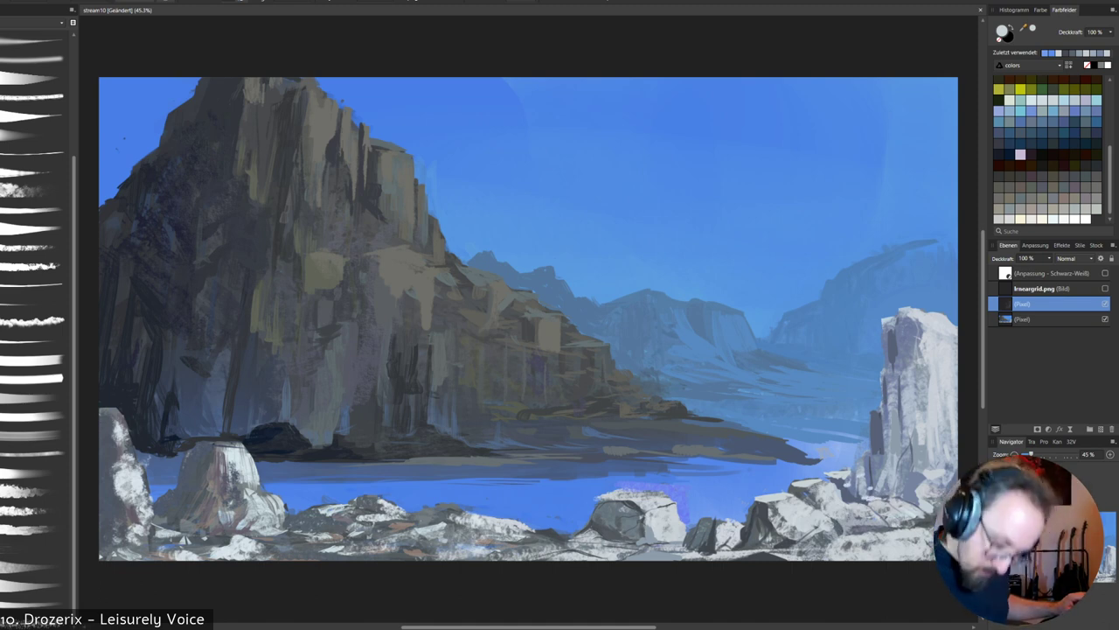
Sample a bluish grey and paint shadow strokes down the pale pillar's shaded side and base, undoing the last stroke.
{"action": "left_click", "coordinate": [880, 481], "text": "alt"}
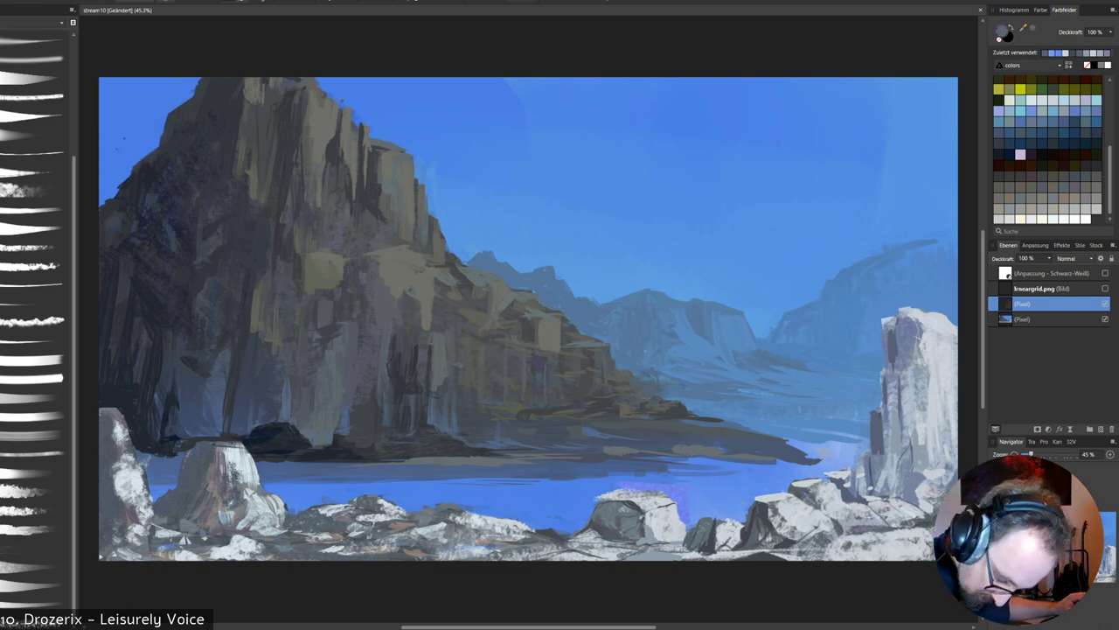
{"action": "left_click_drag", "start_coordinate": [882, 497], "coordinate": [865, 501]}
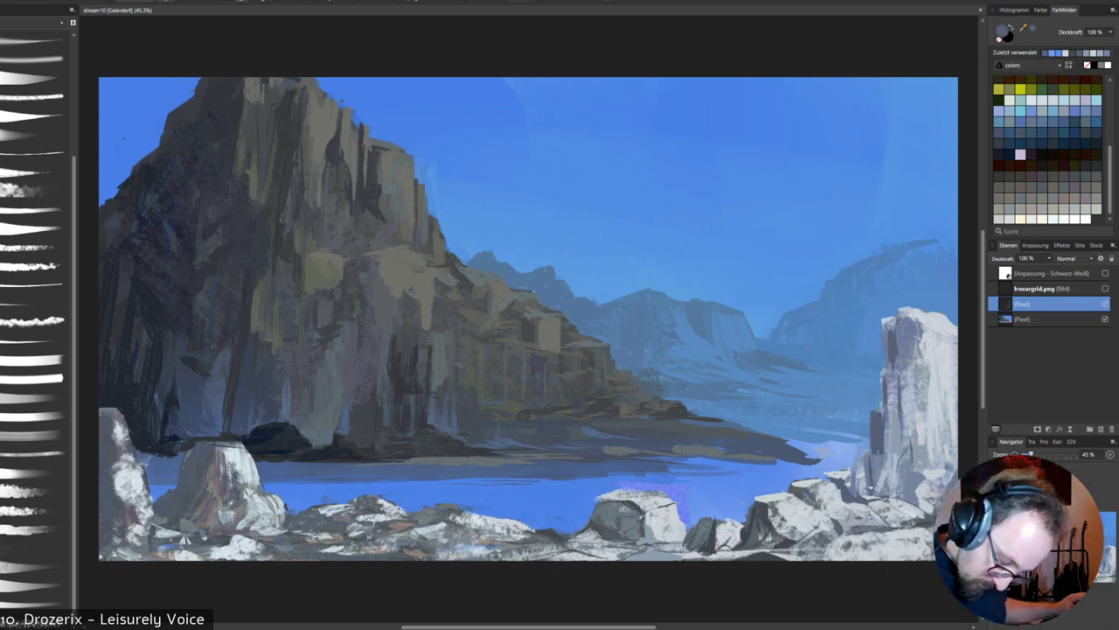
{"action": "left_click_drag", "start_coordinate": [888, 416], "coordinate": [876, 487]}
{"action": "mouse_move", "coordinate": [878, 456]}
{"action": "left_mouse_down"}
{"action": "mouse_move", "coordinate": [878, 479]}
{"action": "mouse_move", "coordinate": [853, 496]}
{"action": "mouse_move", "coordinate": [851, 464]}
{"action": "mouse_move", "coordinate": [848, 488]}
{"action": "left_mouse_up"}
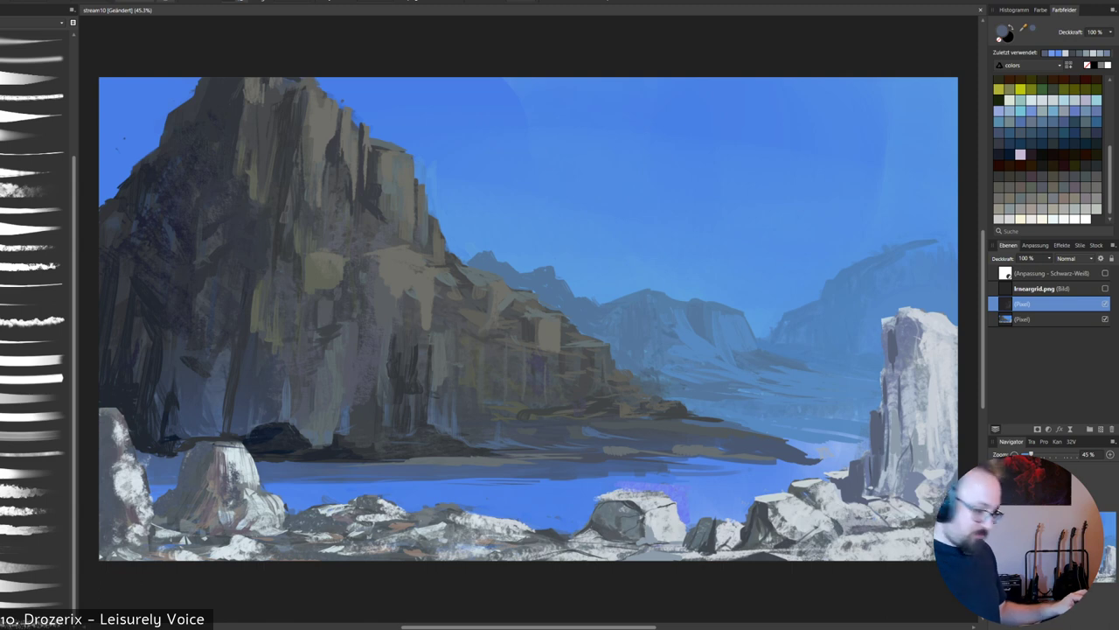
{"action": "key", "text": "ctrl+z"}
{"action": "left_click", "coordinate": [1022, 406]}
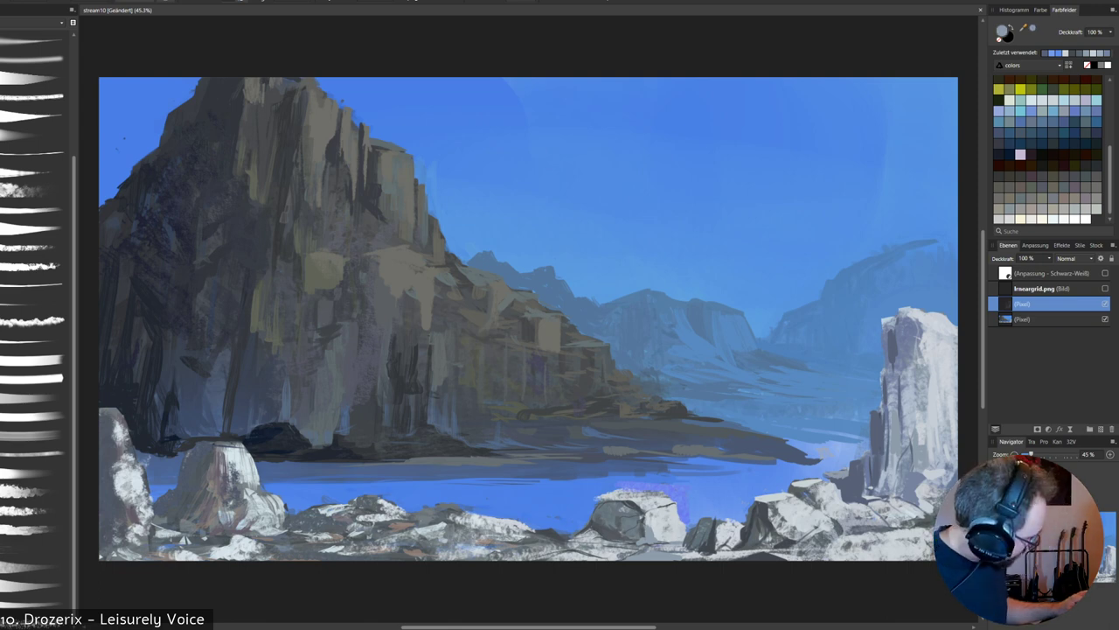
Sample a light bluish grey and paint small lighter facets on the rocks at the pale pillar's foot.
{"action": "right_click", "coordinate": [860, 461]}
{"action": "left_click", "coordinate": [816, 423]}
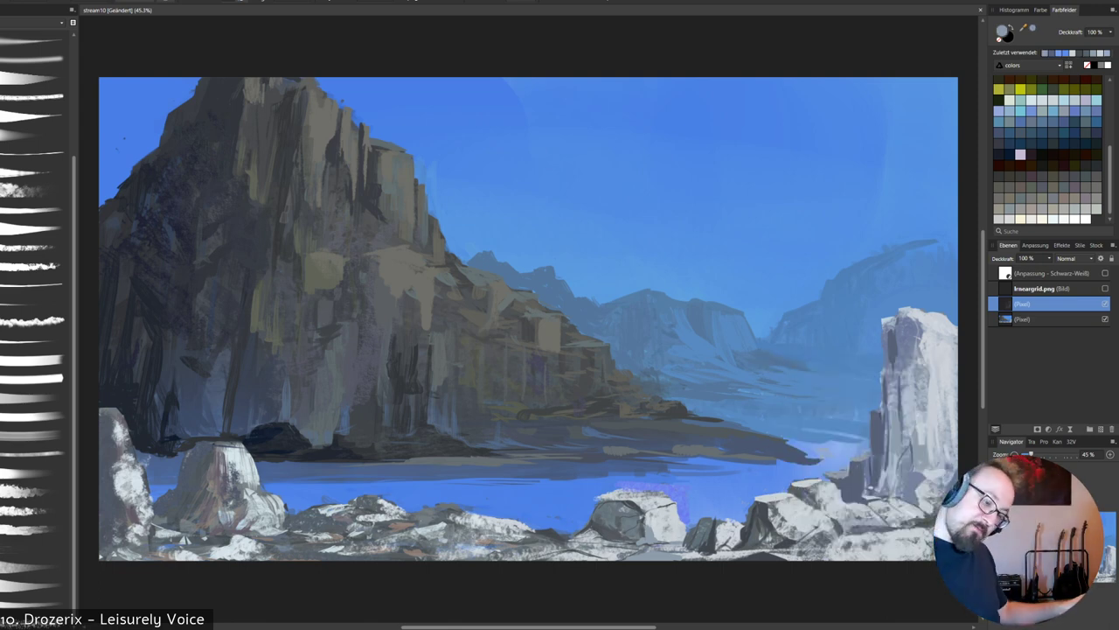
{"action": "left_click", "coordinate": [900, 485], "text": "alt"}
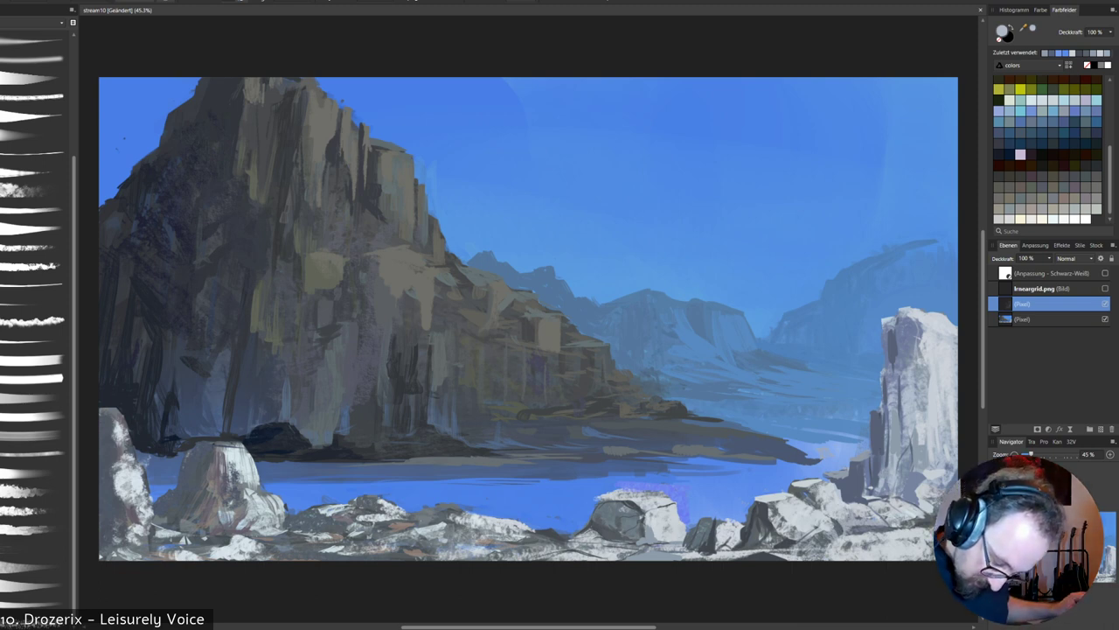
{"action": "left_click_drag", "start_coordinate": [874, 480], "coordinate": [878, 475]}
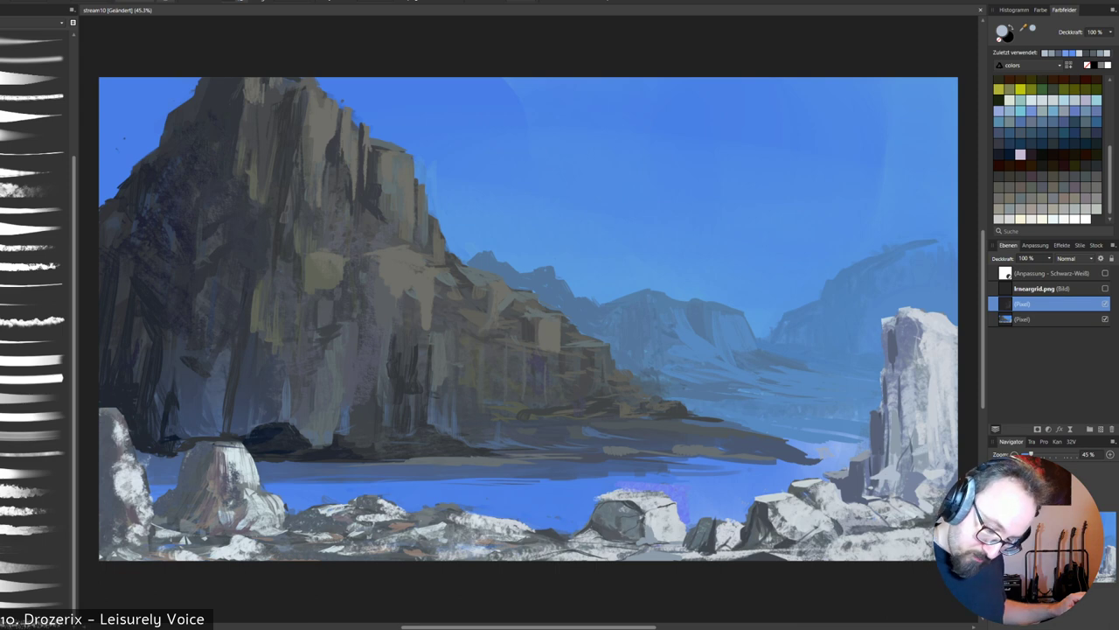
Mirror the canvas horizontally and trim the pale pillar's upper outer edge with sampled sky blue.
{"action": "key", "text": "h"}
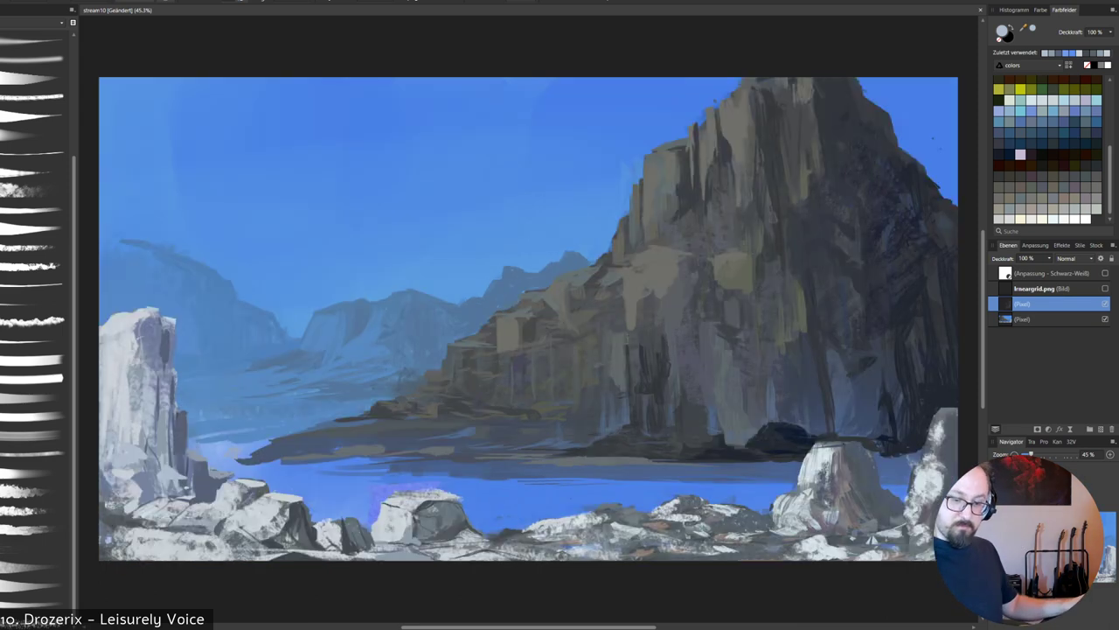
{"action": "left_click", "coordinate": [187, 313], "text": "alt"}
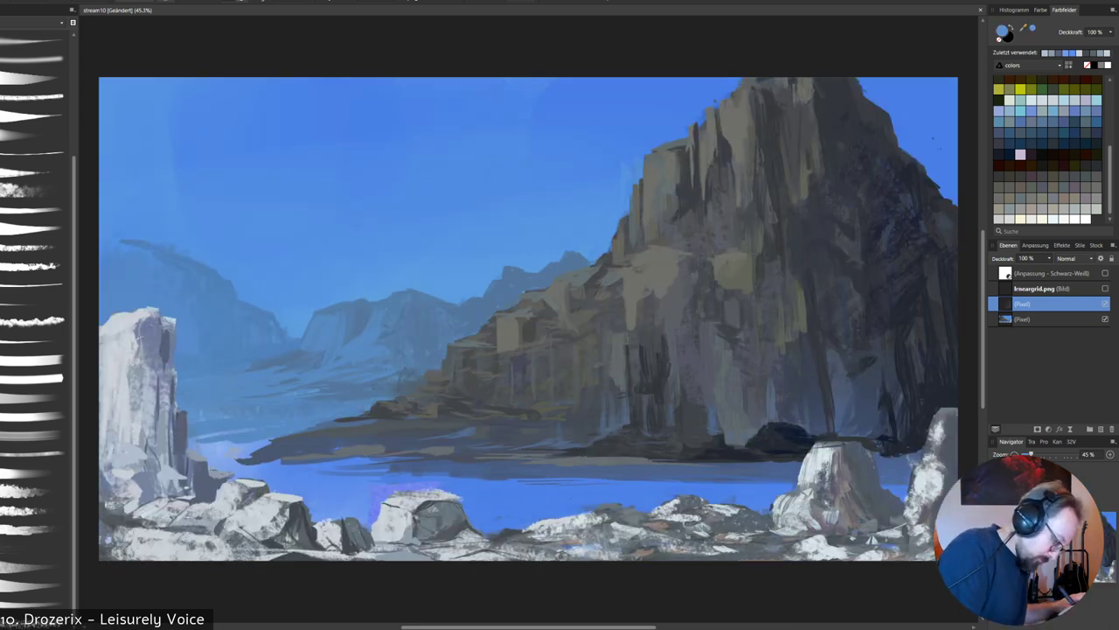
{"action": "left_click_drag", "start_coordinate": [177, 317], "coordinate": [176, 336]}
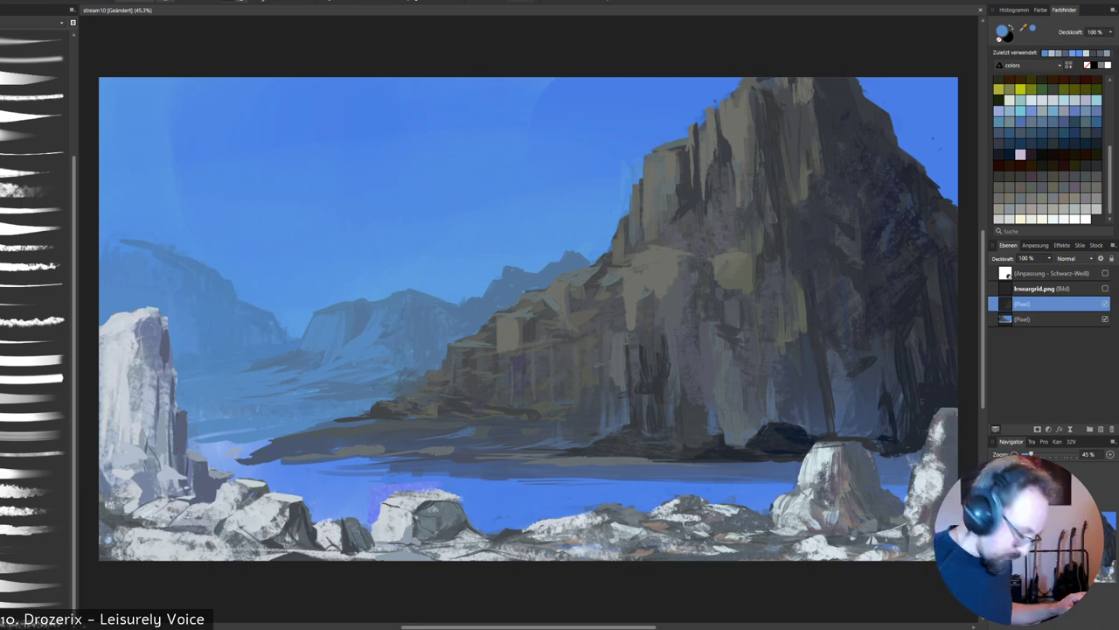
Show the perspective grid and paint cracks and facets on the pale pillar's face with sampled light and dark greys.
{"action": "left_click", "coordinate": [1105, 289]}
{"action": "left_click", "coordinate": [181, 393], "text": "alt"}
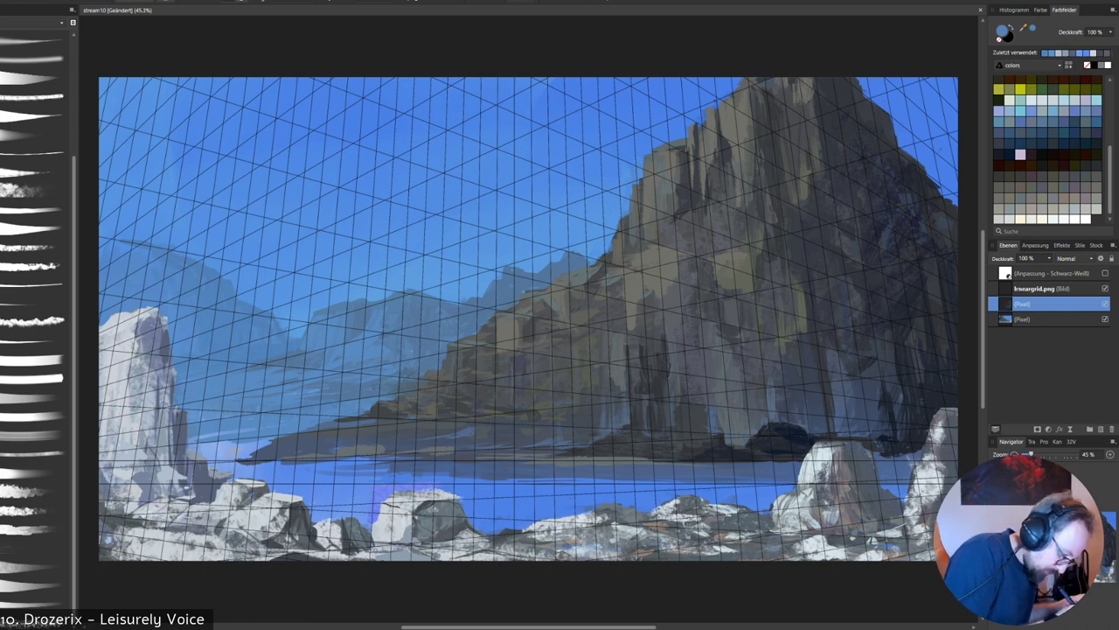
{"action": "left_click", "coordinate": [137, 378], "text": "alt"}
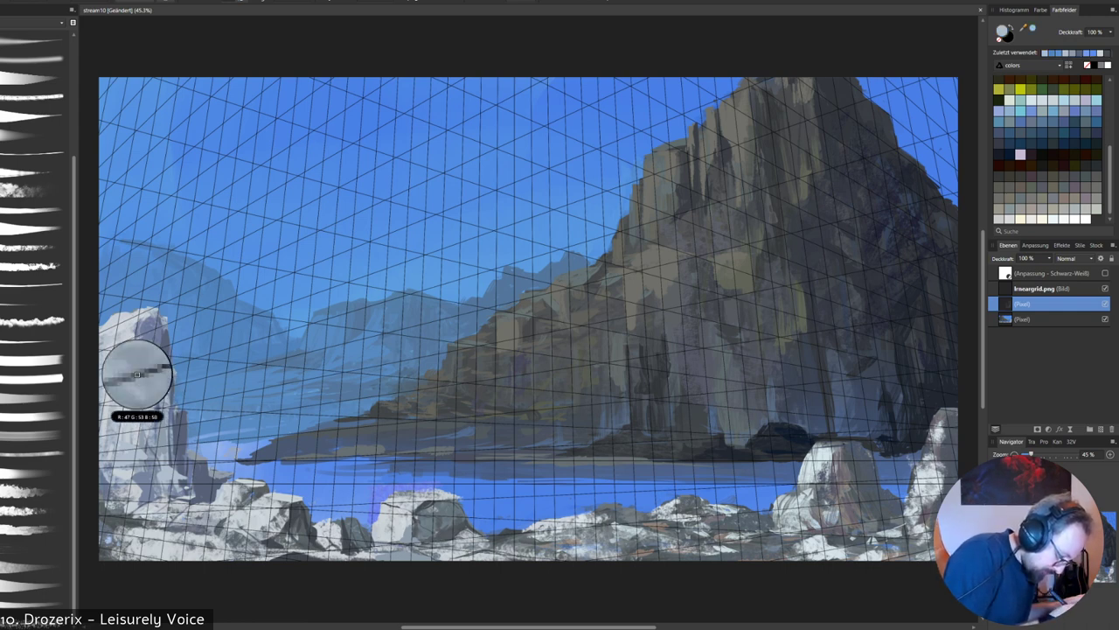
{"action": "mouse_move", "coordinate": [117, 390]}
{"action": "left_mouse_down"}
{"action": "mouse_move", "coordinate": [100, 443]}
{"action": "mouse_move", "coordinate": [124, 430]}
{"action": "mouse_move", "coordinate": [122, 478]}
{"action": "mouse_move", "coordinate": [145, 465]}
{"action": "left_mouse_up"}
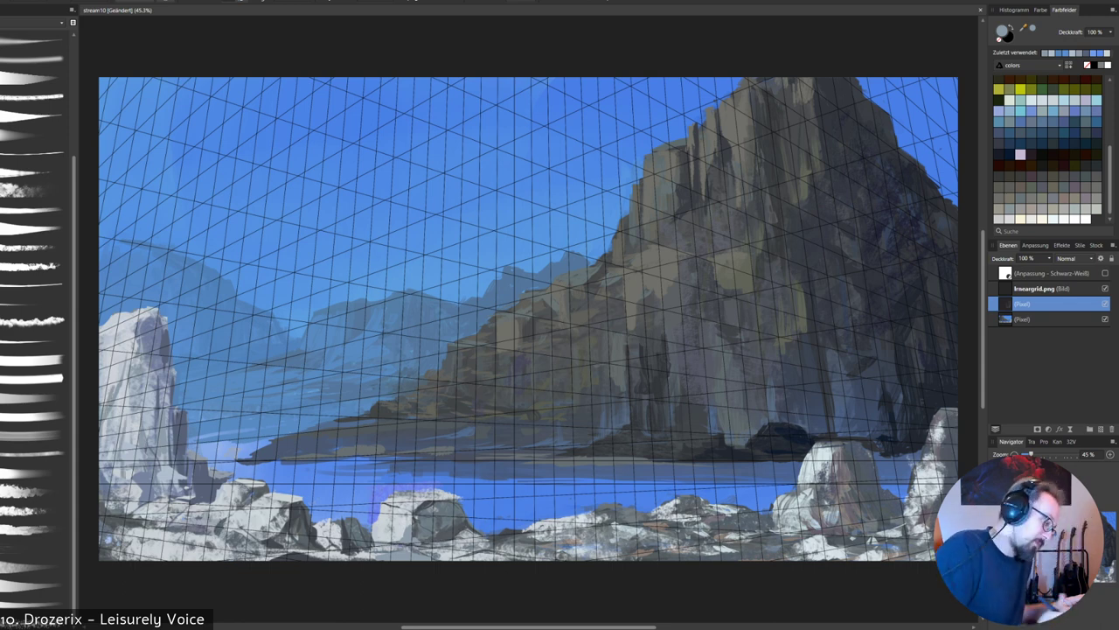
{"action": "left_click_drag", "start_coordinate": [124, 356], "coordinate": [125, 387]}
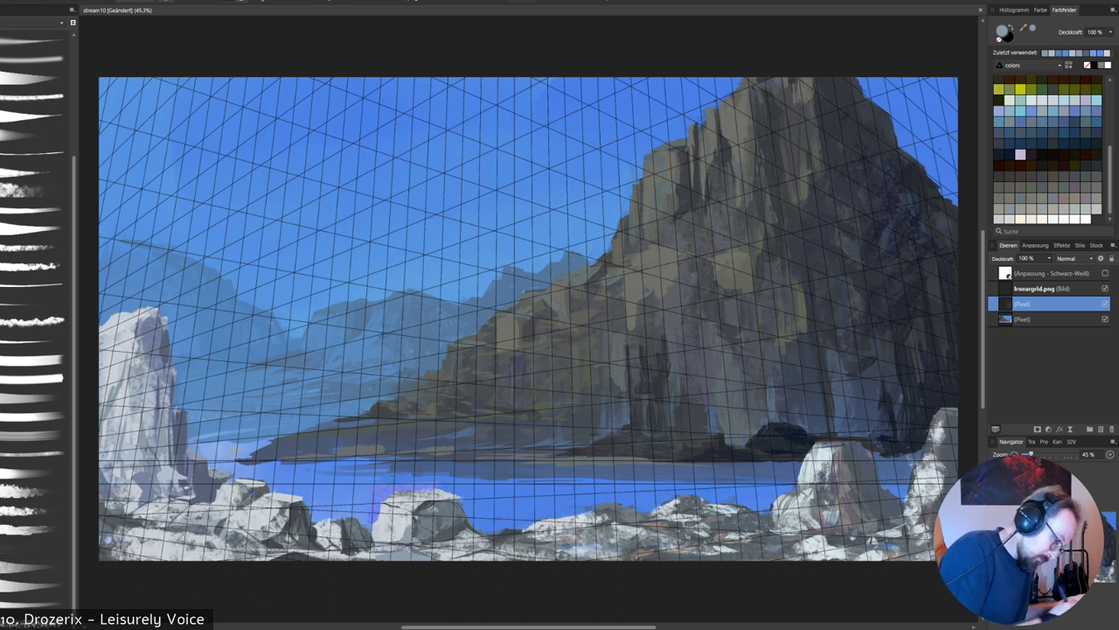
{"action": "left_click", "coordinate": [422, 503], "text": "alt"}
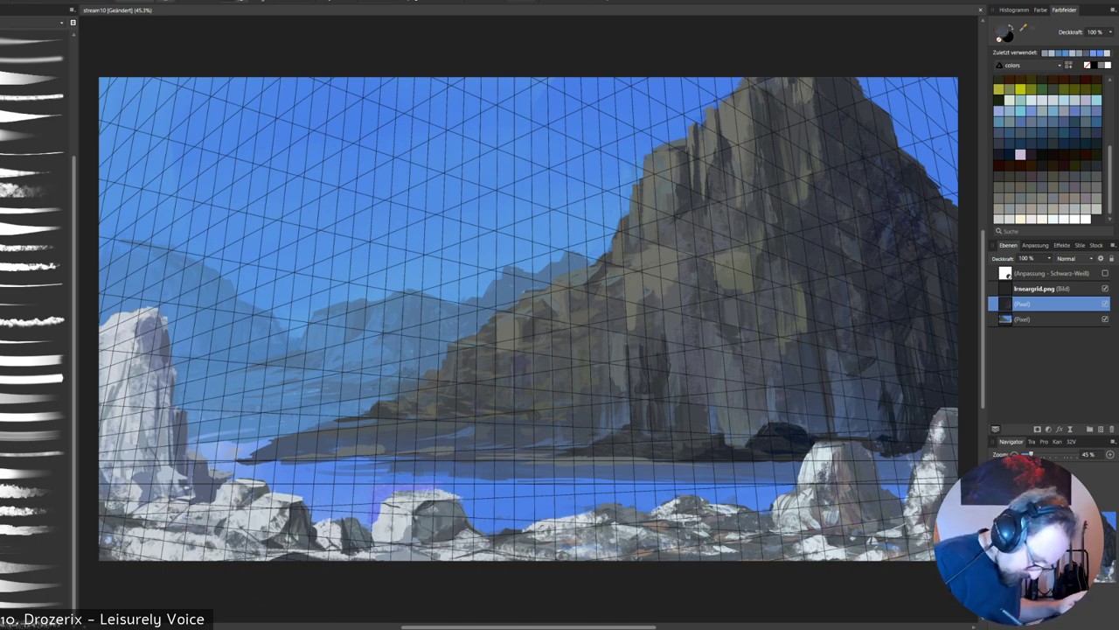
{"action": "left_click_drag", "start_coordinate": [139, 393], "coordinate": [130, 443]}
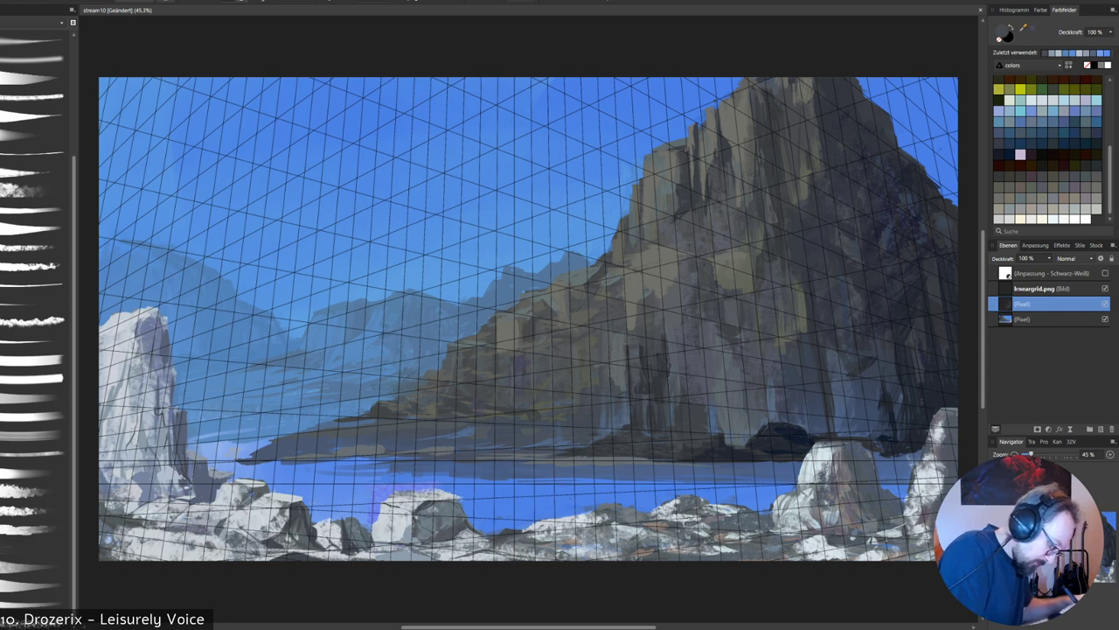
{"action": "left_click_drag", "start_coordinate": [133, 333], "coordinate": [142, 354]}
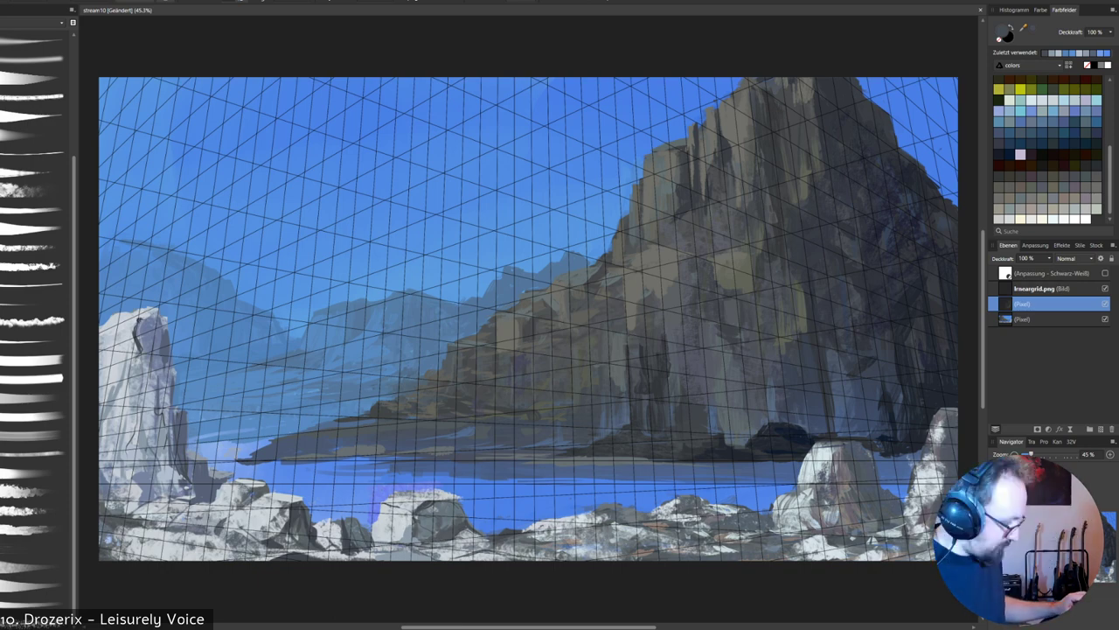
Hide the perspective grid and soften the dark crack near the pale pillar's top with sampled light greys.
{"action": "left_click", "coordinate": [1106, 289]}
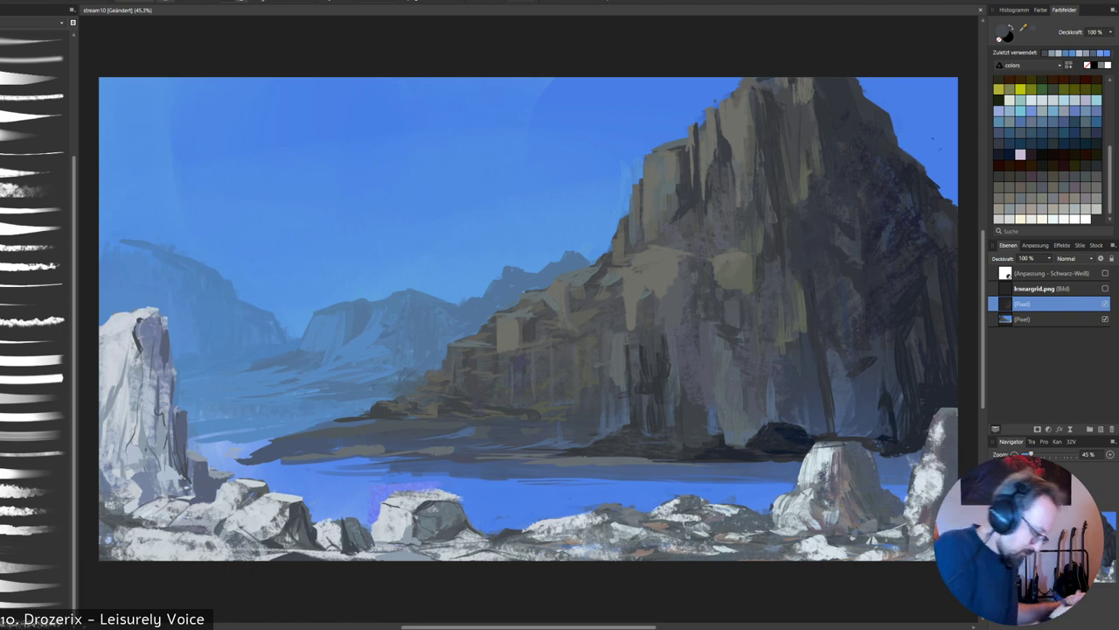
{"action": "left_click", "coordinate": [156, 343], "text": "alt"}
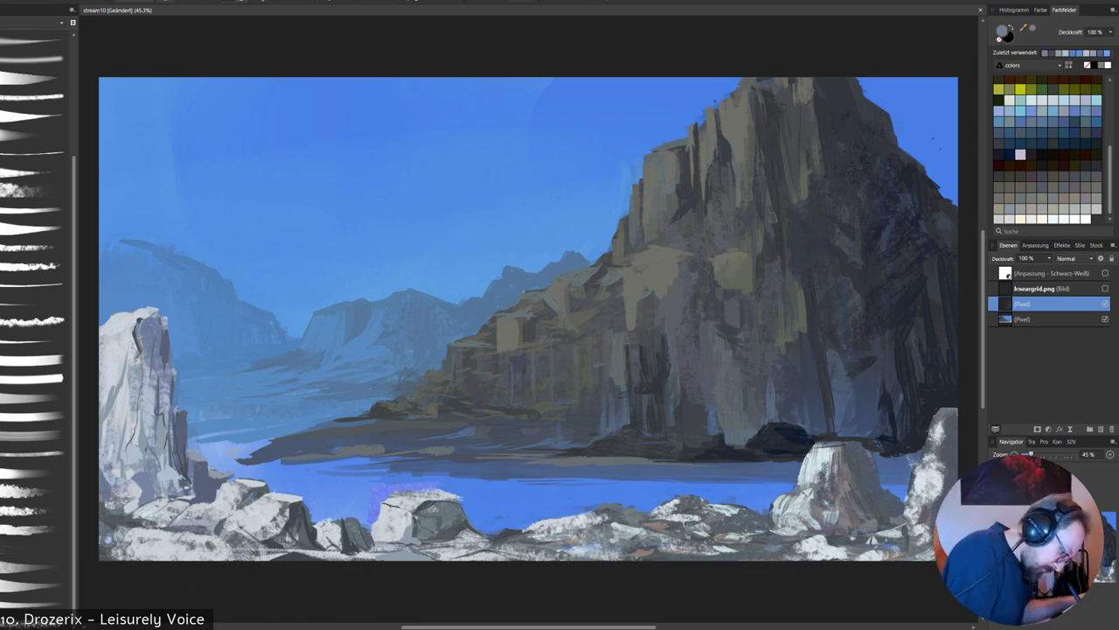
{"action": "left_click", "coordinate": [127, 353], "text": "alt"}
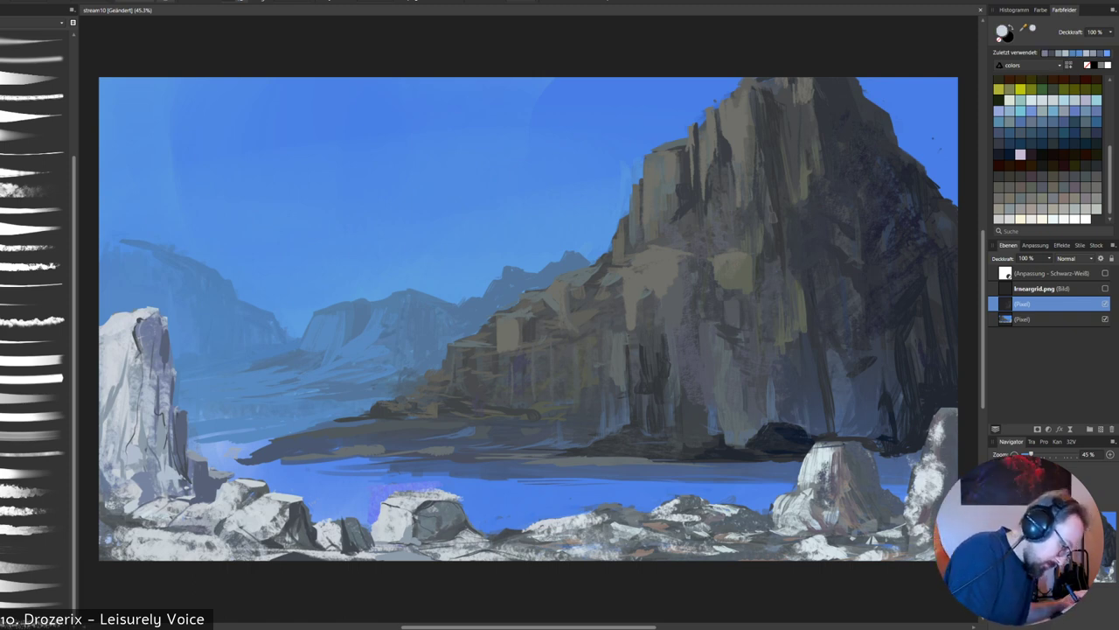
{"action": "left_click", "coordinate": [119, 320], "text": "alt"}
{"action": "left_click_drag", "start_coordinate": [137, 336], "coordinate": [133, 351]}
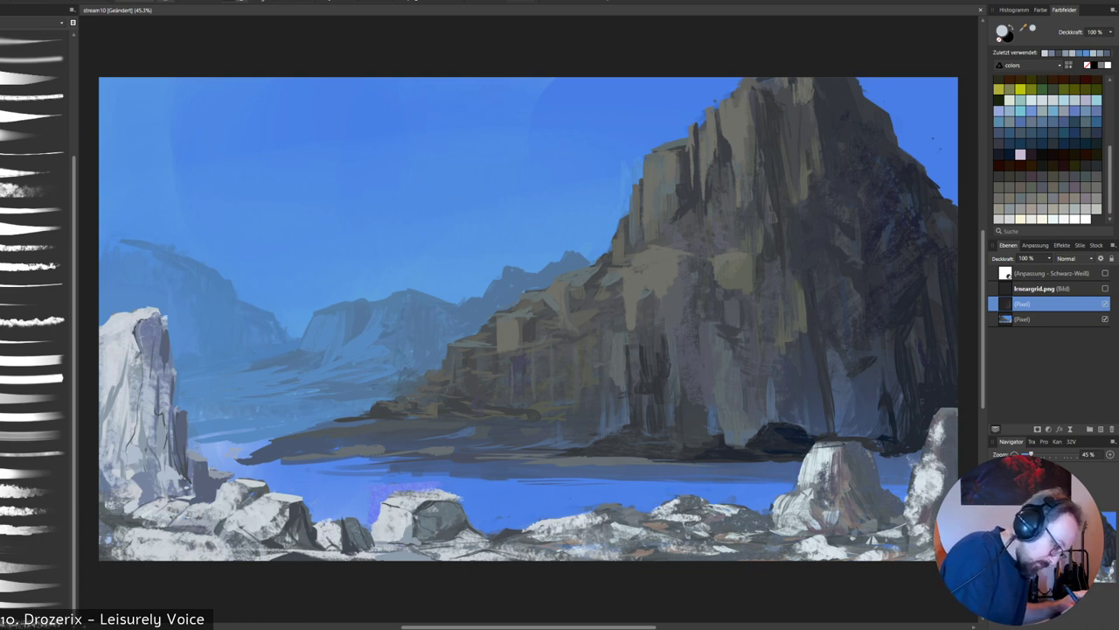
Sample dark and mid greys and repaint the shaded upper facets of the flat-topped boulder at the lake's near shore.
{"action": "left_click", "coordinate": [137, 332], "text": "alt"}
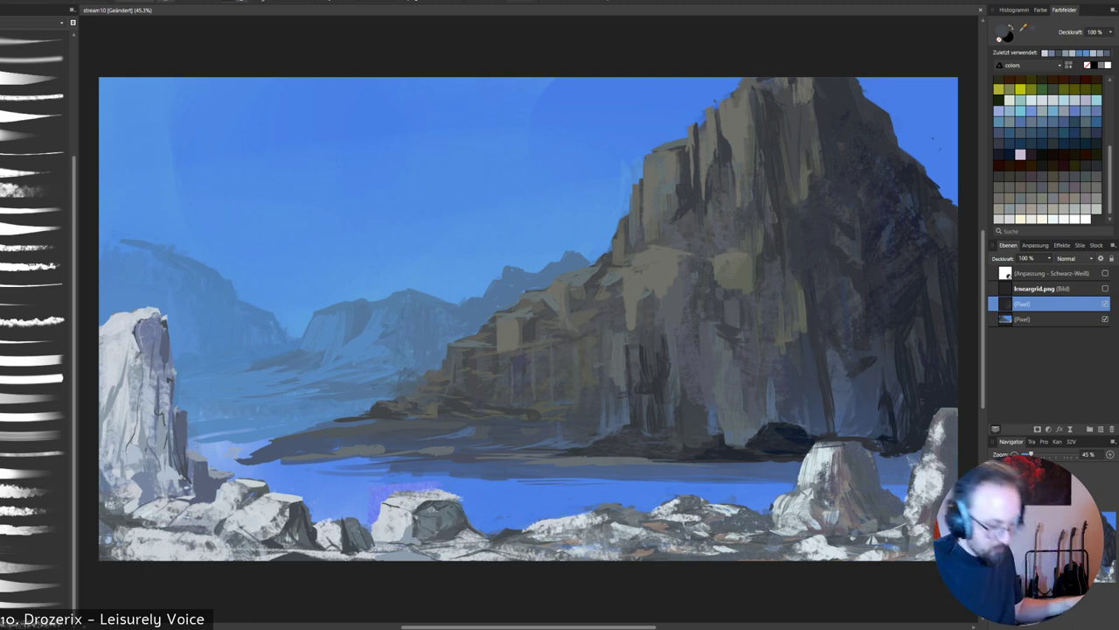
{"action": "mouse_move", "coordinate": [432, 508]}
{"action": "left_mouse_down"}
{"action": "mouse_move", "coordinate": [453, 517]}
{"action": "mouse_move", "coordinate": [446, 495]}
{"action": "mouse_move", "coordinate": [460, 500]}
{"action": "left_mouse_up"}
{"action": "left_click_drag", "start_coordinate": [429, 495], "coordinate": [450, 493]}
{"action": "left_click", "coordinate": [437, 499], "text": "alt"}
{"action": "left_click_drag", "start_coordinate": [445, 493], "coordinate": [455, 497]}
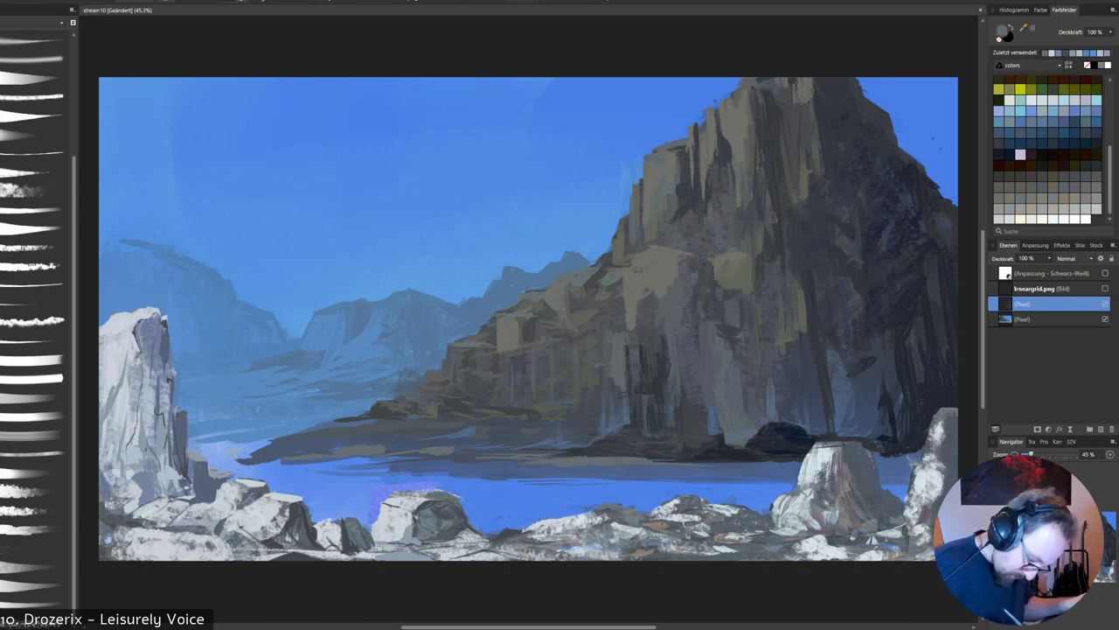
Trim the shore boulder's top edge with sampled lake blue and touch up its upper corner in pale grey.
{"action": "left_click", "coordinate": [470, 500], "text": "alt"}
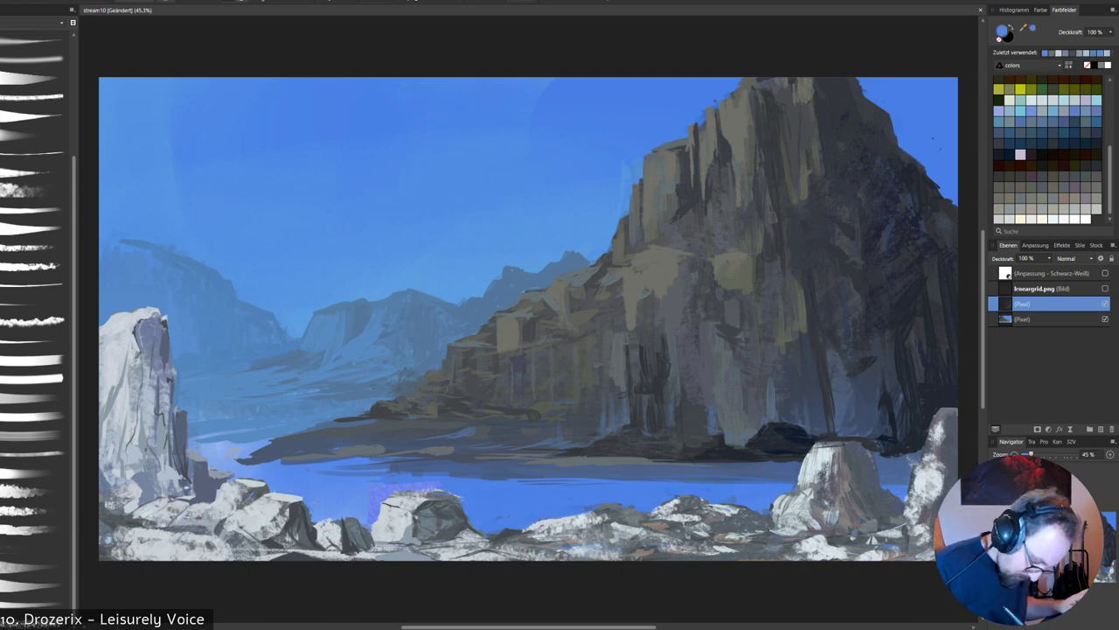
{"action": "left_click_drag", "start_coordinate": [418, 490], "coordinate": [450, 492]}
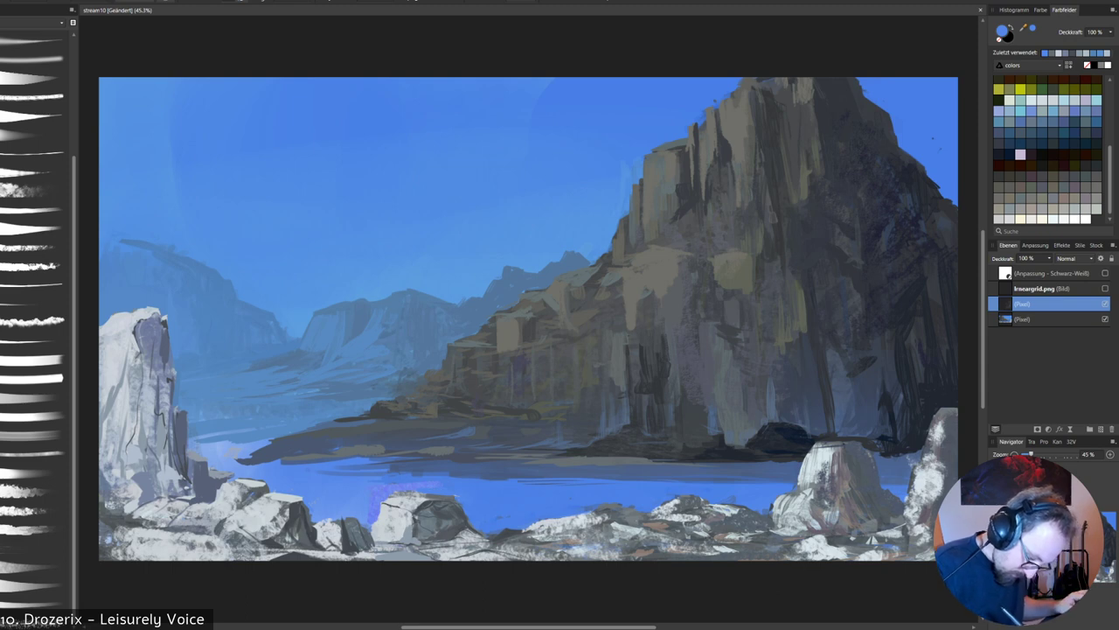
{"action": "left_click", "coordinate": [407, 507], "text": "alt"}
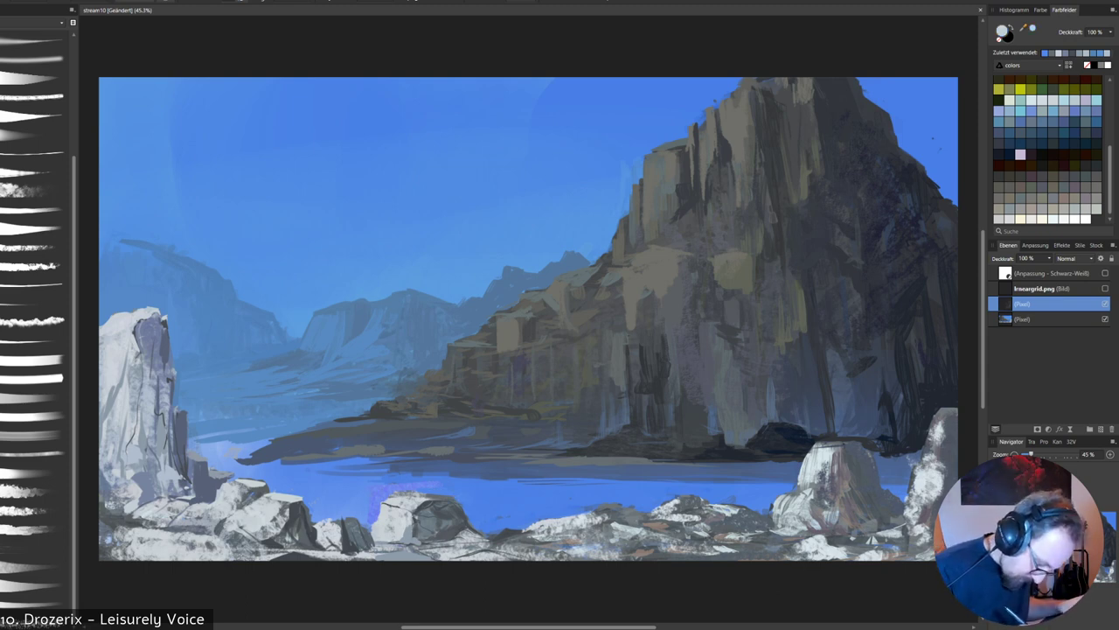
{"action": "mouse_move", "coordinate": [396, 493]}
{"action": "left_mouse_down"}
{"action": "mouse_move", "coordinate": [443, 498]}
{"action": "mouse_move", "coordinate": [402, 488]}
{"action": "left_mouse_up"}
{"action": "left_click", "coordinate": [390, 487], "text": "alt"}
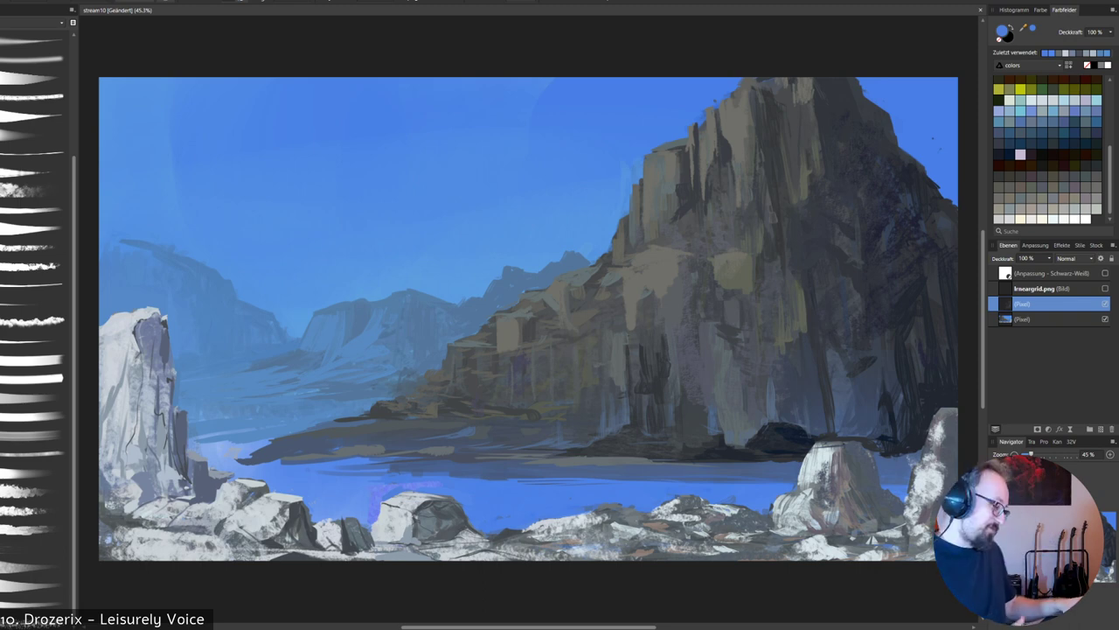
Sample pale greys and paint lighter facets down the front of the shore boulder.
{"action": "left_click", "coordinate": [380, 529], "text": "alt"}
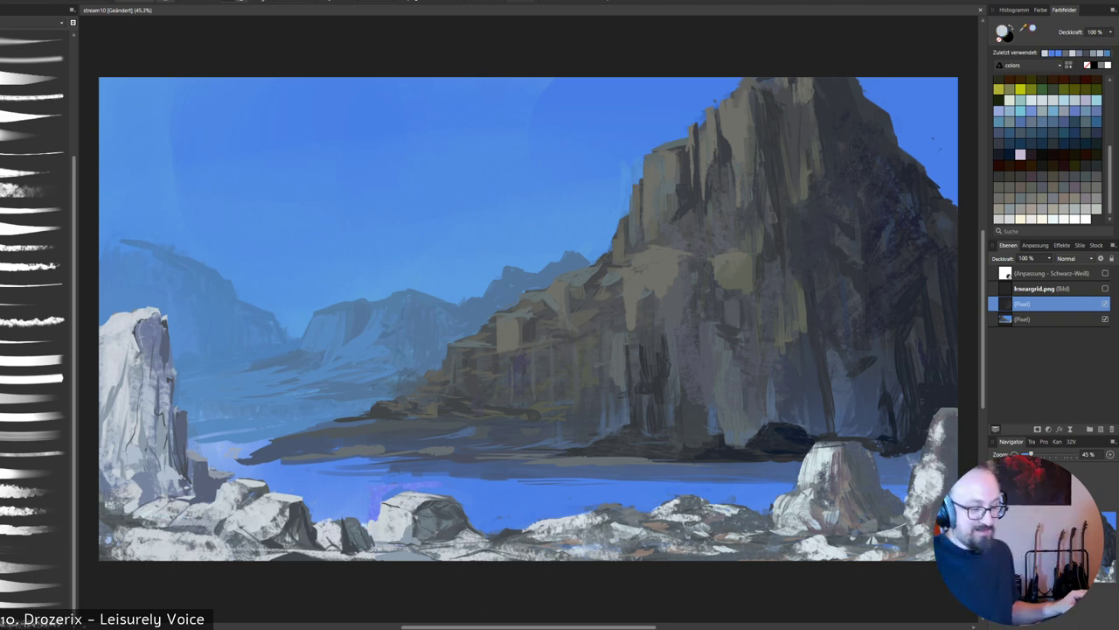
{"action": "left_click", "coordinate": [411, 511], "text": "alt"}
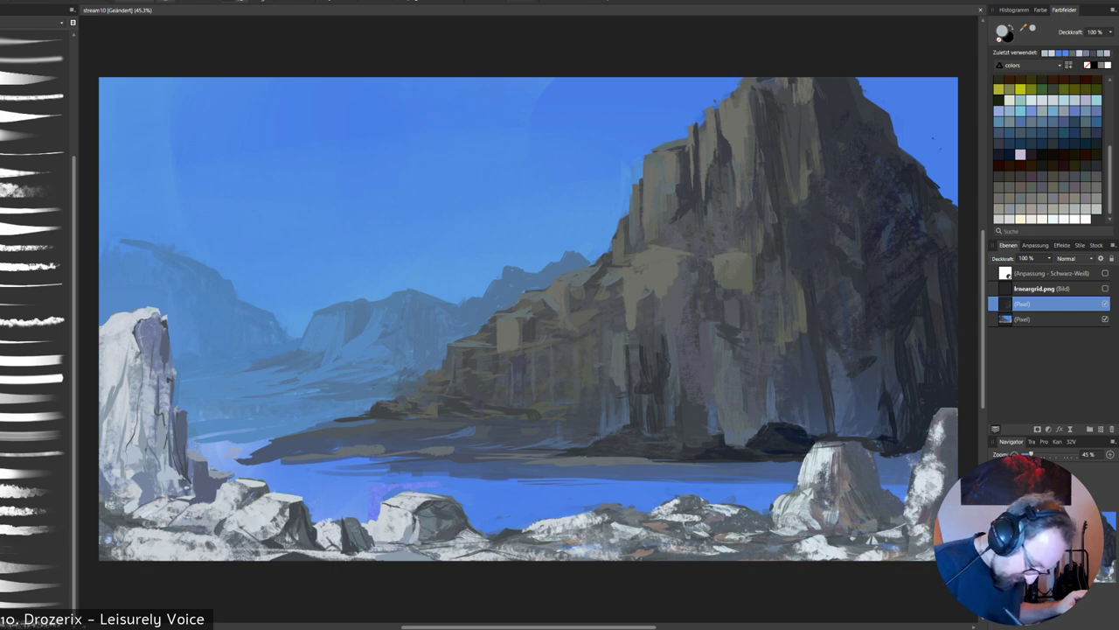
{"action": "left_click_drag", "start_coordinate": [413, 520], "coordinate": [425, 545]}
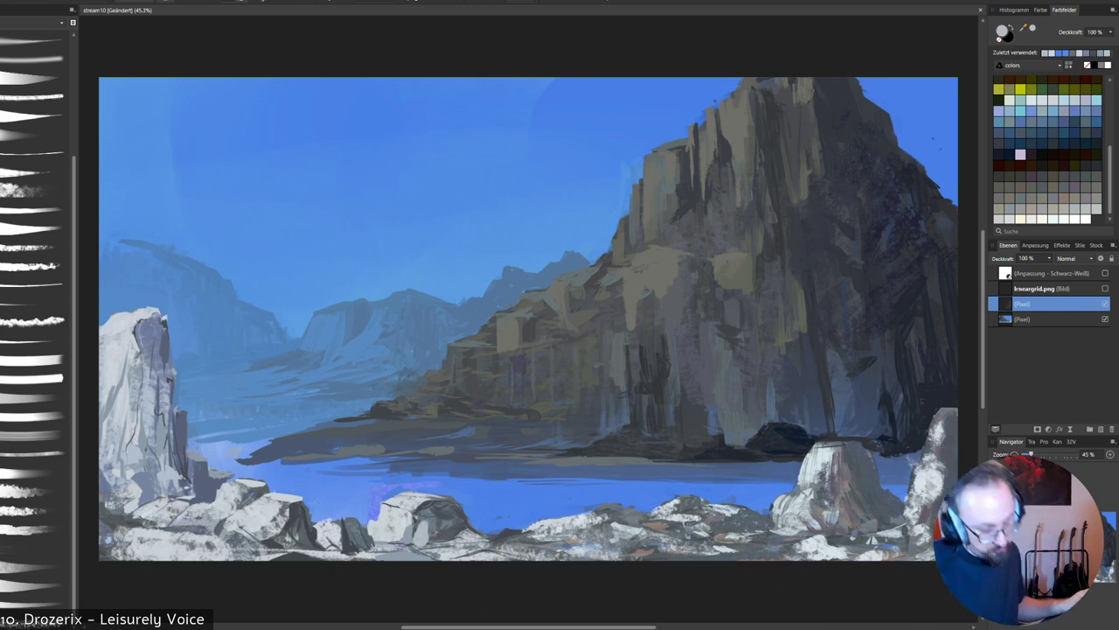
{"action": "left_click", "coordinate": [423, 530], "text": "alt"}
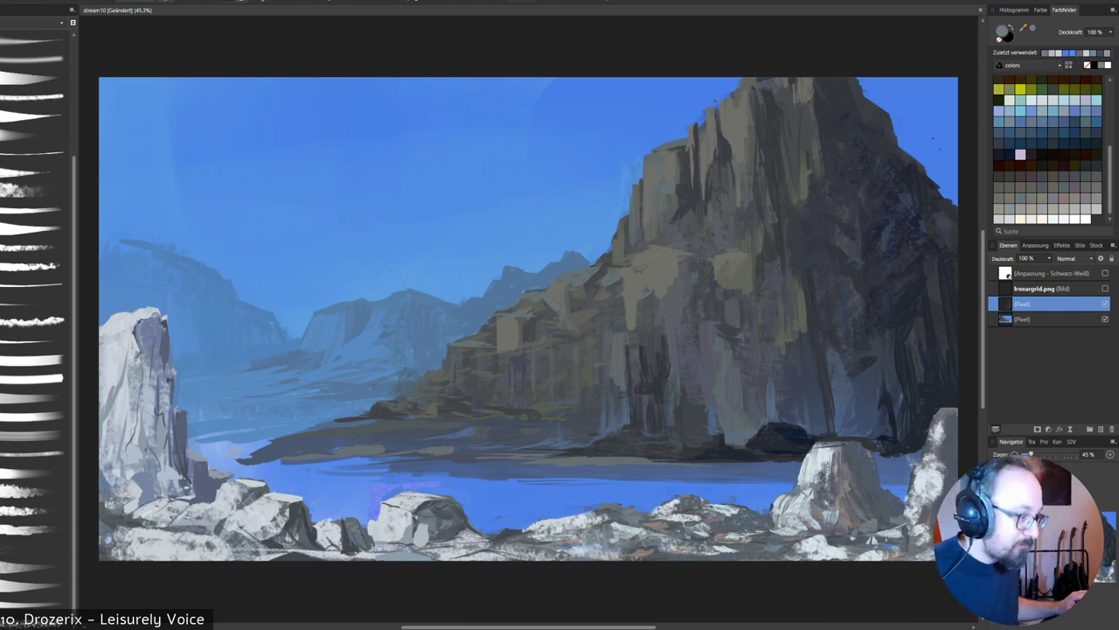
Sample a dark grey and paint the shadow from the shore boulder's base across the neighbouring ground.
{"action": "left_click", "coordinate": [423, 513], "text": "alt"}
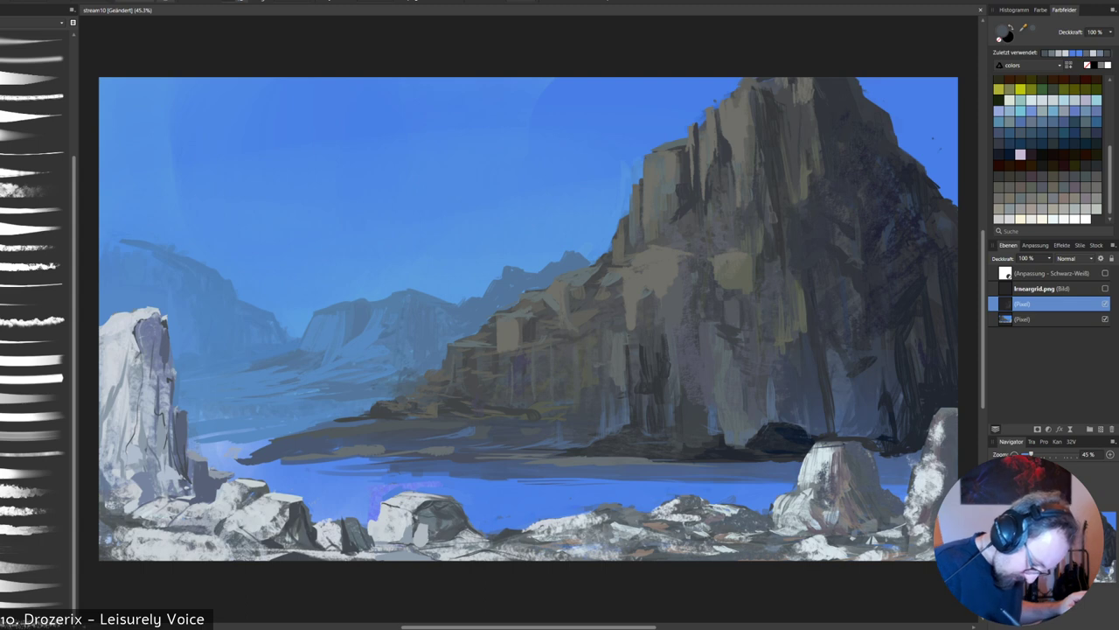
{"action": "mouse_move", "coordinate": [429, 525]}
{"action": "left_mouse_down"}
{"action": "mouse_move", "coordinate": [429, 547]}
{"action": "mouse_move", "coordinate": [506, 544]}
{"action": "mouse_move", "coordinate": [488, 546]}
{"action": "left_mouse_up"}
{"action": "left_click_drag", "start_coordinate": [496, 546], "coordinate": [514, 546]}
{"action": "mouse_move", "coordinate": [511, 547]}
{"action": "left_mouse_down"}
{"action": "mouse_move", "coordinate": [528, 547]}
{"action": "mouse_move", "coordinate": [455, 547]}
{"action": "left_mouse_up"}
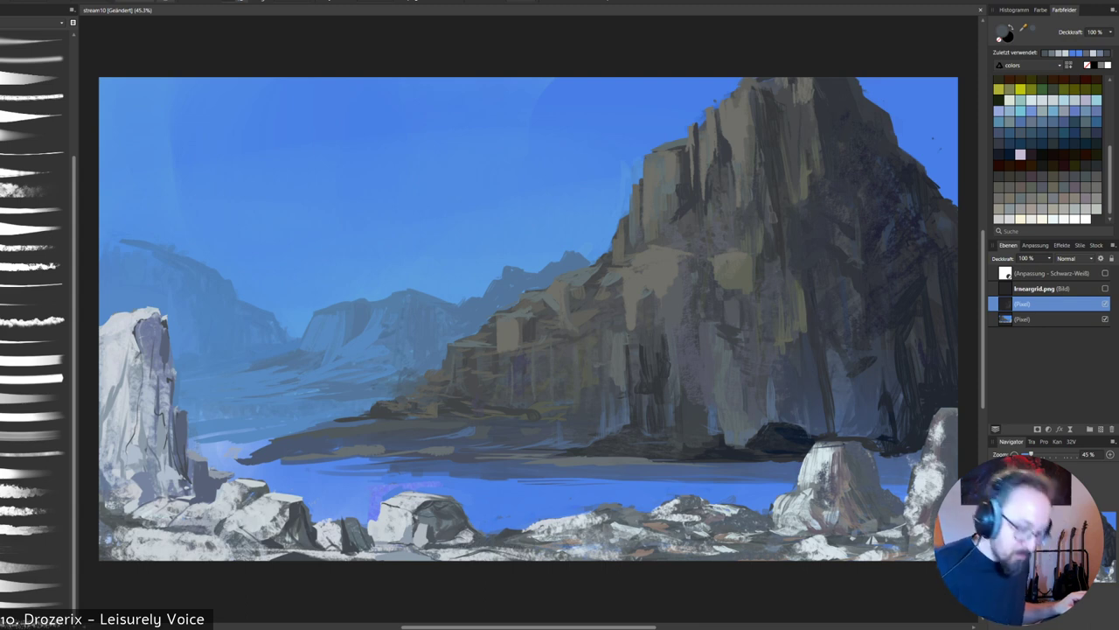
Shade the low rocks in the middle foreground with dark grey and add a pale highlight on their crest.
{"action": "left_click_drag", "start_coordinate": [598, 512], "coordinate": [567, 534]}
{"action": "mouse_move", "coordinate": [565, 533]}
{"action": "left_mouse_down"}
{"action": "mouse_move", "coordinate": [553, 535]}
{"action": "mouse_move", "coordinate": [571, 531]}
{"action": "left_mouse_up"}
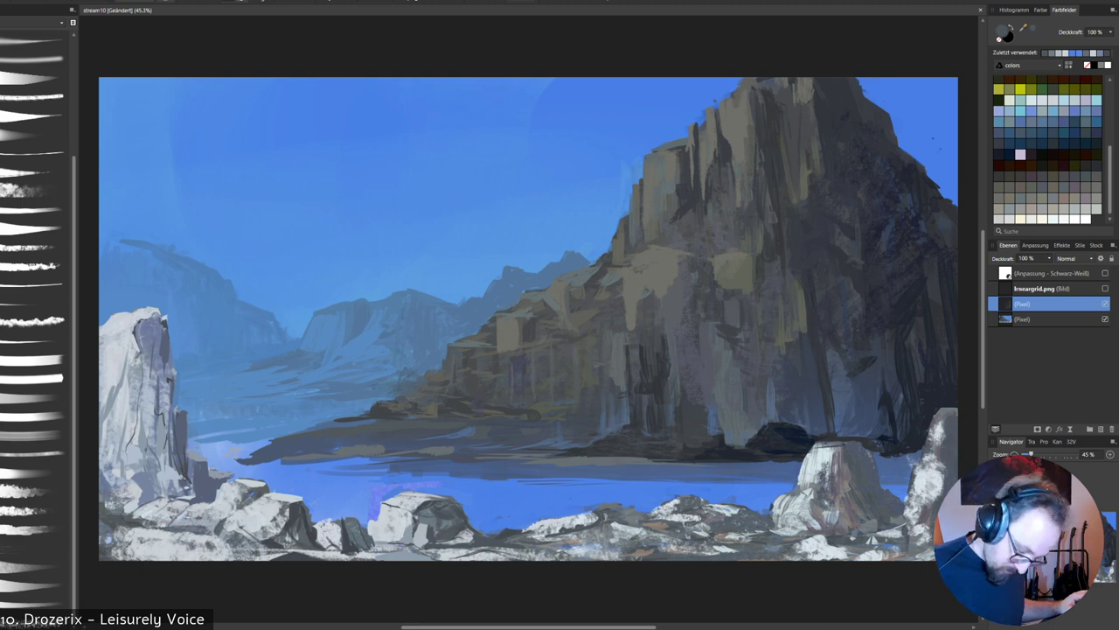
{"action": "left_click", "coordinate": [575, 519], "text": "alt"}
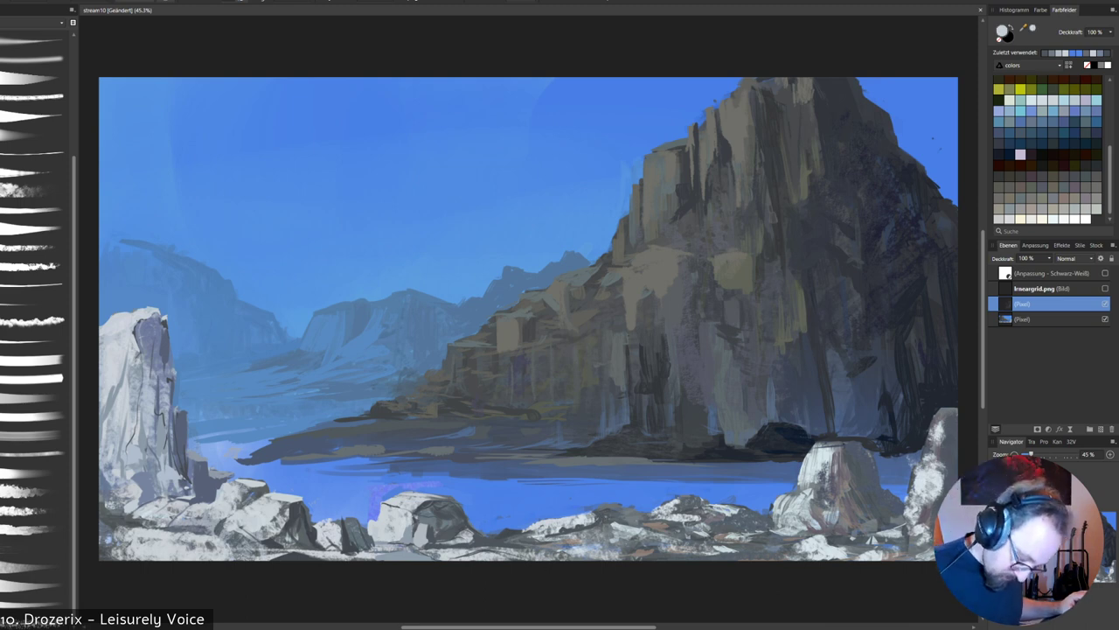
{"action": "left_click_drag", "start_coordinate": [605, 503], "coordinate": [610, 511]}
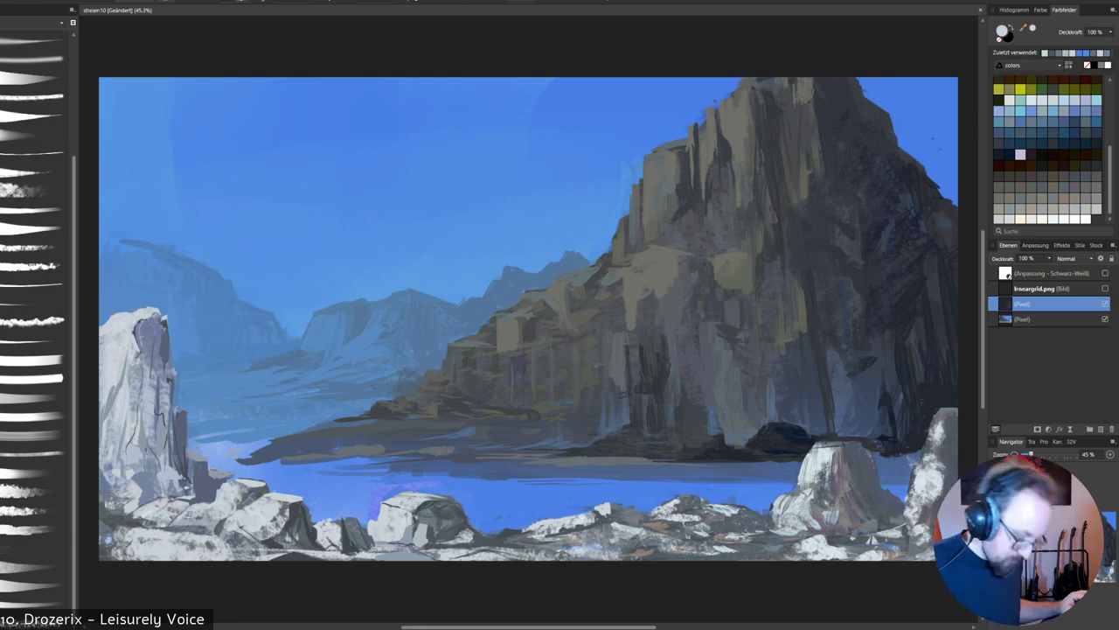
{"action": "left_click", "coordinate": [610, 520], "text": "alt"}
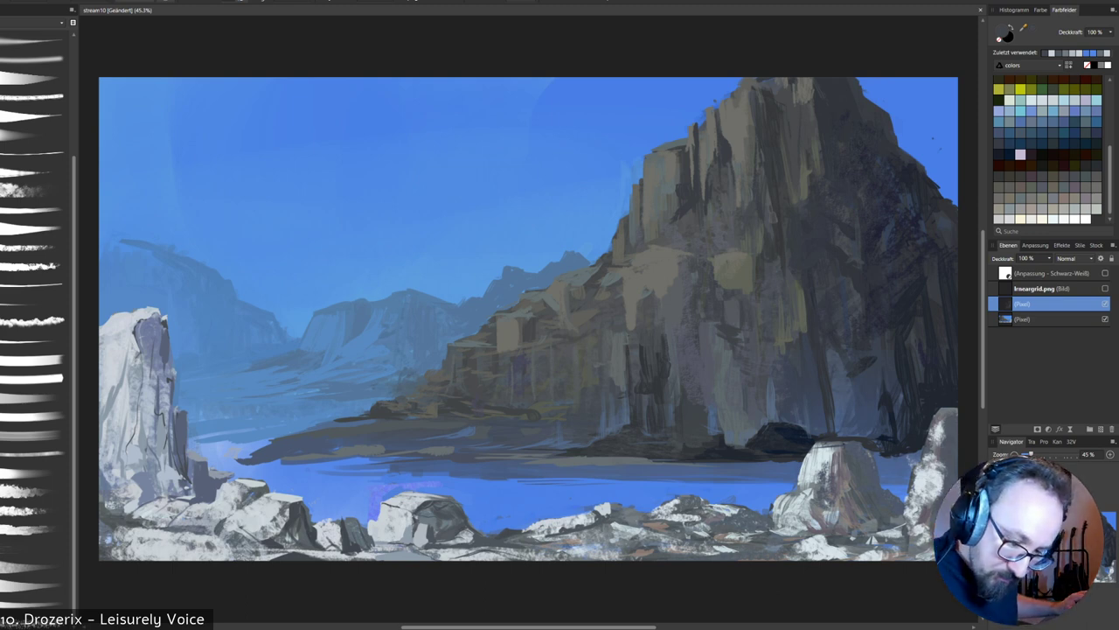
{"action": "key", "text": "x"}
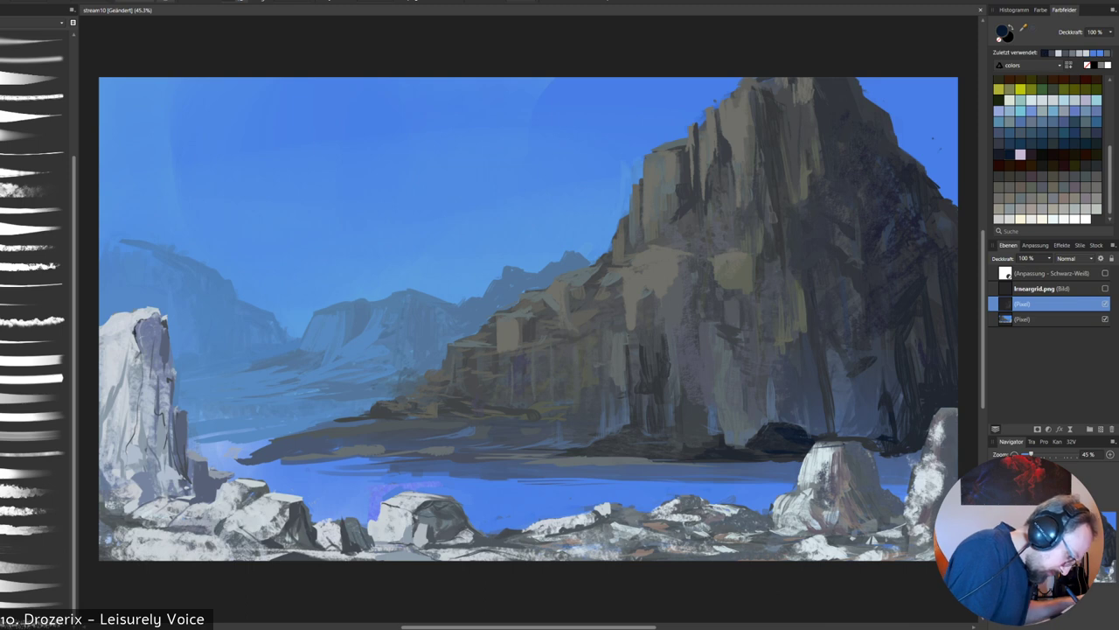
{"action": "left_click_drag", "start_coordinate": [175, 423], "coordinate": [185, 473]}
{"action": "key", "text": "ctrl+z"}
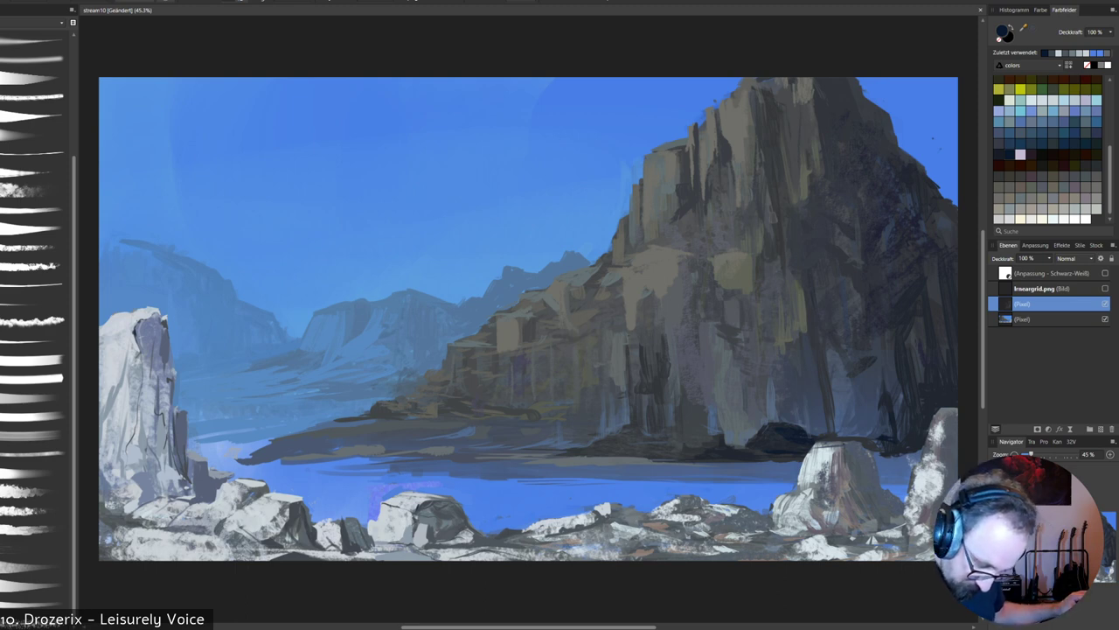
{"action": "left_click_drag", "start_coordinate": [845, 452], "coordinate": [856, 484]}
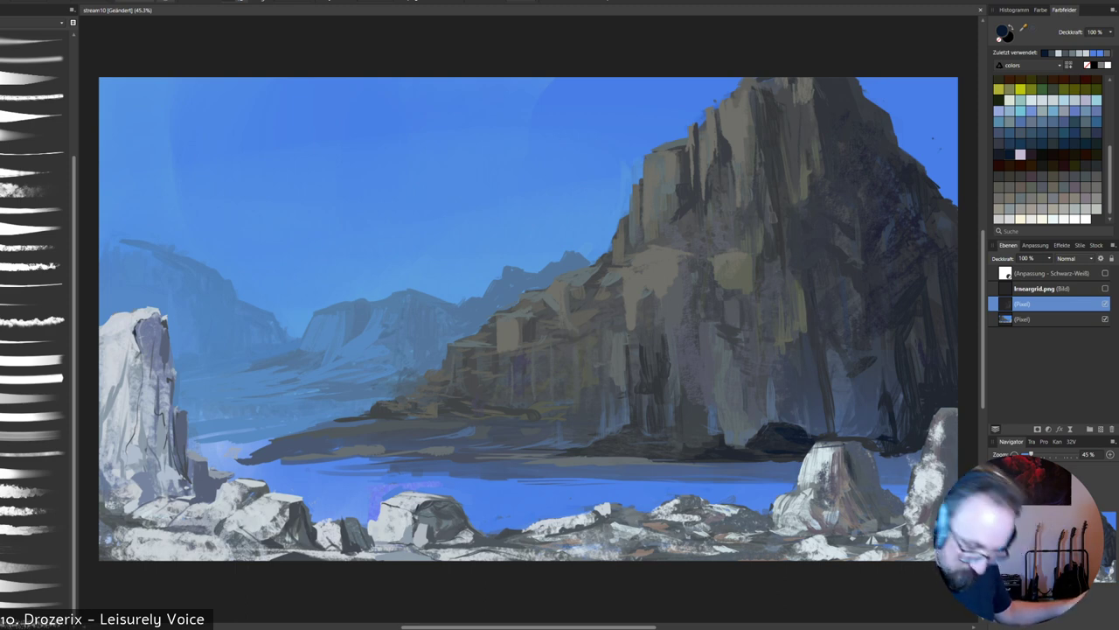
{"action": "key", "text": "ctrl+z"}
{"action": "key", "text": "ctrl+z"}
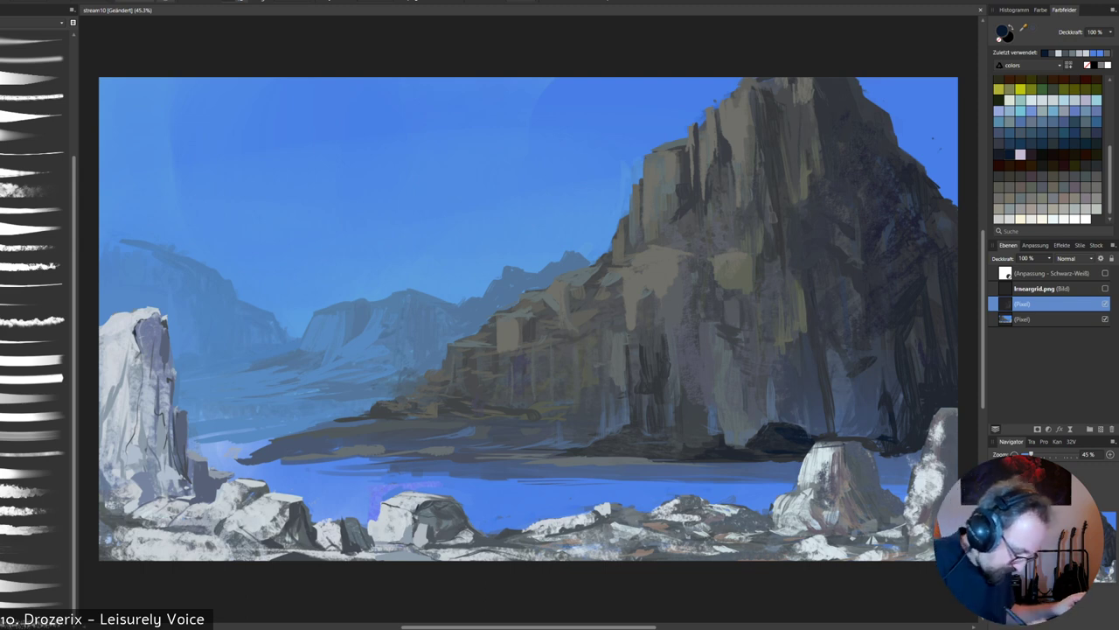
Sample a pale grey and paint light facets at the foot and along the top edge of the tall boulder below the cliff.
{"action": "left_click", "coordinate": [828, 458], "text": "alt"}
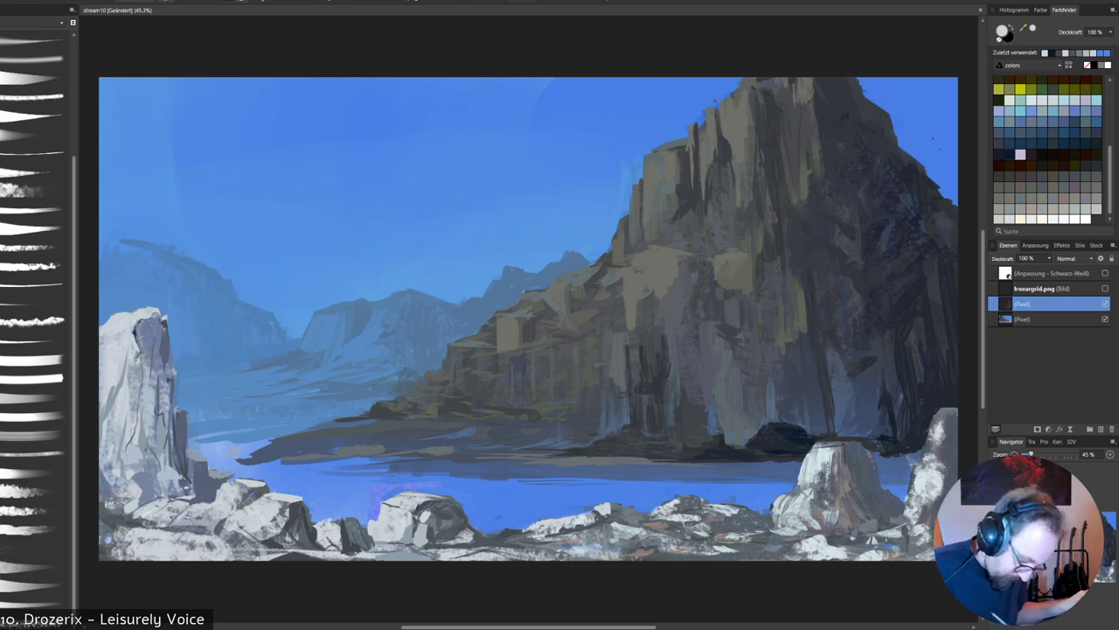
{"action": "left_click_drag", "start_coordinate": [455, 525], "coordinate": [459, 531]}
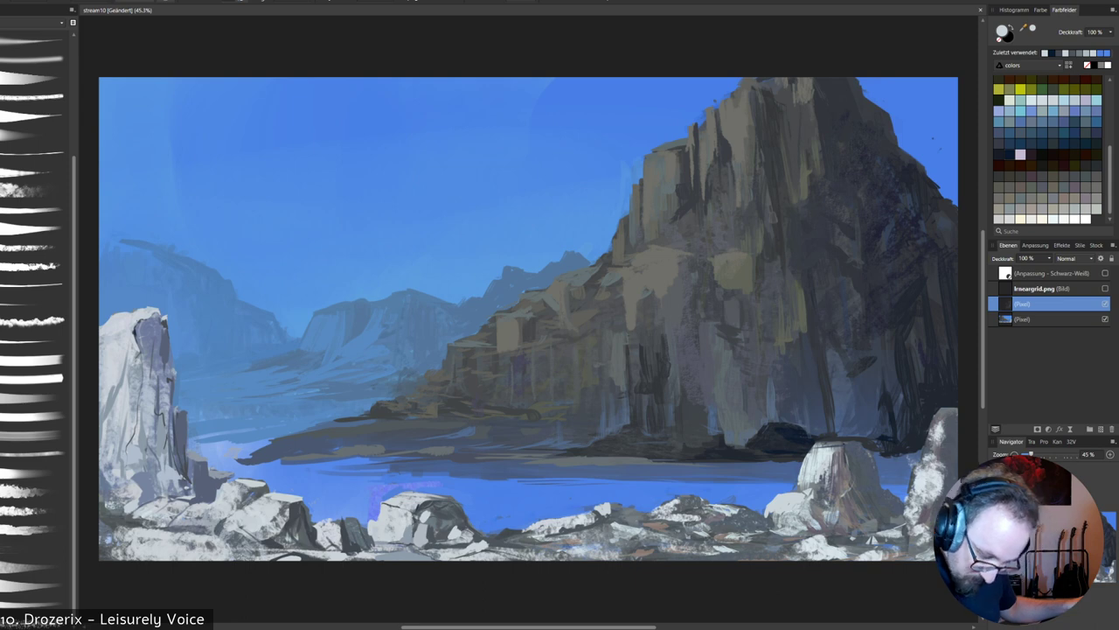
{"action": "left_click_drag", "start_coordinate": [814, 451], "coordinate": [855, 440]}
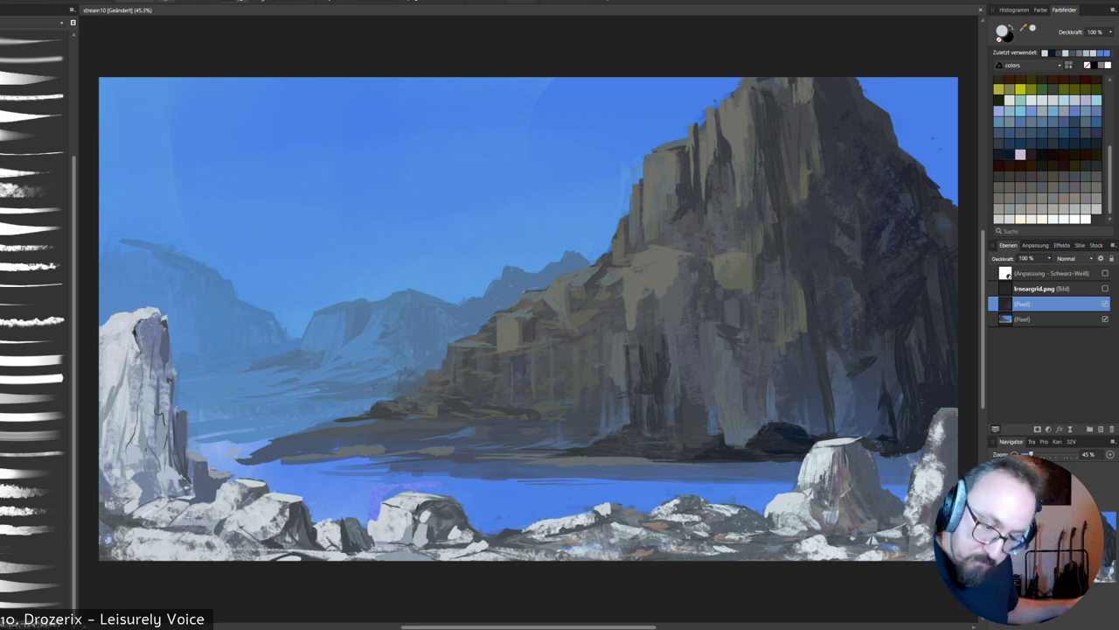
Show the perspective grid and block in the tall foreground boulder's shadow side and base with sampled dark blue.
{"action": "left_click", "coordinate": [1105, 289]}
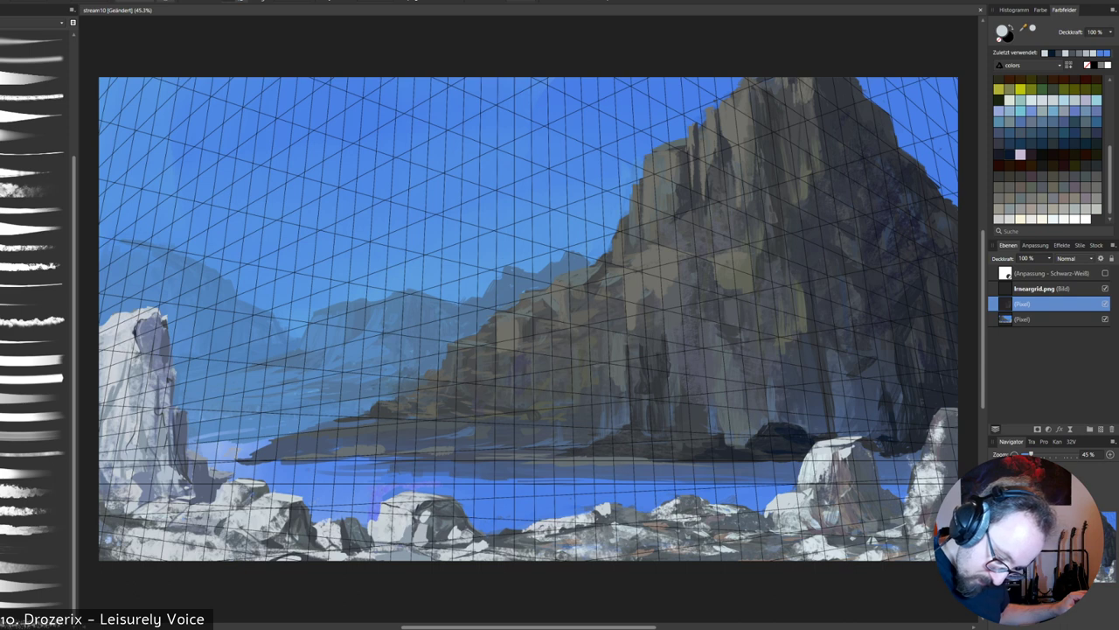
{"action": "left_click", "coordinate": [289, 556], "text": "alt"}
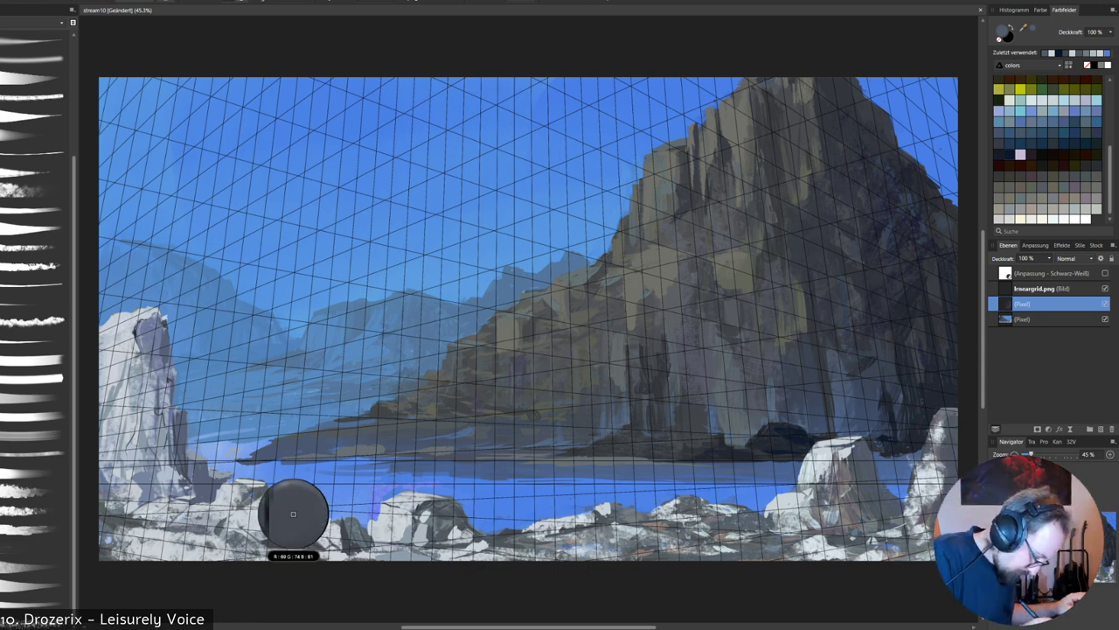
{"action": "left_click", "coordinate": [781, 434], "text": "alt"}
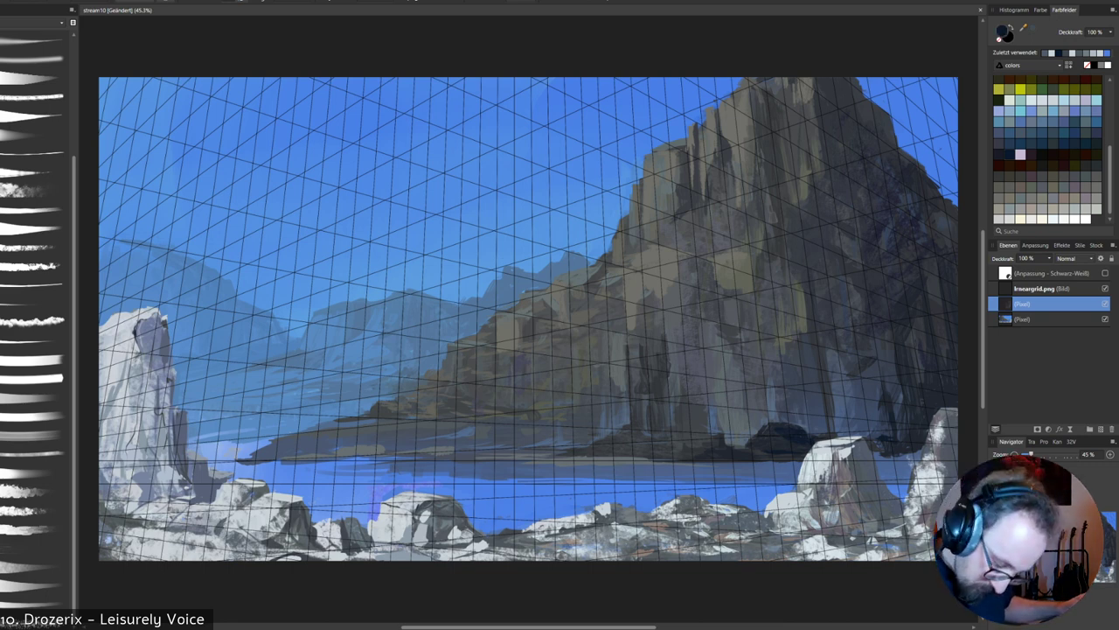
{"action": "left_click_drag", "start_coordinate": [860, 462], "coordinate": [871, 494]}
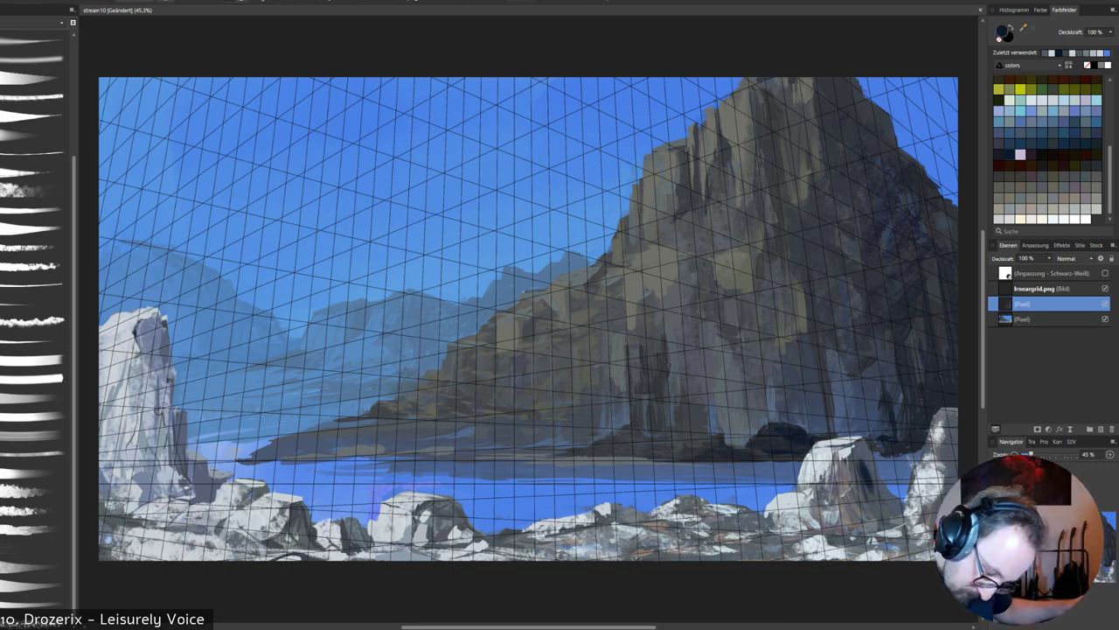
{"action": "left_click", "coordinate": [862, 470], "text": "alt"}
{"action": "mouse_move", "coordinate": [869, 454]}
{"action": "left_mouse_down"}
{"action": "mouse_move", "coordinate": [878, 495]}
{"action": "mouse_move", "coordinate": [855, 505]}
{"action": "mouse_move", "coordinate": [860, 515]}
{"action": "left_mouse_up"}
{"action": "mouse_move", "coordinate": [872, 506]}
{"action": "left_mouse_down"}
{"action": "mouse_move", "coordinate": [890, 503]}
{"action": "mouse_move", "coordinate": [873, 451]}
{"action": "mouse_move", "coordinate": [891, 516]}
{"action": "left_mouse_up"}
{"action": "left_click_drag", "start_coordinate": [883, 526], "coordinate": [848, 537]}
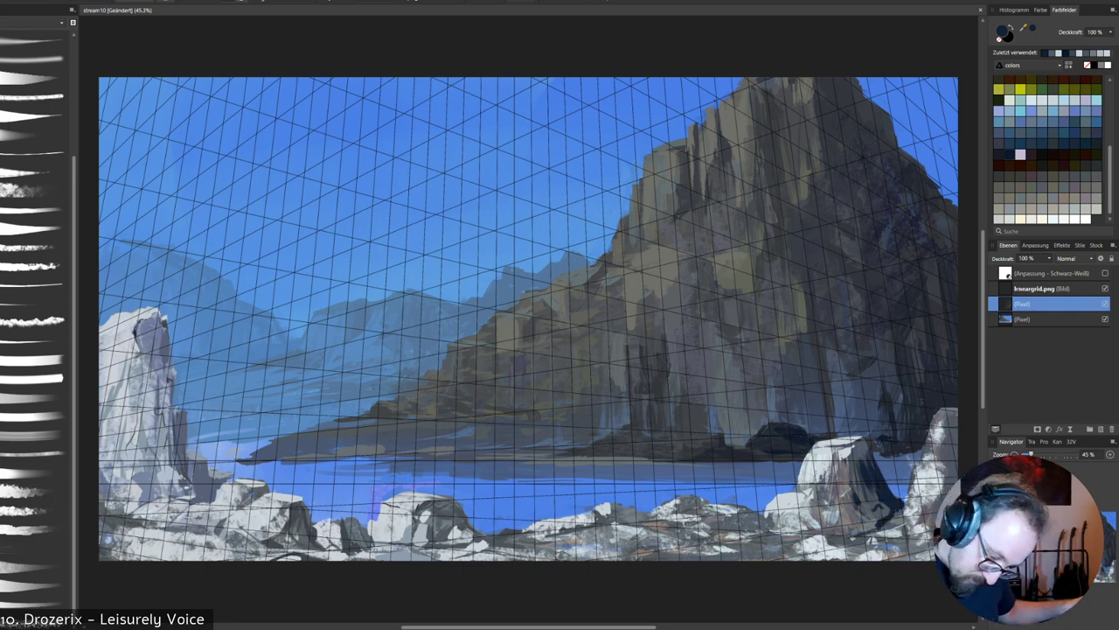
Soften the tall boulder's shadow side with a sampled mid grey, reducing the brush to 40%.
{"action": "left_click", "coordinate": [869, 512], "text": "alt"}
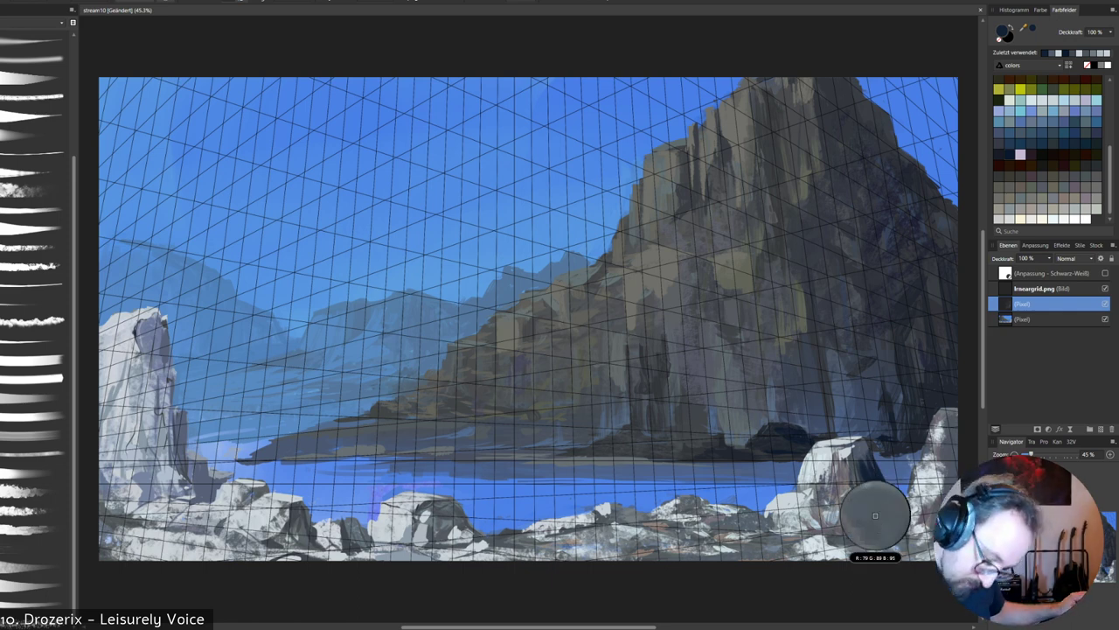
{"action": "left_click_drag", "start_coordinate": [867, 469], "coordinate": [884, 502]}
{"action": "left_click_drag", "start_coordinate": [860, 468], "coordinate": [890, 505]}
{"action": "key", "text": "ctrl+z"}
{"action": "right_click", "coordinate": [897, 399]}
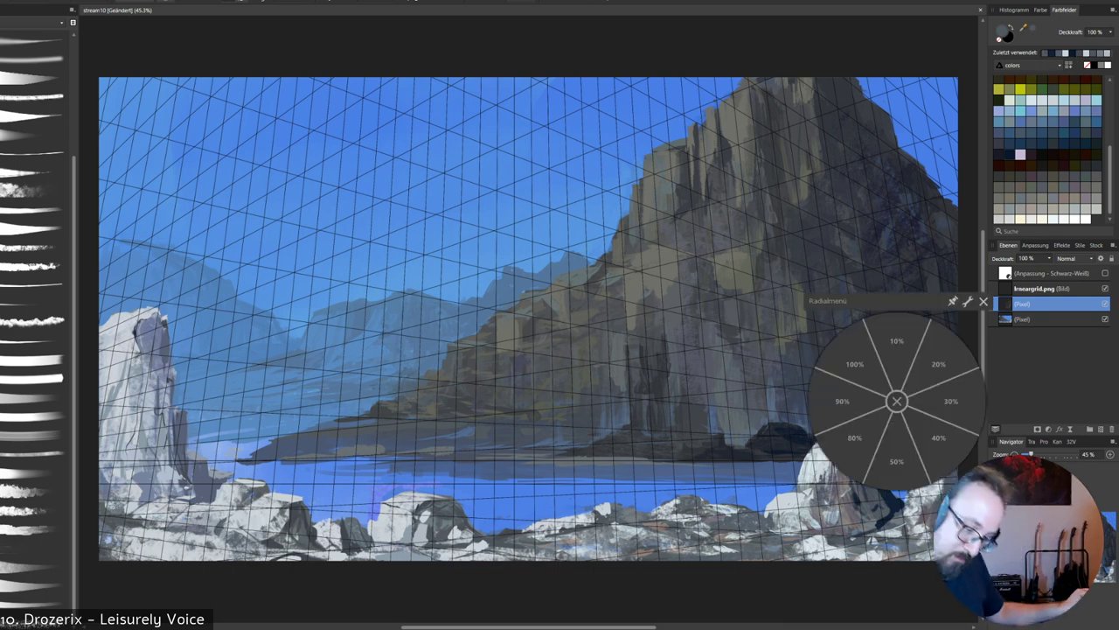
{"action": "left_click", "coordinate": [927, 428]}
{"action": "left_click_drag", "start_coordinate": [861, 465], "coordinate": [885, 502]}
{"action": "left_click_drag", "start_coordinate": [864, 456], "coordinate": [890, 505]}
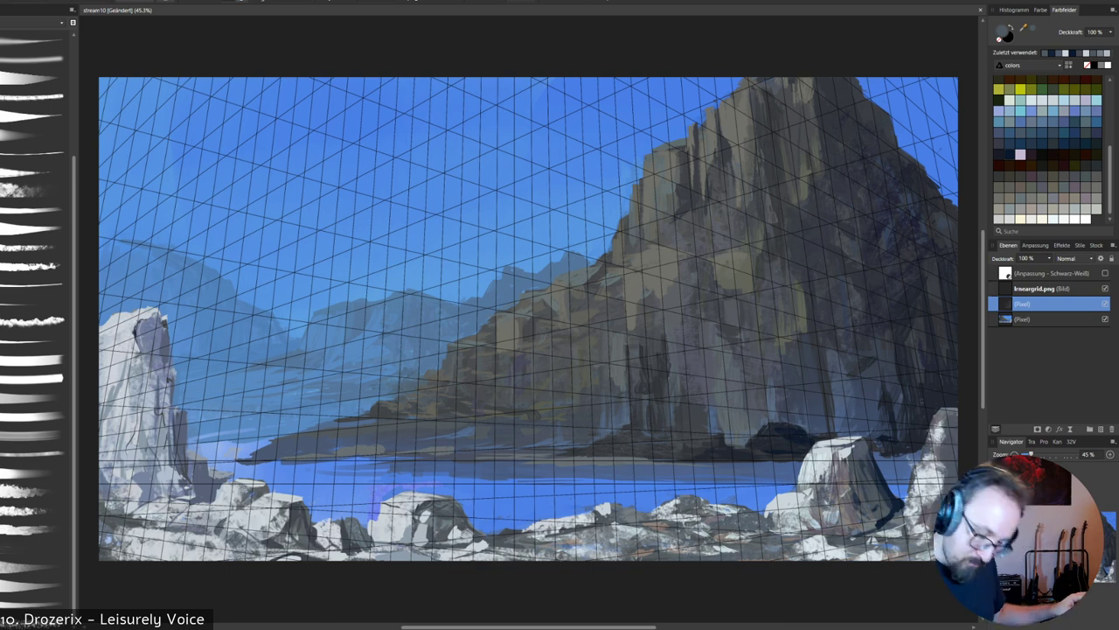
Paint along the base and lower shadow side of the tall foreground boulder with sampled dark blue and grey tones.
{"action": "right_click", "coordinate": [807, 472]}
{"action": "left_click", "coordinate": [840, 498]}
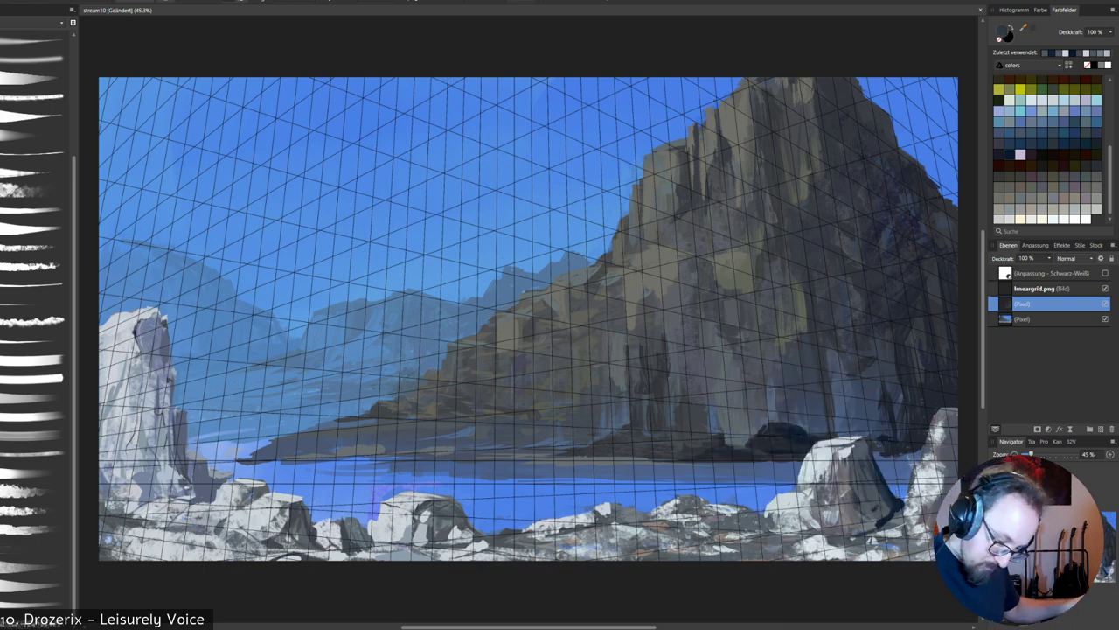
{"action": "left_click", "coordinate": [885, 407], "text": "alt"}
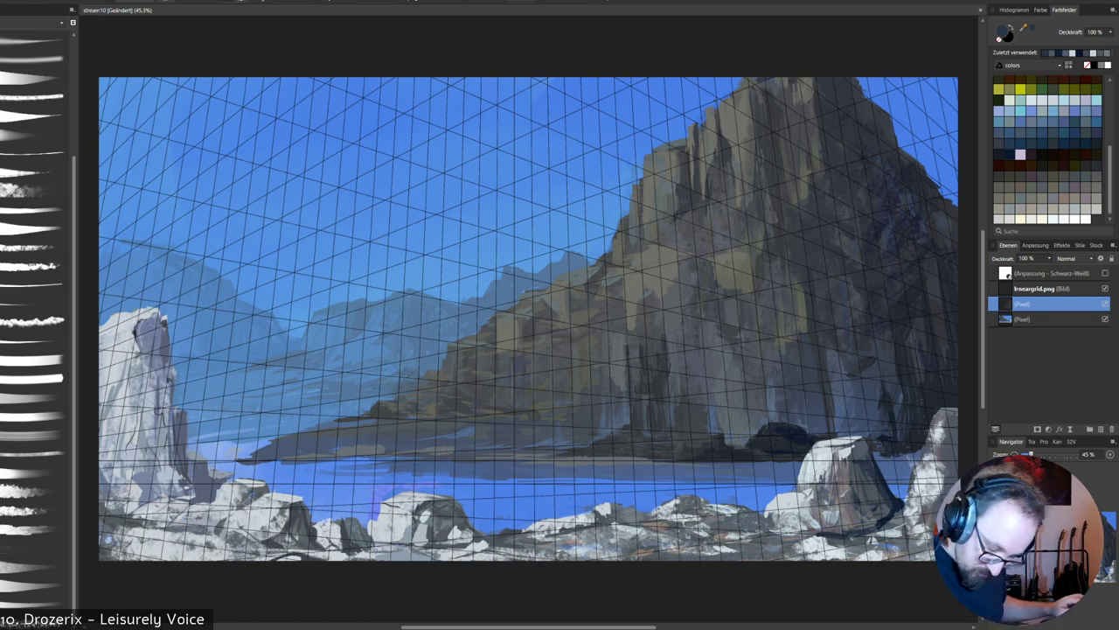
{"action": "left_click", "coordinate": [848, 542], "text": "alt"}
{"action": "left_click_drag", "start_coordinate": [817, 537], "coordinate": [842, 535]}
{"action": "left_click", "coordinate": [827, 528], "text": "alt"}
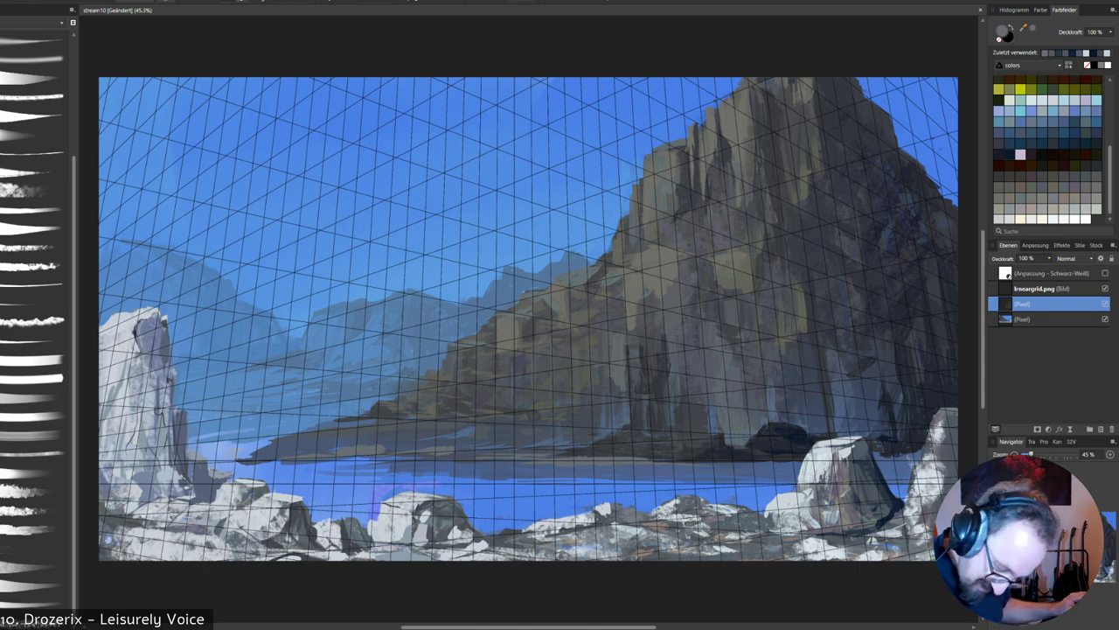
Refine the light and shadow facets of the tall boulder's face with sampled mid grey, pale grey, dark blue and blue-grey.
{"action": "left_click", "coordinate": [846, 490], "text": "alt"}
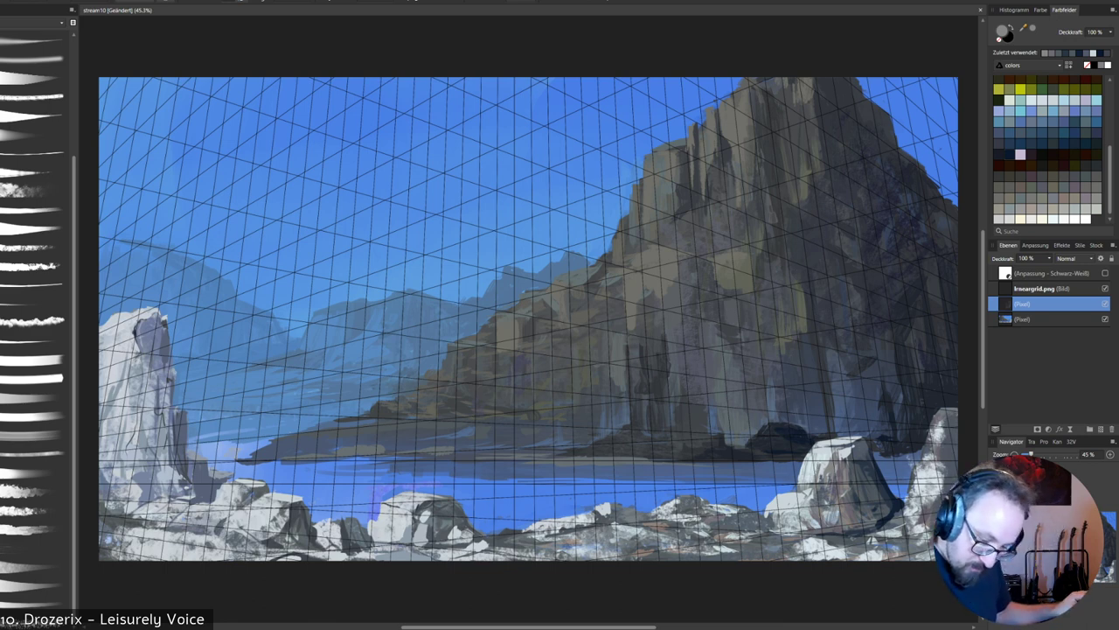
{"action": "left_click", "coordinate": [825, 461], "text": "alt"}
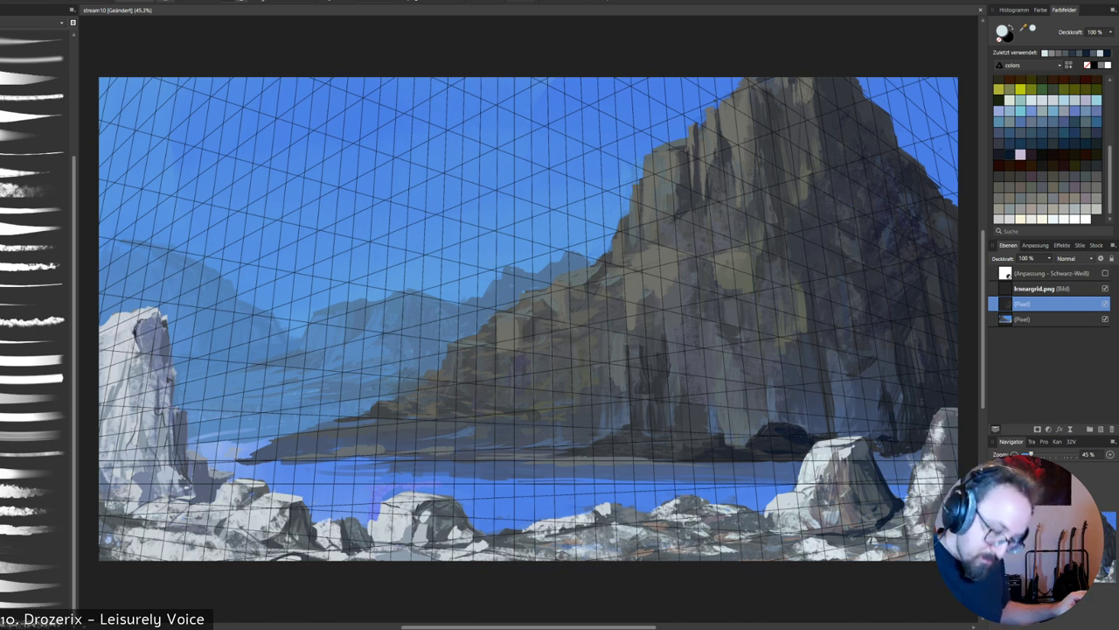
{"action": "left_click", "coordinate": [837, 487], "text": "alt"}
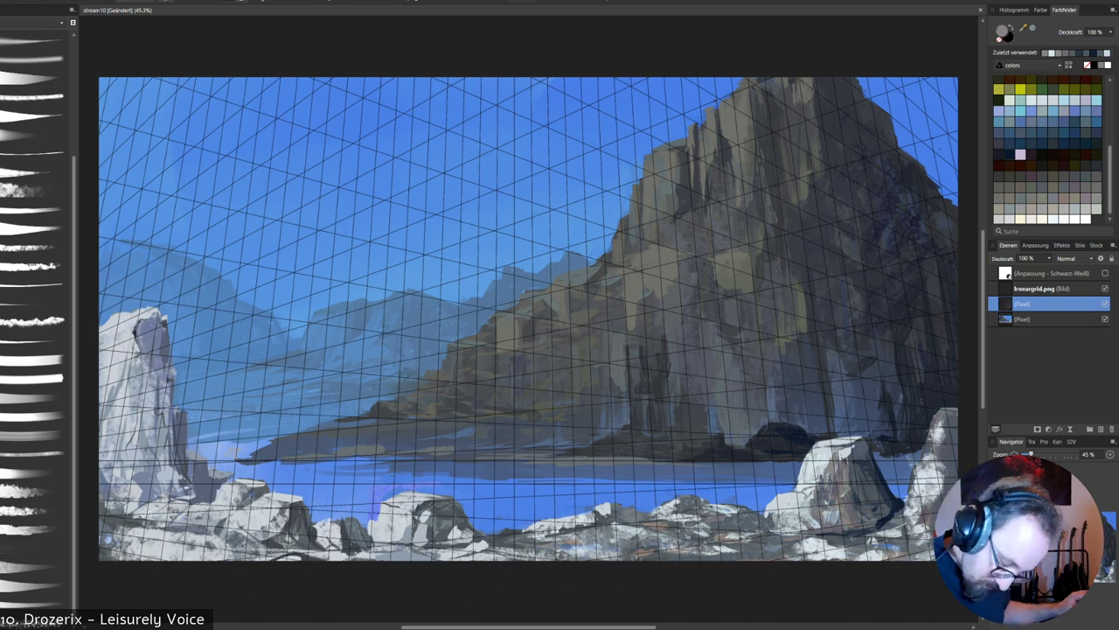
{"action": "left_click", "coordinate": [889, 494], "text": "alt"}
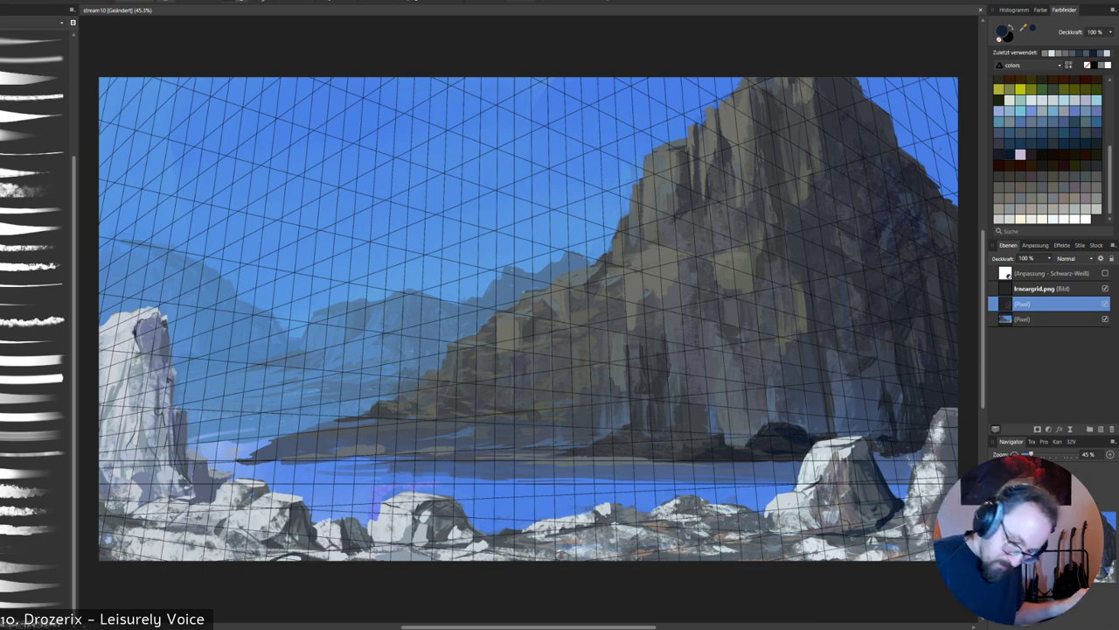
{"action": "left_click", "coordinate": [429, 516], "text": "alt"}
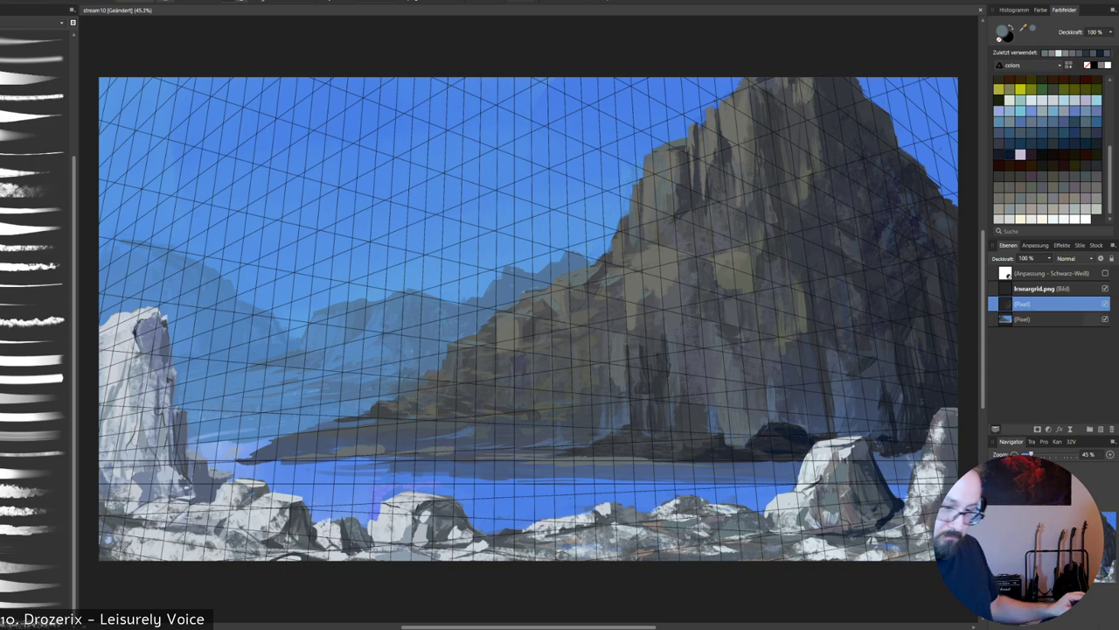
Merge the rock paint layer into the pixel layer below and hide the perspective grid.
{"action": "key", "text": "ctrl+e"}
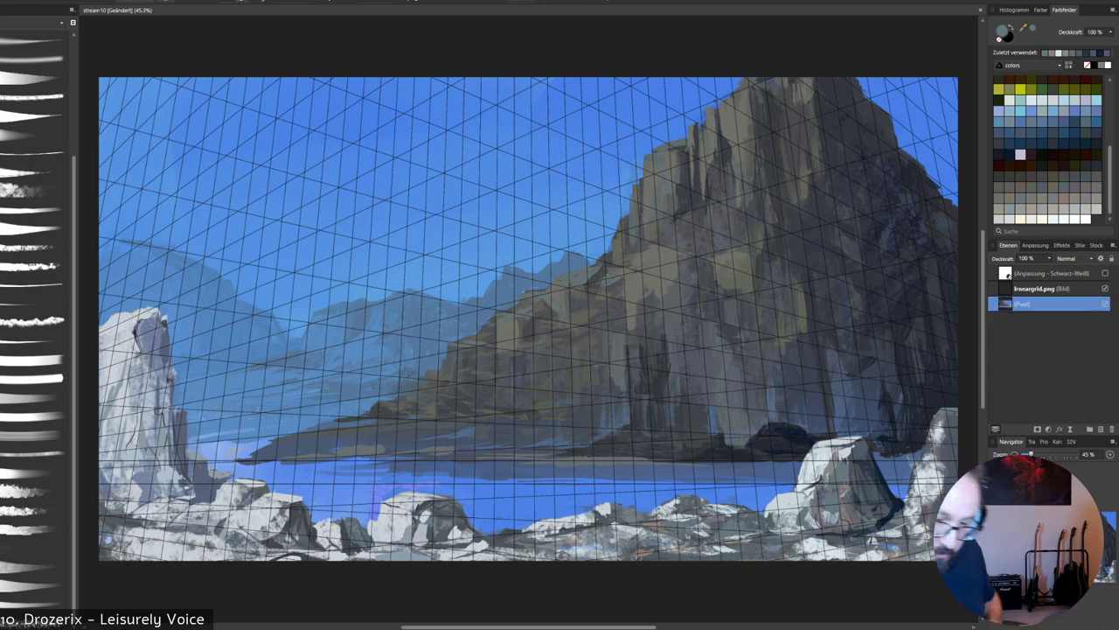
{"action": "left_click", "coordinate": [1105, 289]}
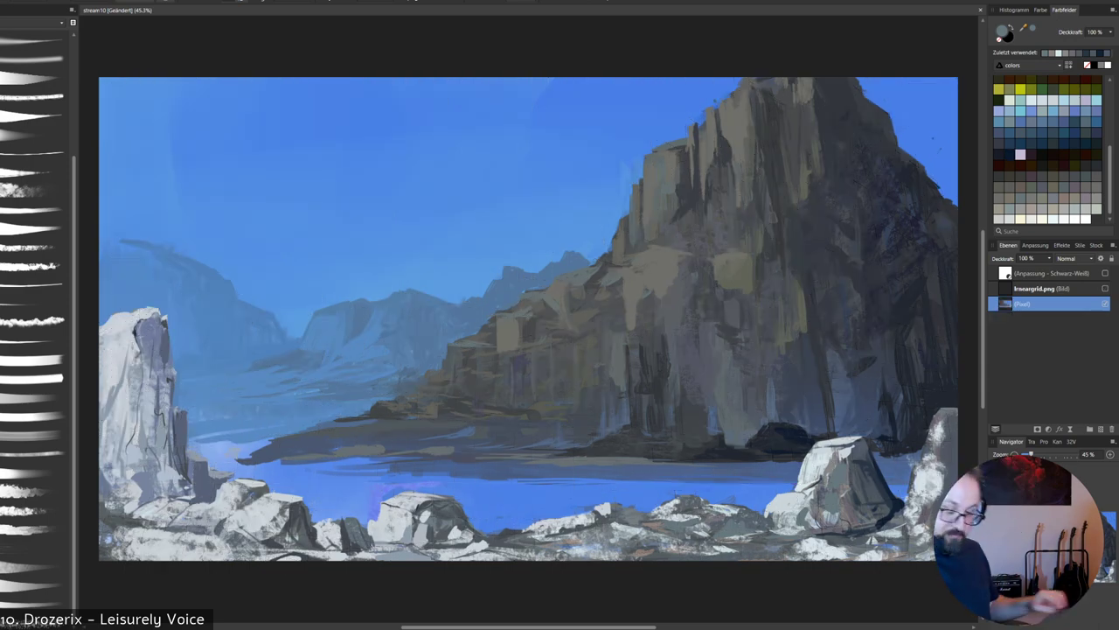
Trim the tall boulder's shadow-side outline with sampled lake blue and switch back to dark blue for its edge.
{"action": "left_click", "coordinate": [903, 493], "text": "alt"}
{"action": "left_click_drag", "start_coordinate": [886, 479], "coordinate": [891, 492]}
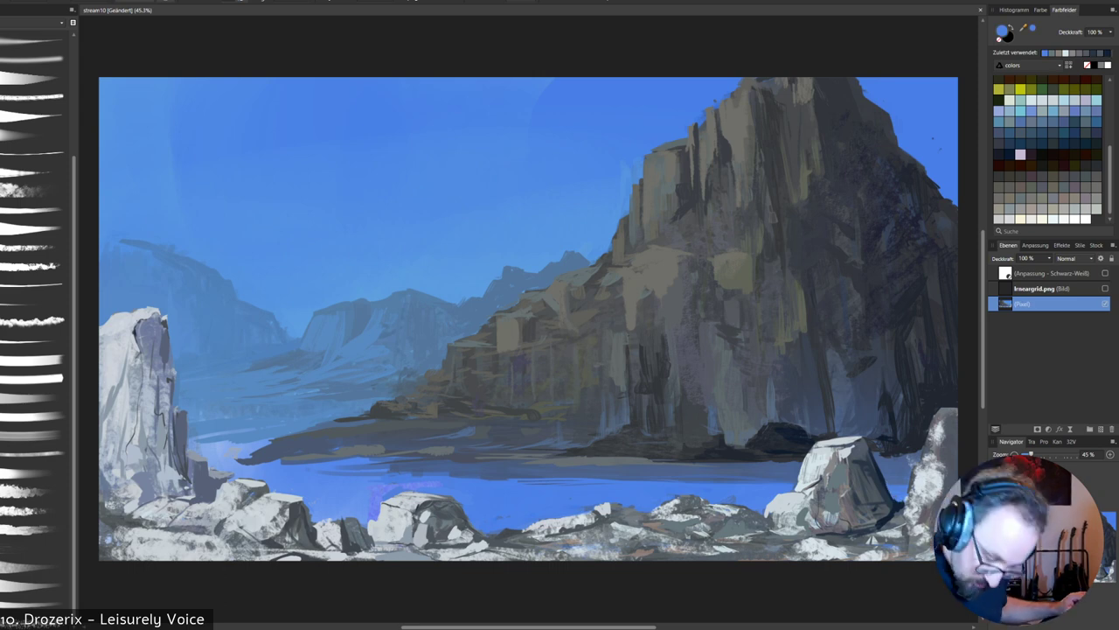
{"action": "key", "text": "x"}
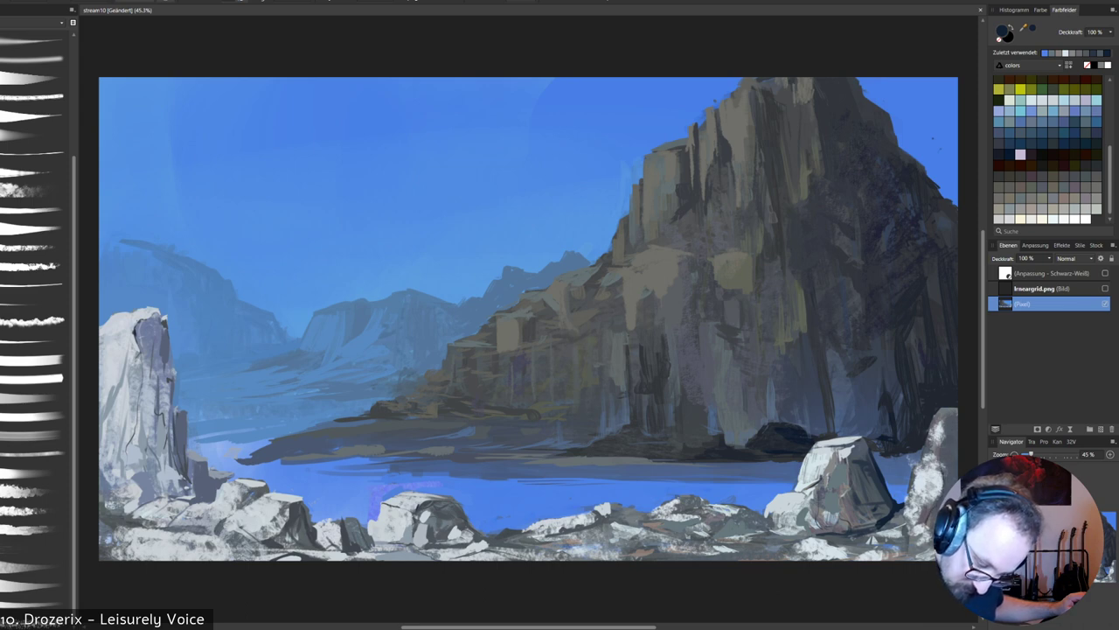
Brighten the pale pillar beside the tall boulder with sampled off-white and pick a dark grey from the boulder's shadow side.
{"action": "left_click", "coordinate": [936, 474], "text": "alt"}
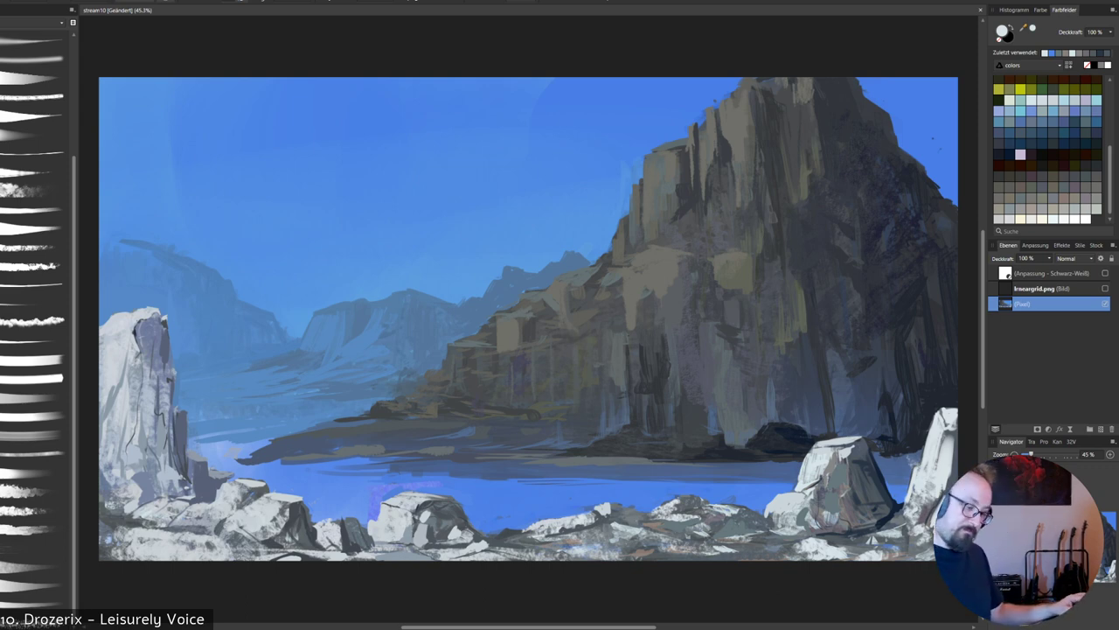
{"action": "left_click", "coordinate": [877, 490], "text": "alt"}
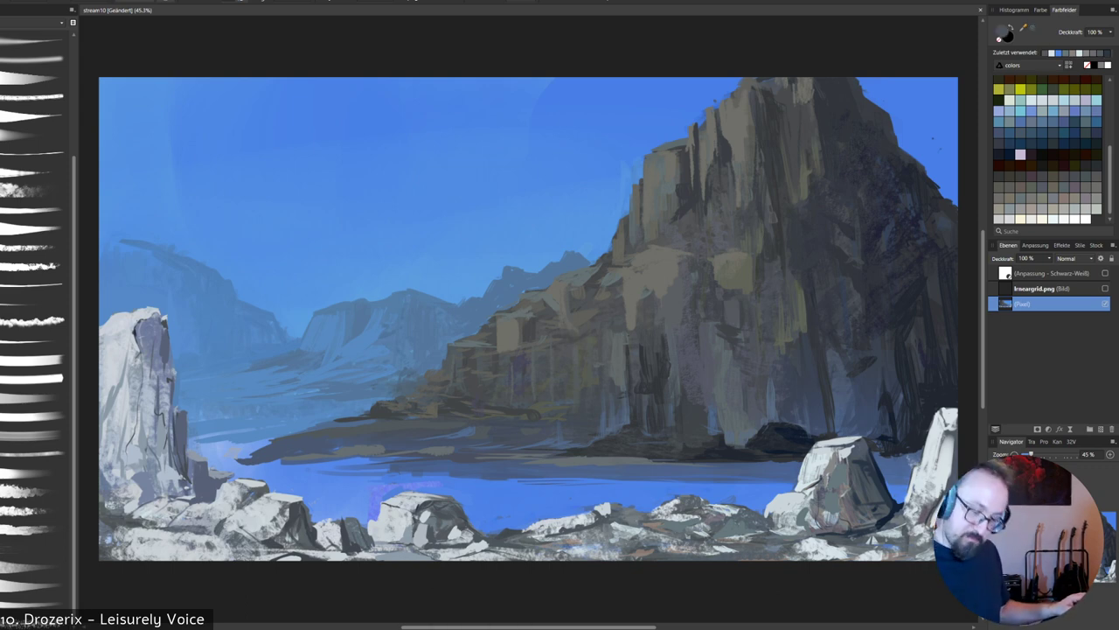
{"action": "key", "text": "x"}
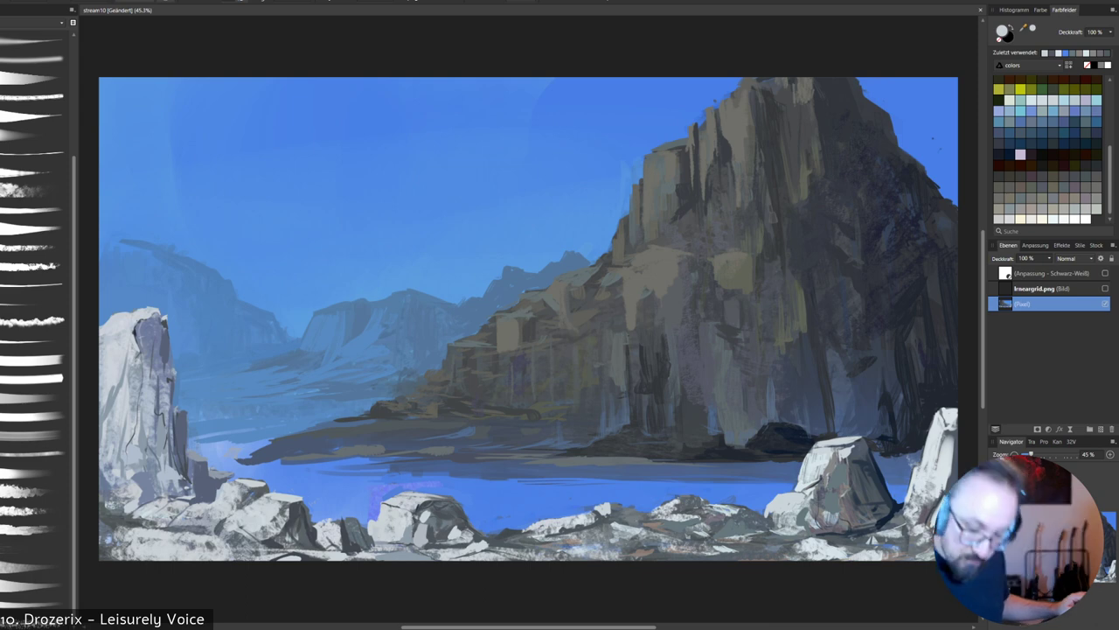
{"action": "key", "text": "x"}
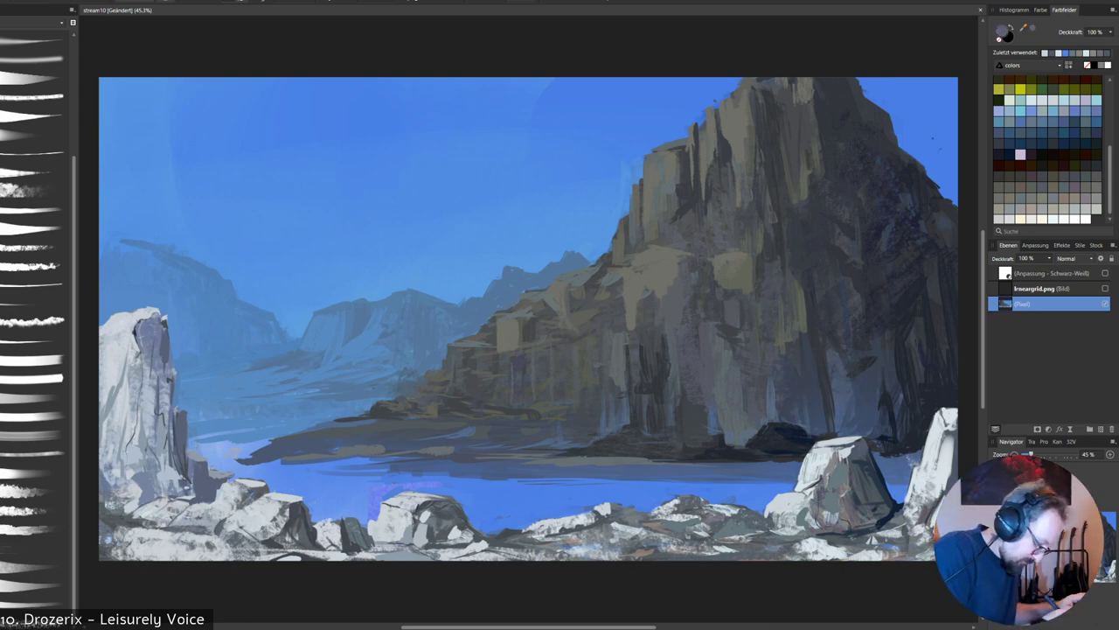
{"action": "left_click", "coordinate": [440, 513], "text": "alt"}
{"action": "left_click_drag", "start_coordinate": [159, 416], "coordinate": [168, 458]}
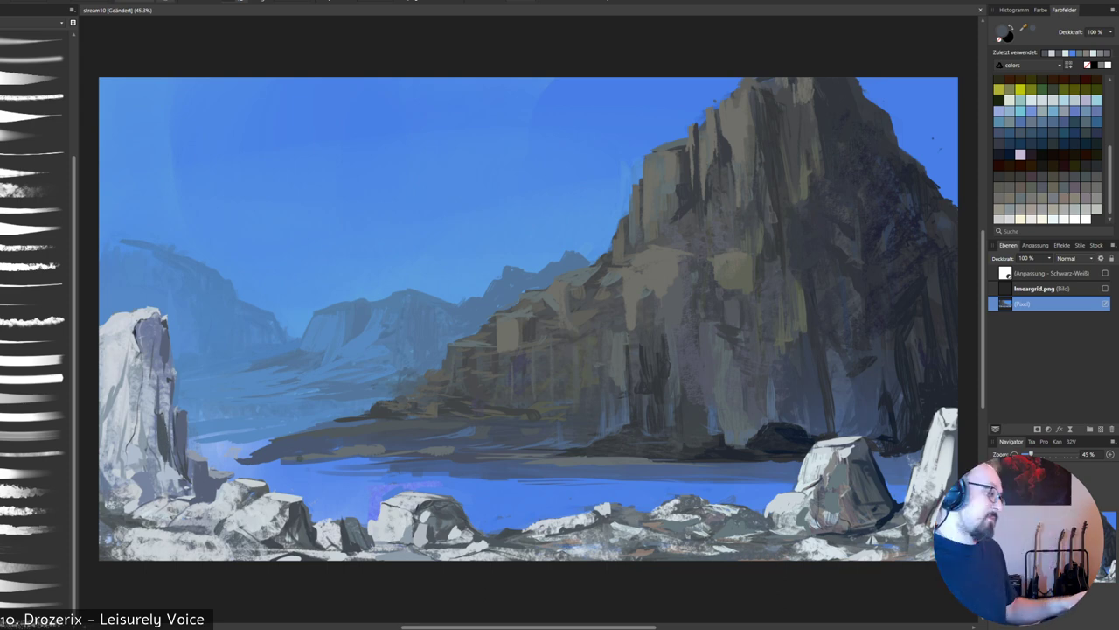
{"action": "key", "text": "ctrl+z"}
{"action": "key", "text": "ctrl+z"}
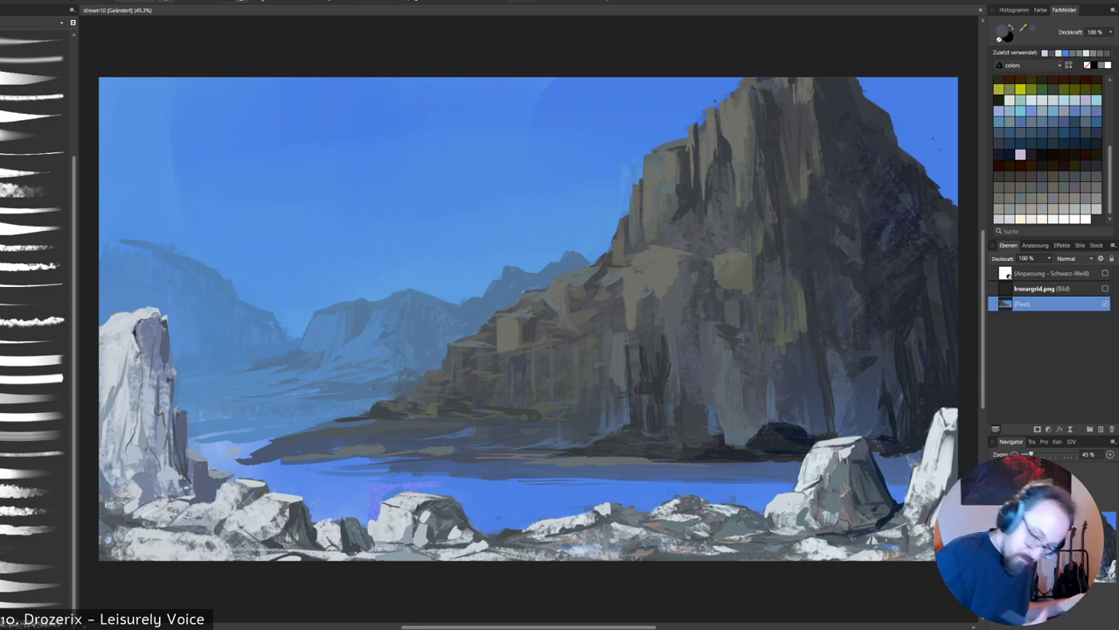
Show the perspective grid image and block in a dark grey shadow plane on the lower side of the tall rock.
{"action": "left_click", "coordinate": [1105, 289]}
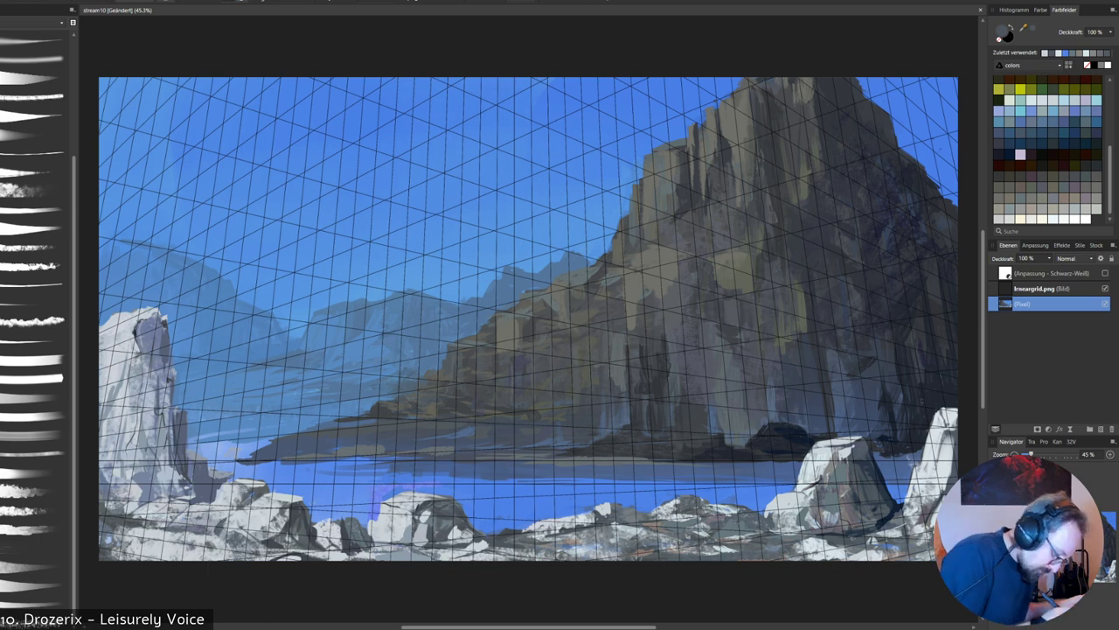
{"action": "mouse_move", "coordinate": [146, 416]}
{"action": "left_mouse_down"}
{"action": "mouse_move", "coordinate": [163, 411]}
{"action": "mouse_move", "coordinate": [150, 432]}
{"action": "mouse_move", "coordinate": [155, 452]}
{"action": "left_mouse_up"}
{"action": "mouse_move", "coordinate": [162, 413]}
{"action": "left_mouse_down"}
{"action": "mouse_move", "coordinate": [171, 462]}
{"action": "mouse_move", "coordinate": [149, 451]}
{"action": "mouse_move", "coordinate": [152, 425]}
{"action": "left_mouse_up"}
{"action": "left_click_drag", "start_coordinate": [157, 417], "coordinate": [159, 425]}
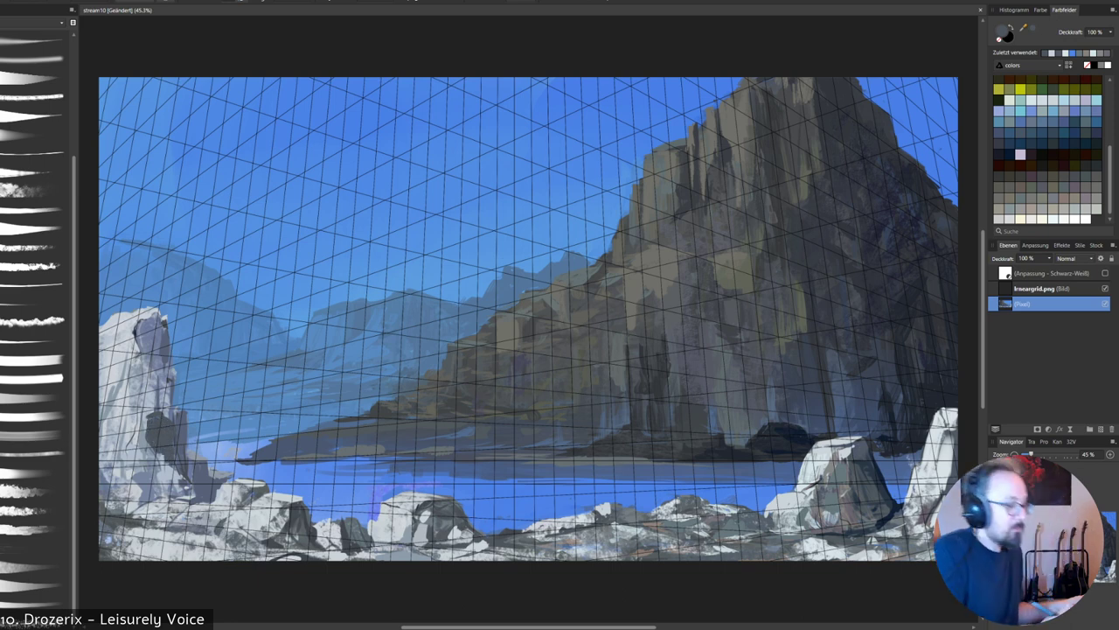
Rework the tall rock's shadow plane with a grey sampled from the foreground boulder and hide the perspective grid.
{"action": "left_click", "coordinate": [139, 398], "text": "alt"}
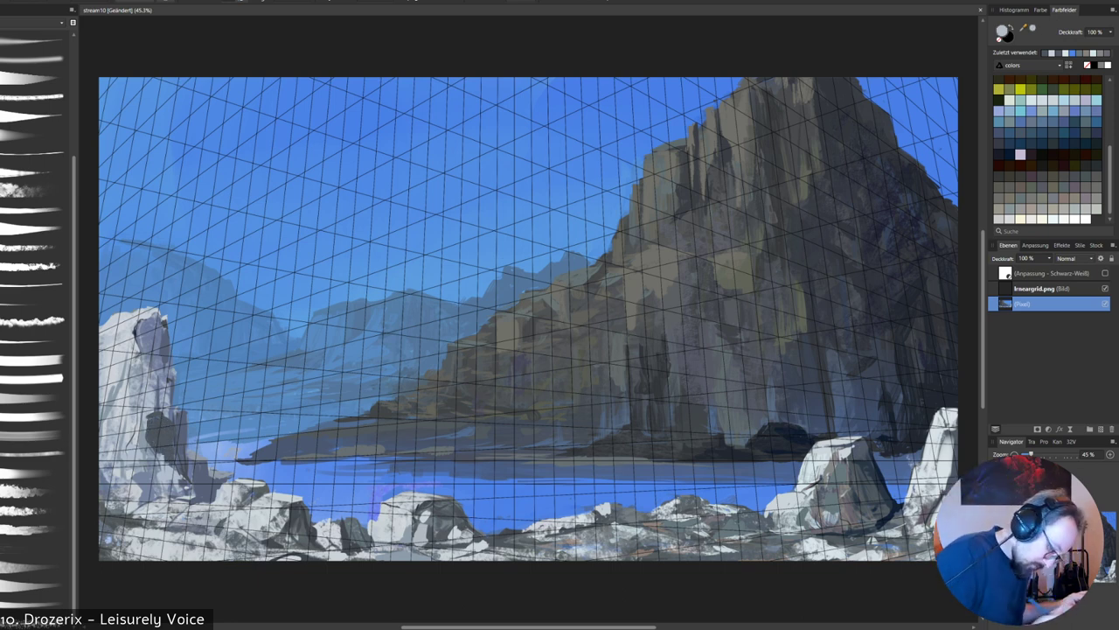
{"action": "left_click", "coordinate": [444, 524], "text": "alt"}
{"action": "left_click_drag", "start_coordinate": [154, 421], "coordinate": [155, 441]}
{"action": "left_click_drag", "start_coordinate": [149, 415], "coordinate": [175, 471]}
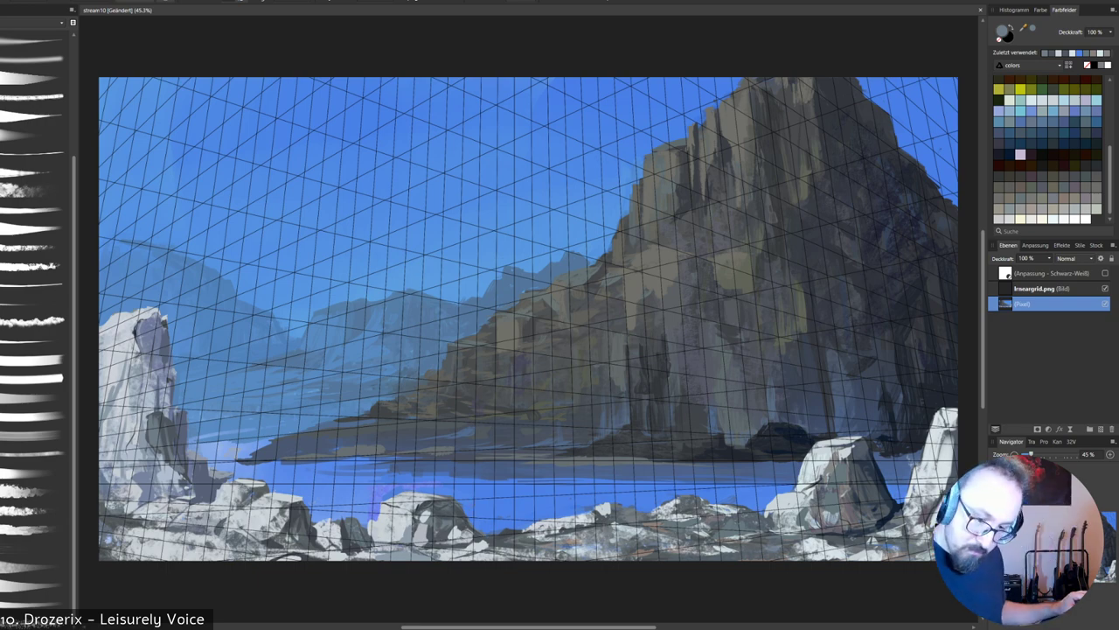
{"action": "left_click", "coordinate": [1041, 289]}
{"action": "left_click", "coordinate": [1105, 289]}
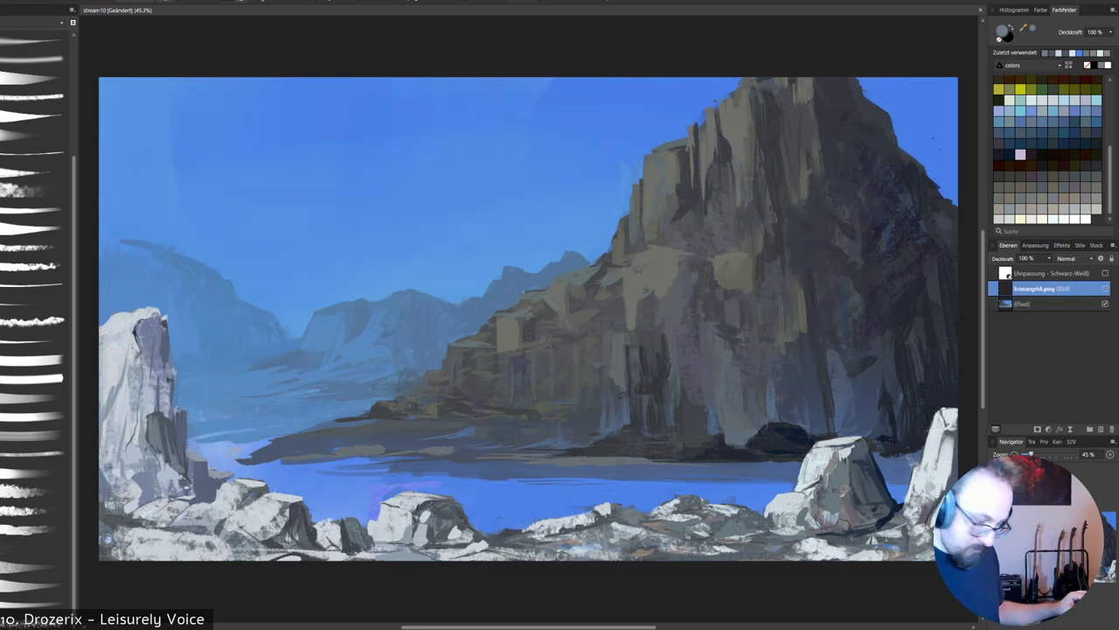
On the pixel layer, paint a light edge beside the shadow plane using a light grey sampled from the tall rock.
{"action": "left_click", "coordinate": [185, 471], "text": "alt"}
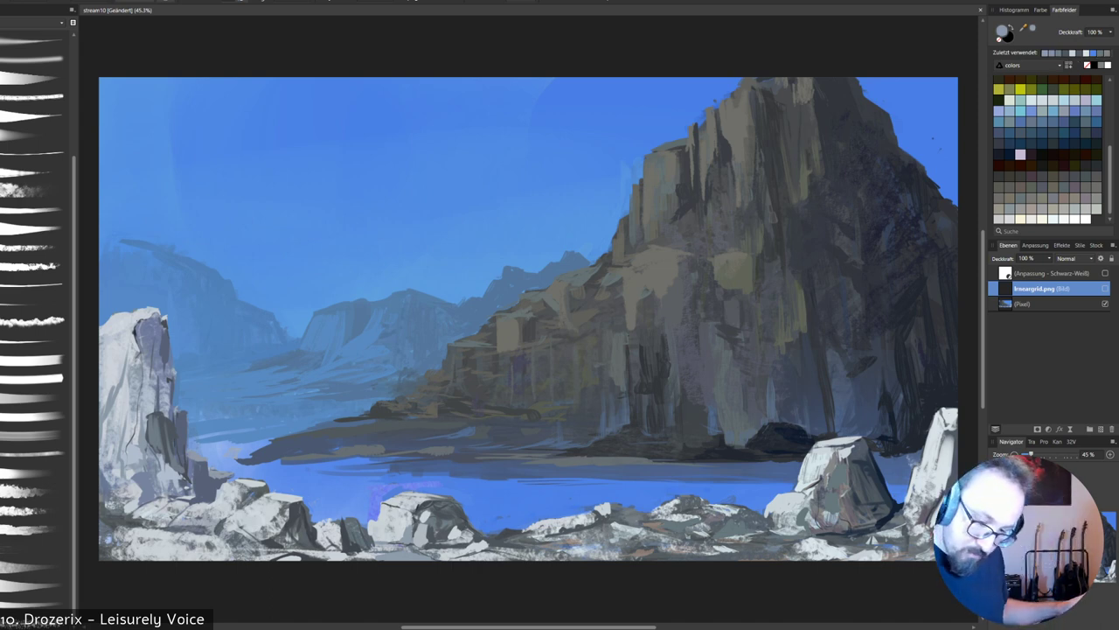
{"action": "left_click", "coordinate": [1036, 306]}
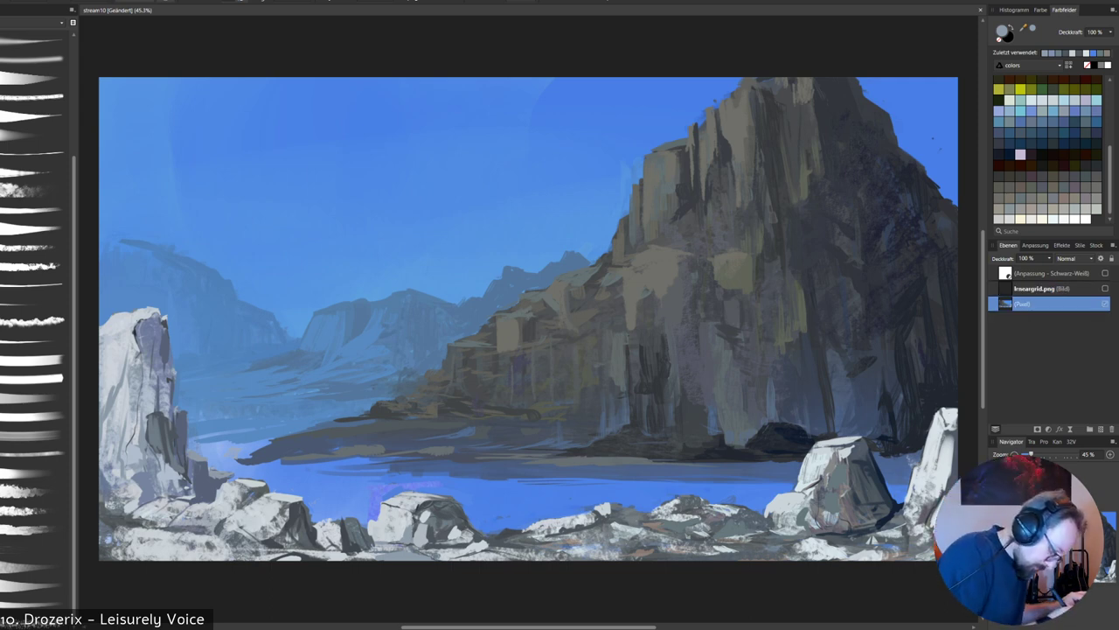
{"action": "left_click", "coordinate": [132, 337], "text": "alt"}
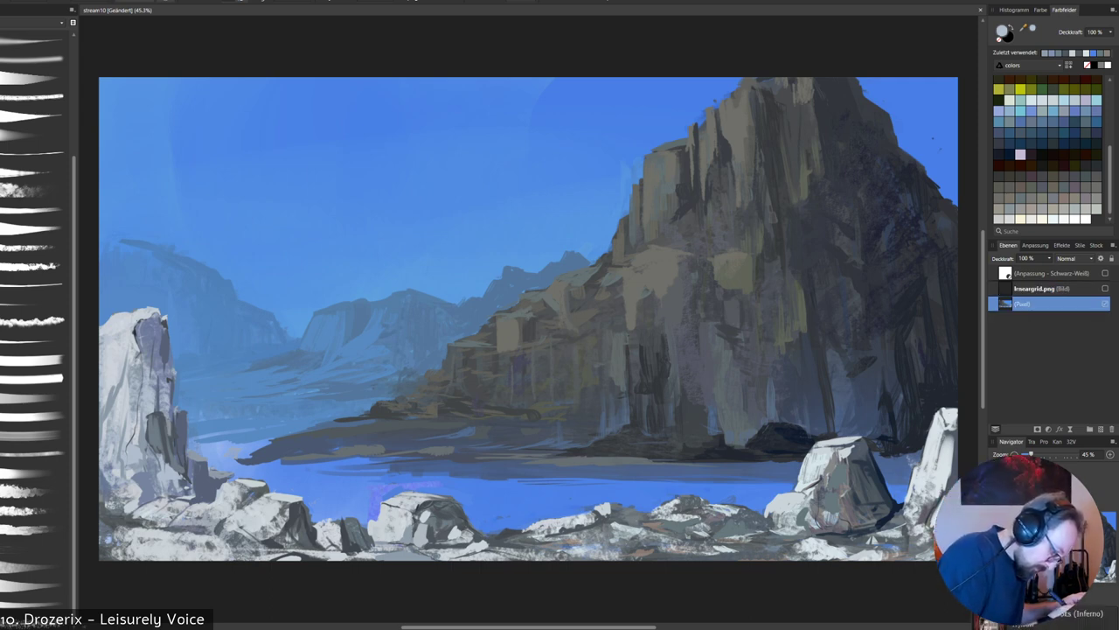
{"action": "left_click", "coordinate": [109, 329], "text": "alt"}
{"action": "left_click_drag", "start_coordinate": [169, 415], "coordinate": [175, 433]}
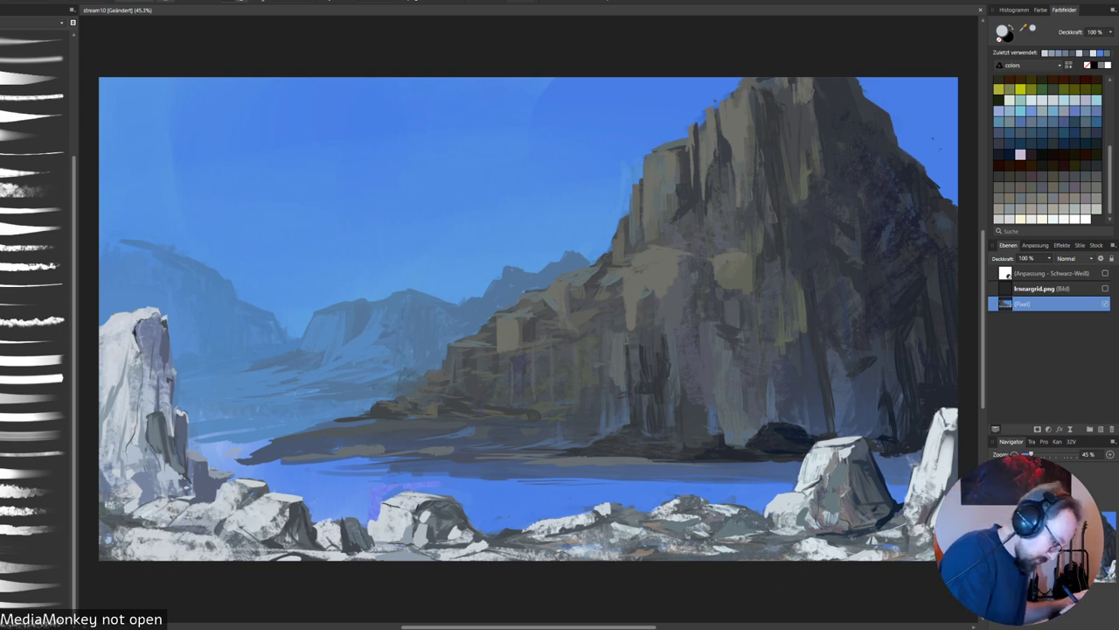
{"action": "left_click_drag", "start_coordinate": [142, 325], "coordinate": [167, 374]}
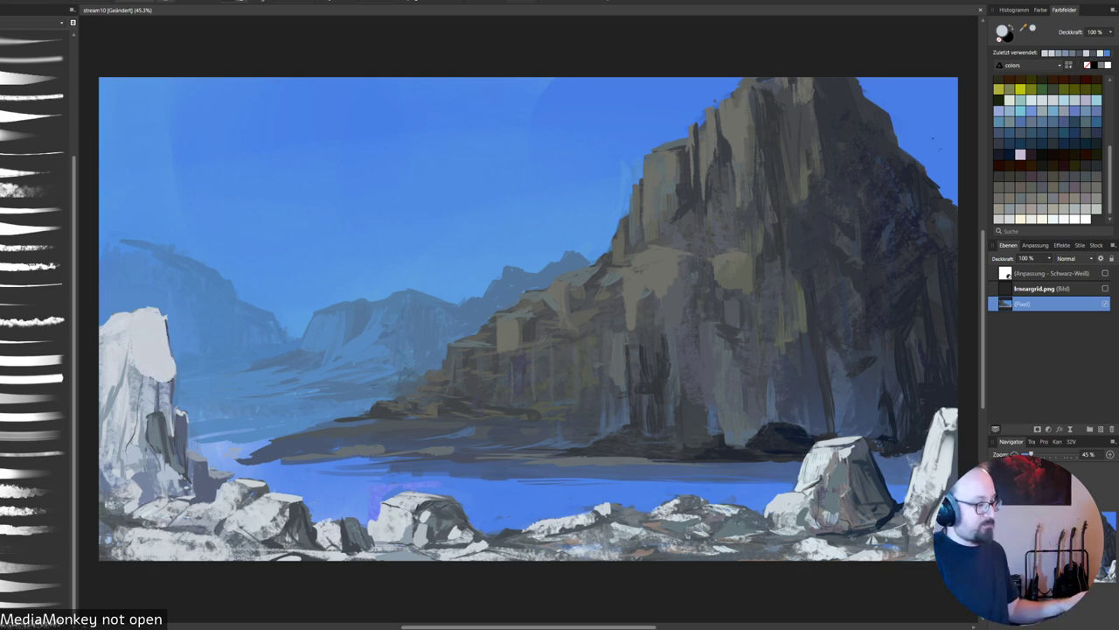
{"action": "key", "text": "ctrl+z"}
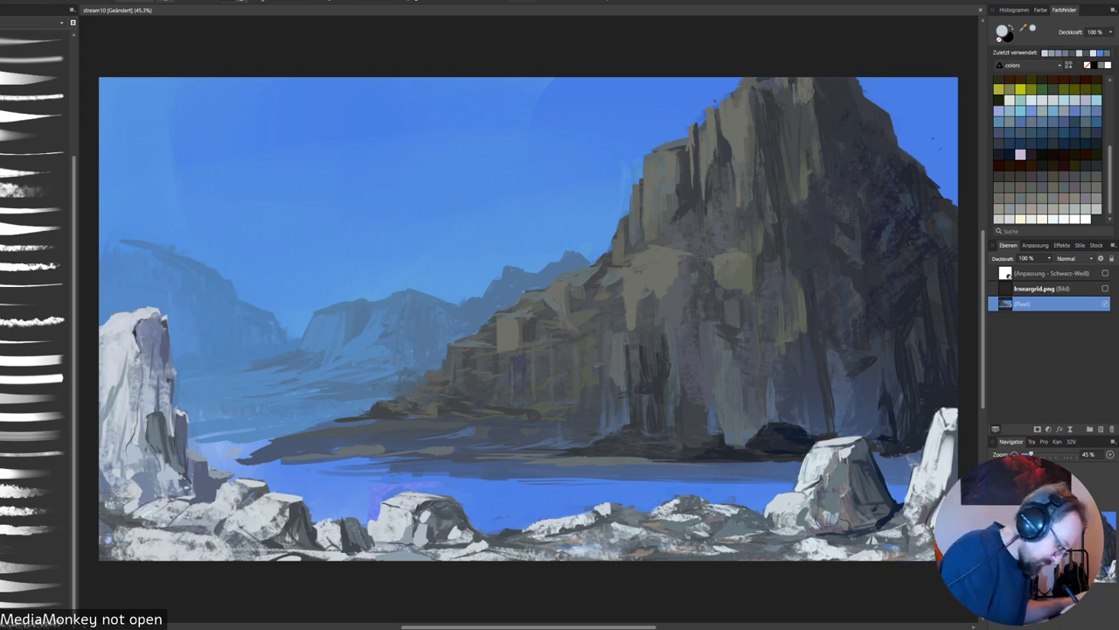
{"action": "mouse_move", "coordinate": [137, 325]}
{"action": "left_mouse_down"}
{"action": "mouse_move", "coordinate": [136, 343]}
{"action": "mouse_move", "coordinate": [141, 323]}
{"action": "mouse_move", "coordinate": [162, 322]}
{"action": "mouse_move", "coordinate": [163, 346]}
{"action": "left_mouse_up"}
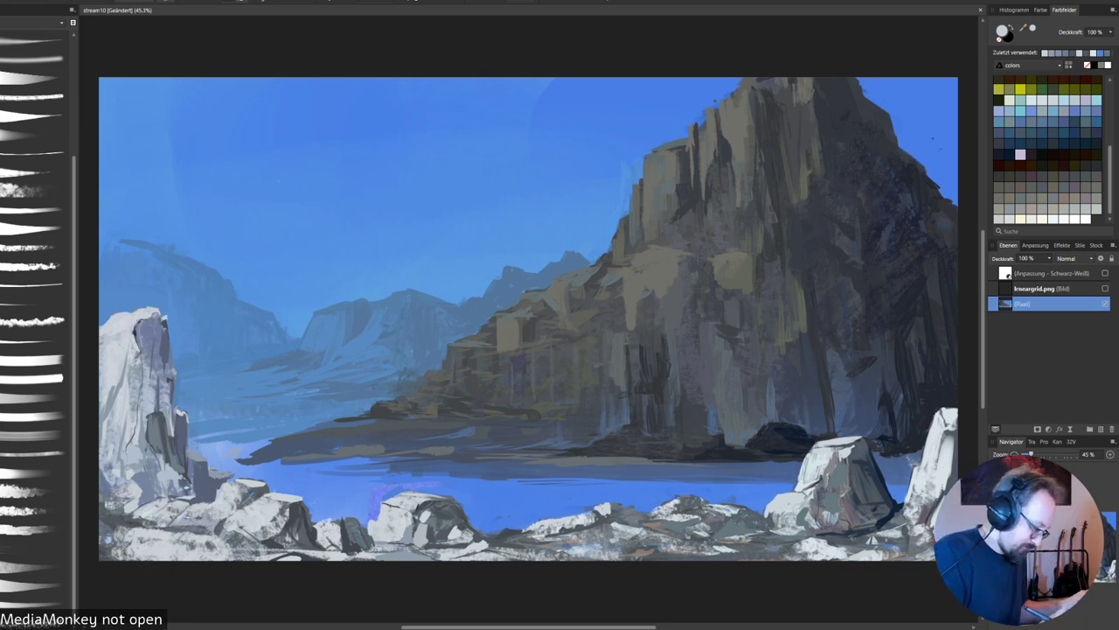
Shorten the tall rock by painting sampled background blue over its peak, and add a dark grey edge along its new top.
{"action": "left_click", "coordinate": [173, 308], "text": "alt"}
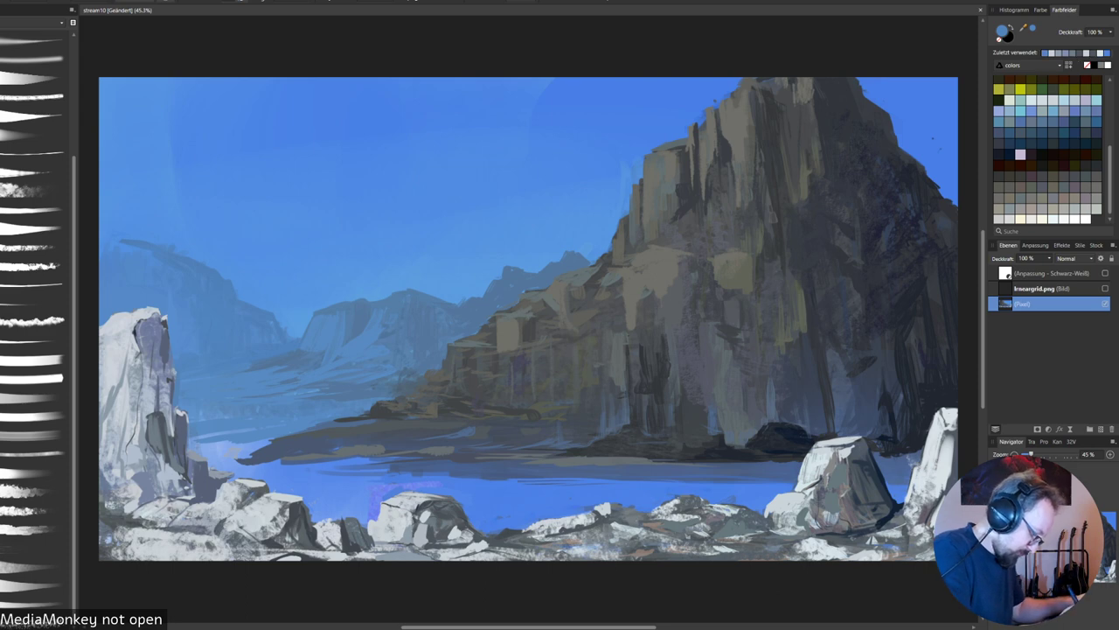
{"action": "mouse_move", "coordinate": [166, 348]}
{"action": "left_mouse_down"}
{"action": "mouse_move", "coordinate": [103, 325]}
{"action": "mouse_move", "coordinate": [180, 310]}
{"action": "mouse_move", "coordinate": [101, 338]}
{"action": "mouse_move", "coordinate": [100, 365]}
{"action": "mouse_move", "coordinate": [117, 347]}
{"action": "mouse_move", "coordinate": [161, 356]}
{"action": "mouse_move", "coordinate": [128, 349]}
{"action": "left_mouse_up"}
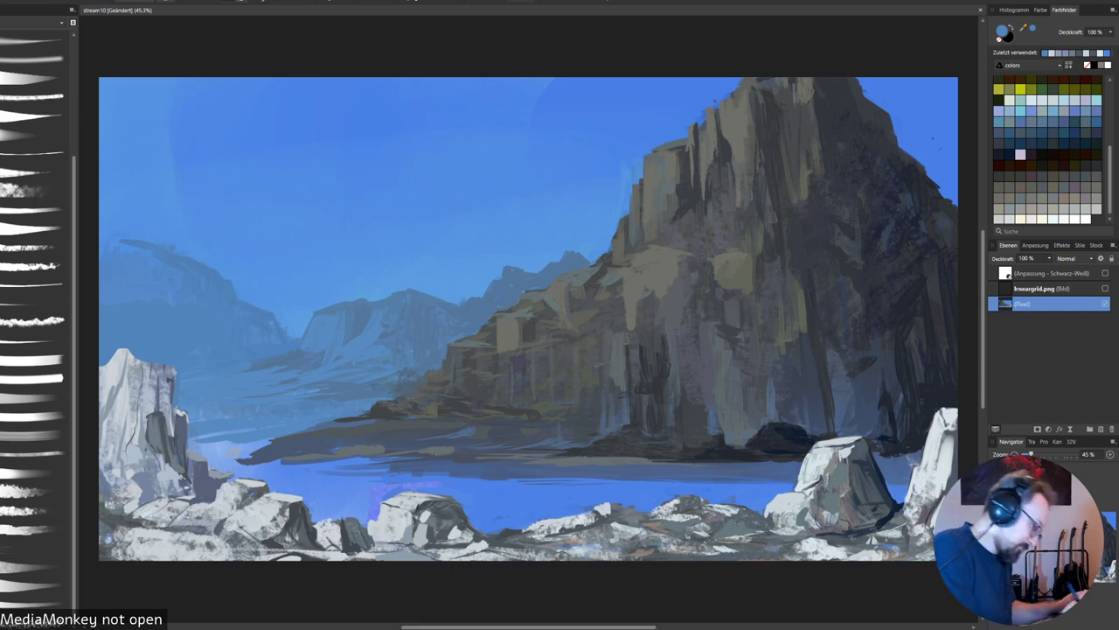
{"action": "left_click", "coordinate": [130, 368], "text": "alt"}
{"action": "left_click", "coordinate": [443, 518], "text": "alt"}
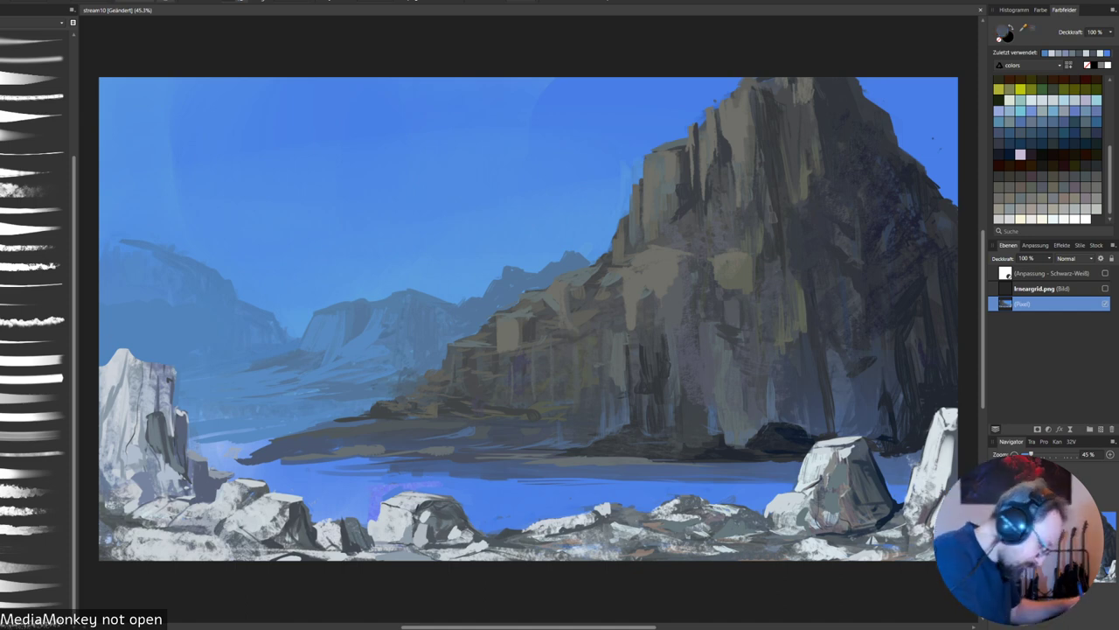
{"action": "mouse_move", "coordinate": [126, 348]}
{"action": "left_mouse_down"}
{"action": "mouse_move", "coordinate": [172, 368]}
{"action": "mouse_move", "coordinate": [140, 377]}
{"action": "left_mouse_up"}
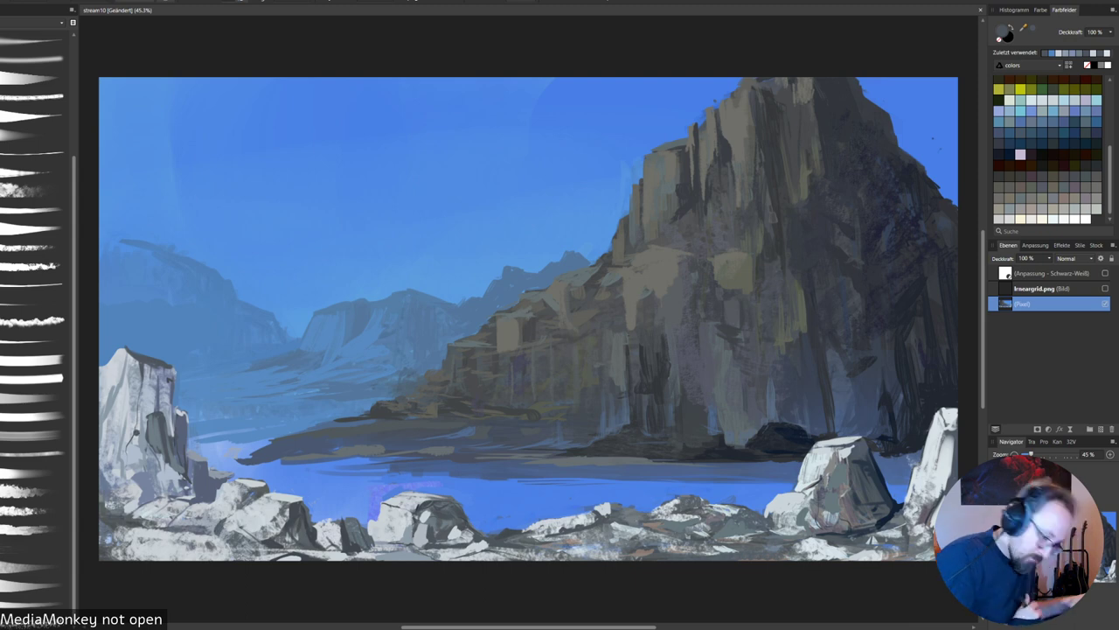
Mirror the canvas horizontally and darken the tall rock's shadow side with vertical dark grey strokes.
{"action": "key", "text": "h"}
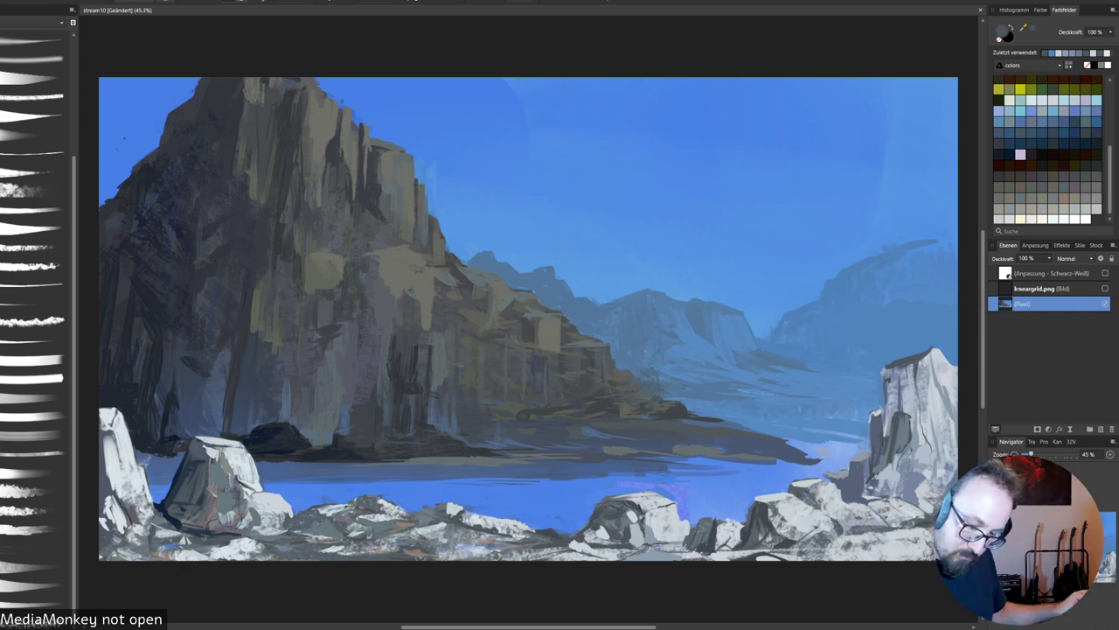
{"action": "left_click_drag", "start_coordinate": [887, 382], "coordinate": [887, 436]}
{"action": "left_click_drag", "start_coordinate": [890, 384], "coordinate": [886, 461]}
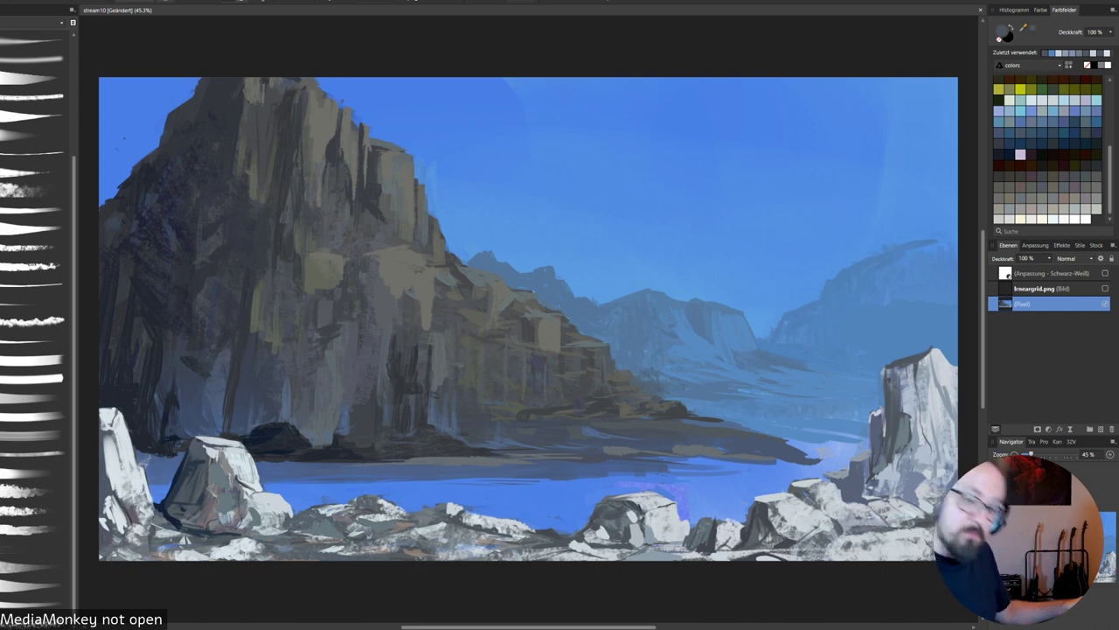
{"action": "mouse_move", "coordinate": [885, 418]}
{"action": "left_mouse_down"}
{"action": "mouse_move", "coordinate": [884, 436]}
{"action": "mouse_move", "coordinate": [883, 424]}
{"action": "left_mouse_up"}
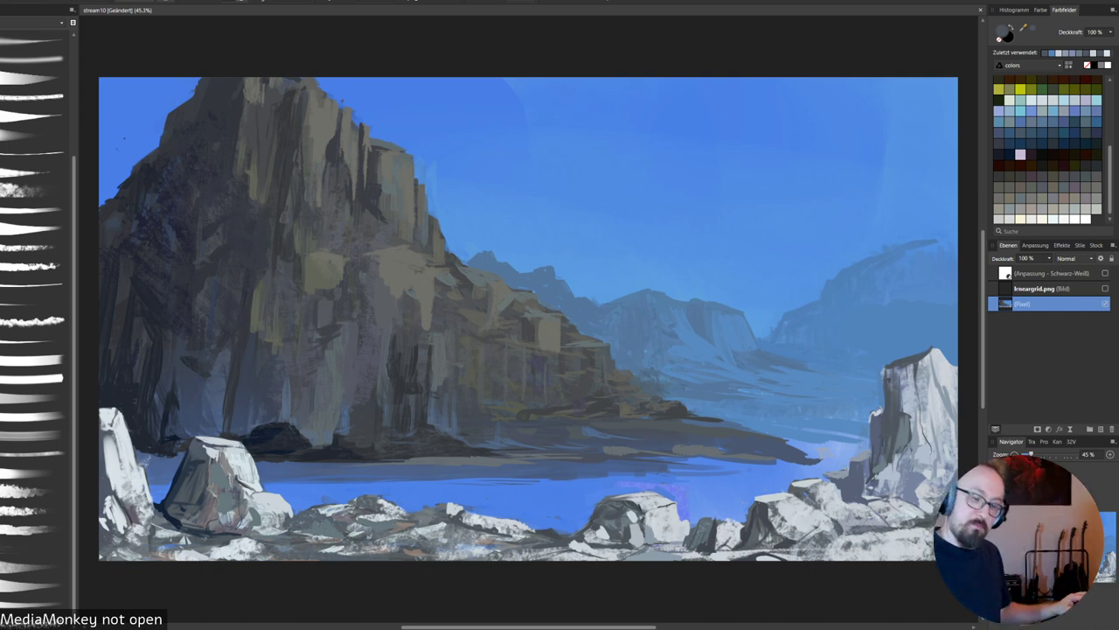
{"action": "left_click_drag", "start_coordinate": [883, 370], "coordinate": [882, 415]}
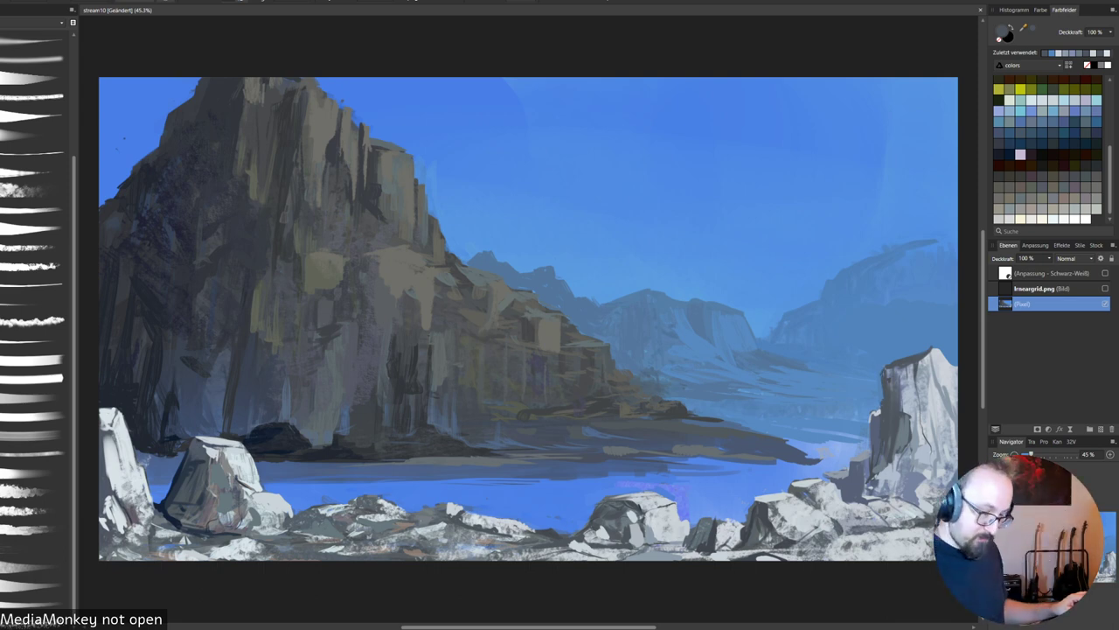
Add a pixel layer above the painting, choose dark green and select a grass brush from another brush category.
{"action": "key", "text": "ctrl+shift+n"}
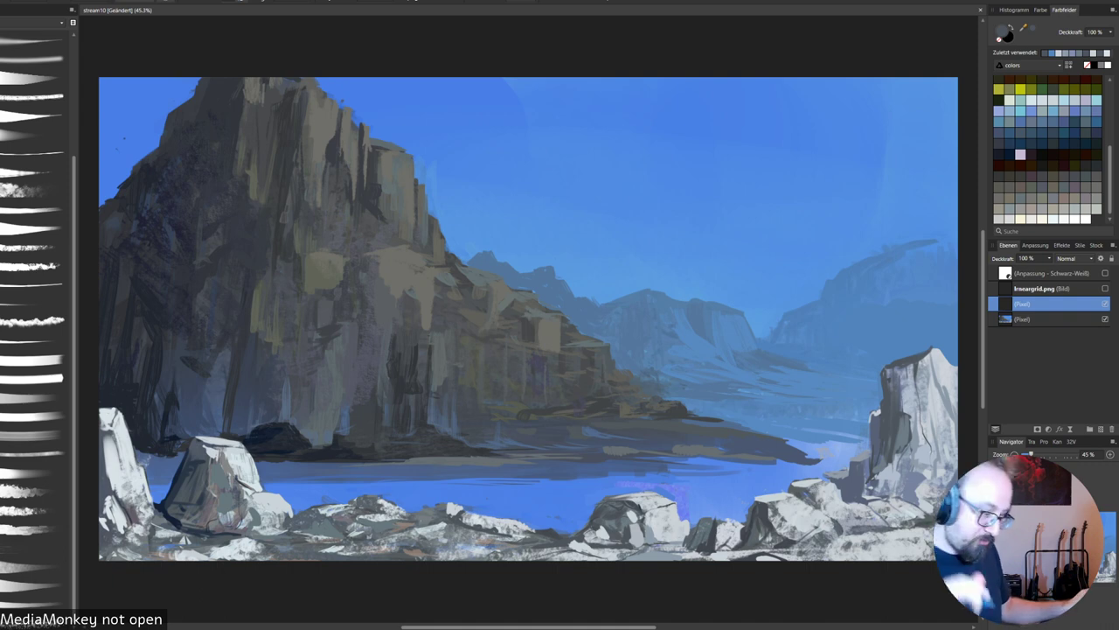
{"action": "left_click", "coordinate": [1042, 89]}
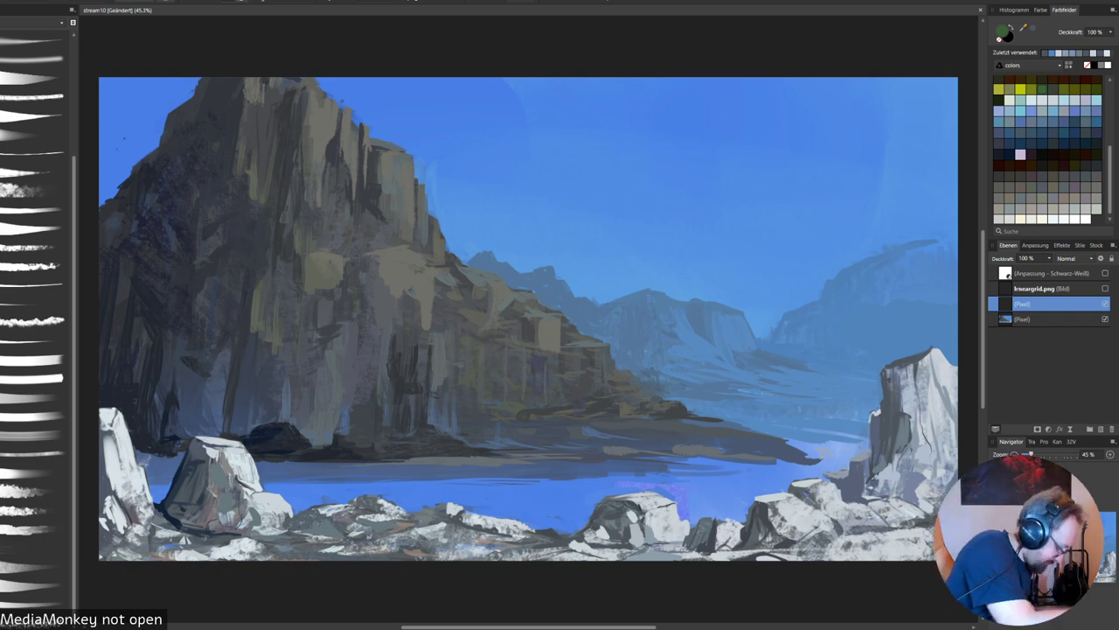
{"action": "left_click", "coordinate": [35, 22]}
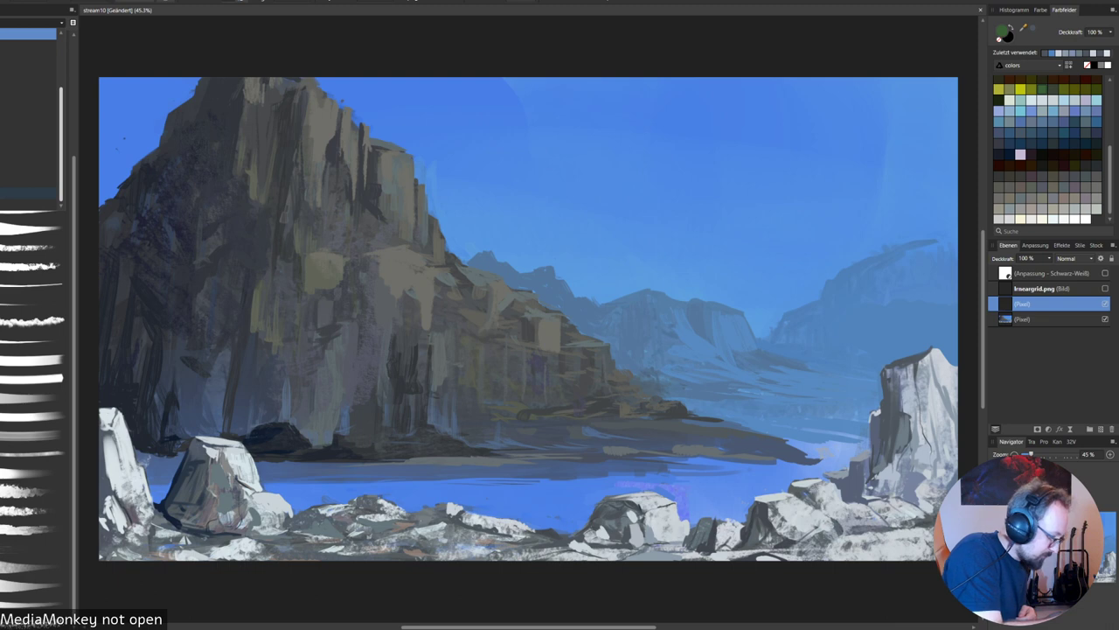
{"action": "left_click", "coordinate": [28, 124]}
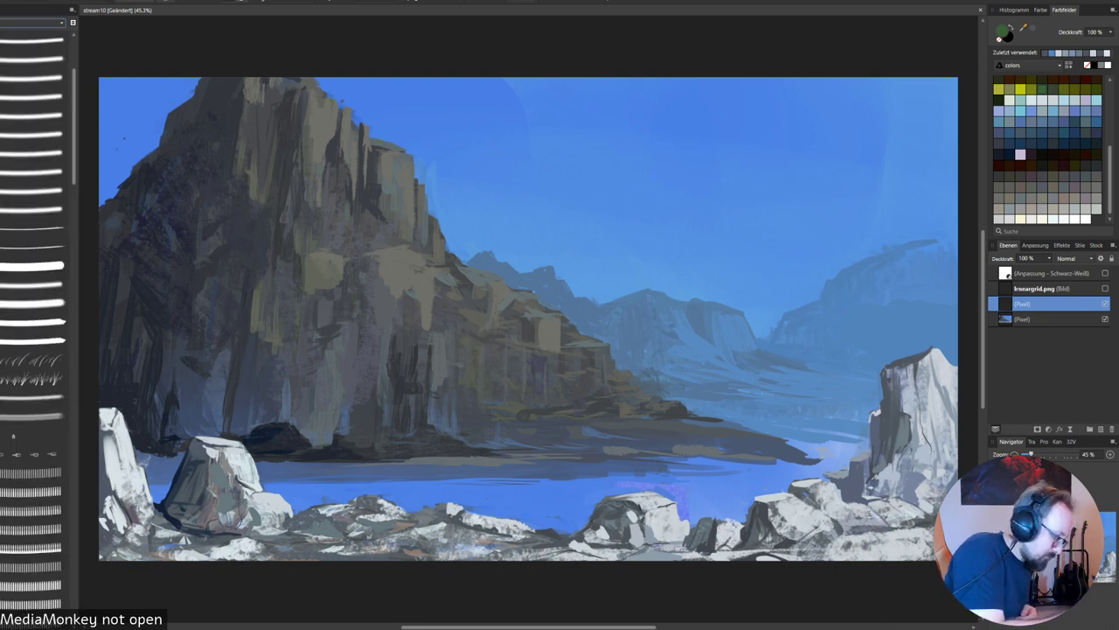
{"action": "scroll", "coordinate": [32, 315], "scroll_direction": "down", "scroll_amount": 10}
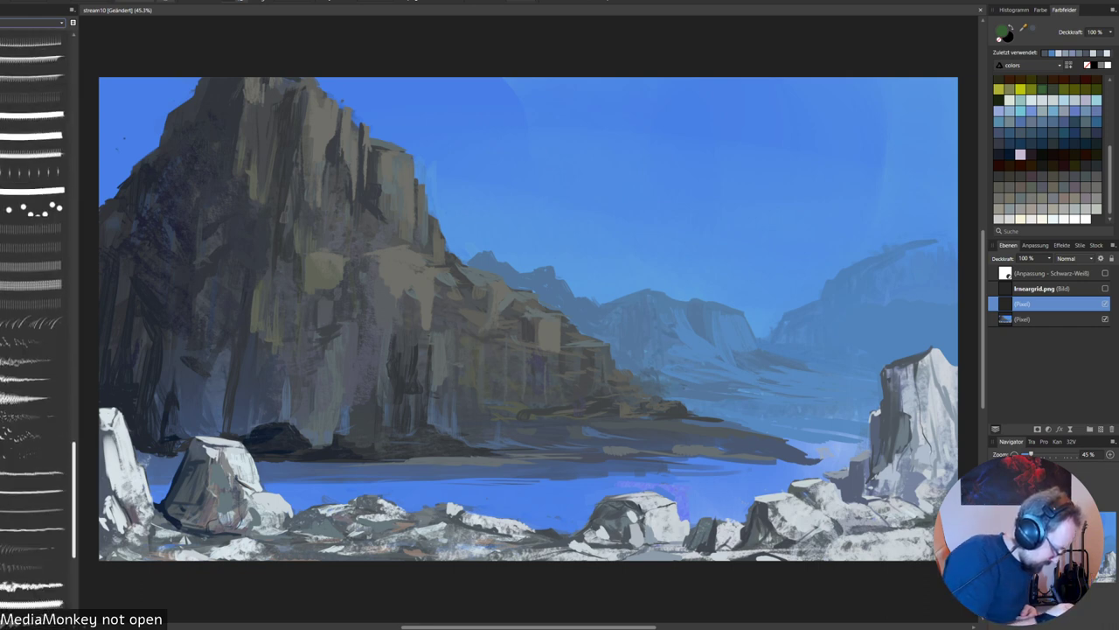
{"action": "scroll", "coordinate": [33, 315], "scroll_direction": "down", "scroll_amount": 8}
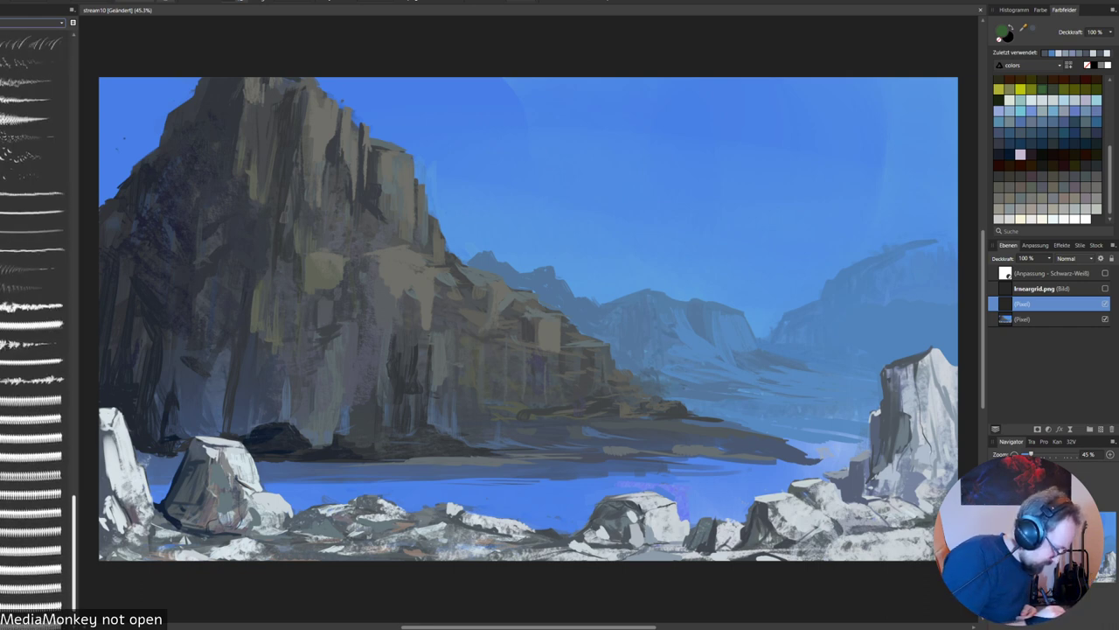
{"action": "scroll", "coordinate": [32, 315], "scroll_direction": "up", "scroll_amount": 4}
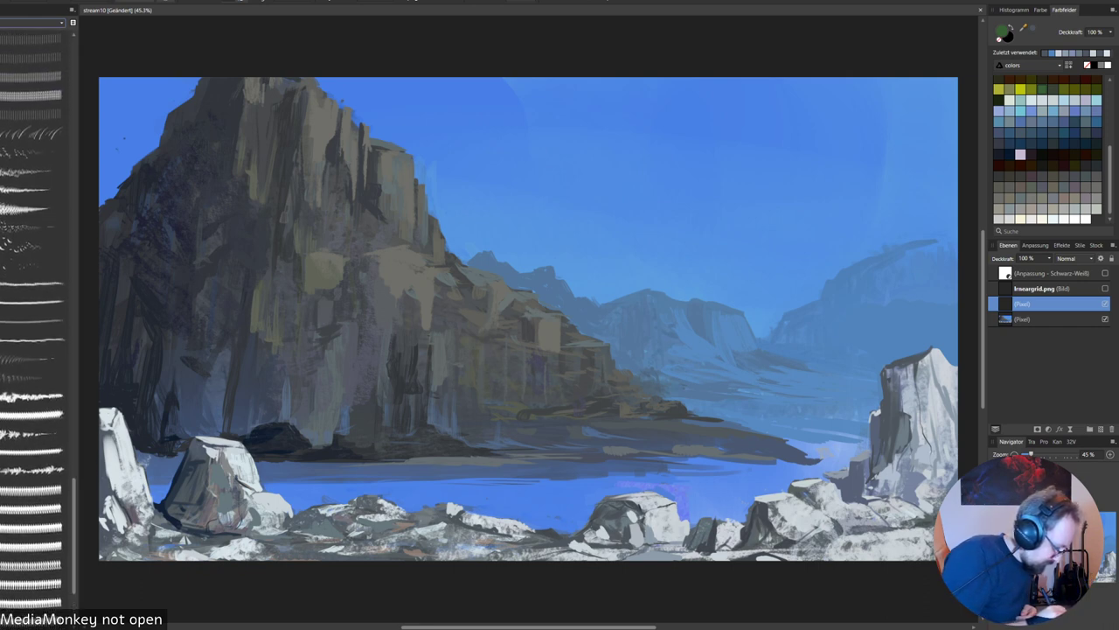
{"action": "left_click", "coordinate": [19, 377]}
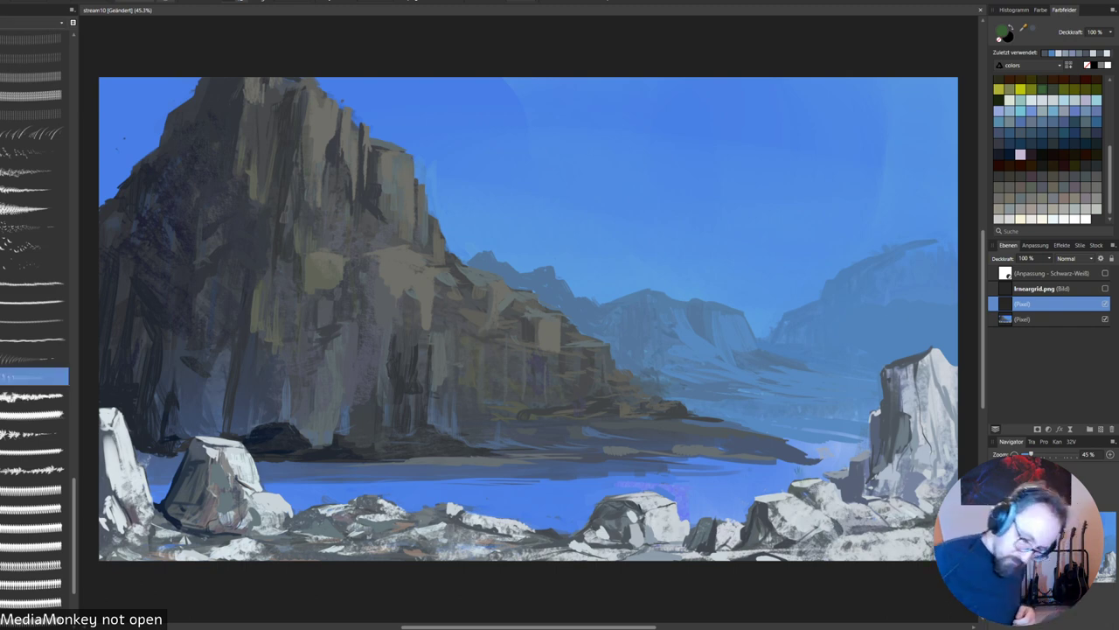
{"action": "mouse_move", "coordinate": [852, 439]}
{"action": "left_mouse_down"}
{"action": "mouse_move", "coordinate": [842, 464]}
{"action": "mouse_move", "coordinate": [849, 456]}
{"action": "left_mouse_up"}
{"action": "key", "text": "ctrl+z"}
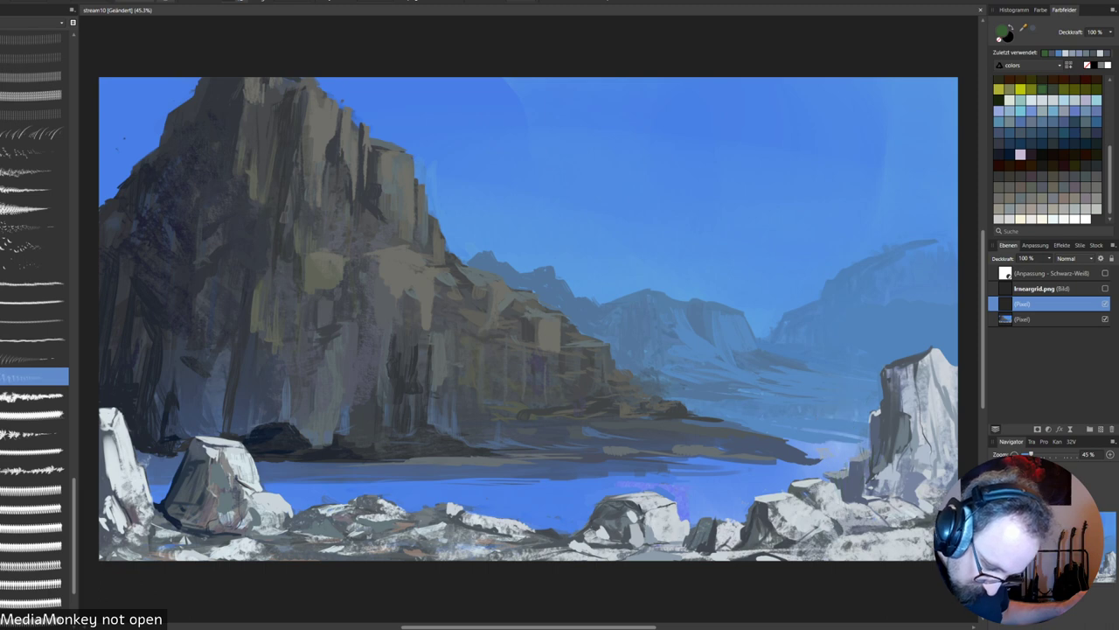
{"action": "left_click", "coordinate": [859, 446]}
{"action": "key", "text": "ctrl+z"}
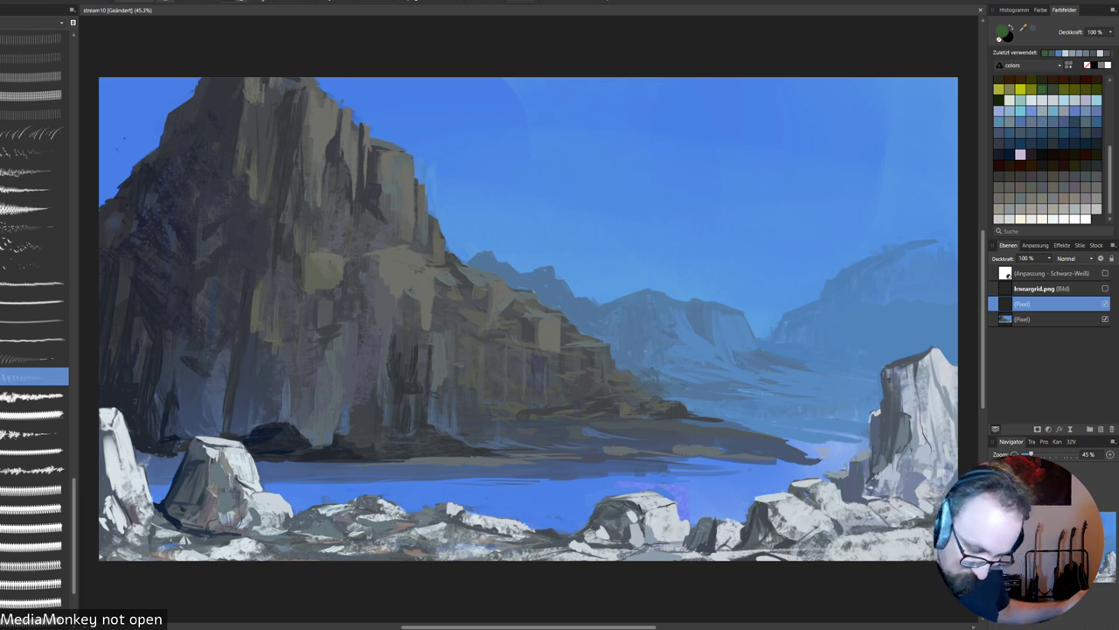
Paint small dark green grass tufts around the base of the tall rock.
{"action": "left_click_drag", "start_coordinate": [859, 448], "coordinate": [863, 435]}
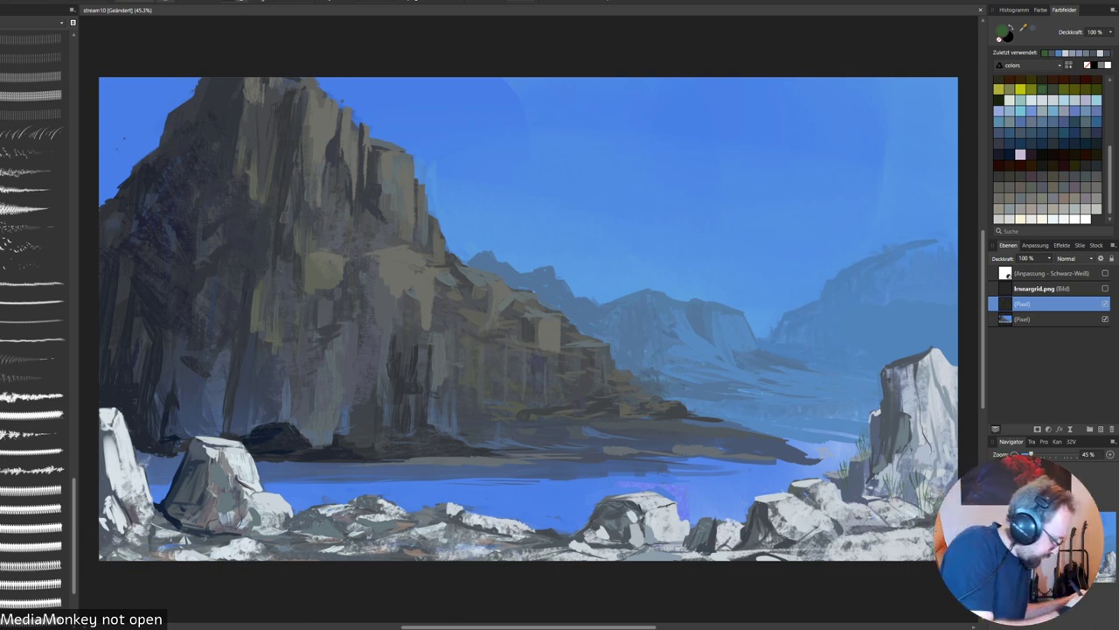
Paint dark green ground cover between the rocks along the lower edge of the foreground with a large textured brush.
{"action": "left_click", "coordinate": [34, 357]}
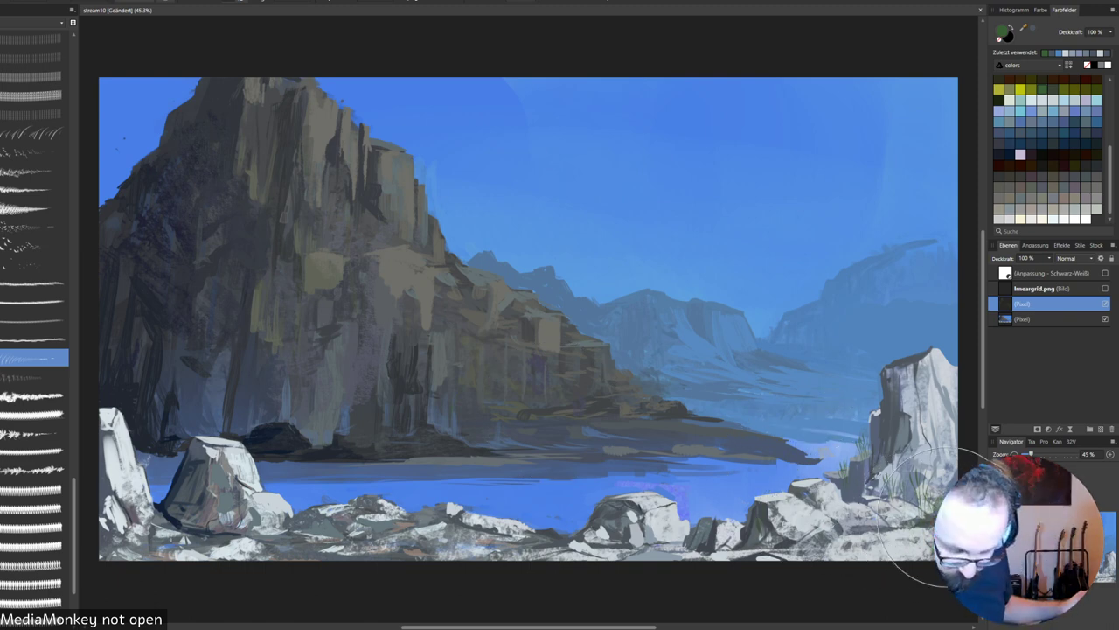
{"action": "key", "text": "["}
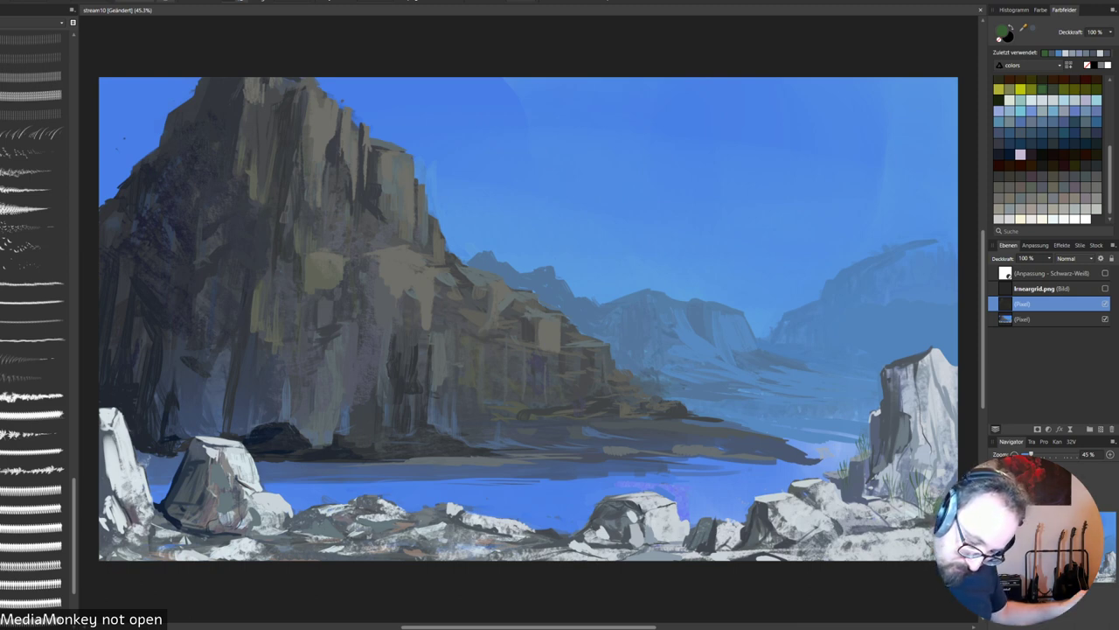
{"action": "left_click", "coordinate": [1053, 89]}
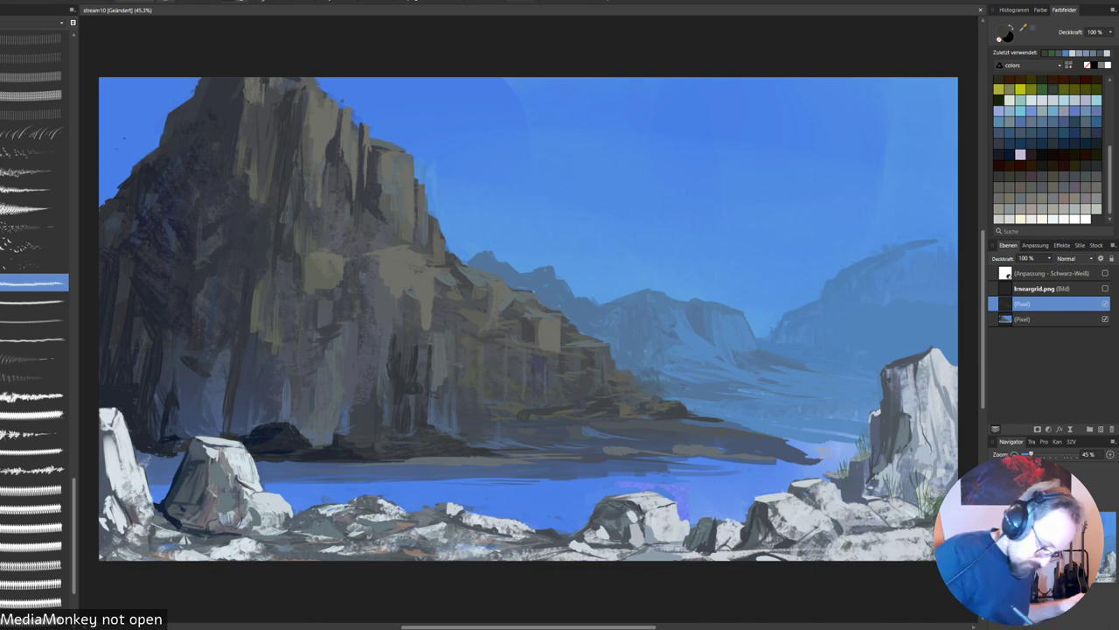
{"action": "mouse_move", "coordinate": [494, 564]}
{"action": "left_mouse_down"}
{"action": "mouse_move", "coordinate": [411, 562]}
{"action": "mouse_move", "coordinate": [380, 525]}
{"action": "mouse_move", "coordinate": [361, 556]}
{"action": "mouse_move", "coordinate": [352, 548]}
{"action": "left_mouse_up"}
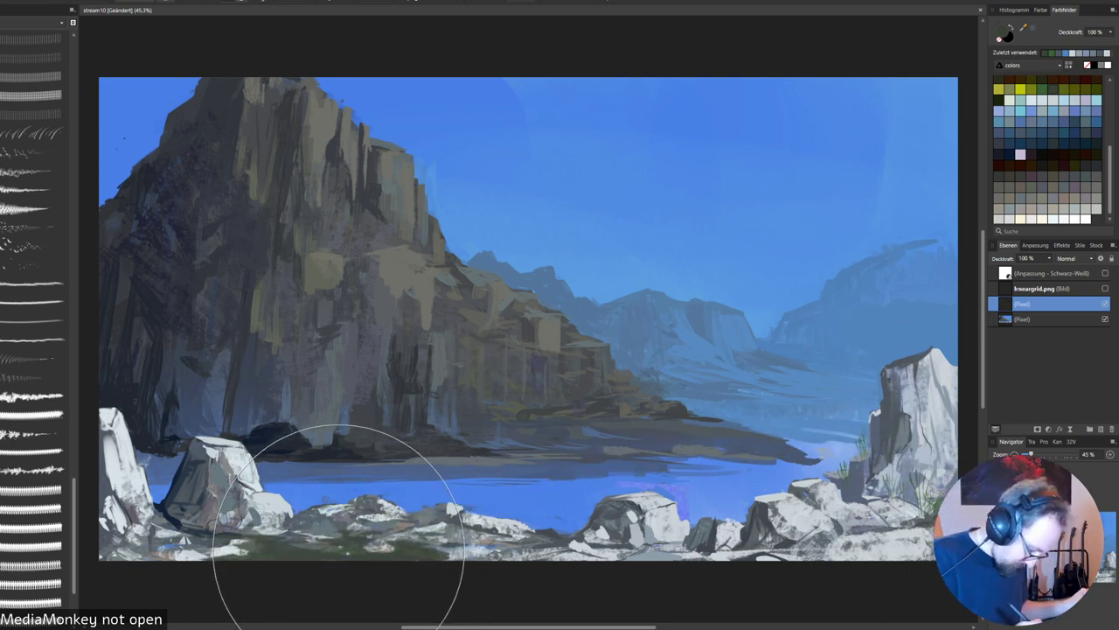
{"action": "key", "text": "ctrl+z"}
{"action": "key", "text": "ctrl+z"}
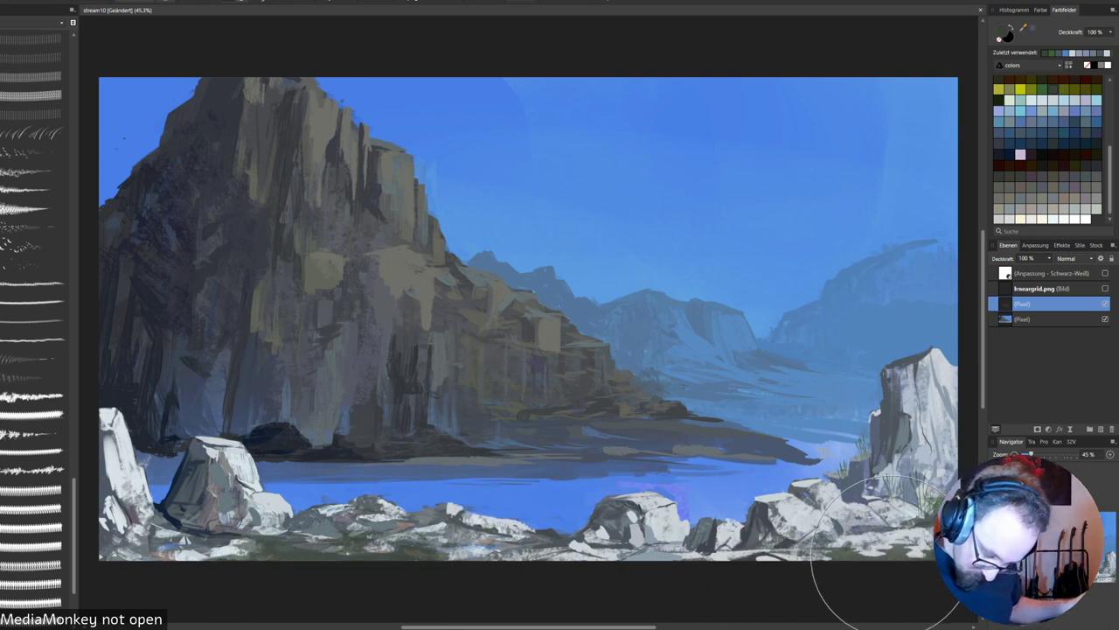
{"action": "mouse_move", "coordinate": [891, 556]}
{"action": "left_mouse_down"}
{"action": "mouse_move", "coordinate": [899, 561]}
{"action": "mouse_move", "coordinate": [878, 544]}
{"action": "left_mouse_up"}
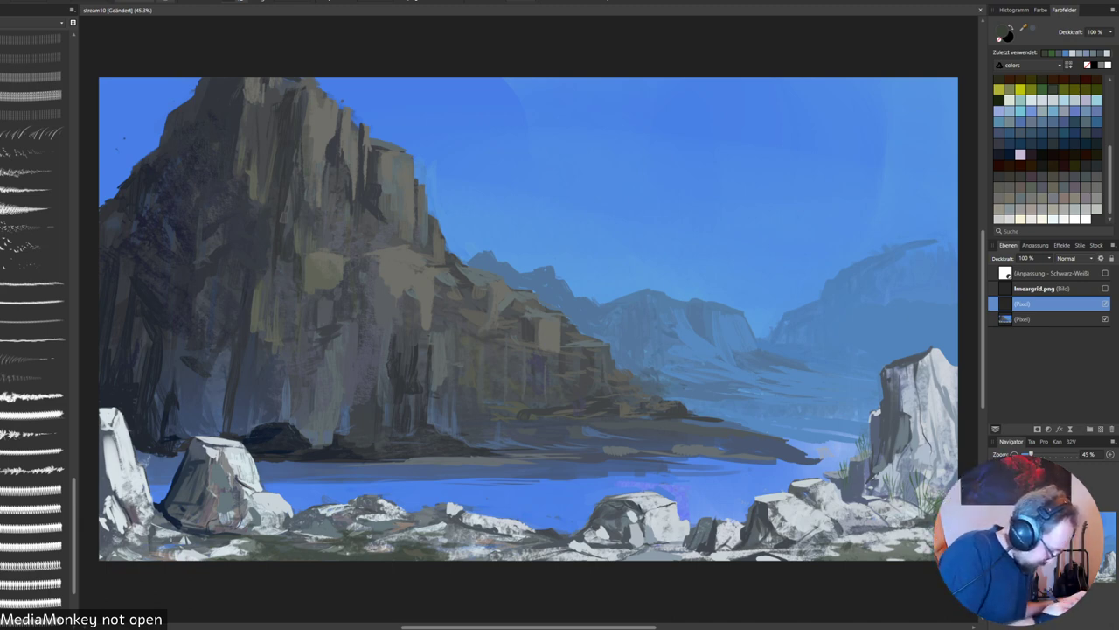
Extend the dark green ground around the bases of the central and right-hand foreground rocks using a different, enlarged brush.
{"action": "left_click", "coordinate": [33, 339]}
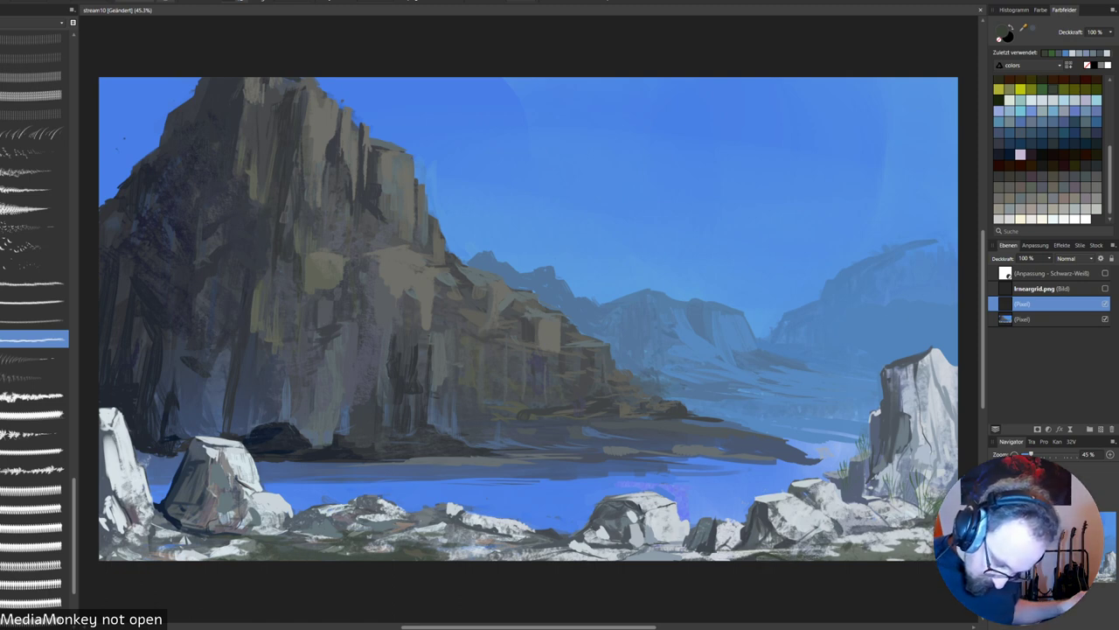
{"action": "key", "text": "bracketright"}
{"action": "key", "text": "bracketright"}
{"action": "key", "text": "bracketright"}
{"action": "key", "text": "bracketright"}
{"action": "left_click_drag", "start_coordinate": [861, 552], "coordinate": [918, 529]}
{"action": "mouse_move", "coordinate": [831, 551]}
{"action": "left_mouse_down"}
{"action": "mouse_move", "coordinate": [885, 535]}
{"action": "mouse_move", "coordinate": [766, 540]}
{"action": "left_mouse_up"}
{"action": "key", "text": "bracketright"}
{"action": "key", "text": "bracketright"}
{"action": "key", "text": "bracketright"}
{"action": "key", "text": "bracketright"}
{"action": "key", "text": "bracketright"}
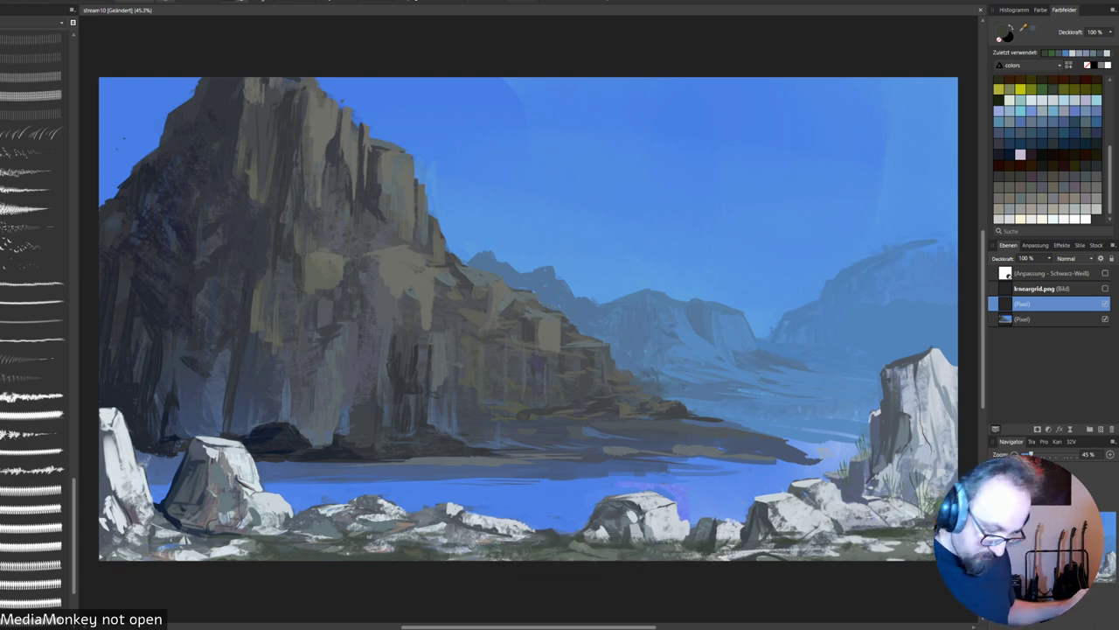
{"action": "left_click", "coordinate": [1020, 89]}
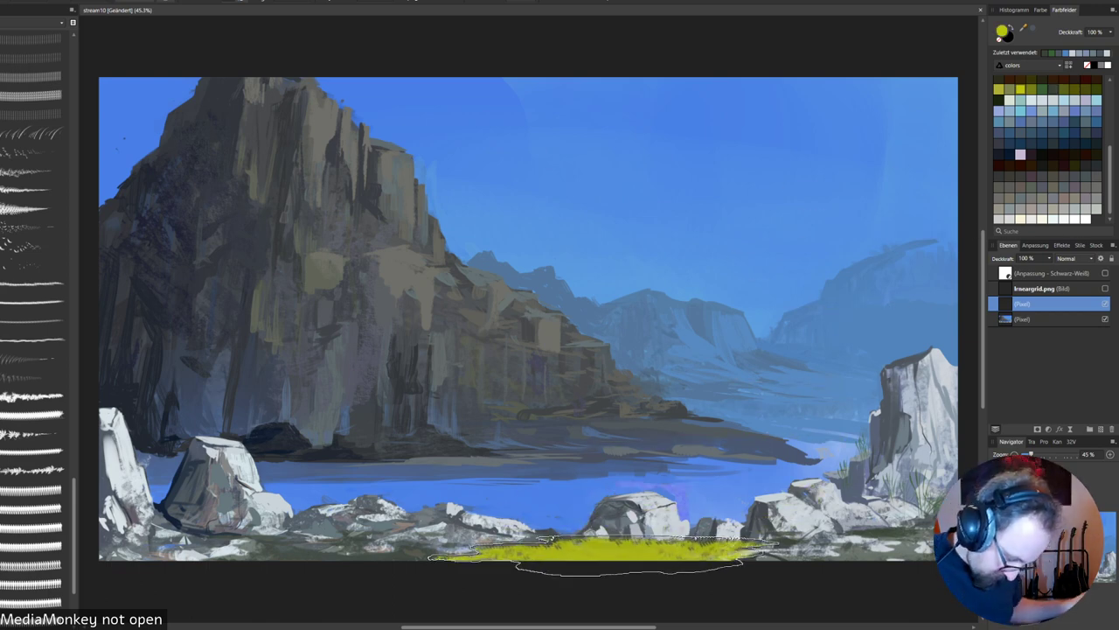
{"action": "key", "text": "bracketleft"}
{"action": "key", "text": "bracketleft"}
{"action": "key", "text": "bracketleft"}
{"action": "key", "text": "bracketleft"}
{"action": "key", "text": "bracketleft"}
{"action": "key", "text": "bracketleft"}
{"action": "left_click", "coordinate": [552, 542]}
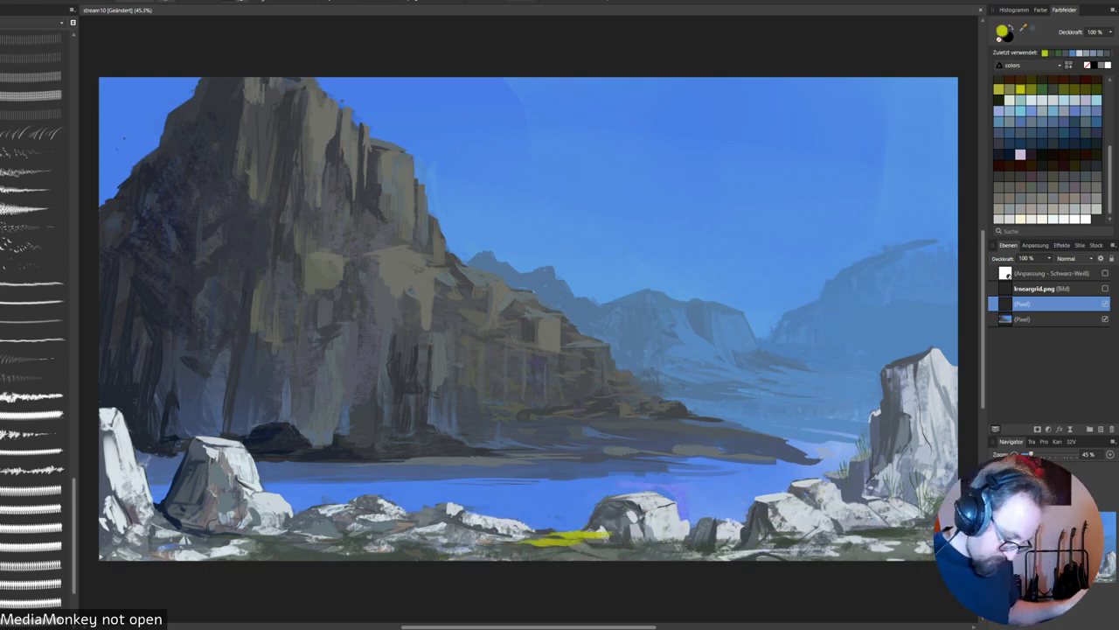
{"action": "key", "text": "ctrl+z"}
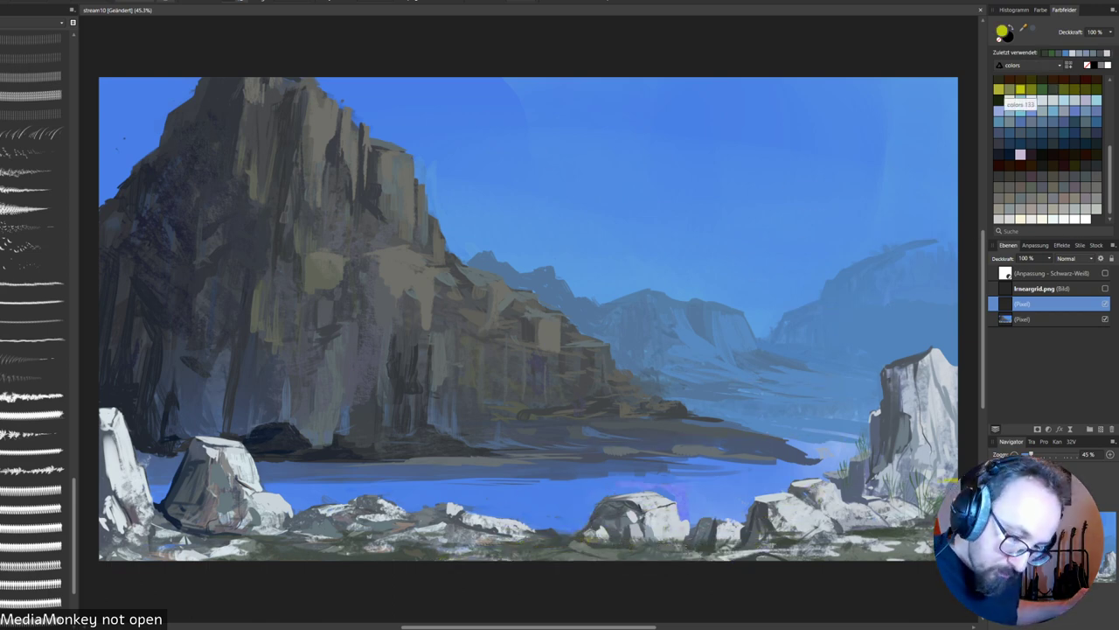
Paint olive-green grass patches in front of the central rocks and at the foot of the tall rock.
{"action": "left_click", "coordinate": [1031, 89]}
{"action": "mouse_move", "coordinate": [572, 548]}
{"action": "left_mouse_down"}
{"action": "mouse_move", "coordinate": [558, 548]}
{"action": "mouse_move", "coordinate": [579, 547]}
{"action": "left_mouse_up"}
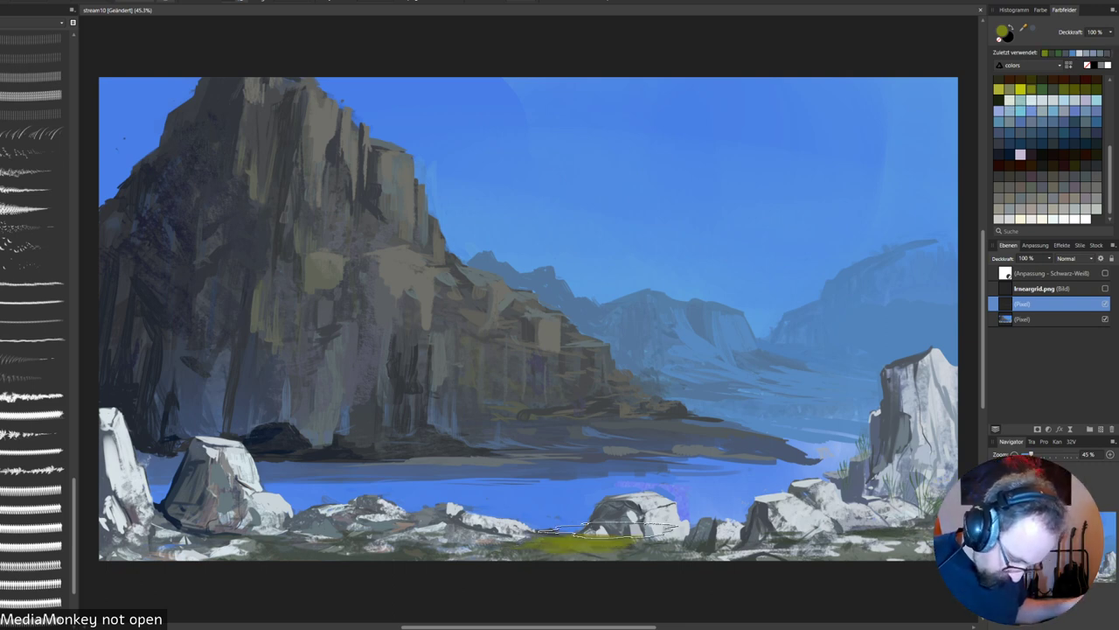
{"action": "left_click_drag", "start_coordinate": [773, 547], "coordinate": [675, 545]}
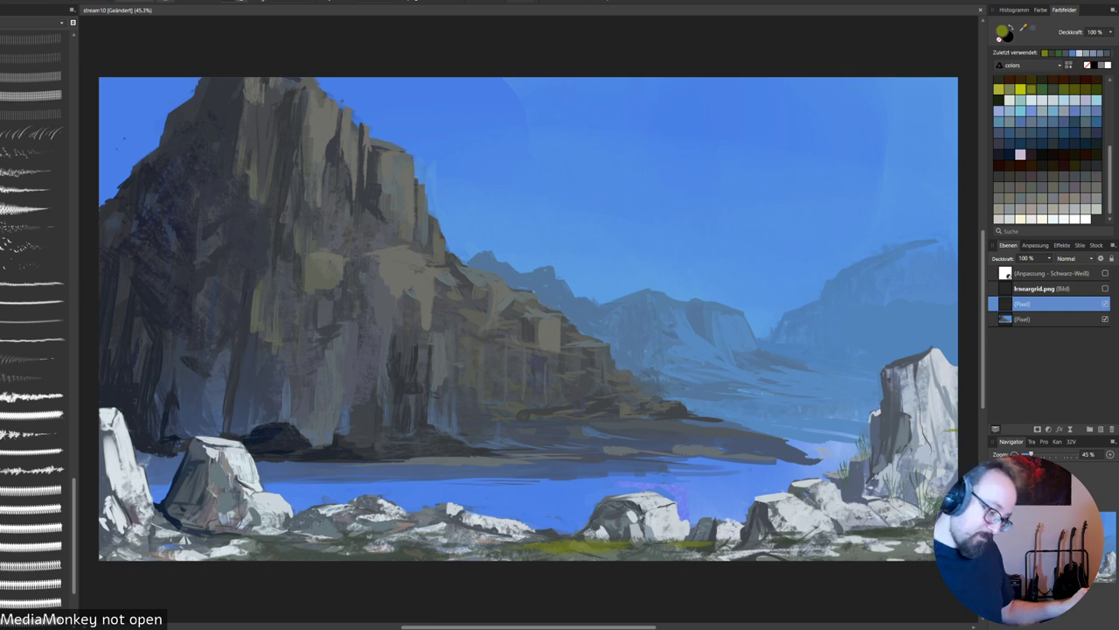
{"action": "mouse_move", "coordinate": [927, 529]}
{"action": "left_mouse_down"}
{"action": "mouse_move", "coordinate": [874, 531]}
{"action": "mouse_move", "coordinate": [918, 528]}
{"action": "left_mouse_up"}
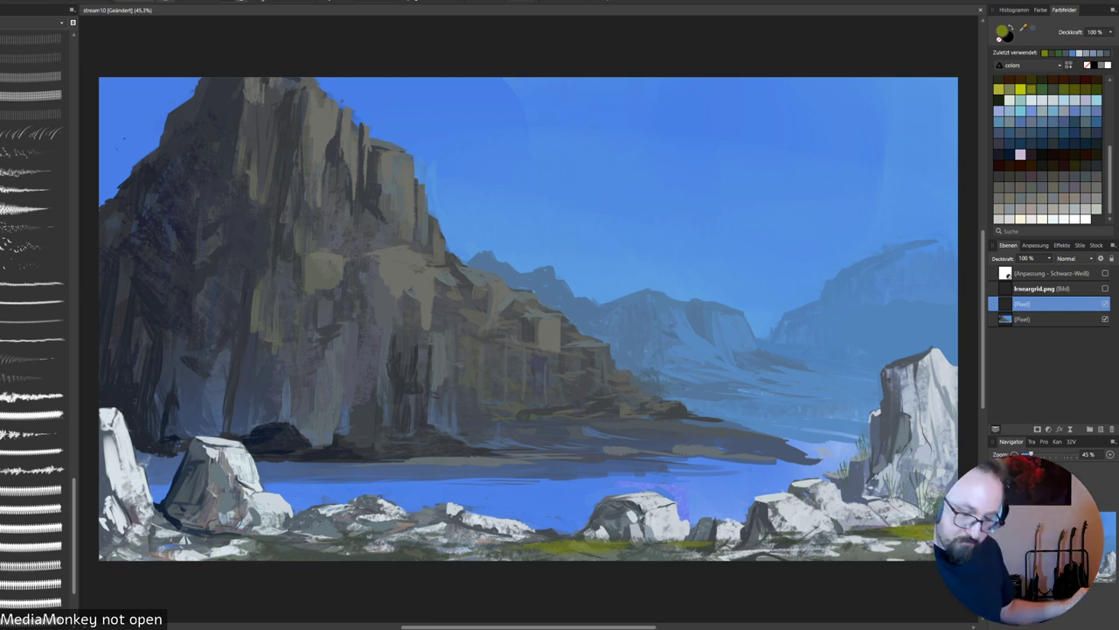
{"action": "mouse_move", "coordinate": [346, 558]}
{"action": "left_mouse_down"}
{"action": "mouse_move", "coordinate": [353, 549]}
{"action": "mouse_move", "coordinate": [263, 537]}
{"action": "mouse_move", "coordinate": [306, 533]}
{"action": "mouse_move", "coordinate": [201, 531]}
{"action": "left_mouse_up"}
{"action": "key", "text": "ctrl+z"}
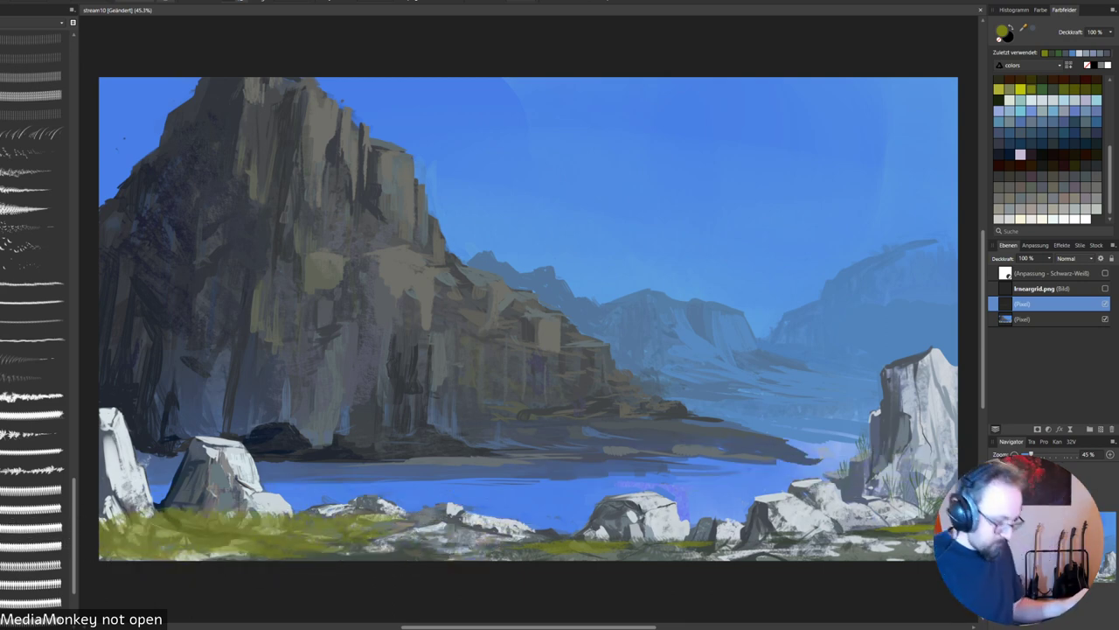
{"action": "key", "text": "ctrl+z"}
{"action": "key", "text": "ctrl+z"}
{"action": "key", "text": "ctrl+z"}
{"action": "key", "text": "ctrl+z"}
{"action": "key", "text": "ctrl+z"}
{"action": "key", "text": "ctrl+z"}
{"action": "key", "text": "ctrl+z"}
{"action": "key", "text": "ctrl+z"}
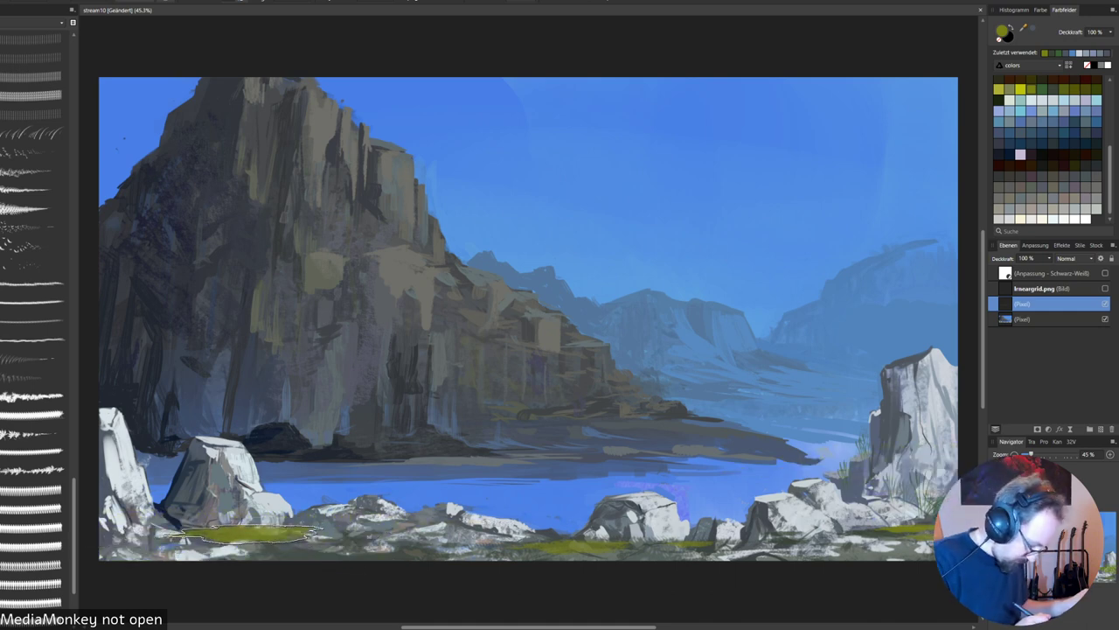
Paint thin olive-green grass patches along the left foreground rocks, undoing unwanted strokes as needed.
{"action": "left_click_drag", "start_coordinate": [559, 412], "coordinate": [577, 411]}
{"action": "key", "text": "ctrl+z"}
{"action": "key", "text": "ctrl+z"}
{"action": "key", "text": "ctrl+z"}
{"action": "key", "text": "ctrl+z"}
{"action": "key", "text": "ctrl+z"}
{"action": "key", "text": "ctrl+z"}
{"action": "key", "text": "ctrl+z"}
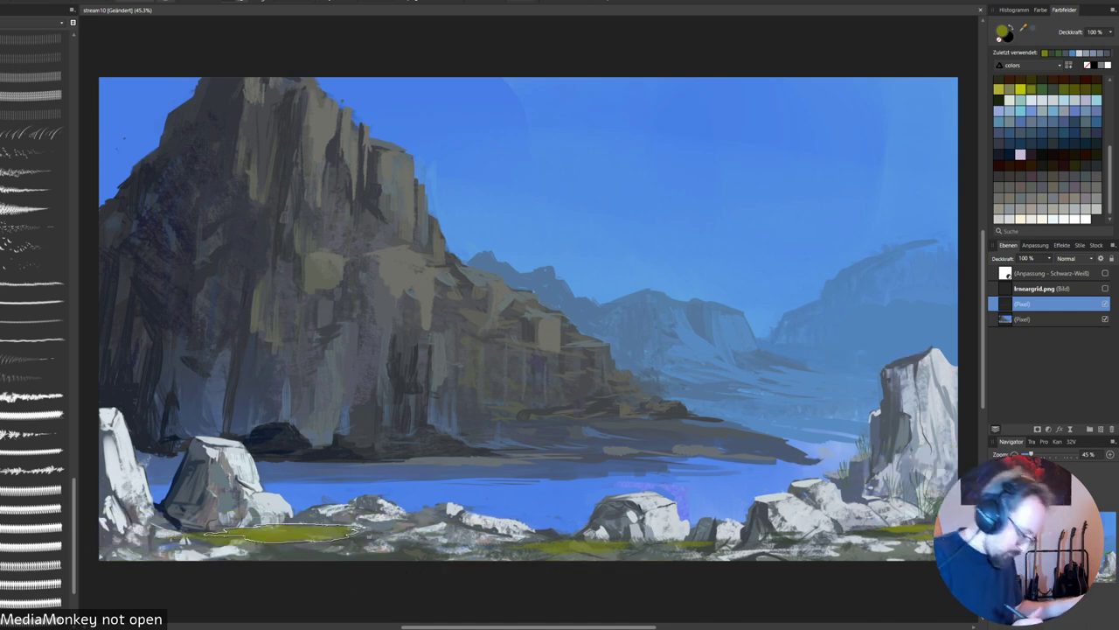
{"action": "key", "text": "ctrl+z"}
{"action": "key", "text": "ctrl+z"}
{"action": "key", "text": "ctrl+z"}
{"action": "key", "text": "ctrl+z"}
{"action": "key", "text": "ctrl+z"}
{"action": "key", "text": "ctrl+z"}
{"action": "key", "text": "ctrl+z"}
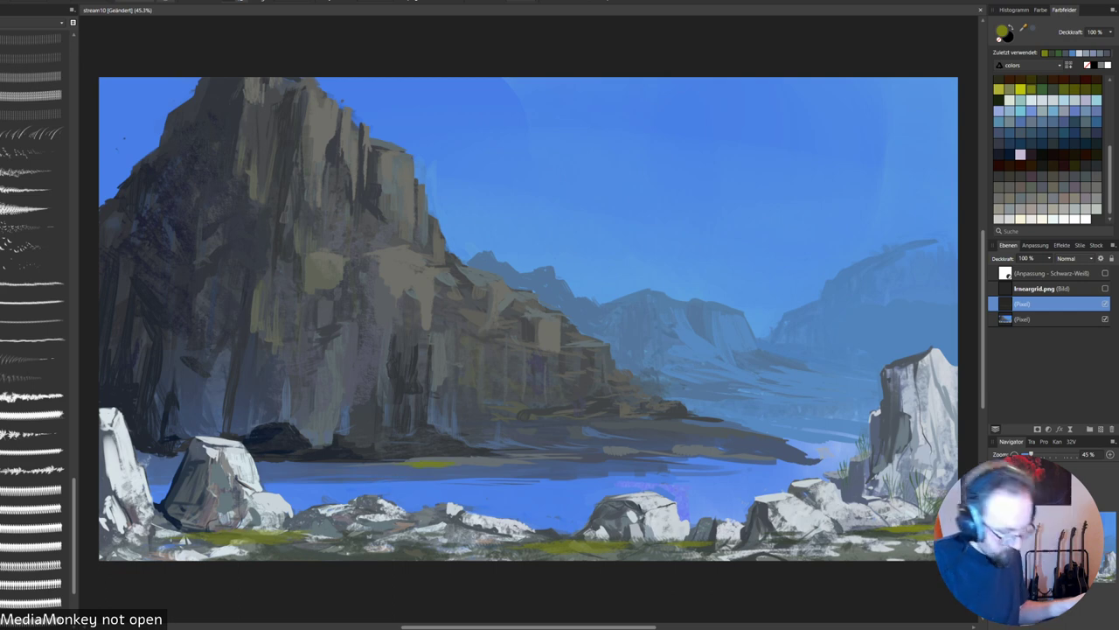
{"action": "key", "text": "ctrl+z"}
{"action": "key", "text": "ctrl+z"}
{"action": "key", "text": "ctrl+z"}
{"action": "key", "text": "ctrl+z"}
{"action": "key", "text": "ctrl+z"}
{"action": "key", "text": "ctrl+z"}
{"action": "key", "text": "ctrl+z"}
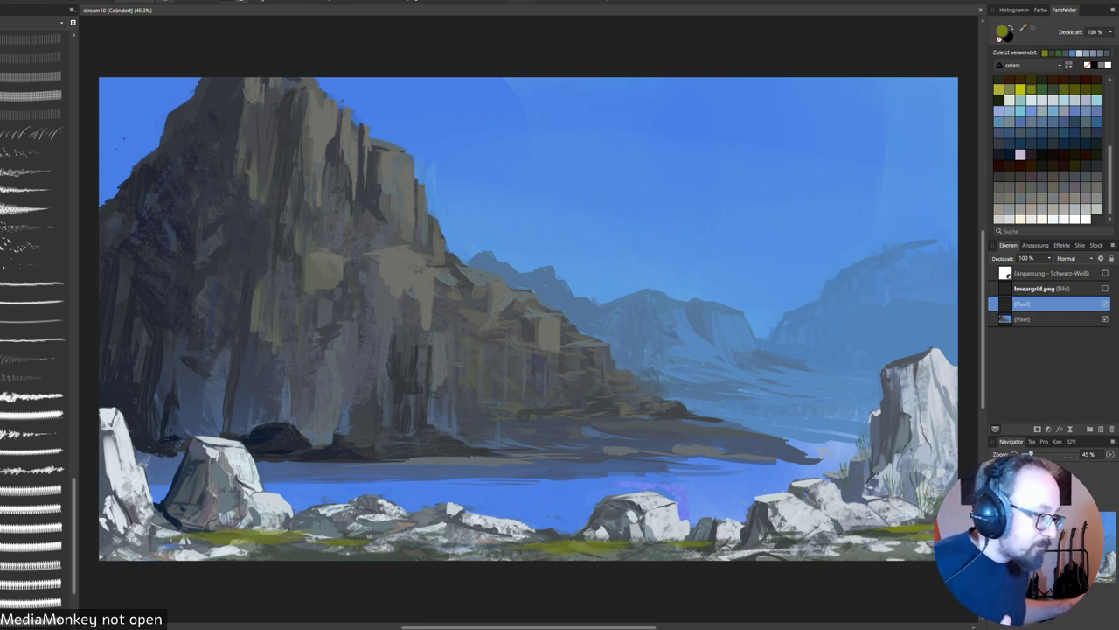
{"action": "key", "text": "ctrl+z"}
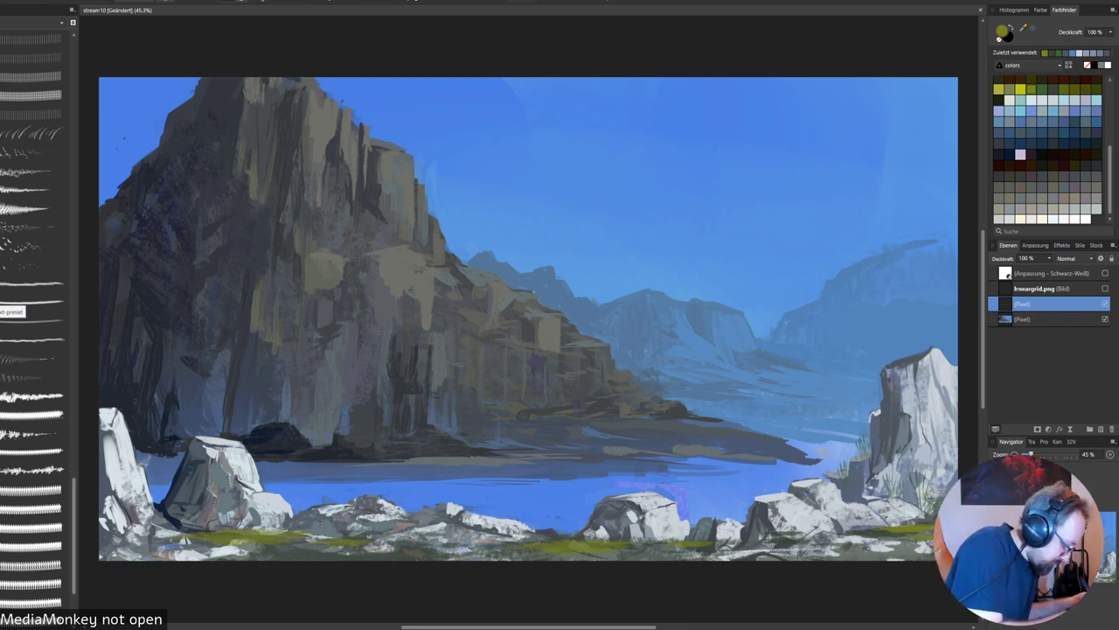
Retouch the base of the central rock with another brush, using light and bluish greys sampled from the rocks.
{"action": "left_click", "coordinate": [33, 320]}
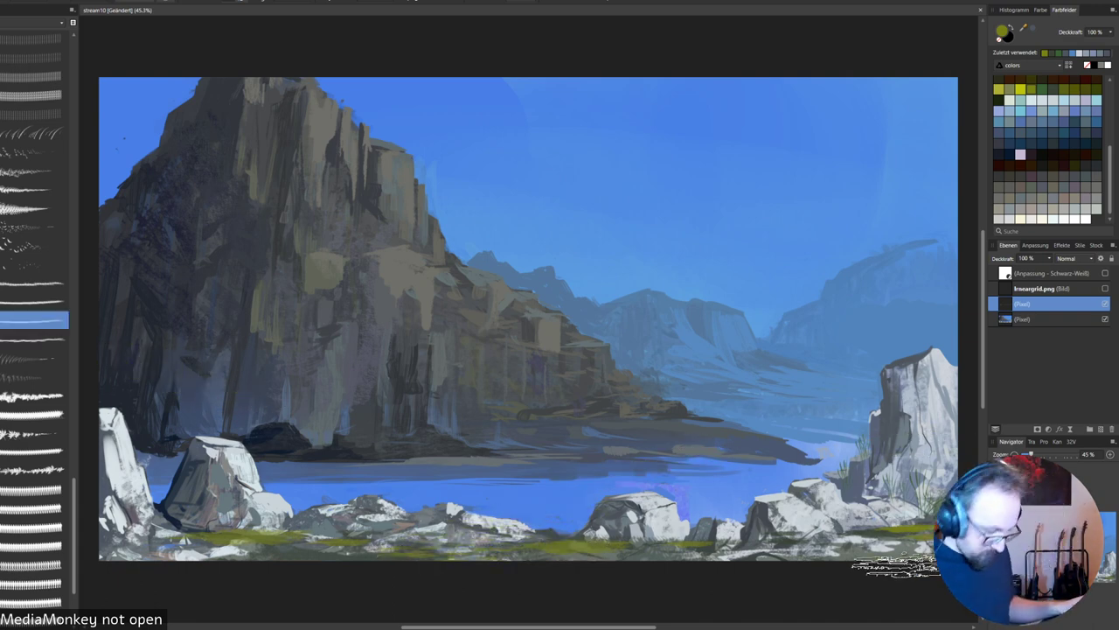
{"action": "left_click", "coordinate": [624, 518], "text": "alt"}
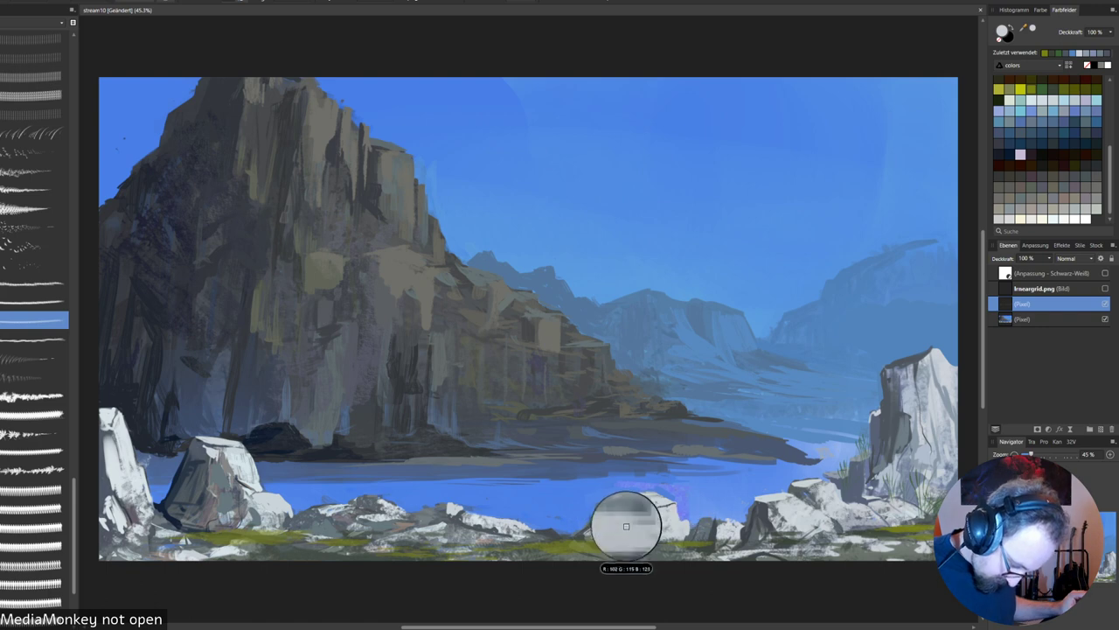
{"action": "key", "text": "bracketleft"}
{"action": "left_click_drag", "start_coordinate": [651, 523], "coordinate": [687, 532]}
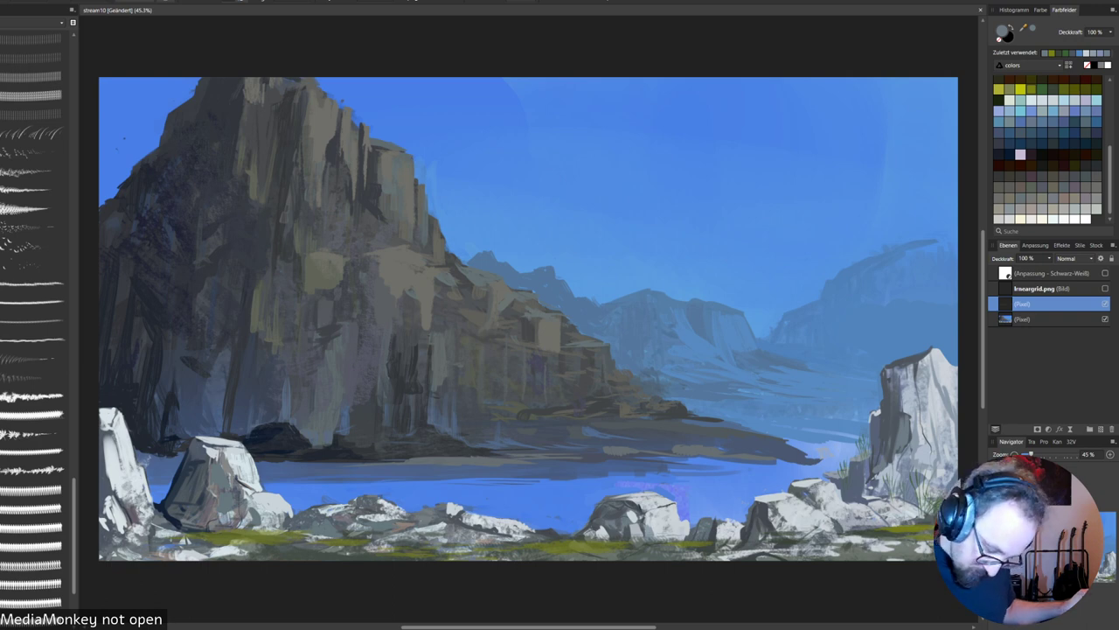
{"action": "key", "text": "ctrl+["}
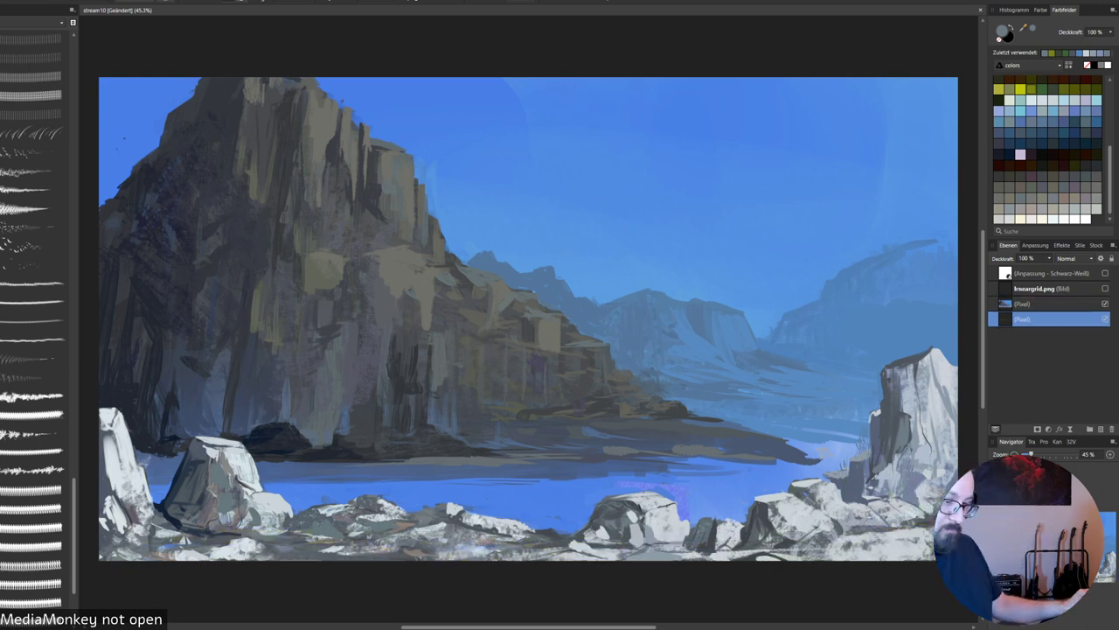
{"action": "left_click", "coordinate": [1105, 304]}
{"action": "left_click", "coordinate": [1104, 303]}
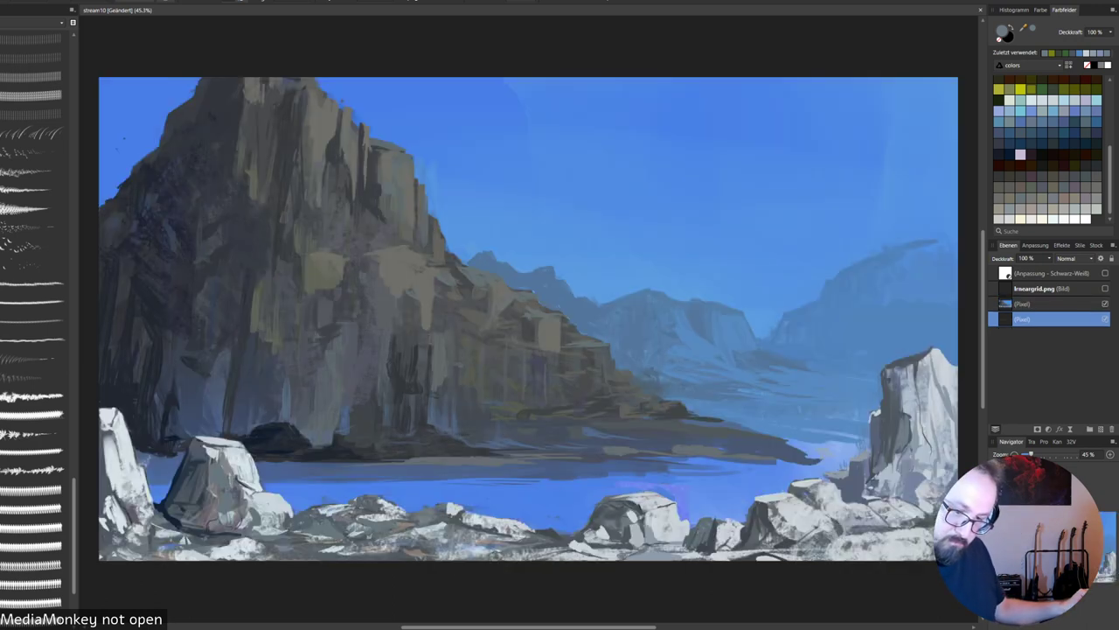
{"action": "left_click", "coordinate": [1105, 303]}
{"action": "left_click", "coordinate": [1104, 304]}
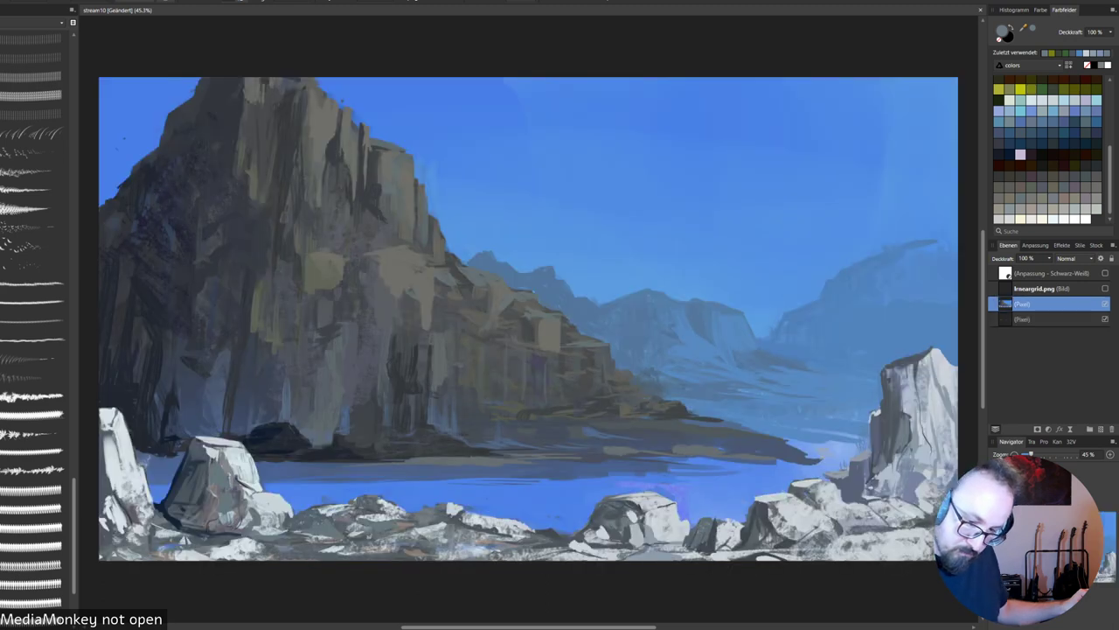
{"action": "left_click_drag", "start_coordinate": [1044, 319], "coordinate": [1044, 298]}
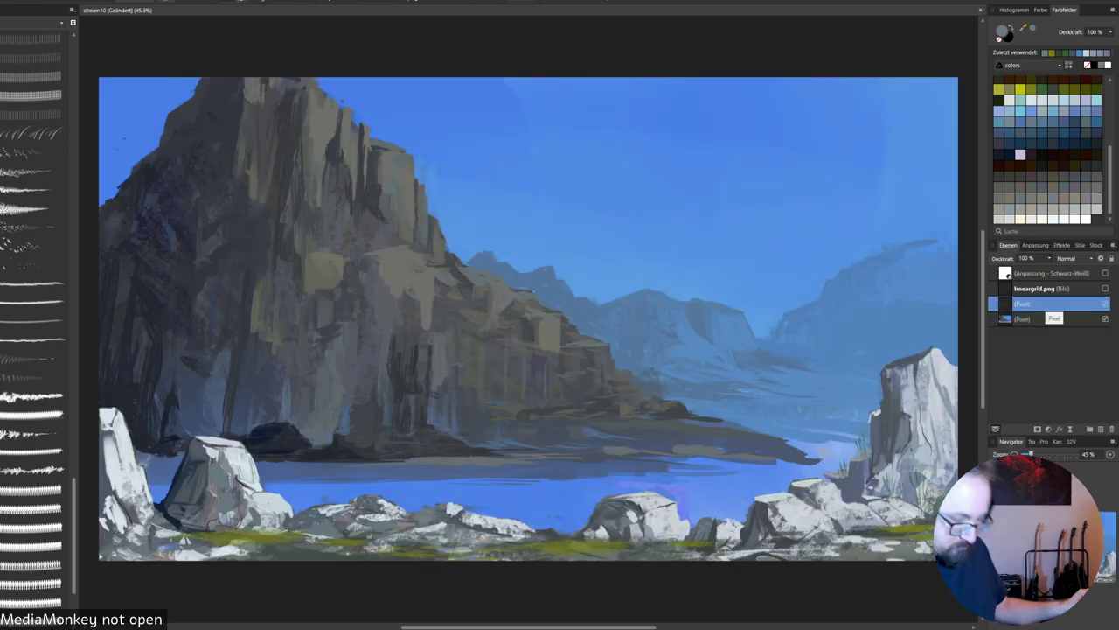
Compare the painting with and without the grass layer, and merge that layer down into the painting.
{"action": "left_click", "coordinate": [1105, 304]}
{"action": "left_click", "coordinate": [1105, 303]}
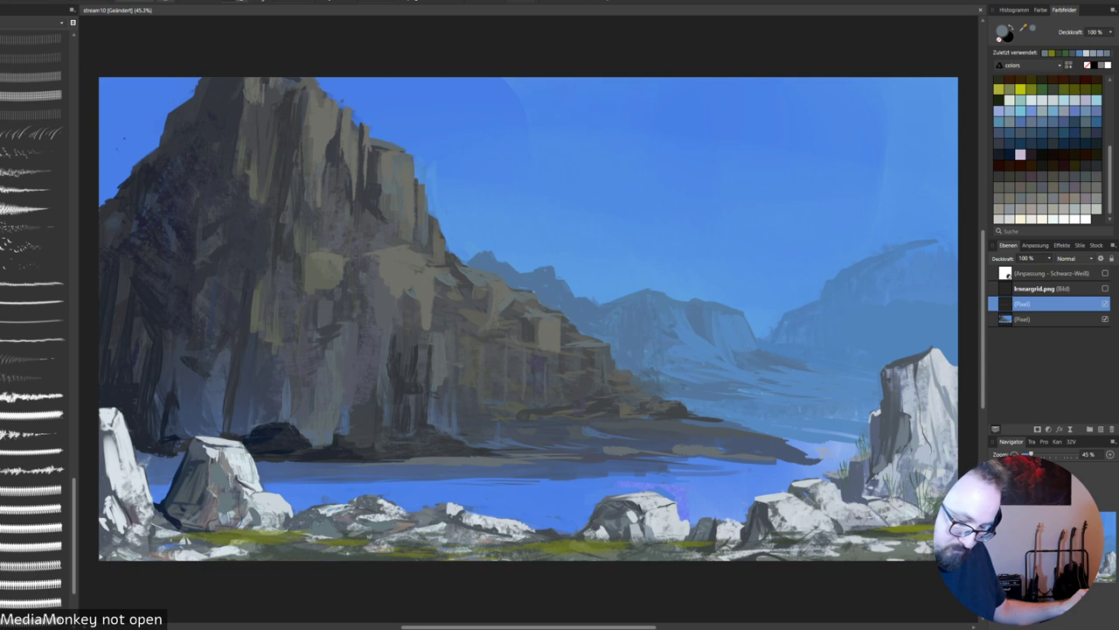
{"action": "left_click", "coordinate": [1105, 303]}
{"action": "left_click", "coordinate": [1105, 304]}
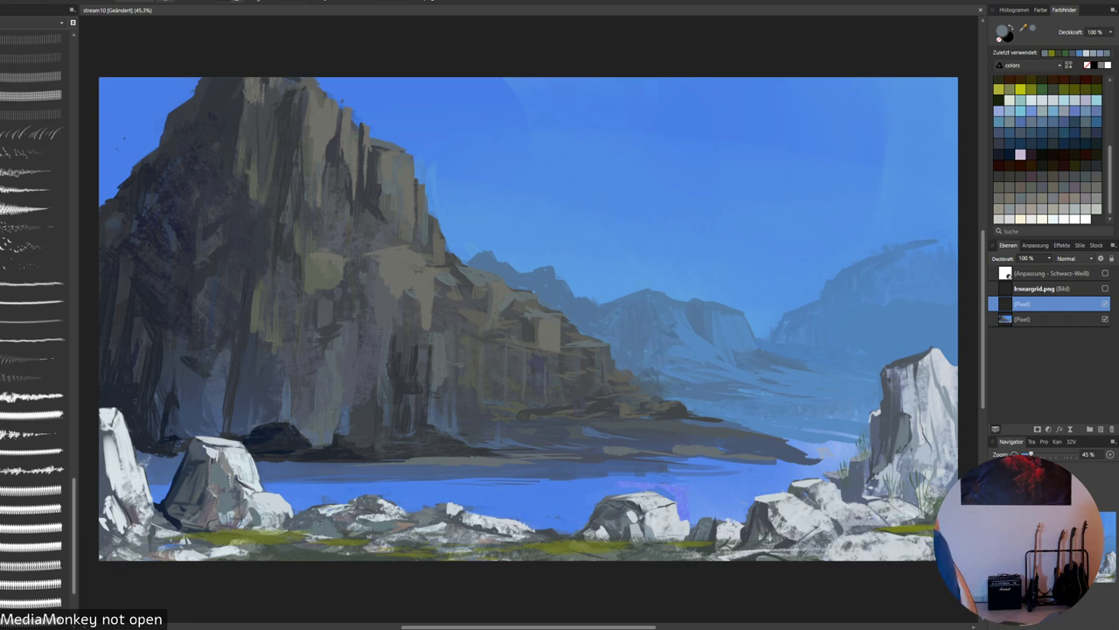
{"action": "key", "text": "ctrl+e"}
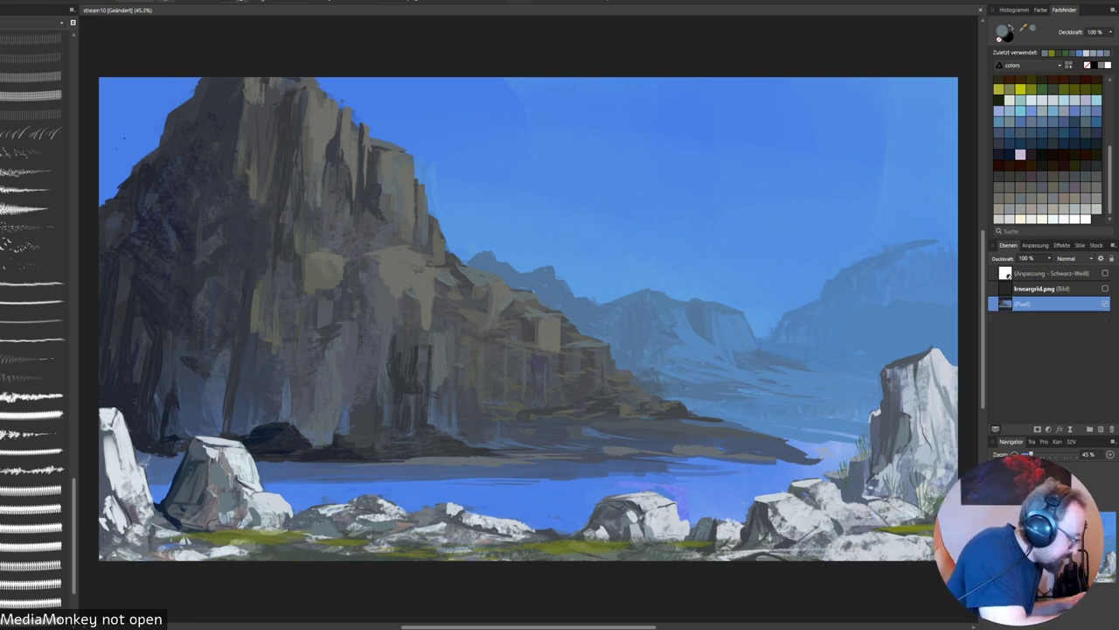
Paint green grass blades at the base of the tall rock with a smaller grass brush, and sample the nearby olive green.
{"action": "left_click", "coordinate": [34, 170]}
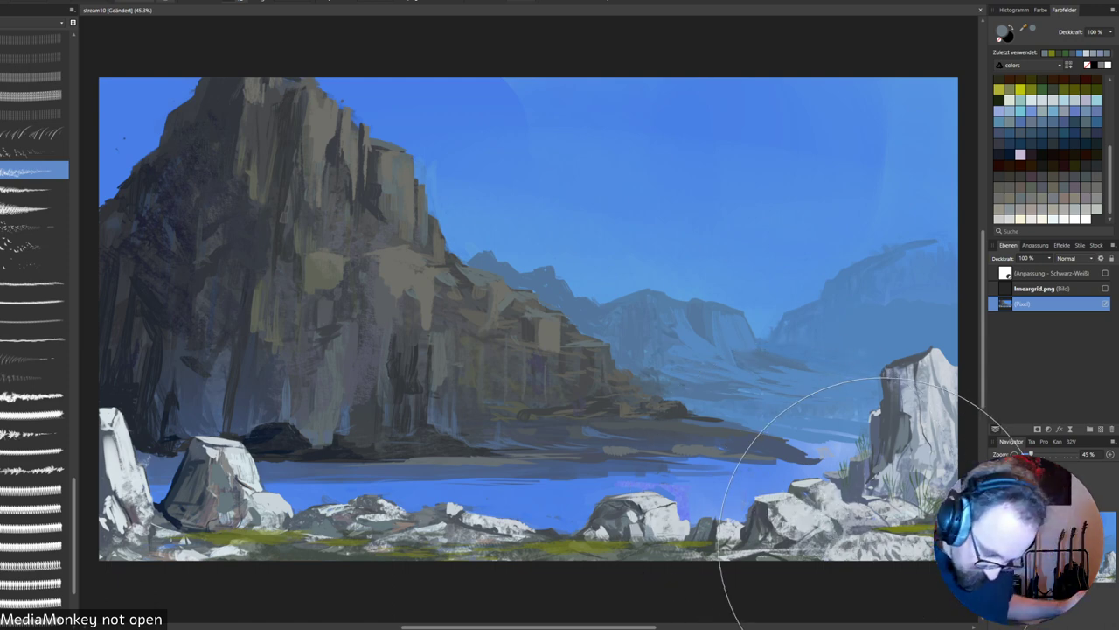
{"action": "key", "text": "["}
{"action": "key", "text": "["}
{"action": "key", "text": "["}
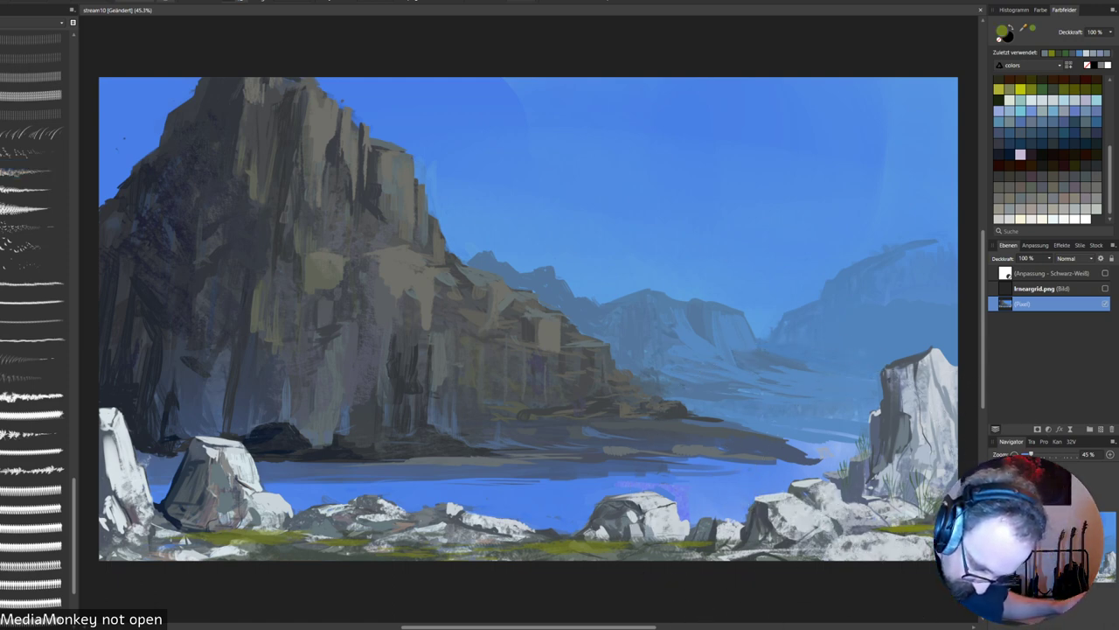
{"action": "left_click", "coordinate": [924, 502], "text": "alt"}
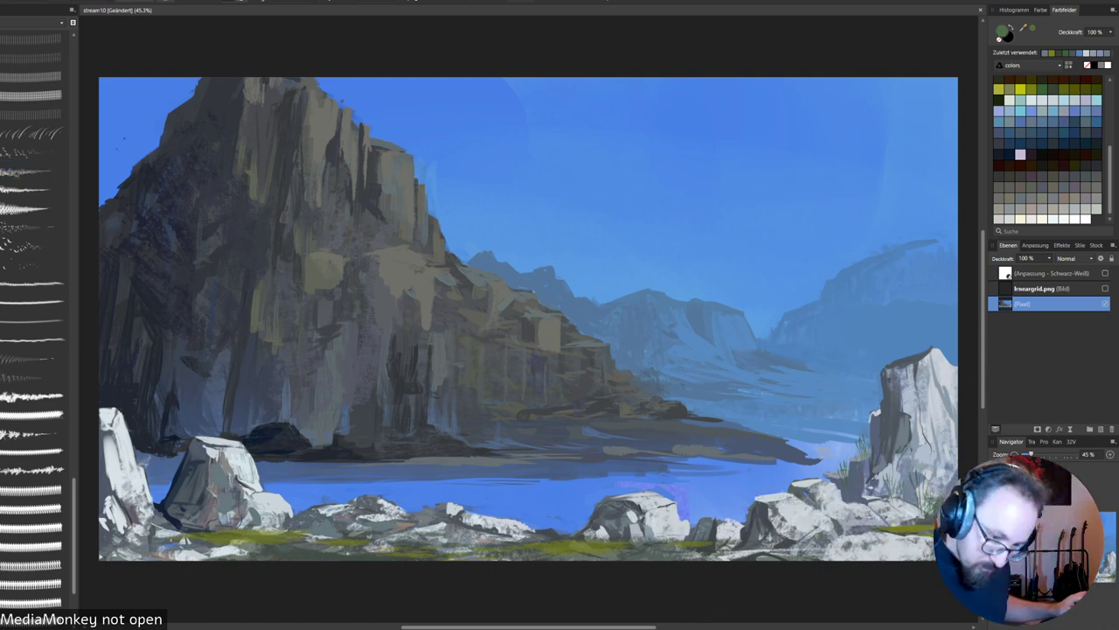
{"action": "left_click_drag", "start_coordinate": [874, 490], "coordinate": [933, 515]}
{"action": "key", "text": "ctrl+z"}
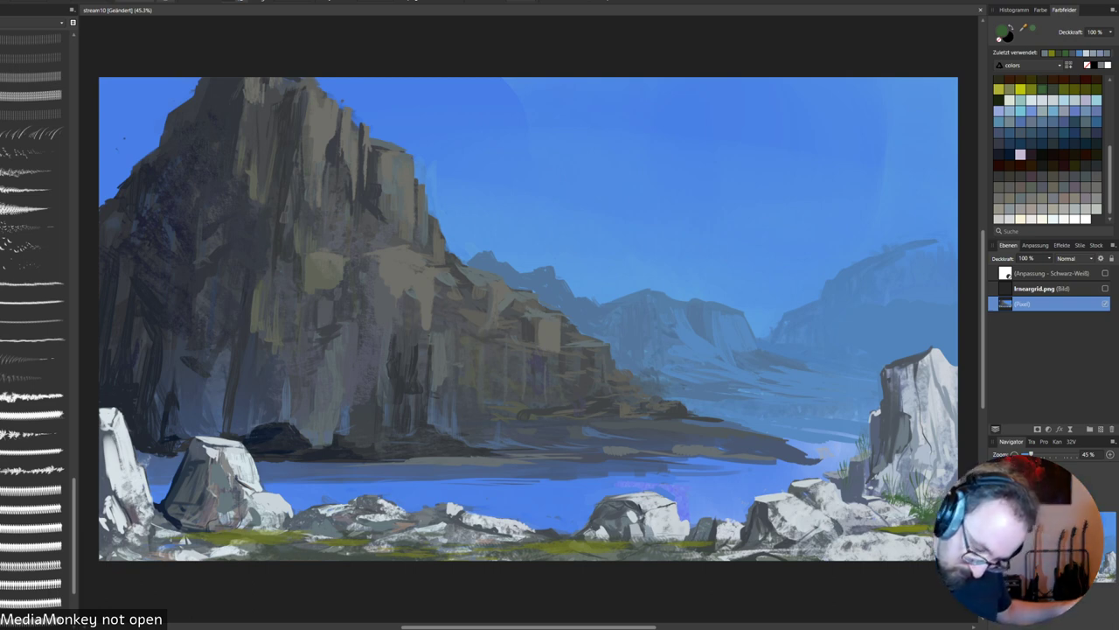
{"action": "left_click", "coordinate": [904, 529], "text": "alt"}
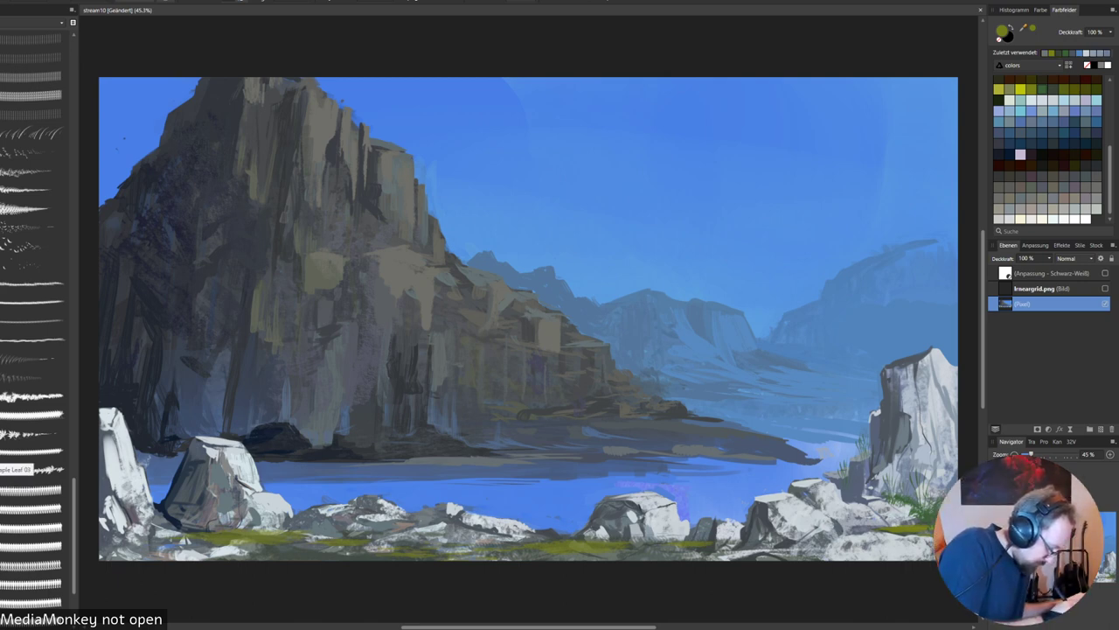
Paint green grass blades at the base of the tall rock with a thin tapered brush from another brush set, sampling the nearby green.
{"action": "left_click", "coordinate": [33, 450]}
{"action": "key", "text": "["}
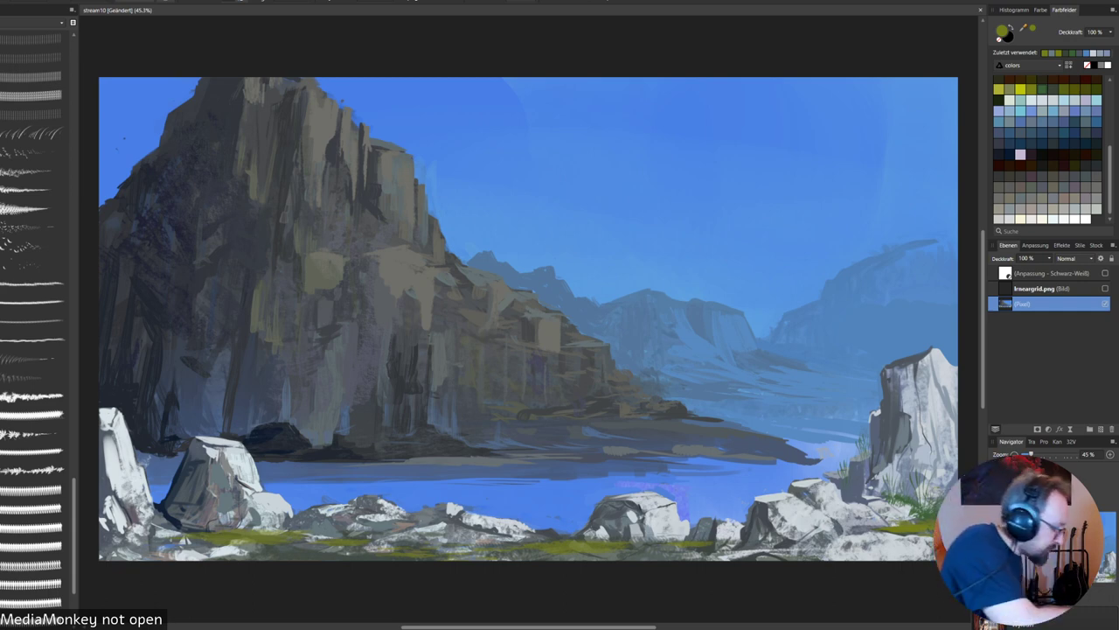
{"action": "left_click", "coordinate": [32, 22]}
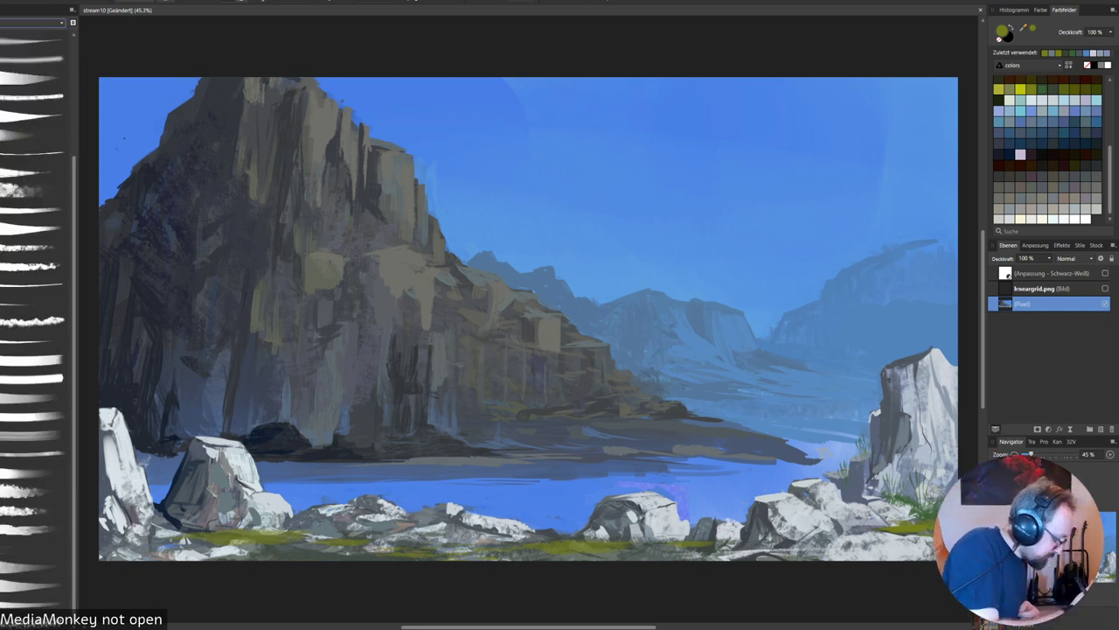
{"action": "left_click", "coordinate": [33, 340]}
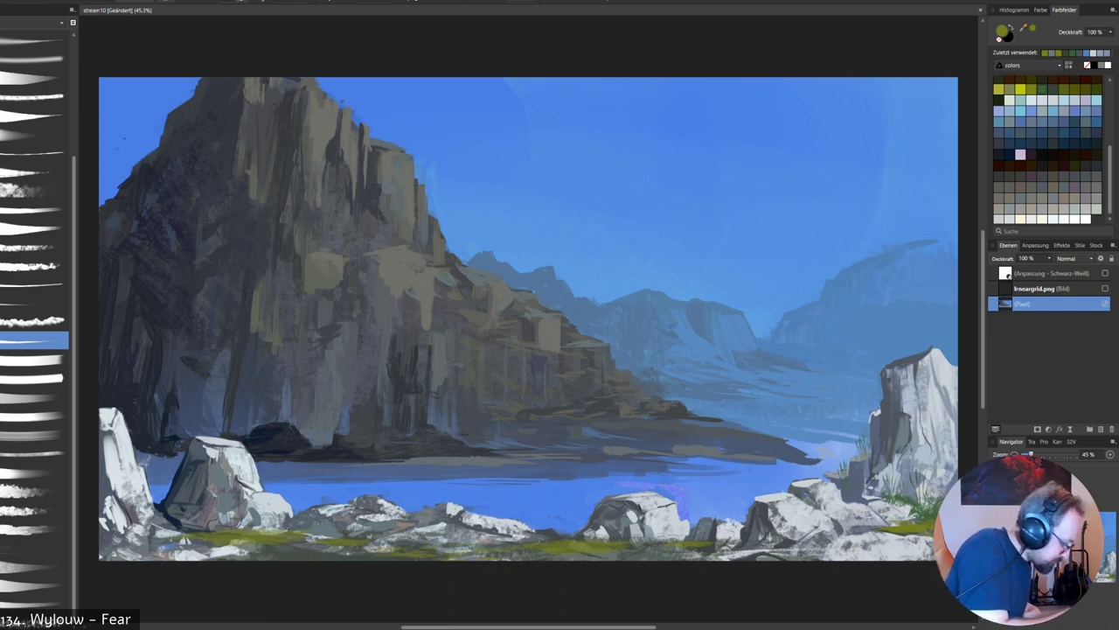
{"action": "left_click", "coordinate": [33, 284]}
{"action": "left_click", "coordinate": [33, 302]}
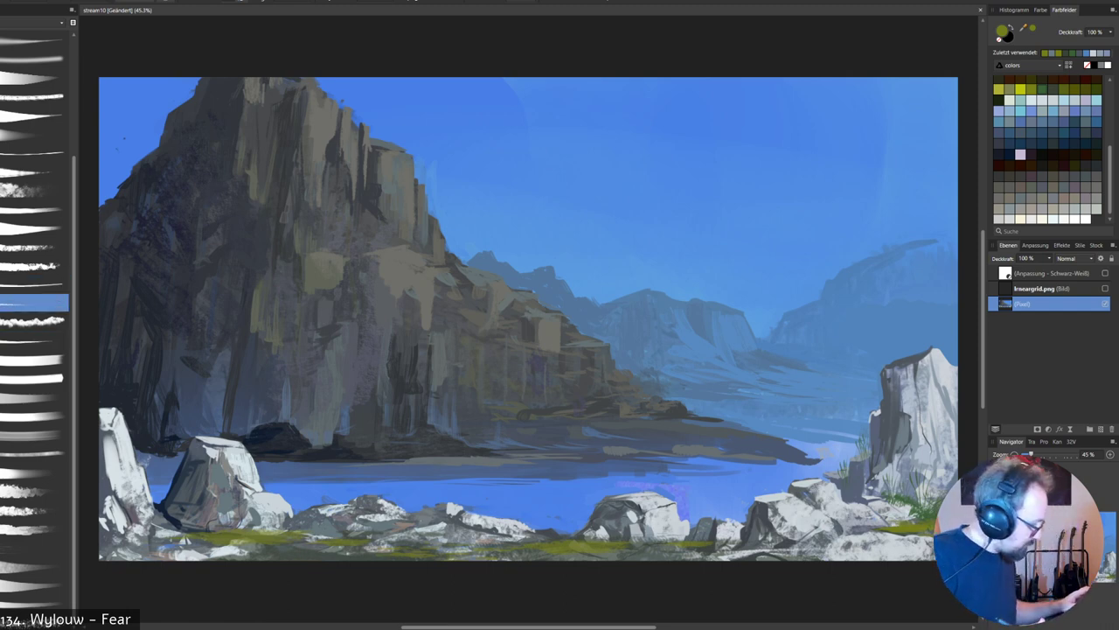
{"action": "key", "text": "]"}
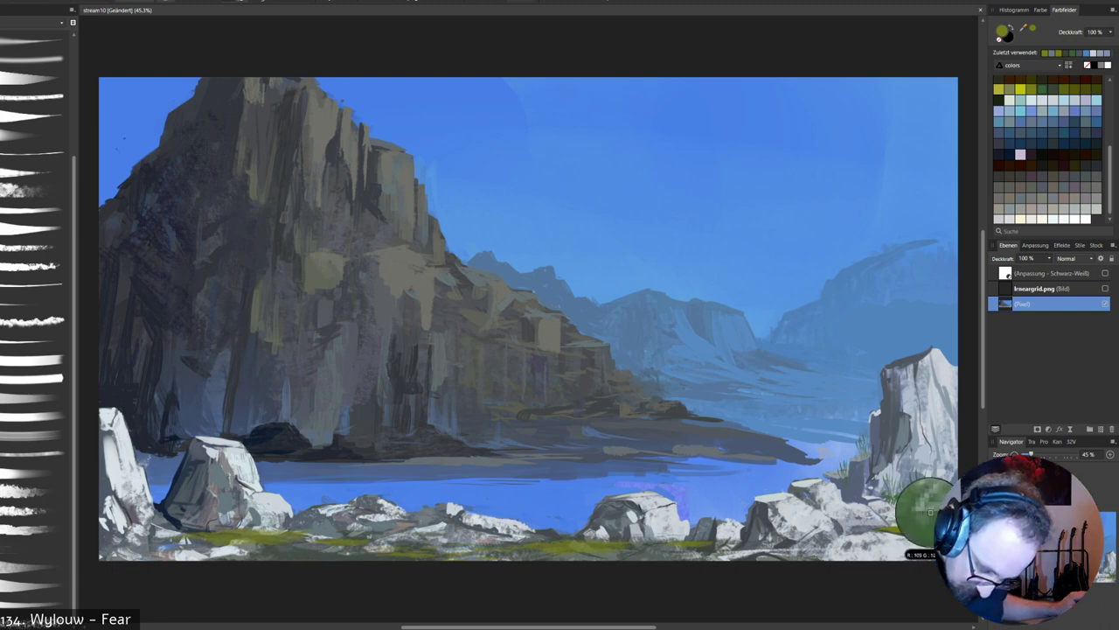
{"action": "left_click", "coordinate": [930, 513], "text": "alt"}
{"action": "left_click_drag", "start_coordinate": [895, 499], "coordinate": [930, 509]}
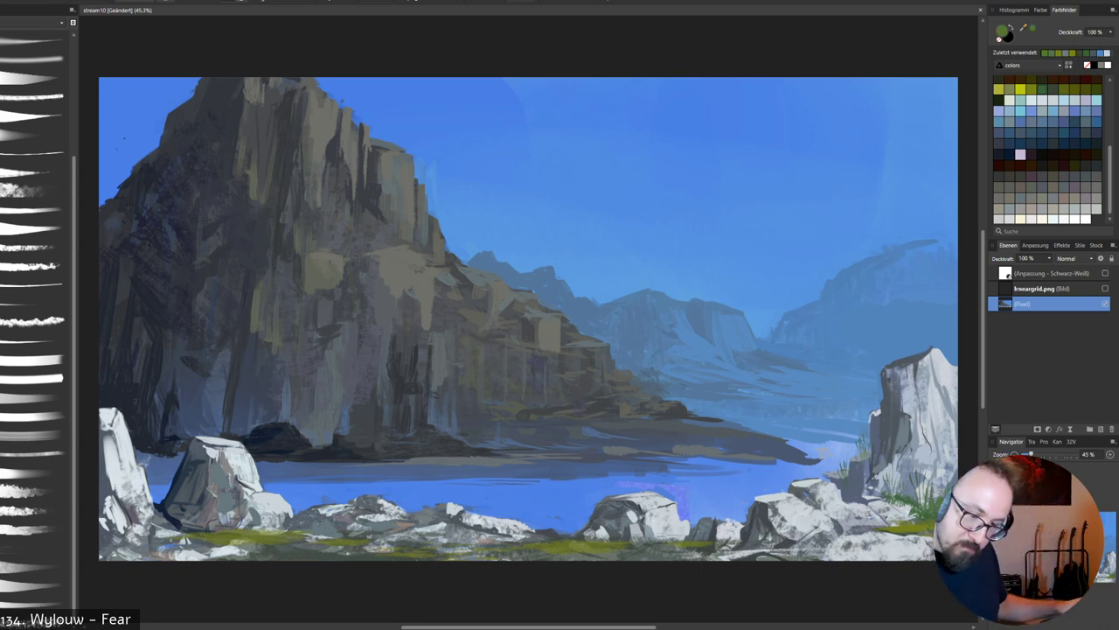
Pick a brighter, more saturated yellow-green and add lighter grass blades at the base of the tall rock.
{"action": "double_click", "coordinate": [1002, 30]}
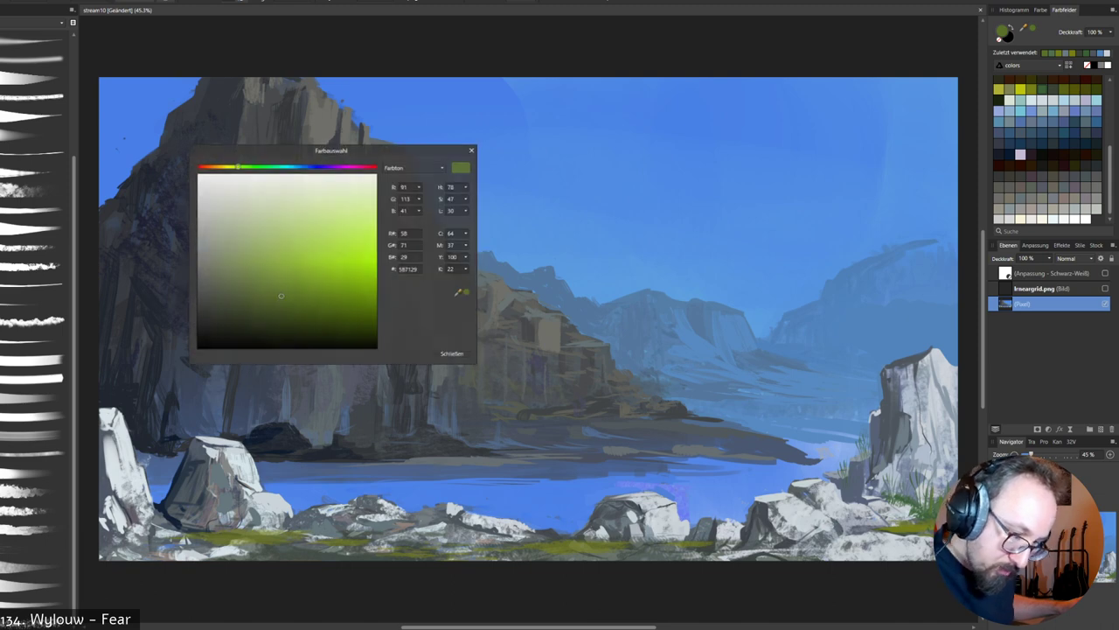
{"action": "left_click", "coordinate": [300, 286]}
{"action": "key", "text": "Return"}
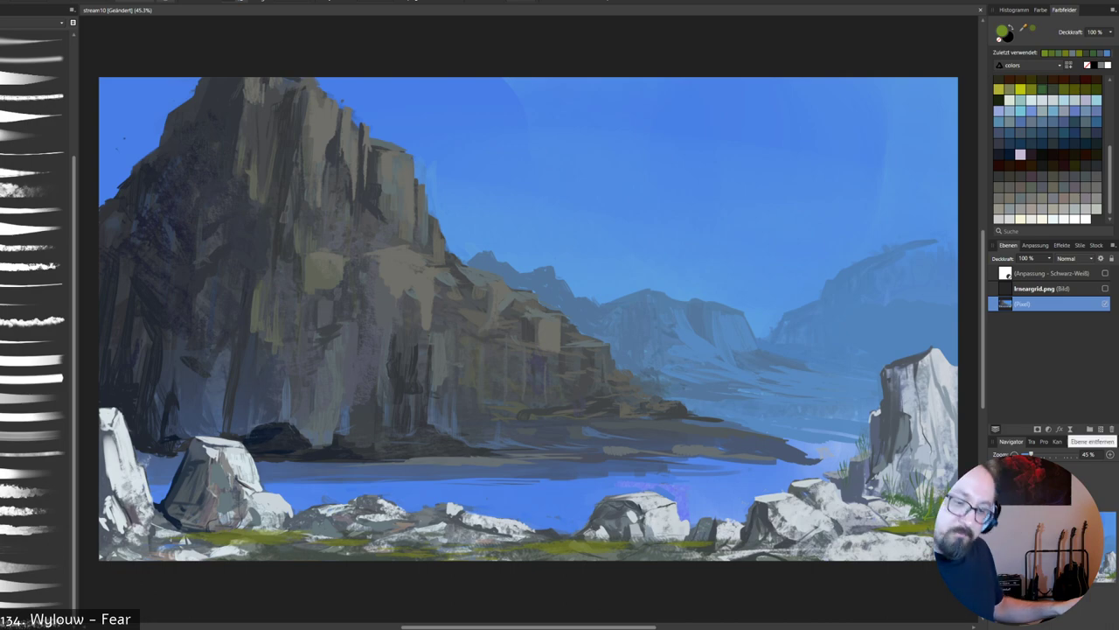
{"action": "left_click", "coordinate": [1106, 288]}
{"action": "left_click", "coordinate": [1106, 288]}
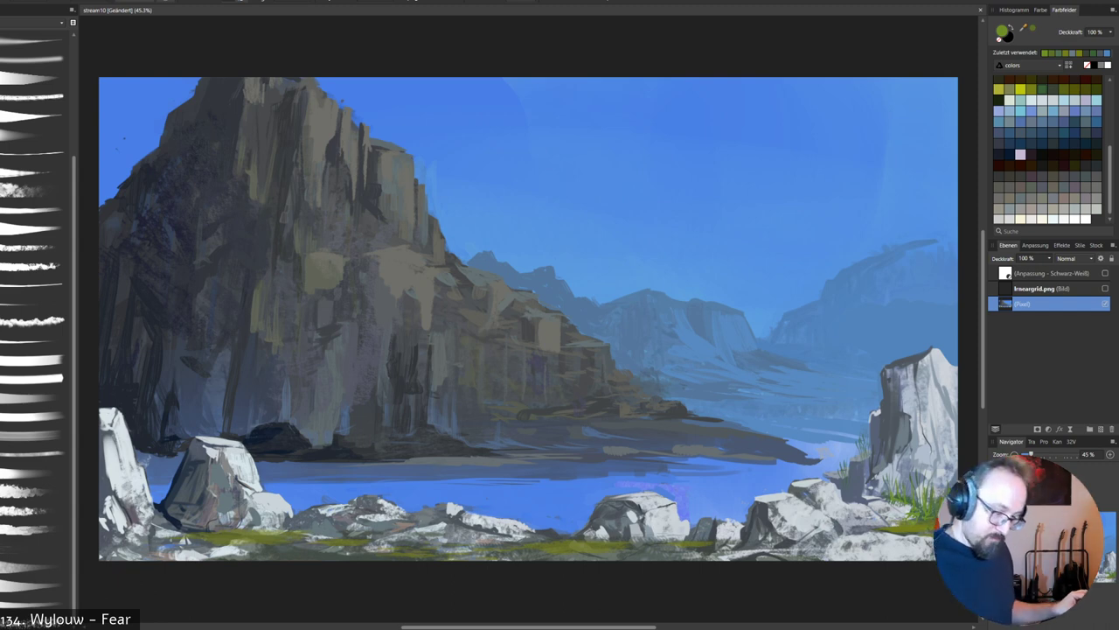
Retouch the stones beside the tall rock with sampled greys, and reshape the light ledge on the large cliff's lower slope.
{"action": "left_click", "coordinate": [885, 501], "text": "alt"}
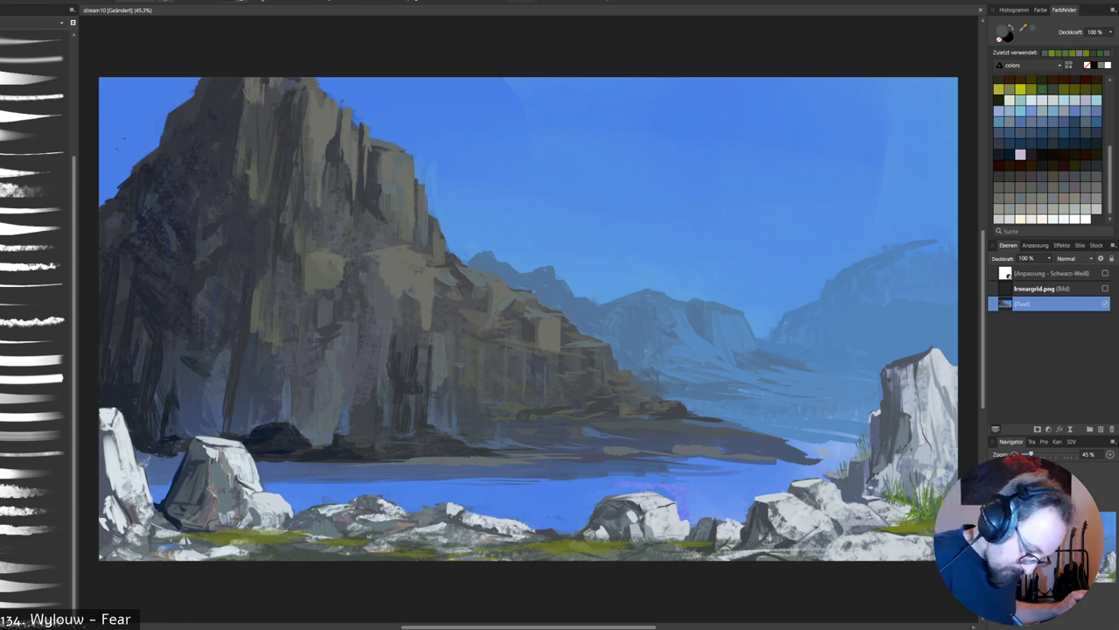
{"action": "left_click", "coordinate": [881, 497], "text": "alt"}
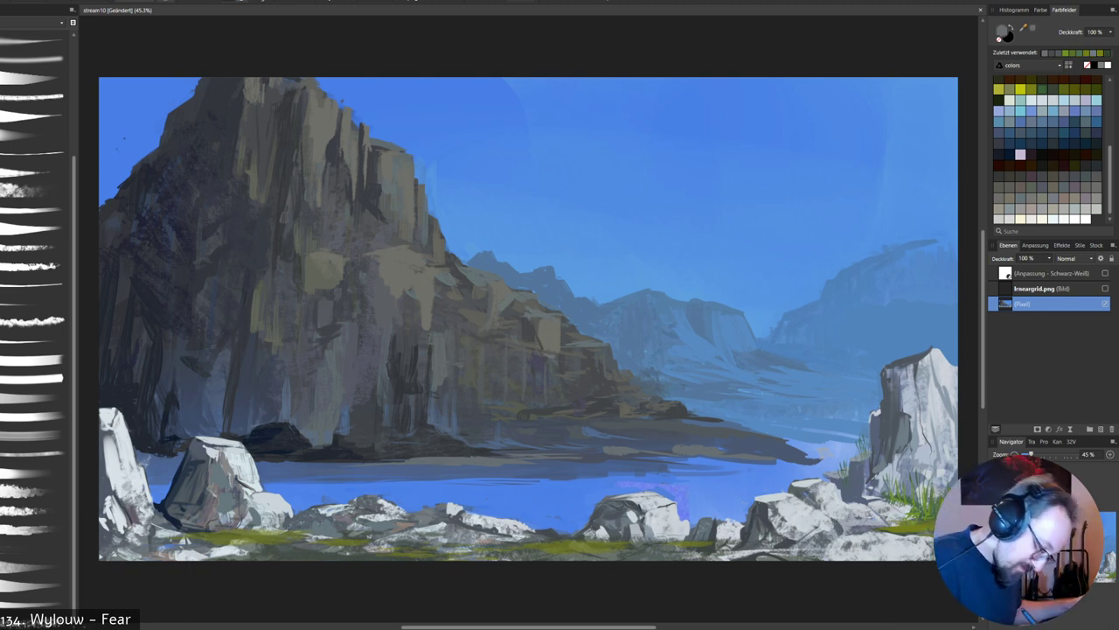
{"action": "left_click_drag", "start_coordinate": [551, 360], "coordinate": [554, 374]}
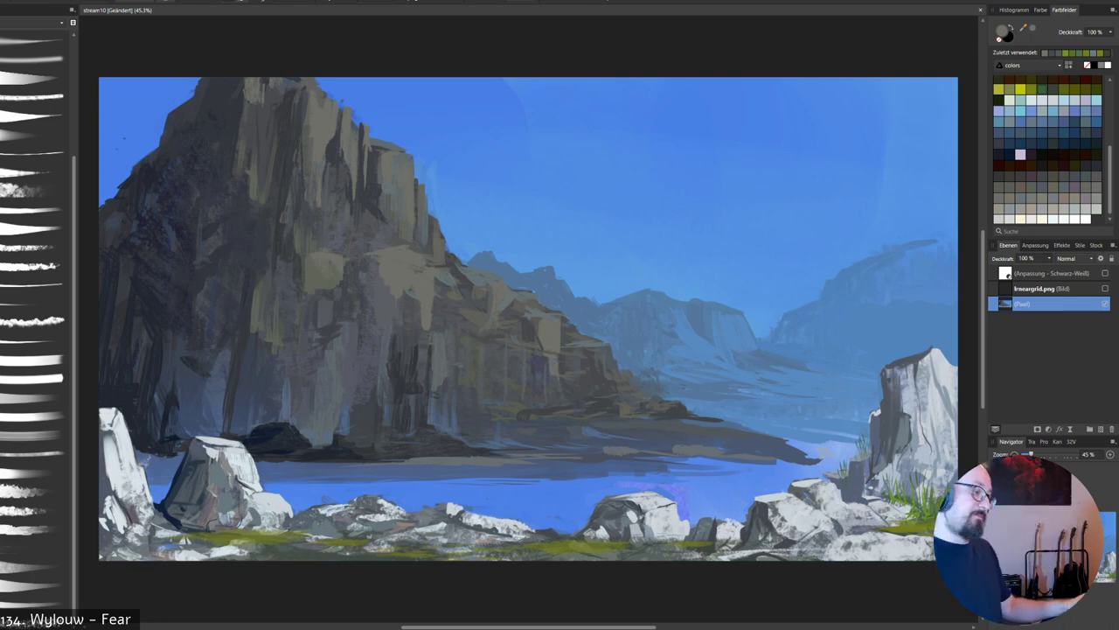
{"action": "key", "text": "x"}
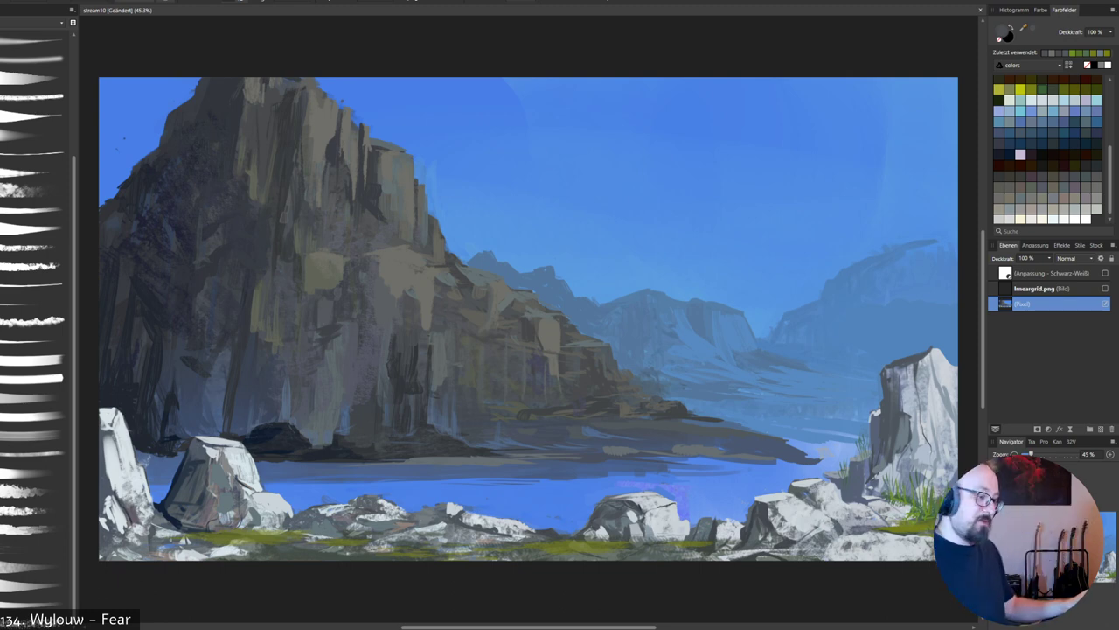
{"action": "left_click", "coordinate": [551, 328], "text": "alt"}
{"action": "left_click_drag", "start_coordinate": [558, 316], "coordinate": [561, 324]}
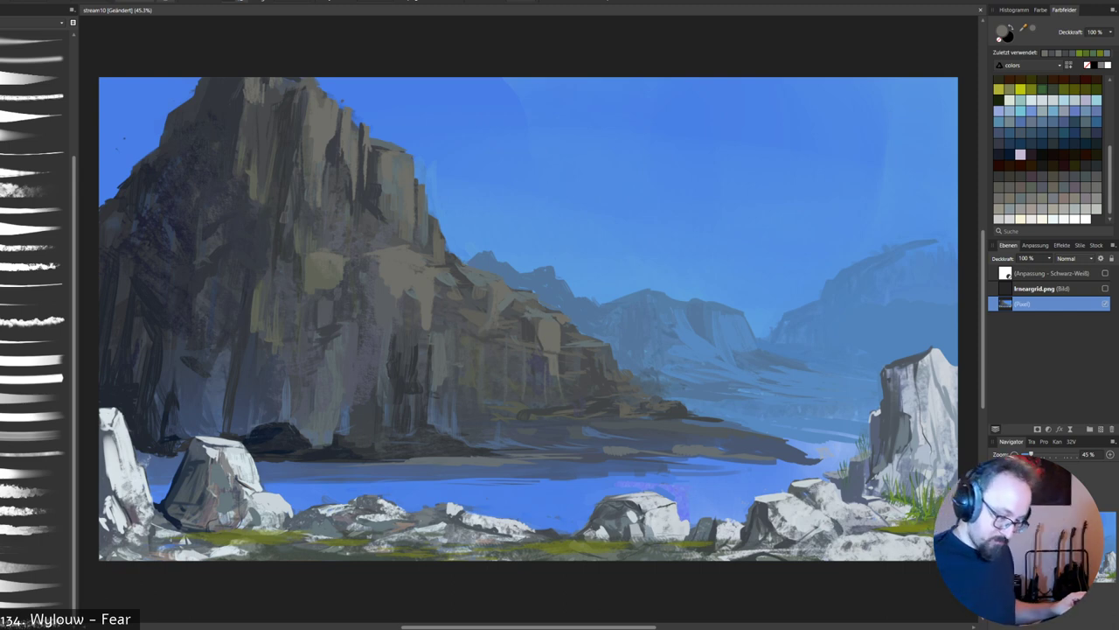
Paint muted green grass along the shore at the cliff's foot, and accent it with olive green sampled from the foreground.
{"action": "left_click", "coordinate": [657, 429], "text": "alt"}
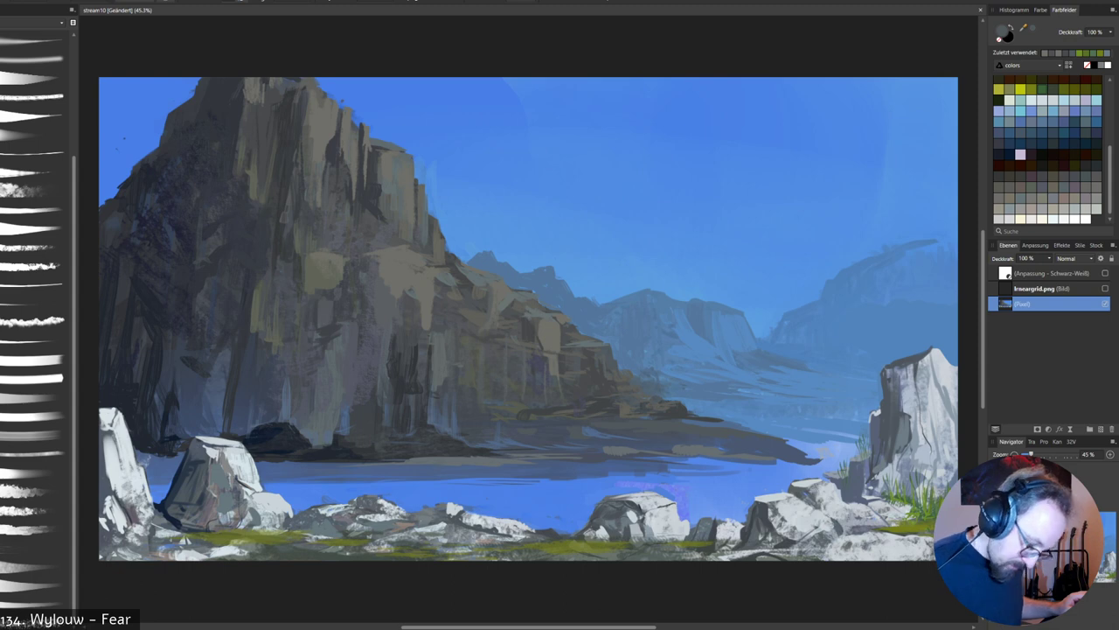
{"action": "left_click", "coordinate": [904, 524], "text": "alt"}
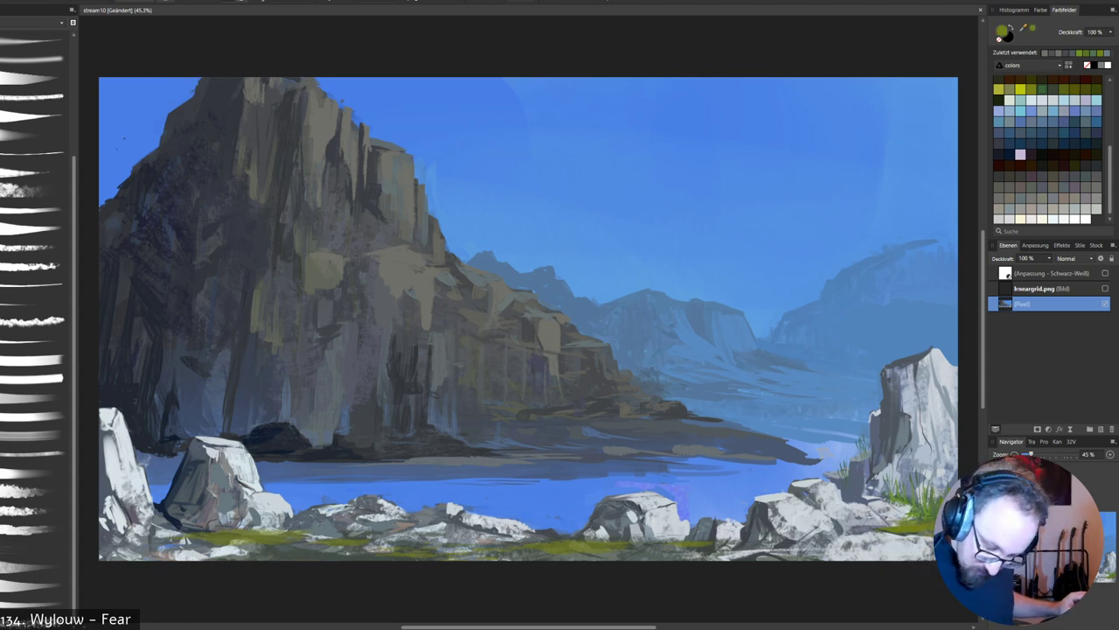
{"action": "left_click", "coordinate": [912, 492], "text": "alt"}
{"action": "left_click_drag", "start_coordinate": [611, 426], "coordinate": [692, 434]}
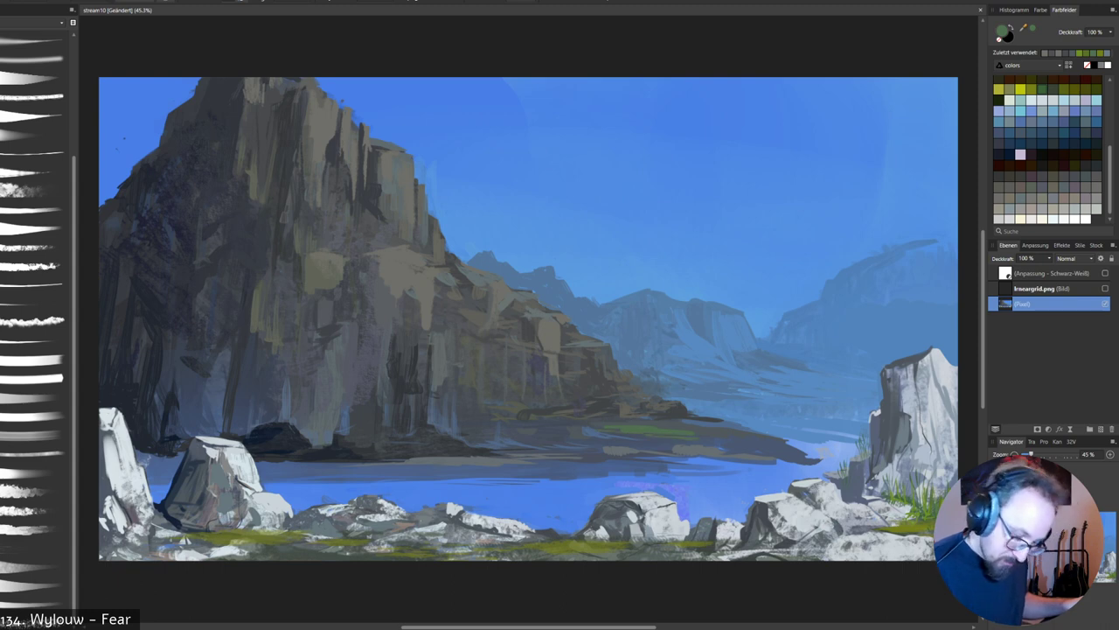
{"action": "left_click_drag", "start_coordinate": [539, 431], "coordinate": [592, 435]}
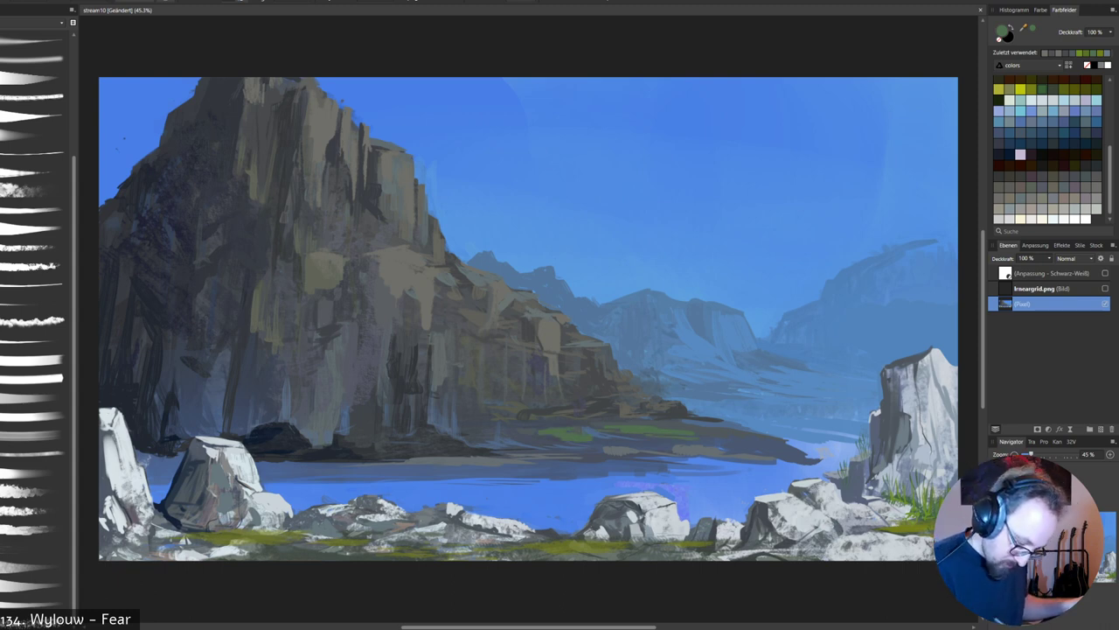
{"action": "mouse_move", "coordinate": [522, 423]}
{"action": "left_mouse_down"}
{"action": "mouse_move", "coordinate": [581, 422]}
{"action": "mouse_move", "coordinate": [458, 426]}
{"action": "mouse_move", "coordinate": [555, 436]}
{"action": "left_mouse_up"}
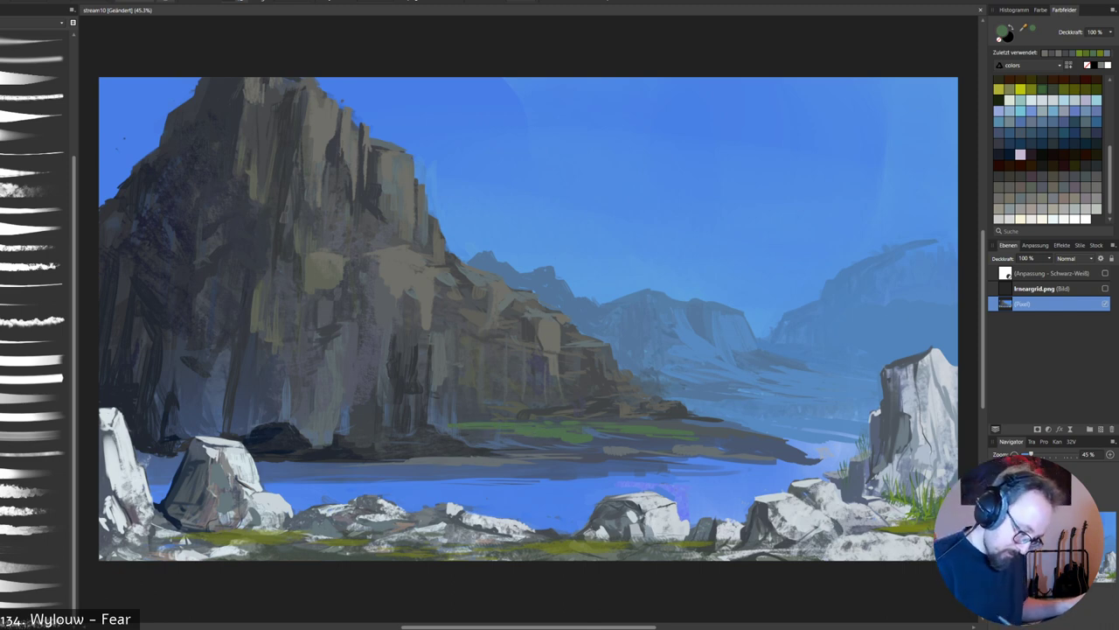
{"action": "left_click_drag", "start_coordinate": [483, 430], "coordinate": [497, 433]}
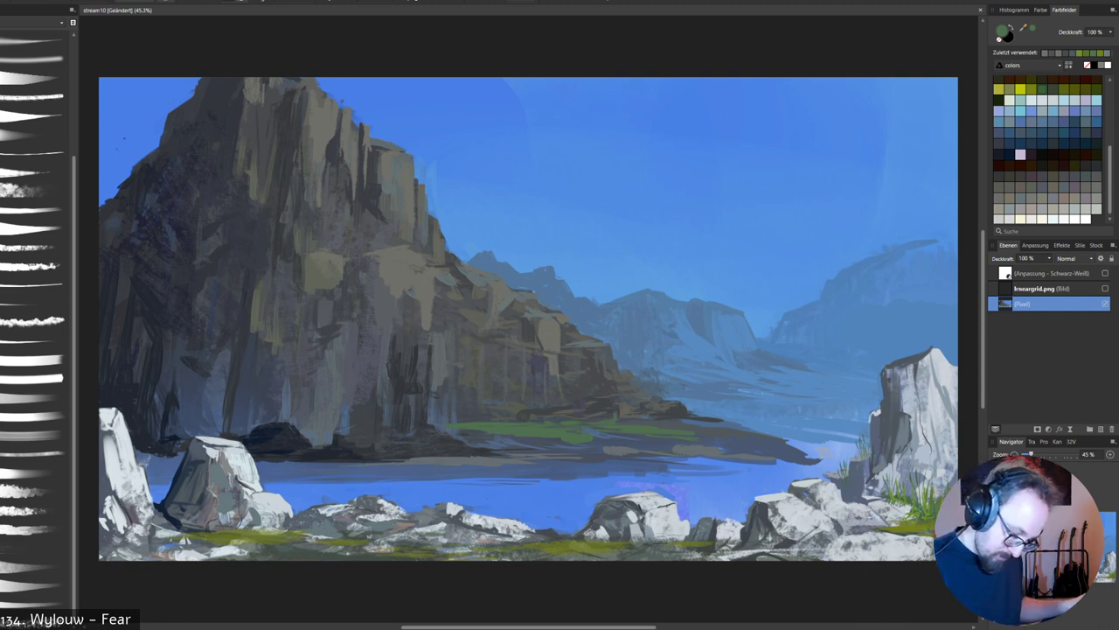
{"action": "left_click_drag", "start_coordinate": [655, 416], "coordinate": [663, 420]}
{"action": "mouse_move", "coordinate": [672, 416]}
{"action": "left_mouse_down"}
{"action": "mouse_move", "coordinate": [687, 418]}
{"action": "mouse_move", "coordinate": [676, 421]}
{"action": "left_mouse_up"}
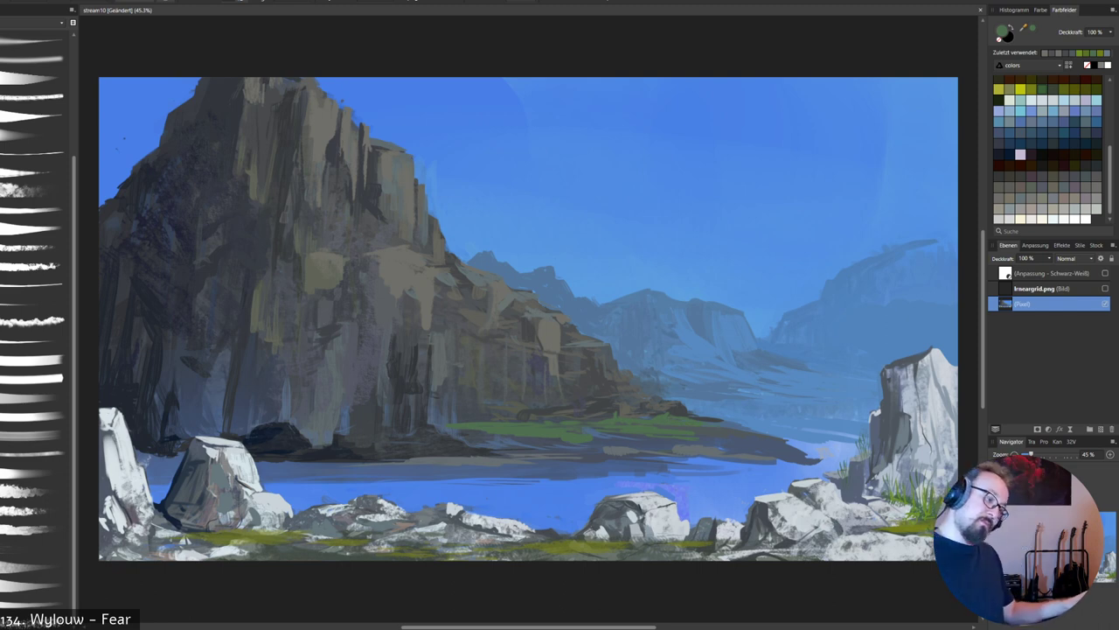
{"action": "left_click", "coordinate": [570, 537], "text": "alt"}
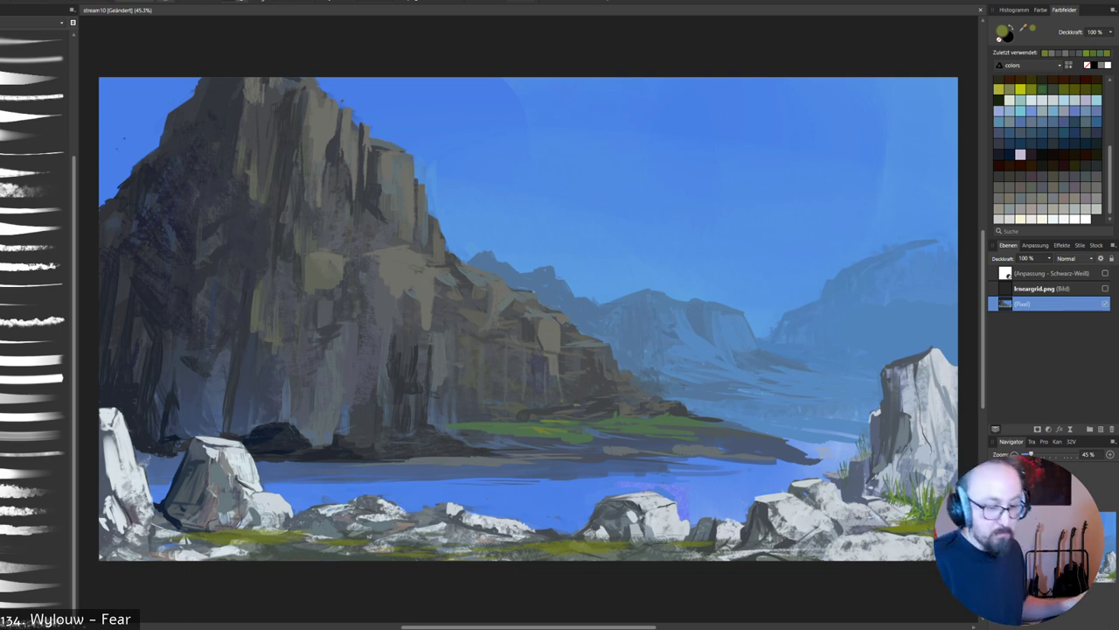
{"action": "mouse_move", "coordinate": [616, 418]}
{"action": "left_mouse_down"}
{"action": "mouse_move", "coordinate": [655, 419]}
{"action": "mouse_move", "coordinate": [645, 423]}
{"action": "left_mouse_up"}
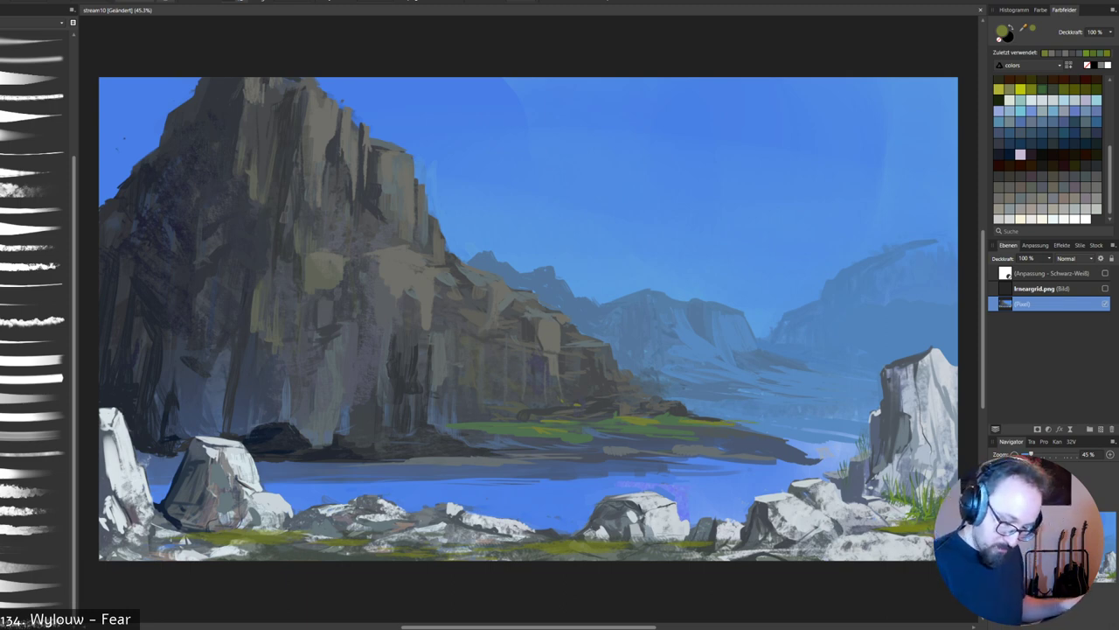
Trim the pointed tip of the headland by painting over it with blue sampled from the lake.
{"action": "left_click", "coordinate": [839, 328], "text": "alt"}
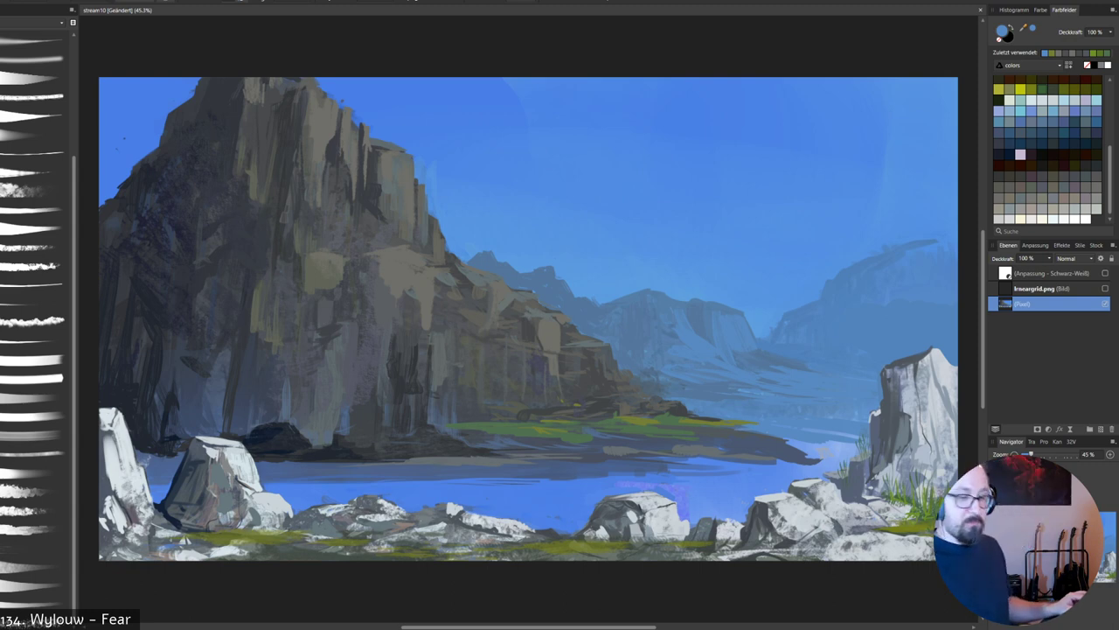
{"action": "left_click", "coordinate": [784, 467], "text": "alt"}
{"action": "mouse_move", "coordinate": [821, 463]}
{"action": "left_mouse_down"}
{"action": "mouse_move", "coordinate": [784, 442]}
{"action": "mouse_move", "coordinate": [800, 460]}
{"action": "mouse_move", "coordinate": [827, 457]}
{"action": "left_mouse_up"}
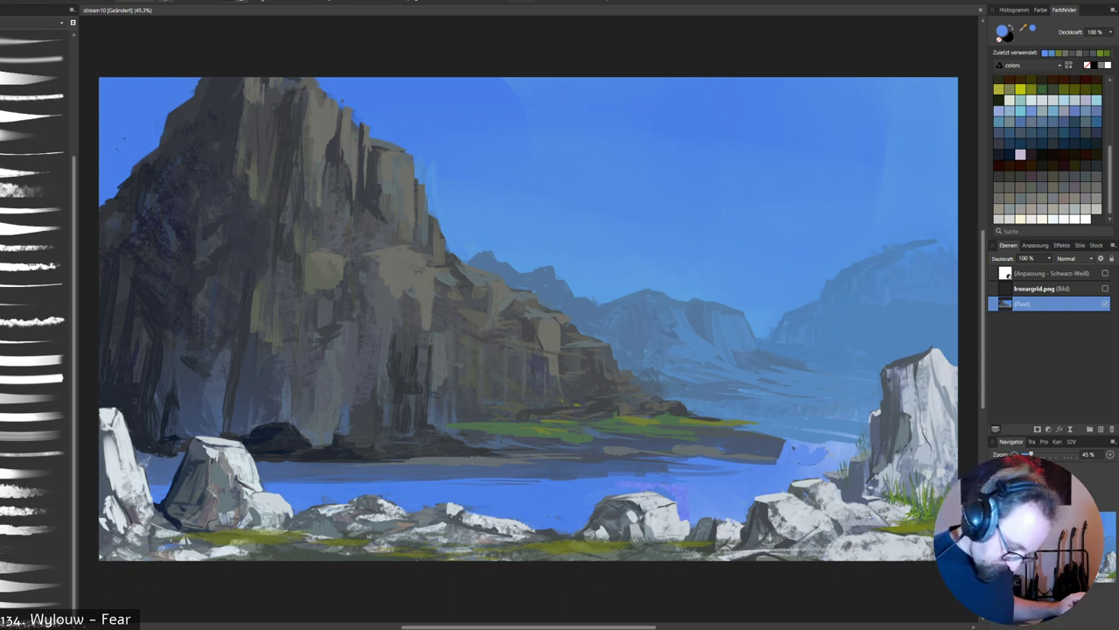
Paint a light grey rock face at the end of the headland, using colours sampled from the foreground rocks and the new strokes.
{"action": "left_click", "coordinate": [811, 485], "text": "alt"}
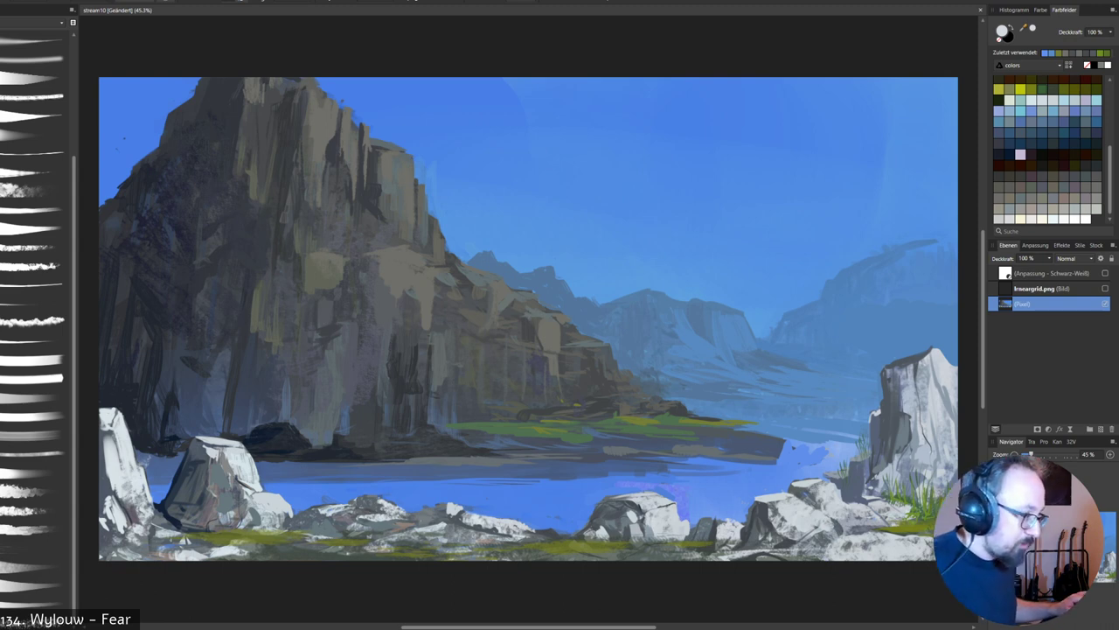
{"action": "right_click", "coordinate": [894, 358]}
{"action": "left_click", "coordinate": [894, 418]}
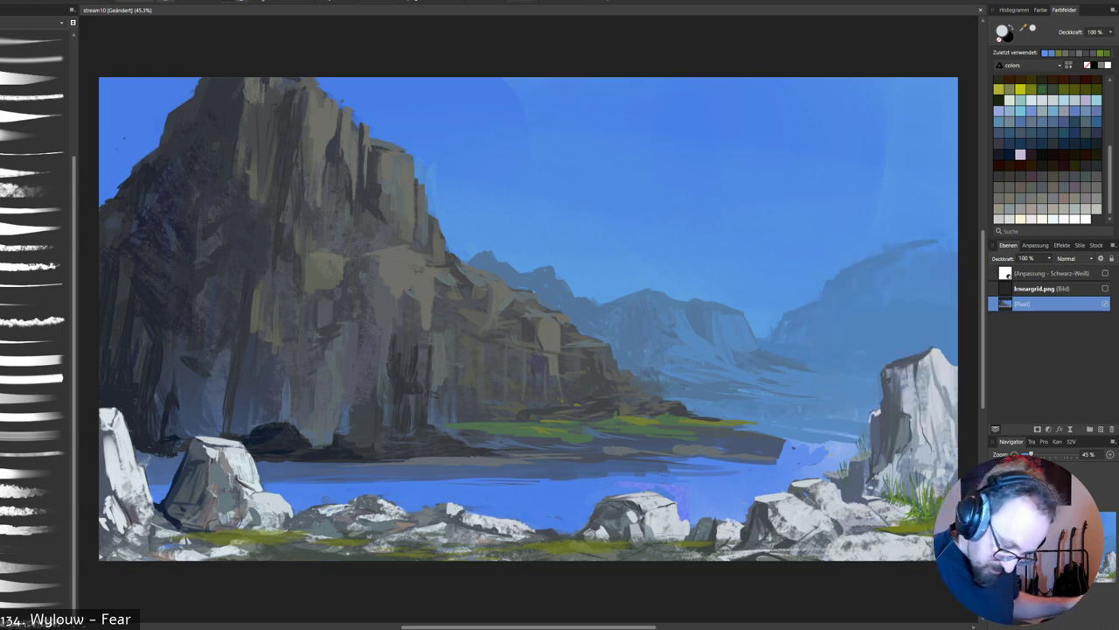
{"action": "left_click_drag", "start_coordinate": [782, 438], "coordinate": [771, 461]}
{"action": "left_click", "coordinate": [776, 456], "text": "alt"}
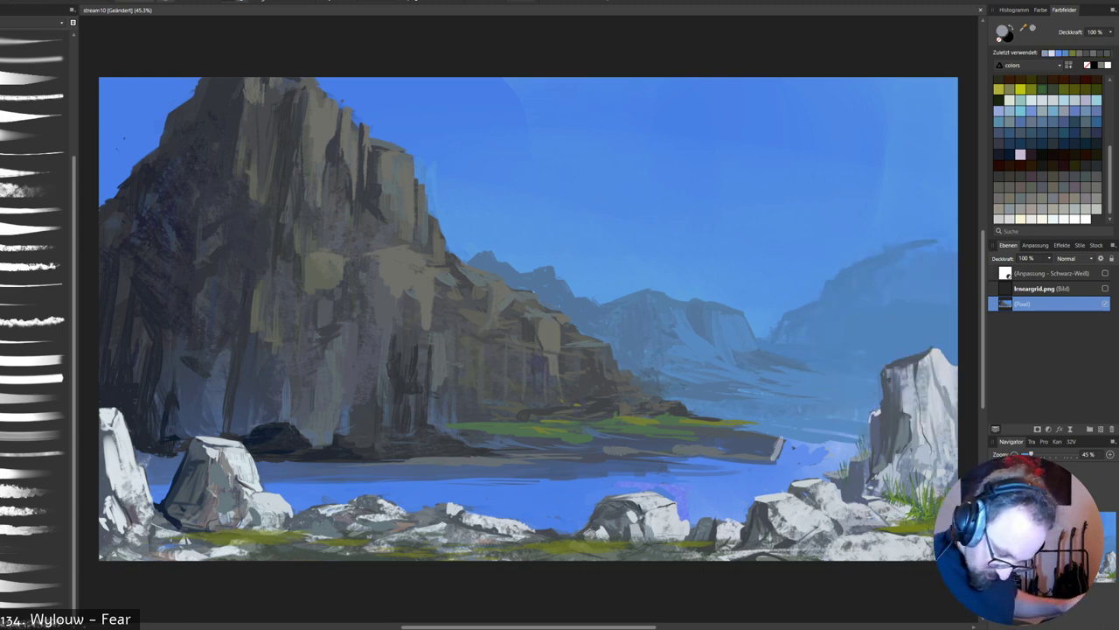
{"action": "left_click_drag", "start_coordinate": [758, 446], "coordinate": [755, 461]}
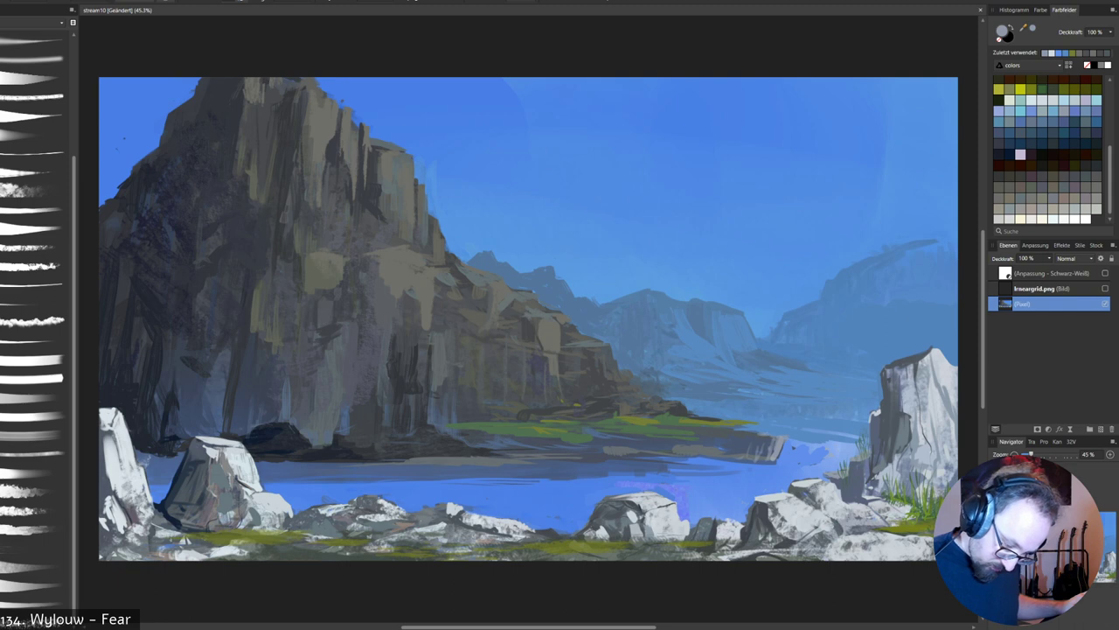
{"action": "left_click_drag", "start_coordinate": [764, 437], "coordinate": [696, 439]}
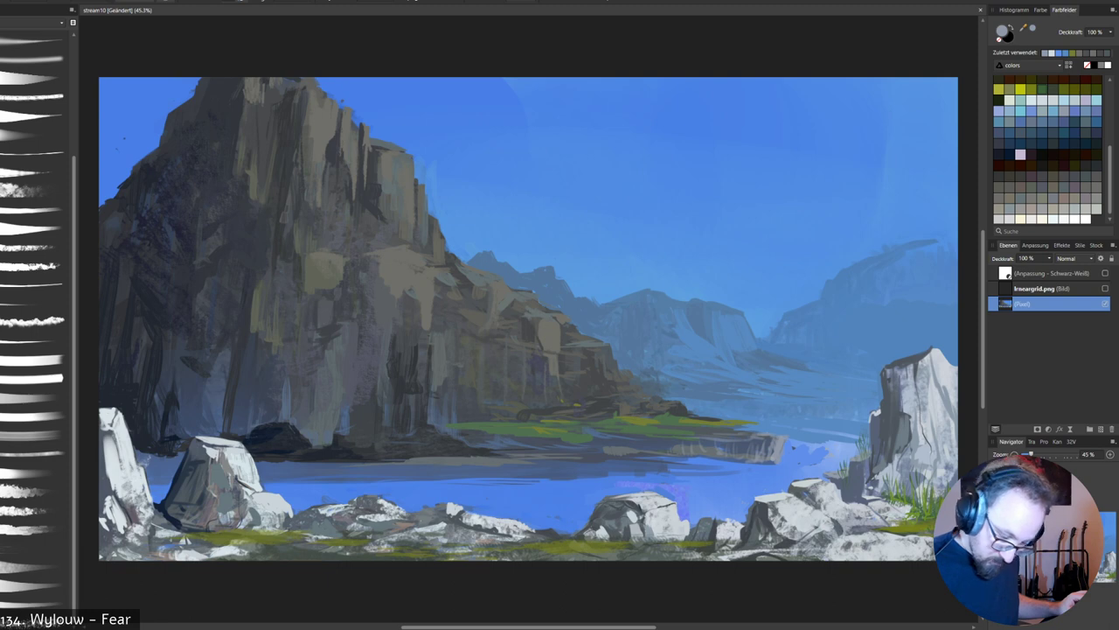
Add light bluish-grey rock facets and waterline strokes along the middle of the shoreline, and select a different brush.
{"action": "left_click_drag", "start_coordinate": [647, 442], "coordinate": [647, 465]}
{"action": "mouse_move", "coordinate": [653, 449]}
{"action": "left_mouse_down"}
{"action": "mouse_move", "coordinate": [653, 464]}
{"action": "mouse_move", "coordinate": [653, 452]}
{"action": "left_mouse_up"}
{"action": "mouse_move", "coordinate": [648, 447]}
{"action": "left_mouse_down"}
{"action": "mouse_move", "coordinate": [648, 468]}
{"action": "mouse_move", "coordinate": [556, 479]}
{"action": "mouse_move", "coordinate": [571, 480]}
{"action": "left_mouse_up"}
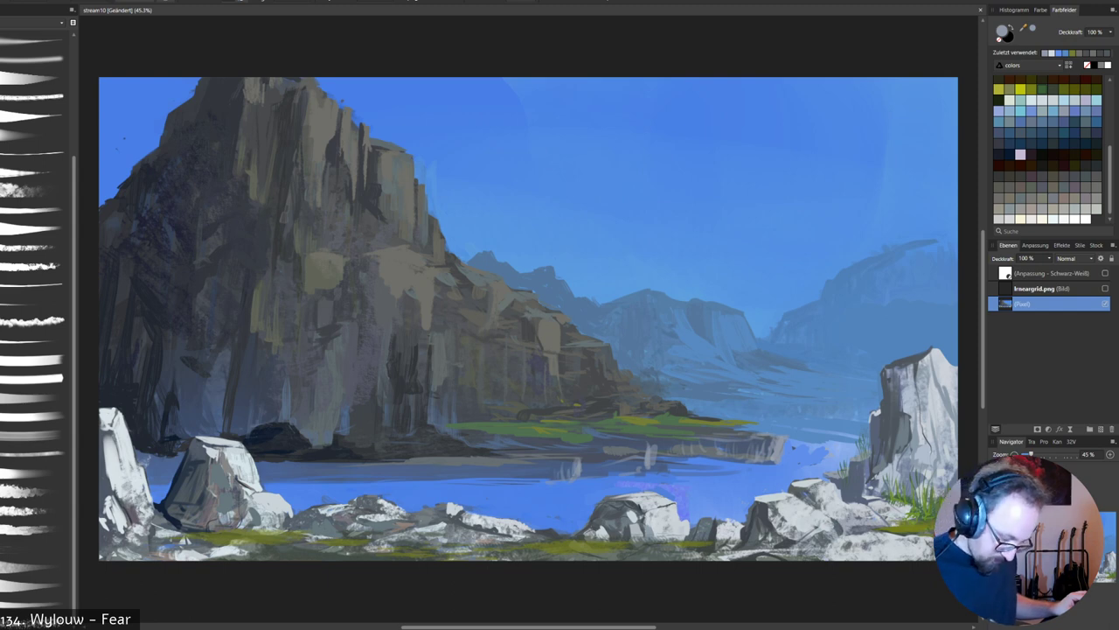
{"action": "mouse_move", "coordinate": [641, 455]}
{"action": "left_mouse_down"}
{"action": "mouse_move", "coordinate": [641, 471]}
{"action": "mouse_move", "coordinate": [677, 444]}
{"action": "mouse_move", "coordinate": [655, 470]}
{"action": "mouse_move", "coordinate": [681, 455]}
{"action": "left_mouse_up"}
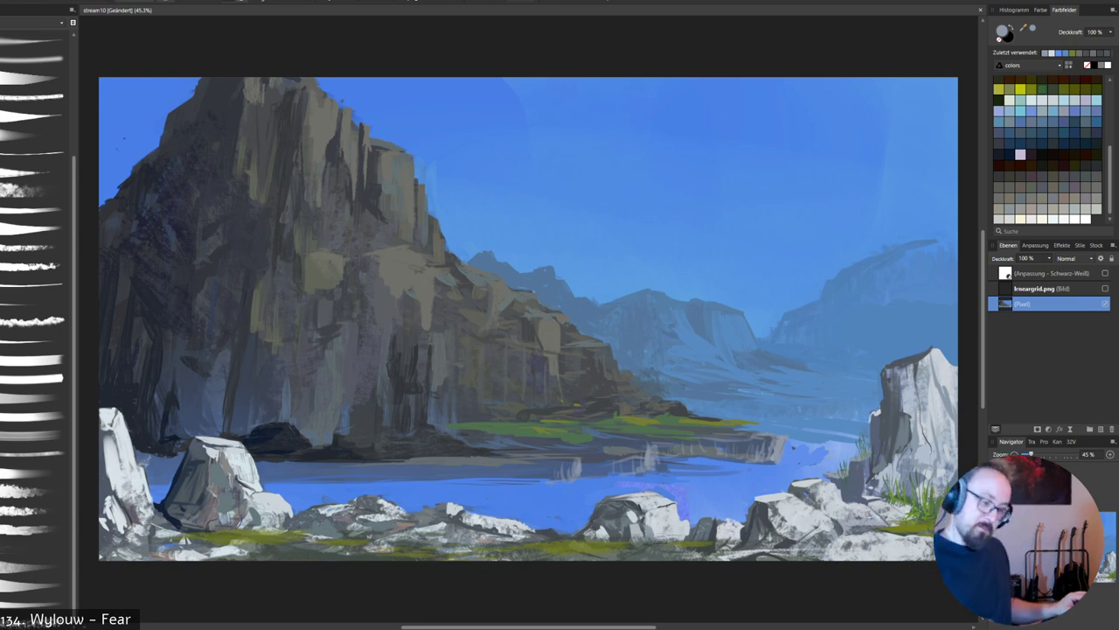
{"action": "left_click_drag", "start_coordinate": [475, 481], "coordinate": [561, 479]}
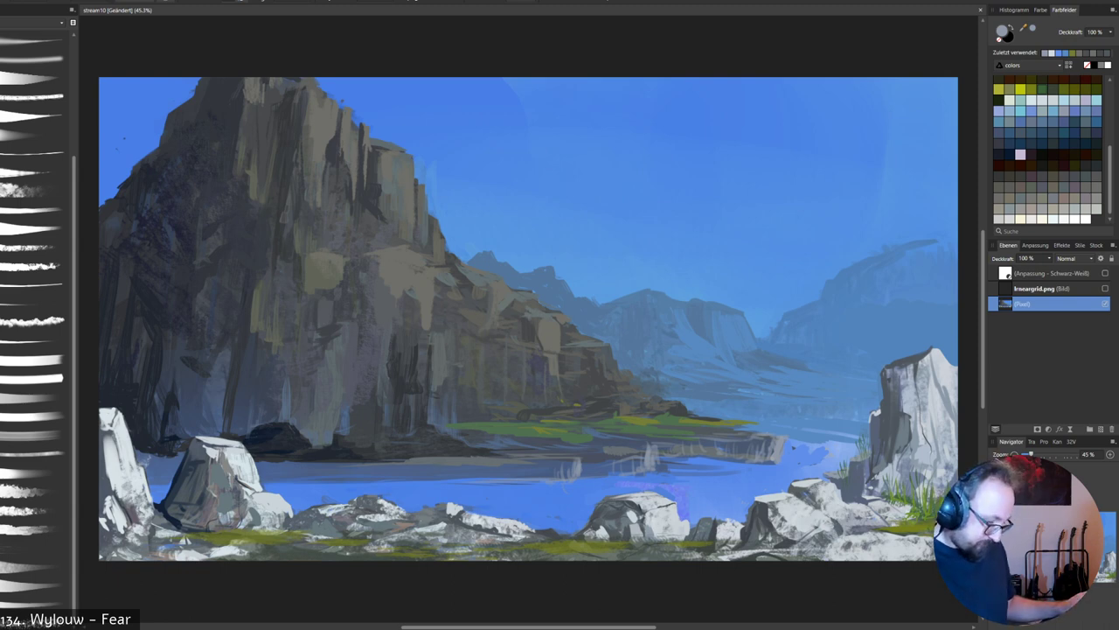
{"action": "mouse_move", "coordinate": [561, 477]}
{"action": "left_mouse_down"}
{"action": "mouse_move", "coordinate": [491, 476]}
{"action": "mouse_move", "coordinate": [551, 468]}
{"action": "left_mouse_up"}
{"action": "left_click_drag", "start_coordinate": [549, 459], "coordinate": [549, 466]}
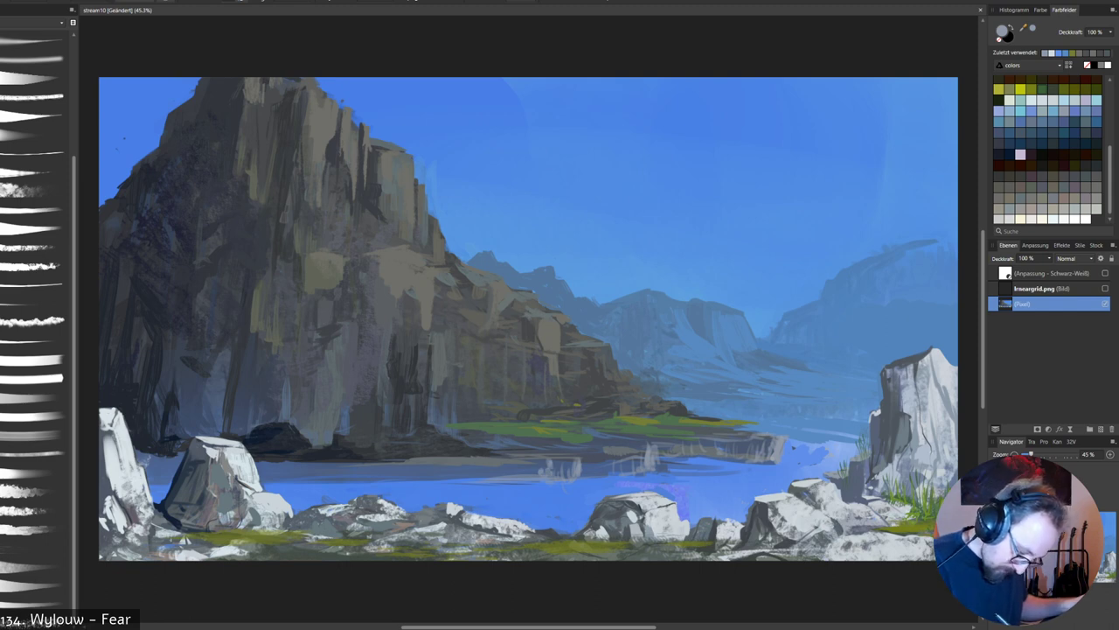
{"action": "left_click", "coordinate": [33, 528]}
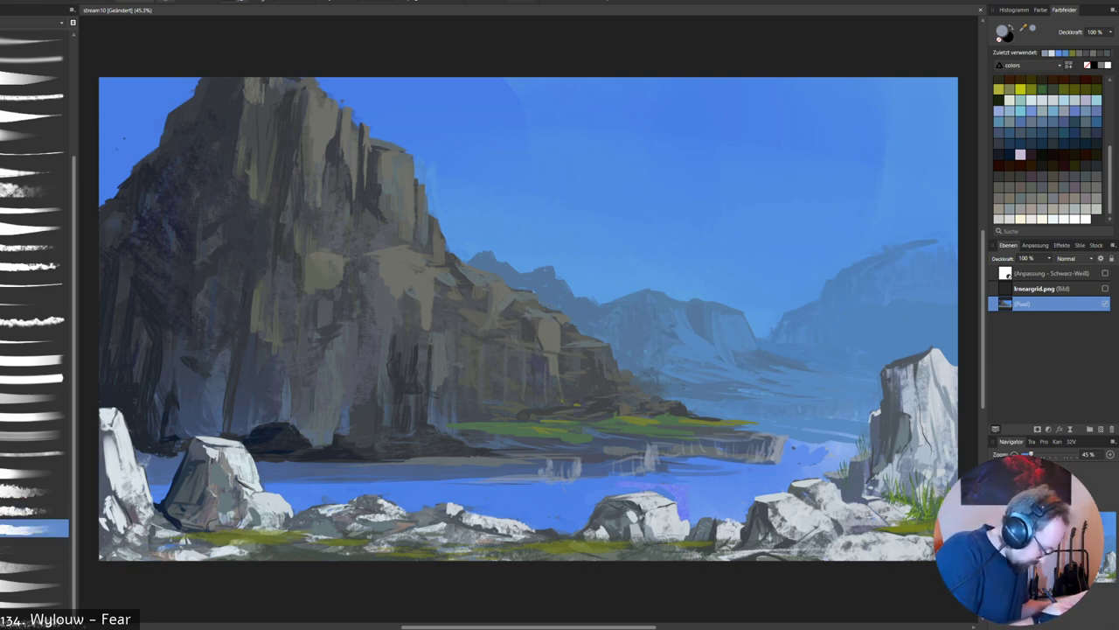
Paint short bluish-grey vertical rock strokes along the middle of the far shoreline and toward the end of the headland.
{"action": "mouse_move", "coordinate": [561, 457]}
{"action": "left_mouse_down"}
{"action": "mouse_move", "coordinate": [553, 475]}
{"action": "mouse_move", "coordinate": [618, 471]}
{"action": "left_mouse_up"}
{"action": "left_click_drag", "start_coordinate": [640, 453], "coordinate": [641, 467]}
{"action": "left_click_drag", "start_coordinate": [698, 443], "coordinate": [698, 454]}
{"action": "left_click_drag", "start_coordinate": [715, 441], "coordinate": [763, 451]}
Touch up the headland's grassy edge with sampled green and blue, and add vertical strokes below the middle of the far shore.
{"action": "left_click", "coordinate": [699, 411], "text": "alt"}
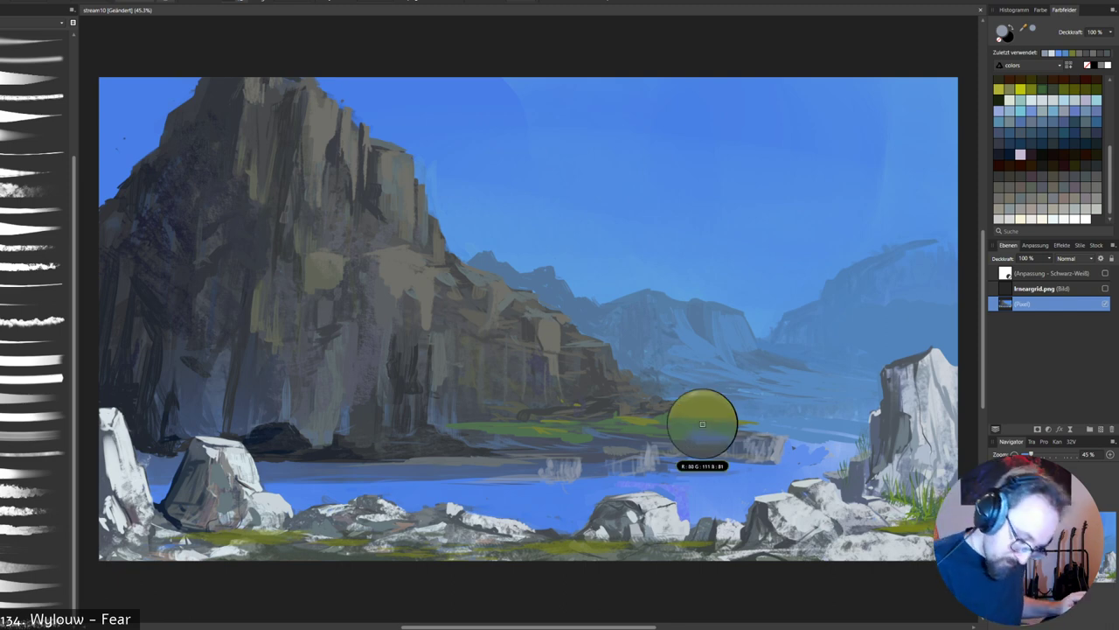
{"action": "left_click", "coordinate": [659, 429], "text": "alt"}
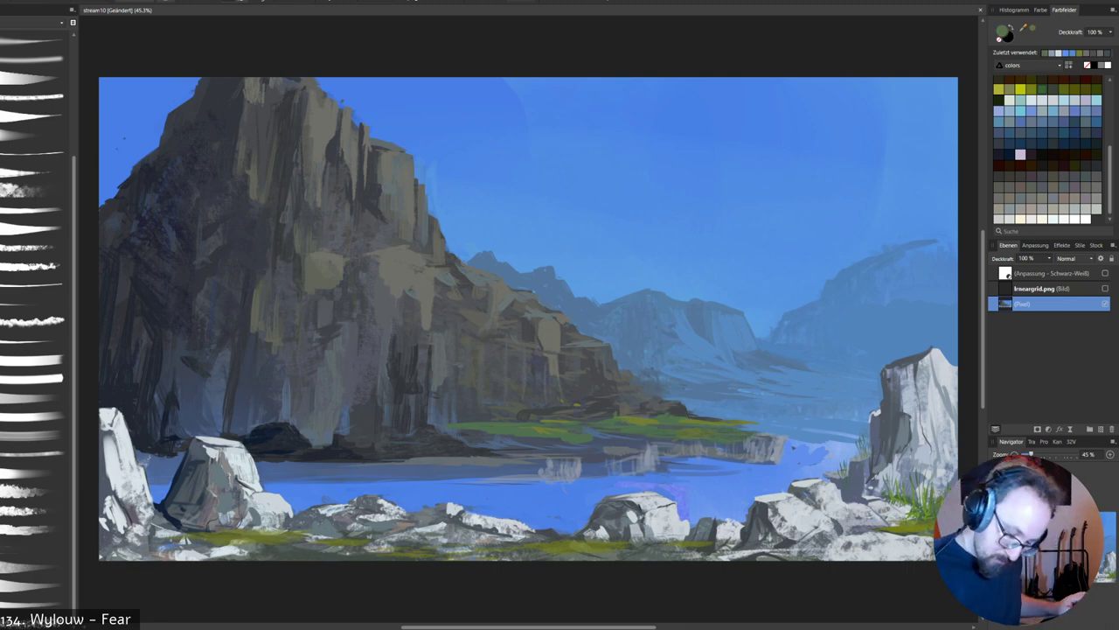
{"action": "left_click", "coordinate": [769, 469], "text": "alt"}
{"action": "left_click_drag", "start_coordinate": [742, 426], "coordinate": [756, 427]}
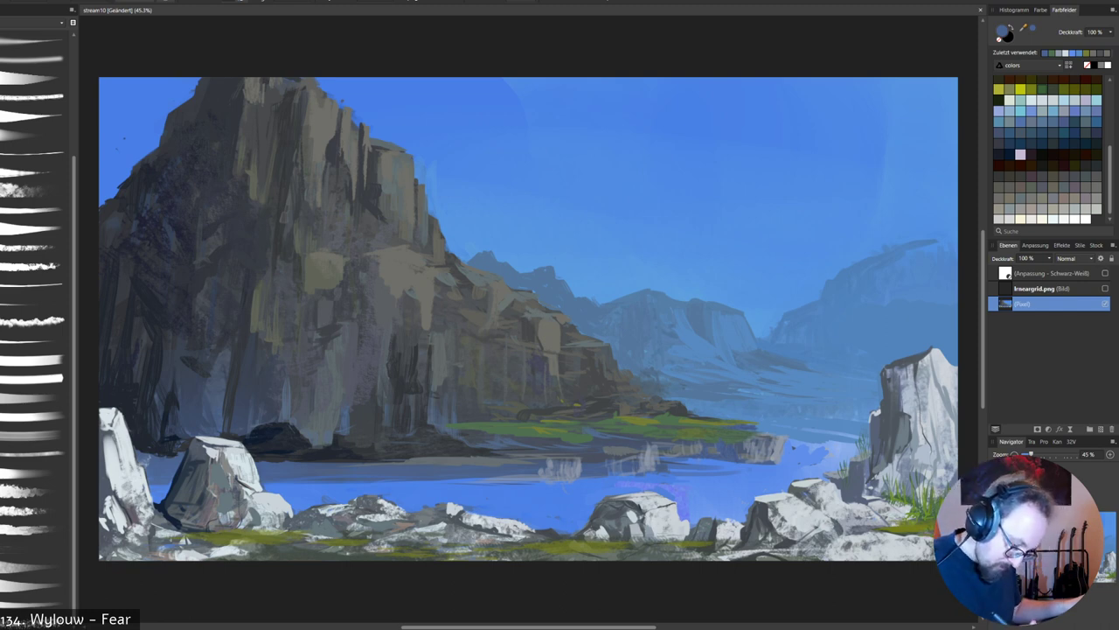
{"action": "left_click_drag", "start_coordinate": [521, 464], "coordinate": [513, 482]}
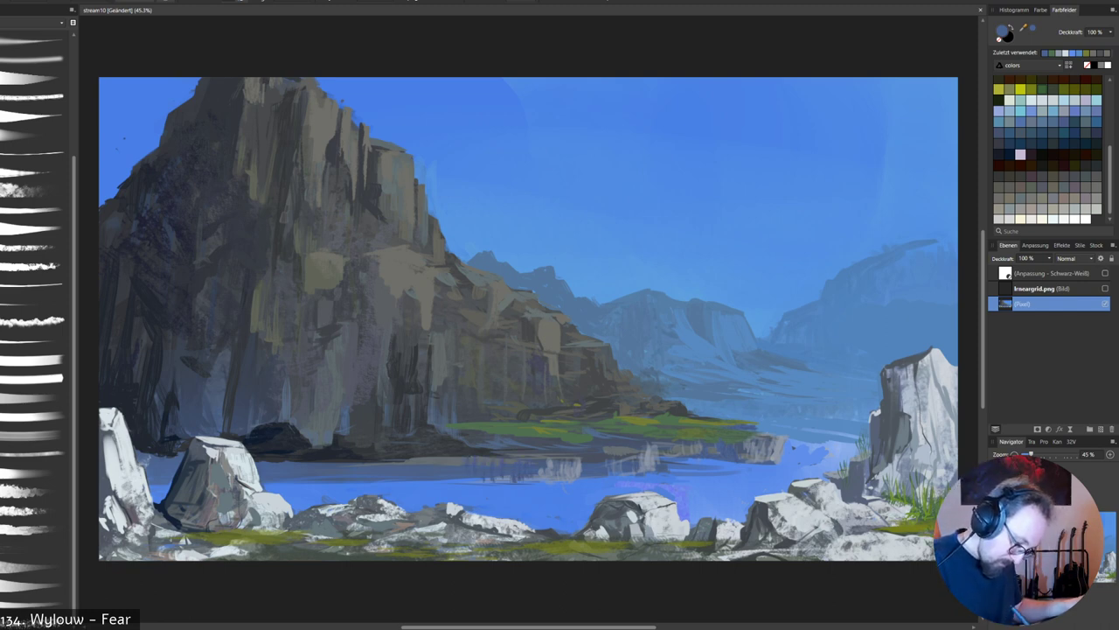
Paint dark vertical strokes at the waterline below the big cliff, using sampled colour, and add light bluish-grey facets beside them.
{"action": "left_click", "coordinate": [275, 437], "text": "alt"}
{"action": "left_click_drag", "start_coordinate": [264, 459], "coordinate": [271, 479]}
{"action": "mouse_move", "coordinate": [283, 463]}
{"action": "left_mouse_down"}
{"action": "mouse_move", "coordinate": [282, 477]}
{"action": "mouse_move", "coordinate": [294, 474]}
{"action": "left_mouse_up"}
{"action": "mouse_move", "coordinate": [304, 460]}
{"action": "left_mouse_down"}
{"action": "mouse_move", "coordinate": [311, 477]}
{"action": "mouse_move", "coordinate": [320, 450]}
{"action": "mouse_move", "coordinate": [427, 458]}
{"action": "left_mouse_up"}
{"action": "left_click", "coordinate": [644, 462], "text": "alt"}
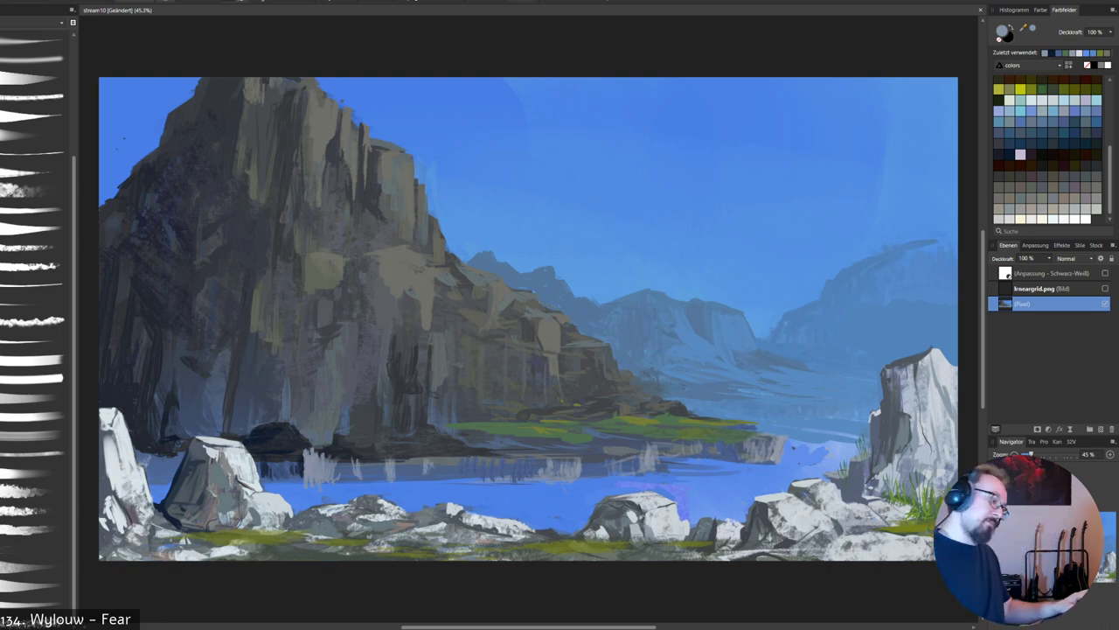
Break up the light facets below the big cliff with dark upward strokes sampled from the waterline.
{"action": "left_click", "coordinate": [295, 459], "text": "alt"}
{"action": "left_click_drag", "start_coordinate": [293, 477], "coordinate": [293, 458]}
{"action": "mouse_move", "coordinate": [297, 480]}
{"action": "left_mouse_down"}
{"action": "mouse_move", "coordinate": [286, 460]}
{"action": "mouse_move", "coordinate": [343, 468]}
{"action": "left_mouse_up"}
{"action": "mouse_move", "coordinate": [350, 474]}
{"action": "left_mouse_down"}
{"action": "mouse_move", "coordinate": [351, 457]}
{"action": "mouse_move", "coordinate": [372, 461]}
{"action": "left_mouse_up"}
{"action": "left_click_drag", "start_coordinate": [363, 476], "coordinate": [409, 453]}
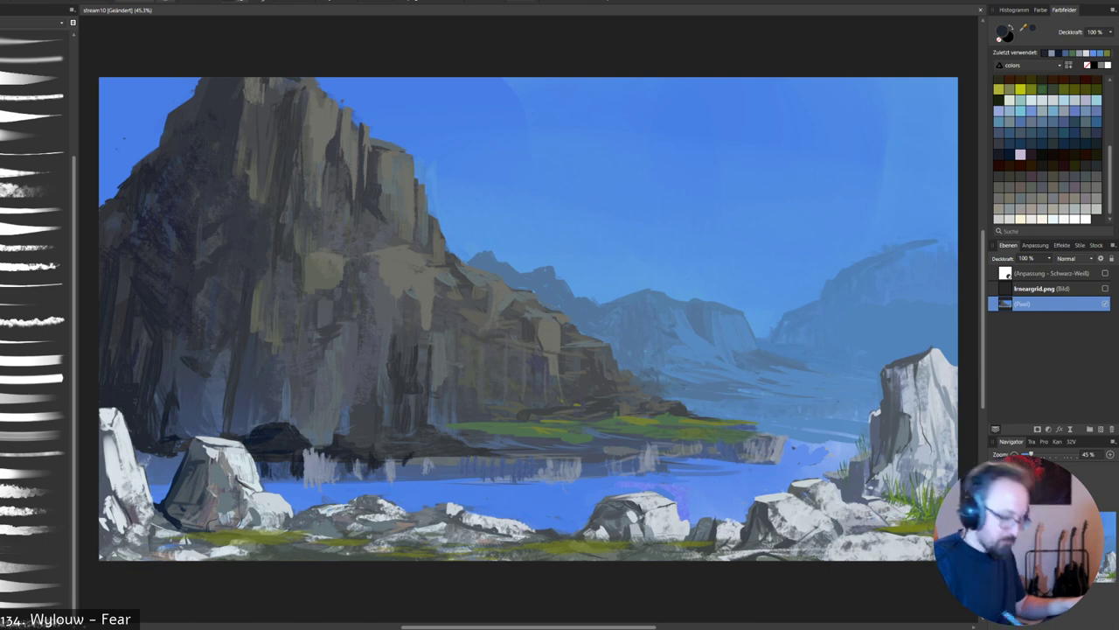
Darken the shoreline gap between the two large foreground boulders at the cliff's foot with short dark strokes.
{"action": "mouse_move", "coordinate": [169, 458]}
{"action": "left_mouse_down"}
{"action": "mouse_move", "coordinate": [169, 477]}
{"action": "mouse_move", "coordinate": [181, 462]}
{"action": "left_mouse_up"}
{"action": "left_click_drag", "start_coordinate": [176, 457], "coordinate": [165, 469]}
{"action": "mouse_move", "coordinate": [158, 461]}
{"action": "left_mouse_down"}
{"action": "mouse_move", "coordinate": [158, 473]}
{"action": "mouse_move", "coordinate": [145, 468]}
{"action": "left_mouse_up"}
{"action": "mouse_move", "coordinate": [149, 457]}
{"action": "left_mouse_down"}
{"action": "mouse_move", "coordinate": [150, 472]}
{"action": "mouse_move", "coordinate": [162, 456]}
{"action": "left_mouse_up"}
{"action": "mouse_move", "coordinate": [175, 469]}
{"action": "left_mouse_down"}
{"action": "mouse_move", "coordinate": [176, 458]}
{"action": "mouse_move", "coordinate": [153, 453]}
{"action": "left_mouse_up"}
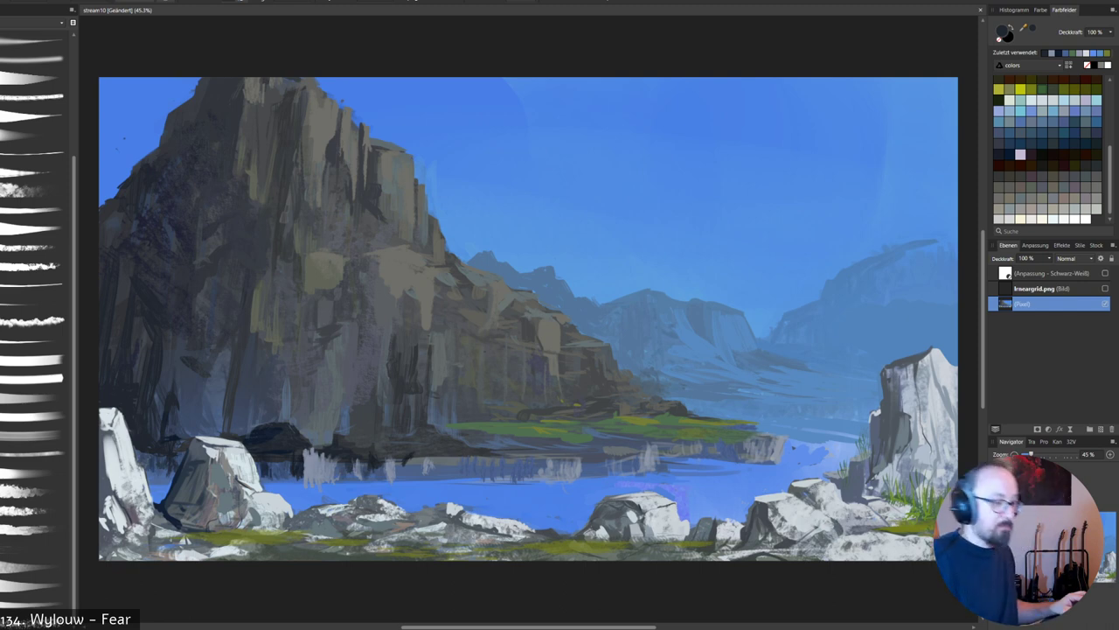
Refine the rock facets below the big cliff with sampled dark and light bluish-grey strokes.
{"action": "left_click", "coordinate": [303, 453], "text": "alt"}
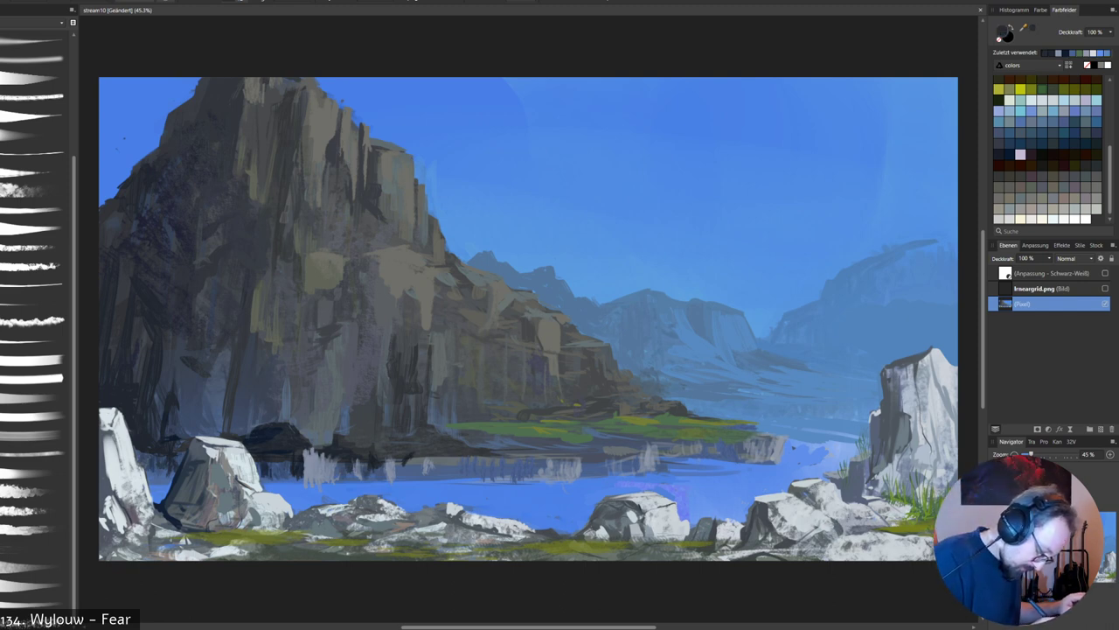
{"action": "left_click_drag", "start_coordinate": [328, 457], "coordinate": [335, 459]}
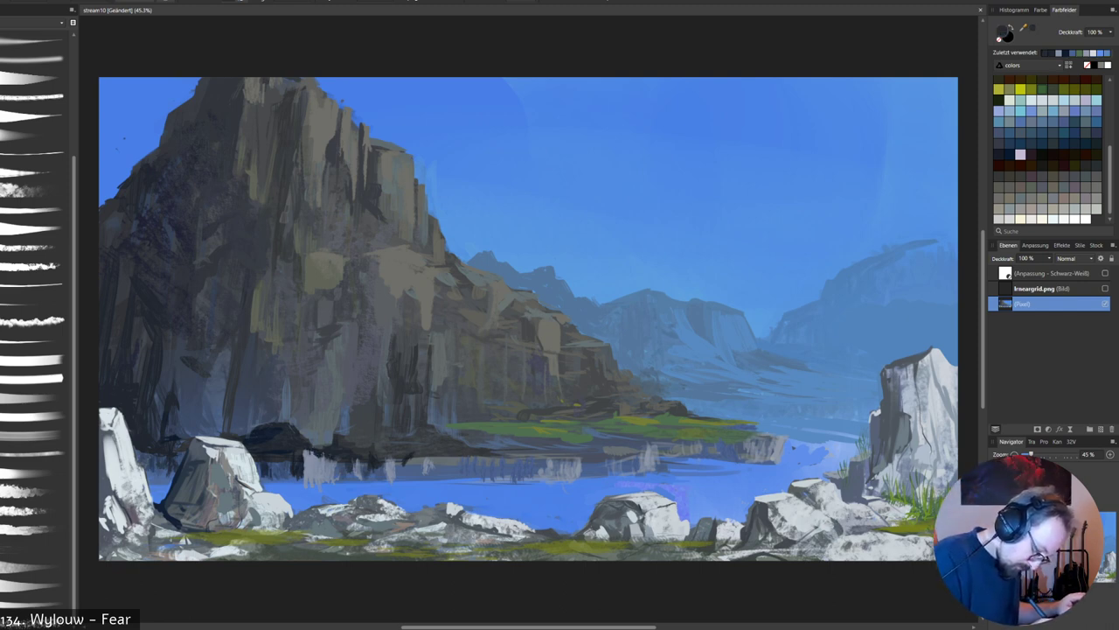
{"action": "left_click", "coordinate": [324, 466], "text": "alt"}
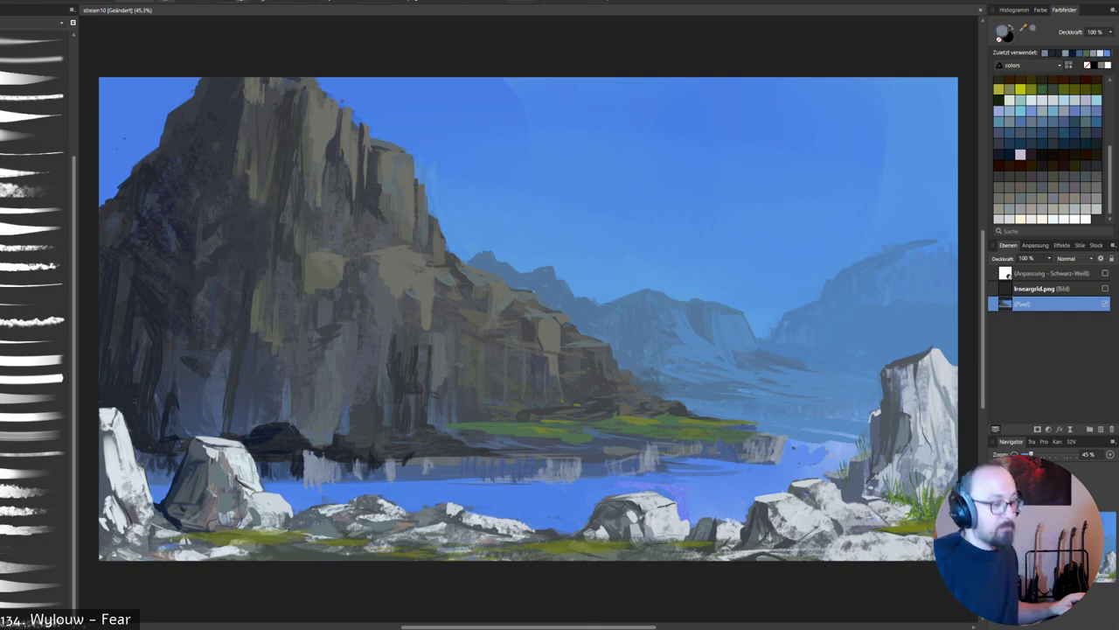
{"action": "left_click_drag", "start_coordinate": [363, 466], "coordinate": [363, 478]}
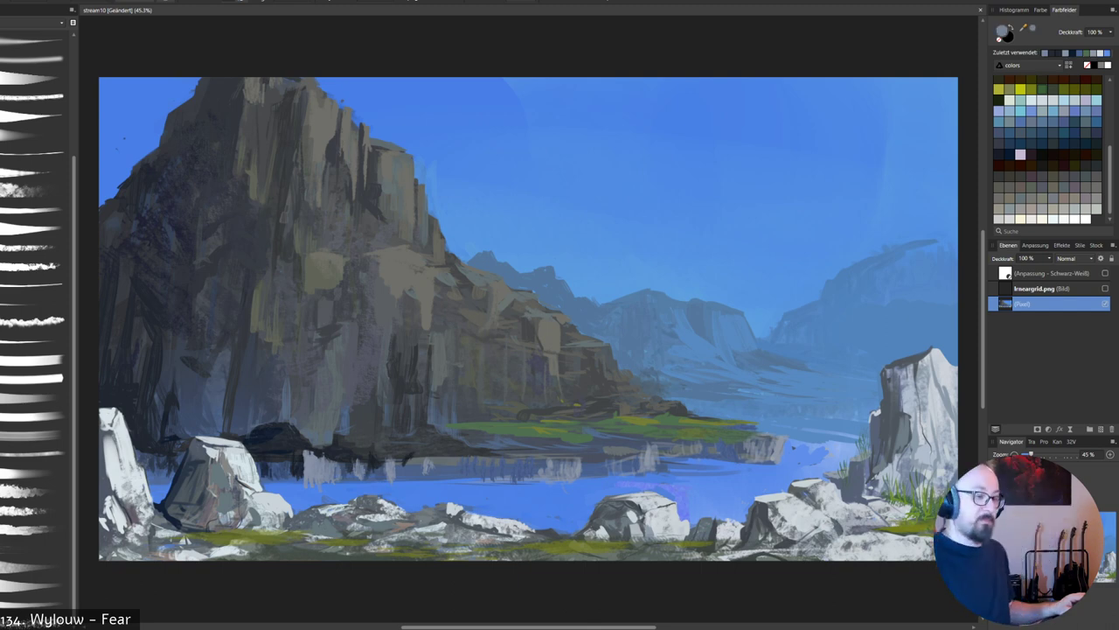
Clean up the waterline along the far shore, alternating blues and bluish greys sampled from the lake and rocks.
{"action": "left_click", "coordinate": [478, 468], "text": "alt"}
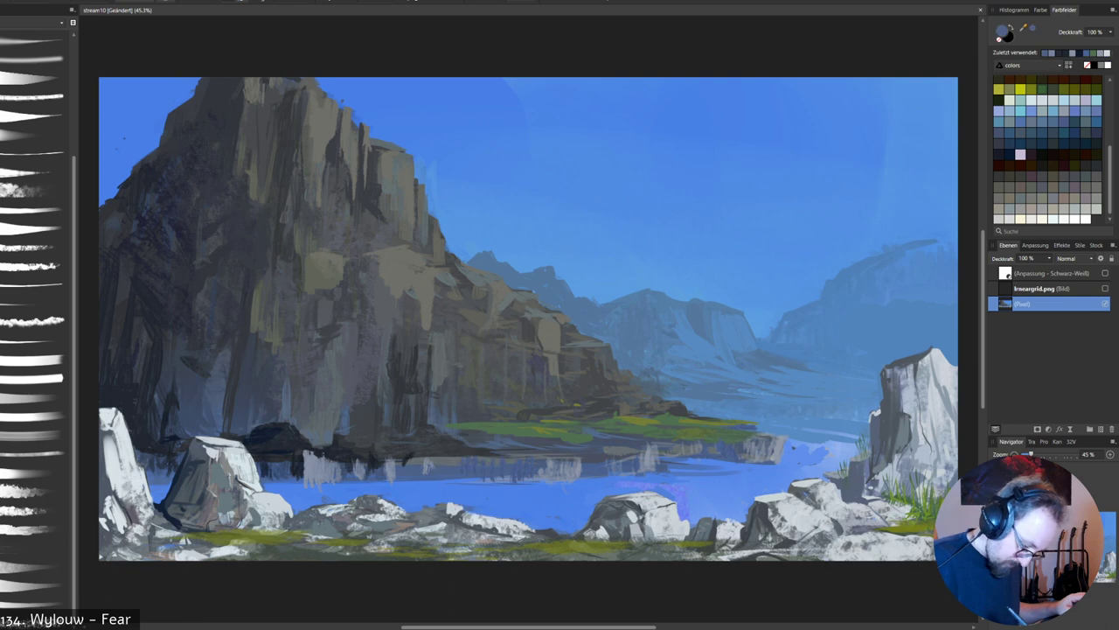
{"action": "key", "text": "x"}
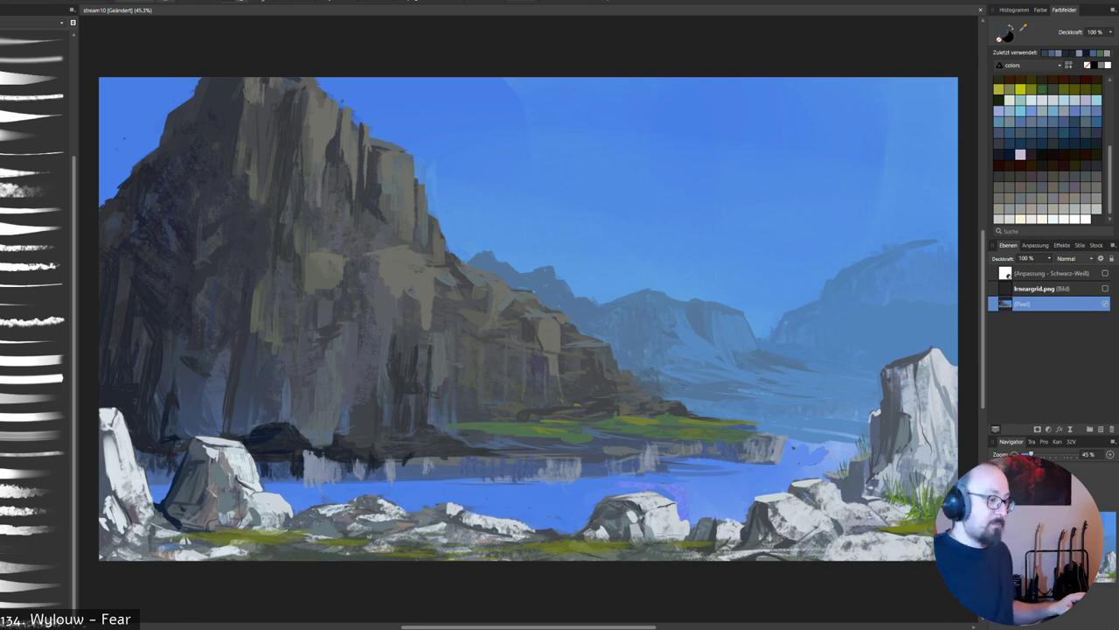
{"action": "key", "text": "x"}
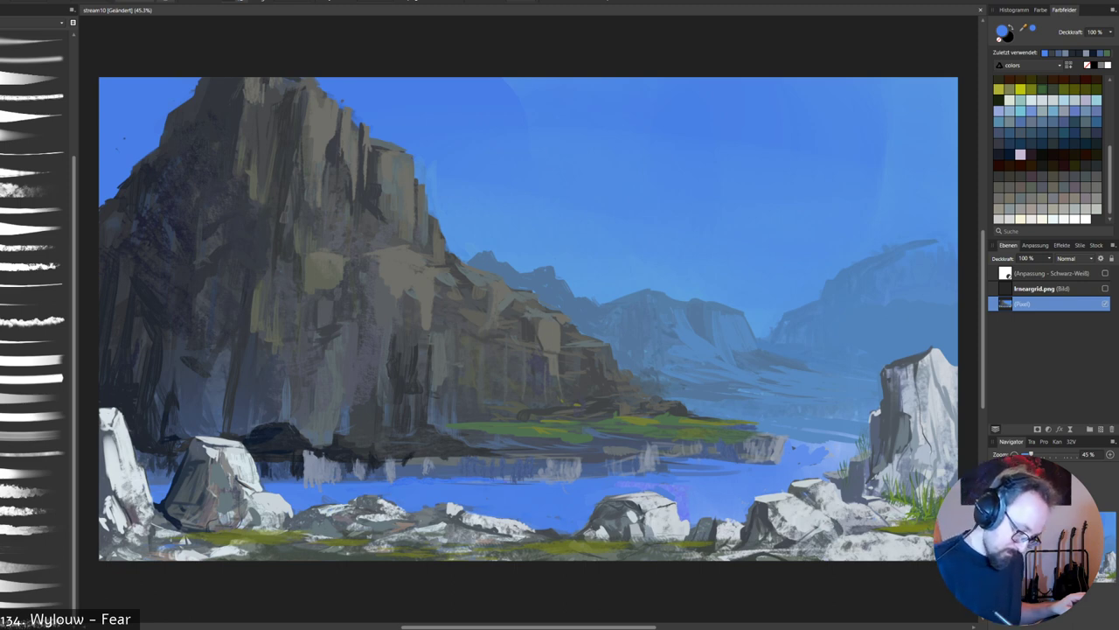
{"action": "left_click", "coordinate": [387, 474], "text": "alt"}
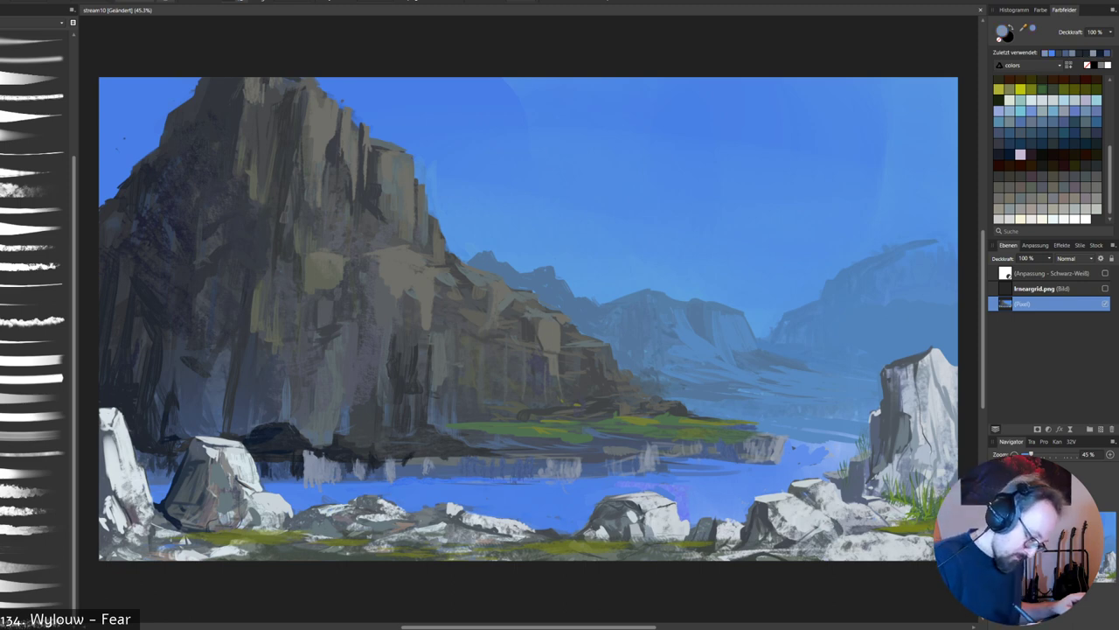
{"action": "left_click", "coordinate": [393, 491], "text": "alt"}
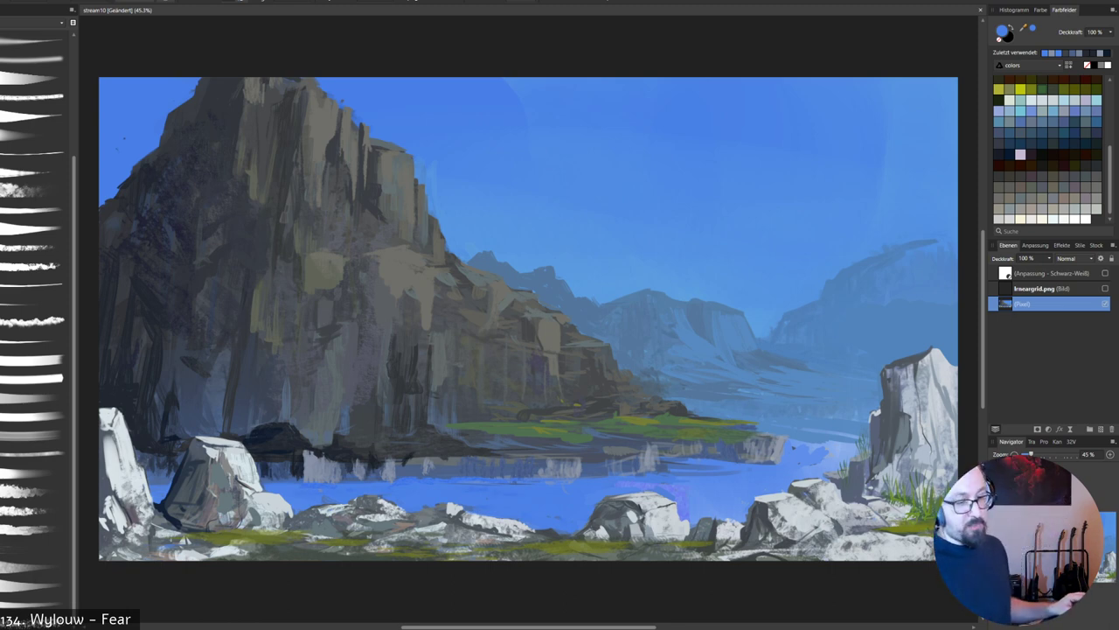
{"action": "key", "text": "x"}
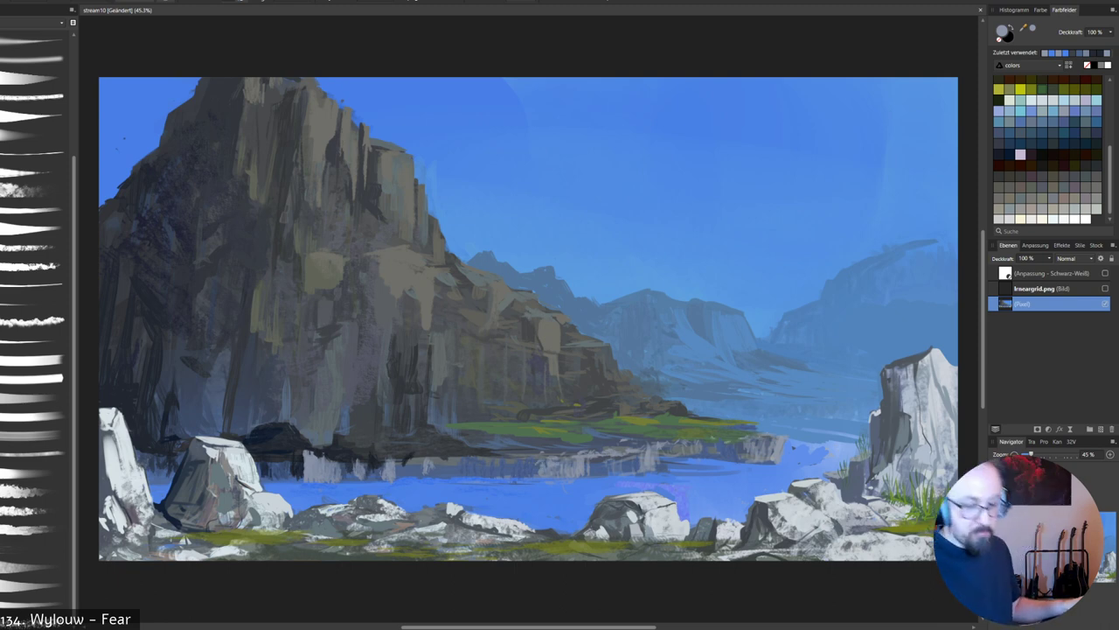
Highlight the headland's rocky end with light grey sampled from the rocks, and add small light rocks and blue accents in the water.
{"action": "left_click", "coordinate": [941, 375], "text": "alt"}
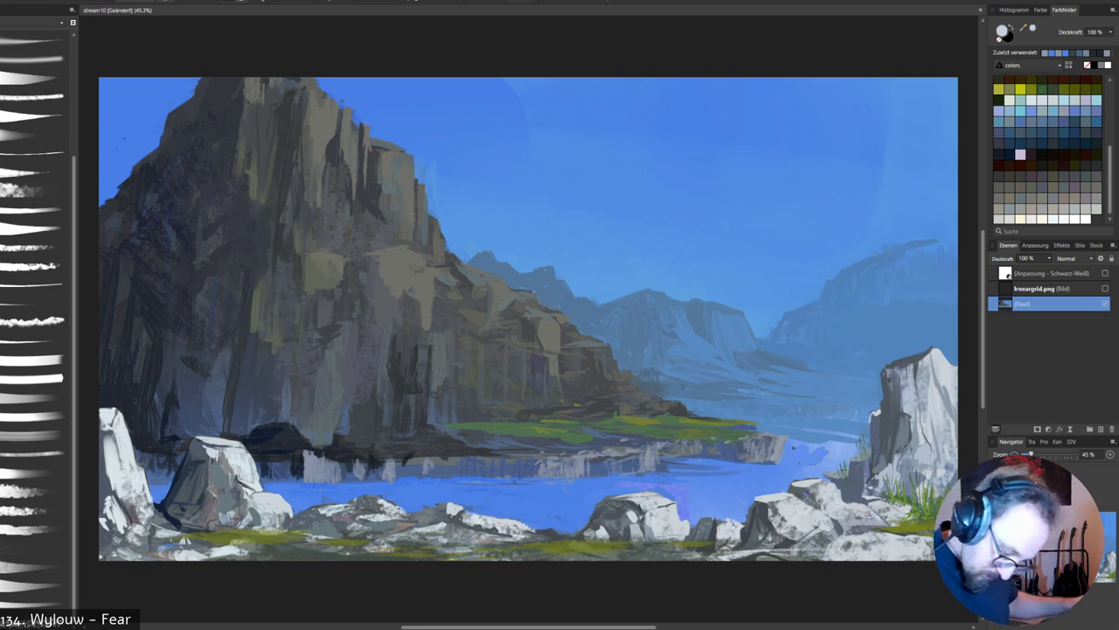
{"action": "left_click", "coordinate": [776, 446], "text": "alt"}
{"action": "left_click_drag", "start_coordinate": [768, 438], "coordinate": [779, 438]}
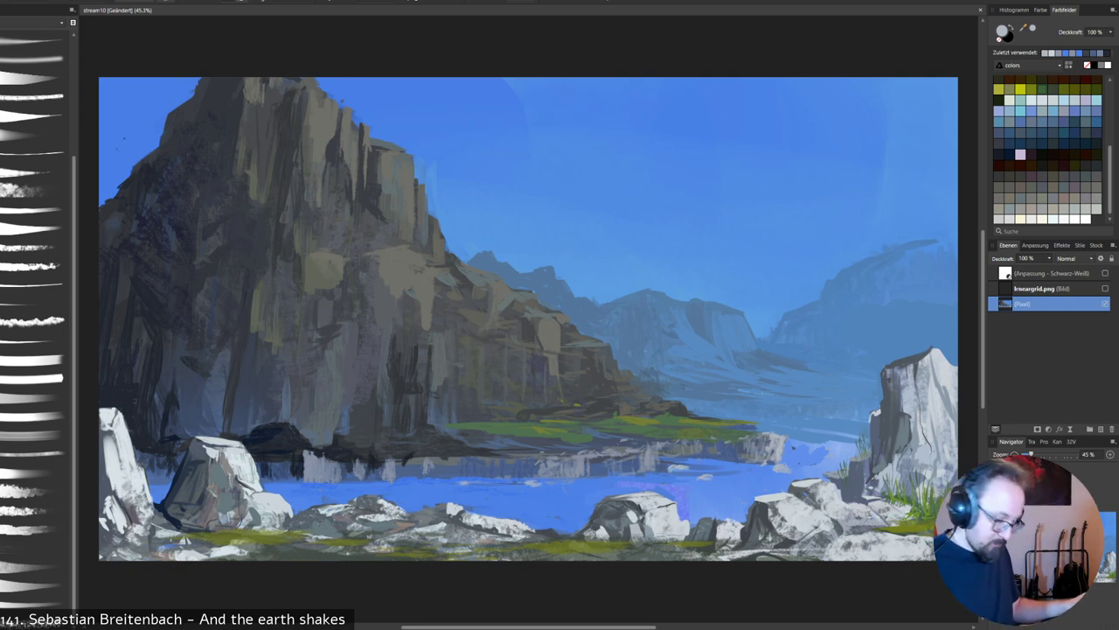
{"action": "left_click", "coordinate": [703, 472], "text": "alt"}
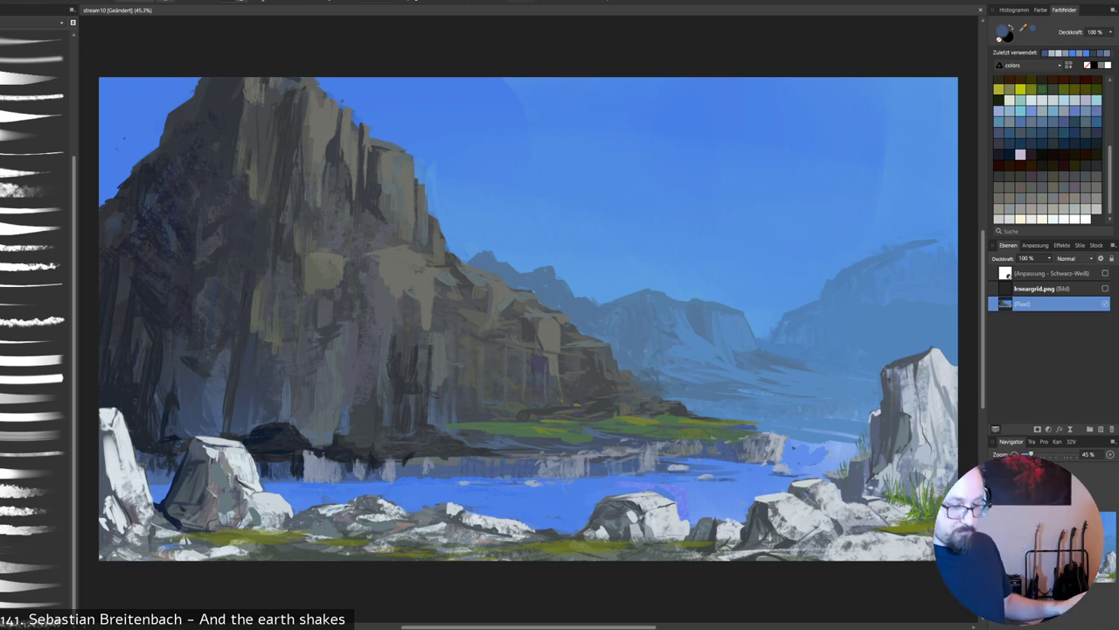
Copy the big cliff and its grassy shore onto a separate layer using a freehand selection, and clear the selection.
{"action": "left_click", "coordinate": [560, 430], "text": "alt"}
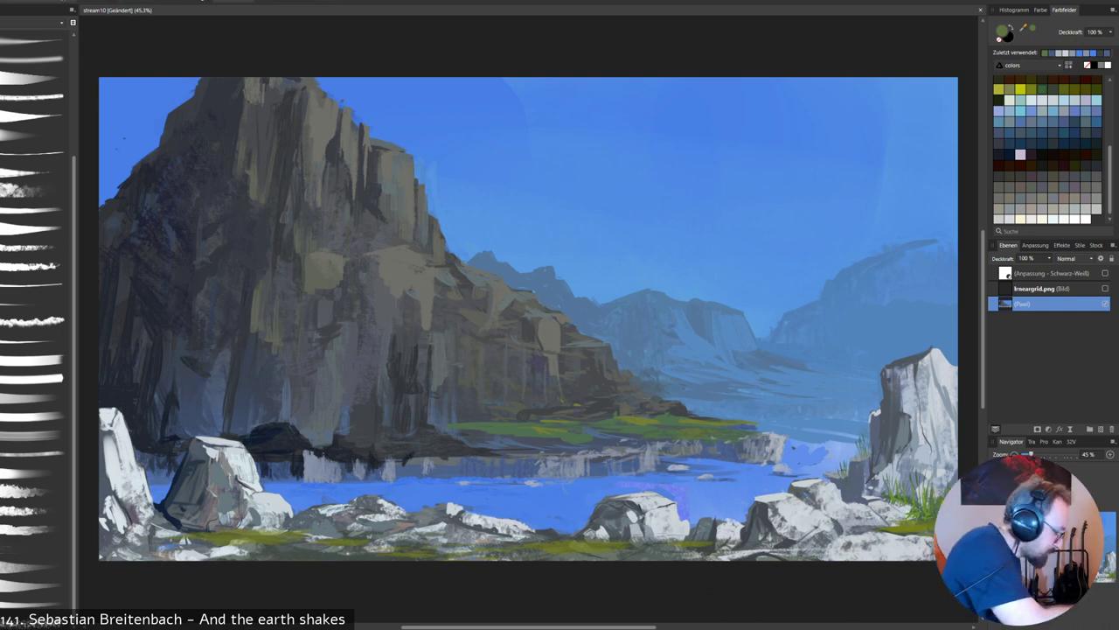
{"action": "key", "text": "x"}
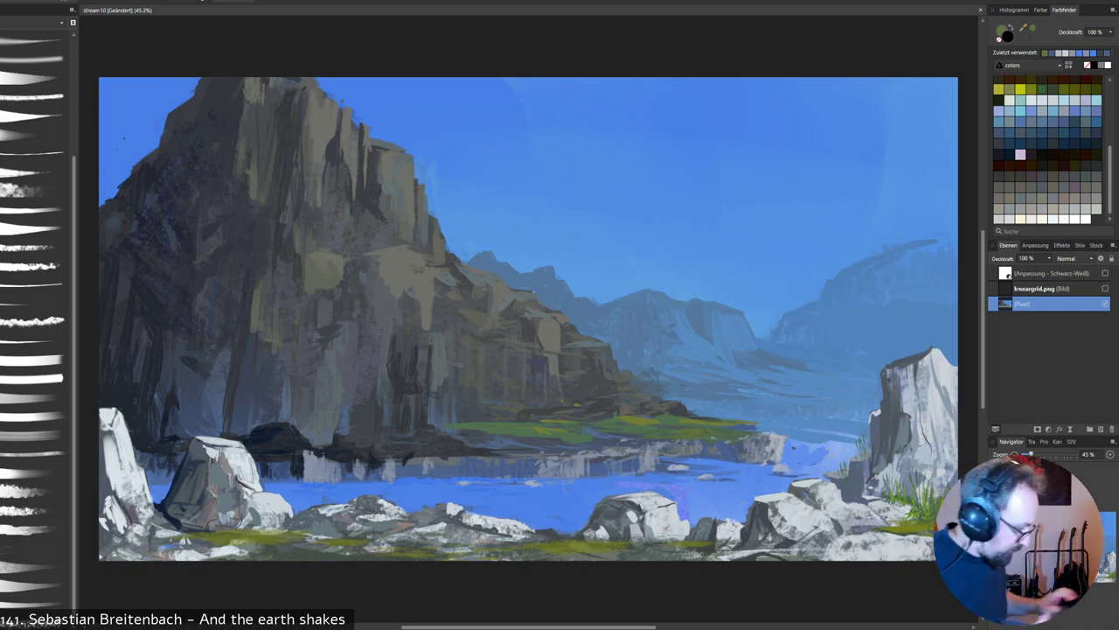
{"action": "mouse_move", "coordinate": [206, 64]}
{"action": "left_mouse_down"}
{"action": "mouse_move", "coordinate": [79, 235]}
{"action": "mouse_move", "coordinate": [84, 353]}
{"action": "mouse_move", "coordinate": [148, 467]}
{"action": "mouse_move", "coordinate": [167, 474]}
{"action": "mouse_move", "coordinate": [198, 436]}
{"action": "mouse_move", "coordinate": [227, 435]}
{"action": "mouse_move", "coordinate": [263, 470]}
{"action": "mouse_move", "coordinate": [317, 487]}
{"action": "mouse_move", "coordinate": [625, 475]}
{"action": "mouse_move", "coordinate": [657, 454]}
{"action": "mouse_move", "coordinate": [776, 463]}
{"action": "mouse_move", "coordinate": [784, 423]}
{"action": "mouse_move", "coordinate": [699, 399]}
{"action": "mouse_move", "coordinate": [463, 250]}
{"action": "mouse_move", "coordinate": [411, 56]}
{"action": "left_mouse_up"}
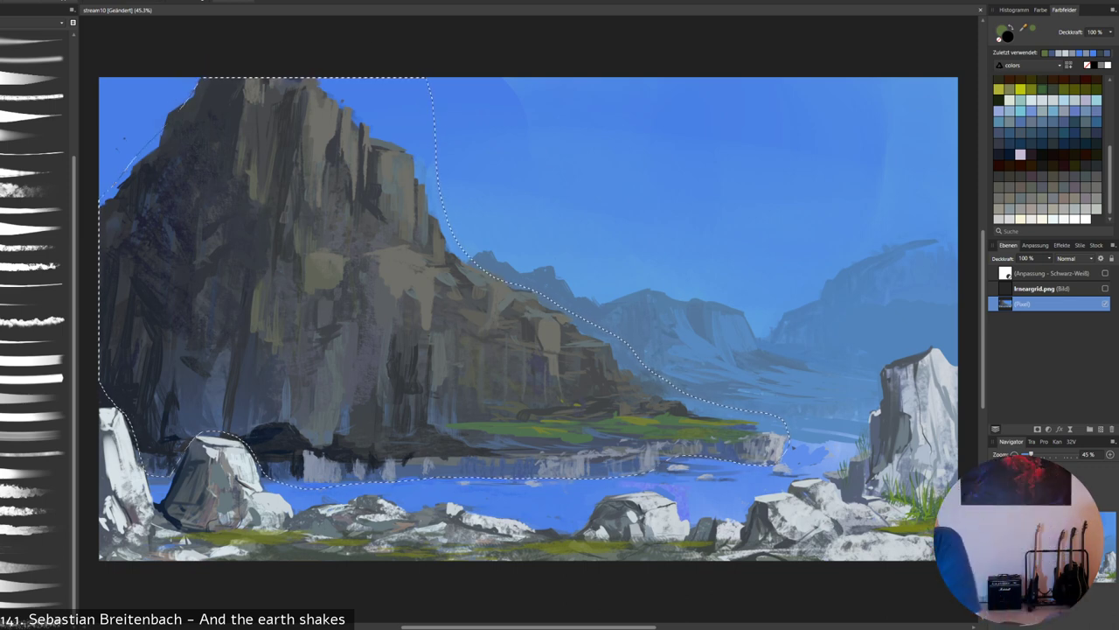
{"action": "key", "text": "ctrl+j"}
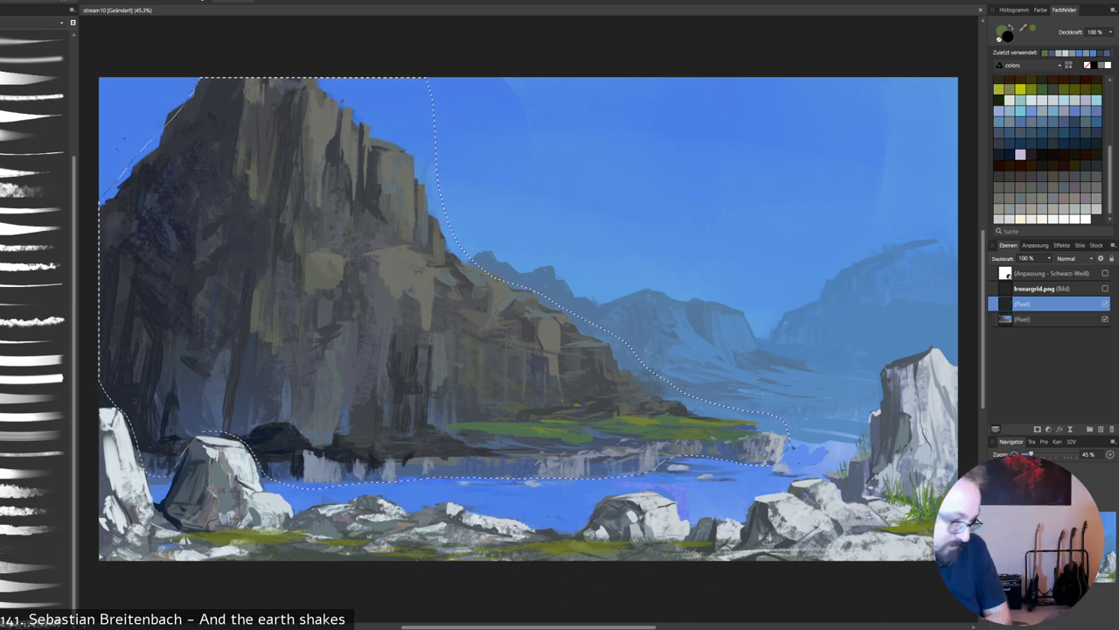
{"action": "key", "text": "v"}
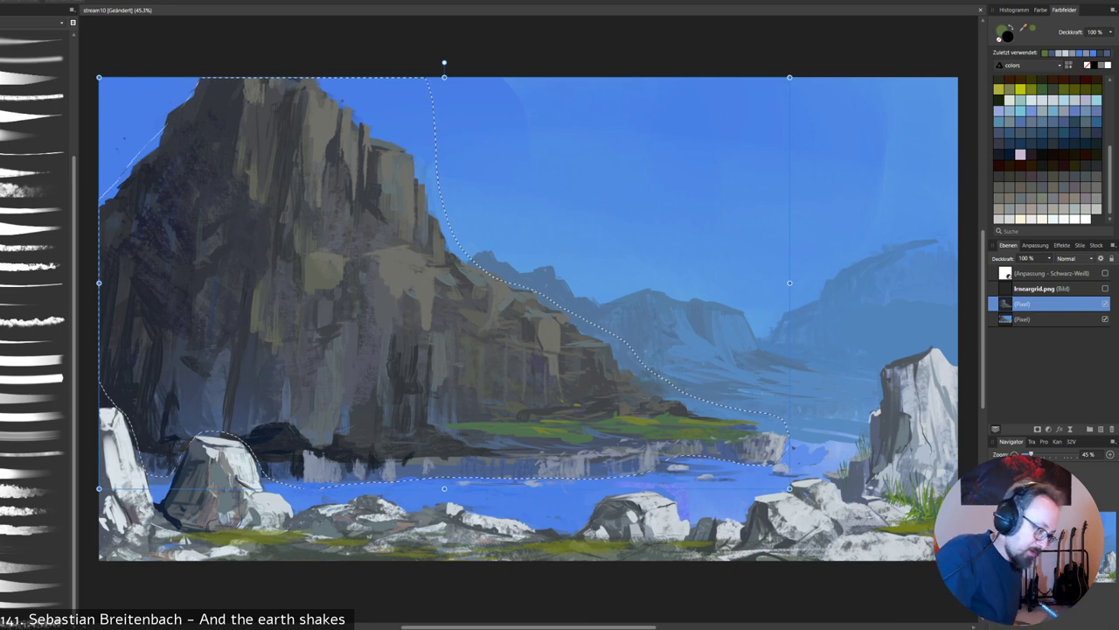
{"action": "key", "text": "Escape"}
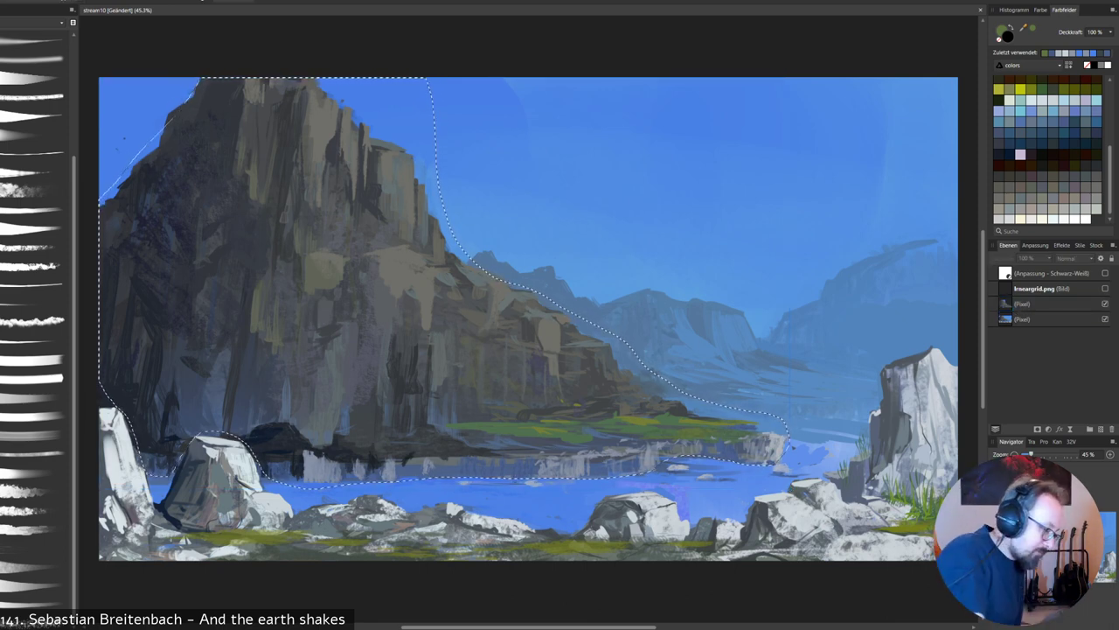
{"action": "key", "text": "ctrl+d"}
{"action": "left_click", "coordinate": [1040, 303]}
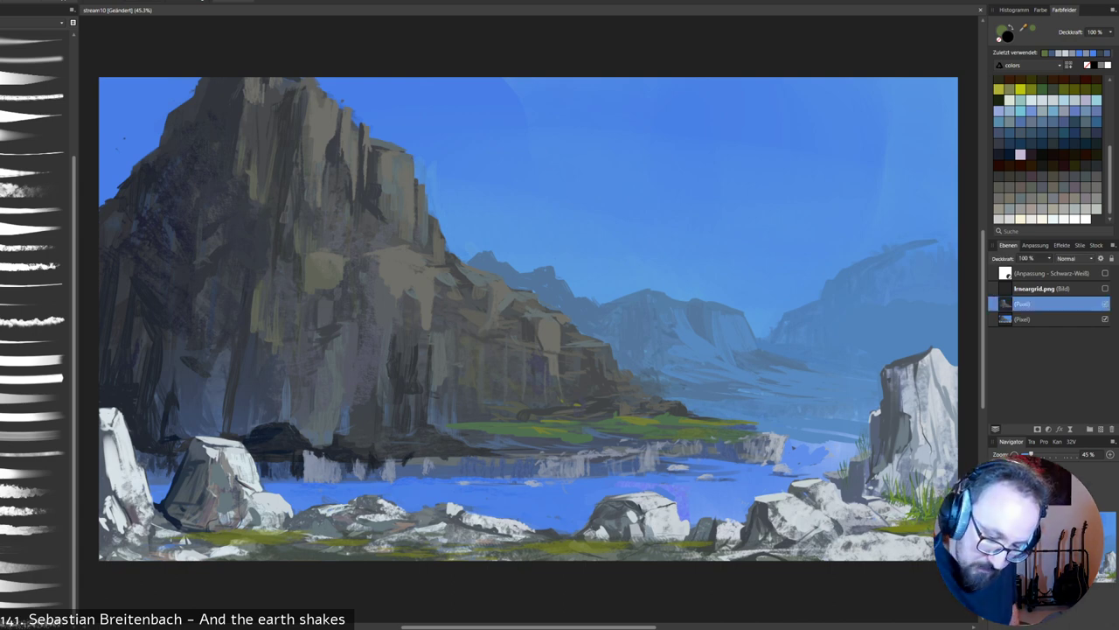
Try merging the cliff layer down into the painting and flipping it horizontally.
{"action": "right_click", "coordinate": [1041, 306]}
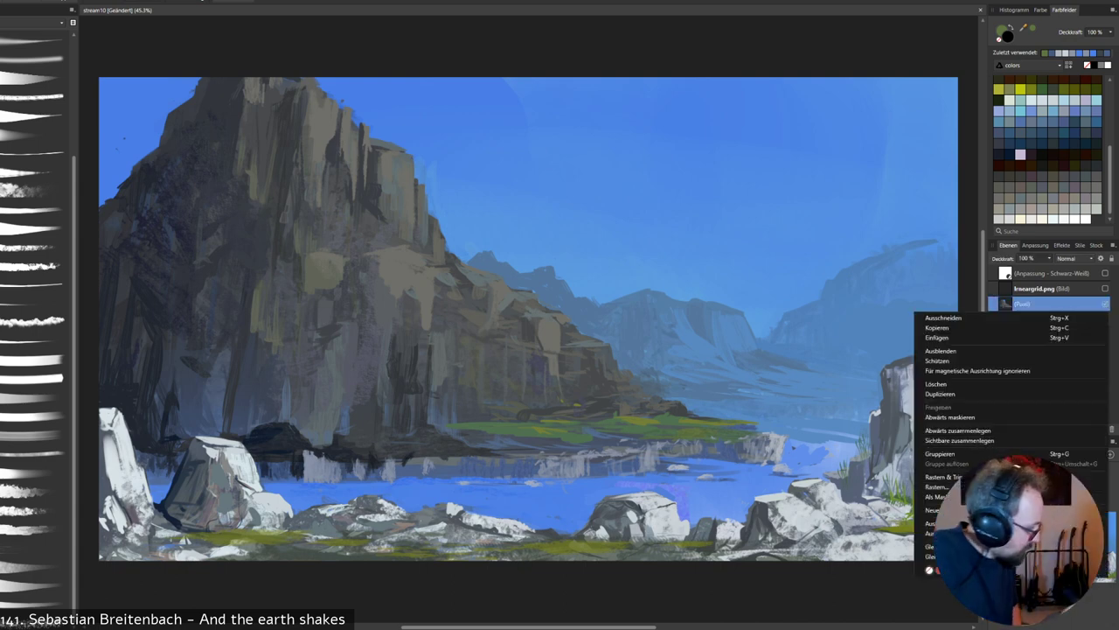
{"action": "left_click", "coordinate": [958, 430]}
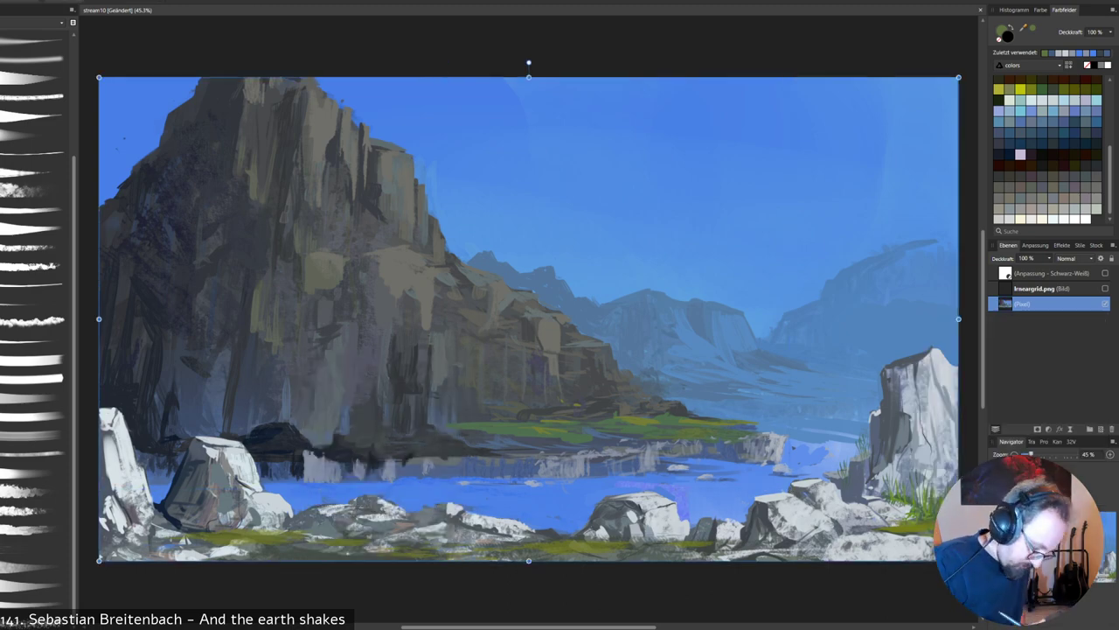
{"action": "right_click", "coordinate": [275, 380]}
{"action": "mouse_move", "coordinate": [298, 509]}
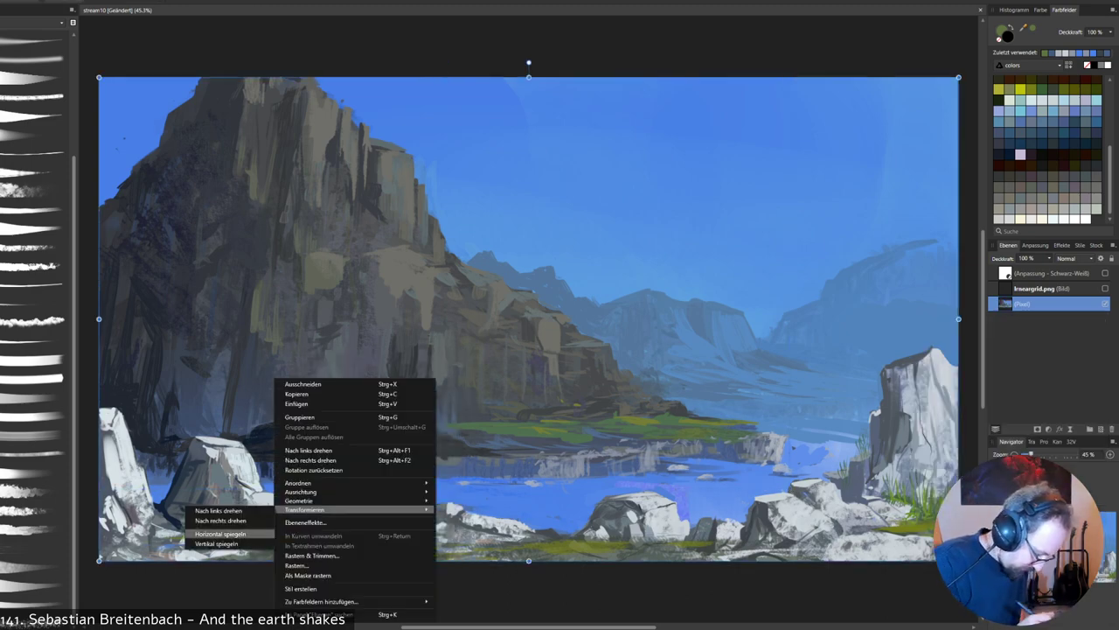
{"action": "left_click", "coordinate": [220, 533]}
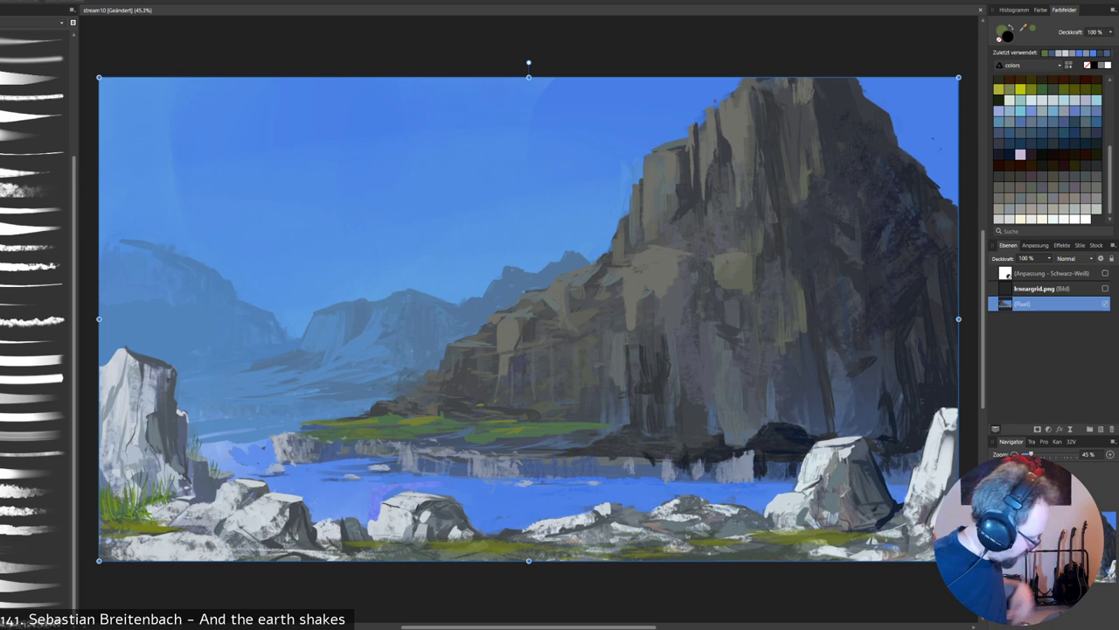
Undo the horizontal flip and the layer merge to get the separate cliff layer back.
{"action": "key", "text": "ctrl+z"}
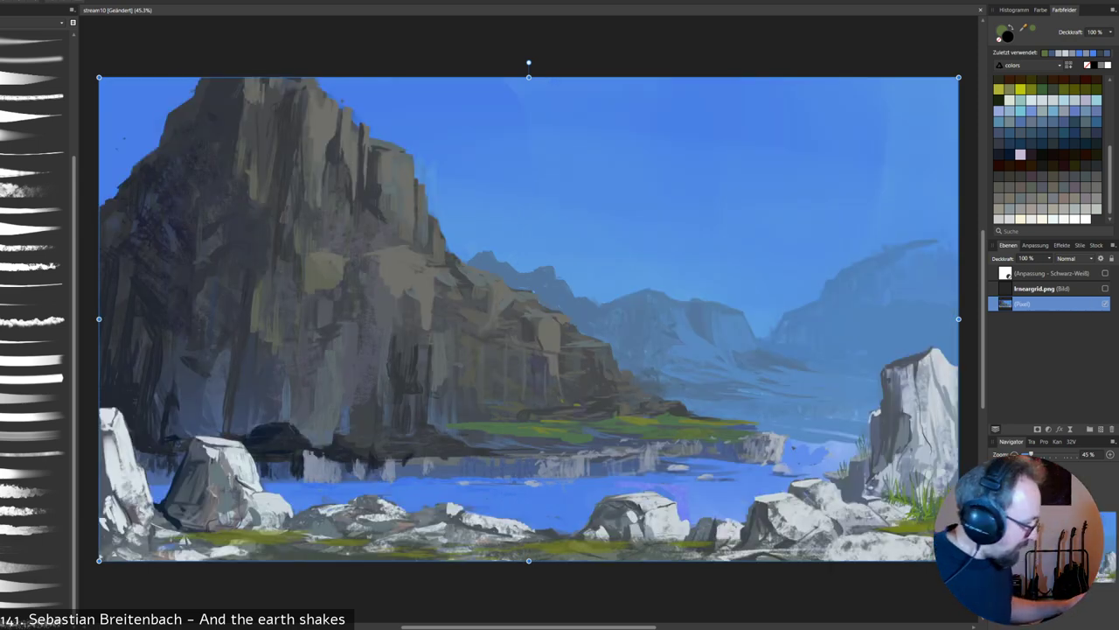
{"action": "key", "text": "ctrl+z"}
{"action": "key", "text": "ctrl+z"}
{"action": "key", "text": "ctrl+z"}
{"action": "key", "text": "ctrl+z"}
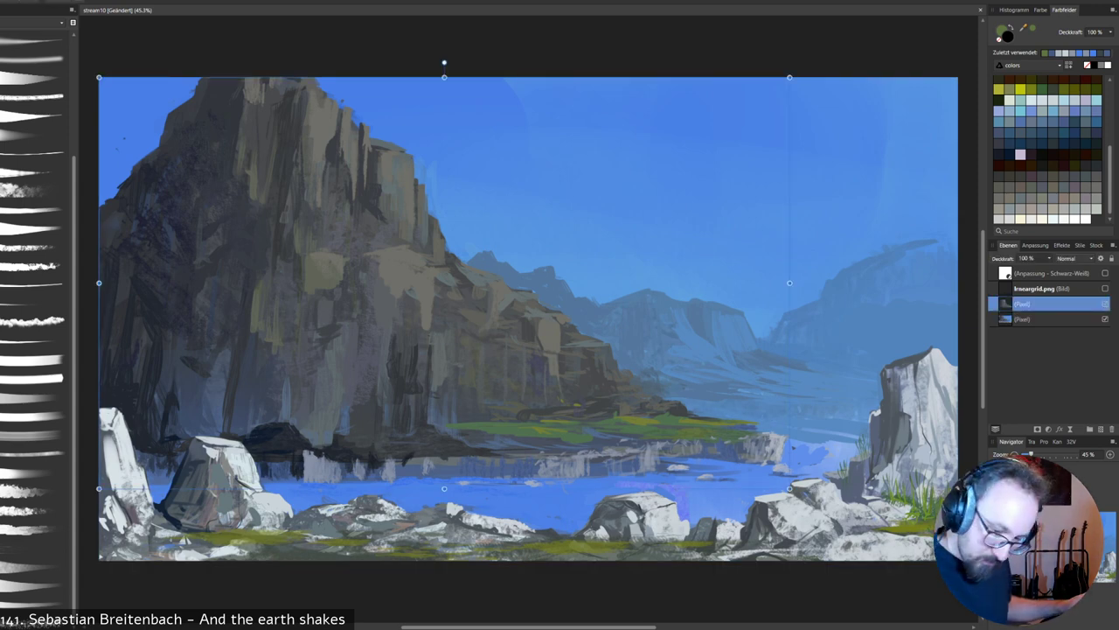
Try flipping the separate cliff layer horizontally, and undo the flip.
{"action": "left_click", "coordinate": [1023, 303]}
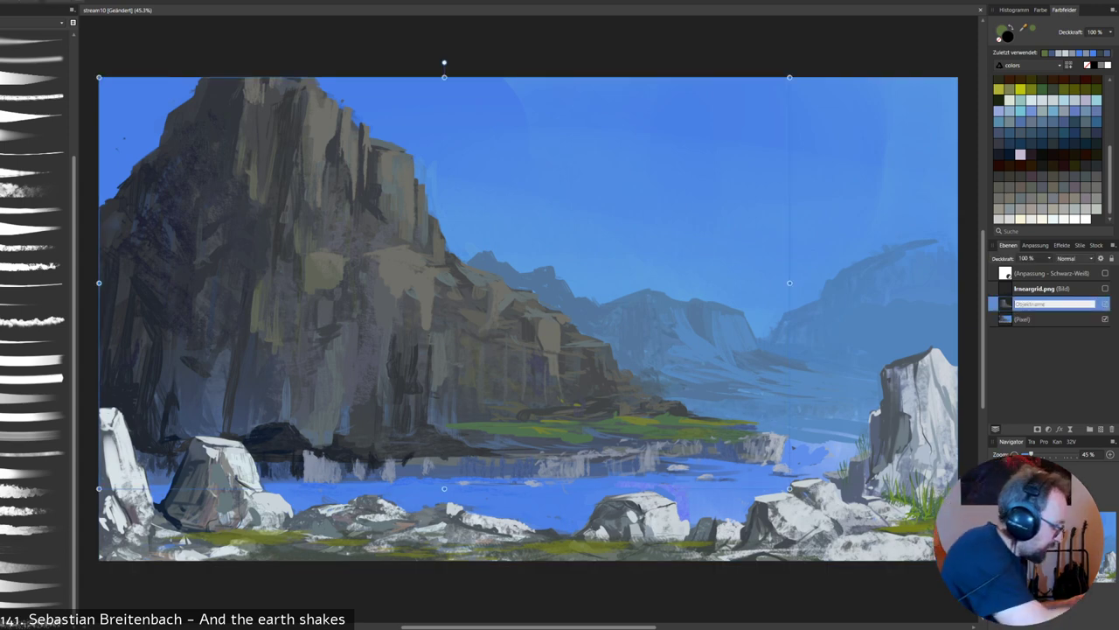
{"action": "right_click", "coordinate": [291, 296]}
{"action": "mouse_move", "coordinate": [368, 426]}
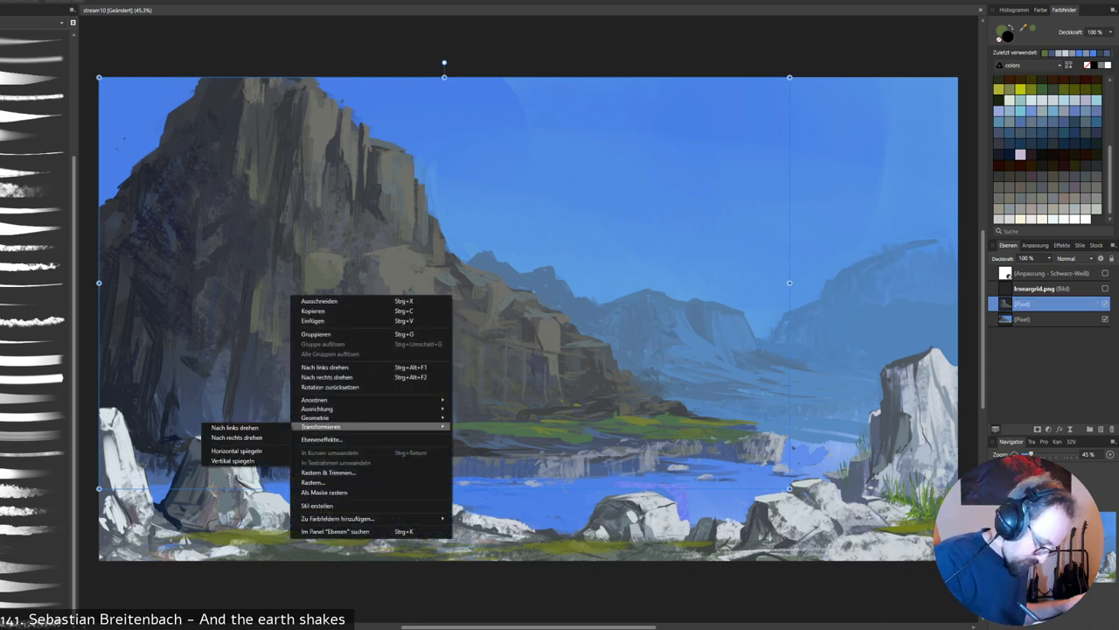
{"action": "left_click", "coordinate": [236, 450]}
{"action": "key", "text": "ctrl+z"}
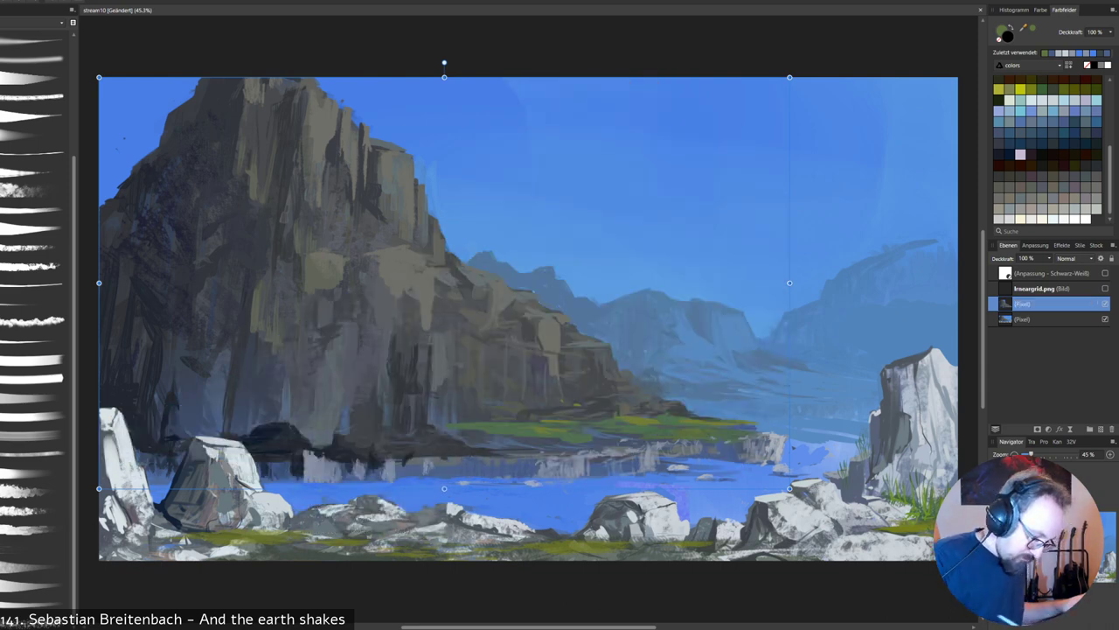
Flip the cliff layer vertically and move it down below the far shoreline as a reflection in the lake.
{"action": "right_click", "coordinate": [269, 344]}
{"action": "mouse_move", "coordinate": [349, 476]}
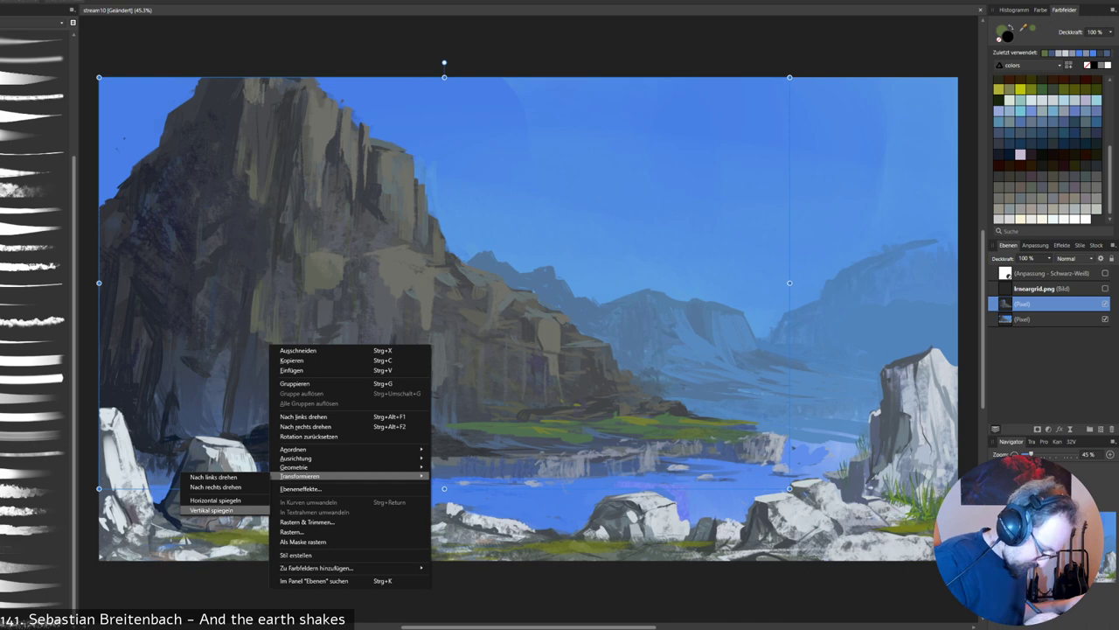
{"action": "left_click", "coordinate": [211, 510]}
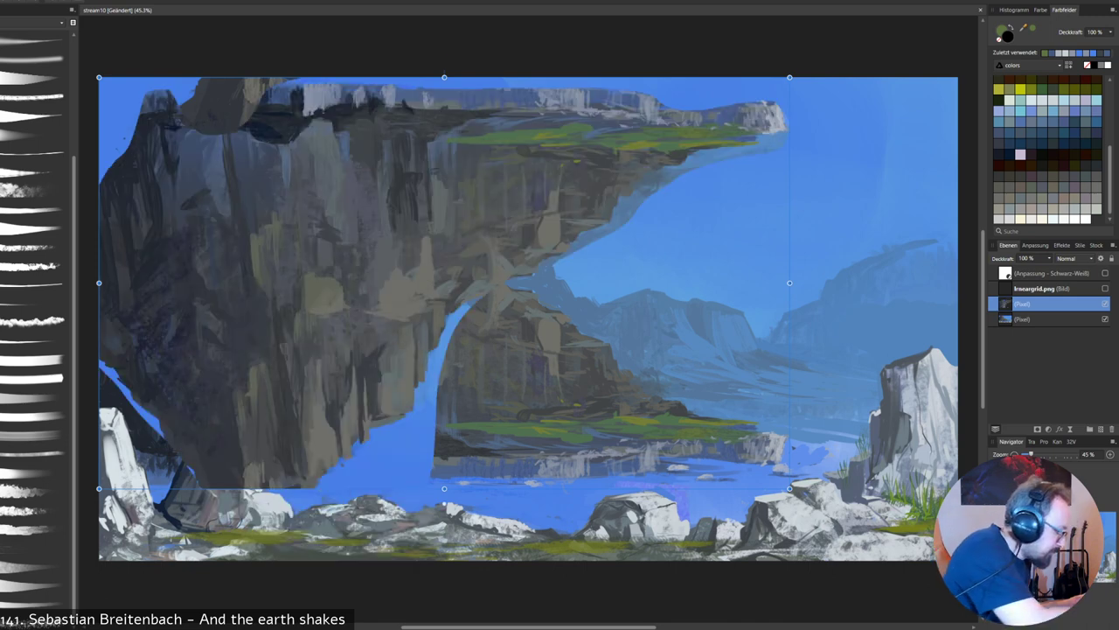
{"action": "left_click_drag", "start_coordinate": [419, 166], "coordinate": [451, 521]}
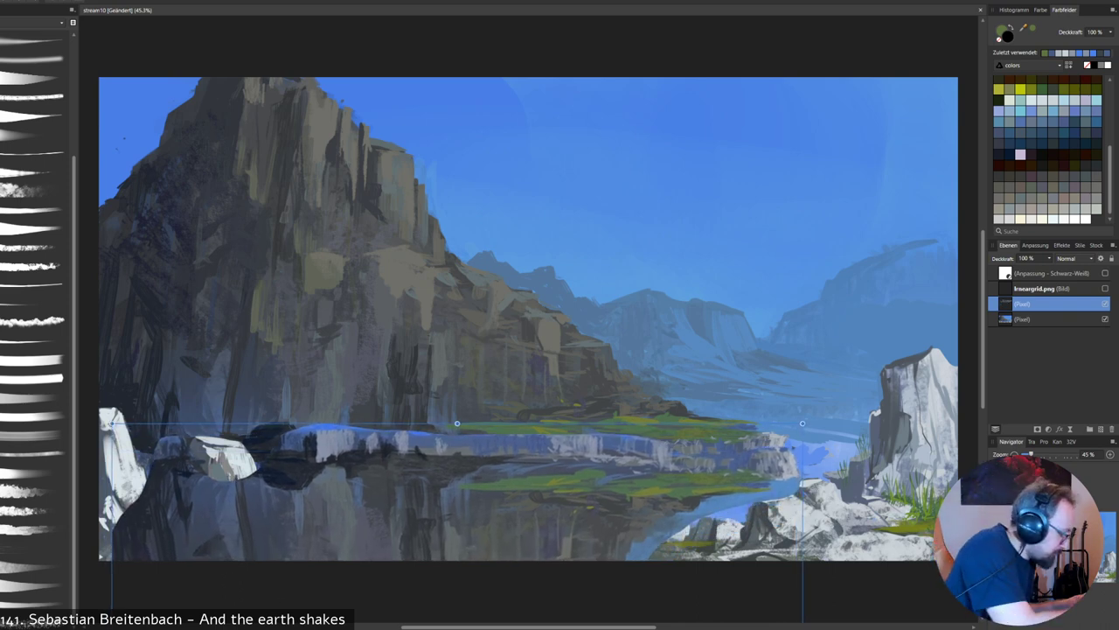
Delete the strip of the reflection overlapping the far shoreline rocks using a freehand selection, and clear the selection.
{"action": "key", "text": "b"}
{"action": "mouse_move", "coordinate": [791, 441]}
{"action": "left_mouse_down"}
{"action": "mouse_move", "coordinate": [765, 454]}
{"action": "mouse_move", "coordinate": [385, 435]}
{"action": "mouse_move", "coordinate": [100, 454]}
{"action": "mouse_move", "coordinate": [100, 381]}
{"action": "left_mouse_up"}
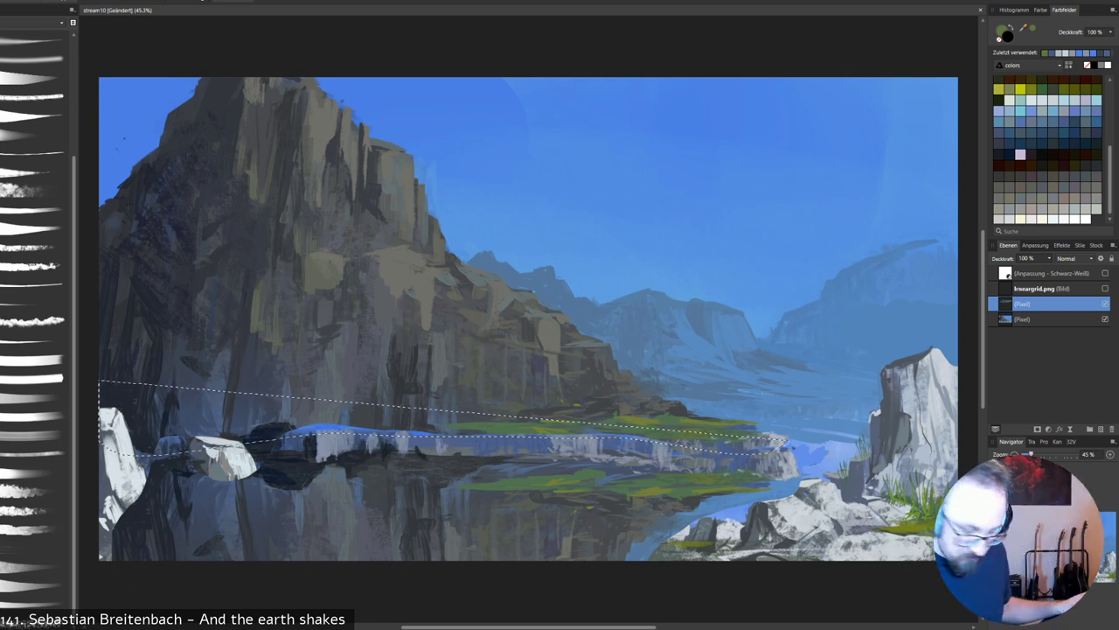
{"action": "key", "text": "Delete"}
{"action": "key", "text": "ctrl+d"}
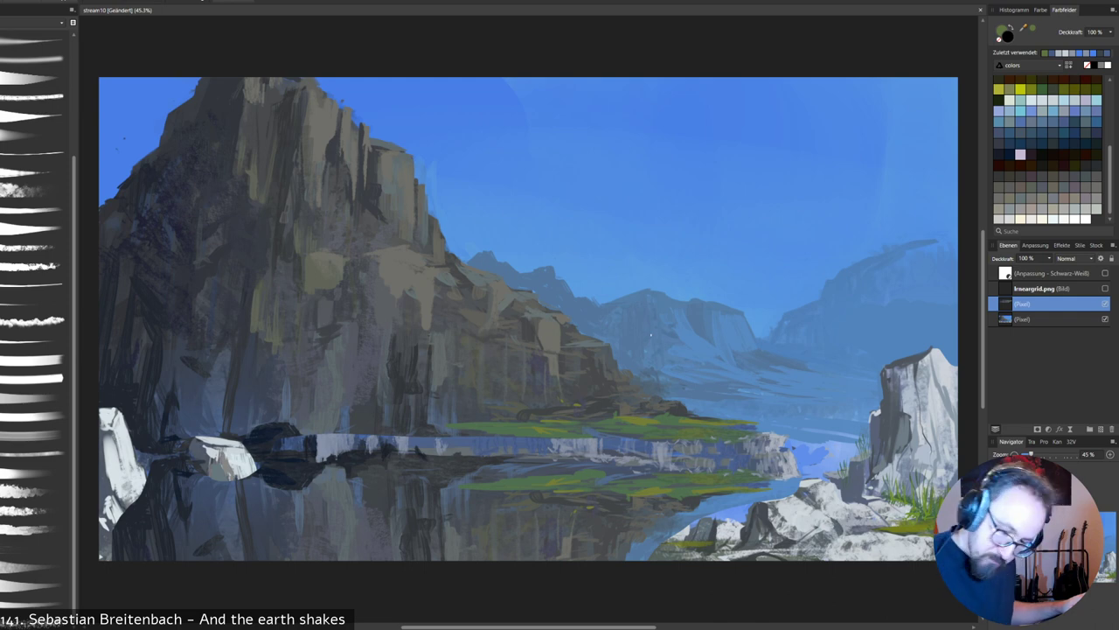
Lower the reflection layer's opacity to 65 % and cut it away over the foreground rocks with a freehand selection.
{"action": "left_click", "coordinate": [1049, 259]}
{"action": "left_click_drag", "start_coordinate": [1053, 269], "coordinate": [1027, 268]}
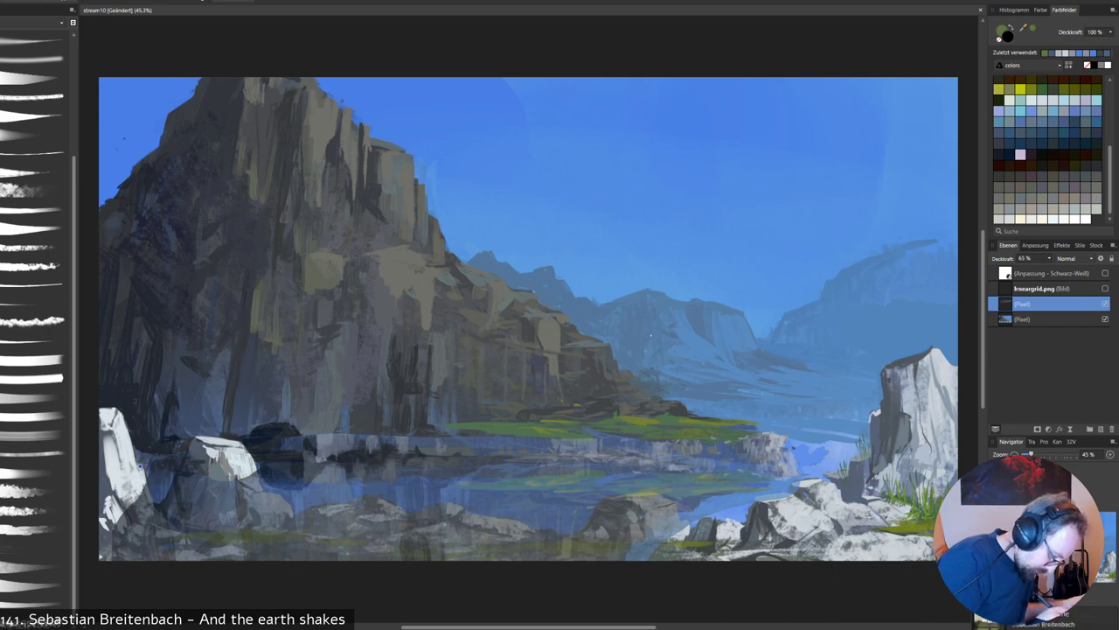
{"action": "mouse_move", "coordinate": [143, 466]}
{"action": "left_mouse_down"}
{"action": "mouse_move", "coordinate": [194, 439]}
{"action": "mouse_move", "coordinate": [242, 408]}
{"action": "mouse_move", "coordinate": [262, 489]}
{"action": "mouse_move", "coordinate": [285, 495]}
{"action": "mouse_move", "coordinate": [303, 530]}
{"action": "mouse_move", "coordinate": [307, 517]}
{"action": "mouse_move", "coordinate": [363, 496]}
{"action": "mouse_move", "coordinate": [427, 511]}
{"action": "left_mouse_up"}
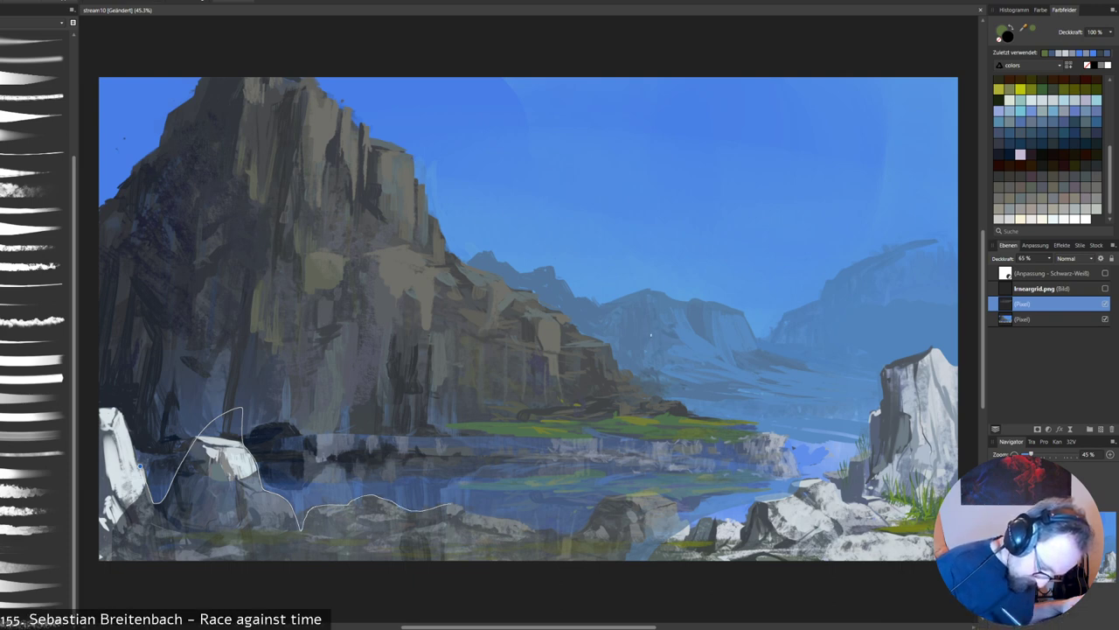
{"action": "mouse_move", "coordinate": [533, 524]}
{"action": "left_mouse_down"}
{"action": "mouse_move", "coordinate": [573, 534]}
{"action": "mouse_move", "coordinate": [599, 504]}
{"action": "mouse_move", "coordinate": [638, 490]}
{"action": "left_mouse_up"}
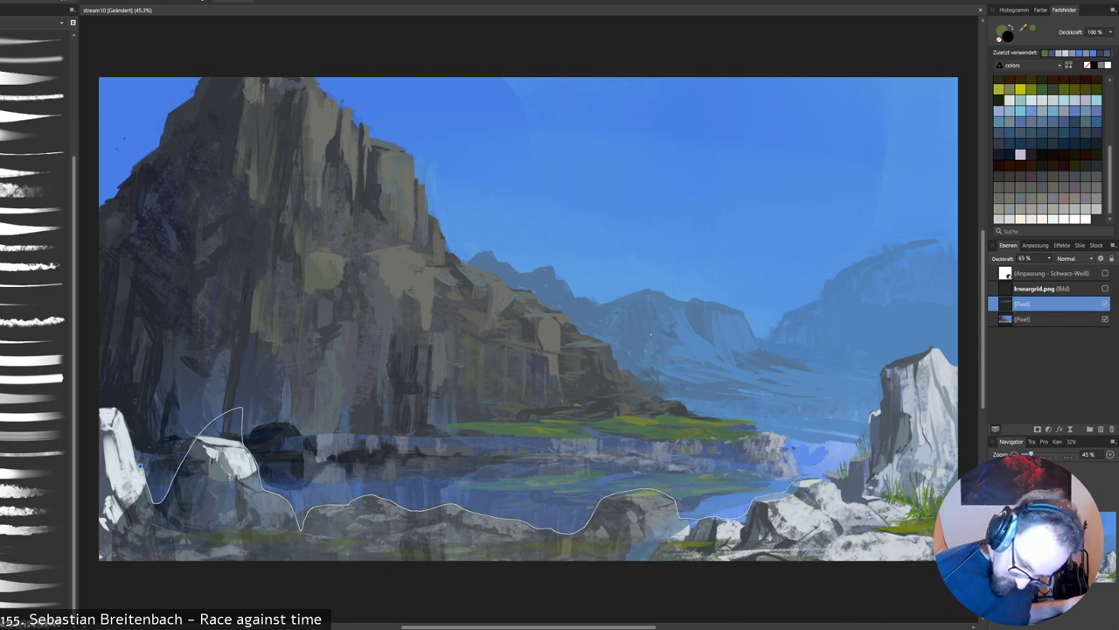
{"action": "mouse_move", "coordinate": [874, 460]}
{"action": "left_mouse_down"}
{"action": "mouse_move", "coordinate": [895, 566]}
{"action": "mouse_move", "coordinate": [757, 606]}
{"action": "mouse_move", "coordinate": [152, 600]}
{"action": "mouse_move", "coordinate": [82, 596]}
{"action": "mouse_move", "coordinate": [87, 462]}
{"action": "left_mouse_up"}
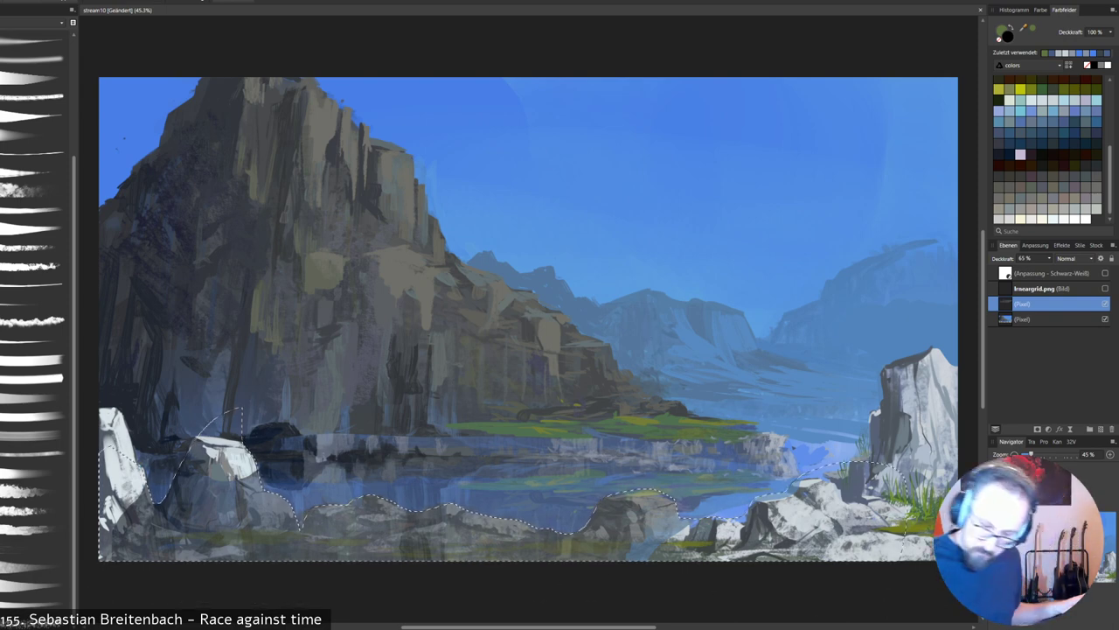
{"action": "key", "text": "Delete"}
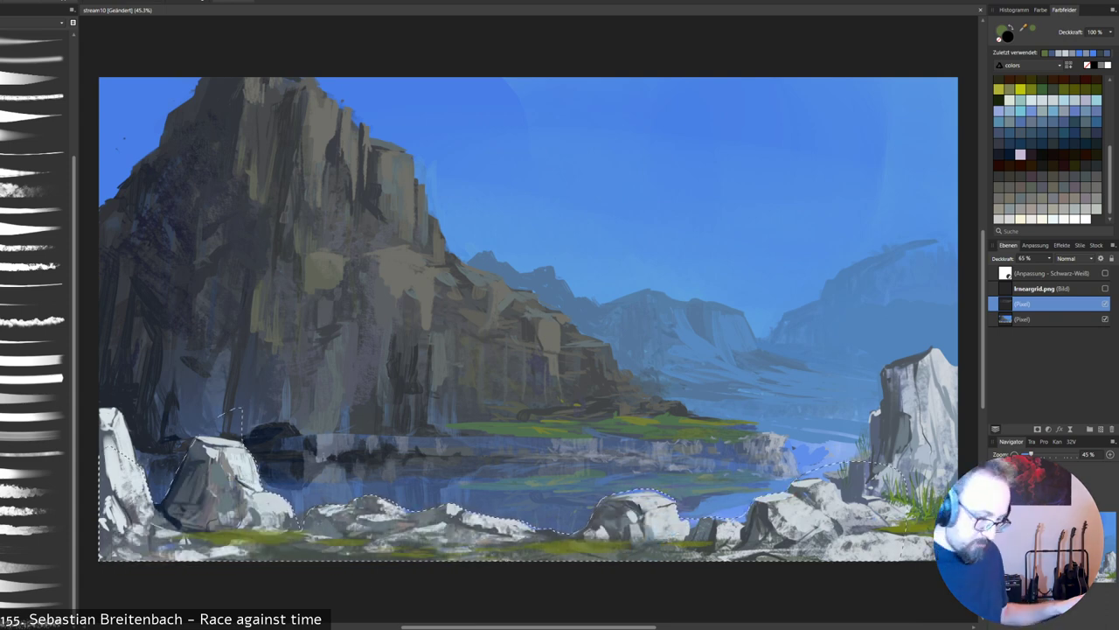
{"action": "key", "text": "ctrl+d"}
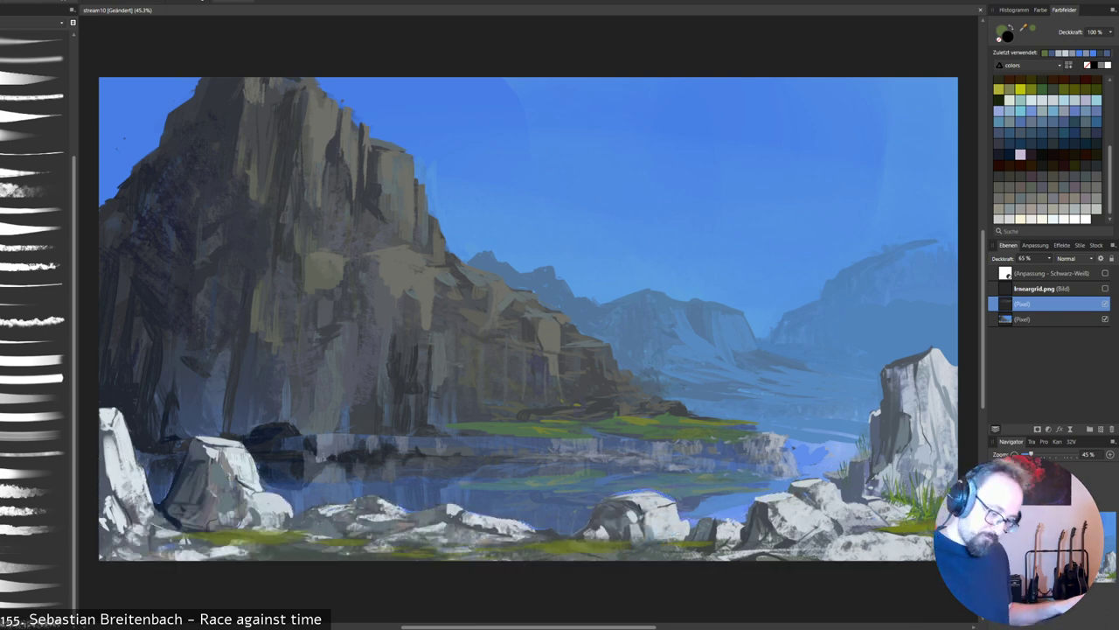
Set the reflection layer's opacity to 54 % and shift it slightly down along the far waterline.
{"action": "left_click", "coordinate": [1050, 259]}
{"action": "mouse_move", "coordinate": [1051, 269]}
{"action": "left_mouse_down"}
{"action": "mouse_move", "coordinate": [1066, 269]}
{"action": "mouse_move", "coordinate": [1029, 269]}
{"action": "mouse_move", "coordinate": [1044, 268]}
{"action": "left_mouse_up"}
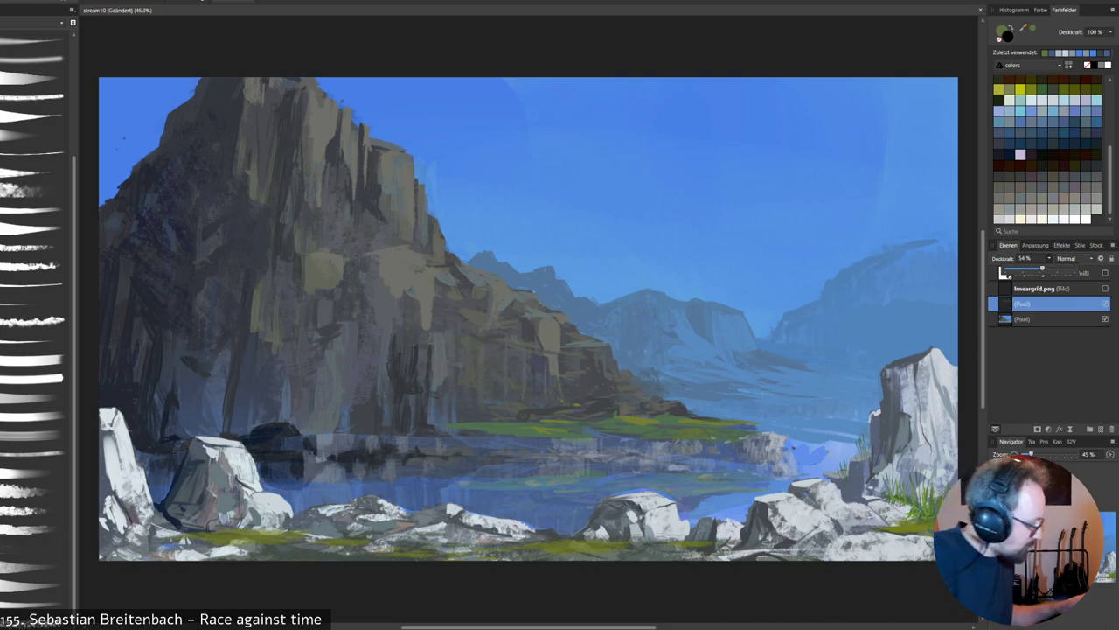
{"action": "key", "text": "v"}
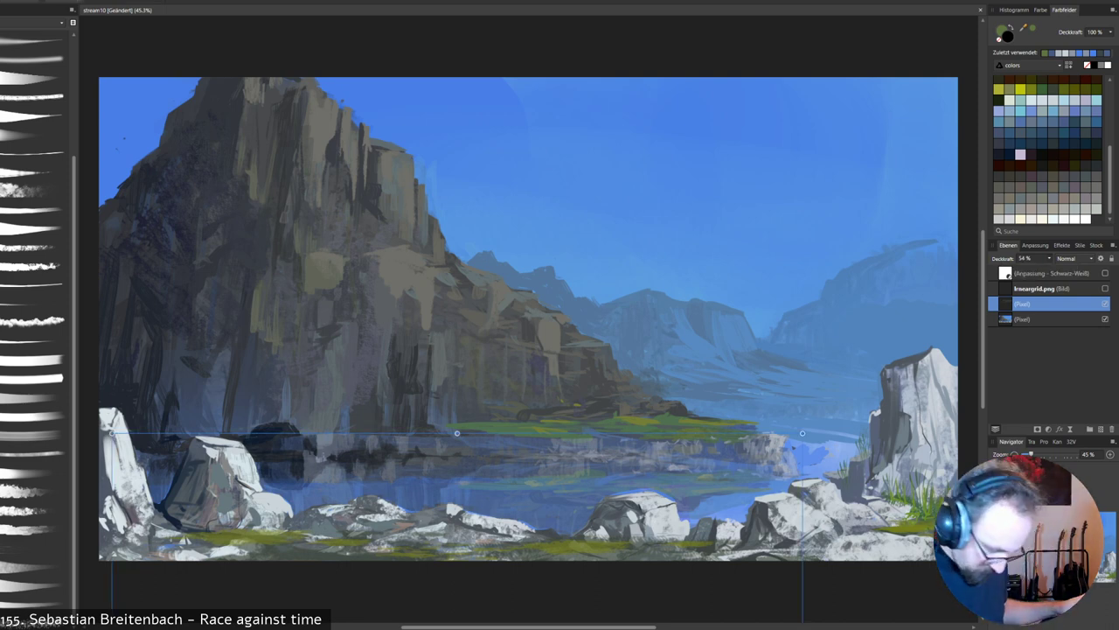
{"action": "left_click_drag", "start_coordinate": [461, 414], "coordinate": [454, 438]}
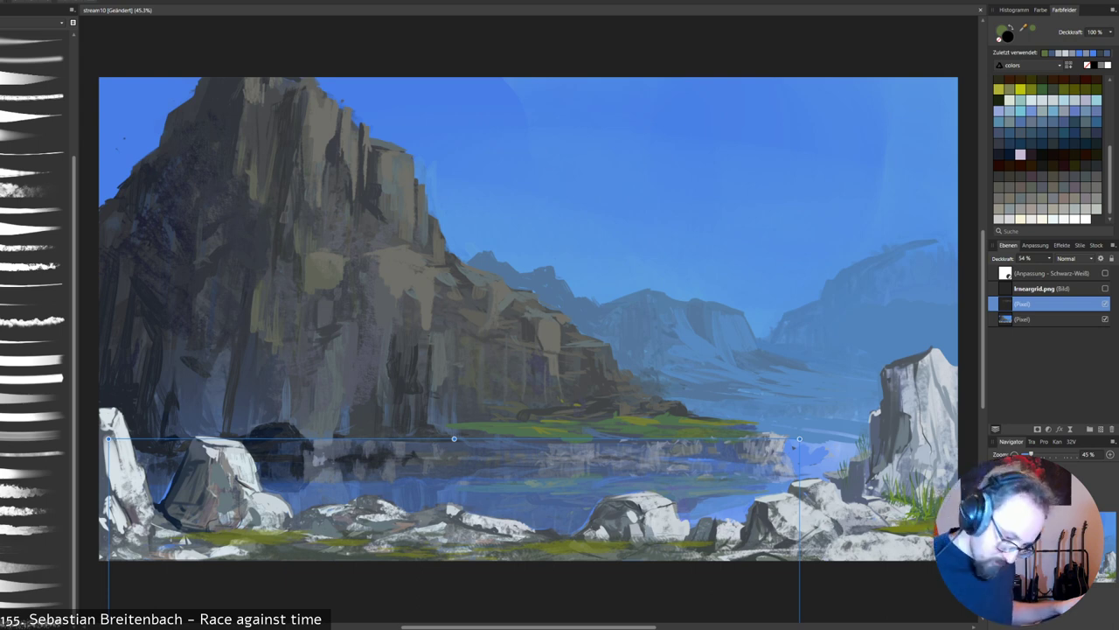
Compare the painting with the reflection layer hidden and shown.
{"action": "left_click", "coordinate": [1040, 319]}
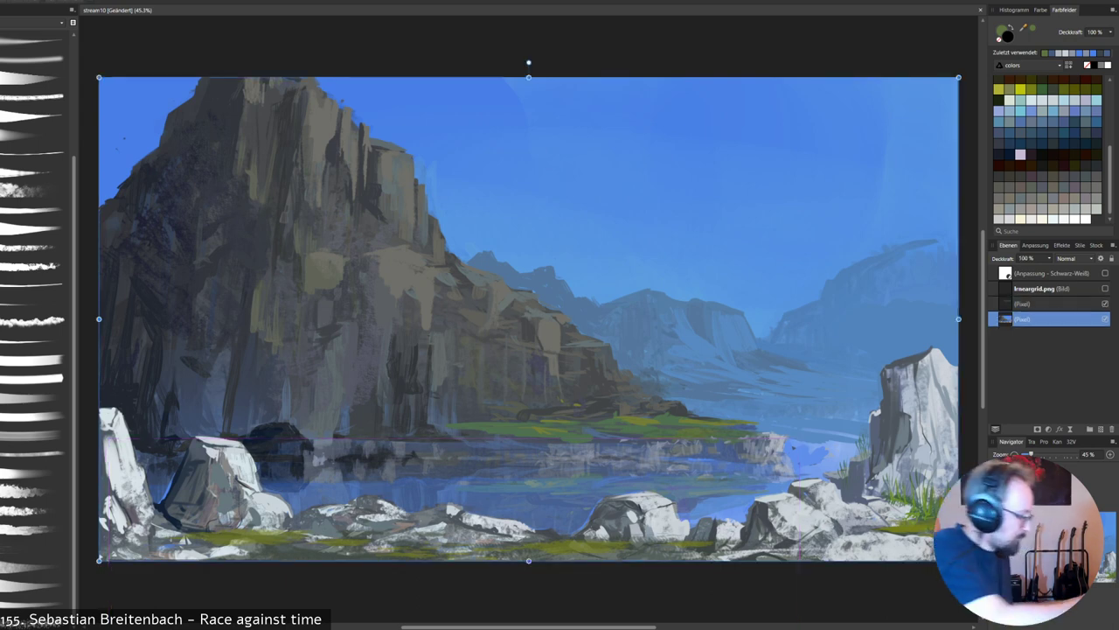
{"action": "key", "text": "b"}
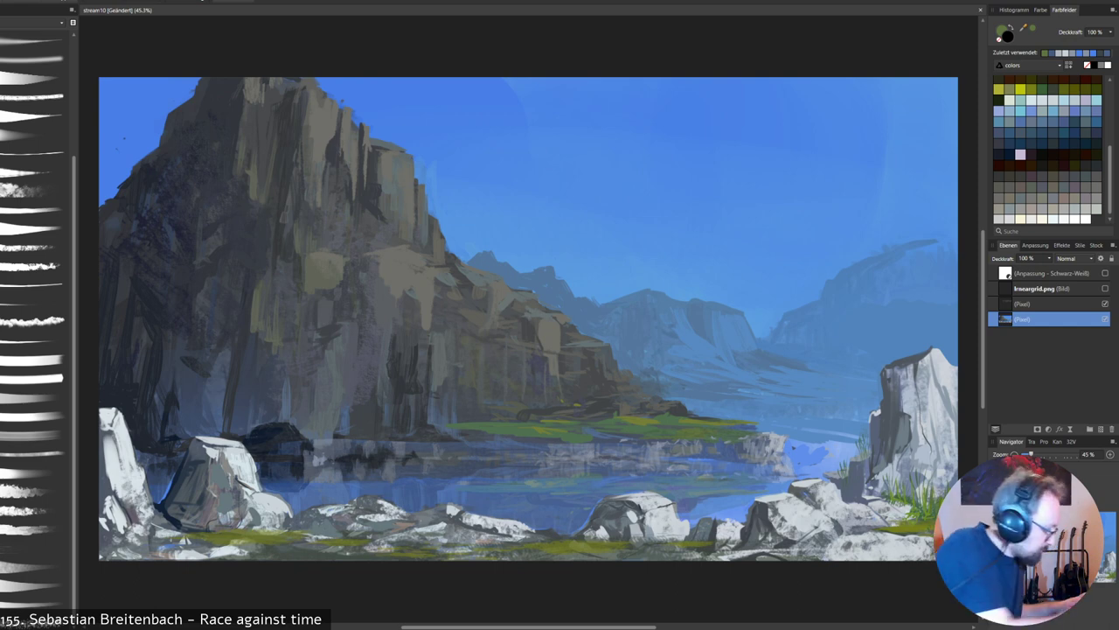
{"action": "left_click", "coordinate": [1041, 304]}
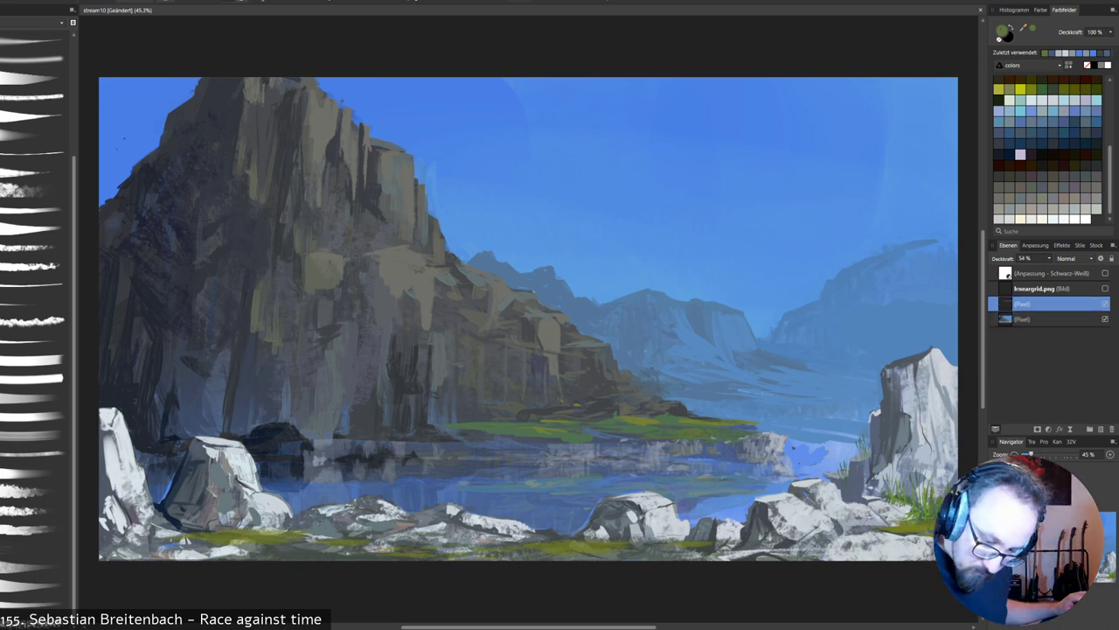
{"action": "left_click", "coordinate": [1105, 303]}
{"action": "left_click", "coordinate": [1105, 304]}
Try placing the reflection layer beneath the painting, check both layers, and move the reflection back on top.
{"action": "left_click_drag", "start_coordinate": [1049, 304], "coordinate": [1050, 325]}
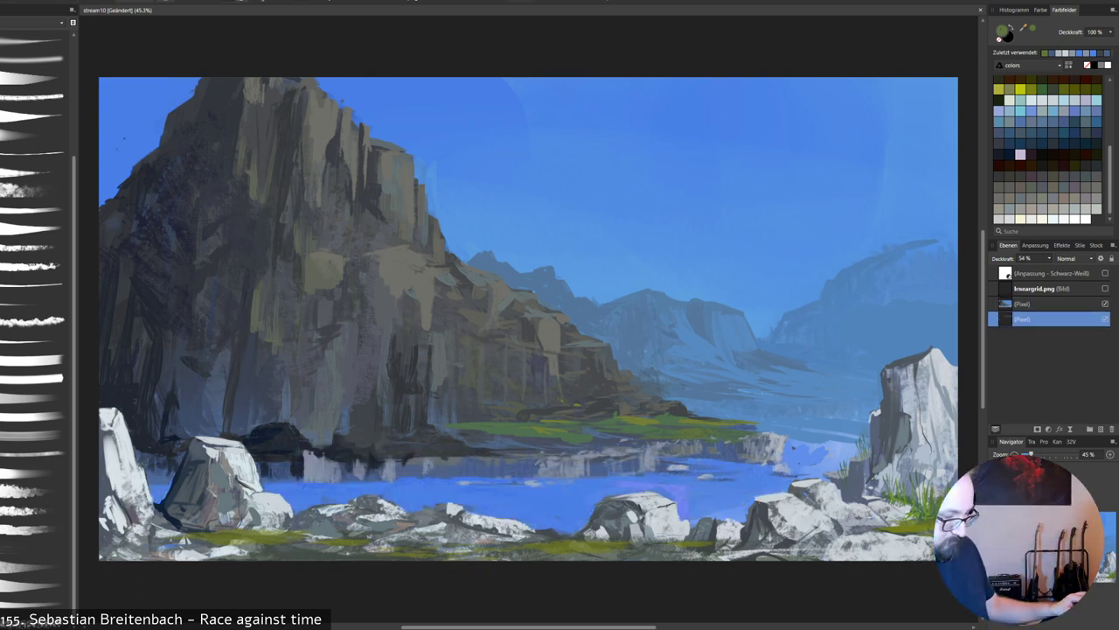
{"action": "left_click", "coordinate": [1105, 303]}
{"action": "left_click", "coordinate": [1105, 303]}
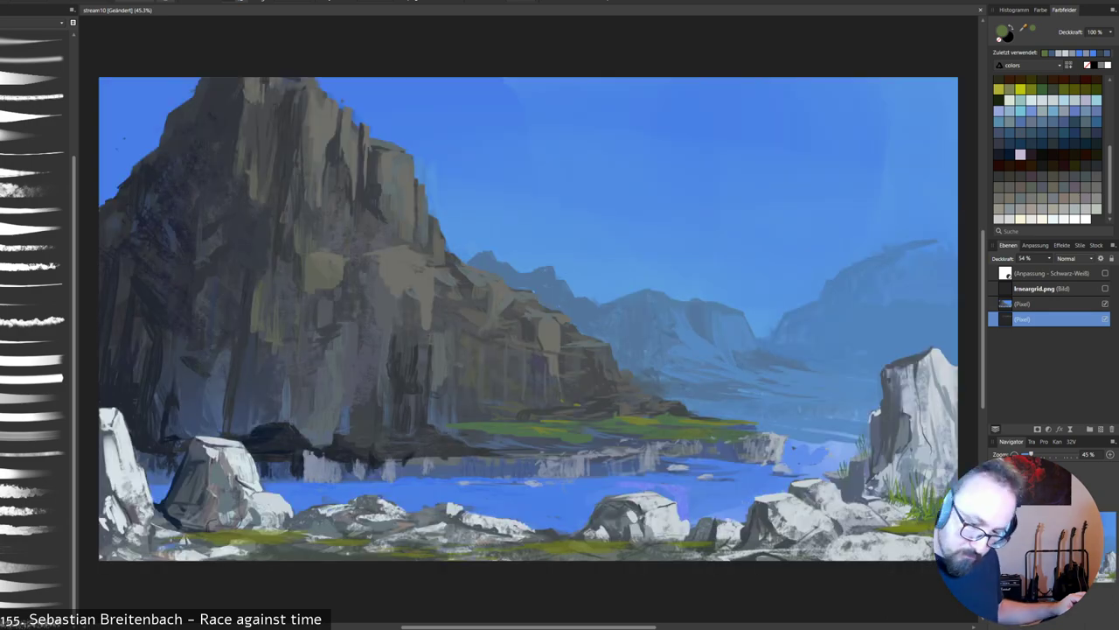
{"action": "left_click", "coordinate": [1004, 318], "text": "alt"}
{"action": "left_click", "coordinate": [1005, 319], "text": "alt"}
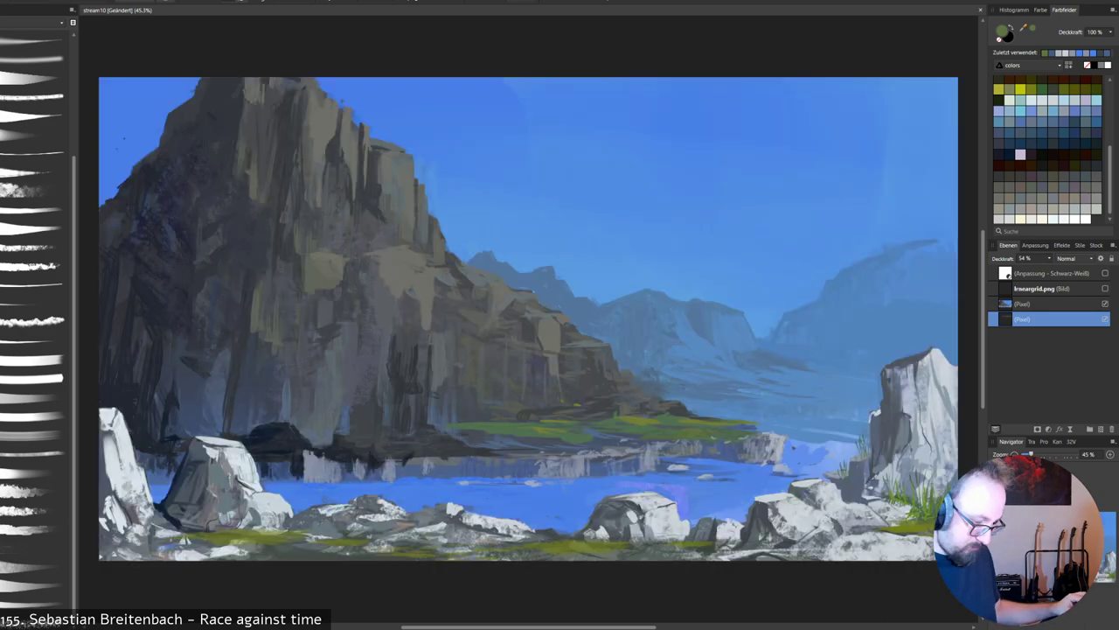
{"action": "left_click_drag", "start_coordinate": [1037, 319], "coordinate": [1037, 298]}
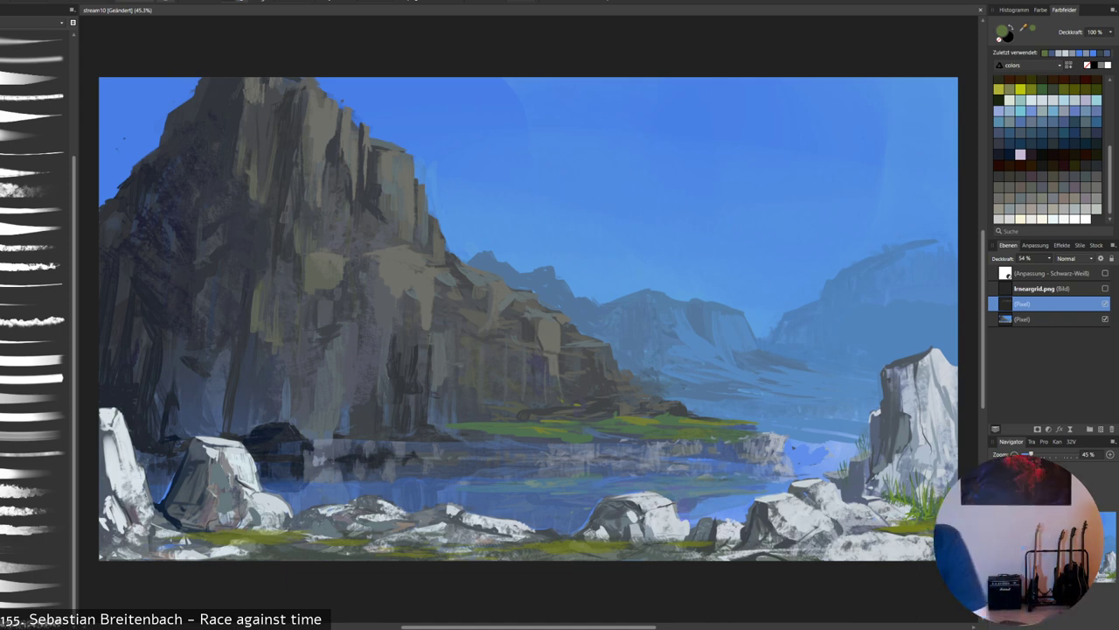
Merge the reflection into the painting and redefine the headland's rock face above the water with sampled grey-blue tones.
{"action": "key", "text": "ctrl+e"}
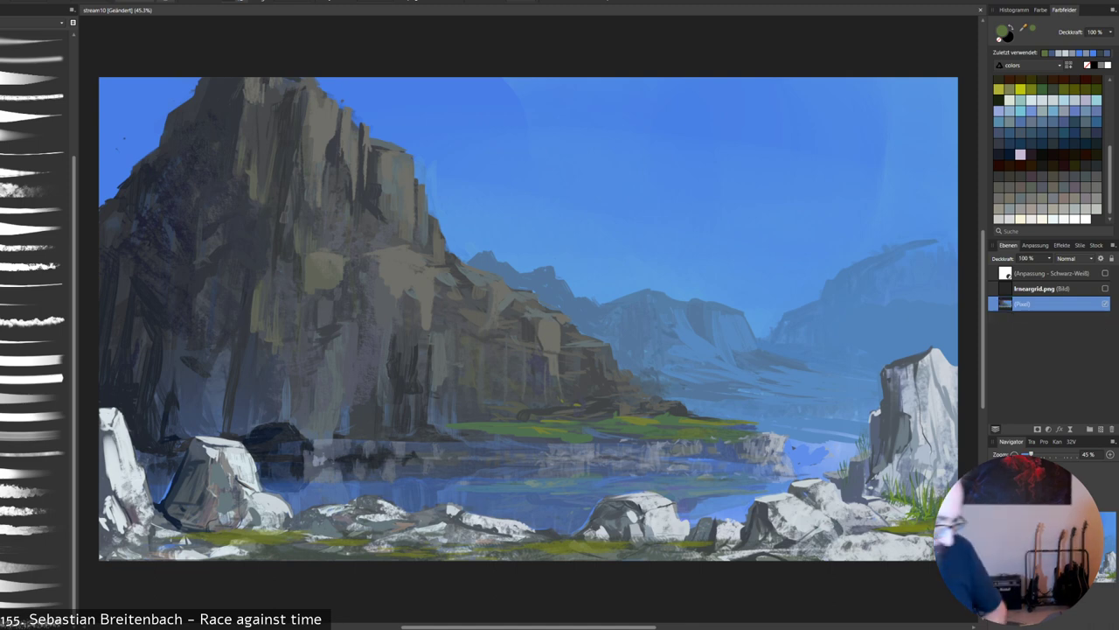
{"action": "left_click", "coordinate": [33, 227]}
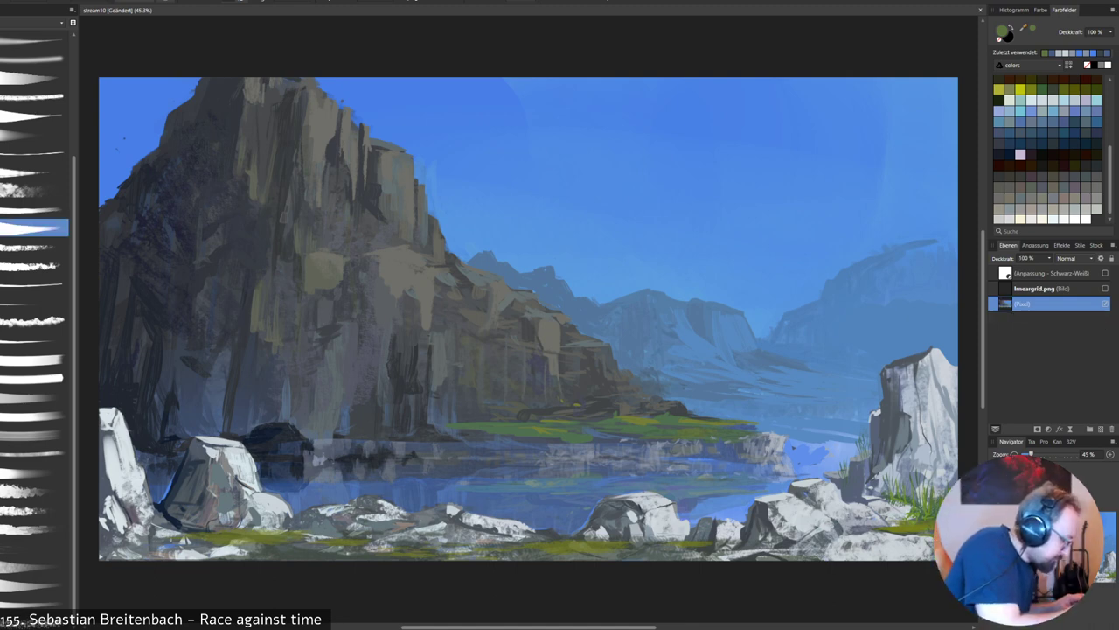
{"action": "left_click", "coordinate": [775, 450], "text": "alt"}
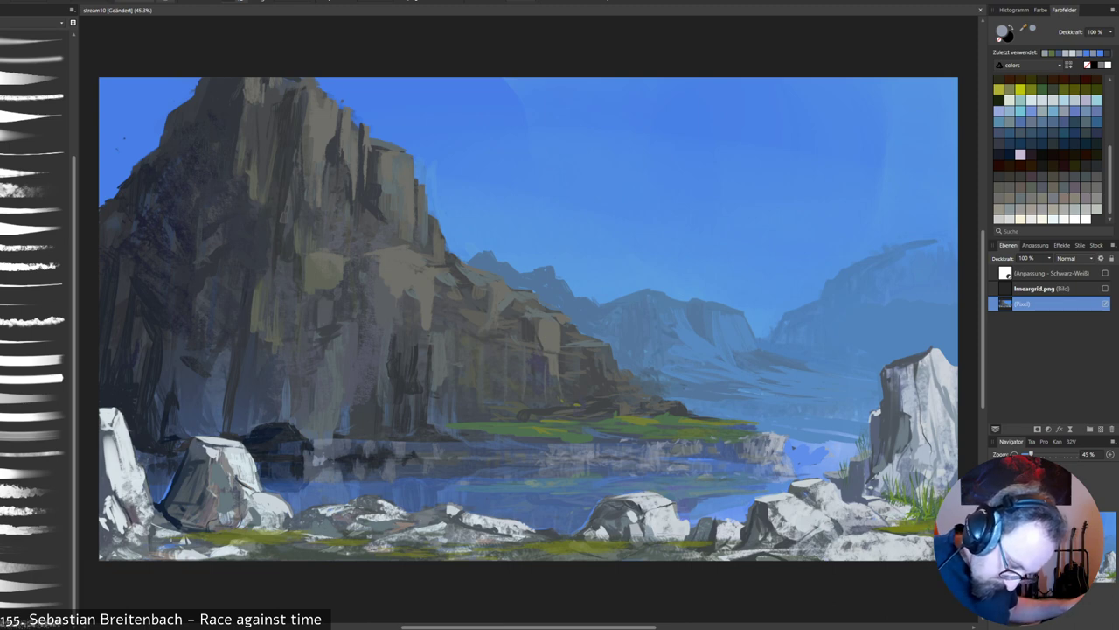
{"action": "left_click", "coordinate": [724, 450], "text": "alt"}
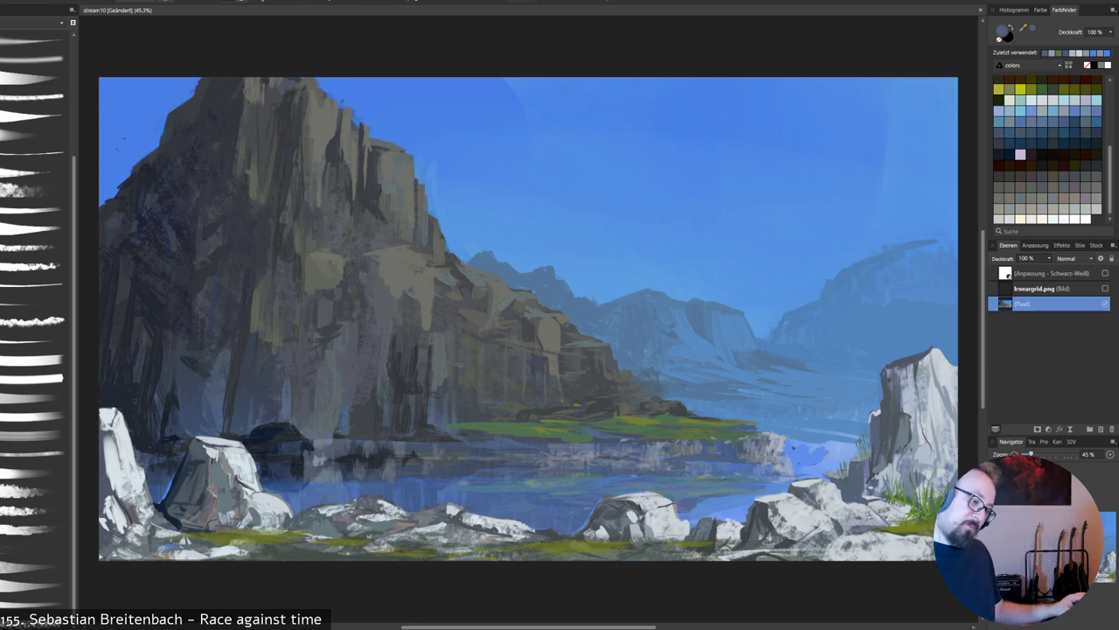
{"action": "left_click", "coordinate": [657, 460], "text": "alt"}
{"action": "left_click_drag", "start_coordinate": [665, 448], "coordinate": [666, 472]}
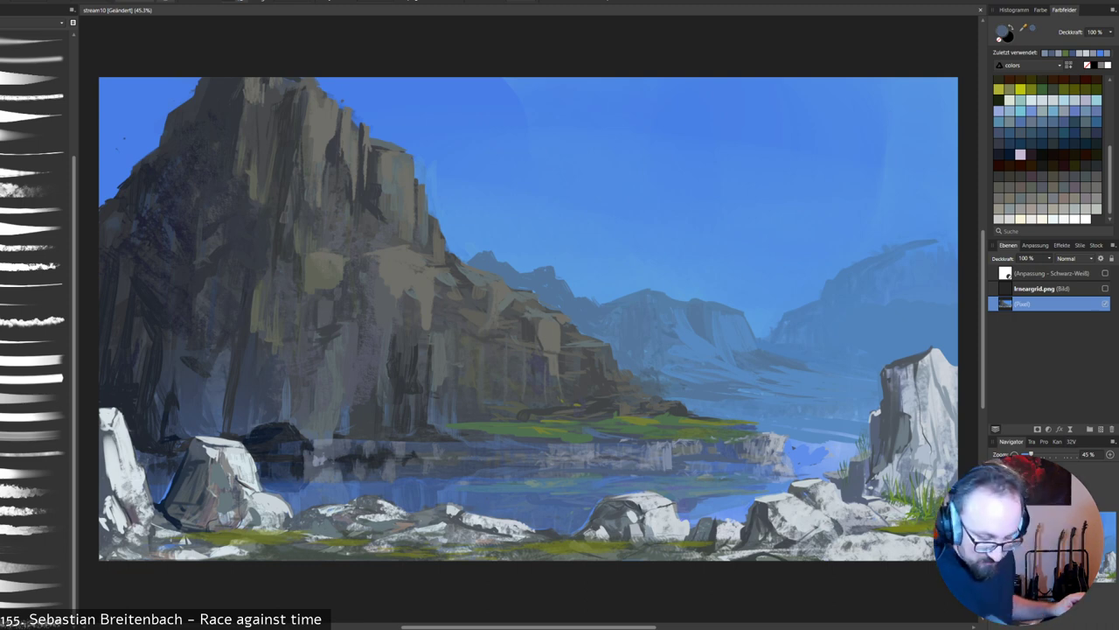
Paint a thin dark waterline beneath the far shore's rocks with dark tones sampled from the shore.
{"action": "left_click", "coordinate": [369, 466], "text": "alt"}
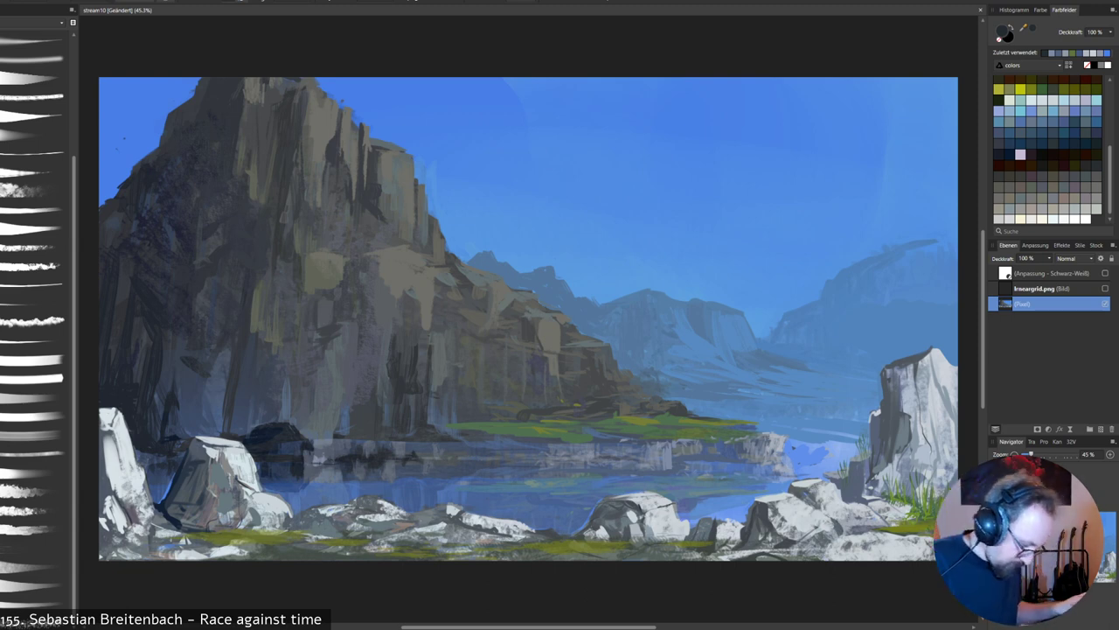
{"action": "left_click_drag", "start_coordinate": [421, 459], "coordinate": [518, 456]}
{"action": "left_click", "coordinate": [370, 432], "text": "alt"}
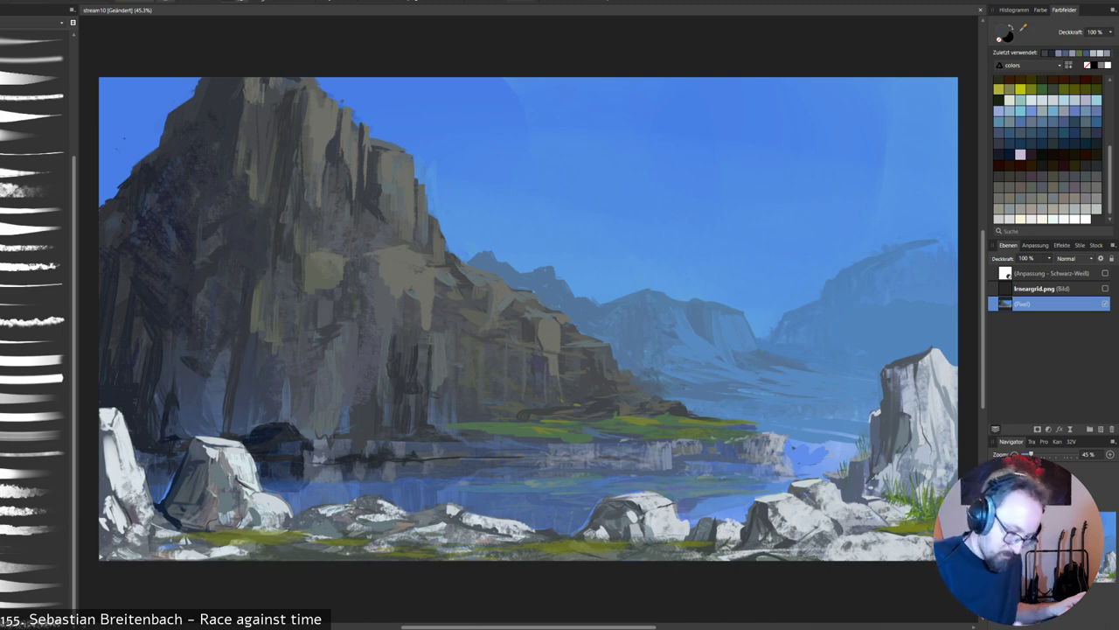
{"action": "left_click", "coordinate": [558, 455], "text": "alt"}
{"action": "left_click", "coordinate": [443, 457], "text": "alt"}
{"action": "left_click_drag", "start_coordinate": [515, 458], "coordinate": [614, 465]}
Add short dark vertical strokes for a shadowed crack in the middle of the far shore's rock face.
{"action": "left_click_drag", "start_coordinate": [549, 446], "coordinate": [548, 464]}
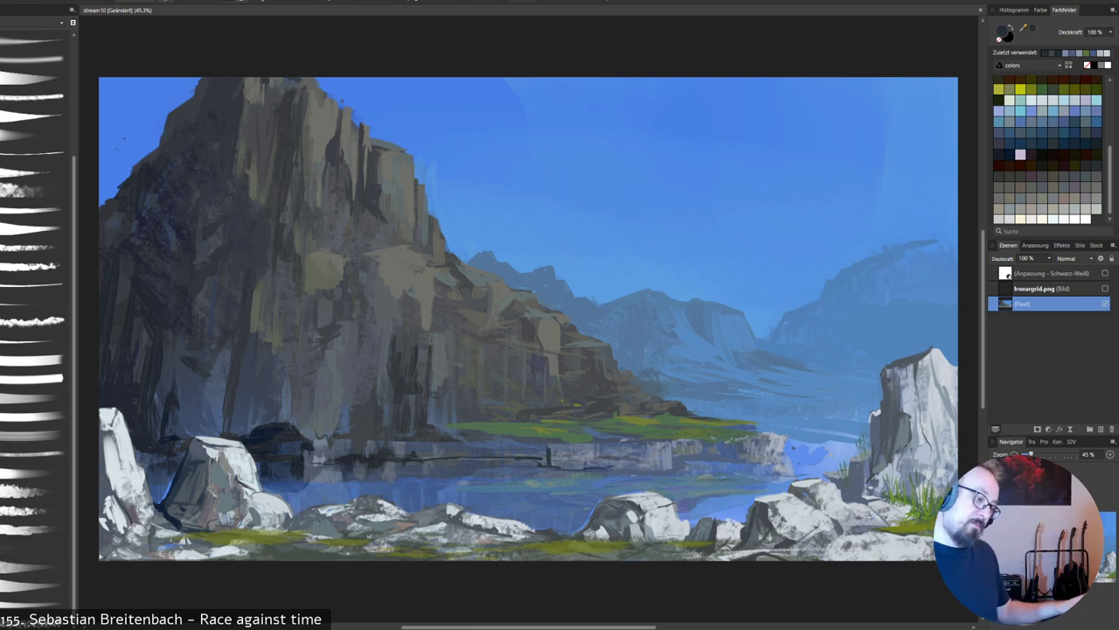
{"action": "right_click", "coordinate": [619, 367]}
{"action": "left_click", "coordinate": [579, 404]}
{"action": "left_click_drag", "start_coordinate": [545, 444], "coordinate": [544, 461]}
{"action": "left_click_drag", "start_coordinate": [541, 445], "coordinate": [541, 456]}
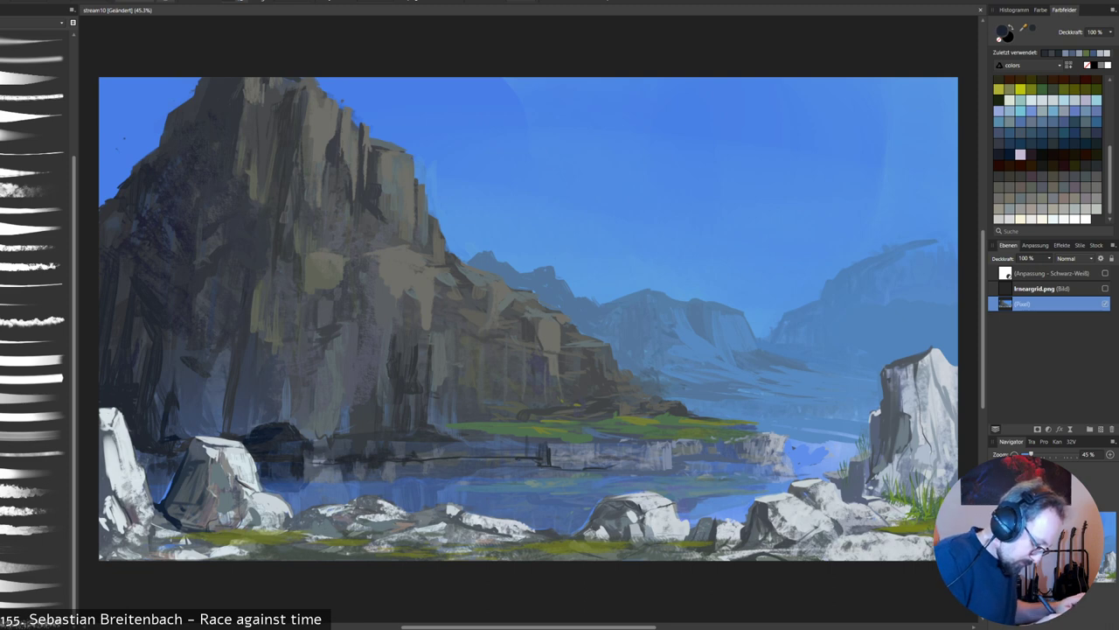
Adjust the brush and darken the round boulder at the foot of the cliff with dark blue sampled nearby.
{"action": "right_click", "coordinate": [290, 407]}
{"action": "left_click", "coordinate": [251, 371]}
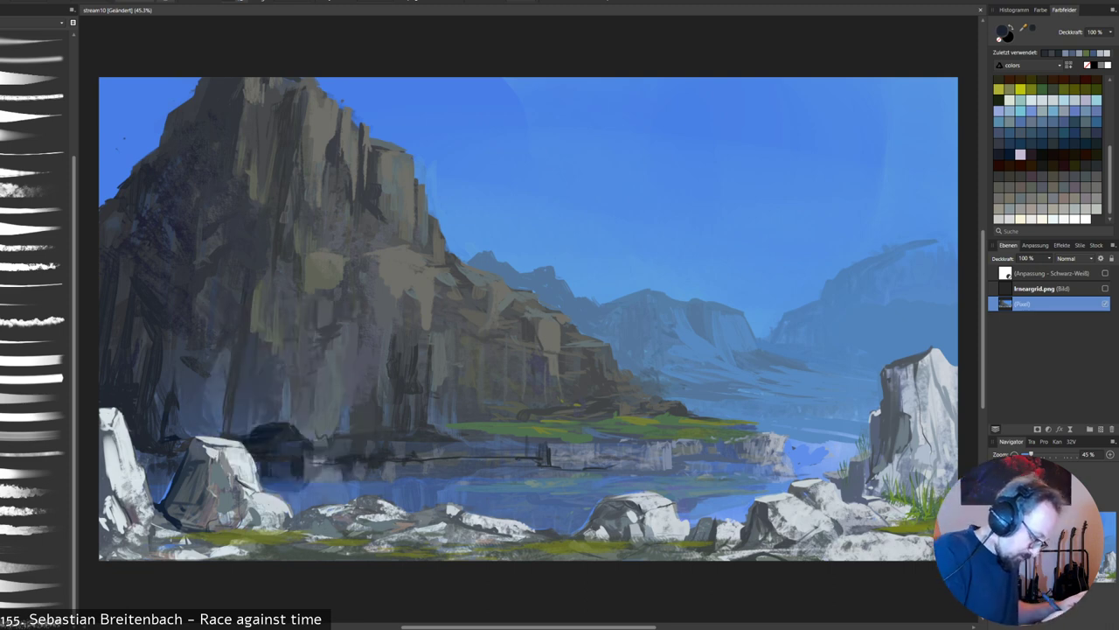
{"action": "mouse_move", "coordinate": [253, 431]}
{"action": "left_mouse_down"}
{"action": "mouse_move", "coordinate": [290, 415]}
{"action": "mouse_move", "coordinate": [317, 442]}
{"action": "mouse_move", "coordinate": [308, 458]}
{"action": "left_mouse_up"}
{"action": "left_click", "coordinate": [288, 455], "text": "alt"}
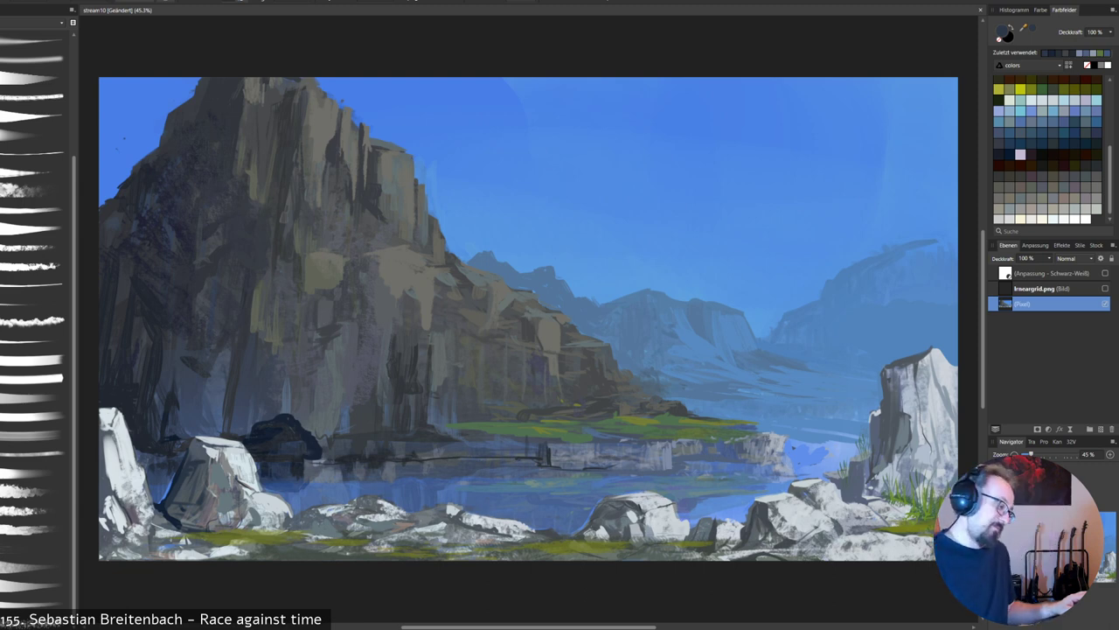
Paint a small orange-brown fire accent at the dark boulder's foot and a thin waterline stroke beneath it with a sampled grey-blue.
{"action": "left_click", "coordinate": [314, 474], "text": "alt"}
{"action": "left_click", "coordinate": [299, 481], "text": "alt"}
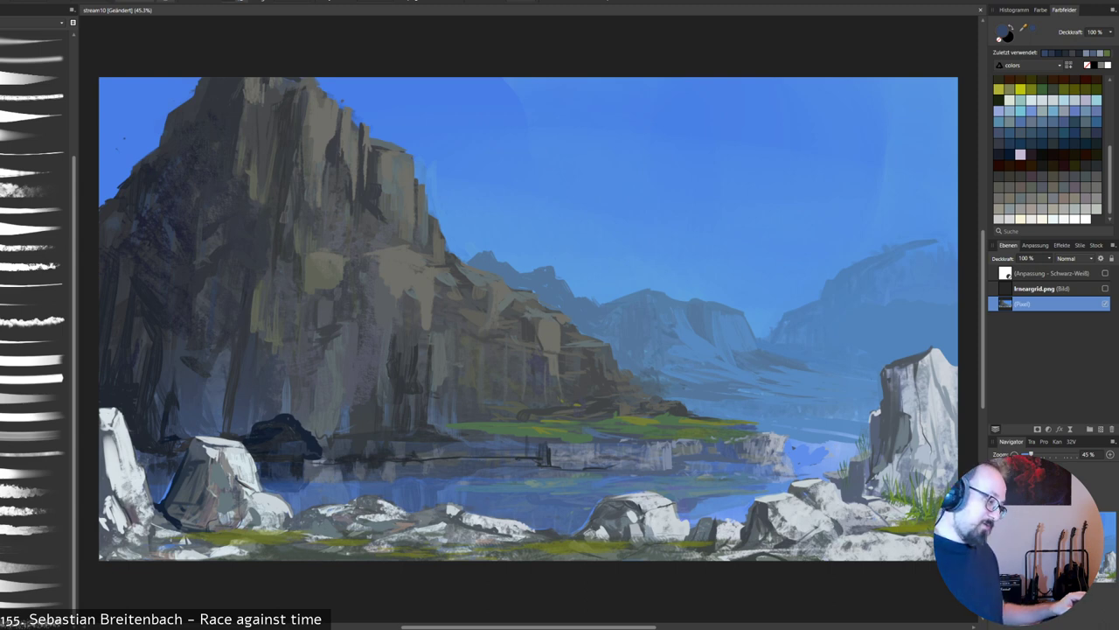
{"action": "scroll", "coordinate": [1047, 149], "scroll_direction": "up", "scroll_amount": 5}
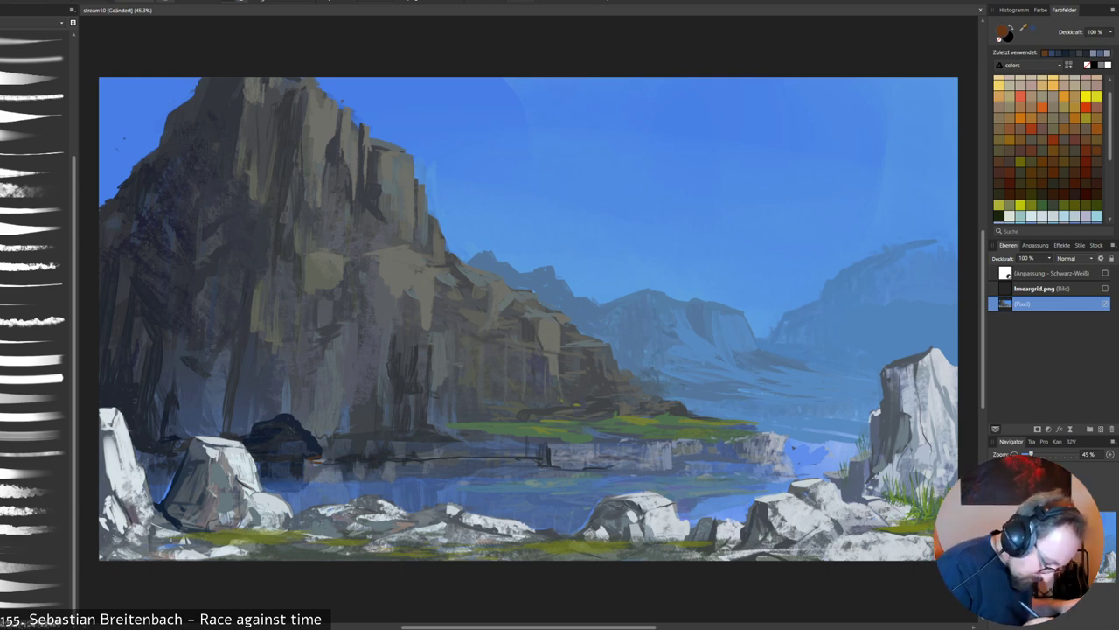
{"action": "left_click_drag", "start_coordinate": [311, 459], "coordinate": [326, 460]}
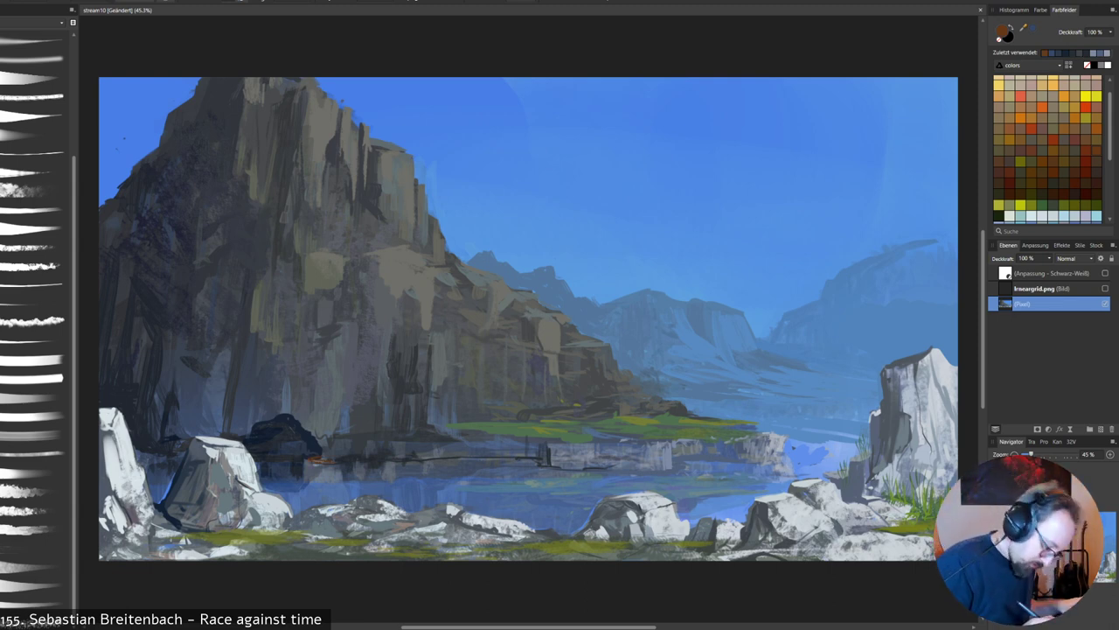
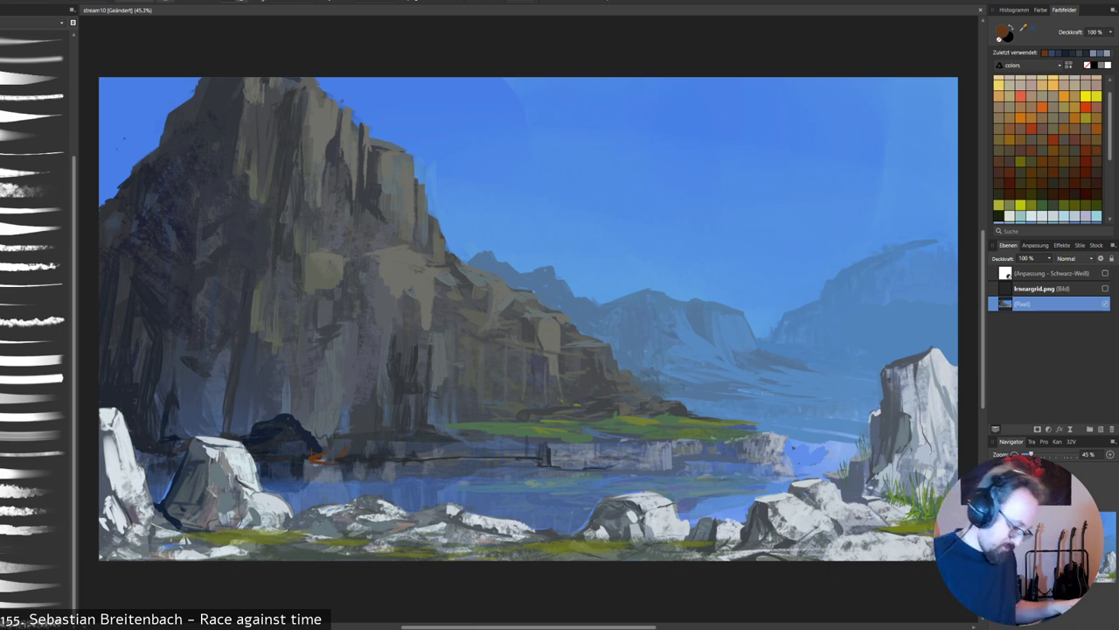
{"action": "left_click", "coordinate": [334, 471], "text": "alt"}
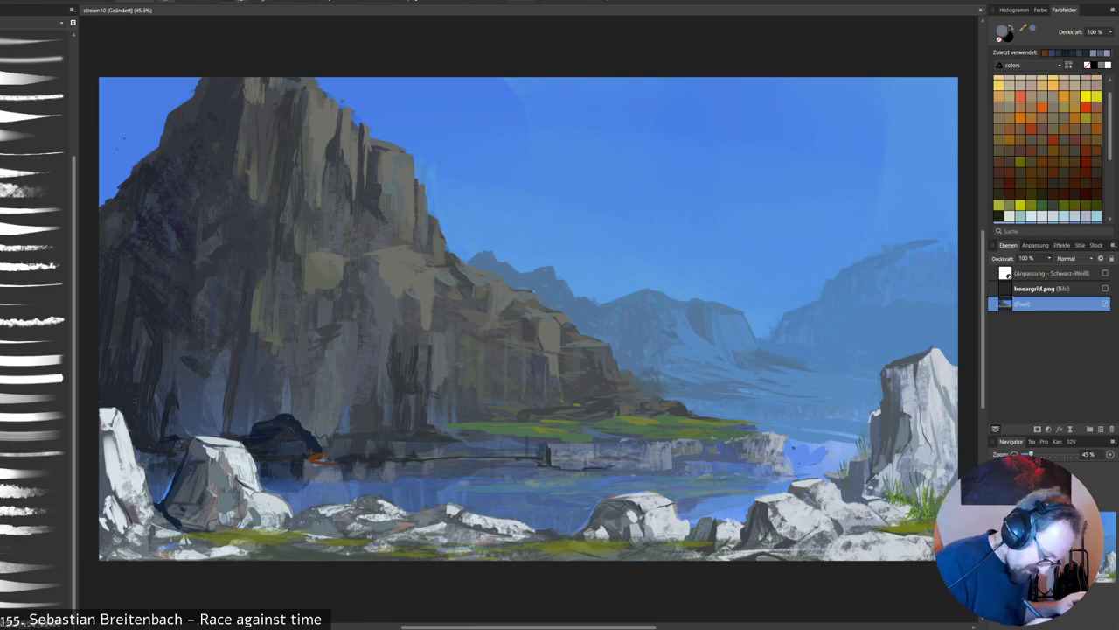
{"action": "left_click_drag", "start_coordinate": [318, 466], "coordinate": [336, 465]}
{"action": "left_click", "coordinate": [339, 458], "text": "alt"}
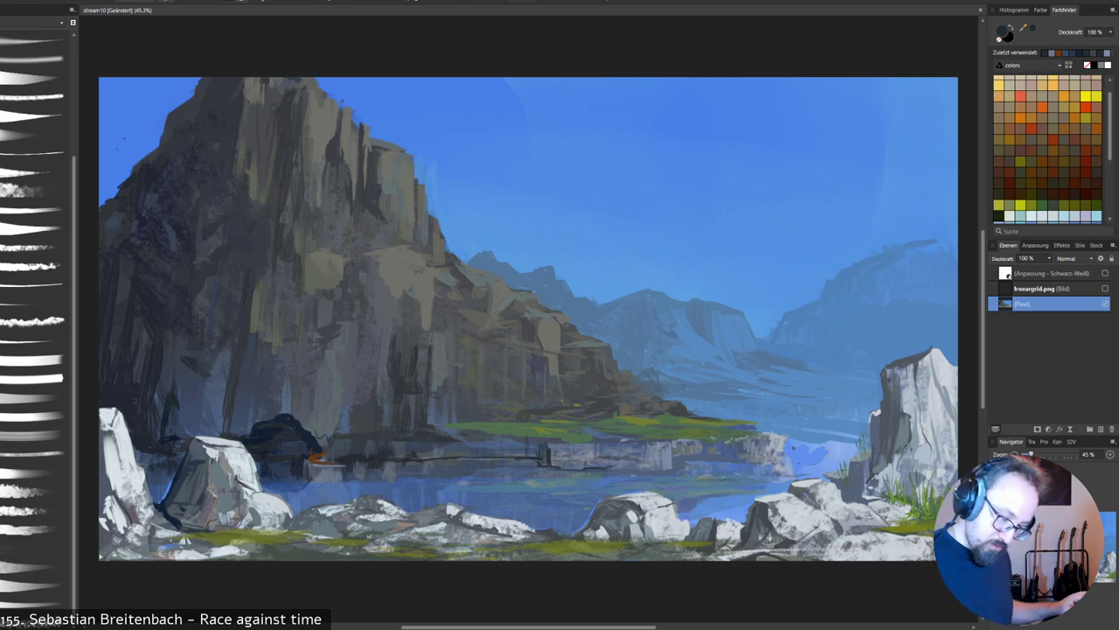
Try a small pale-blue vertical stroke on the dark boulder at the foot of the cliff.
{"action": "left_click", "coordinate": [752, 359], "text": "alt"}
{"action": "left_click_drag", "start_coordinate": [1110, 131], "coordinate": [1109, 146]}
{"action": "left_click", "coordinate": [1096, 181]}
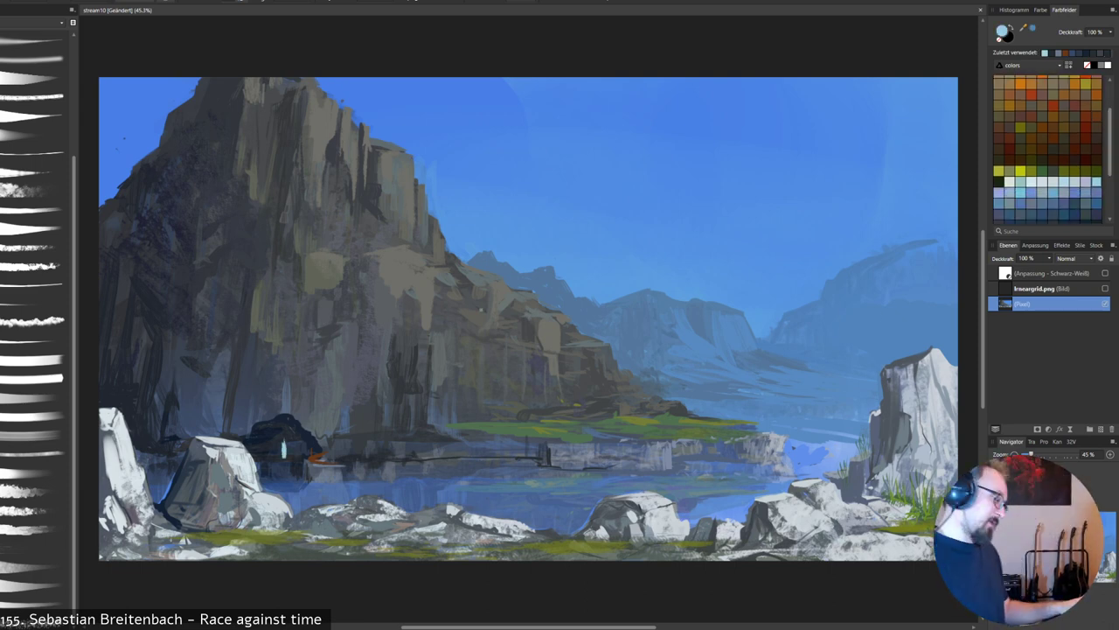
{"action": "key", "text": "ctrl+z"}
Choose a bright orange swatch as the paint colour and try a short vertical stroke on the dark boulder.
{"action": "left_click_drag", "start_coordinate": [1109, 139], "coordinate": [1110, 115]}
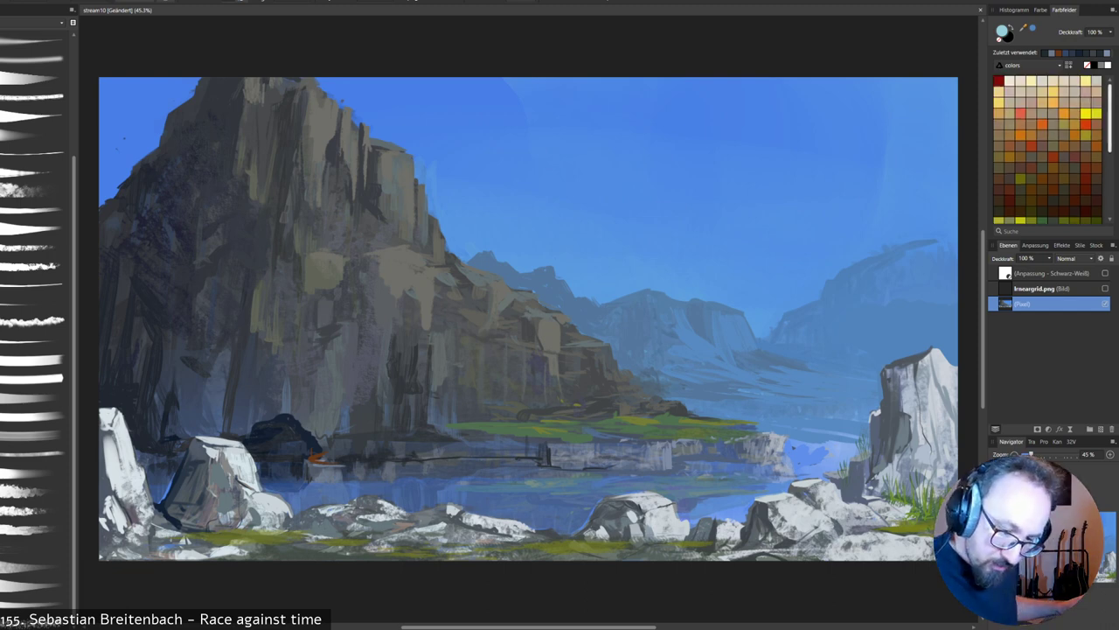
{"action": "left_click", "coordinate": [1086, 113]}
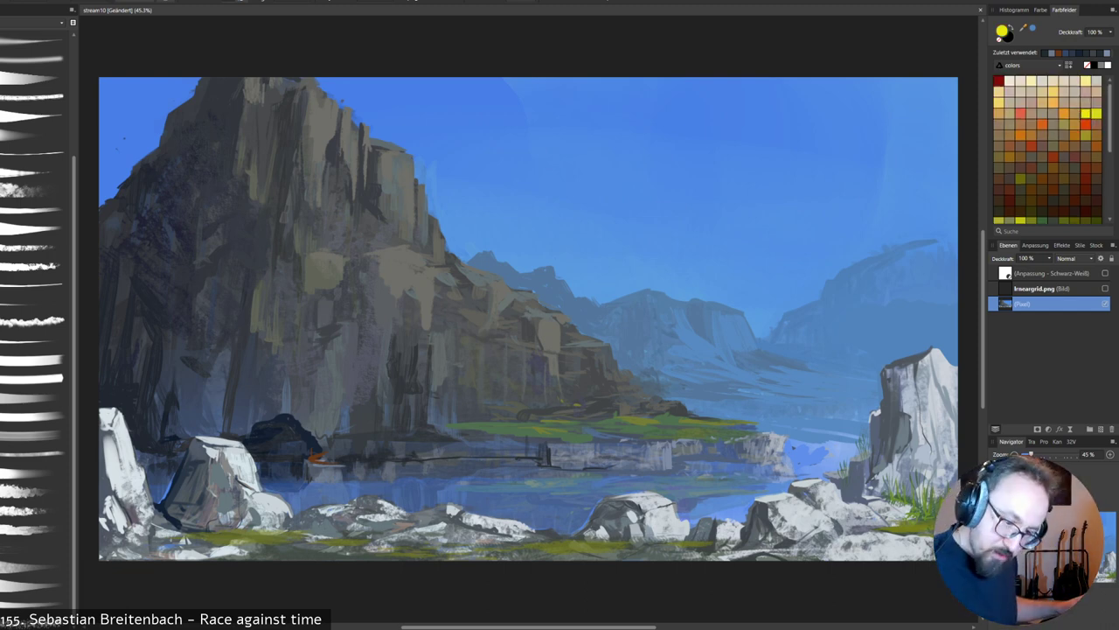
{"action": "left_click", "coordinate": [1042, 125]}
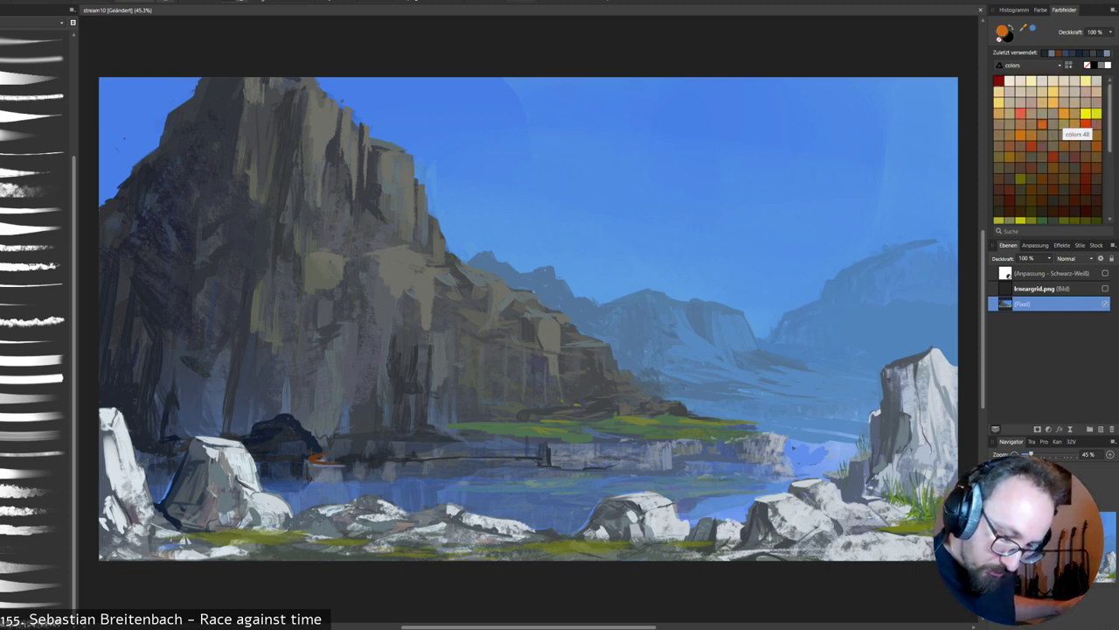
{"action": "left_click", "coordinate": [1021, 136]}
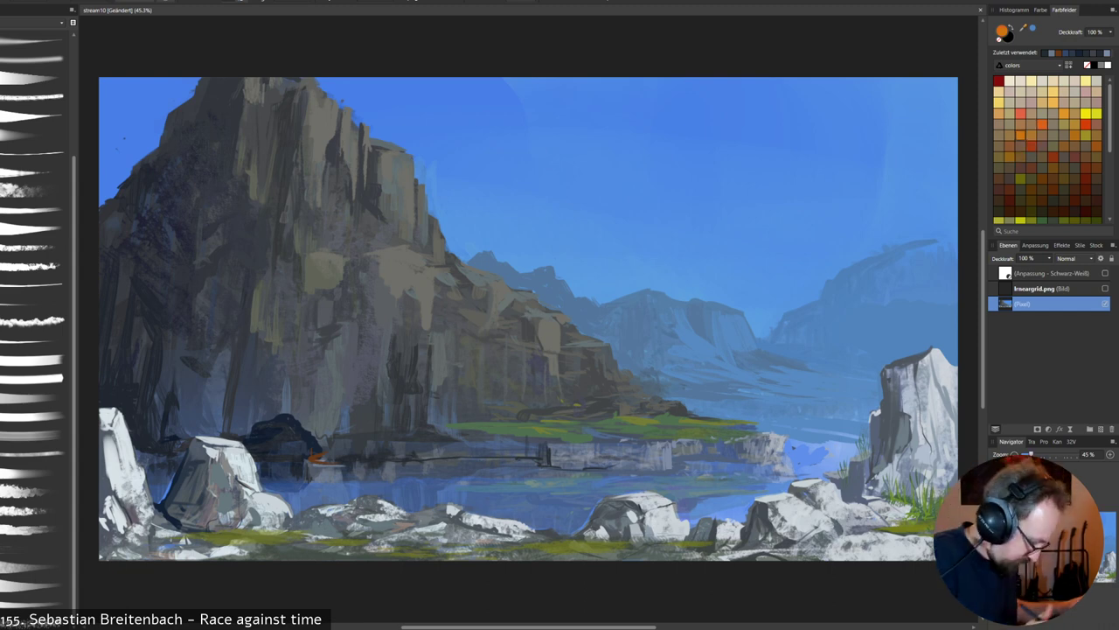
{"action": "left_click_drag", "start_coordinate": [292, 438], "coordinate": [292, 449]}
{"action": "key", "text": "ctrl+z"}
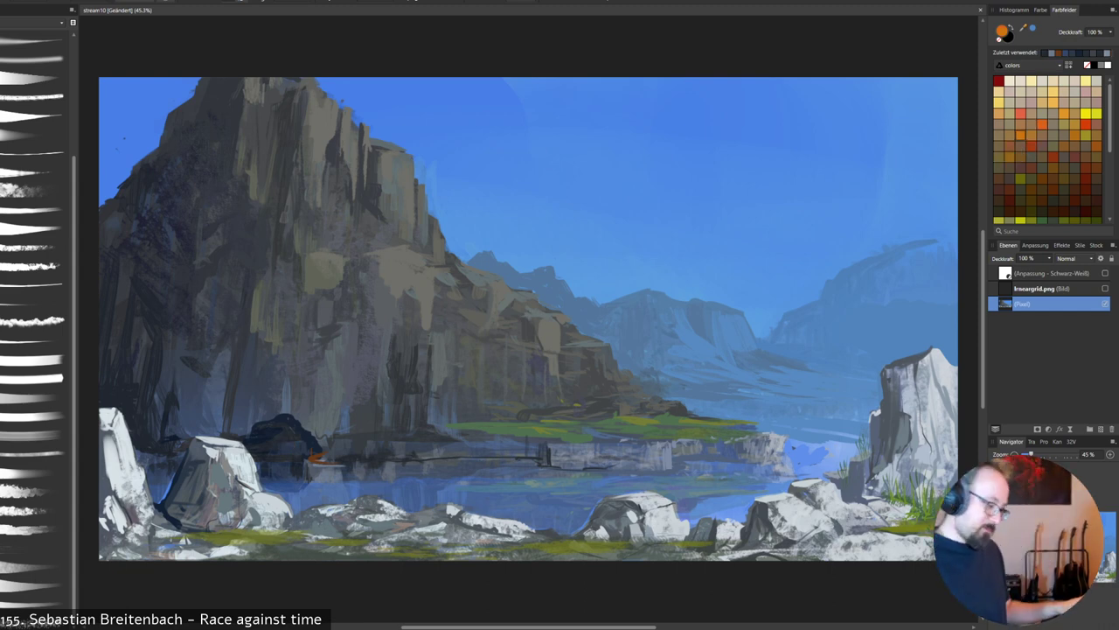
Search the brush categories for a soft brush suited to a glow and select it.
{"action": "left_click", "coordinate": [33, 23]}
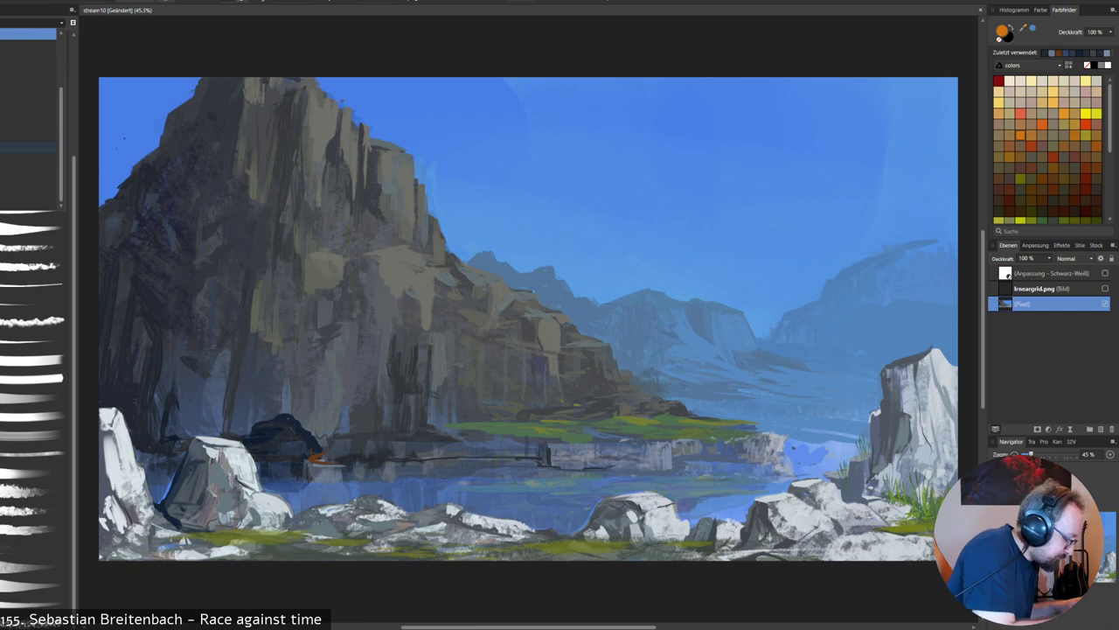
{"action": "left_click", "coordinate": [28, 125]}
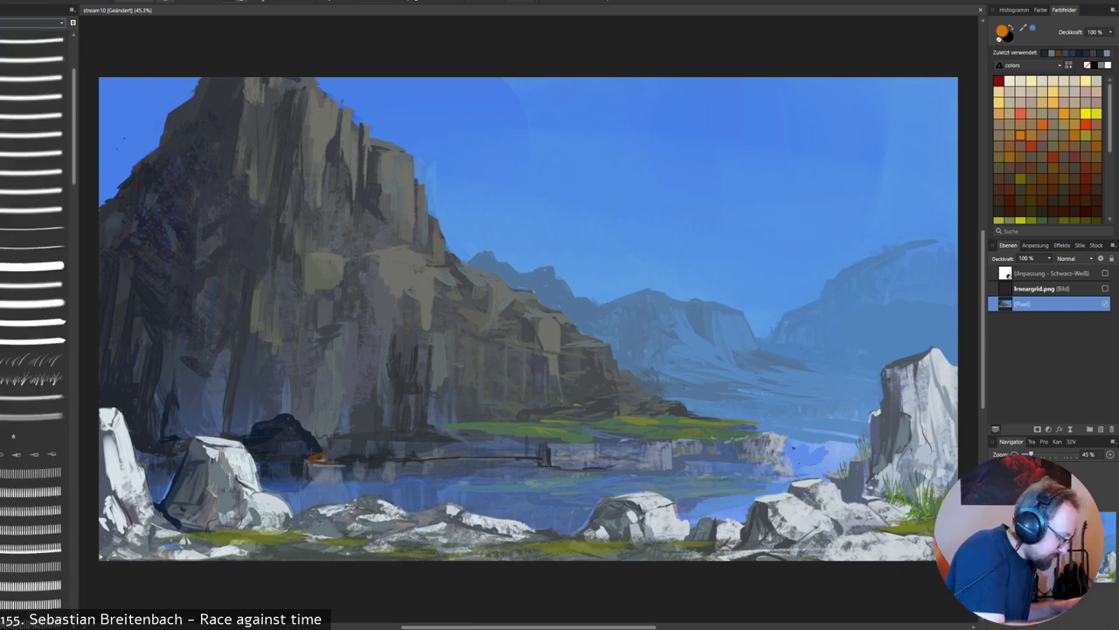
{"action": "left_click", "coordinate": [33, 22]}
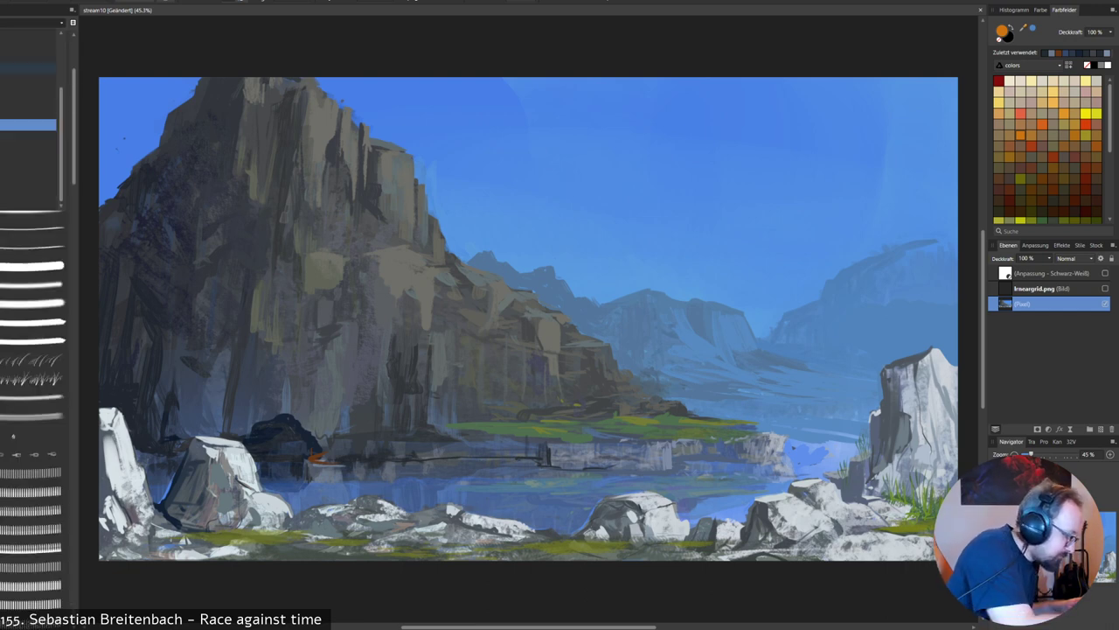
{"action": "left_click", "coordinate": [28, 69]}
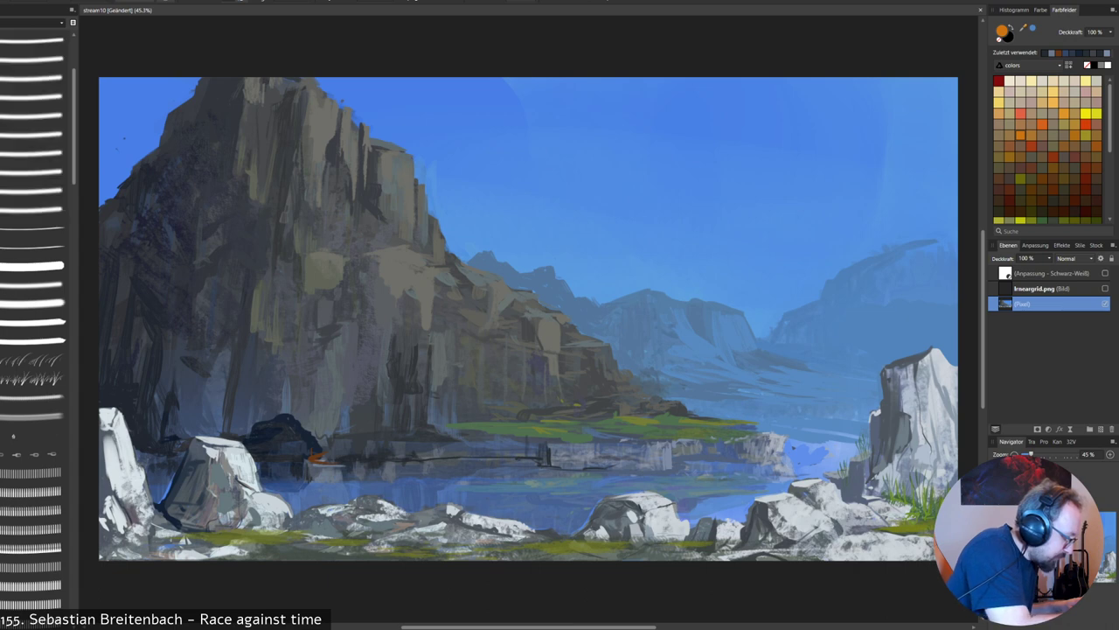
{"action": "scroll", "coordinate": [33, 324], "scroll_direction": "down", "scroll_amount": 3}
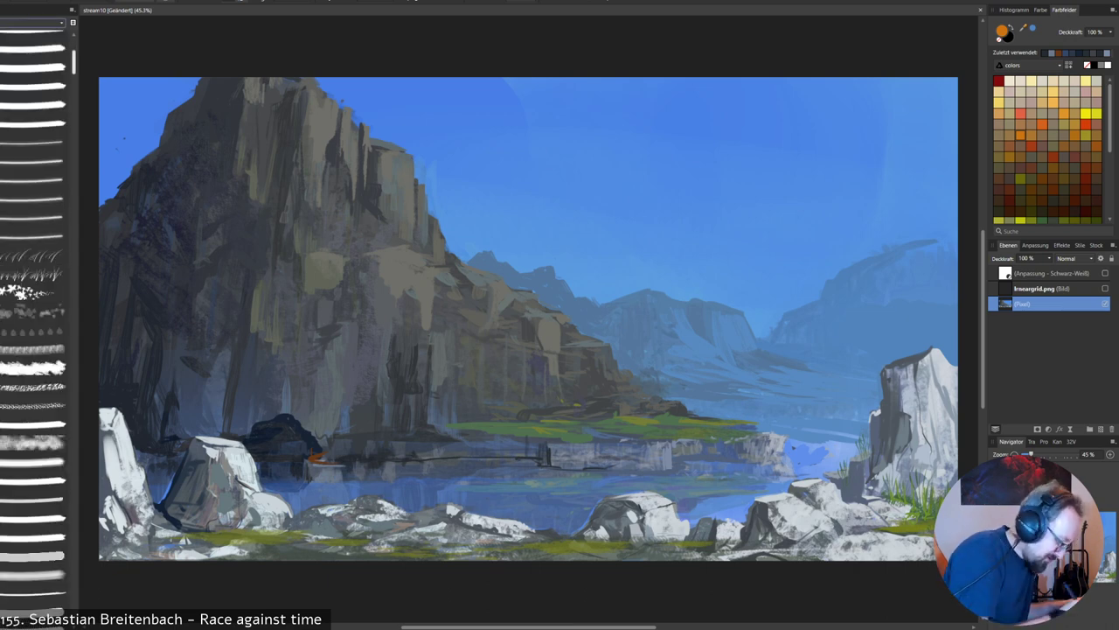
{"action": "left_click_drag", "start_coordinate": [73, 62], "coordinate": [74, 96]}
{"action": "scroll", "coordinate": [33, 315], "scroll_direction": "down", "scroll_amount": 10}
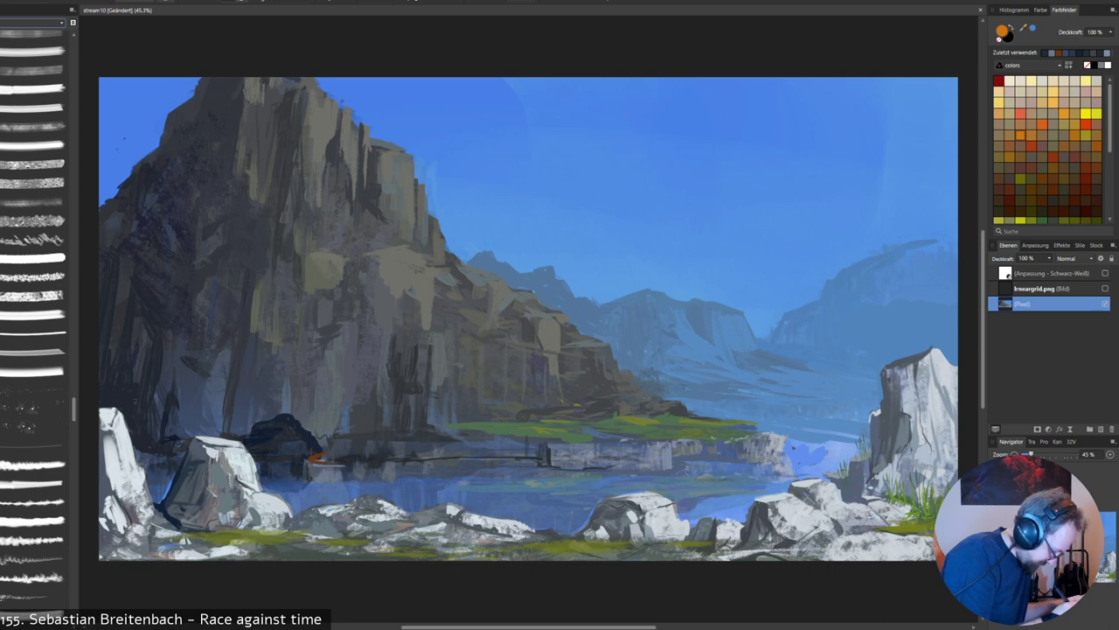
{"action": "scroll", "coordinate": [33, 314], "scroll_direction": "up", "scroll_amount": 3}
{"action": "scroll", "coordinate": [33, 314], "scroll_direction": "up", "scroll_amount": 3}
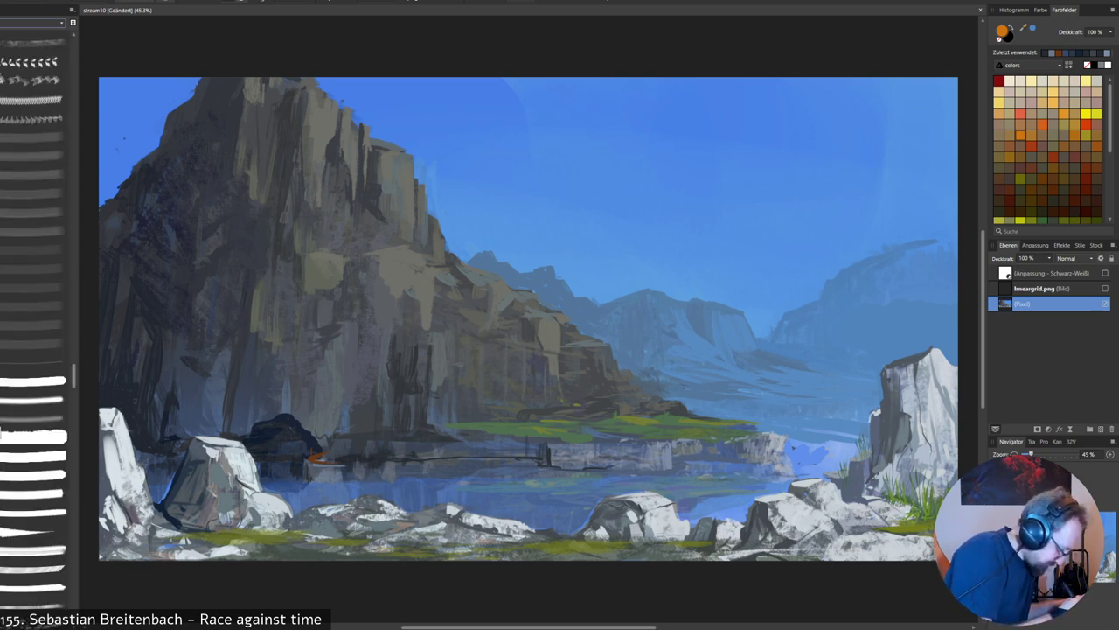
{"action": "left_click", "coordinate": [18, 419]}
Paint a soft orange glow on the dark boulder just above the fire accent, undoing the misplaced dabs.
{"action": "mouse_move", "coordinate": [267, 441]}
{"action": "left_mouse_down"}
{"action": "mouse_move", "coordinate": [292, 456]}
{"action": "mouse_move", "coordinate": [284, 445]}
{"action": "left_mouse_up"}
{"action": "key", "text": "ctrl+z"}
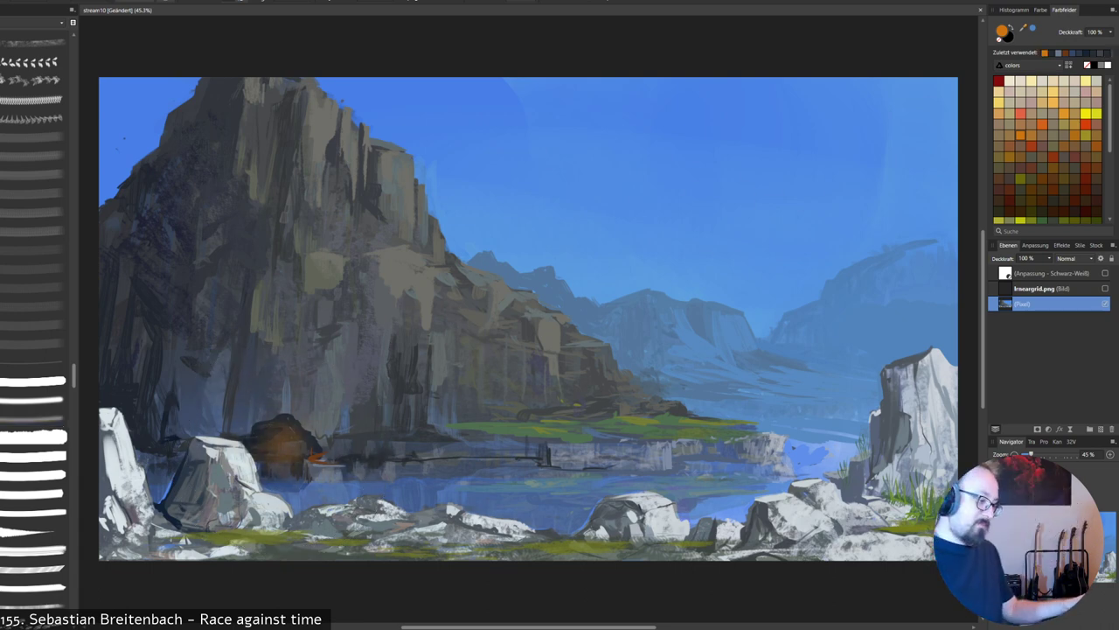
{"action": "left_click", "coordinate": [294, 444]}
{"action": "key", "text": "ctrl+z"}
{"action": "key", "text": "ctrl+z"}
{"action": "left_click", "coordinate": [302, 445]}
{"action": "left_click", "coordinate": [303, 453]}
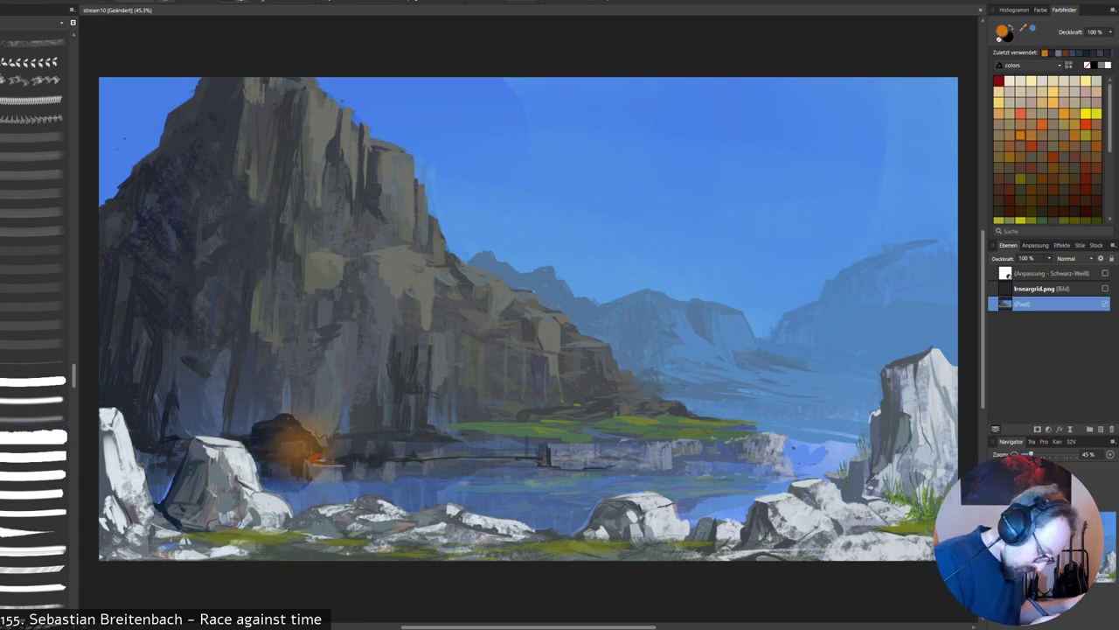
{"action": "key", "text": "ctrl+z"}
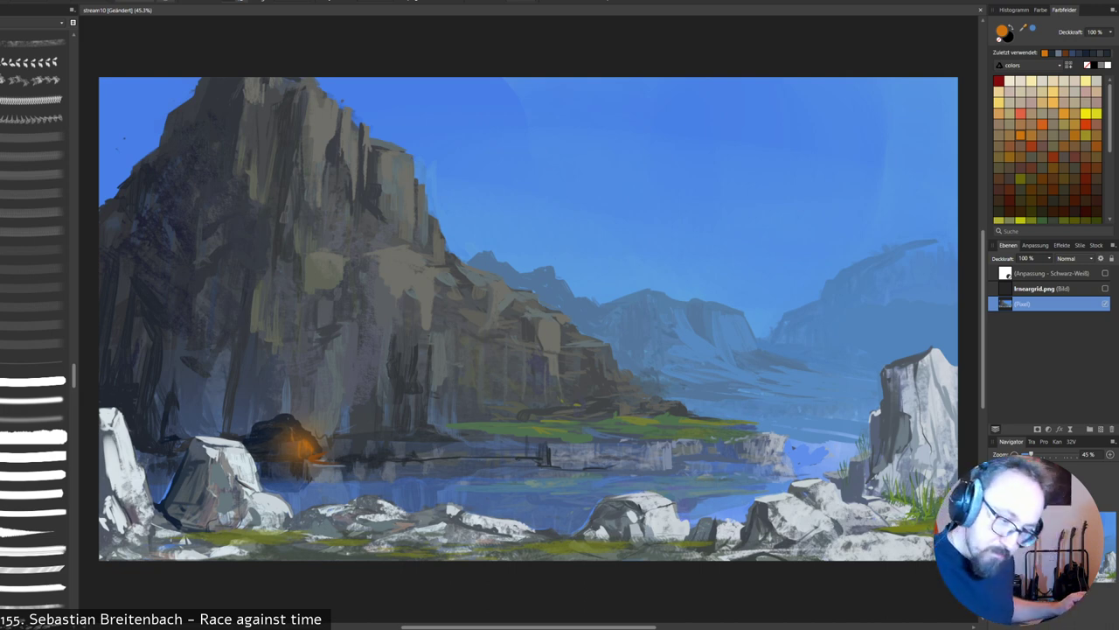
Brighten the glow's core with yellow and touch orange sampled from the glow along the boulder's upper edge.
{"action": "left_click", "coordinate": [1086, 114]}
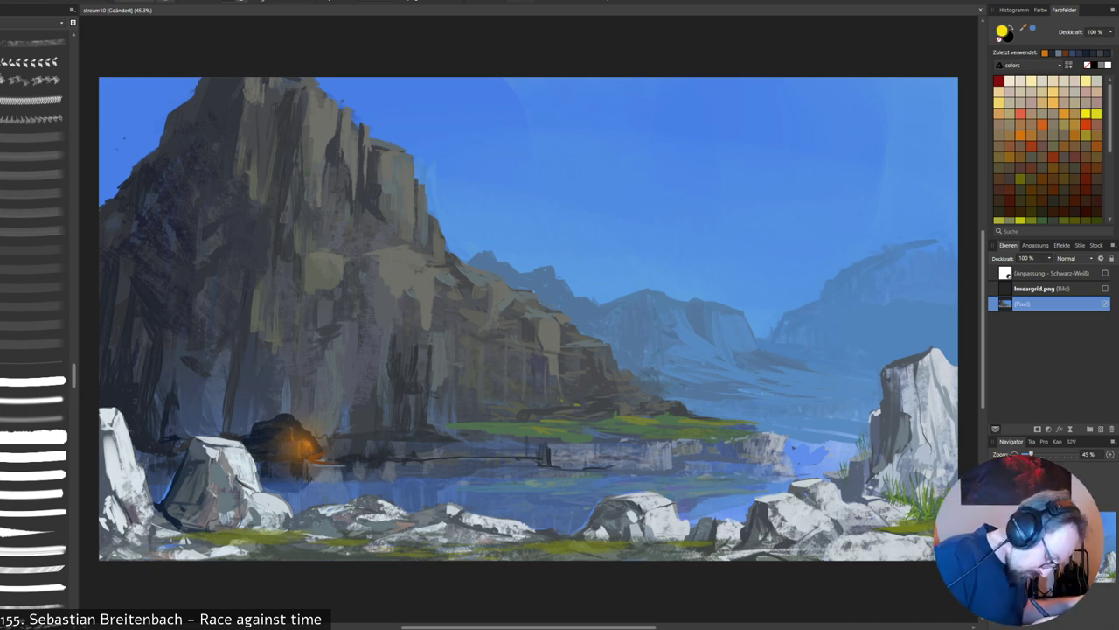
{"action": "left_click", "coordinate": [562, 216]}
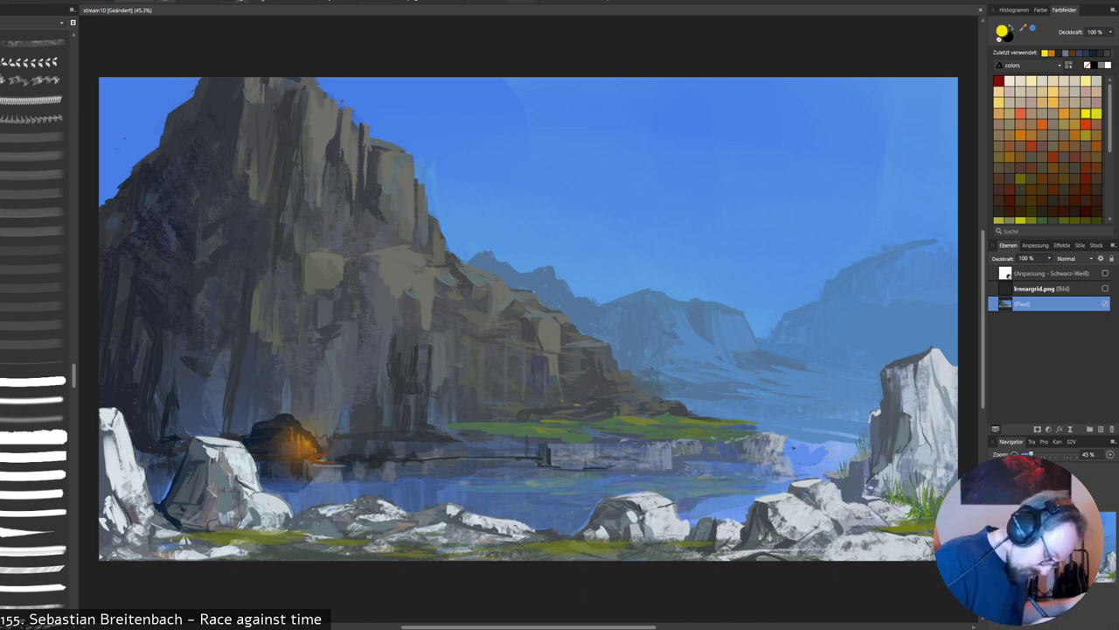
{"action": "left_click", "coordinate": [302, 445], "text": "alt"}
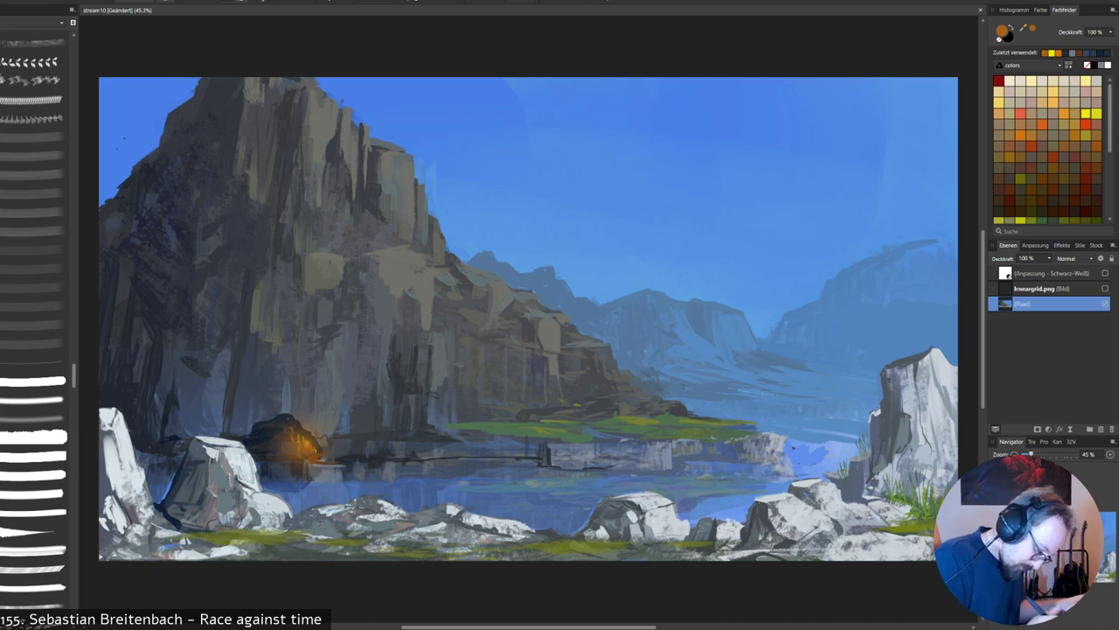
{"action": "right_click", "coordinate": [333, 410]}
{"action": "left_click", "coordinate": [333, 357]}
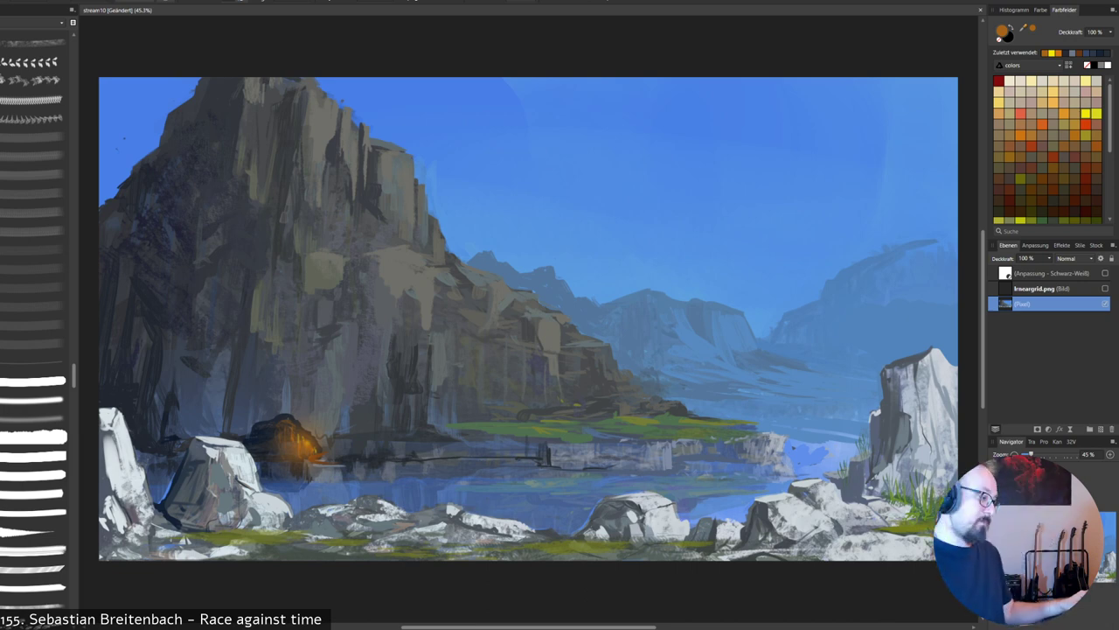
{"action": "right_click", "coordinate": [643, 295]}
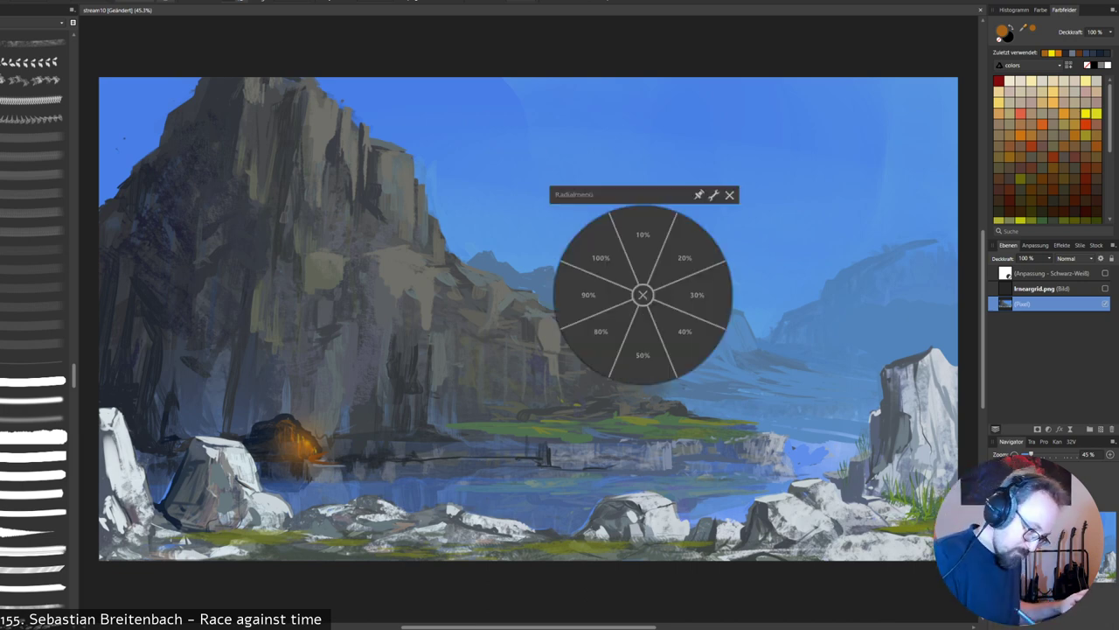
{"action": "left_click", "coordinate": [643, 294]}
Switch to a tapered brush and redefine the boulder's outer edge facing away from the glow with sampled dark tones.
{"action": "left_click", "coordinate": [34, 531]}
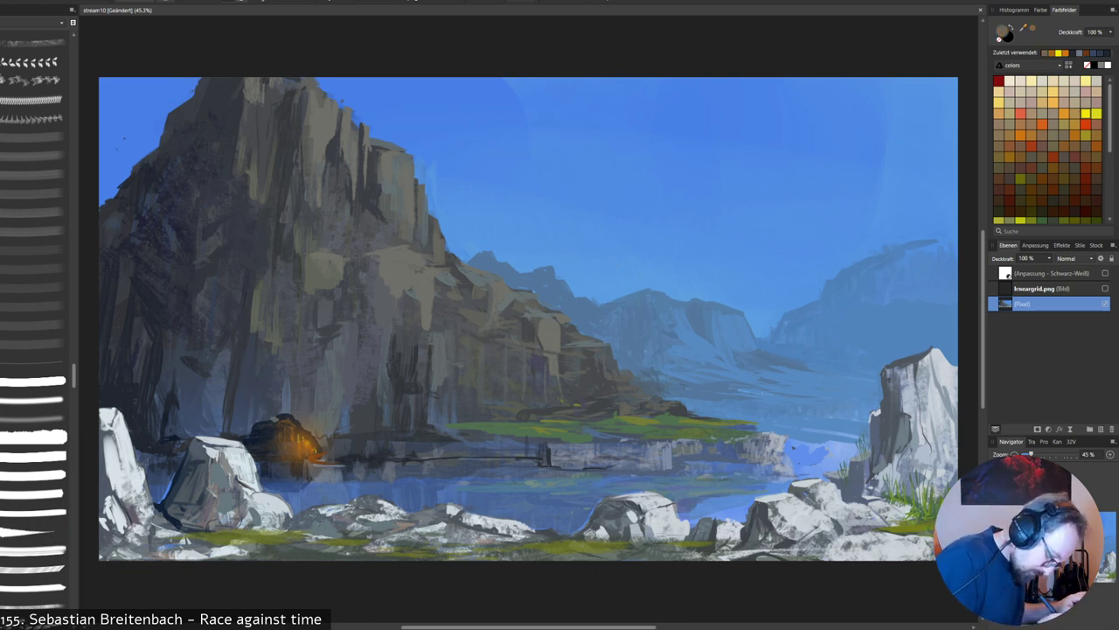
{"action": "left_click_drag", "start_coordinate": [280, 410], "coordinate": [277, 421]}
{"action": "key", "text": "ctrl+z"}
{"action": "left_click", "coordinate": [269, 415], "text": "alt"}
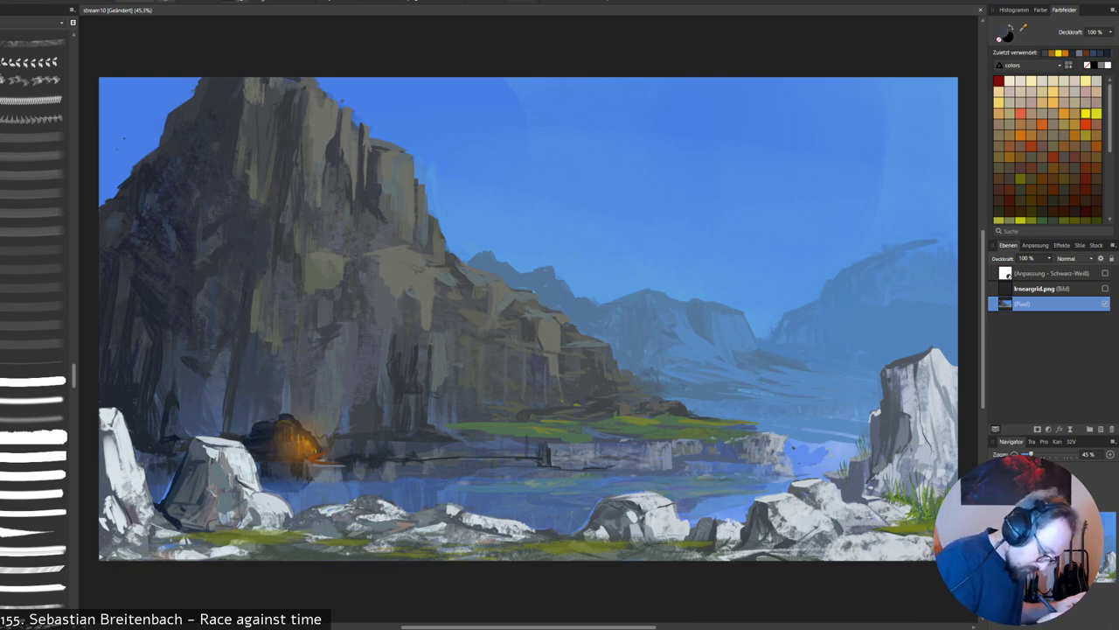
{"action": "left_click_drag", "start_coordinate": [257, 427], "coordinate": [255, 447]}
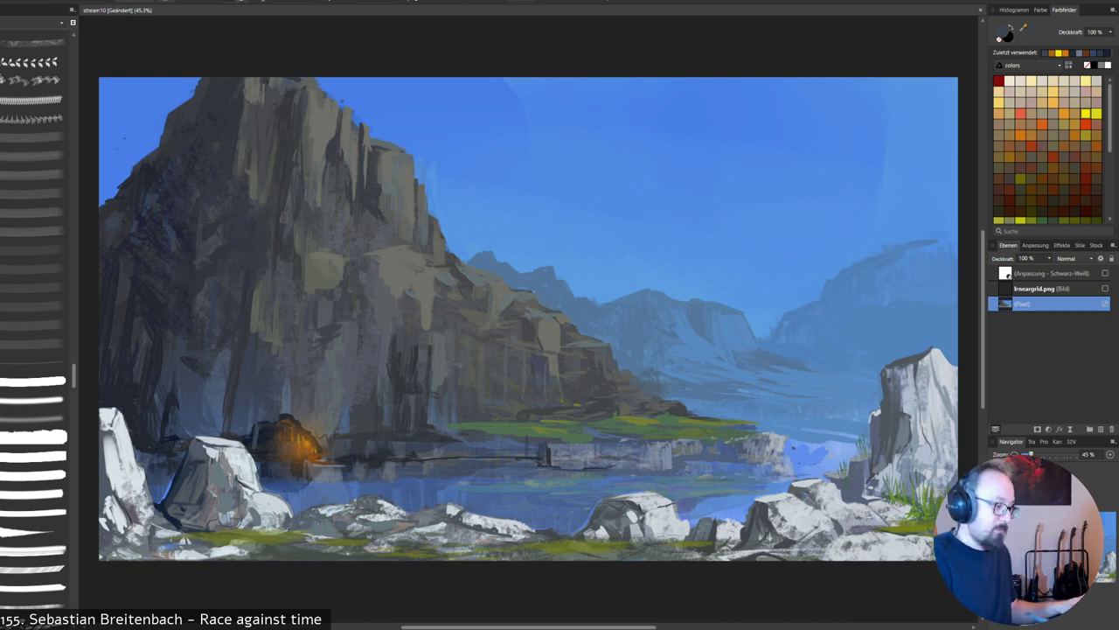
{"action": "left_click", "coordinate": [250, 431], "text": "alt"}
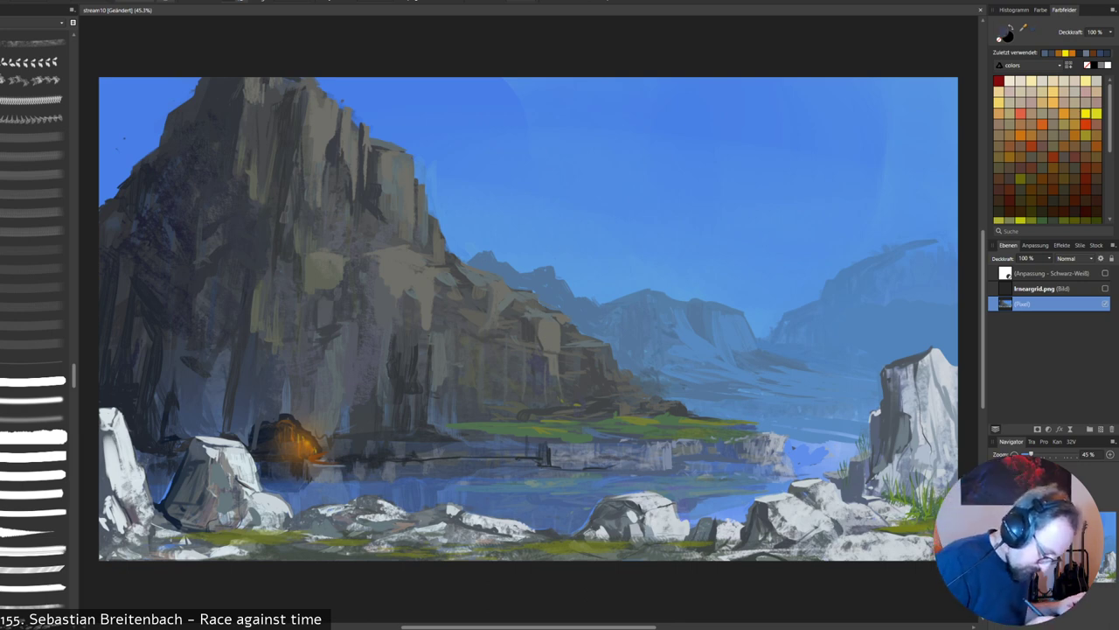
Detail the lit rocks and waterline beneath the glow with small strokes in sampled orange, grey and dark tones.
{"action": "left_click", "coordinate": [295, 447], "text": "alt"}
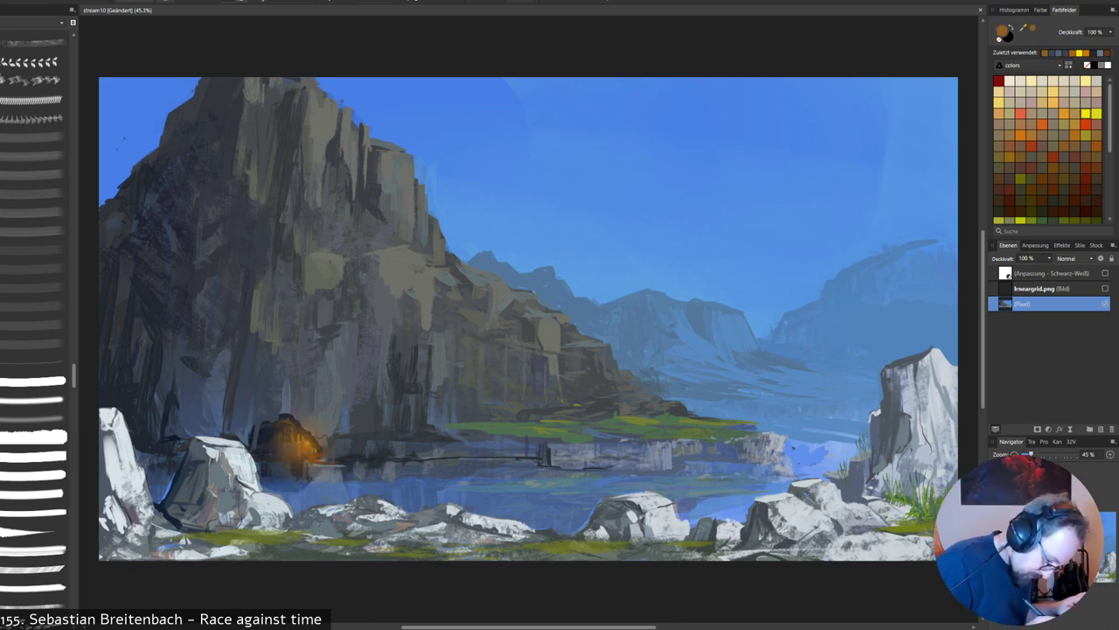
{"action": "left_click", "coordinate": [300, 445], "text": "alt"}
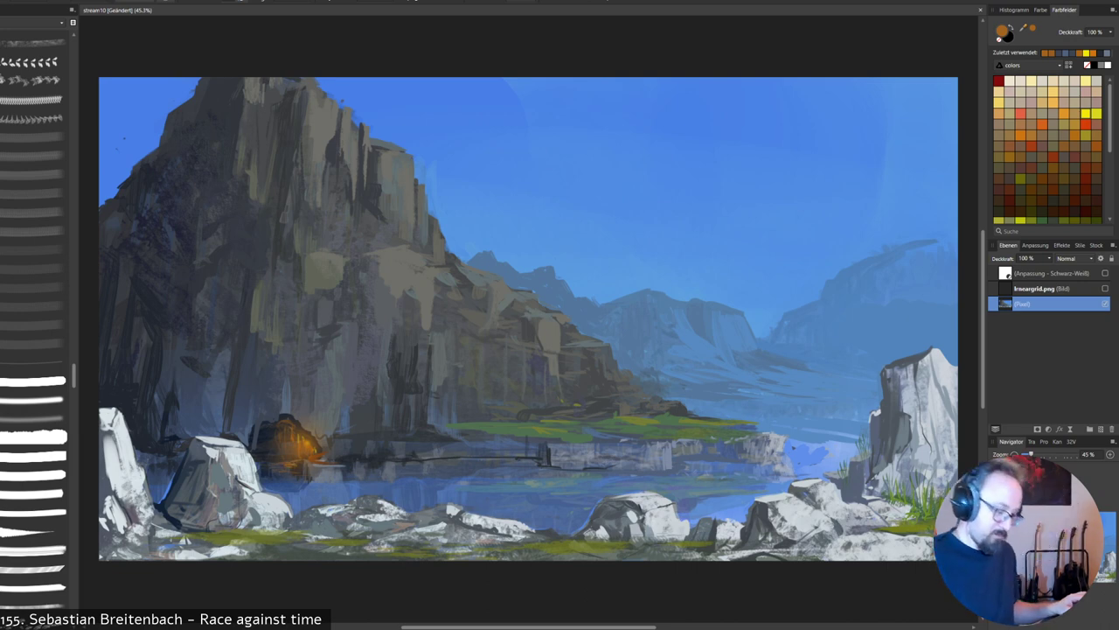
{"action": "left_click", "coordinate": [310, 470], "text": "alt"}
{"action": "left_click", "coordinate": [325, 457], "text": "alt"}
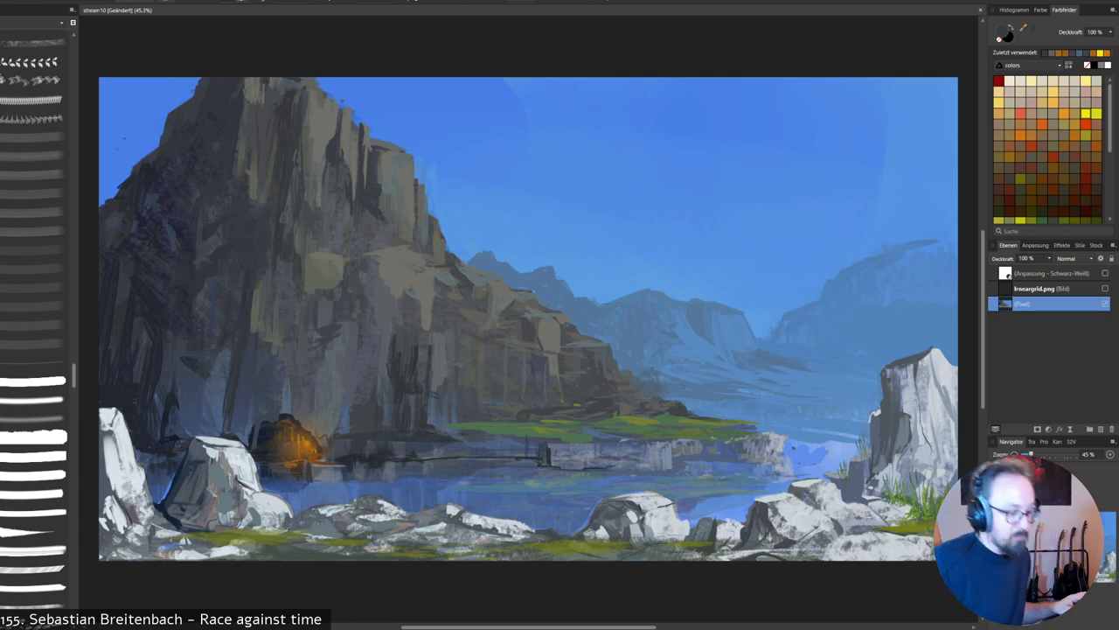
{"action": "left_click_drag", "start_coordinate": [321, 470], "coordinate": [327, 481]}
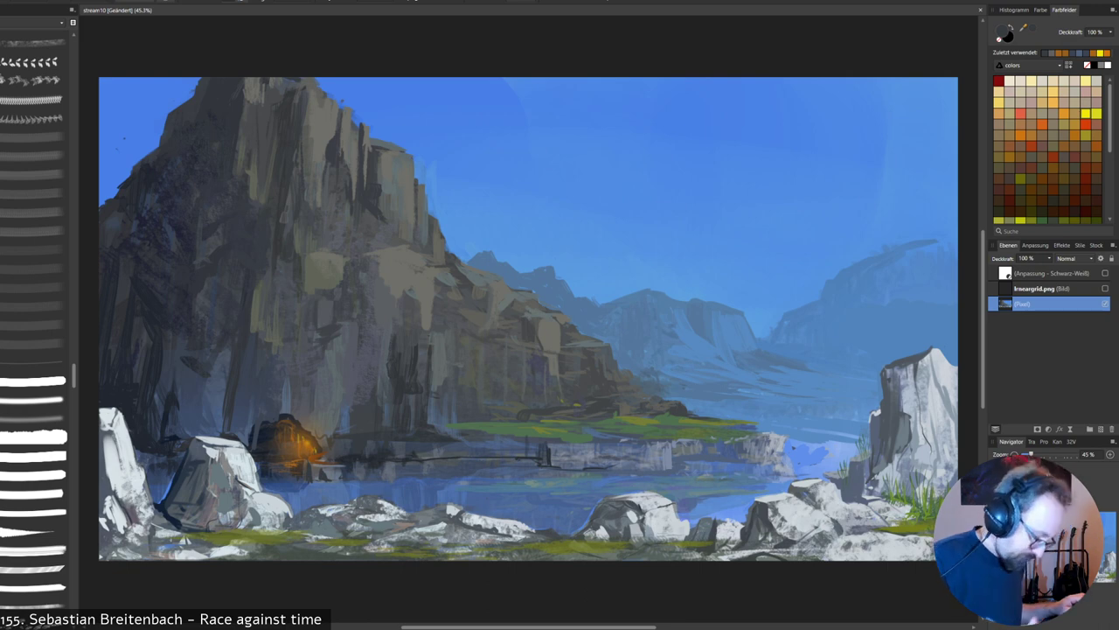
Paint a thin dark branch-like form rising beside the glowing boulder and refine it with tones sampled from the cliff base.
{"action": "left_click", "coordinate": [345, 459], "text": "alt"}
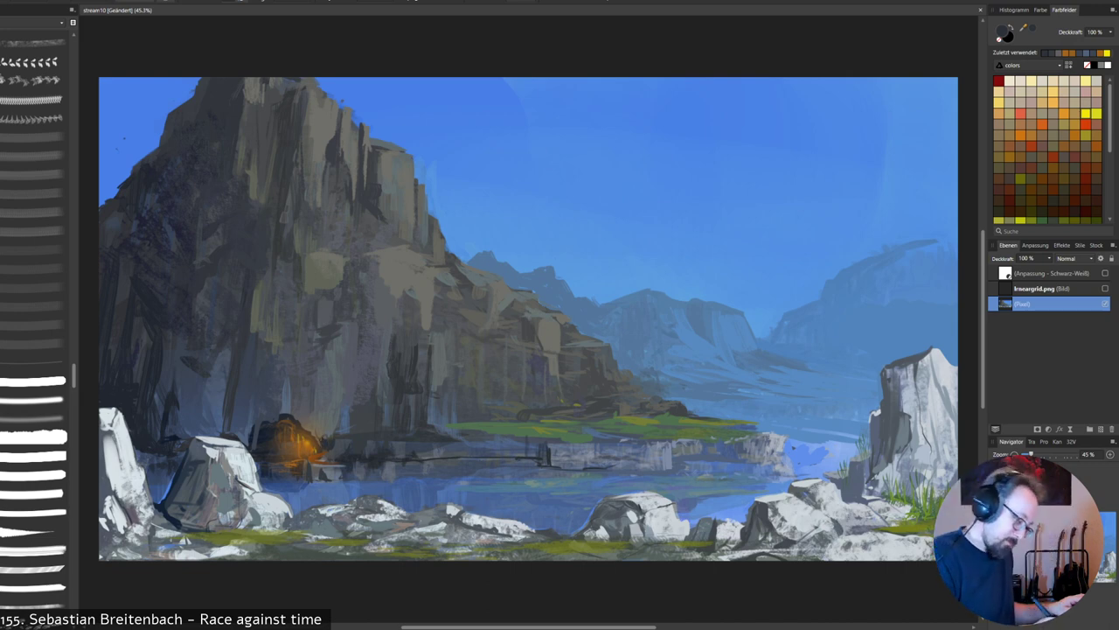
{"action": "left_click_drag", "start_coordinate": [334, 426], "coordinate": [338, 409]}
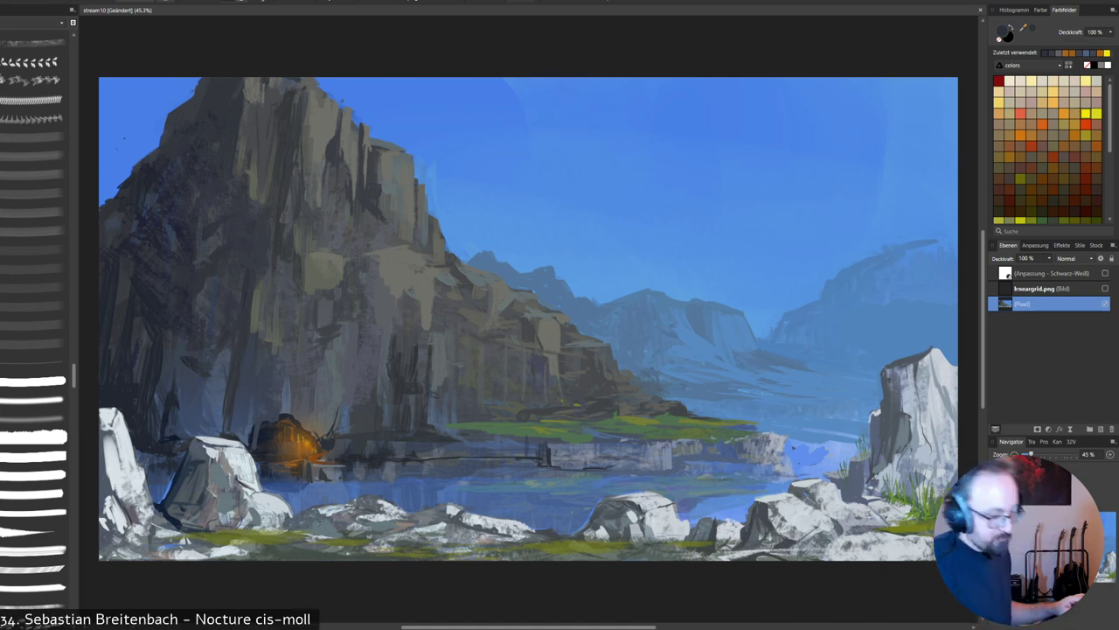
{"action": "left_click", "coordinate": [338, 418], "text": "alt"}
{"action": "left_click", "coordinate": [343, 416], "text": "alt"}
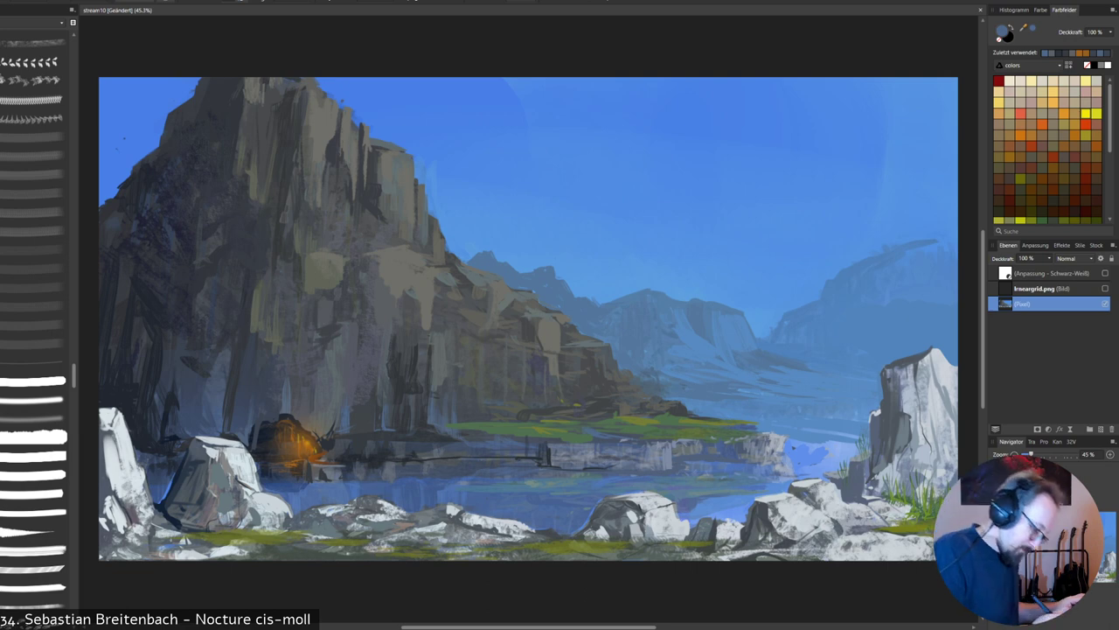
Refine the glowing boulder's dark contour and paint a dark rock behind the left foreground boulders with sampled dark tones.
{"action": "left_click", "coordinate": [267, 442], "text": "alt"}
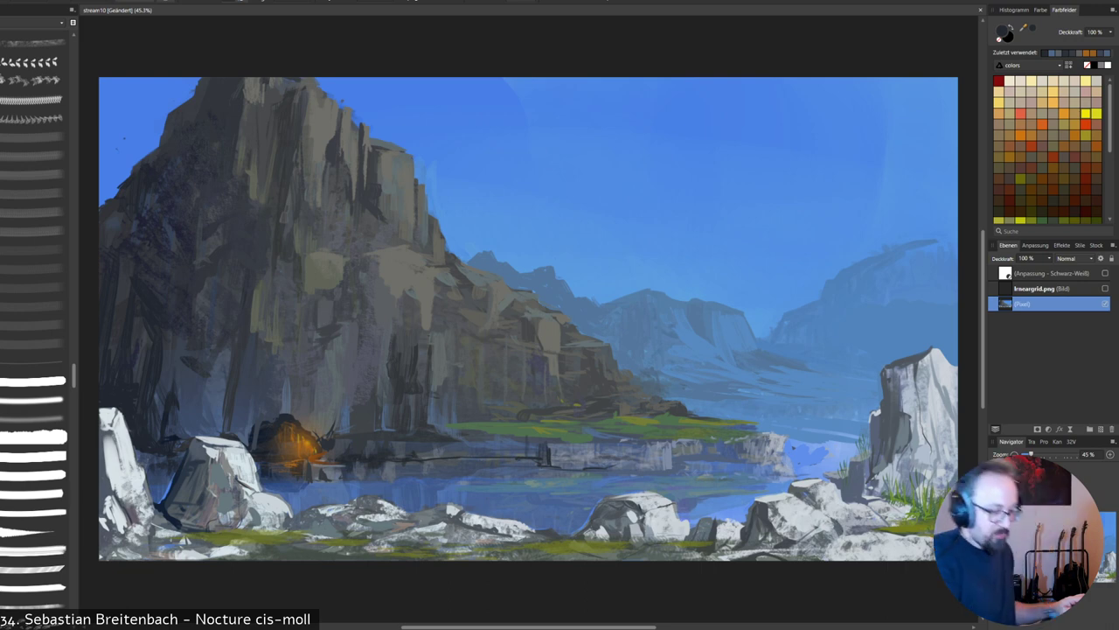
{"action": "left_click", "coordinate": [302, 411], "text": "alt"}
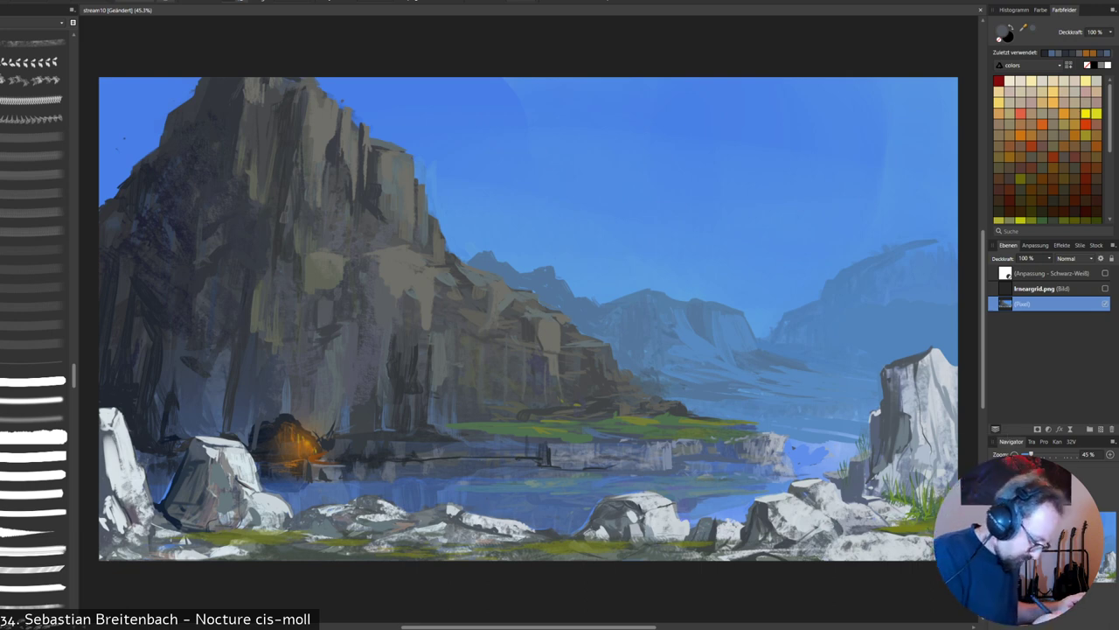
{"action": "left_click", "coordinate": [264, 440], "text": "alt"}
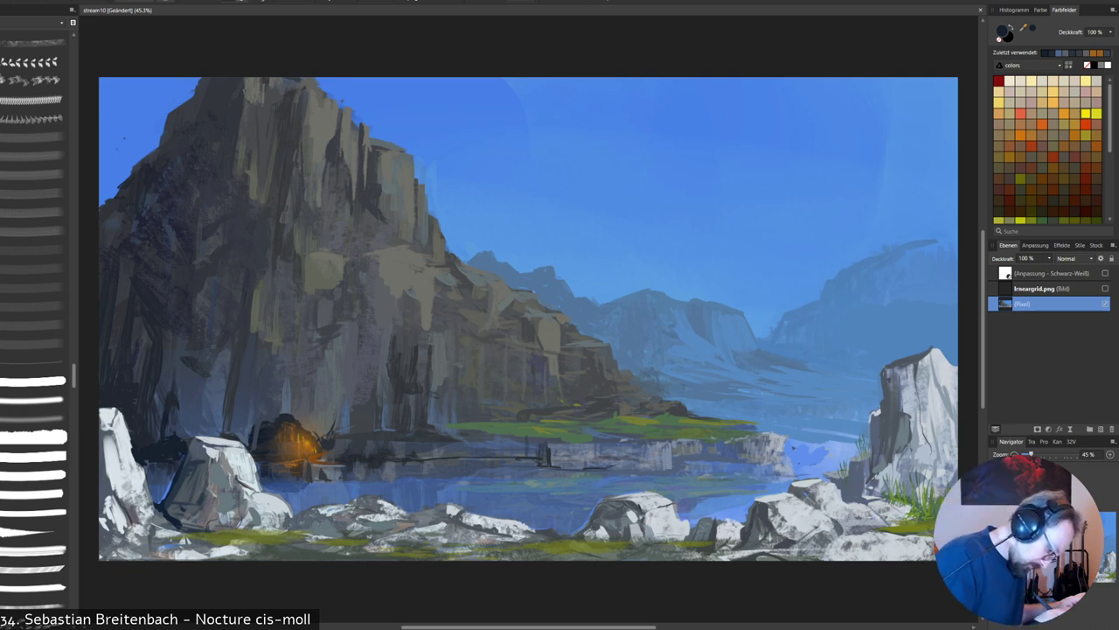
Rework the lake water on both sides of the large left foreground boulder with sampled blue tones.
{"action": "left_click", "coordinate": [293, 492], "text": "alt"}
{"action": "left_click", "coordinate": [301, 494], "text": "alt"}
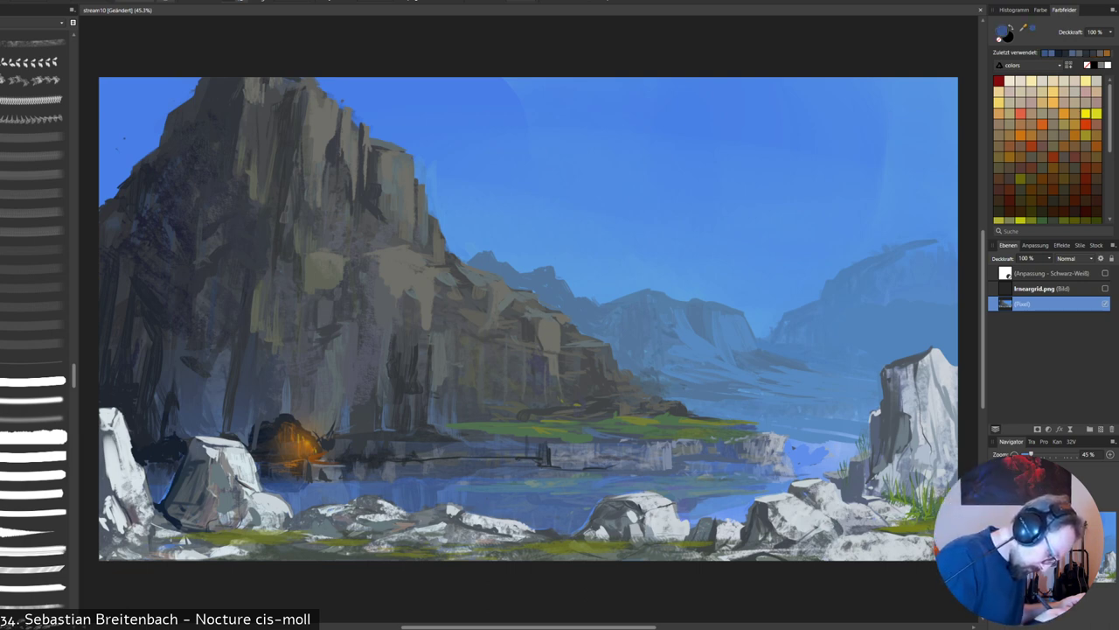
{"action": "left_click", "coordinate": [167, 485], "text": "alt"}
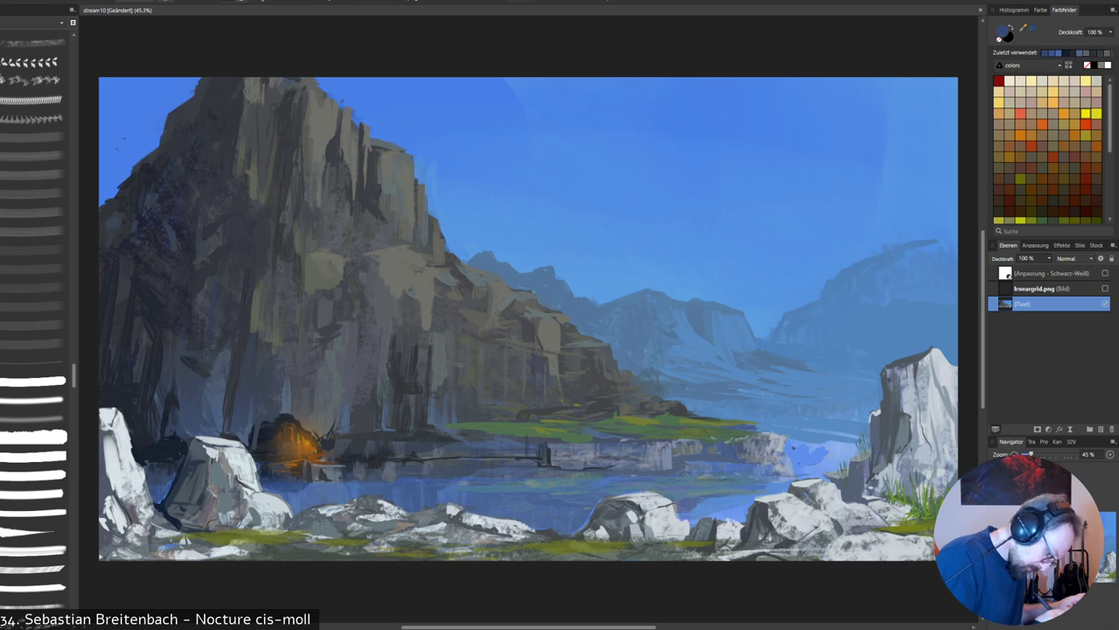
{"action": "left_click", "coordinate": [160, 498], "text": "alt"}
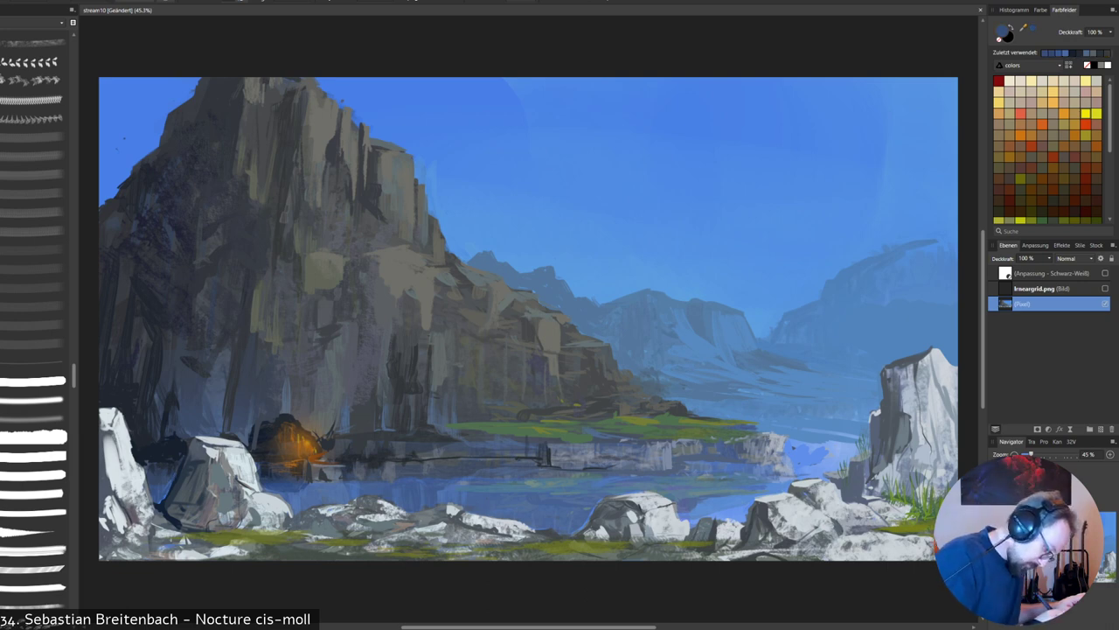
{"action": "left_click", "coordinate": [297, 493], "text": "alt"}
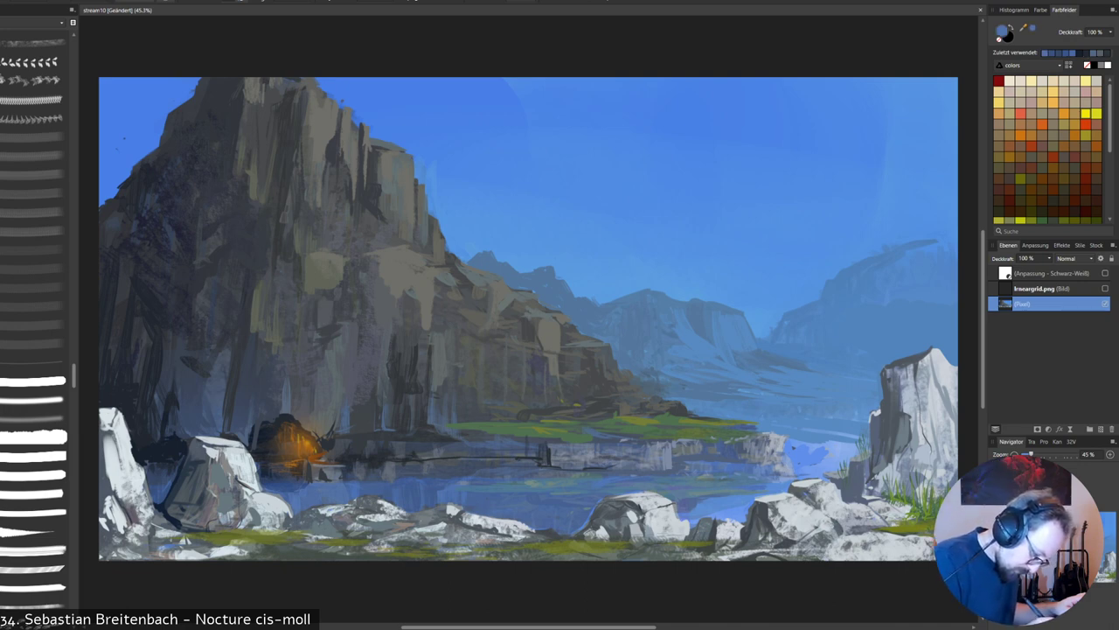
{"action": "left_click", "coordinate": [284, 497], "text": "alt"}
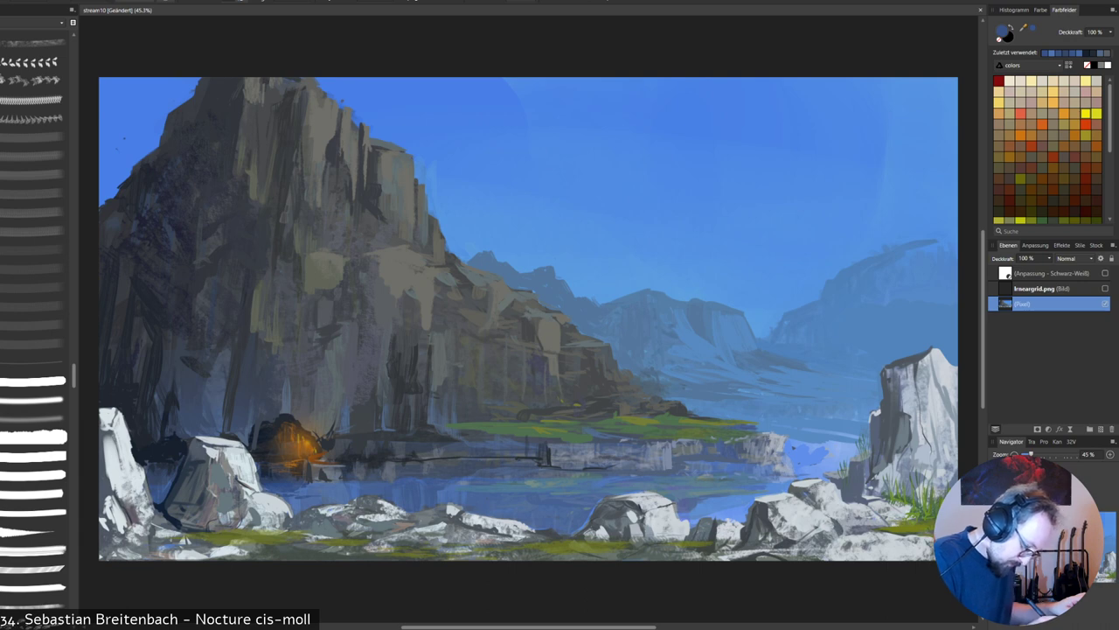
Redefine the left foreground boulder's lakeside edge with a sampled light grey and clean up the adjoining water in blue.
{"action": "left_click", "coordinate": [253, 478], "text": "alt"}
{"action": "left_click_drag", "start_coordinate": [258, 473], "coordinate": [260, 489]}
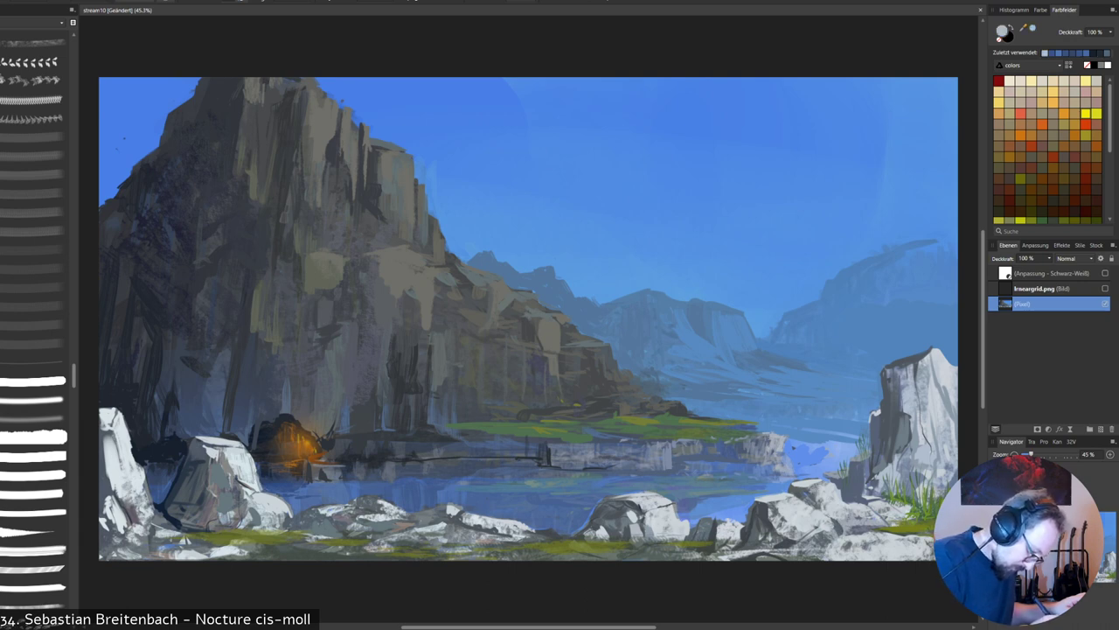
{"action": "left_click", "coordinate": [285, 498], "text": "alt"}
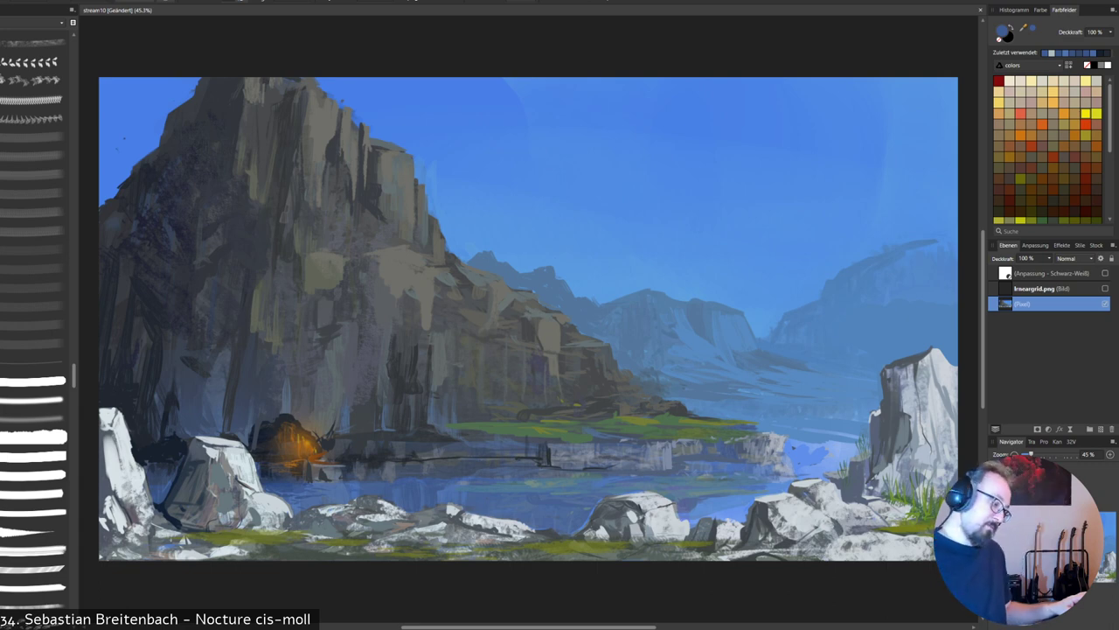
Extend the waterline rocks beside the fire glow with small block shapes in sampled grey-blue and dark tones.
{"action": "left_click", "coordinate": [334, 477], "text": "alt"}
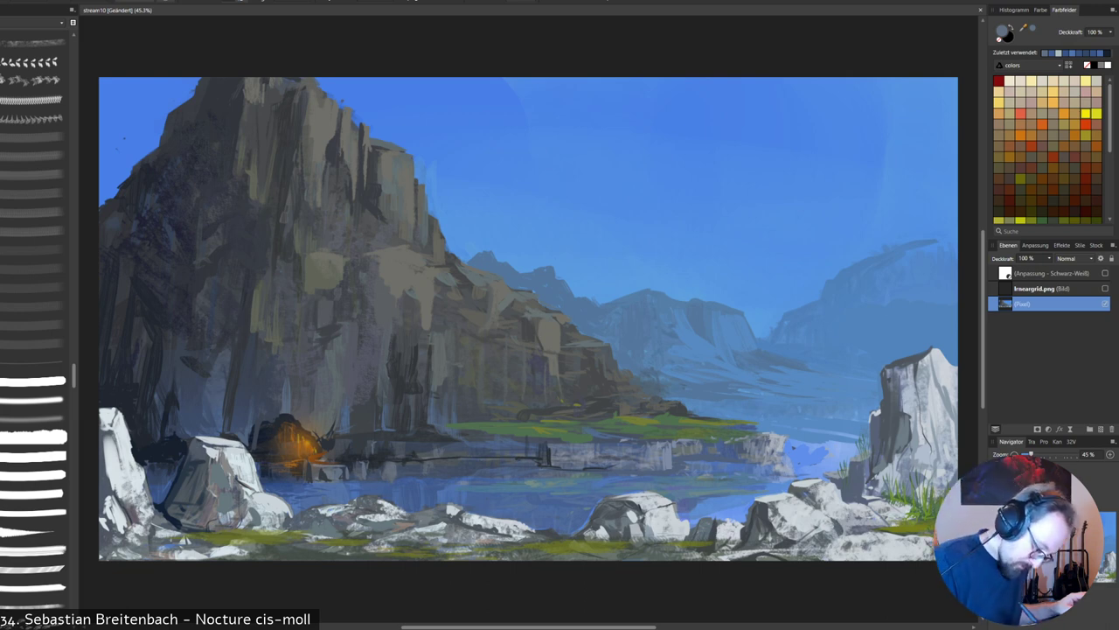
{"action": "left_click", "coordinate": [383, 458], "text": "alt"}
{"action": "left_click_drag", "start_coordinate": [382, 462], "coordinate": [384, 477]}
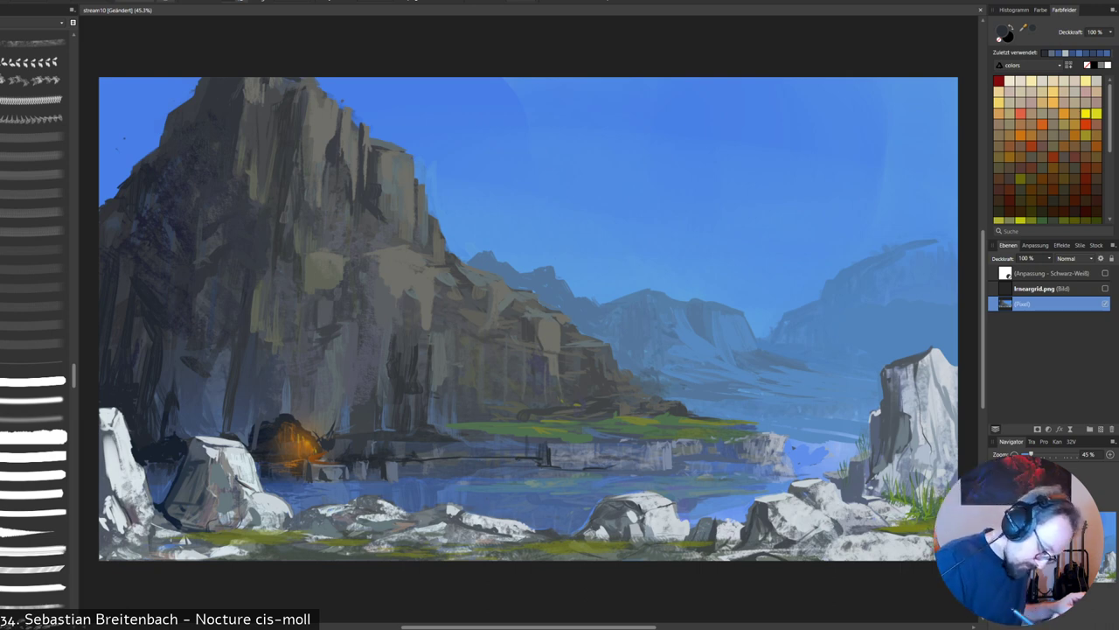
{"action": "left_click", "coordinate": [373, 478], "text": "alt"}
{"action": "right_click", "coordinate": [456, 449]}
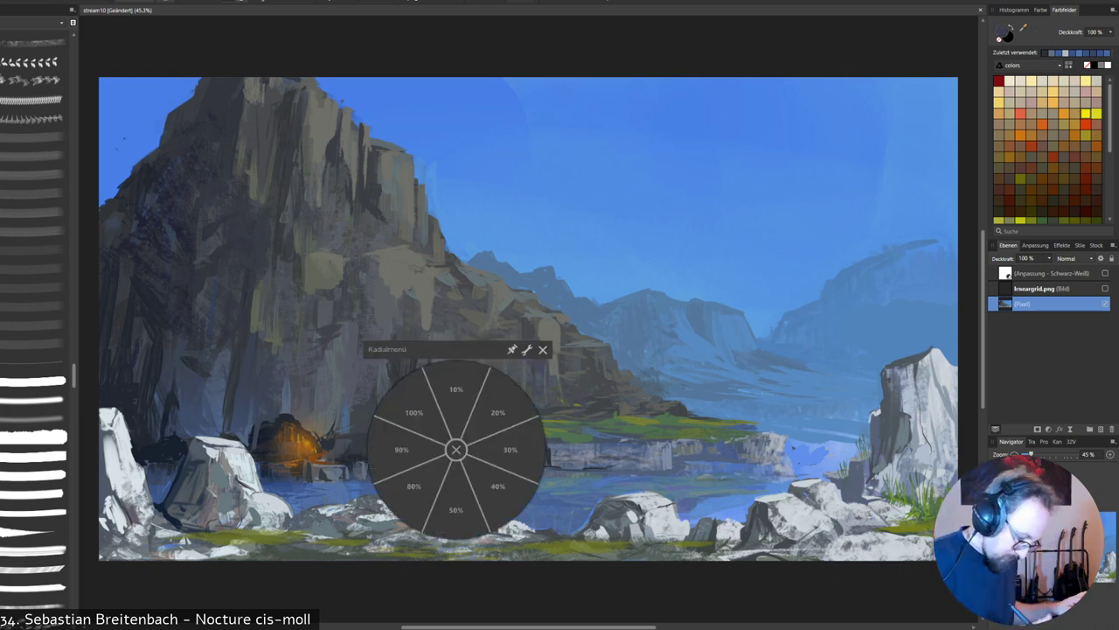
{"action": "left_click", "coordinate": [455, 450]}
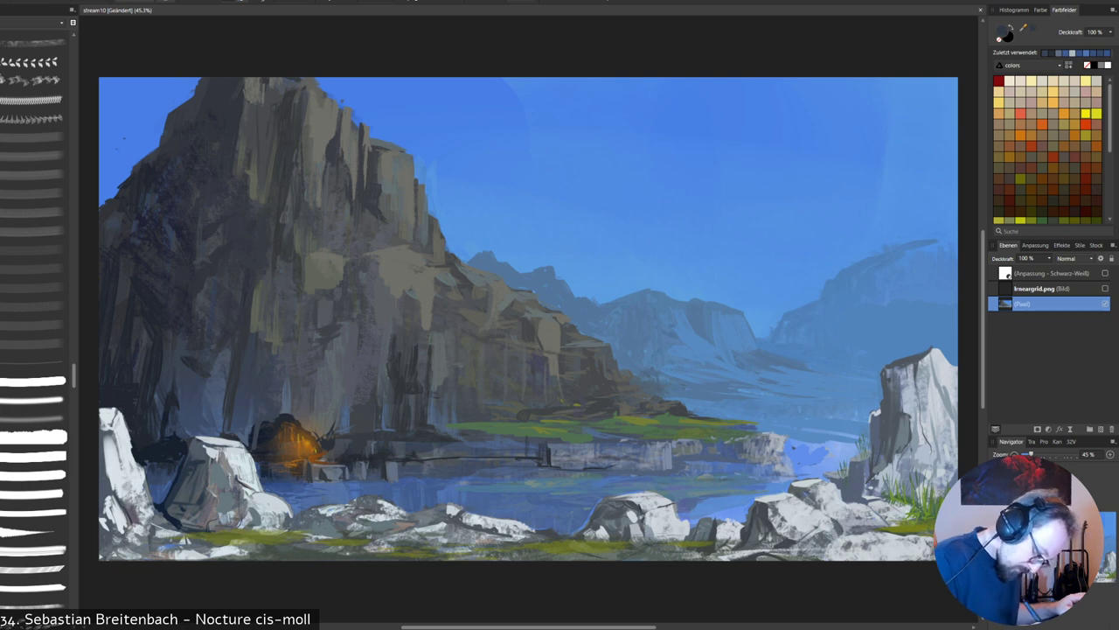
{"action": "key", "text": "F1"}
{"action": "left_click", "coordinate": [445, 460]}
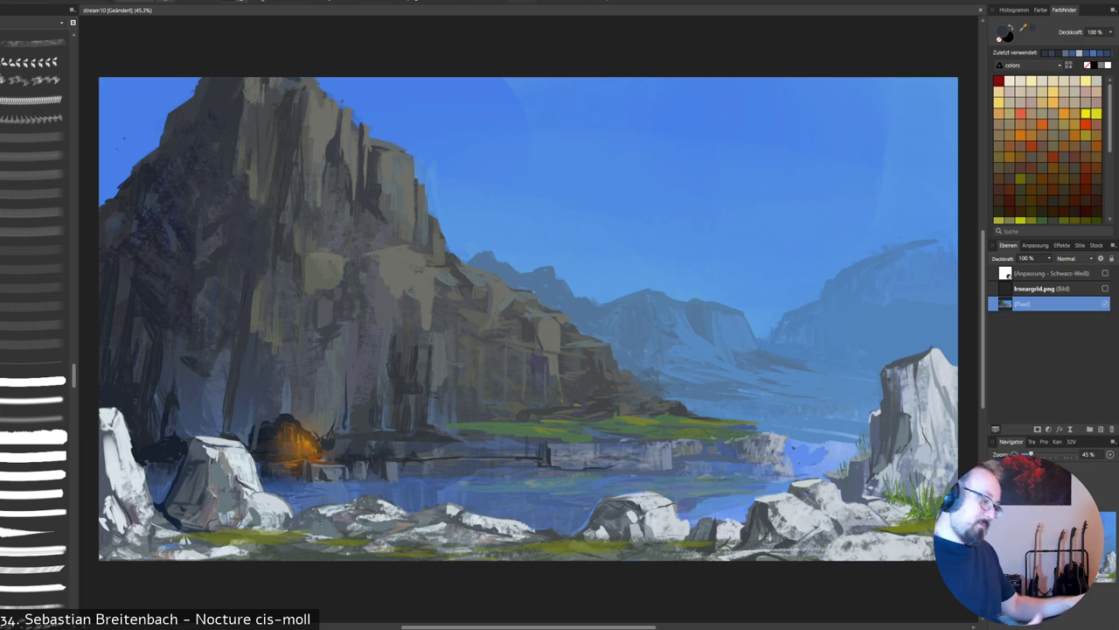
Add vertical texture strokes to the cliff face above the glow with sampled dark and blue-grey tones.
{"action": "left_click_drag", "start_coordinate": [352, 375], "coordinate": [353, 426]}
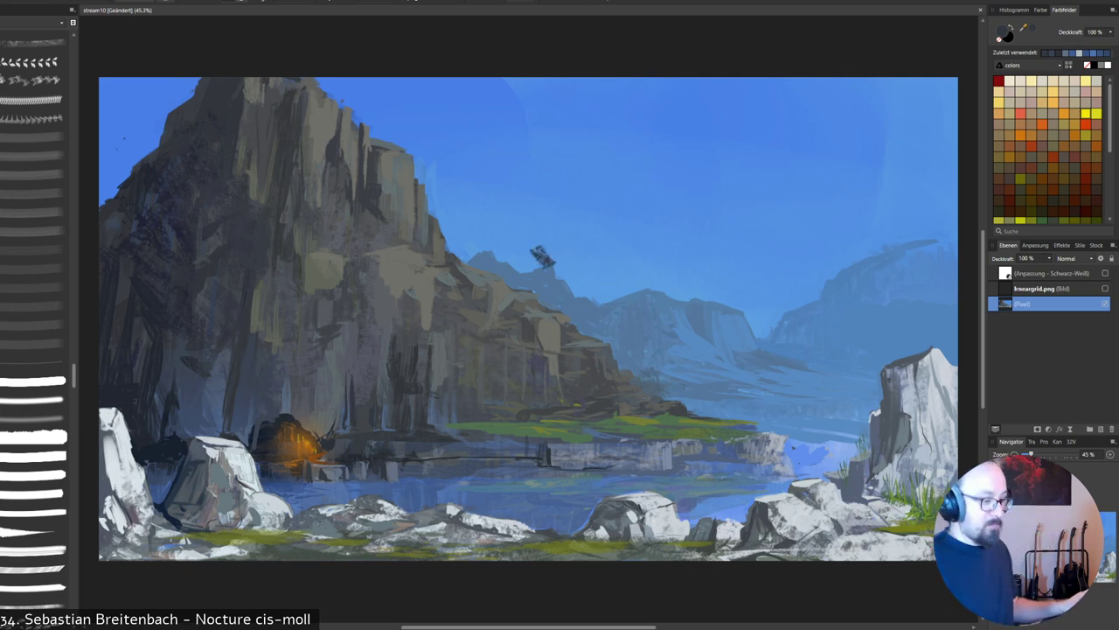
{"action": "left_click", "coordinate": [361, 417], "text": "alt"}
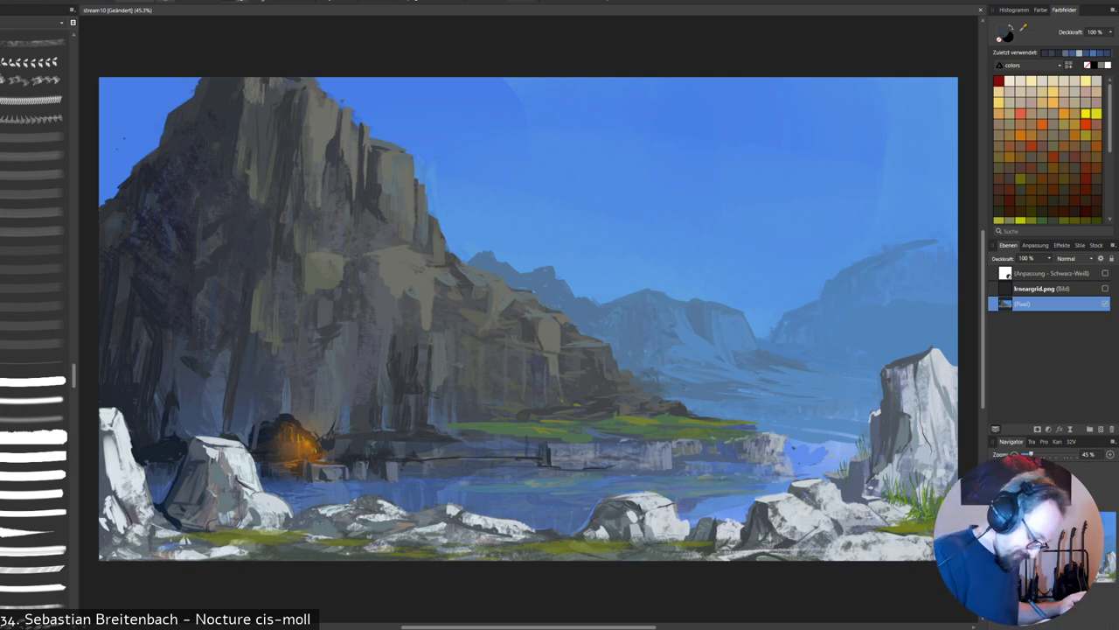
{"action": "left_click", "coordinate": [349, 415], "text": "alt"}
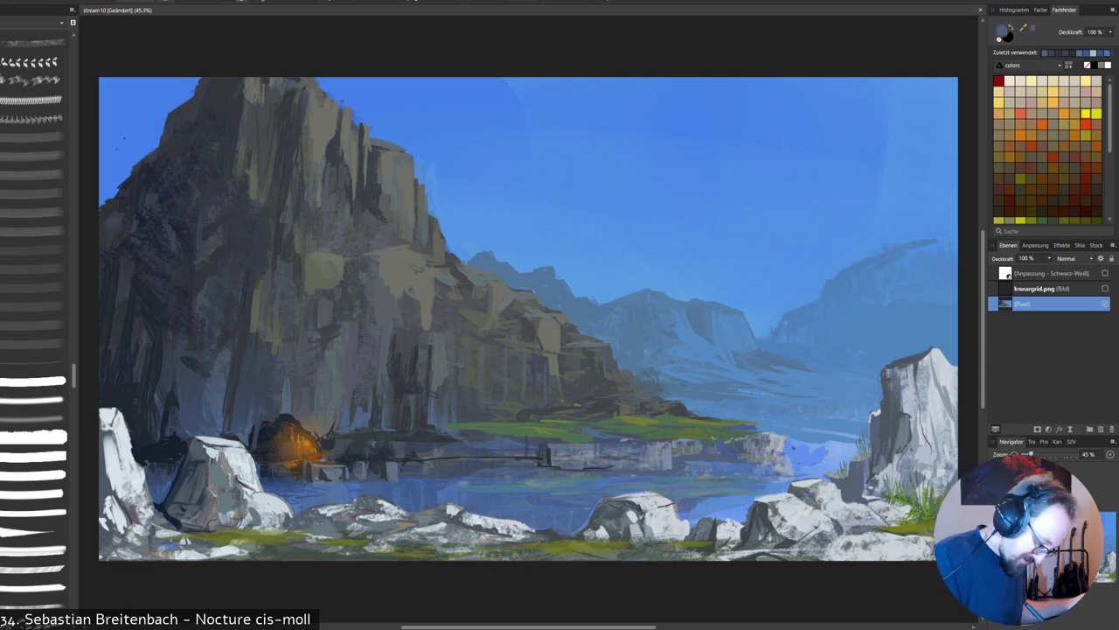
{"action": "left_click", "coordinate": [368, 428], "text": "alt"}
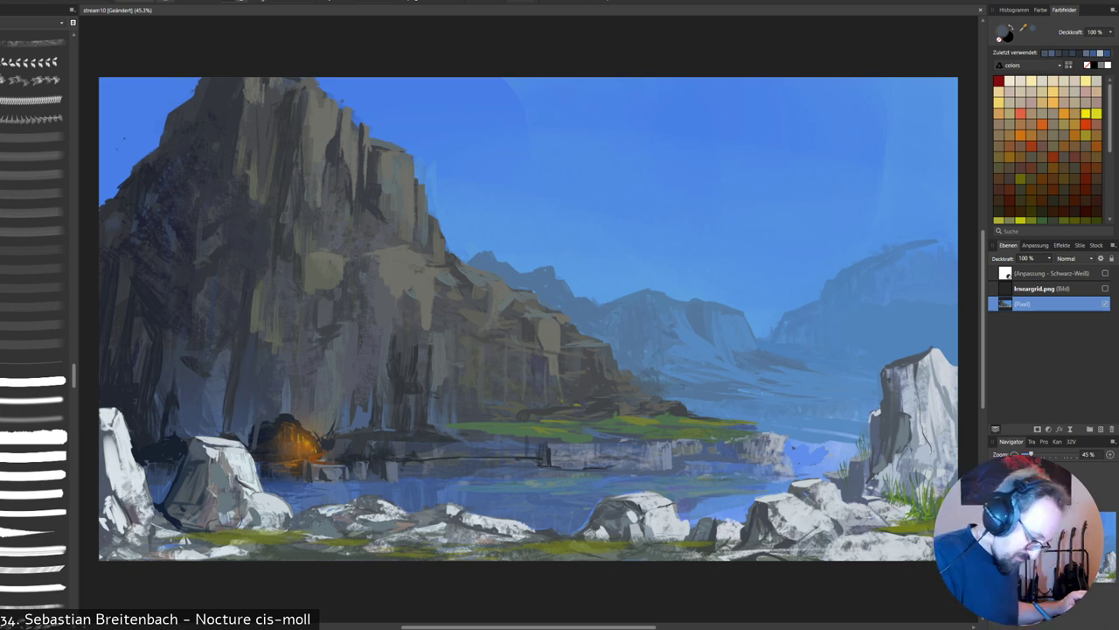
Paint angular facets on the lower middle of the cliff in sampled lighter grey and dark tones.
{"action": "left_click", "coordinate": [423, 350], "text": "alt"}
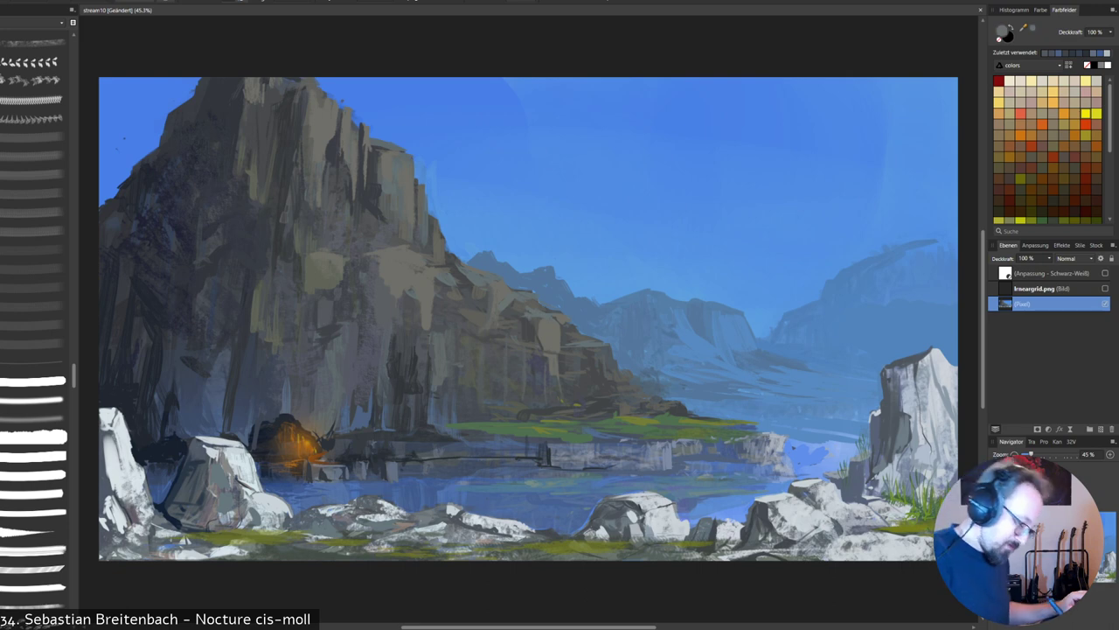
{"action": "left_click_drag", "start_coordinate": [425, 348], "coordinate": [440, 396]}
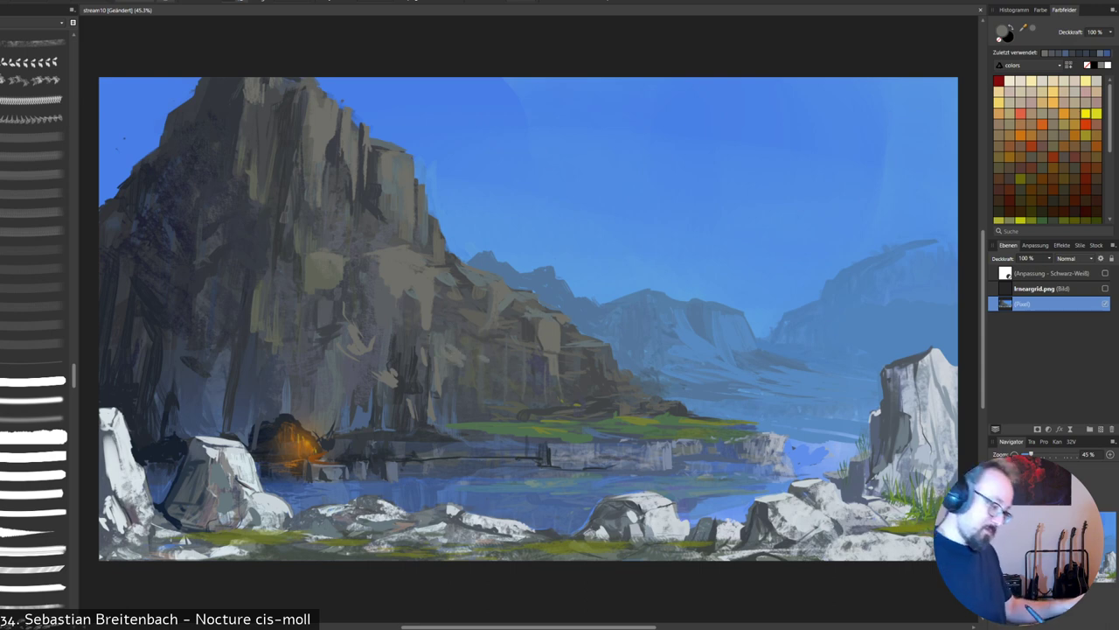
{"action": "left_click", "coordinate": [486, 361], "text": "alt"}
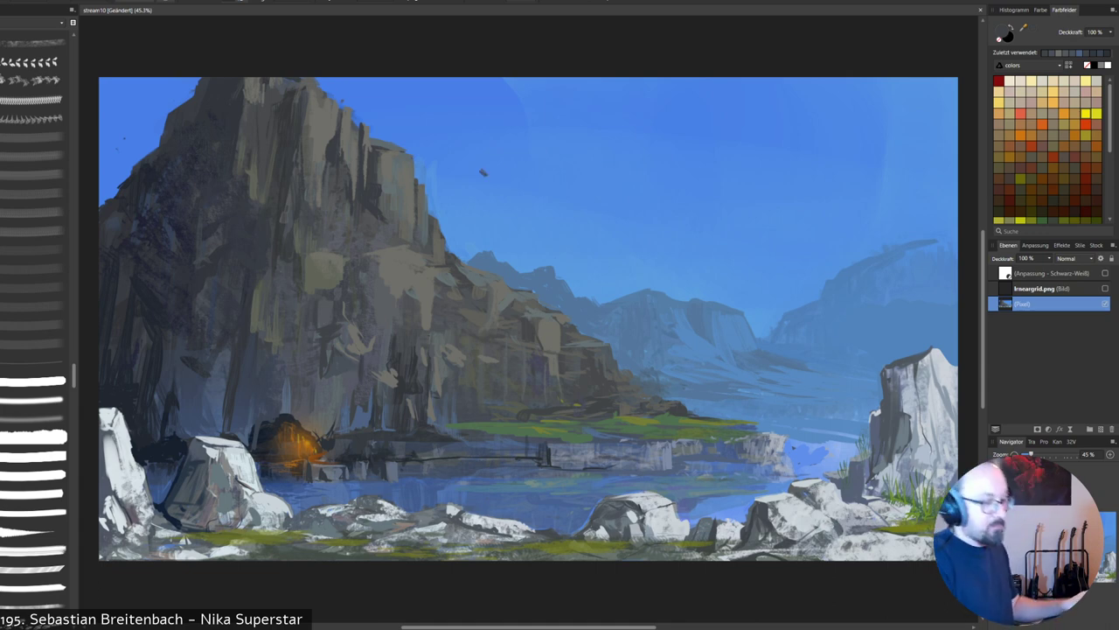
Build up the rocky slope at the cliff's tapering end above the green shore with sampled grey-brown strokes.
{"action": "left_click", "coordinate": [550, 333], "text": "alt"}
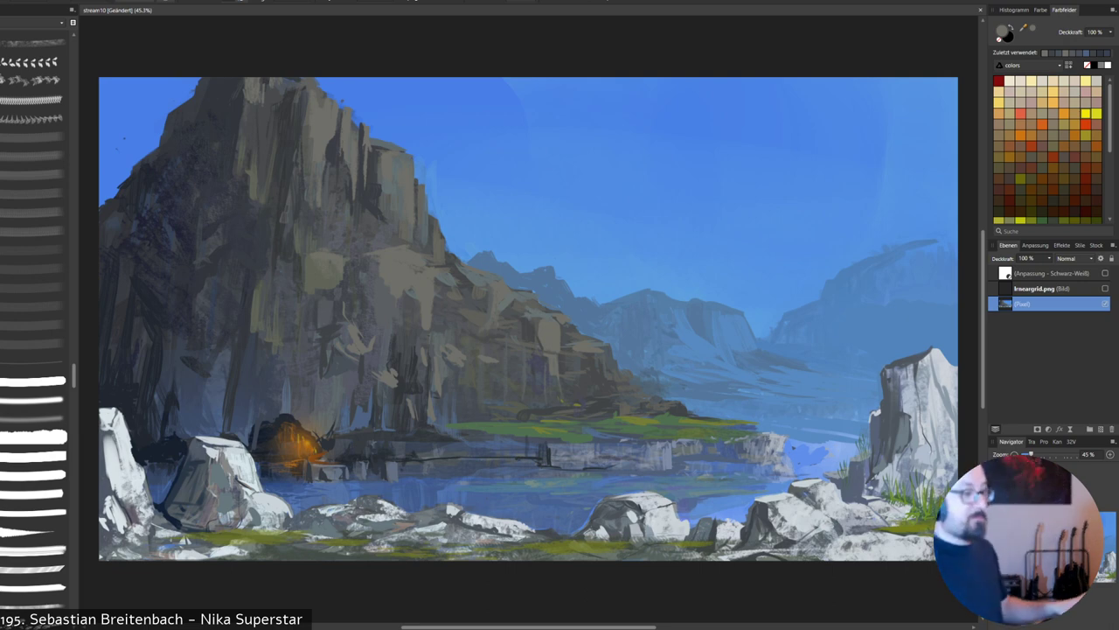
{"action": "left_click_drag", "start_coordinate": [604, 382], "coordinate": [636, 377]}
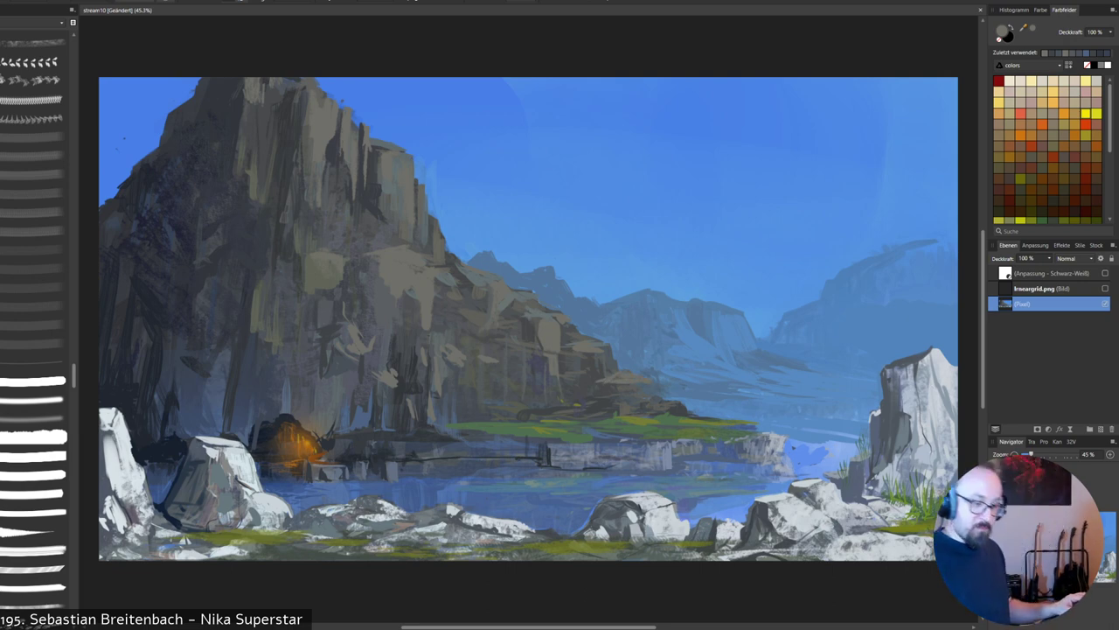
{"action": "left_click", "coordinate": [614, 392], "text": "alt"}
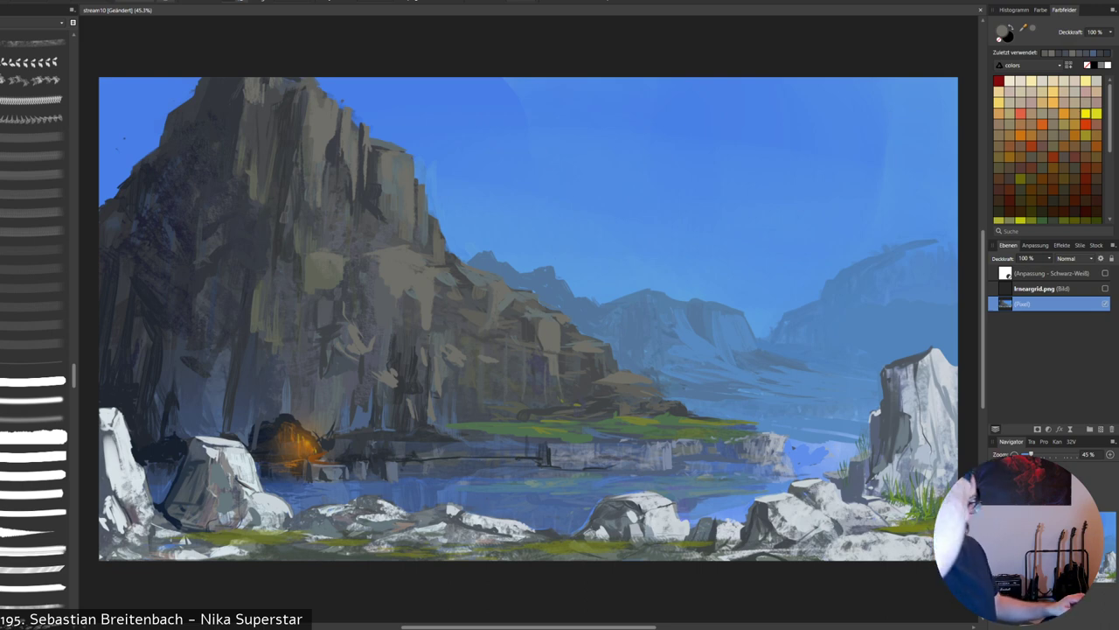
Stamp a dark grey standing figure on the white rock by the right shore, using a figure brush on a new pixel layer.
{"action": "left_click", "coordinate": [912, 361], "text": "alt"}
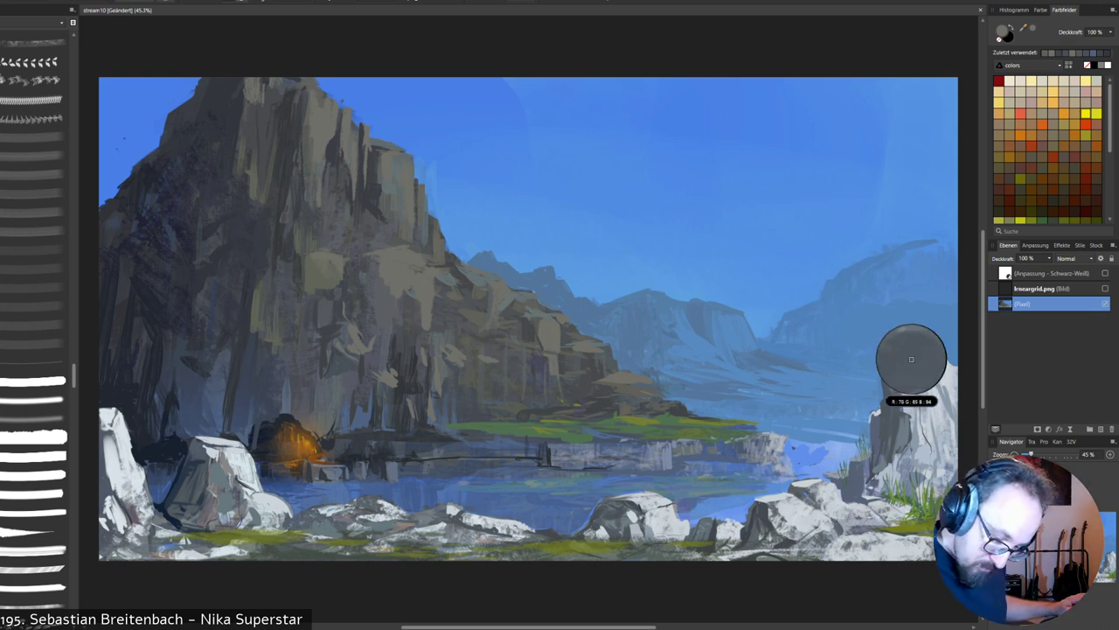
{"action": "key", "text": "ctrl+shift+n"}
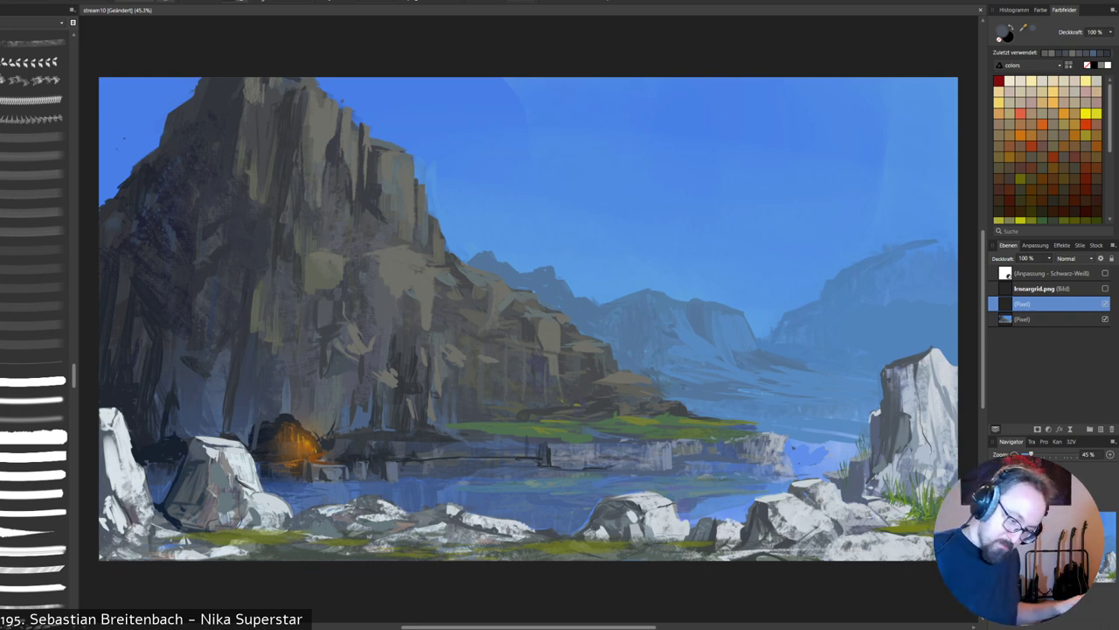
{"action": "left_click", "coordinate": [35, 23]}
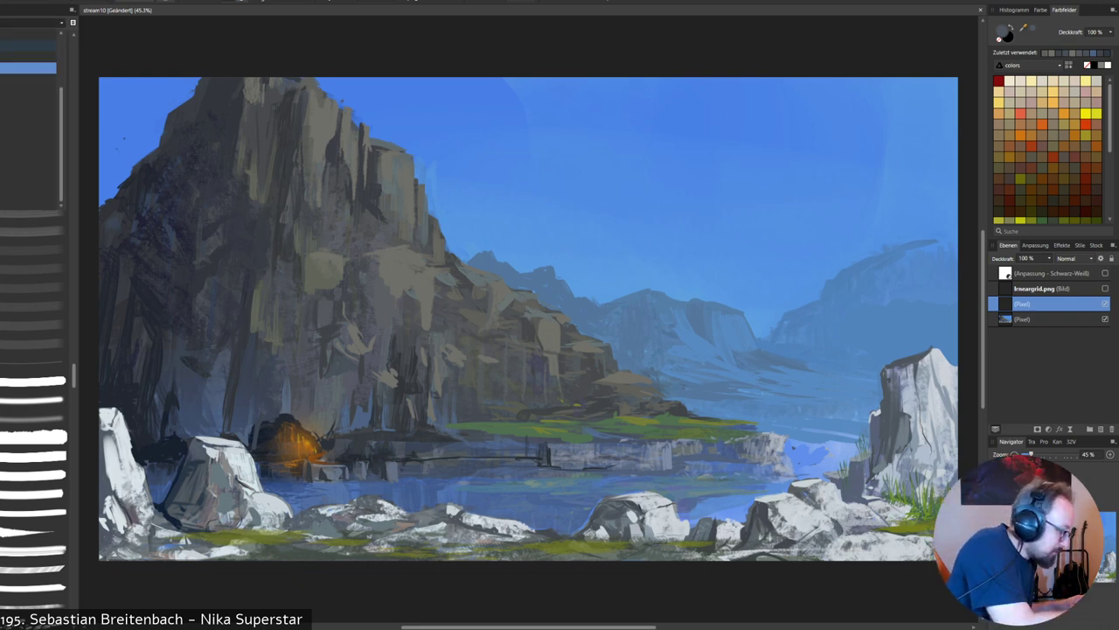
{"action": "left_click", "coordinate": [28, 80]}
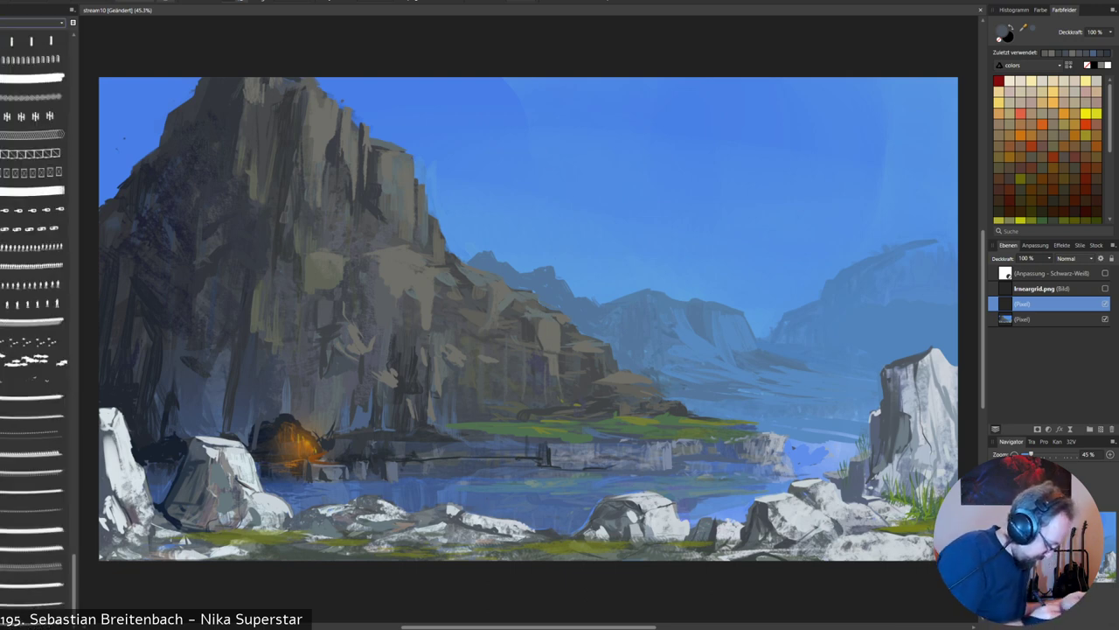
{"action": "left_click", "coordinate": [35, 23]}
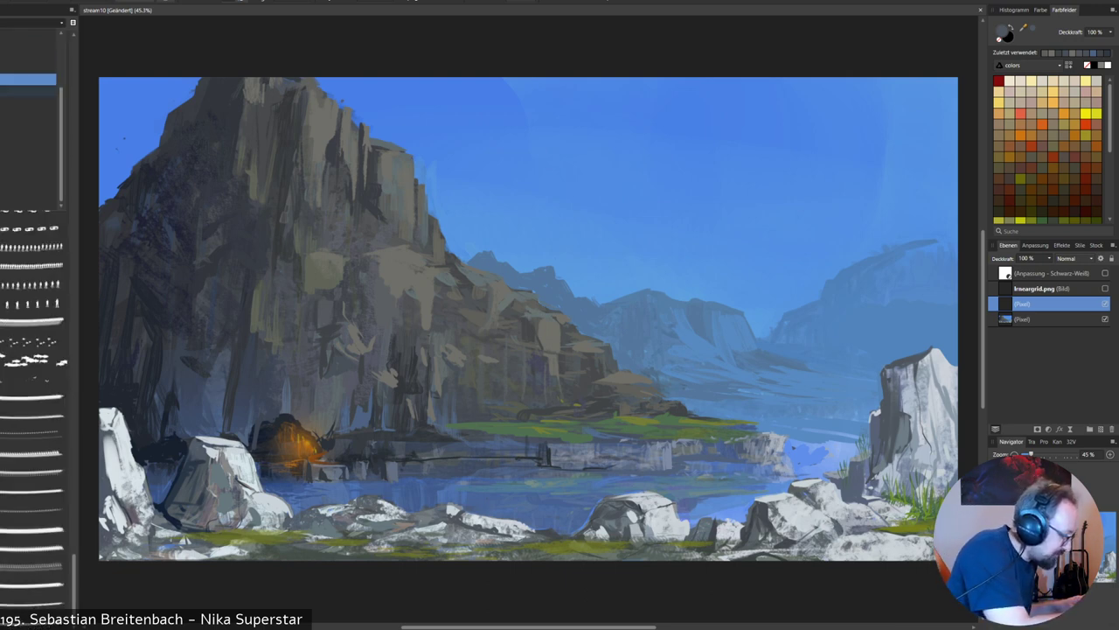
{"action": "left_click", "coordinate": [28, 125]}
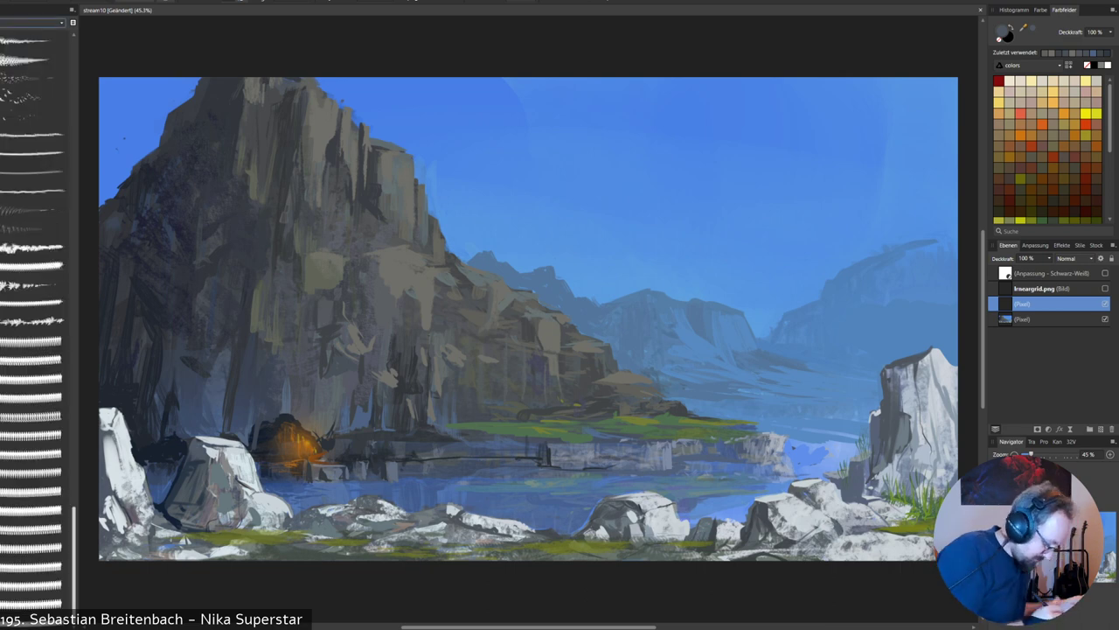
{"action": "left_click", "coordinate": [35, 603]}
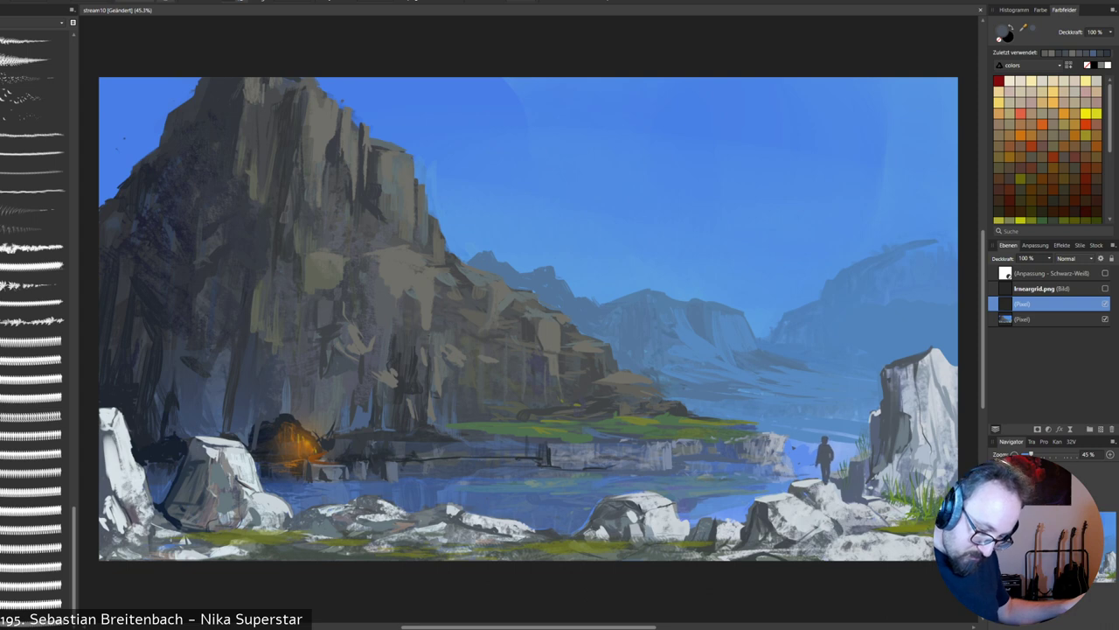
{"action": "left_click", "coordinate": [910, 360], "text": "alt"}
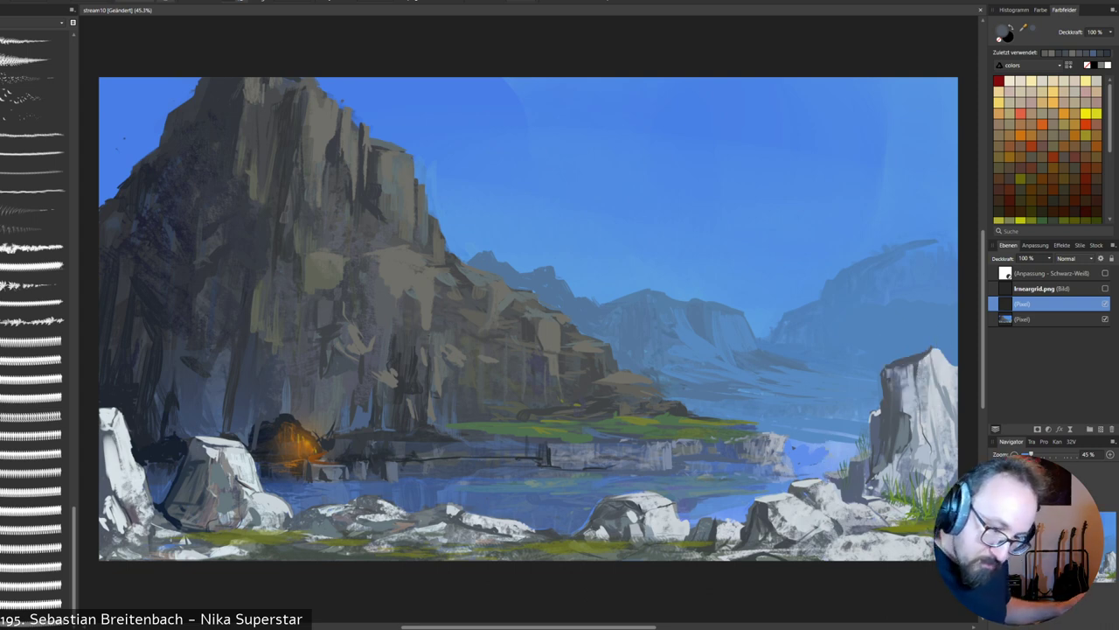
{"action": "left_click", "coordinate": [825, 459]}
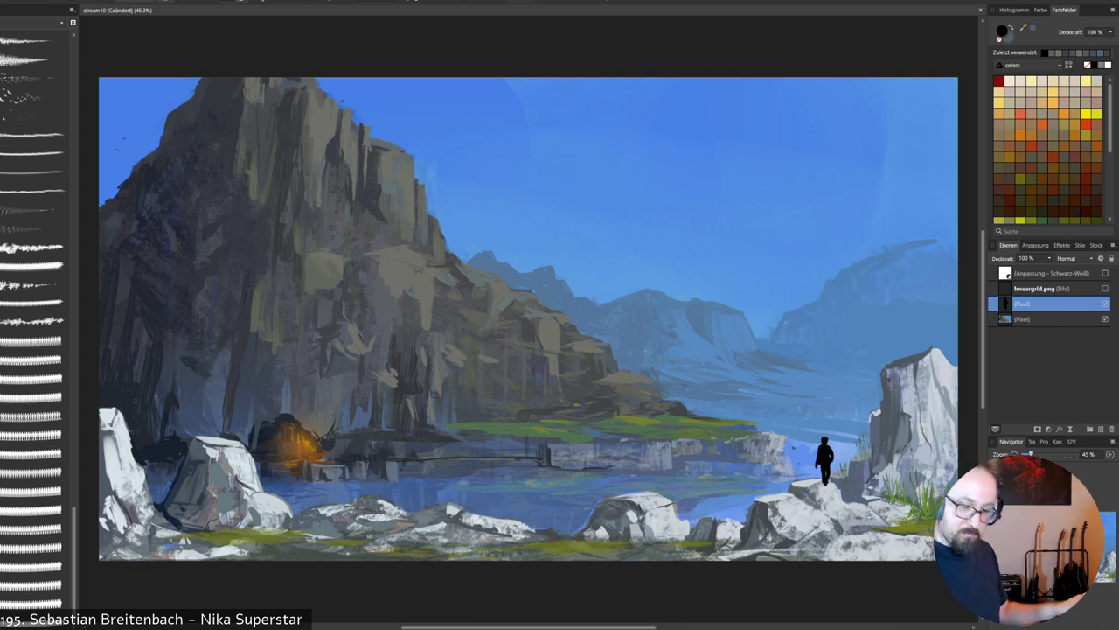
{"action": "key", "text": "ctrl+z"}
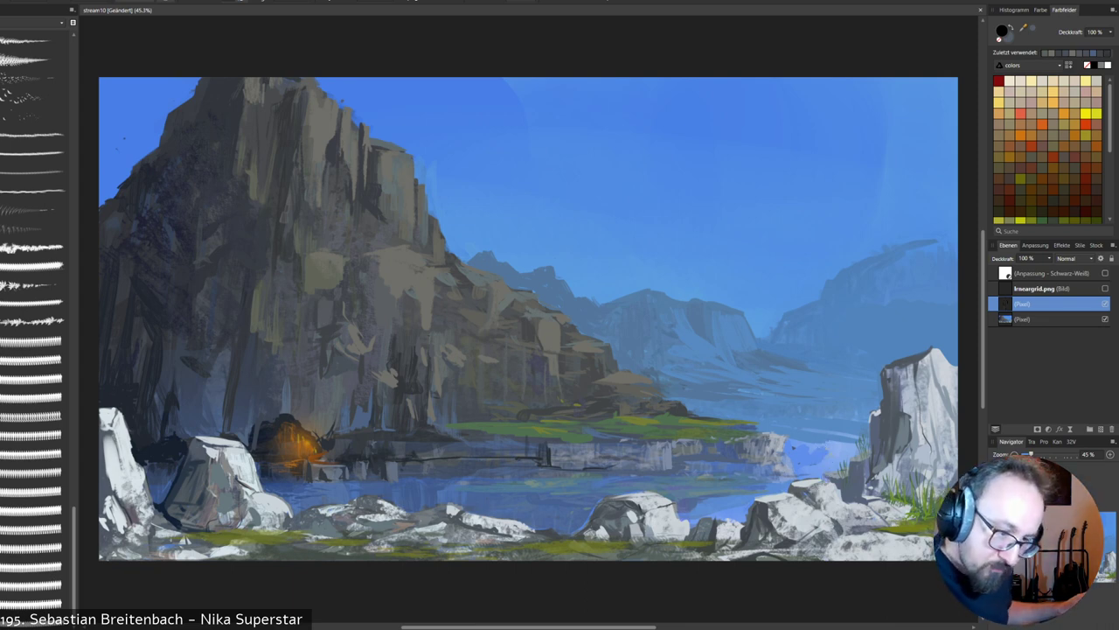
{"action": "key", "text": "x"}
{"action": "left_click", "coordinate": [823, 460]}
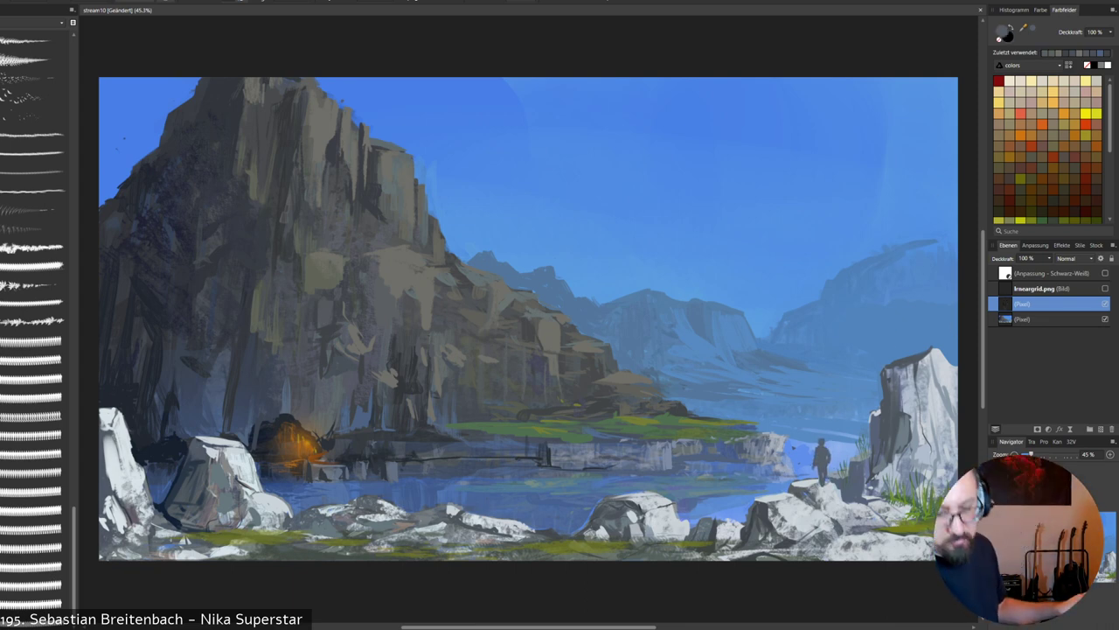
{"action": "key", "text": "ctrl+z"}
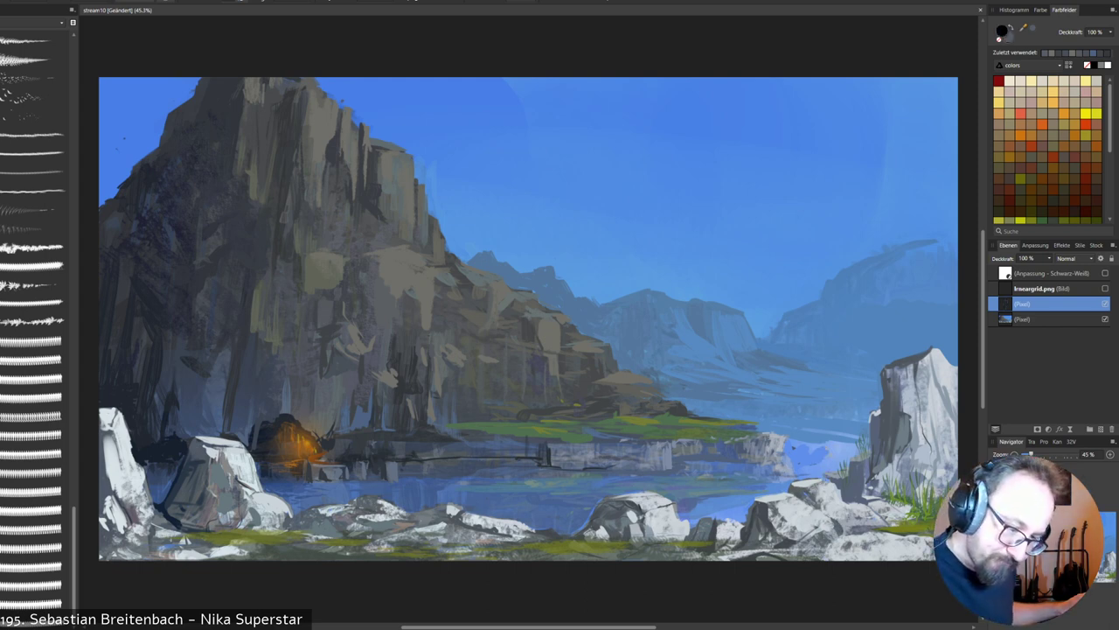
Set the brush colour to dark grey #373131 and stamp the standing figure at the water's edge beside the white foreground rocks.
{"action": "double_click", "coordinate": [1002, 31]}
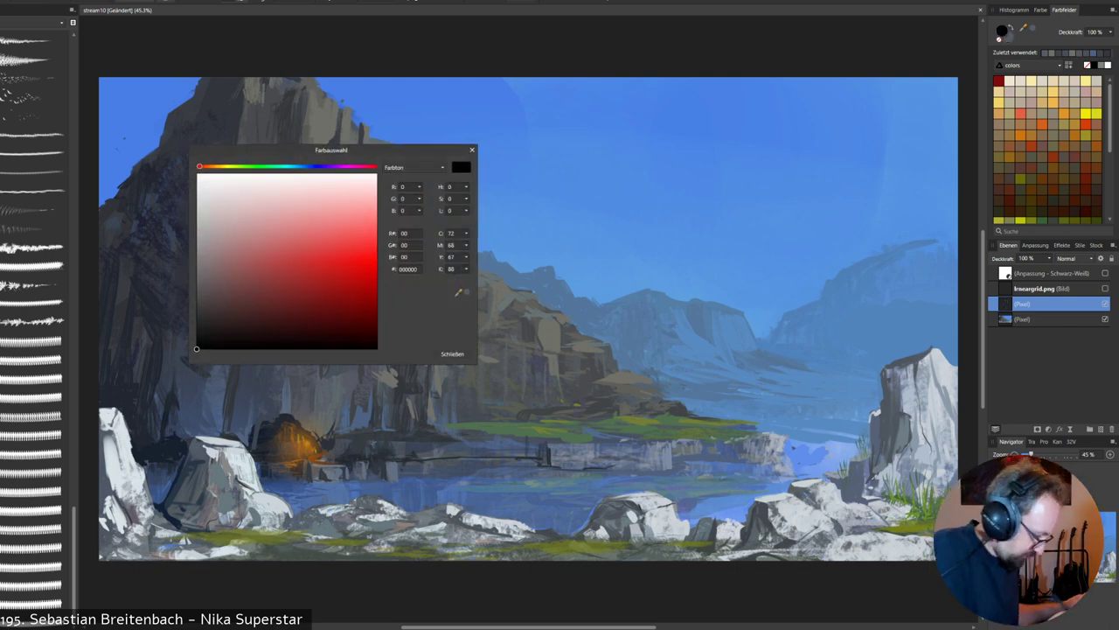
{"action": "left_click", "coordinate": [197, 321]}
{"action": "key", "text": "ctrl+z"}
{"action": "left_click", "coordinate": [207, 312]}
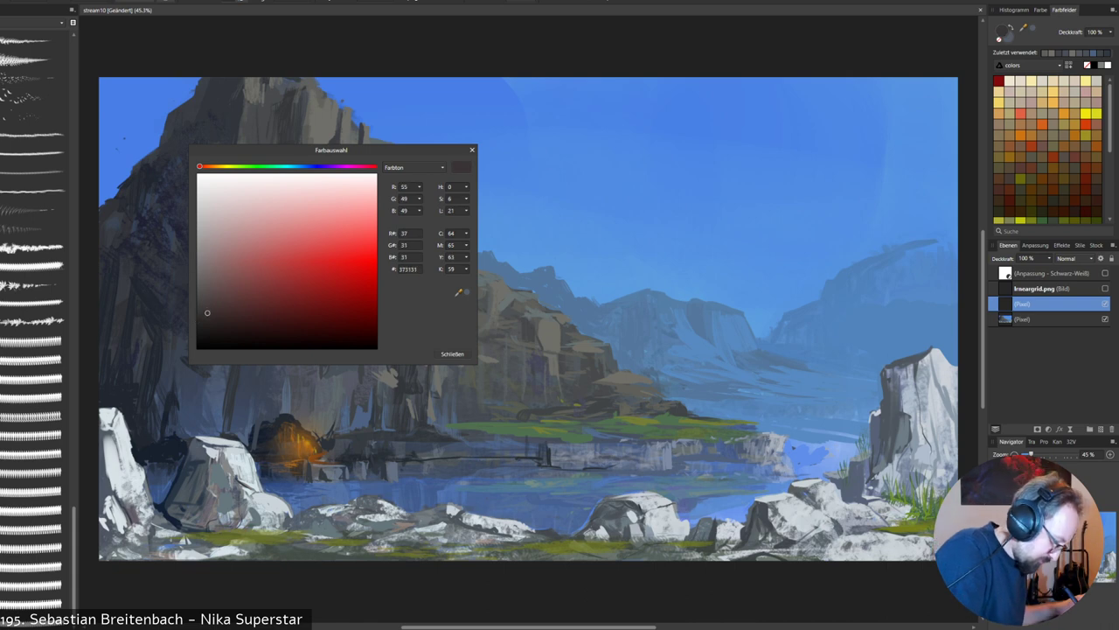
{"action": "left_click", "coordinate": [452, 354]}
{"action": "left_click", "coordinate": [826, 462]}
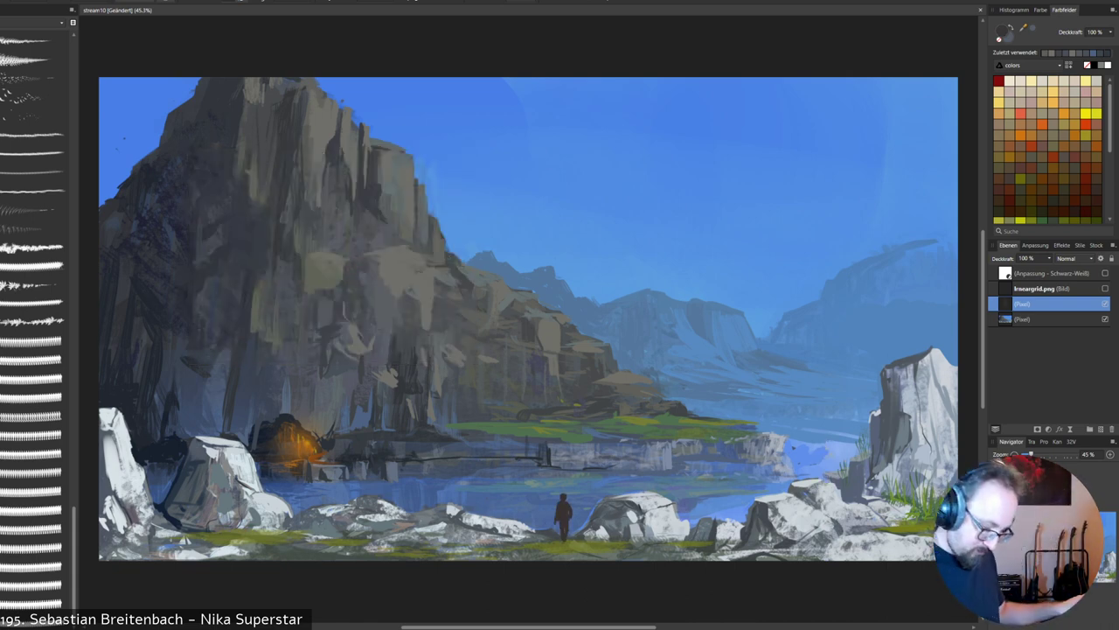
{"action": "left_click", "coordinate": [739, 501]}
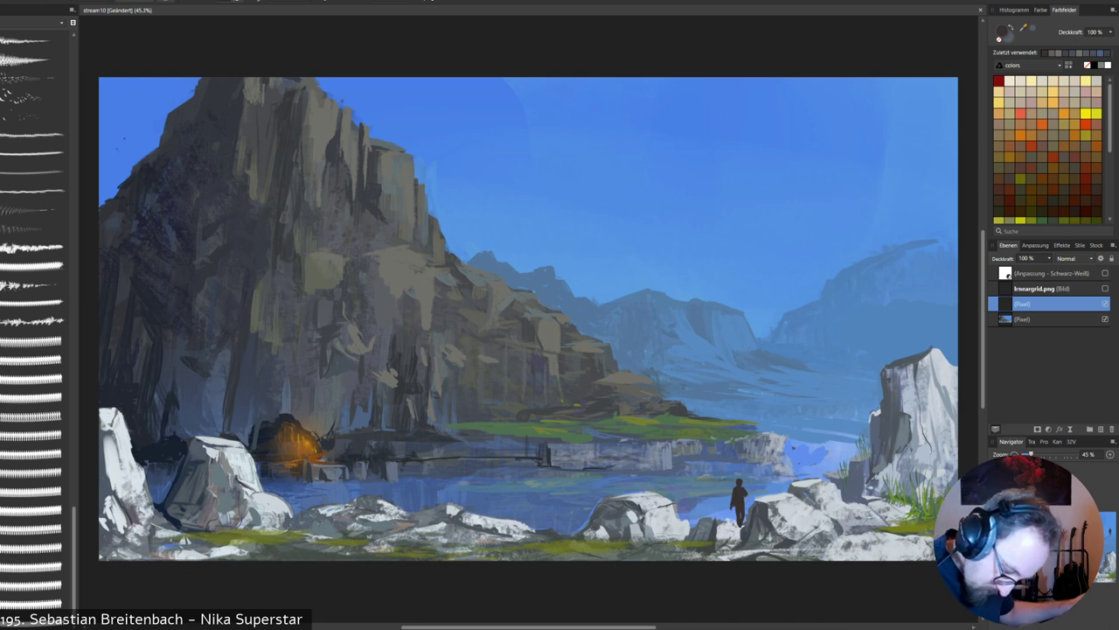
Refine the figure's silhouette with a solid brush from another brush set, adding an outstretched arm, wider legs and a hat.
{"action": "left_click", "coordinate": [35, 23]}
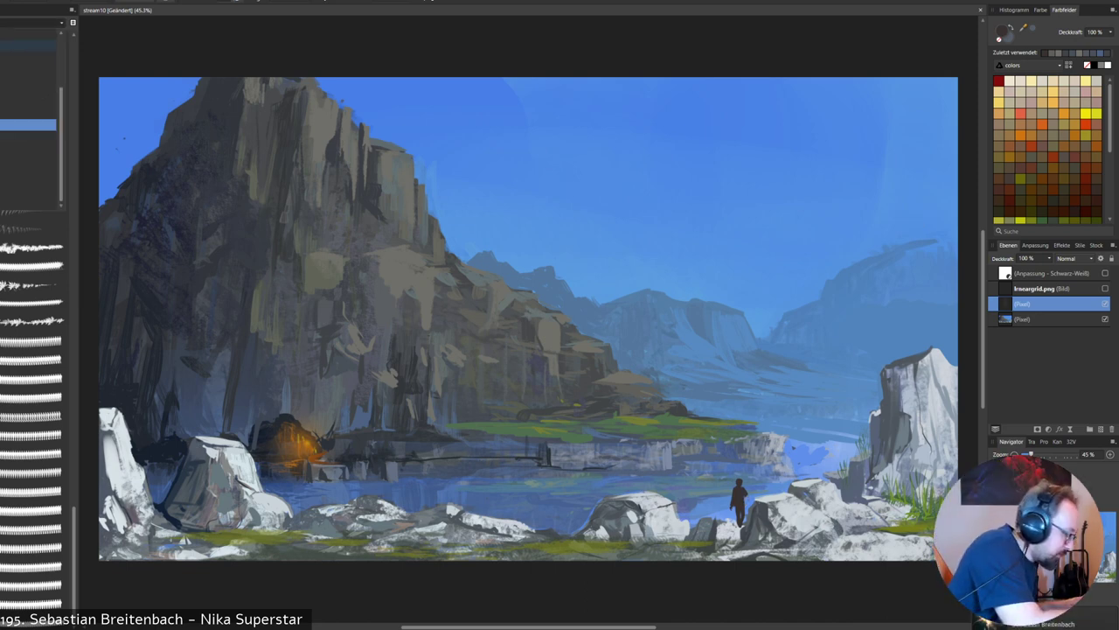
{"action": "left_click", "coordinate": [28, 34]}
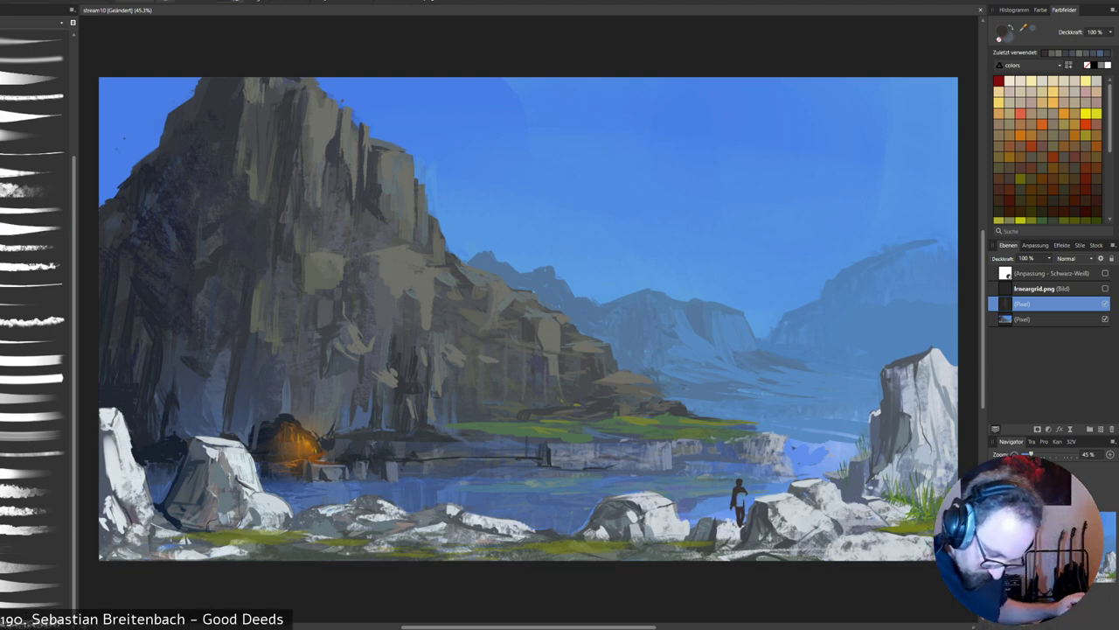
{"action": "left_click_drag", "start_coordinate": [743, 493], "coordinate": [740, 508]}
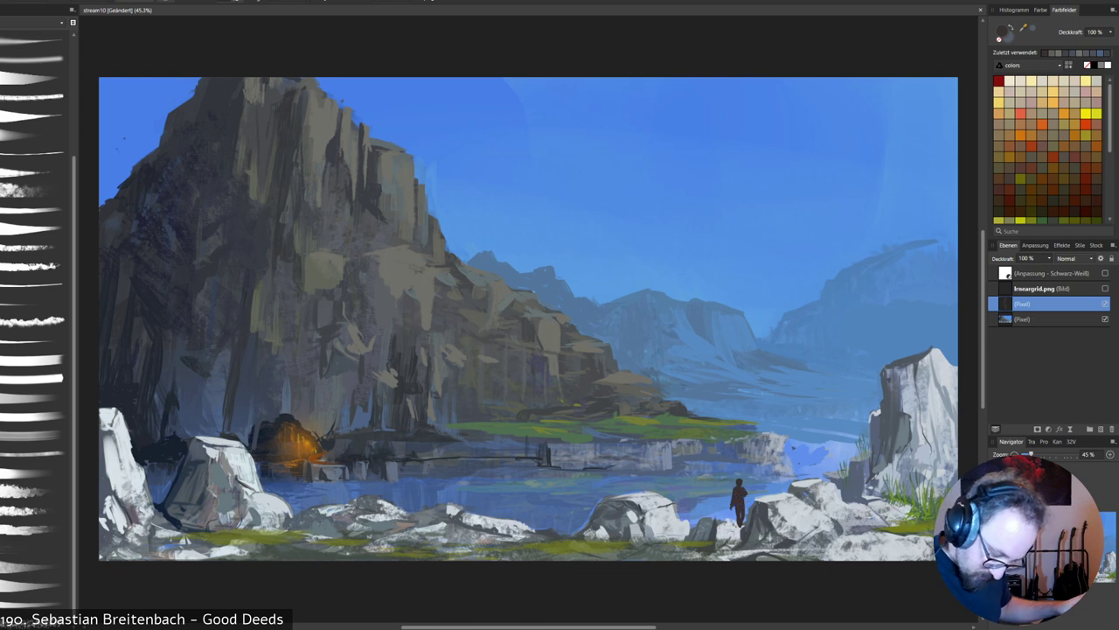
{"action": "key", "text": "ctrl+z"}
{"action": "key", "text": "ctrl+z"}
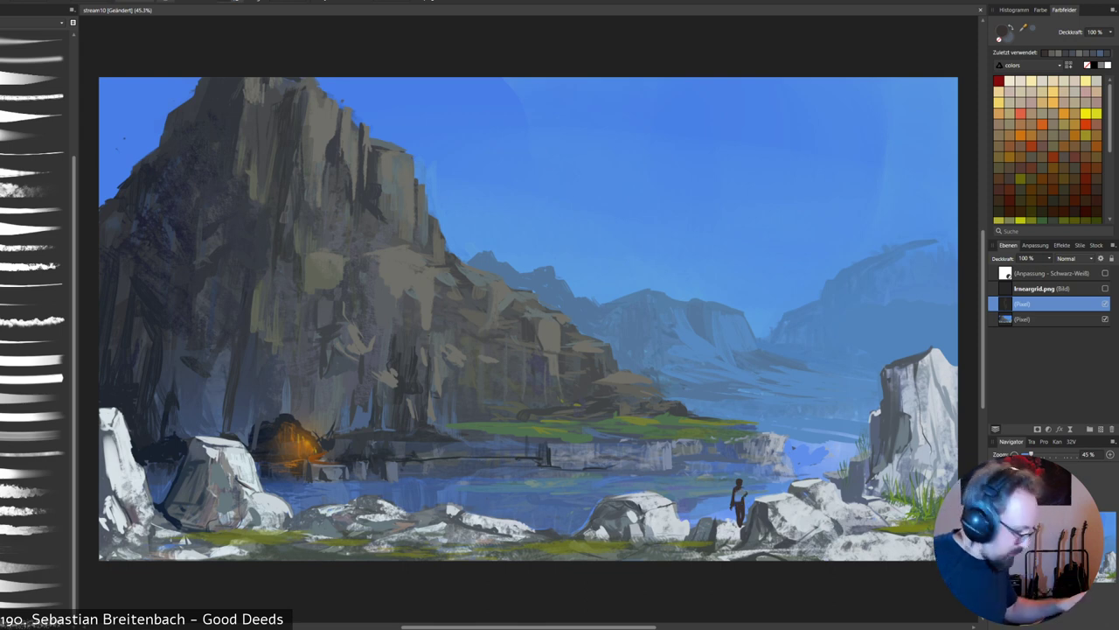
{"action": "key", "text": "ctrl+z"}
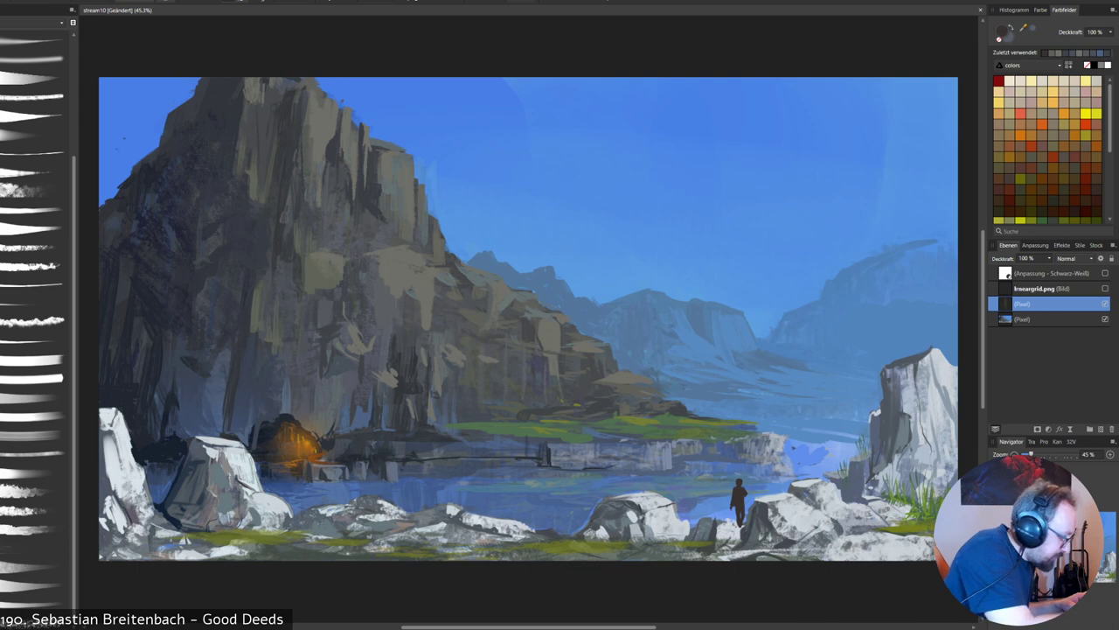
{"action": "scroll", "coordinate": [35, 350], "scroll_direction": "up", "scroll_amount": 3}
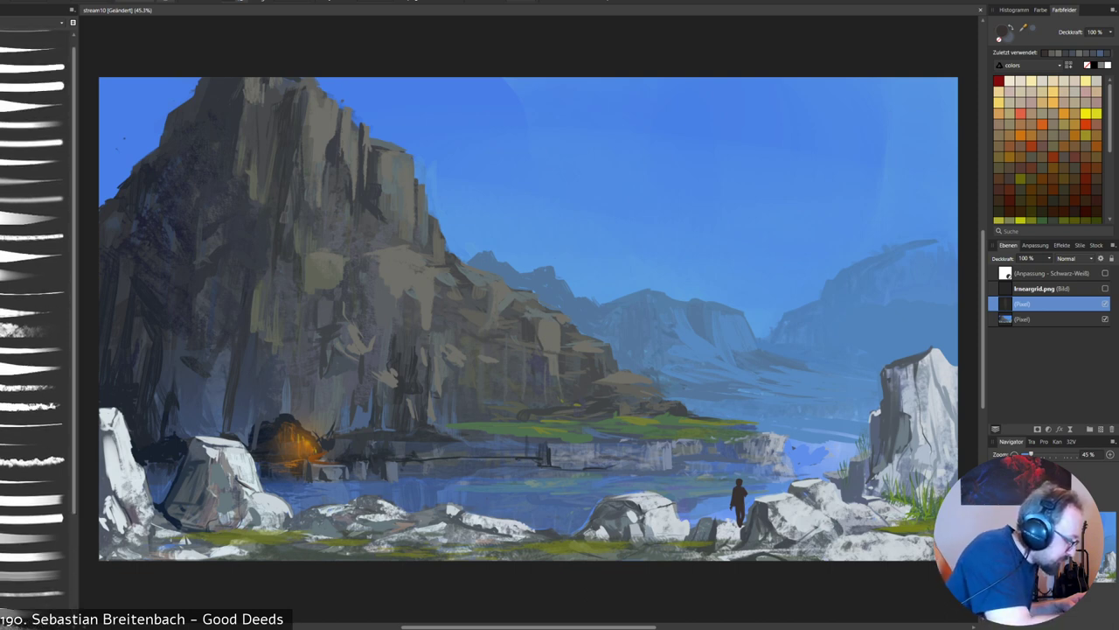
{"action": "left_click", "coordinate": [34, 49]}
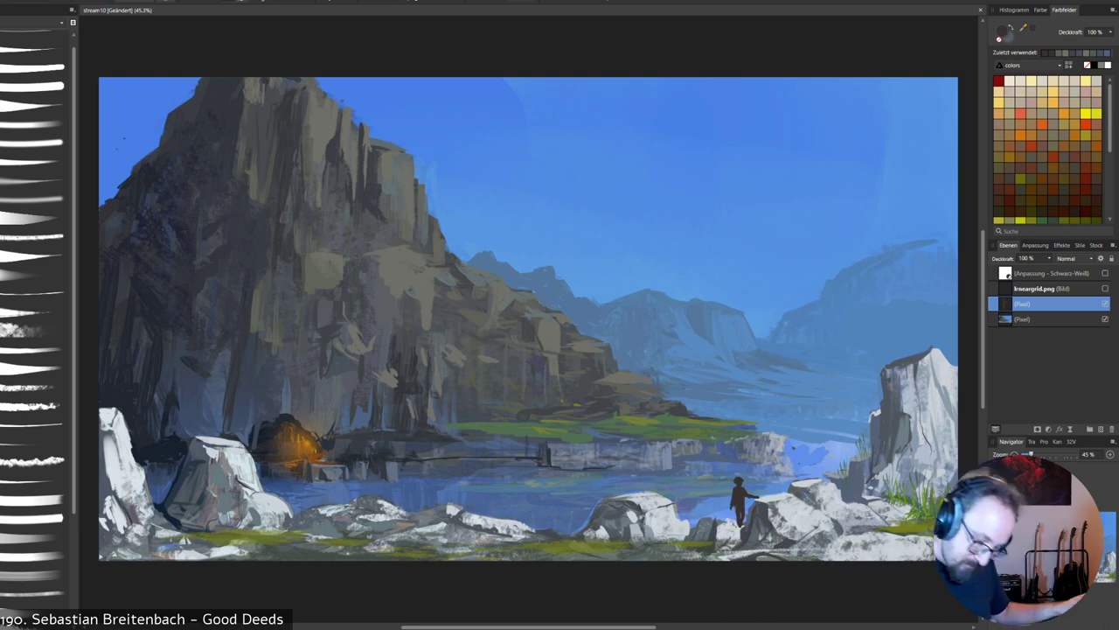
{"action": "left_click_drag", "start_coordinate": [746, 499], "coordinate": [750, 509]}
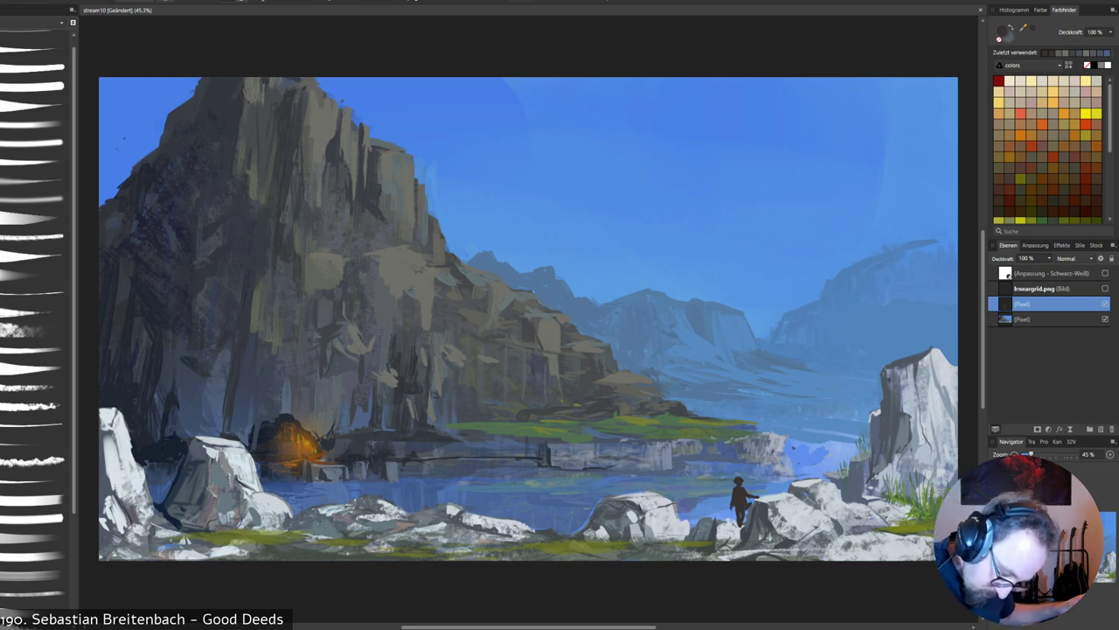
{"action": "key", "text": "ctrl+z"}
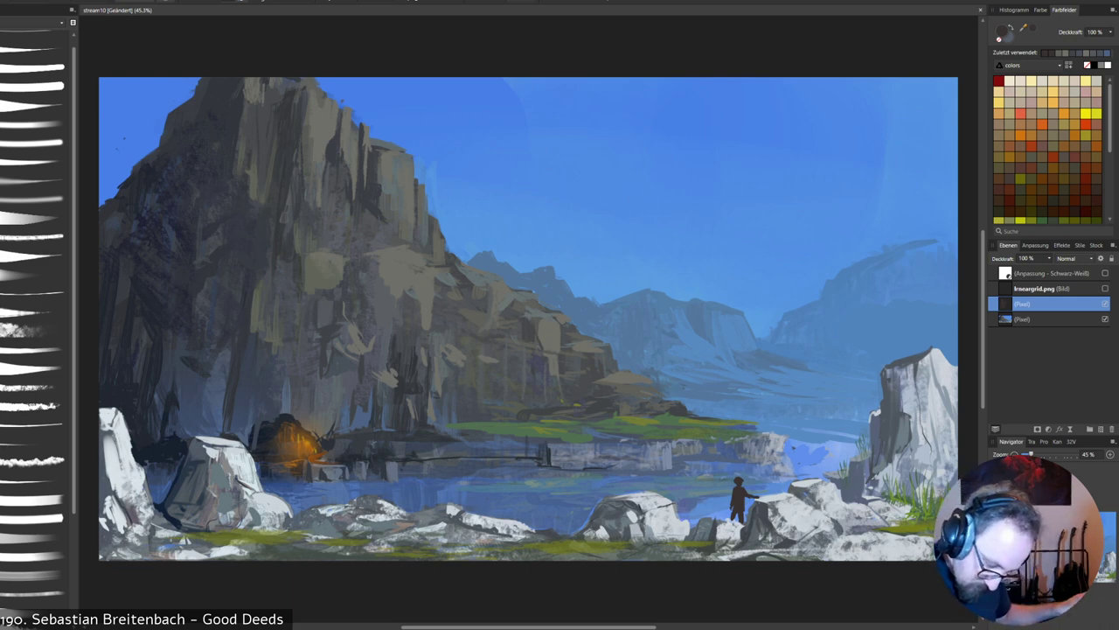
{"action": "left_click_drag", "start_coordinate": [732, 505], "coordinate": [734, 518]}
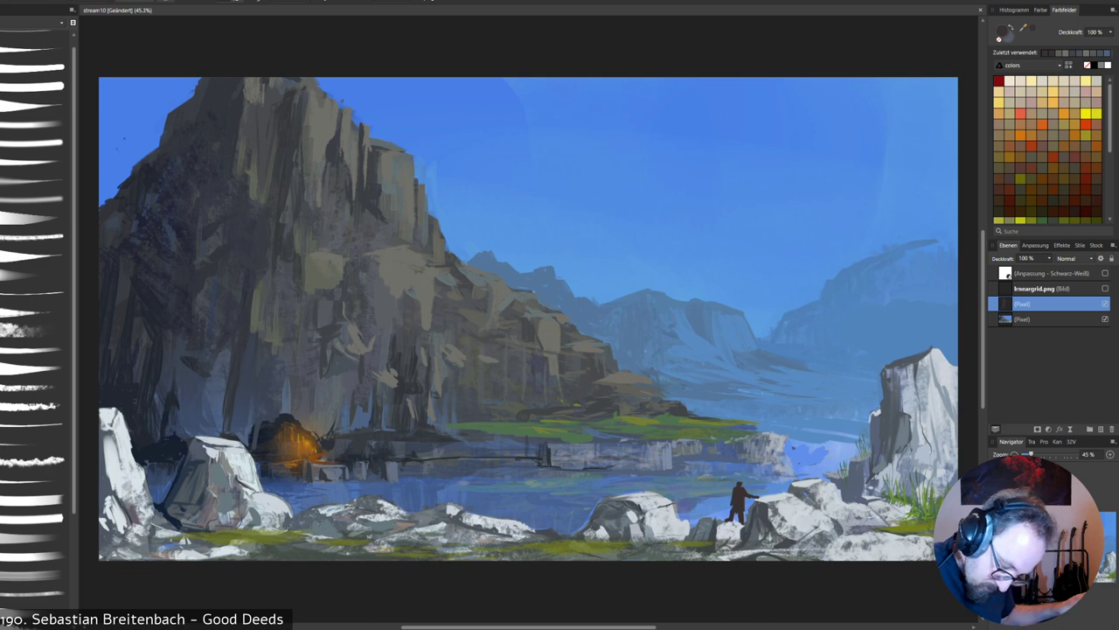
{"action": "left_click_drag", "start_coordinate": [737, 478], "coordinate": [741, 480]}
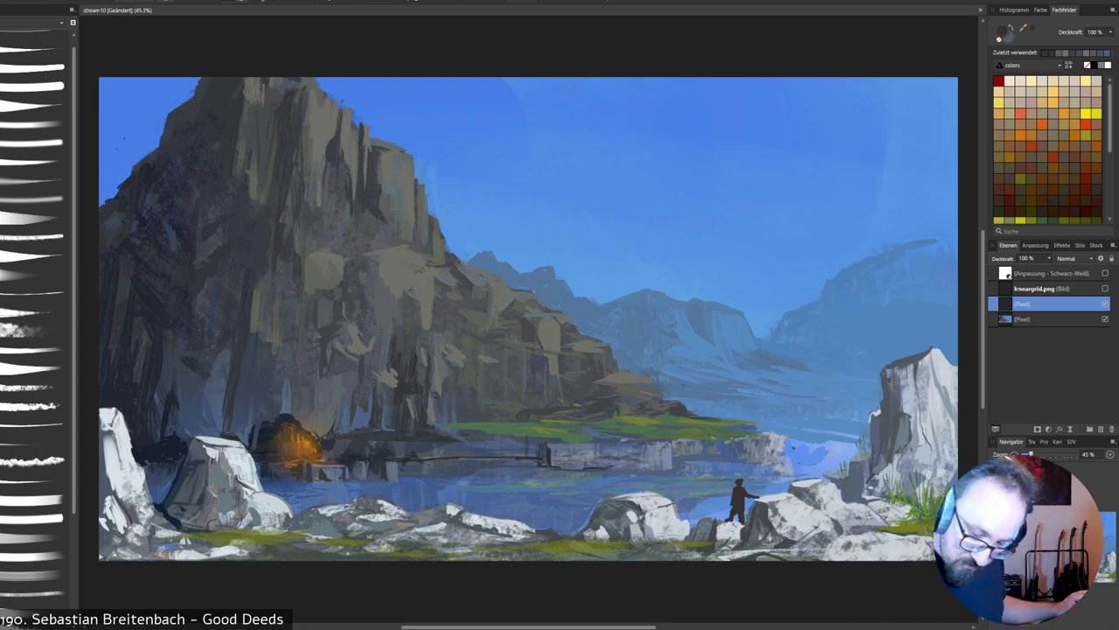
Add a new pixel layer above the figure and load the brush set containing the tree silhouette stamps.
{"action": "key", "text": "ctrl+shift+n"}
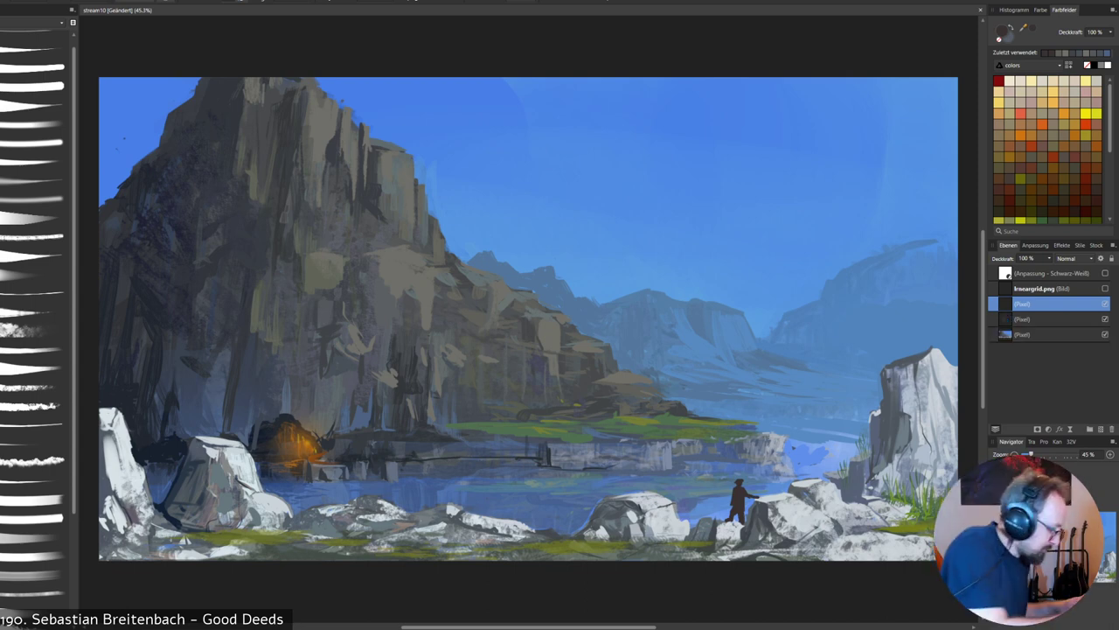
{"action": "left_click", "coordinate": [42, 23]}
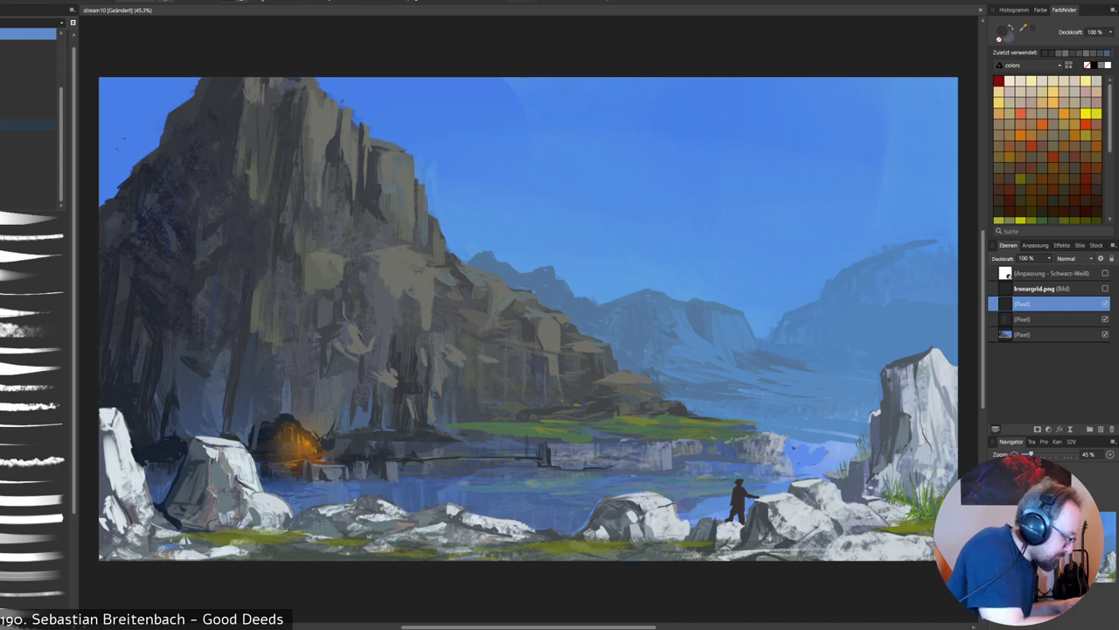
{"action": "left_click", "coordinate": [29, 124]}
{"action": "left_click", "coordinate": [42, 23]}
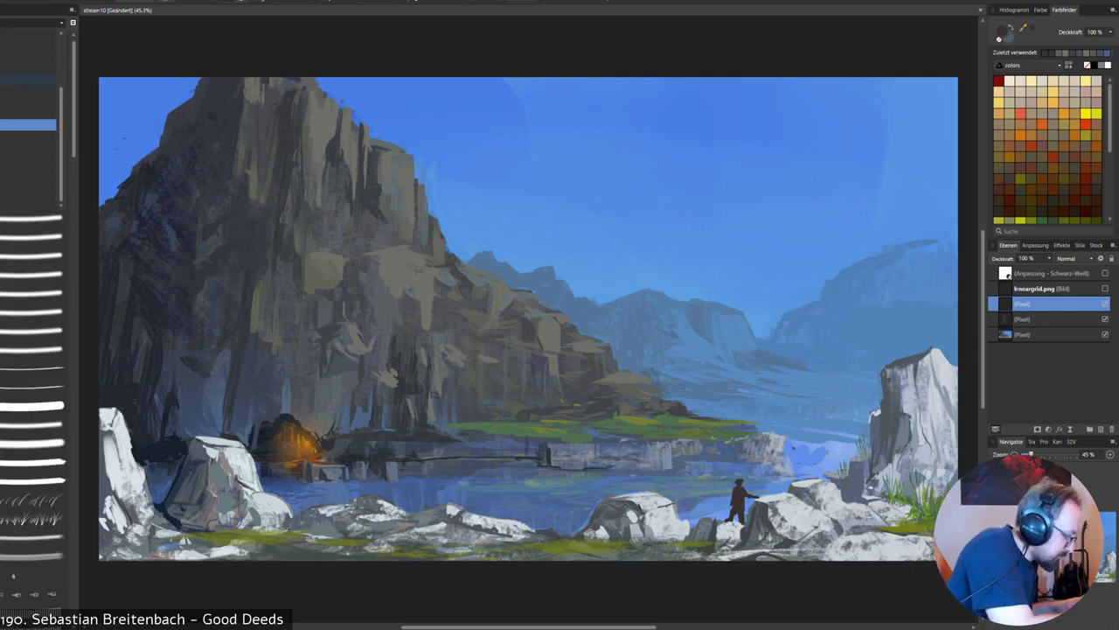
{"action": "left_click", "coordinate": [30, 79]}
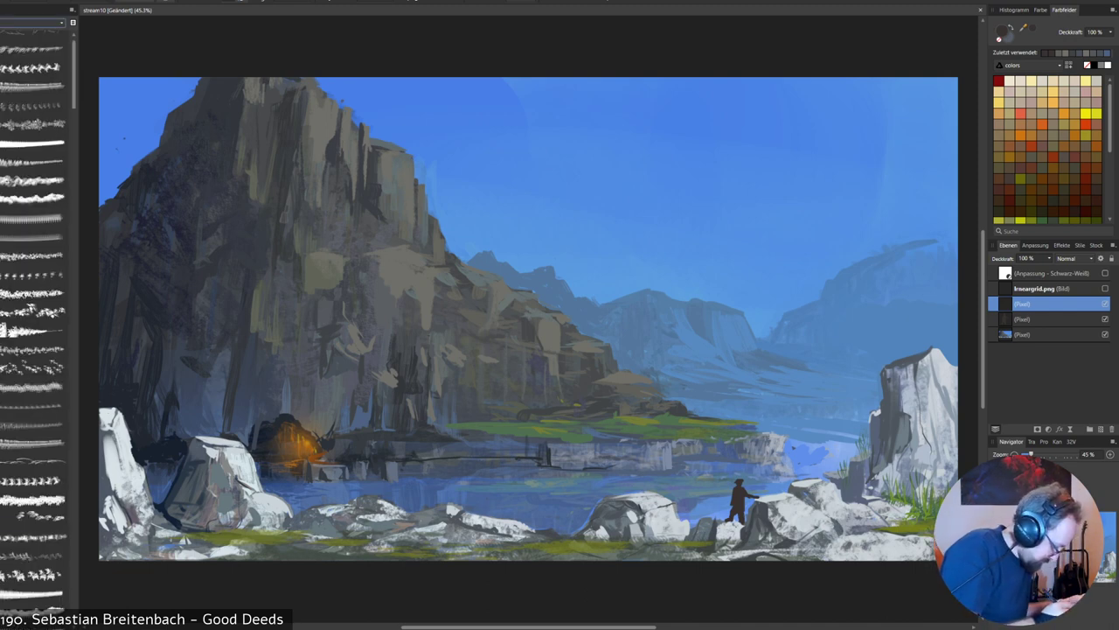
{"action": "scroll", "coordinate": [33, 314], "scroll_direction": "down", "scroll_amount": 5}
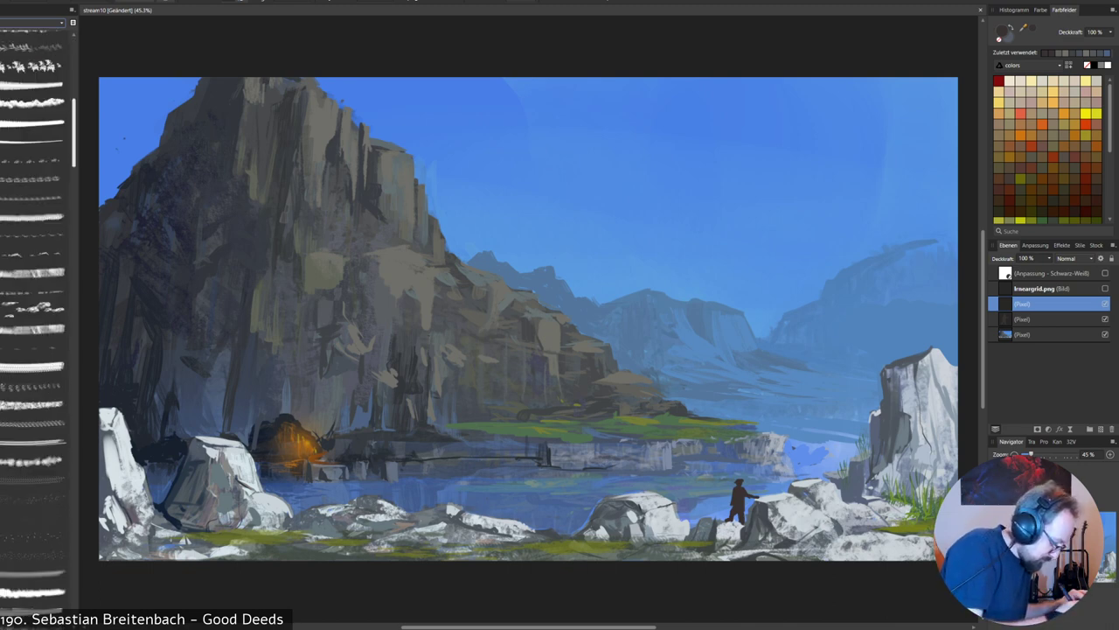
{"action": "scroll", "coordinate": [34, 315], "scroll_direction": "down", "scroll_amount": 10}
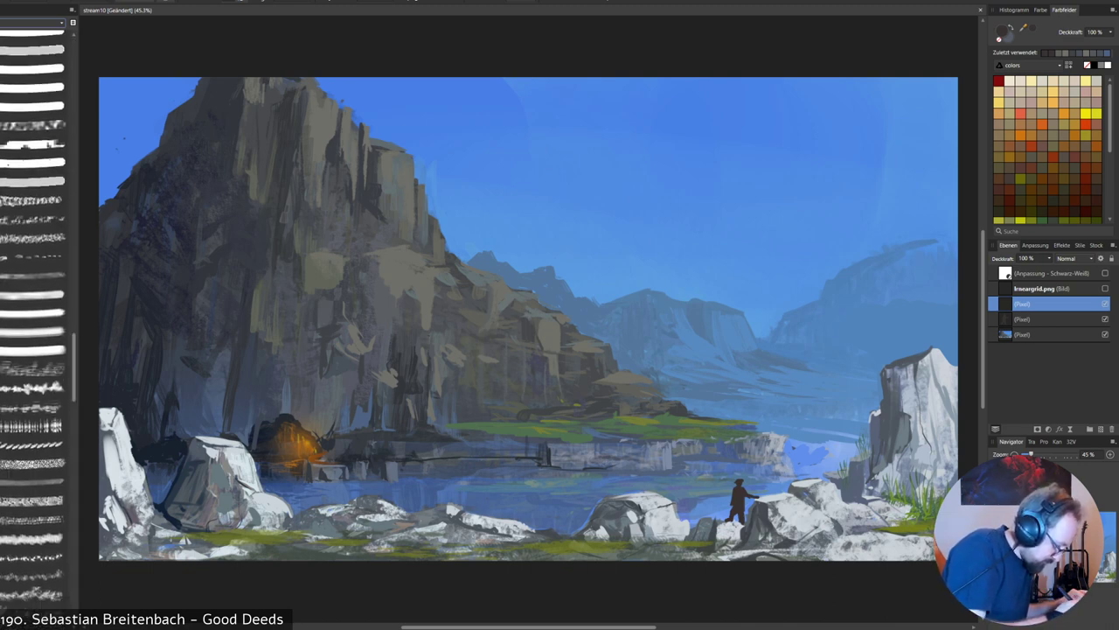
{"action": "scroll", "coordinate": [33, 315], "scroll_direction": "up", "scroll_amount": 3}
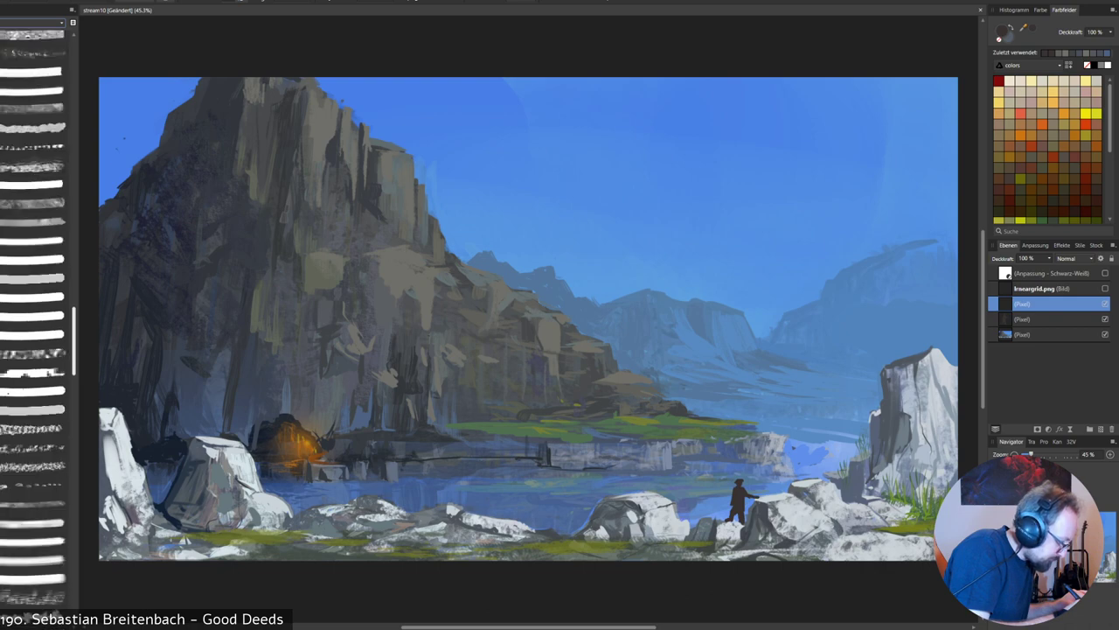
{"action": "scroll", "coordinate": [33, 315], "scroll_direction": "down", "scroll_amount": 8}
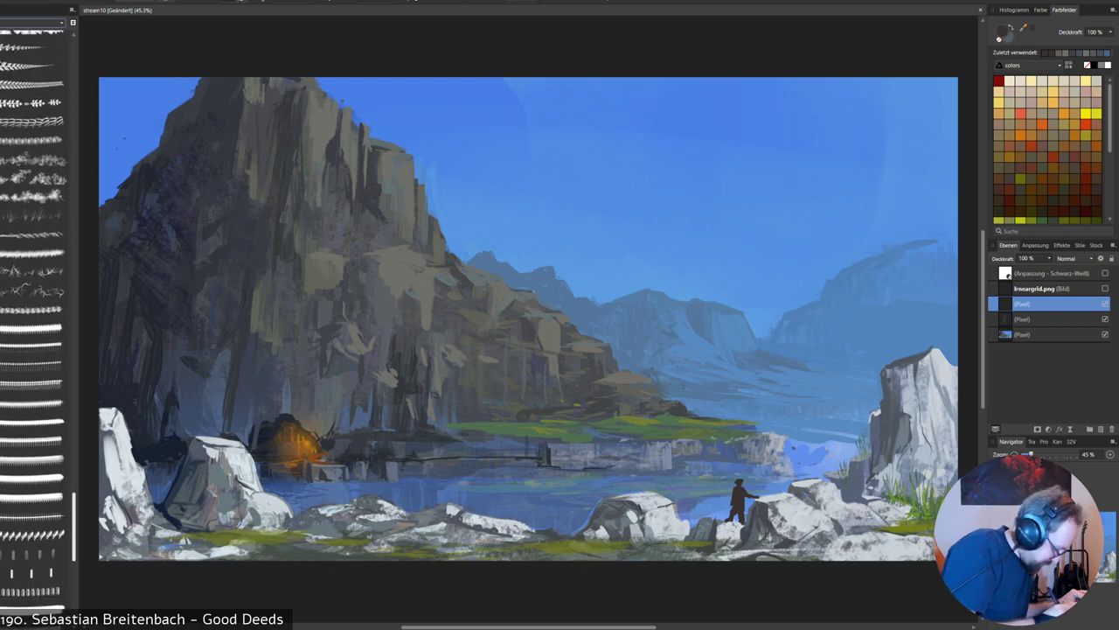
{"action": "scroll", "coordinate": [33, 349], "scroll_direction": "down", "scroll_amount": 3}
{"action": "left_click", "coordinate": [33, 452]}
{"action": "left_click", "coordinate": [833, 363]}
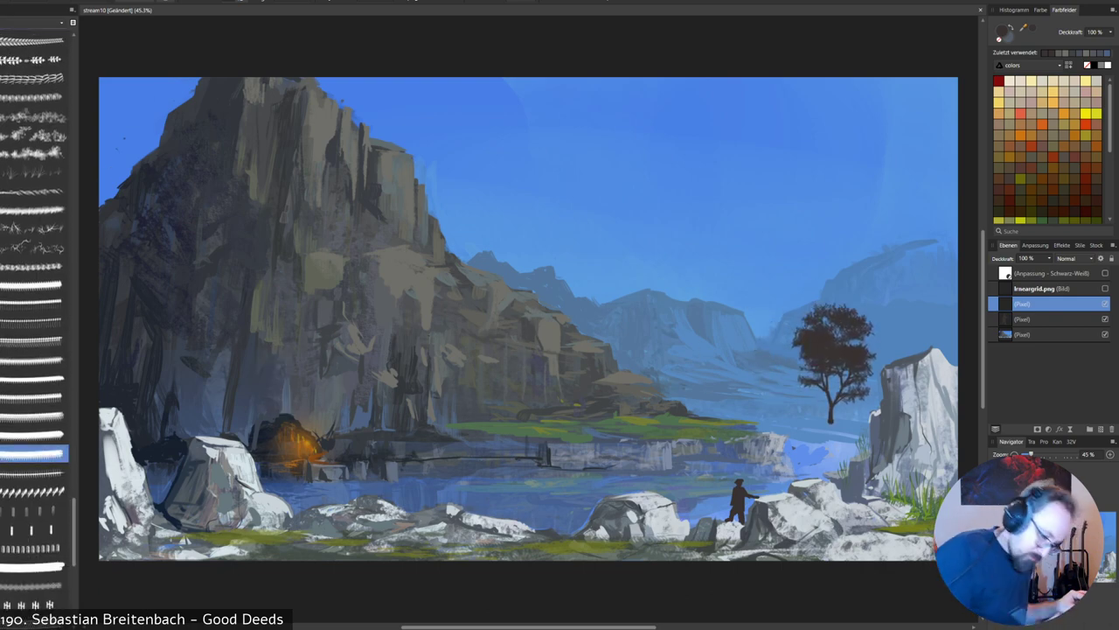
{"action": "key", "text": "bracketright"}
{"action": "key", "text": "bracketright"}
{"action": "key", "text": "bracketright"}
{"action": "key", "text": "bracketright"}
{"action": "key", "text": "bracketright"}
{"action": "key", "text": "bracketright"}
{"action": "key", "text": "bracketright"}
{"action": "key", "text": "bracketright"}
{"action": "key", "text": "bracketright"}
{"action": "key", "text": "bracketright"}
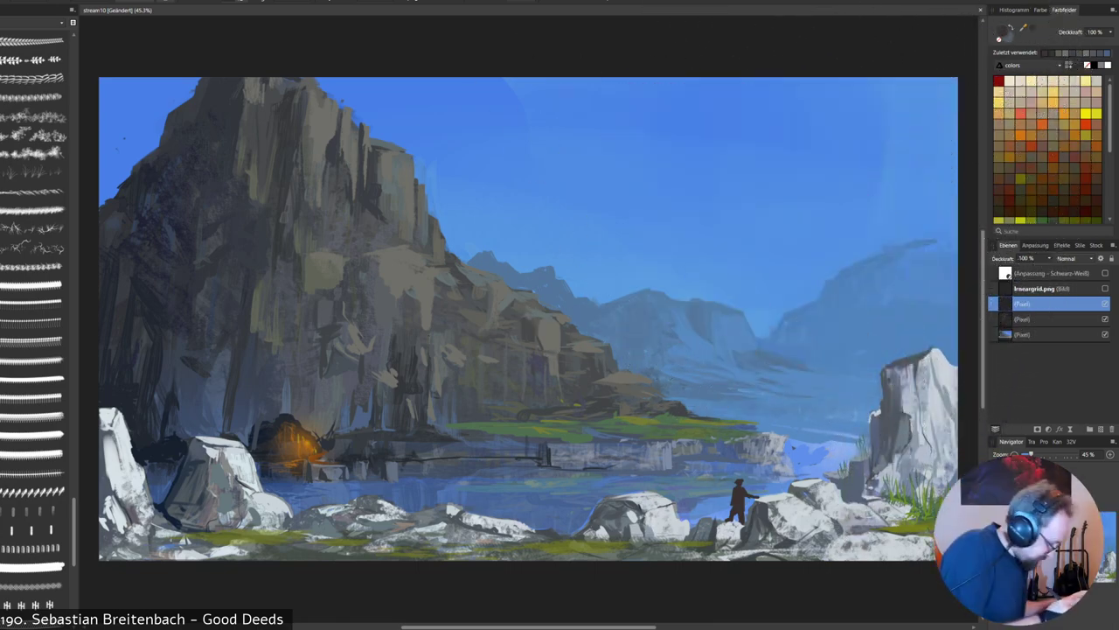
Stamp one tall dark palm tree in front of the white rock pillar, using an enlarged palm brush that reaches the sky's upper edge.
{"action": "left_click", "coordinate": [33, 321]}
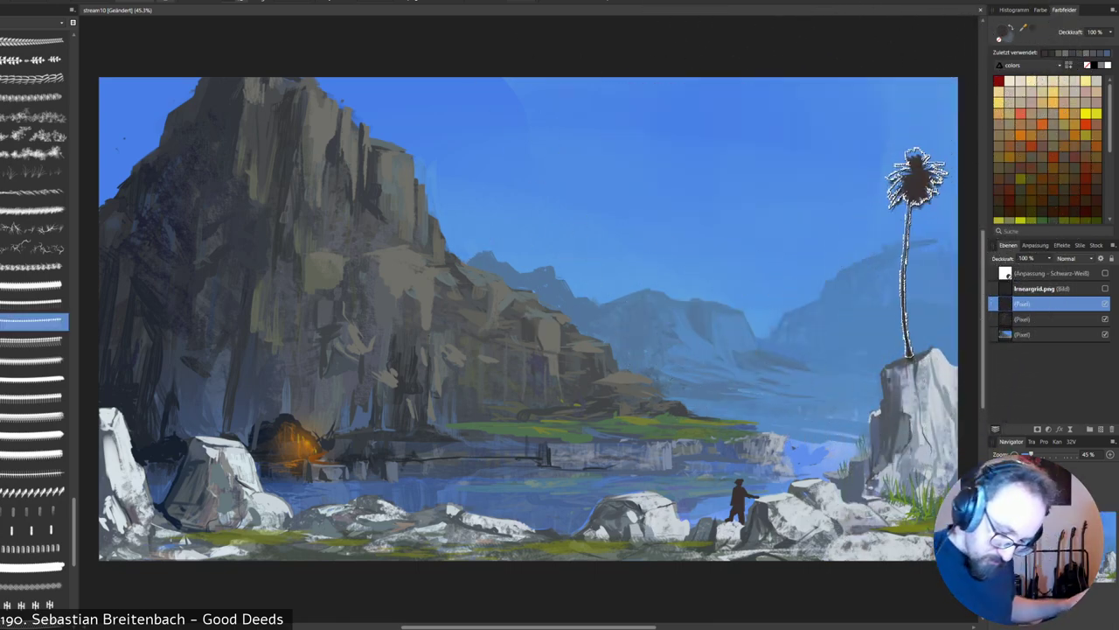
{"action": "key", "text": "bracketright"}
{"action": "key", "text": "bracketright"}
{"action": "key", "text": "bracketright"}
{"action": "key", "text": "bracketright"}
{"action": "key", "text": "bracketright"}
{"action": "key", "text": "bracketright"}
{"action": "key", "text": "bracketright"}
{"action": "key", "text": "bracketright"}
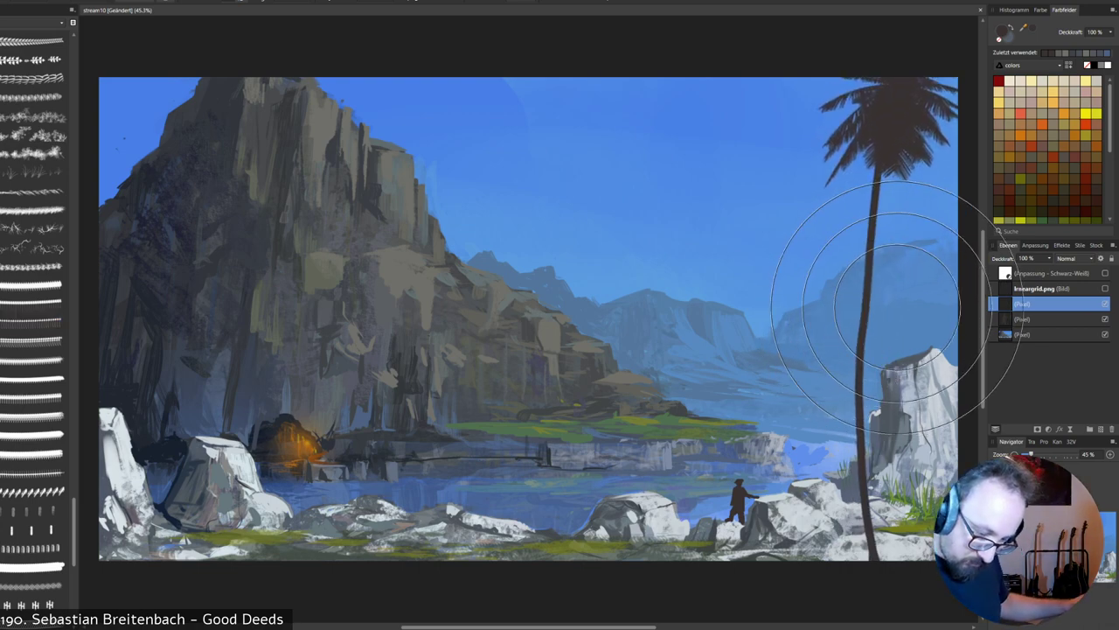
{"action": "left_click", "coordinate": [921, 310]}
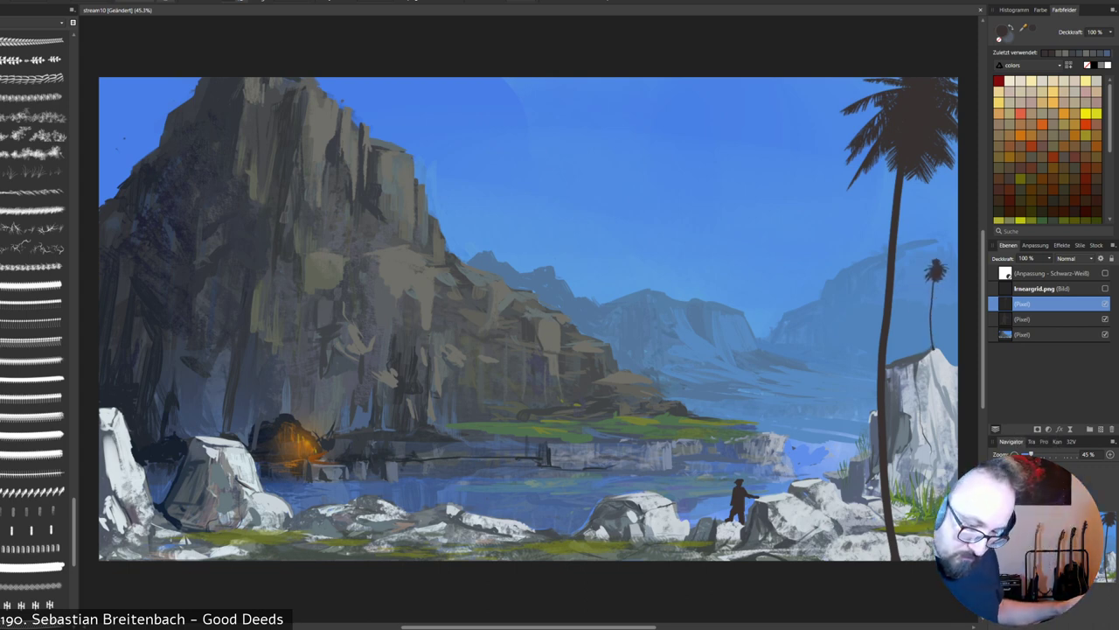
{"action": "key", "text": "ctrl+z"}
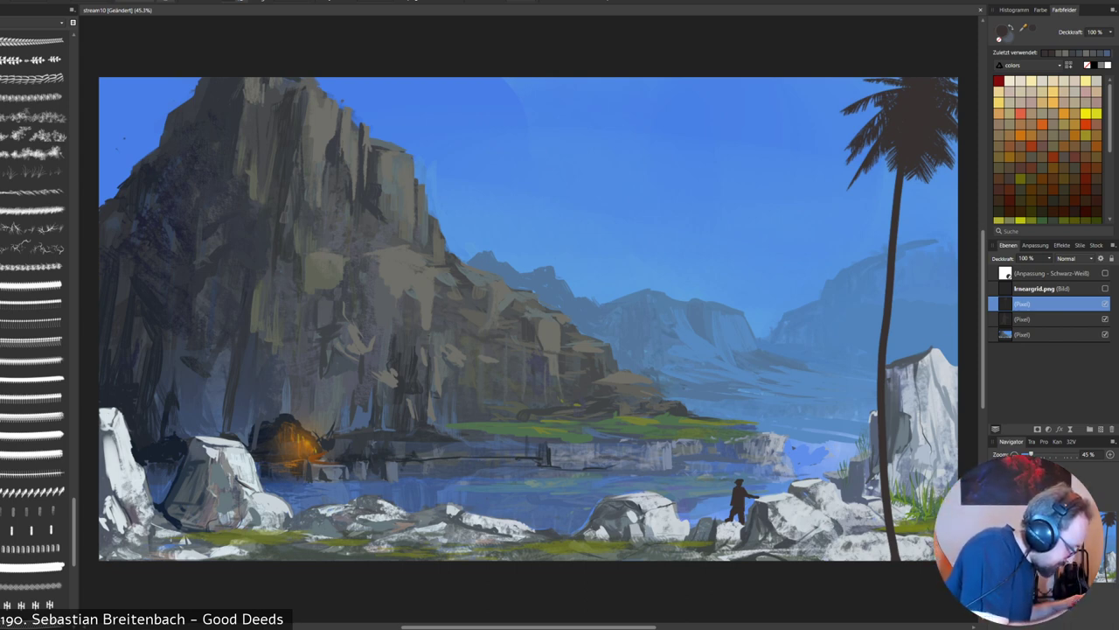
Pick a leafy foliage brush, reduce its size, and sample the green of the grass at the white rock pillar's foot.
{"action": "left_click", "coordinate": [33, 265]}
{"action": "key", "text": "["}
{"action": "key", "text": "["}
{"action": "key", "text": "["}
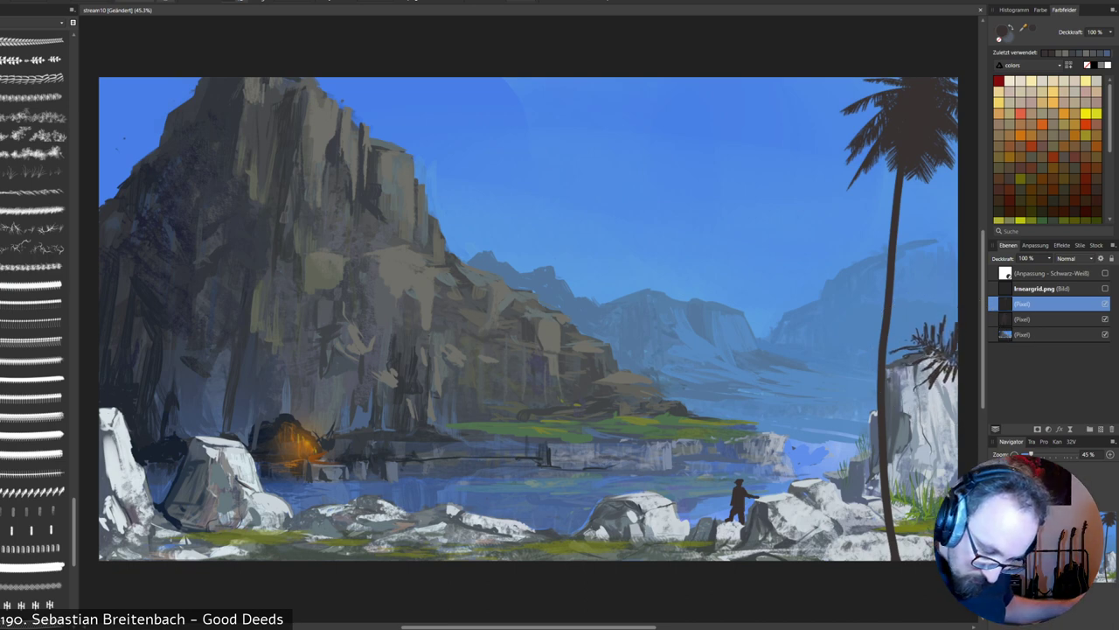
{"action": "key", "text": "ctrl+z"}
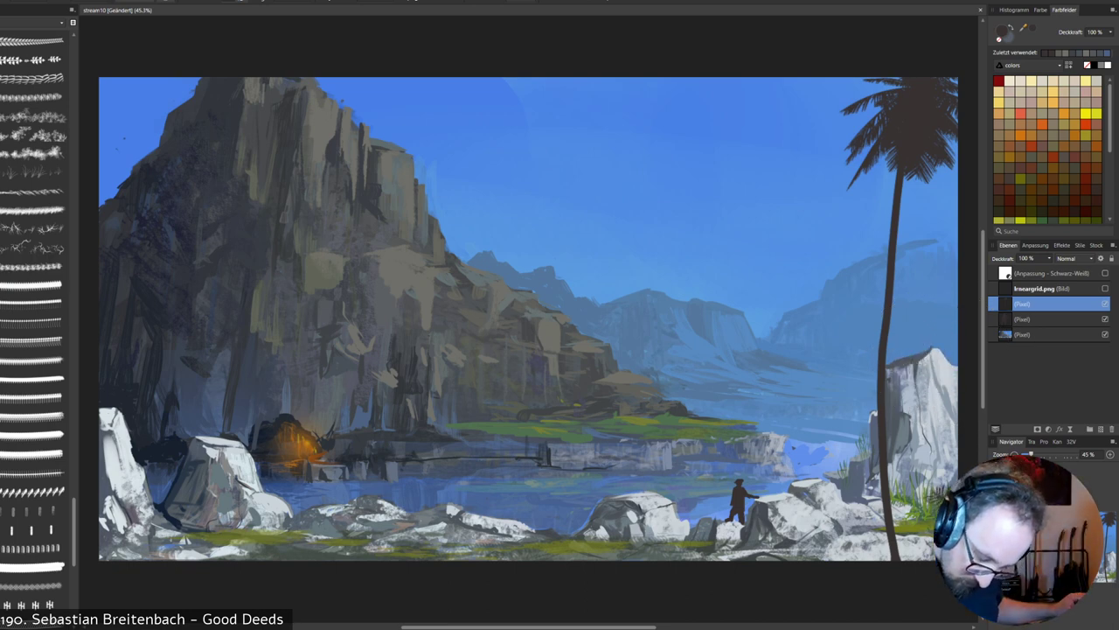
{"action": "left_click", "coordinate": [925, 507], "text": "alt"}
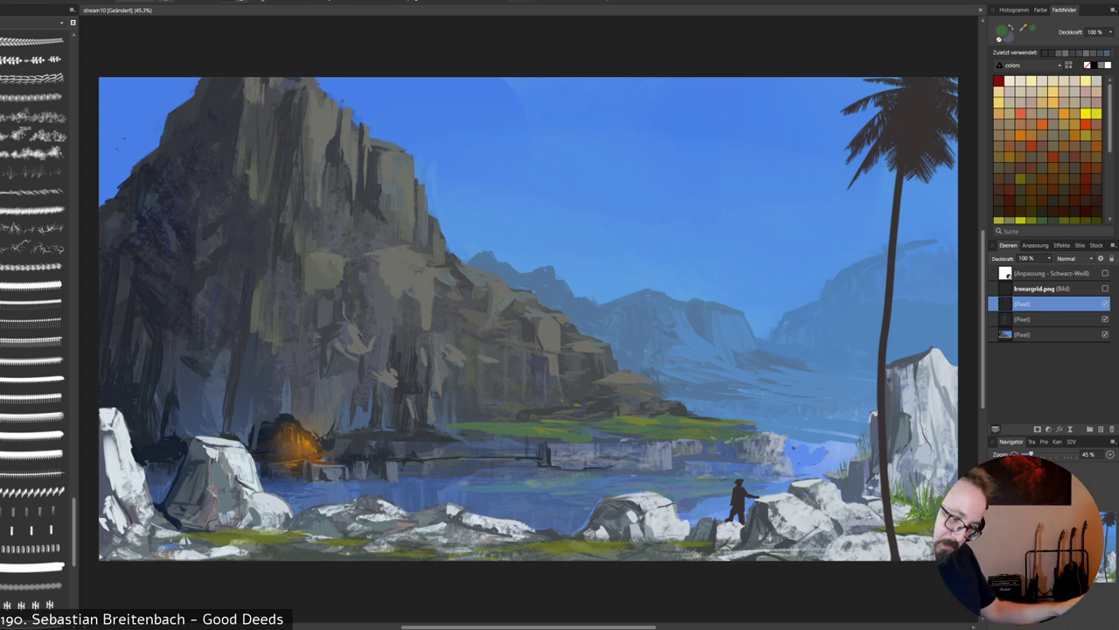
{"action": "mouse_move", "coordinate": [860, 476]}
{"action": "left_mouse_down"}
{"action": "mouse_move", "coordinate": [831, 473]}
{"action": "mouse_move", "coordinate": [857, 457]}
{"action": "left_mouse_up"}
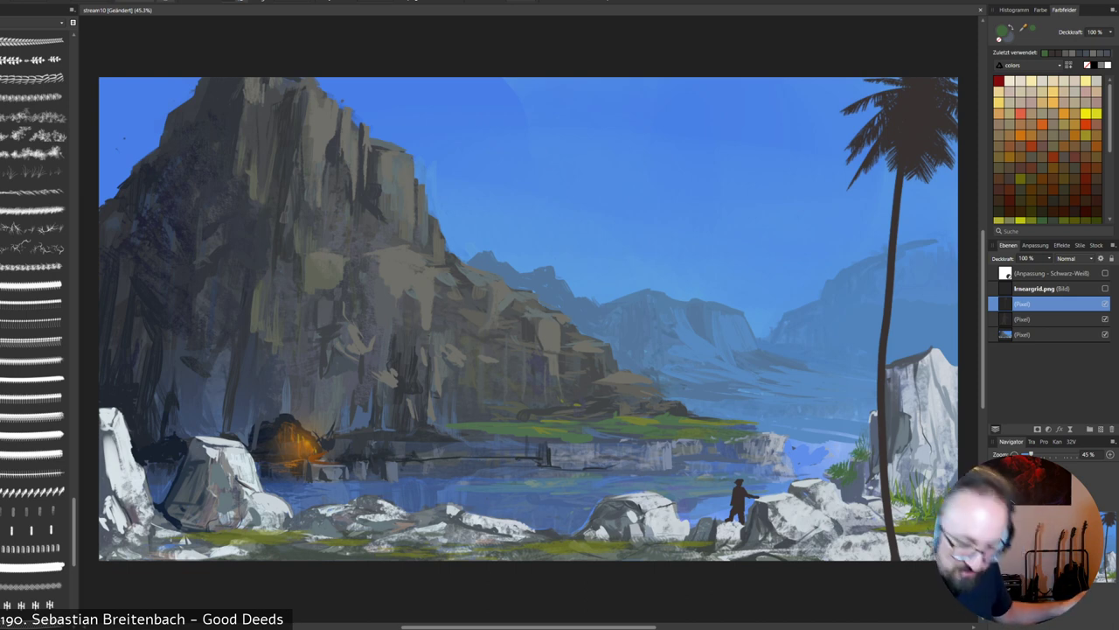
{"action": "key", "text": "ctrl+z"}
{"action": "key", "text": "ctrl+z"}
{"action": "key", "text": "ctrl+z"}
{"action": "key", "text": "ctrl+z"}
{"action": "key", "text": "ctrl+z"}
{"action": "key", "text": "ctrl+z"}
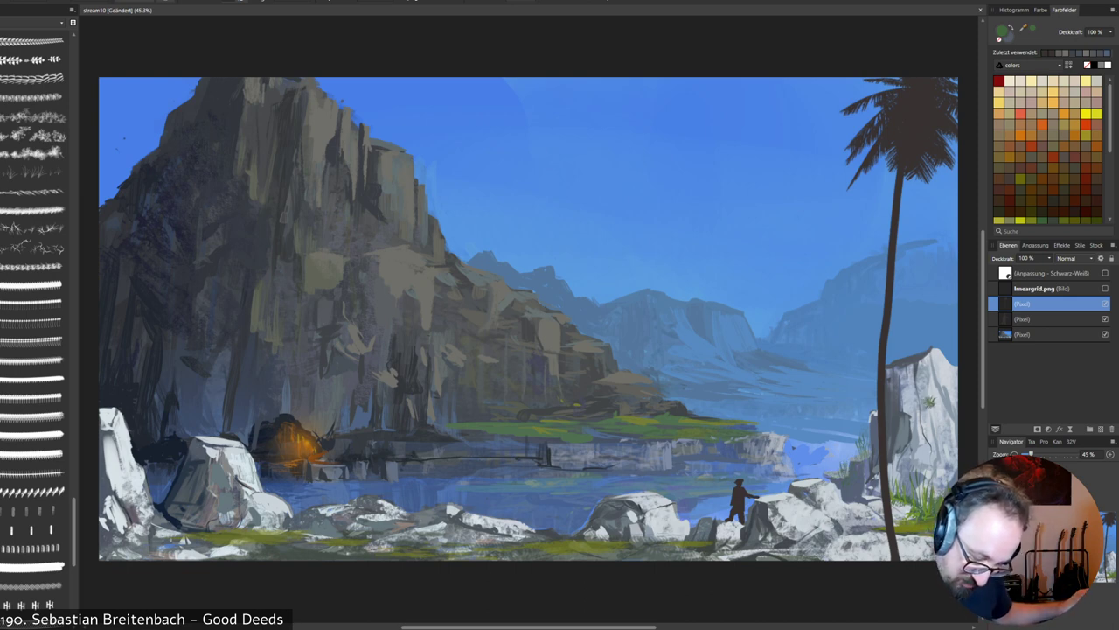
Paint green foliage on the bottom pixel layer beside the white pillar's base, adding lighter touches in yellow-green sampled from the grass.
{"action": "left_click", "coordinate": [1041, 334]}
{"action": "left_click_drag", "start_coordinate": [848, 471], "coordinate": [841, 476]}
{"action": "left_click_drag", "start_coordinate": [870, 449], "coordinate": [860, 457]}
{"action": "left_click_drag", "start_coordinate": [865, 450], "coordinate": [854, 461]}
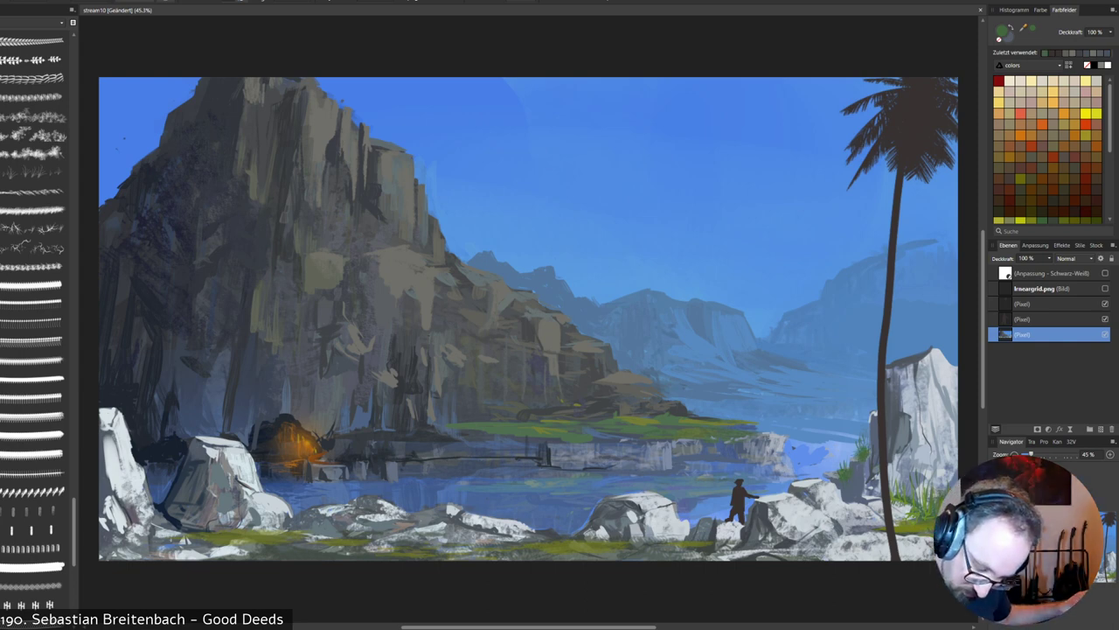
{"action": "left_click_drag", "start_coordinate": [860, 443], "coordinate": [849, 459]}
{"action": "left_click_drag", "start_coordinate": [857, 447], "coordinate": [828, 479]}
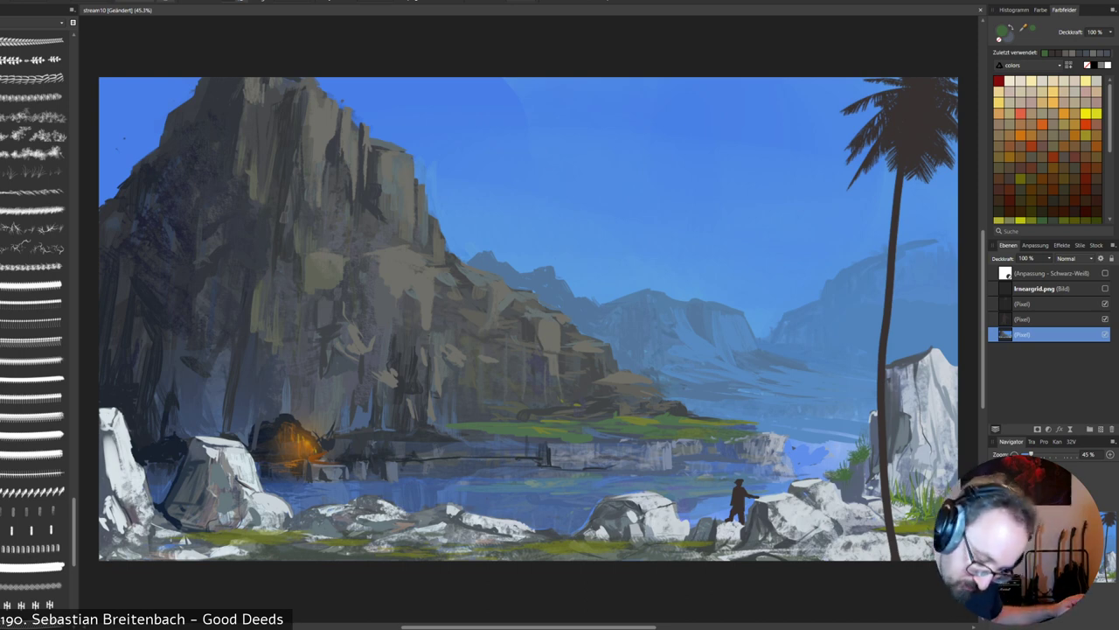
{"action": "left_click", "coordinate": [948, 512], "text": "alt"}
{"action": "left_click_drag", "start_coordinate": [866, 449], "coordinate": [839, 480]}
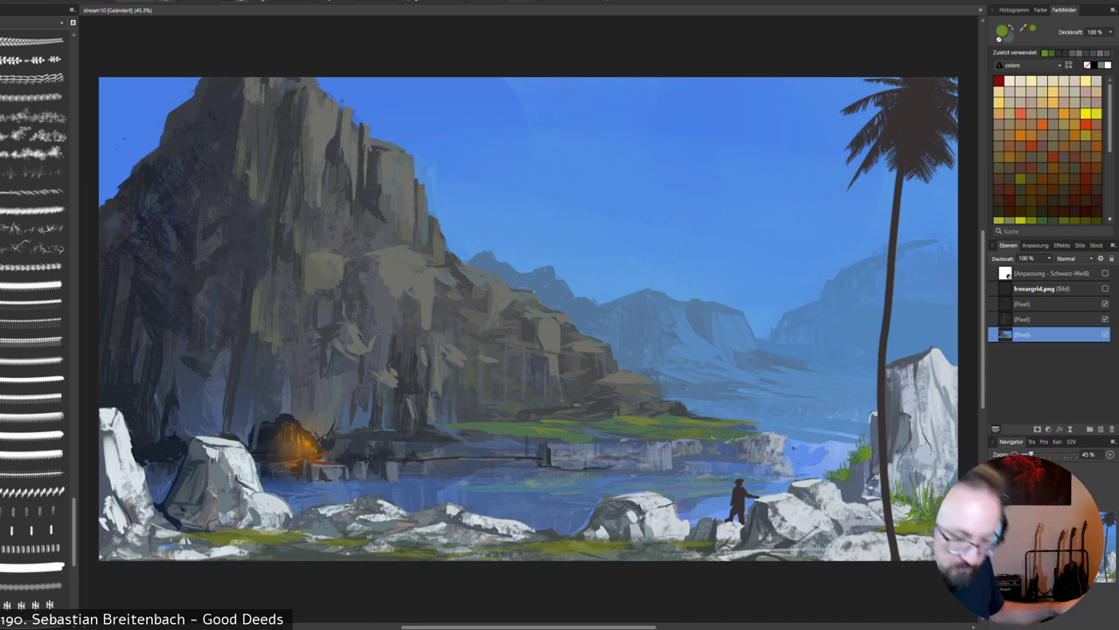
Sample the darker green from the new foliage and paint a leafy tuft along the top of the white pillar.
{"action": "left_click", "coordinate": [925, 349]}
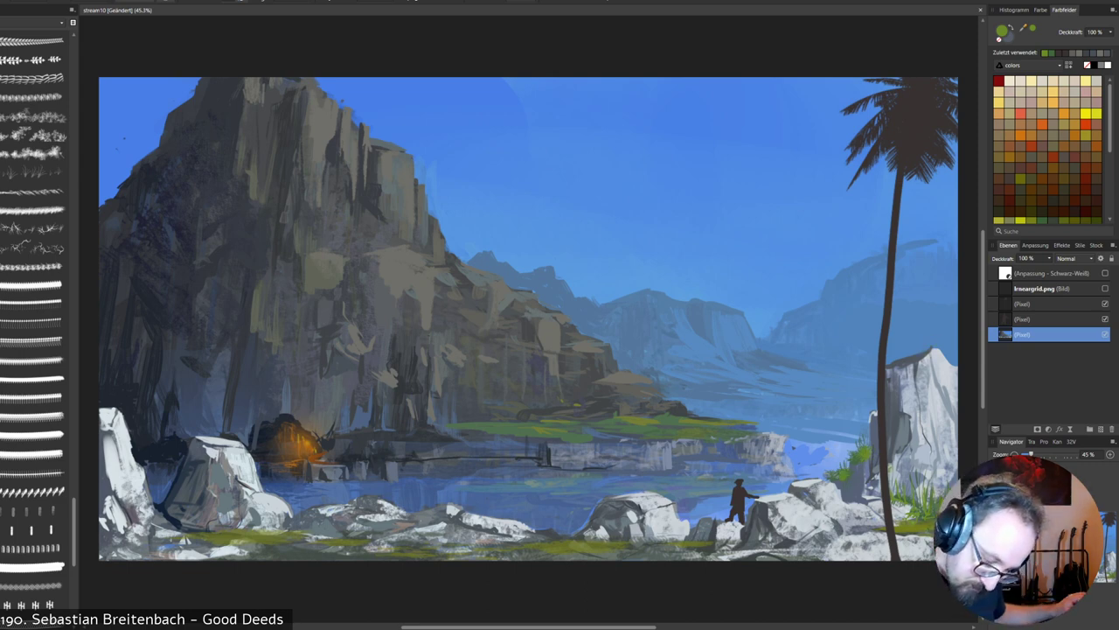
{"action": "left_click", "coordinate": [853, 454], "text": "alt"}
{"action": "left_click_drag", "start_coordinate": [904, 355], "coordinate": [948, 342]}
{"action": "key", "text": "ctrl+z"}
{"action": "left_click", "coordinate": [904, 369]}
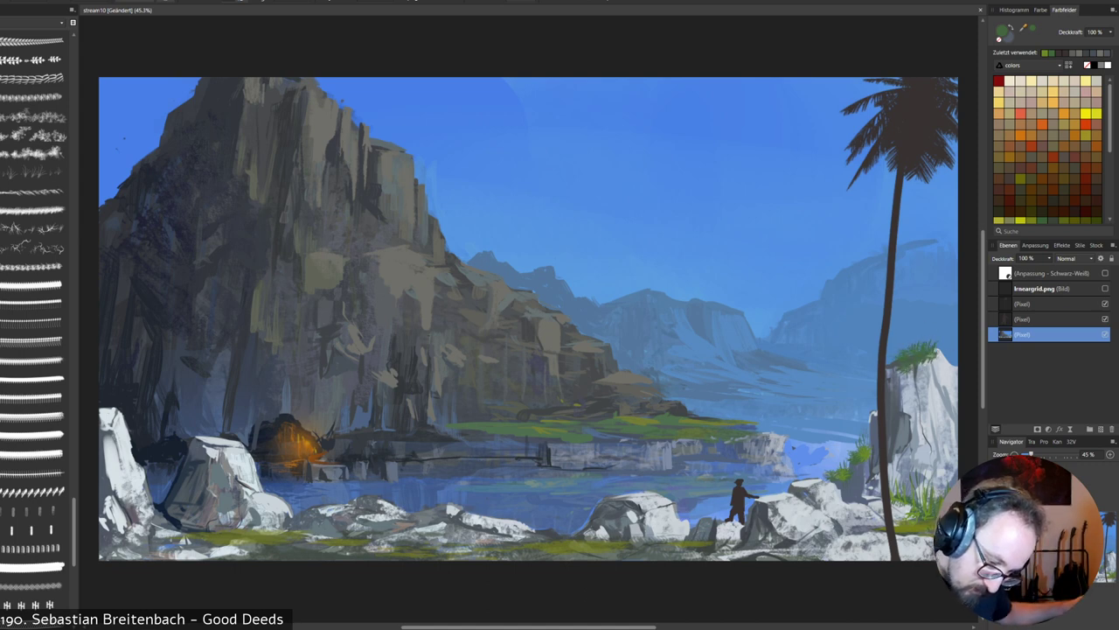
{"action": "key", "text": "ctrl+z"}
{"action": "left_click", "coordinate": [892, 363]}
{"action": "key", "text": "ctrl+z"}
{"action": "left_click", "coordinate": [951, 335]}
{"action": "key", "text": "ctrl+z"}
{"action": "left_click", "coordinate": [954, 339]}
{"action": "key", "text": "ctrl+z"}
{"action": "left_click", "coordinate": [942, 361]}
{"action": "key", "text": "ctrl+z"}
{"action": "key", "text": "ctrl+z"}
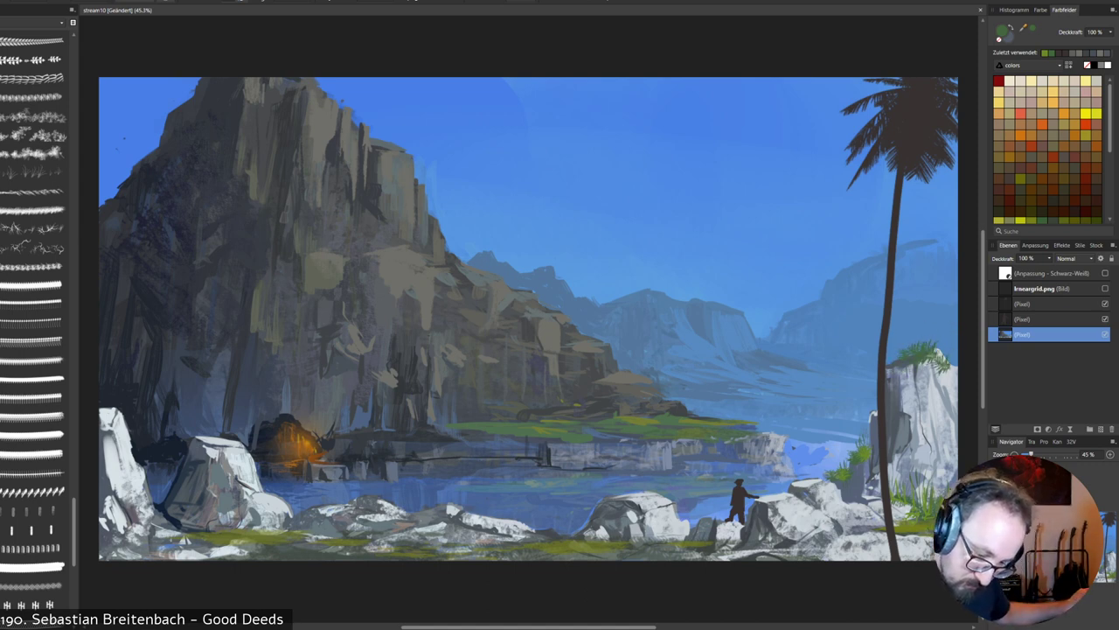
Fill out the foliage on top of the pillar with more dabs and add highlights in a brighter sampled green.
{"action": "left_click", "coordinate": [943, 361]}
{"action": "left_click", "coordinate": [945, 357]}
{"action": "left_click", "coordinate": [941, 358]}
{"action": "left_click", "coordinate": [939, 350]}
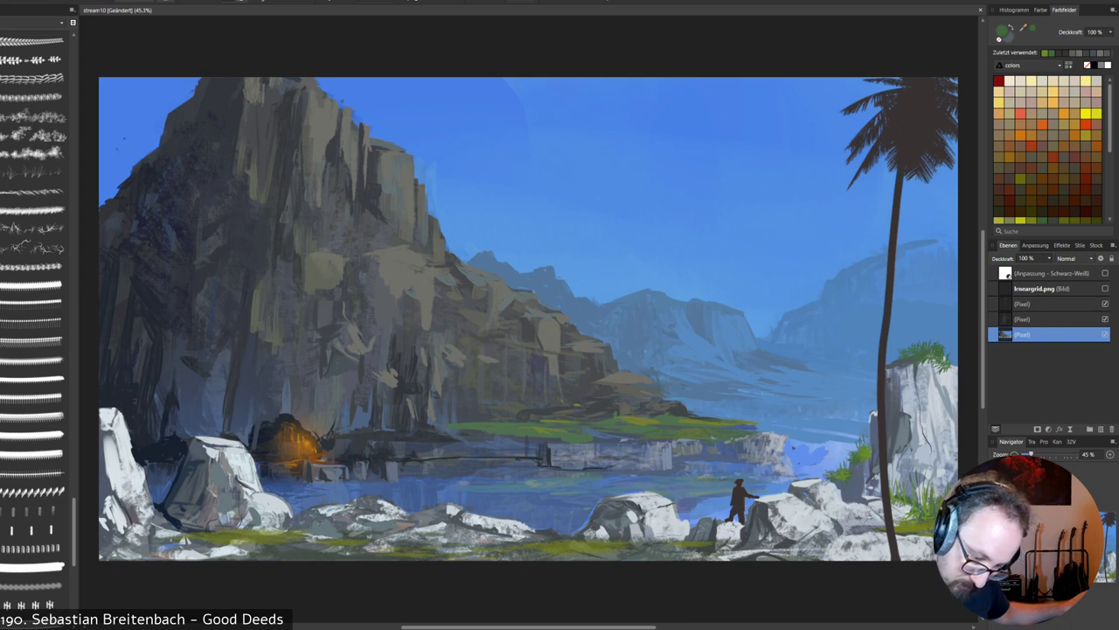
{"action": "left_click", "coordinate": [934, 355], "text": "alt"}
{"action": "left_click", "coordinate": [937, 357]}
{"action": "left_click", "coordinate": [940, 349]}
{"action": "left_click", "coordinate": [943, 354]}
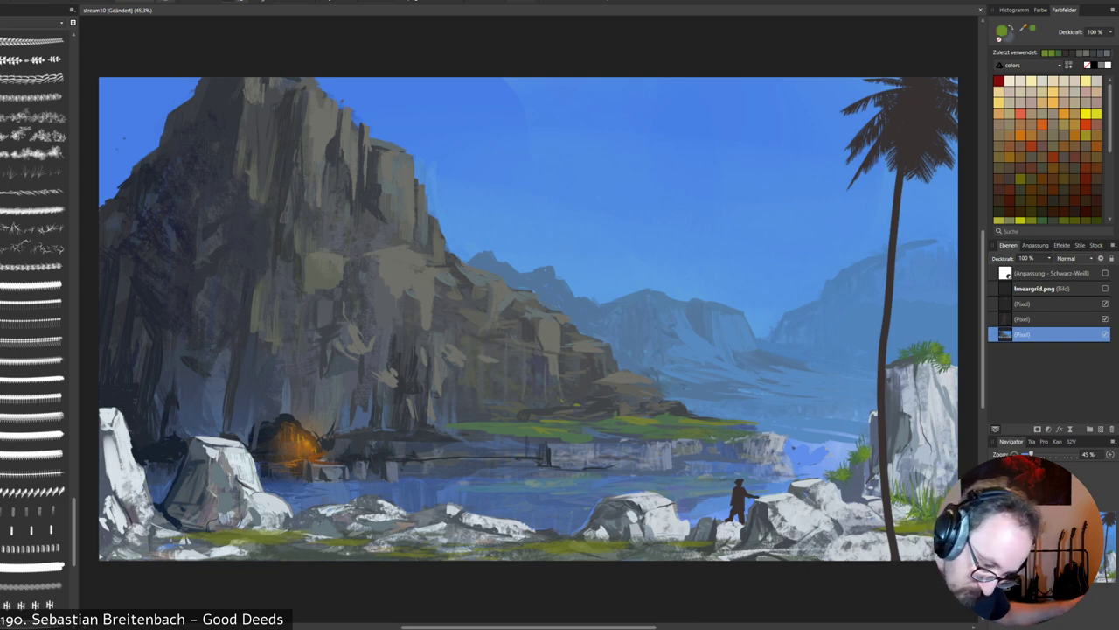
{"action": "left_click", "coordinate": [940, 350]}
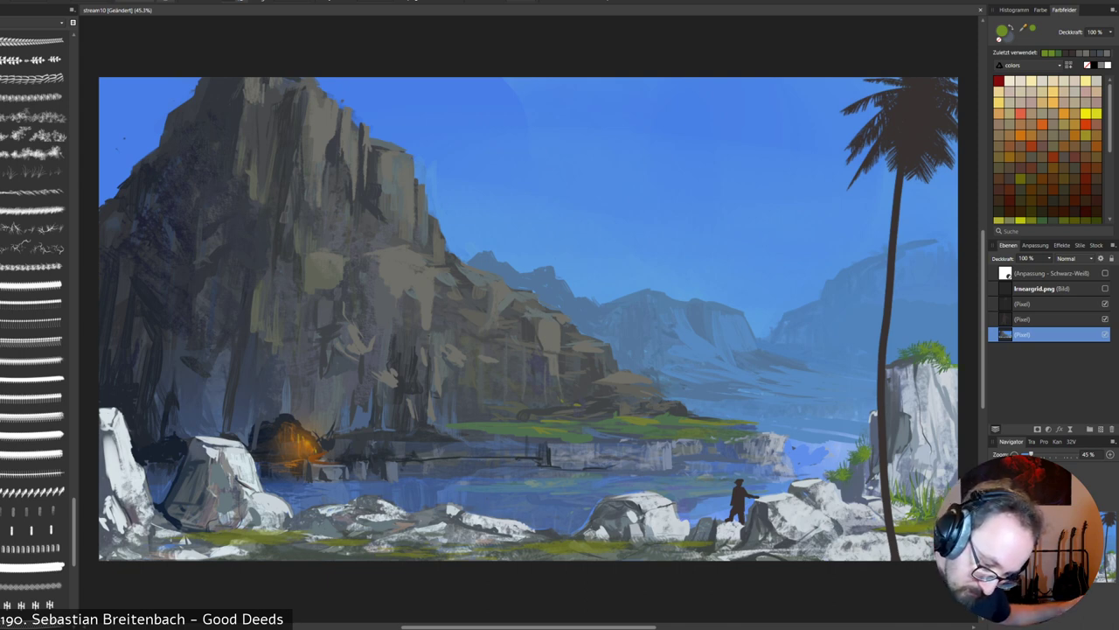
Dab a muted grey-green sampled from the pillar's foliage along its lower edge where it meets the rock.
{"action": "left_click", "coordinate": [944, 365], "text": "alt"}
{"action": "left_click", "coordinate": [945, 370]}
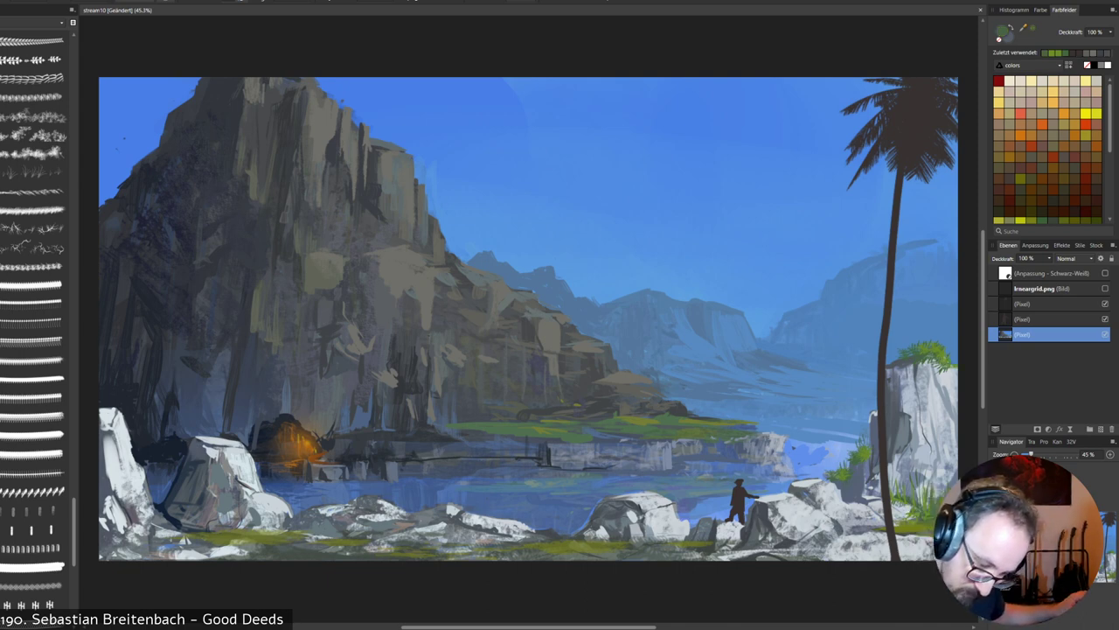
{"action": "left_click", "coordinate": [952, 370]}
{"action": "left_click", "coordinate": [953, 369]}
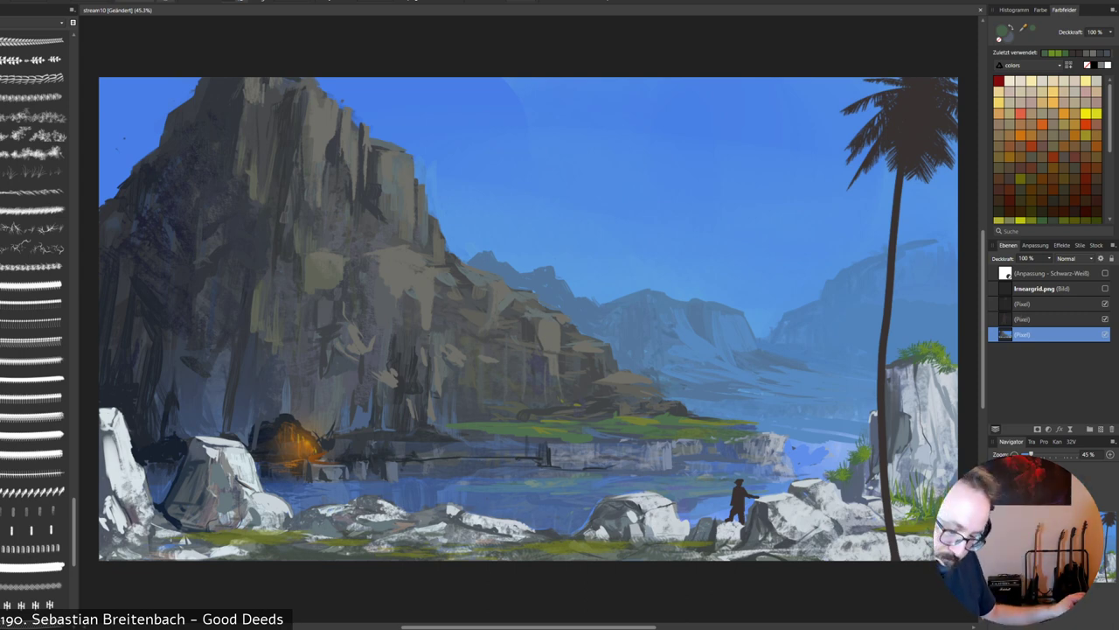
Sample the pale grey of the white pillar and load a different brush set with solid paint strokes.
{"action": "left_click", "coordinate": [919, 407], "text": "alt"}
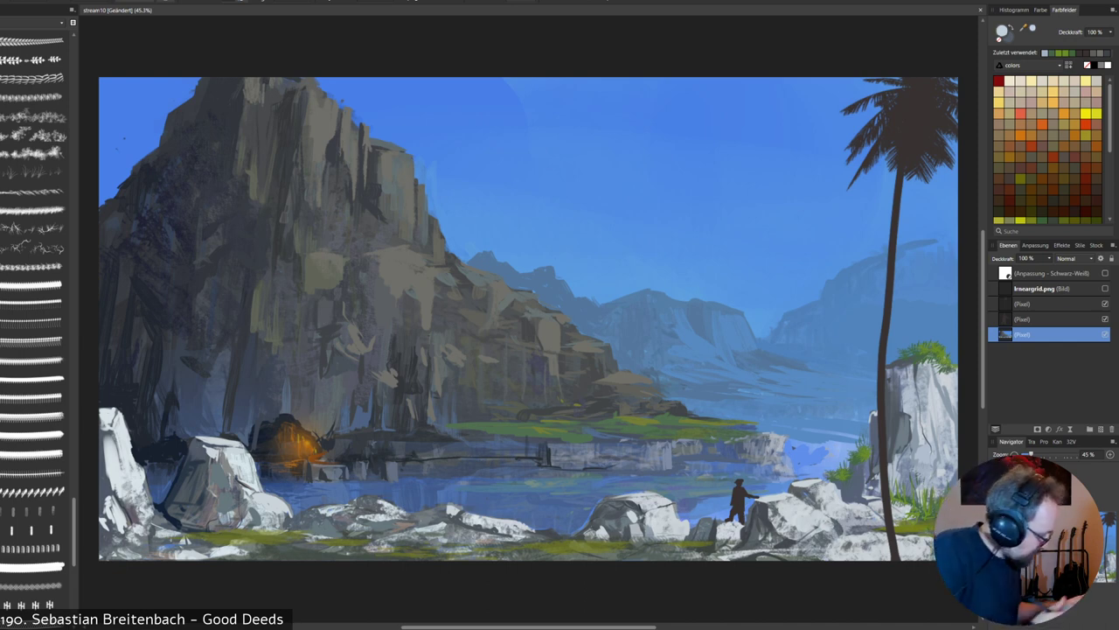
{"action": "left_click", "coordinate": [37, 23]}
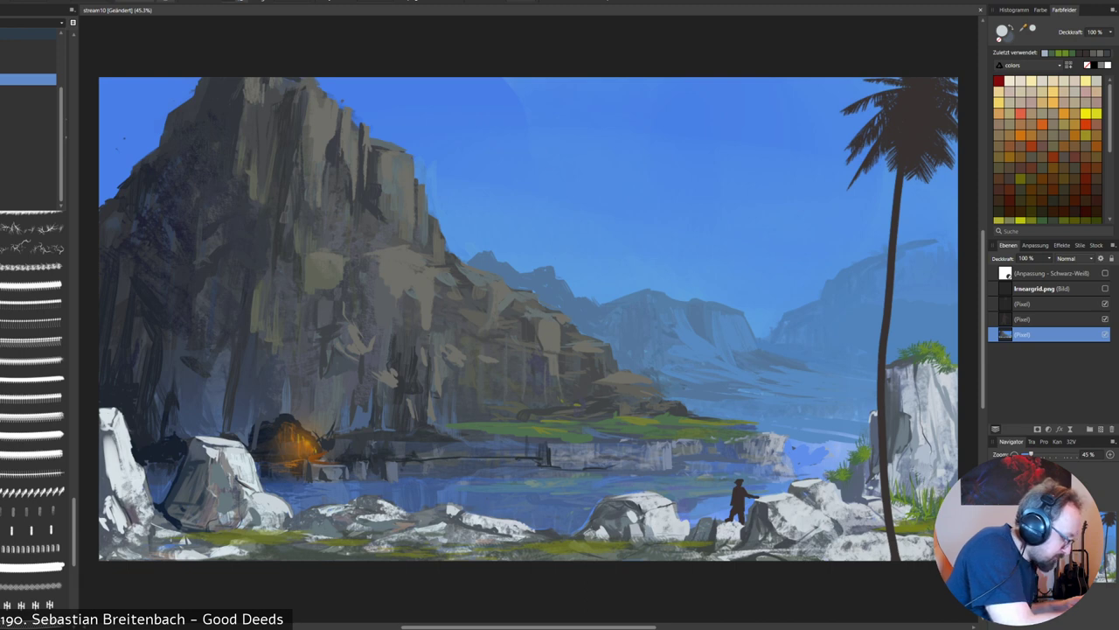
{"action": "left_click", "coordinate": [28, 34]}
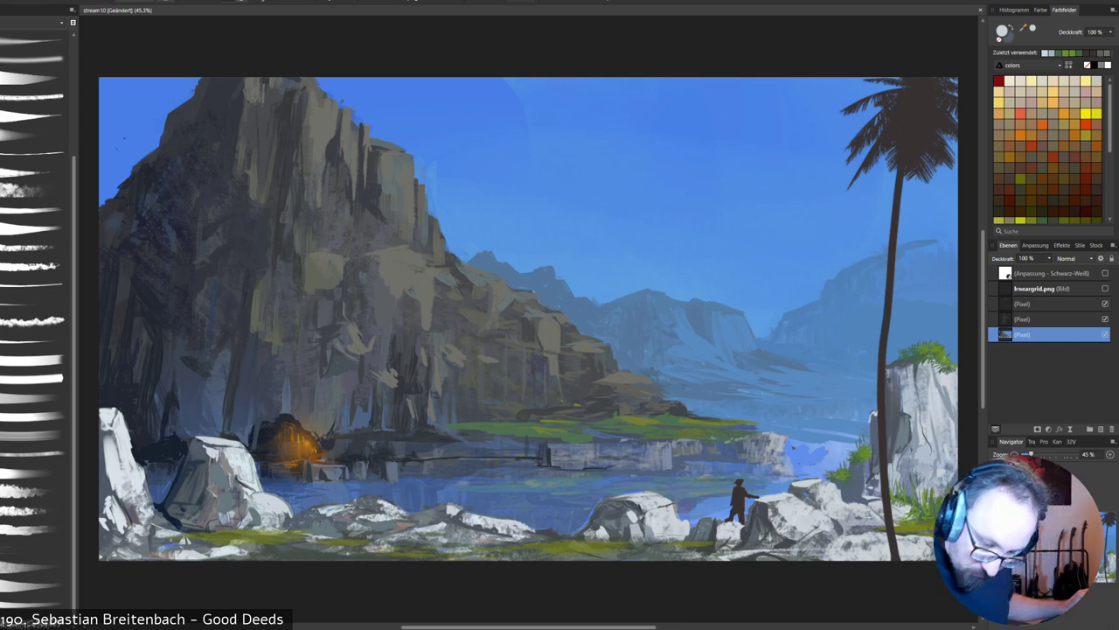
Check which pixel layer holds the palm, select the figure's layer instead, and paint a pale shirt onto the figure.
{"action": "left_click", "coordinate": [1049, 303]}
{"action": "left_click", "coordinate": [1105, 303]}
{"action": "left_click", "coordinate": [1105, 303]}
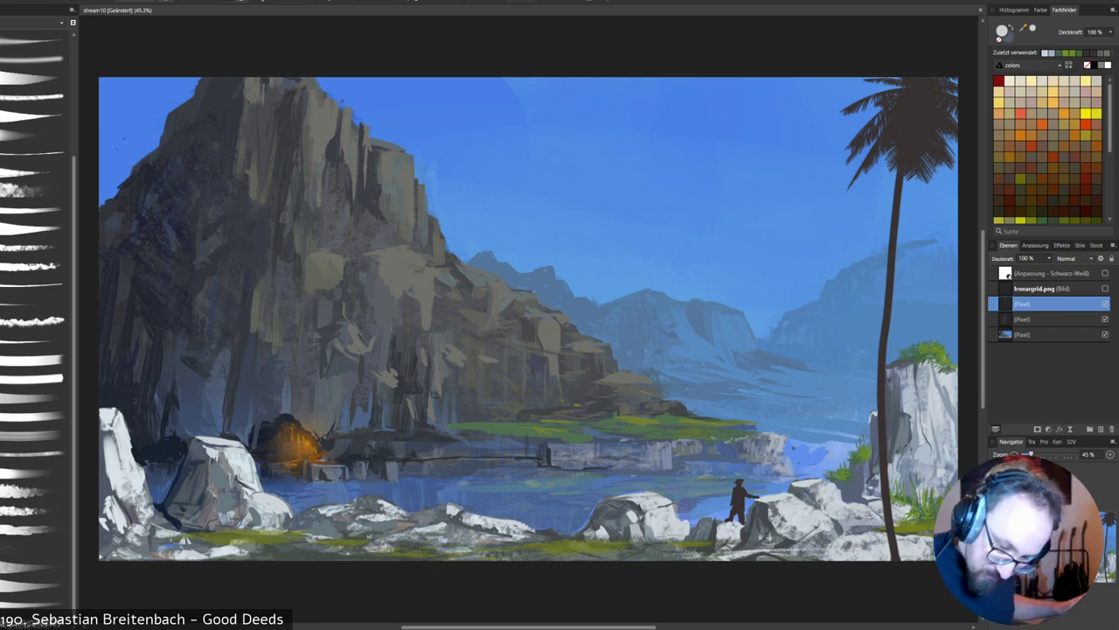
{"action": "left_click", "coordinate": [1050, 319]}
{"action": "left_click_drag", "start_coordinate": [735, 482], "coordinate": [744, 480]}
{"action": "key", "text": "ctrl+z"}
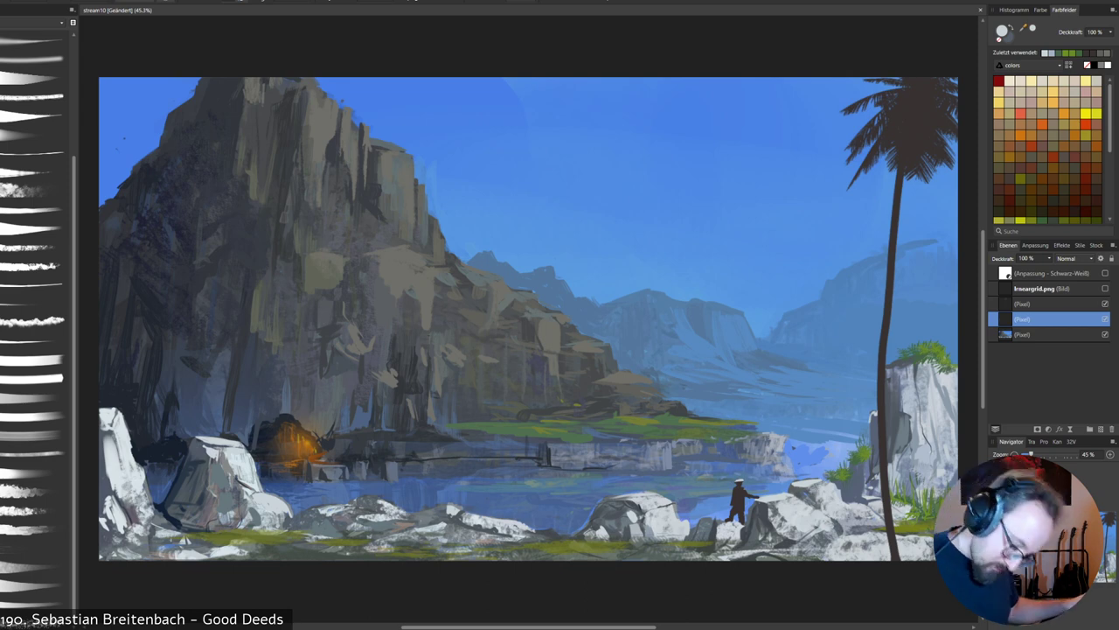
{"action": "left_click_drag", "start_coordinate": [736, 489], "coordinate": [742, 504]}
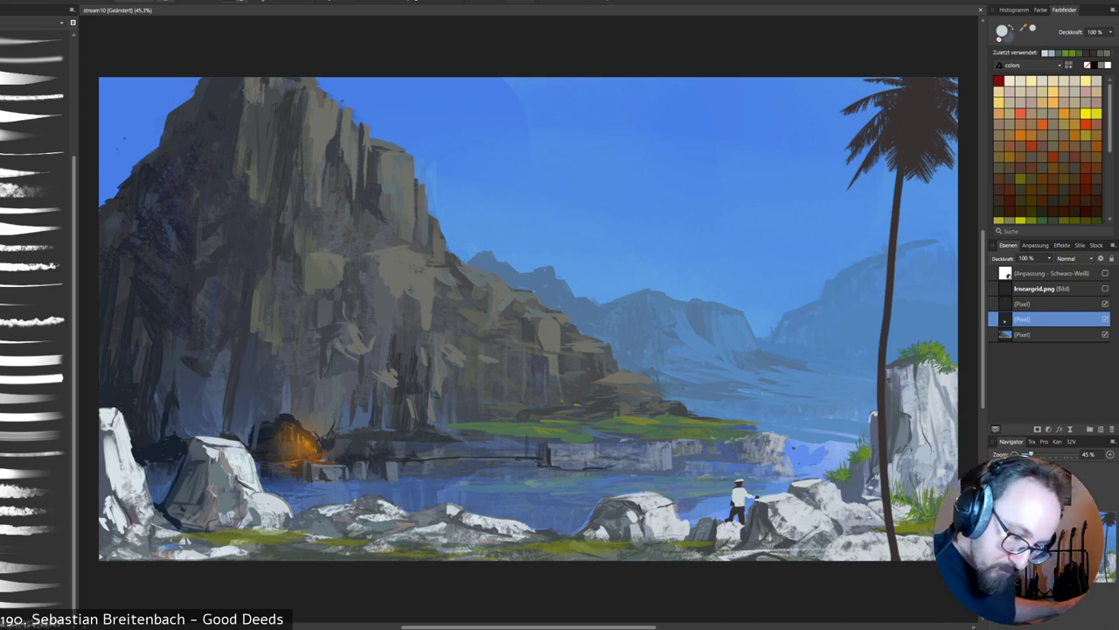
Choose a blue swatch and paint horizontal stripes and shading on the figure's pale shirt, sampling a lighter blue from it.
{"action": "scroll", "coordinate": [1048, 148], "scroll_direction": "down", "scroll_amount": 5}
{"action": "left_click", "coordinate": [1041, 120]}
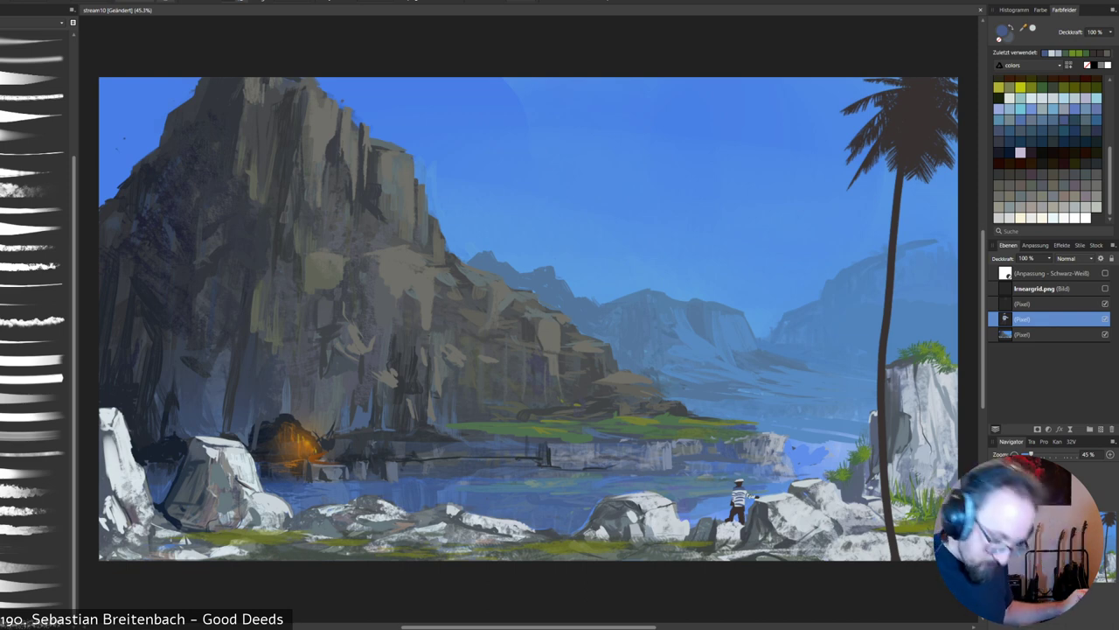
{"action": "right_click", "coordinate": [790, 450]}
{"action": "key", "text": "ctrl+z"}
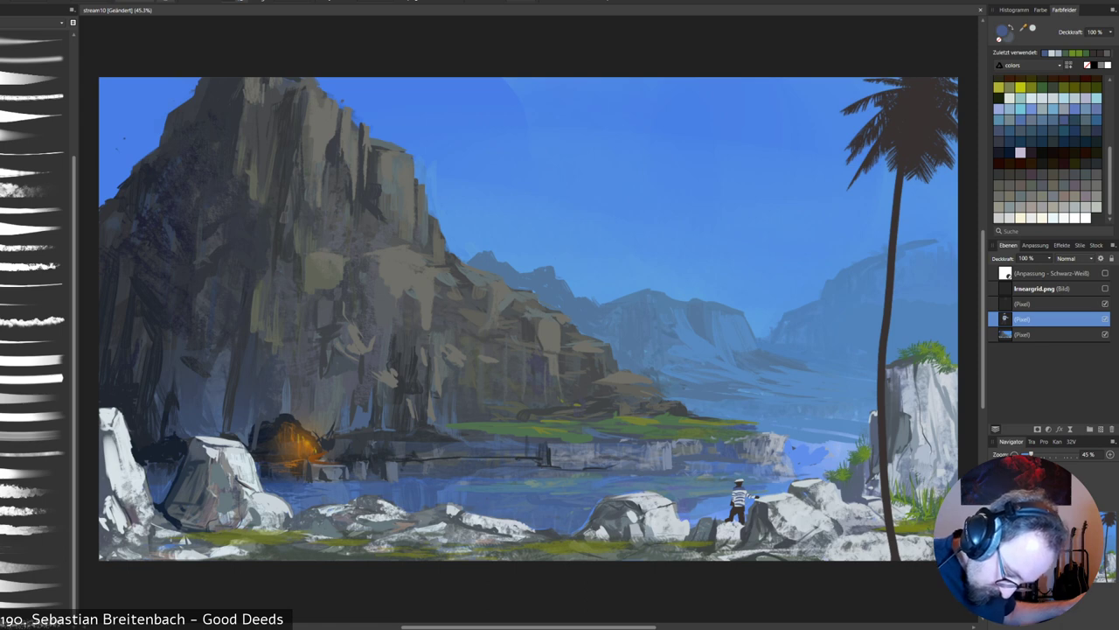
{"action": "left_click_drag", "start_coordinate": [744, 490], "coordinate": [743, 502]}
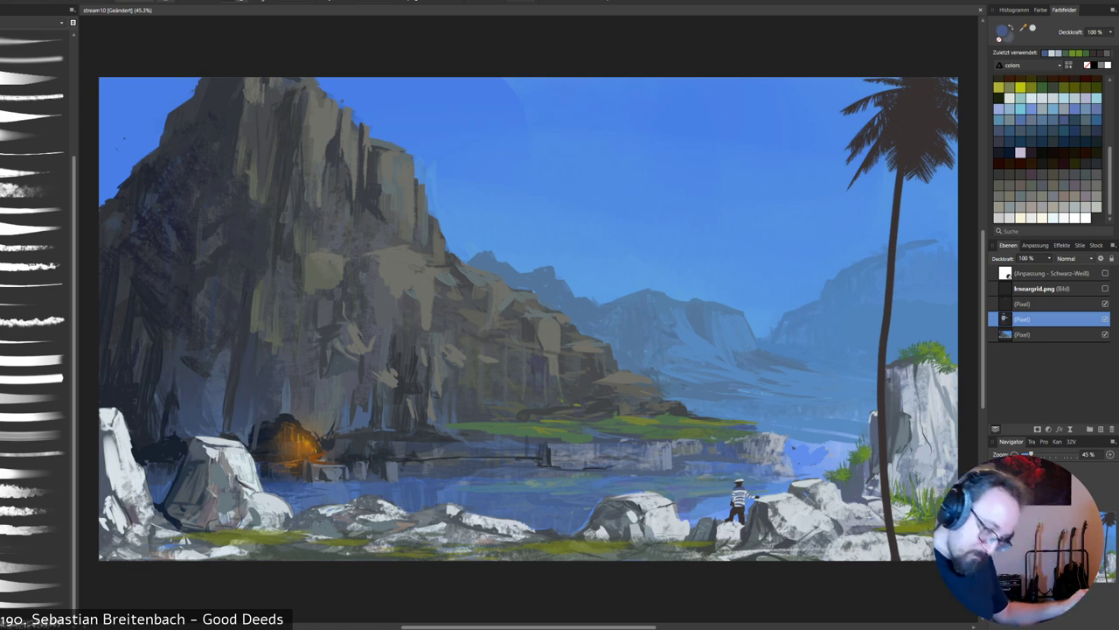
{"action": "left_click_drag", "start_coordinate": [742, 490], "coordinate": [740, 516]}
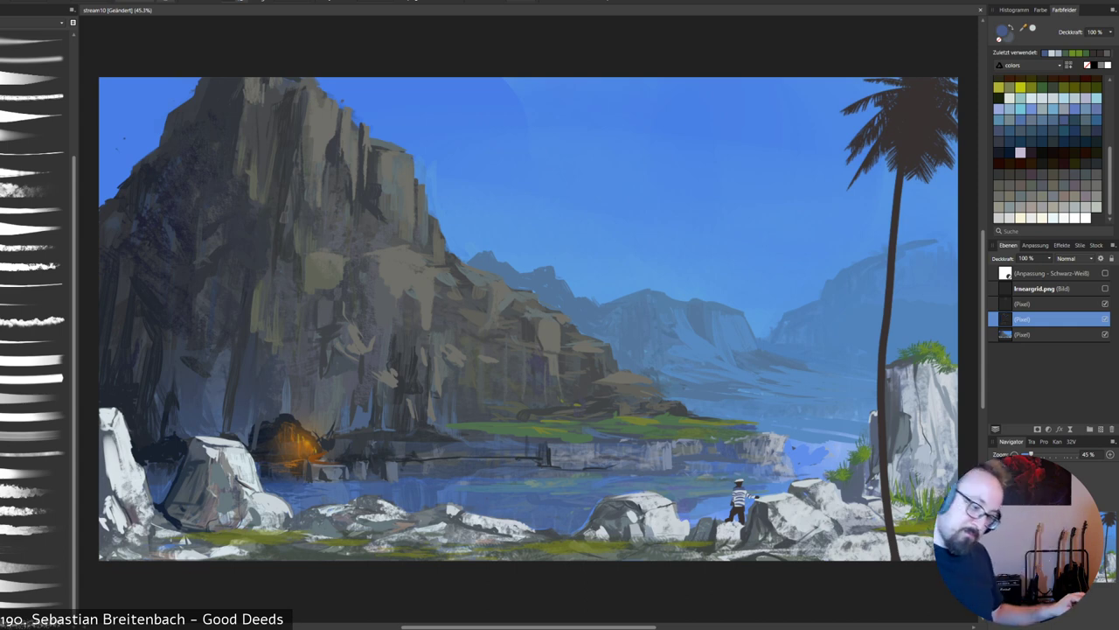
{"action": "left_click", "coordinate": [743, 505], "text": "alt"}
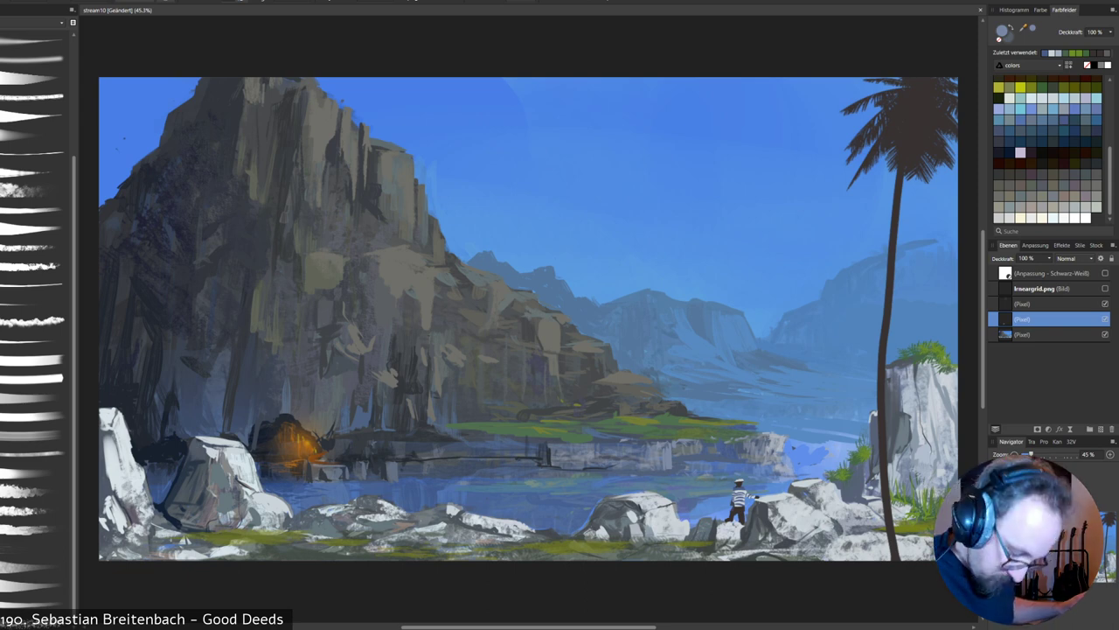
Sample the figure's dark leg colour and adjust the brush colour to the warm dark brown 3E322D.
{"action": "left_click", "coordinate": [741, 523], "text": "alt"}
{"action": "double_click", "coordinate": [1003, 31]}
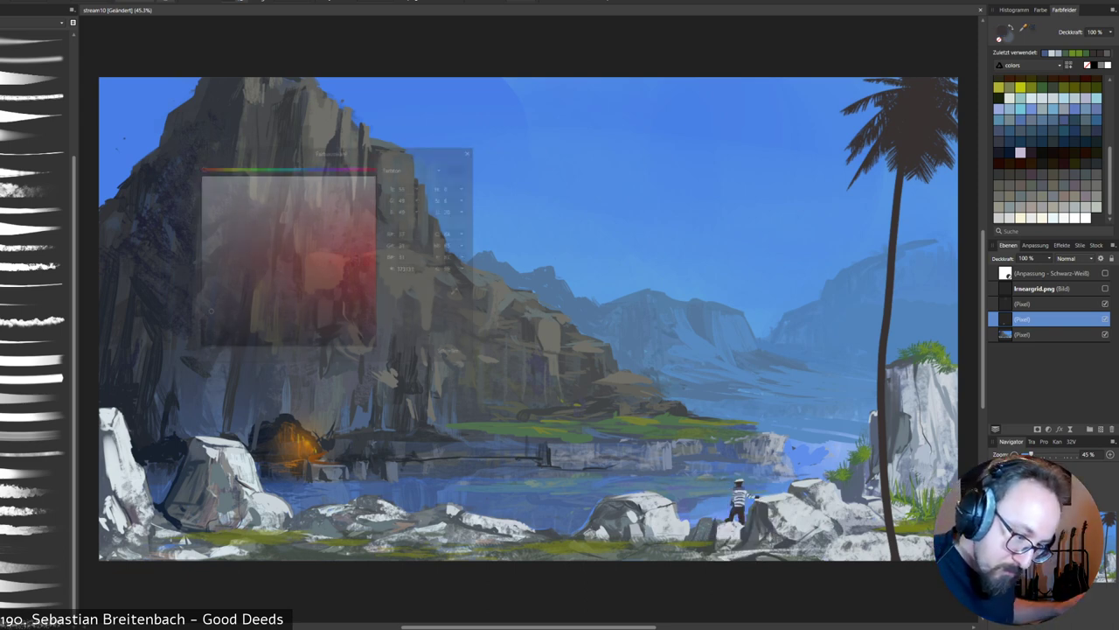
{"action": "left_click_drag", "start_coordinate": [207, 313], "coordinate": [225, 312]}
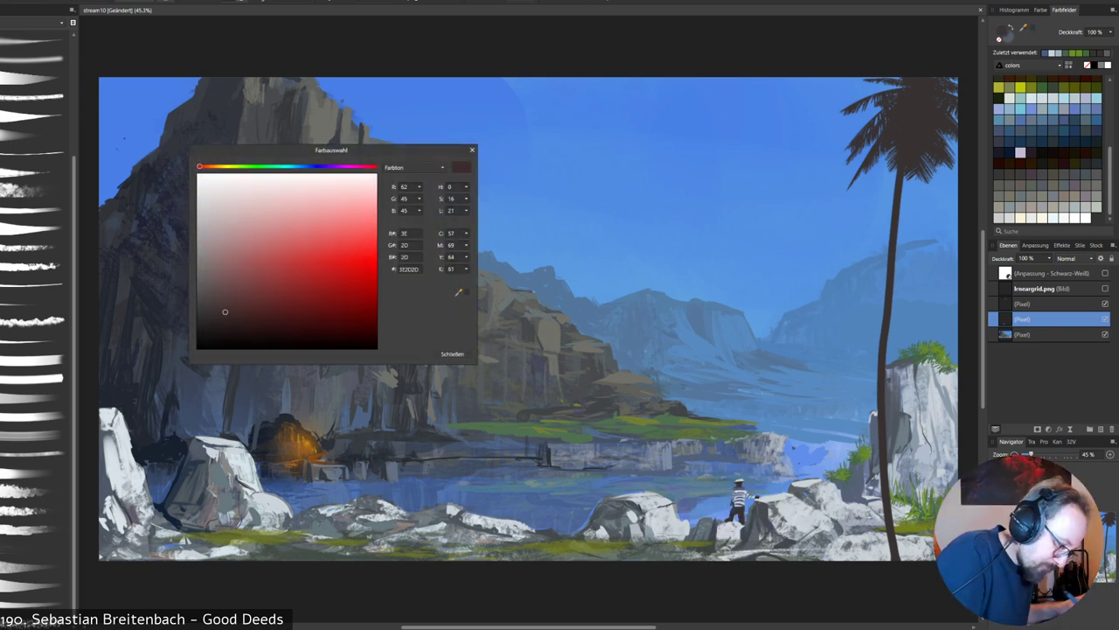
{"action": "left_click_drag", "start_coordinate": [200, 166], "coordinate": [208, 166]}
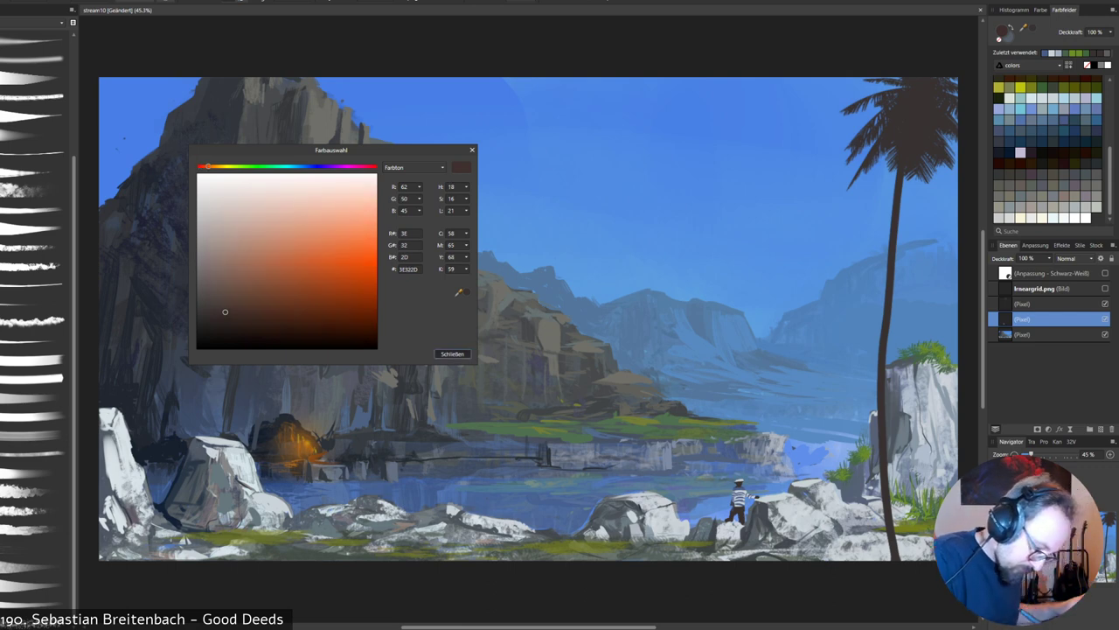
{"action": "left_click", "coordinate": [452, 354]}
{"action": "right_click", "coordinate": [837, 515]}
{"action": "left_click", "coordinate": [846, 569]}
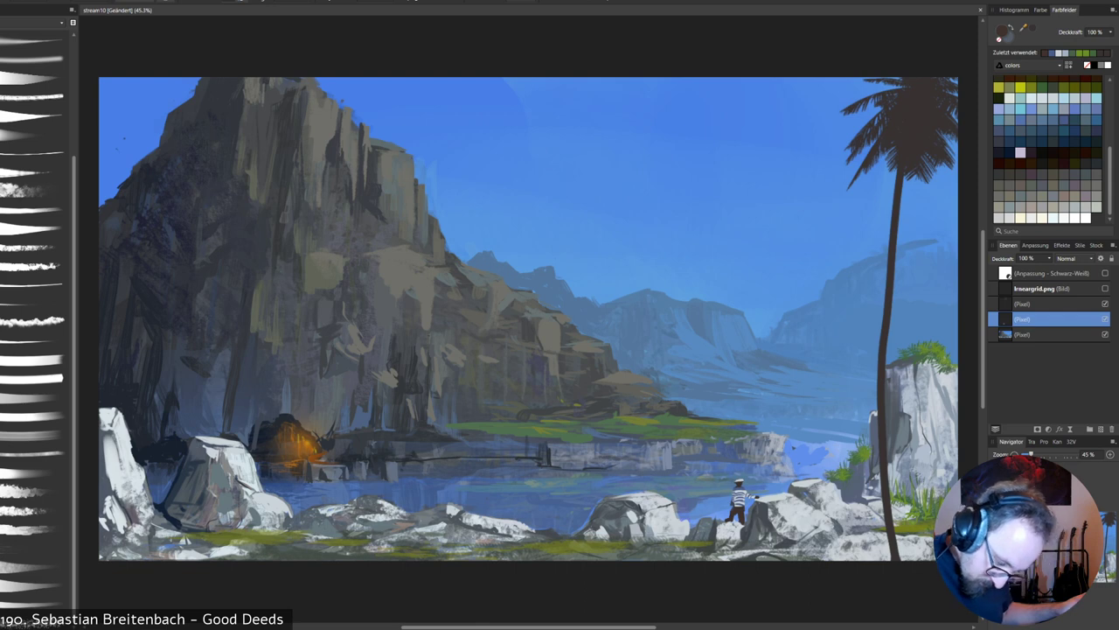
Pick a brown swatch and a pale yellow swatch, shift the latter to the sand tone CCB98E, and paint the figure's hat.
{"action": "scroll", "coordinate": [1049, 149], "scroll_direction": "up", "scroll_amount": 5}
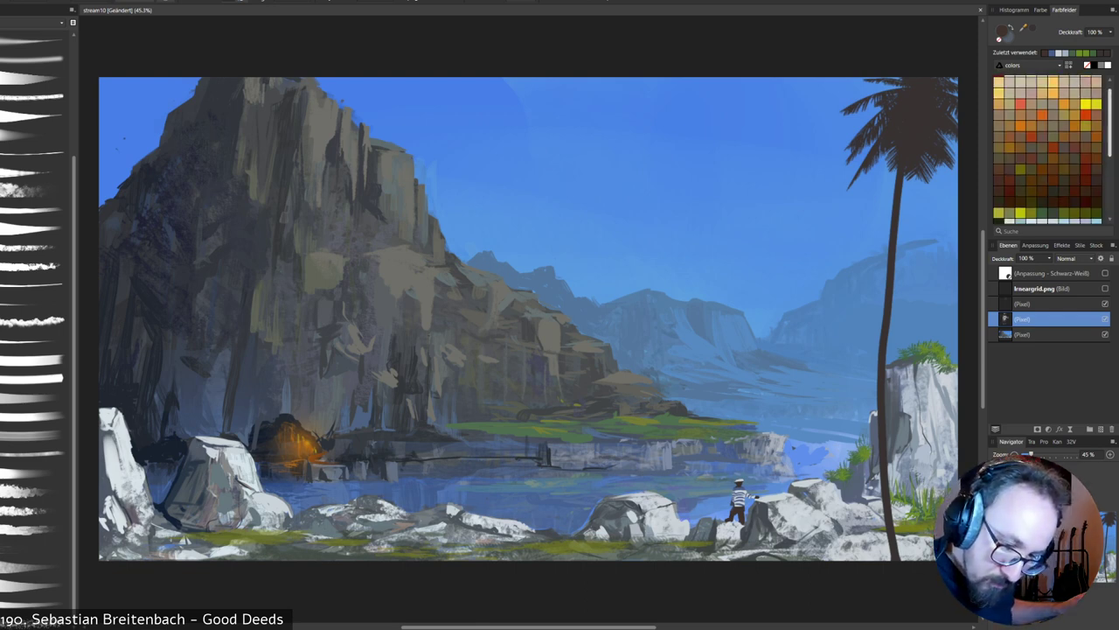
{"action": "left_click", "coordinate": [1056, 161]}
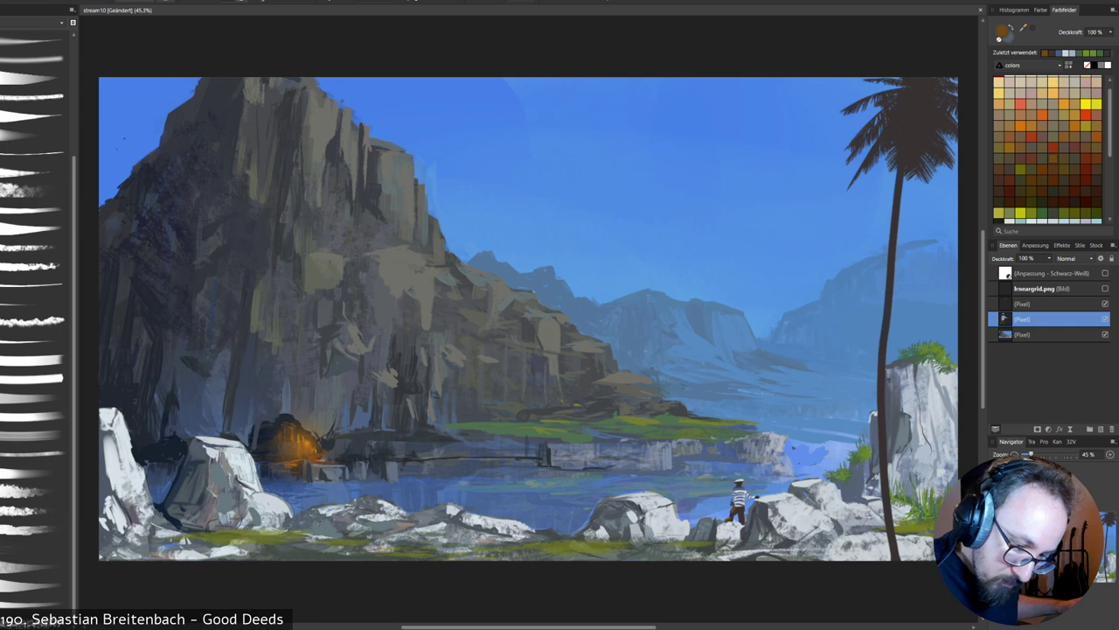
{"action": "left_click", "coordinate": [1000, 82]}
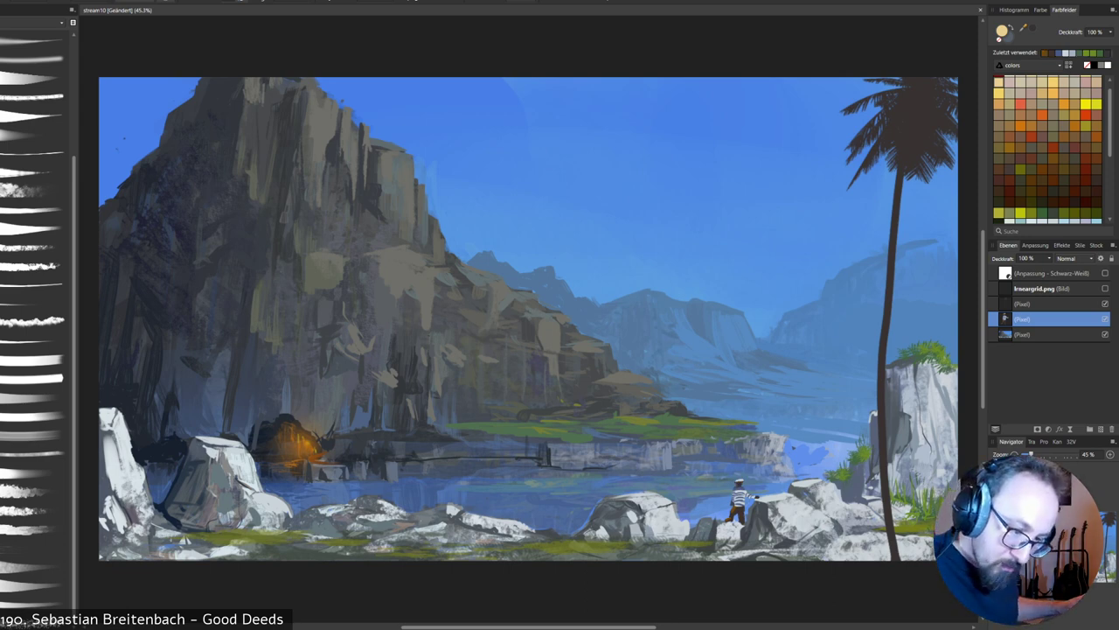
{"action": "key", "text": "ctrl+shift+c"}
{"action": "mouse_move", "coordinate": [319, 218]}
{"action": "left_mouse_down"}
{"action": "mouse_move", "coordinate": [325, 233]}
{"action": "mouse_move", "coordinate": [308, 239]}
{"action": "left_mouse_up"}
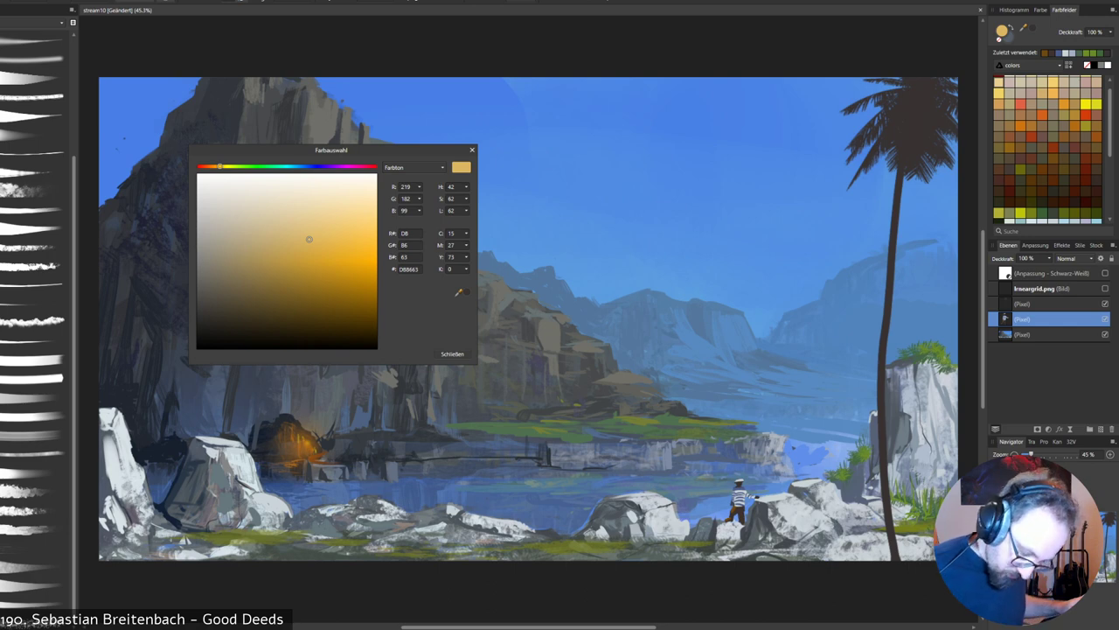
{"action": "left_click", "coordinate": [265, 230]}
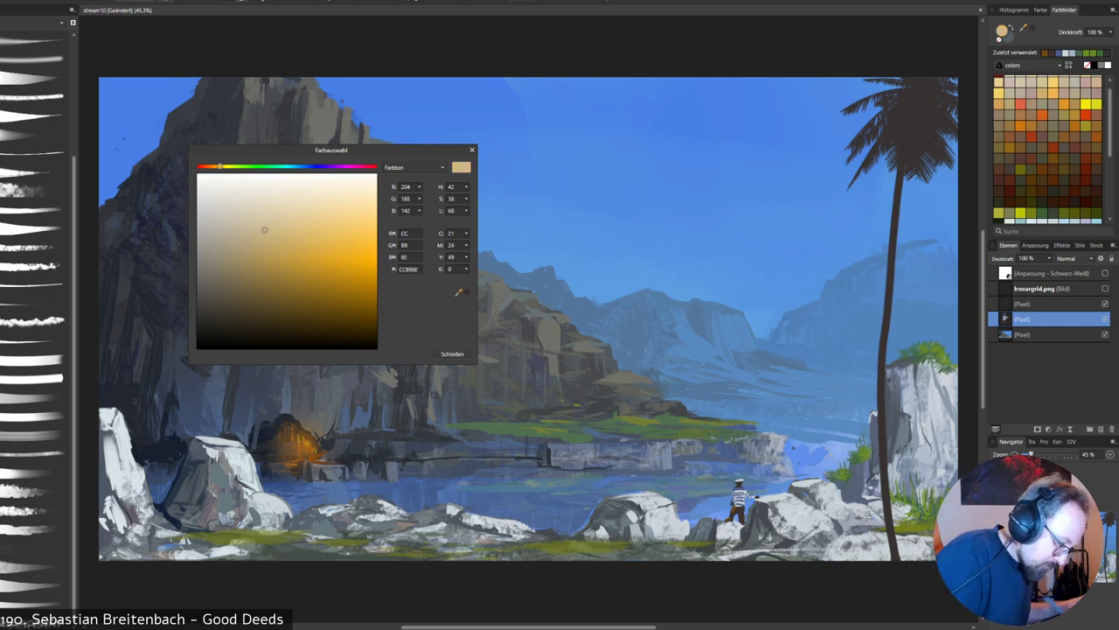
{"action": "left_click", "coordinate": [452, 354]}
{"action": "left_click_drag", "start_coordinate": [735, 483], "coordinate": [742, 483]}
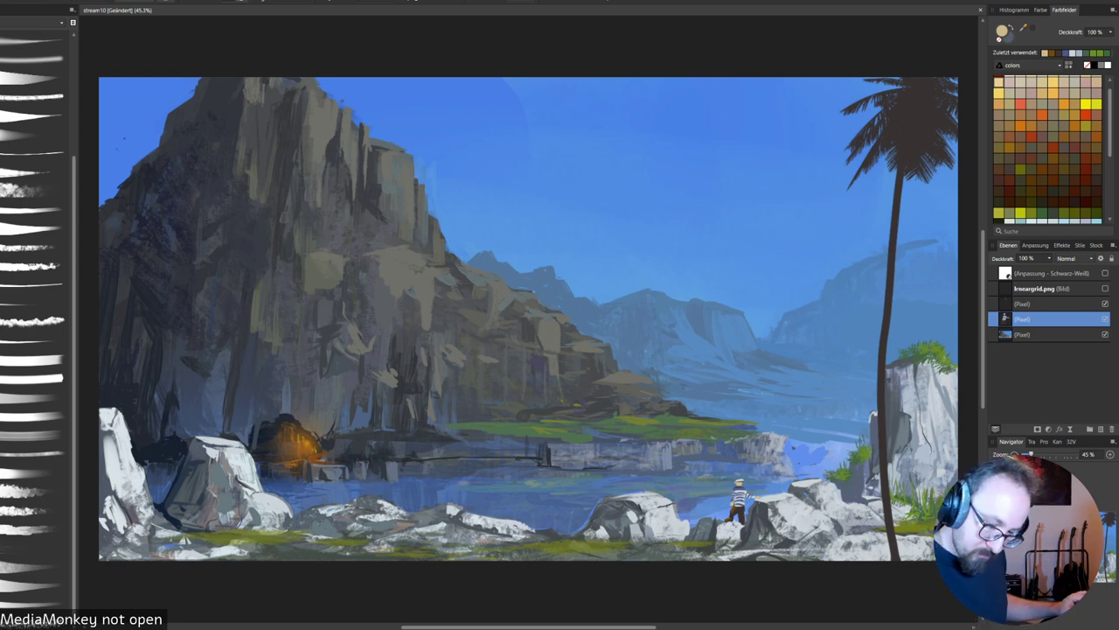
Select the palm's pixel layer and paint over the trunk with a dark red swatch.
{"action": "left_click", "coordinate": [1032, 304]}
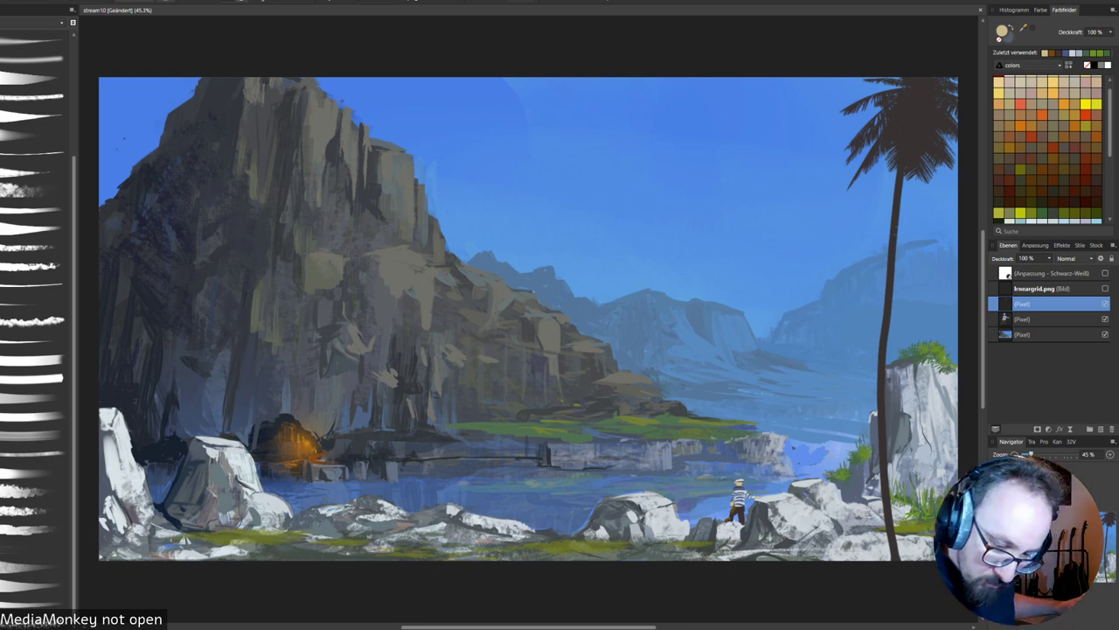
{"action": "left_click", "coordinate": [1085, 159]}
{"action": "left_click_drag", "start_coordinate": [901, 172], "coordinate": [883, 346]}
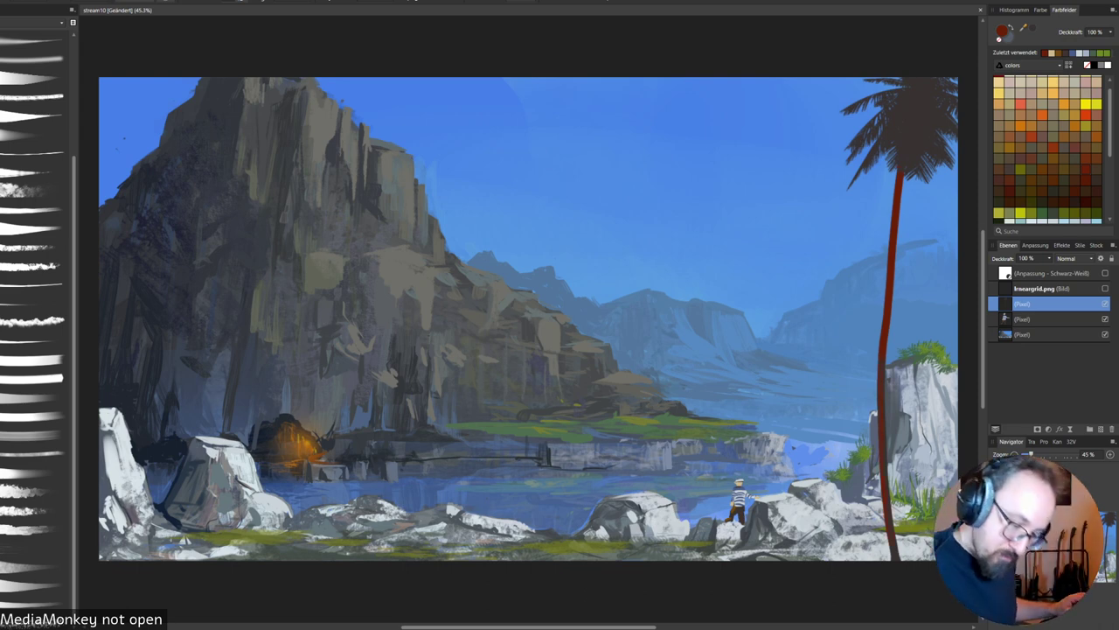
Sample the grass green beside the white pillar, try strokes on the palm crown and undo them, and switch to another brush.
{"action": "left_click", "coordinate": [936, 509], "text": "alt"}
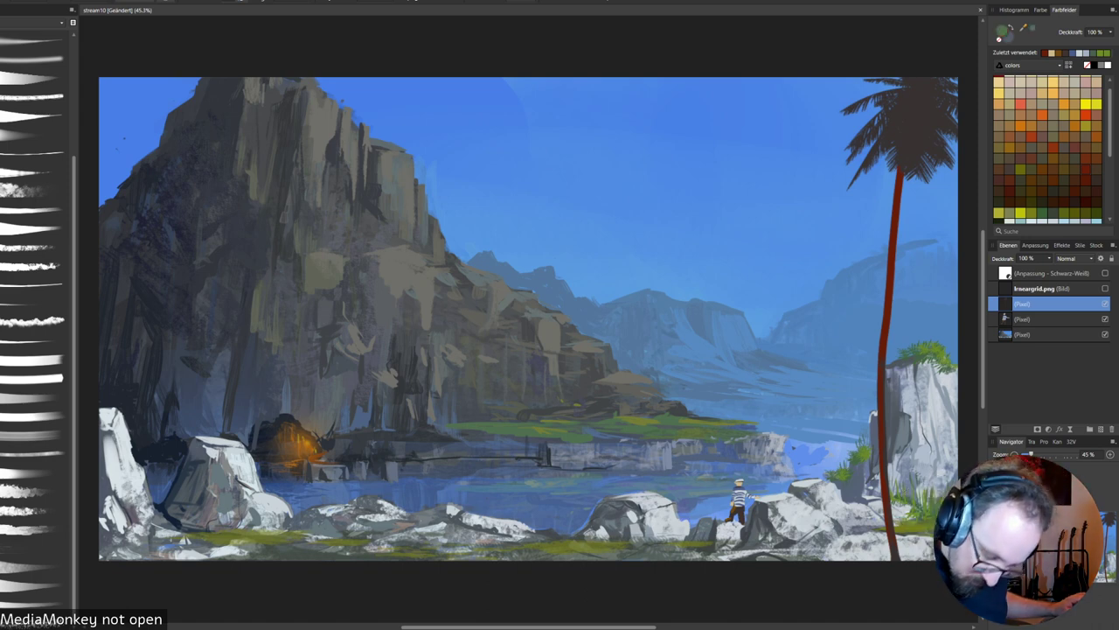
{"action": "mouse_move", "coordinate": [914, 132]}
{"action": "left_mouse_down"}
{"action": "mouse_move", "coordinate": [899, 169]}
{"action": "mouse_move", "coordinate": [892, 163]}
{"action": "left_mouse_up"}
{"action": "key", "text": "ctrl+z"}
{"action": "key", "text": "ctrl+z"}
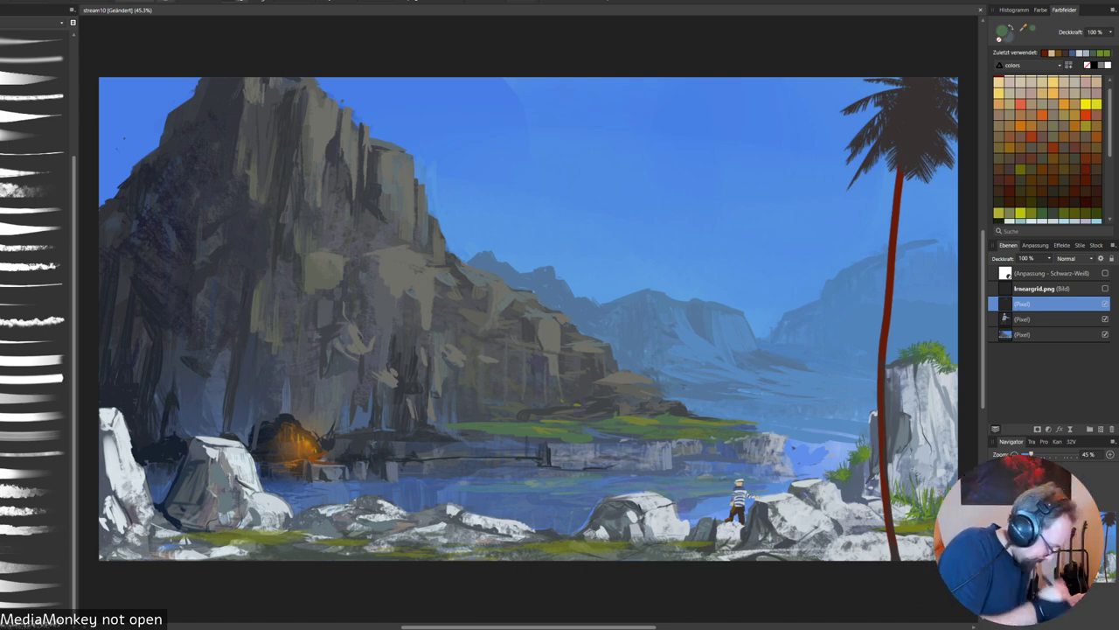
{"action": "left_click", "coordinate": [33, 529]}
{"action": "mouse_move", "coordinate": [915, 122]}
{"action": "left_mouse_down"}
{"action": "mouse_move", "coordinate": [901, 145]}
{"action": "mouse_move", "coordinate": [920, 147]}
{"action": "mouse_move", "coordinate": [883, 152]}
{"action": "left_mouse_up"}
{"action": "key", "text": "ctrl+z"}
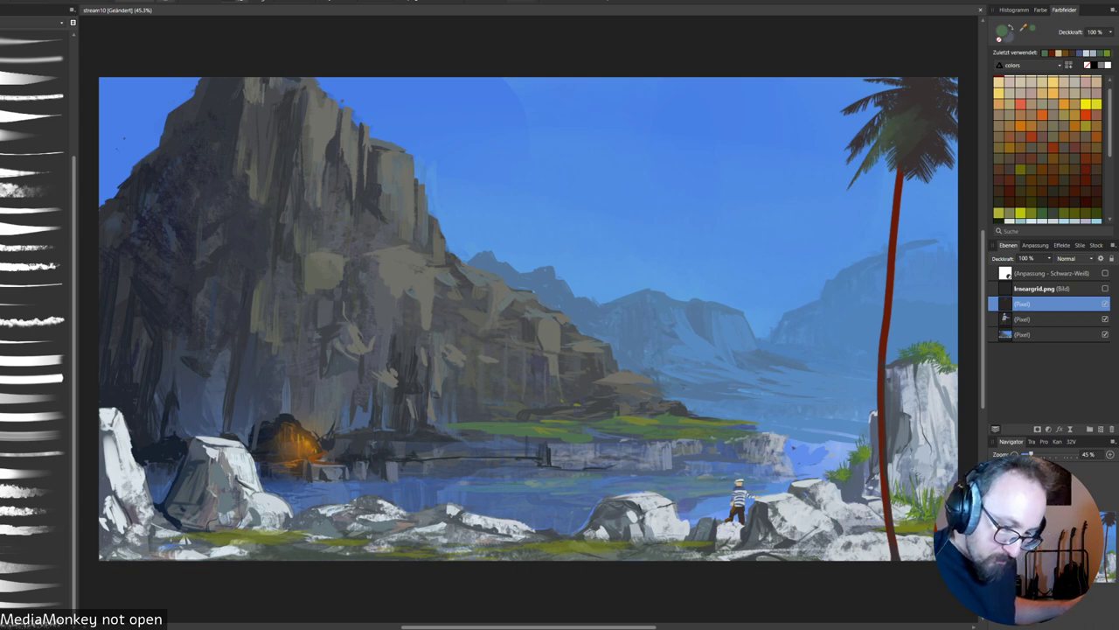
Paint green frond strokes across the whole dark crown of the palm, following the direction of the leaves.
{"action": "left_click_drag", "start_coordinate": [891, 106], "coordinate": [852, 150]}
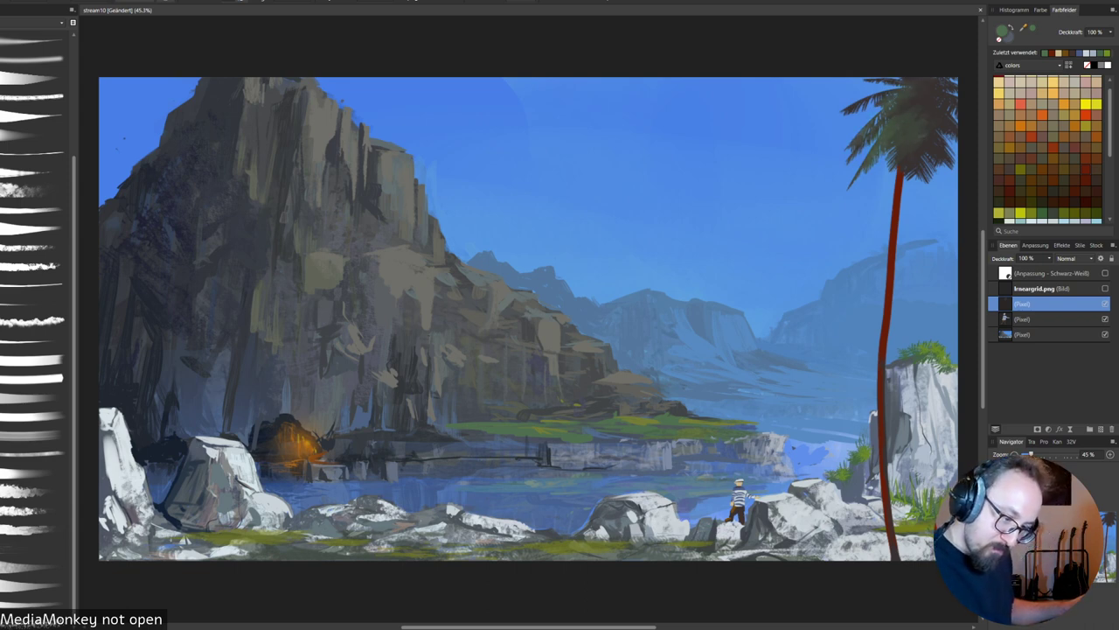
{"action": "left_click_drag", "start_coordinate": [923, 150], "coordinate": [913, 168]}
{"action": "left_click_drag", "start_coordinate": [953, 128], "coordinate": [923, 161]}
{"action": "mouse_move", "coordinate": [957, 96]}
{"action": "left_mouse_down"}
{"action": "mouse_move", "coordinate": [925, 140]}
{"action": "mouse_move", "coordinate": [923, 100]}
{"action": "mouse_move", "coordinate": [918, 131]}
{"action": "left_mouse_up"}
{"action": "mouse_move", "coordinate": [925, 147]}
{"action": "left_mouse_down"}
{"action": "mouse_move", "coordinate": [936, 170]}
{"action": "mouse_move", "coordinate": [904, 177]}
{"action": "left_mouse_up"}
{"action": "mouse_move", "coordinate": [918, 152]}
{"action": "left_mouse_down"}
{"action": "mouse_move", "coordinate": [899, 175]}
{"action": "mouse_move", "coordinate": [941, 164]}
{"action": "left_mouse_up"}
{"action": "left_click_drag", "start_coordinate": [934, 142], "coordinate": [950, 167]}
{"action": "mouse_move", "coordinate": [920, 124]}
{"action": "left_mouse_down"}
{"action": "mouse_move", "coordinate": [936, 131]}
{"action": "mouse_move", "coordinate": [917, 119]}
{"action": "left_mouse_up"}
{"action": "mouse_move", "coordinate": [932, 103]}
{"action": "left_mouse_down"}
{"action": "mouse_move", "coordinate": [909, 116]}
{"action": "mouse_move", "coordinate": [940, 158]}
{"action": "left_mouse_up"}
{"action": "left_click_drag", "start_coordinate": [922, 143], "coordinate": [907, 178]}
{"action": "left_click_drag", "start_coordinate": [909, 123], "coordinate": [904, 140]}
{"action": "left_click_drag", "start_coordinate": [909, 143], "coordinate": [902, 150]}
{"action": "left_click_drag", "start_coordinate": [919, 82], "coordinate": [936, 78]}
{"action": "left_click_drag", "start_coordinate": [945, 83], "coordinate": [956, 89]}
{"action": "mouse_move", "coordinate": [916, 89]}
{"action": "left_mouse_down"}
{"action": "mouse_move", "coordinate": [925, 85]}
{"action": "mouse_move", "coordinate": [910, 102]}
{"action": "left_mouse_up"}
{"action": "mouse_move", "coordinate": [926, 91]}
{"action": "left_mouse_down"}
{"action": "mouse_move", "coordinate": [890, 78]}
{"action": "mouse_move", "coordinate": [900, 110]}
{"action": "mouse_move", "coordinate": [896, 85]}
{"action": "left_mouse_up"}
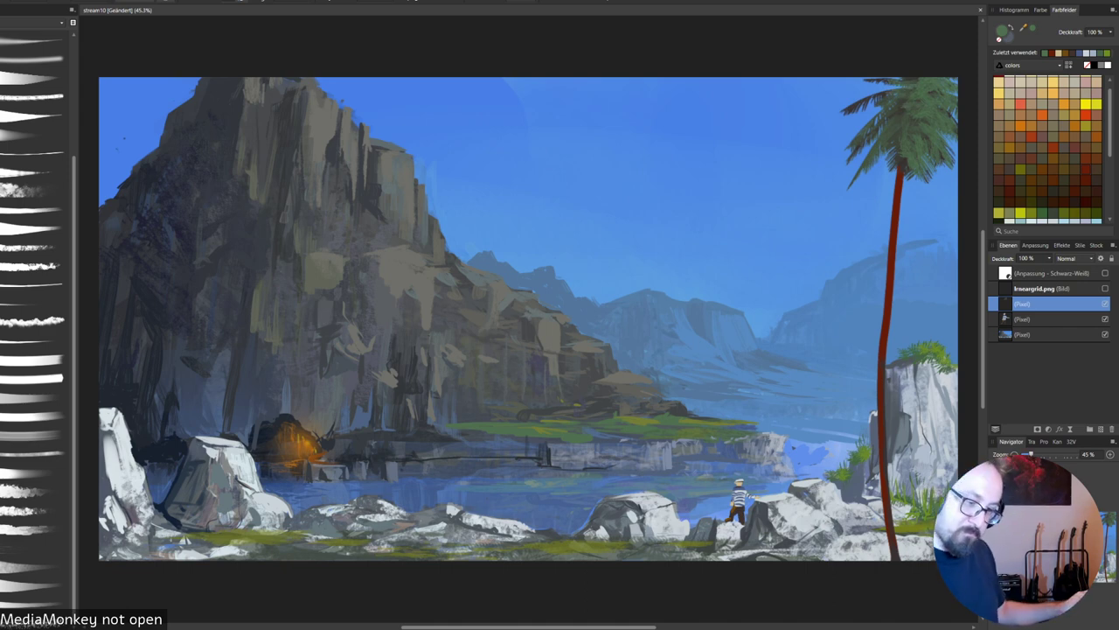
Paint ochre highlights down the palm's red trunk, and shade the upper trunk with a sampled dark tone.
{"action": "left_click", "coordinate": [900, 155], "text": "alt"}
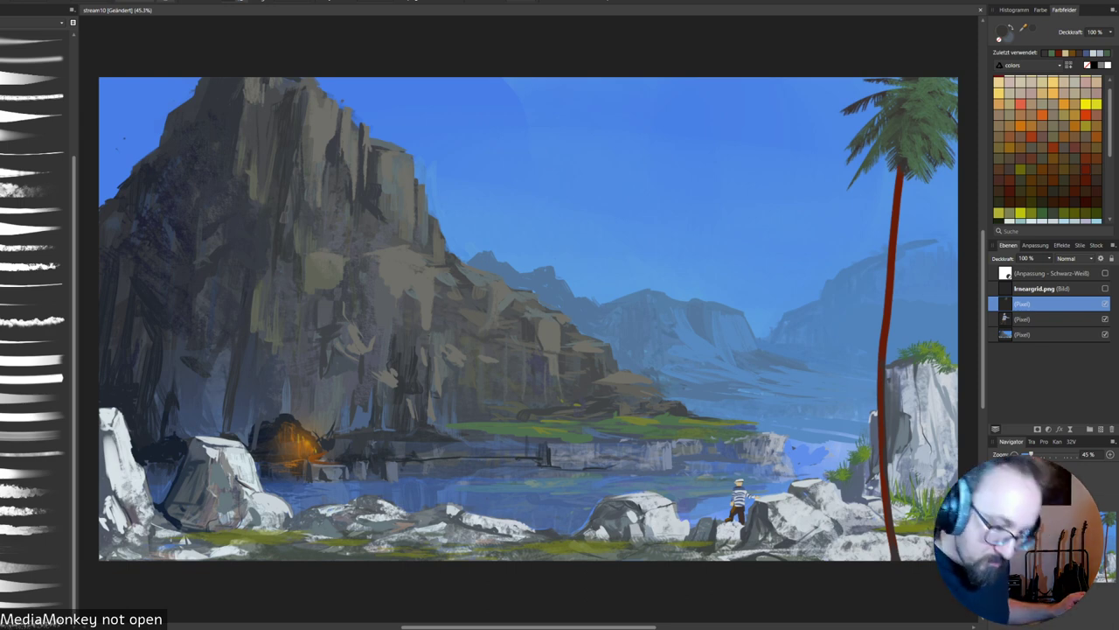
{"action": "left_click", "coordinate": [893, 229], "text": "alt"}
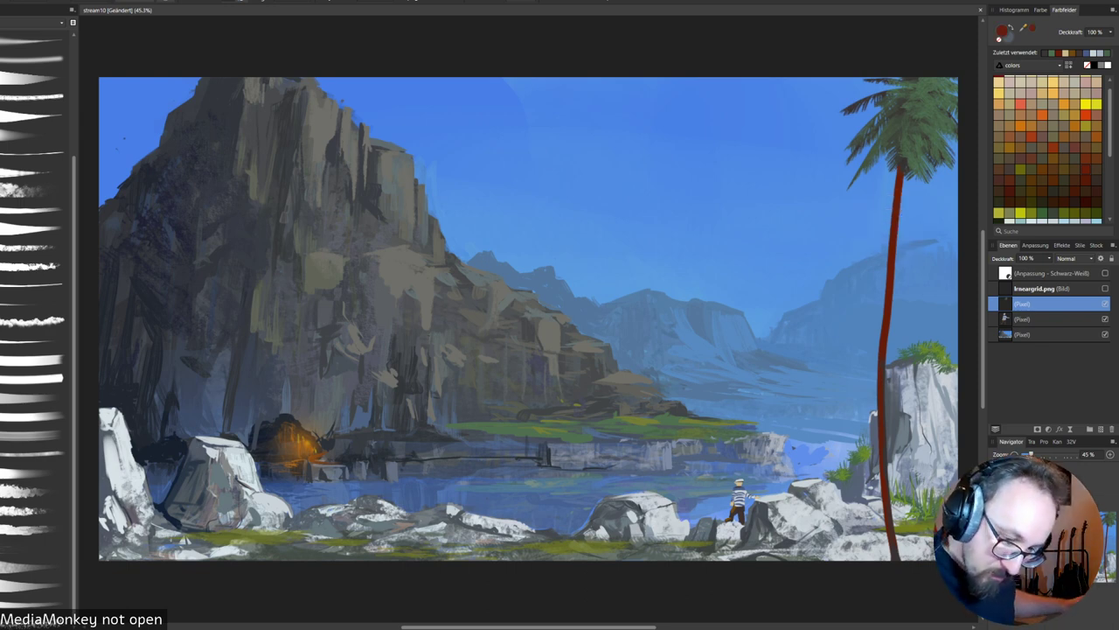
{"action": "left_click", "coordinate": [1032, 126]}
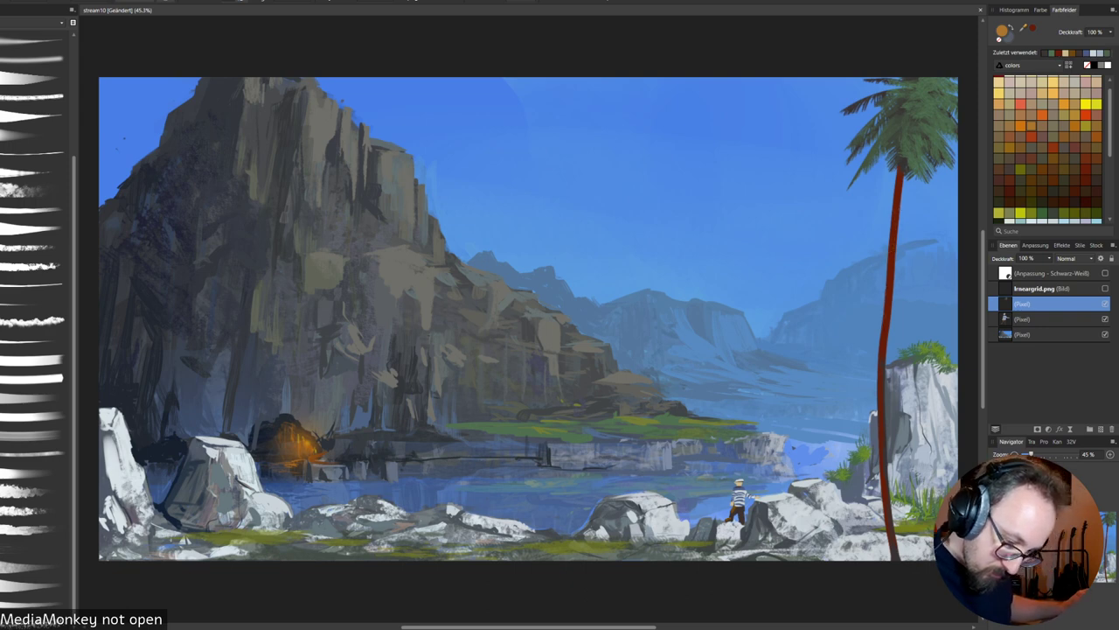
{"action": "left_click_drag", "start_coordinate": [900, 173], "coordinate": [889, 292]}
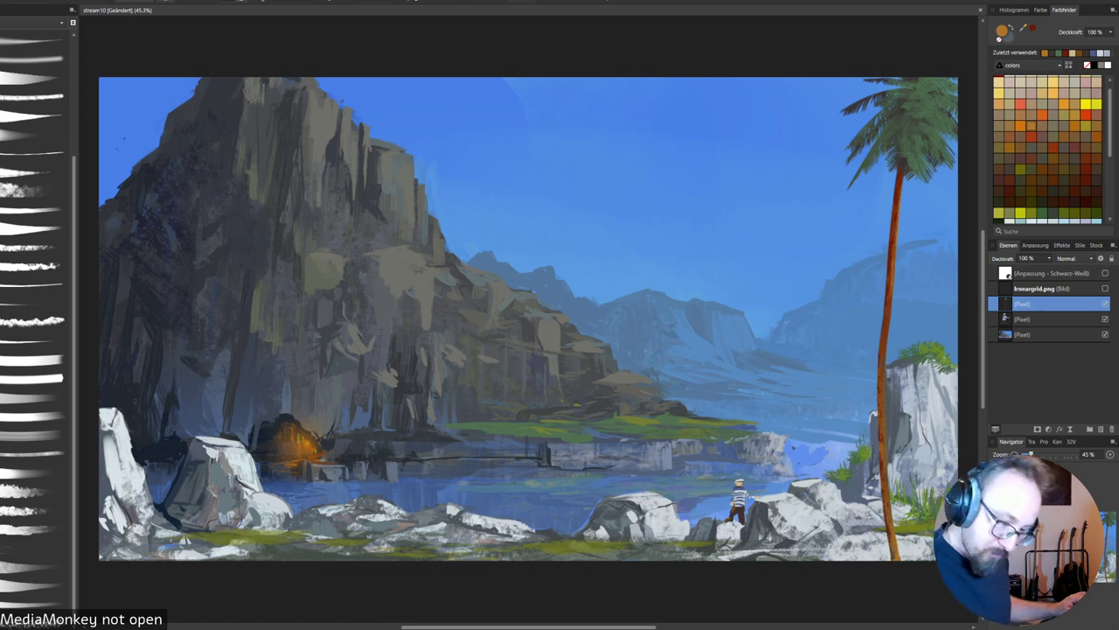
{"action": "left_click", "coordinate": [877, 420], "text": "alt"}
{"action": "left_click_drag", "start_coordinate": [903, 180], "coordinate": [899, 223]}
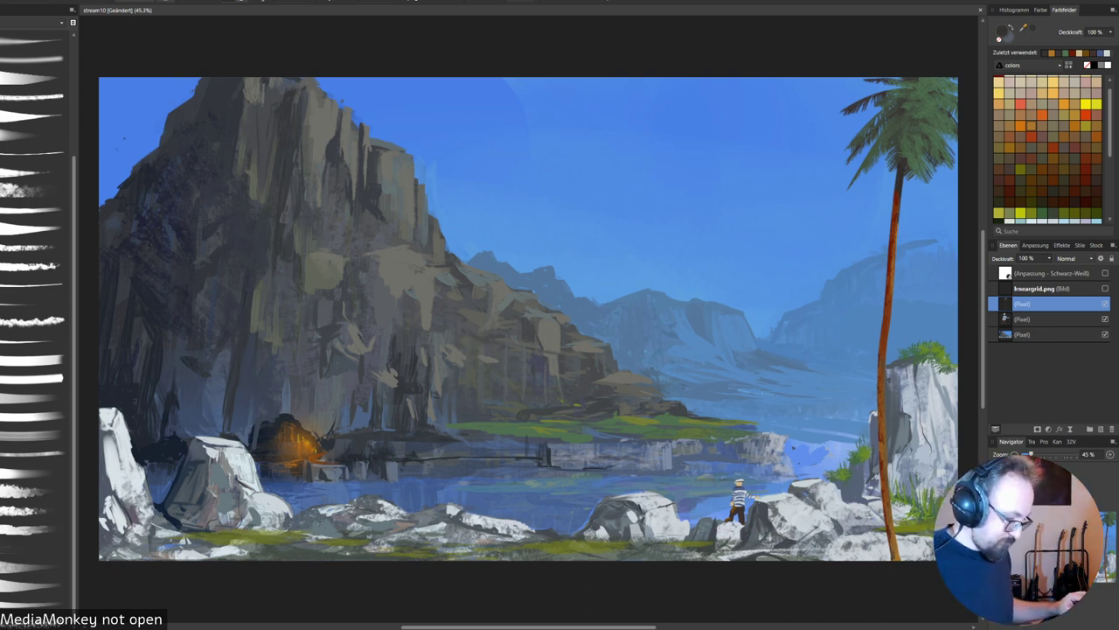
Select the landscape layer, paint grey strokes sampled from the white pillar along the mountain's foot, and sample the green of the bank.
{"action": "left_click", "coordinate": [1040, 335]}
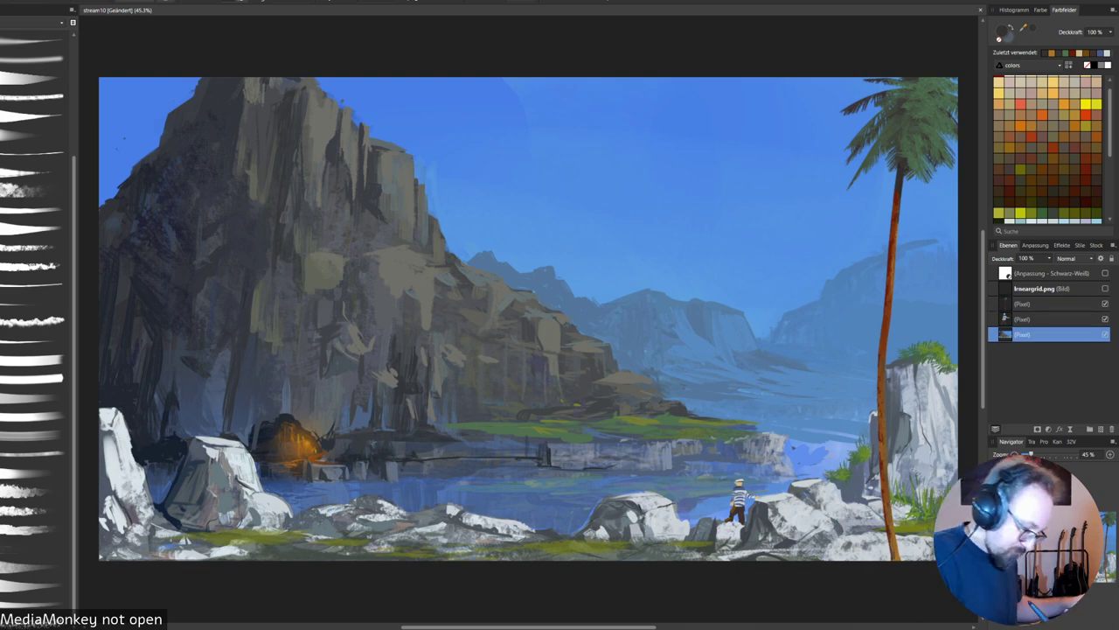
{"action": "left_click", "coordinate": [910, 415], "text": "alt"}
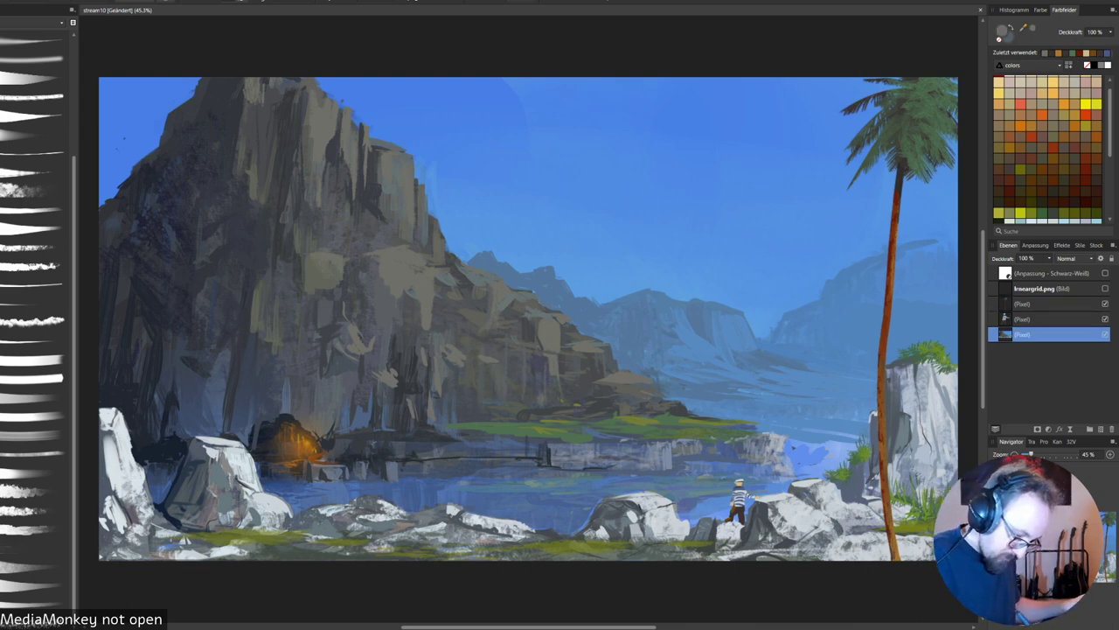
{"action": "left_click_drag", "start_coordinate": [549, 398], "coordinate": [576, 396]}
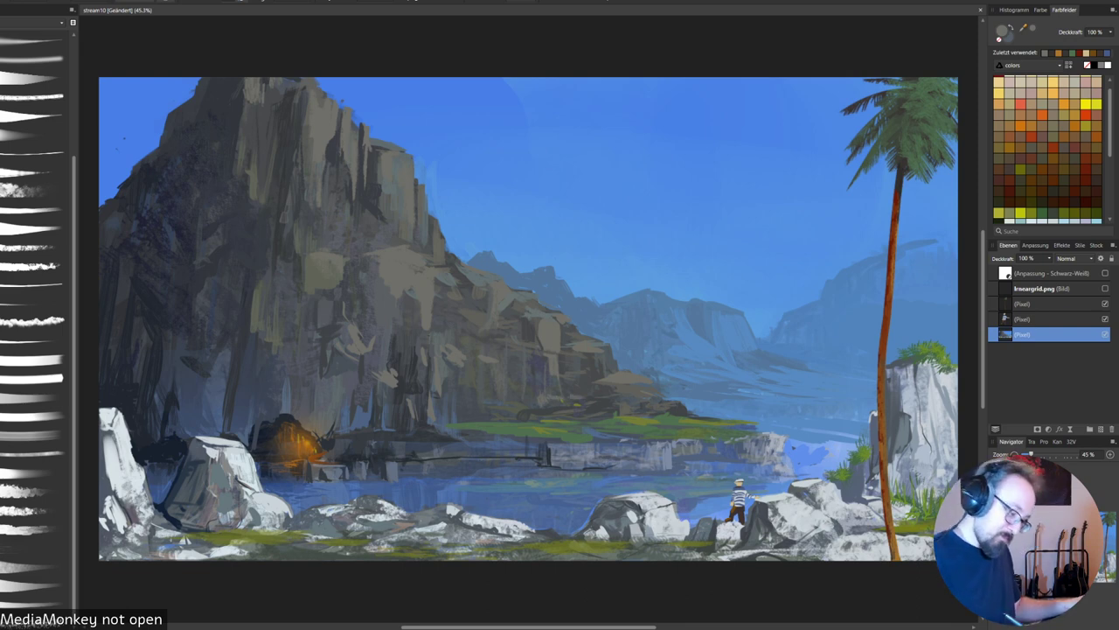
{"action": "mouse_move", "coordinate": [508, 401]}
{"action": "left_mouse_down"}
{"action": "mouse_move", "coordinate": [518, 390]}
{"action": "mouse_move", "coordinate": [535, 404]}
{"action": "left_mouse_up"}
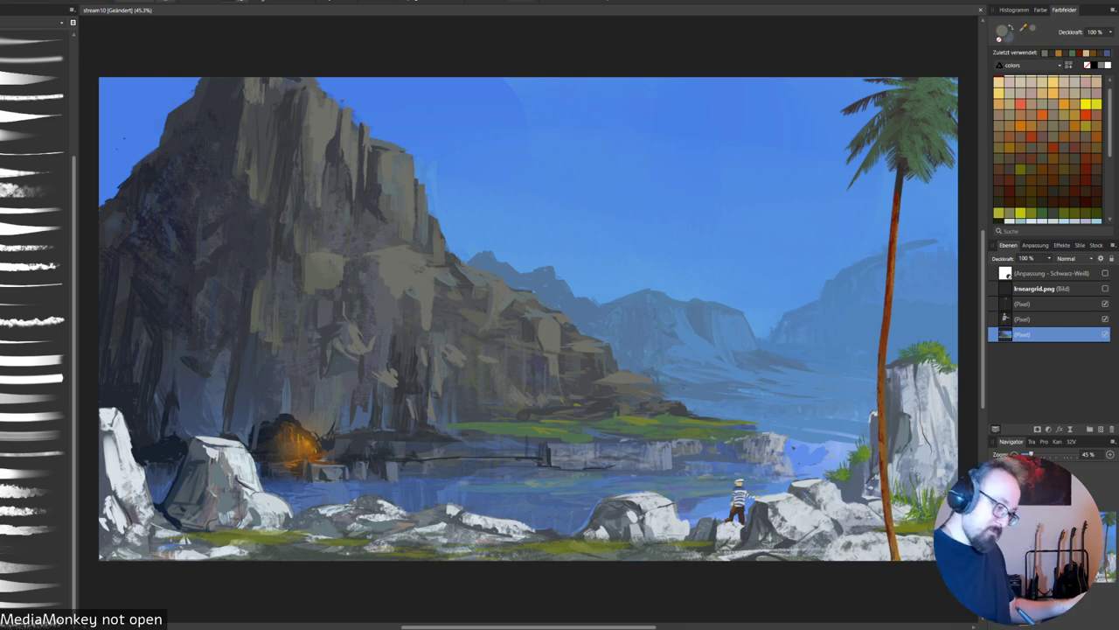
{"action": "left_click_drag", "start_coordinate": [492, 421], "coordinate": [531, 416]}
{"action": "left_click", "coordinate": [501, 428], "text": "alt"}
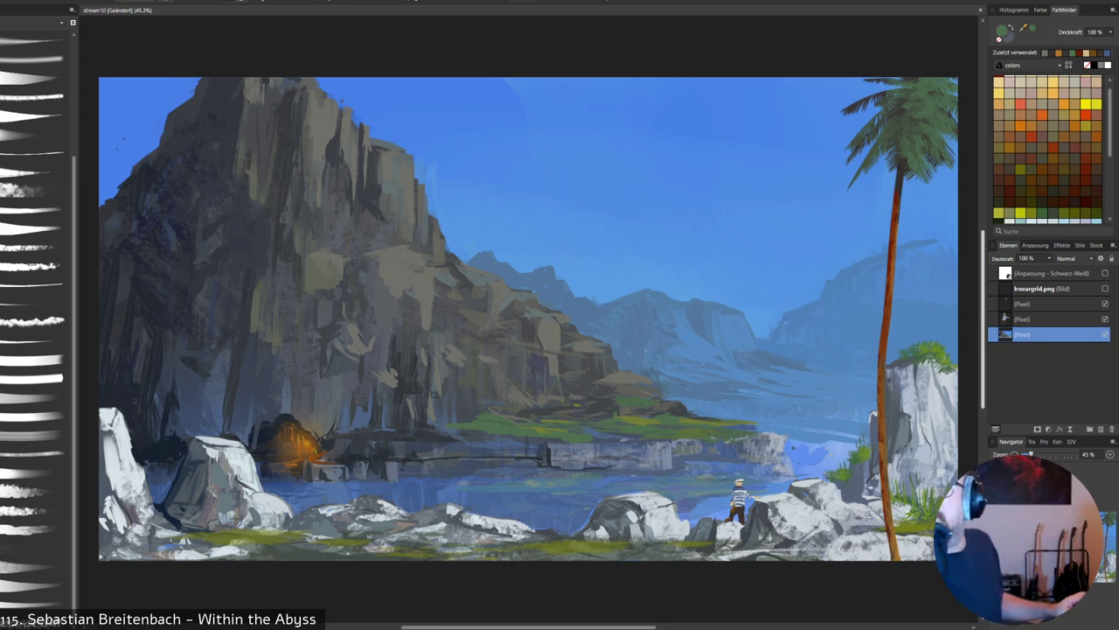
{"action": "scroll", "coordinate": [528, 317], "scroll_direction": "down", "scroll_amount": 1}
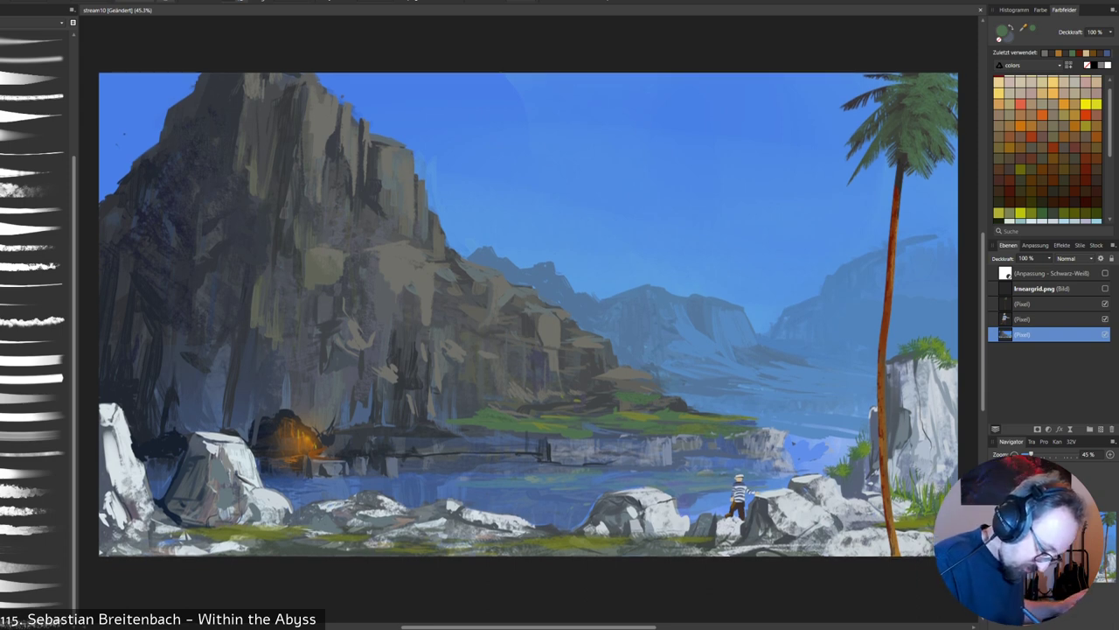
Sample a dark tone from the lower cliff, mirror the painting horizontally, and sample the shadow colour at the cliff's base.
{"action": "left_click", "coordinate": [409, 383], "text": "alt"}
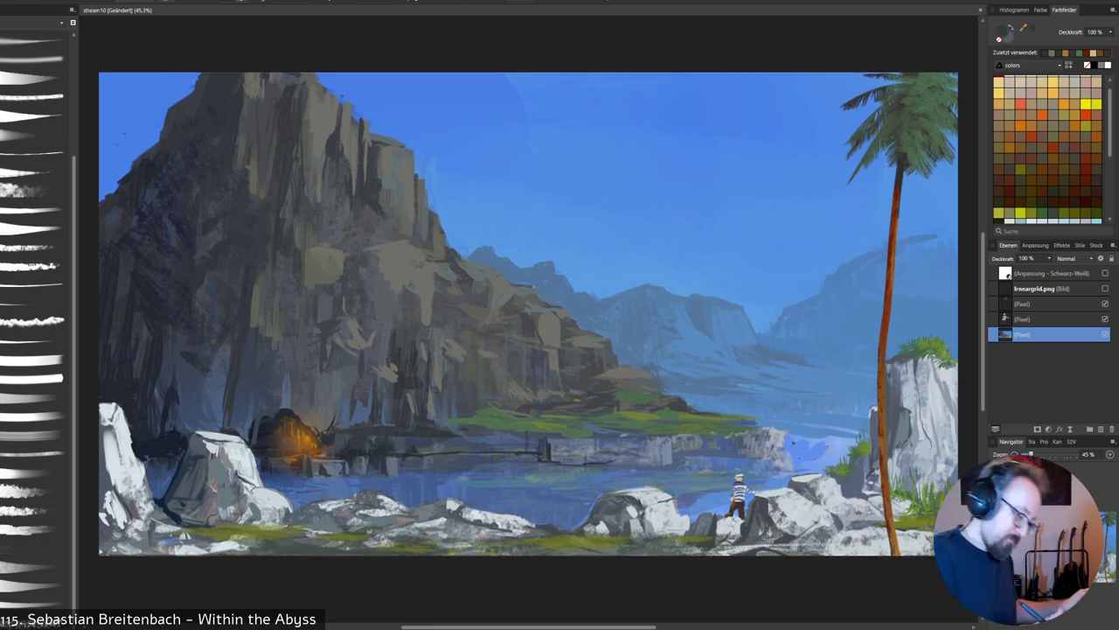
{"action": "scroll", "coordinate": [528, 313], "scroll_direction": "down", "scroll_amount": 1}
{"action": "scroll", "coordinate": [528, 314], "scroll_direction": "up", "scroll_amount": 1}
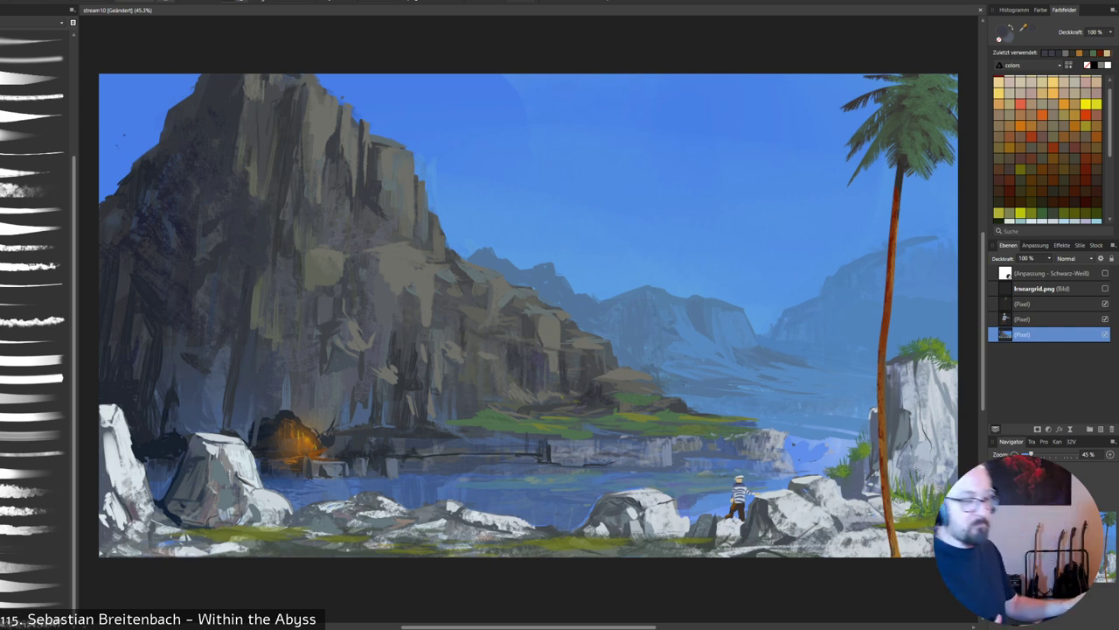
{"action": "key", "text": "ctrl+shift+h"}
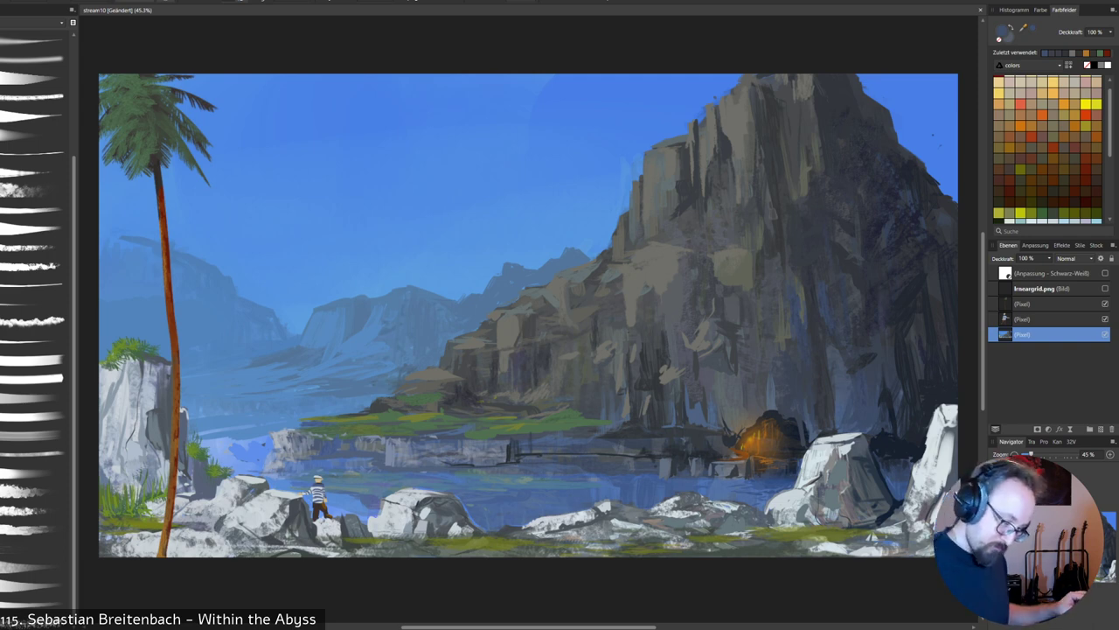
{"action": "left_click", "coordinate": [692, 425], "text": "alt"}
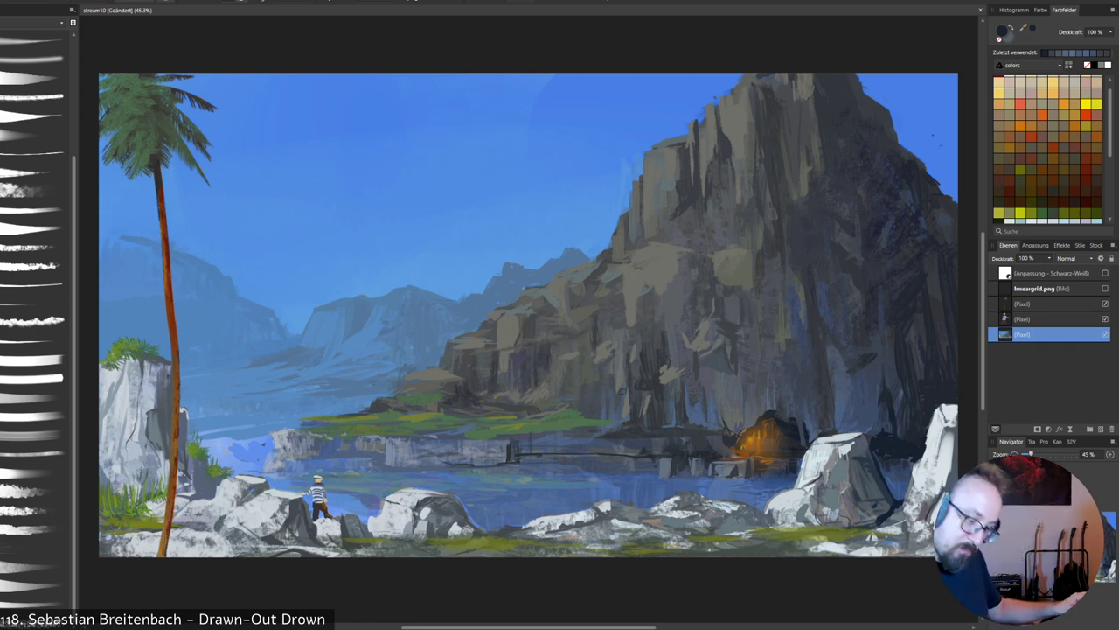
Paint vertical shadow strokes on the cliff face directly above the campfire.
{"action": "right_click", "coordinate": [825, 552]}
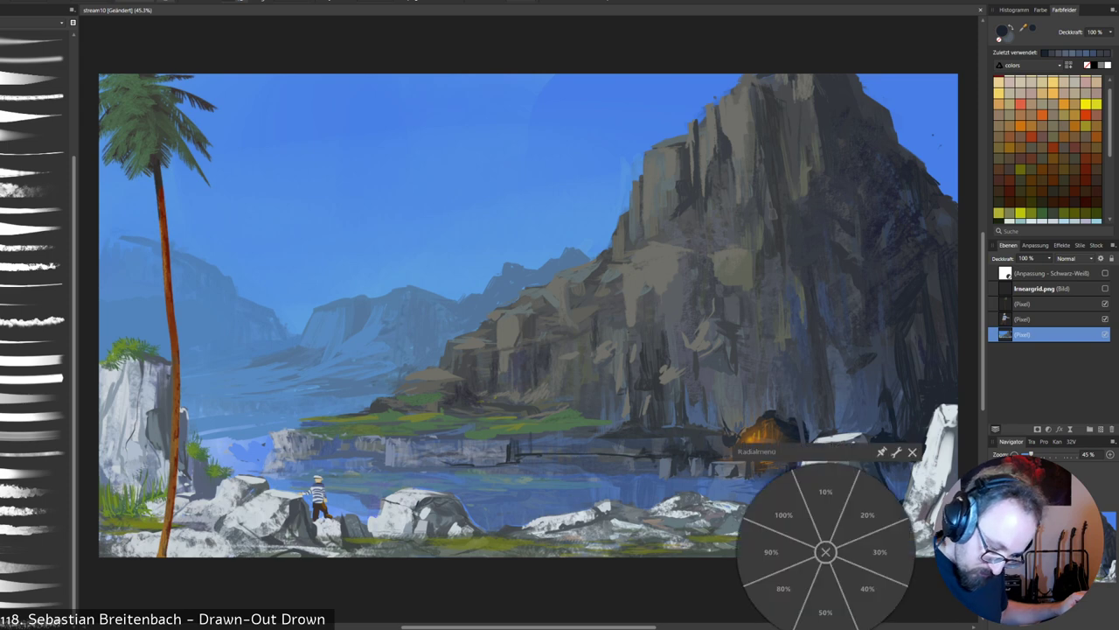
{"action": "left_click", "coordinate": [825, 552]}
{"action": "left_click_drag", "start_coordinate": [779, 379], "coordinate": [786, 419]}
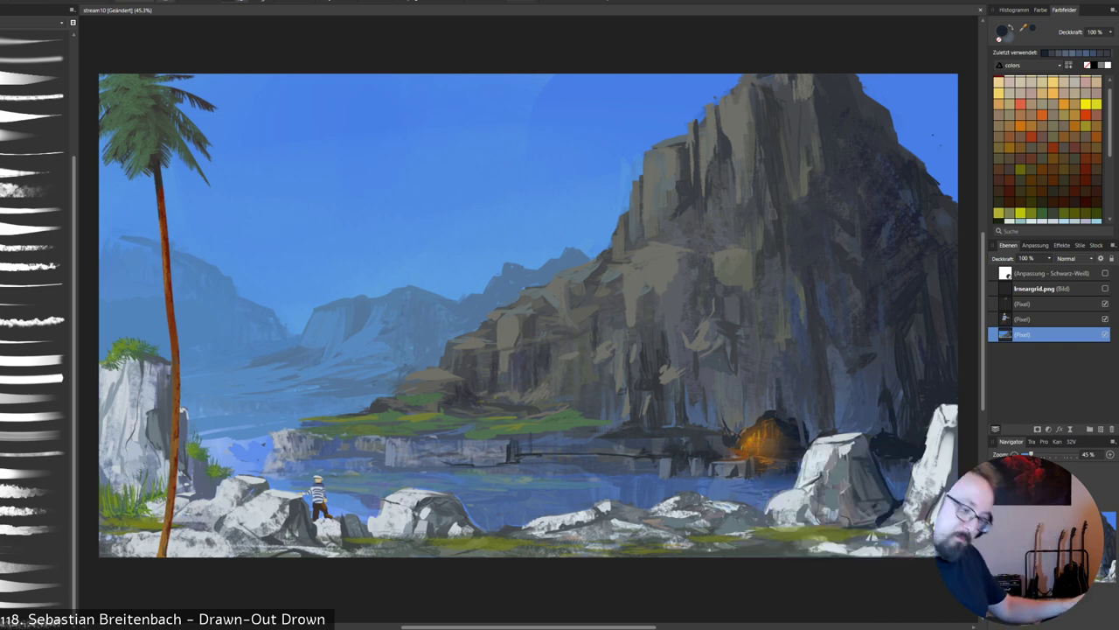
{"action": "left_click_drag", "start_coordinate": [790, 351], "coordinate": [819, 448]}
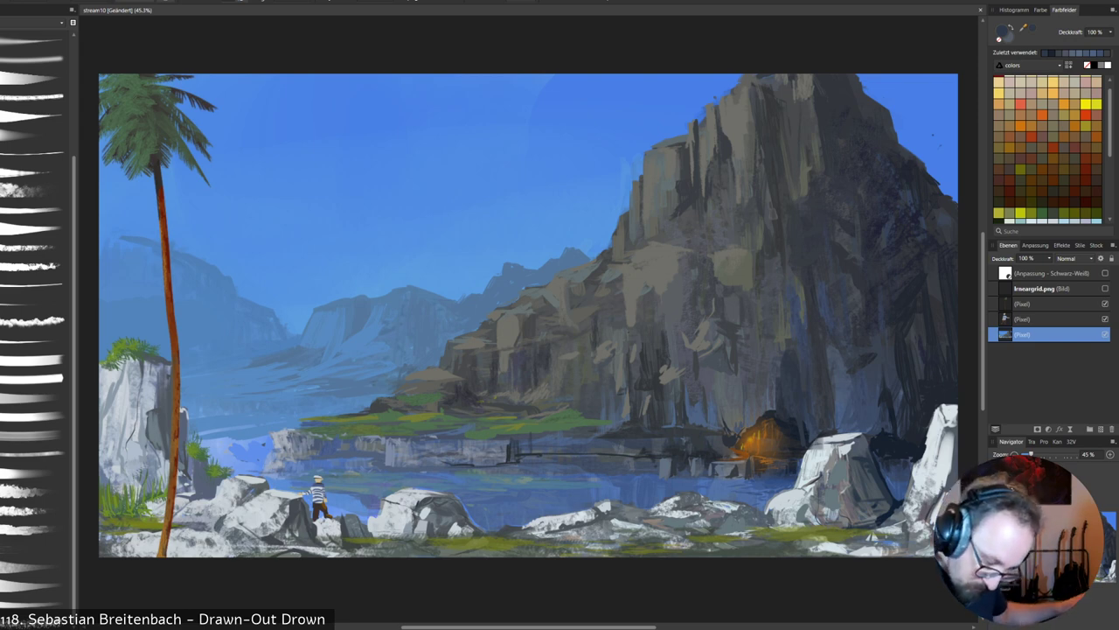
Paint a short vertical stroke at the cliff's base beside the campfire and sample the dark blue tones around it.
{"action": "right_click", "coordinate": [935, 287]}
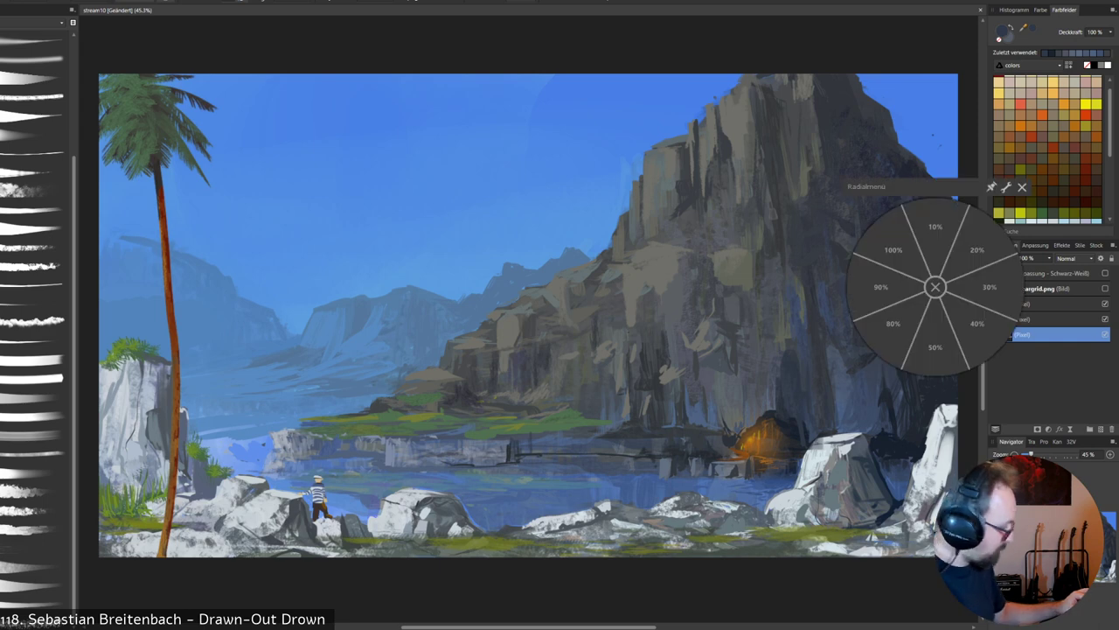
{"action": "left_click", "coordinate": [935, 286]}
{"action": "left_click_drag", "start_coordinate": [839, 398], "coordinate": [838, 429]}
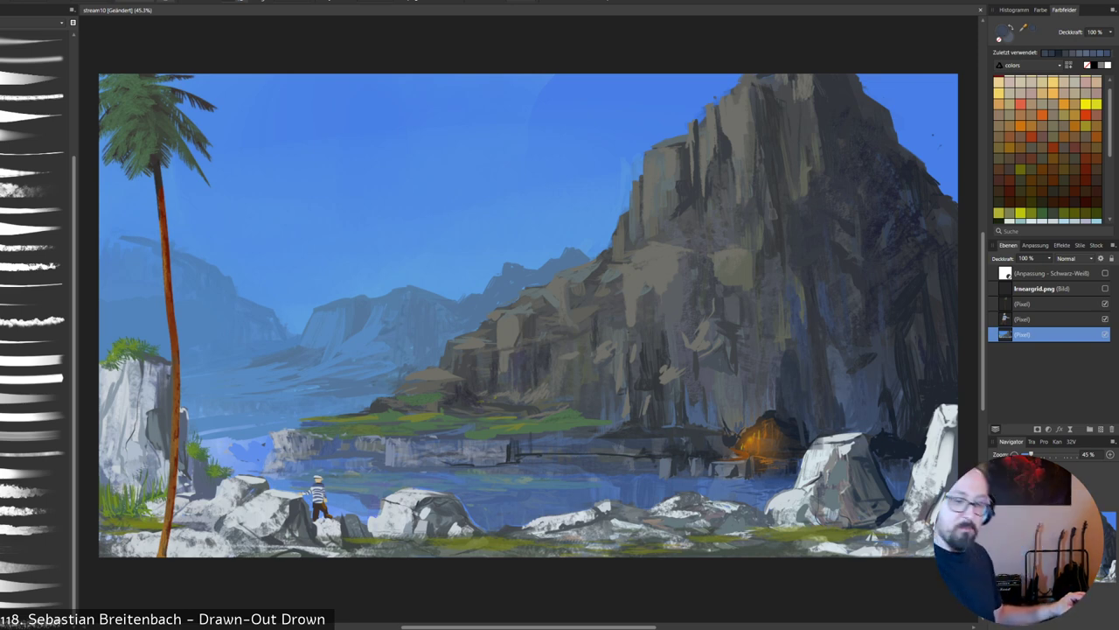
{"action": "left_click", "coordinate": [790, 428], "text": "alt"}
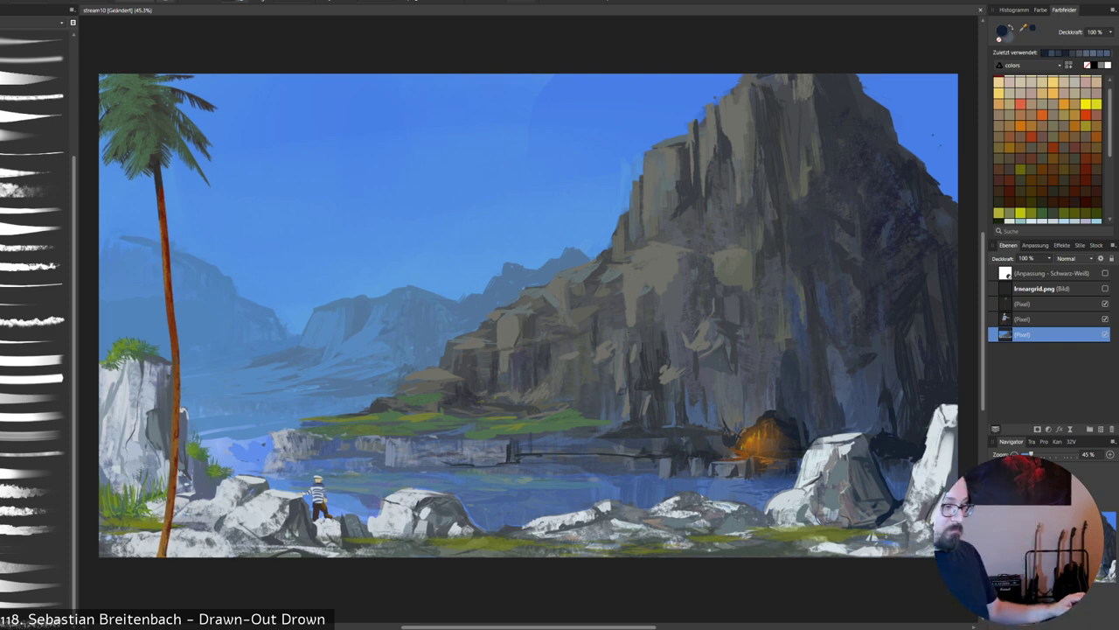
{"action": "left_click", "coordinate": [805, 442], "text": "alt"}
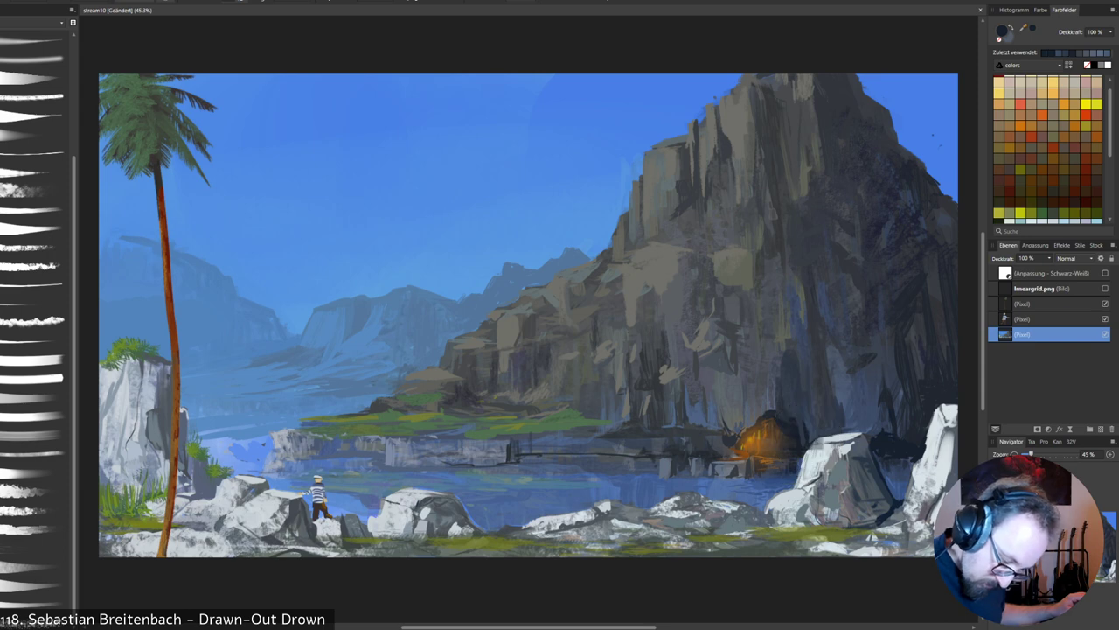
Sample dark and blue-grey tones along the far shore and paint two short vertical strokes on the rock ledge.
{"action": "left_click", "coordinate": [802, 445], "text": "alt"}
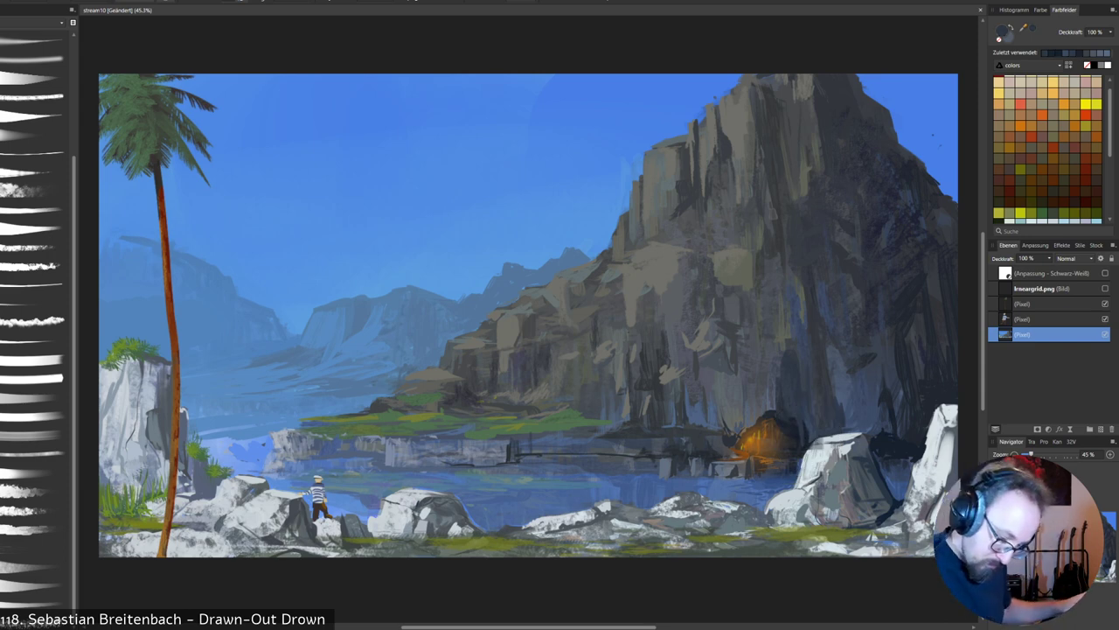
{"action": "left_click", "coordinate": [663, 467], "text": "alt"}
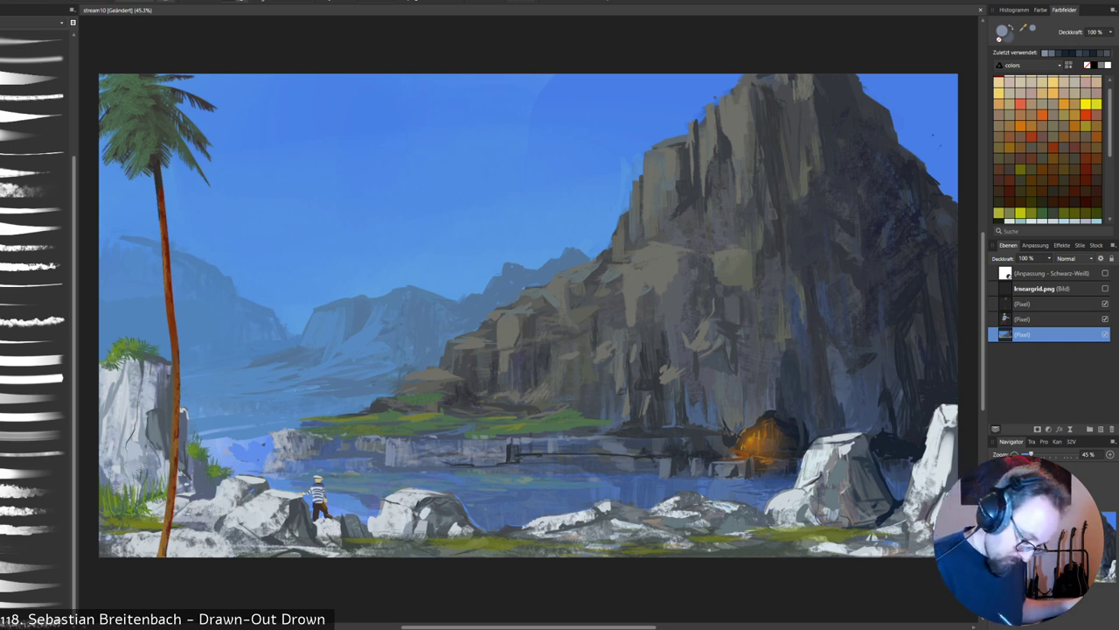
{"action": "left_click", "coordinate": [508, 460], "text": "alt"}
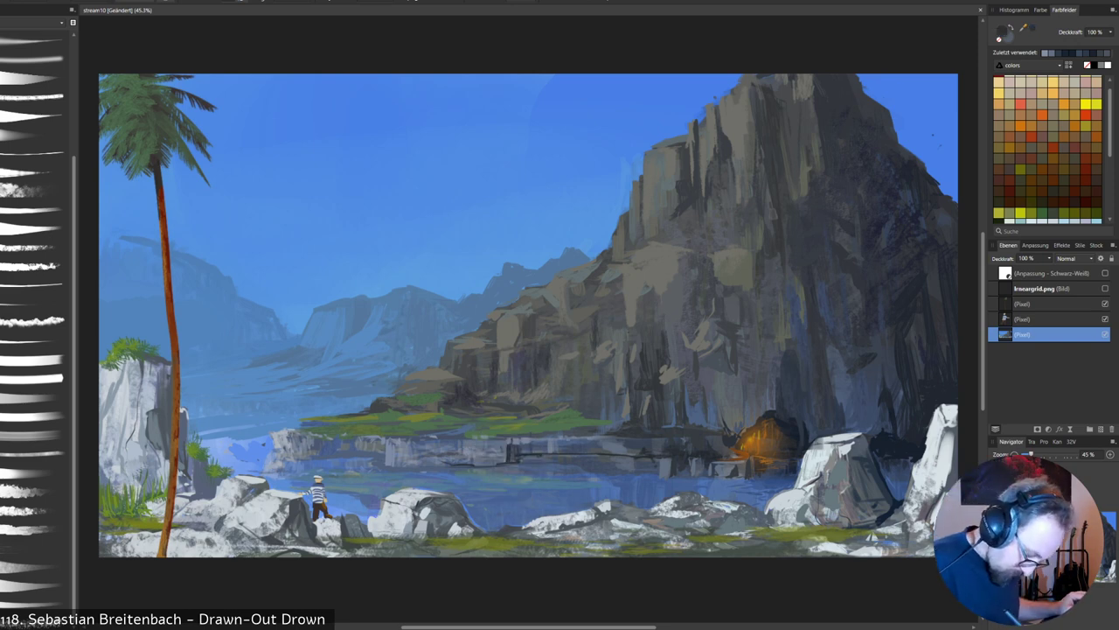
{"action": "left_click_drag", "start_coordinate": [559, 439], "coordinate": [560, 450]}
{"action": "left_click_drag", "start_coordinate": [563, 442], "coordinate": [563, 451]}
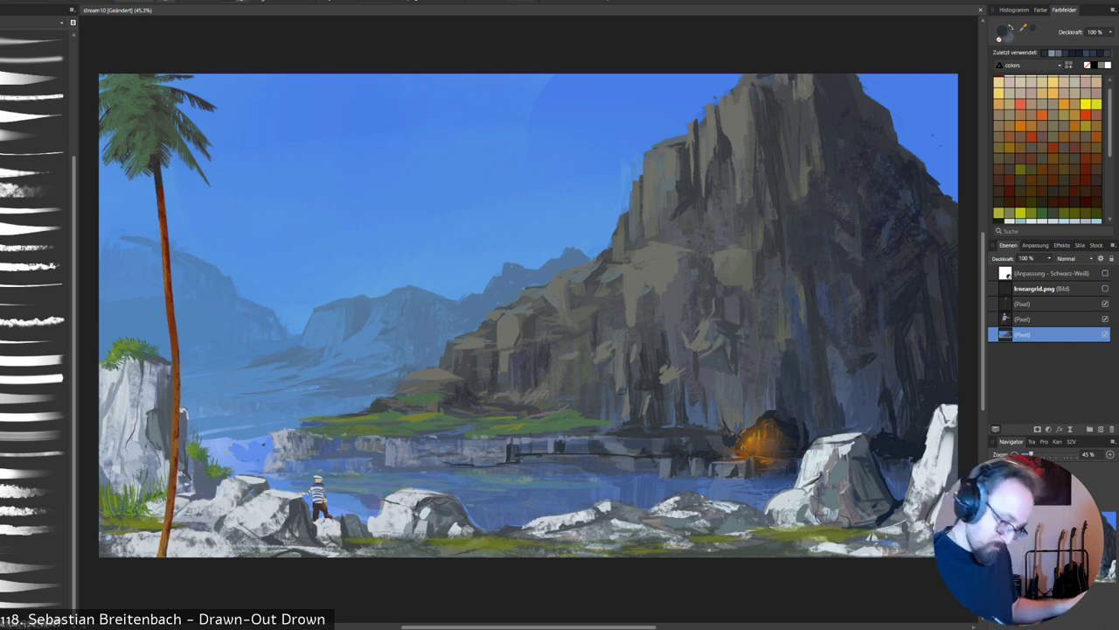
Blend the ledge with a short horizontal stroke in sampled ledge tones and sample the colour at its waterline.
{"action": "left_click", "coordinate": [586, 448], "text": "alt"}
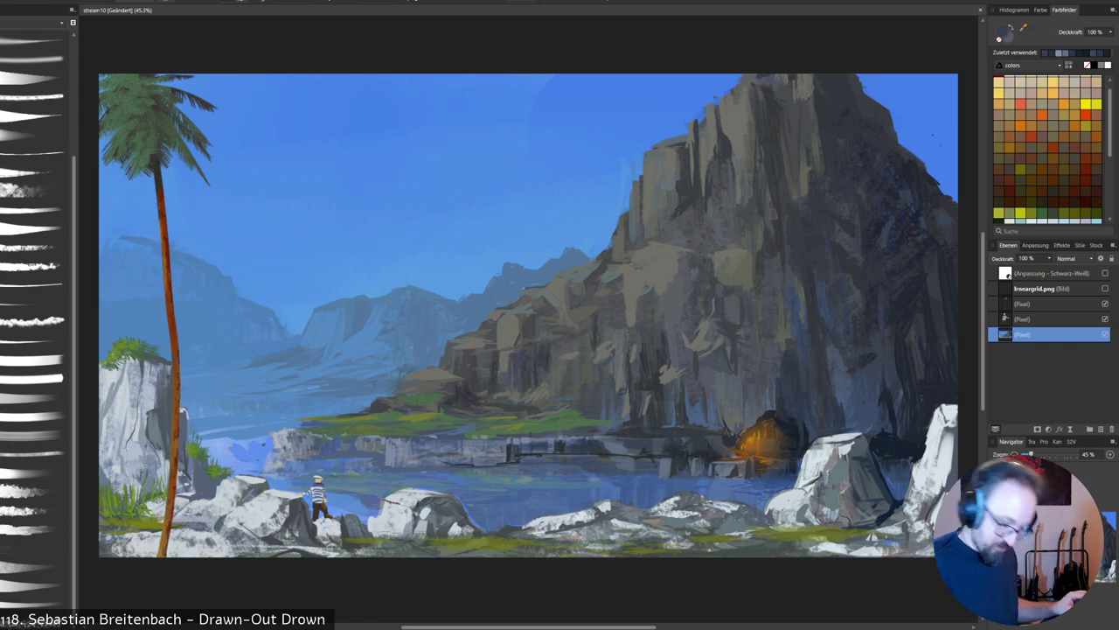
{"action": "left_click", "coordinate": [544, 448], "text": "alt"}
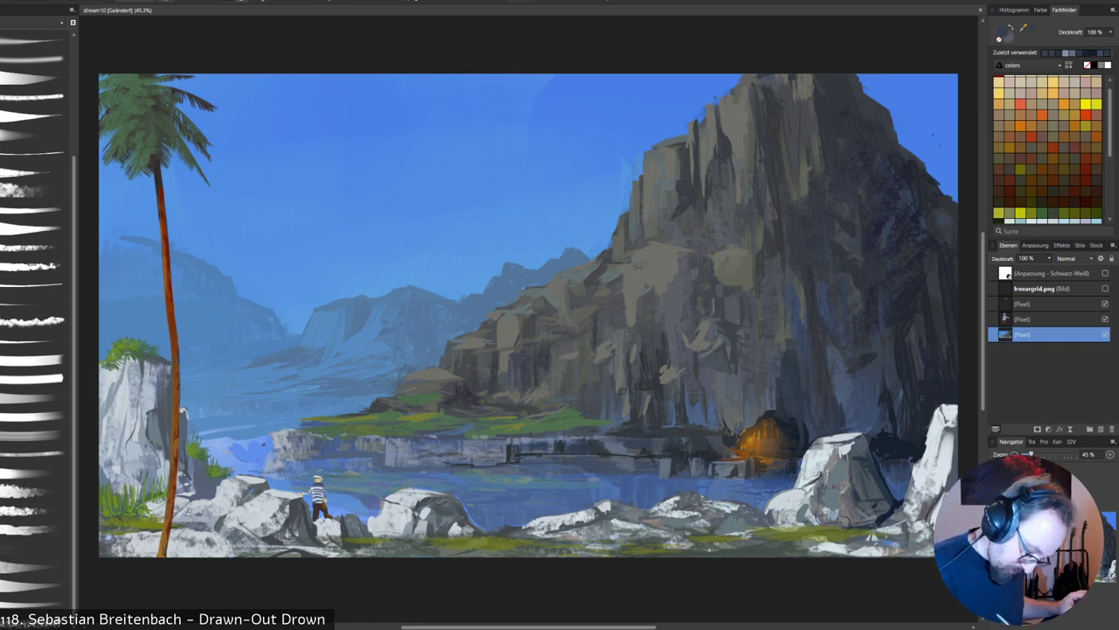
{"action": "left_click_drag", "start_coordinate": [554, 451], "coordinate": [522, 450]}
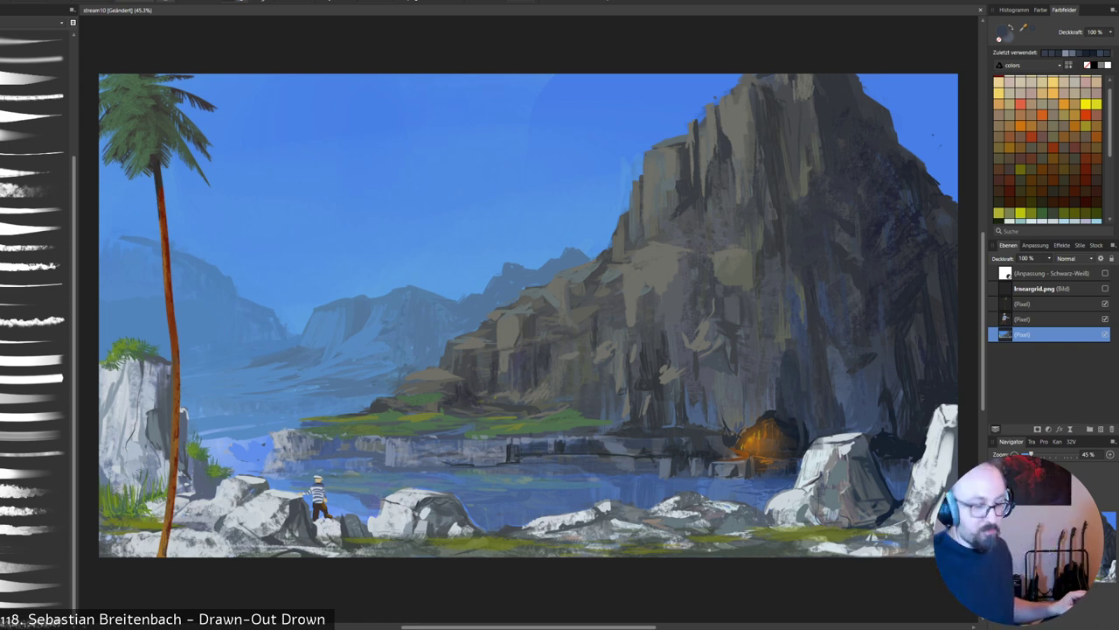
{"action": "left_click", "coordinate": [492, 459], "text": "alt"}
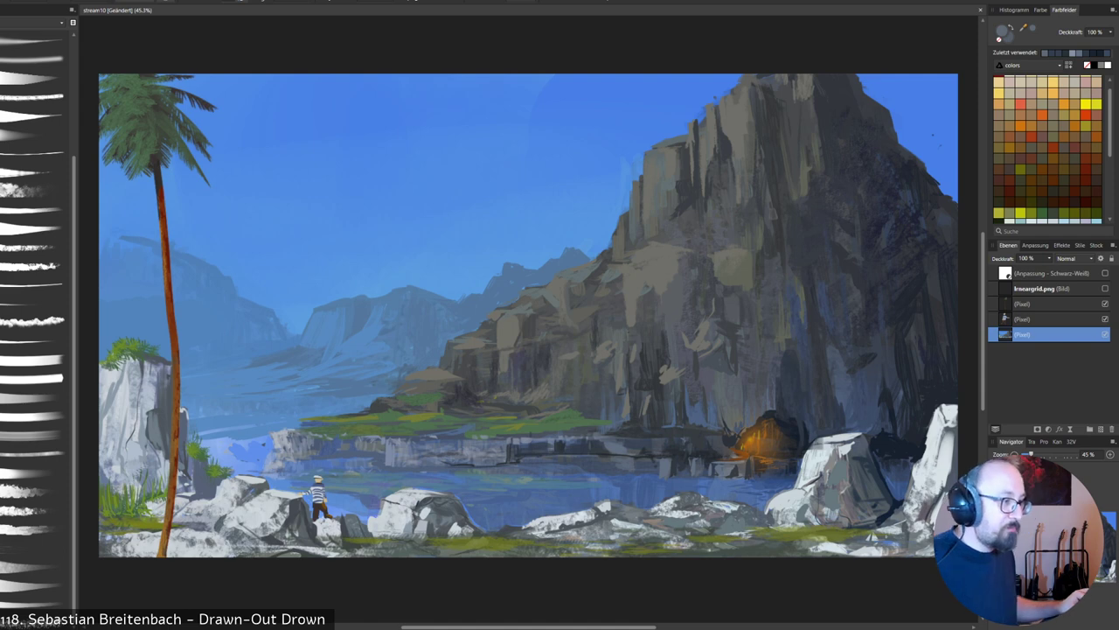
Set the brush opacity to 100%, mix a bright yellow-green, and paint sunlit highlights on the grassy bank at the mountain's foot.
{"action": "right_click", "coordinate": [642, 425]}
{"action": "left_click", "coordinate": [600, 389]}
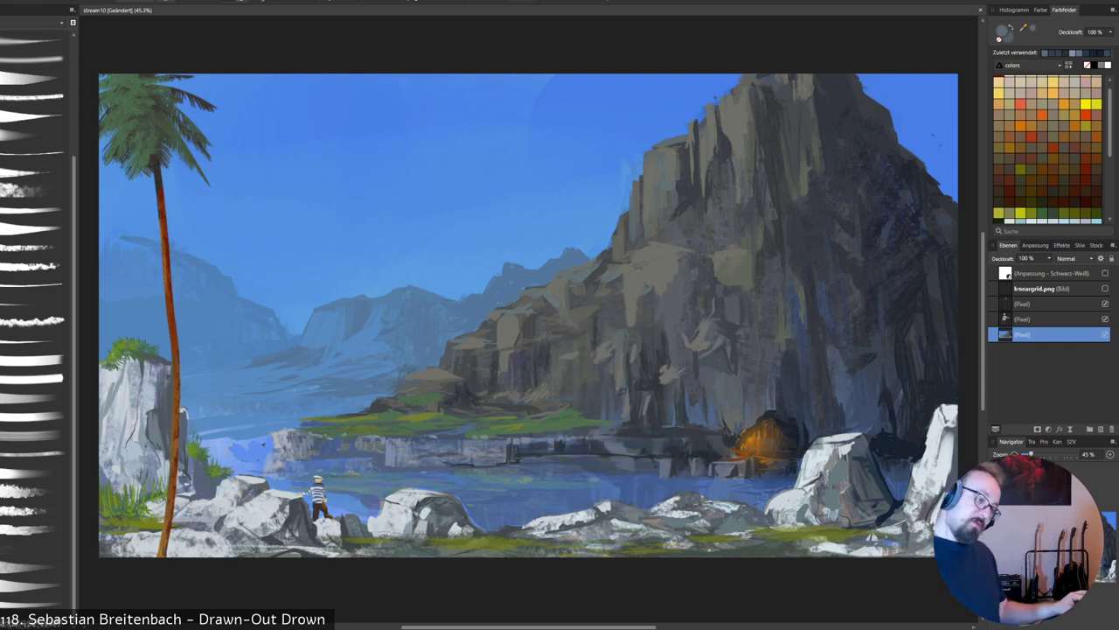
{"action": "left_click", "coordinate": [830, 444], "text": "alt"}
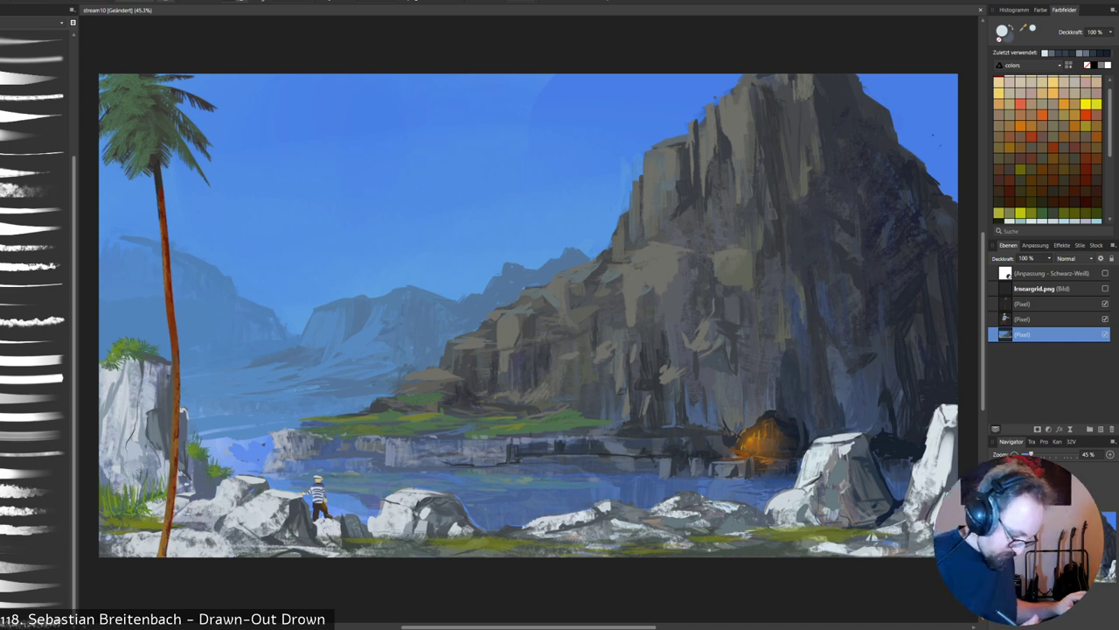
{"action": "left_click", "coordinate": [419, 513], "text": "alt"}
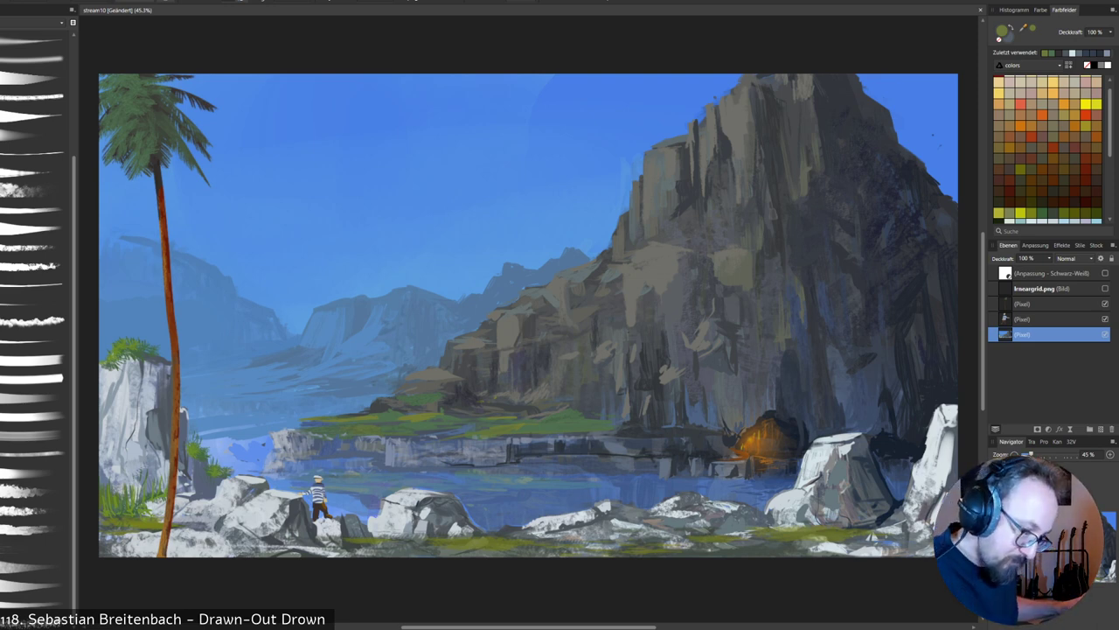
{"action": "key", "text": "c"}
{"action": "left_click", "coordinate": [452, 353]}
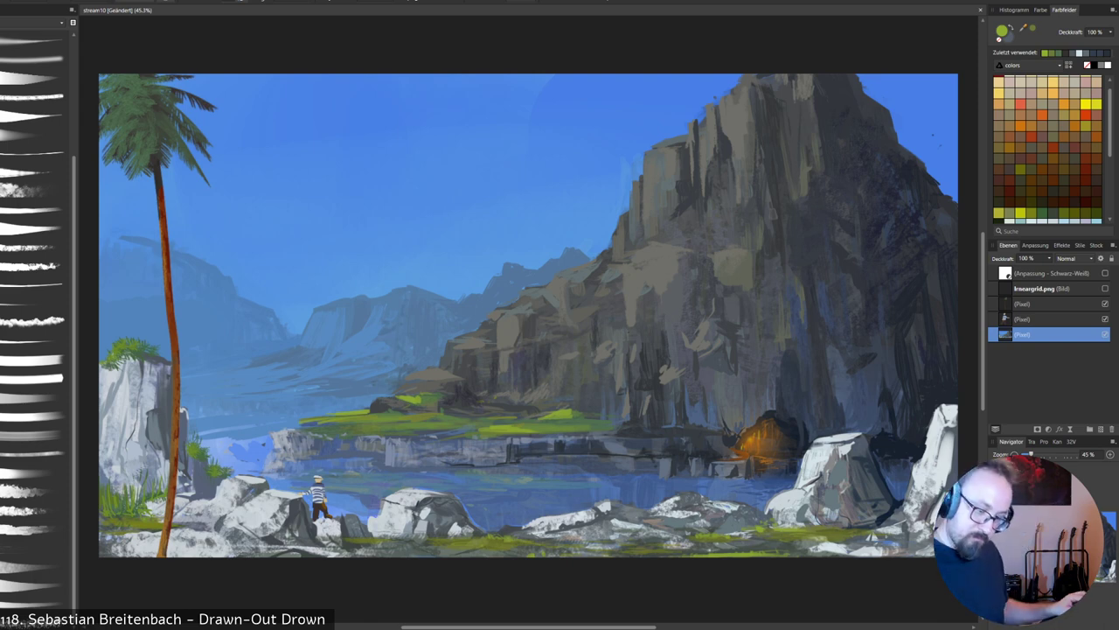
Rework the shadow side of the large white boulder beside the campfire with dark blue-grey tones sampled from it.
{"action": "left_click", "coordinate": [888, 492], "text": "alt"}
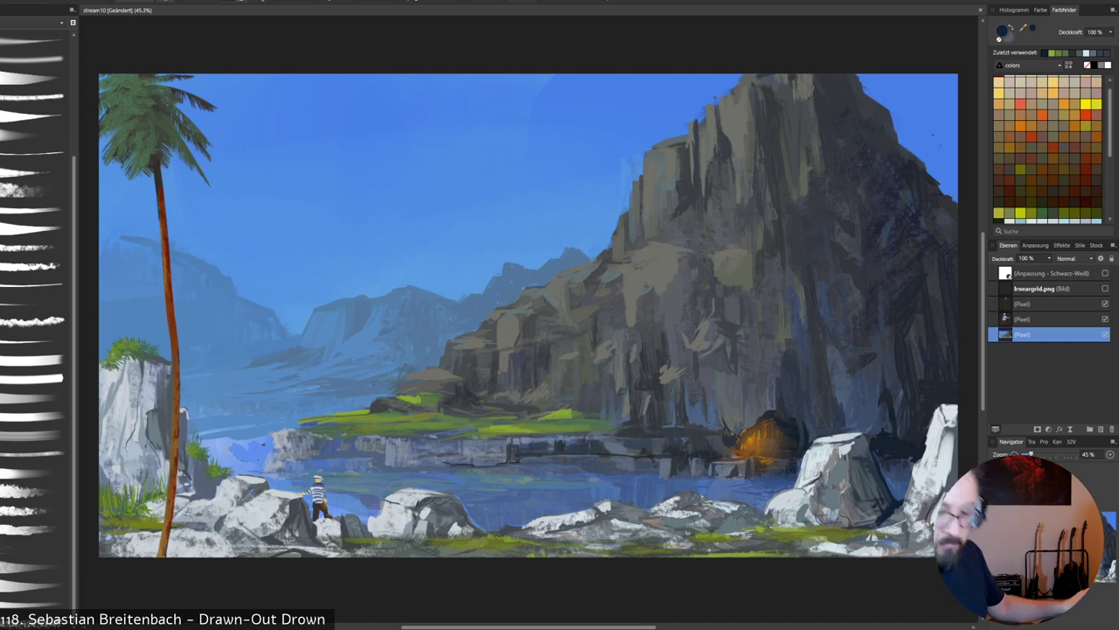
{"action": "left_click", "coordinate": [868, 500], "text": "alt"}
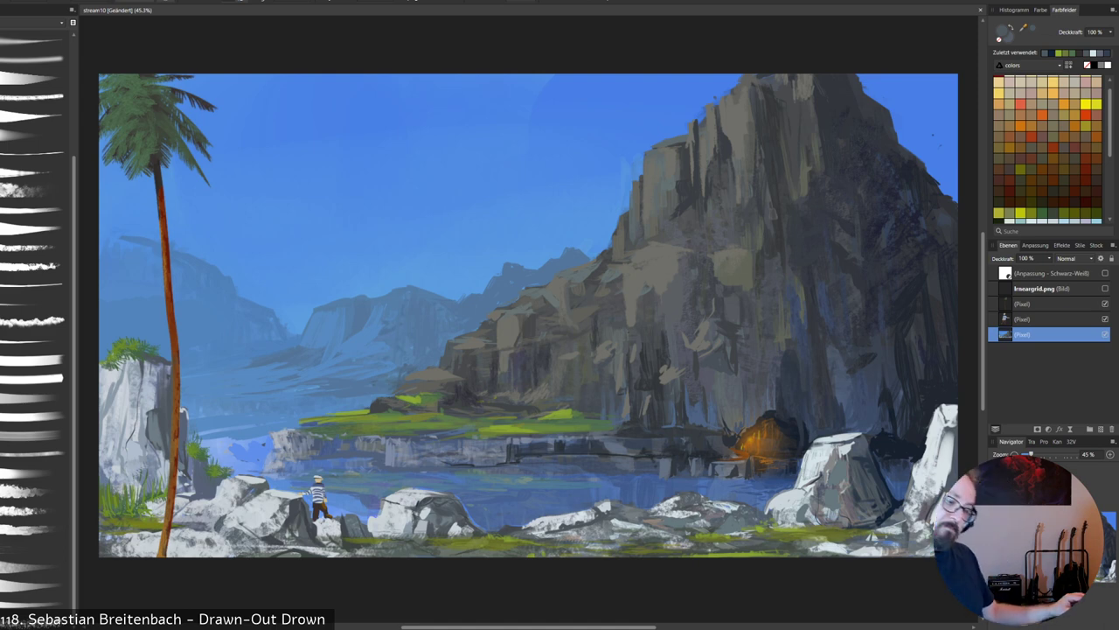
{"action": "left_click", "coordinate": [848, 479], "text": "alt"}
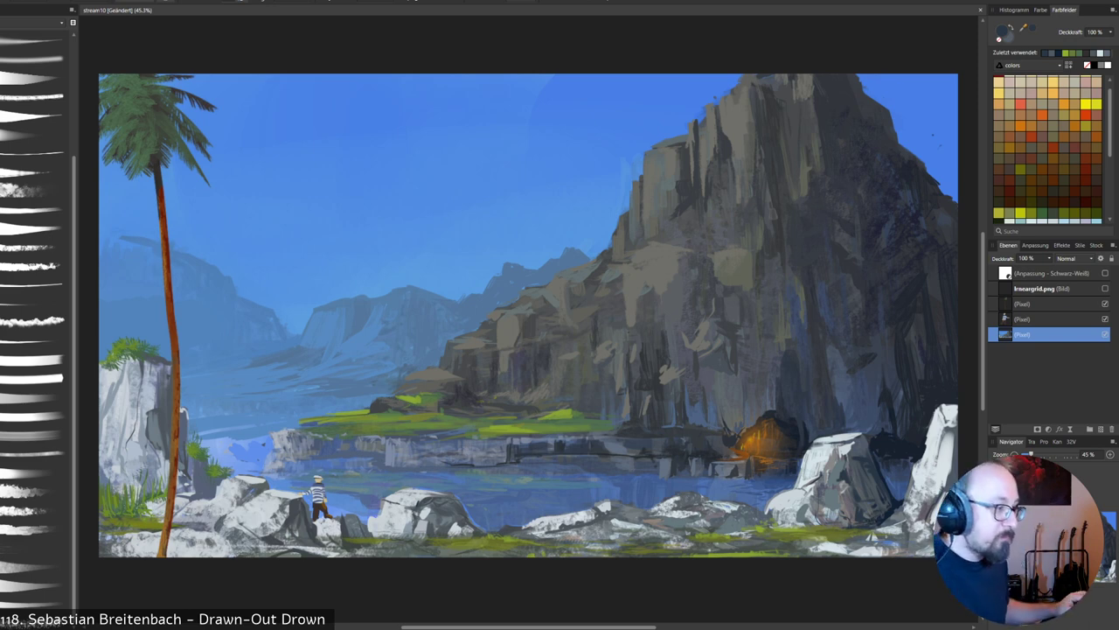
{"action": "left_click", "coordinate": [874, 511], "text": "alt"}
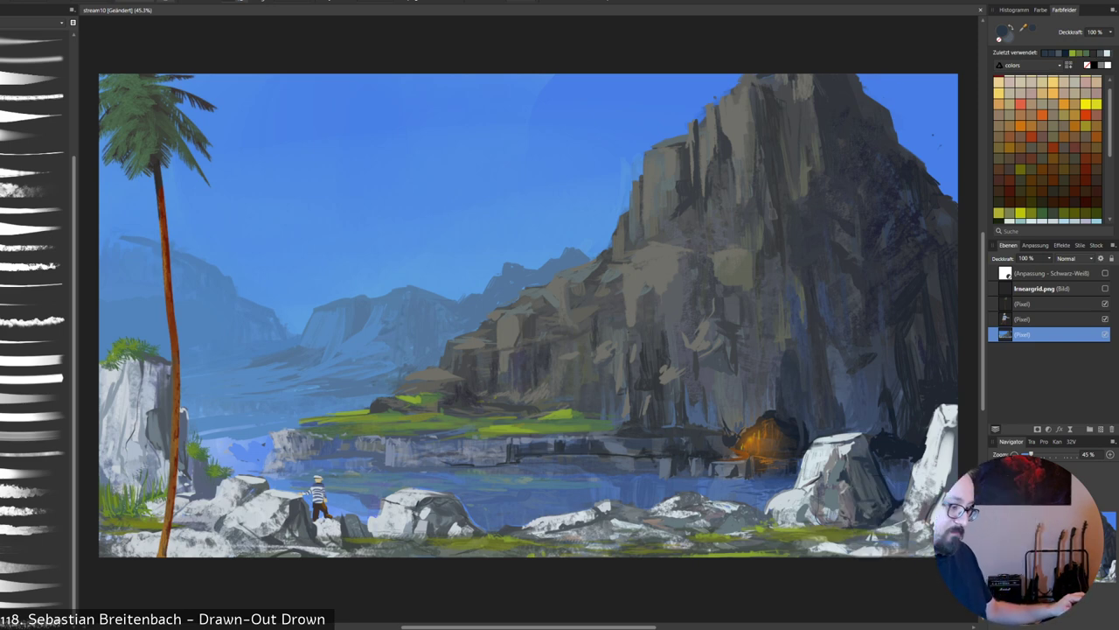
Sample the far ledge's grey, lighten it in the colour chooser, and brighten the flat rock above the grassy bank.
{"action": "left_click", "coordinate": [263, 398], "text": "alt"}
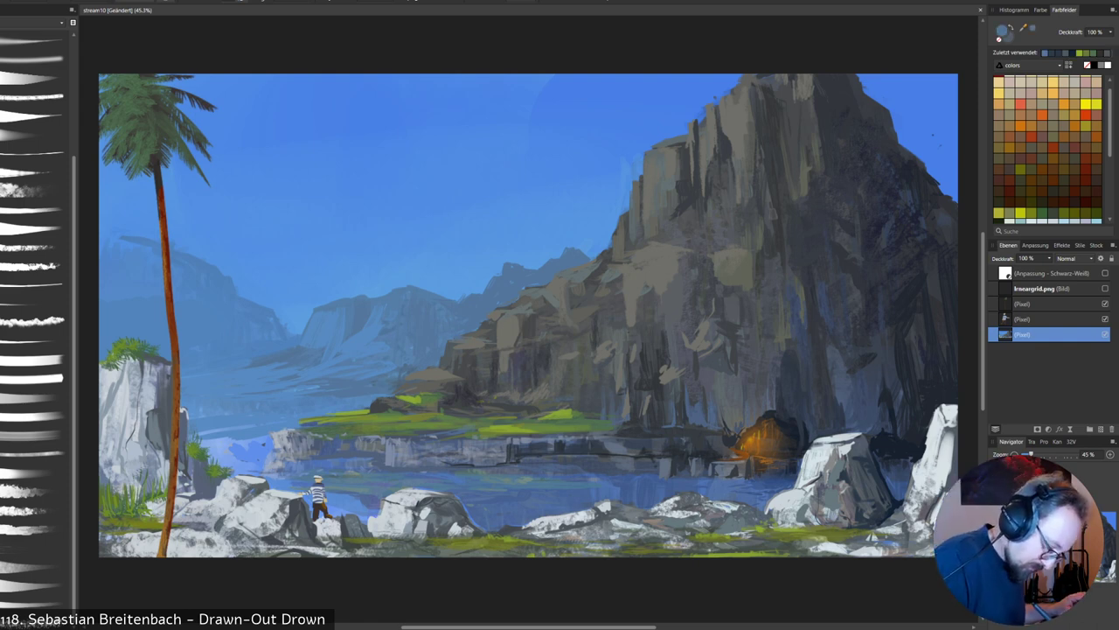
{"action": "left_click", "coordinate": [293, 448], "text": "alt"}
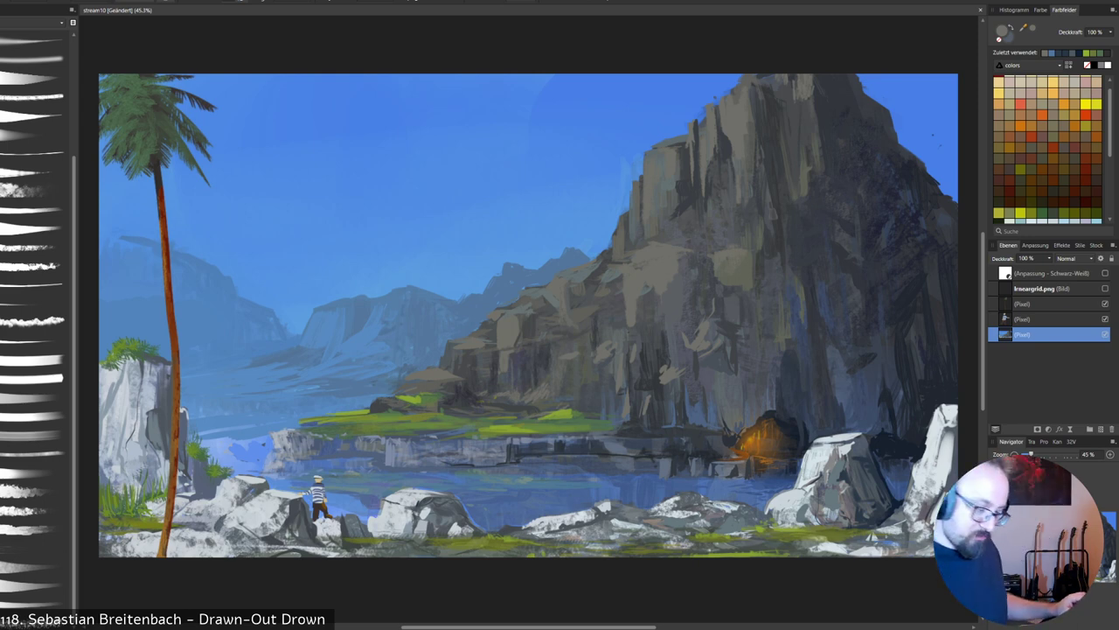
{"action": "double_click", "coordinate": [1002, 31]}
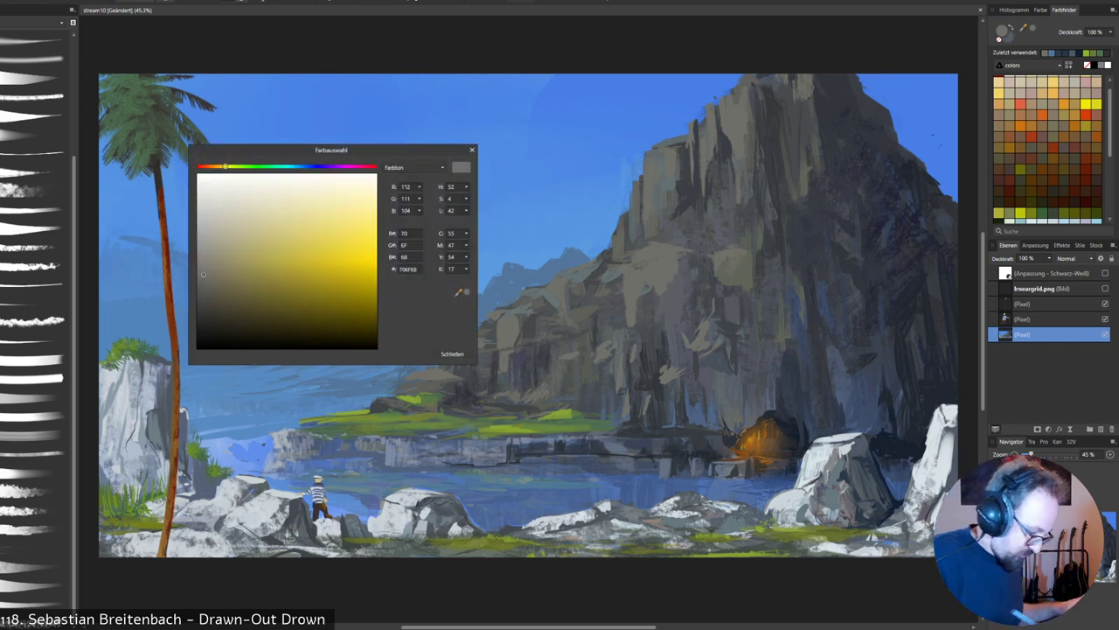
{"action": "left_click", "coordinate": [206, 264]}
{"action": "left_click", "coordinate": [453, 354]}
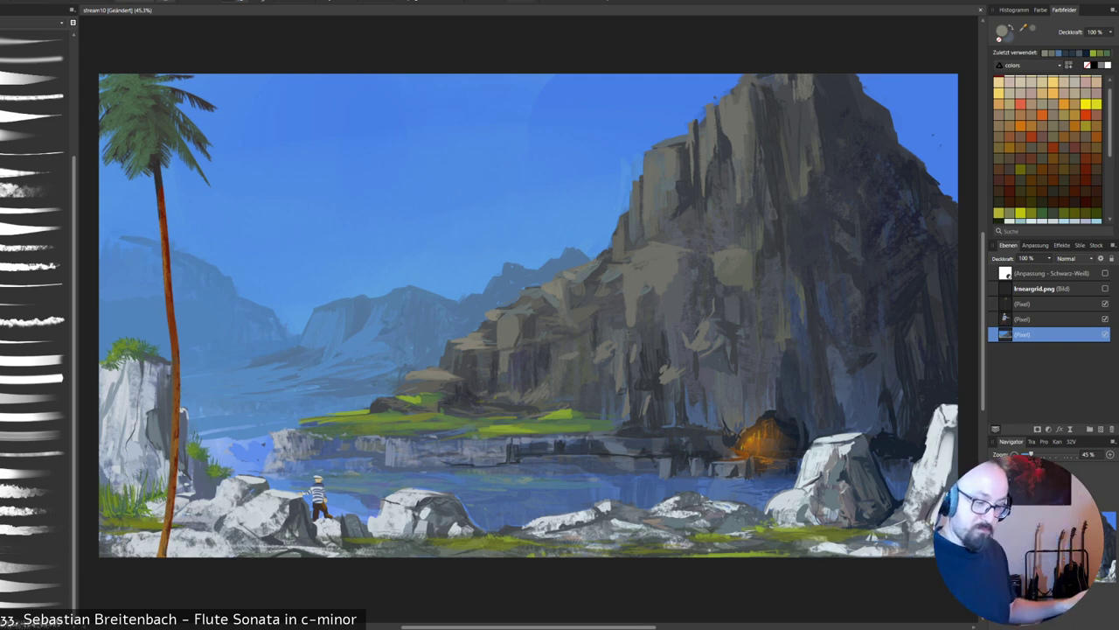
{"action": "left_click", "coordinate": [699, 341], "text": "alt"}
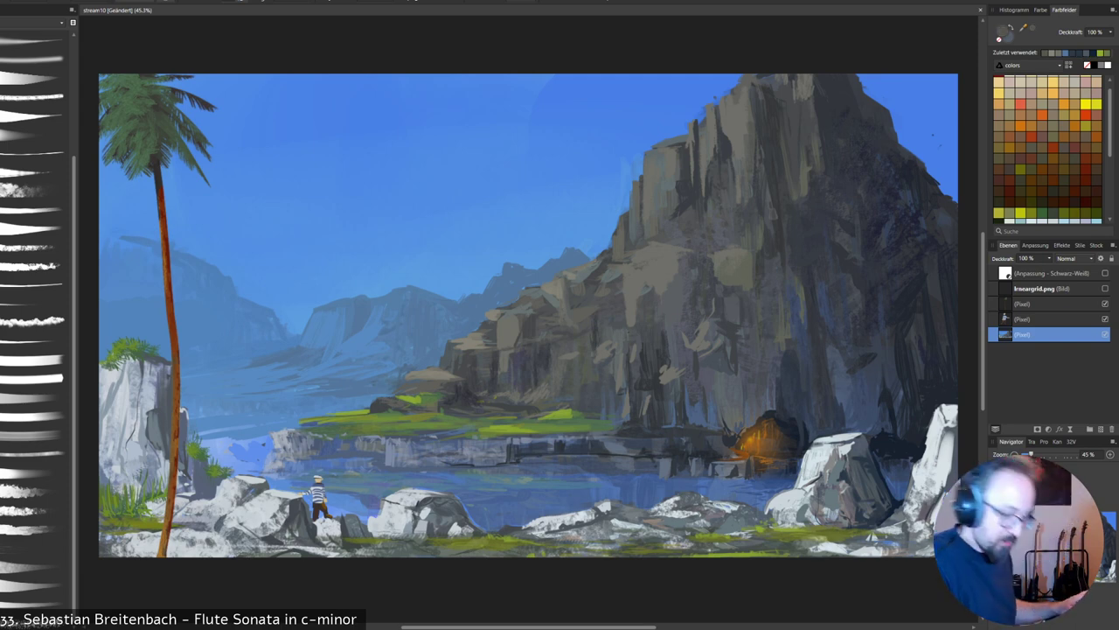
Show the perspective grid over the painting and hide the palm layer.
{"action": "left_click", "coordinate": [1105, 289]}
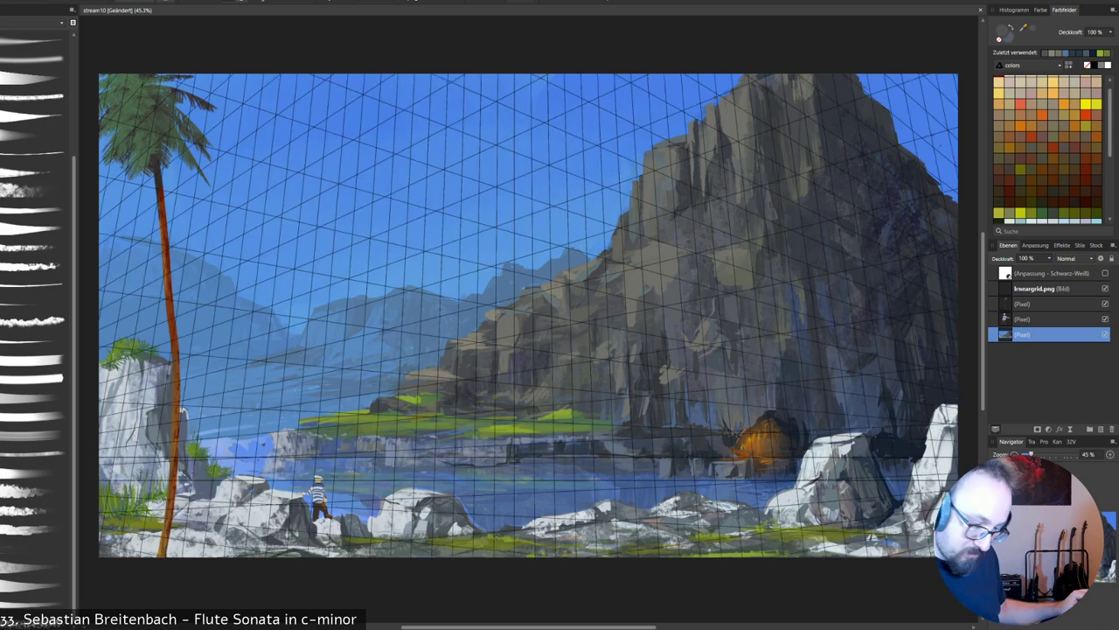
{"action": "left_click", "coordinate": [1106, 304]}
{"action": "left_click", "coordinate": [1105, 304]}
{"action": "left_click", "coordinate": [1105, 303]}
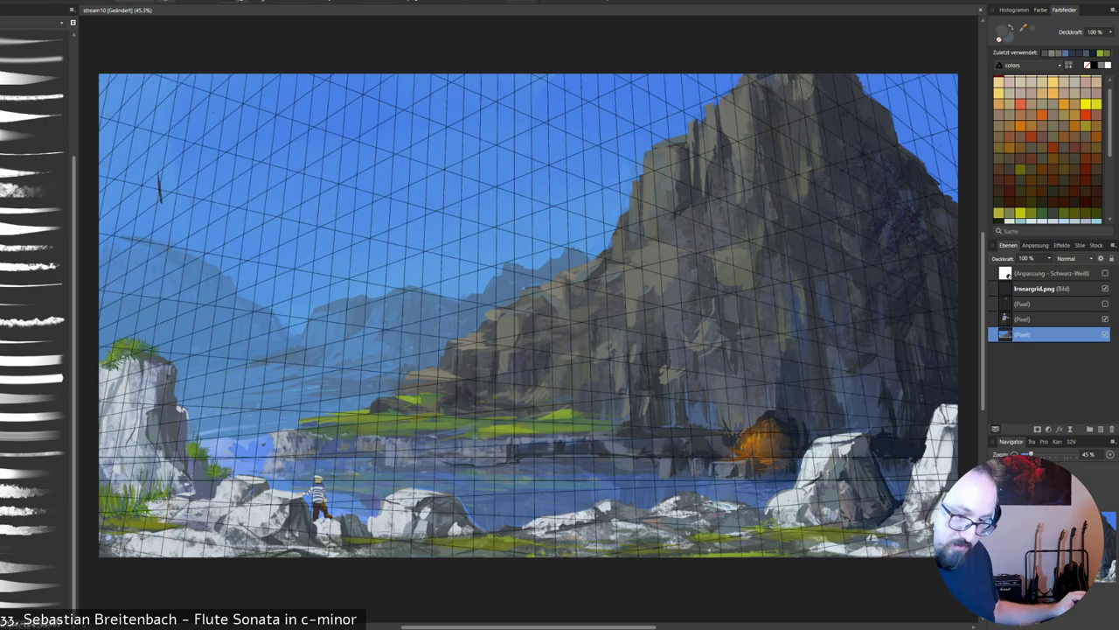
Hide the perspective grid and check the painting's values by briefly showing the black-and-white adjustment.
{"action": "left_click", "coordinate": [1106, 289]}
{"action": "left_click", "coordinate": [1106, 289]}
{"action": "left_click", "coordinate": [1105, 273]}
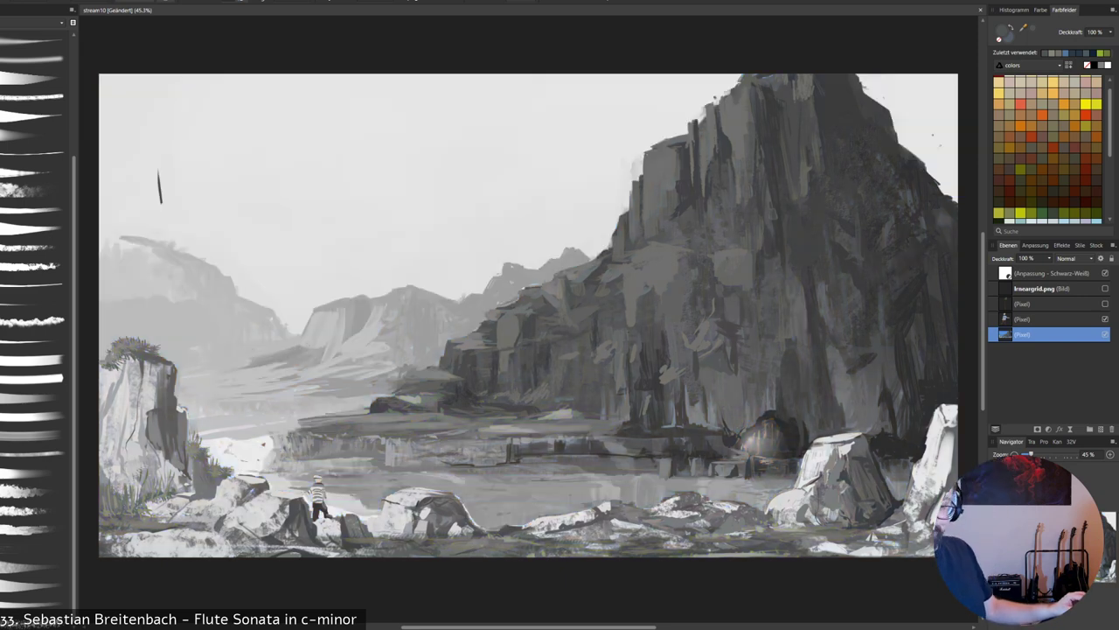
{"action": "left_click", "coordinate": [1105, 273]}
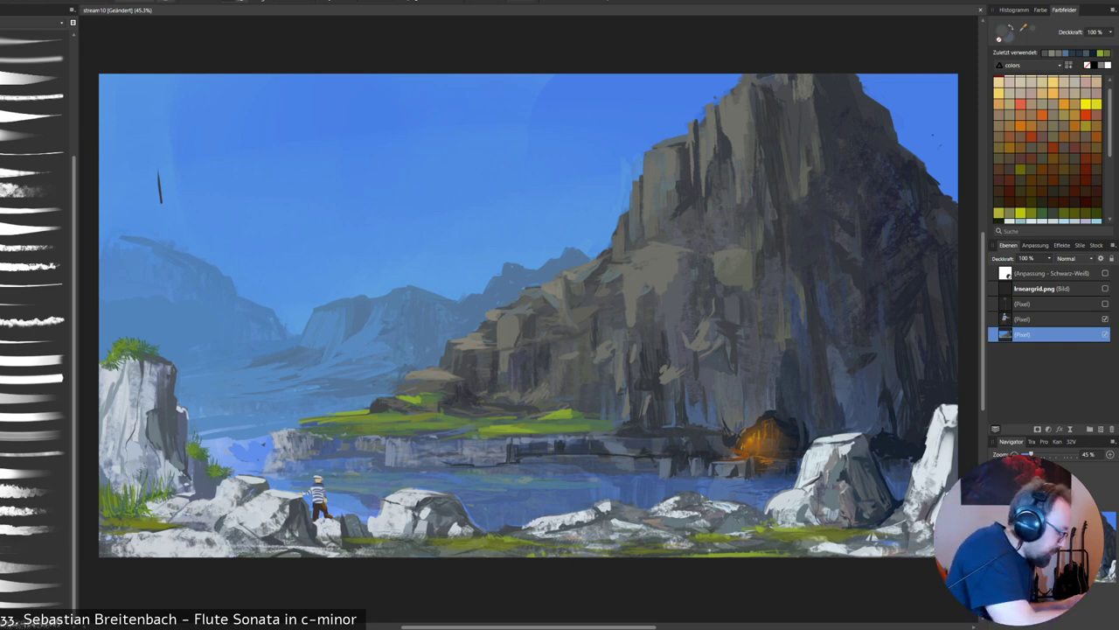
Make a freehand selection around the mountain's lower slope, brush faint blue haze inside it at 10% opacity, and deselect.
{"action": "mouse_move", "coordinate": [543, 277]}
{"action": "left_mouse_down"}
{"action": "mouse_move", "coordinate": [498, 328]}
{"action": "mouse_move", "coordinate": [496, 383]}
{"action": "left_mouse_up"}
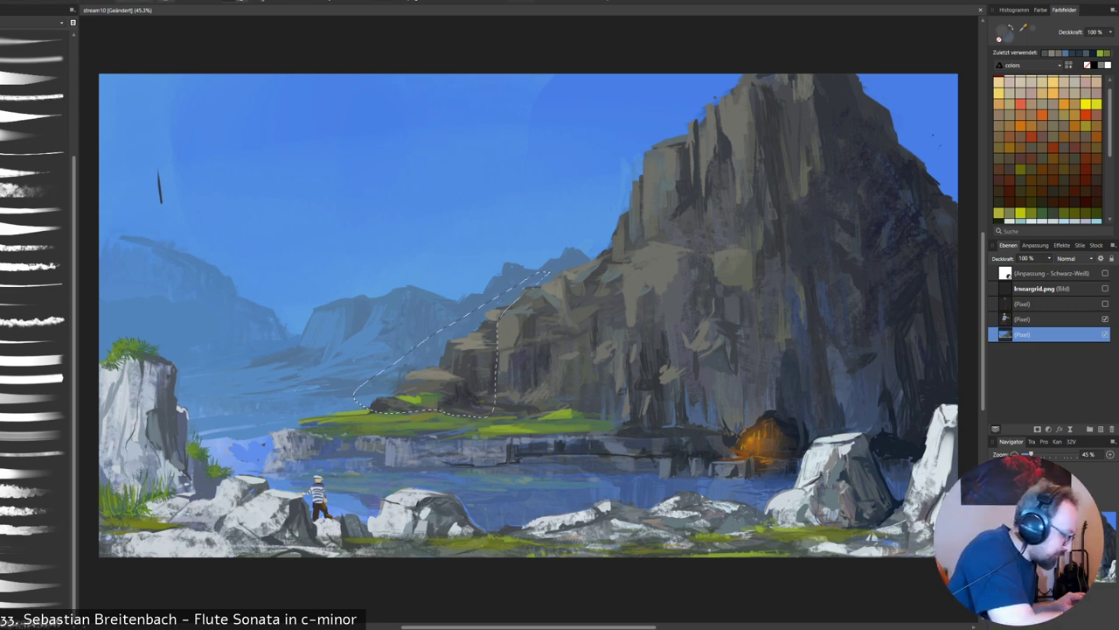
{"action": "key", "text": "b"}
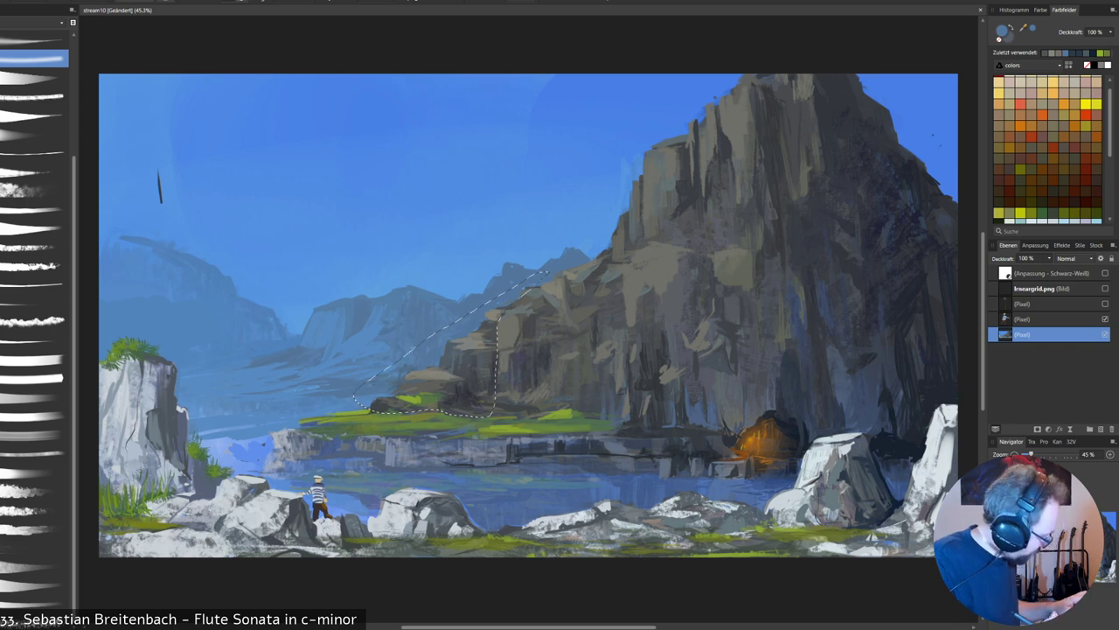
{"action": "right_click", "coordinate": [457, 351]}
{"action": "left_click", "coordinate": [497, 319]}
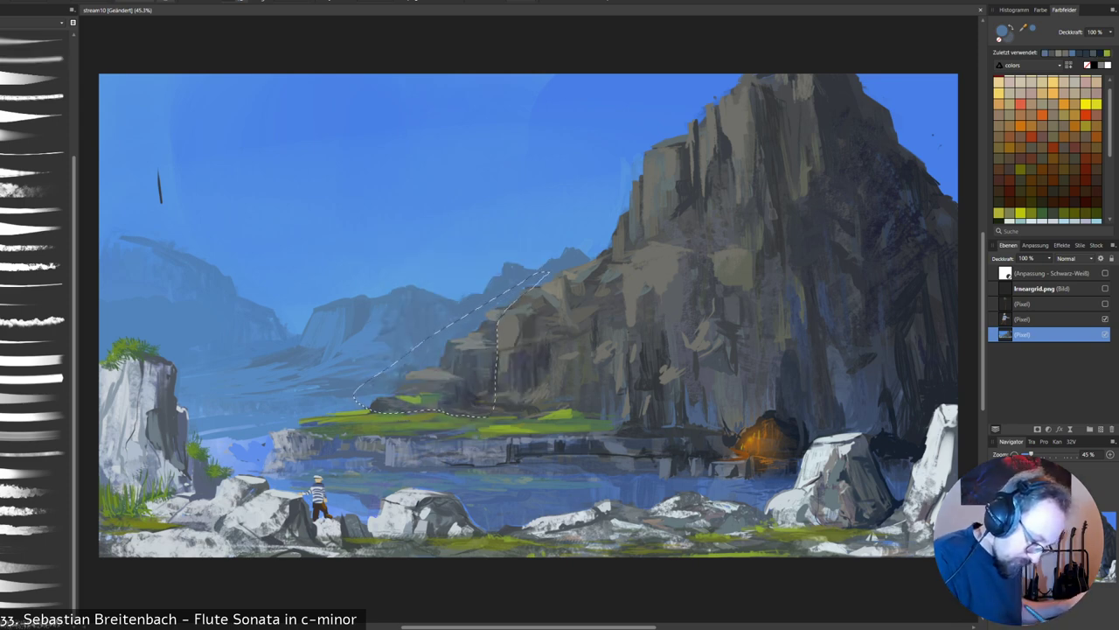
{"action": "key", "text": "ctrl+z"}
{"action": "right_click", "coordinate": [647, 503]}
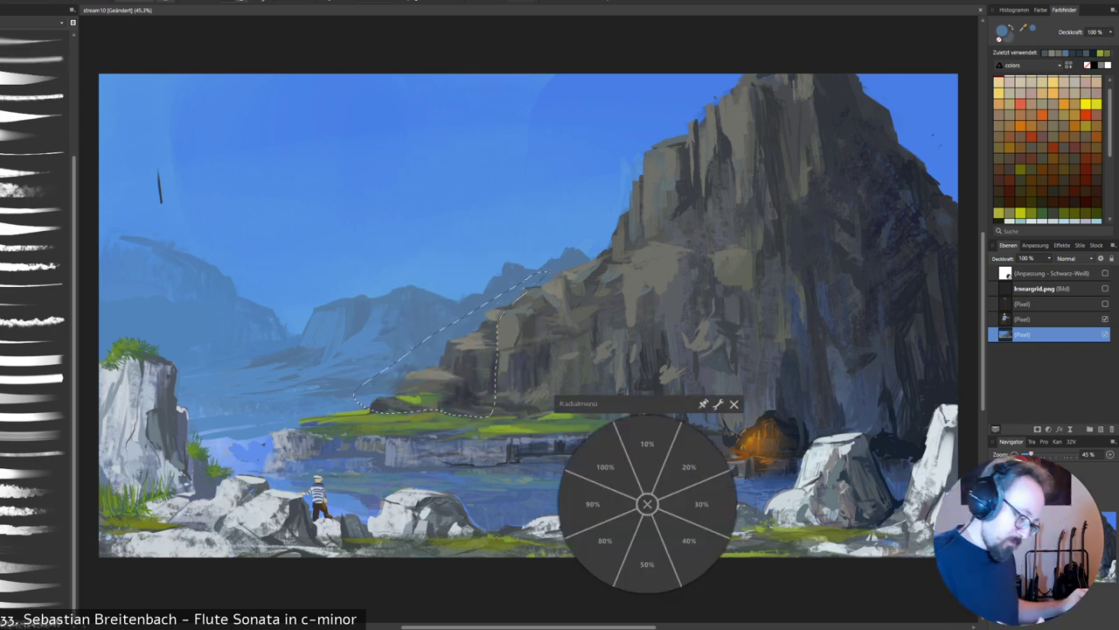
{"action": "left_click", "coordinate": [647, 444]}
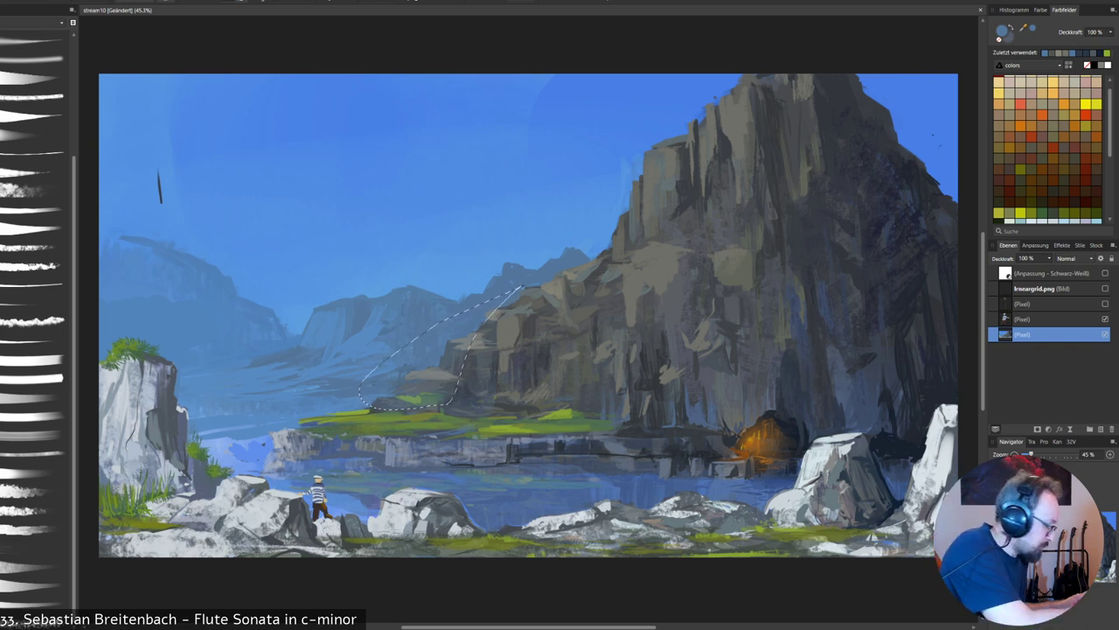
{"action": "key", "text": "ctrl+d"}
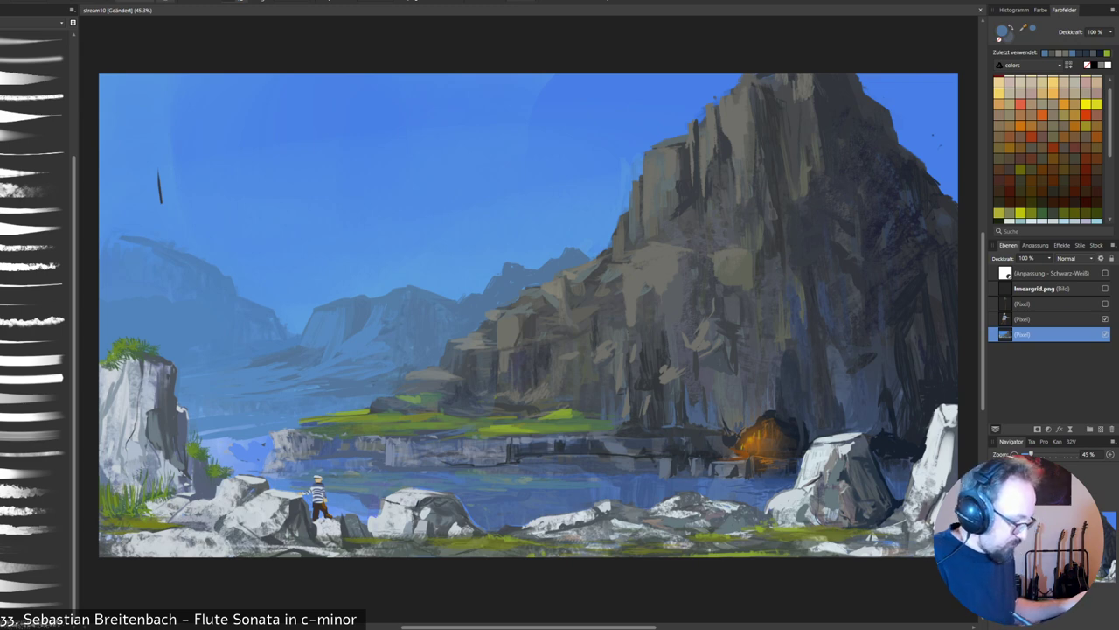
Paint over the stray dark mark in the sky with the sampled sky blue at 100% opacity.
{"action": "left_click", "coordinate": [160, 186], "text": "alt"}
{"action": "right_click", "coordinate": [179, 183]}
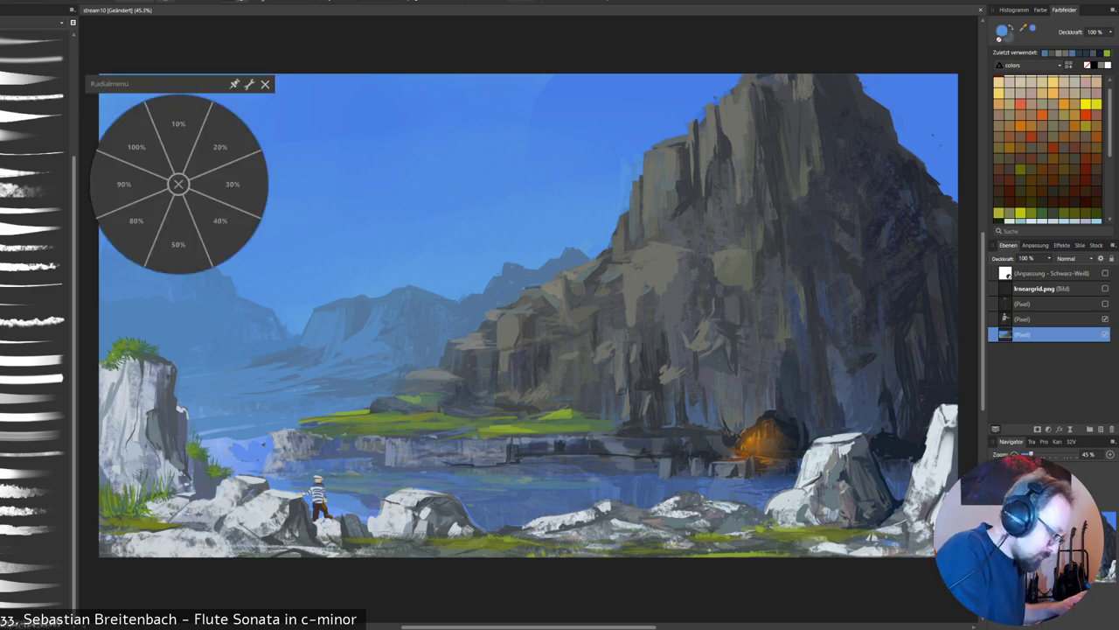
{"action": "left_click", "coordinate": [136, 145]}
{"action": "left_click_drag", "start_coordinate": [159, 170], "coordinate": [162, 204]}
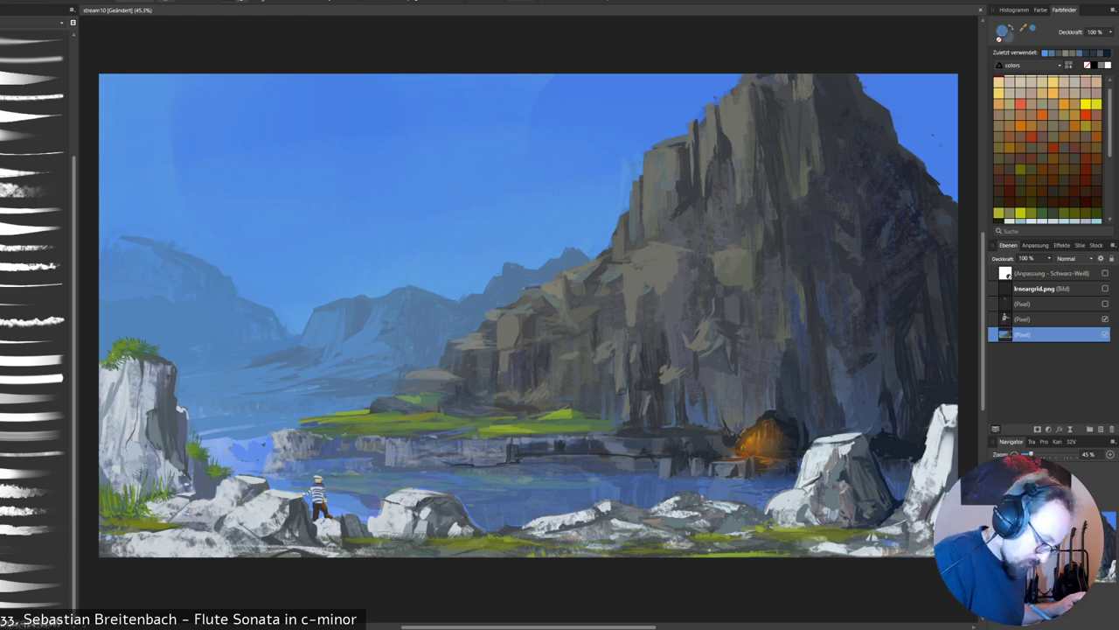
Paint a short stroke of sampled distant-mountain blue along the main mountain's sloping edge and choose a different brush.
{"action": "left_click", "coordinate": [497, 287], "text": "alt"}
{"action": "left_click_drag", "start_coordinate": [498, 289], "coordinate": [493, 298]}
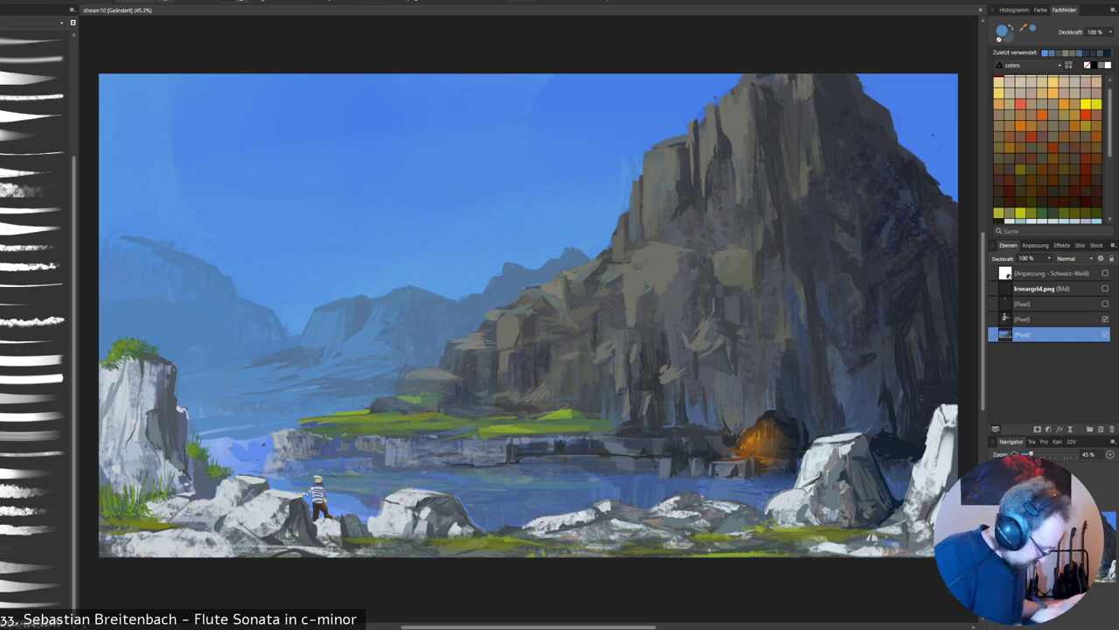
{"action": "left_click", "coordinate": [32, 528]}
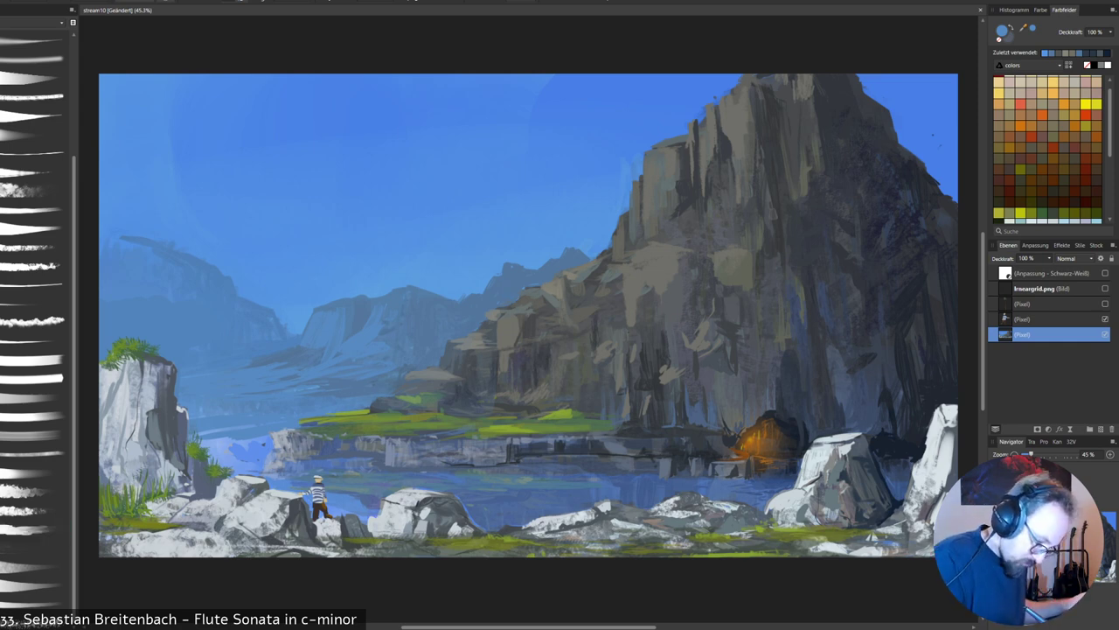
Touch up the distant ridges and brush sampled sky-blue haze over the middle distant mountain within a freehand selection, using a soft brush at 40%, and deselect.
{"action": "left_click", "coordinate": [33, 340]}
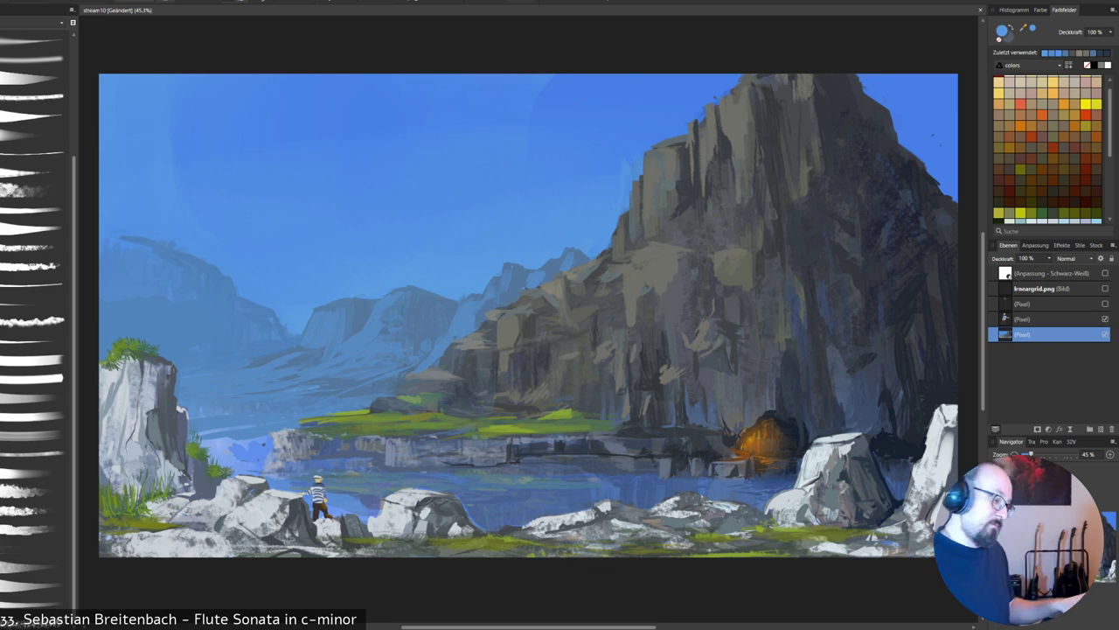
{"action": "mouse_move", "coordinate": [393, 240]}
{"action": "left_mouse_down"}
{"action": "mouse_move", "coordinate": [322, 276]}
{"action": "mouse_move", "coordinate": [222, 371]}
{"action": "mouse_move", "coordinate": [331, 395]}
{"action": "mouse_move", "coordinate": [427, 351]}
{"action": "mouse_move", "coordinate": [453, 314]}
{"action": "mouse_move", "coordinate": [420, 232]}
{"action": "left_mouse_up"}
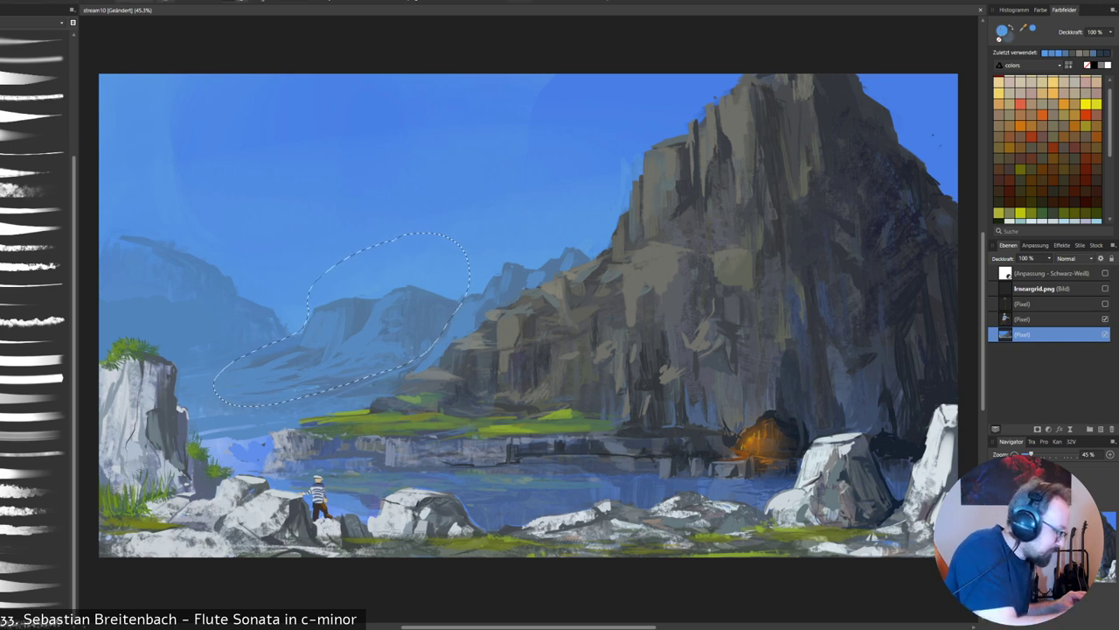
{"action": "left_click", "coordinate": [33, 58]}
{"action": "left_click", "coordinate": [424, 262], "text": "alt"}
{"action": "right_click", "coordinate": [480, 253]}
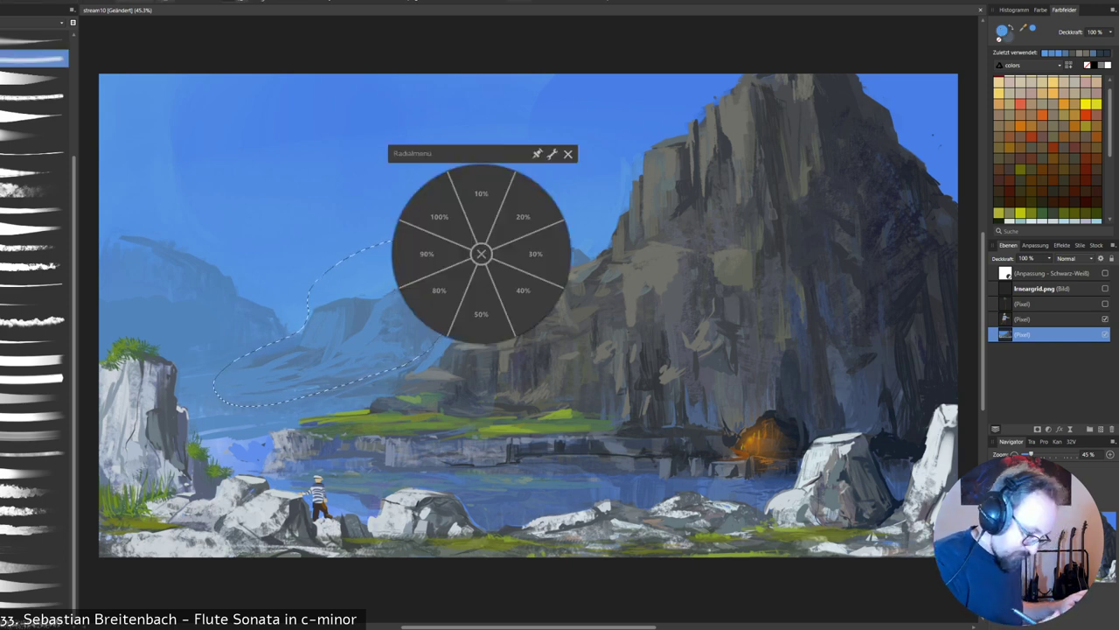
{"action": "left_click", "coordinate": [524, 294]}
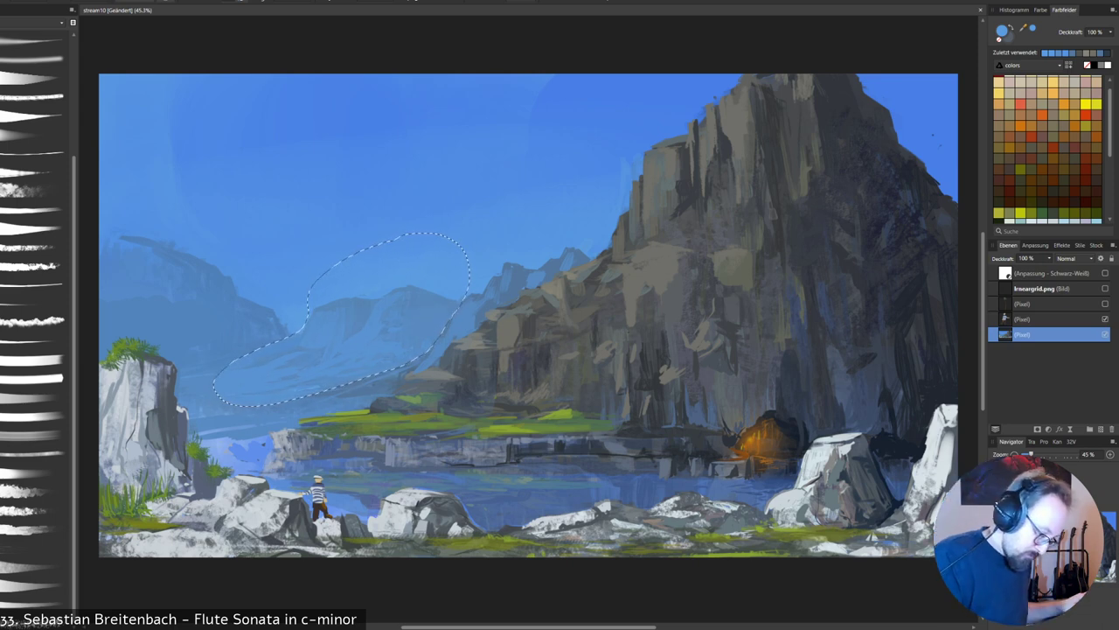
{"action": "key", "text": "ctrl+d"}
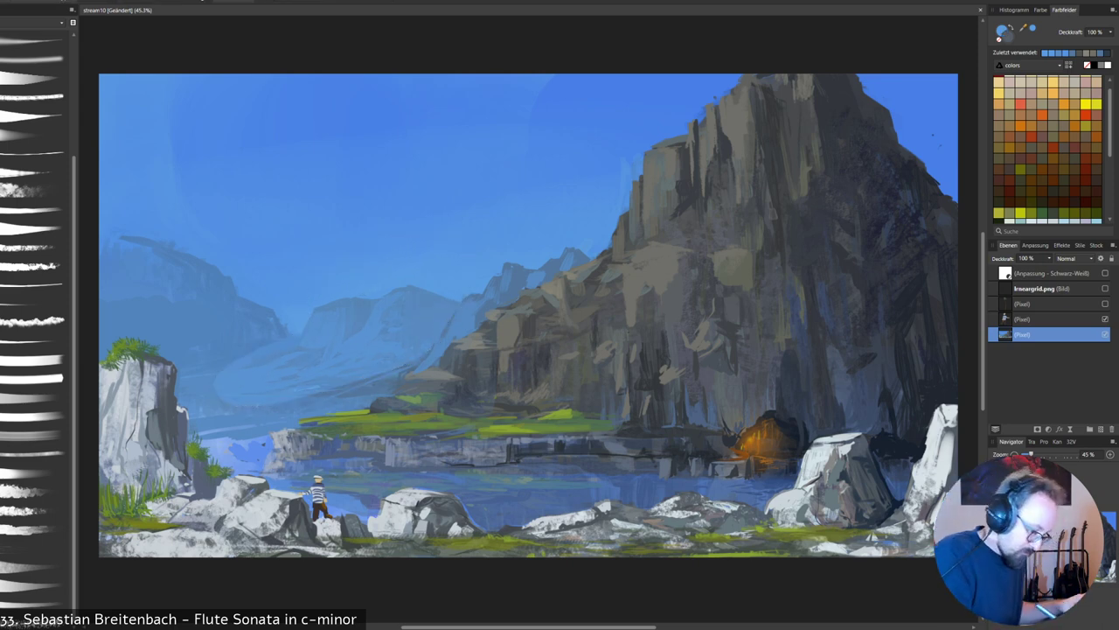
Paint over the hard haze edge at the foot of the distant mountains with textured strokes of the sampled valley blue.
{"action": "key", "text": "b"}
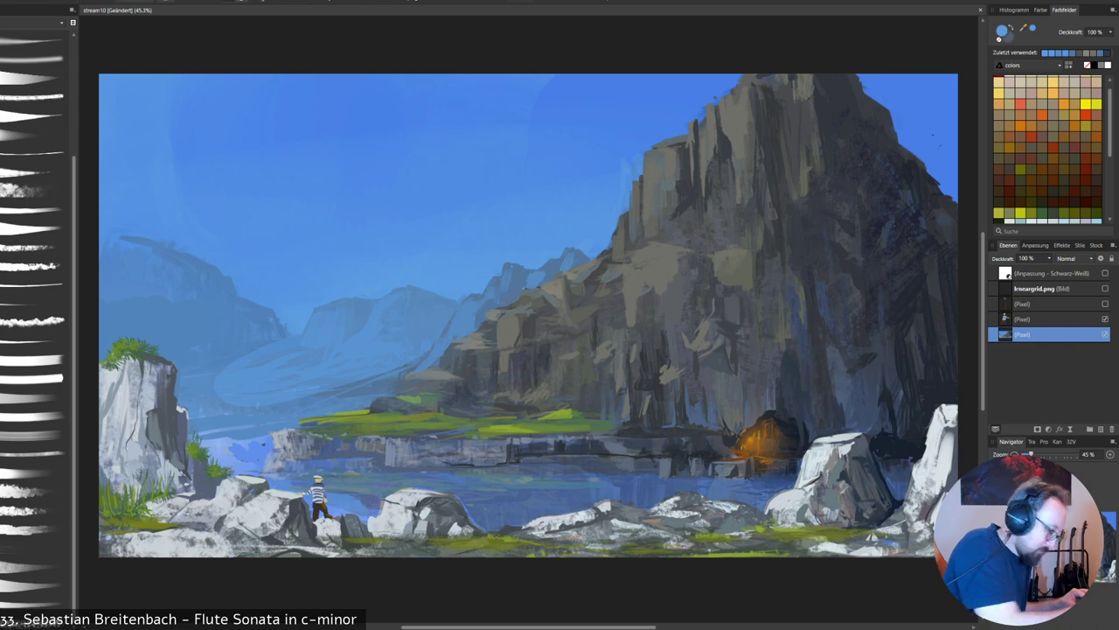
{"action": "left_click", "coordinate": [245, 390], "text": "alt"}
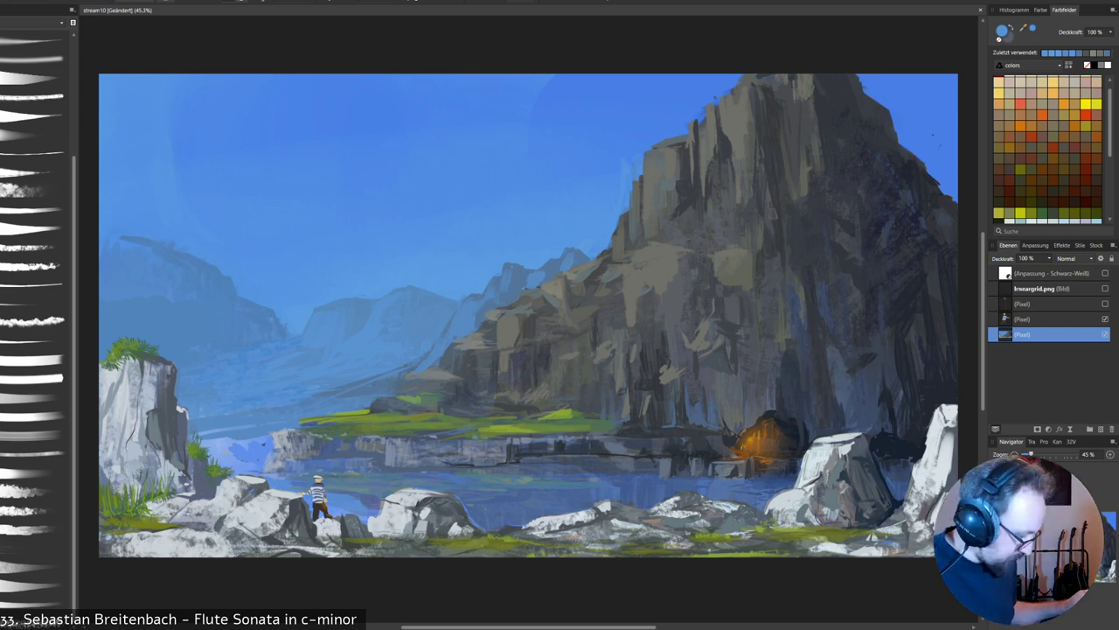
Check the palm tree layer in the scene, then hide it behind the landscape by moving it to the bottom of the layer stack.
{"action": "left_click", "coordinate": [1106, 303]}
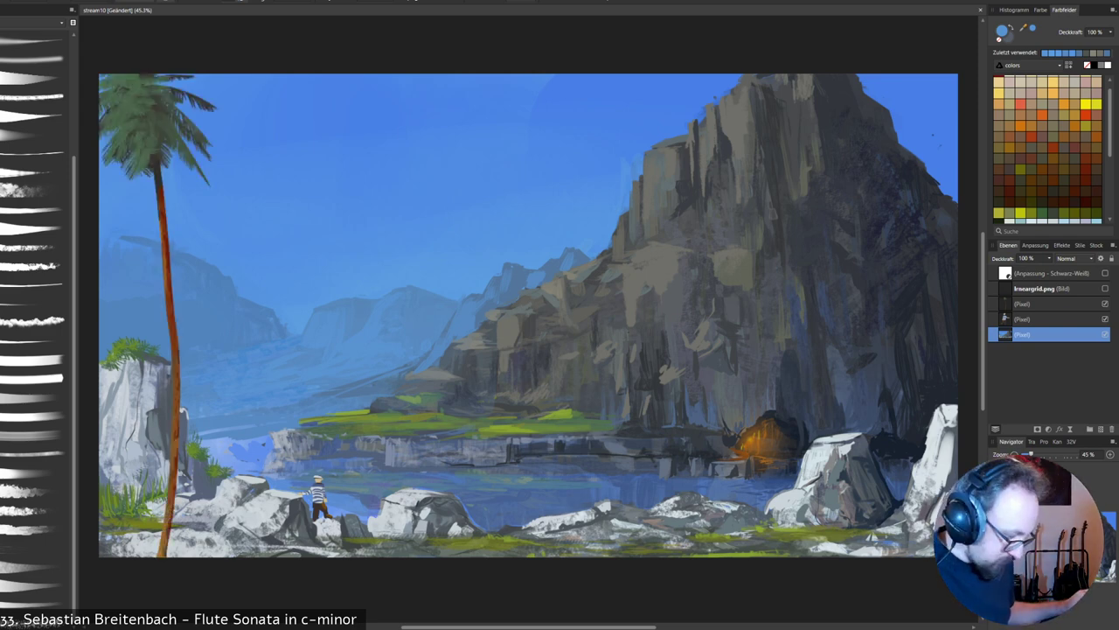
{"action": "left_click", "coordinate": [1106, 303]}
{"action": "left_click", "coordinate": [1105, 303]}
{"action": "left_click_drag", "start_coordinate": [1032, 303], "coordinate": [1031, 342]}
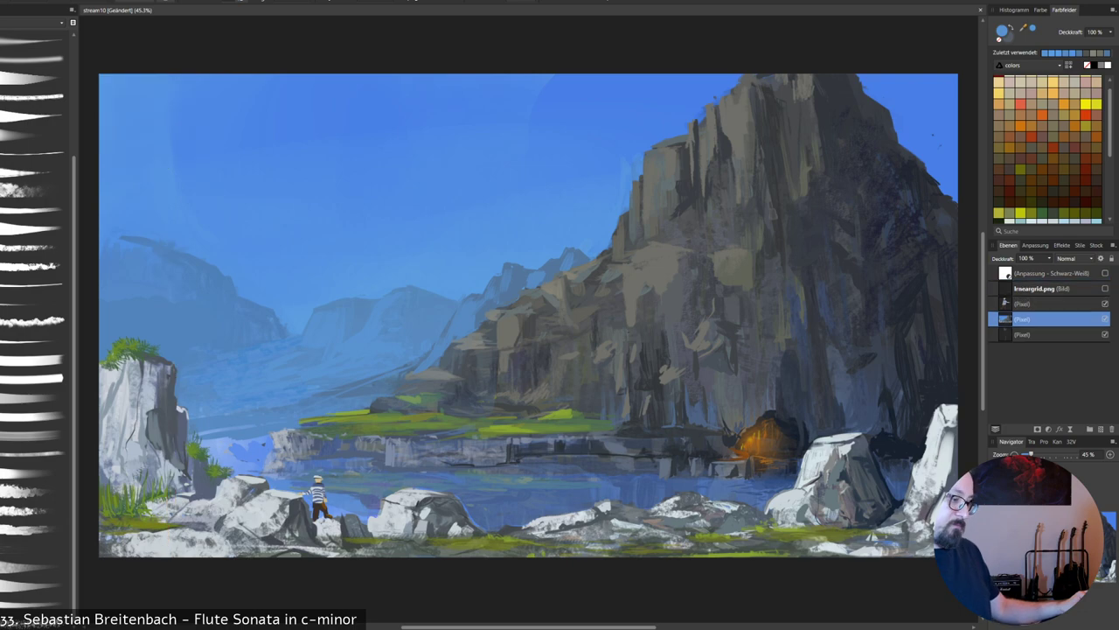
Check the composition against the perspective grid overlay and the values through the black-and-white adjustment layer.
{"action": "left_click", "coordinate": [1105, 289]}
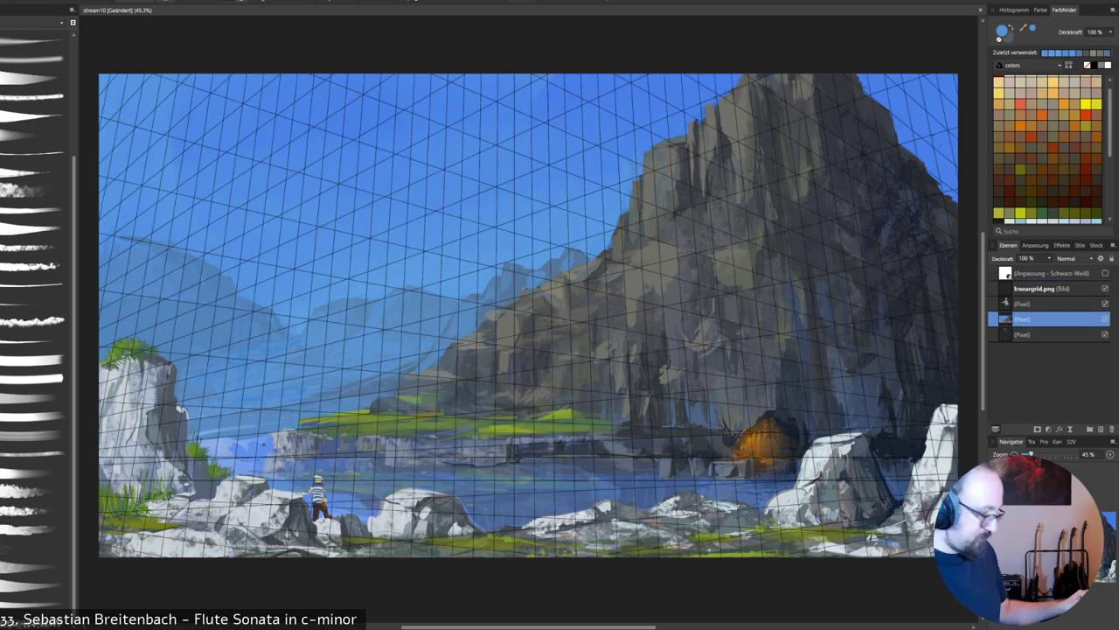
{"action": "left_click", "coordinate": [1105, 288]}
{"action": "left_click", "coordinate": [1105, 288]}
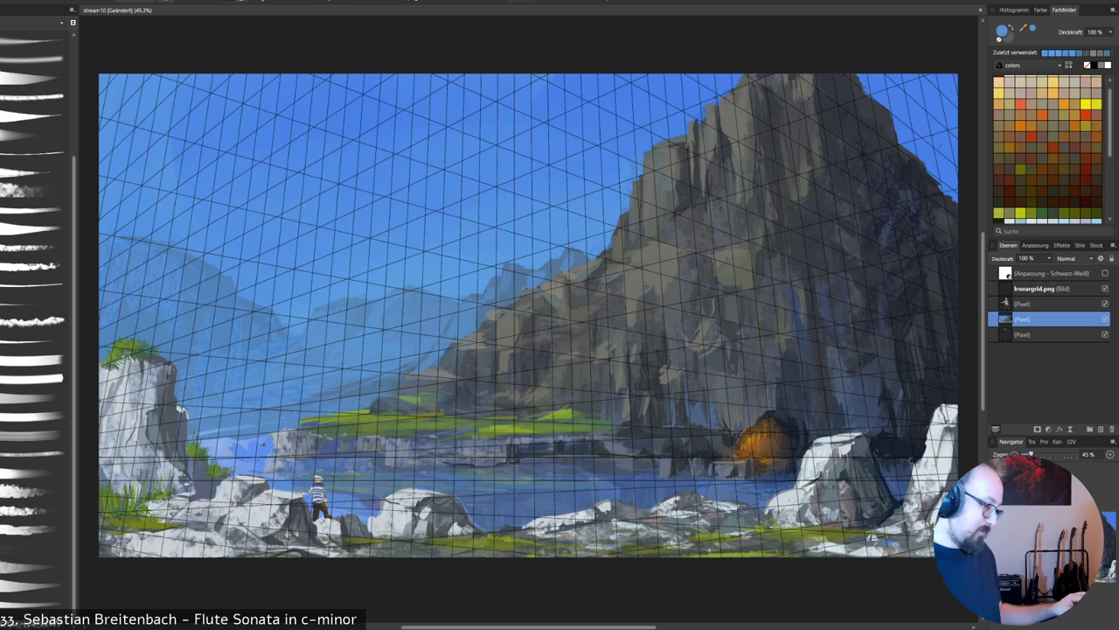
{"action": "left_click", "coordinate": [1105, 273]}
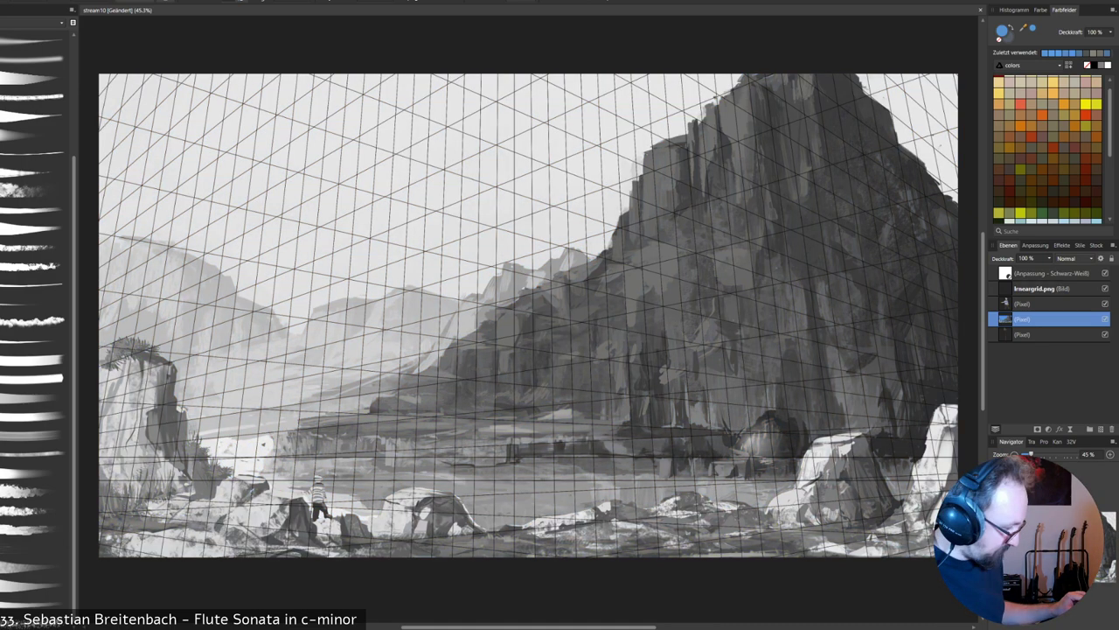
{"action": "left_click", "coordinate": [1105, 273]}
{"action": "left_click", "coordinate": [1105, 273]}
{"action": "left_click", "coordinate": [1105, 273]}
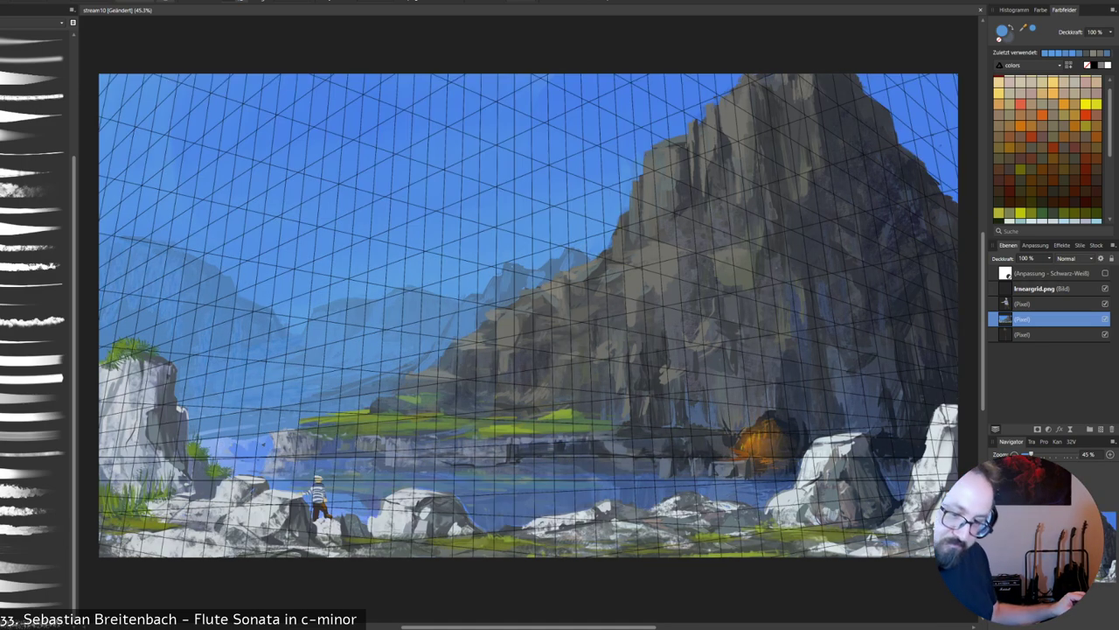
{"action": "left_click", "coordinate": [1106, 289]}
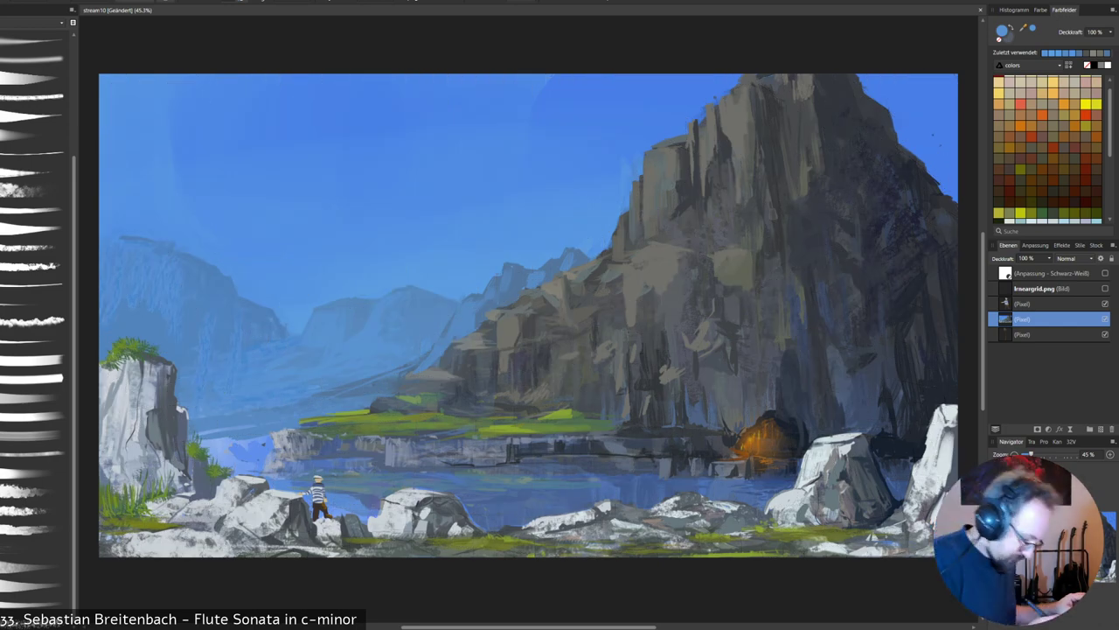
Touch up the far-left end of the rock ledge with sampled light grey and its grassy edge with sampled green.
{"action": "left_click", "coordinate": [284, 439], "text": "alt"}
{"action": "left_click_drag", "start_coordinate": [289, 431], "coordinate": [290, 442]}
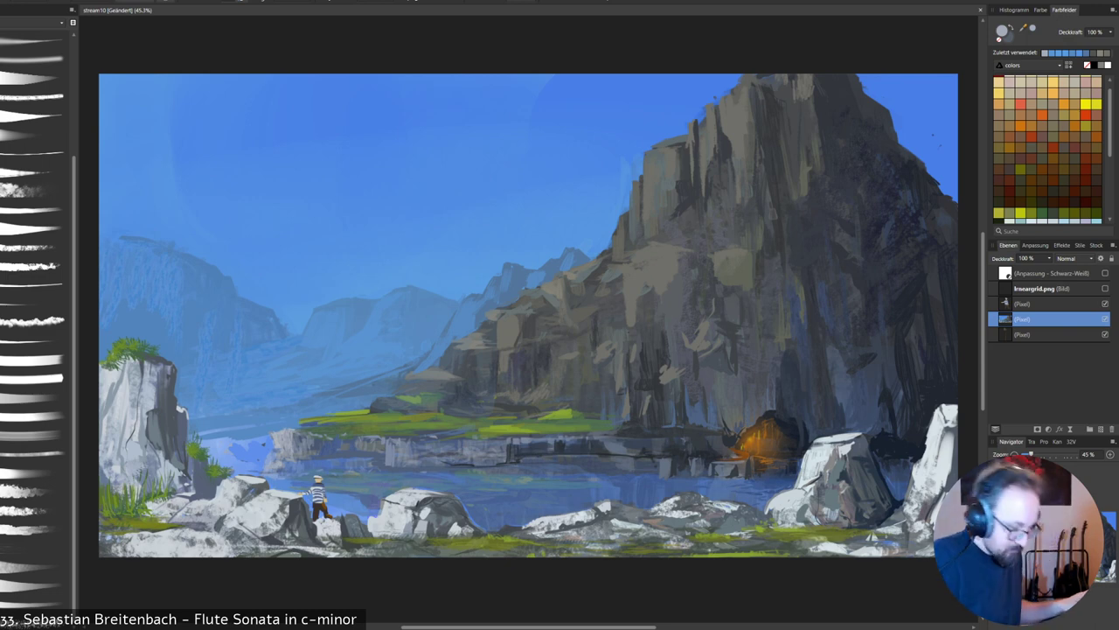
{"action": "left_click", "coordinate": [358, 418], "text": "alt"}
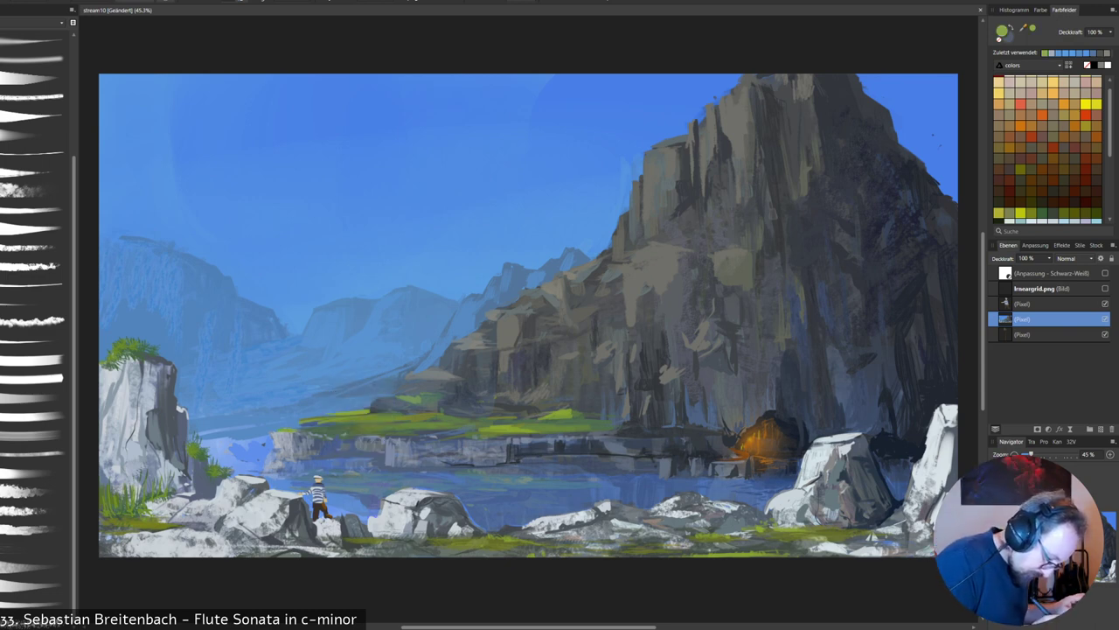
{"action": "left_click_drag", "start_coordinate": [301, 430], "coordinate": [318, 432]}
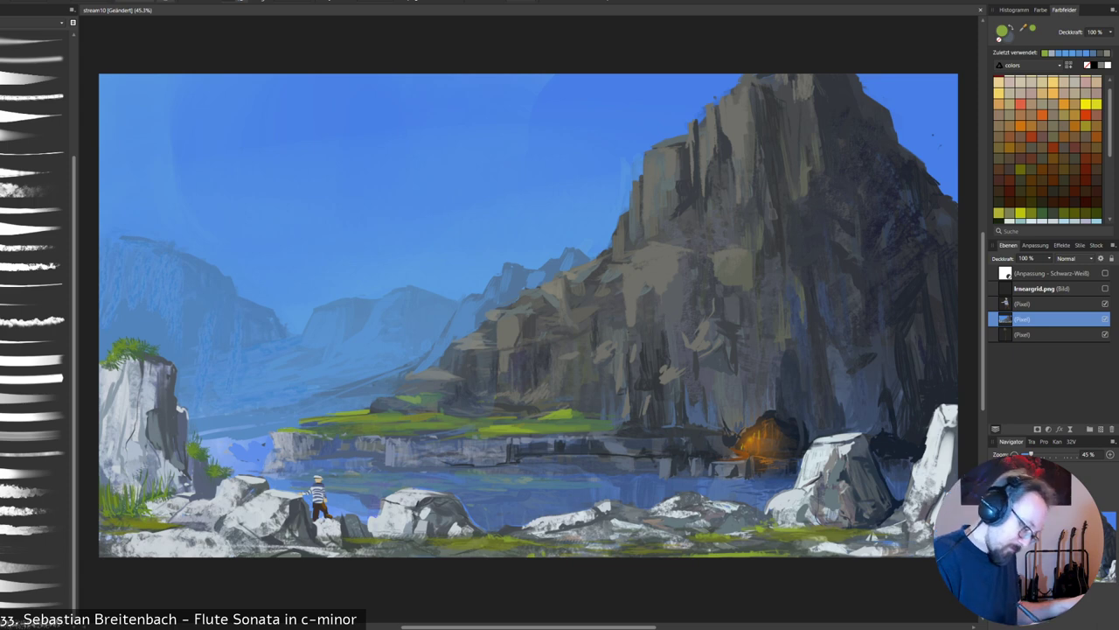
Extend the green grass along the top of the rock ledge toward the glowing tent, using sampled green and dark shades.
{"action": "mouse_move", "coordinate": [387, 435]}
{"action": "left_mouse_down"}
{"action": "mouse_move", "coordinate": [682, 442]}
{"action": "mouse_move", "coordinate": [652, 440]}
{"action": "left_mouse_up"}
{"action": "left_click", "coordinate": [586, 424], "text": "alt"}
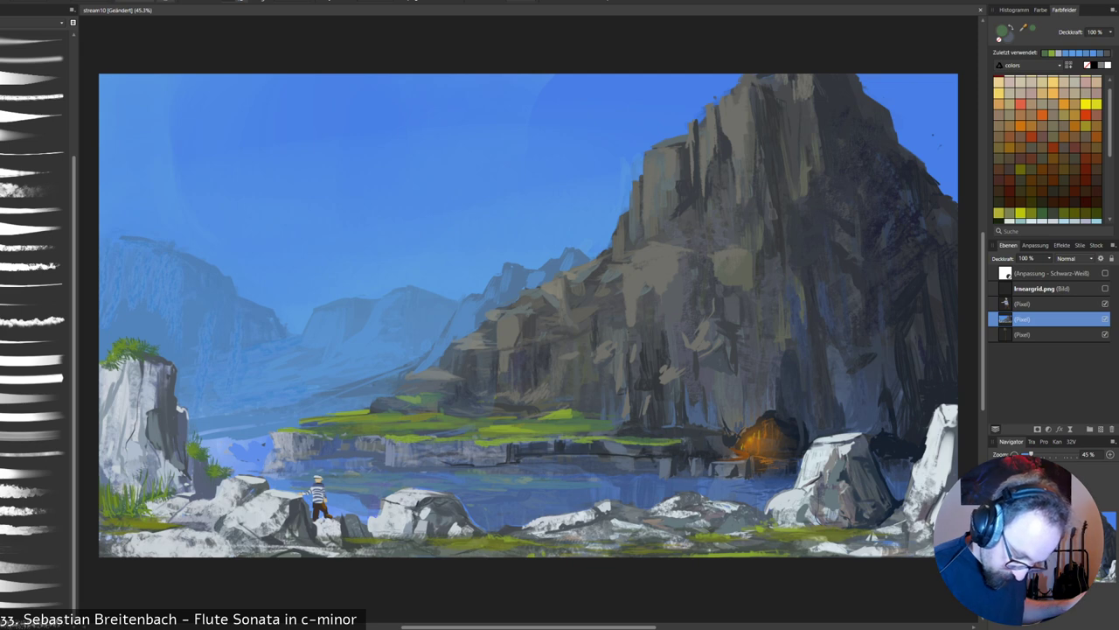
{"action": "left_click_drag", "start_coordinate": [655, 444], "coordinate": [667, 444]}
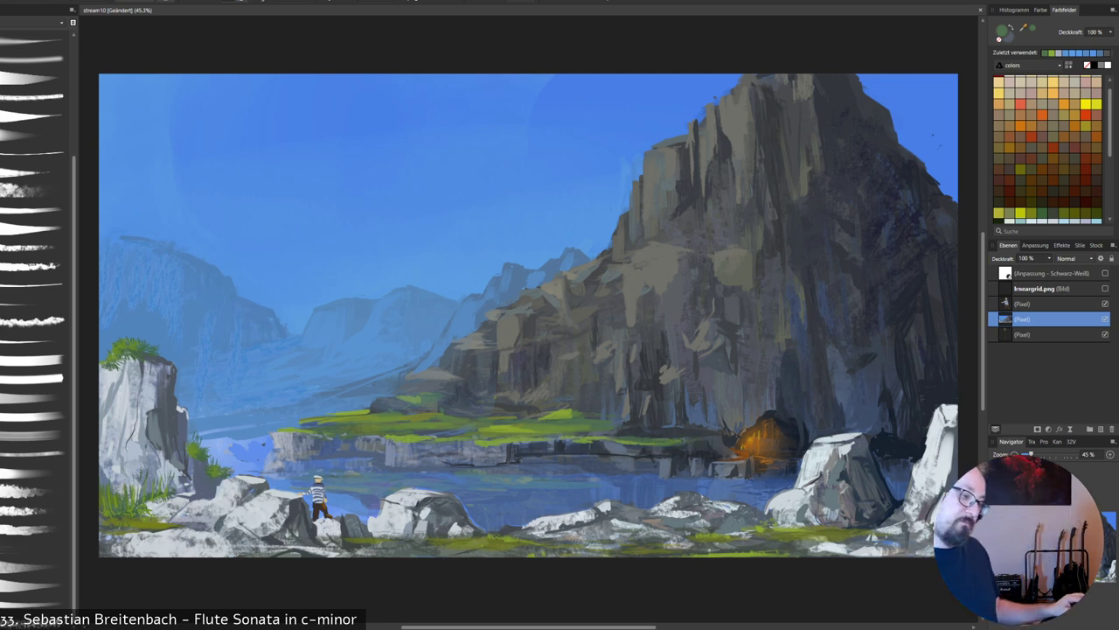
{"action": "left_click", "coordinate": [690, 433], "text": "alt"}
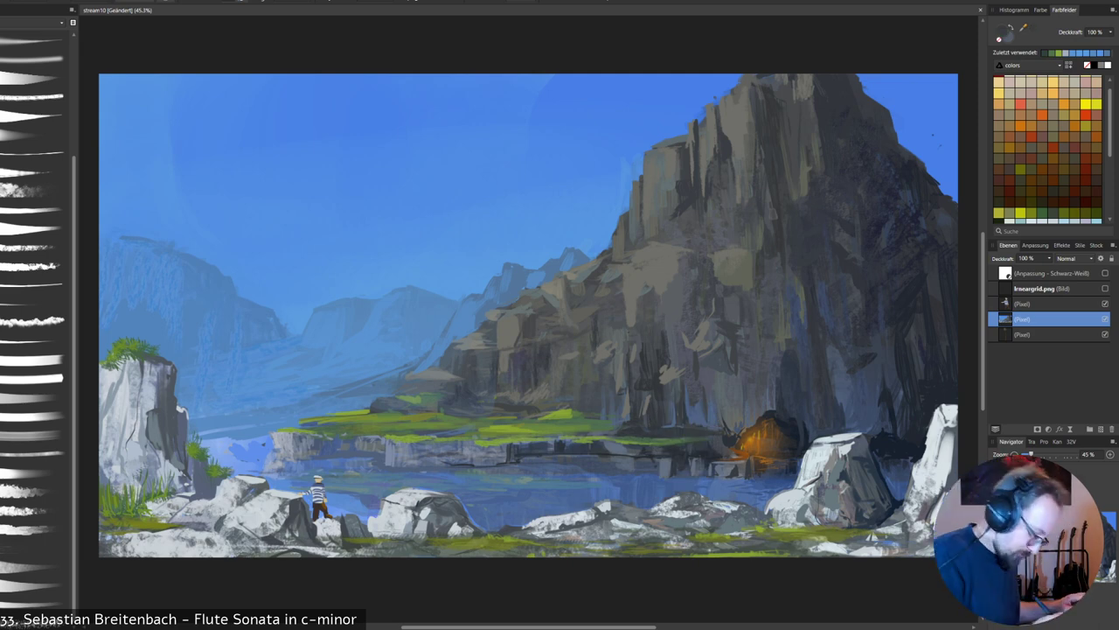
{"action": "left_click", "coordinate": [833, 448], "text": "alt"}
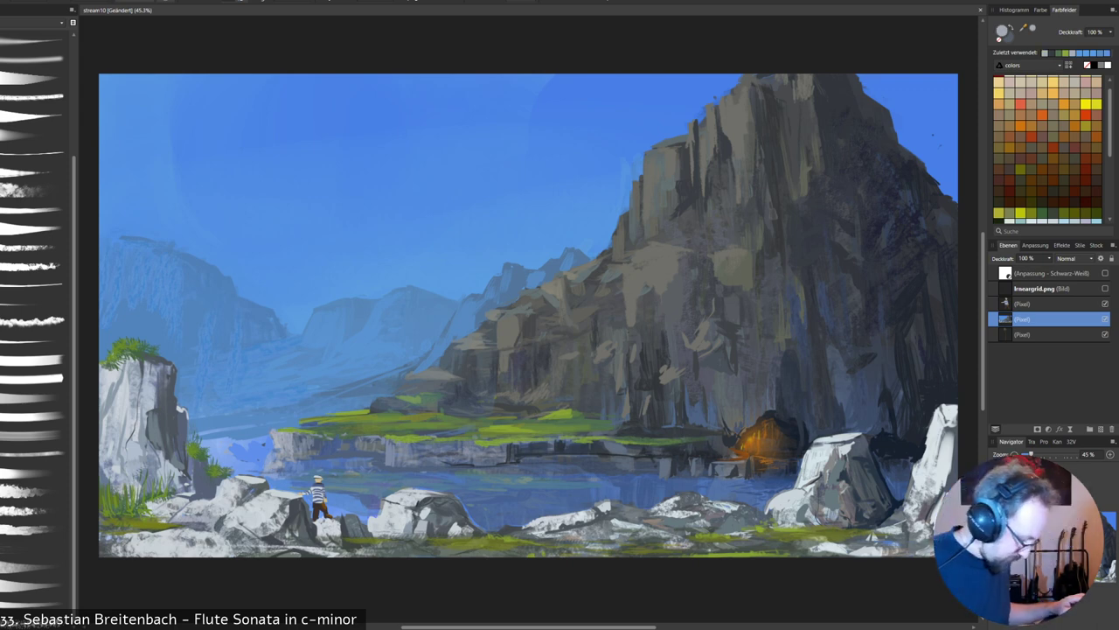
Try to paint sampled light blue over the distant water between the white rock pillar and the ledge.
{"action": "left_click", "coordinate": [247, 453], "text": "alt"}
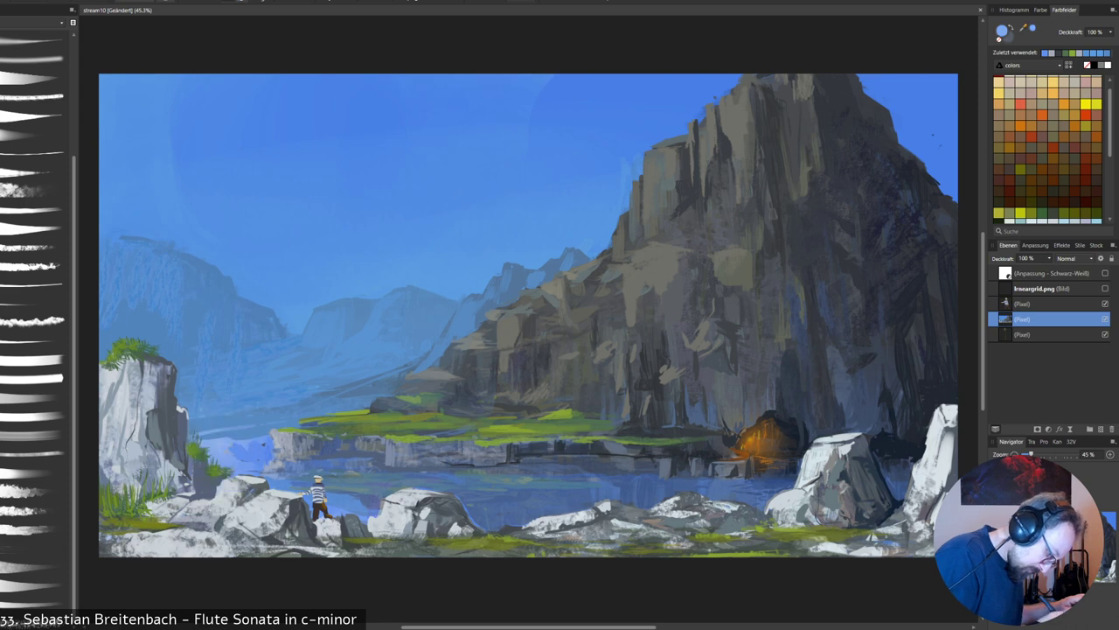
{"action": "left_click_drag", "start_coordinate": [234, 462], "coordinate": [241, 445]}
{"action": "key", "text": "ctrl+z"}
{"action": "key", "text": "ctrl+z"}
{"action": "key", "text": "ctrl+z"}
{"action": "key", "text": "ctrl+z"}
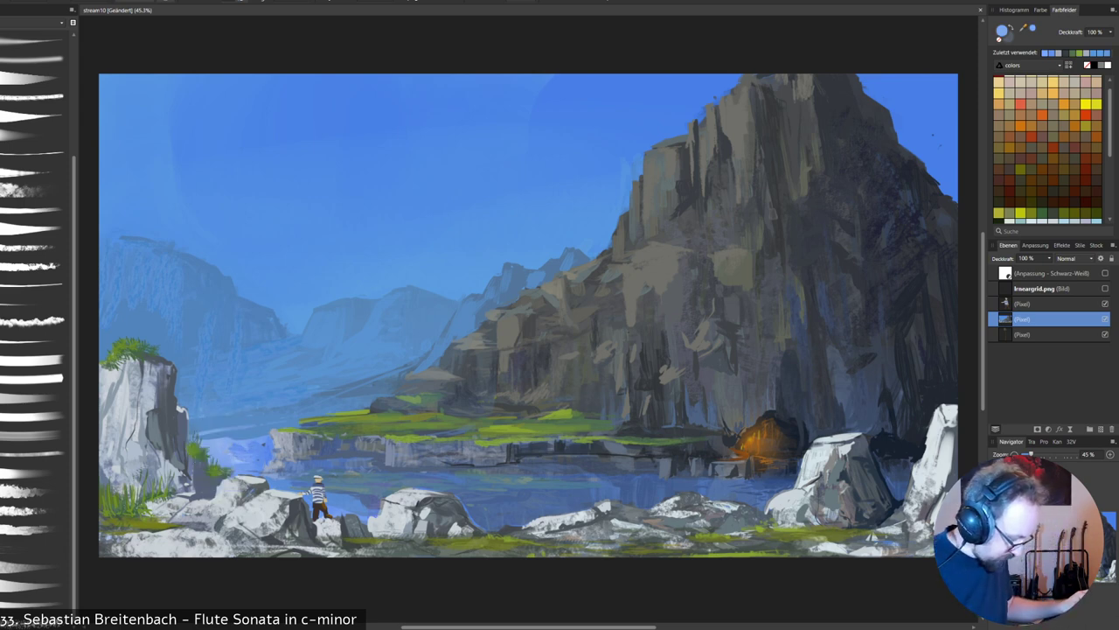
{"action": "key", "text": "ctrl+z"}
{"action": "key", "text": "ctrl+z"}
{"action": "key", "text": "ctrl+z"}
{"action": "key", "text": "ctrl+z"}
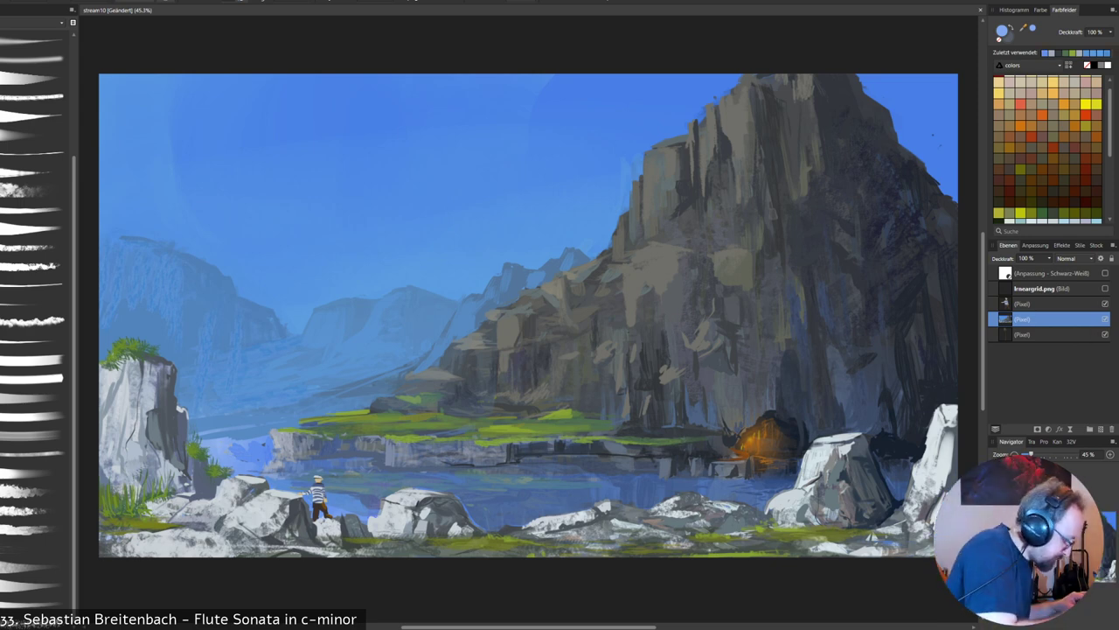
Try a different brush with sampled light blue on the distant water beside the ledge.
{"action": "scroll", "coordinate": [32, 333], "scroll_direction": "up", "scroll_amount": 5}
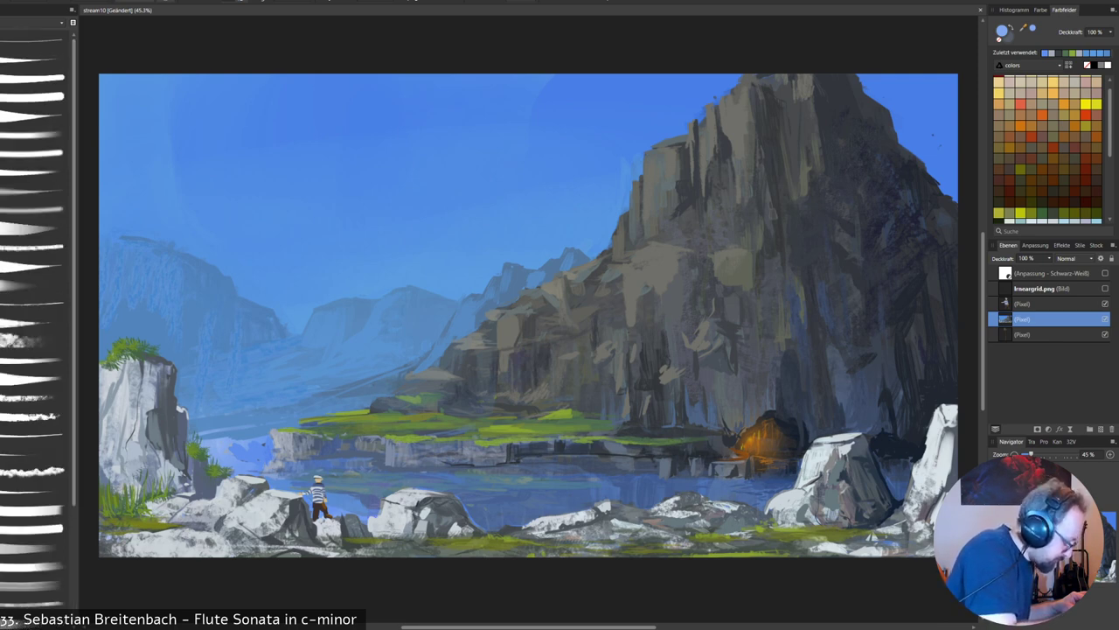
{"action": "left_click", "coordinate": [35, 228]}
{"action": "left_click", "coordinate": [222, 447], "text": "alt"}
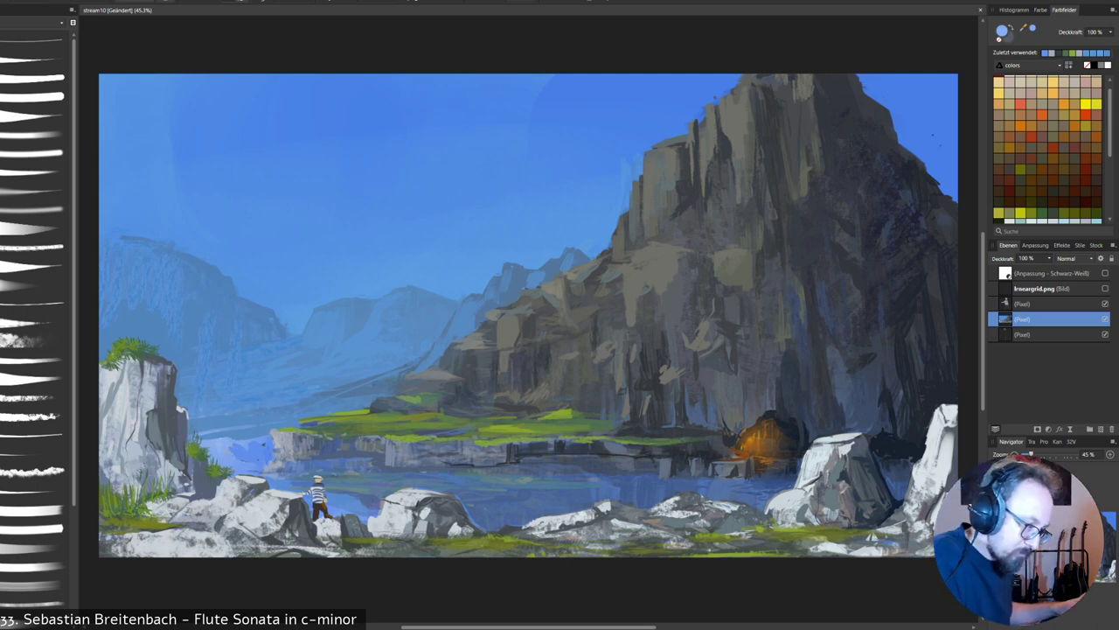
{"action": "mouse_move", "coordinate": [248, 437]}
{"action": "left_mouse_down"}
{"action": "mouse_move", "coordinate": [238, 472]}
{"action": "mouse_move", "coordinate": [231, 437]}
{"action": "mouse_move", "coordinate": [246, 462]}
{"action": "left_mouse_up"}
{"action": "key", "text": "ctrl+z"}
{"action": "left_click", "coordinate": [221, 445], "text": "alt"}
{"action": "key", "text": "ctrl+z"}
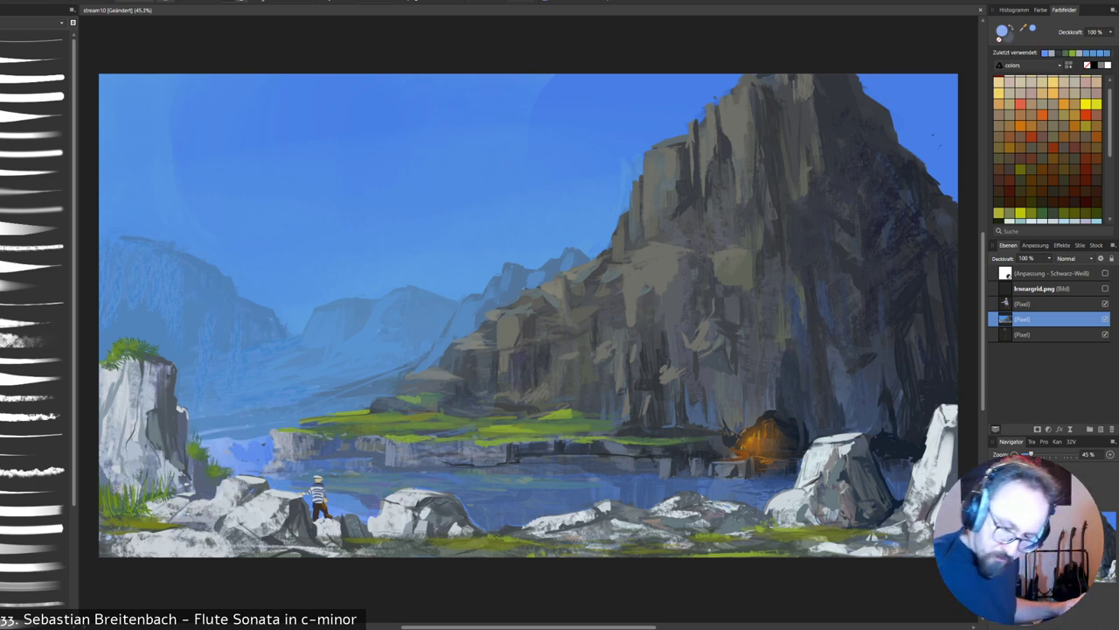
Briefly hide and show the landscape layer to check that it is the layer being painted on.
{"action": "left_click", "coordinate": [1041, 304]}
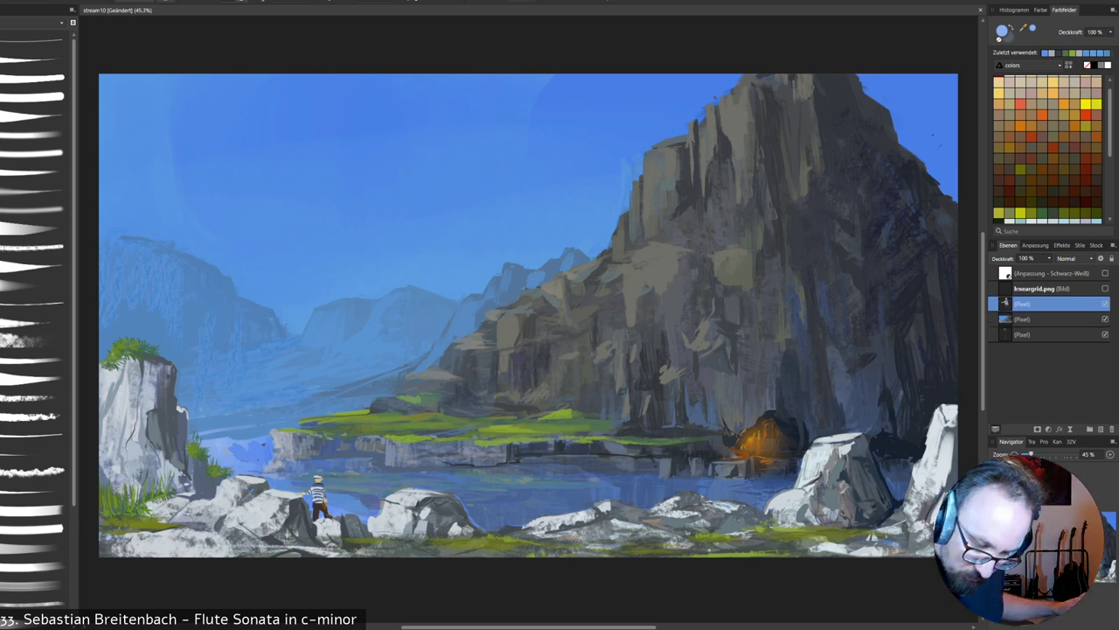
{"action": "left_click", "coordinate": [1040, 319]}
{"action": "left_click", "coordinate": [1105, 319]}
{"action": "left_click", "coordinate": [1106, 319]}
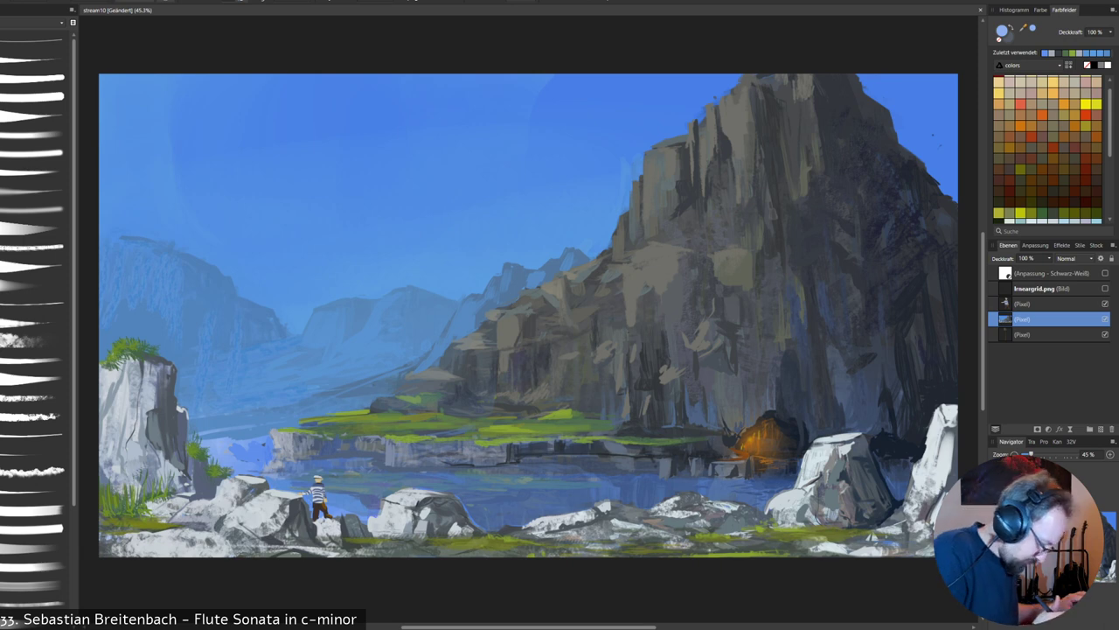
Try dabbing a resampled light blue onto the distant water near the white rock pillar.
{"action": "left_click", "coordinate": [222, 448], "text": "alt"}
{"action": "left_click", "coordinate": [234, 448]}
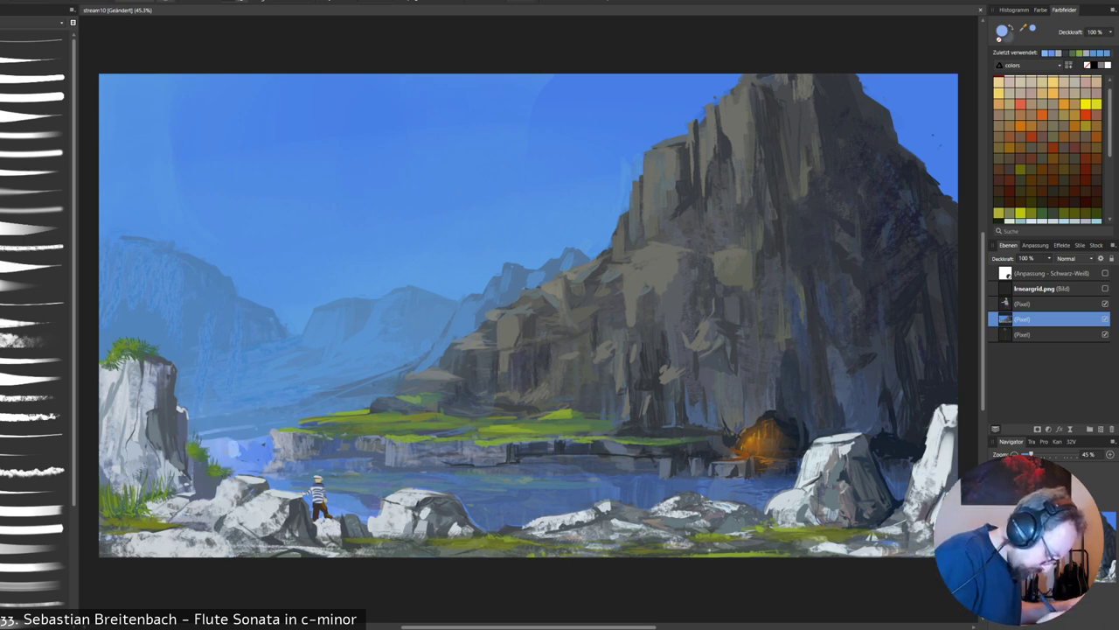
{"action": "key", "text": "ctrl+z"}
{"action": "right_click", "coordinate": [254, 429]}
{"action": "left_click", "coordinate": [255, 488]}
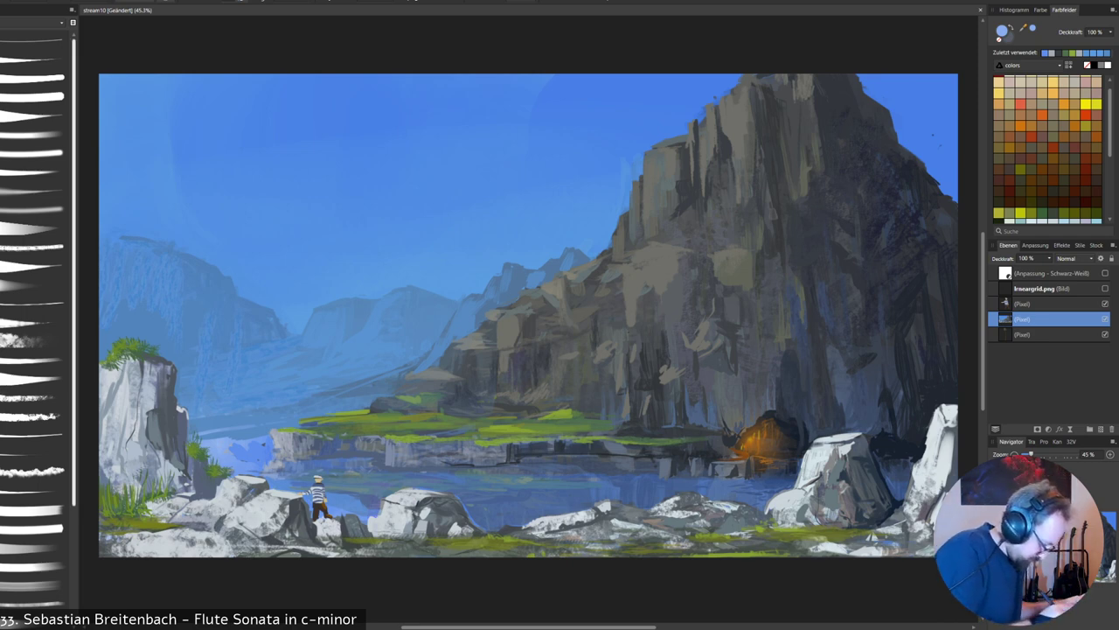
Smooth the distant water between the rock pillar and the ledge with light blue, using a smaller, soft tapered brush.
{"action": "scroll", "coordinate": [33, 332], "scroll_direction": "down", "scroll_amount": 3}
{"action": "left_click", "coordinate": [34, 473]}
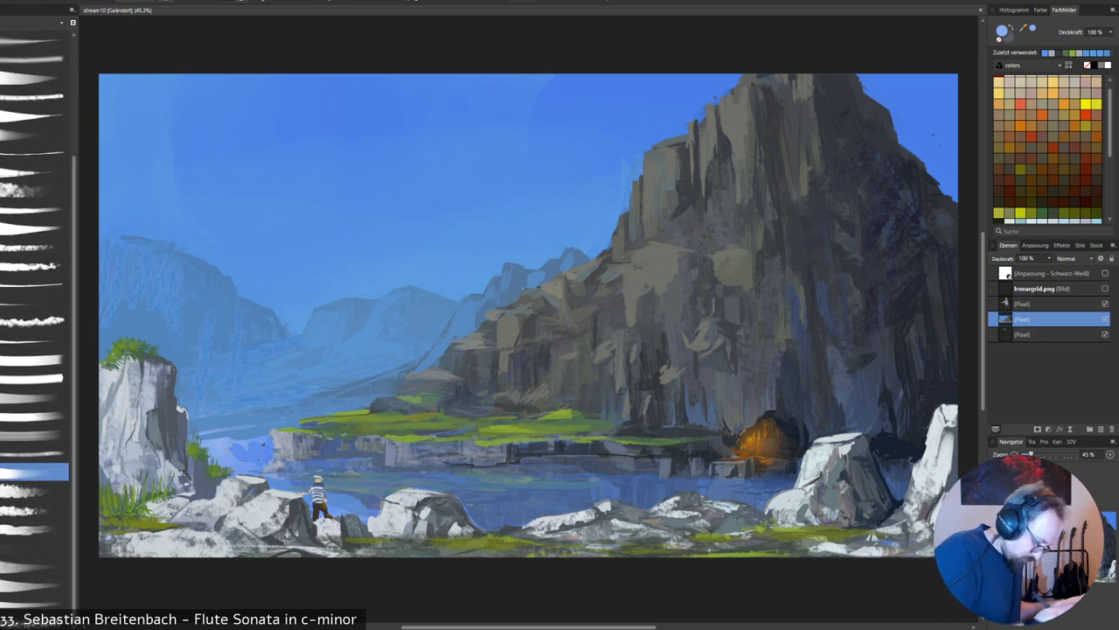
{"action": "left_click_drag", "start_coordinate": [239, 449], "coordinate": [246, 463]}
{"action": "key", "text": "ctrl+z"}
{"action": "key", "text": "bracketleft"}
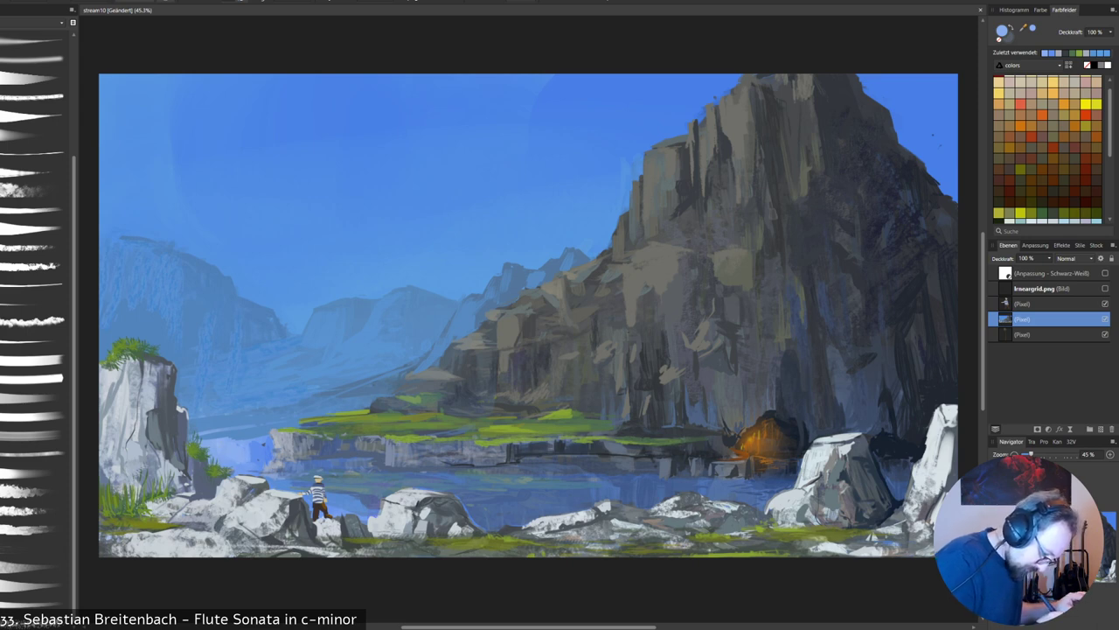
{"action": "left_click", "coordinate": [253, 452]}
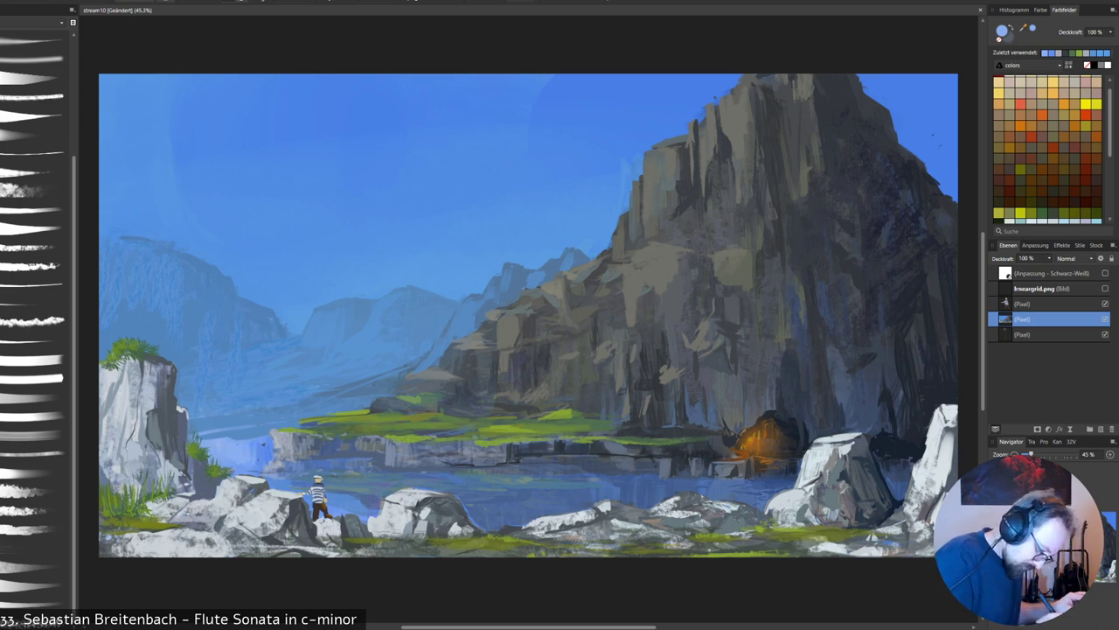
{"action": "left_click", "coordinate": [266, 453]}
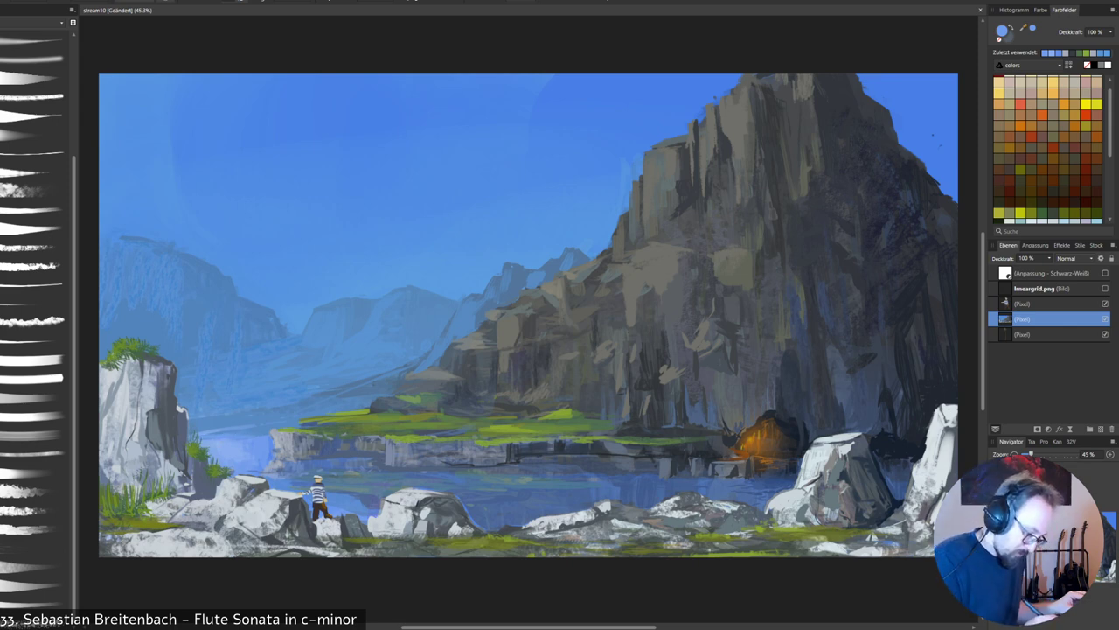
Paint sampled light blue reflections across the lake from behind the striped figure to the right of the central boulder.
{"action": "left_click", "coordinate": [232, 453], "text": "alt"}
{"action": "left_click_drag", "start_coordinate": [252, 472], "coordinate": [303, 478]}
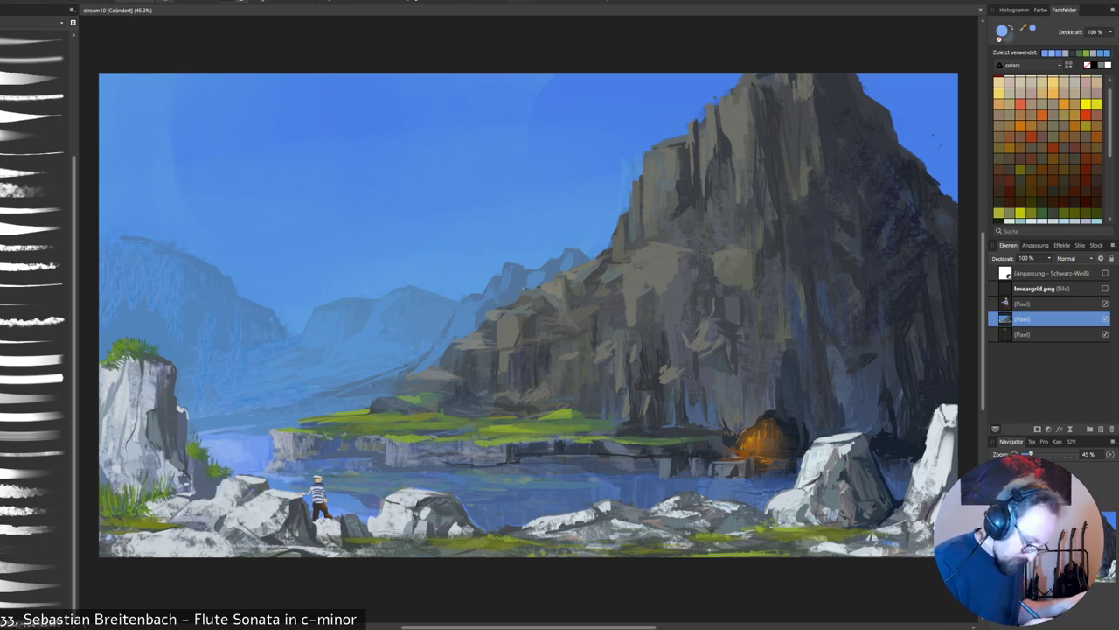
{"action": "mouse_move", "coordinate": [367, 485]}
{"action": "left_mouse_down"}
{"action": "mouse_move", "coordinate": [391, 485]}
{"action": "mouse_move", "coordinate": [355, 503]}
{"action": "mouse_move", "coordinate": [369, 507]}
{"action": "left_mouse_up"}
{"action": "mouse_move", "coordinate": [426, 477]}
{"action": "left_mouse_down"}
{"action": "mouse_move", "coordinate": [475, 479]}
{"action": "mouse_move", "coordinate": [495, 505]}
{"action": "left_mouse_up"}
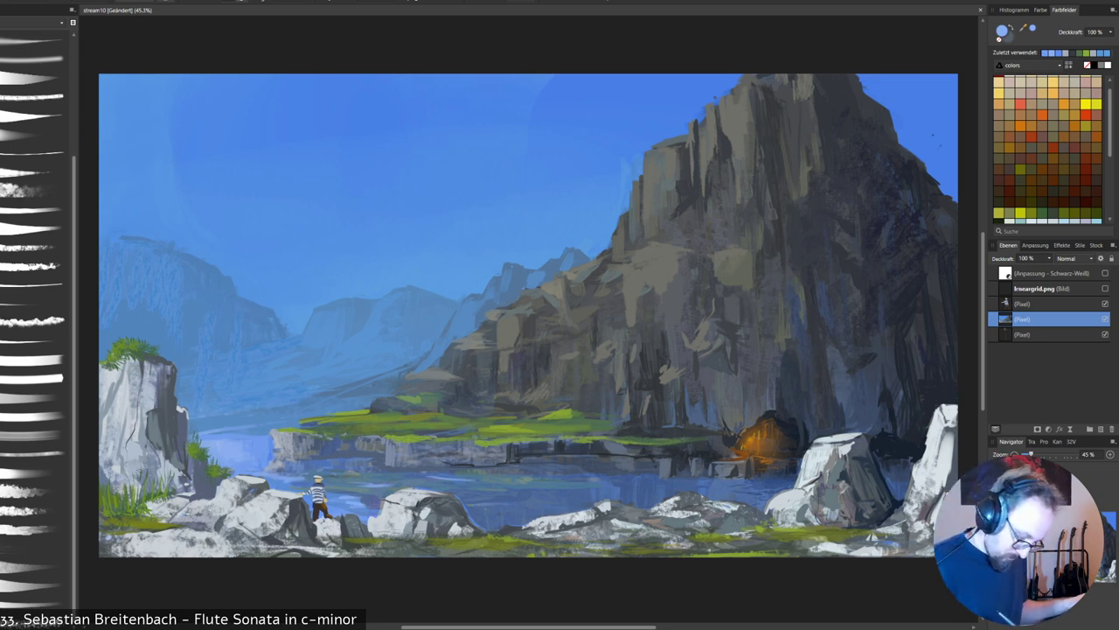
Rework the central boulder's edge against the lake, alternating sampled water blue and pale rock colour.
{"action": "left_click", "coordinate": [499, 499], "text": "alt"}
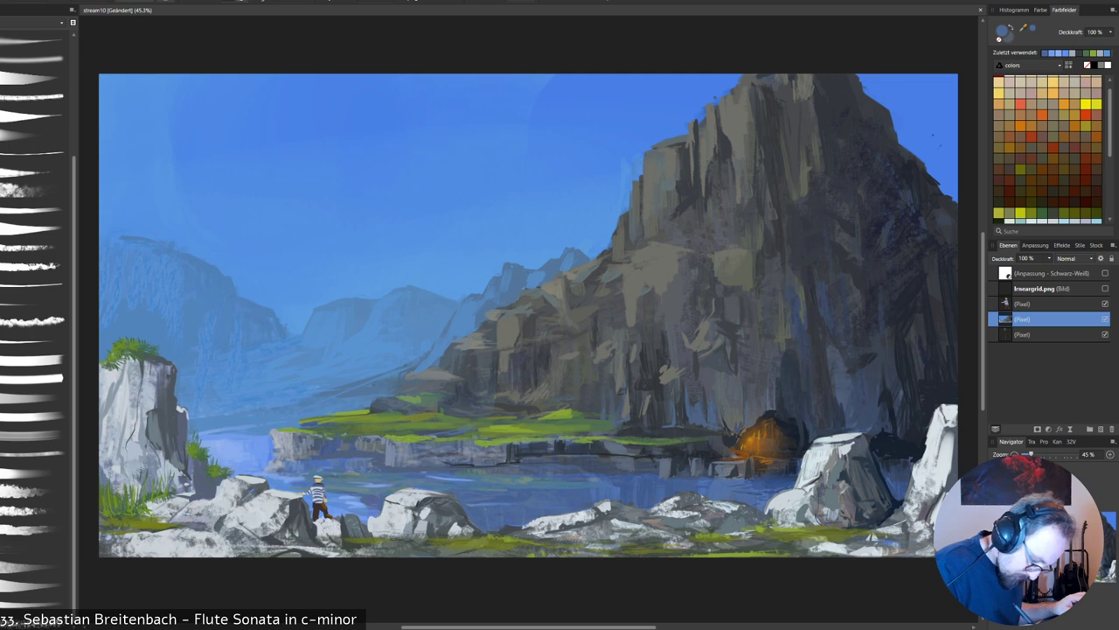
{"action": "key", "text": "alt"}
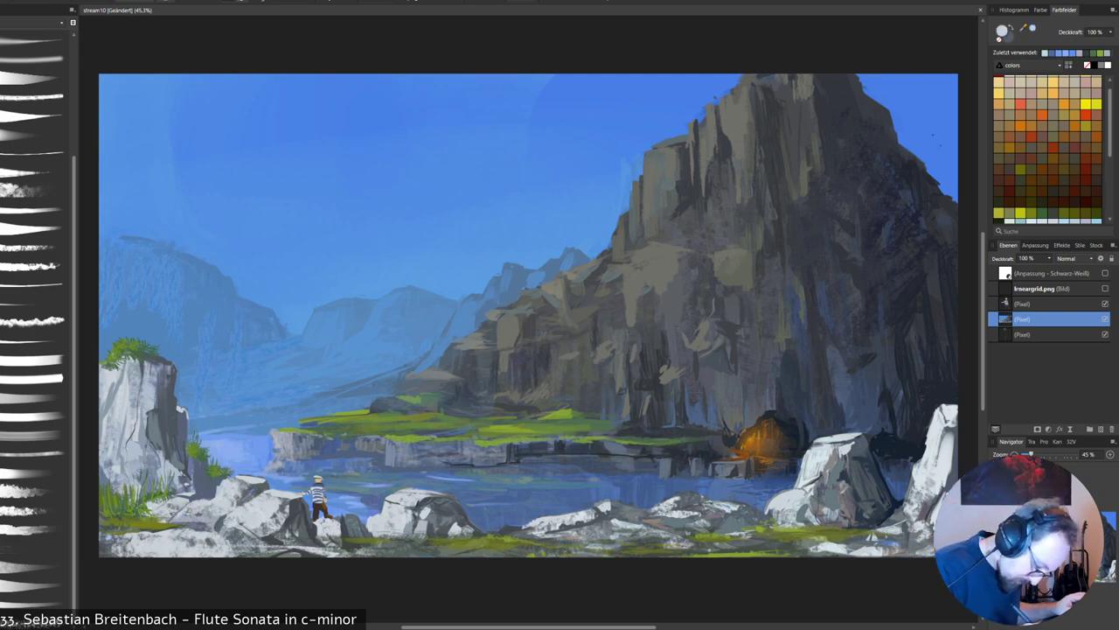
{"action": "left_click", "coordinate": [370, 512], "text": "alt"}
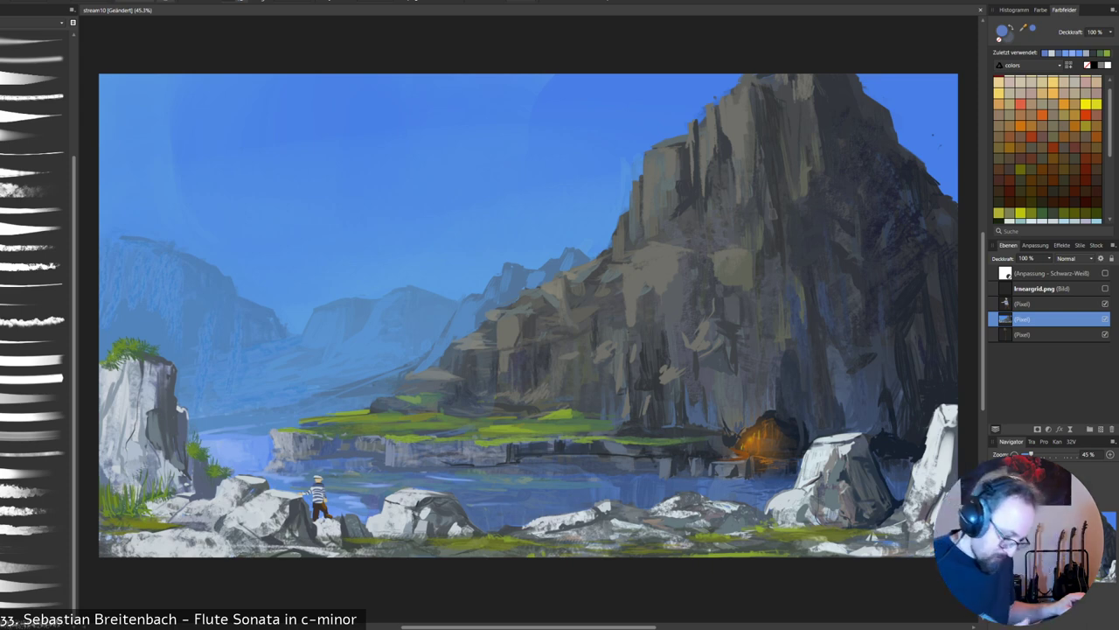
{"action": "key", "text": "x"}
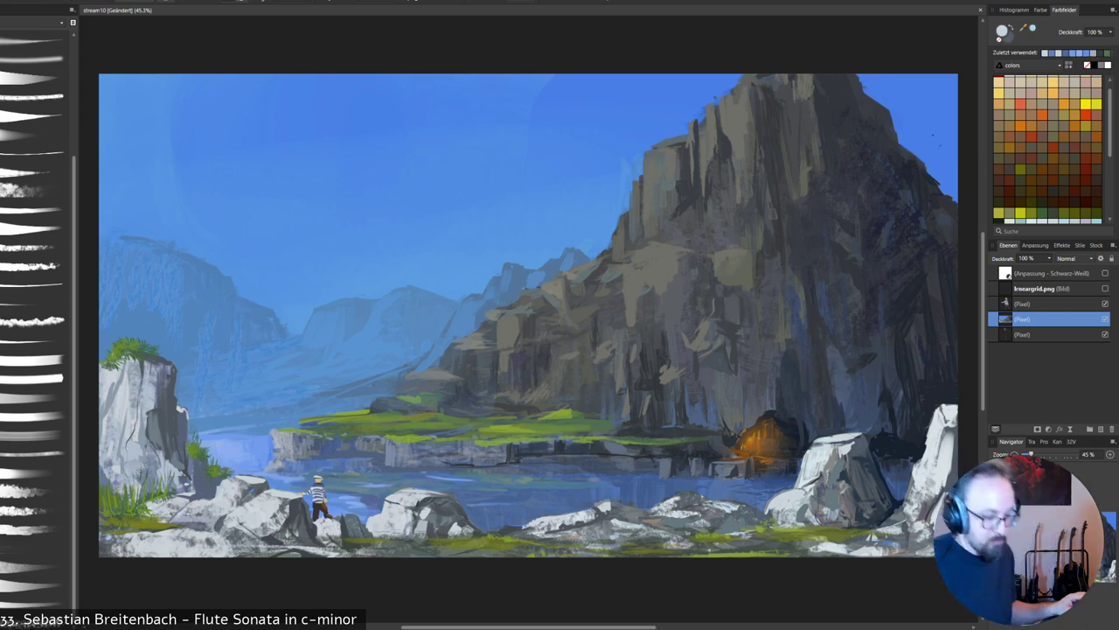
Refine the shaded stones between the striped figure and the central boulder, and the nearby lake ripples, with sampled greys and blues.
{"action": "left_click", "coordinate": [354, 524], "text": "alt"}
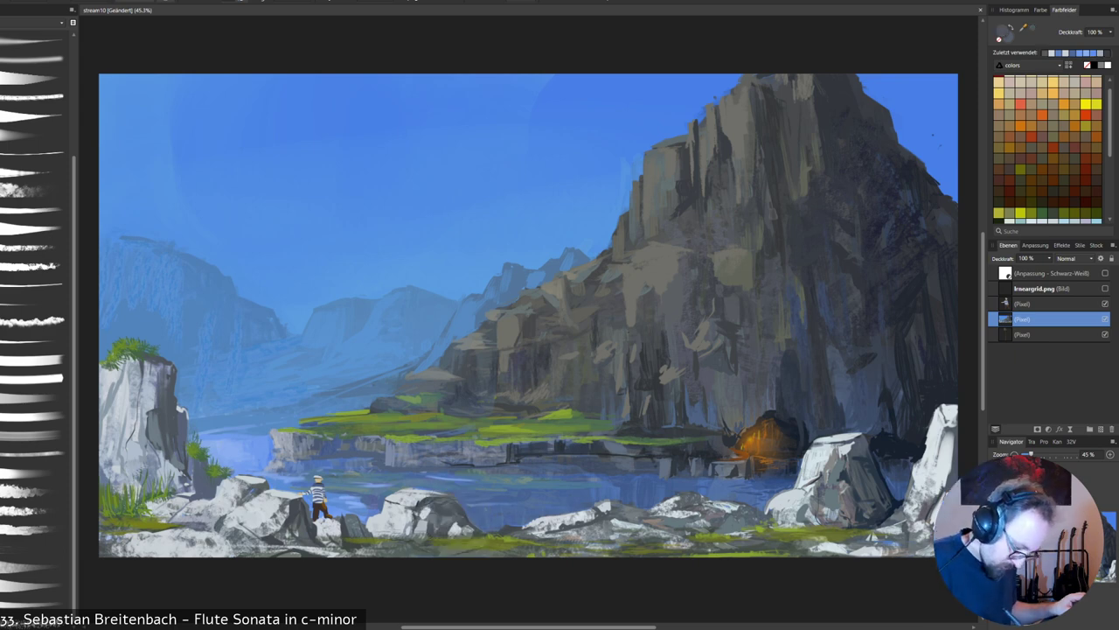
{"action": "left_click", "coordinate": [474, 522], "text": "alt"}
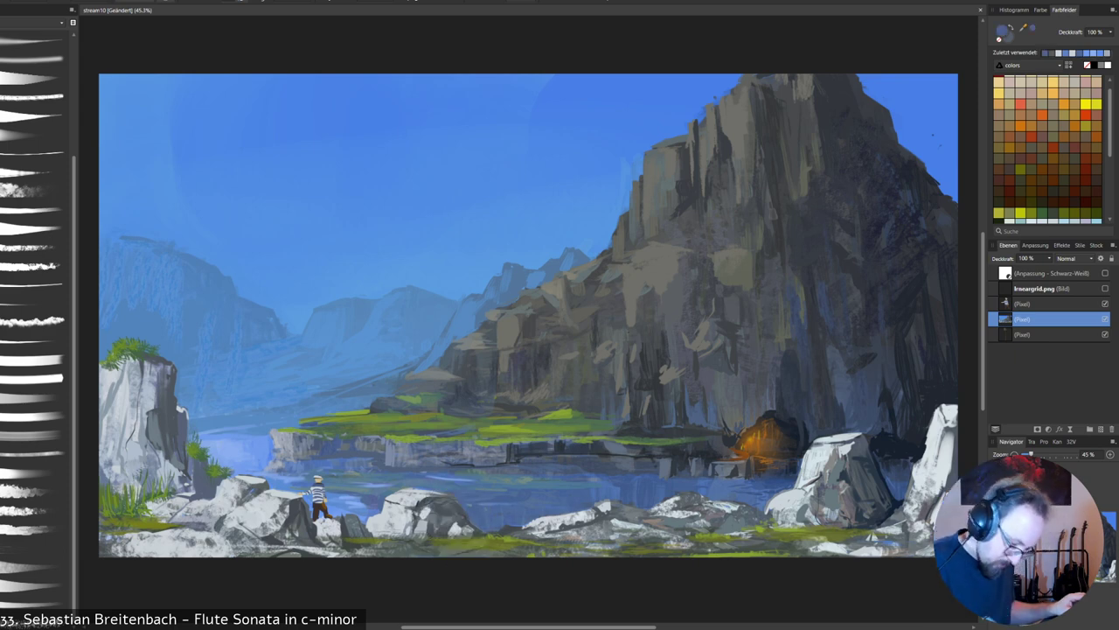
{"action": "left_click", "coordinate": [355, 525], "text": "alt"}
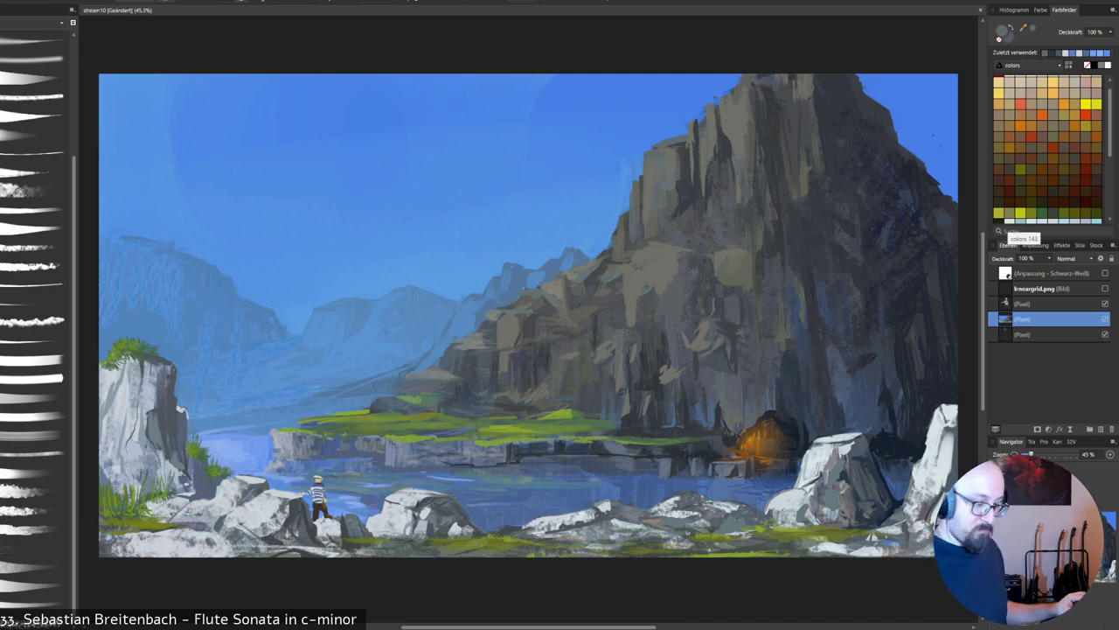
{"action": "left_click", "coordinate": [466, 476], "text": "alt"}
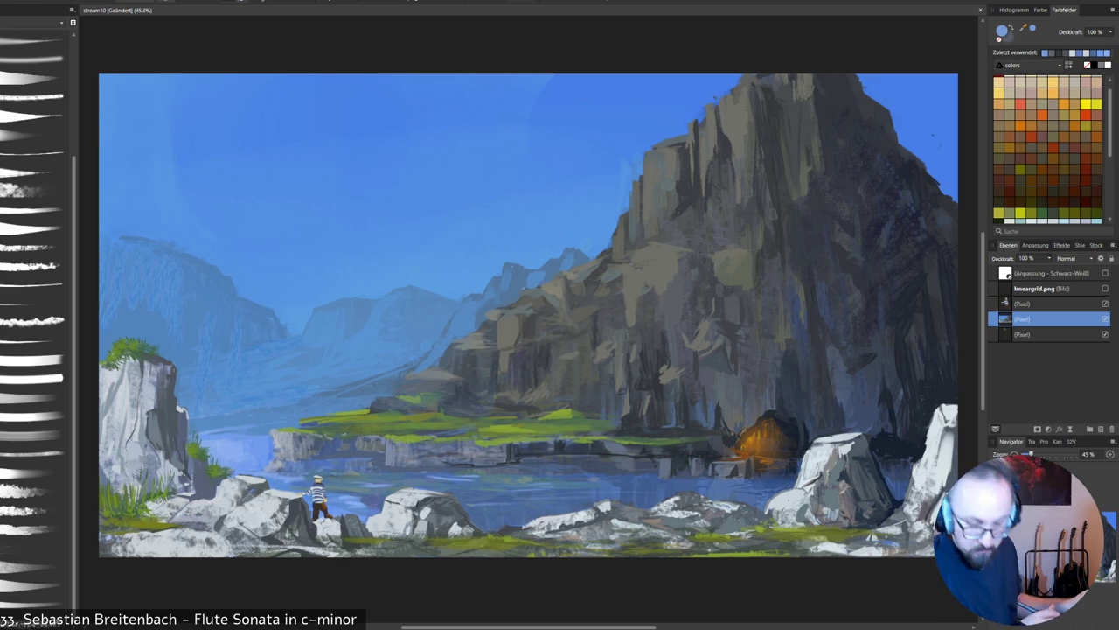
Temporarily overlay the perspective grid on the painting to check the scene and the figure against it, and hide the grid again.
{"action": "left_click", "coordinate": [1105, 289]}
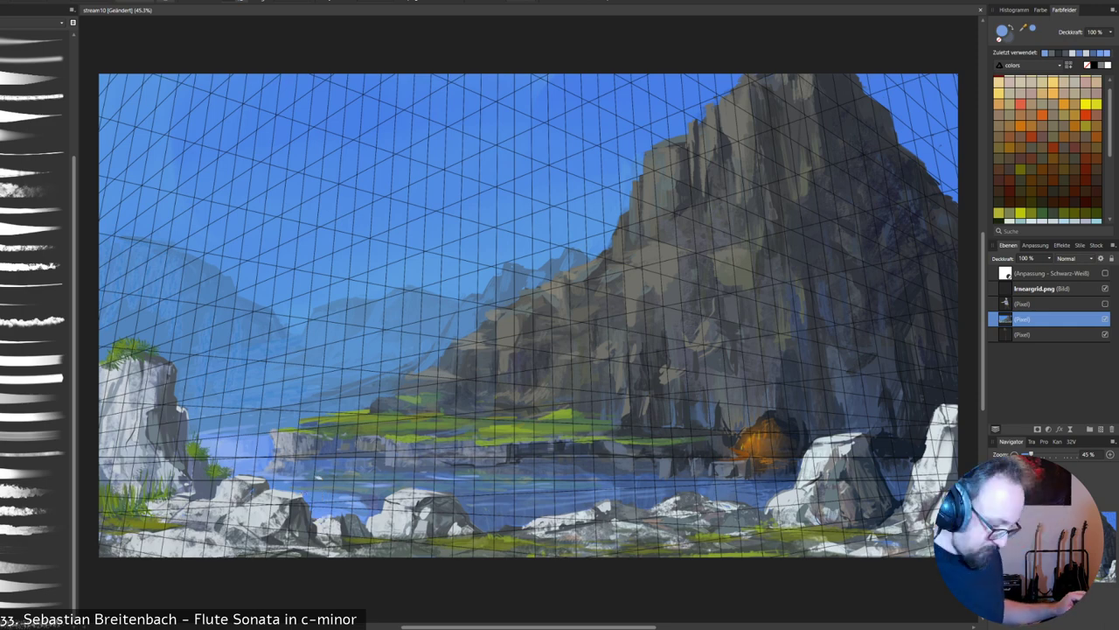
{"action": "left_click", "coordinate": [1105, 288]}
{"action": "left_click", "coordinate": [1105, 289]}
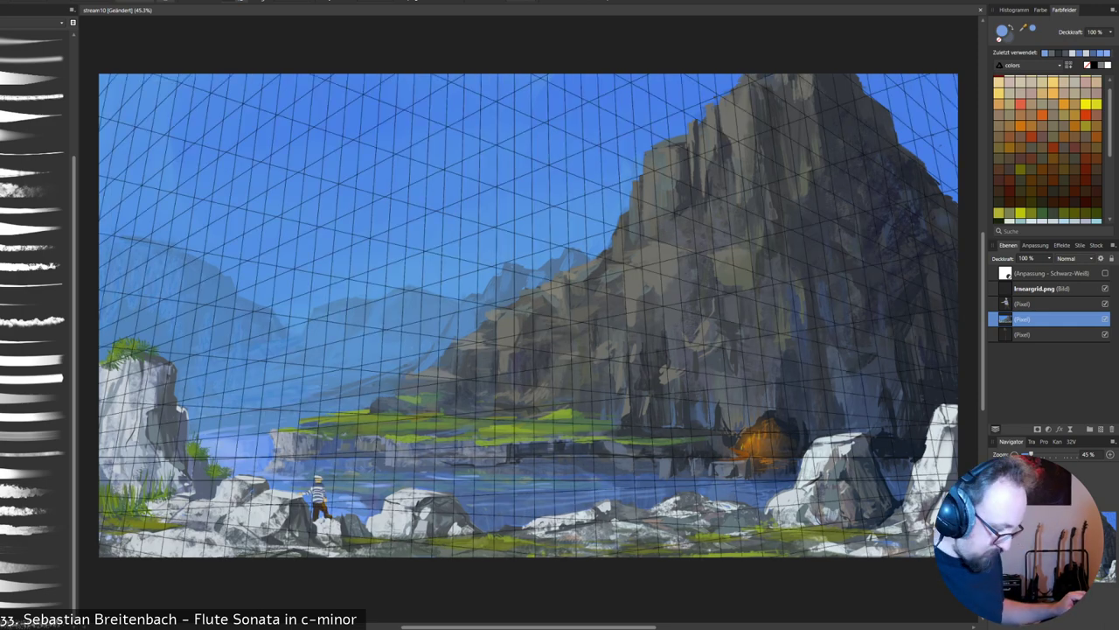
{"action": "left_click", "coordinate": [1105, 289]}
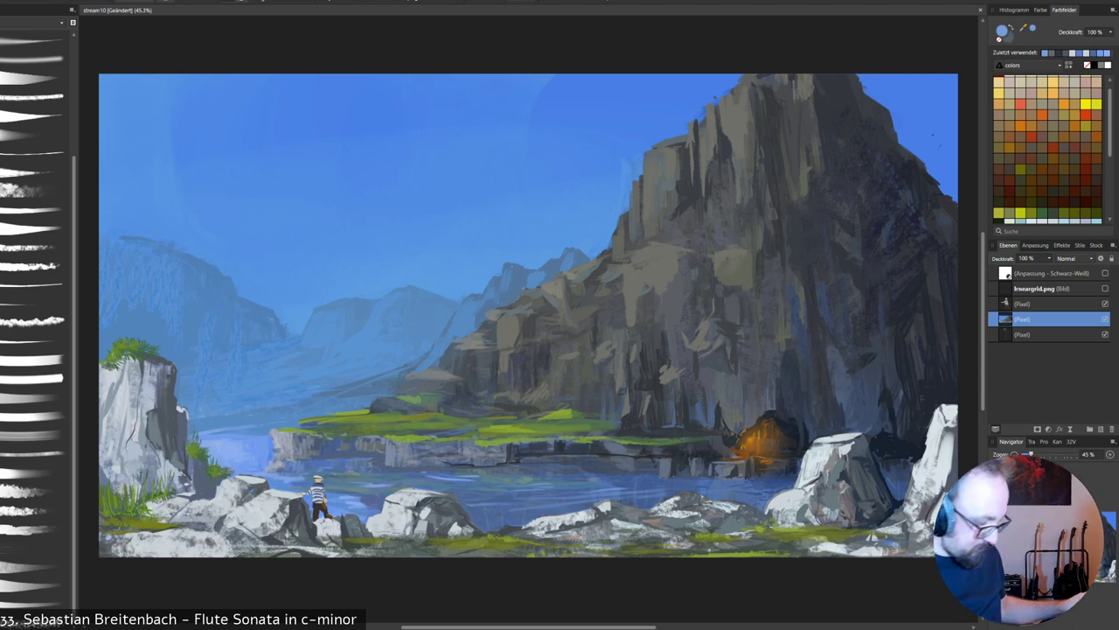
Repaint the shaded facets and edges of the large boulder beside the glowing tent with sampled dark blue-grey and pale rock colours.
{"action": "left_click", "coordinate": [858, 450], "text": "alt"}
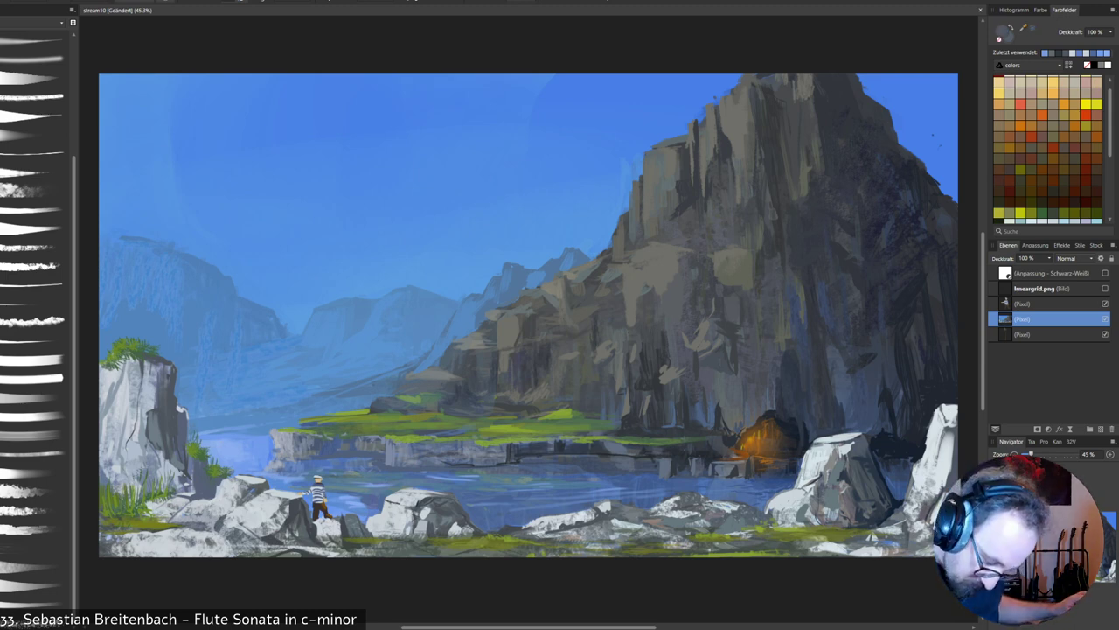
{"action": "mouse_move", "coordinate": [868, 448]}
{"action": "left_mouse_down"}
{"action": "mouse_move", "coordinate": [886, 495]}
{"action": "mouse_move", "coordinate": [893, 488]}
{"action": "left_mouse_up"}
{"action": "left_click", "coordinate": [887, 475], "text": "alt"}
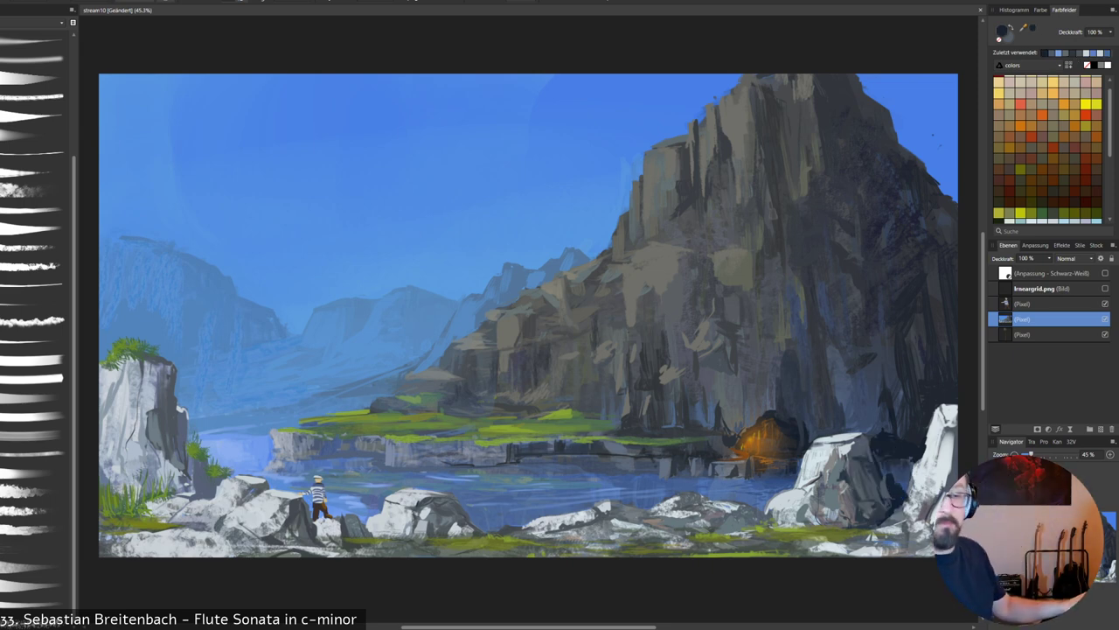
{"action": "left_click", "coordinate": [918, 478], "text": "alt"}
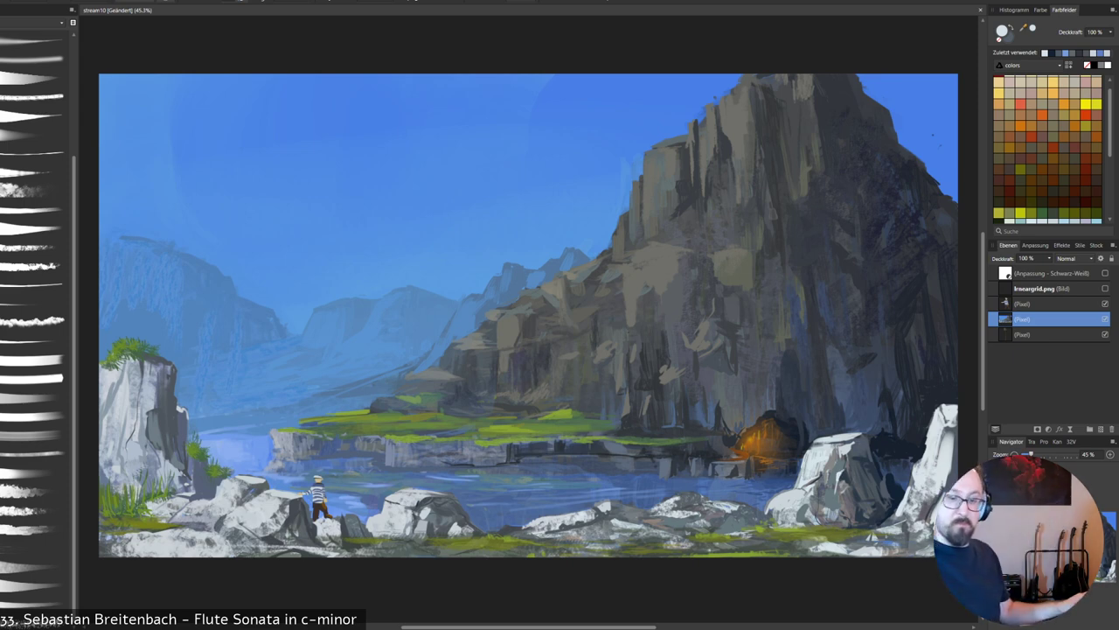
{"action": "left_click", "coordinate": [842, 478], "text": "alt"}
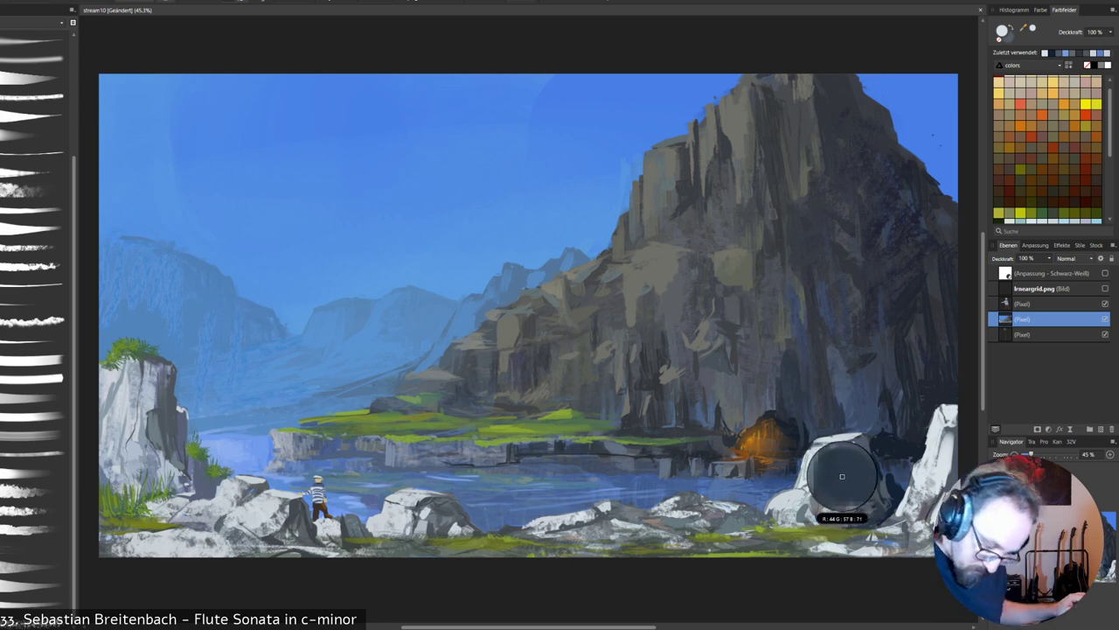
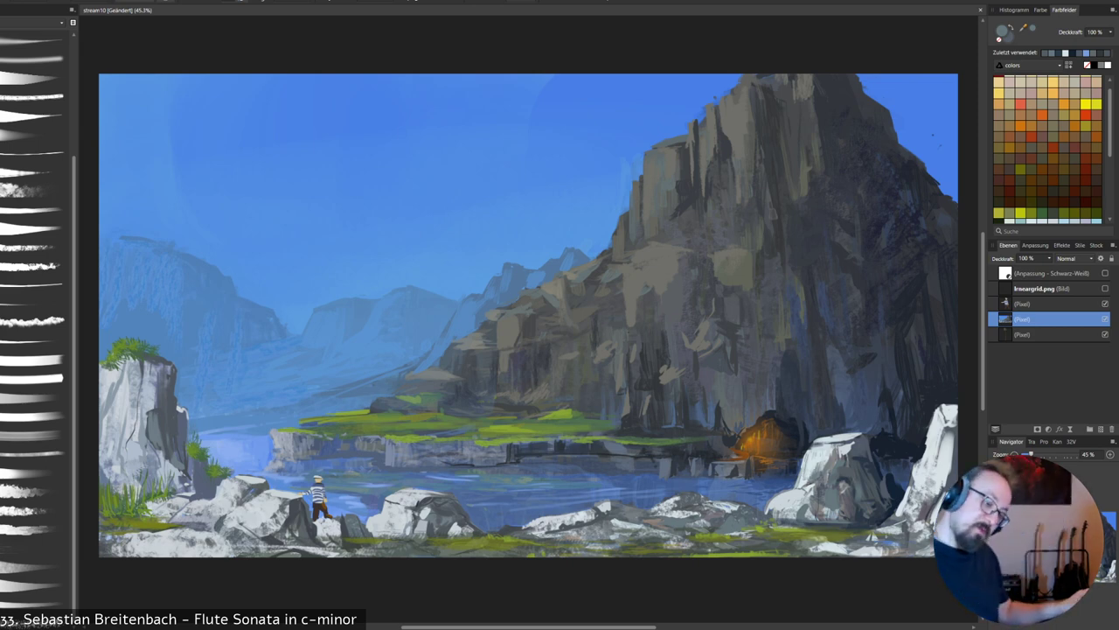
{"action": "left_click", "coordinate": [420, 499], "text": "alt"}
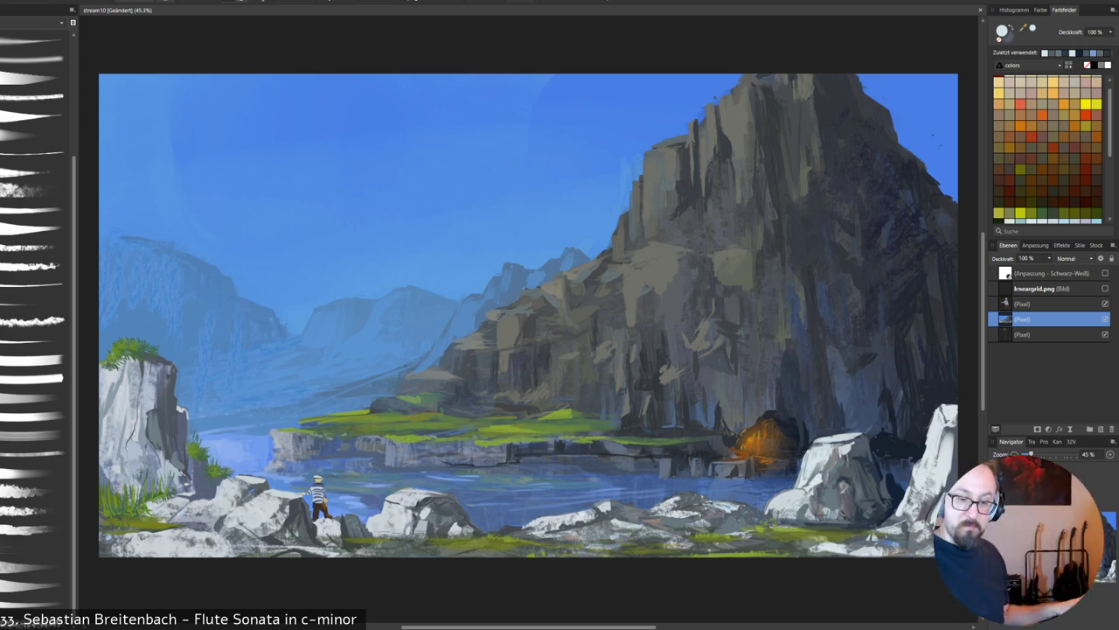
{"action": "left_click", "coordinate": [841, 482], "text": "alt"}
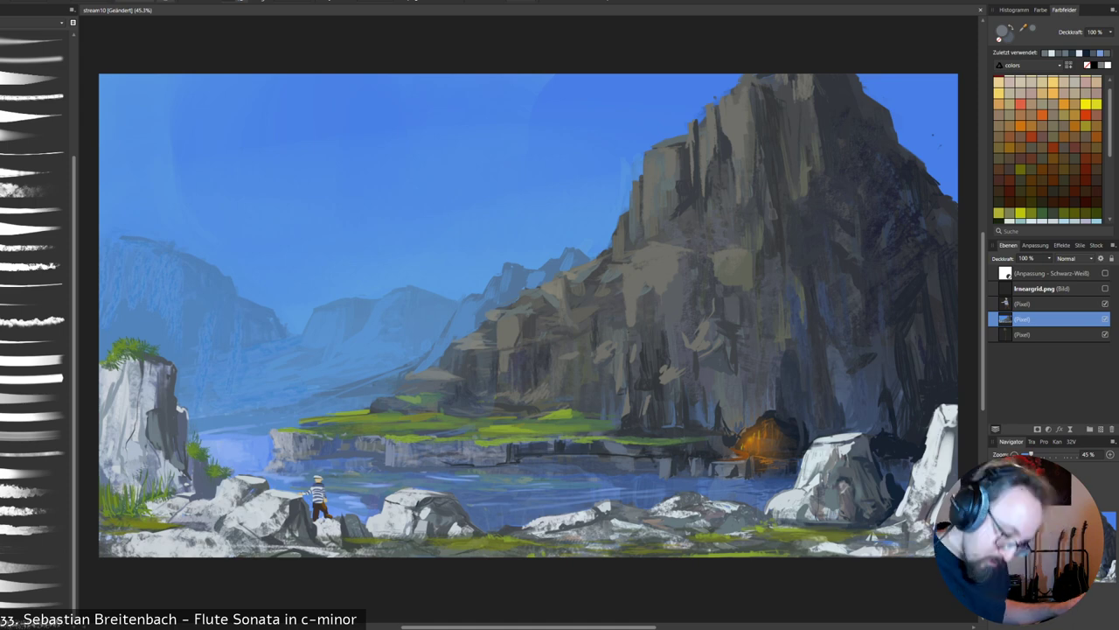
Mirror the canvas view horizontally and touch up the tall white rock at the cliff-side edge with sampled pale and grey tones.
{"action": "key", "text": "h"}
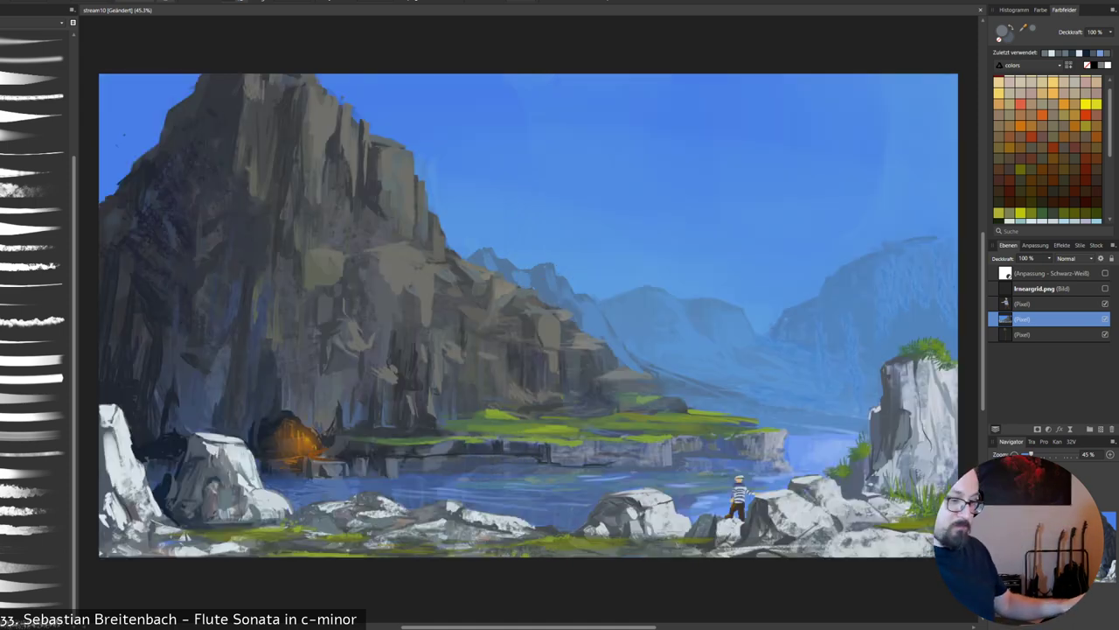
{"action": "left_click", "coordinate": [217, 448], "text": "alt"}
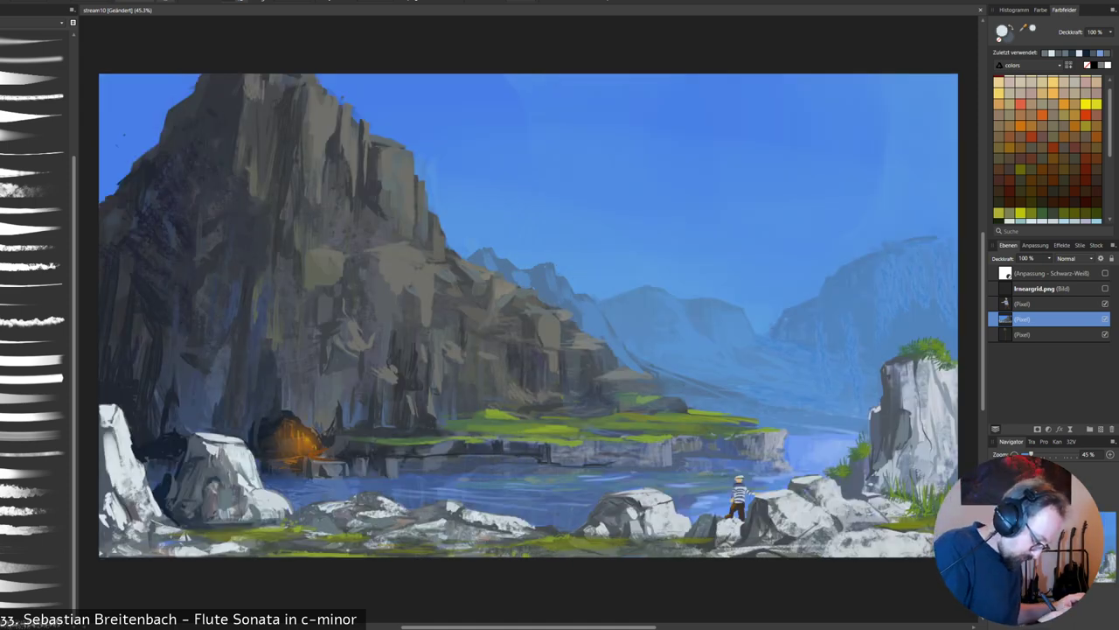
{"action": "left_click_drag", "start_coordinate": [131, 459], "coordinate": [134, 468]}
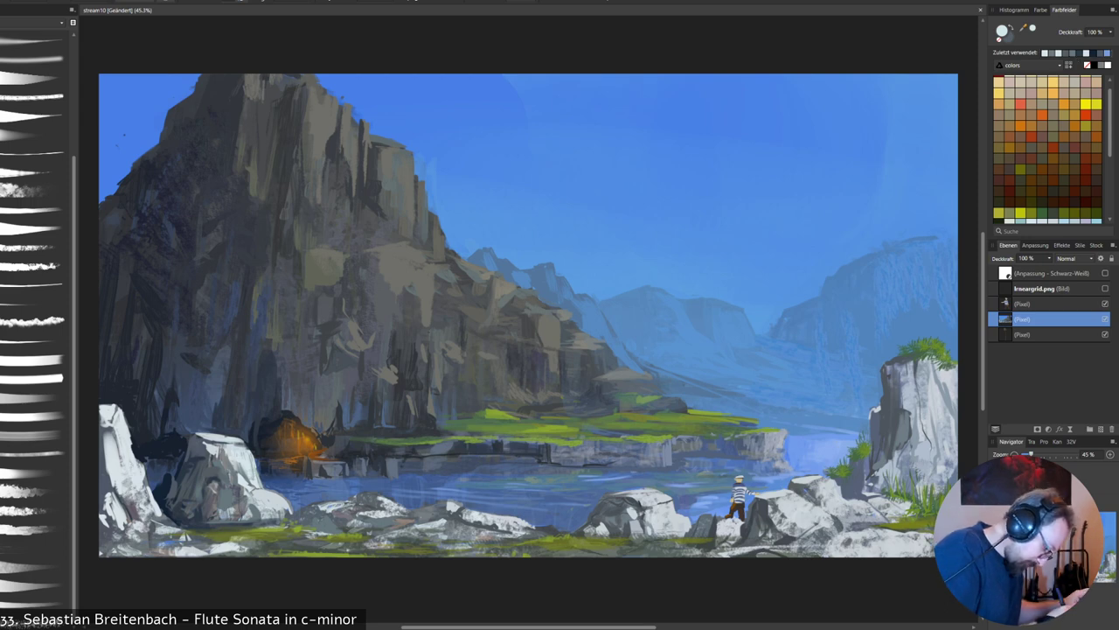
{"action": "left_click_drag", "start_coordinate": [110, 429], "coordinate": [103, 439]}
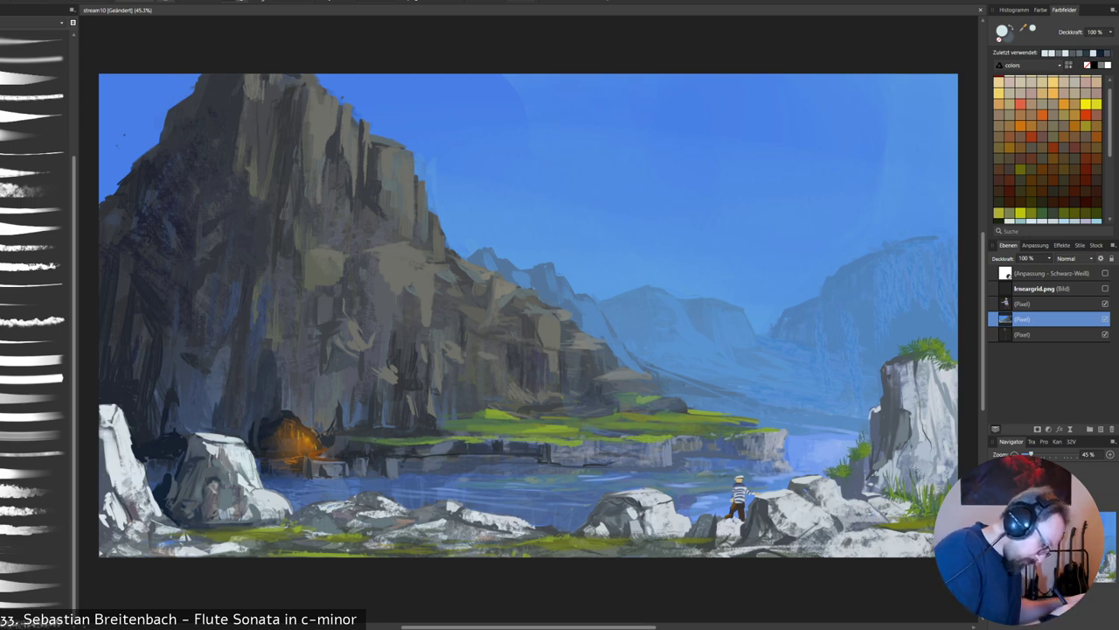
{"action": "key", "text": "x"}
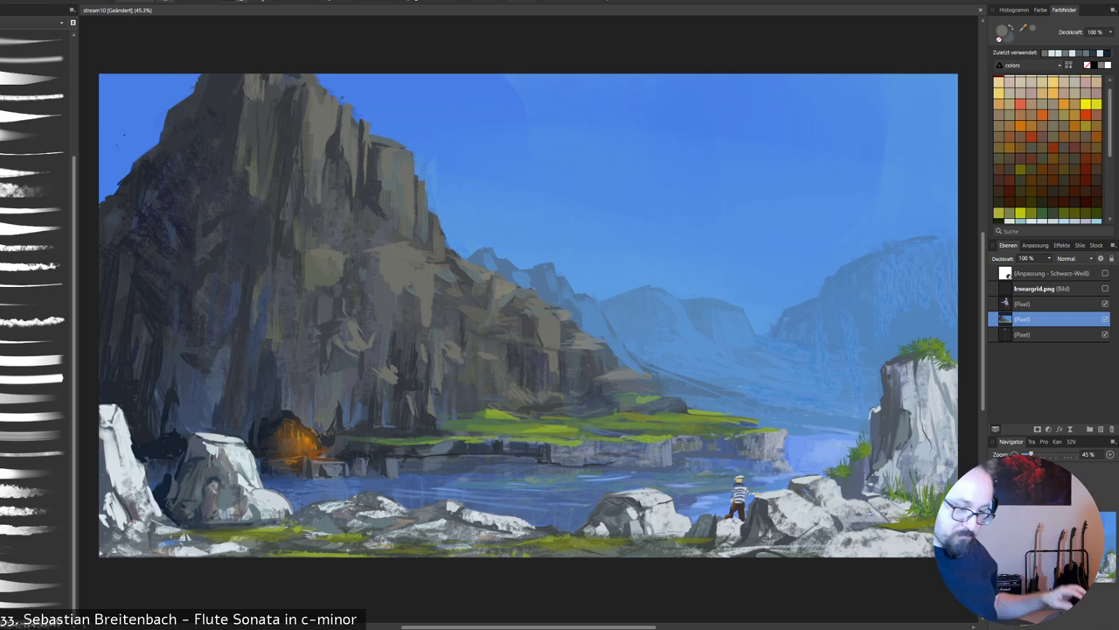
Paint dark green foliage along the top of the white rock pillar, using a thin tapered brush and an adjusted green.
{"action": "key", "text": "alt"}
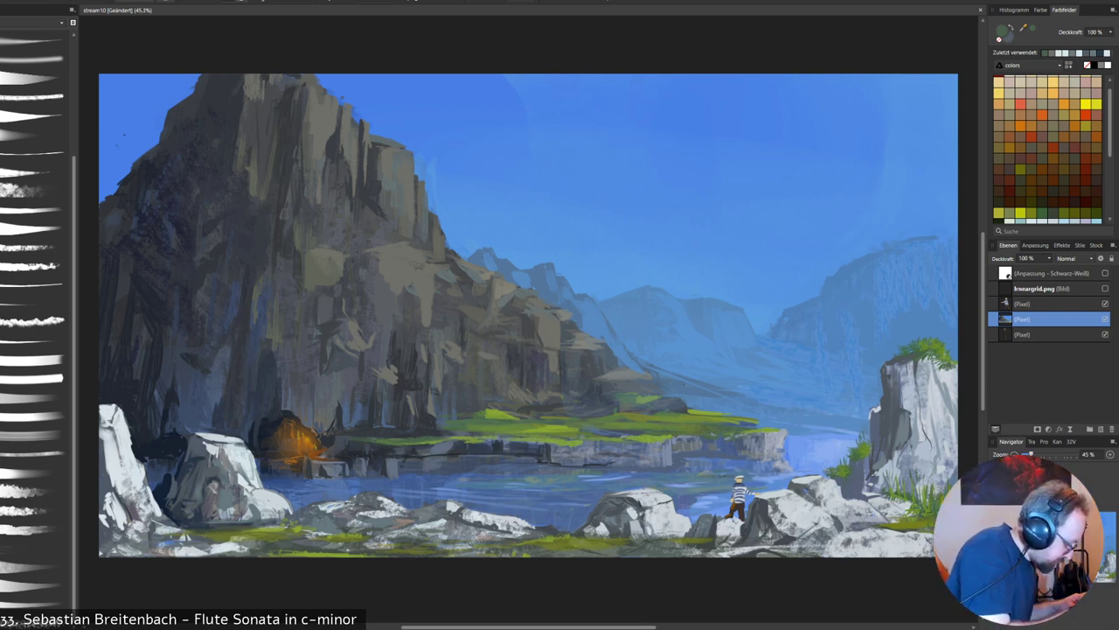
{"action": "left_click_drag", "start_coordinate": [74, 262], "coordinate": [74, 140]}
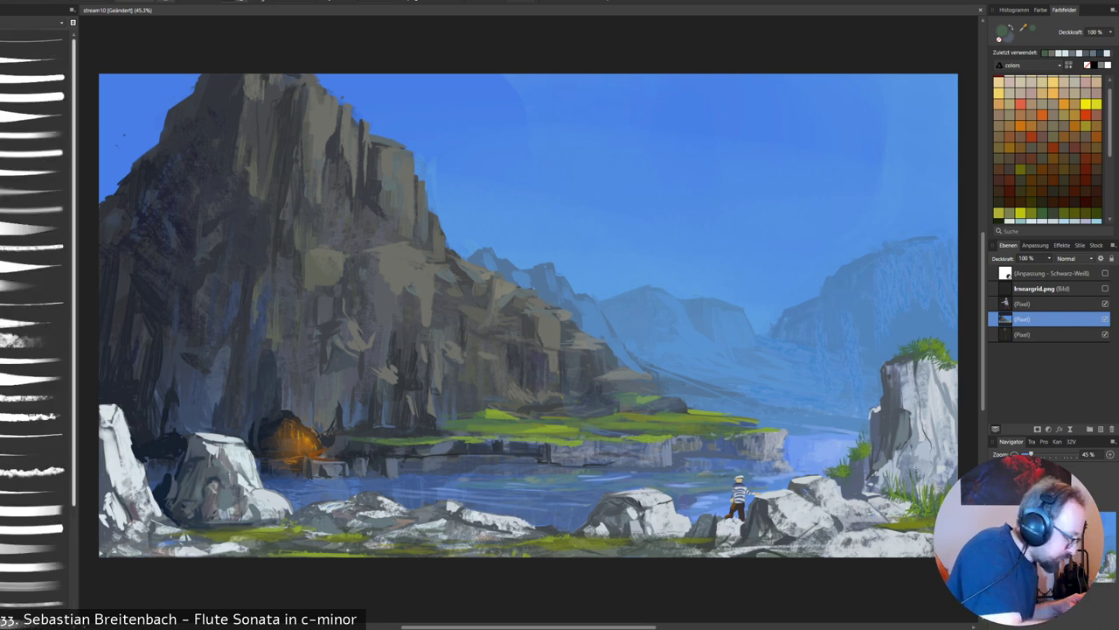
{"action": "left_click", "coordinate": [33, 116]}
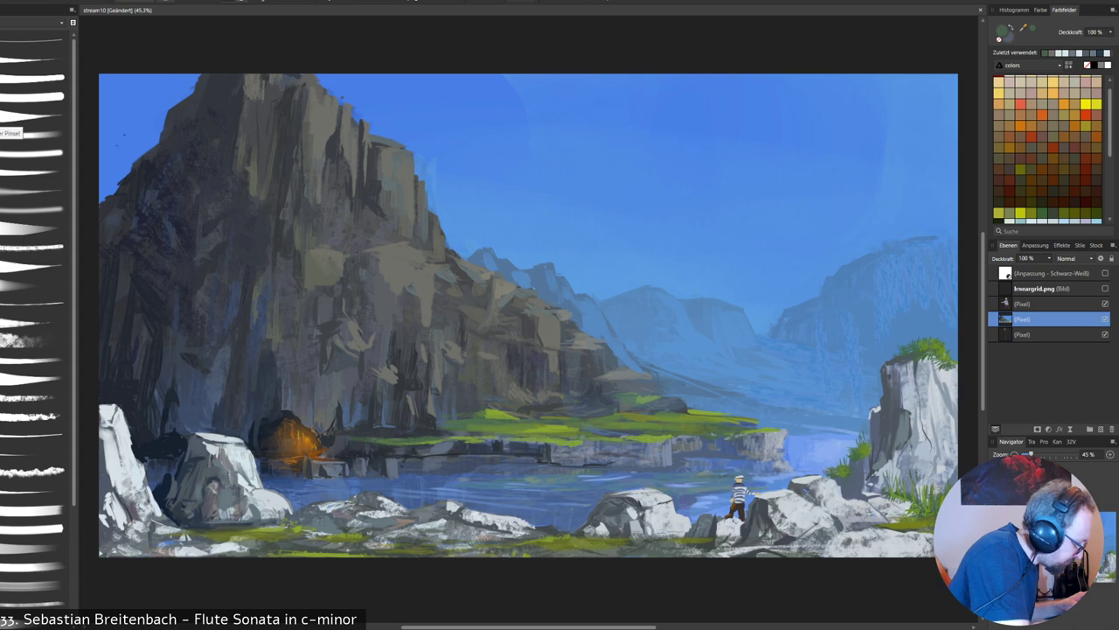
{"action": "left_click", "coordinate": [33, 58]}
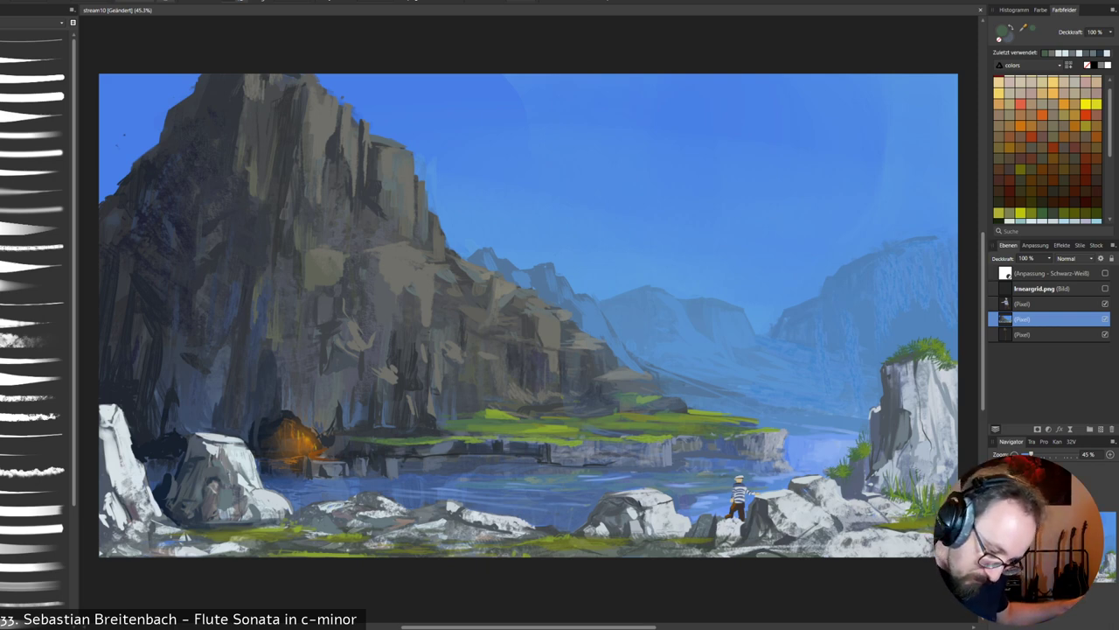
{"action": "double_click", "coordinate": [1002, 31]}
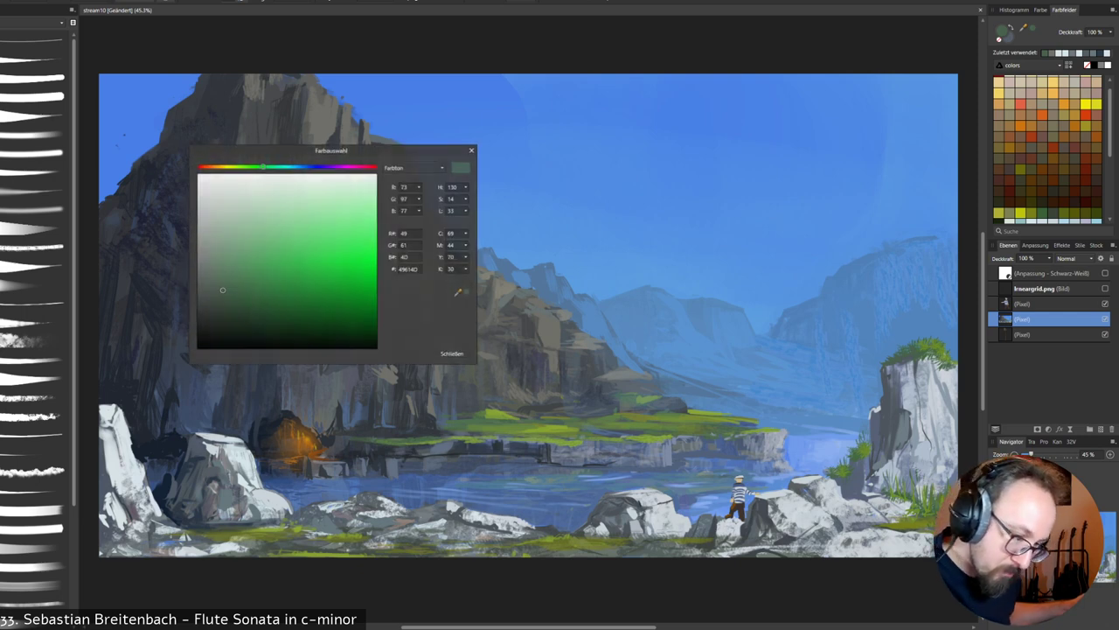
{"action": "left_click", "coordinate": [452, 354]}
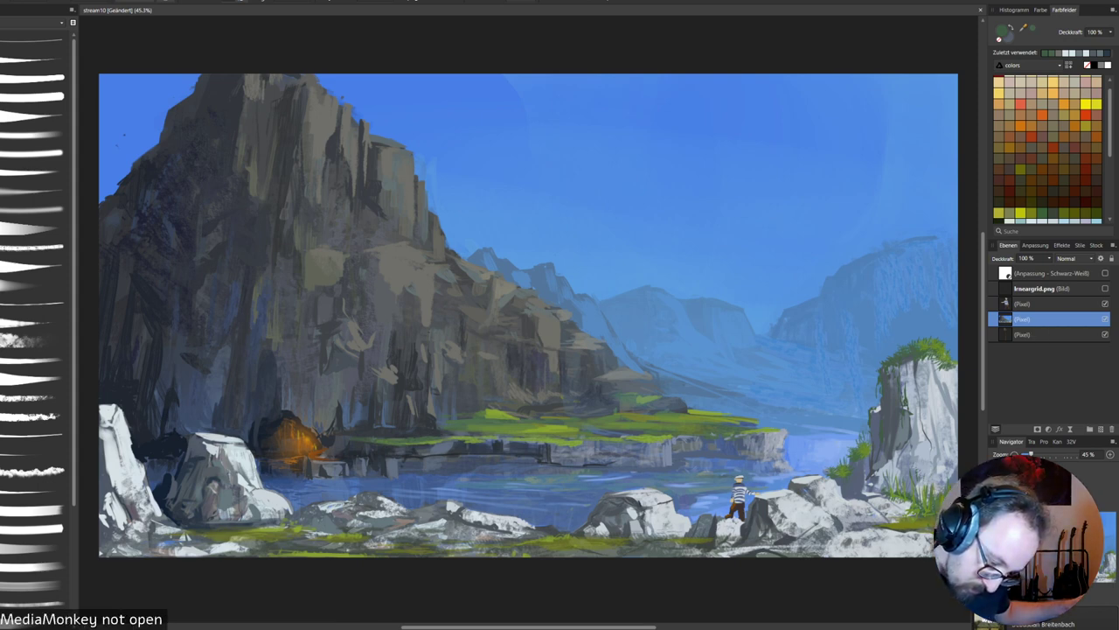
Add brighter green leaves trailing down the white pillar and refine the grass at its base with sampled greens and rock greys.
{"action": "left_click", "coordinate": [938, 350], "text": "alt"}
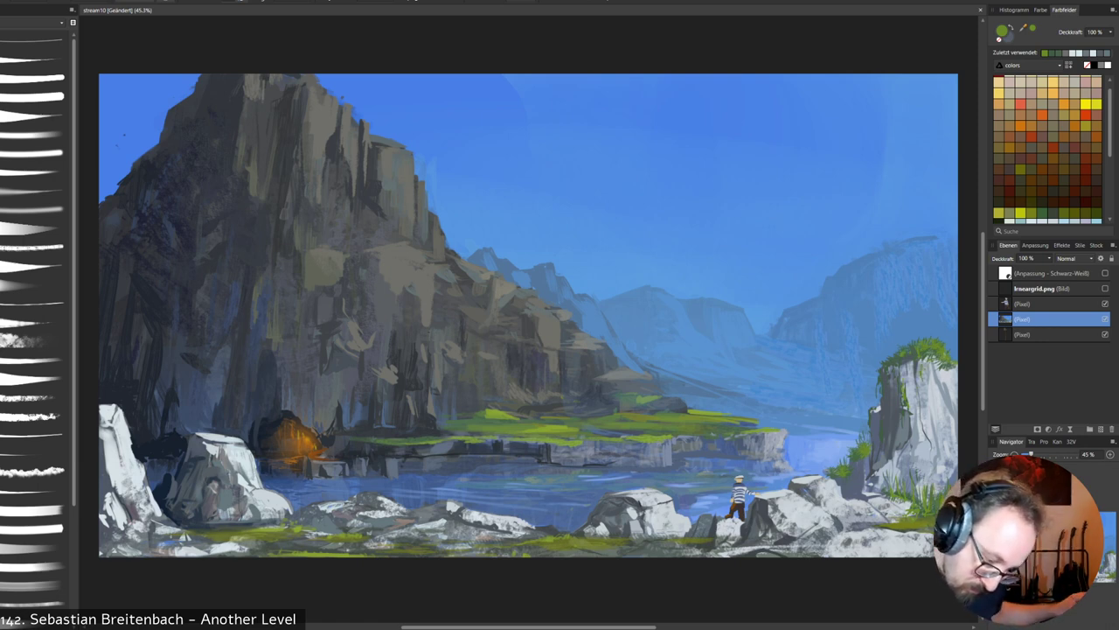
{"action": "left_click", "coordinate": [880, 455], "text": "alt"}
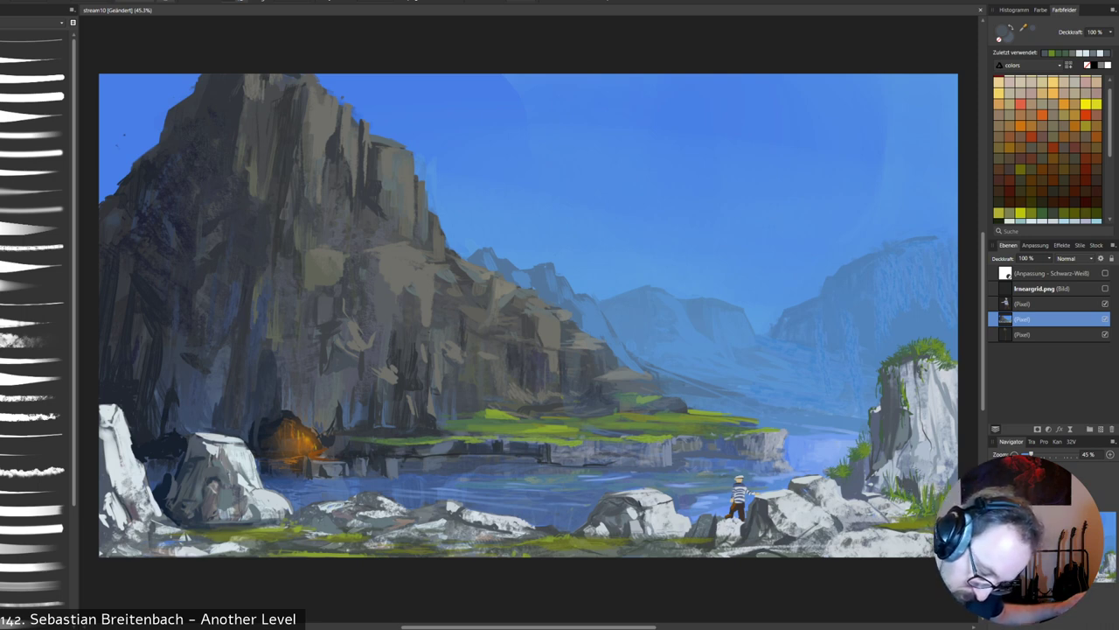
{"action": "left_click", "coordinate": [940, 501], "text": "alt"}
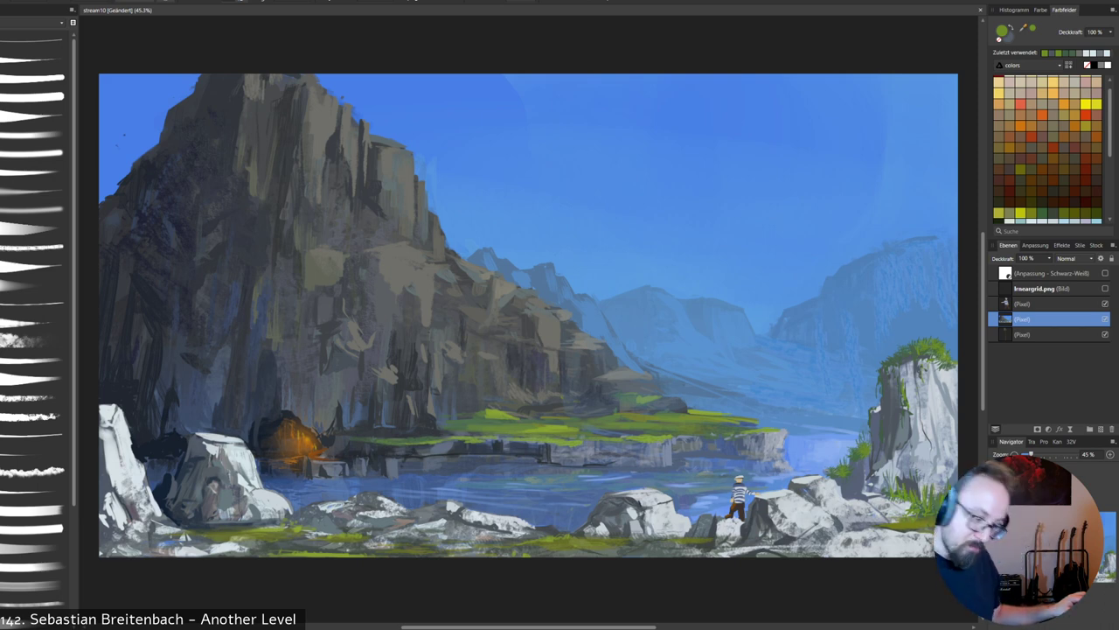
{"action": "left_click", "coordinate": [937, 511], "text": "alt"}
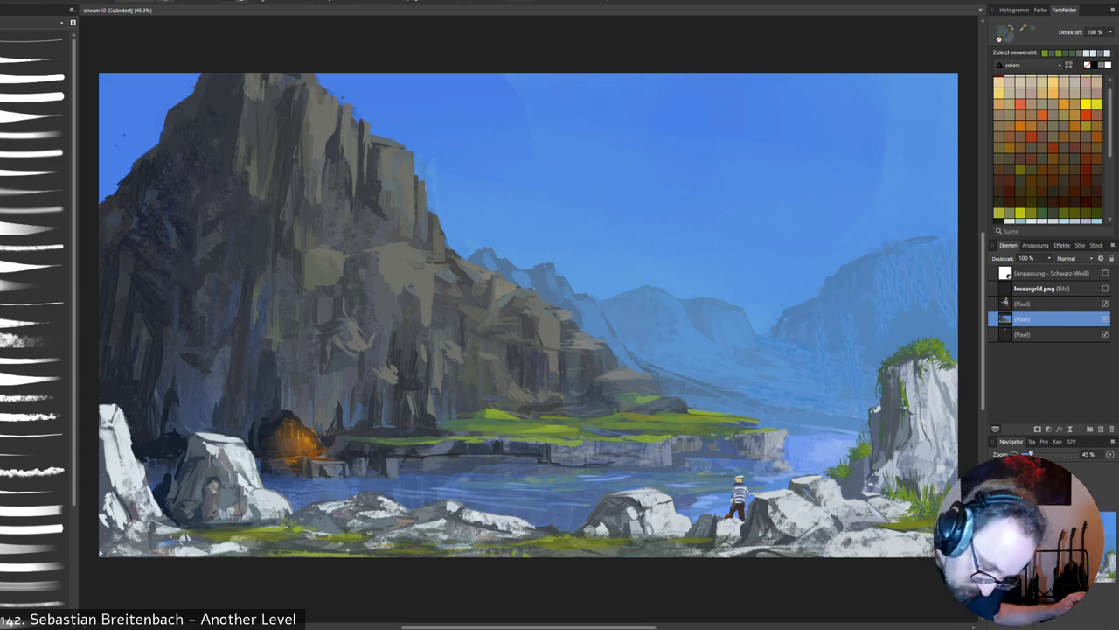
{"action": "key", "text": "x"}
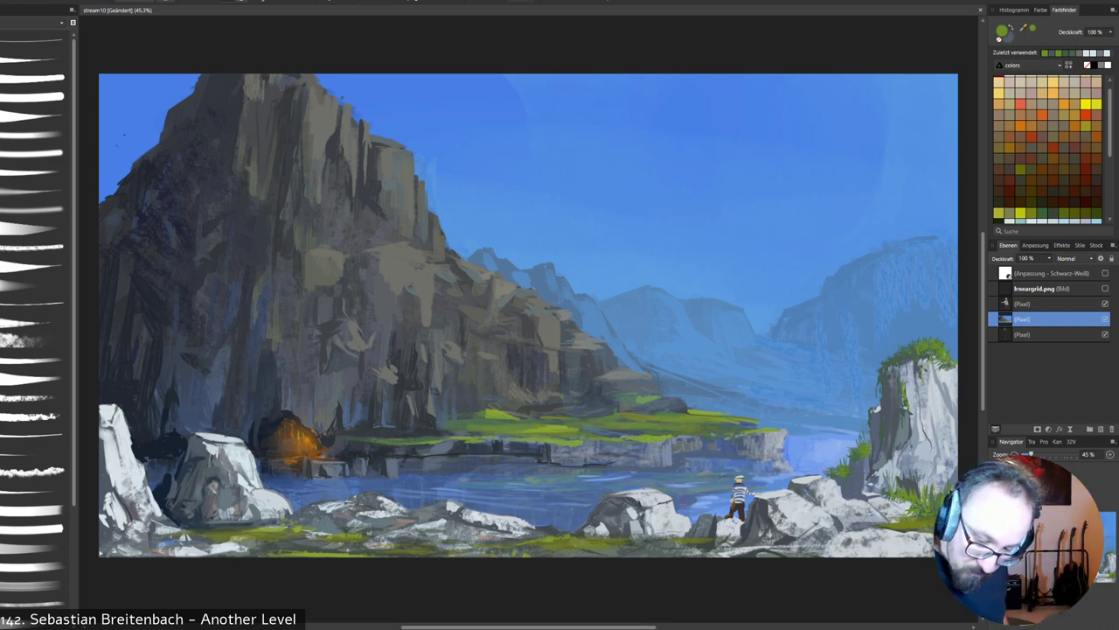
Add an empty pixel layer directly above the landscape layer.
{"action": "key", "text": "ctrl+shift+n"}
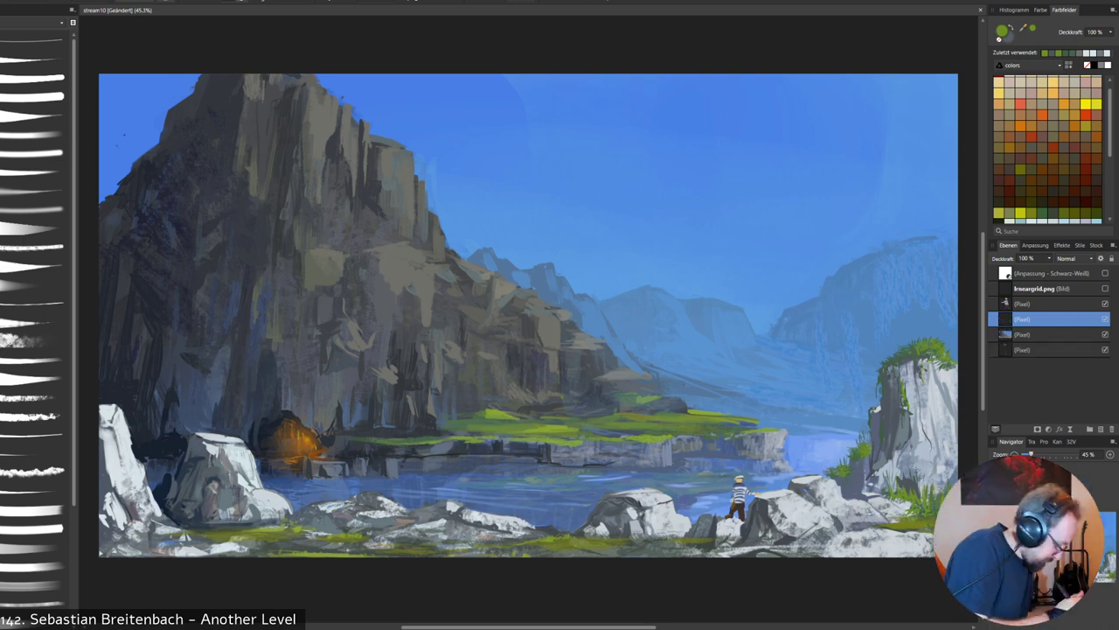
Switch to the ragged, cloud-shaped foliage brush and try sampled green clumps along the cliff's lower slope.
{"action": "left_click", "coordinate": [33, 473]}
{"action": "left_click_drag", "start_coordinate": [647, 378], "coordinate": [617, 373]}
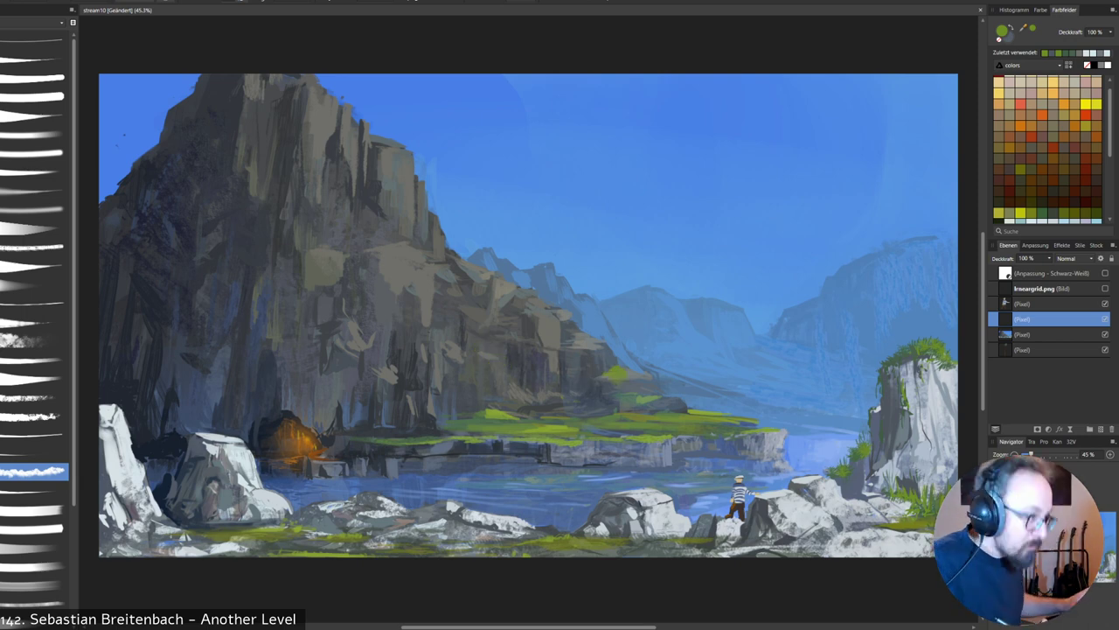
{"action": "left_click", "coordinate": [543, 412], "text": "alt"}
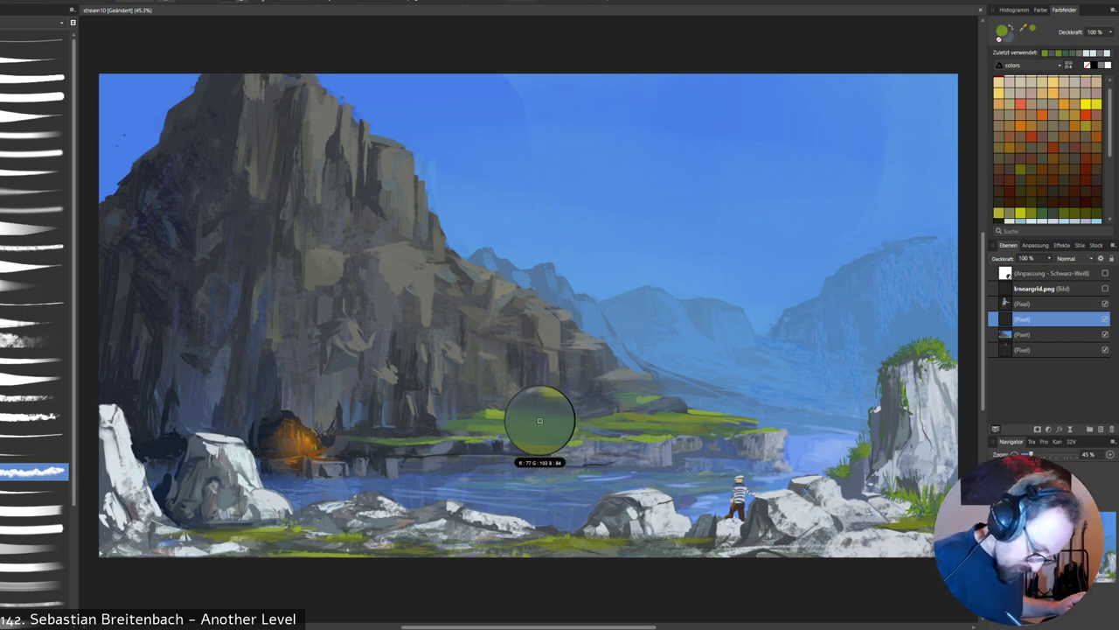
{"action": "key", "text": "bracketright"}
{"action": "left_click_drag", "start_coordinate": [564, 352], "coordinate": [584, 339]}
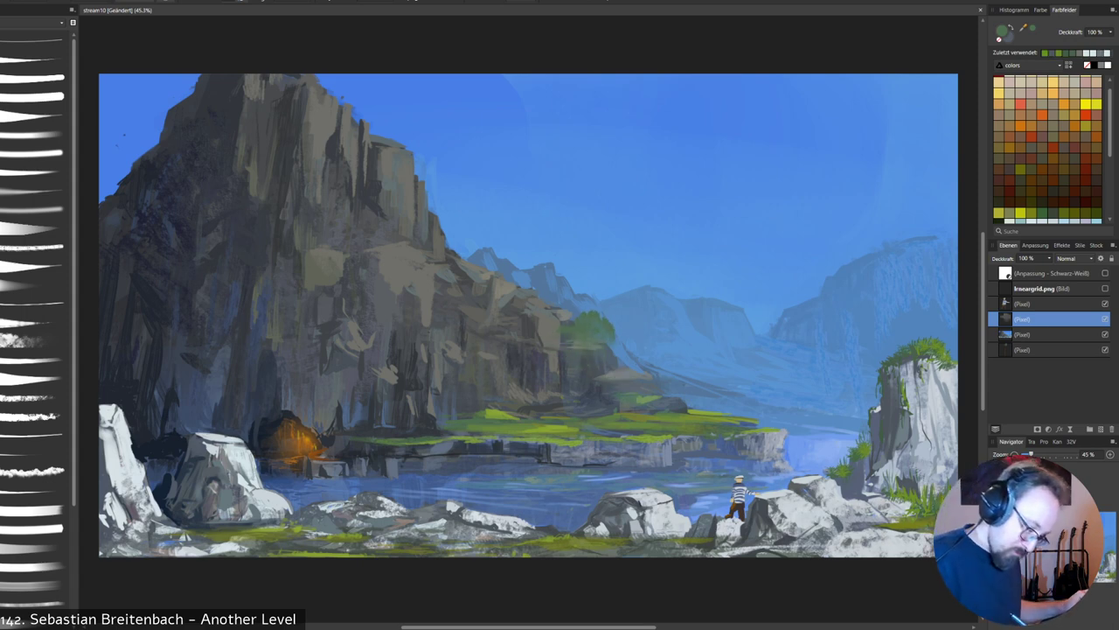
{"action": "key", "text": "ctrl+z"}
{"action": "key", "text": "ctrl+z"}
Try small foliage dabs in sampled mid and bright greens on the ridge at the cliff's lower end.
{"action": "key", "text": "bracketleft"}
{"action": "key", "text": "bracketleft"}
{"action": "key", "text": "bracketleft"}
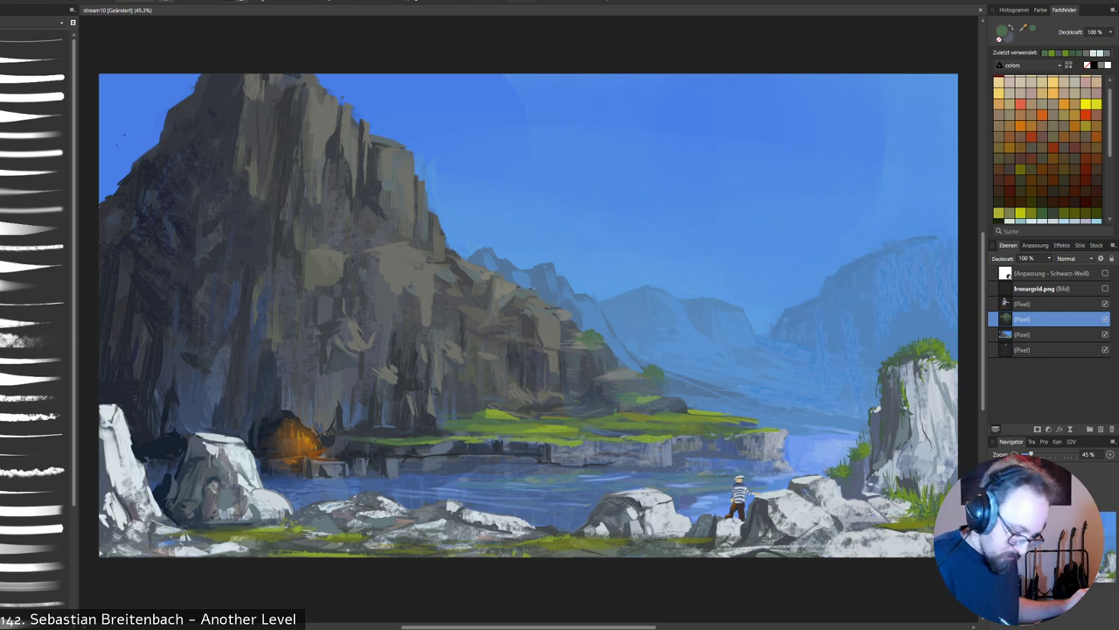
{"action": "left_click", "coordinate": [494, 406], "text": "alt"}
{"action": "left_click", "coordinate": [595, 337]}
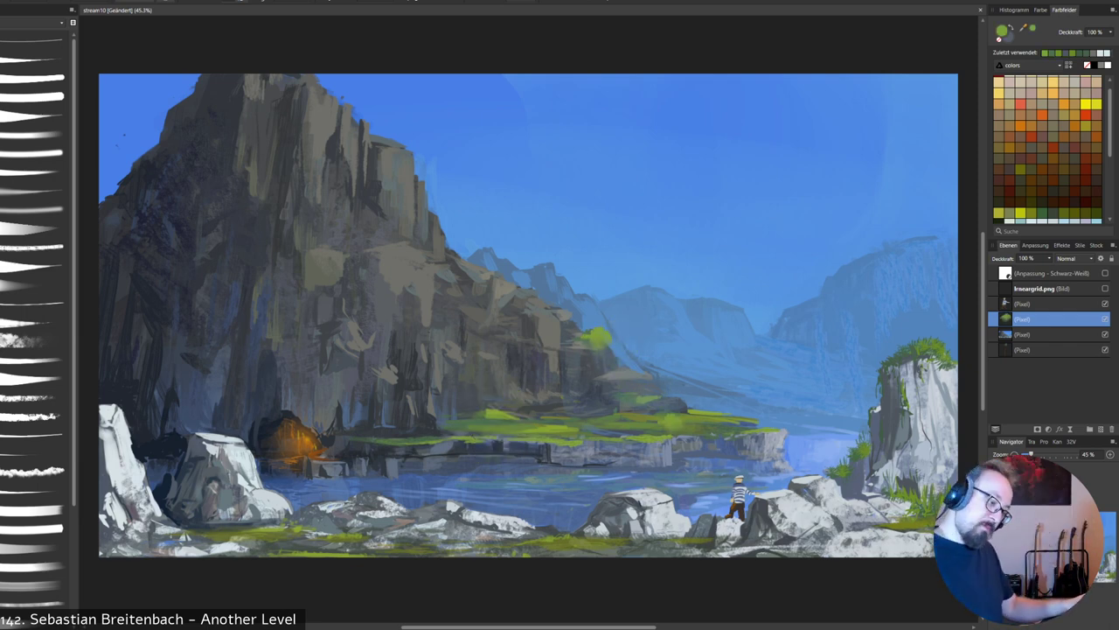
{"action": "left_click", "coordinate": [487, 408], "text": "alt"}
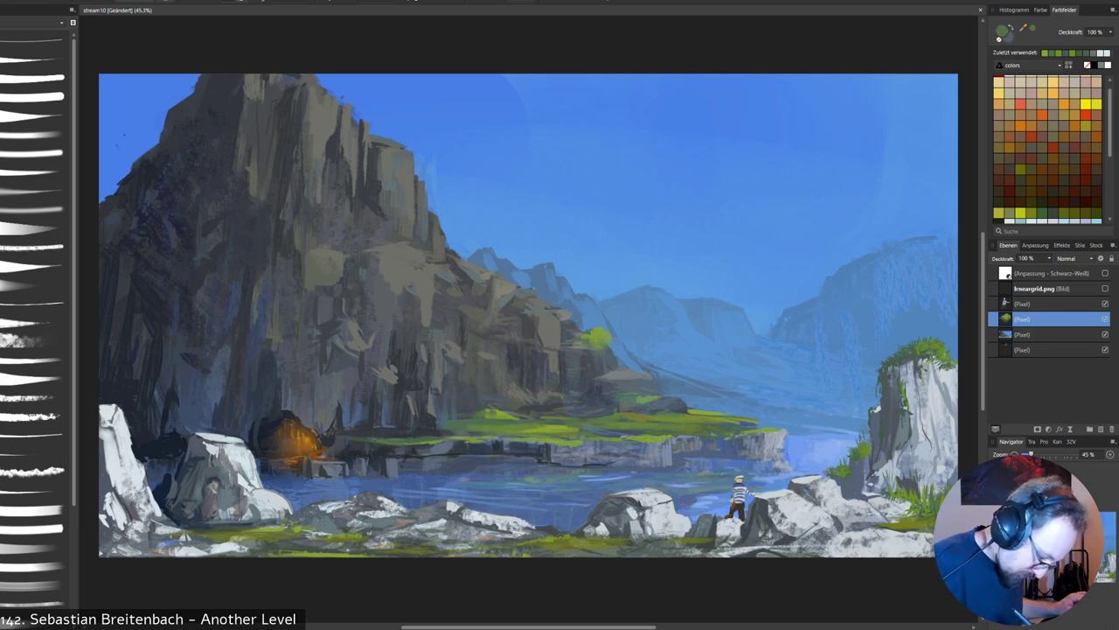
Block in a dark foliage mass at the cliff's lower end above the meadow, using a sampled dark grey.
{"action": "left_click", "coordinate": [417, 439], "text": "alt"}
{"action": "left_click_drag", "start_coordinate": [485, 362], "coordinate": [483, 340]}
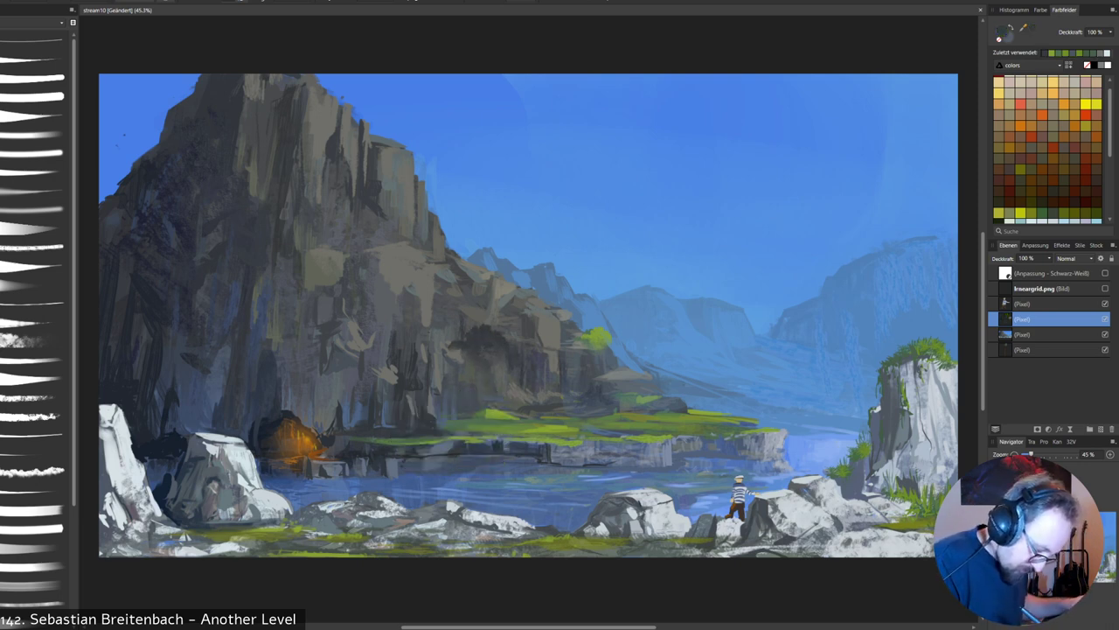
{"action": "key", "text": "ctrl+z"}
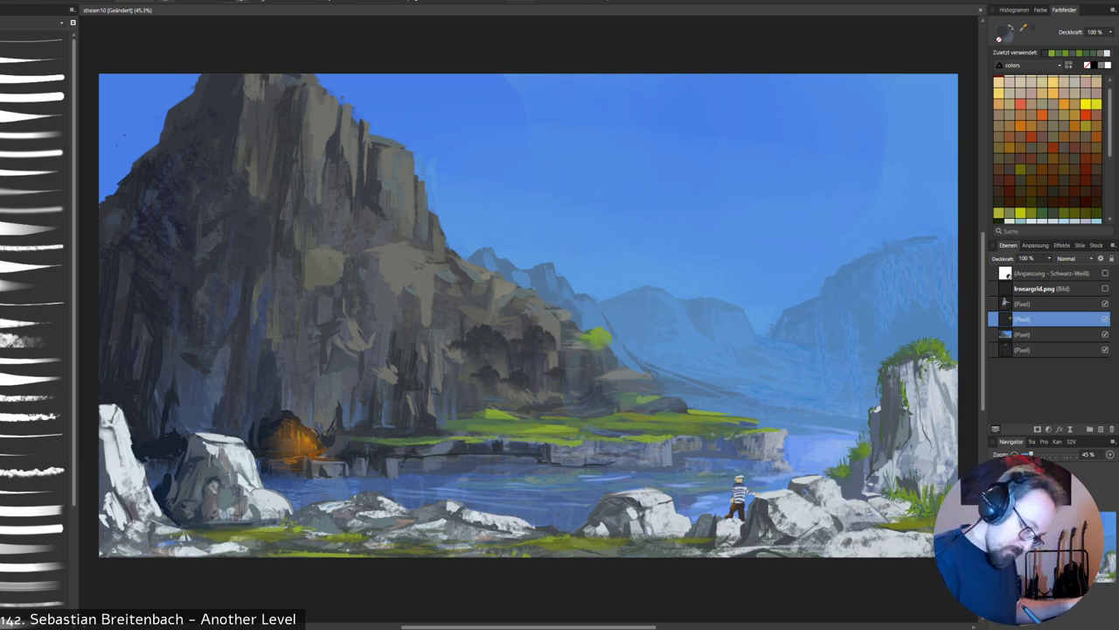
{"action": "mouse_move", "coordinate": [535, 341]}
{"action": "left_mouse_down"}
{"action": "mouse_move", "coordinate": [553, 329]}
{"action": "mouse_move", "coordinate": [531, 360]}
{"action": "mouse_move", "coordinate": [666, 276]}
{"action": "left_mouse_up"}
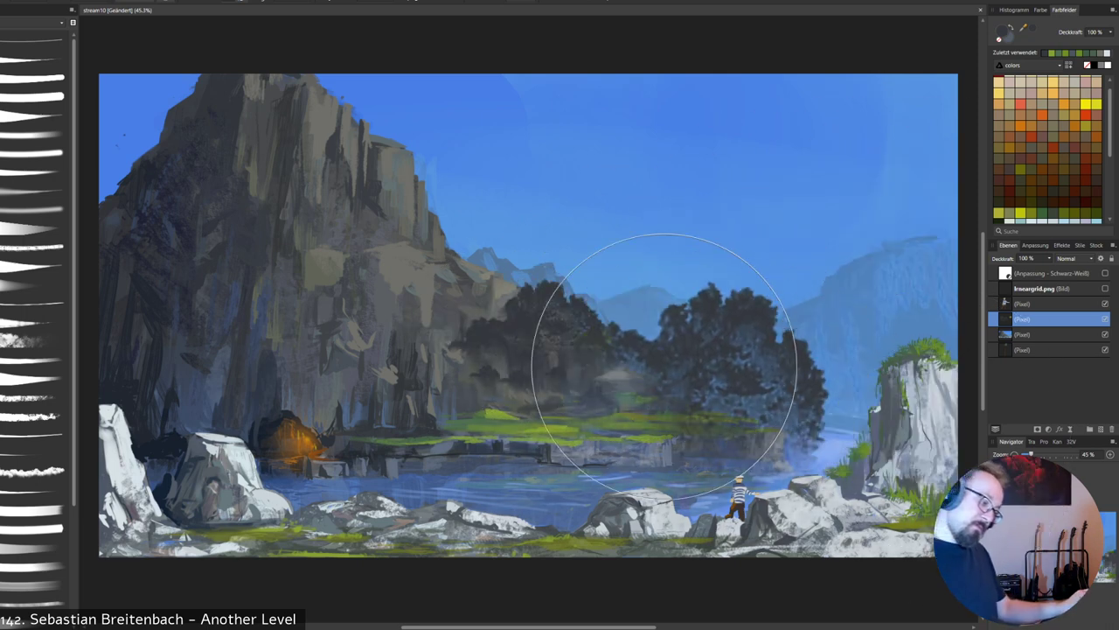
{"action": "left_click_drag", "start_coordinate": [570, 347], "coordinate": [572, 353]}
Paint a sunlit tree crown over the top of the dark foliage mass with a smaller brush and a sampled yellow-green.
{"action": "key", "text": "bracketleft"}
{"action": "key", "text": "bracketleft"}
{"action": "key", "text": "bracketleft"}
{"action": "key", "text": "bracketleft"}
{"action": "key", "text": "bracketleft"}
{"action": "key", "text": "bracketleft"}
{"action": "left_click", "coordinate": [558, 432], "text": "alt"}
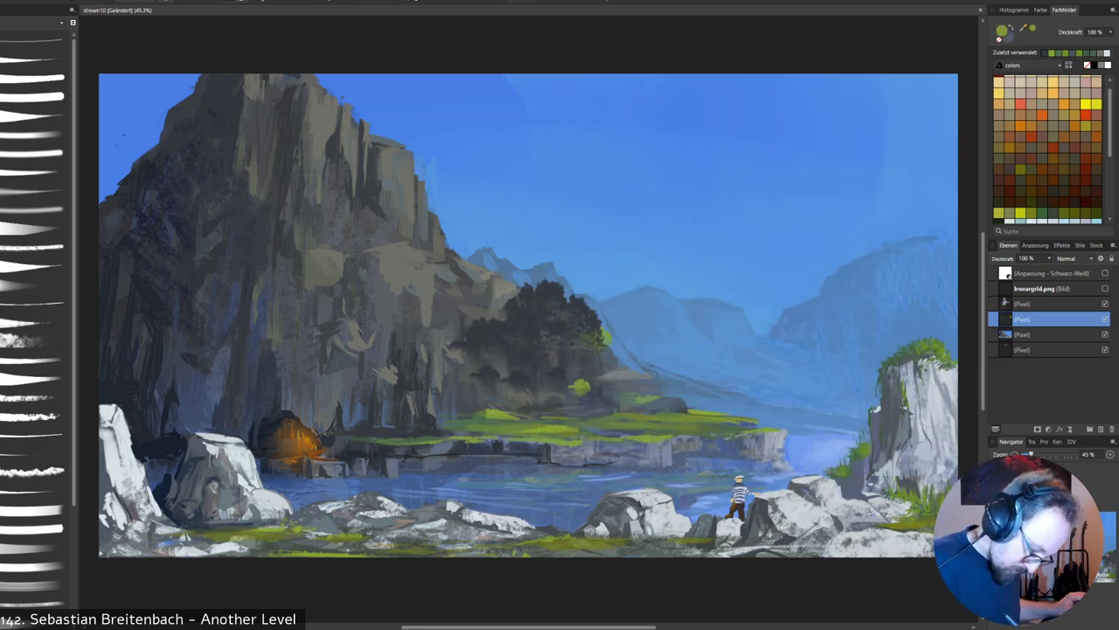
{"action": "mouse_move", "coordinate": [587, 314]}
{"action": "left_mouse_down"}
{"action": "mouse_move", "coordinate": [596, 331]}
{"action": "mouse_move", "coordinate": [564, 302]}
{"action": "mouse_move", "coordinate": [555, 323]}
{"action": "mouse_move", "coordinate": [569, 334]}
{"action": "left_mouse_up"}
{"action": "mouse_move", "coordinate": [542, 281]}
{"action": "left_mouse_down"}
{"action": "mouse_move", "coordinate": [535, 315]}
{"action": "mouse_move", "coordinate": [522, 317]}
{"action": "mouse_move", "coordinate": [547, 302]}
{"action": "mouse_move", "coordinate": [505, 328]}
{"action": "mouse_move", "coordinate": [500, 320]}
{"action": "left_mouse_up"}
{"action": "key", "text": "ctrl+z"}
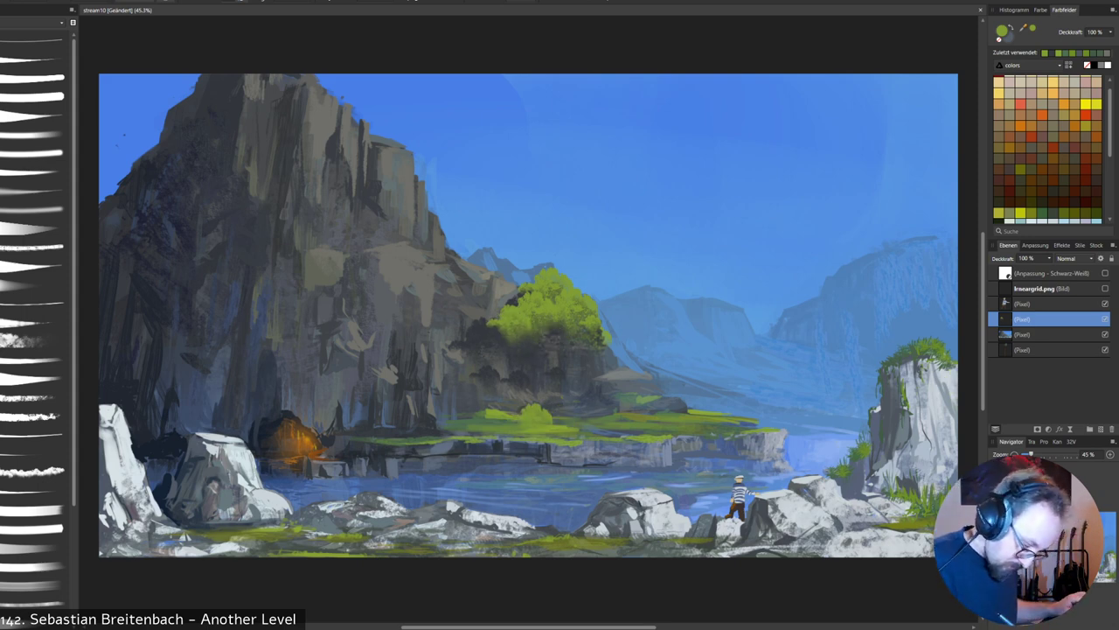
{"action": "key", "text": "ctrl+z"}
Add muted, darker green foliage on the cliff-facing side and underside of the tree crown.
{"action": "left_click", "coordinate": [483, 421], "text": "alt"}
{"action": "left_click_drag", "start_coordinate": [515, 336], "coordinate": [537, 366]}
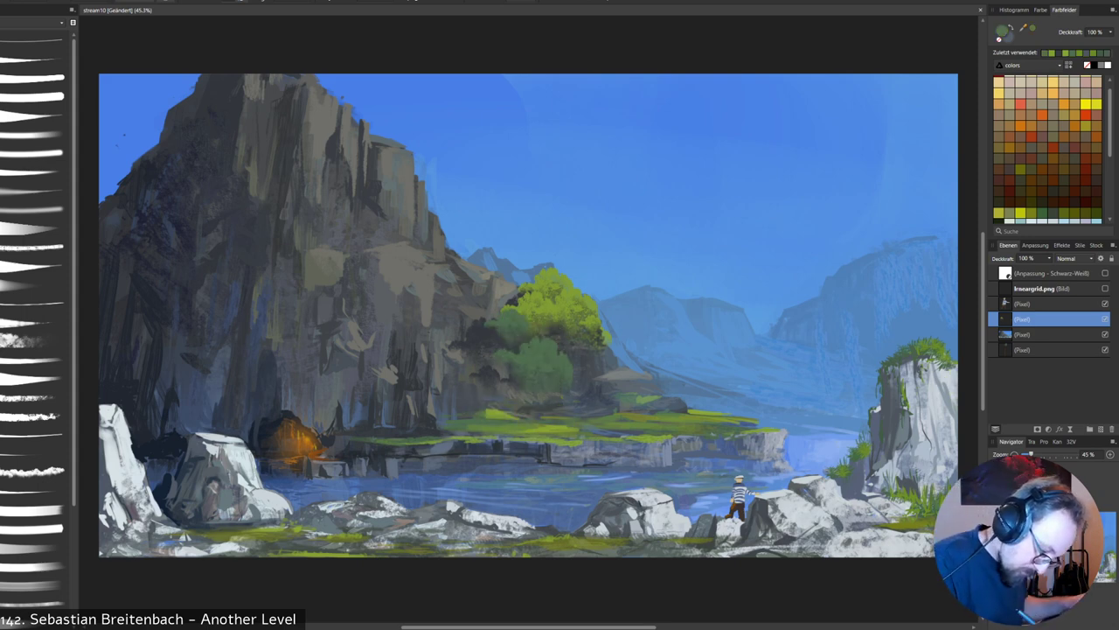
{"action": "key", "text": "ctrl+z"}
{"action": "left_click_drag", "start_coordinate": [482, 338], "coordinate": [498, 327]}
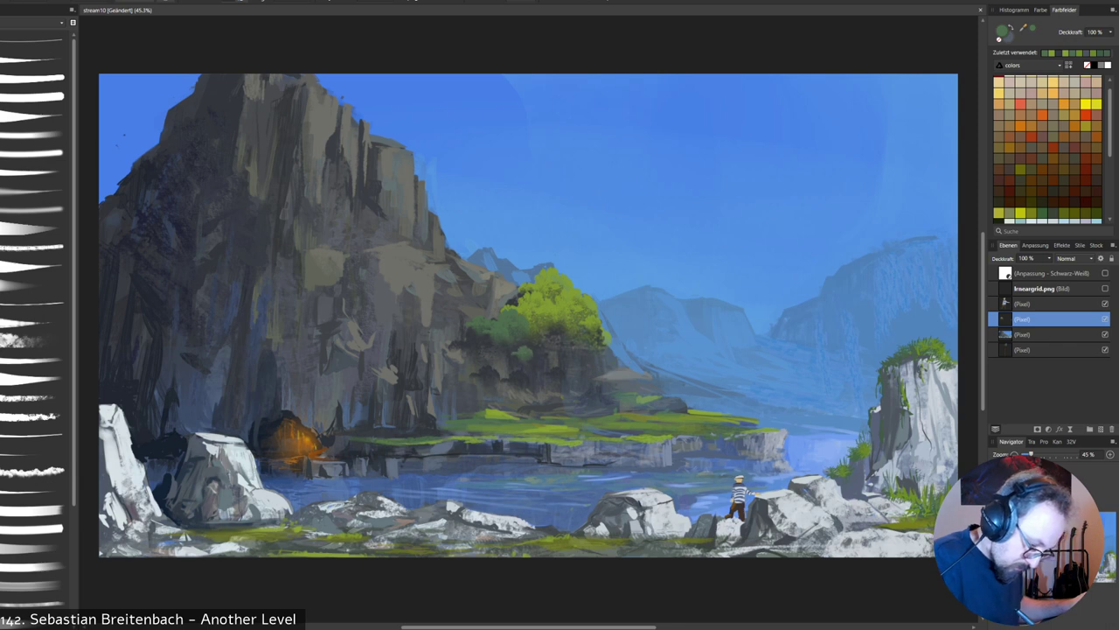
{"action": "left_click", "coordinate": [936, 230]}
{"action": "key", "text": "]"}
{"action": "mouse_move", "coordinate": [534, 347]}
{"action": "left_mouse_down"}
{"action": "mouse_move", "coordinate": [530, 340]}
{"action": "mouse_move", "coordinate": [537, 347]}
{"action": "left_mouse_up"}
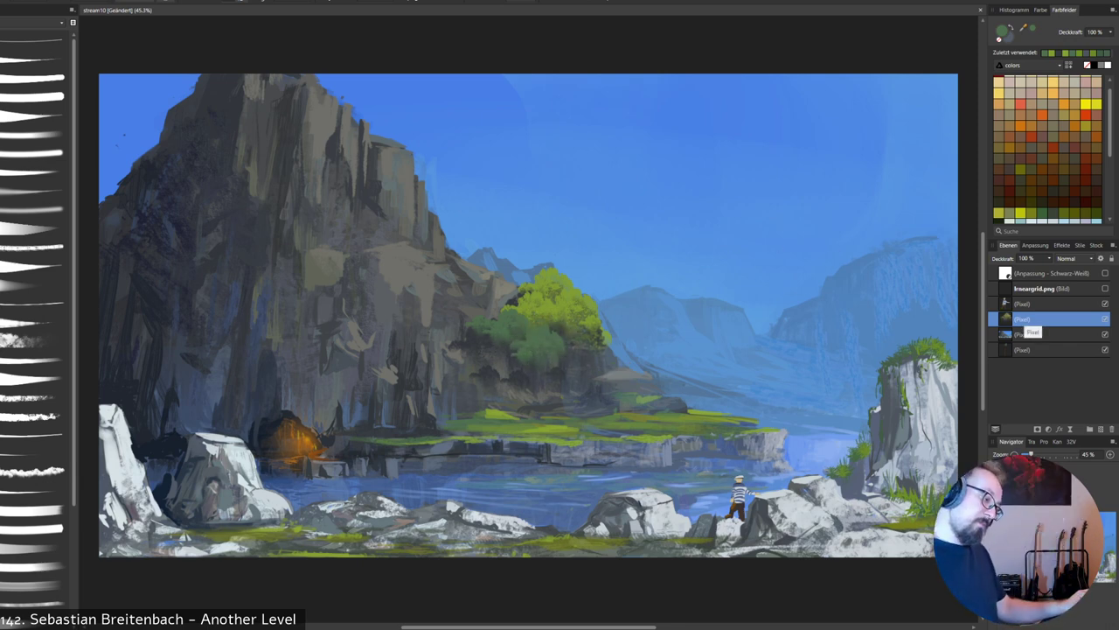
Blend the crown's lit and shaded parts with a sampled mid green, extending small leaf clumps toward the cliff.
{"action": "left_click", "coordinate": [566, 325], "text": "alt"}
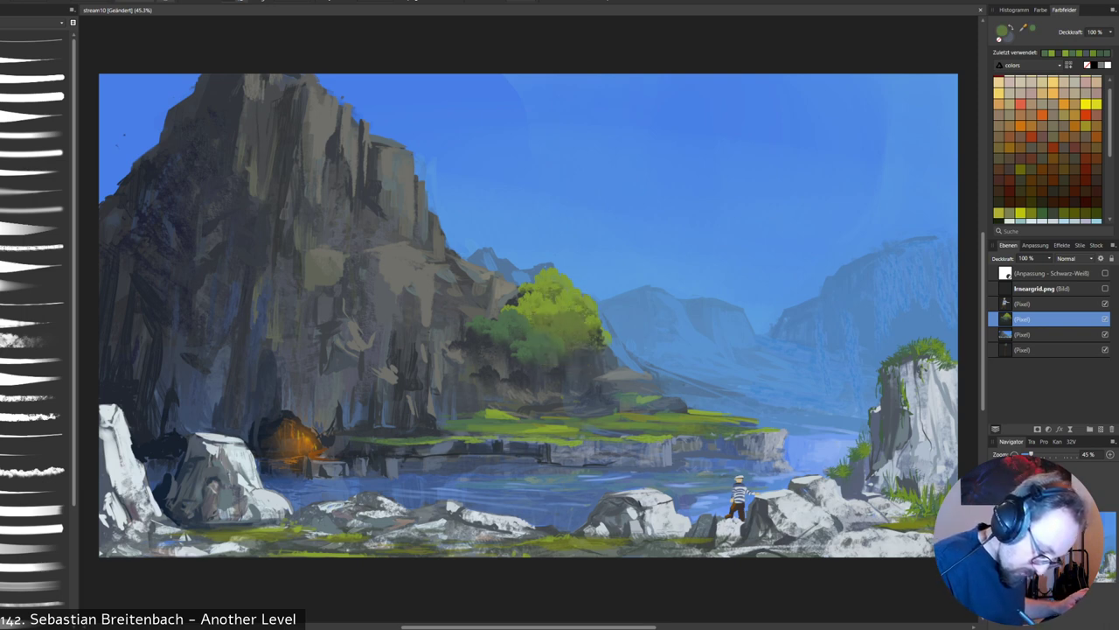
{"action": "left_click", "coordinate": [587, 339]}
{"action": "key", "text": "ctrl+z"}
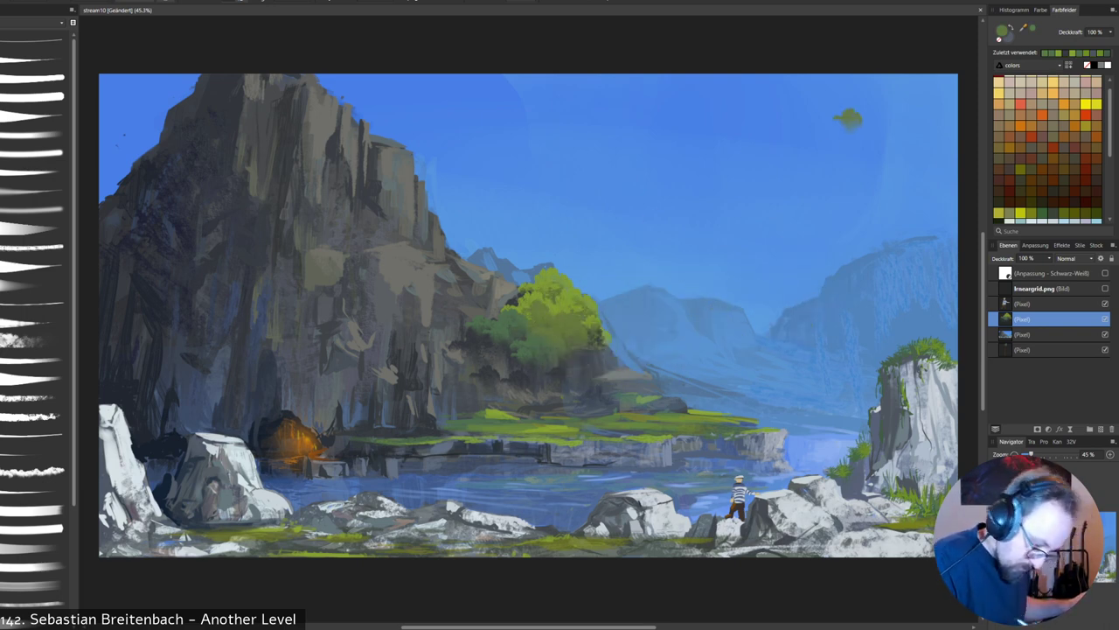
{"action": "key", "text": "ctrl+z"}
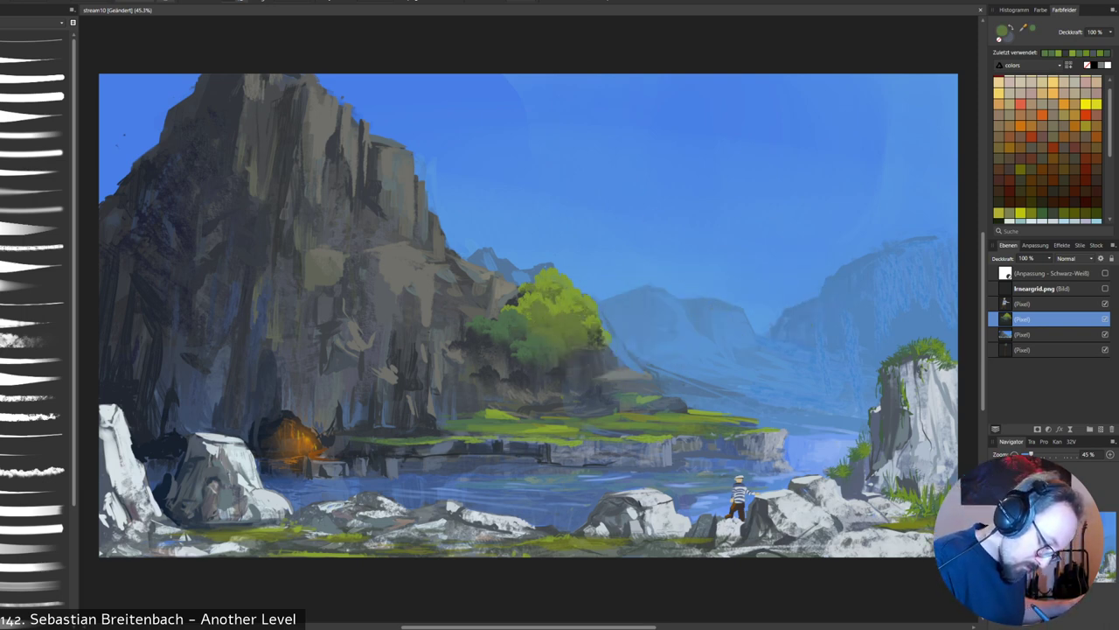
{"action": "left_click", "coordinate": [526, 291]}
{"action": "left_click", "coordinate": [519, 301]}
{"action": "left_click", "coordinate": [515, 301]}
{"action": "left_click", "coordinate": [505, 291]}
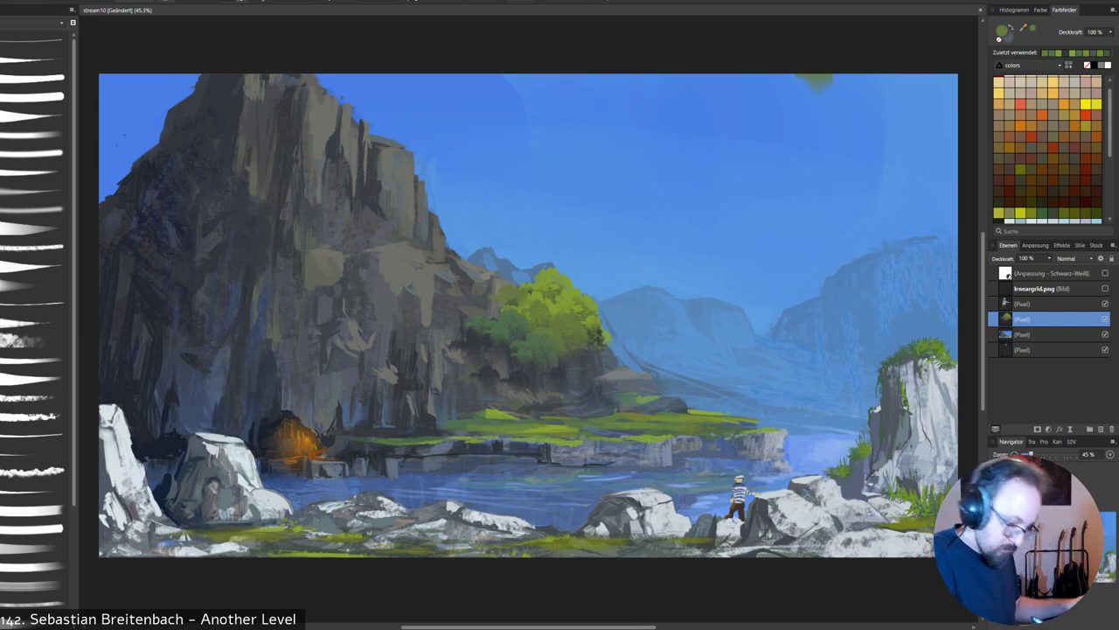
{"action": "key", "text": "ctrl+z"}
Darken the shaded lower part of the tree crown and add small leaf gaps with a sampled dark tone.
{"action": "left_click", "coordinate": [582, 360], "text": "alt"}
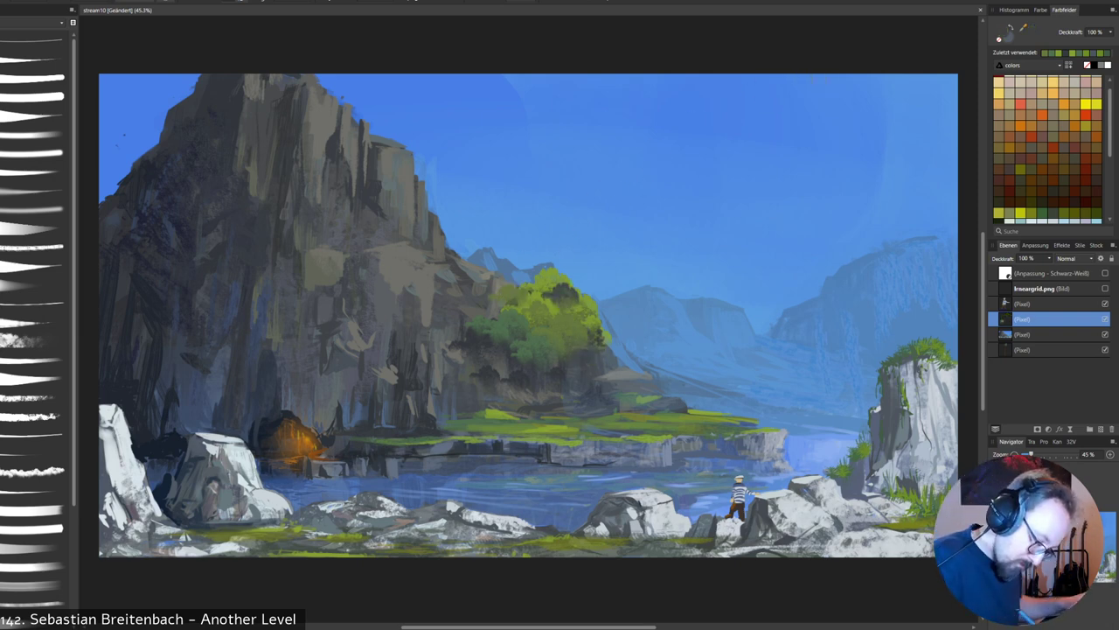
{"action": "key", "text": "bracketleft"}
{"action": "left_click", "coordinate": [550, 300]}
{"action": "key", "text": "ctrl+z"}
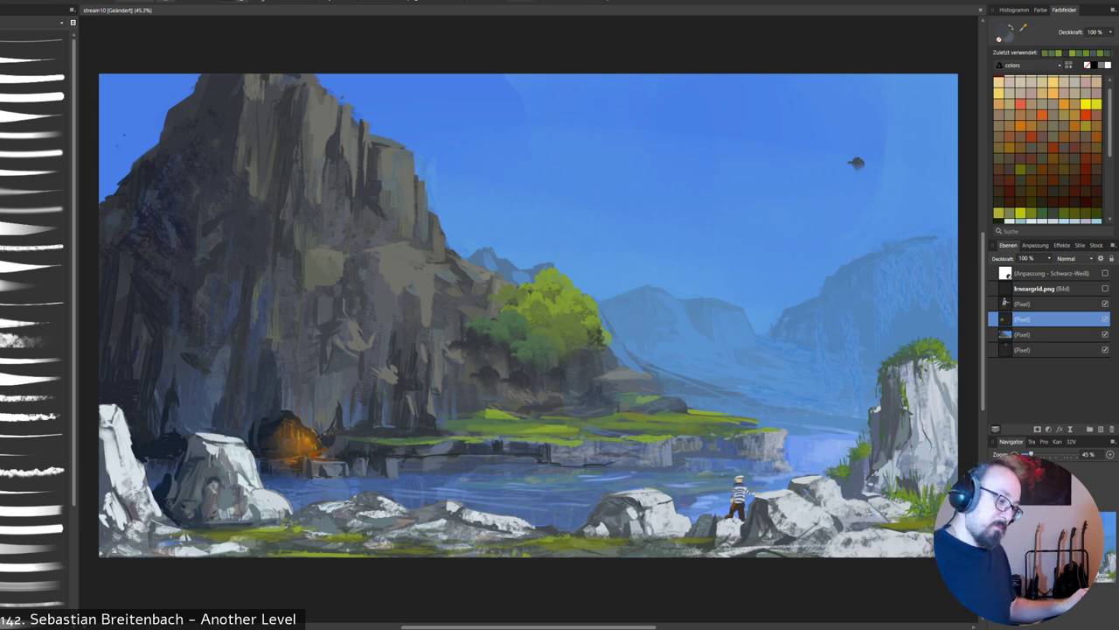
{"action": "right_click", "coordinate": [857, 163]}
{"action": "left_click", "coordinate": [809, 202]}
{"action": "mouse_move", "coordinate": [551, 329]}
{"action": "left_mouse_down"}
{"action": "mouse_move", "coordinate": [535, 320]}
{"action": "mouse_move", "coordinate": [549, 311]}
{"action": "mouse_move", "coordinate": [507, 306]}
{"action": "left_mouse_up"}
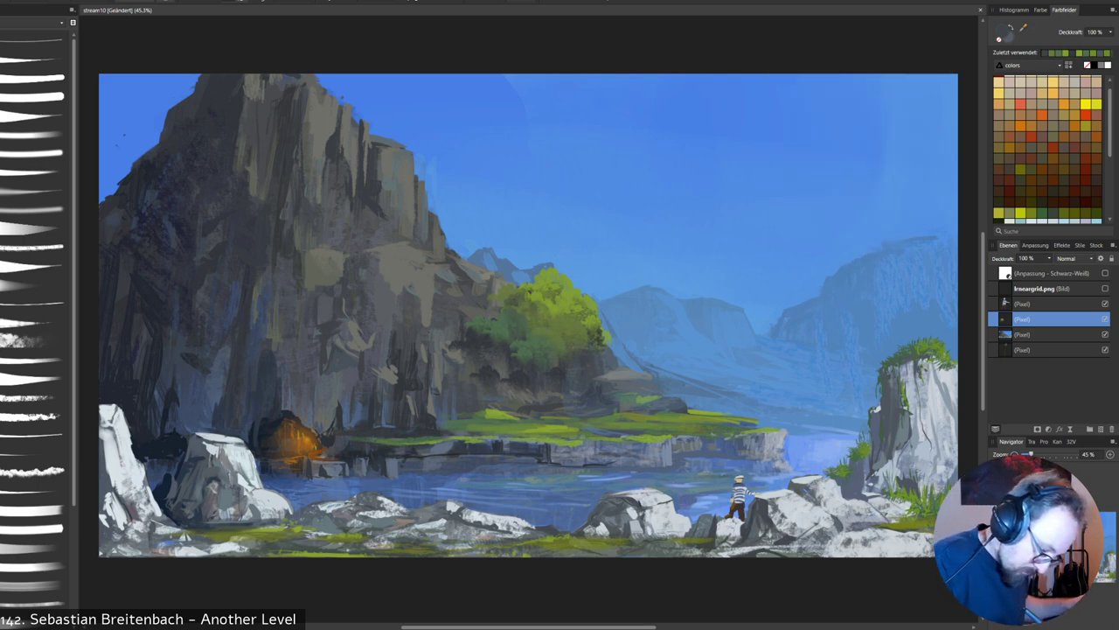
{"action": "mouse_move", "coordinate": [554, 351]}
{"action": "left_mouse_down"}
{"action": "mouse_move", "coordinate": [568, 348]}
{"action": "mouse_move", "coordinate": [564, 325]}
{"action": "left_mouse_up"}
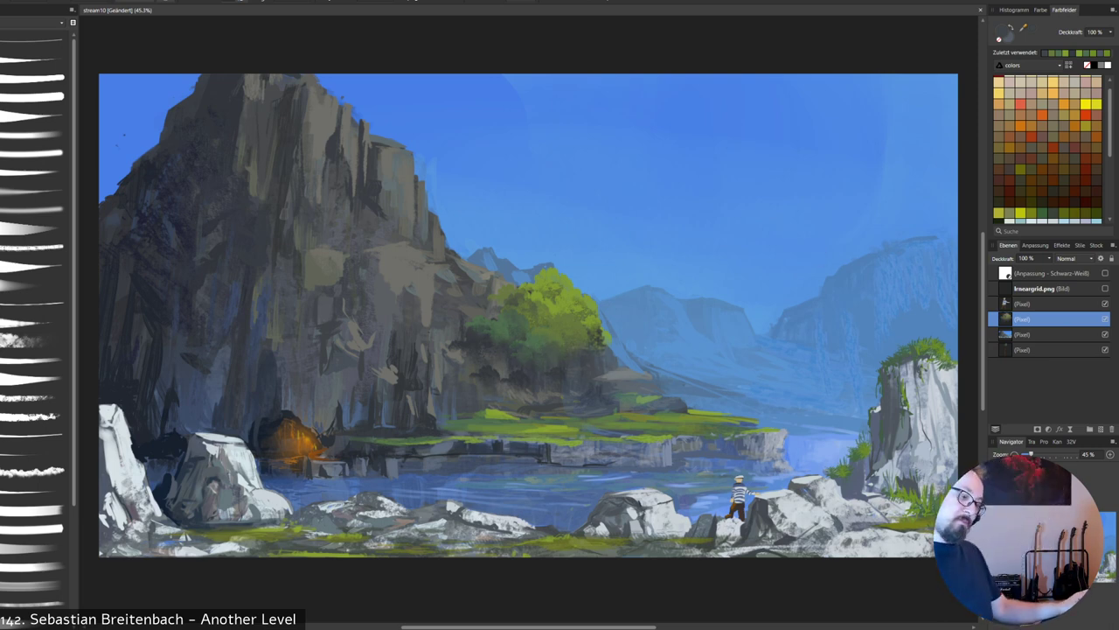
Set the brush opacity to 80% and paint smaller bushes on the slope below the tree in sampled bright and mid greens.
{"action": "left_click", "coordinate": [571, 290], "text": "alt"}
{"action": "right_click", "coordinate": [635, 359]}
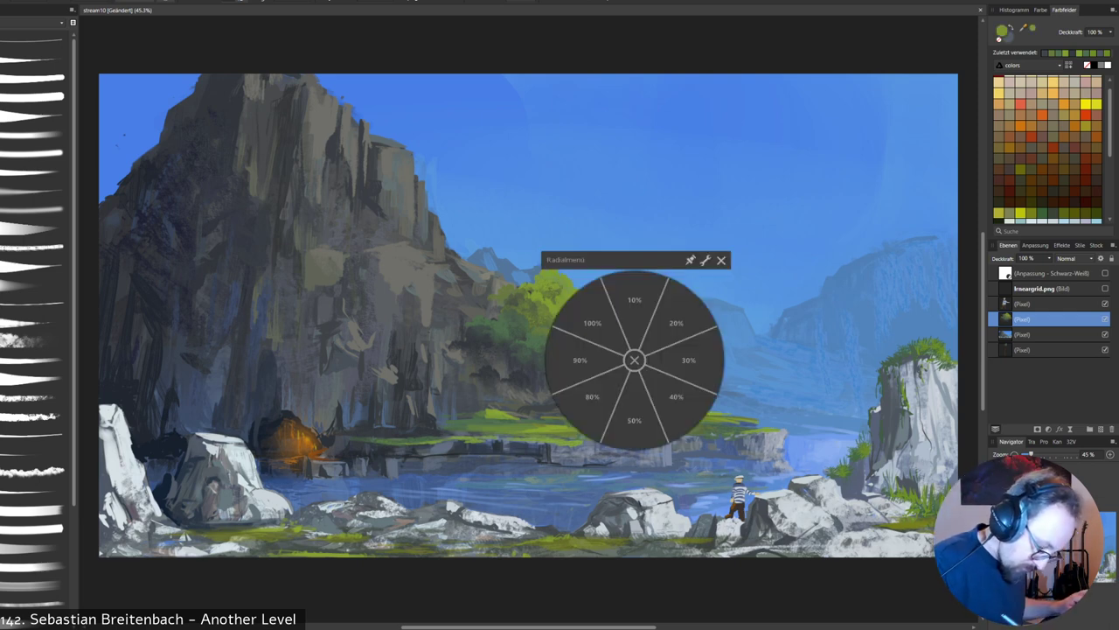
{"action": "left_click", "coordinate": [593, 397]}
{"action": "mouse_move", "coordinate": [559, 383]}
{"action": "left_mouse_down"}
{"action": "mouse_move", "coordinate": [600, 376]}
{"action": "mouse_move", "coordinate": [624, 353]}
{"action": "mouse_move", "coordinate": [599, 368]}
{"action": "mouse_move", "coordinate": [643, 360]}
{"action": "left_mouse_up"}
{"action": "key", "text": "ctrl+z"}
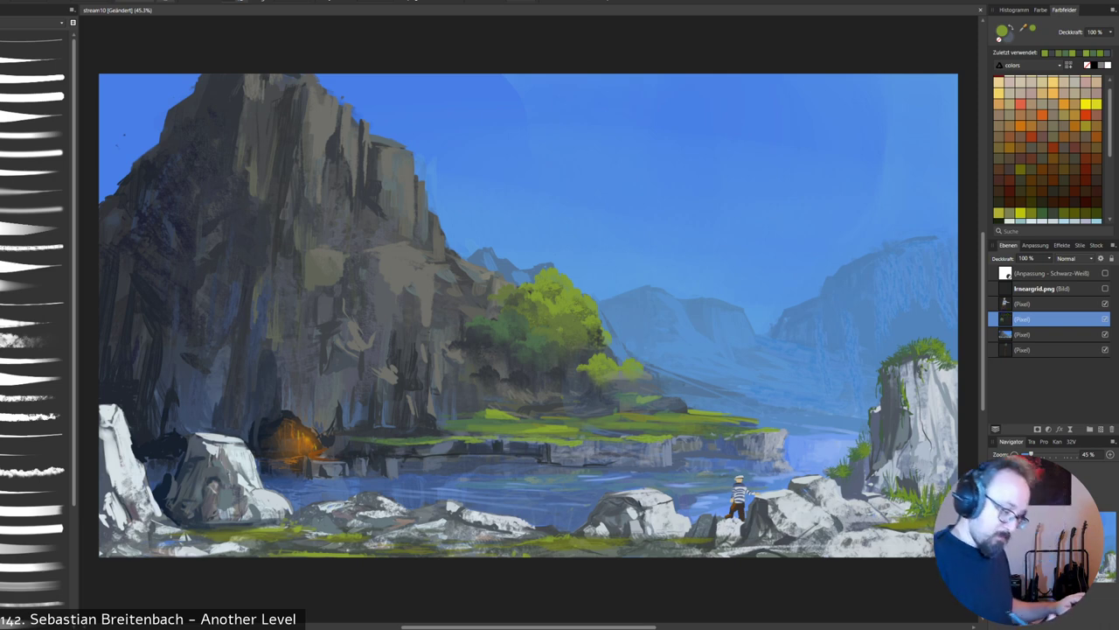
{"action": "left_click_drag", "start_coordinate": [579, 377], "coordinate": [586, 373]}
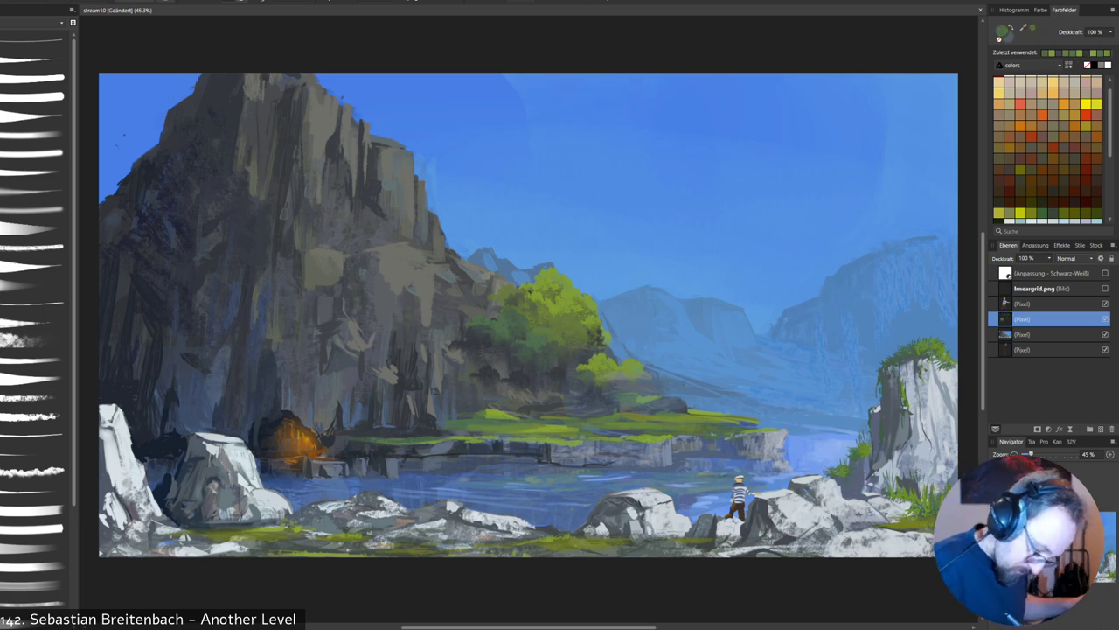
{"action": "left_click", "coordinate": [610, 376], "text": "alt"}
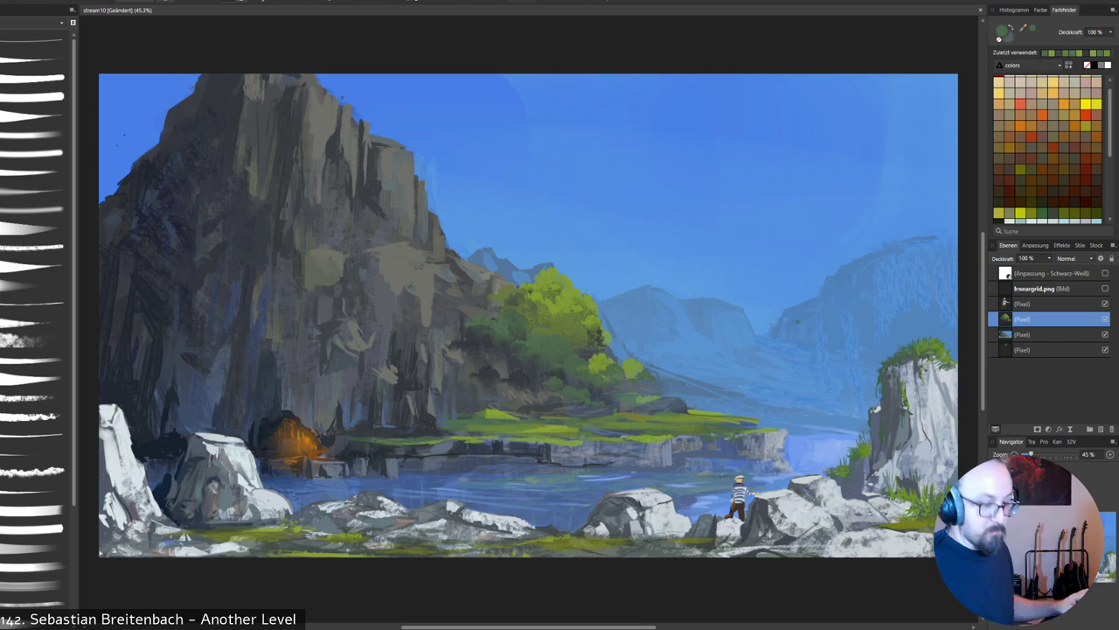
Add sampled bright green leaf highlights to the small slope bushes and along the tree crown's shaded edge.
{"action": "left_click", "coordinate": [630, 374], "text": "alt"}
{"action": "left_click_drag", "start_coordinate": [649, 375], "coordinate": [621, 371]}
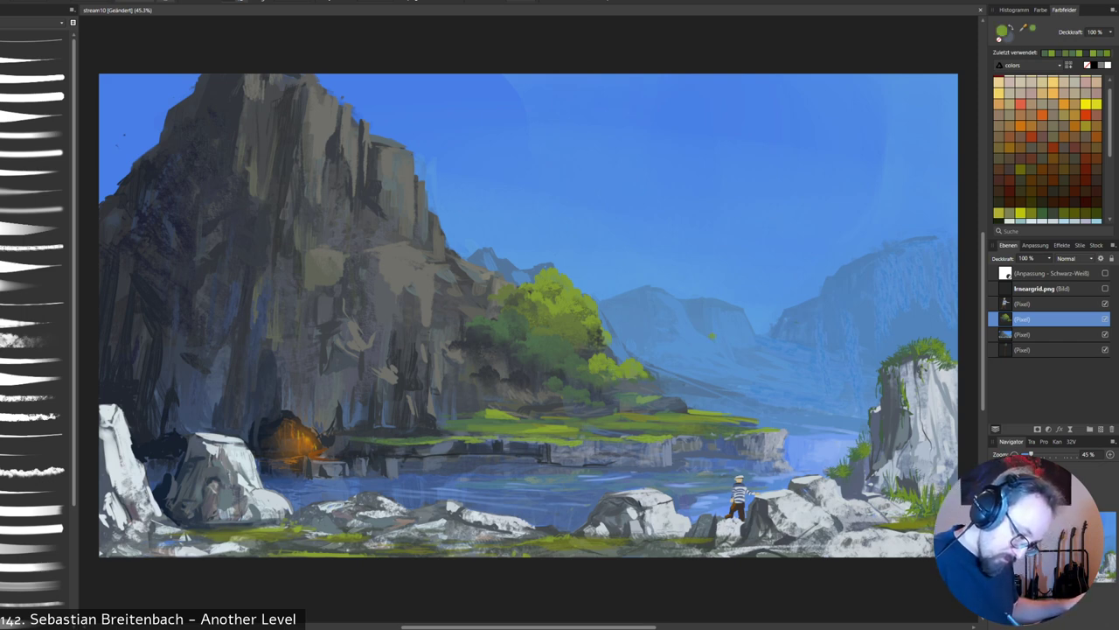
{"action": "left_click_drag", "start_coordinate": [580, 327], "coordinate": [587, 332]}
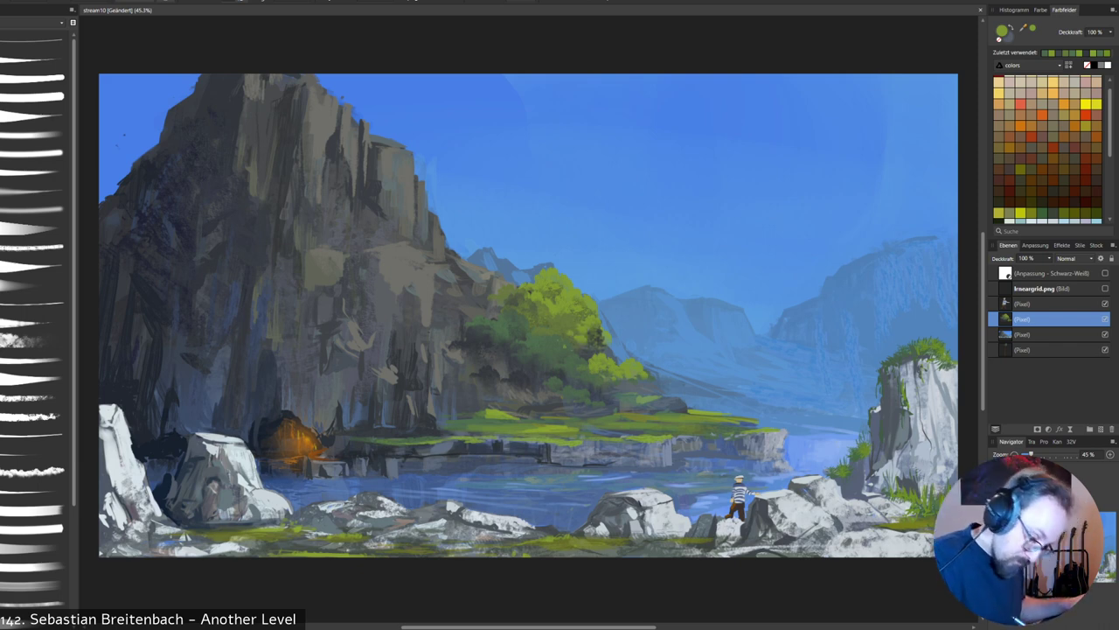
{"action": "left_click_drag", "start_coordinate": [562, 343], "coordinate": [571, 350]}
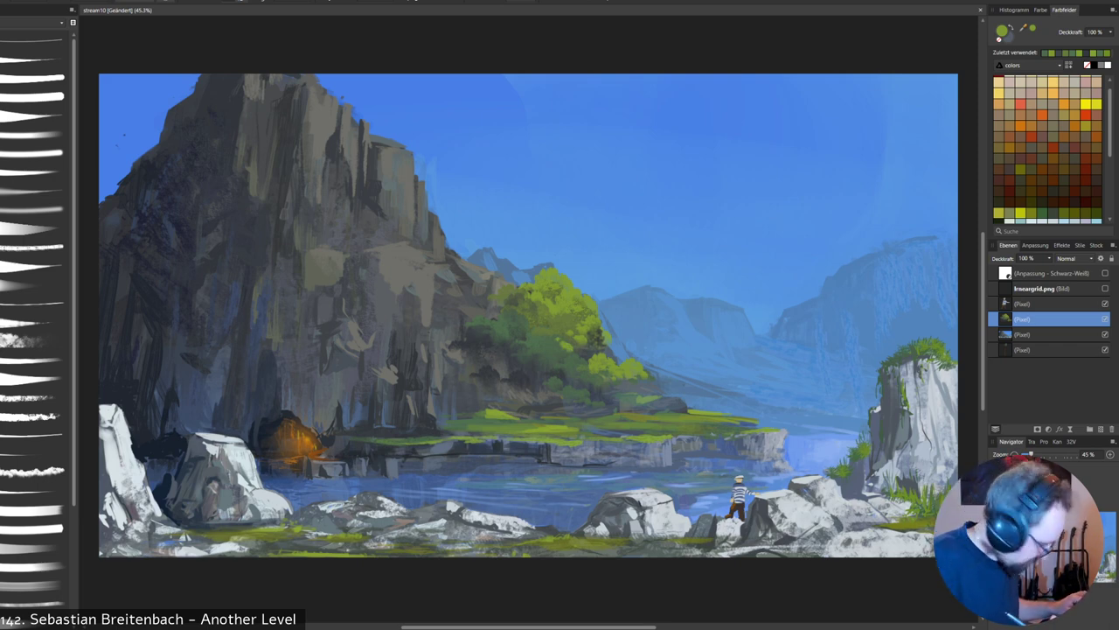
{"action": "left_click", "coordinate": [701, 285]}
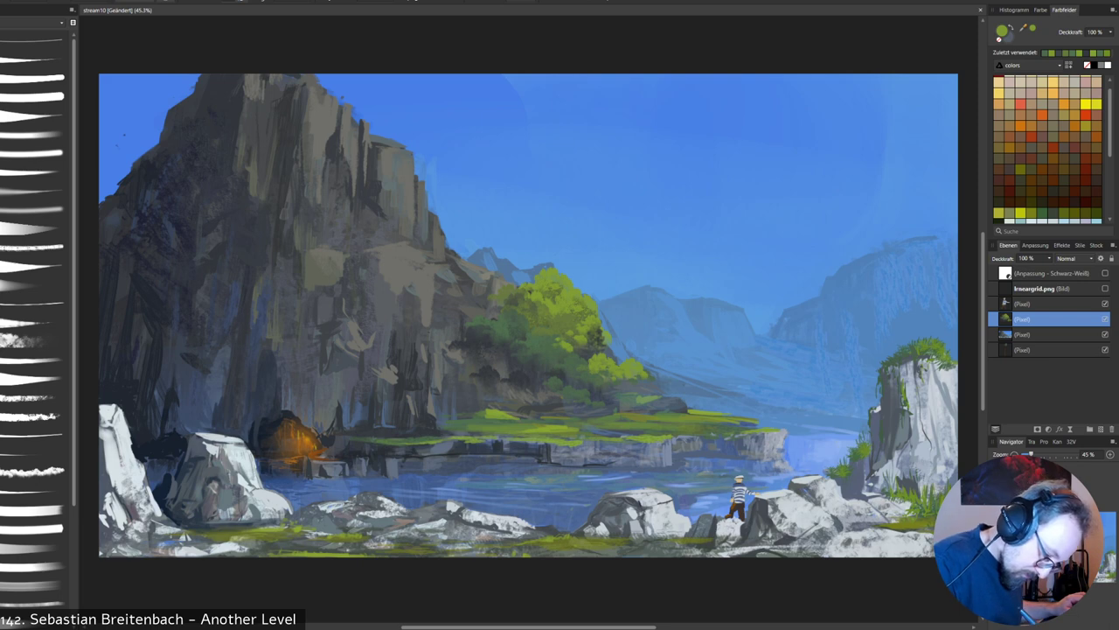
Set the brush opacity to 50% and build up lighter green clumps in the tree's lower foliage and the bushes on the meadow.
{"action": "middle_click", "coordinate": [557, 339]}
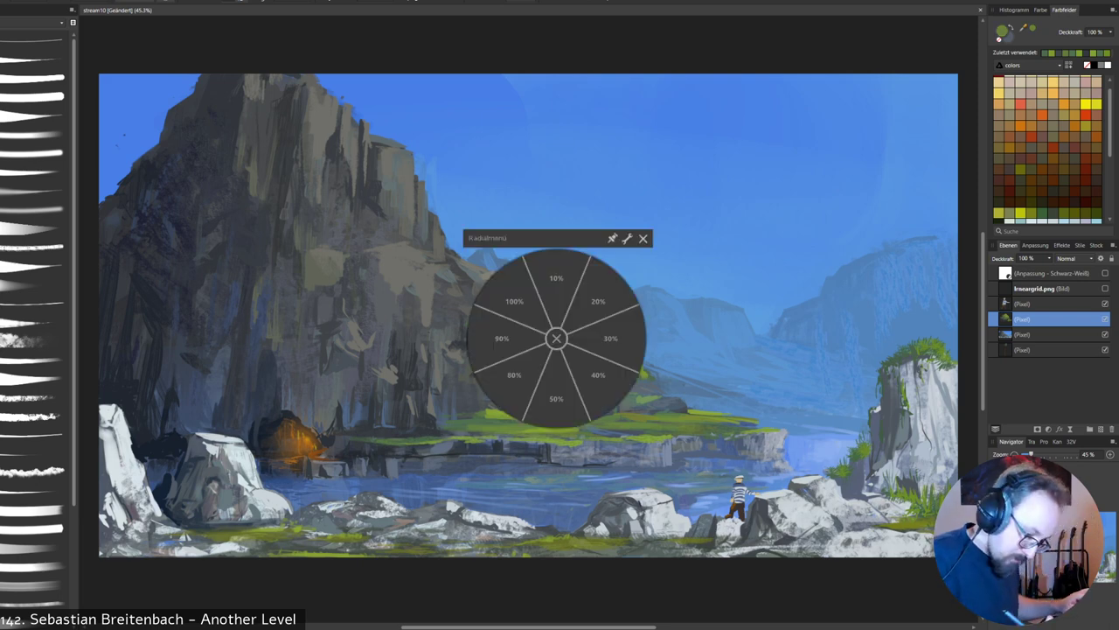
{"action": "left_click", "coordinate": [557, 393]}
{"action": "mouse_move", "coordinate": [568, 347]}
{"action": "left_mouse_down"}
{"action": "mouse_move", "coordinate": [563, 336]}
{"action": "mouse_move", "coordinate": [557, 350]}
{"action": "left_mouse_up"}
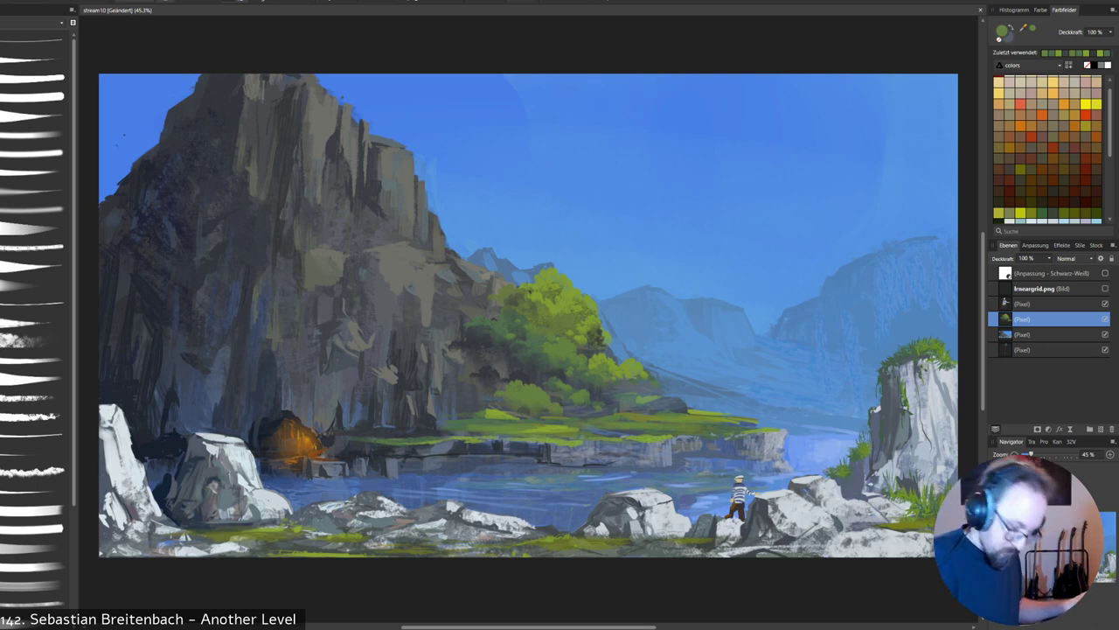
Paint a mid-green bush against the cliff base beside the meadow, using green sampled from the tree.
{"action": "mouse_move", "coordinate": [488, 401]}
{"action": "left_mouse_down"}
{"action": "mouse_move", "coordinate": [446, 399]}
{"action": "mouse_move", "coordinate": [465, 392]}
{"action": "mouse_move", "coordinate": [459, 400]}
{"action": "left_mouse_up"}
{"action": "key", "text": "ctrl+z"}
{"action": "left_click", "coordinate": [536, 351], "text": "alt"}
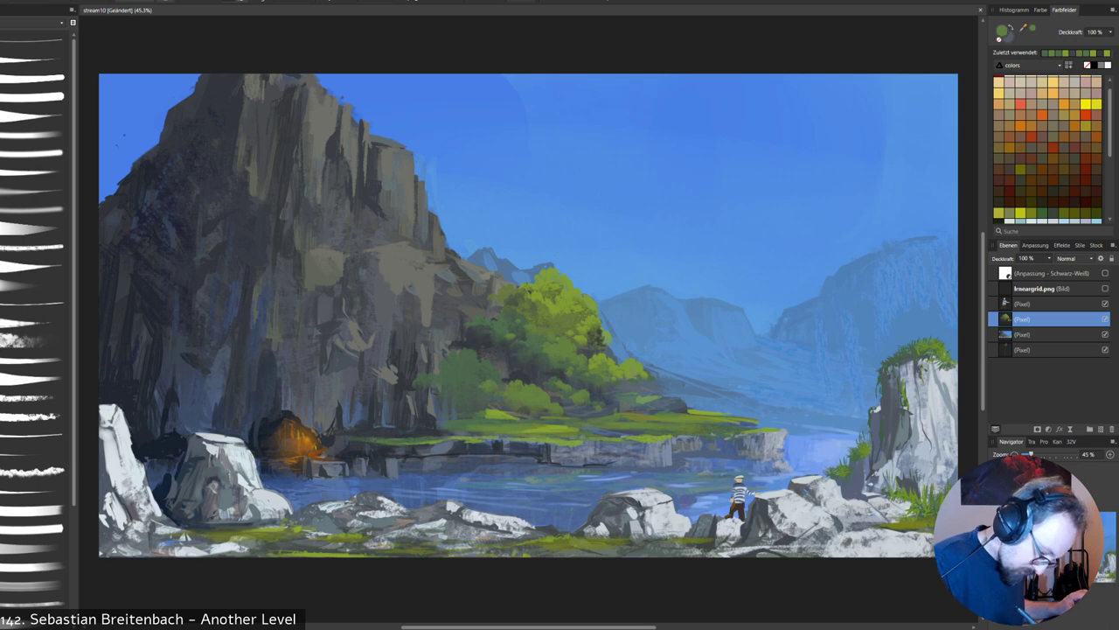
Dab small green bushes onto the cliff ledges and ridge above the tree, undoing the test dabs.
{"action": "left_click", "coordinate": [636, 158]}
{"action": "key", "text": "ctrl+z"}
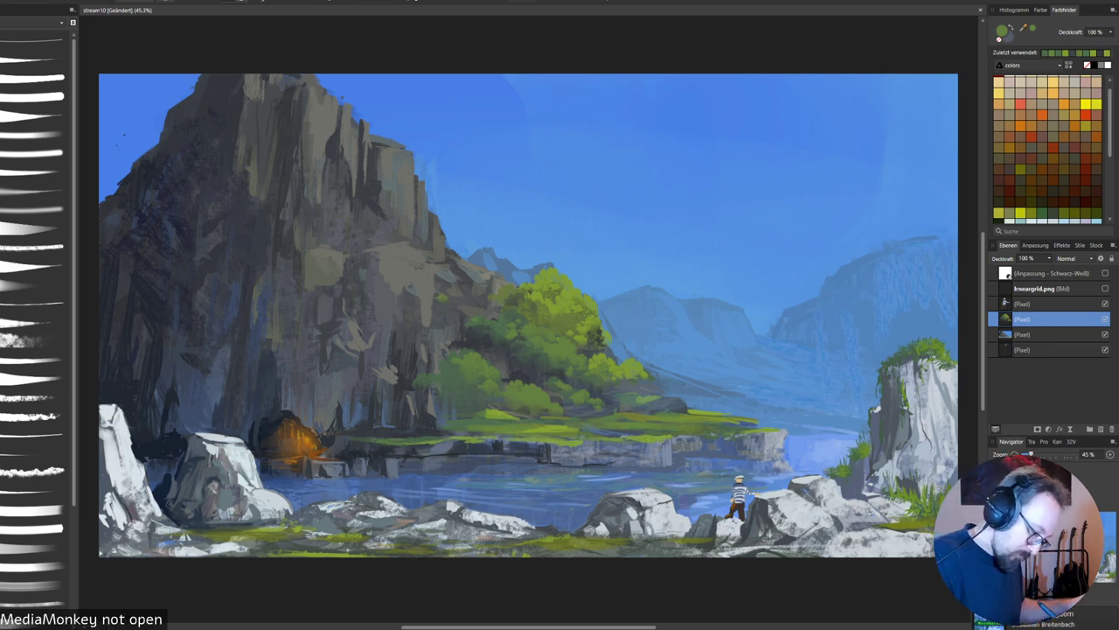
{"action": "left_click", "coordinate": [942, 239]}
{"action": "key", "text": "ctrl+z"}
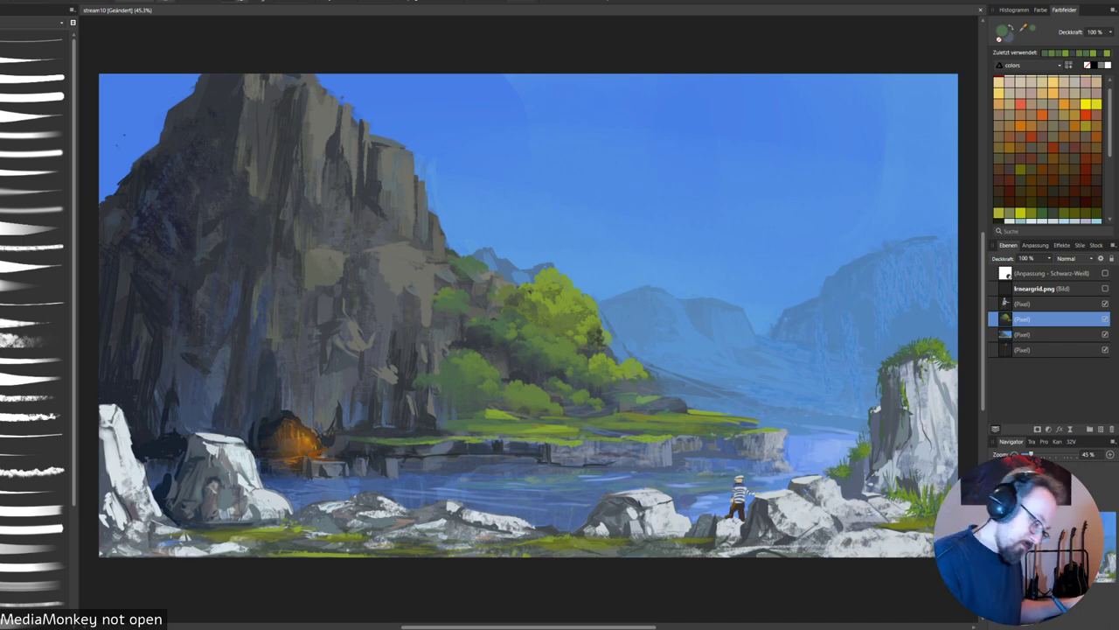
Paint a mid-green bush on the cliff face above the campfire and lighten its leaves with green sampled from the slope foliage.
{"action": "left_click_drag", "start_coordinate": [334, 313], "coordinate": [392, 339]}
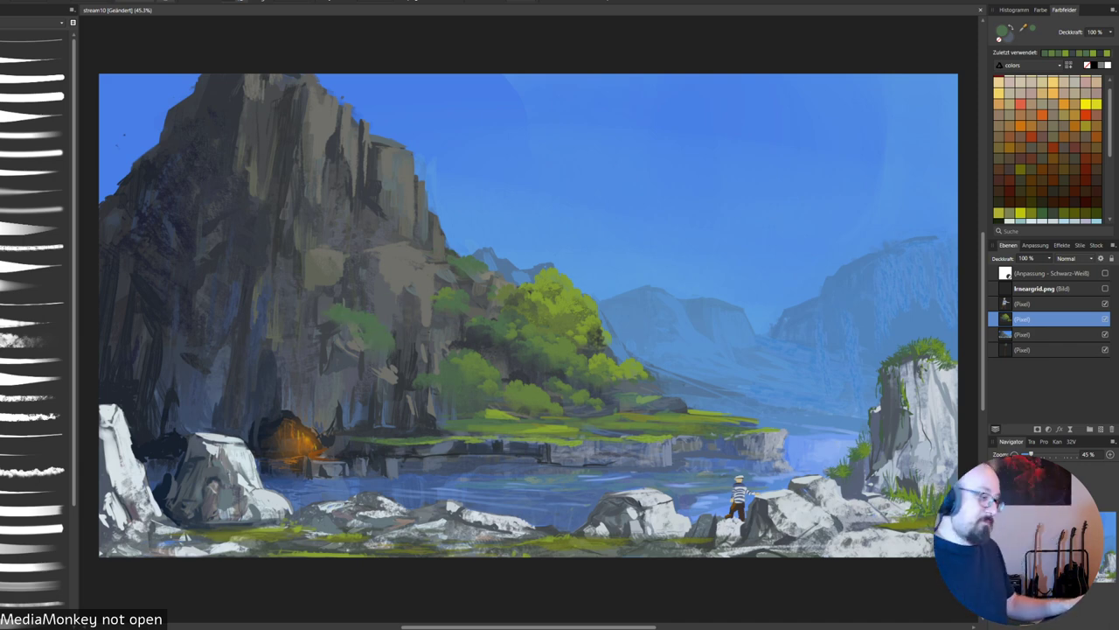
{"action": "left_click", "coordinate": [475, 367], "text": "alt"}
{"action": "left_click_drag", "start_coordinate": [396, 331], "coordinate": [392, 343]}
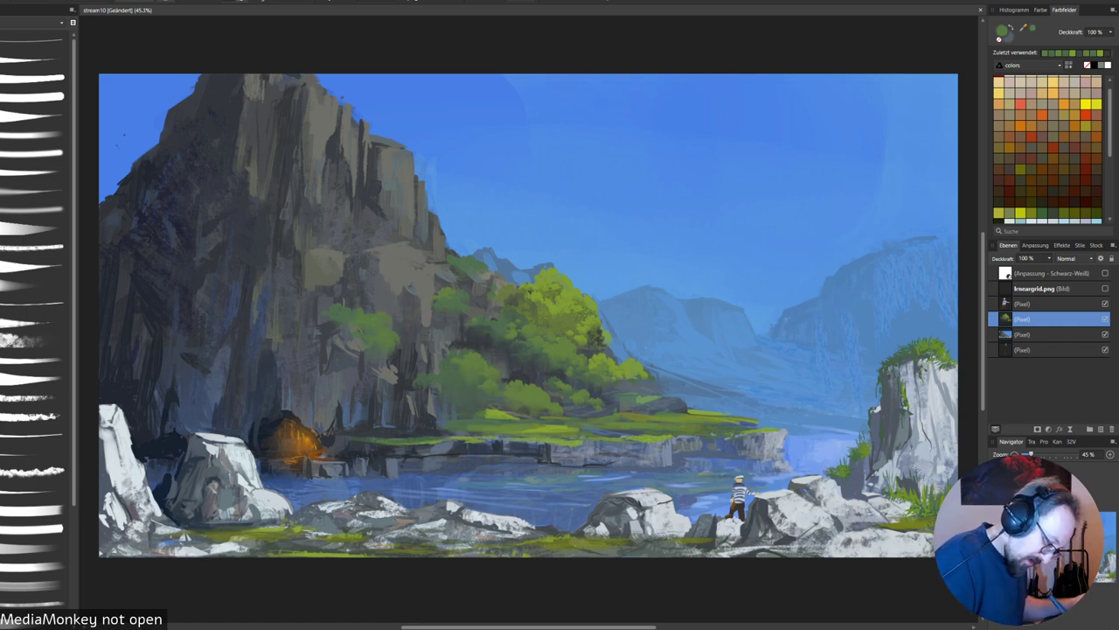
Extend the tree crown's upper edge toward the ridge with yellow-green sampled from its leaves, undoing the test dabs.
{"action": "left_click", "coordinate": [563, 293], "text": "alt"}
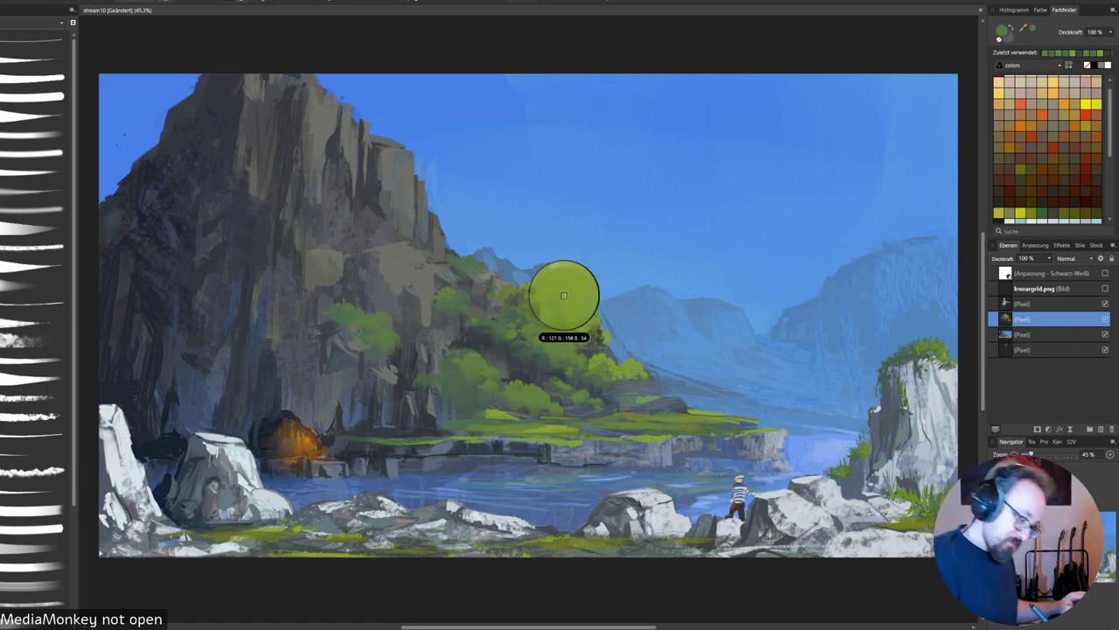
{"action": "left_click", "coordinate": [554, 306], "text": "alt"}
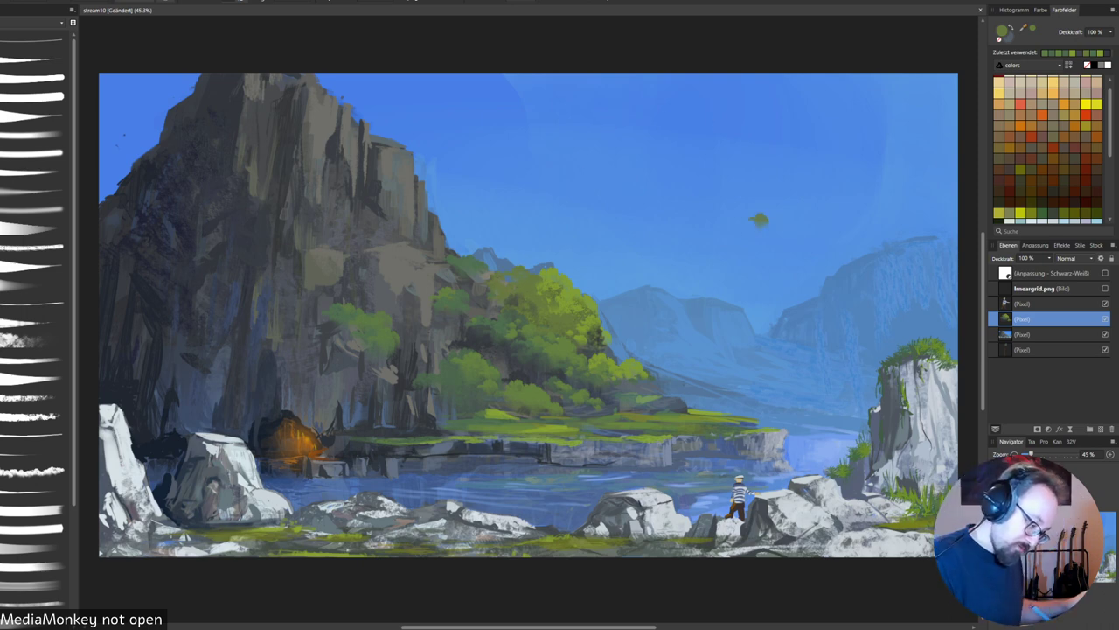
{"action": "left_click_drag", "start_coordinate": [482, 268], "coordinate": [485, 253]}
{"action": "key", "text": "ctrl+z"}
{"action": "key", "text": "ctrl+z"}
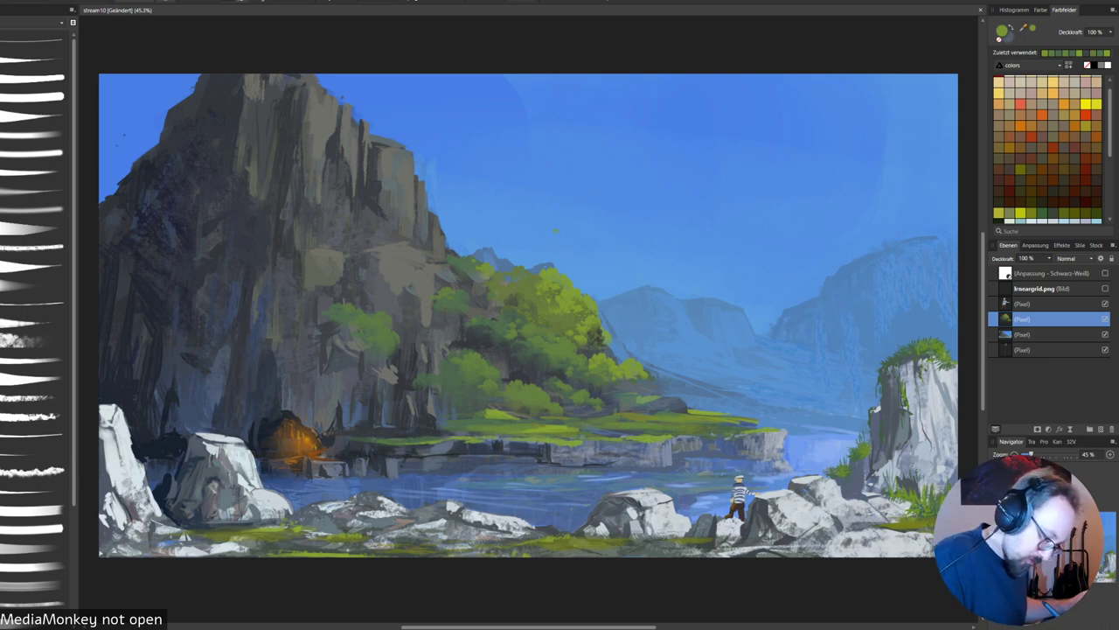
Rework the leaf clumps inside the large tree crown with colours sampled from the crown and its edge.
{"action": "left_click", "coordinate": [591, 306], "text": "alt"}
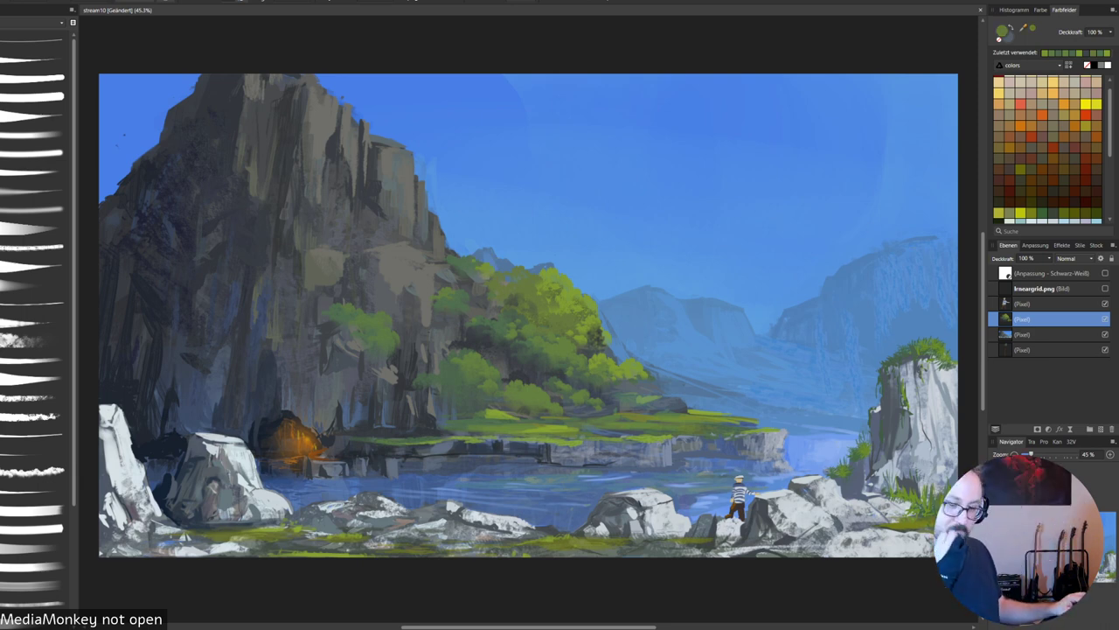
{"action": "left_click", "coordinate": [607, 320], "text": "alt"}
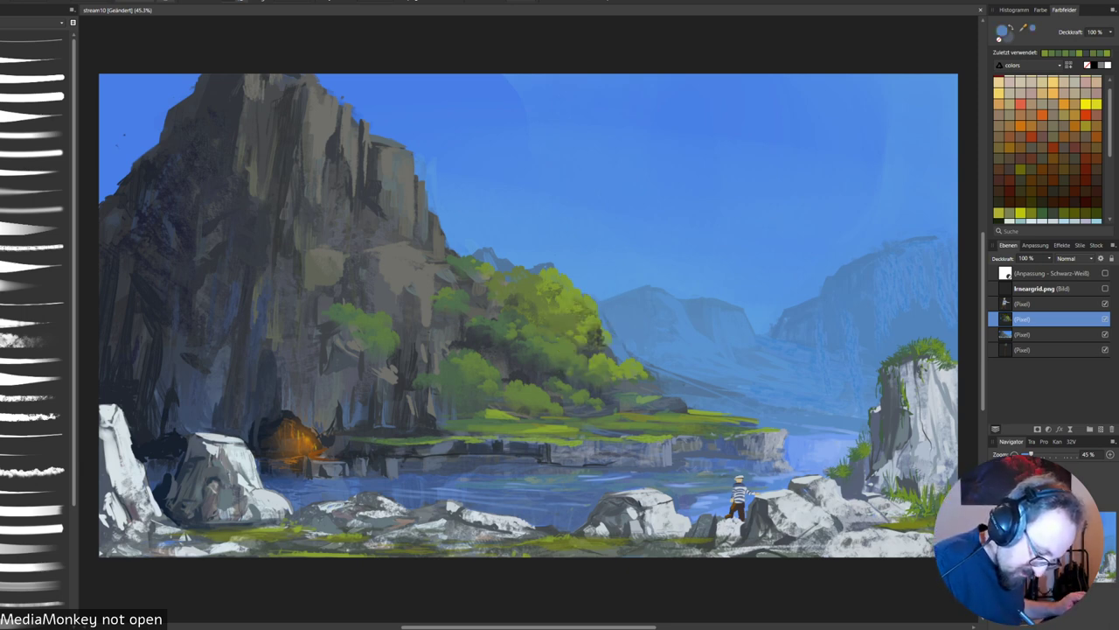
{"action": "mouse_move", "coordinate": [581, 347]}
{"action": "left_mouse_down"}
{"action": "mouse_move", "coordinate": [542, 319]}
{"action": "mouse_move", "coordinate": [527, 328]}
{"action": "left_mouse_up"}
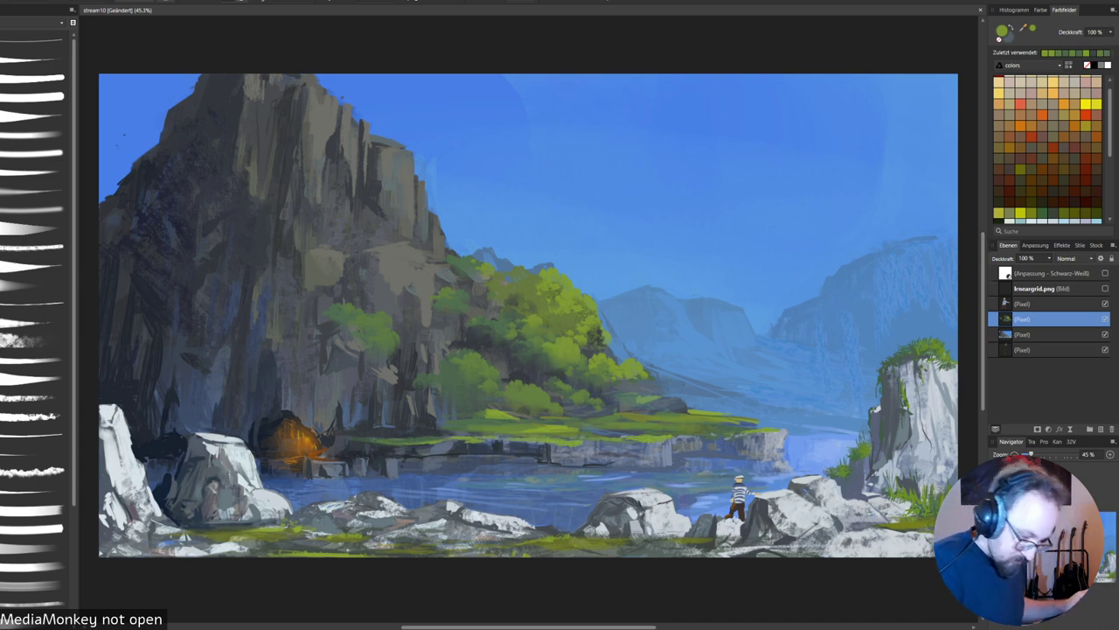
{"action": "left_click_drag", "start_coordinate": [910, 417], "coordinate": [904, 437]}
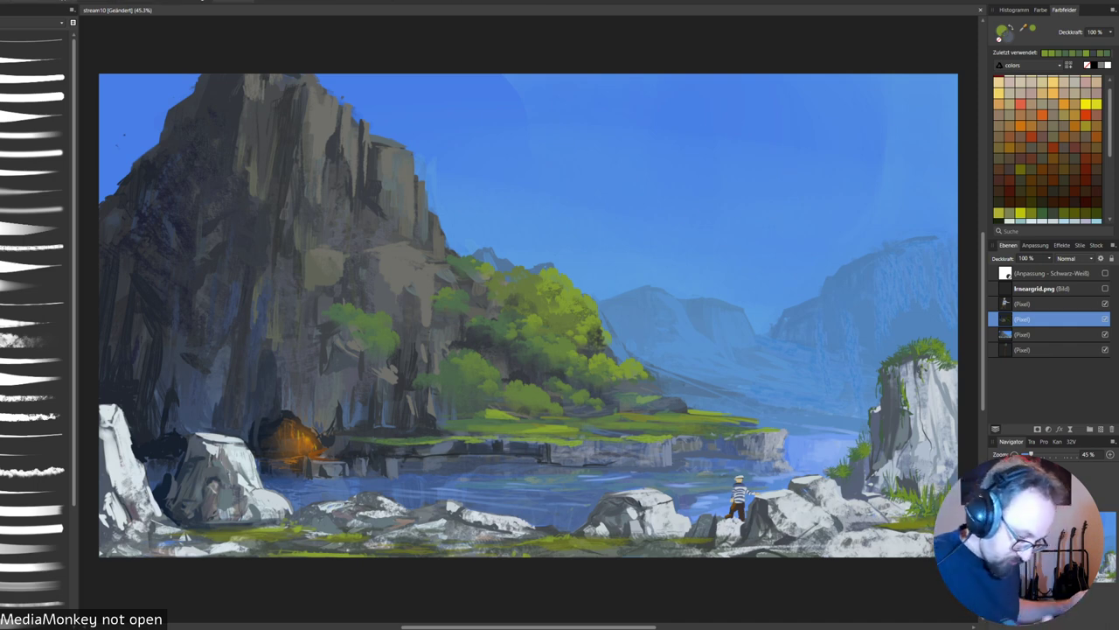
Compare the painting without the foliage layer, and erase the large tree crown on that layer using a freehand selection.
{"action": "left_click", "coordinate": [1105, 319]}
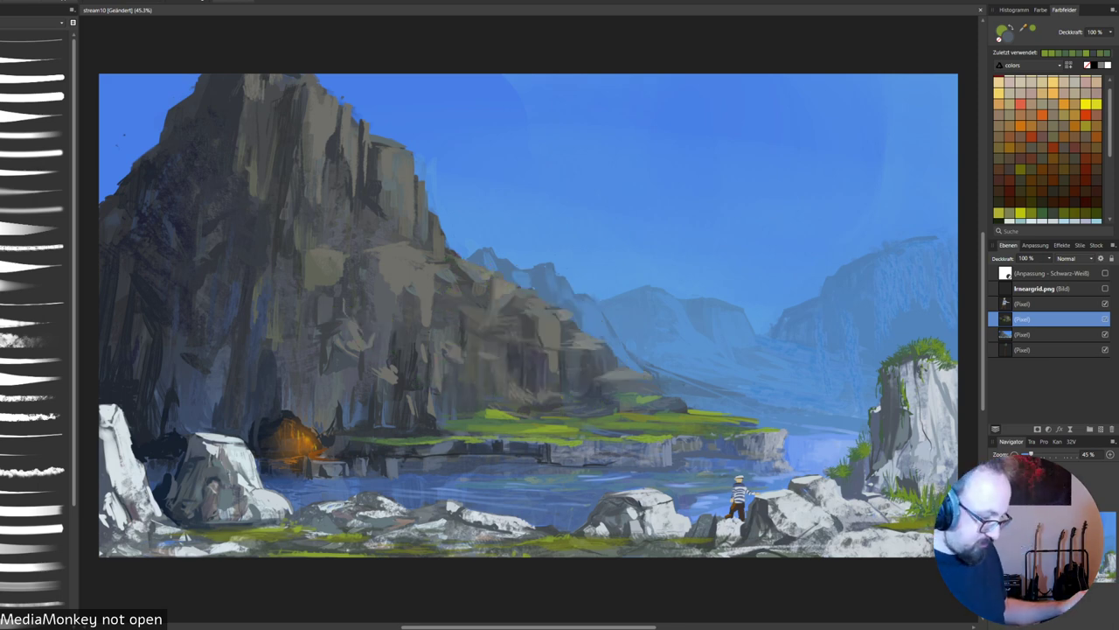
{"action": "key", "text": "ctrl+shift+z"}
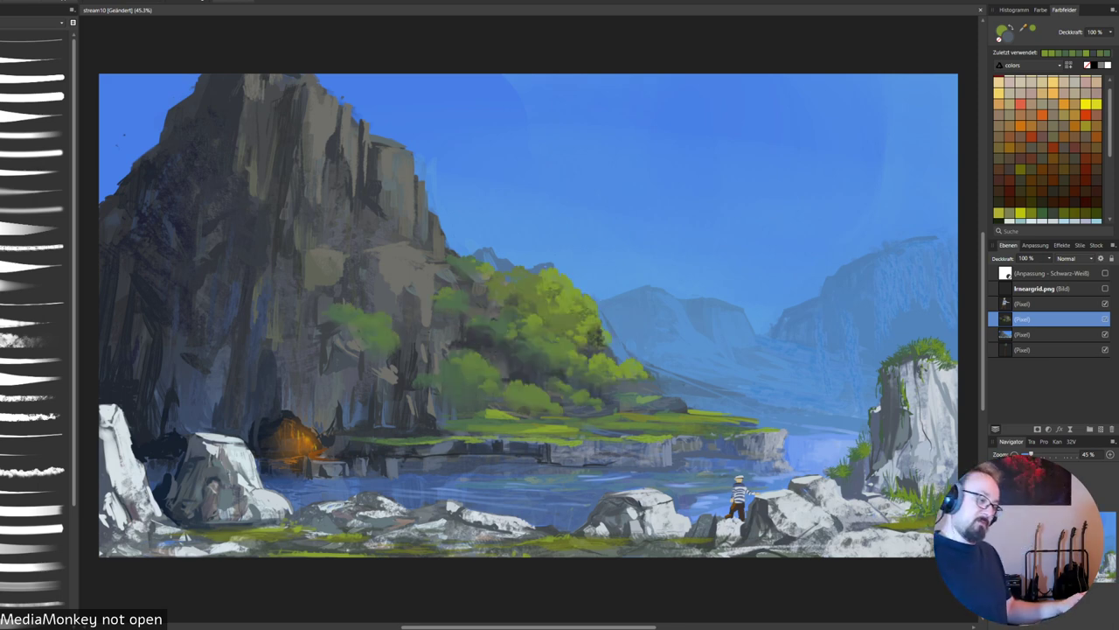
{"action": "mouse_move", "coordinate": [480, 243]}
{"action": "left_mouse_down"}
{"action": "mouse_move", "coordinate": [501, 297]}
{"action": "mouse_move", "coordinate": [529, 315]}
{"action": "left_mouse_up"}
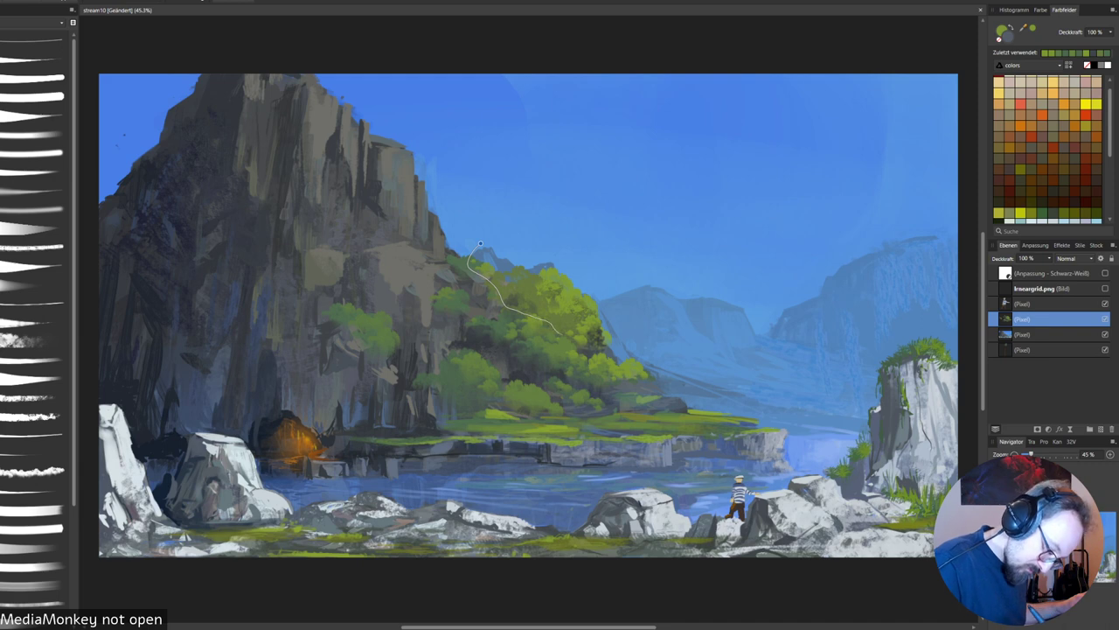
{"action": "mouse_move", "coordinate": [598, 350]}
{"action": "left_mouse_down"}
{"action": "mouse_move", "coordinate": [524, 233]}
{"action": "mouse_move", "coordinate": [472, 252]}
{"action": "left_mouse_up"}
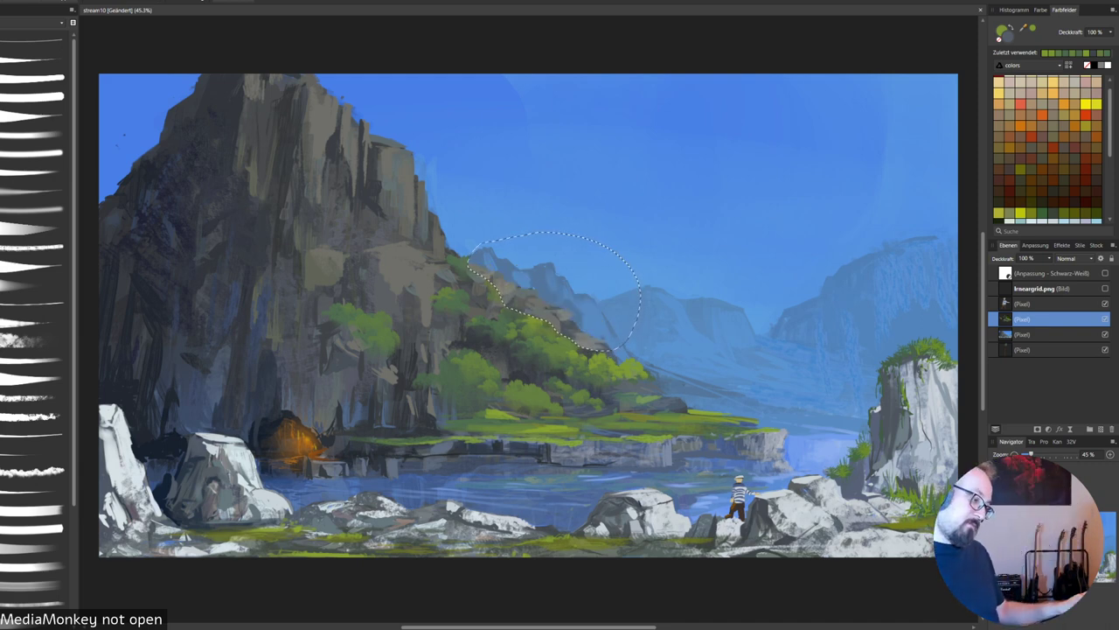
{"action": "key", "text": "ctrl+d"}
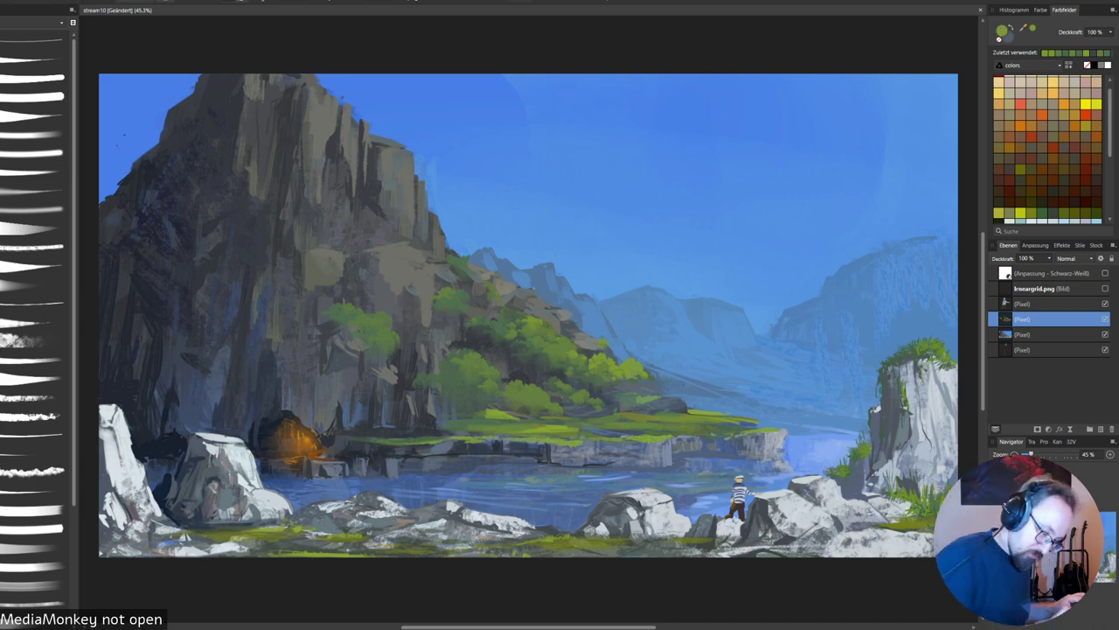
Paint dark shadow clumps of foliage along the bare ridge above the slope bushes with a sampled dark colour.
{"action": "left_click", "coordinate": [525, 374], "text": "alt"}
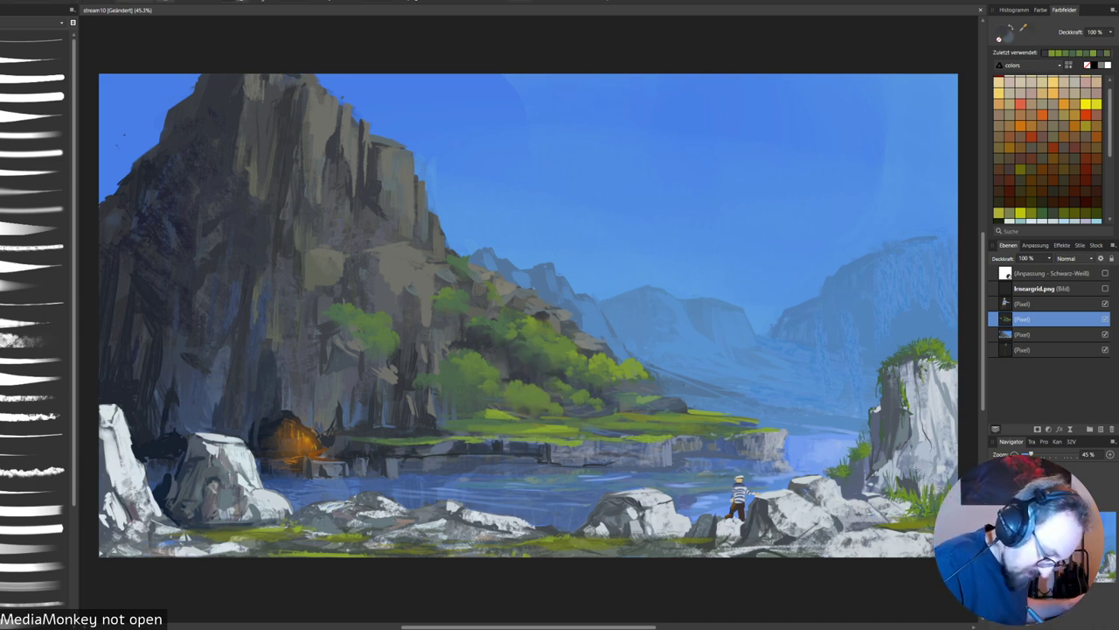
{"action": "mouse_move", "coordinate": [535, 316]}
{"action": "left_mouse_down"}
{"action": "mouse_move", "coordinate": [509, 301]}
{"action": "mouse_move", "coordinate": [589, 349]}
{"action": "left_mouse_up"}
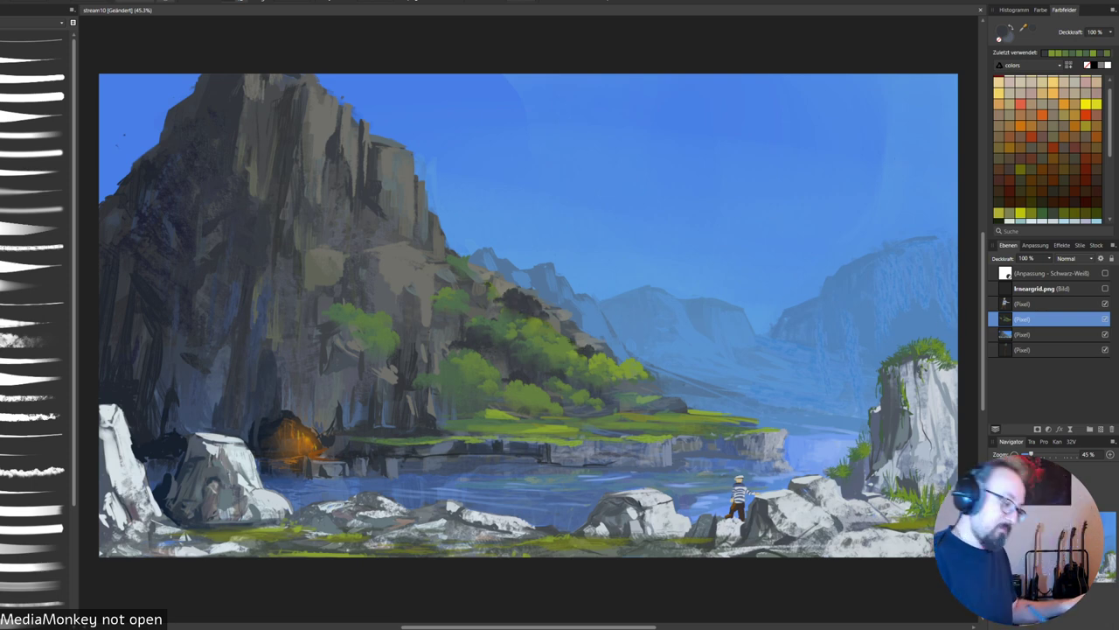
{"action": "left_click_drag", "start_coordinate": [566, 341], "coordinate": [577, 322]}
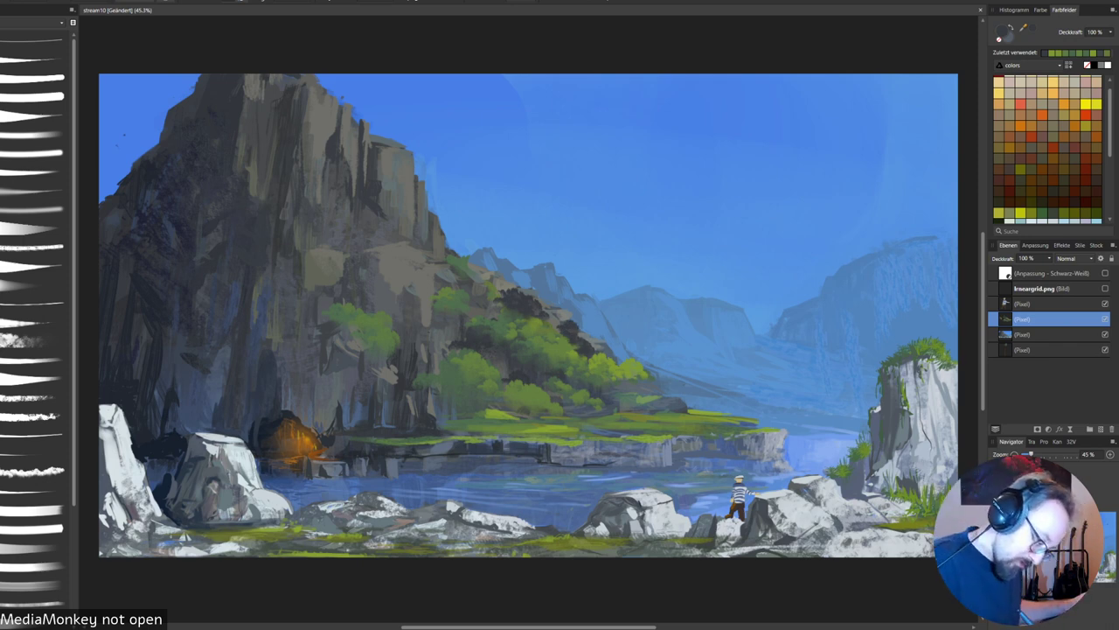
Cover the ridge and upper slope with small green bushes, using greens sampled from the neighbouring foliage.
{"action": "left_click", "coordinate": [608, 353], "text": "alt"}
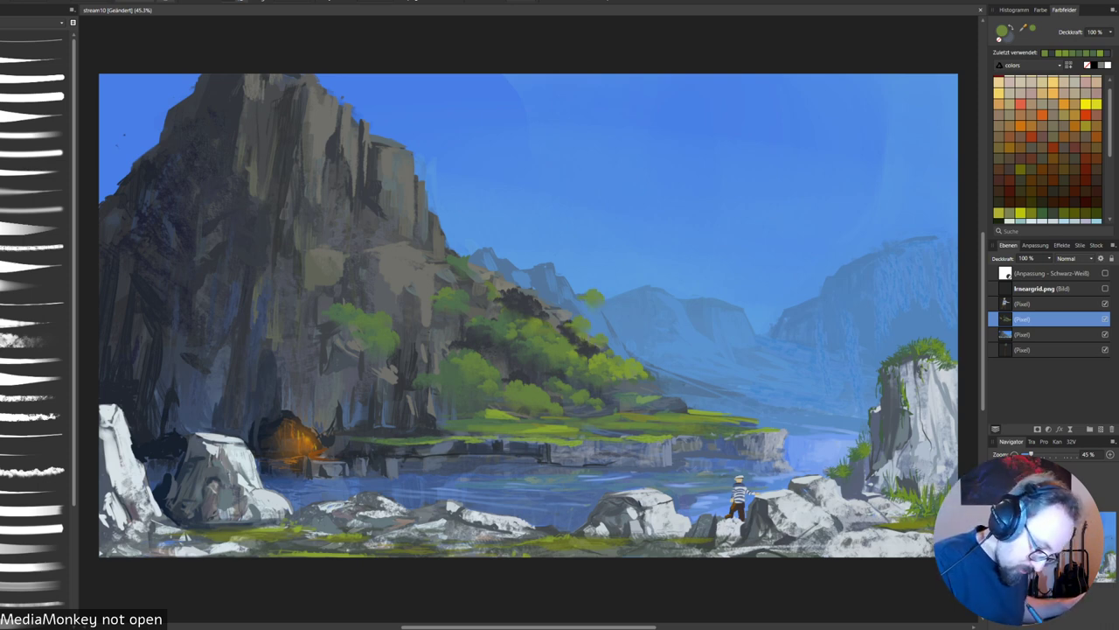
{"action": "left_click", "coordinate": [536, 344], "text": "alt"}
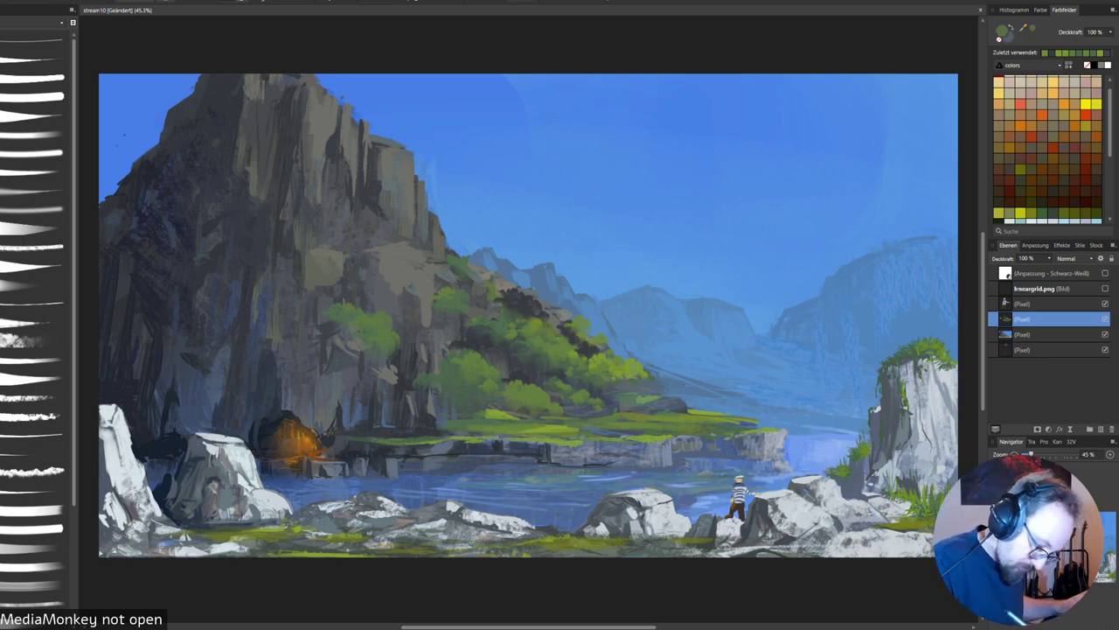
{"action": "left_click_drag", "start_coordinate": [526, 333], "coordinate": [577, 321]}
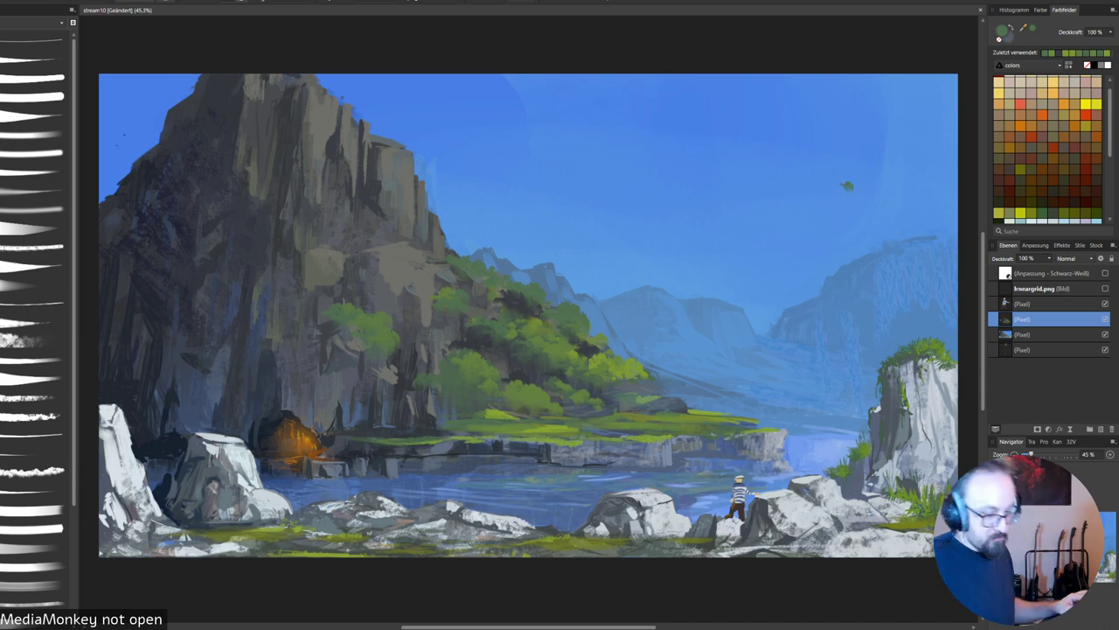
Soften the shaded gaps between the slope bushes with blue-grey sampled from the shadowed cliff base.
{"action": "left_click", "coordinate": [355, 416], "text": "alt"}
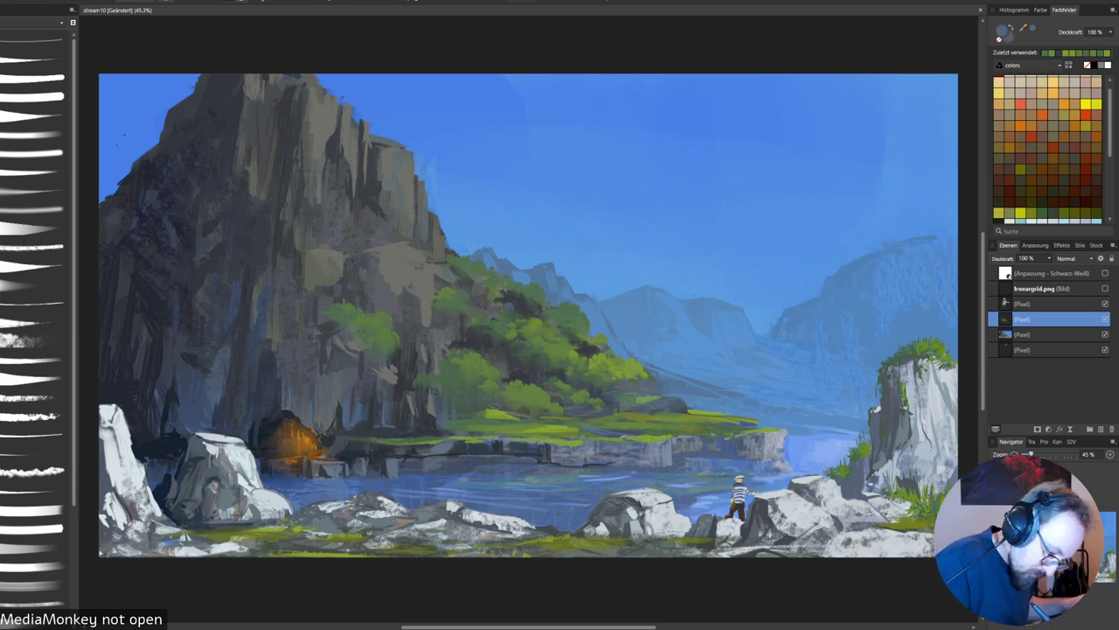
{"action": "left_click_drag", "start_coordinate": [513, 306], "coordinate": [509, 298]}
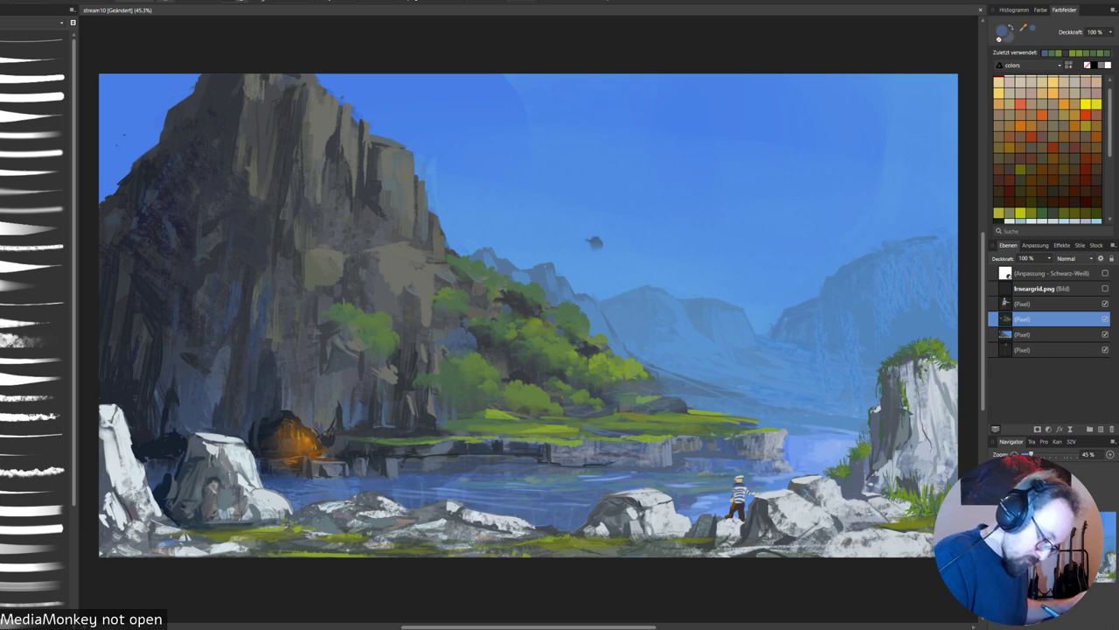
{"action": "key", "text": "alt+space"}
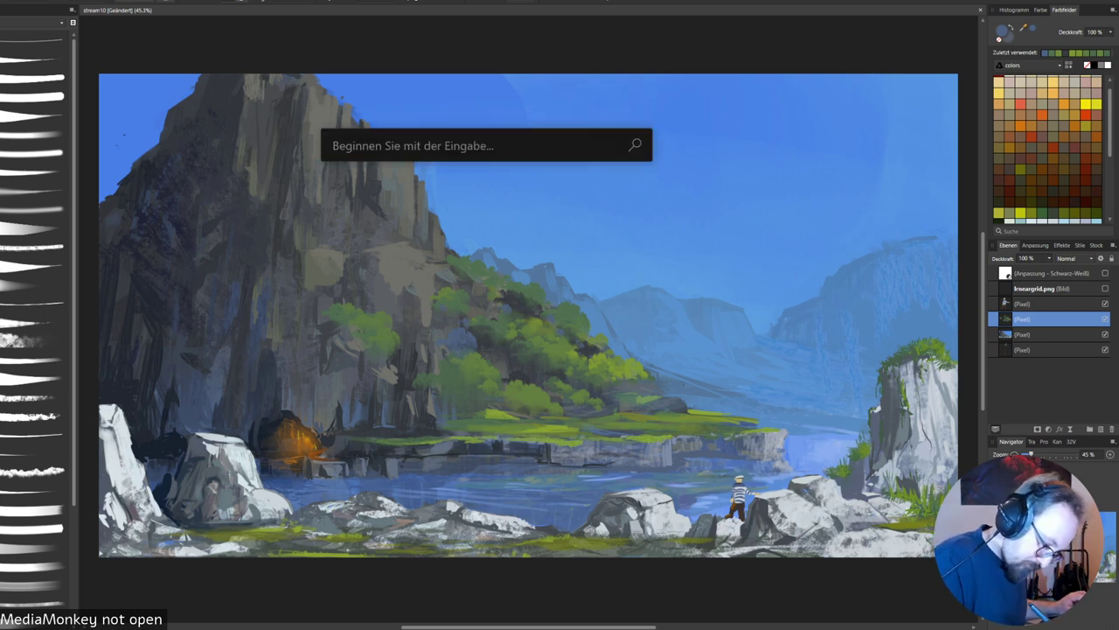
{"action": "key", "text": "Escape"}
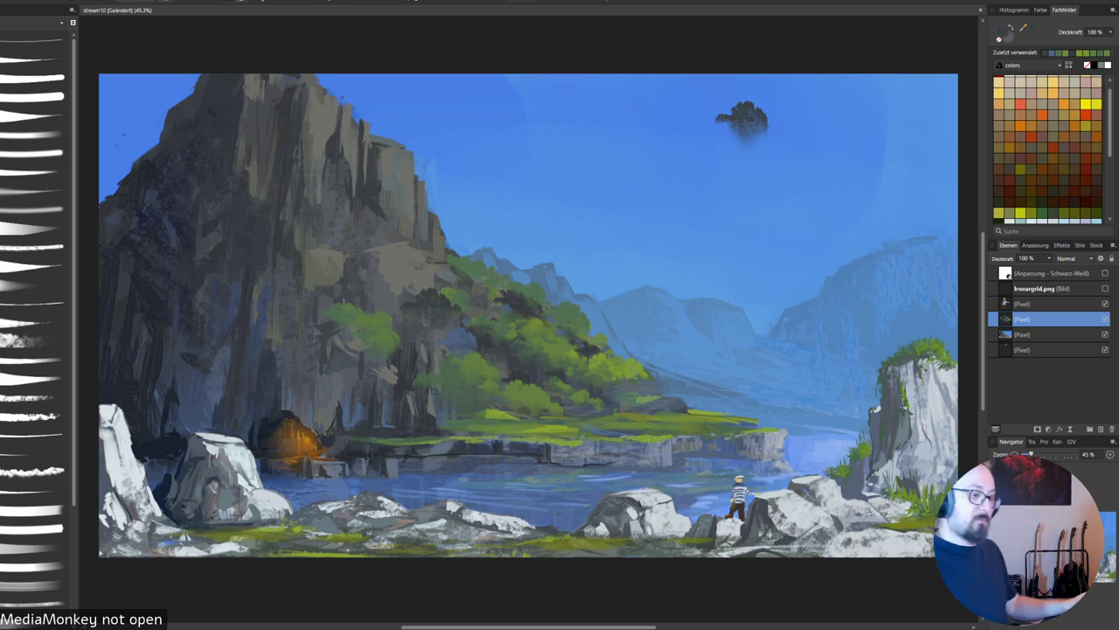
Paint dark foliage clumps on the cliff face on both sides of the bush above the campfire, undoing the test dabs.
{"action": "key", "text": "ctrl+z"}
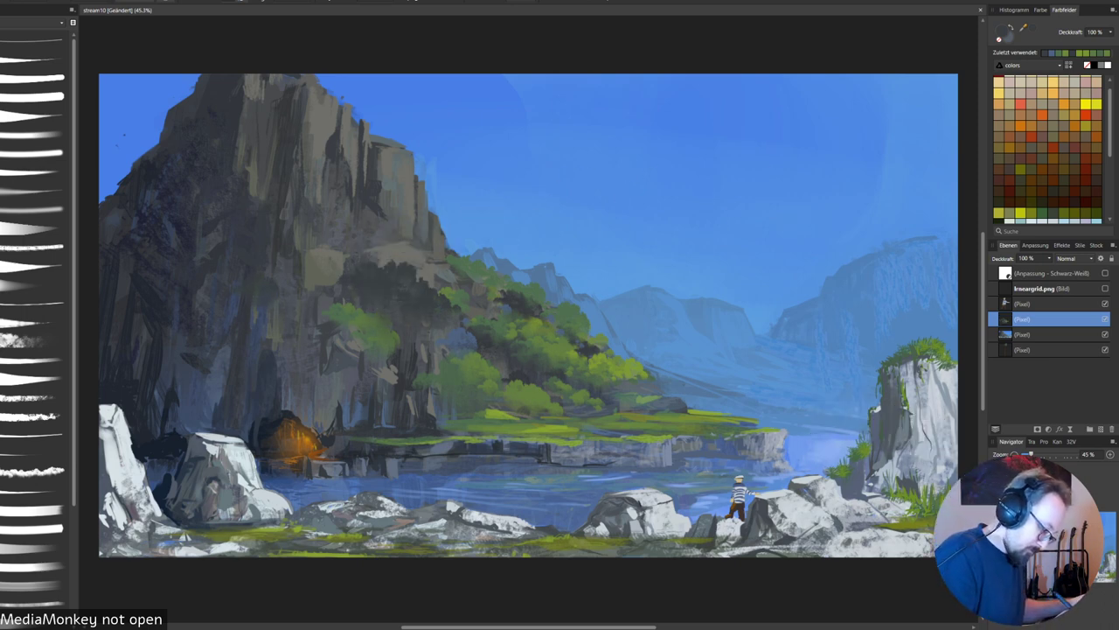
{"action": "left_click", "coordinate": [277, 309]}
{"action": "mouse_move", "coordinate": [291, 334]}
{"action": "left_mouse_down"}
{"action": "mouse_move", "coordinate": [315, 332]}
{"action": "mouse_move", "coordinate": [330, 296]}
{"action": "left_mouse_up"}
{"action": "key", "text": "ctrl+z"}
{"action": "key", "text": "ctrl+z"}
{"action": "key", "text": "ctrl+z"}
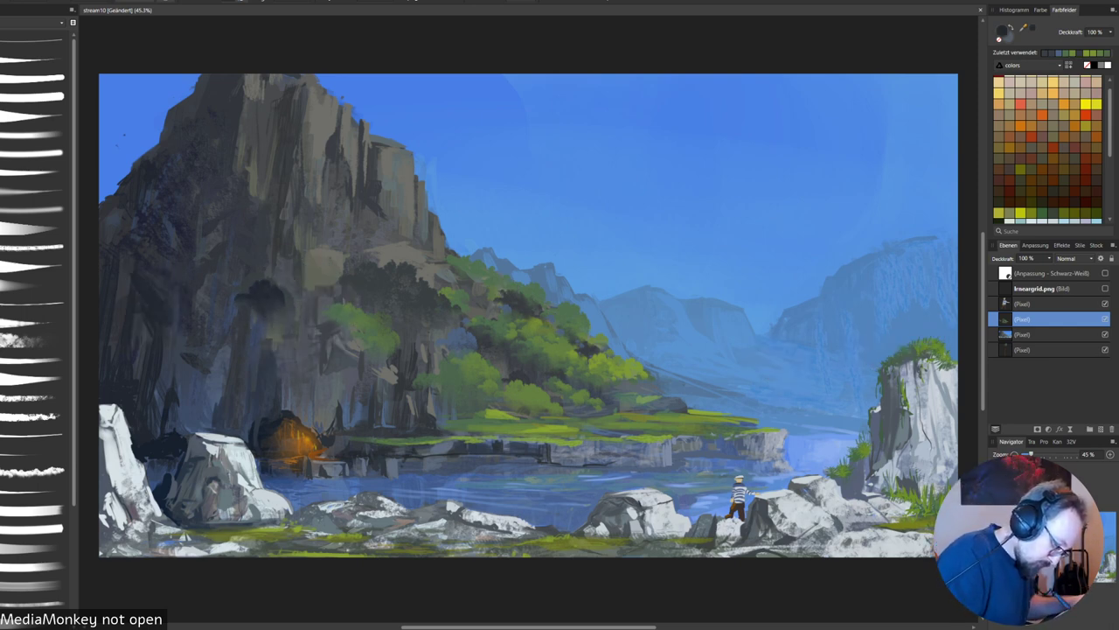
{"action": "left_click_drag", "start_coordinate": [262, 293], "coordinate": [280, 315]}
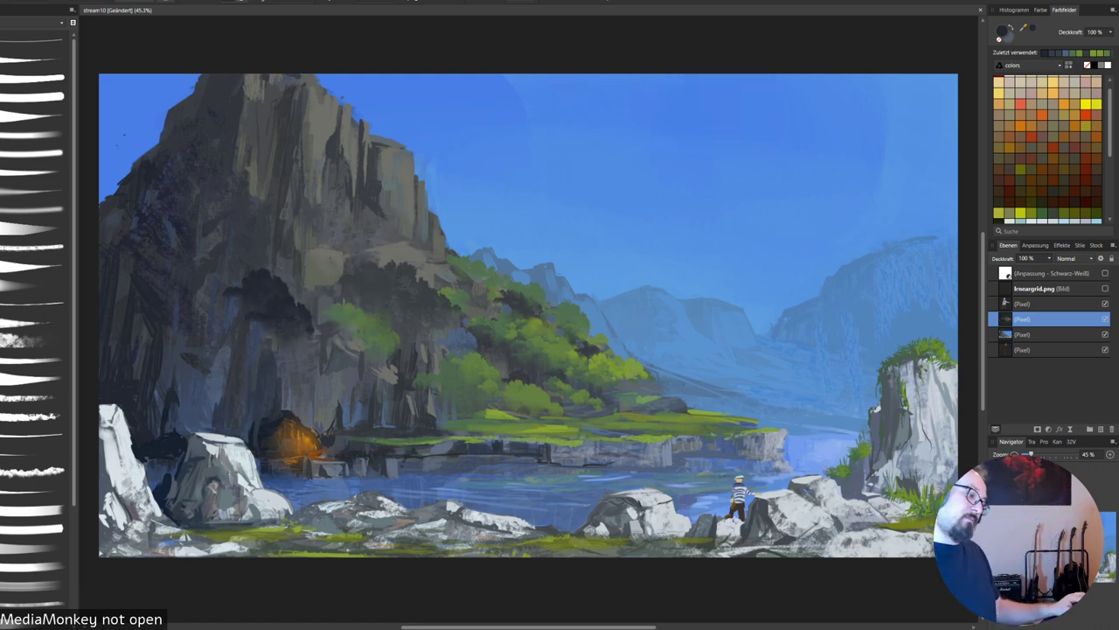
Try a more saturated green, #386F49, on the dark foliage clump above the campfire and undo the dab.
{"action": "left_click", "coordinate": [494, 332], "text": "alt"}
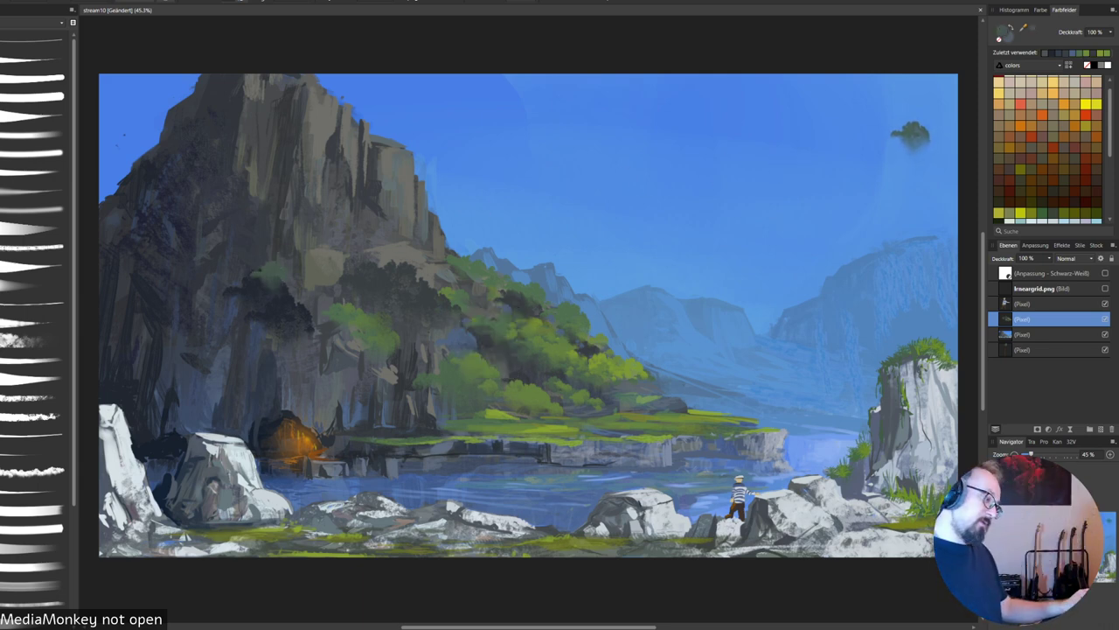
{"action": "double_click", "coordinate": [1002, 32]}
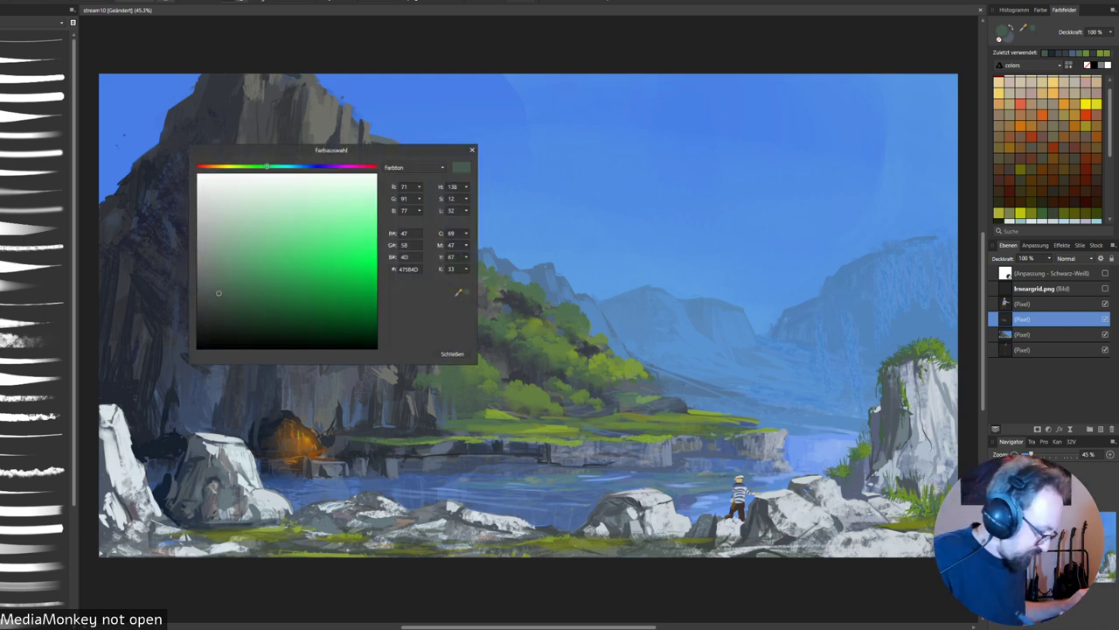
{"action": "left_click", "coordinate": [254, 292]}
{"action": "left_click", "coordinate": [452, 354]}
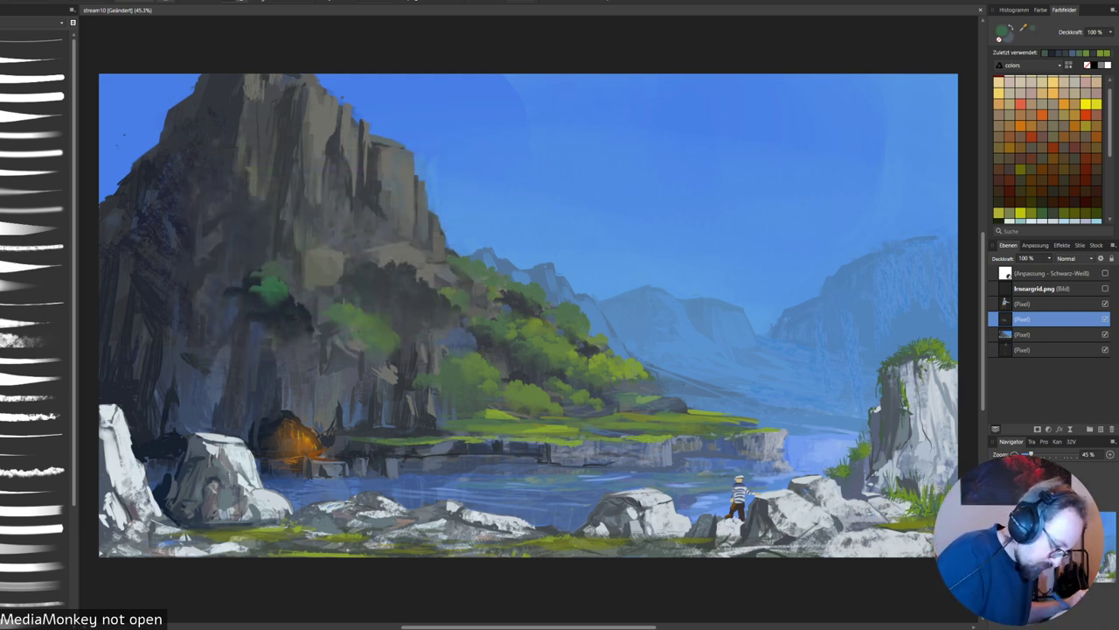
{"action": "left_click", "coordinate": [276, 282]}
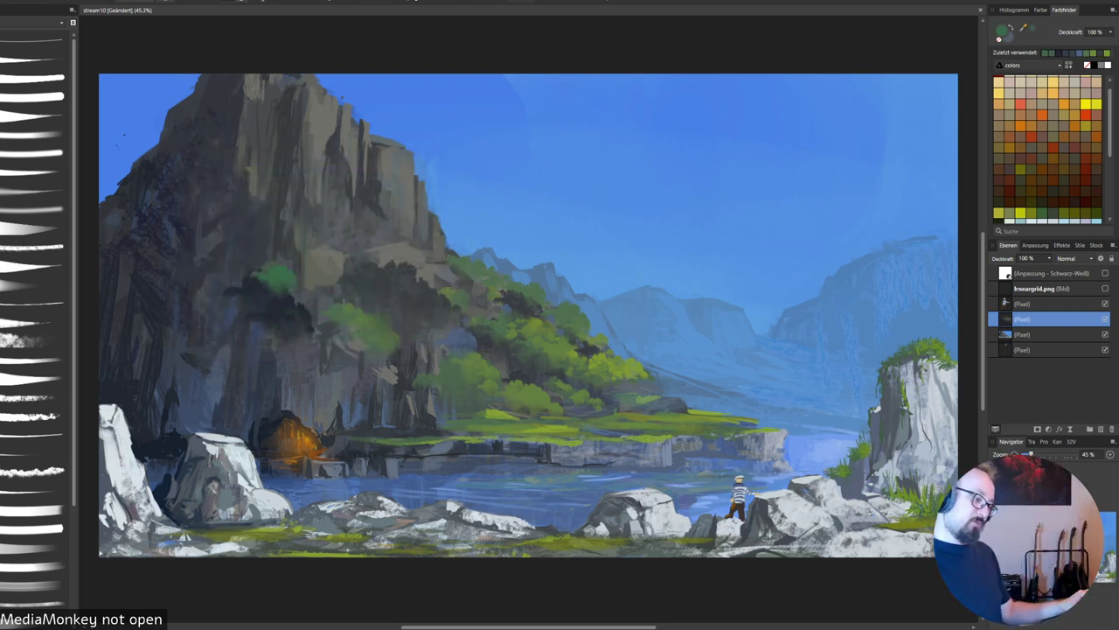
{"action": "key", "text": "ctrl+z"}
Set the brush colour to #3C6247, paint green foliage on the cliff above the campfire, and shade its lower part with sampled dark foliage colour.
{"action": "double_click", "coordinate": [1002, 31]}
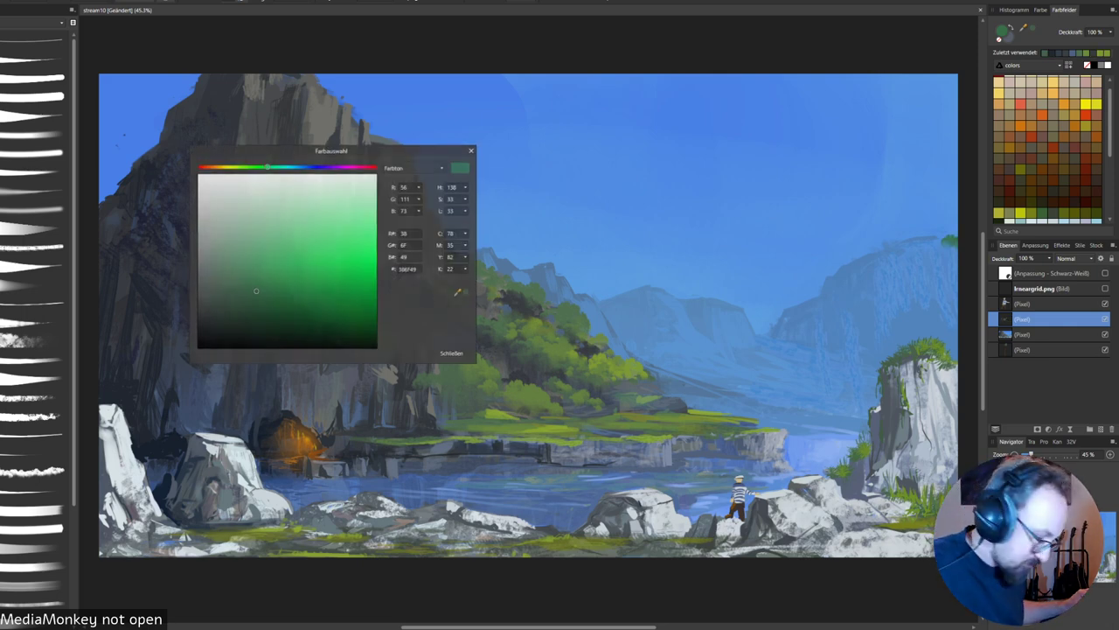
{"action": "left_click", "coordinate": [240, 295]}
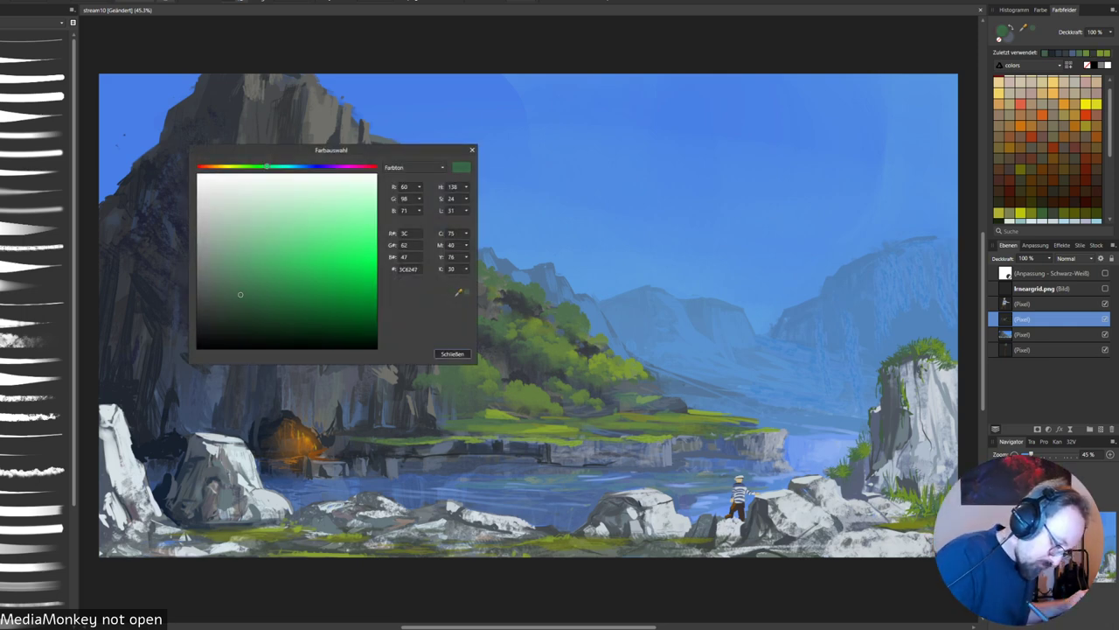
{"action": "left_click", "coordinate": [452, 354]}
{"action": "mouse_move", "coordinate": [287, 293]}
{"action": "left_mouse_down"}
{"action": "mouse_move", "coordinate": [271, 297]}
{"action": "mouse_move", "coordinate": [276, 273]}
{"action": "left_mouse_up"}
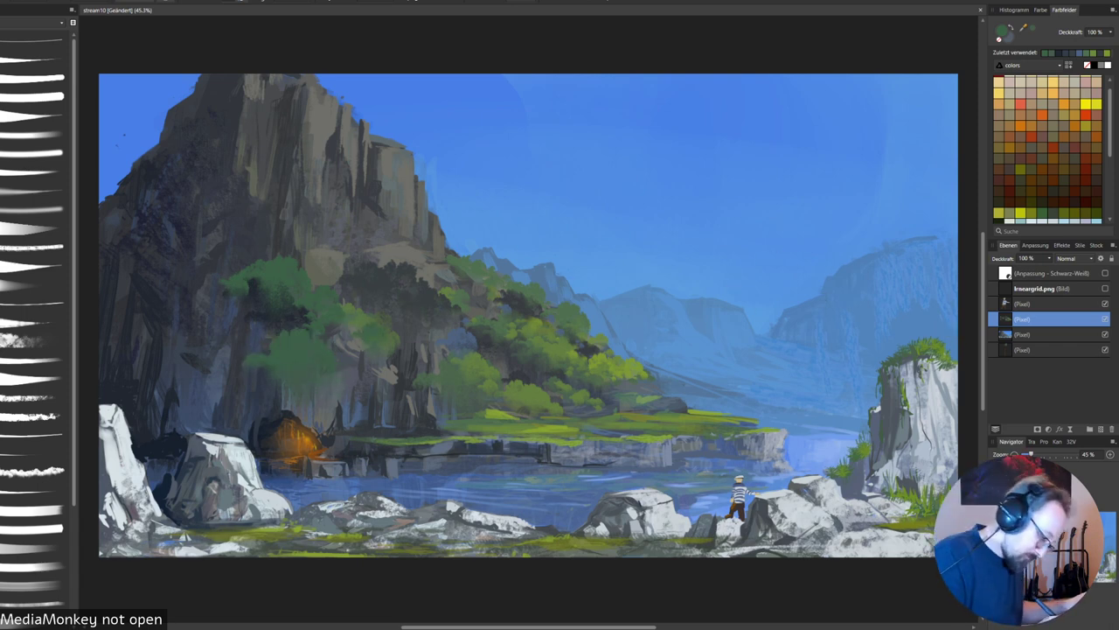
{"action": "left_click", "coordinate": [261, 315], "text": "alt"}
{"action": "mouse_move", "coordinate": [281, 356]}
{"action": "left_mouse_down"}
{"action": "mouse_move", "coordinate": [294, 364]}
{"action": "mouse_move", "coordinate": [267, 385]}
{"action": "mouse_move", "coordinate": [302, 379]}
{"action": "left_mouse_up"}
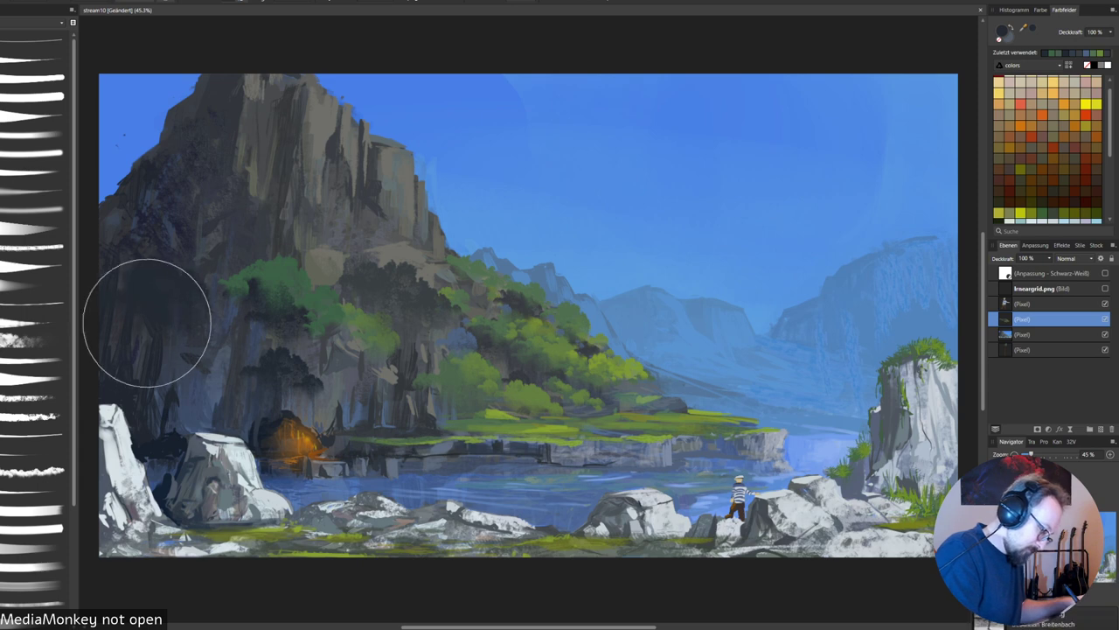
Paint green highlights on the dark foliage clumps of the cliff with greens sampled from the neighbouring bushes, undoing the test dabs.
{"action": "left_click", "coordinate": [394, 212]}
{"action": "key", "text": "ctrl+z"}
{"action": "key", "text": "ctrl+z"}
{"action": "key", "text": "ctrl+z"}
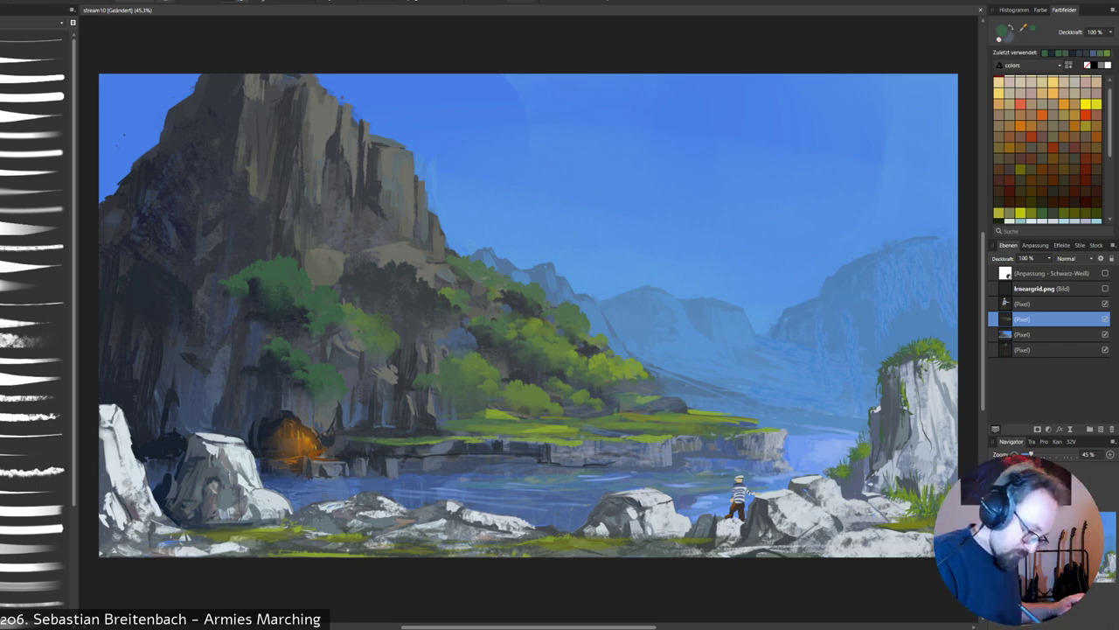
{"action": "left_click", "coordinate": [469, 365], "text": "alt"}
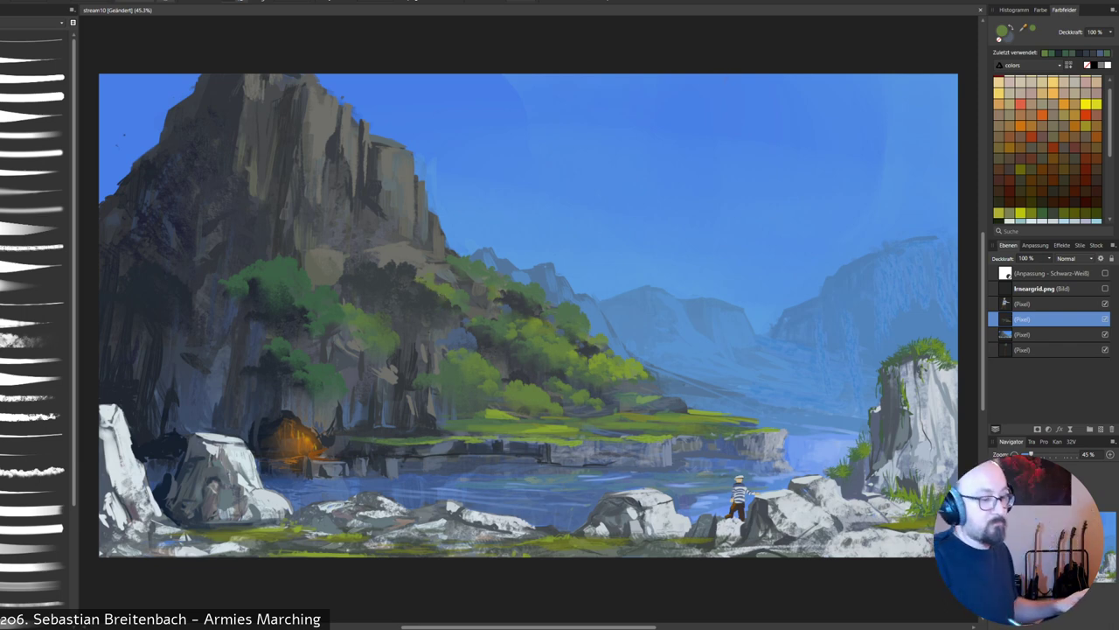
{"action": "left_click", "coordinate": [327, 299], "text": "alt"}
{"action": "mouse_move", "coordinate": [411, 267]}
{"action": "left_mouse_down"}
{"action": "mouse_move", "coordinate": [395, 280]}
{"action": "mouse_move", "coordinate": [445, 302]}
{"action": "left_mouse_up"}
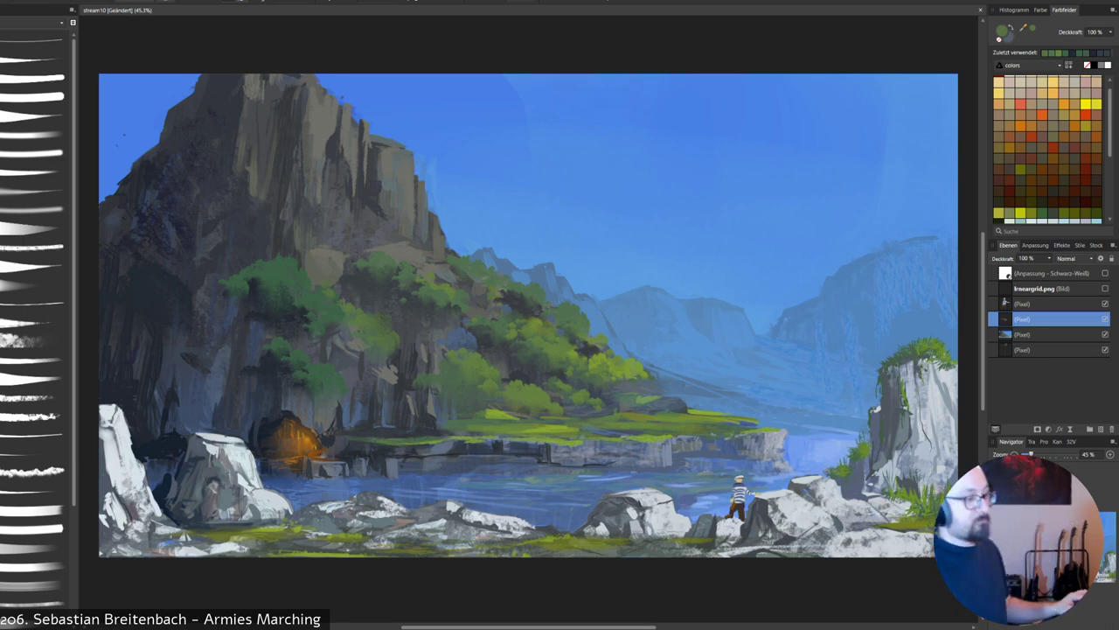
Brush blue-grey sampled from the cliff beside the large bush over the shadowed left part of the cliff.
{"action": "left_click", "coordinate": [254, 344], "text": "alt"}
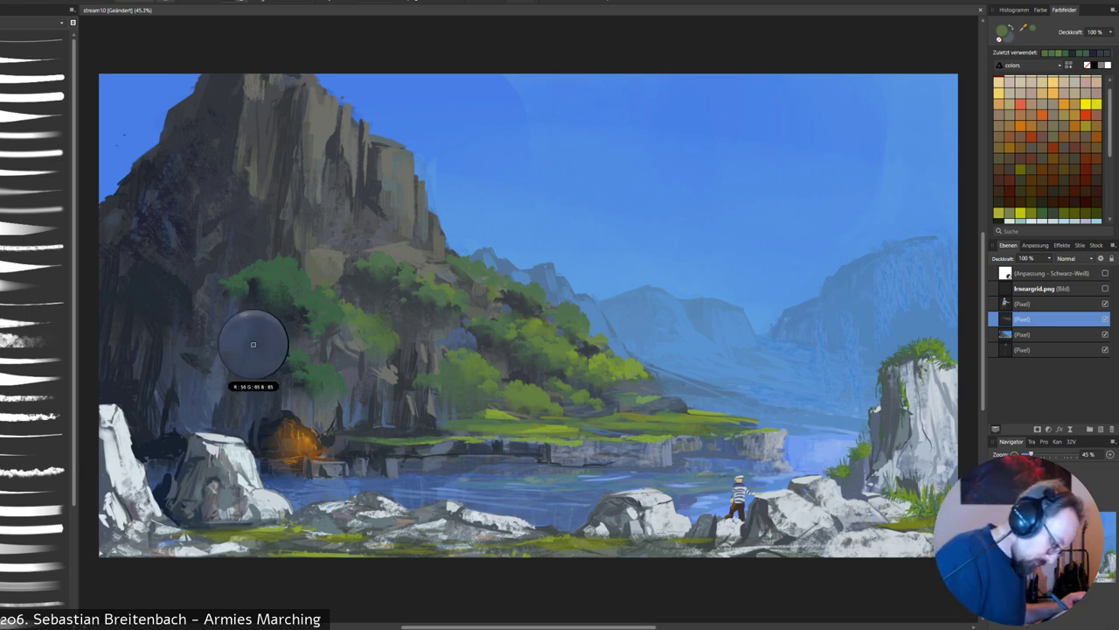
{"action": "mouse_move", "coordinate": [168, 299]}
{"action": "left_mouse_down"}
{"action": "mouse_move", "coordinate": [187, 286]}
{"action": "mouse_move", "coordinate": [175, 284]}
{"action": "left_mouse_up"}
{"action": "left_click_drag", "start_coordinate": [285, 133], "coordinate": [282, 140]}
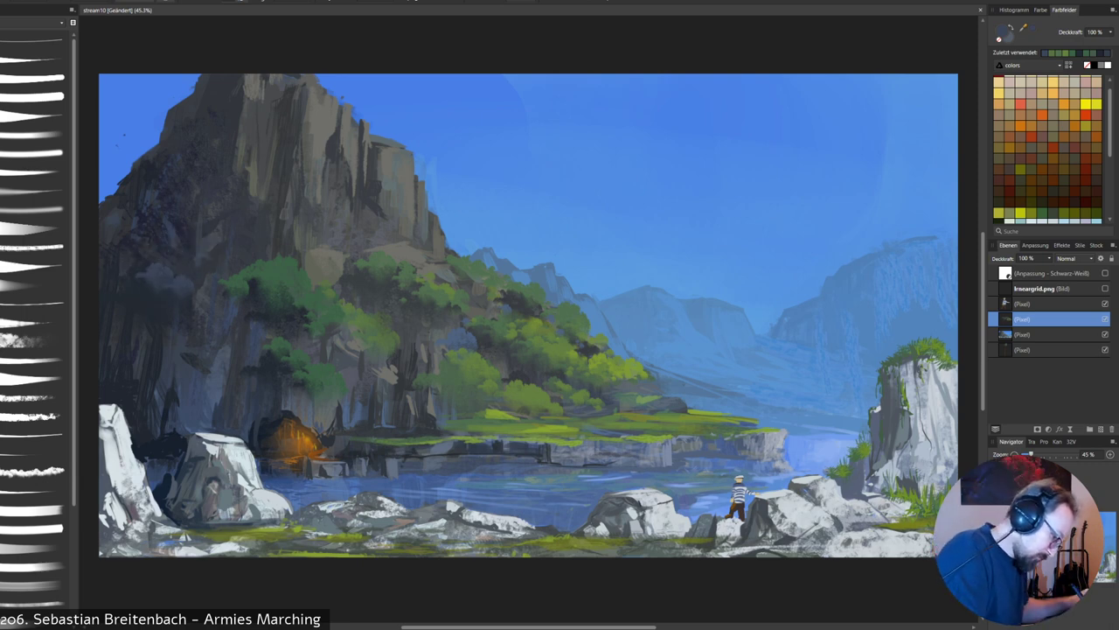
{"action": "mouse_move", "coordinate": [178, 307]}
{"action": "left_mouse_down"}
{"action": "mouse_move", "coordinate": [164, 312]}
{"action": "mouse_move", "coordinate": [184, 314]}
{"action": "left_mouse_up"}
Try a green foliage clump on the shadowed cliff left of the large bush and undo it.
{"action": "left_click", "coordinate": [281, 255], "text": "alt"}
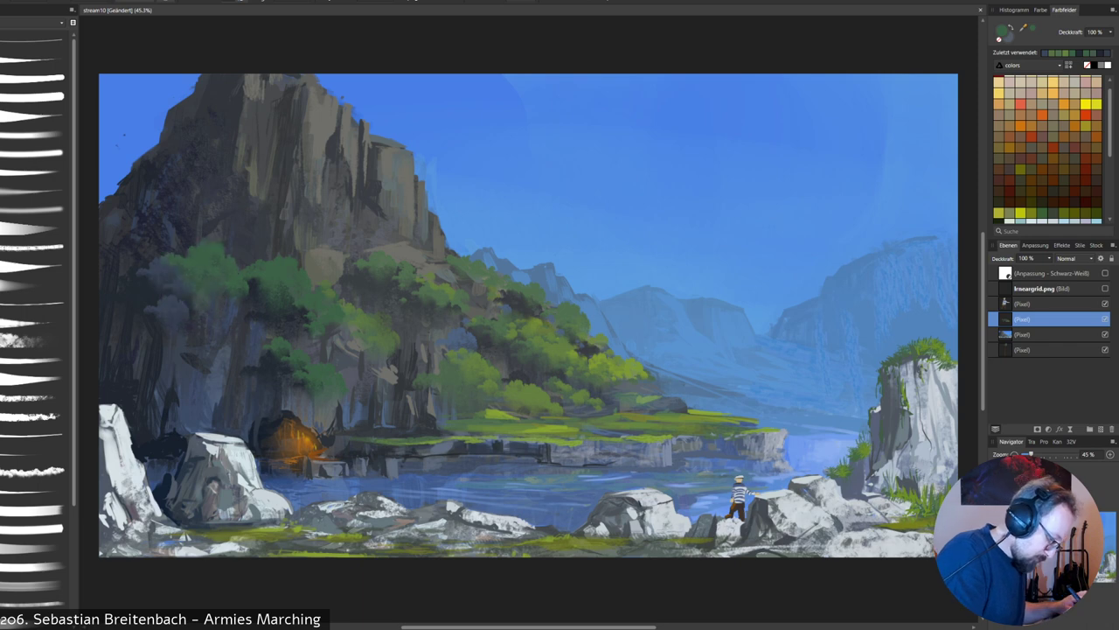
{"action": "right_click", "coordinate": [281, 311]}
{"action": "left_click", "coordinate": [282, 311]}
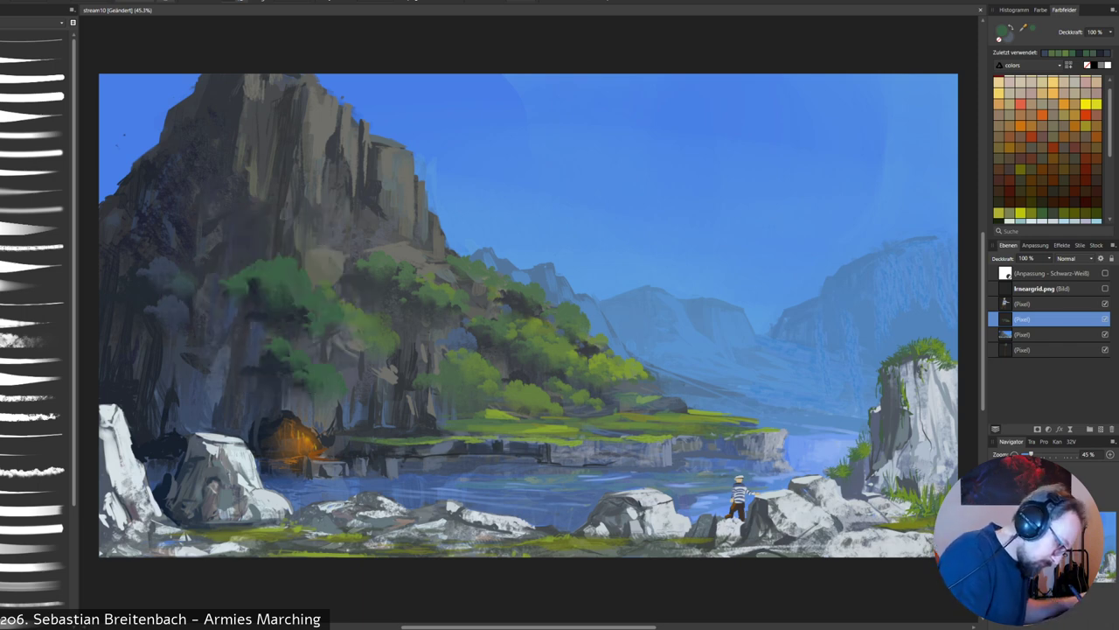
{"action": "left_click_drag", "start_coordinate": [194, 266], "coordinate": [182, 276]}
Paint muted blue-green foliage over the shadowed cliff base behind the left foreground rocks, using colour sampled from that shaded area.
{"action": "left_click", "coordinate": [178, 278], "text": "alt"}
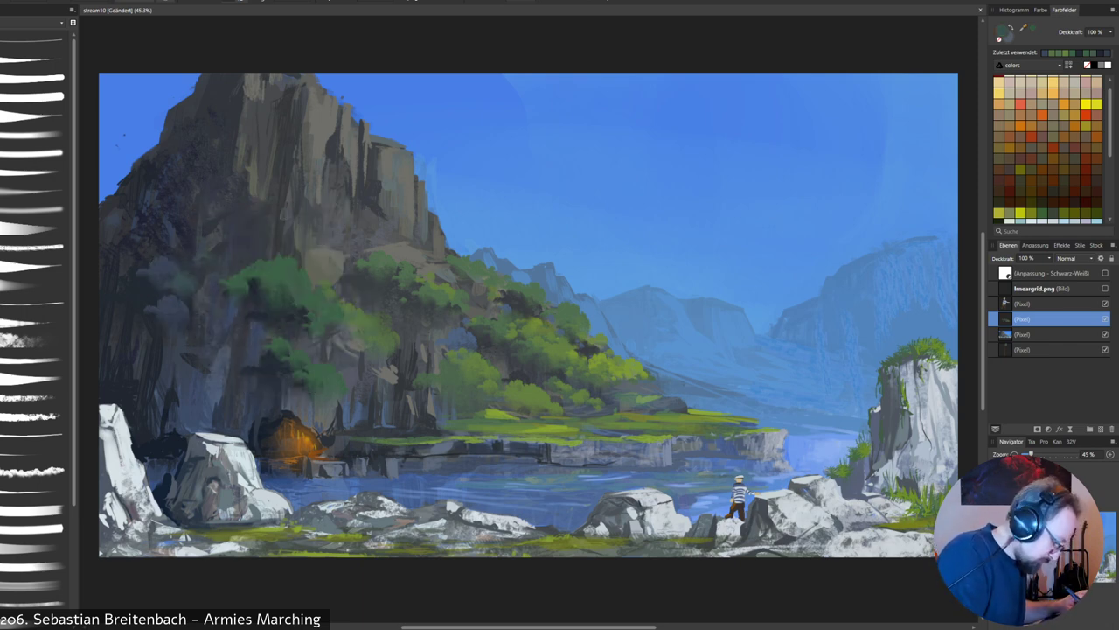
{"action": "right_click", "coordinate": [200, 261]}
{"action": "left_click", "coordinate": [200, 261]}
{"action": "left_click_drag", "start_coordinate": [178, 254], "coordinate": [162, 263]}
{"action": "mouse_move", "coordinate": [167, 323]}
{"action": "left_mouse_down"}
{"action": "mouse_move", "coordinate": [186, 319]}
{"action": "mouse_move", "coordinate": [197, 340]}
{"action": "mouse_move", "coordinate": [222, 340]}
{"action": "mouse_move", "coordinate": [190, 327]}
{"action": "mouse_move", "coordinate": [151, 353]}
{"action": "left_mouse_up"}
{"action": "mouse_move", "coordinate": [179, 311]}
{"action": "left_mouse_down"}
{"action": "mouse_move", "coordinate": [106, 357]}
{"action": "mouse_move", "coordinate": [109, 376]}
{"action": "mouse_move", "coordinate": [148, 369]}
{"action": "left_mouse_up"}
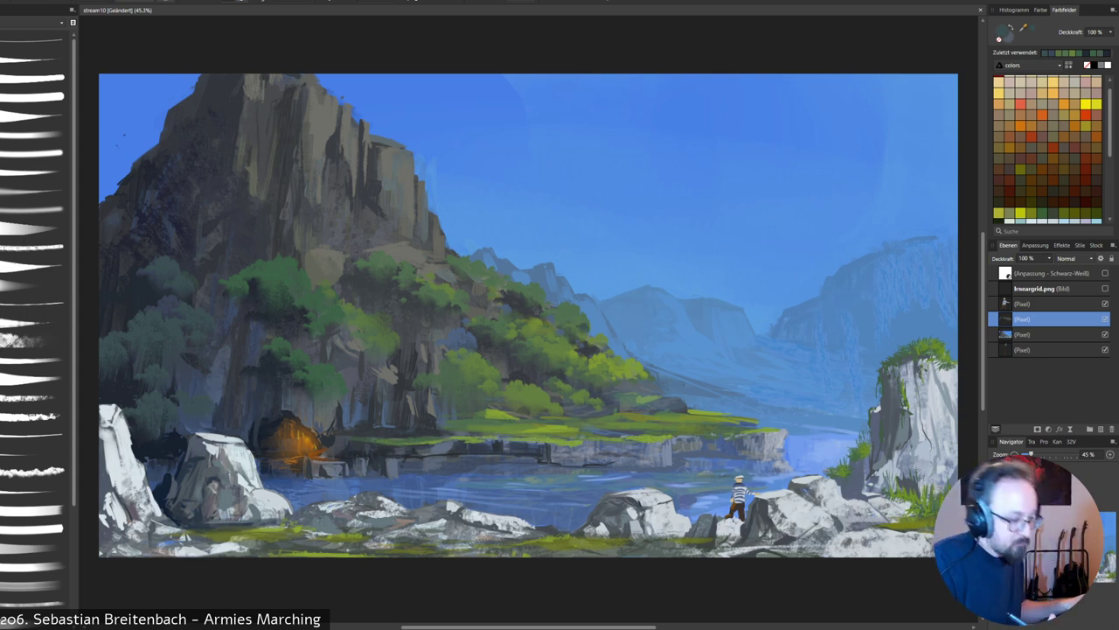
Paint bright yellow-green bushes along the grassy ledge with colour sampled from the grass, undoing the misplaced stroke.
{"action": "left_click", "coordinate": [387, 341], "text": "alt"}
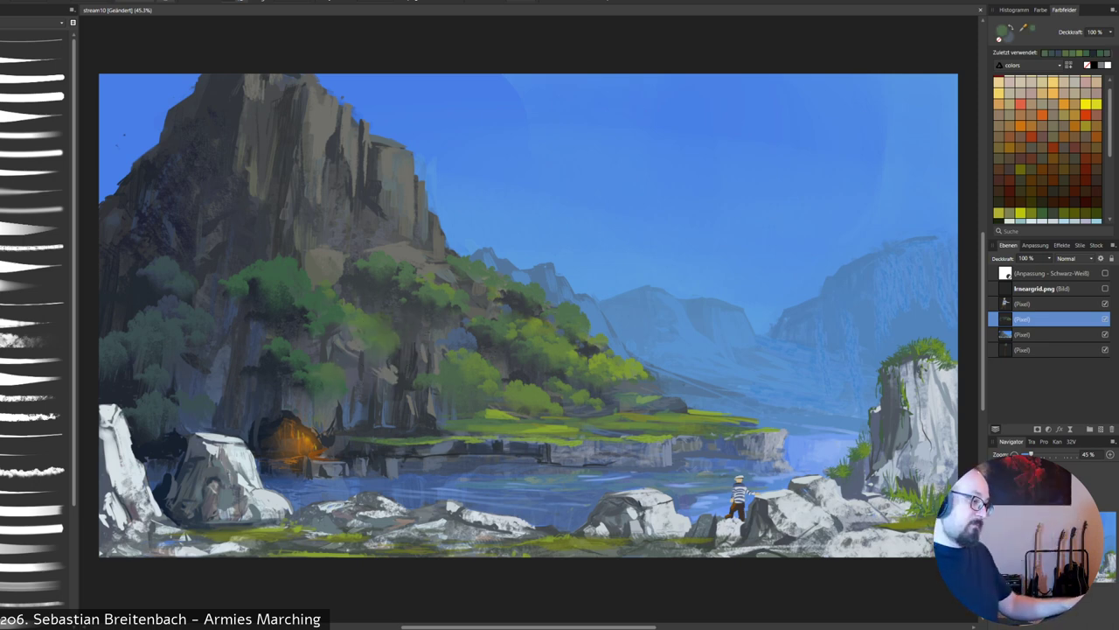
{"action": "left_click", "coordinate": [500, 418], "text": "alt"}
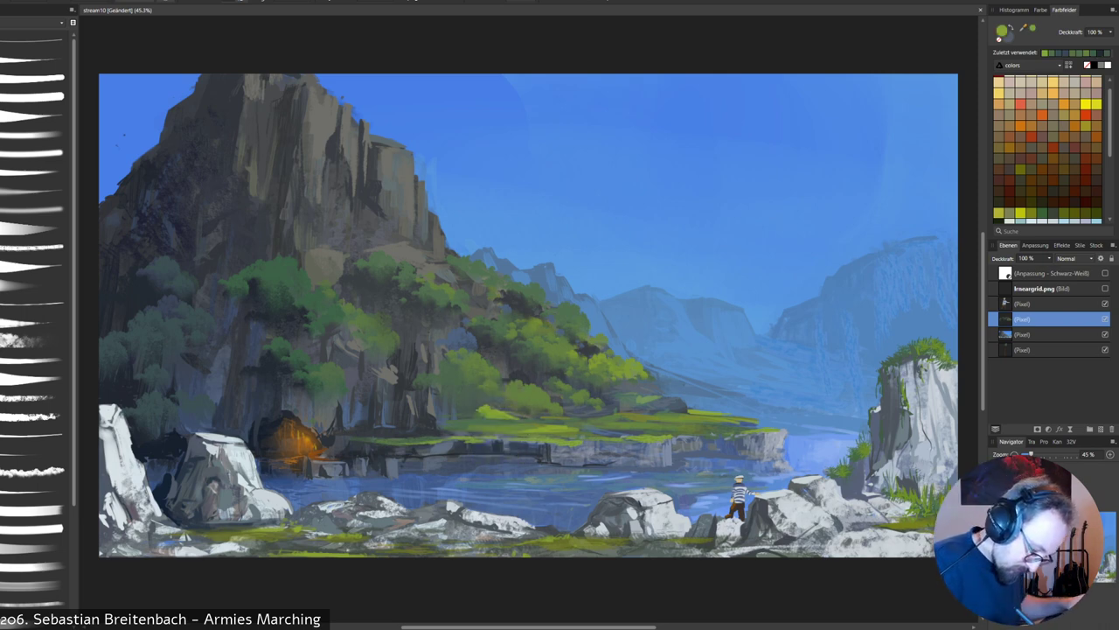
{"action": "mouse_move", "coordinate": [477, 406]}
{"action": "left_mouse_down"}
{"action": "mouse_move", "coordinate": [488, 400]}
{"action": "mouse_move", "coordinate": [448, 406]}
{"action": "mouse_move", "coordinate": [474, 398]}
{"action": "left_mouse_up"}
{"action": "key", "text": "ctrl+z"}
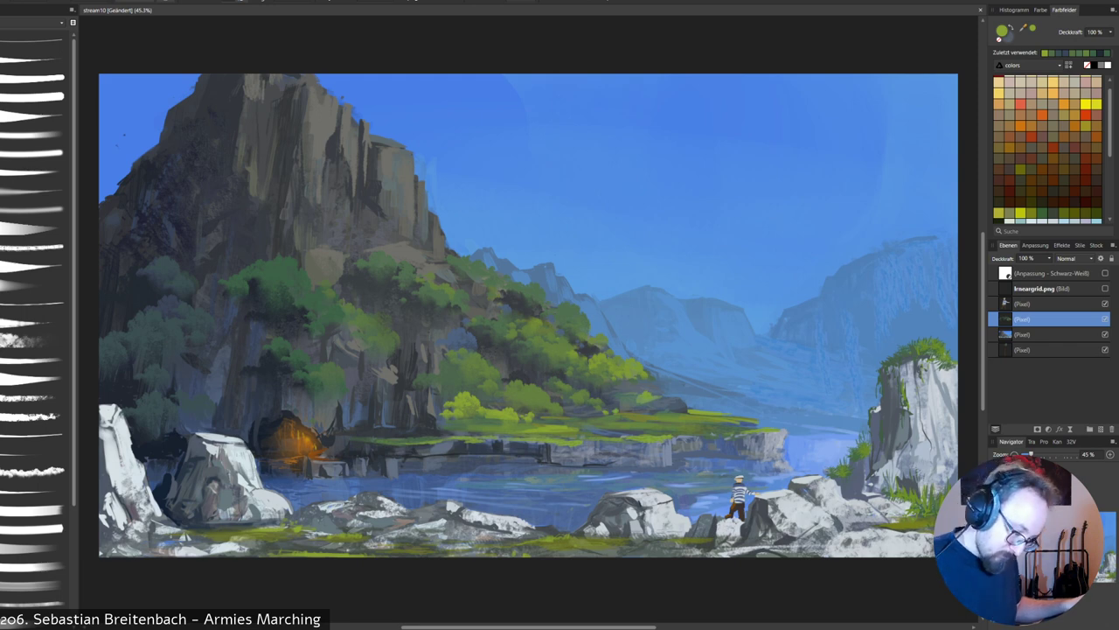
{"action": "left_click", "coordinate": [718, 372]}
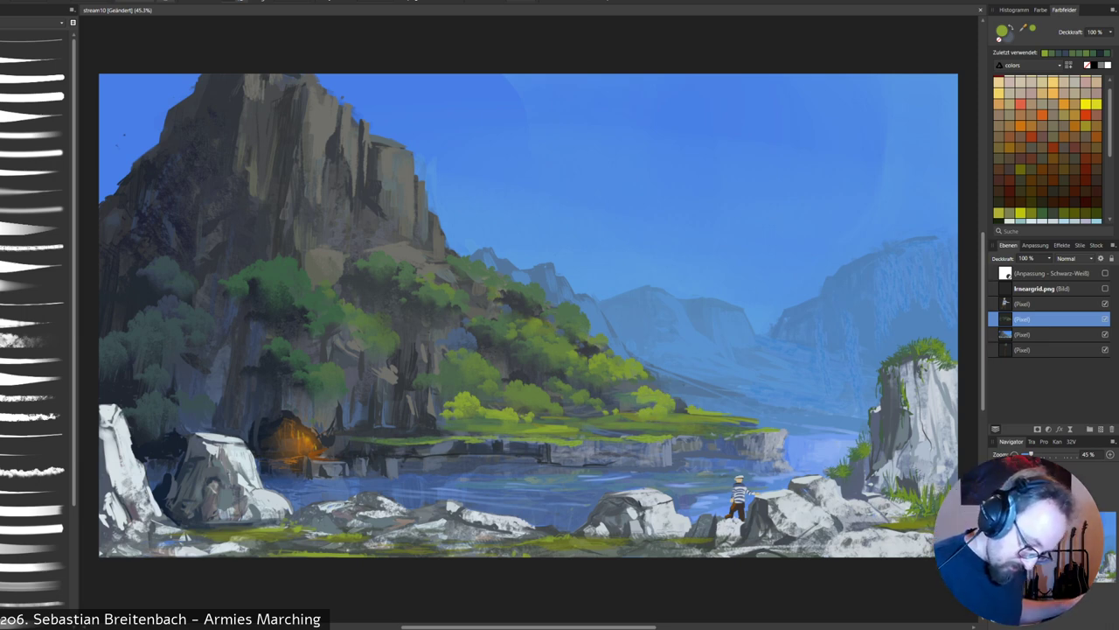
{"action": "left_click", "coordinate": [754, 356]}
Paint green foliage on the upper cliff face, shape it with sampled dark rock colour, and add a small clump nearer the peak.
{"action": "left_click", "coordinate": [472, 273], "text": "alt"}
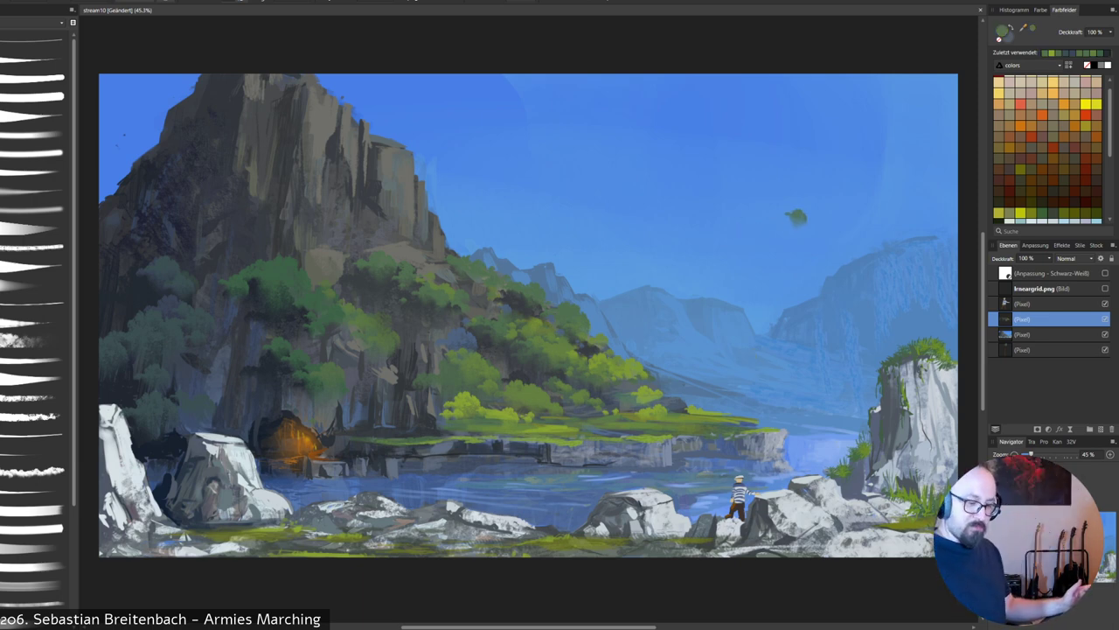
{"action": "key", "text": "ctrl+z"}
{"action": "mouse_move", "coordinate": [370, 226]}
{"action": "left_mouse_down"}
{"action": "mouse_move", "coordinate": [369, 197]}
{"action": "mouse_move", "coordinate": [343, 196]}
{"action": "mouse_move", "coordinate": [347, 181]}
{"action": "left_mouse_up"}
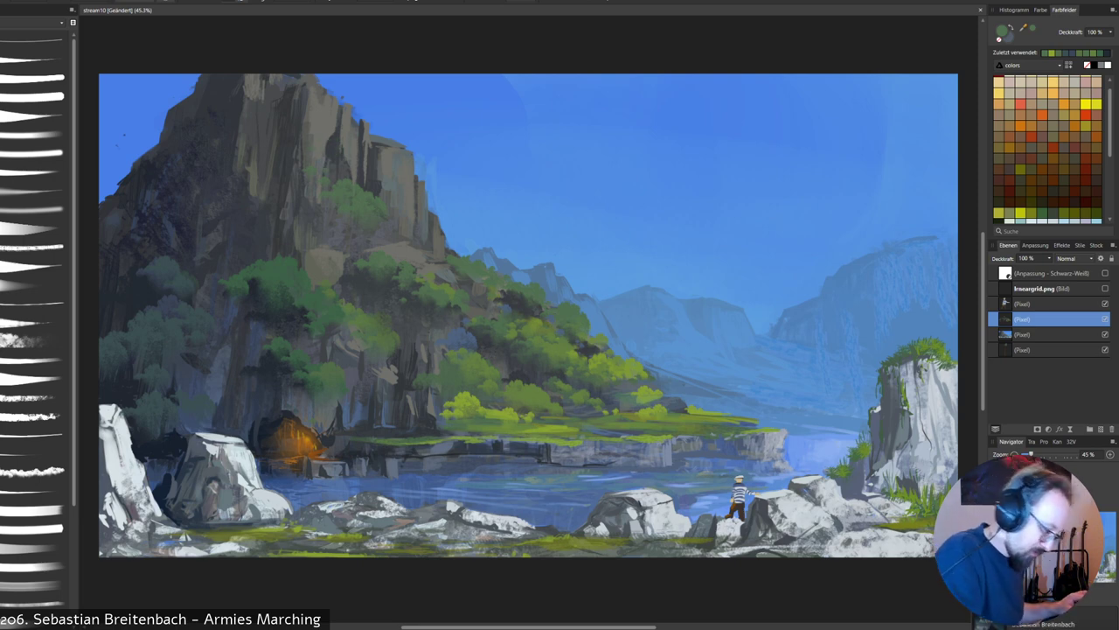
{"action": "left_click", "coordinate": [371, 152], "text": "alt"}
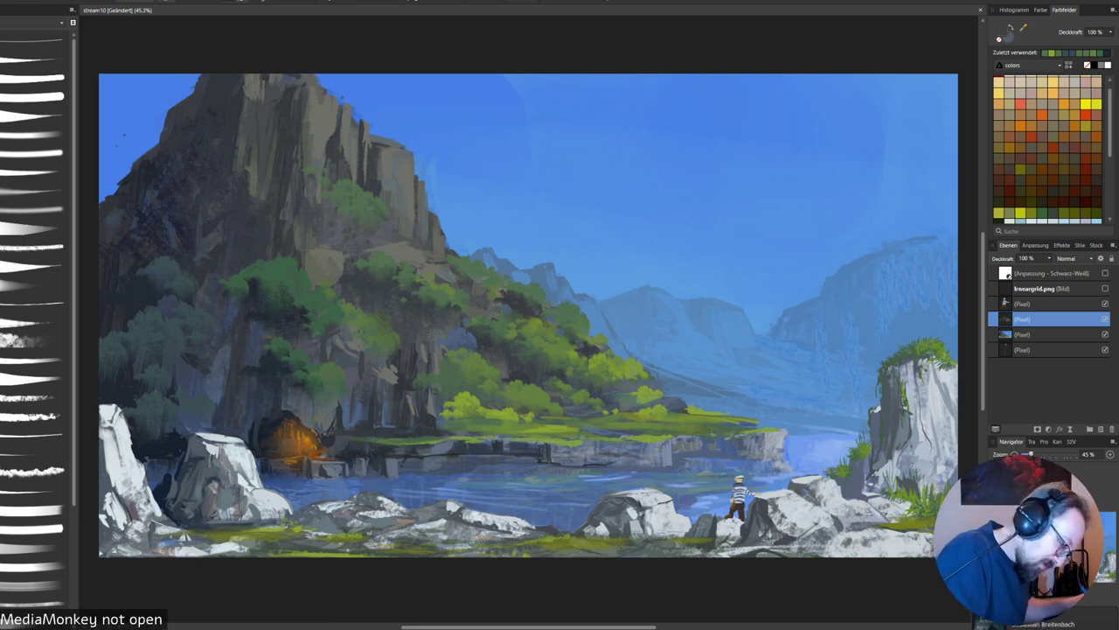
{"action": "left_click_drag", "start_coordinate": [312, 176], "coordinate": [327, 180]}
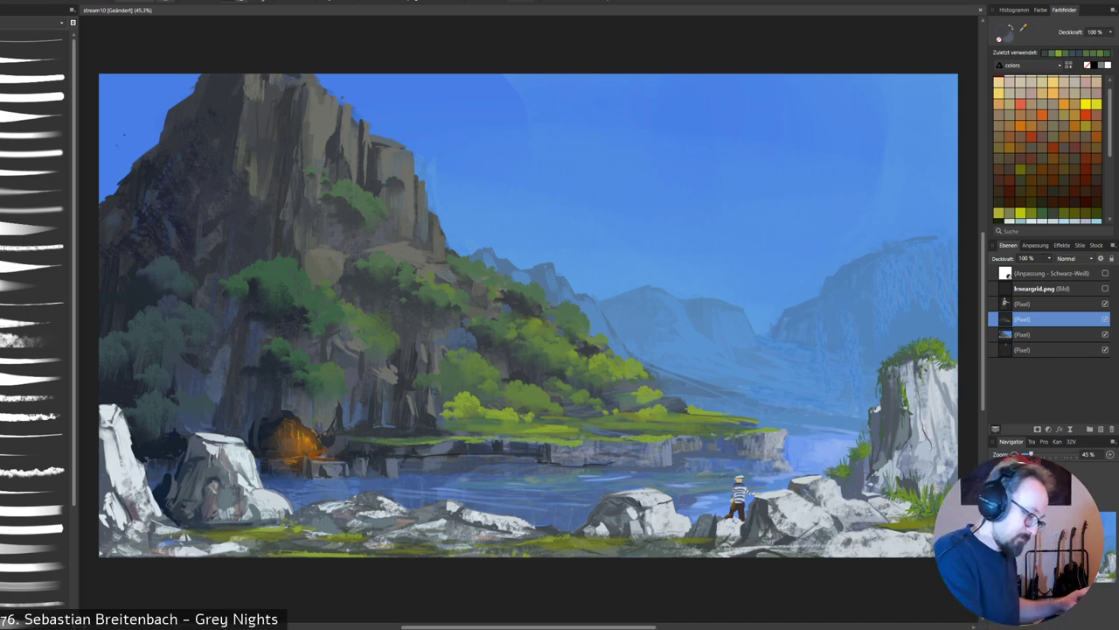
{"action": "left_click", "coordinate": [361, 190], "text": "alt"}
{"action": "mouse_move", "coordinate": [270, 138]}
{"action": "left_mouse_down"}
{"action": "mouse_move", "coordinate": [279, 142]}
{"action": "mouse_move", "coordinate": [250, 138]}
{"action": "left_mouse_up"}
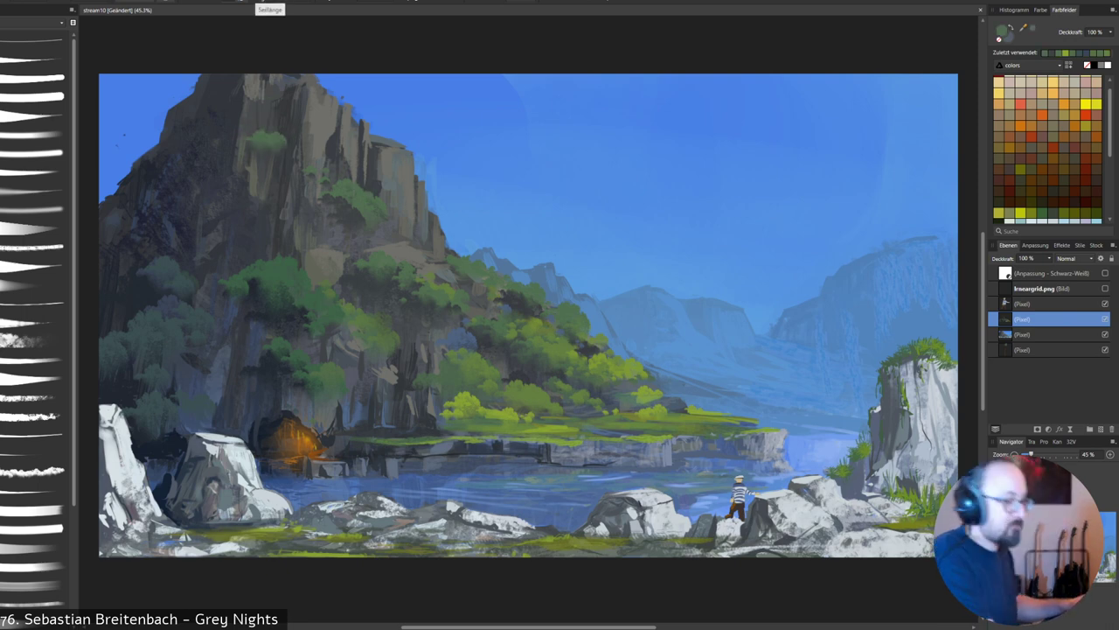
Extend muted blue-green foliage over the shaded left side of the mountain up to the peak, undoing the stroke on the right rock.
{"action": "left_click", "coordinate": [166, 278], "text": "alt"}
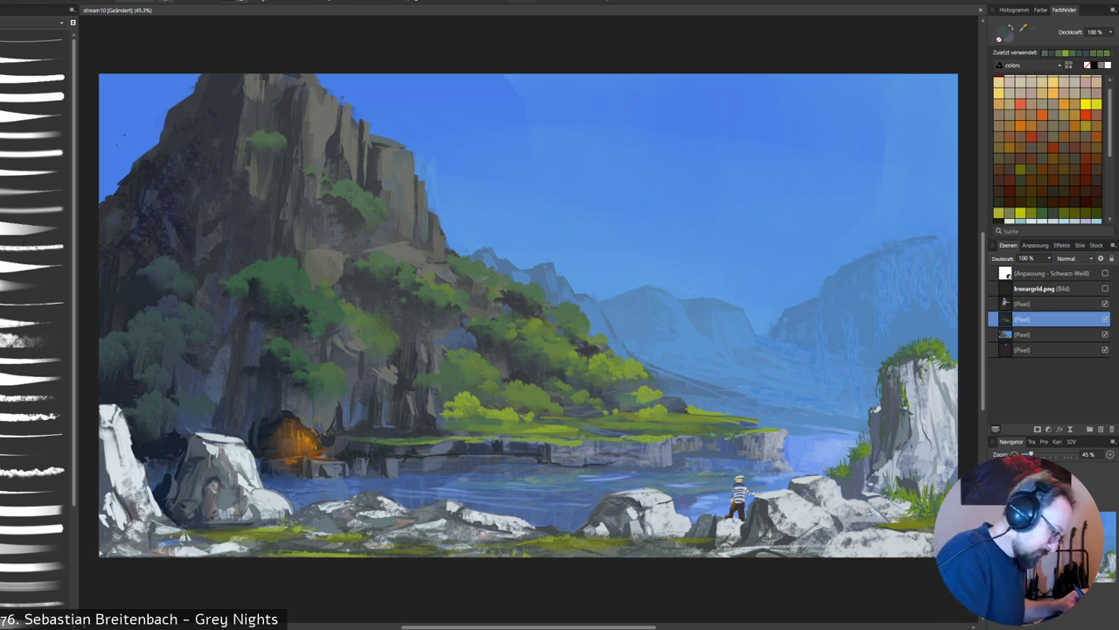
{"action": "left_click_drag", "start_coordinate": [218, 152], "coordinate": [254, 201]}
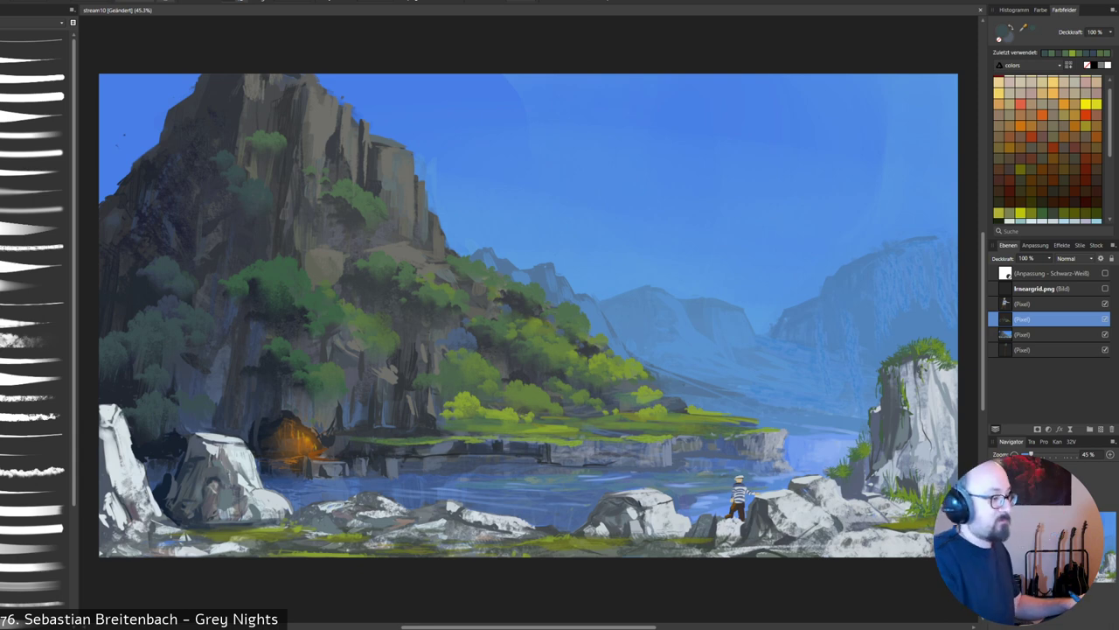
{"action": "mouse_move", "coordinate": [222, 91]}
{"action": "left_mouse_down"}
{"action": "mouse_move", "coordinate": [249, 101]}
{"action": "mouse_move", "coordinate": [238, 85]}
{"action": "mouse_move", "coordinate": [252, 88]}
{"action": "left_mouse_up"}
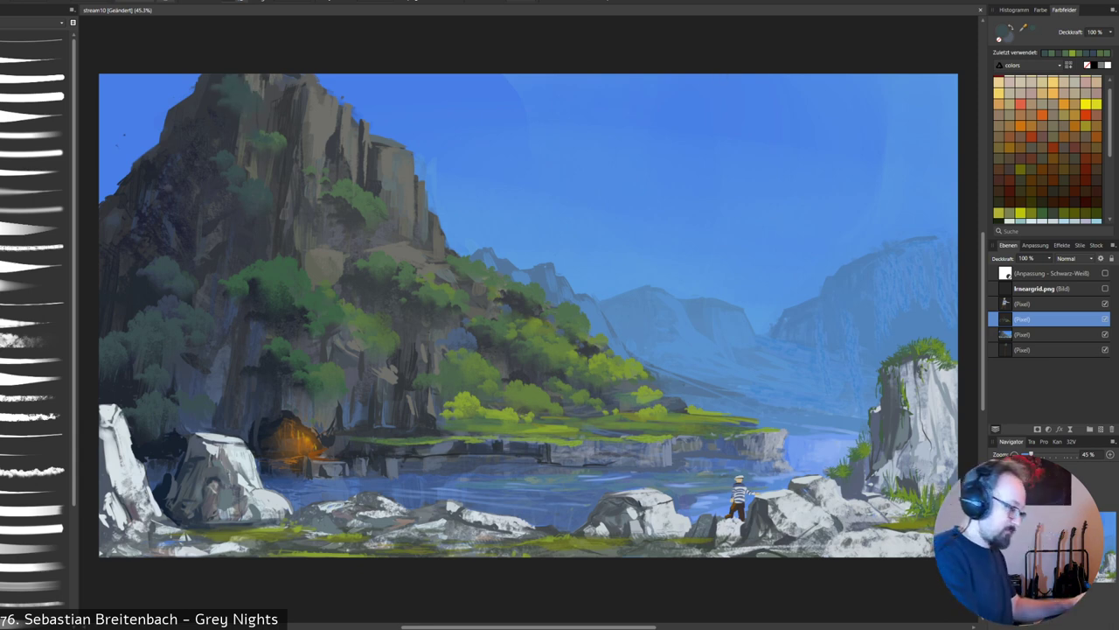
{"action": "left_click_drag", "start_coordinate": [181, 203], "coordinate": [186, 191]}
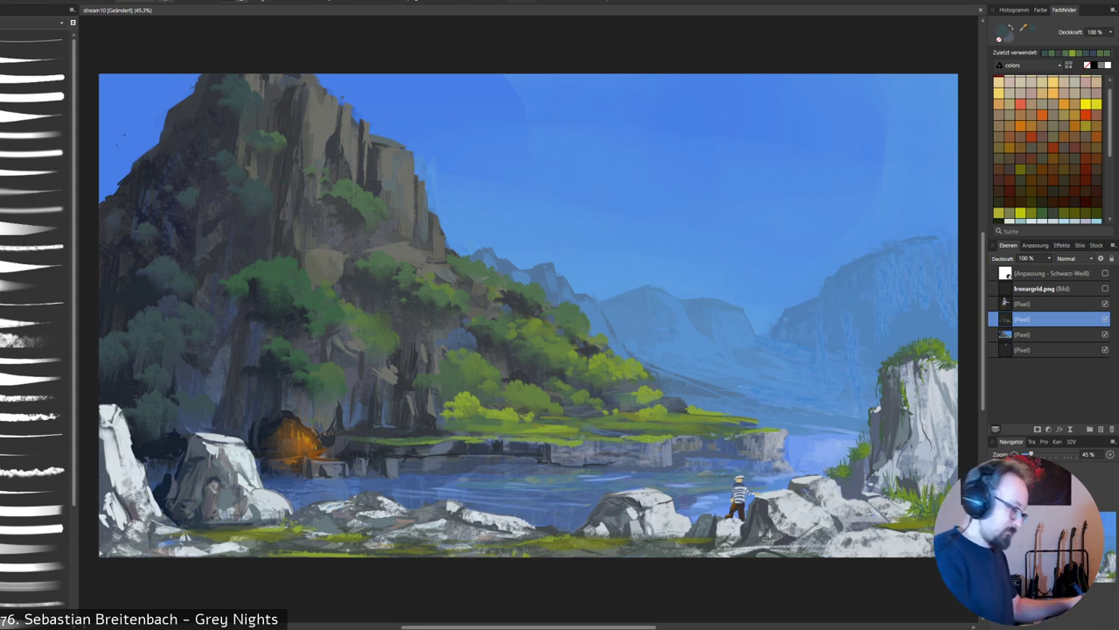
{"action": "left_click_drag", "start_coordinate": [118, 282], "coordinate": [115, 292]}
{"action": "left_click_drag", "start_coordinate": [927, 389], "coordinate": [903, 441]}
{"action": "key", "text": "ctrl+z"}
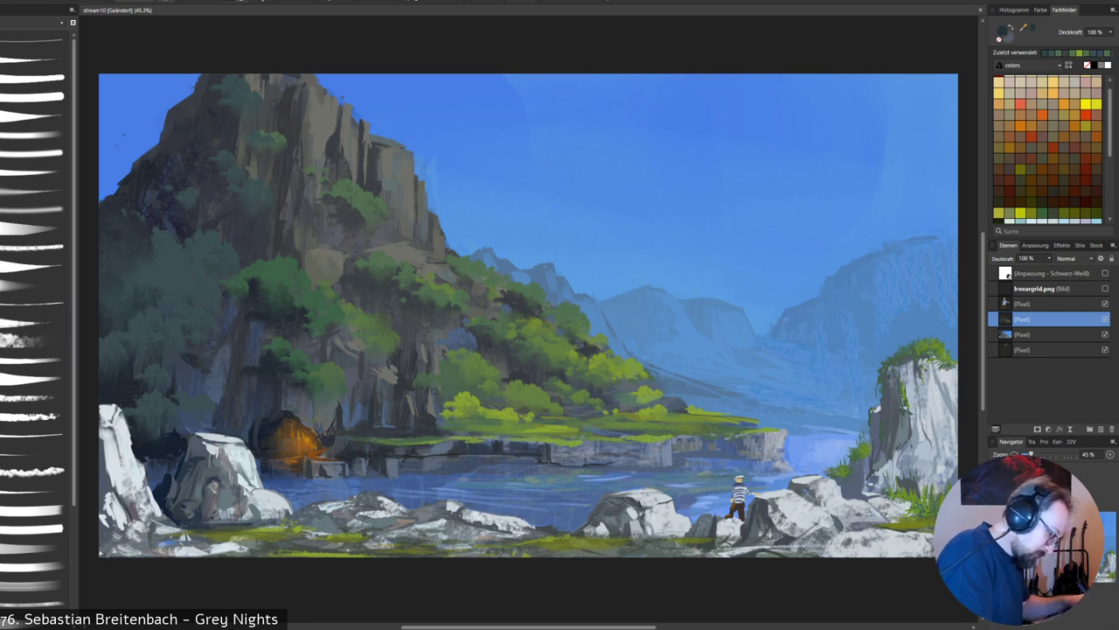
Shade the muted left foliage with sampled dark colour, undo the last stroke, and toggle the foliage layer's visibility to compare.
{"action": "left_click", "coordinate": [160, 234], "text": "alt"}
{"action": "key", "text": "ctrl+z"}
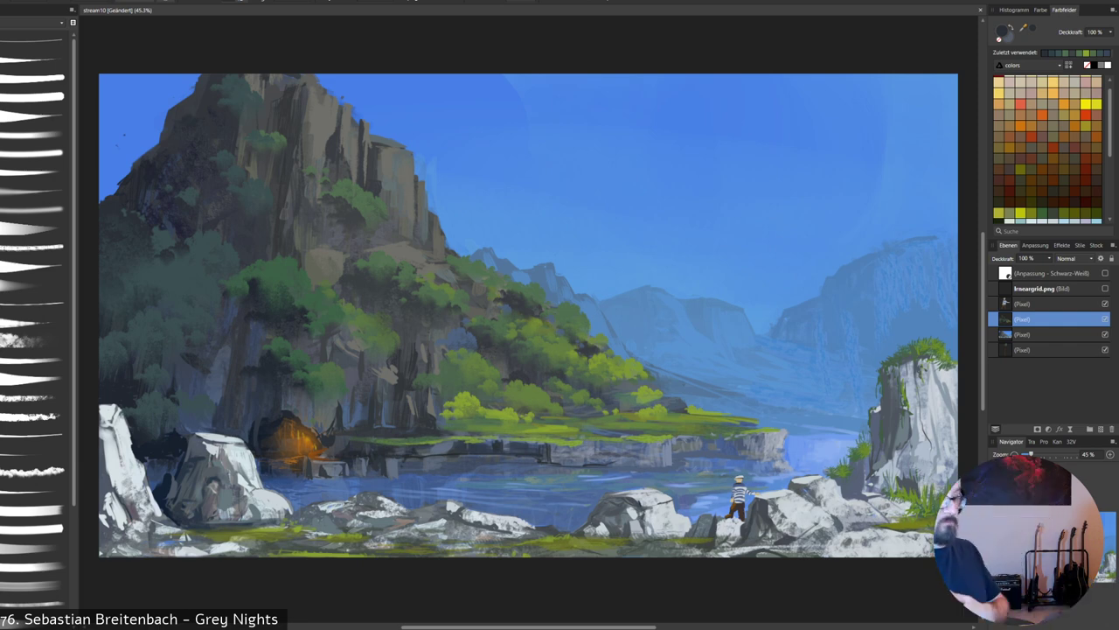
{"action": "left_click", "coordinate": [1105, 319]}
{"action": "left_click", "coordinate": [1105, 319]}
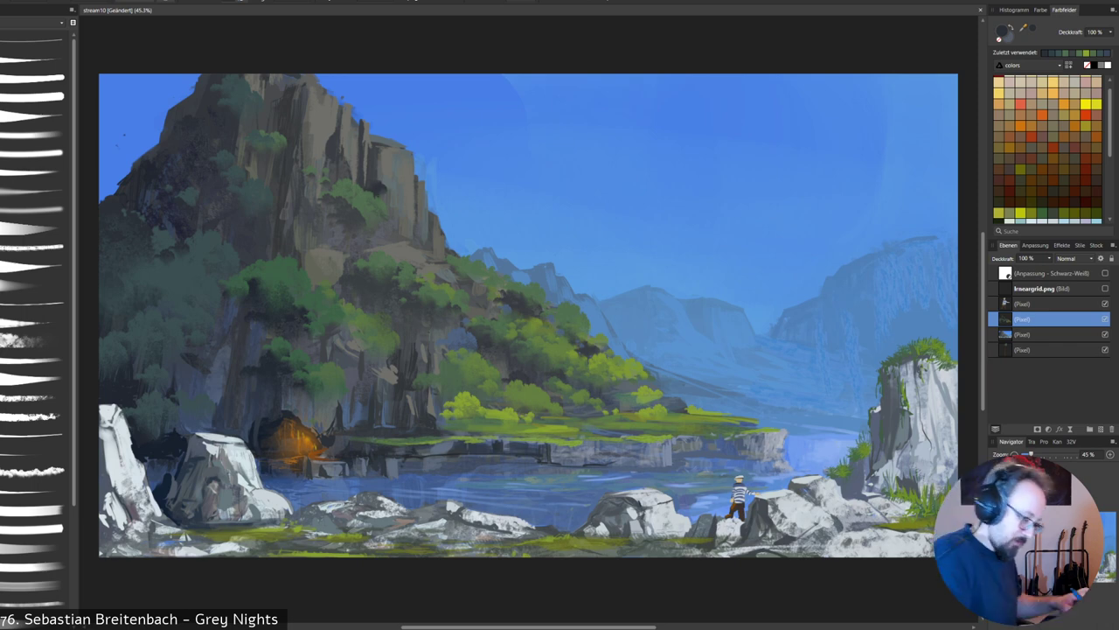
Paint a small green tree on the cliff's right rim, and try yellow-green highlights on the slope bushes, undoing them.
{"action": "left_click", "coordinate": [366, 204], "text": "alt"}
{"action": "left_click_drag", "start_coordinate": [380, 132], "coordinate": [390, 133]}
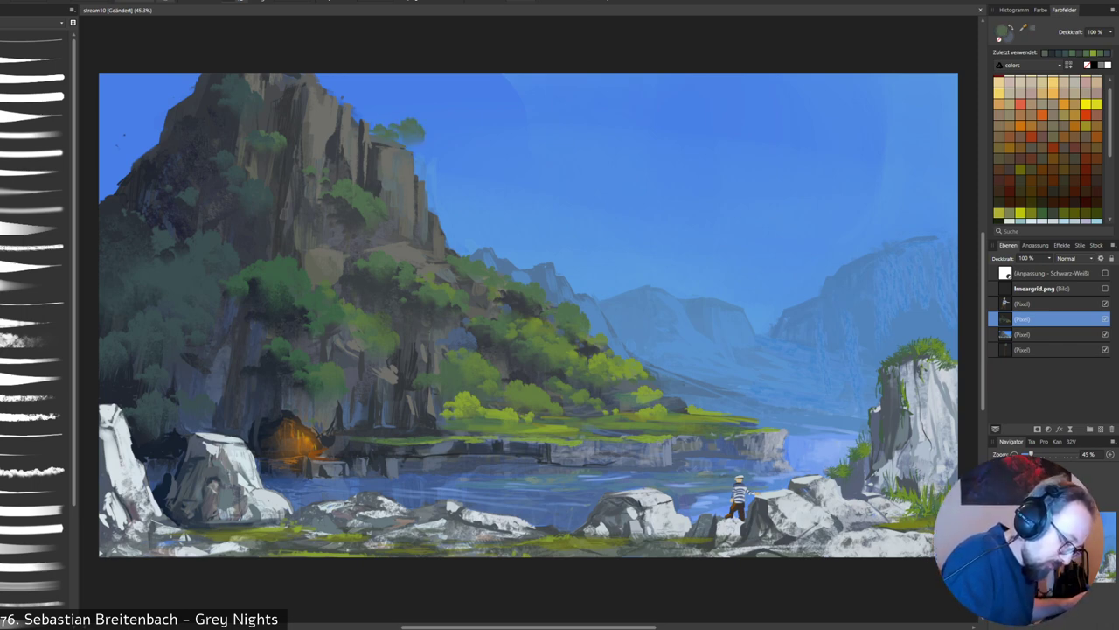
{"action": "left_click", "coordinate": [500, 413], "text": "alt"}
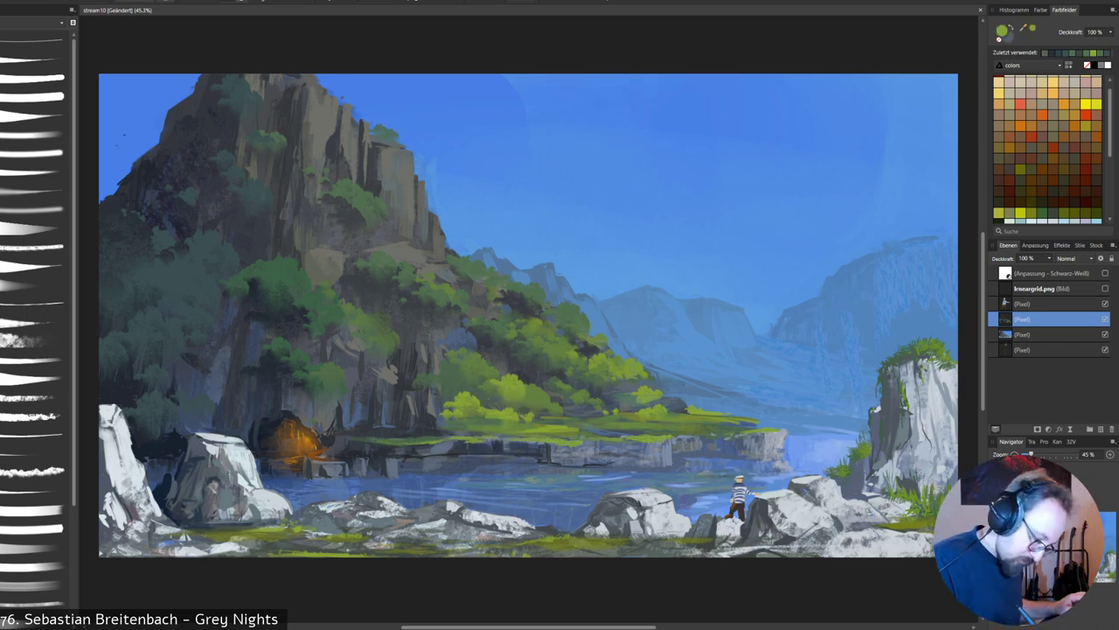
{"action": "key", "text": "ctrl+z"}
{"action": "key", "text": "ctrl+z"}
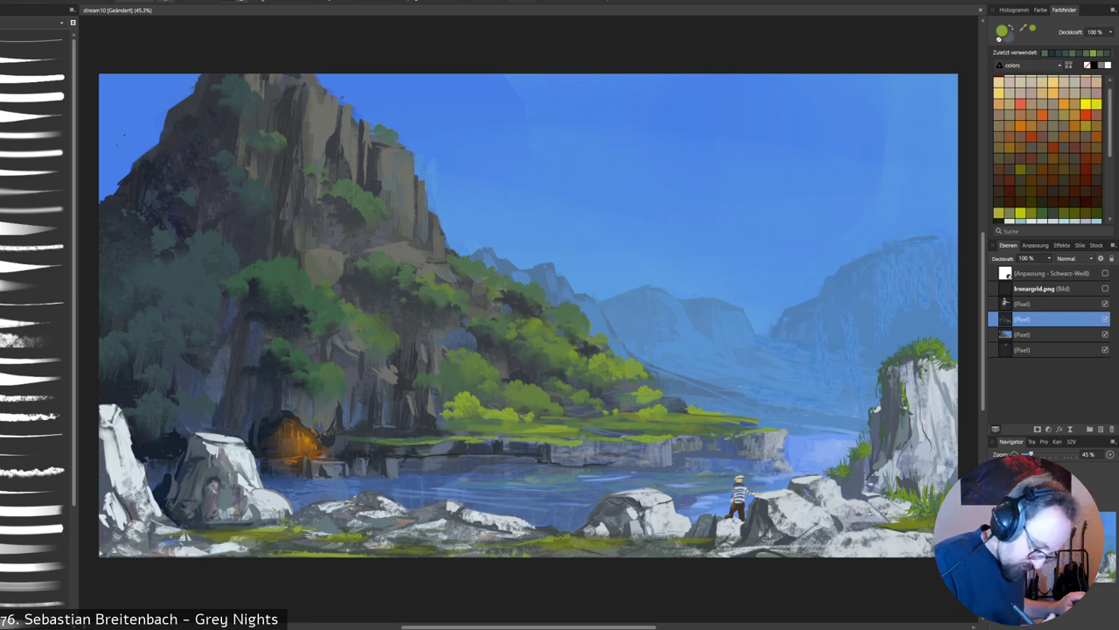
Paint small dark trees along the cliff's right rim up to the peak with colour sampled from the cliff edge.
{"action": "left_click", "coordinate": [479, 426], "text": "alt"}
{"action": "left_click", "coordinate": [413, 189], "text": "alt"}
{"action": "left_click_drag", "start_coordinate": [382, 133], "coordinate": [398, 138]}
{"action": "left_click_drag", "start_coordinate": [348, 104], "coordinate": [357, 113]}
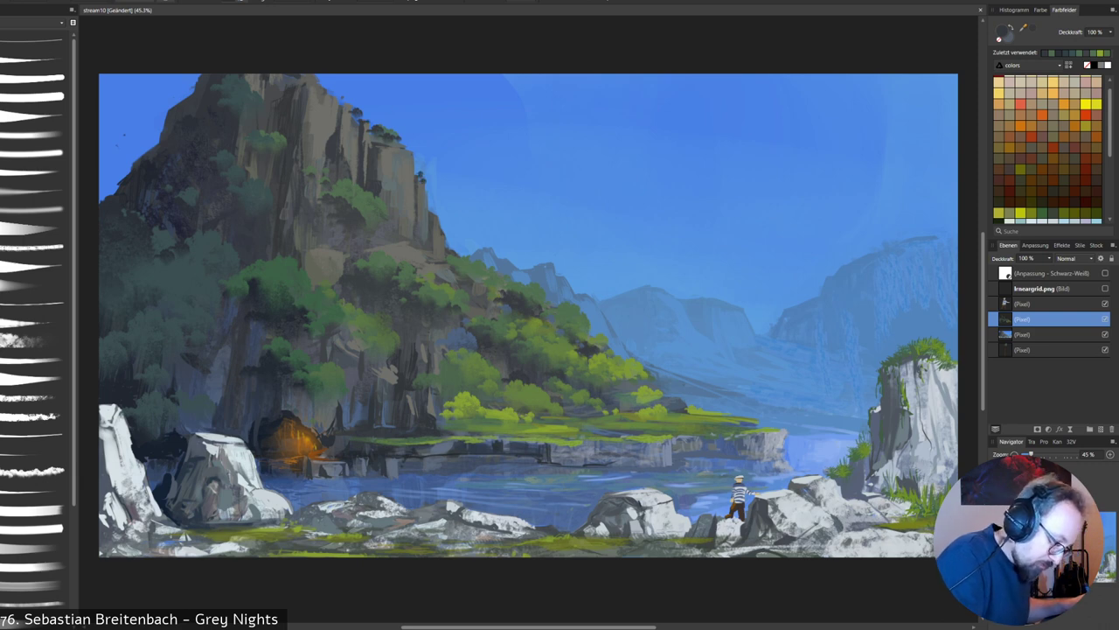
{"action": "mouse_move", "coordinate": [418, 172]}
{"action": "left_mouse_down"}
{"action": "mouse_move", "coordinate": [447, 235]}
{"action": "mouse_move", "coordinate": [440, 224]}
{"action": "left_mouse_up"}
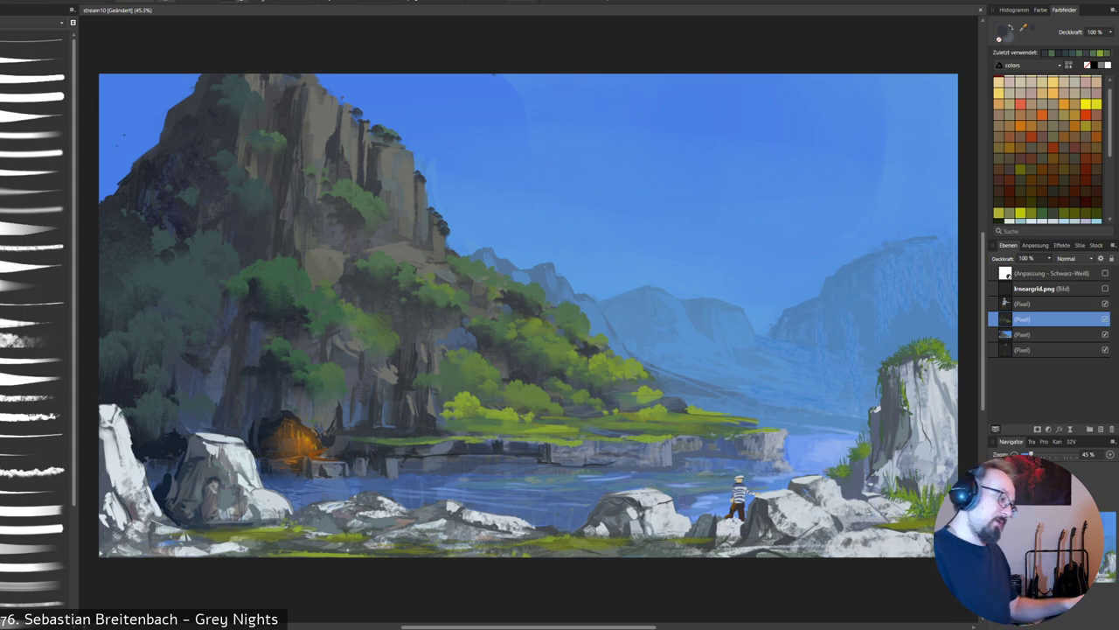
{"action": "left_click_drag", "start_coordinate": [416, 149], "coordinate": [411, 145]}
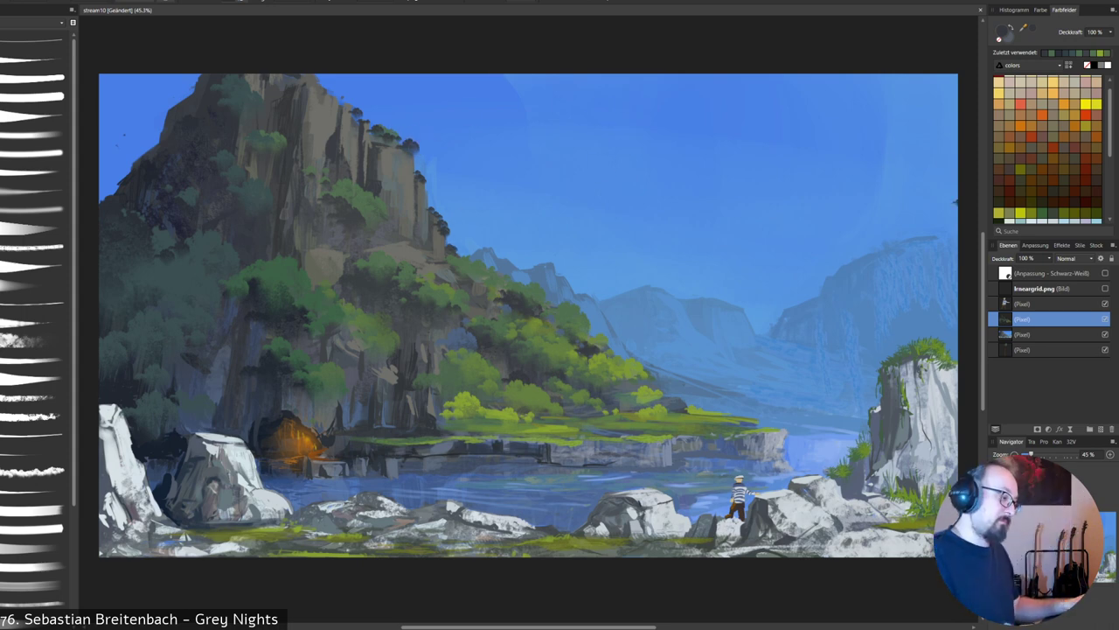
{"action": "left_click_drag", "start_coordinate": [338, 98], "coordinate": [325, 80]}
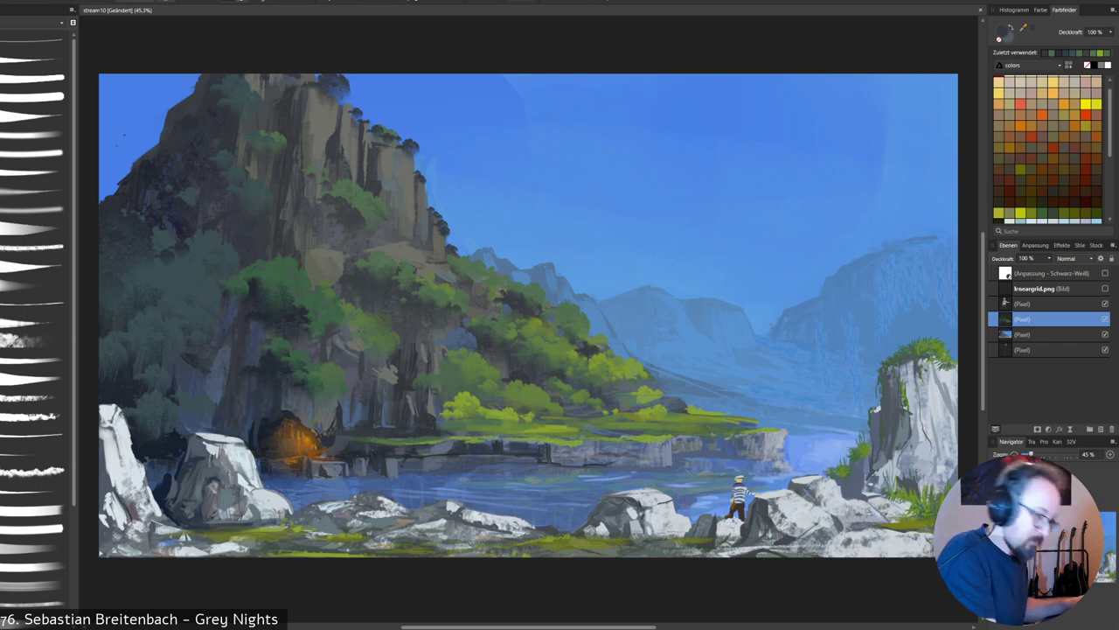
Highlight the small trees along the cliff's right rim up to the peak with yellow-green sampled from the slope bushes, undoing stray strokes.
{"action": "left_click", "coordinate": [510, 403], "text": "alt"}
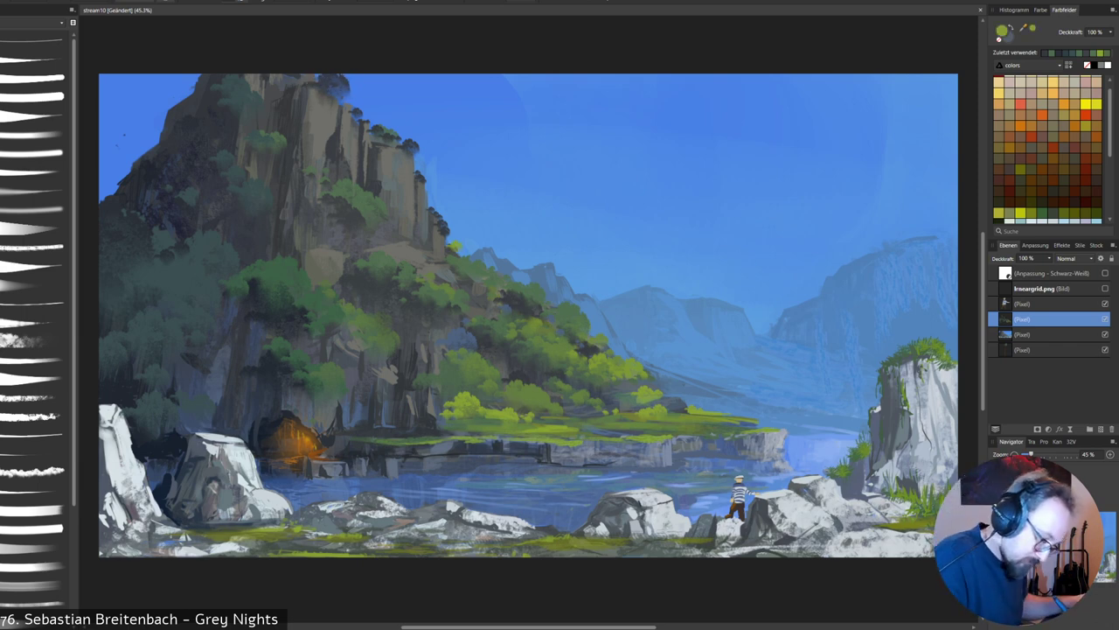
{"action": "left_click", "coordinate": [468, 207]}
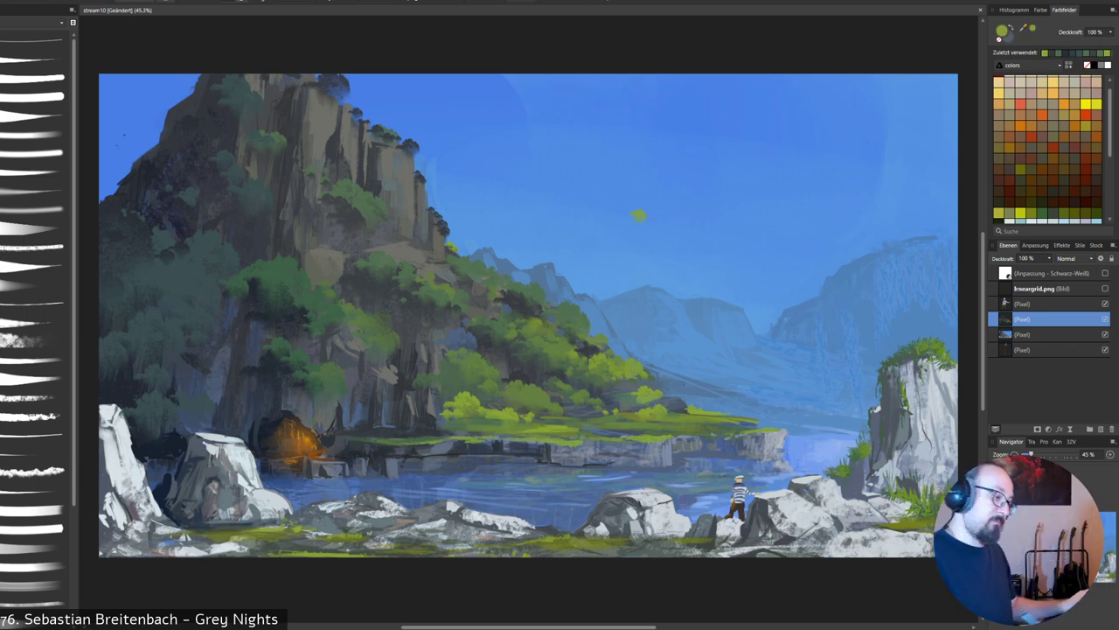
{"action": "left_click_drag", "start_coordinate": [442, 231], "coordinate": [439, 218]}
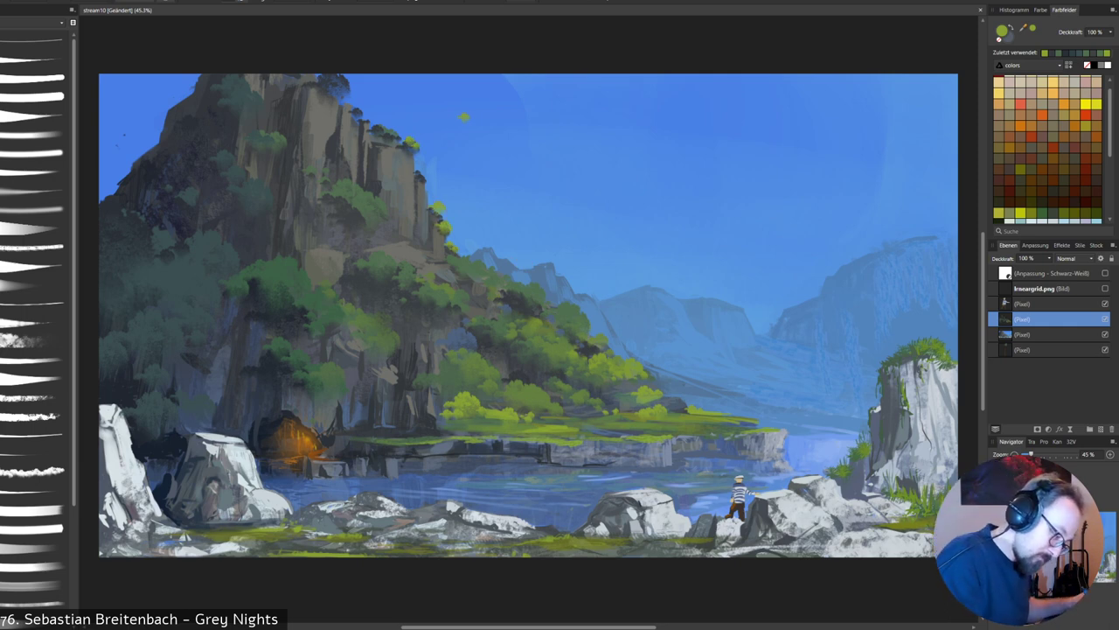
{"action": "left_click", "coordinate": [522, 402], "text": "alt"}
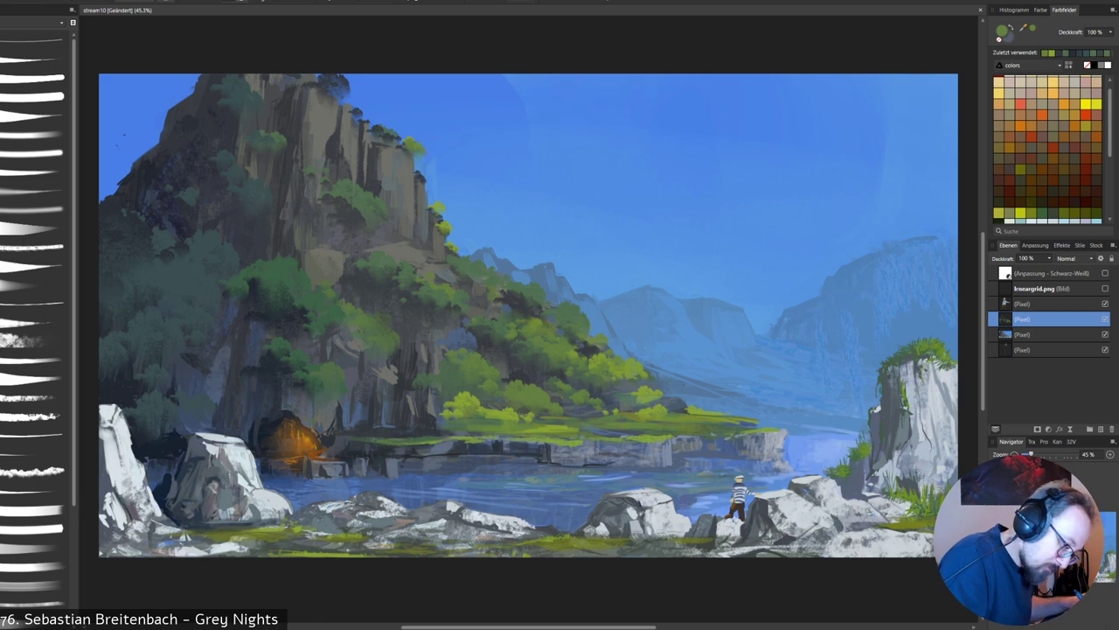
{"action": "key", "text": "ctrl+z"}
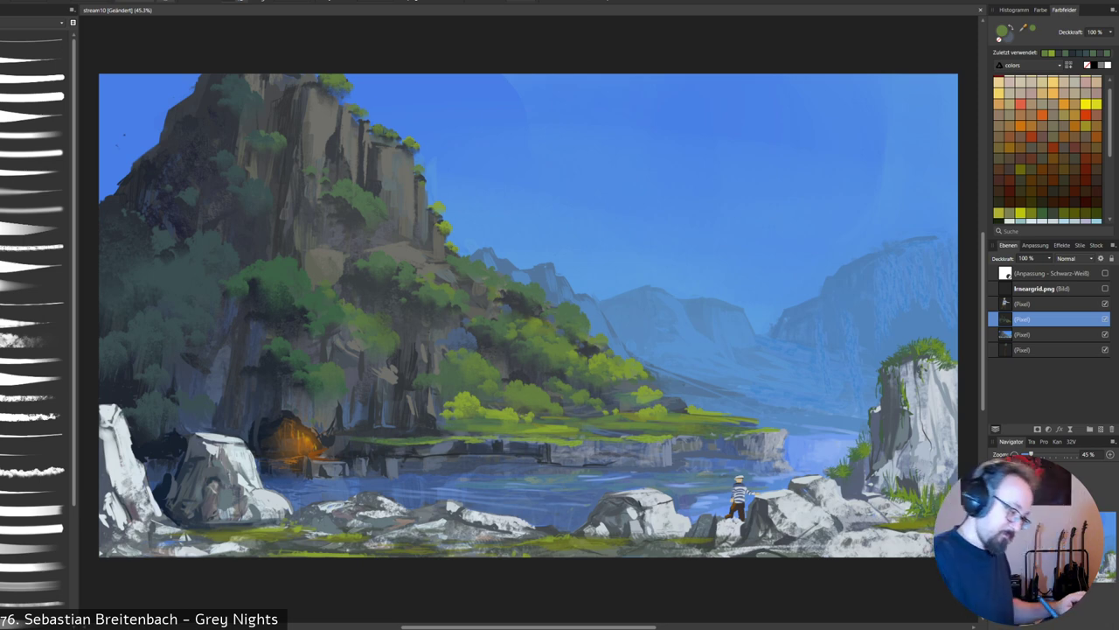
{"action": "left_click", "coordinate": [470, 401], "text": "alt"}
{"action": "mouse_move", "coordinate": [342, 101]}
{"action": "left_mouse_down"}
{"action": "mouse_move", "coordinate": [361, 96]}
{"action": "mouse_move", "coordinate": [345, 103]}
{"action": "mouse_move", "coordinate": [329, 87]}
{"action": "mouse_move", "coordinate": [352, 106]}
{"action": "left_mouse_up"}
{"action": "key", "text": "ctrl+z"}
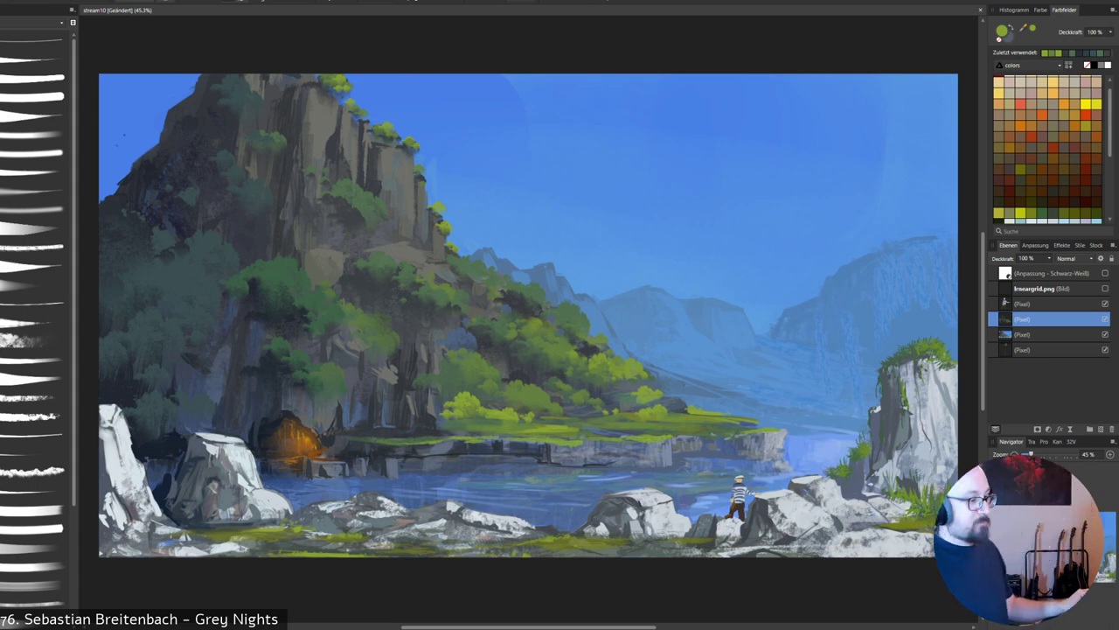
Try broad yellow-green strokes over the mountain peak and highlights on the upper cliff bush, and undo them.
{"action": "left_click_drag", "start_coordinate": [294, 81], "coordinate": [250, 89]}
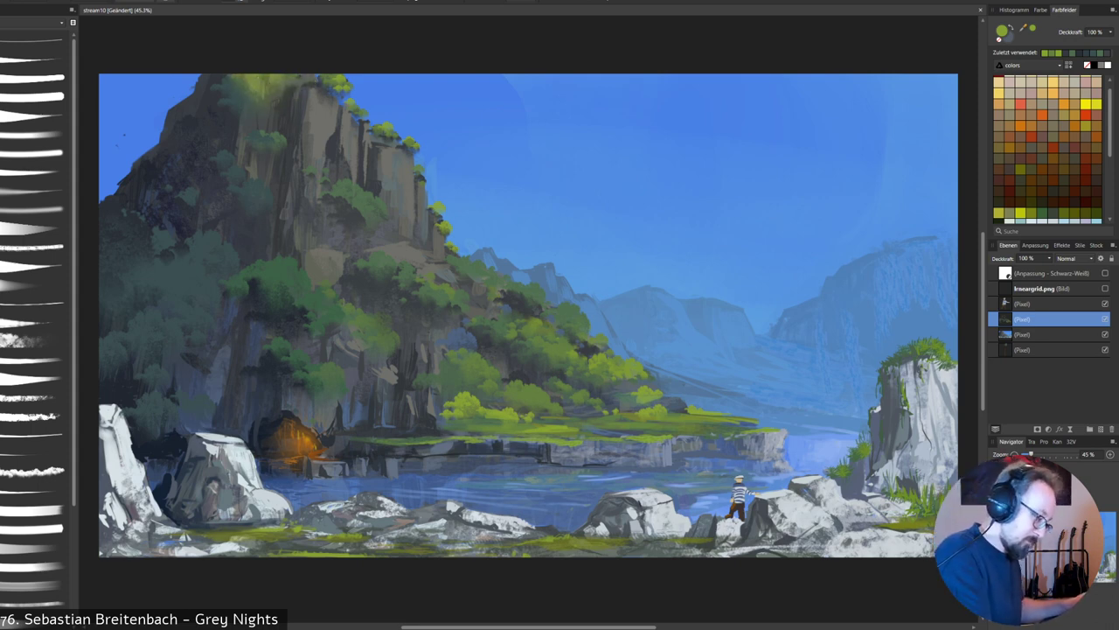
{"action": "left_click_drag", "start_coordinate": [906, 363], "coordinate": [936, 402]}
{"action": "key", "text": "ctrl+z"}
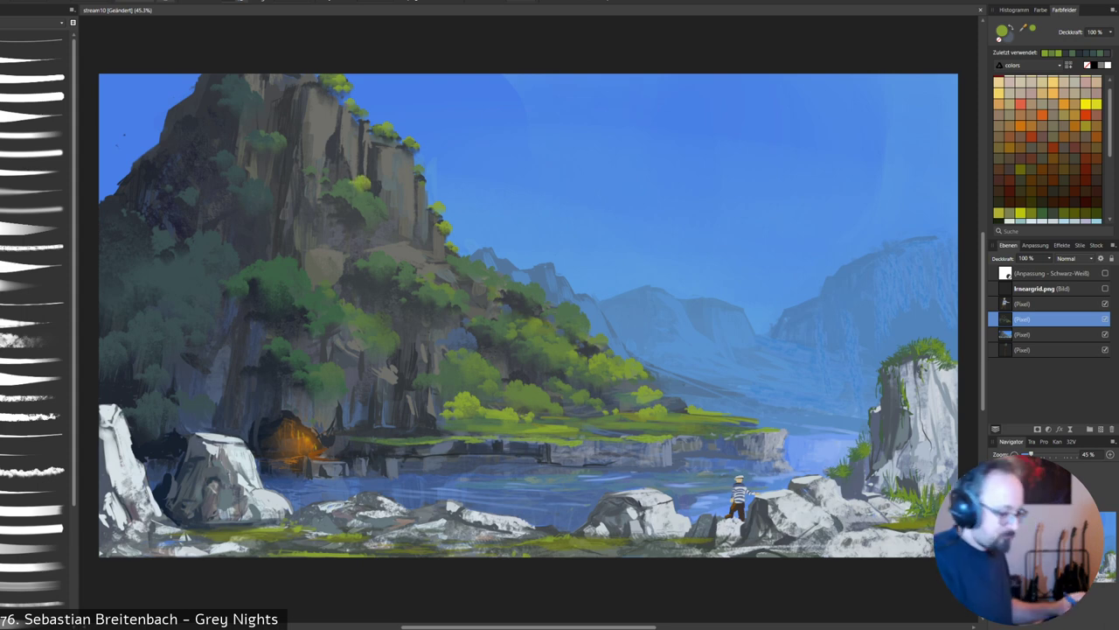
Tone the rim trees with muted green sampled from the cliff bush, and add lighter green foliage along the slope's upper edge.
{"action": "left_click", "coordinate": [360, 201], "text": "alt"}
{"action": "left_click_drag", "start_coordinate": [334, 81], "coordinate": [343, 77]}
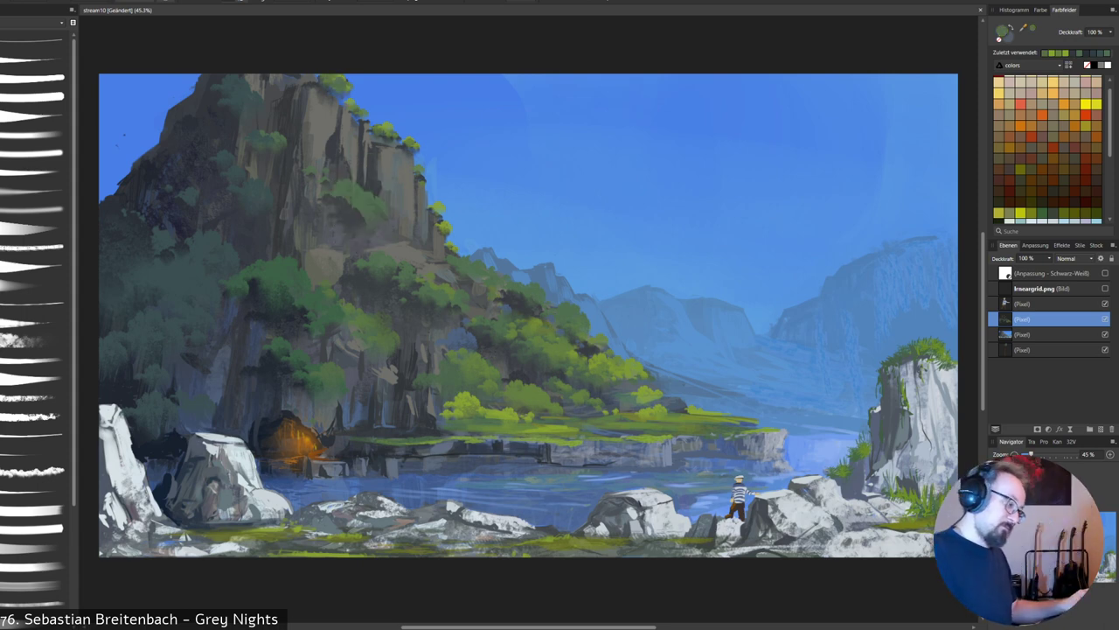
{"action": "left_click_drag", "start_coordinate": [379, 123], "coordinate": [392, 131]}
{"action": "left_click_drag", "start_coordinate": [335, 77], "coordinate": [363, 114]}
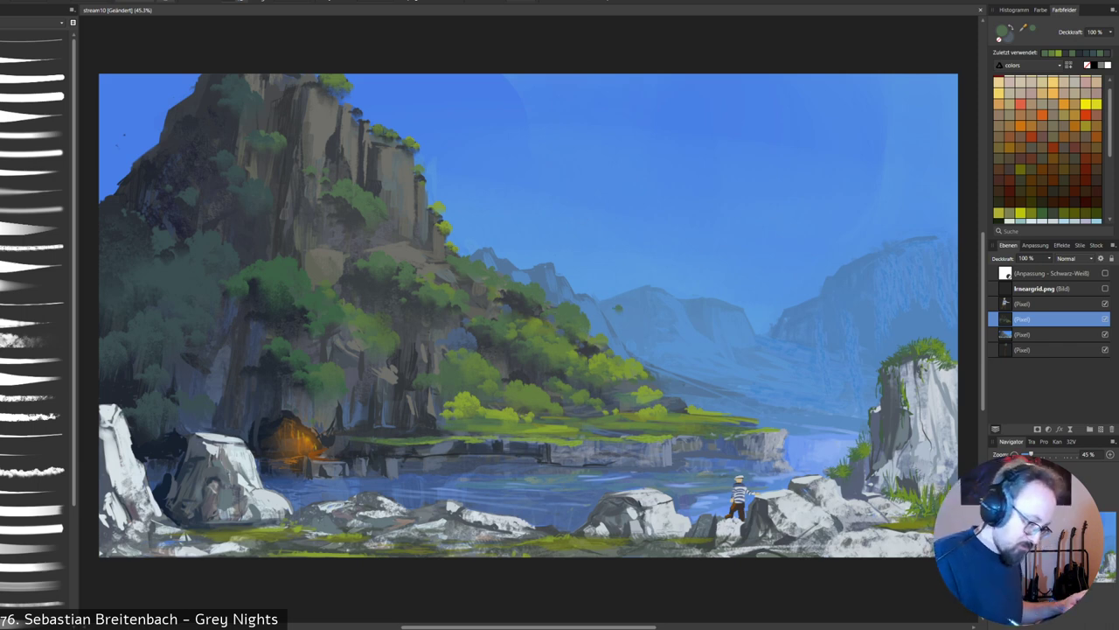
{"action": "left_click", "coordinate": [445, 219], "text": "alt"}
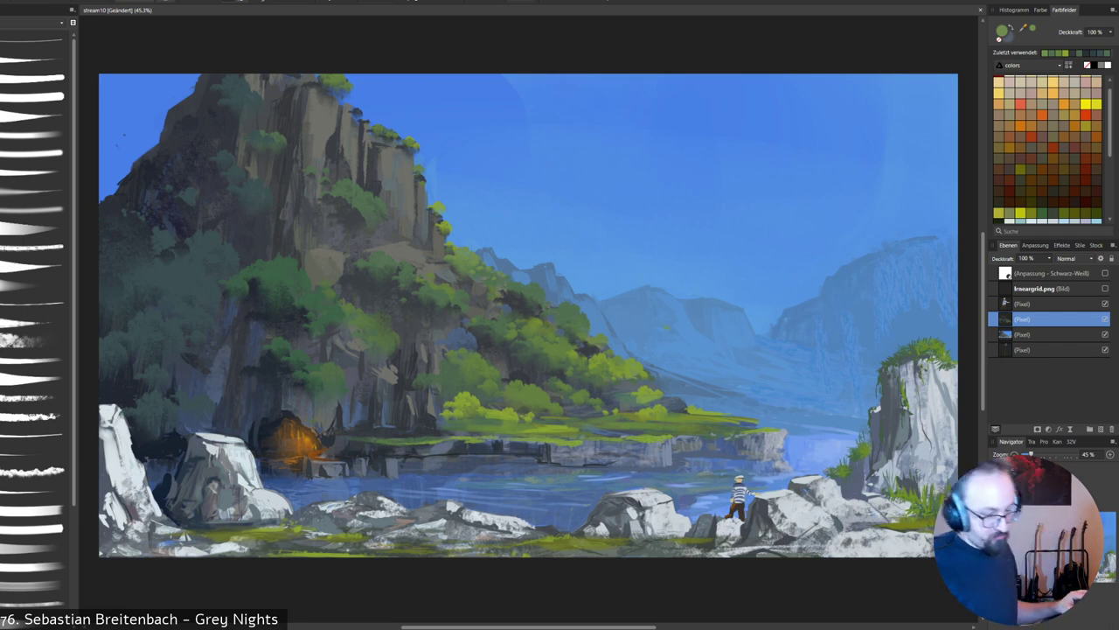
{"action": "left_click", "coordinate": [518, 292], "text": "alt"}
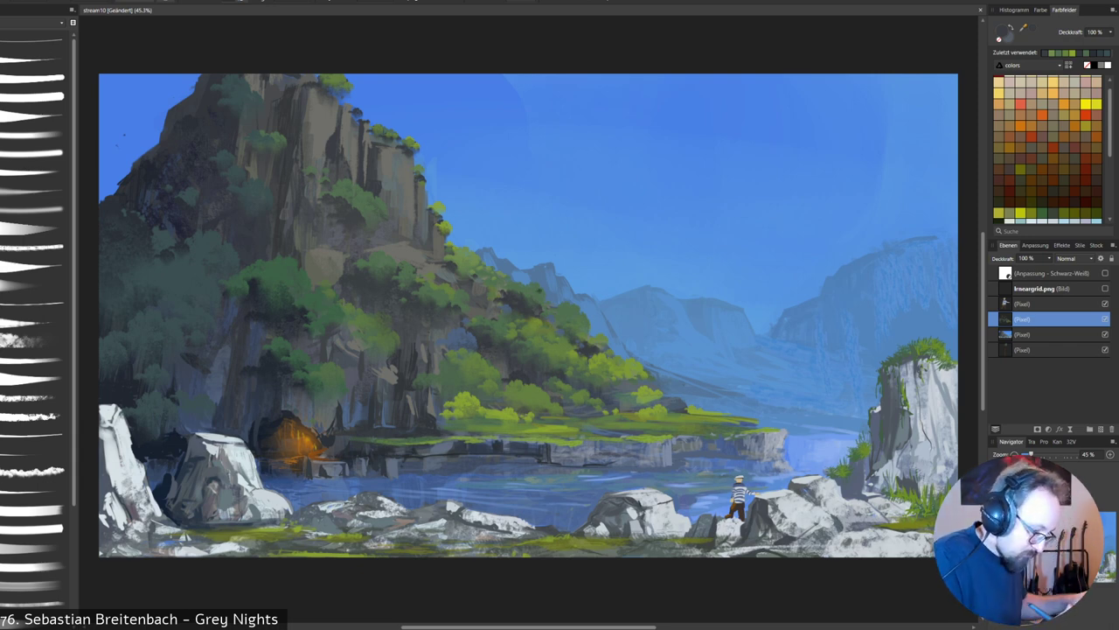
Paint small green bushes just below the rim trees and near the peak with greens sampled from existing foliage.
{"action": "left_click", "coordinate": [266, 140], "text": "alt"}
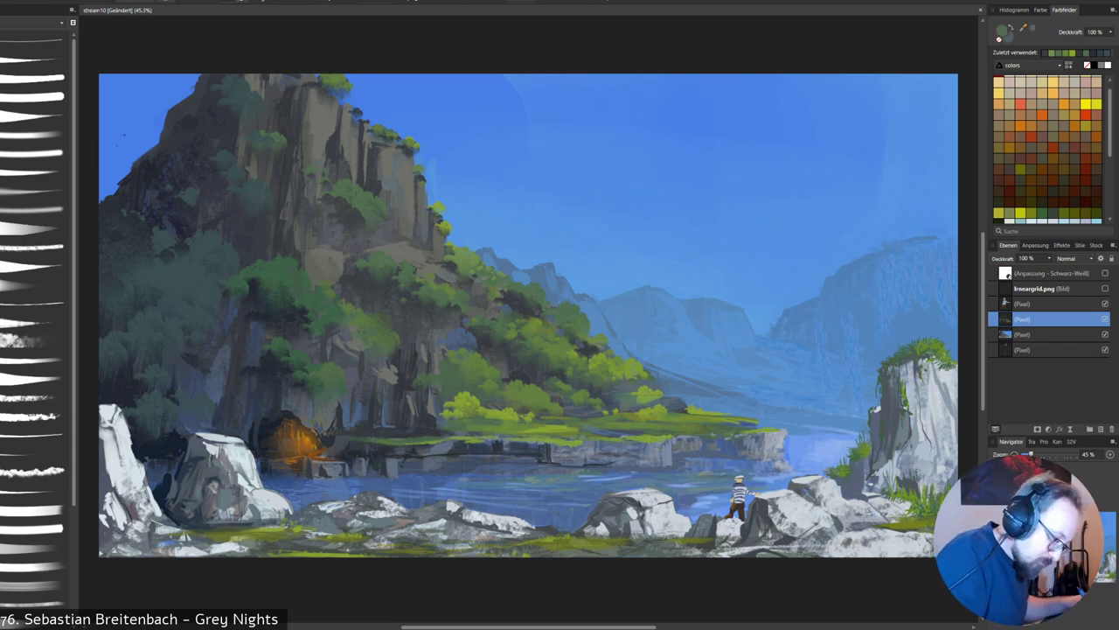
{"action": "left_click", "coordinate": [269, 139], "text": "alt"}
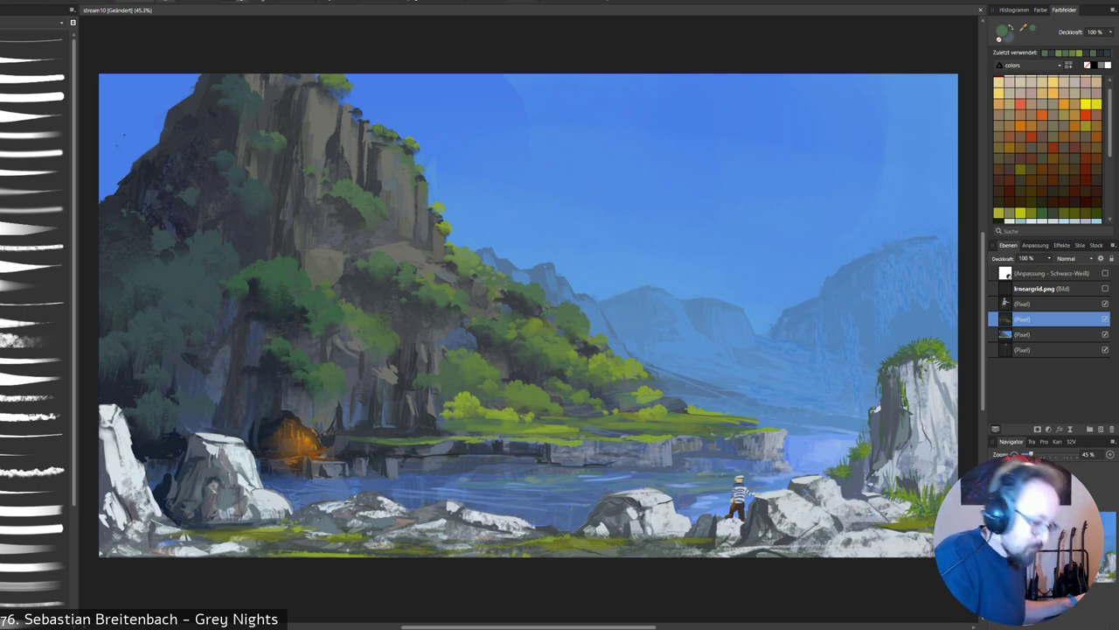
{"action": "left_click", "coordinate": [465, 394], "text": "alt"}
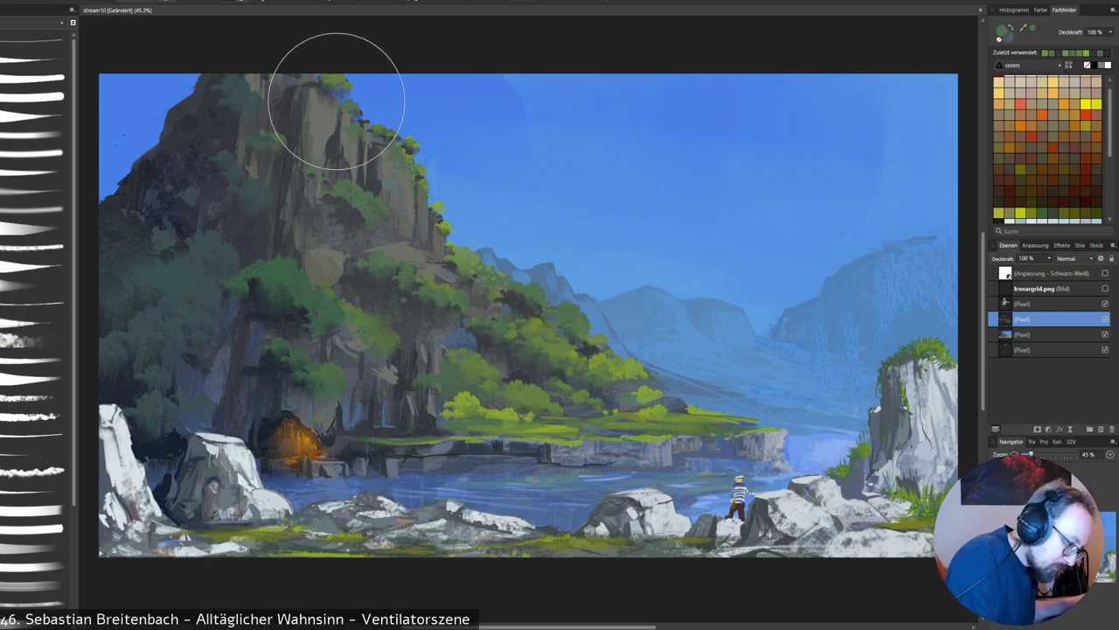
Try scattering leafy green texture over the cliff and sky with an enlarged brush, and undo it.
{"action": "key", "text": "]"}
{"action": "left_click", "coordinate": [322, 150]}
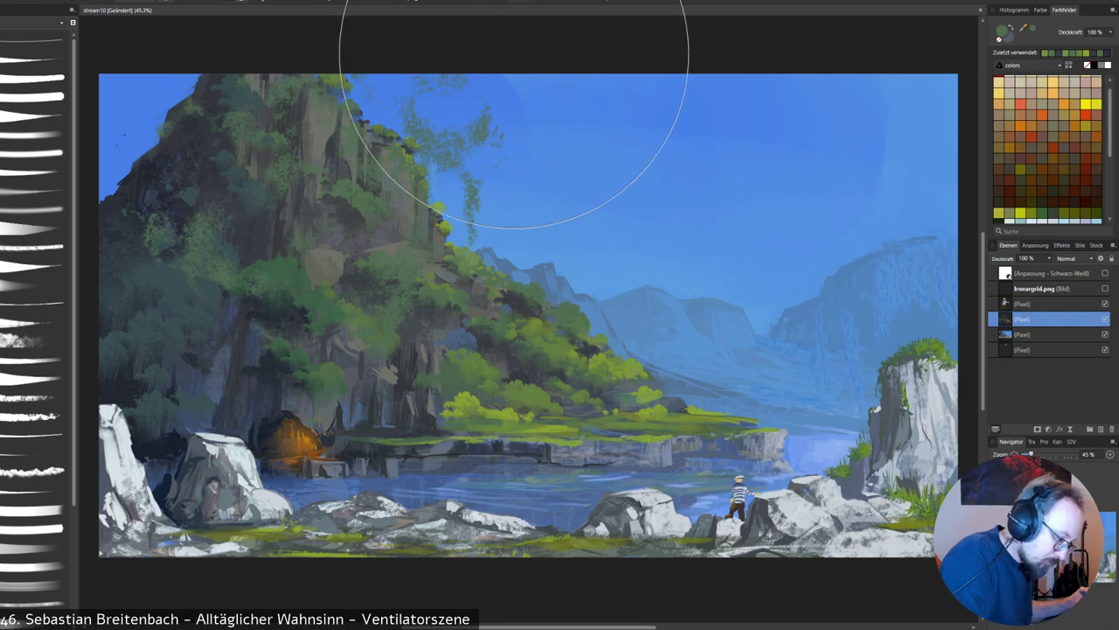
{"action": "key", "text": "ctrl+z"}
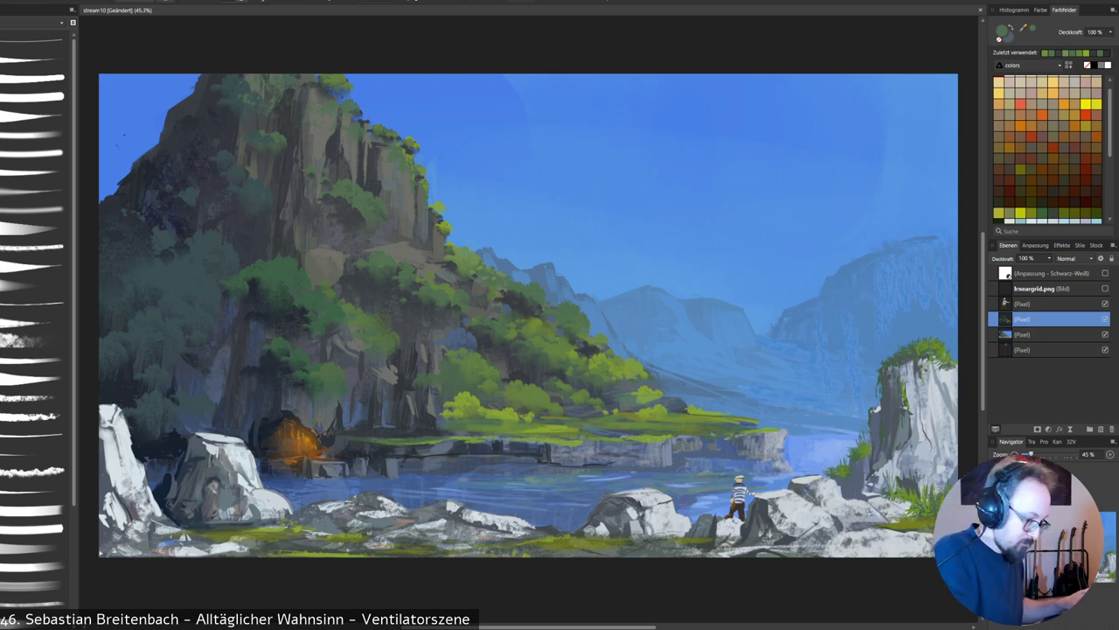
Build up the foliage at the mountain peak with sampled muted green and dark shading, redoing an unsatisfactory stroke.
{"action": "left_click", "coordinate": [335, 157], "text": "alt"}
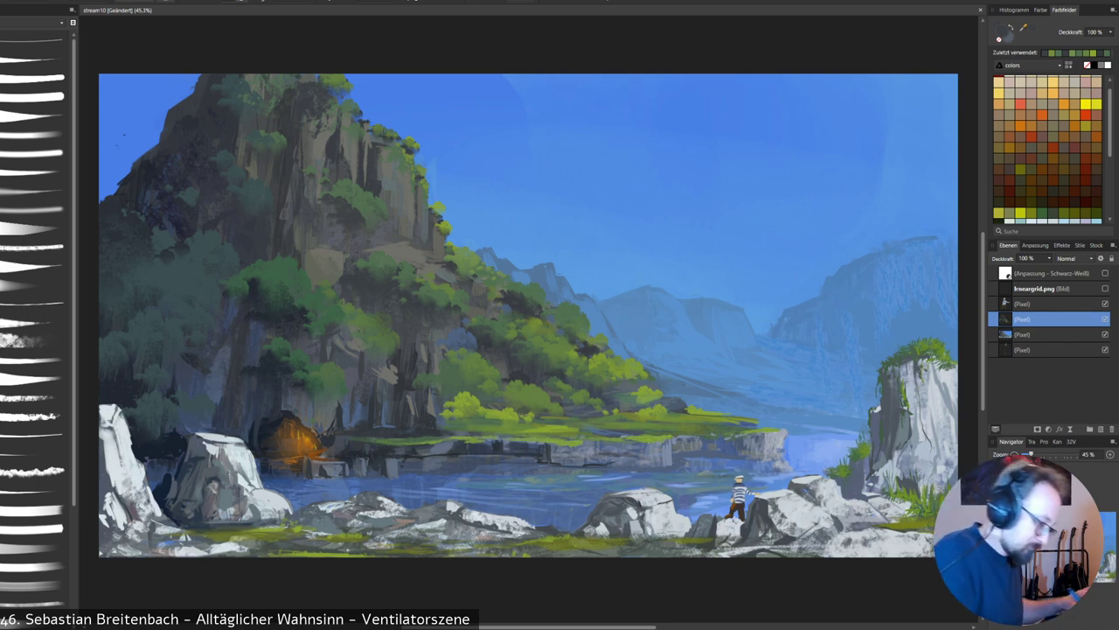
{"action": "left_click", "coordinate": [356, 202], "text": "alt"}
{"action": "left_click_drag", "start_coordinate": [317, 91], "coordinate": [326, 102]}
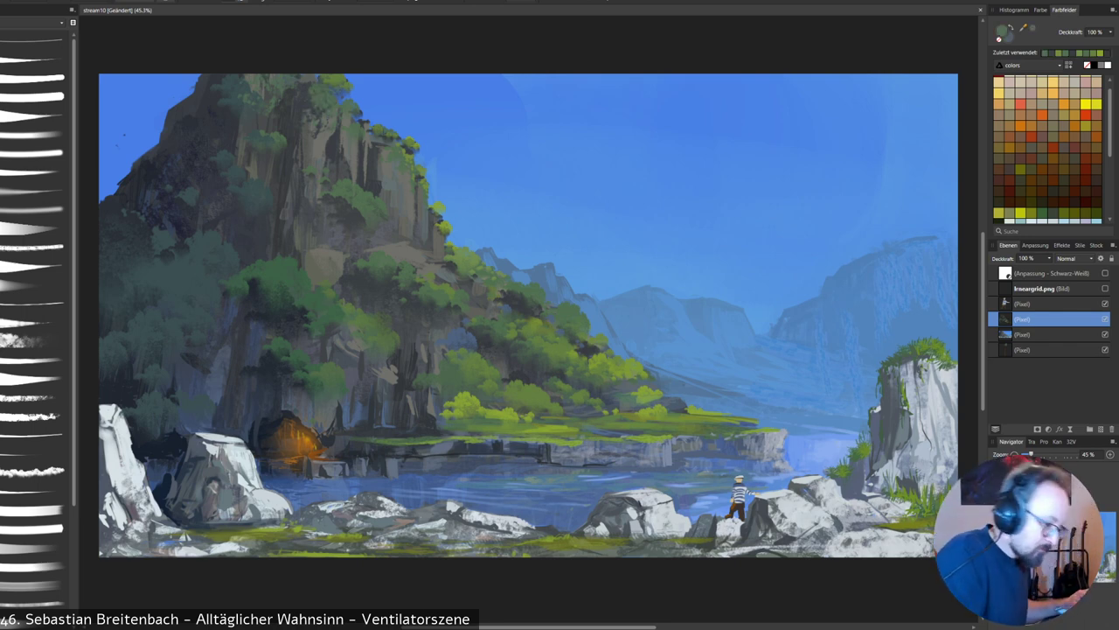
{"action": "key", "text": "ctrl+z"}
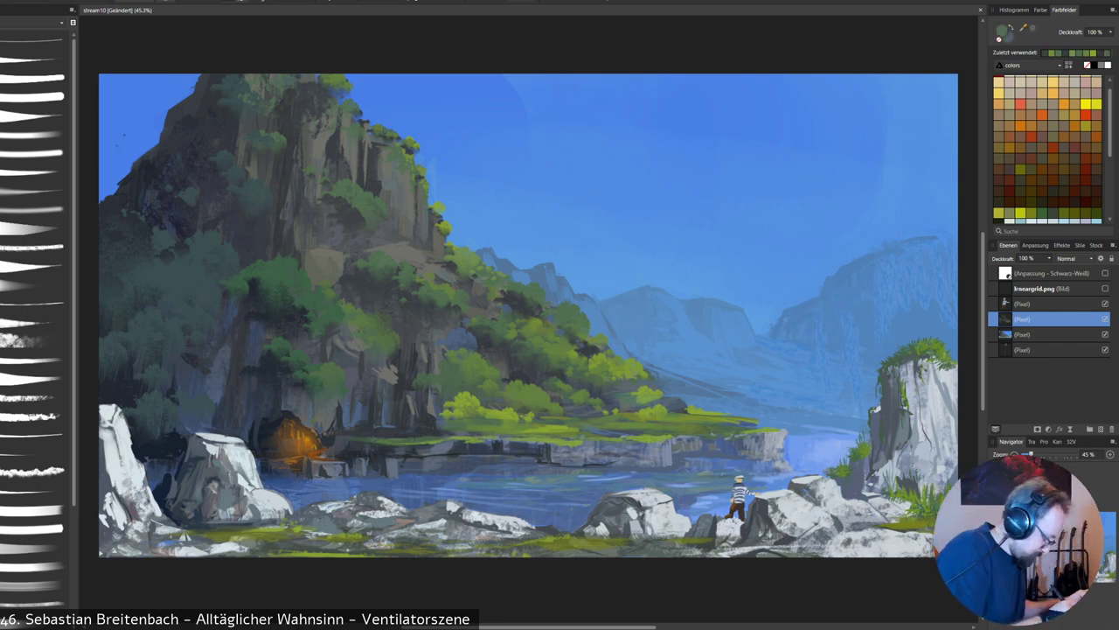
{"action": "mouse_move", "coordinate": [317, 95]}
{"action": "left_mouse_down"}
{"action": "mouse_move", "coordinate": [328, 102]}
{"action": "mouse_move", "coordinate": [326, 86]}
{"action": "mouse_move", "coordinate": [309, 84]}
{"action": "left_mouse_up"}
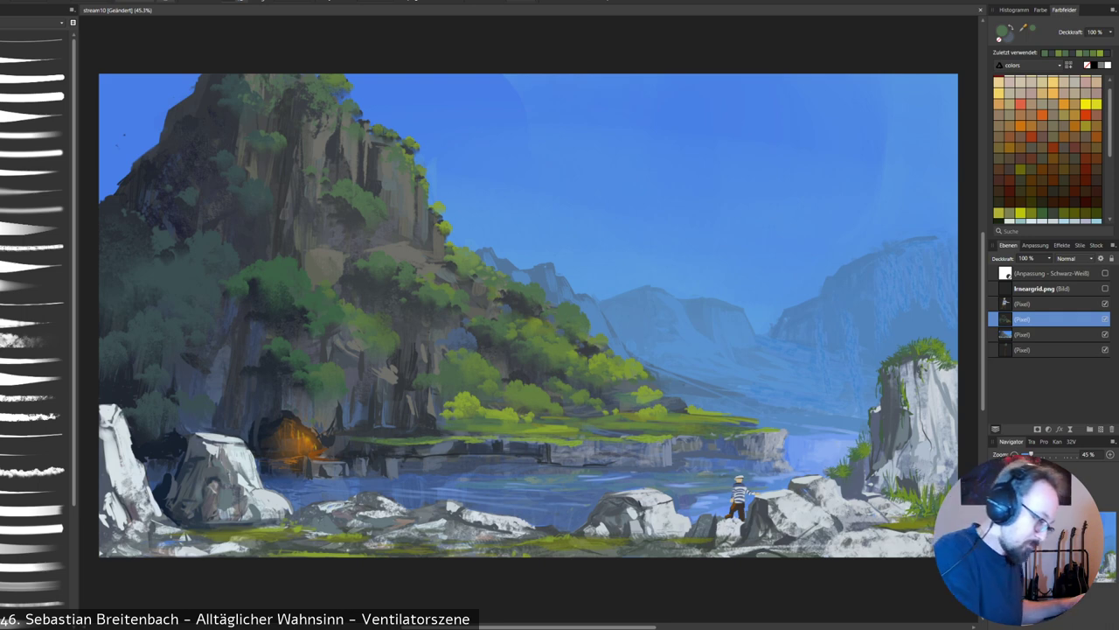
{"action": "left_click", "coordinate": [308, 103], "text": "alt"}
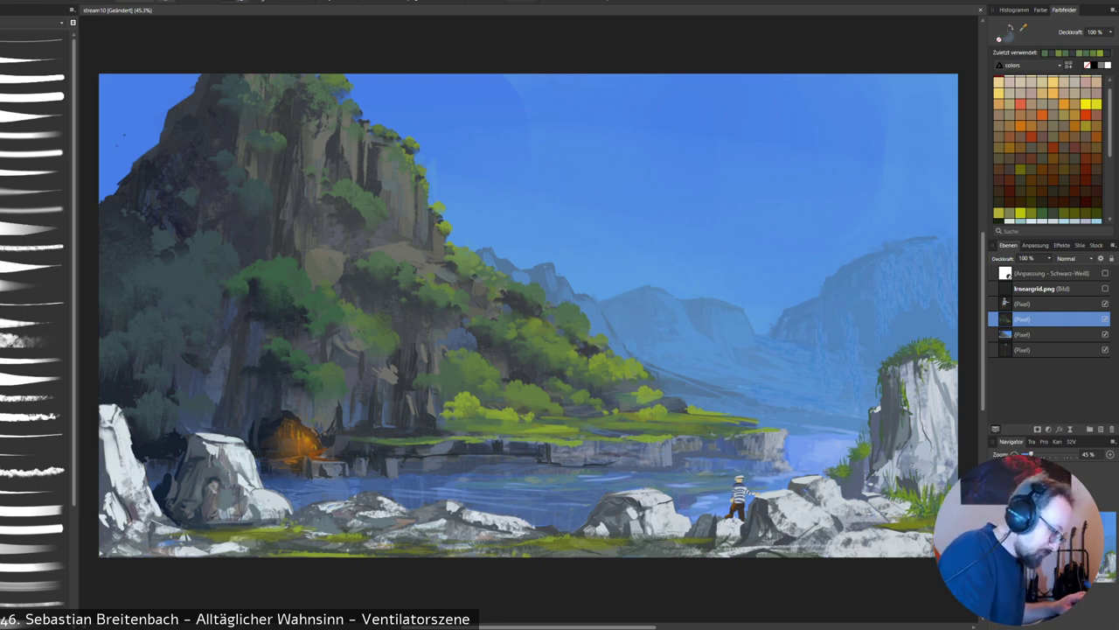
{"action": "left_click_drag", "start_coordinate": [342, 101], "coordinate": [329, 87]}
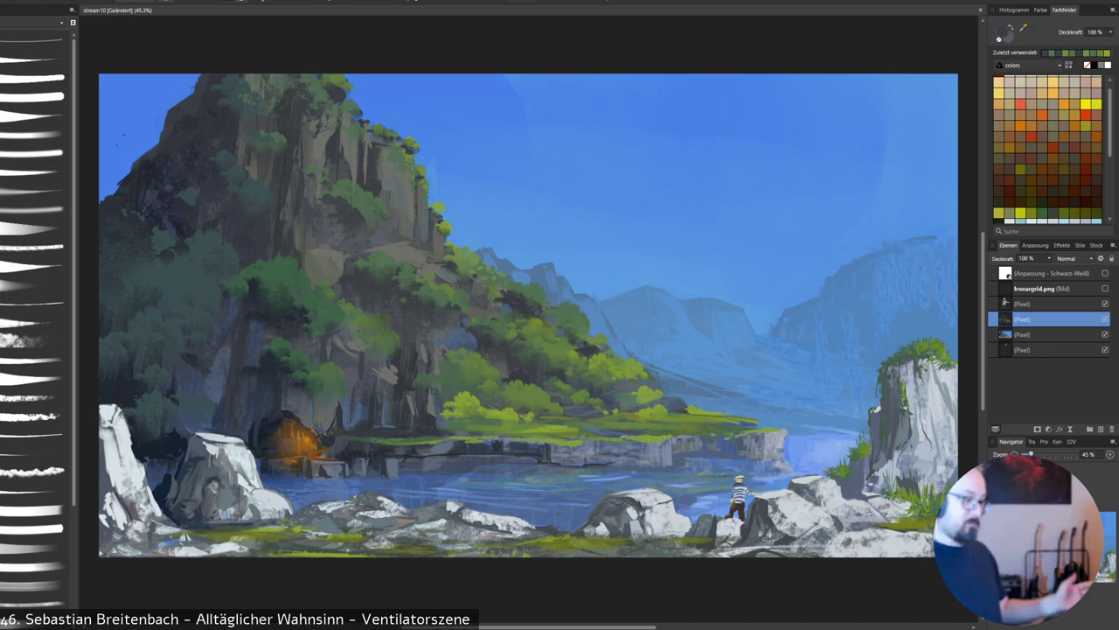
Extend green bushes from the peak down the upper cliff face using a different brush, with brighter highlights and darker accents.
{"action": "left_click", "coordinate": [367, 196], "text": "alt"}
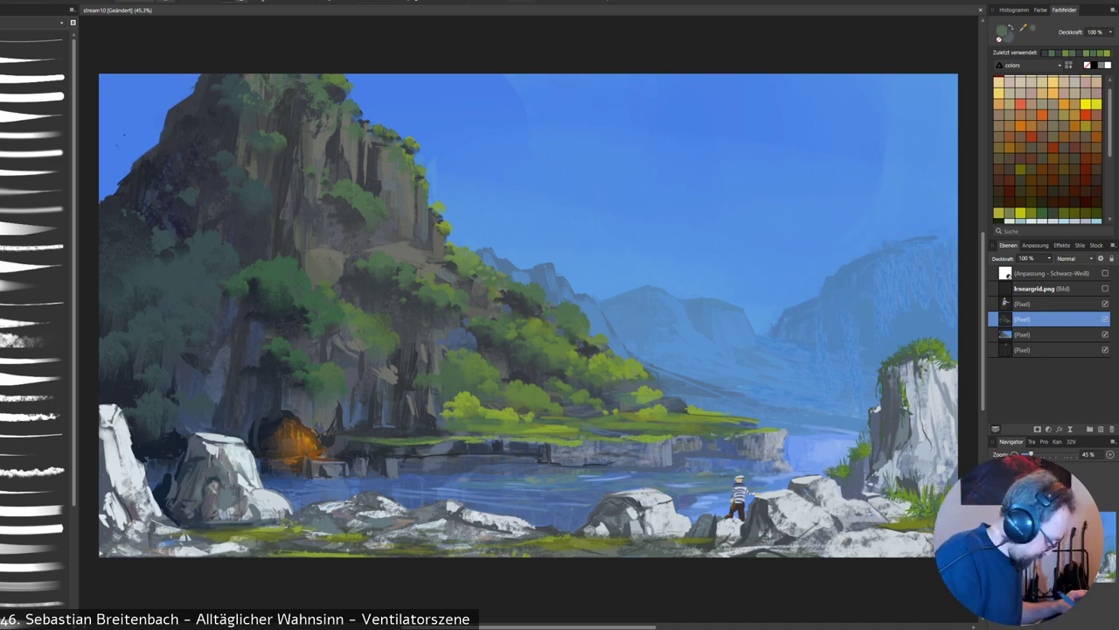
{"action": "left_click", "coordinate": [35, 473]}
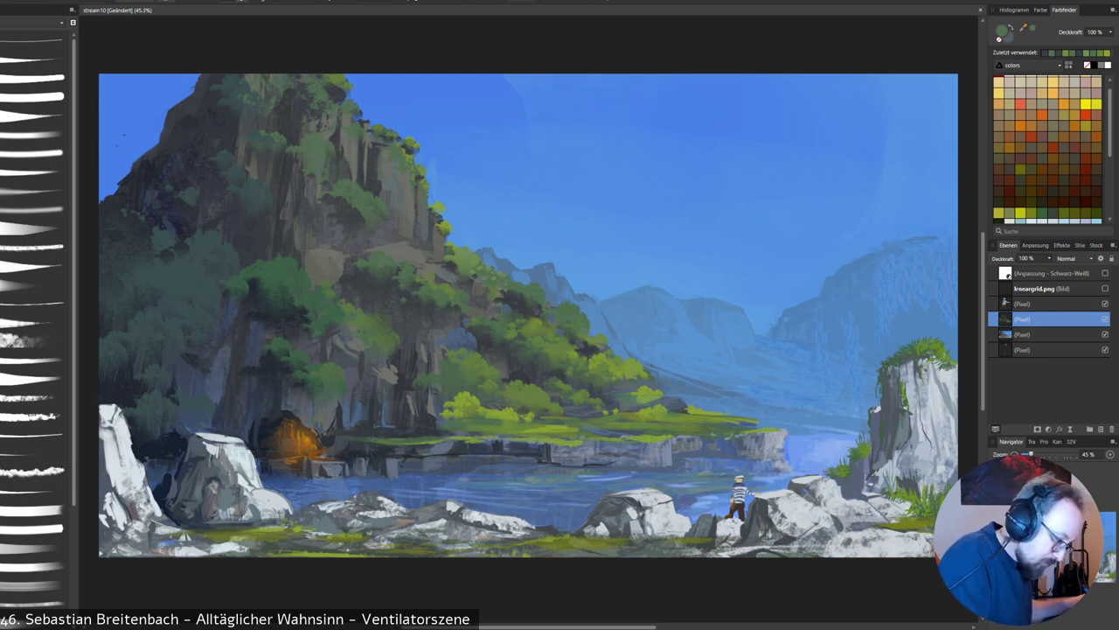
{"action": "left_click", "coordinate": [931, 278]}
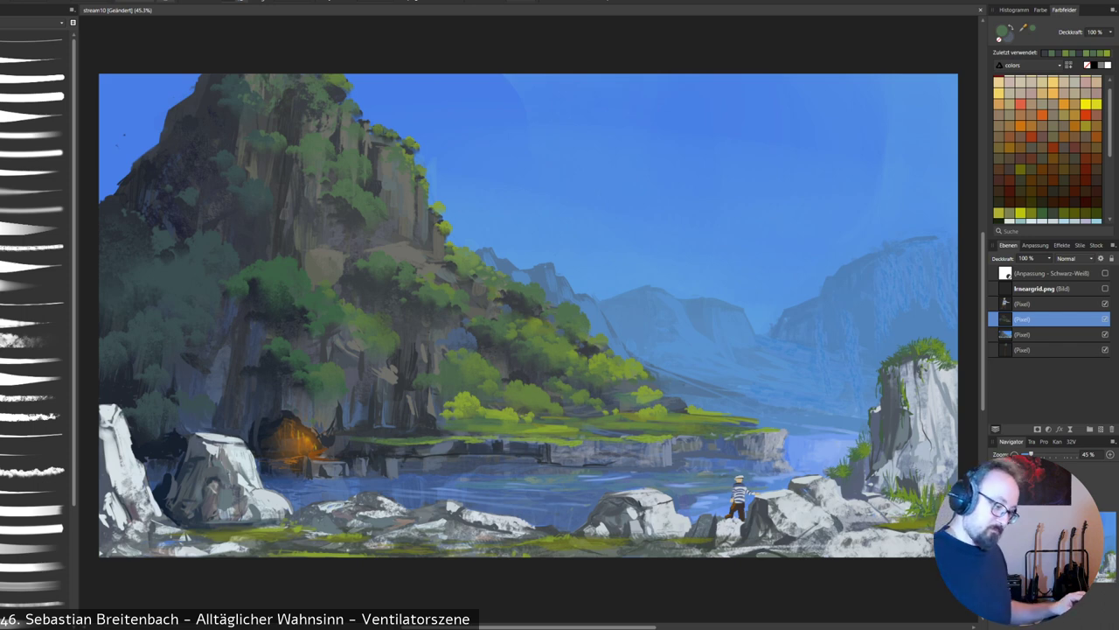
{"action": "left_click", "coordinate": [467, 370], "text": "alt"}
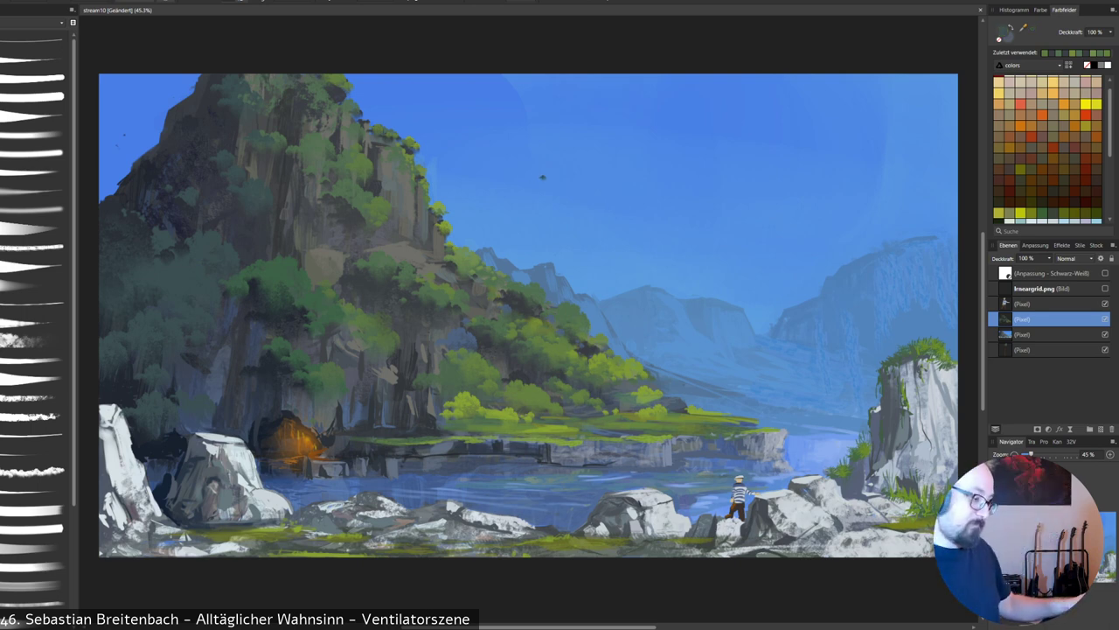
Soften the lower part of the distant mountains with a greatly enlarged brush and haze blues sampled from the background.
{"action": "key", "text": "]"}
{"action": "key", "text": "]"}
{"action": "key", "text": "]"}
{"action": "key", "text": "]"}
{"action": "key", "text": "]"}
{"action": "key", "text": "]"}
{"action": "key", "text": "]"}
{"action": "key", "text": "]"}
{"action": "left_click", "coordinate": [636, 324], "text": "alt"}
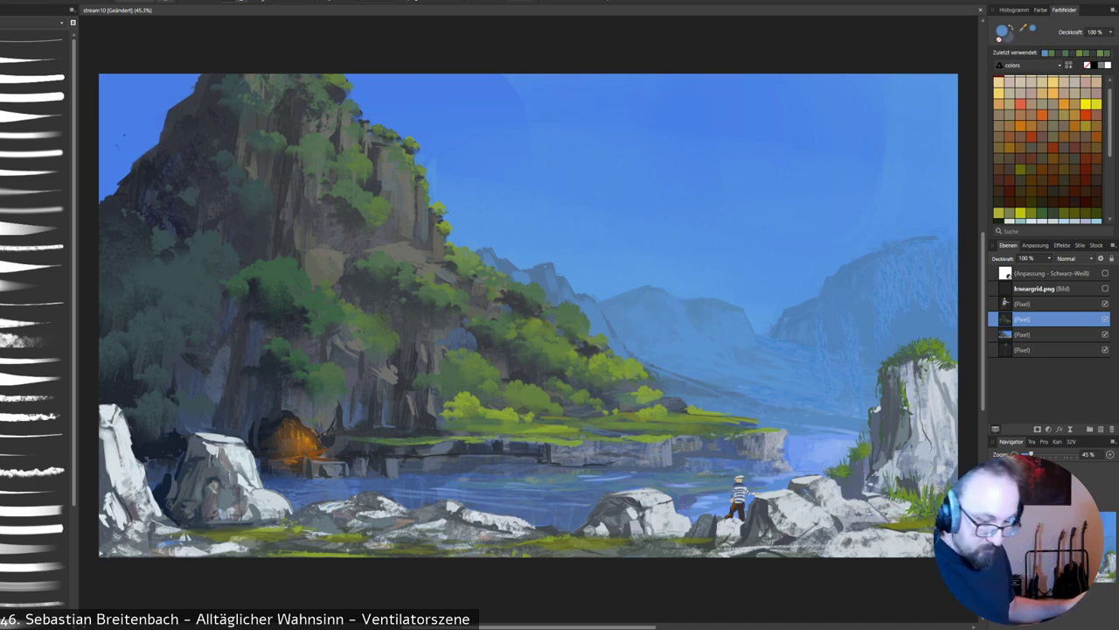
{"action": "left_click", "coordinate": [883, 308], "text": "alt"}
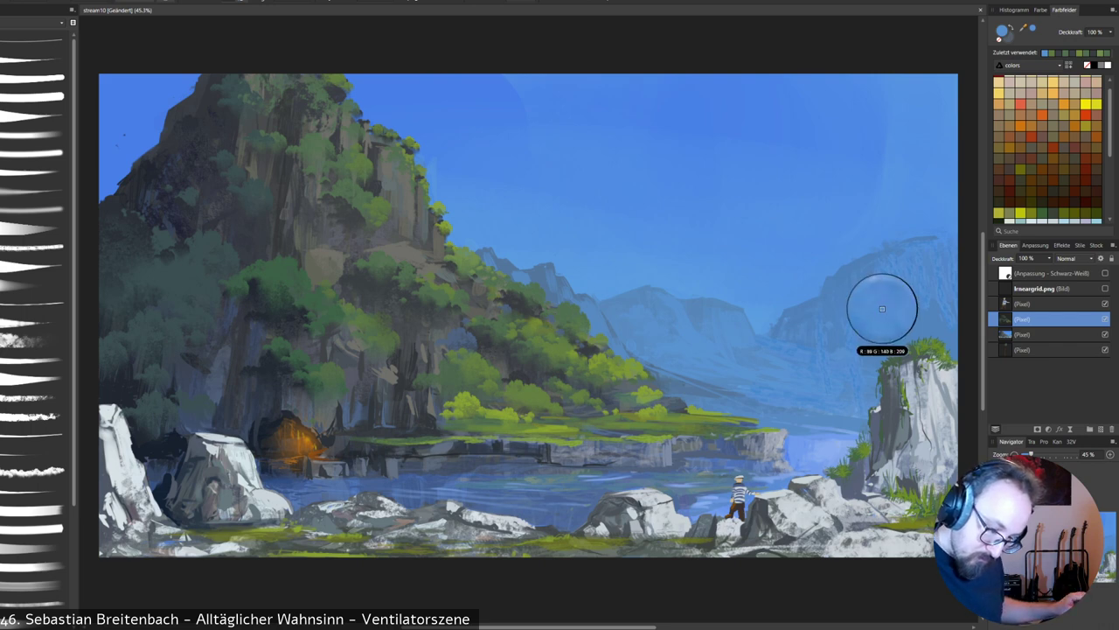
{"action": "left_click_drag", "start_coordinate": [887, 360], "coordinate": [909, 342]}
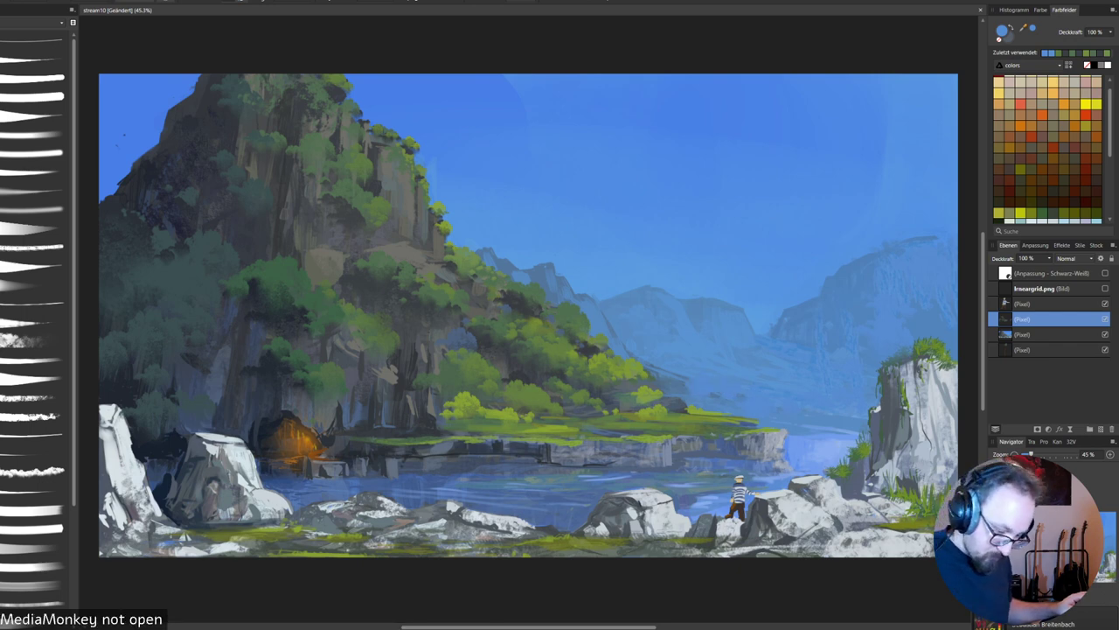
Paint a distant dark blue wooded hill behind the slope's right end, and fade it with lighter sampled blue haze.
{"action": "left_click", "coordinate": [691, 394], "text": "alt"}
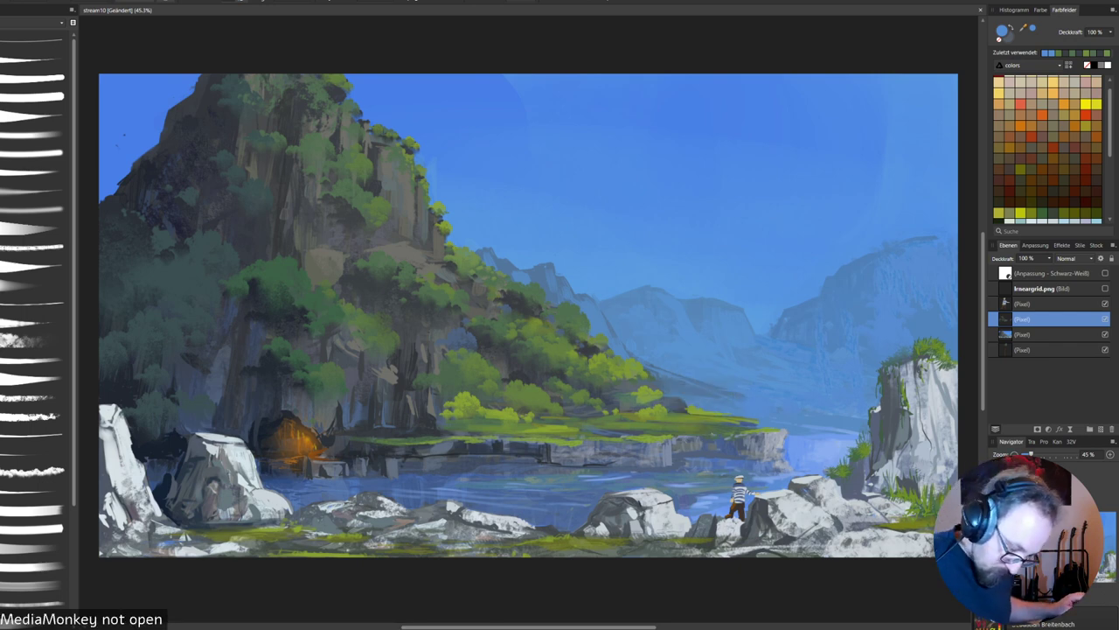
{"action": "mouse_move", "coordinate": [700, 374]}
{"action": "left_mouse_down"}
{"action": "mouse_move", "coordinate": [743, 390]}
{"action": "mouse_move", "coordinate": [664, 367]}
{"action": "mouse_move", "coordinate": [734, 388]}
{"action": "left_mouse_up"}
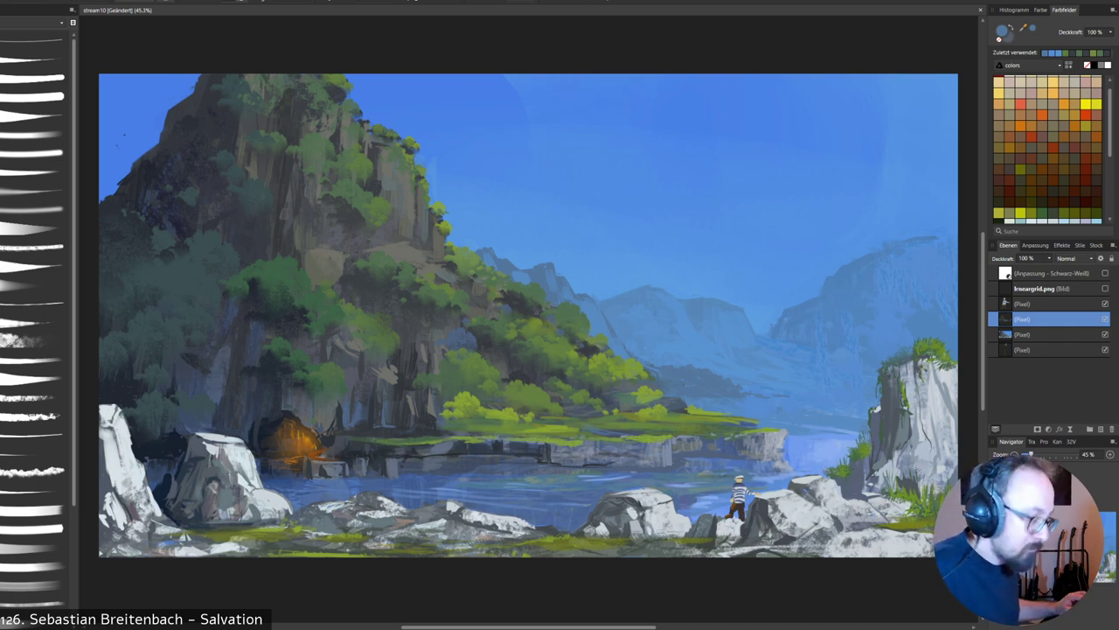
{"action": "left_click", "coordinate": [716, 358], "text": "alt"}
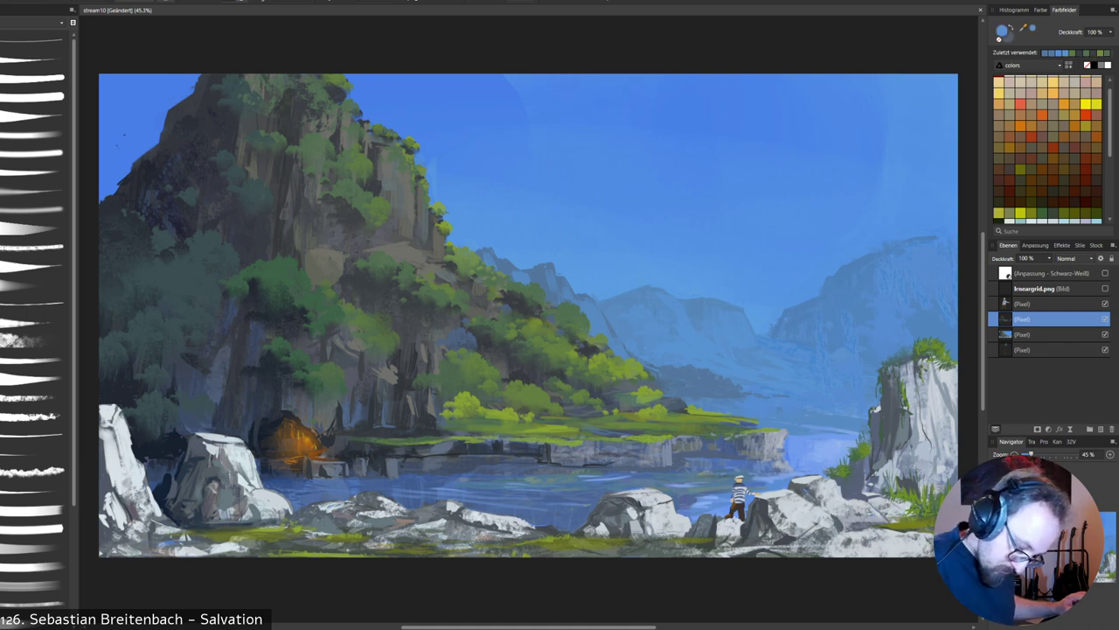
{"action": "mouse_move", "coordinate": [691, 384]}
{"action": "left_mouse_down"}
{"action": "mouse_move", "coordinate": [705, 376]}
{"action": "mouse_move", "coordinate": [732, 390]}
{"action": "mouse_move", "coordinate": [704, 376]}
{"action": "left_mouse_up"}
{"action": "right_click", "coordinate": [734, 382]}
{"action": "left_click", "coordinate": [680, 382]}
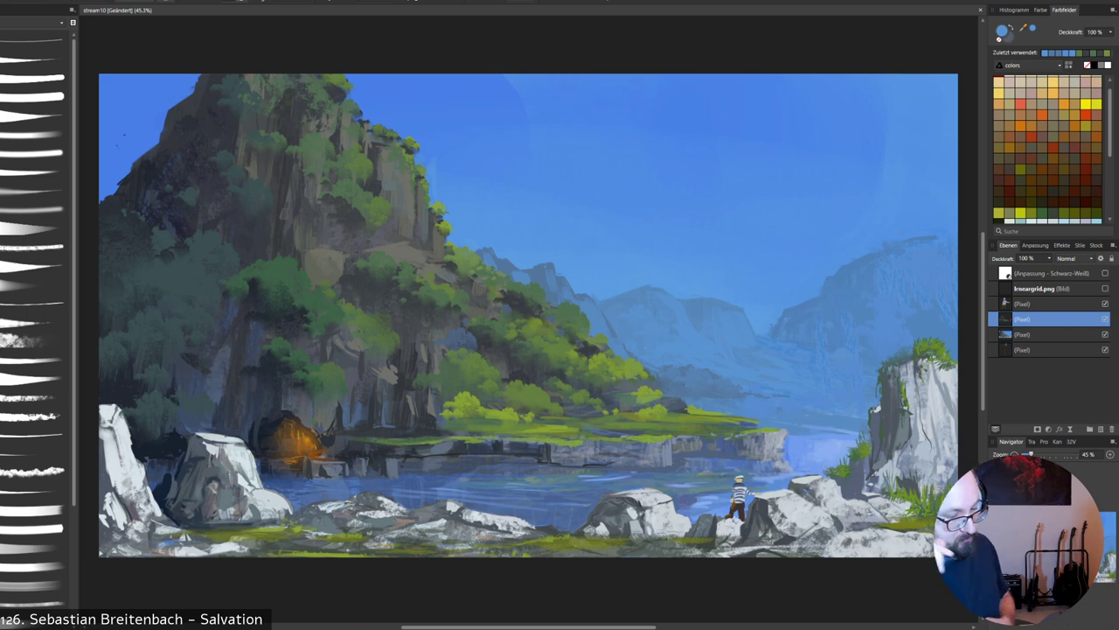
{"action": "left_click", "coordinate": [35, 378]}
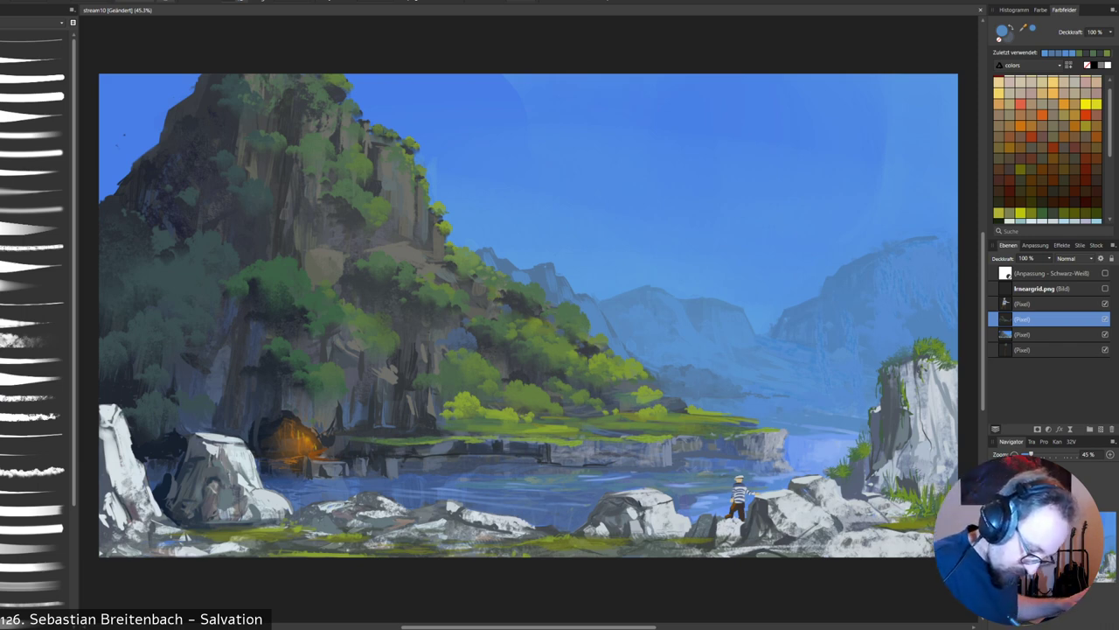
Shade the distant hills behind the green slope with short strokes of sampled blues at 50% brush opacity.
{"action": "right_click", "coordinate": [683, 323]}
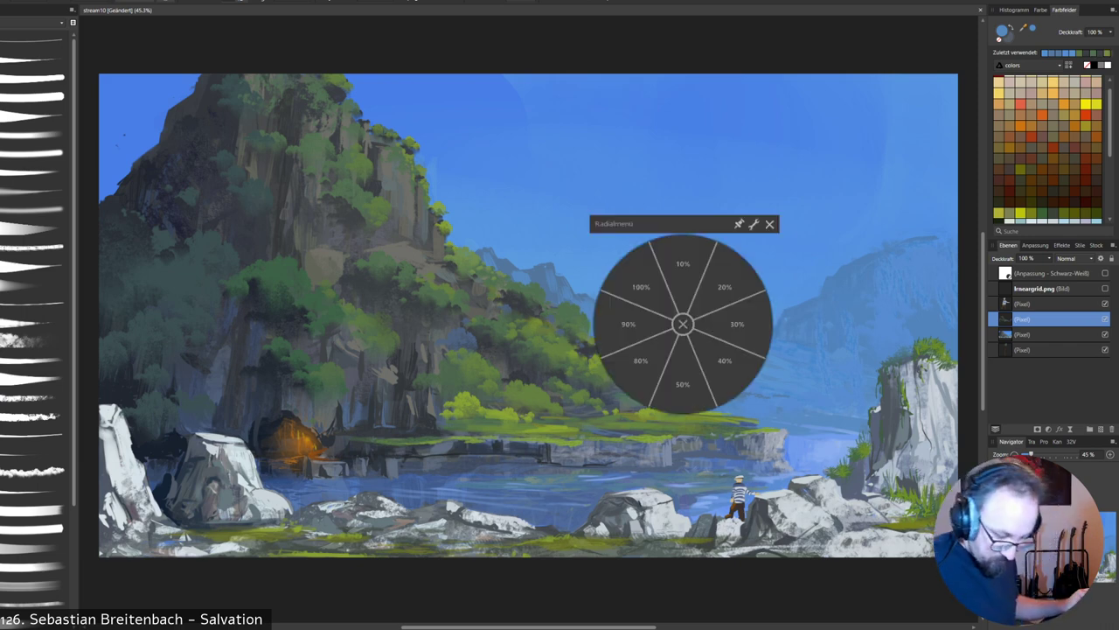
{"action": "left_click", "coordinate": [682, 384]}
{"action": "left_click", "coordinate": [684, 368], "text": "alt"}
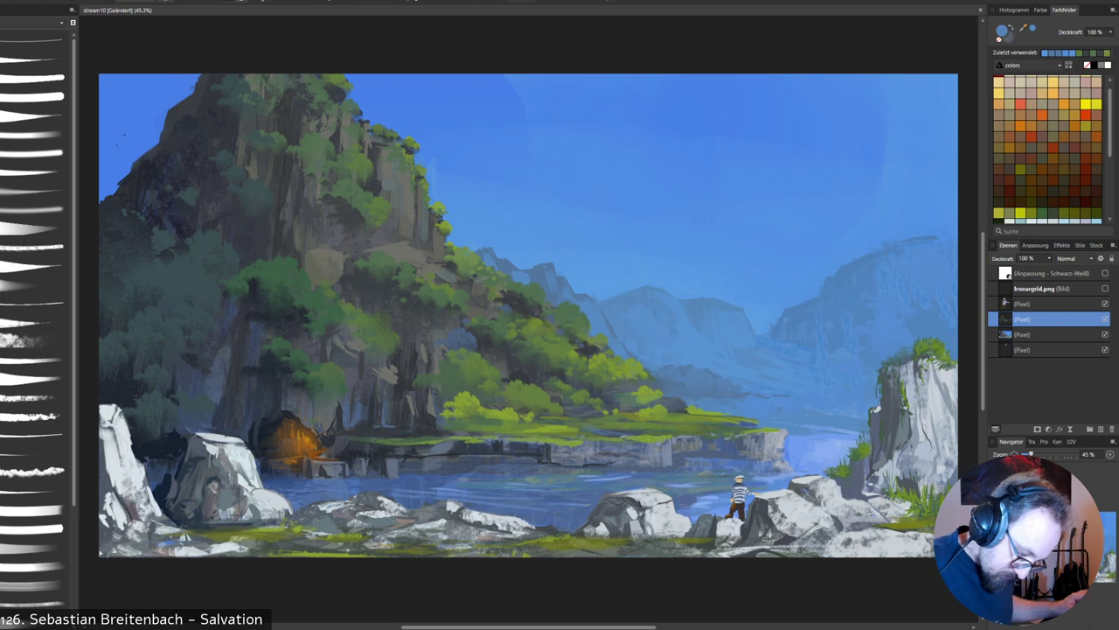
{"action": "left_click_drag", "start_coordinate": [668, 339], "coordinate": [662, 352]}
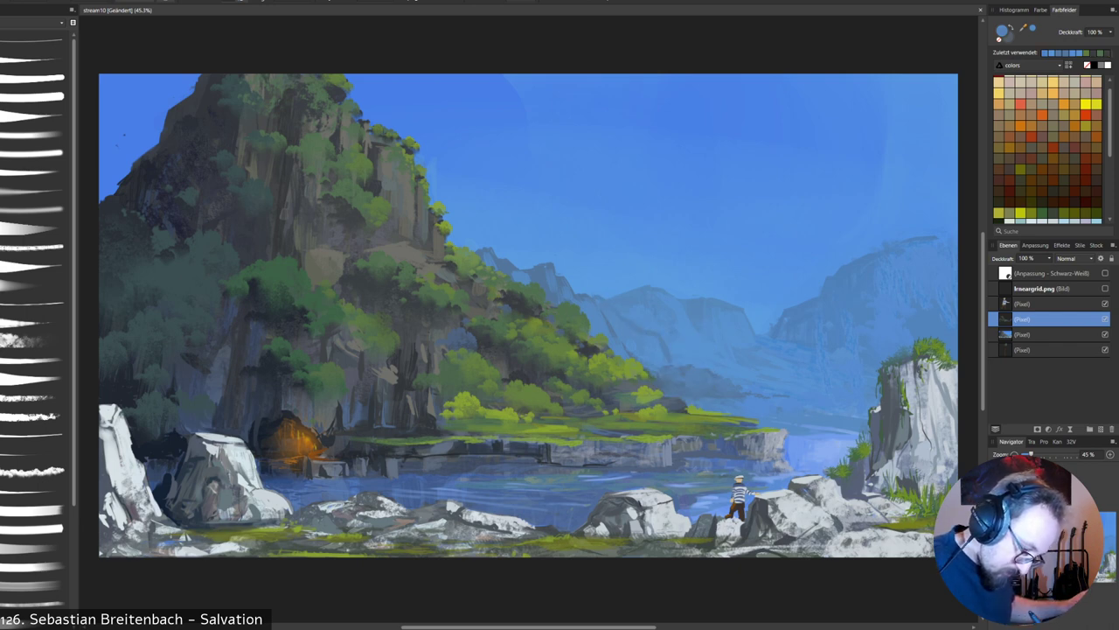
{"action": "left_click", "coordinate": [661, 377], "text": "alt"}
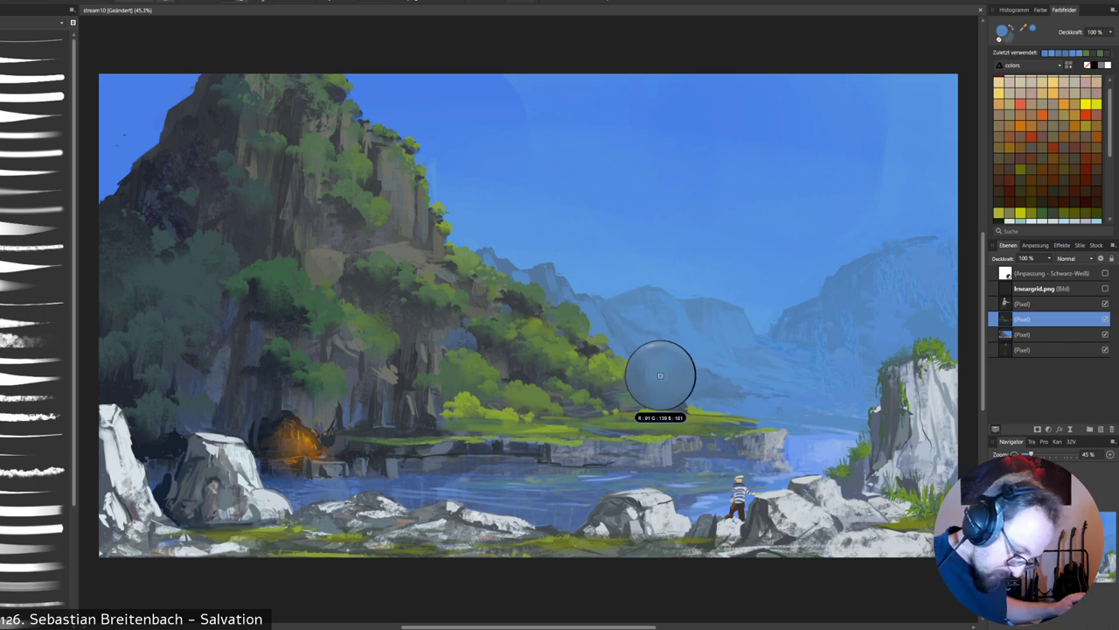
{"action": "left_click_drag", "start_coordinate": [632, 338], "coordinate": [654, 368]}
{"action": "left_click_drag", "start_coordinate": [646, 344], "coordinate": [659, 369]}
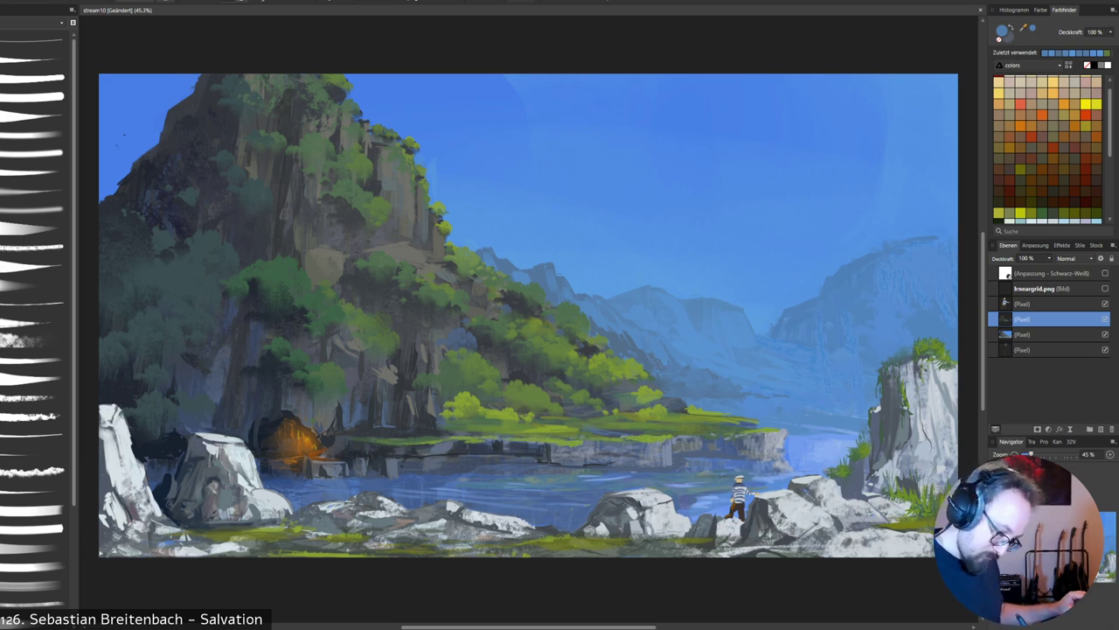
Refine the shaded rock edge below the meadow with dark tones sampled from the shoreline.
{"action": "left_click", "coordinate": [525, 394], "text": "alt"}
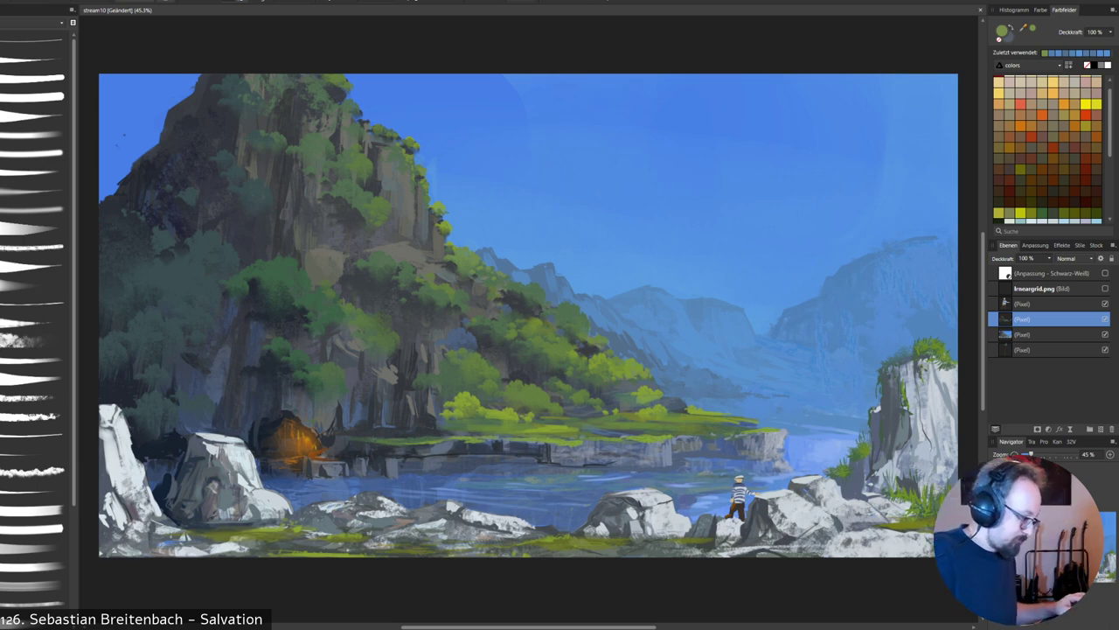
{"action": "left_click", "coordinate": [489, 450], "text": "alt"}
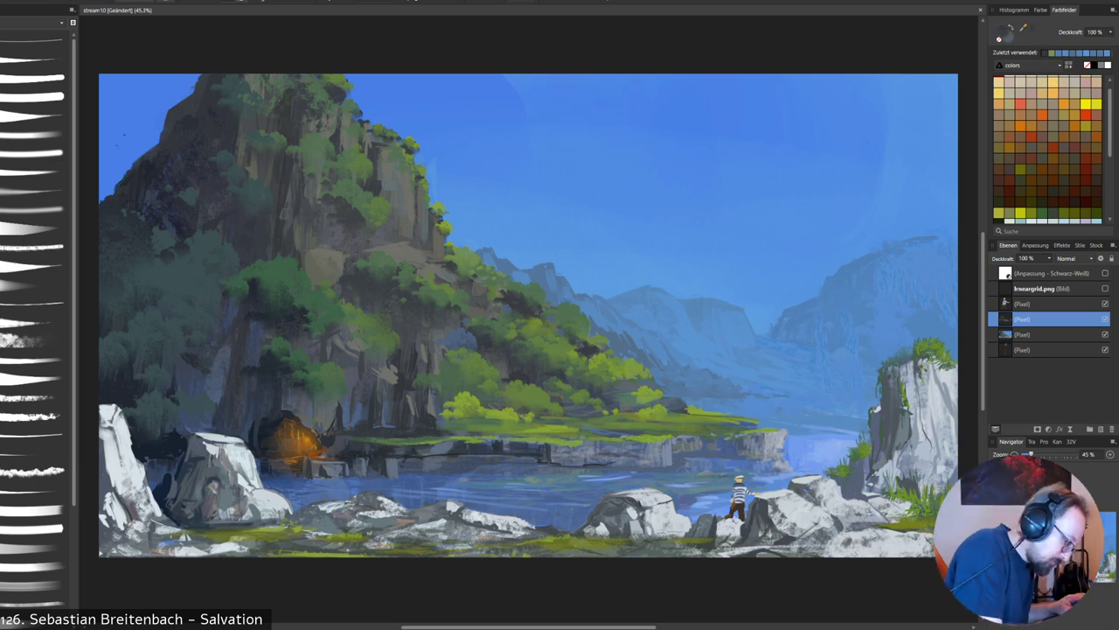
{"action": "left_click", "coordinate": [489, 453], "text": "alt"}
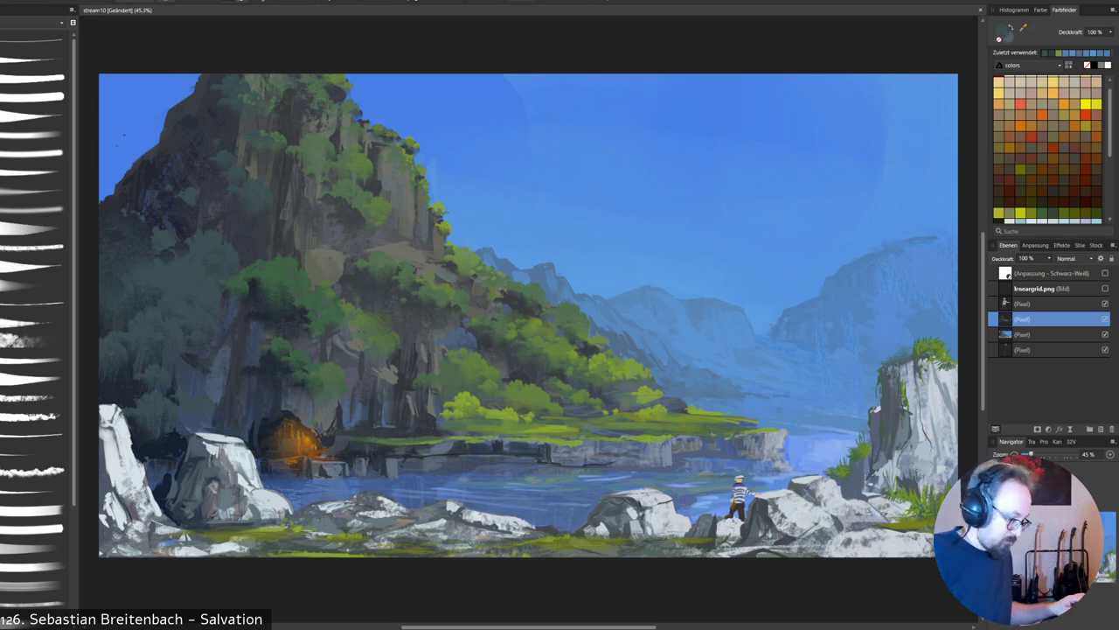
{"action": "left_click", "coordinate": [489, 453], "text": "alt"}
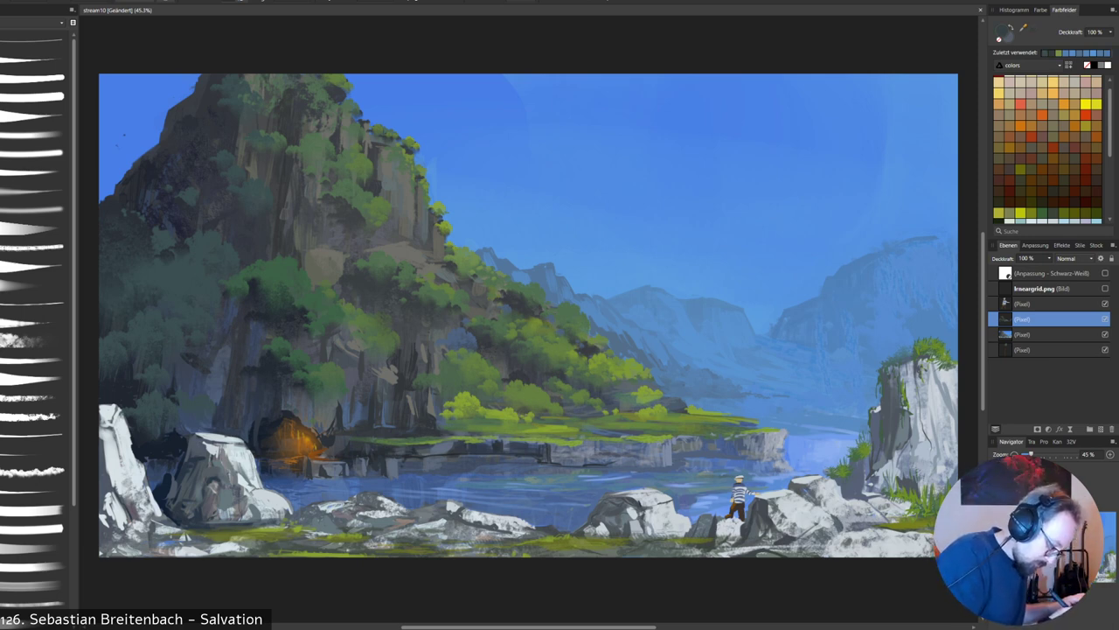
{"action": "left_click", "coordinate": [490, 452], "text": "alt"}
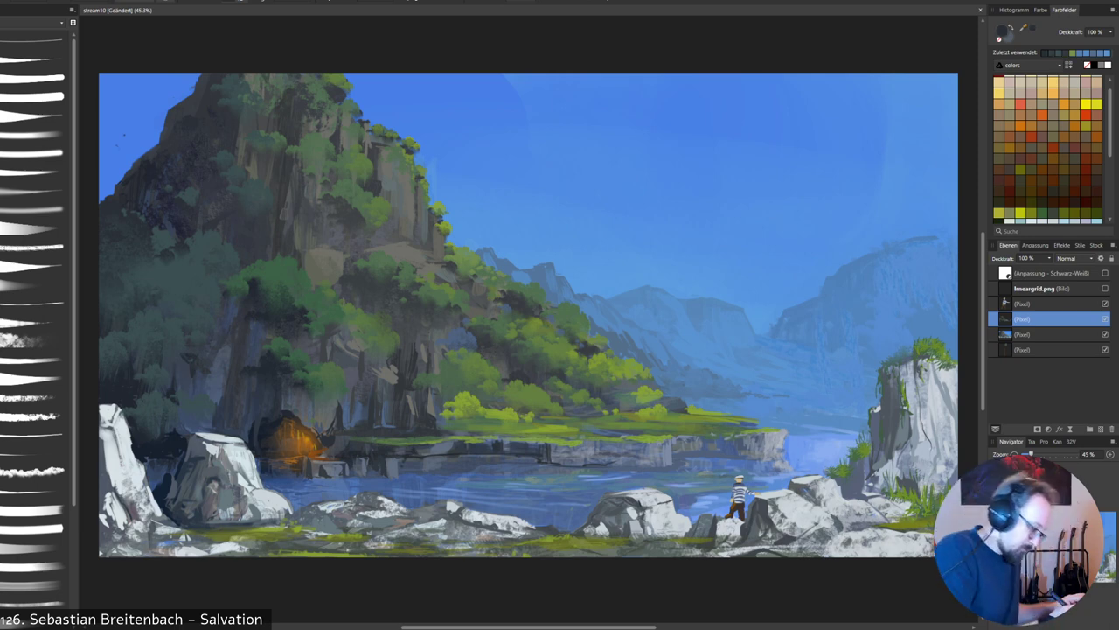
{"action": "left_click", "coordinate": [489, 453], "text": "alt"}
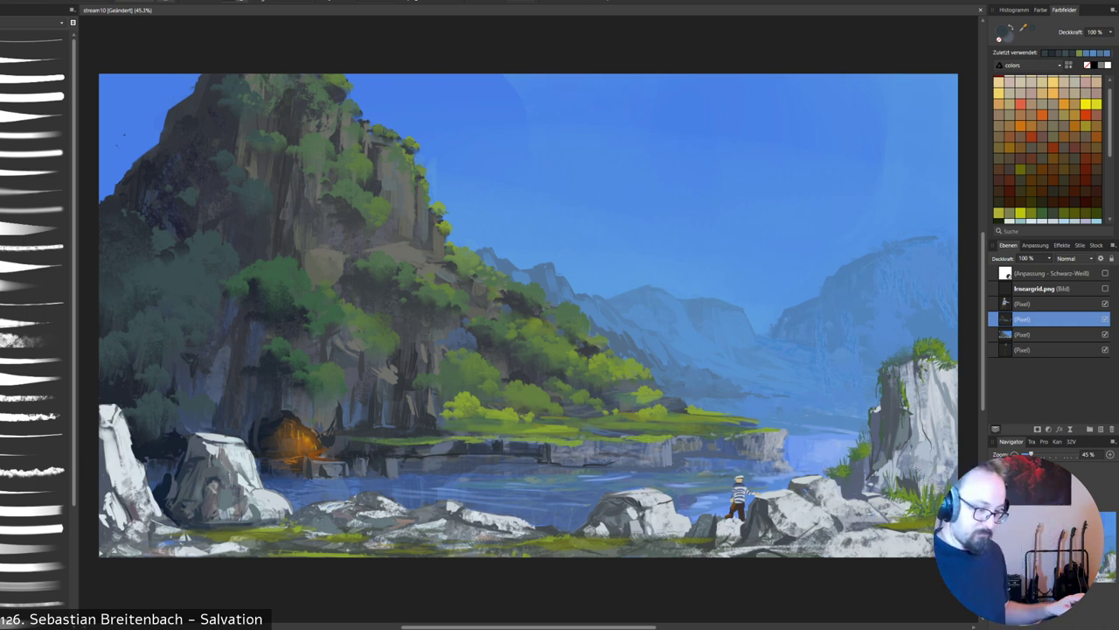
Paint sampled bright green strokes across the grass beneath the yellow-green bushes near the cliff foot.
{"action": "left_click", "coordinate": [458, 420], "text": "alt"}
{"action": "left_click_drag", "start_coordinate": [462, 418], "coordinate": [513, 427]}
{"action": "left_click", "coordinate": [478, 420], "text": "alt"}
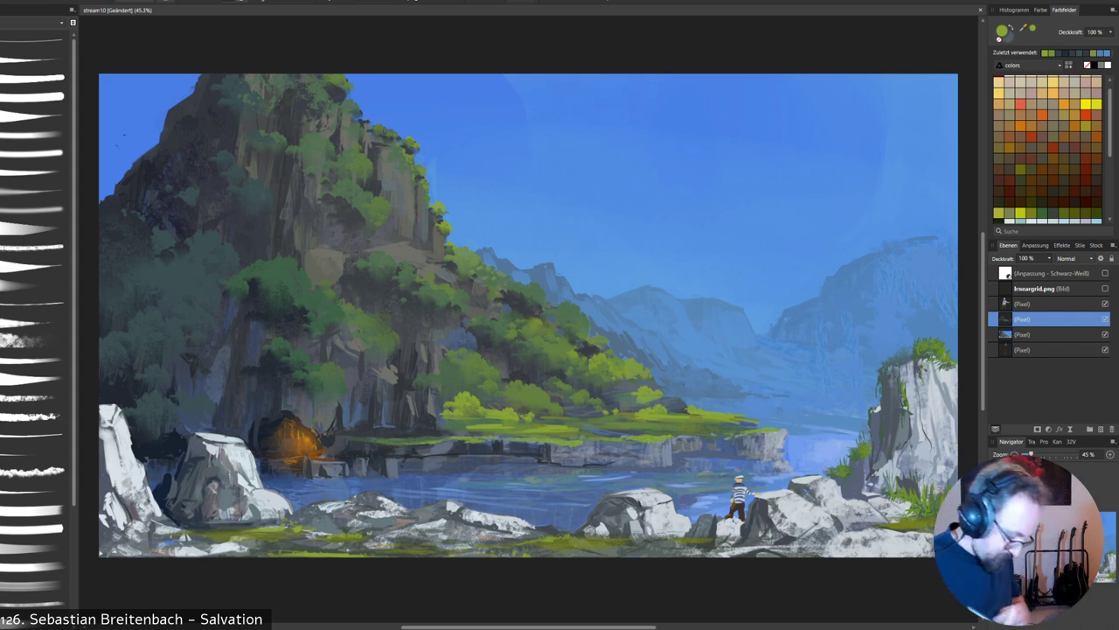
Brighten the top of a foreground shore rock with sampled near-white, and add sampled green strokes along the meadow's edge.
{"action": "left_click", "coordinate": [374, 501], "text": "alt"}
{"action": "left_click_drag", "start_coordinate": [378, 501], "coordinate": [385, 506]}
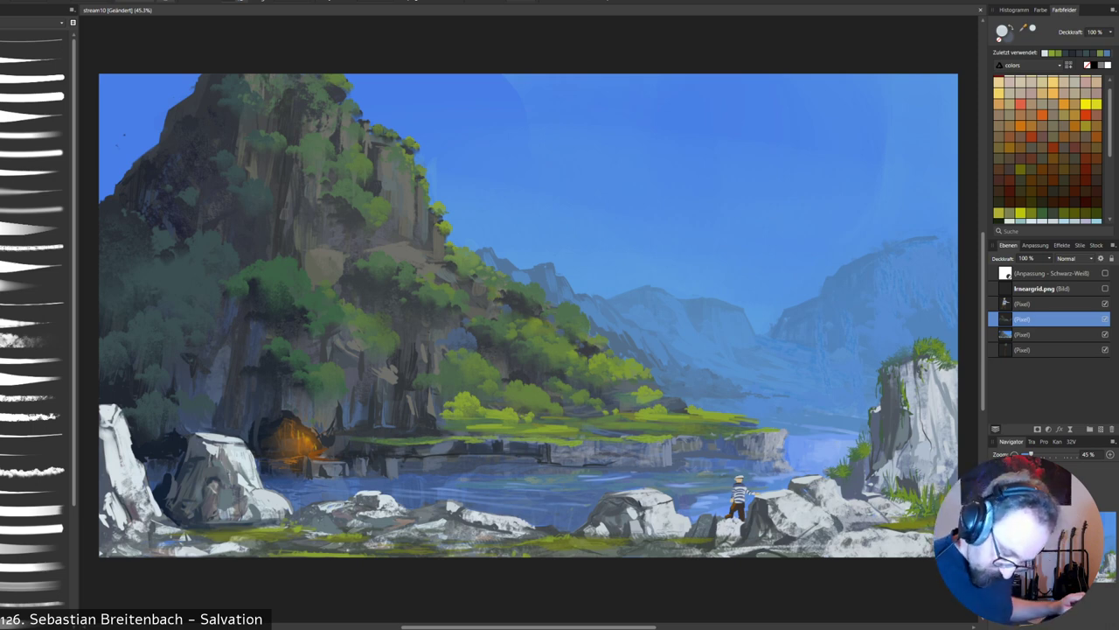
{"action": "left_click", "coordinate": [773, 518], "text": "alt"}
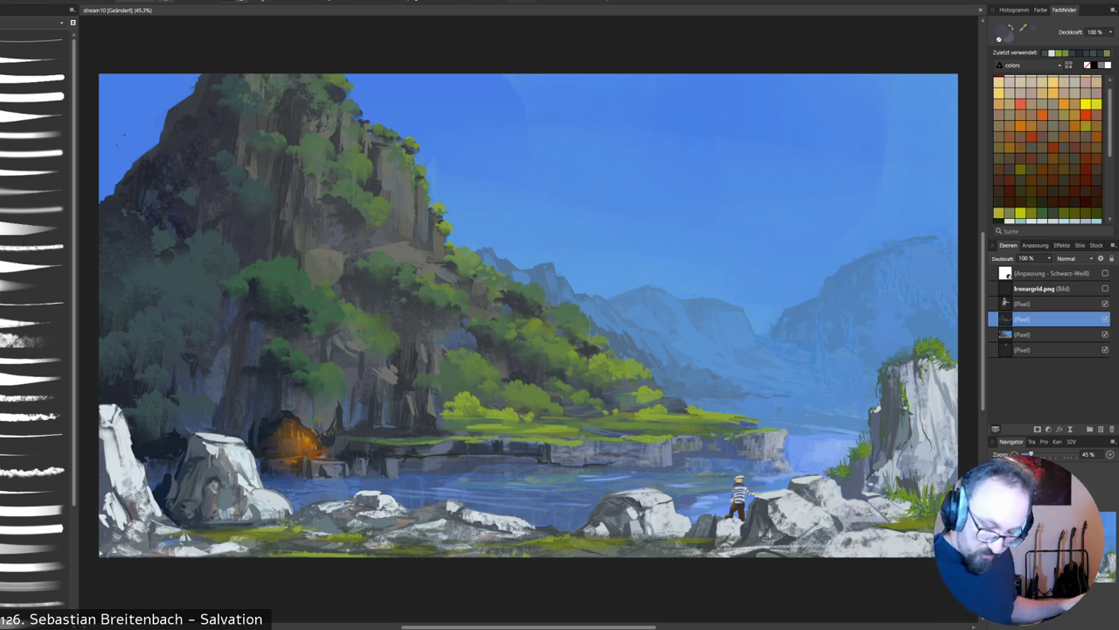
{"action": "left_click", "coordinate": [545, 431], "text": "alt"}
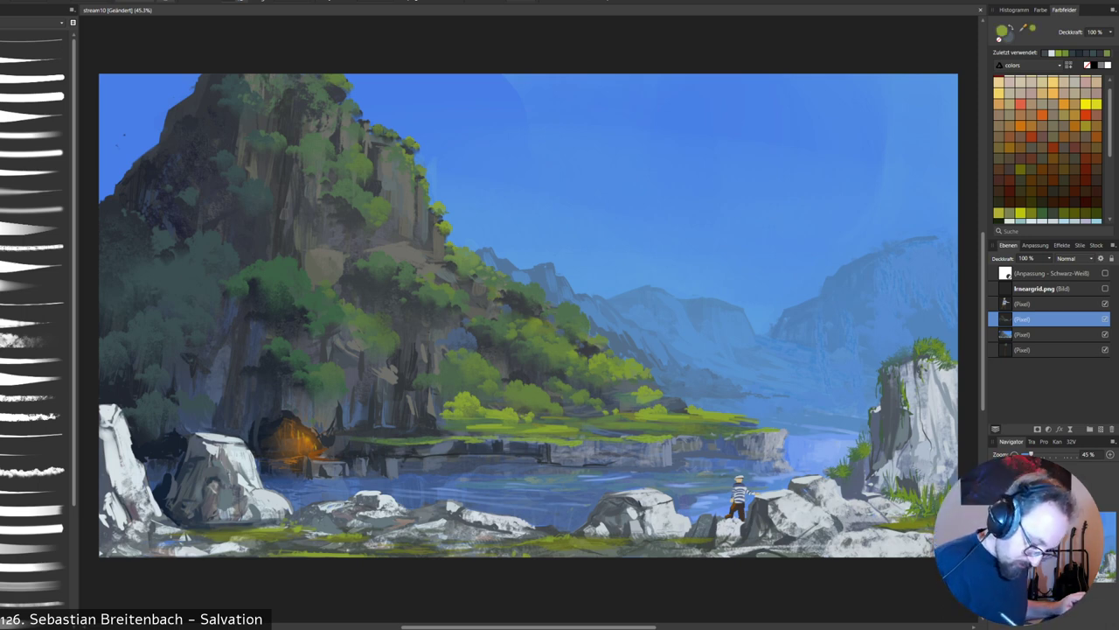
{"action": "left_click_drag", "start_coordinate": [554, 432], "coordinate": [611, 433]}
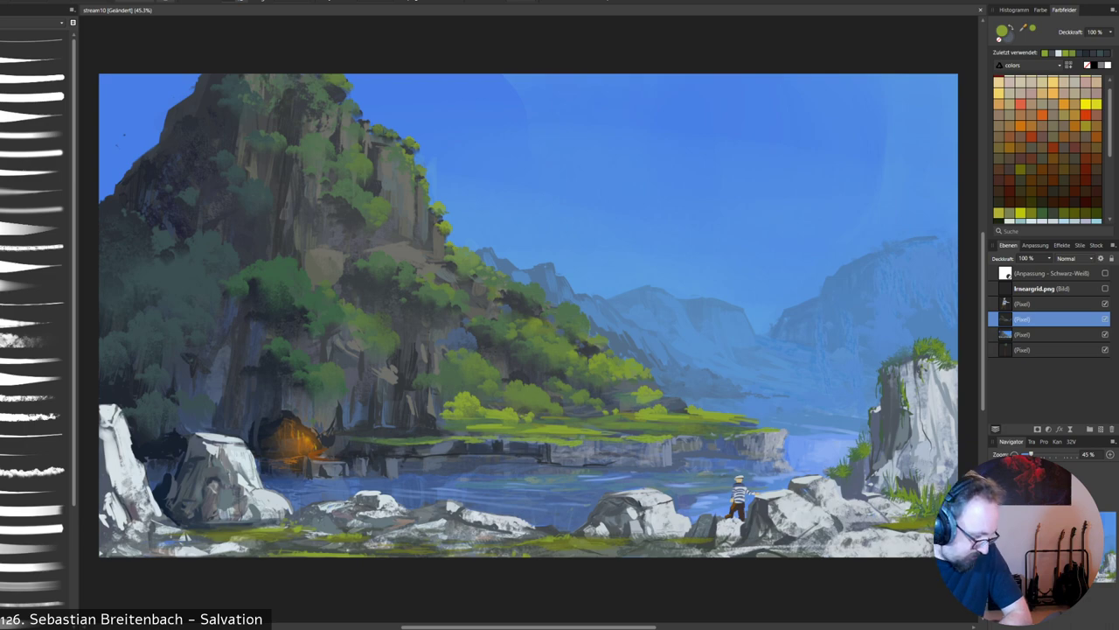
Browse the Unsortiert reference photos in the file browser and place NZ-2062.jpg into the painting.
{"action": "key", "text": "alt+Tab"}
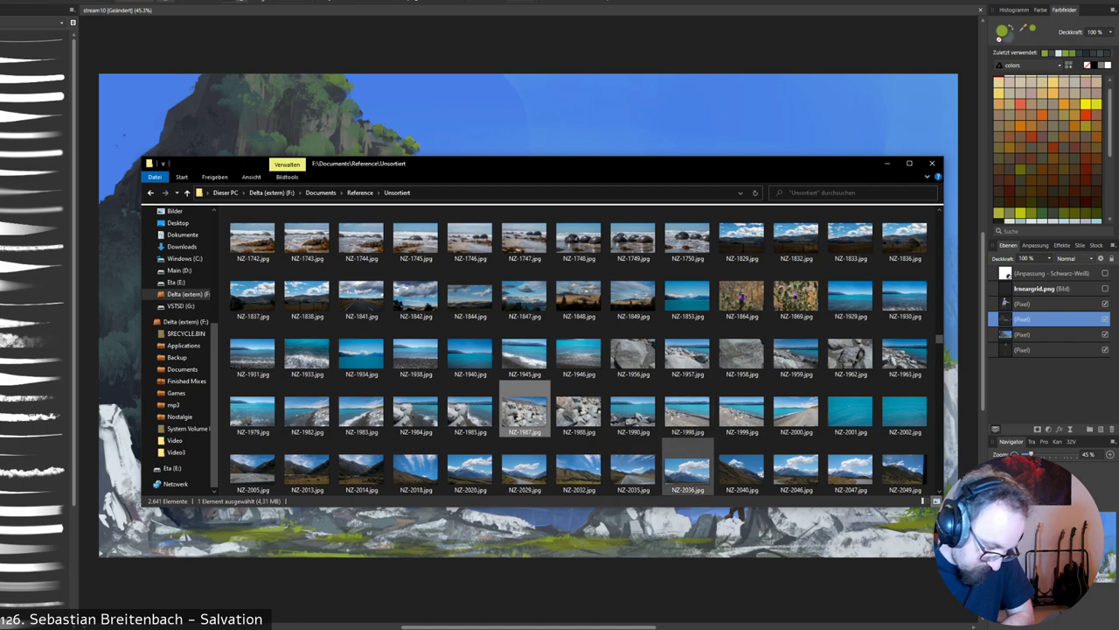
{"action": "scroll", "coordinate": [769, 411], "scroll_direction": "down", "scroll_amount": 3}
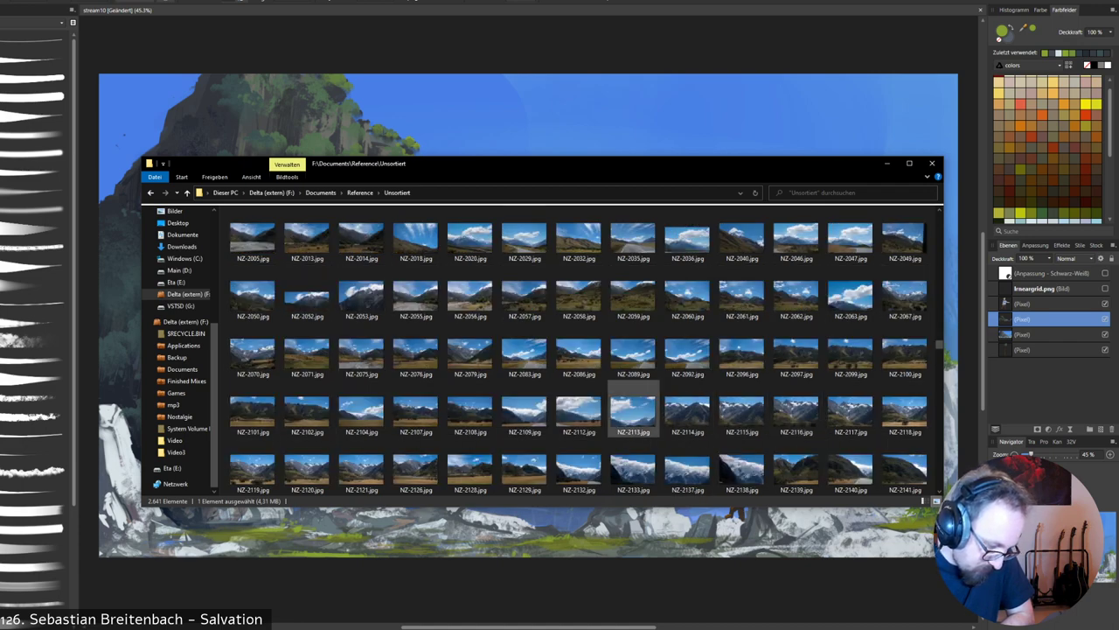
{"action": "scroll", "coordinate": [665, 411], "scroll_direction": "down", "scroll_amount": 3}
{"action": "scroll", "coordinate": [687, 411], "scroll_direction": "down", "scroll_amount": 3}
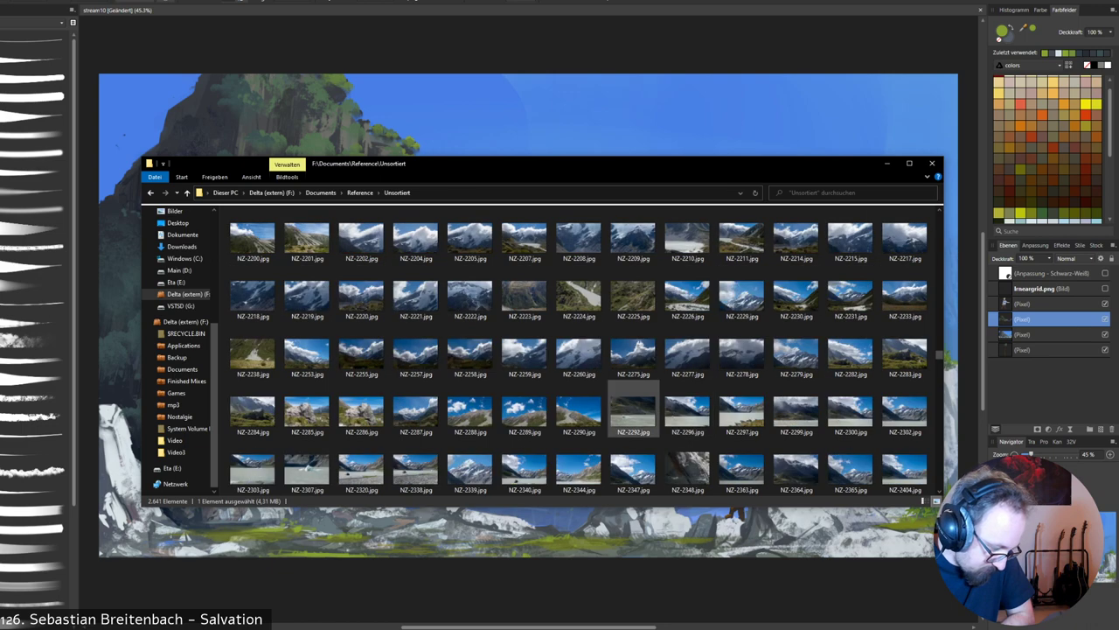
{"action": "scroll", "coordinate": [633, 411], "scroll_direction": "down", "scroll_amount": 3}
{"action": "scroll", "coordinate": [633, 411], "scroll_direction": "down", "scroll_amount": 3}
{"action": "scroll", "coordinate": [687, 411], "scroll_direction": "up", "scroll_amount": 12}
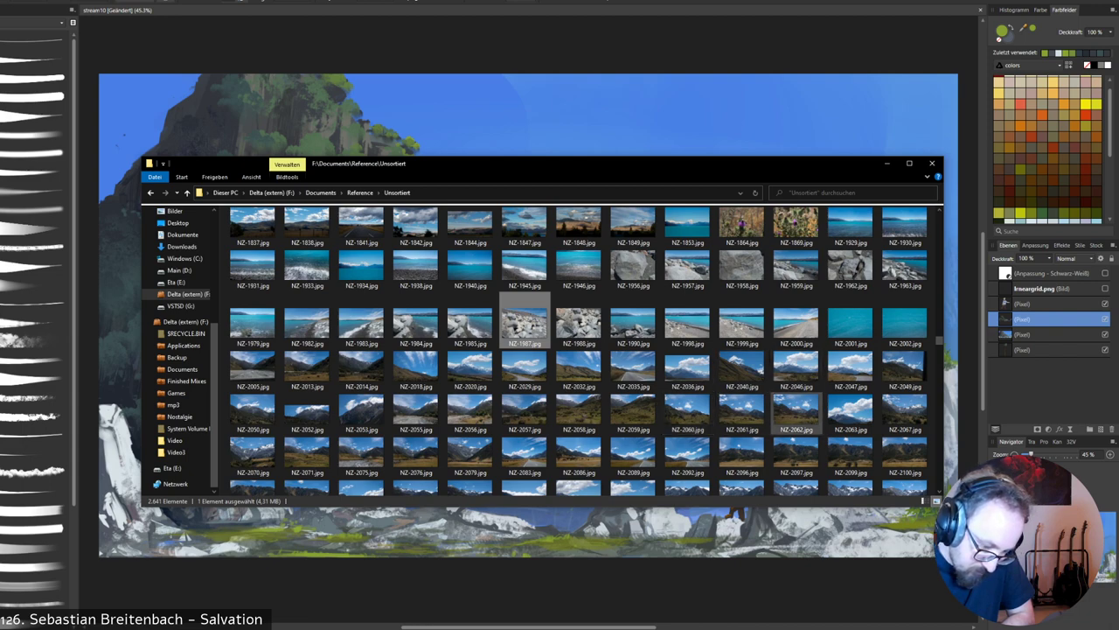
{"action": "left_click", "coordinate": [796, 411]}
{"action": "left_click_drag", "start_coordinate": [795, 411], "coordinate": [673, 141]}
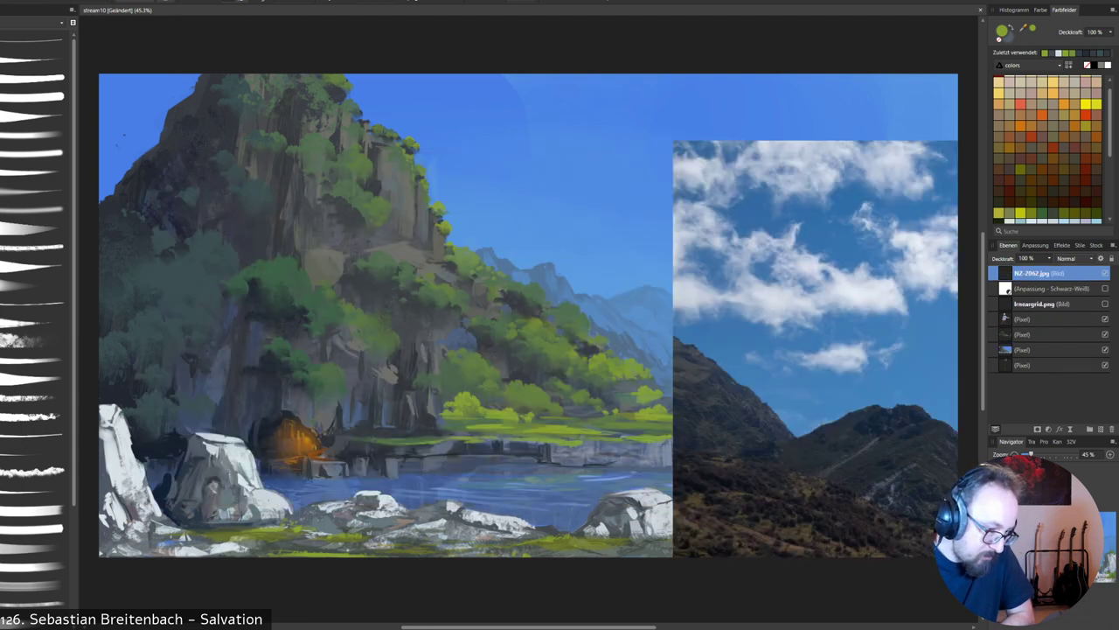
Move the placed photo over the whole canvas and set its layer opacity to 64%.
{"action": "key", "text": "v"}
{"action": "left_click_drag", "start_coordinate": [822, 306], "coordinate": [236, 239]}
{"action": "left_click_drag", "start_coordinate": [232, 284], "coordinate": [243, 279]}
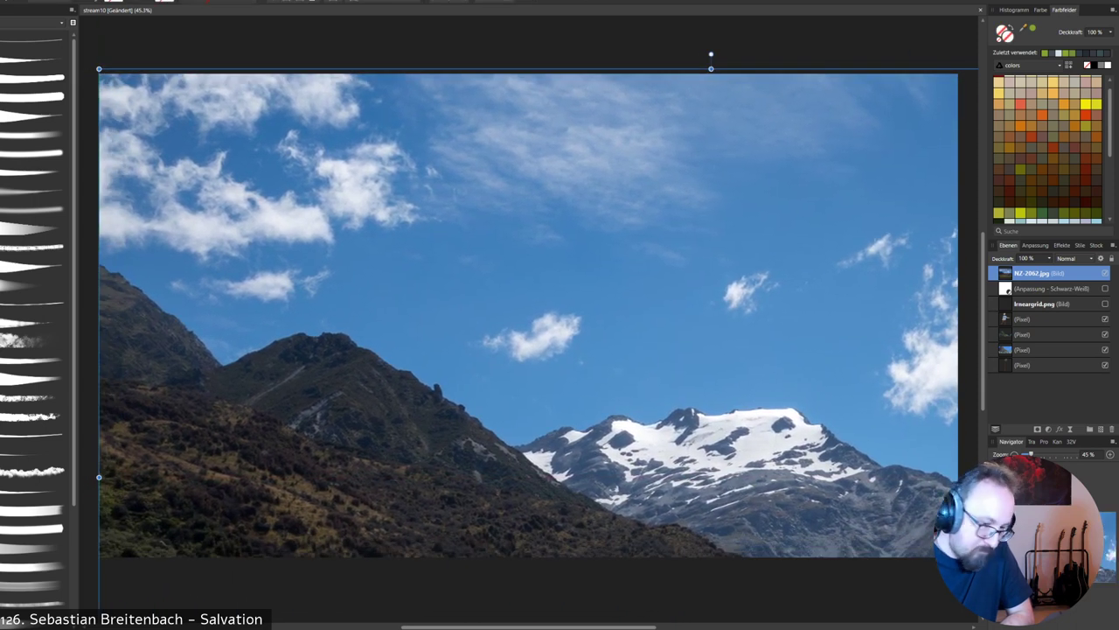
{"action": "left_click", "coordinate": [1030, 259]}
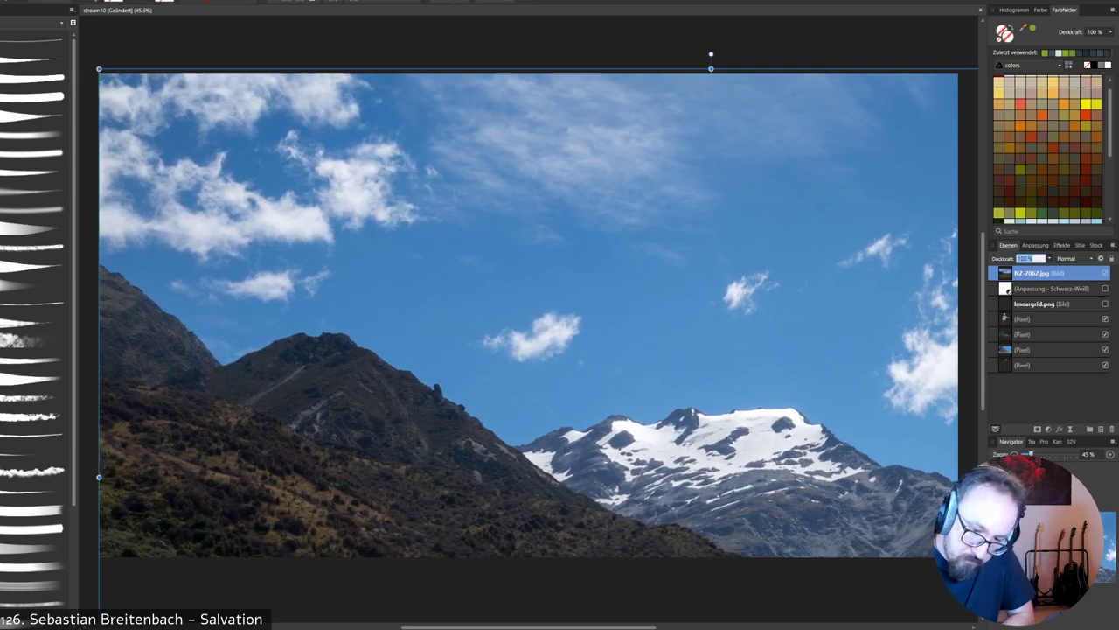
{"action": "left_click", "coordinate": [1049, 259]}
{"action": "mouse_move", "coordinate": [1050, 268]}
{"action": "left_mouse_down"}
{"action": "mouse_move", "coordinate": [1016, 269]}
{"action": "mouse_move", "coordinate": [1025, 269]}
{"action": "left_mouse_up"}
Scale the photo down to nearly the canvas width and align it with the canvas's upper-left corner.
{"action": "left_click_drag", "start_coordinate": [682, 306], "coordinate": [844, 433]}
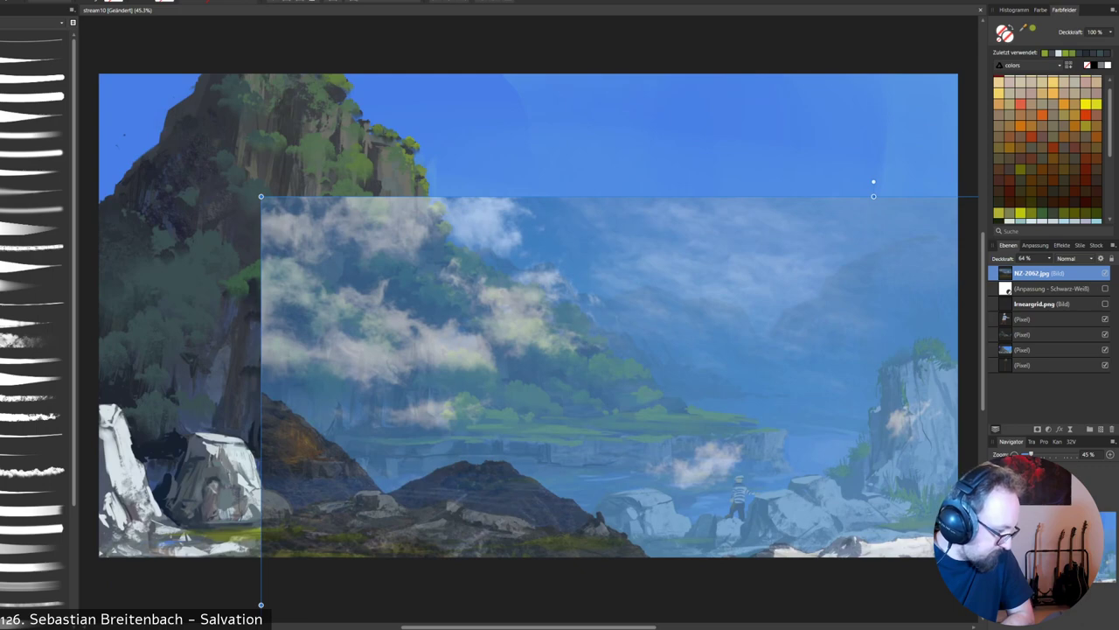
{"action": "left_click_drag", "start_coordinate": [418, 442], "coordinate": [257, 320]}
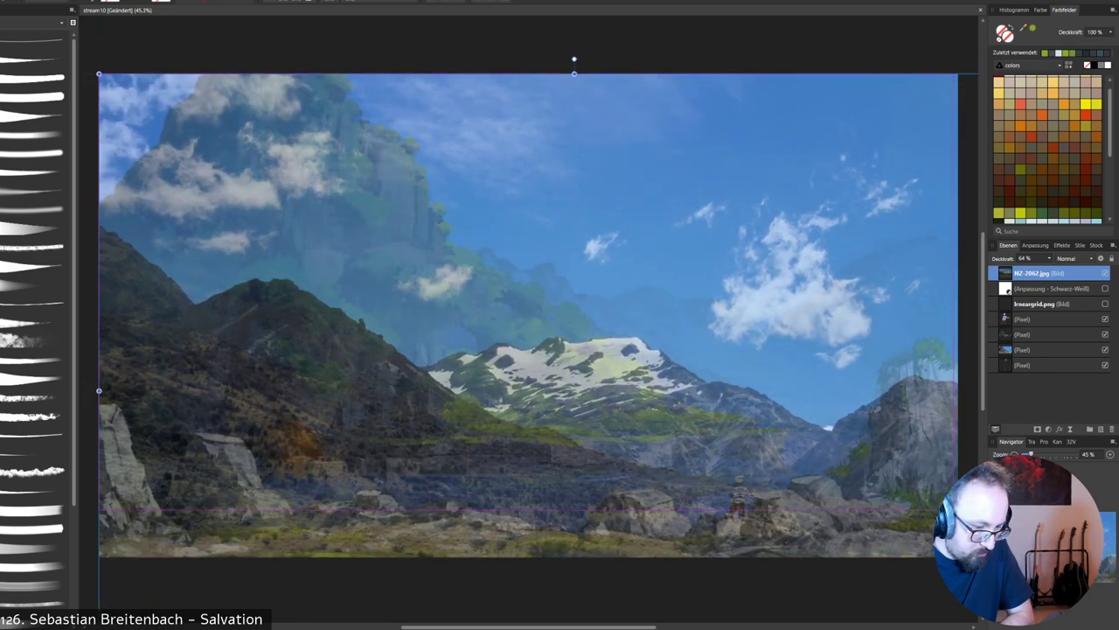
{"action": "left_click_drag", "start_coordinate": [99, 74], "coordinate": [212, 149]}
{"action": "left_click_drag", "start_coordinate": [367, 297], "coordinate": [253, 223]}
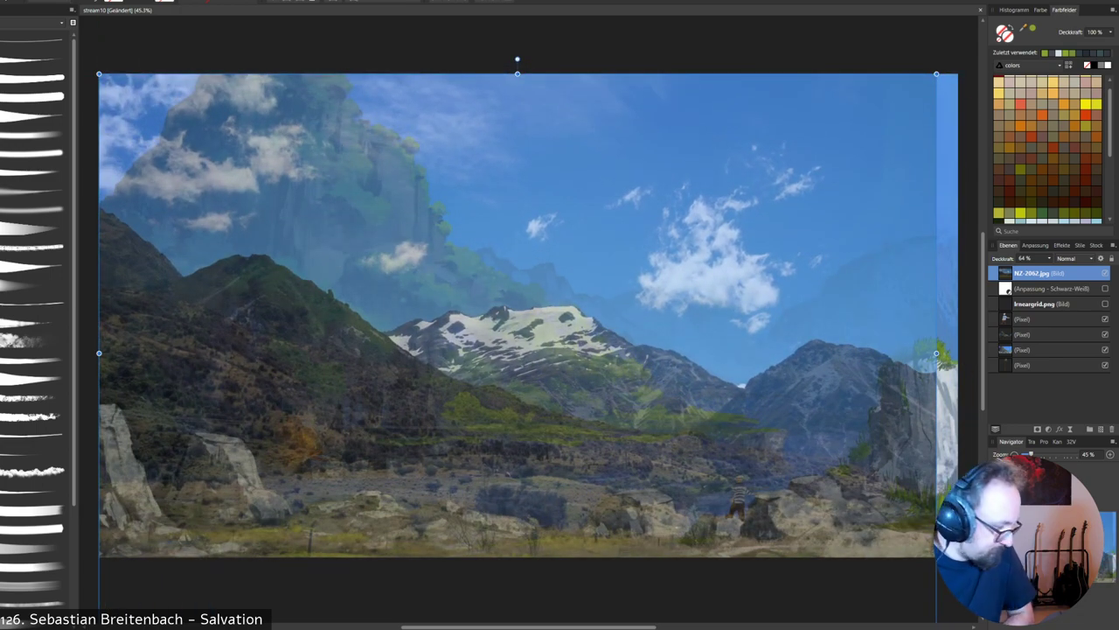
Check the painting beneath the photo, and lasso everything below the painted skyline along the cliff and distant mountain outlines.
{"action": "key", "text": "l"}
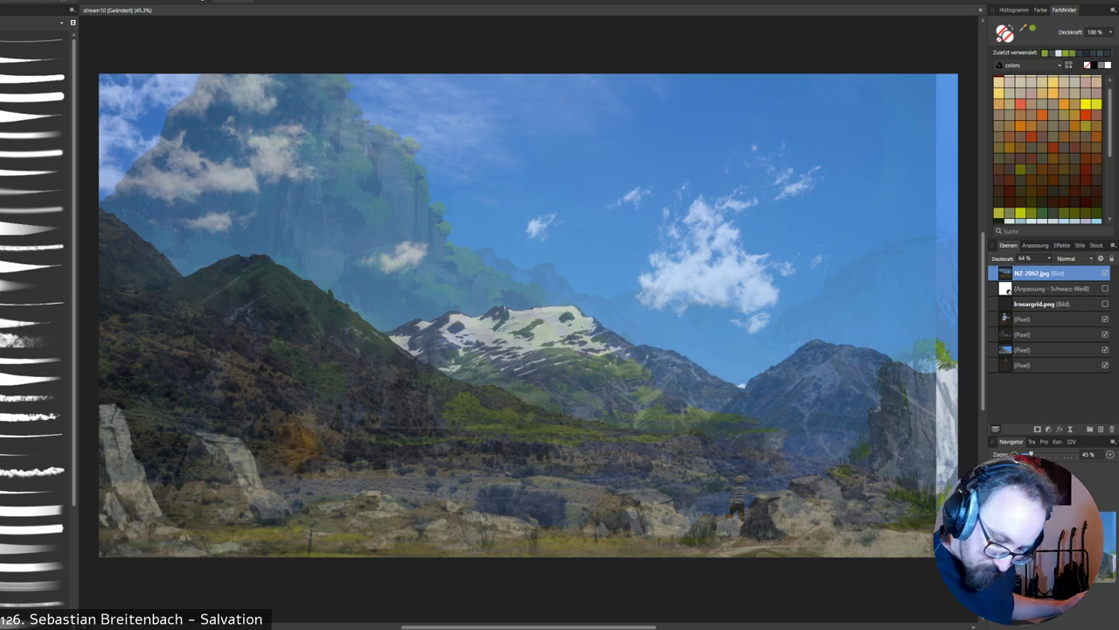
{"action": "left_click", "coordinate": [1105, 273]}
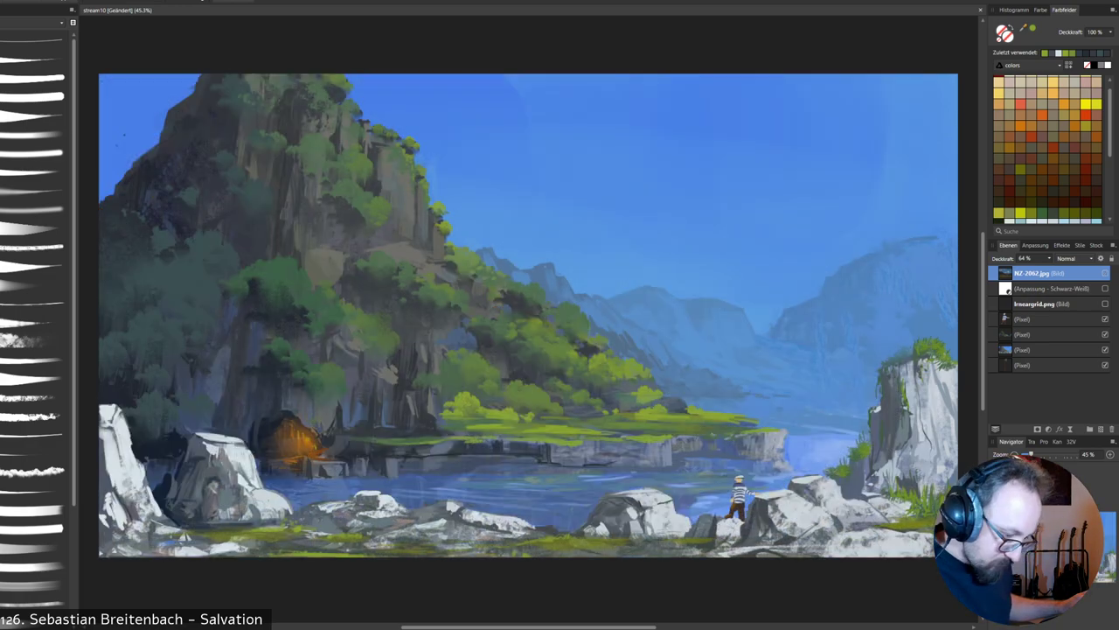
{"action": "left_click", "coordinate": [1105, 273]}
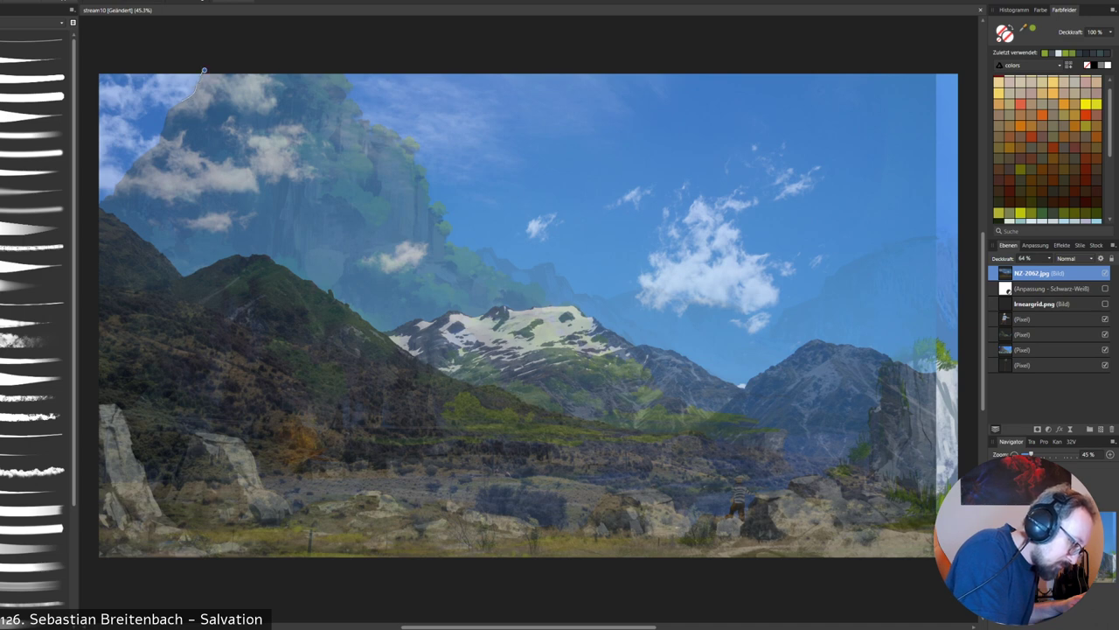
{"action": "mouse_move", "coordinate": [161, 139]}
{"action": "left_mouse_down"}
{"action": "mouse_move", "coordinate": [98, 203]}
{"action": "mouse_move", "coordinate": [88, 240]}
{"action": "mouse_move", "coordinate": [79, 497]}
{"action": "mouse_move", "coordinate": [93, 570]}
{"action": "mouse_move", "coordinate": [180, 612]}
{"action": "mouse_move", "coordinate": [953, 598]}
{"action": "mouse_move", "coordinate": [966, 127]}
{"action": "mouse_move", "coordinate": [970, 148]}
{"action": "mouse_move", "coordinate": [929, 235]}
{"action": "mouse_move", "coordinate": [858, 257]}
{"action": "mouse_move", "coordinate": [818, 289]}
{"action": "left_mouse_up"}
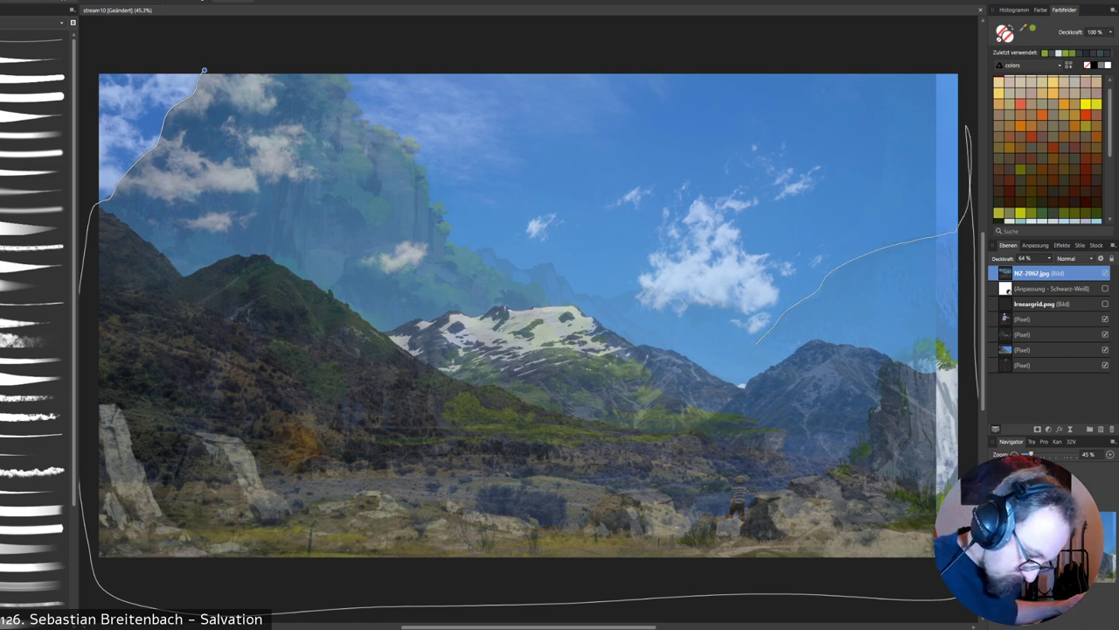
{"action": "left_click_drag", "start_coordinate": [757, 342], "coordinate": [705, 348]}
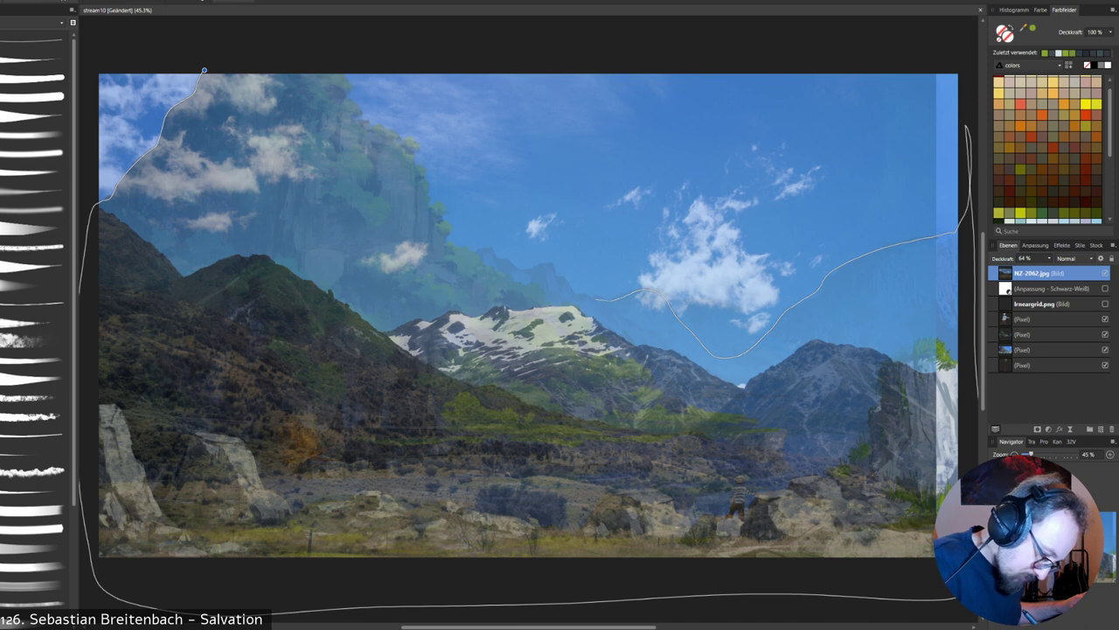
{"action": "mouse_move", "coordinate": [551, 265]}
{"action": "left_mouse_down"}
{"action": "mouse_move", "coordinate": [448, 244]}
{"action": "mouse_move", "coordinate": [400, 140]}
{"action": "mouse_move", "coordinate": [363, 123]}
{"action": "mouse_move", "coordinate": [337, 77]}
{"action": "mouse_move", "coordinate": [317, 54]}
{"action": "left_mouse_up"}
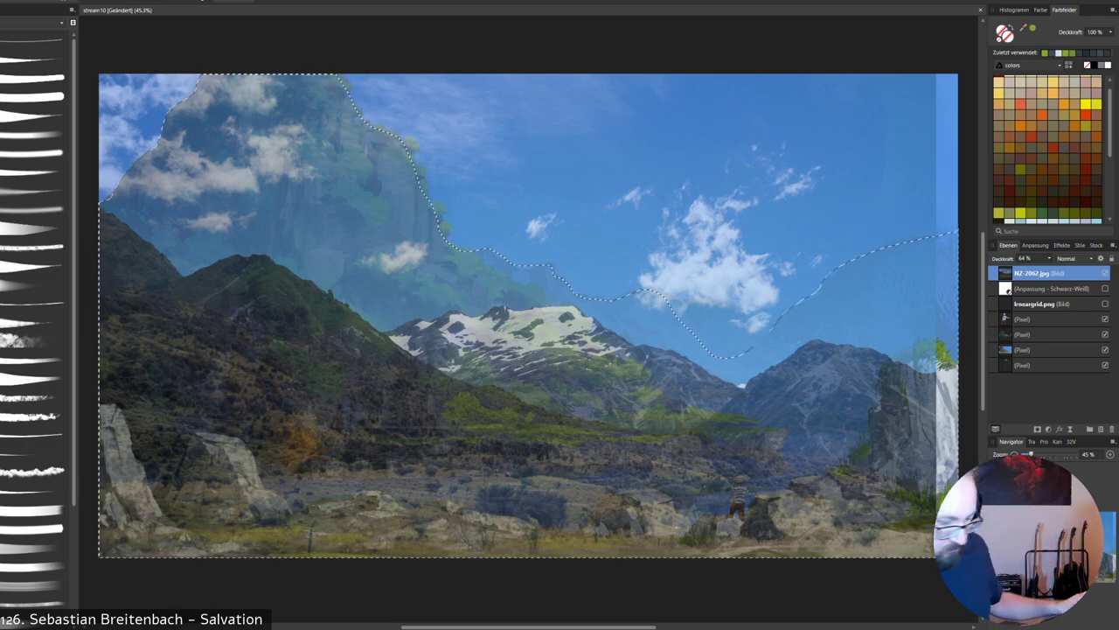
Undo the deletion attempted on the photo and rasterize the NZ-2062.jpg layer.
{"action": "key", "text": "Delete"}
{"action": "key", "text": "ctrl+z"}
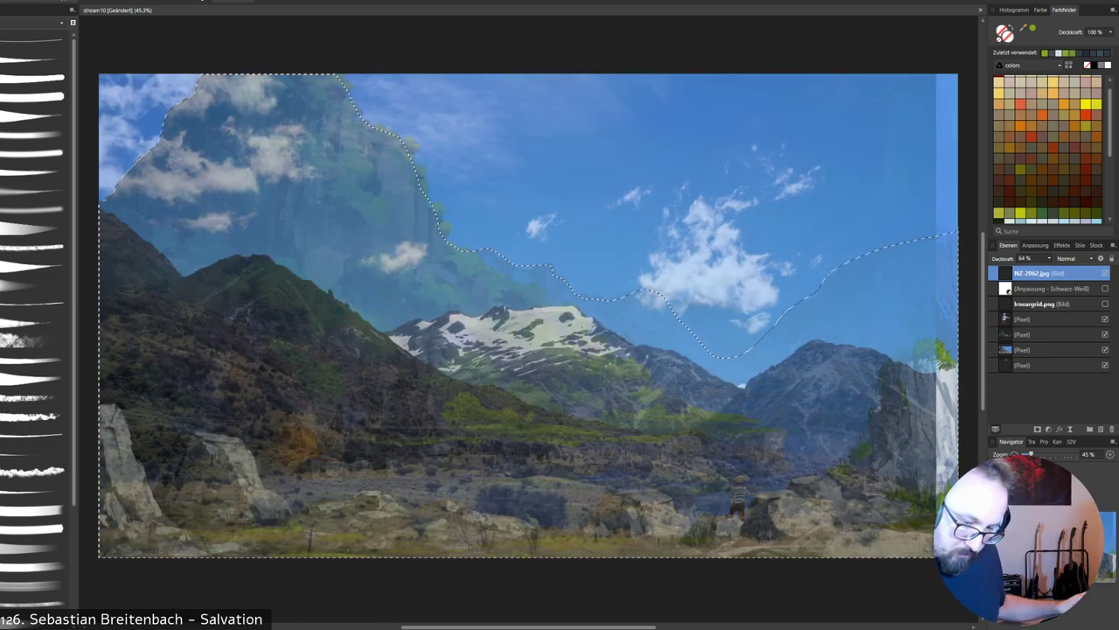
{"action": "right_click", "coordinate": [1049, 276]}
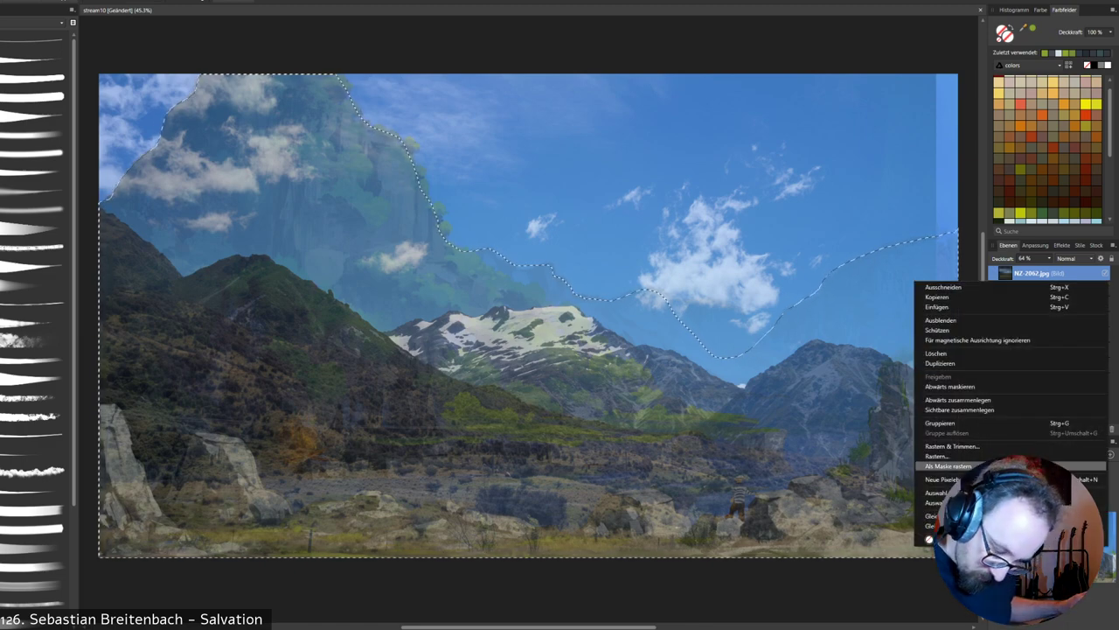
{"action": "left_click", "coordinate": [937, 457]}
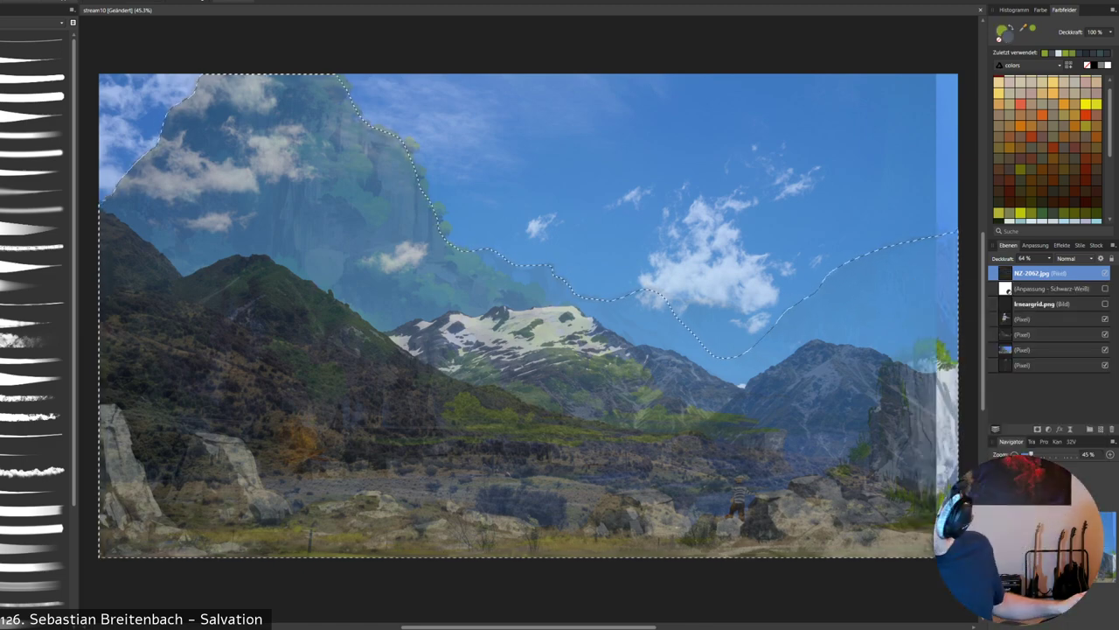
Delete the photo's selected area below the skyline, and compress the remaining sky vertically against the canvas's upper edge.
{"action": "key", "text": "Delete"}
{"action": "key", "text": "ctrl+d"}
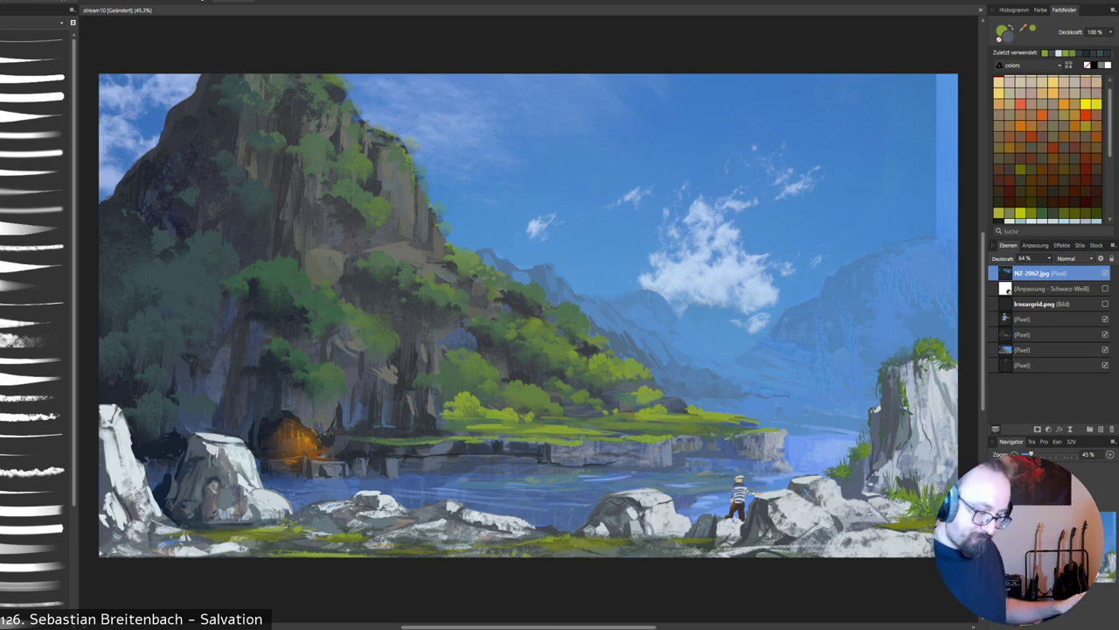
{"action": "key", "text": "v"}
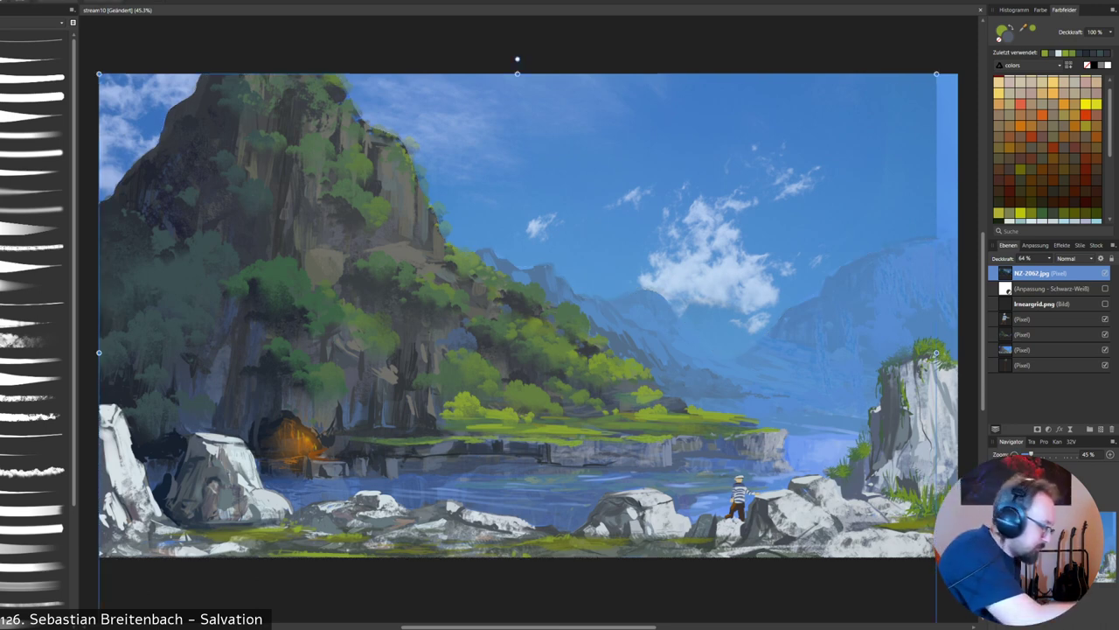
{"action": "left_click_drag", "start_coordinate": [518, 74], "coordinate": [518, 269]}
{"action": "left_click_drag", "start_coordinate": [542, 376], "coordinate": [542, 181]}
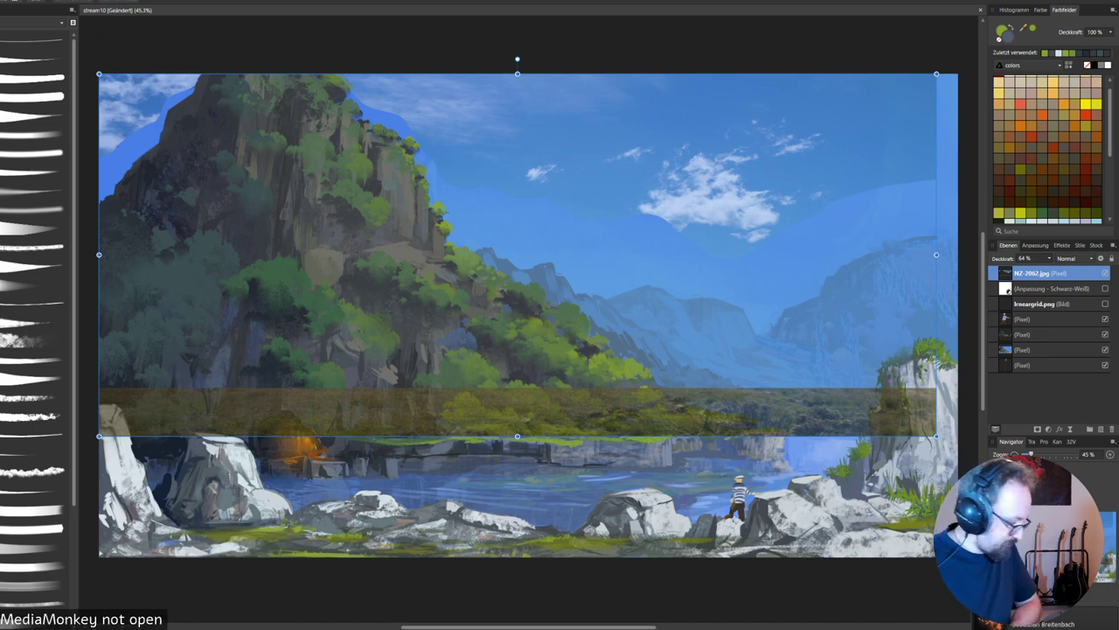
Select the photo's leftover landscape strip across the middle of the painting and delete it.
{"action": "key", "text": "e"}
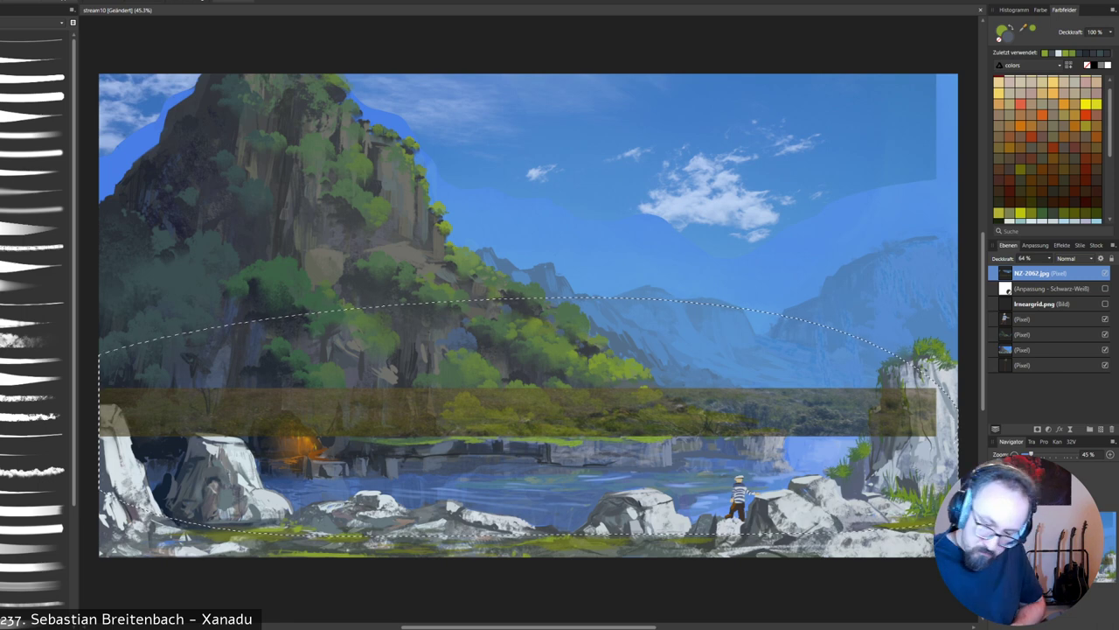
{"action": "key", "text": "Delete"}
{"action": "key", "text": "ctrl+d"}
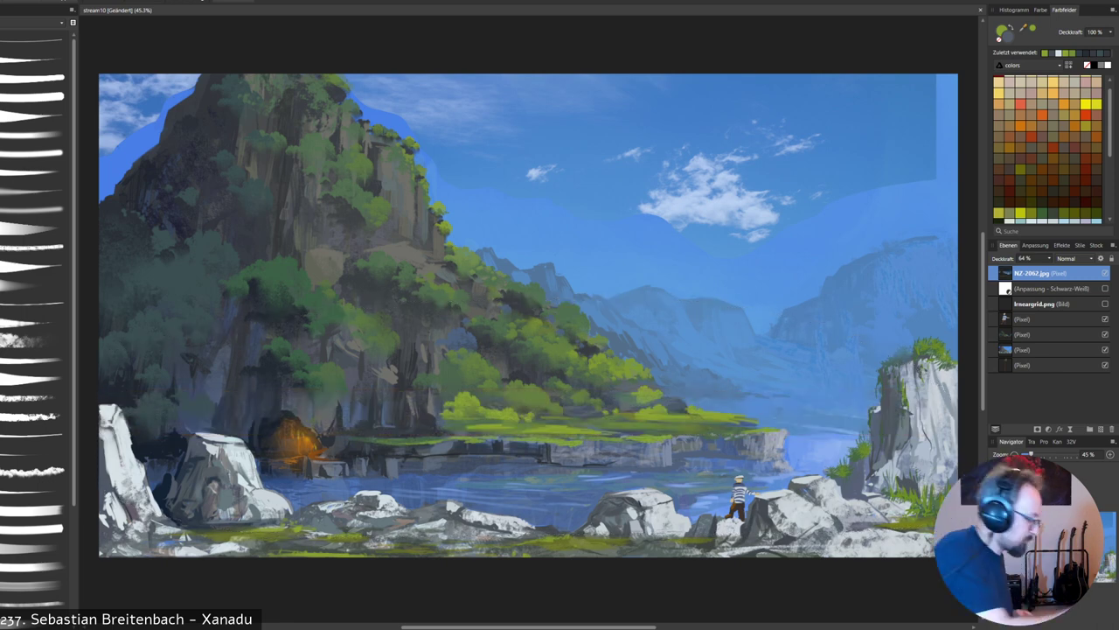
Paint over the photo's hard edge at the sky's far right and reshape the large cloud's underside with sampled colours.
{"action": "left_click", "coordinate": [919, 145], "text": "alt"}
{"action": "mouse_move", "coordinate": [935, 114]}
{"action": "left_mouse_down"}
{"action": "mouse_move", "coordinate": [939, 165]}
{"action": "mouse_move", "coordinate": [949, 79]}
{"action": "mouse_move", "coordinate": [901, 85]}
{"action": "mouse_move", "coordinate": [957, 147]}
{"action": "mouse_move", "coordinate": [939, 177]}
{"action": "left_mouse_up"}
{"action": "left_click", "coordinate": [922, 117], "text": "alt"}
{"action": "left_click_drag", "start_coordinate": [847, 198], "coordinate": [789, 224]}
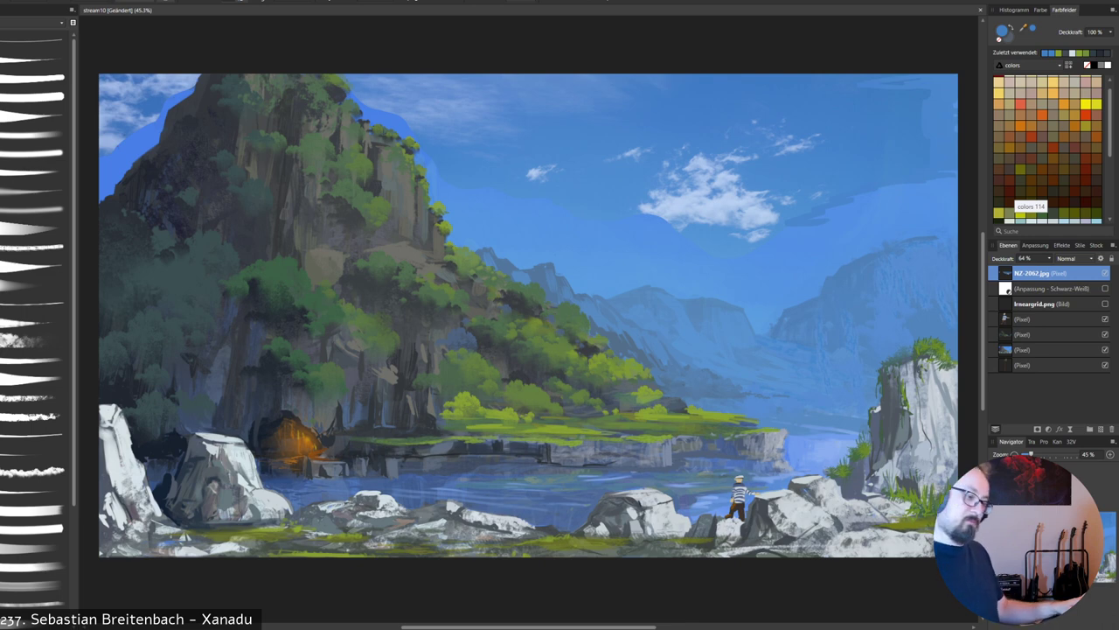
{"action": "left_click", "coordinate": [717, 212], "text": "alt"}
{"action": "mouse_move", "coordinate": [675, 212]}
{"action": "left_mouse_down"}
{"action": "mouse_move", "coordinate": [646, 216]}
{"action": "mouse_move", "coordinate": [687, 220]}
{"action": "left_mouse_up"}
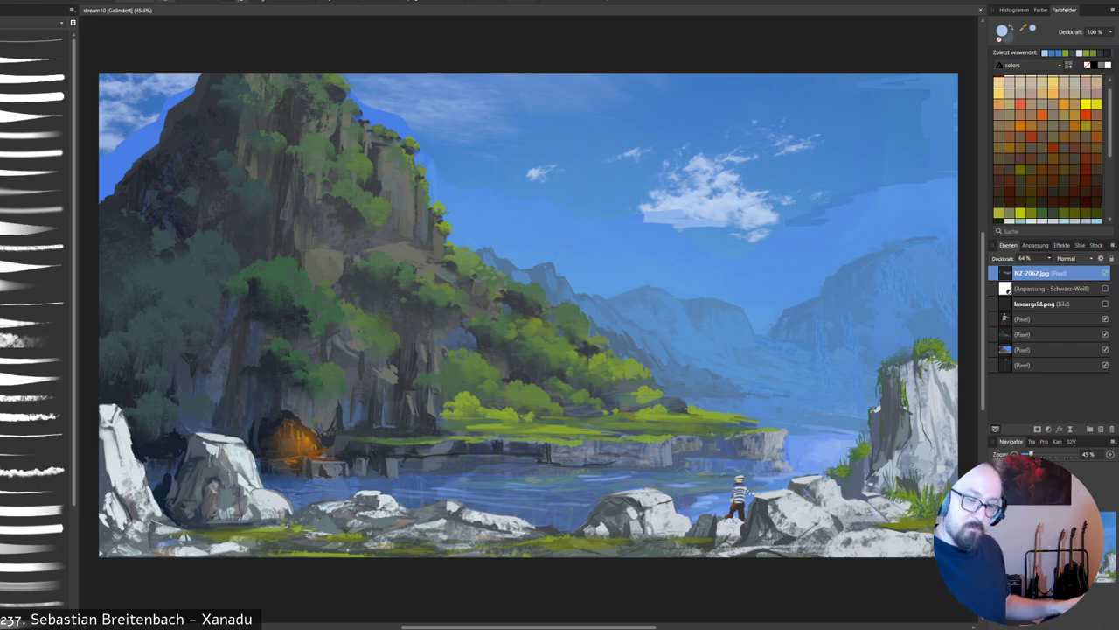
Show the lineargrid.png perspective grid and paint broad pale-blue cloud streaks along it across the upper middle sky.
{"action": "left_click", "coordinate": [1105, 304]}
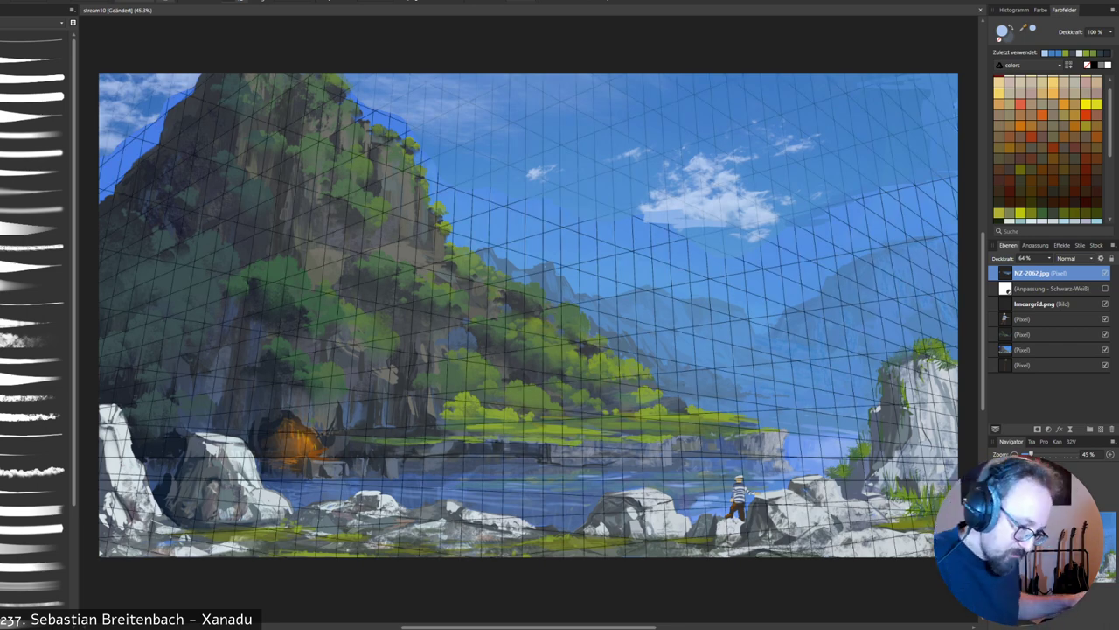
{"action": "left_click_drag", "start_coordinate": [553, 155], "coordinate": [722, 96]}
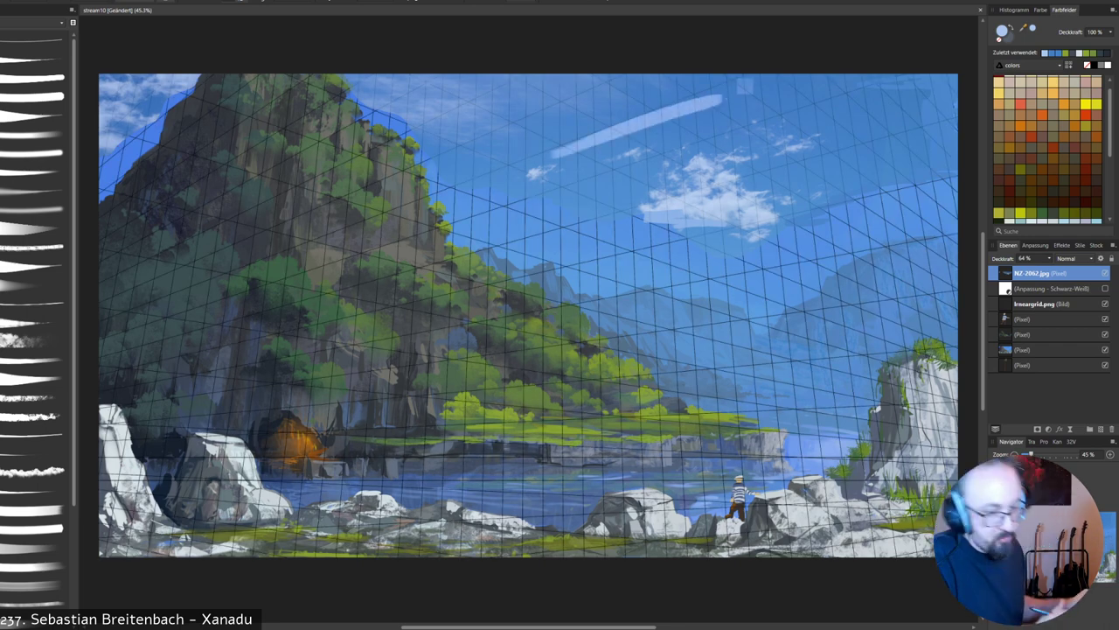
{"action": "mouse_move", "coordinate": [546, 150]}
{"action": "left_mouse_down"}
{"action": "mouse_move", "coordinate": [518, 156]}
{"action": "mouse_move", "coordinate": [624, 111]}
{"action": "mouse_move", "coordinate": [765, 77]}
{"action": "left_mouse_up"}
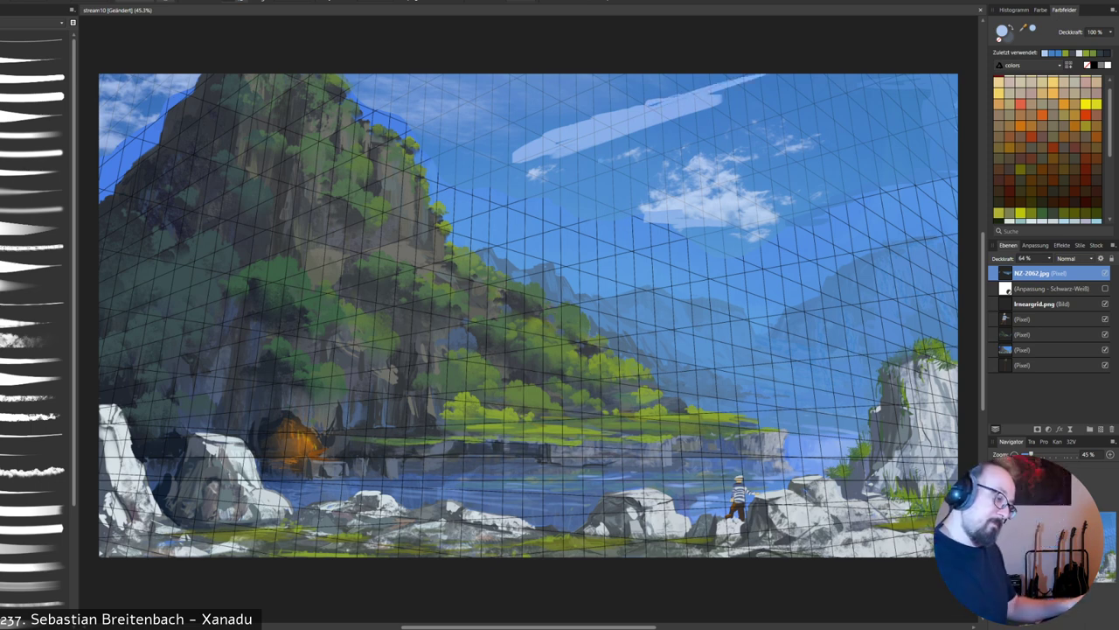
{"action": "mouse_move", "coordinate": [577, 157]}
{"action": "left_mouse_down"}
{"action": "mouse_move", "coordinate": [535, 172]}
{"action": "mouse_move", "coordinate": [686, 126]}
{"action": "left_mouse_up"}
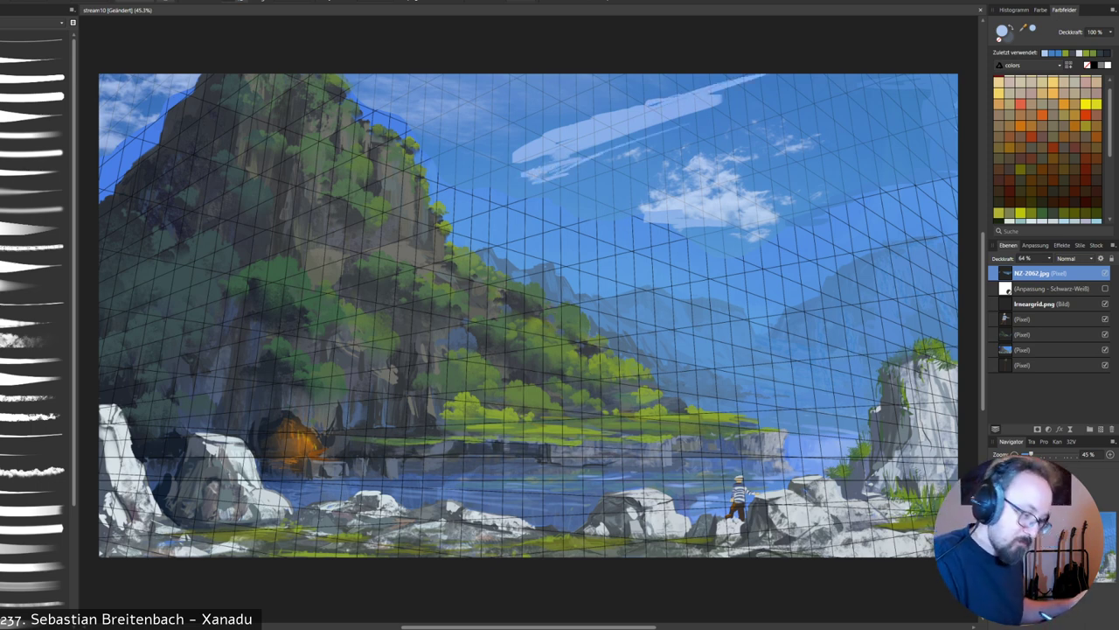
Paint pale cloud streaks along the grid lines beside the cliff and up to the canvas's upper edge near the peak.
{"action": "left_click_drag", "start_coordinate": [457, 145], "coordinate": [574, 105]}
{"action": "mouse_move", "coordinate": [528, 117]}
{"action": "left_mouse_down"}
{"action": "mouse_move", "coordinate": [446, 141]}
{"action": "mouse_move", "coordinate": [521, 117]}
{"action": "left_mouse_up"}
{"action": "left_click_drag", "start_coordinate": [465, 138], "coordinate": [572, 102]}
{"action": "mouse_move", "coordinate": [443, 141]}
{"action": "left_mouse_down"}
{"action": "mouse_move", "coordinate": [418, 162]}
{"action": "mouse_move", "coordinate": [422, 148]}
{"action": "mouse_move", "coordinate": [463, 138]}
{"action": "left_mouse_up"}
{"action": "left_click_drag", "start_coordinate": [431, 150], "coordinate": [456, 139]}
{"action": "left_click_drag", "start_coordinate": [559, 106], "coordinate": [585, 97]}
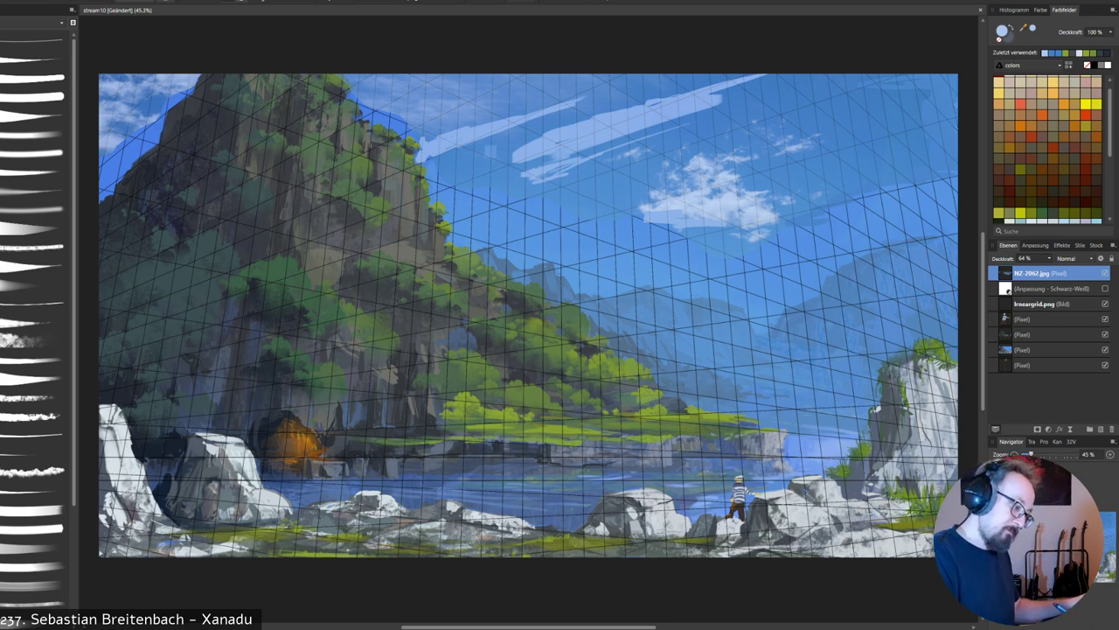
{"action": "left_click_drag", "start_coordinate": [475, 140], "coordinate": [584, 104]}
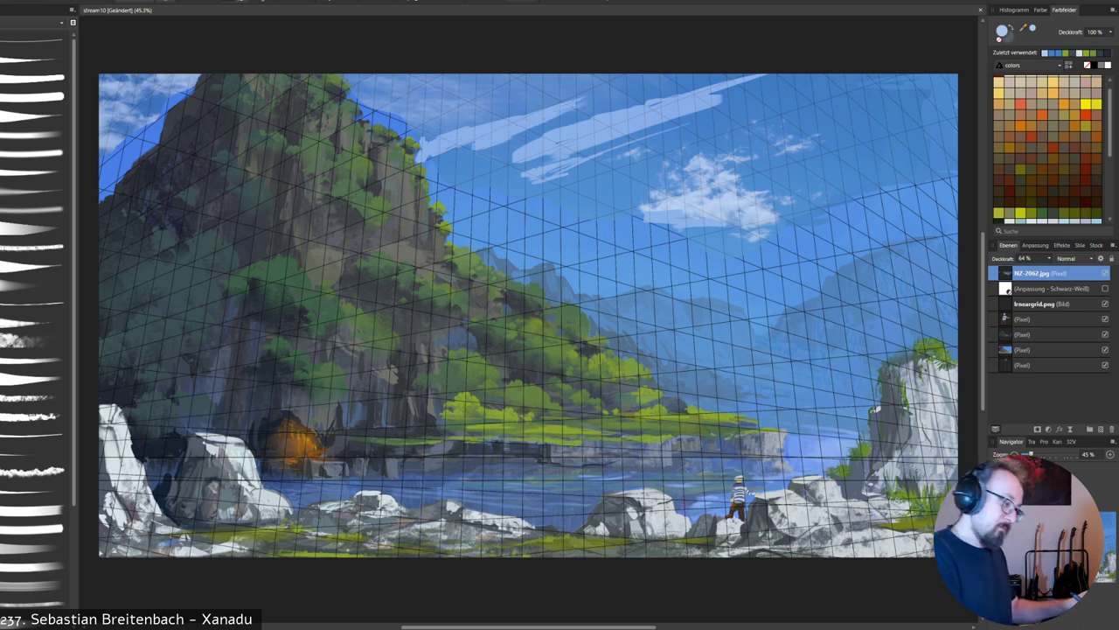
{"action": "left_click_drag", "start_coordinate": [364, 114], "coordinate": [463, 77]}
{"action": "mouse_move", "coordinate": [364, 113]}
{"action": "left_mouse_down"}
{"action": "mouse_move", "coordinate": [354, 97]}
{"action": "mouse_move", "coordinate": [397, 76]}
{"action": "mouse_move", "coordinate": [385, 75]}
{"action": "mouse_move", "coordinate": [519, 76]}
{"action": "left_mouse_up"}
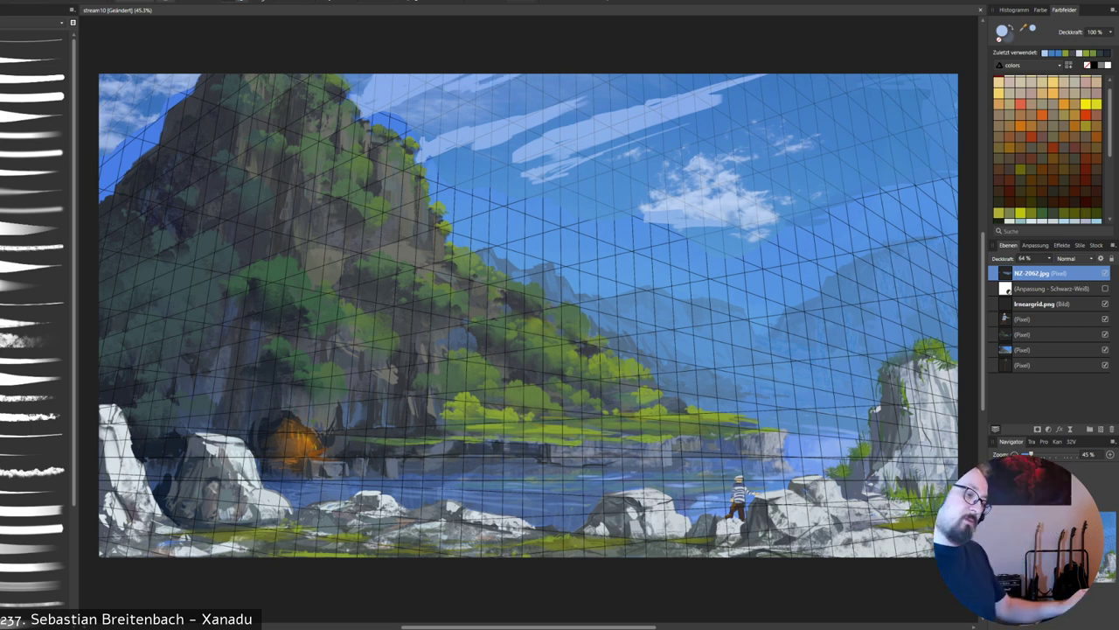
Extend the large cloud's upper right side with a sampled light colour and add thin streaks toward the right edge.
{"action": "left_click", "coordinate": [728, 206], "text": "alt"}
{"action": "mouse_move", "coordinate": [735, 168]}
{"action": "left_mouse_down"}
{"action": "mouse_move", "coordinate": [794, 152]}
{"action": "mouse_move", "coordinate": [805, 154]}
{"action": "mouse_move", "coordinate": [801, 178]}
{"action": "left_mouse_up"}
{"action": "mouse_move", "coordinate": [799, 180]}
{"action": "left_mouse_down"}
{"action": "mouse_move", "coordinate": [910, 145]}
{"action": "mouse_move", "coordinate": [899, 146]}
{"action": "left_mouse_up"}
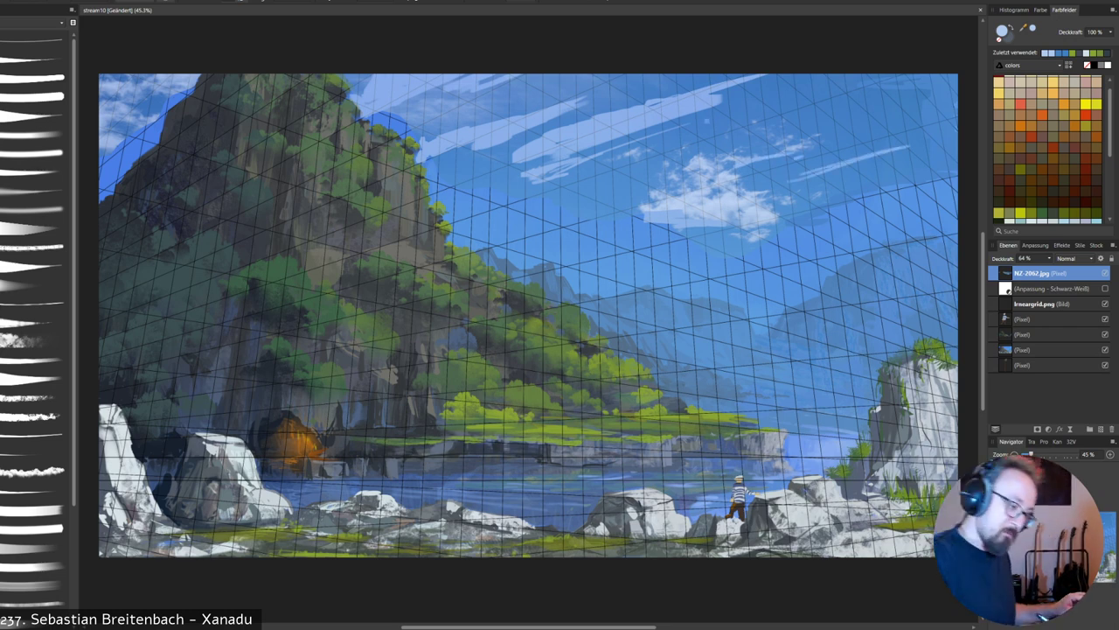
Carve into the largest cloud streak with sampled sky blue and hide the perspective grid.
{"action": "left_click", "coordinate": [706, 124], "text": "alt"}
{"action": "left_click", "coordinate": [707, 122], "text": "alt"}
{"action": "left_click_drag", "start_coordinate": [700, 105], "coordinate": [721, 97]}
{"action": "mouse_move", "coordinate": [672, 118]}
{"action": "left_mouse_down"}
{"action": "mouse_move", "coordinate": [721, 102]}
{"action": "mouse_move", "coordinate": [649, 125]}
{"action": "left_mouse_up"}
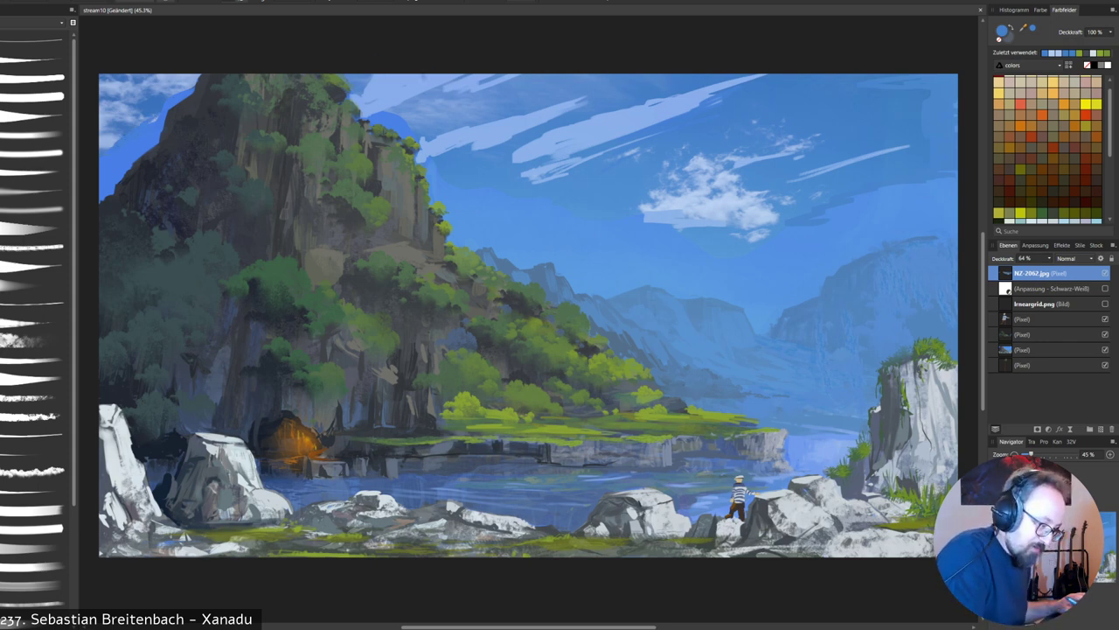
Paint light-blue cloud strokes in the sky along the cliff's far left slope with sampled cloud colours.
{"action": "left_click", "coordinate": [507, 131], "text": "alt"}
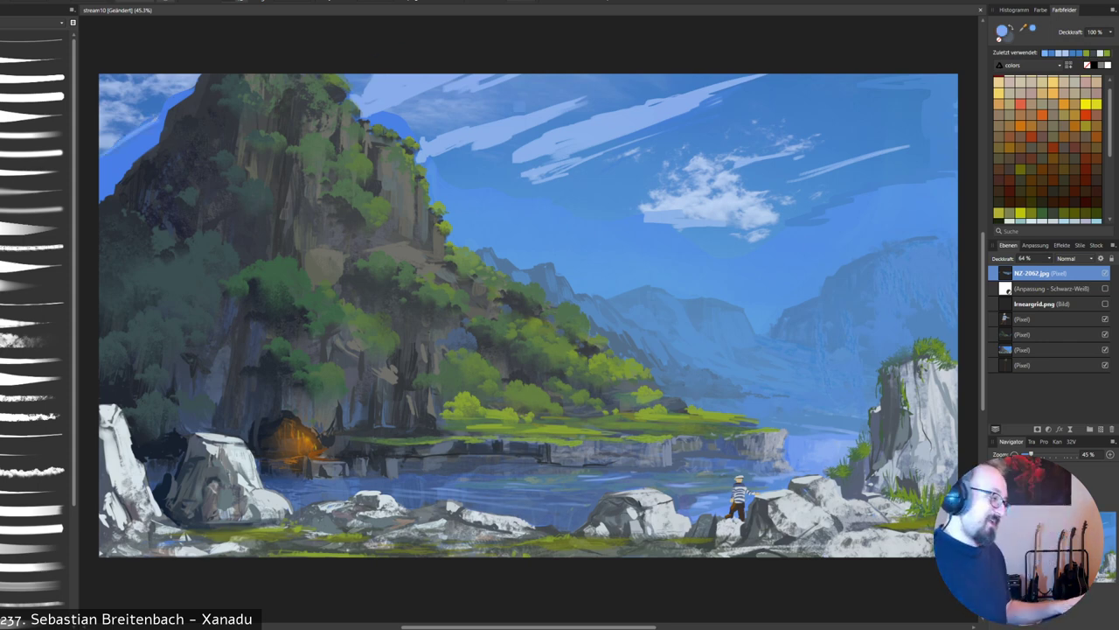
{"action": "mouse_move", "coordinate": [115, 151]}
{"action": "left_mouse_down"}
{"action": "mouse_move", "coordinate": [136, 137]}
{"action": "mouse_move", "coordinate": [137, 146]}
{"action": "left_mouse_up"}
{"action": "left_click", "coordinate": [103, 136], "text": "alt"}
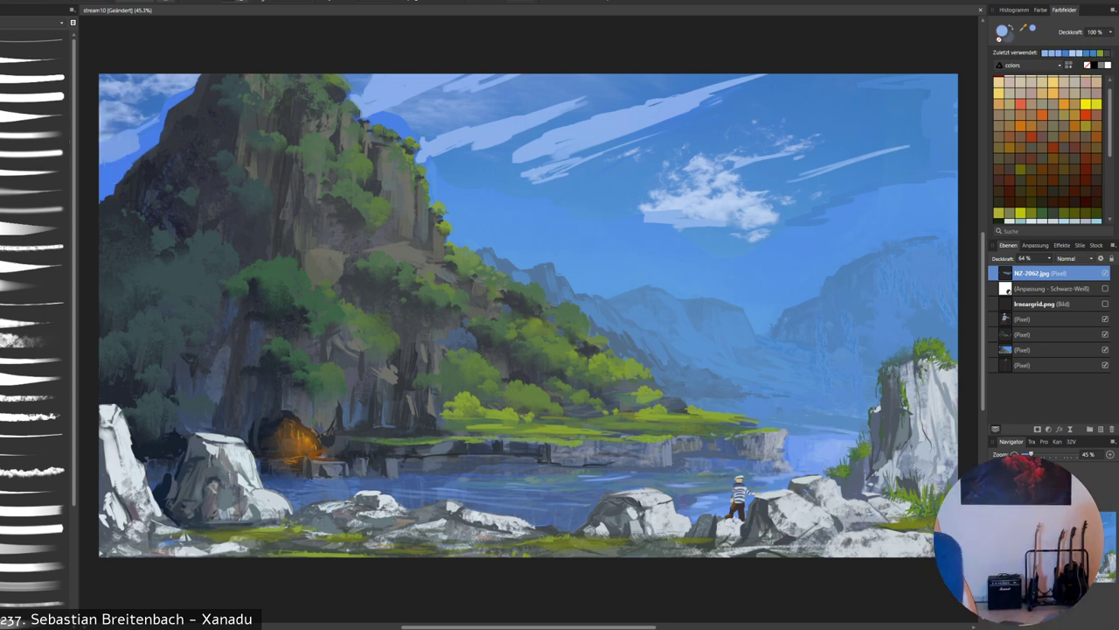
Move the NZ-2062.jpg layer below the foliage layer and merge it down, then compare the painting without the foliage.
{"action": "left_click_drag", "start_coordinate": [1038, 274], "coordinate": [1039, 343]}
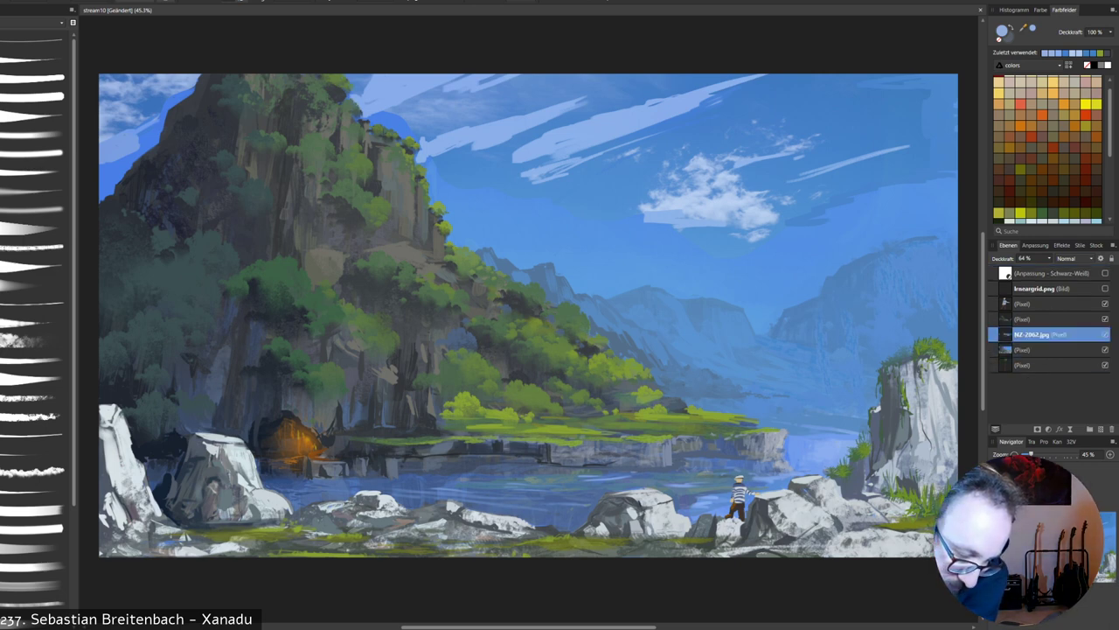
{"action": "key", "text": "ctrl+e"}
{"action": "left_click", "coordinate": [1105, 319]}
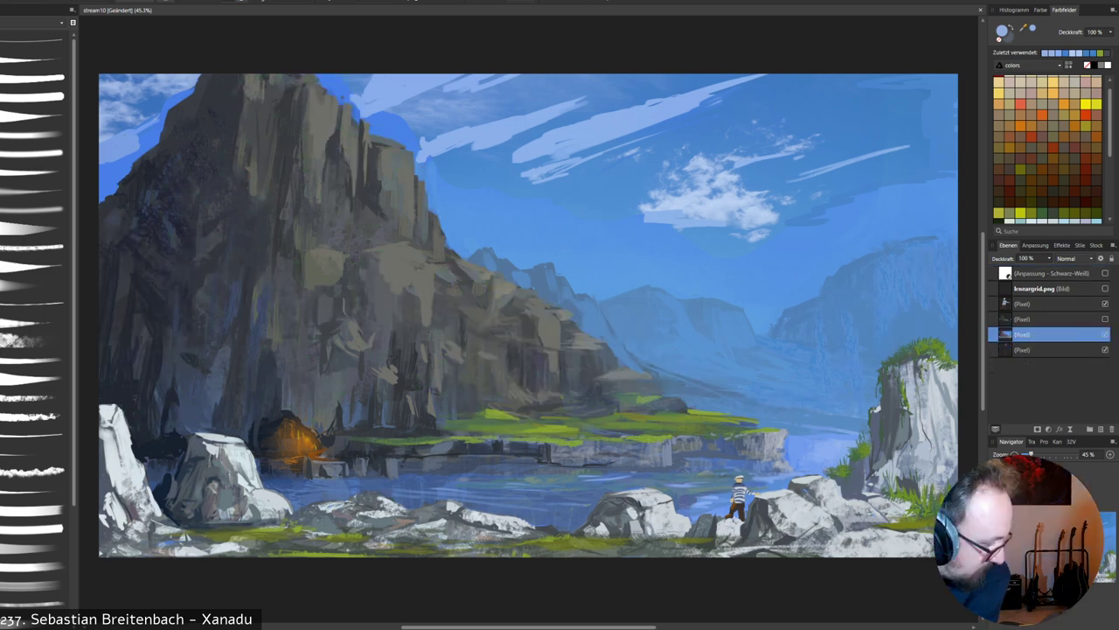
{"action": "left_click", "coordinate": [1105, 319]}
{"action": "left_click", "coordinate": [1106, 320]}
{"action": "left_click", "coordinate": [1105, 319]}
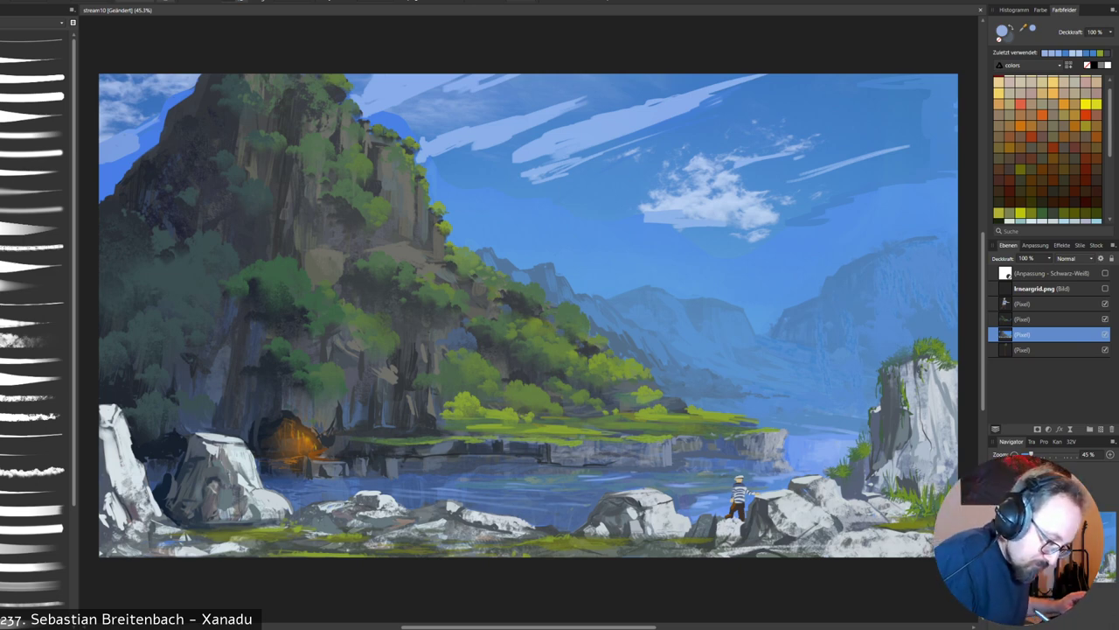
Blend the bright blue gap beside the cliff's peak into the sky and refine the neighbouring cloud streaks.
{"action": "left_click", "coordinate": [595, 184], "text": "alt"}
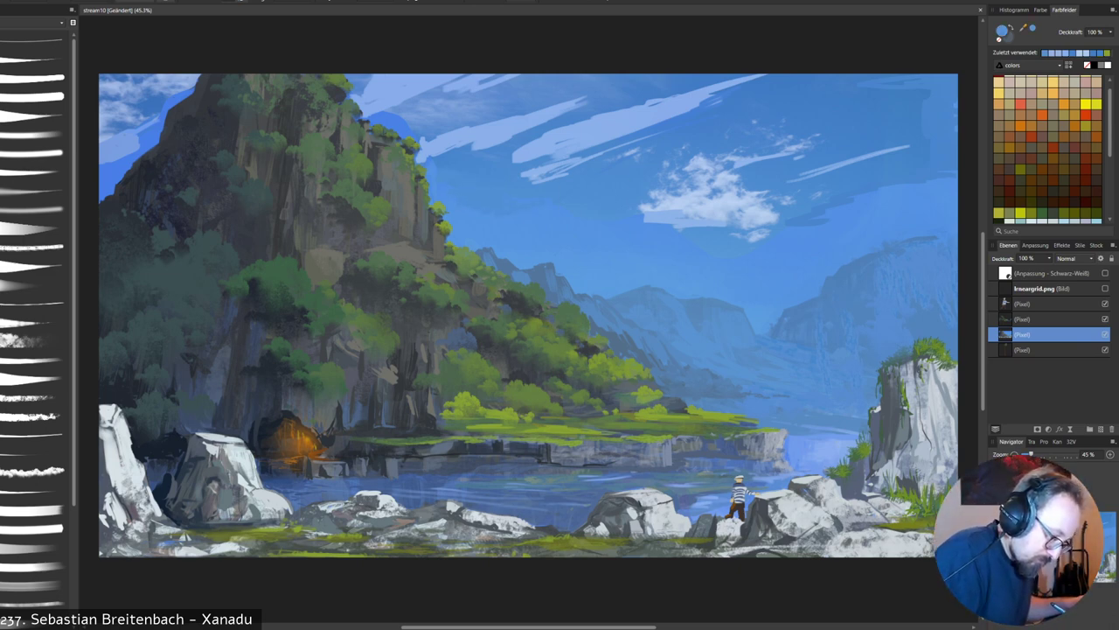
{"action": "left_click_drag", "start_coordinate": [417, 121], "coordinate": [379, 116]}
{"action": "left_click", "coordinate": [425, 114], "text": "alt"}
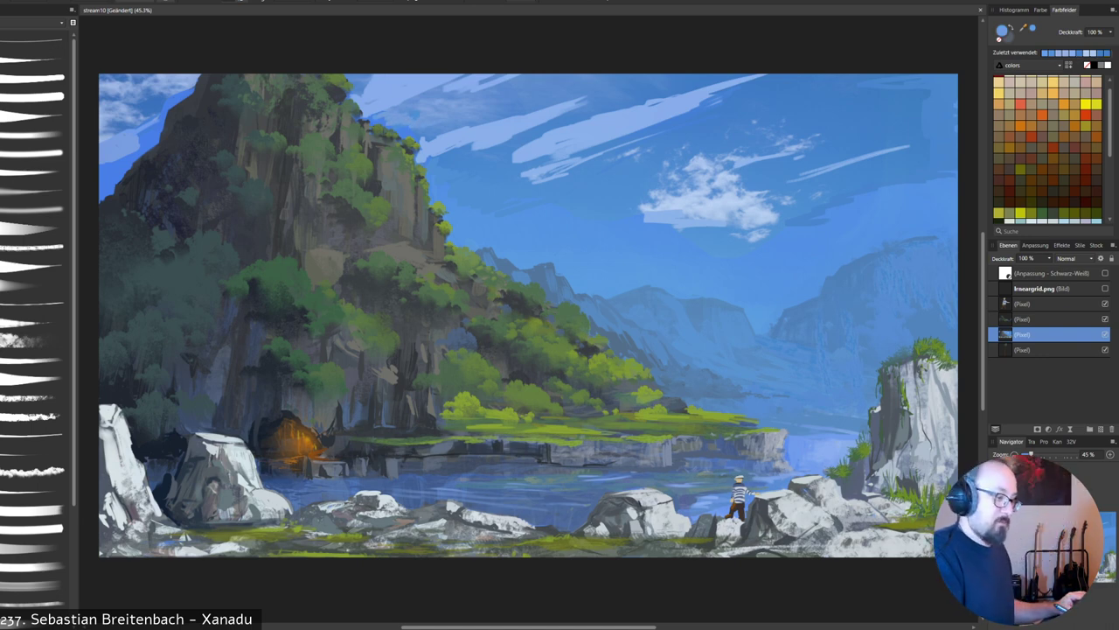
{"action": "left_click_drag", "start_coordinate": [456, 129], "coordinate": [511, 116]}
{"action": "left_click_drag", "start_coordinate": [483, 152], "coordinate": [607, 106]}
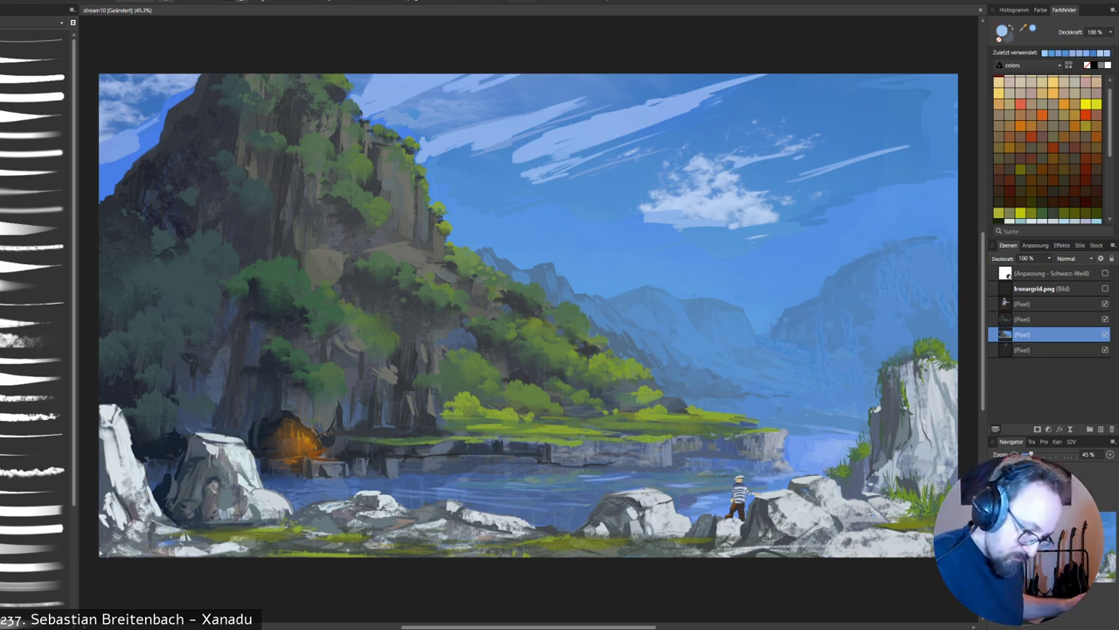
Try smoothing the large cloud's underside and painting darker blue streaks above the distant right mountains with sampled sky blues.
{"action": "left_click", "coordinate": [815, 249], "text": "alt"}
{"action": "left_click_drag", "start_coordinate": [827, 220], "coordinate": [802, 224]}
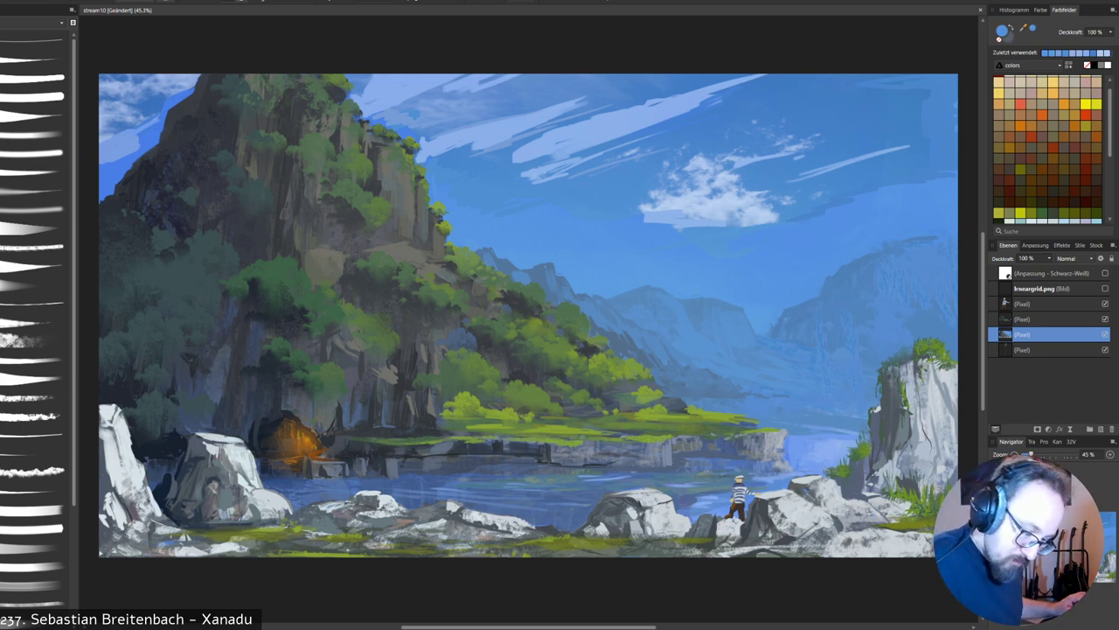
{"action": "left_click", "coordinate": [802, 214], "text": "alt"}
{"action": "left_click_drag", "start_coordinate": [897, 208], "coordinate": [738, 239]}
{"action": "mouse_move", "coordinate": [935, 202]}
{"action": "left_mouse_down"}
{"action": "mouse_move", "coordinate": [839, 211]}
{"action": "mouse_move", "coordinate": [956, 190]}
{"action": "left_mouse_up"}
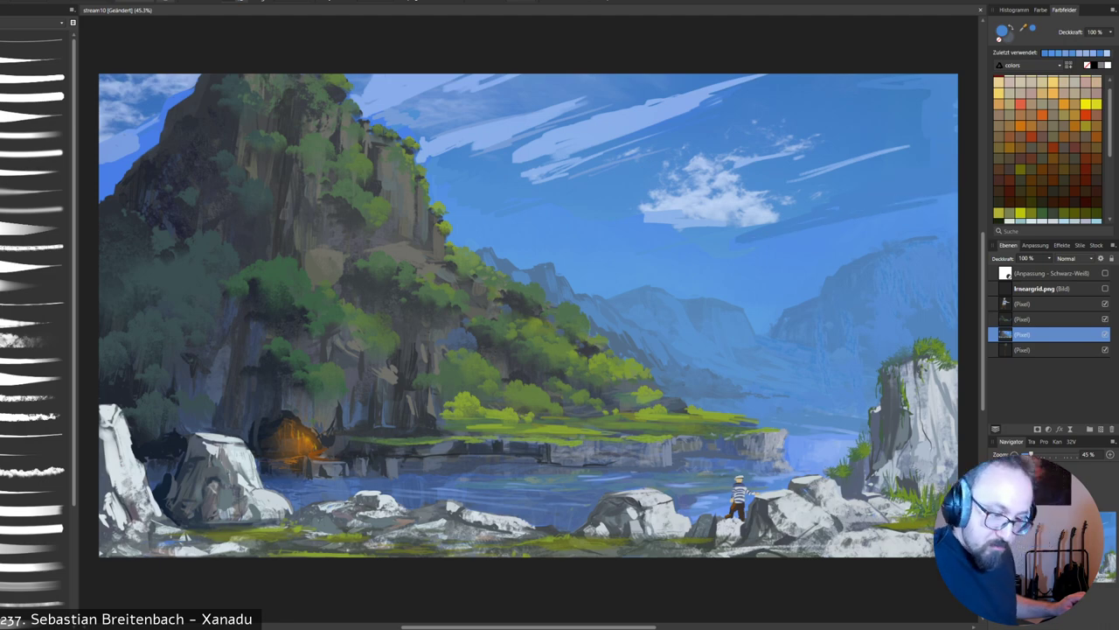
{"action": "left_click_drag", "start_coordinate": [897, 220], "coordinate": [777, 244]}
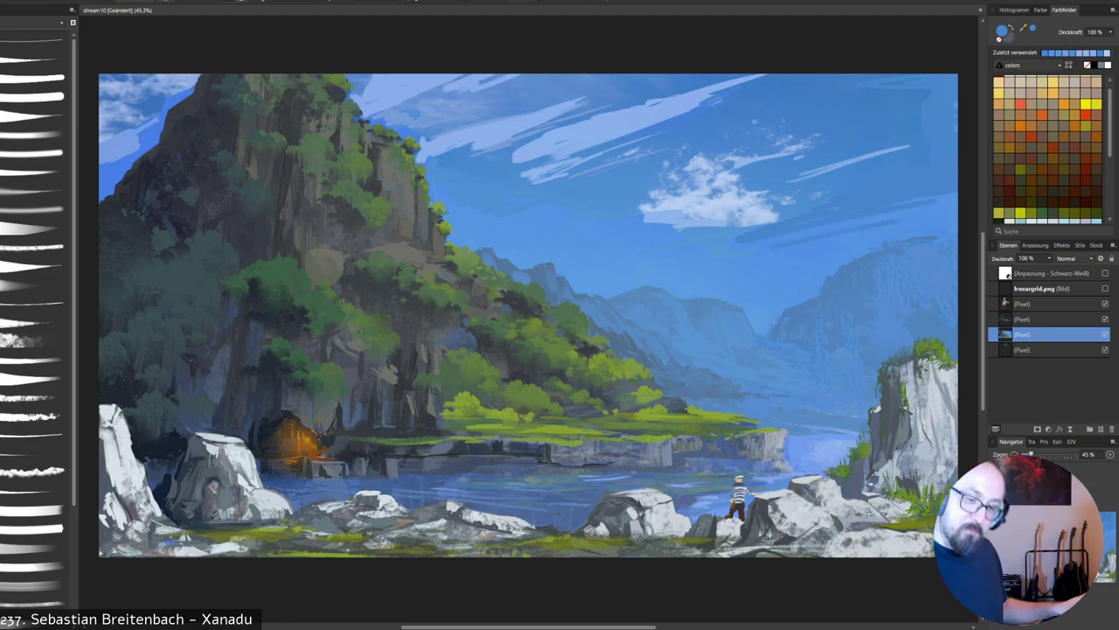
Check the values in black and white, and try adding more darker blue sky streaks along the perspective grid above the distant mountains.
{"action": "left_click", "coordinate": [1105, 272]}
{"action": "left_click", "coordinate": [1105, 273]}
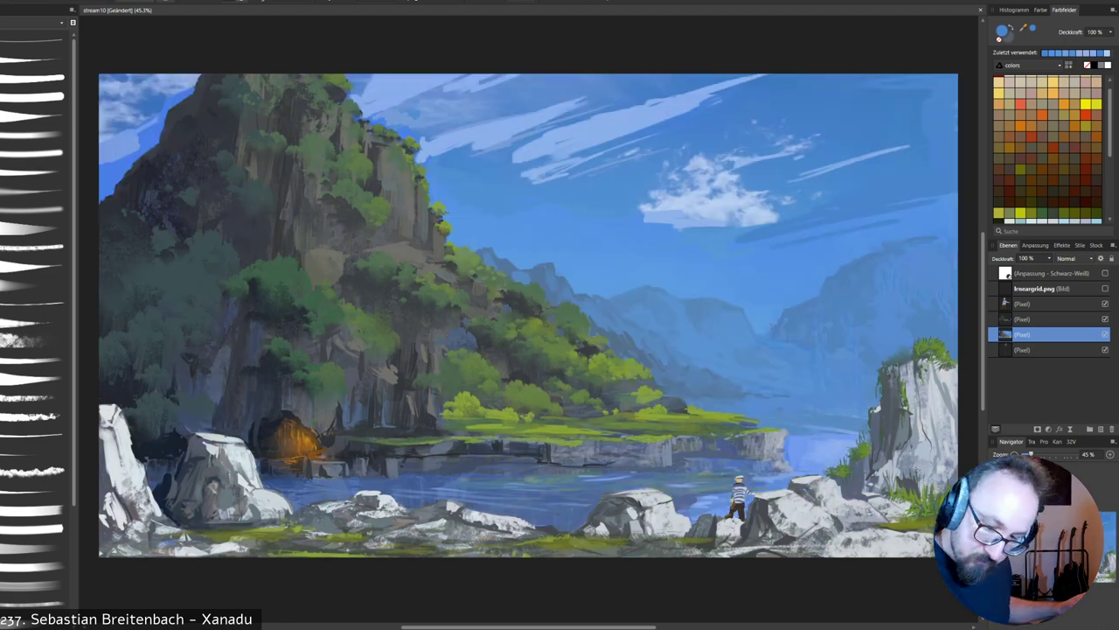
{"action": "left_click", "coordinate": [1105, 289]}
{"action": "left_click_drag", "start_coordinate": [696, 265], "coordinate": [957, 213]}
{"action": "left_click_drag", "start_coordinate": [950, 207], "coordinate": [865, 221]}
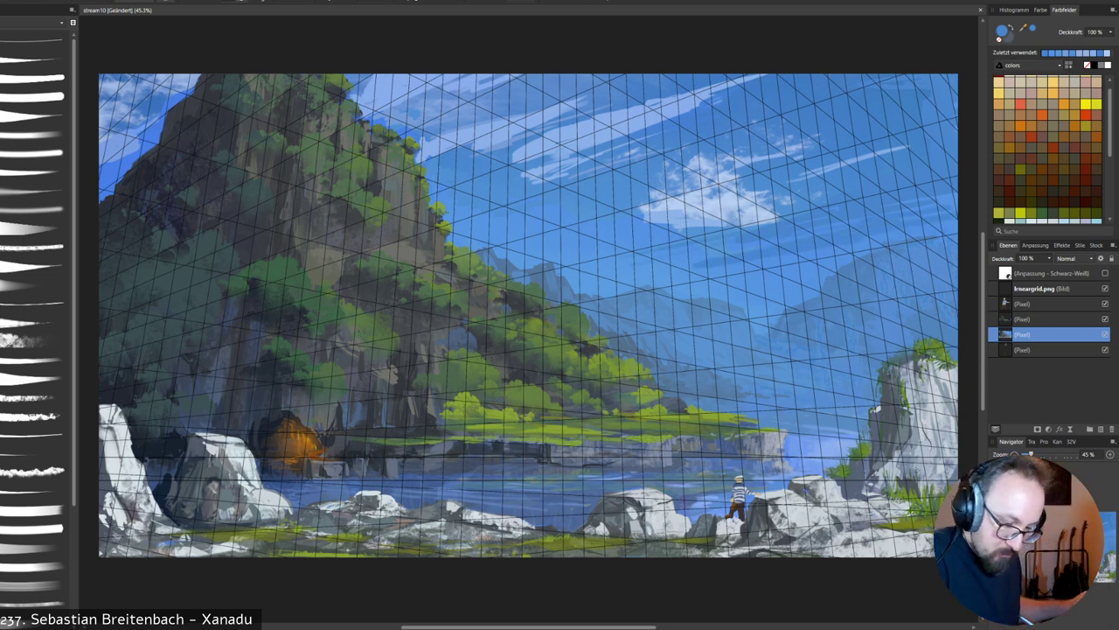
{"action": "left_click_drag", "start_coordinate": [757, 270], "coordinate": [884, 239]}
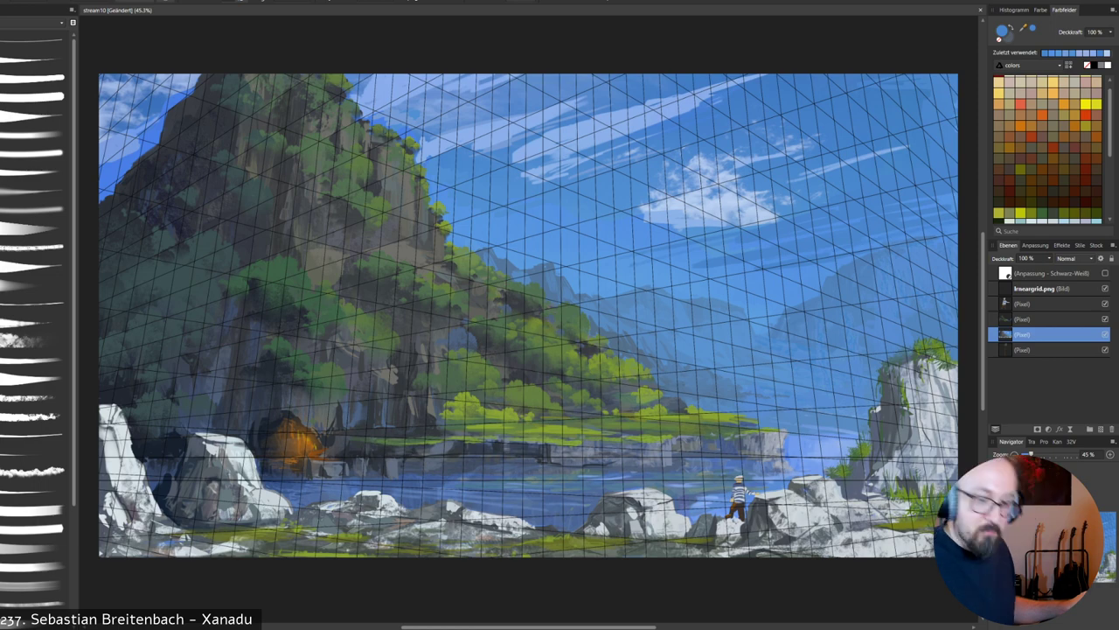
{"action": "left_click", "coordinate": [1105, 288]}
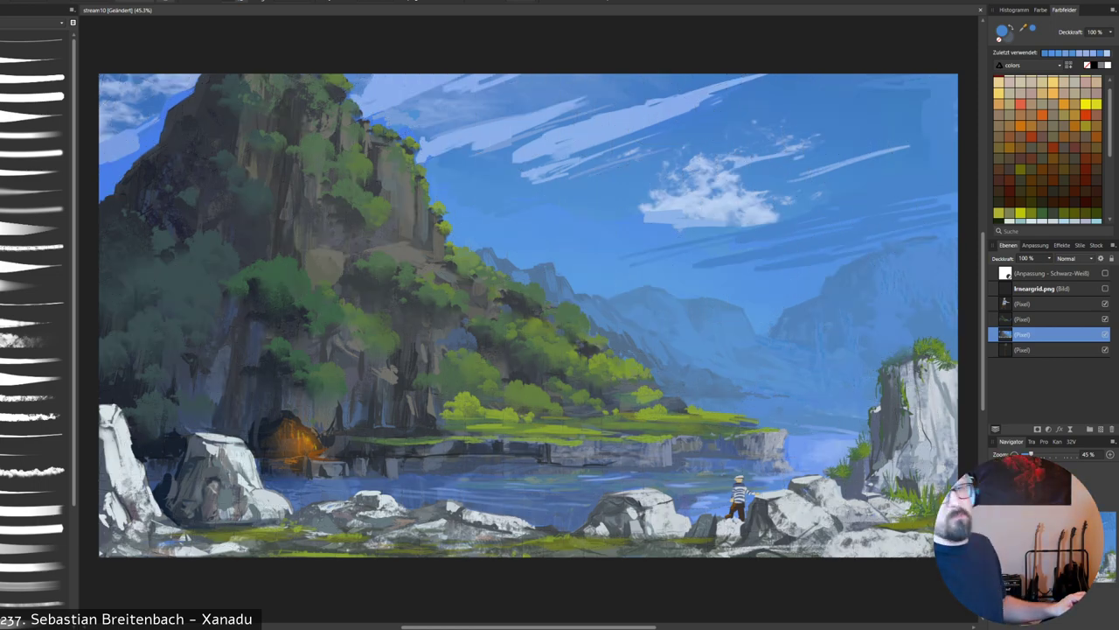
Undo the darker blue streaks painted in the sky above the distant mountains.
{"action": "left_click", "coordinate": [1010, 169]}
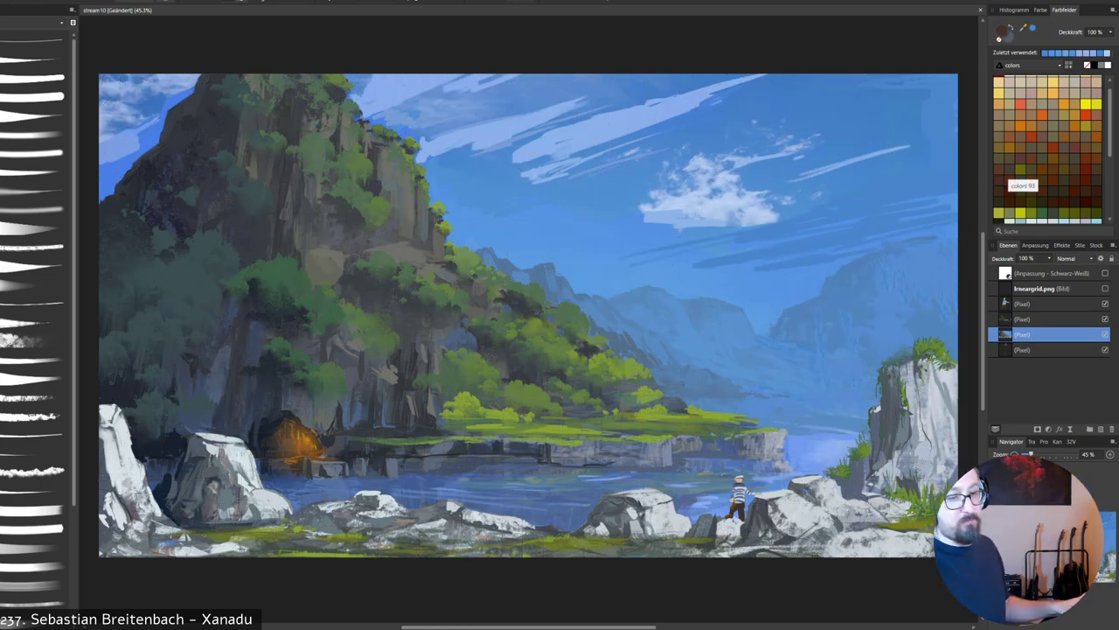
{"action": "left_click", "coordinate": [1105, 289]}
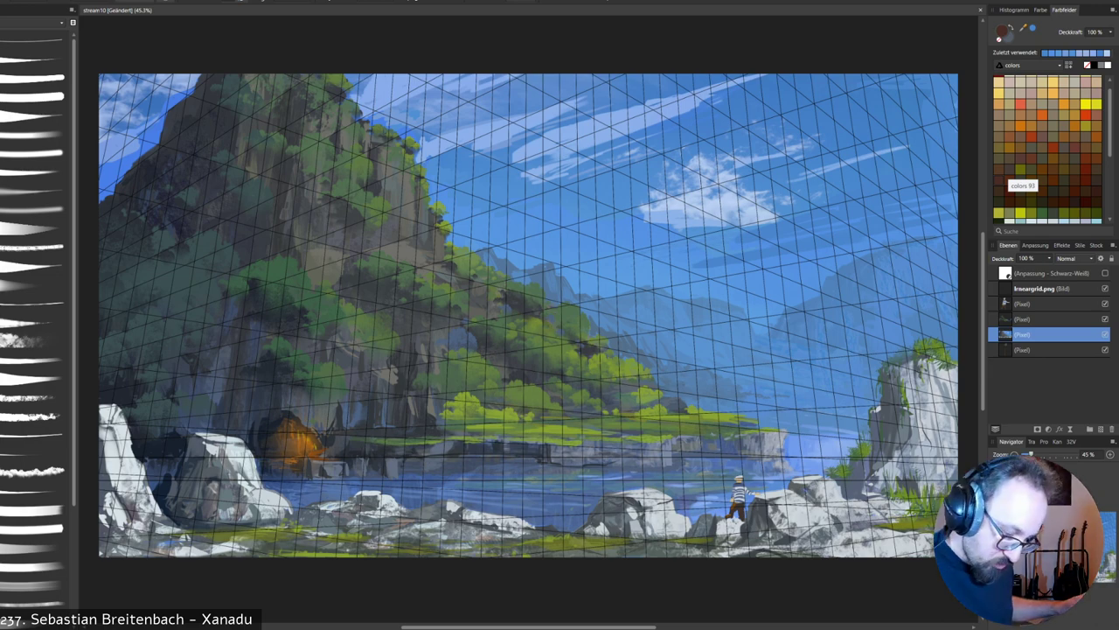
{"action": "key", "text": "ctrl+z"}
{"action": "key", "text": "ctrl+z"}
{"action": "key", "text": "ctrl+z"}
{"action": "key", "text": "ctrl+z"}
{"action": "key", "text": "ctrl+z"}
{"action": "key", "text": "ctrl+z"}
{"action": "key", "text": "ctrl+z"}
{"action": "key", "text": "ctrl+z"}
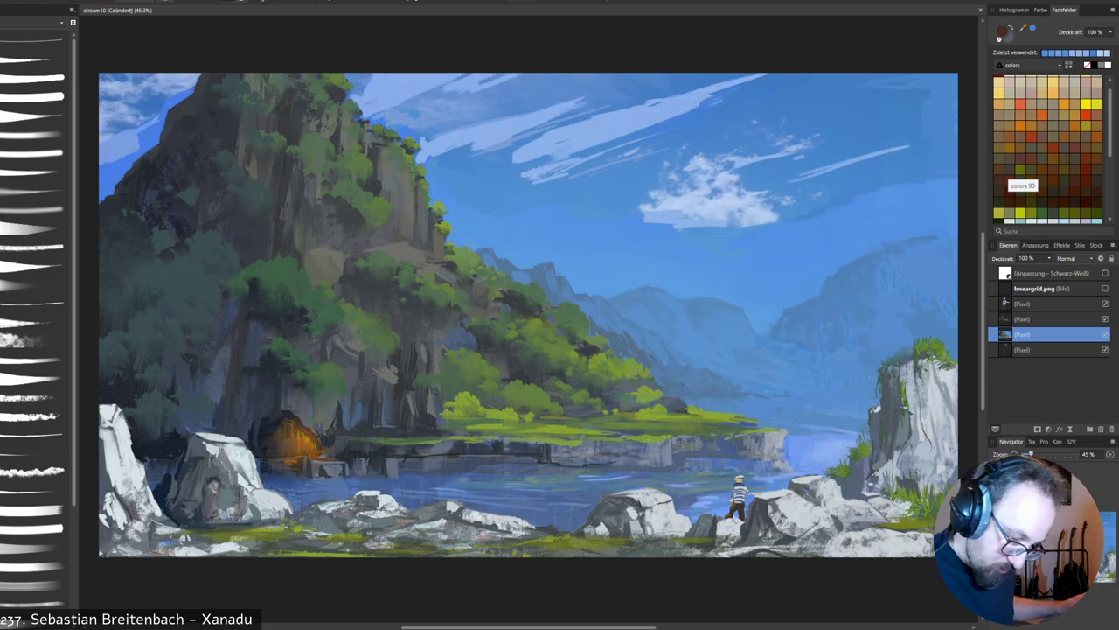
Extend the large white cloud to the right with sampled light-blue streaks aligned to the perspective grid.
{"action": "left_click", "coordinate": [735, 238], "text": "alt"}
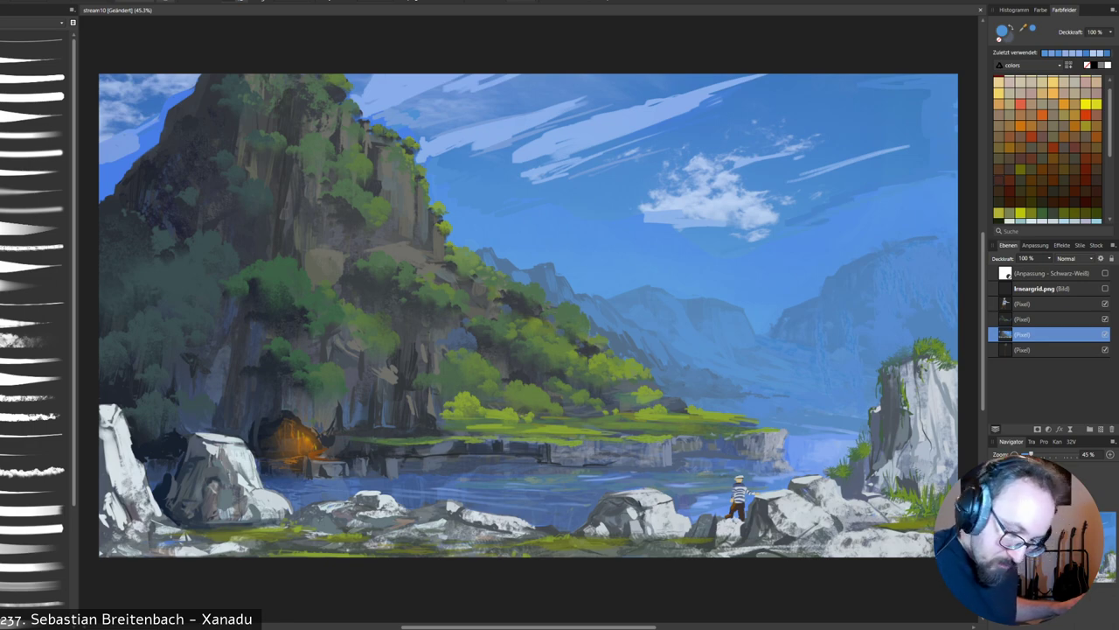
{"action": "left_click", "coordinate": [1105, 288]}
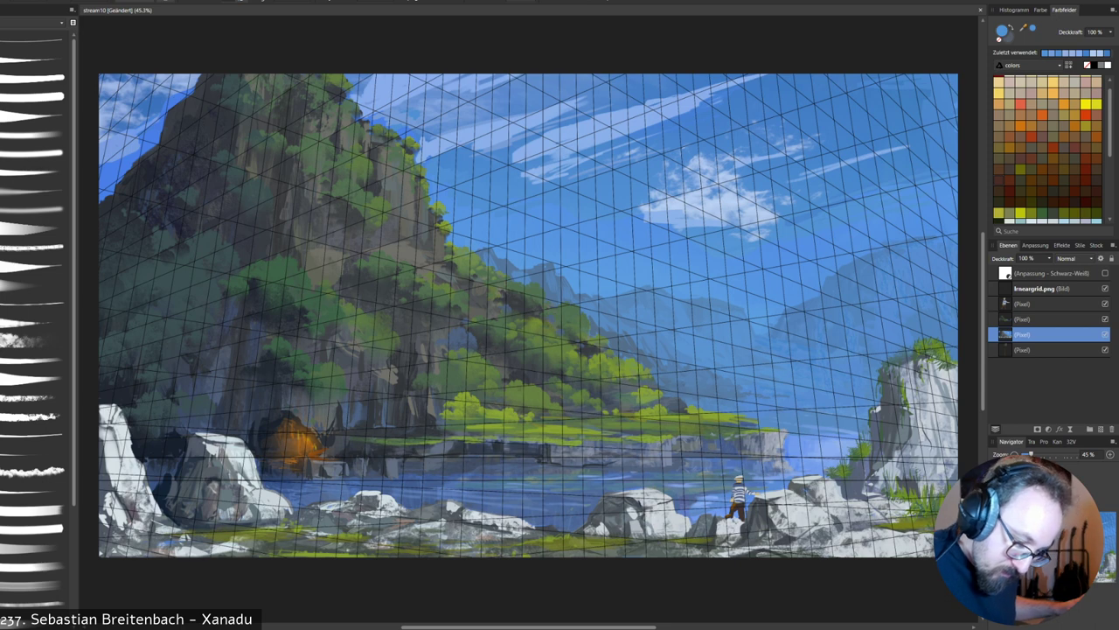
{"action": "left_click", "coordinate": [747, 224], "text": "alt"}
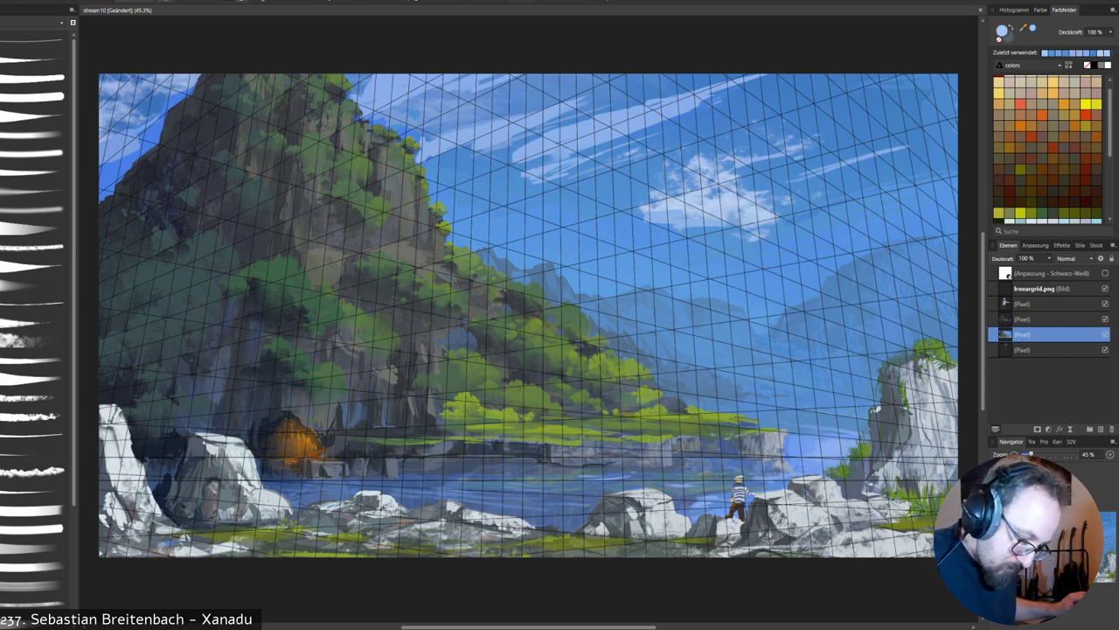
{"action": "left_click_drag", "start_coordinate": [777, 216], "coordinate": [859, 199]}
{"action": "left_click_drag", "start_coordinate": [778, 212], "coordinate": [864, 195]}
{"action": "left_click_drag", "start_coordinate": [767, 212], "coordinate": [842, 194]}
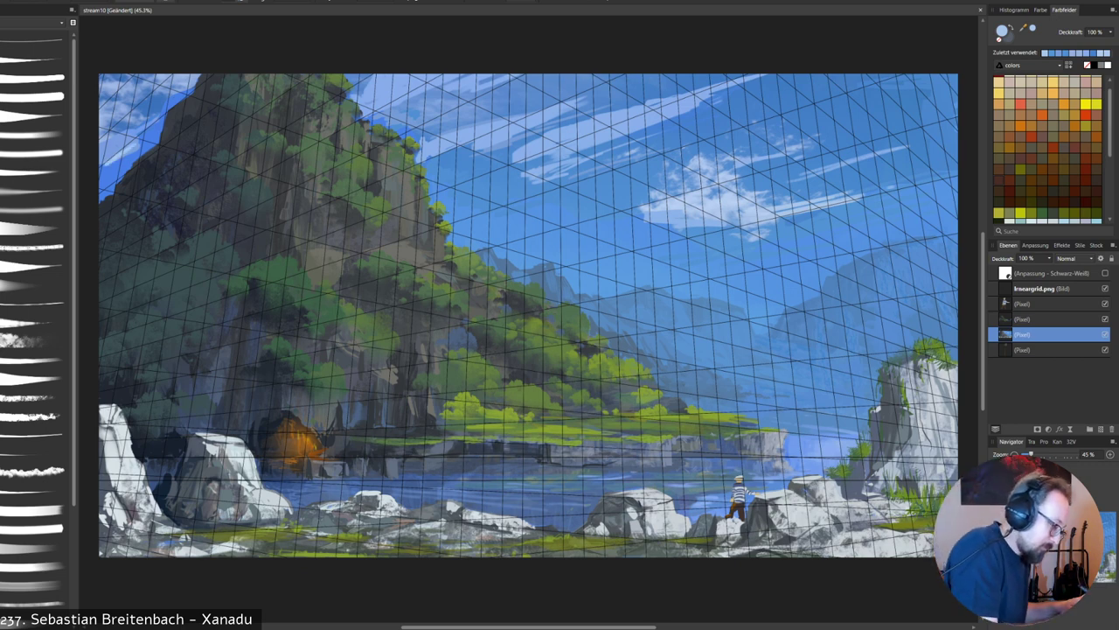
Paint light-blue cloud streaks in the patch of sky beside the dark cliff's left slope.
{"action": "left_click_drag", "start_coordinate": [104, 167], "coordinate": [139, 141]}
{"action": "mouse_move", "coordinate": [100, 174]}
{"action": "left_mouse_down"}
{"action": "mouse_move", "coordinate": [132, 148]}
{"action": "mouse_move", "coordinate": [123, 161]}
{"action": "left_mouse_up"}
{"action": "mouse_move", "coordinate": [101, 191]}
{"action": "left_mouse_down"}
{"action": "mouse_move", "coordinate": [136, 151]}
{"action": "mouse_move", "coordinate": [104, 166]}
{"action": "mouse_move", "coordinate": [111, 137]}
{"action": "left_mouse_up"}
{"action": "left_click_drag", "start_coordinate": [100, 138], "coordinate": [128, 105]}
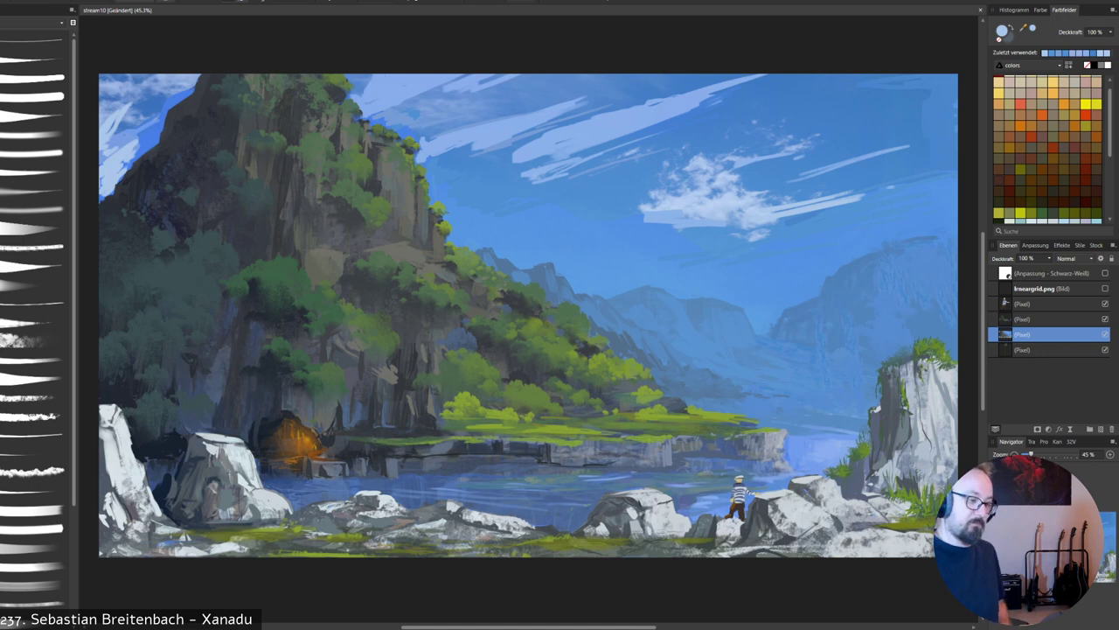
Touch up the cloud streaks beside the cliff's peak and the large cloud's left underside with colours sampled from each.
{"action": "left_click", "coordinate": [437, 142], "text": "alt"}
{"action": "left_click_drag", "start_coordinate": [430, 141], "coordinate": [464, 129]}
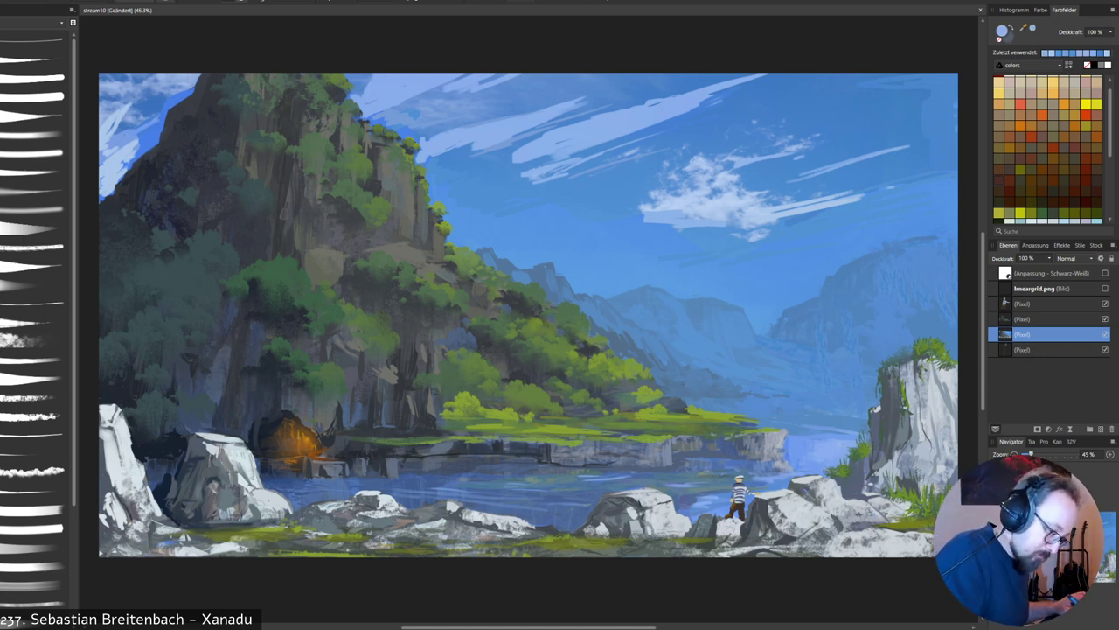
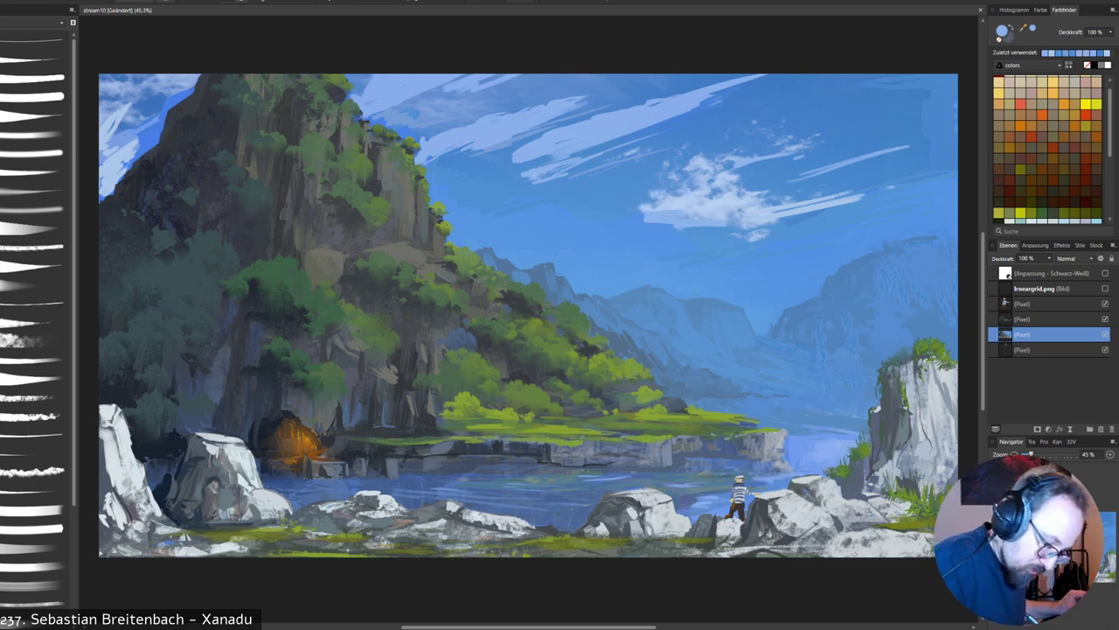
{"action": "left_click", "coordinate": [676, 214], "text": "alt"}
{"action": "left_click_drag", "start_coordinate": [677, 215], "coordinate": [698, 213]}
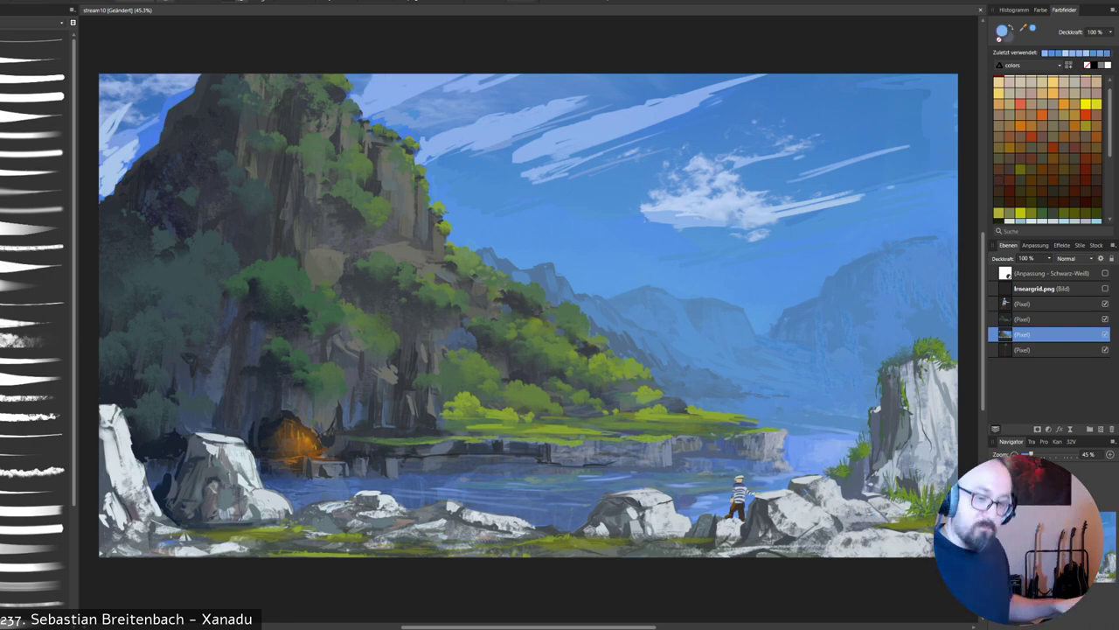
Show the perspective grid, switch to another brush category and select the Beam brush from it.
{"action": "left_click", "coordinate": [1105, 288]}
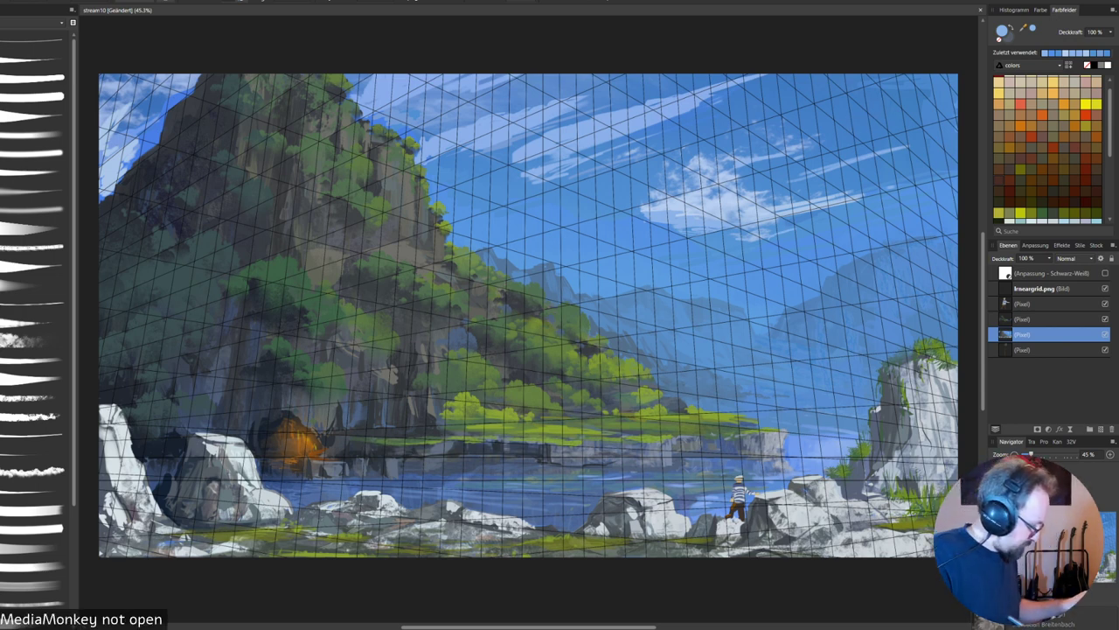
{"action": "left_click", "coordinate": [61, 23]}
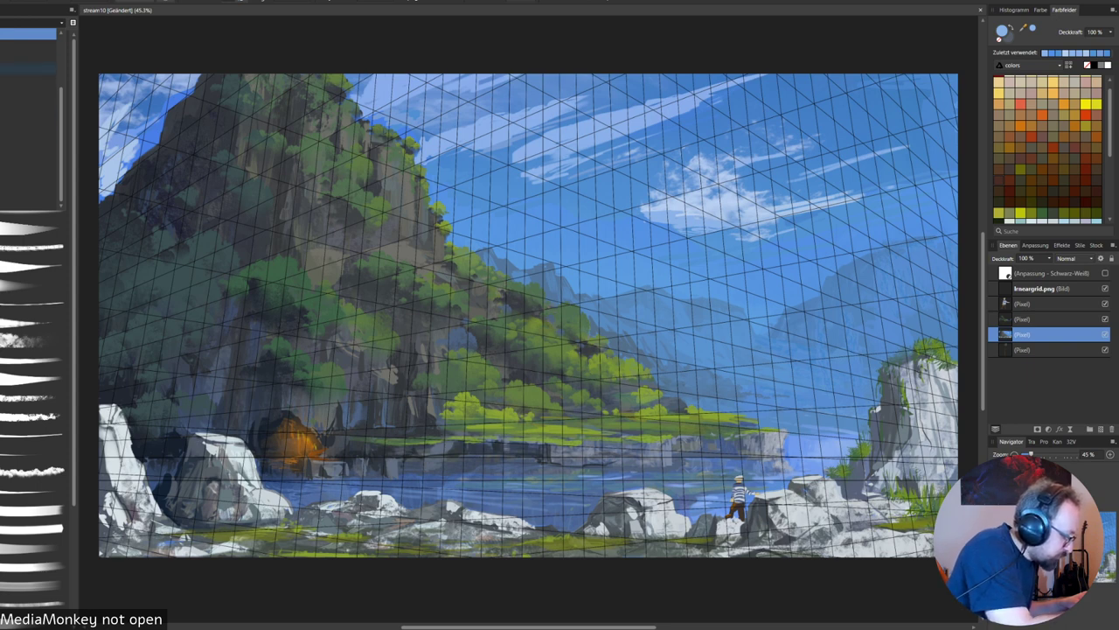
{"action": "left_click", "coordinate": [28, 67]}
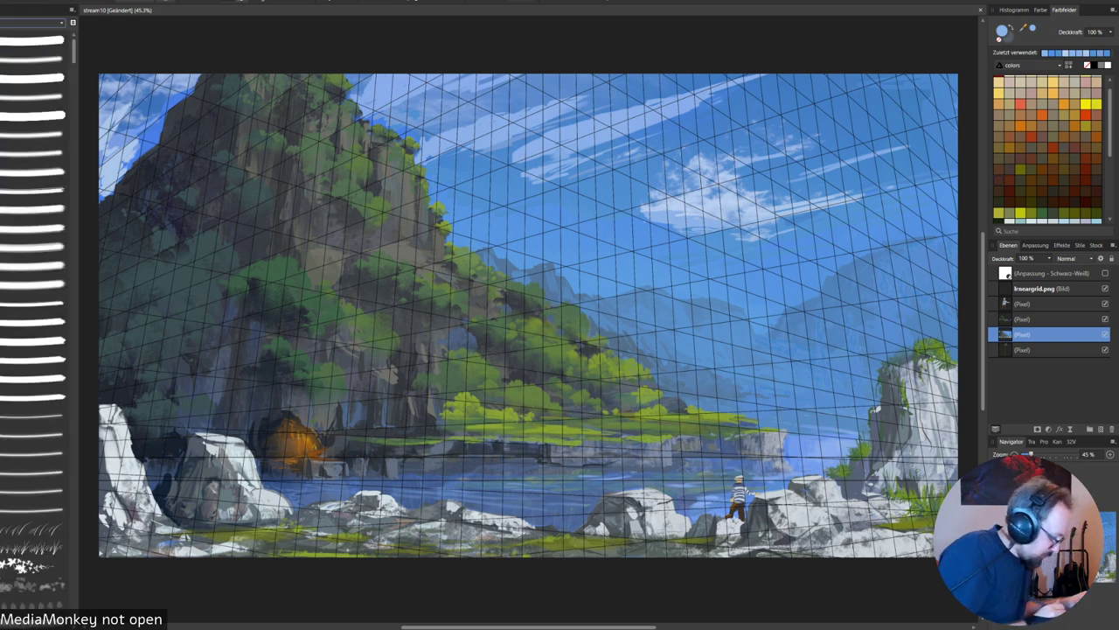
{"action": "left_click_drag", "start_coordinate": [74, 51], "coordinate": [73, 56]}
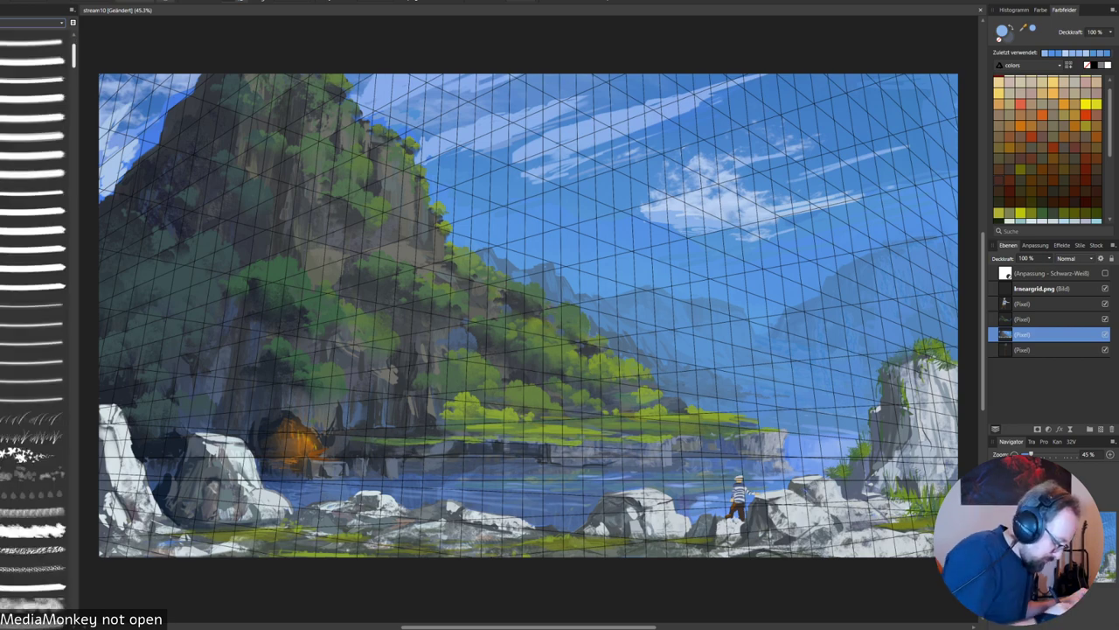
{"action": "scroll", "coordinate": [33, 324], "scroll_direction": "down", "scroll_amount": 10}
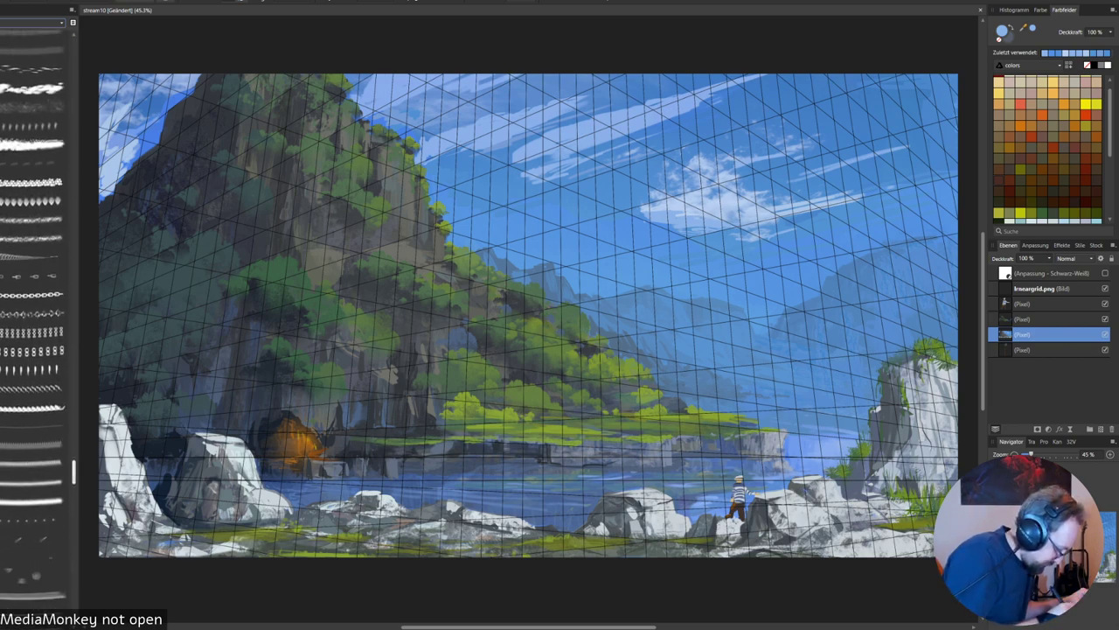
{"action": "scroll", "coordinate": [33, 323], "scroll_direction": "down", "scroll_amount": 1}
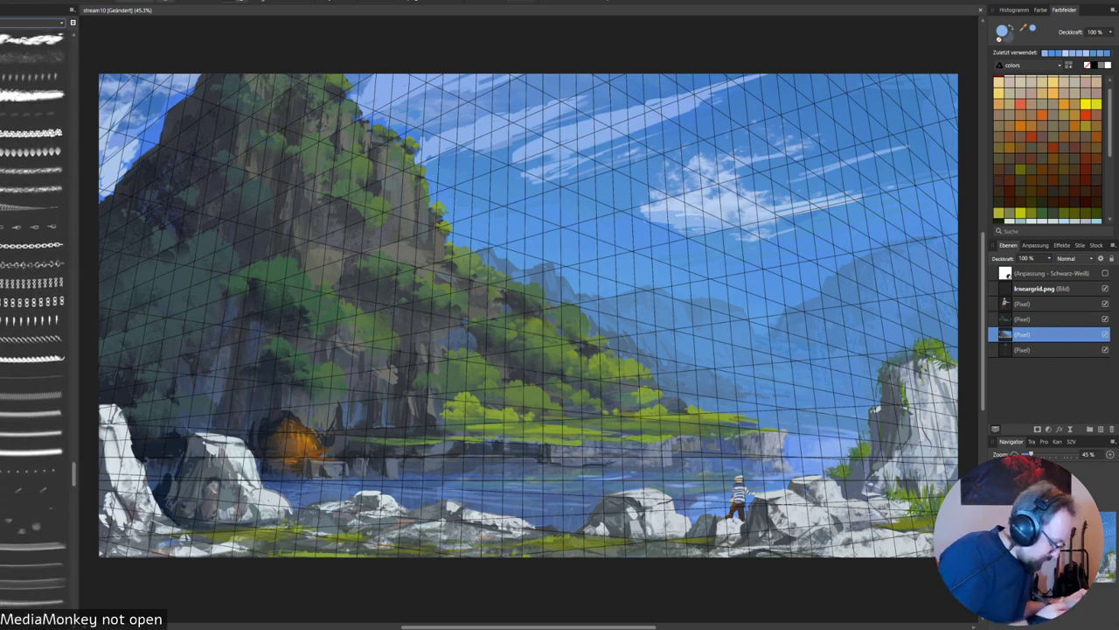
{"action": "scroll", "coordinate": [33, 323], "scroll_direction": "down", "scroll_amount": 5}
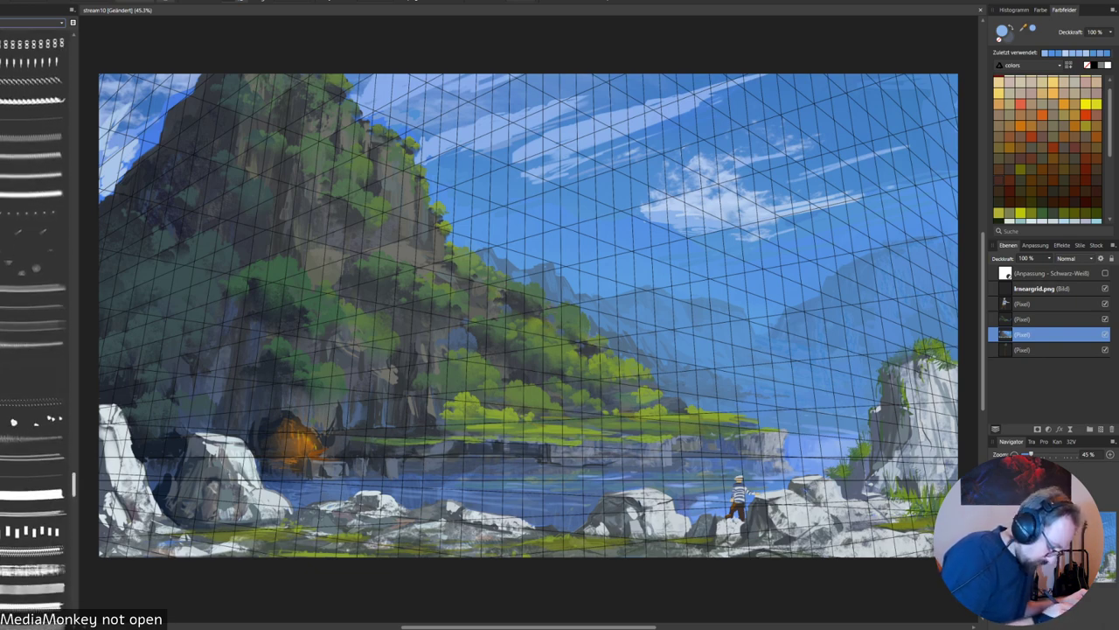
{"action": "scroll", "coordinate": [33, 323], "scroll_direction": "down", "scroll_amount": 4}
{"action": "scroll", "coordinate": [33, 323], "scroll_direction": "down", "scroll_amount": 4}
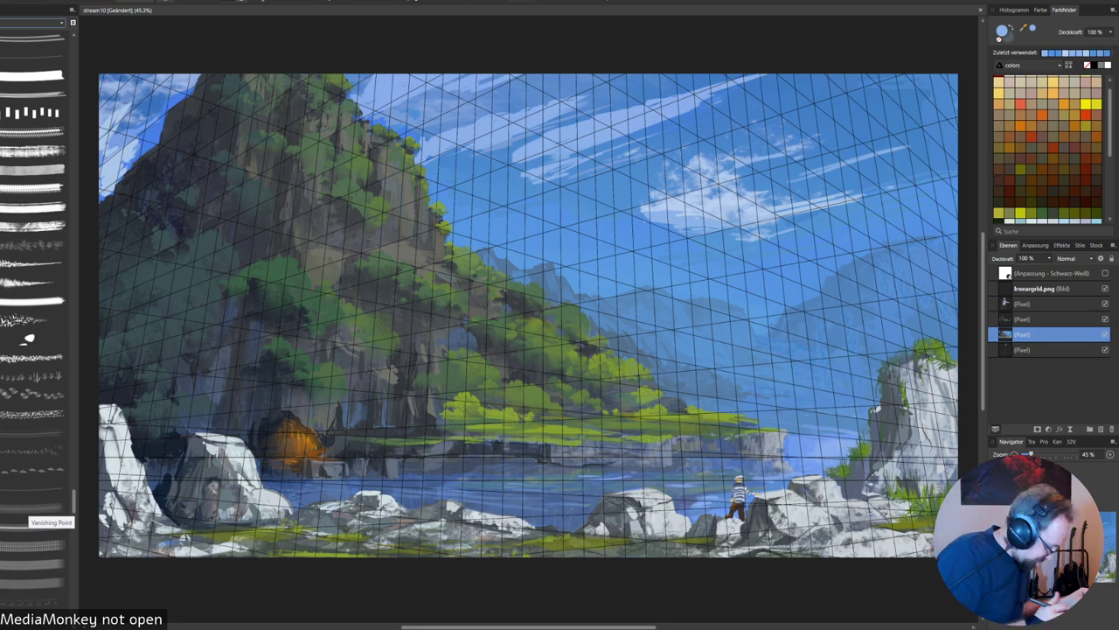
{"action": "scroll", "coordinate": [33, 324], "scroll_direction": "down", "scroll_amount": 5}
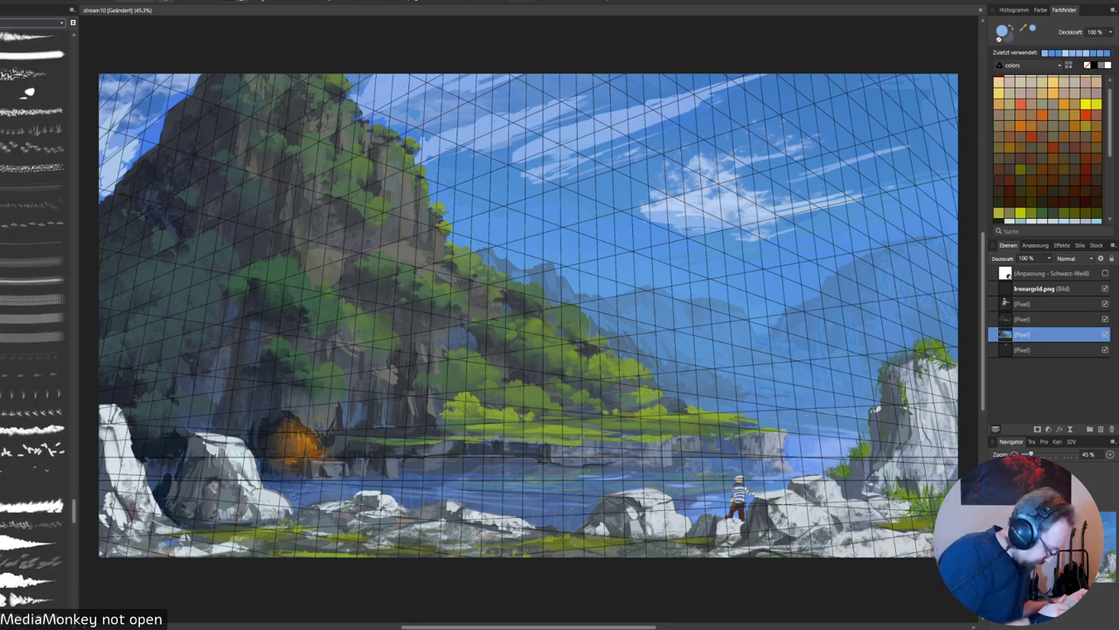
{"action": "scroll", "coordinate": [33, 324], "scroll_direction": "down", "scroll_amount": 5}
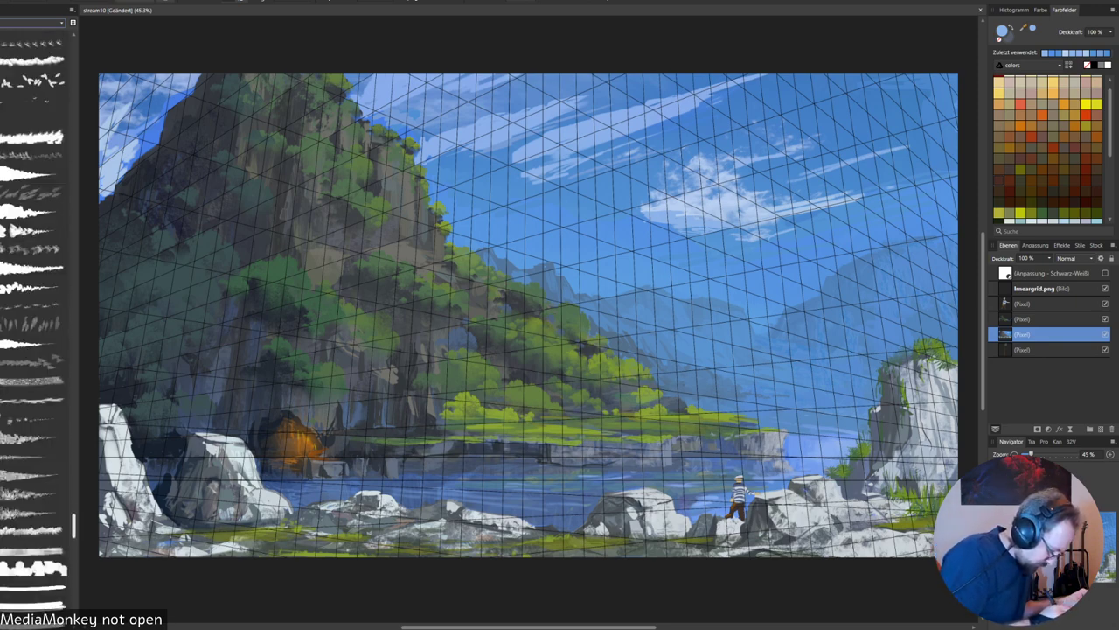
{"action": "scroll", "coordinate": [22, 511], "scroll_direction": "up", "scroll_amount": 1}
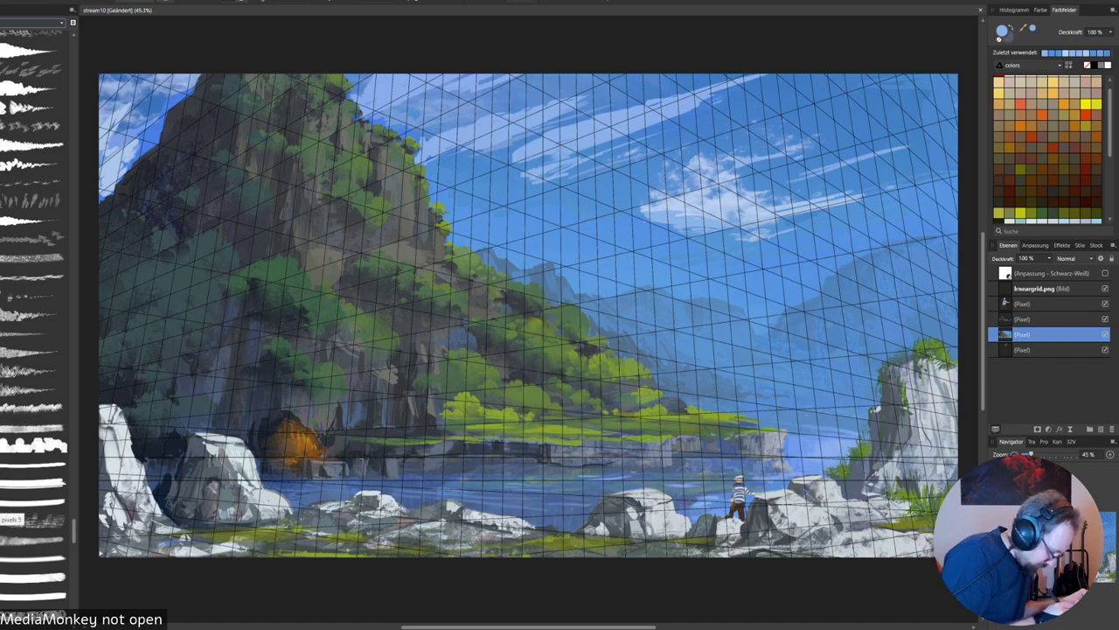
{"action": "scroll", "coordinate": [22, 512], "scroll_direction": "up", "scroll_amount": 5}
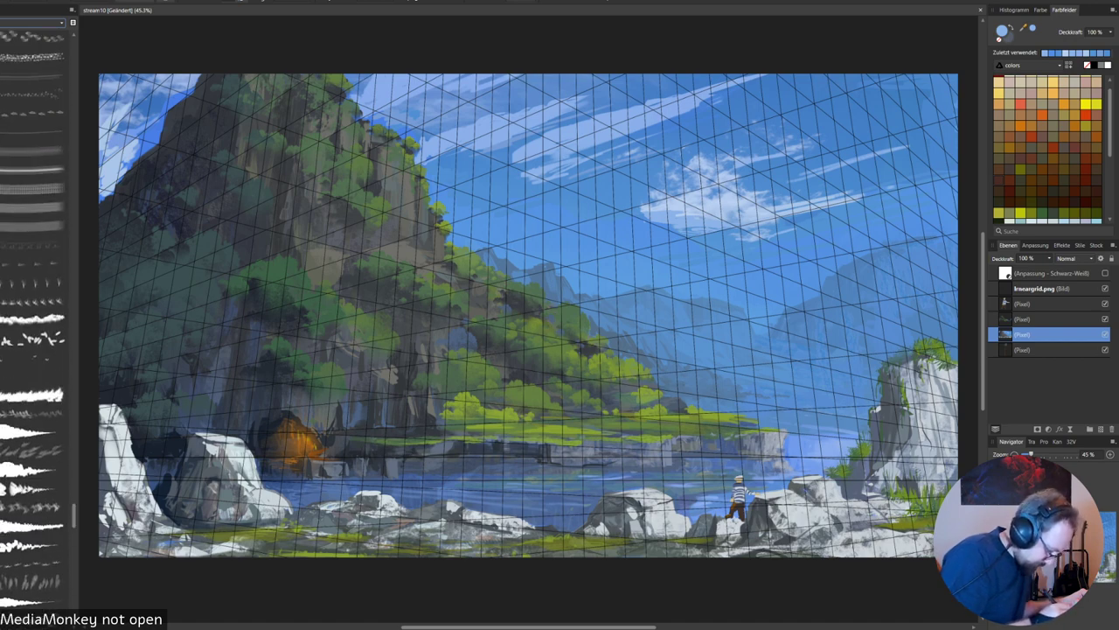
{"action": "scroll", "coordinate": [32, 393], "scroll_direction": "up", "scroll_amount": 3}
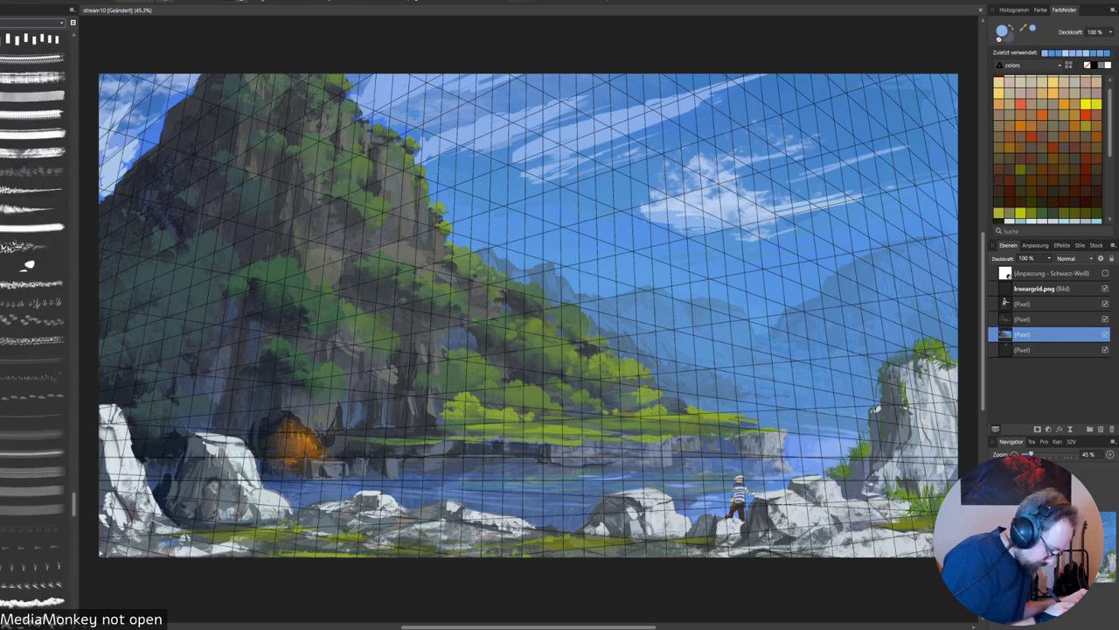
{"action": "scroll", "coordinate": [37, 485], "scroll_direction": "up", "scroll_amount": 5}
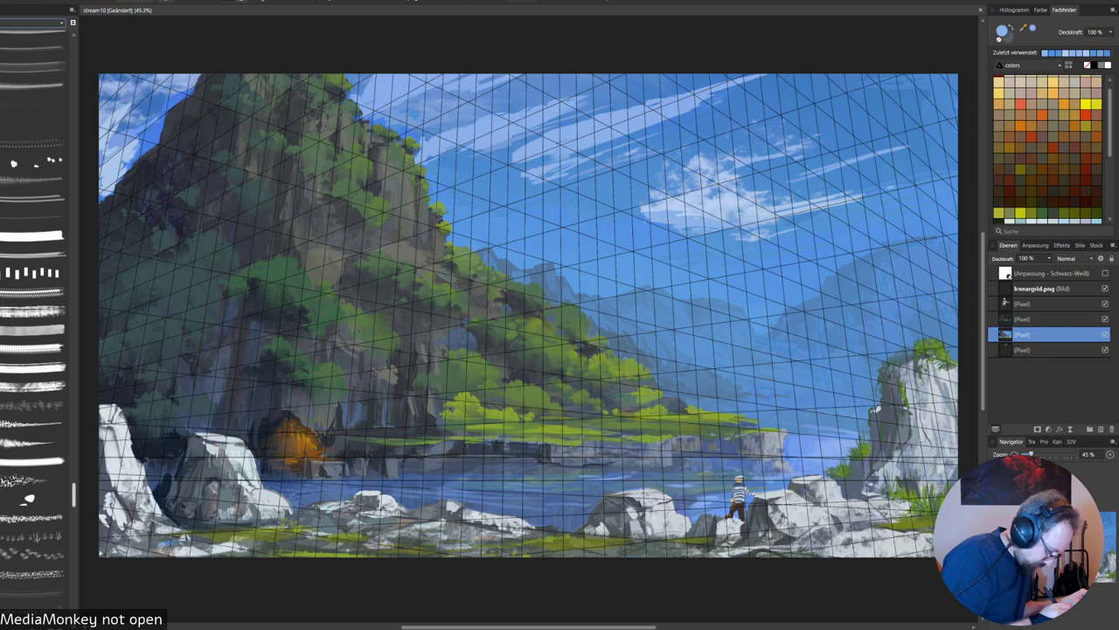
{"action": "scroll", "coordinate": [33, 394], "scroll_direction": "up", "scroll_amount": 5}
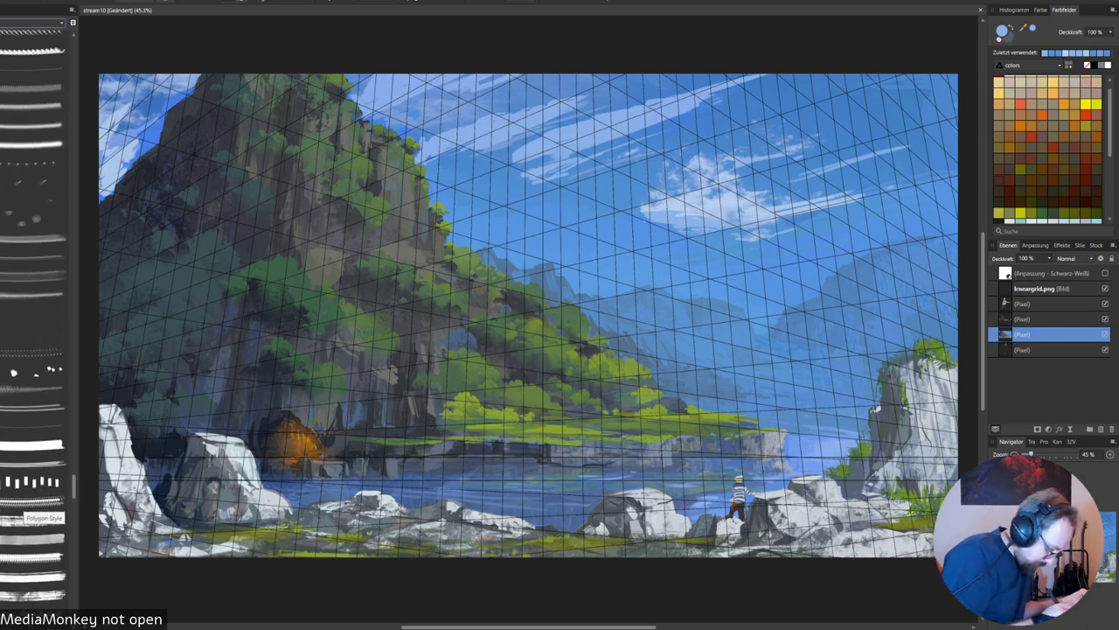
{"action": "scroll", "coordinate": [35, 517], "scroll_direction": "up", "scroll_amount": 3}
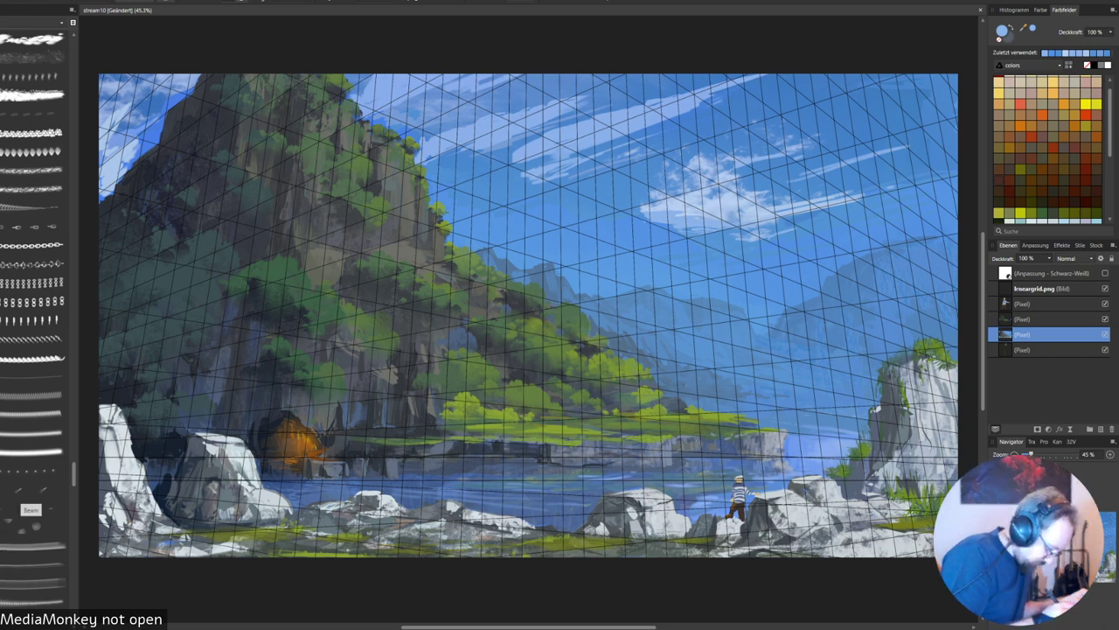
{"action": "left_click", "coordinate": [30, 489]}
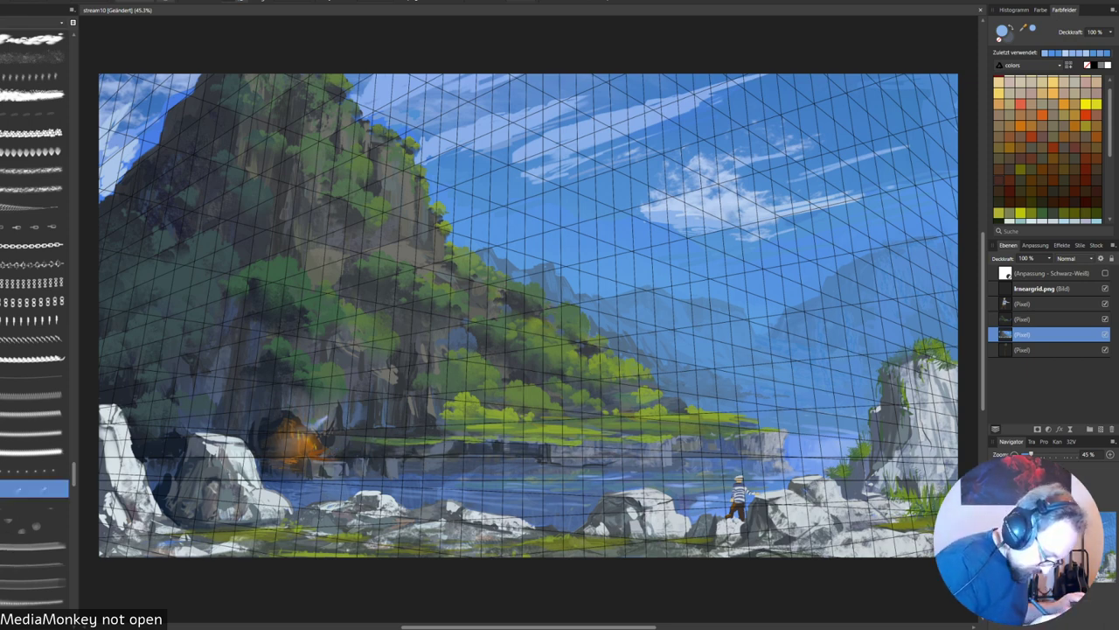
Paint bright orange light strokes inside the glowing cave entrance on a new pixel layer, undoing the attempts made on the background layer.
{"action": "left_click_drag", "start_coordinate": [319, 425], "coordinate": [300, 435]}
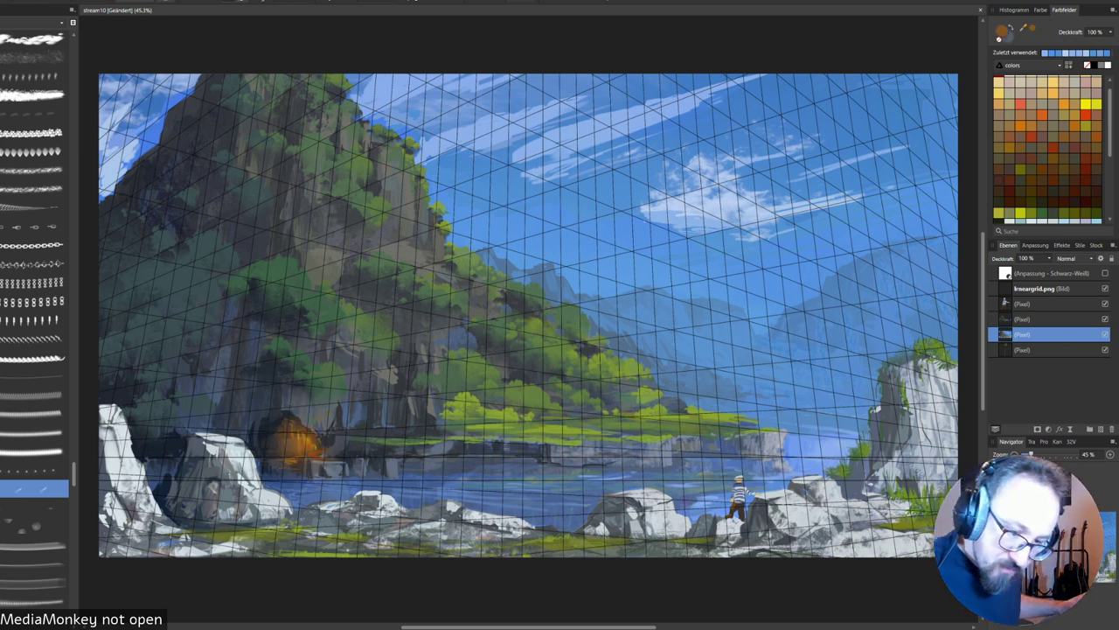
{"action": "left_click", "coordinate": [1065, 104]}
{"action": "mouse_move", "coordinate": [287, 454]}
{"action": "left_mouse_down"}
{"action": "mouse_move", "coordinate": [316, 441]}
{"action": "mouse_move", "coordinate": [280, 452]}
{"action": "mouse_move", "coordinate": [273, 474]}
{"action": "mouse_move", "coordinate": [312, 442]}
{"action": "mouse_move", "coordinate": [296, 449]}
{"action": "left_mouse_up"}
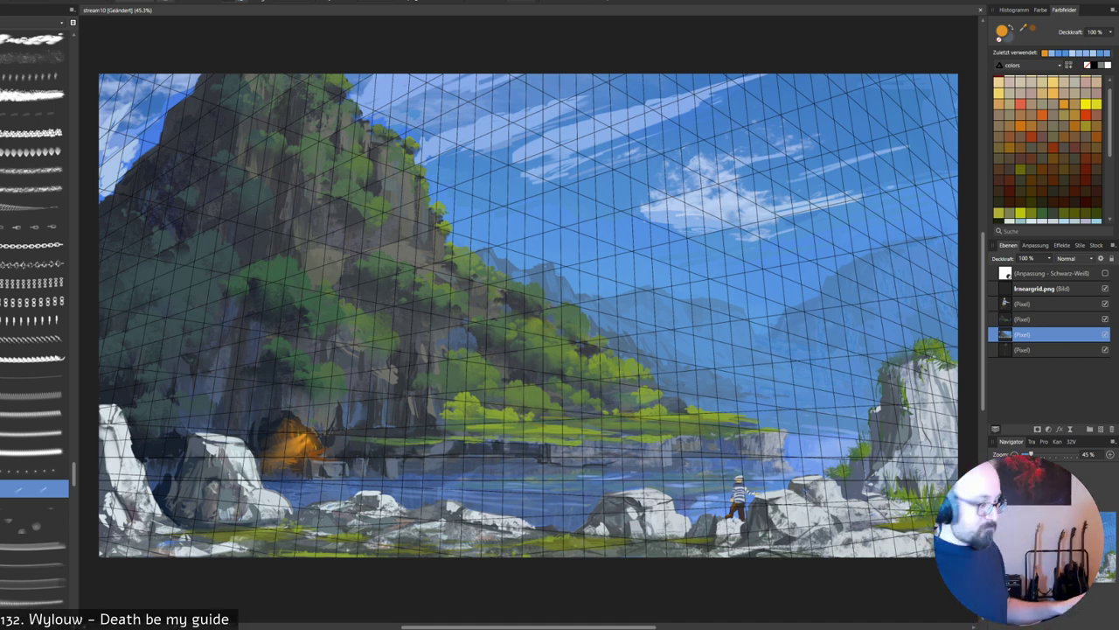
{"action": "key", "text": "ctrl+z"}
{"action": "key", "text": "ctrl+z"}
{"action": "left_click", "coordinate": [1100, 429]}
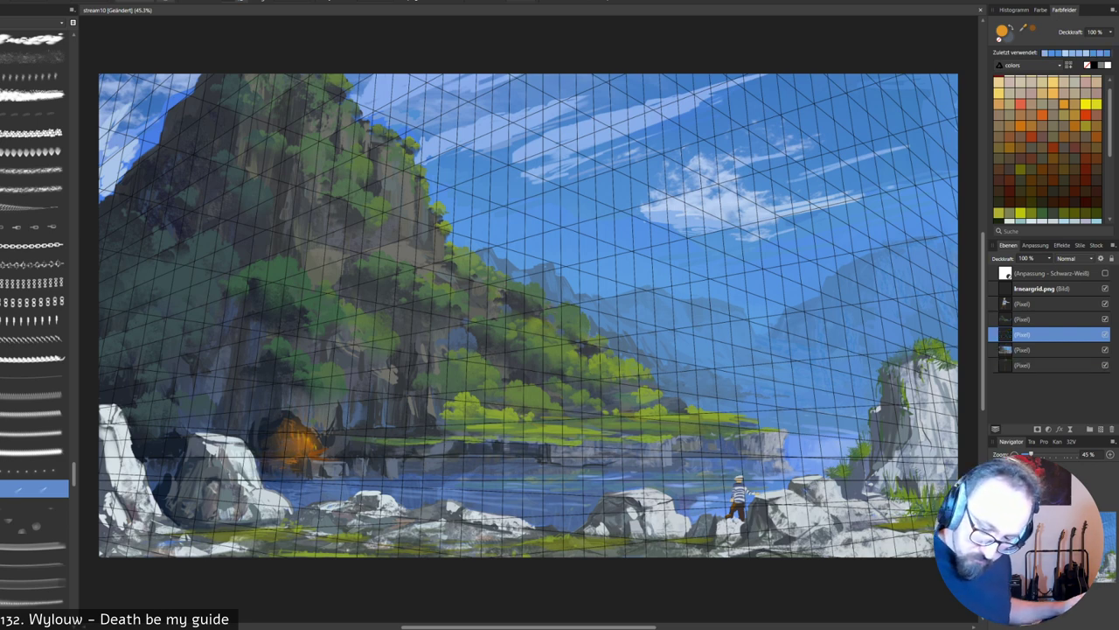
{"action": "mouse_move", "coordinate": [274, 468]}
{"action": "left_mouse_down"}
{"action": "mouse_move", "coordinate": [315, 444]}
{"action": "mouse_move", "coordinate": [289, 456]}
{"action": "mouse_move", "coordinate": [302, 447]}
{"action": "left_mouse_up"}
{"action": "key", "text": "ctrl+z"}
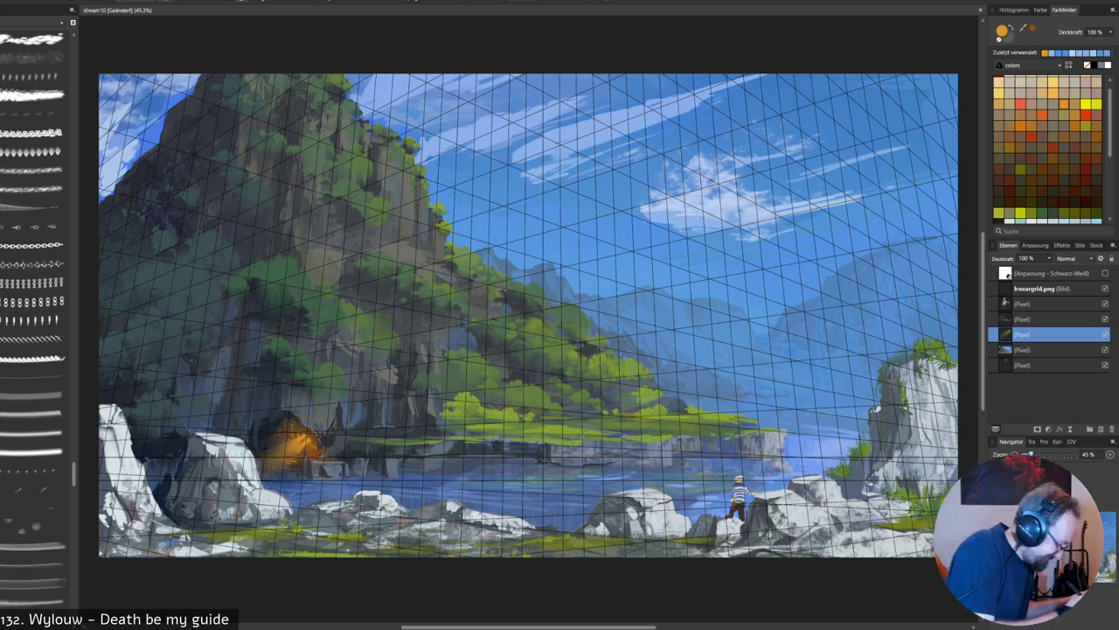
Look through the earlier brushes of the same category and select a fine scattered-speckle brush.
{"action": "left_click", "coordinate": [35, 357]}
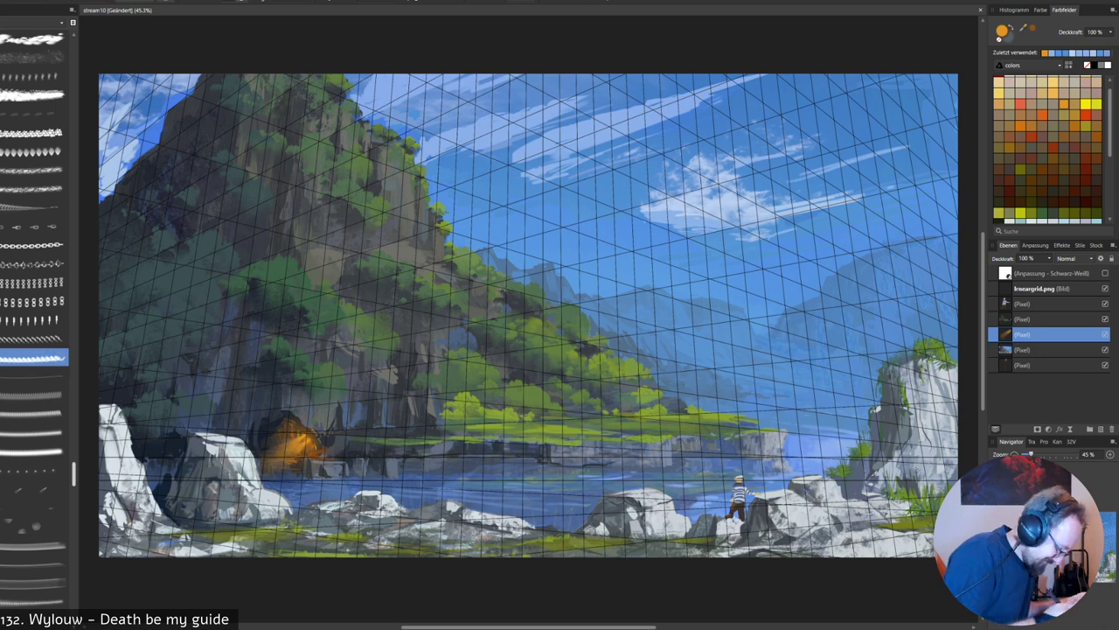
{"action": "left_click_drag", "start_coordinate": [75, 473], "coordinate": [74, 465]}
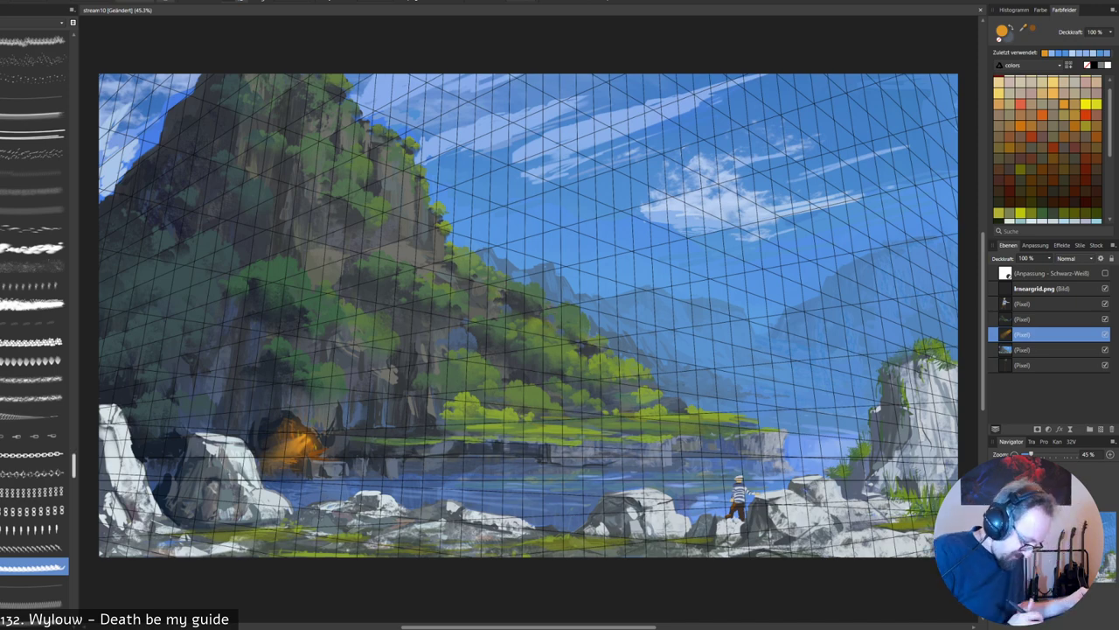
{"action": "scroll", "coordinate": [33, 314], "scroll_direction": "up", "scroll_amount": 5}
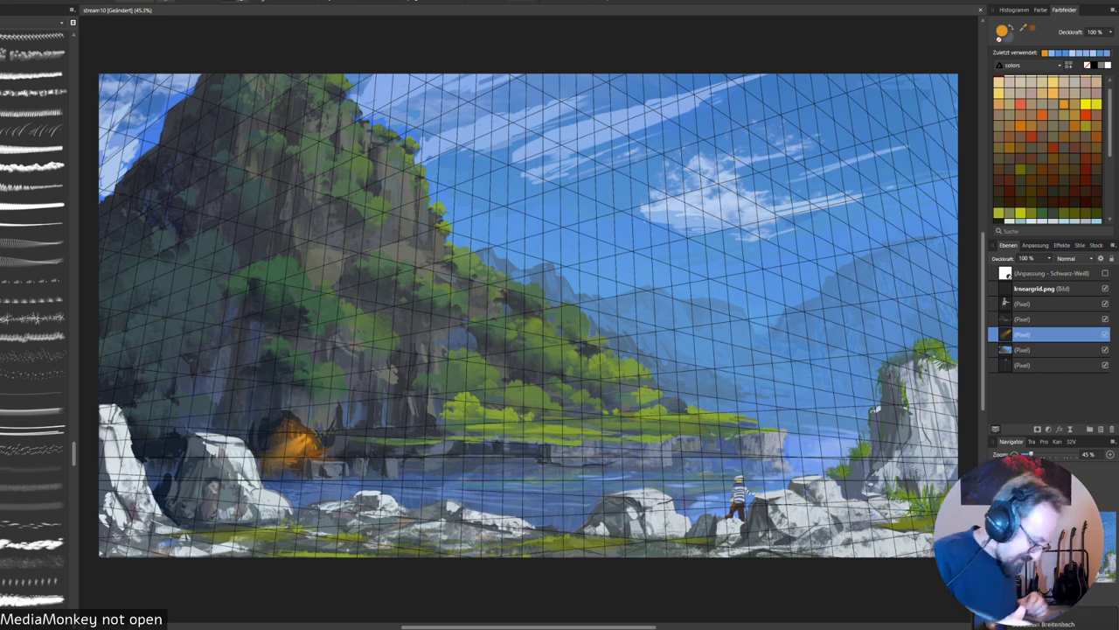
{"action": "left_click", "coordinate": [32, 373]}
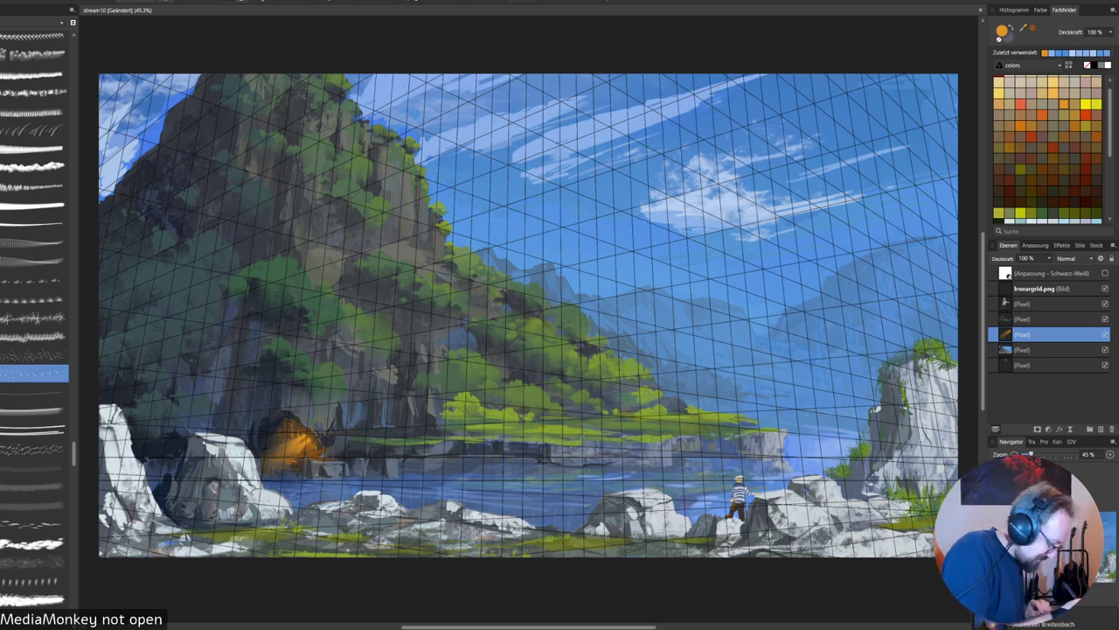
Try the speckle brush over the shore vegetation with light and dark greens sampled from the trees and the right cliff.
{"action": "left_click_drag", "start_coordinate": [414, 410], "coordinate": [420, 460]}
{"action": "left_click", "coordinate": [472, 410], "text": "alt"}
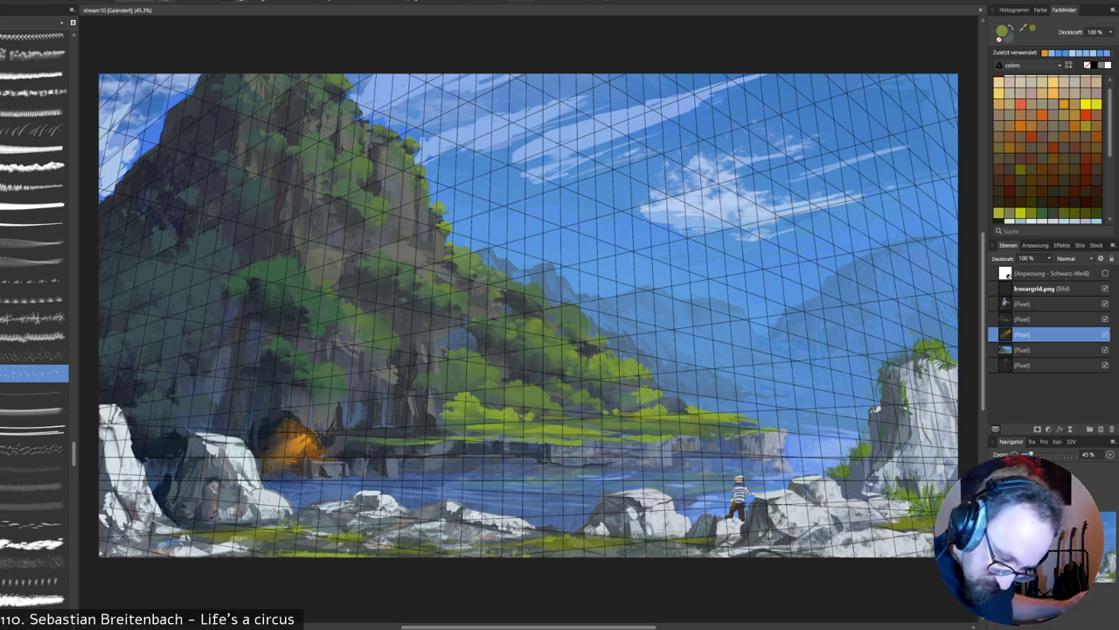
{"action": "left_click", "coordinate": [918, 369], "text": "alt"}
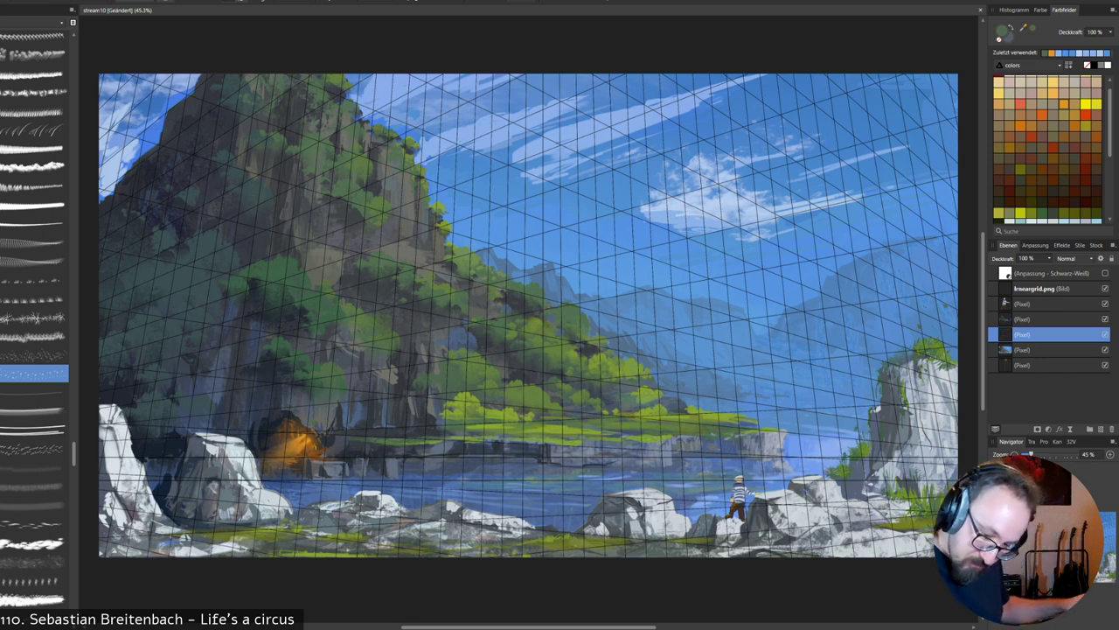
{"action": "key", "text": "e"}
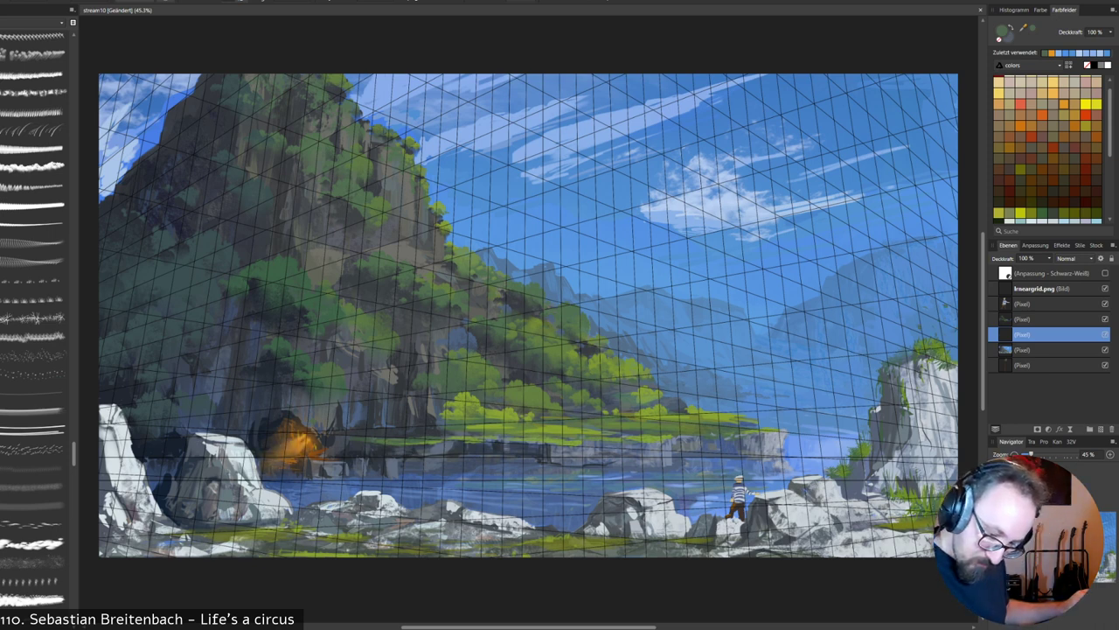
Rename the pixel layer used for the cave glow to FX.
{"action": "left_click", "coordinate": [1023, 334]}
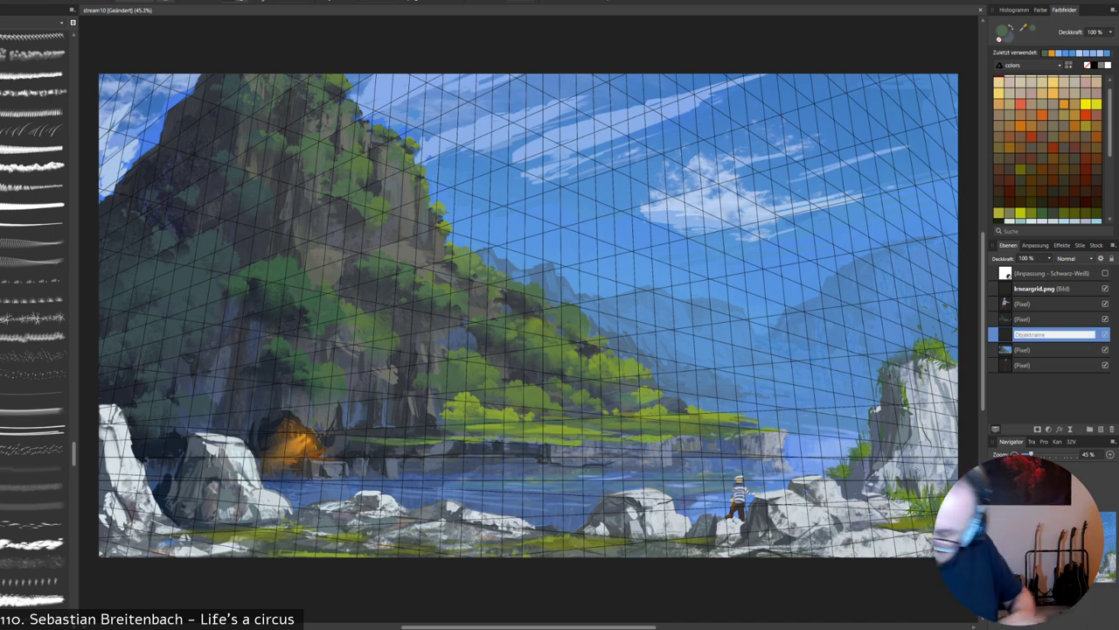
{"action": "type", "text": "FX"}
{"action": "key", "text": "Return"}
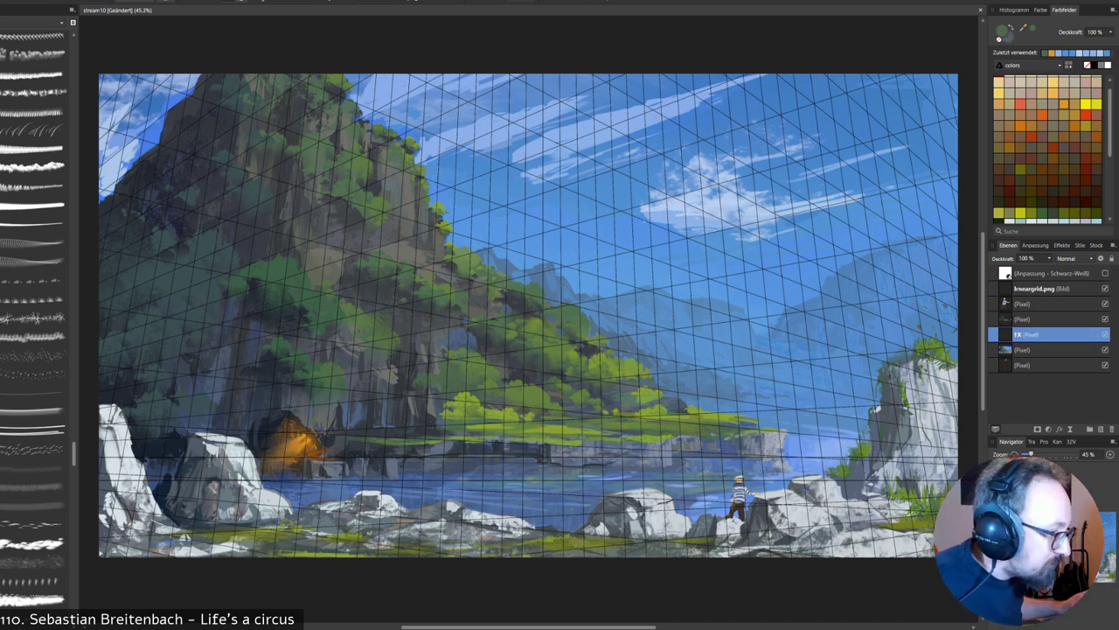
Reorder the pixel layers so the palm tree sits above FX and the other detail layer beneath it, and activate the background painting layer.
{"action": "left_click", "coordinate": [1040, 351]}
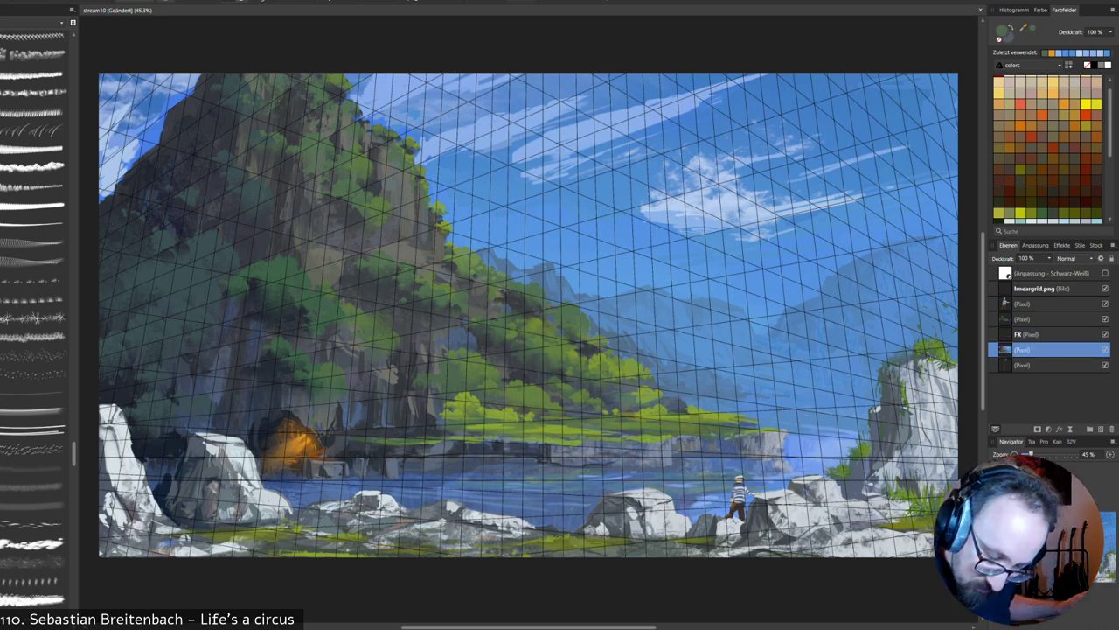
{"action": "left_click_drag", "start_coordinate": [1040, 365], "coordinate": [1040, 343]}
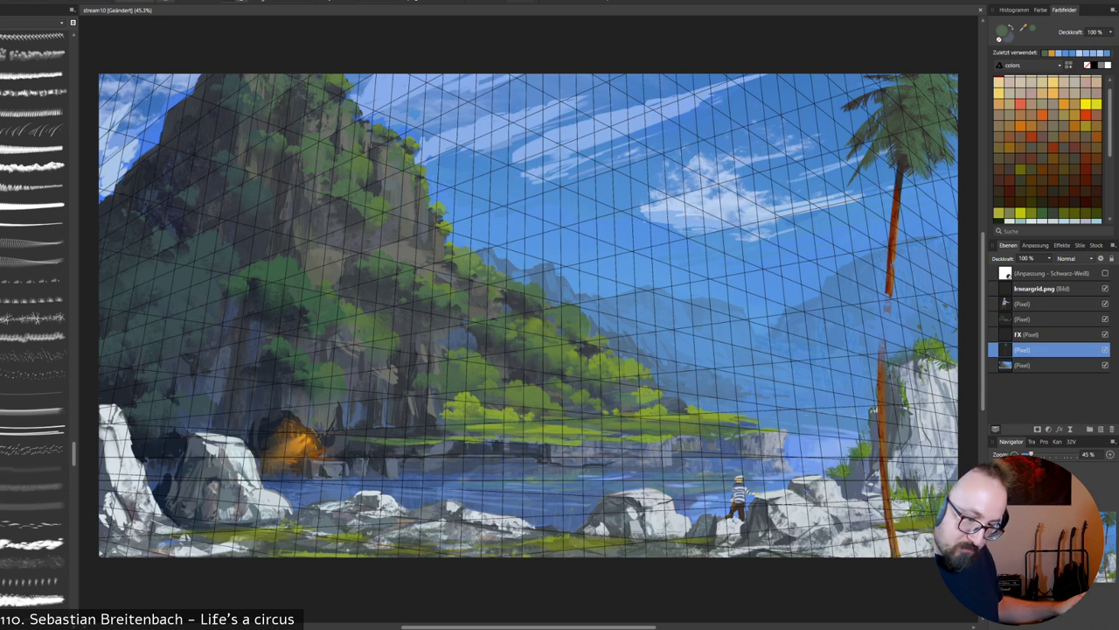
{"action": "left_click", "coordinate": [1040, 319]}
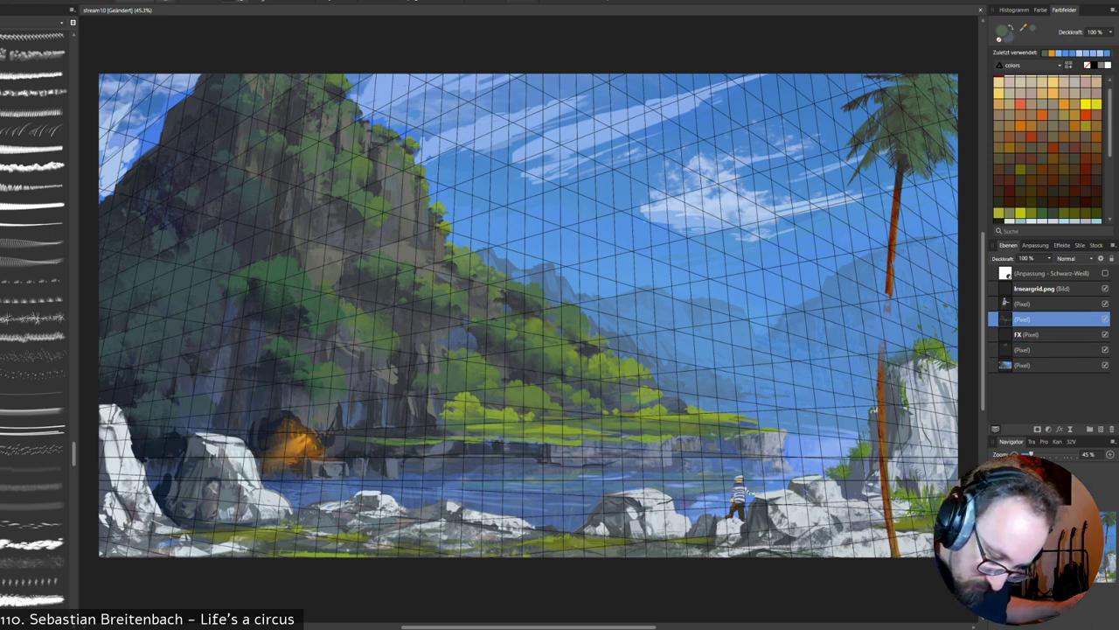
{"action": "left_click_drag", "start_coordinate": [1045, 319], "coordinate": [1045, 357]}
{"action": "left_click_drag", "start_coordinate": [1033, 319], "coordinate": [1031, 340]}
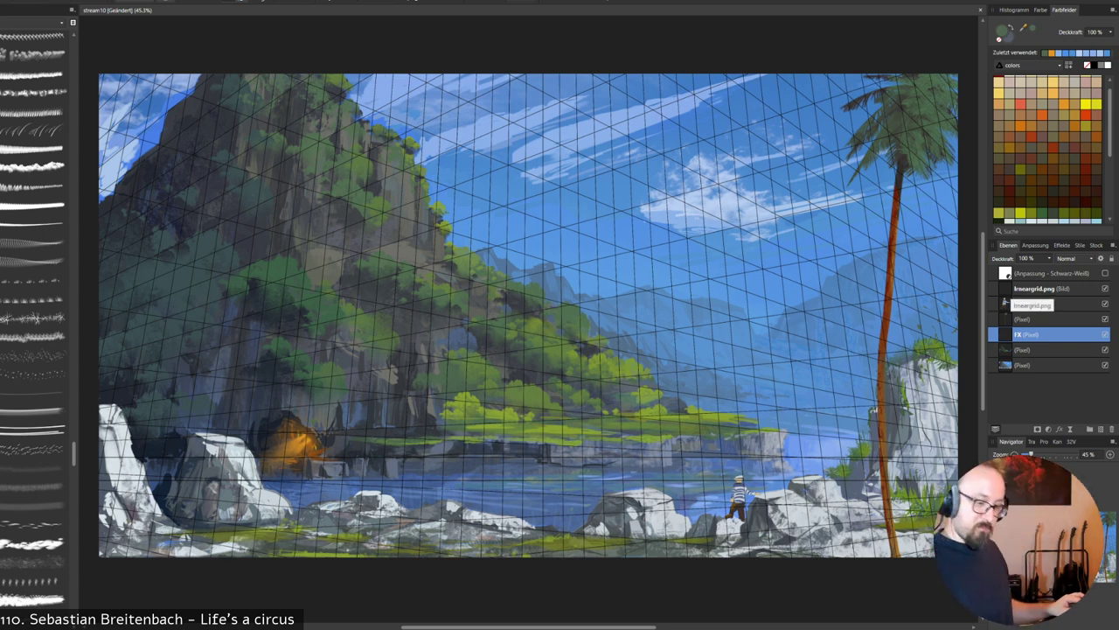
{"action": "left_click", "coordinate": [1036, 350]}
{"action": "left_click", "coordinate": [1036, 364]}
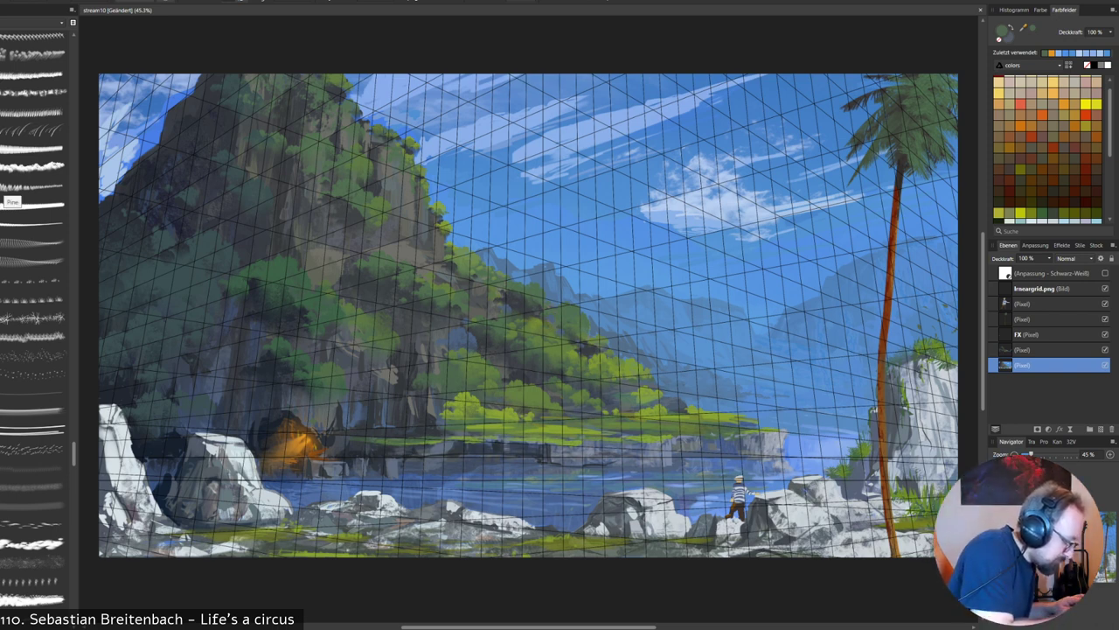
Try the Pine brush, switch to the grass brush and increase its size.
{"action": "left_click", "coordinate": [7, 186]}
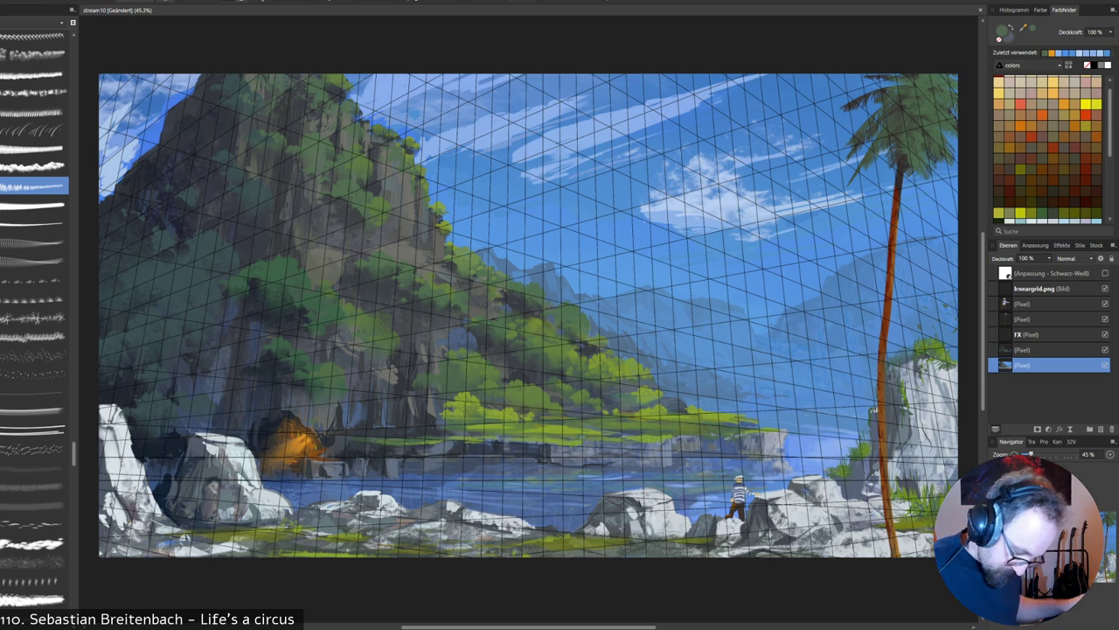
{"action": "key", "text": "bracketright"}
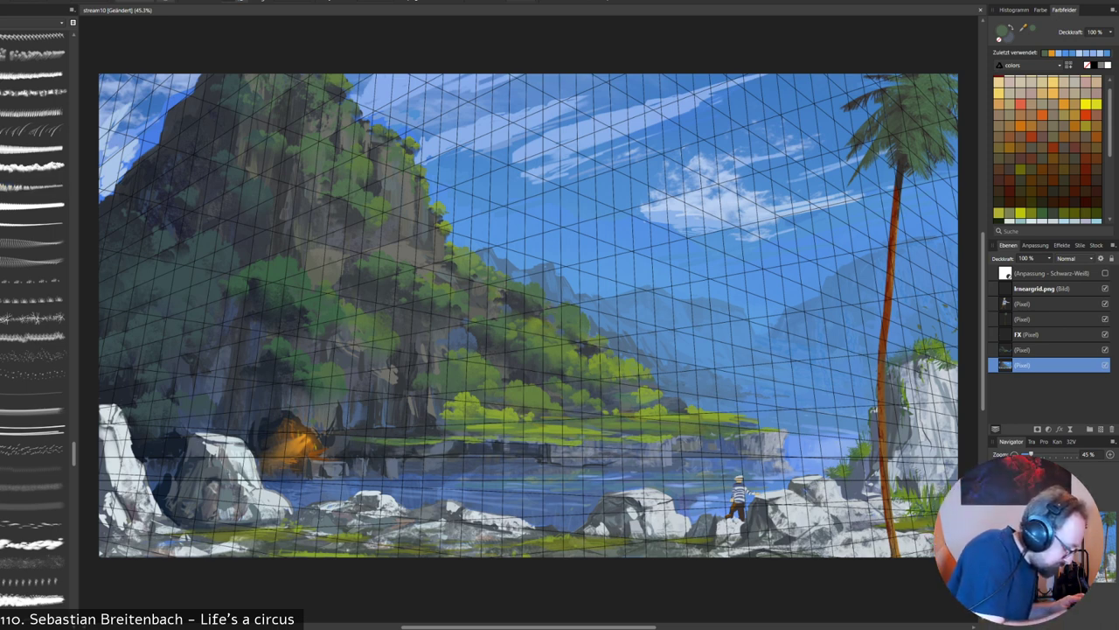
{"action": "left_click", "coordinate": [3, 300]}
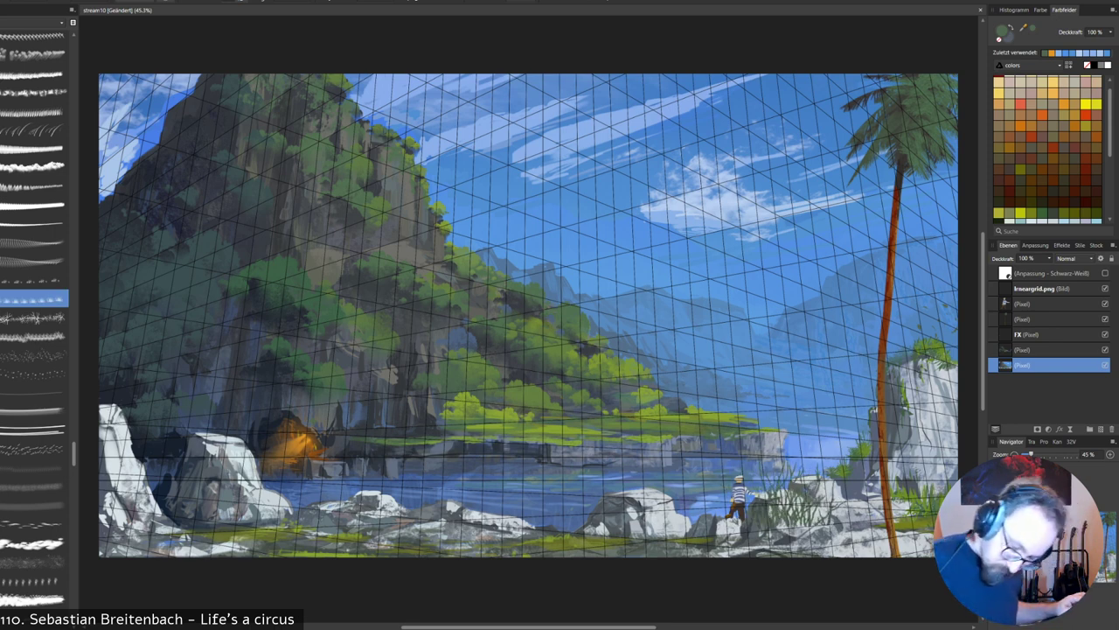
{"action": "key", "text": "bracketright"}
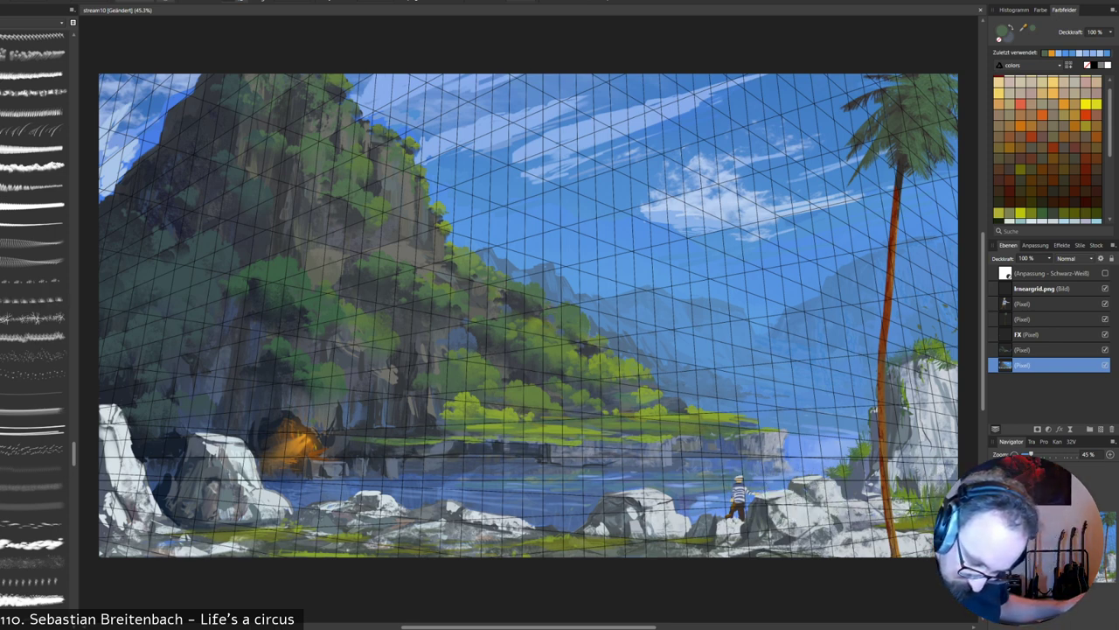
Paint grass tufts among the right foreground rocks with a dark tone and a bright green sampled from nearby.
{"action": "left_click_drag", "start_coordinate": [876, 494], "coordinate": [831, 501]}
{"action": "left_click", "coordinate": [872, 477], "text": "alt"}
{"action": "left_click_drag", "start_coordinate": [878, 465], "coordinate": [873, 477]}
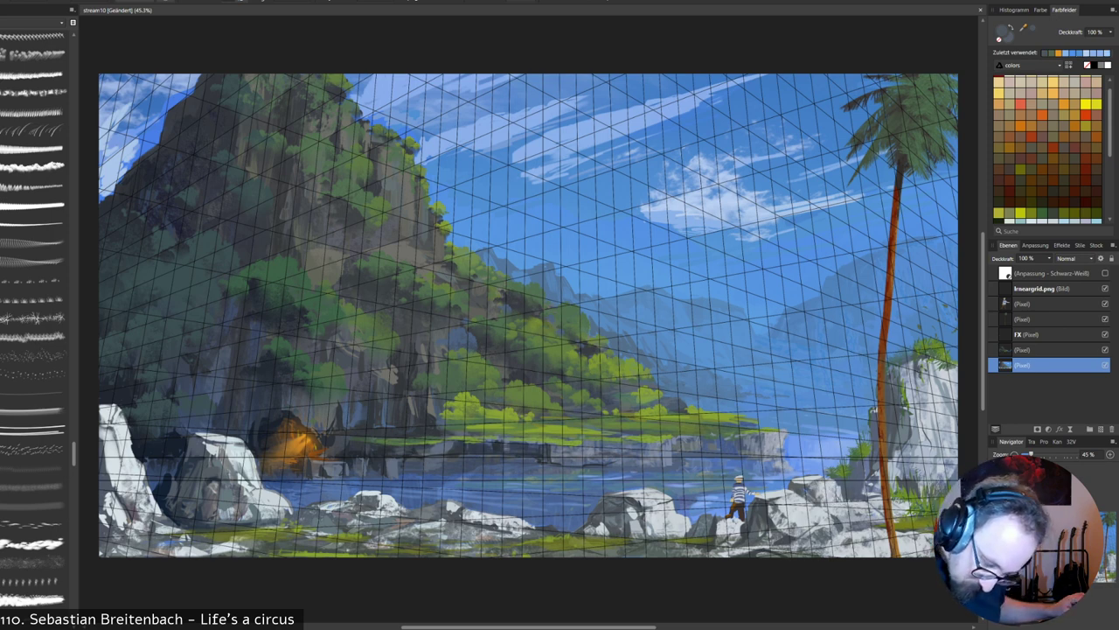
{"action": "left_click", "coordinate": [914, 495], "text": "alt"}
{"action": "left_click_drag", "start_coordinate": [799, 529], "coordinate": [817, 512]}
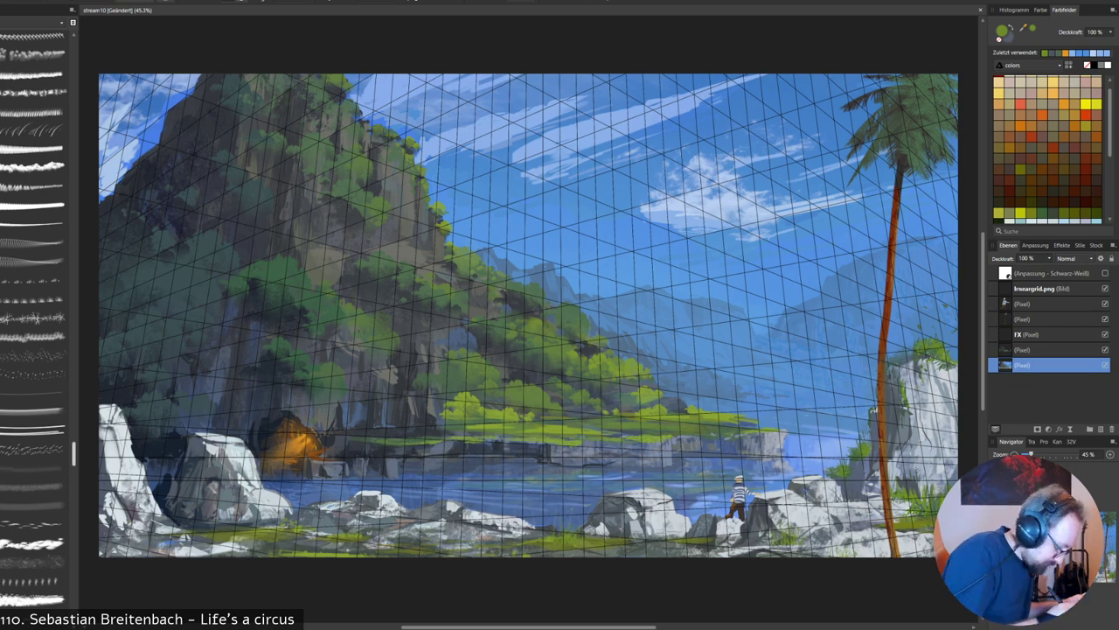
Choose another vegetation brush and paint grass along the shore beside the cave in dark and light greens sampled from the trees.
{"action": "scroll", "coordinate": [35, 323], "scroll_direction": "up", "scroll_amount": 2}
{"action": "left_click", "coordinate": [33, 283]}
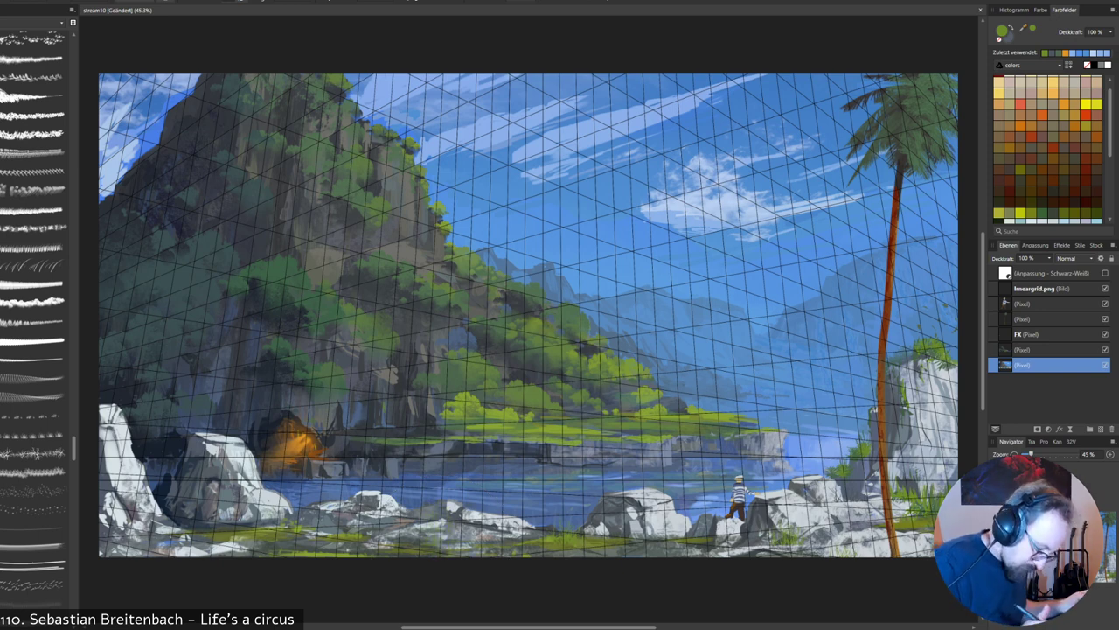
{"action": "left_click", "coordinate": [339, 383], "text": "alt"}
{"action": "left_click_drag", "start_coordinate": [351, 429], "coordinate": [402, 429]}
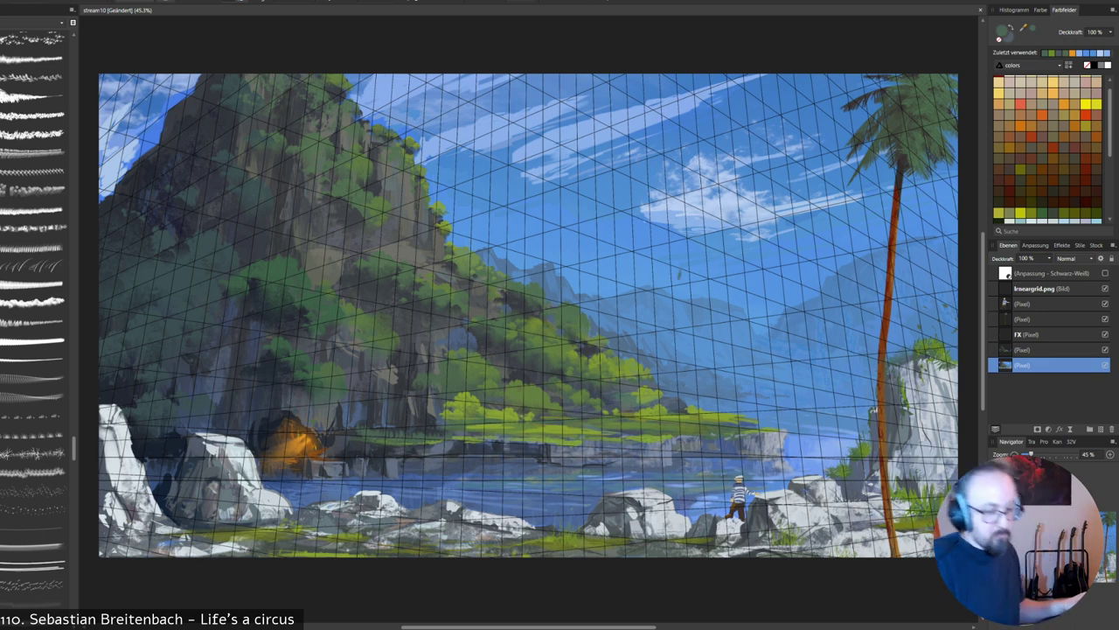
{"action": "left_click", "coordinate": [459, 403], "text": "alt"}
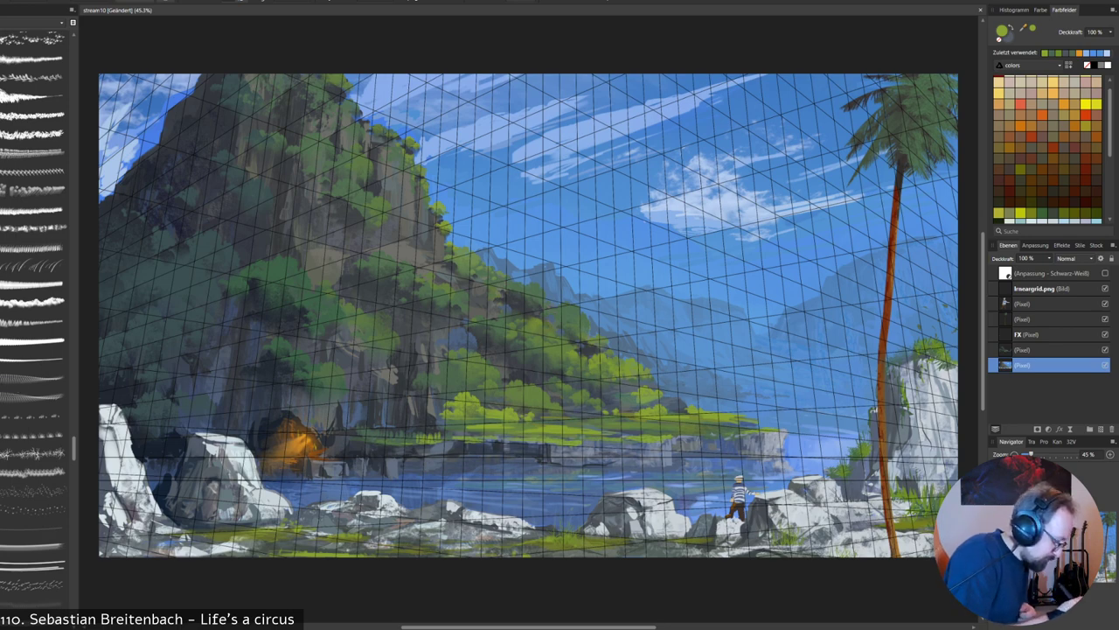
Look through the earlier brushes and select a soft, smoky textured brush.
{"action": "scroll", "coordinate": [32, 324], "scroll_direction": "up", "scroll_amount": 3}
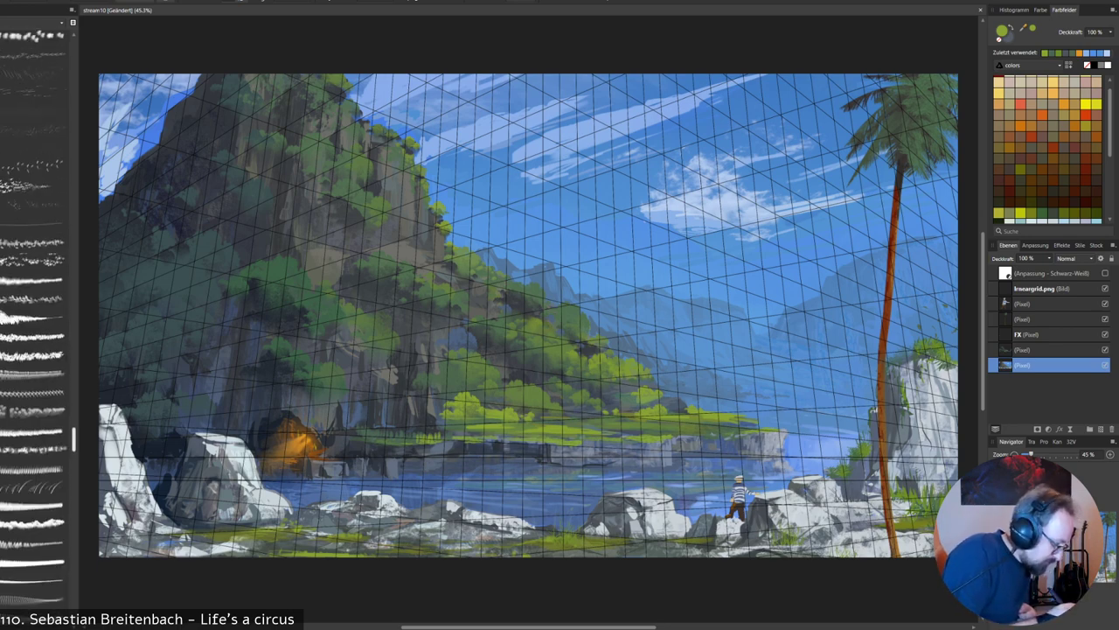
{"action": "scroll", "coordinate": [34, 329], "scroll_direction": "up", "scroll_amount": 5}
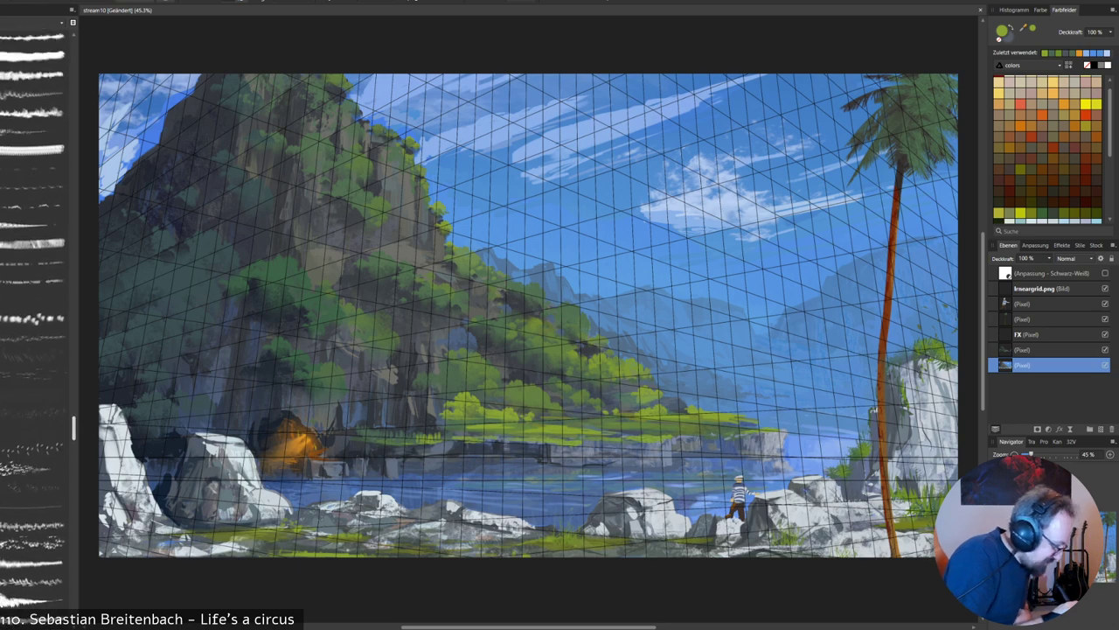
{"action": "scroll", "coordinate": [35, 330], "scroll_direction": "up", "scroll_amount": 3}
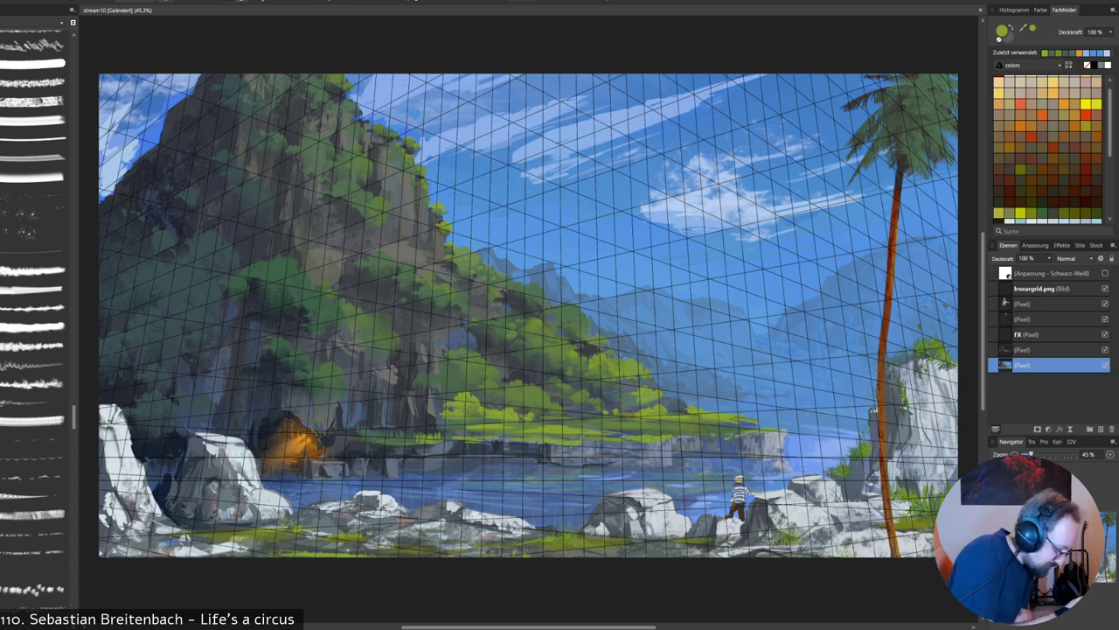
{"action": "left_click", "coordinate": [17, 346]}
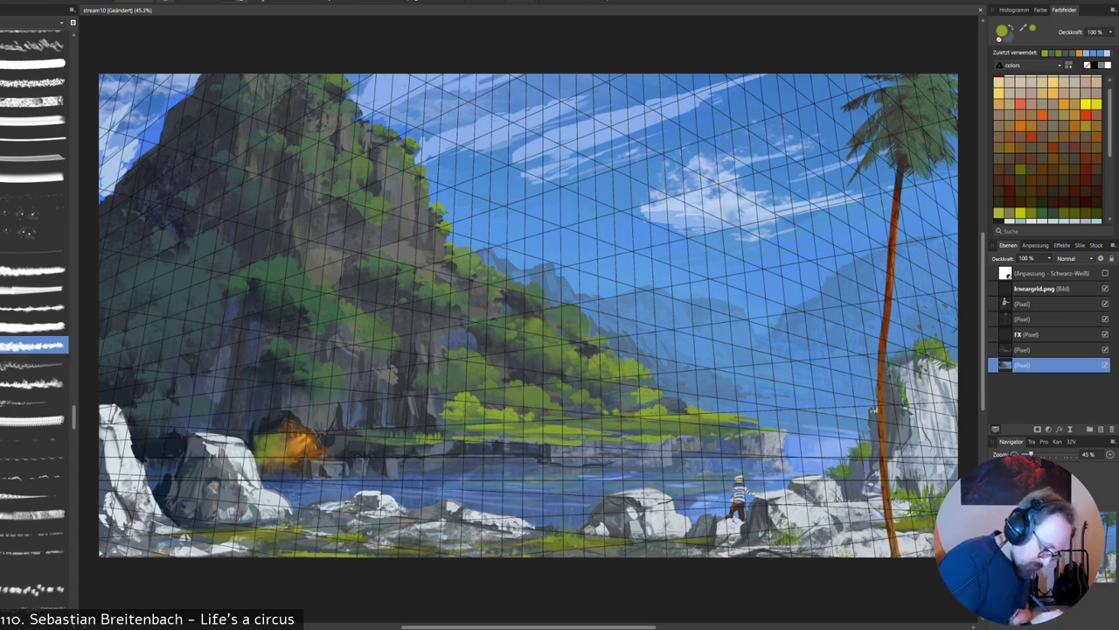
Sample the cave's orange and try spreading it around the entrance on the background layer, undoing the strokes.
{"action": "left_click", "coordinate": [285, 454], "text": "alt"}
{"action": "left_click_drag", "start_coordinate": [278, 444], "coordinate": [273, 450]}
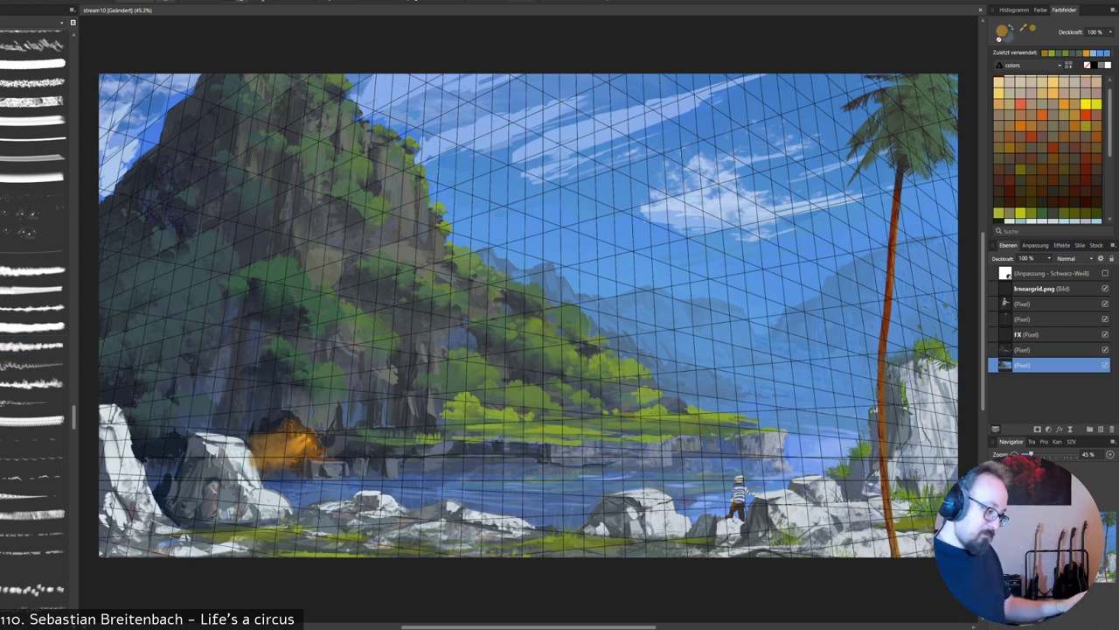
{"action": "key", "text": "ctrl+z"}
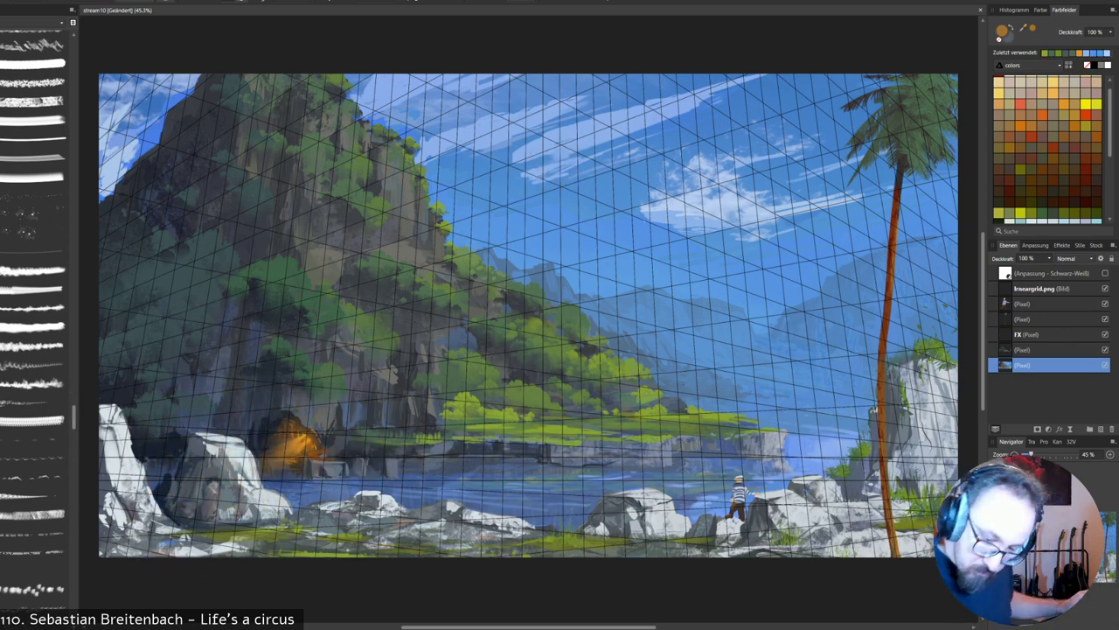
Add a new pixel layer above the figure's layer and reduce the smoky brush's size.
{"action": "left_click", "coordinate": [1056, 304]}
{"action": "left_click", "coordinate": [1100, 429]}
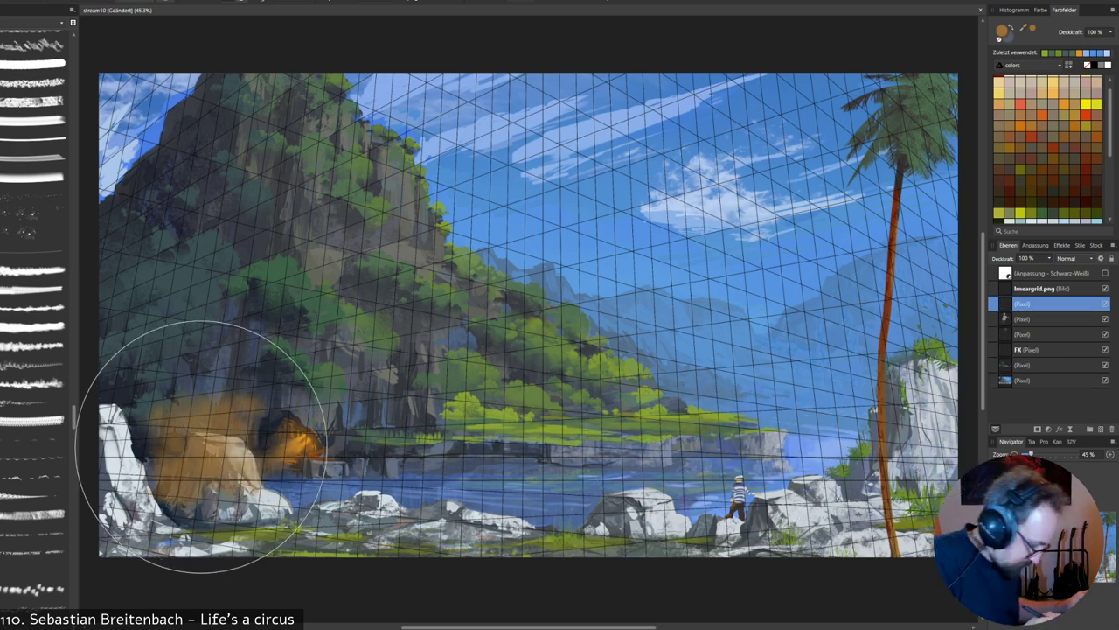
{"action": "key", "text": "["}
{"action": "key", "text": "["}
{"action": "key", "text": "["}
{"action": "key", "text": "["}
{"action": "key", "text": "["}
{"action": "key", "text": "["}
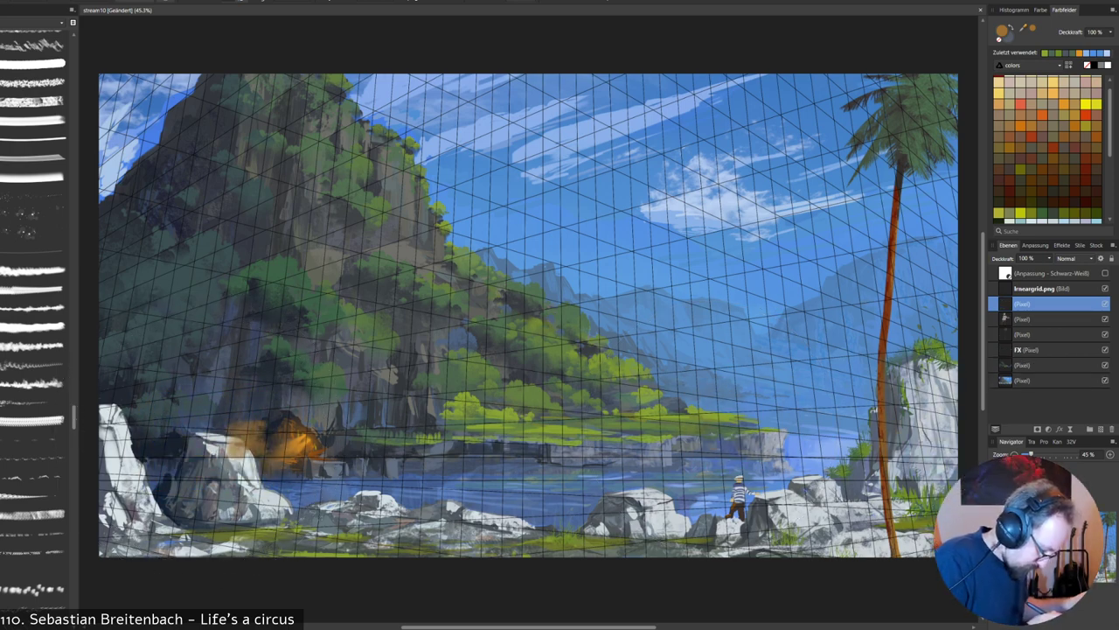
Paint a broad orange haze over the rocks and cliff base beside the cave with an enlarged brush, undoing stray trial strokes.
{"action": "key", "text": "]"}
{"action": "key", "text": "]"}
{"action": "key", "text": "]"}
{"action": "key", "text": "]"}
{"action": "key", "text": "]"}
{"action": "key", "text": "]"}
{"action": "key", "text": "]"}
{"action": "key", "text": "["}
{"action": "key", "text": "ctrl+z"}
{"action": "mouse_move", "coordinate": [433, 229]}
{"action": "left_mouse_down"}
{"action": "mouse_move", "coordinate": [485, 263]}
{"action": "mouse_move", "coordinate": [557, 282]}
{"action": "left_mouse_up"}
{"action": "key", "text": "ctrl+z"}
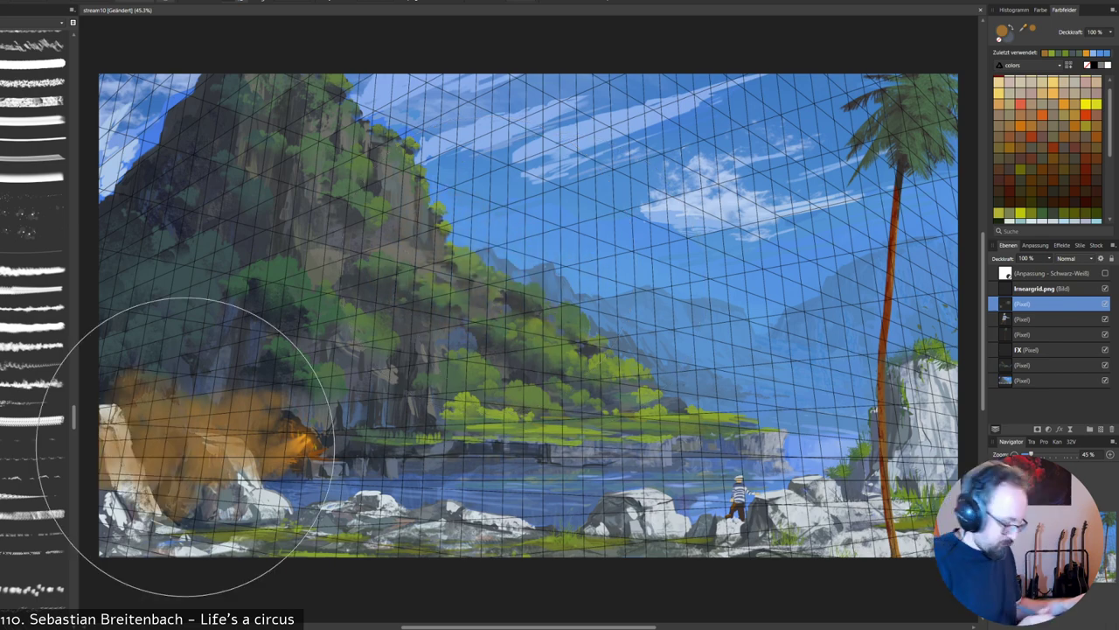
{"action": "left_click_drag", "start_coordinate": [190, 438], "coordinate": [181, 441]}
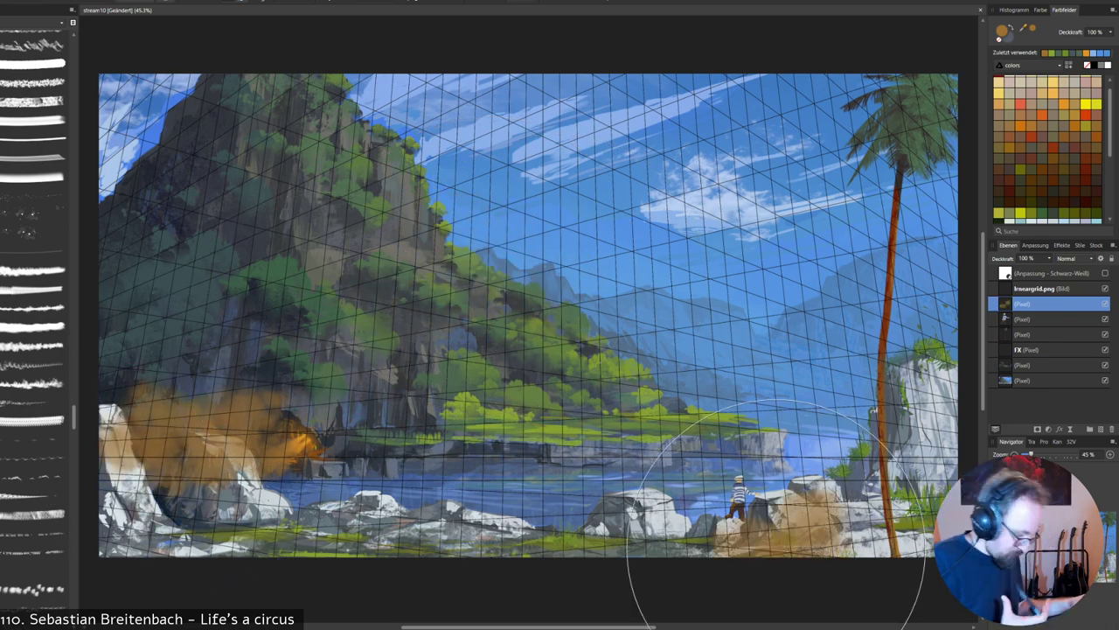
{"action": "key", "text": "ctrl+z"}
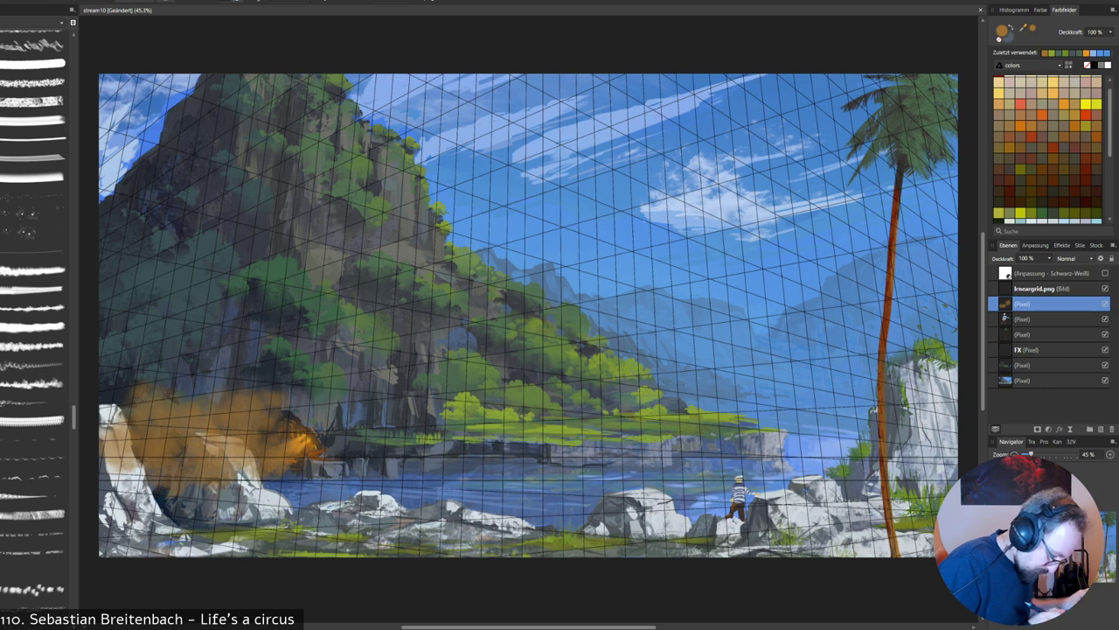
Erase the orange haze from the two white foreground rocks near the cave so it lies only behind them.
{"action": "left_click_drag", "start_coordinate": [187, 444], "coordinate": [164, 488]}
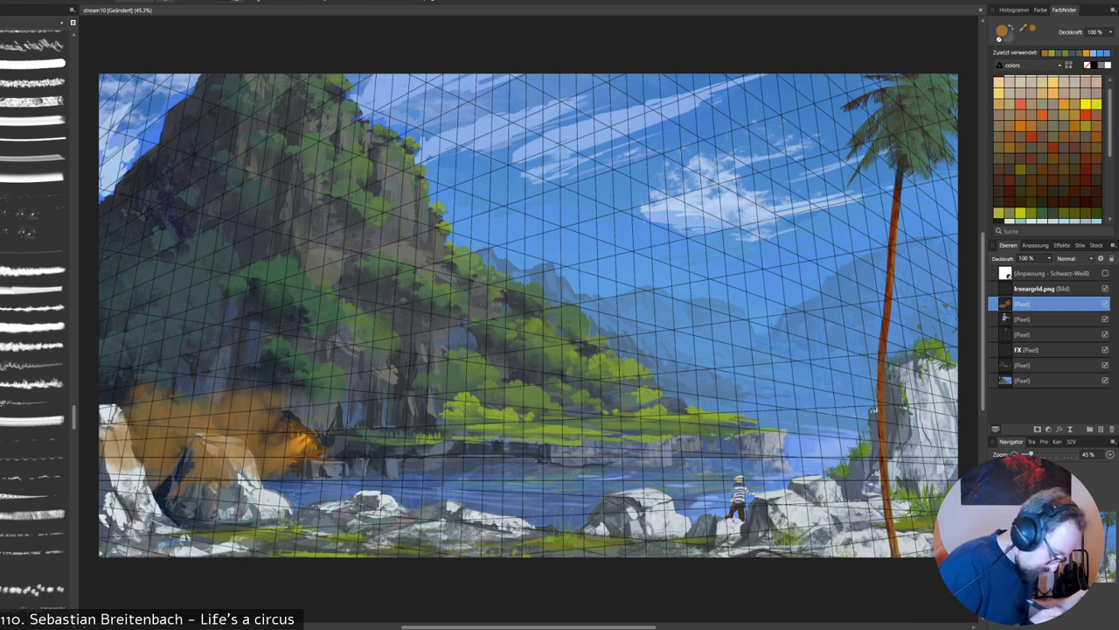
{"action": "mouse_move", "coordinate": [119, 428]}
{"action": "left_mouse_down"}
{"action": "mouse_move", "coordinate": [127, 466]}
{"action": "mouse_move", "coordinate": [127, 423]}
{"action": "mouse_move", "coordinate": [135, 468]}
{"action": "mouse_move", "coordinate": [109, 430]}
{"action": "left_mouse_up"}
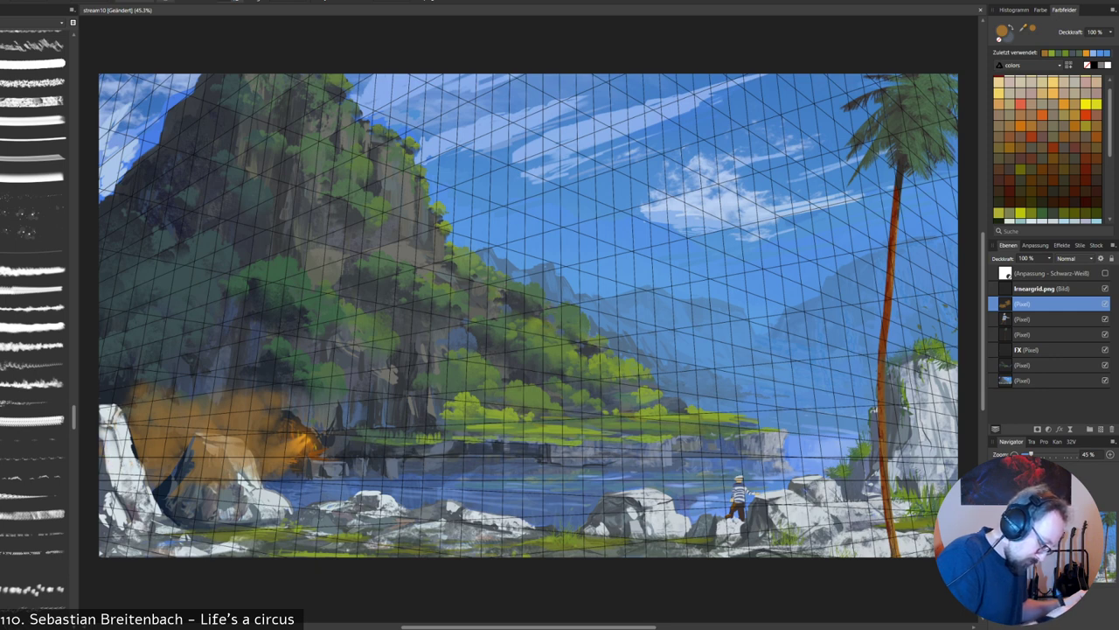
{"action": "mouse_move", "coordinate": [180, 495]}
{"action": "left_mouse_down"}
{"action": "mouse_move", "coordinate": [204, 437]}
{"action": "mouse_move", "coordinate": [238, 444]}
{"action": "mouse_move", "coordinate": [257, 482]}
{"action": "left_mouse_up"}
{"action": "left_click_drag", "start_coordinate": [245, 453], "coordinate": [217, 479]}
{"action": "left_click_drag", "start_coordinate": [215, 446], "coordinate": [204, 485]}
{"action": "left_click_drag", "start_coordinate": [228, 450], "coordinate": [226, 460]}
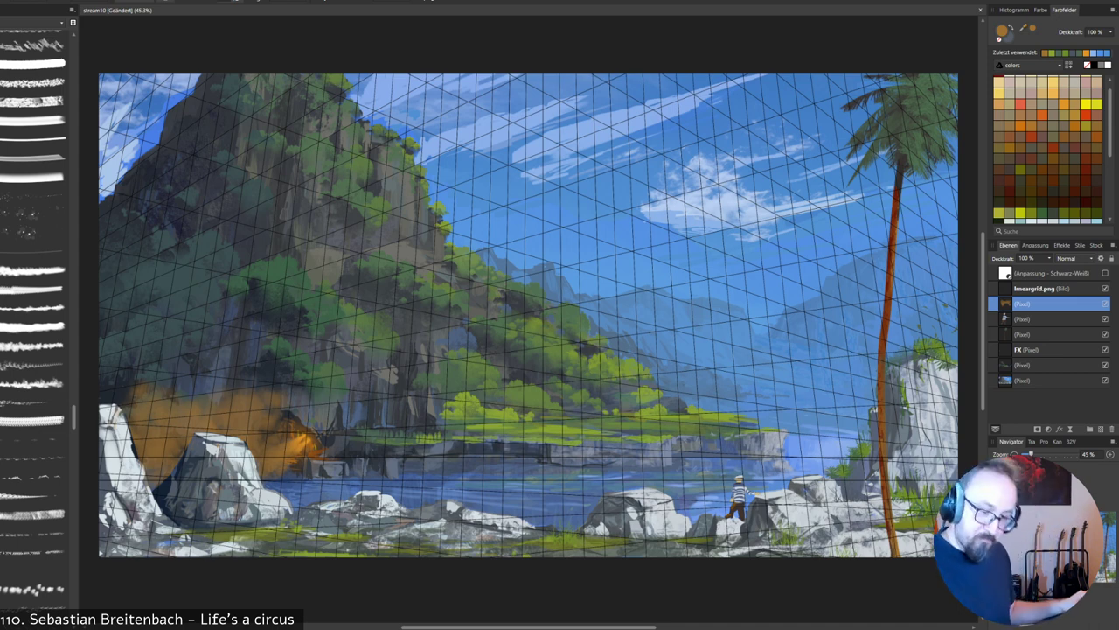
Set the orange haze layer's opacity to 47 % and test a dab of the same orange in the sky.
{"action": "left_click", "coordinate": [1050, 259]}
{"action": "left_click_drag", "start_coordinate": [1050, 268], "coordinate": [1013, 268]}
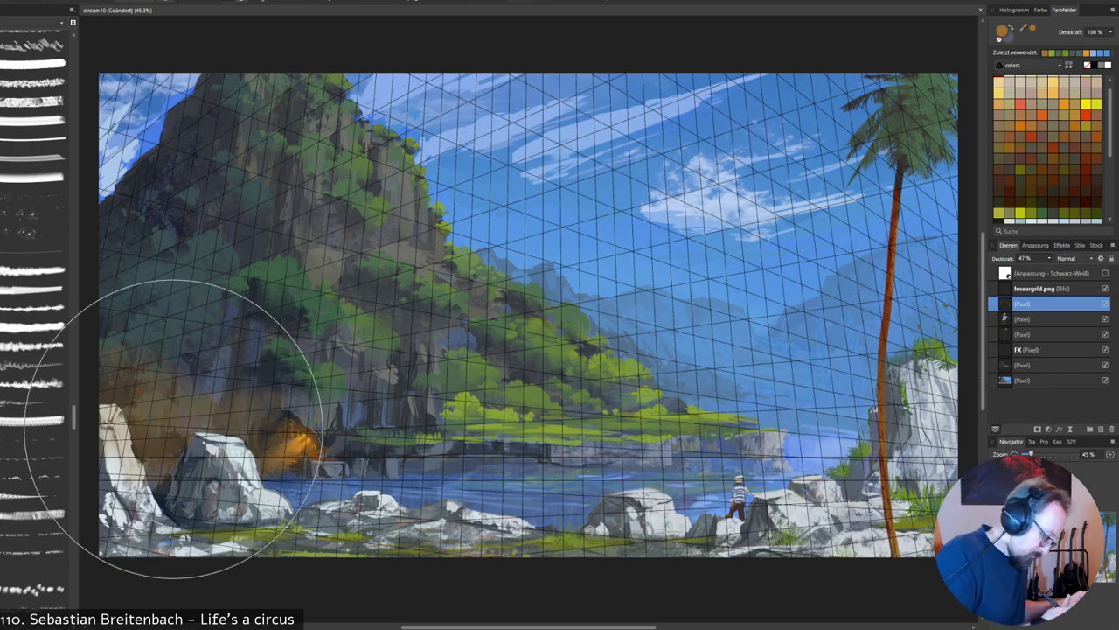
{"action": "left_click_drag", "start_coordinate": [521, 208], "coordinate": [530, 196]}
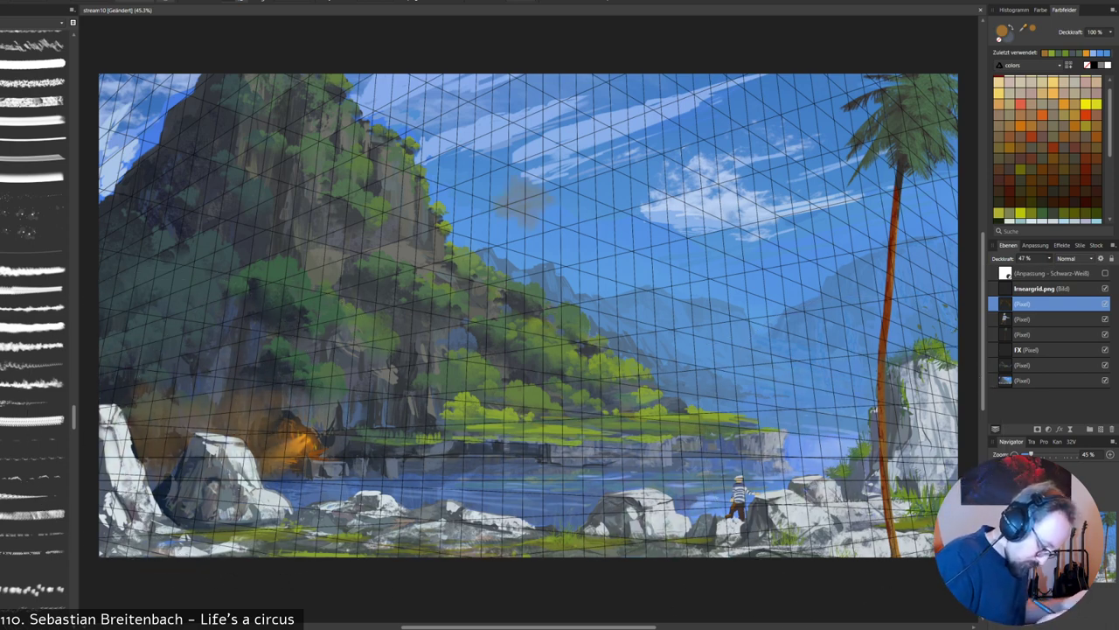
Lower the haze layer's opacity to 25 % and paint a denser orange haze behind the boulder beside the cave on a new pixel layer.
{"action": "left_click", "coordinate": [1049, 259]}
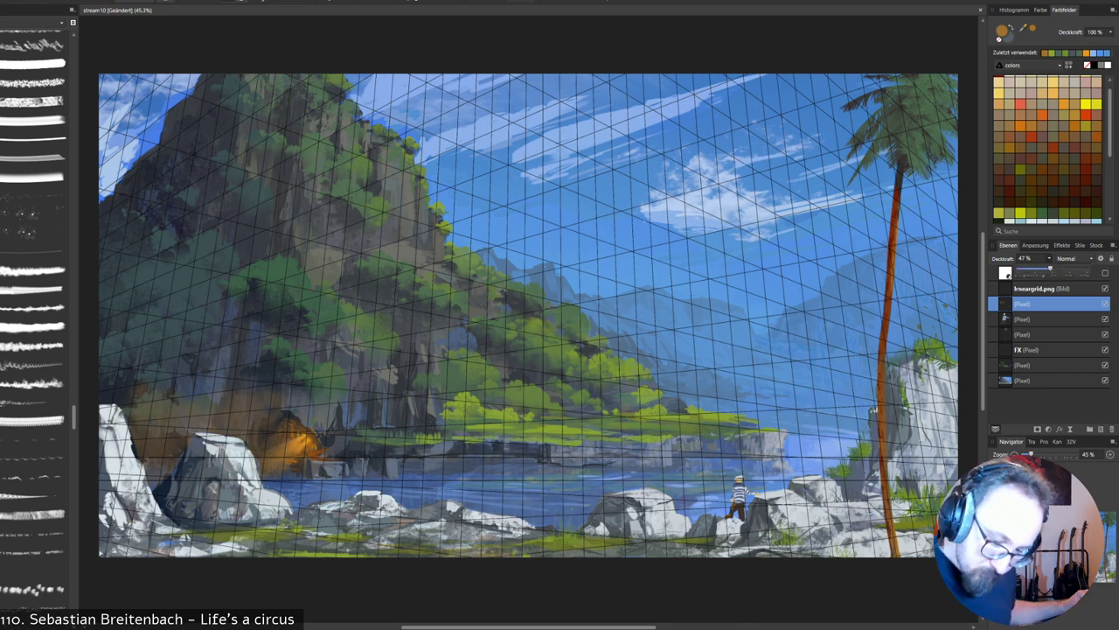
{"action": "left_click_drag", "start_coordinate": [1049, 268], "coordinate": [1032, 267]}
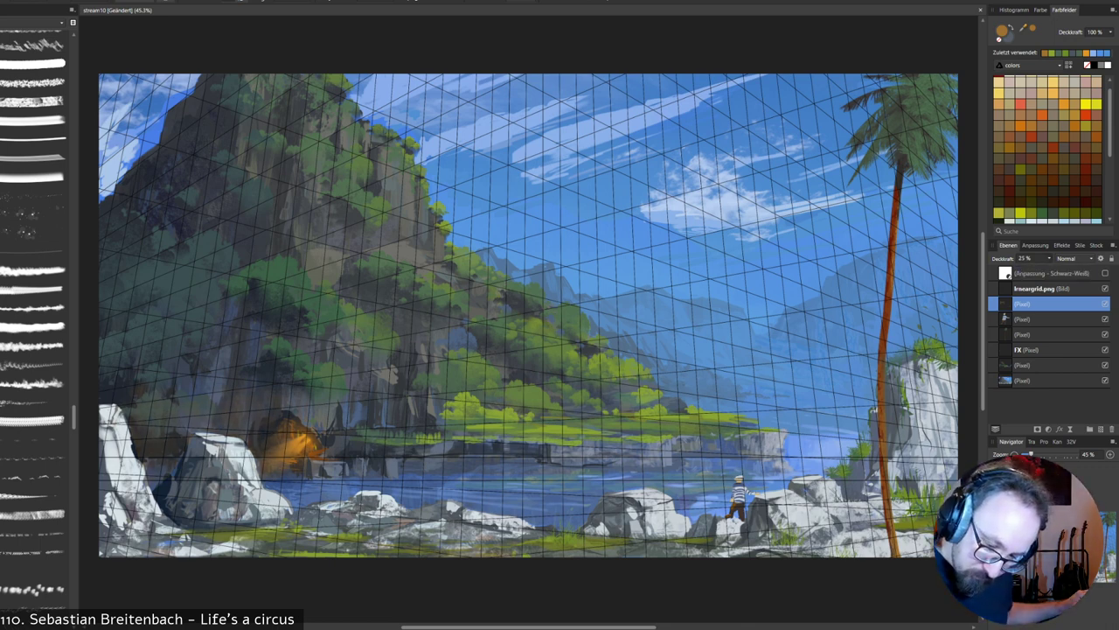
{"action": "key", "text": "ctrl+shift+n"}
{"action": "mouse_move", "coordinate": [225, 429]}
{"action": "left_mouse_down"}
{"action": "mouse_move", "coordinate": [234, 407]}
{"action": "mouse_move", "coordinate": [247, 436]}
{"action": "mouse_move", "coordinate": [259, 382]}
{"action": "left_mouse_up"}
{"action": "key", "text": "bracketright"}
{"action": "key", "text": "bracketright"}
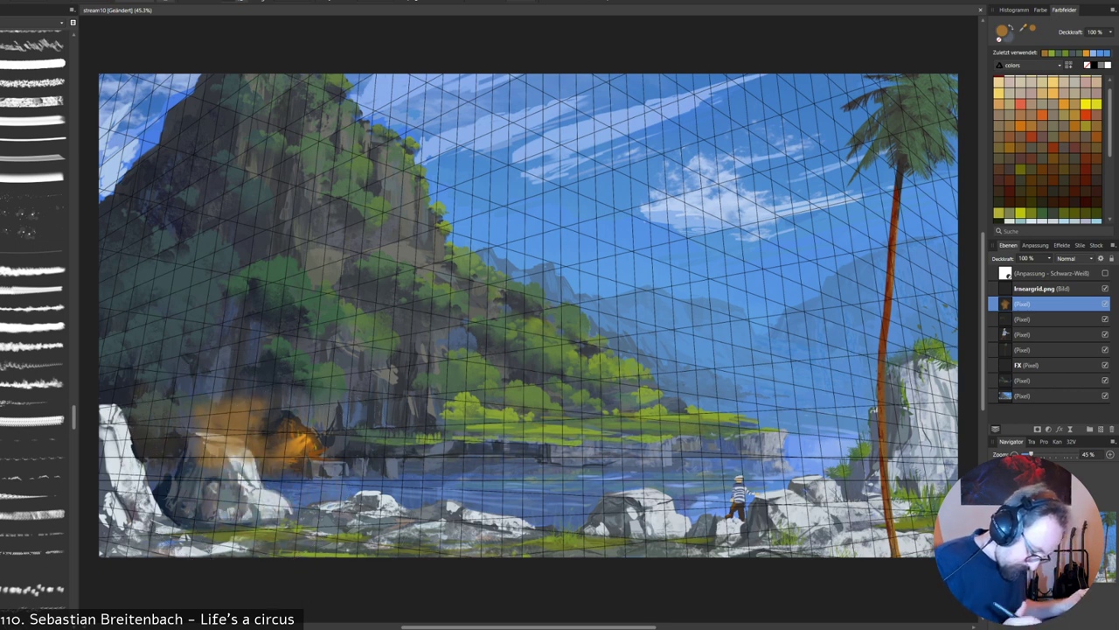
{"action": "mouse_move", "coordinate": [241, 447]}
{"action": "left_mouse_down"}
{"action": "mouse_move", "coordinate": [251, 462]}
{"action": "mouse_move", "coordinate": [215, 437]}
{"action": "mouse_move", "coordinate": [206, 460]}
{"action": "mouse_move", "coordinate": [238, 453]}
{"action": "mouse_move", "coordinate": [198, 462]}
{"action": "left_mouse_up"}
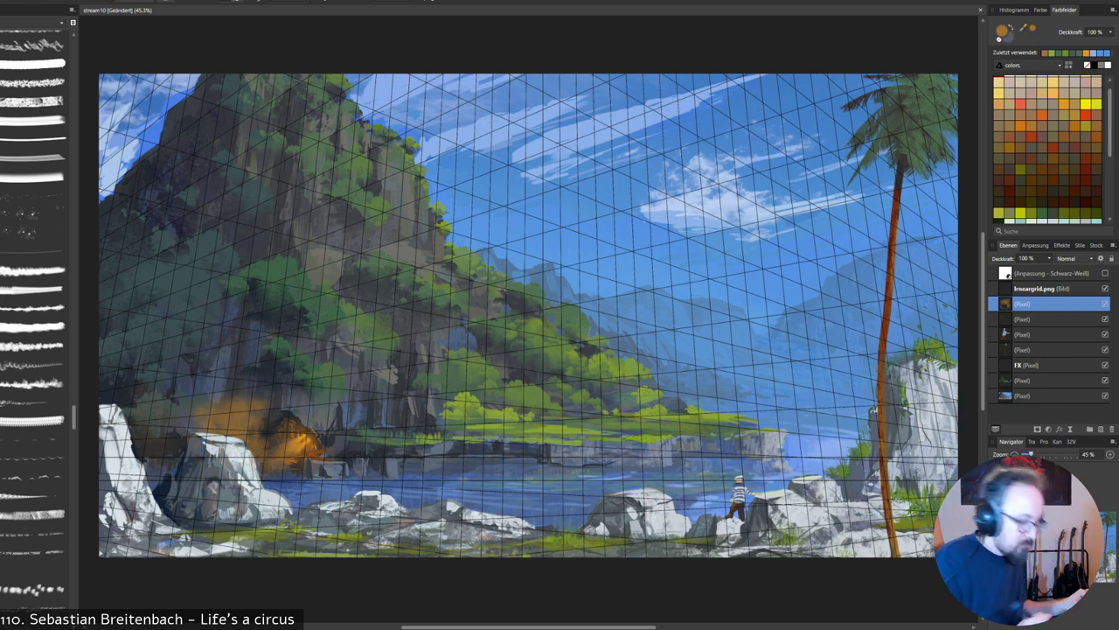
Set the new haze layer's opacity to 50 %, rotate it clockwise and shift it slightly away from the cave.
{"action": "left_click", "coordinate": [1049, 258]}
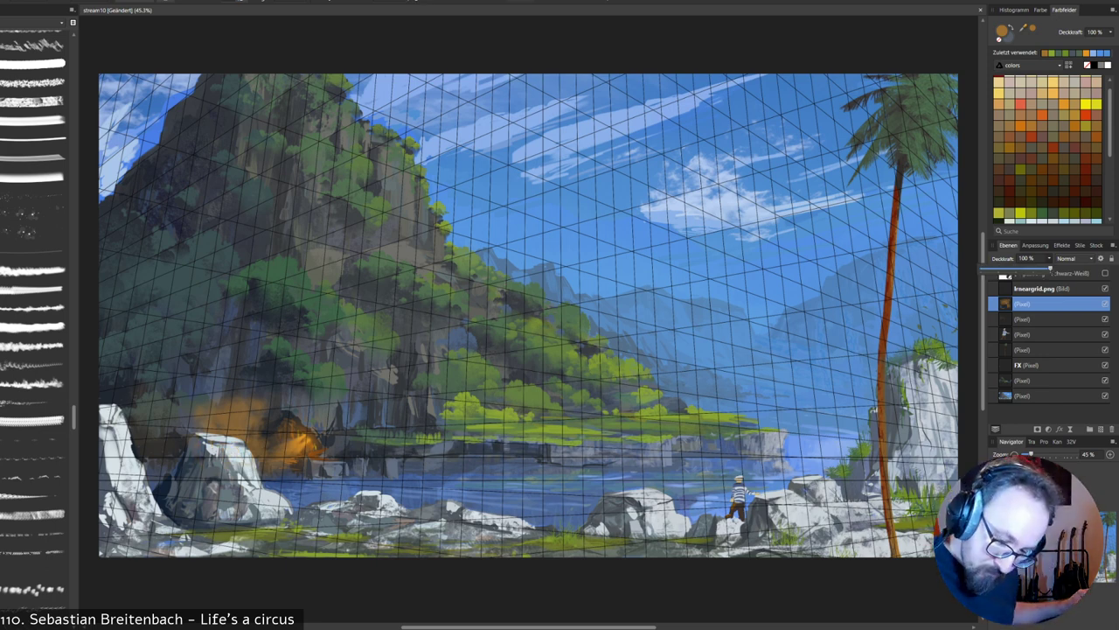
{"action": "left_click_drag", "start_coordinate": [1051, 269], "coordinate": [1016, 268]}
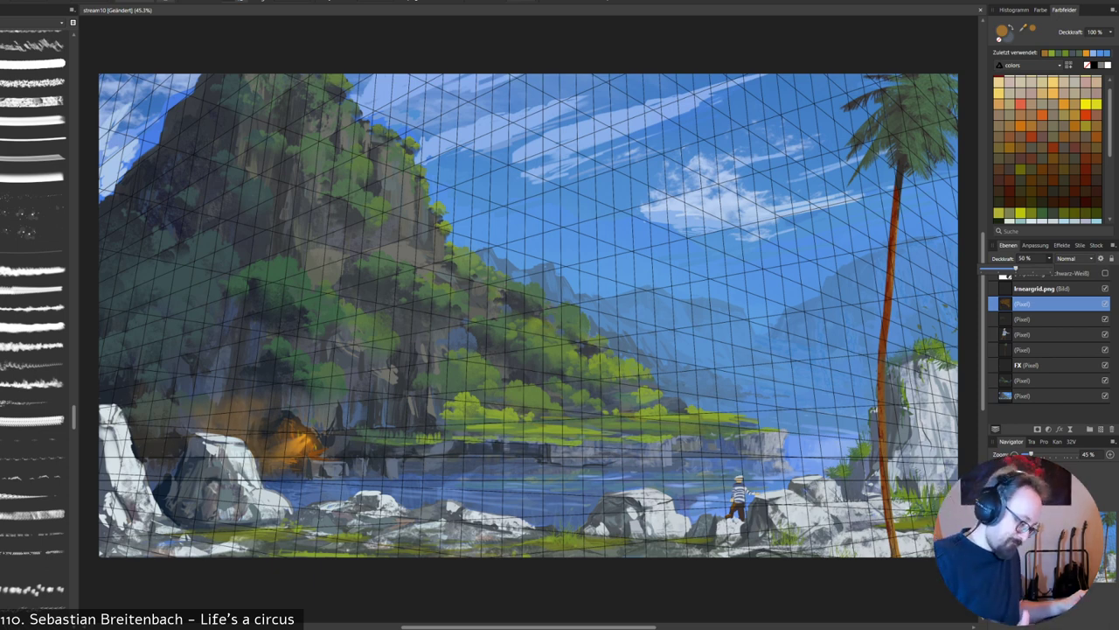
{"action": "key", "text": "v"}
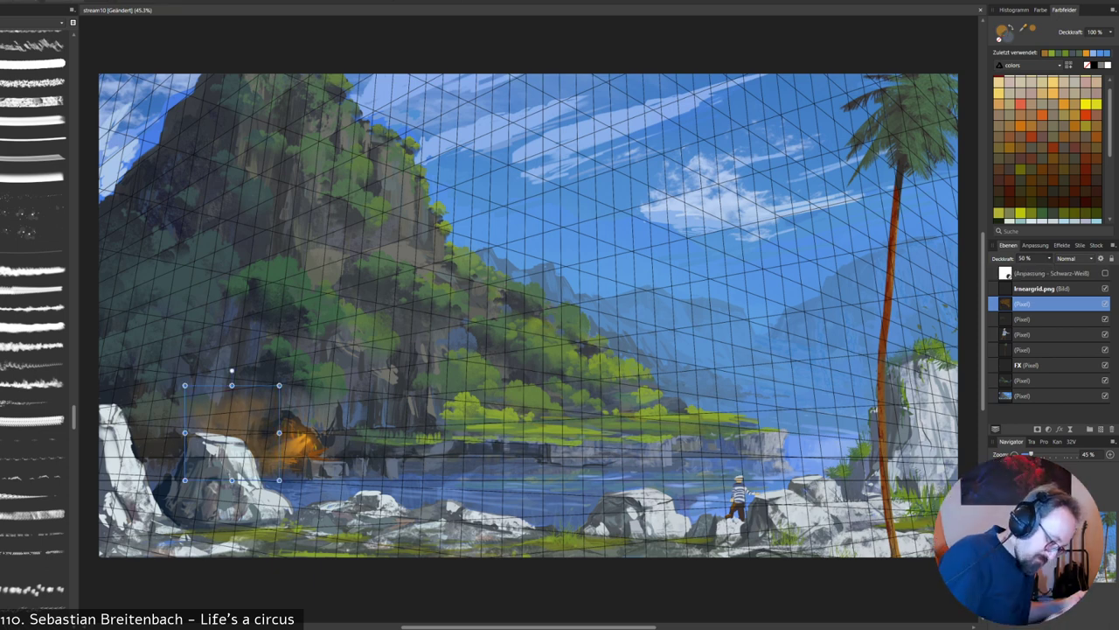
{"action": "left_click_drag", "start_coordinate": [232, 371], "coordinate": [262, 379]}
{"action": "left_click_drag", "start_coordinate": [232, 432], "coordinate": [216, 434]}
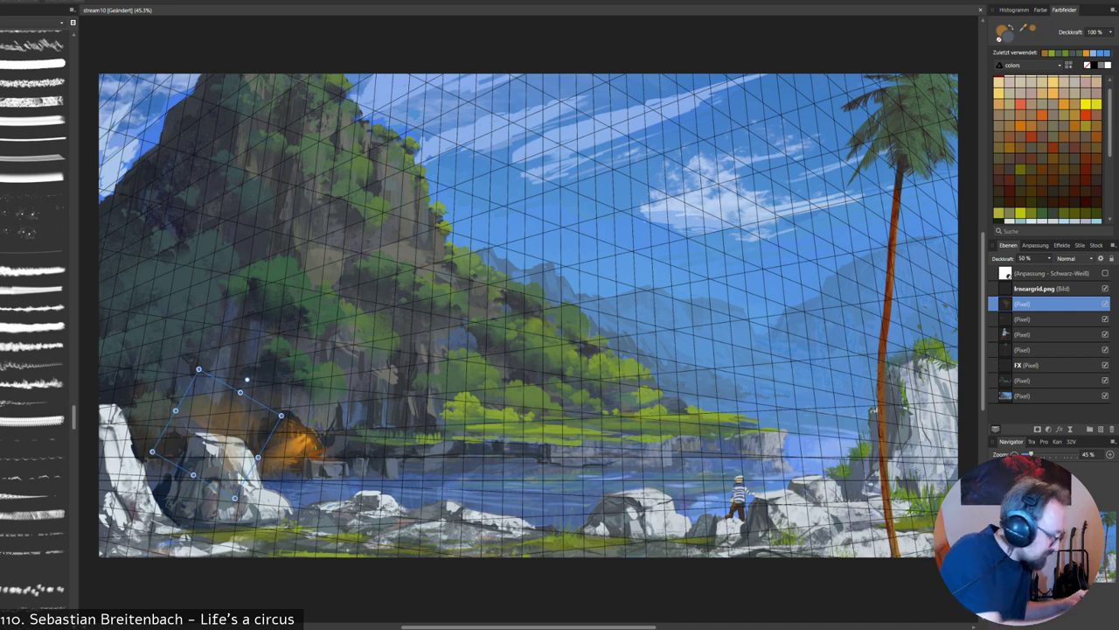
Touch up the orange haze around the boulder and cliff base, switching to a textured brush at reduced size.
{"action": "key", "text": "b"}
{"action": "mouse_move", "coordinate": [210, 434]}
{"action": "left_mouse_down"}
{"action": "mouse_move", "coordinate": [251, 450]}
{"action": "mouse_move", "coordinate": [226, 500]}
{"action": "mouse_move", "coordinate": [208, 434]}
{"action": "left_mouse_up"}
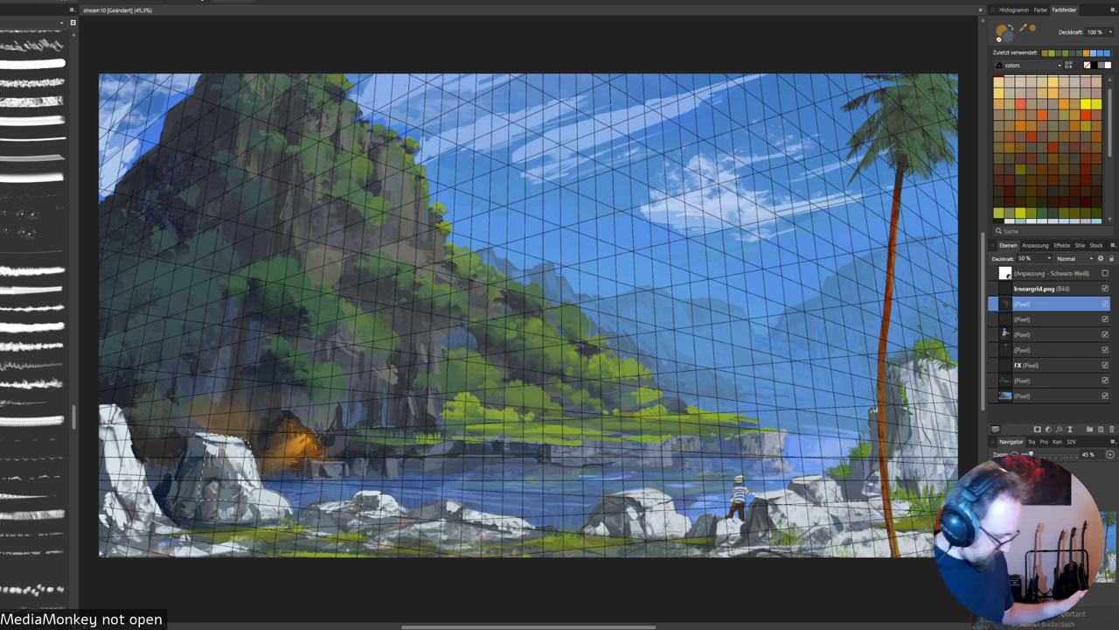
{"action": "left_click_drag", "start_coordinate": [451, 413], "coordinate": [411, 426]}
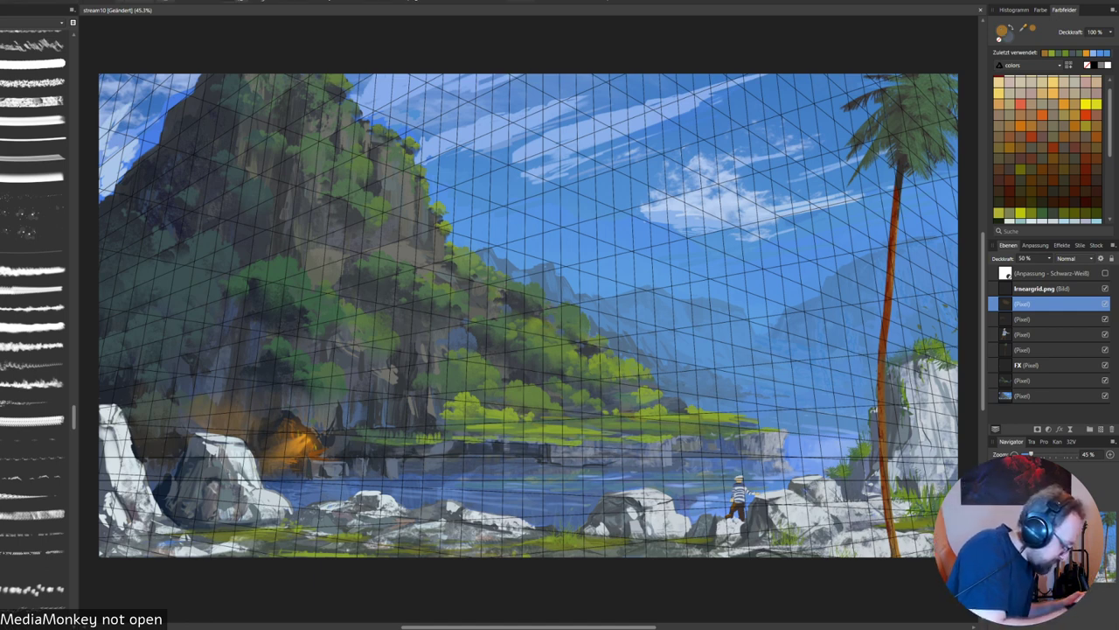
{"action": "left_click", "coordinate": [33, 363]}
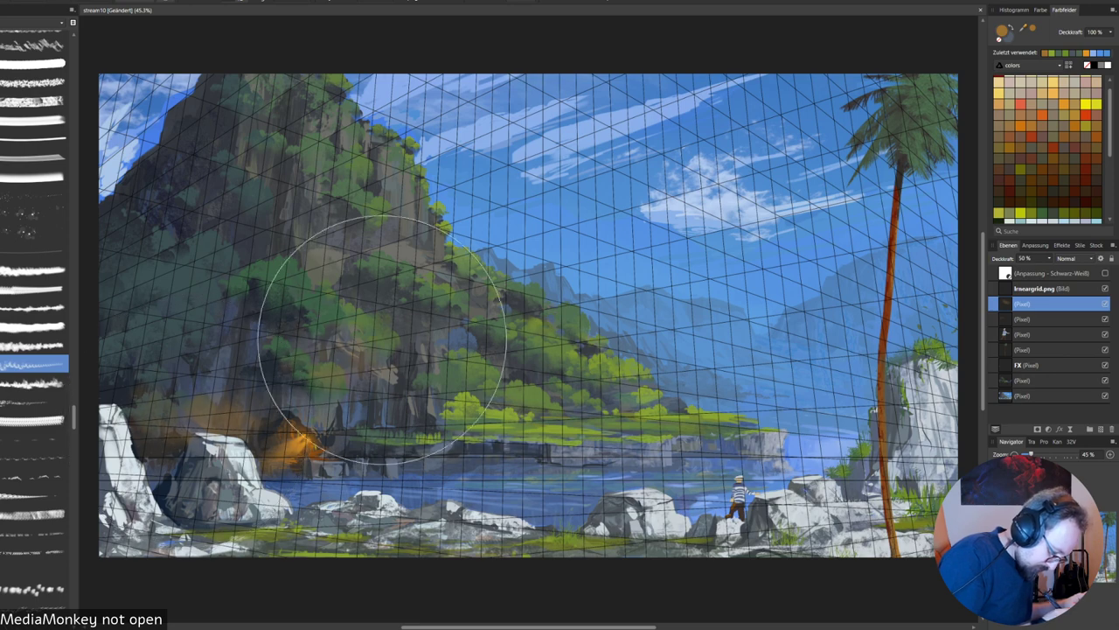
{"action": "key", "text": "["}
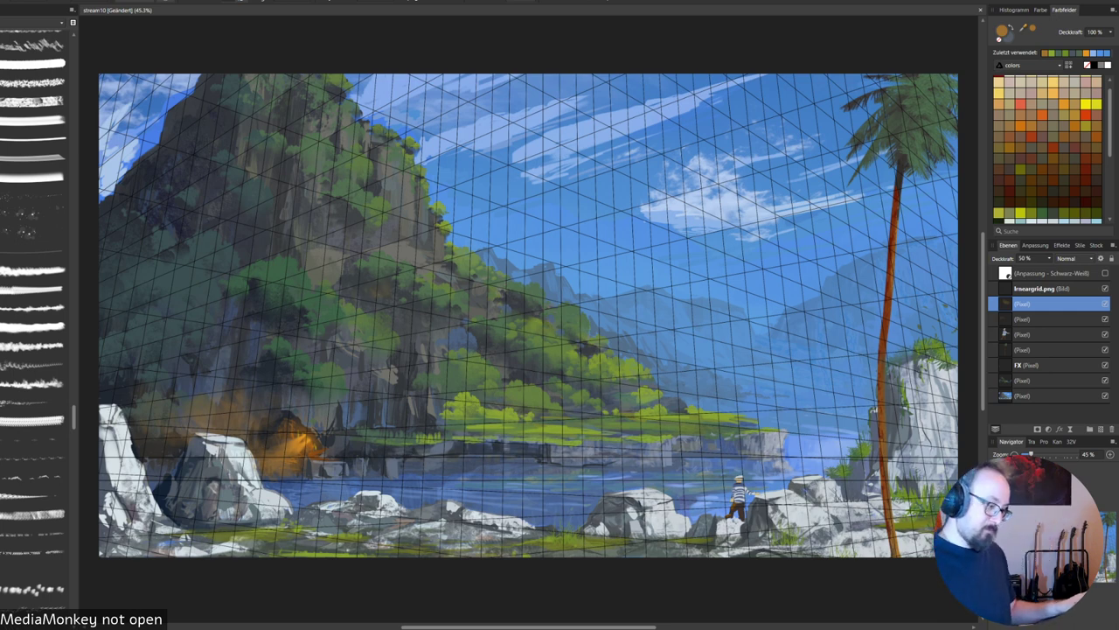
Place the haze layer directly beneath the perspective grid layer and hide the grid.
{"action": "key", "text": "ctrl+shift+["}
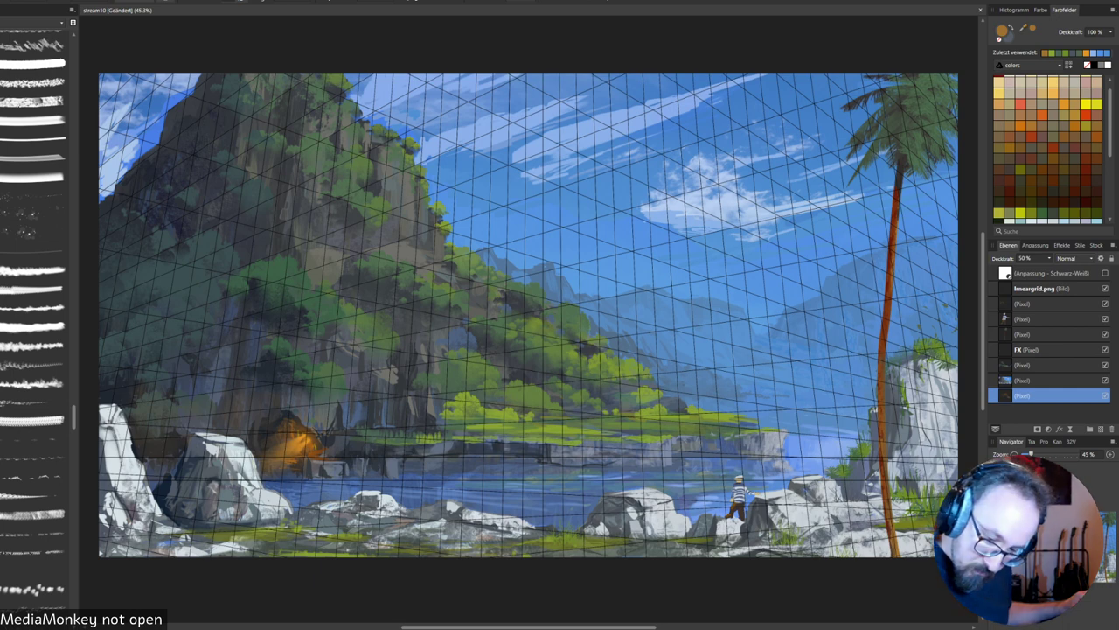
{"action": "left_click_drag", "start_coordinate": [1049, 396], "coordinate": [1049, 297]}
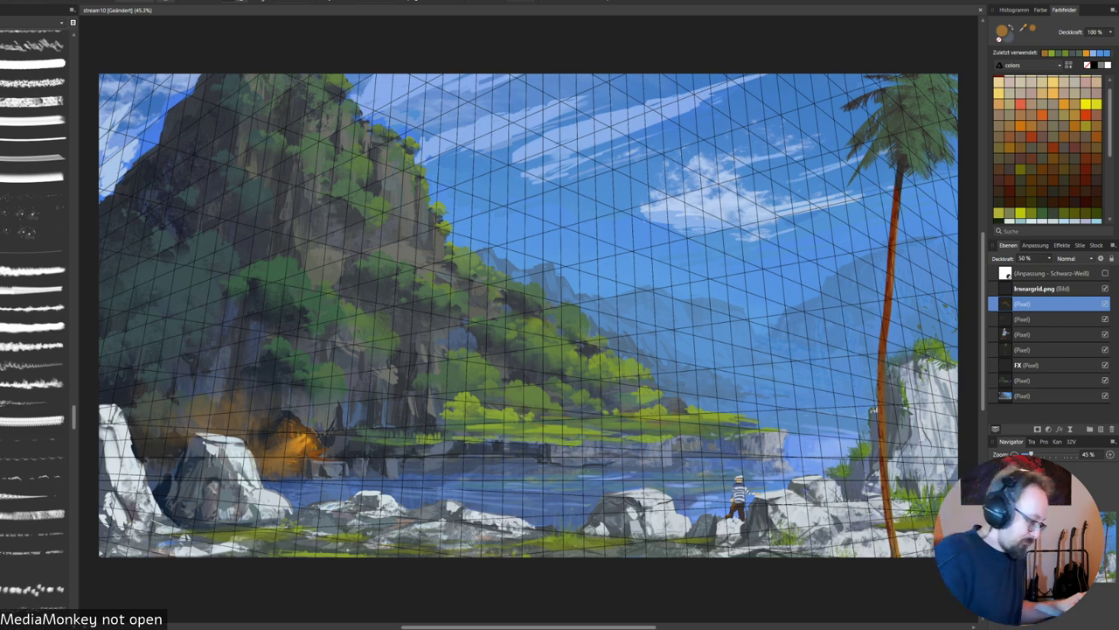
{"action": "left_click", "coordinate": [1105, 289]}
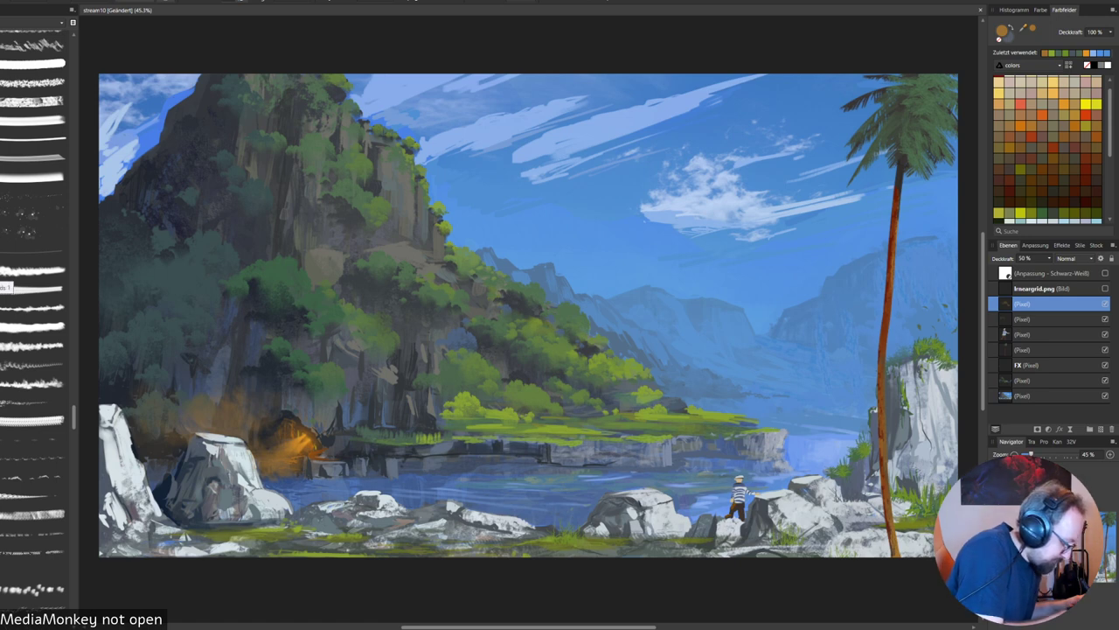
Sample the pale blue of the sky's white cloud, choose and enlarge a soft cloudy brush, and undo the trial stroke.
{"action": "left_click", "coordinate": [33, 270]}
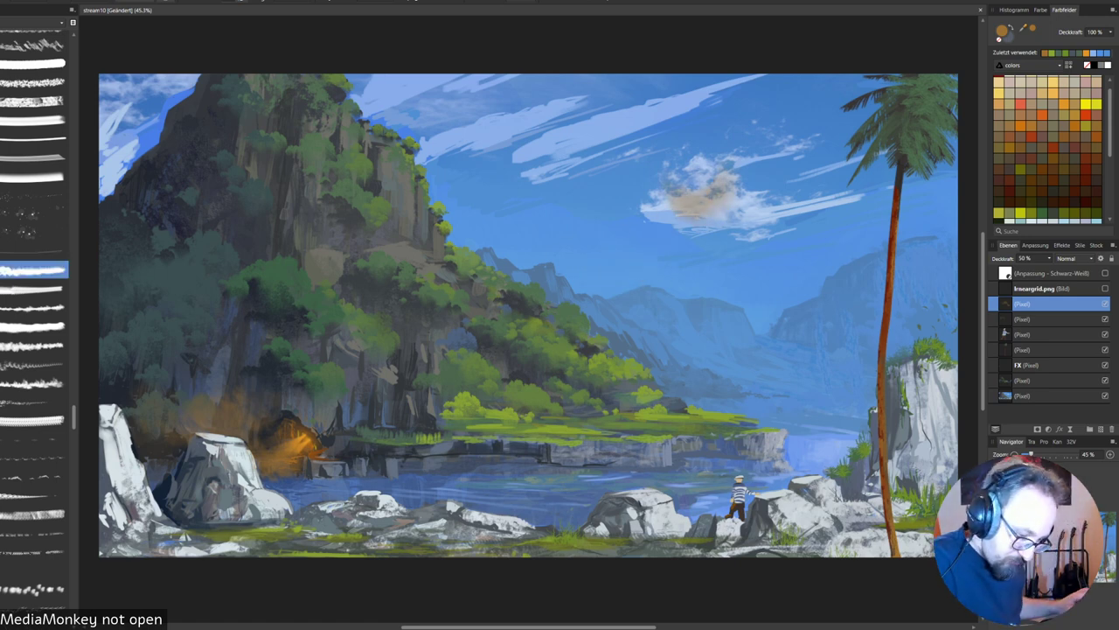
{"action": "left_click", "coordinate": [687, 212], "text": "alt"}
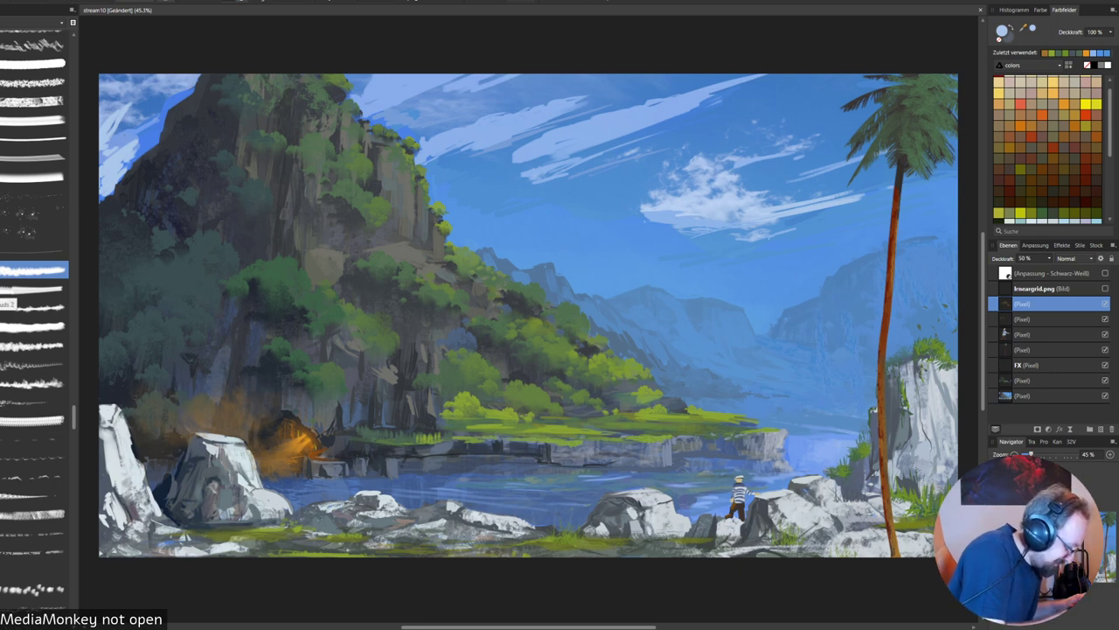
{"action": "left_click", "coordinate": [14, 289]}
{"action": "key", "text": "bracketright"}
{"action": "key", "text": "bracketright"}
{"action": "key", "text": "bracketright"}
{"action": "key", "text": "bracketright"}
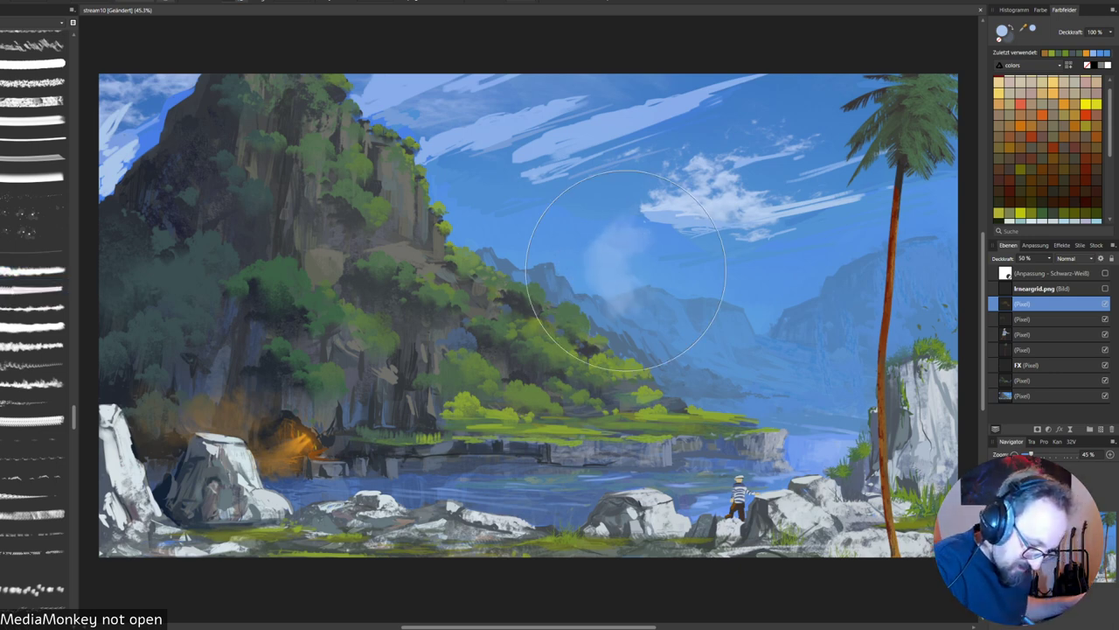
{"action": "key", "text": "ctrl+z"}
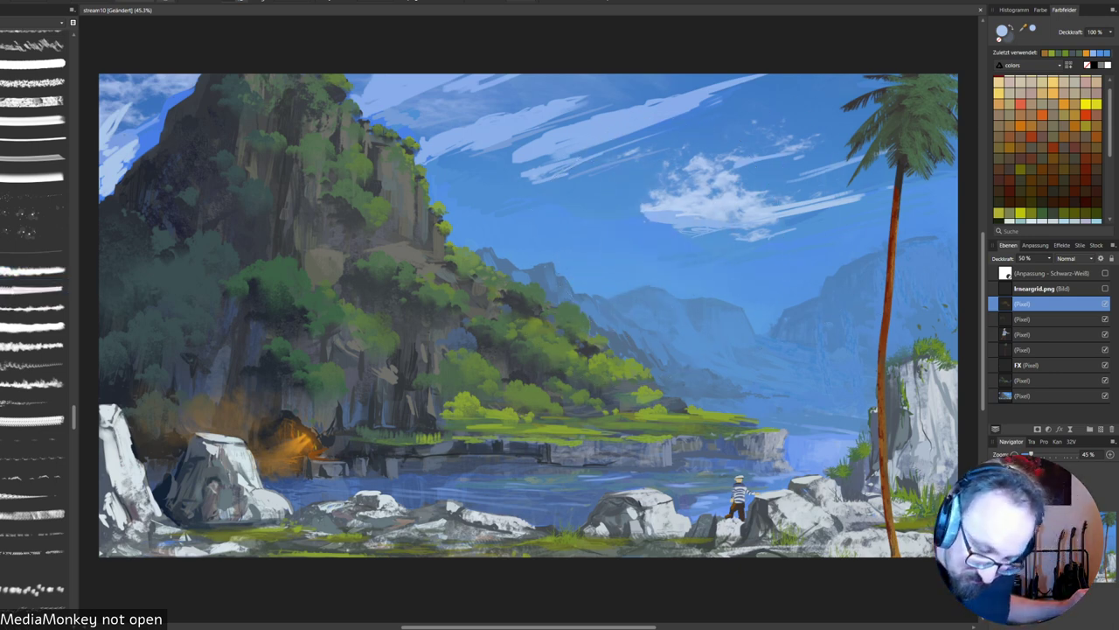
Add a new pixel layer and paint a soft pale patch over the white cloud, undoing the surplus stroke.
{"action": "left_click", "coordinate": [1101, 429]}
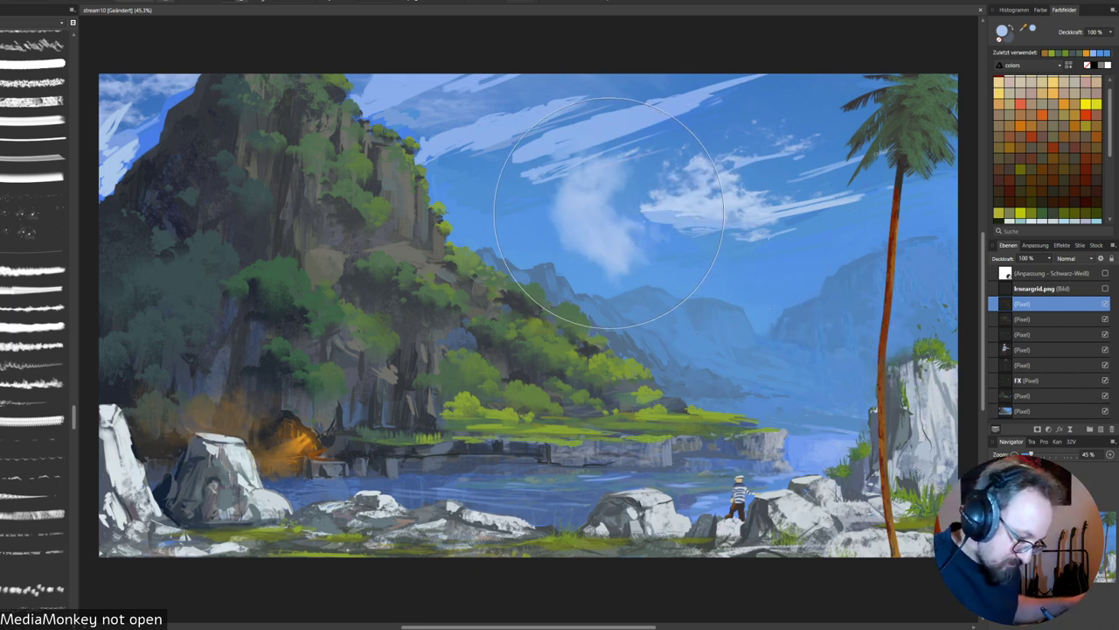
{"action": "mouse_move", "coordinate": [620, 209]}
{"action": "left_mouse_down"}
{"action": "mouse_move", "coordinate": [660, 220]}
{"action": "mouse_move", "coordinate": [671, 210]}
{"action": "mouse_move", "coordinate": [605, 210]}
{"action": "left_mouse_up"}
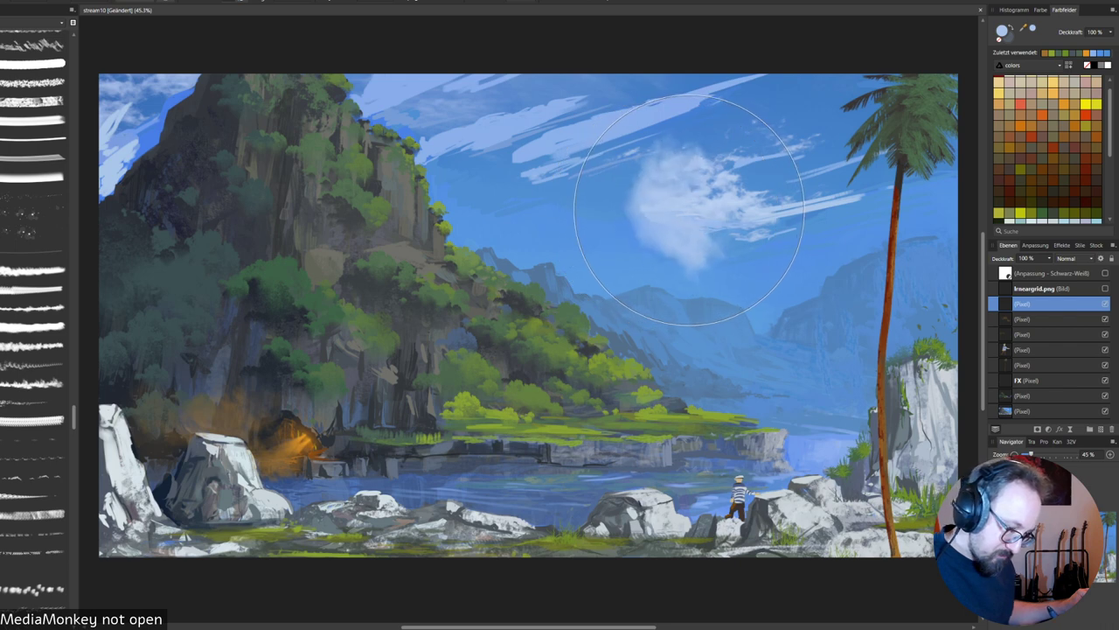
{"action": "left_click", "coordinate": [690, 210]}
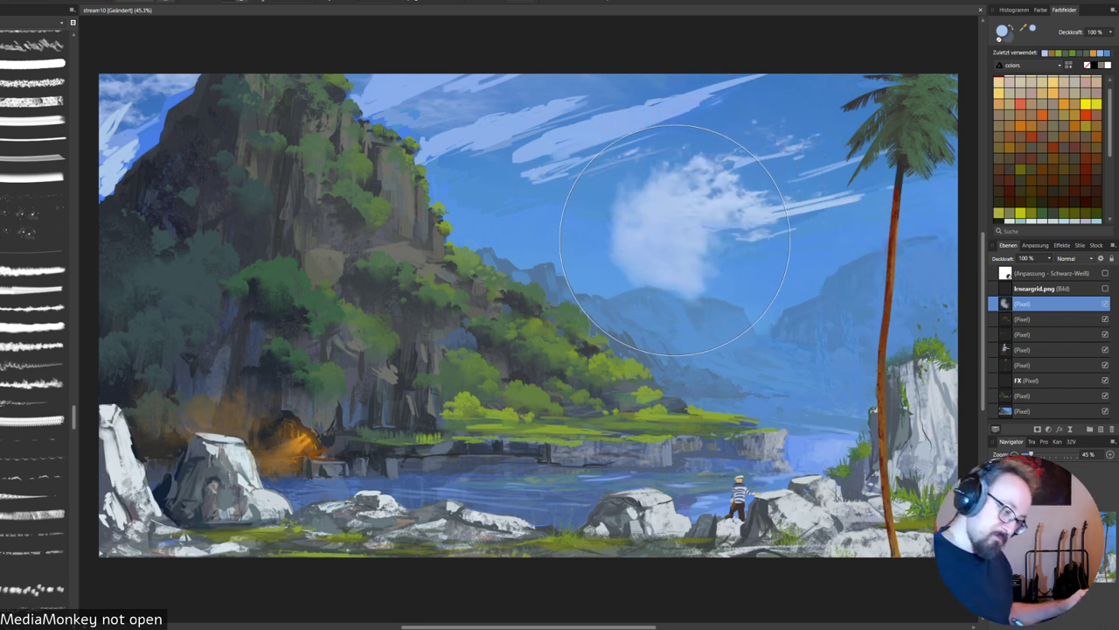
{"action": "key", "text": "ctrl+z"}
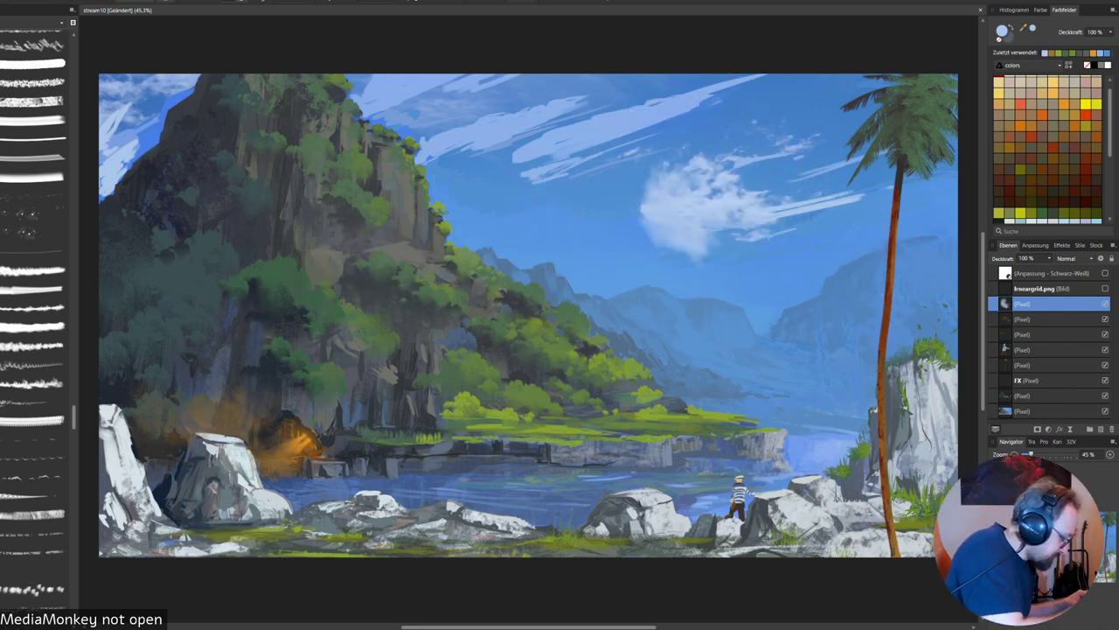
Show the perspective grid and mesh-warp the cloud patch's corners into a flatter, wider shape following the grid lines.
{"action": "key", "text": "v"}
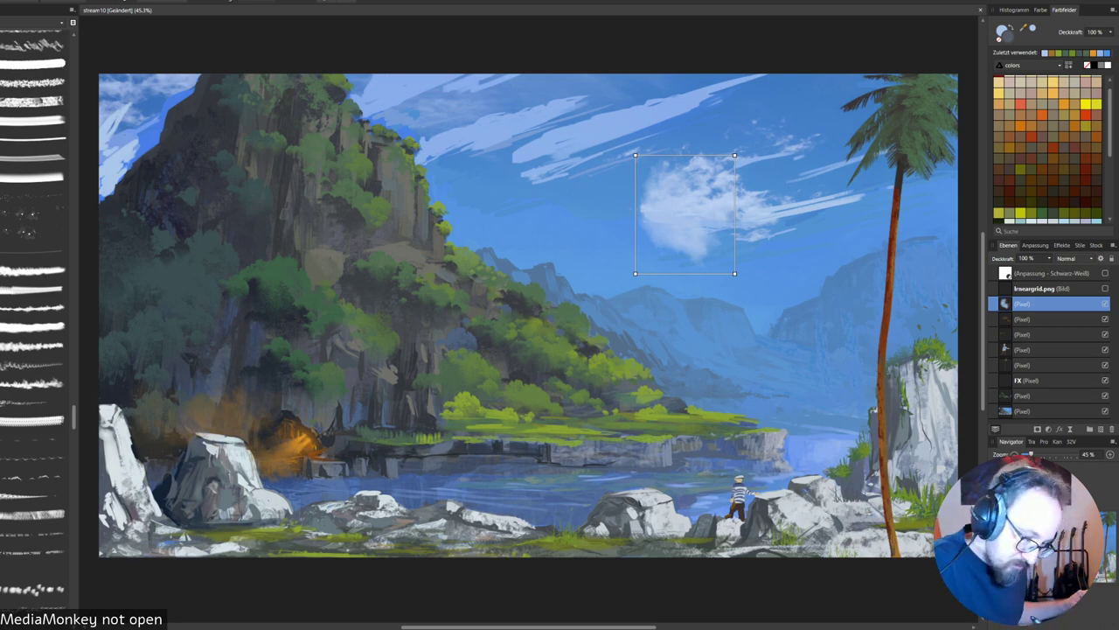
{"action": "left_click", "coordinate": [1105, 289]}
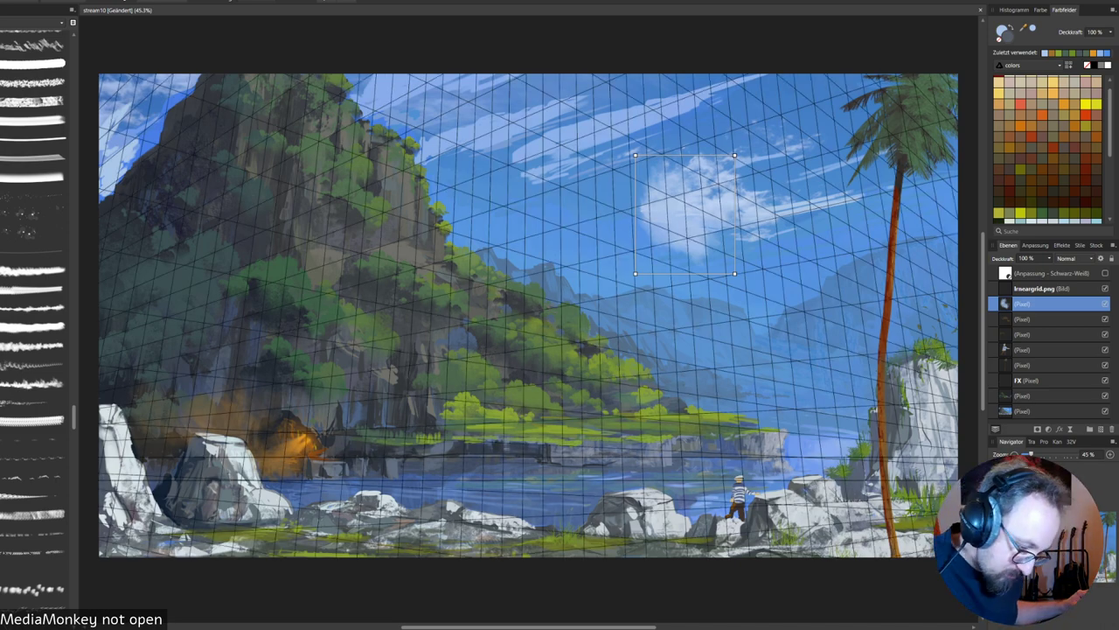
{"action": "left_click_drag", "start_coordinate": [734, 273], "coordinate": [868, 222]}
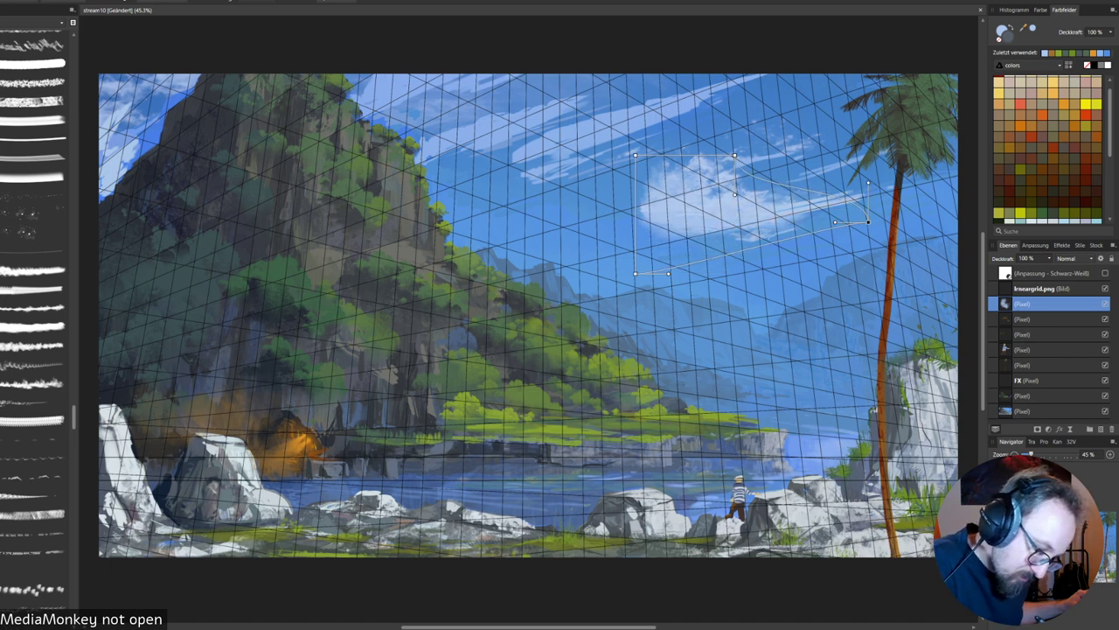
{"action": "left_click_drag", "start_coordinate": [734, 155], "coordinate": [725, 160]}
{"action": "left_click_drag", "start_coordinate": [635, 156], "coordinate": [576, 190]}
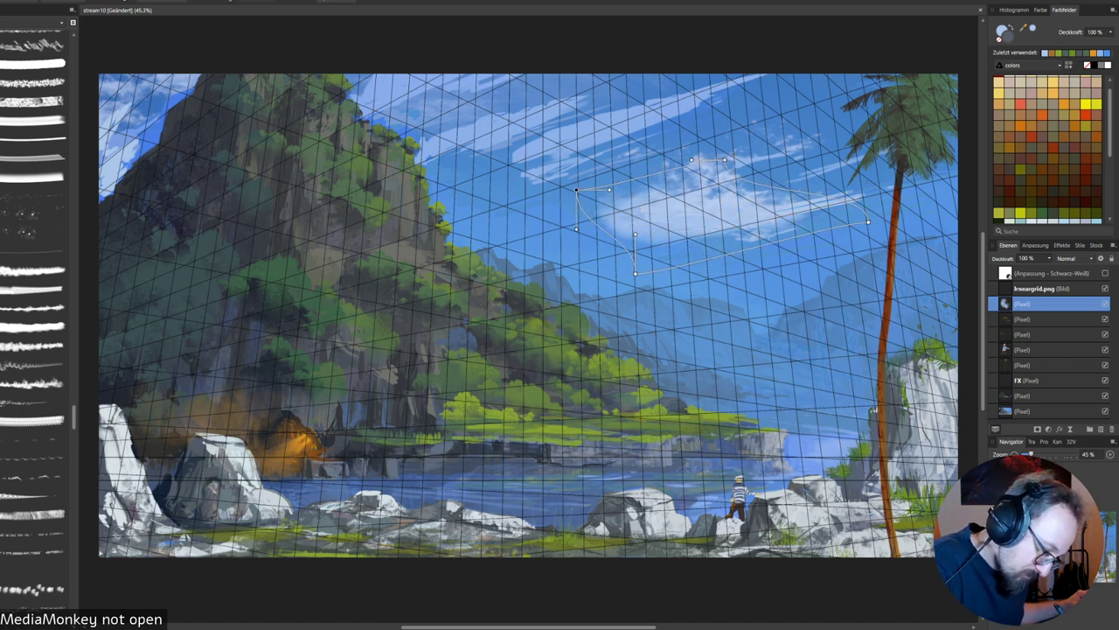
{"action": "left_click_drag", "start_coordinate": [635, 235], "coordinate": [600, 254]}
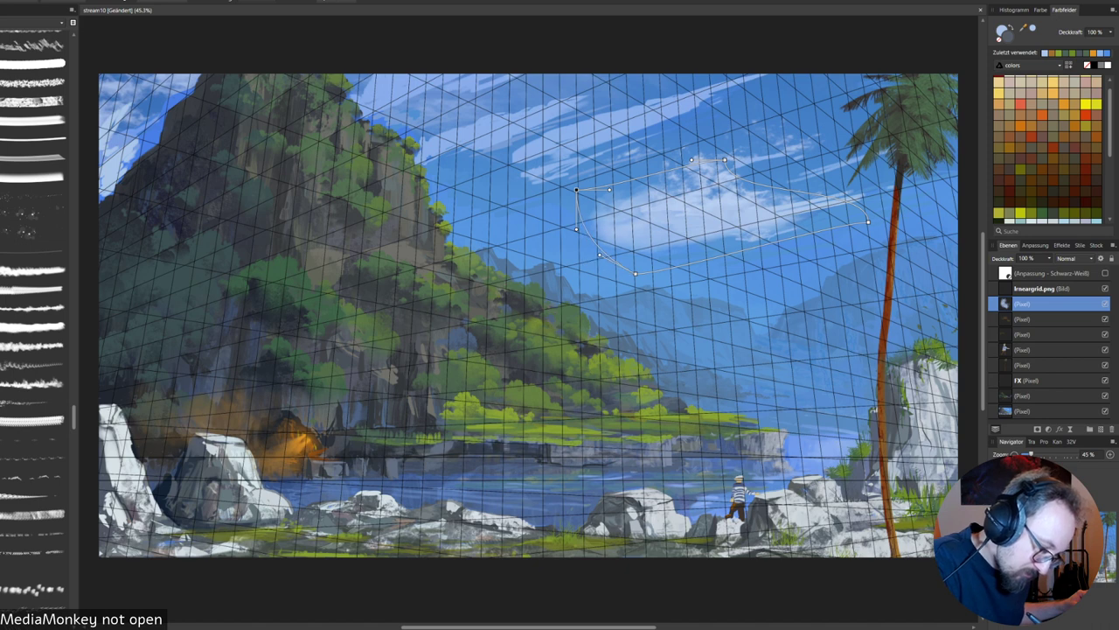
Stretch the warp mesh past the palm trunk, pull its upper corner toward the mountain and apply the warp.
{"action": "left_click", "coordinate": [726, 227]}
{"action": "left_click_drag", "start_coordinate": [868, 221], "coordinate": [920, 216]}
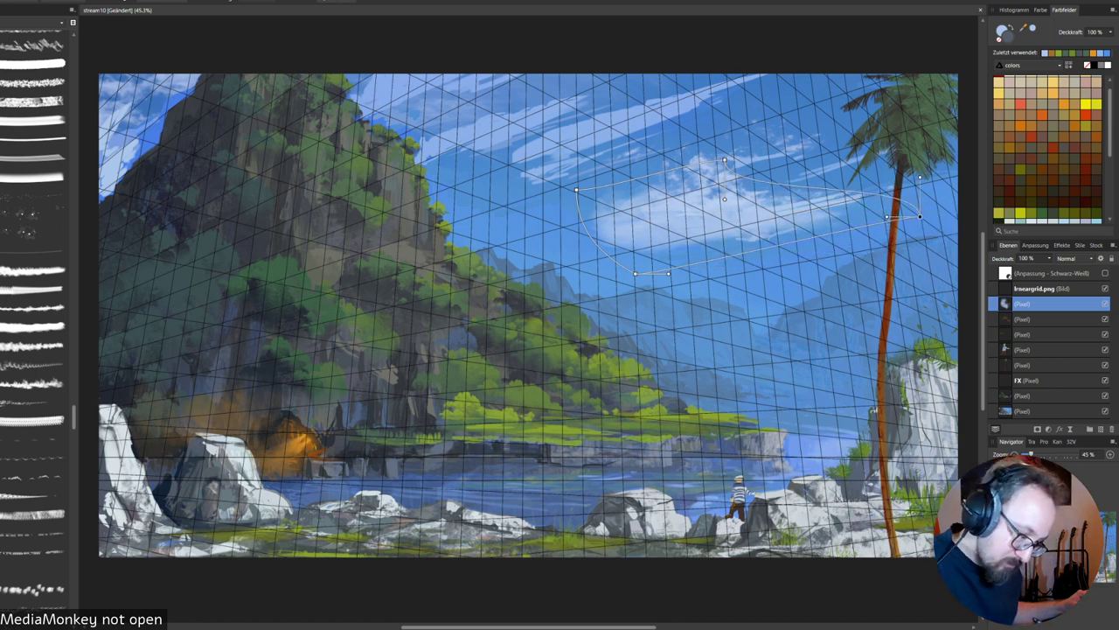
{"action": "left_click_drag", "start_coordinate": [724, 162], "coordinate": [650, 181]}
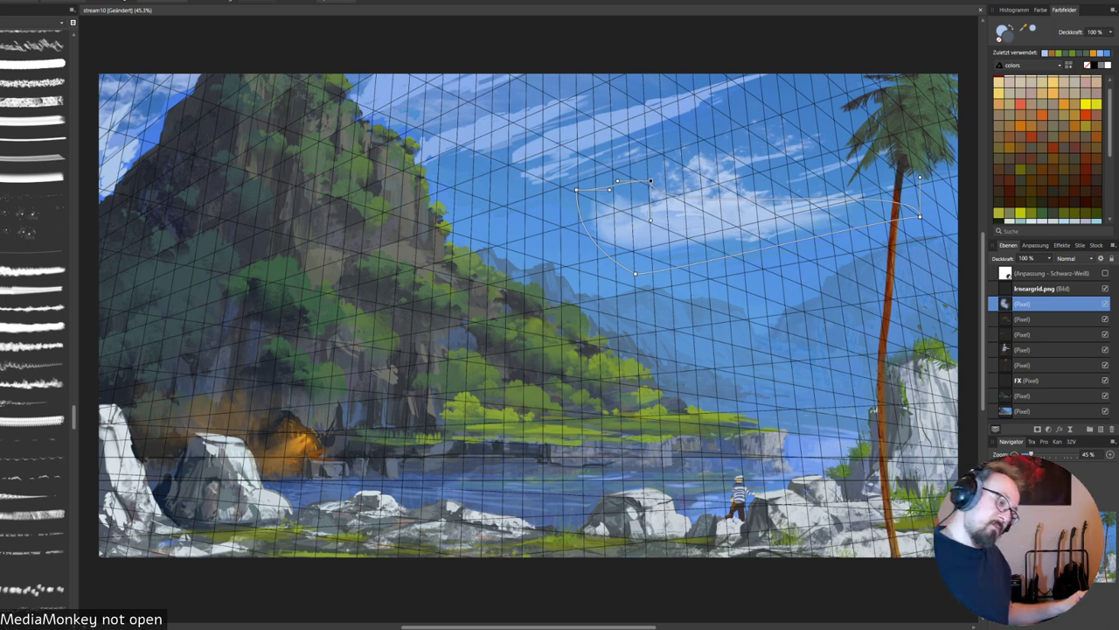
{"action": "key", "text": "Return"}
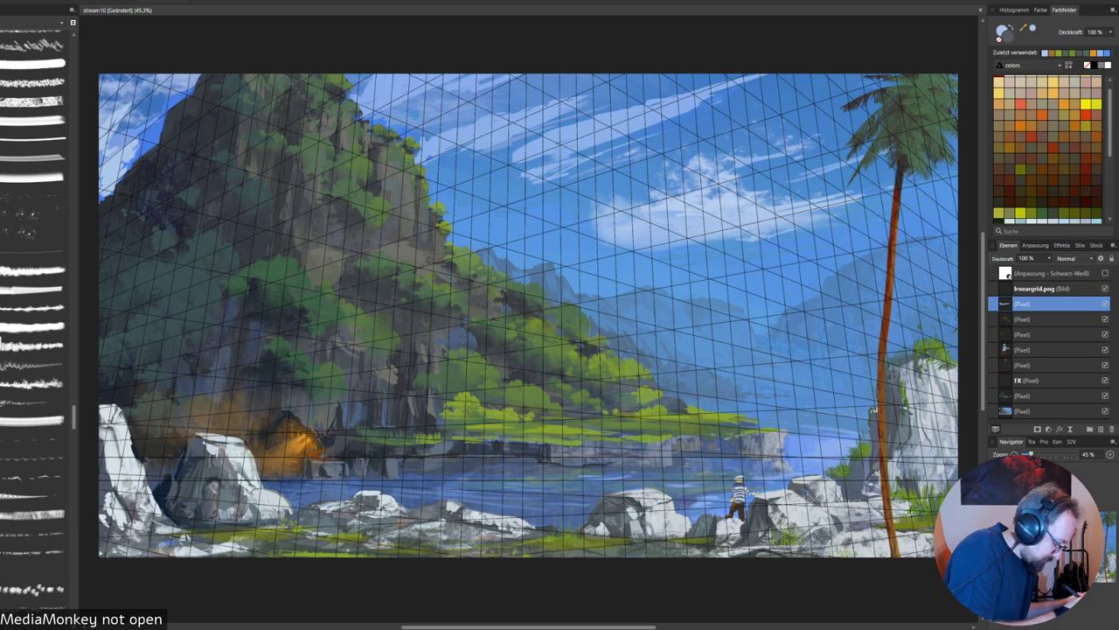
Add another pixel layer, paint soft clouds over the upper sky streaks with a textured brush, undo a stray stroke and sample the sky blue.
{"action": "left_click", "coordinate": [3, 308]}
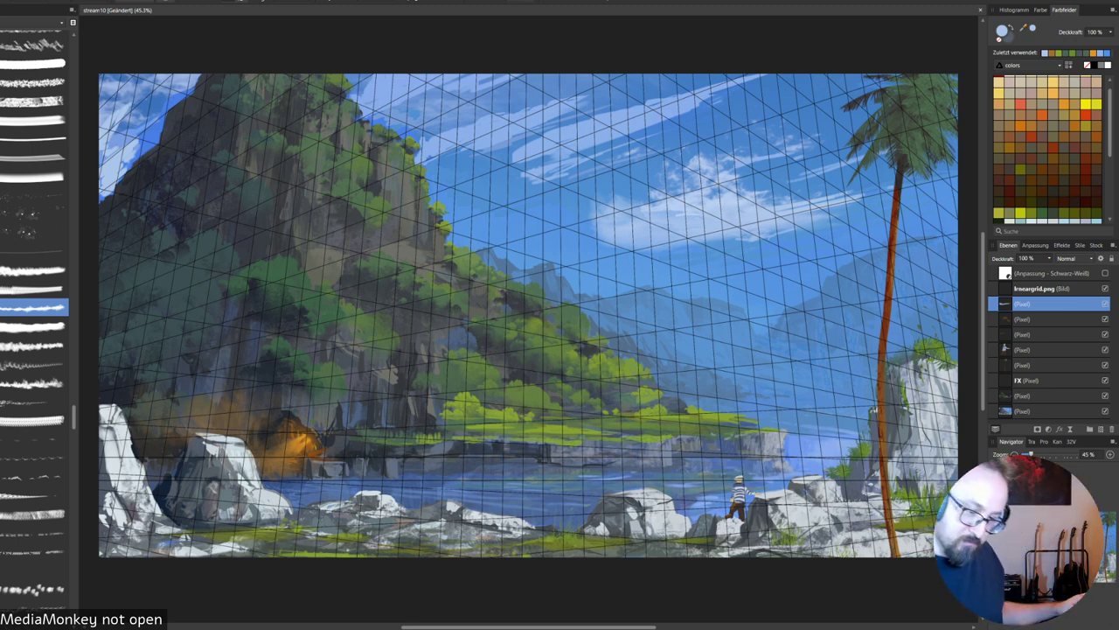
{"action": "key", "text": "ctrl+shift+n"}
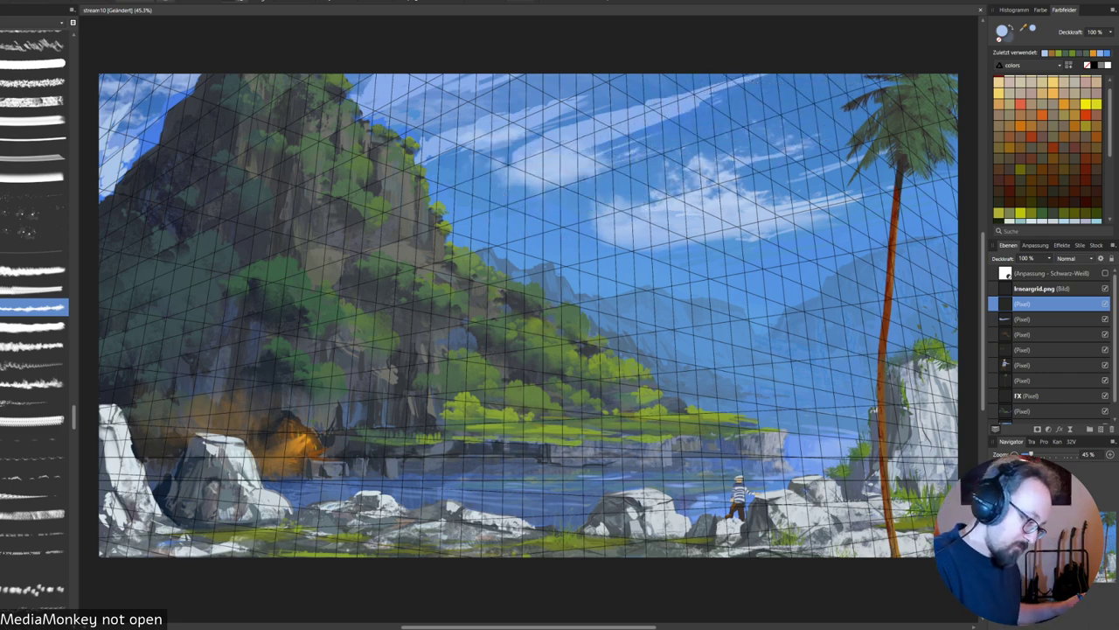
{"action": "left_click_drag", "start_coordinate": [568, 100], "coordinate": [715, 79]}
{"action": "key", "text": "ctrl+z"}
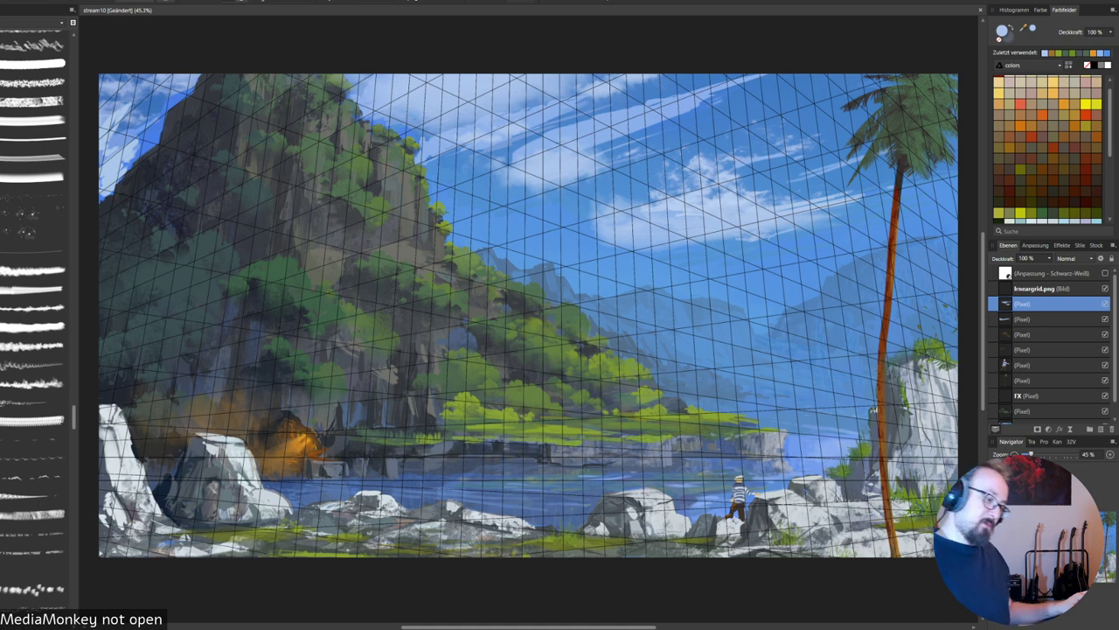
{"action": "left_click", "coordinate": [607, 133], "text": "alt"}
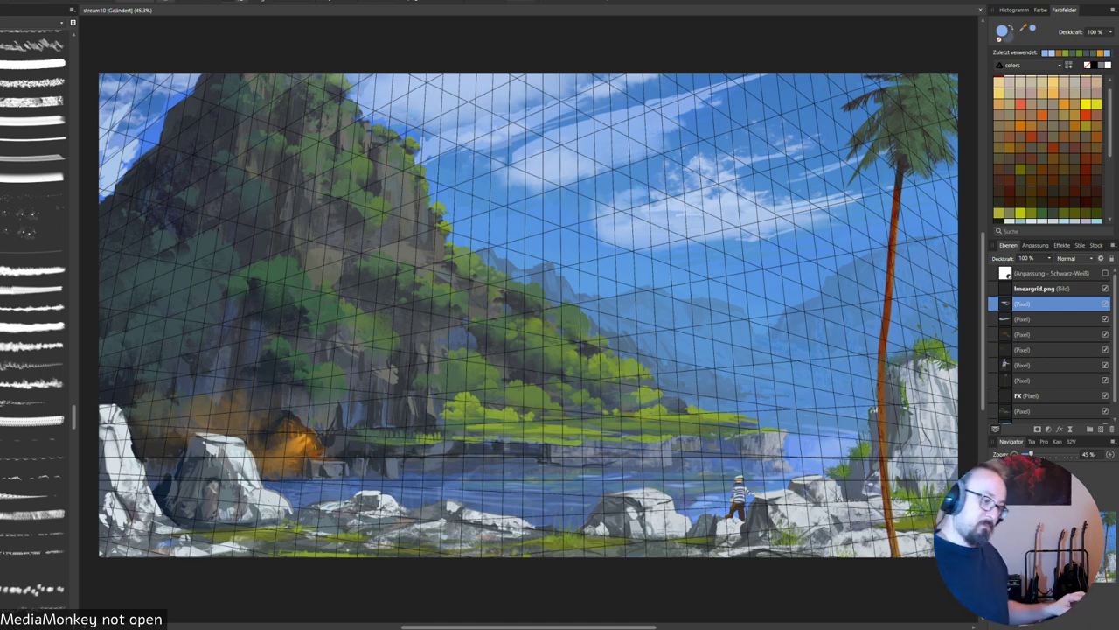
Sample the pale cloud colour, paint soft haze across the sky between the clouds and undo the surplus stroke.
{"action": "left_click", "coordinate": [566, 170], "text": "alt"}
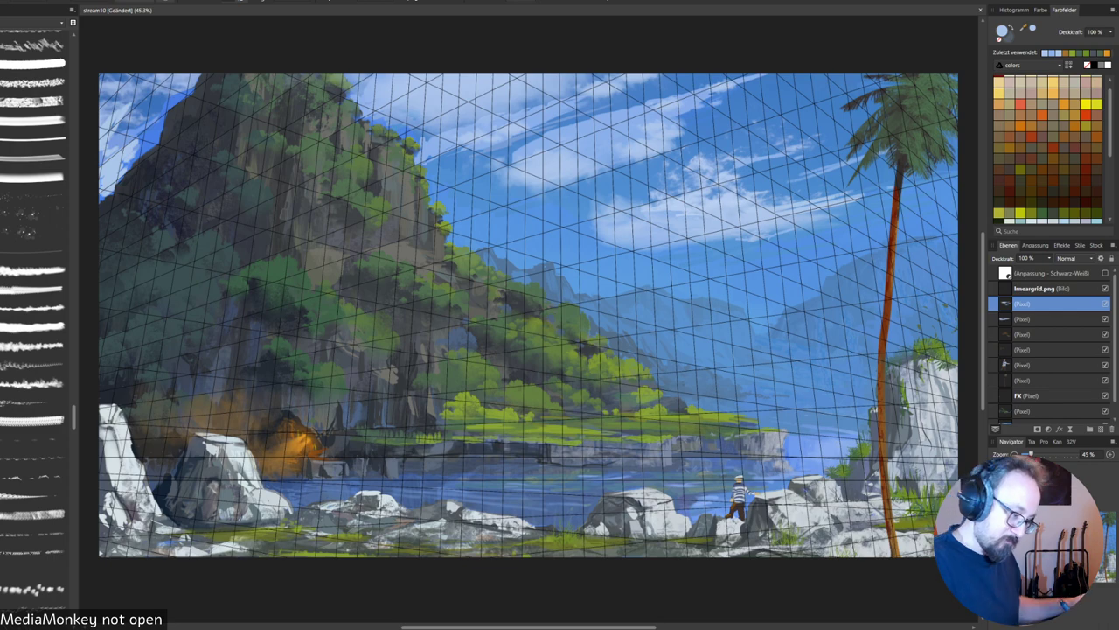
{"action": "mouse_move", "coordinate": [385, 167]}
{"action": "left_mouse_down"}
{"action": "mouse_move", "coordinate": [656, 84]}
{"action": "mouse_move", "coordinate": [918, 167]}
{"action": "left_mouse_up"}
{"action": "key", "text": "ctrl+z"}
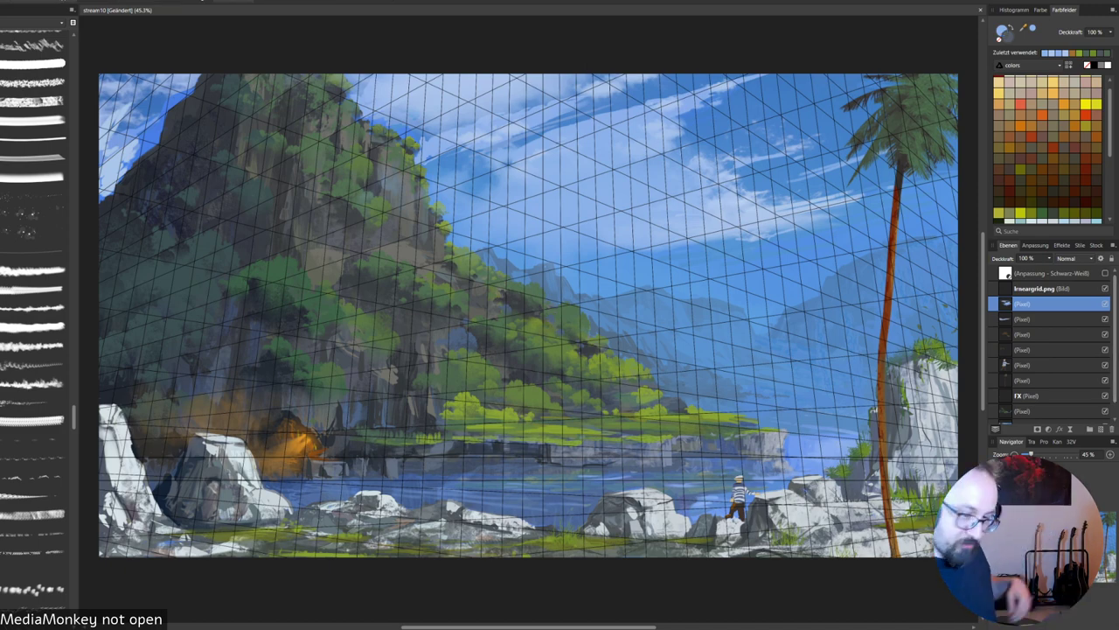
Hide the perspective grid and lower the new cloud layer's opacity to 80 %, comparing the sky before and after.
{"action": "left_click", "coordinate": [1106, 288]}
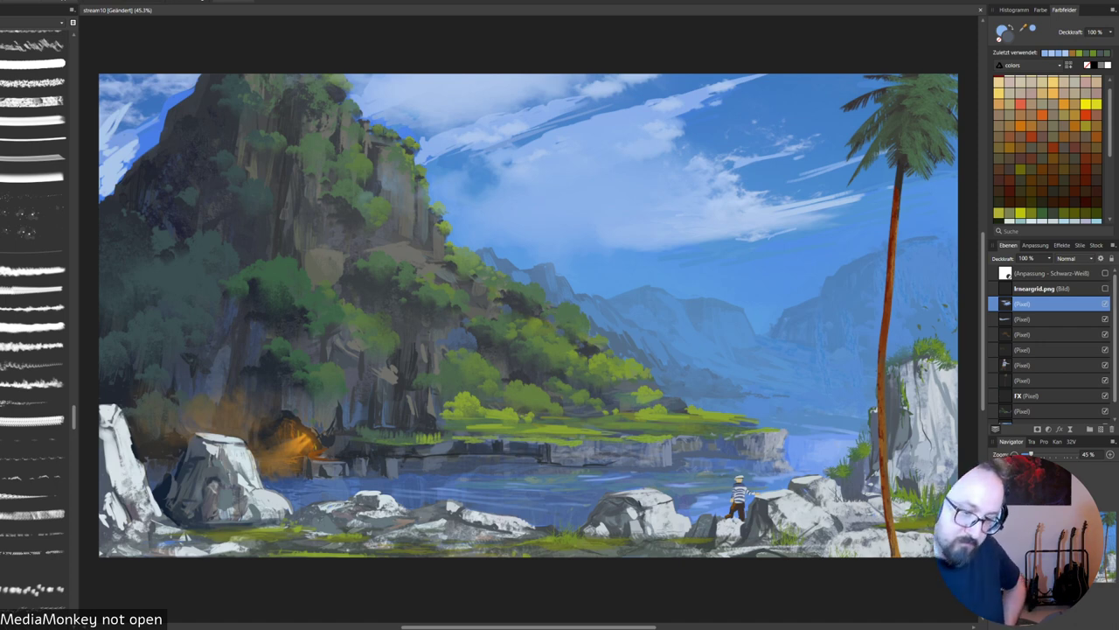
{"action": "left_click", "coordinate": [1105, 303]}
{"action": "key", "text": "ctrl+shift+z"}
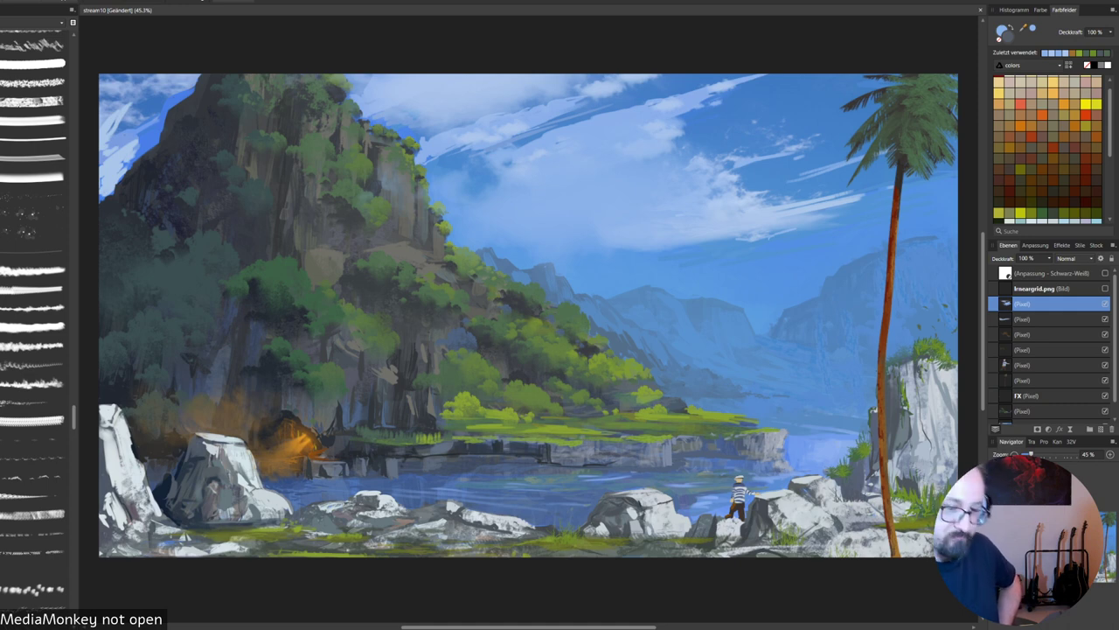
{"action": "left_click_drag", "start_coordinate": [1050, 259], "coordinate": [1035, 268]}
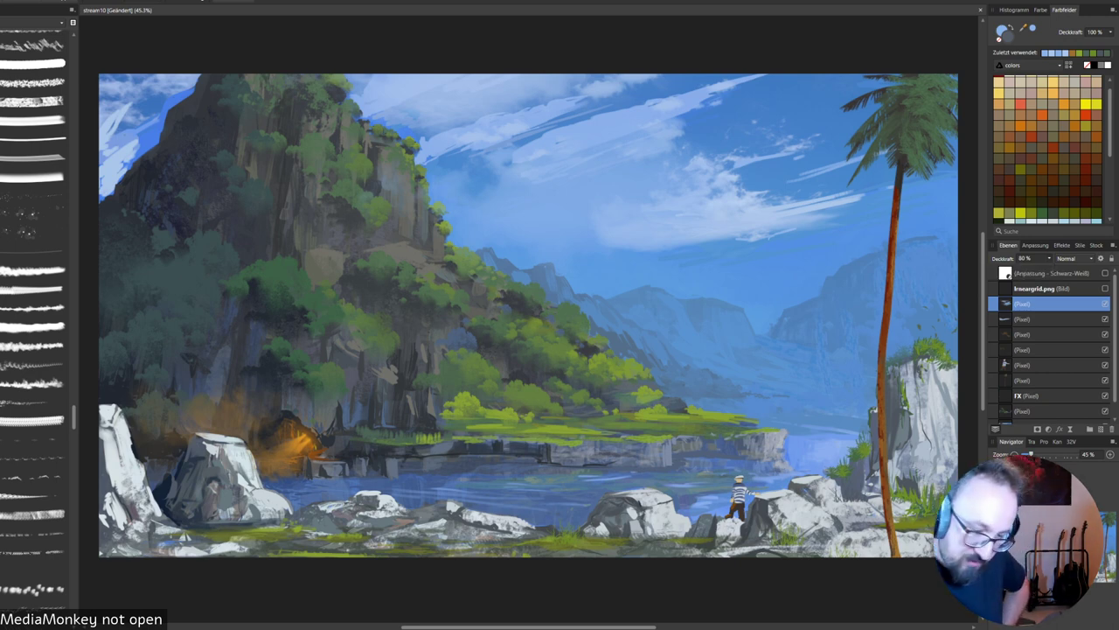
{"action": "key", "text": "ctrl+z"}
{"action": "key", "text": "ctrl+shift+z"}
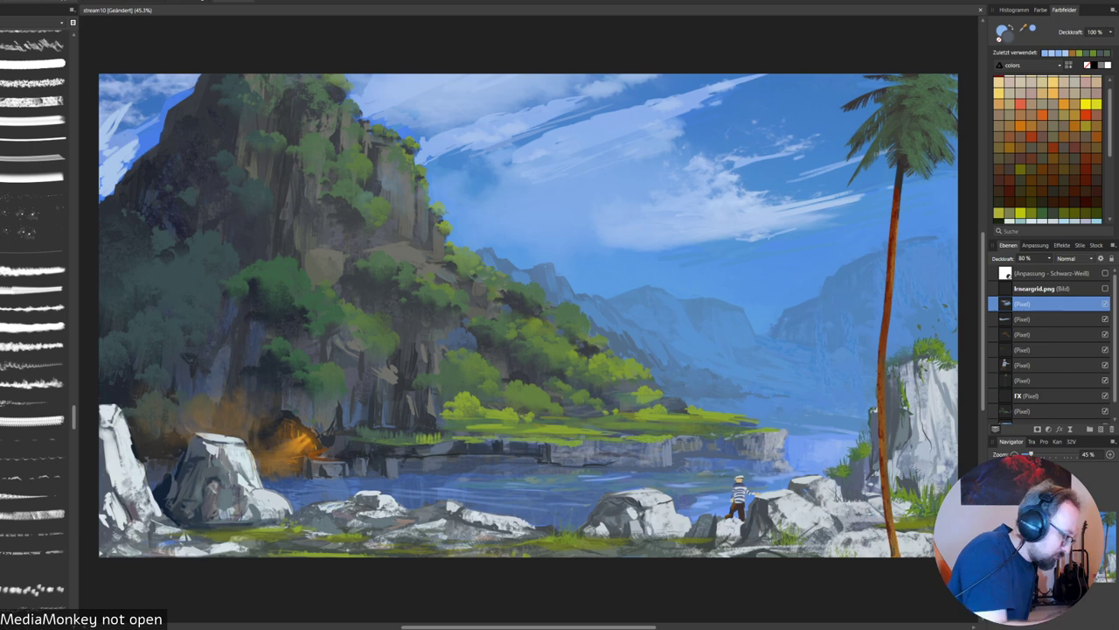
Return to the start of the brush list and save the painting.
{"action": "scroll", "coordinate": [33, 315], "scroll_direction": "up", "scroll_amount": 3}
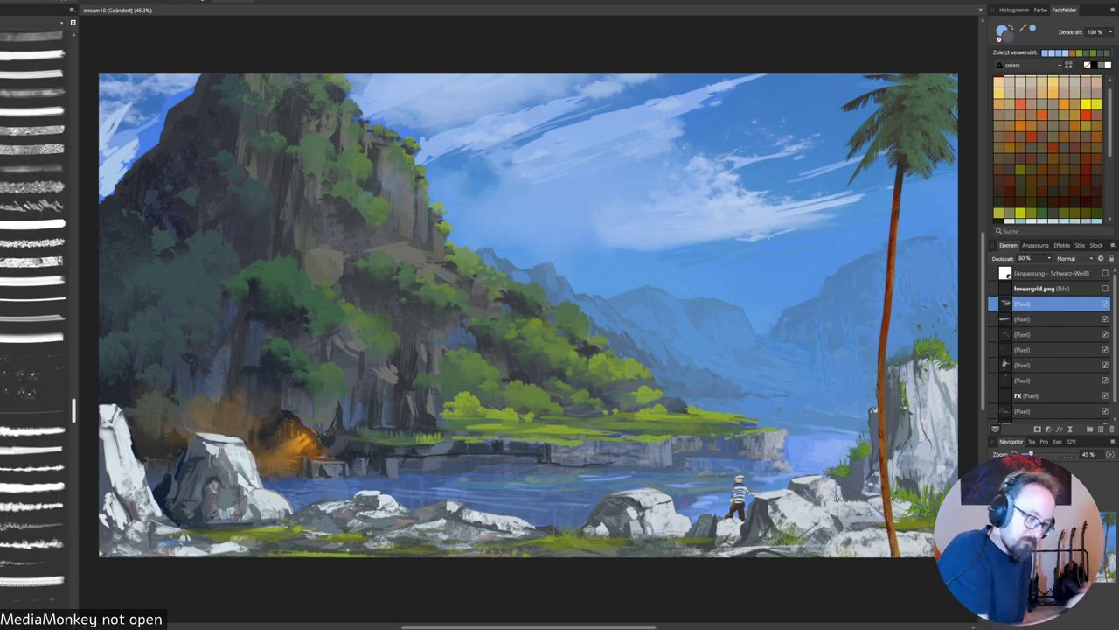
{"action": "scroll", "coordinate": [33, 315], "scroll_direction": "up", "scroll_amount": 10}
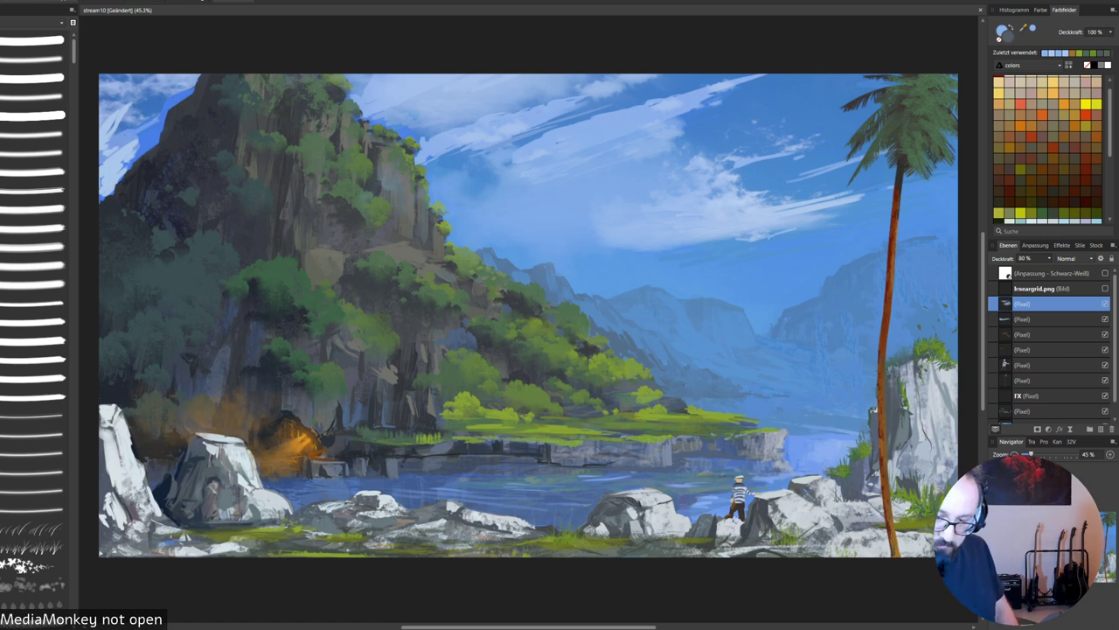
{"action": "left_click", "coordinate": [2, 1]}
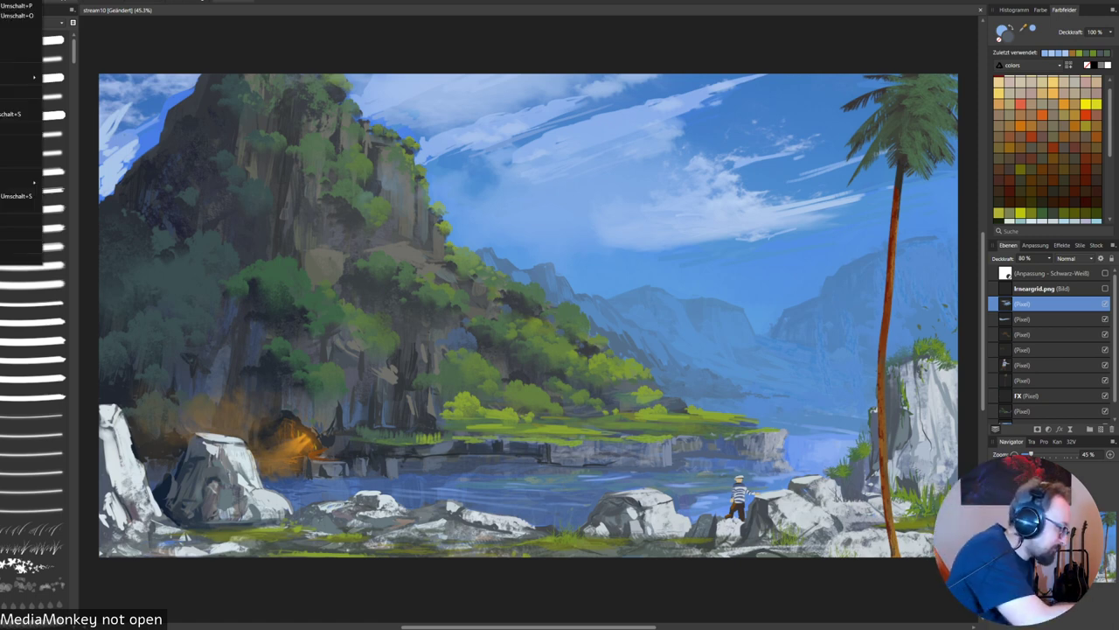
{"action": "left_click", "coordinate": [18, 103]}
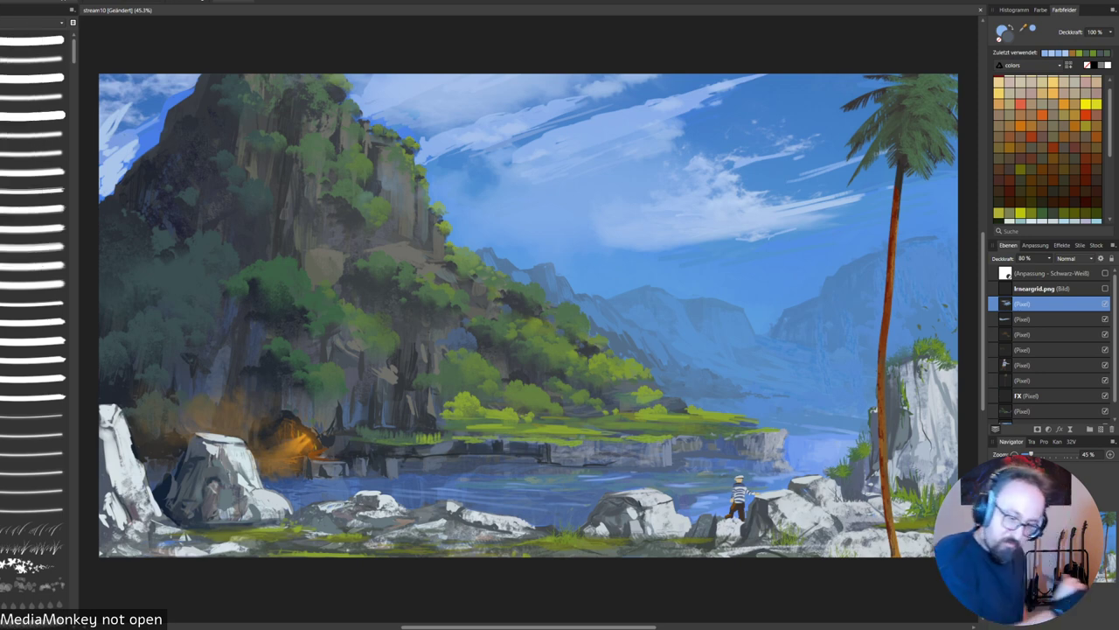